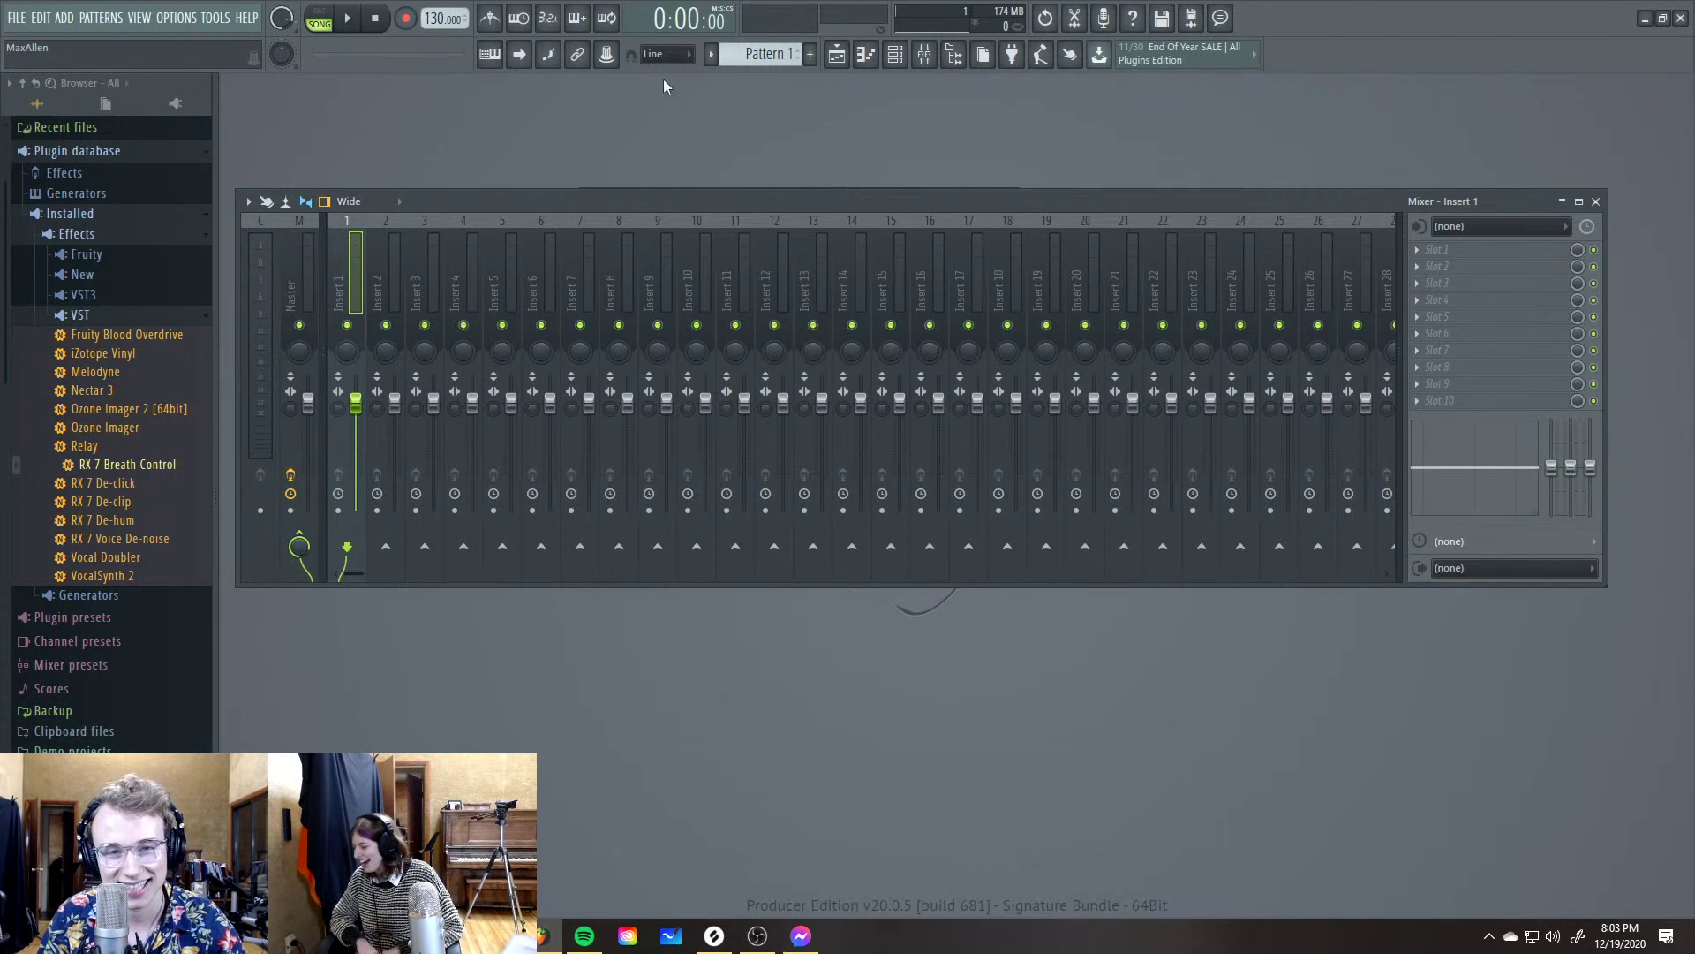
# Shift the mixer window down, bring the channel rack to the front and open its FL Keys instrument
pyautogui.click(838, 58)
pyautogui.click(839, 59)
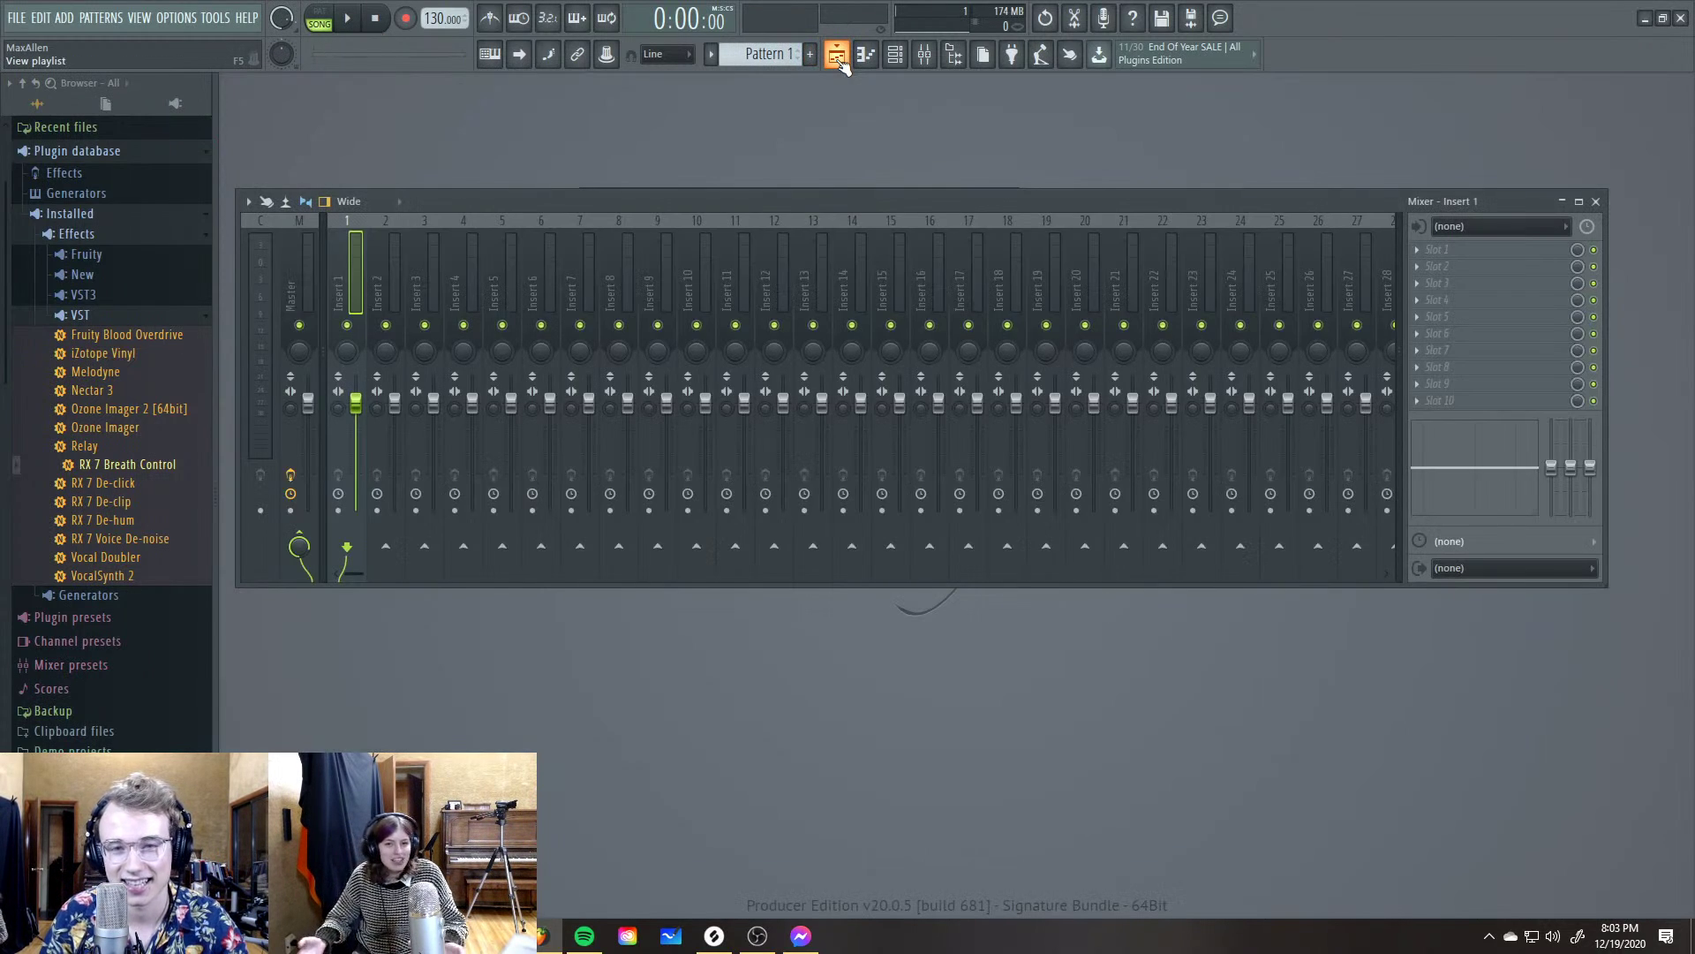
pyautogui.moveTo(754, 201); pyautogui.dragTo(753, 254)
pyautogui.click(820, 203)
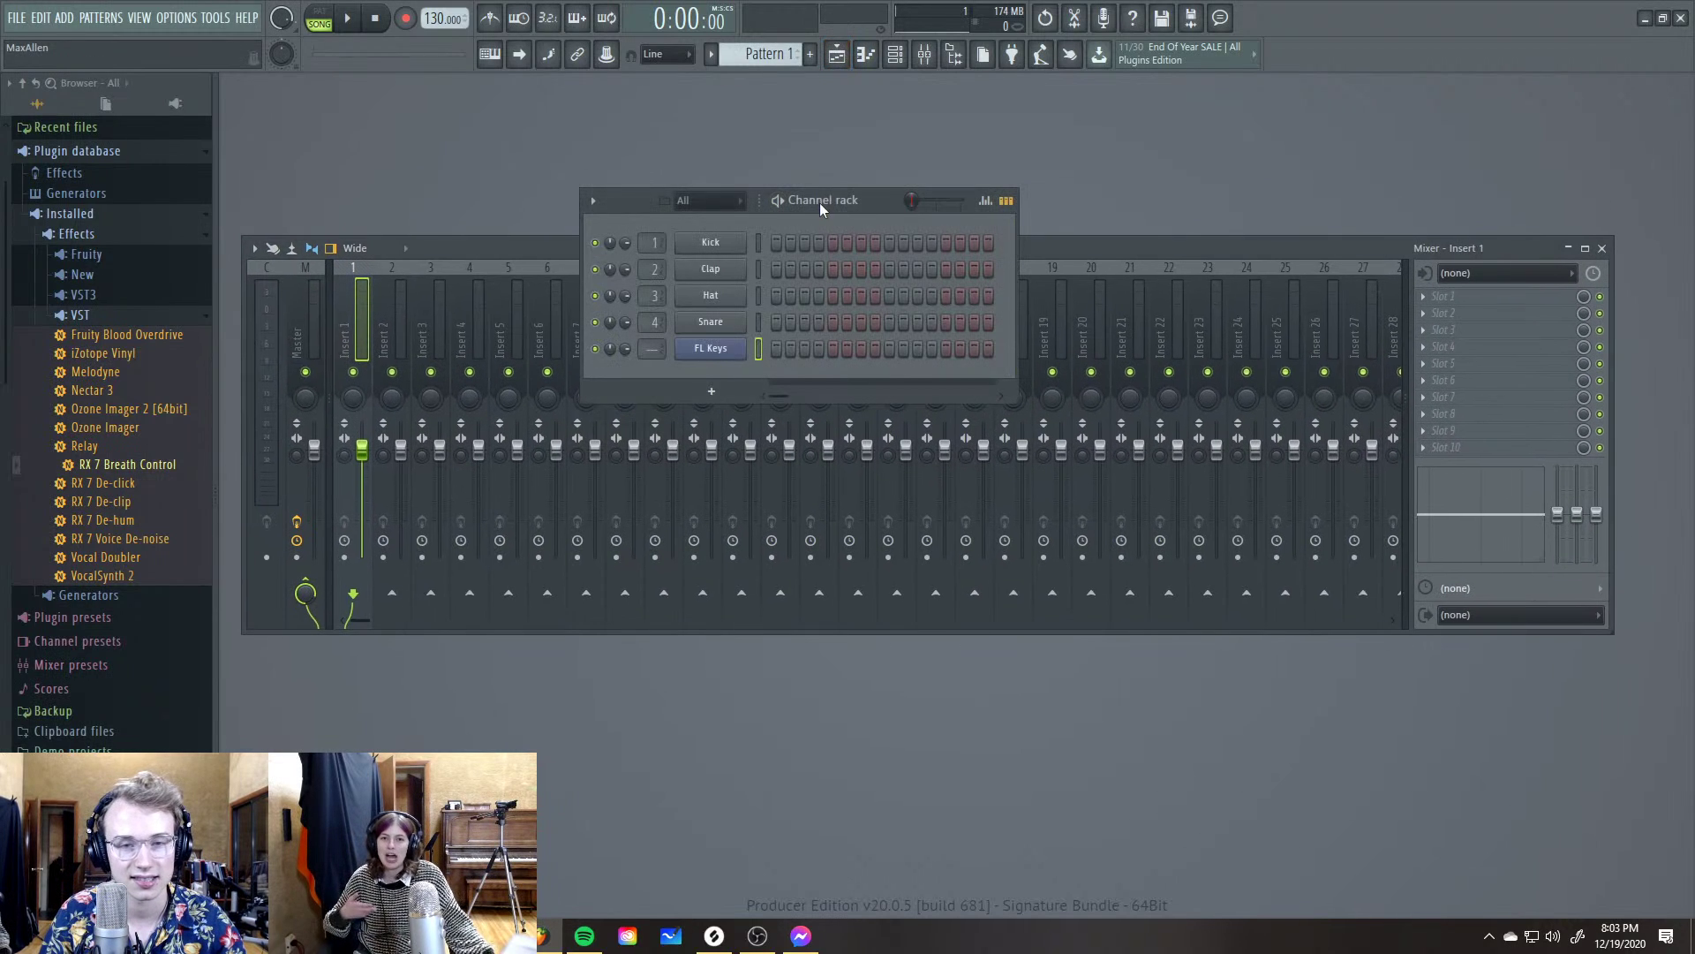
pyautogui.click(704, 346)
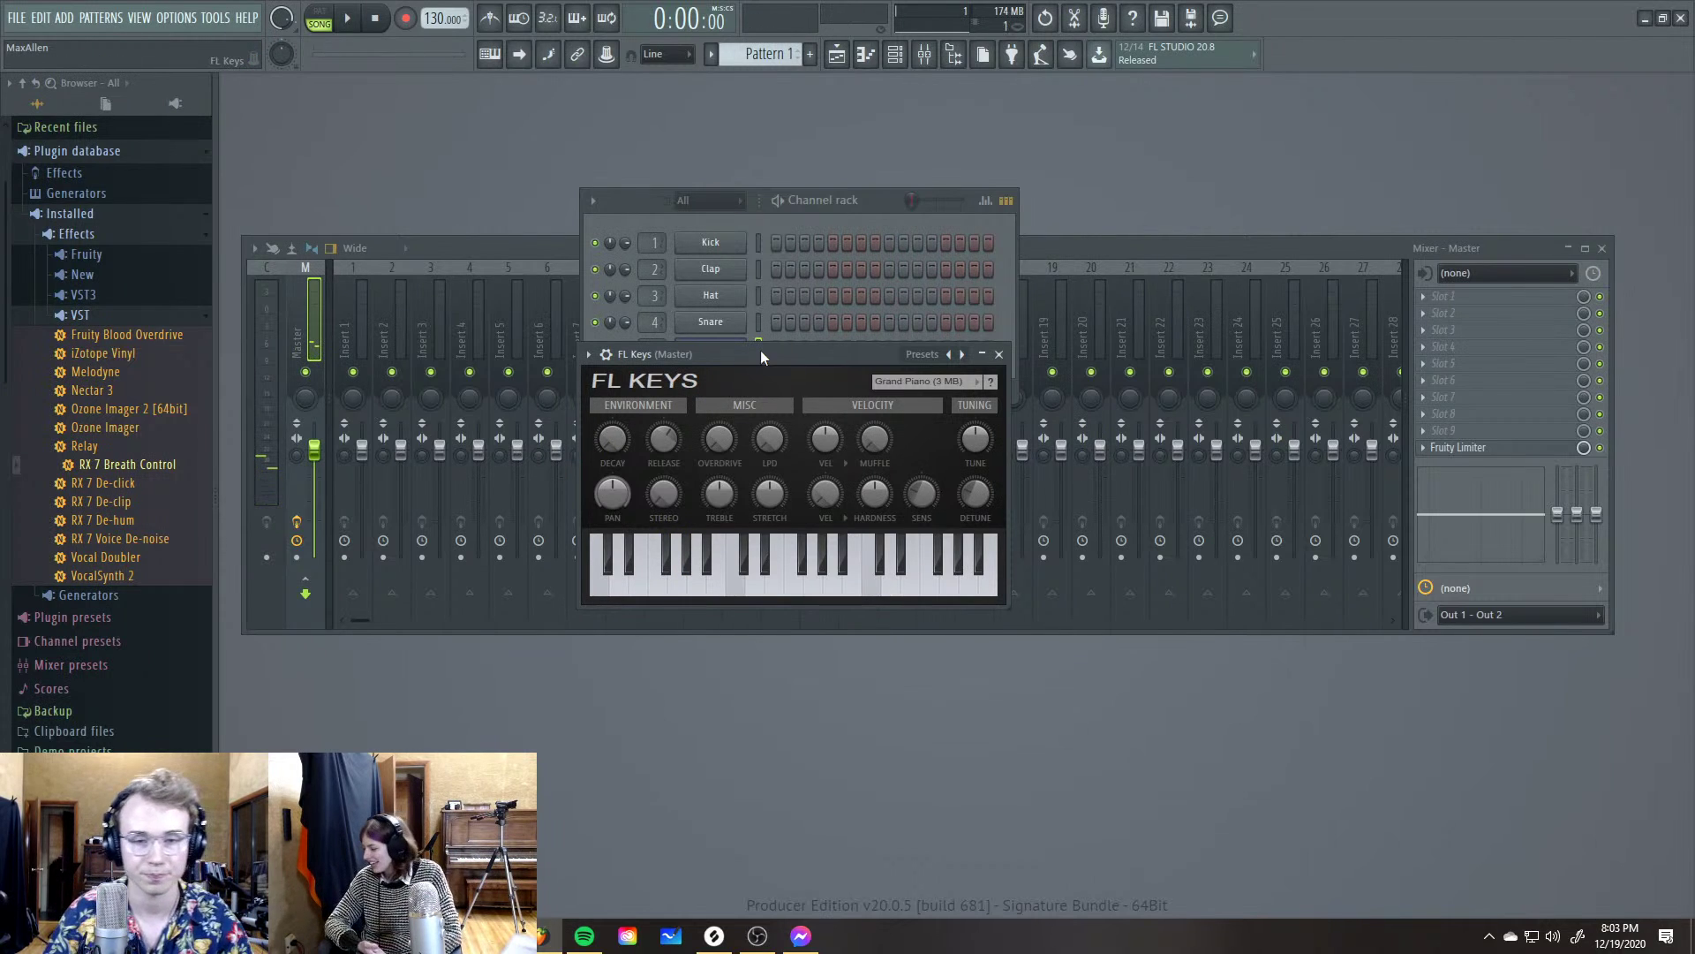
# Reposition the FL Keys window over the lower part of the channel rack and play a test note on its keyboard
pyautogui.moveTo(760, 351); pyautogui.dragTo(734, 383)
pyautogui.click(1078, 251)
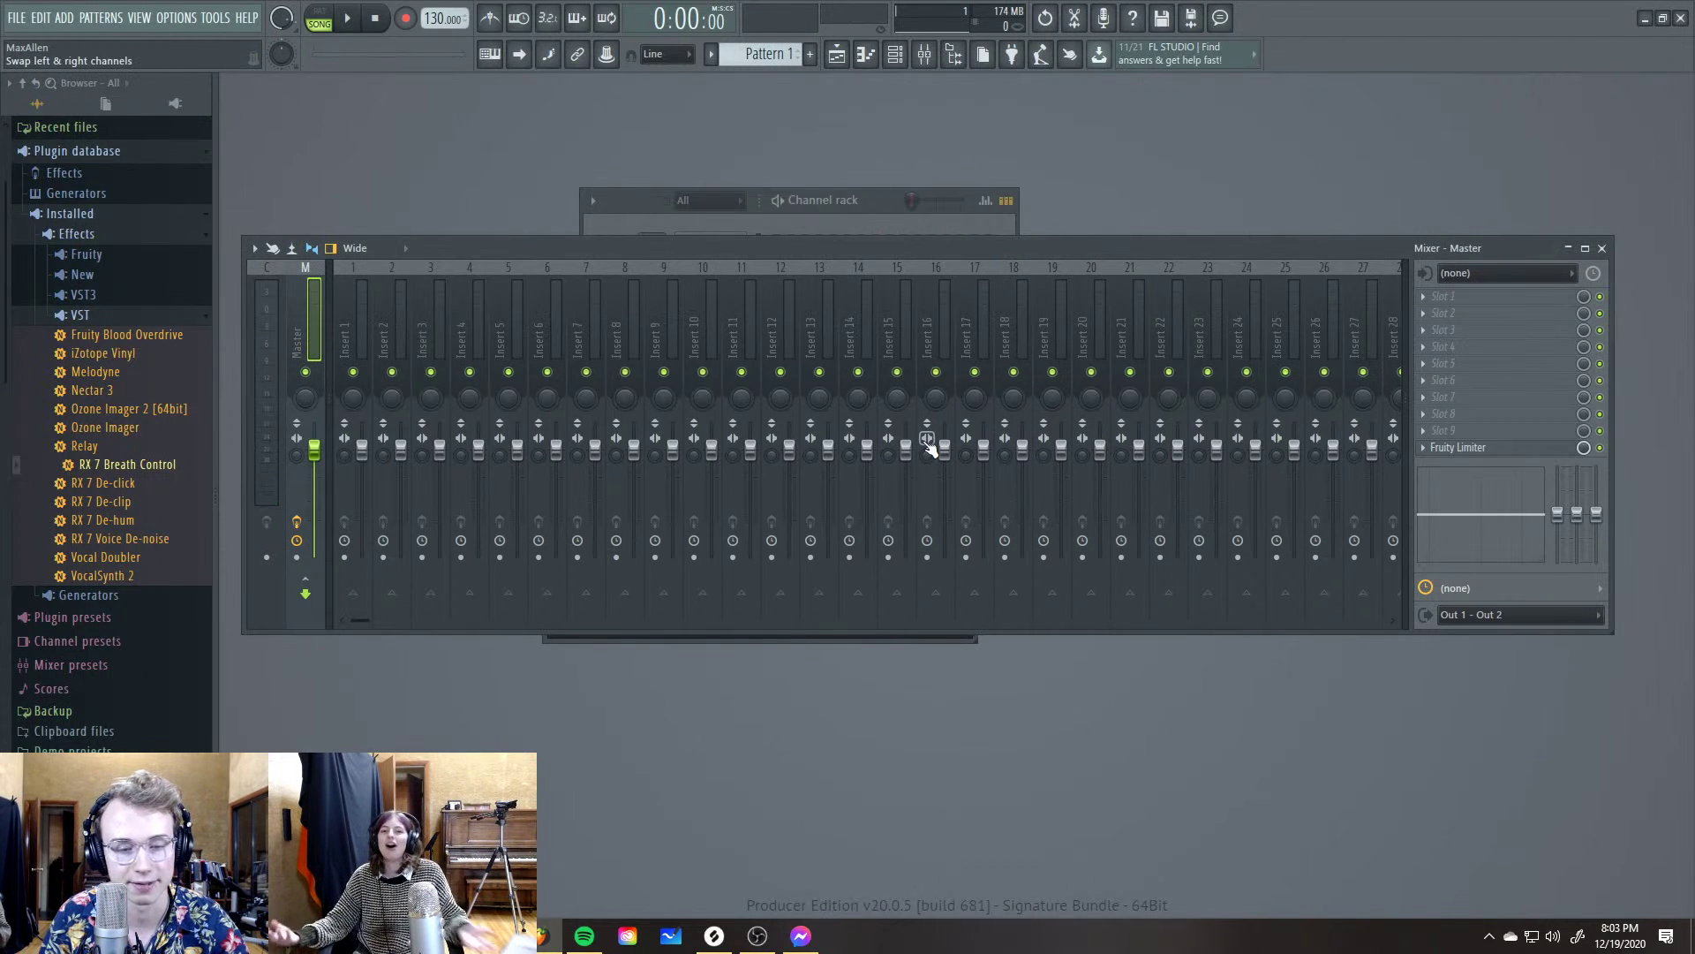
pyautogui.click(865, 640)
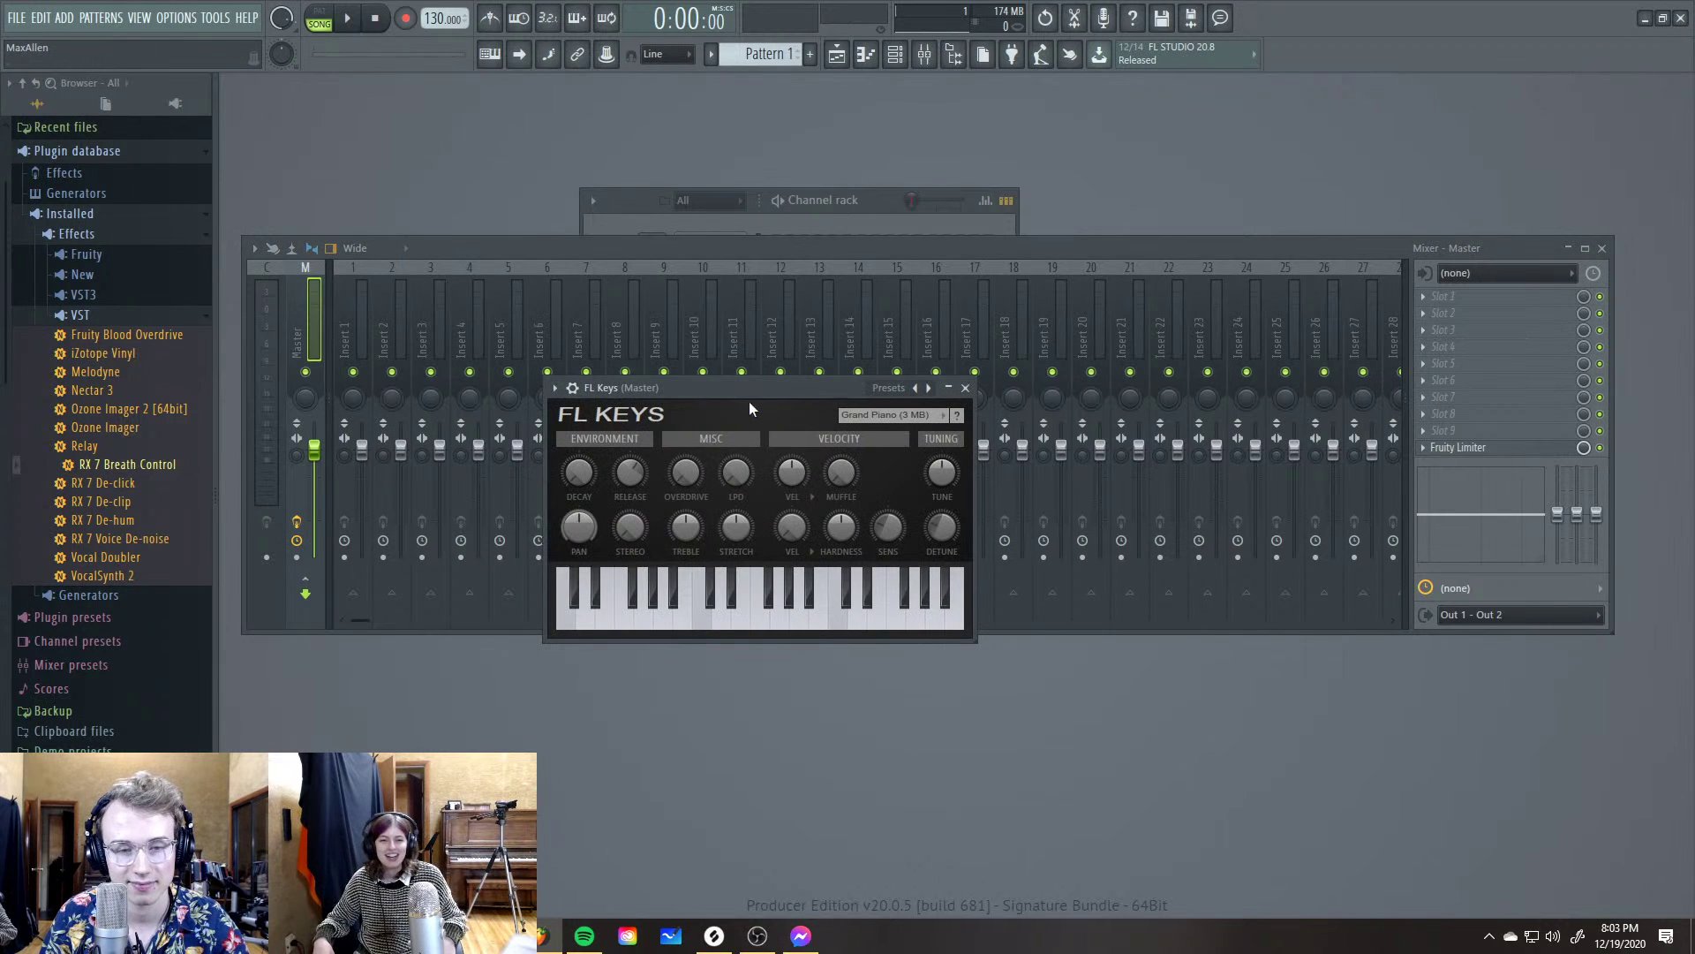
pyautogui.moveTo(748, 395); pyautogui.dragTo(863, 599)
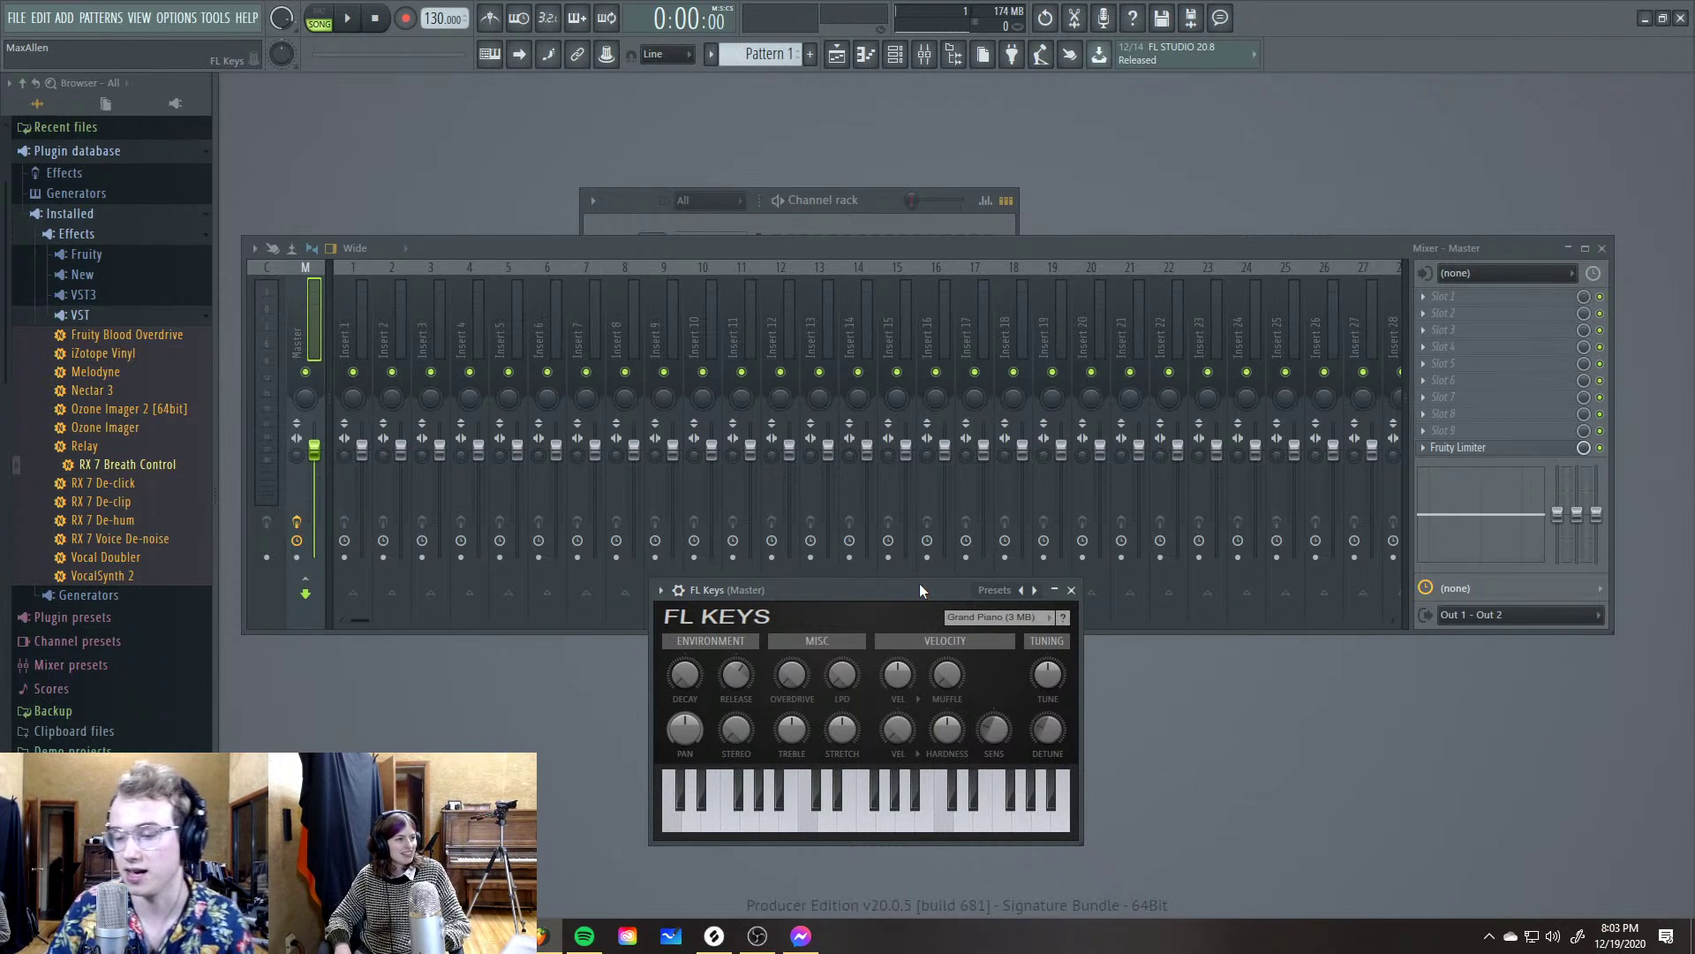
pyautogui.moveTo(860, 589); pyautogui.dragTo(823, 339)
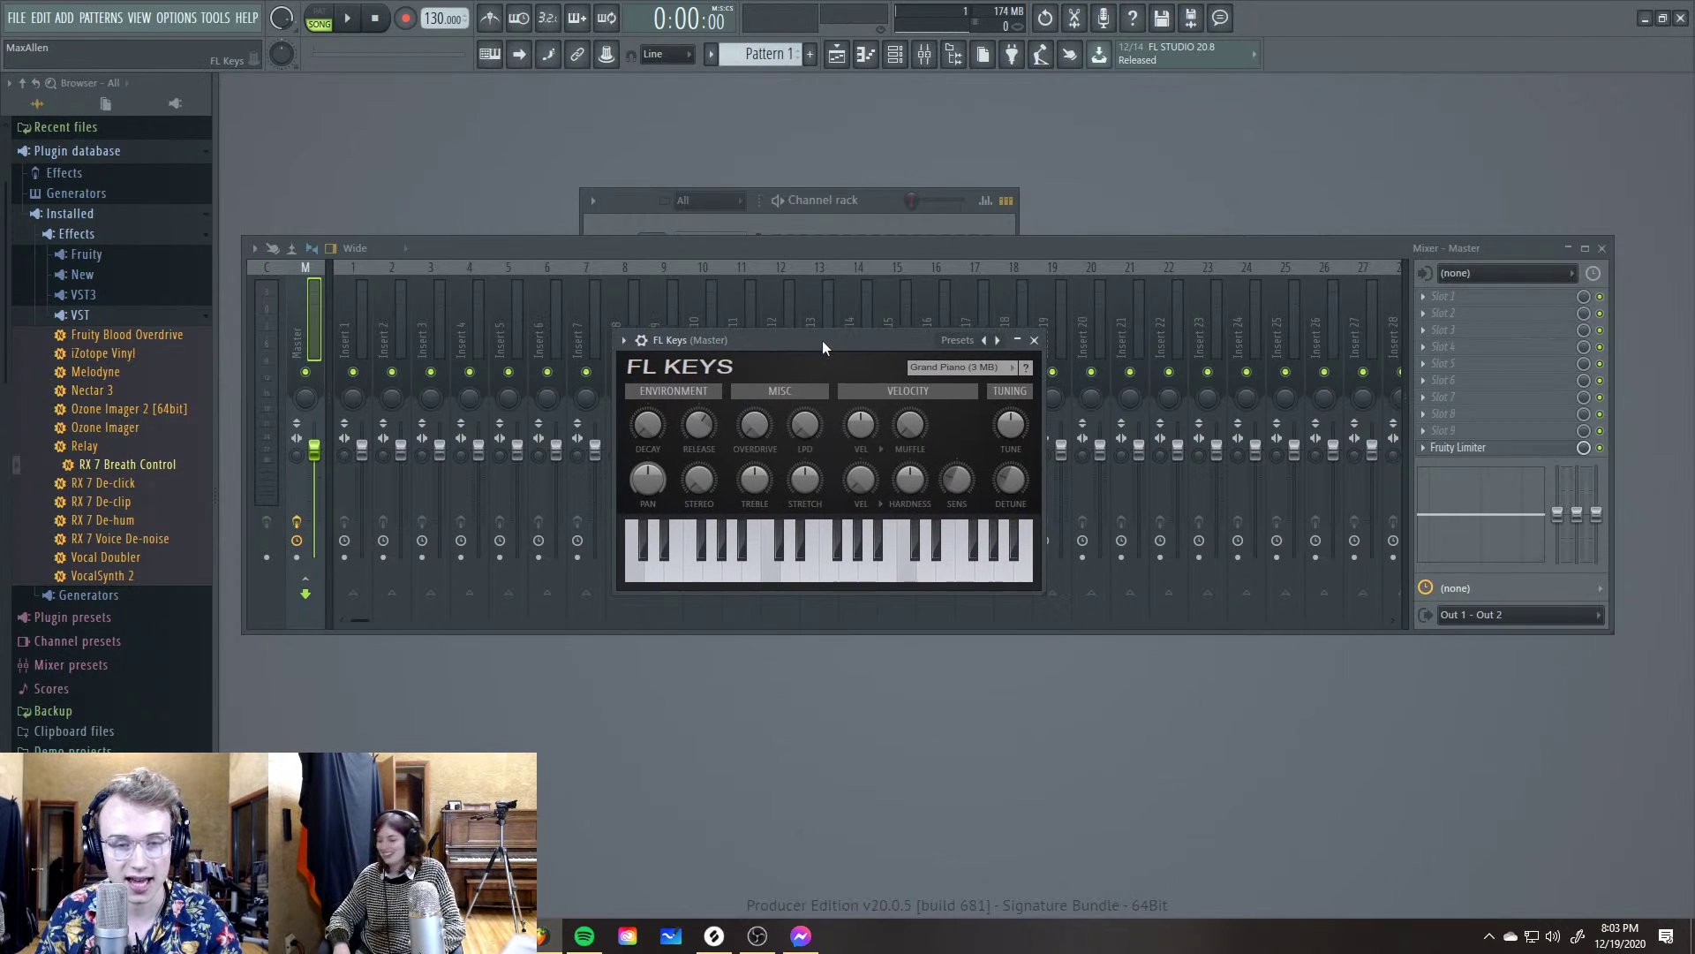
pyautogui.click(828, 199)
pyautogui.click(968, 440)
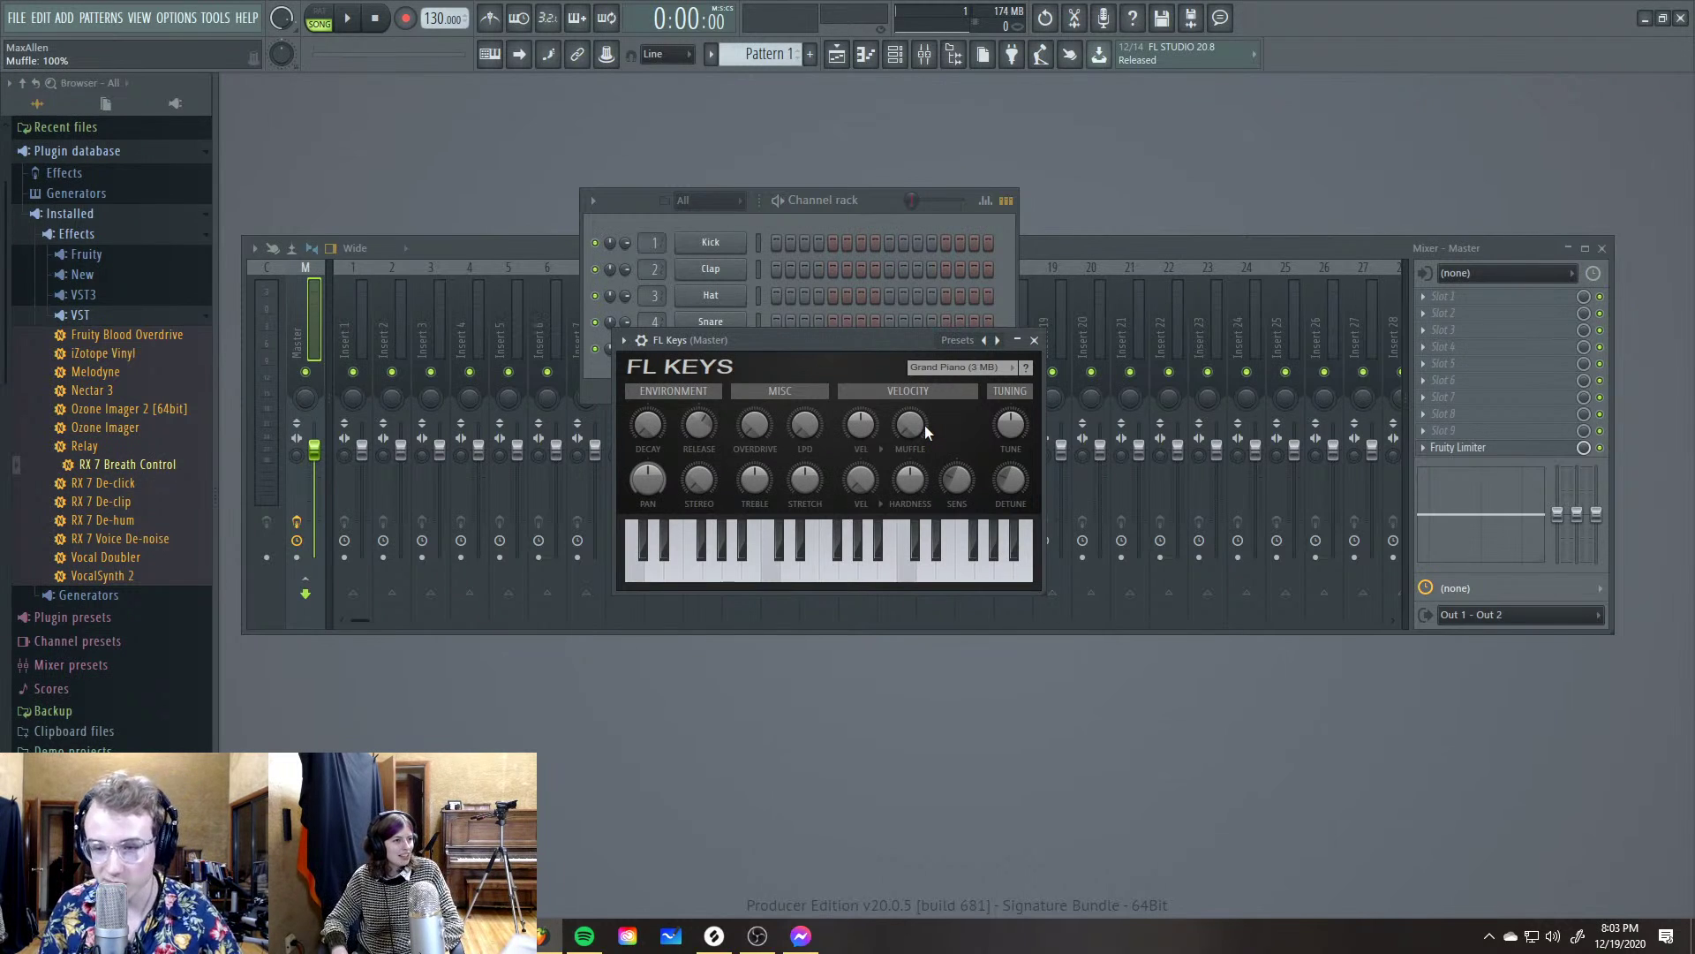
pyautogui.moveTo(802, 342); pyautogui.dragTo(757, 338)
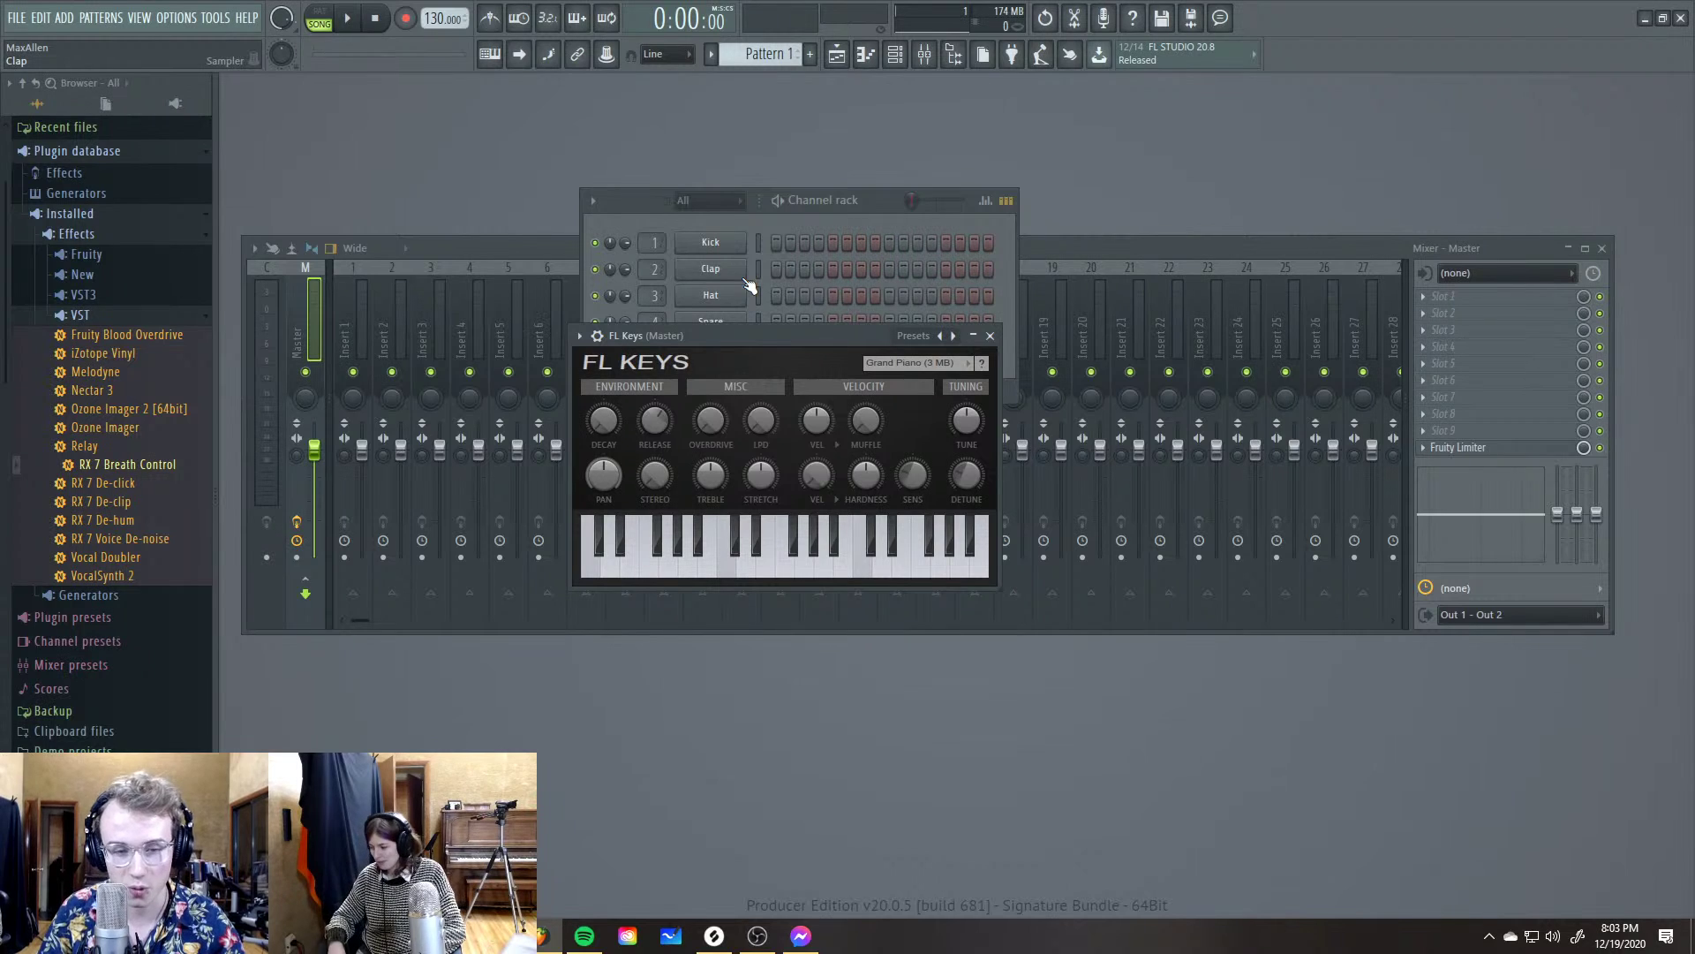
pyautogui.click(762, 565)
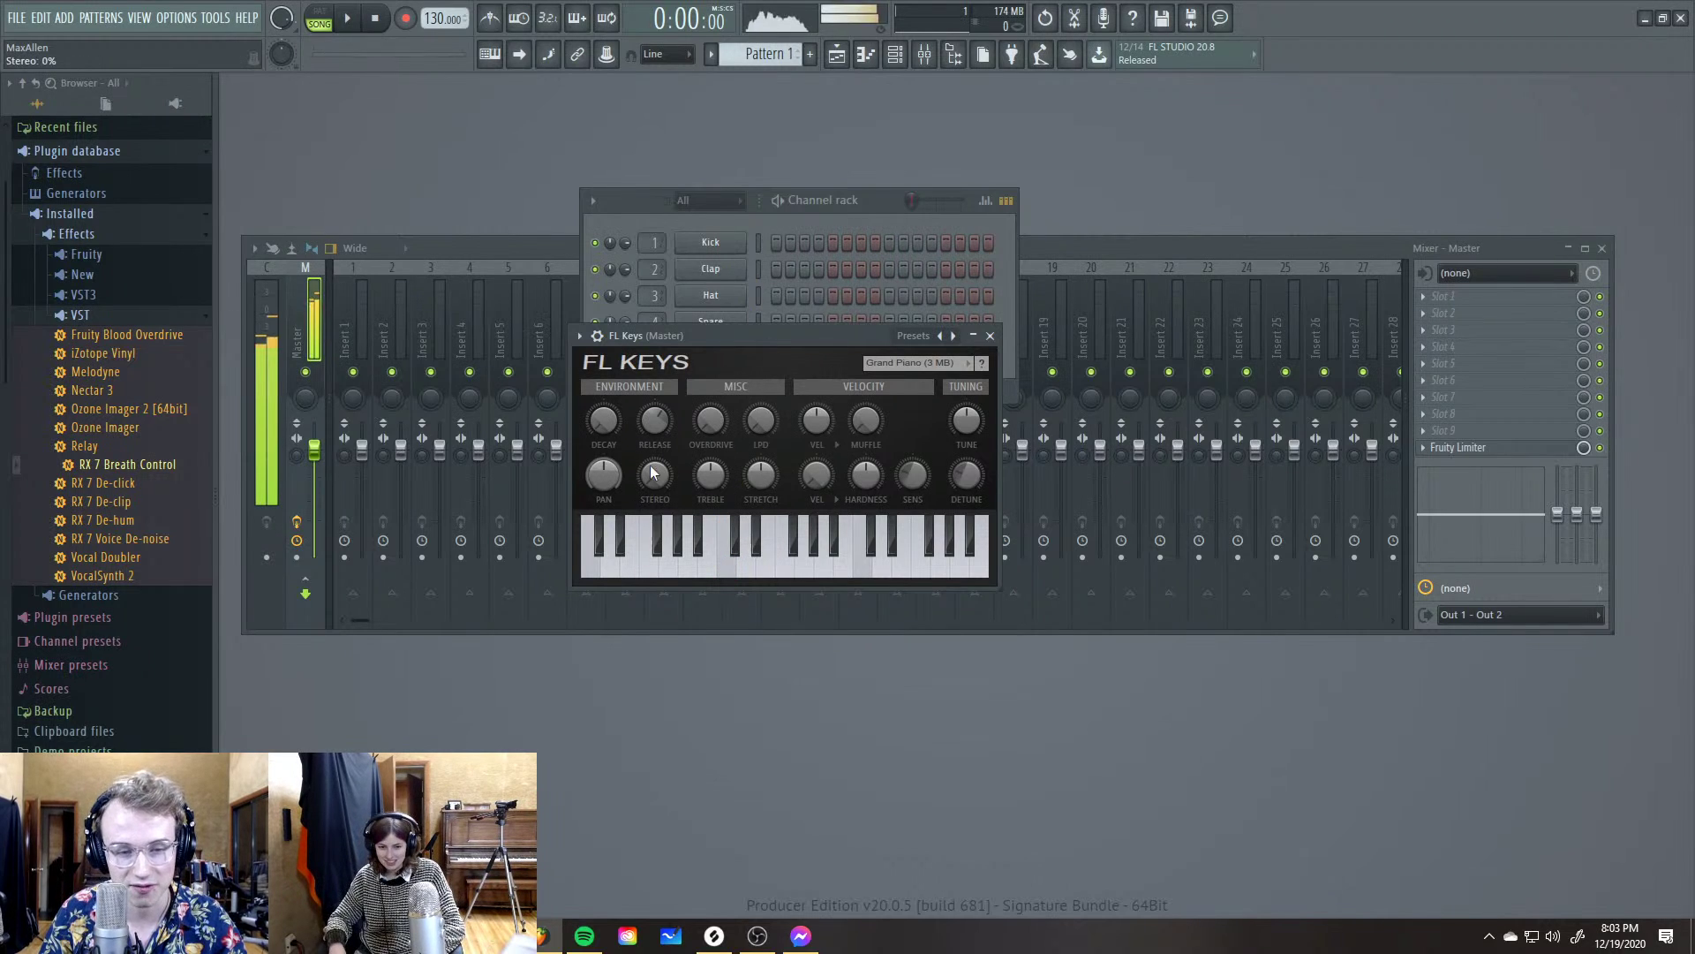
# Step through the FL Keys presets from Broken Piano to ePiano and look over the preset list
pyautogui.click(579, 337)
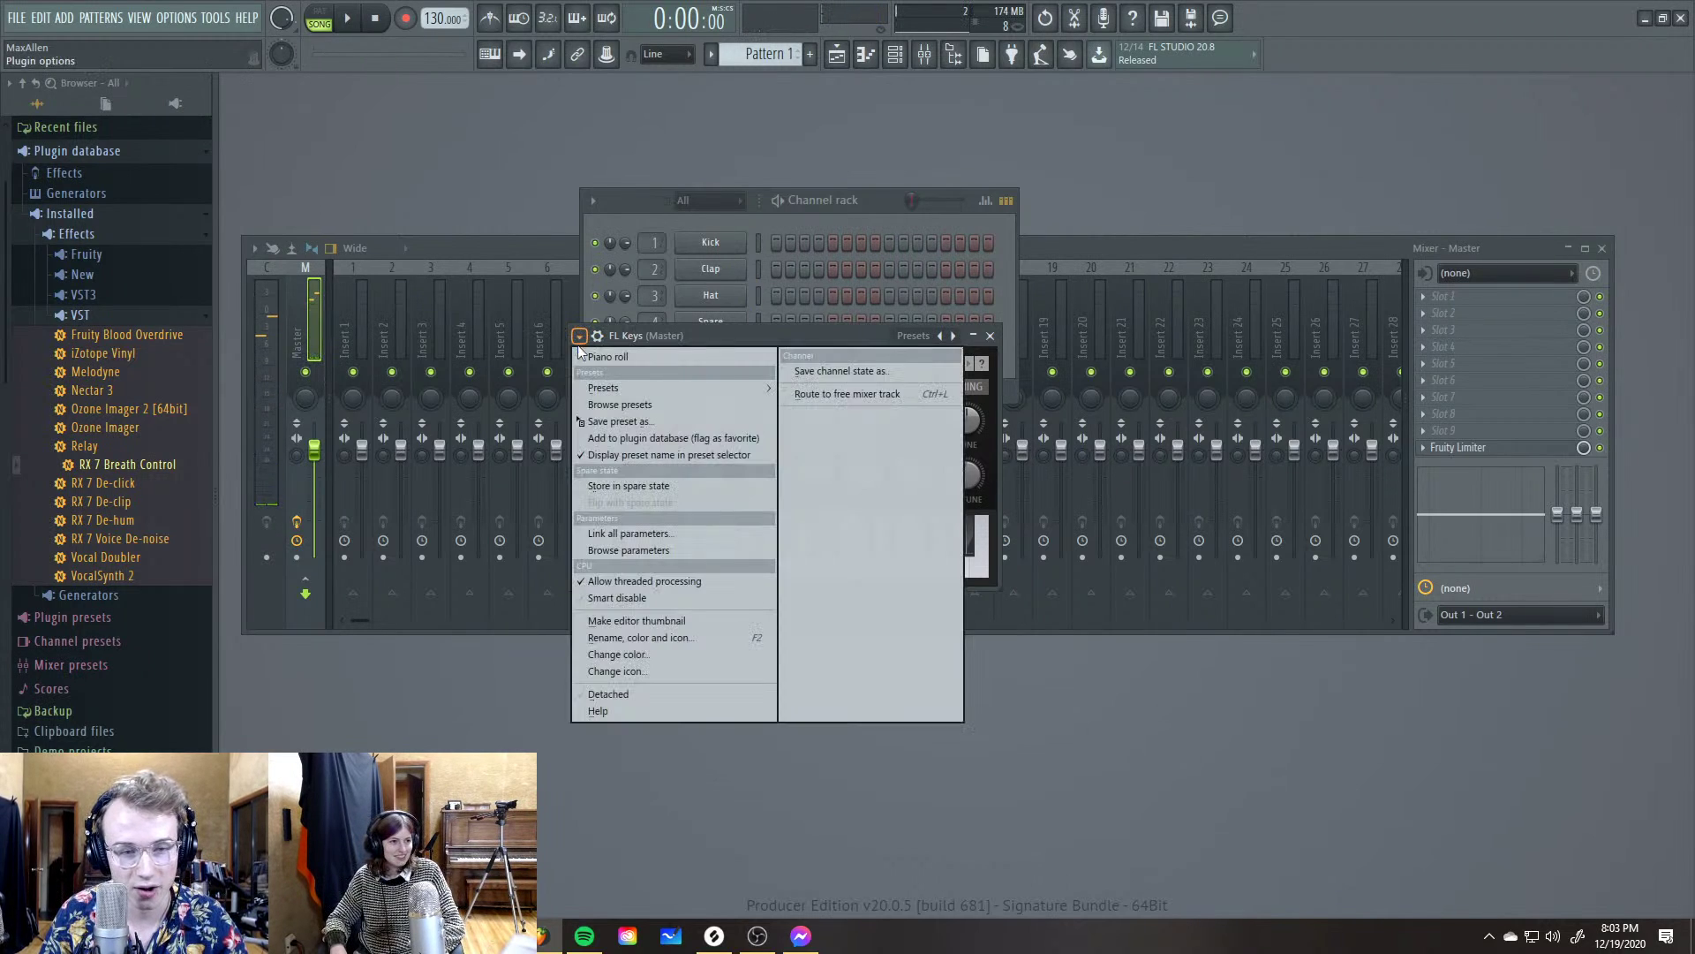
pyautogui.click(691, 339)
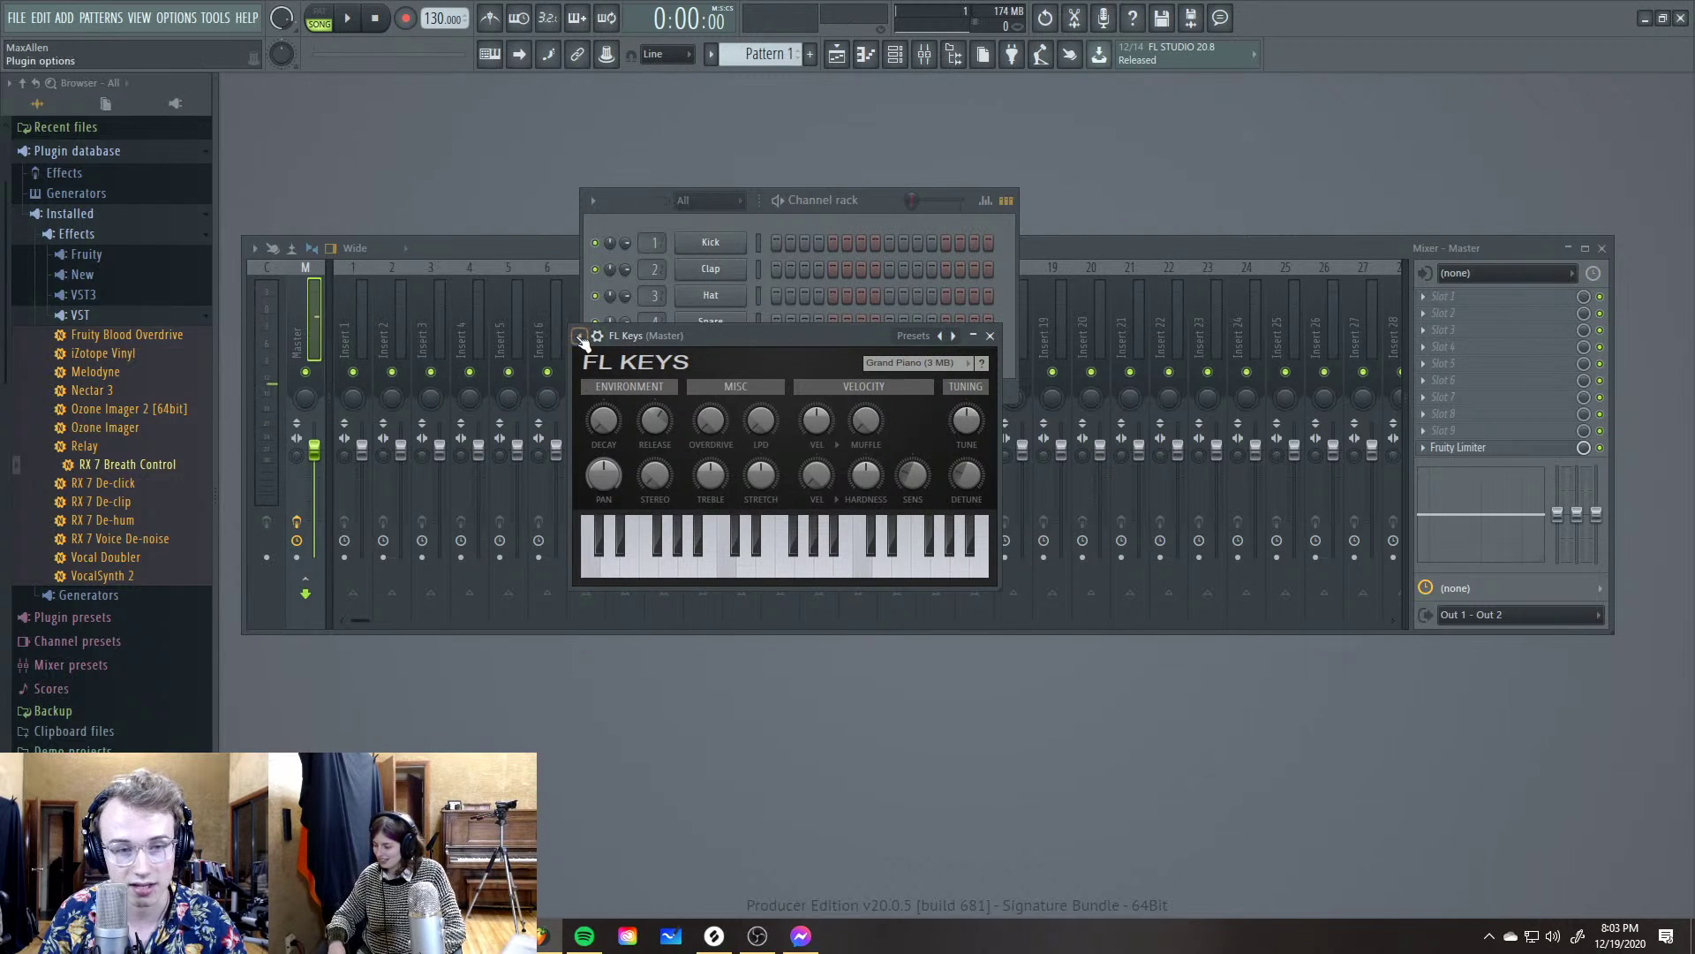
pyautogui.click(954, 336)
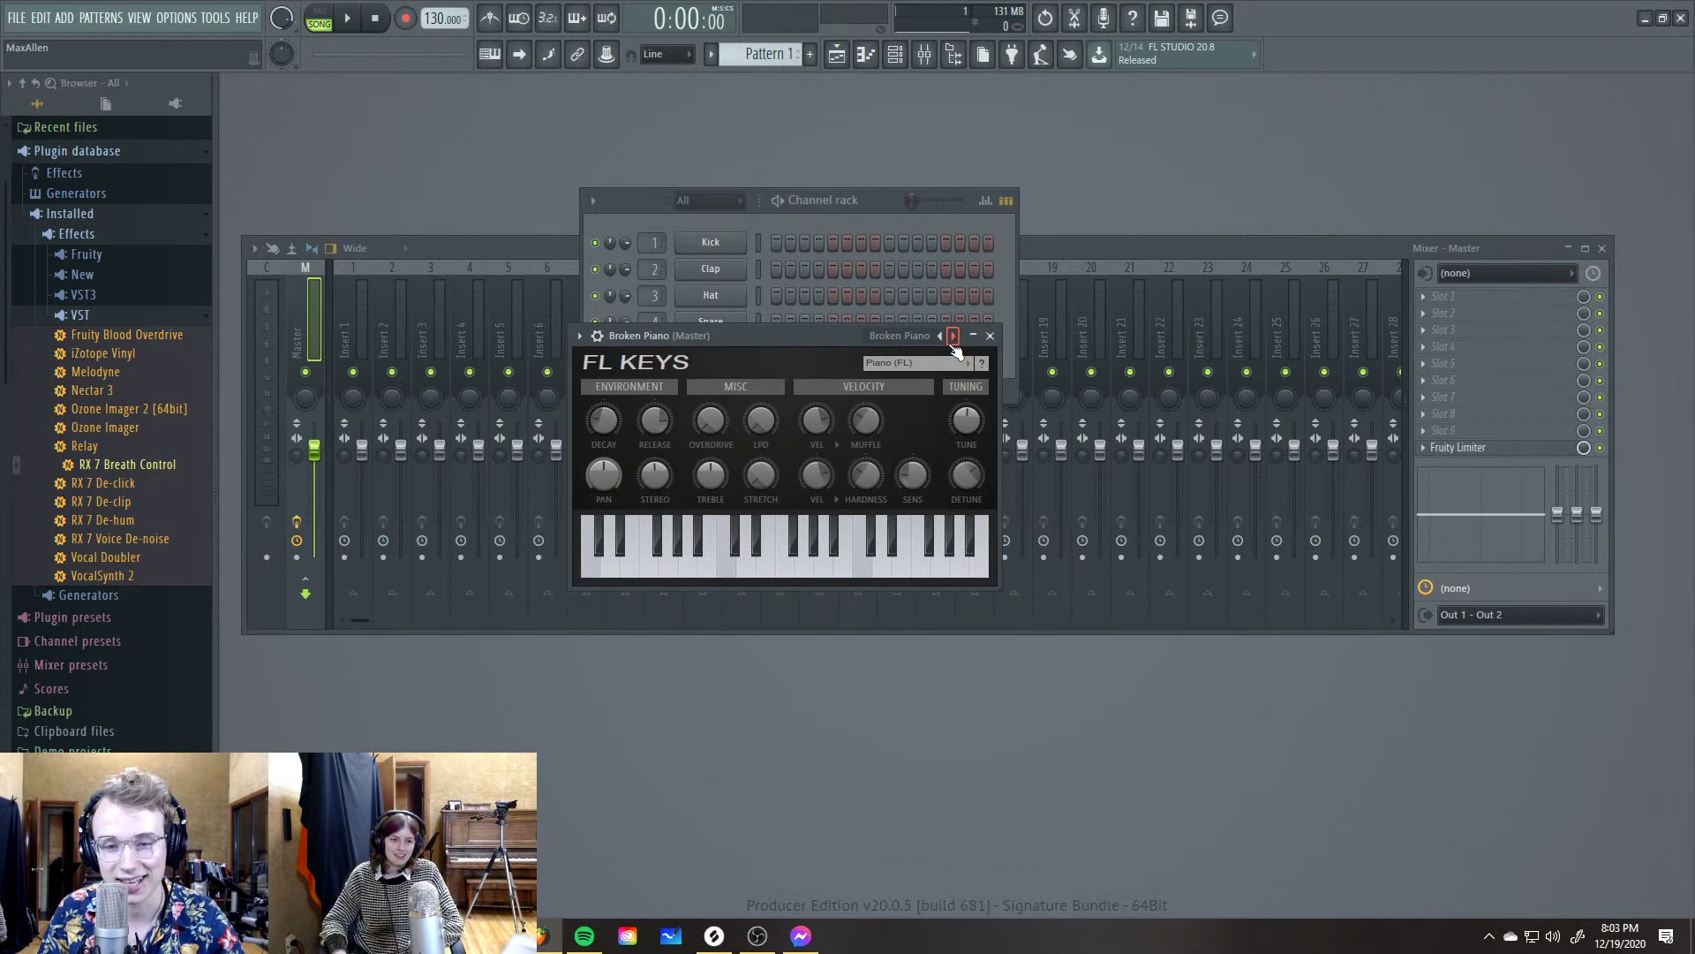
pyautogui.click(953, 337)
pyautogui.click(953, 336)
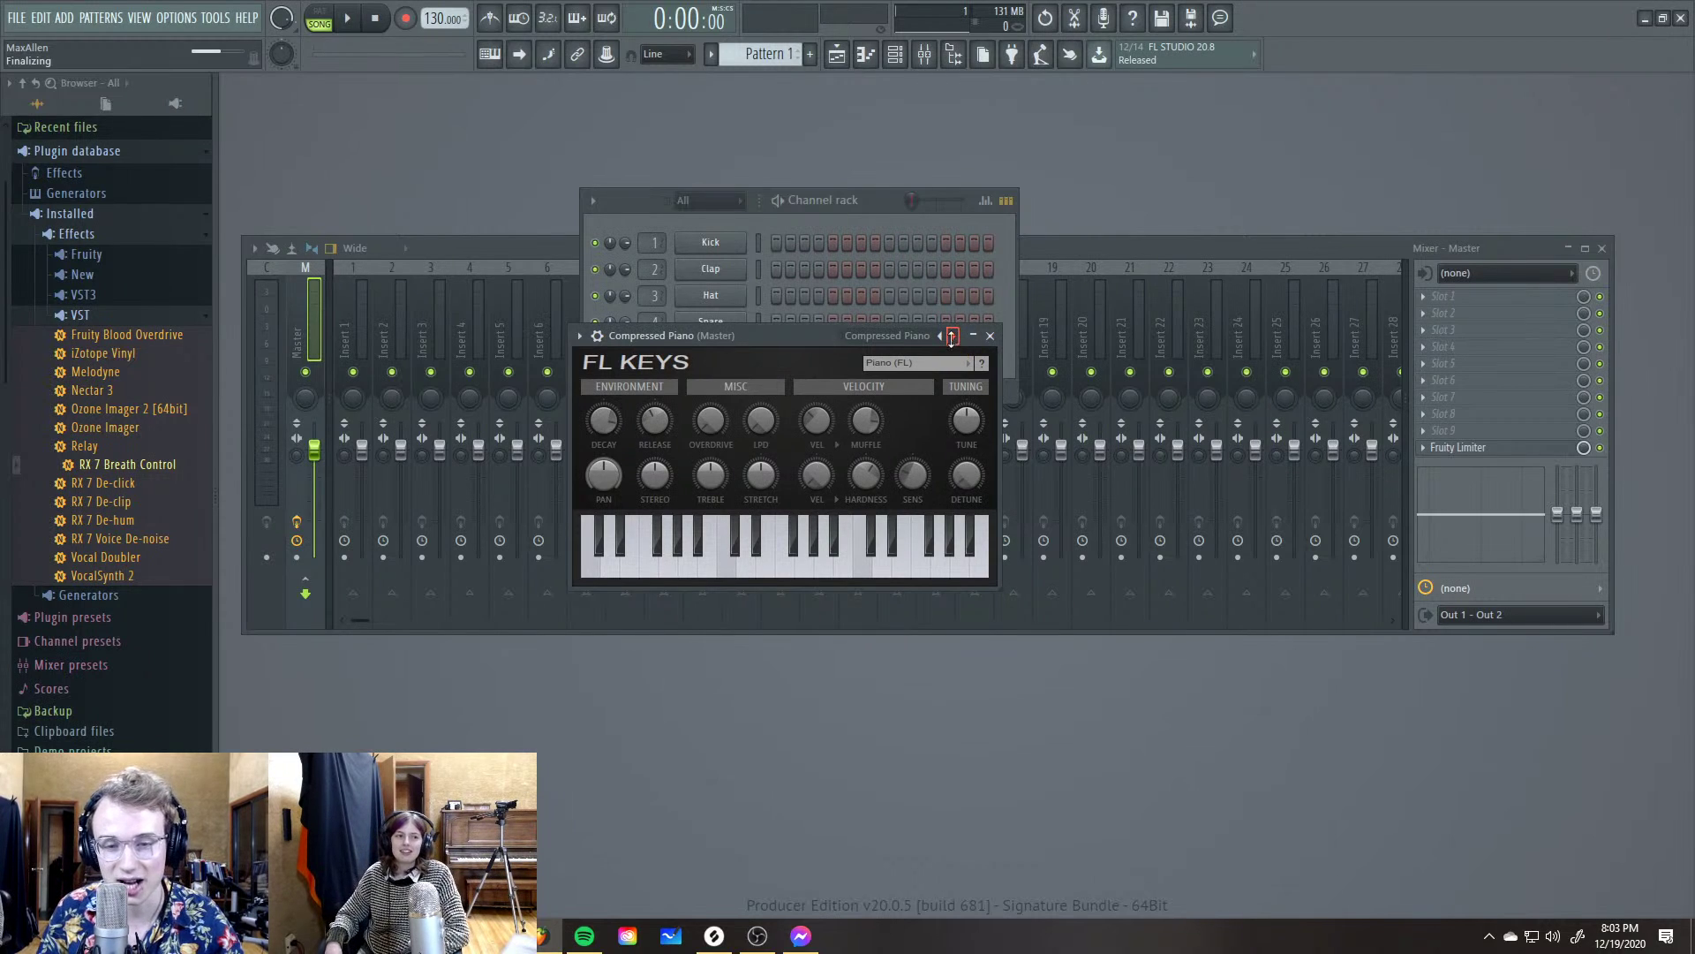
pyautogui.click(953, 336)
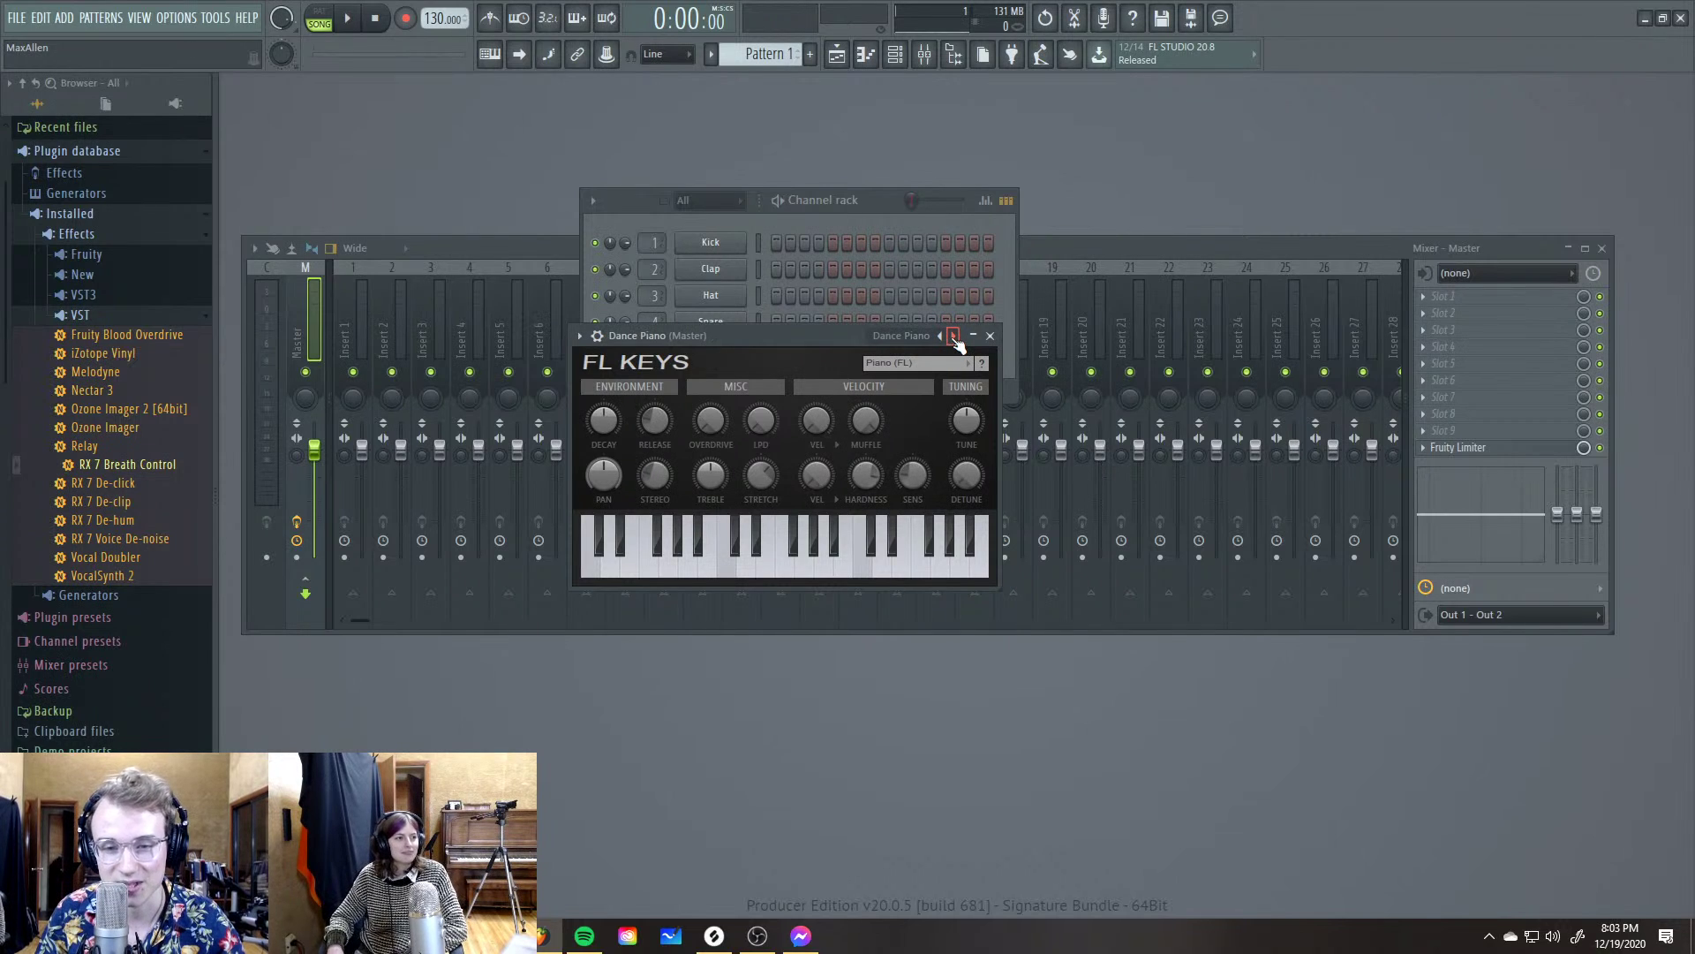
pyautogui.click(953, 336)
pyautogui.click(953, 336)
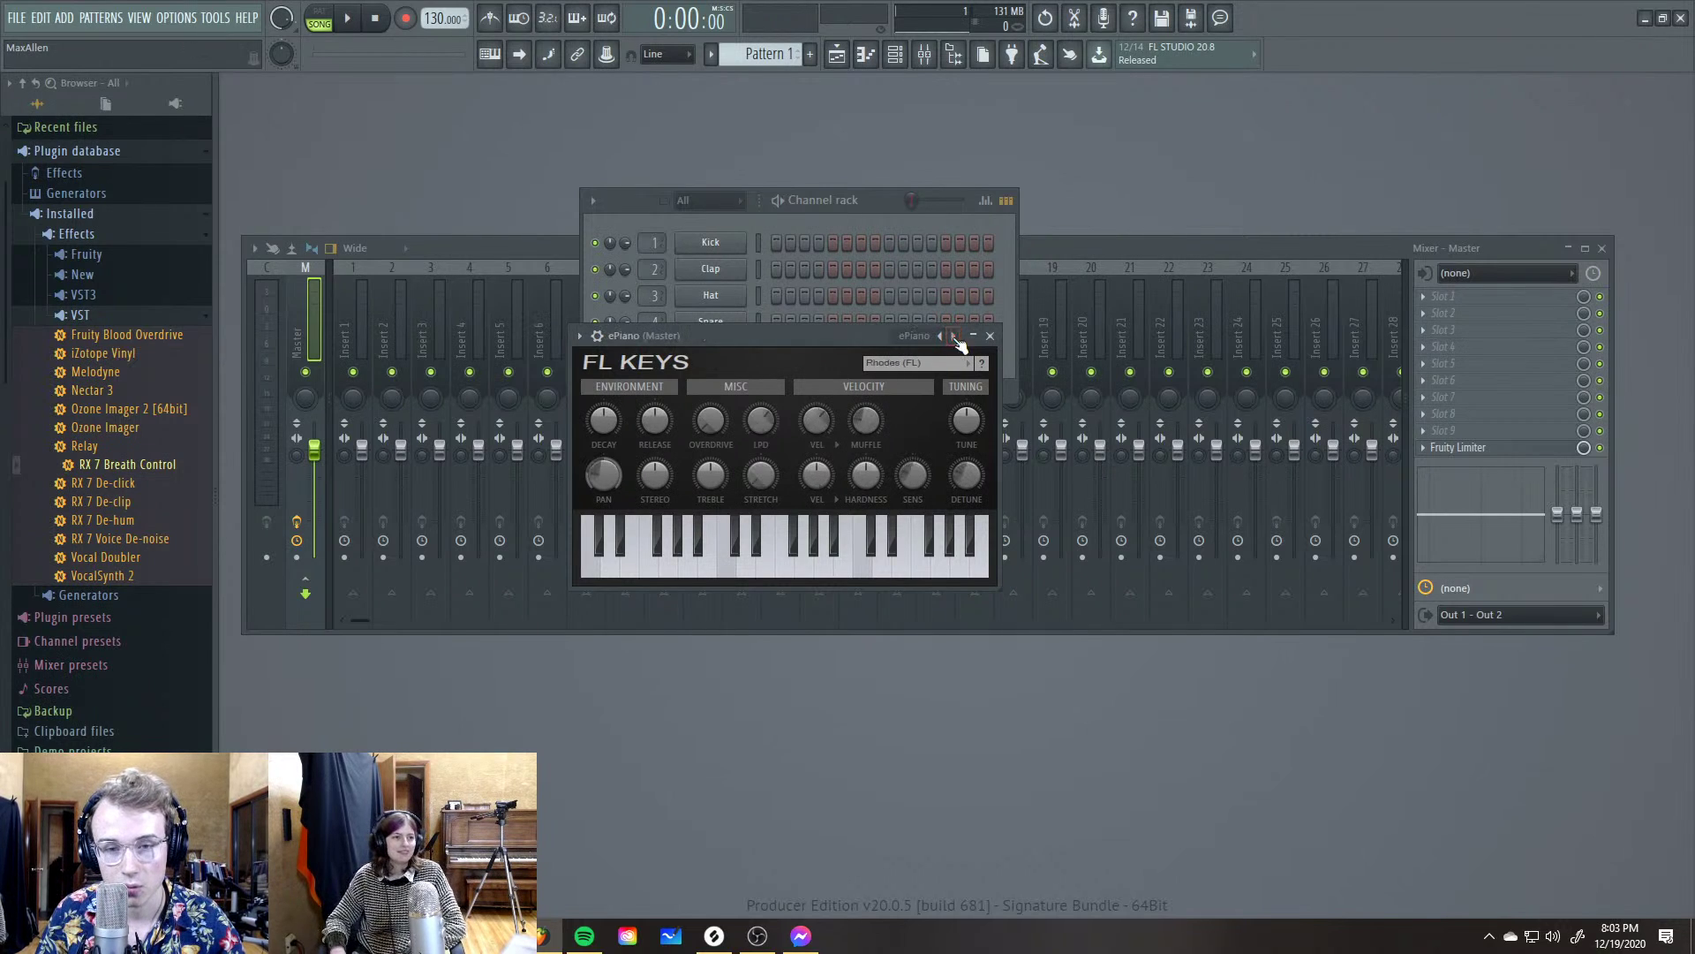
pyautogui.click(953, 336)
pyautogui.click(910, 336)
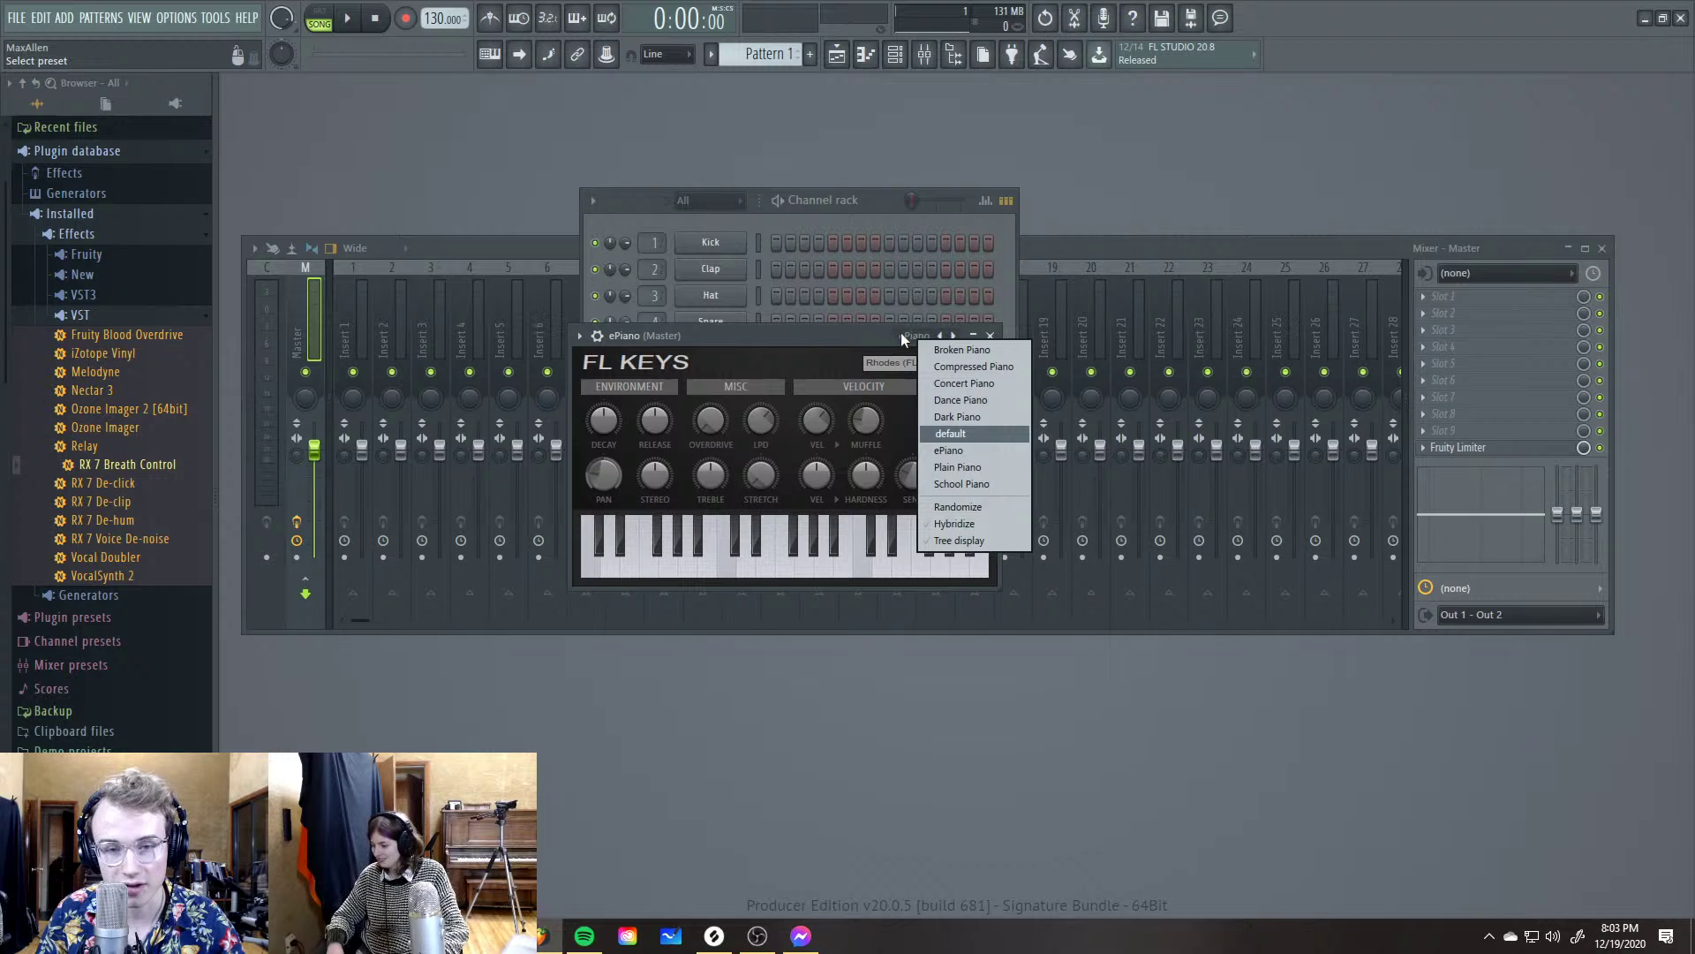
pyautogui.click(910, 332)
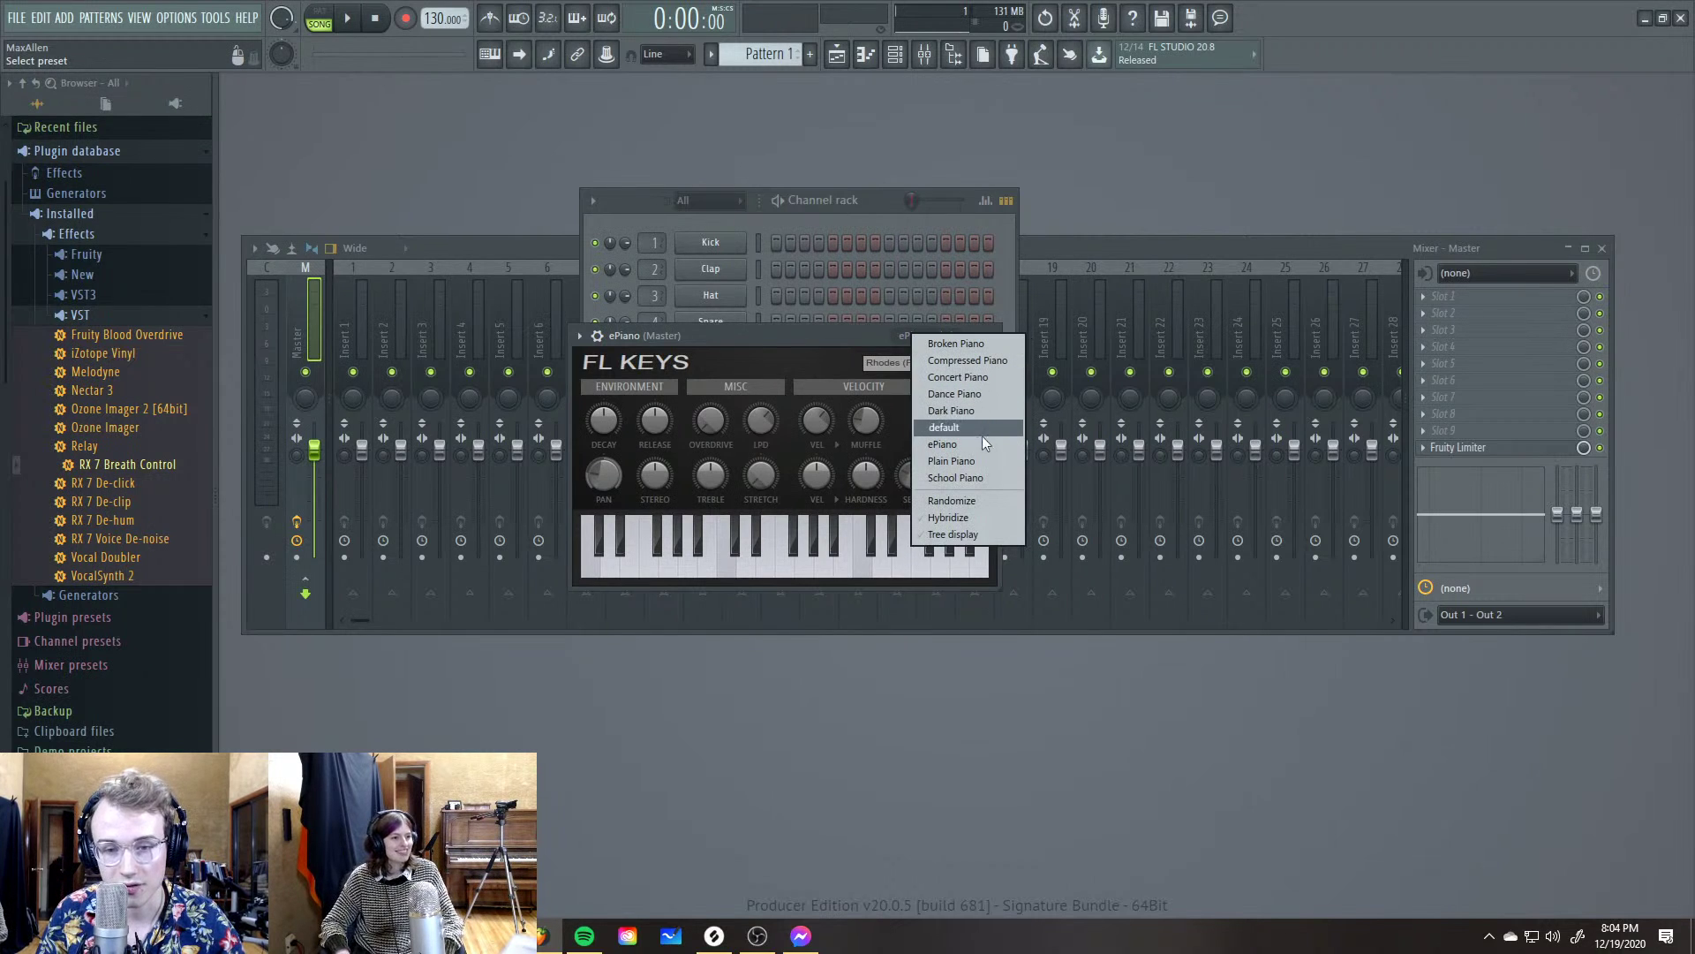
# Load the Dark Piano preset in FL Keys
pyautogui.click(579, 335)
pyautogui.moveTo(632, 388)
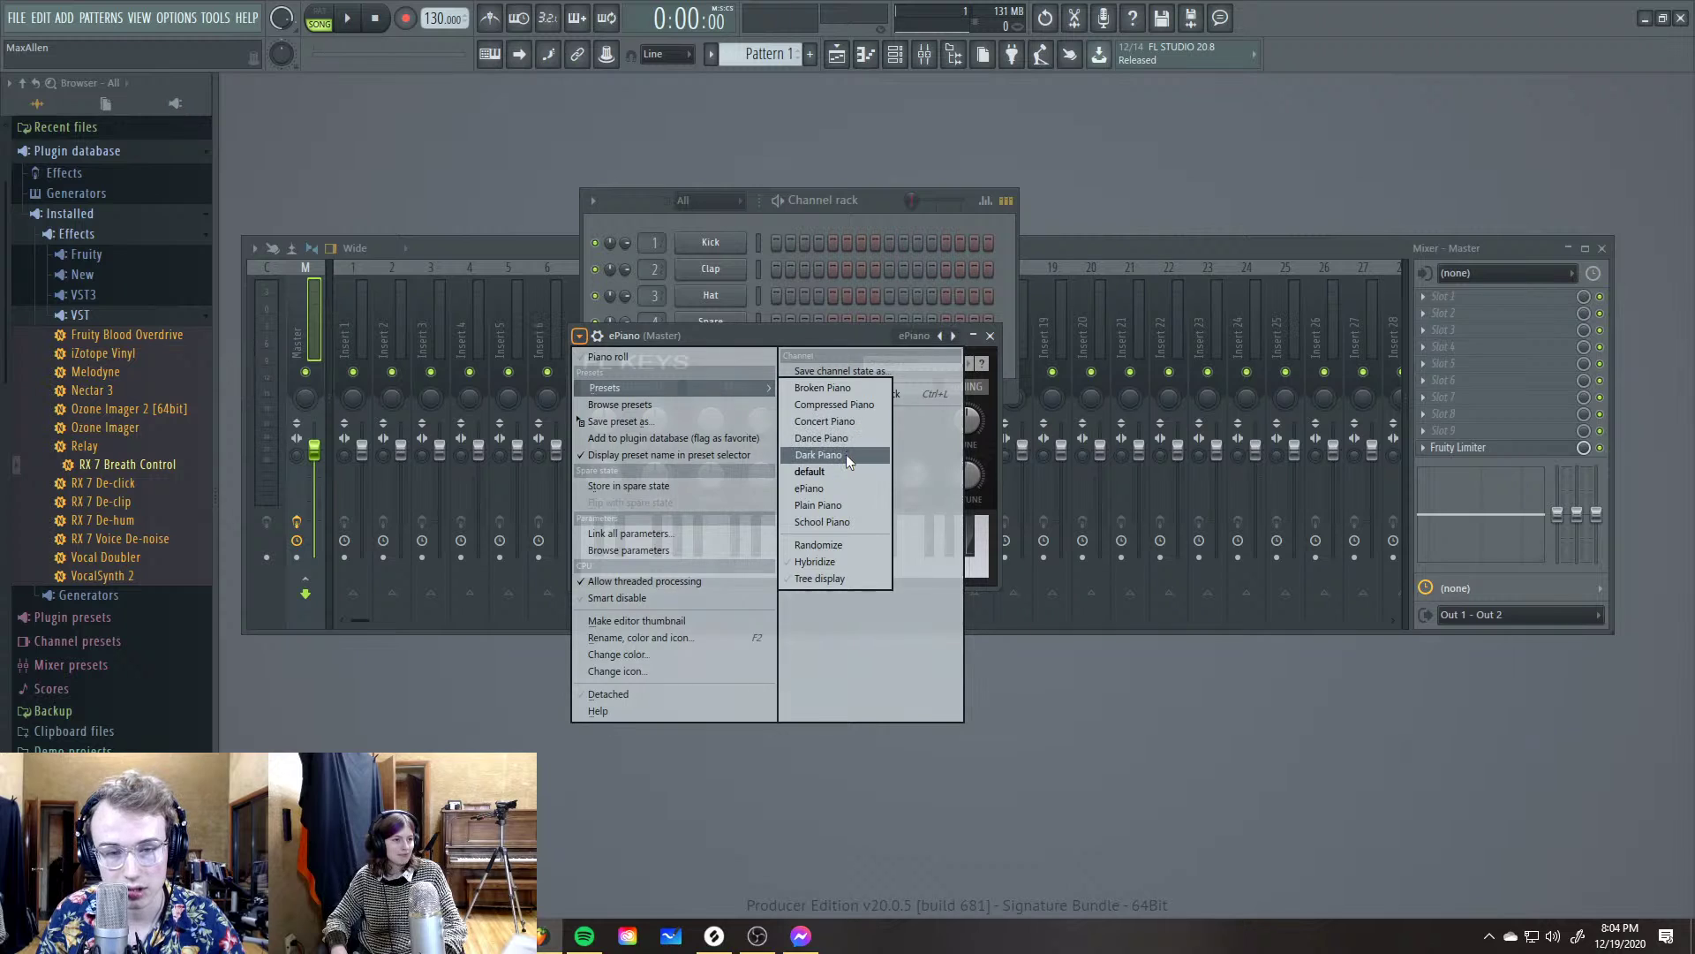
pyautogui.click(819, 454)
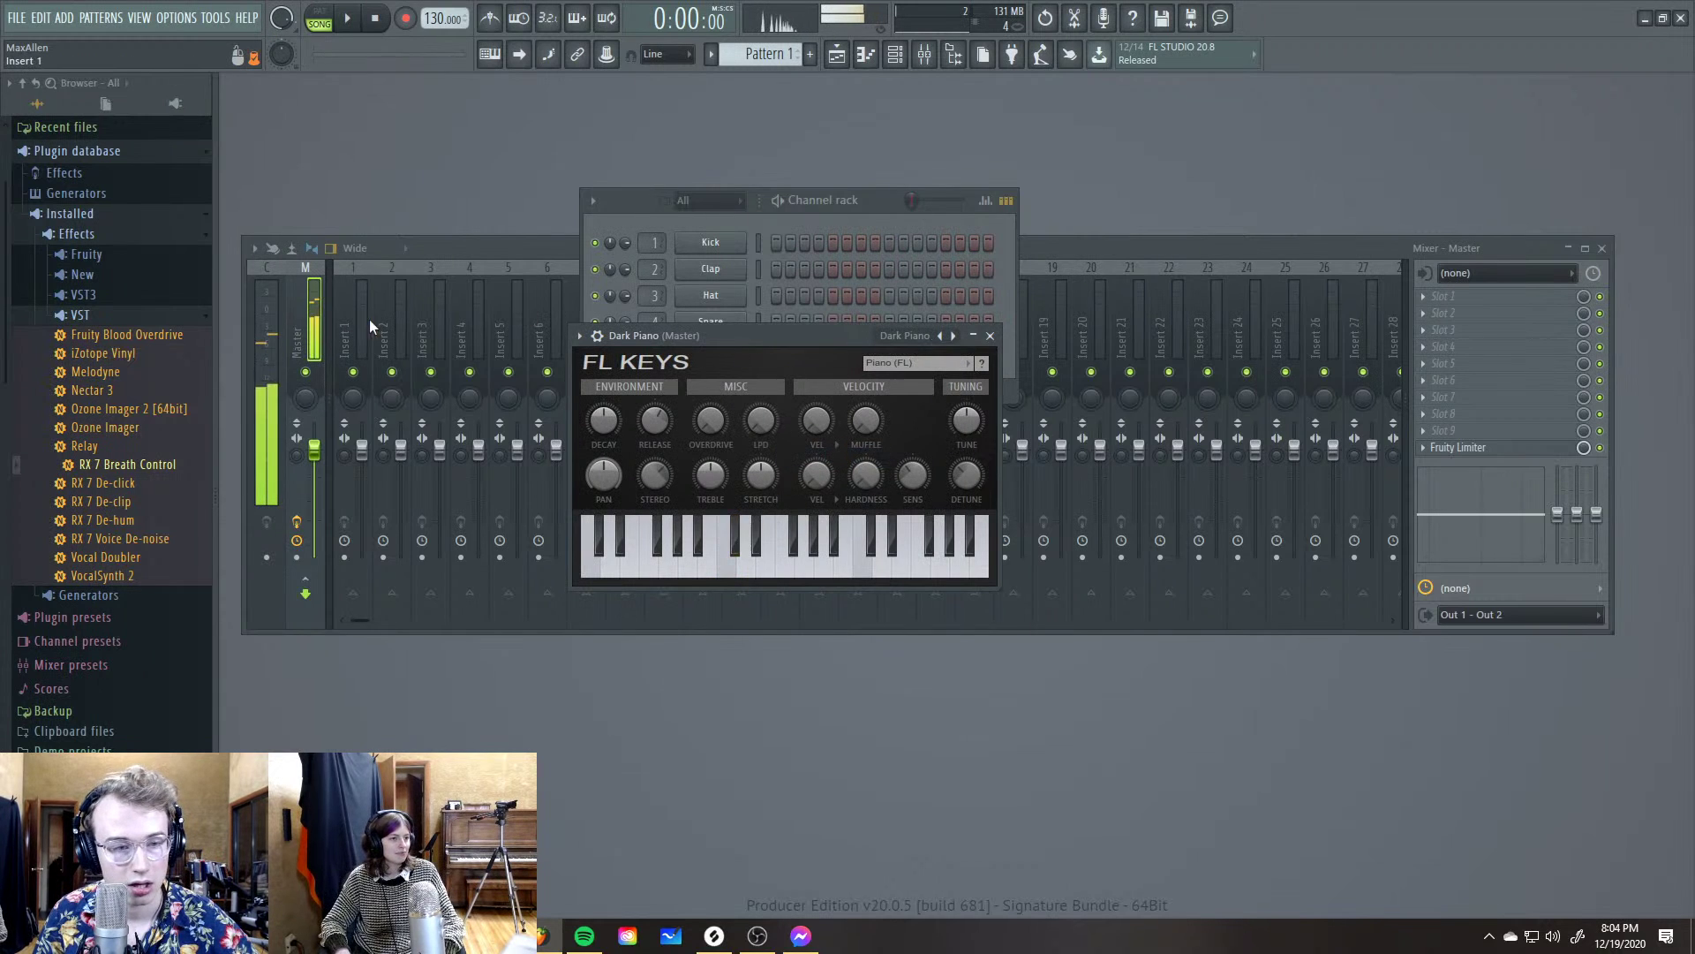
# Route the Dark Piano channel to free mixer track 5 and reopen its instrument window from the channel rack
pyautogui.click(597, 335)
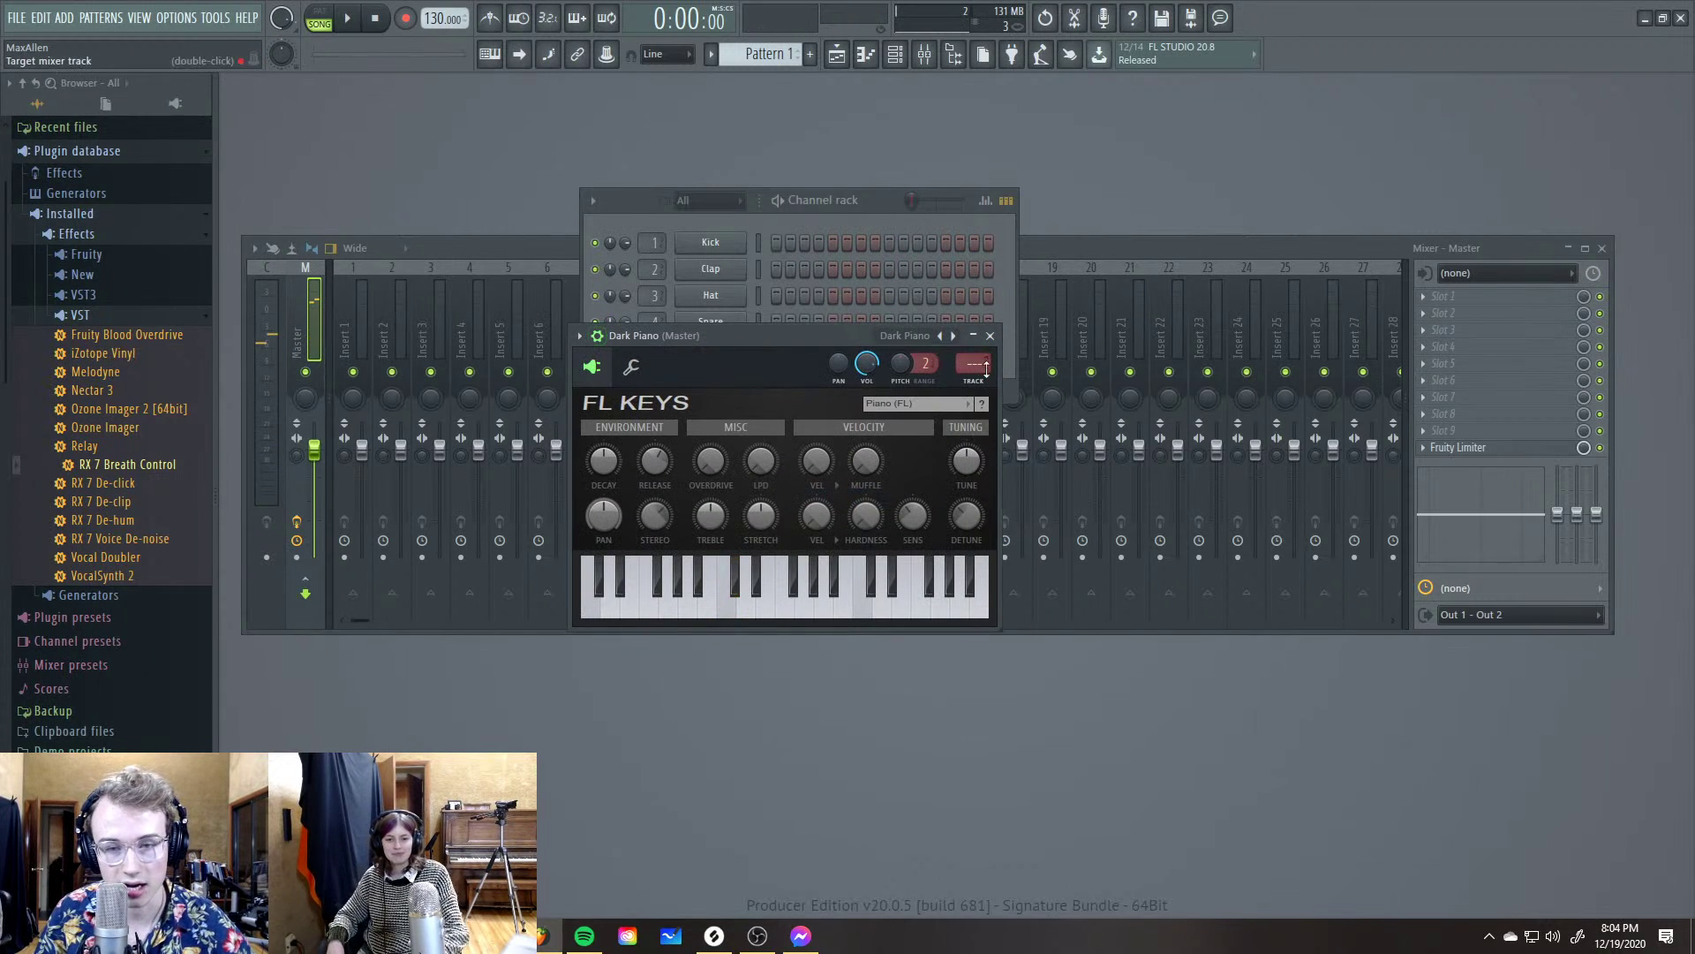
pyautogui.doubleClick(986, 369)
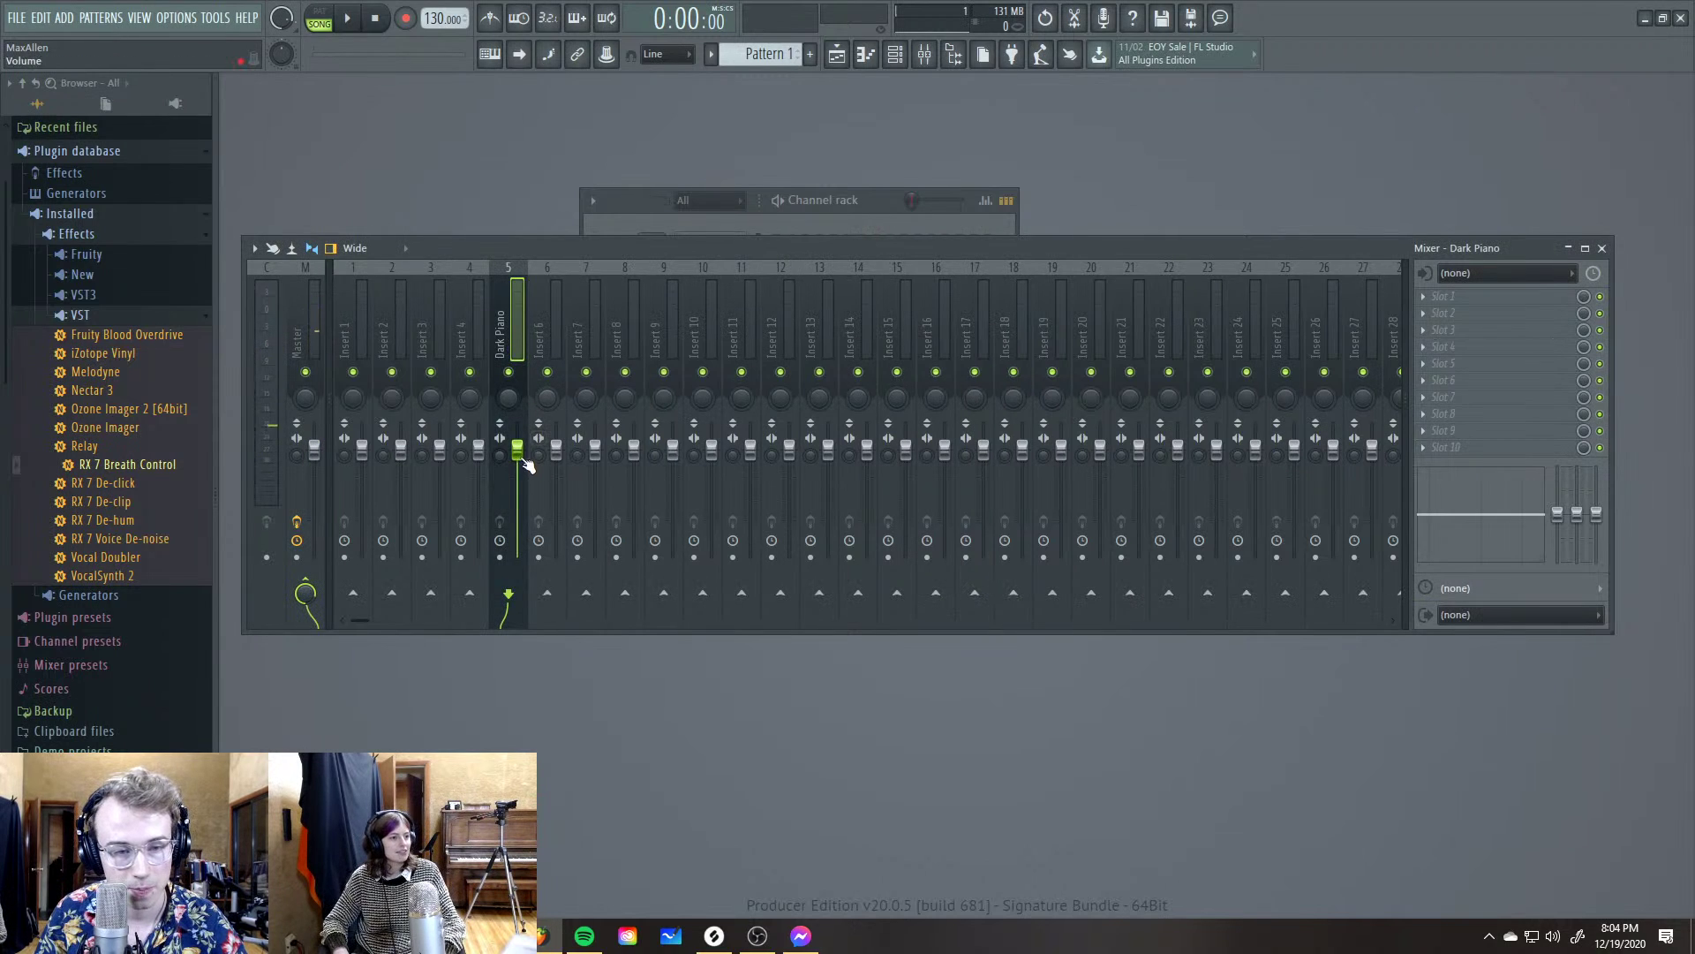
pyautogui.click(867, 207)
pyautogui.click(716, 348)
# Try the School Piano and Plain Piano presets on the FL Keys channel and return to Dark Piano
pyautogui.click(632, 369)
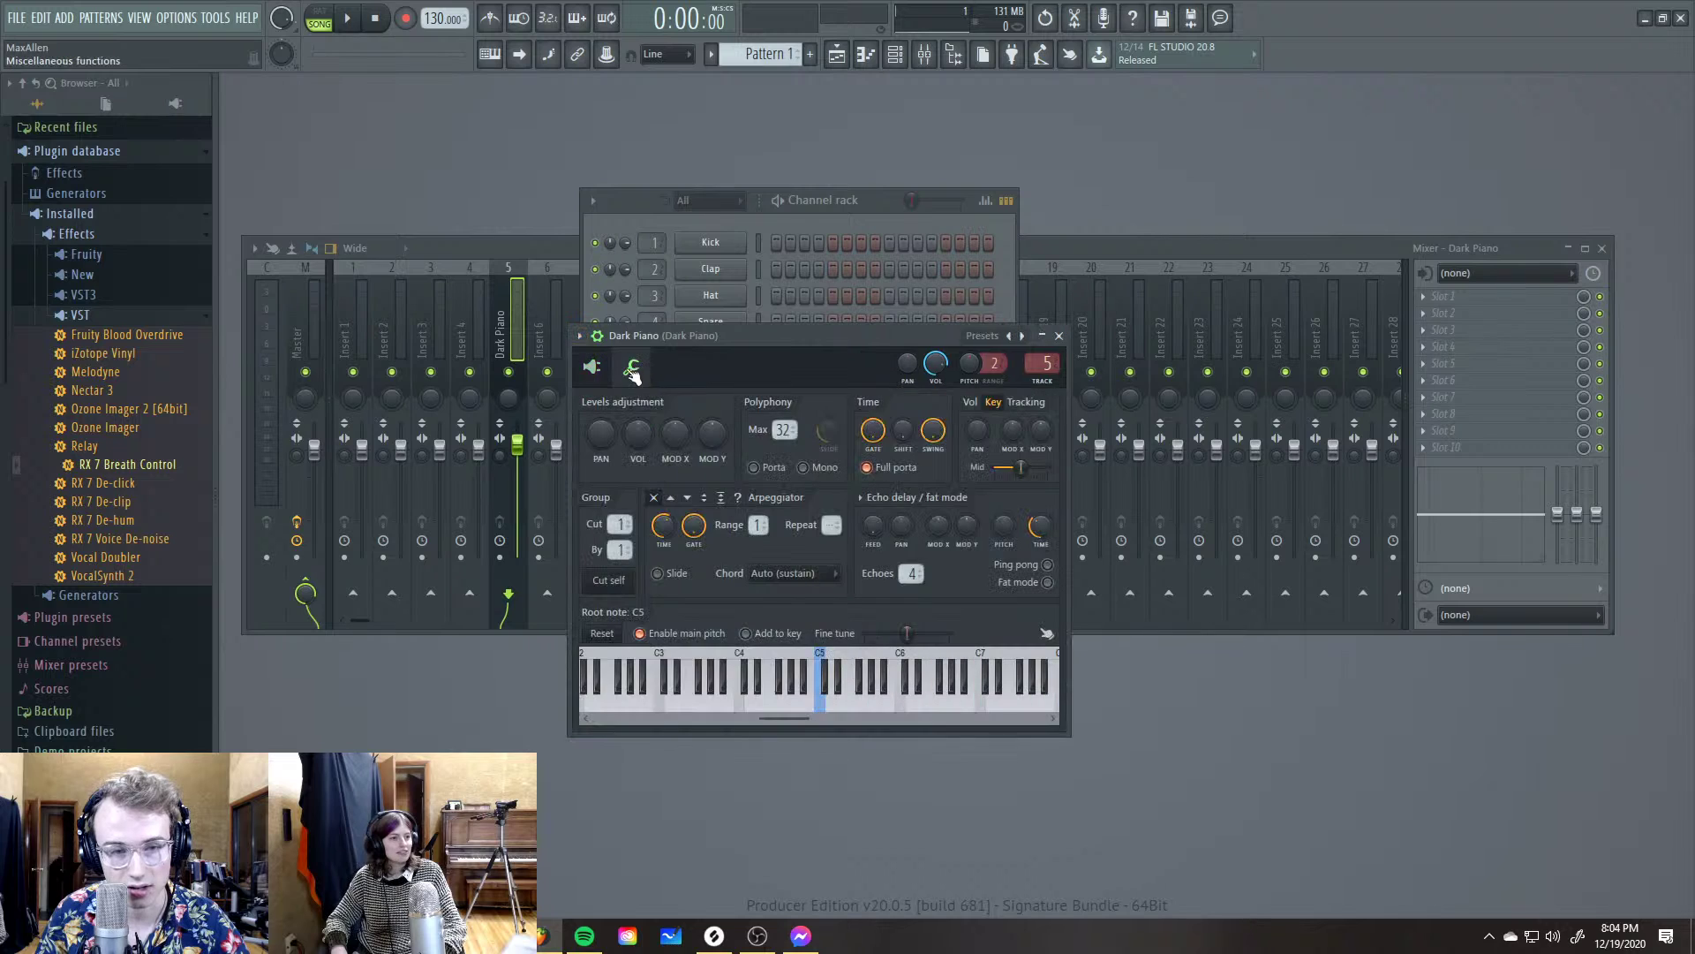
pyautogui.click(579, 336)
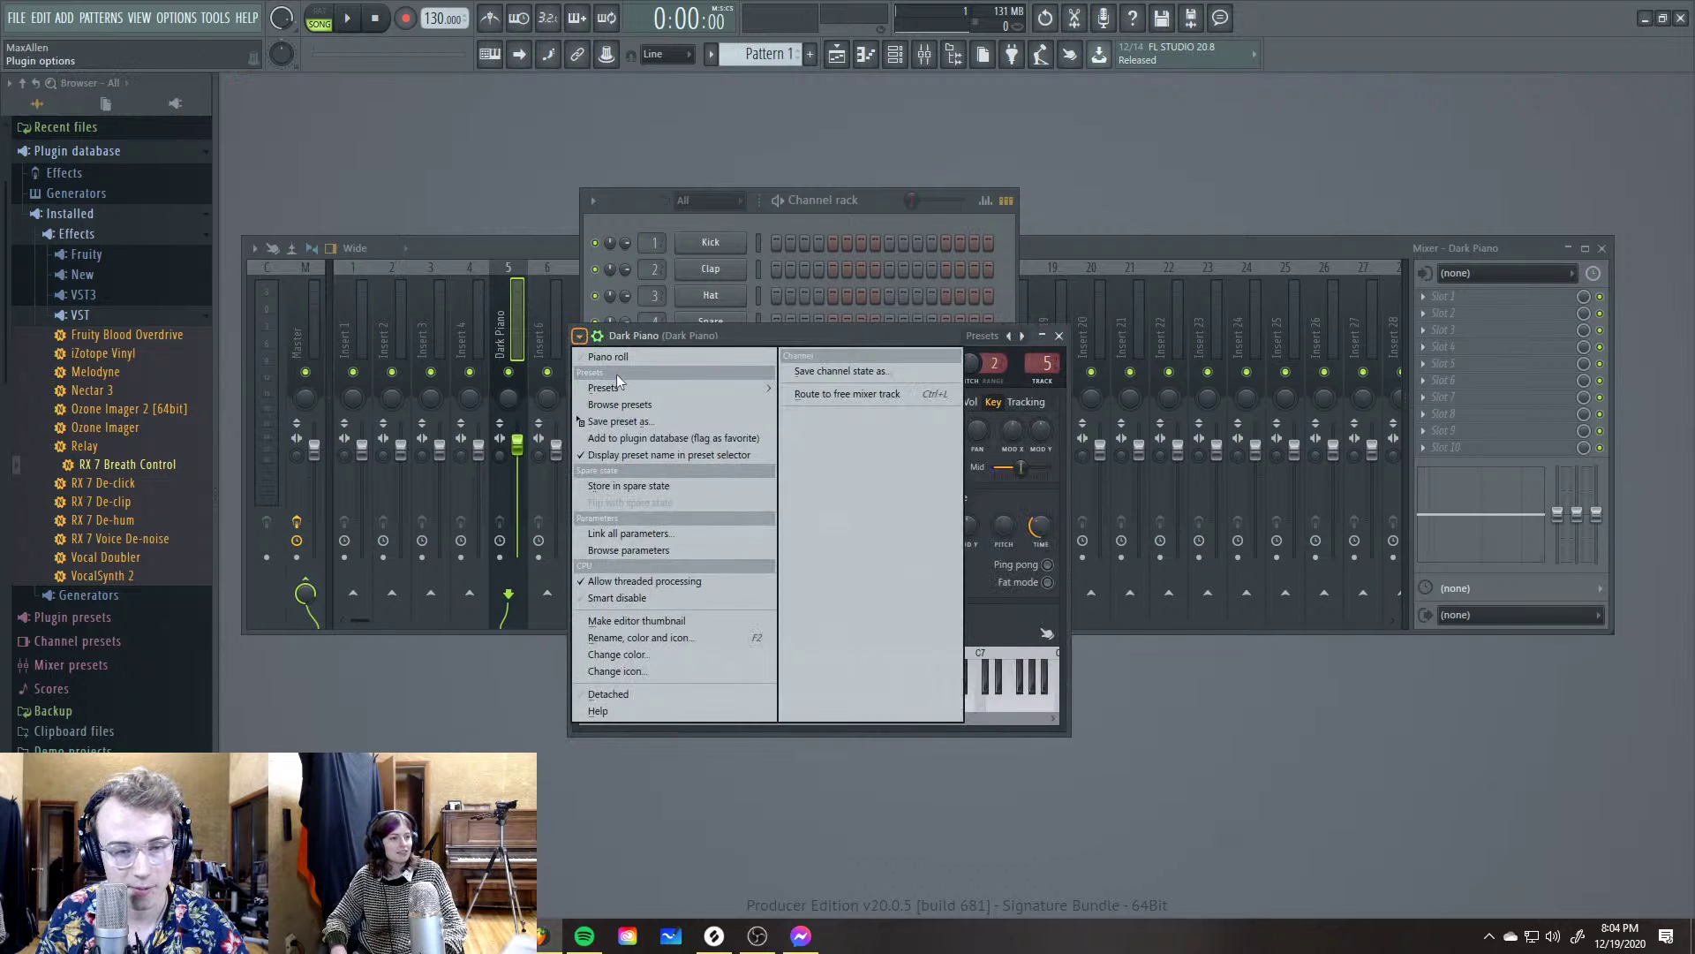
pyautogui.moveTo(623, 387)
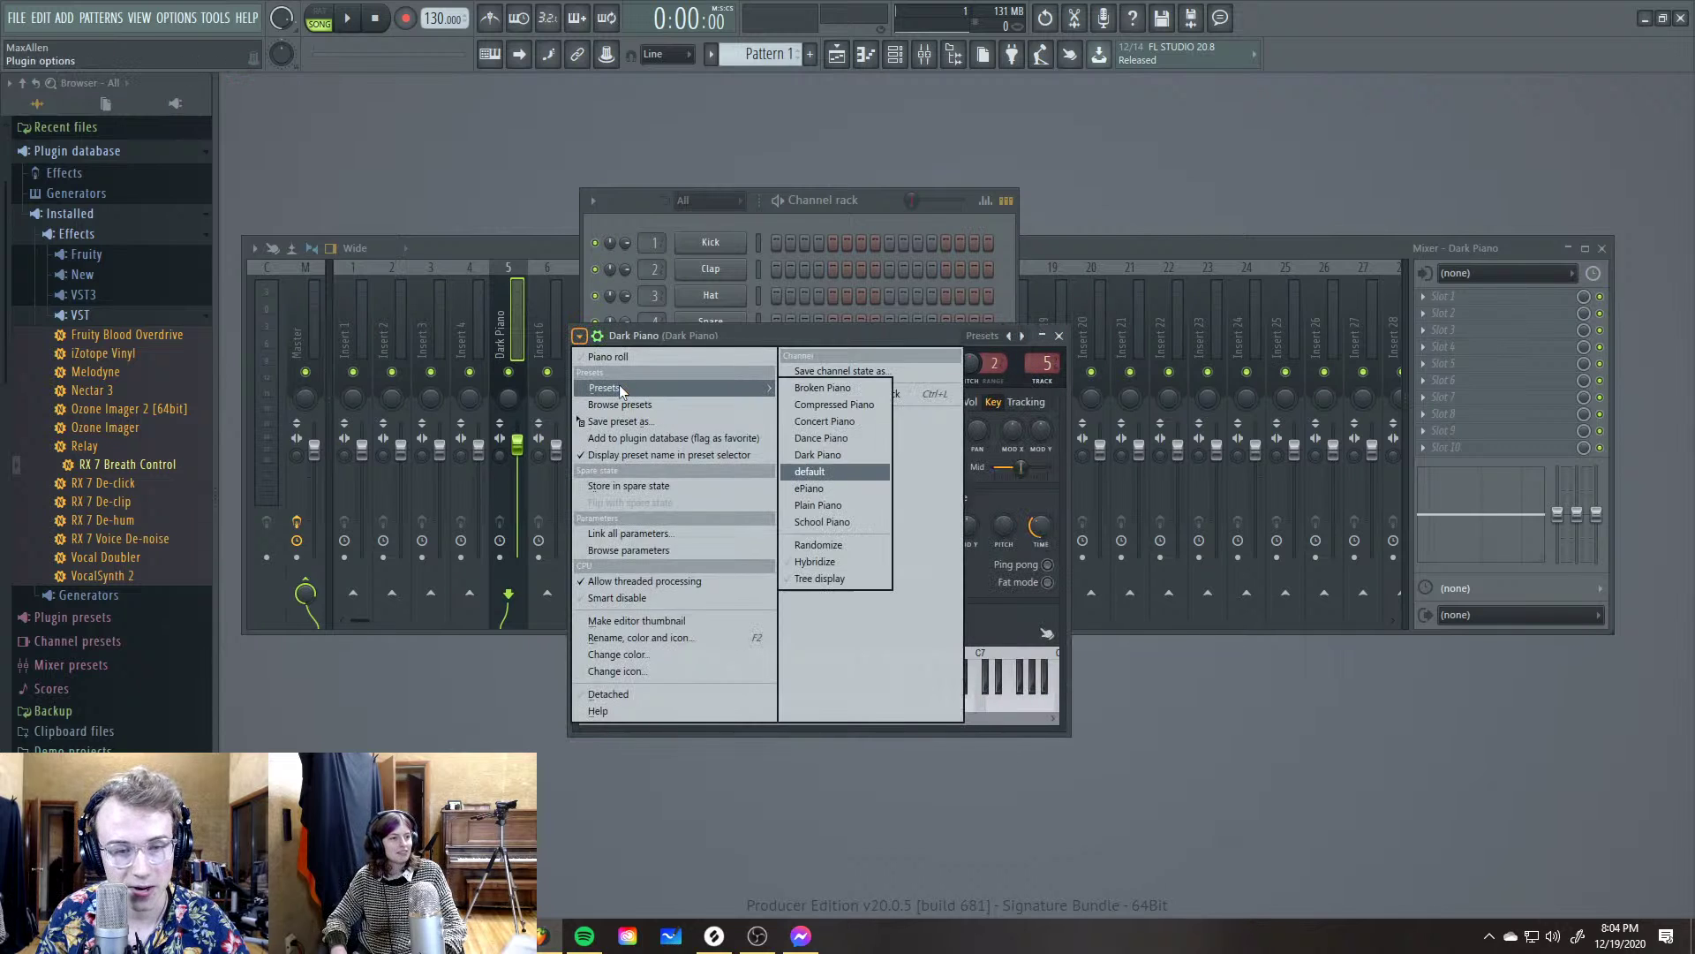
pyautogui.click(844, 522)
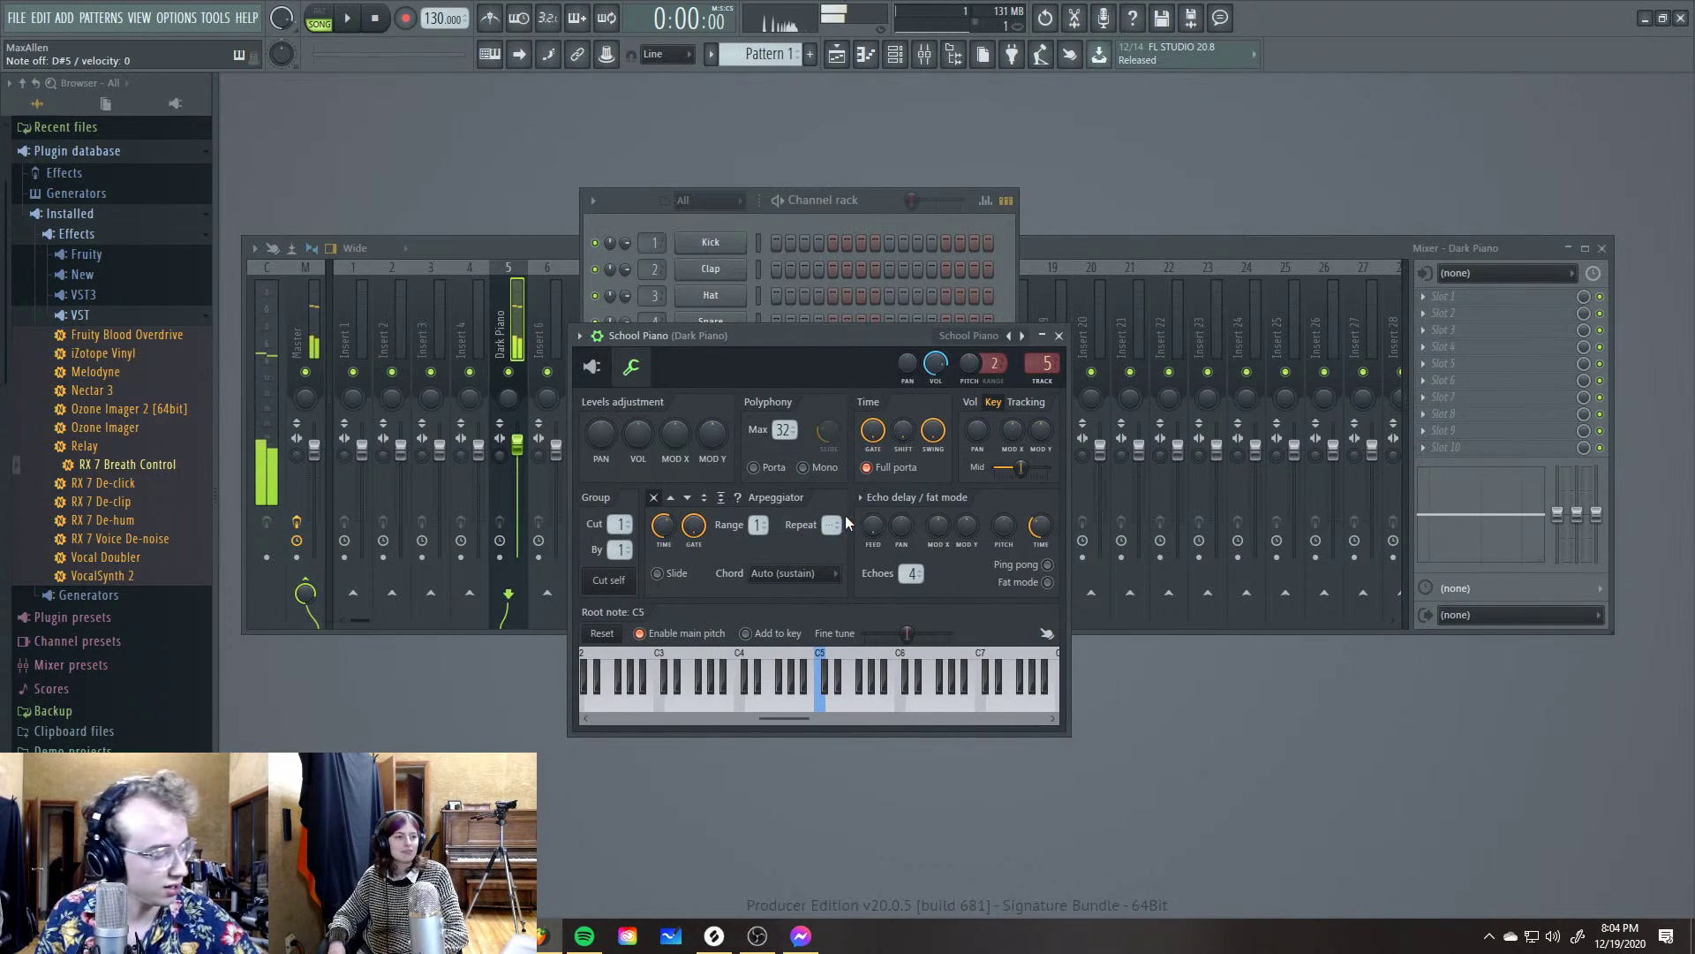
pyautogui.click(597, 337)
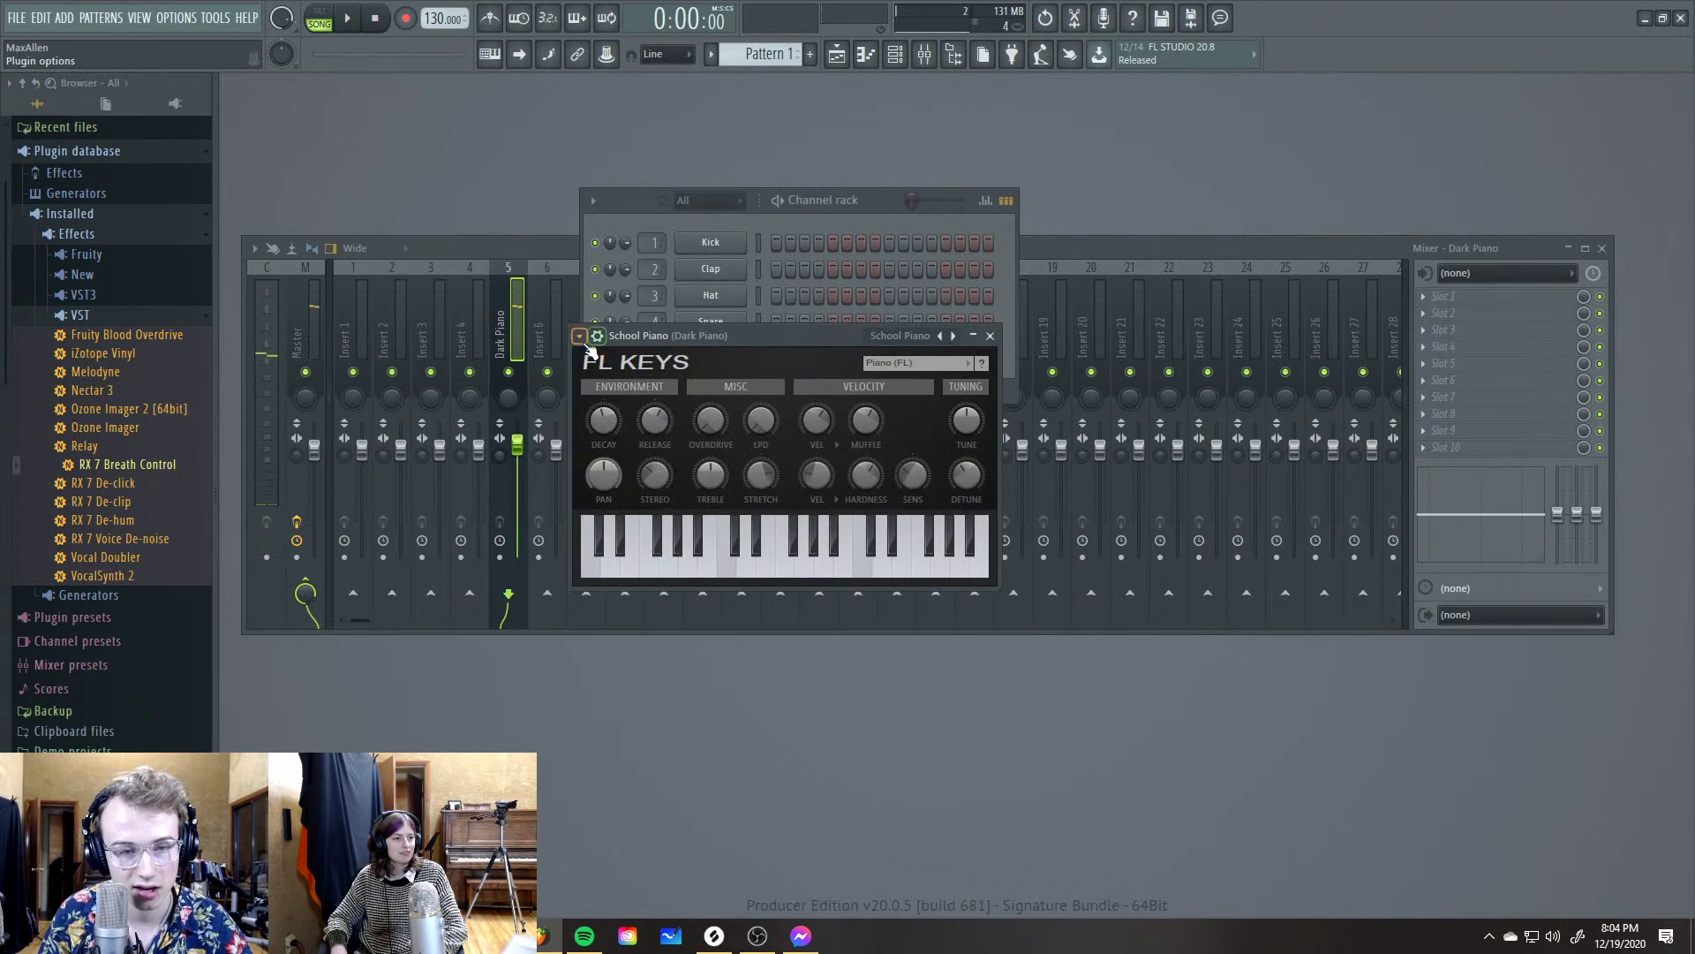
pyautogui.click(580, 337)
pyautogui.moveTo(635, 389)
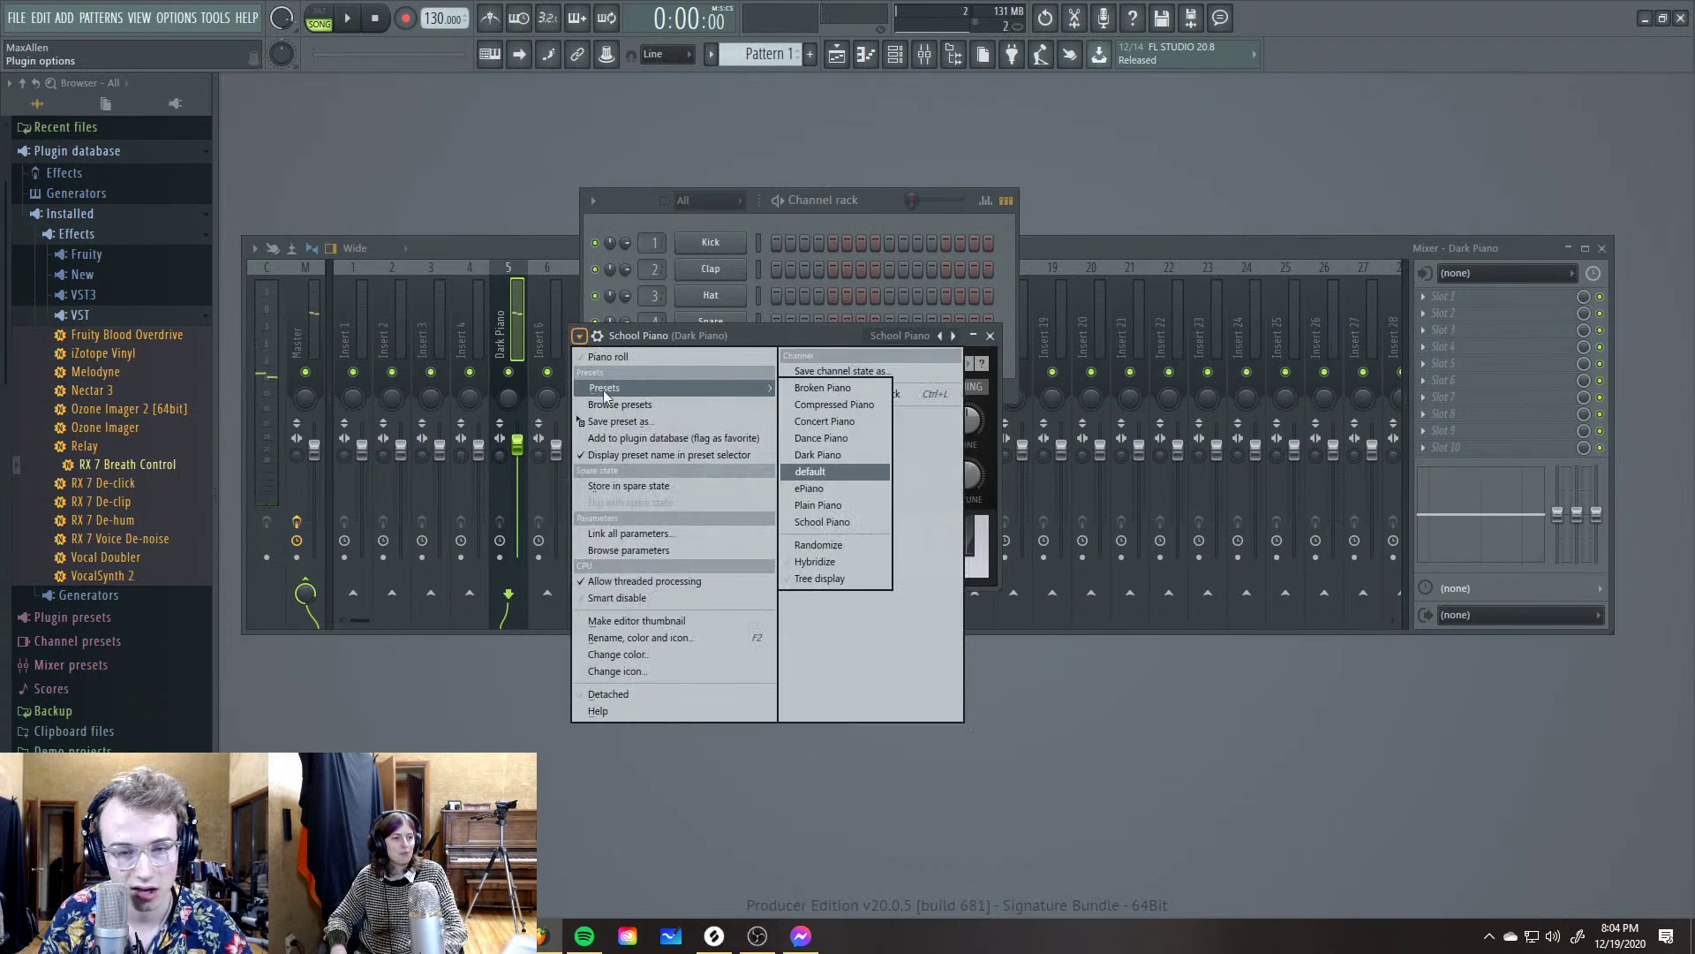
pyautogui.click(838, 505)
pyautogui.click(580, 337)
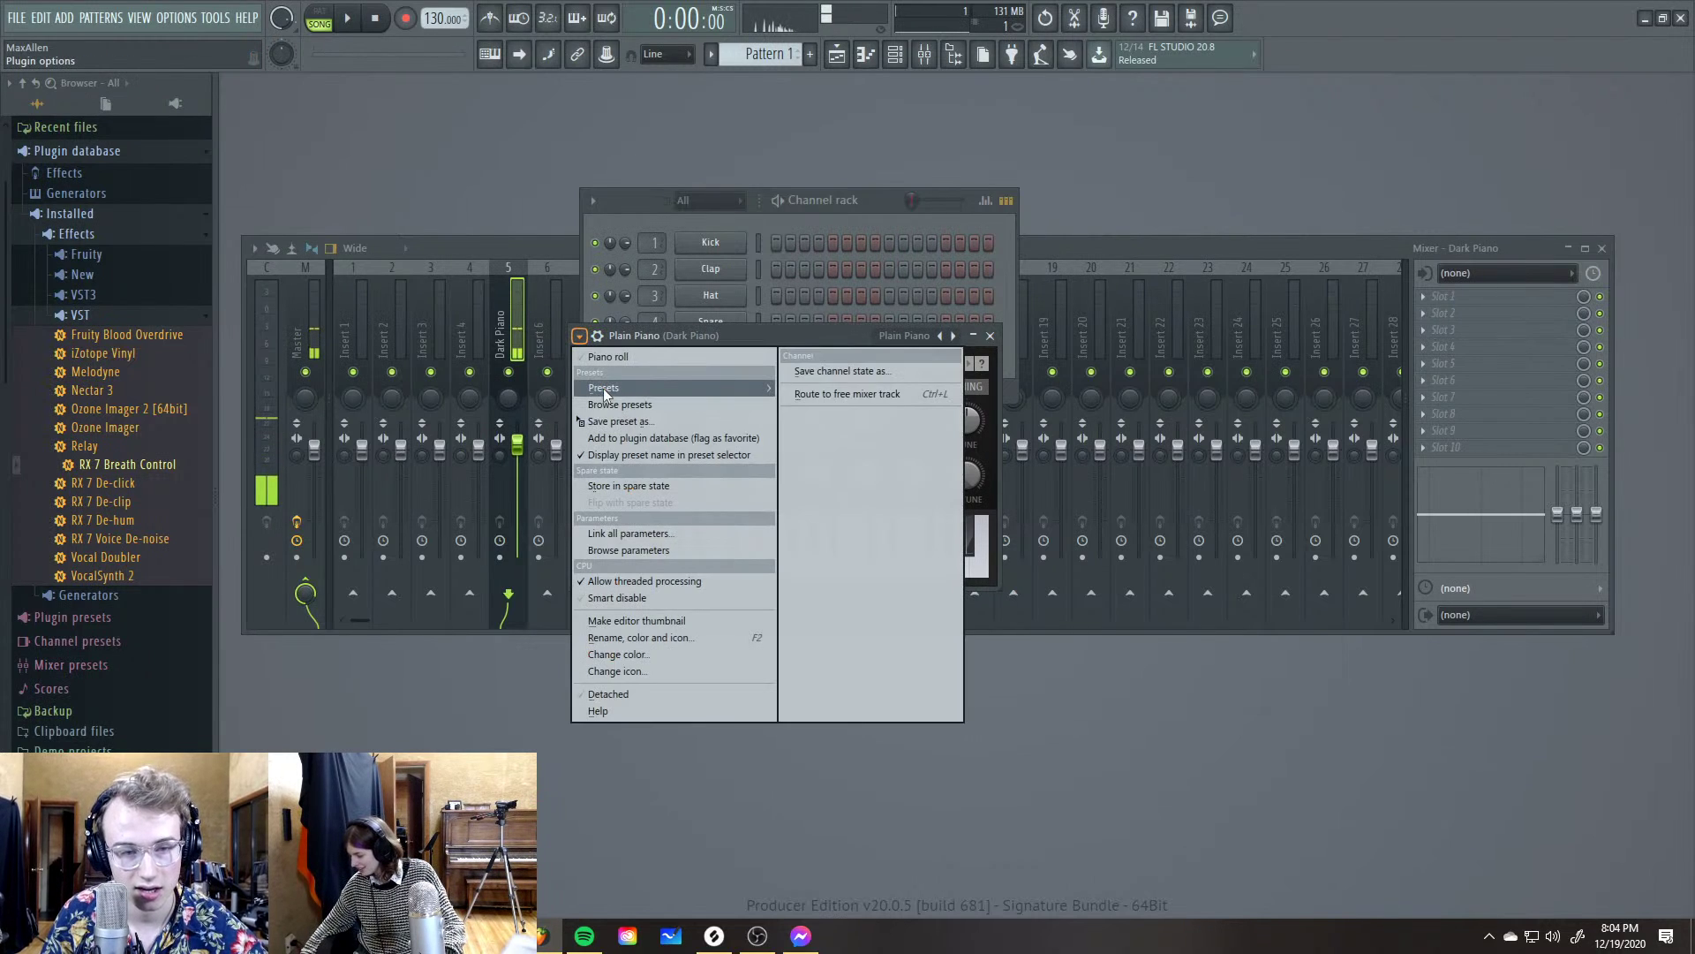
pyautogui.moveTo(605, 388)
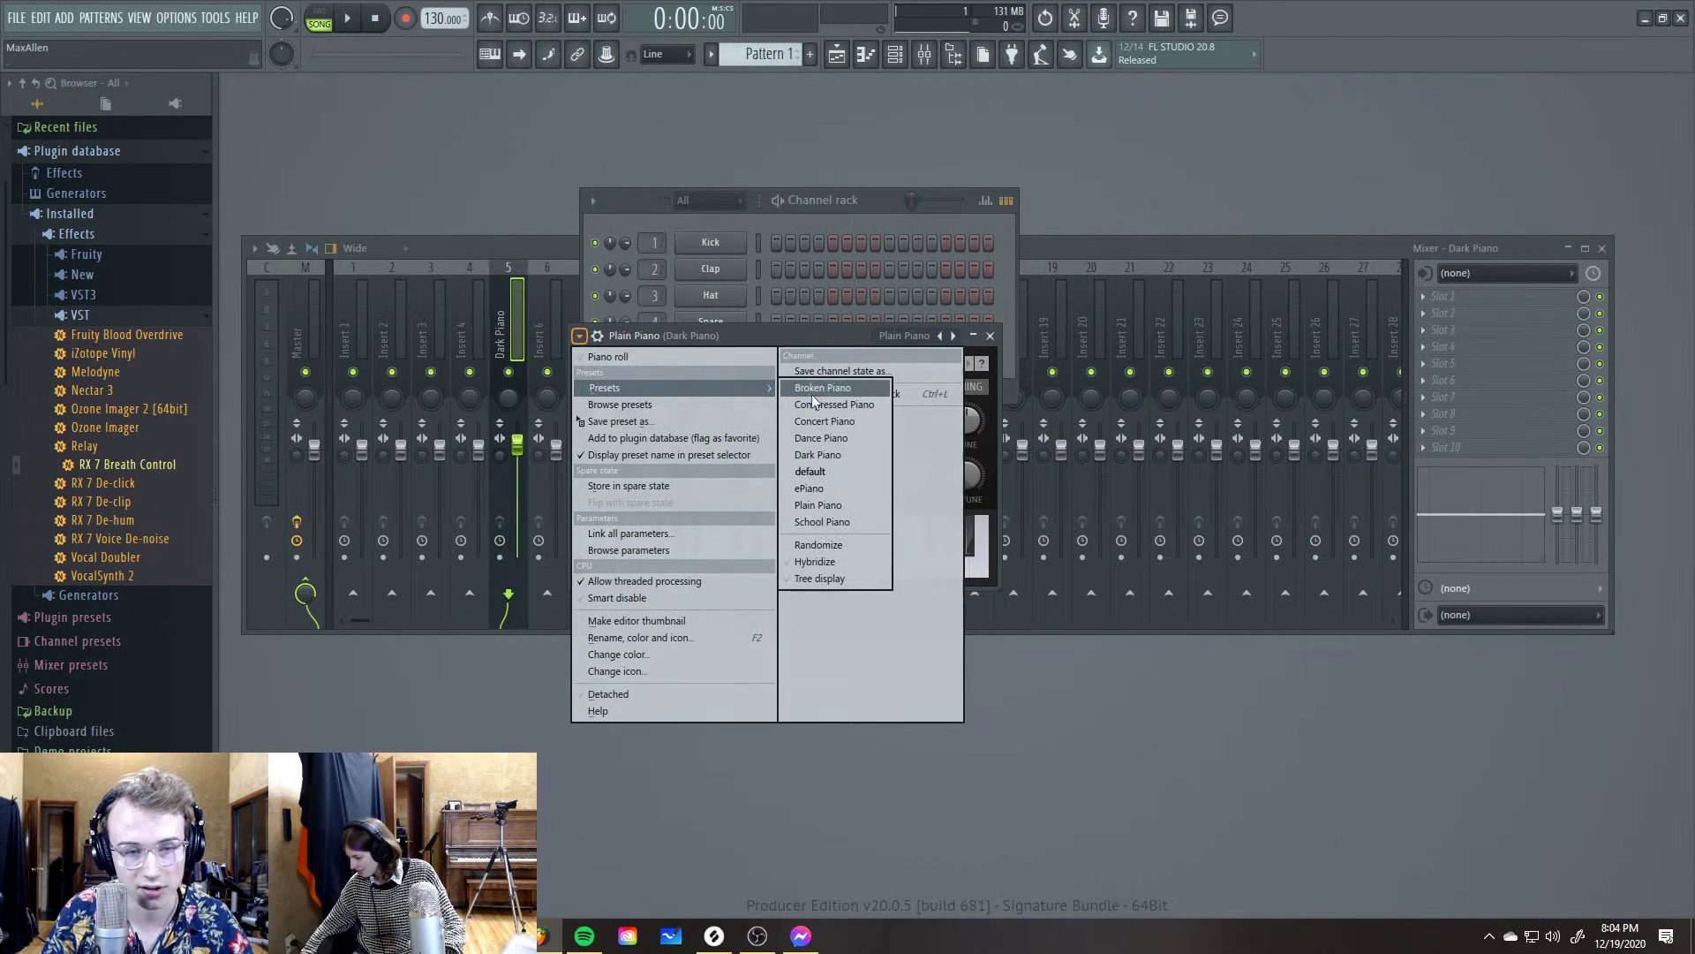
pyautogui.click(825, 454)
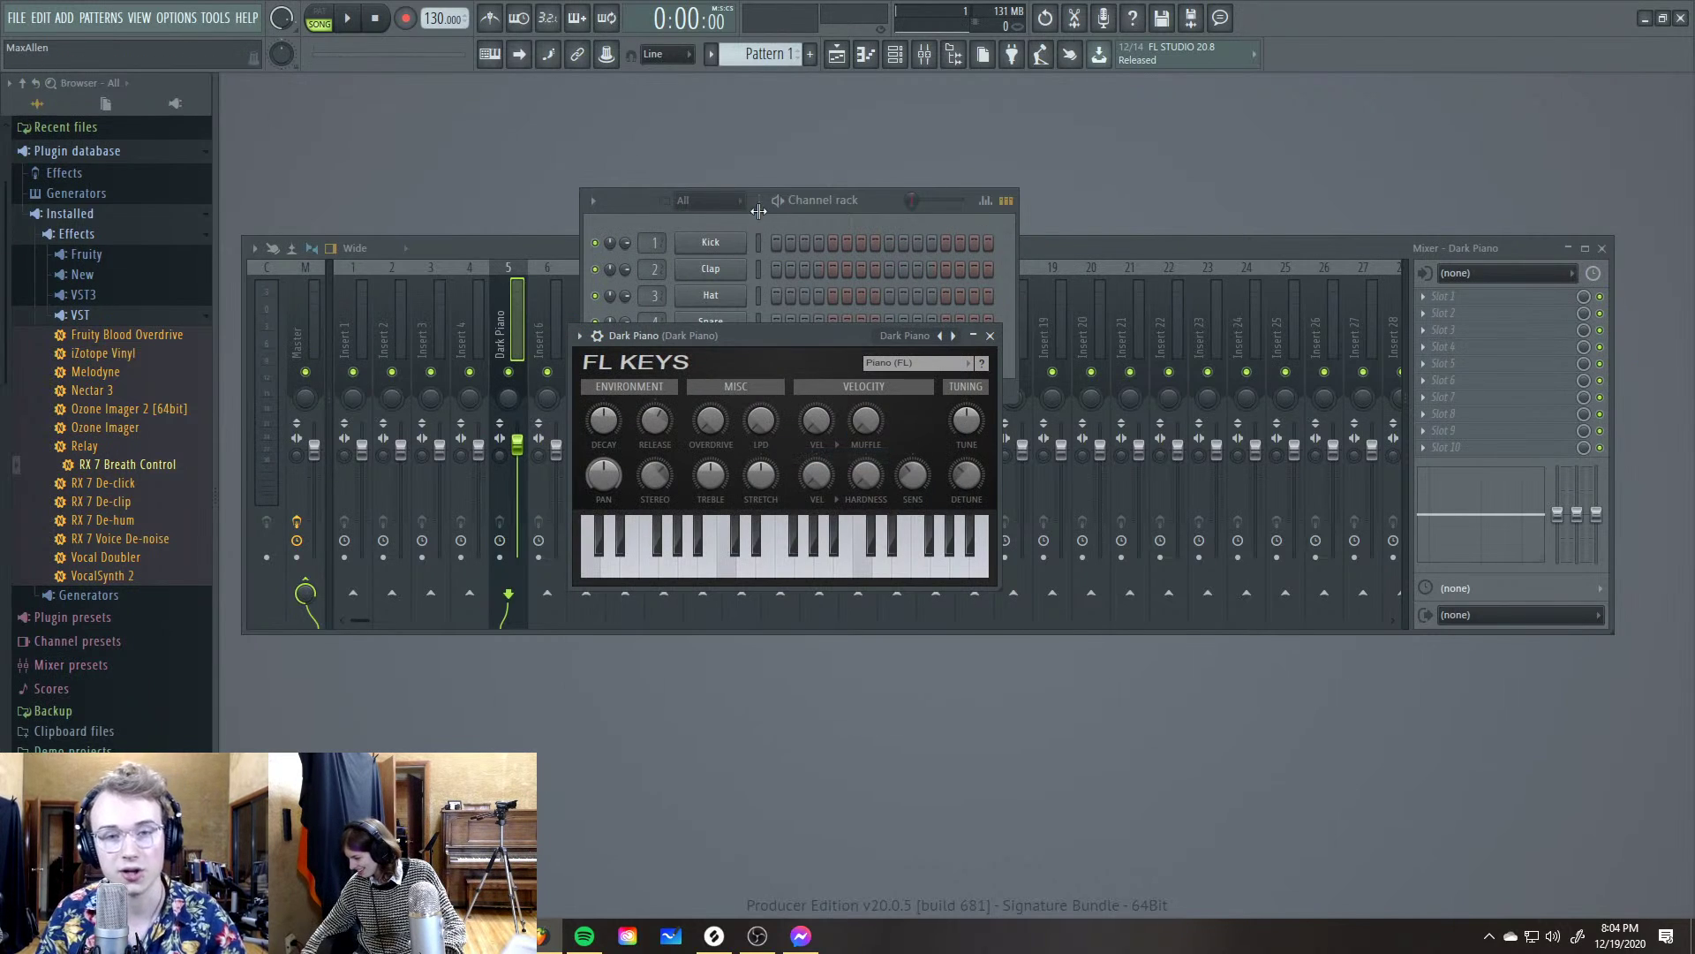
# Add a Sytrus synth as a new channel in the channel rack
pyautogui.click(758, 210)
pyautogui.click(697, 389)
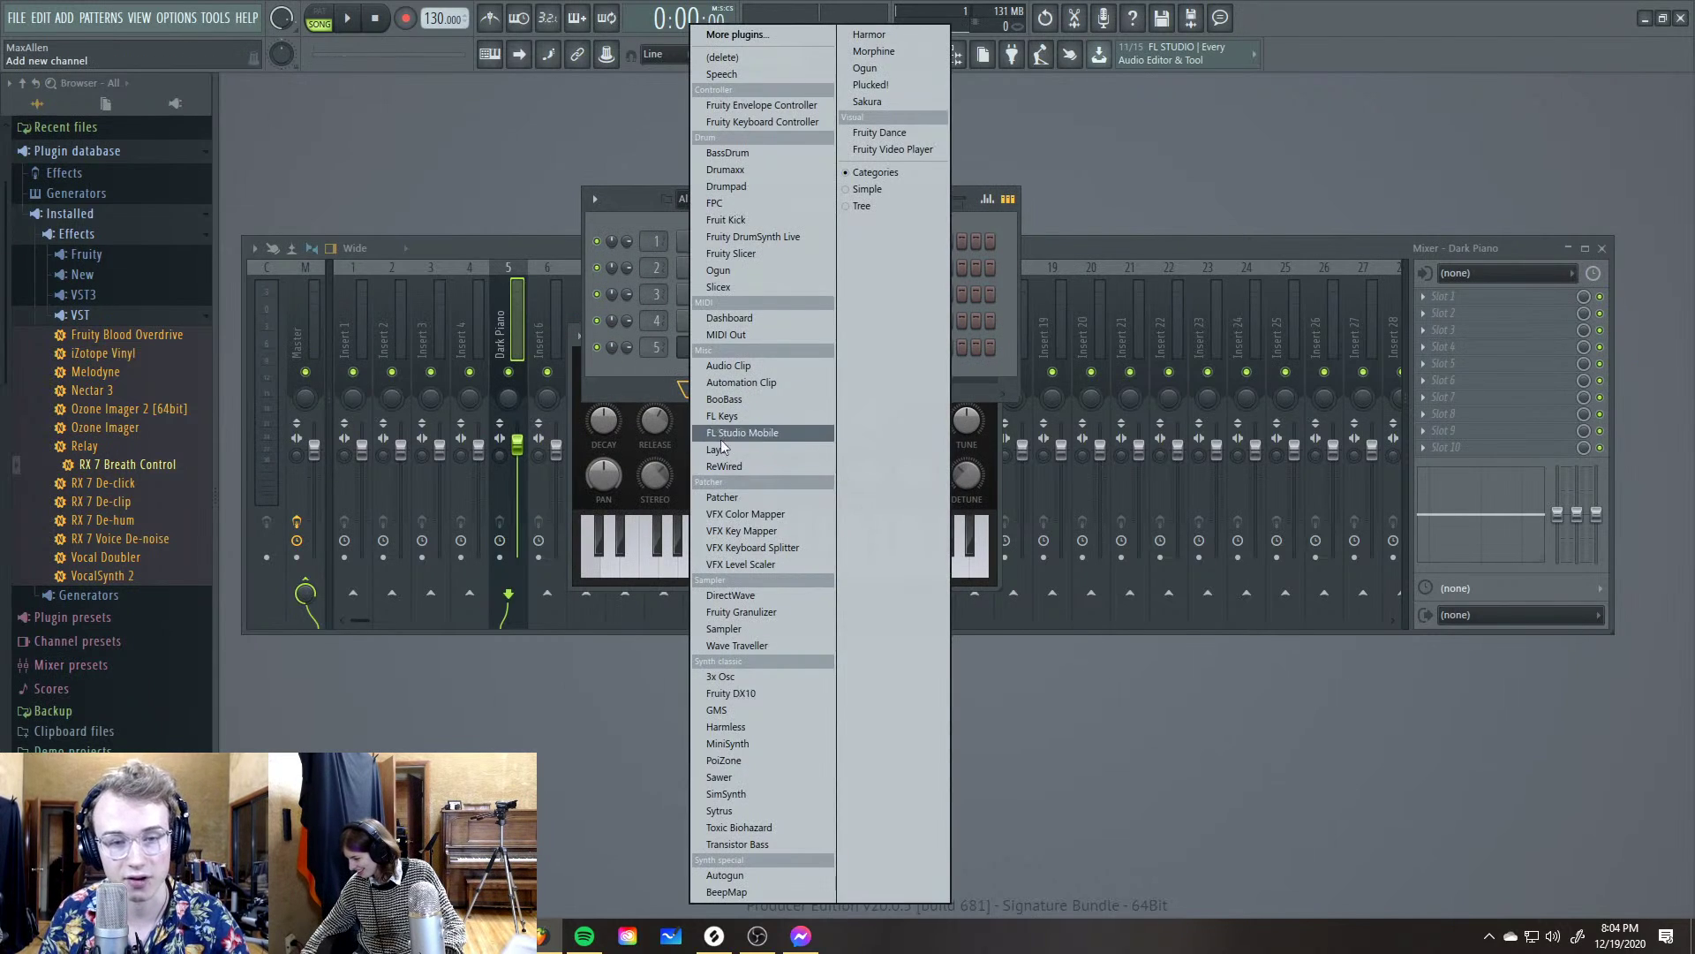
pyautogui.click(768, 810)
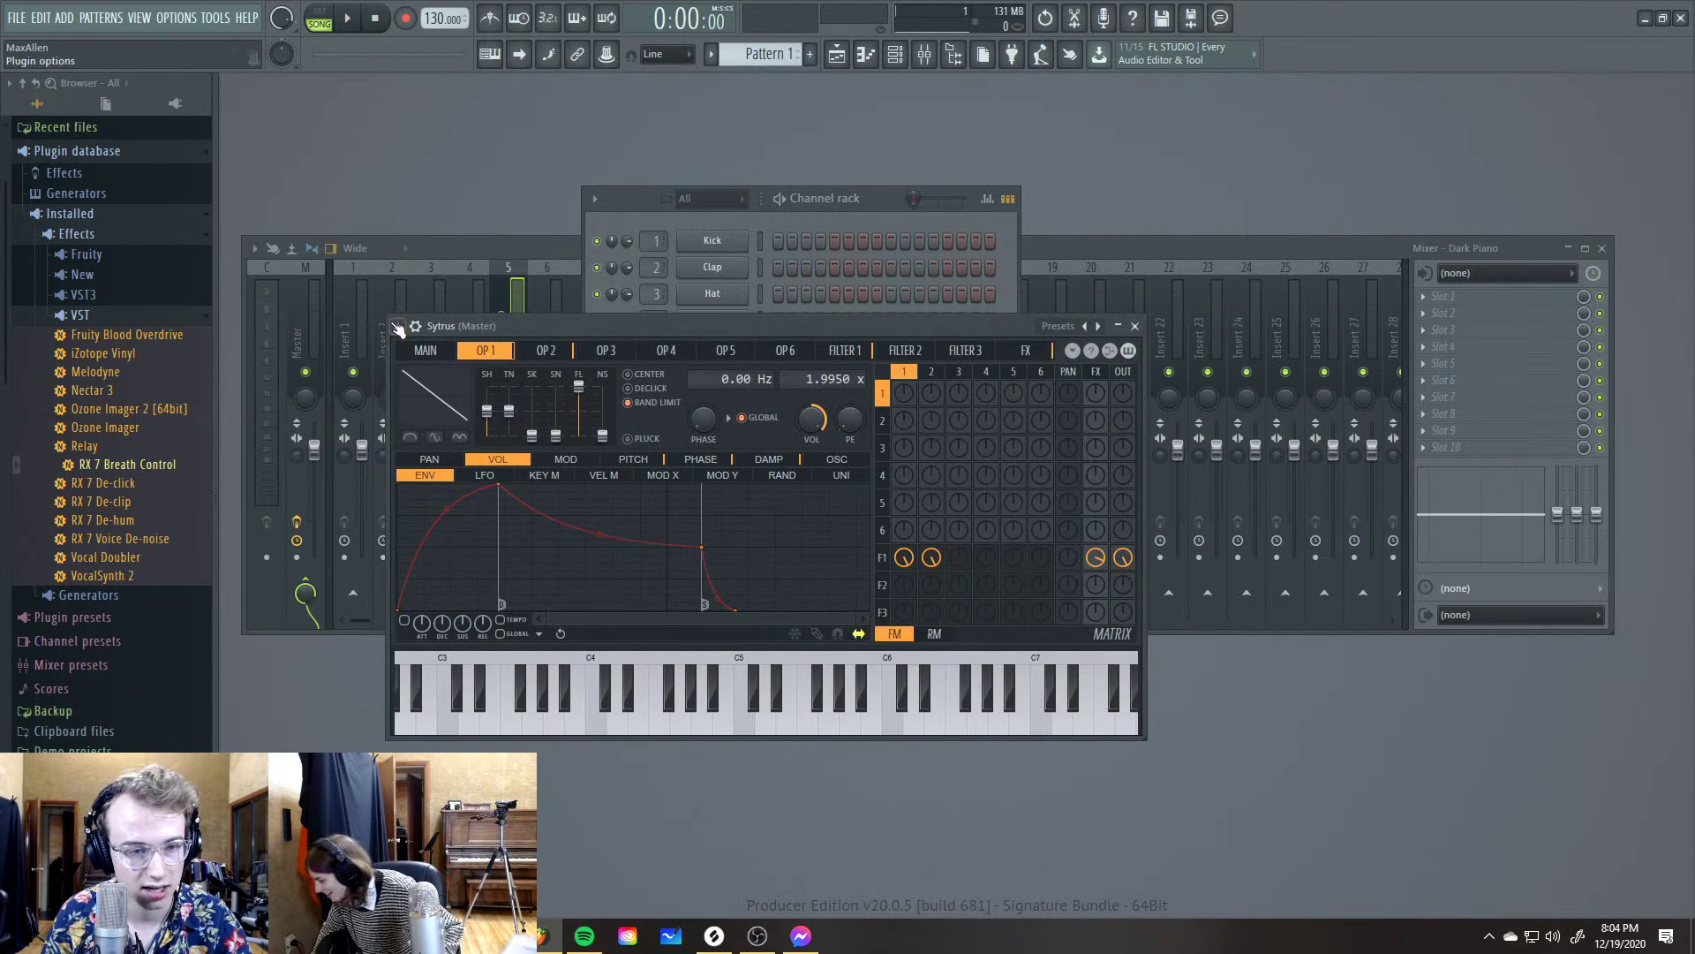
# Load the E-grand preset from the Piano category in Sytrus
pyautogui.click(398, 328)
pyautogui.moveTo(452, 352)
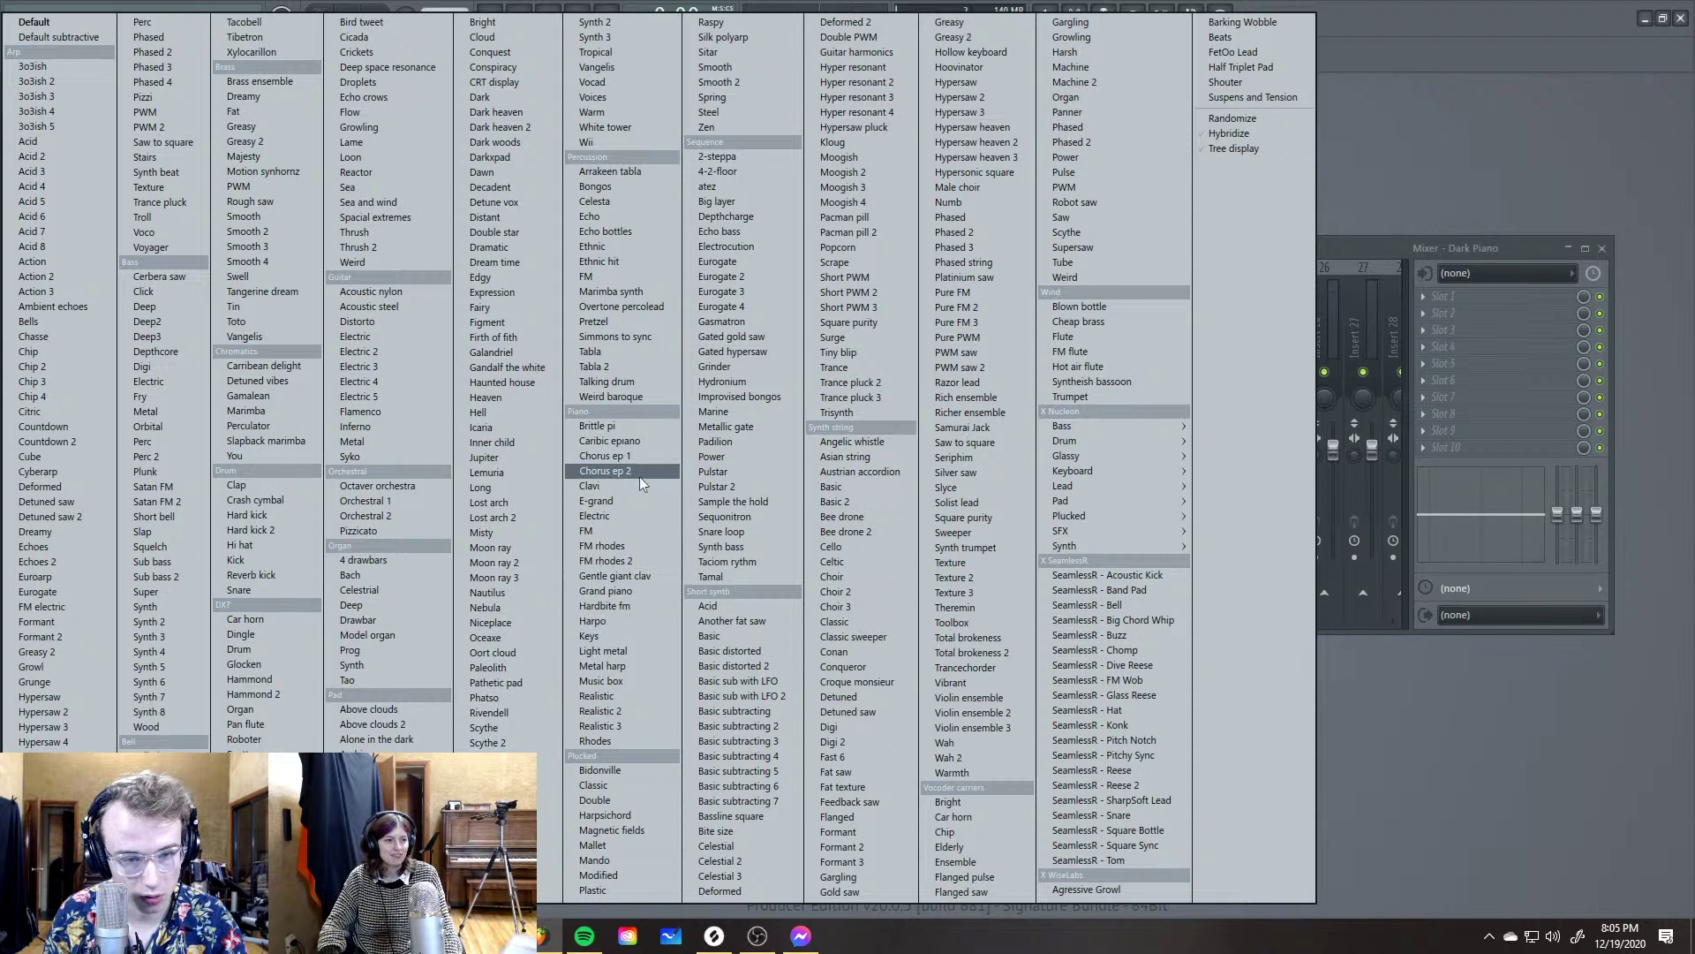
pyautogui.click(640, 501)
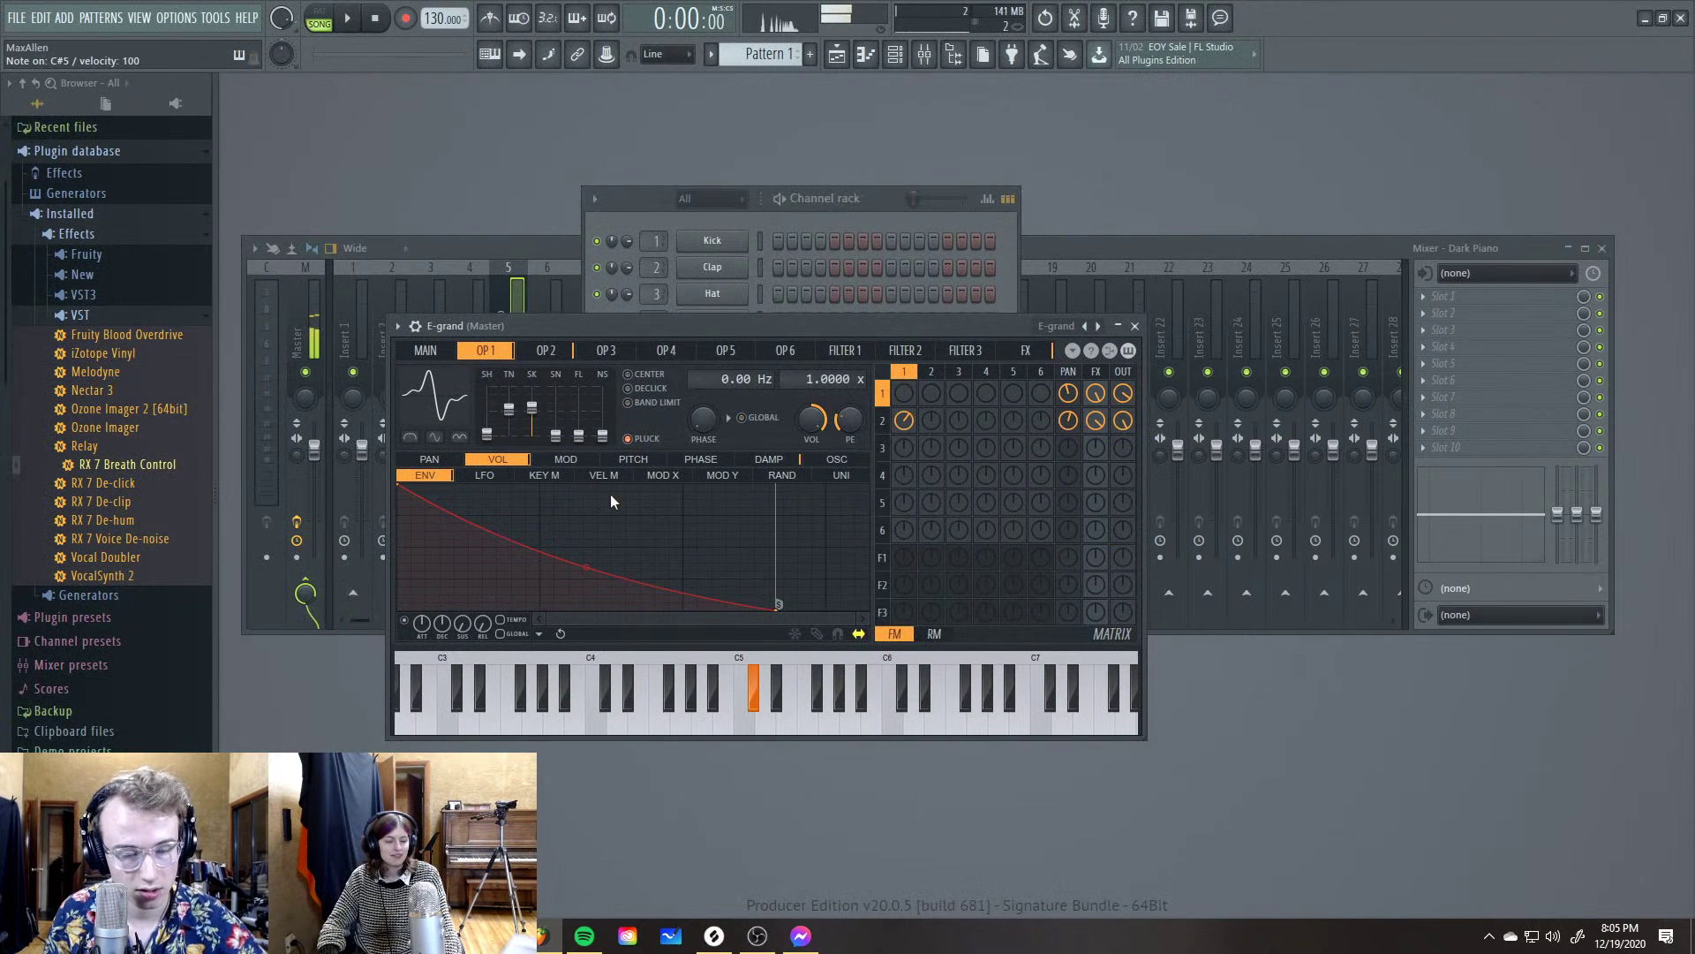
# Try the Electric and FM rhodes presets from the Piano category in Sytrus
pyautogui.click(400, 328)
pyautogui.moveTo(422, 378)
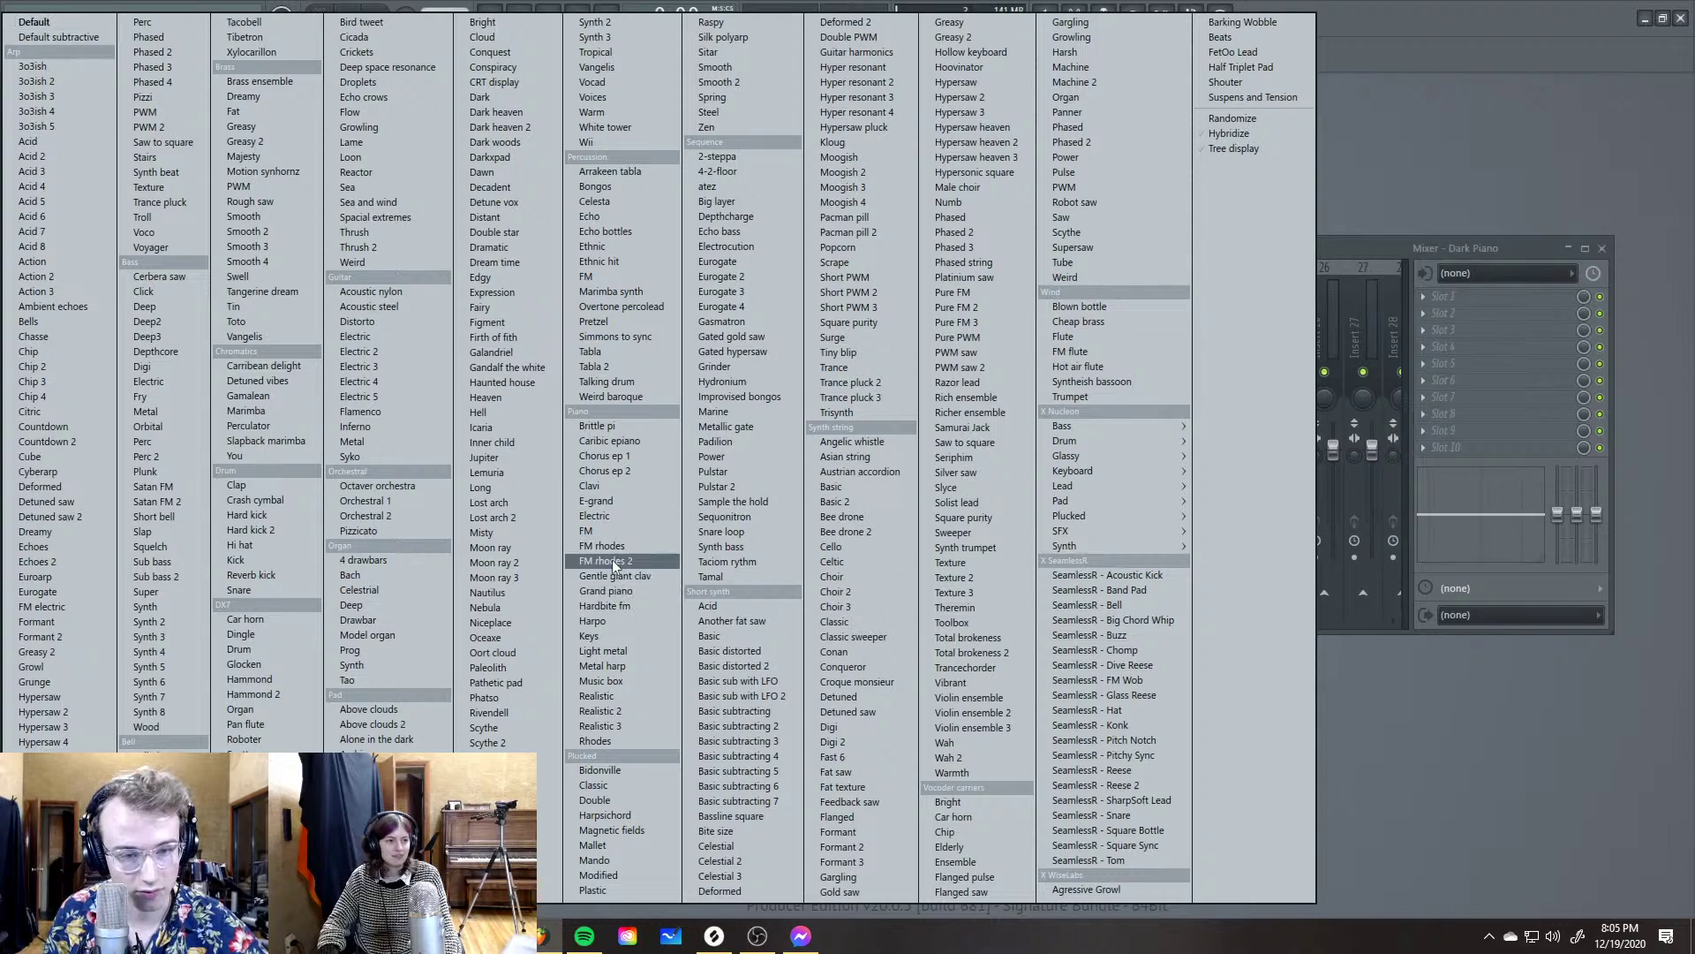
pyautogui.click(622, 516)
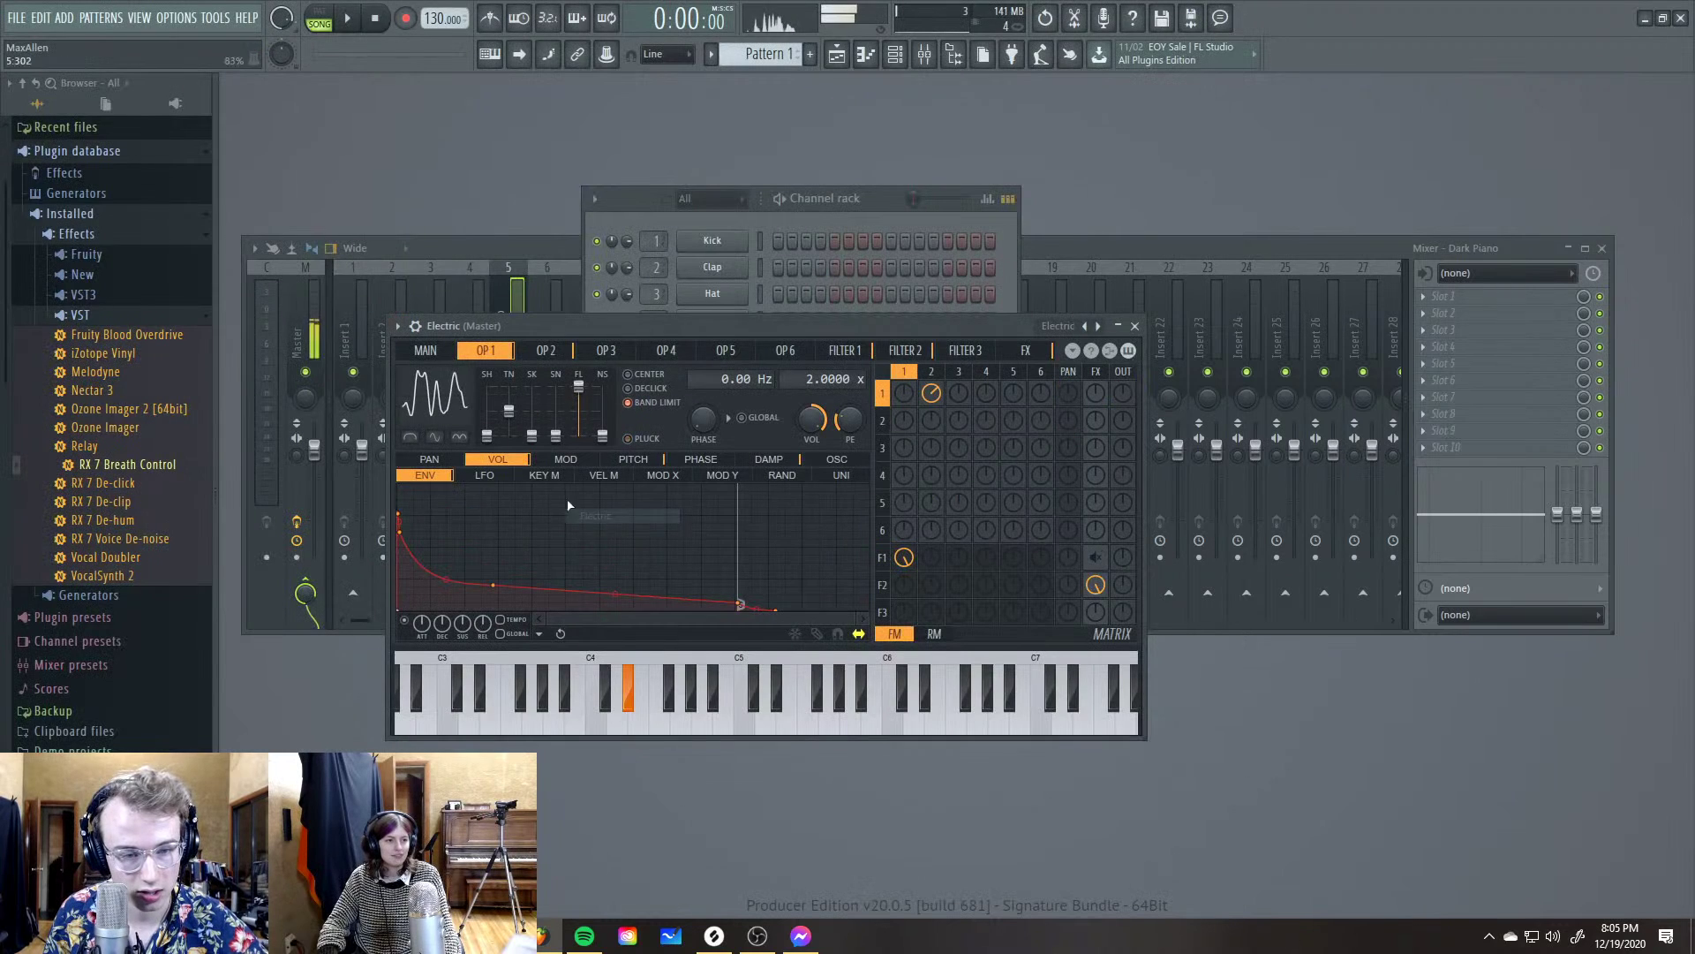
pyautogui.click(398, 327)
pyautogui.moveTo(438, 380)
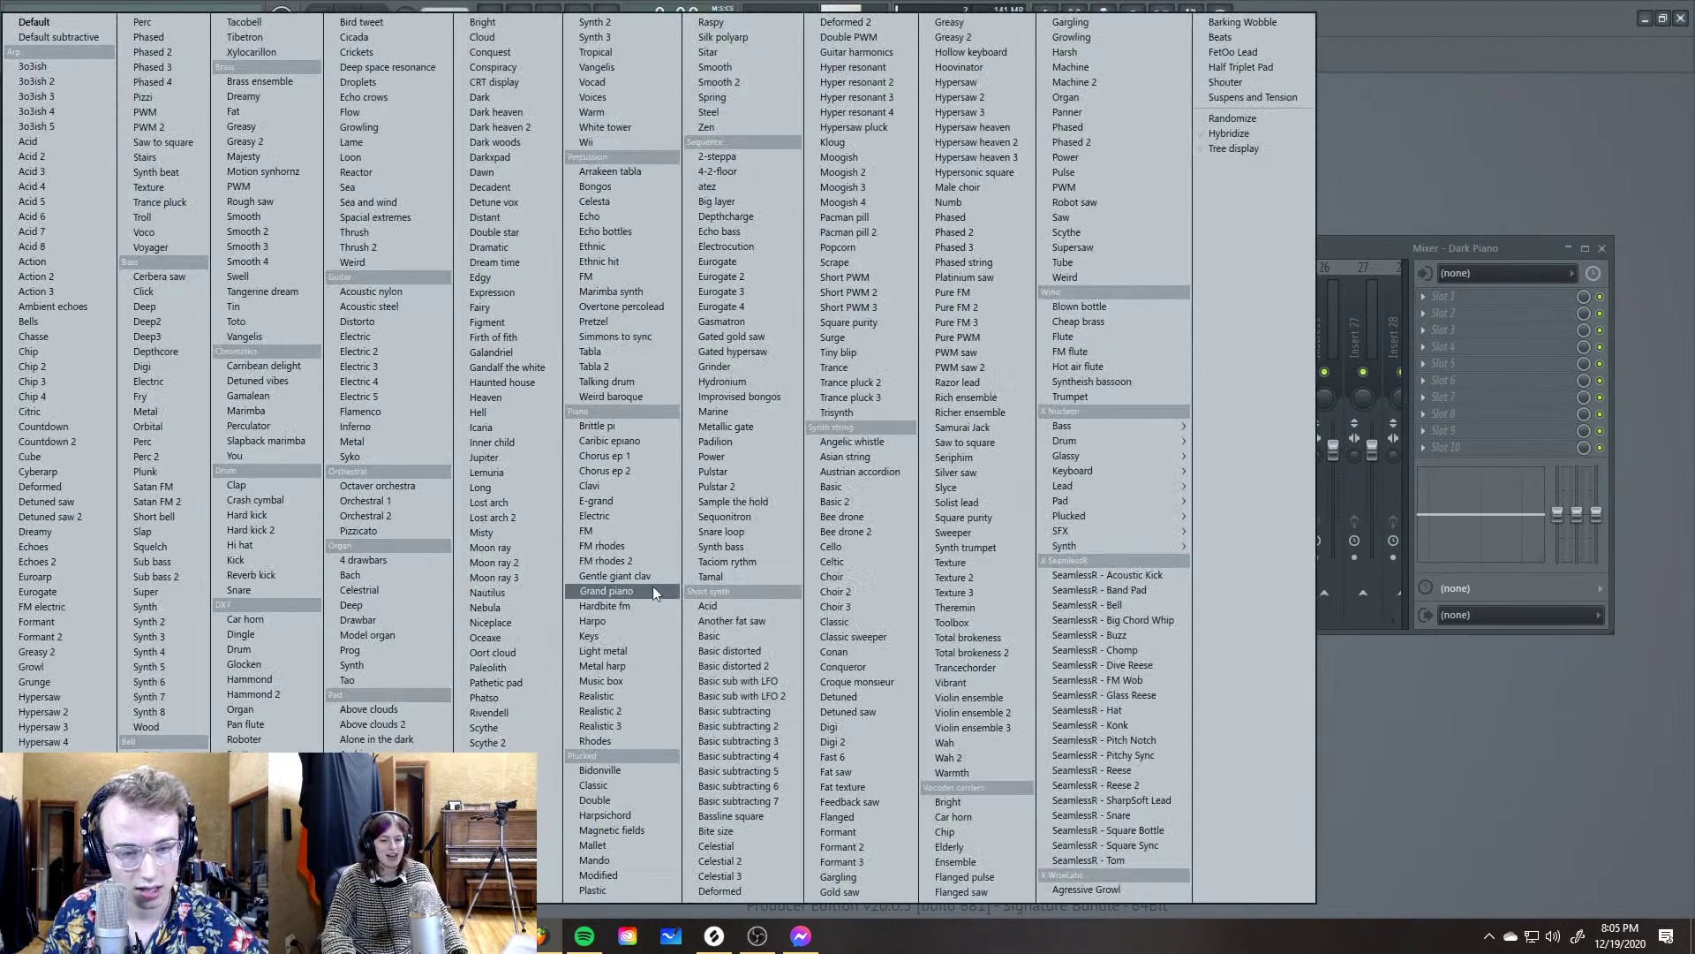
pyautogui.click(637, 547)
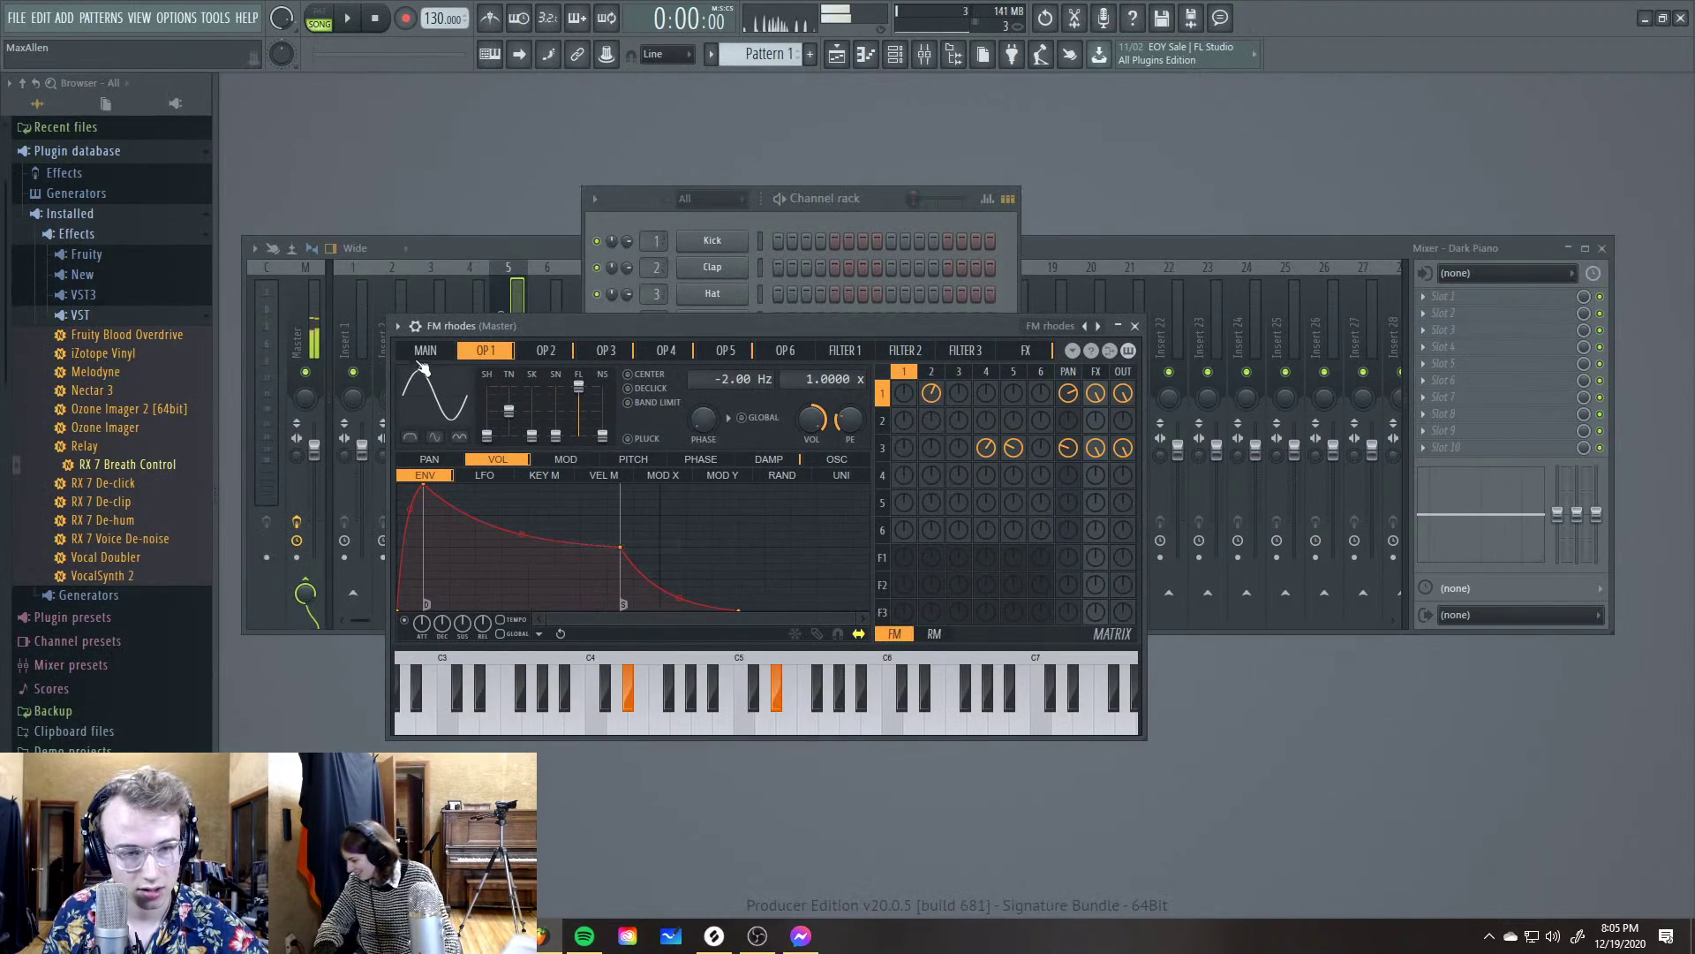
# Try the FM rhodes 2 and Hardbite fm piano presets in Sytrus
pyautogui.click(398, 326)
pyautogui.moveTo(423, 378)
pyautogui.click(617, 548)
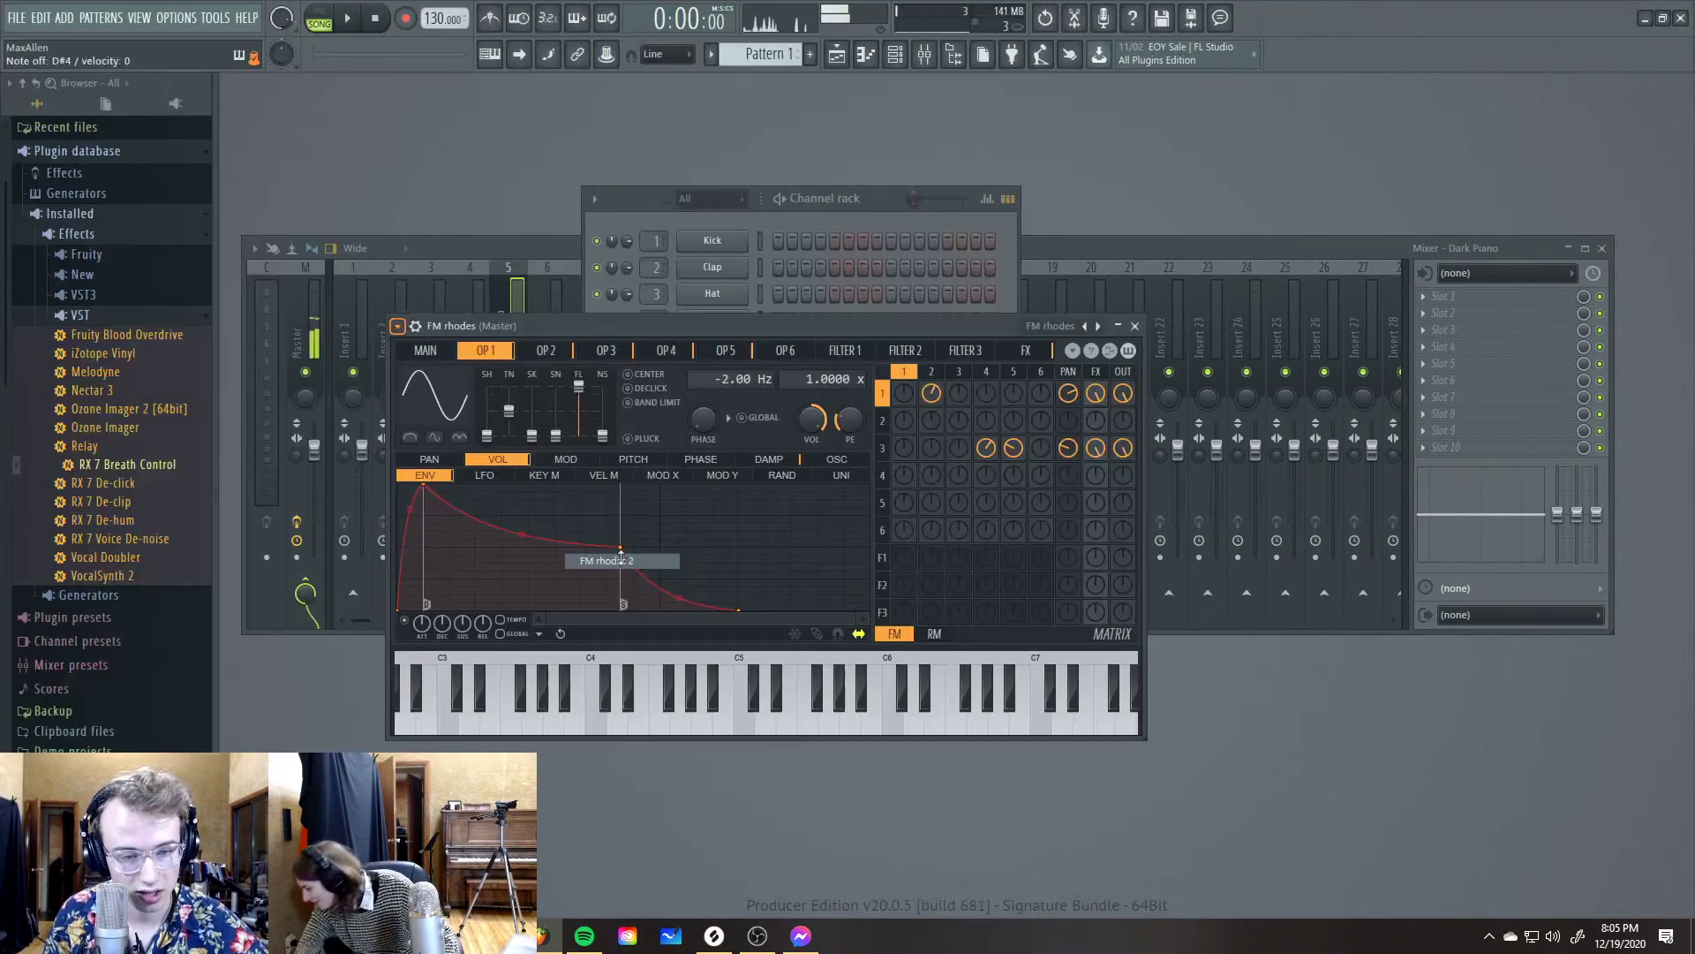
pyautogui.click(398, 326)
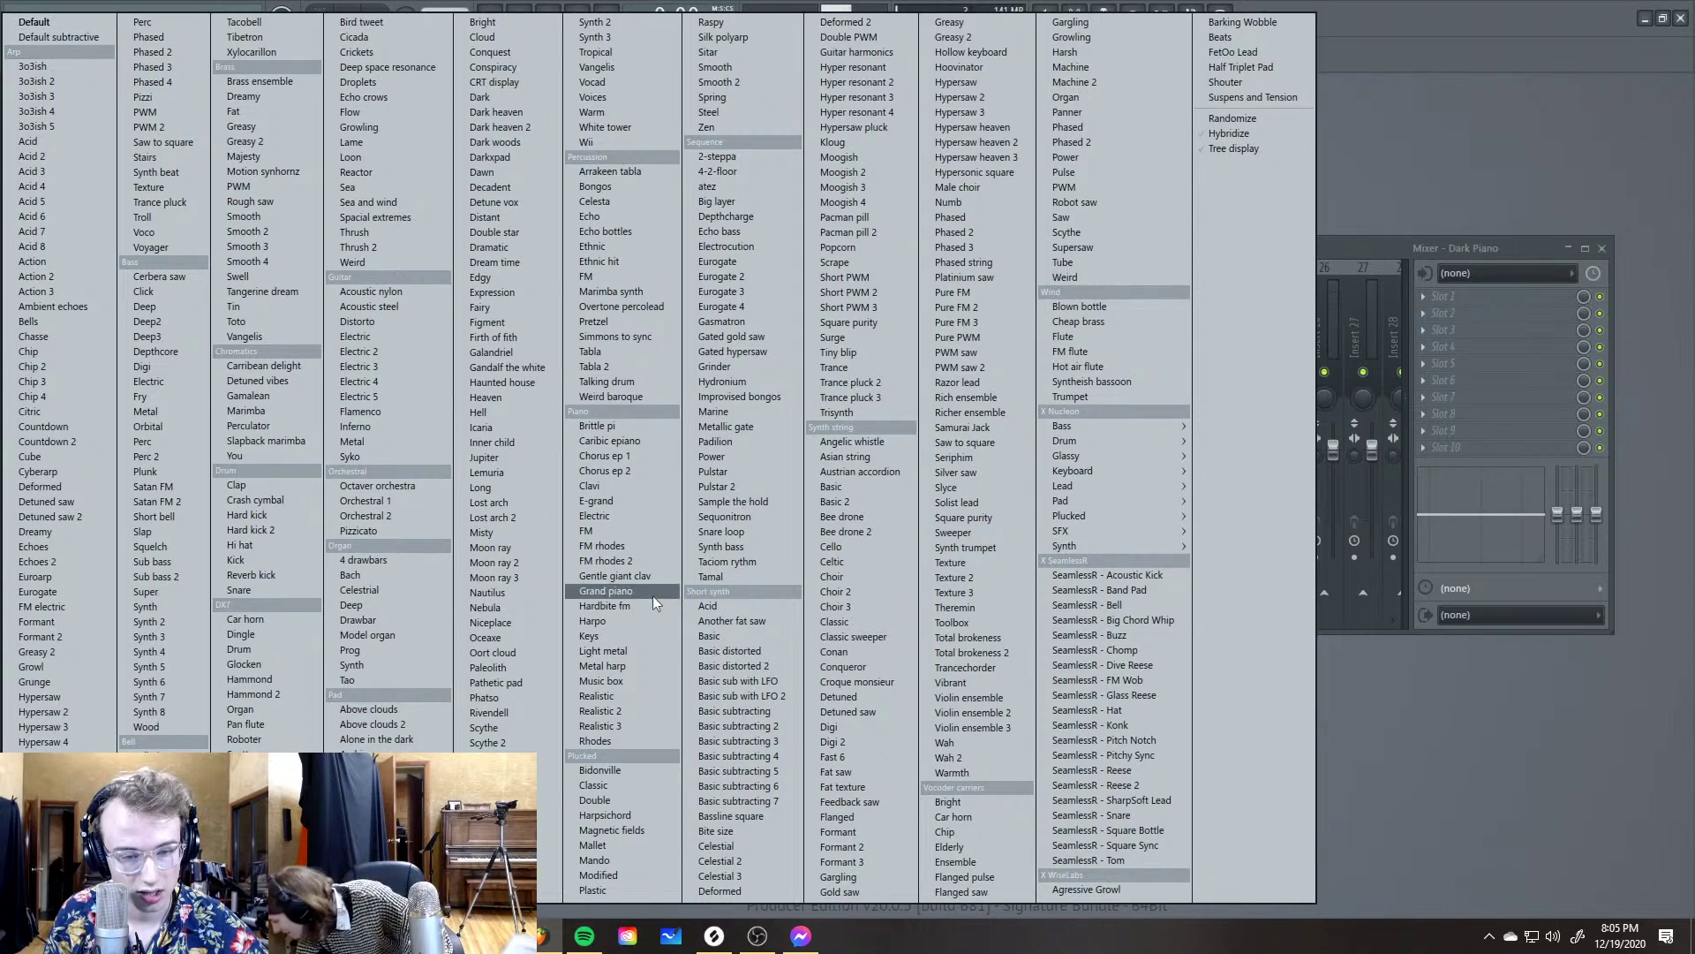
pyautogui.click(646, 606)
# Try the Metal harp and Realistic piano presets in Sytrus
pyautogui.click(398, 325)
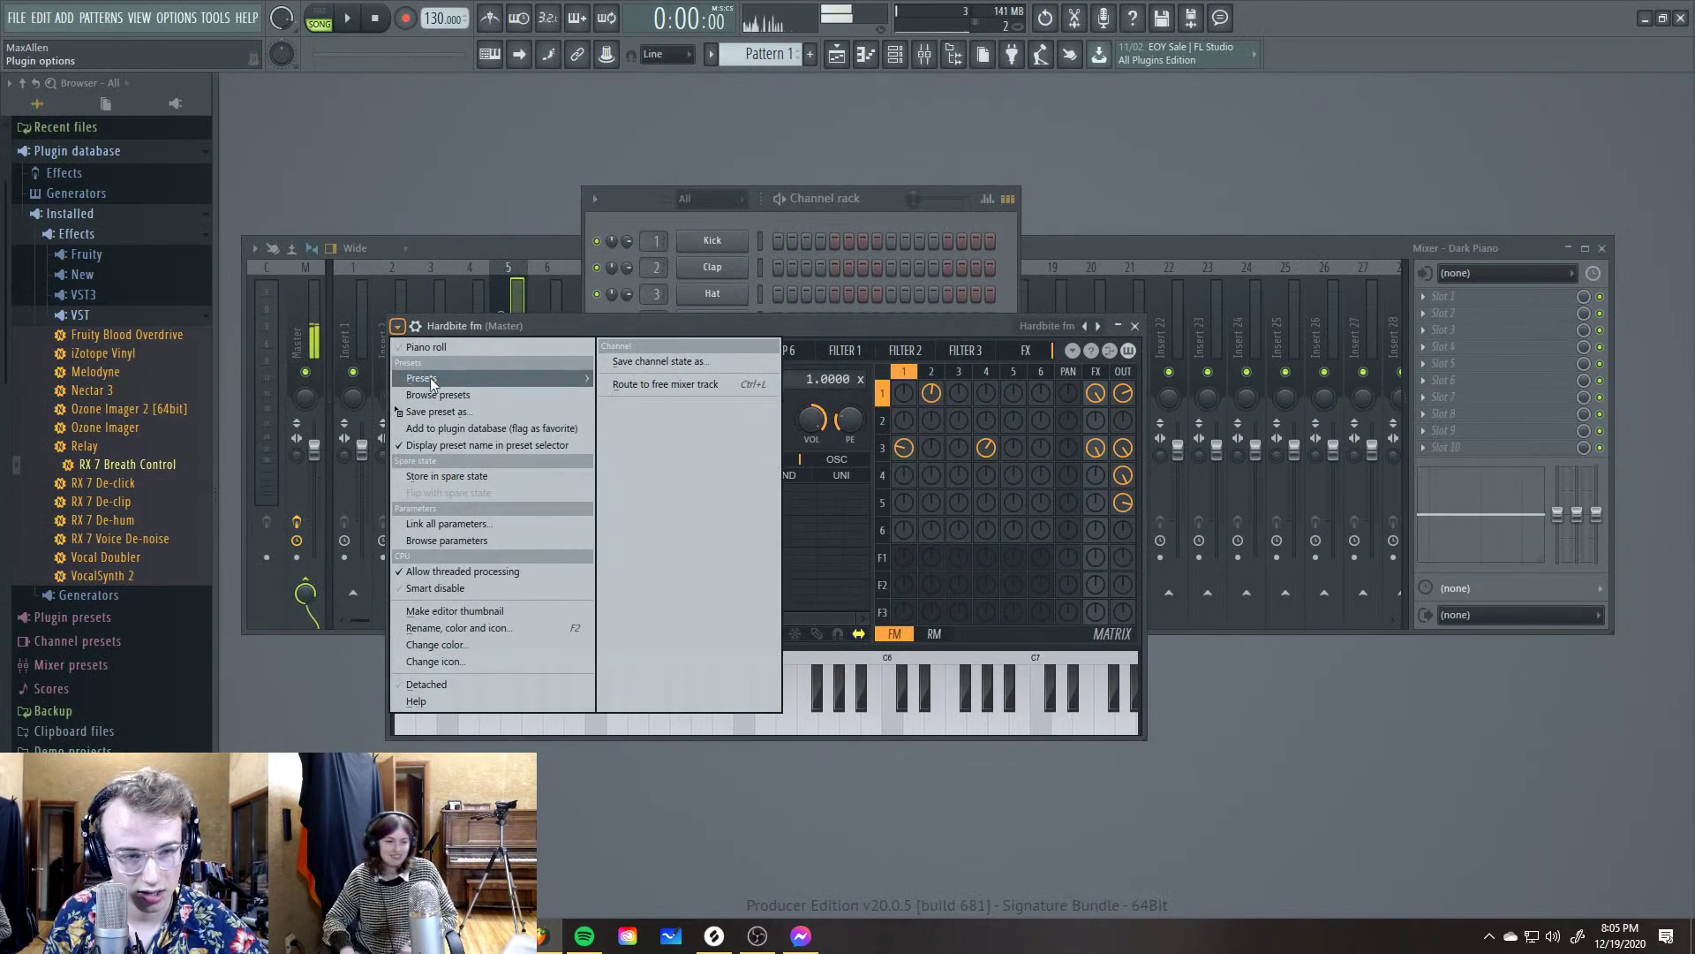
pyautogui.moveTo(422, 378)
pyautogui.click(627, 667)
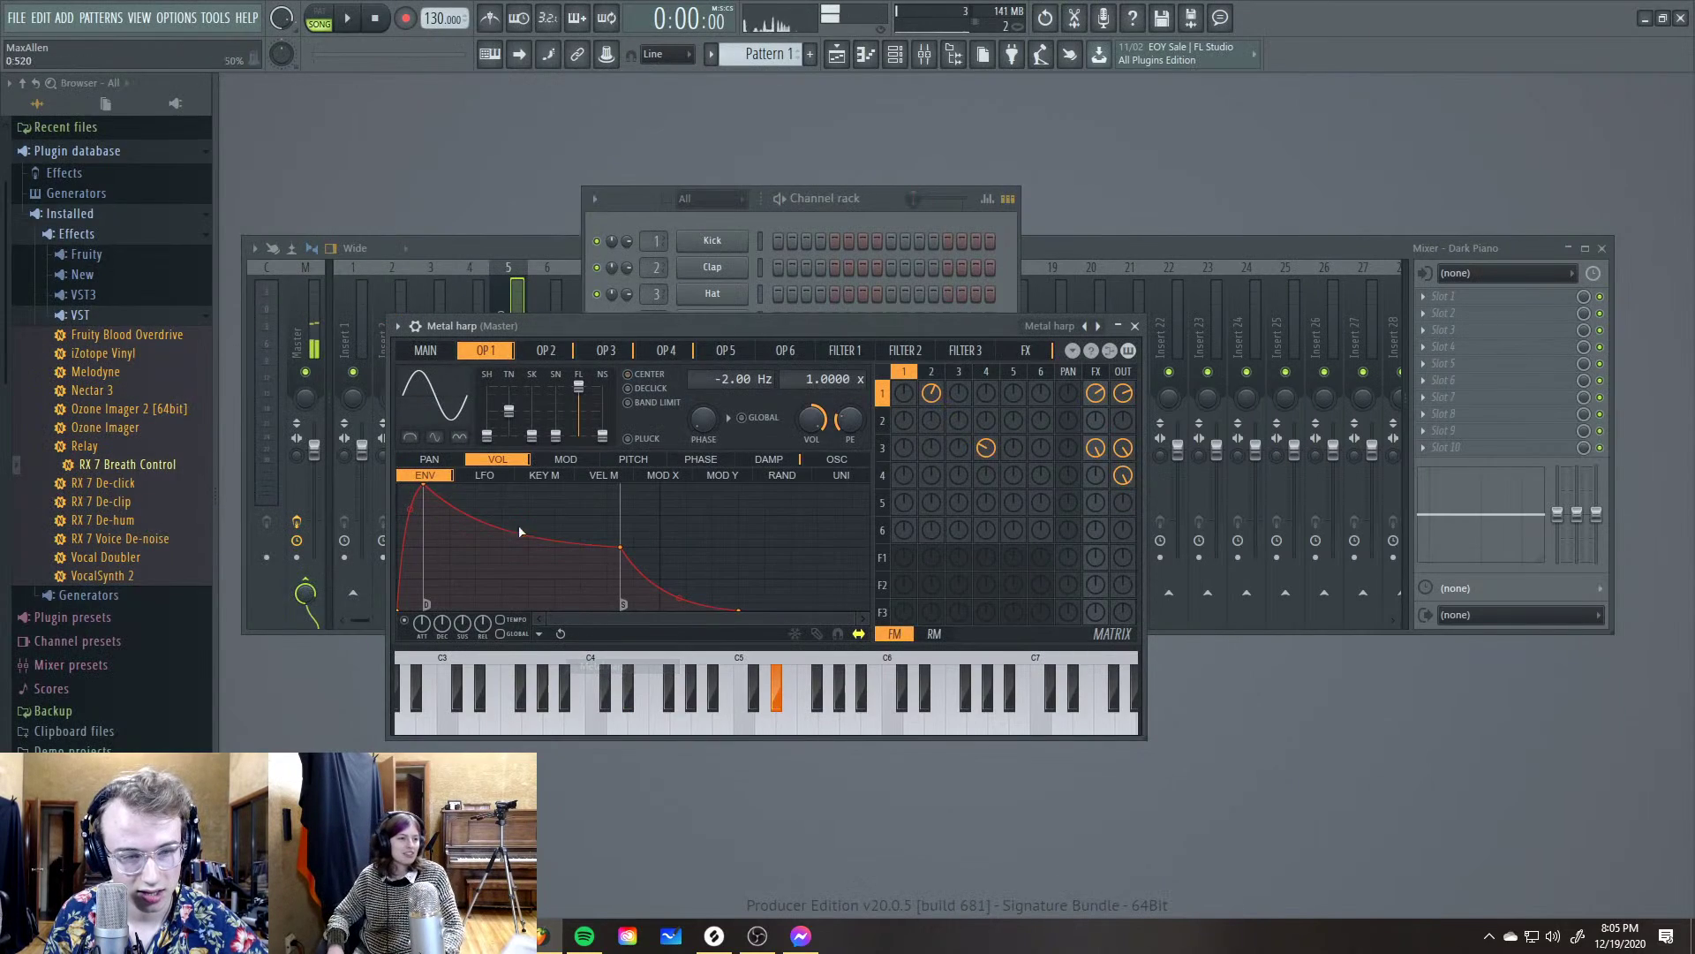
pyautogui.click(398, 326)
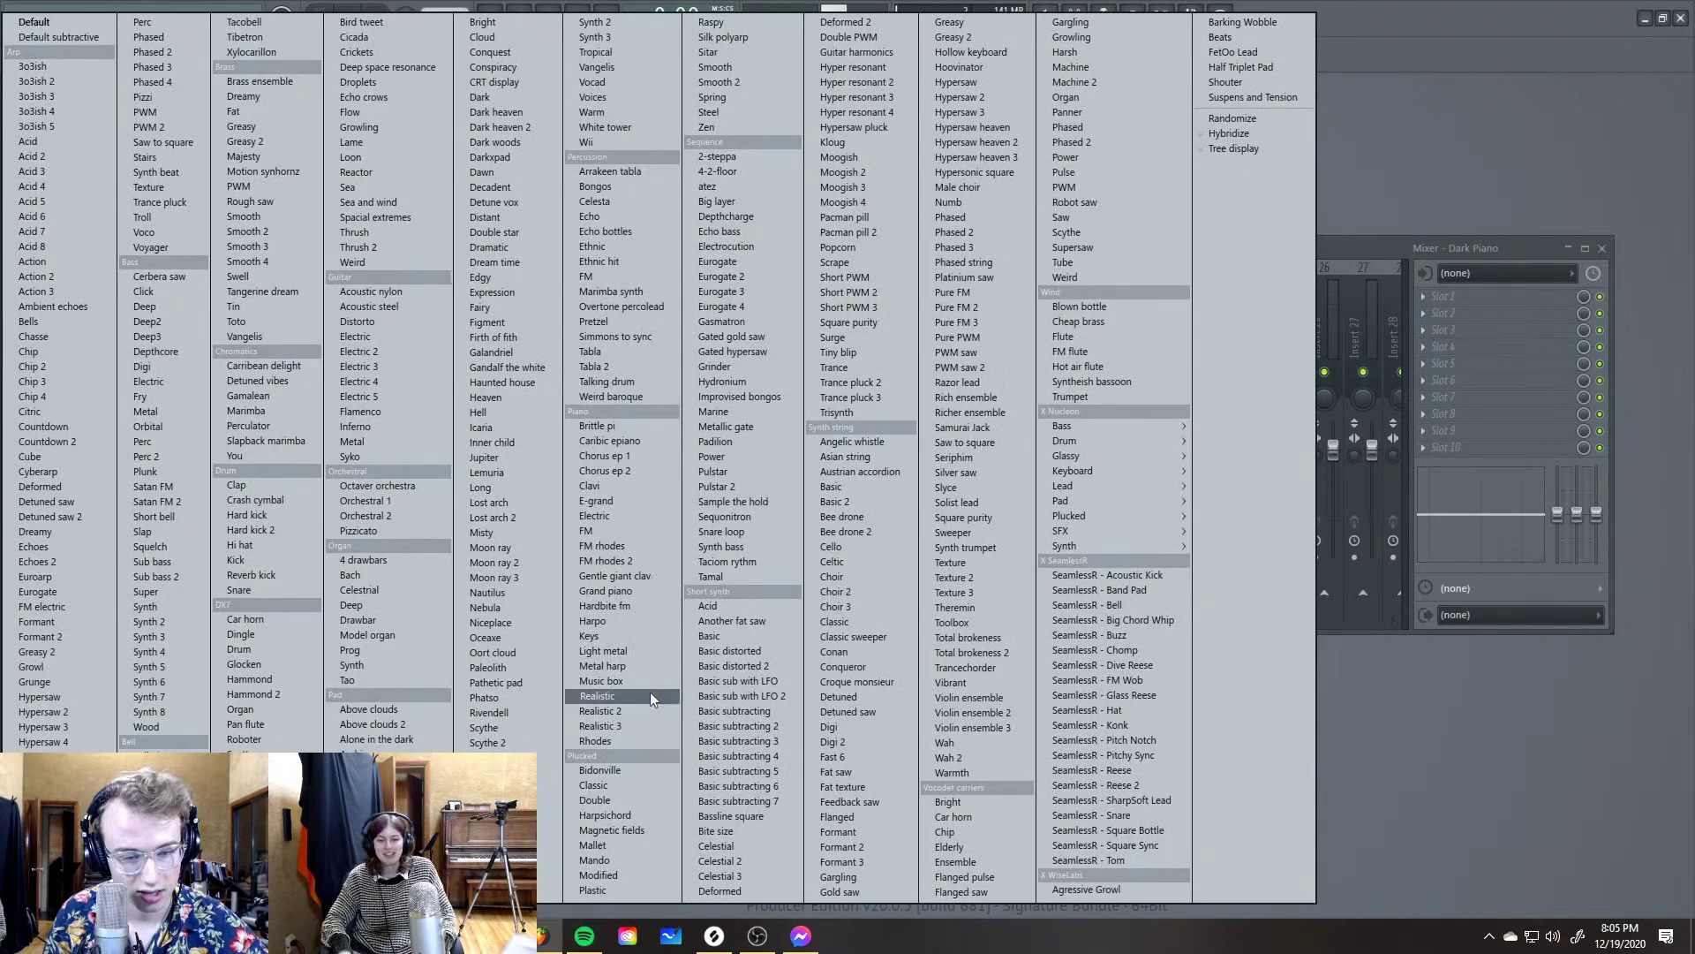
pyautogui.click(649, 694)
pyautogui.click(399, 326)
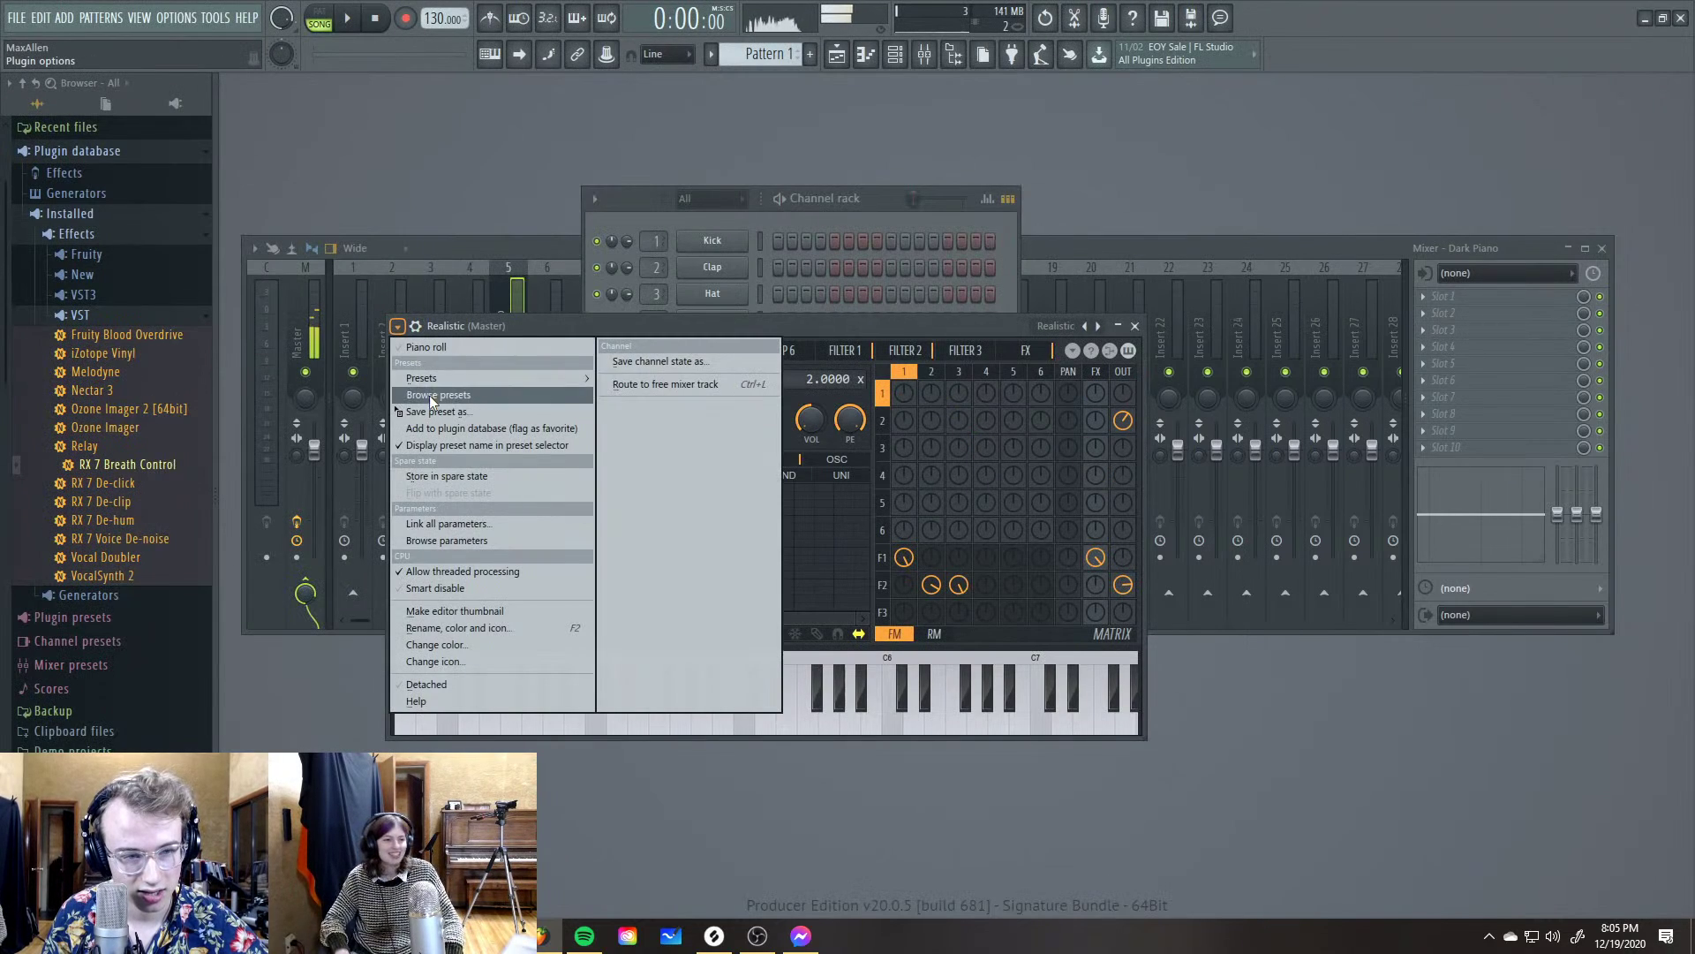
pyautogui.click(623, 321)
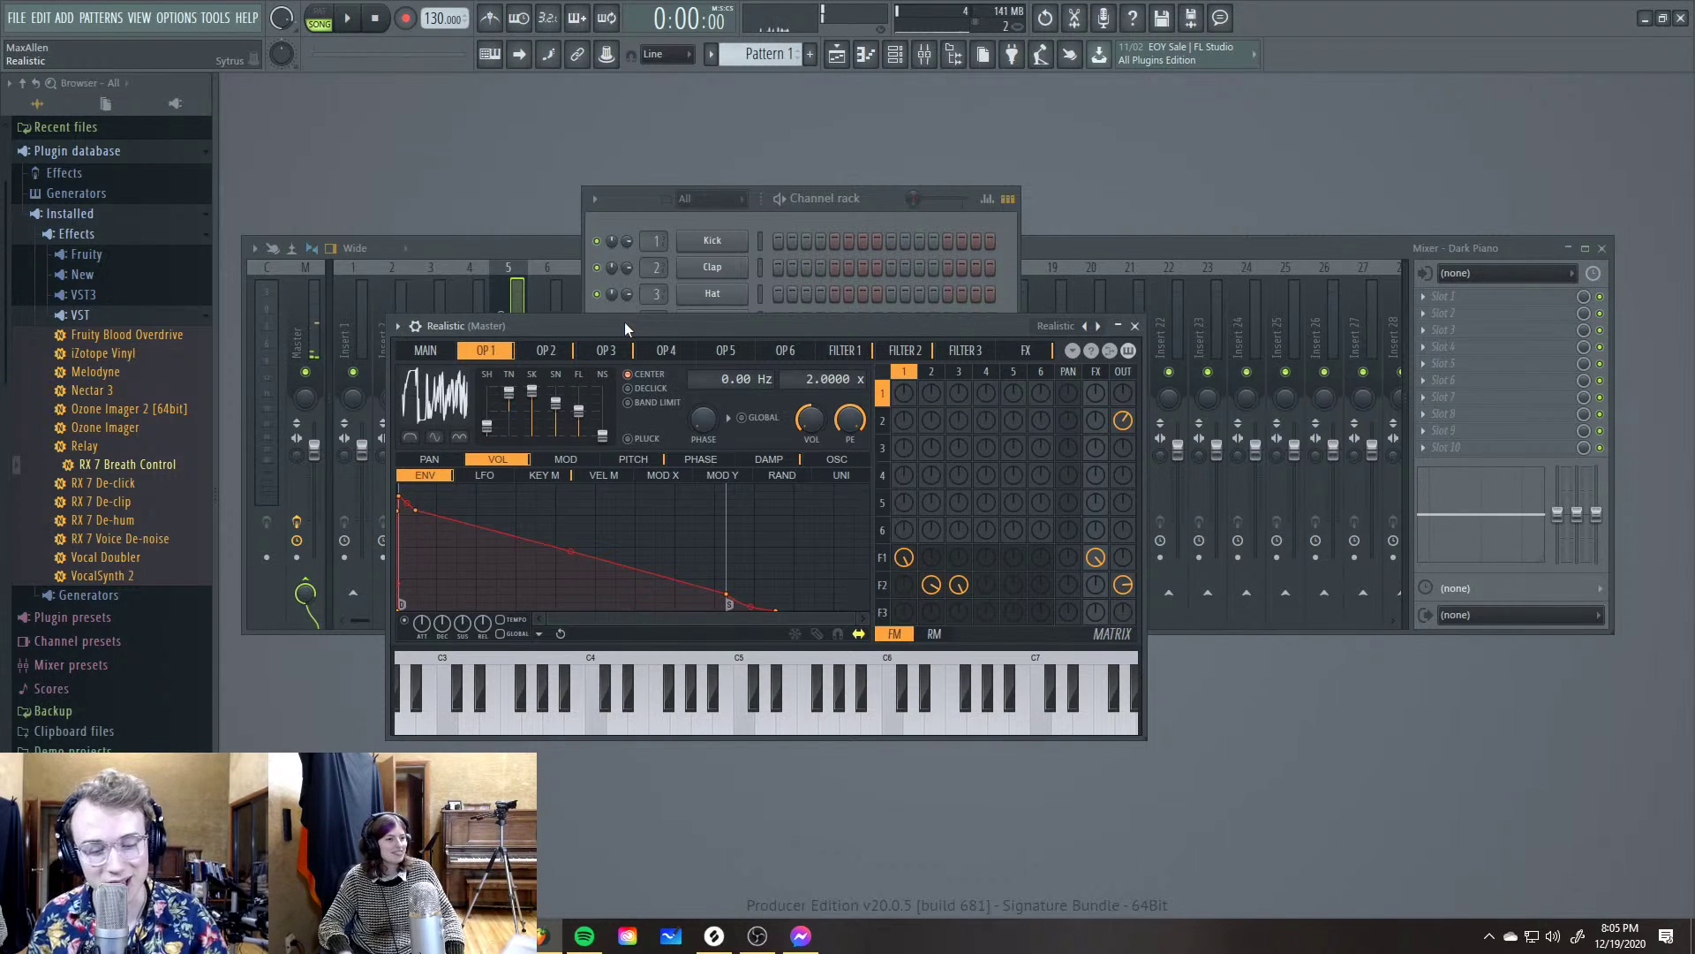
pyautogui.moveTo(616, 321); pyautogui.dragTo(659, 301)
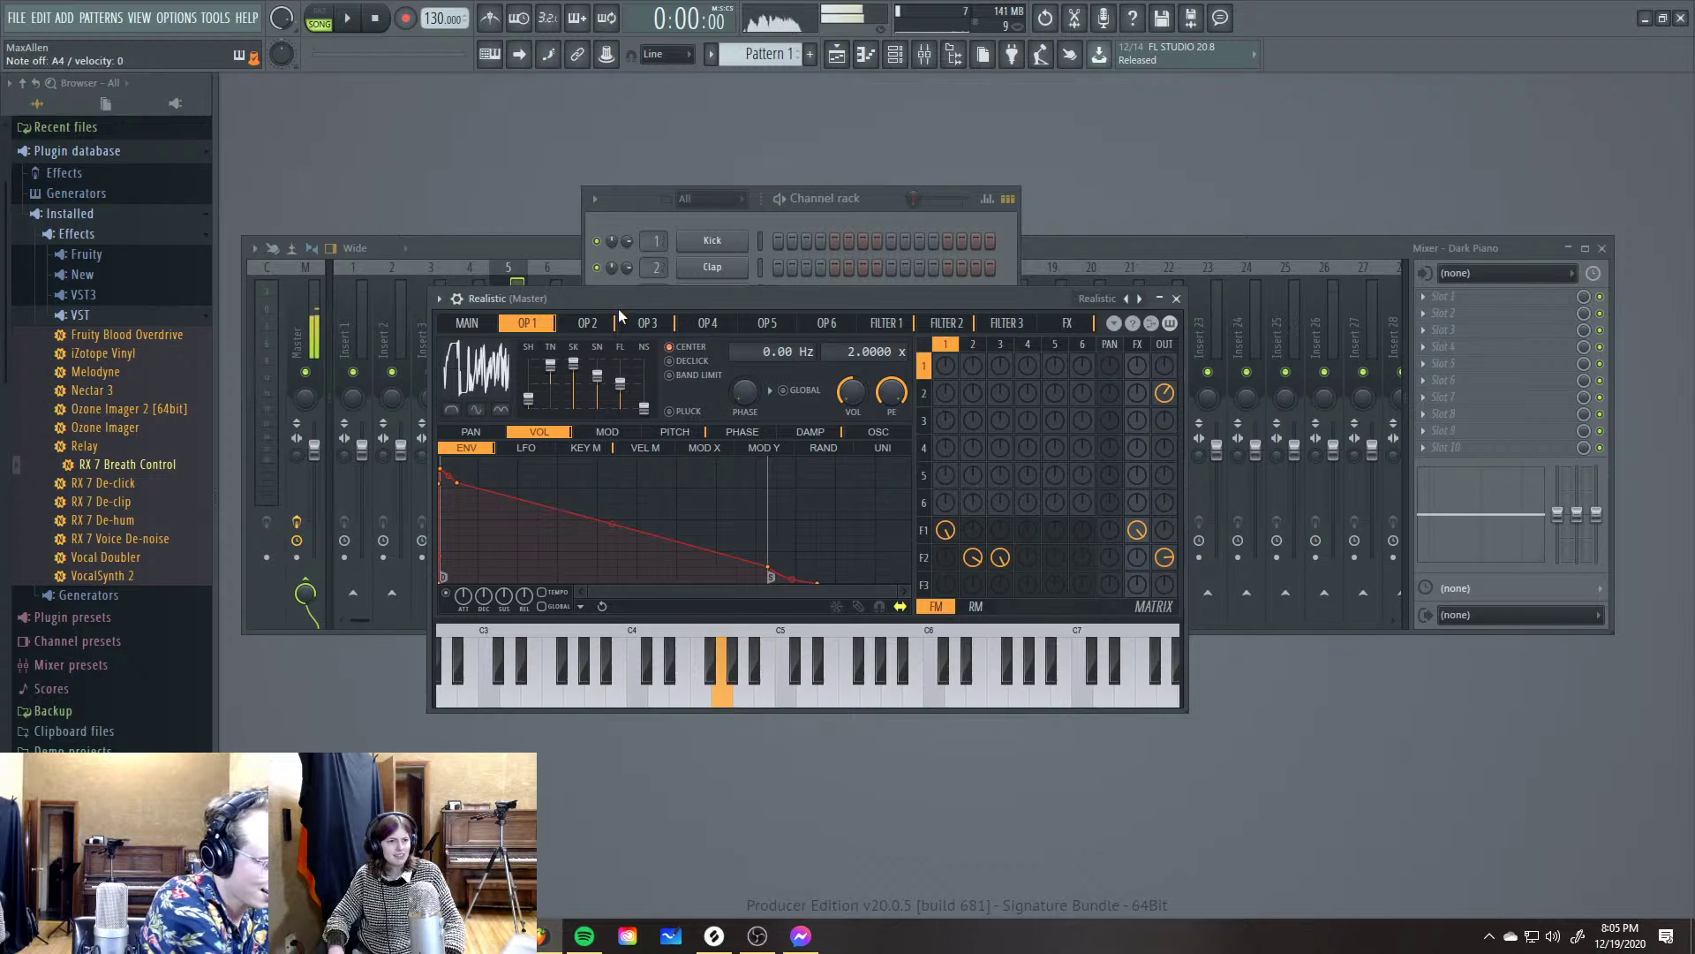
# Load the Electric preset from the Piano category in Sytrus and move the synth window slightly higher
pyautogui.click(439, 298)
pyautogui.moveTo(466, 349)
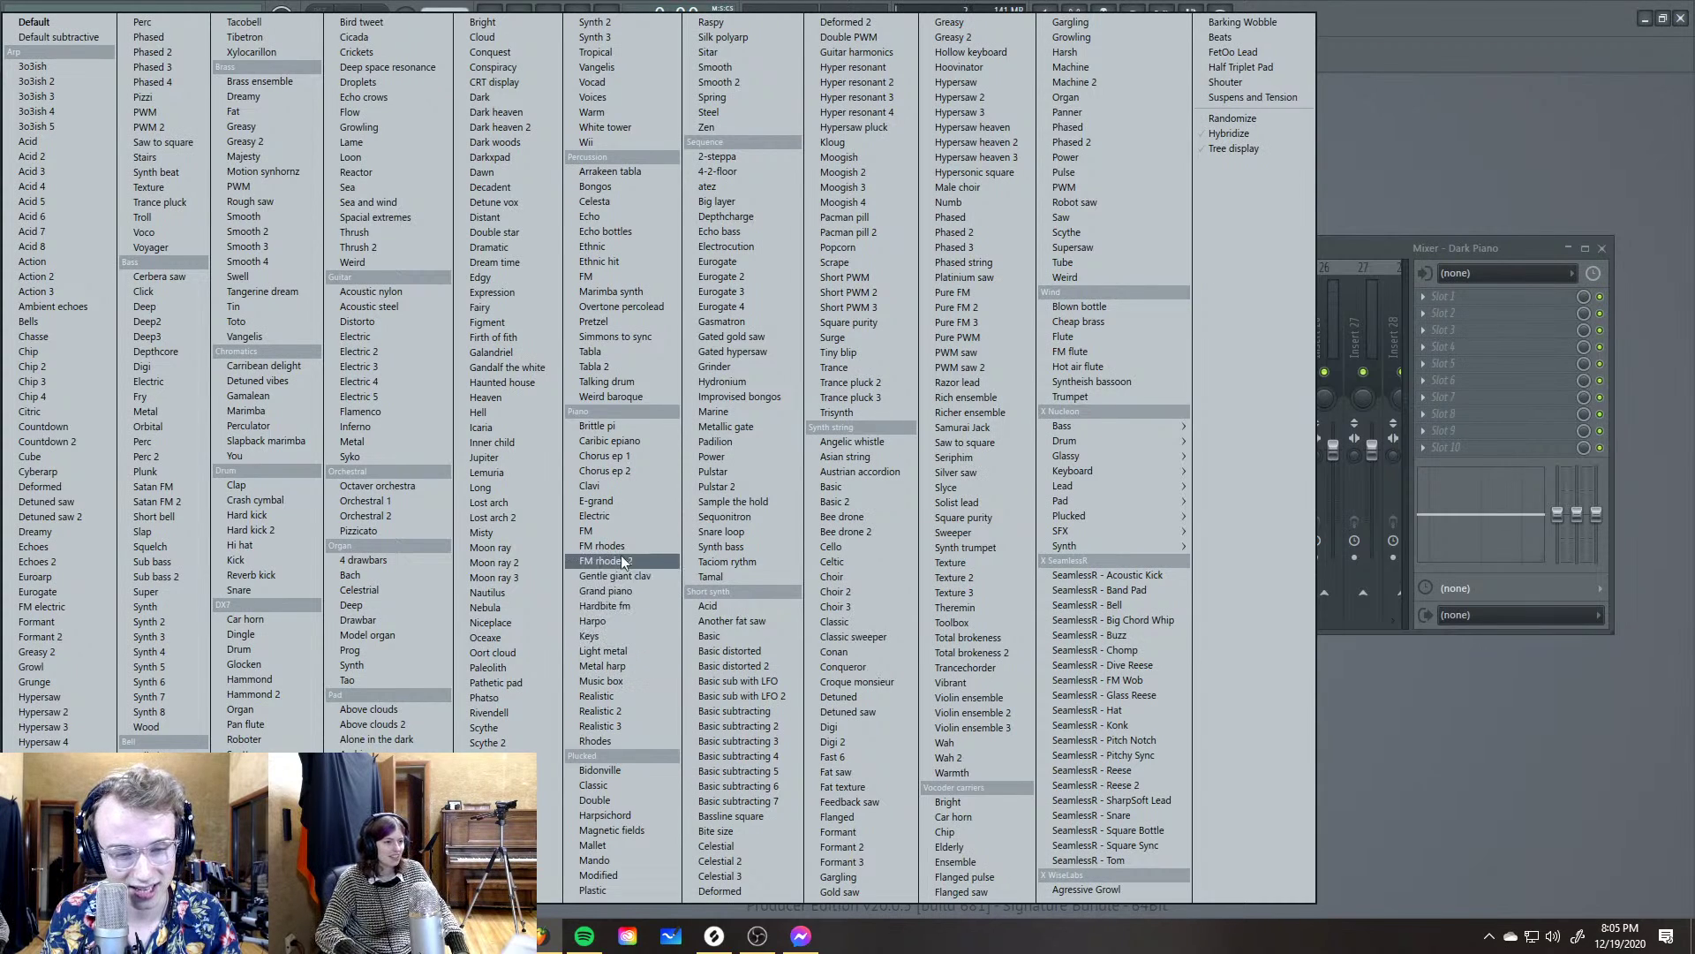
pyautogui.click(621, 519)
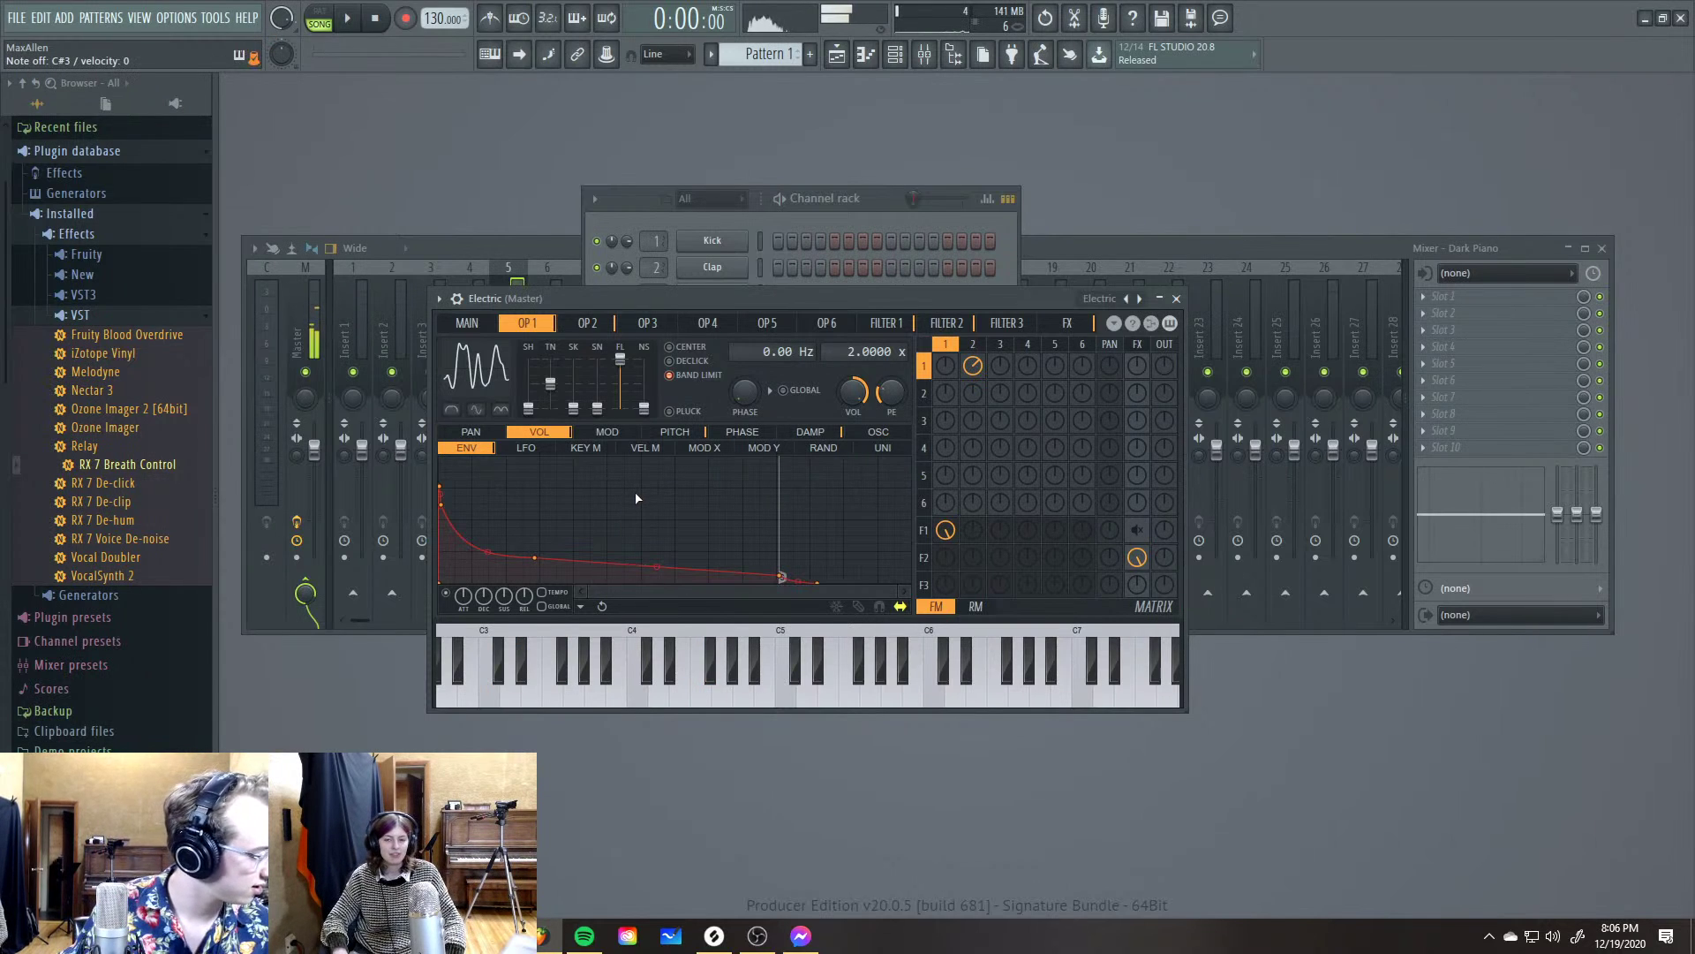
pyautogui.moveTo(637, 306); pyautogui.dragTo(650, 256)
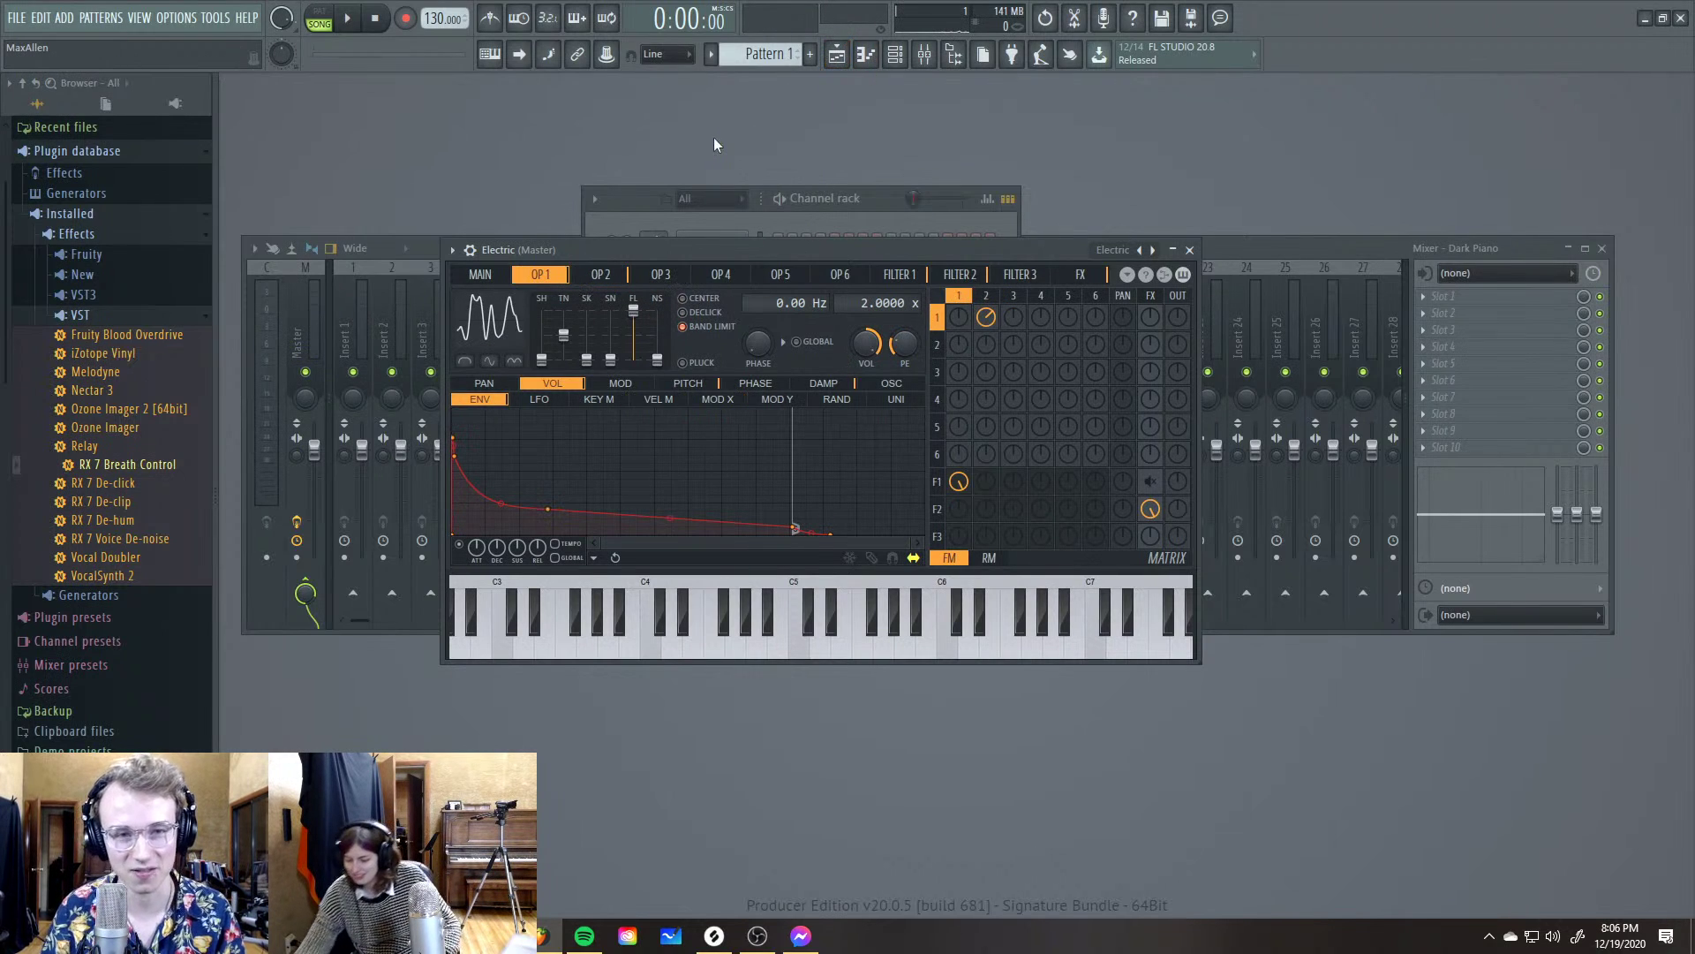
# Tap in a project tempo of about 63 BPM with the tempo tapper, then close it
pyautogui.click(1040, 56)
pyautogui.click(846, 445)
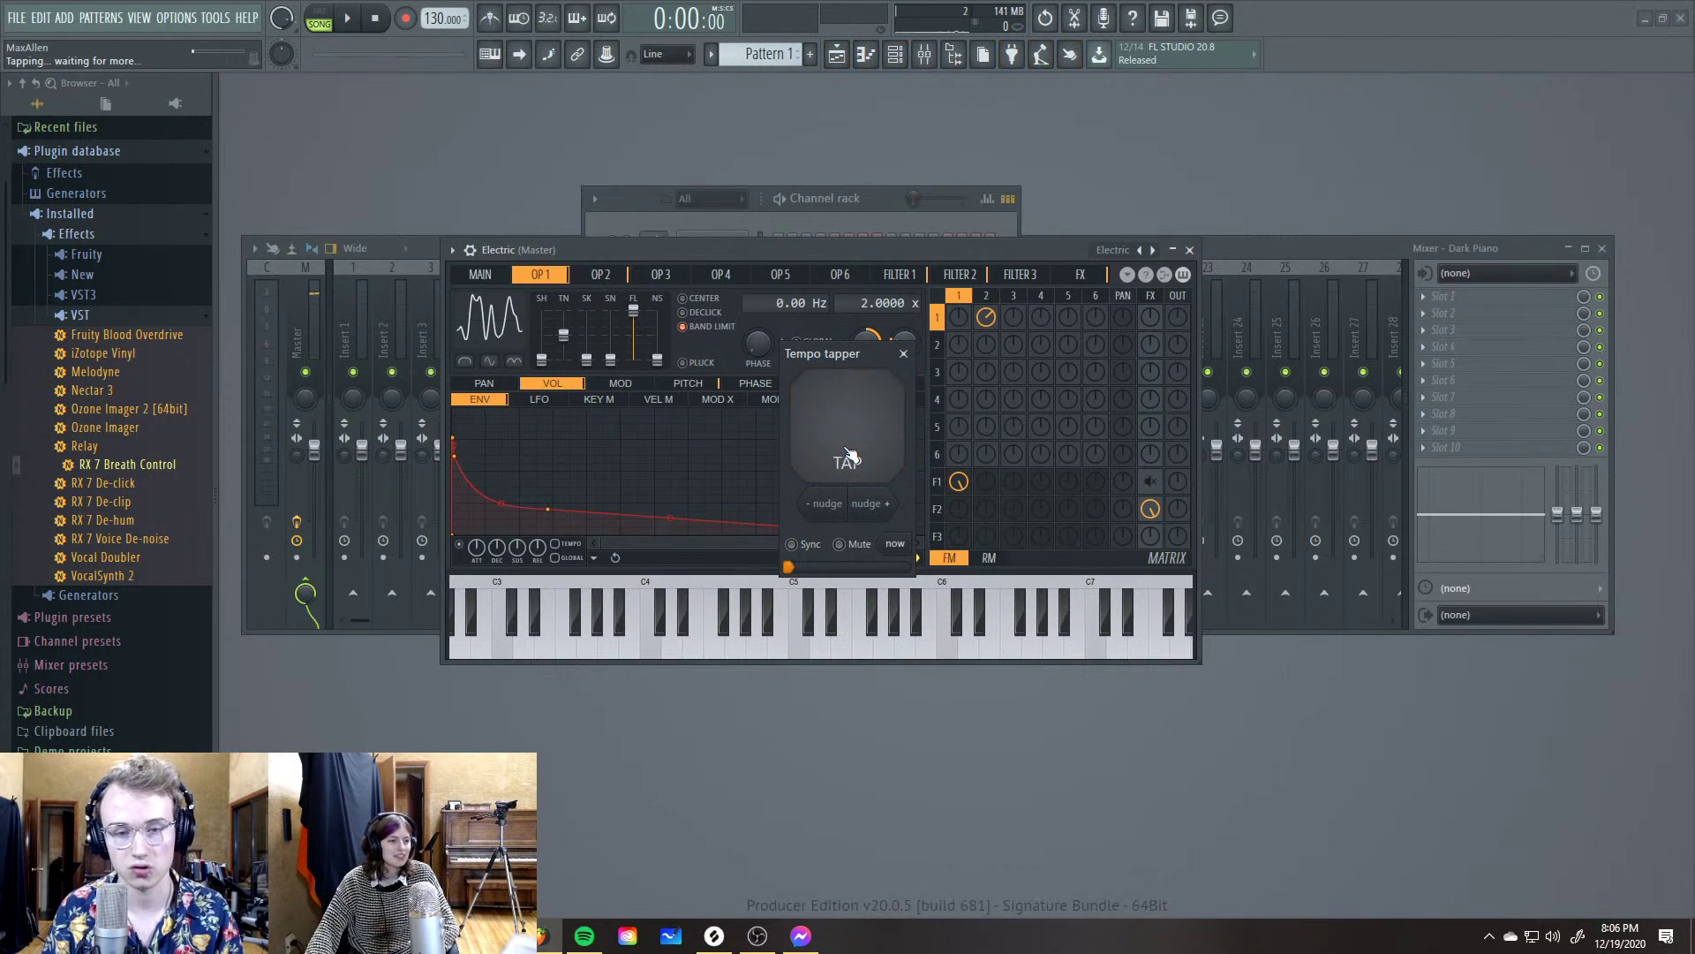
pyautogui.click(848, 455)
pyautogui.click(846, 456)
pyautogui.click(842, 457)
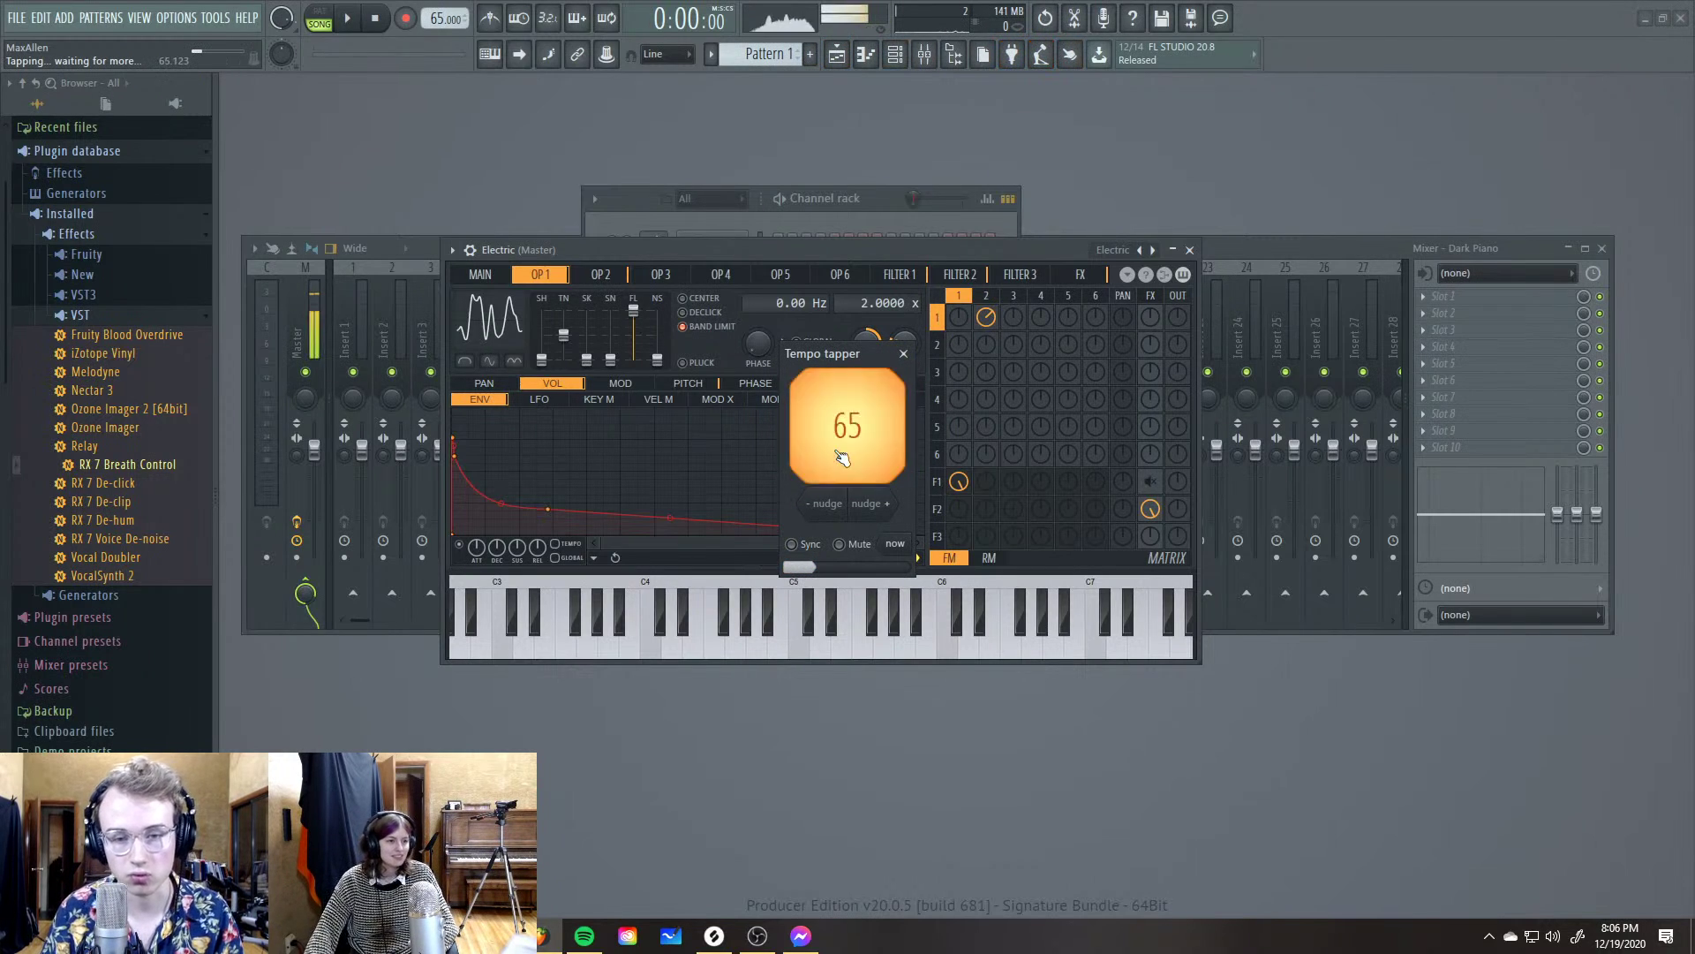
pyautogui.click(843, 458)
pyautogui.click(846, 458)
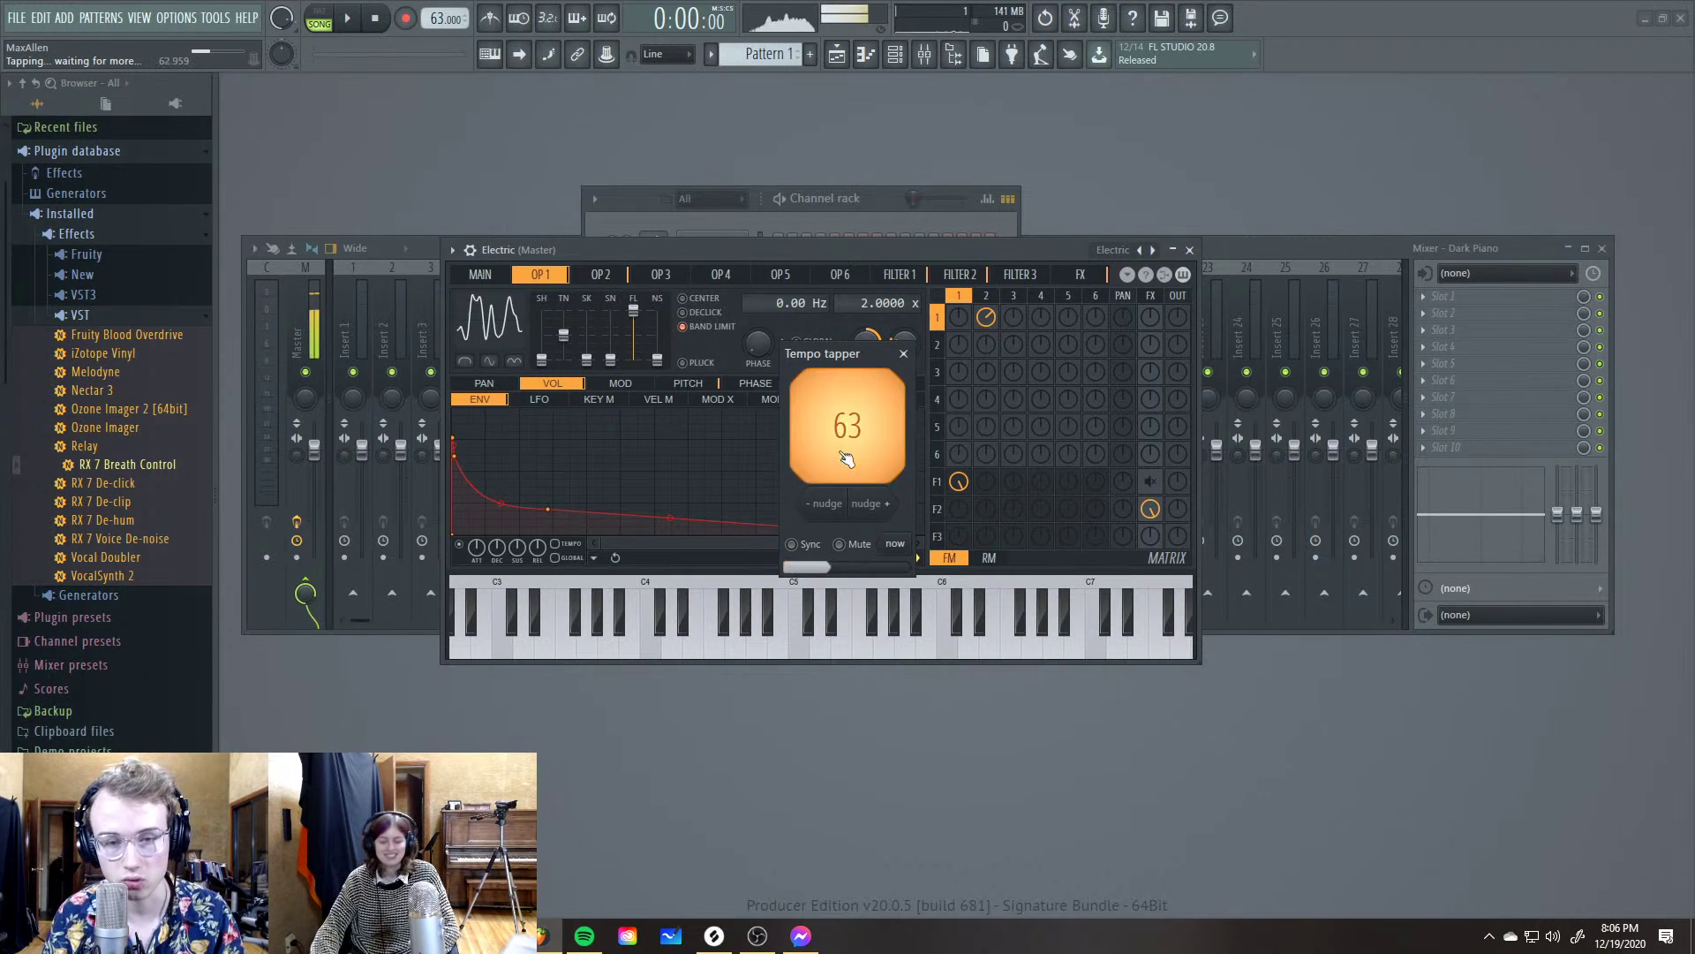
pyautogui.click(832, 454)
pyautogui.click(807, 450)
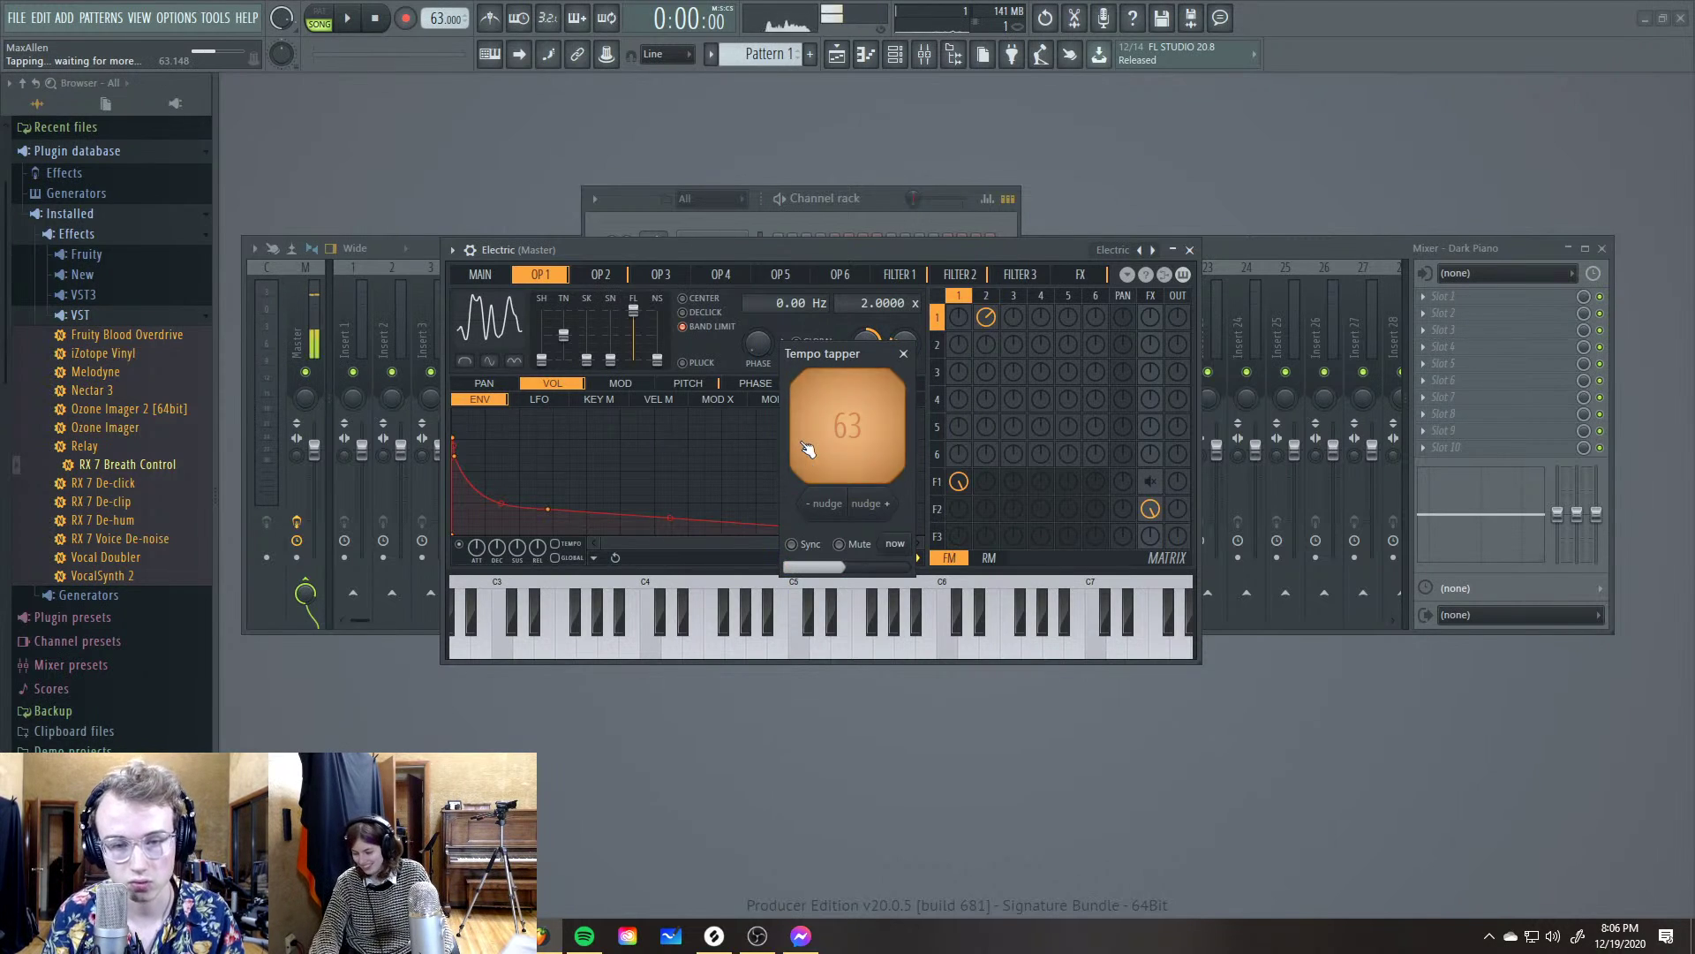
pyautogui.click(903, 353)
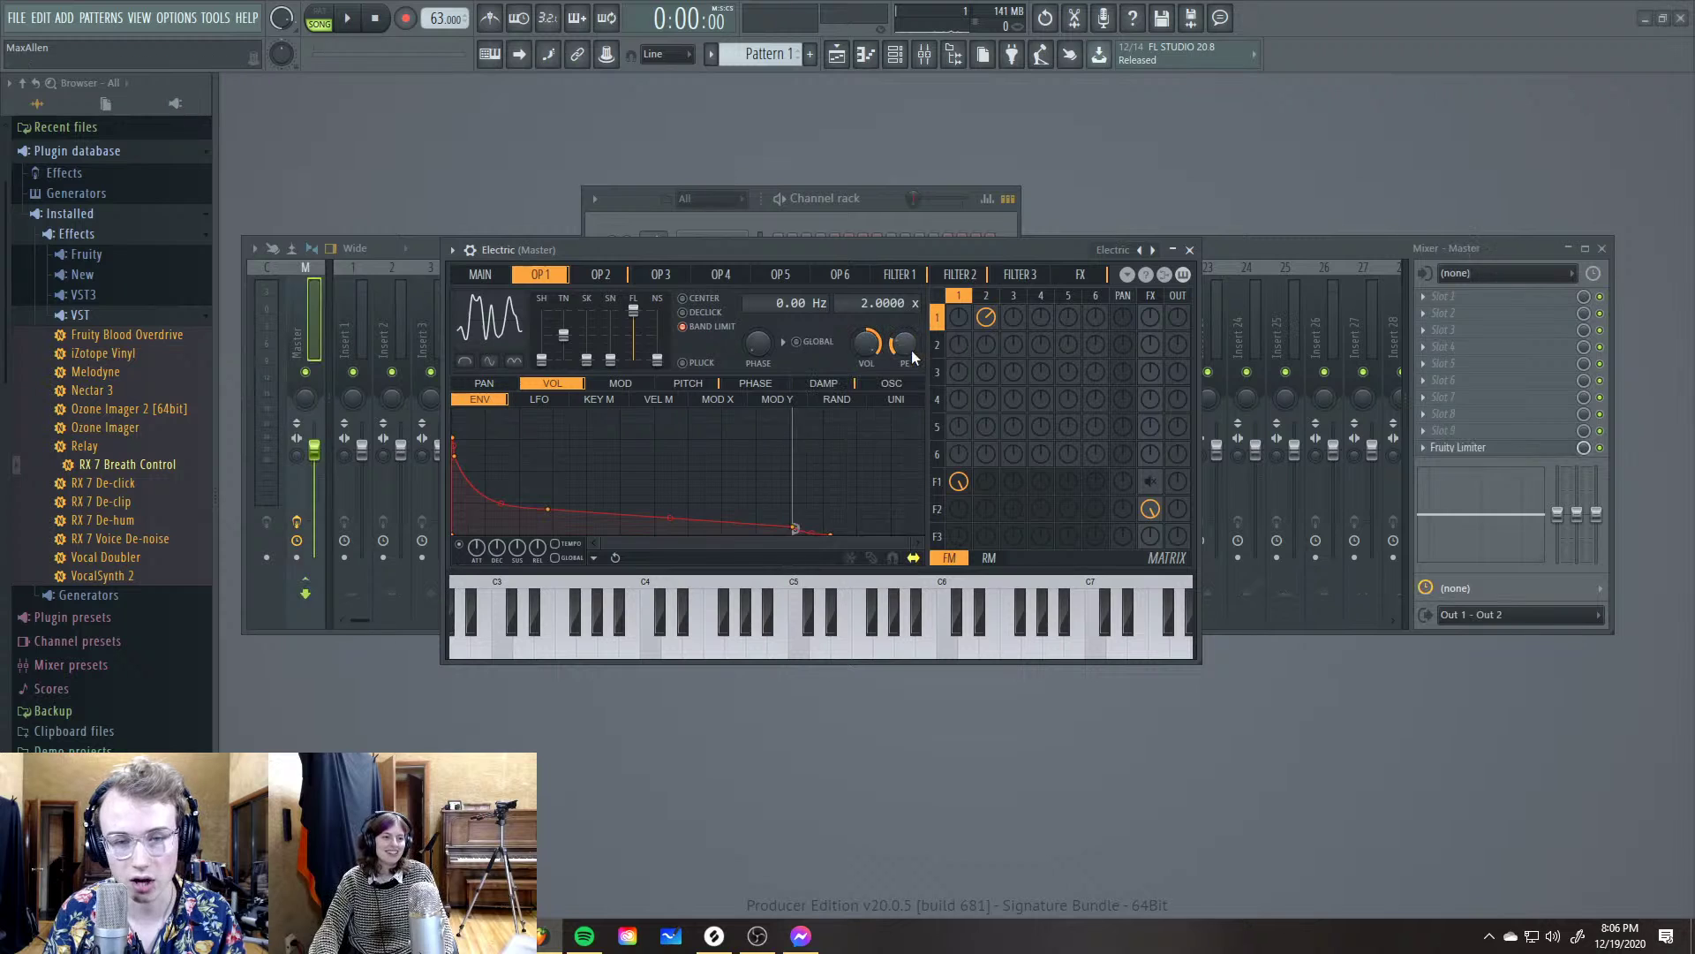
# Set the project tempo to 70 BPM and arm recording with the metronome and recording countdown enabled
pyautogui.moveTo(442, 18); pyautogui.dragTo(441, 11)
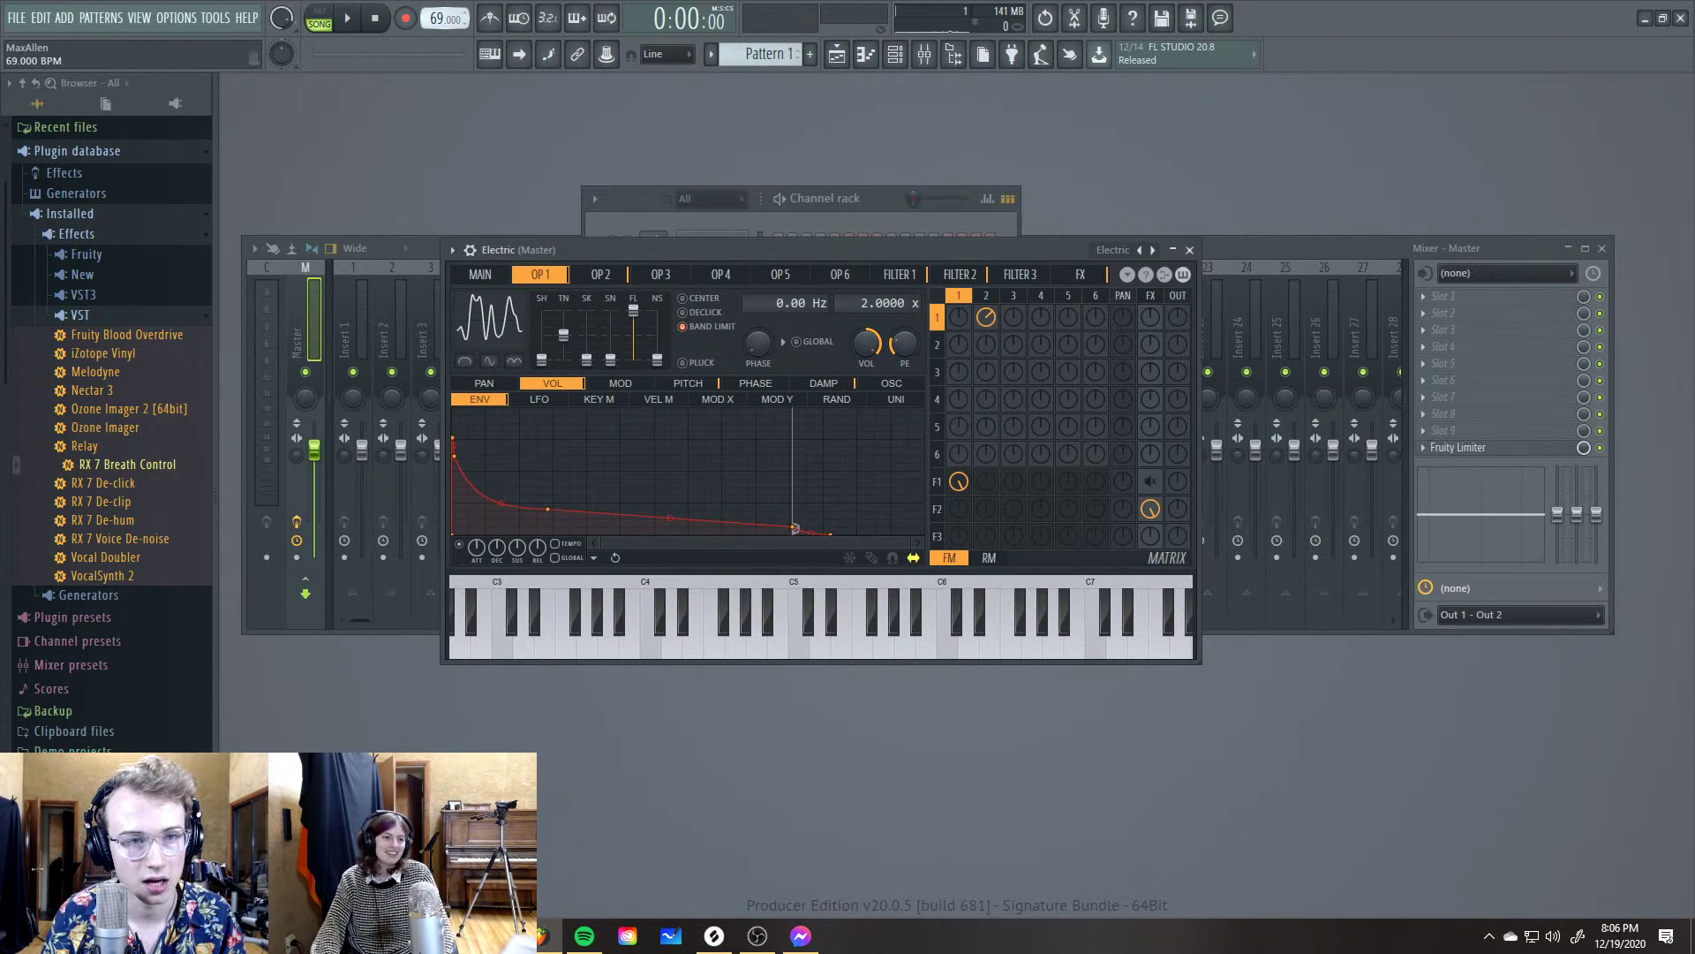
pyautogui.rightClick(399, 24)
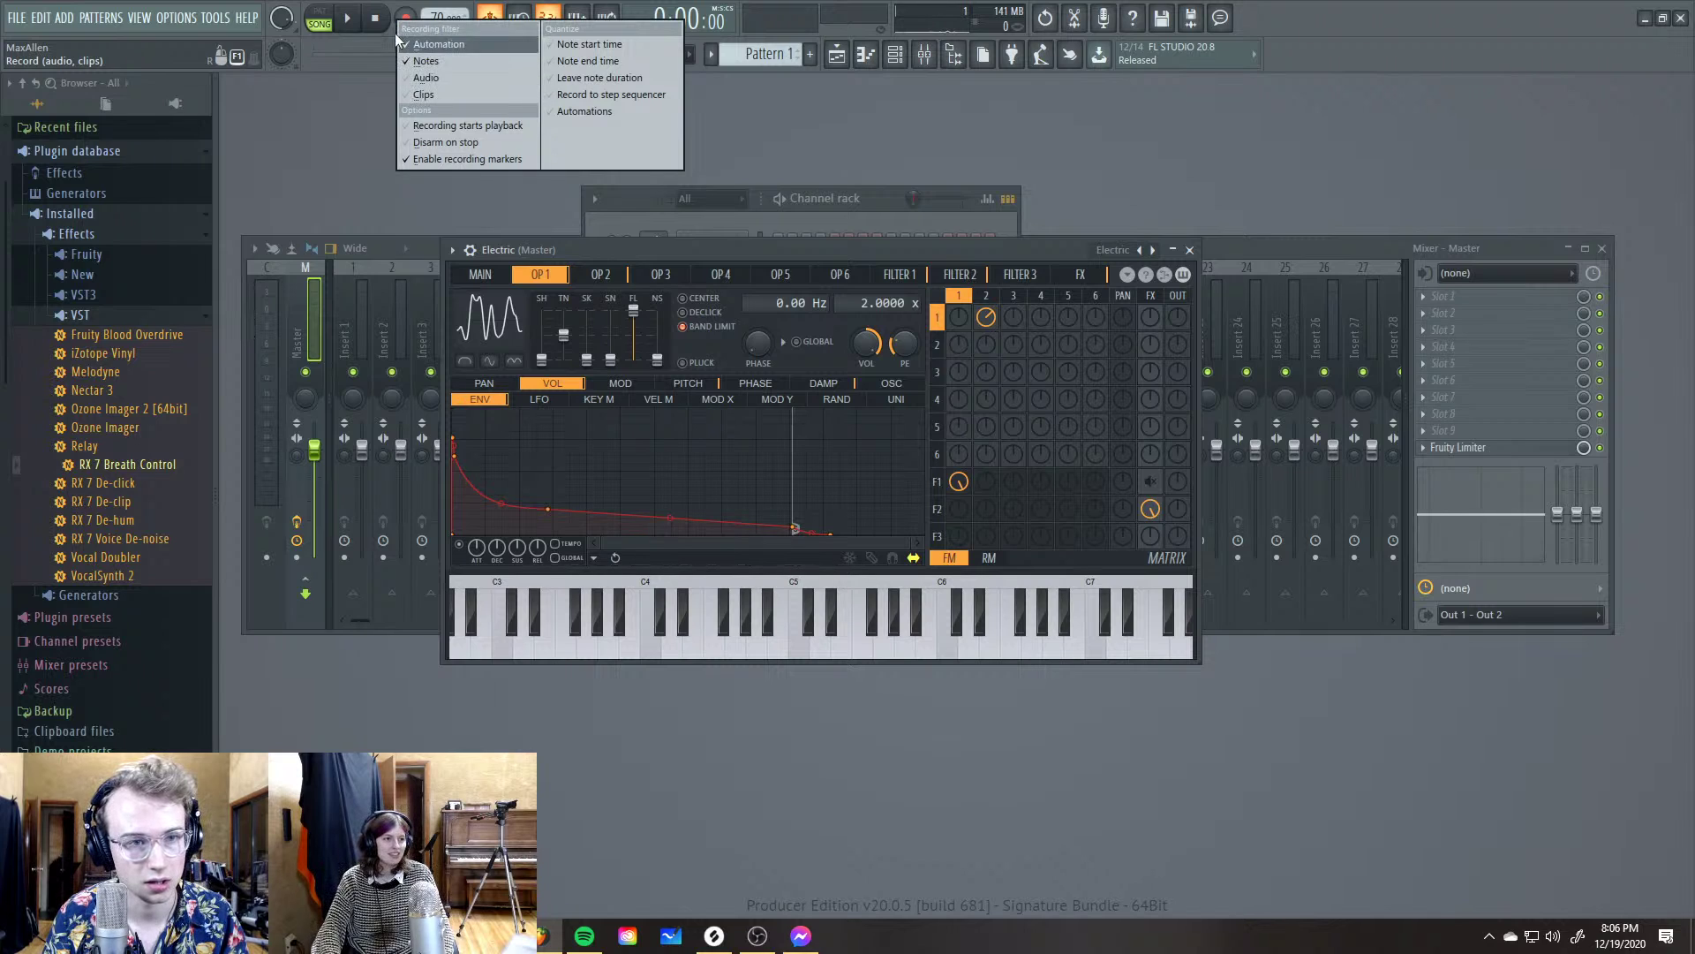
pyautogui.click(394, 34)
pyautogui.click(406, 19)
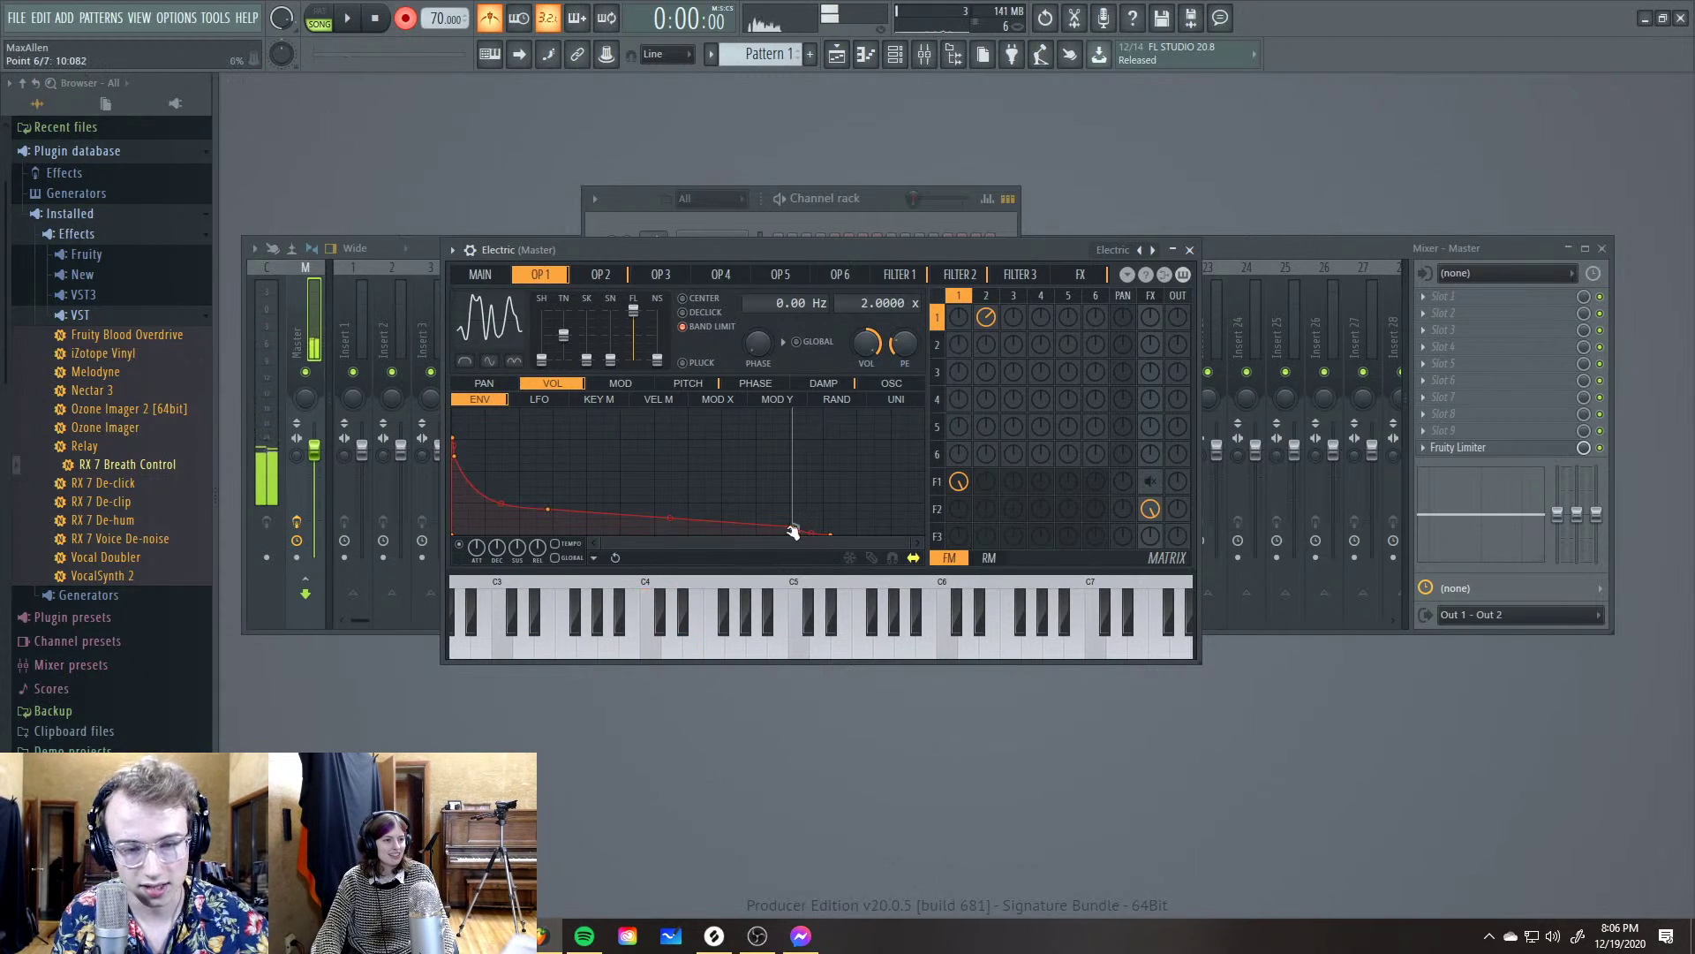
# Shorten the decay of the volume envelopes on operators 1 and 2 in Sytrus
pyautogui.moveTo(792, 531); pyautogui.dragTo(479, 510)
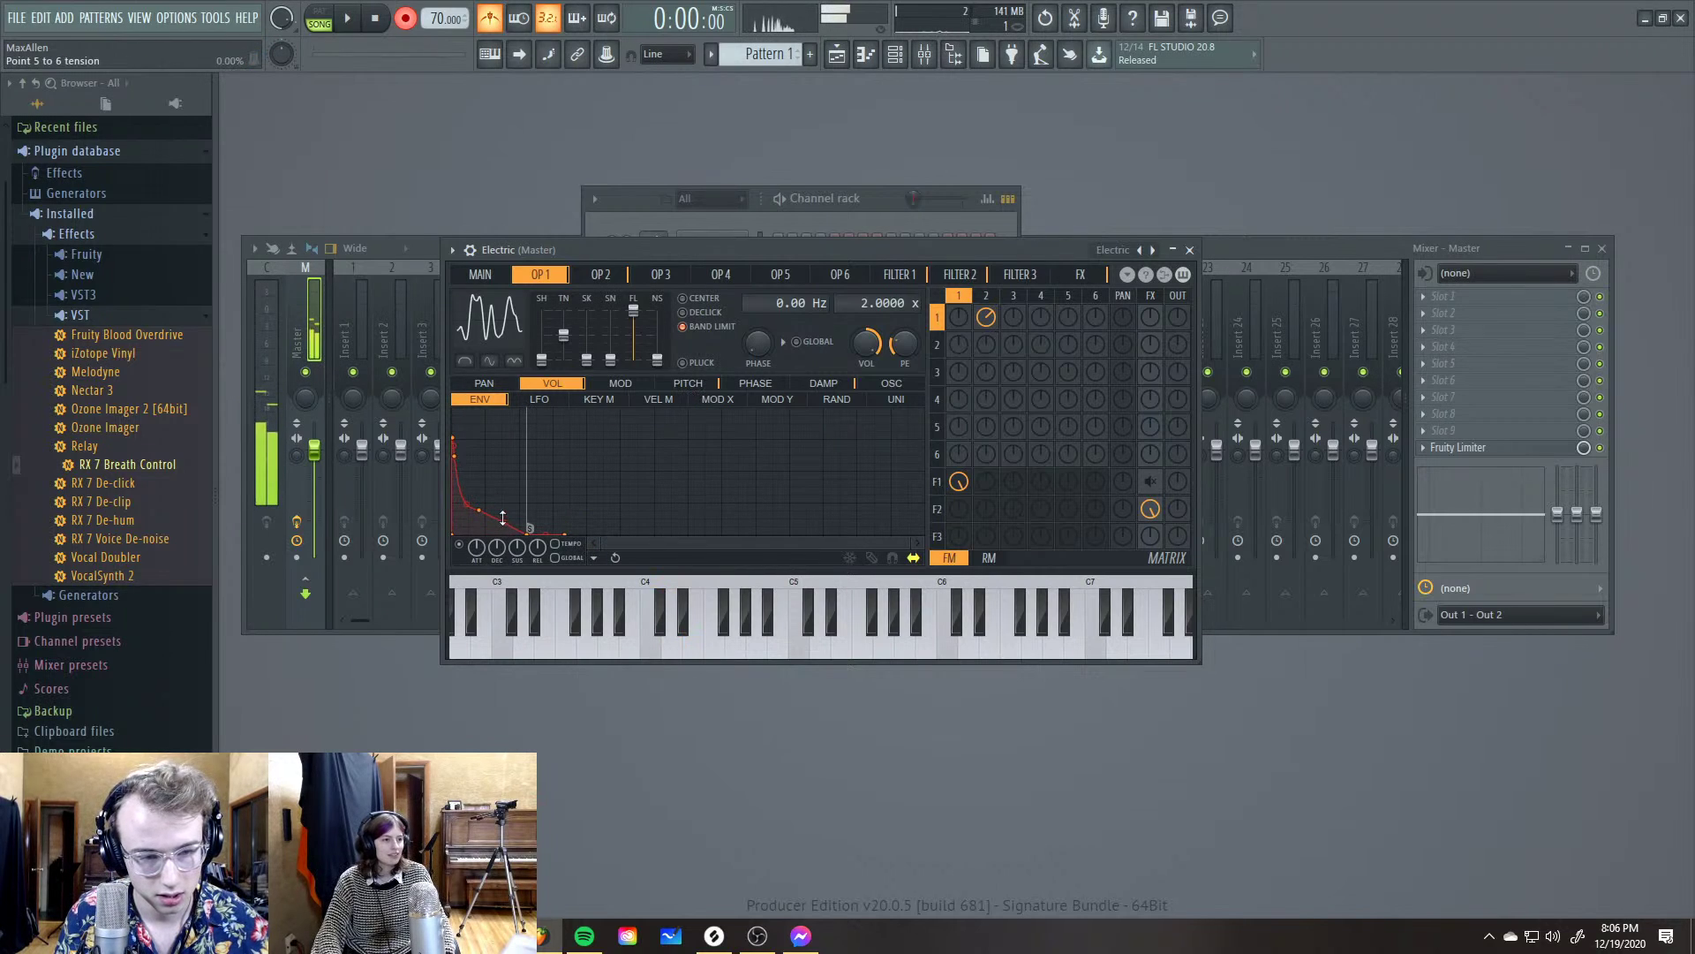
pyautogui.click(609, 276)
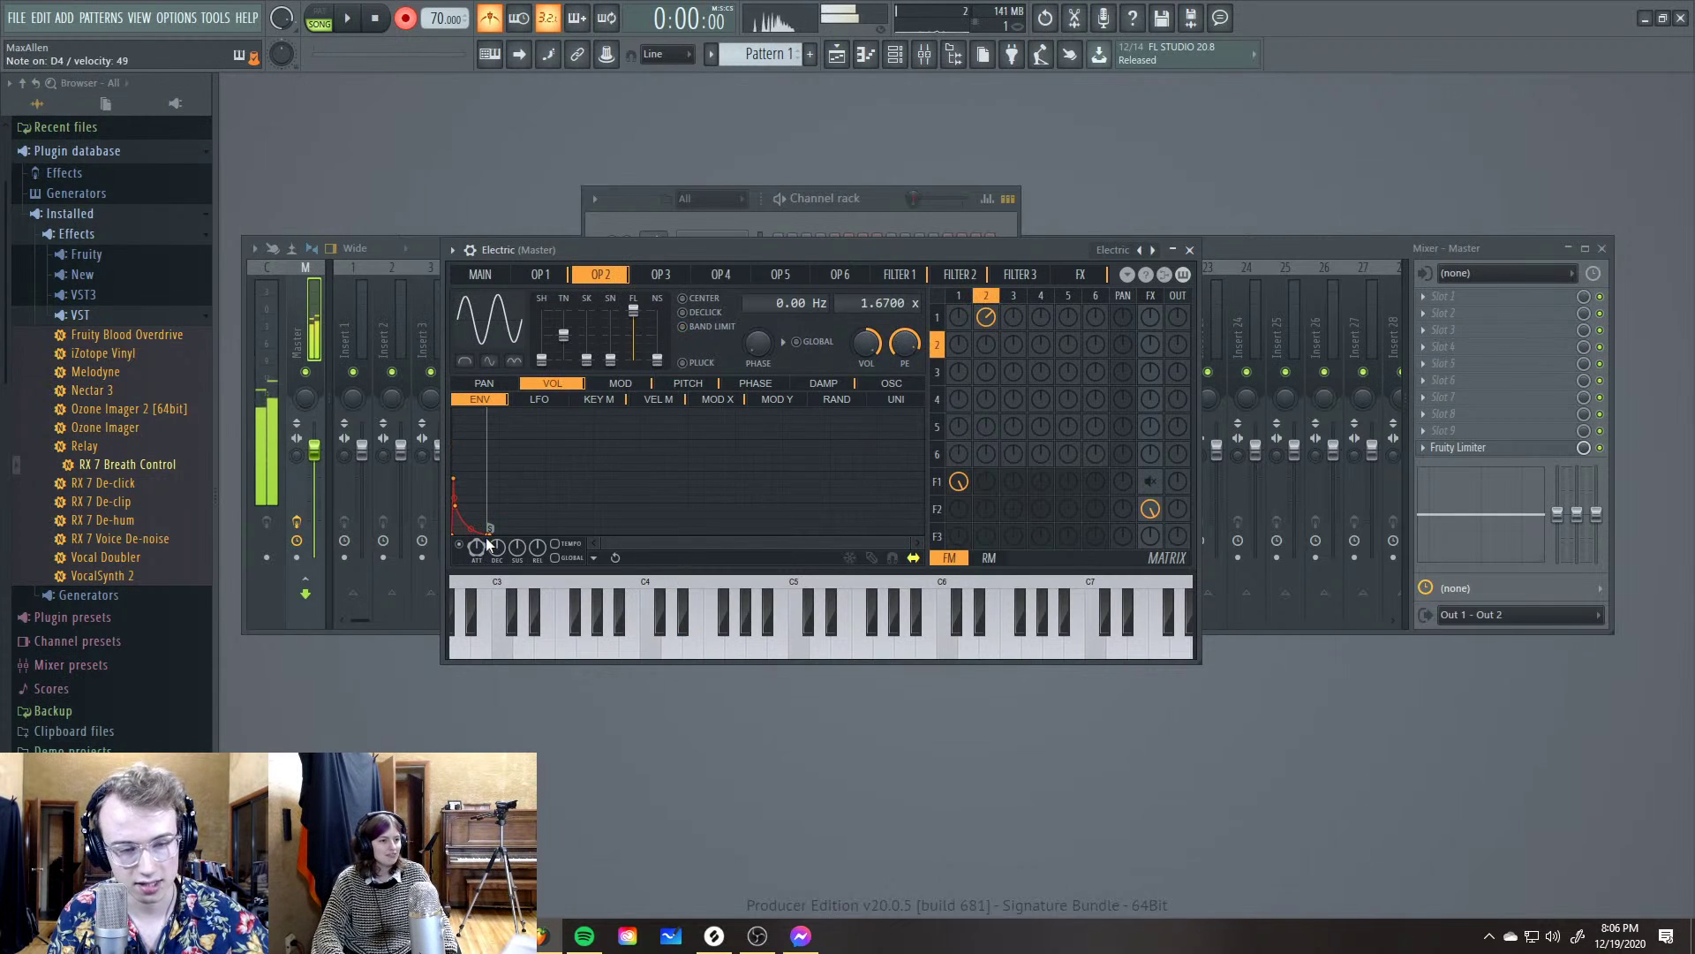
pyautogui.moveTo(491, 535); pyautogui.dragTo(485, 536)
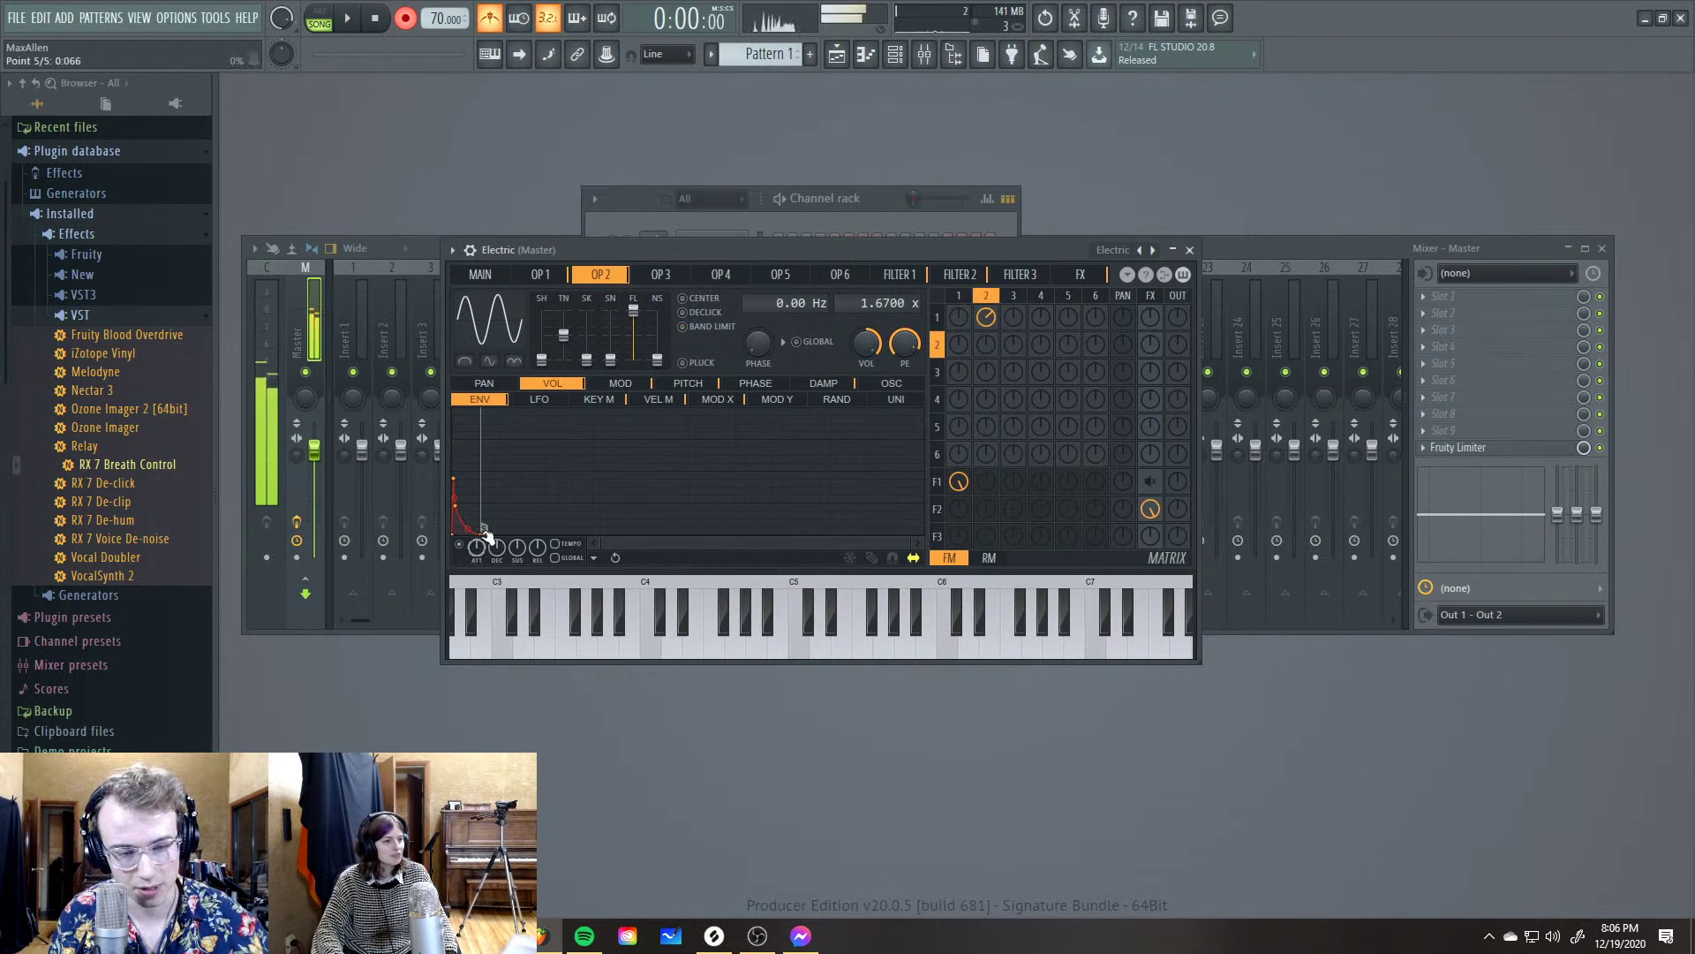
pyautogui.click(899, 275)
pyautogui.click(600, 274)
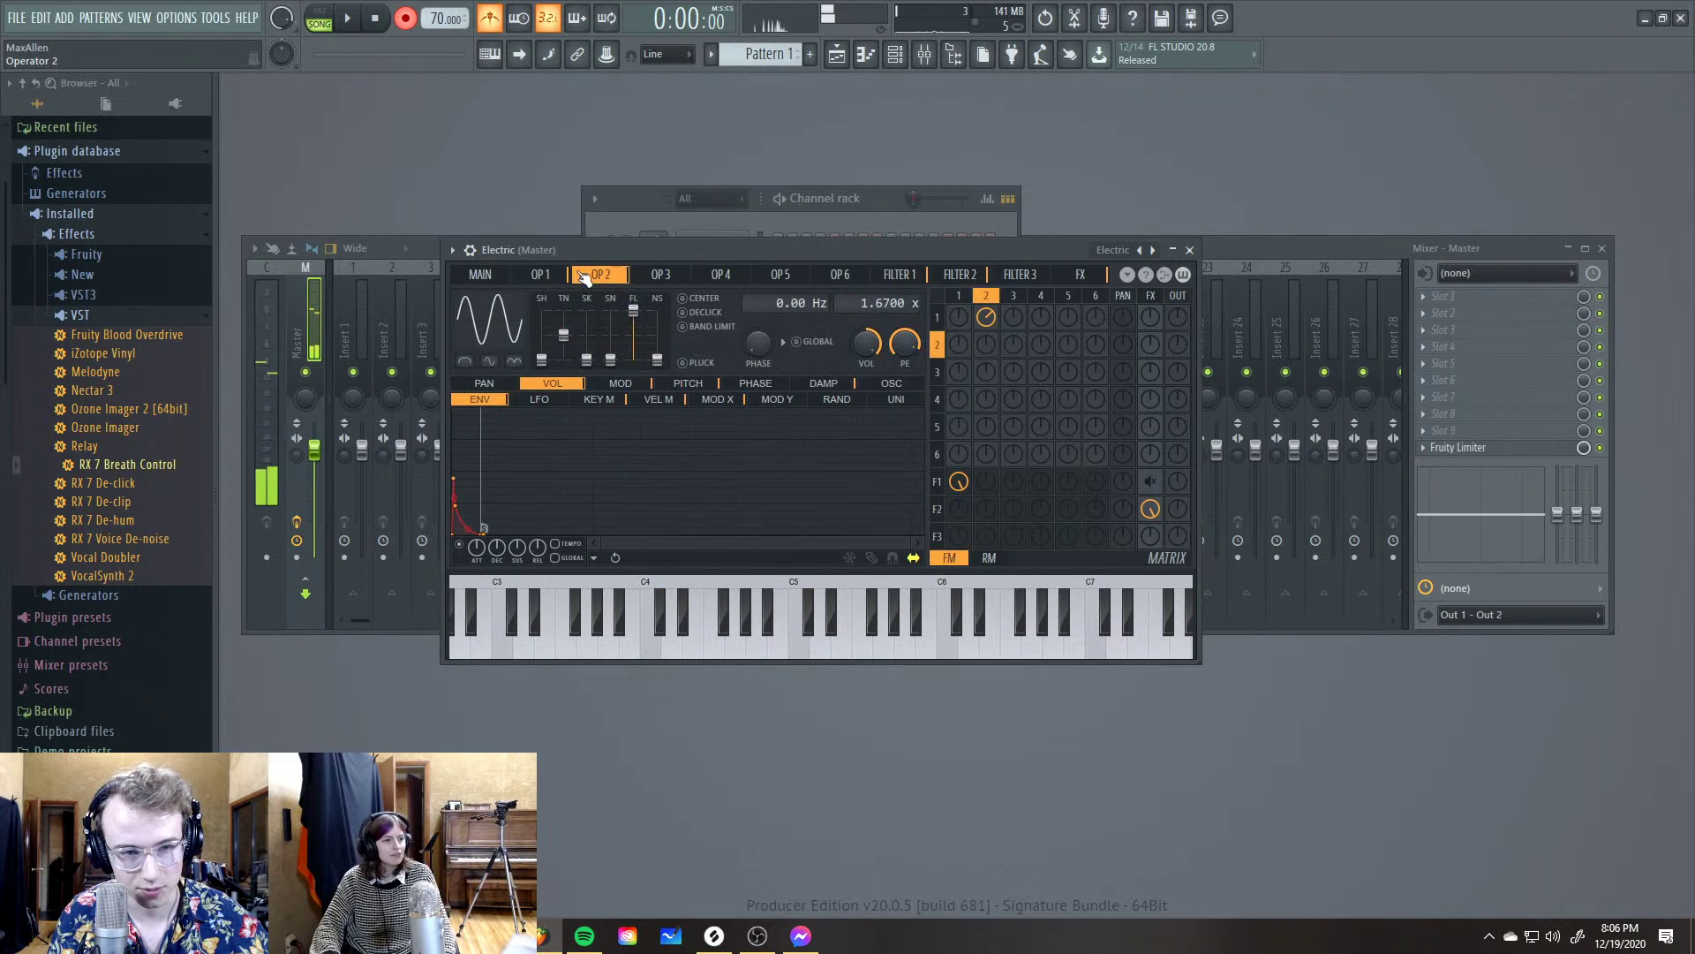
# Reshape operator 1's volume envelope by adjusting its decay point and pulling its end point earlier
pyautogui.click(540, 275)
pyautogui.click(755, 383)
pyautogui.click(688, 383)
pyautogui.click(552, 384)
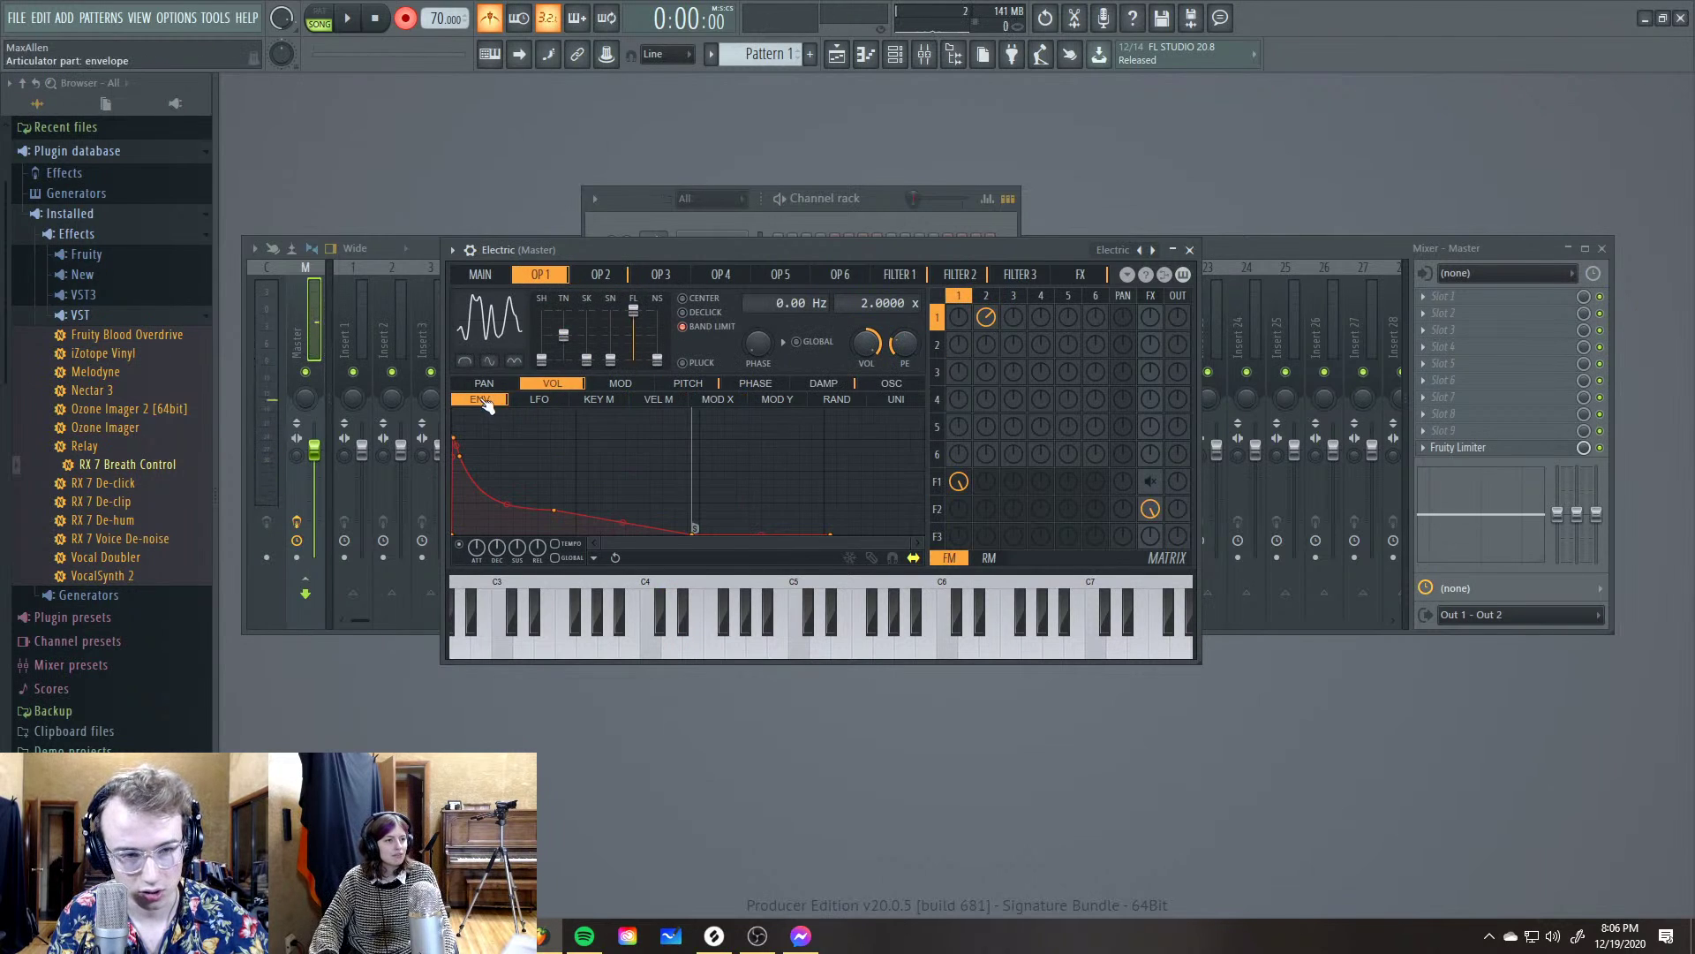
pyautogui.moveTo(555, 512); pyautogui.dragTo(539, 524)
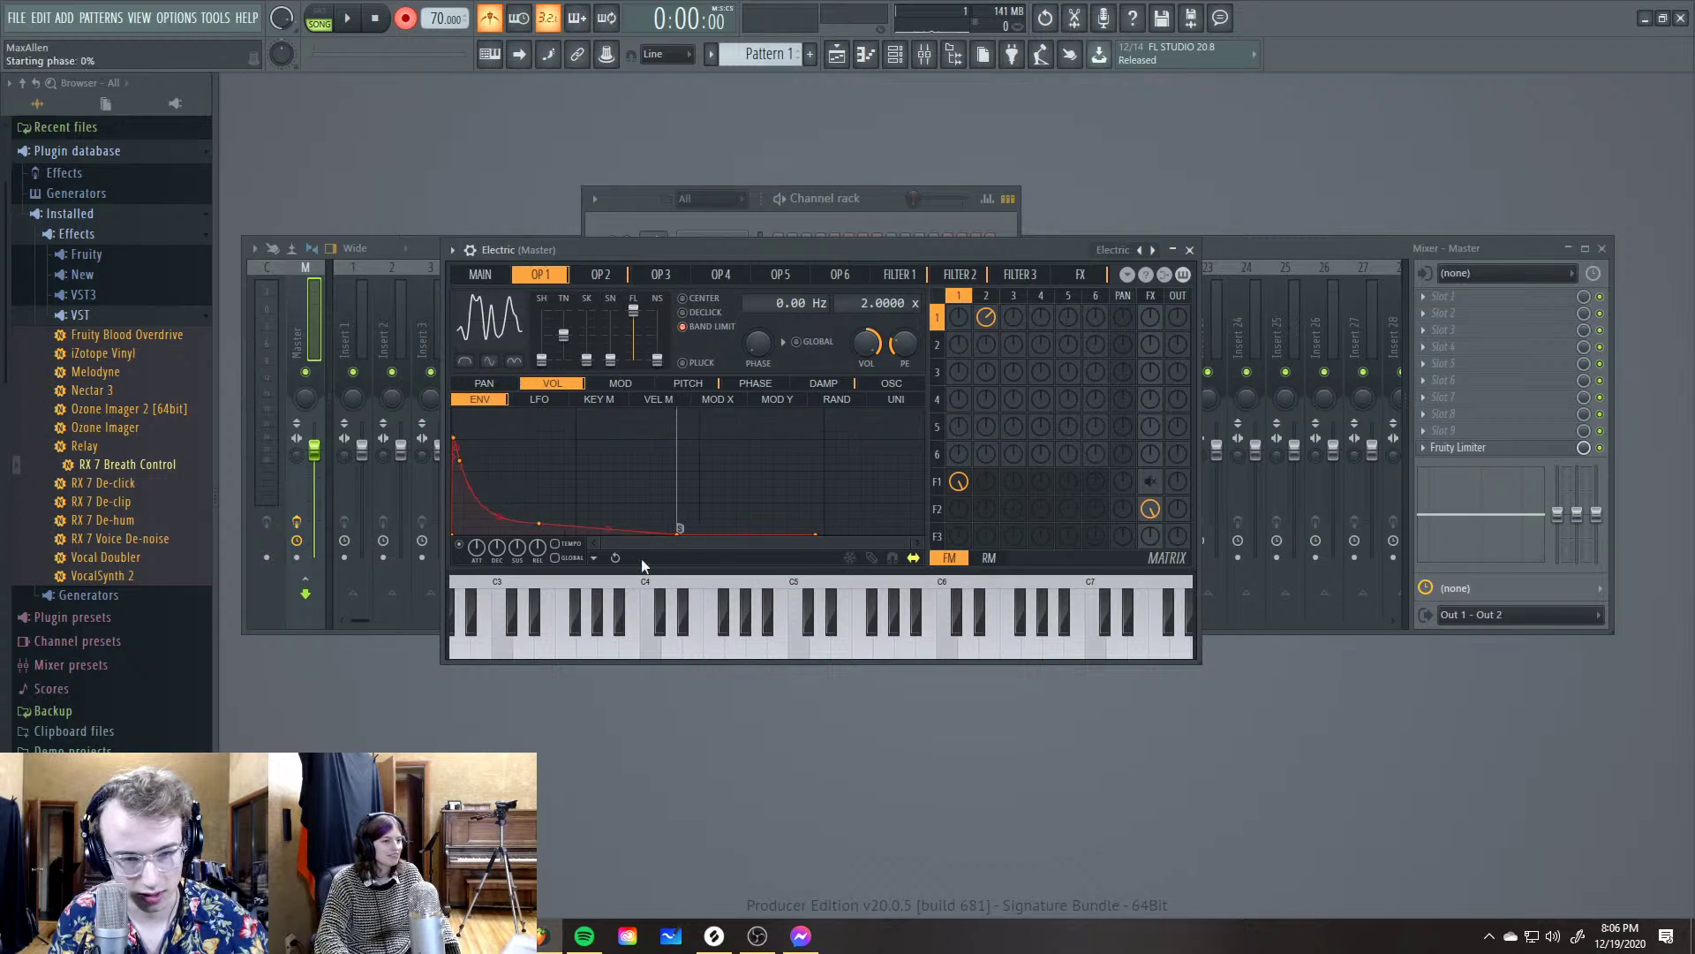
pyautogui.moveTo(678, 534)
pyautogui.mouseDown()
pyautogui.moveTo(529, 534)
pyautogui.moveTo(630, 541)
pyautogui.mouseUp()
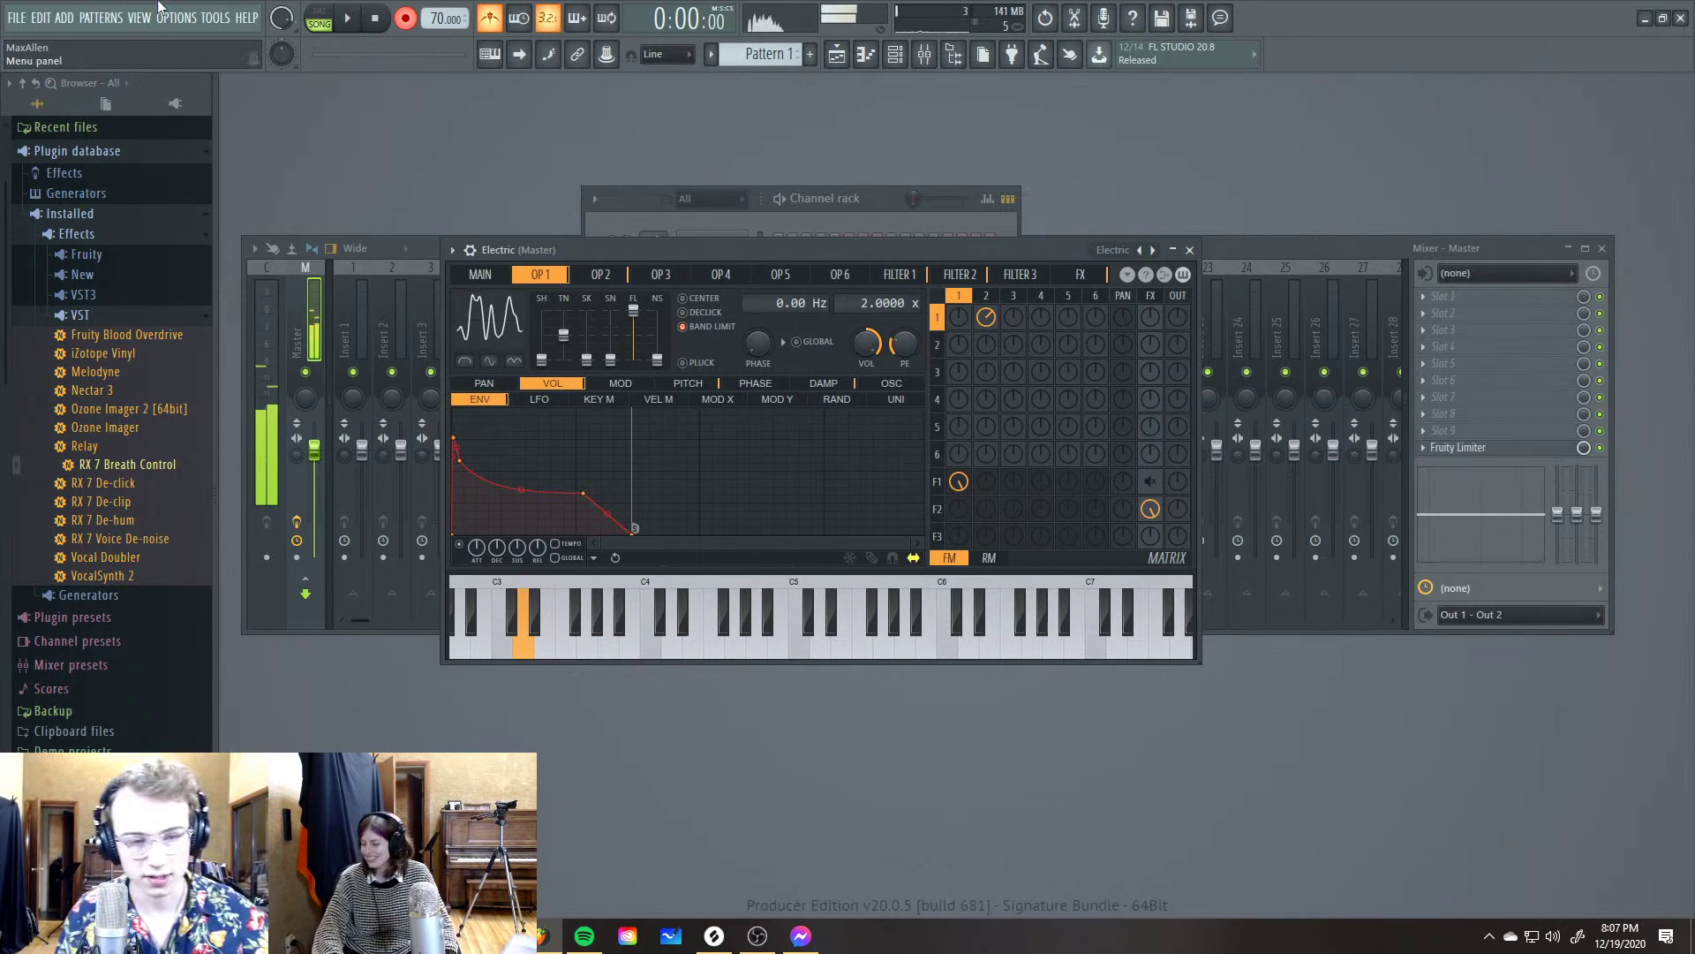
# Lengthen operator 1's volume envelope by moving the decay point before the final drop much later and slightly higher
pyautogui.moveTo(584, 494); pyautogui.dragTo(886, 494)
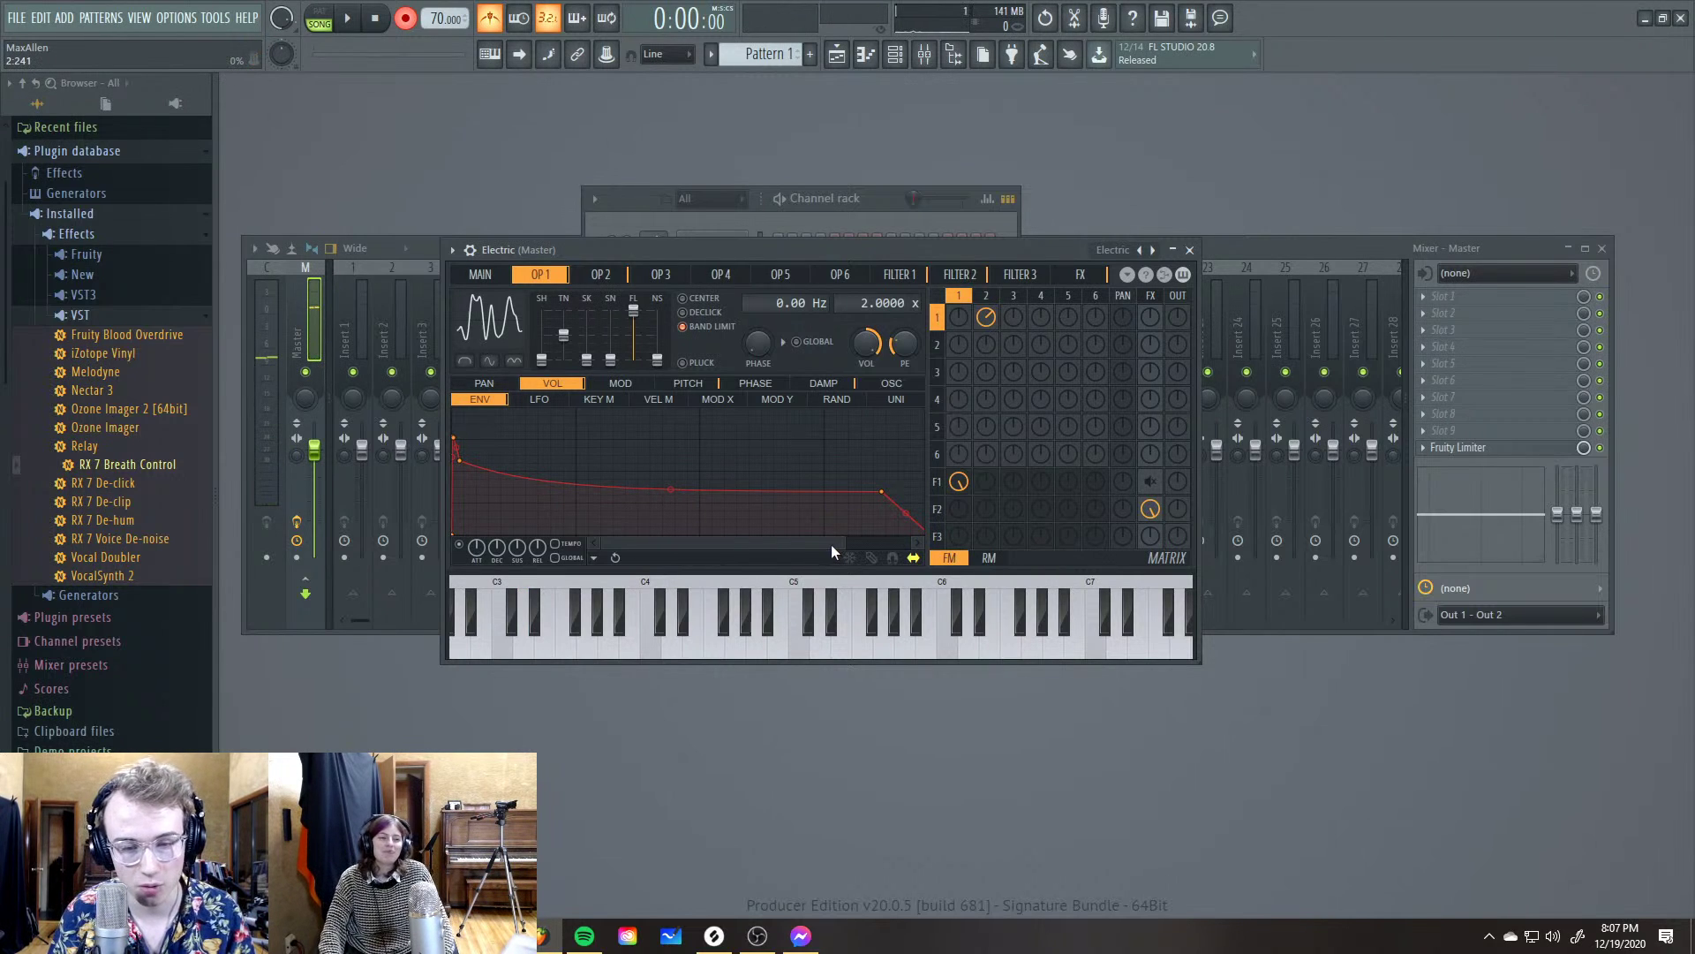
pyautogui.scroll(-3, 830, 544)
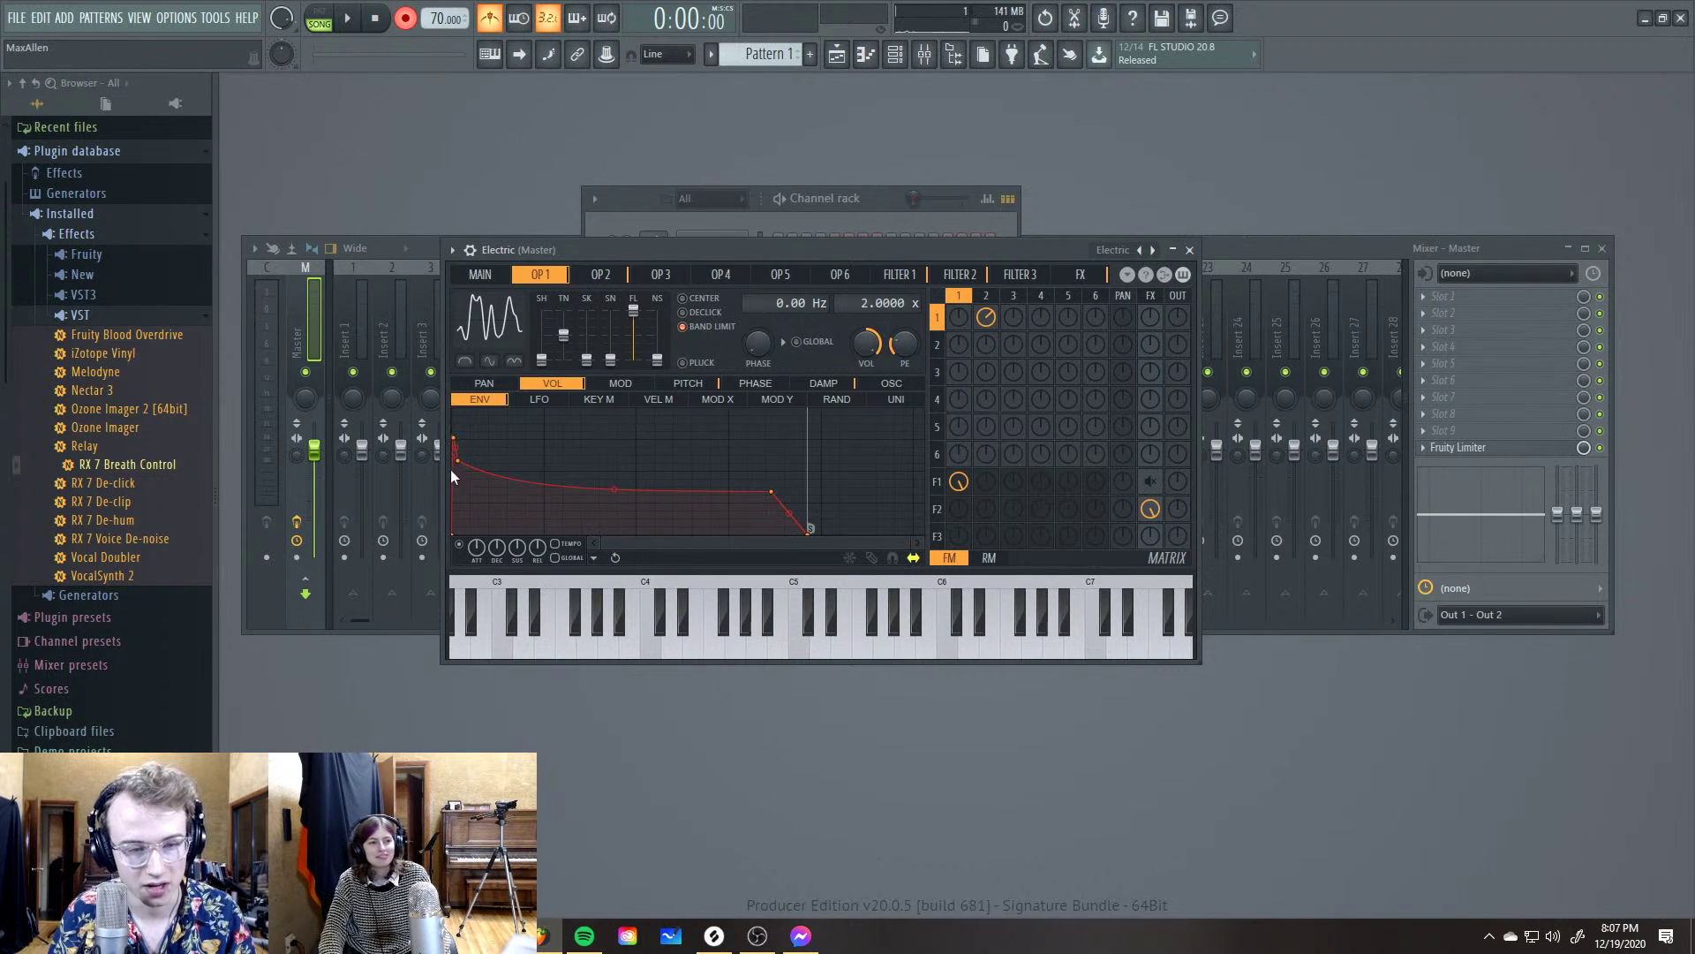
pyautogui.click(585, 273)
pyautogui.click(555, 275)
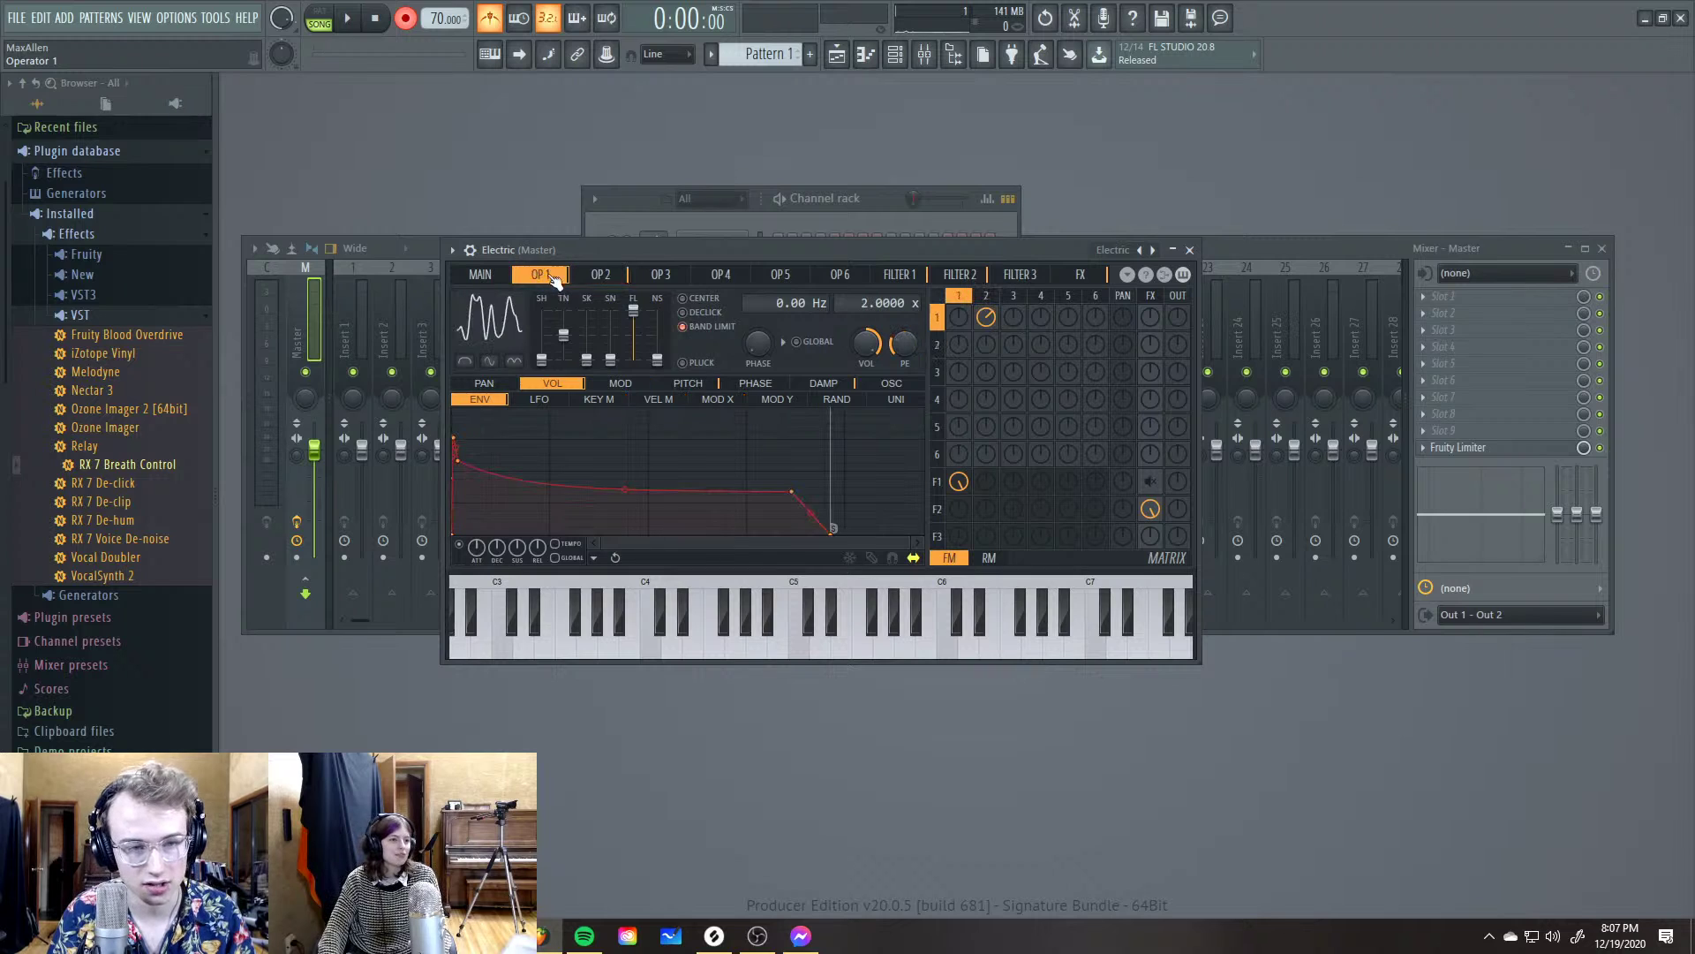
pyautogui.moveTo(621, 259); pyautogui.dragTo(607, 232)
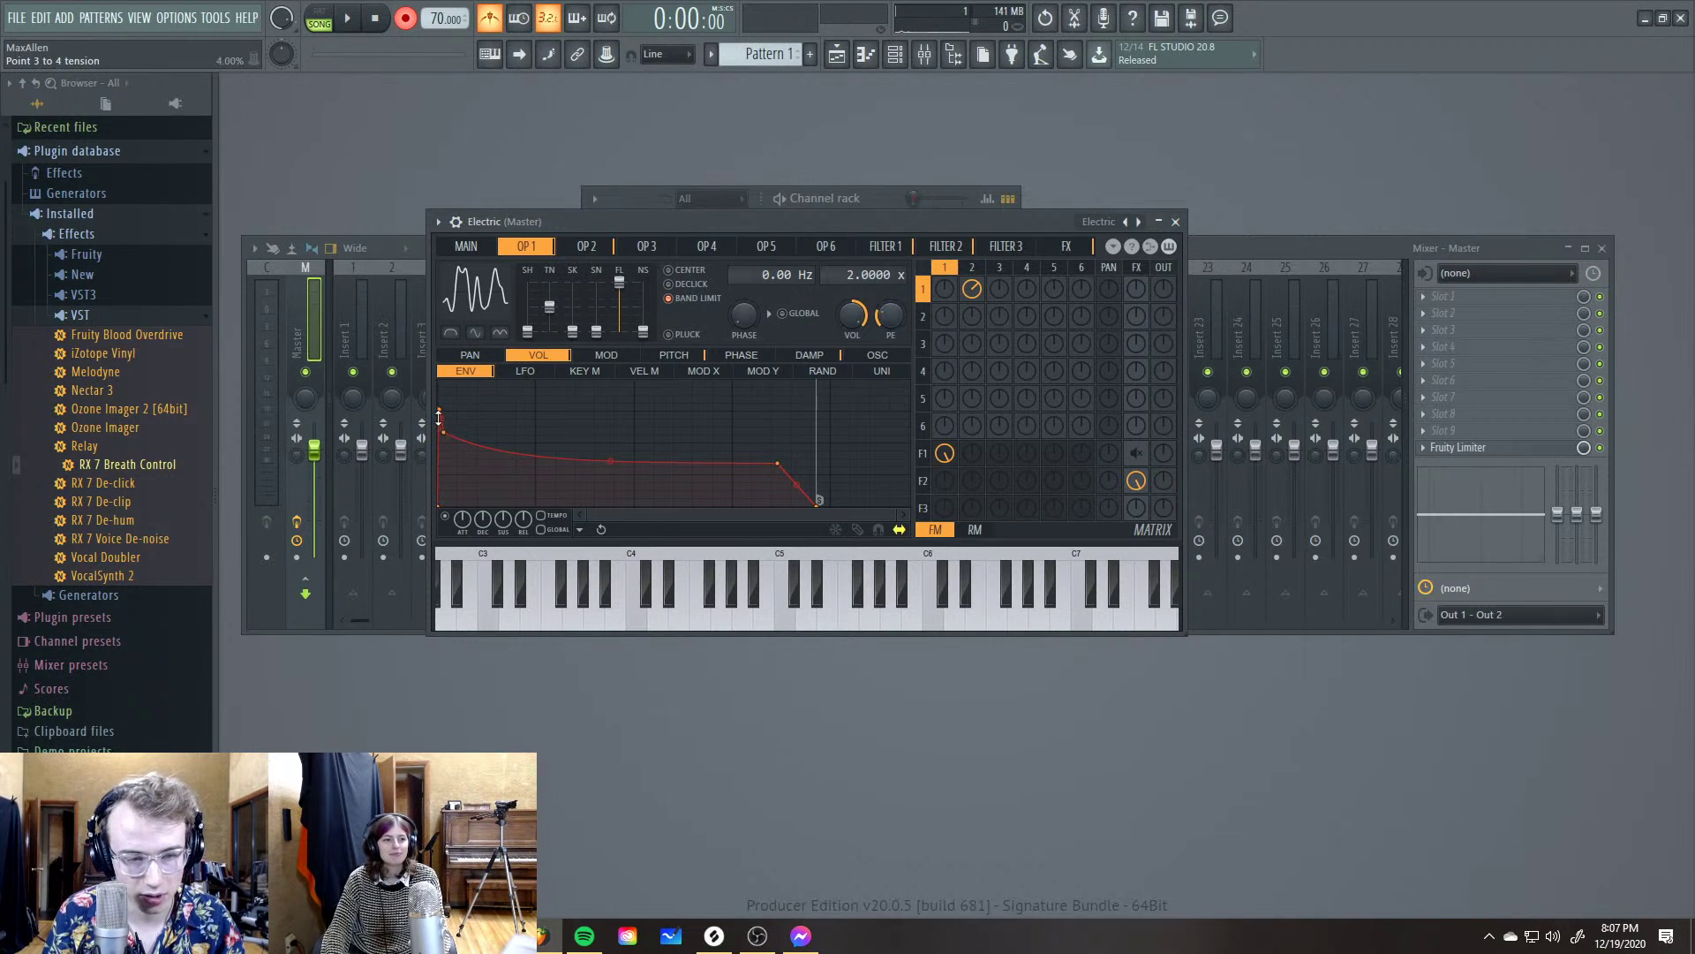
pyautogui.moveTo(764, 461); pyautogui.dragTo(811, 457)
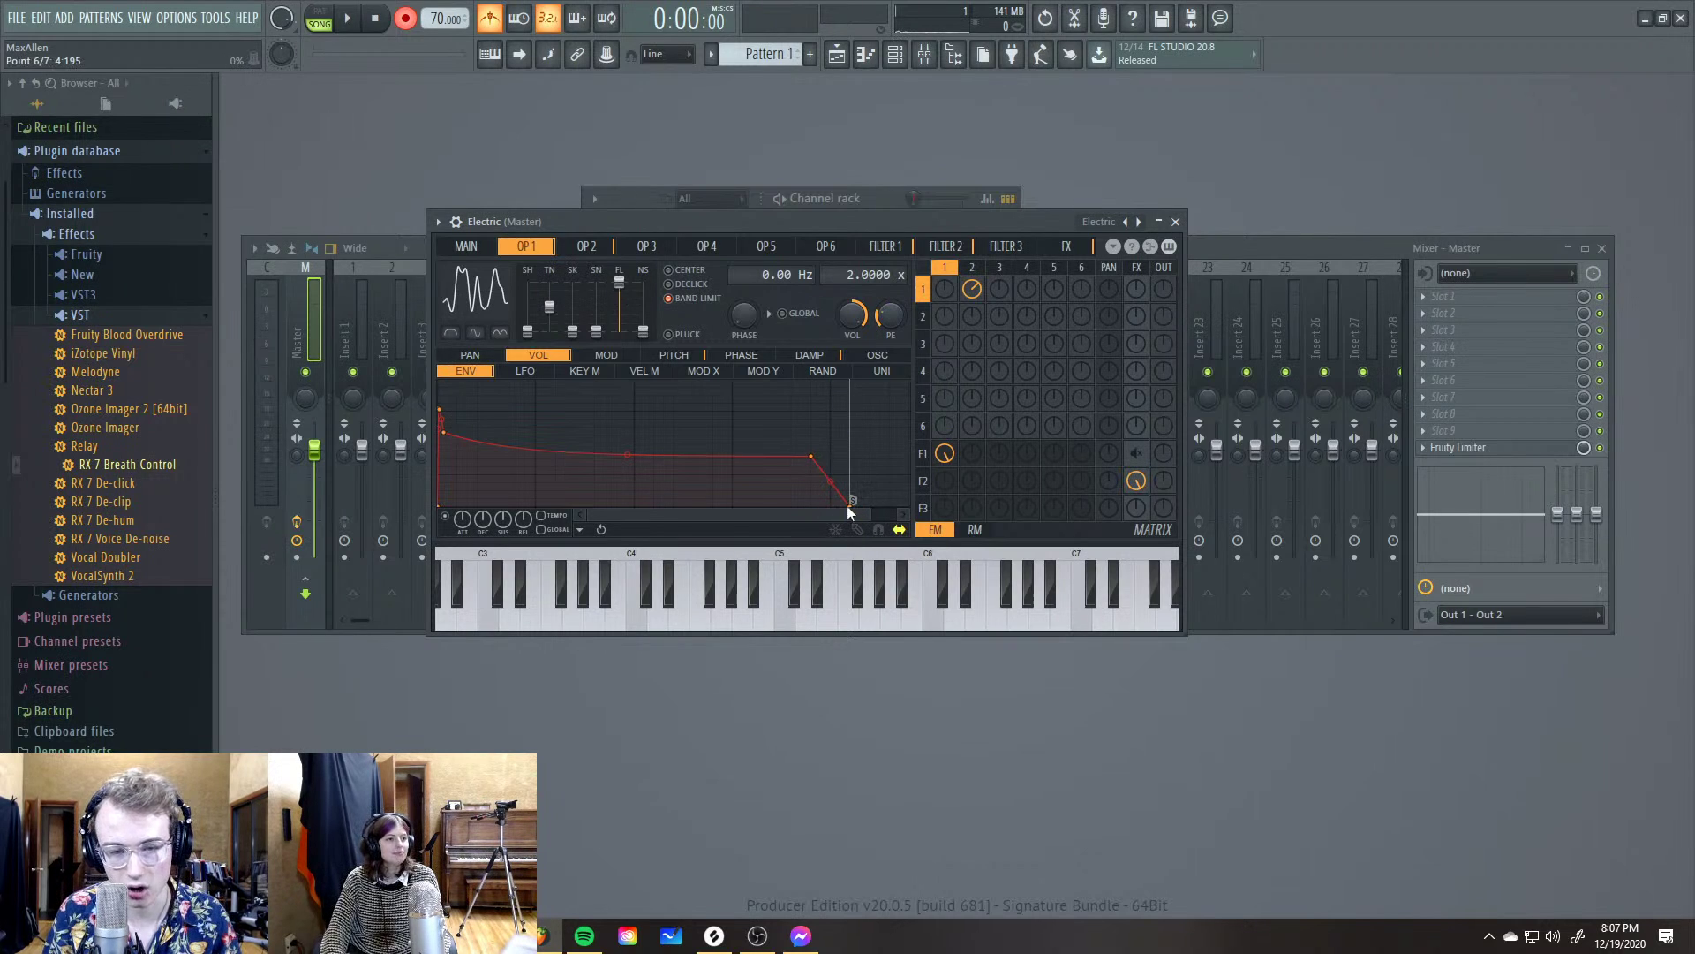
# Move the late decay point of operator 1's volume envelope slightly later and reposition the Sytrus window
pyautogui.moveTo(811, 457); pyautogui.dragTo(823, 455)
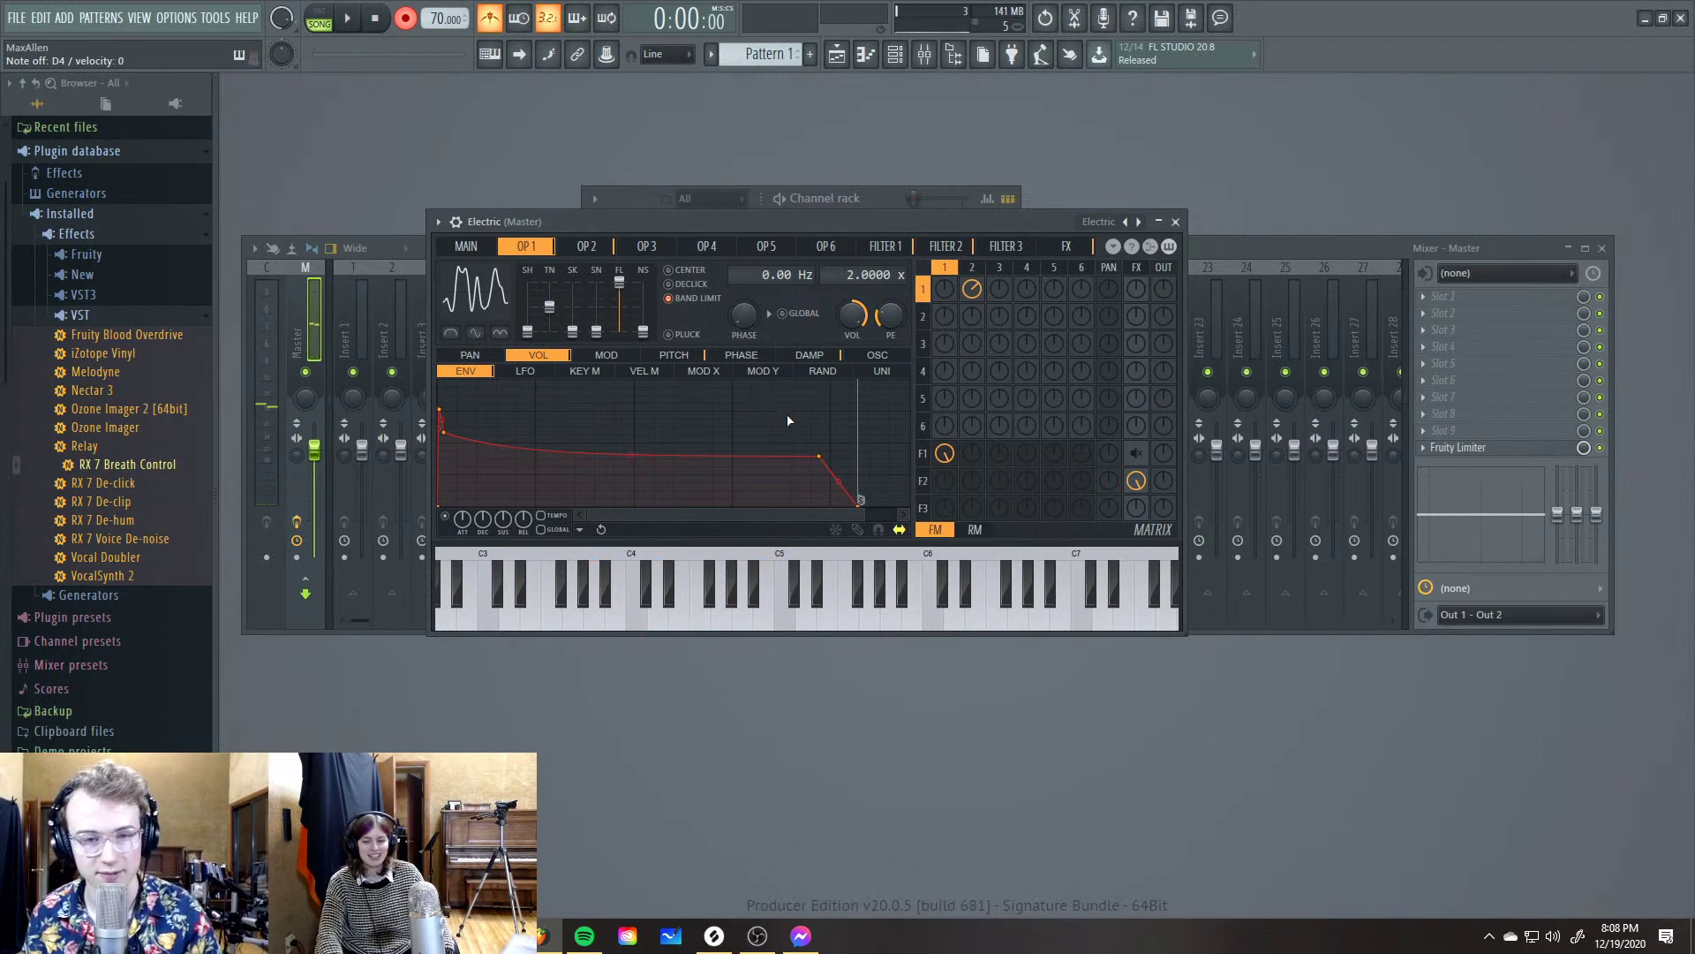
pyautogui.moveTo(612, 221); pyautogui.dragTo(568, 214)
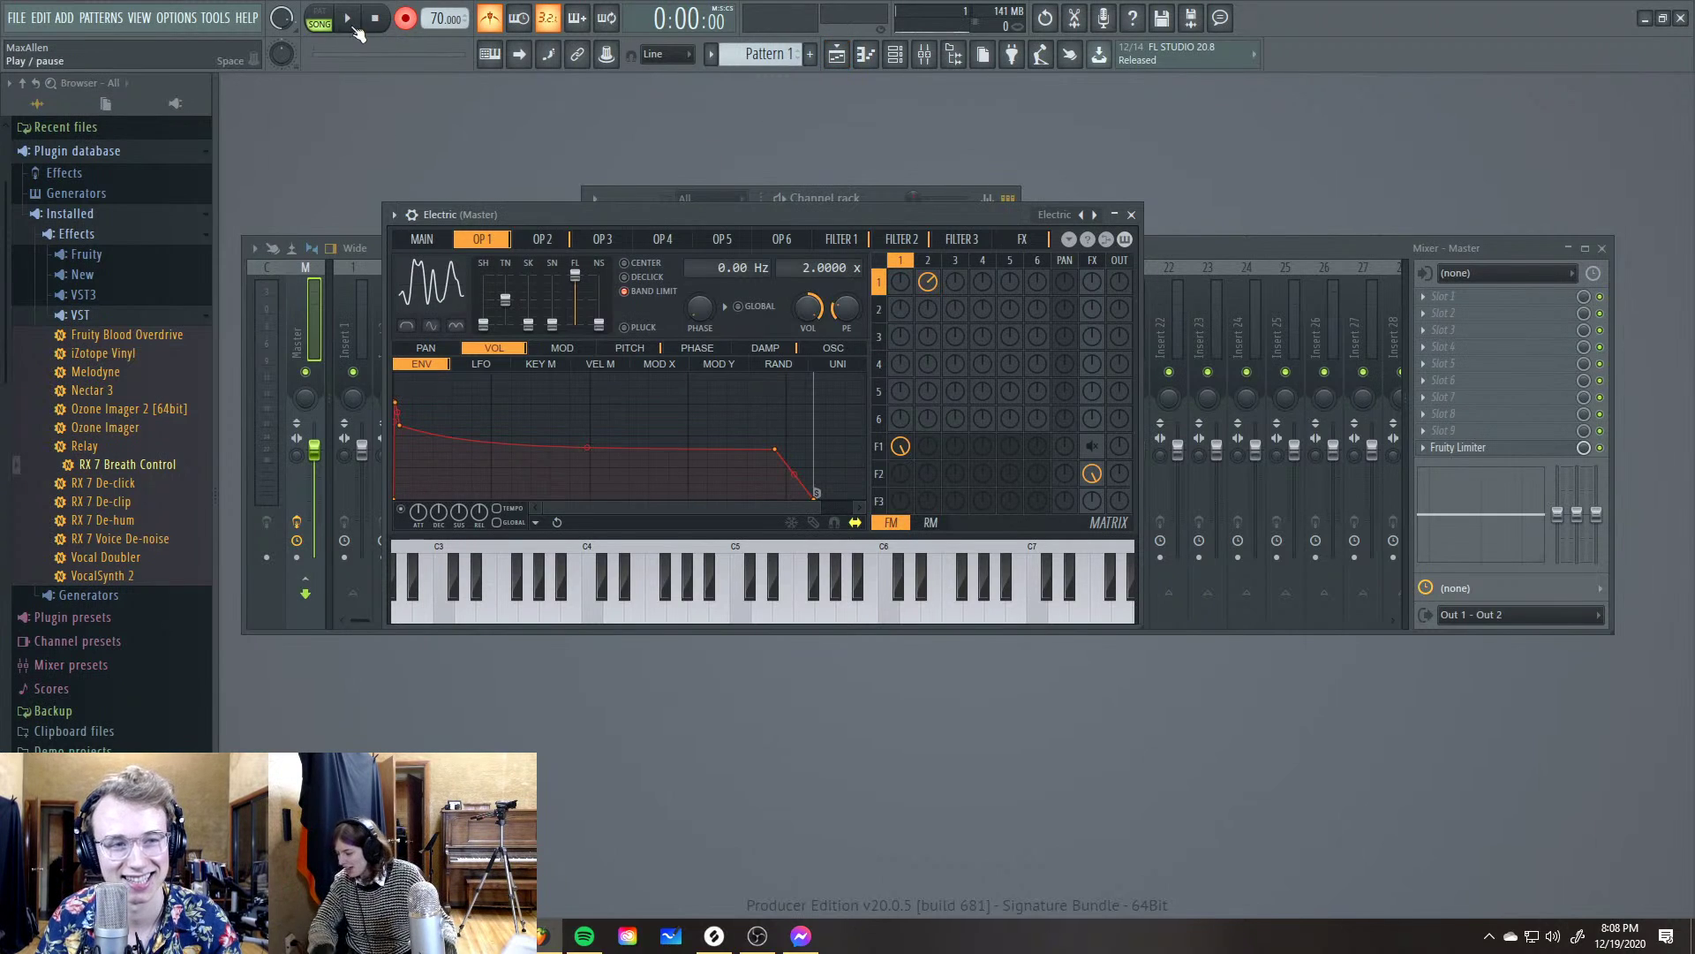
# Rename Pattern 1 as Rhodes and open the Electric channel's piano roll
pyautogui.press('F5')
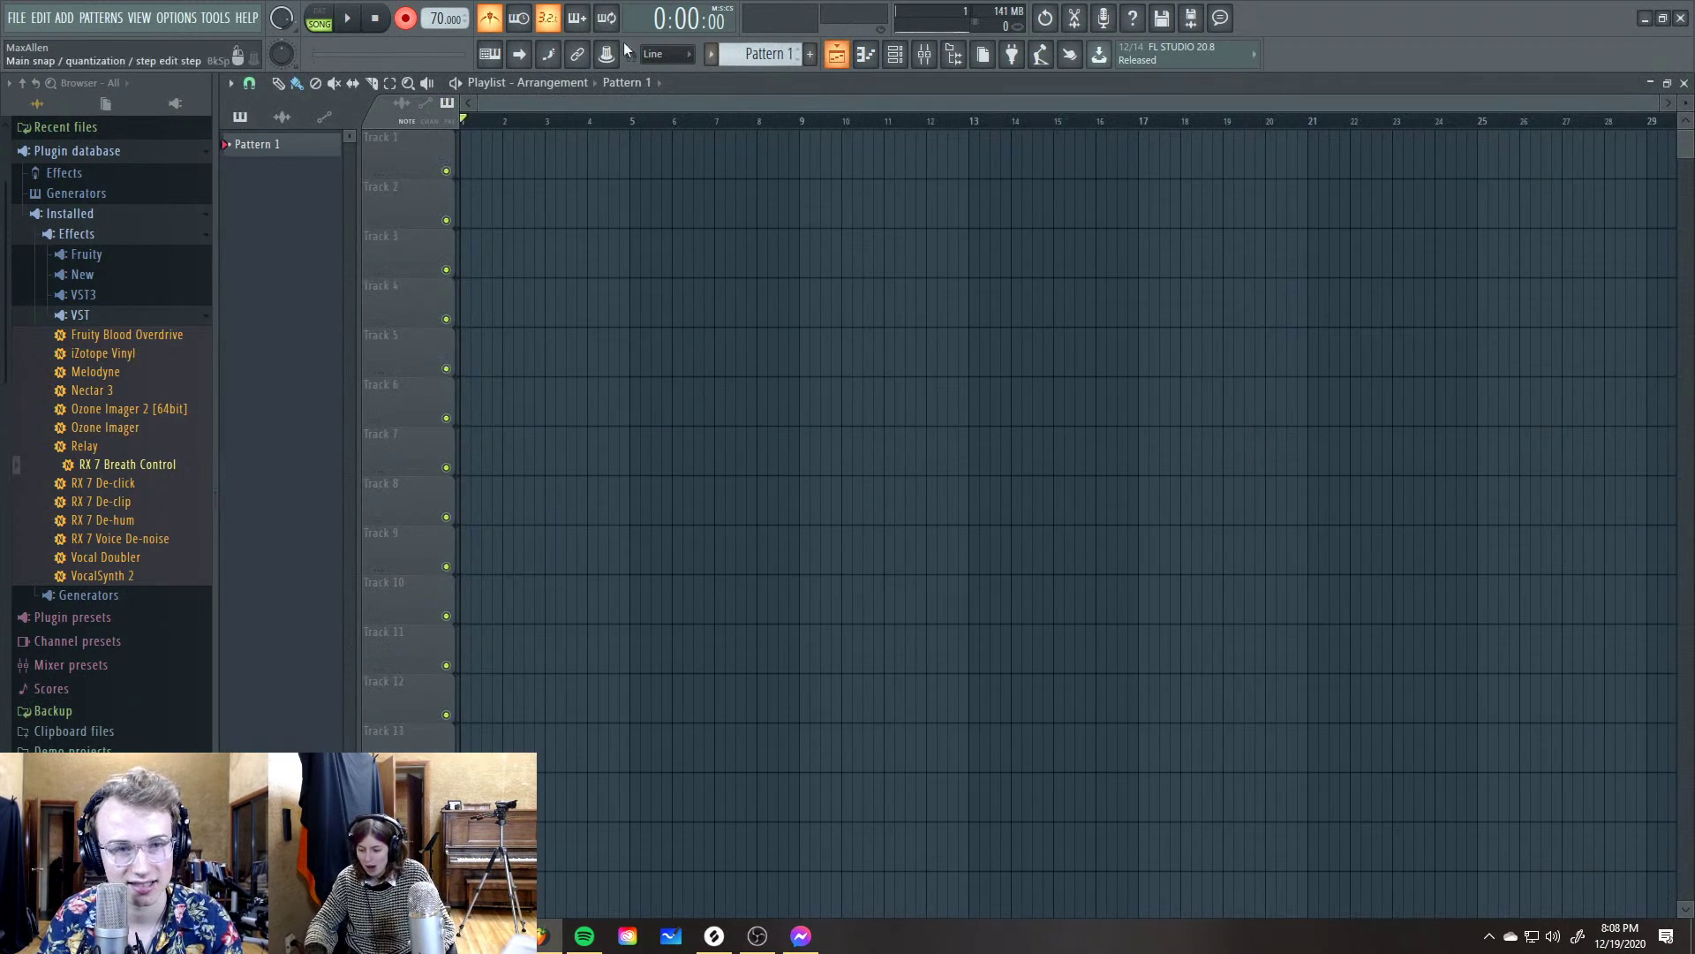
pyautogui.click(865, 54)
pyautogui.click(866, 54)
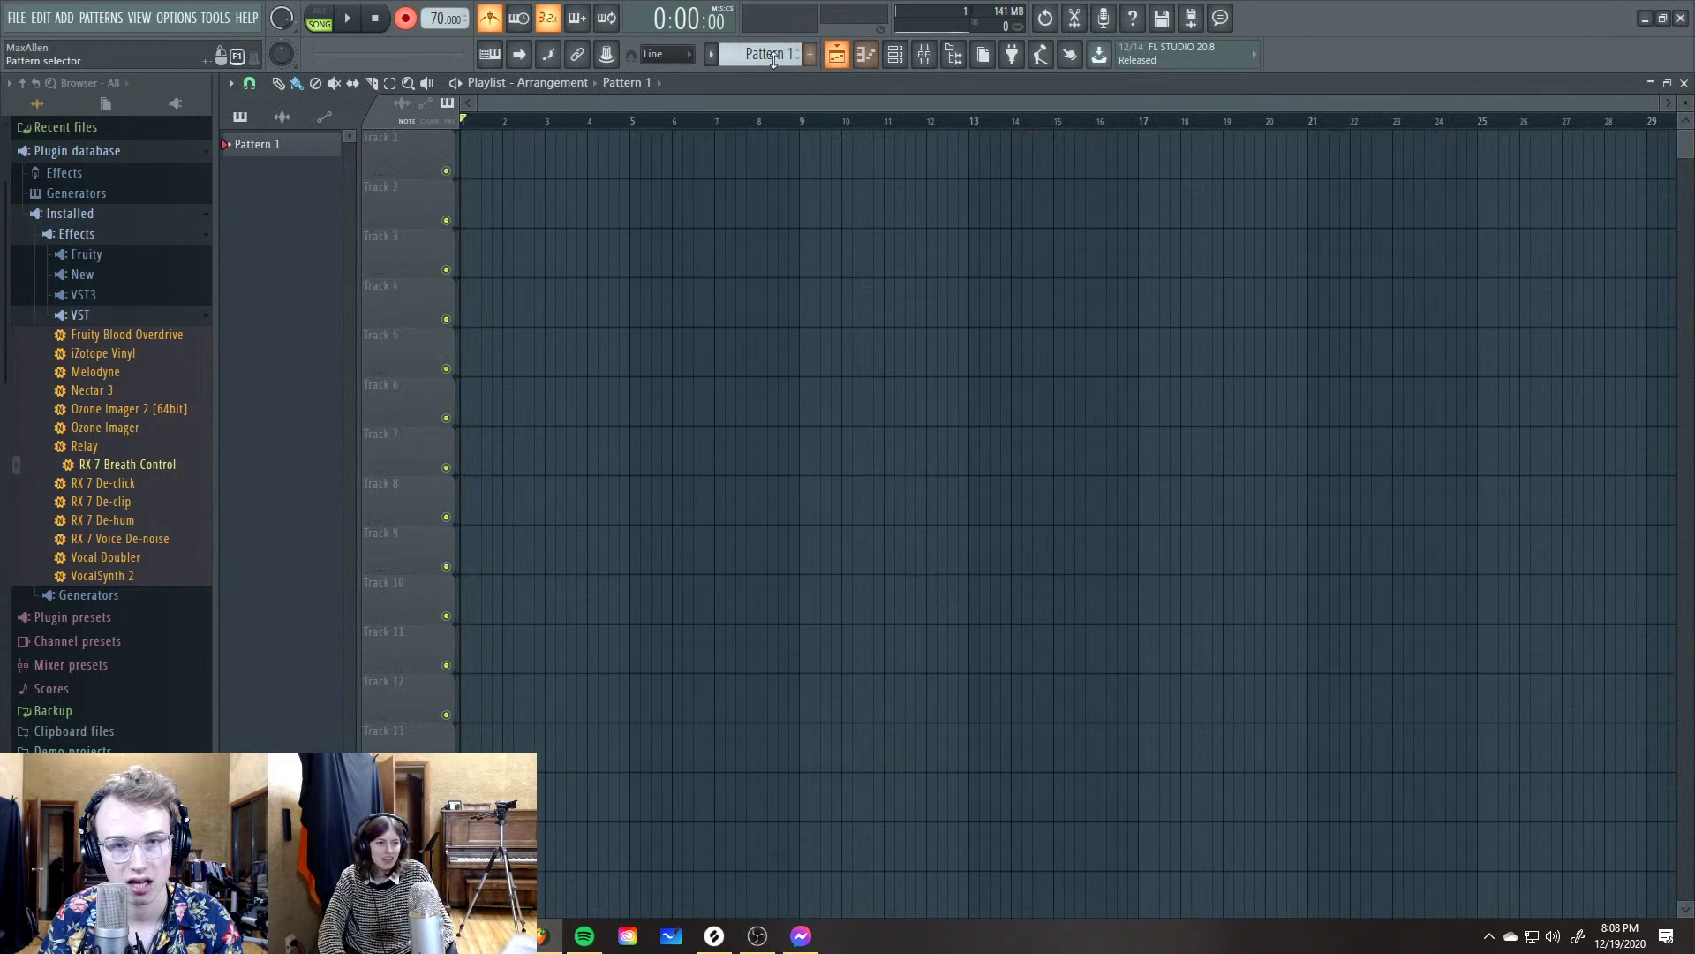
pyautogui.click(774, 56)
pyautogui.press('F2')
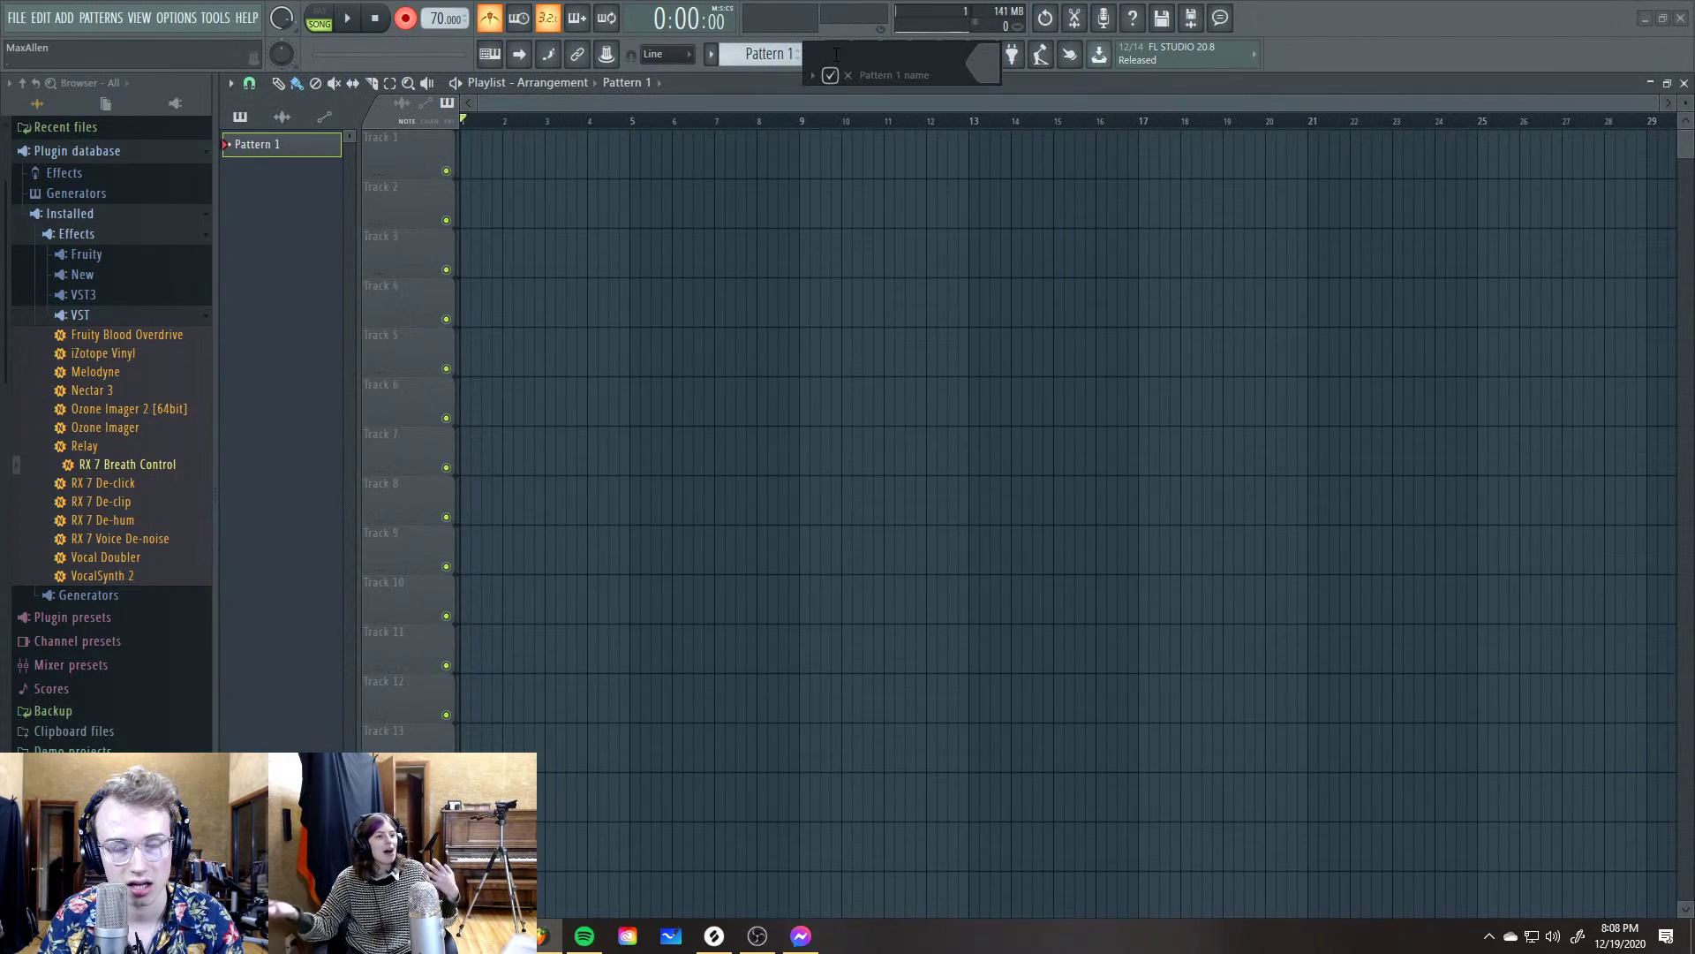
pyautogui.write('Rhodes')
pyautogui.press('Return')
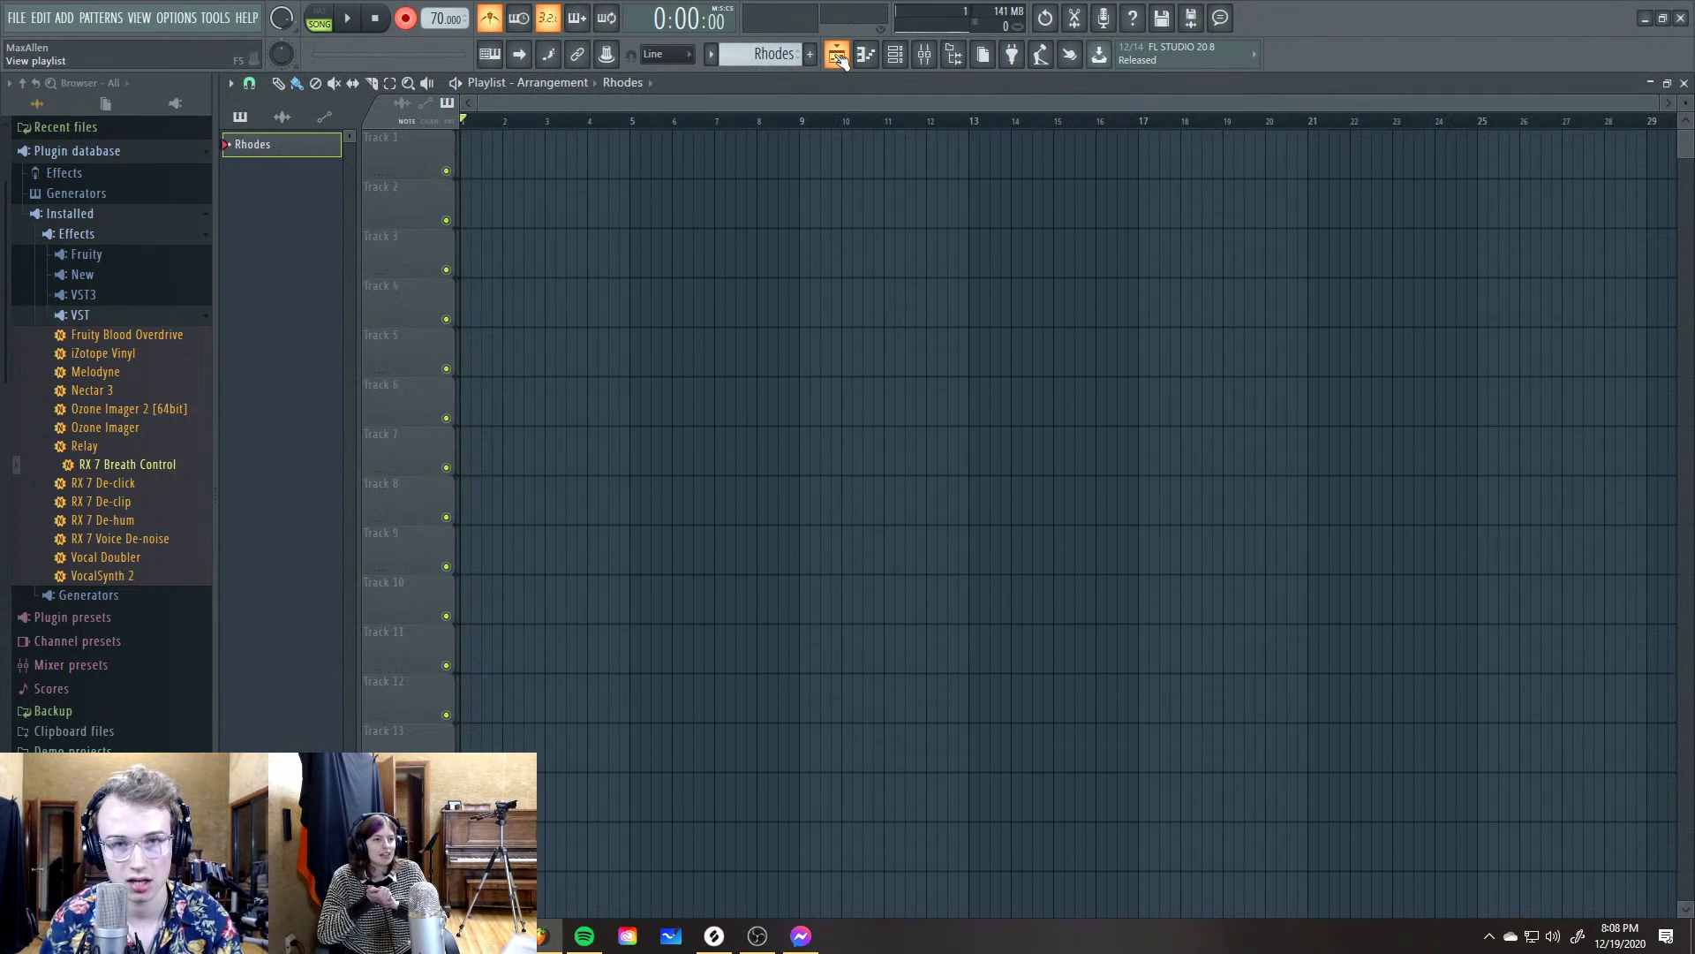
pyautogui.press('F7')
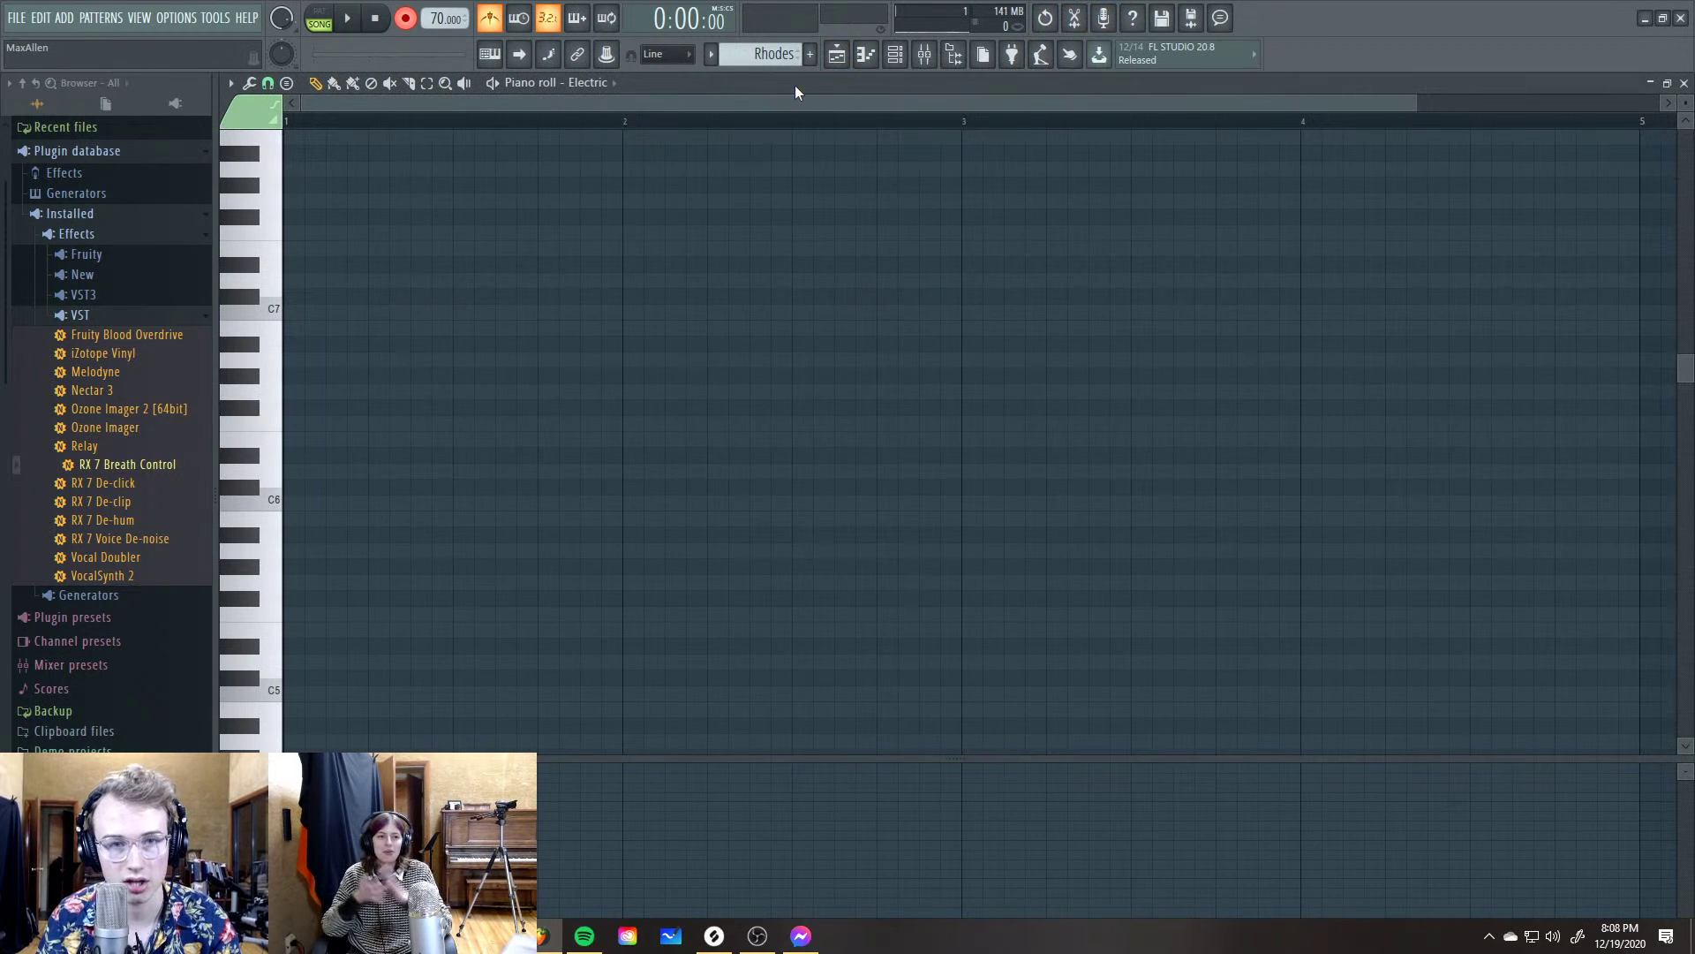
# Try recording the chord part into the Rhodes pattern and undo both takes
pyautogui.click(355, 23)
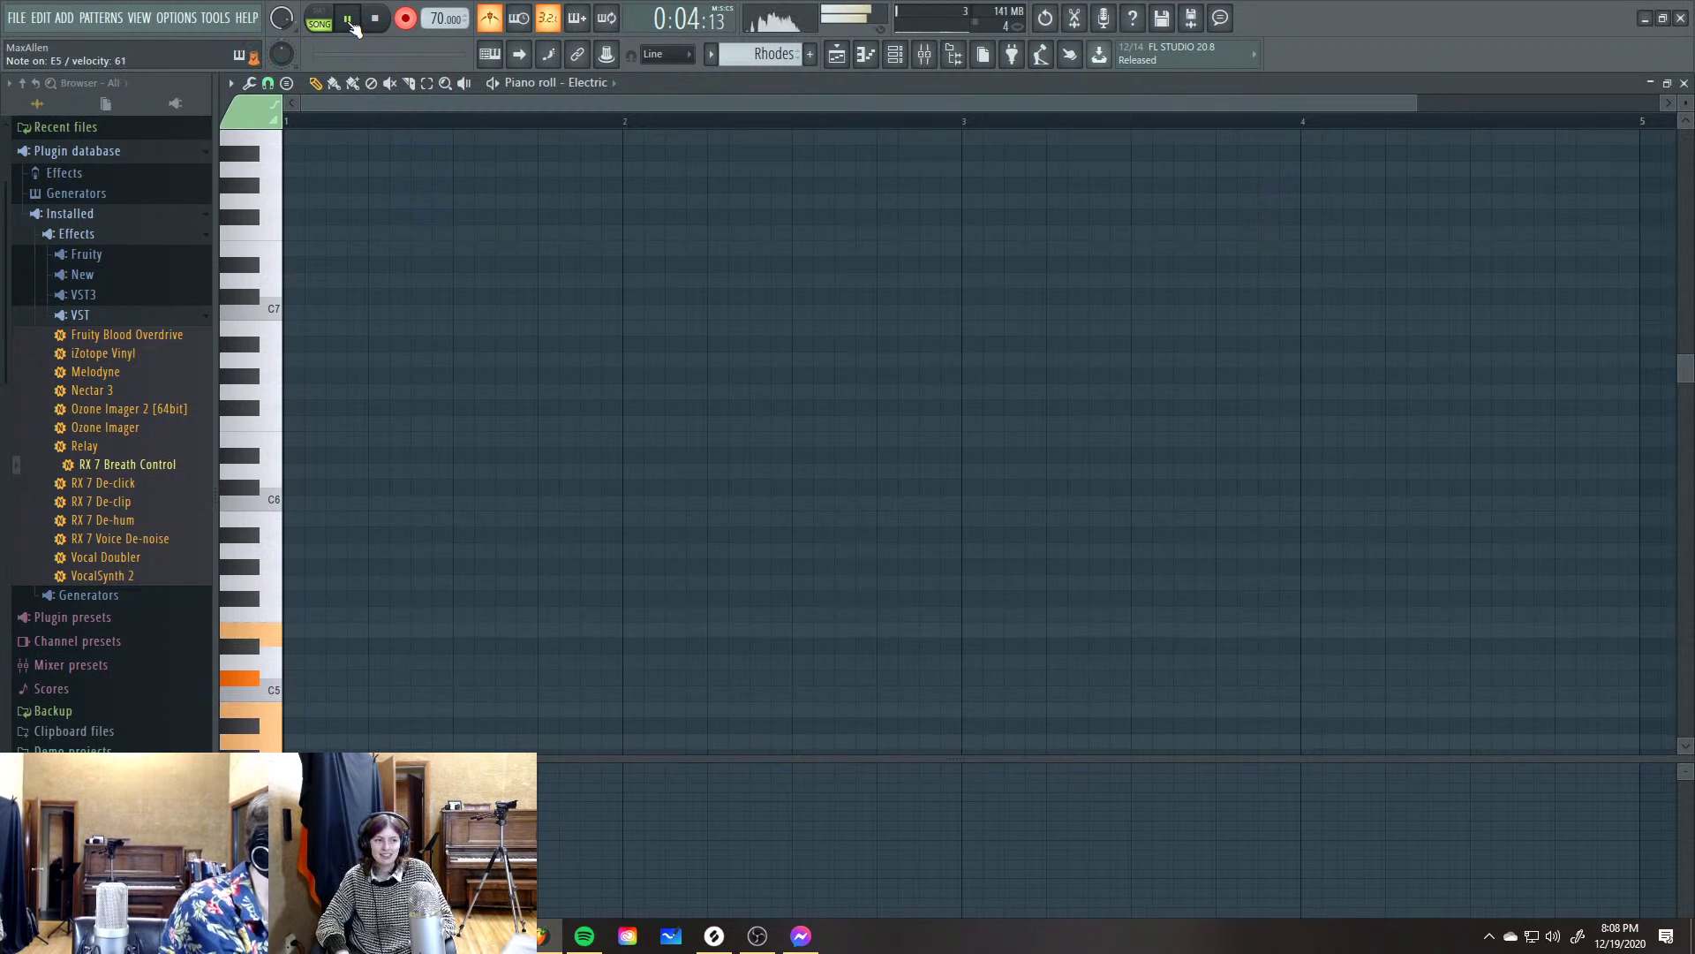
pyautogui.press('space')
pyautogui.hotkey('ctrl', 'z')
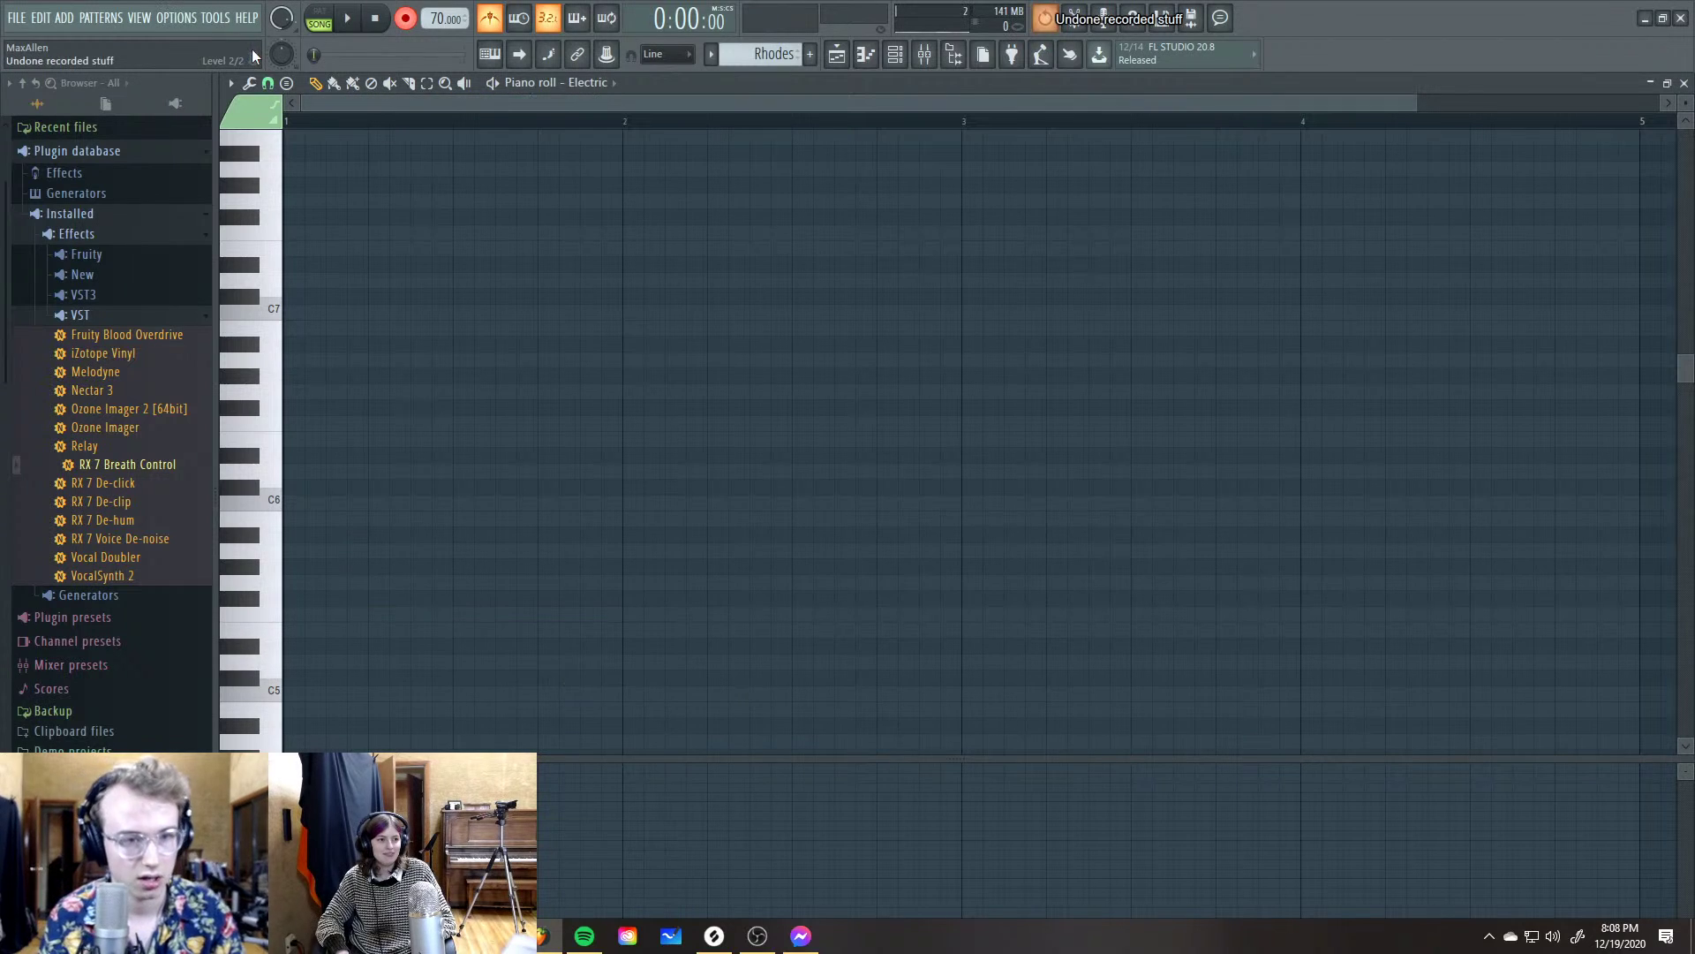
pyautogui.press('space')
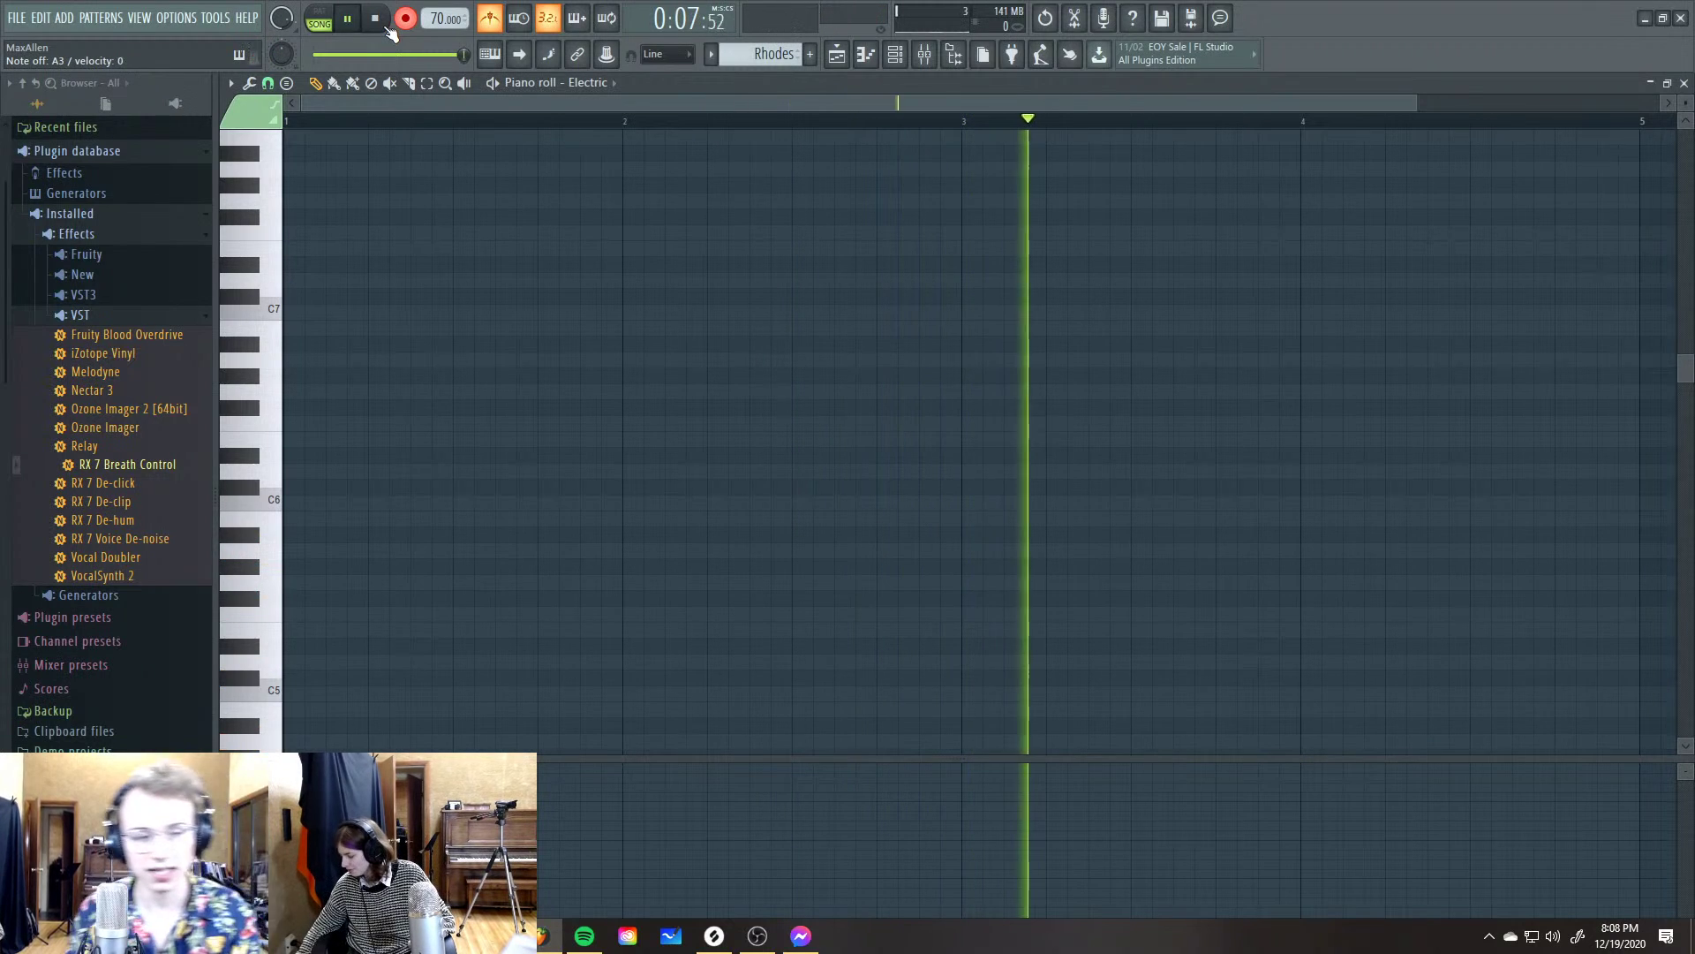
pyautogui.click(374, 18)
pyautogui.hotkey('ctrl', 'z')
# Discard the next attempt and record a four-bar chord progression into the Rhodes pattern
pyautogui.press('space')
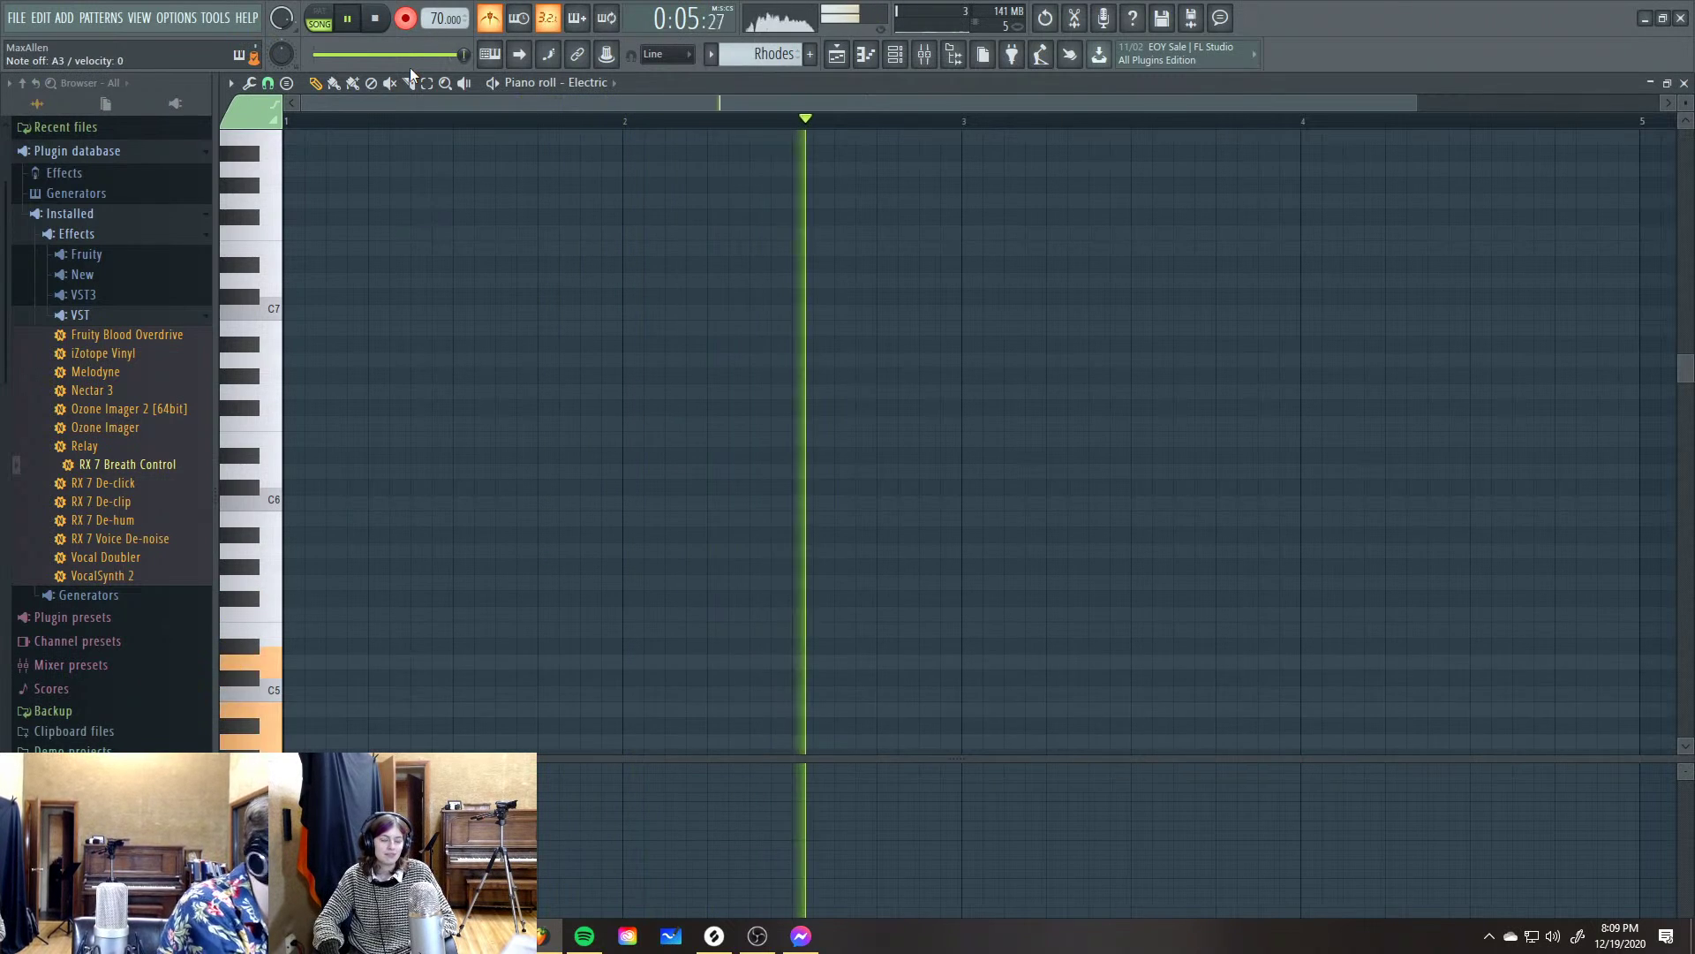
pyautogui.hotkey('ctrl', 'z')
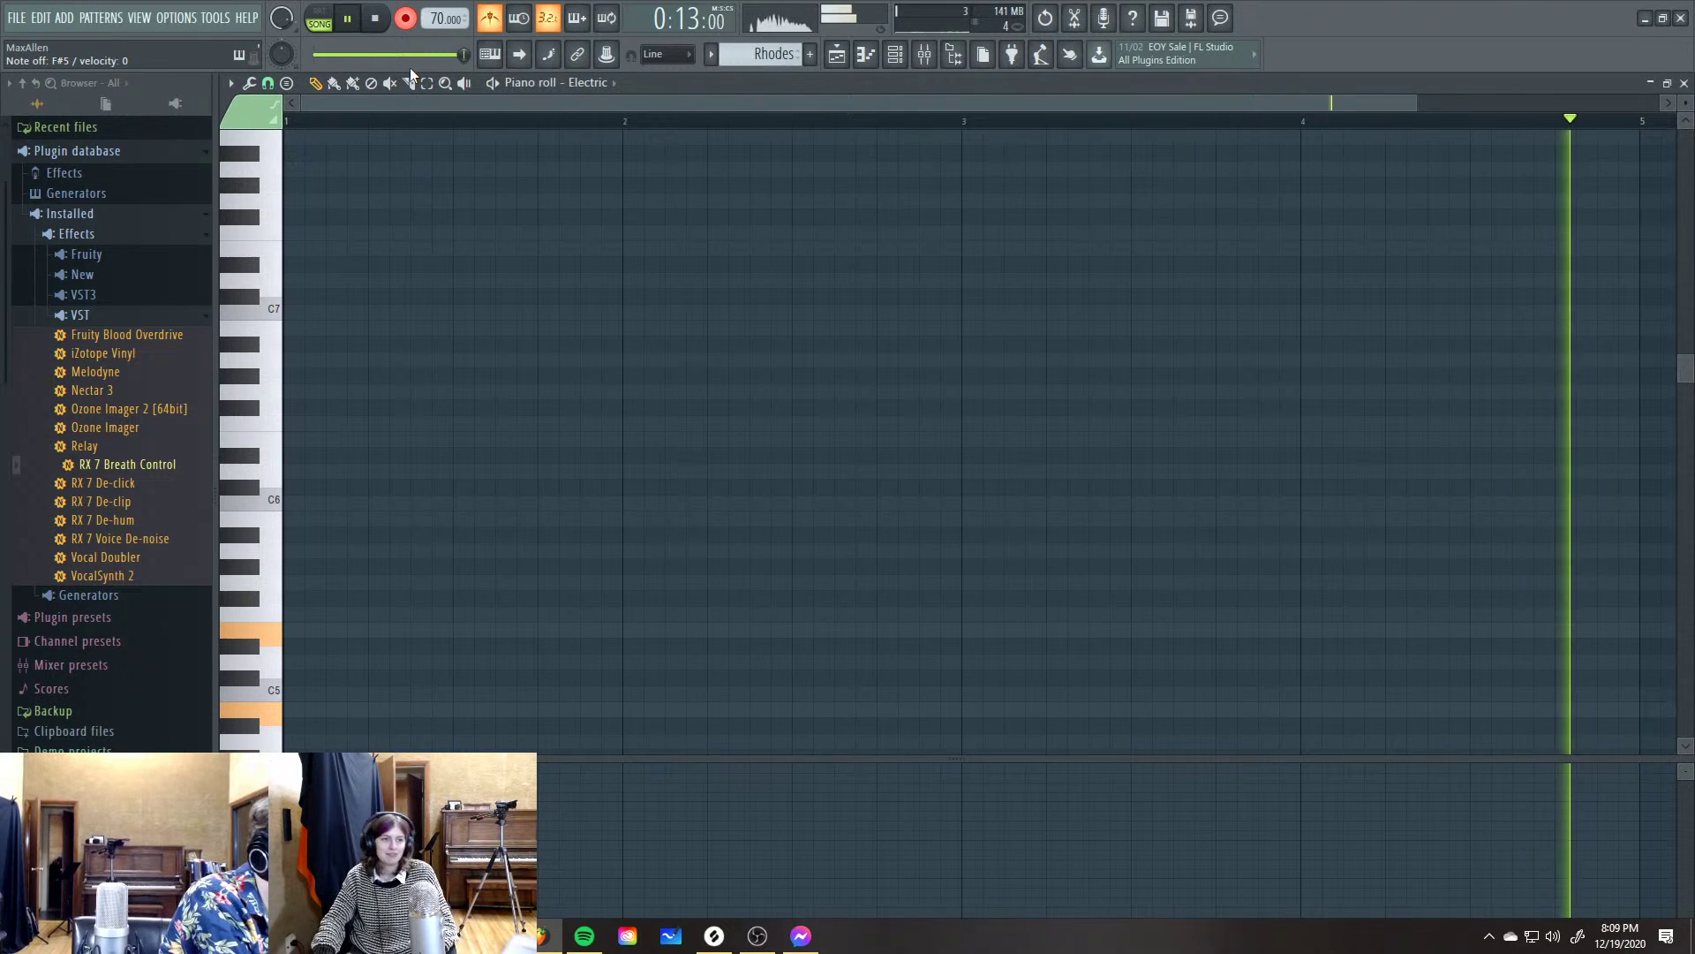
pyautogui.press('space')
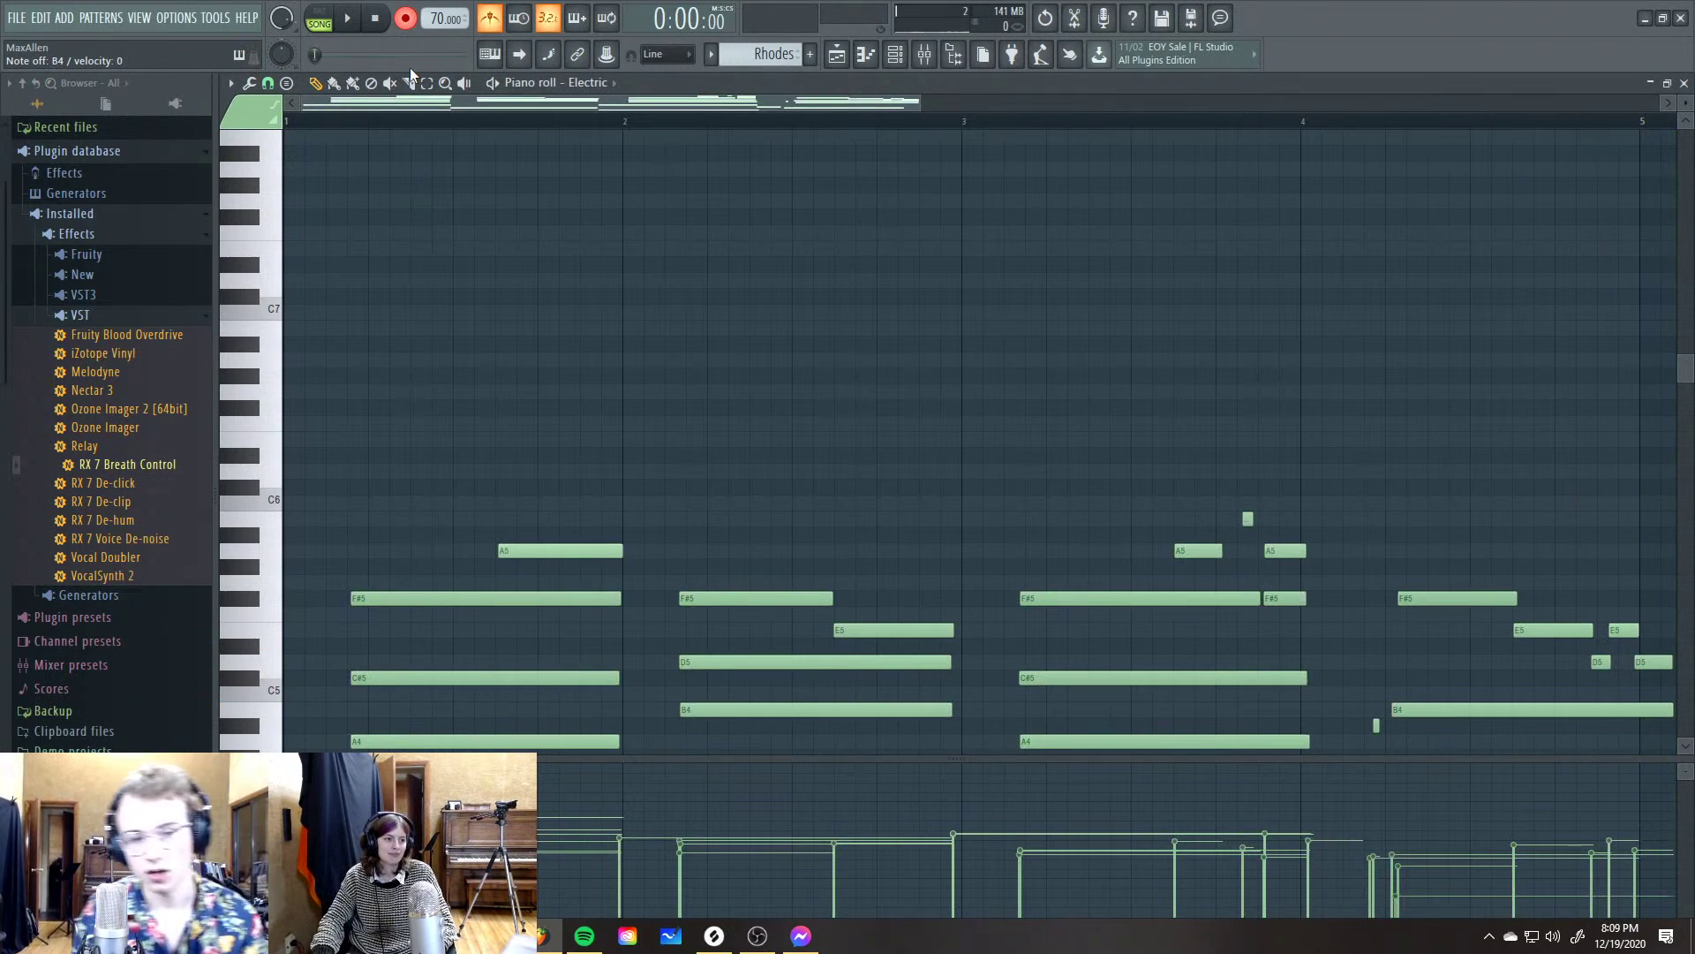
pyautogui.scroll(-5, 397, 144)
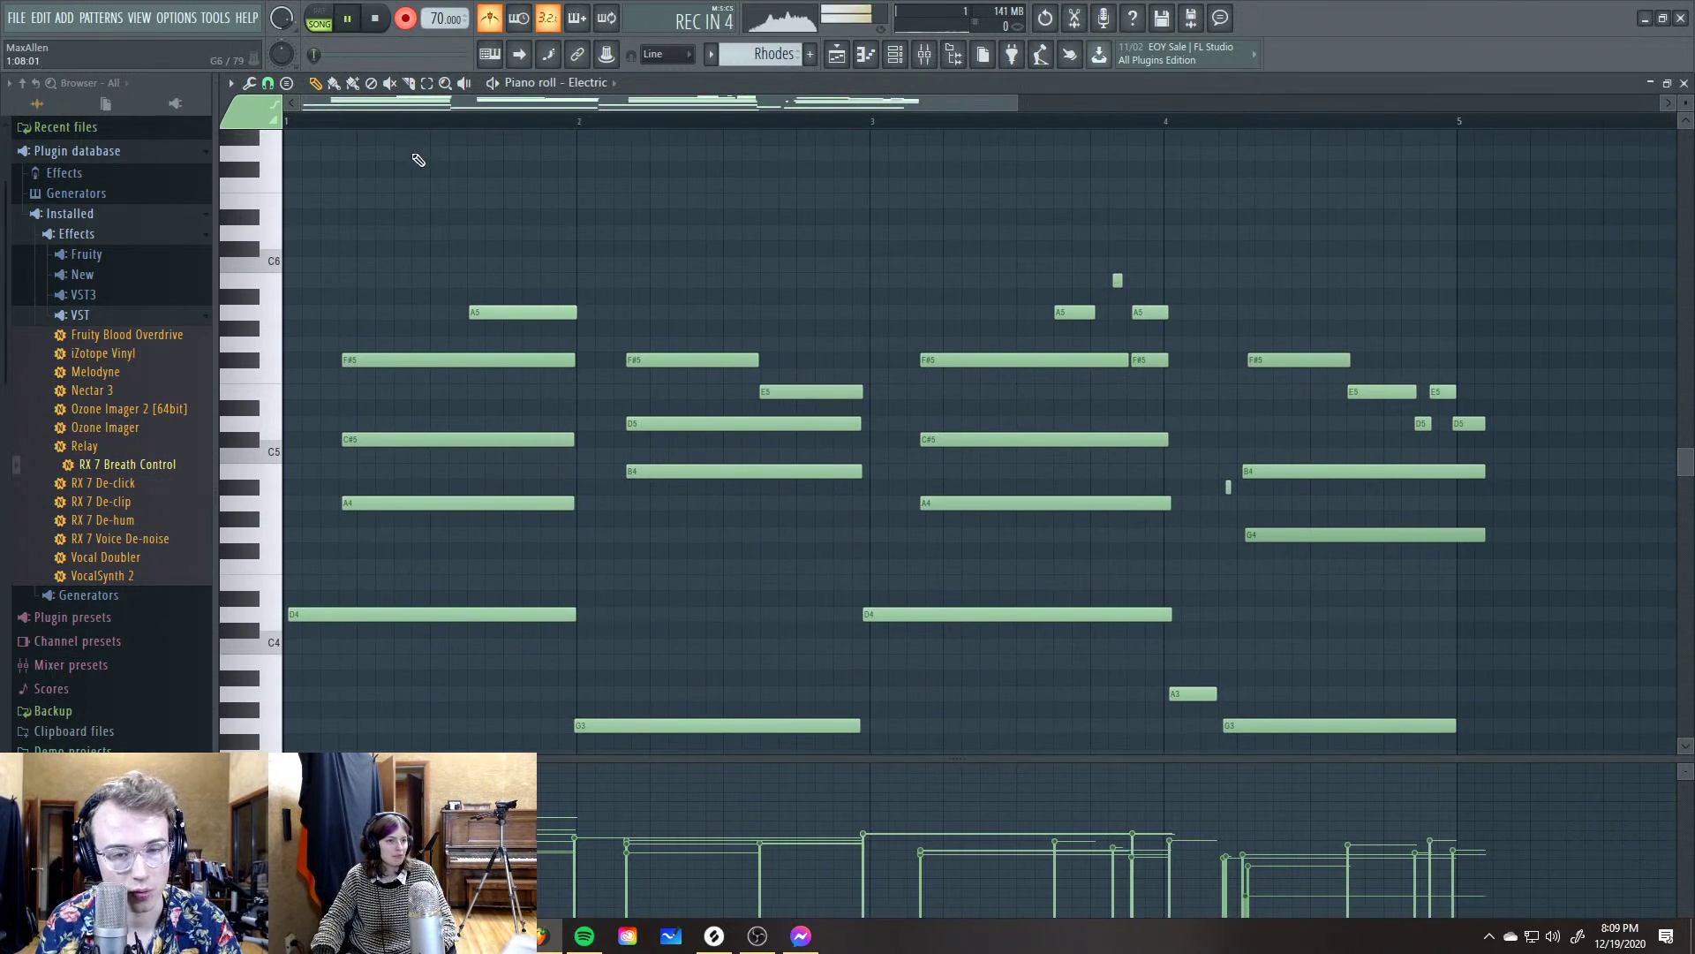
# Quantize the recorded Rhodes notes to the grid and turn off recording
pyautogui.hotkey('ctrl', 'q')
pyautogui.scroll(-3, 458, 276)
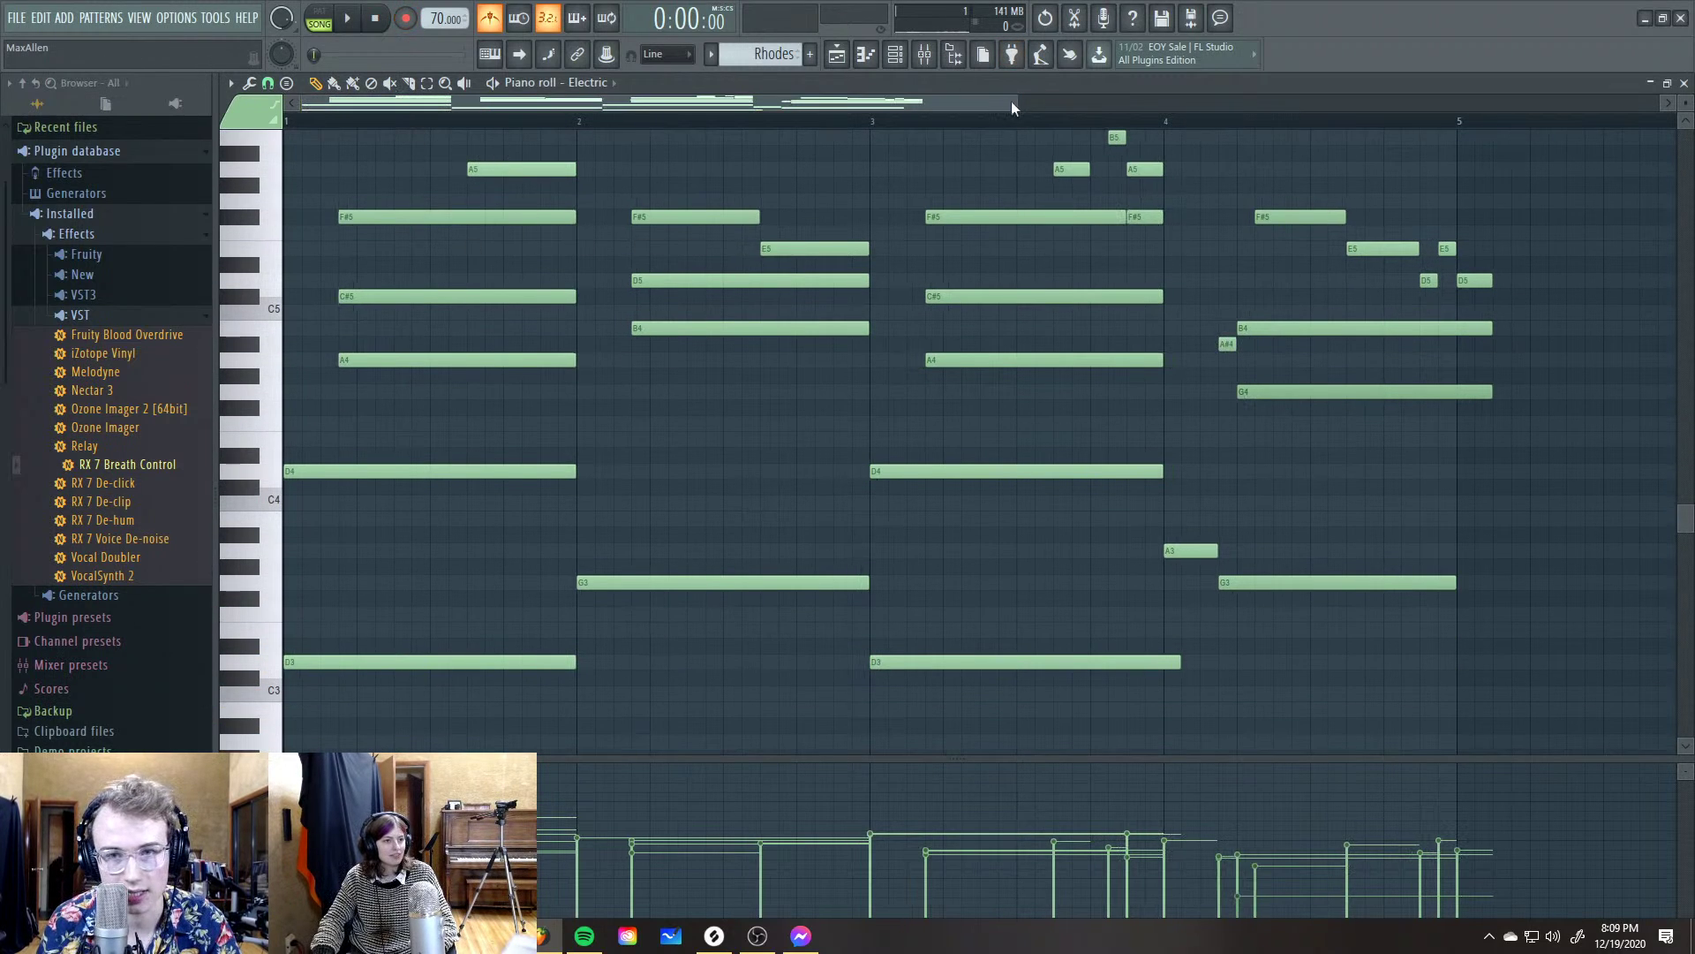
pyautogui.moveTo(1013, 104); pyautogui.dragTo(1078, 104)
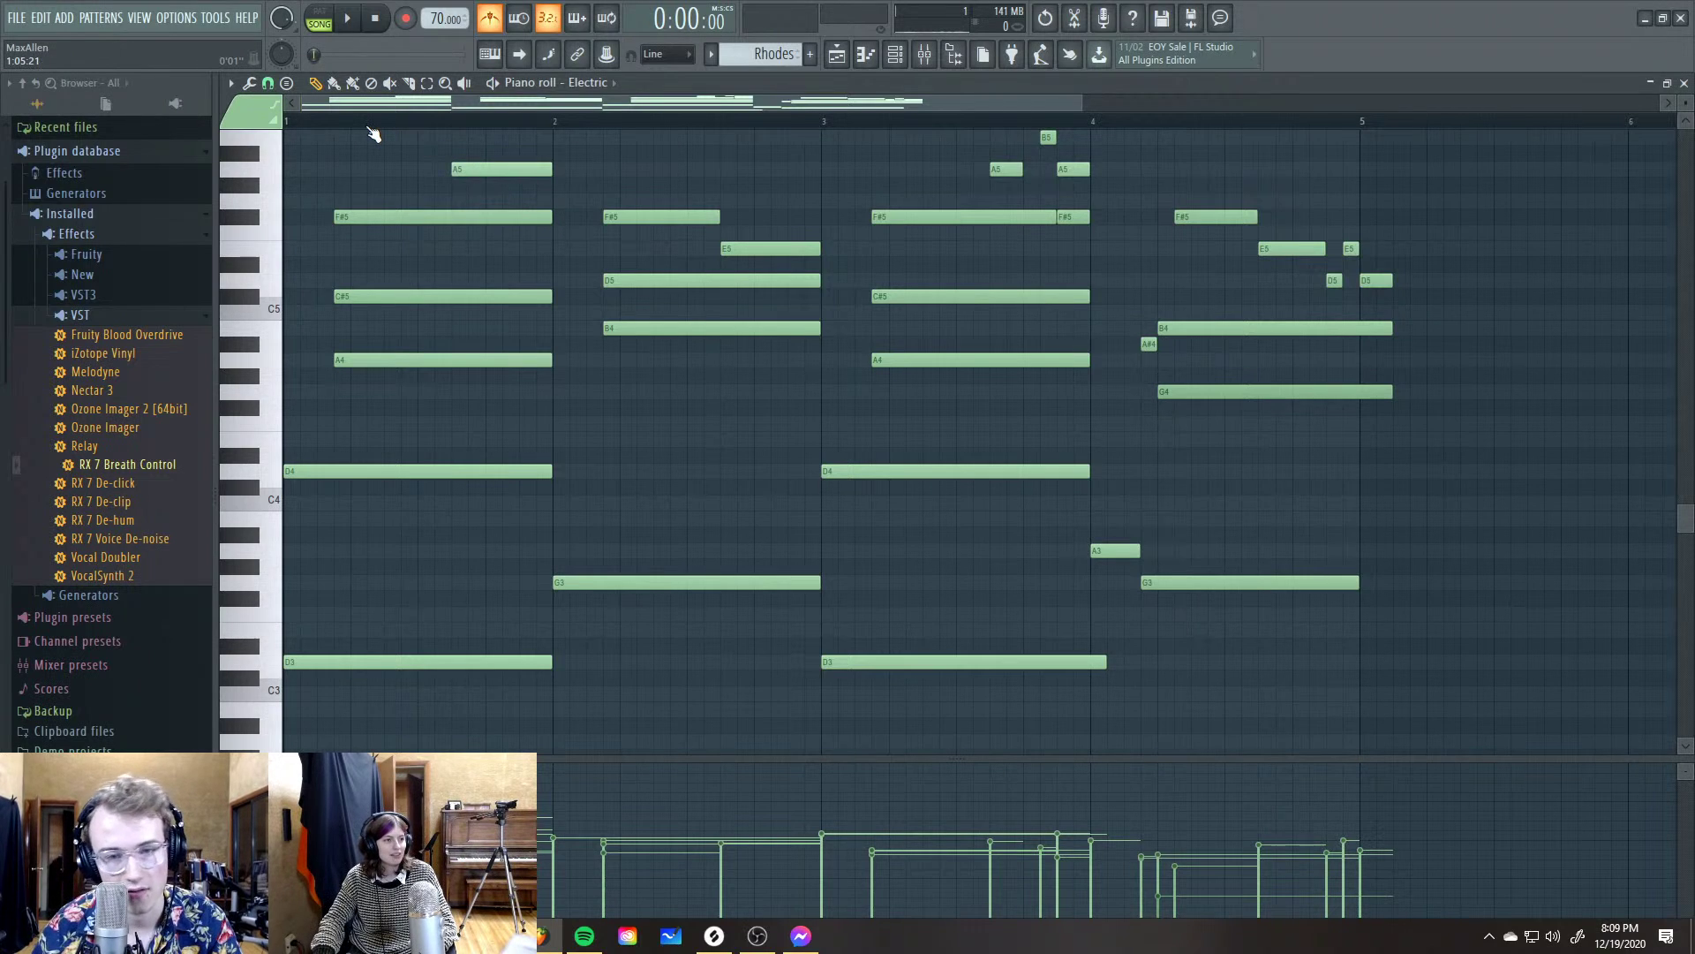
# Try shifting the first bar's F#5, C#5 and A4 notes one grid step later and audition the timing
pyautogui.press('space')
pyautogui.press('space')
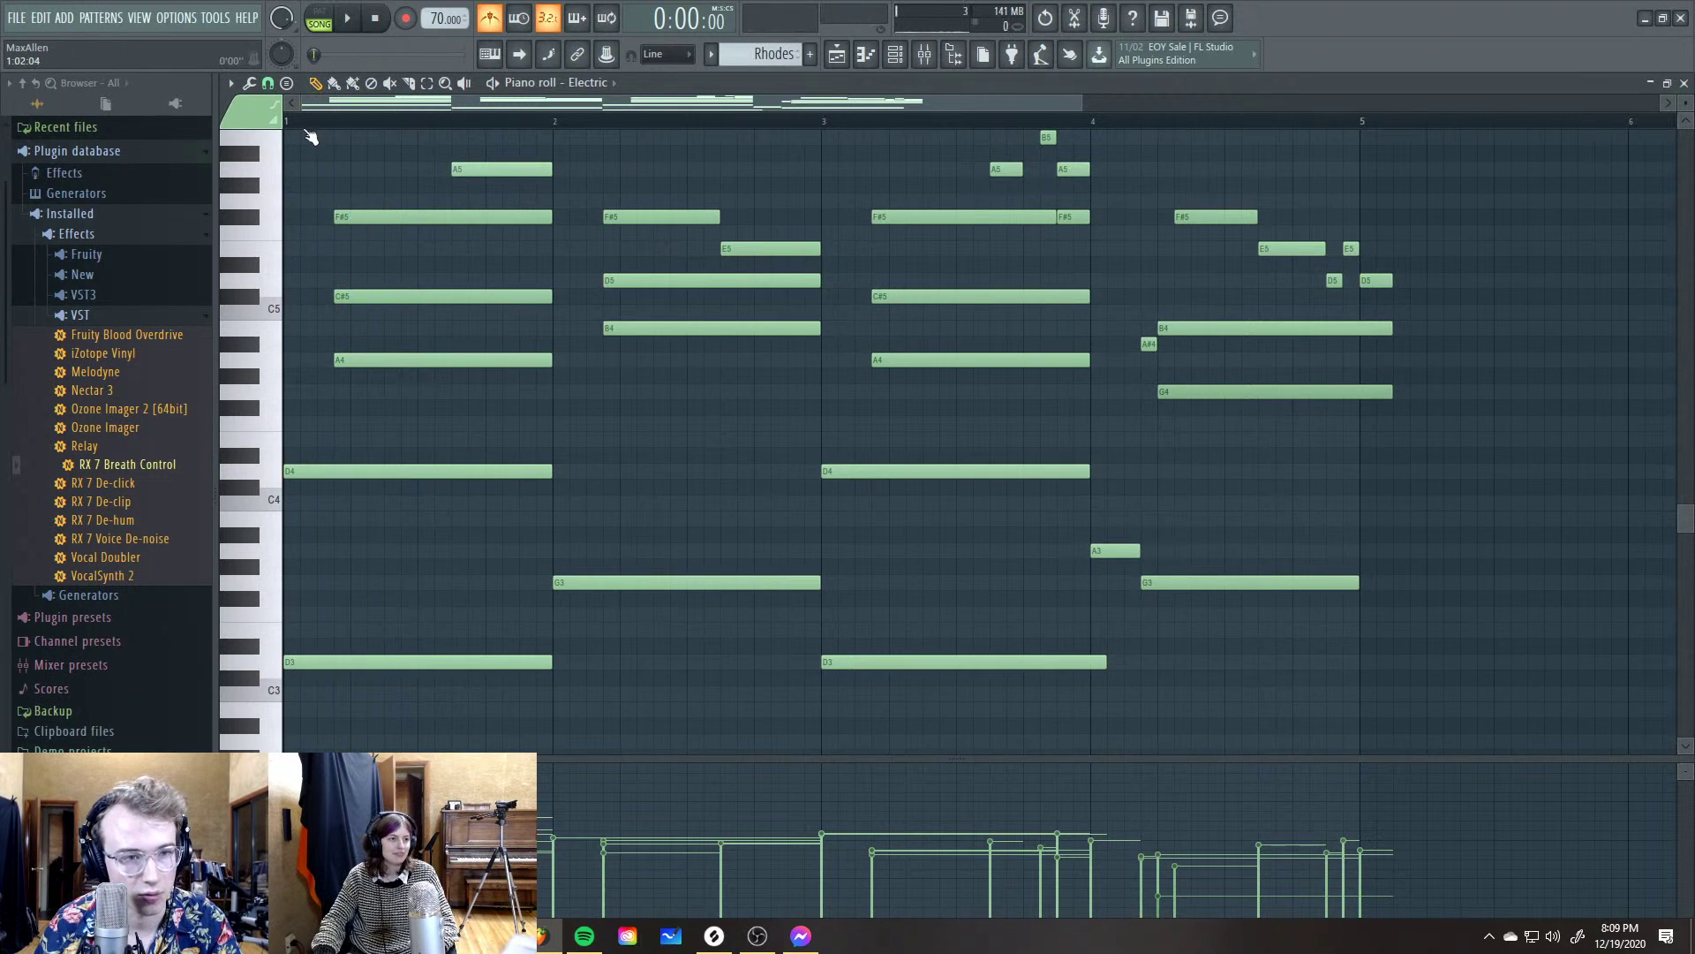
pyautogui.press('space')
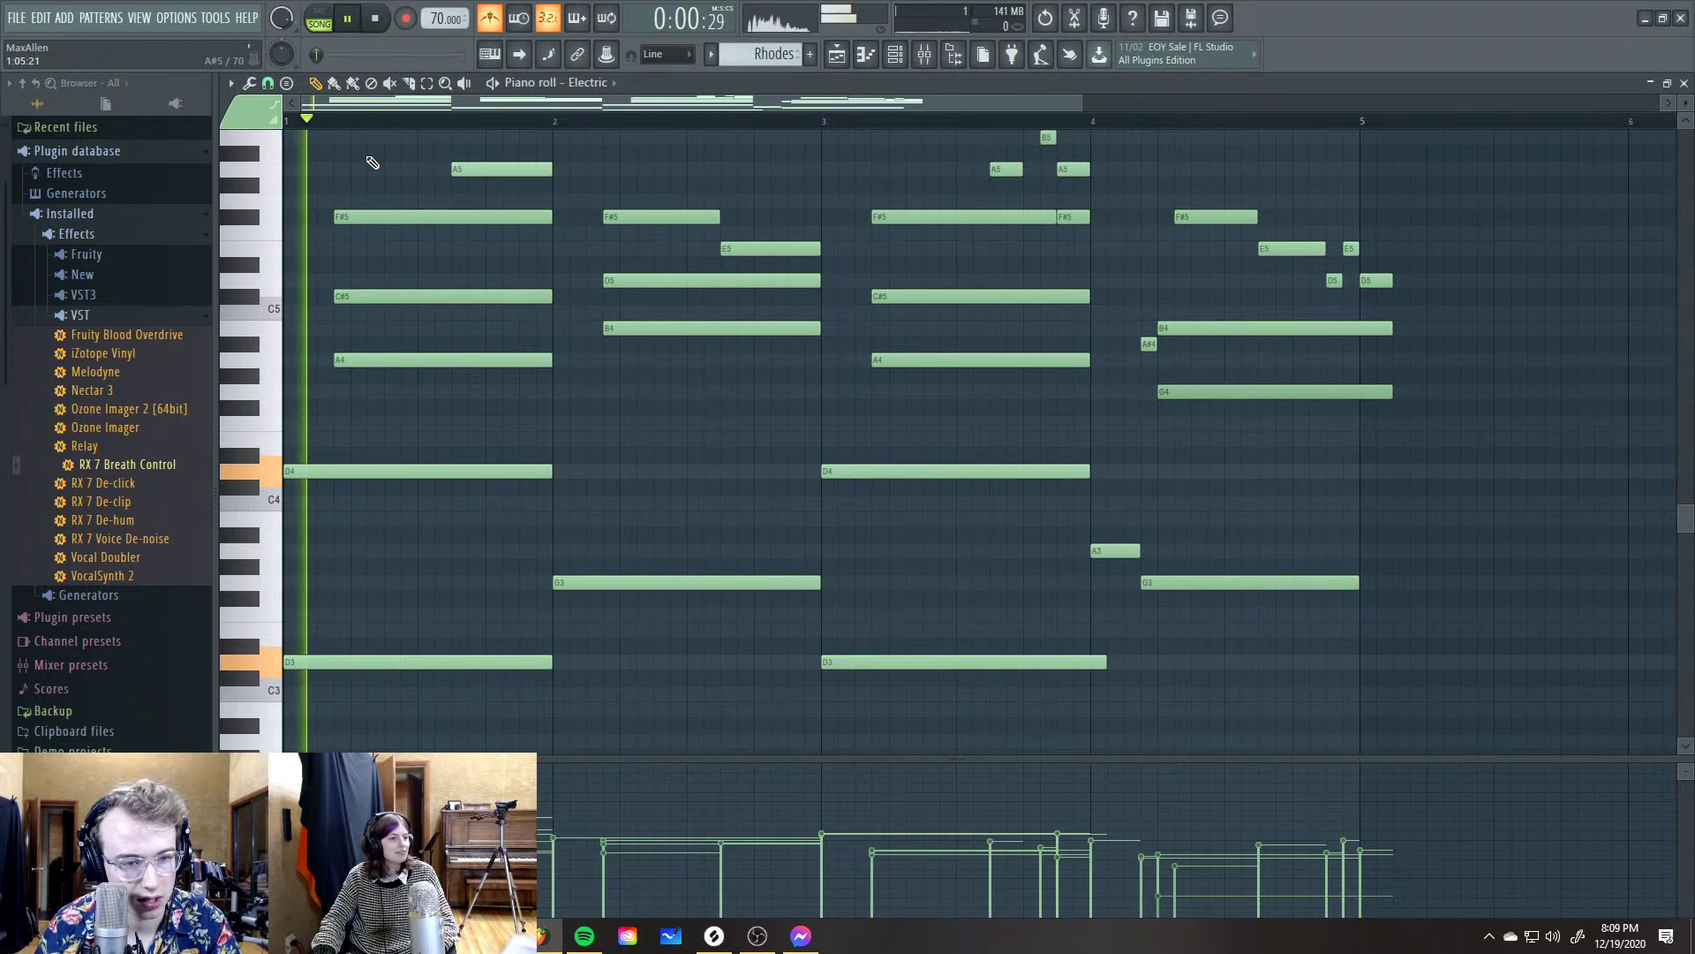
pyautogui.moveTo(352, 159); pyautogui.dragTo(367, 205)
pyautogui.press('space')
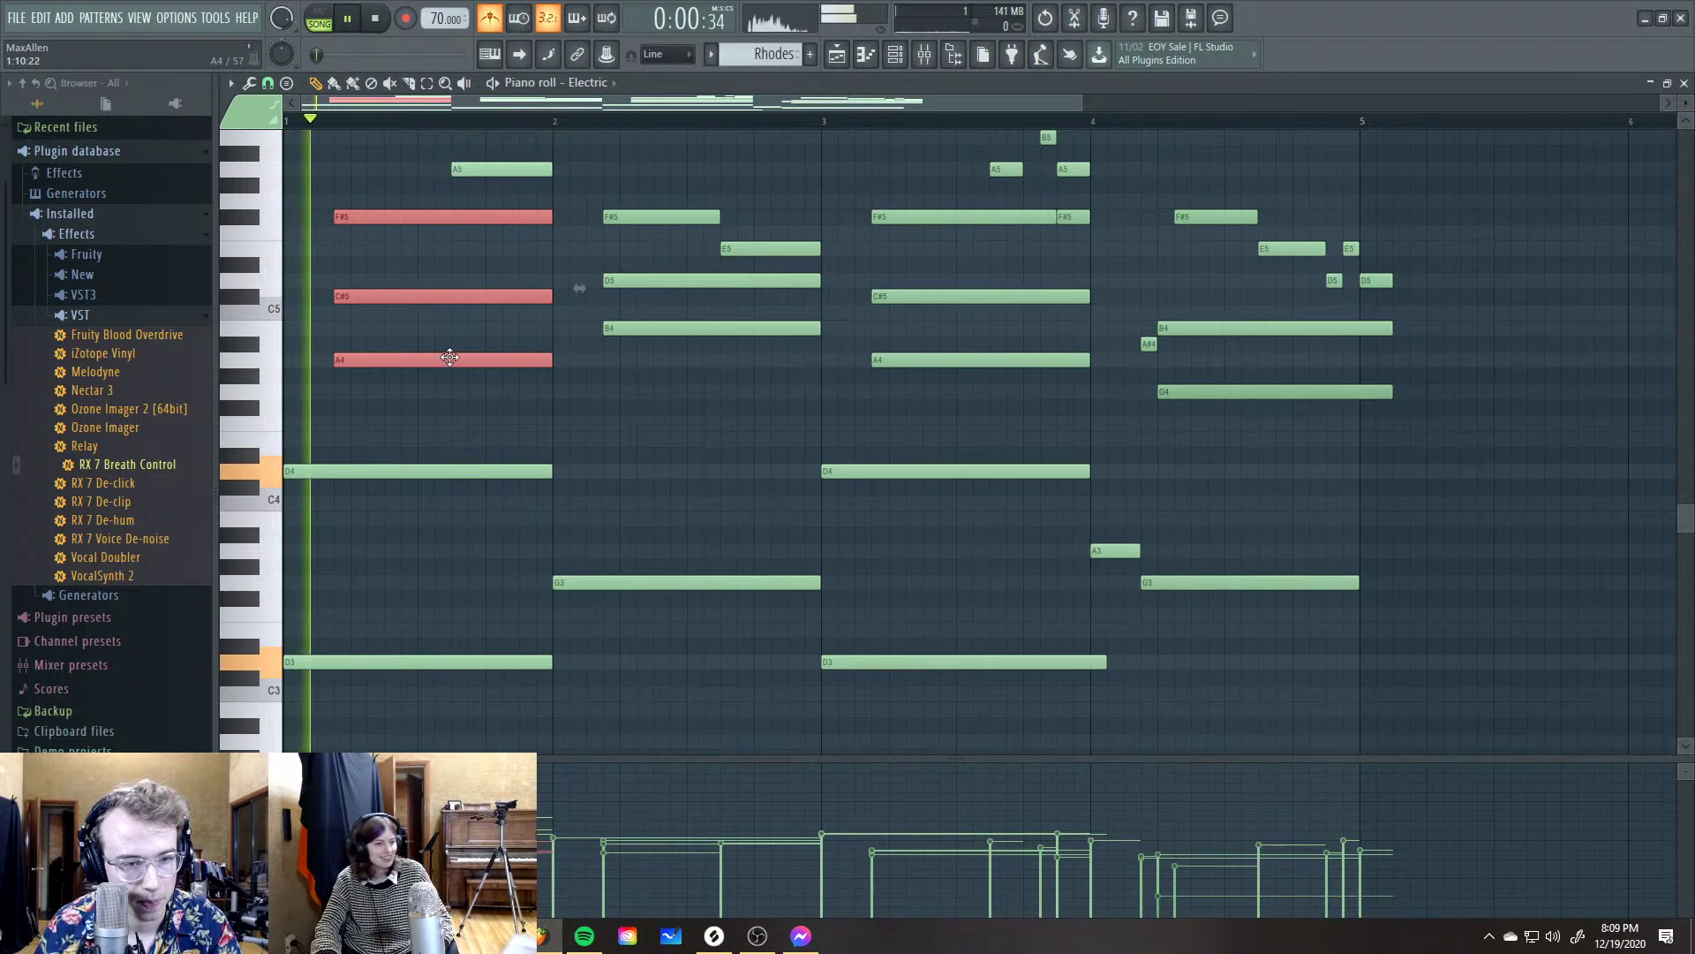
pyautogui.hotkey('shift', 'Left')
pyautogui.hotkey('shift', 'Right')
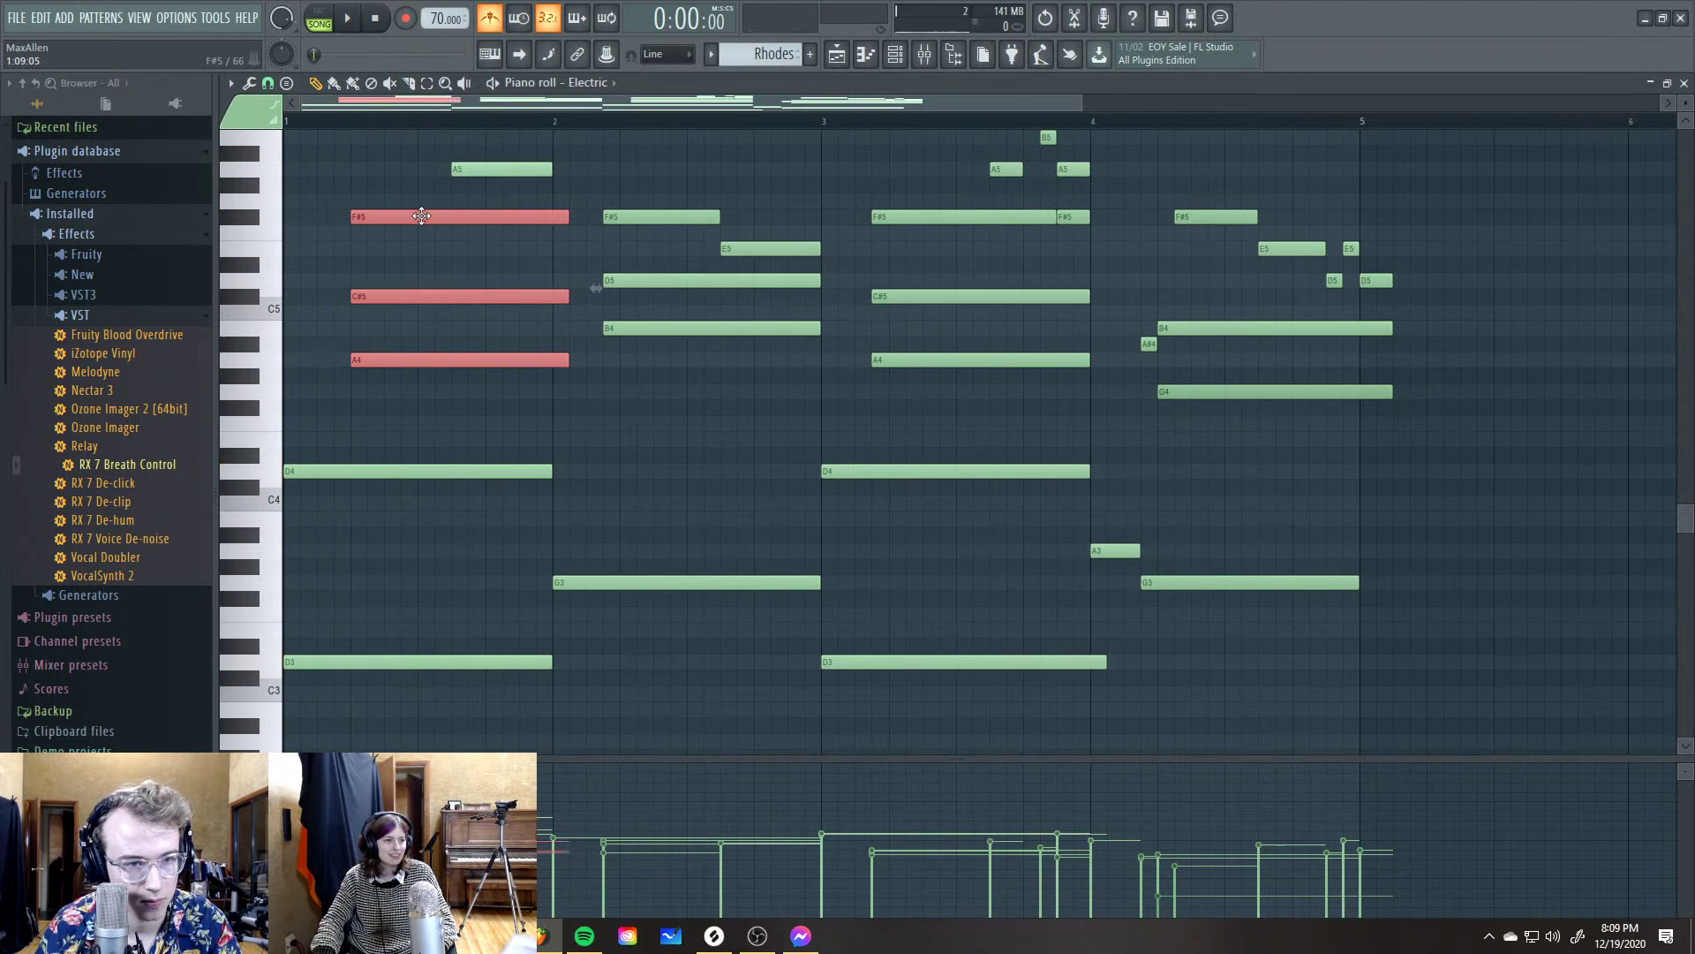
pyautogui.press('space')
pyautogui.press('space')
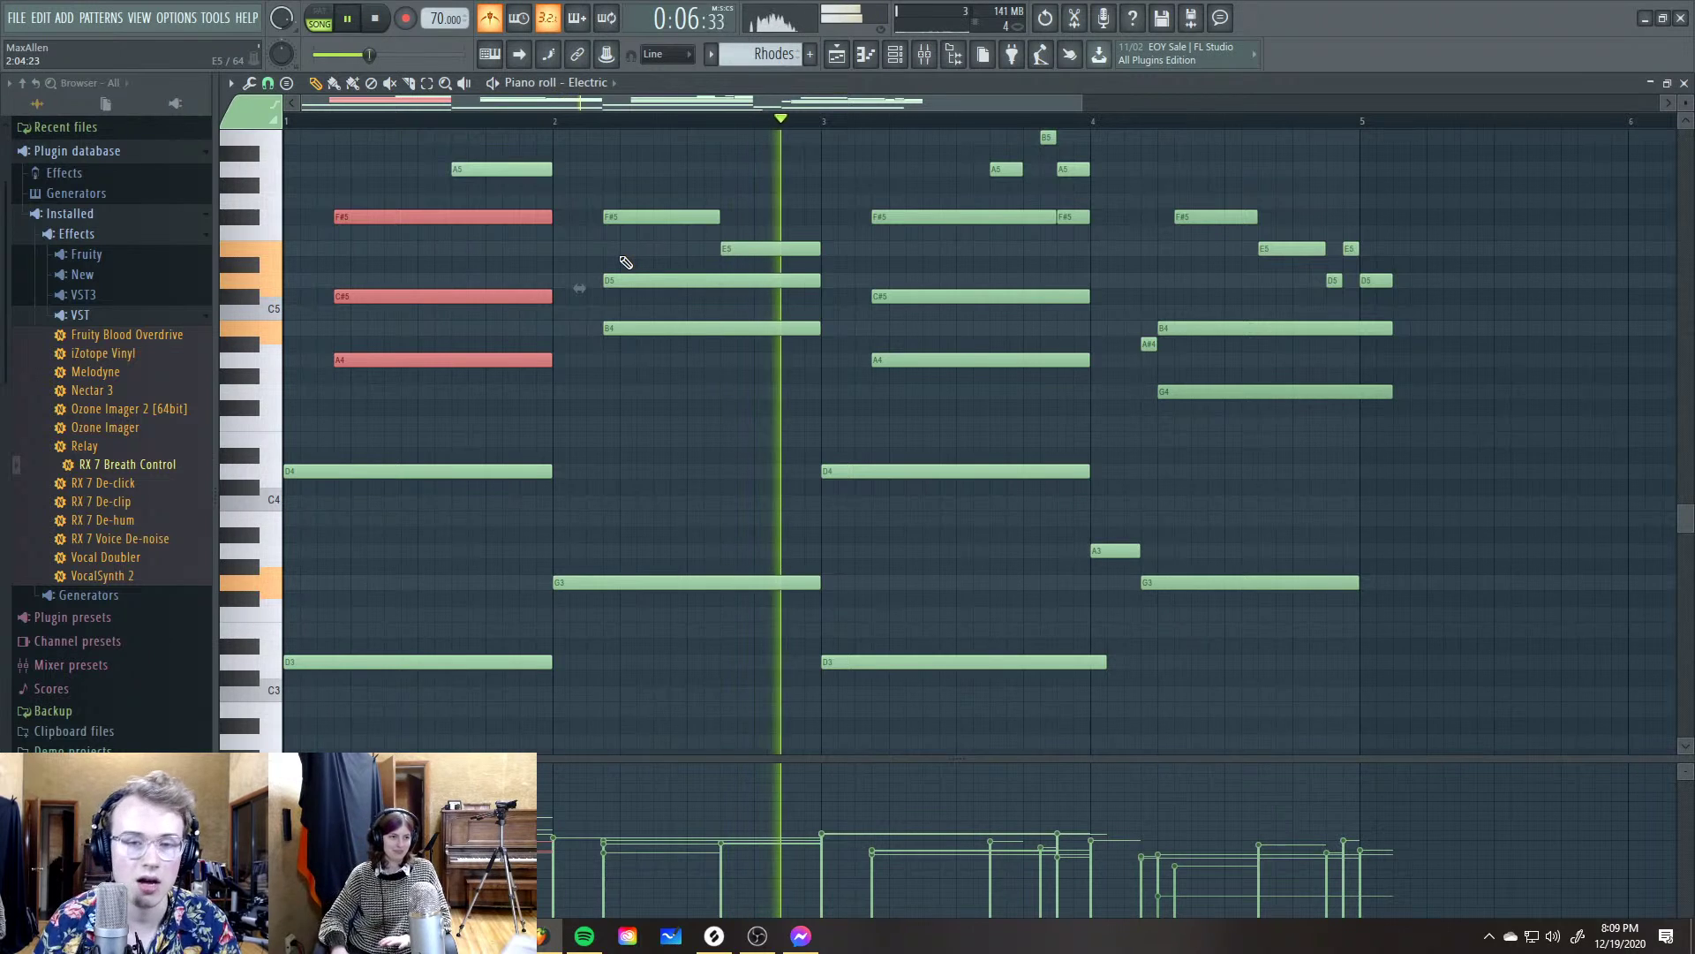
# Delete the short A3 note at the start of bar 4 and extend the G3 note back to the bar's beginning
pyautogui.scroll(1, 883, 287)
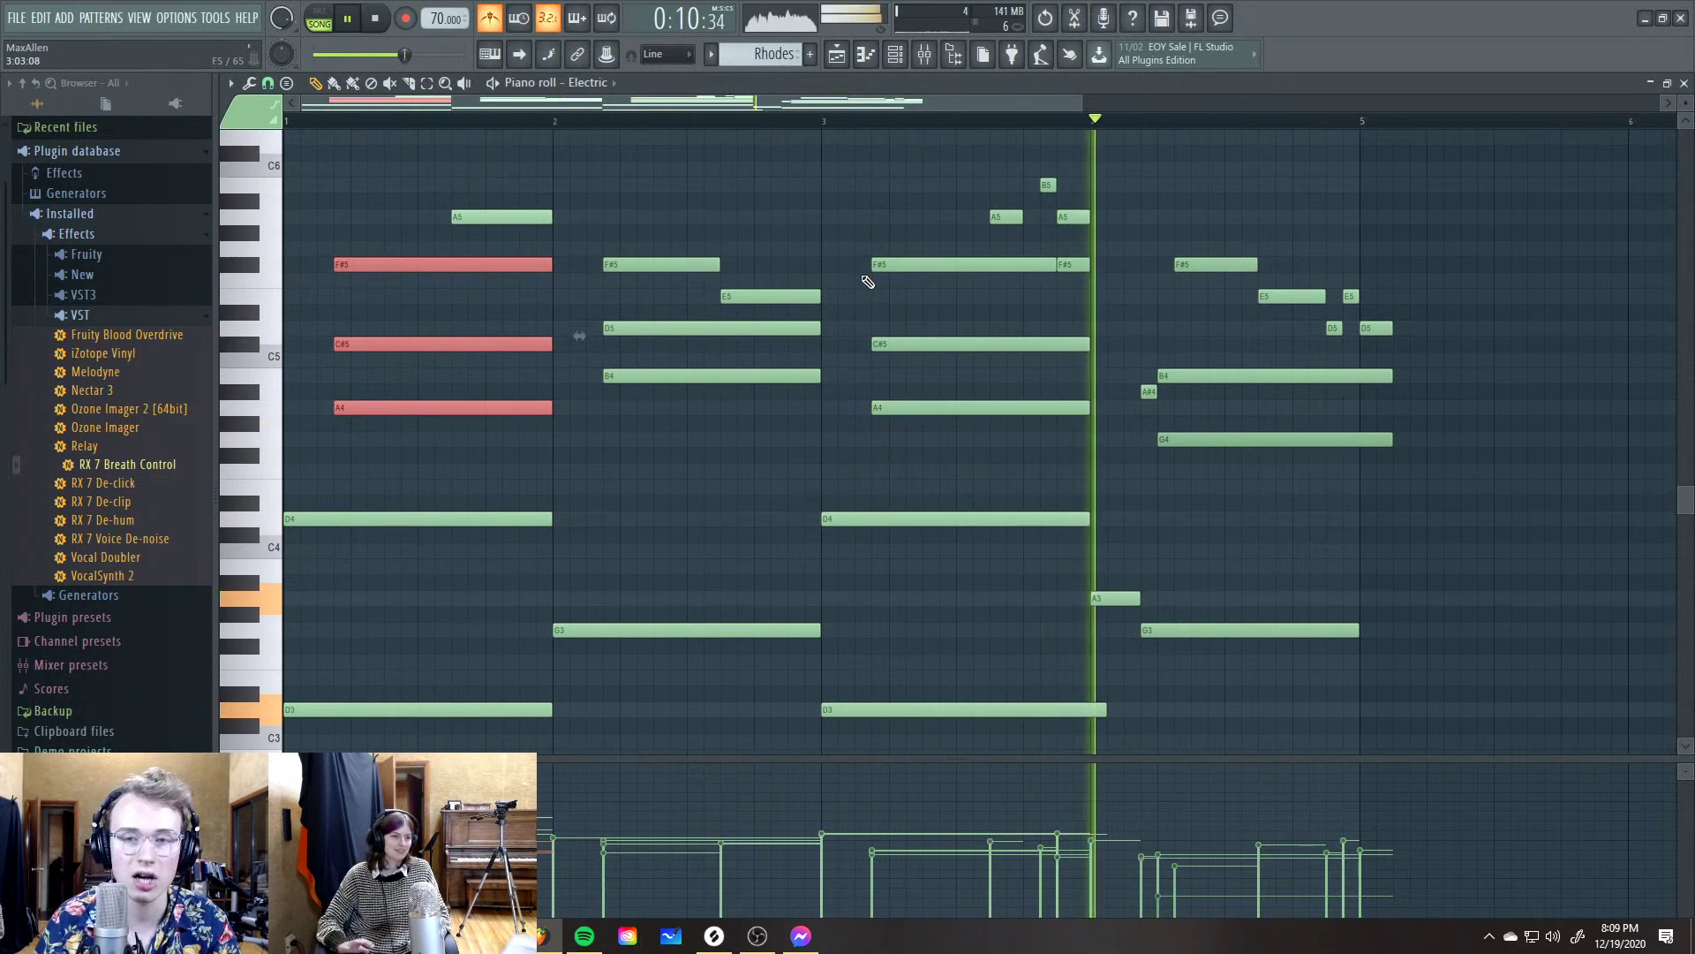
pyautogui.press('space')
pyautogui.press('space')
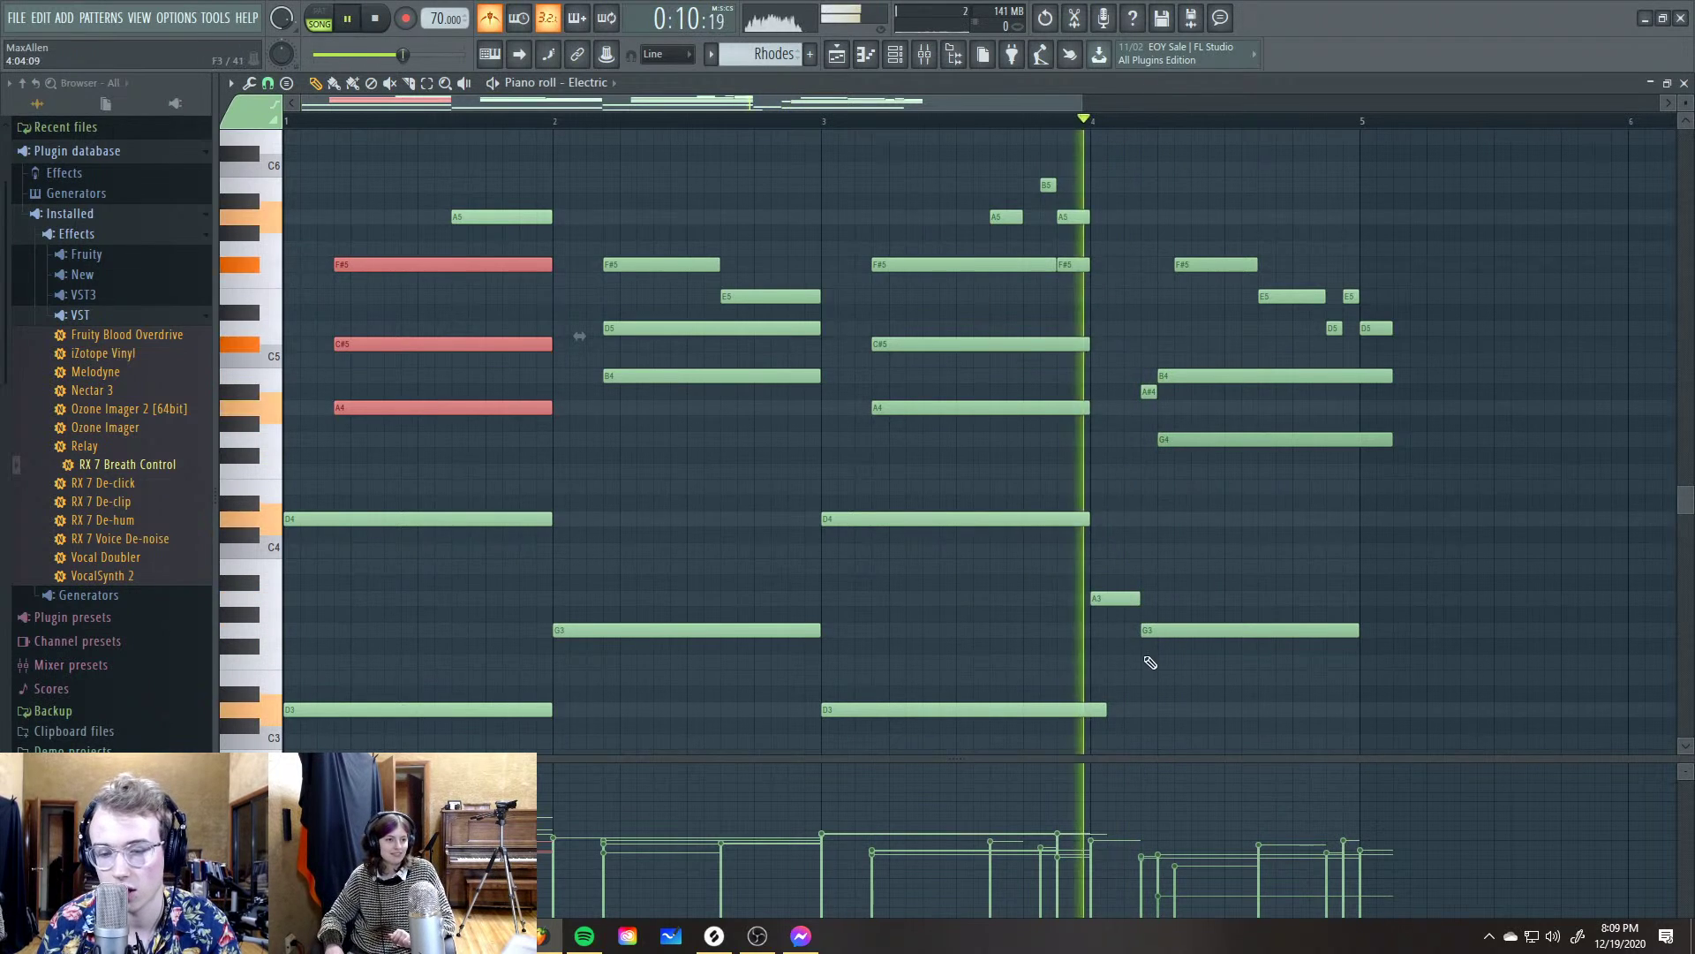
pyautogui.press('space')
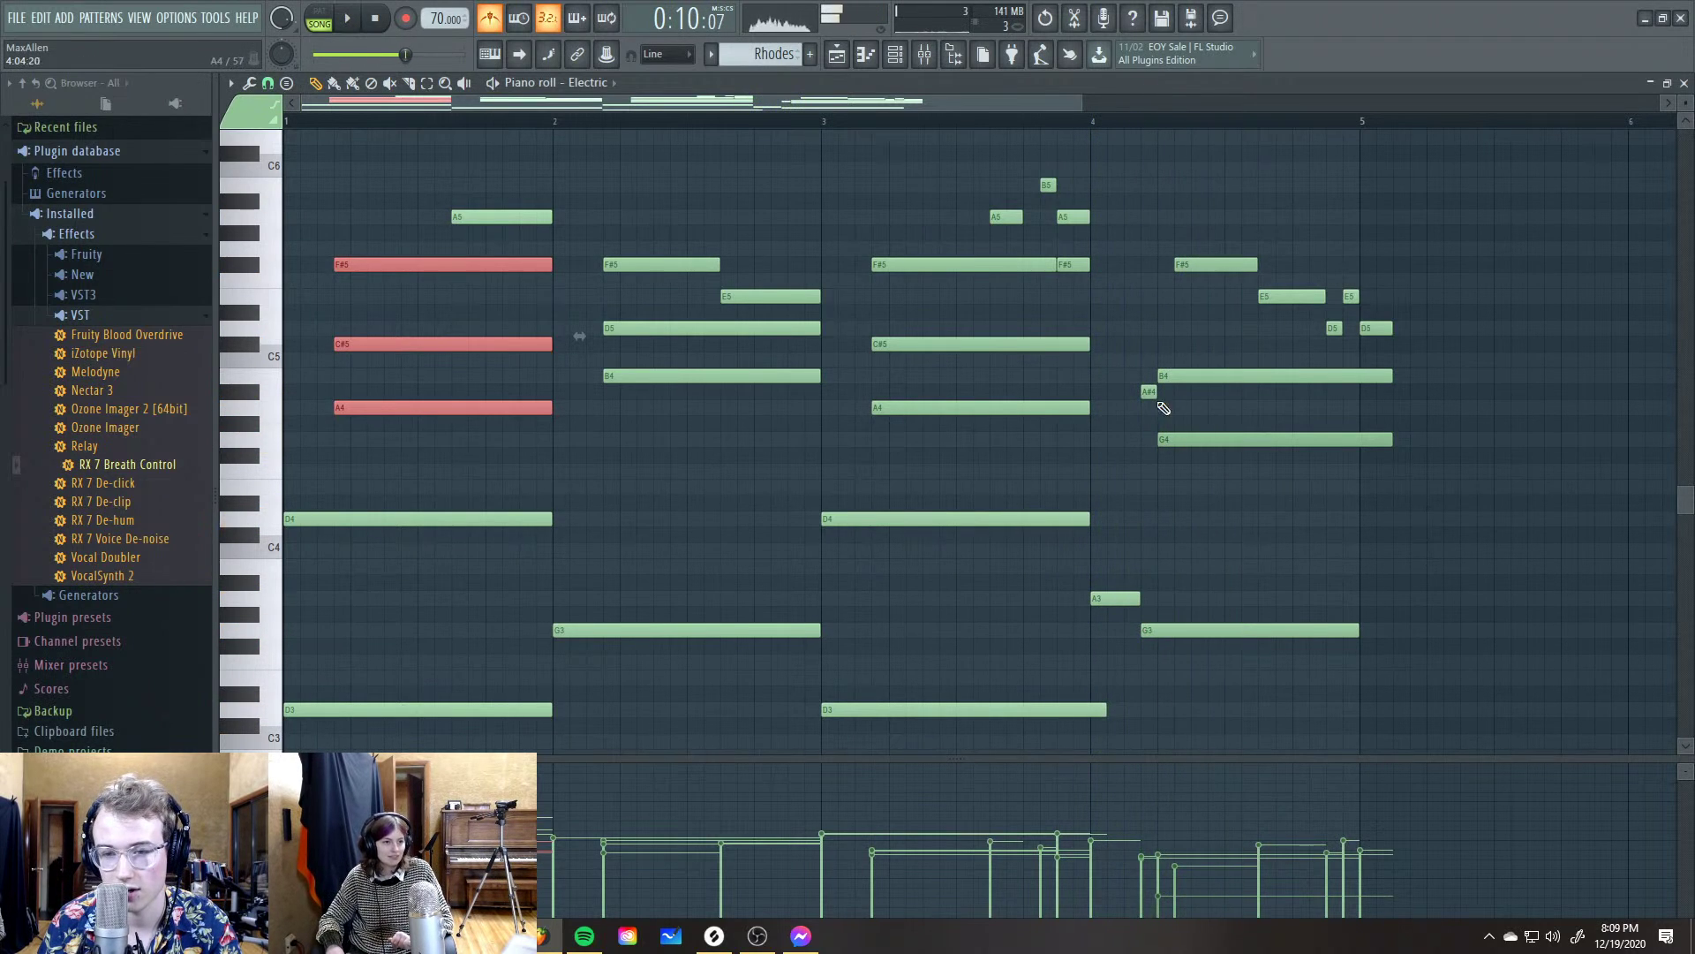
pyautogui.rightClick(1126, 598)
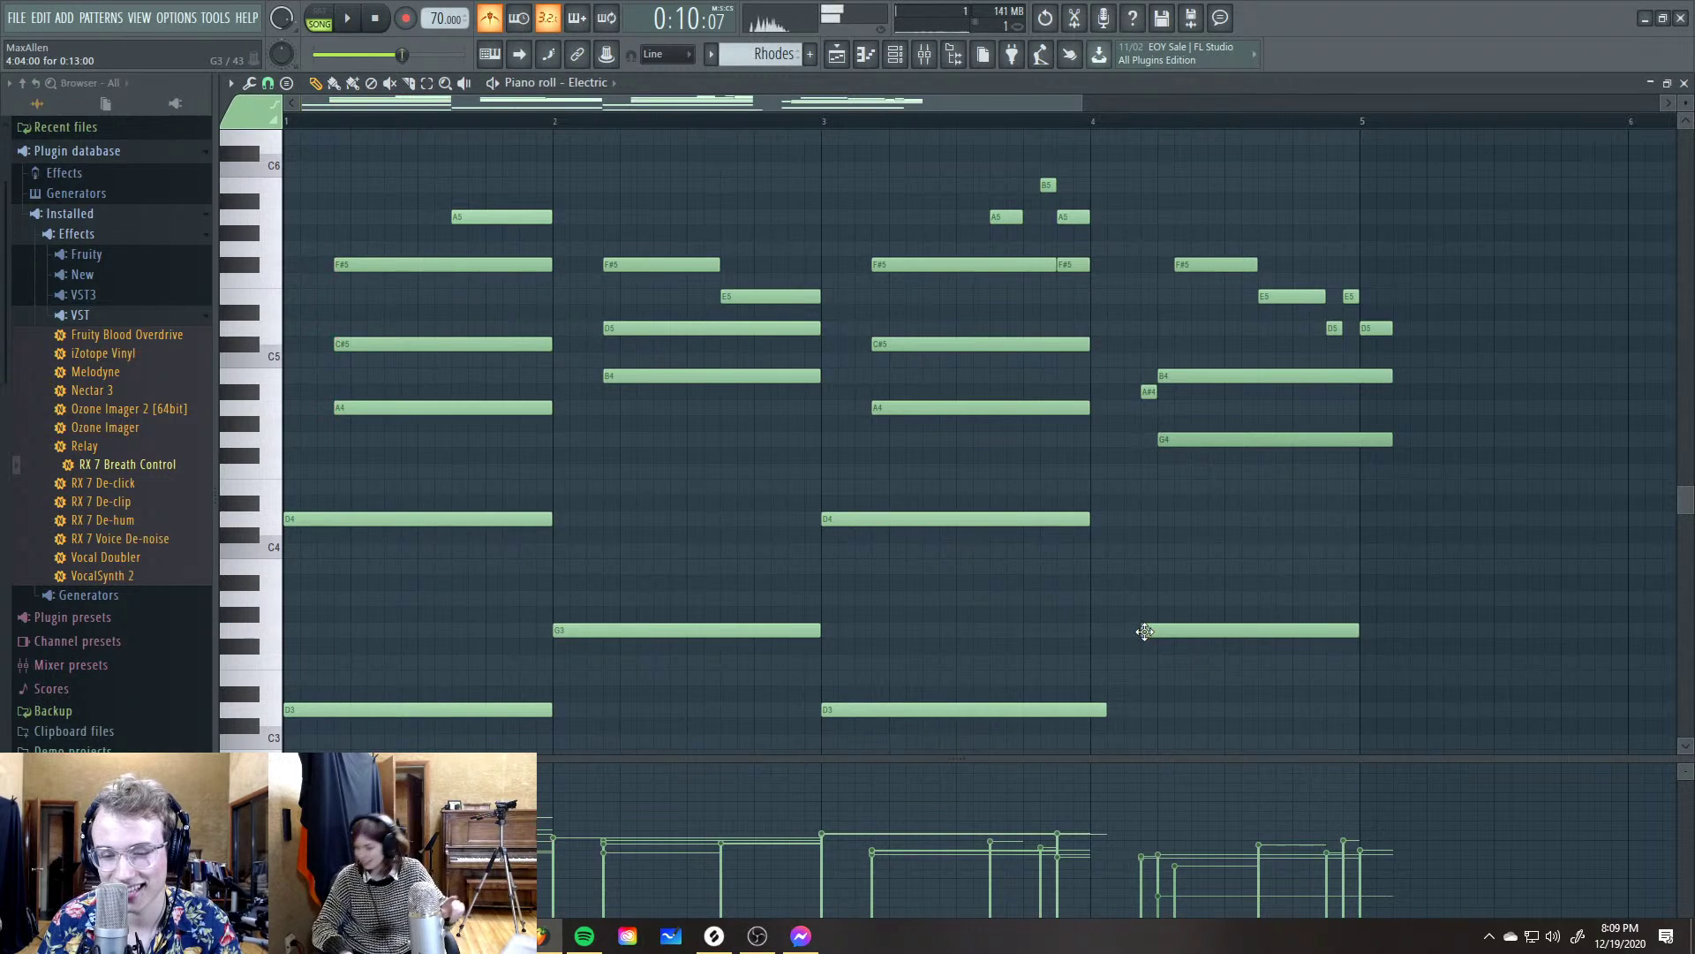
pyautogui.moveTo(1146, 630); pyautogui.dragTo(1096, 629)
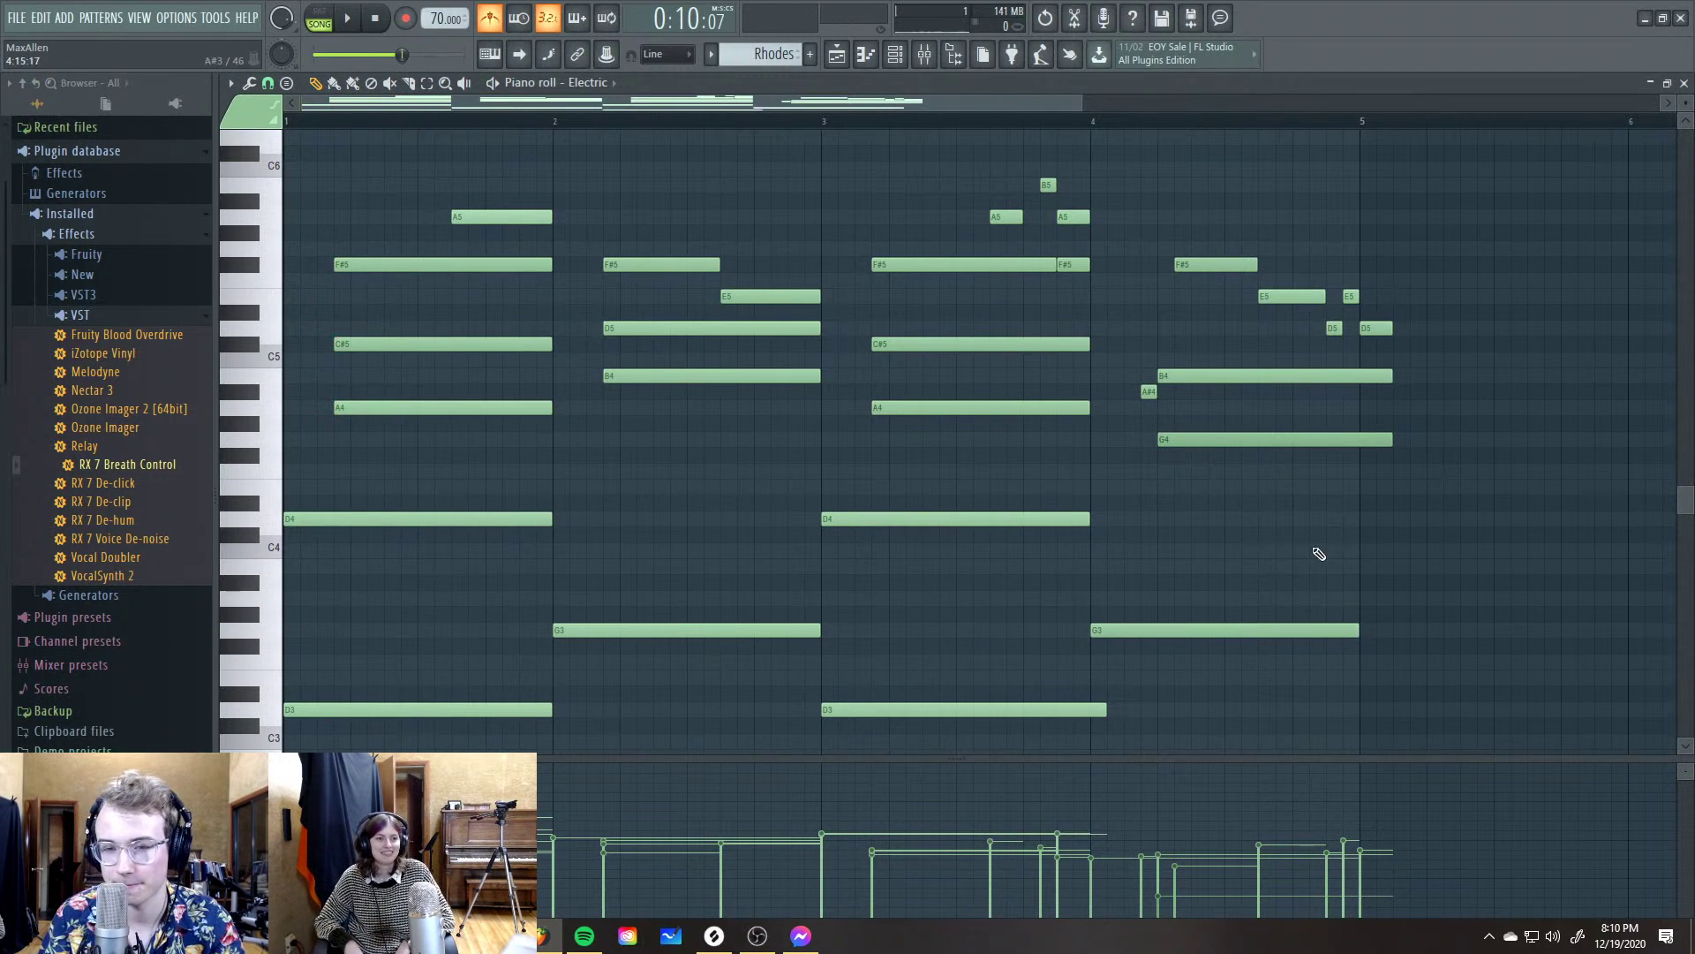
# Trim the bar 3 D3 bass note so it ends at the start of bar 4, and audition the transition
pyautogui.press('space')
pyautogui.press('space')
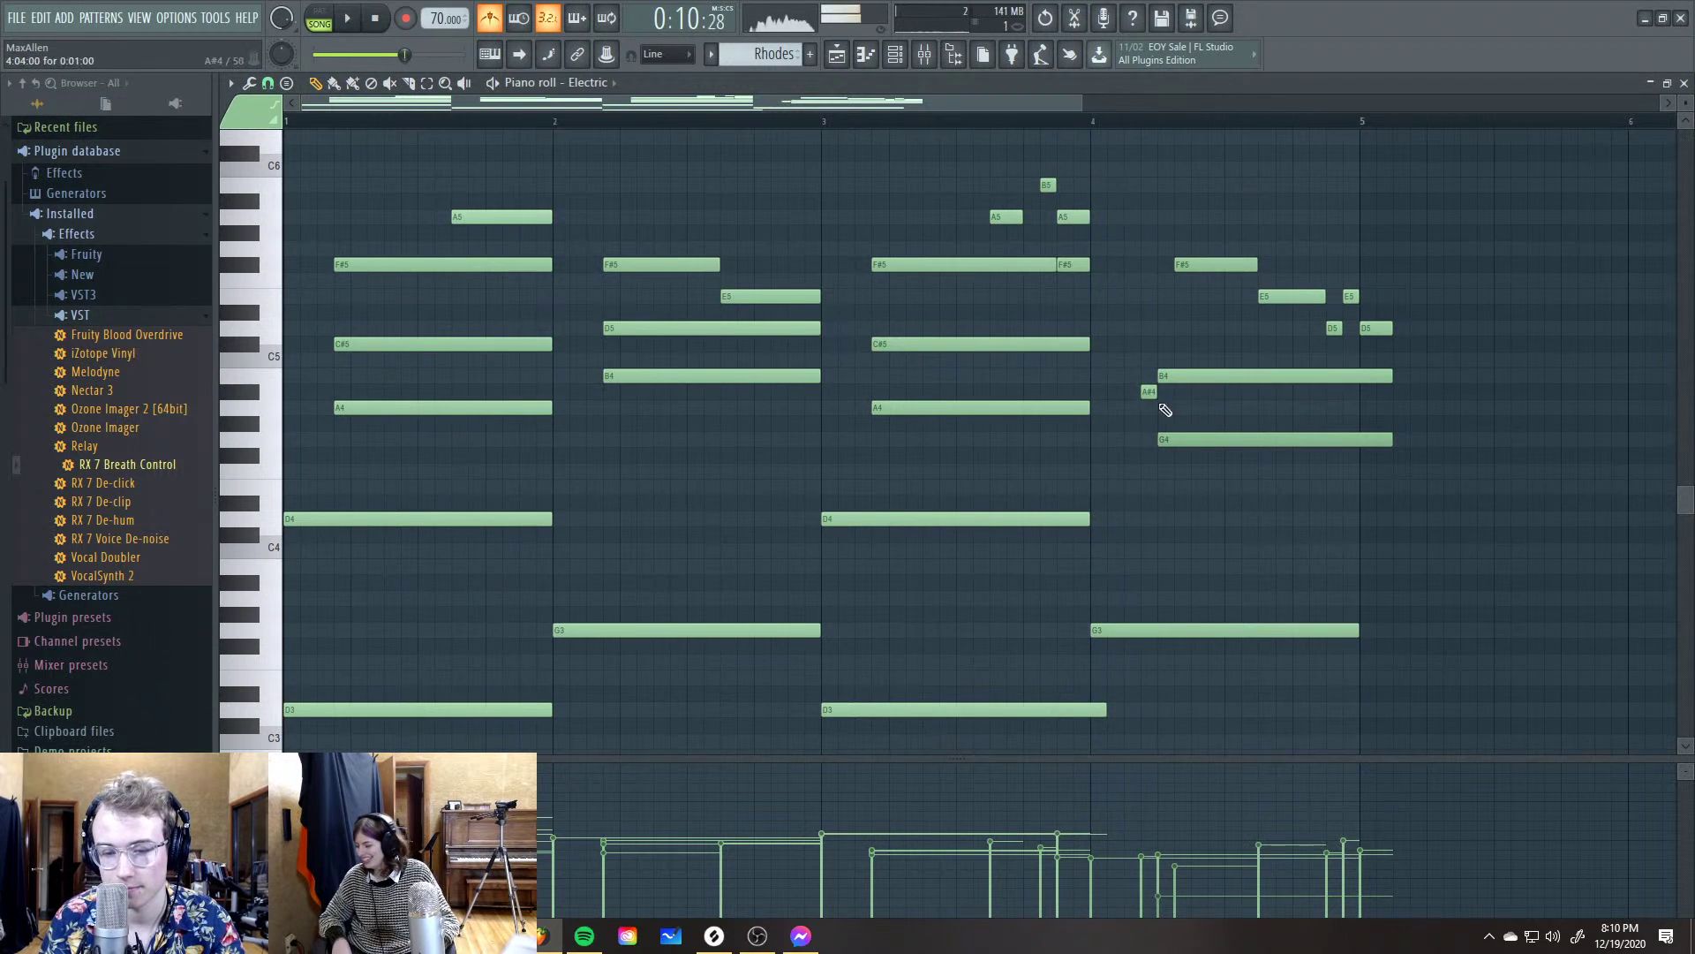
pyautogui.press('space')
pyautogui.press('space')
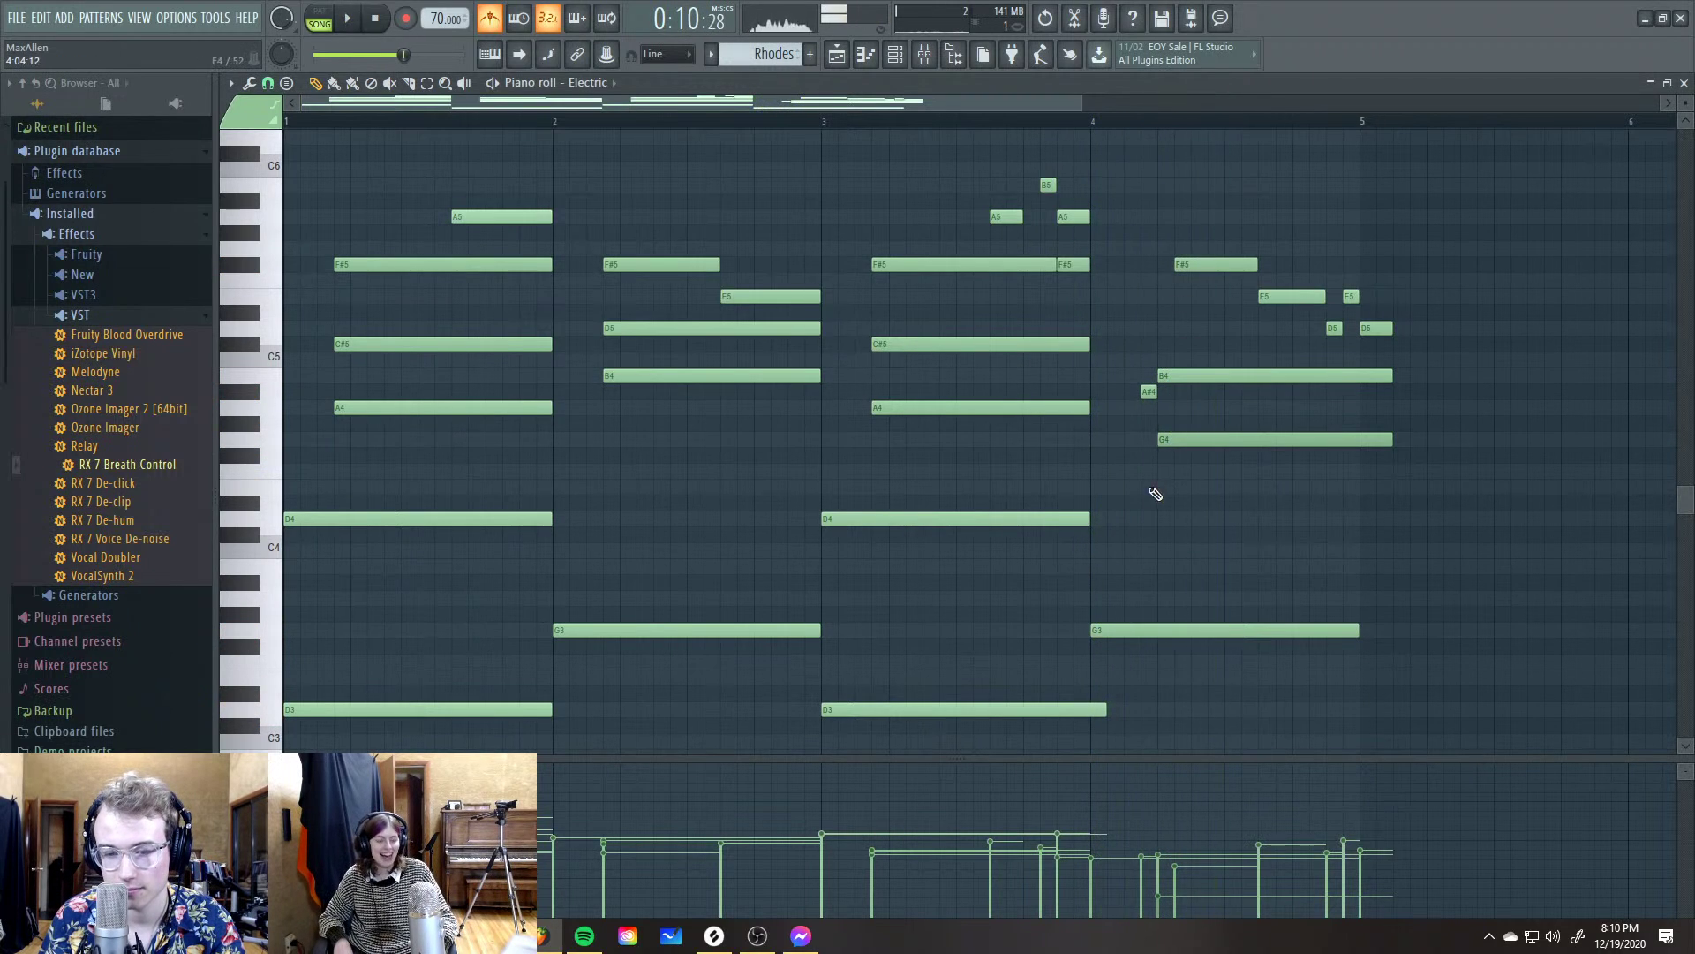
pyautogui.press('space')
pyautogui.press('space')
pyautogui.moveTo(1108, 707); pyautogui.dragTo(1090, 709)
pyautogui.press('space')
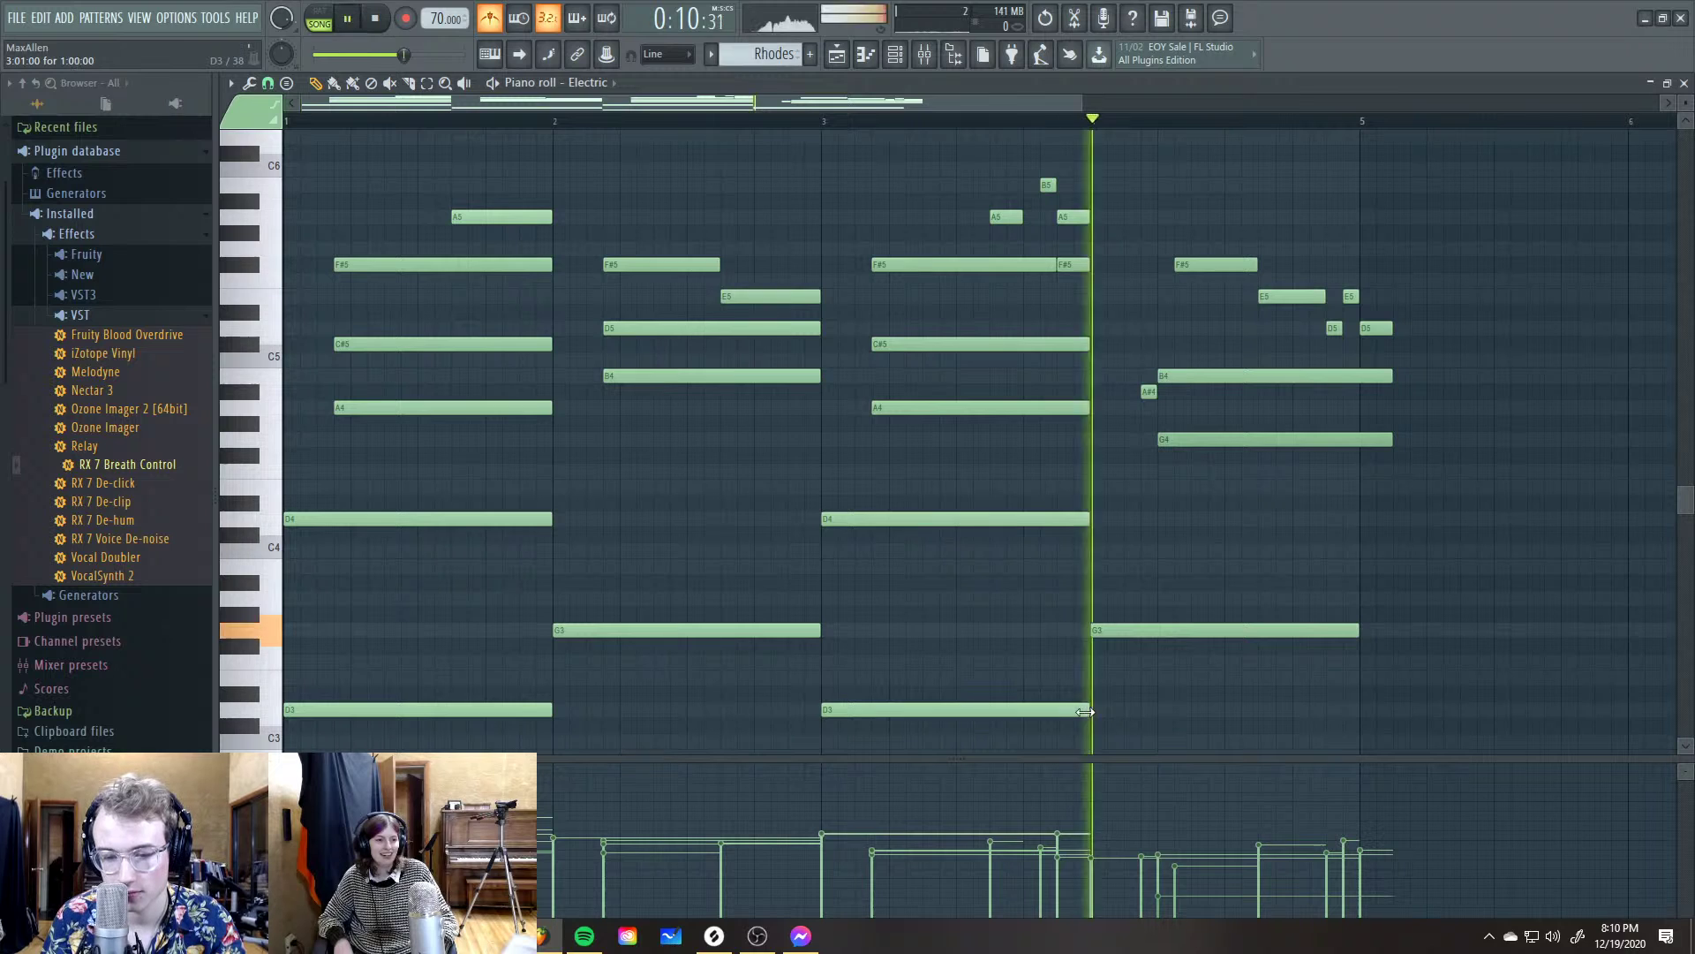
pyautogui.press('space')
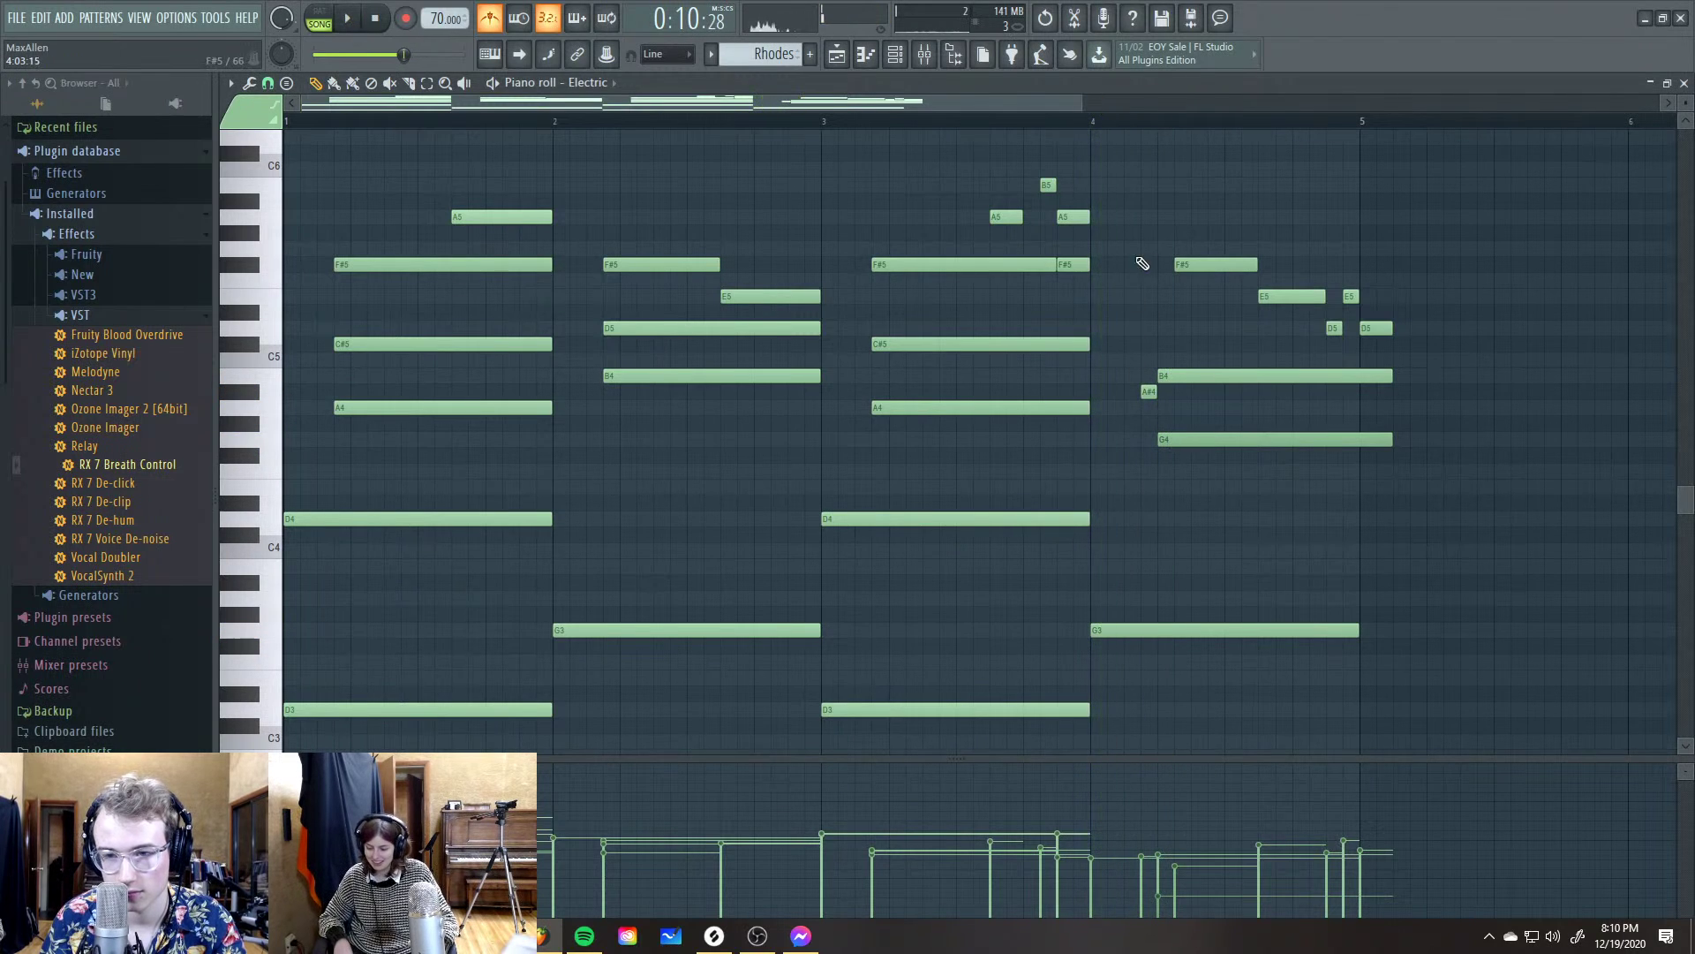
# Move bar 4's A#4, B4 and G4 notes three grid steps earlier and audition the chord change
pyautogui.moveTo(1149, 355); pyautogui.dragTo(1277, 461)
pyautogui.press('space')
pyautogui.press('space')
pyautogui.moveTo(1196, 376); pyautogui.dragTo(1145, 375)
pyautogui.press('space')
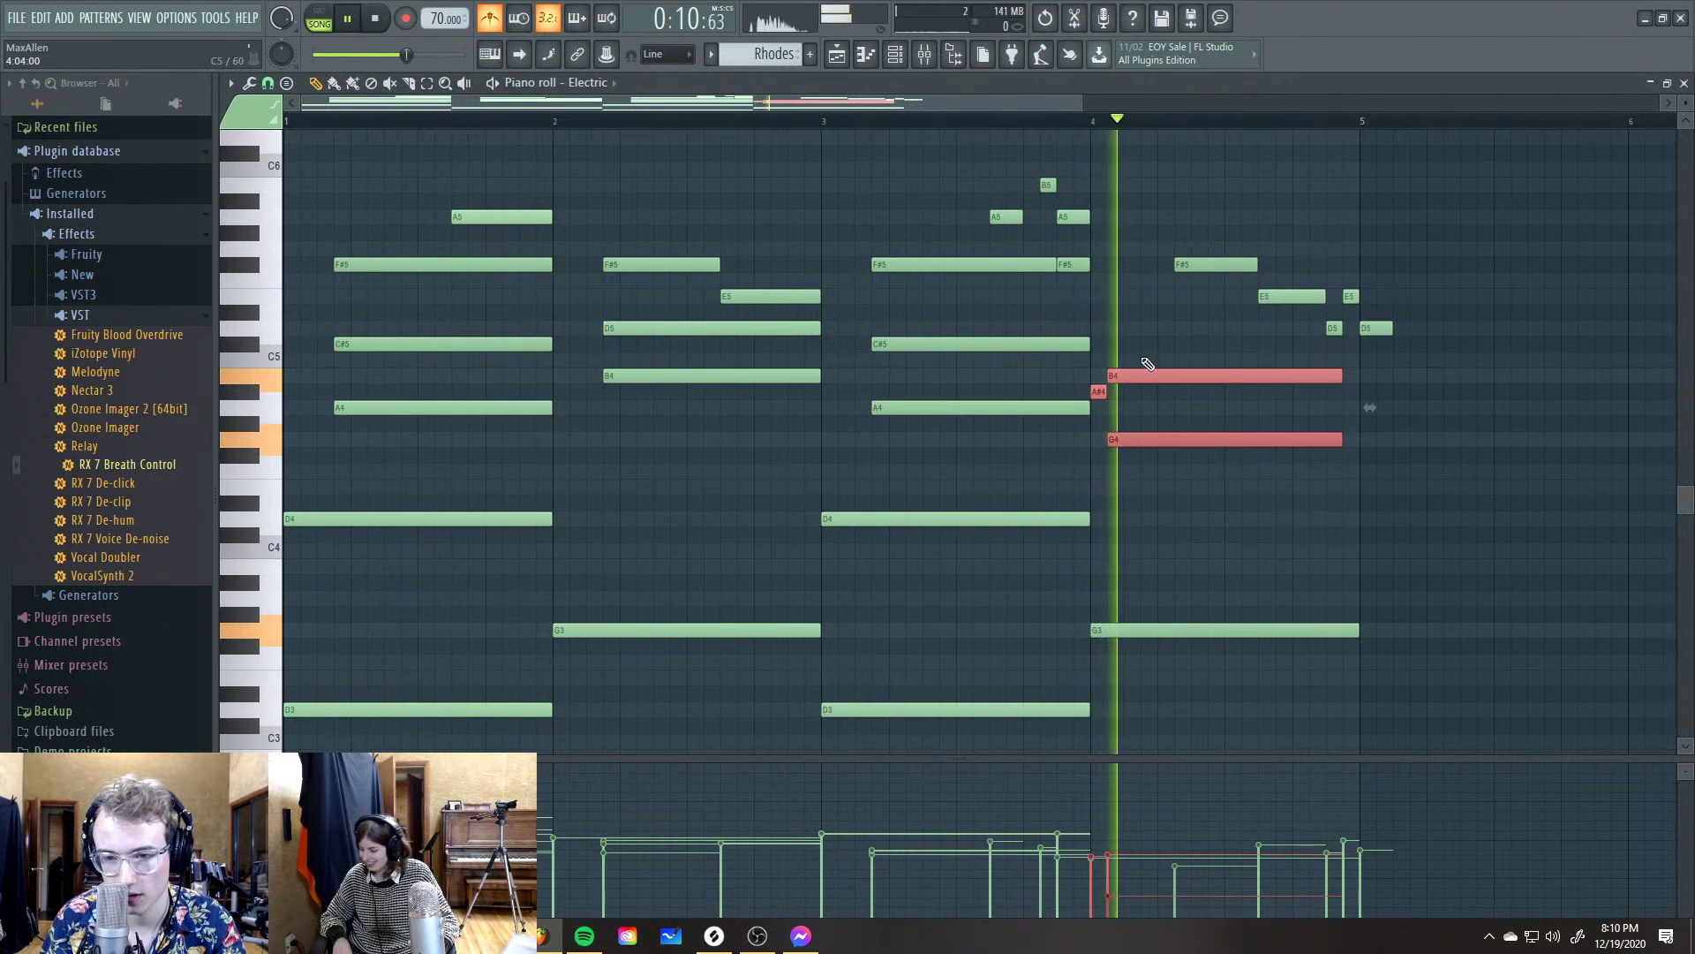
pyautogui.press('space')
pyautogui.click(998, 113)
pyautogui.press('space')
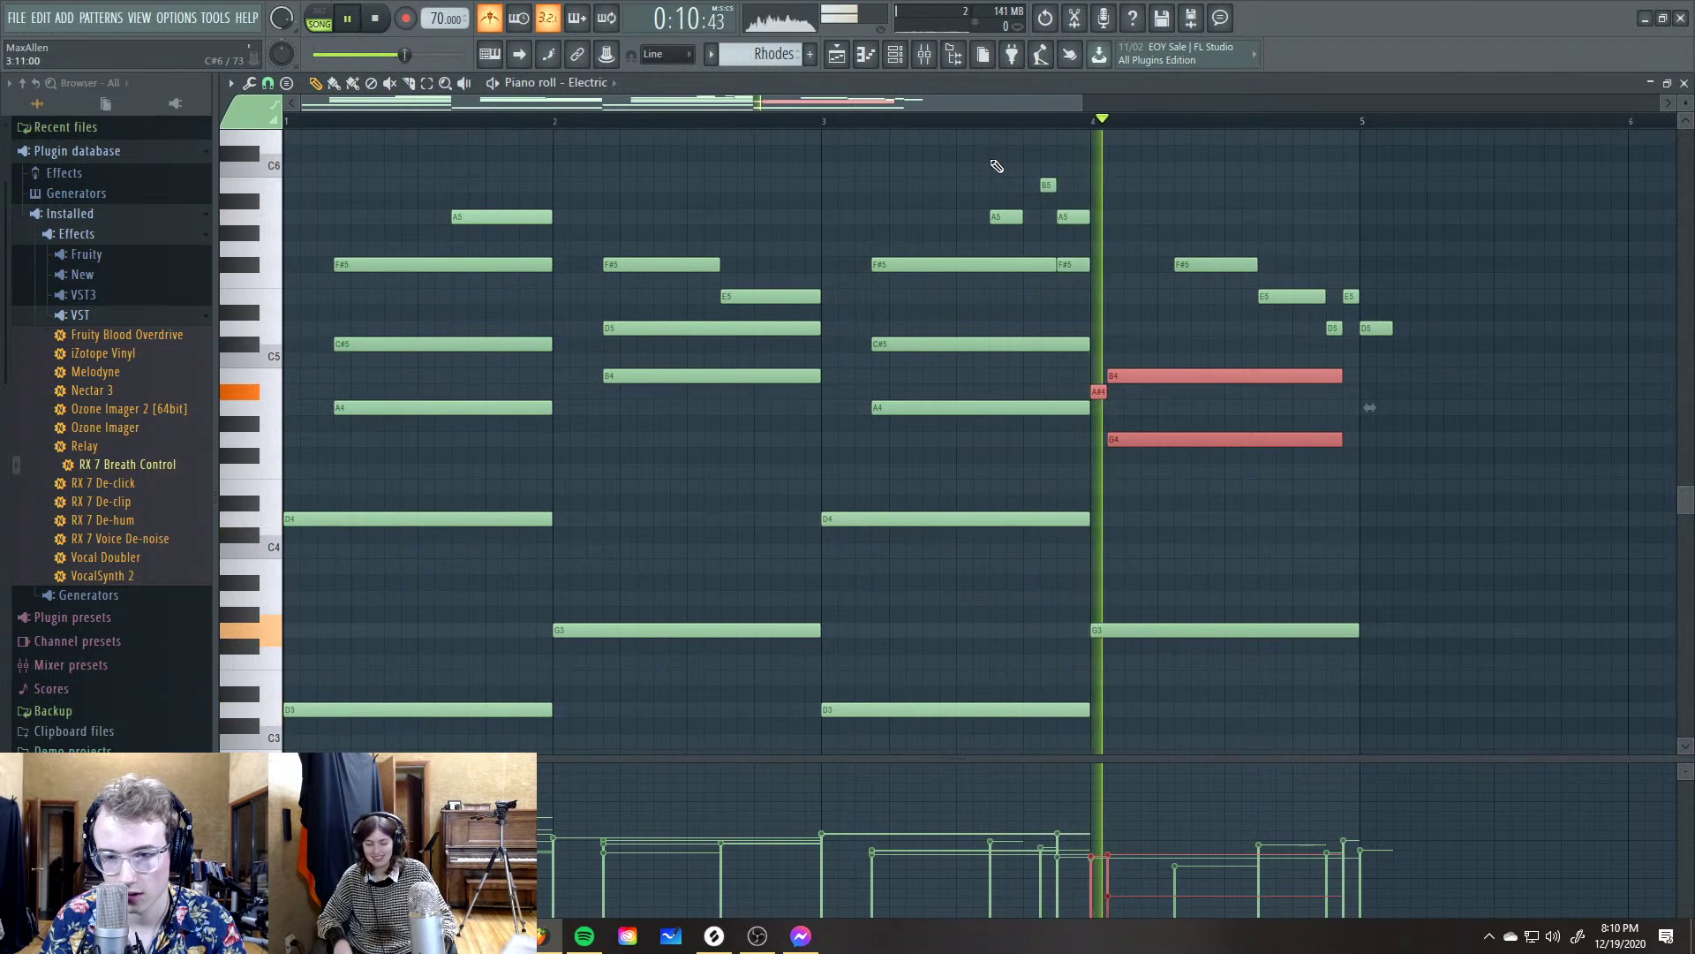
pyautogui.press('space')
pyautogui.press('space')
# Nudge the A#4, B4 and G4 notes one grid step later so the chord ends with bar 4, and play it back
pyautogui.moveTo(1141, 376)
pyautogui.mouseDown()
pyautogui.moveTo(1181, 377)
pyautogui.moveTo(1148, 380)
pyautogui.mouseUp()
pyautogui.press('space')
pyautogui.press('space')
pyautogui.press('space')
pyautogui.press('space')
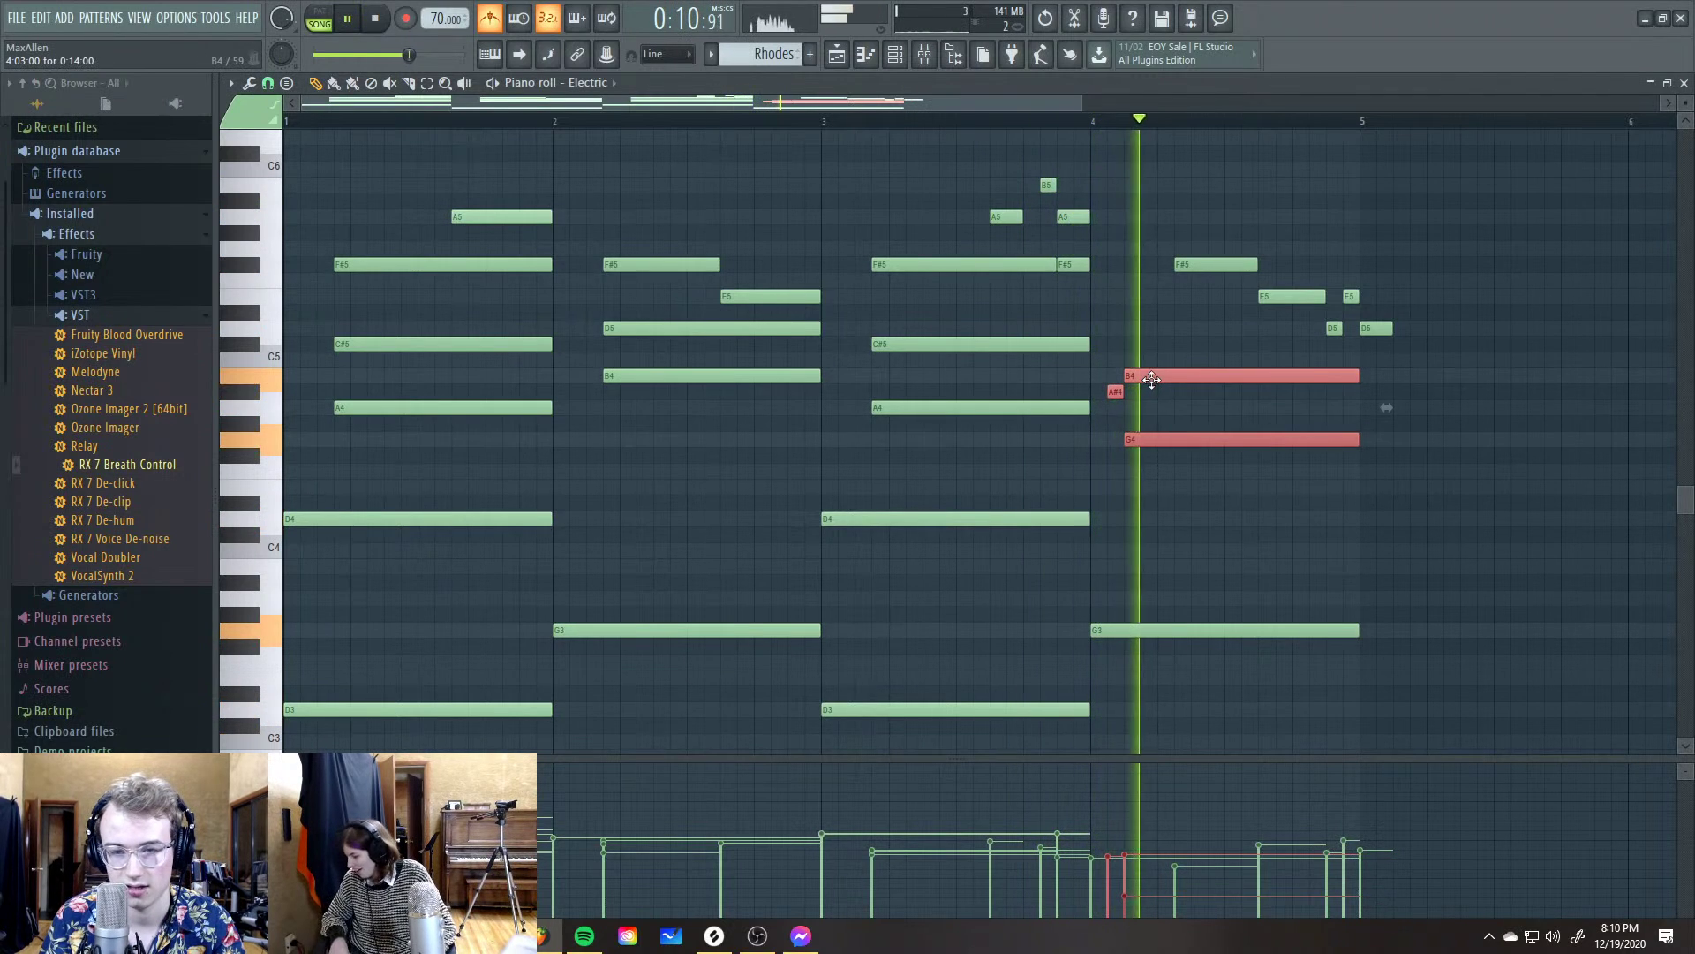
# Move the F#5 melody note in bar 4 two grid steps earlier and audition it
pyautogui.press('space')
pyautogui.moveTo(1208, 265); pyautogui.dragTo(1176, 268)
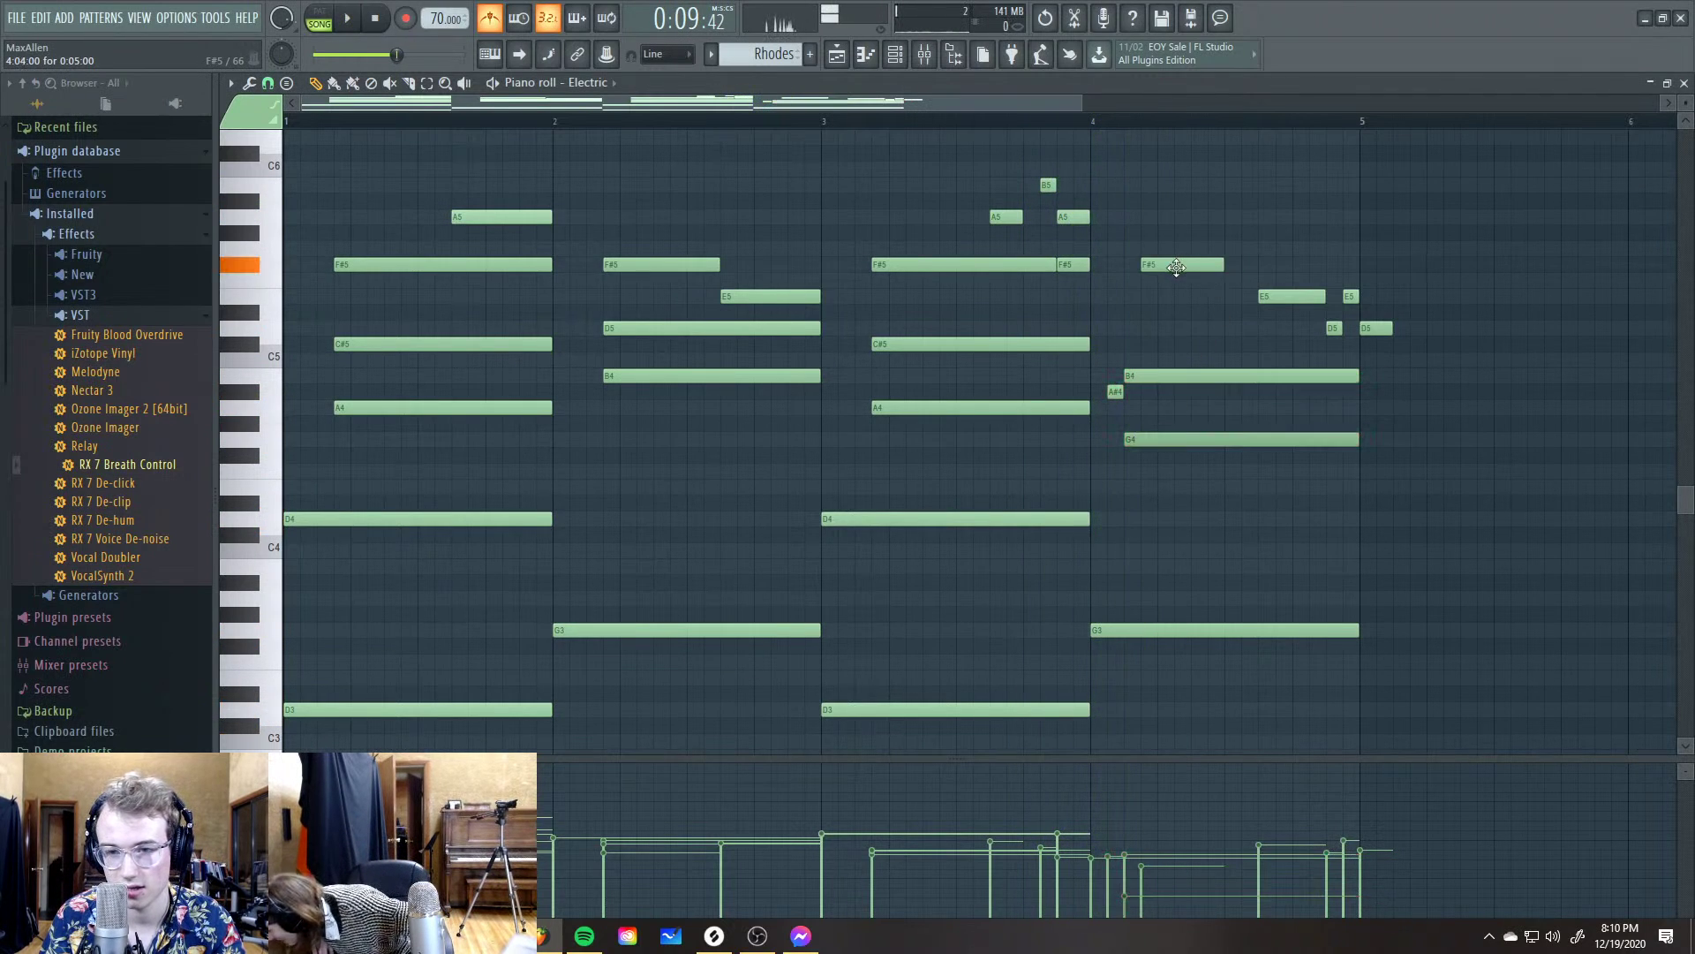
pyautogui.press('space')
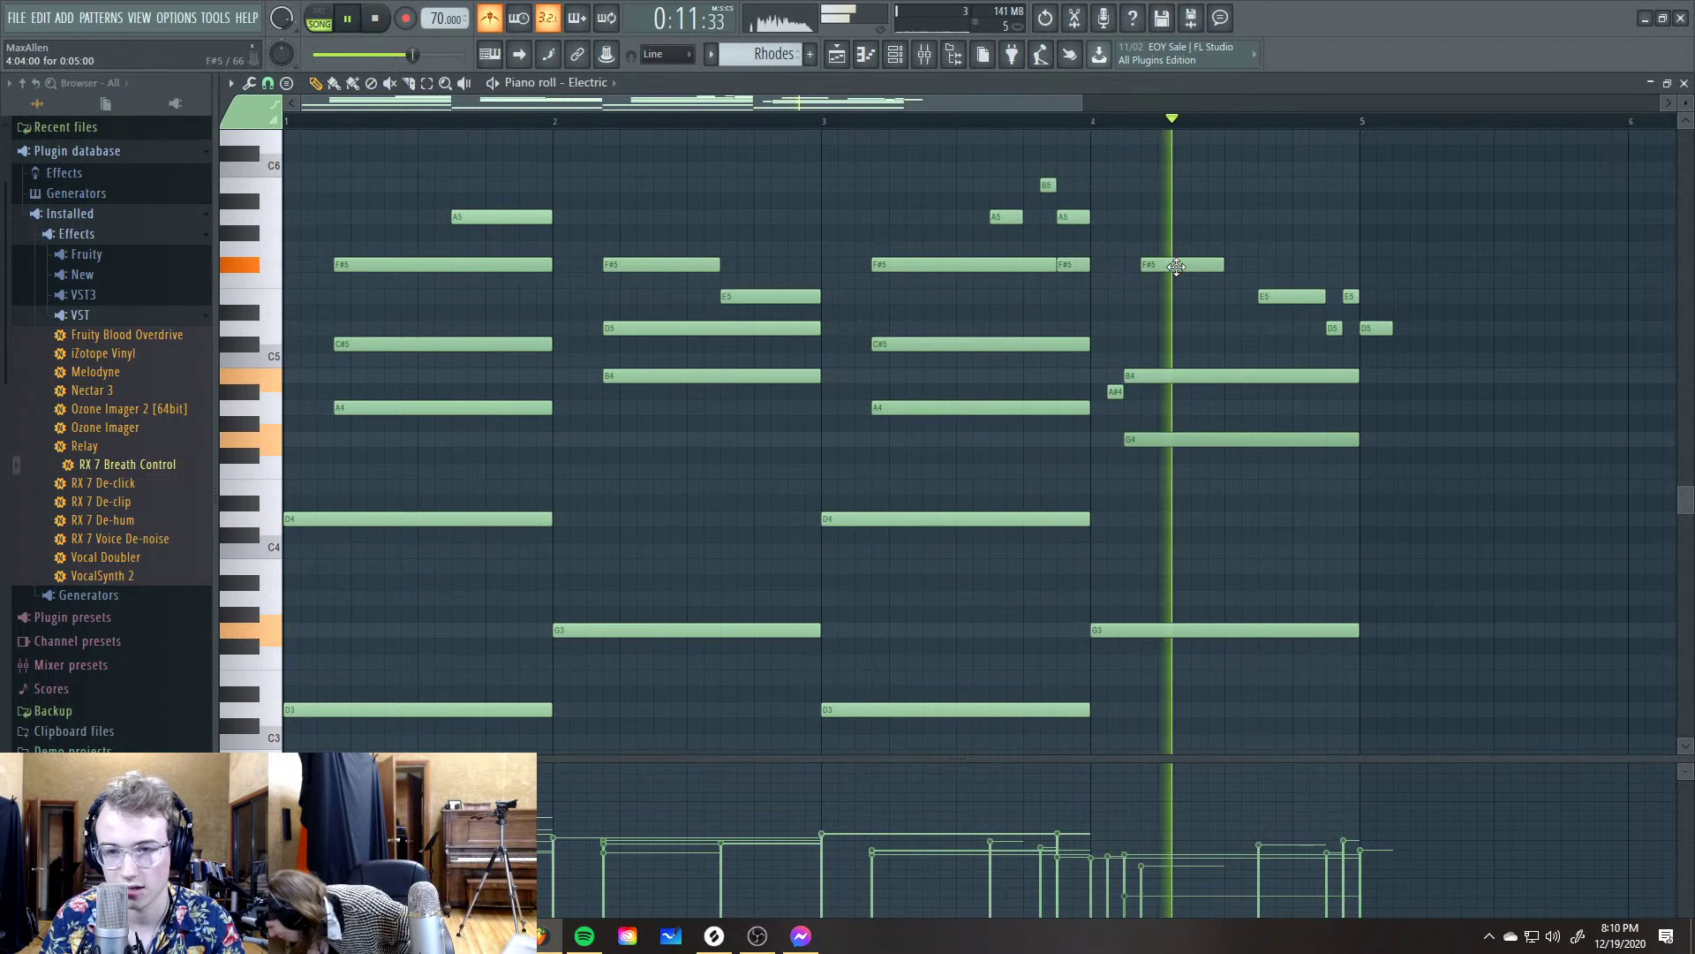
# Lengthen the F#5 melody note in bar 4 by one grid step and play the part back
pyautogui.moveTo(1224, 266); pyautogui.dragTo(1240, 267)
pyautogui.press('space')
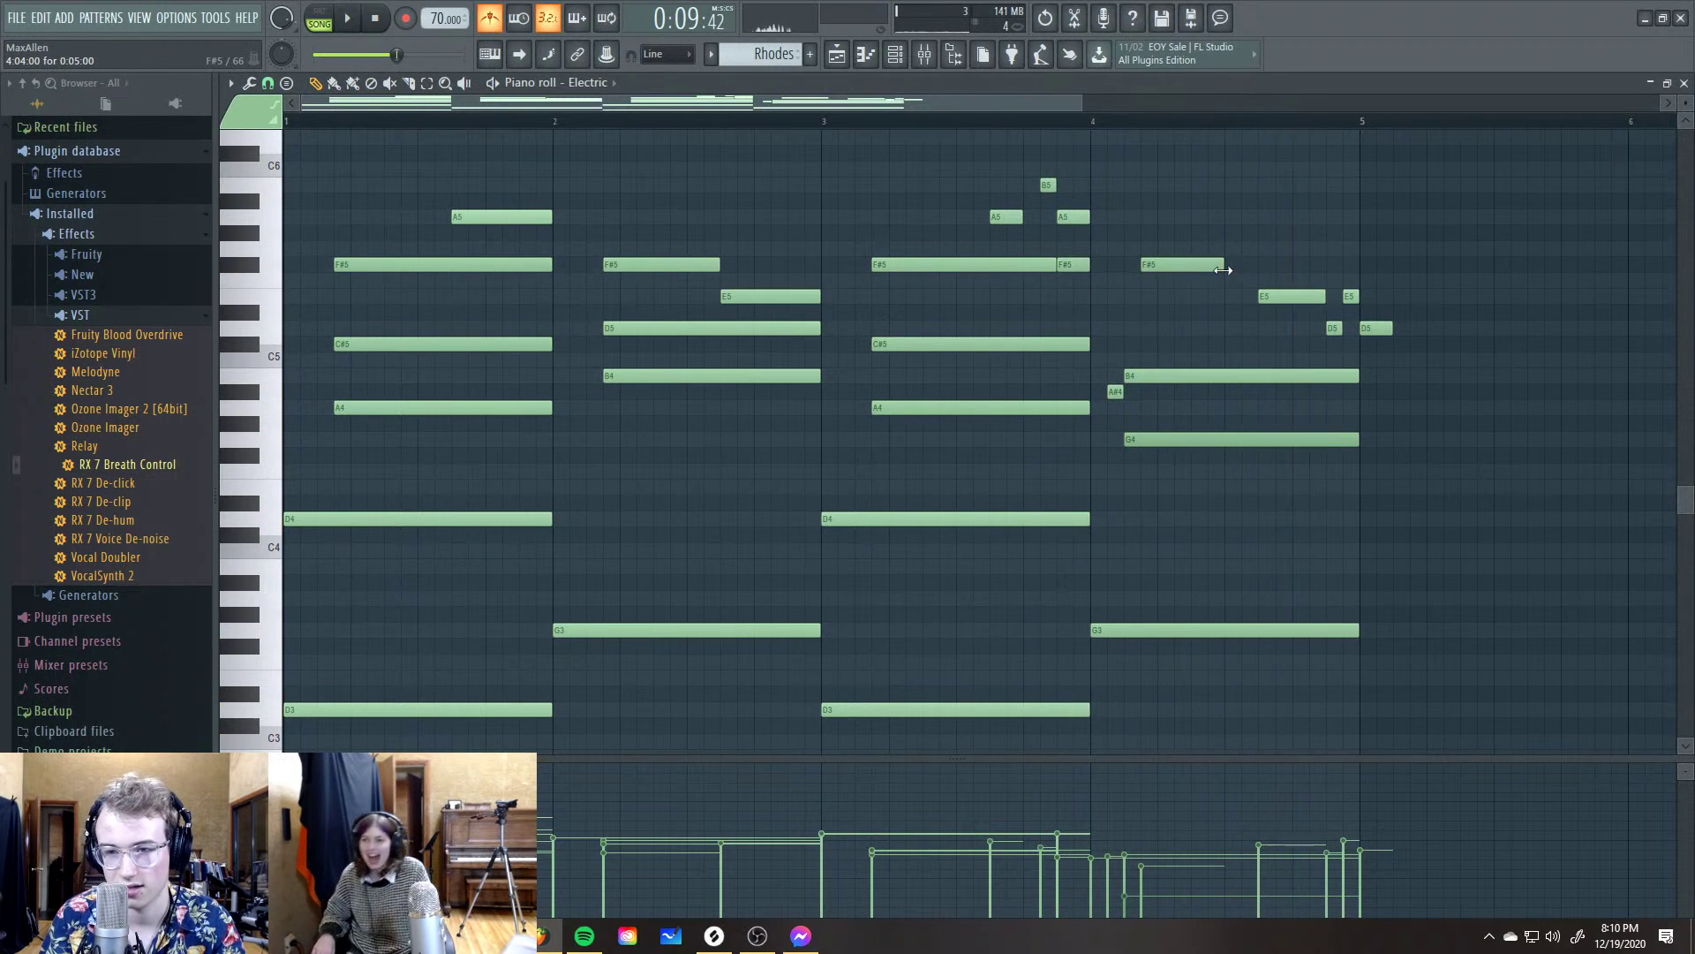
pyautogui.press('space')
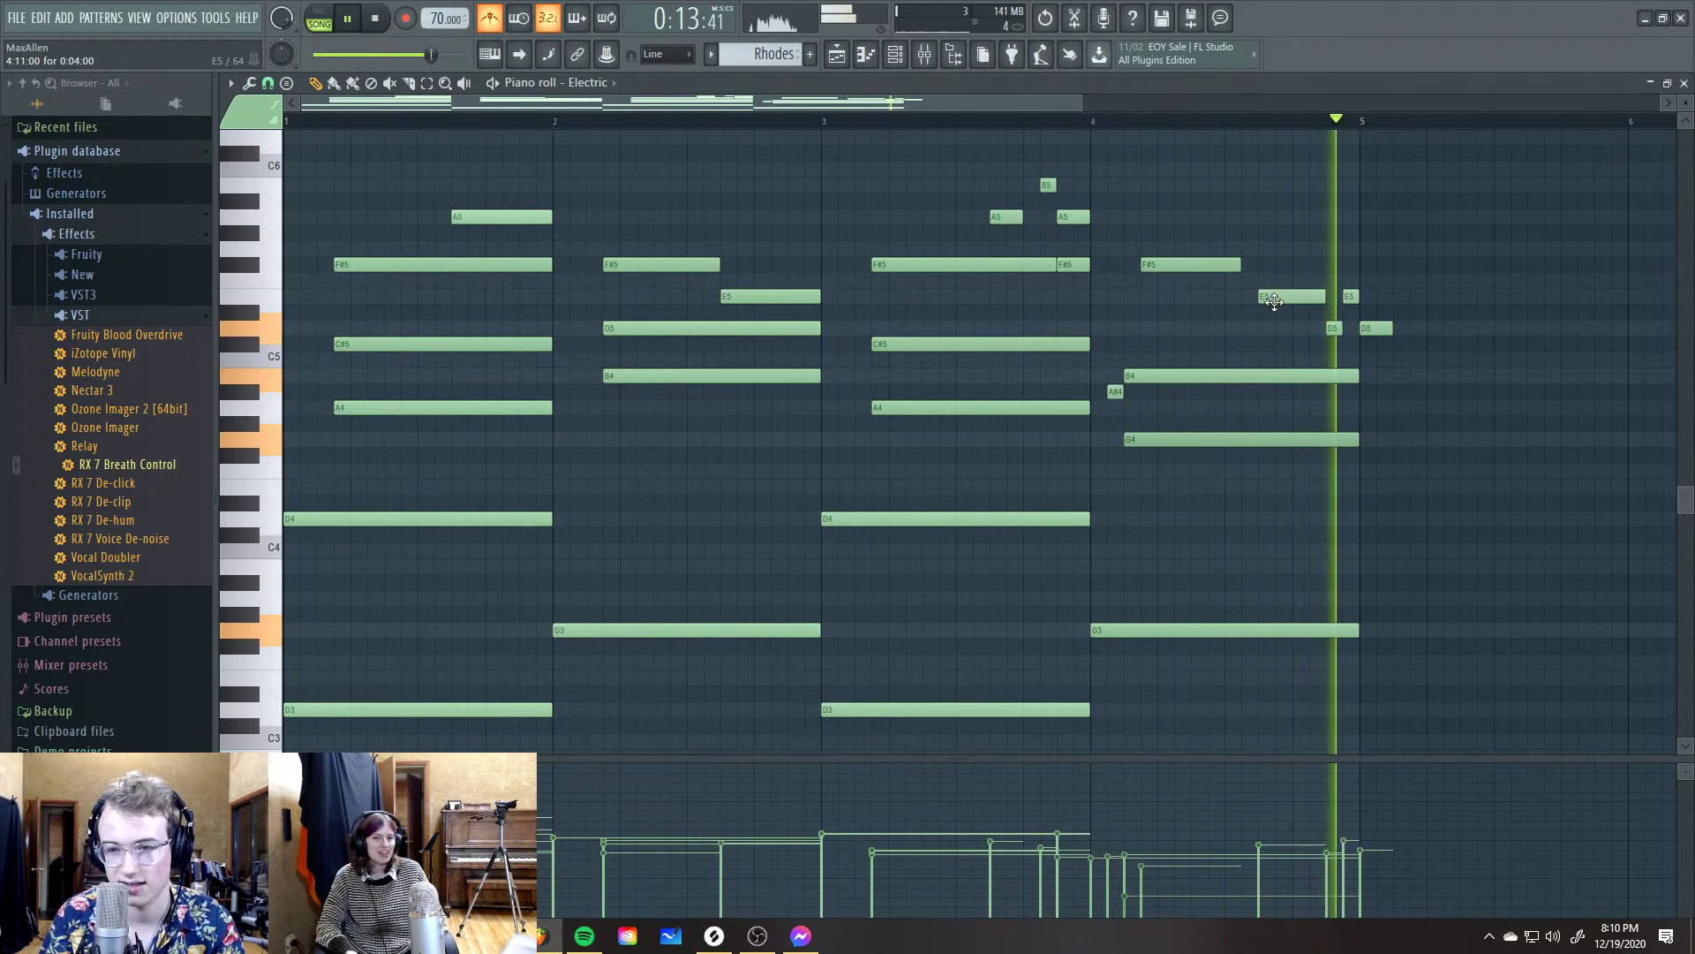
# Delete the D5 note past the end of bar 4 and add a D4 note starting halfway through bar 4
pyautogui.rightClick(1364, 327)
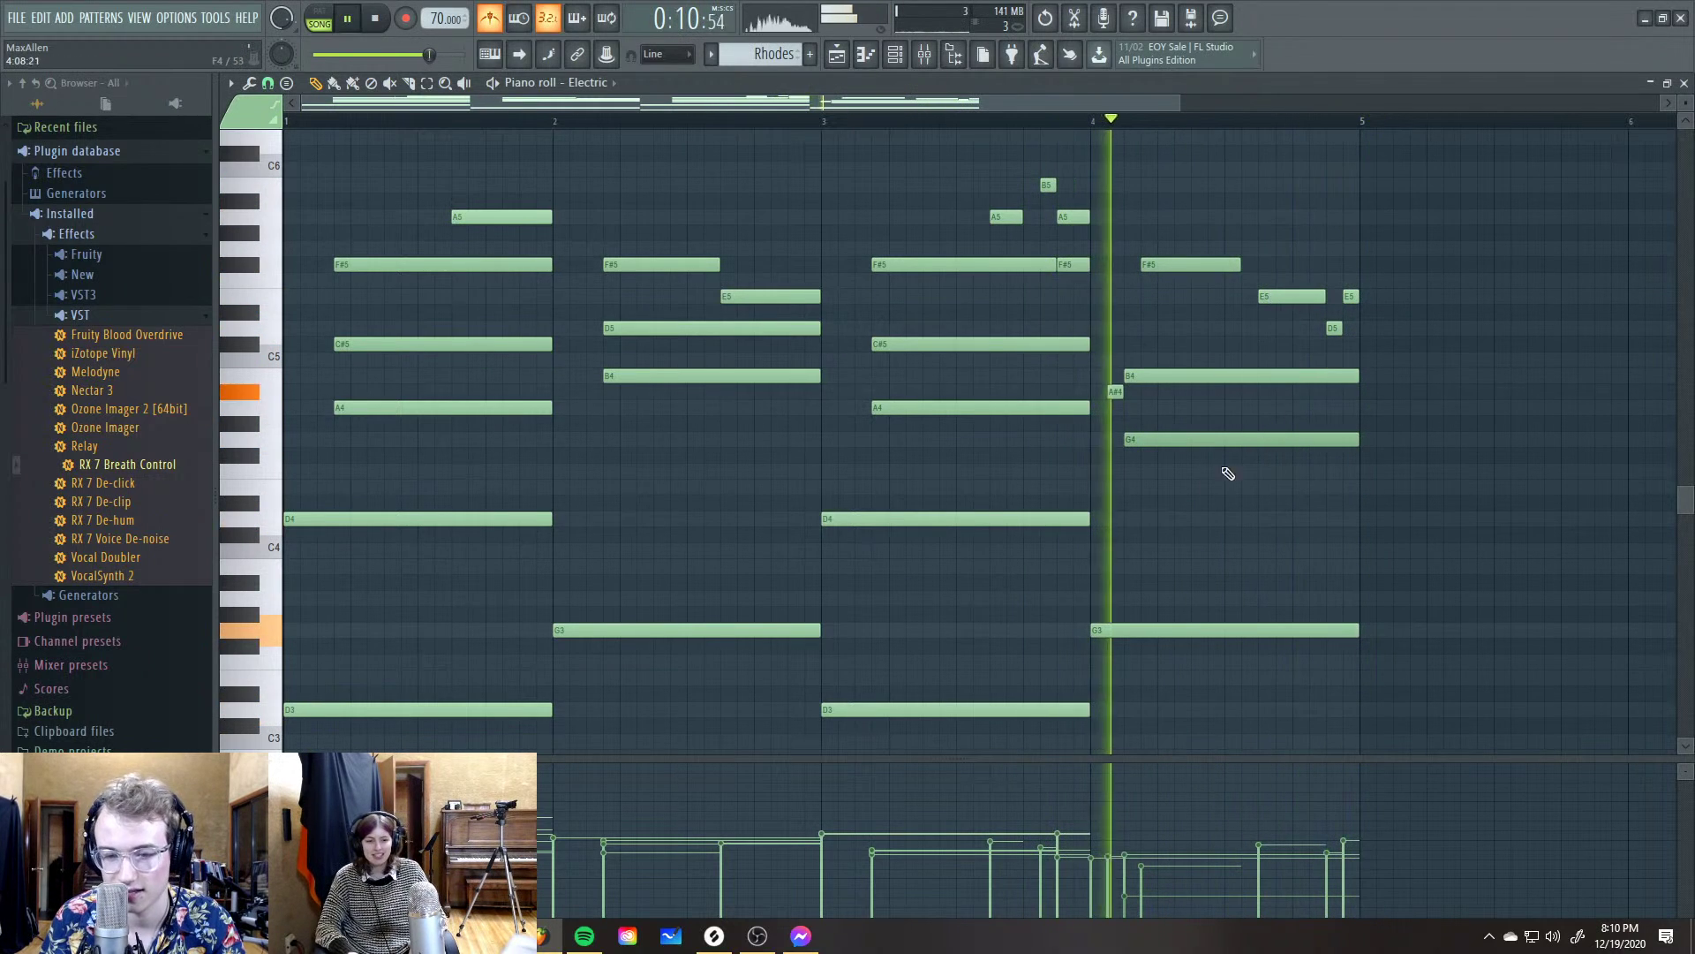
pyautogui.click(1194, 519)
pyautogui.moveTo(1230, 519); pyautogui.dragTo(1264, 517)
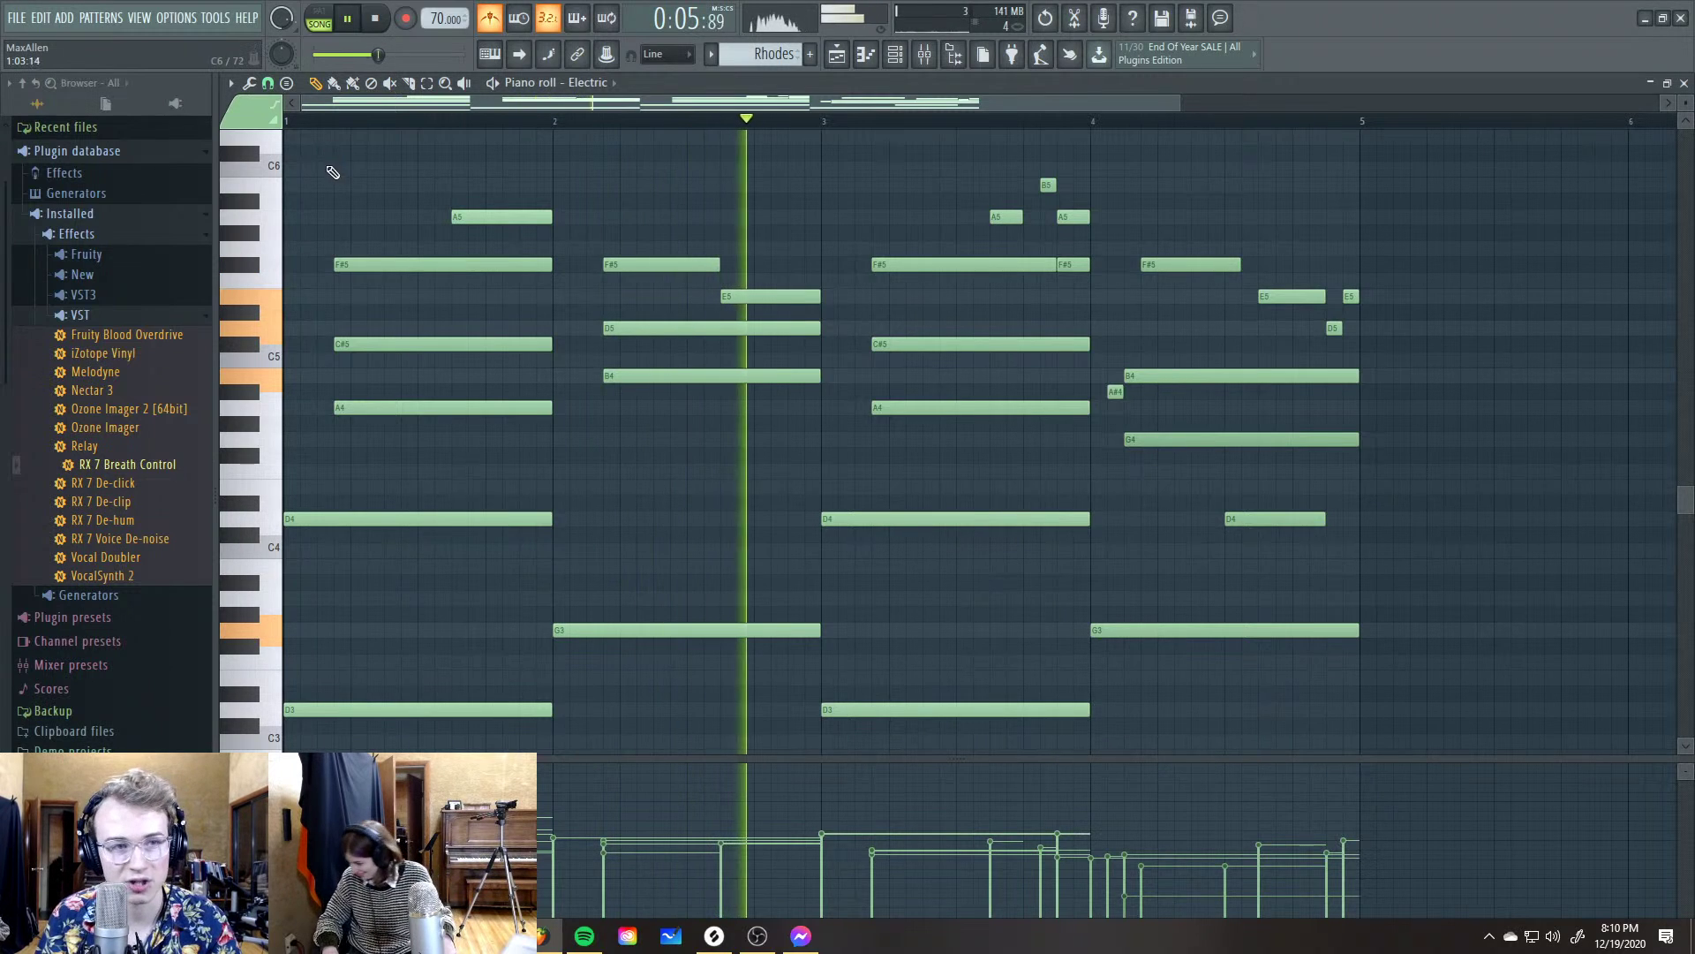
# Save the project as "lofi stream" in the tmp folder on Blue Drive (F:)
pyautogui.hotkey('ctrl', 's')
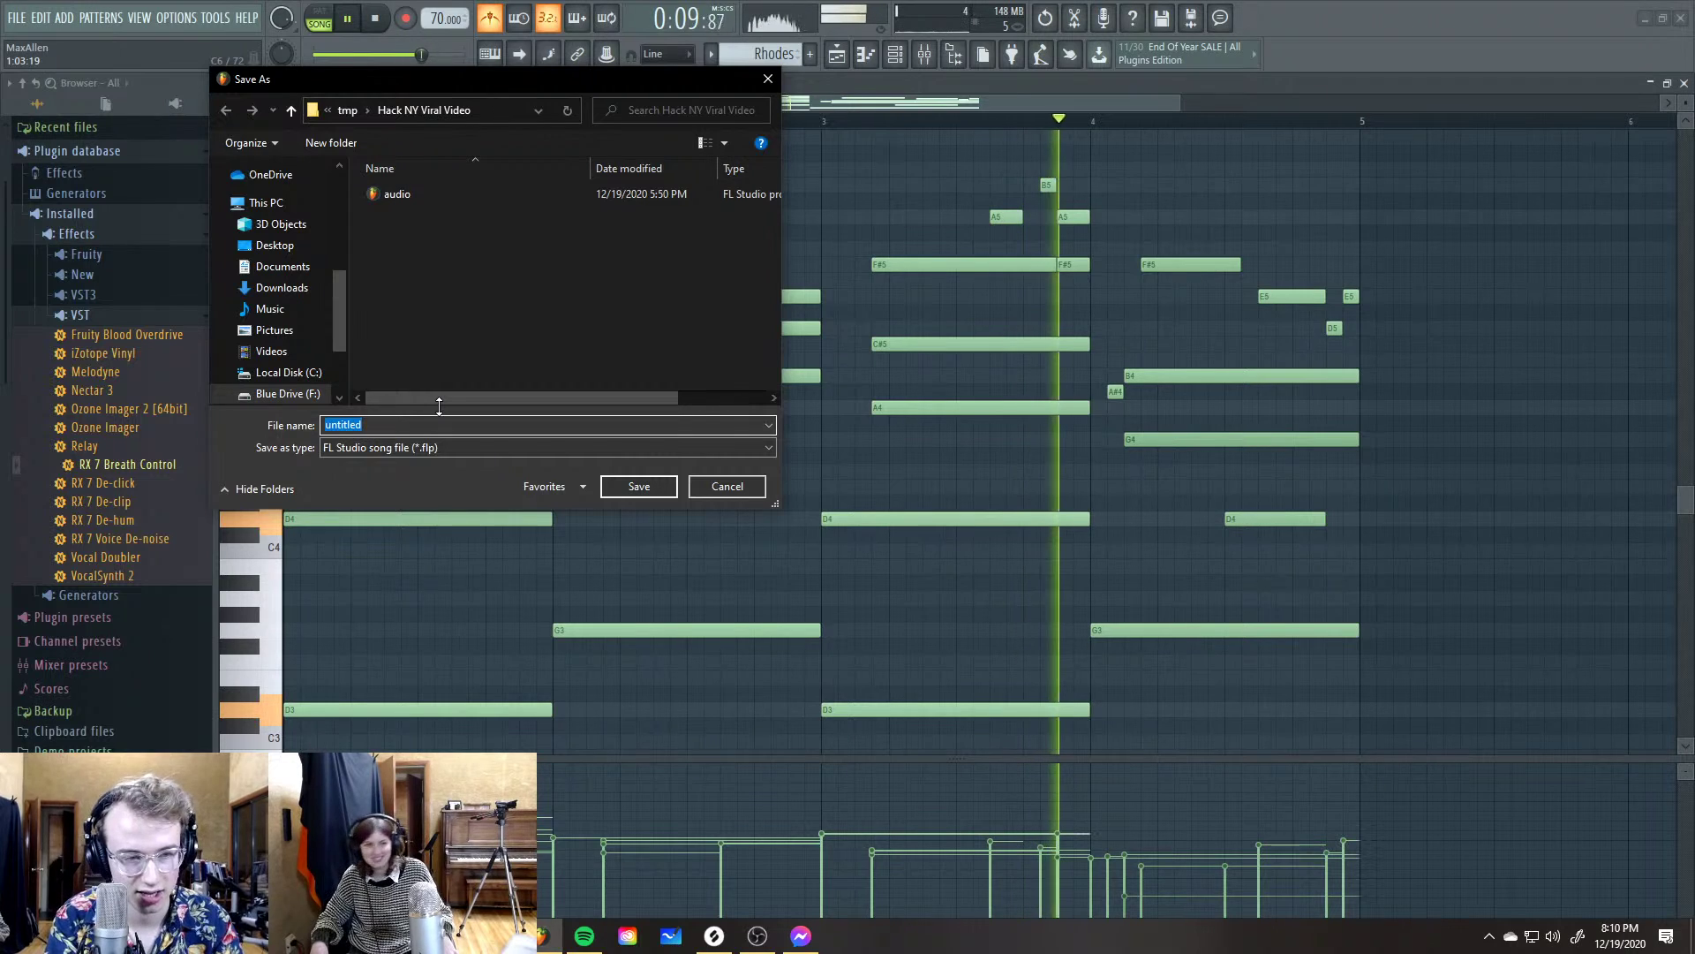
pyautogui.write('lofi stream')
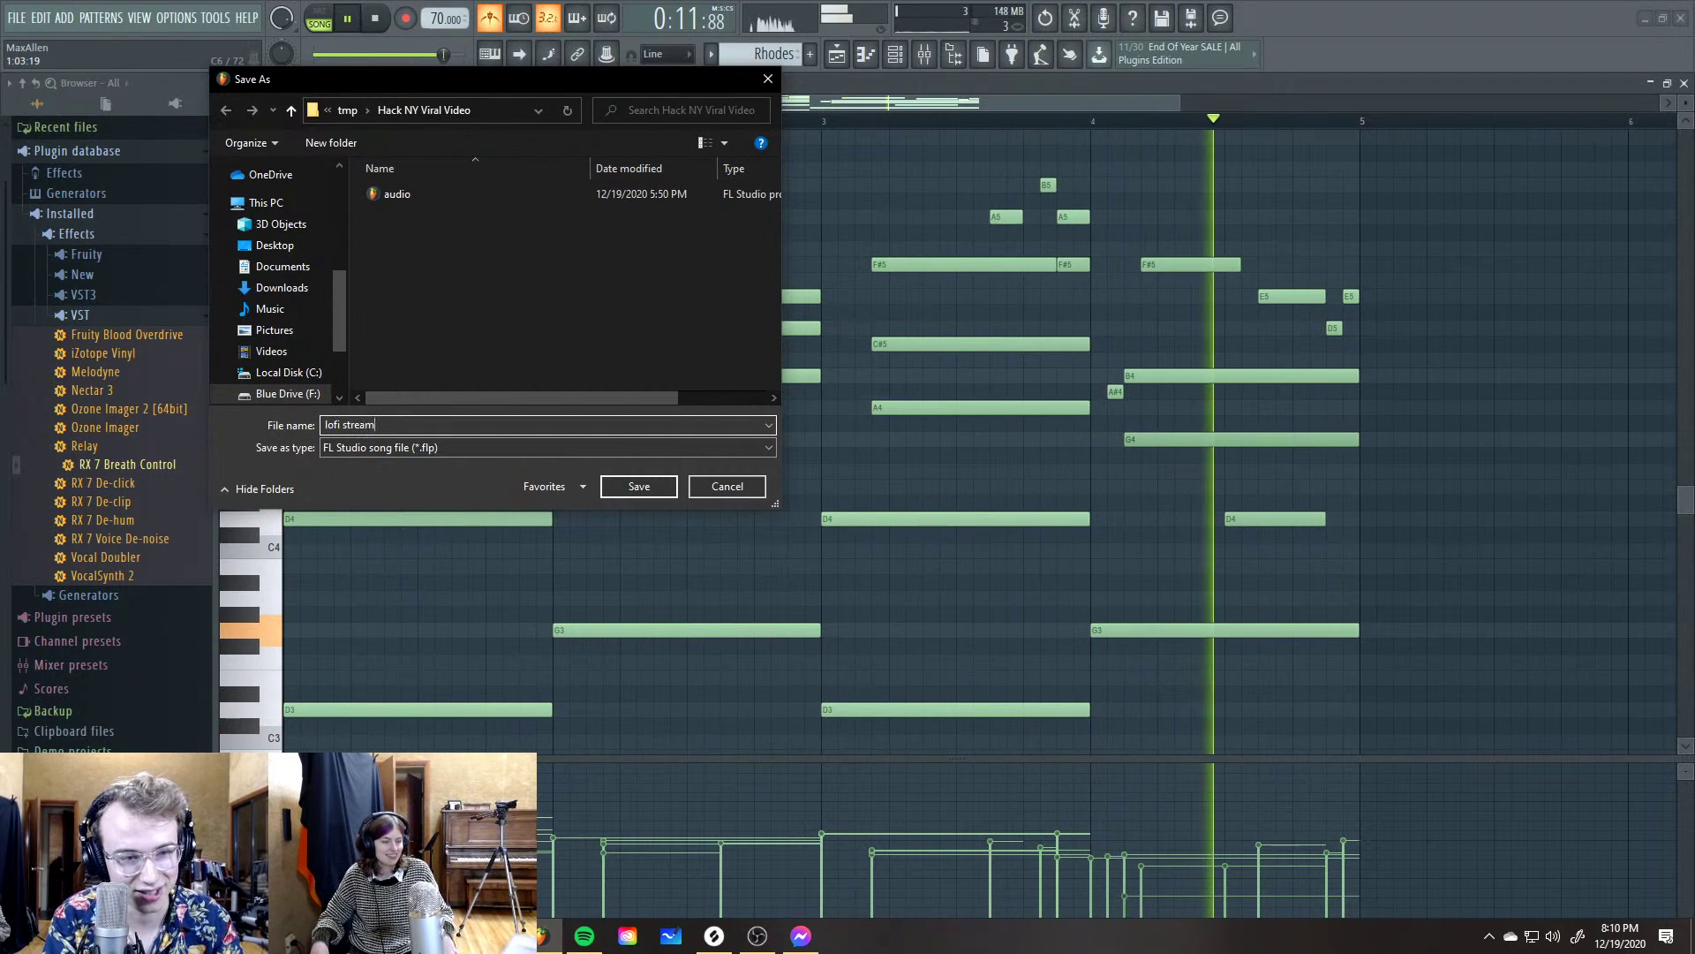
pyautogui.click(347, 109)
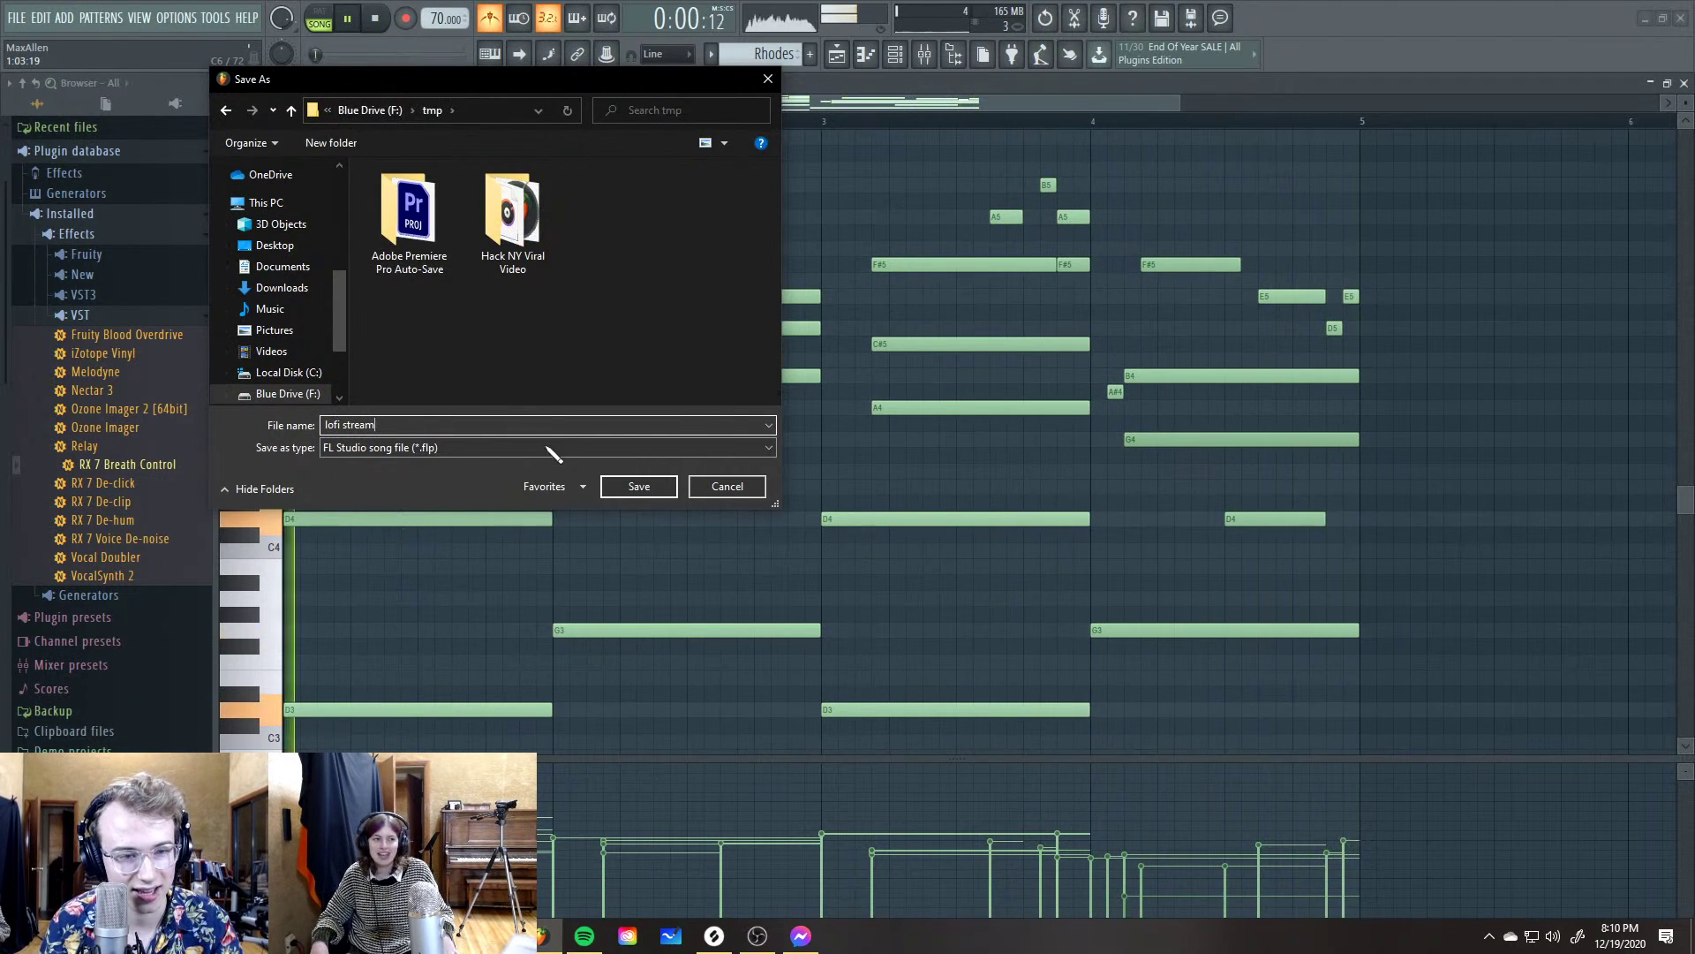
pyautogui.click(627, 490)
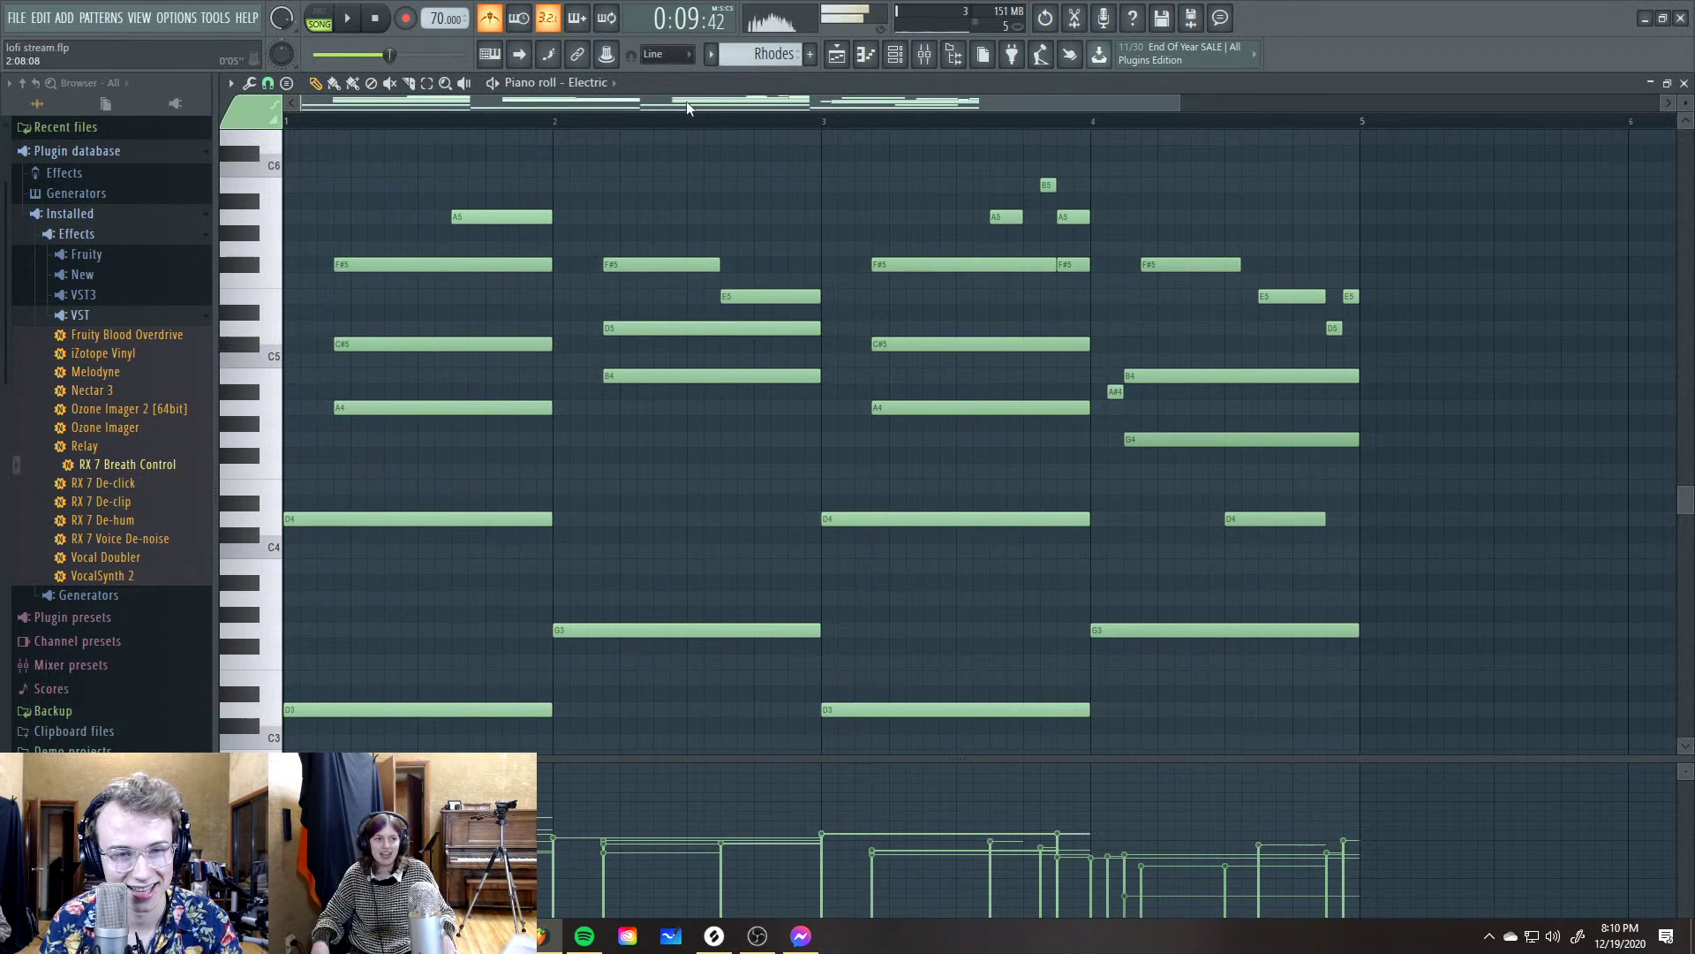
# Stop playback, close the piano roll and the instrument window, and bring the mixer to the front
pyautogui.press('space')
pyautogui.press('F7')
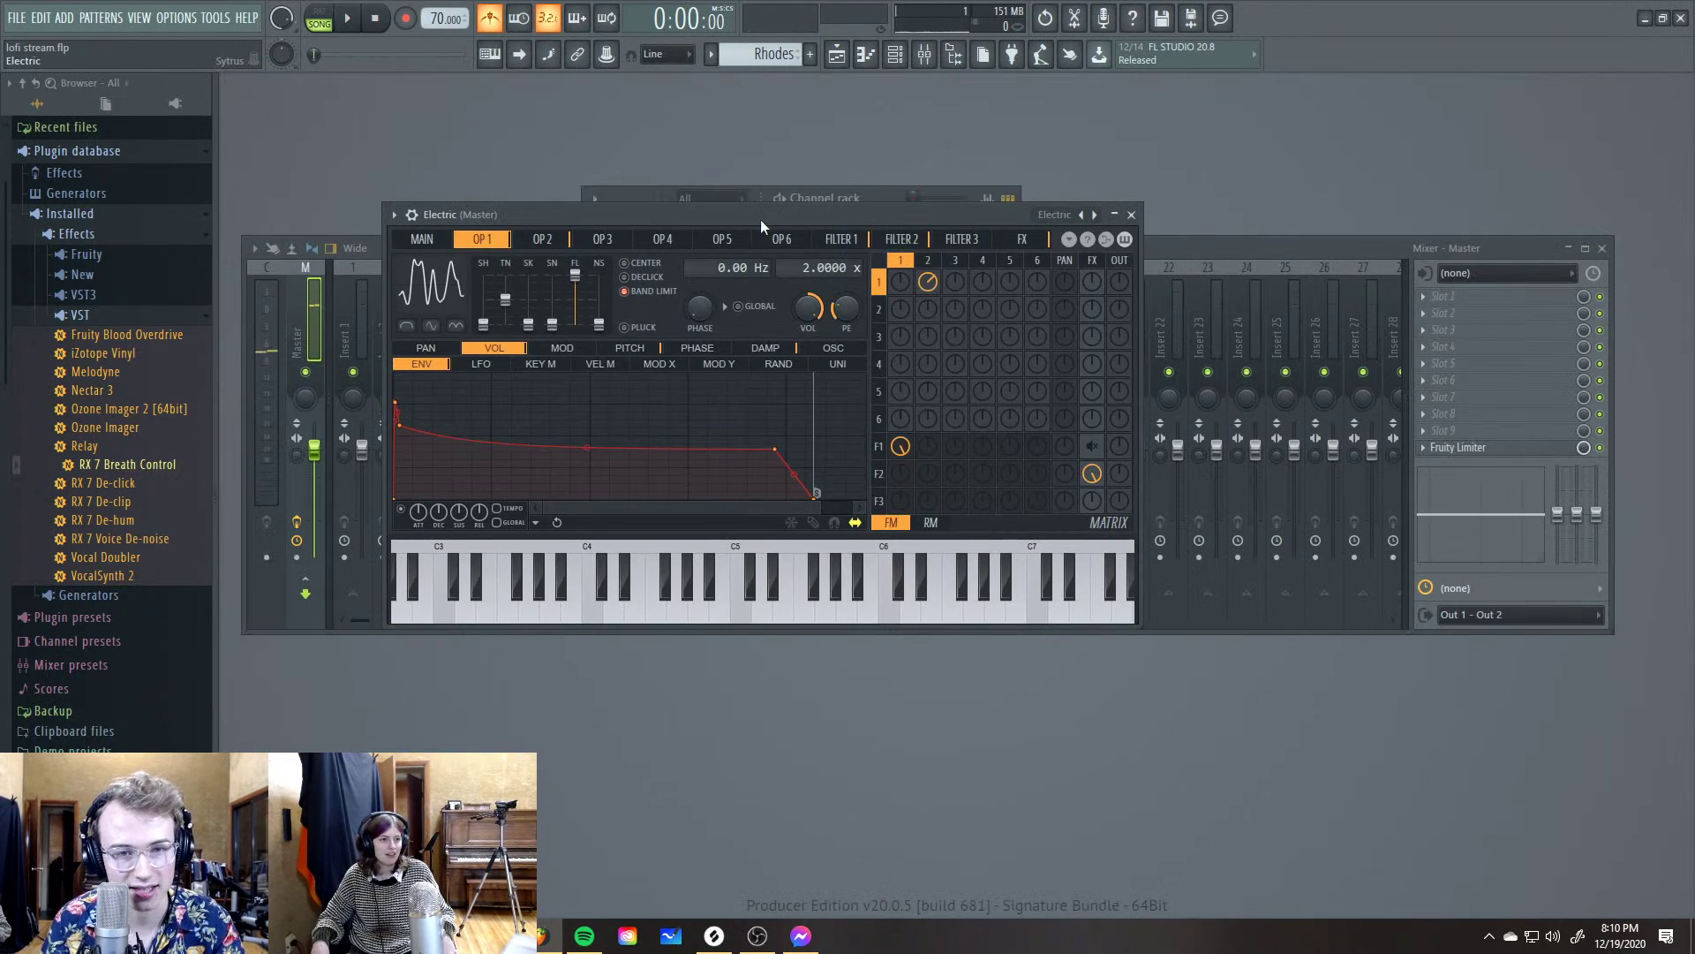
pyautogui.moveTo(760, 219); pyautogui.dragTo(741, 232)
pyautogui.press('Escape')
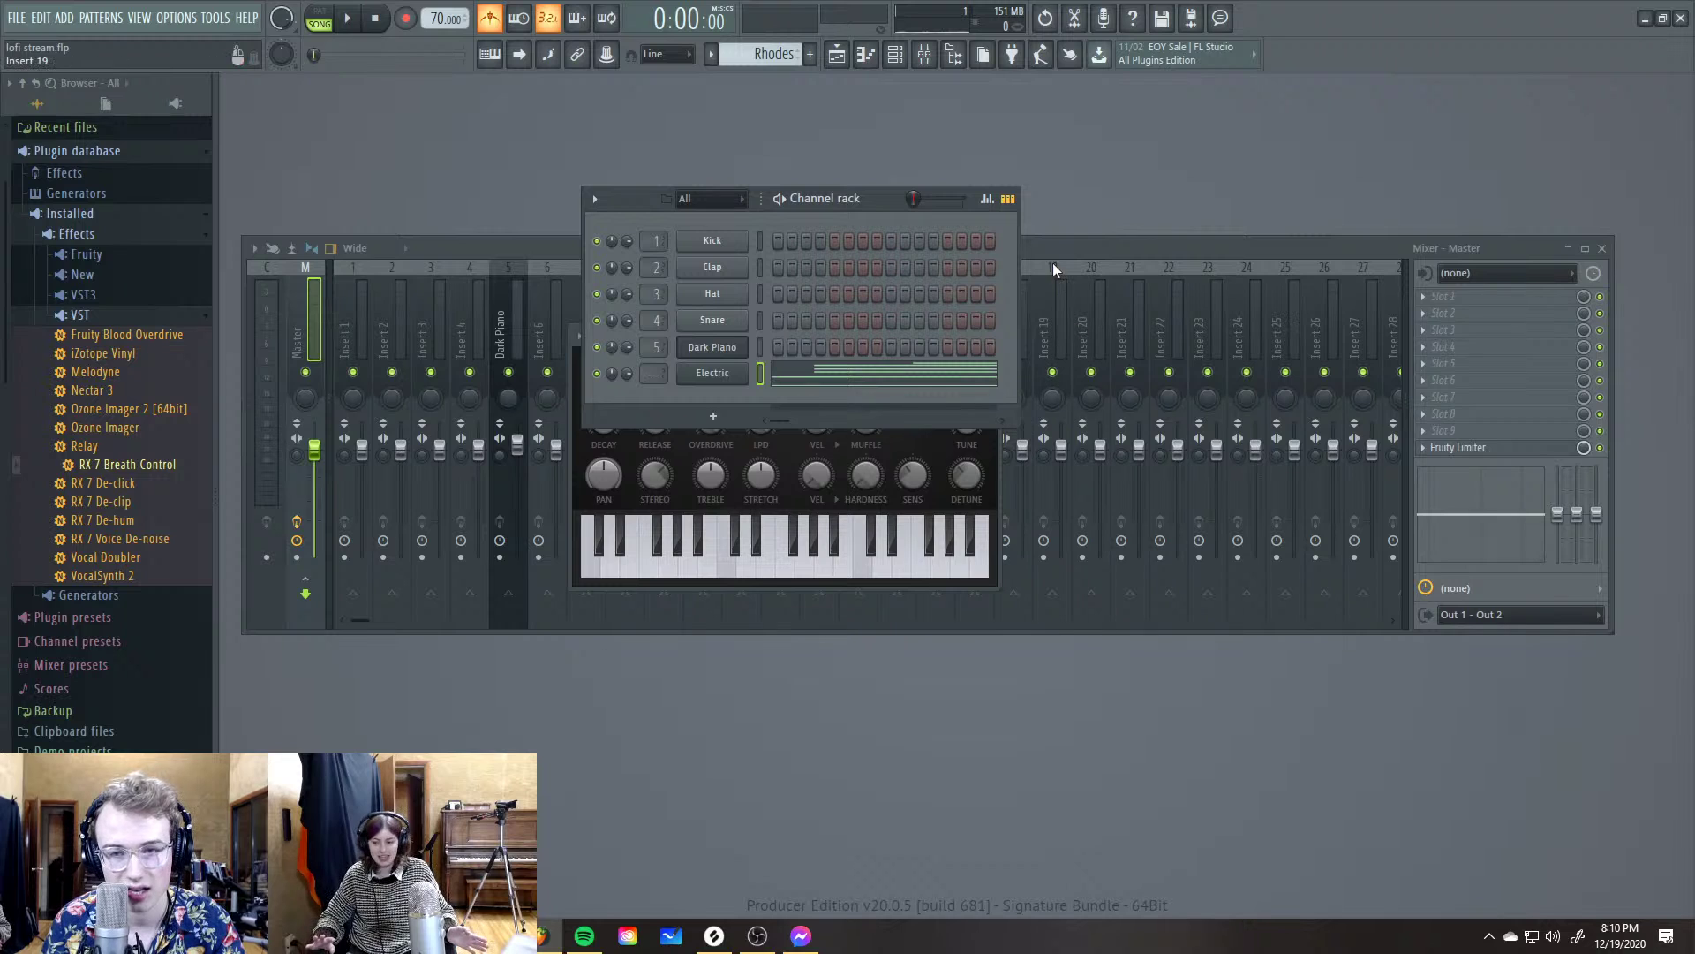
pyautogui.click(1052, 262)
pyautogui.click(491, 305)
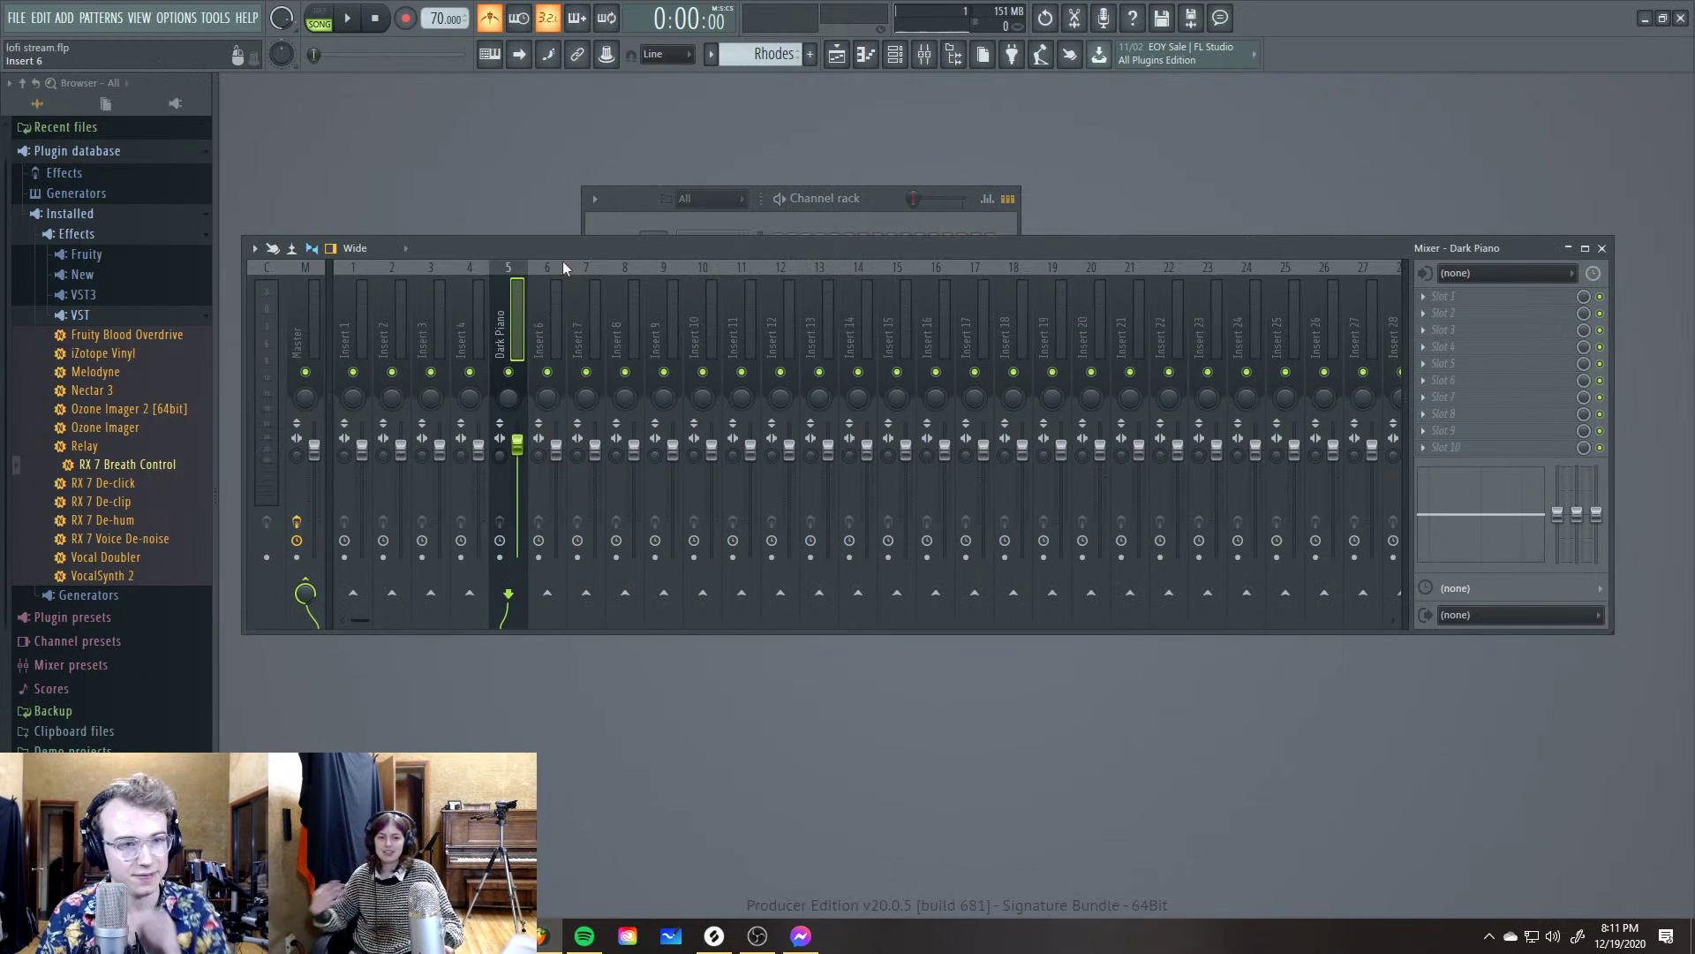
pyautogui.moveTo(564, 256); pyautogui.dragTo(625, 253)
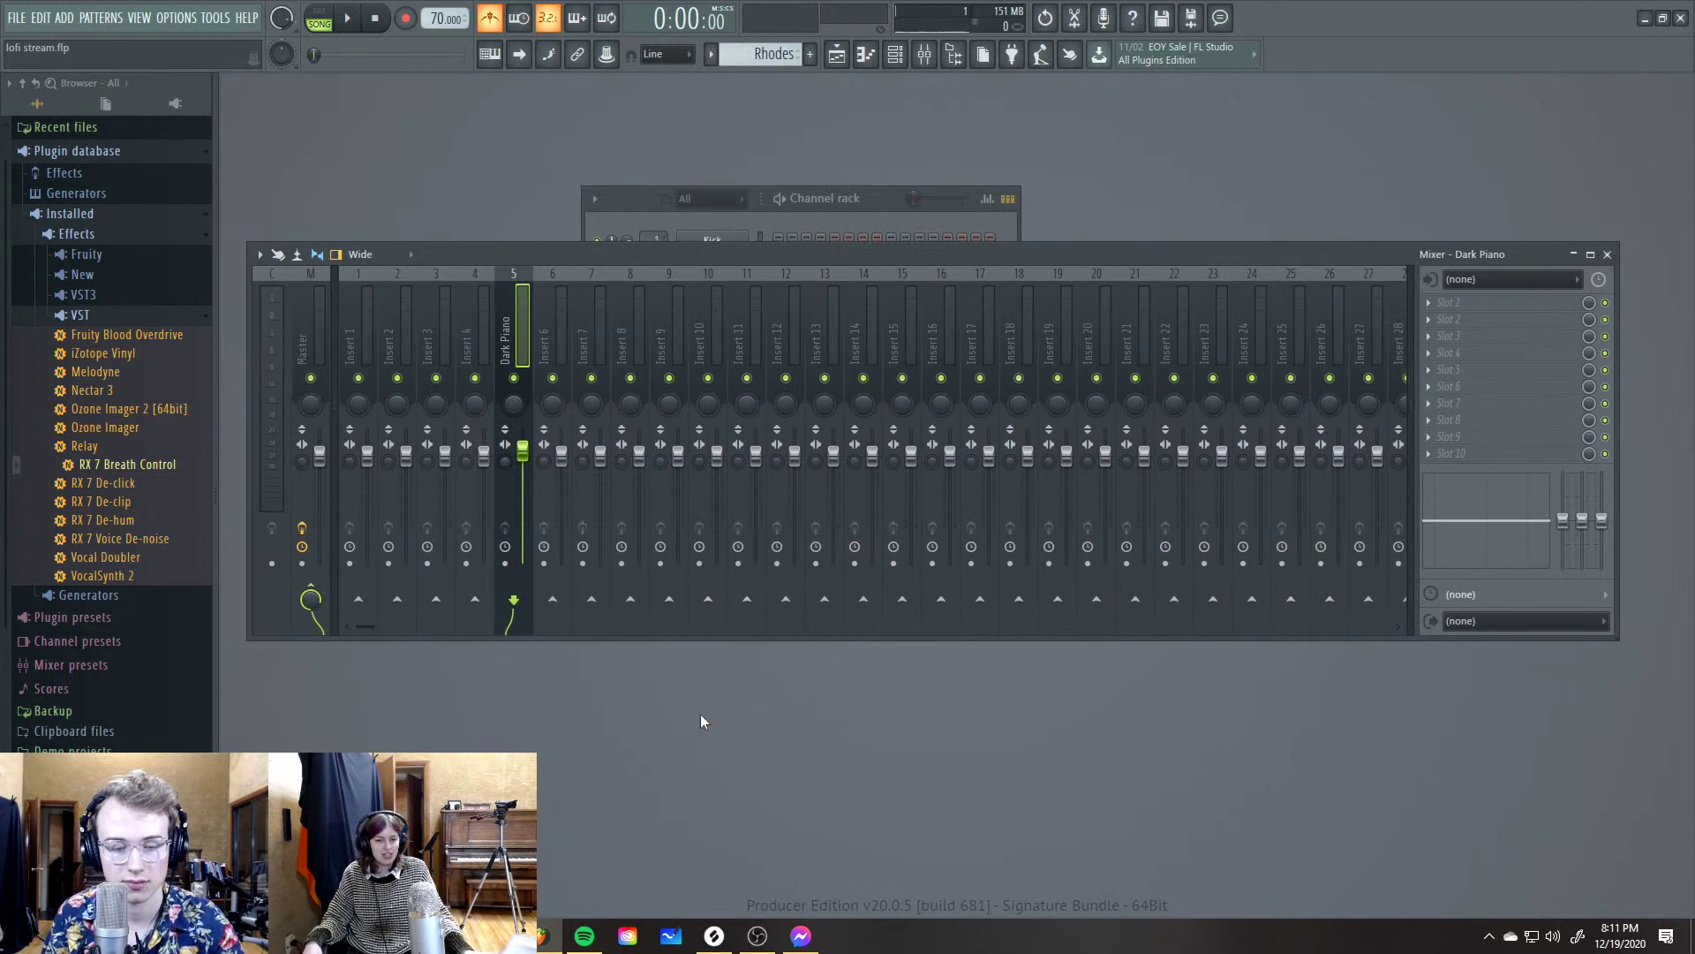
# Open the Electric channel's settings and route it to mixer track 6 with the channel's name
pyautogui.click(870, 205)
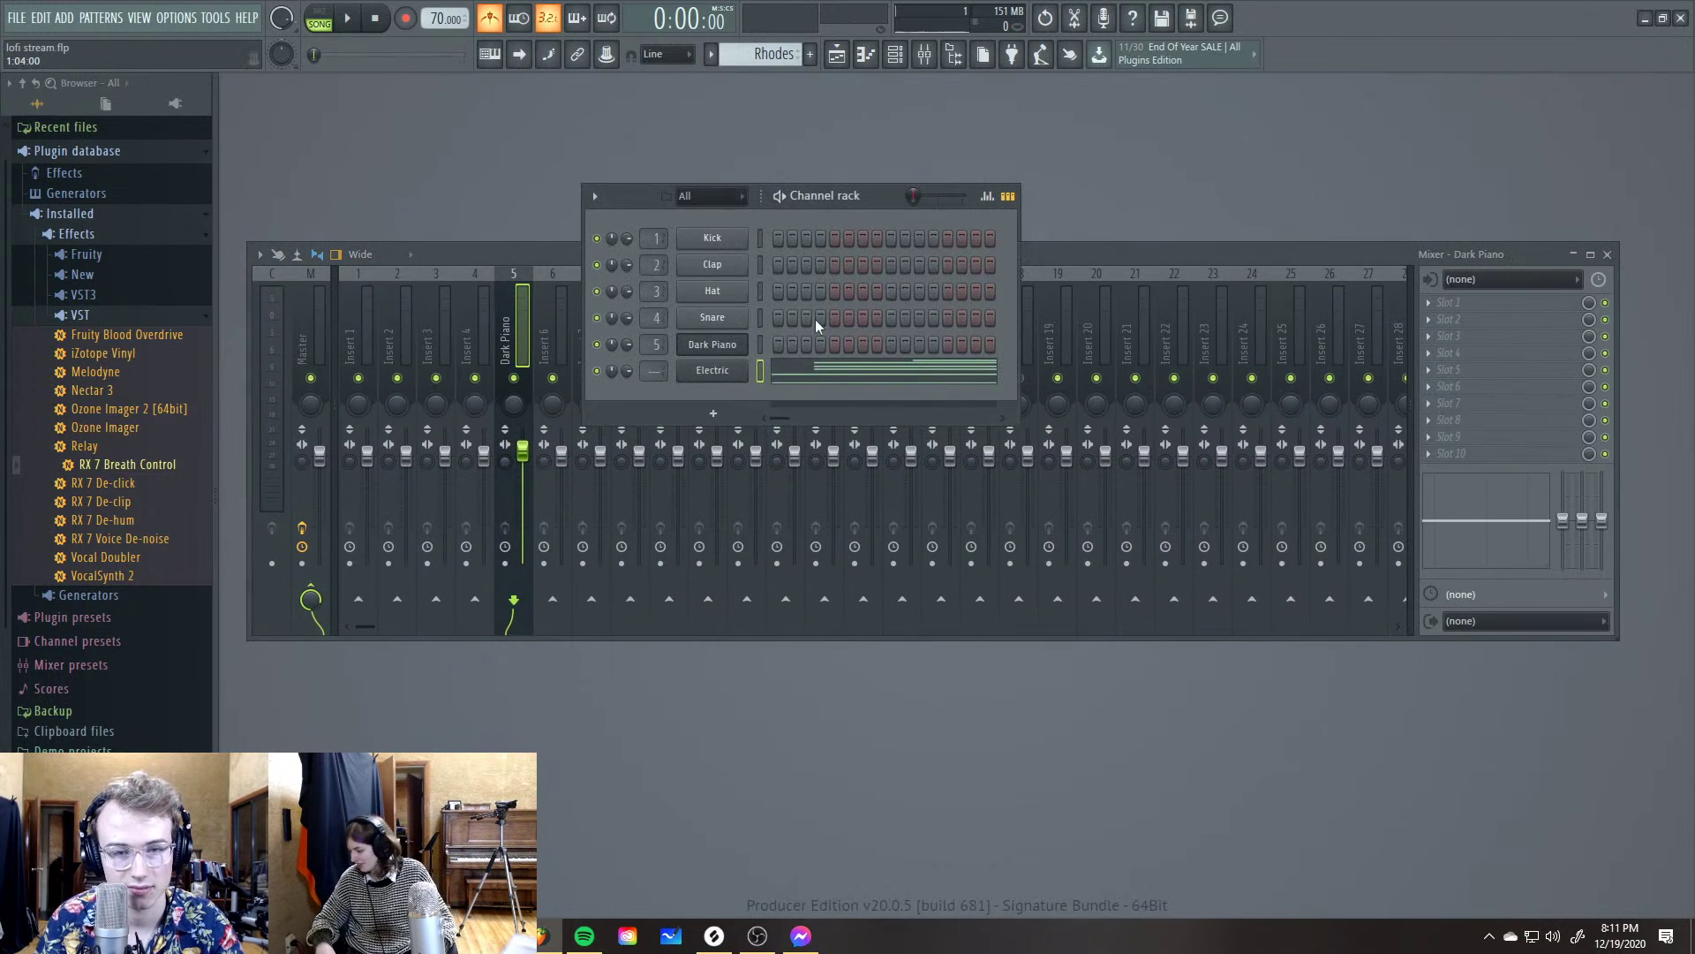
pyautogui.click(715, 373)
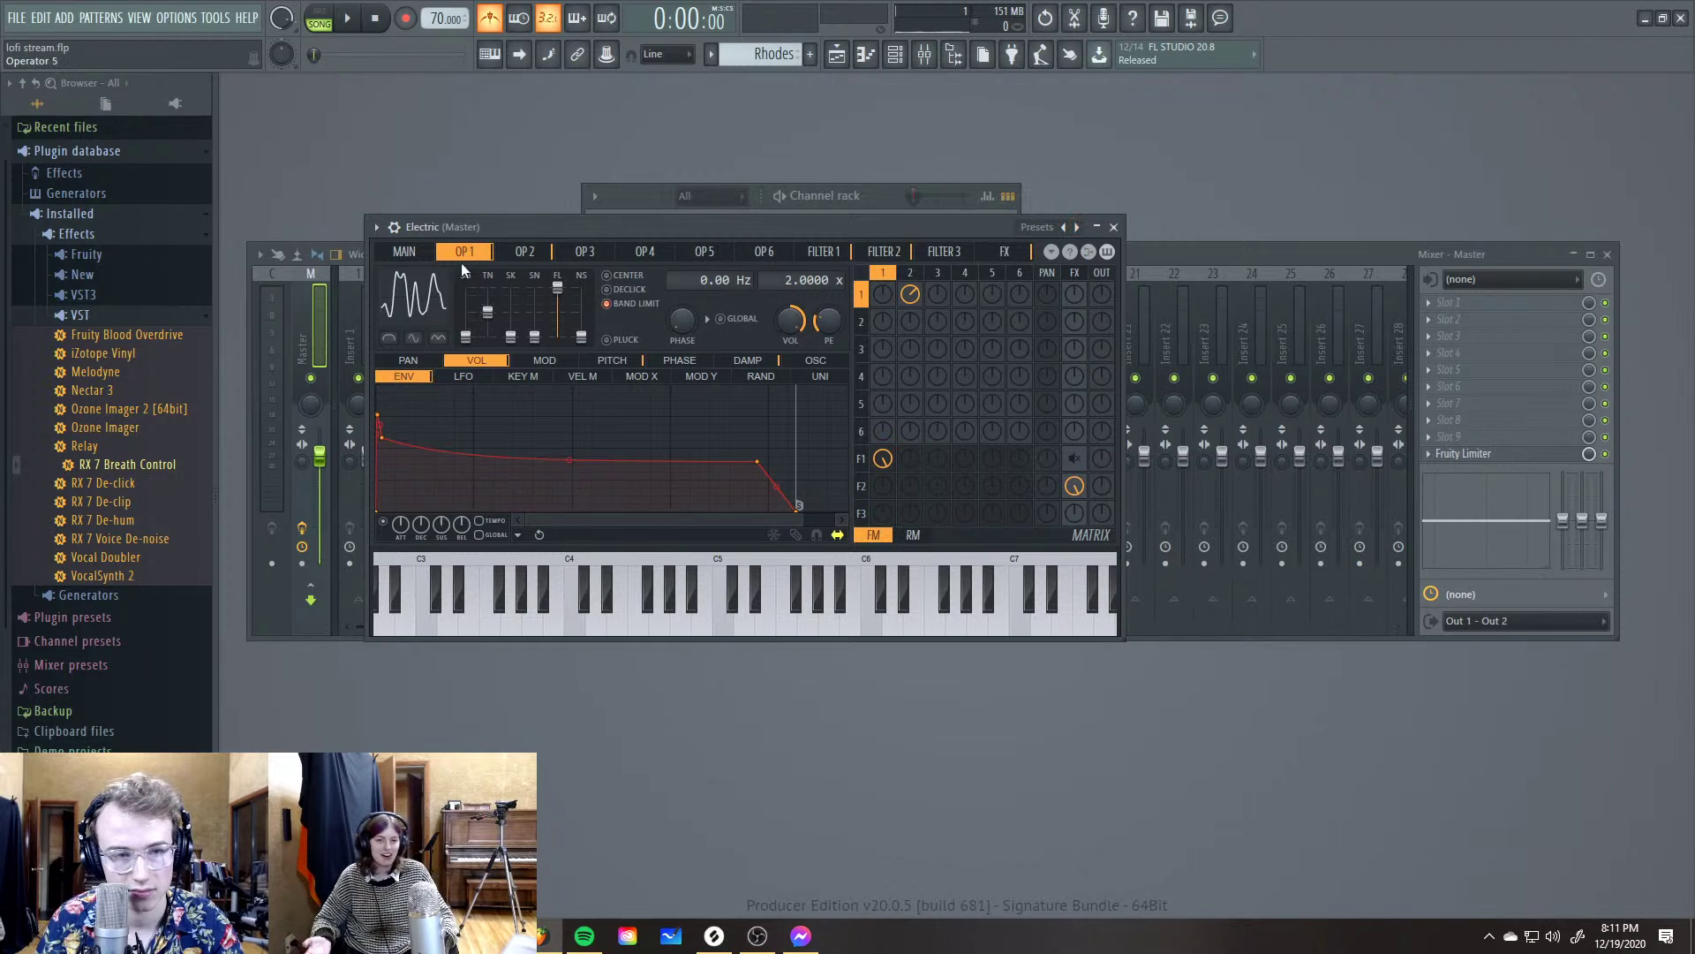
pyautogui.click(395, 227)
pyautogui.click(1084, 274)
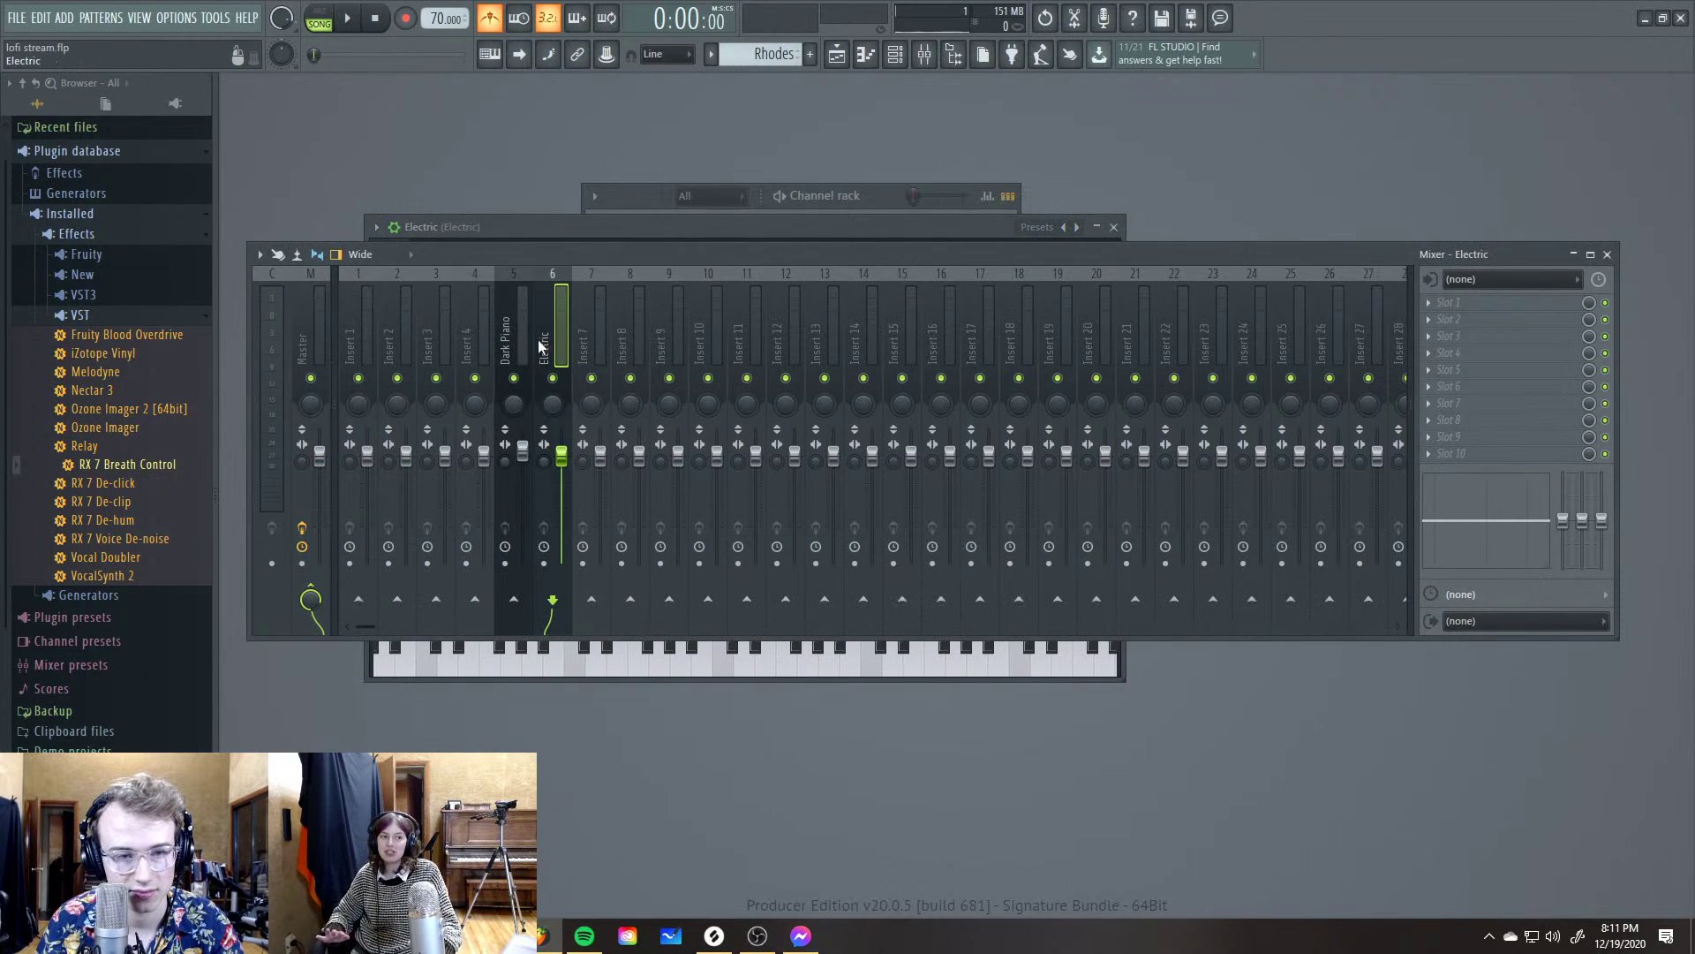
# Add Fruity Reeverb 2 to the first effect slot of the Electric track, raise its wet level slightly, and close it
pyautogui.click(1464, 296)
pyautogui.click(1173, 251)
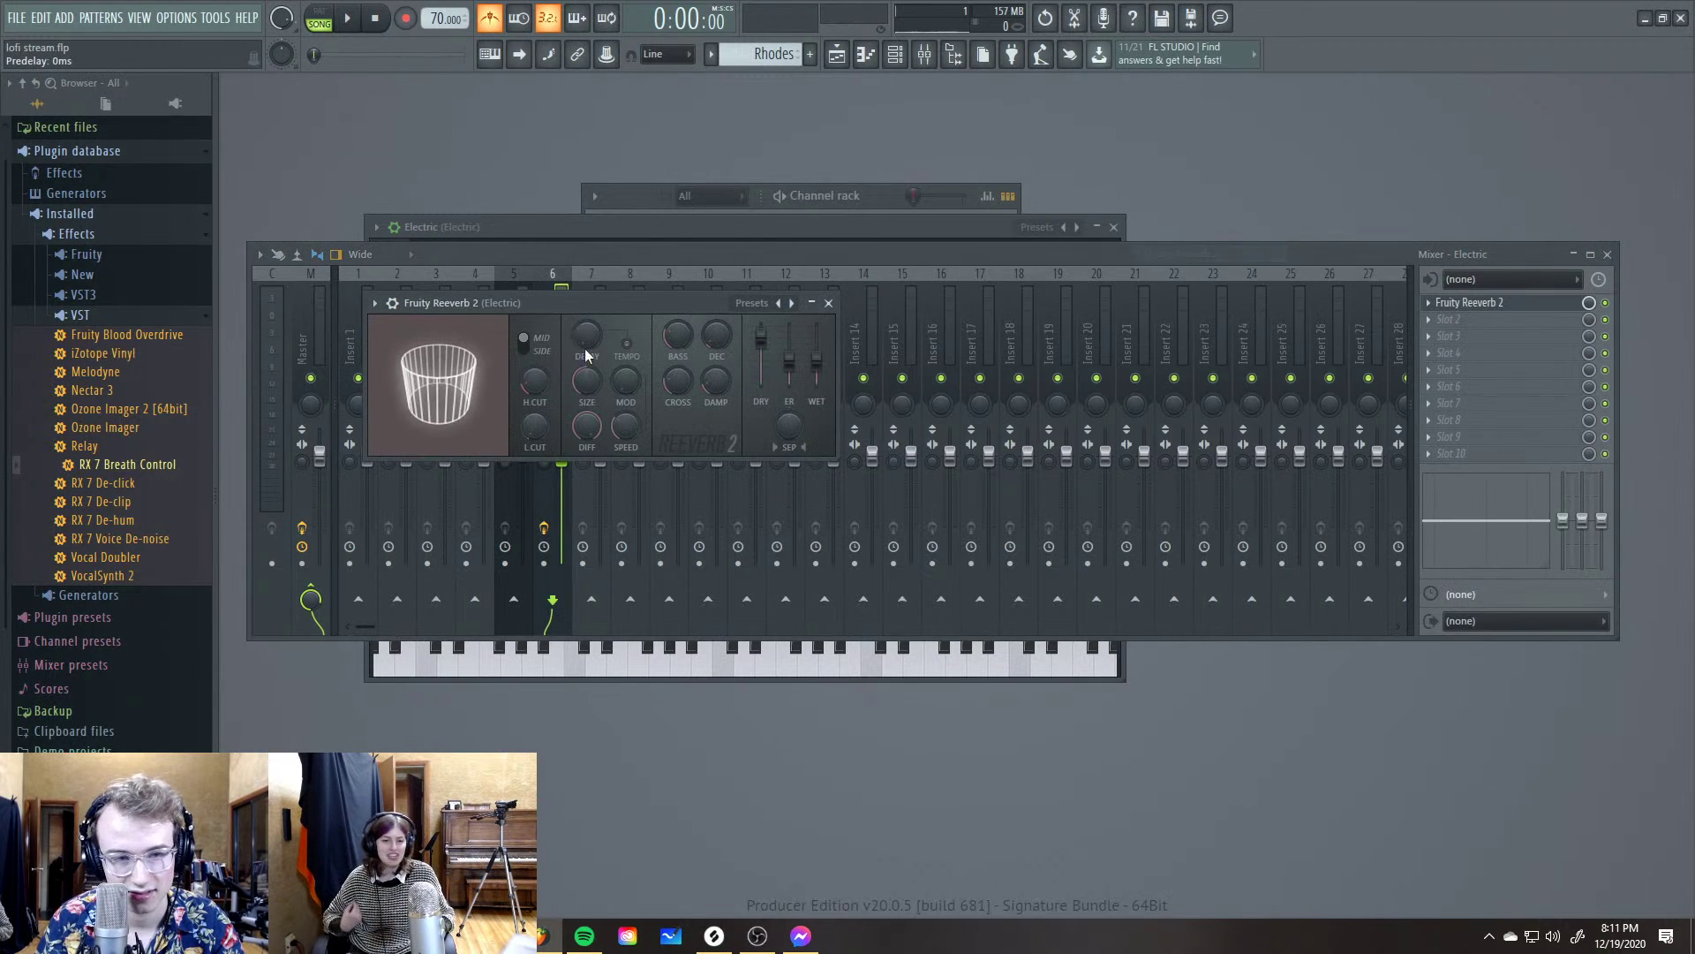
pyautogui.moveTo(816, 360); pyautogui.dragTo(816, 349)
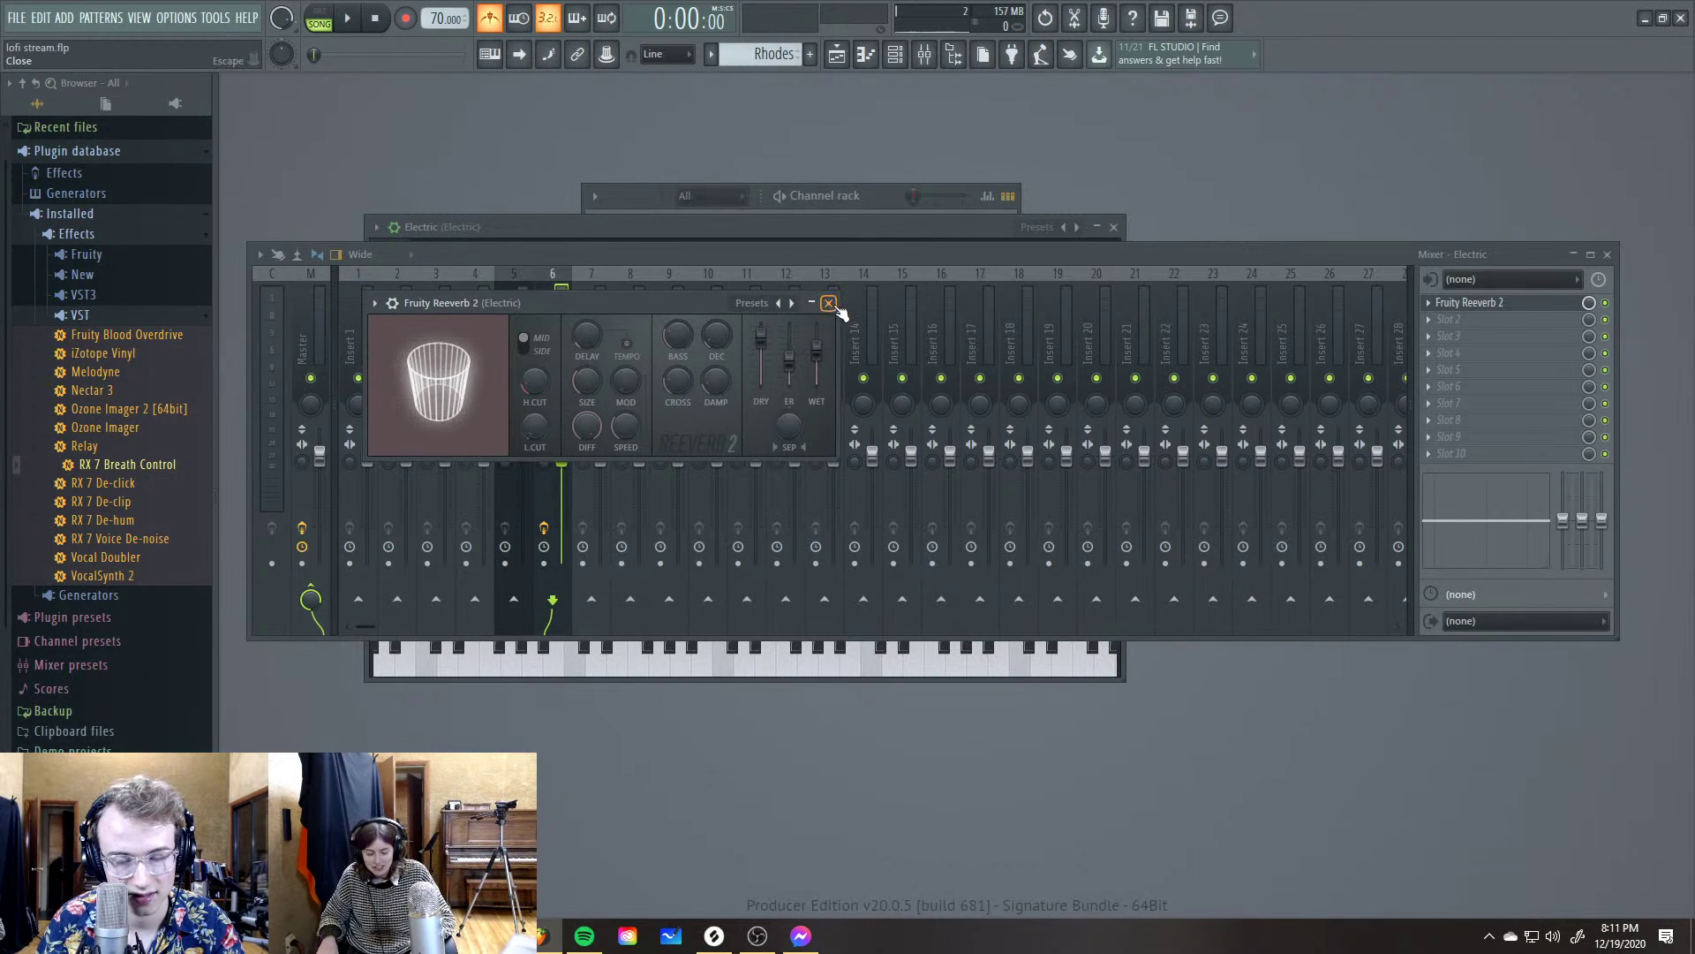
pyautogui.click(913, 251)
pyautogui.click(924, 227)
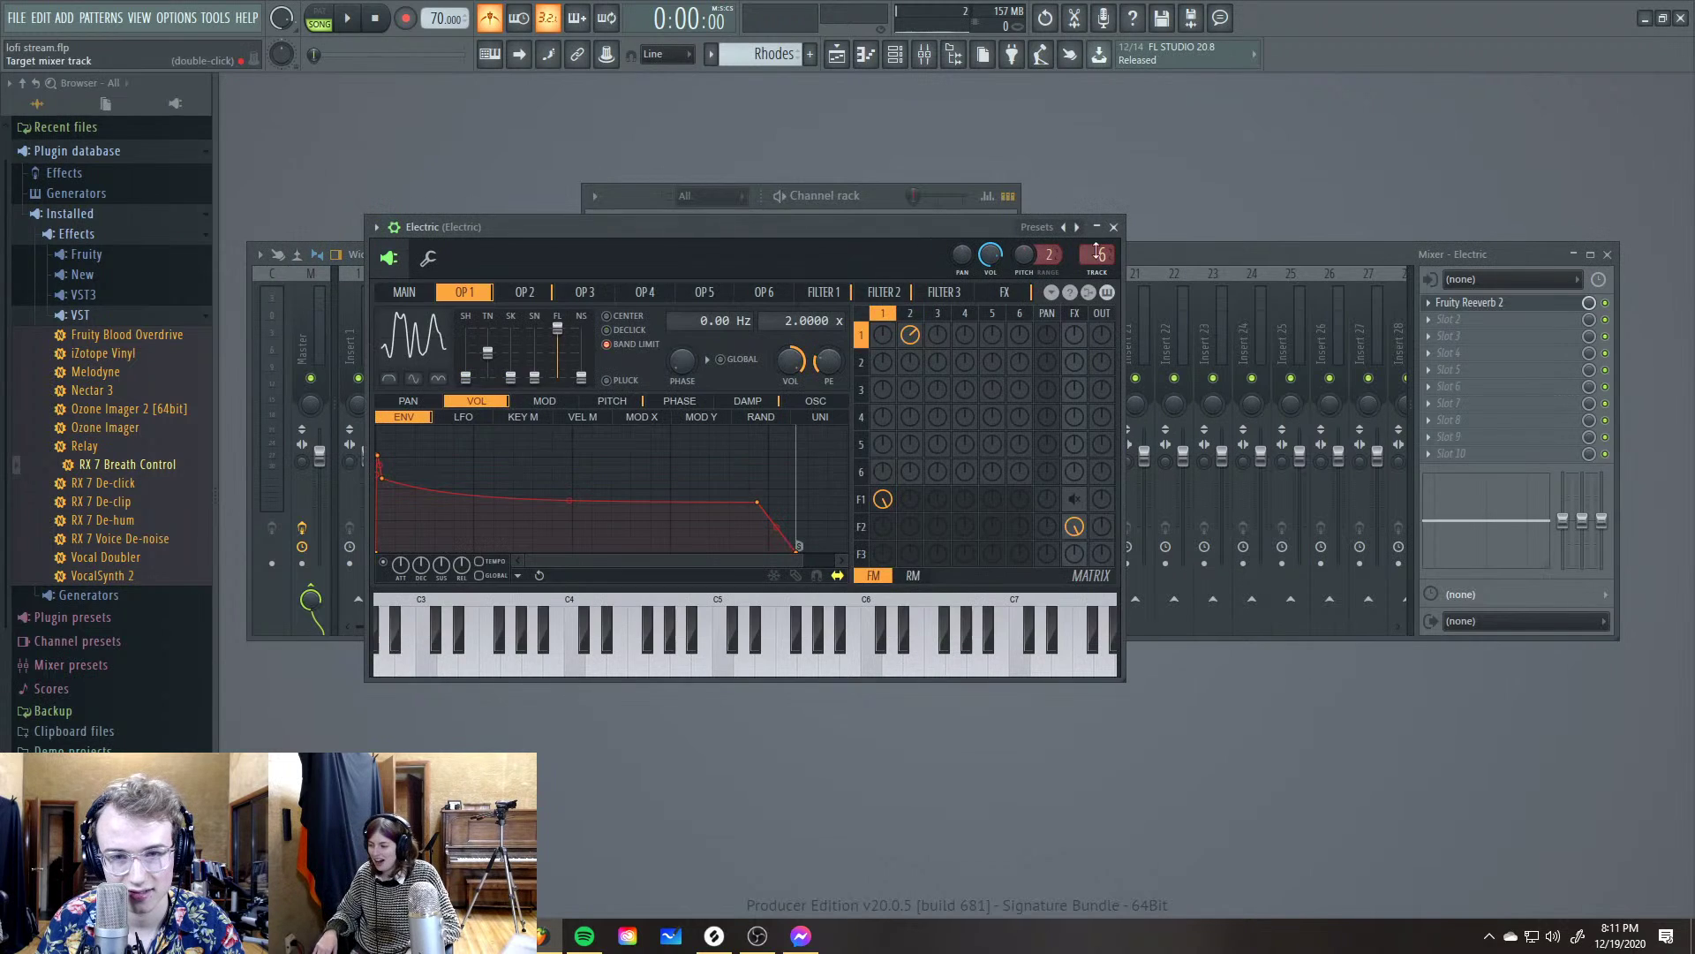
pyautogui.click(1142, 251)
pyautogui.click(867, 198)
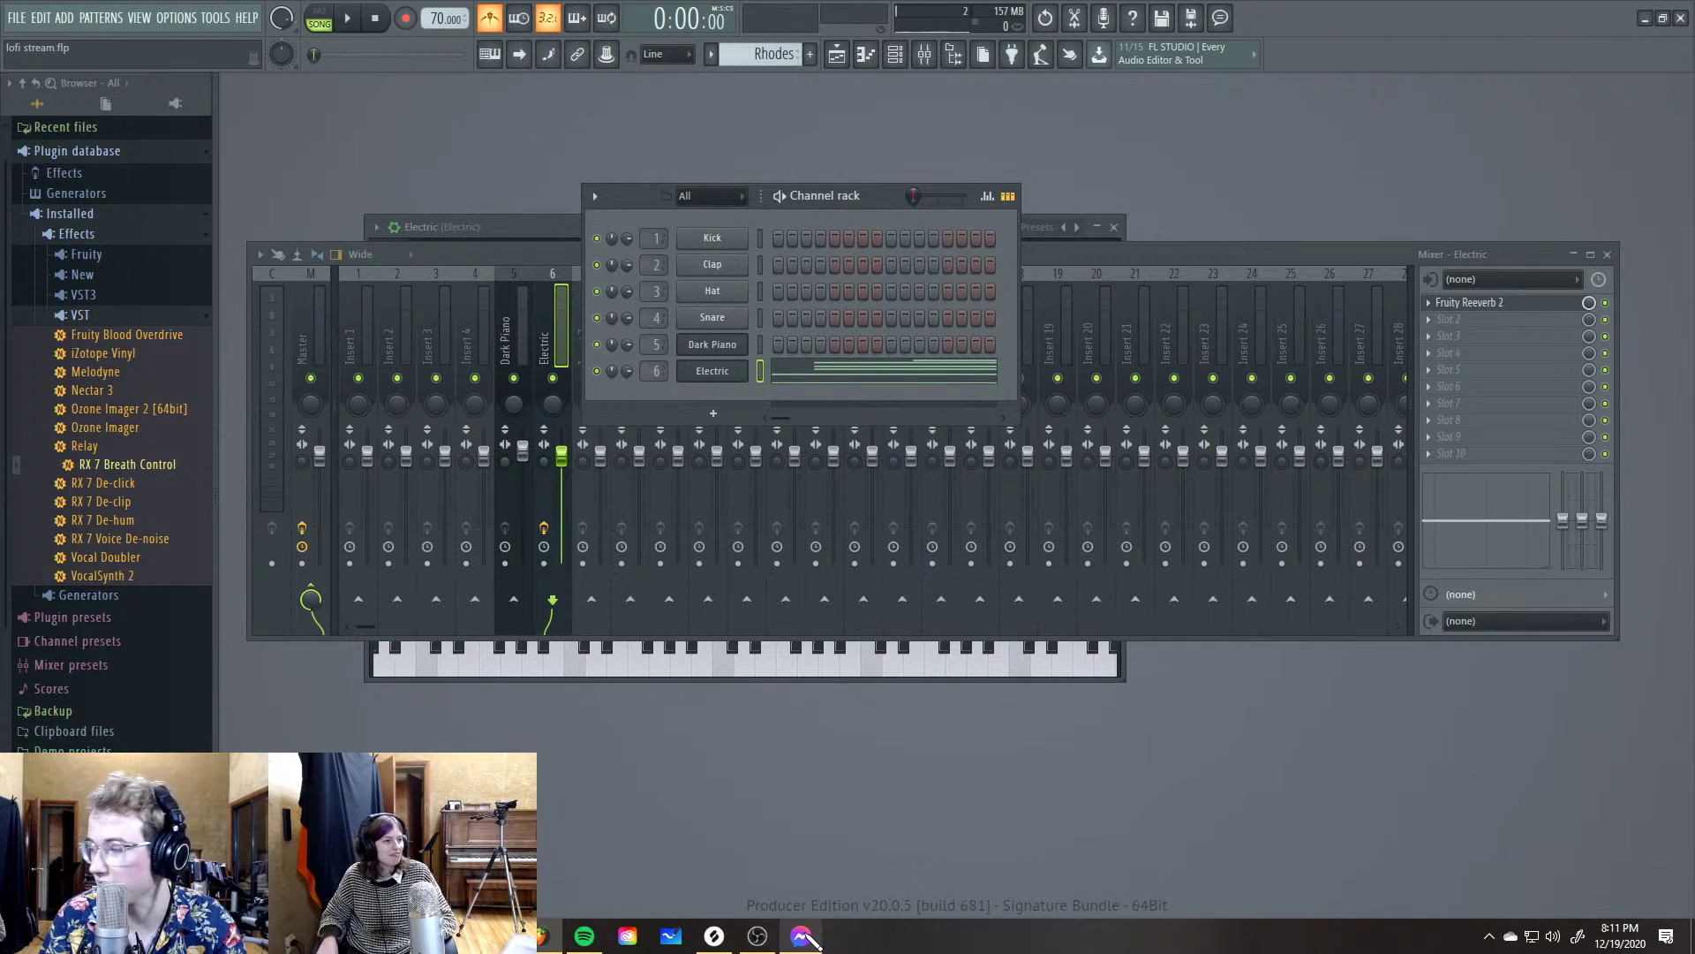
pyautogui.click(1066, 256)
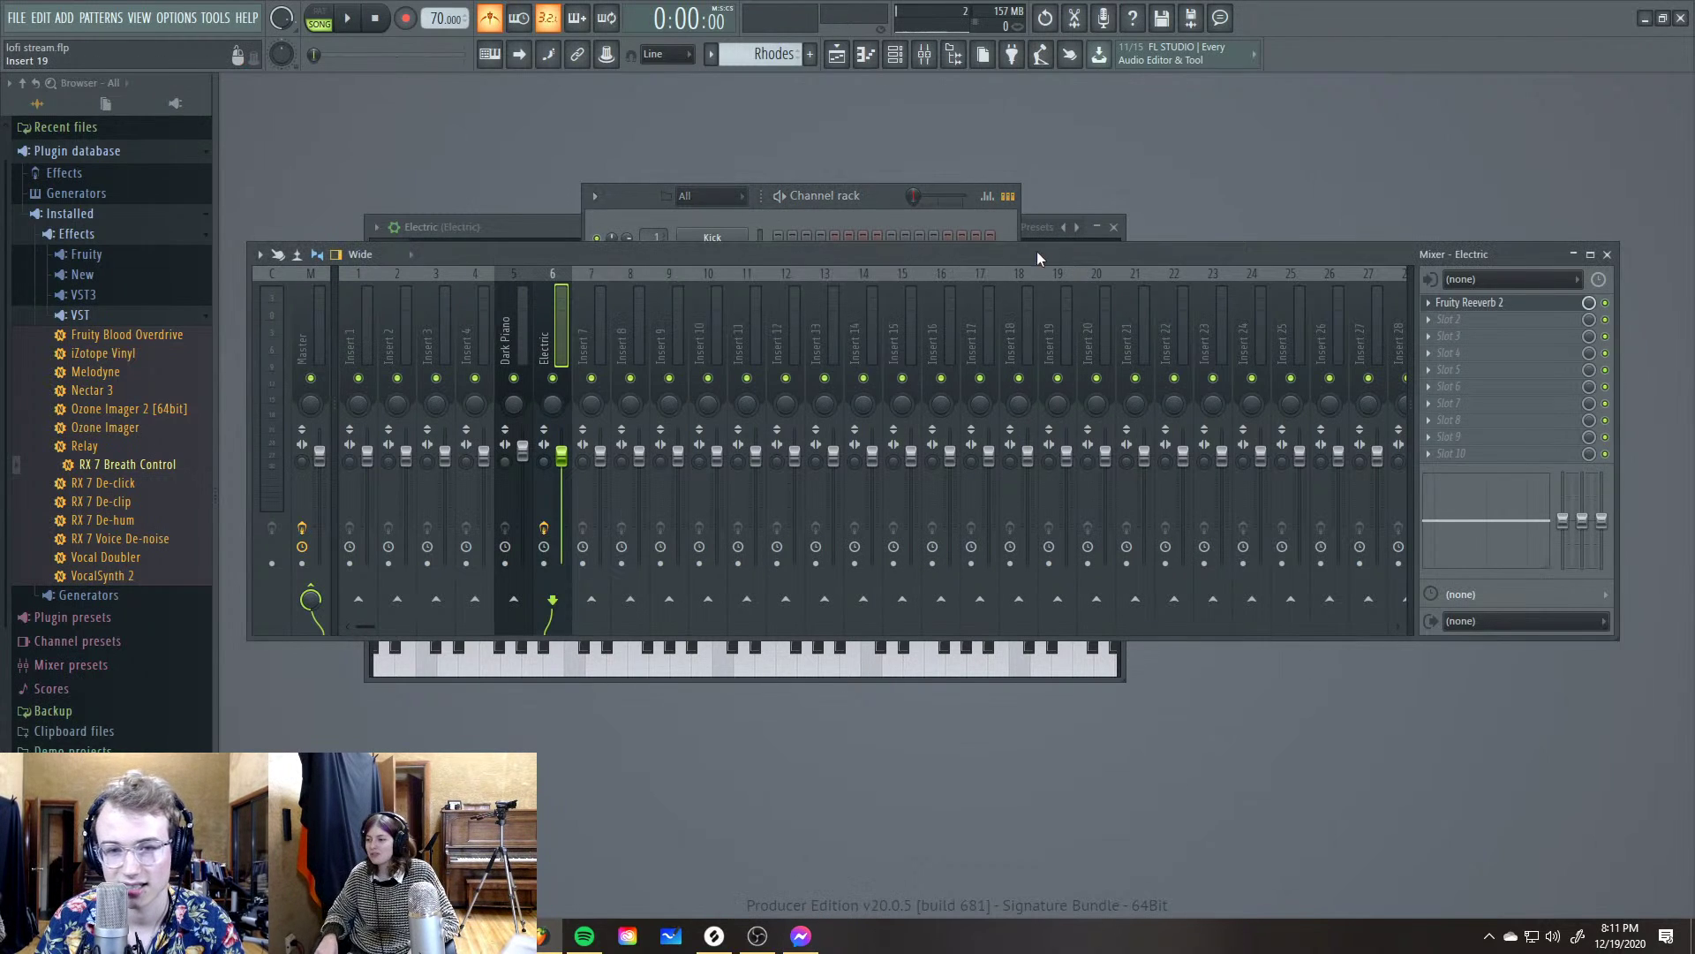
pyautogui.click(888, 197)
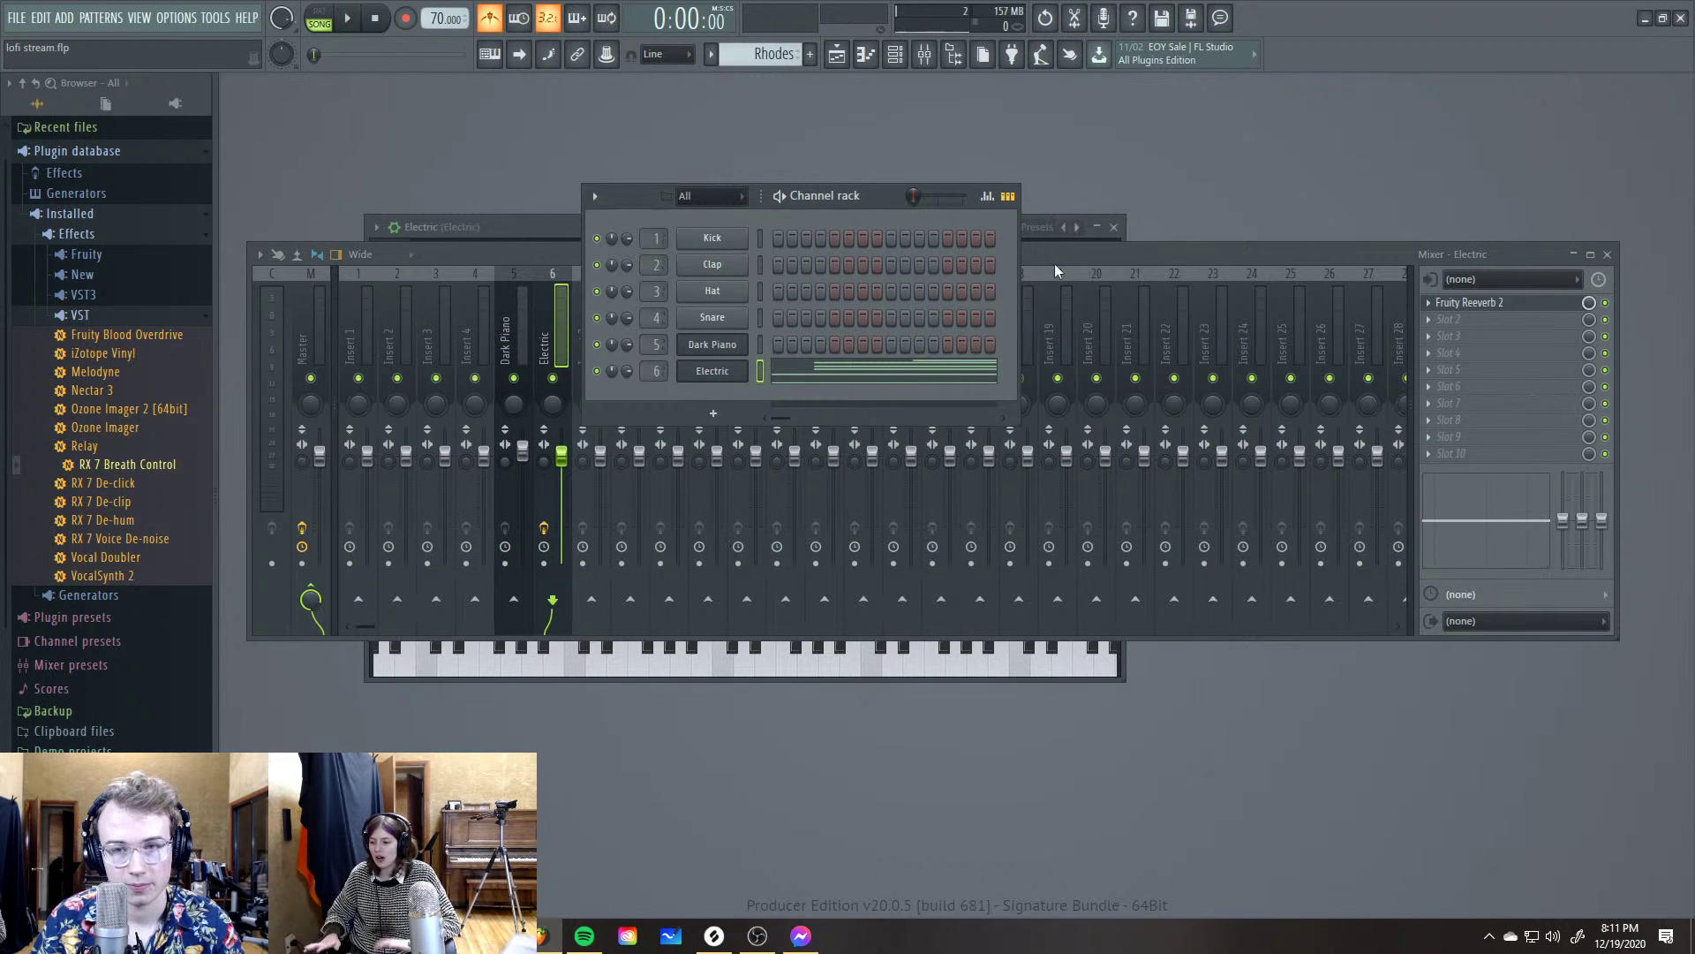
pyautogui.click(1050, 251)
# Add a second Sytrus channel for the bass and load the Electric preset from the Bass category
pyautogui.click(862, 196)
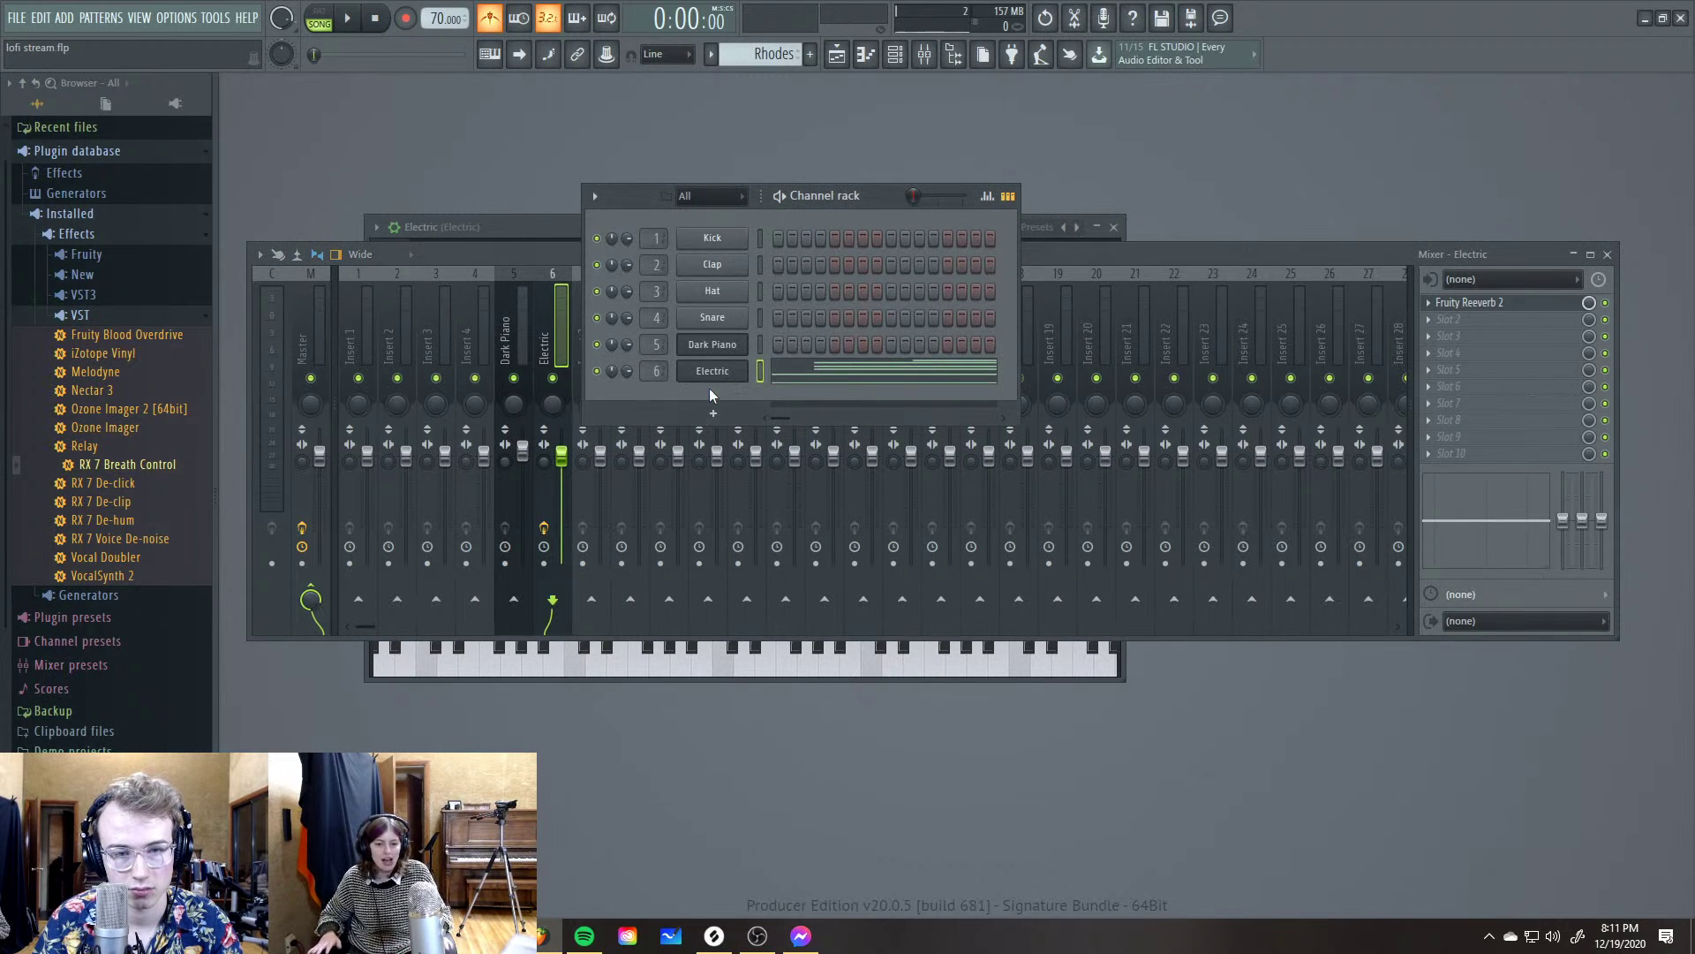
pyautogui.click(713, 412)
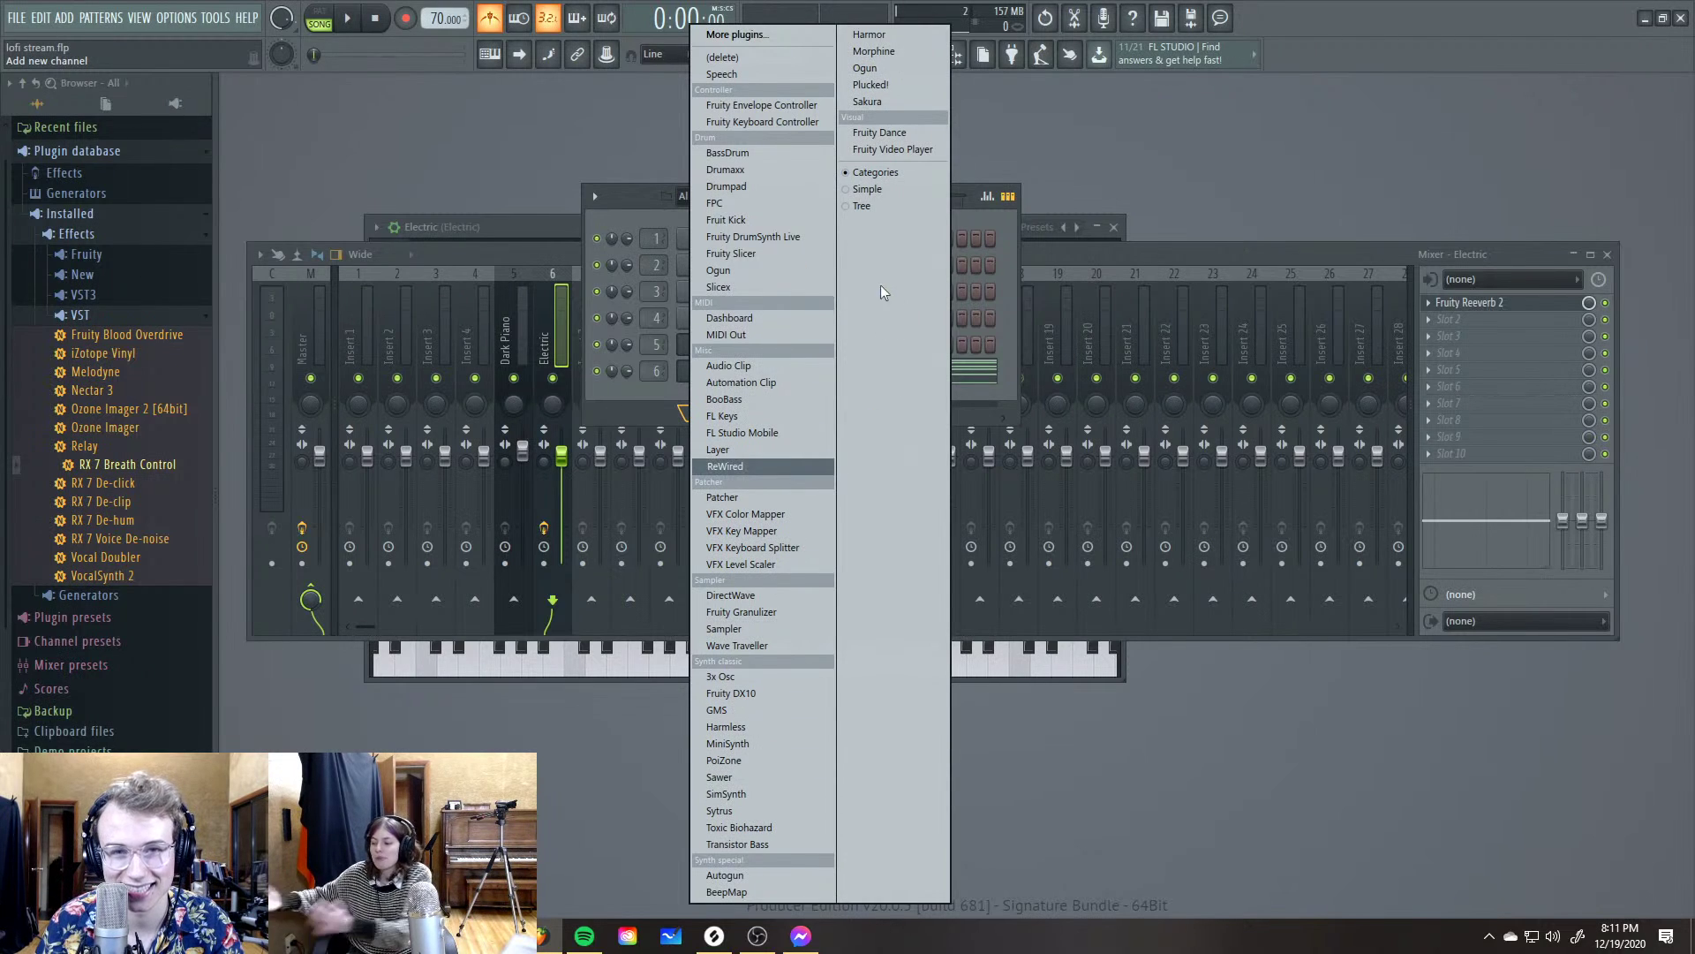
pyautogui.click(777, 811)
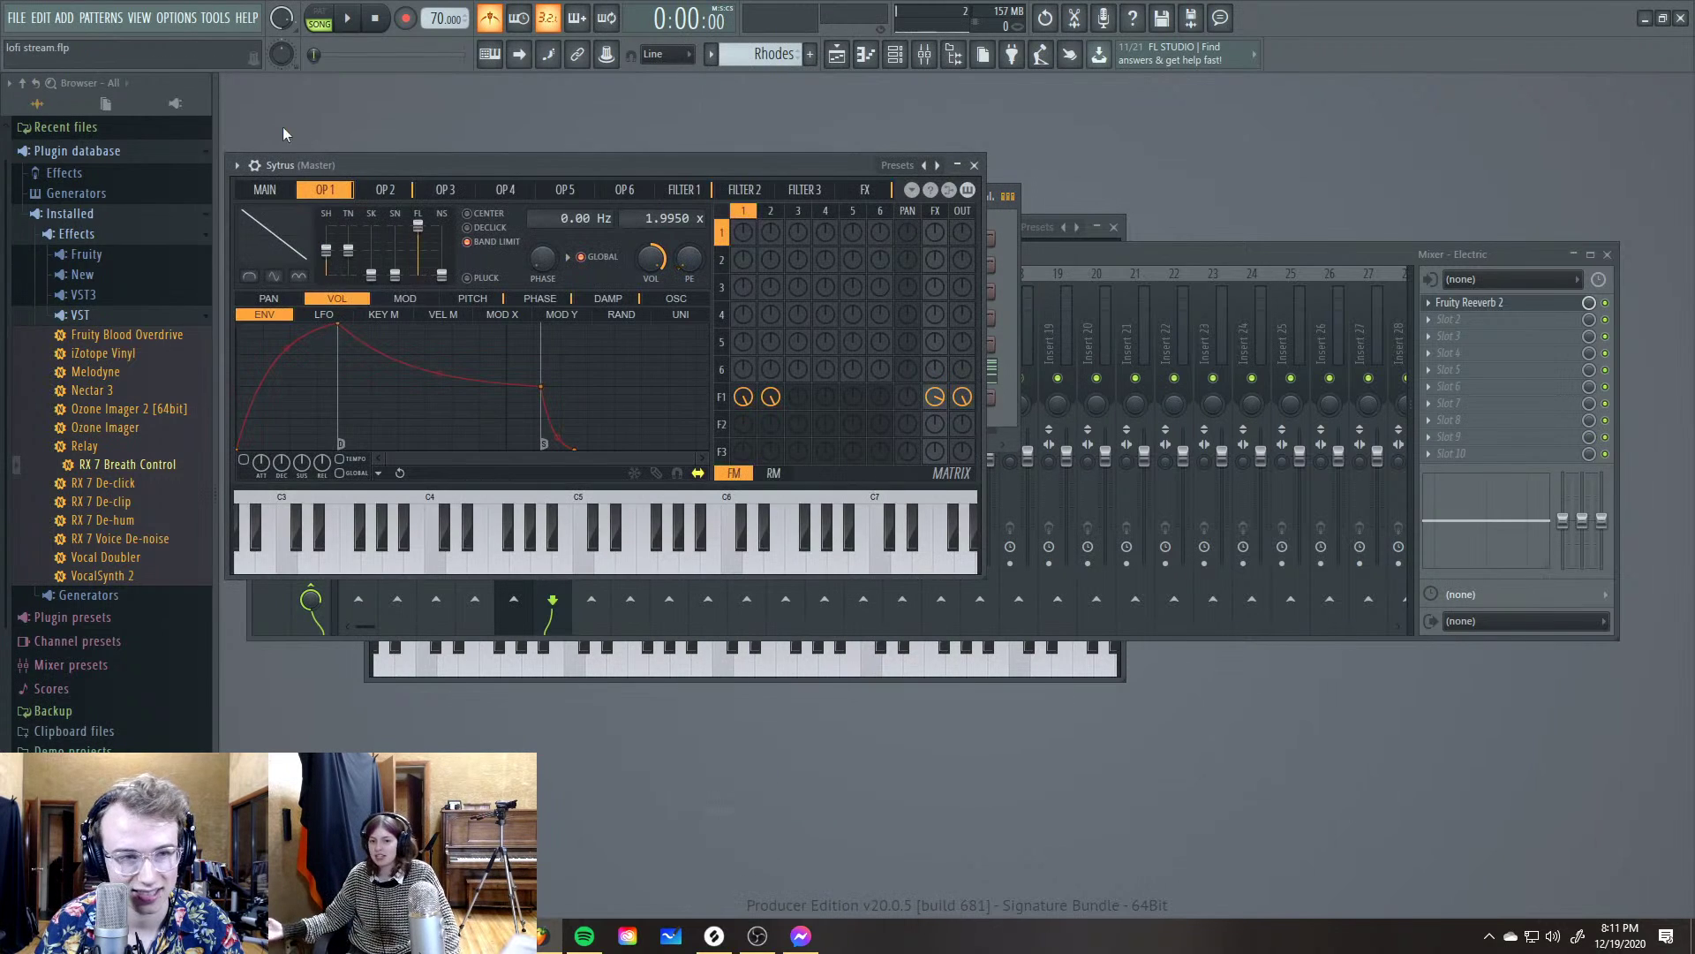
pyautogui.click(238, 166)
pyautogui.moveTo(273, 221)
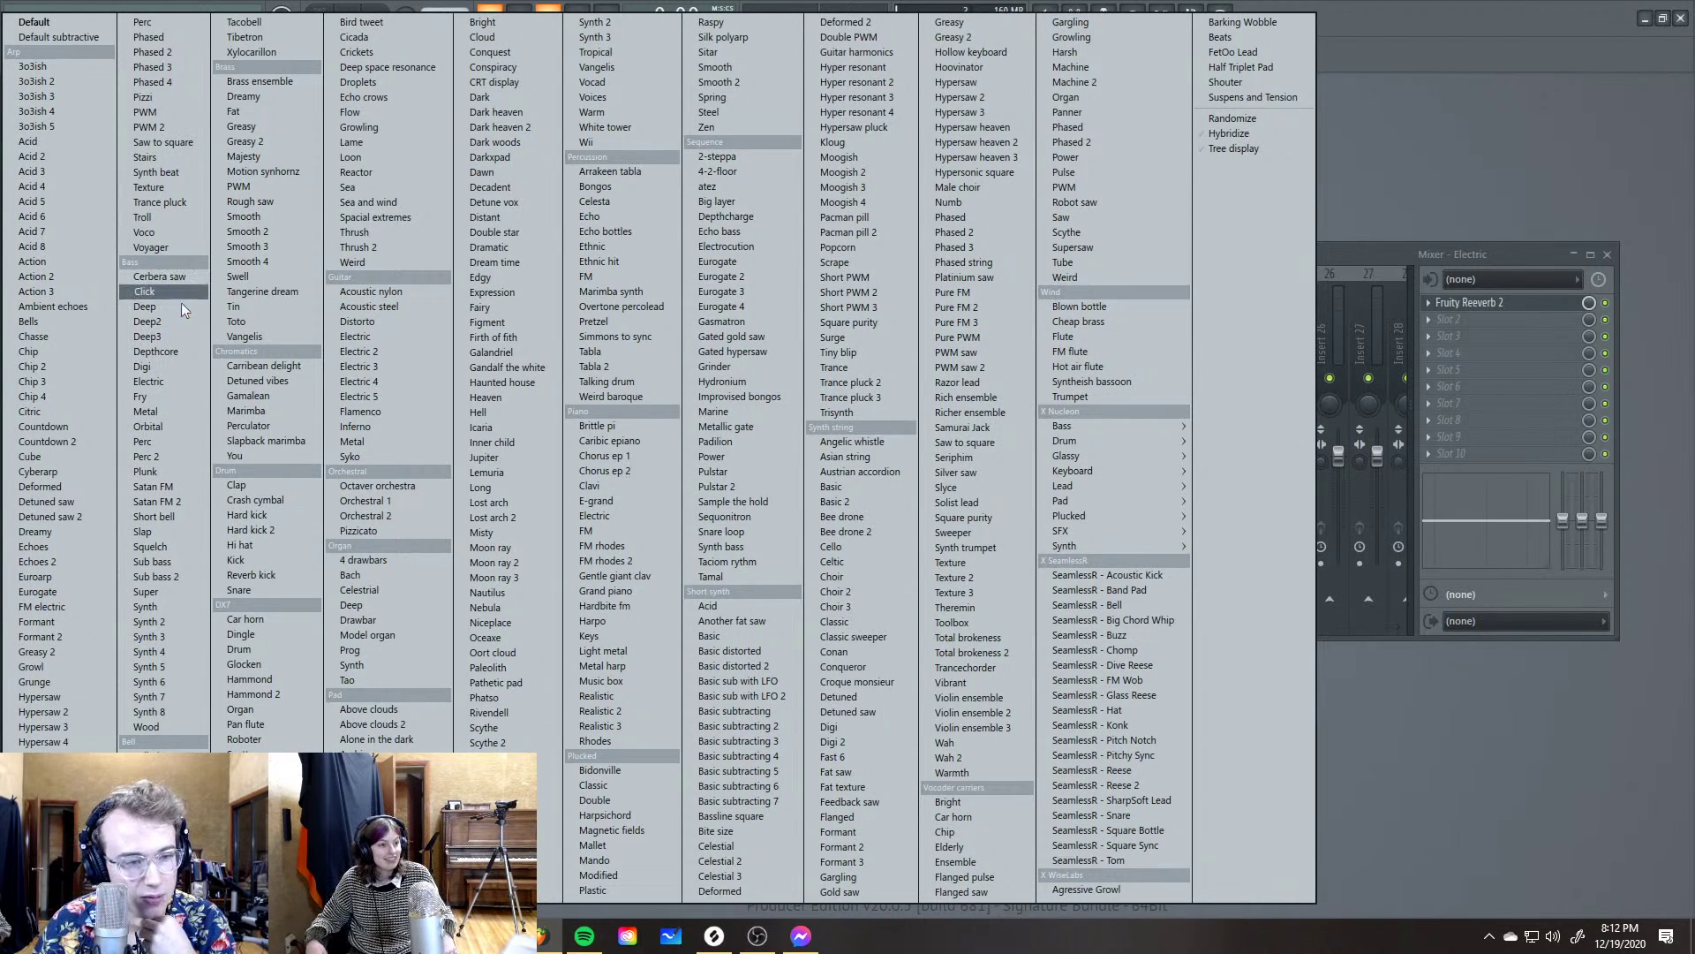
pyautogui.click(168, 382)
pyautogui.moveTo(169, 378); pyautogui.dragTo(474, 397)
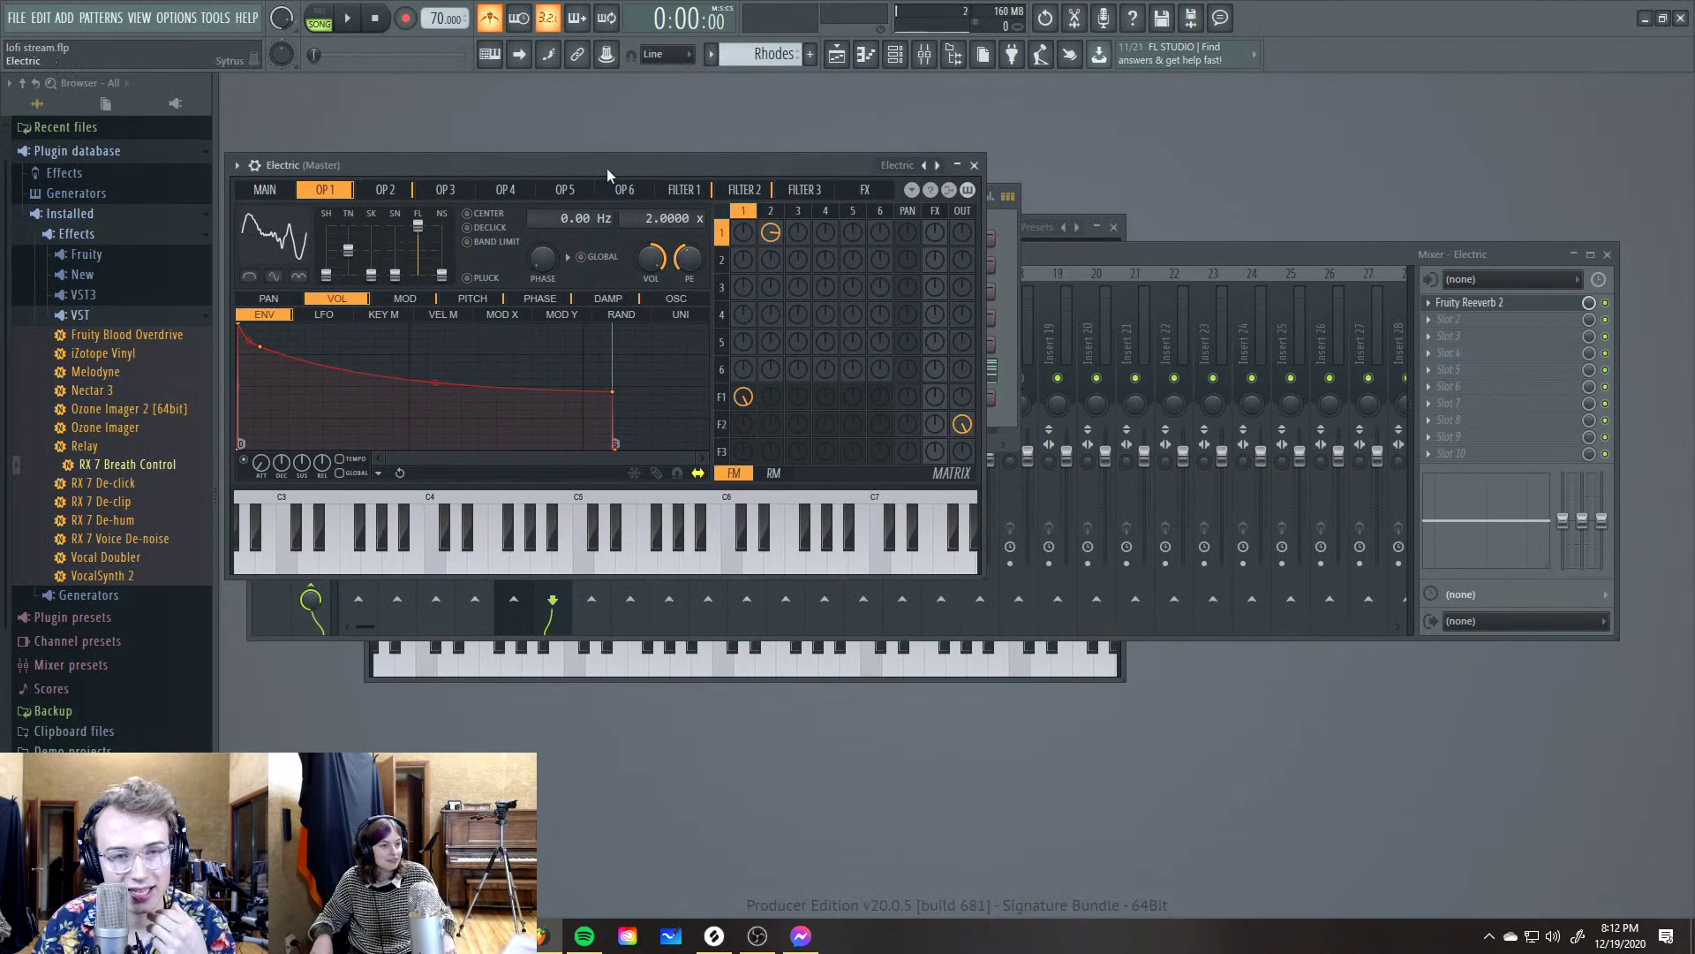
# Move the new synth's window aside, audition the Electric bass sound, and inspect its operator 2 settings
pyautogui.moveTo(606, 168); pyautogui.dragTo(1064, 216)
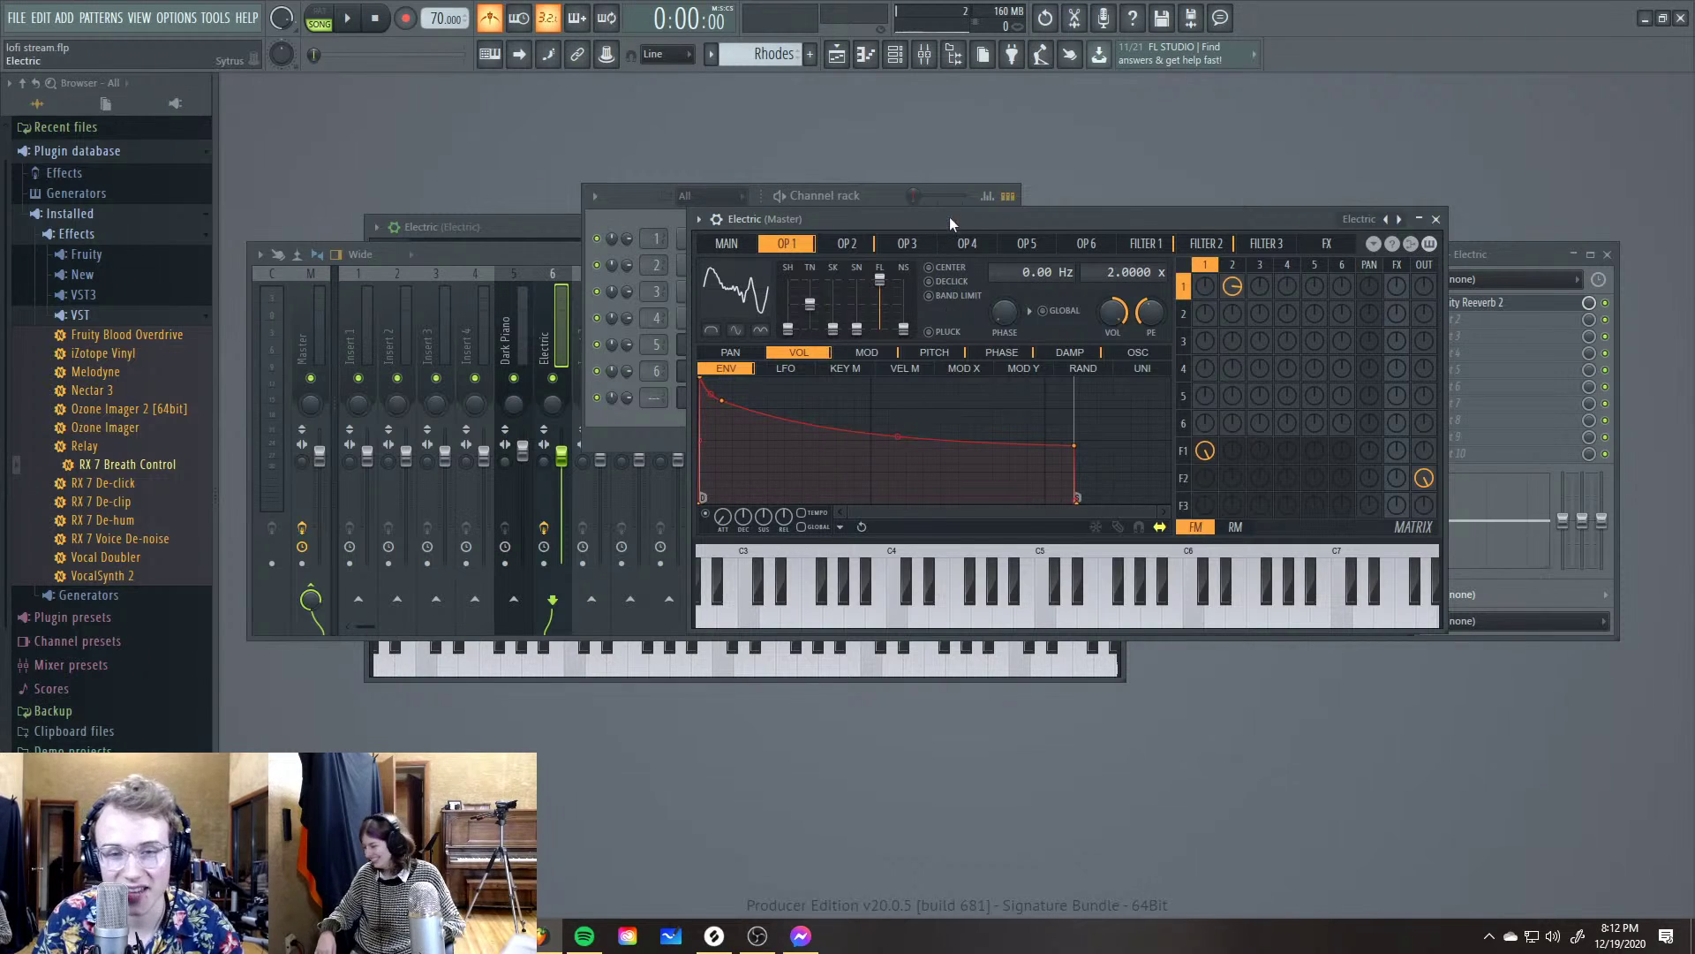
pyautogui.moveTo(950, 216); pyautogui.dragTo(704, 190)
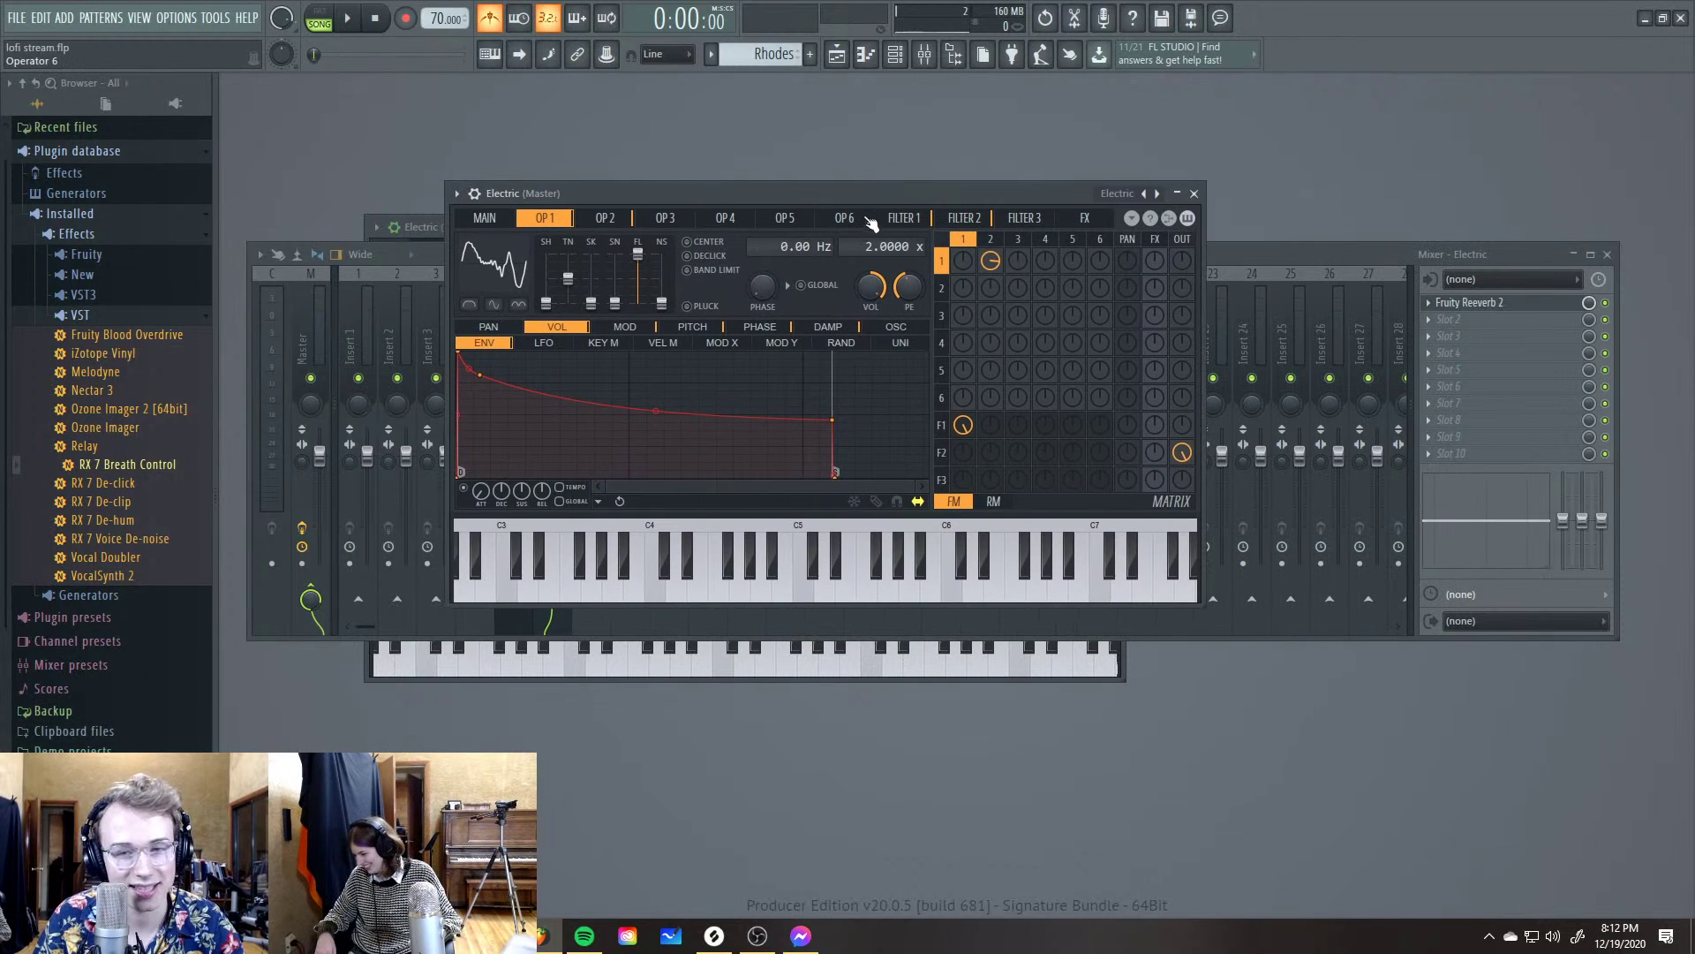
pyautogui.moveTo(870, 217); pyautogui.dragTo(869, 210)
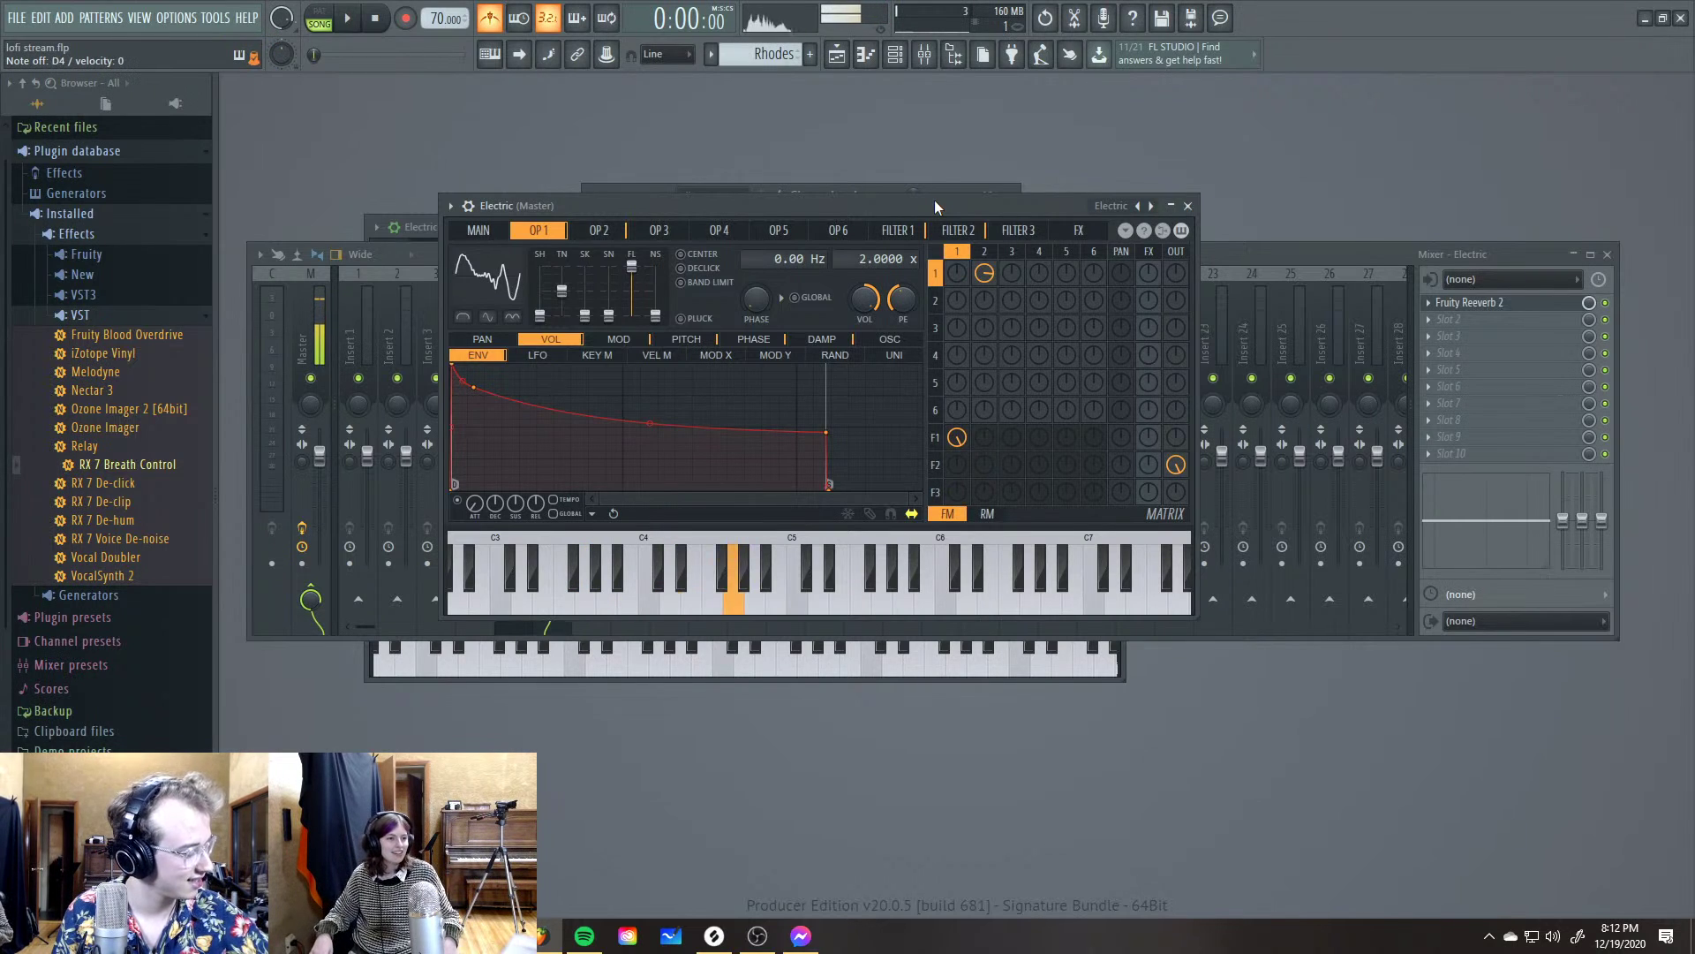
pyautogui.click(599, 230)
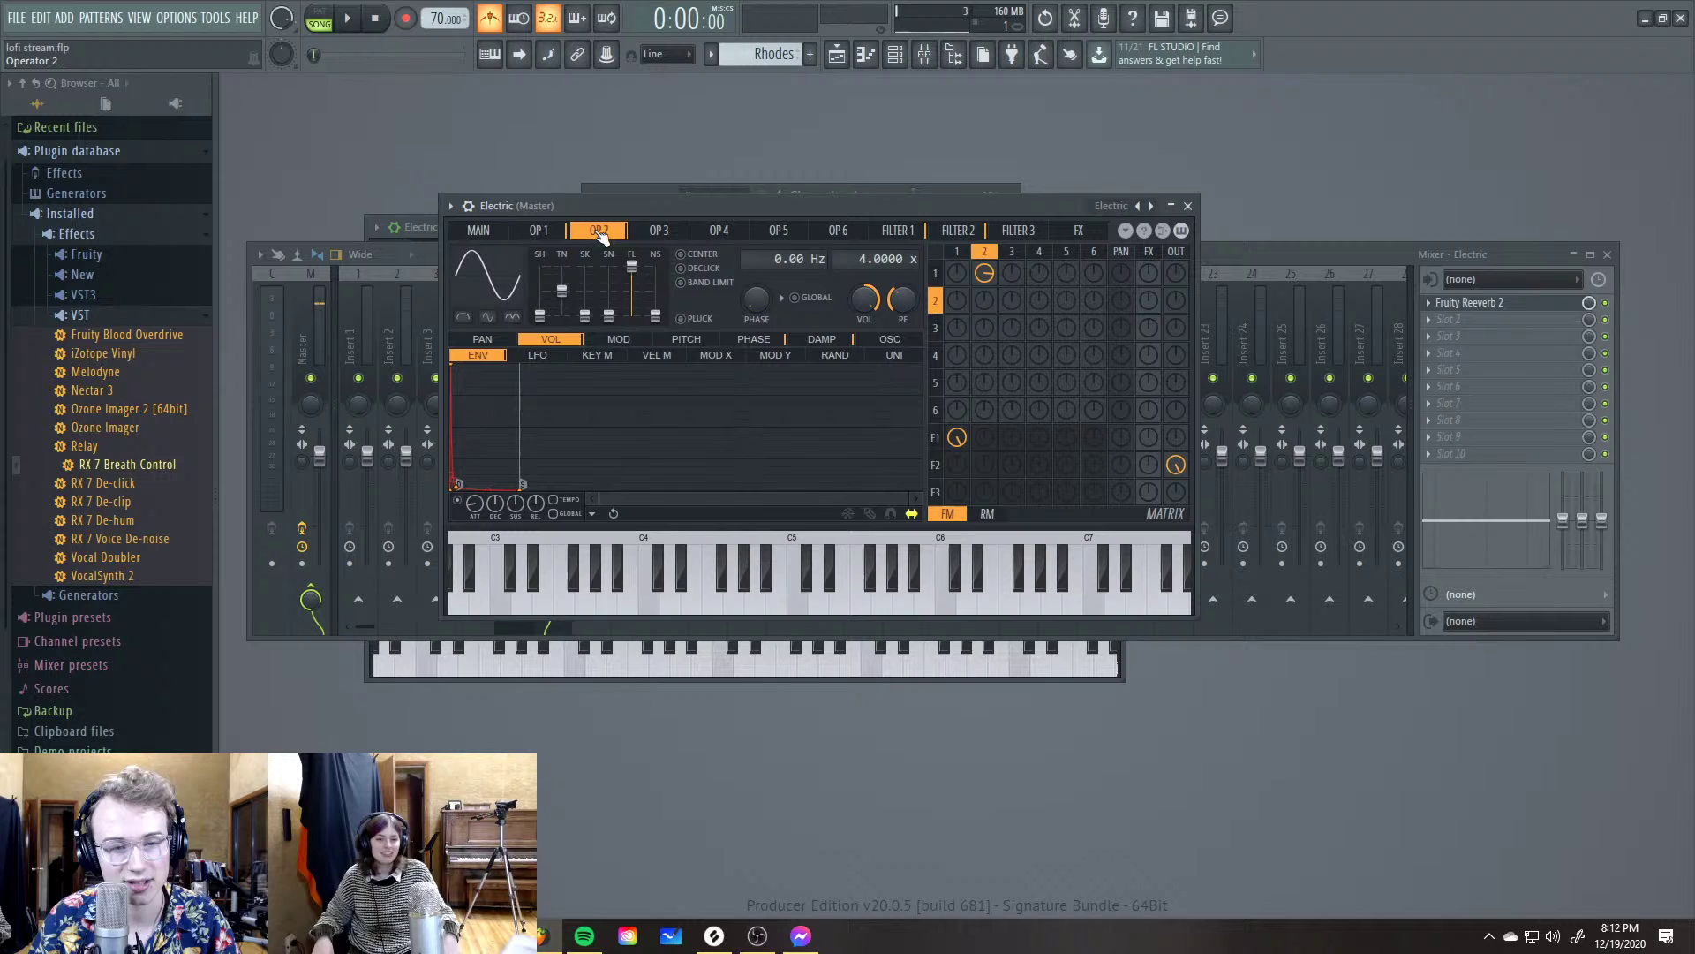
pyautogui.click(540, 230)
pyautogui.moveTo(669, 205); pyautogui.dragTo(678, 254)
pyautogui.click(836, 54)
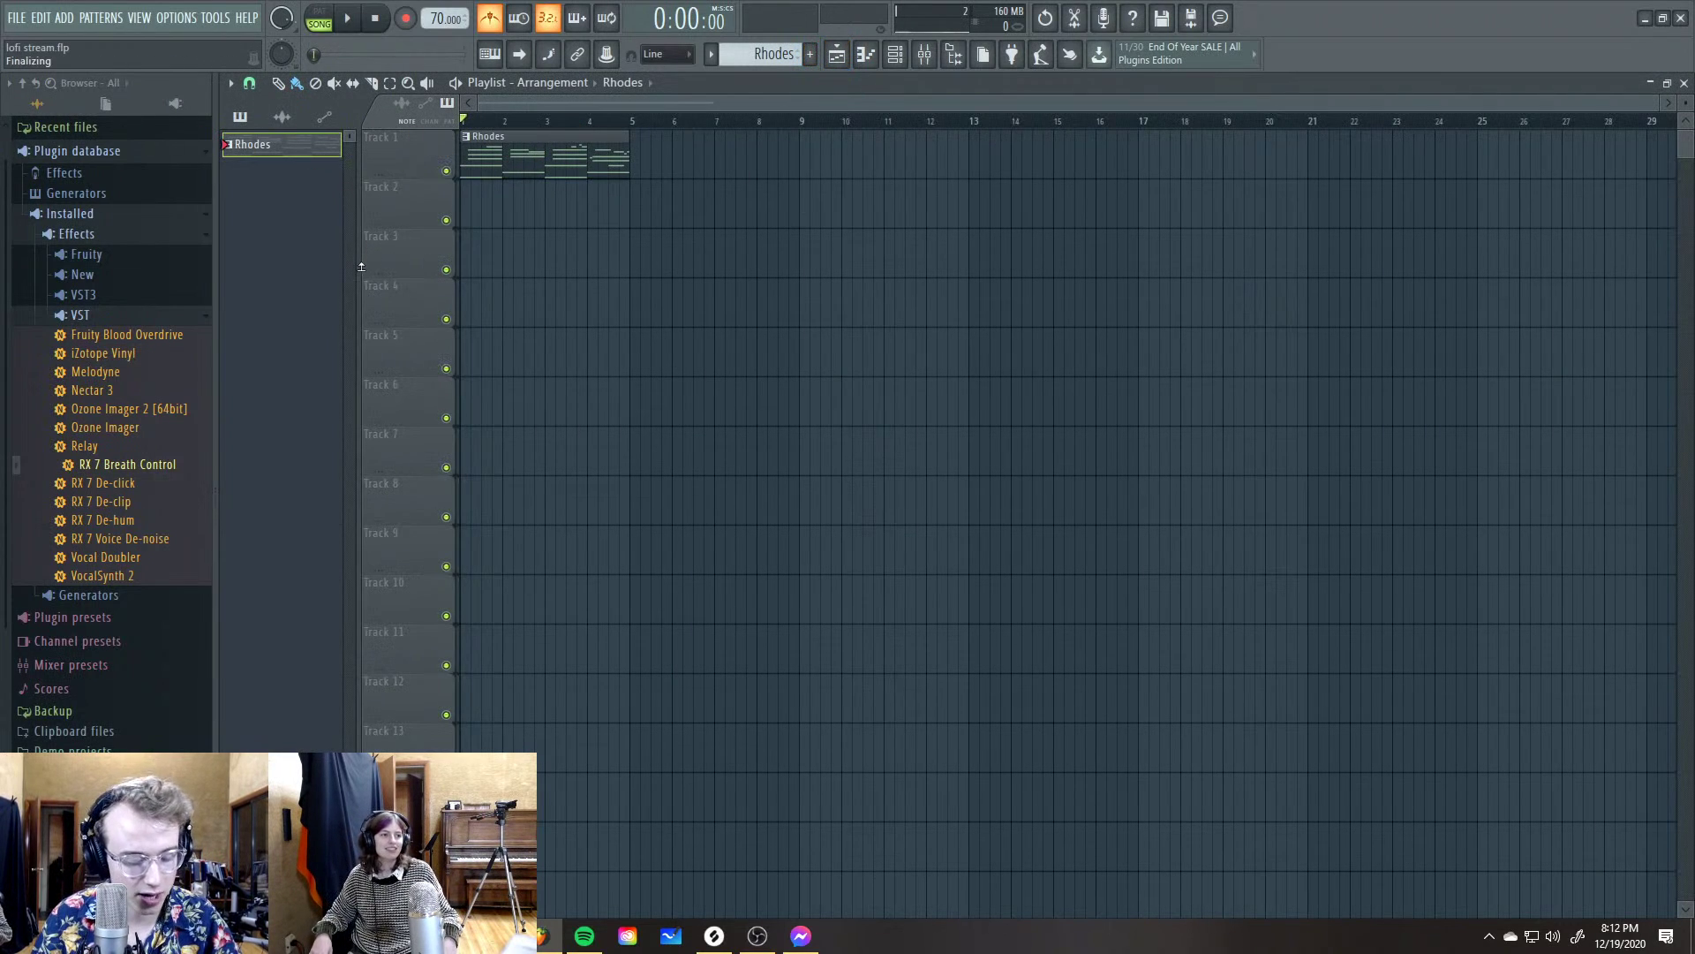
pyautogui.press('F5')
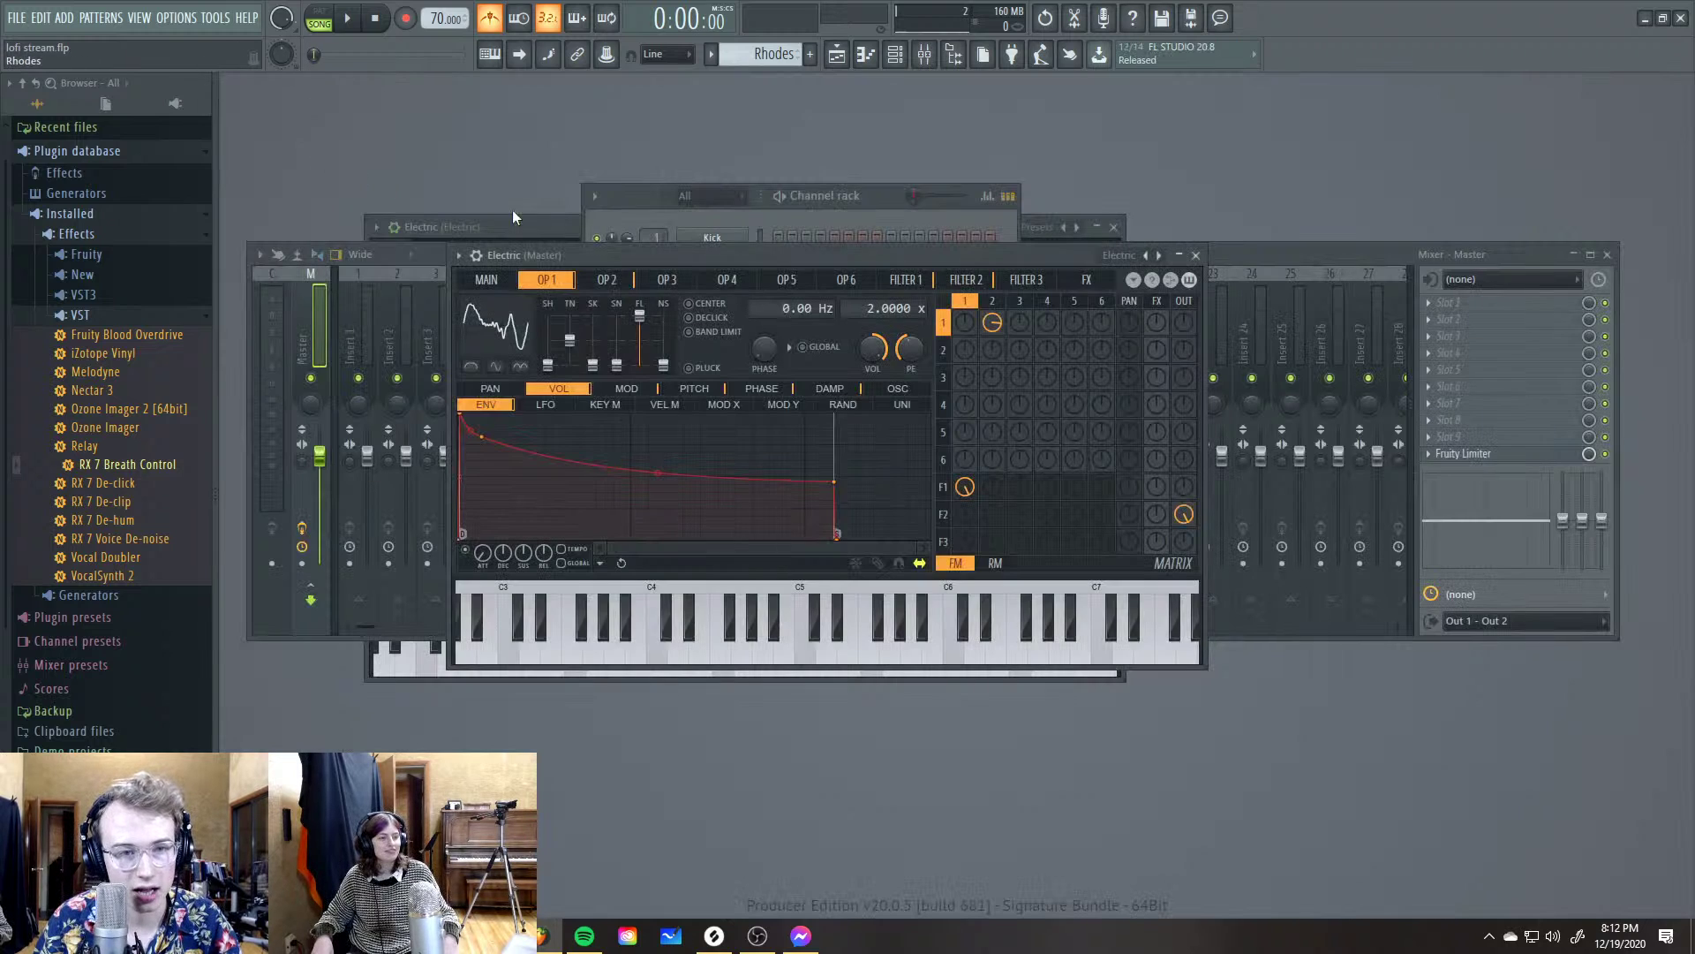
pyautogui.moveTo(632, 256); pyautogui.dragTo(645, 278)
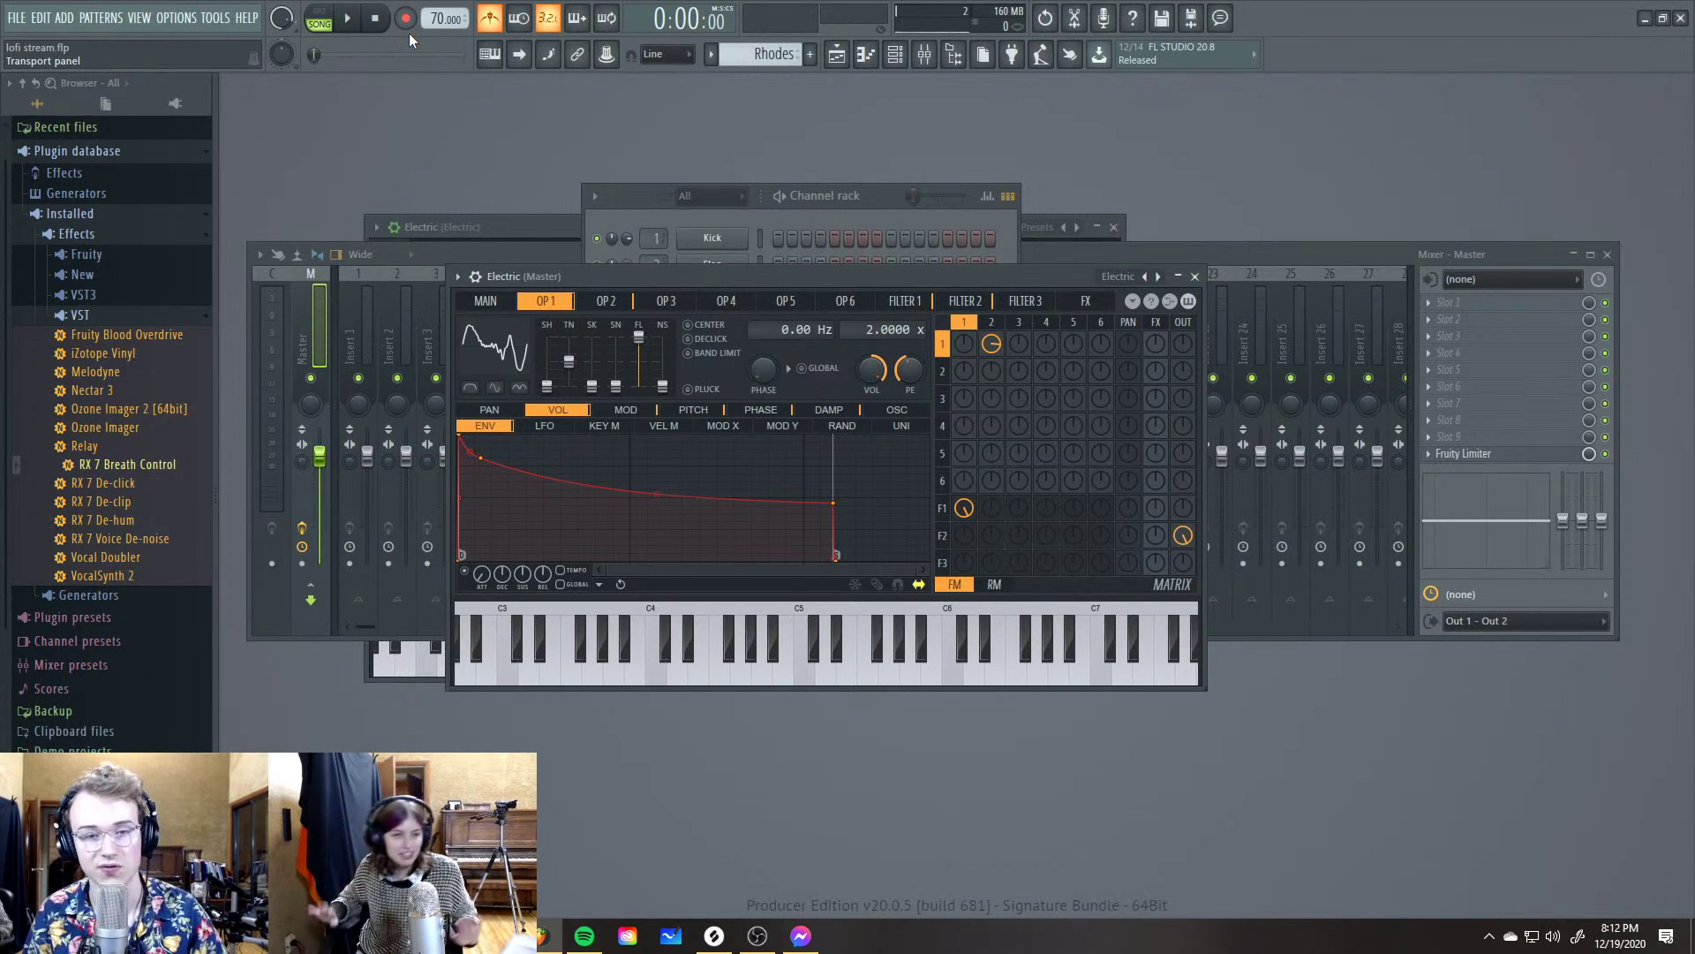
pyautogui.hotkey('alt', 'Tab')
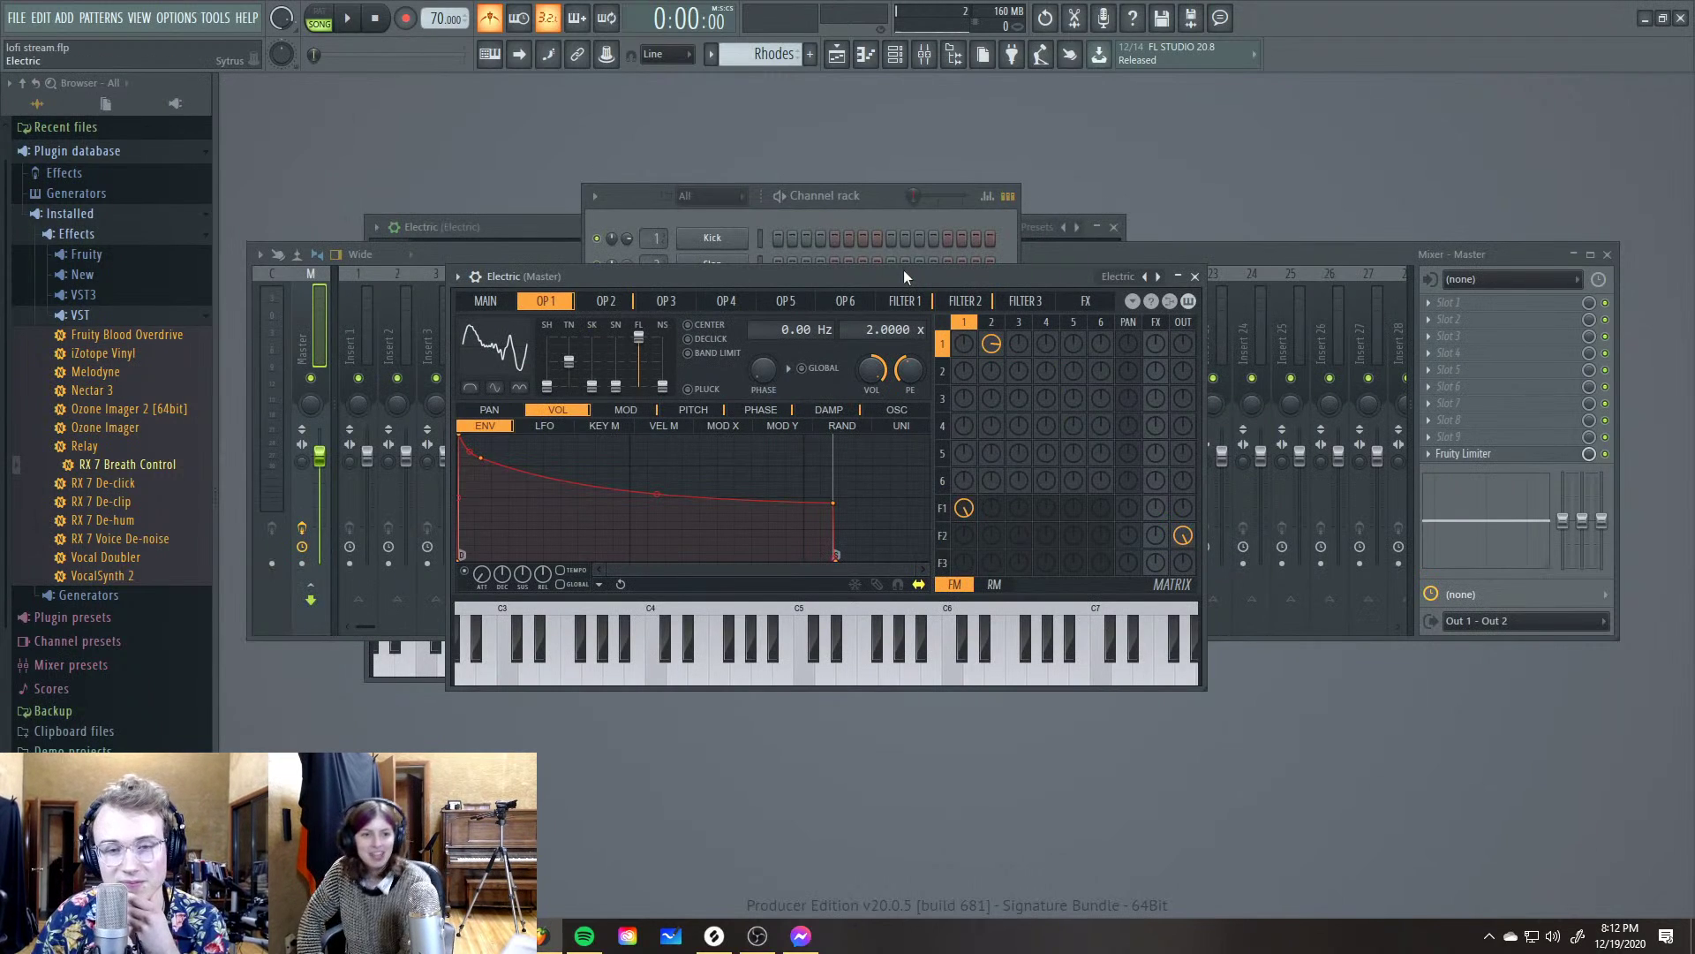
pyautogui.moveTo(903, 270); pyautogui.dragTo(890, 258)
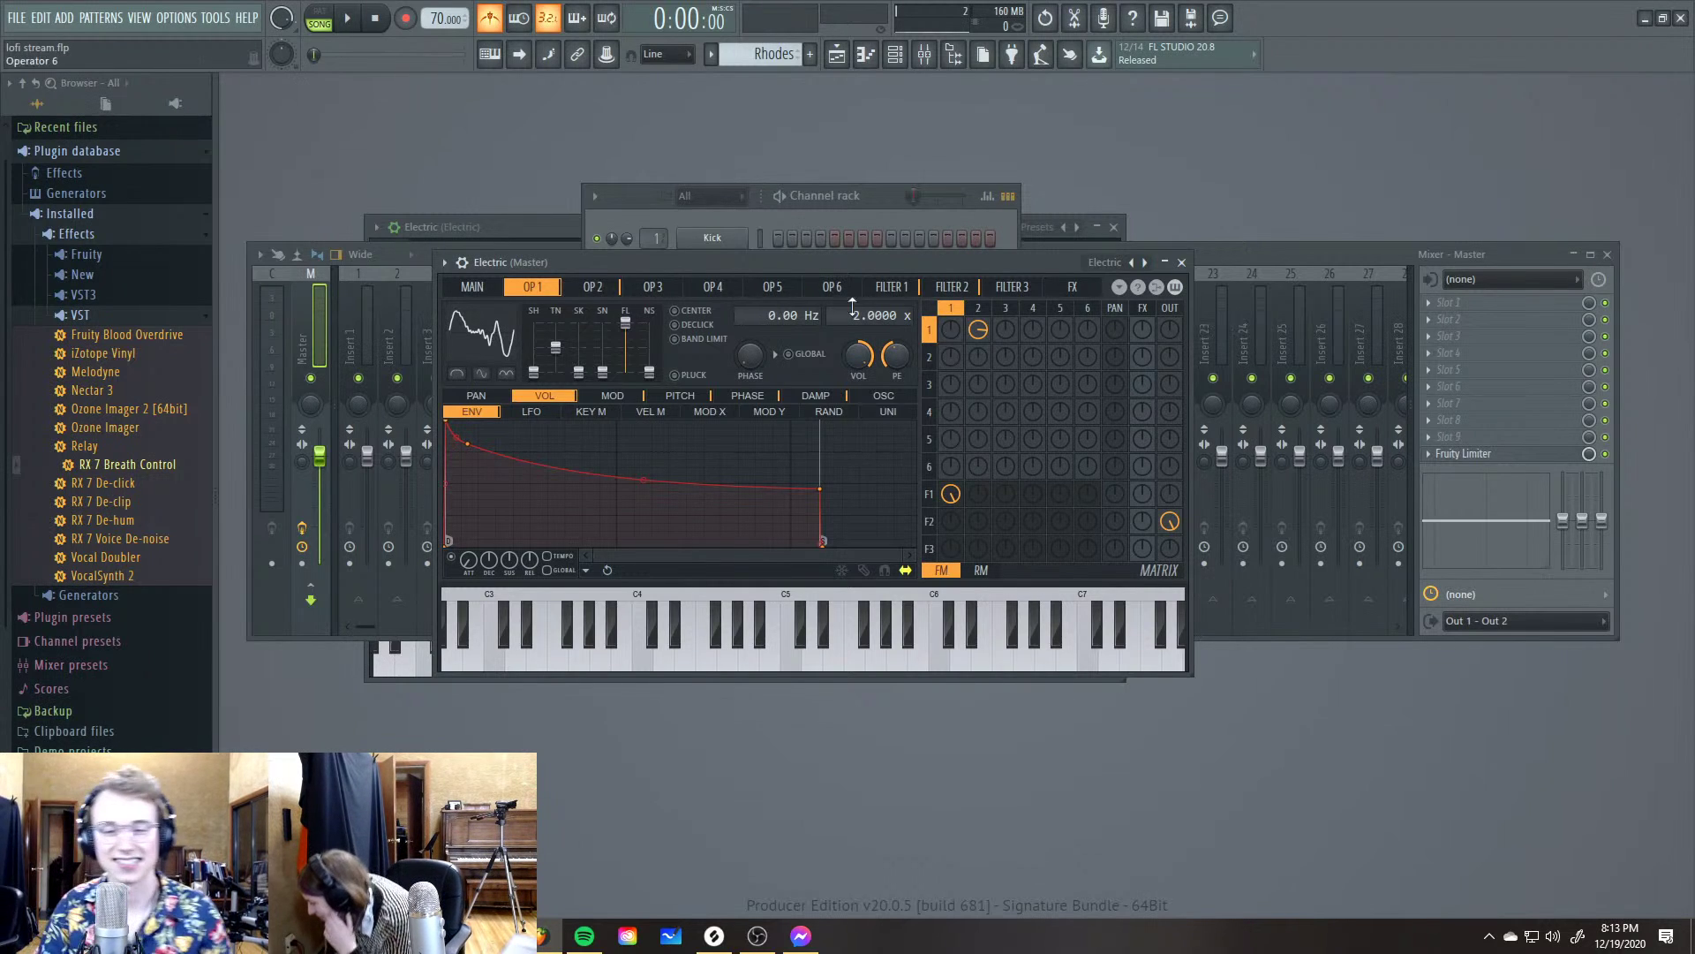
pyautogui.moveTo(846, 263); pyautogui.dragTo(824, 247)
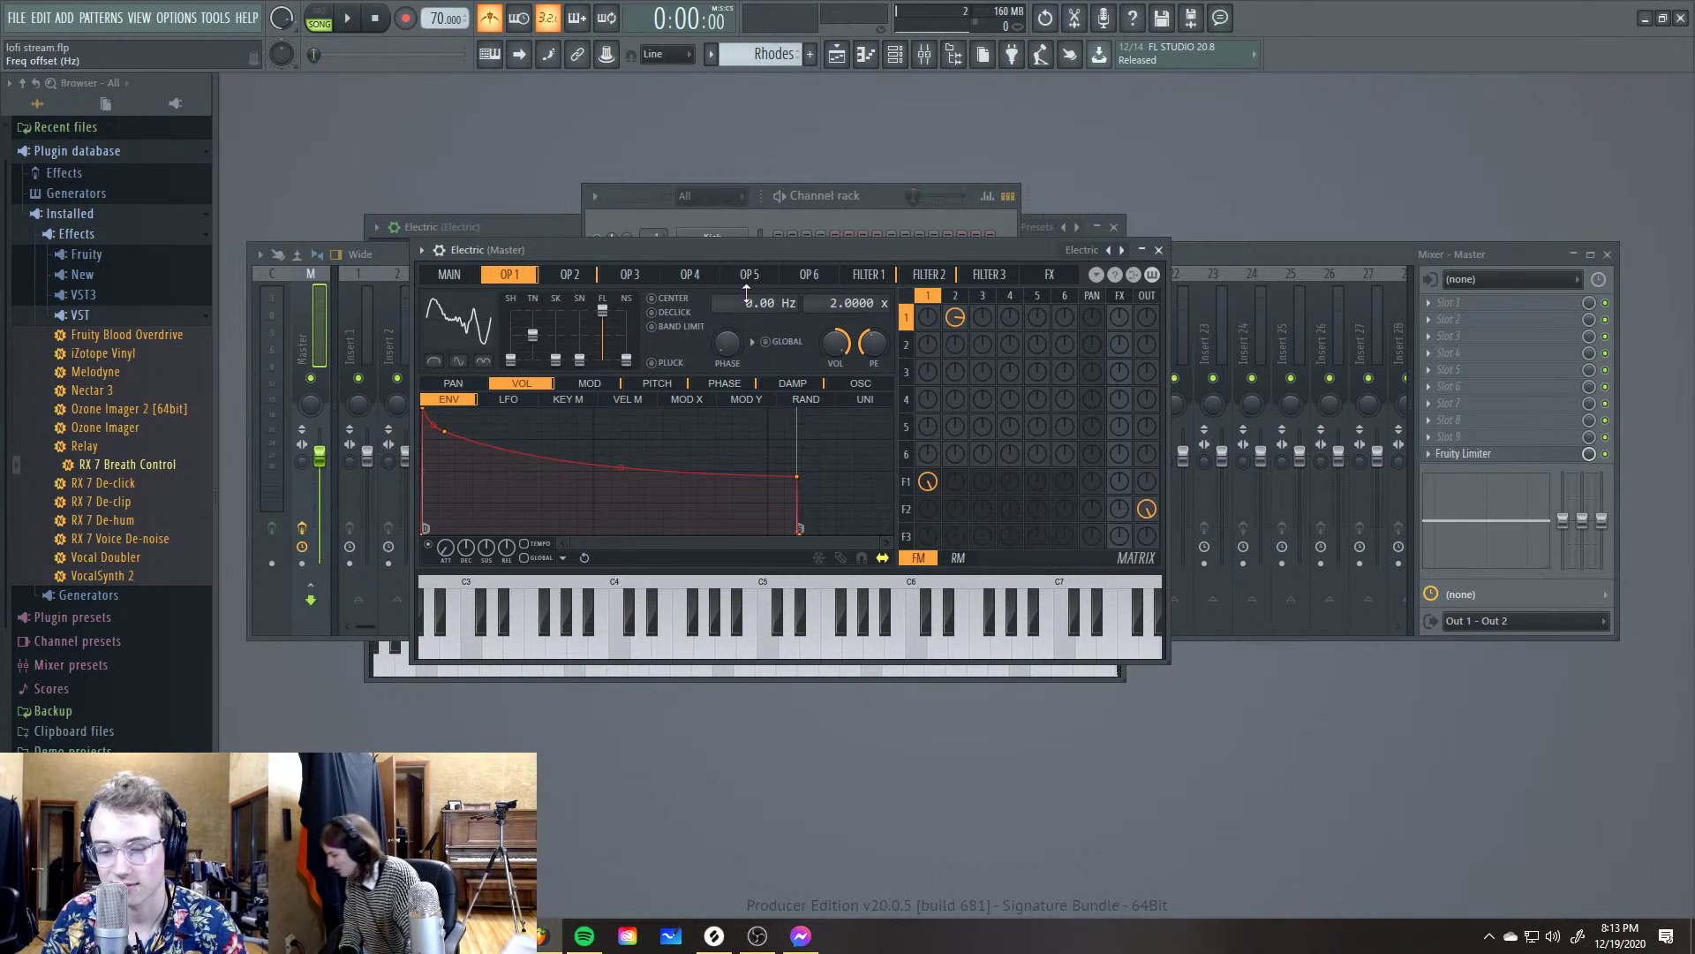
pyautogui.moveTo(747, 251); pyautogui.dragTo(861, 200)
pyautogui.click(1386, 248)
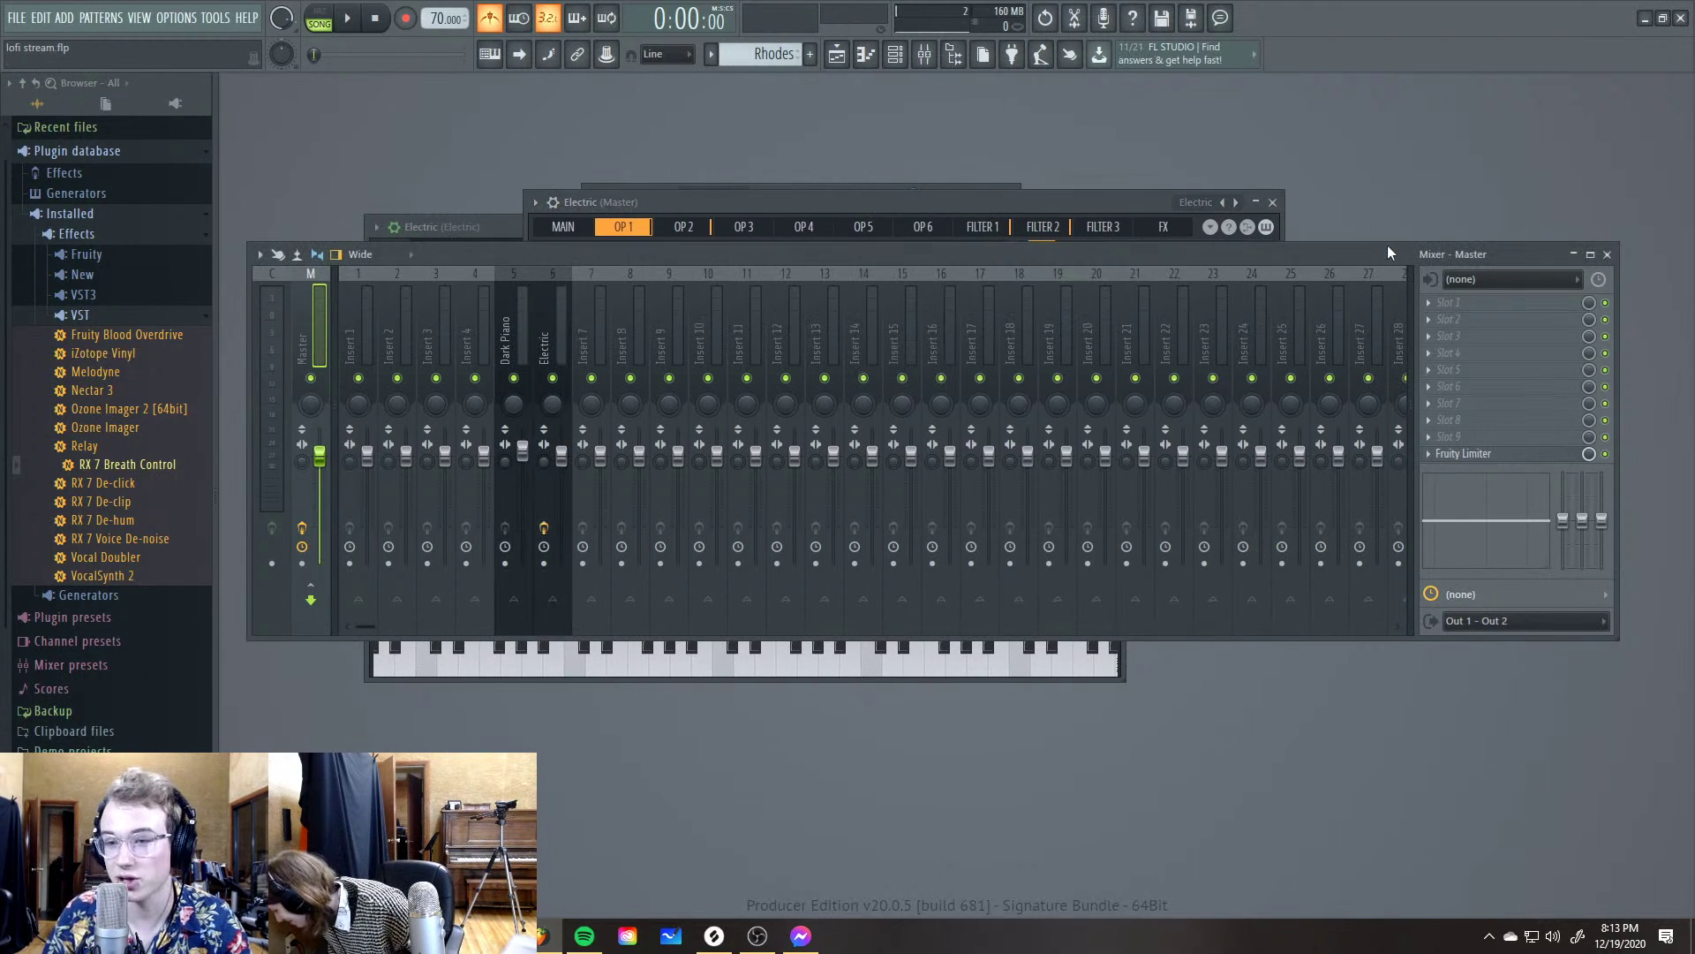
pyautogui.click(1079, 206)
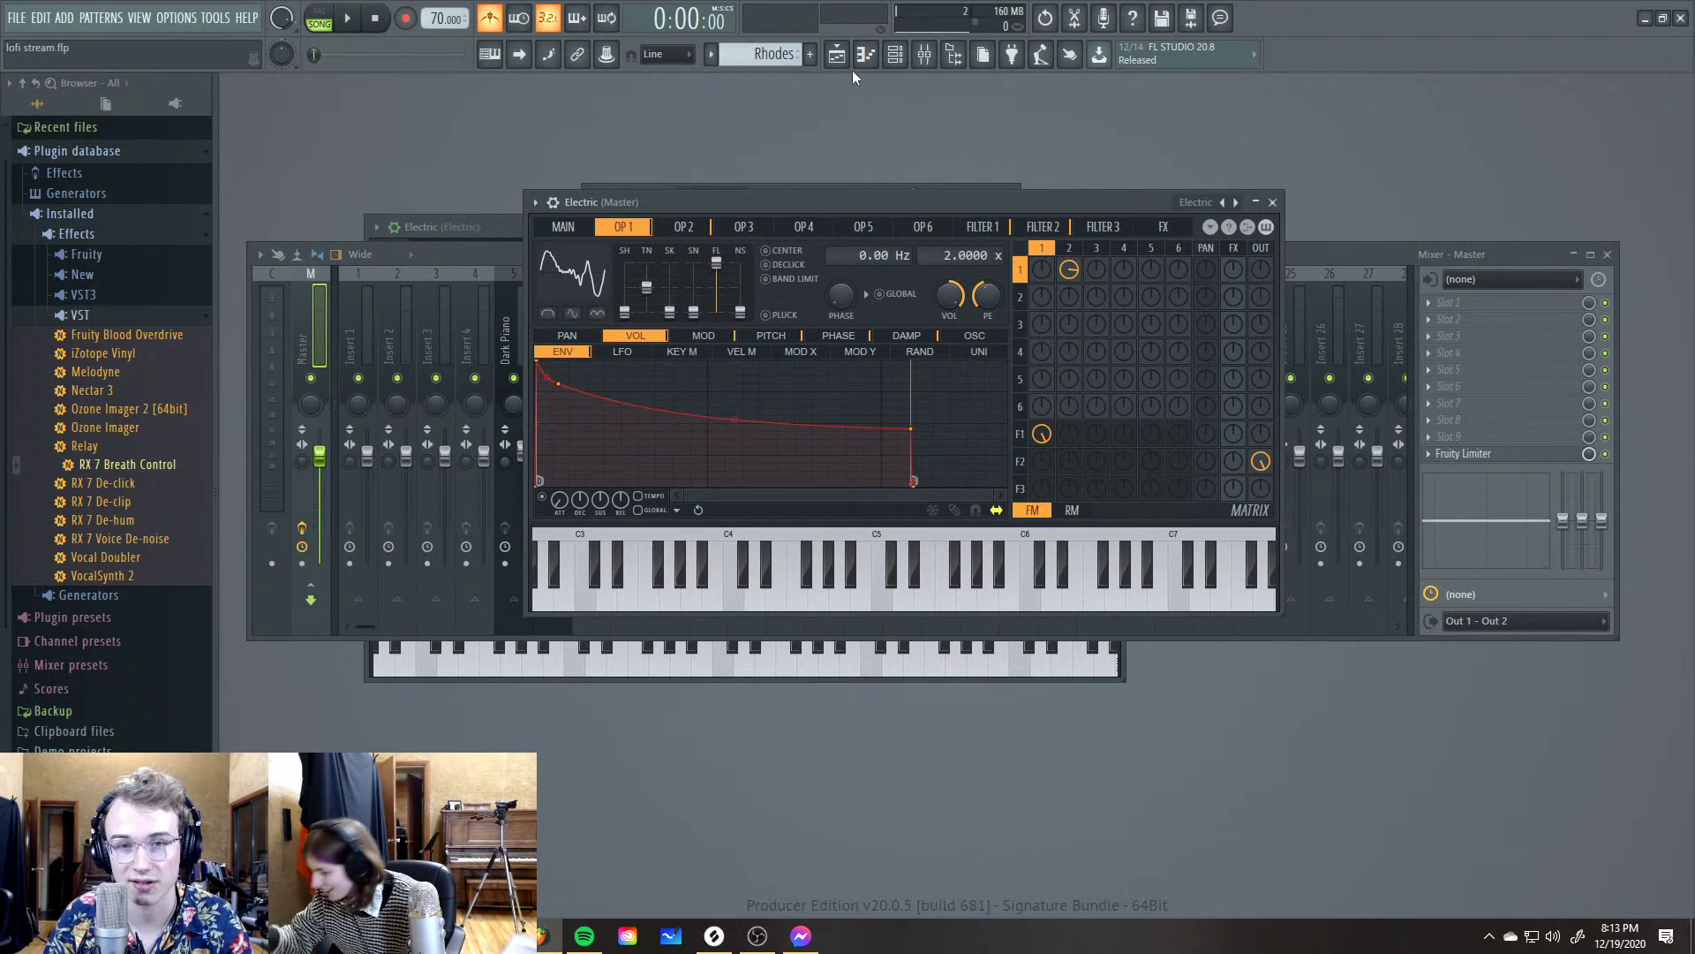
pyautogui.press('F5')
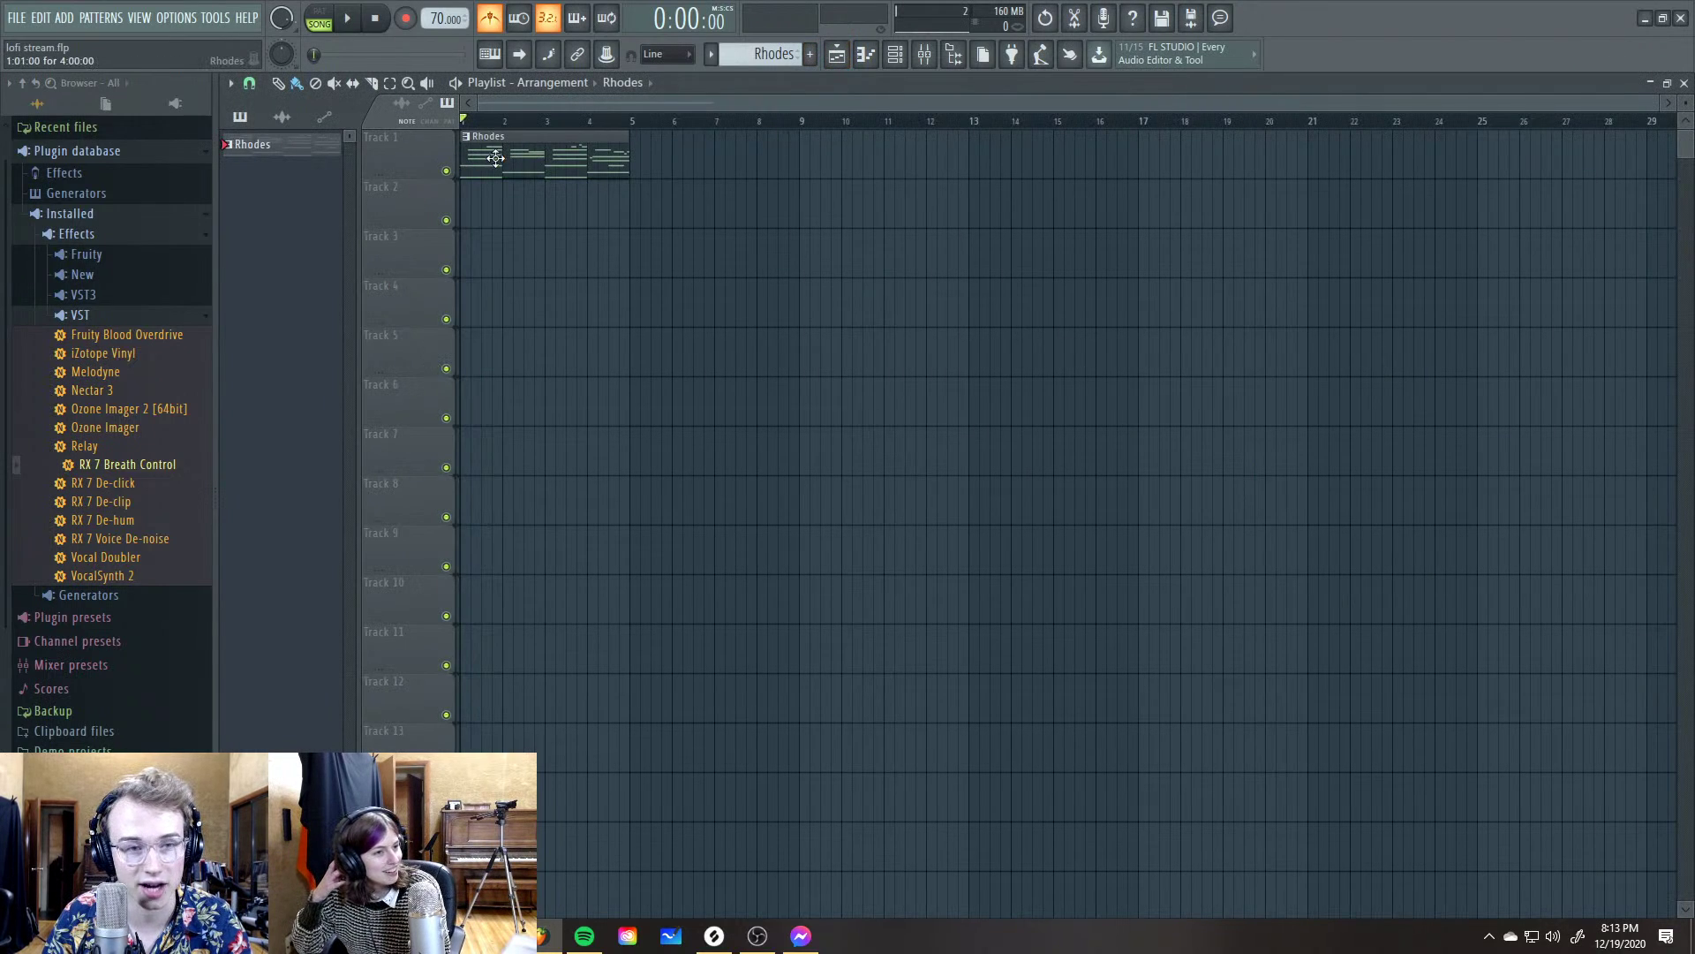
pyautogui.press('F5')
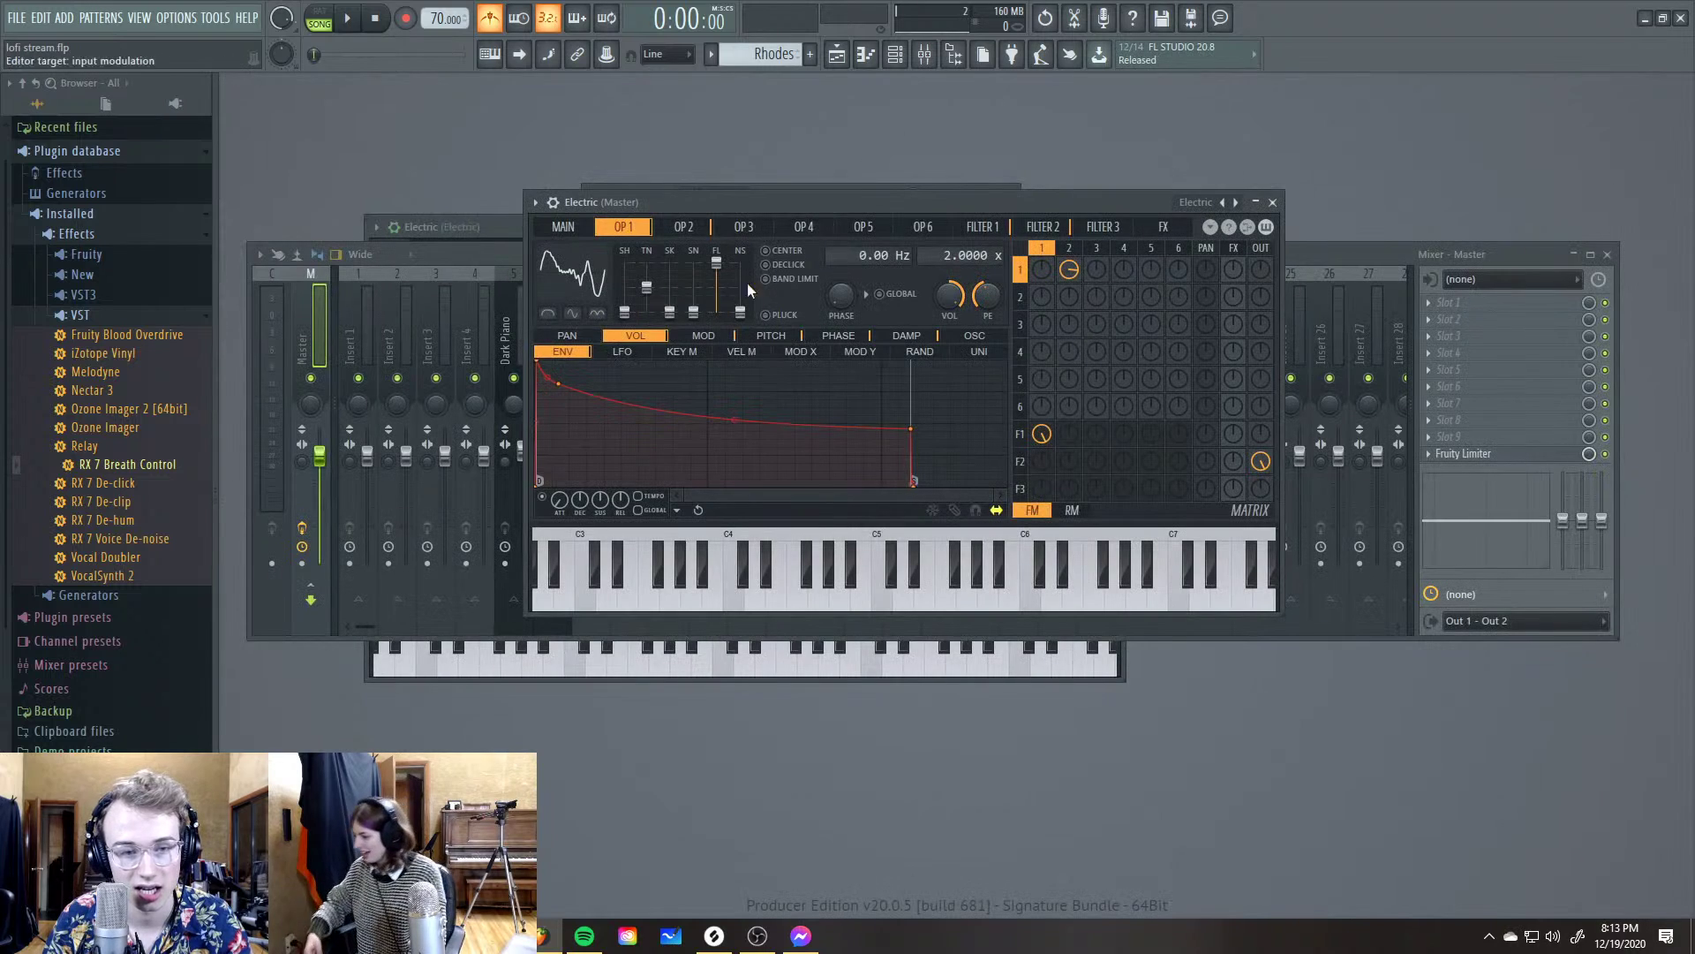
# Move the Channel rack and the bass synth's window higher, leaving the rack in step sequencer view without the graph editor
pyautogui.moveTo(850, 195); pyautogui.dragTo(849, 180)
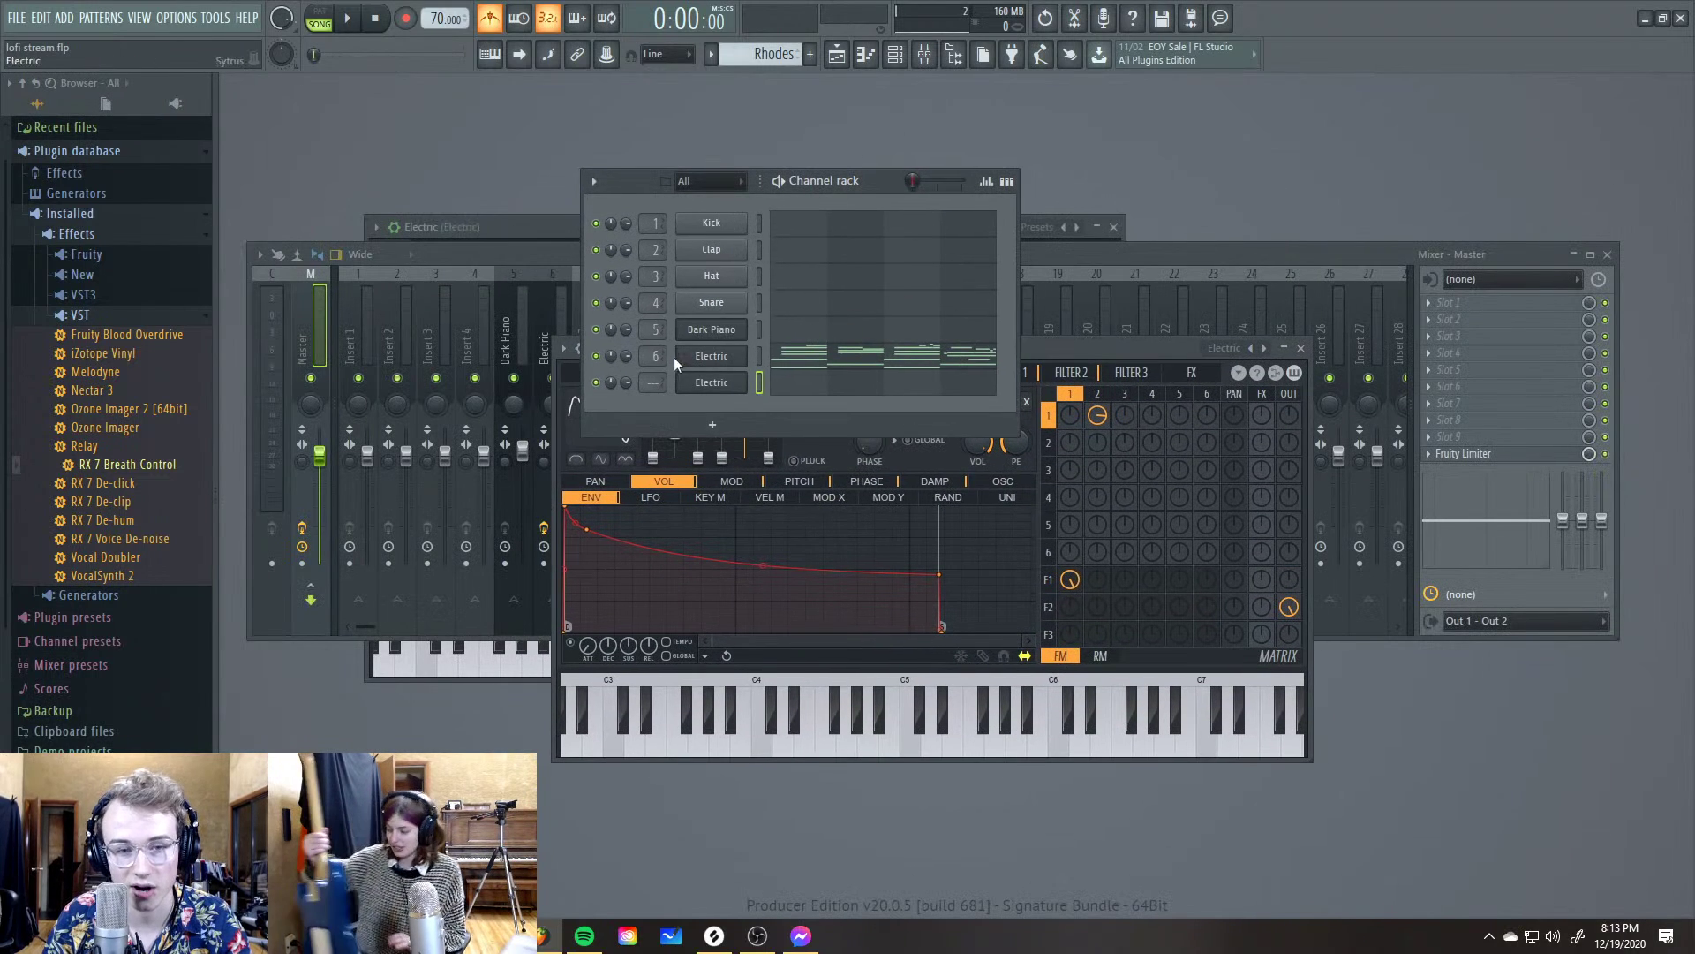
pyautogui.click(986, 181)
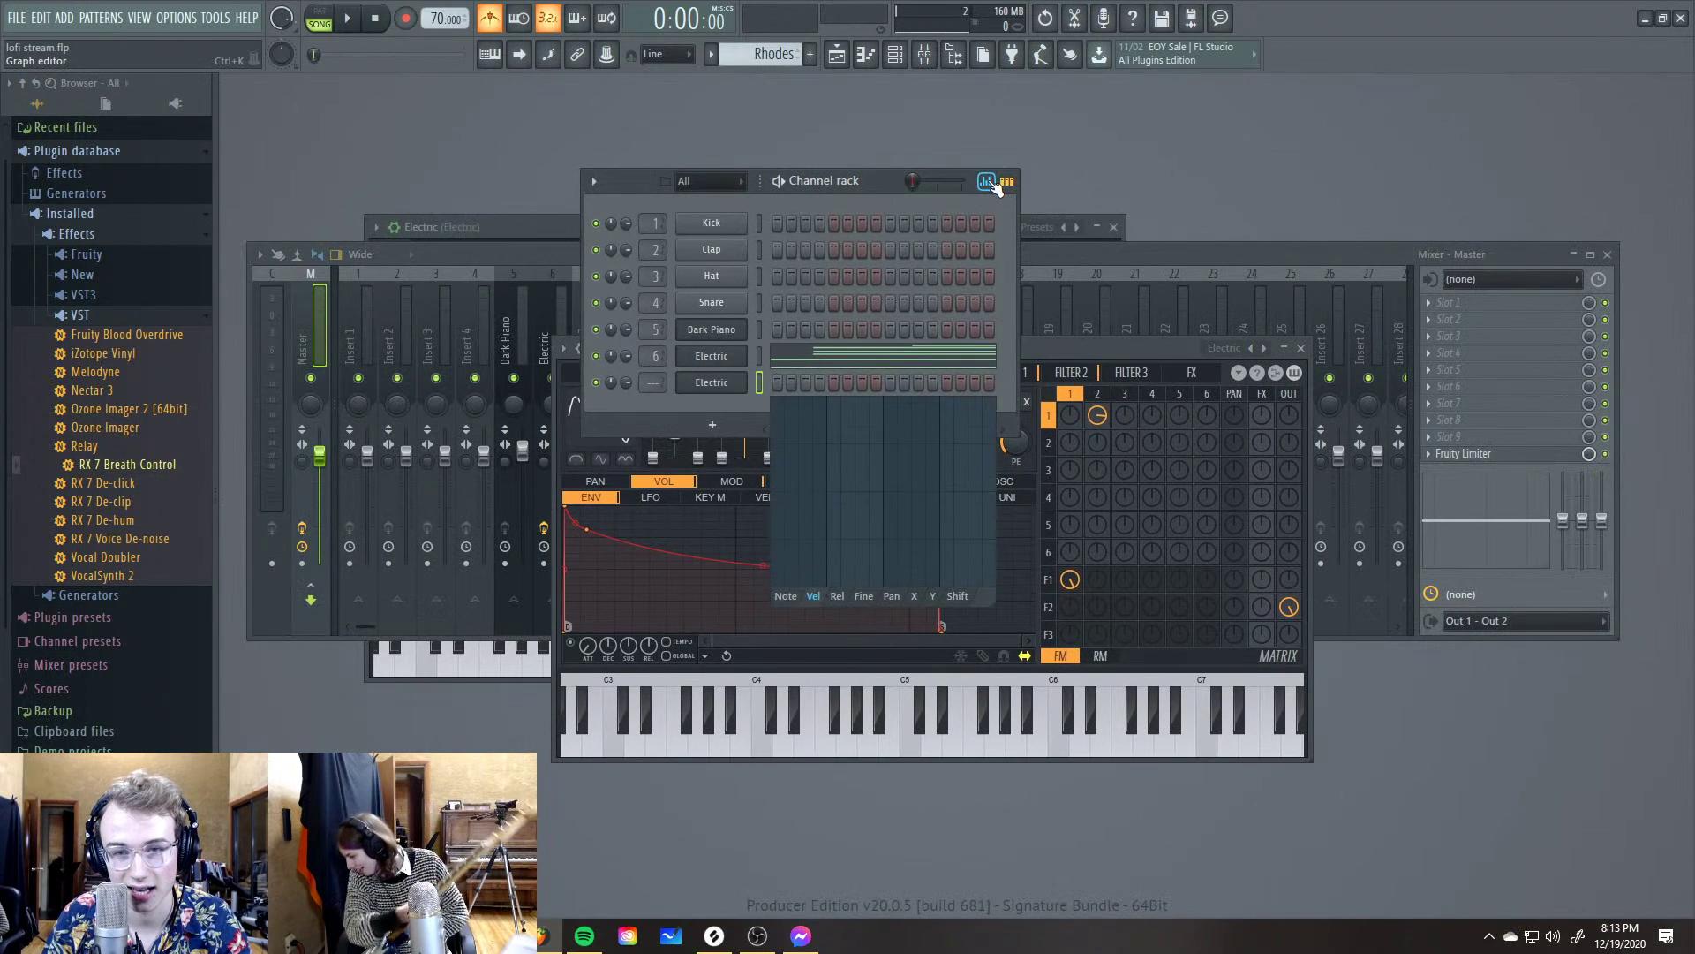
pyautogui.click(1007, 182)
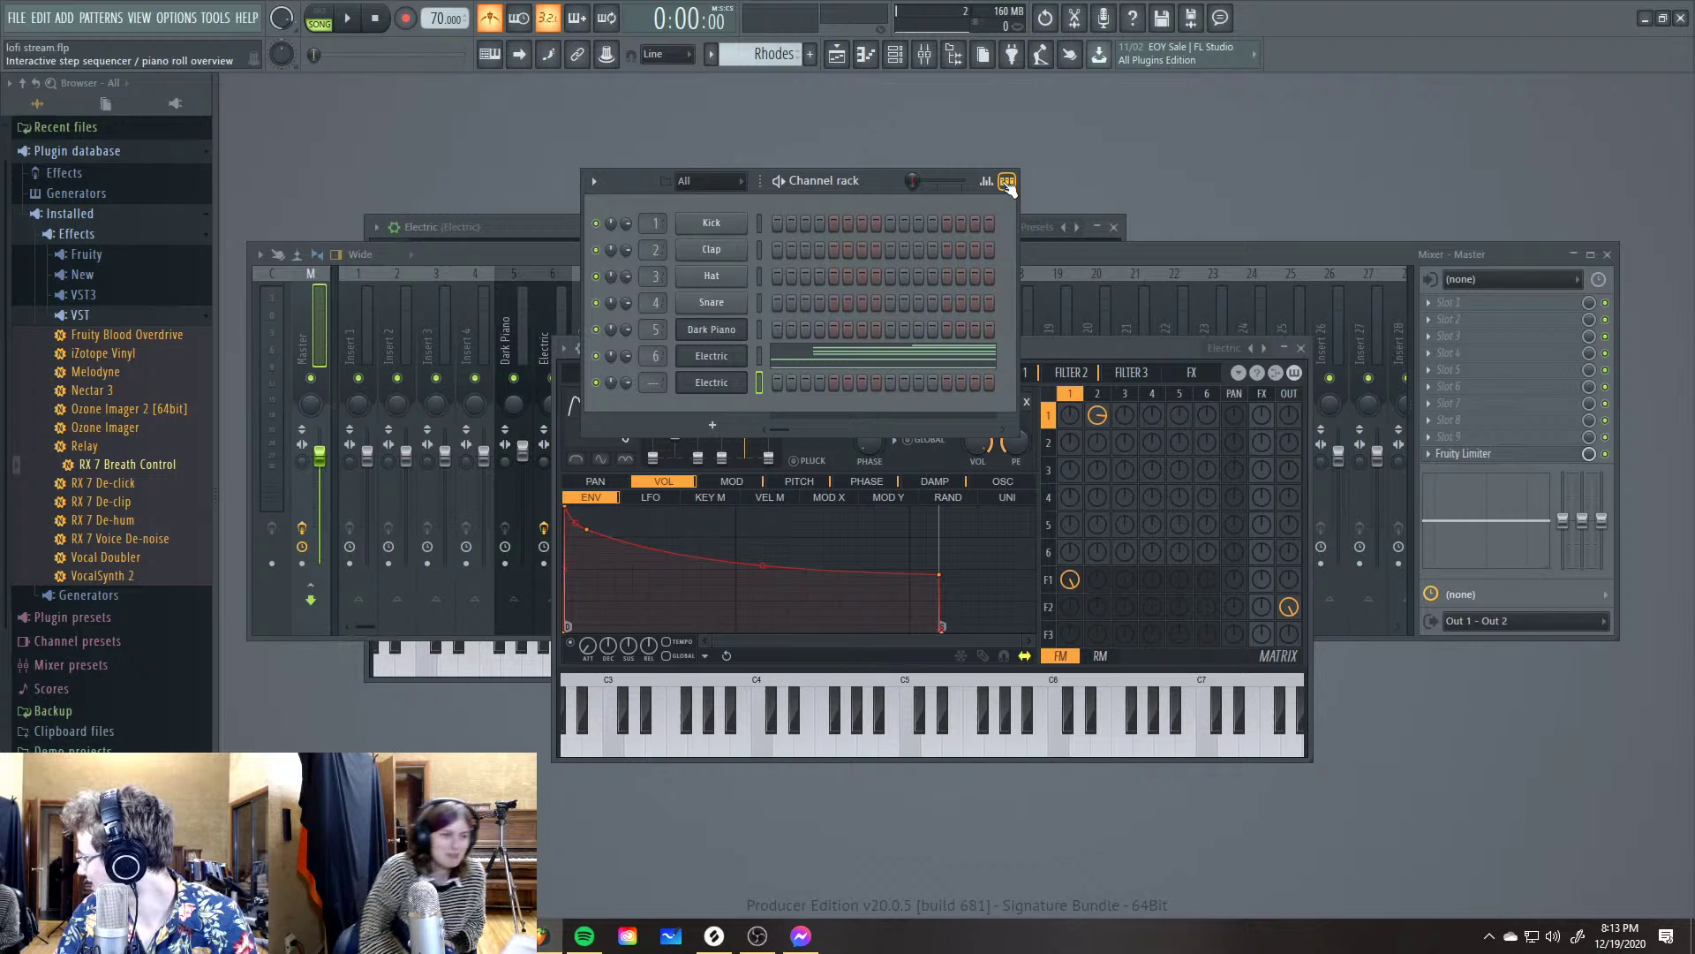
pyautogui.moveTo(878, 184); pyautogui.dragTo(881, 129)
pyautogui.click(740, 326)
pyautogui.click(739, 326)
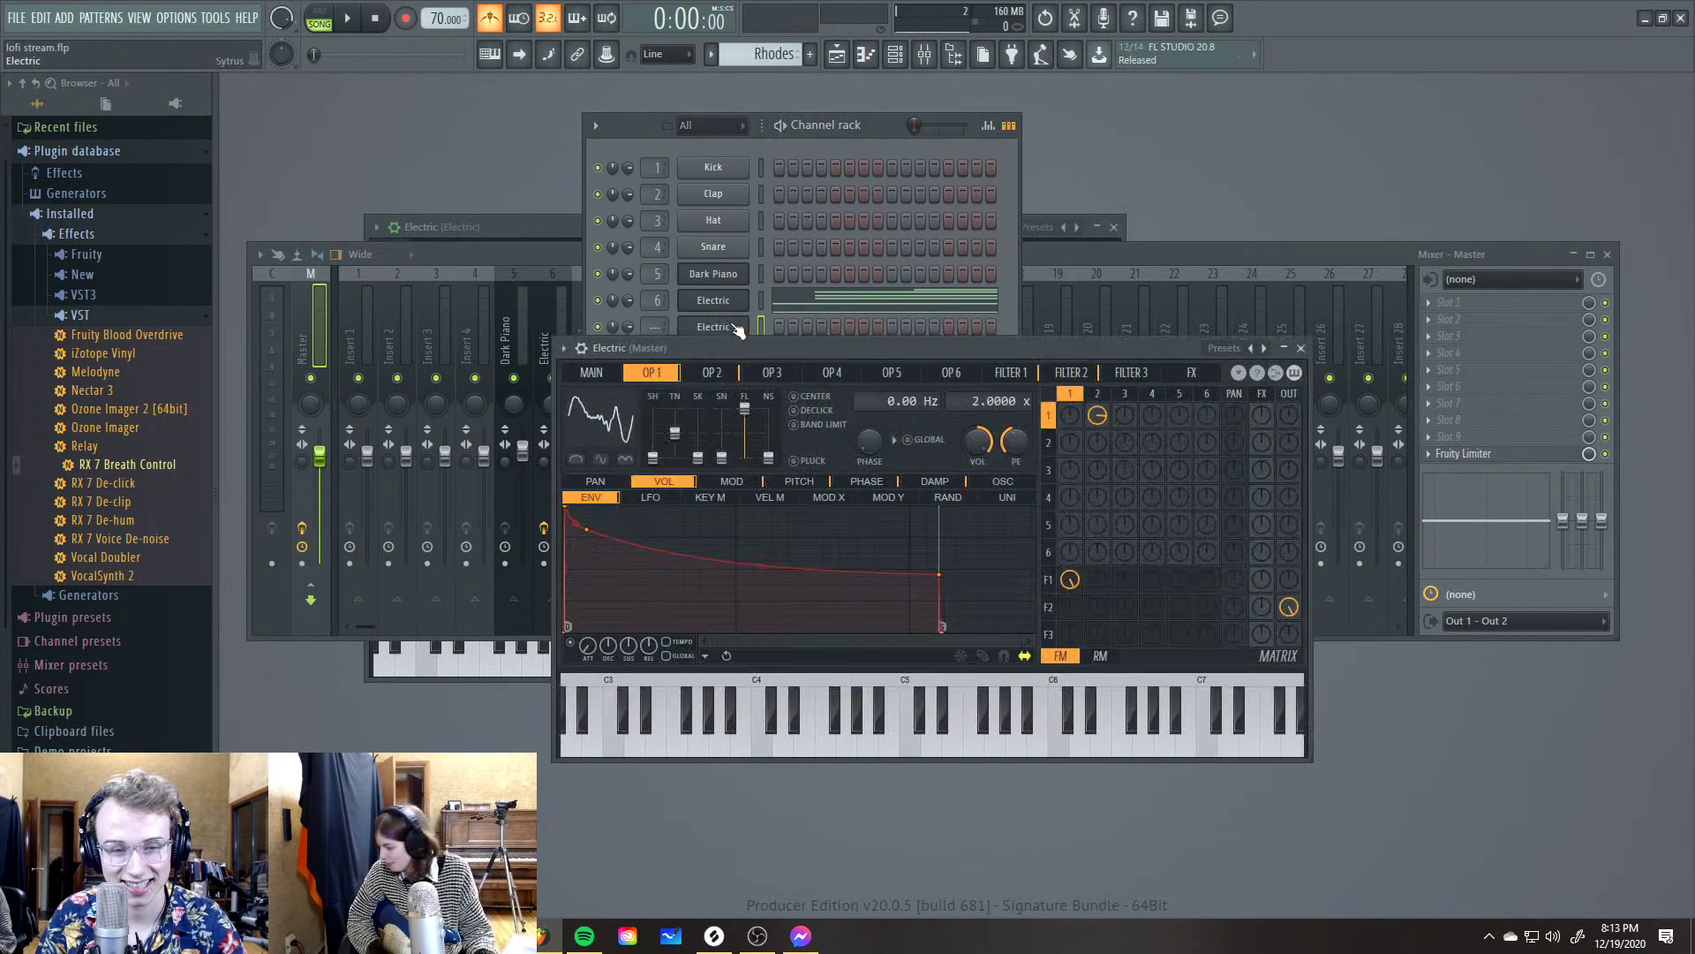
pyautogui.moveTo(814, 341); pyautogui.dragTo(807, 309)
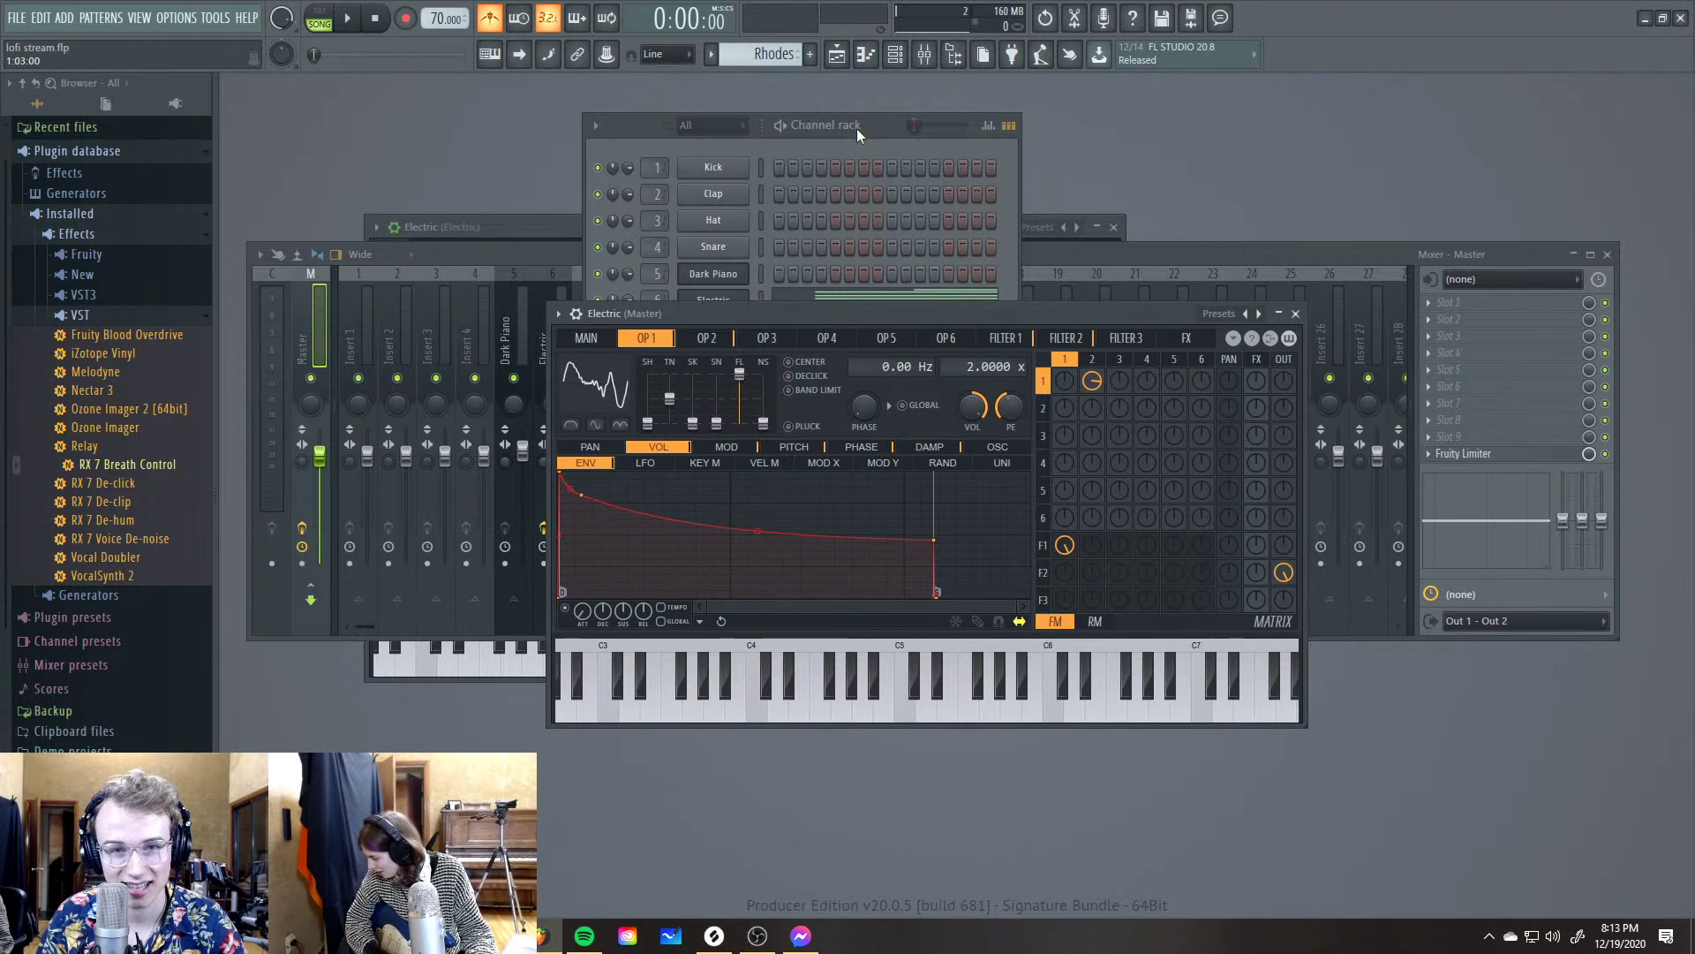
# Rename mixer track Insert 4 to "DJ REL"
pyautogui.click(1070, 270)
pyautogui.click(565, 332)
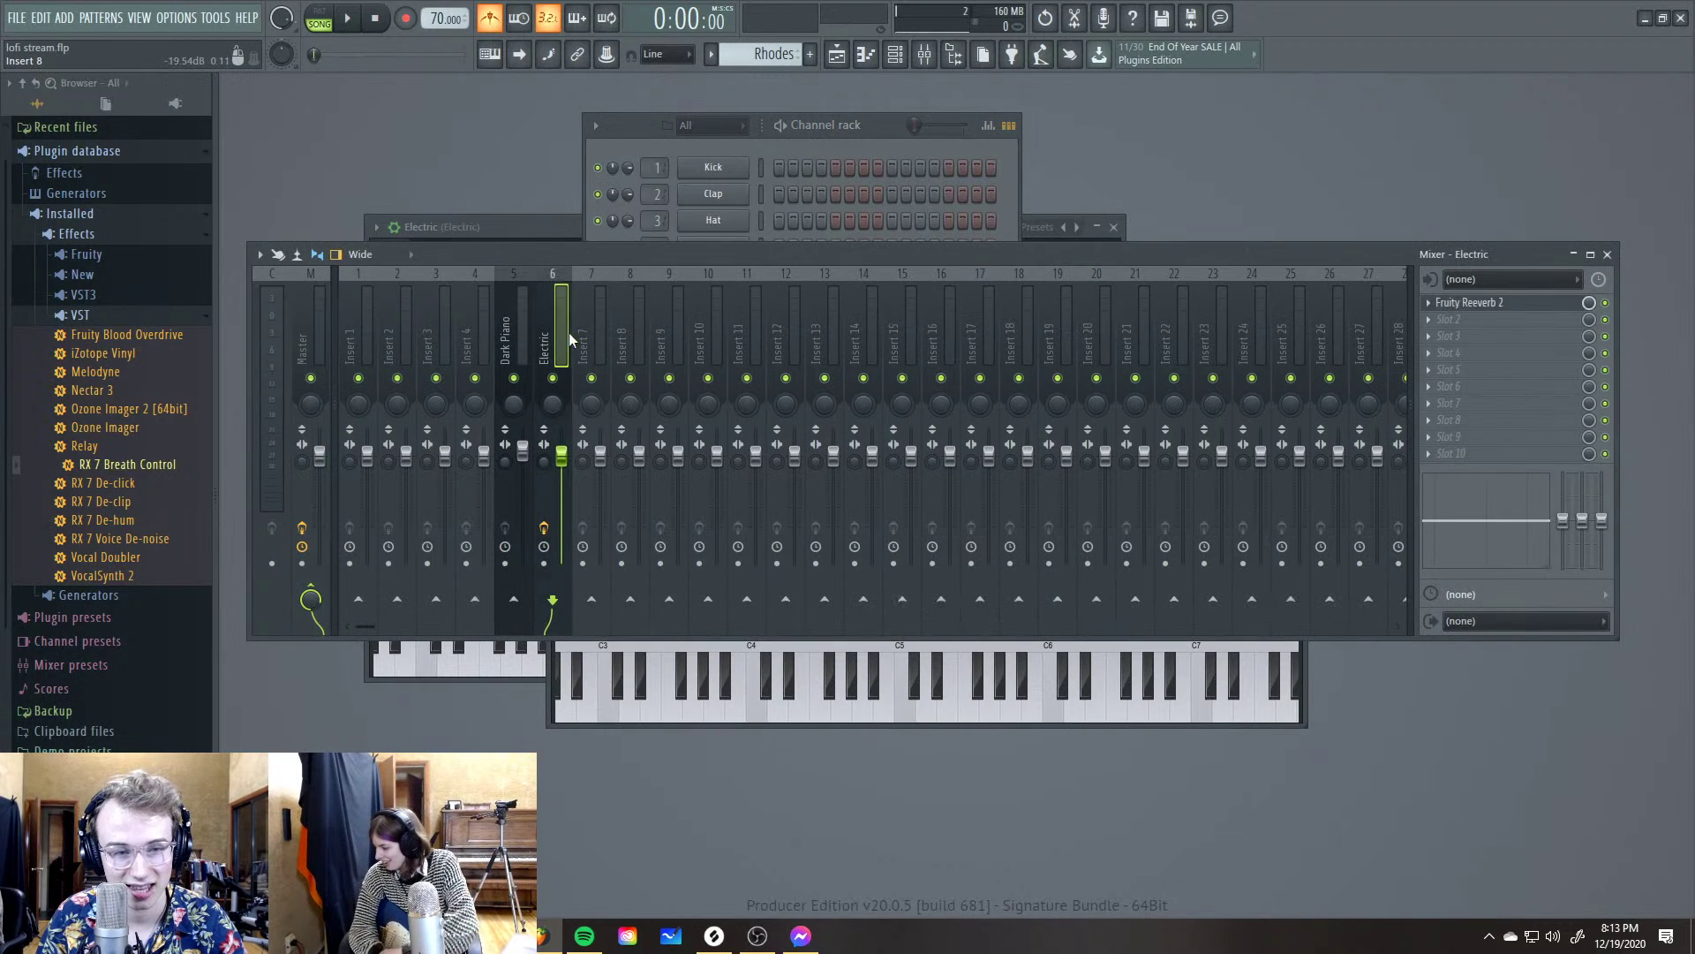
pyautogui.click(478, 332)
pyautogui.rightClick(477, 325)
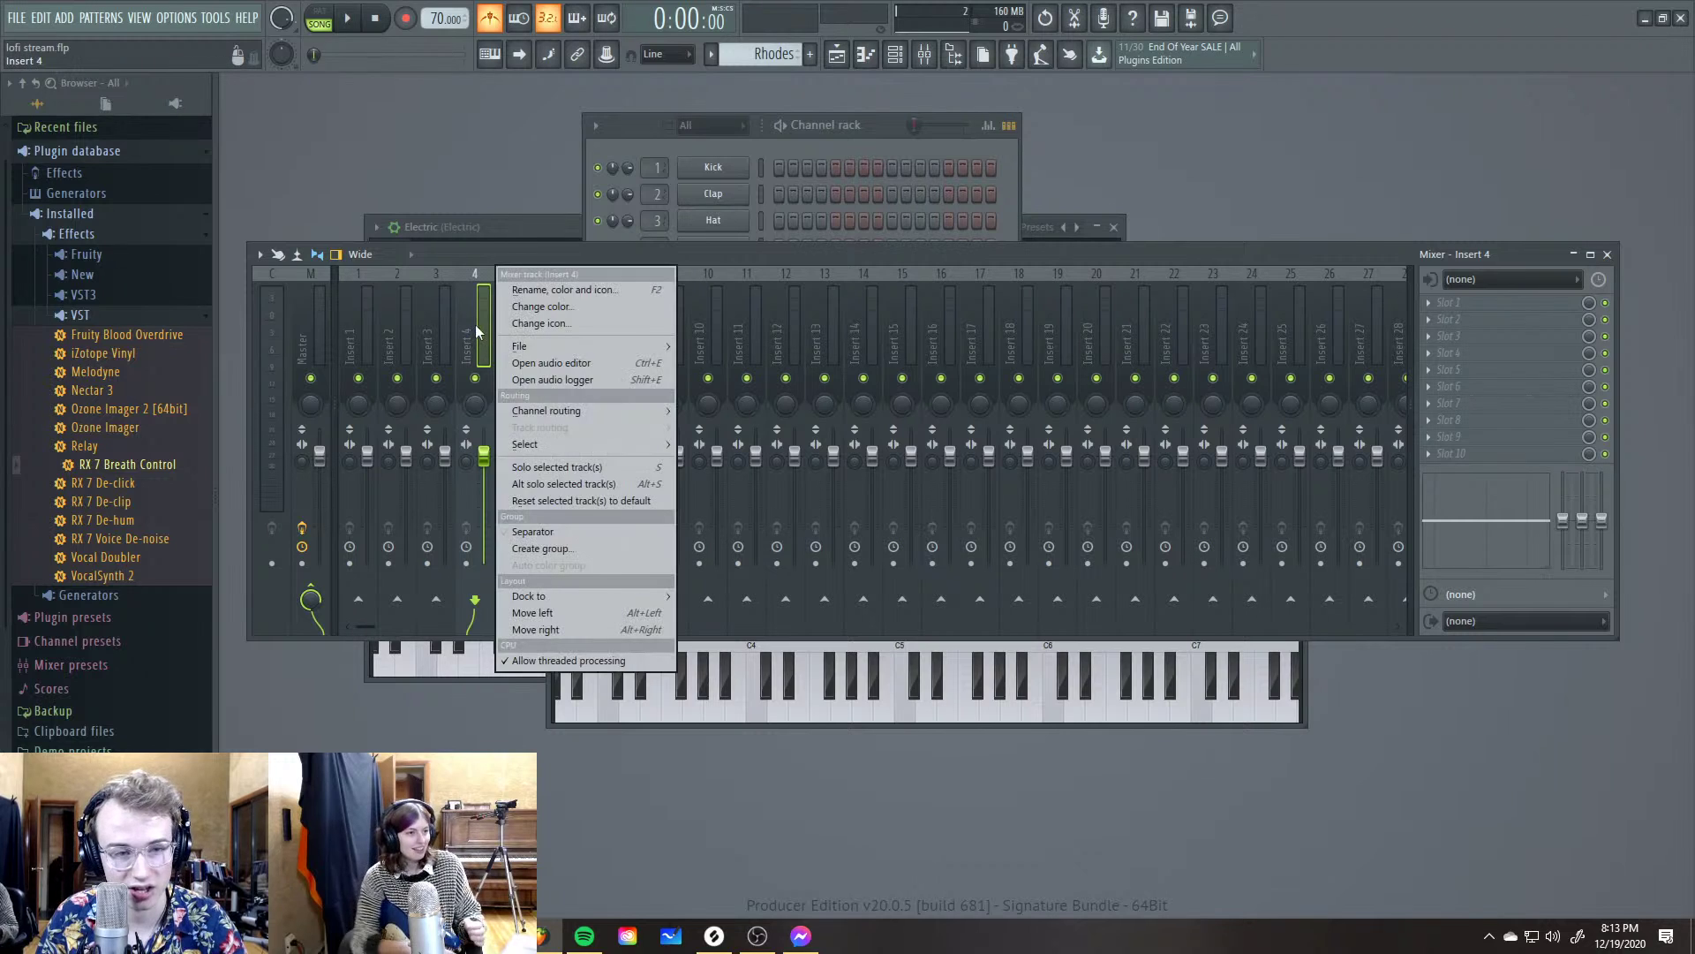
pyautogui.click(528, 275)
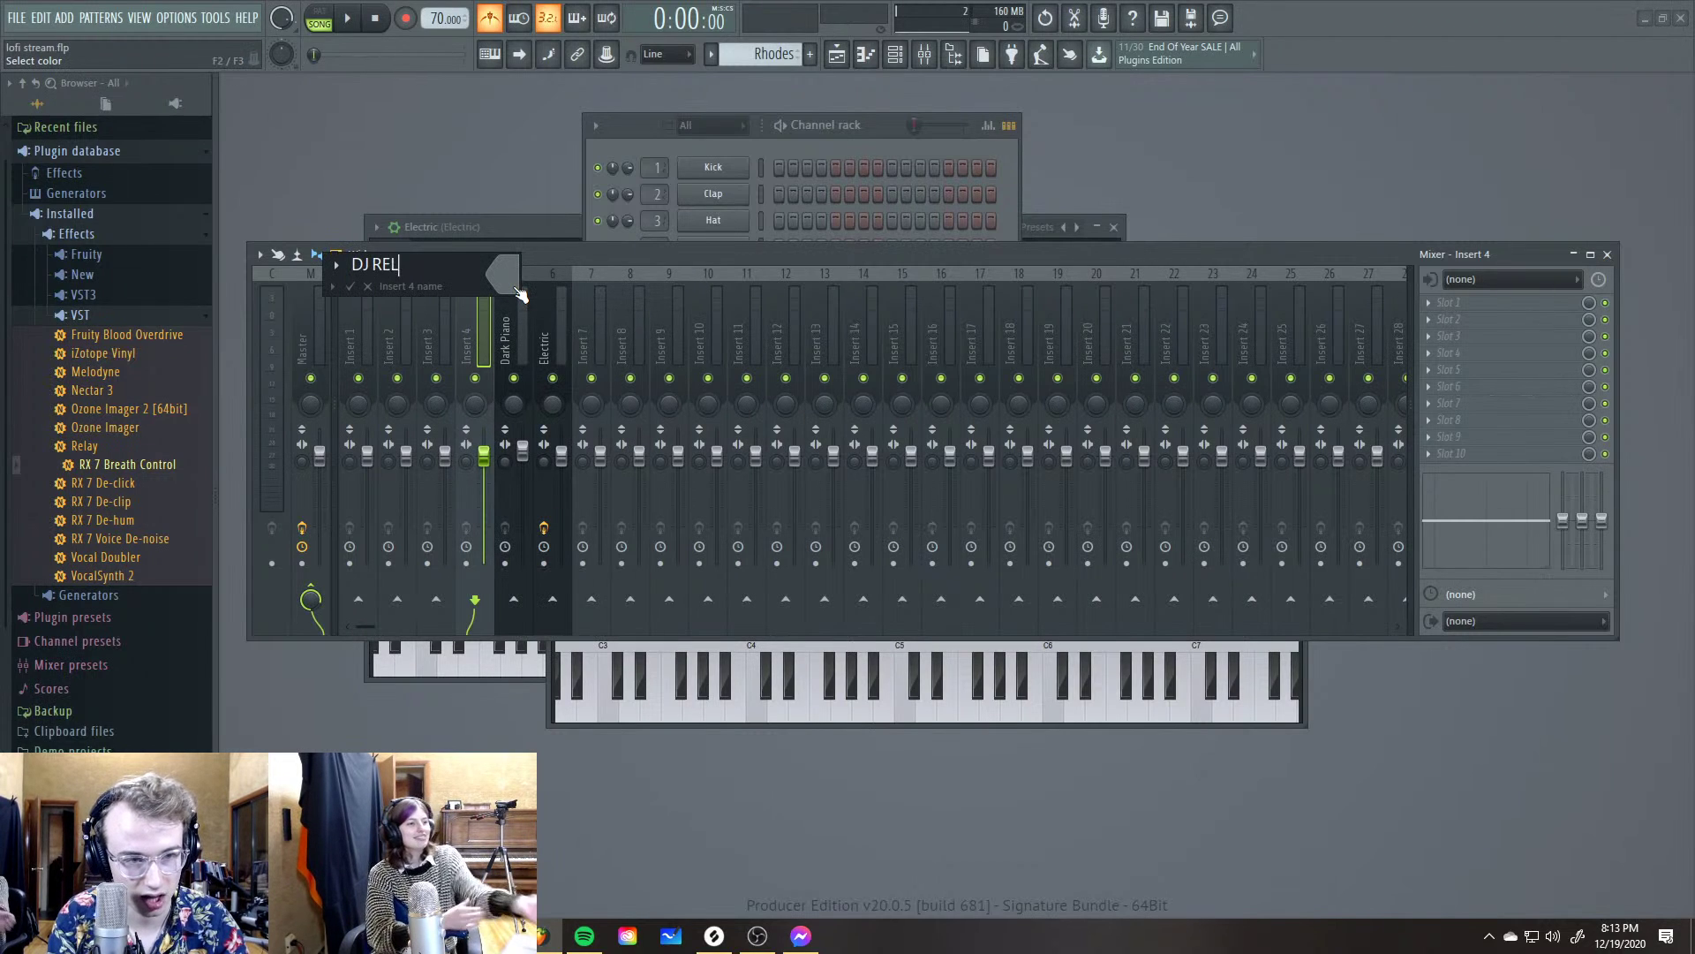
pyautogui.press('Return')
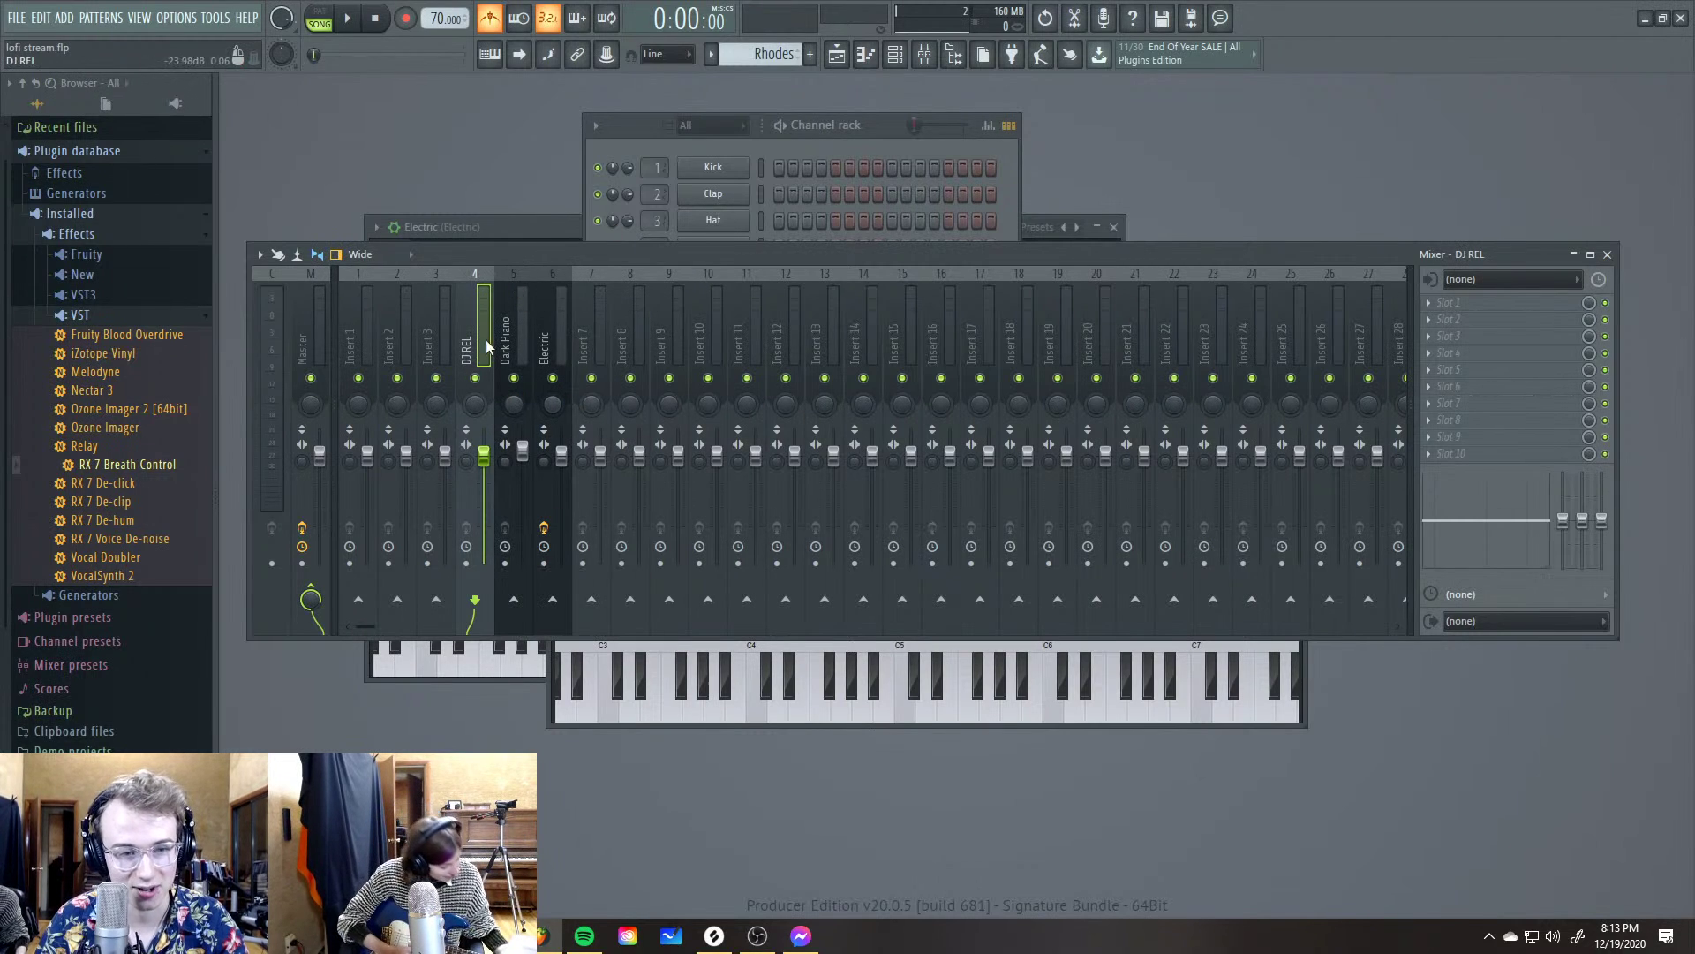
# Color the DJ REL mixer track magenta
pyautogui.click(1465, 279)
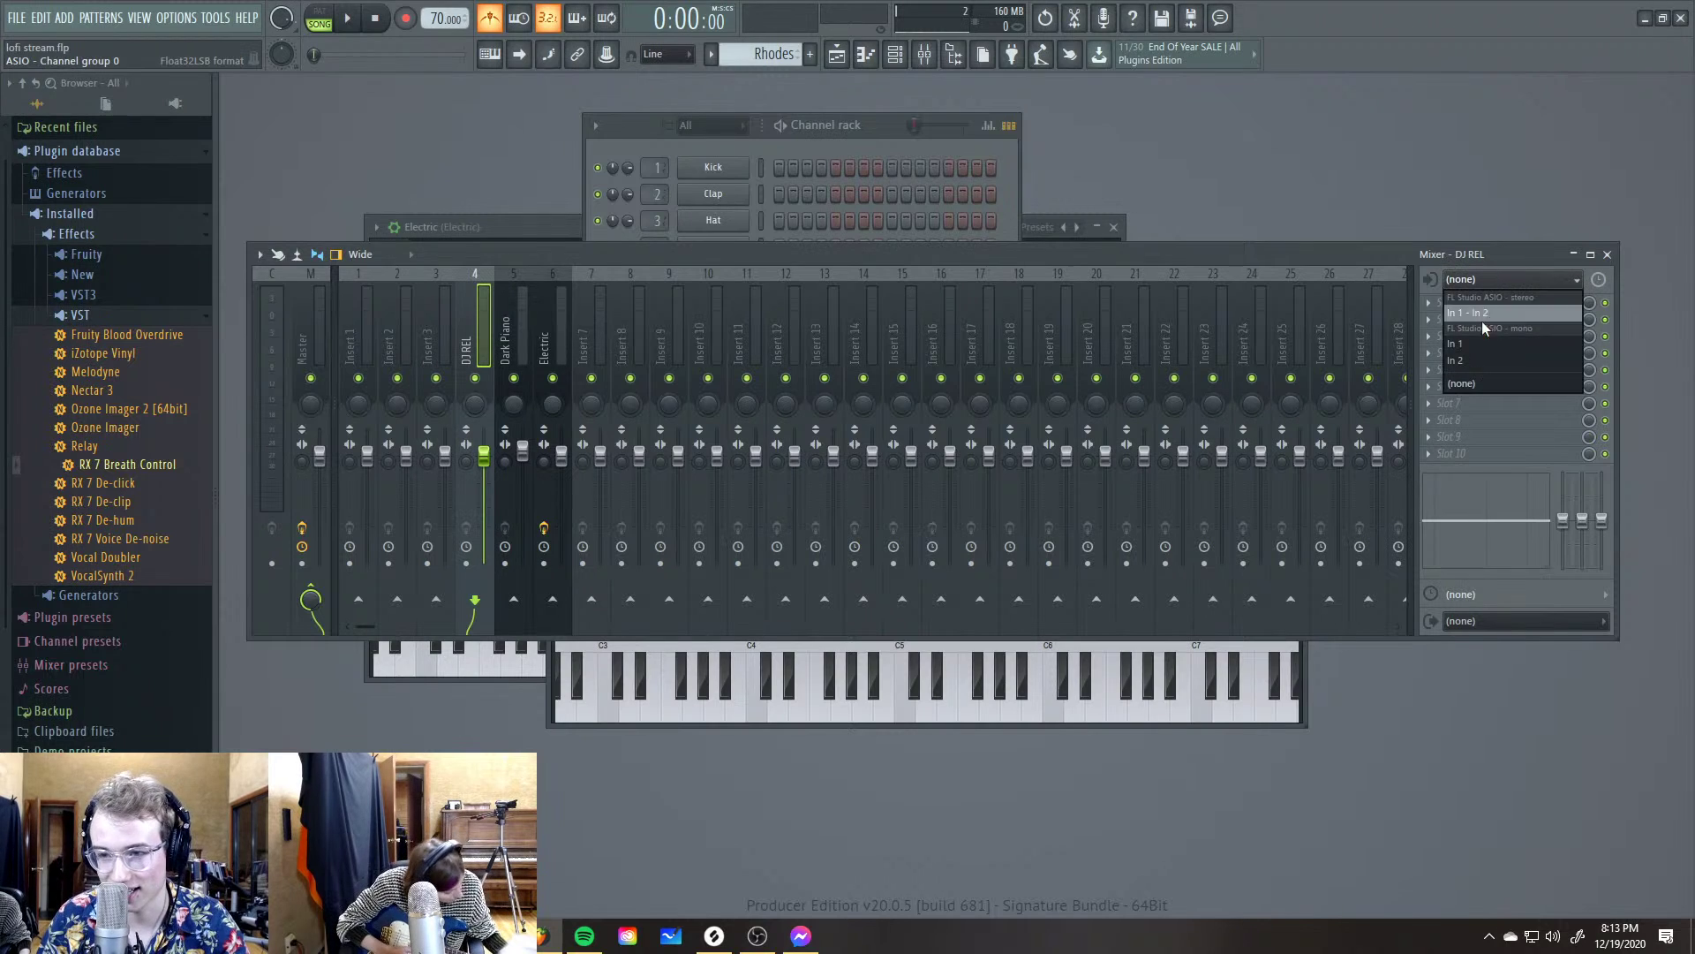
pyautogui.rightClick(477, 343)
pyautogui.click(563, 302)
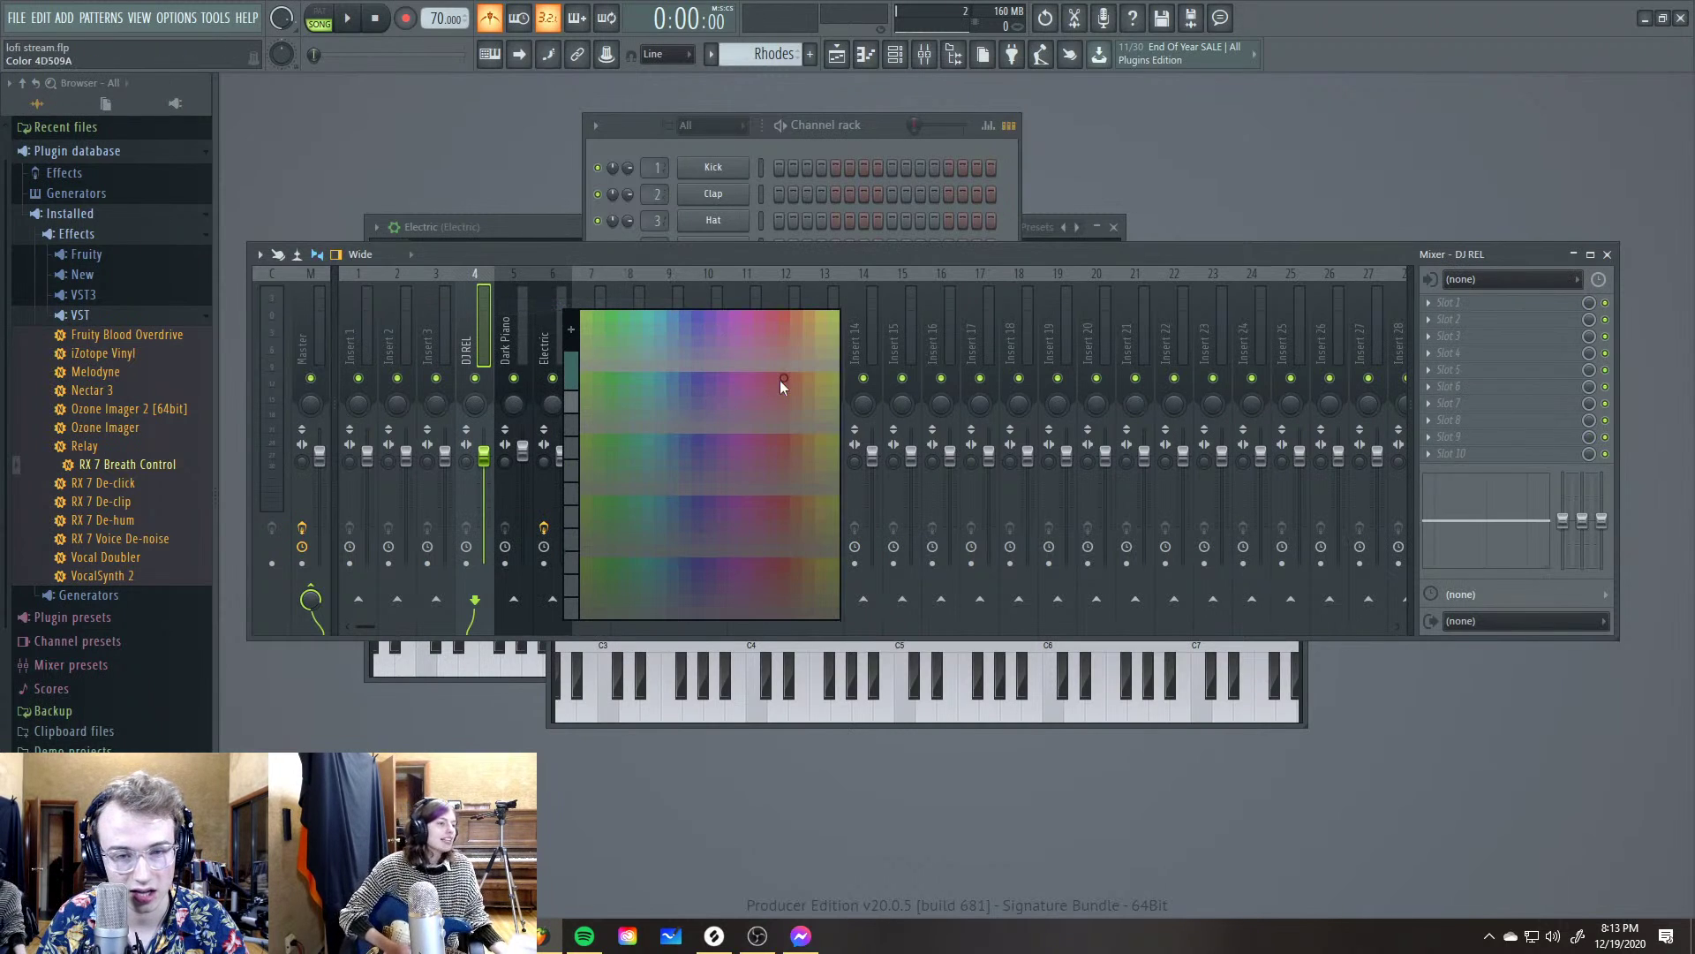
pyautogui.click(747, 377)
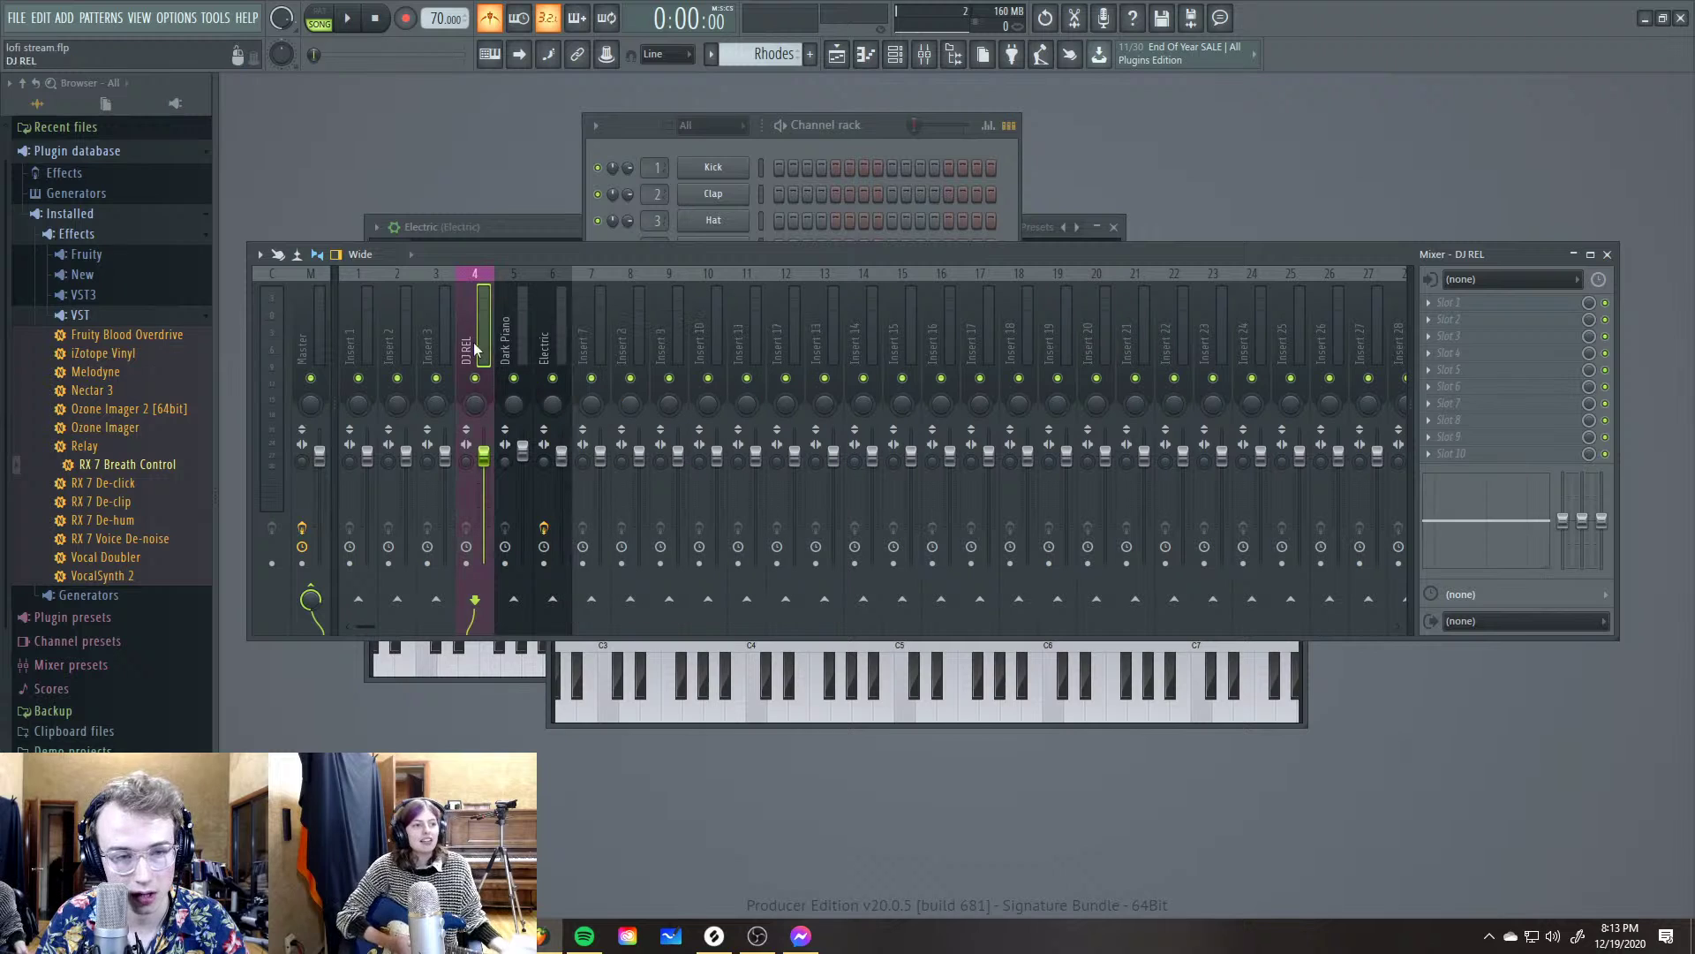
pyautogui.click(1488, 303)
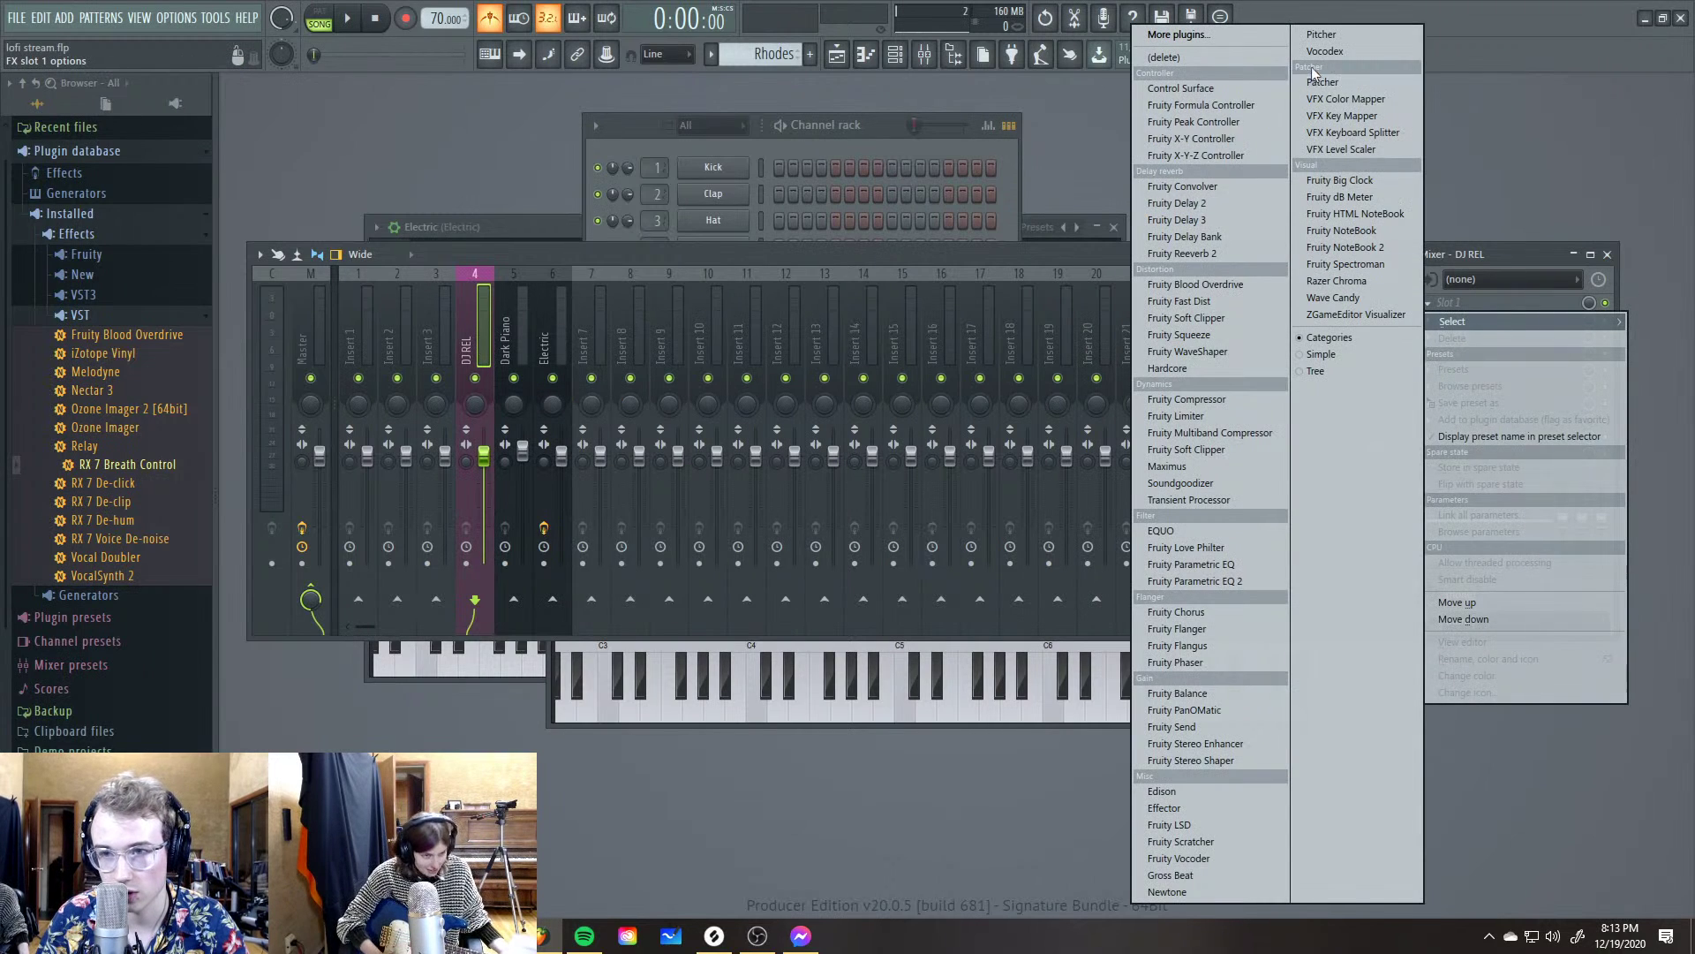
# Limit the recording filter to audio and clips, excluding notes and automation, and arm recording
pyautogui.click(405, 25)
pyautogui.rightClick(406, 20)
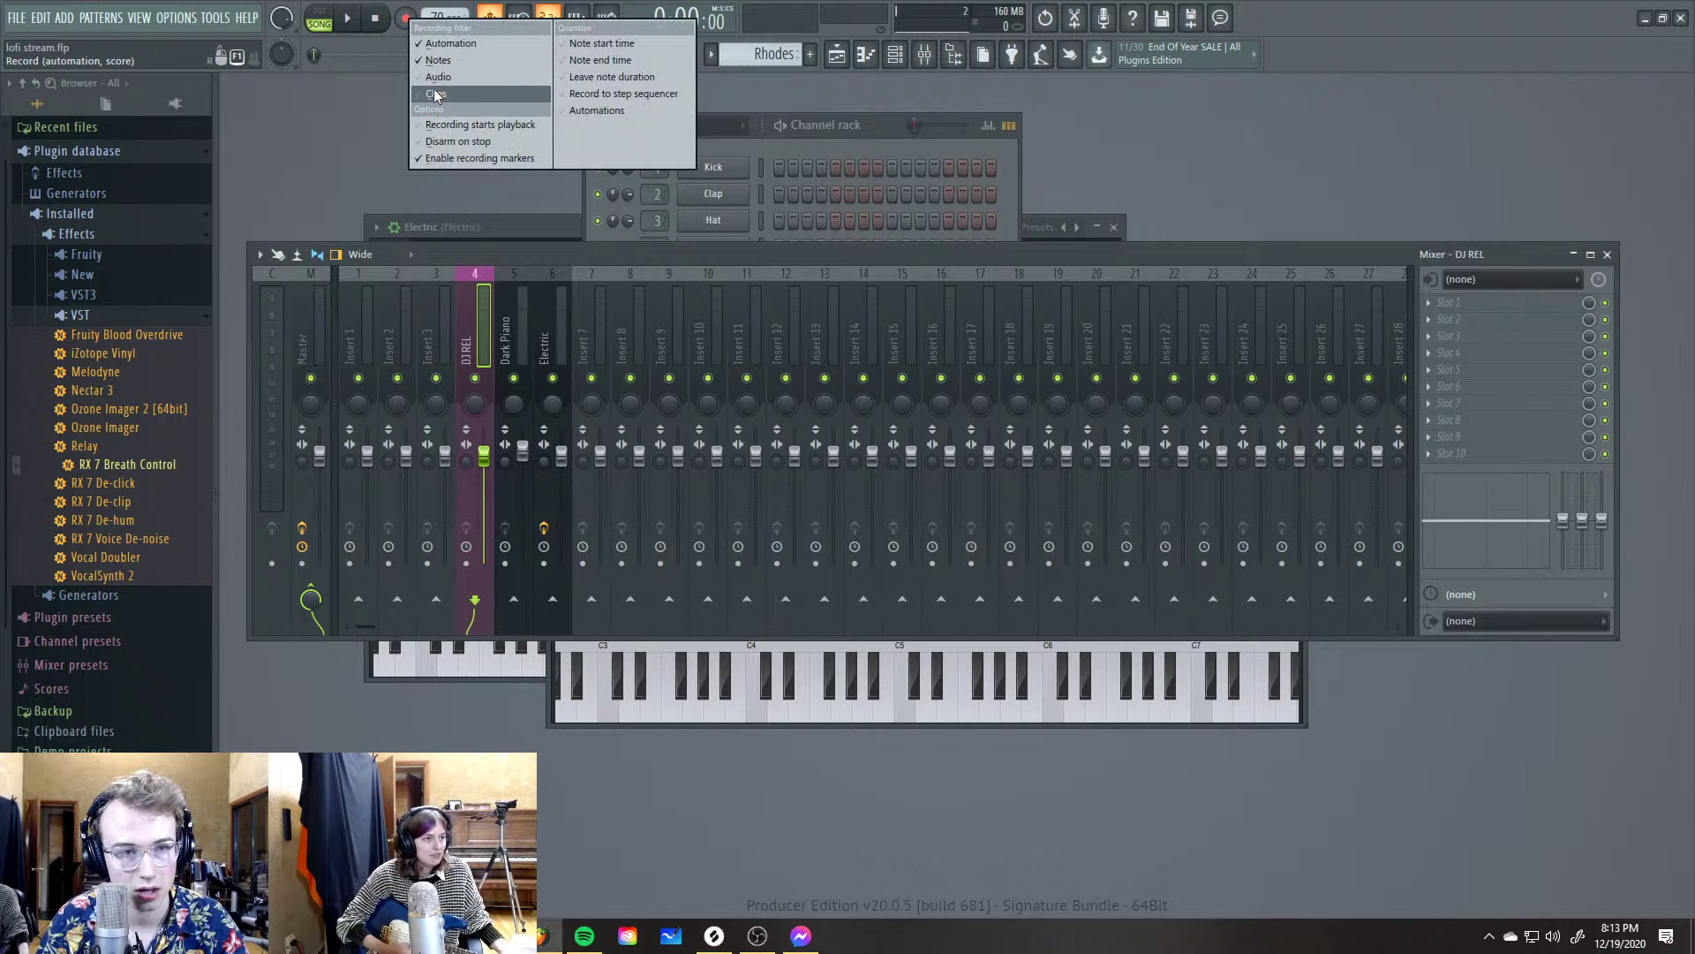
pyautogui.click(432, 94)
pyautogui.click(433, 77)
pyautogui.click(432, 60)
pyautogui.click(434, 44)
pyautogui.click(411, 22)
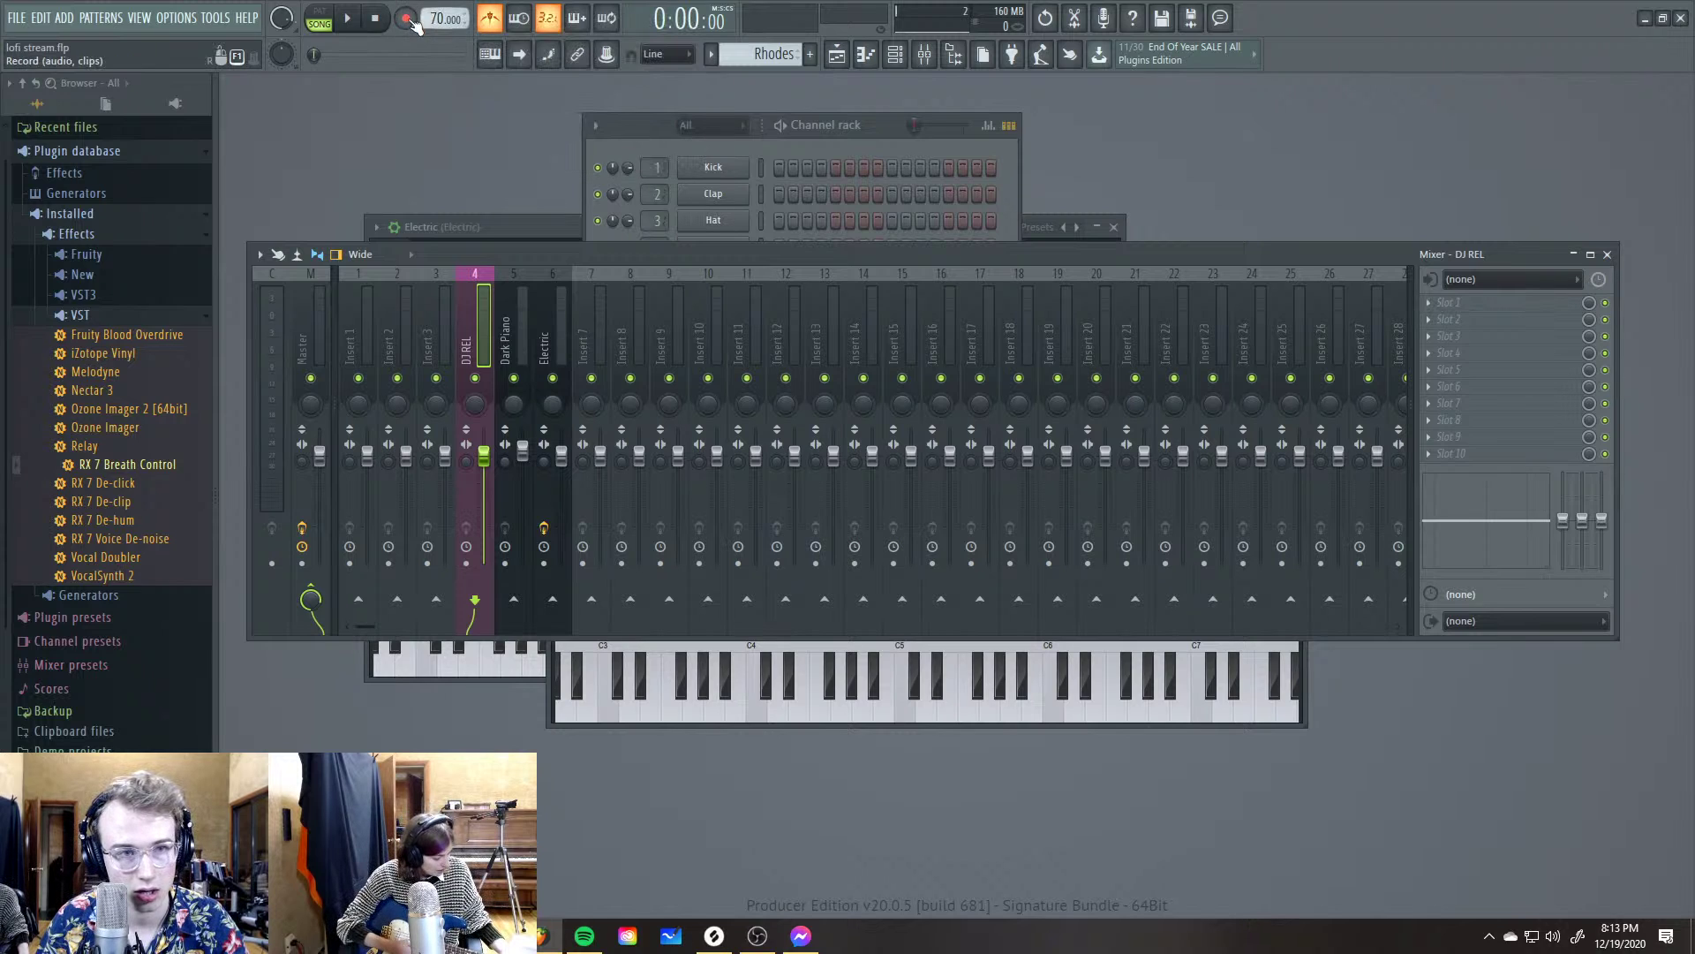
pyautogui.click(406, 18)
pyautogui.press('y')
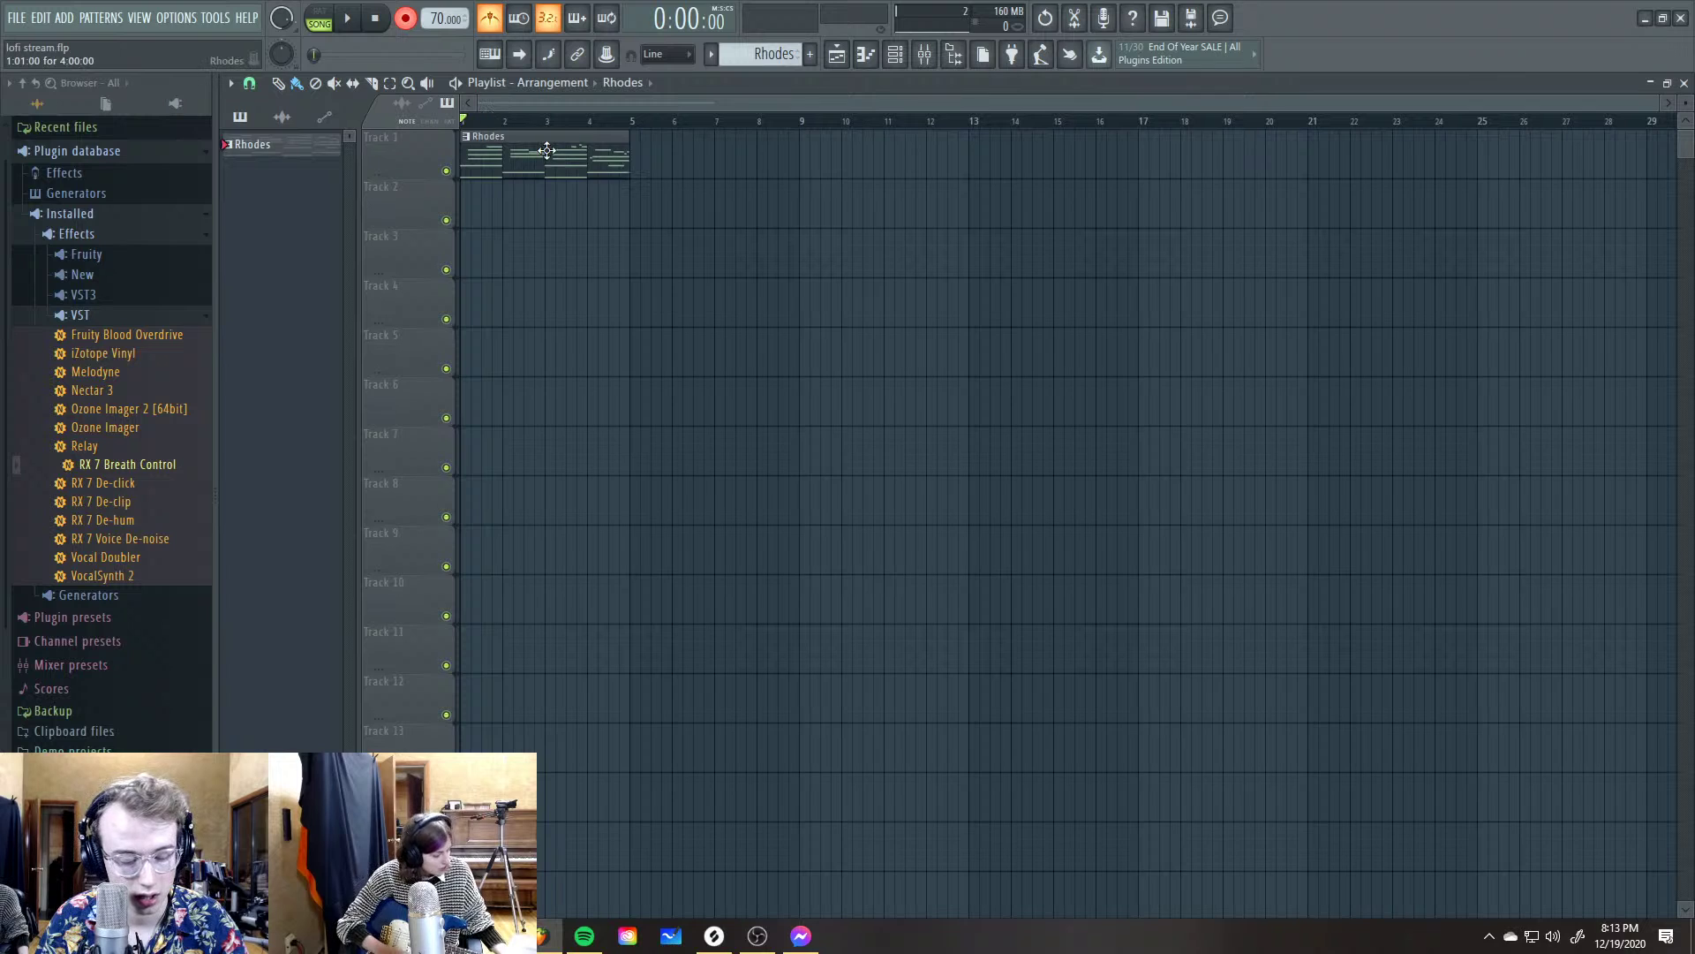
pyautogui.rightClick(412, 19)
pyautogui.click(409, 22)
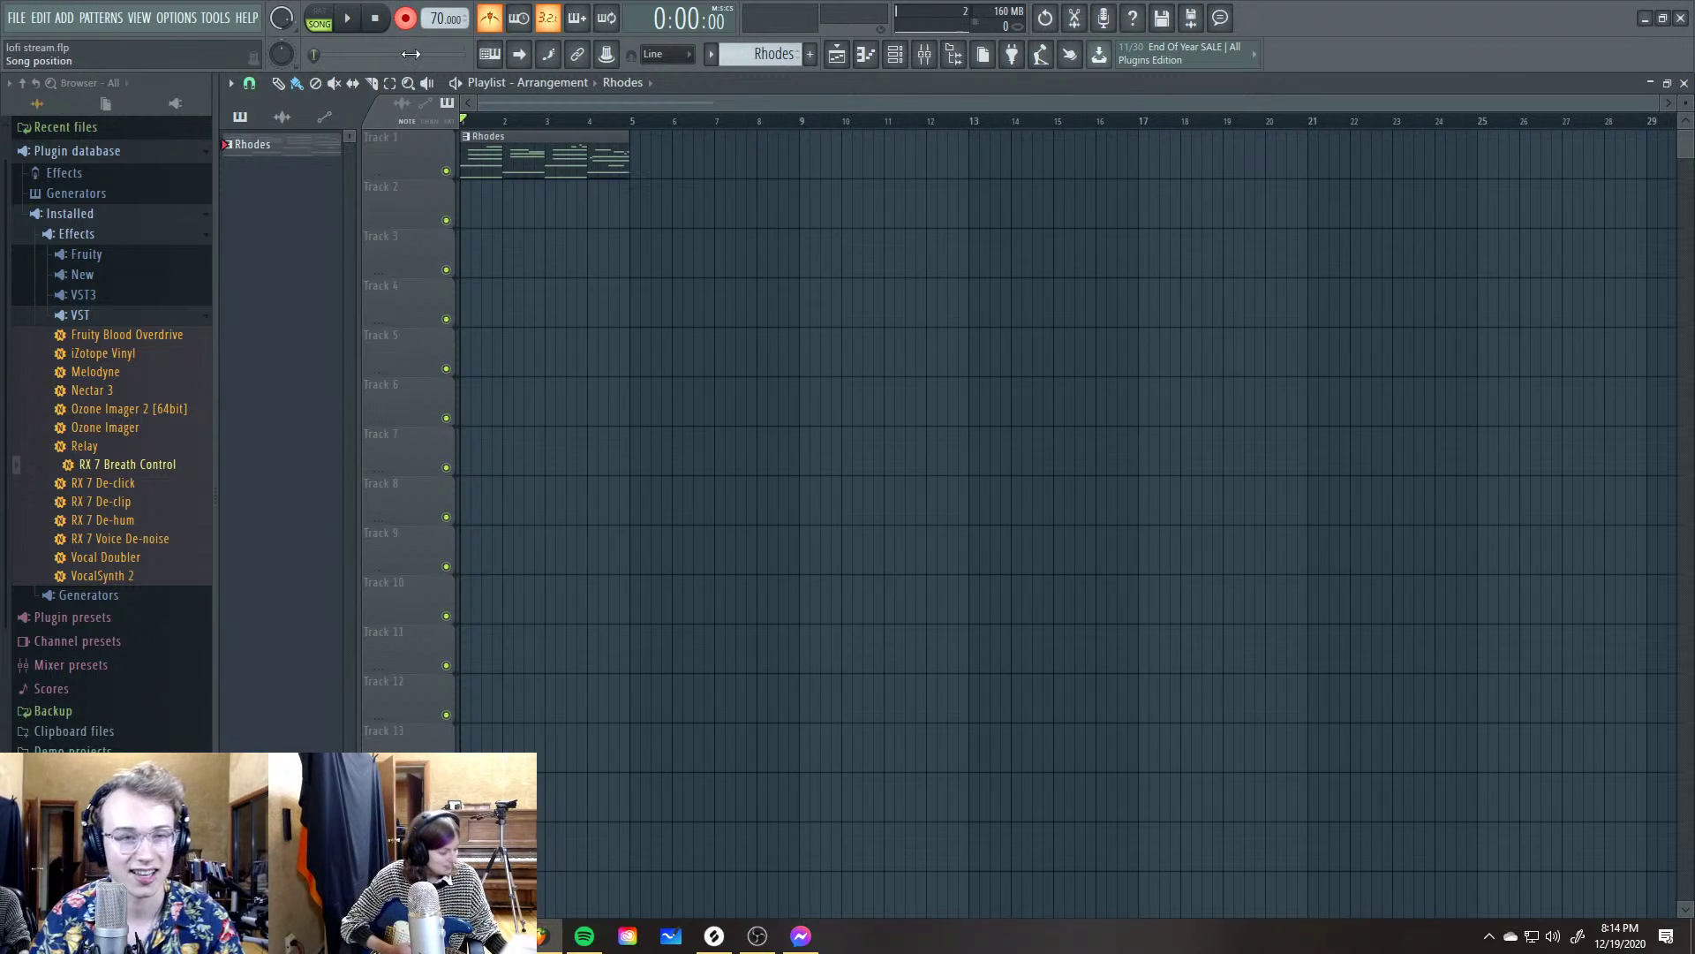
# Stop the playlist test run and set the DJ REL mixer track's audio input to mono In 2
pyautogui.press('space')
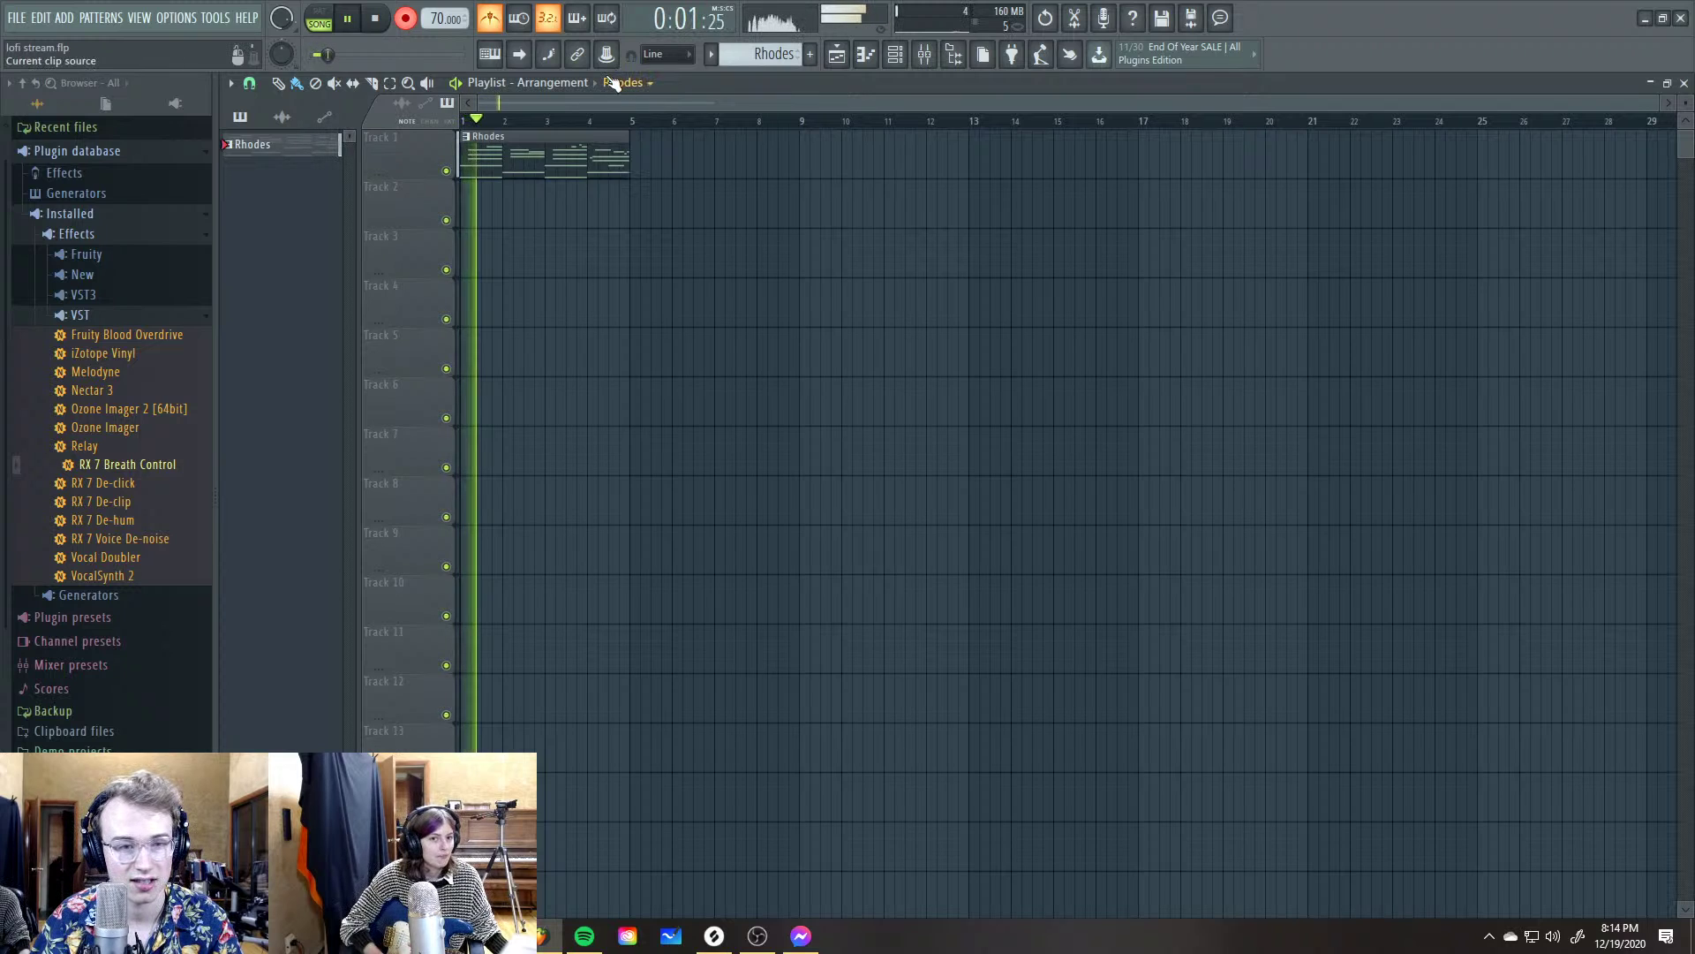
pyautogui.press('space')
pyautogui.press('F9')
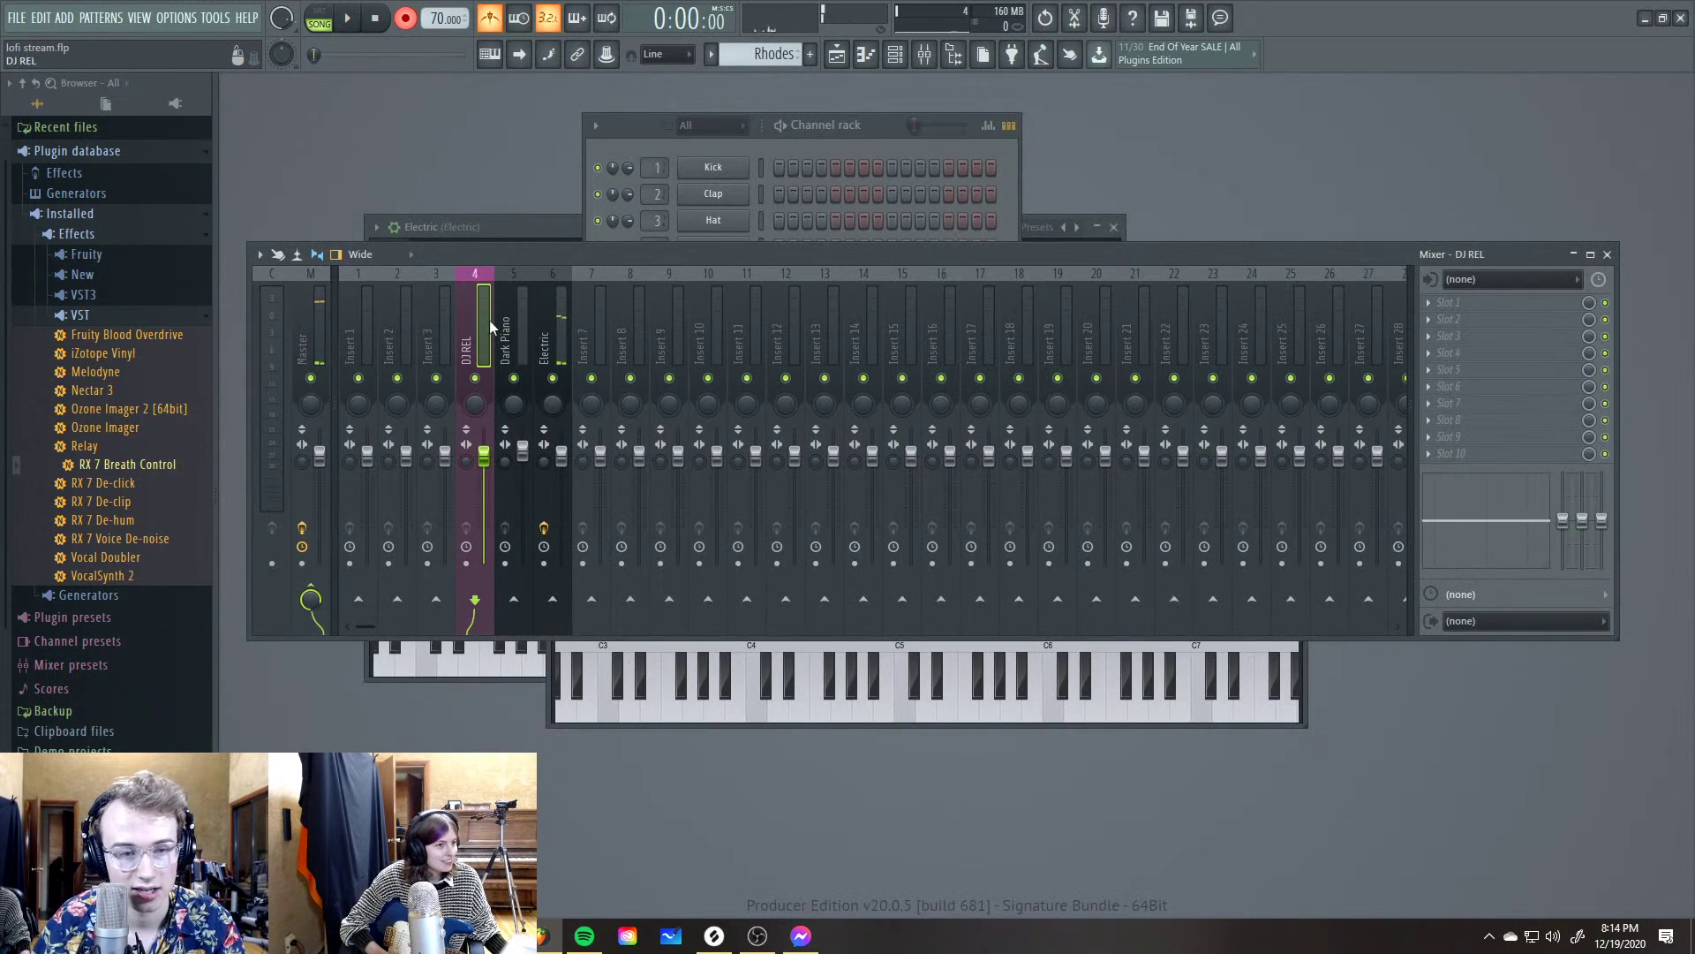
pyautogui.click(1461, 282)
pyautogui.click(1488, 361)
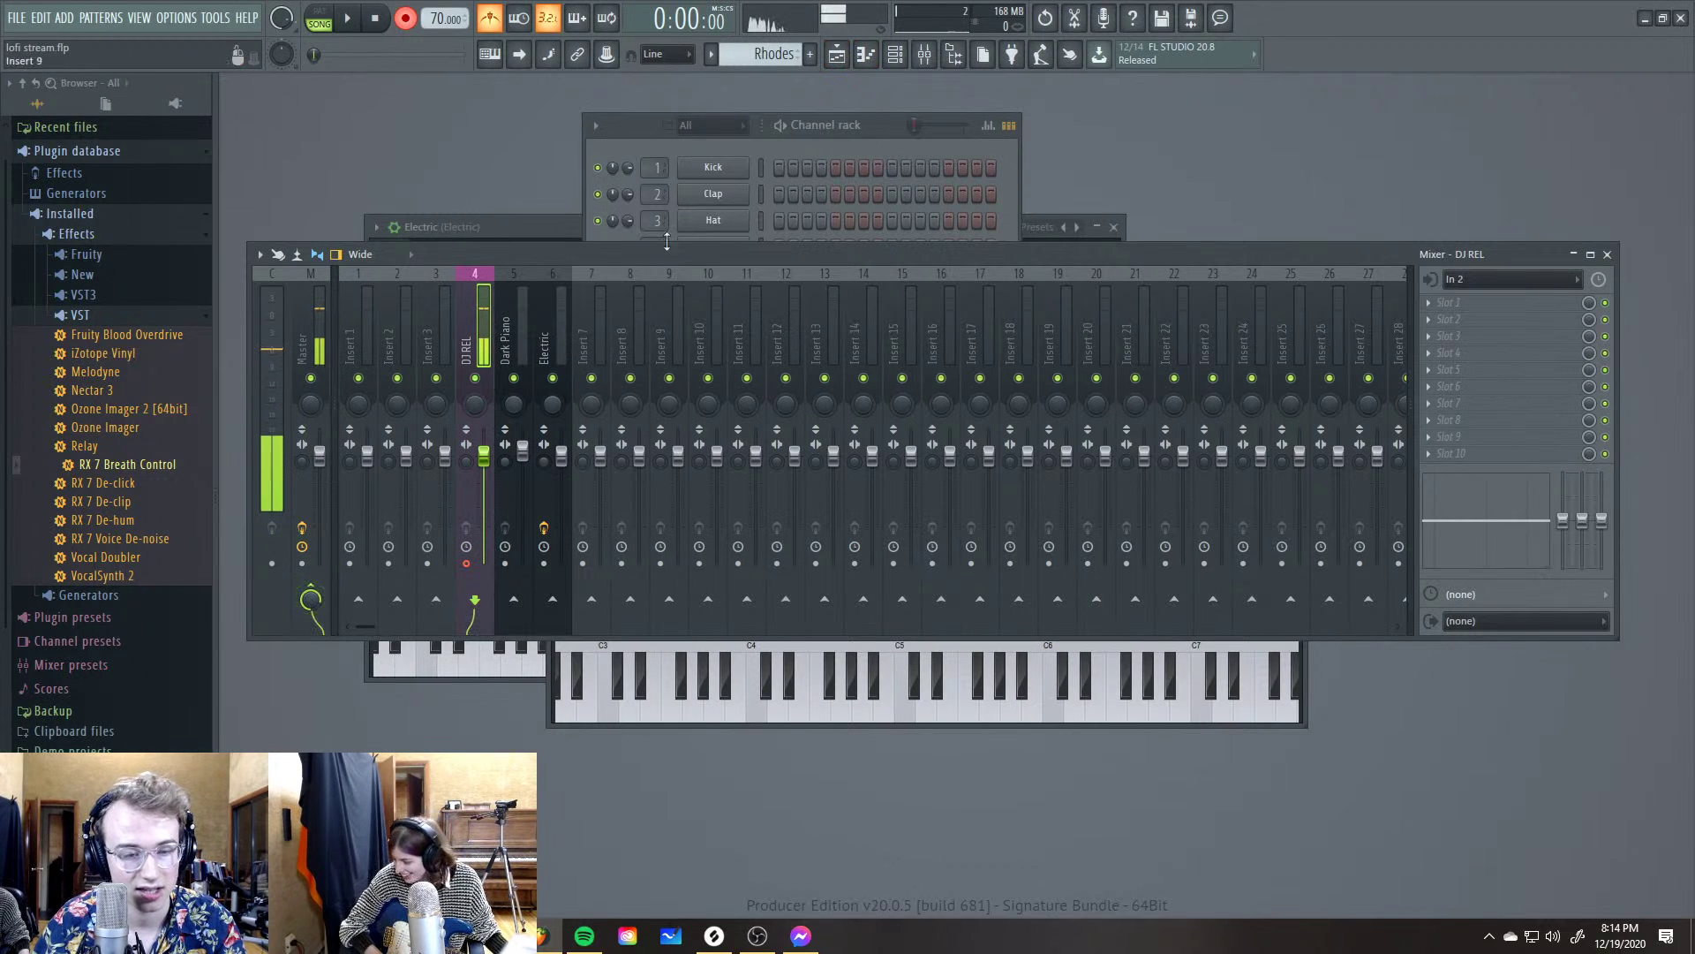
# Record a first DJ REL audio take of about four bars in the playlist alongside the Rhodes pattern
pyautogui.click(839, 60)
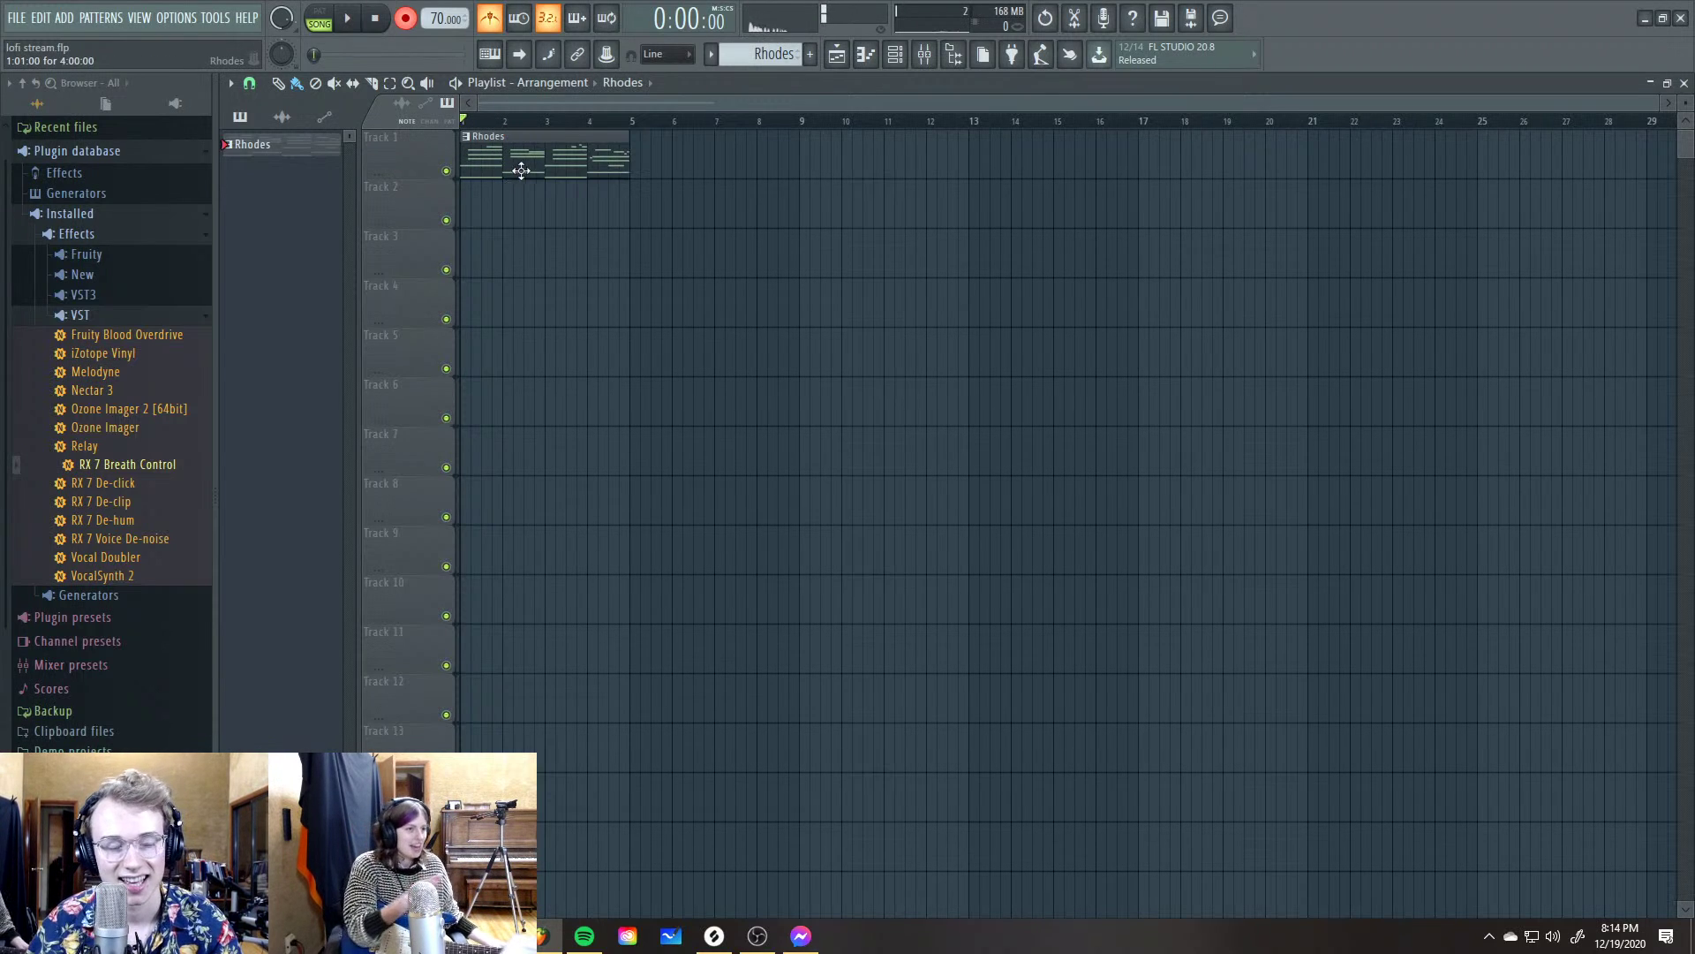
pyautogui.press('space')
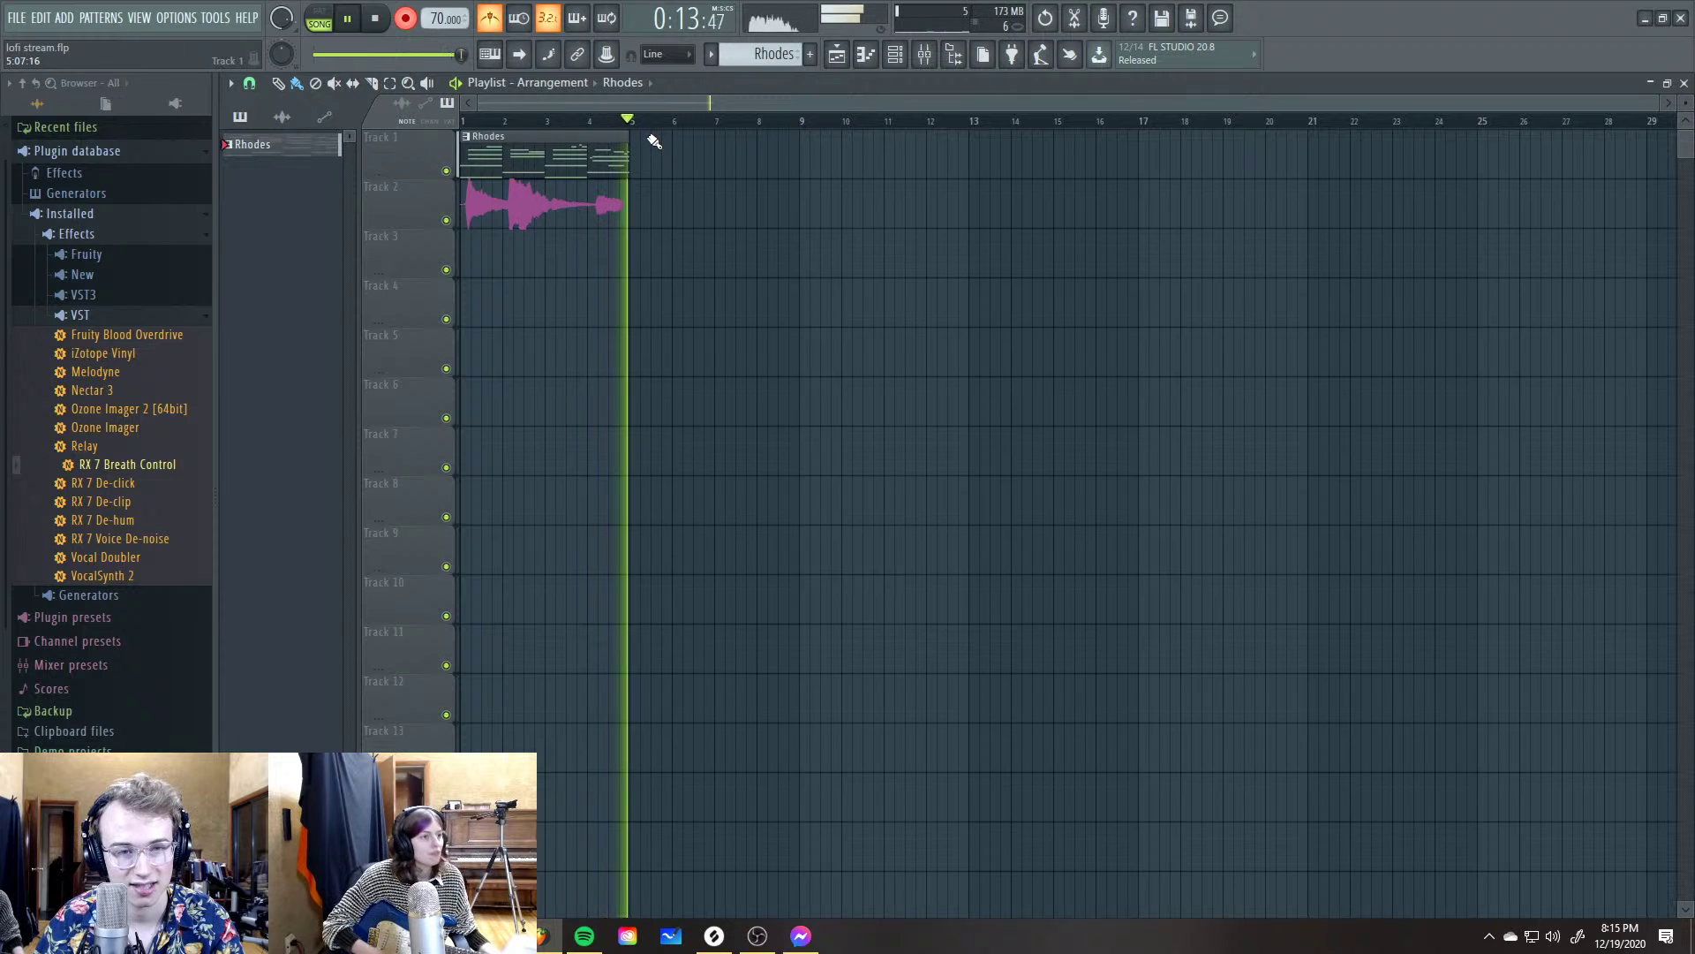
pyautogui.press('space')
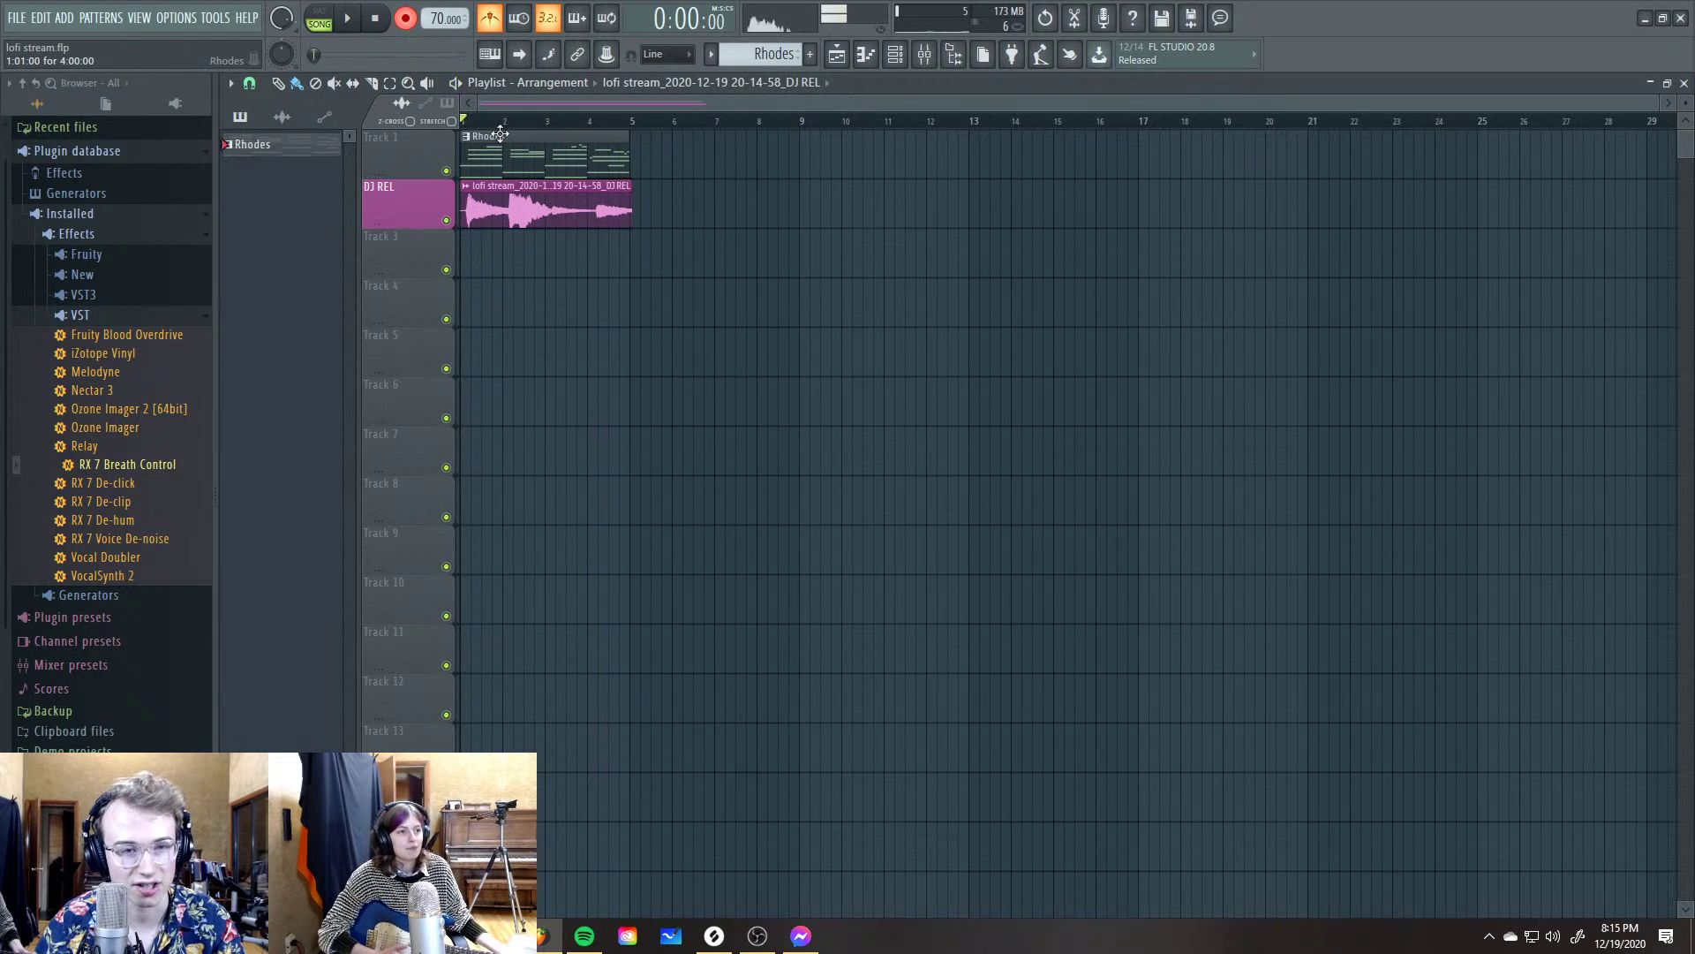
# Mute the first DJ REL take and record a second take of about four bars from the song start
pyautogui.click(446, 220)
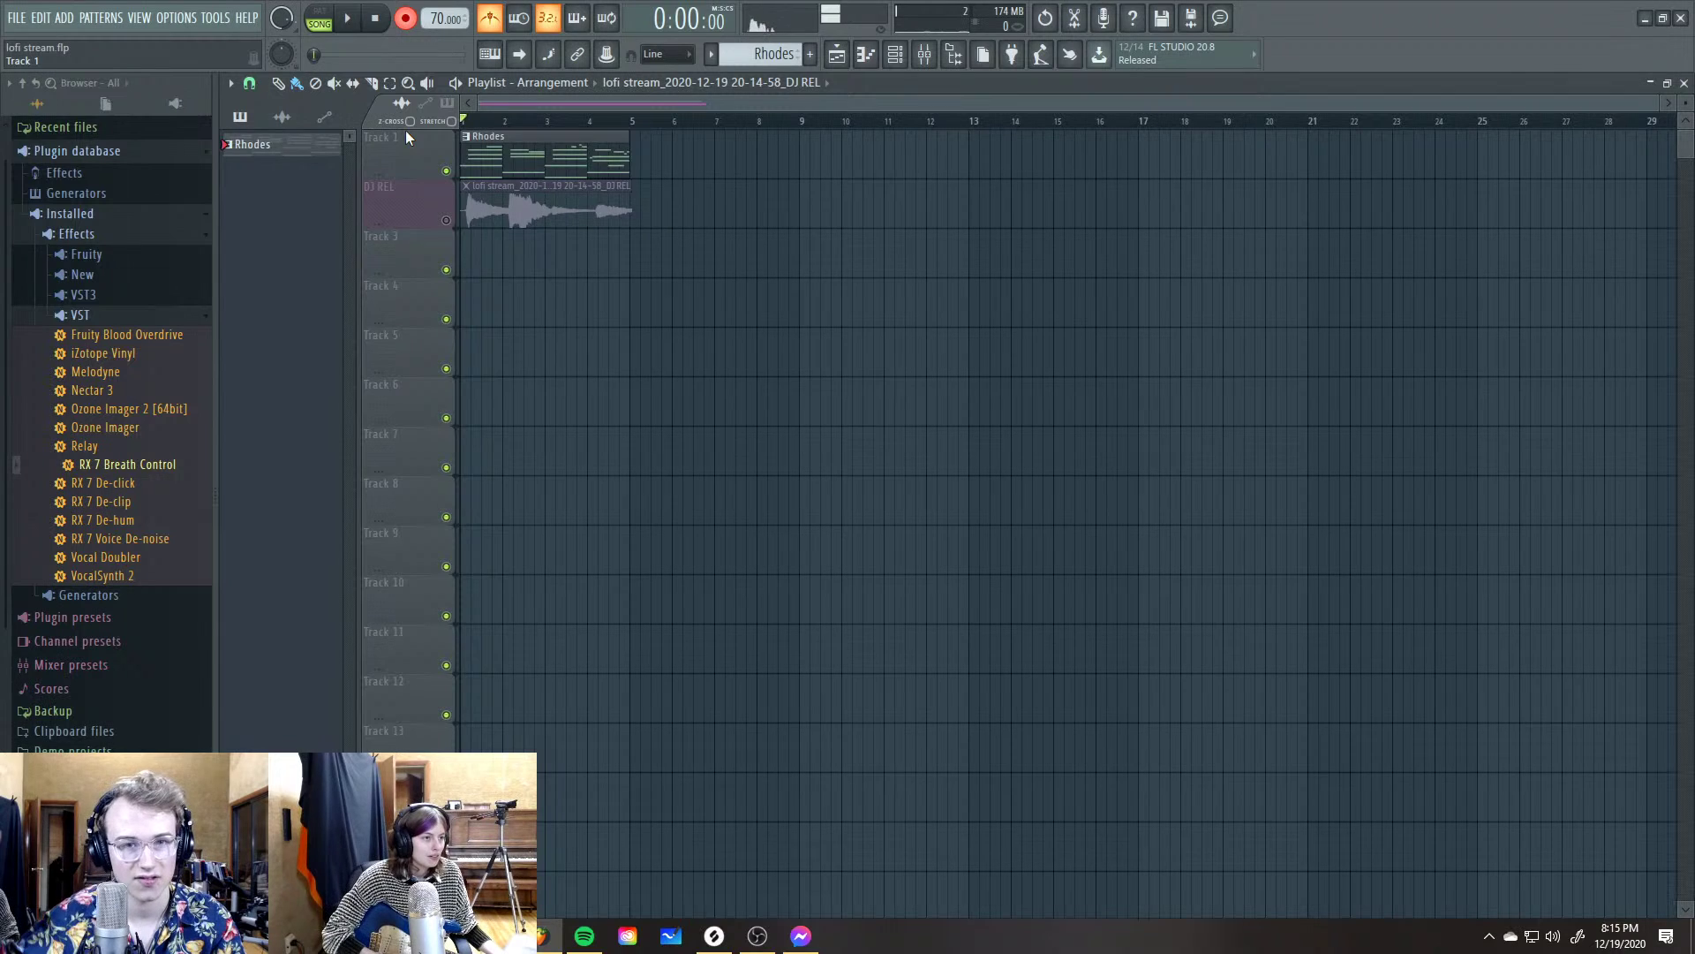
pyautogui.press('space')
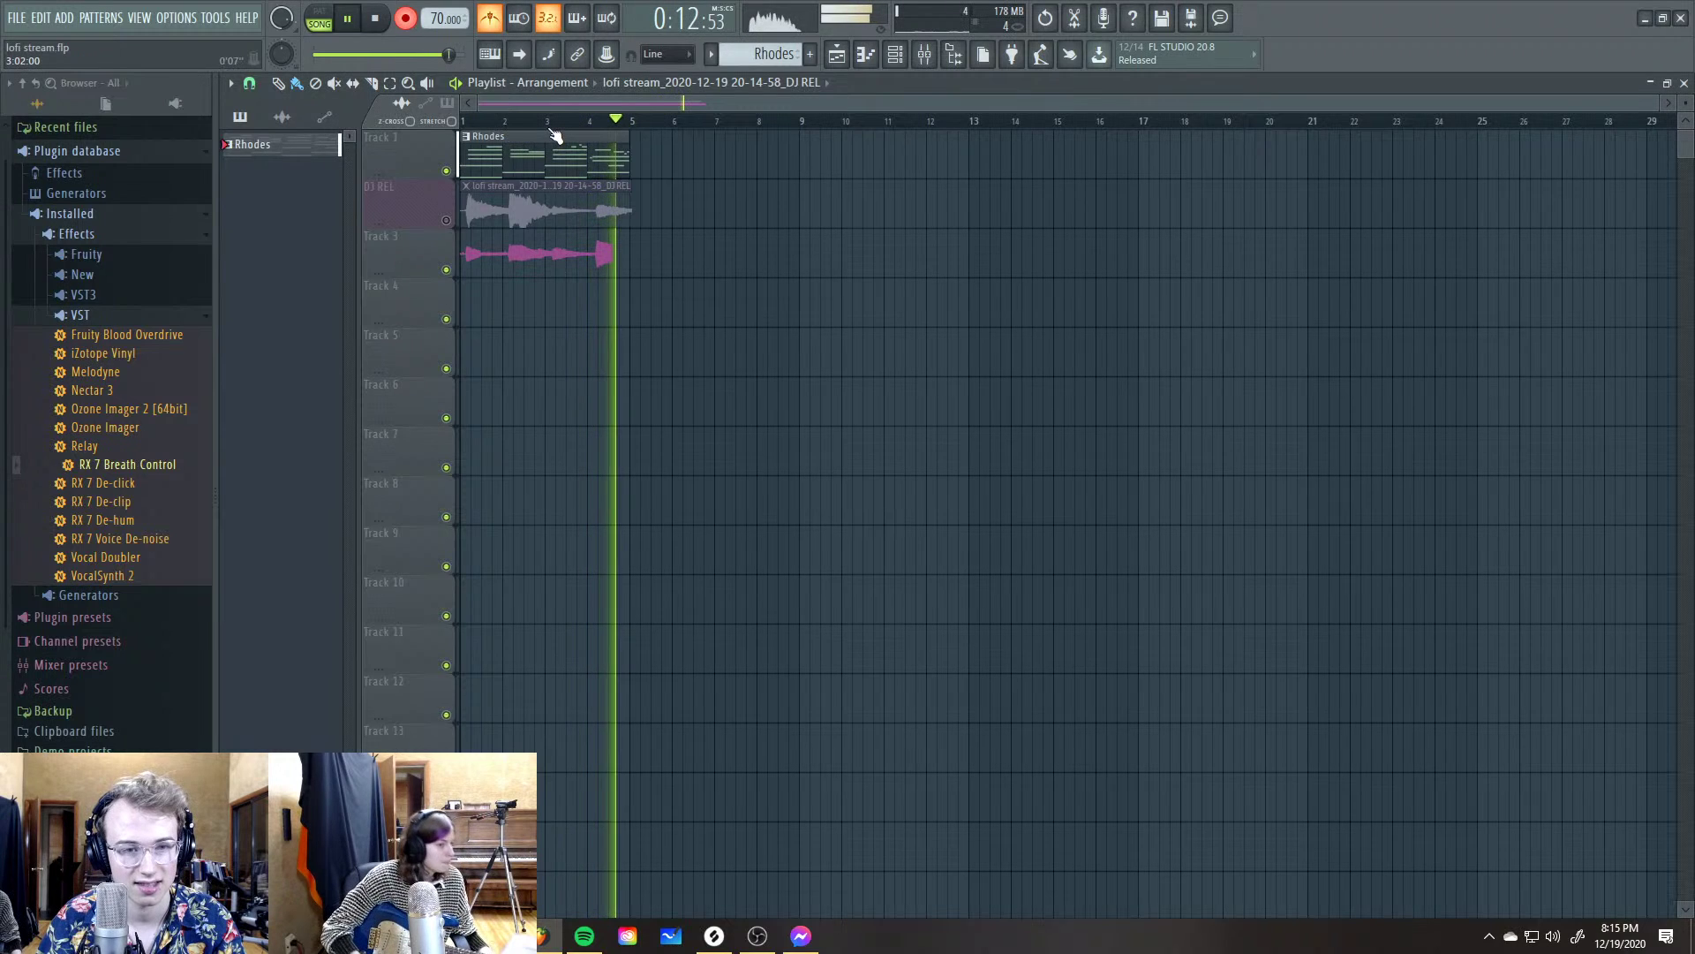
pyautogui.press('space')
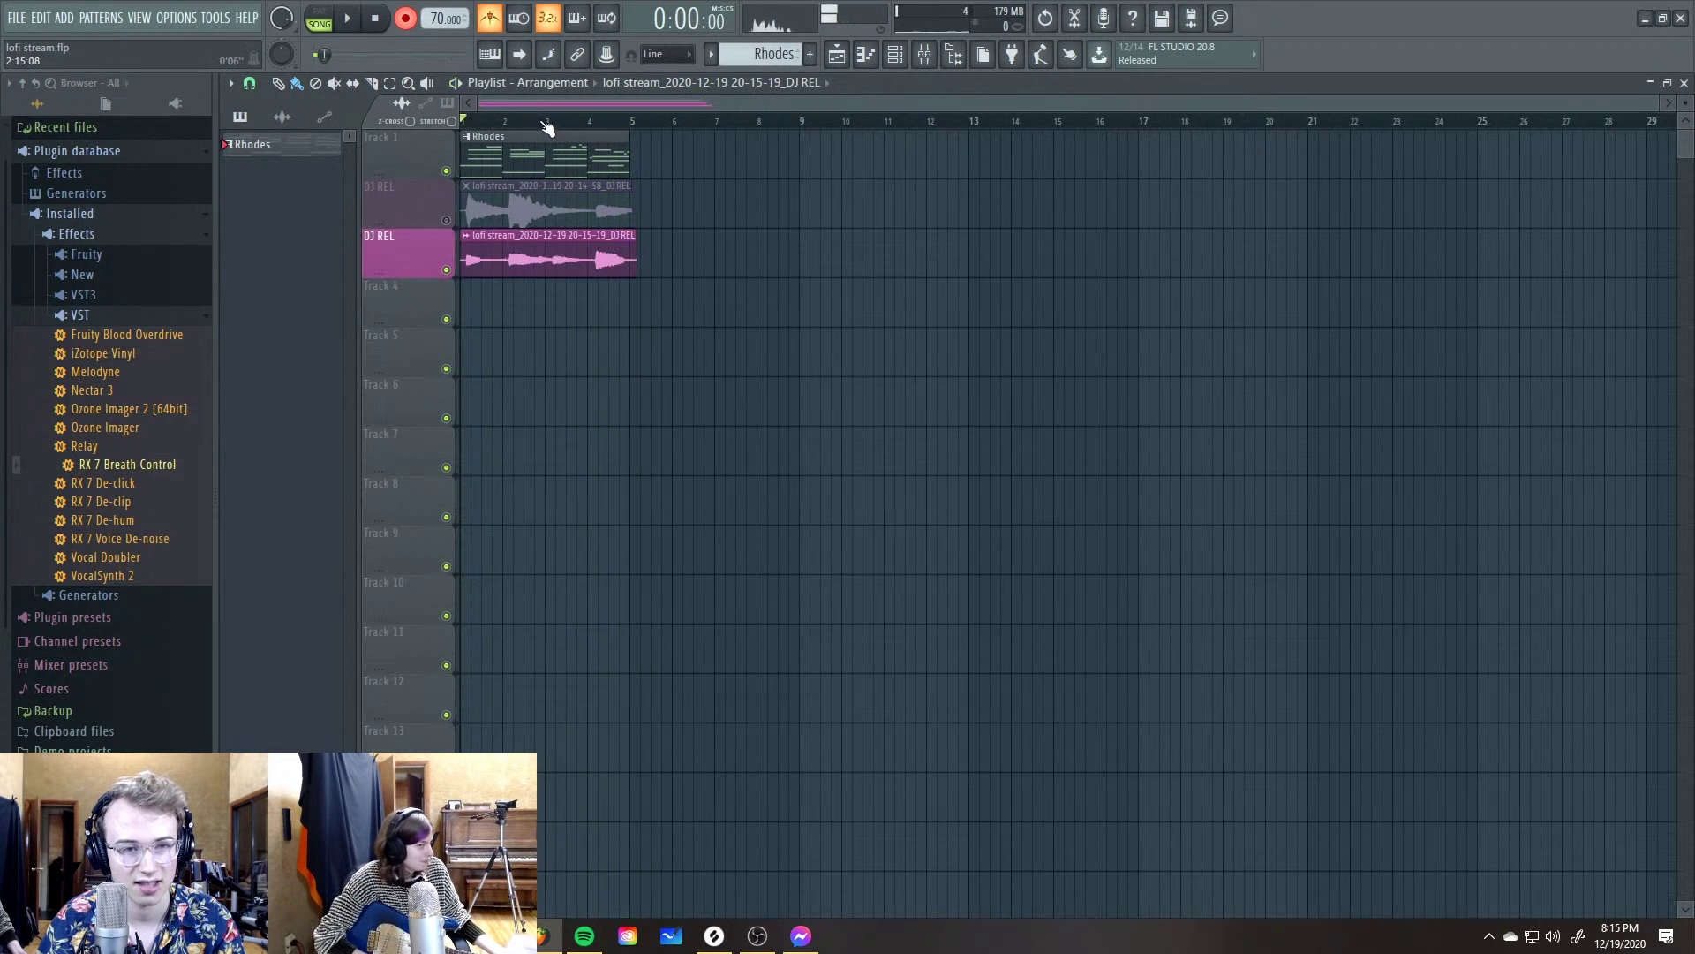
# Mute the second DJ REL take, unmute the first, and play the first back with all other playlist tracks muted
pyautogui.click(447, 269)
pyautogui.scroll(3, 425, 235)
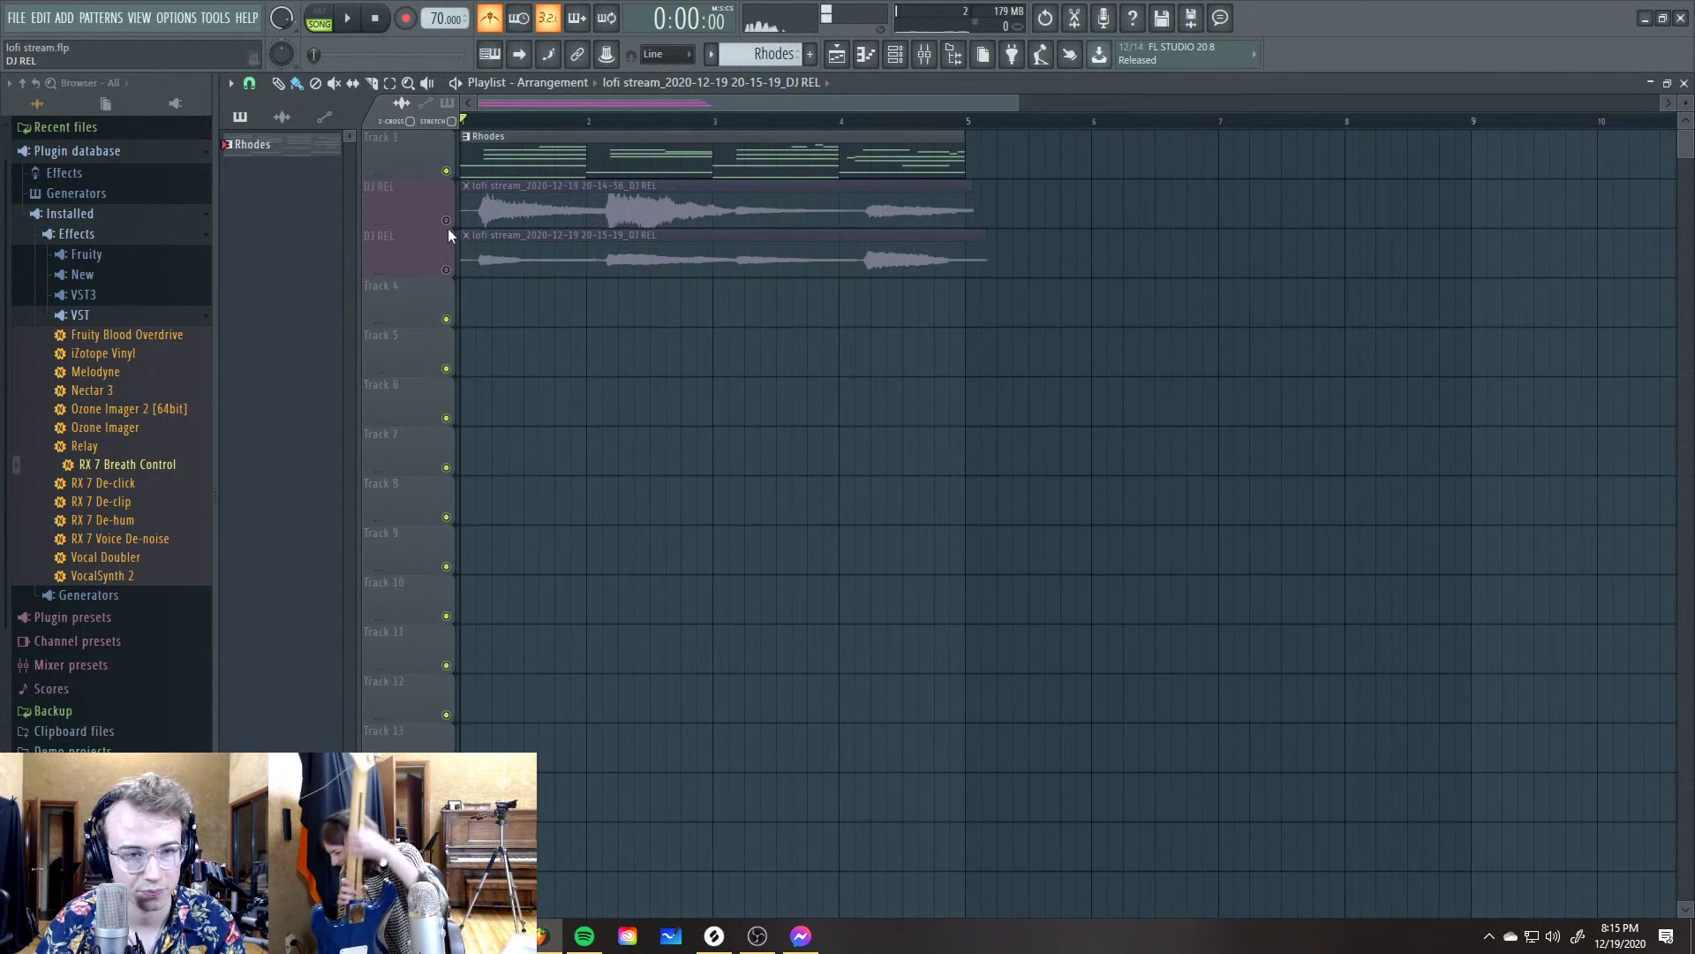
pyautogui.click(446, 219)
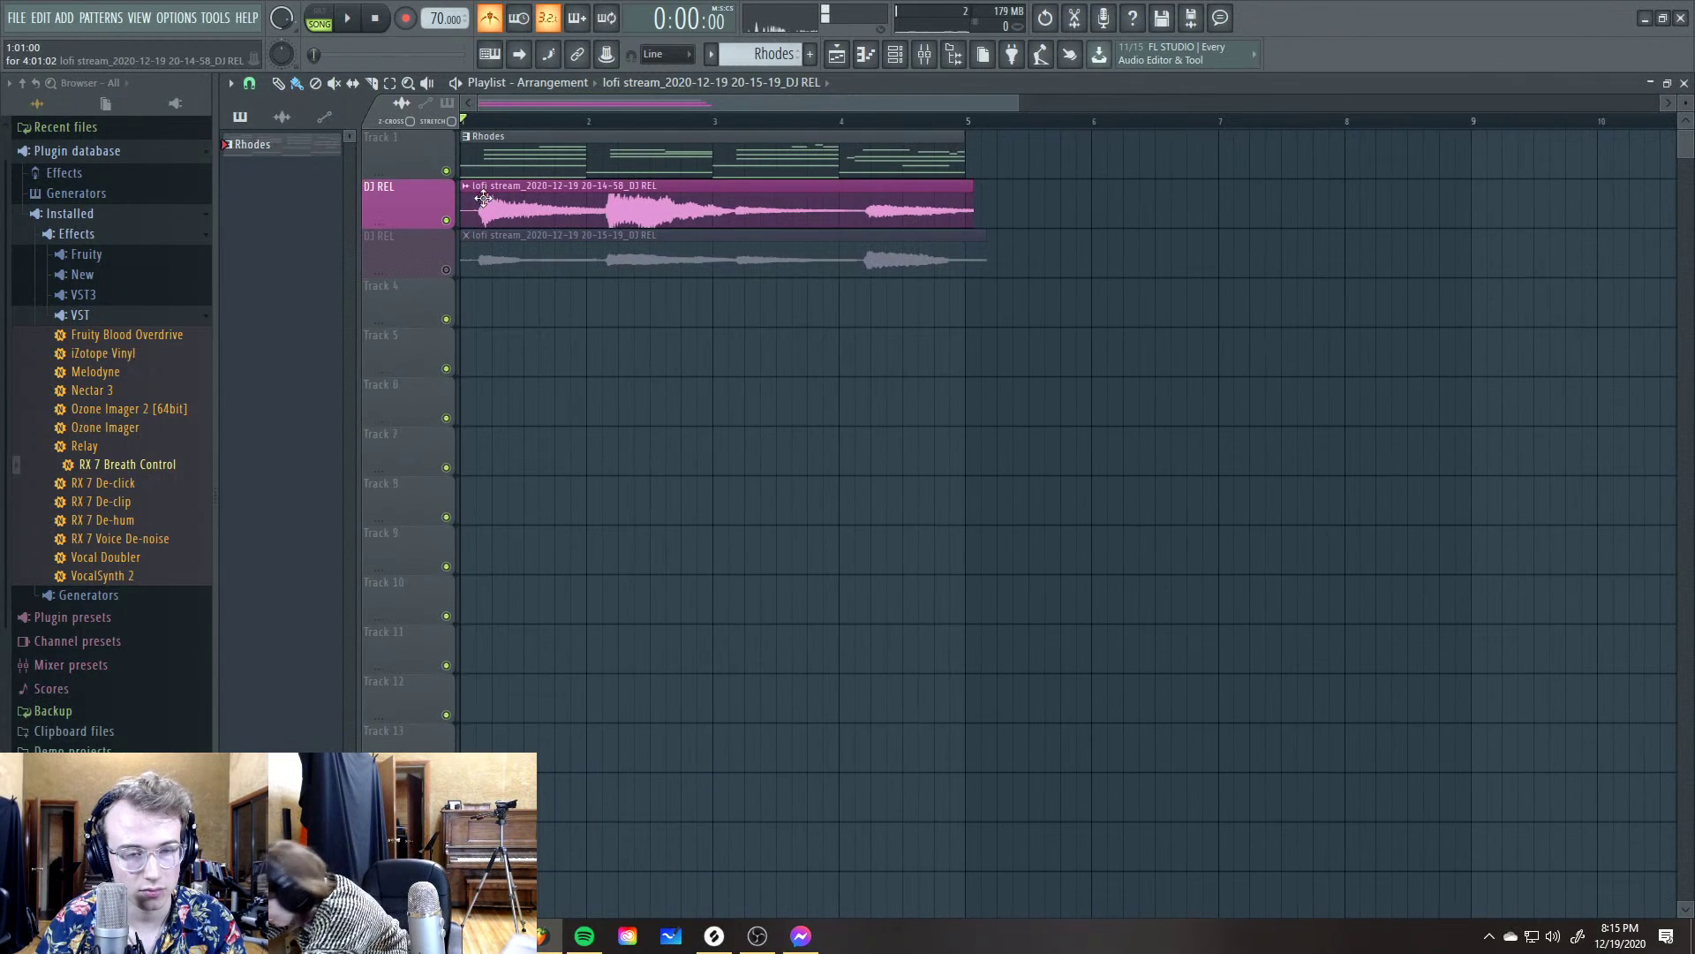
pyautogui.press('space')
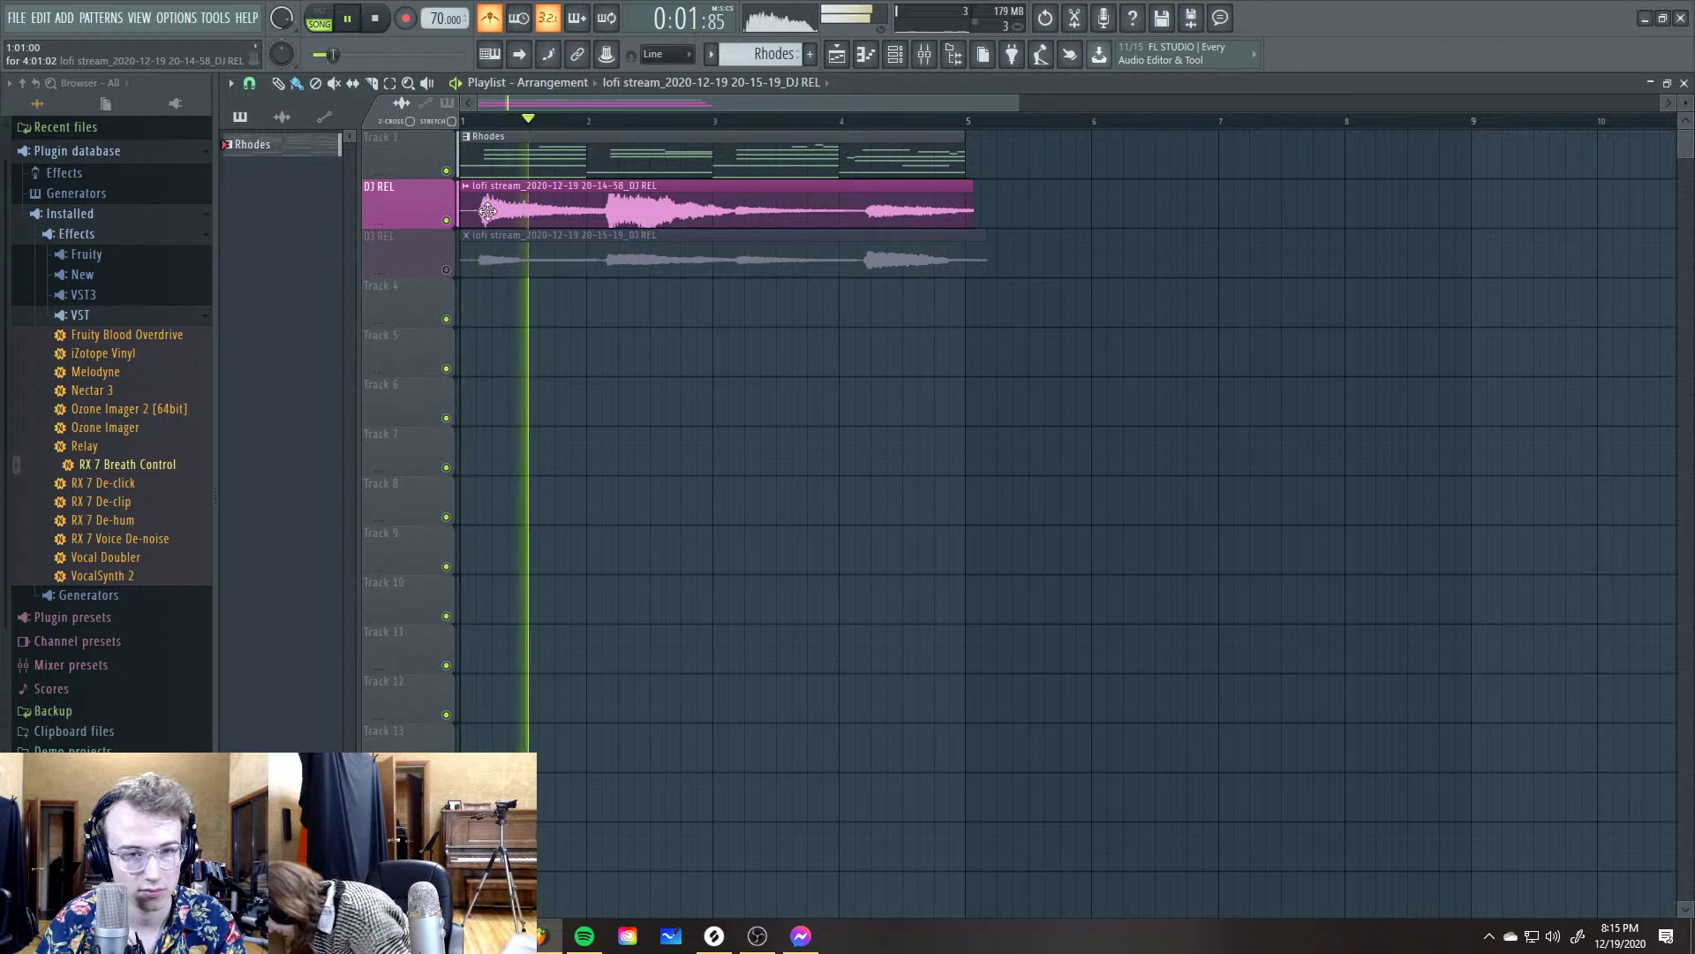
pyautogui.press('space')
pyautogui.click(447, 171)
pyautogui.press('space')
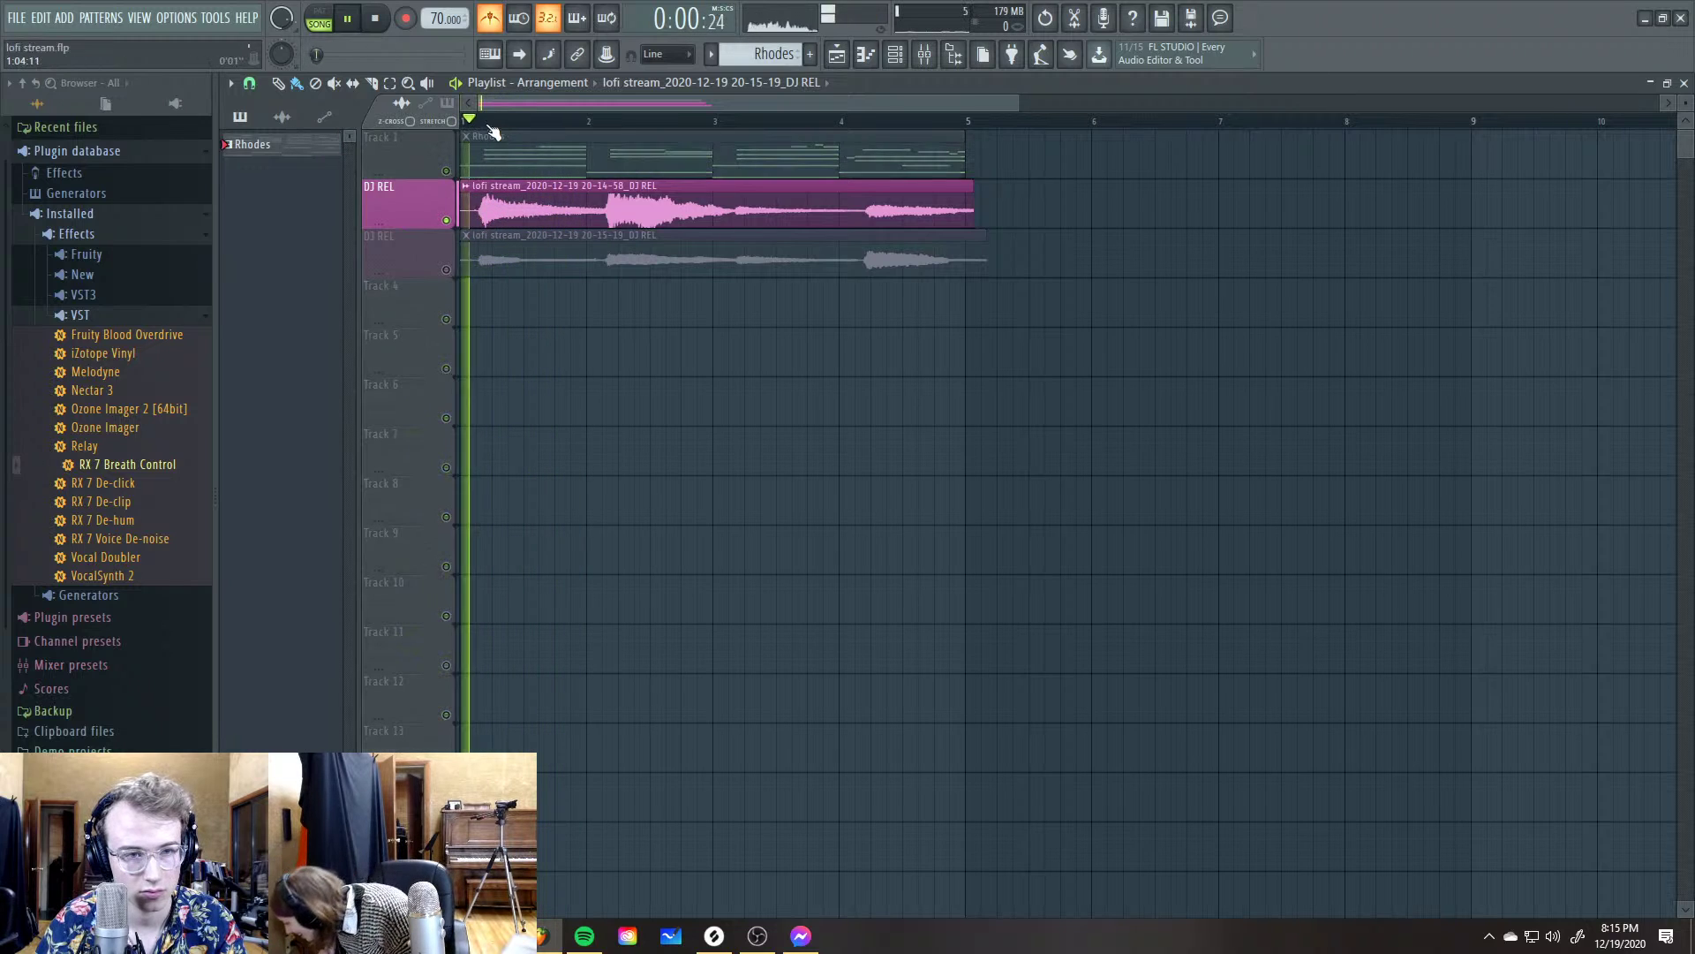
# Solo the second DJ REL take in the playlist and set the DJ REL mixer track's audio input to (none)
pyautogui.press('space')
pyautogui.rightClick(447, 270)
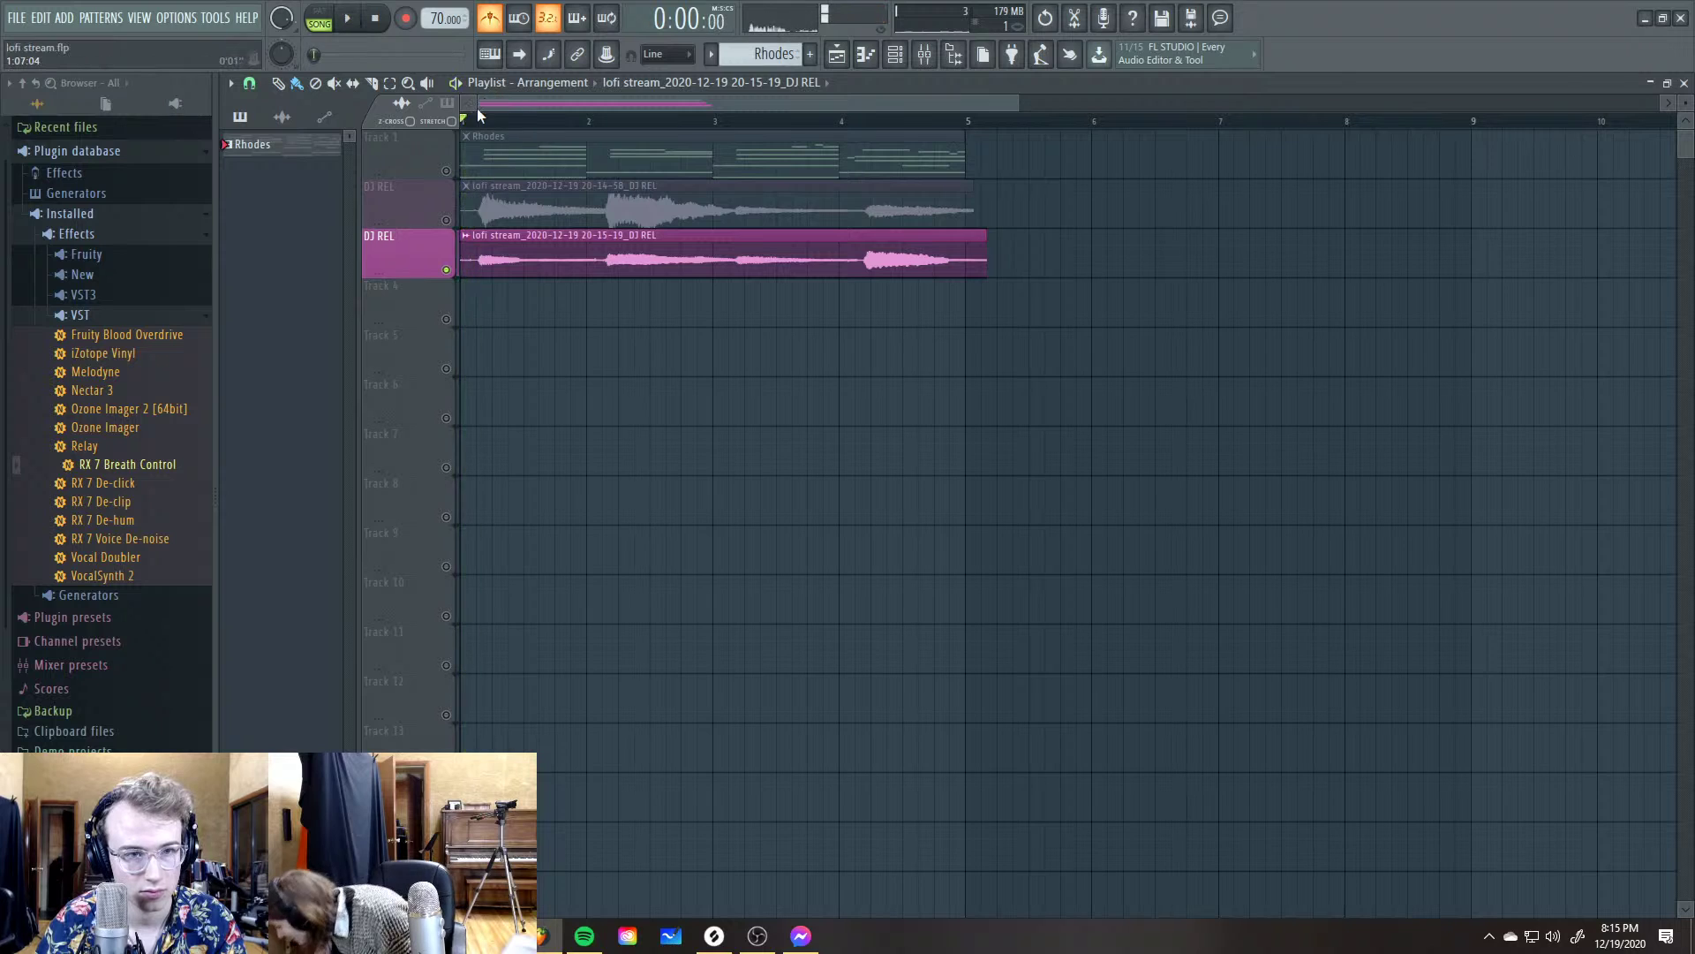
pyautogui.press('F9')
pyautogui.click(1506, 279)
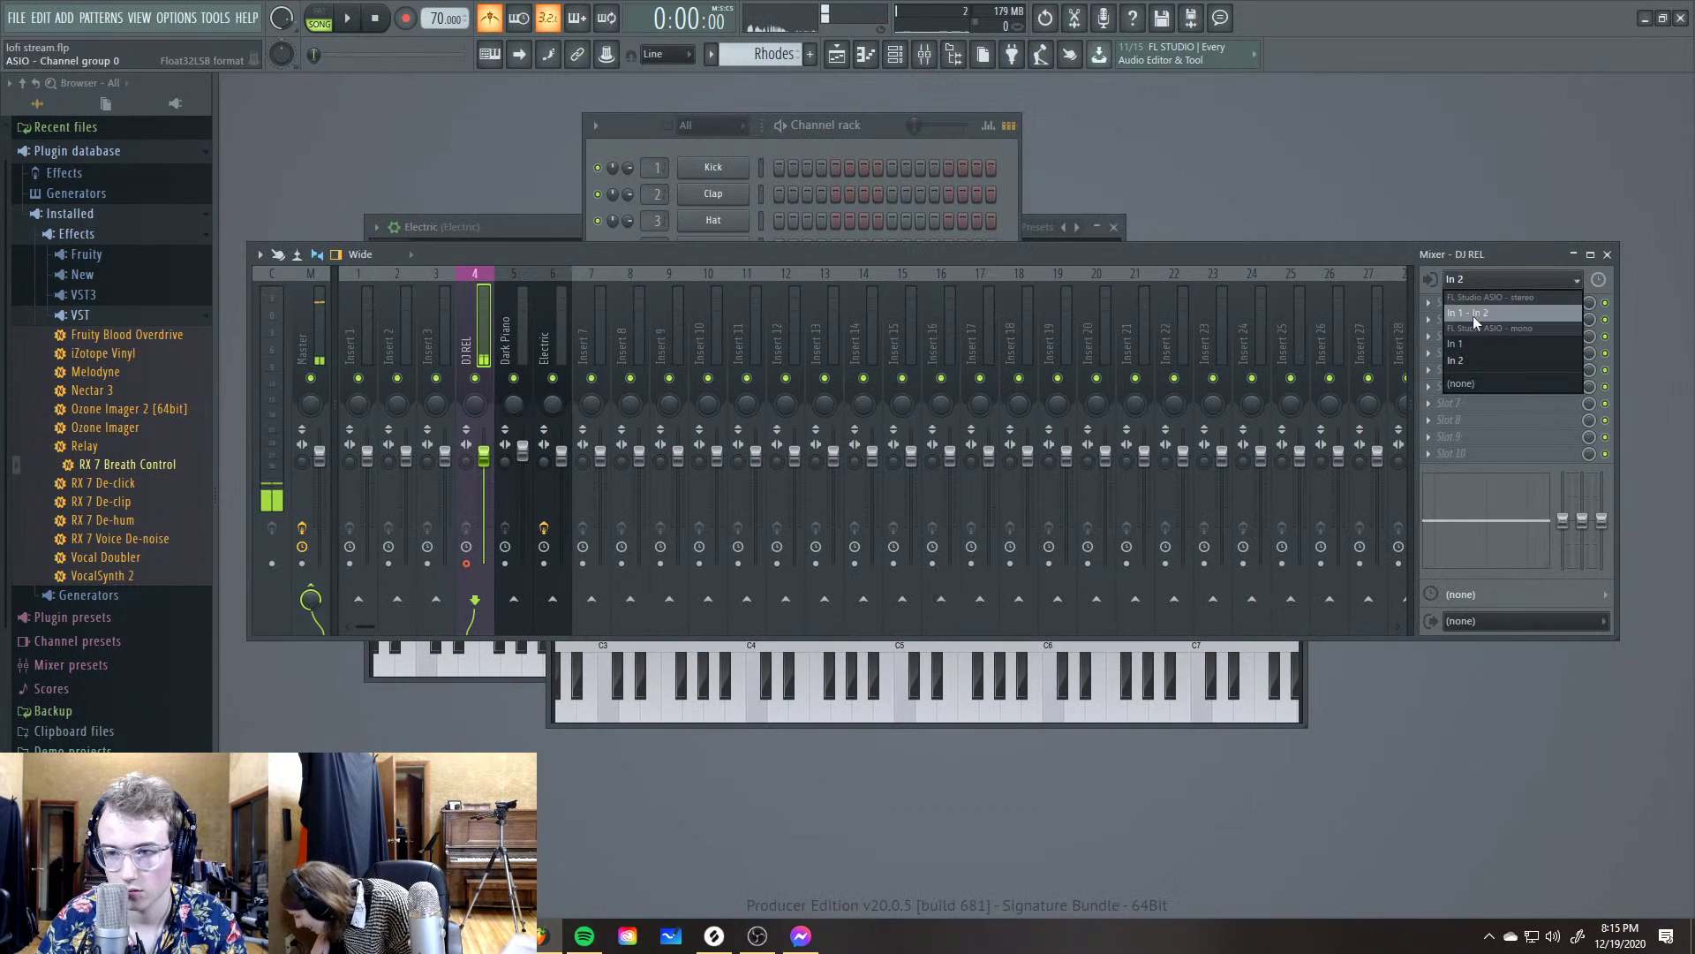
pyautogui.click(1466, 383)
pyautogui.press('F9')
pyautogui.press('space')
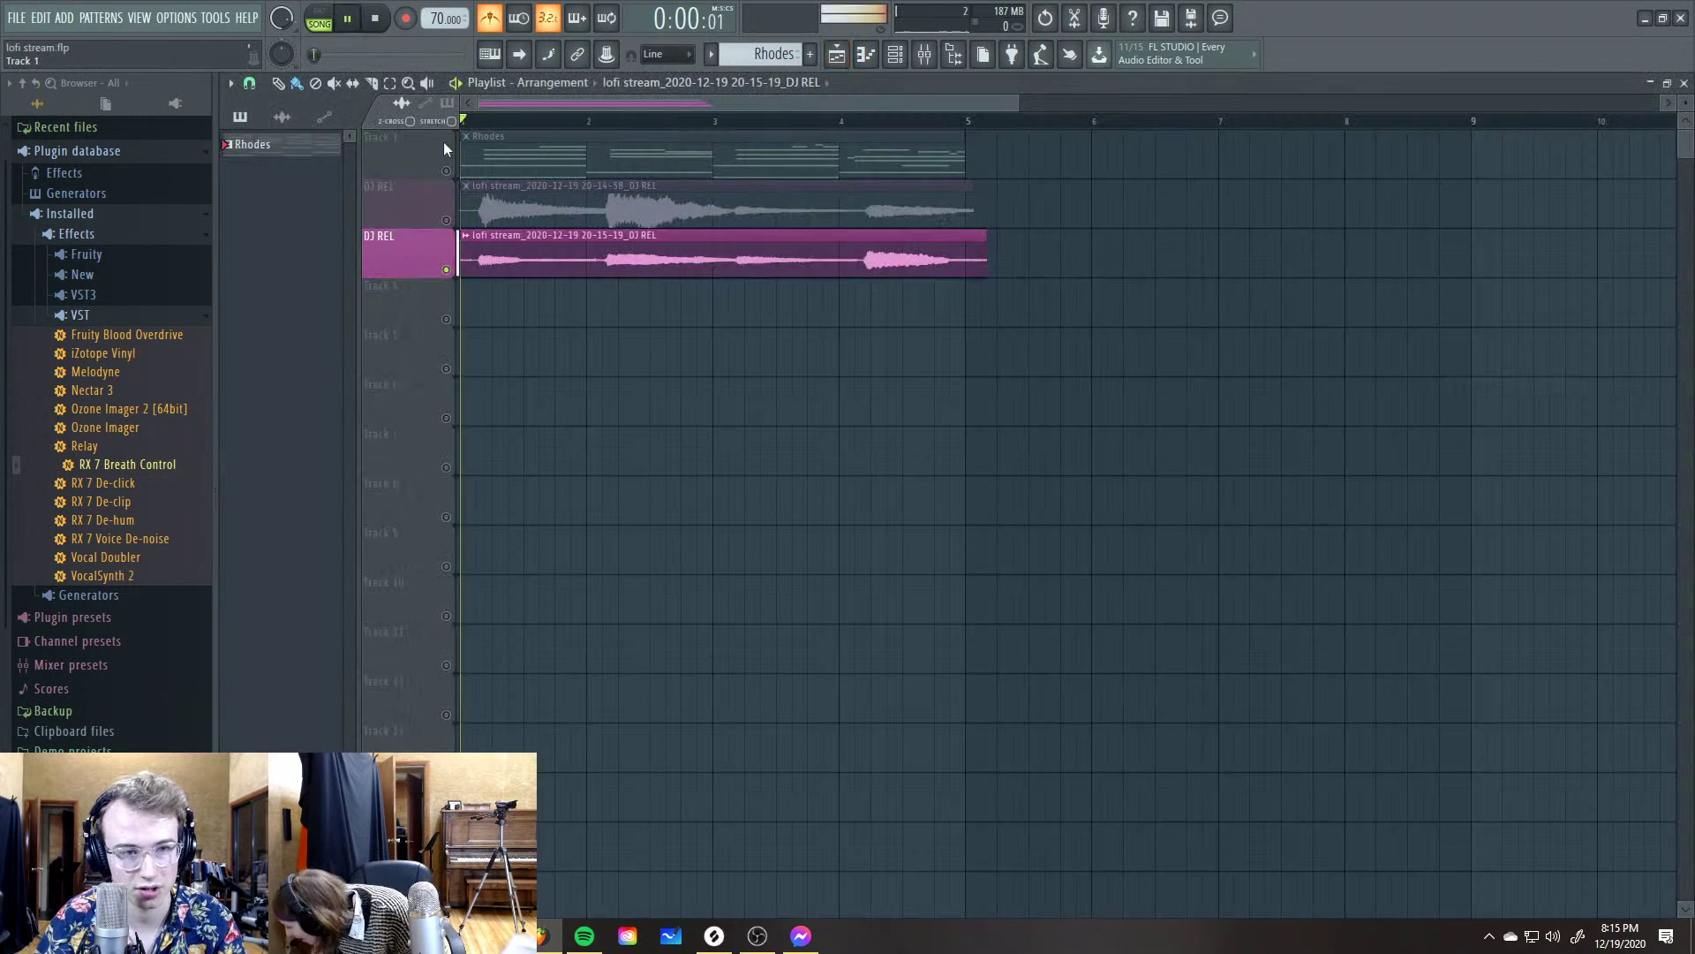
pyautogui.press('space')
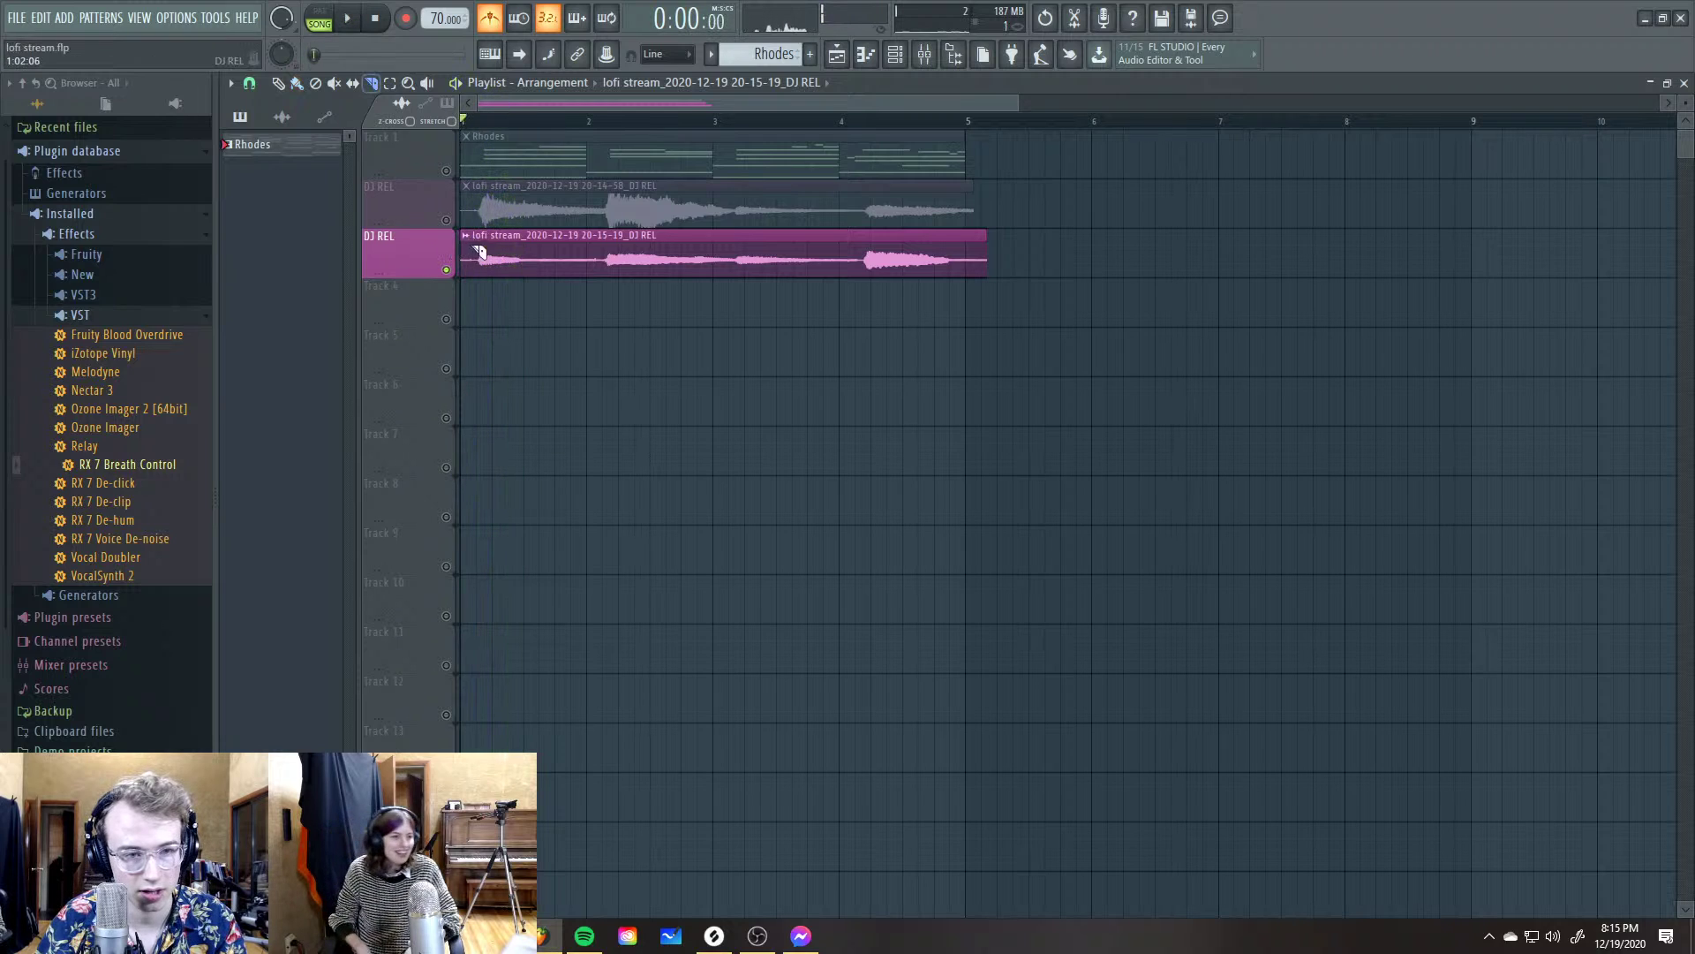
# Slice the second DJ REL take just before its second note and delete everything ahead of the cut
pyautogui.click(597, 256)
pyautogui.rightClick(543, 256)
pyautogui.hotkey('ctrl', 'z')
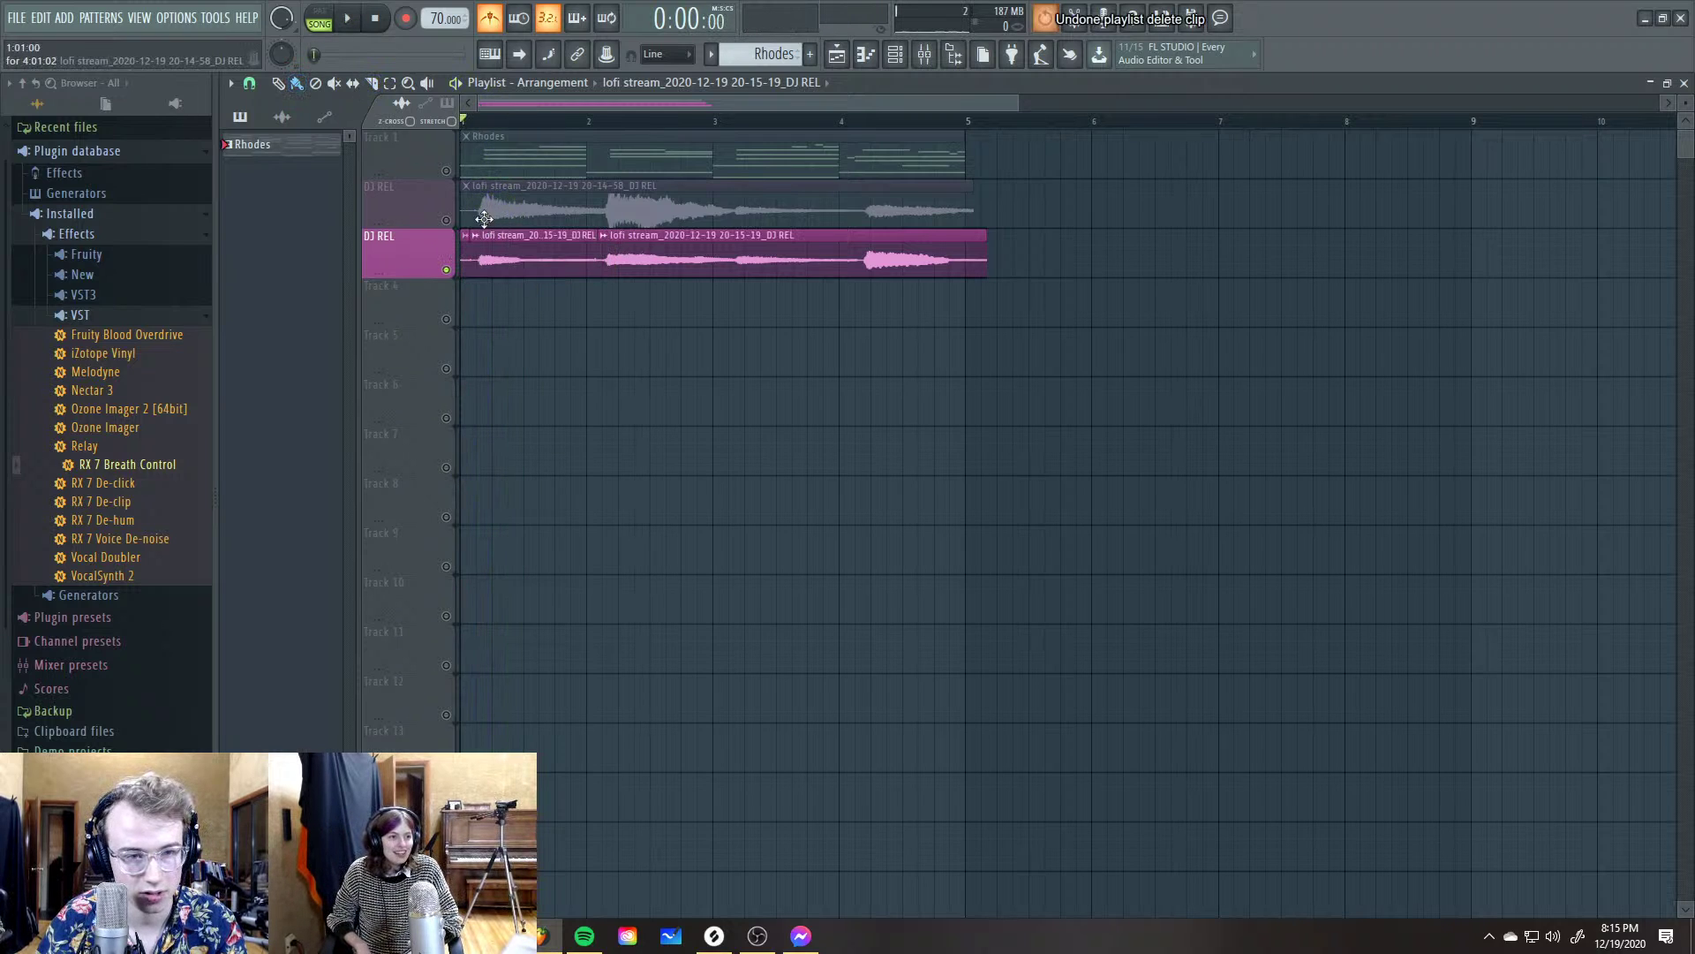
pyautogui.rightClick(465, 256)
pyautogui.press('space')
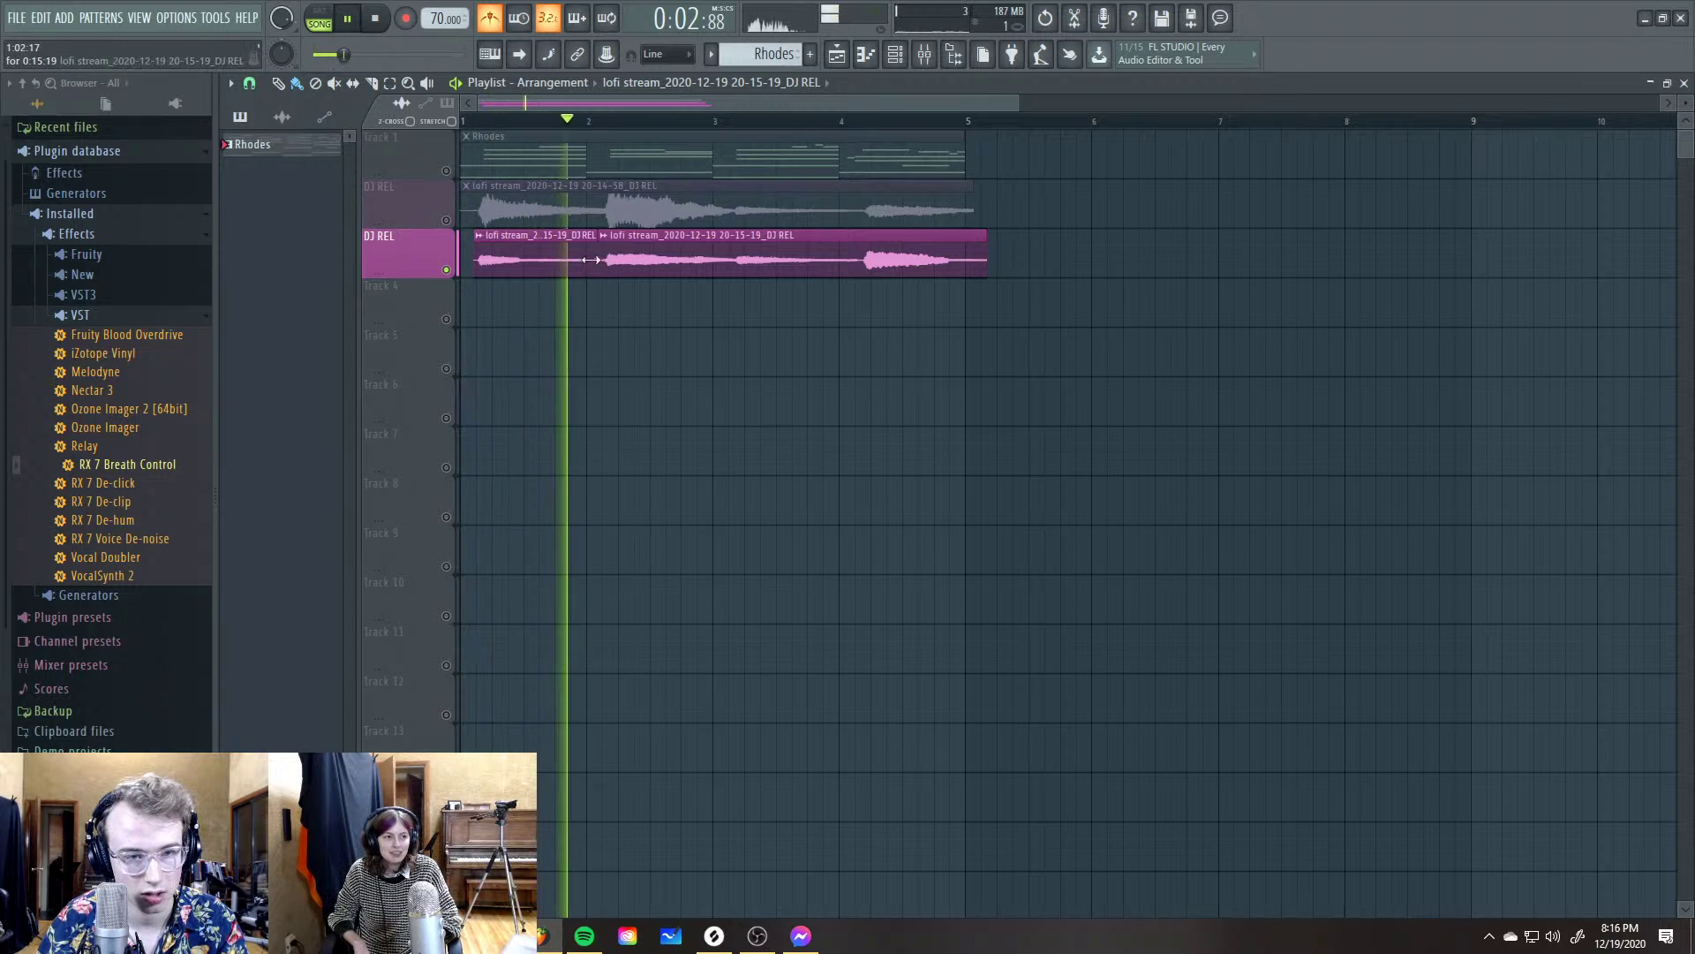
pyautogui.rightClick(538, 259)
# Solo the first DJ REL take, slice it just before its second note, and trim the silence before its first note
pyautogui.rightClick(446, 220)
pyautogui.press('space')
pyautogui.press('space')
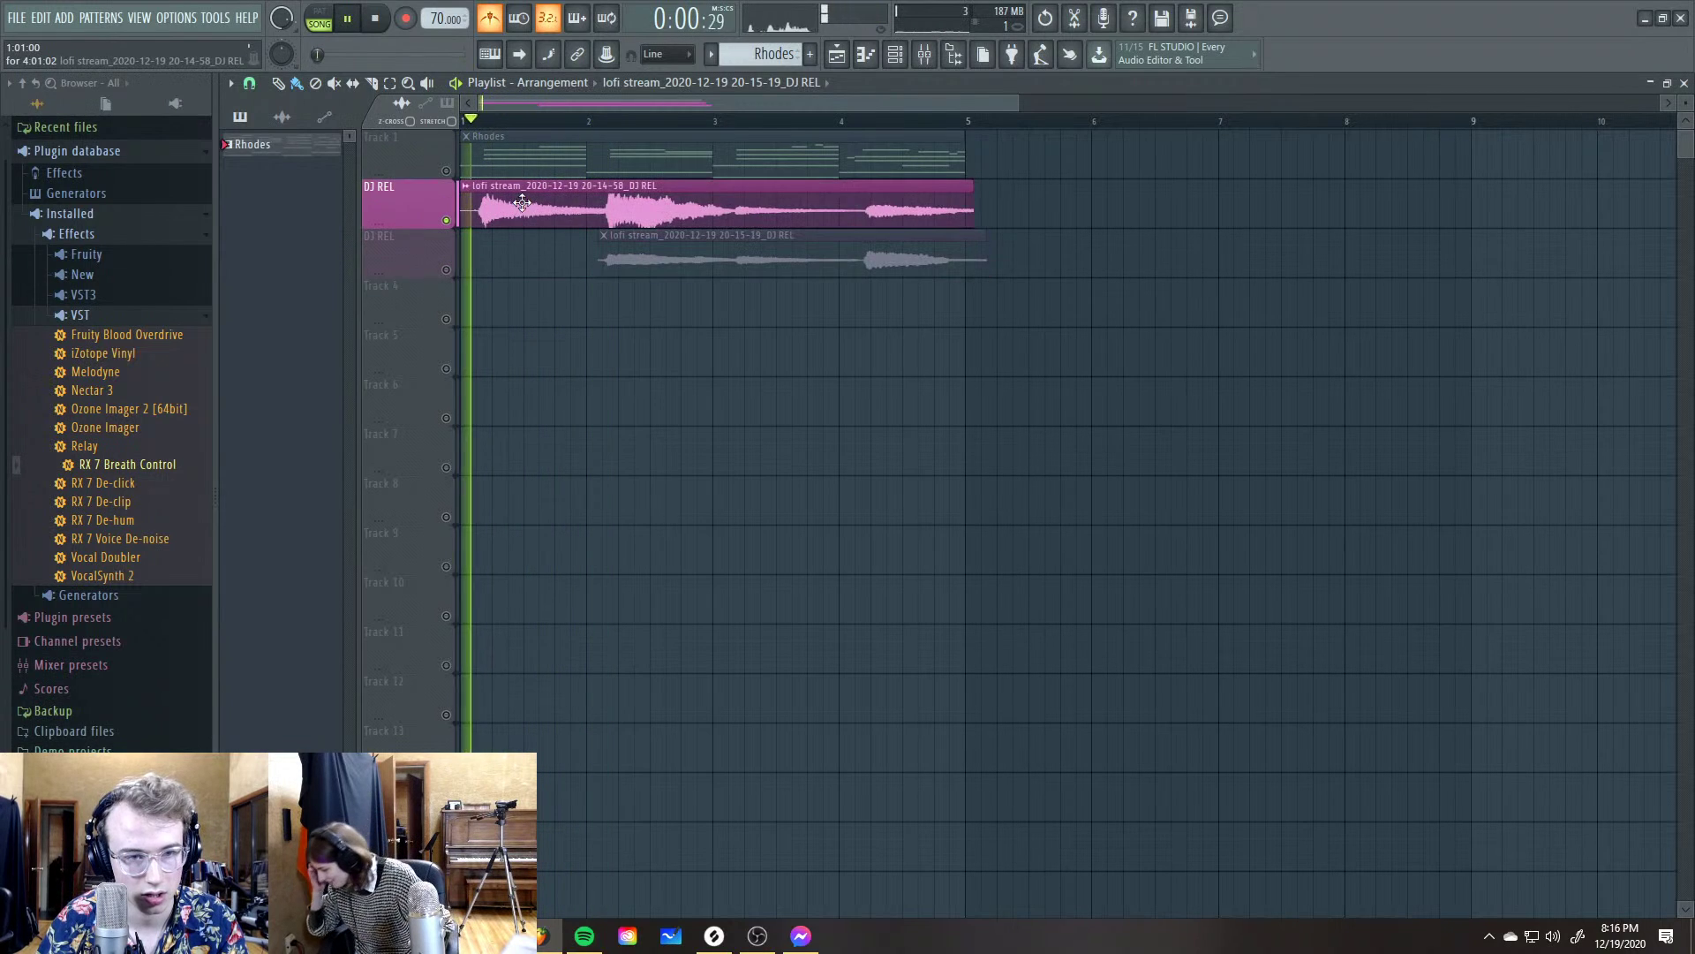
pyautogui.press('c')
pyautogui.moveTo(604, 198); pyautogui.dragTo(602, 224)
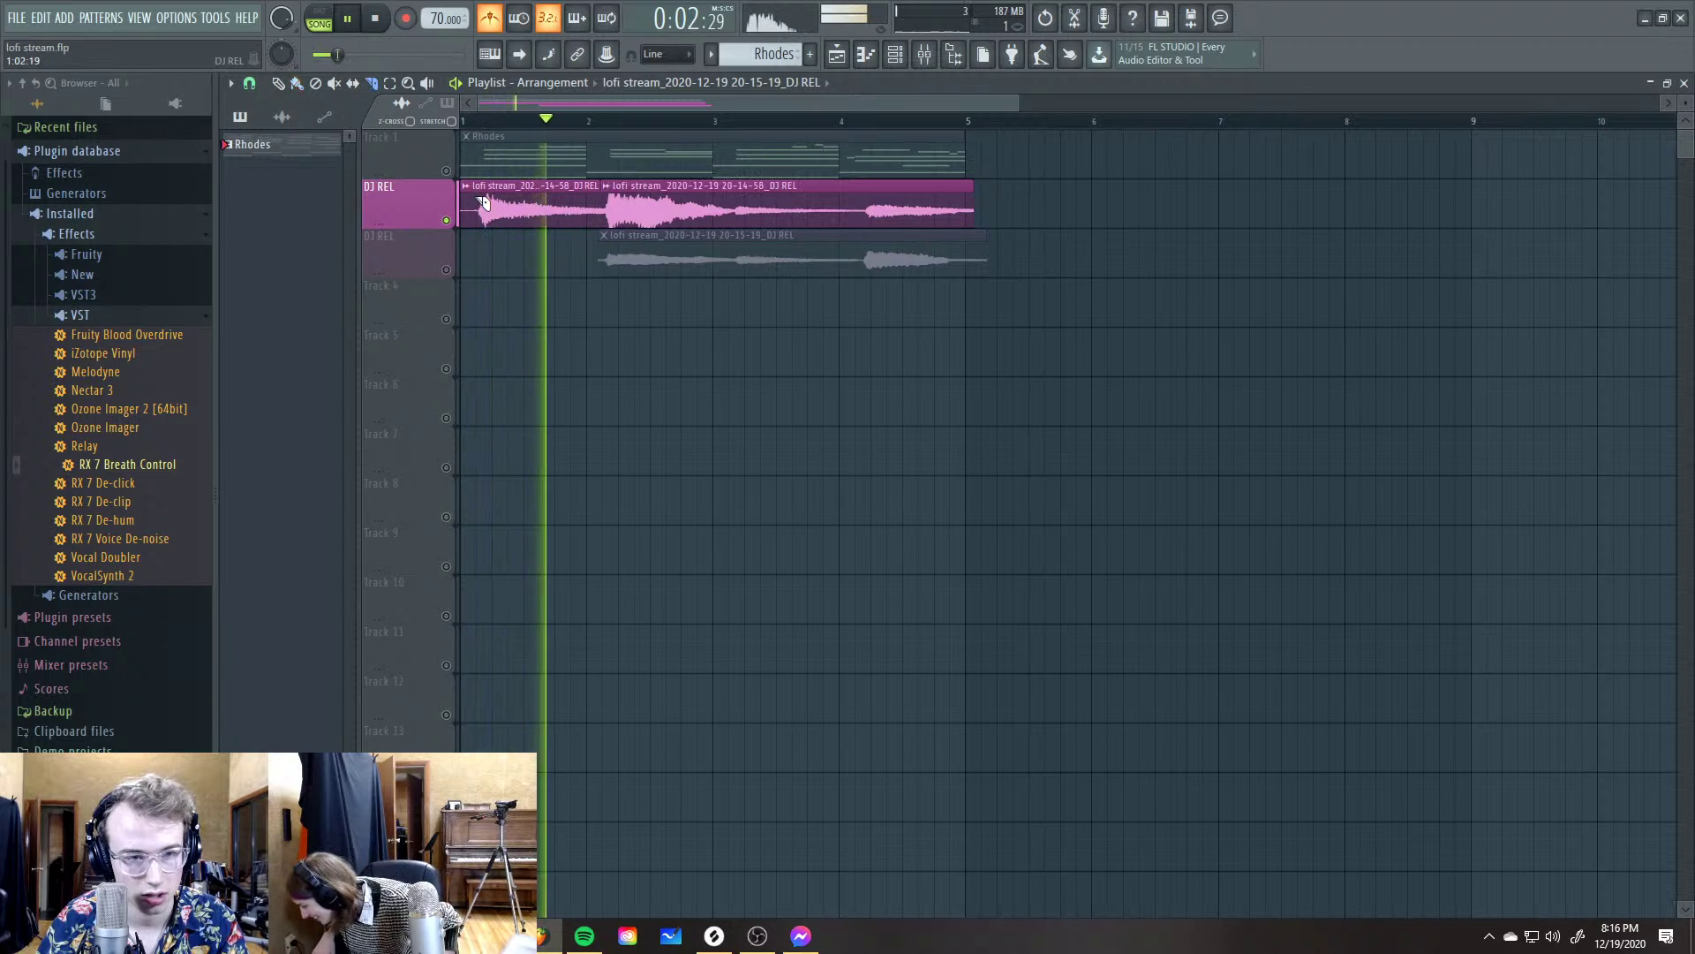
pyautogui.moveTo(461, 208); pyautogui.dragTo(477, 208)
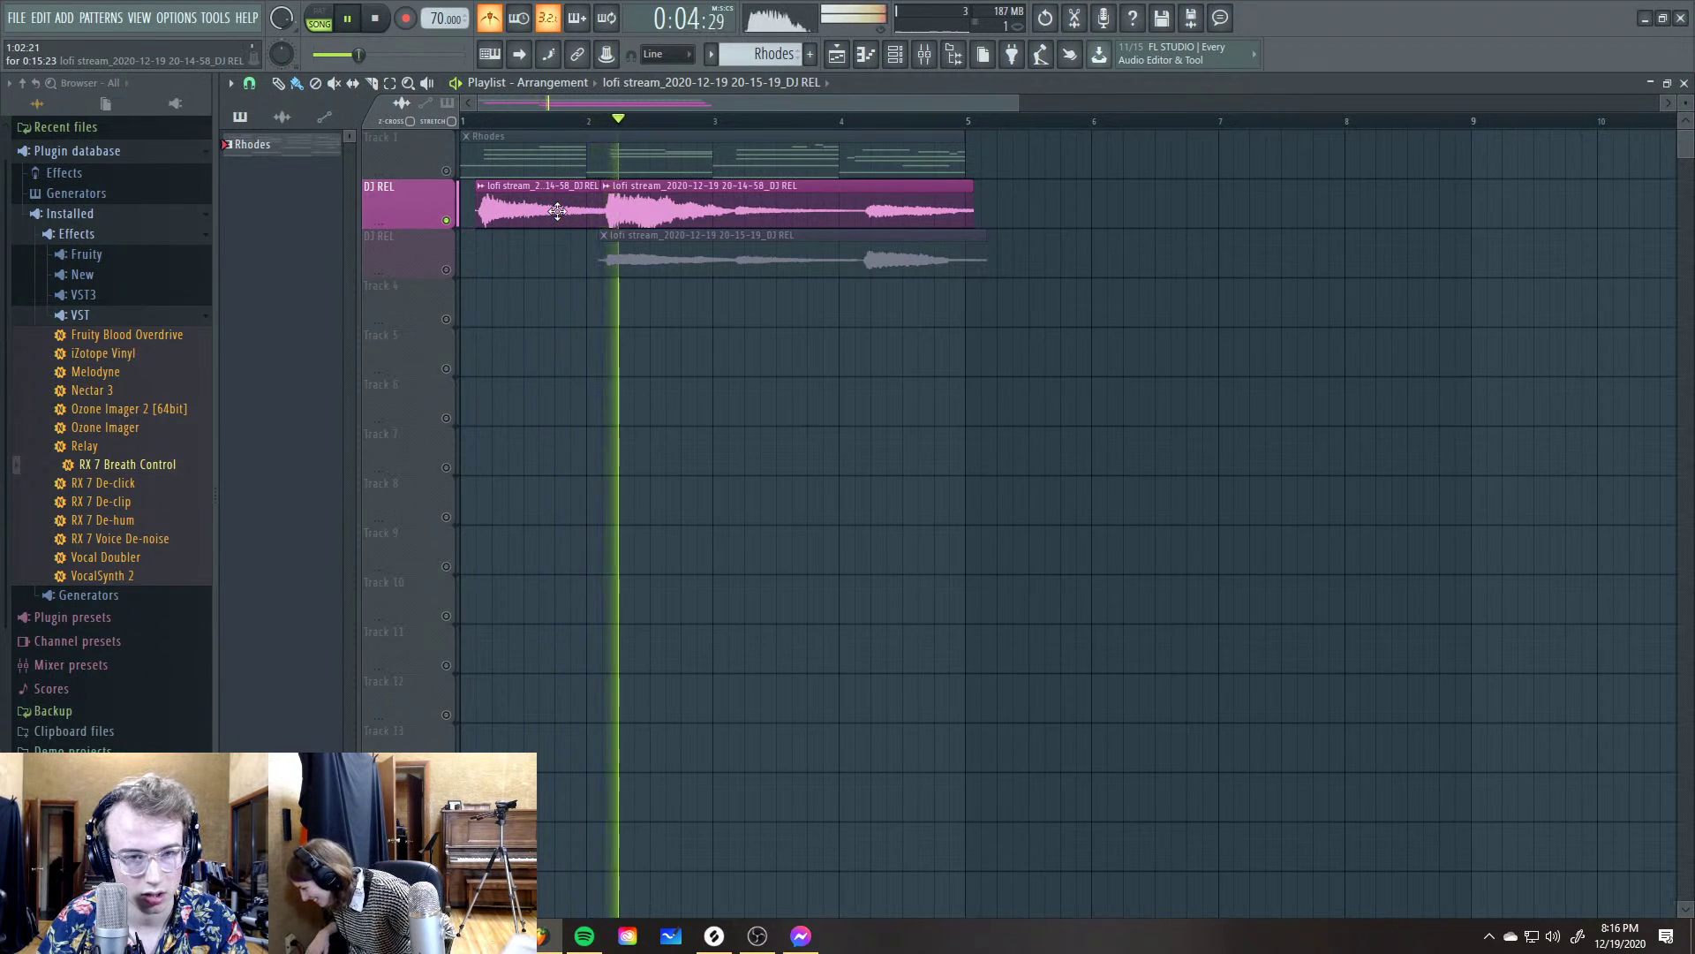
# Compare the second note of both DJ REL takes by soloing each one and playing from around bar 2
pyautogui.press('space')
pyautogui.click(456, 272)
pyautogui.press('space')
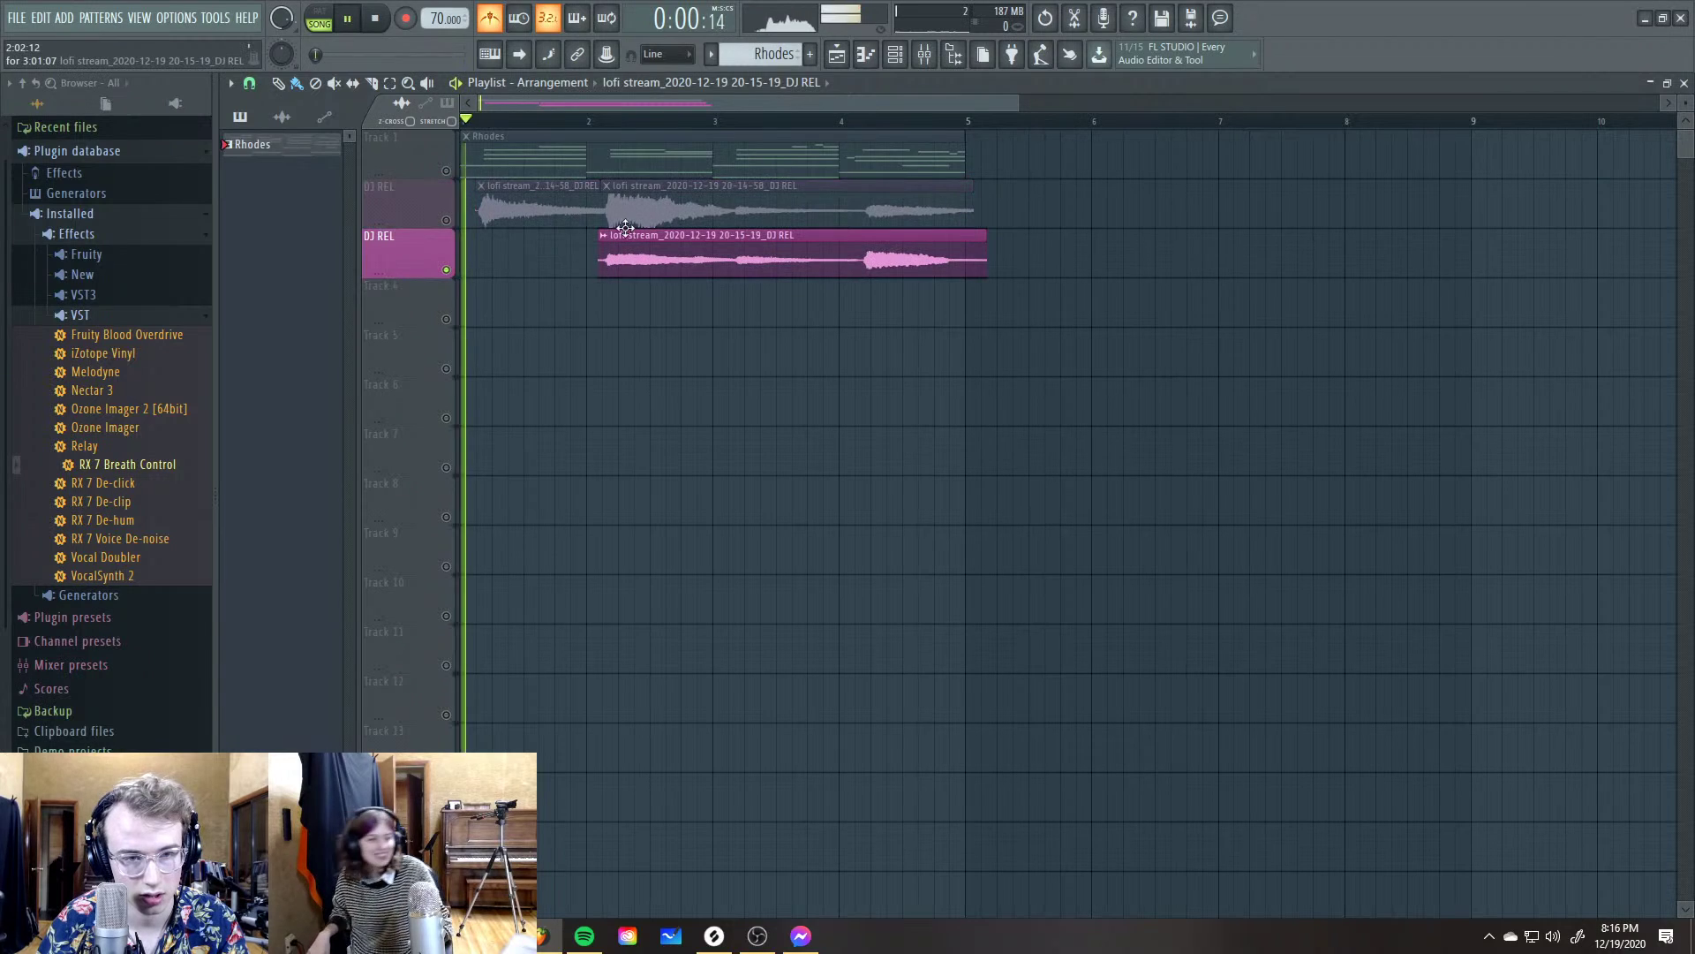
pyautogui.click(595, 119)
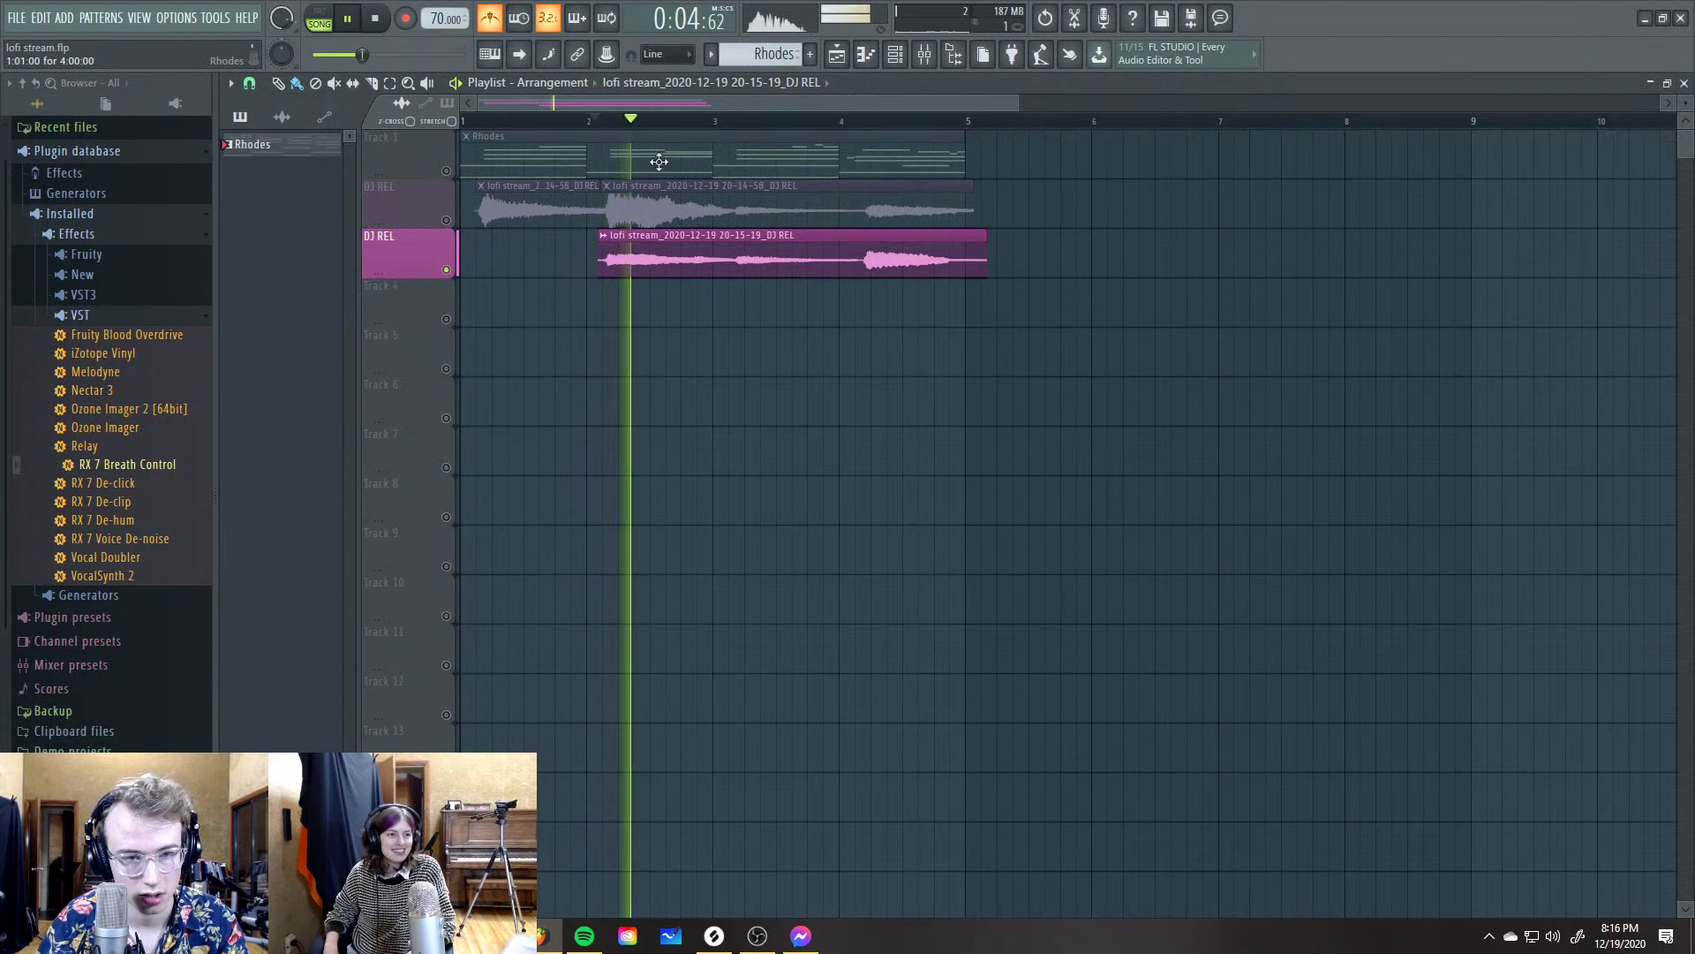
pyautogui.press('space')
pyautogui.click(459, 226)
pyautogui.press('space')
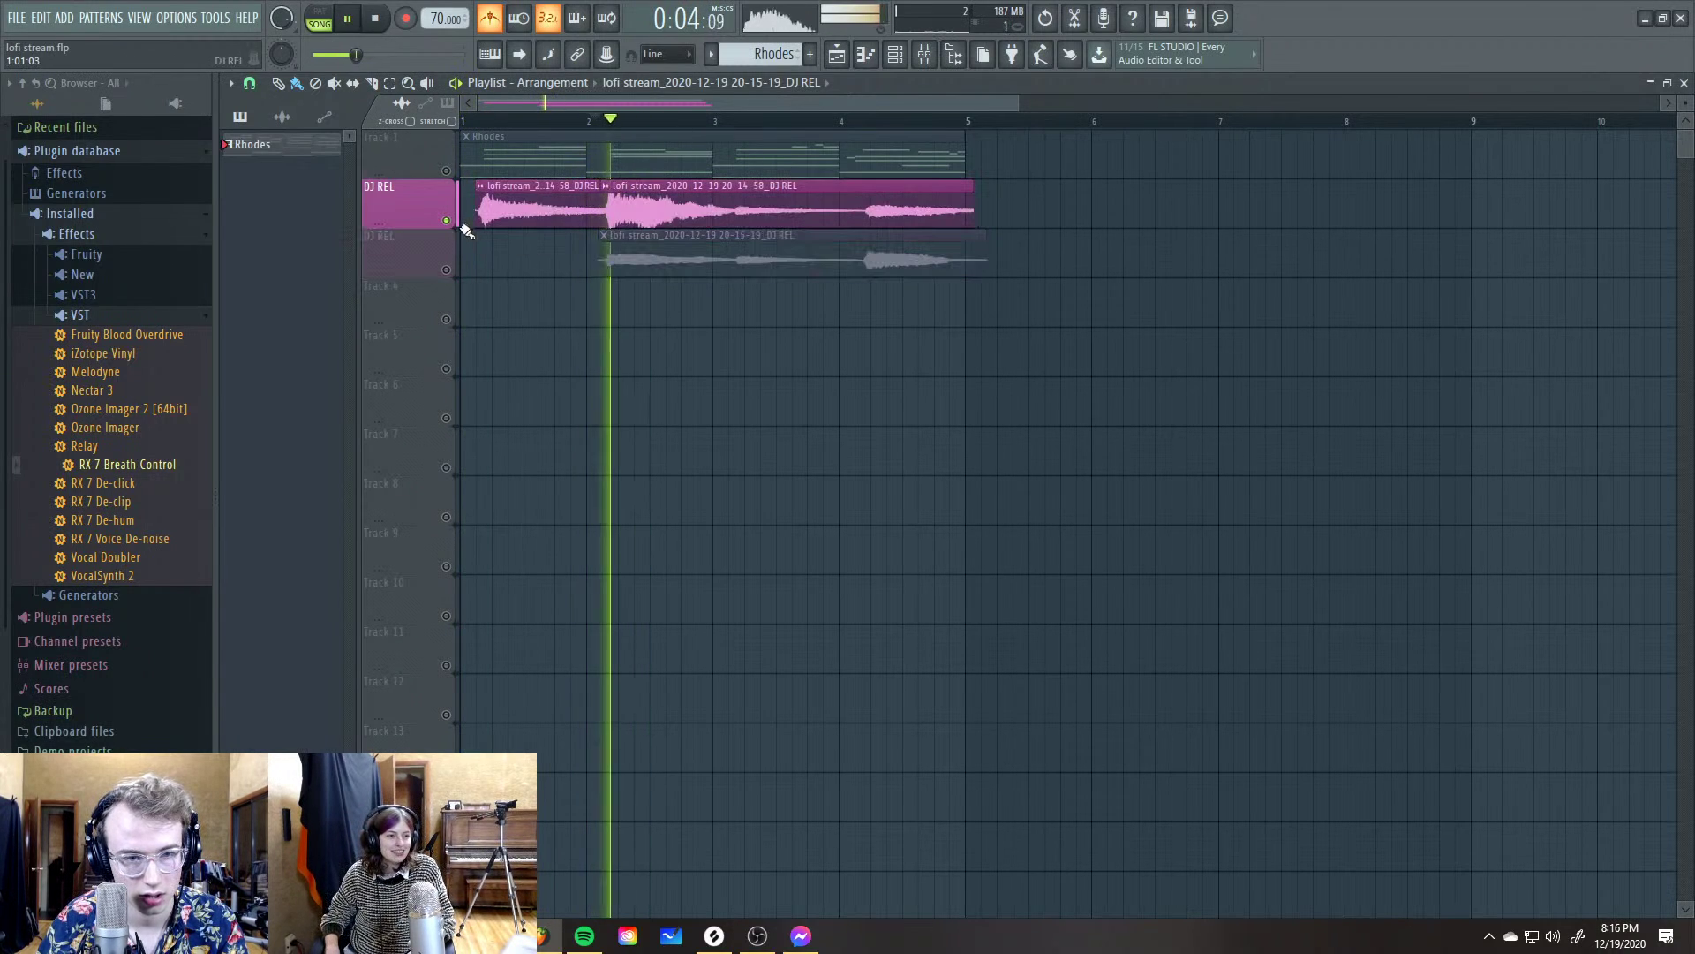
pyautogui.press('space')
# Slice the first DJ REL take just before its third note and delete the section holding its second note
pyautogui.rightClick(452, 223)
pyautogui.rightClick(443, 228)
pyautogui.click(443, 262)
pyautogui.click(441, 267)
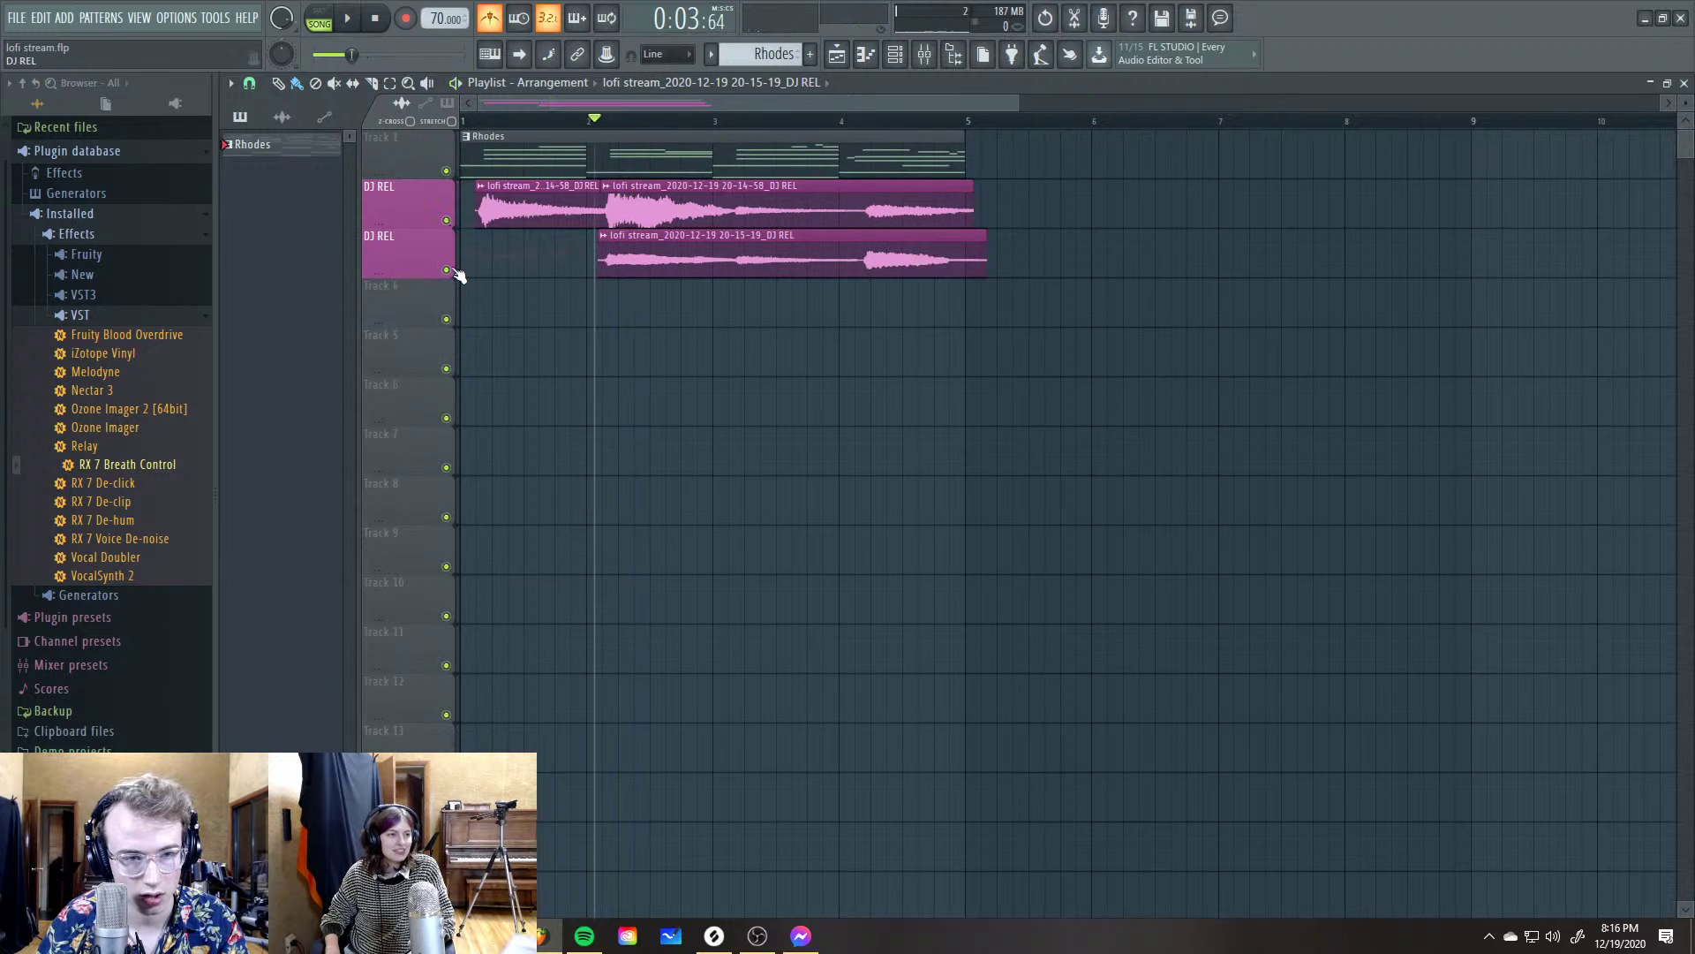
pyautogui.keyDown('ctrl'); pyautogui.click(446, 269); pyautogui.keyUp('ctrl')
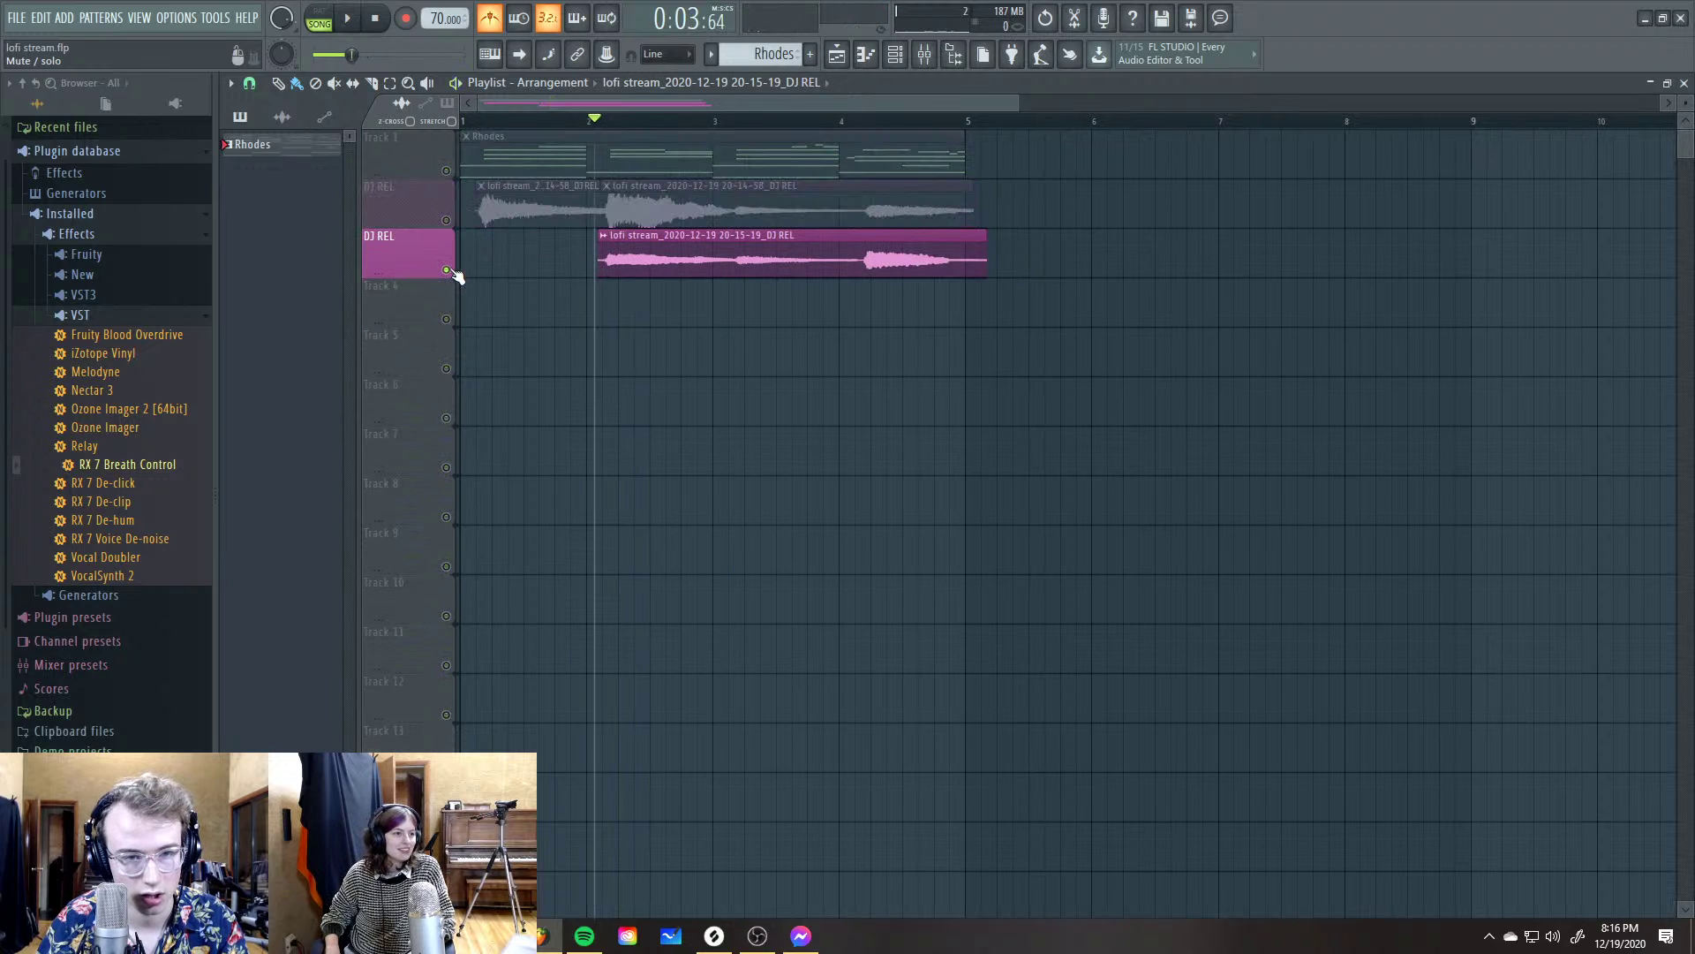
pyautogui.click(737, 199)
pyautogui.rightClick(633, 210)
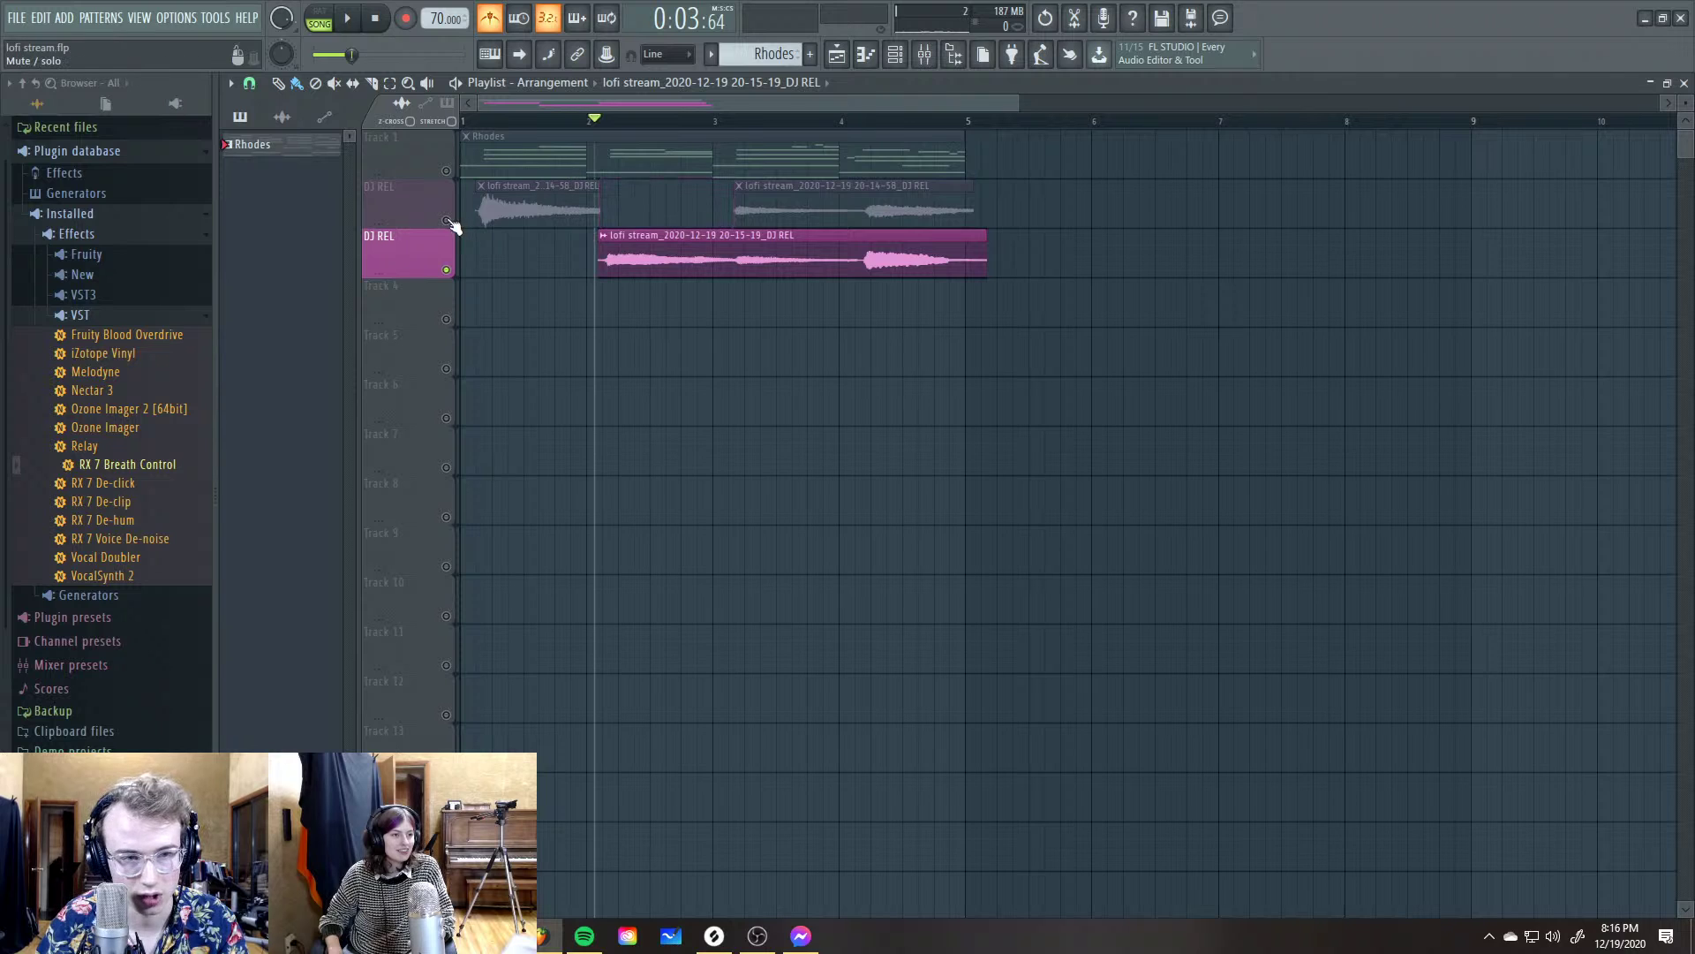
# Unmute the first DJ REL take, split its third and fourth notes into separate clips, and position the third-note clip just after bar 3
pyautogui.click(445, 220)
pyautogui.click(768, 206)
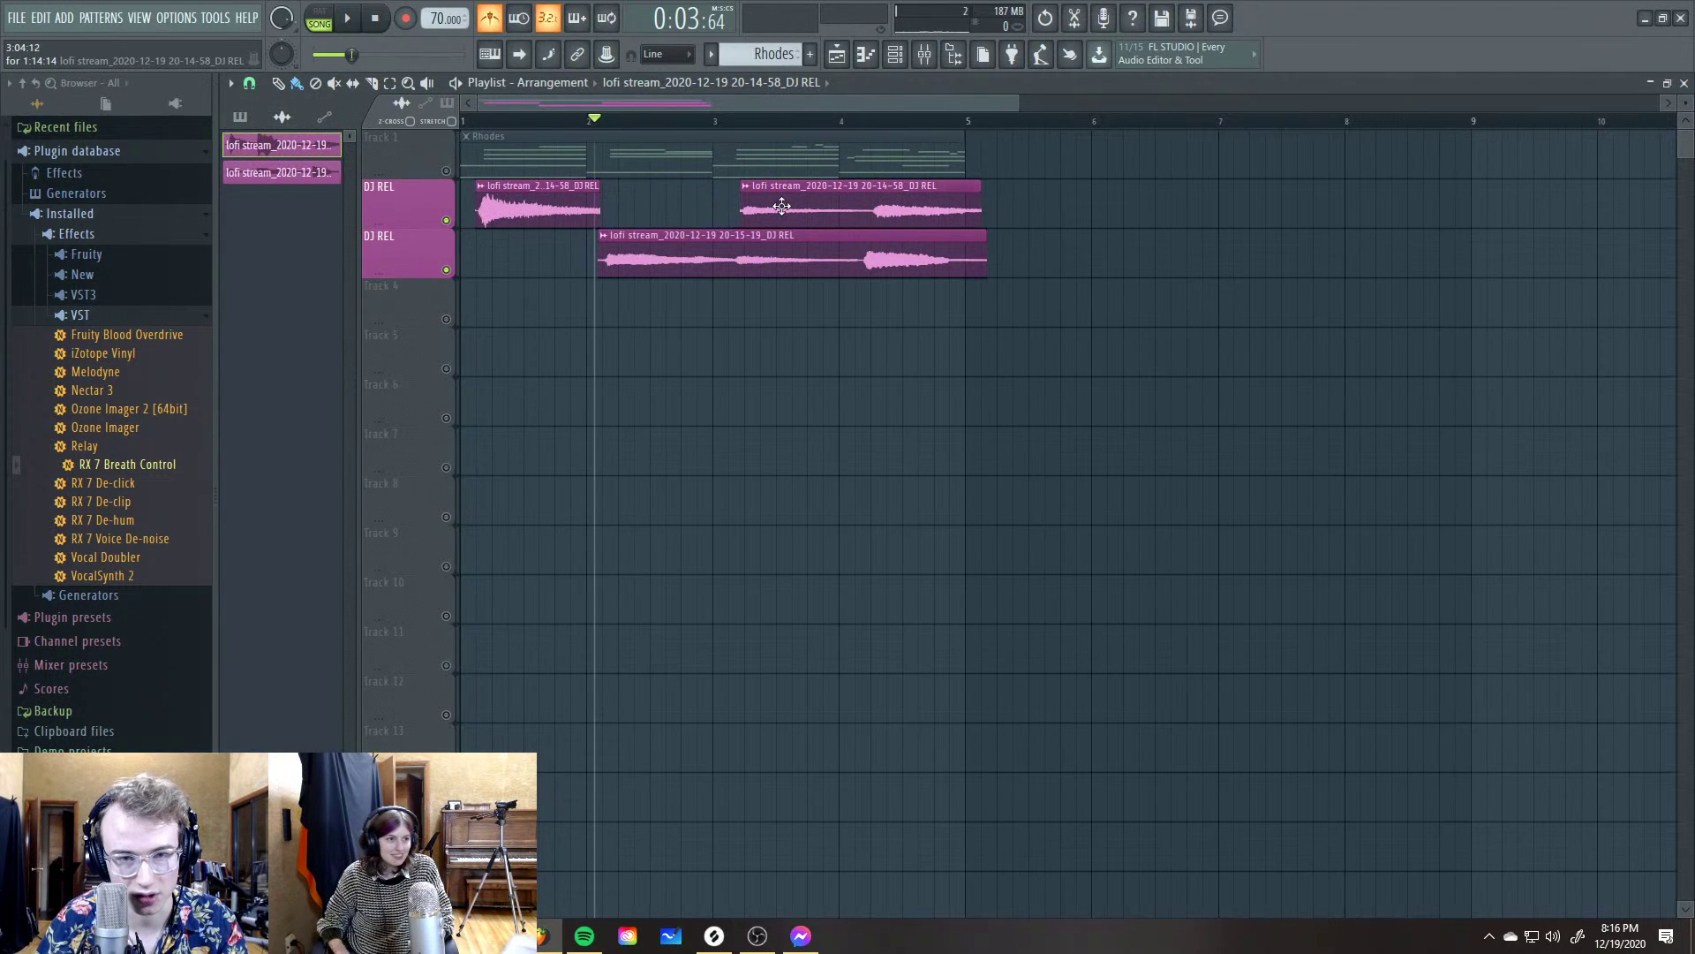
pyautogui.click(871, 202)
pyautogui.press('b')
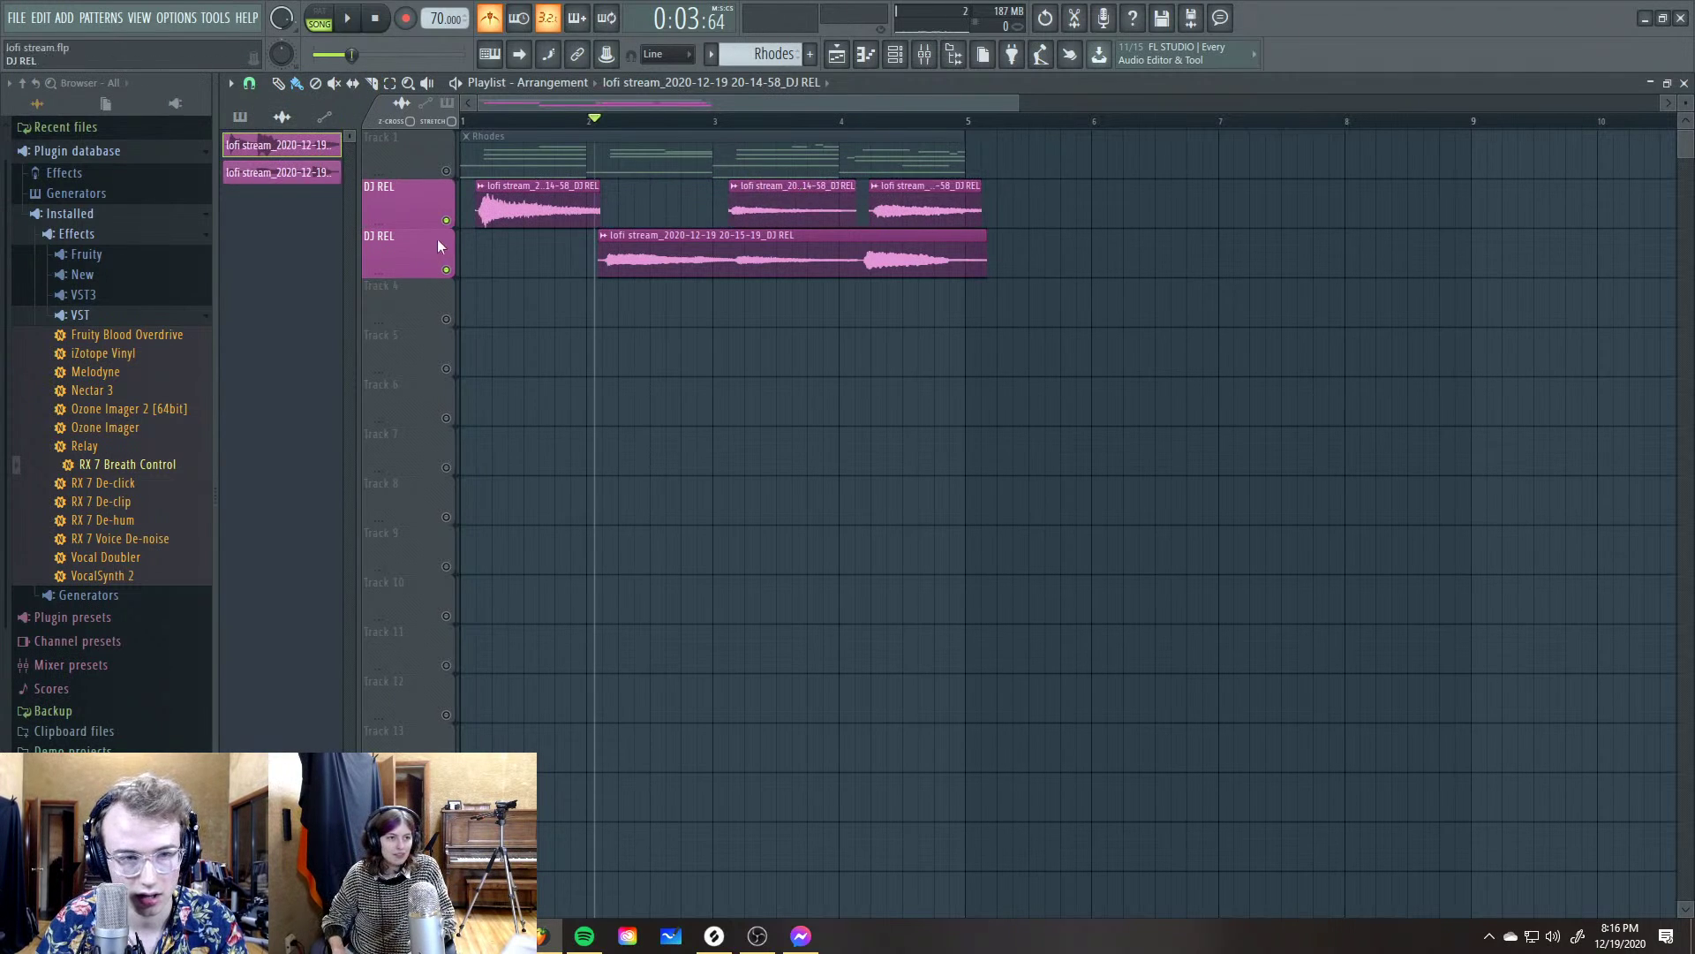
# Compare the third note of both DJ REL takes by soloing each one and playing from just after bar 3
pyautogui.click(446, 269)
pyautogui.click(739, 127)
pyautogui.press('space')
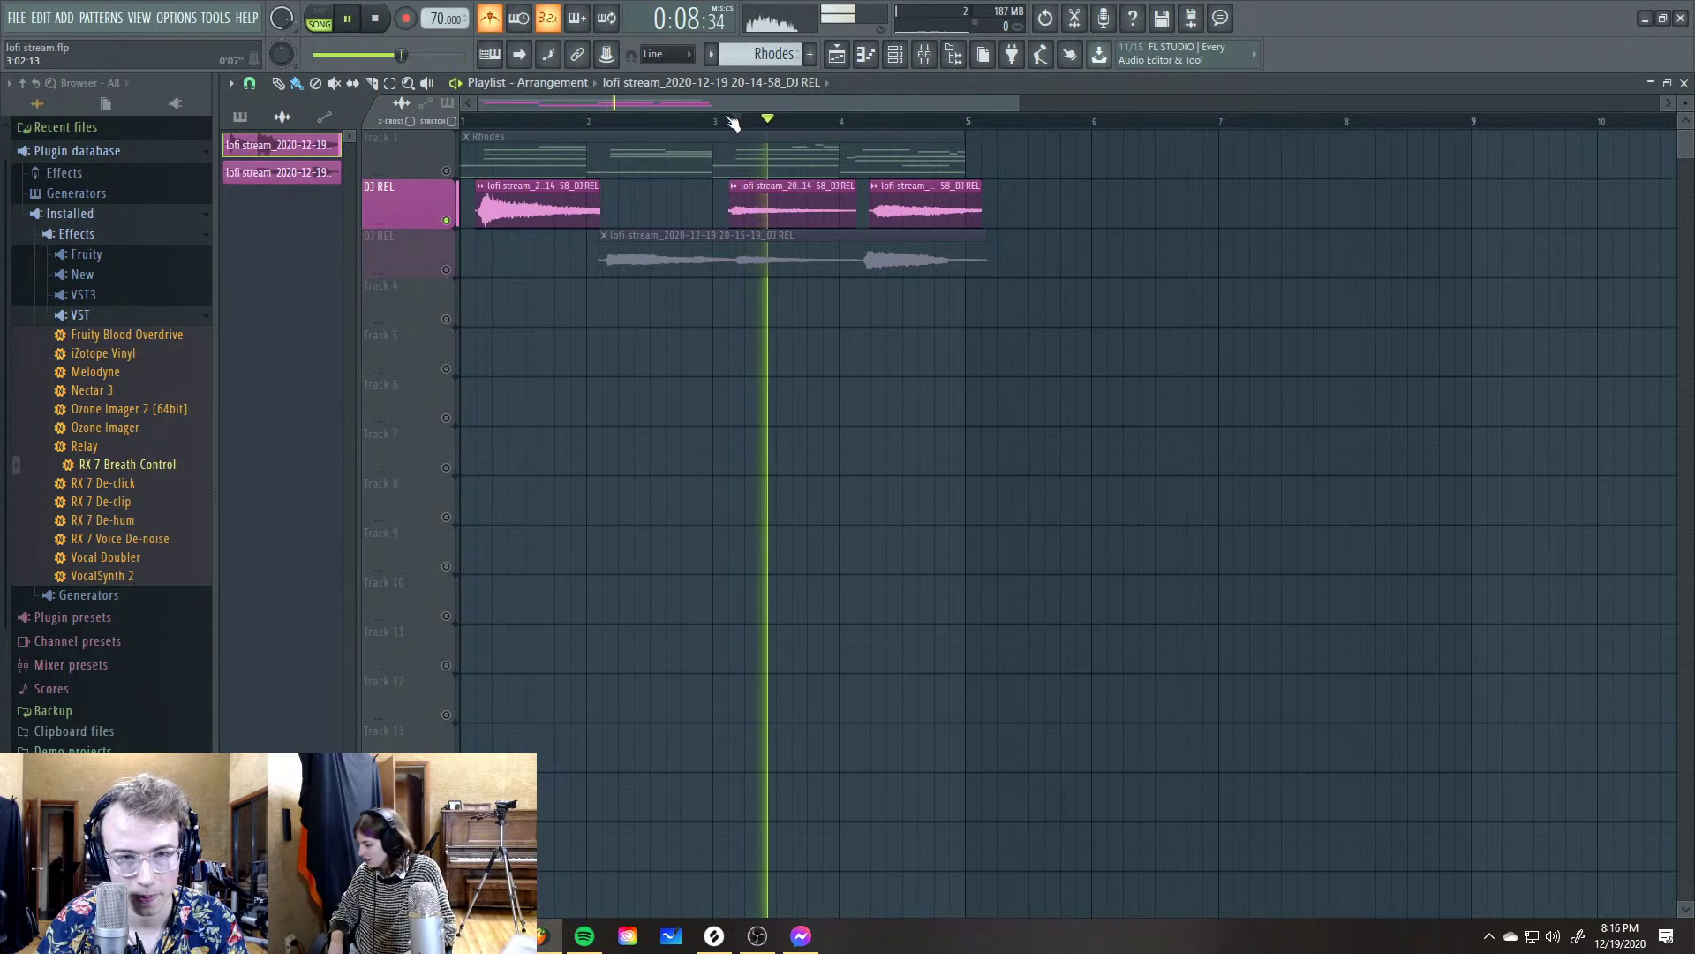
pyautogui.click(728, 120)
pyautogui.rightClick(446, 270)
pyautogui.click(724, 120)
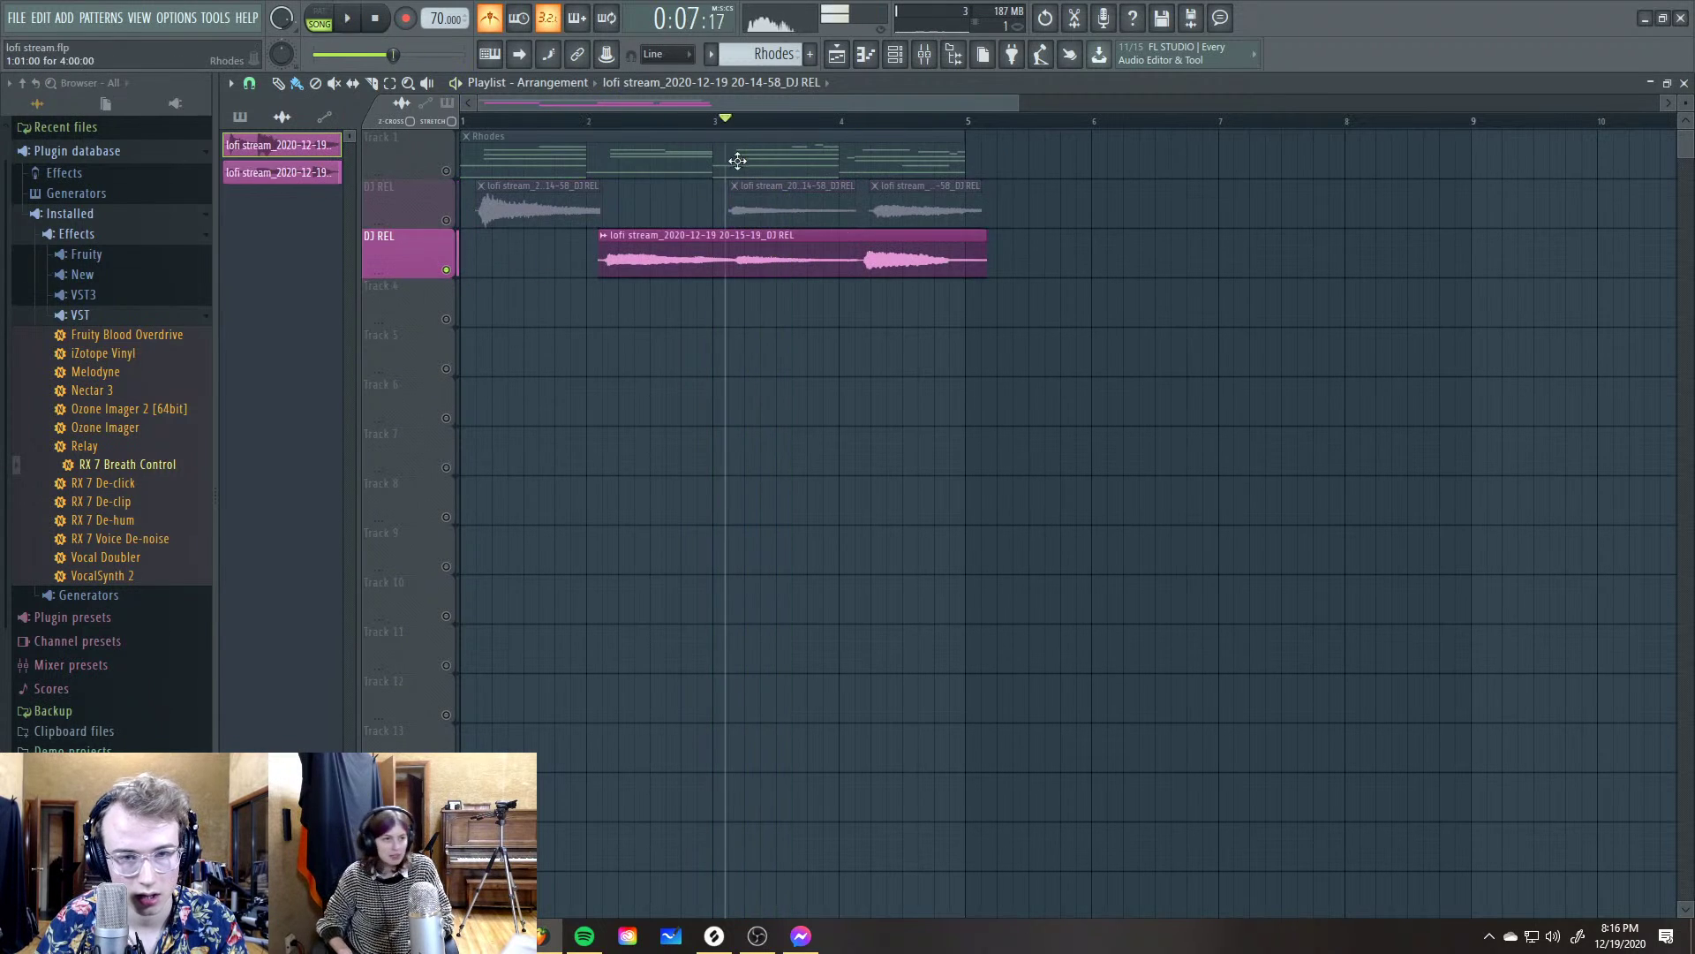
pyautogui.rightClick(448, 271)
pyautogui.rightClick(446, 220)
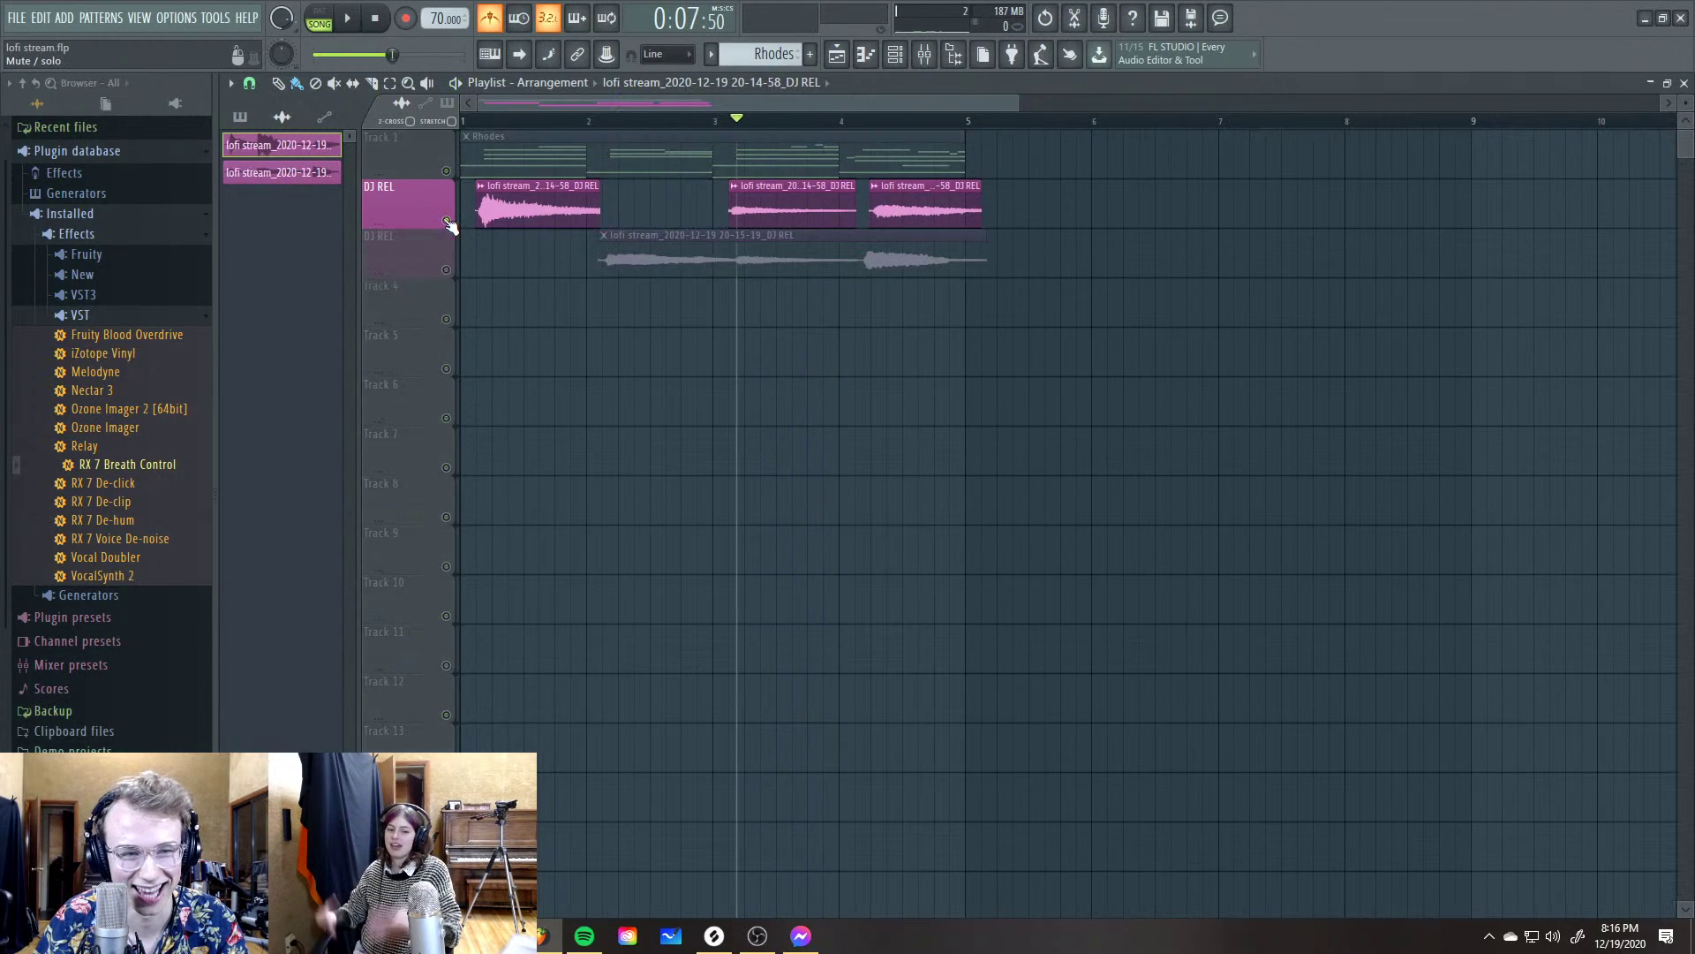
pyautogui.click(729, 120)
# Slice the second DJ REL take just before its third and fourth notes while auditioning the takes from bars 3 and 4
pyautogui.keyDown('shift'); pyautogui.rightClick(733, 250); pyautogui.keyUp('shift')
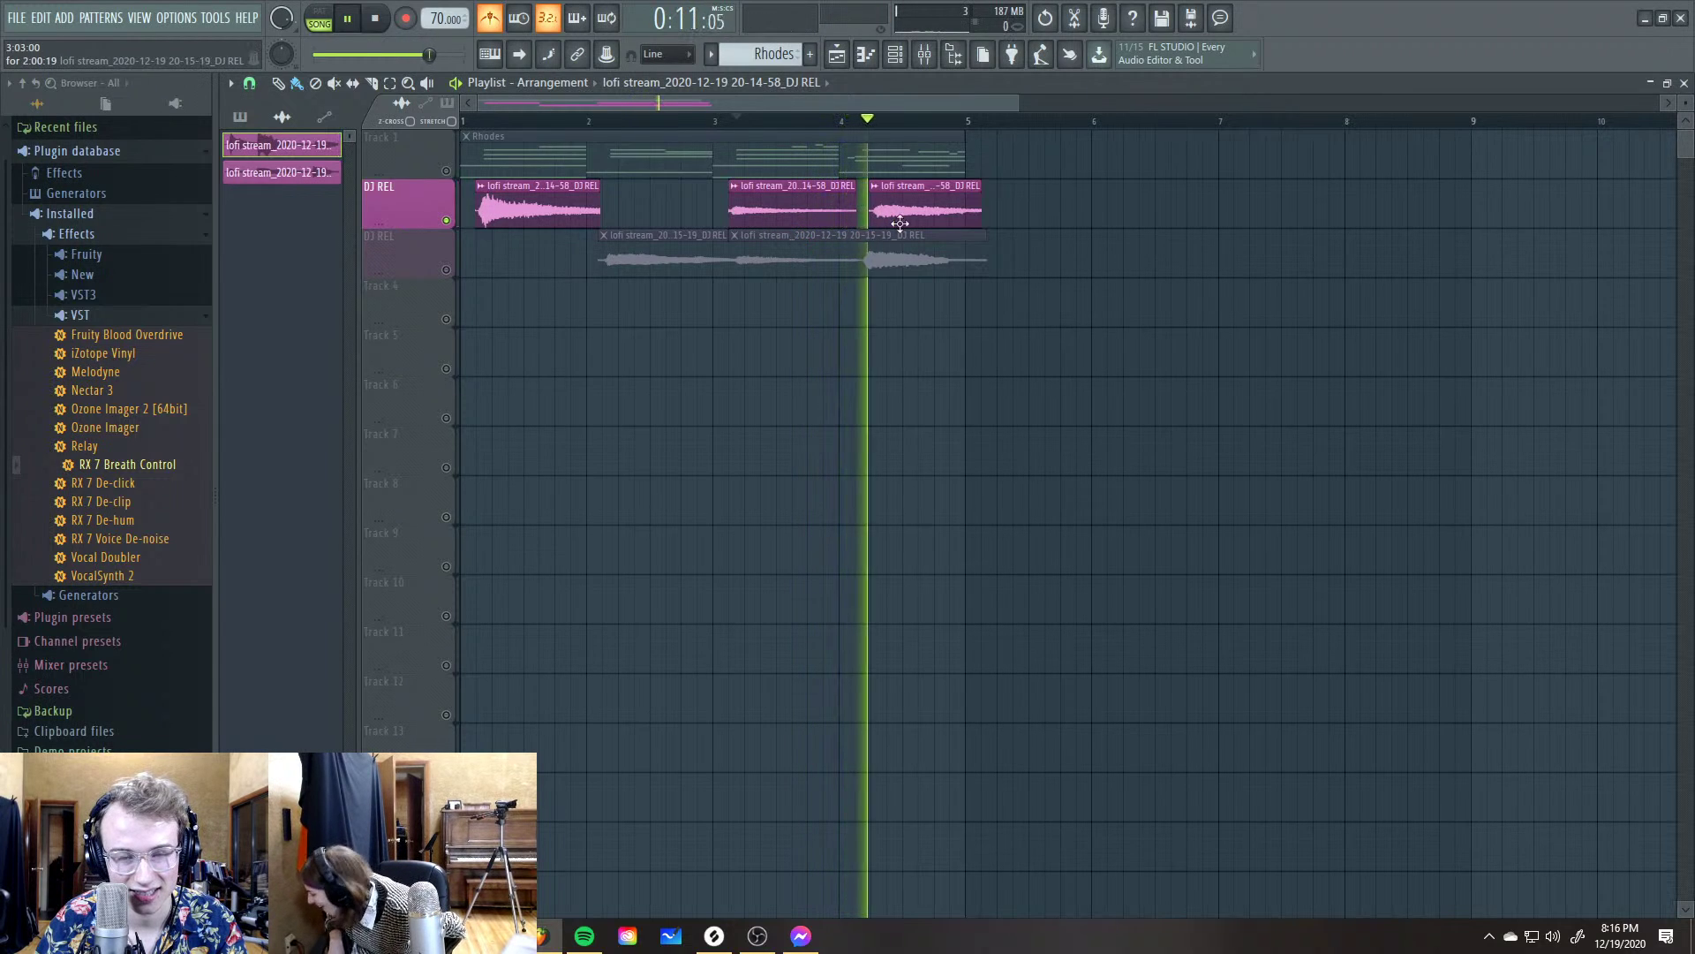
pyautogui.press('space')
pyautogui.press('space')
pyautogui.rightClick(446, 269)
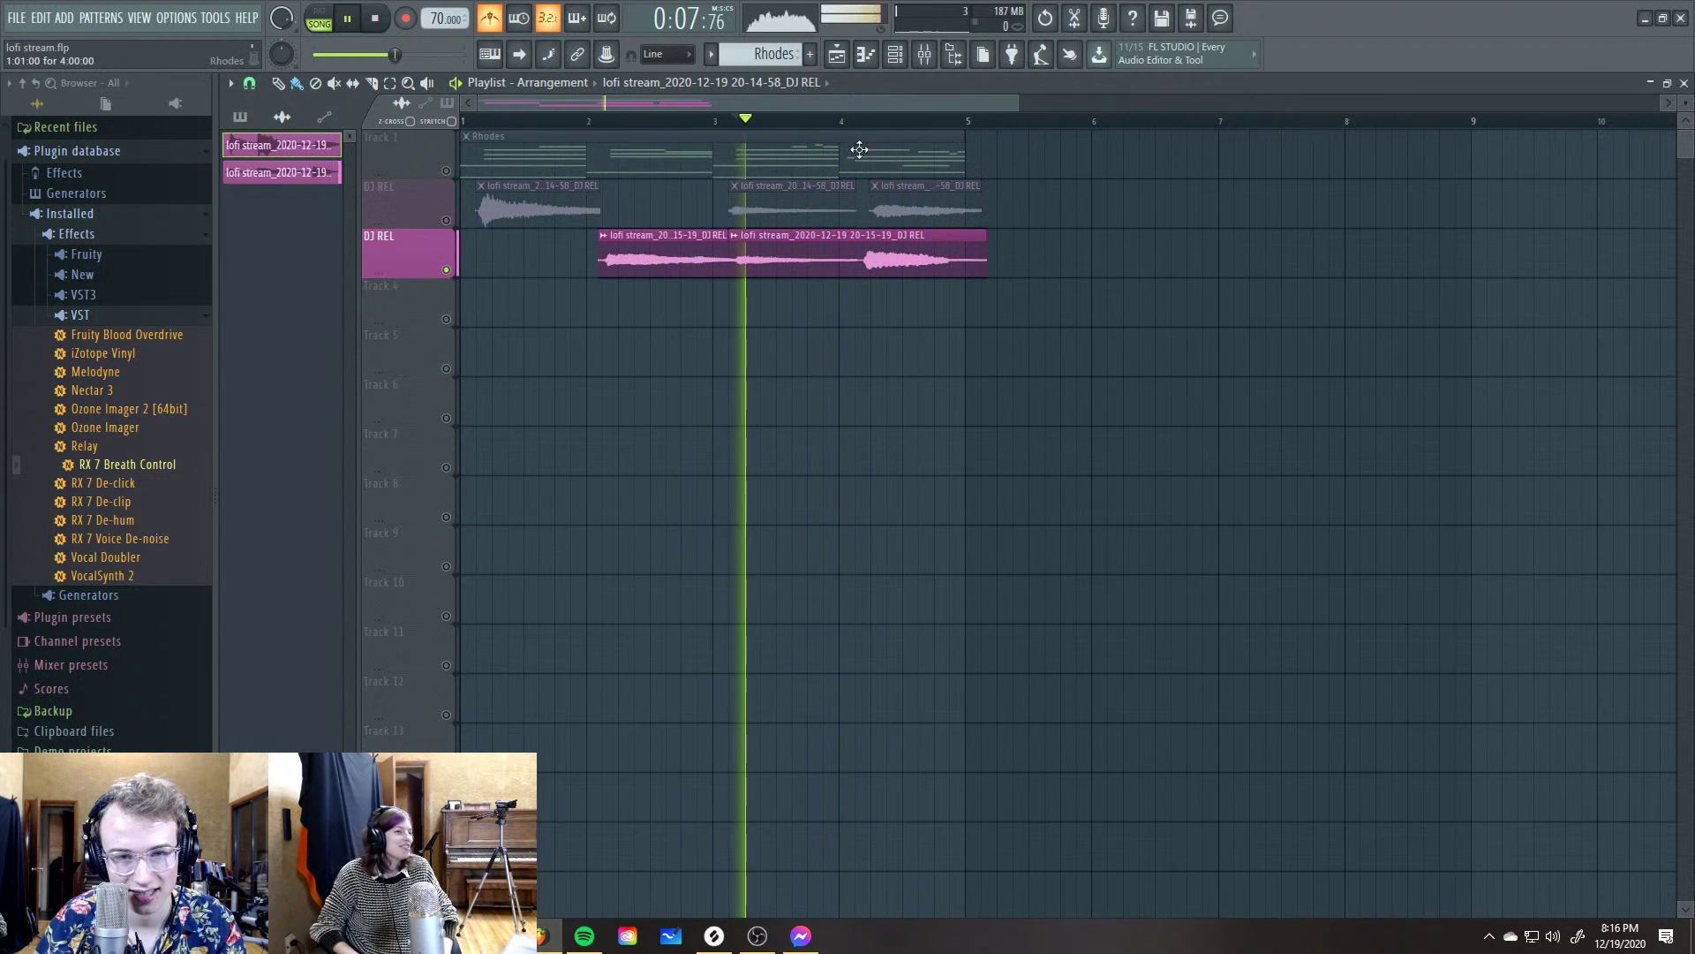
pyautogui.click(854, 121)
pyautogui.keyDown('shift'); pyautogui.rightClick(863, 250); pyautogui.keyUp('shift')
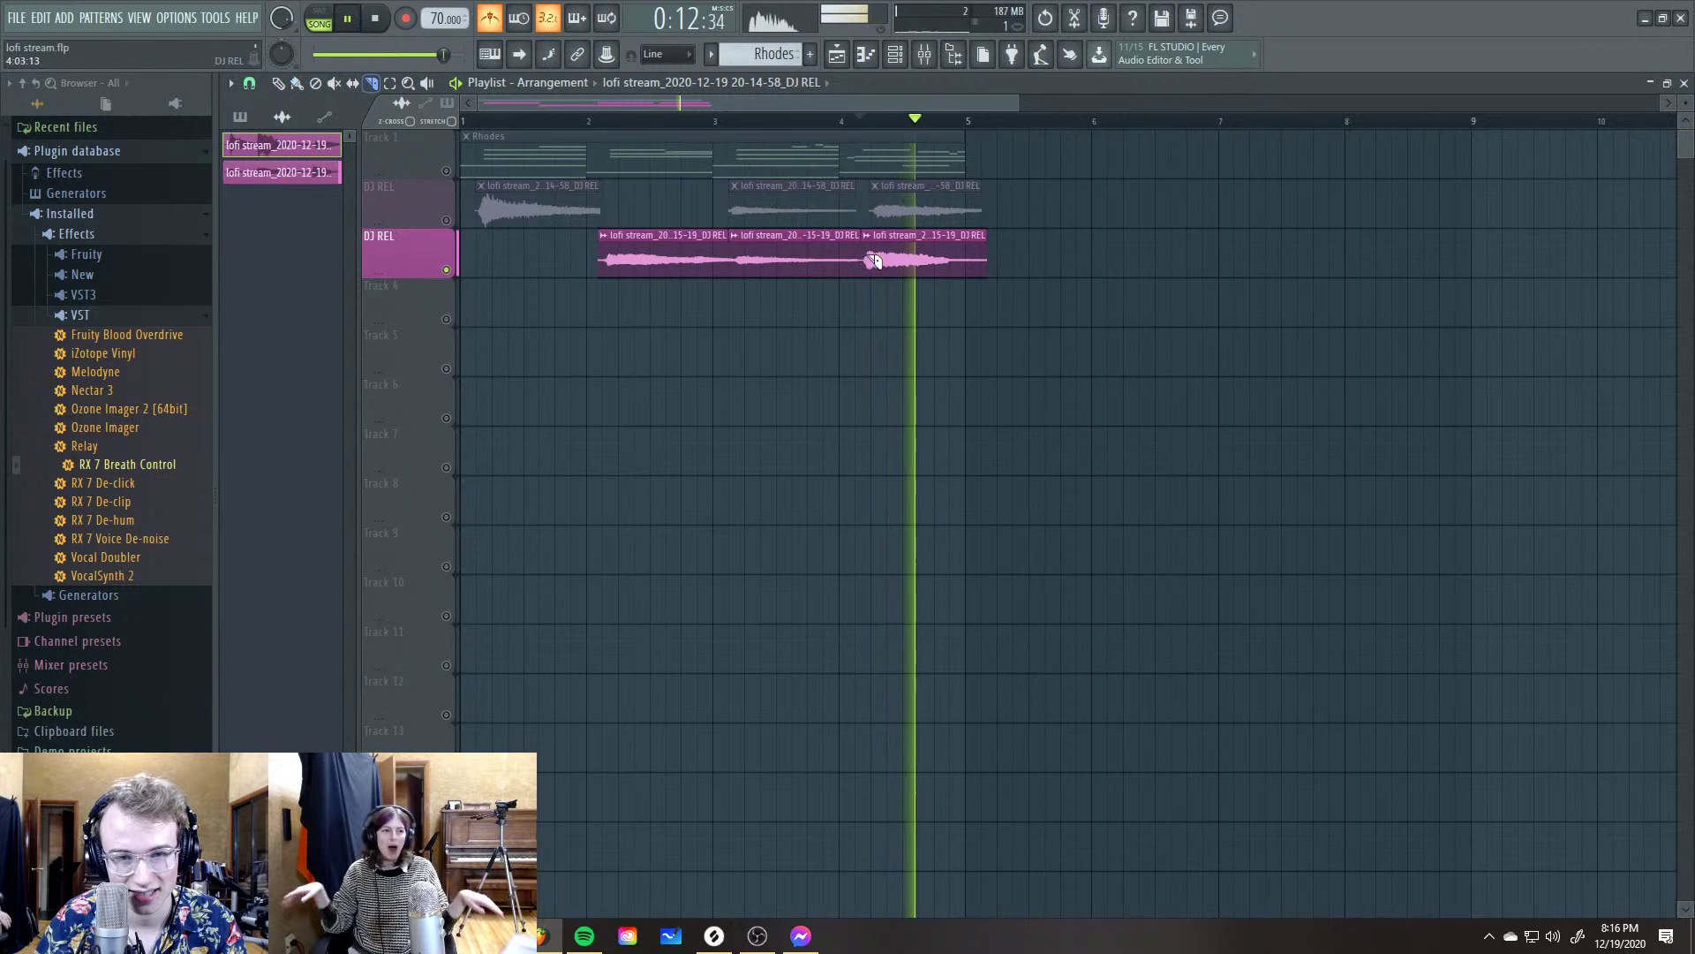
# Delete the first take's fourth-note clip and the second take's third-note clip
pyautogui.rightClick(923, 210)
pyautogui.press('space')
pyautogui.click(591, 123)
pyautogui.press('space')
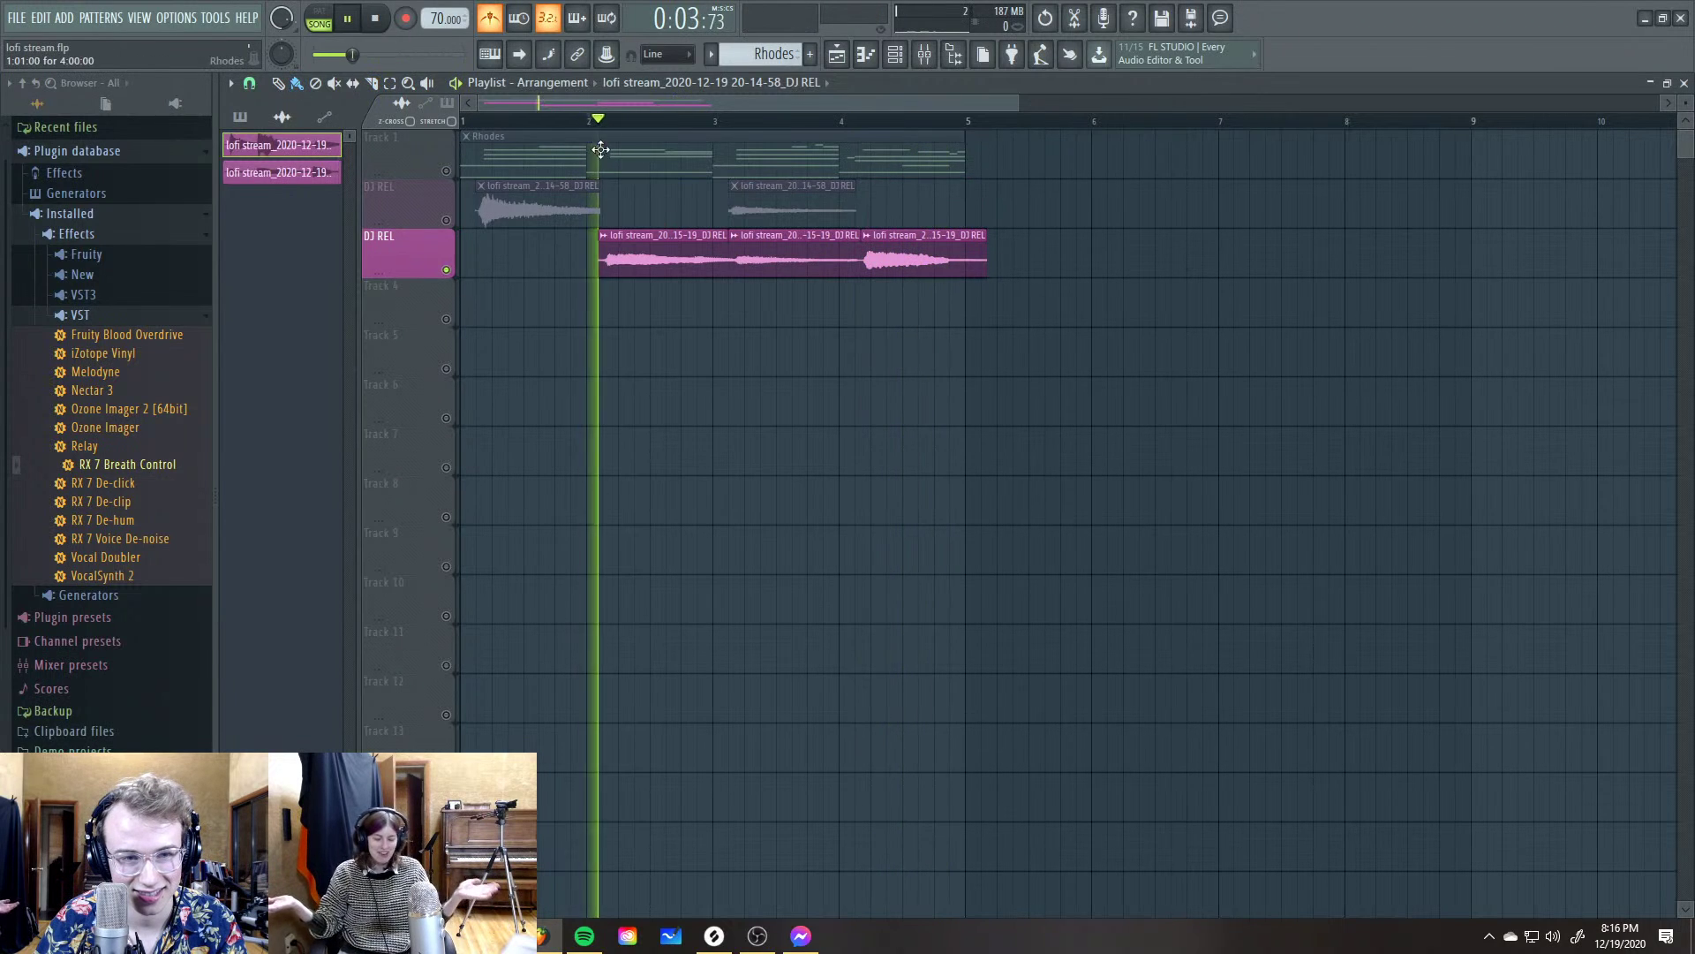
pyautogui.rightClick(773, 259)
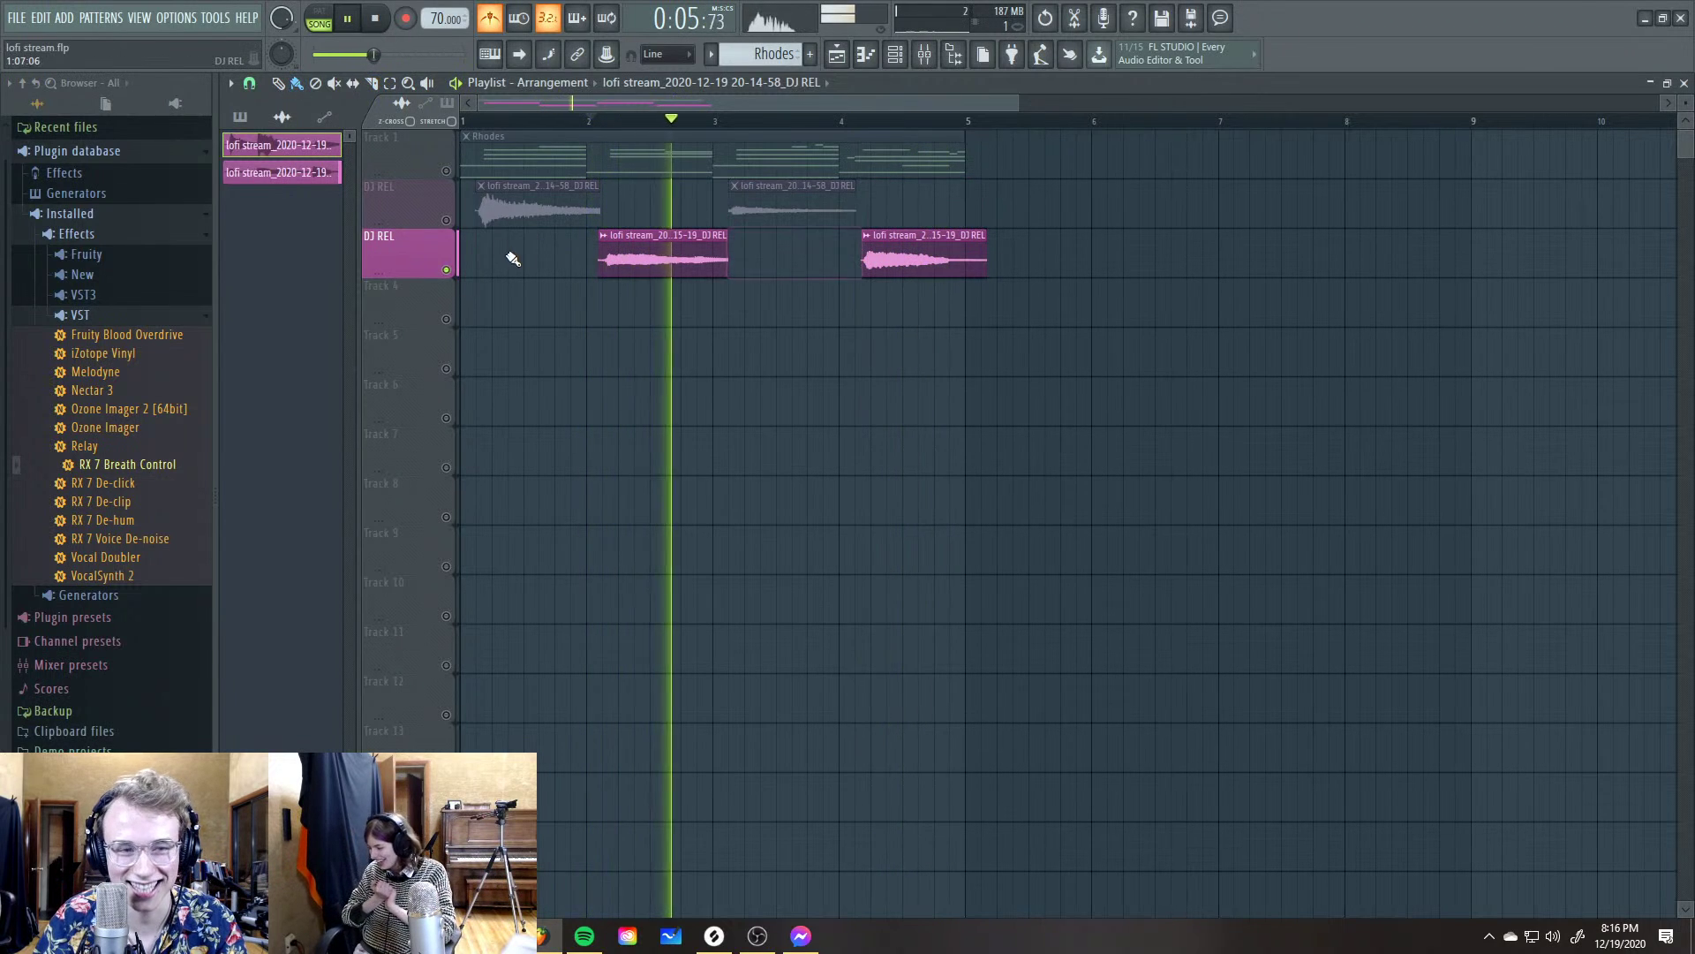
# Unmute the first take's track, extend the second-note clip's end slightly past bar 3, and shift the fourth-note clip slightly earlier
pyautogui.click(446, 221)
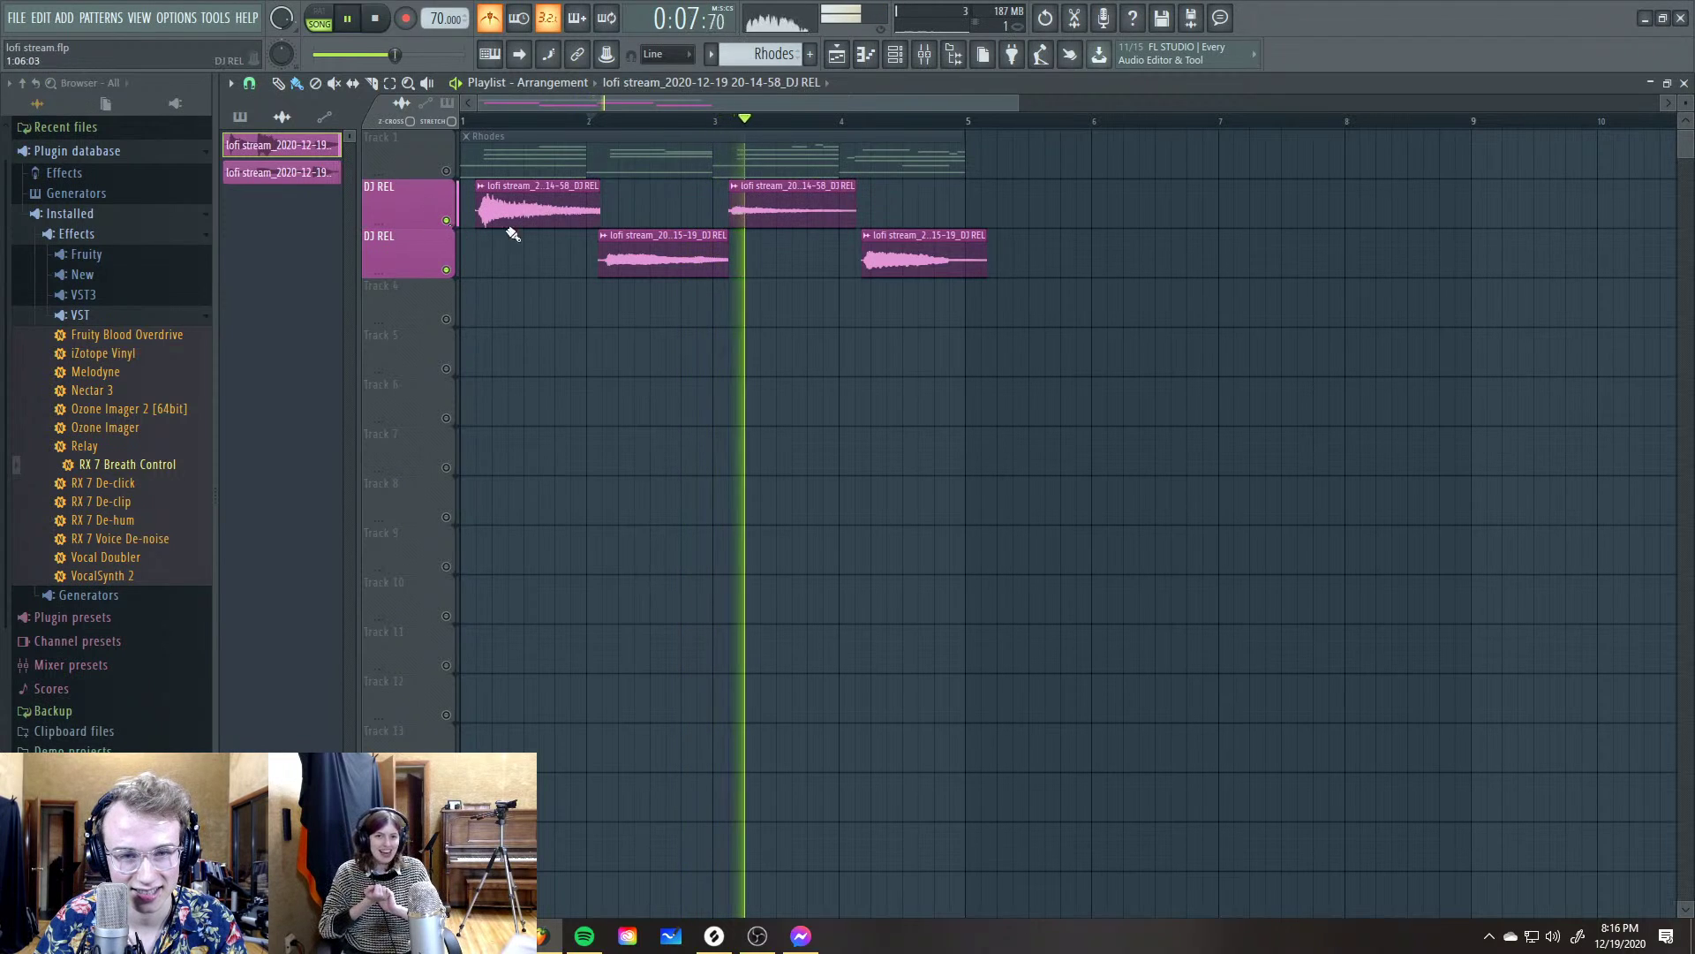
pyautogui.moveTo(727, 242); pyautogui.dragTo(726, 242)
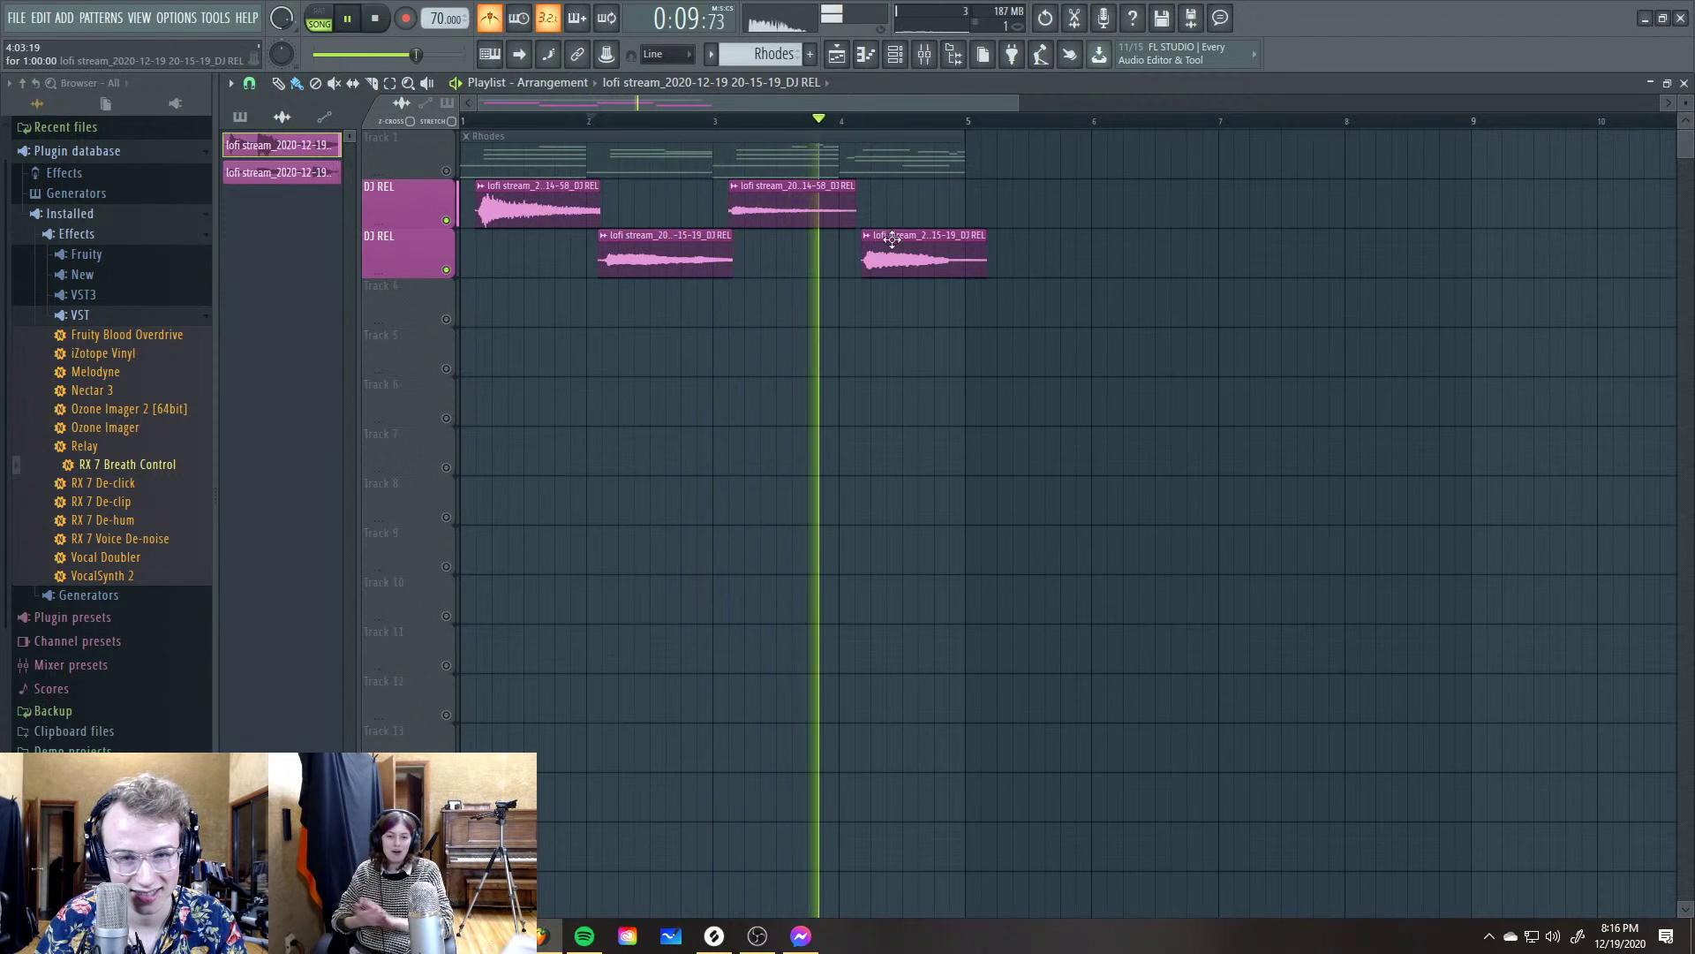
pyautogui.moveTo(906, 253); pyautogui.dragTo(894, 253)
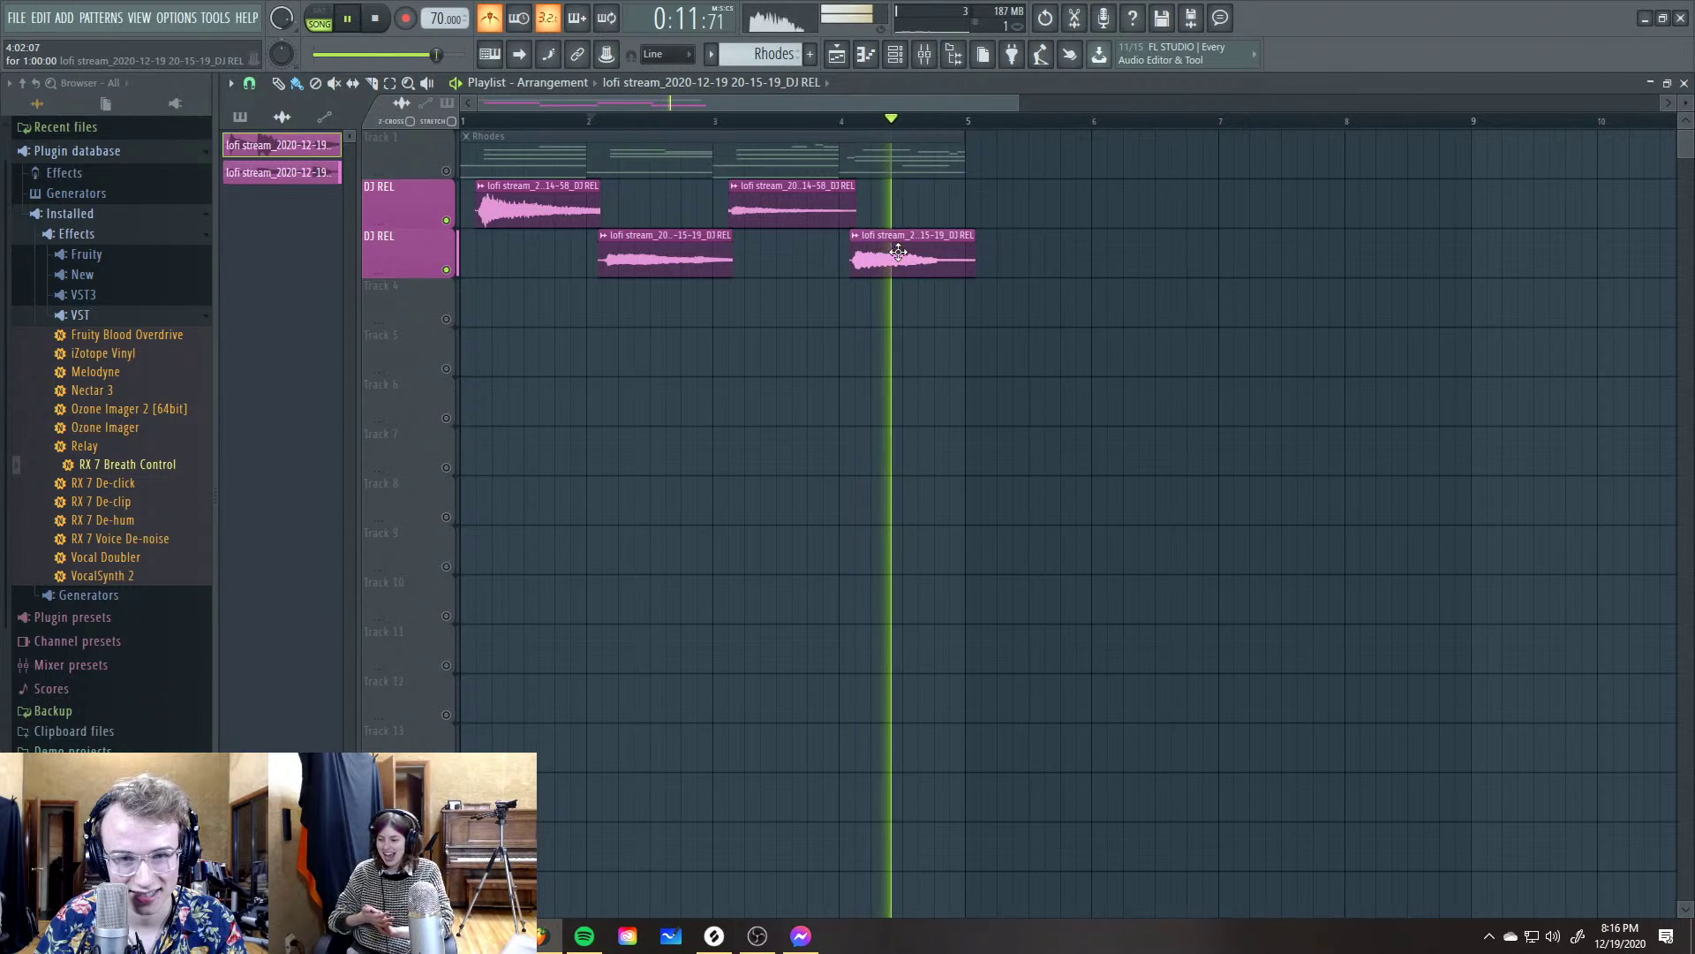
pyautogui.press('space')
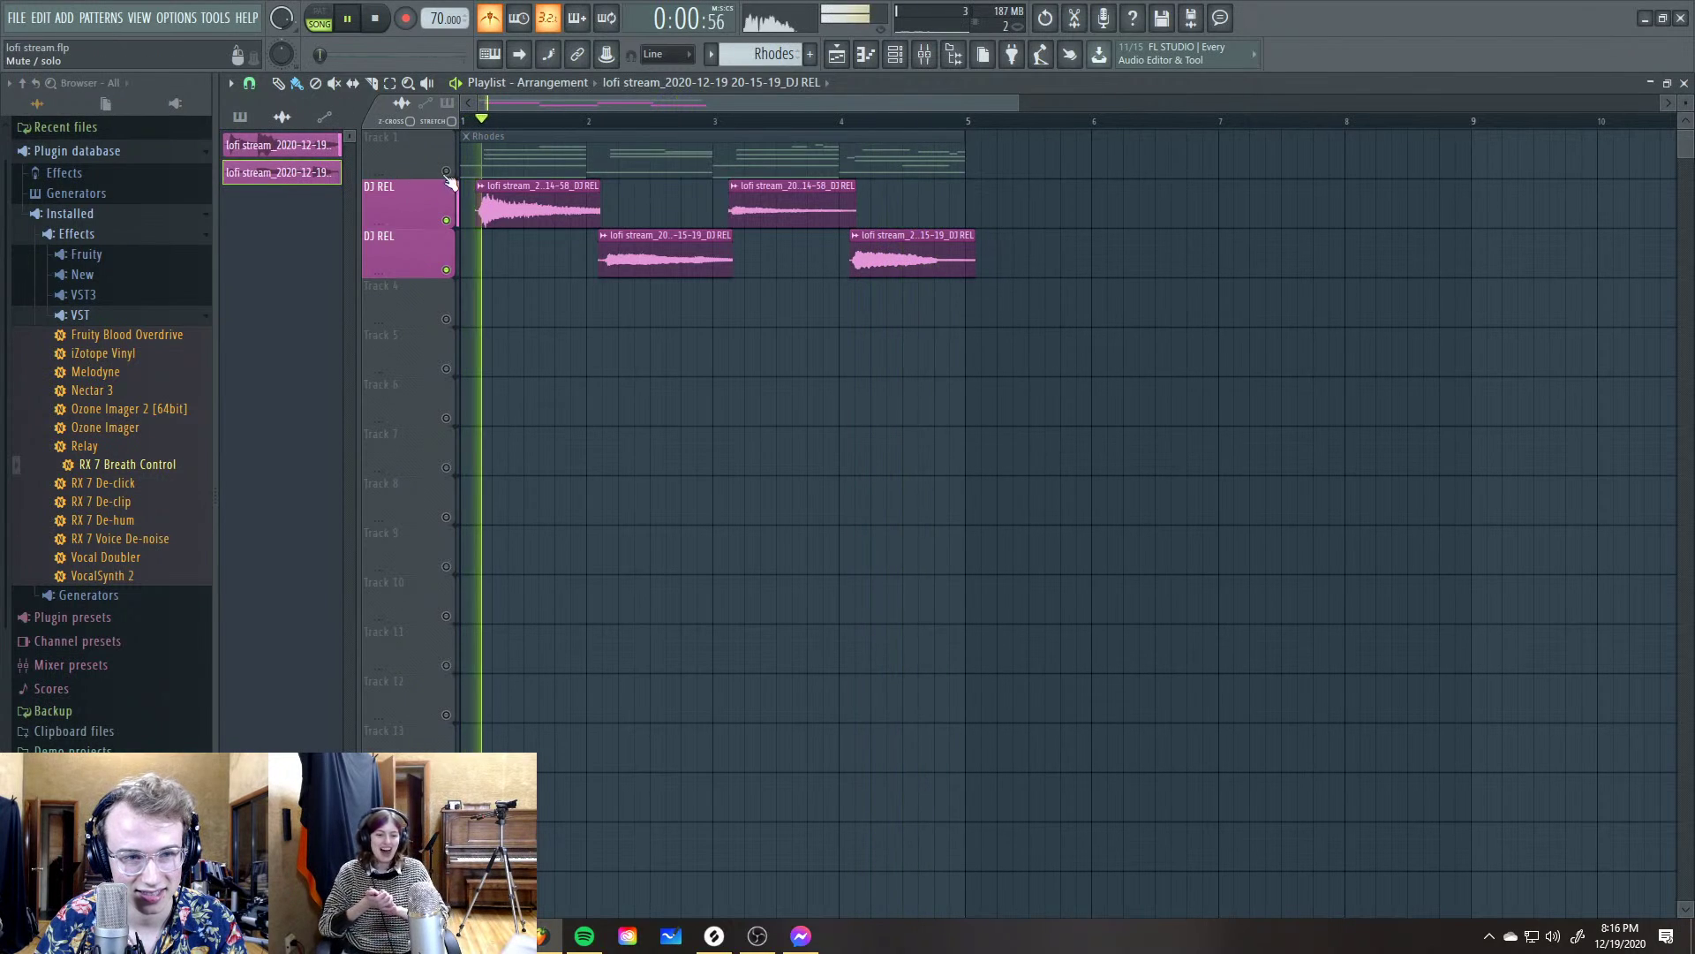
# Unmute the Rhodes track, play the arrangement from the start, and nudge the third-note clip slightly later
pyautogui.click(446, 171)
pyautogui.press('space')
pyautogui.press('space')
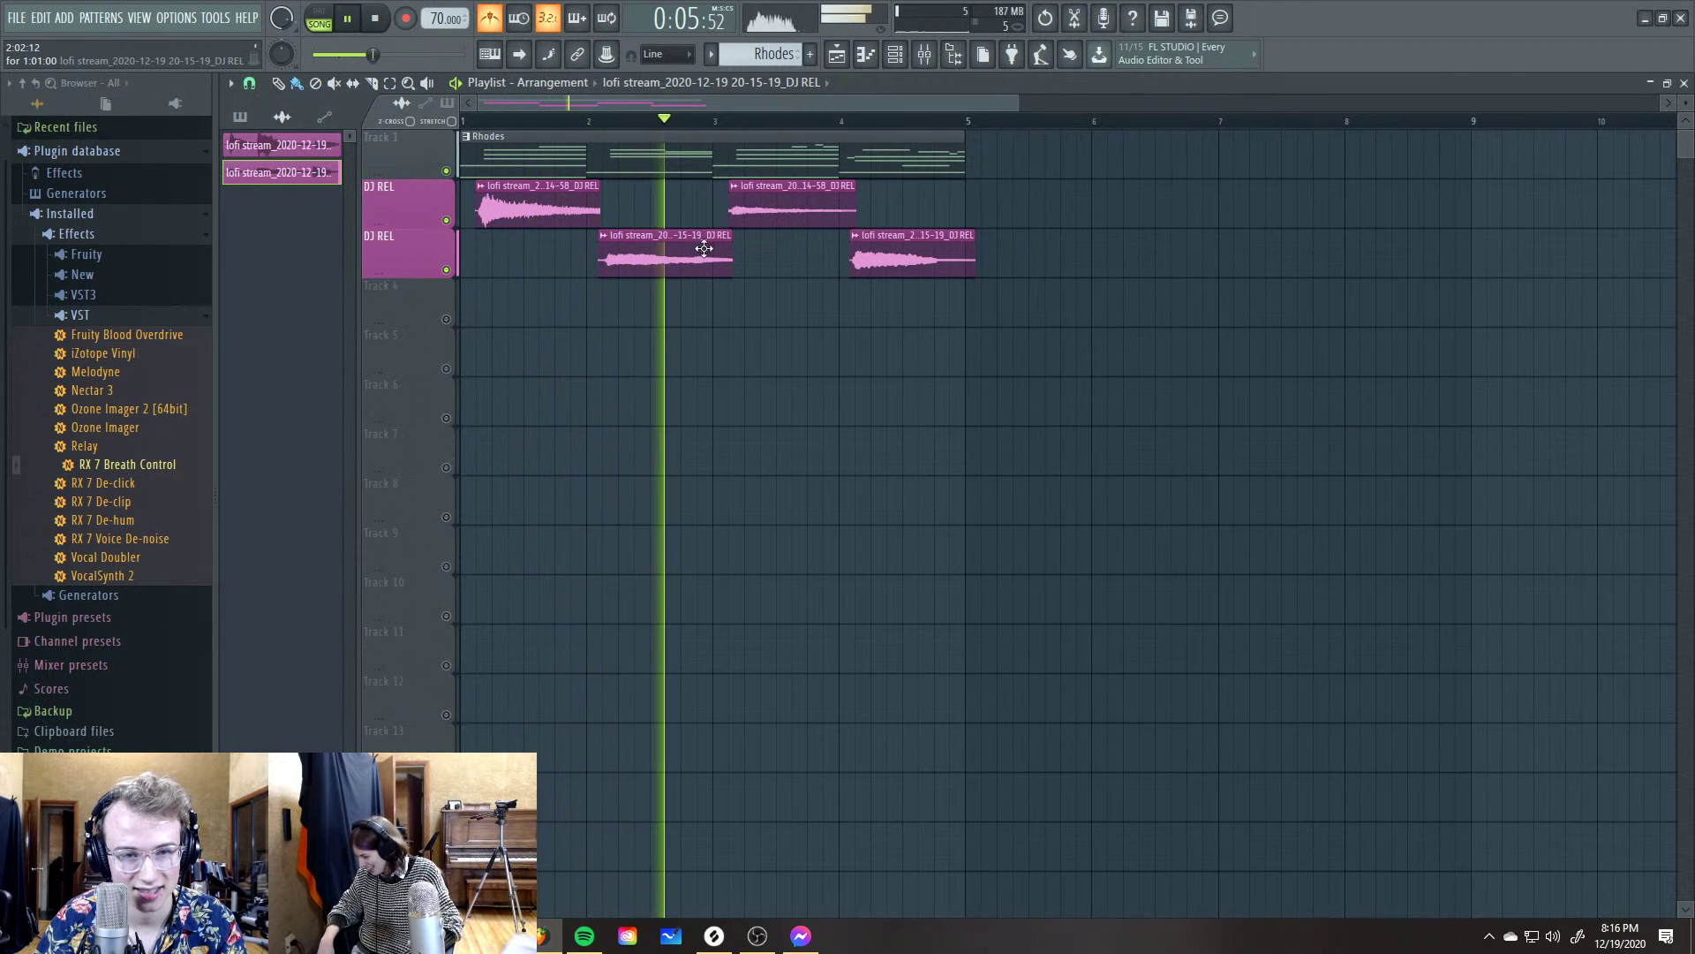
pyautogui.moveTo(736, 222); pyautogui.dragTo(741, 221)
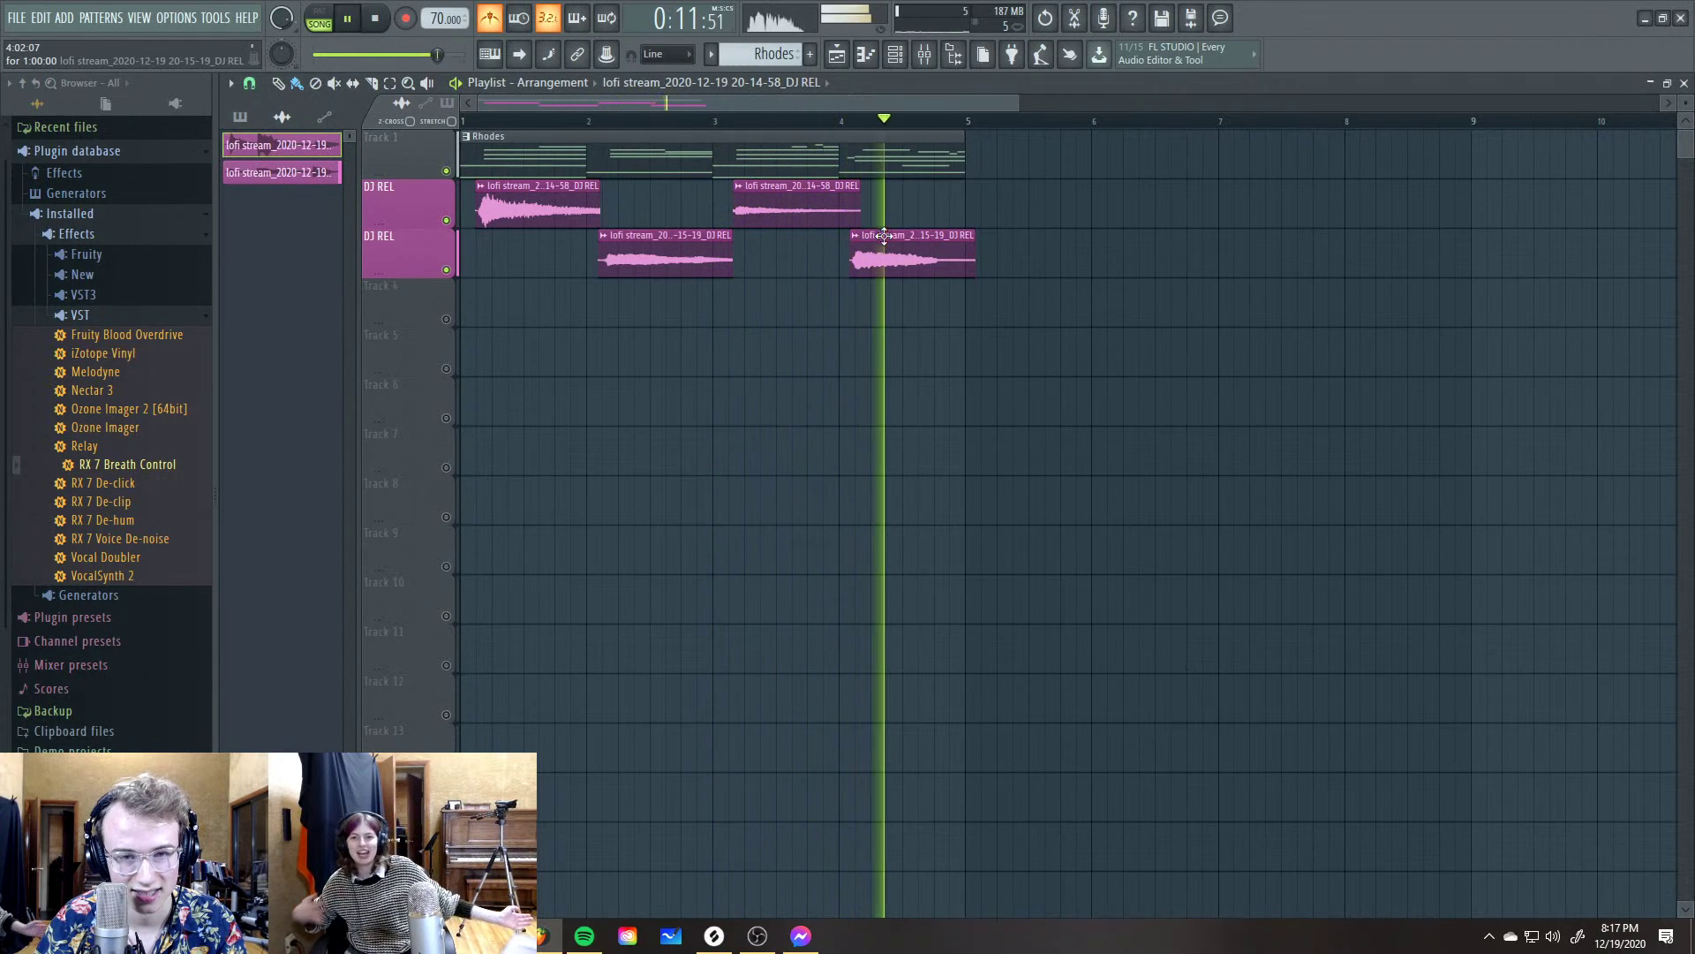
# Nudge the fourth-note clip slightly later, play it from bar 4, and trim its end to bar 5
pyautogui.press('space')
pyautogui.moveTo(870, 256); pyautogui.dragTo(899, 257)
pyautogui.click(831, 121)
pyautogui.click(842, 121)
pyautogui.press('space')
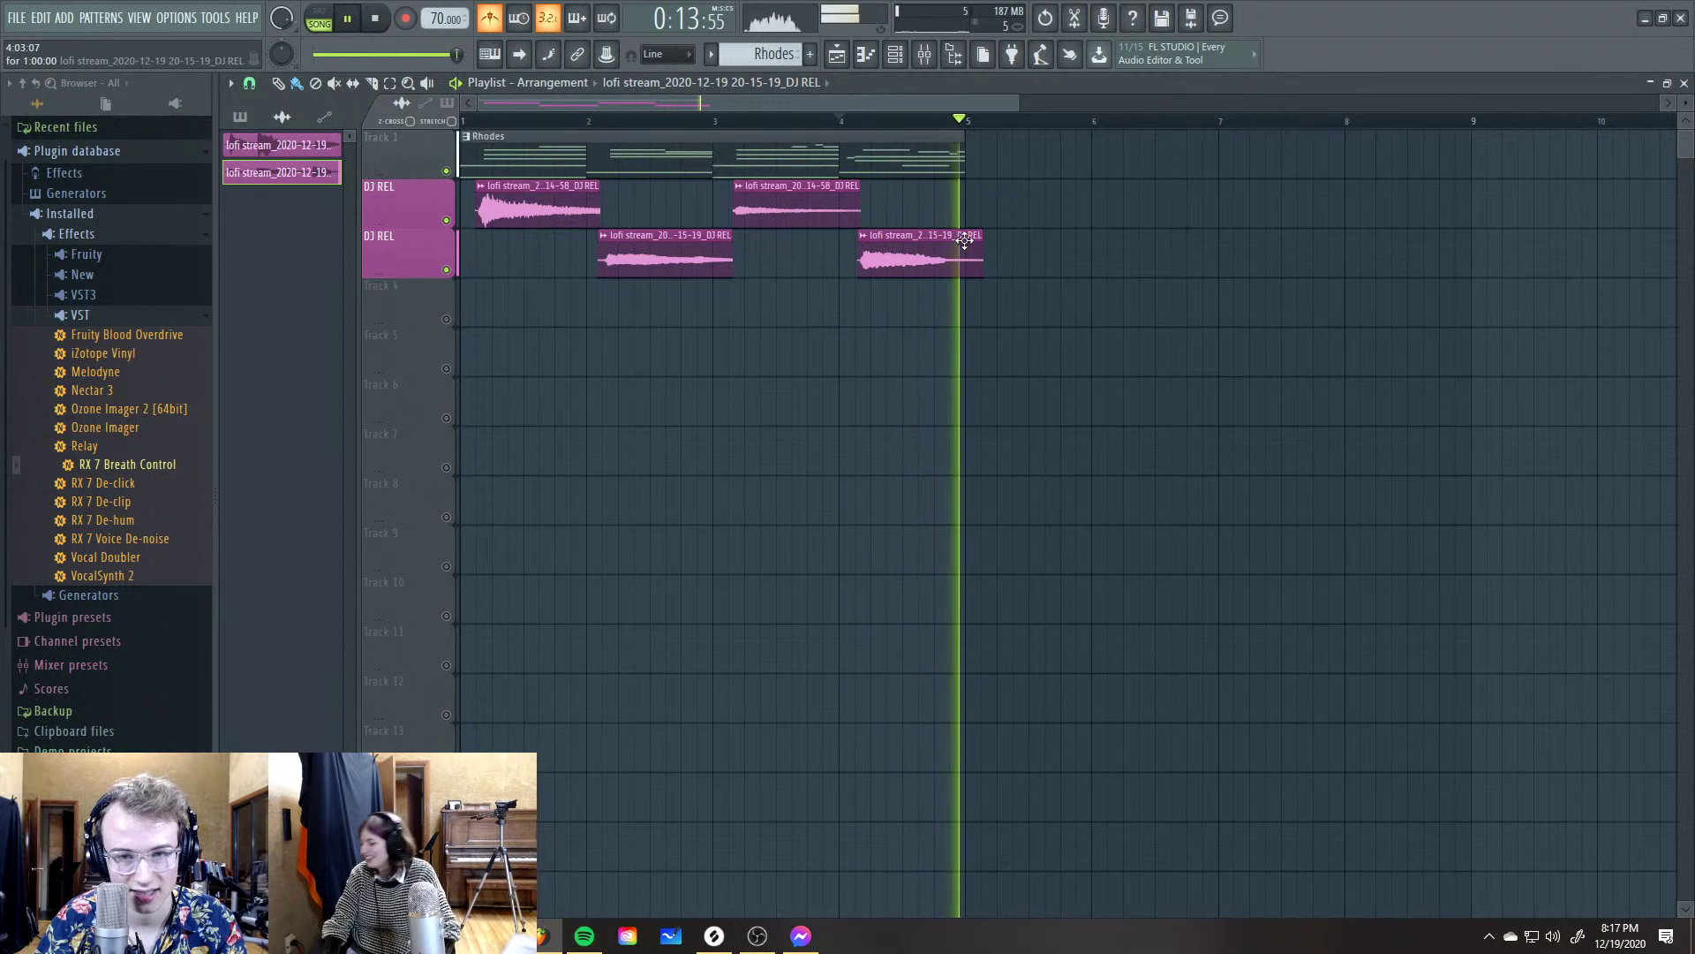
pyautogui.press('space')
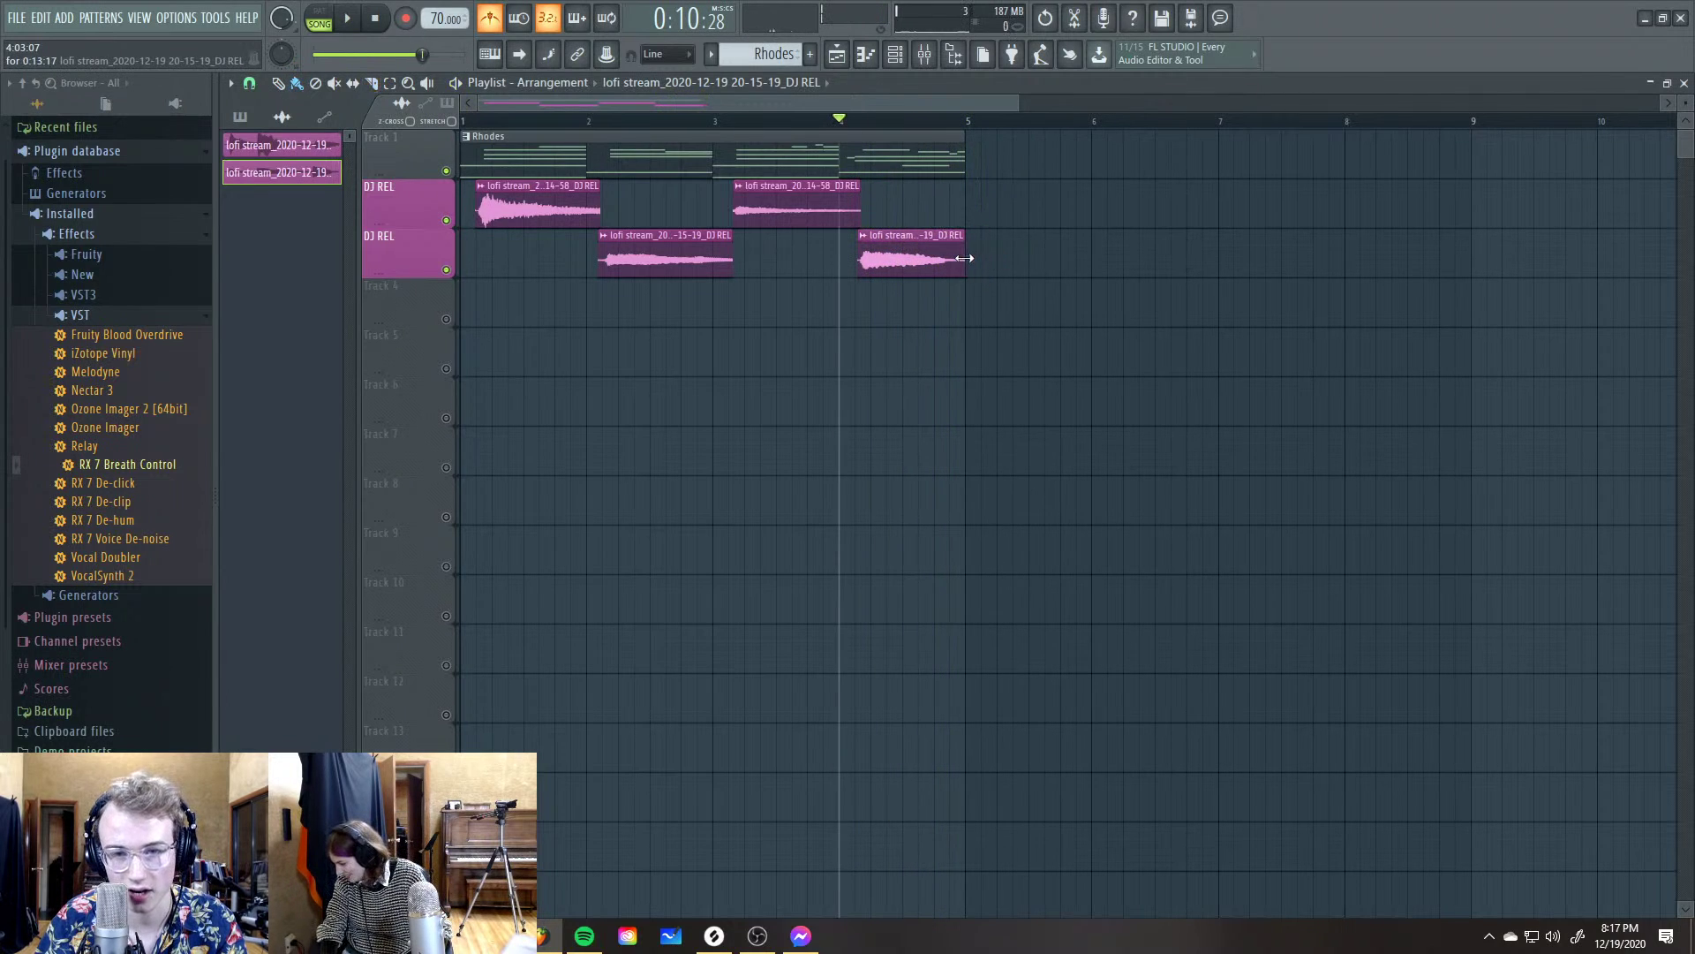
# Hide the playlist and bring the channel rack in front of the mixer
pyautogui.press('F5')
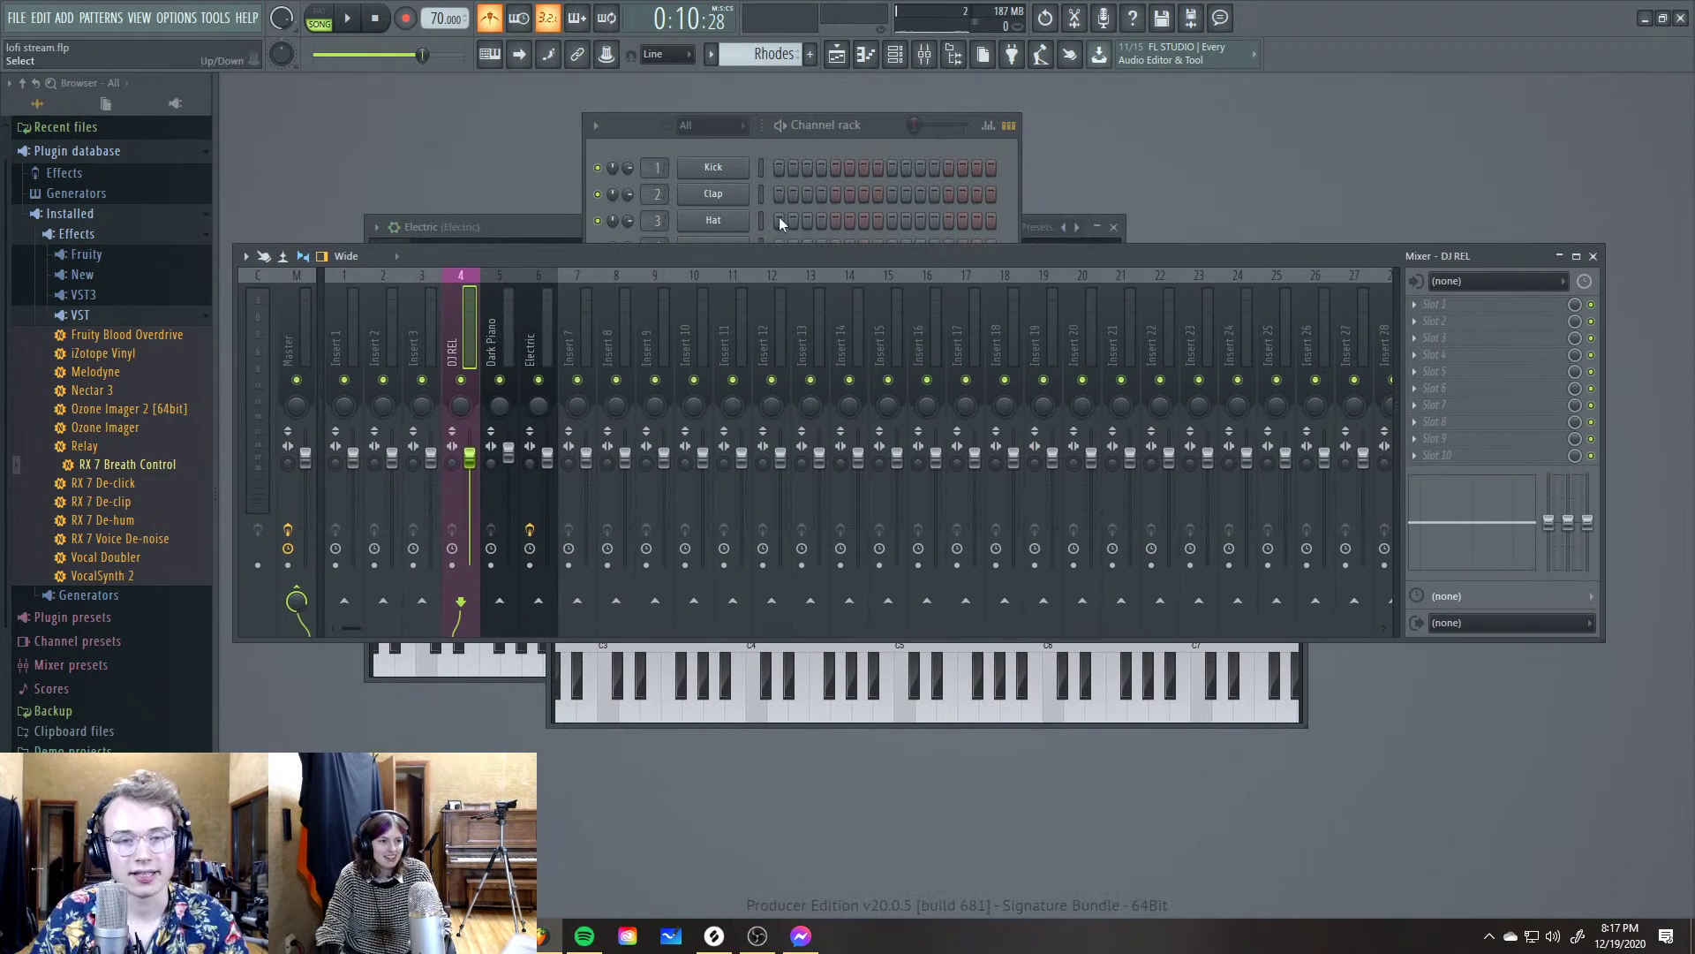
pyautogui.click(876, 121)
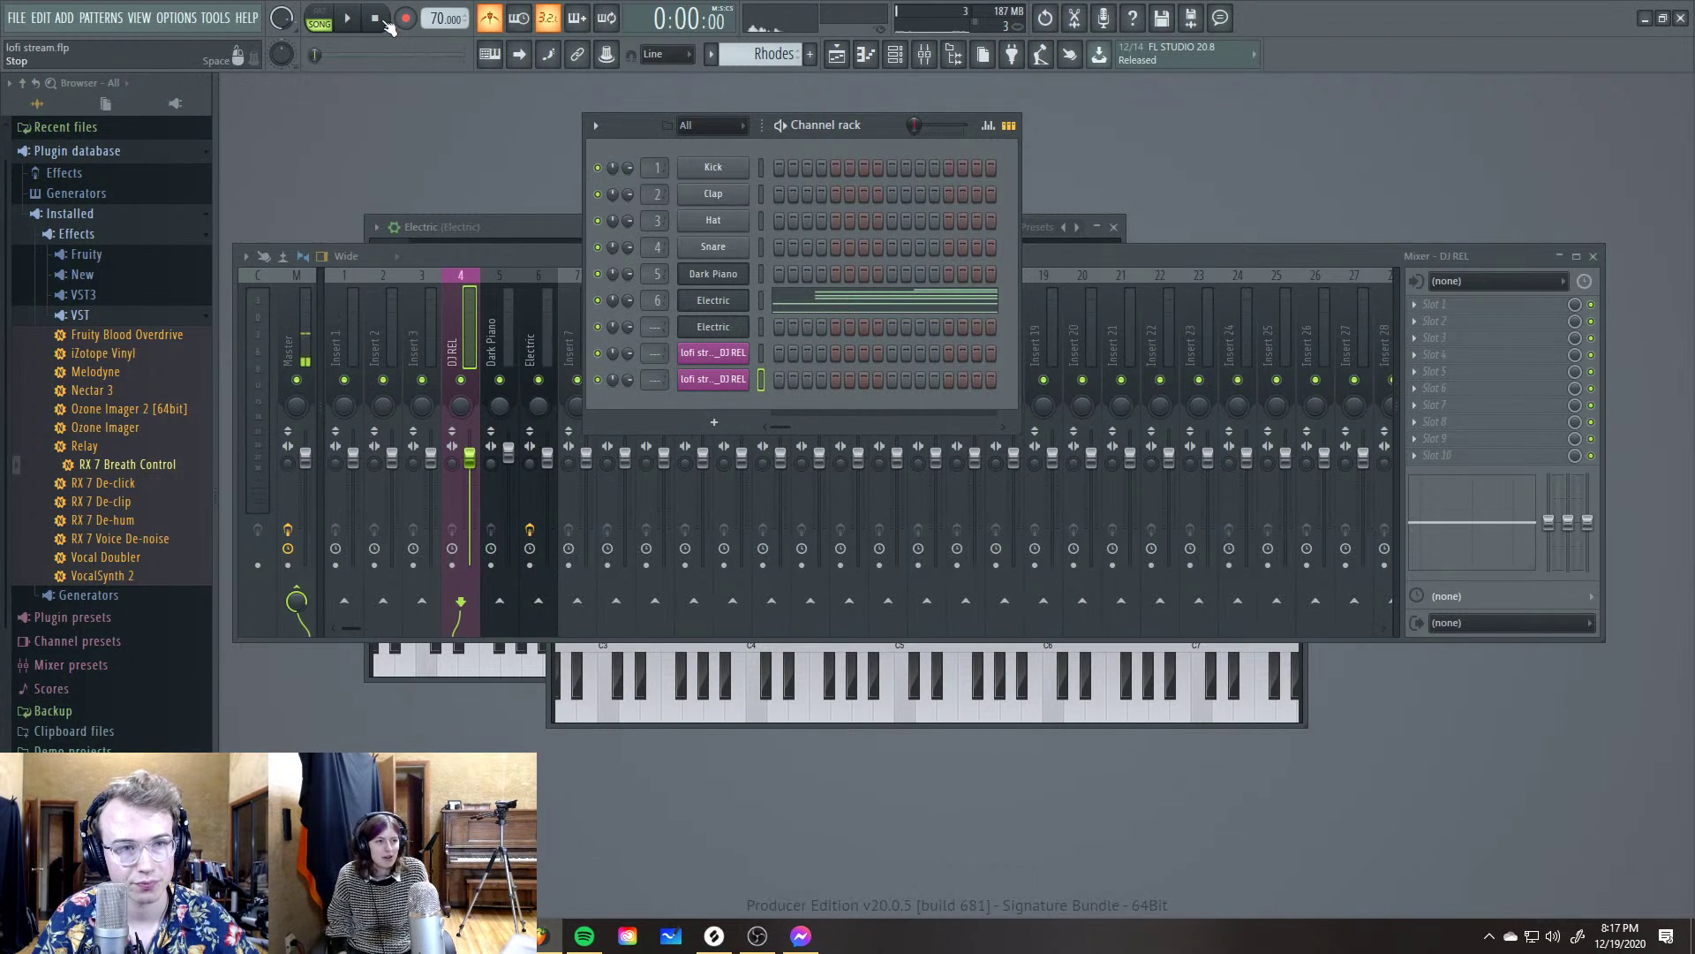
# Open the second Electric channel's synth and arm recording with only notes and automation enabled in the recording filter
pyautogui.click(731, 326)
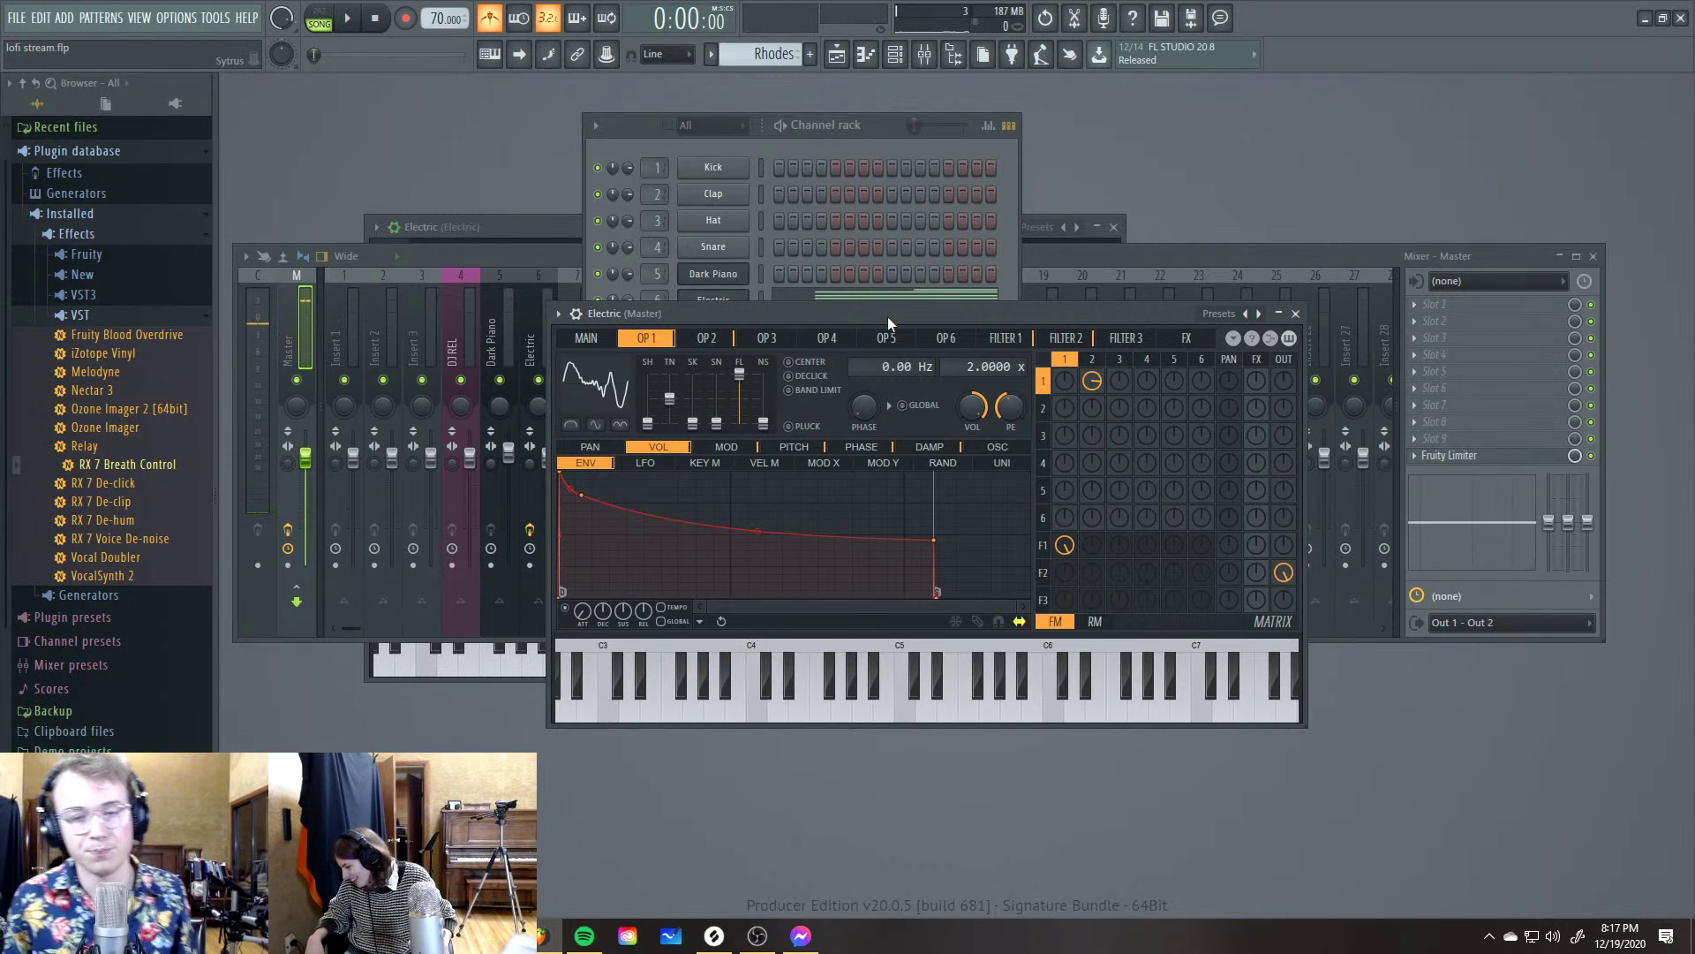
pyautogui.moveTo(887, 316); pyautogui.dragTo(860, 255)
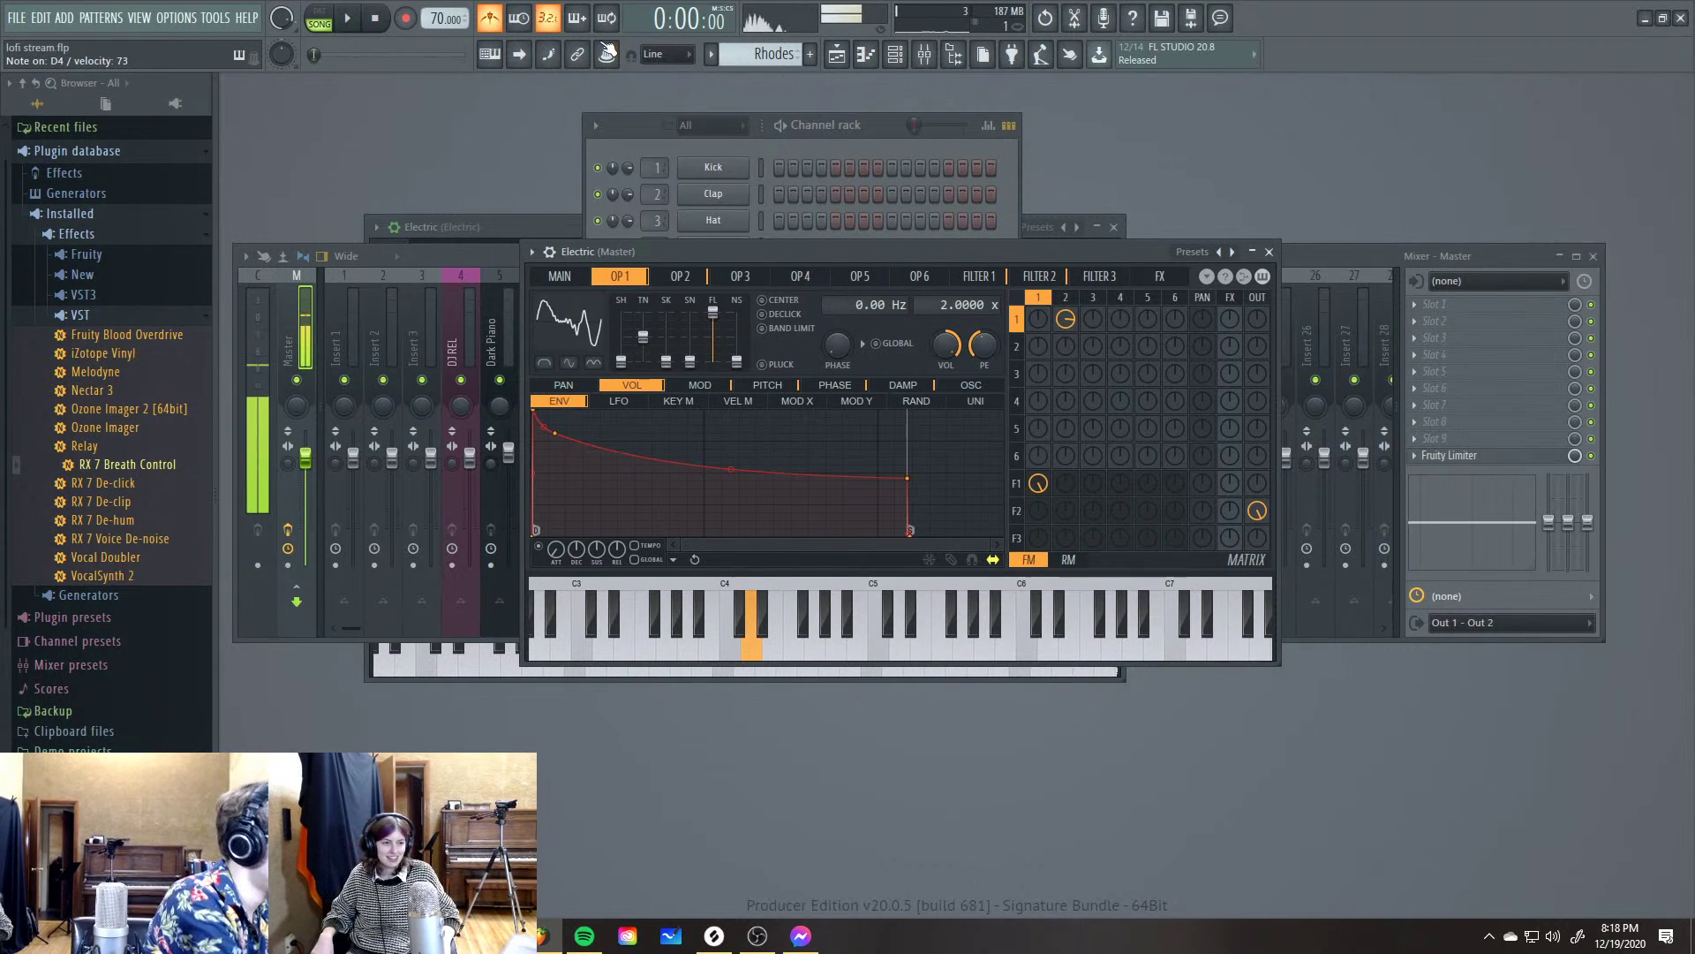
pyautogui.rightClick(408, 19)
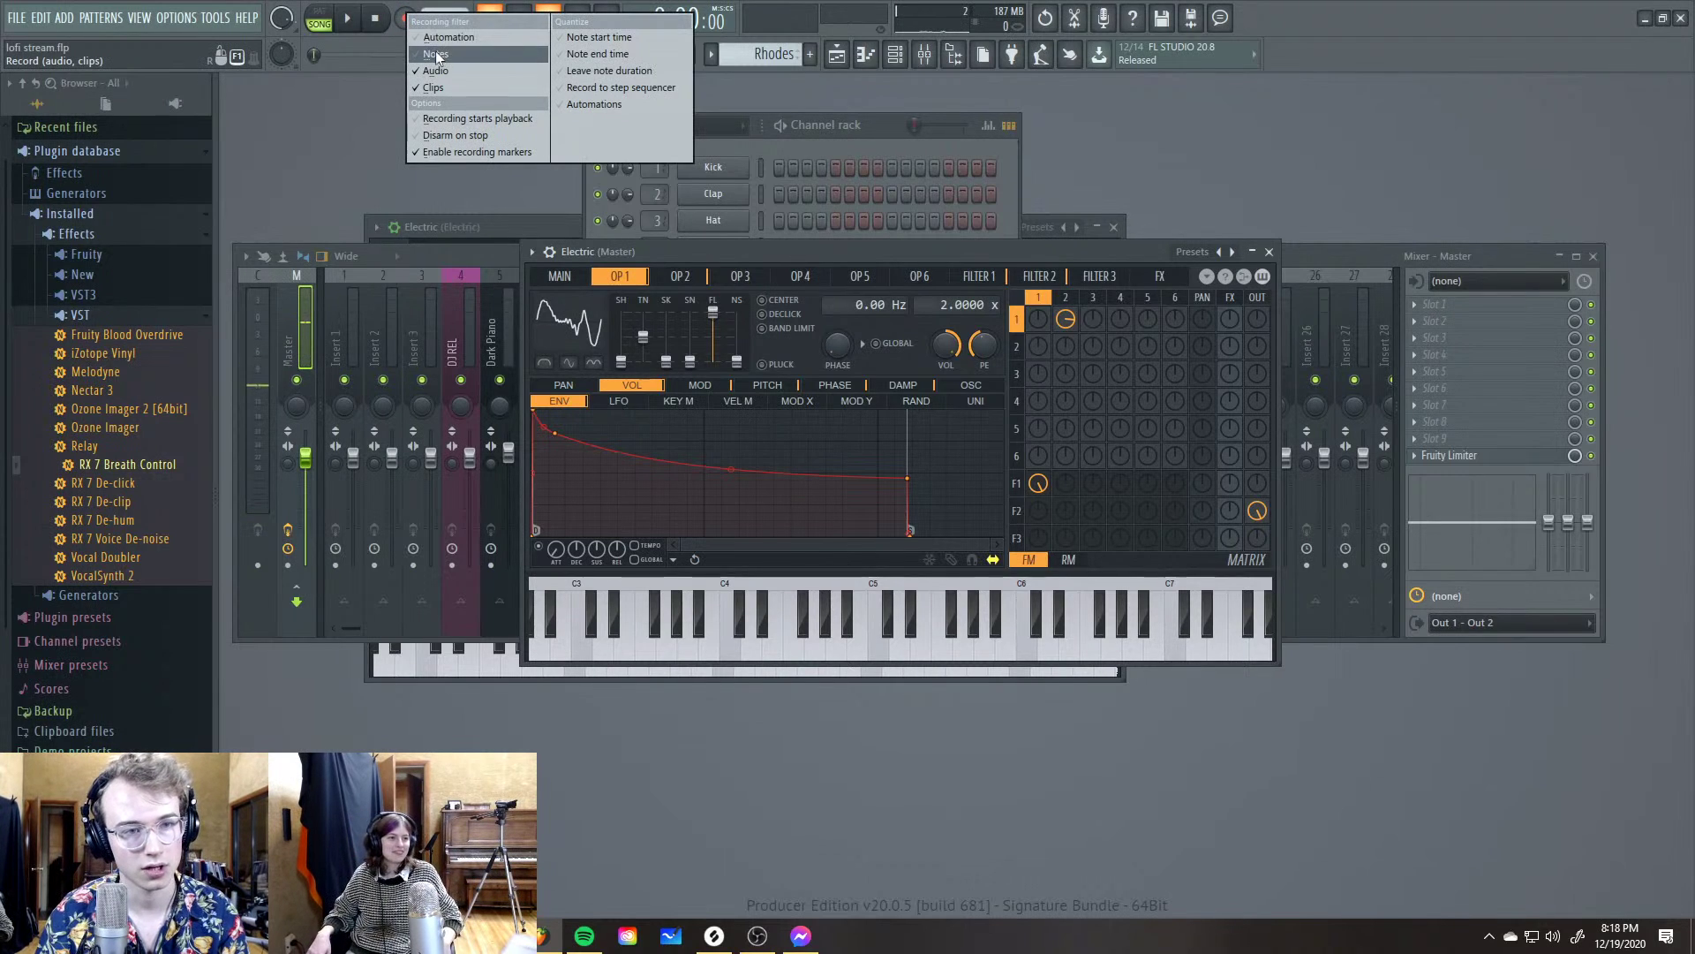
pyautogui.rightClick(432, 87)
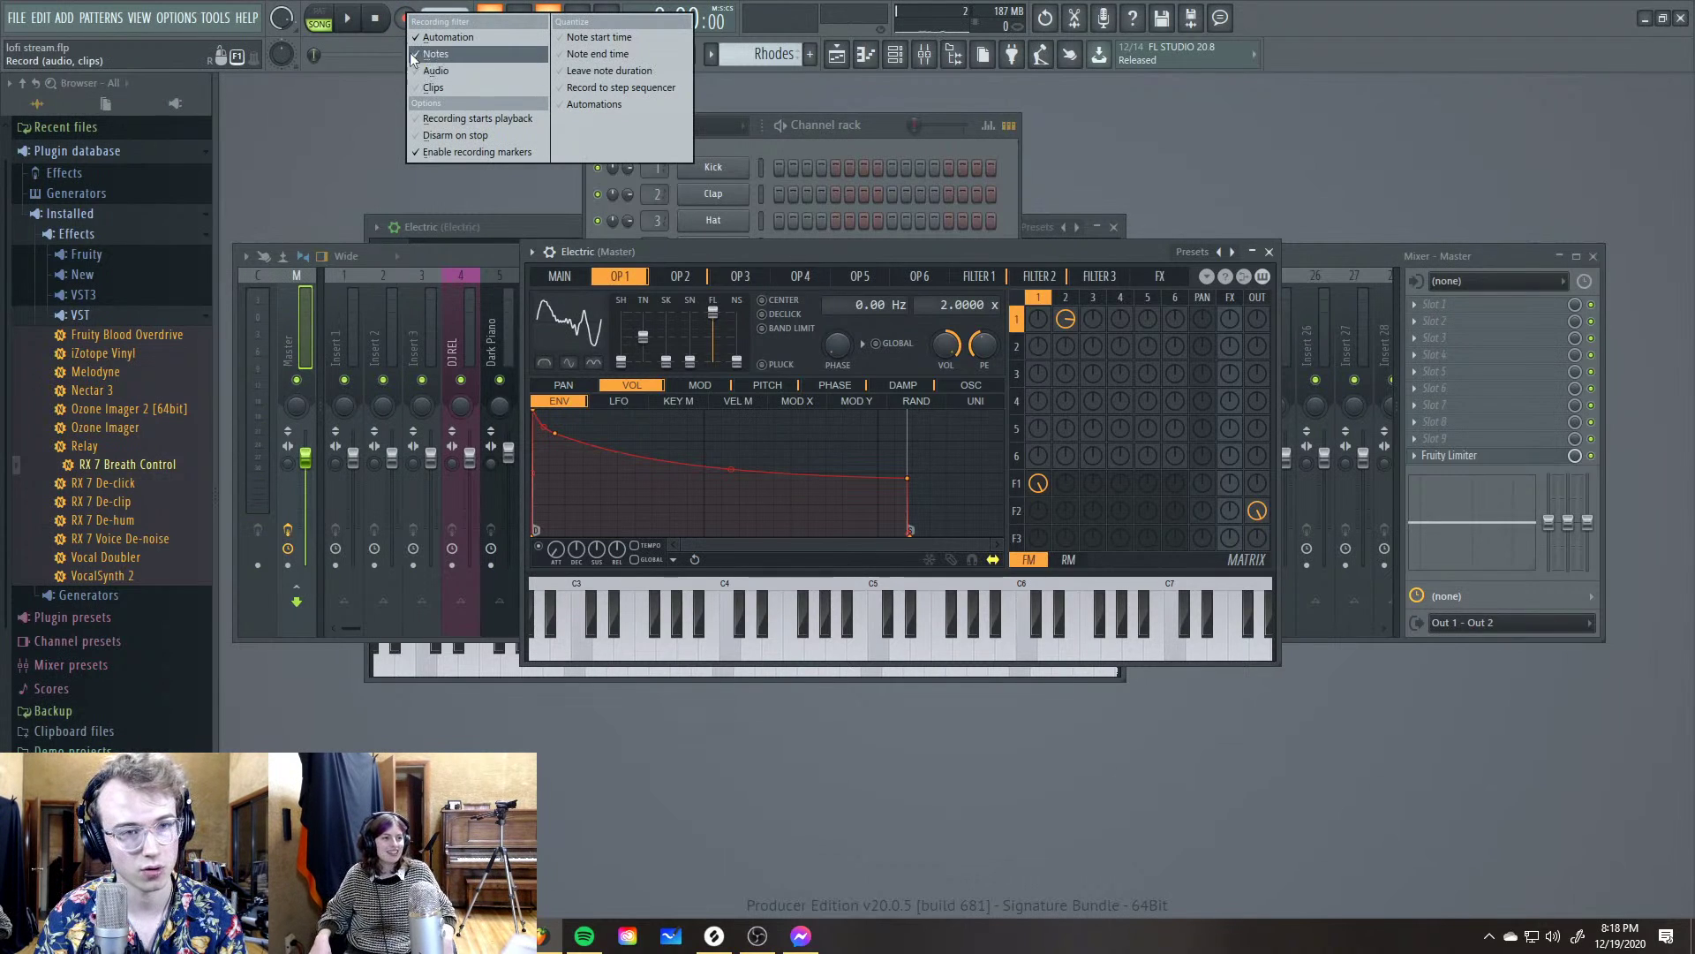
pyautogui.click(404, 12)
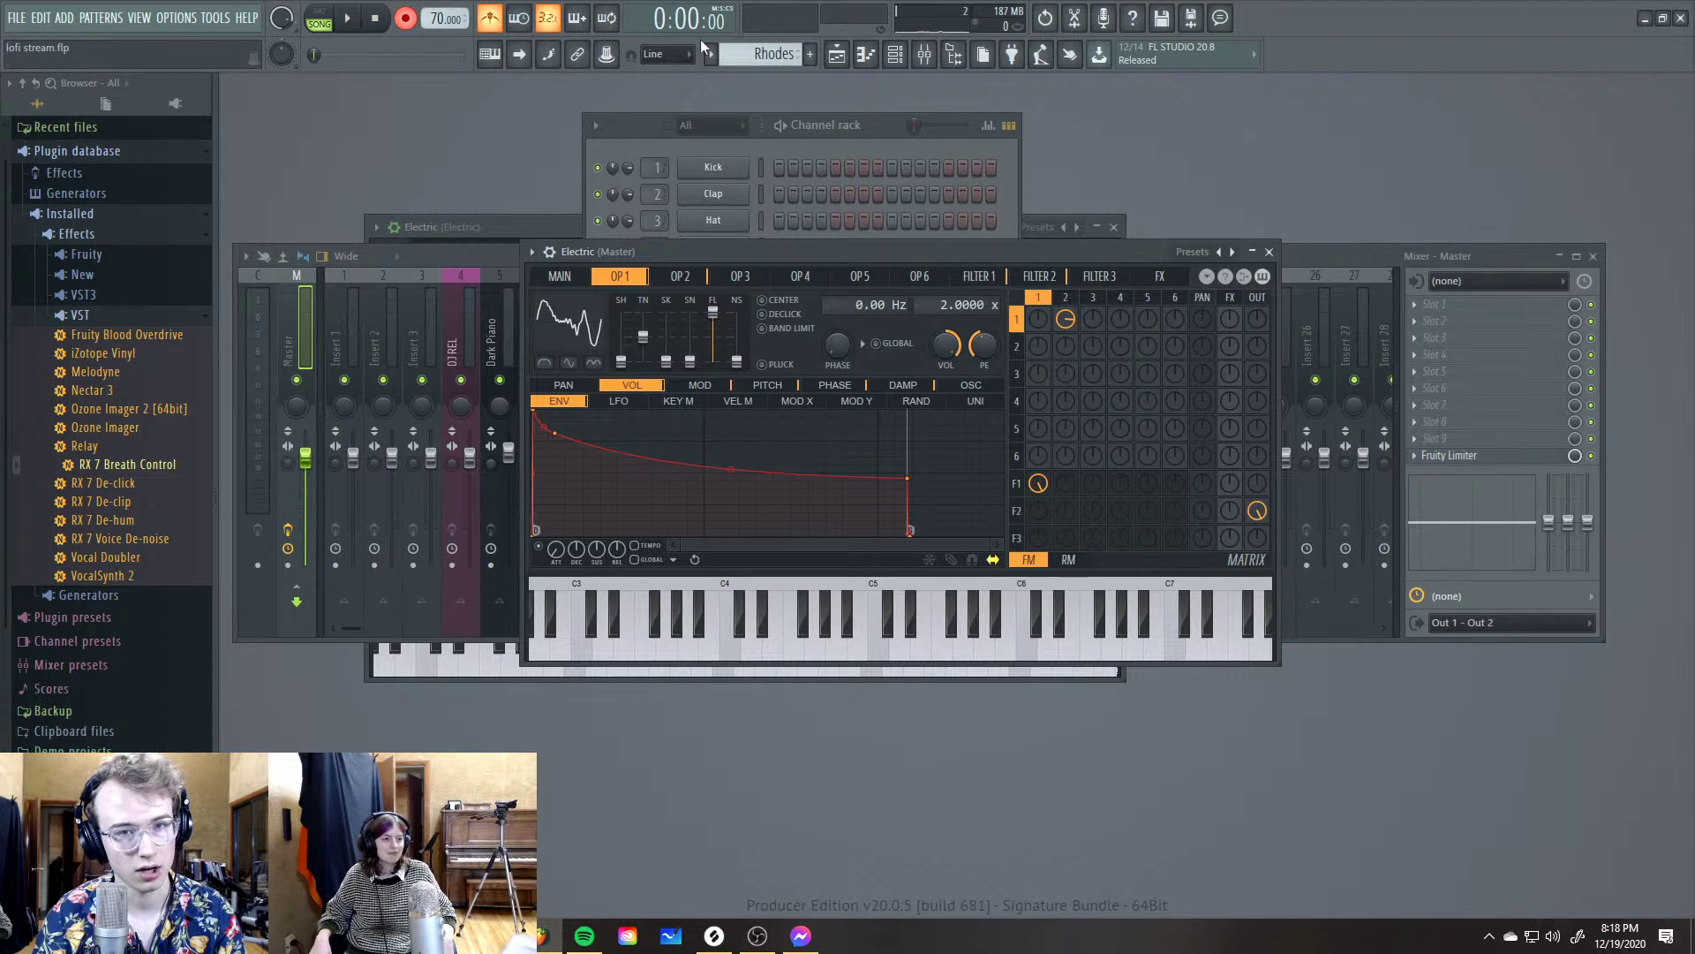
# Create a new pattern named bazz
pyautogui.click(808, 55)
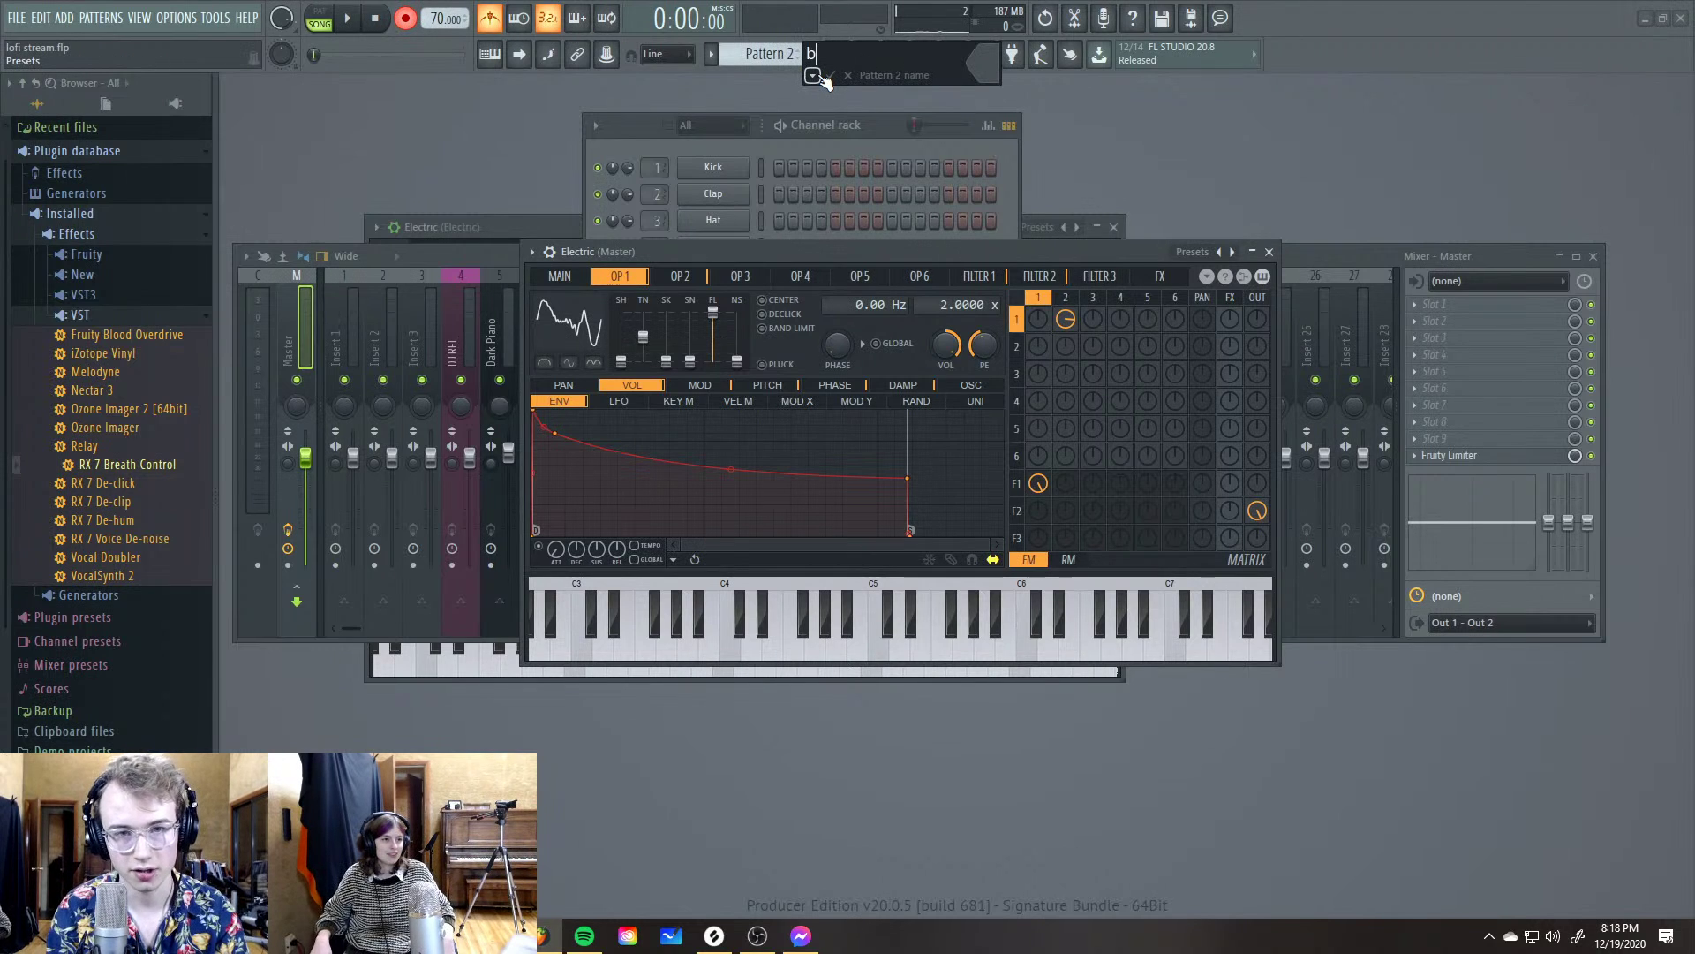
pyautogui.write('bazzz')
pyautogui.press('BackSpace')
pyautogui.press('Return')
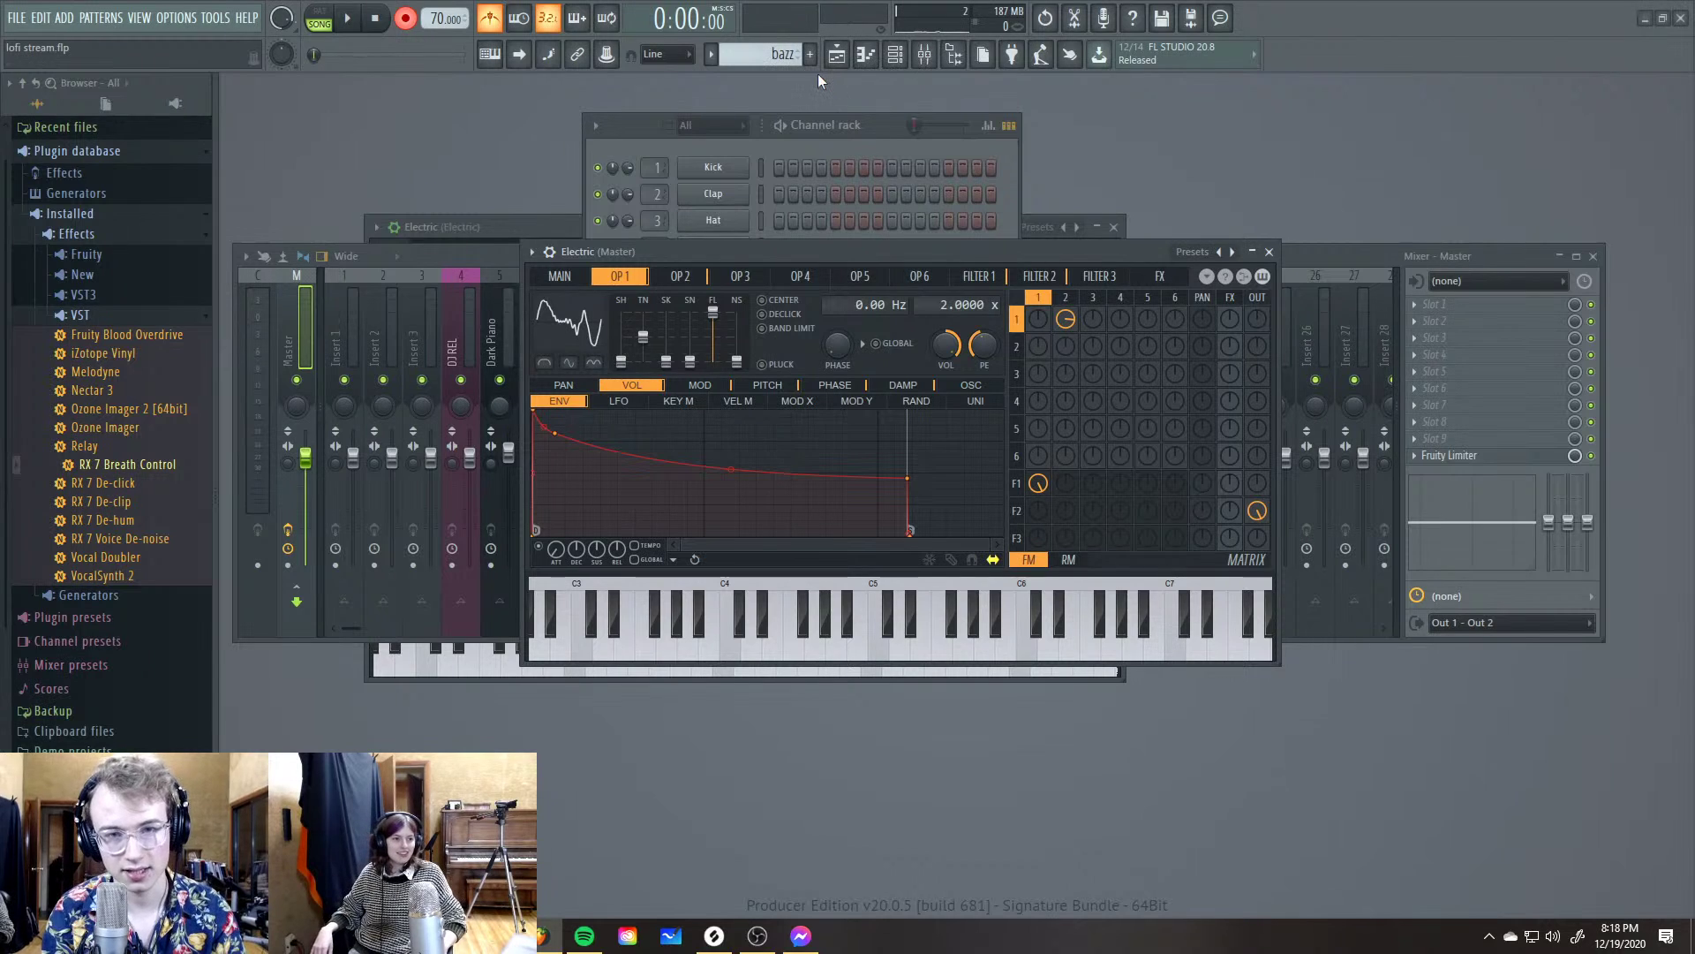
# Set the playback position to the start of the playlist and return to the bass synth view
pyautogui.click(836, 54)
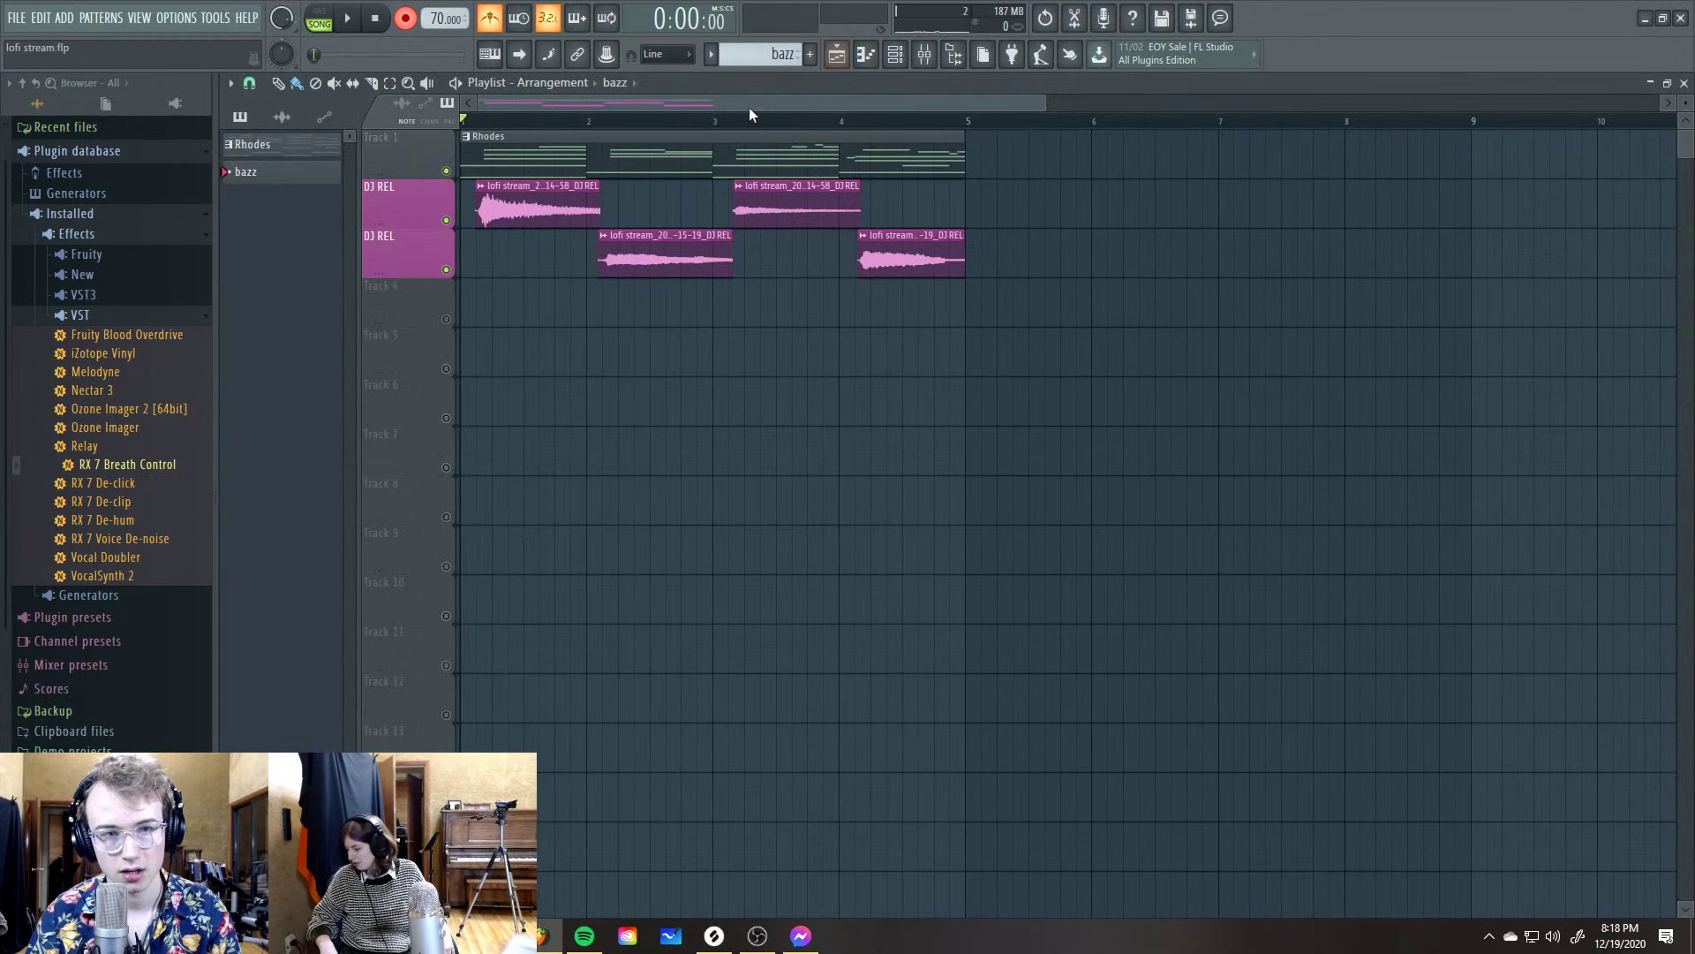
pyautogui.click(461, 119)
pyautogui.press('F5')
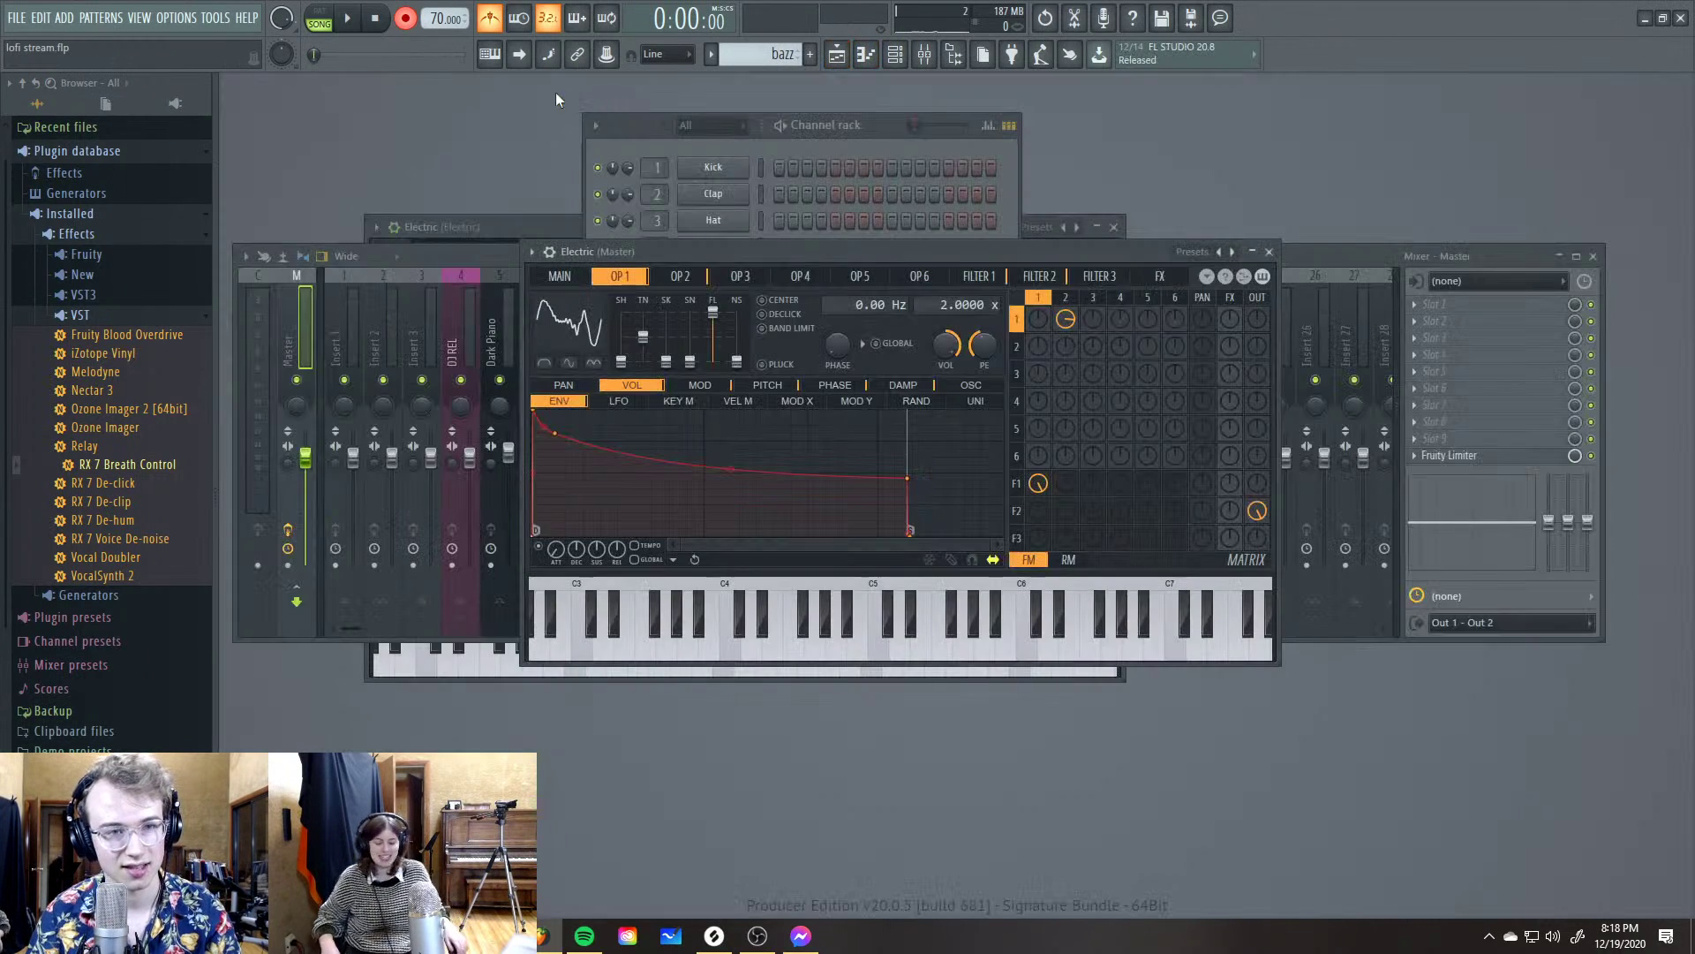
pyautogui.press('F5')
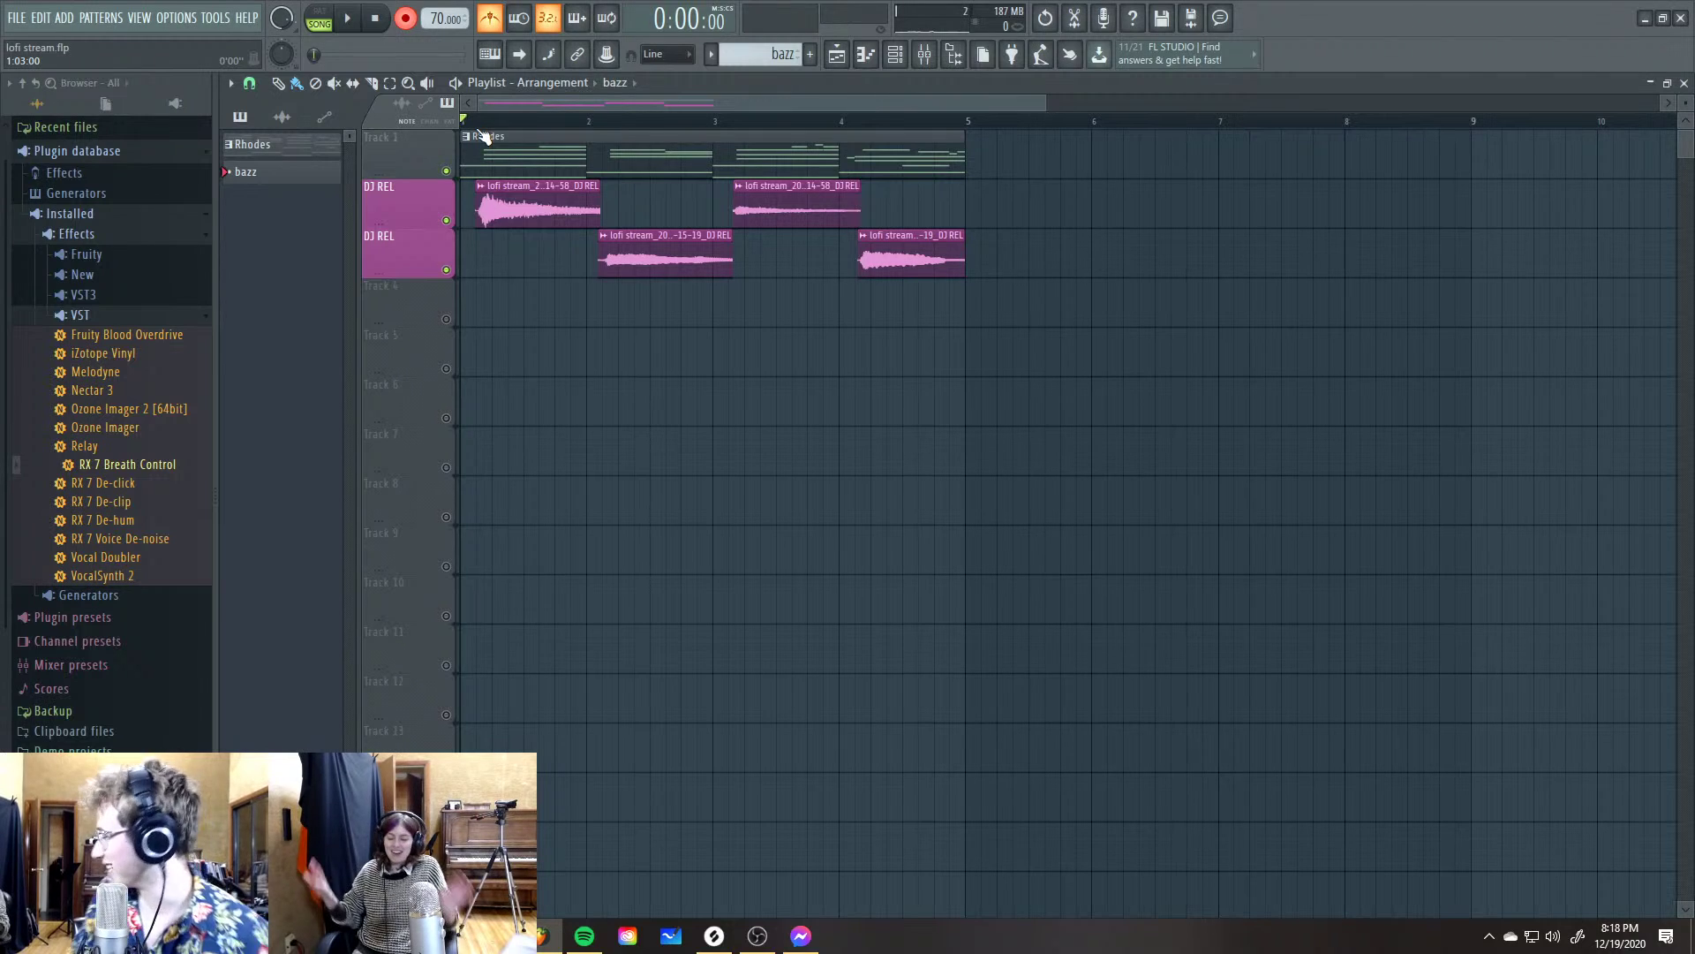
pyautogui.press('F5')
pyautogui.click(836, 54)
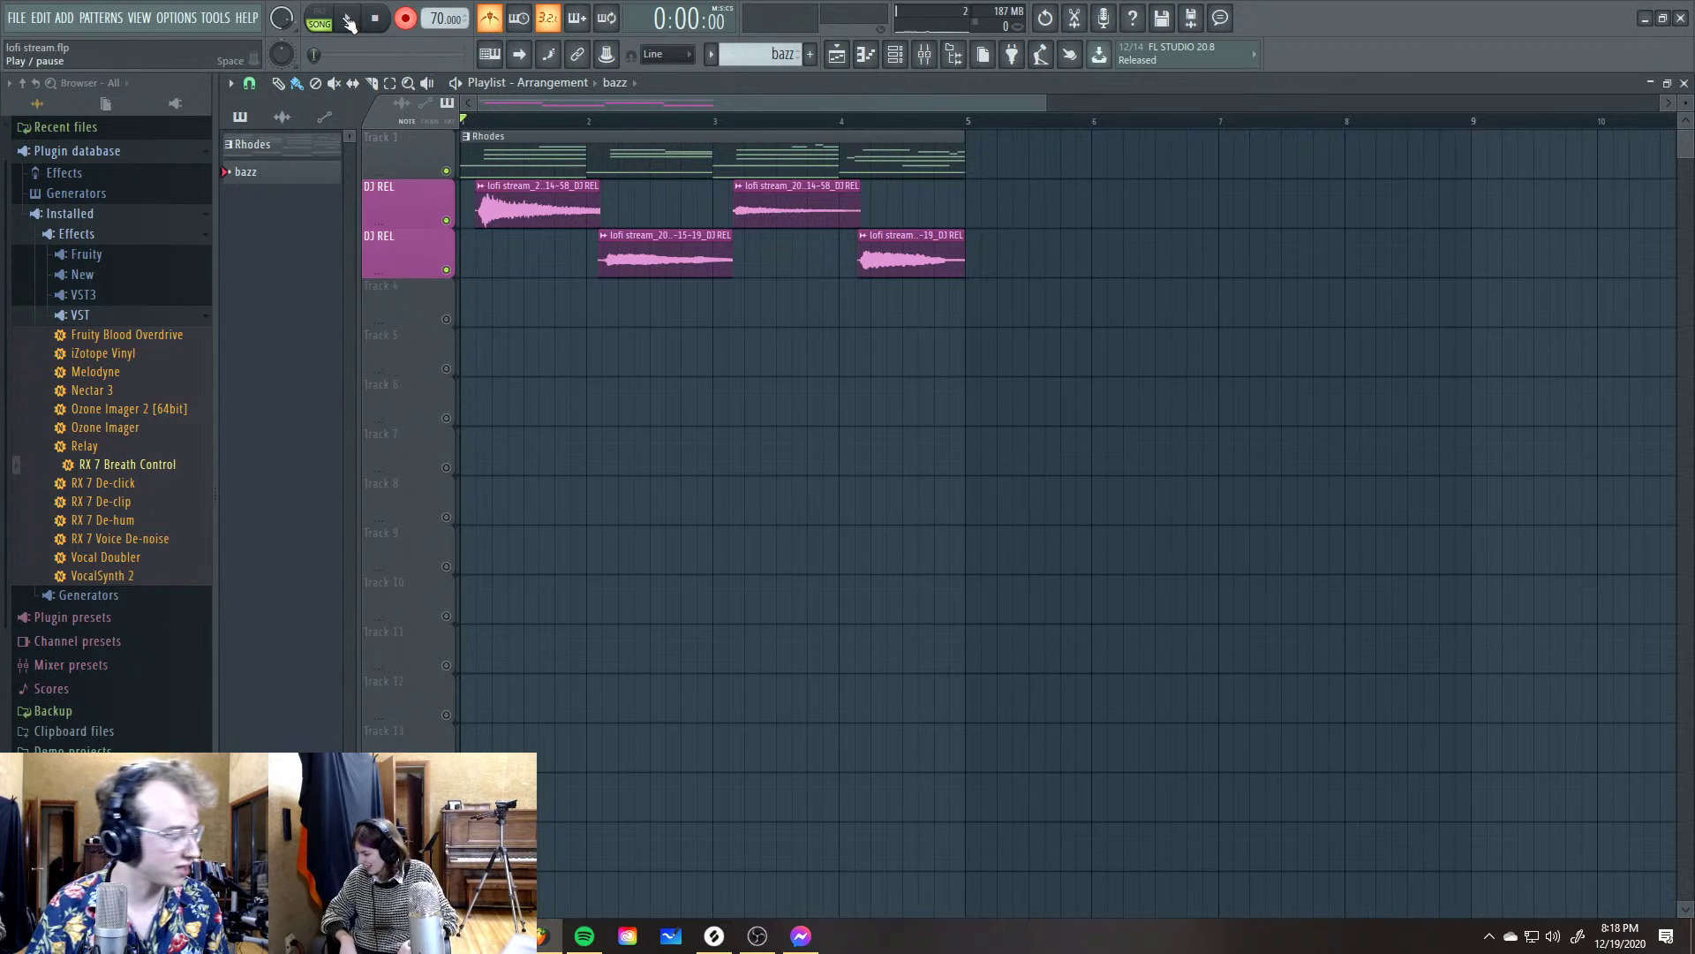
pyautogui.press('F5')
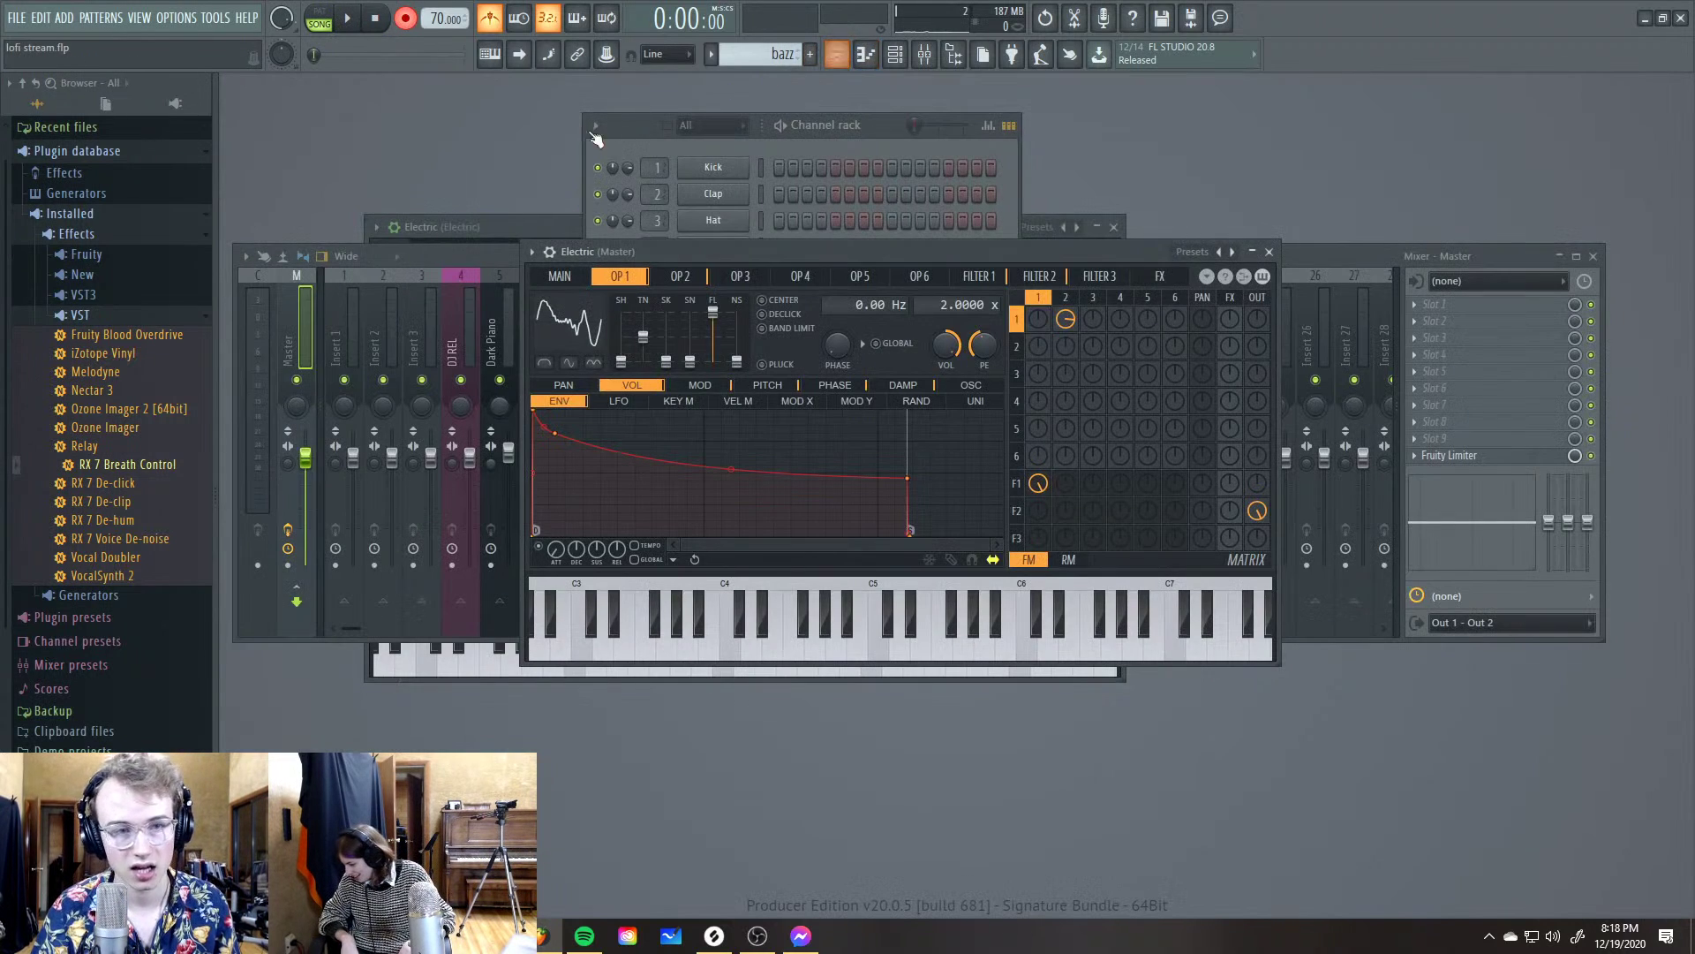
pyautogui.click(349, 19)
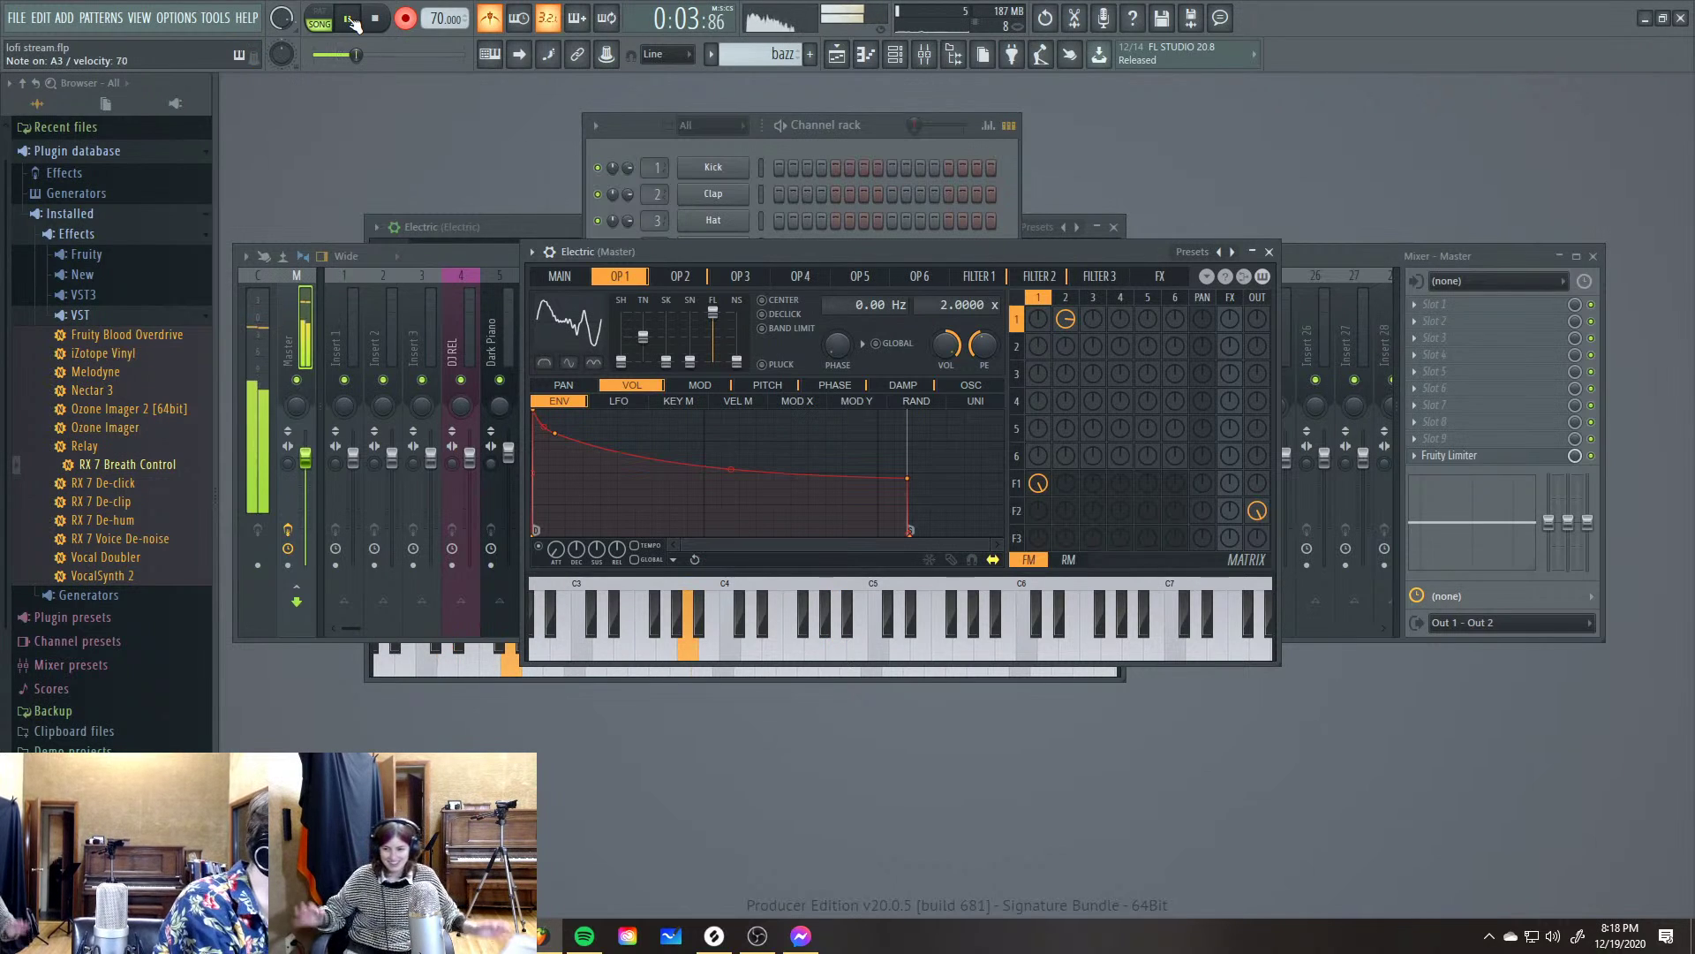
pyautogui.click(351, 19)
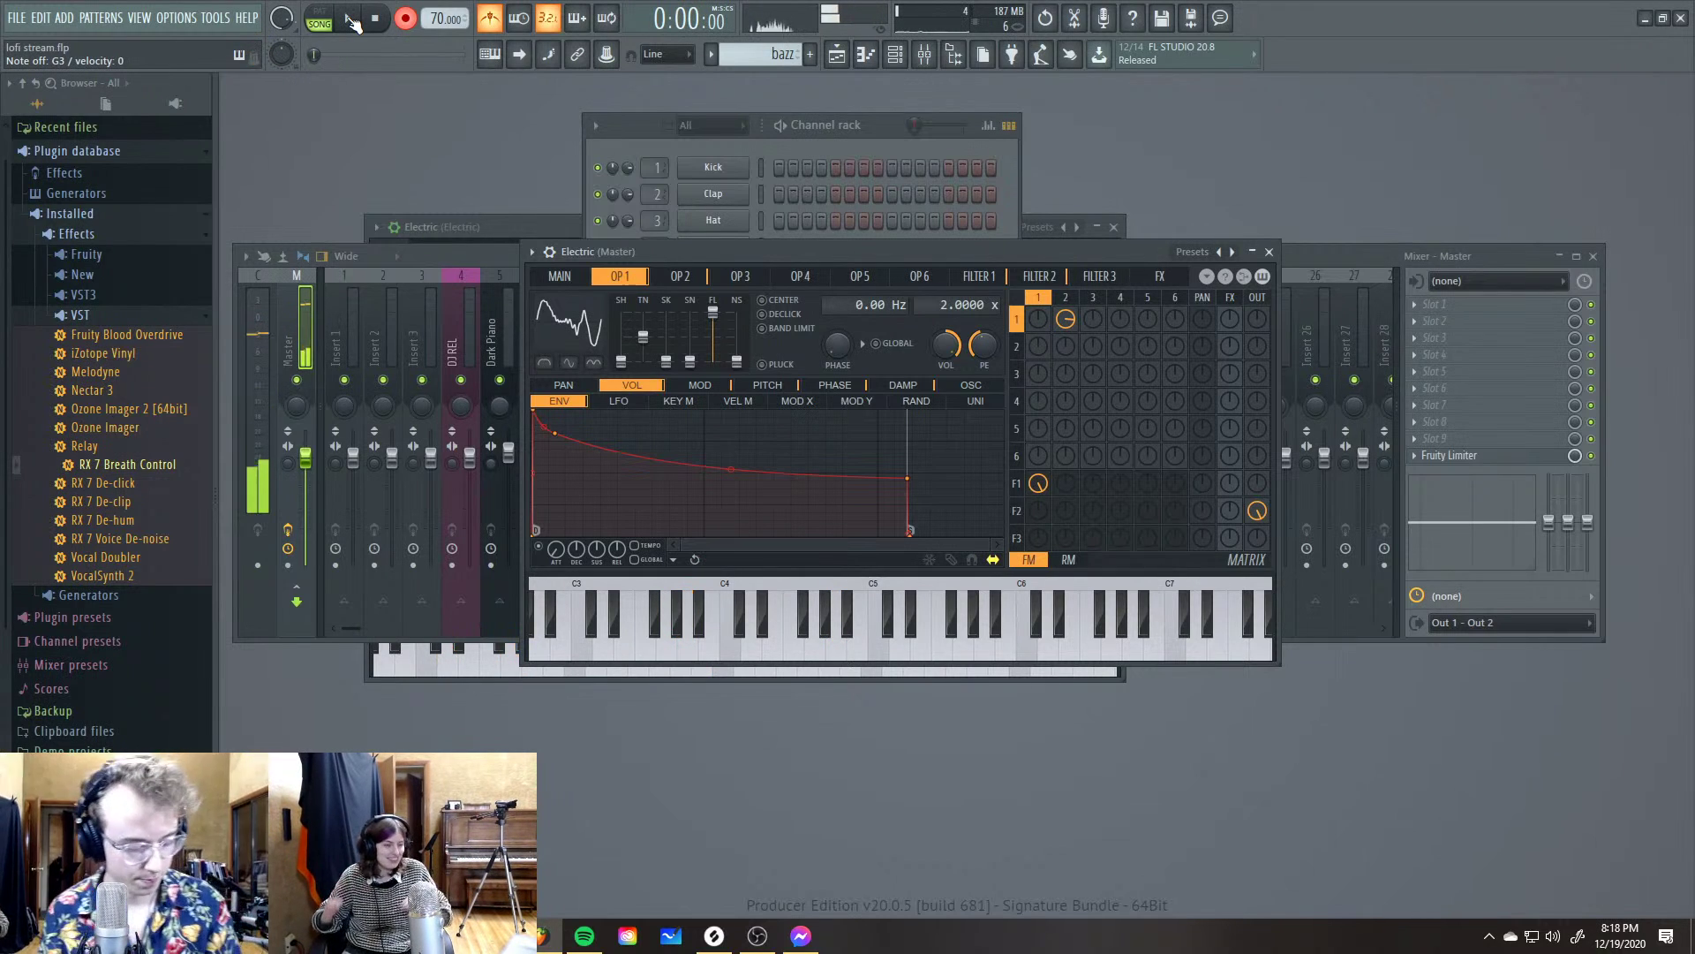
pyautogui.click(868, 57)
pyautogui.press('space')
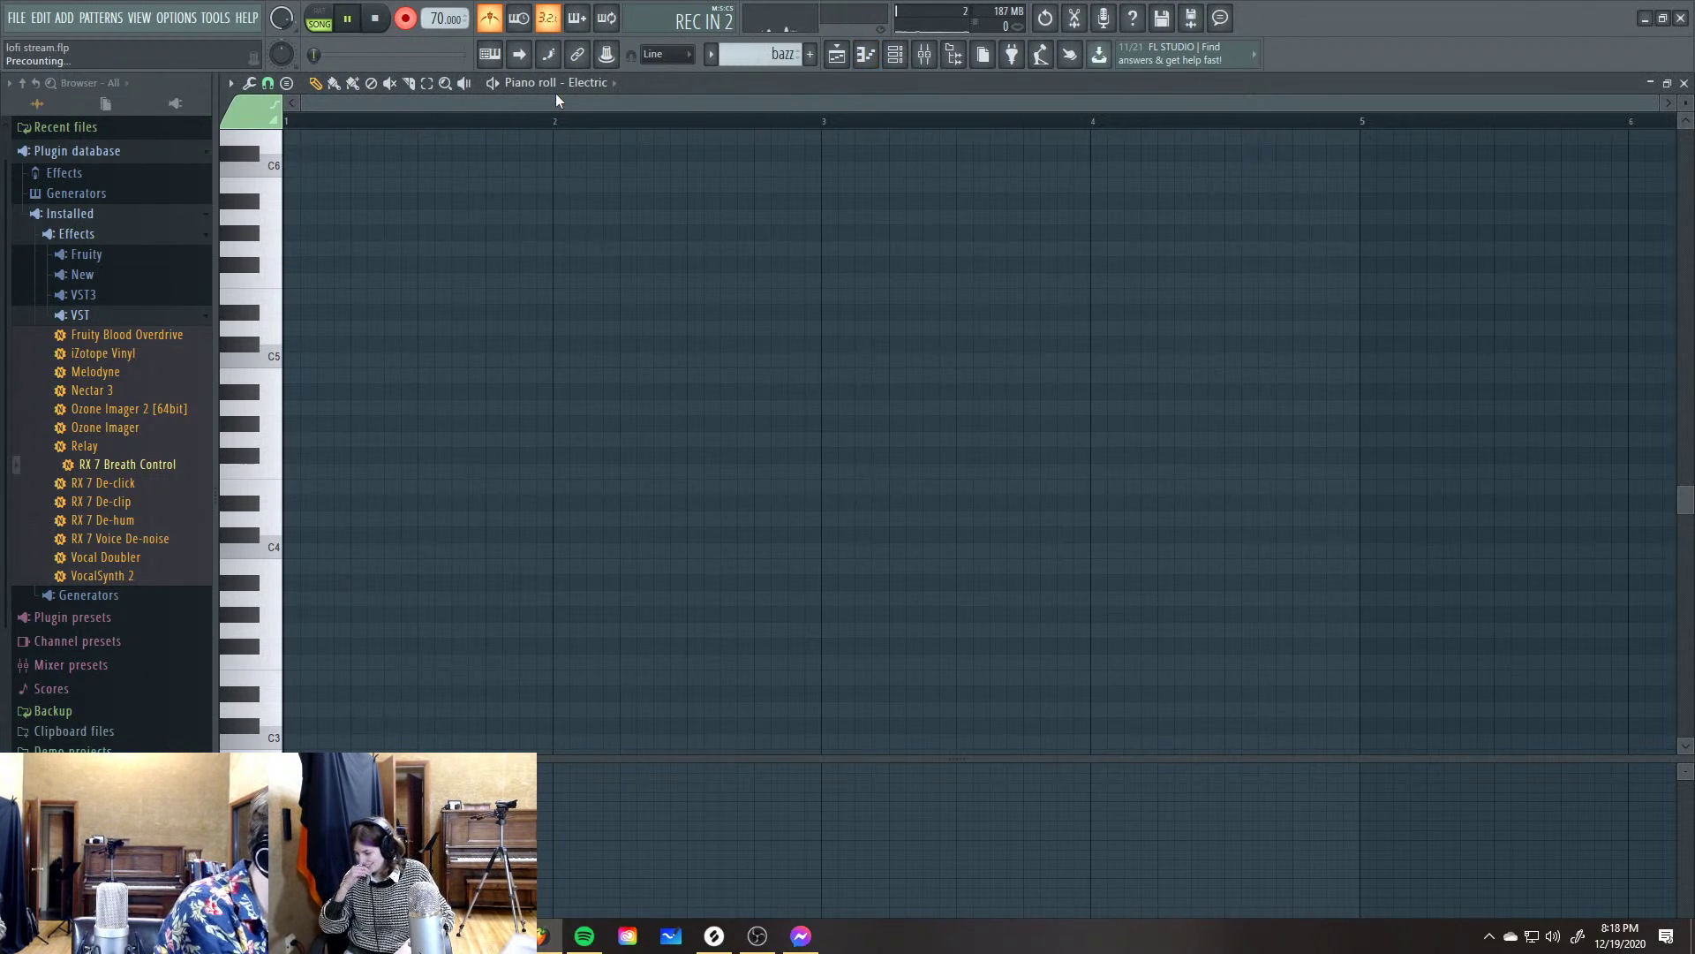
pyautogui.press('space')
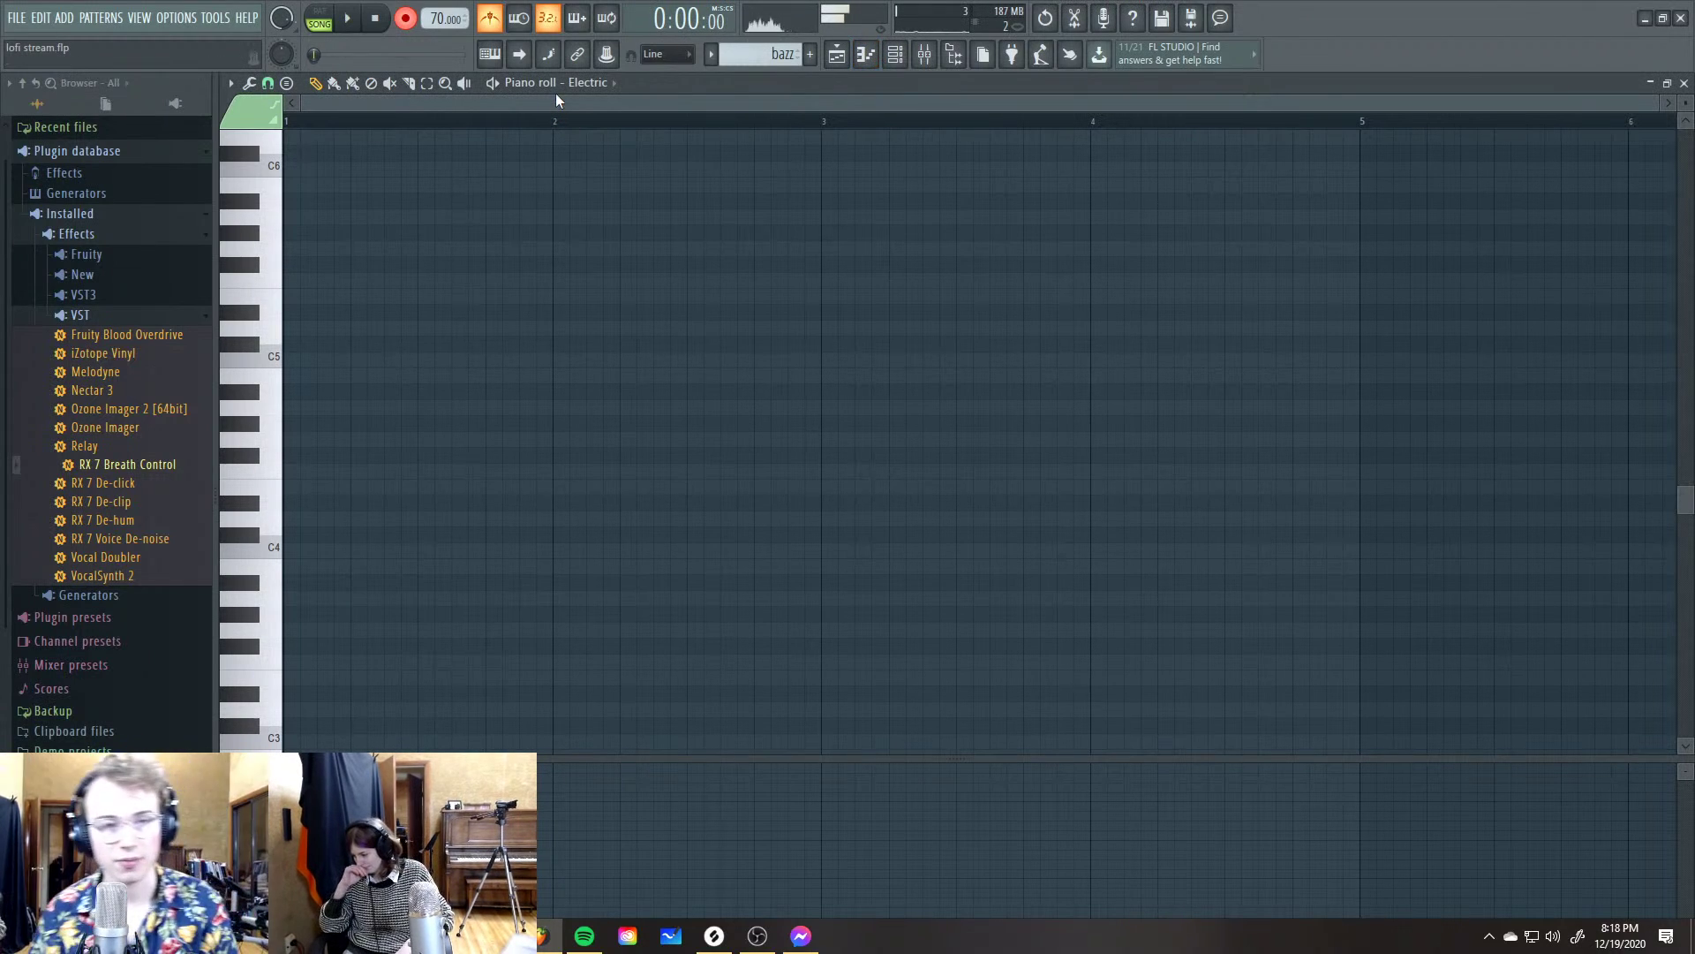
# Mute both DJ REL tracks in the playlist
pyautogui.click(836, 54)
pyautogui.click(446, 221)
pyautogui.click(446, 269)
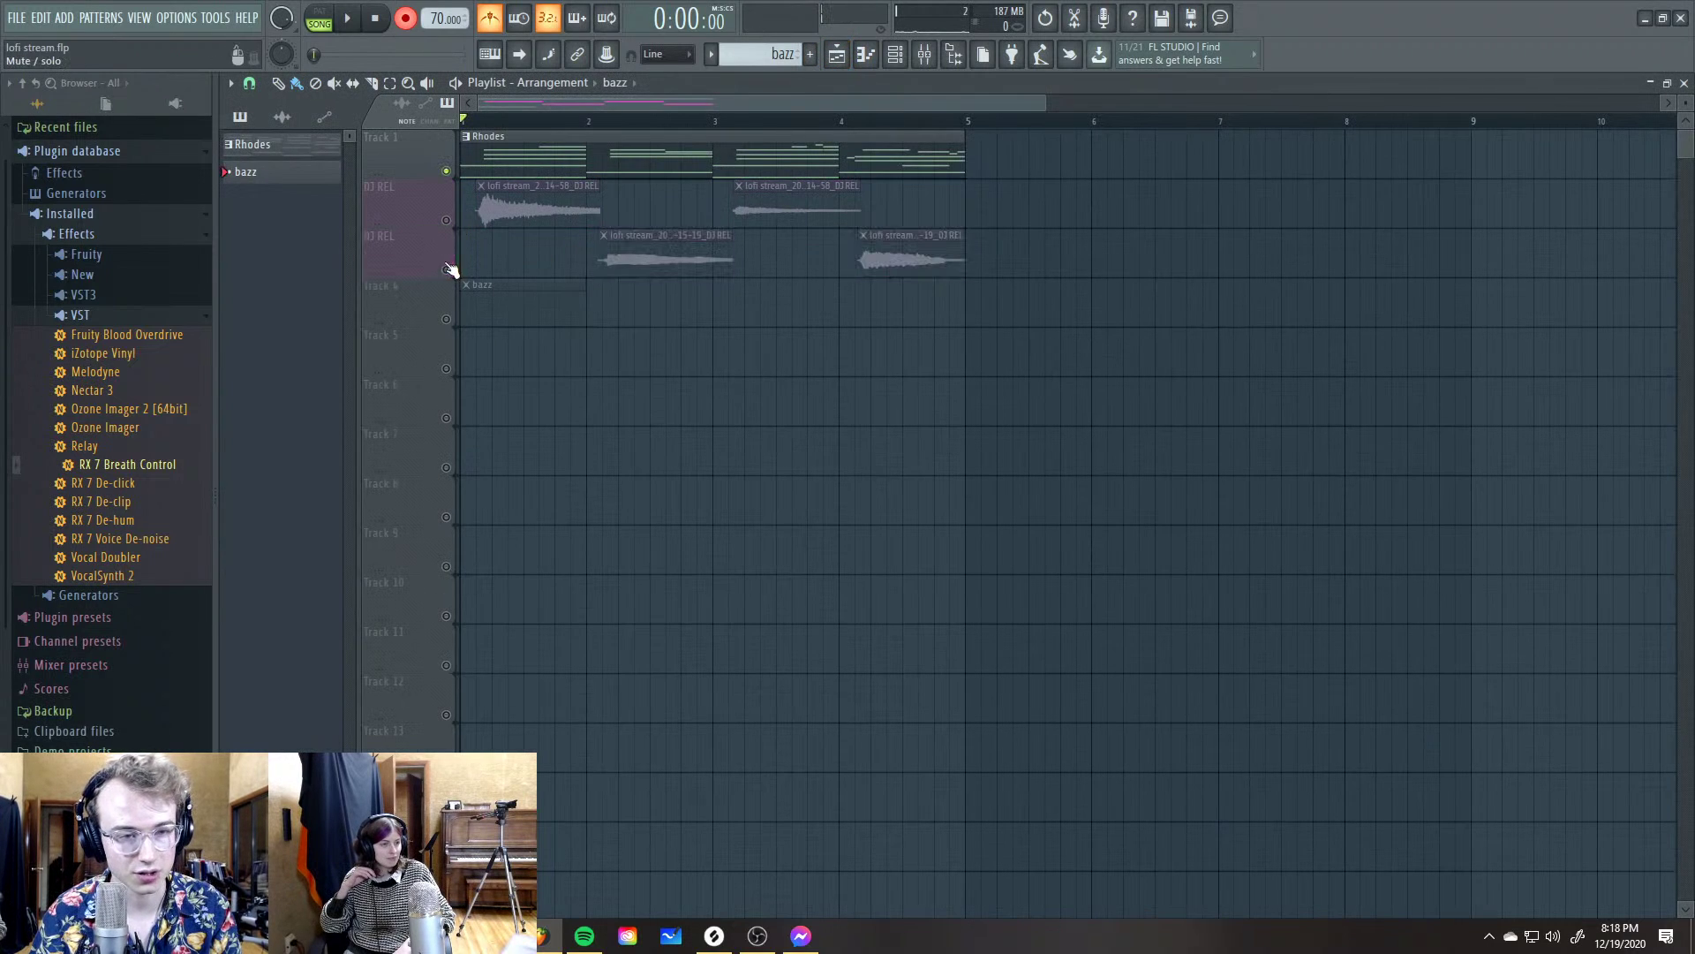
# Try a bass take over the Rhodes chords with the piano roll open, and undo the recording
pyautogui.press('F7')
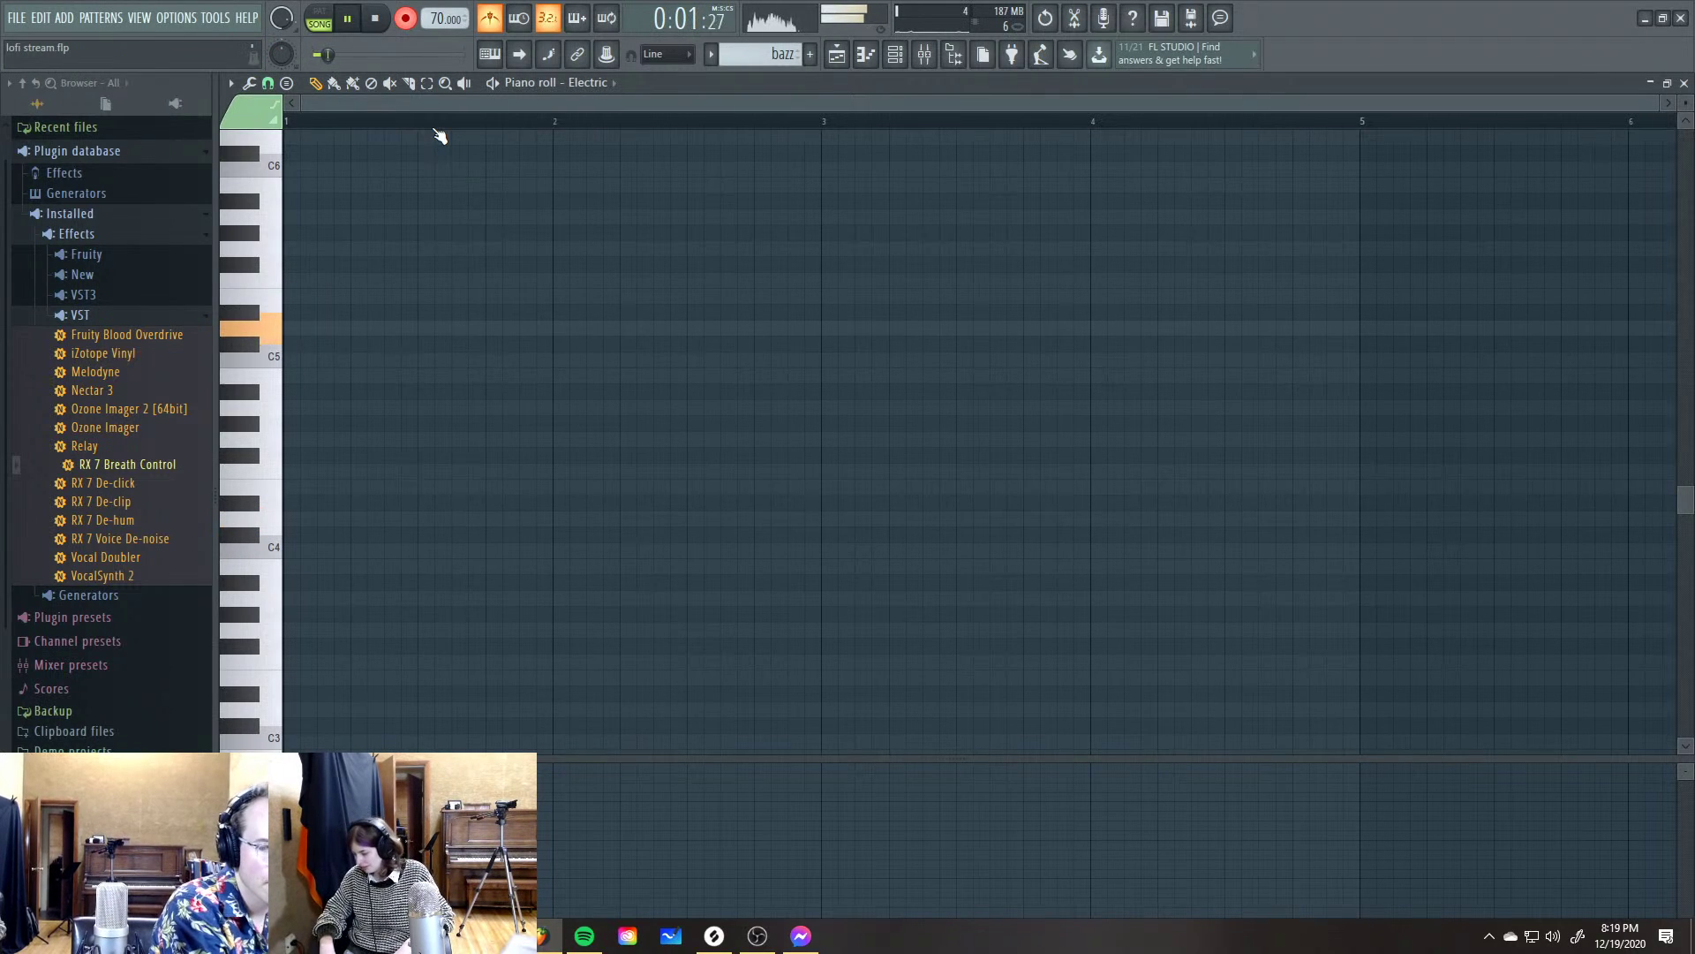
pyautogui.press('space')
pyautogui.hotkey('ctrl', 'z')
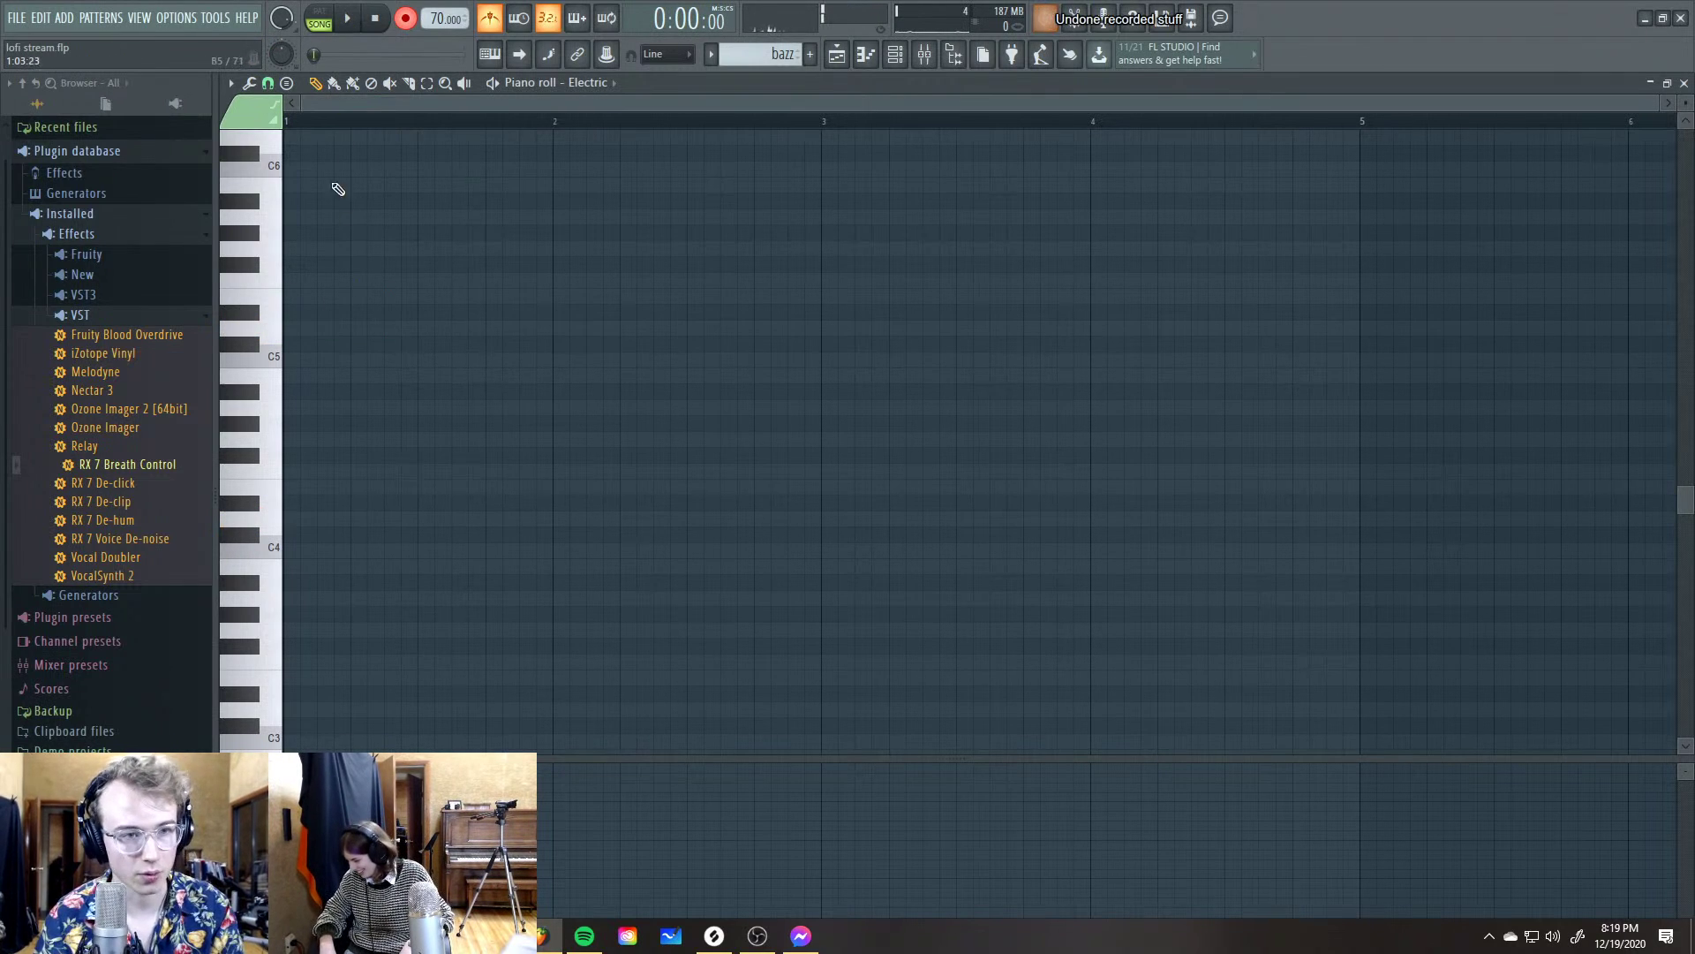
# Record the bass line into the bazz pattern over the looping Rhodes arrangement
pyautogui.click(836, 54)
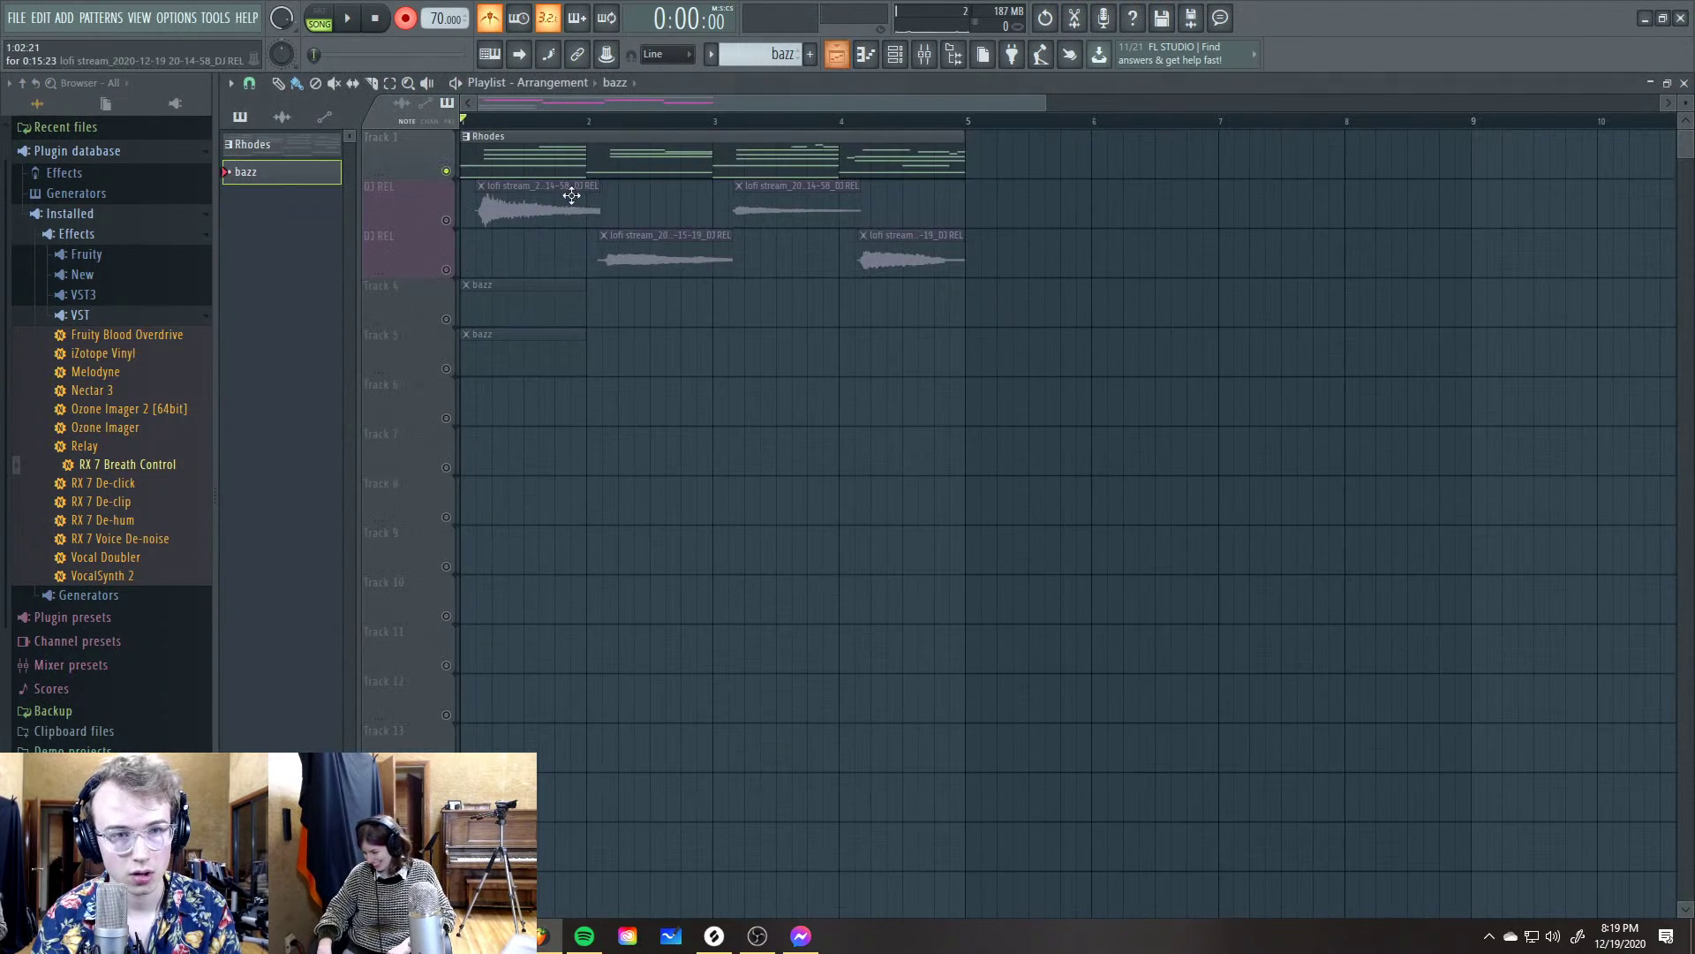
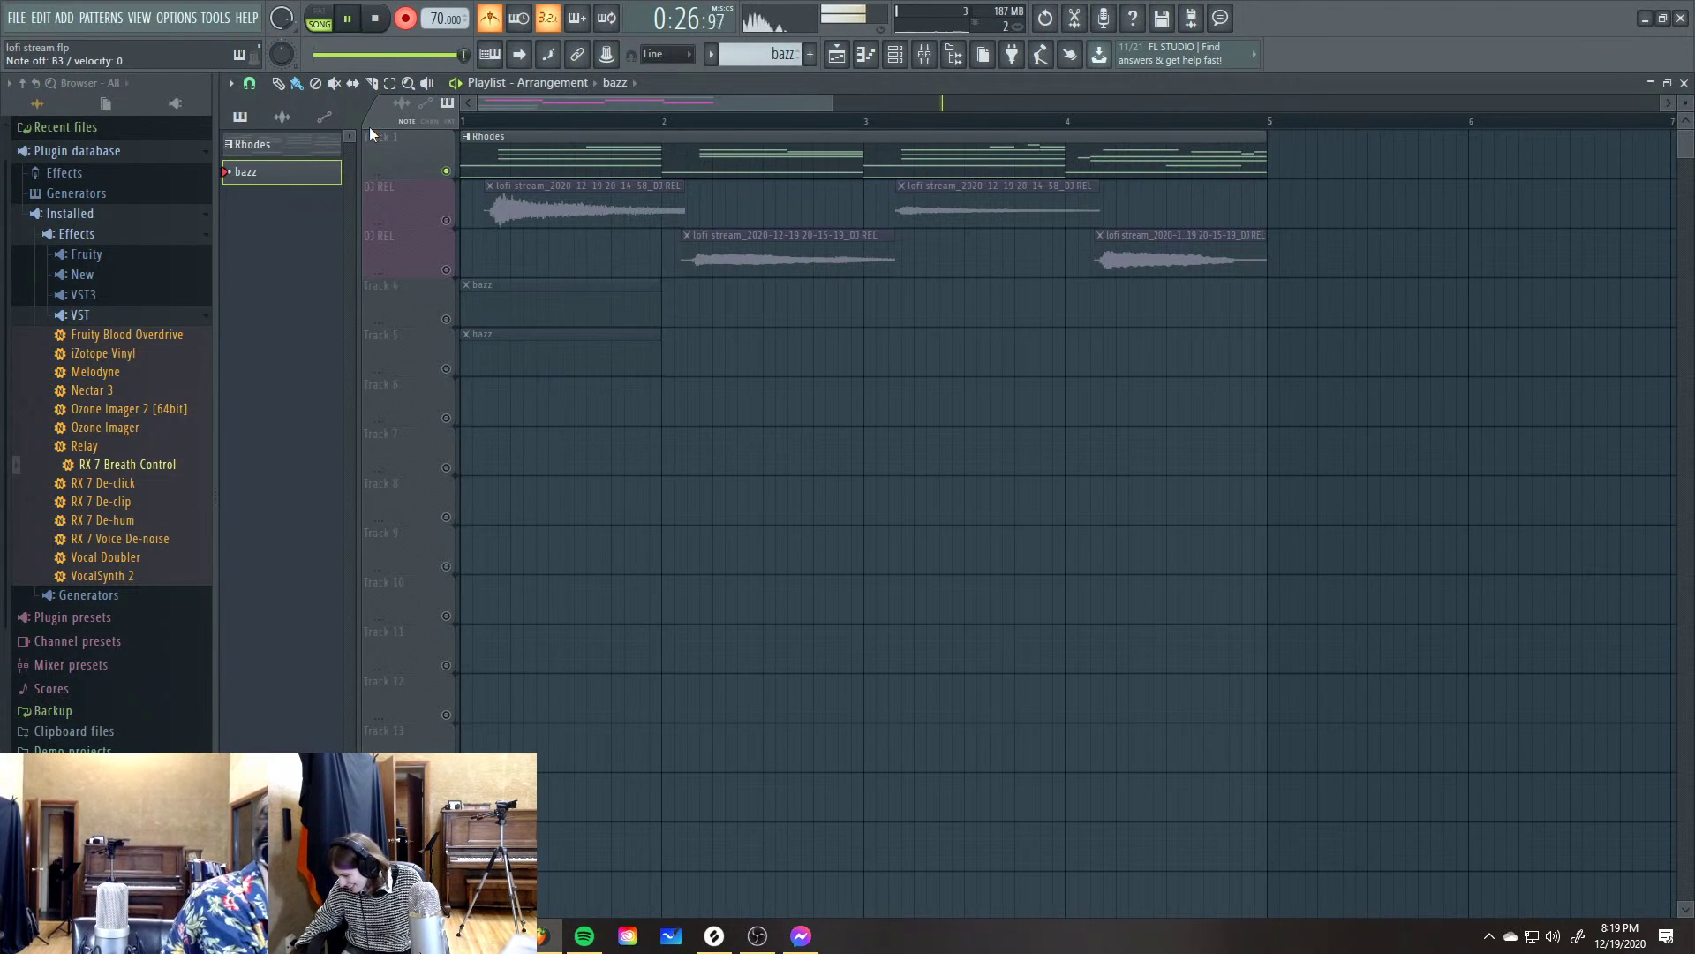
pyautogui.press('space')
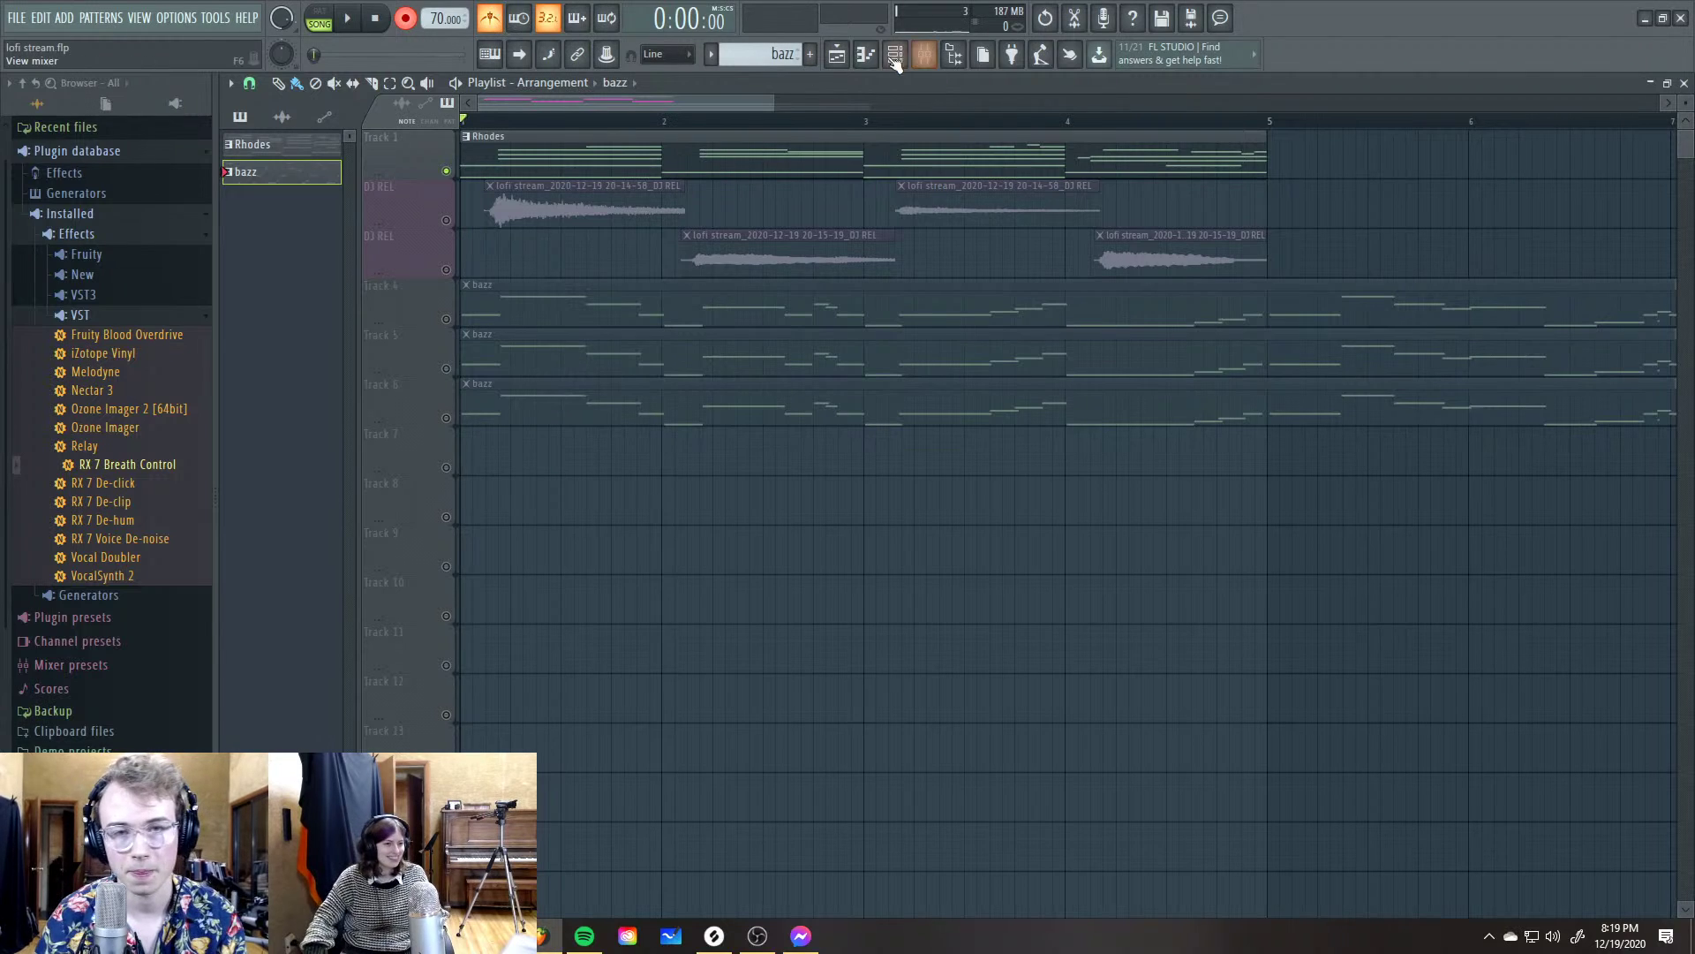
# Open the recorded bass notes in the piano roll and play them from bar 5 in pattern mode
pyautogui.click(866, 54)
pyautogui.scroll(-3, 820, 132)
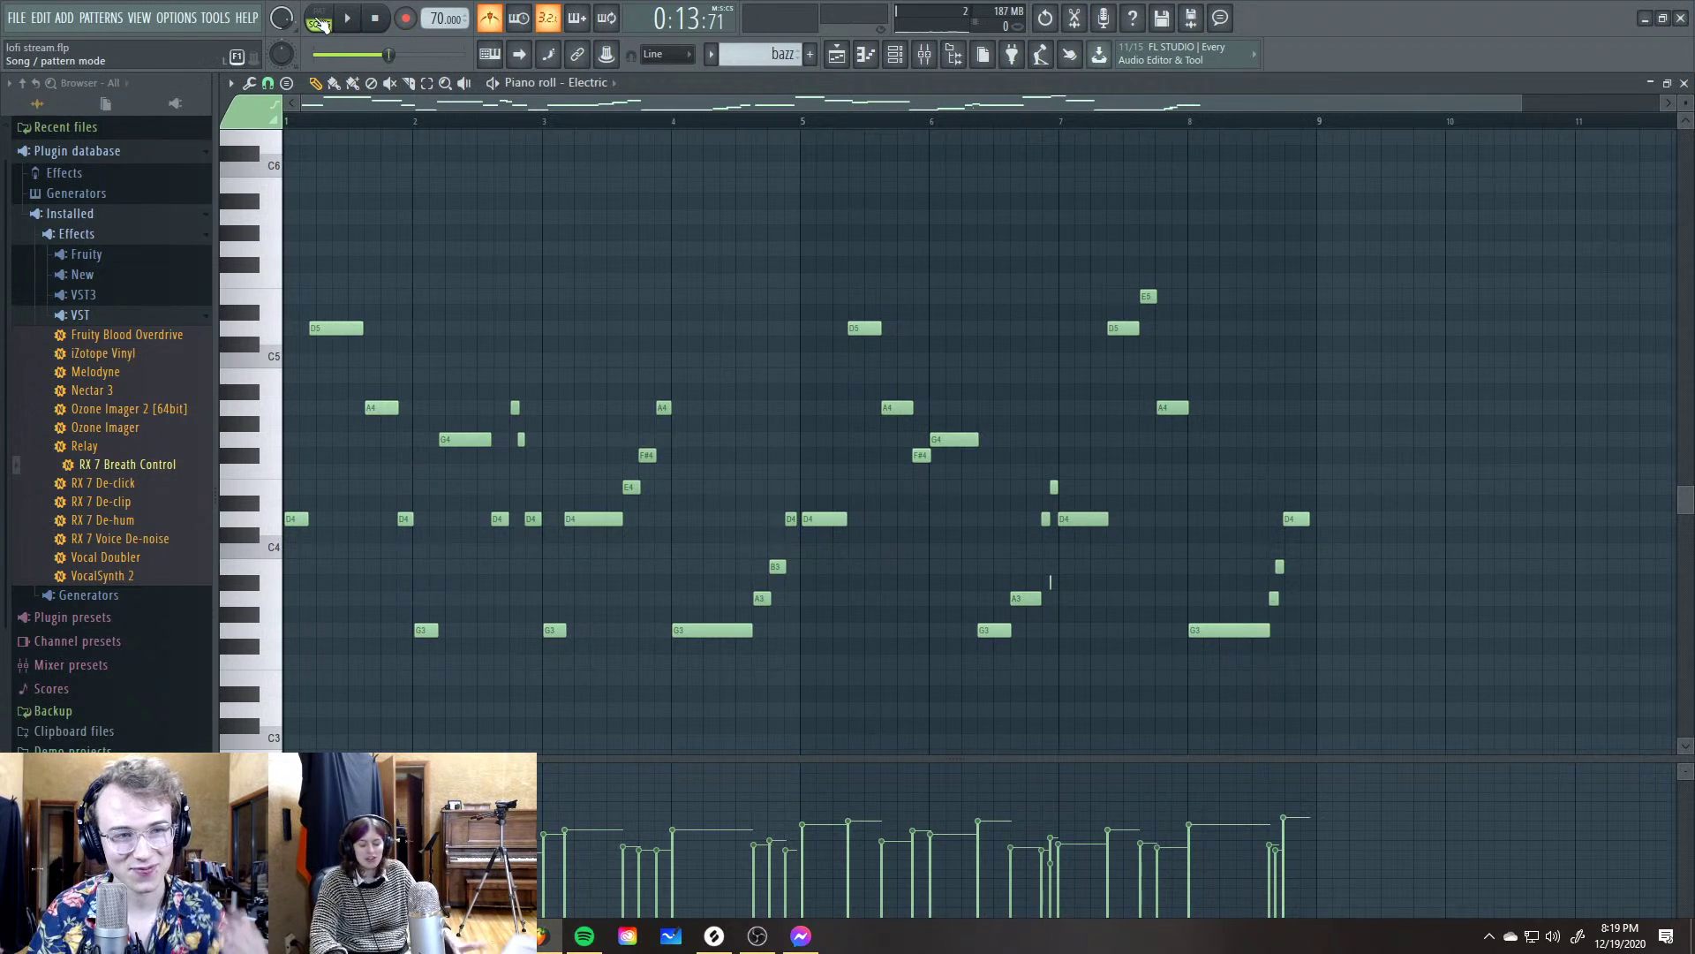
pyautogui.press('space')
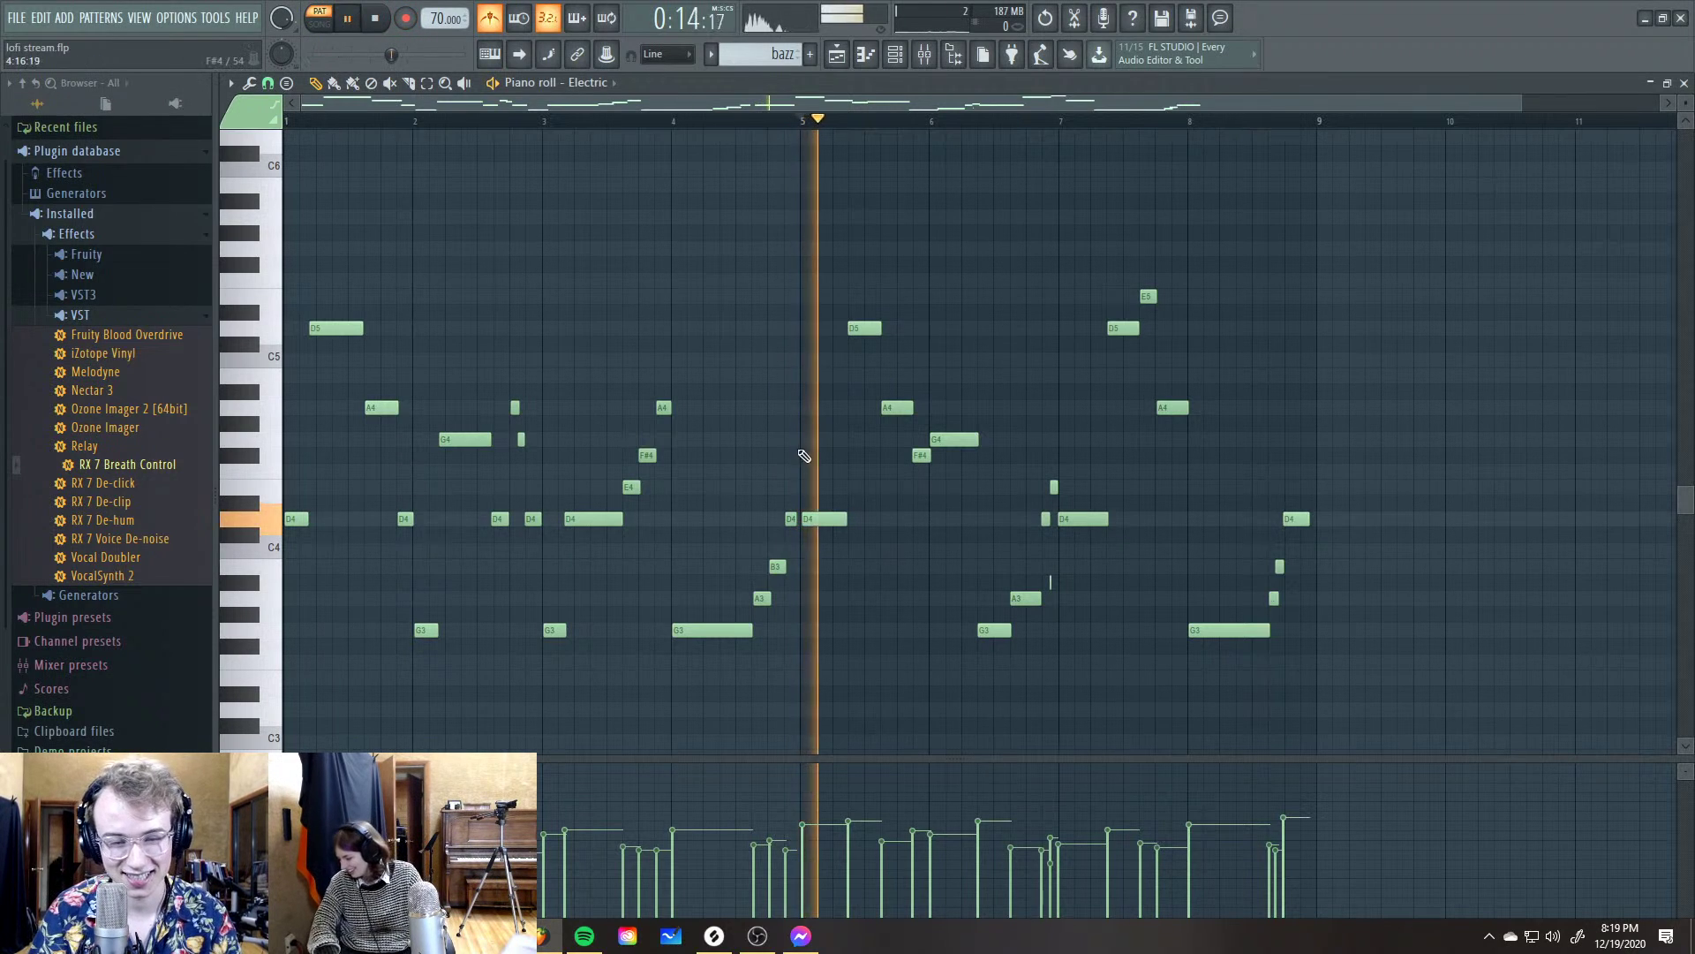
pyautogui.press('space')
# Delete the bass notes in bars 1 to 4 and move the remaining notes from bar 5 to bar 1
pyautogui.moveTo(795, 669); pyautogui.dragTo(151, 298)
pyautogui.press('Delete')
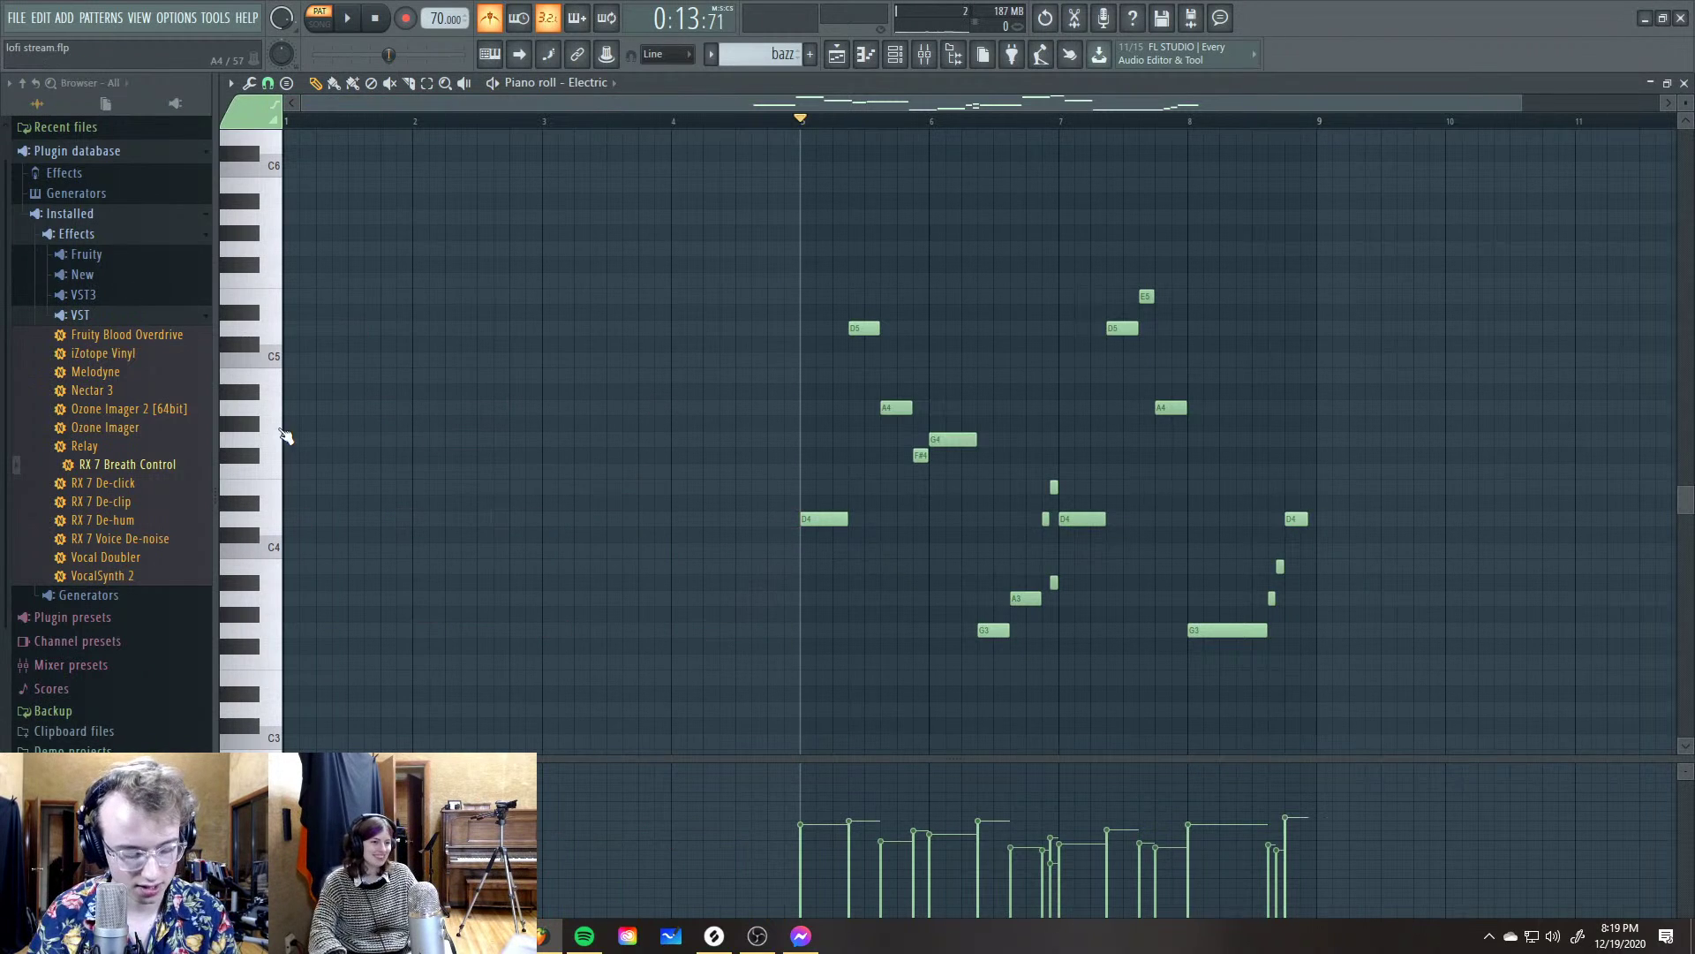
pyautogui.hotkey('ctrl', 'a')
pyautogui.moveTo(814, 517); pyautogui.dragTo(298, 516)
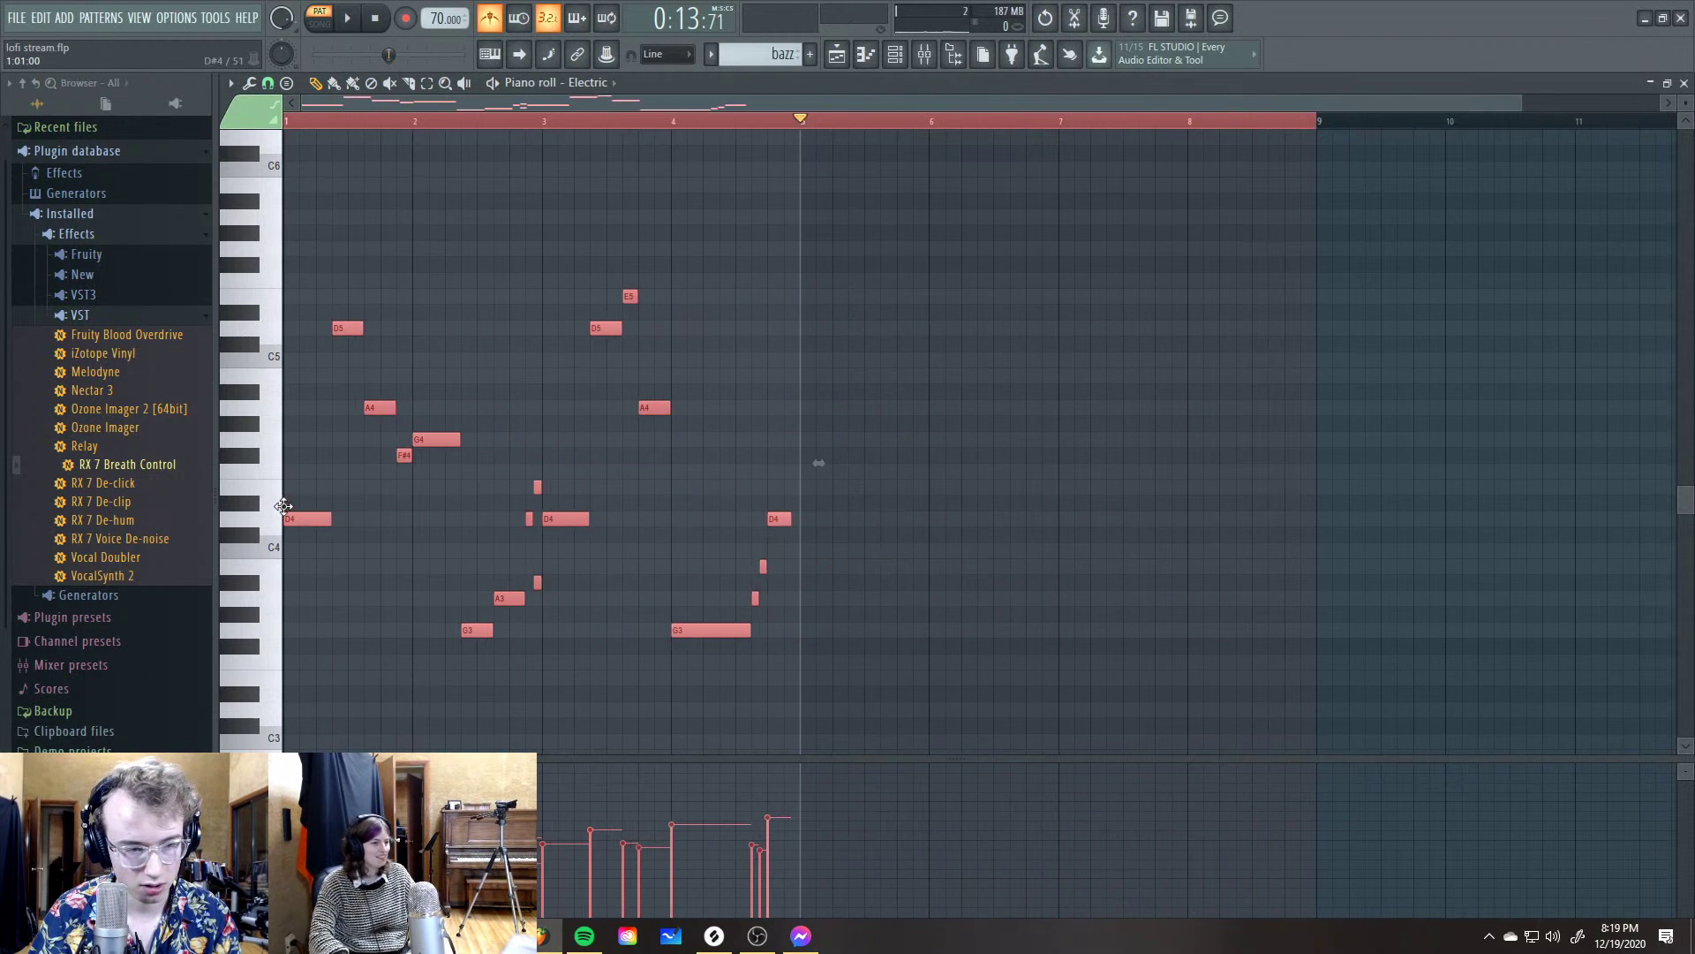
# Play the bass line, delete the overlapping A#3 note just before bar 3, and replay from there
pyautogui.press('space')
pyautogui.hotkey('ctrl', 'd')
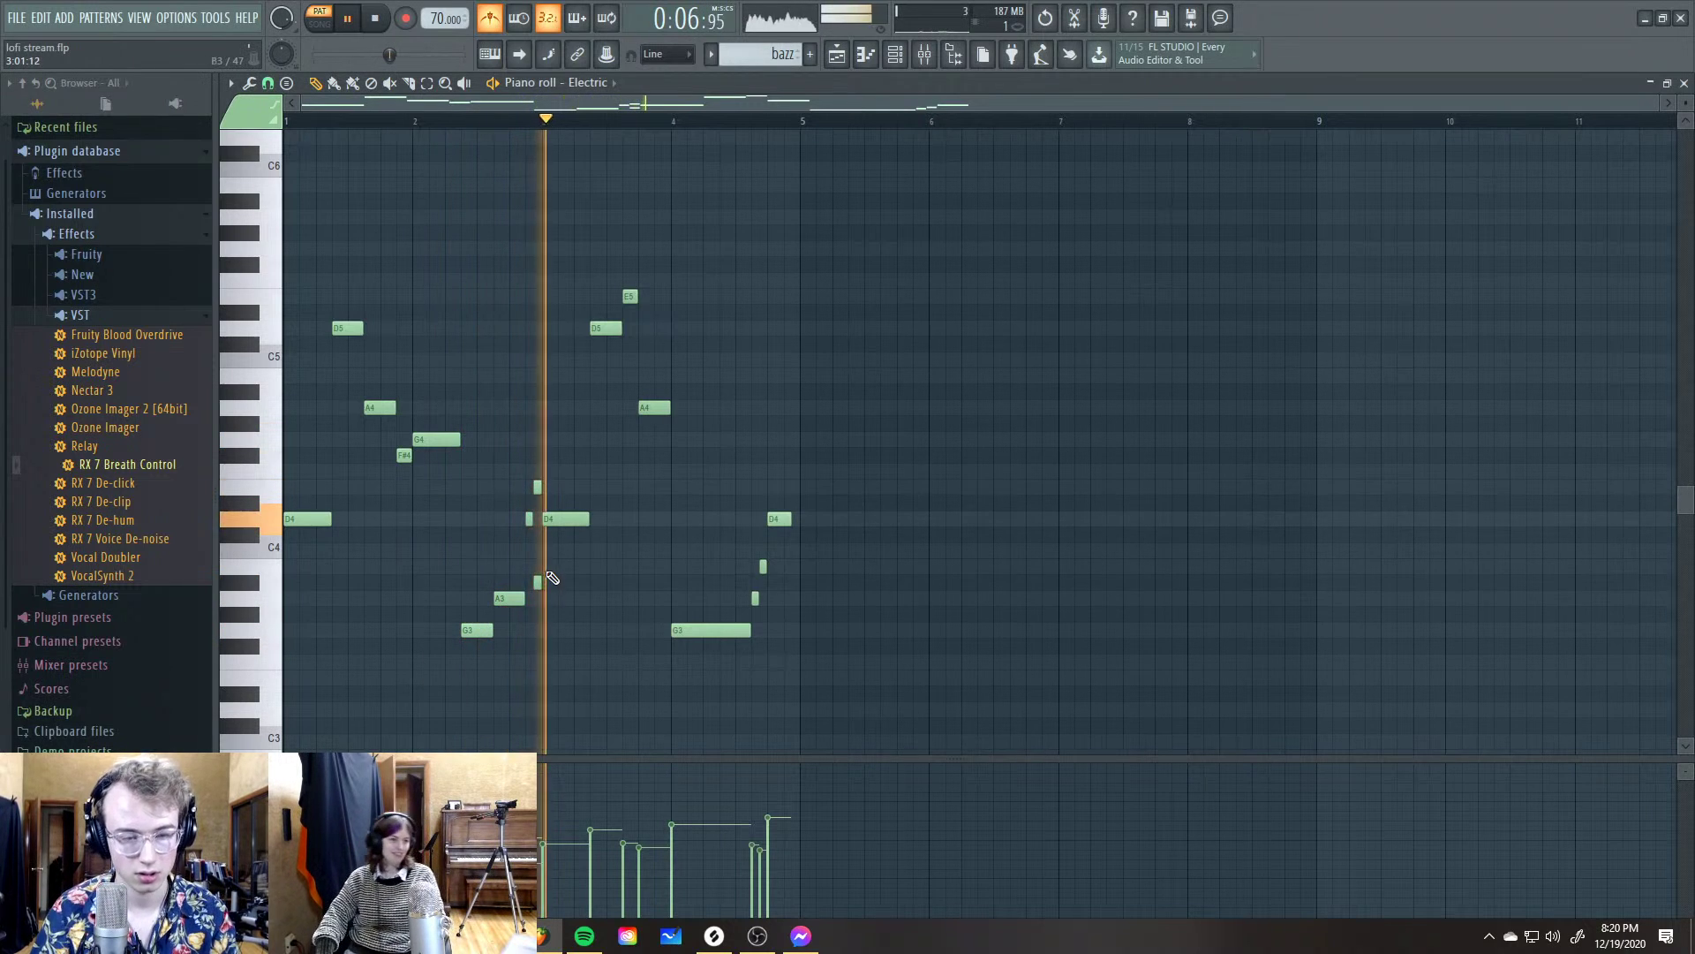
pyautogui.press('space')
pyautogui.scroll(4, 521, 124)
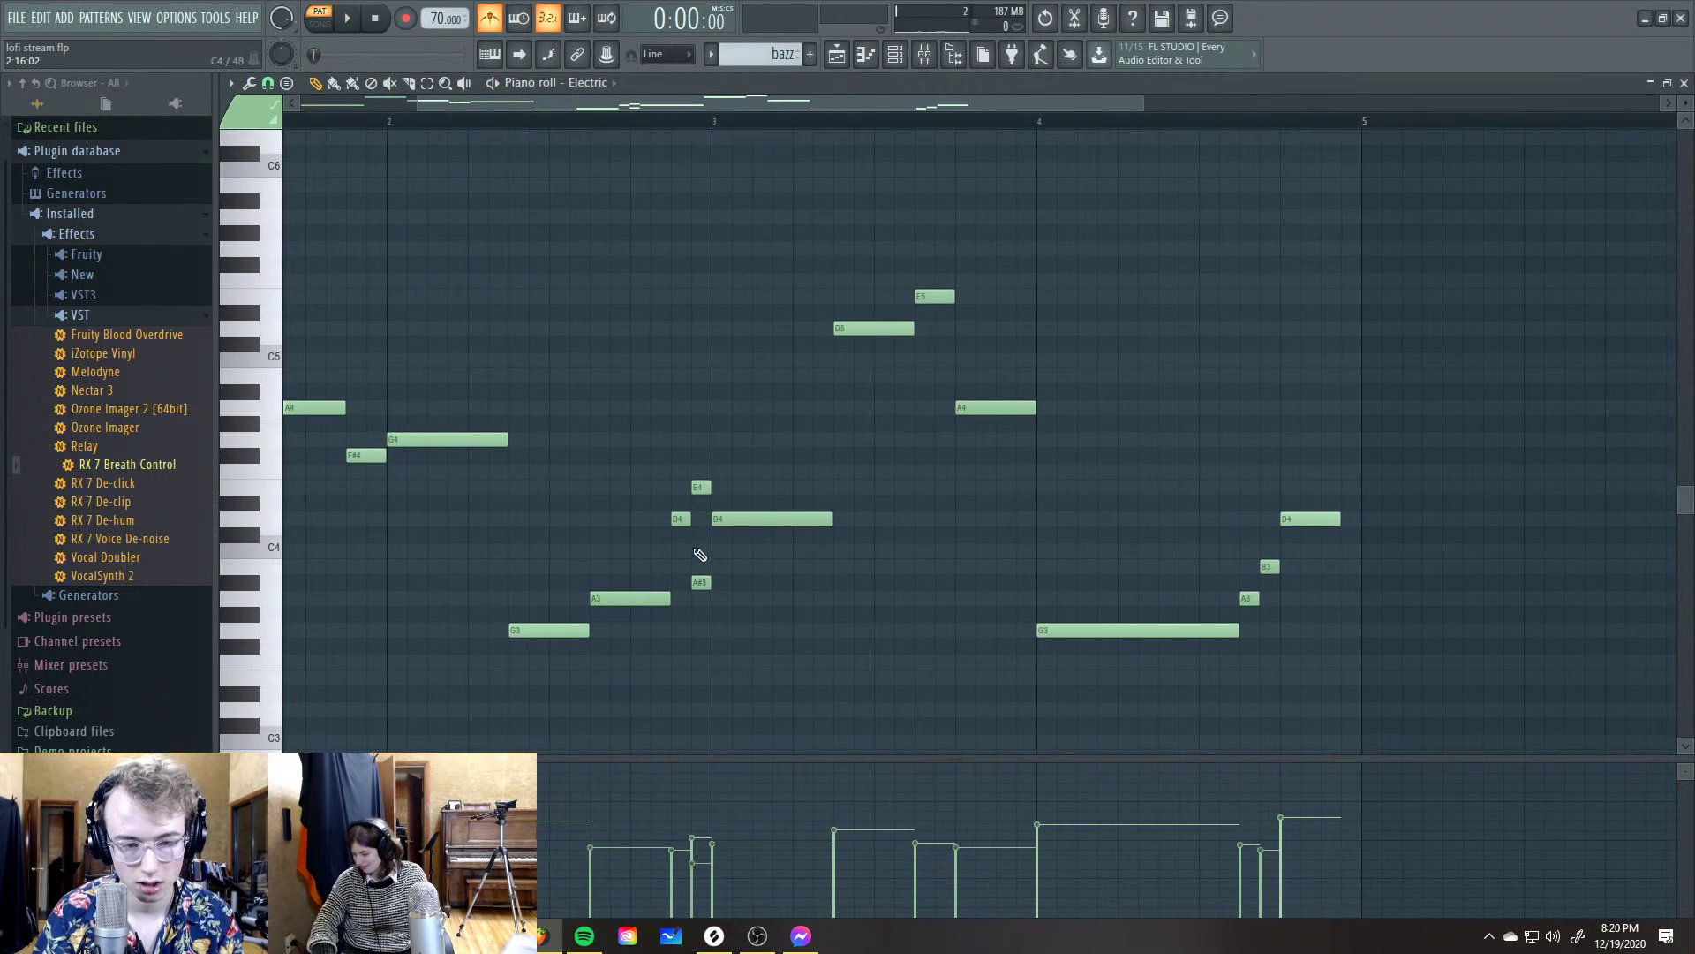
pyautogui.click(679, 120)
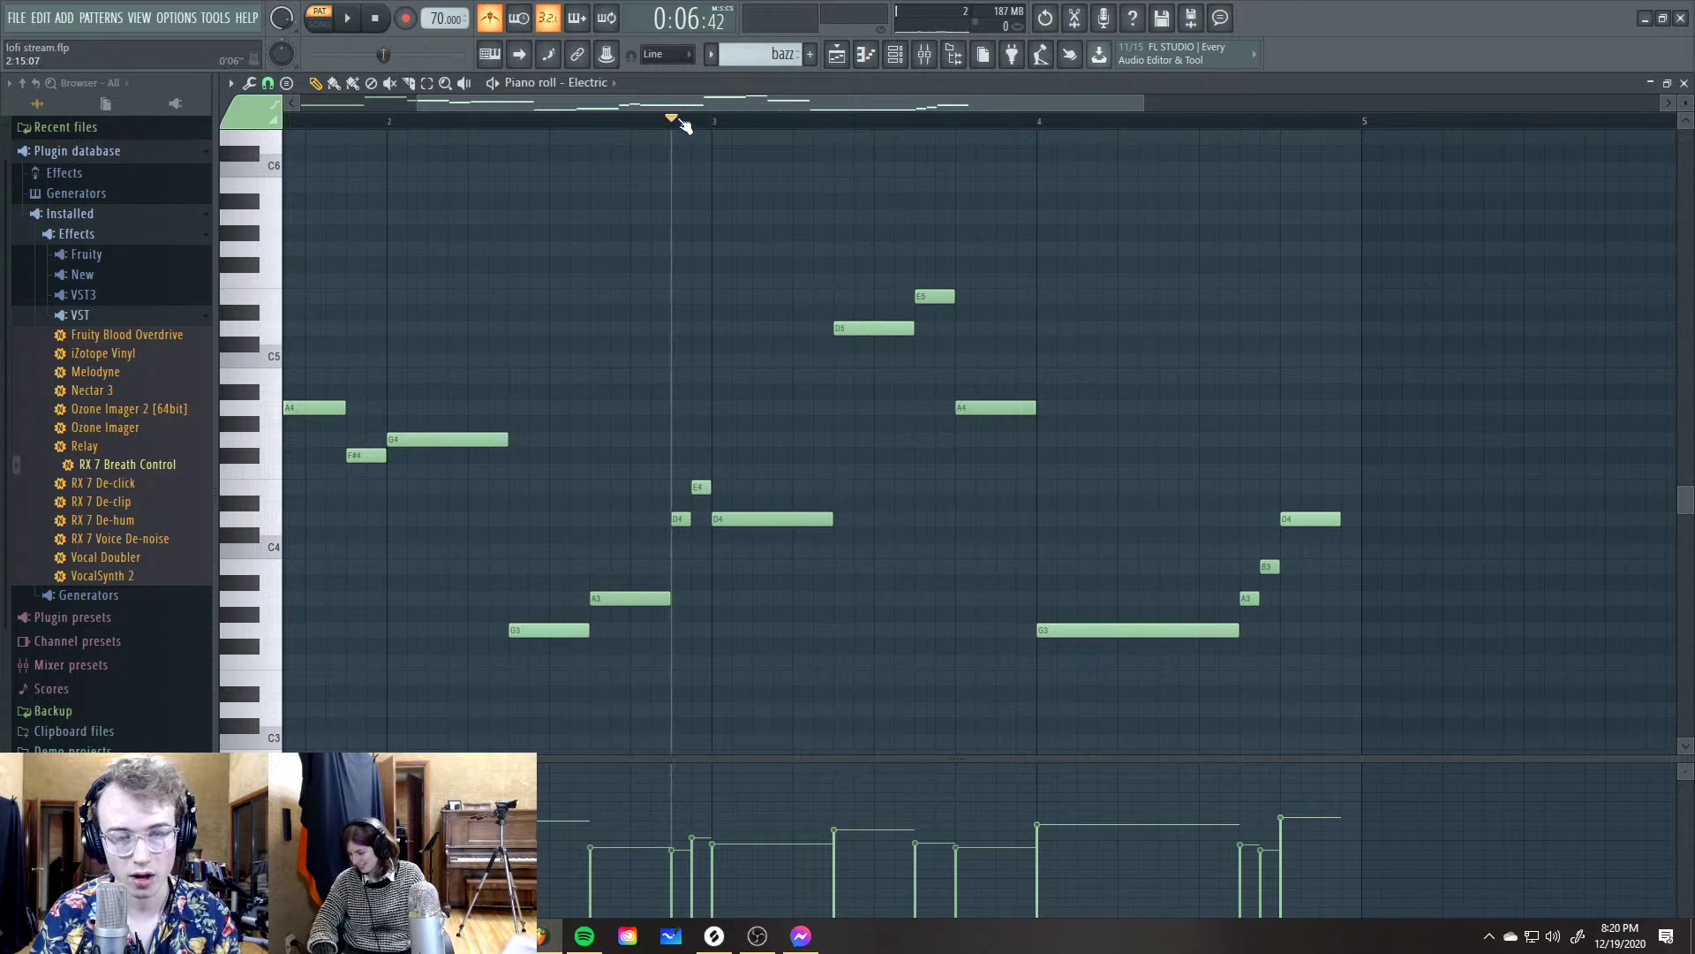
pyautogui.press('space')
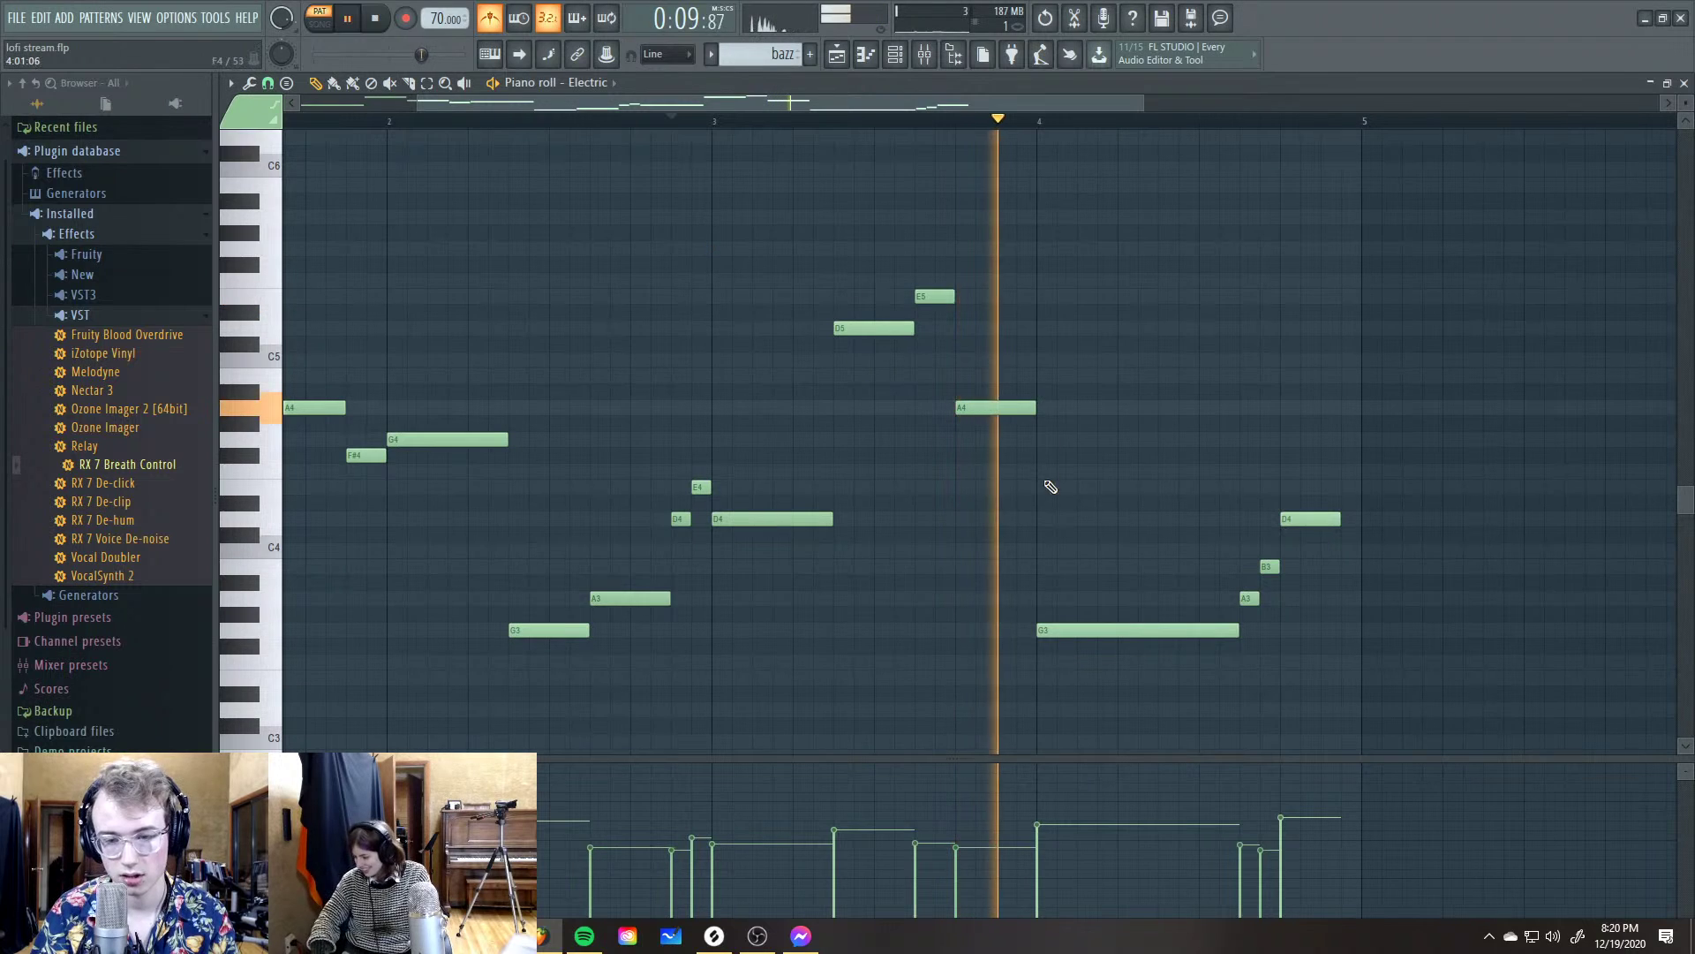
pyautogui.press('space')
# Lower the E5 note in bar 3 to C#5 and play the line from the preceding D5 note
pyautogui.click(834, 121)
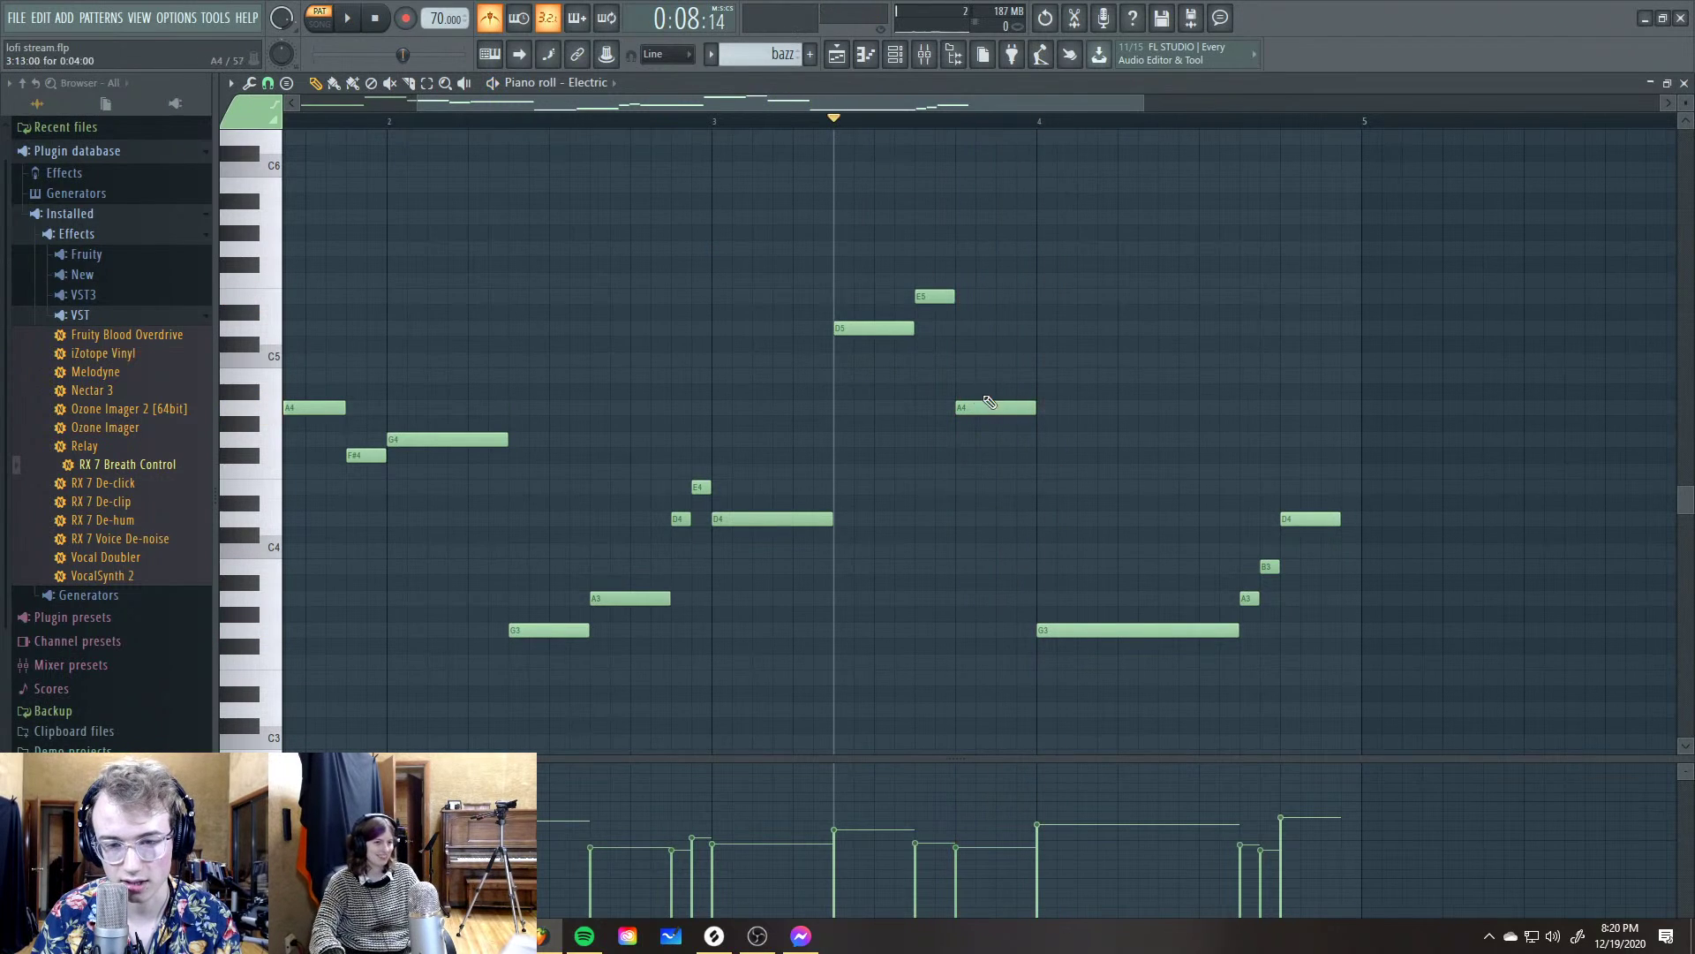
pyautogui.moveTo(923, 294); pyautogui.dragTo(923, 342)
pyautogui.press('space')
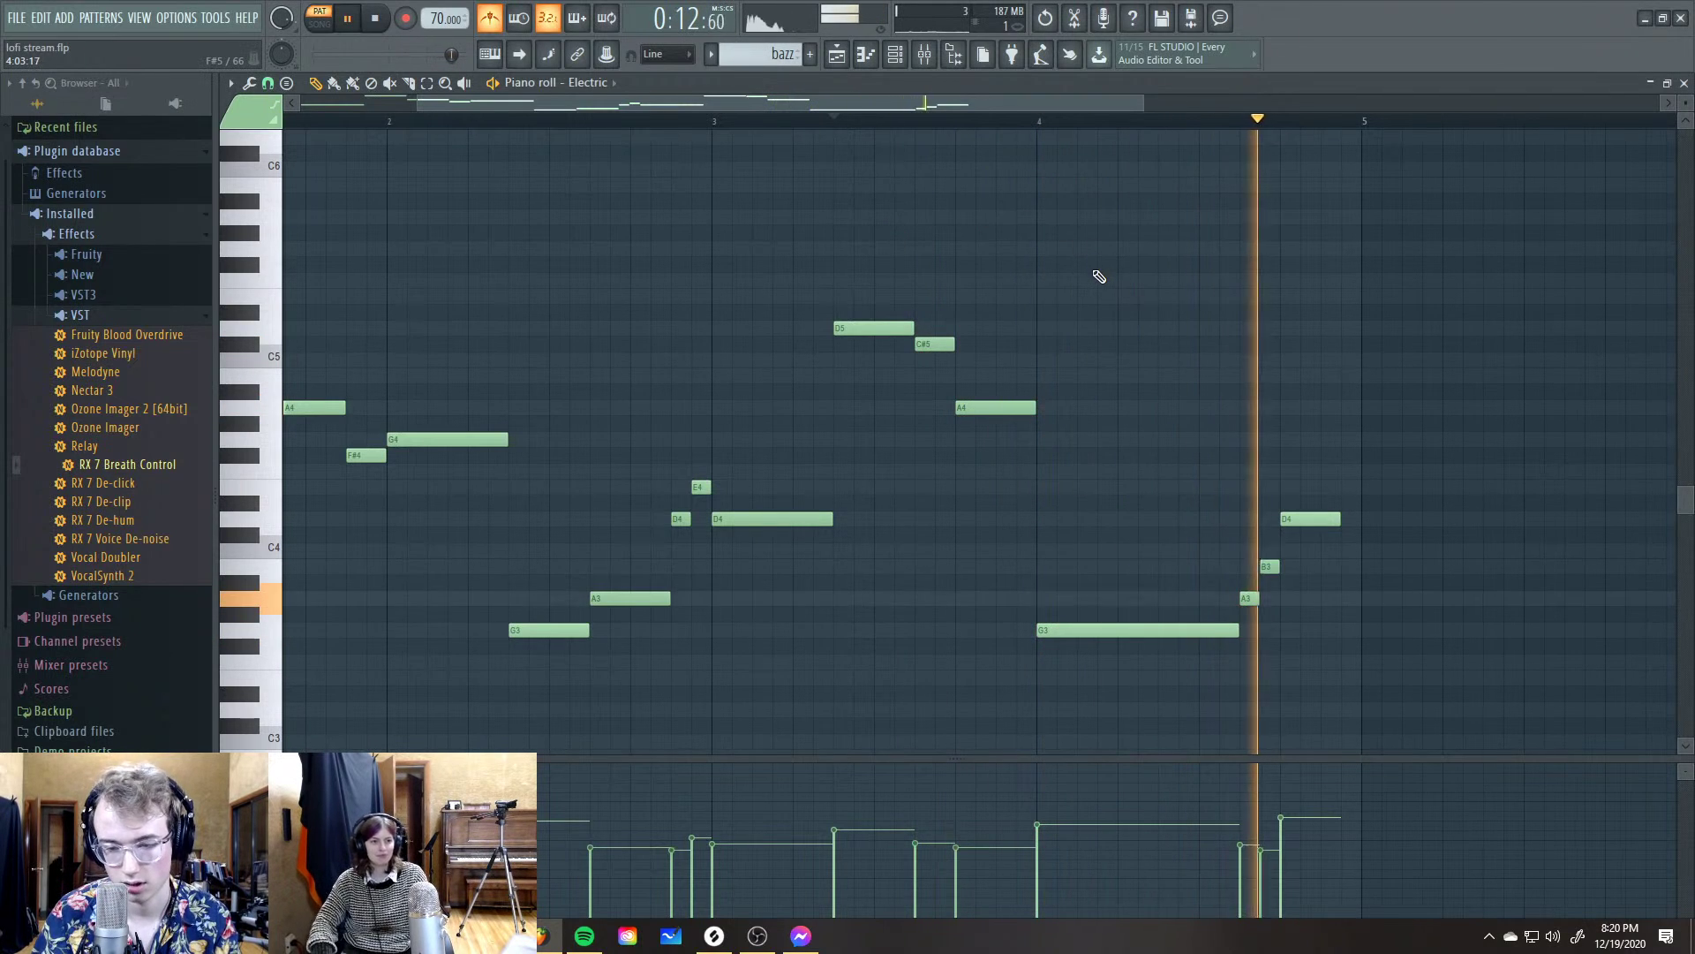
pyautogui.press('space')
# Return to the playlist in song mode and delete the duplicate bazz clip on track 5
pyautogui.click(836, 54)
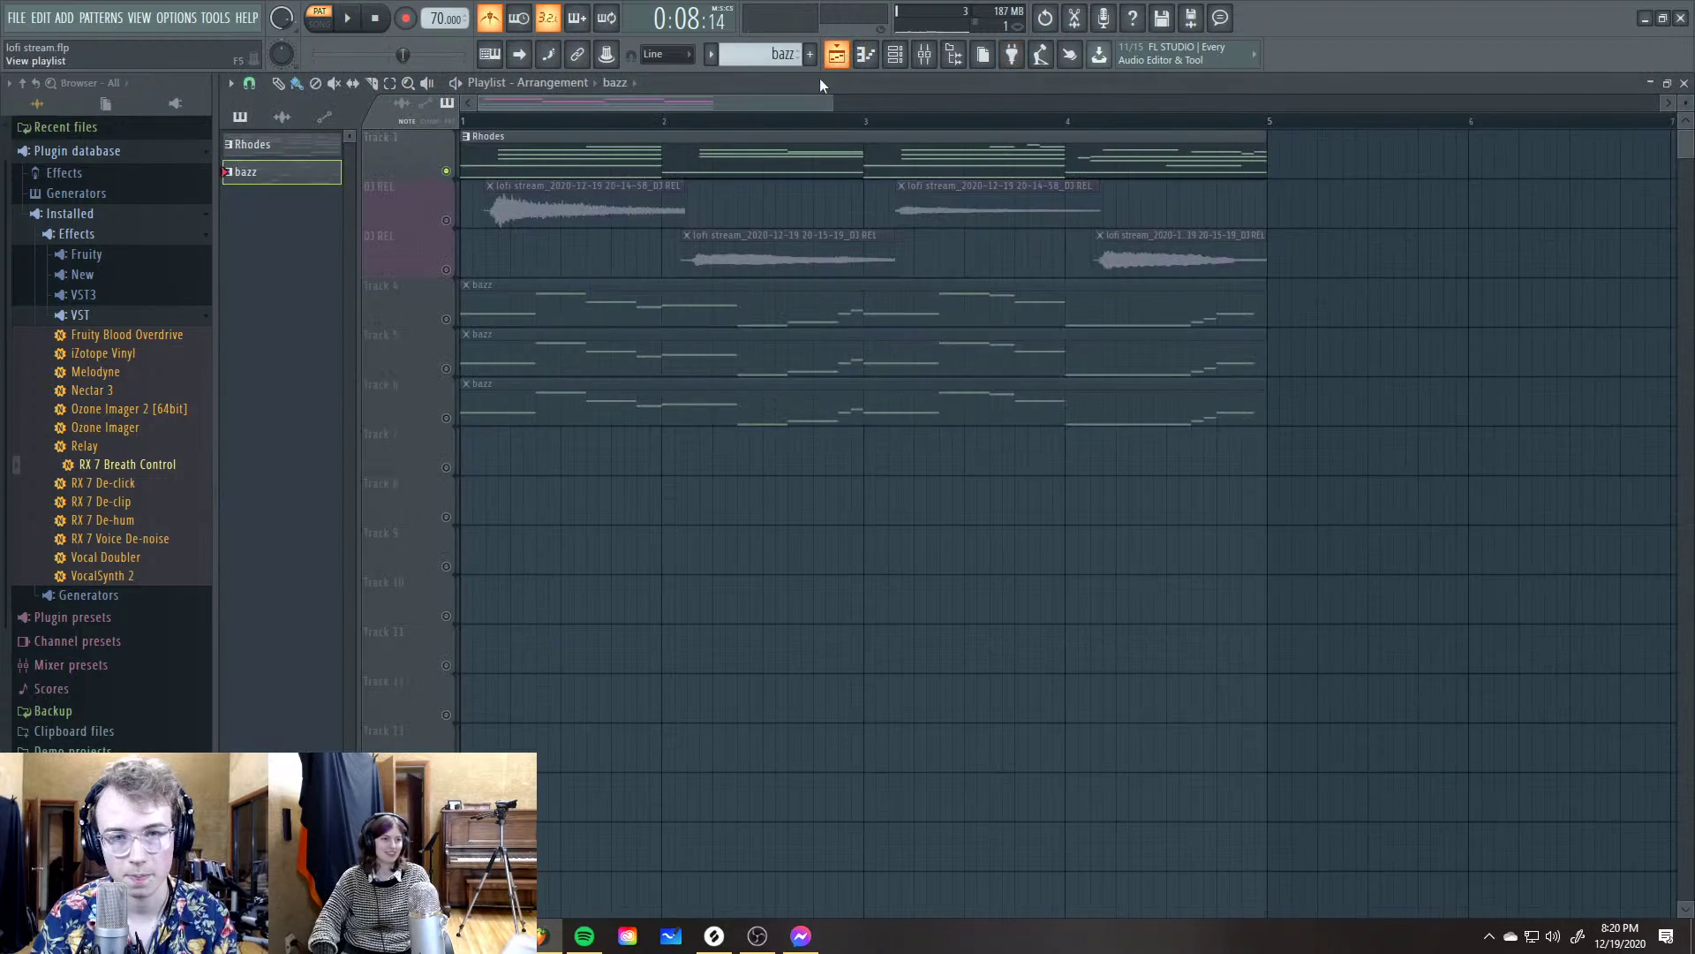
pyautogui.press('l')
pyautogui.press('space')
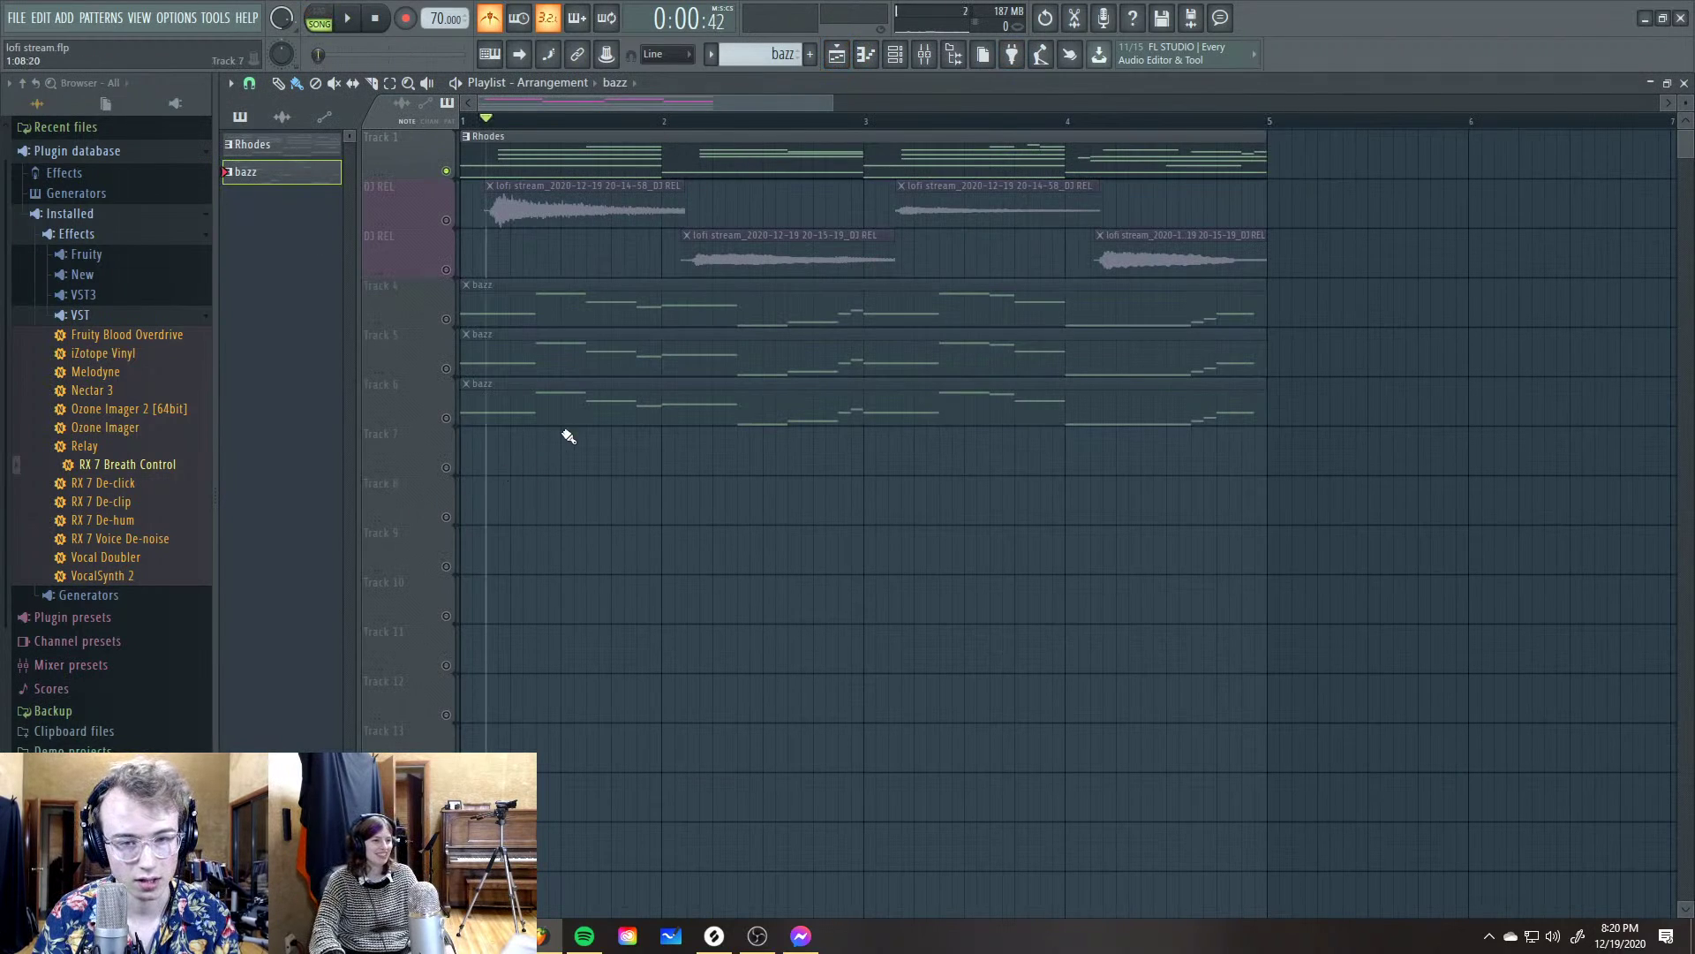
pyautogui.rightClick(843, 362)
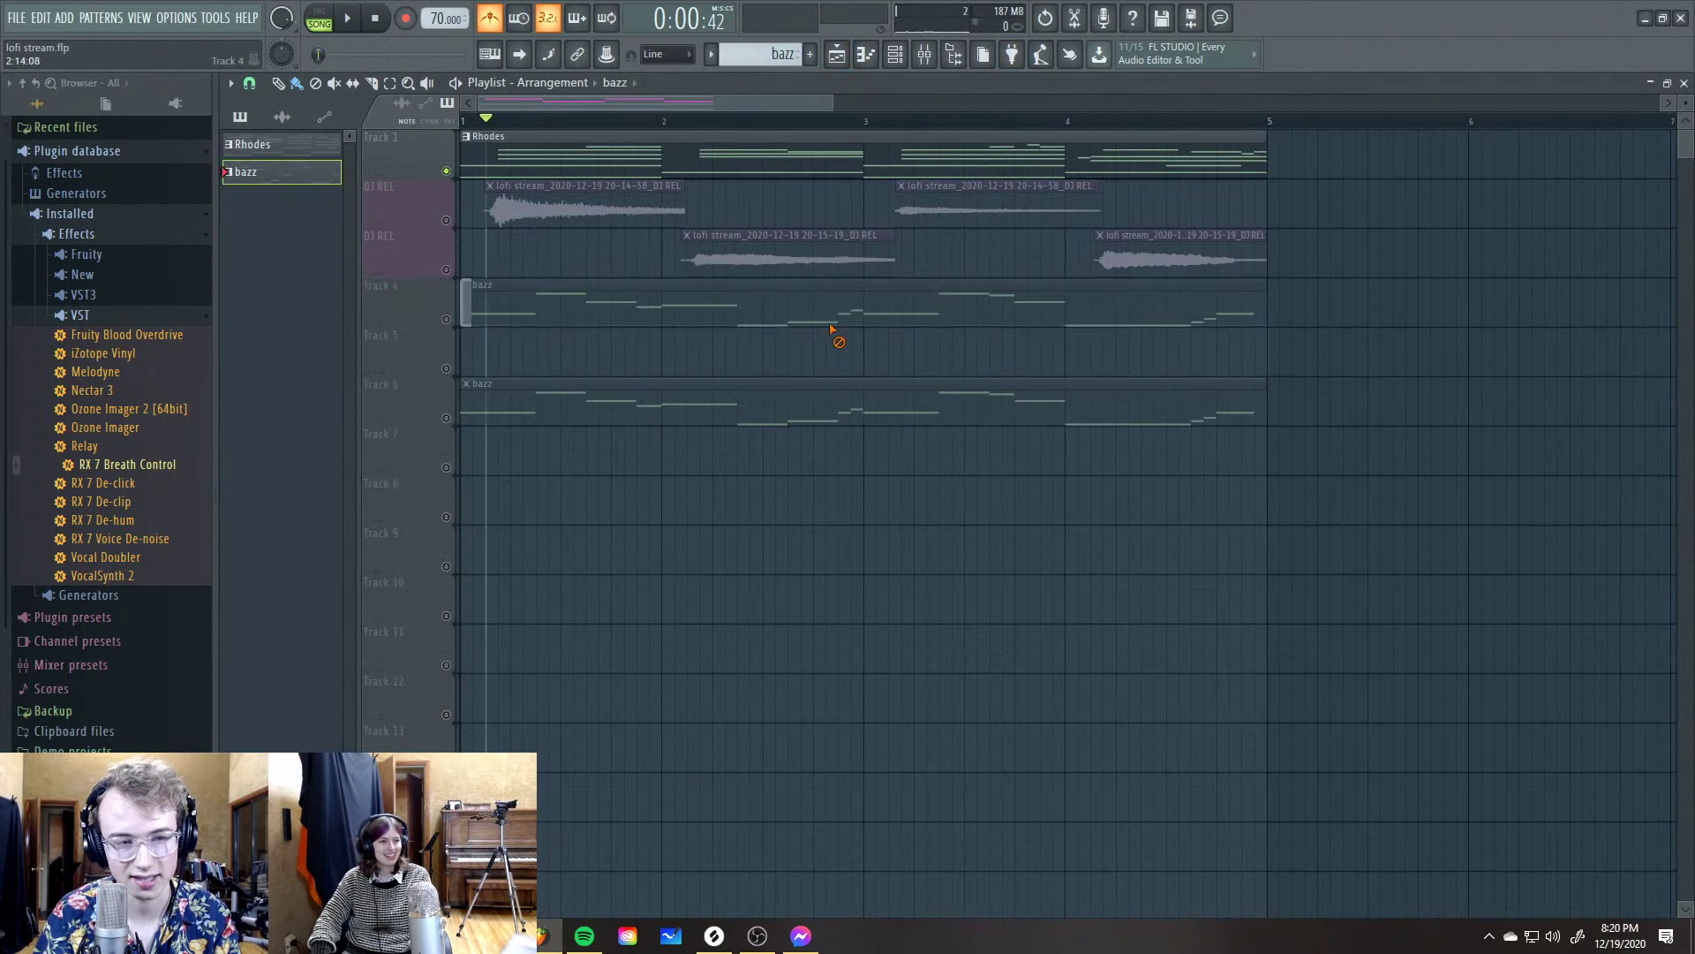
# Delete the duplicate bazz clip on track 4 and end the solo on track 6
pyautogui.rightClick(837, 319)
pyautogui.rightClick(446, 417)
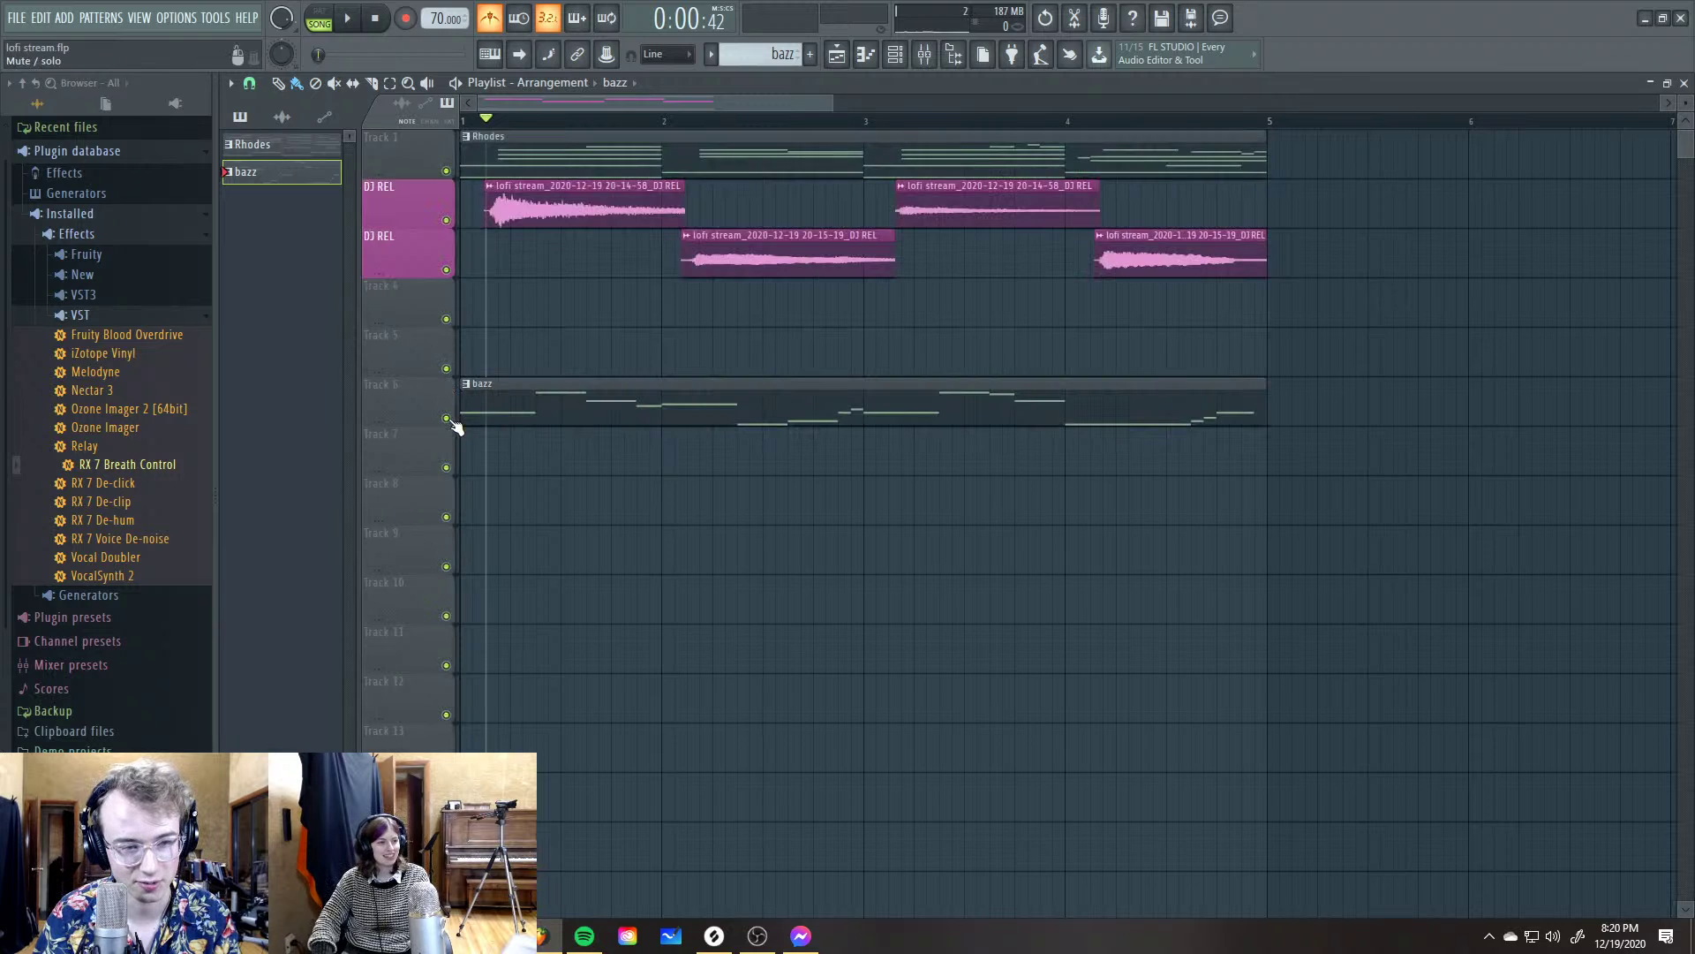
pyautogui.press('space')
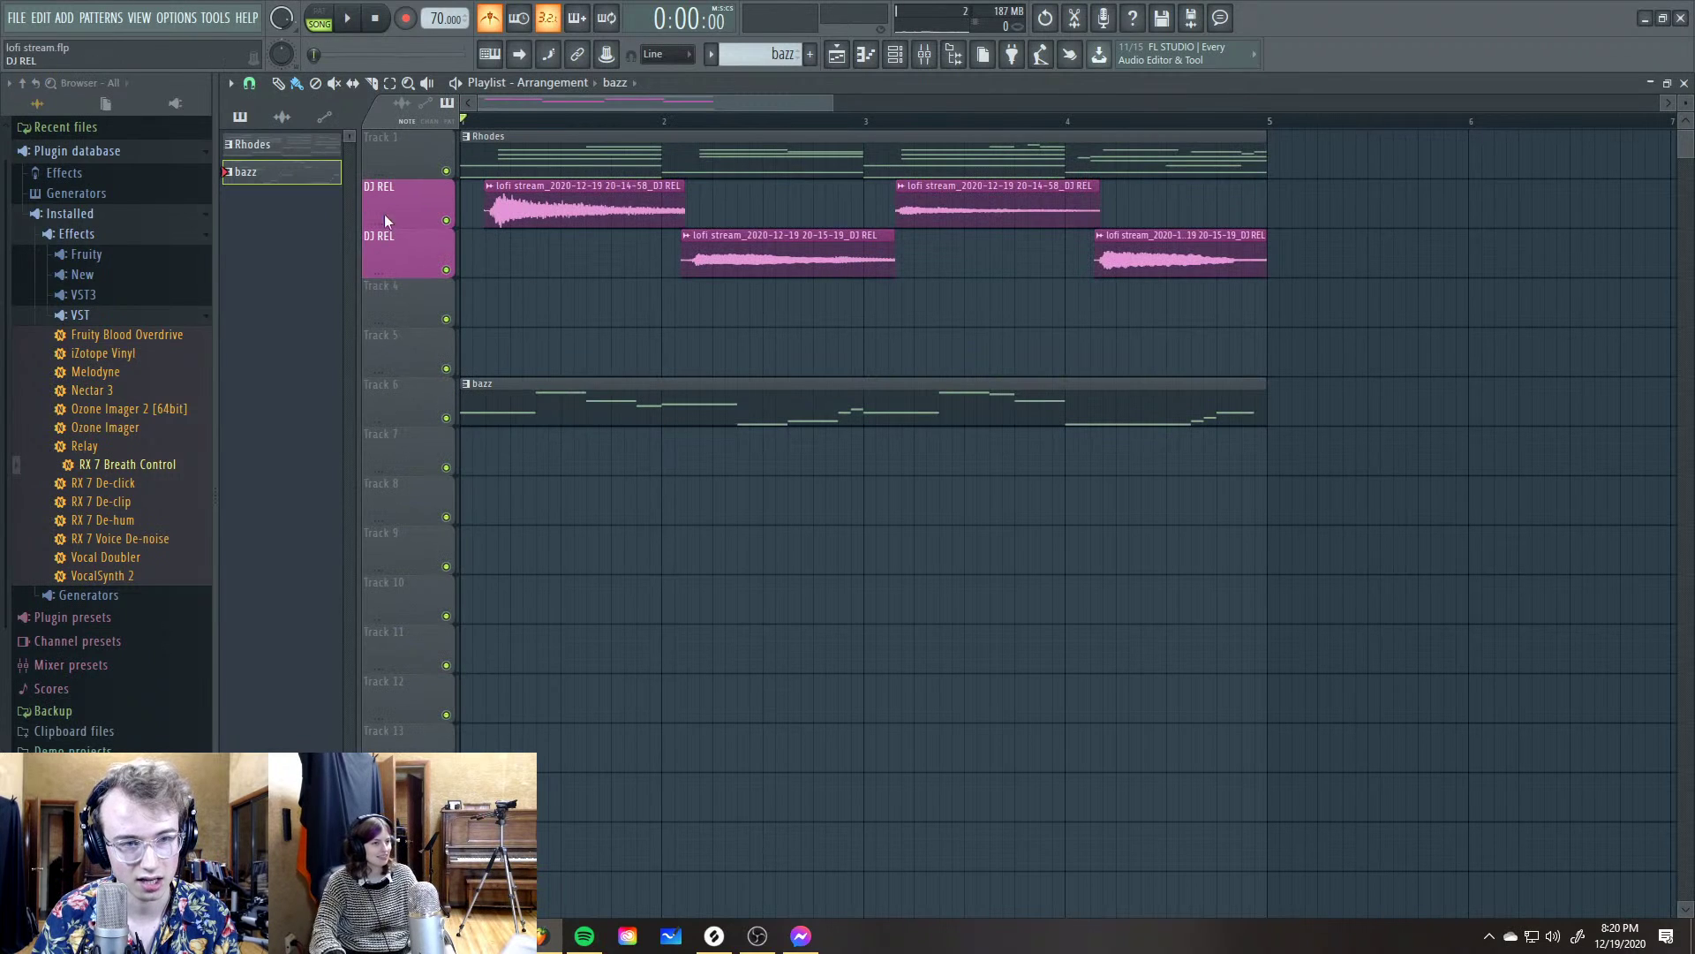
# Mute both DJ REL tracks and play the arrangement with only the Rhodes and bazz parts
pyautogui.click(446, 269)
pyautogui.click(446, 220)
pyautogui.press('space')
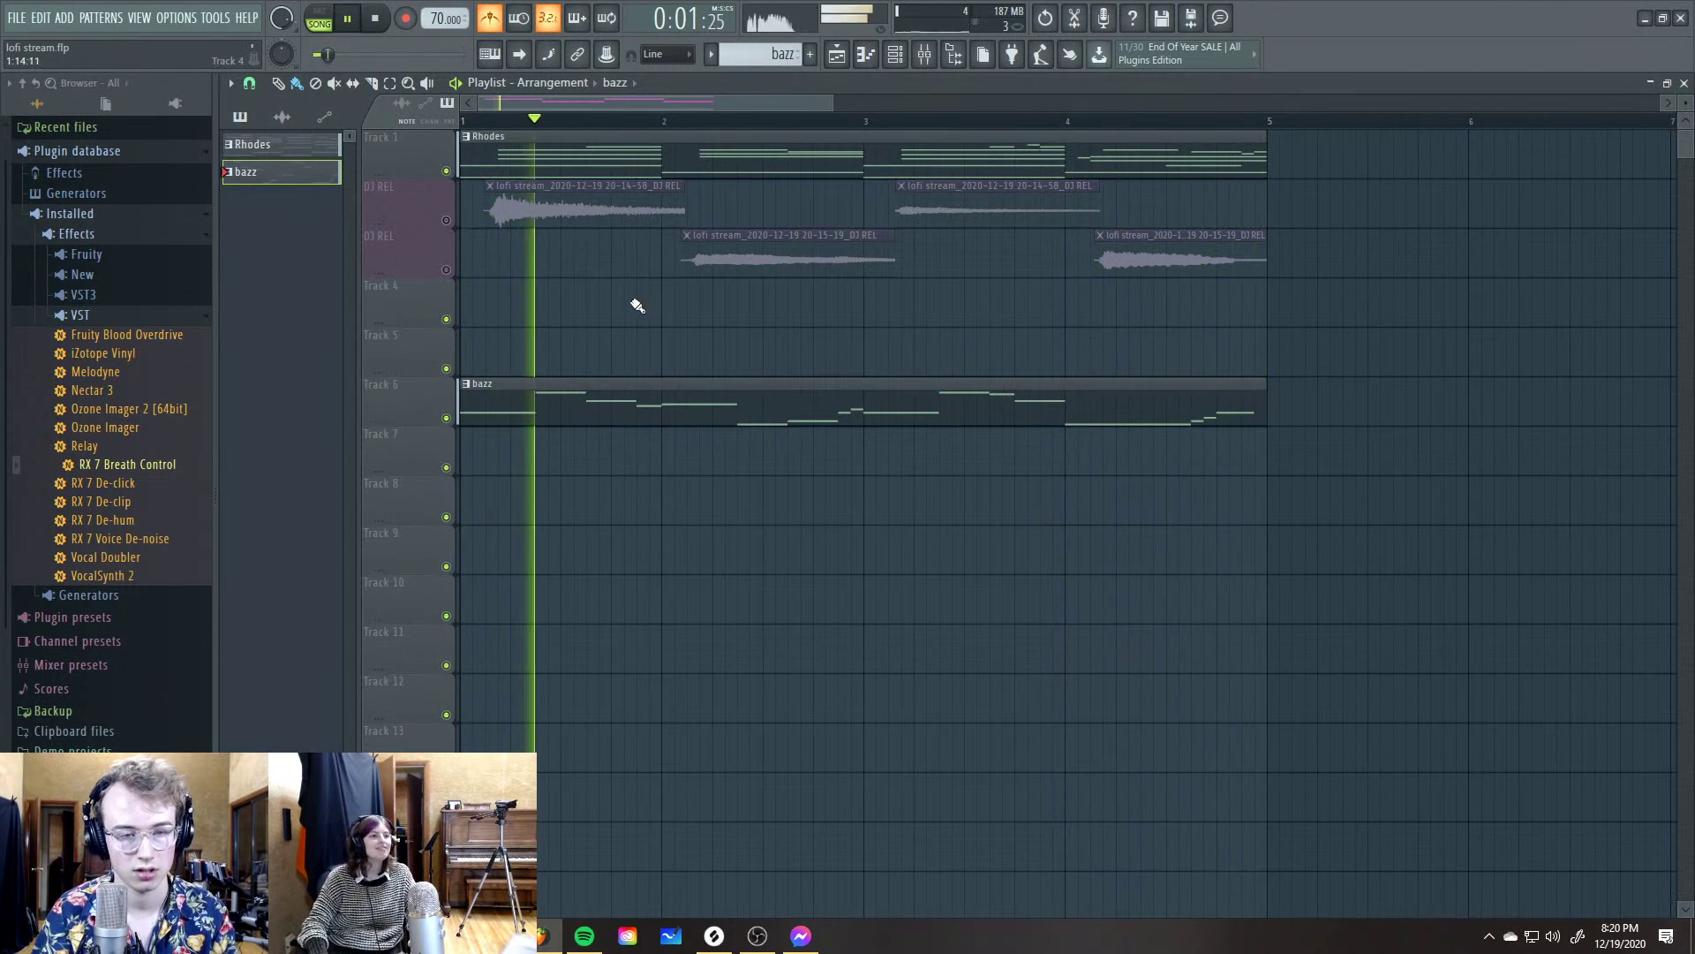
# Route the bass Electric channel from the channel rack to its own mixer track, insert 7
pyautogui.doubleClick(654, 405)
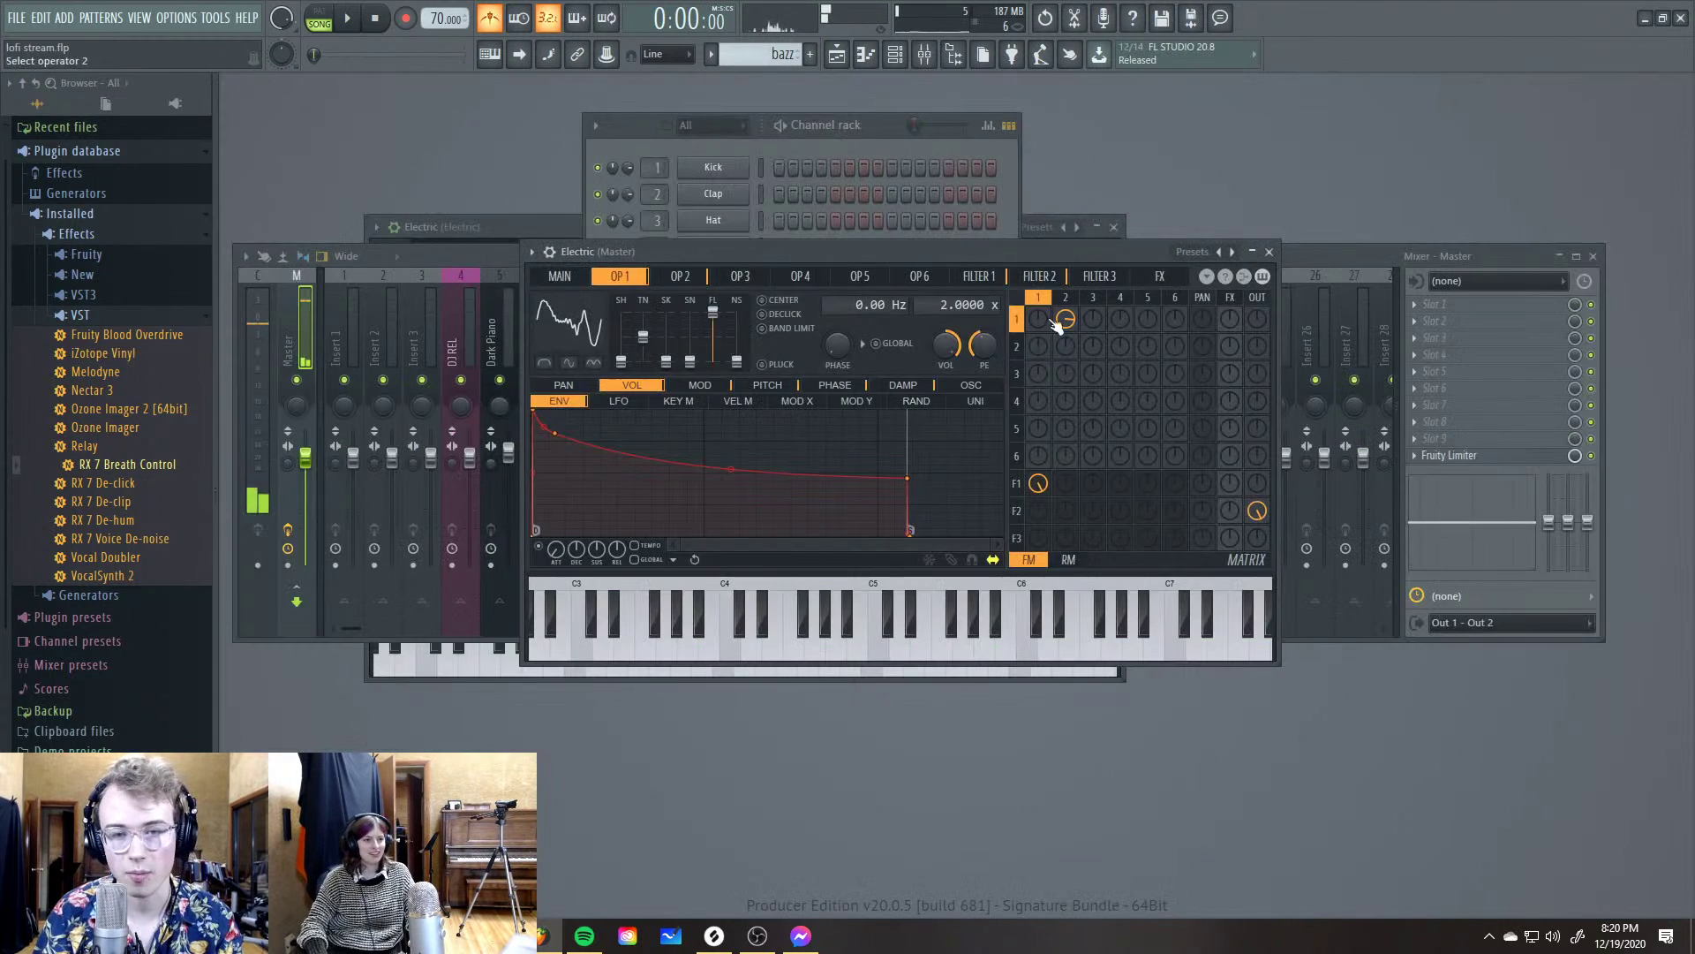
pyautogui.click(1369, 257)
pyautogui.click(510, 330)
pyautogui.click(537, 332)
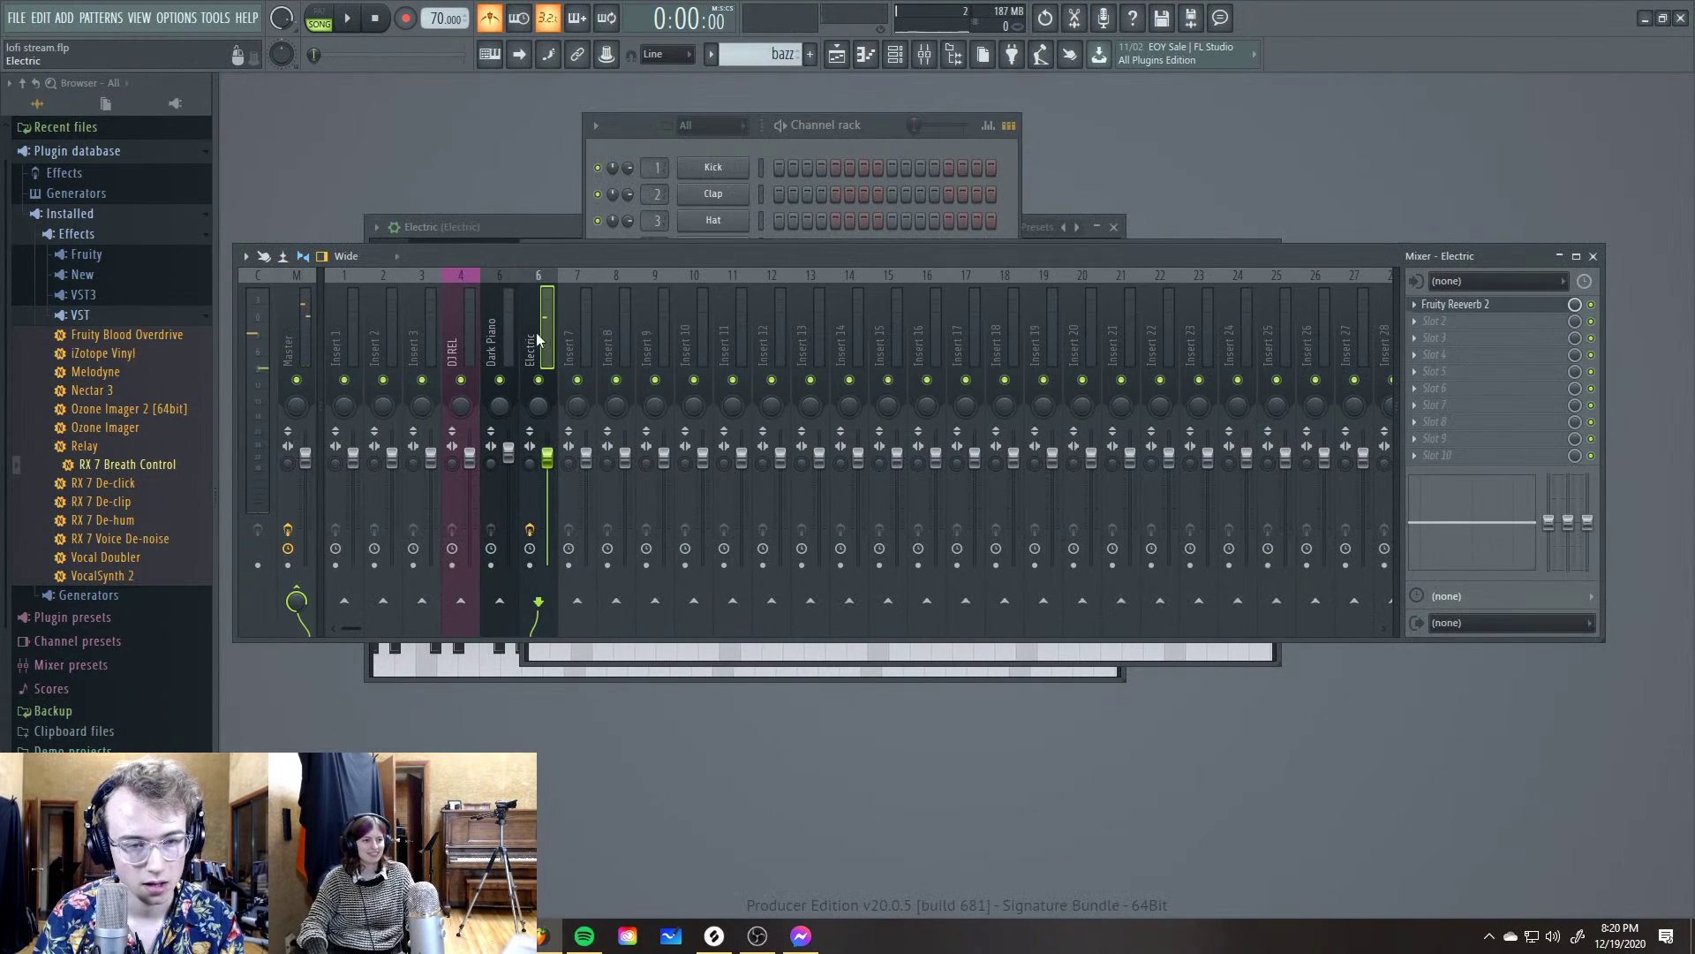
pyautogui.click(848, 127)
pyautogui.click(714, 379)
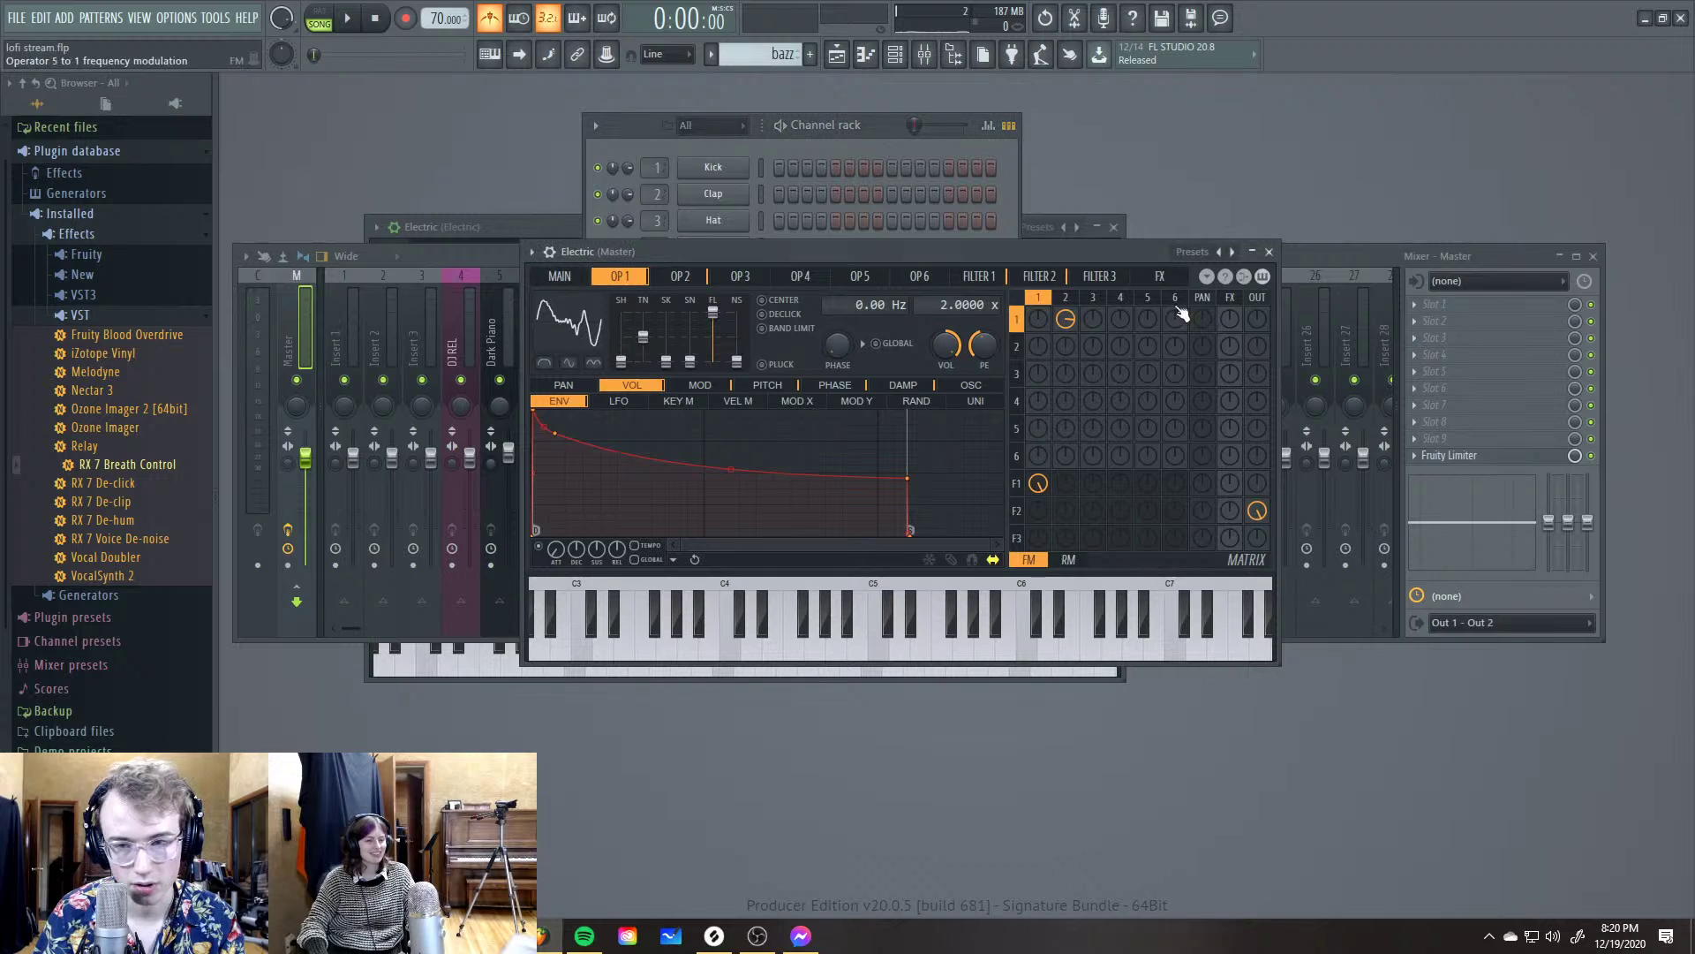
pyautogui.moveTo(782, 252); pyautogui.dragTo(782, 293)
pyautogui.click(1199, 259)
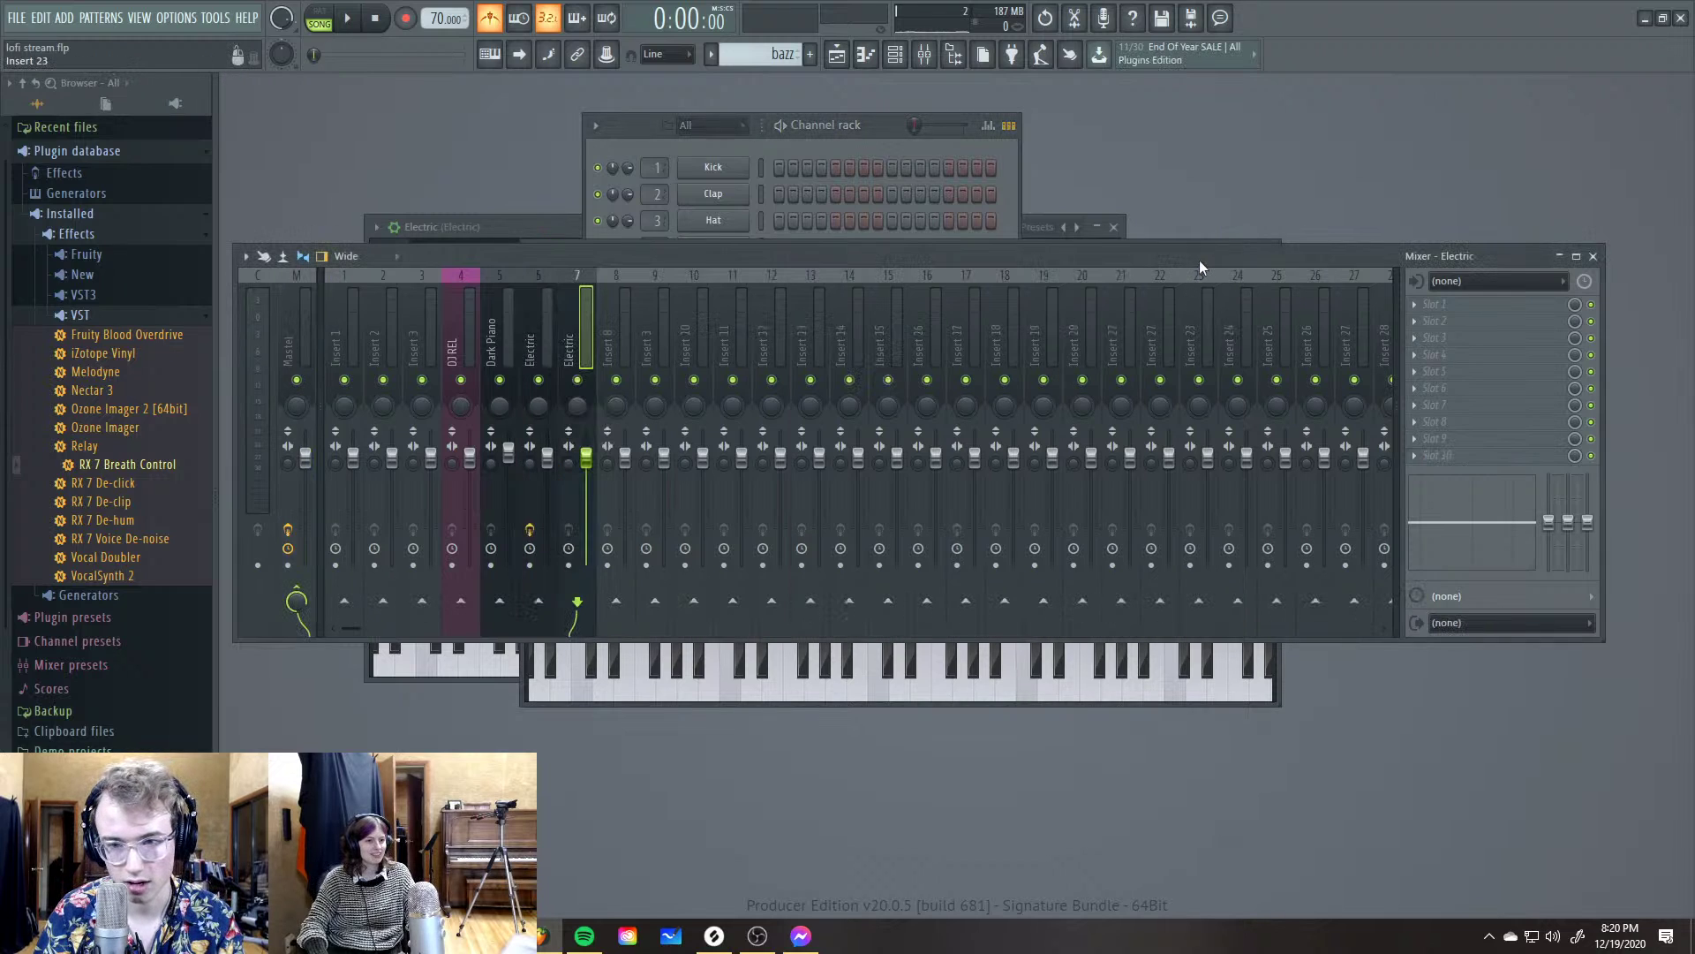
# Load Fruity Parametric EQ 2 into the first effect slot of insert 7 and enlarge its window
pyautogui.click(1508, 304)
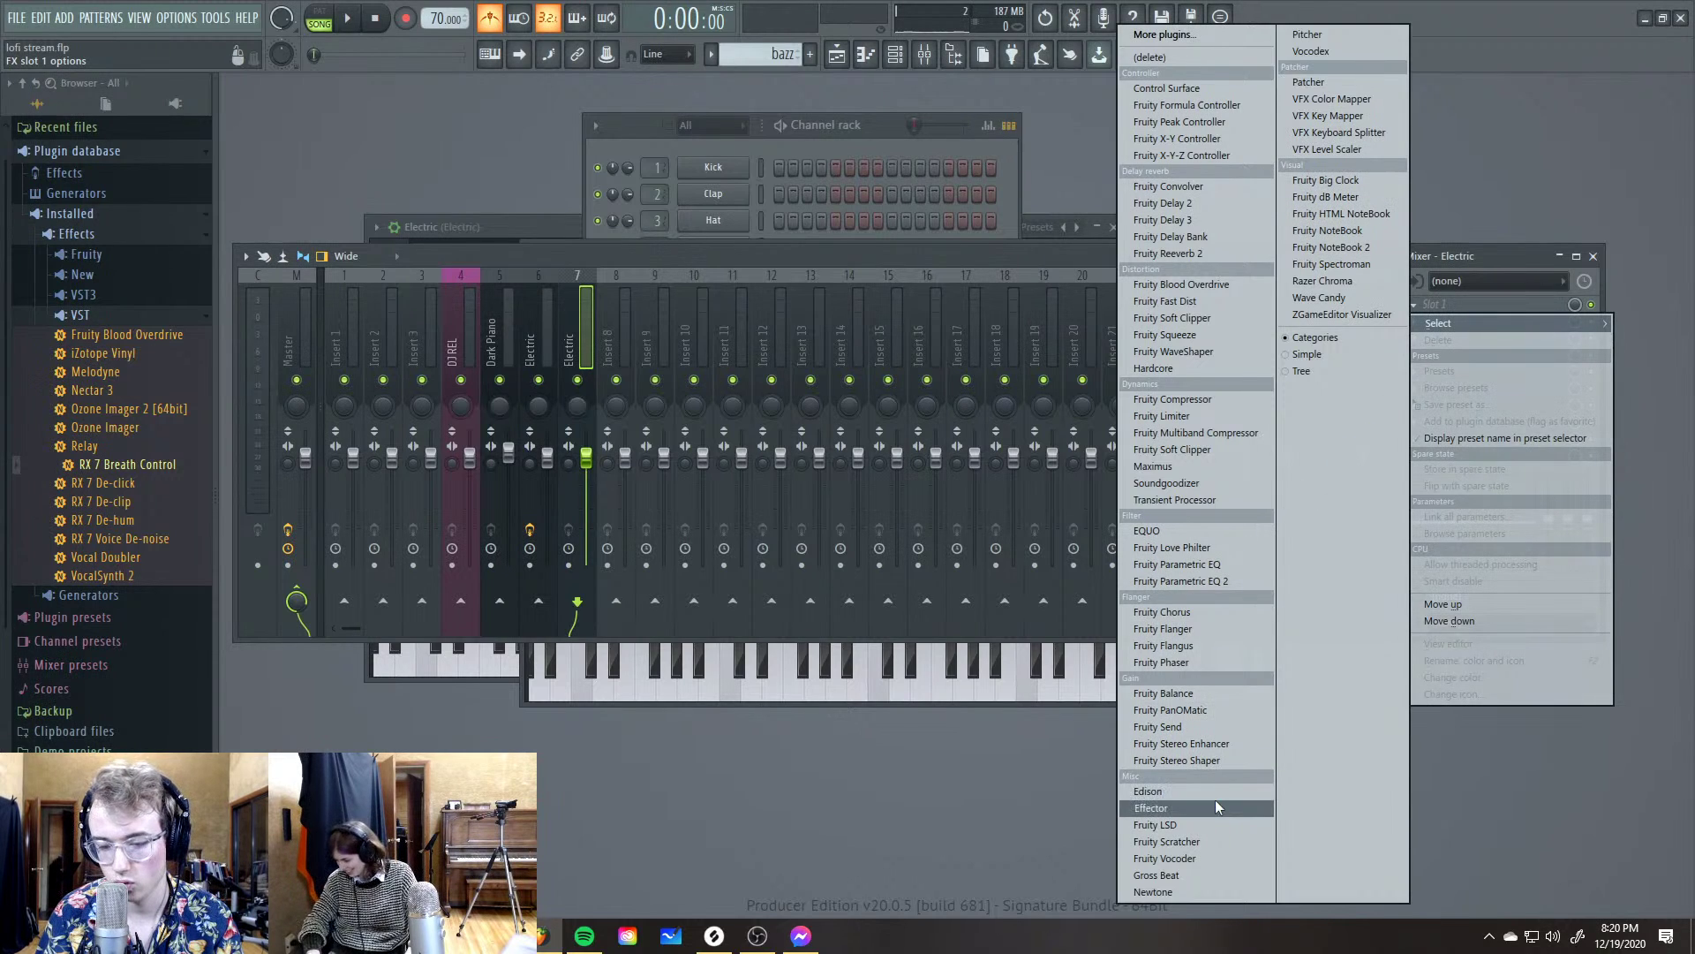
pyautogui.click(1219, 581)
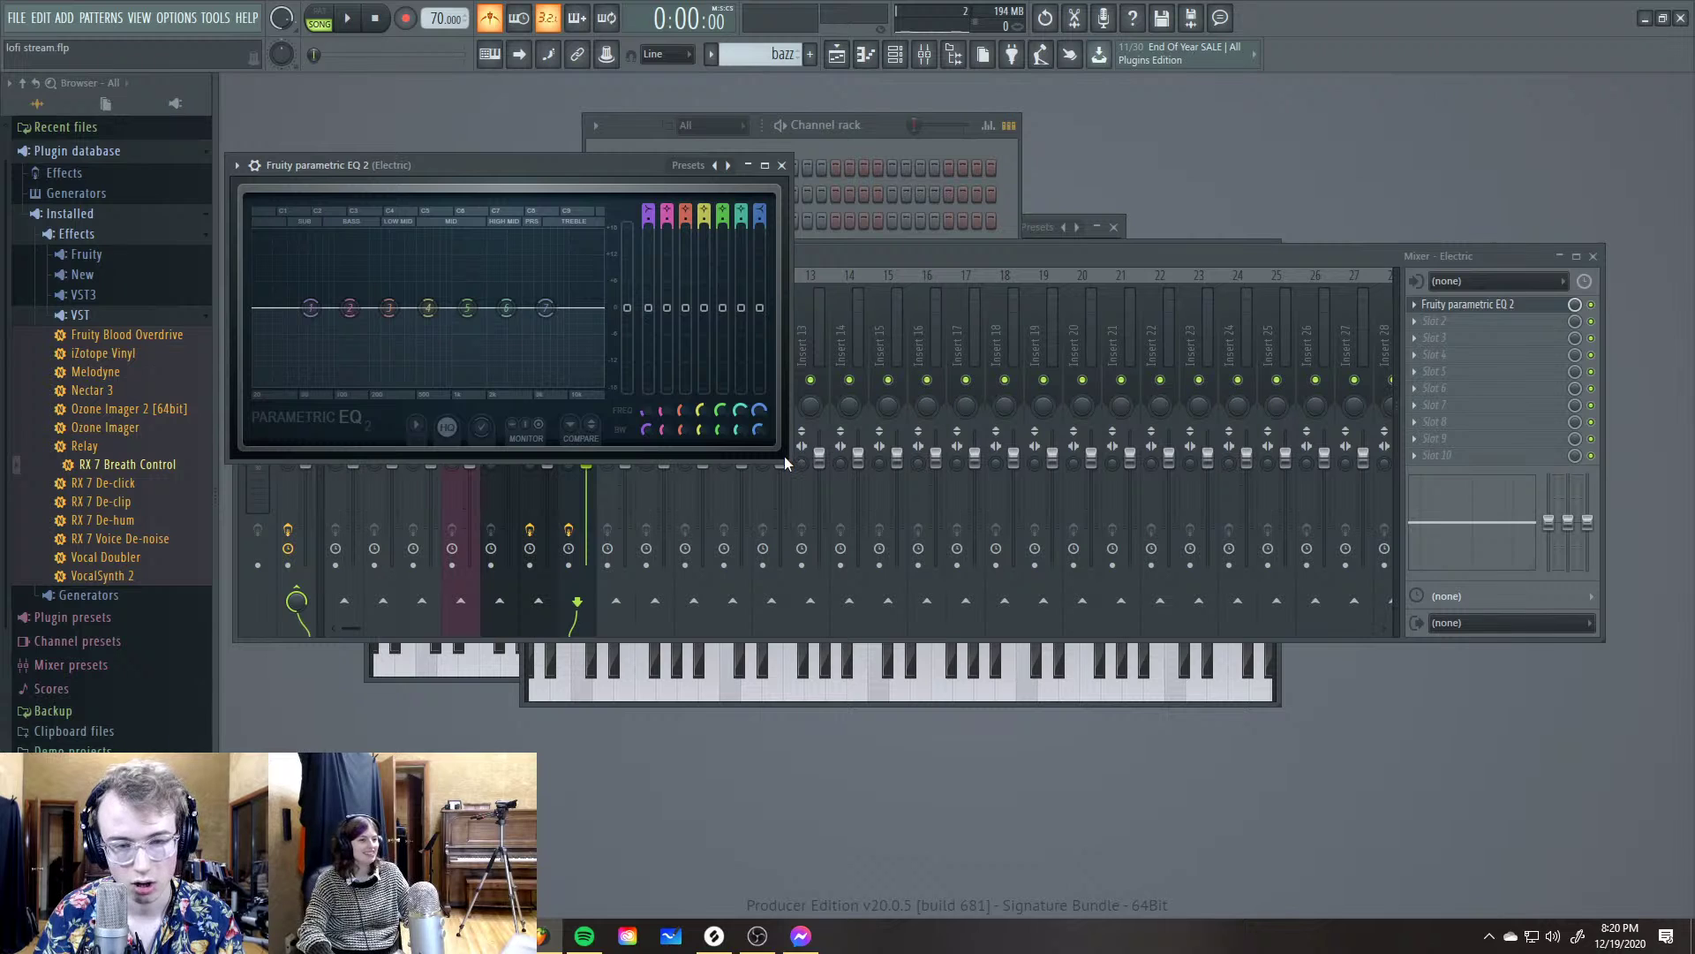
pyautogui.moveTo(785, 463); pyautogui.dragTo(1121, 623)
pyautogui.moveTo(688, 166); pyautogui.dragTo(829, 212)
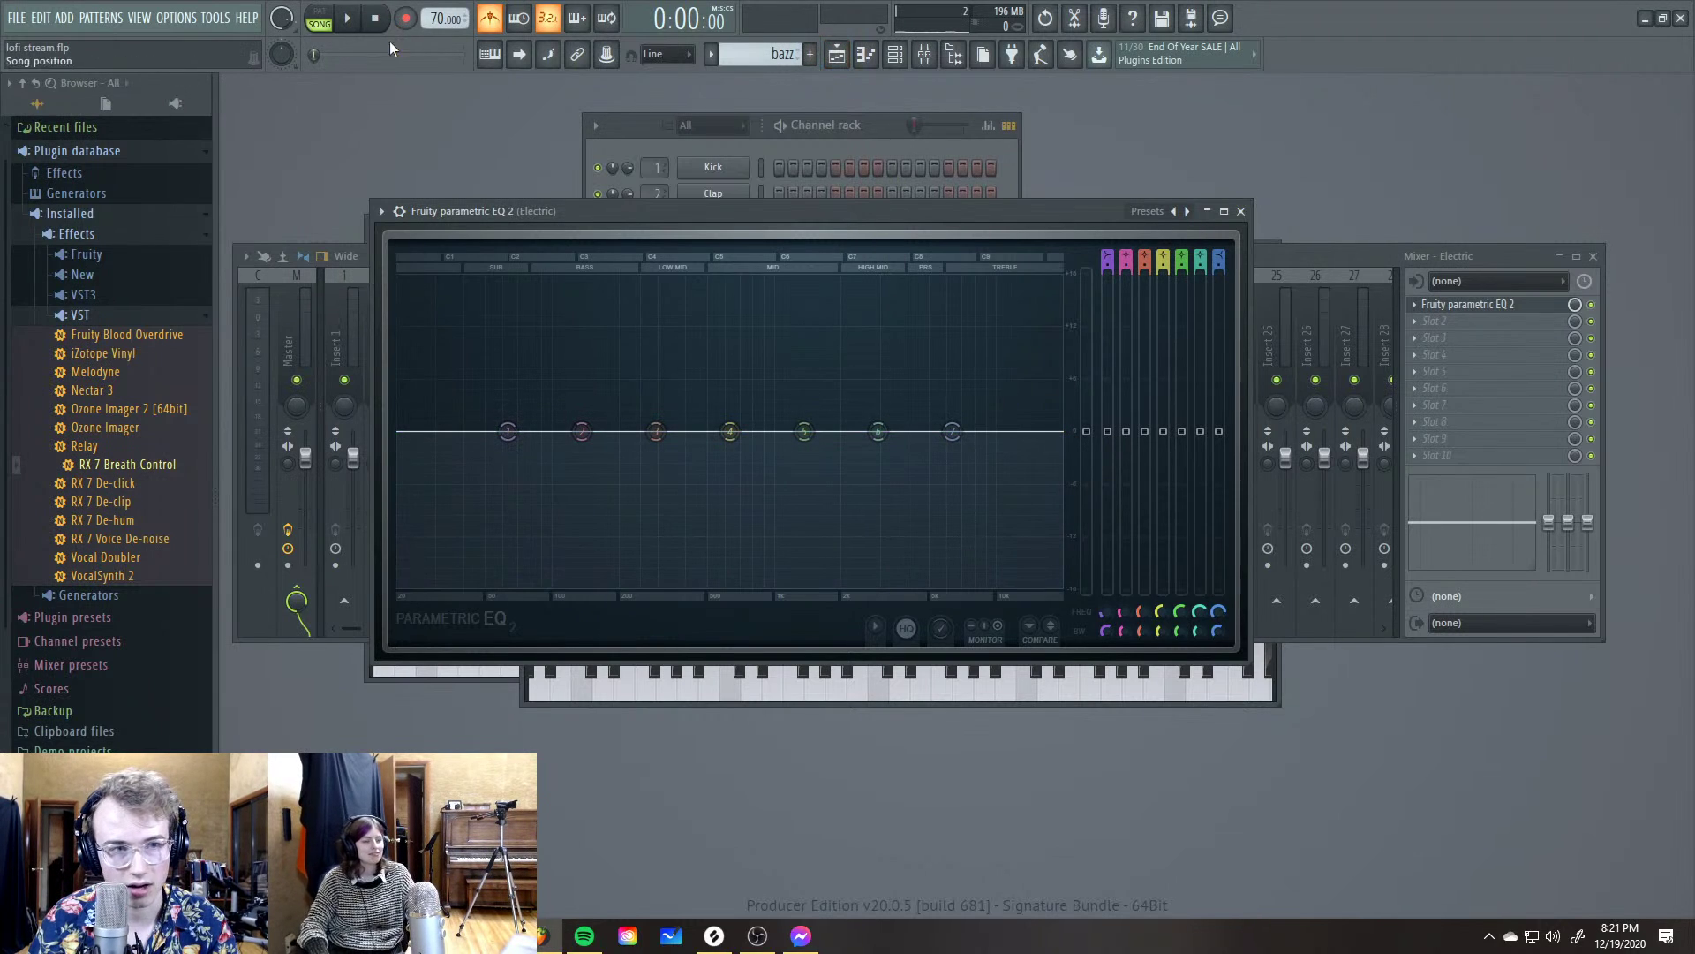
# During playback, cut the bass EQ's upper range by lowering bands 5, 6 and 7, and raise band 4 slightly
pyautogui.press('space')
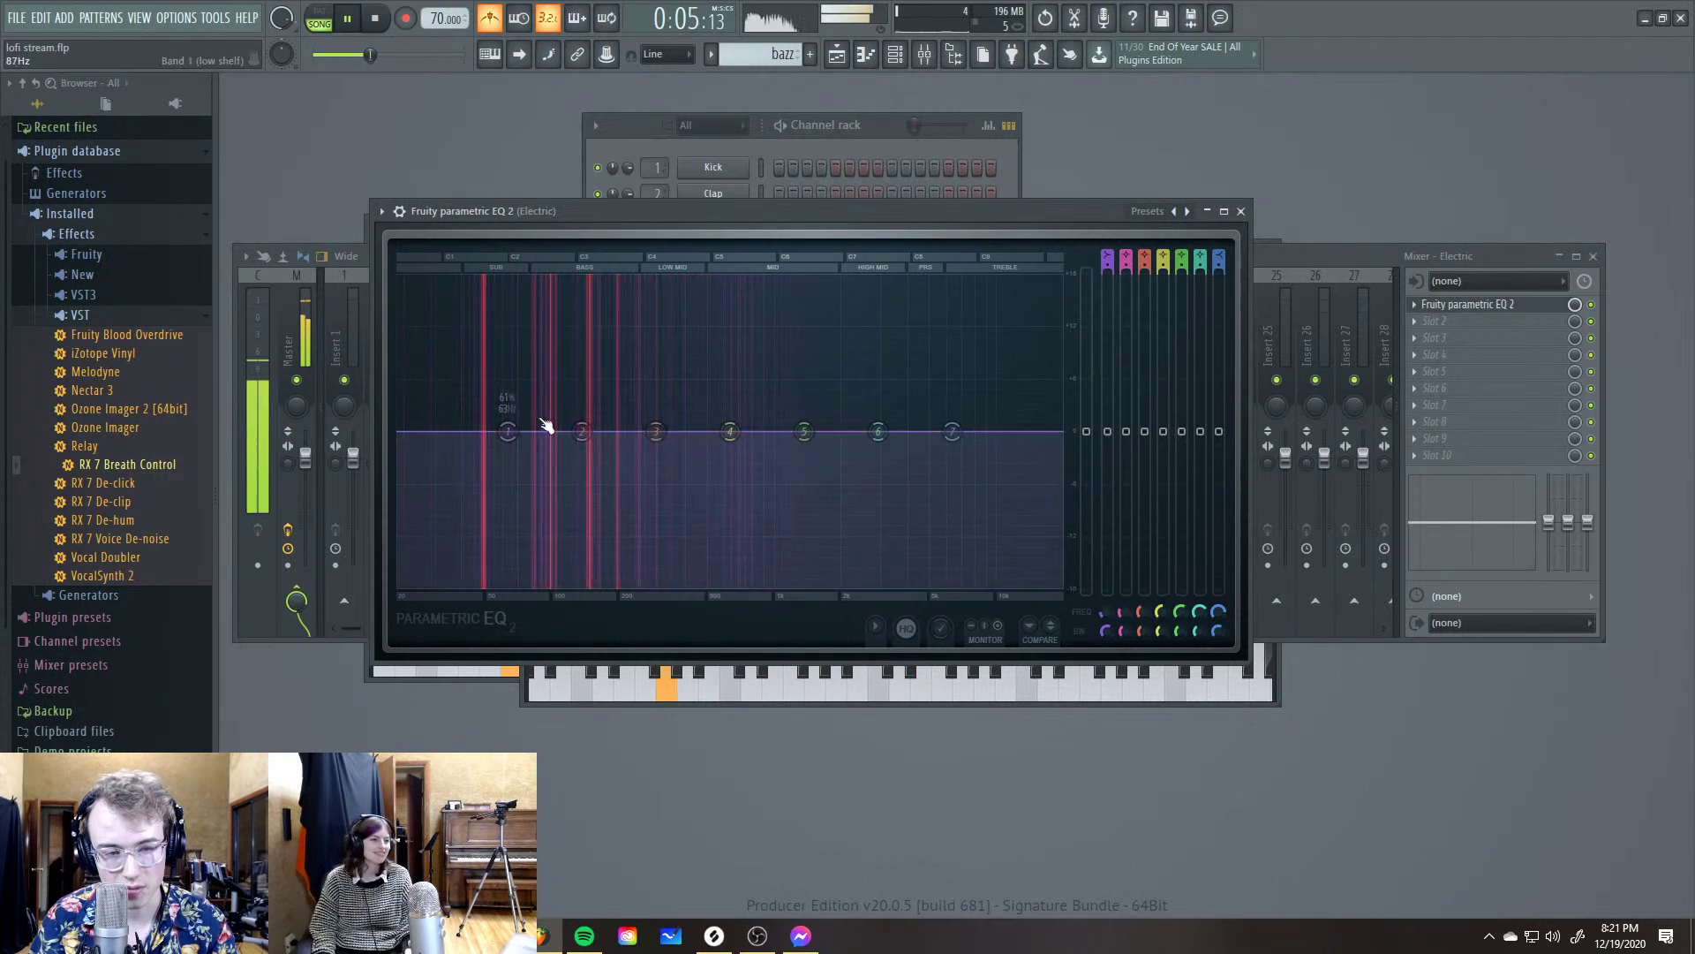
pyautogui.moveTo(806, 433); pyautogui.dragTo(810, 507)
pyautogui.moveTo(952, 432); pyautogui.dragTo(919, 521)
pyautogui.moveTo(878, 432); pyautogui.dragTo(874, 451)
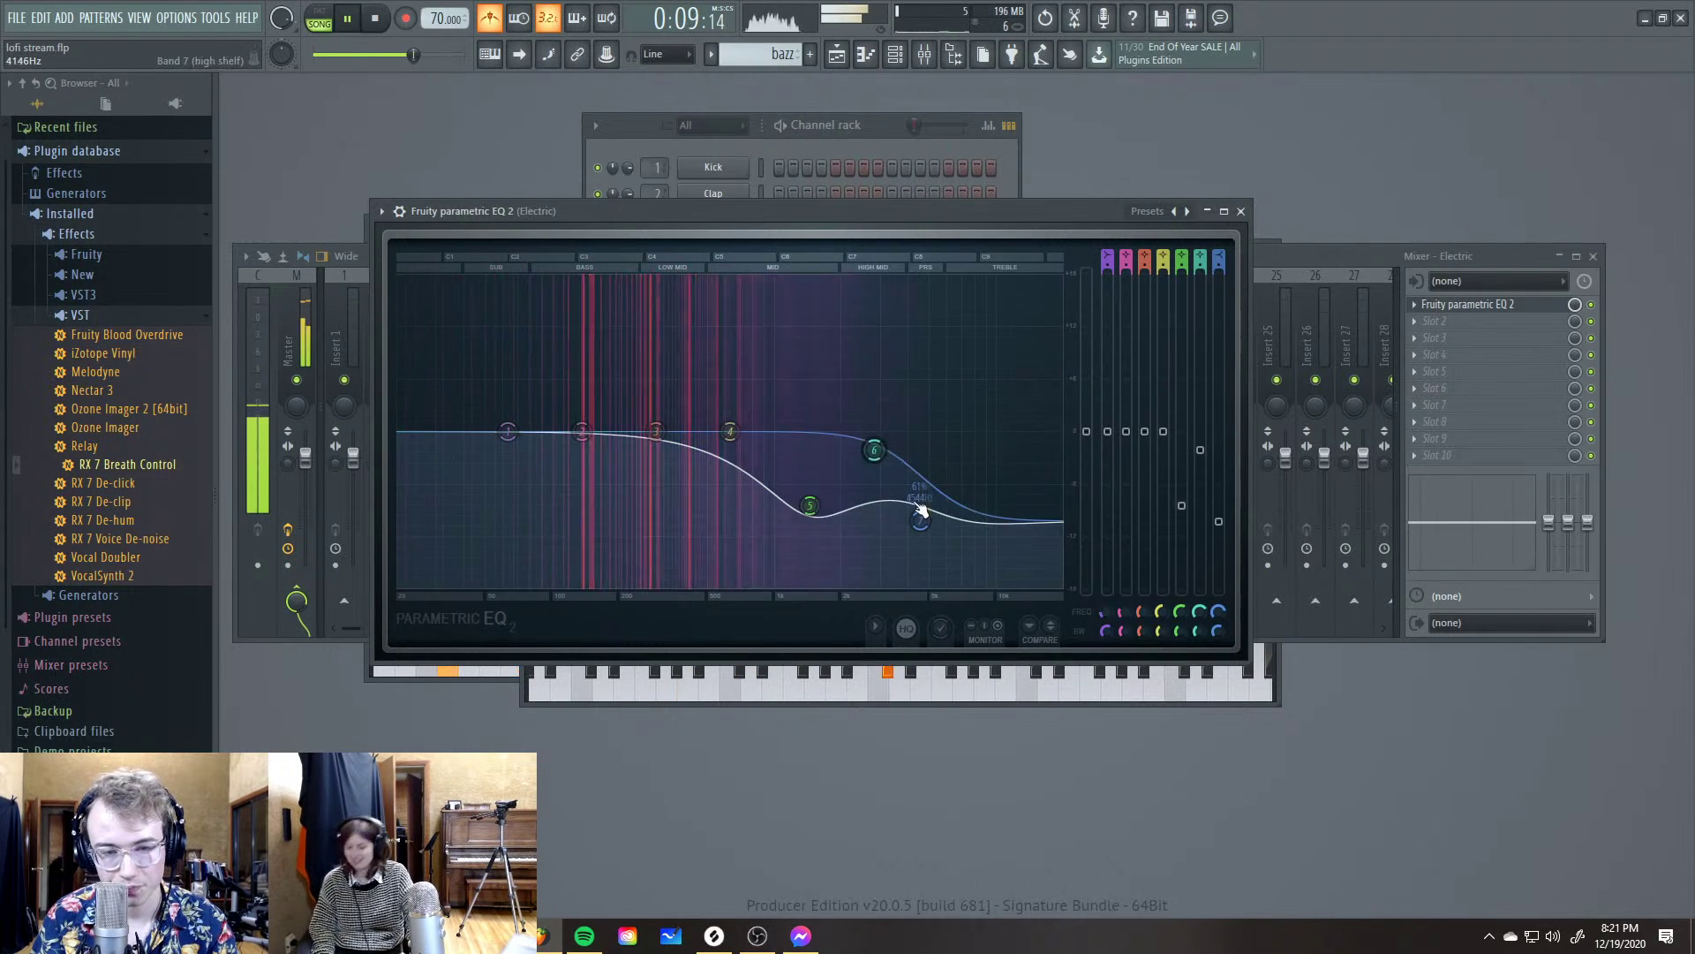
pyautogui.moveTo(919, 520); pyautogui.dragTo(896, 531)
pyautogui.moveTo(874, 451); pyautogui.dragTo(853, 478)
pyautogui.moveTo(730, 431); pyautogui.dragTo(715, 415)
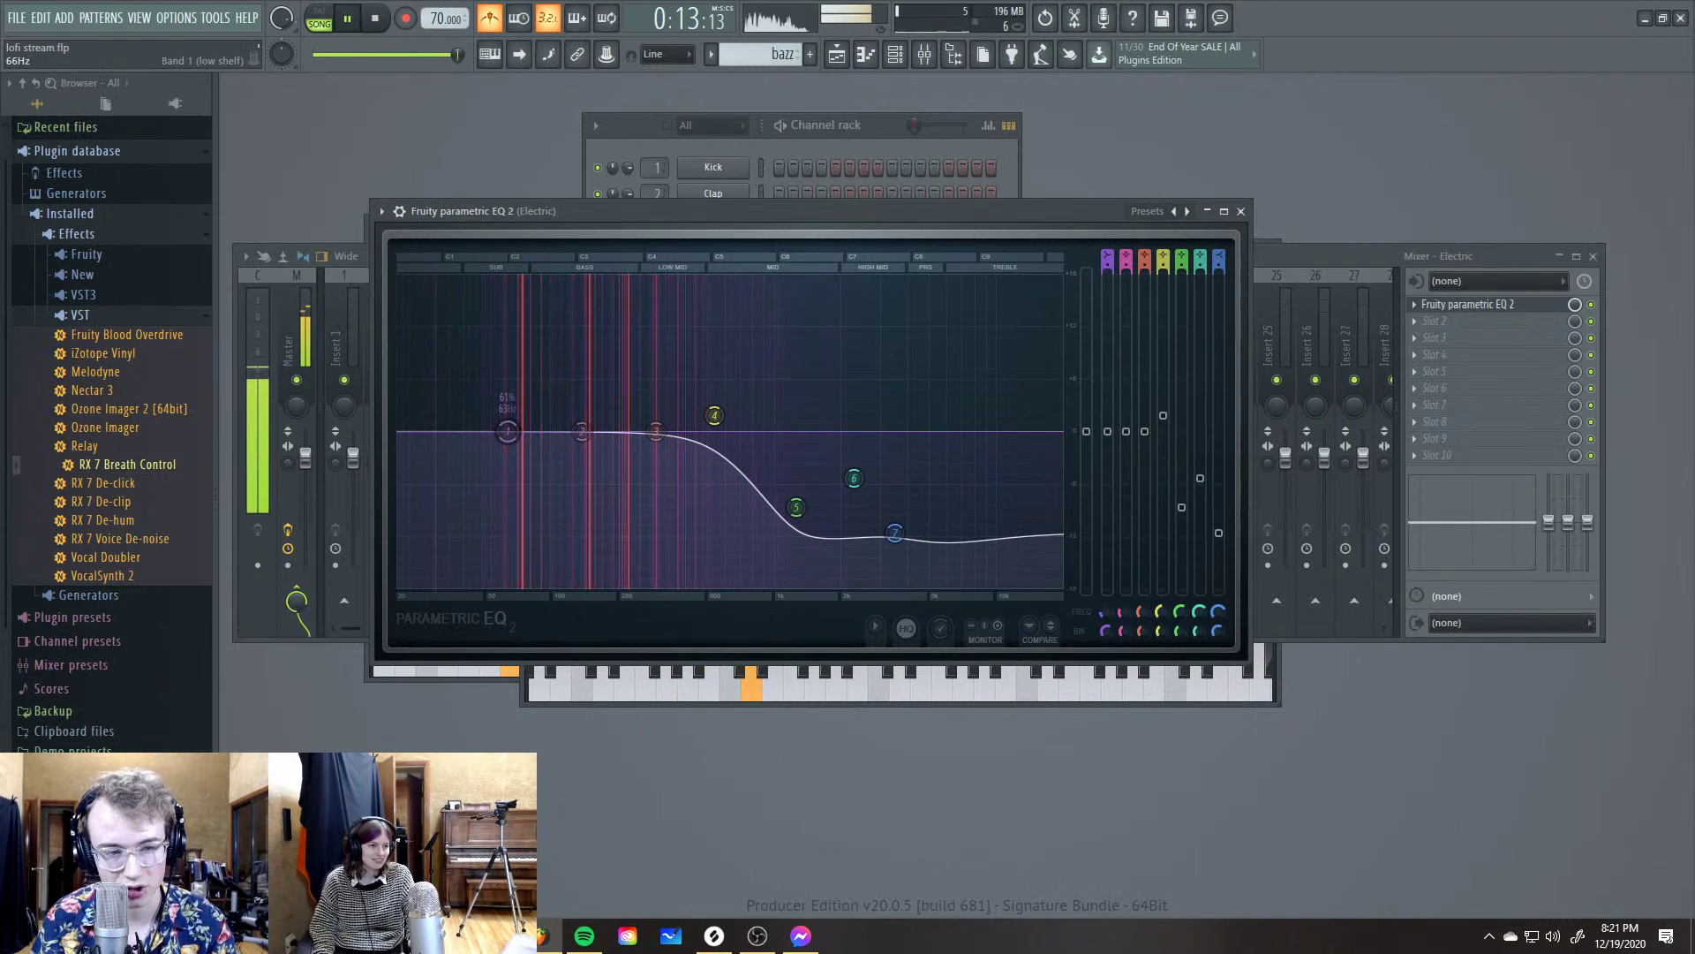
# Cut the lowest bass frequencies with EQ band 1, and shift bands 2, 3 and 4 down in frequency with slight boosts
pyautogui.moveTo(508, 432); pyautogui.dragTo(399, 489)
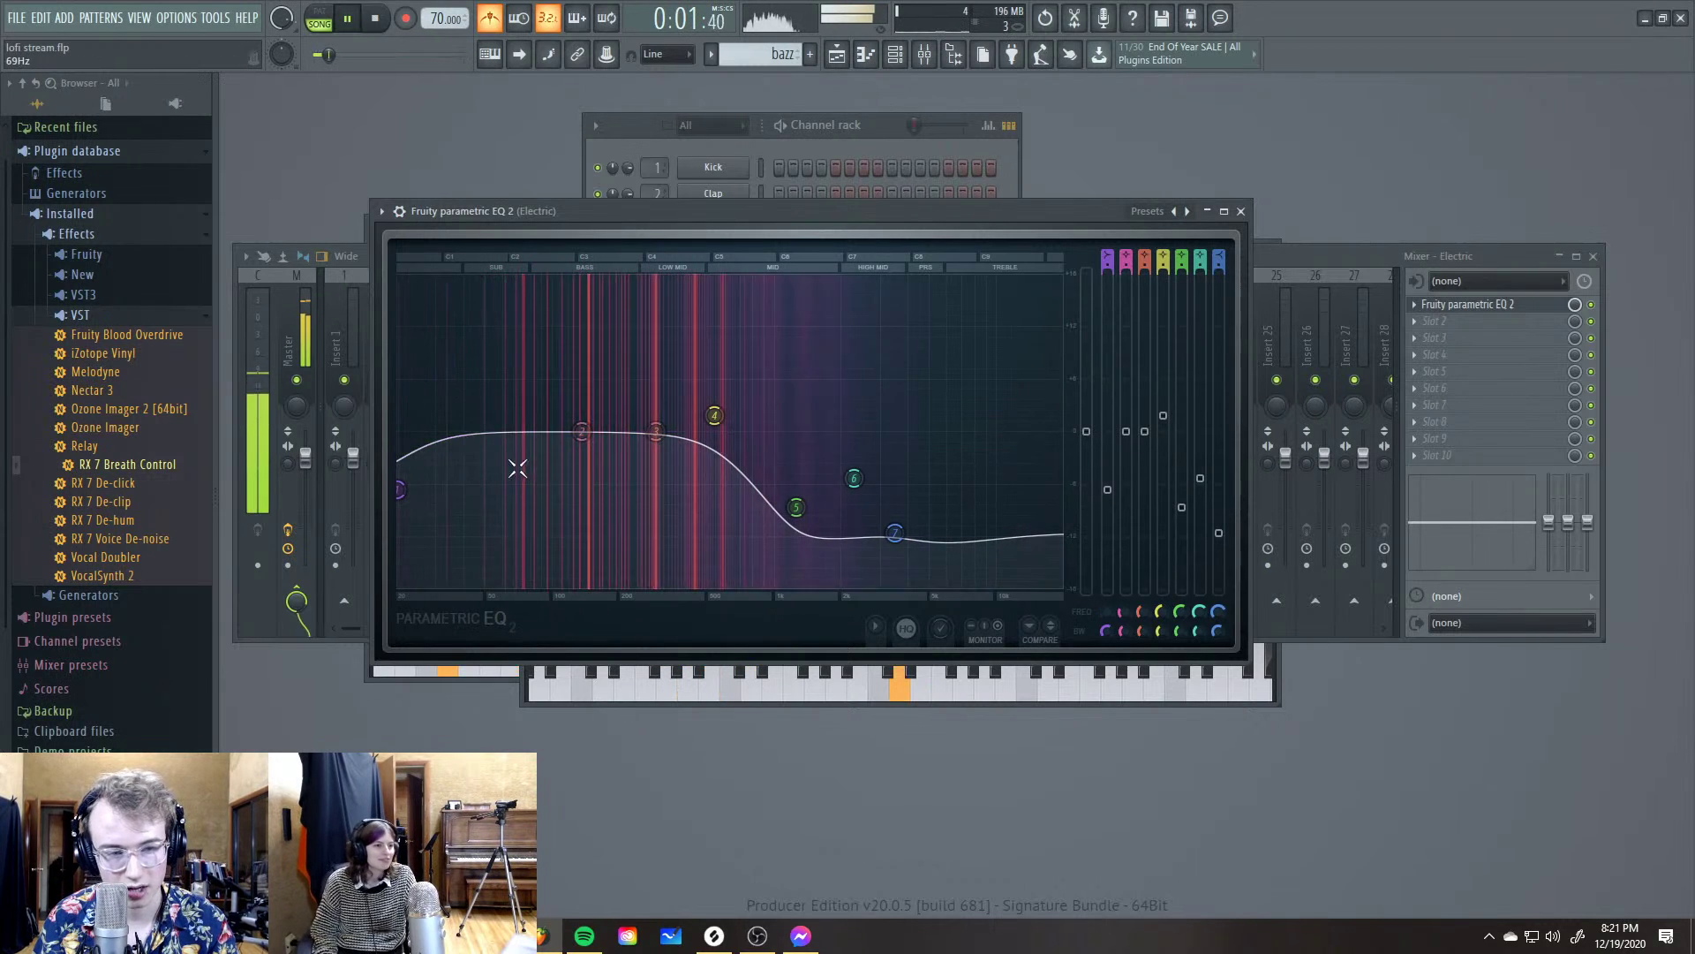
pyautogui.moveTo(581, 430); pyautogui.dragTo(553, 408)
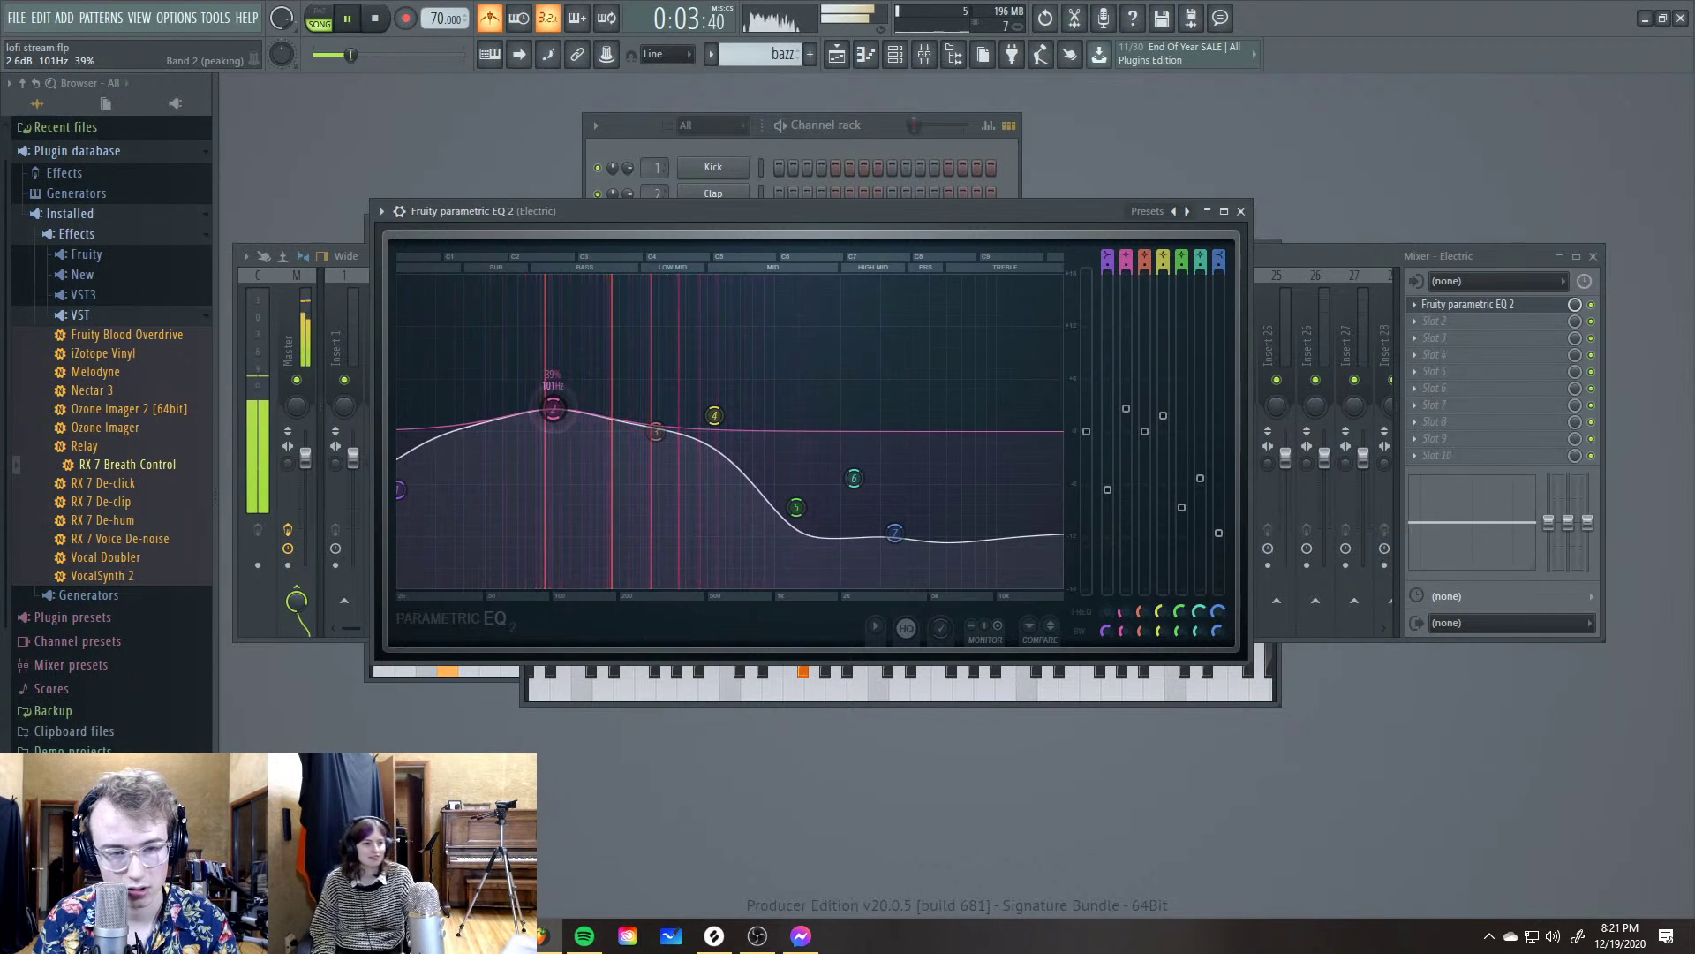
pyautogui.click(655, 432)
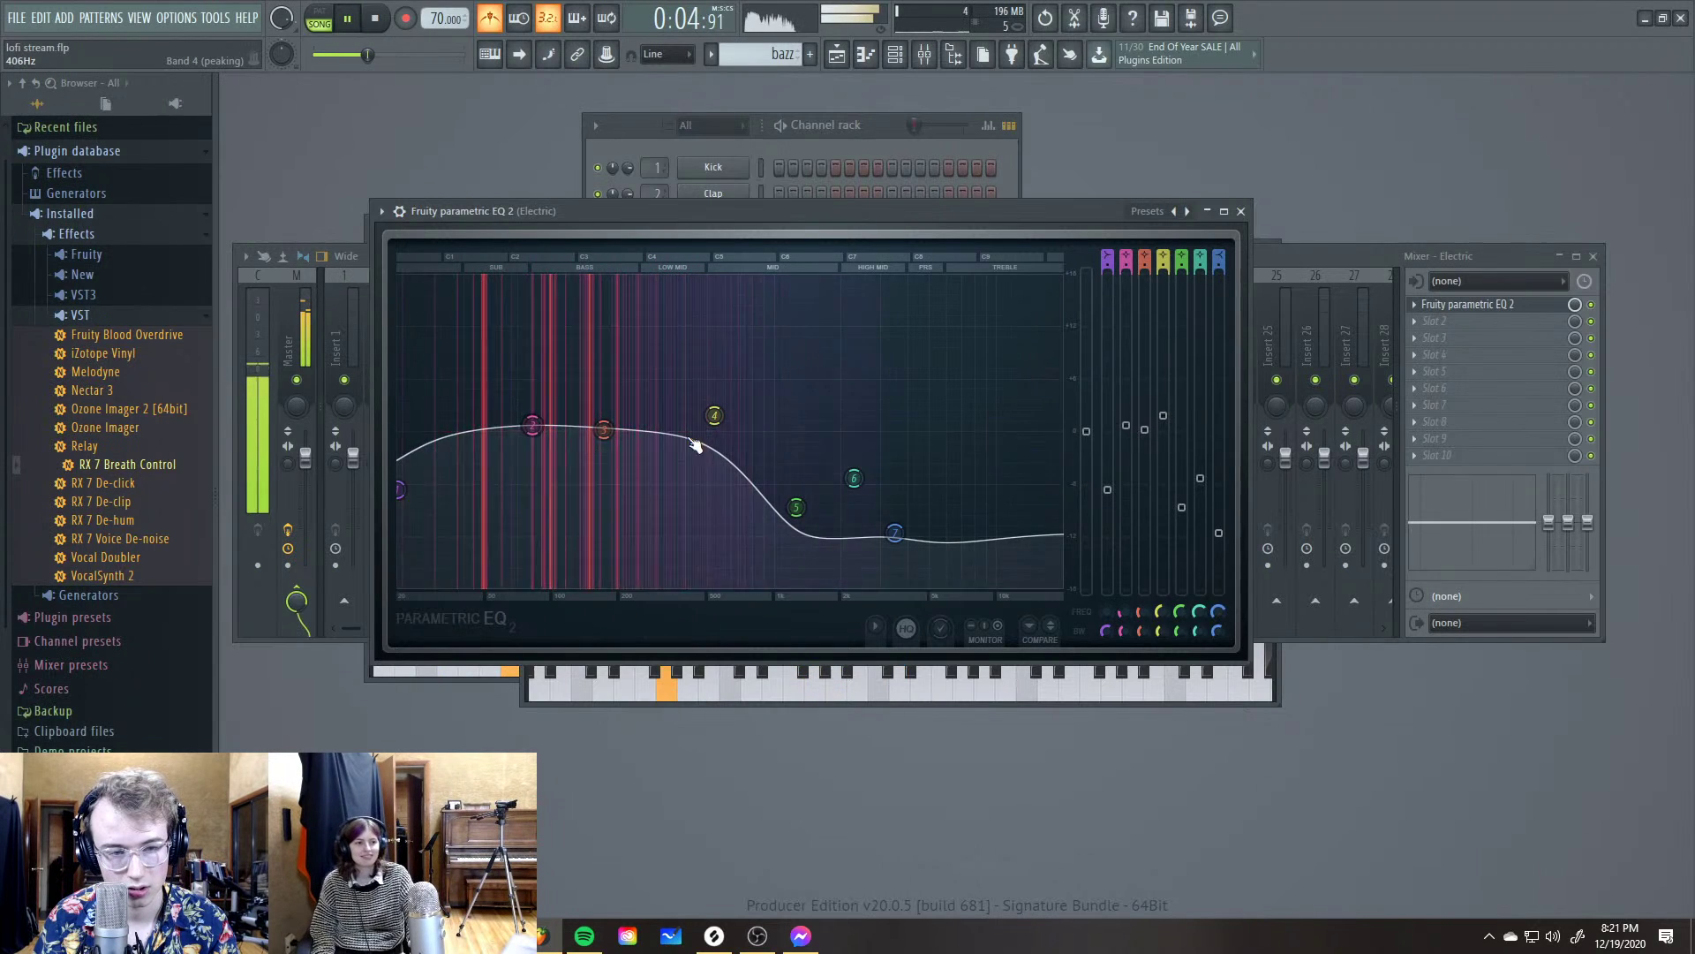
pyautogui.moveTo(715, 415); pyautogui.dragTo(648, 419)
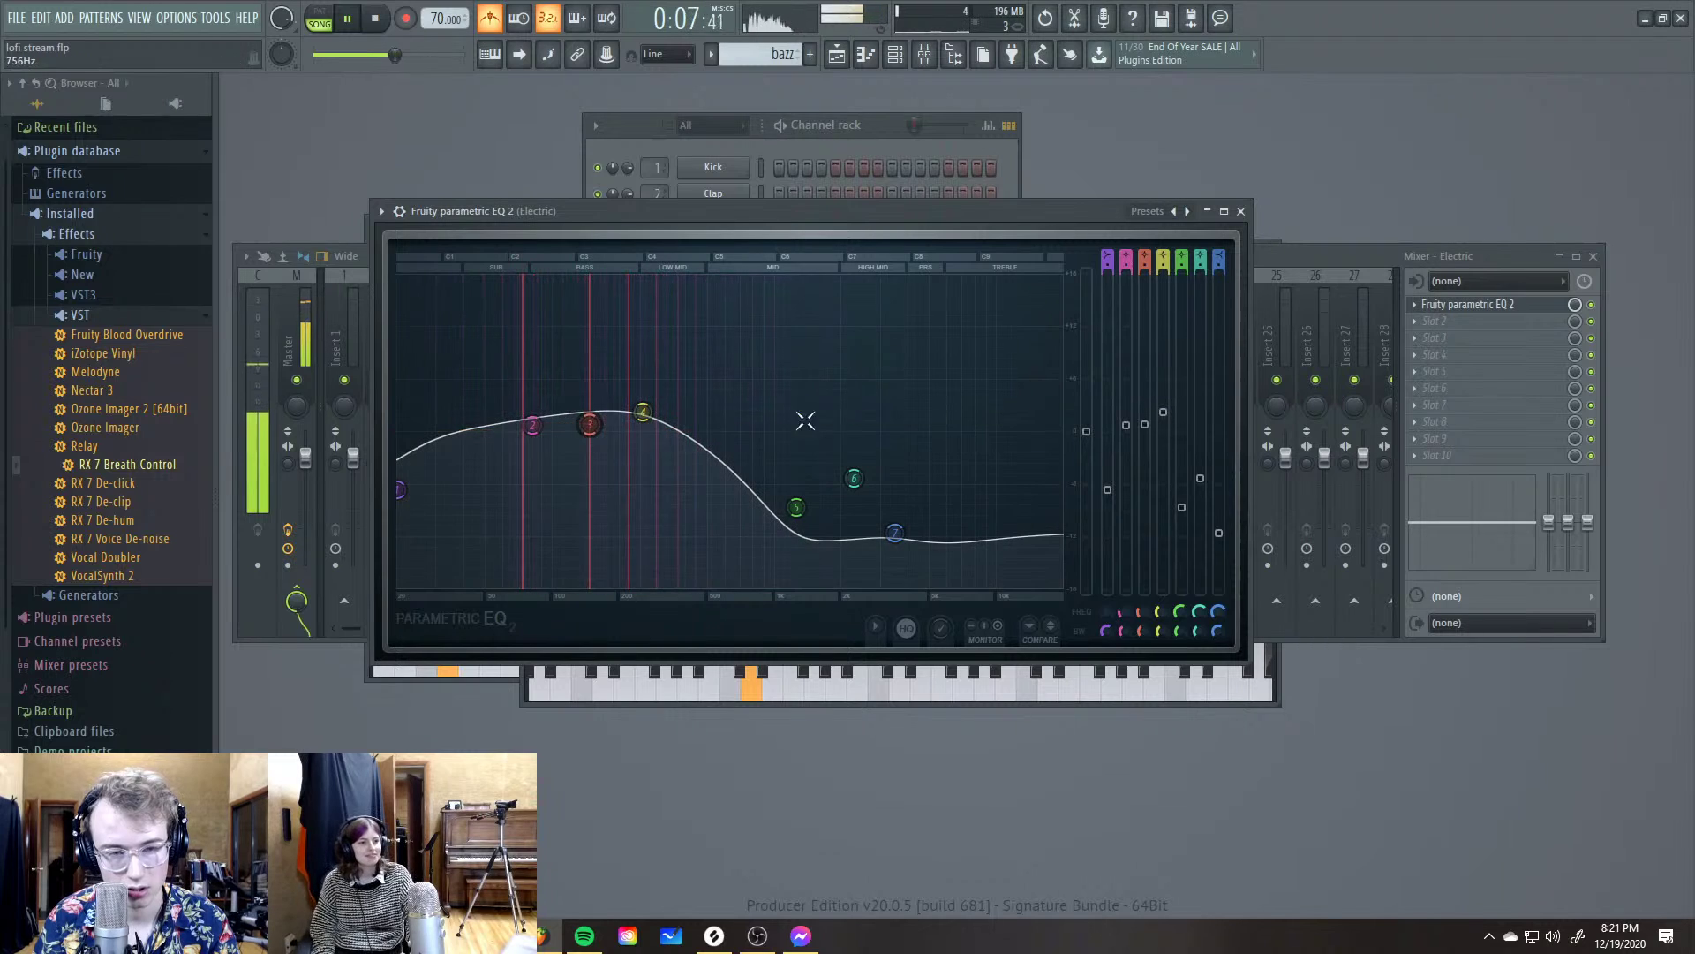
pyautogui.click(1241, 211)
# Add Fruity WaveShaper to insert 7's second slot and bend its curve strongly upward to saturate the bass
pyautogui.click(1449, 319)
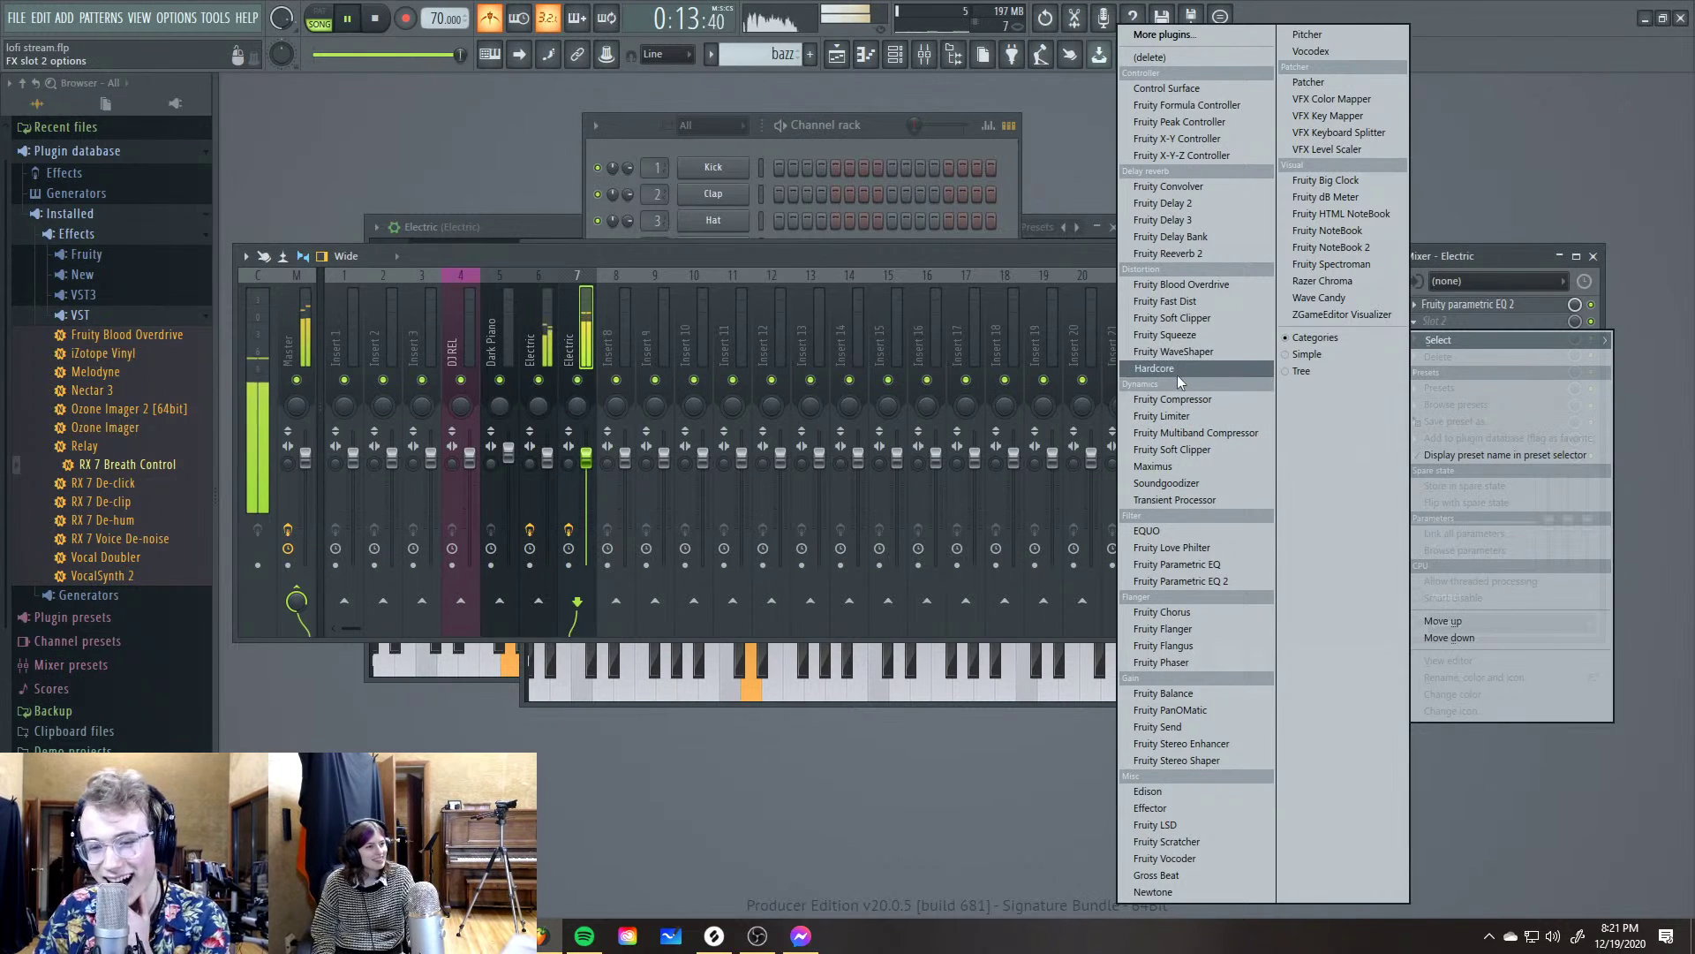
pyautogui.click(1184, 352)
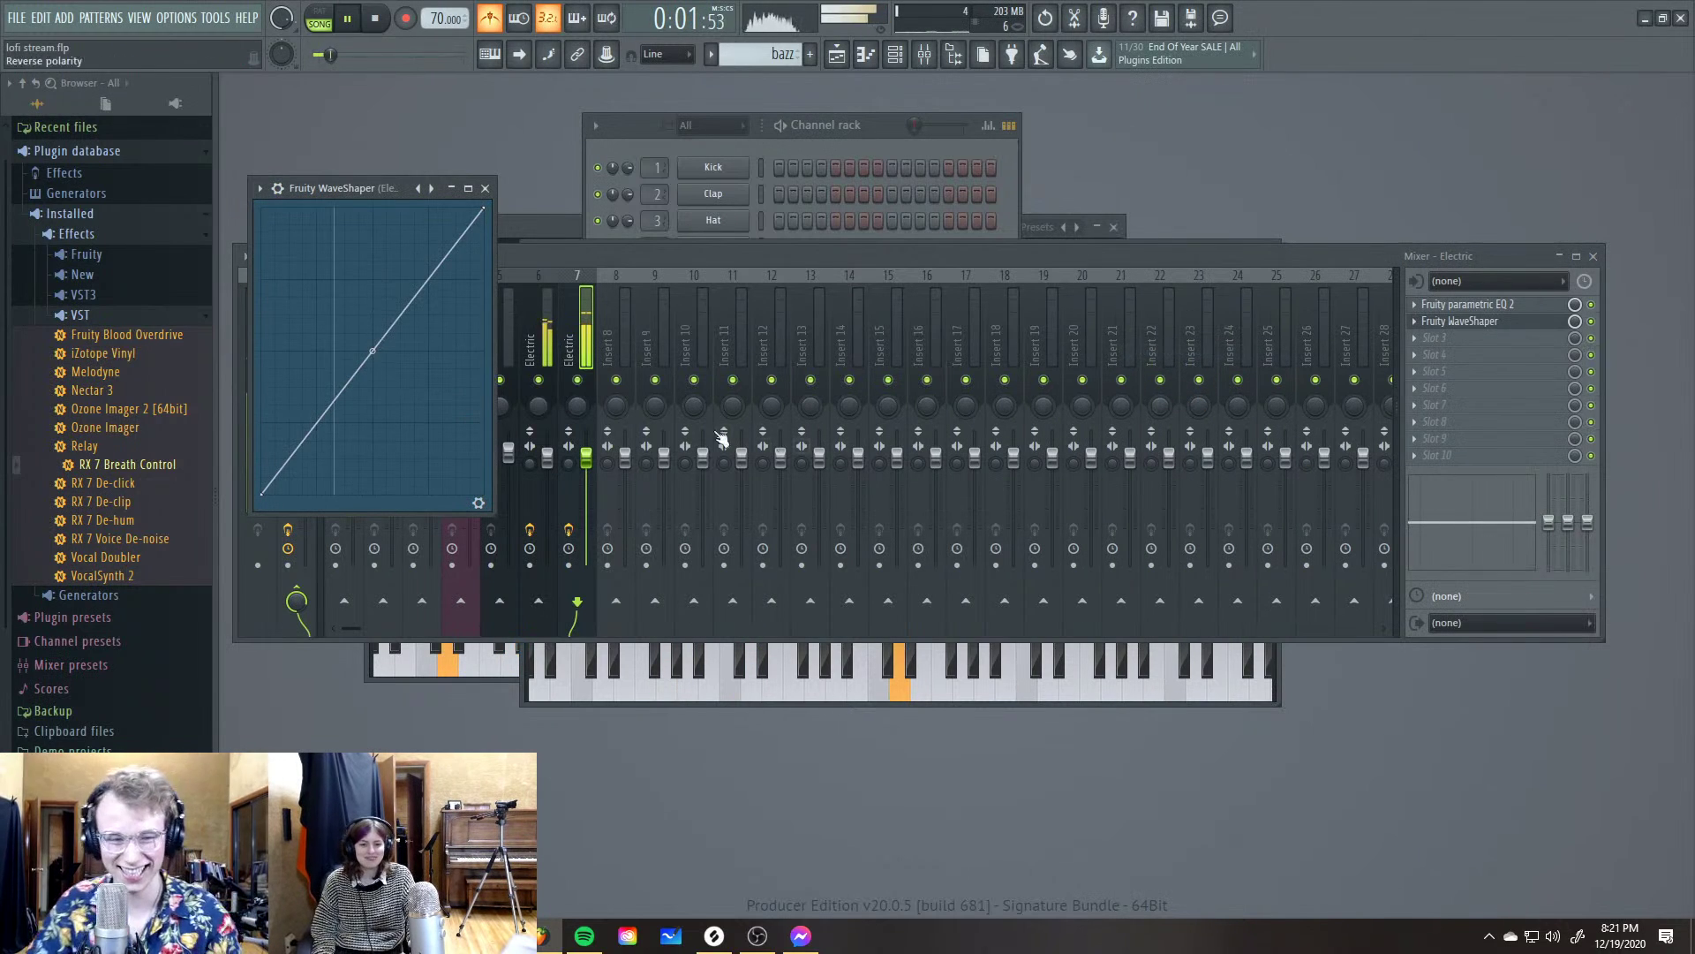
pyautogui.moveTo(372, 351); pyautogui.dragTo(371, 268)
pyautogui.moveTo(366, 198); pyautogui.dragTo(695, 272)
pyautogui.moveTo(701, 341); pyautogui.dragTo(701, 303)
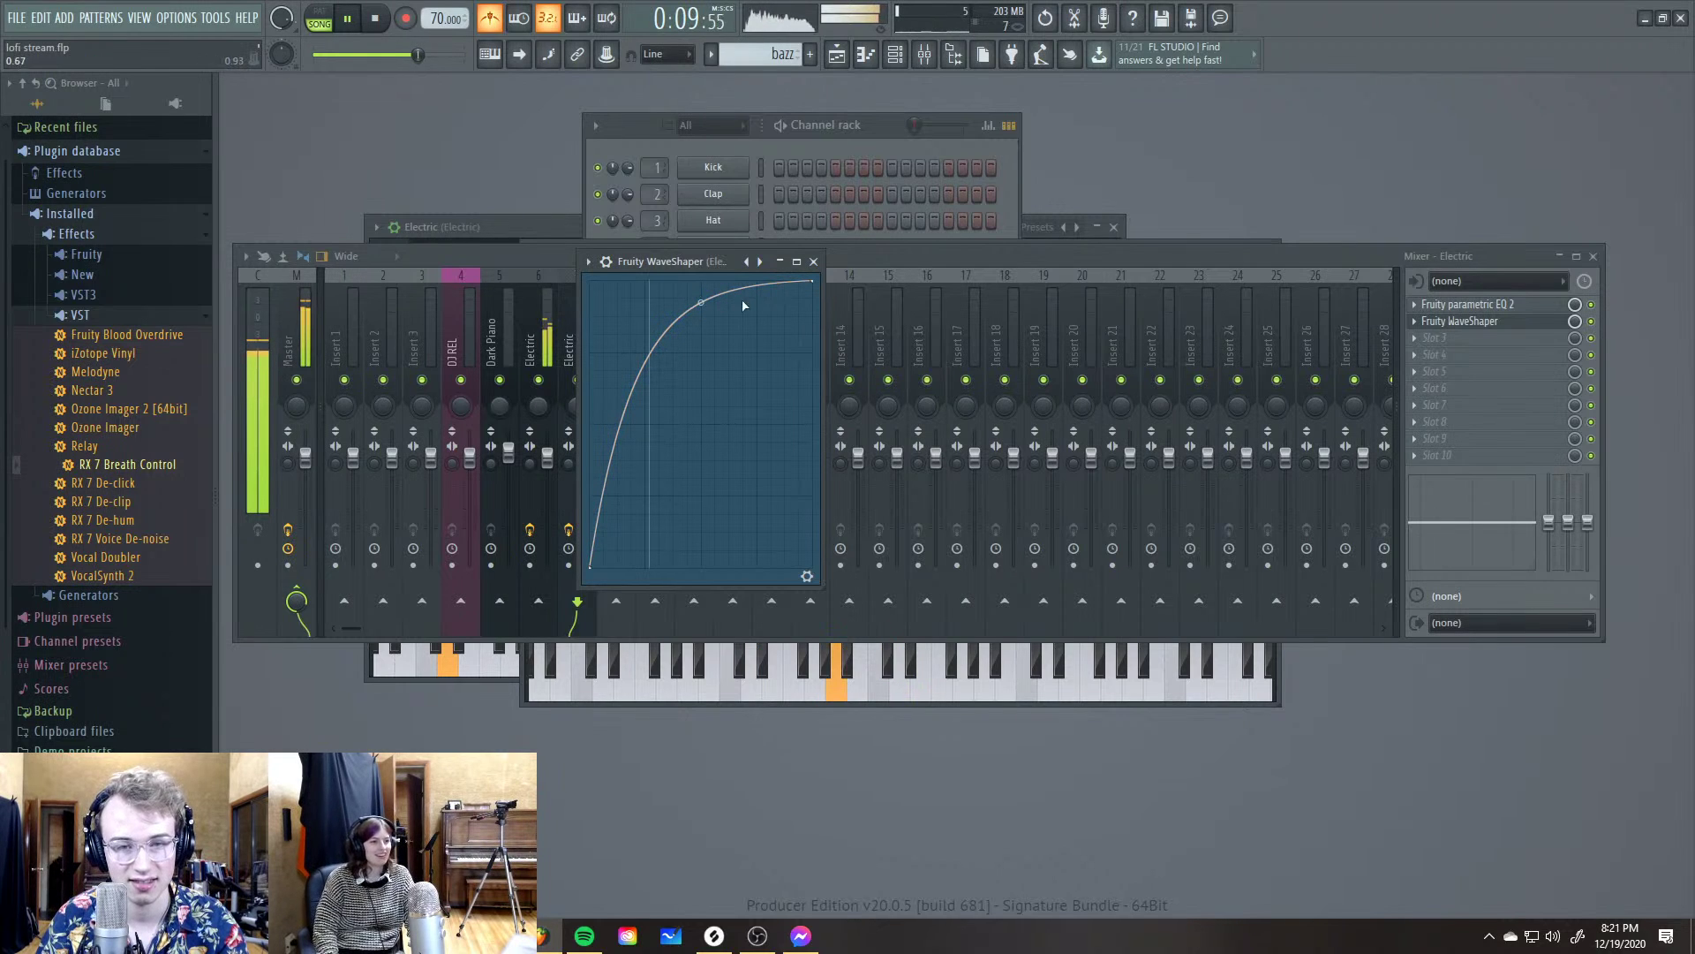
pyautogui.click(815, 264)
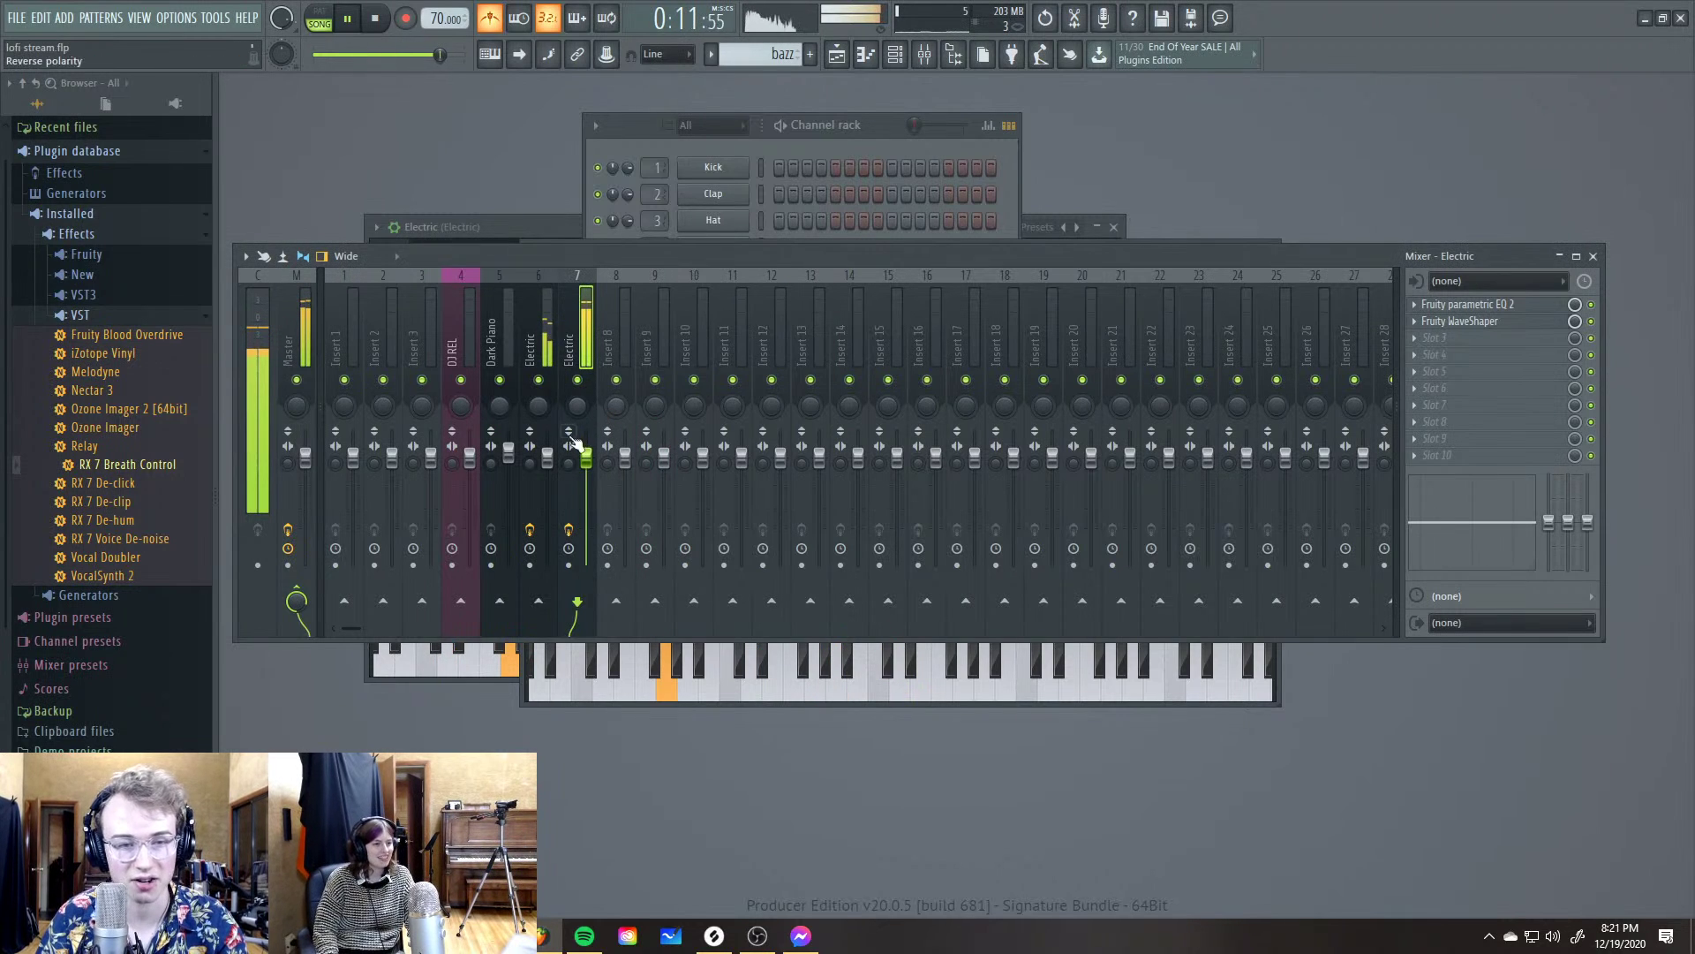
# Lower the volume fader of insert 7 and listen to the bass with the Rhodes before stopping playback
pyautogui.moveTo(585, 455); pyautogui.dragTo(585, 488)
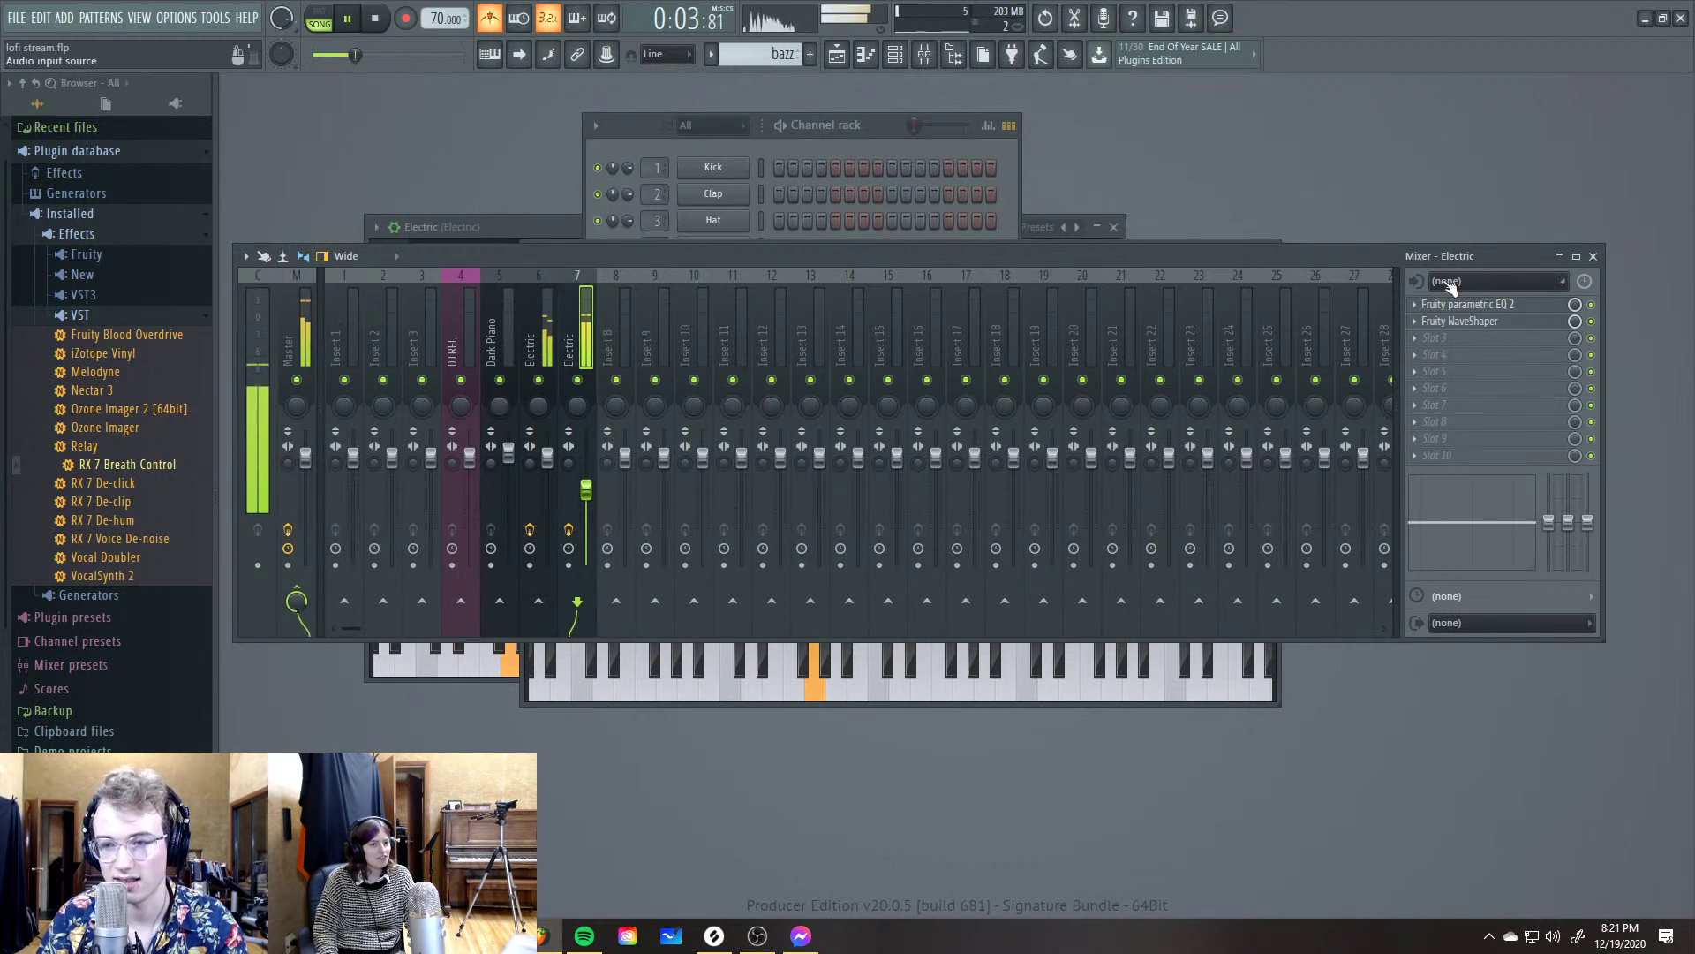
pyautogui.click(837, 55)
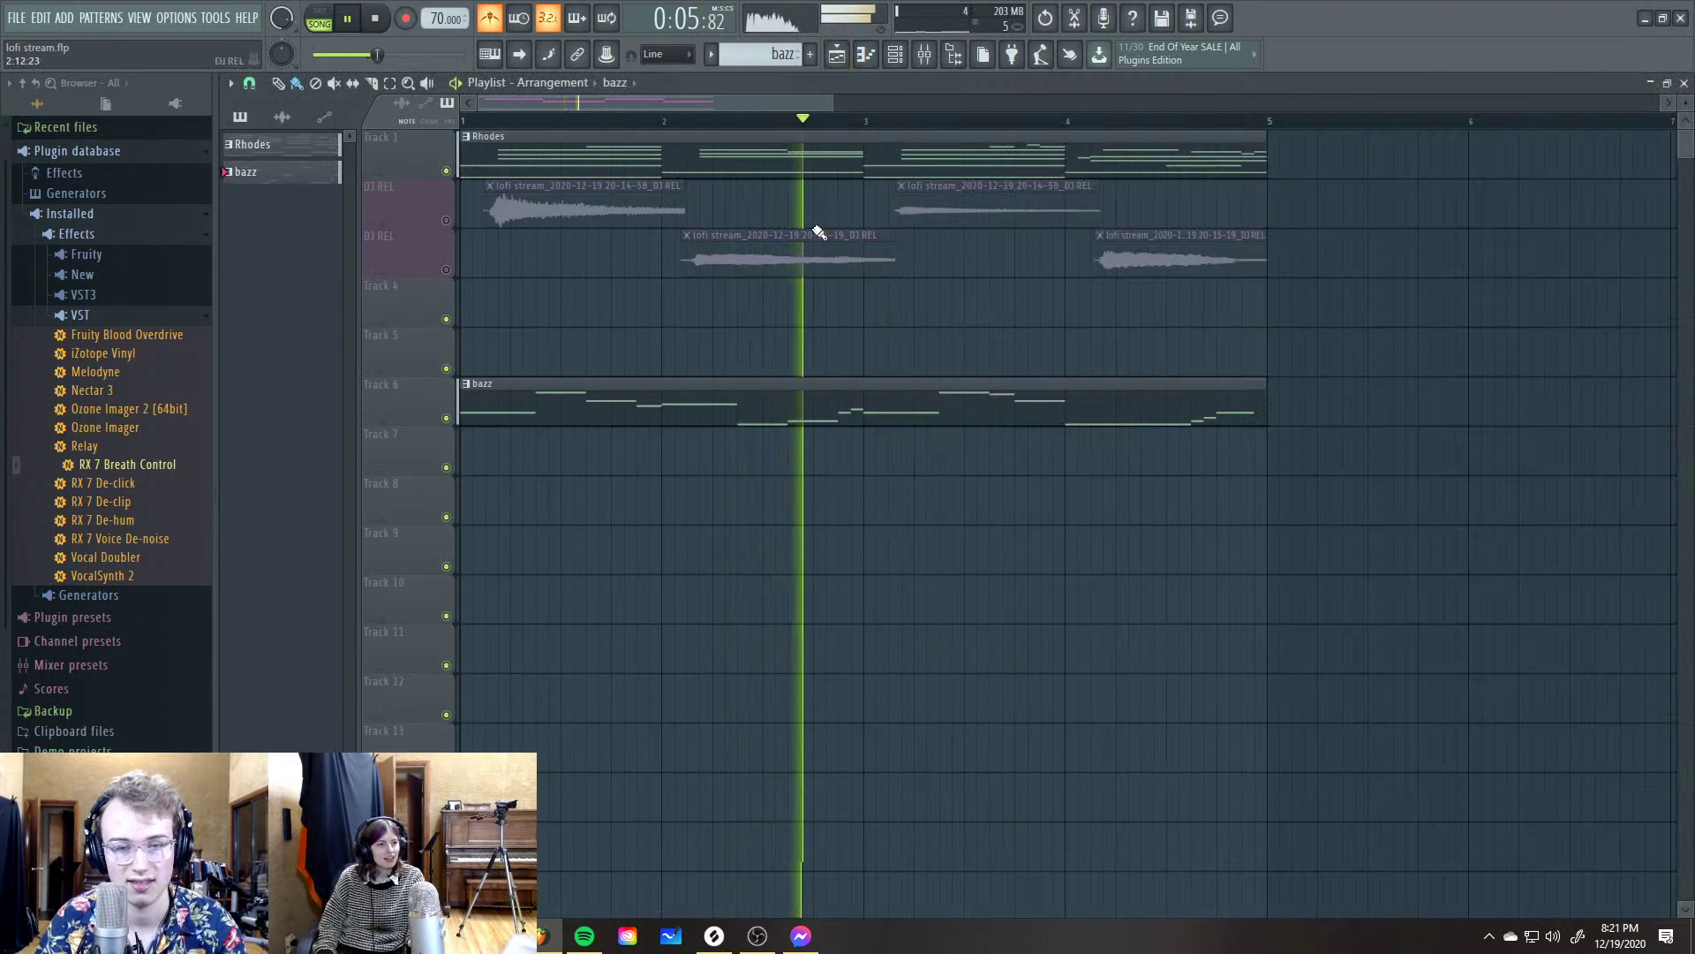
pyautogui.click(1684, 82)
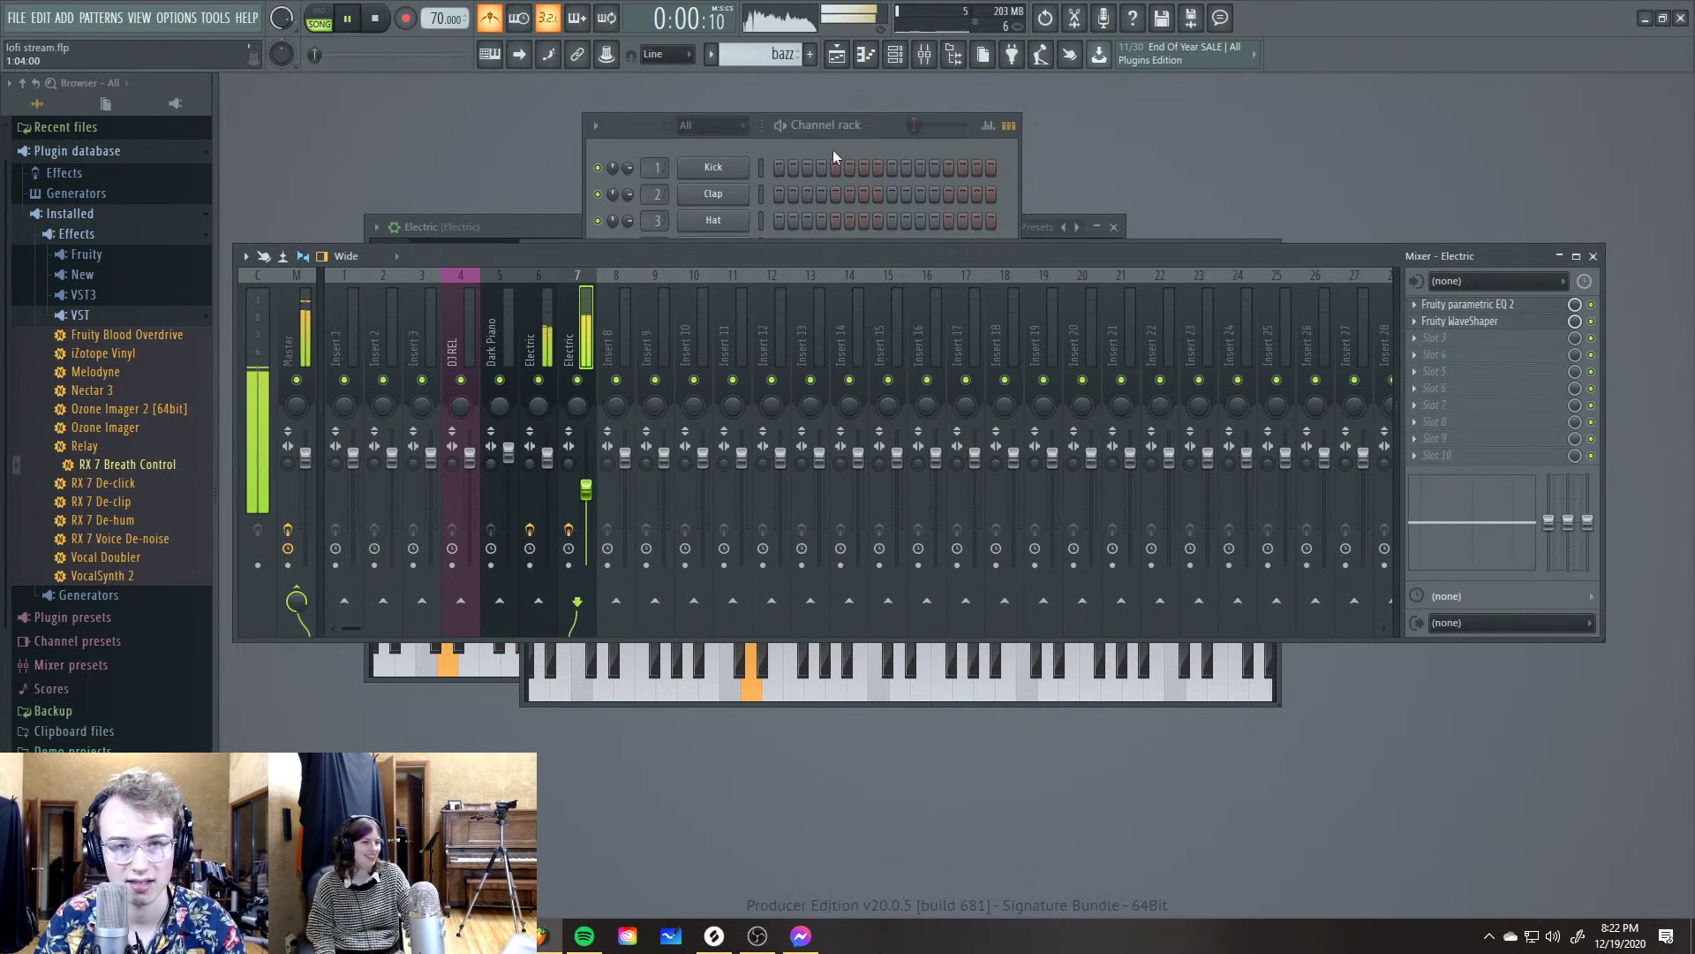
pyautogui.click(837, 55)
pyautogui.press('space')
pyautogui.press('F5')
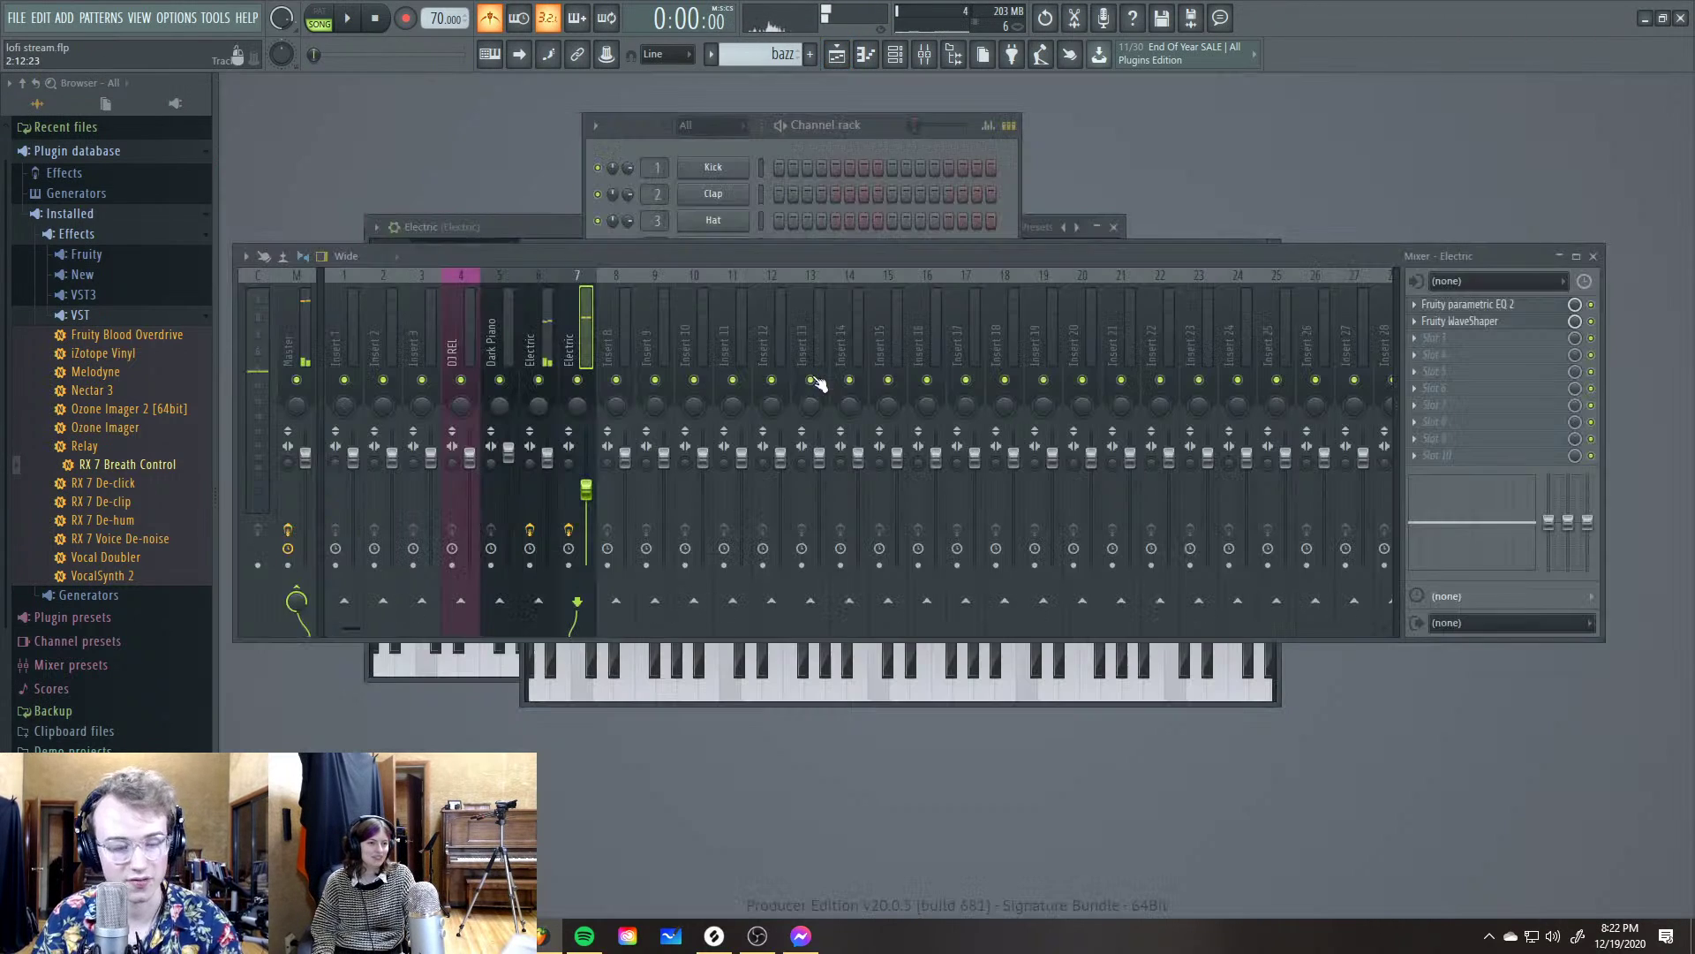
# Switch to Splice and browse the drum samples in the Rainy Days - Lofi Beats pack
pyautogui.click(876, 152)
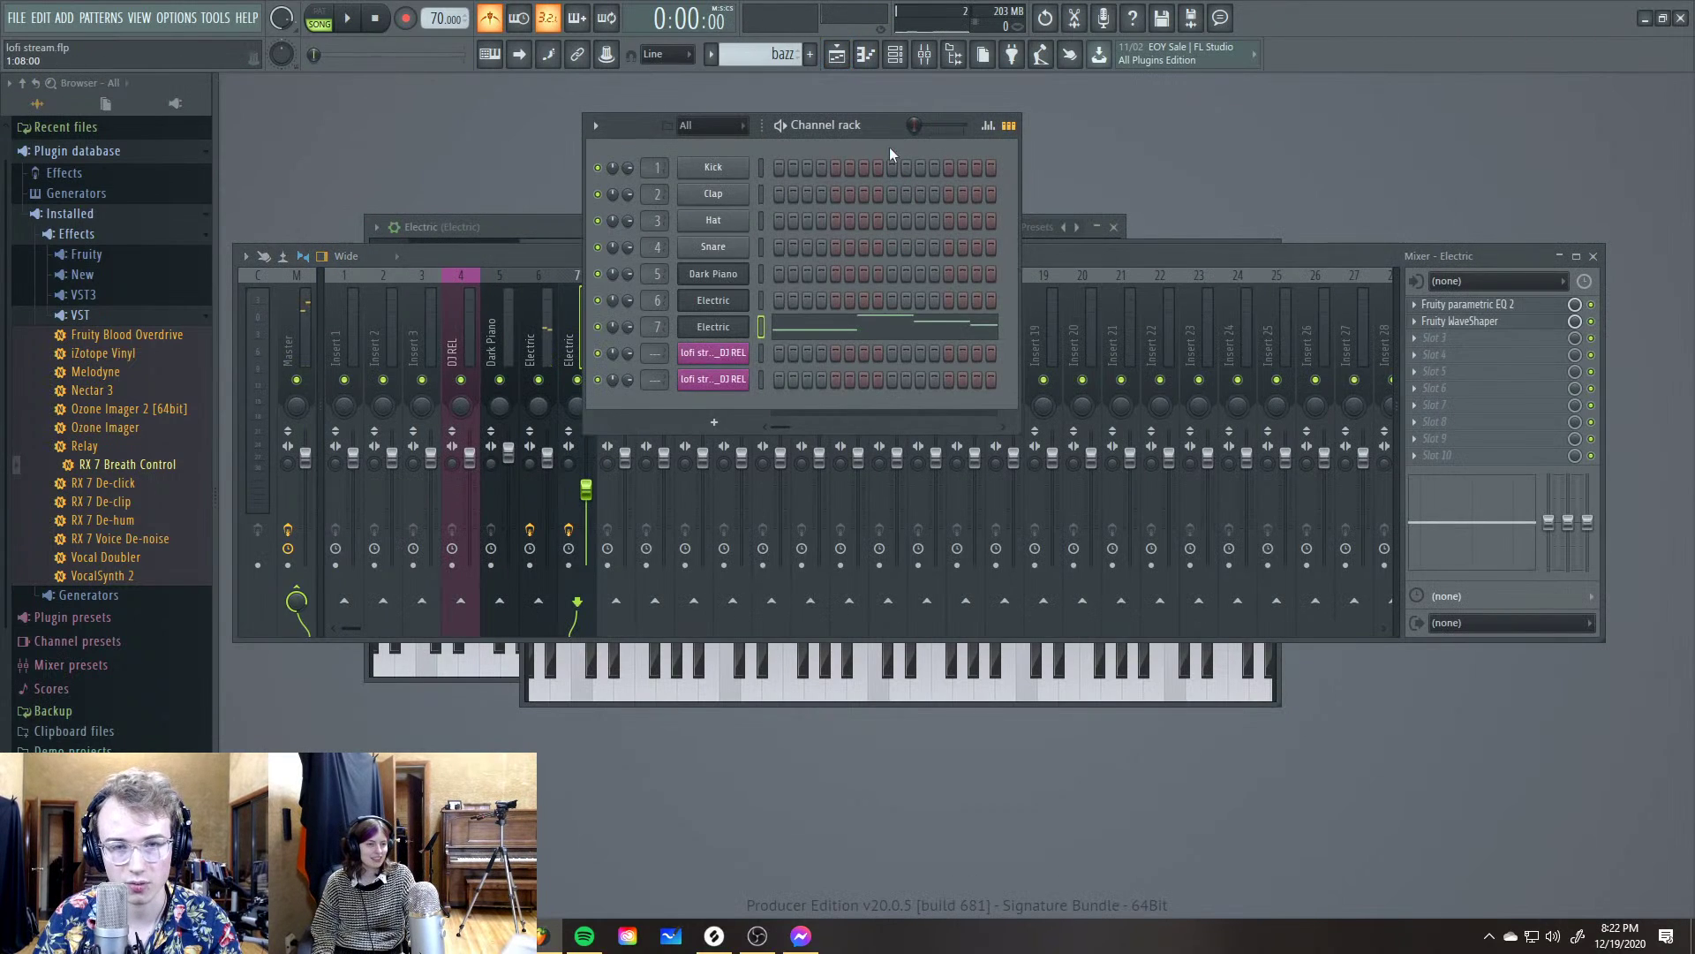
pyautogui.click(715, 422)
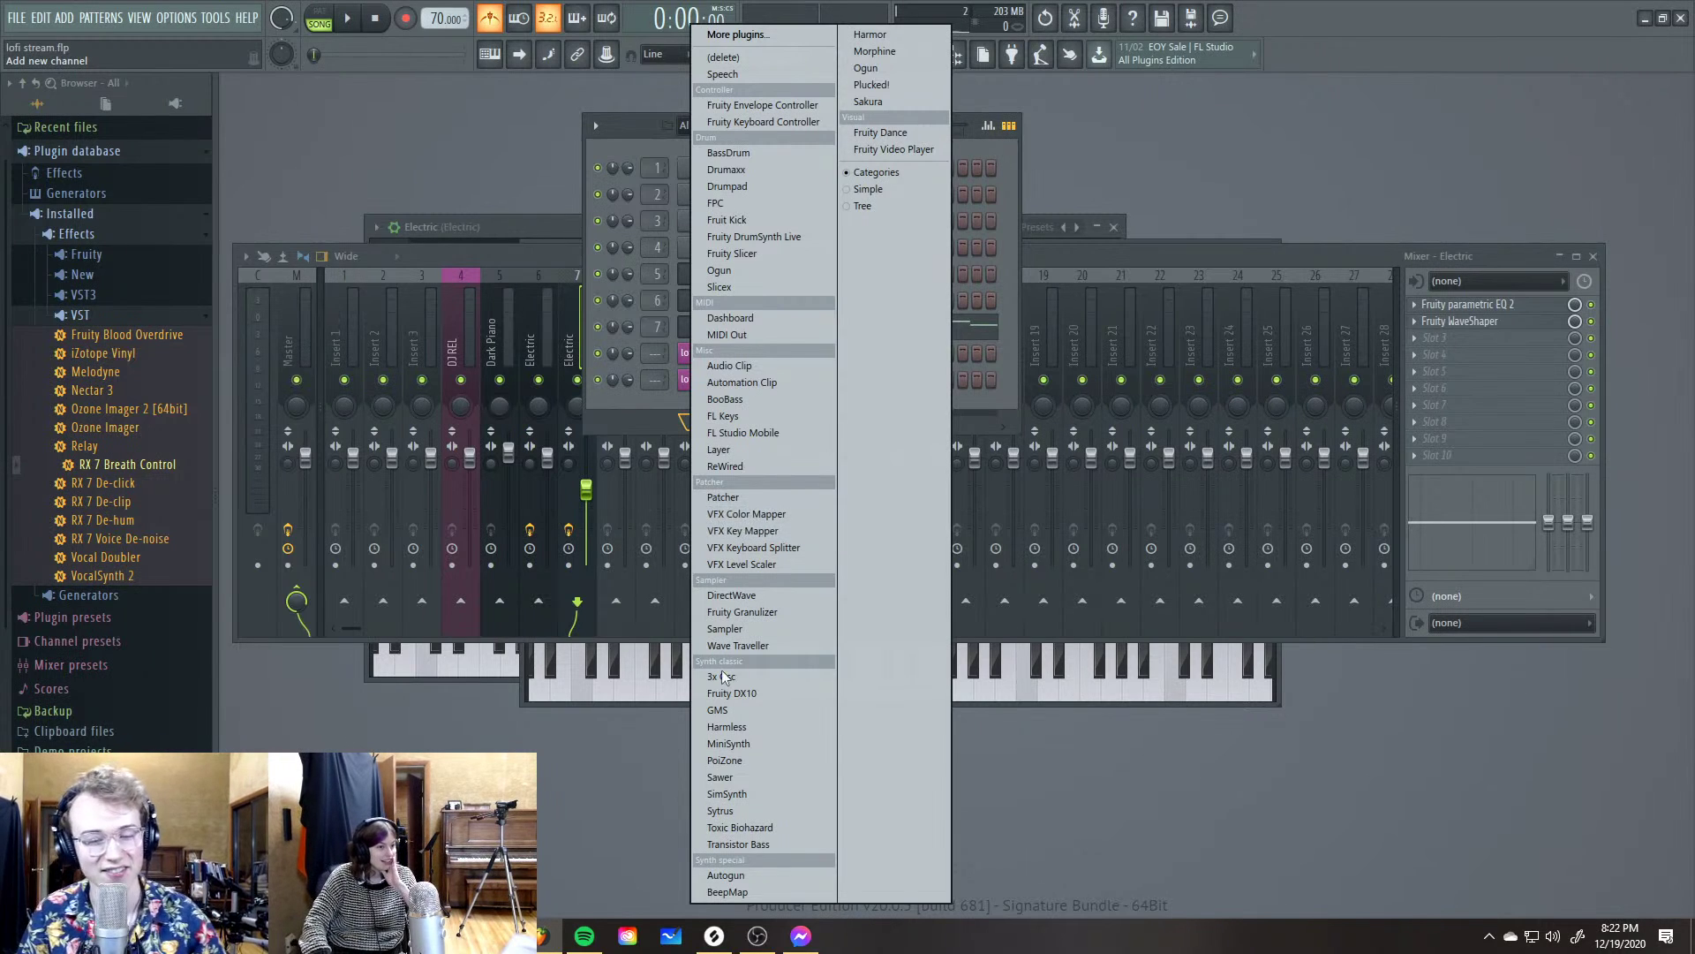
pyautogui.click(713, 937)
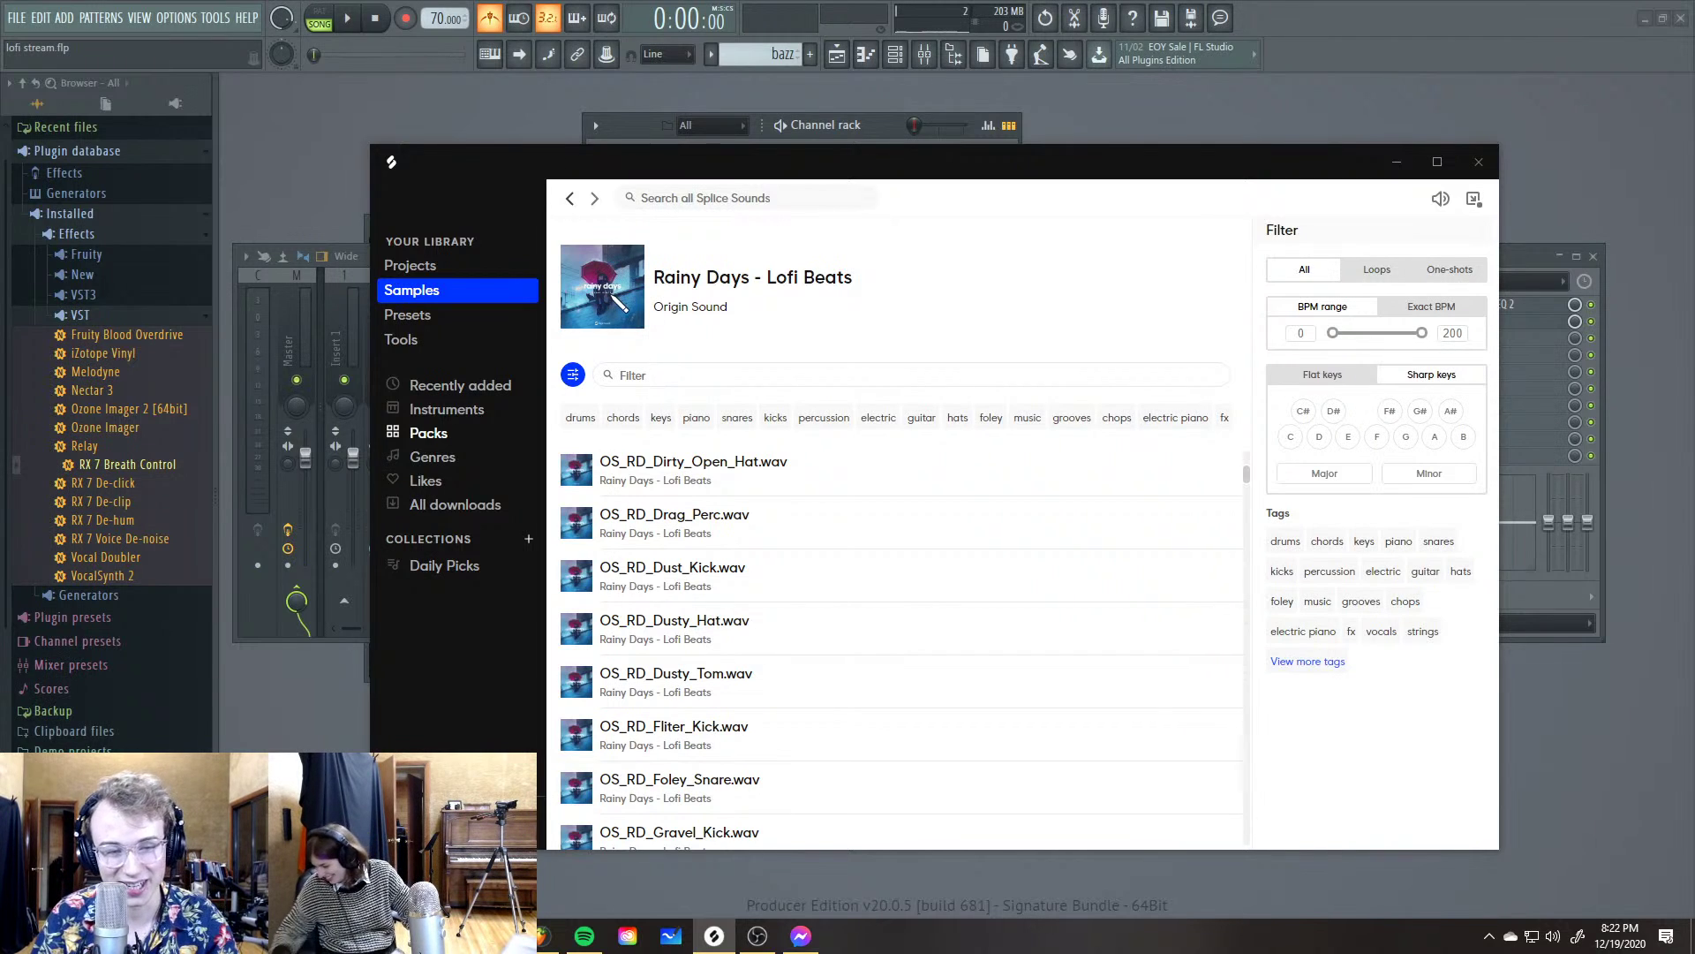
pyautogui.scroll(-4, 713, 525)
pyautogui.scroll(6, 714, 525)
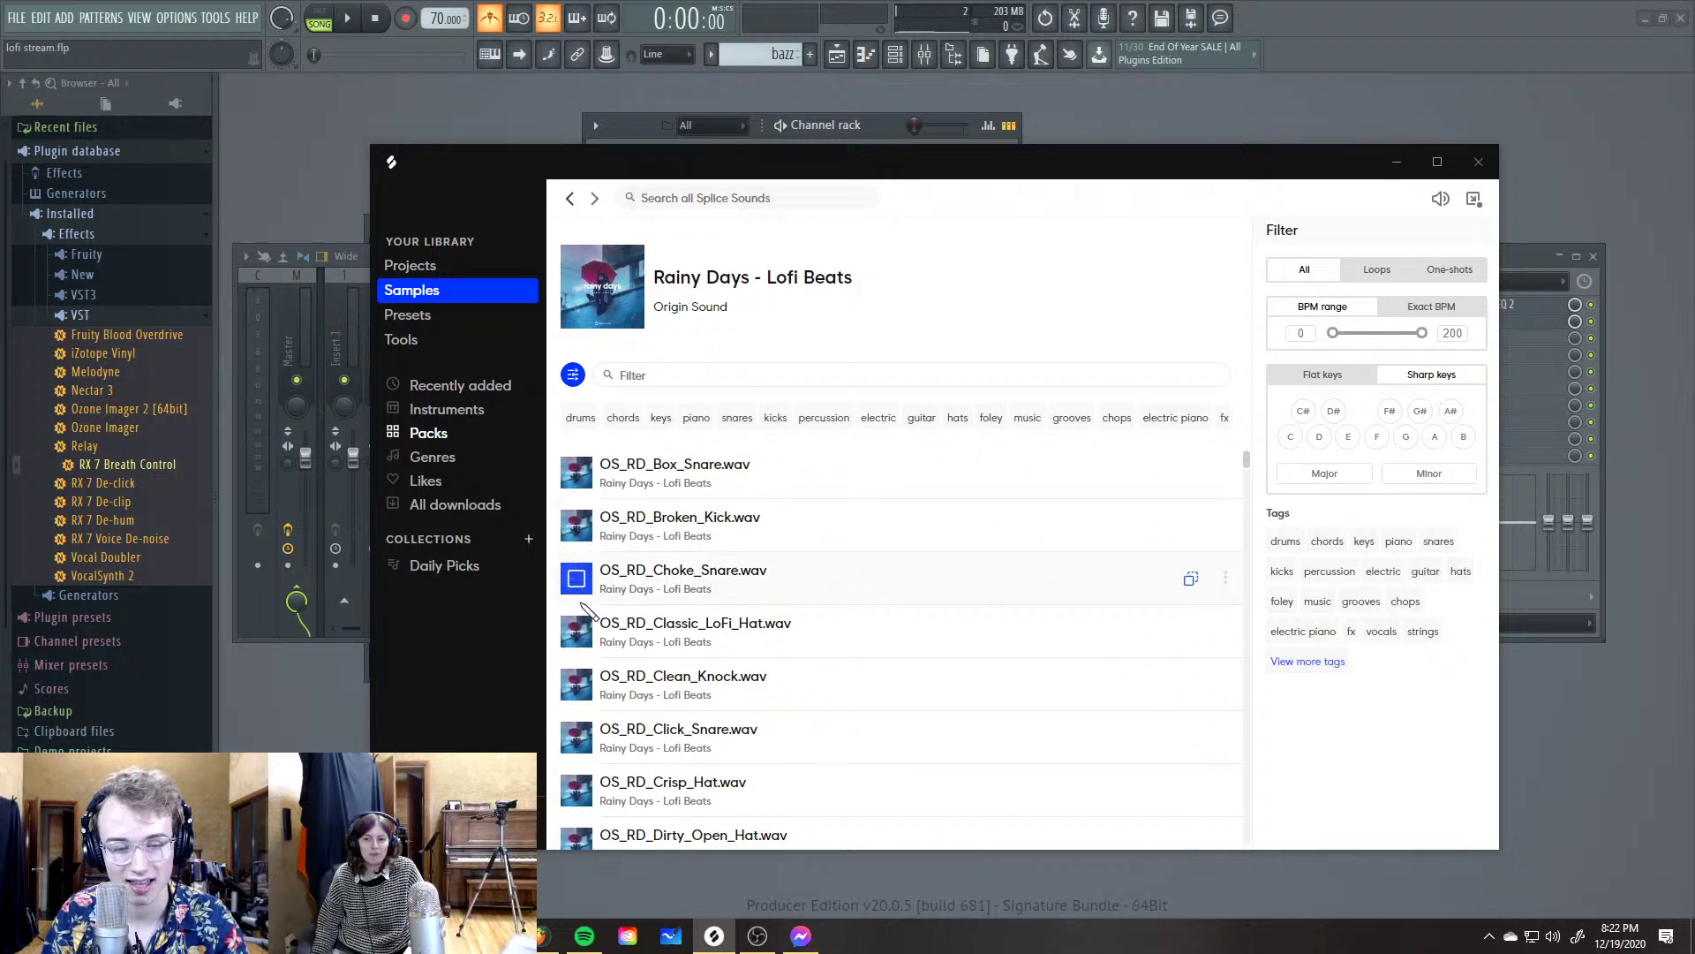
# Audition OS_RD_Broken_Kick.wav and OS_RD_Box_Snare.wav, and place the Box Snare on playlist track 8 at bar 1
pyautogui.click(577, 528)
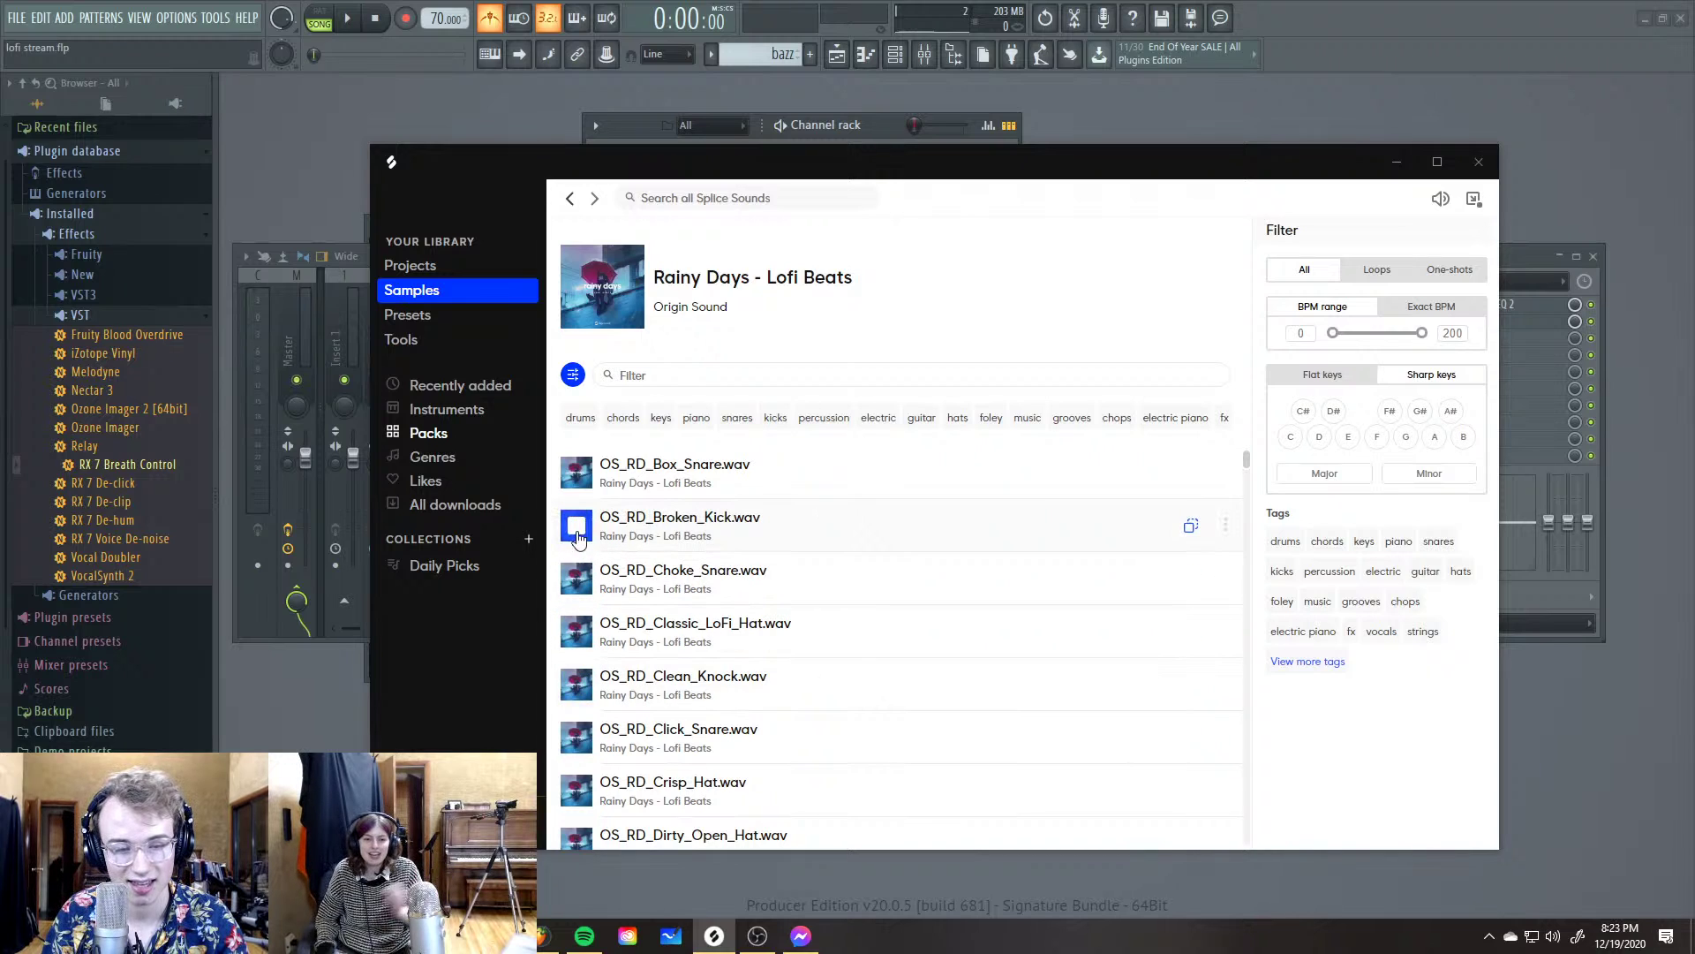
pyautogui.click(576, 472)
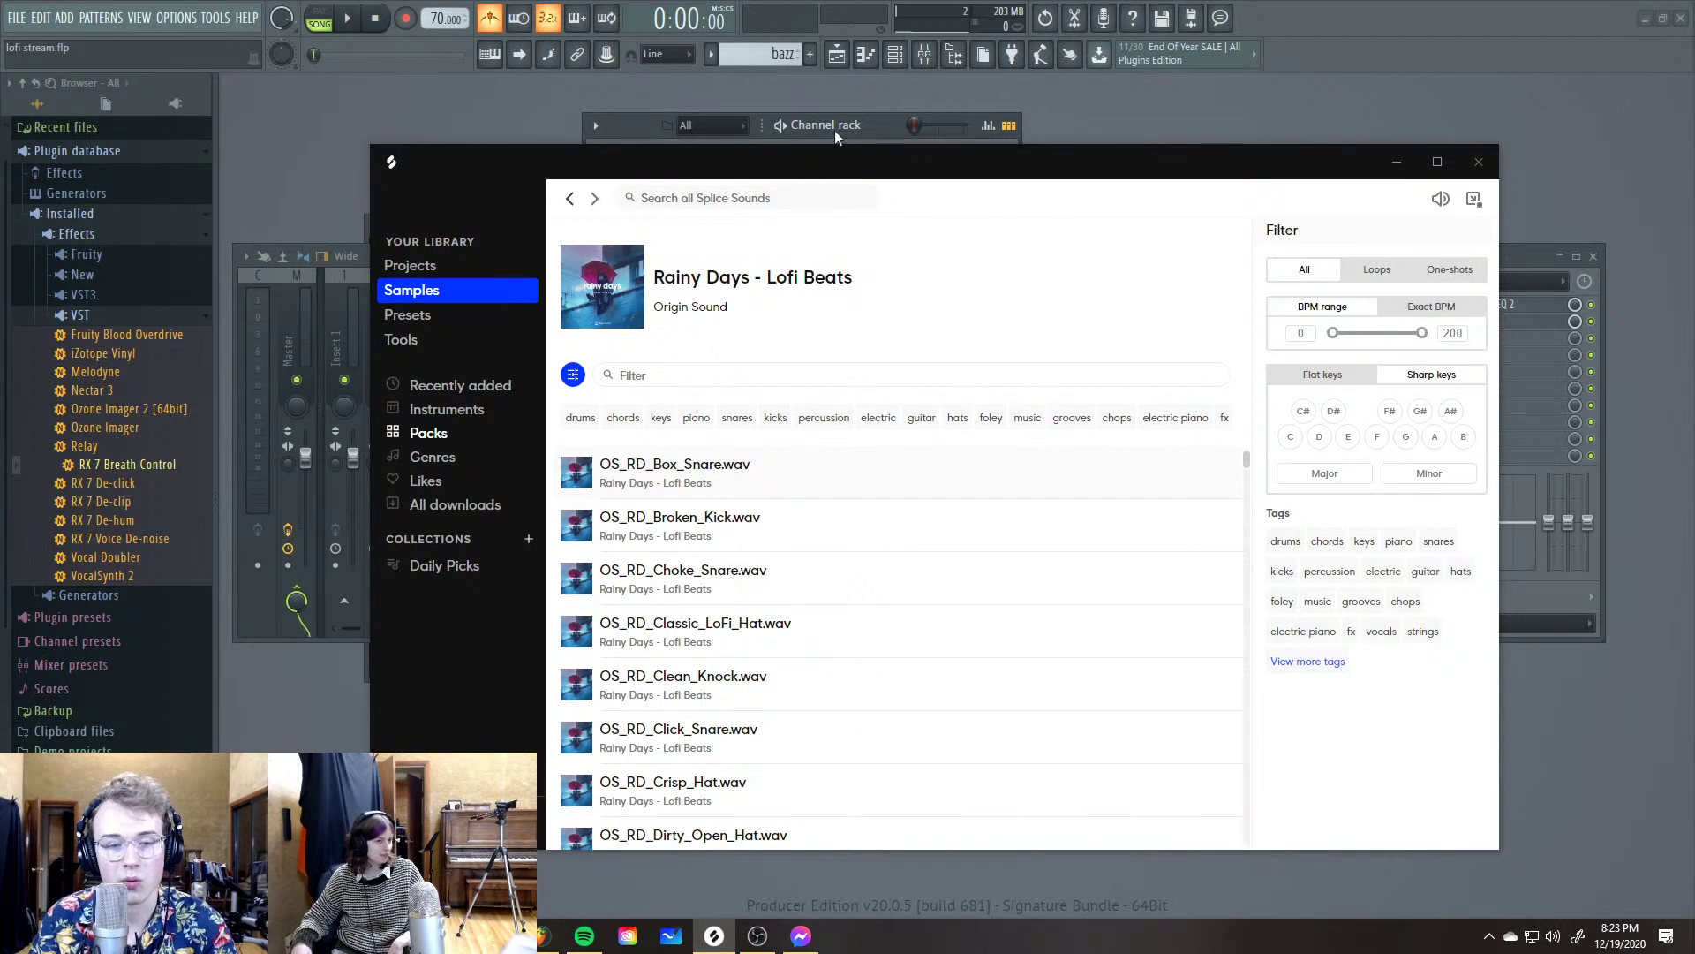
pyautogui.moveTo(642, 472); pyautogui.dragTo(460, 501)
pyautogui.scroll(3, 563, 113)
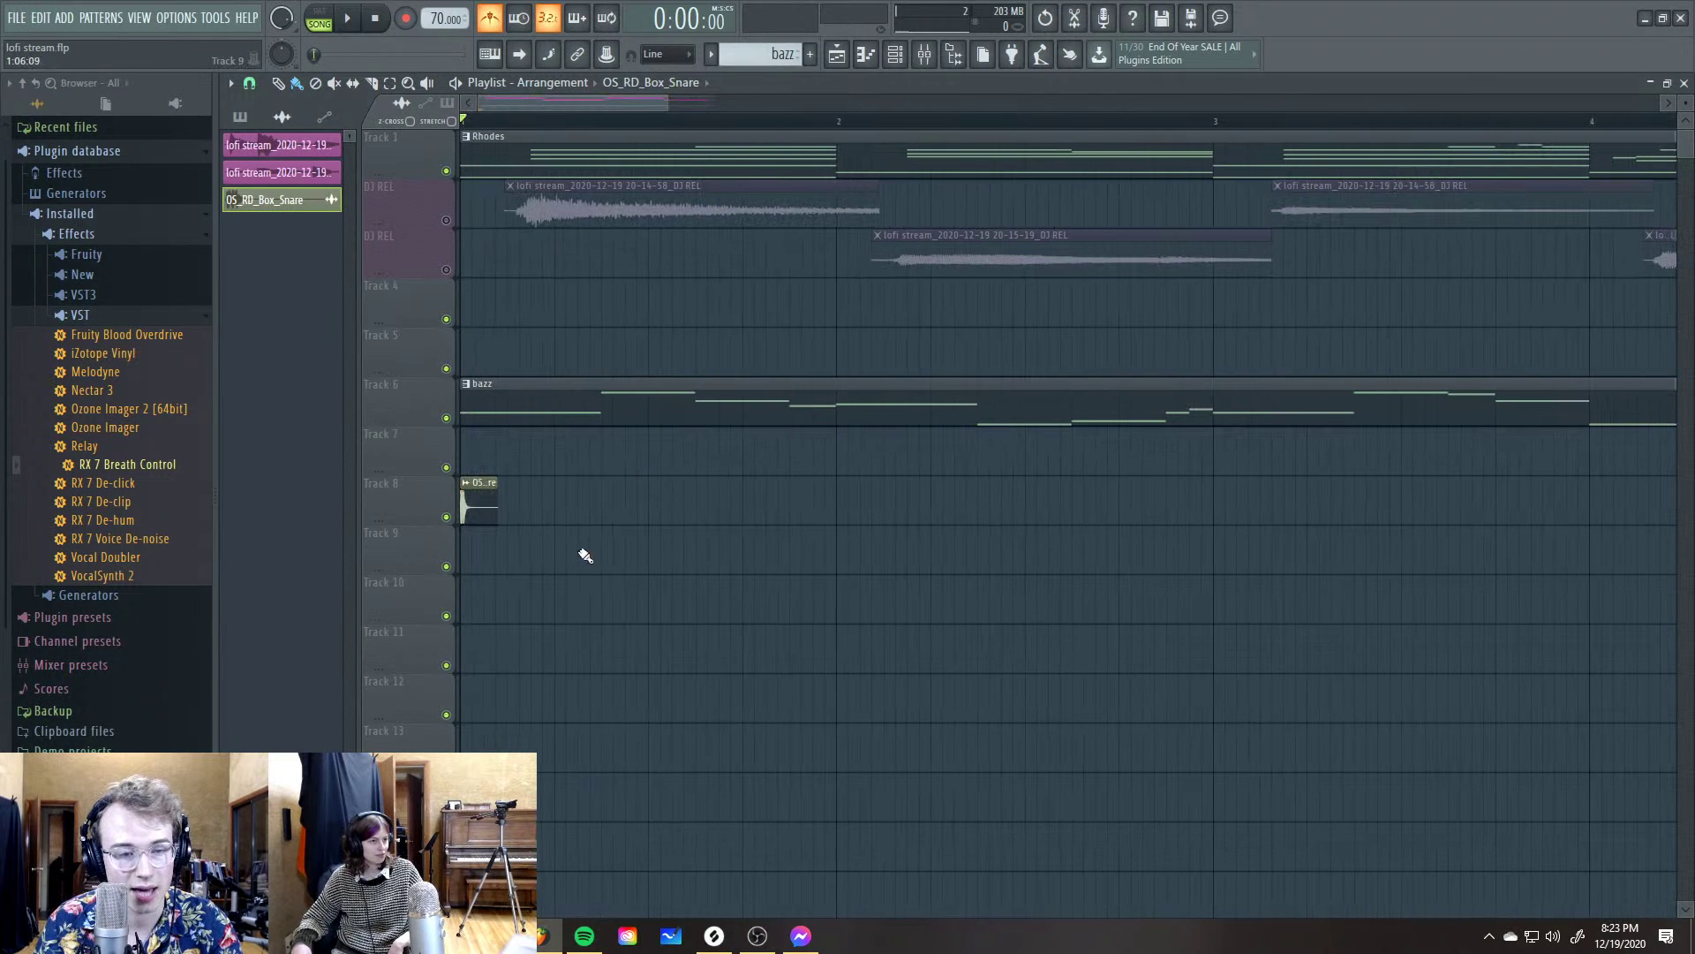
# Place OS_RD_Broken_Kick.wav from Splice at bar 1 of track 9 and move the Box Snare clip to step 2 of bar 1
pyautogui.hotkey('alt', 'Tab')
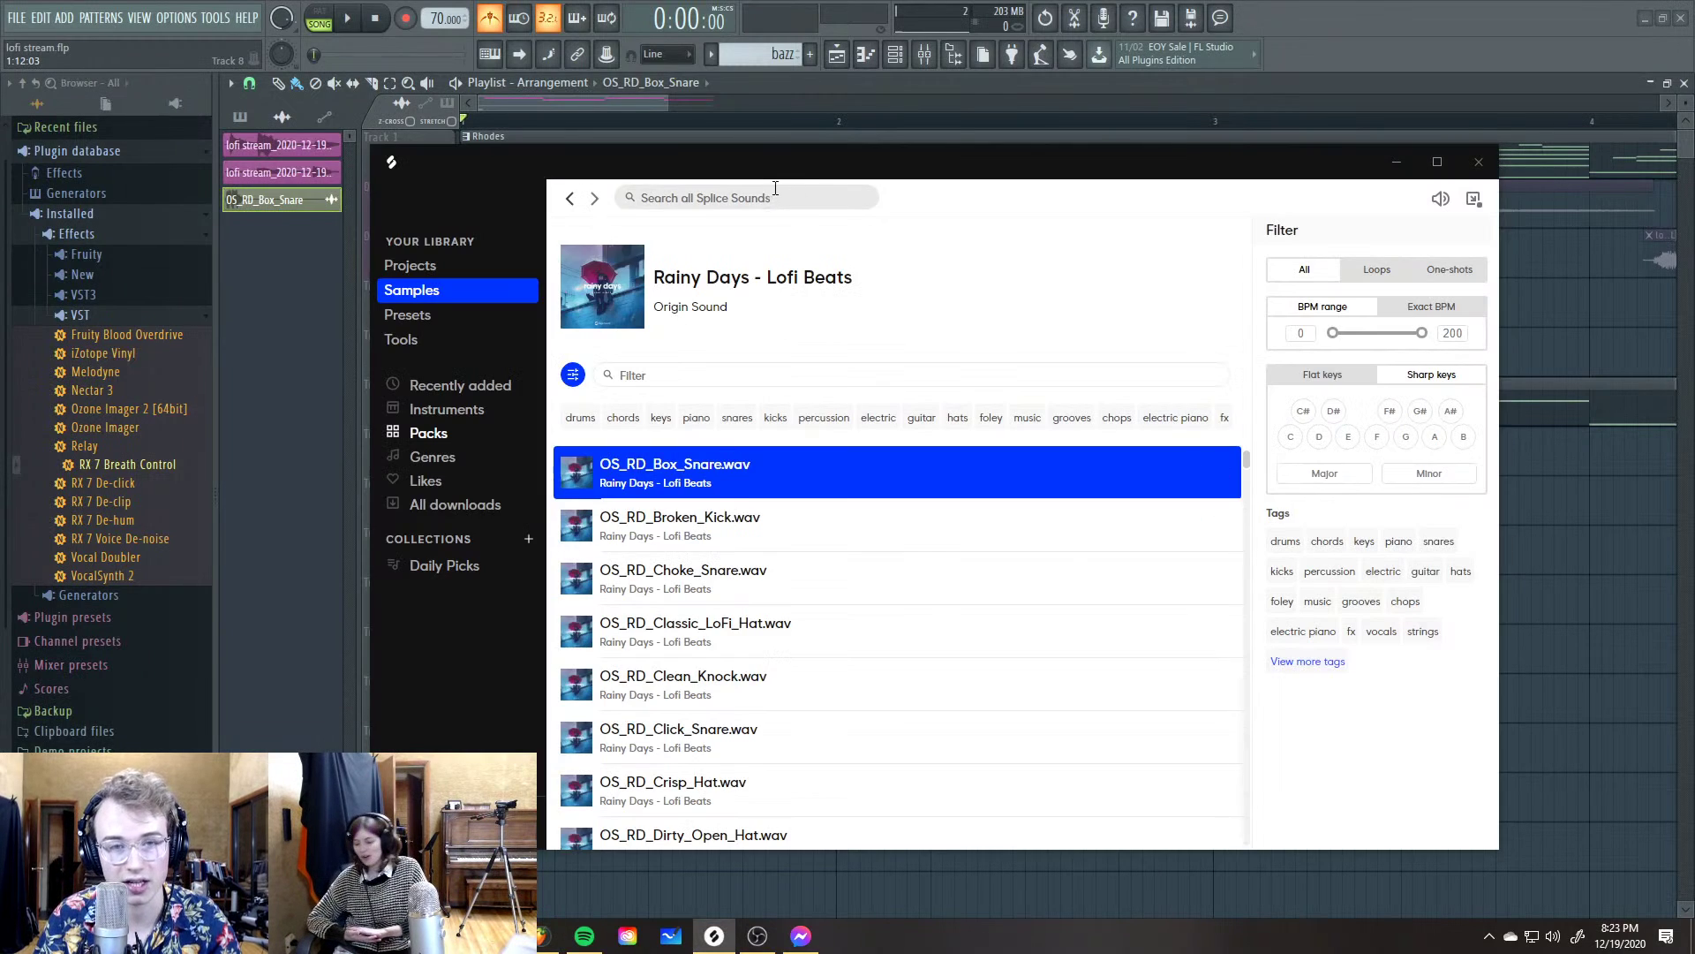
pyautogui.moveTo(671, 164); pyautogui.dragTo(998, 148)
pyautogui.moveTo(989, 503); pyautogui.dragTo(495, 512)
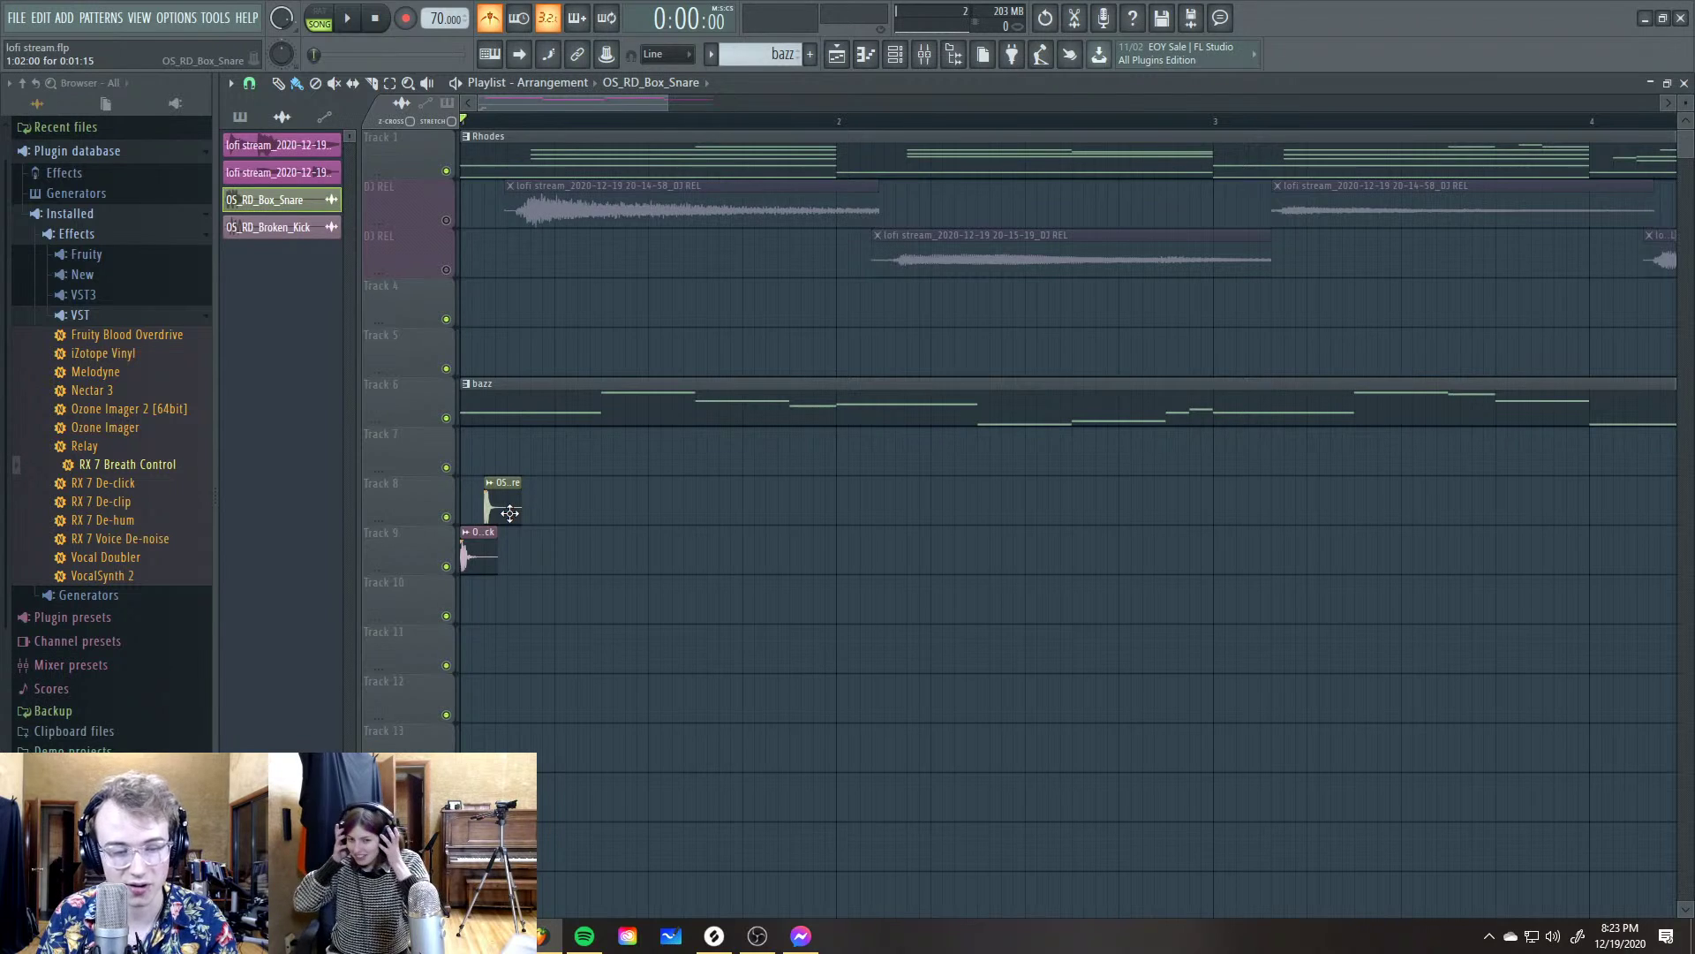
pyautogui.hotkey('alt', 'Tab')
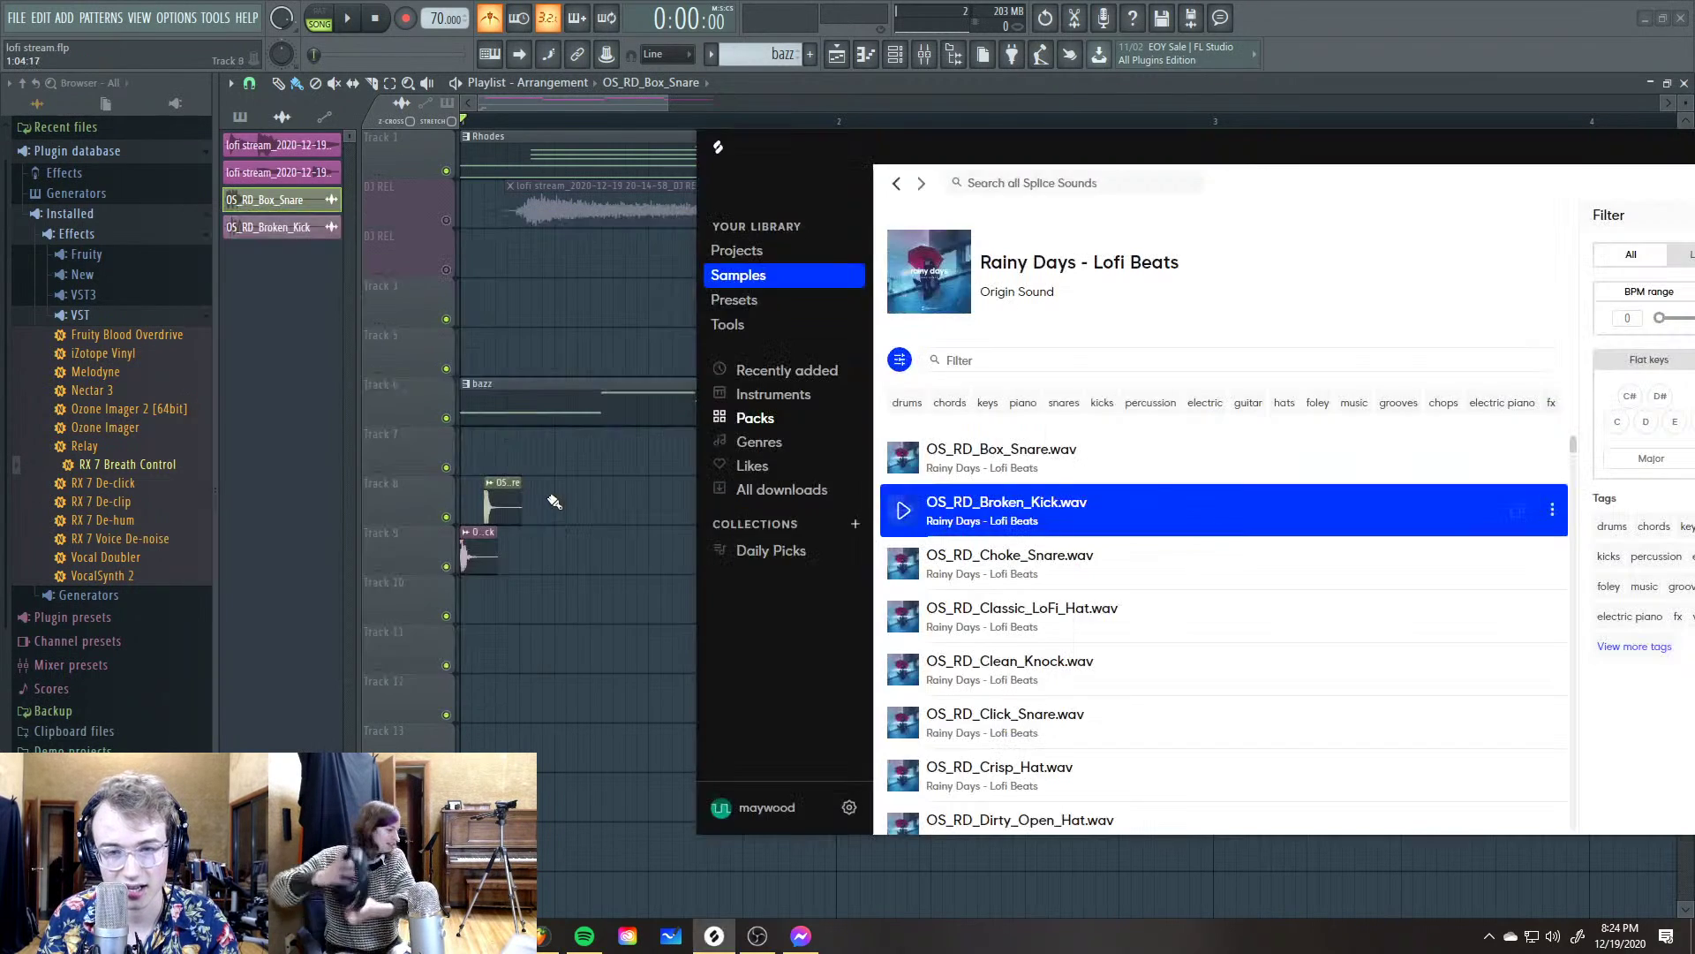
# Switch to FL Studio, shift the Box Snare clip slightly later on track 8, and solo tracks 8 and 9 during playback
pyautogui.hotkey('alt', 'Tab')
pyautogui.press('space')
pyautogui.press('space')
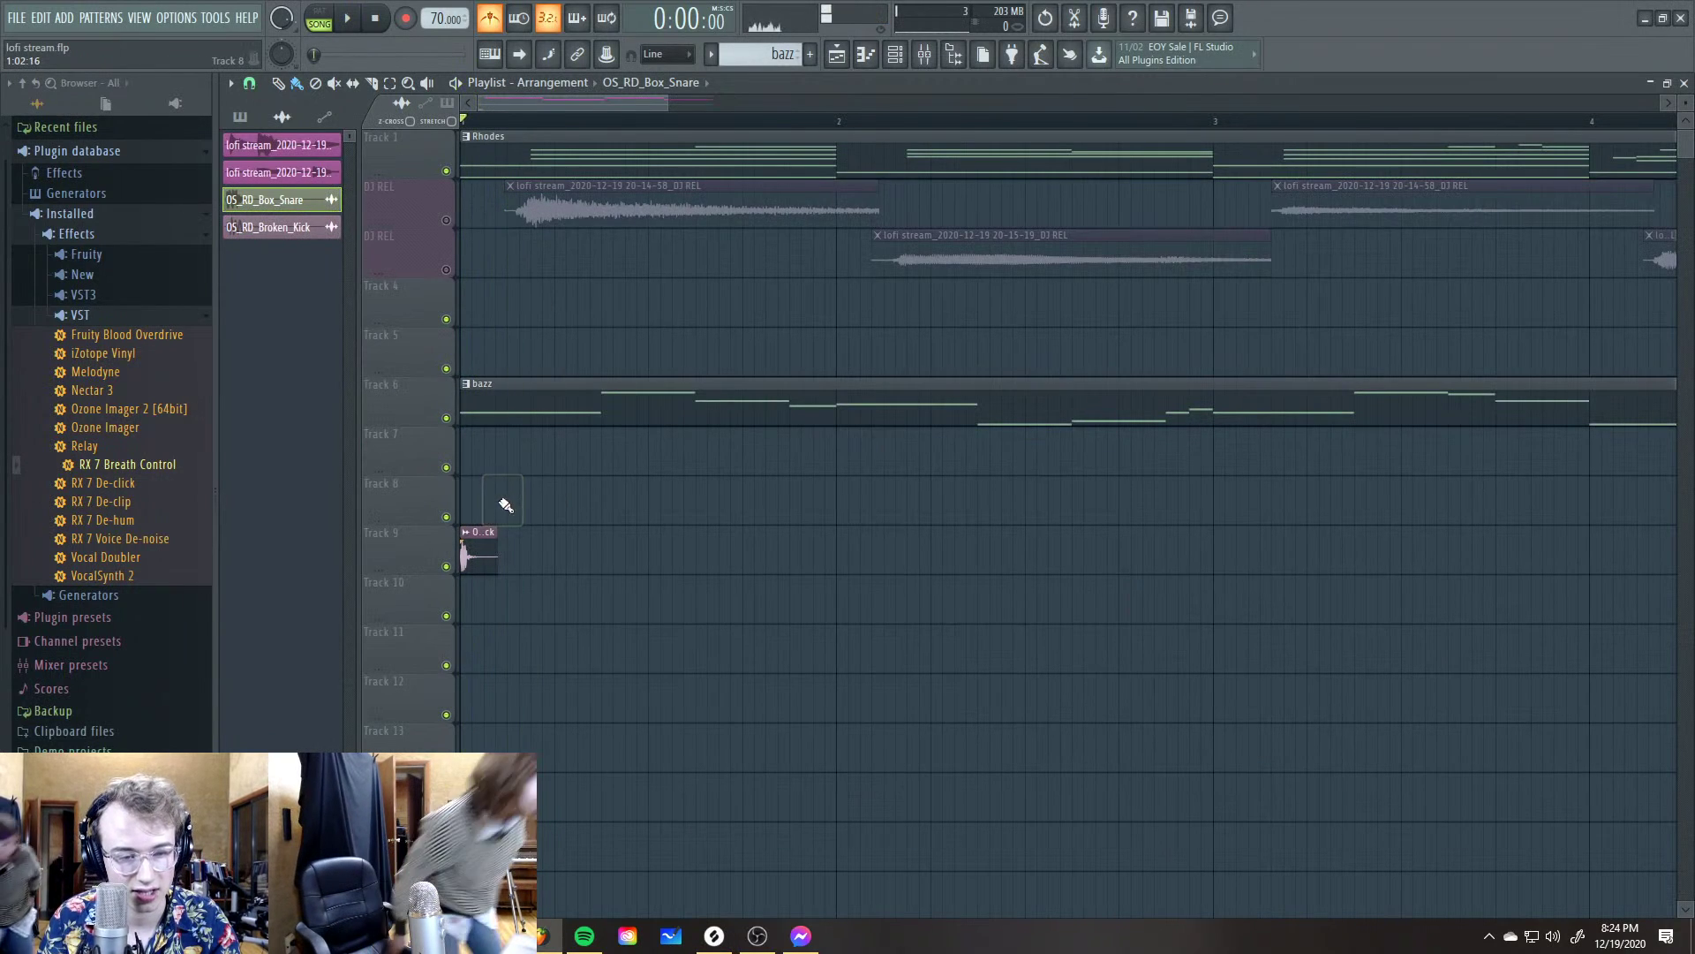
pyautogui.moveTo(491, 506); pyautogui.dragTo(503, 506)
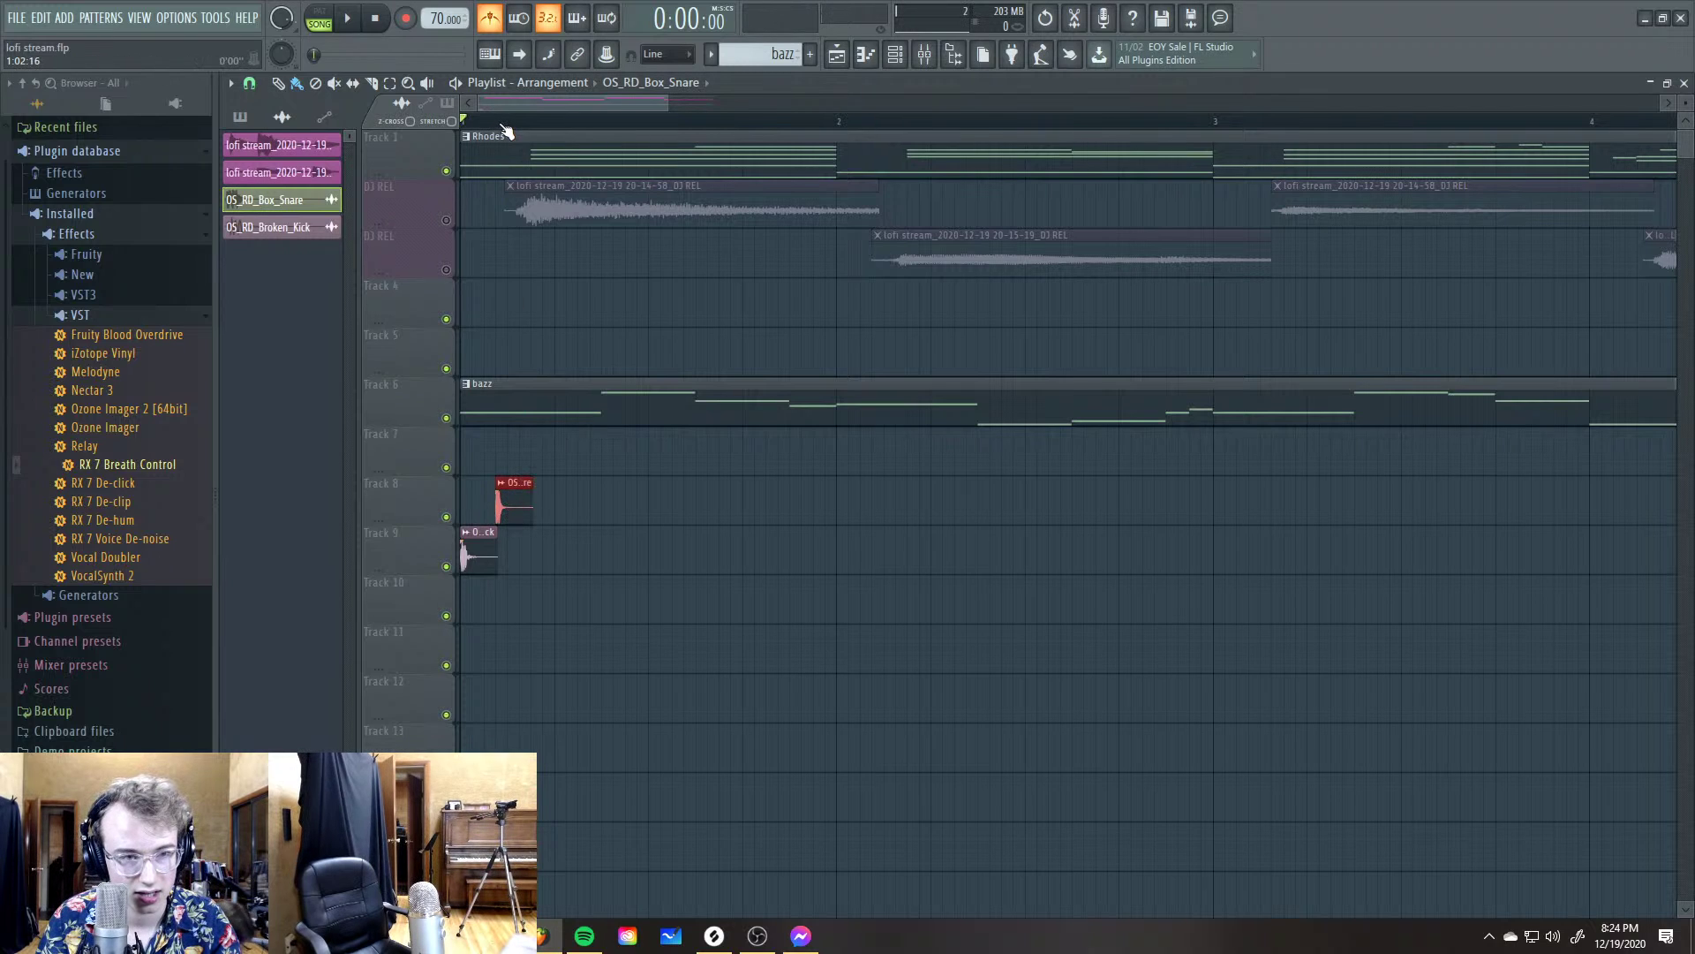
pyautogui.press('space')
pyautogui.rightClick(446, 517)
pyautogui.click(446, 566)
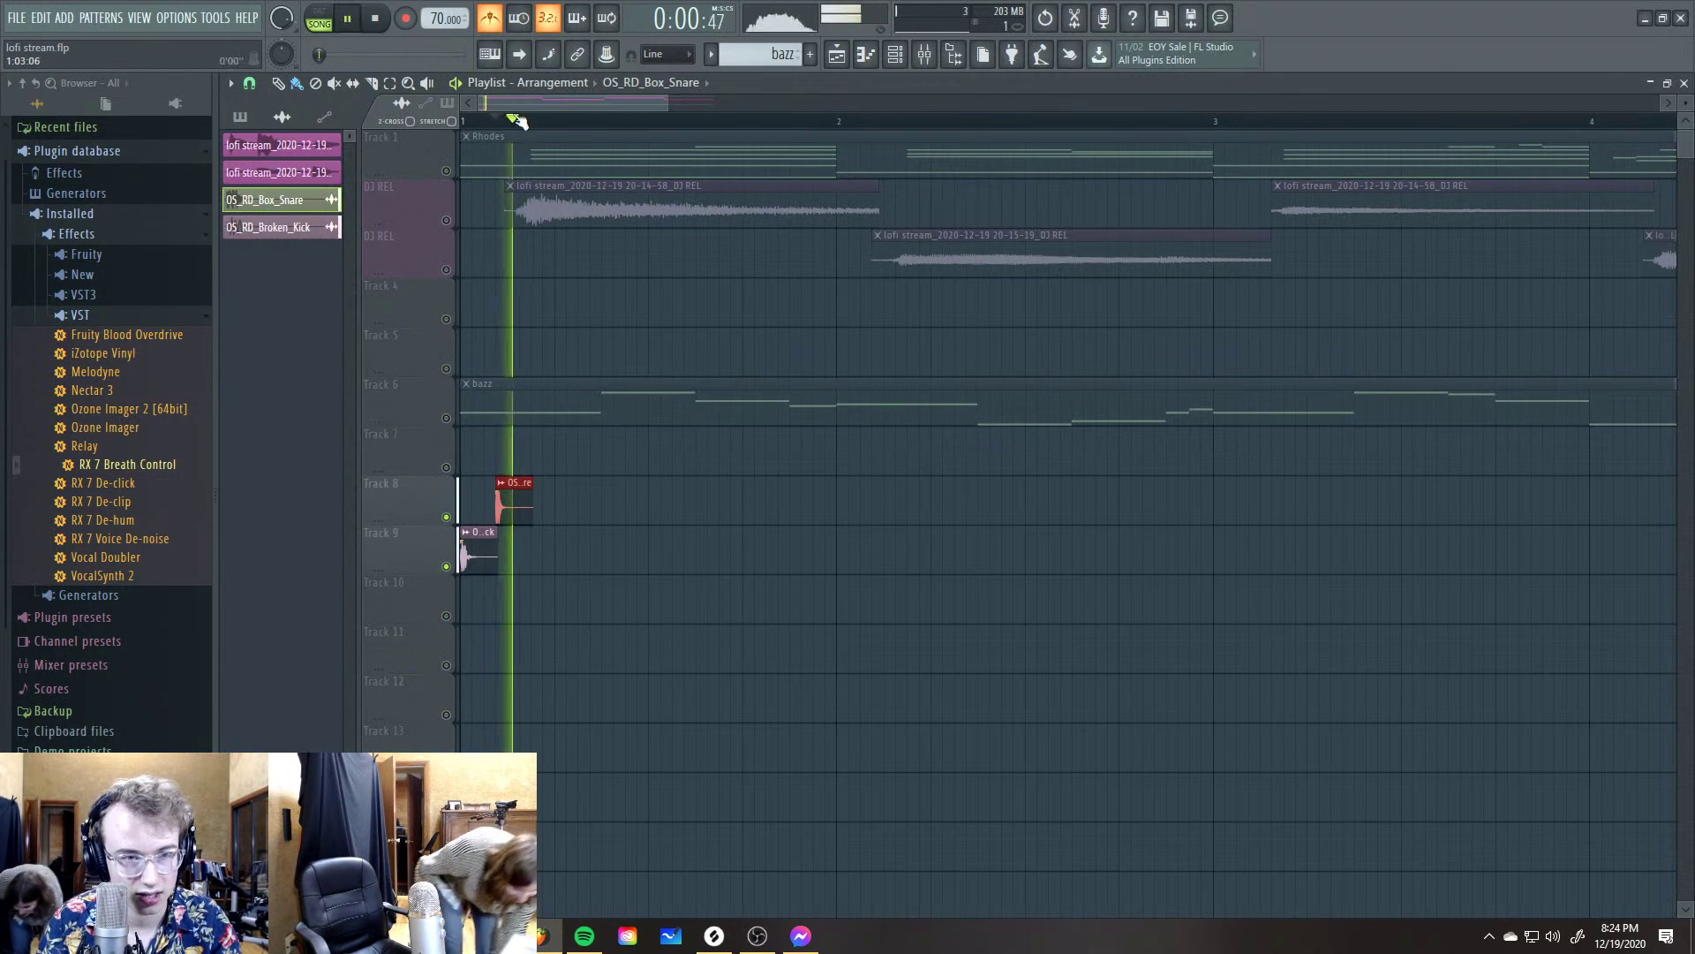
# Reposition the Box Snare clip to step 5 of bar 1 on track 8, checking its timing against the kick
pyautogui.press('space')
pyautogui.moveTo(522, 518); pyautogui.dragTo(639, 518)
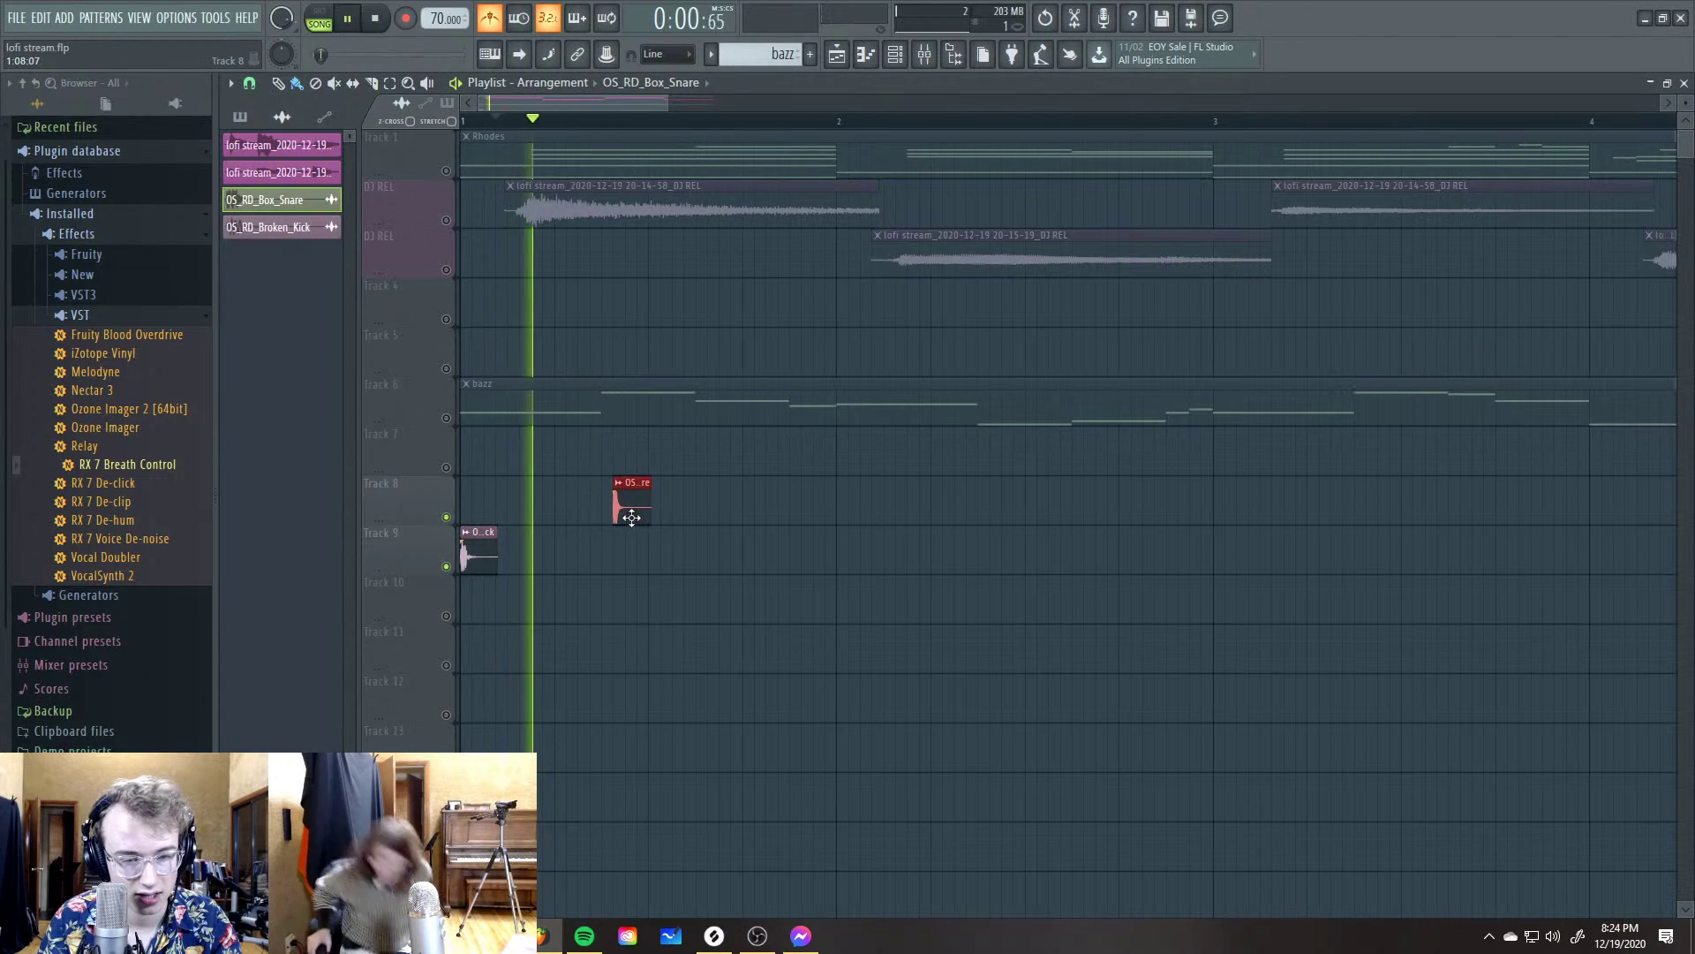
pyautogui.press('space')
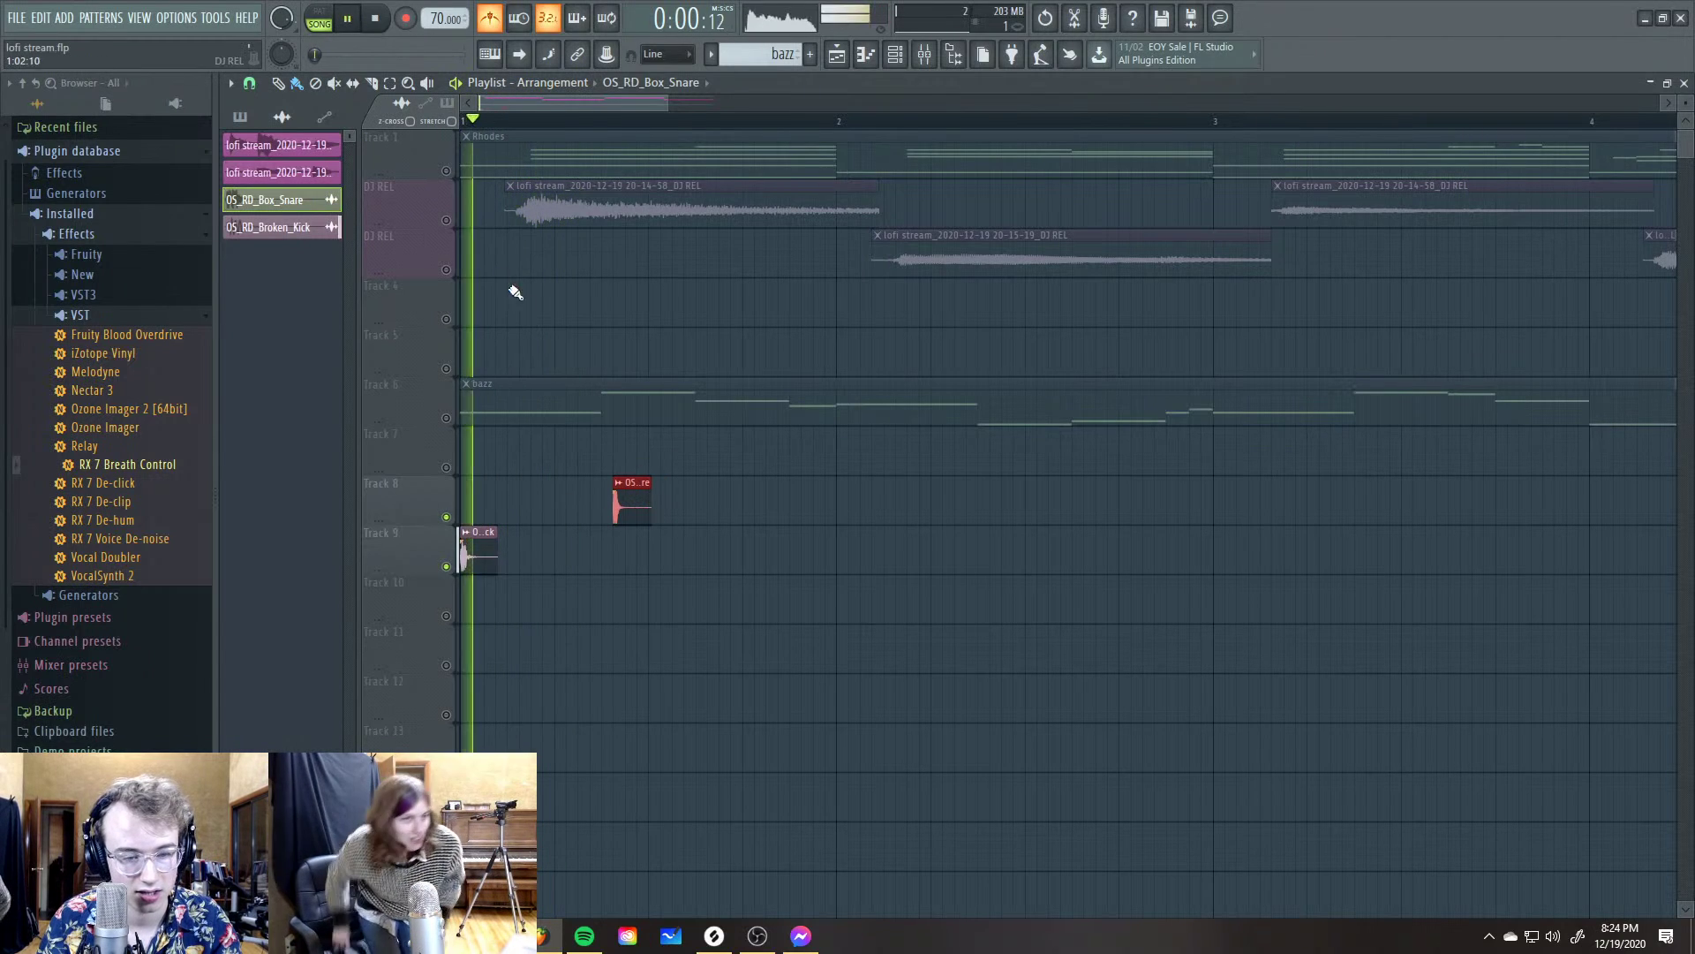
pyautogui.moveTo(621, 506); pyautogui.dragTo(563, 506)
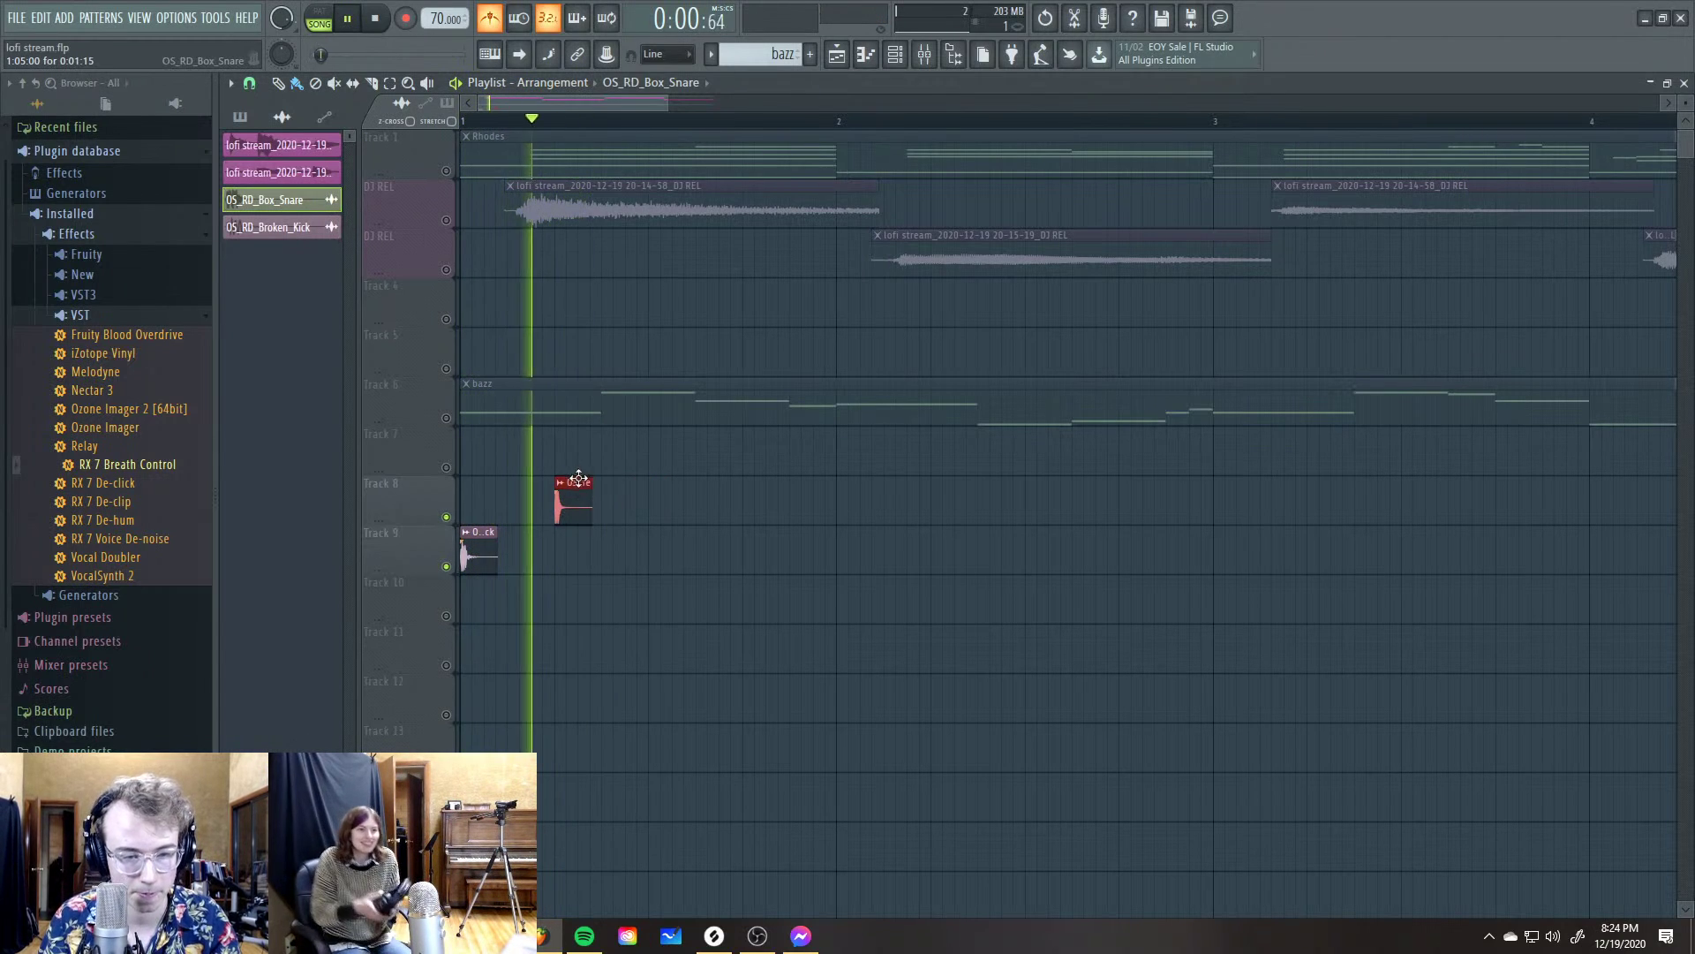
pyautogui.press('space')
# Switch to Splice and add OS_RD_Classic_LoFi_Hat.wav to playlist track 10 around the middle of bar 1
pyautogui.hotkey('alt', 'Tab')
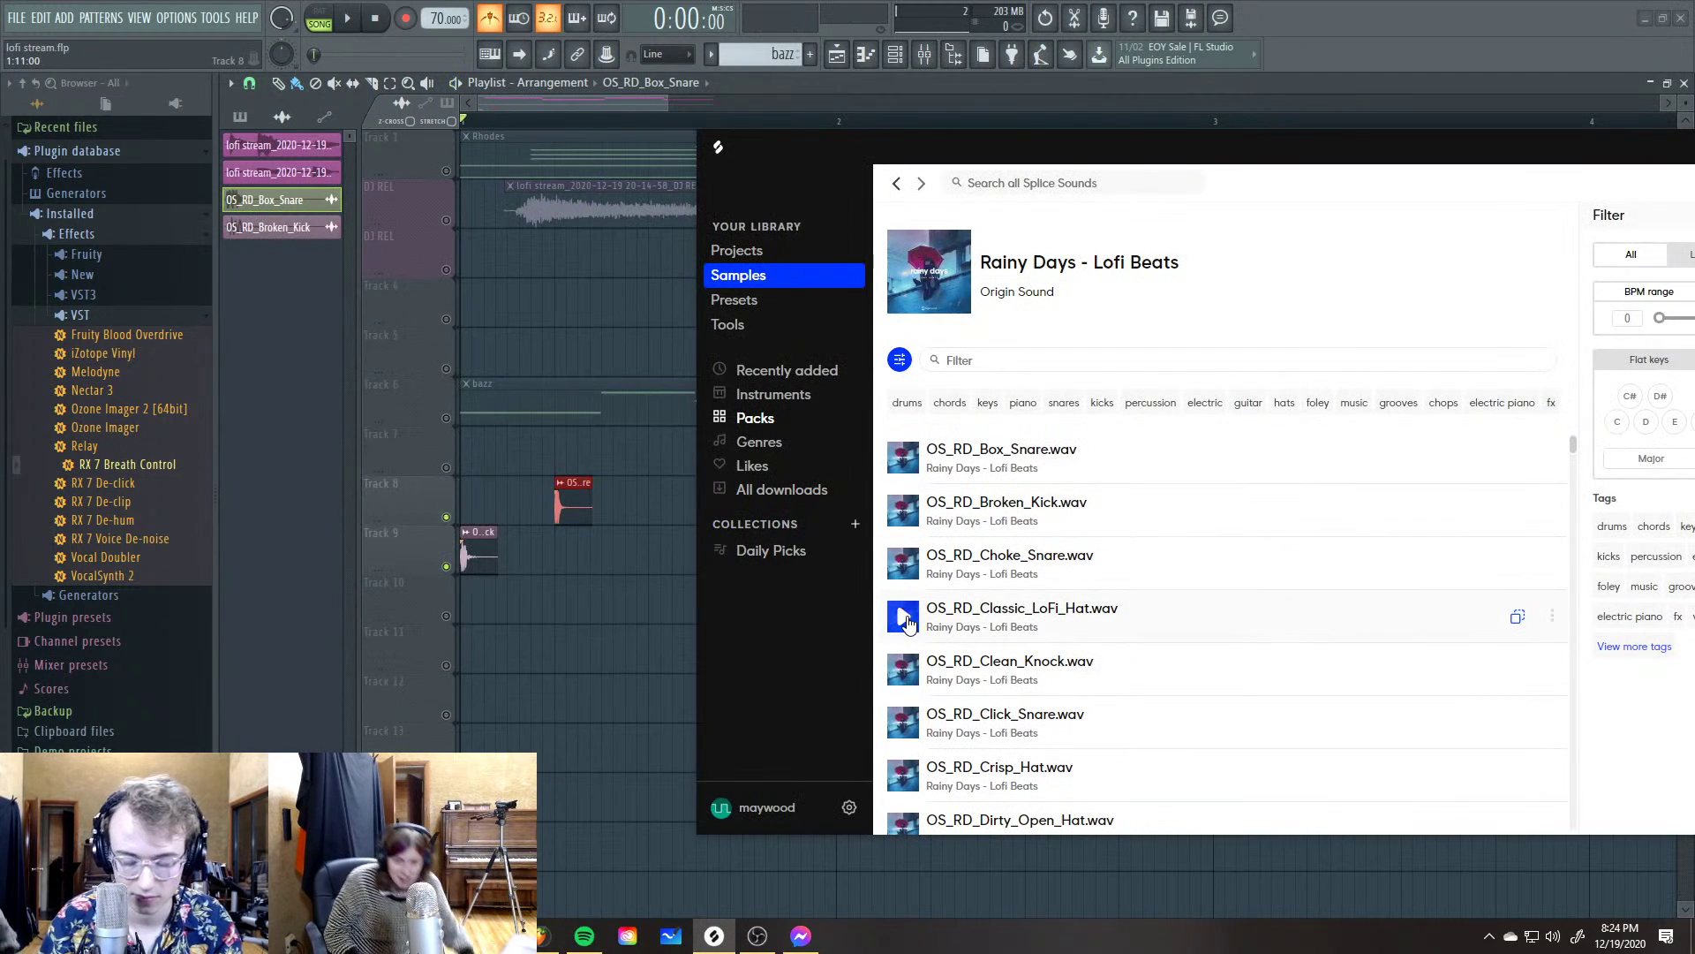
pyautogui.scroll(-1, 907, 621)
pyautogui.scroll(1, 989, 618)
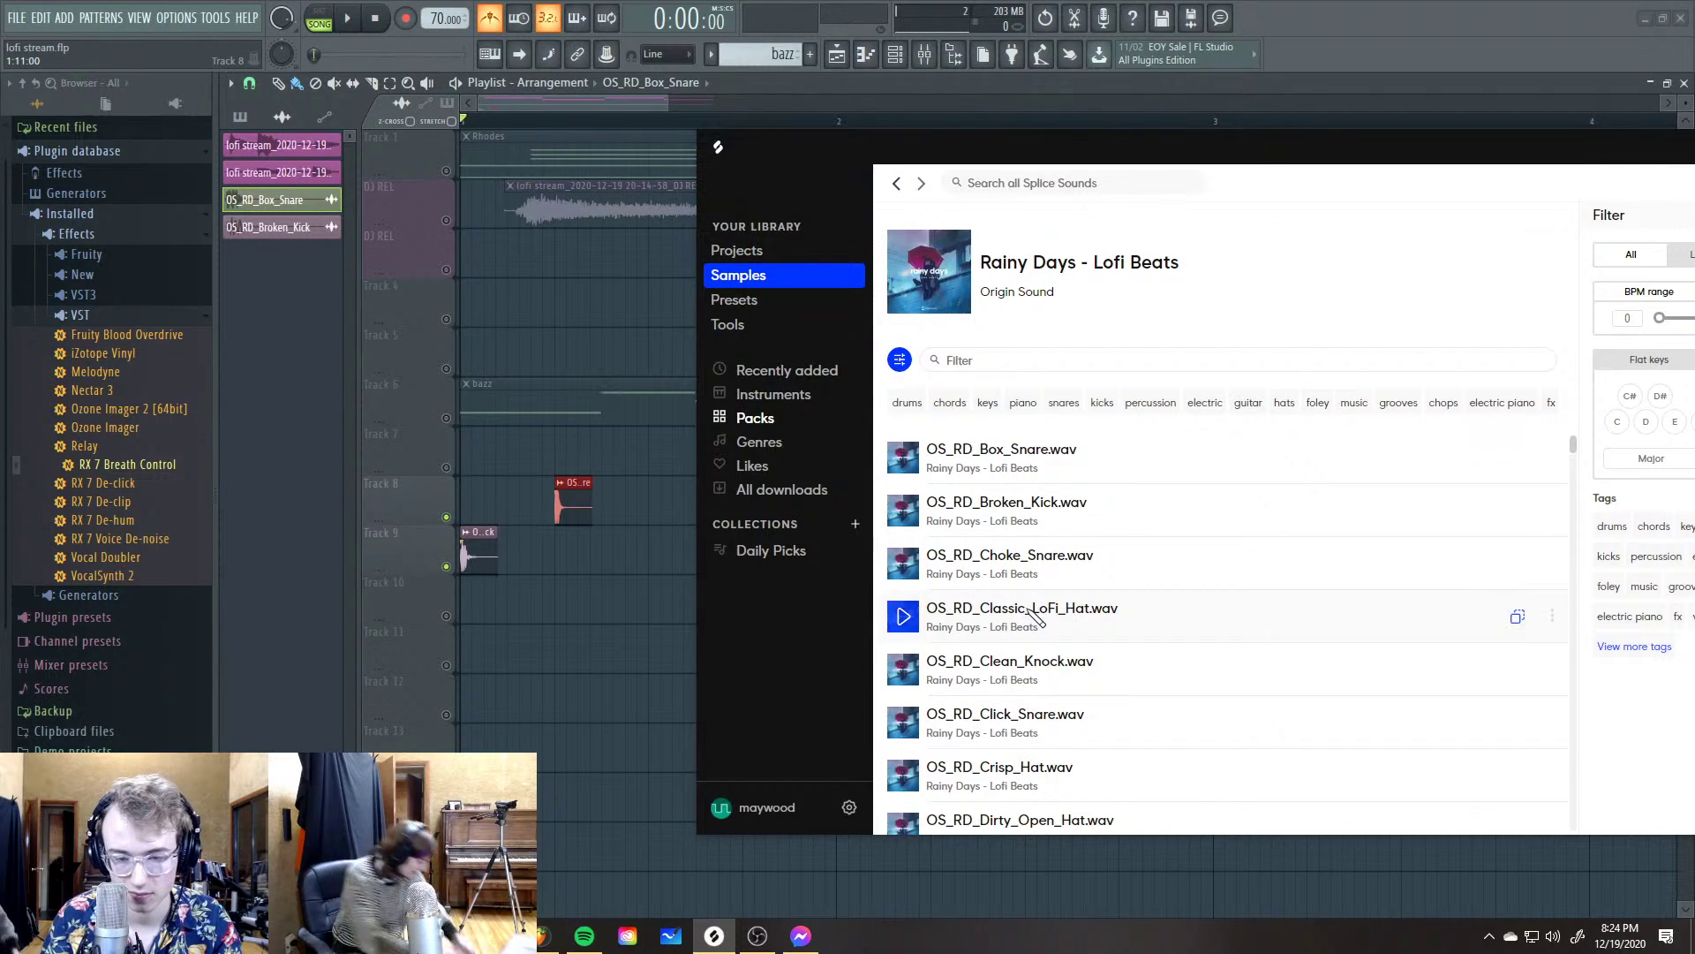
pyautogui.moveTo(1036, 615); pyautogui.dragTo(697, 594)
# Audition the samples after OS_RD_Clean_Knock.wav and add OS_RD_Drag_Perc.wav to playlist track 12 in the second half of bar 1
pyautogui.click(903, 670)
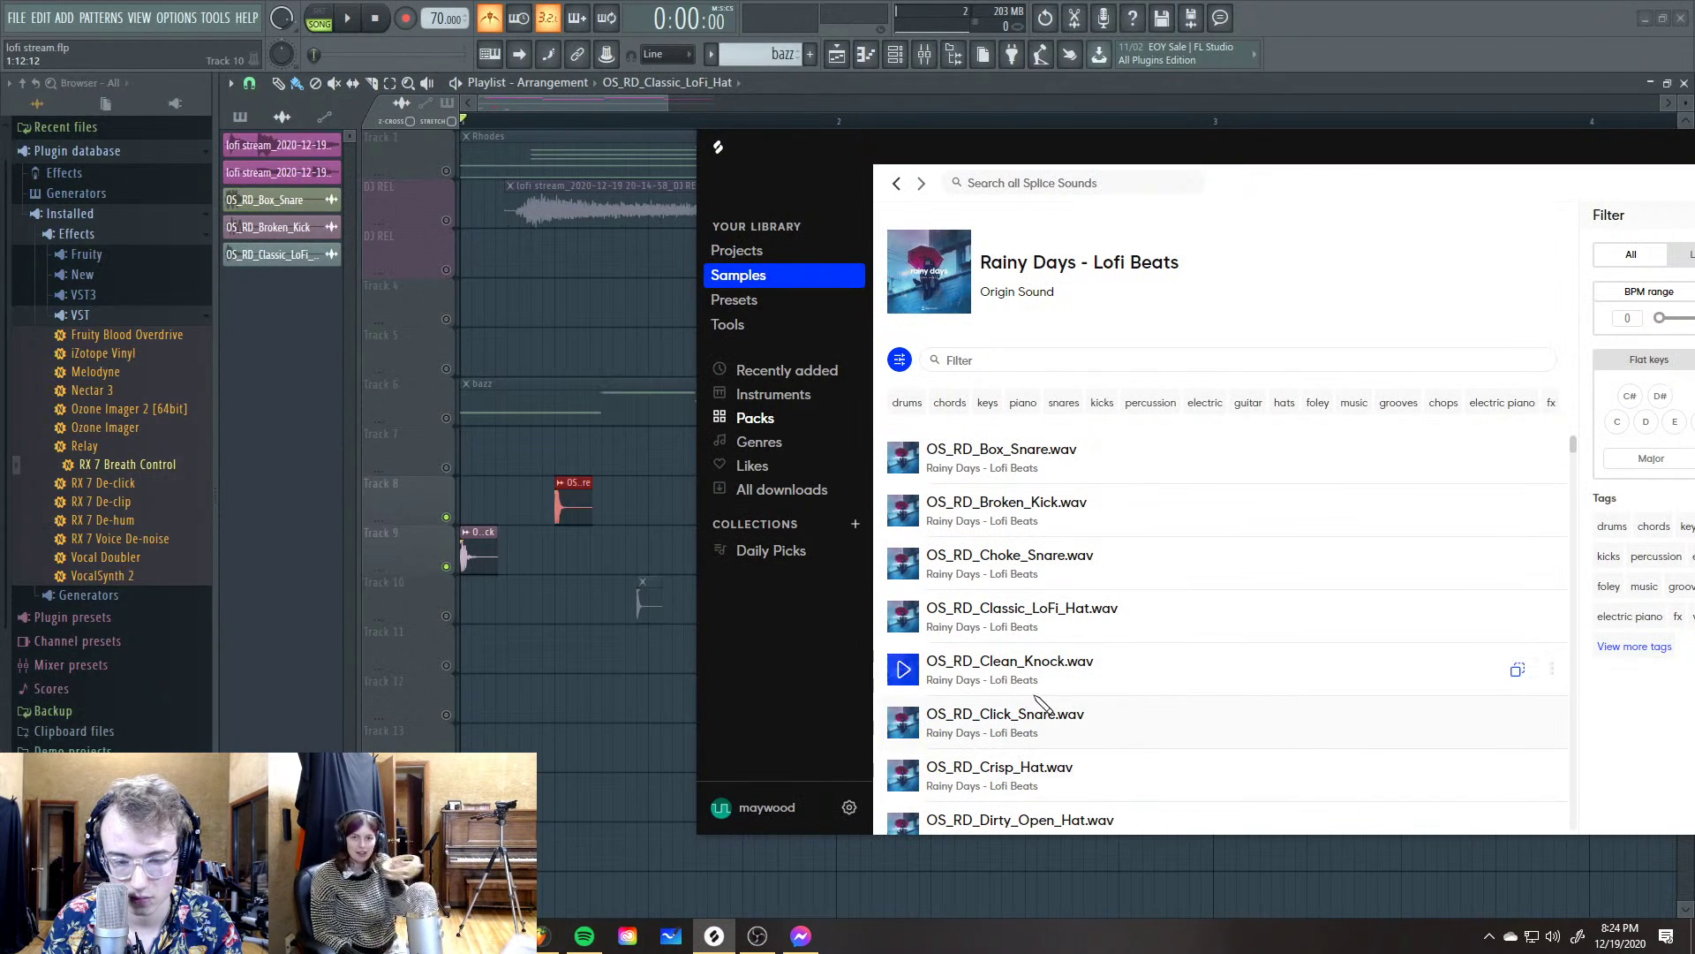
pyautogui.scroll(-1, 909, 737)
pyautogui.scroll(-1, 913, 741)
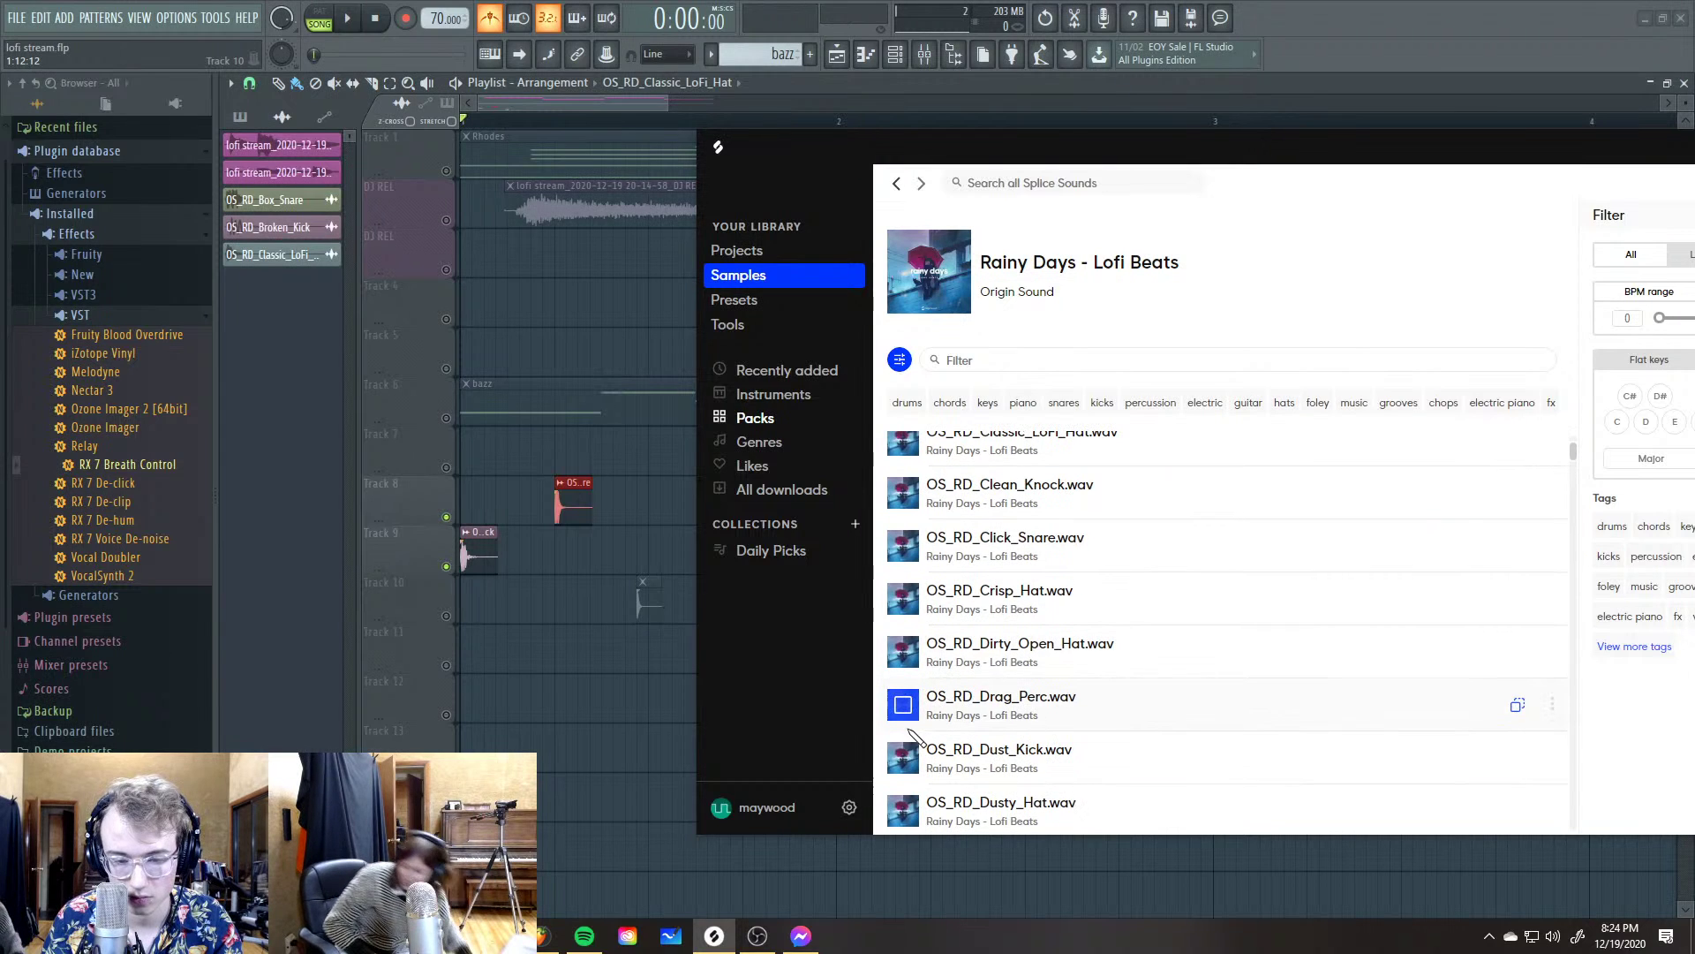
pyautogui.moveTo(967, 706); pyautogui.dragTo(667, 702)
# Audition the dusty drum samples in Splice and add OS_RD_Foley_Snare.wav to playlist track 13 in bar 1
pyautogui.scroll(-1, 962, 702)
pyautogui.scroll(-1, 927, 713)
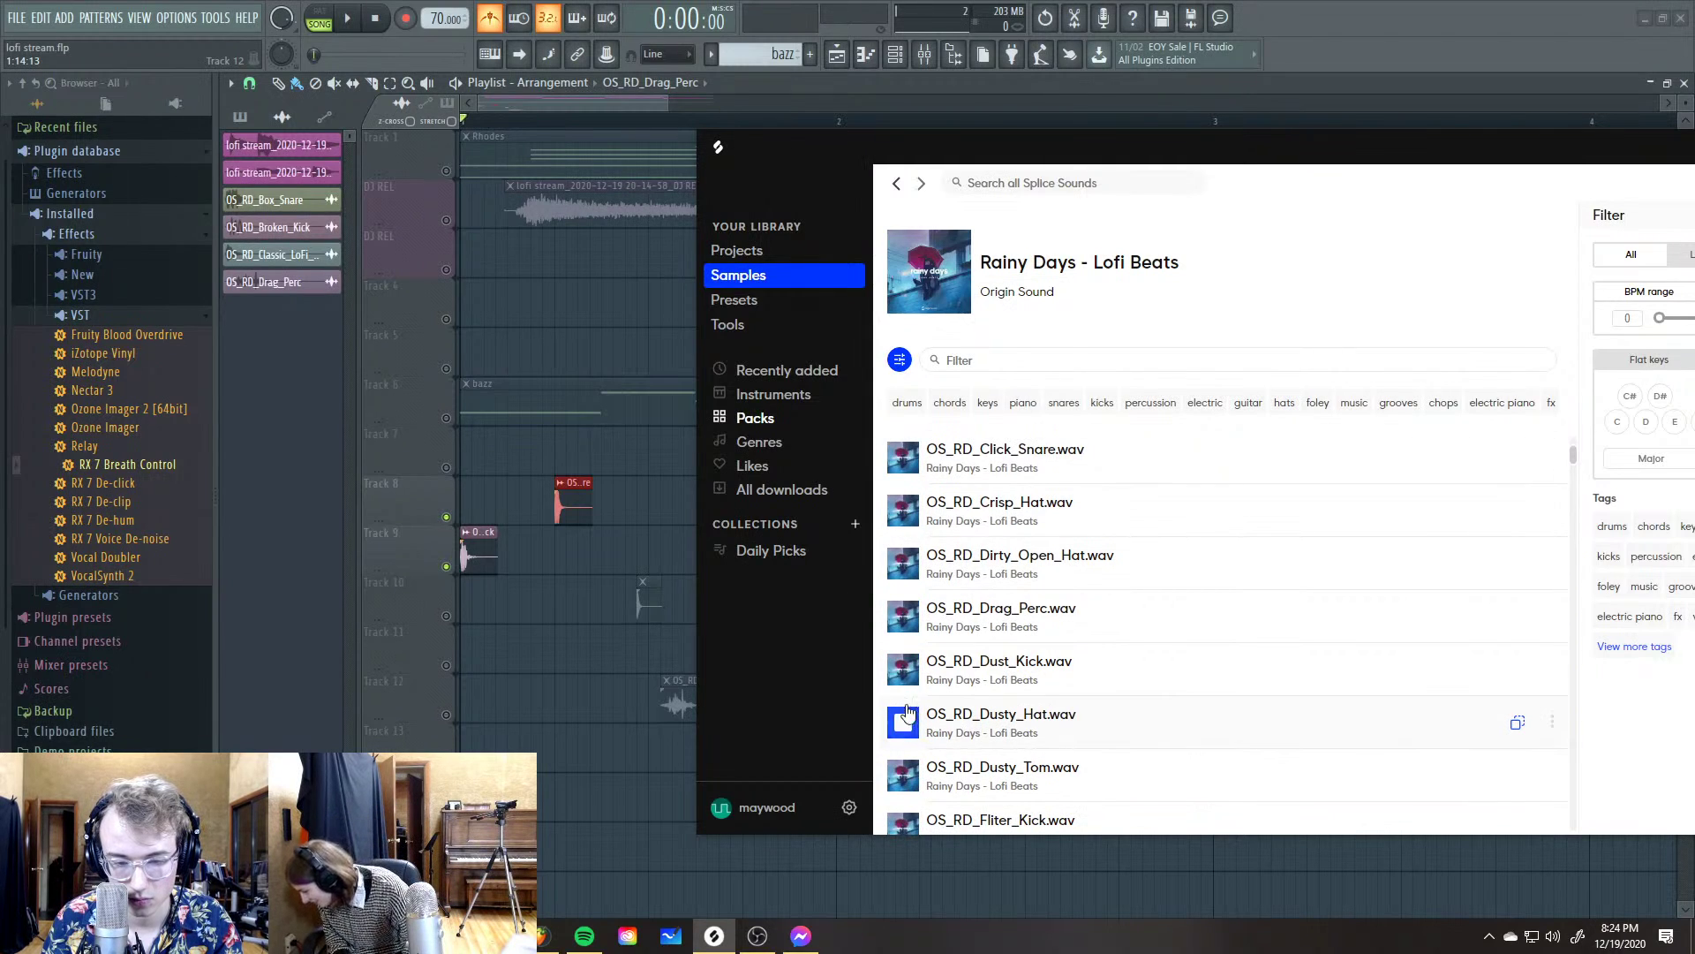
pyautogui.click(904, 774)
pyautogui.scroll(-3, 905, 742)
pyautogui.scroll(-1, 931, 662)
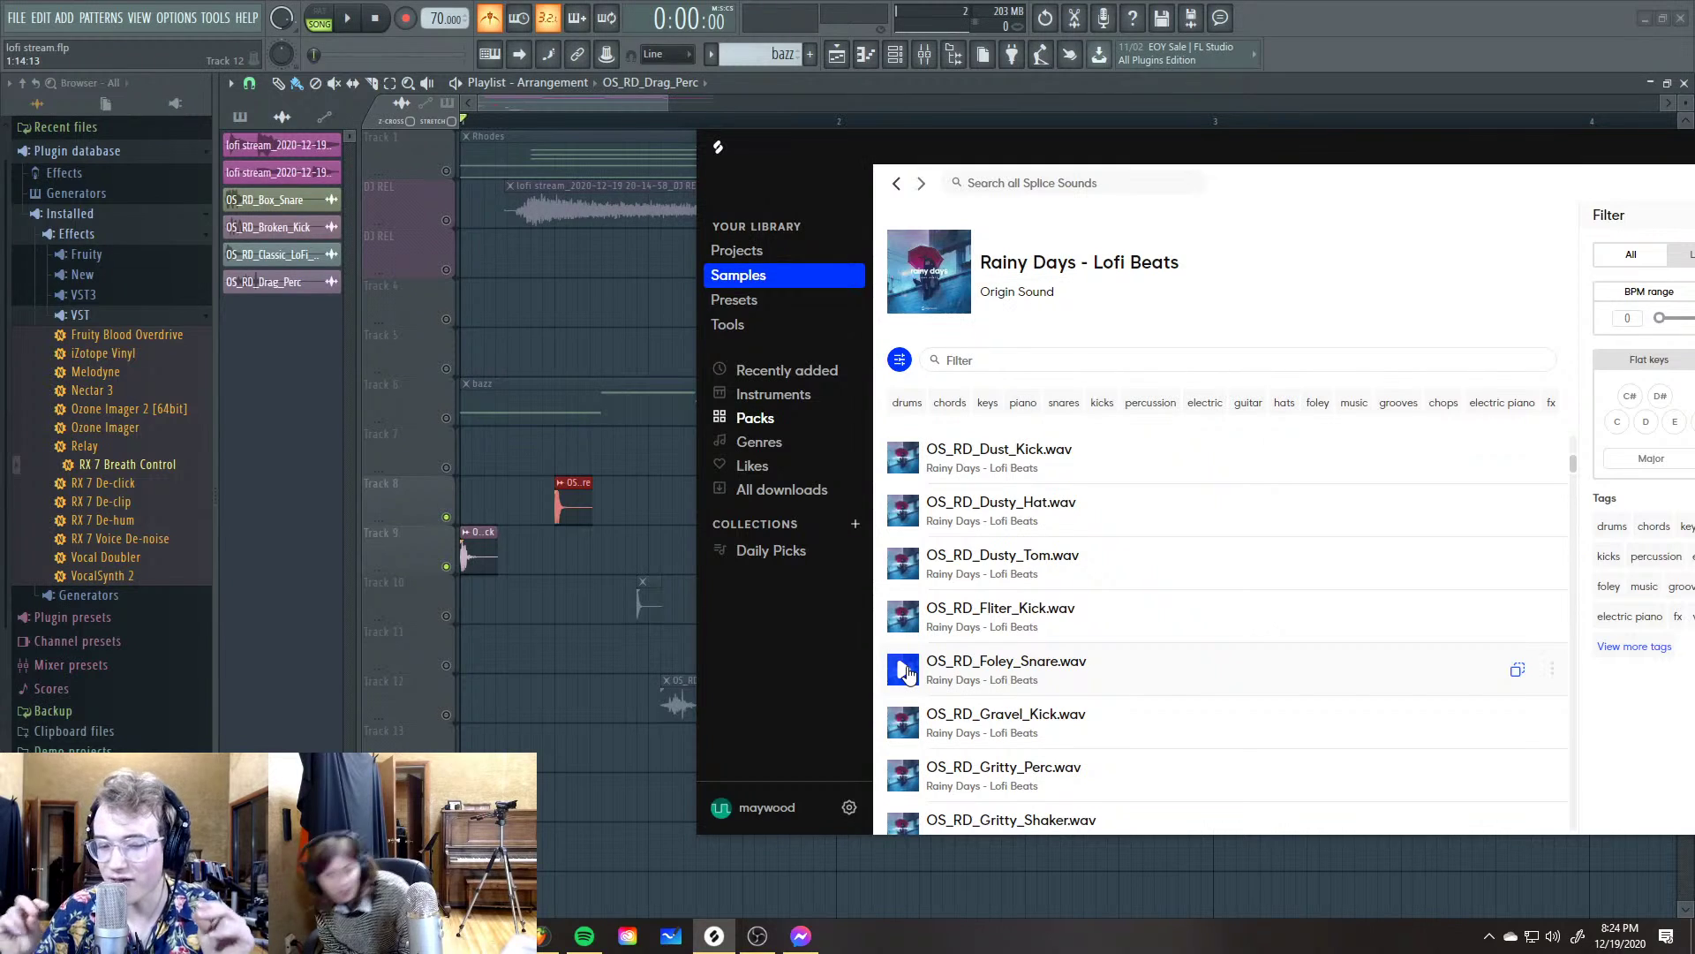
pyautogui.moveTo(1073, 661); pyautogui.dragTo(523, 740)
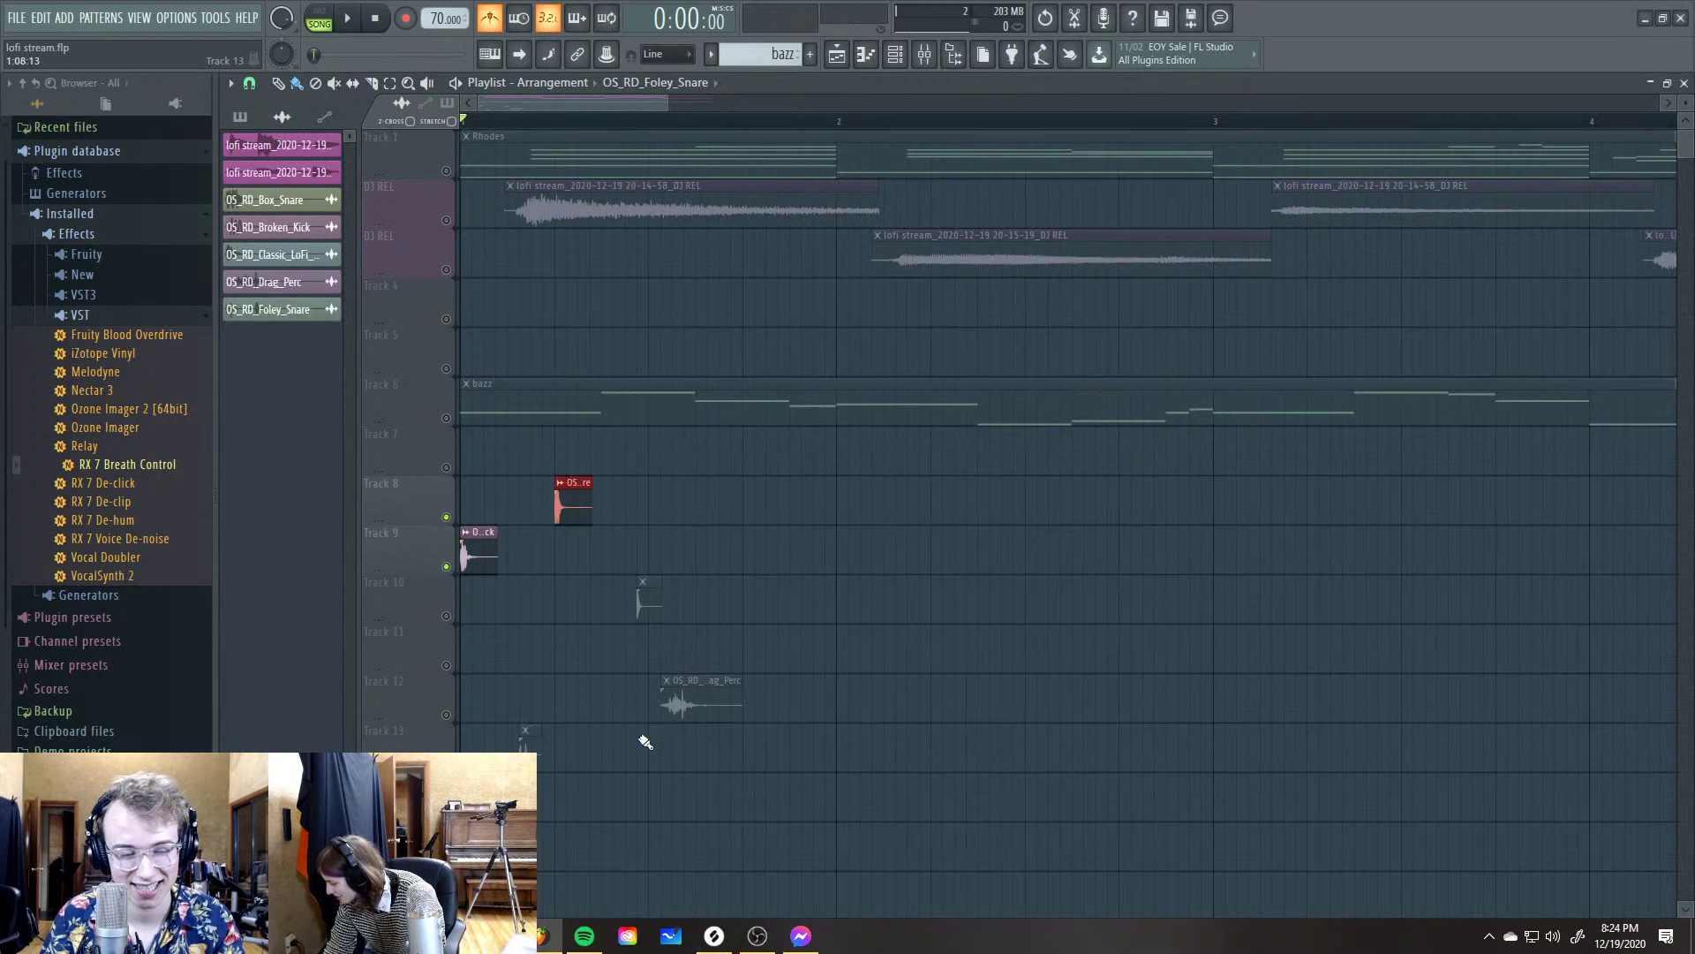
# Audition OS_RD_Gritty_Perc.wav and its neighbours in Splice, and add Gritty Perc to playlist track 14 in bar 1
pyautogui.scroll(-2, 918, 729)
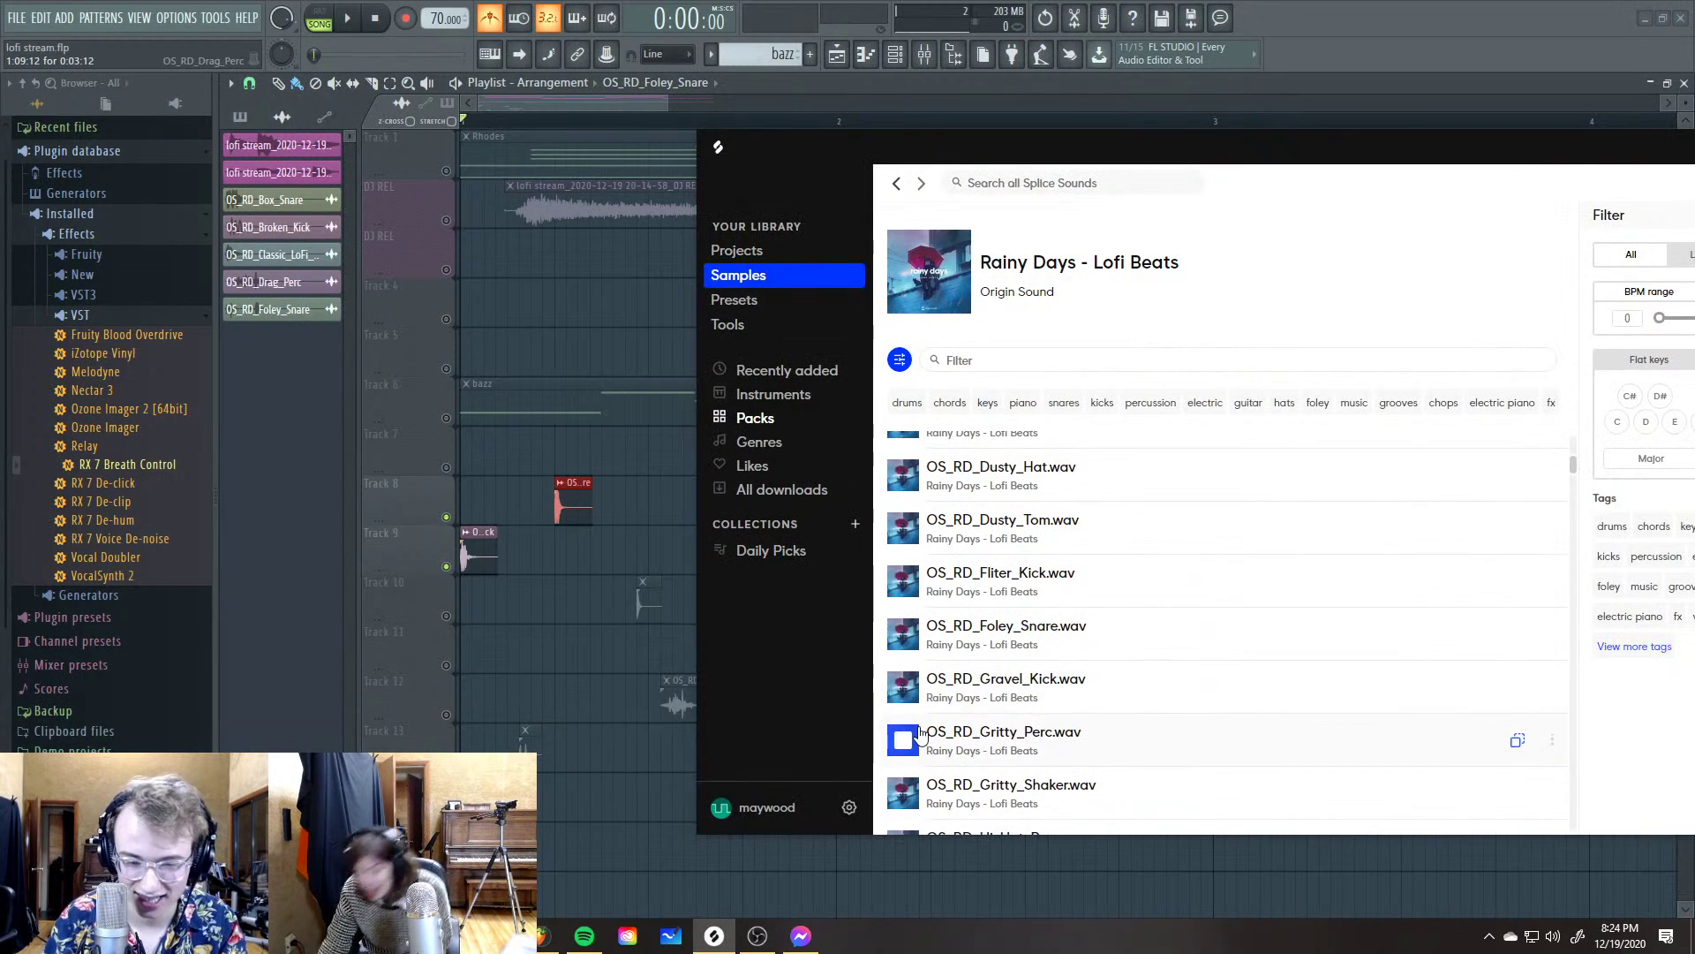
pyautogui.scroll(1, 919, 733)
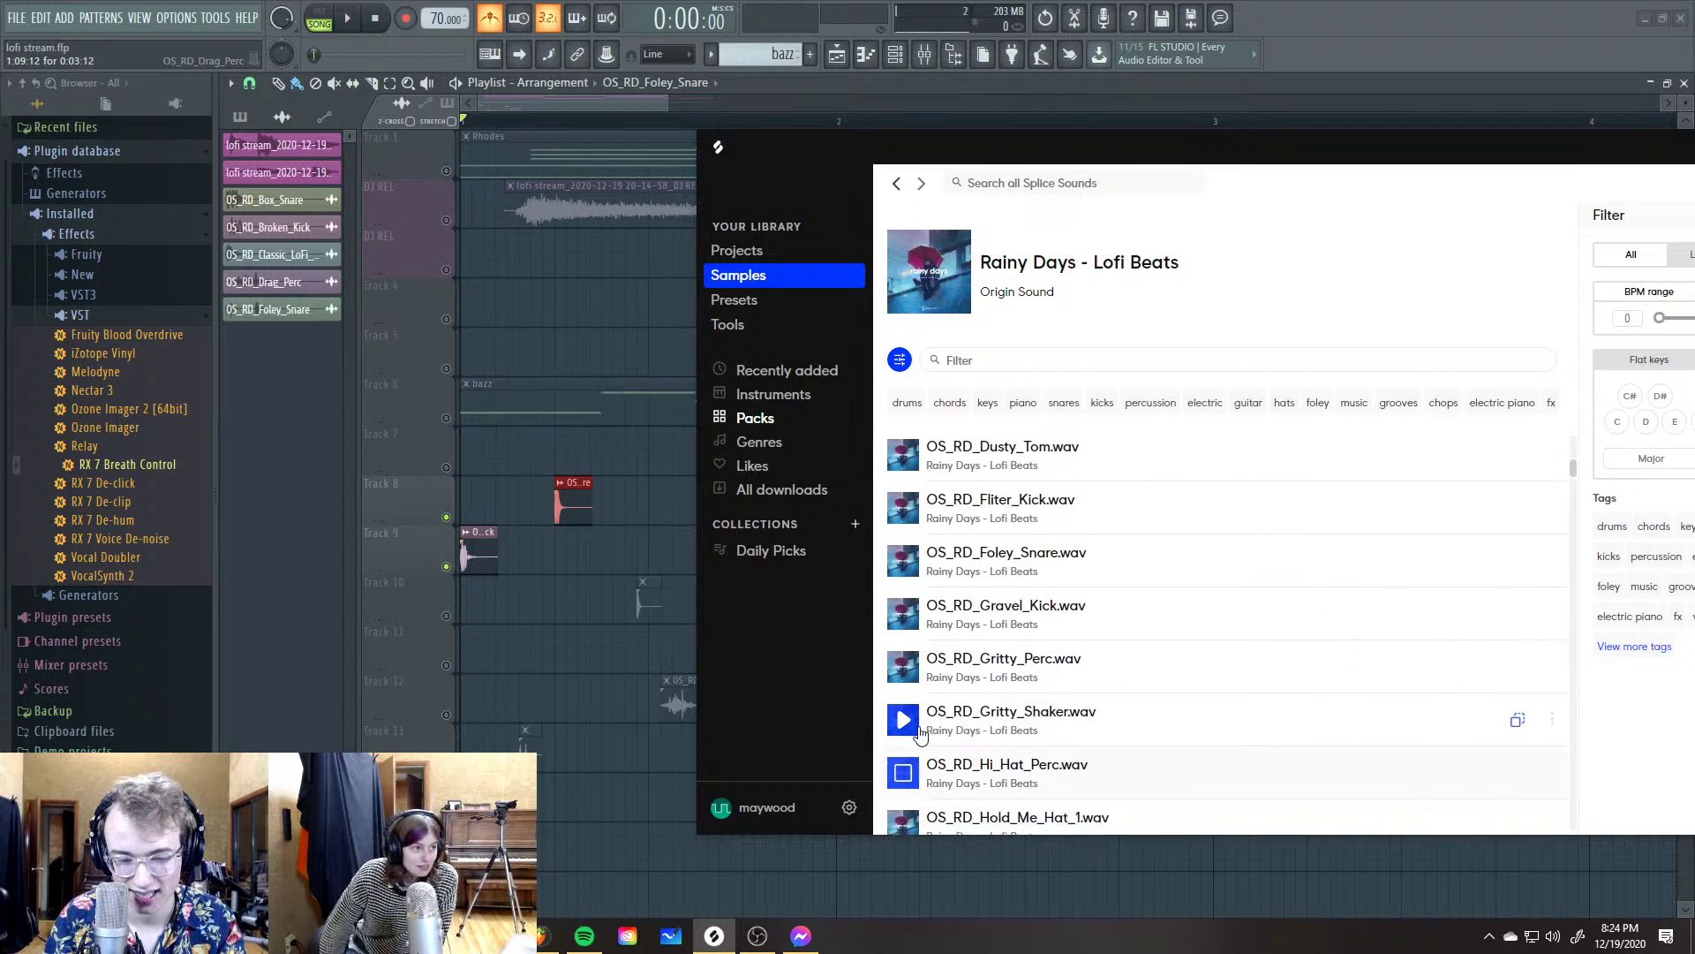
pyautogui.click(916, 742)
pyautogui.moveTo(916, 742); pyautogui.dragTo(639, 783)
# Audition the Rainy Days drum samples from OS_RD_Gritty_Shaker.wav through OS_RD_Pandora_Perc.wav in Splice
pyautogui.scroll(-5, 883, 706)
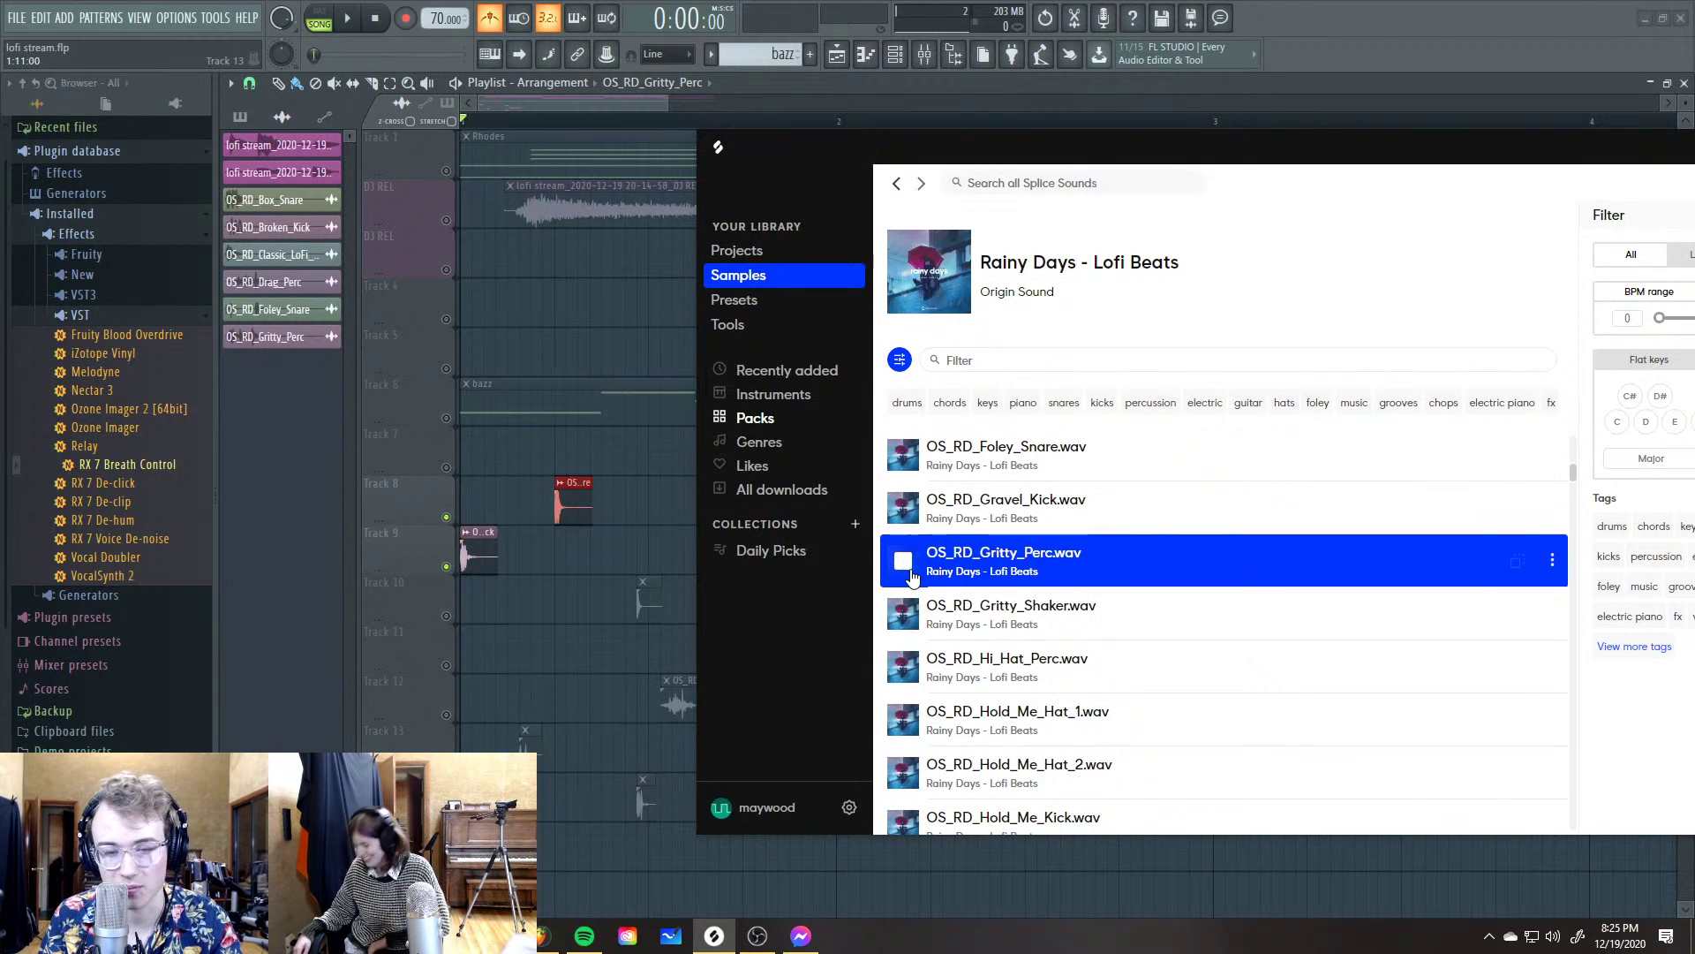
pyautogui.click(902, 618)
pyautogui.scroll(-3, 898, 623)
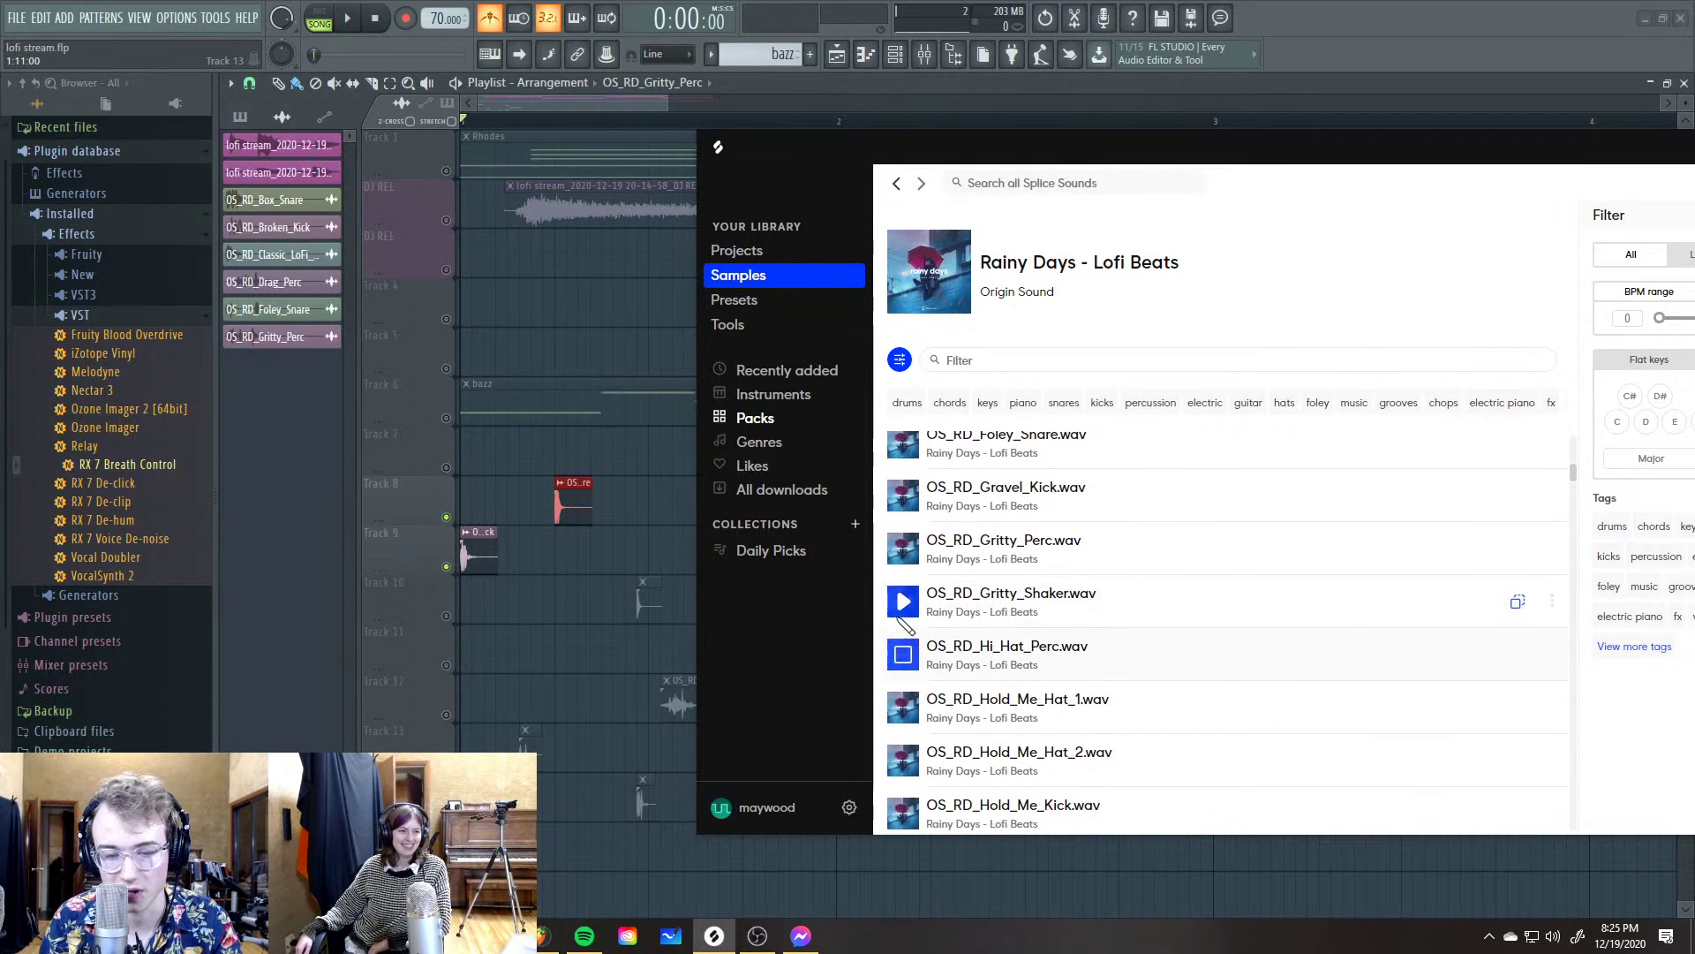
pyautogui.scroll(-3, 898, 623)
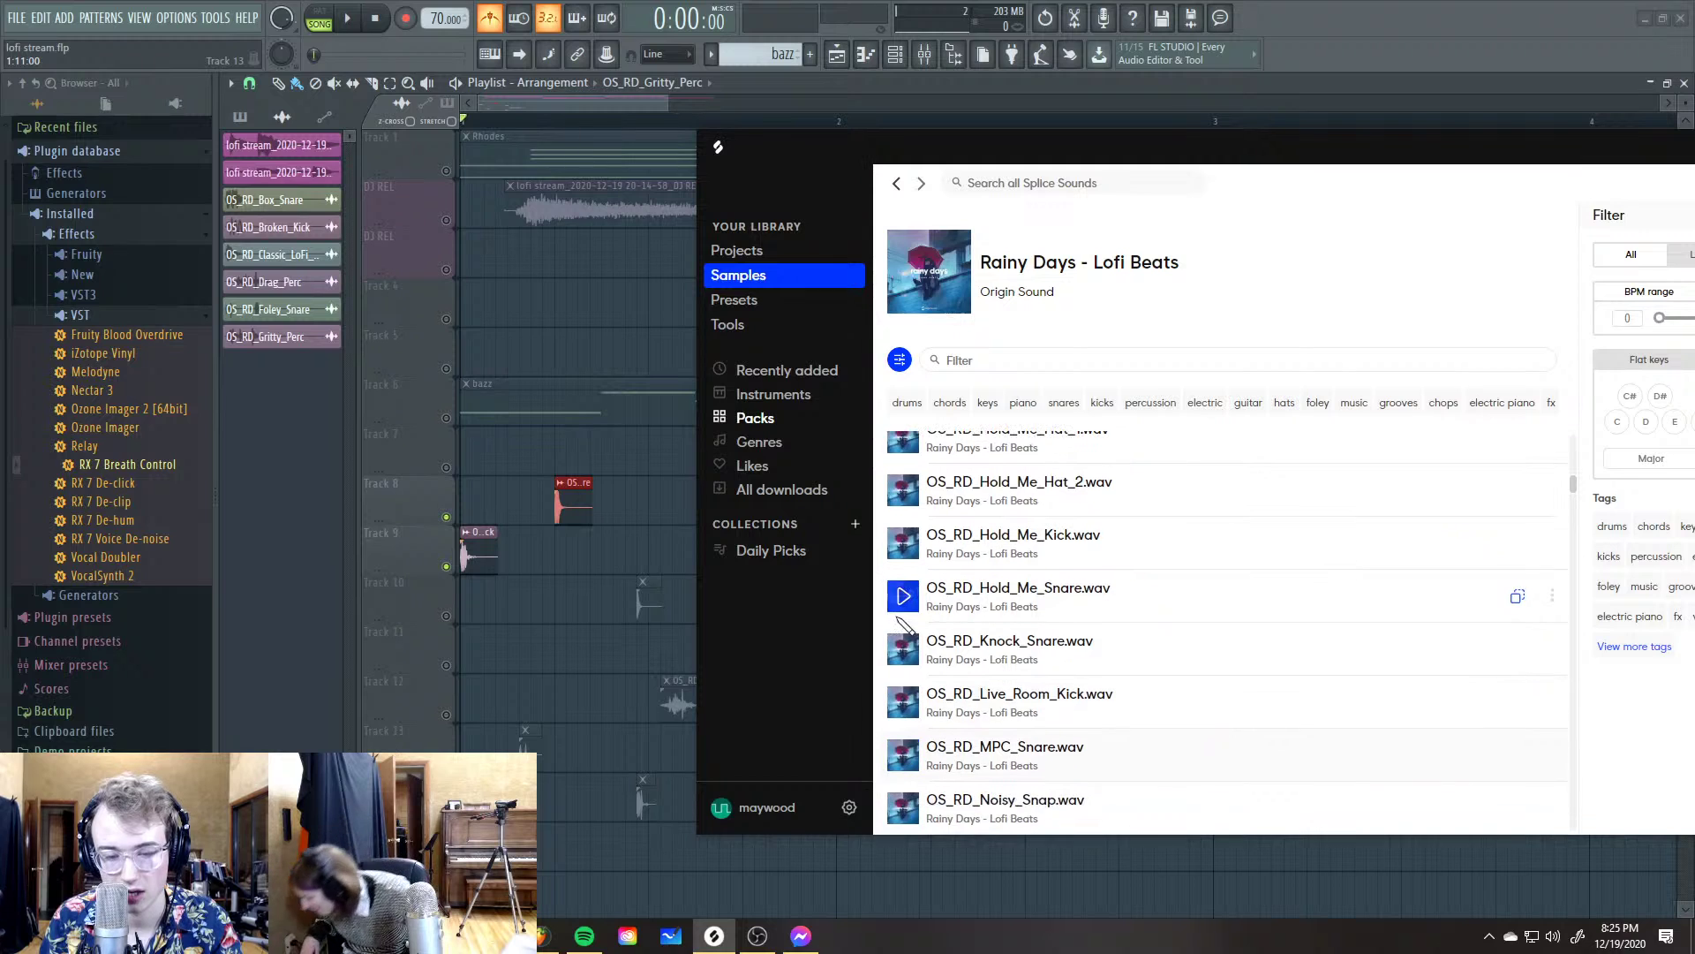
pyautogui.scroll(-3, 898, 622)
pyautogui.scroll(-3, 898, 623)
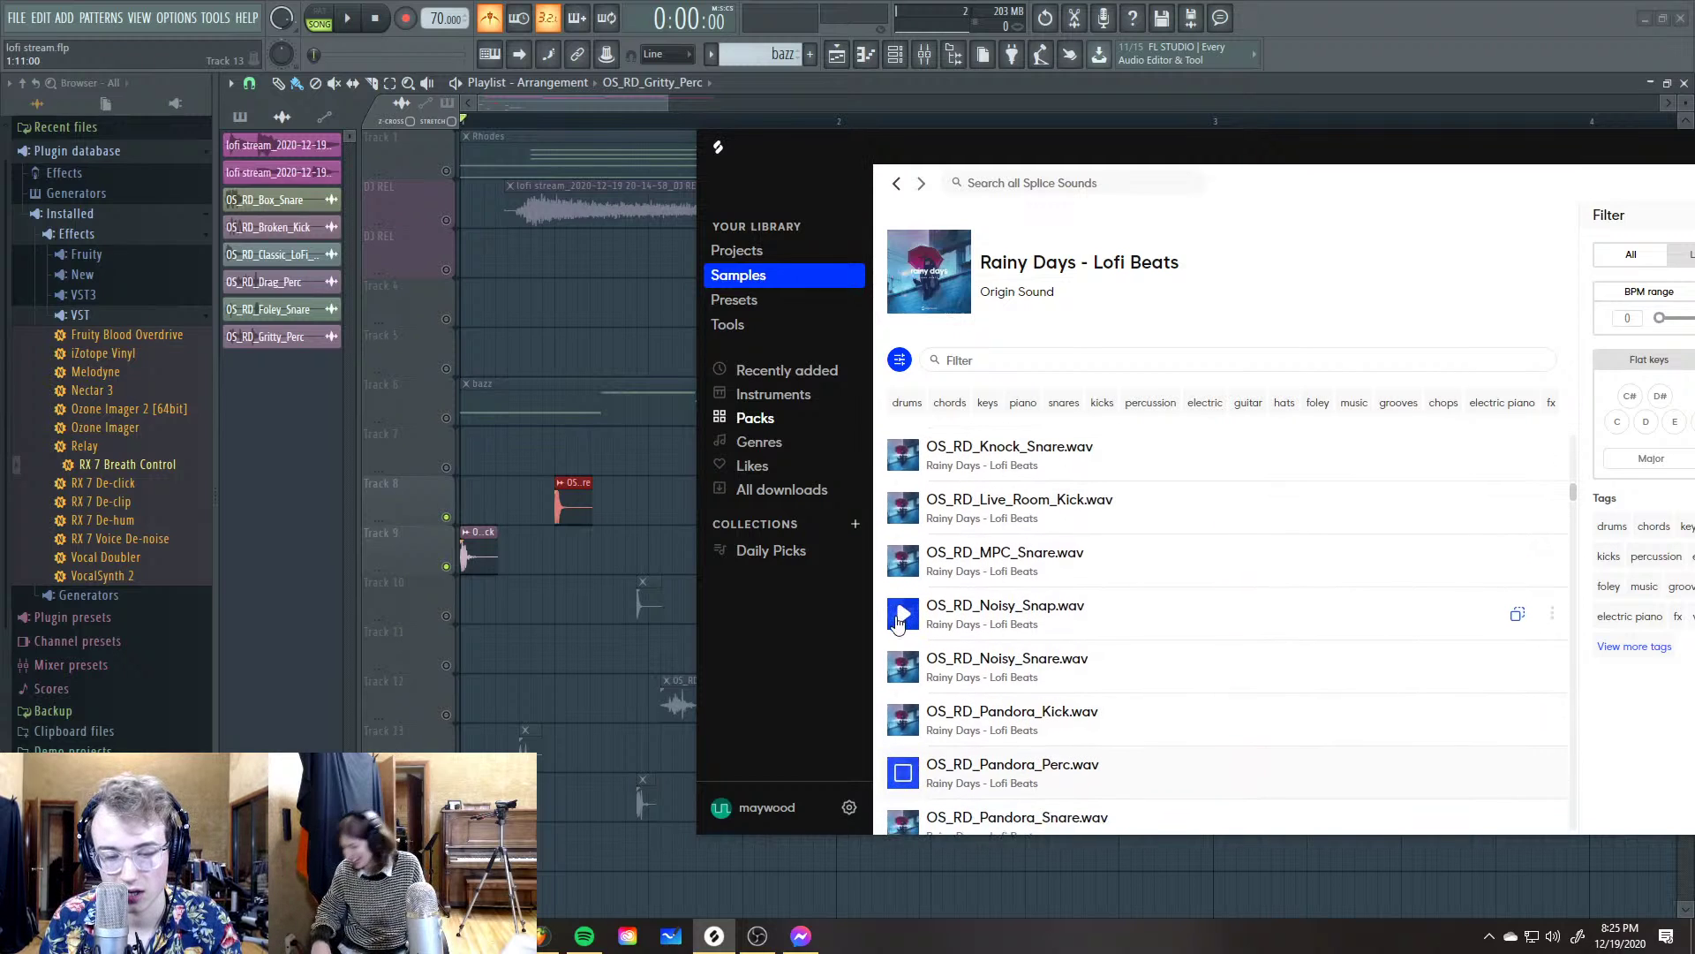
pyautogui.moveTo(898, 618); pyautogui.dragTo(864, 472)
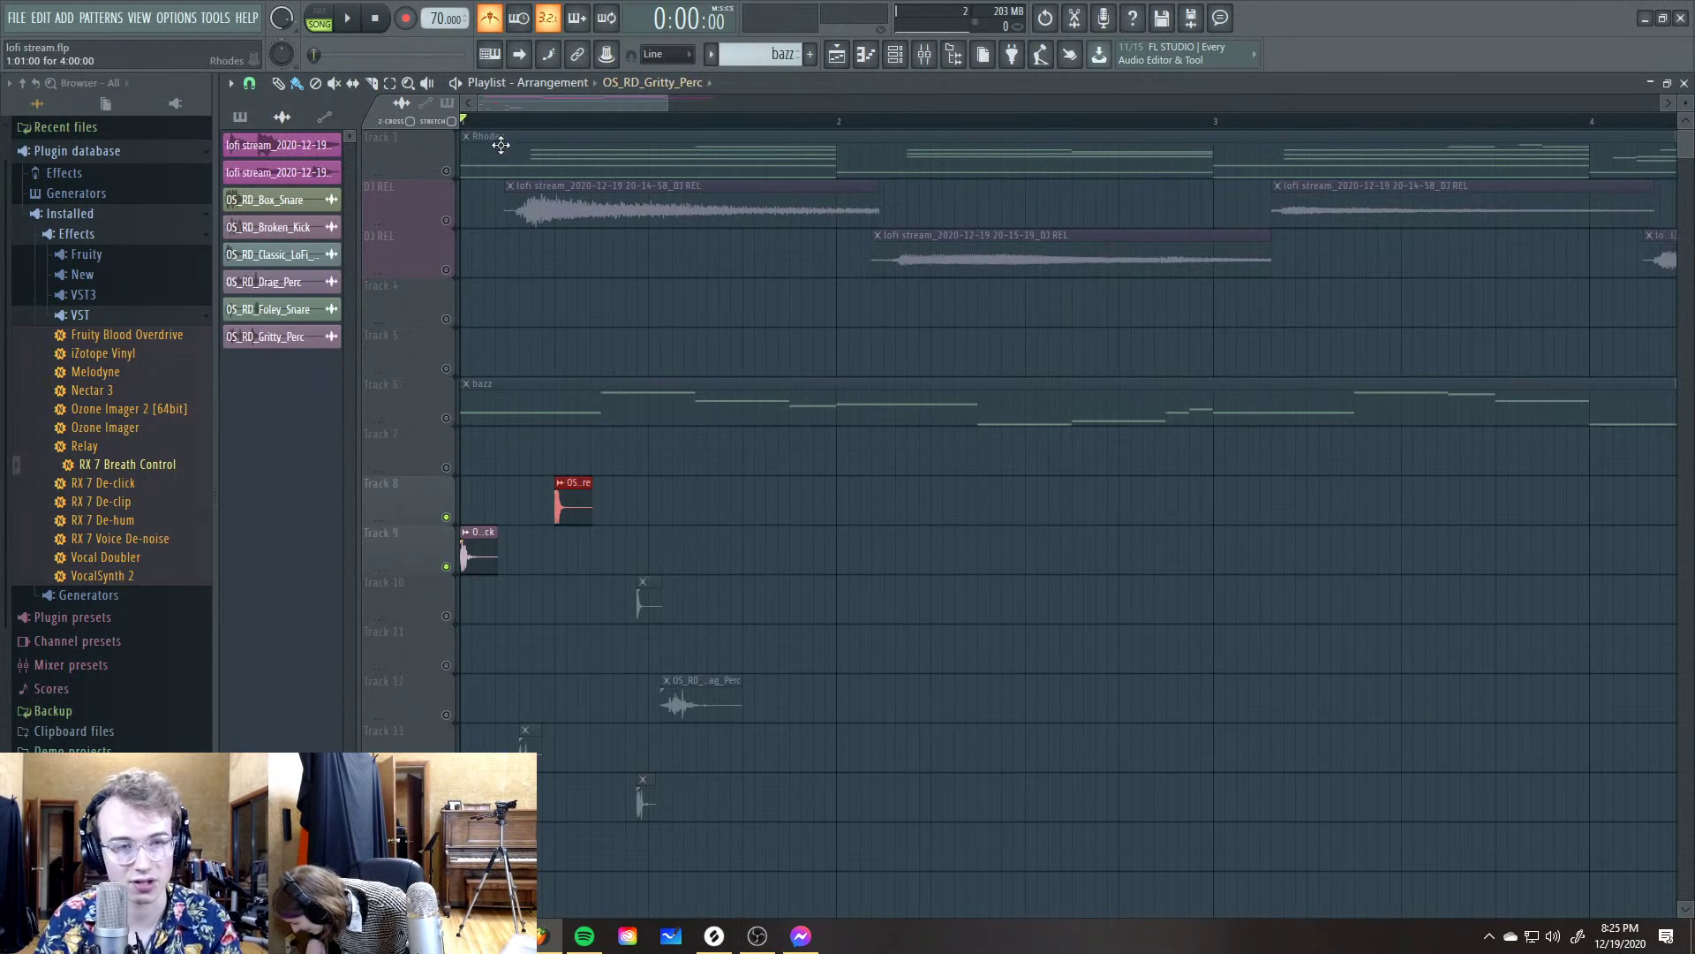
# Listen to the soloed kick and snare in FL Studio, and move the Foley Snare and Gritty Perc clips onto track 12
pyautogui.press('space')
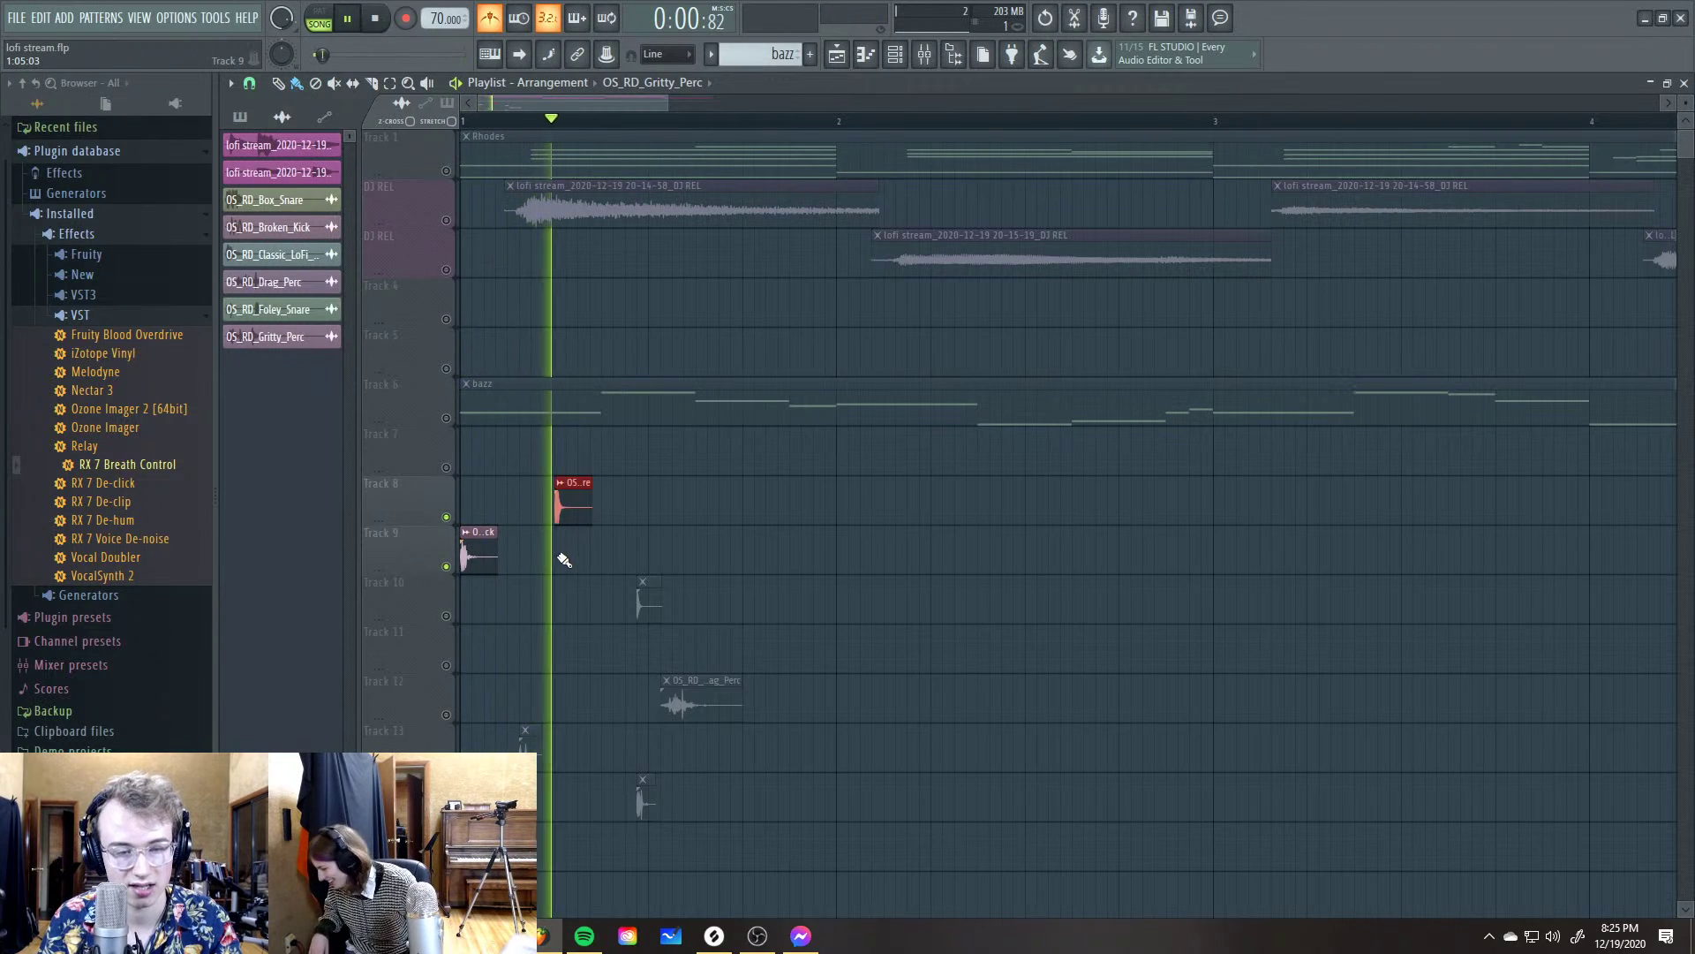
pyautogui.press('space')
pyautogui.press('space')
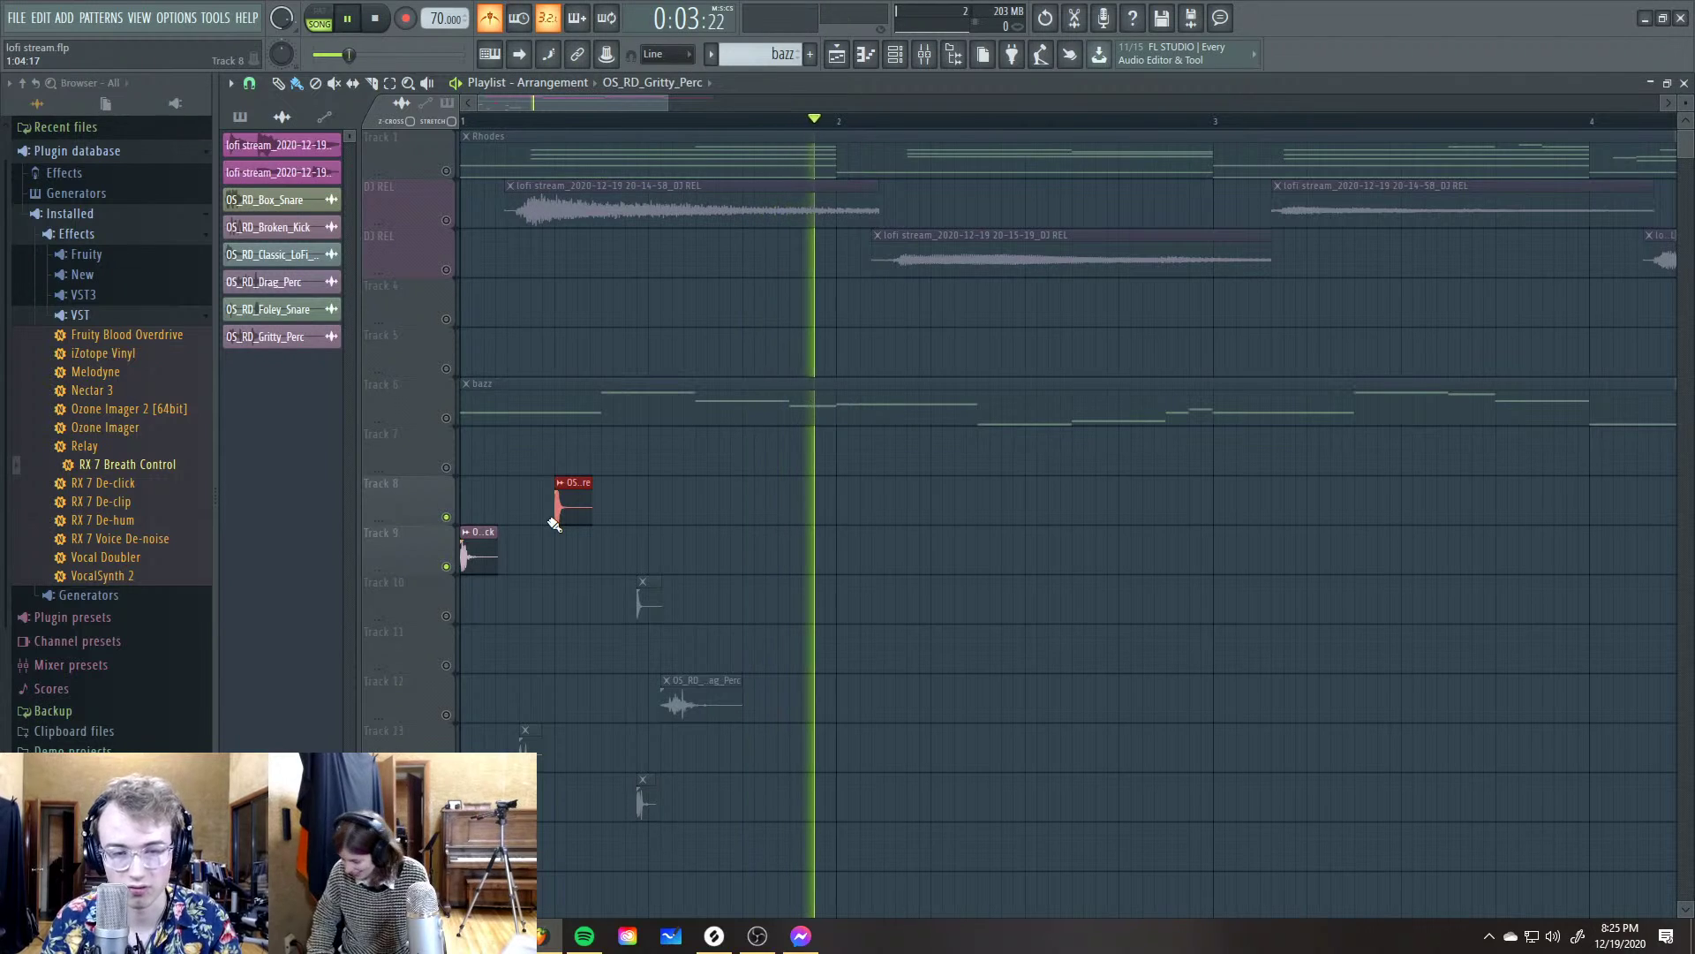
pyautogui.press('space')
pyautogui.moveTo(536, 752); pyautogui.dragTo(558, 703)
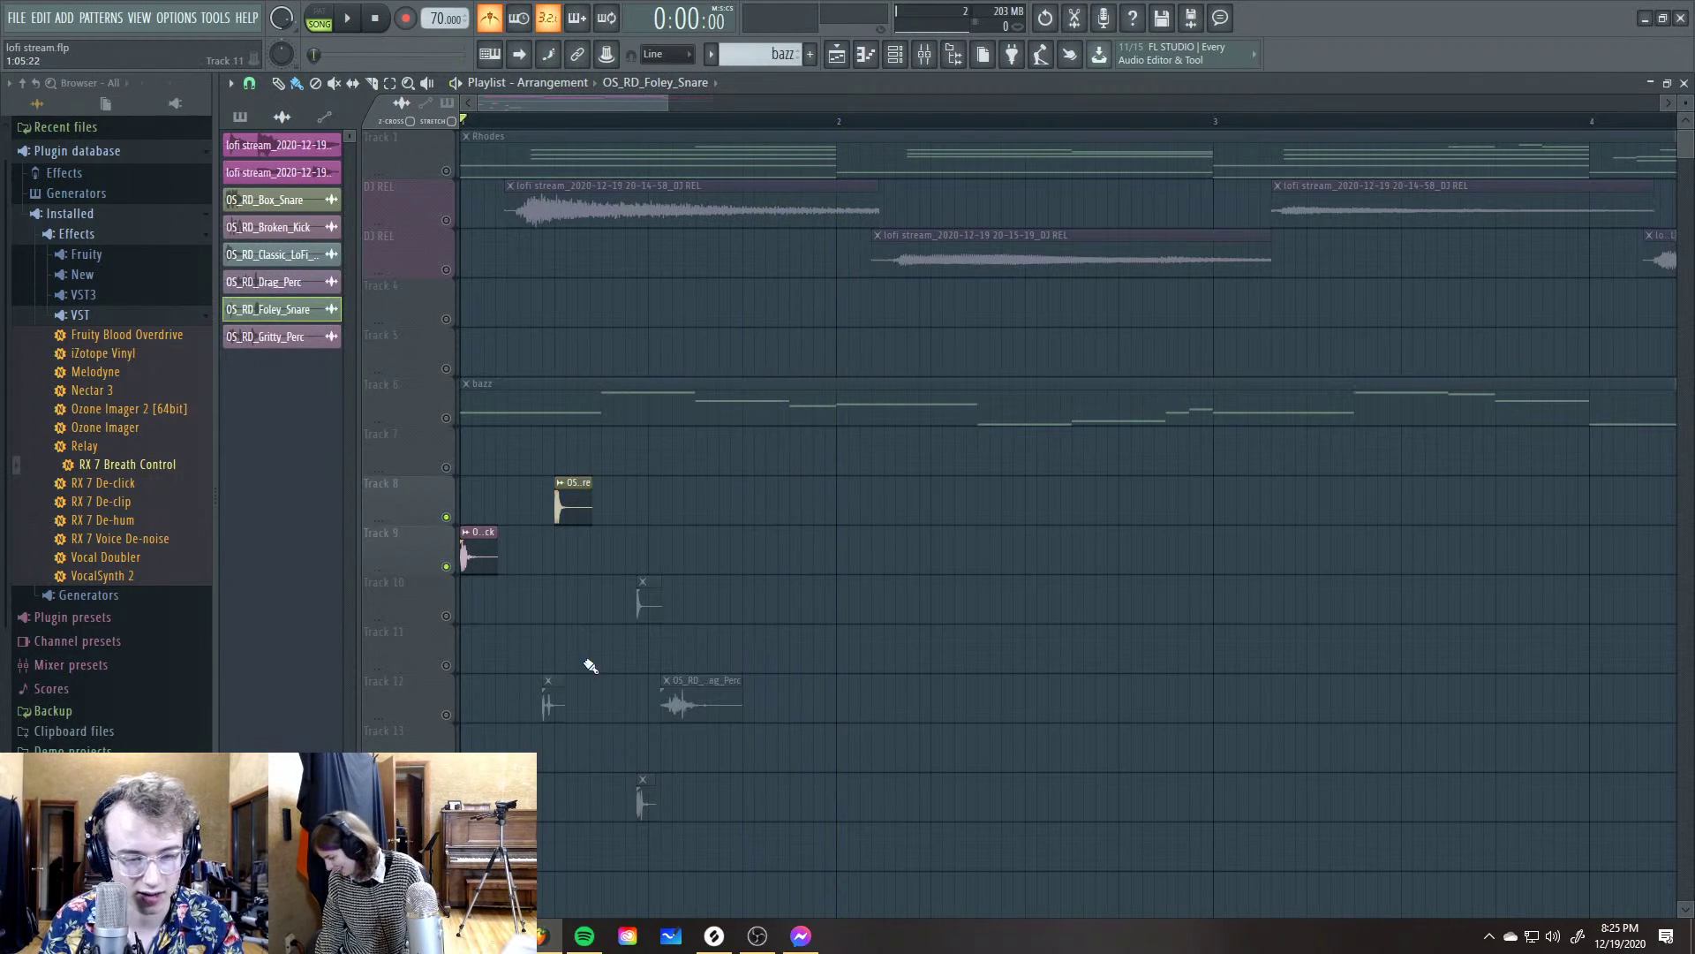
pyautogui.moveTo(652, 803); pyautogui.dragTo(816, 699)
# Place a second Box Snare clip on track 8 during playback and align it to step 13 of bar 1
pyautogui.press('space')
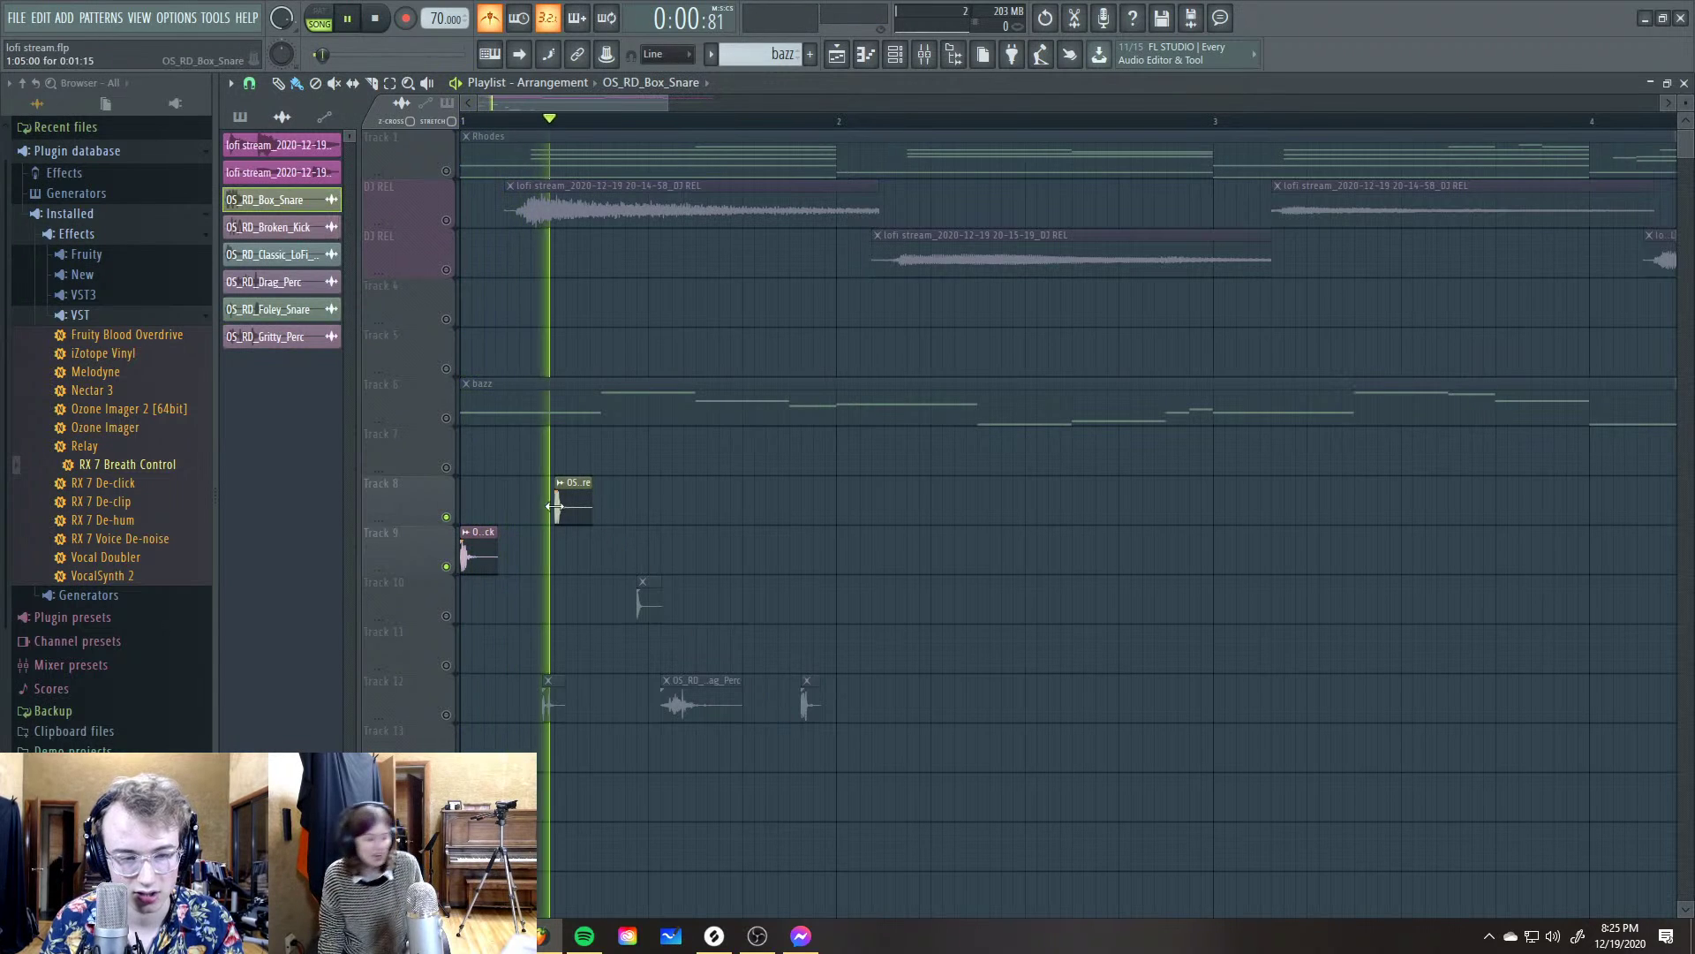
pyautogui.click(754, 512)
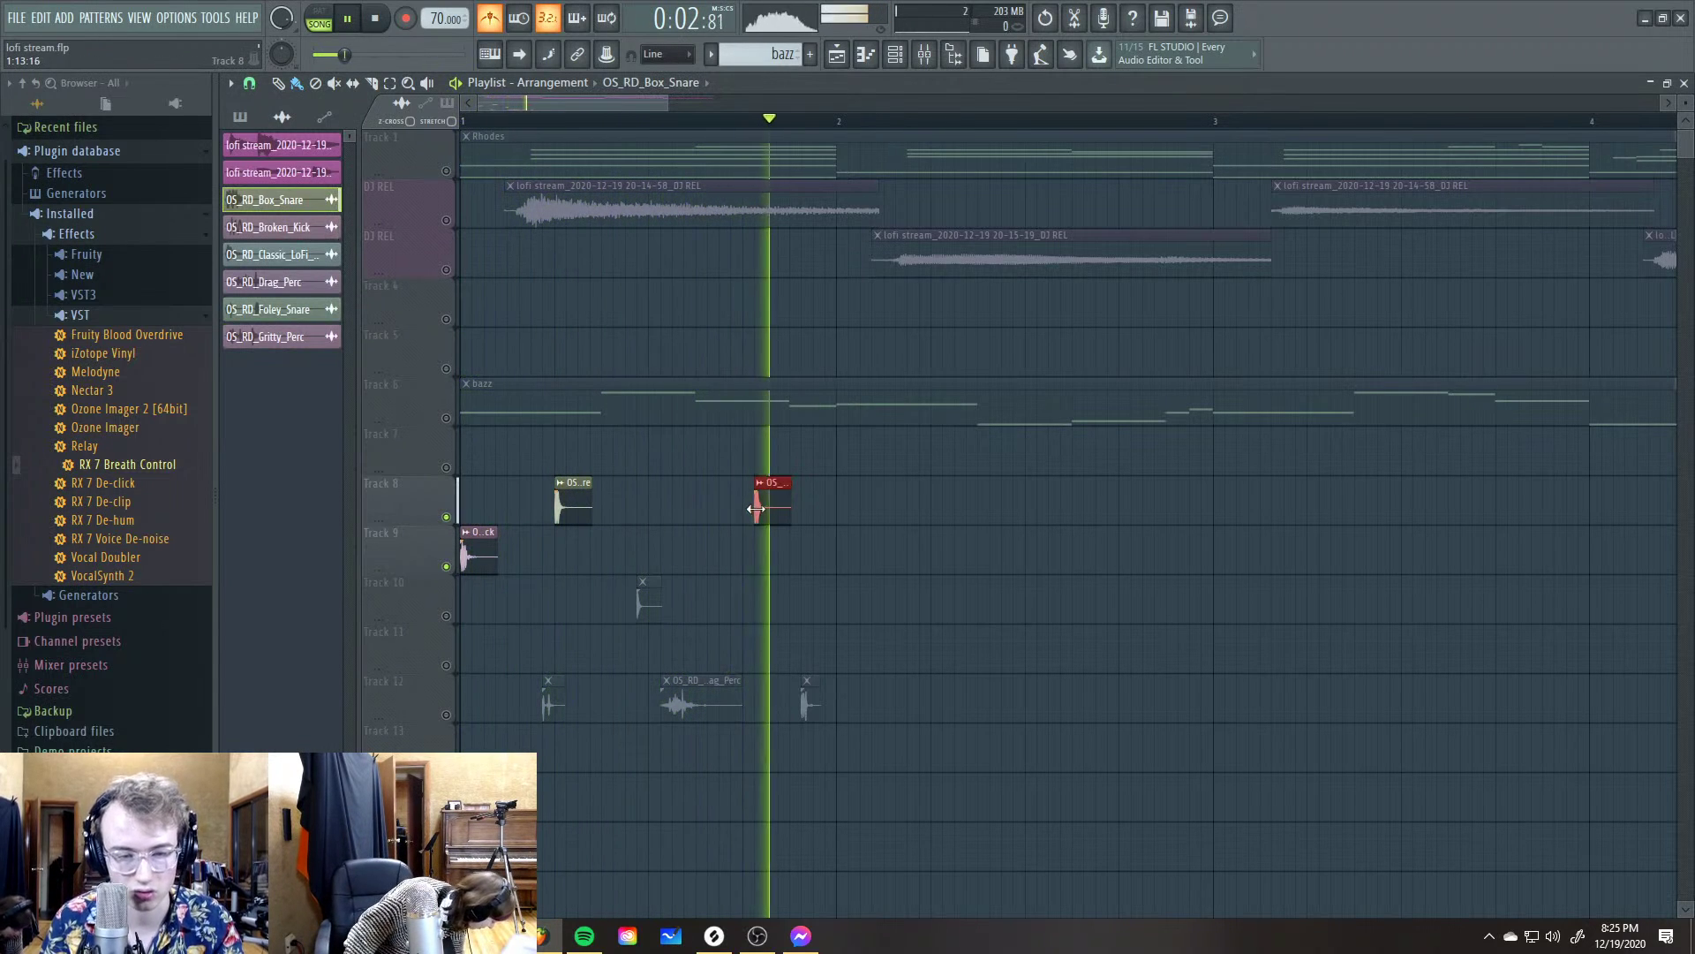
pyautogui.press('space')
pyautogui.moveTo(755, 517); pyautogui.dragTo(744, 517)
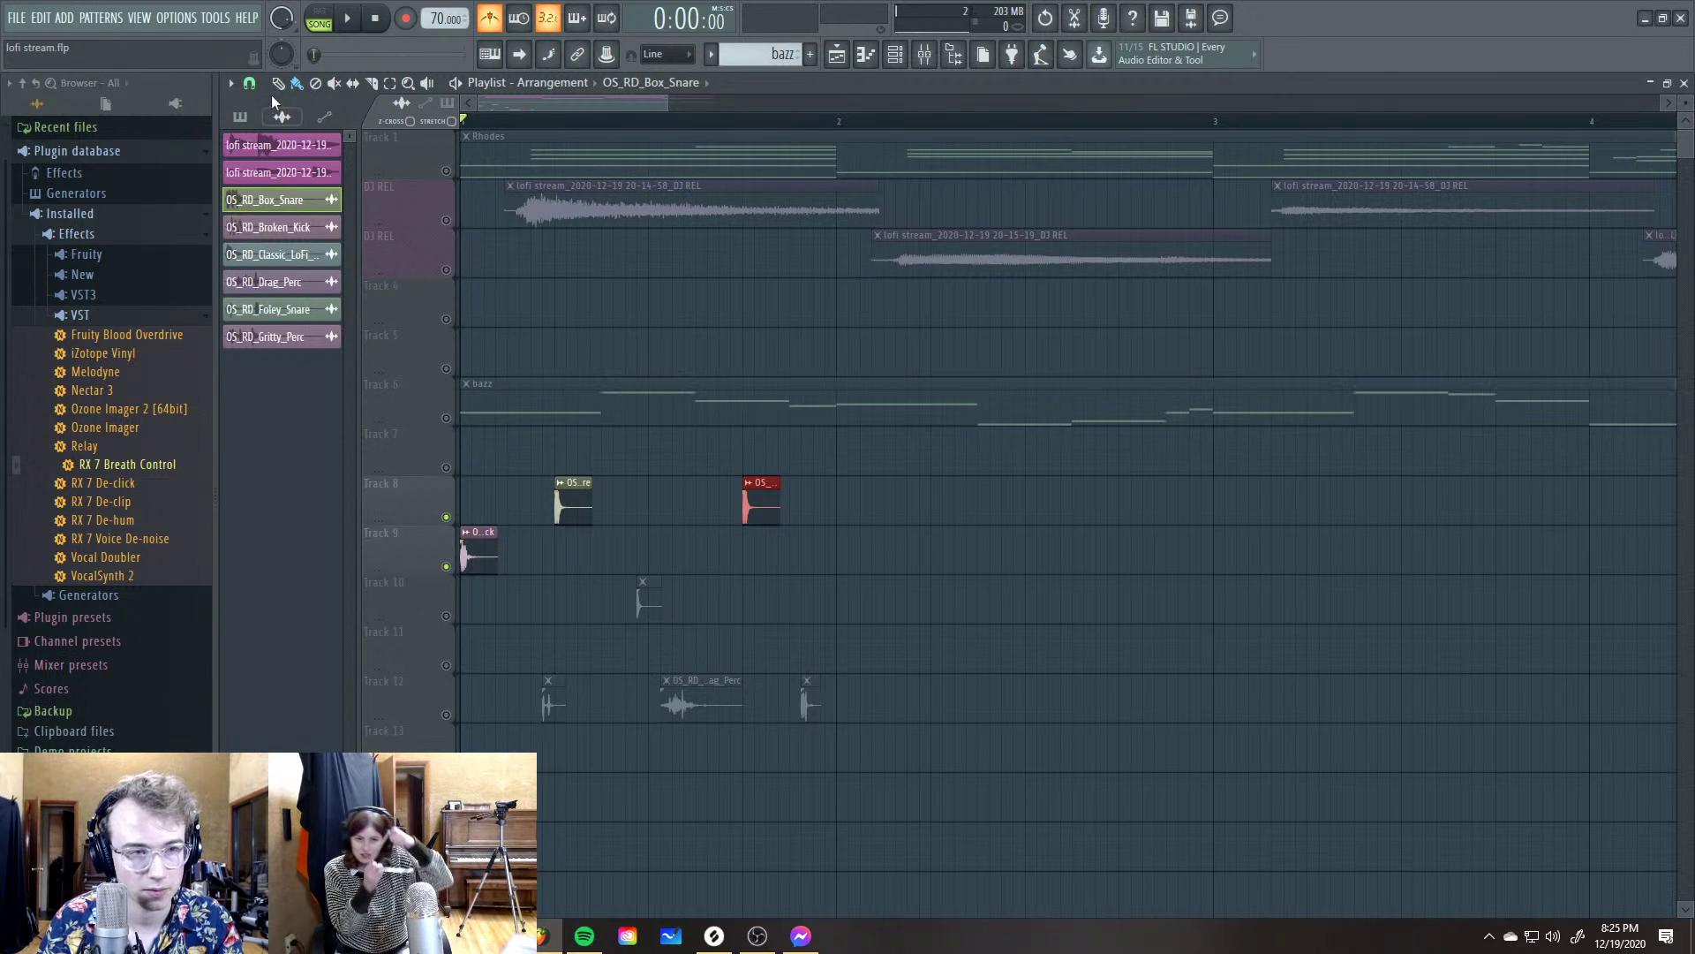
# Set the playlist snap to none, nudge both Box Snare clips slightly earlier, and play back the beat to check the timing
pyautogui.click(249, 83)
pyautogui.click(273, 168)
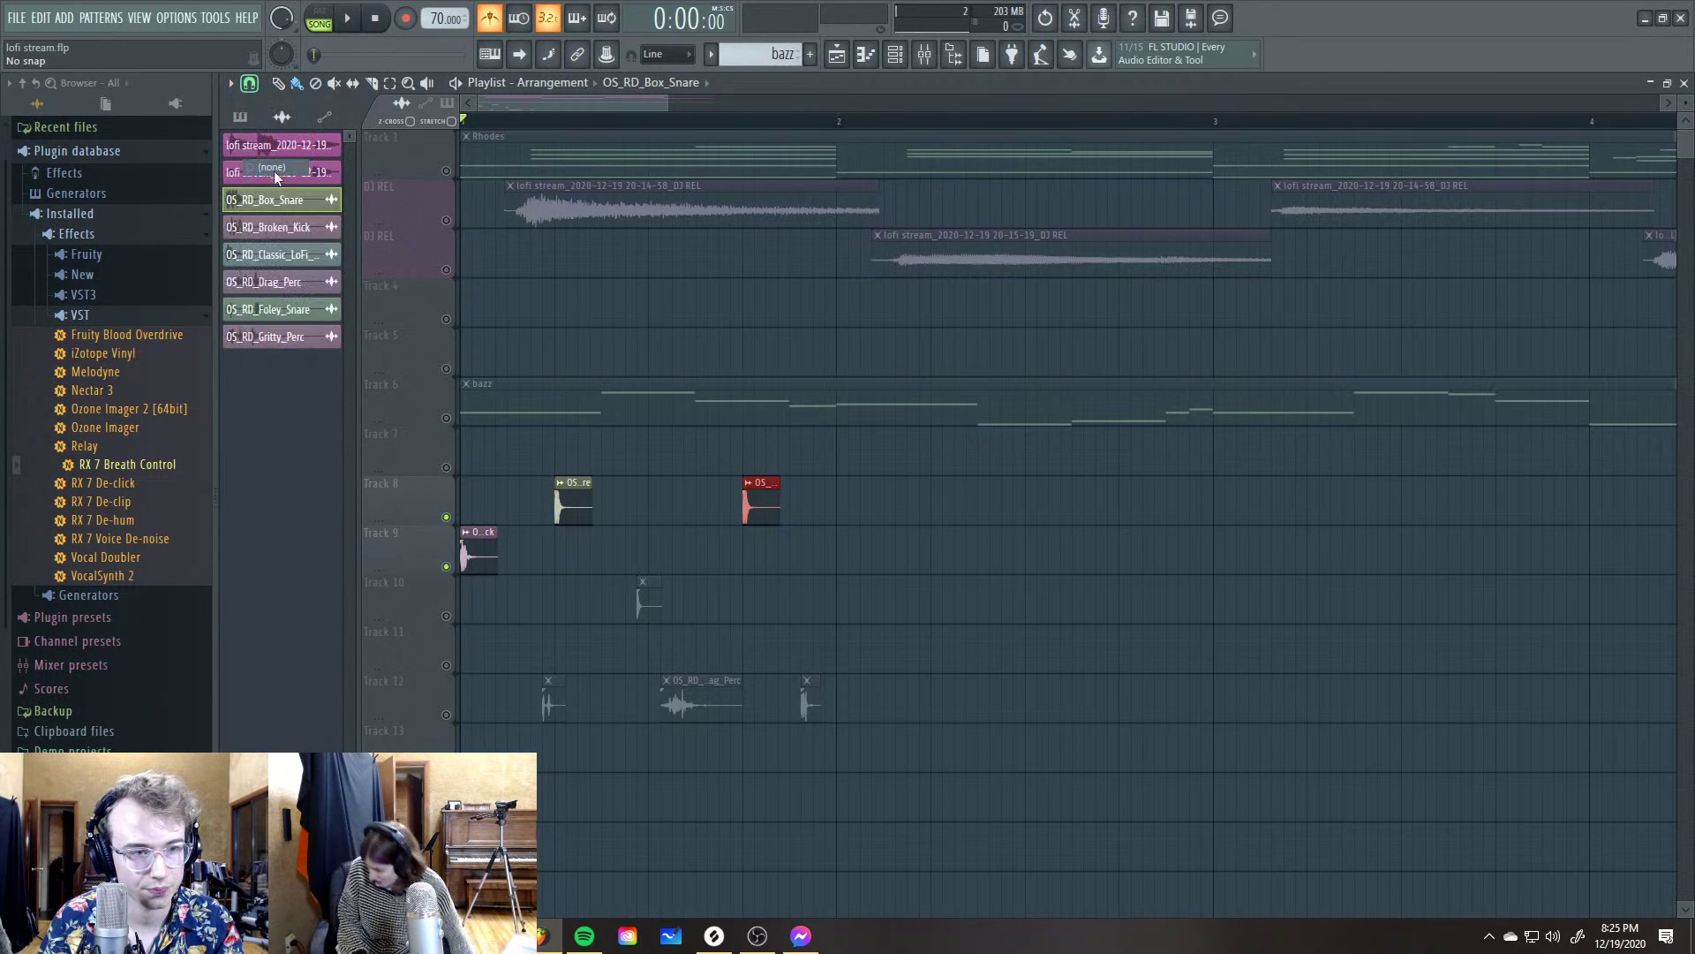
pyautogui.scroll(2, 543, 505)
pyautogui.scroll(1, 469, 459)
pyautogui.click(469, 552)
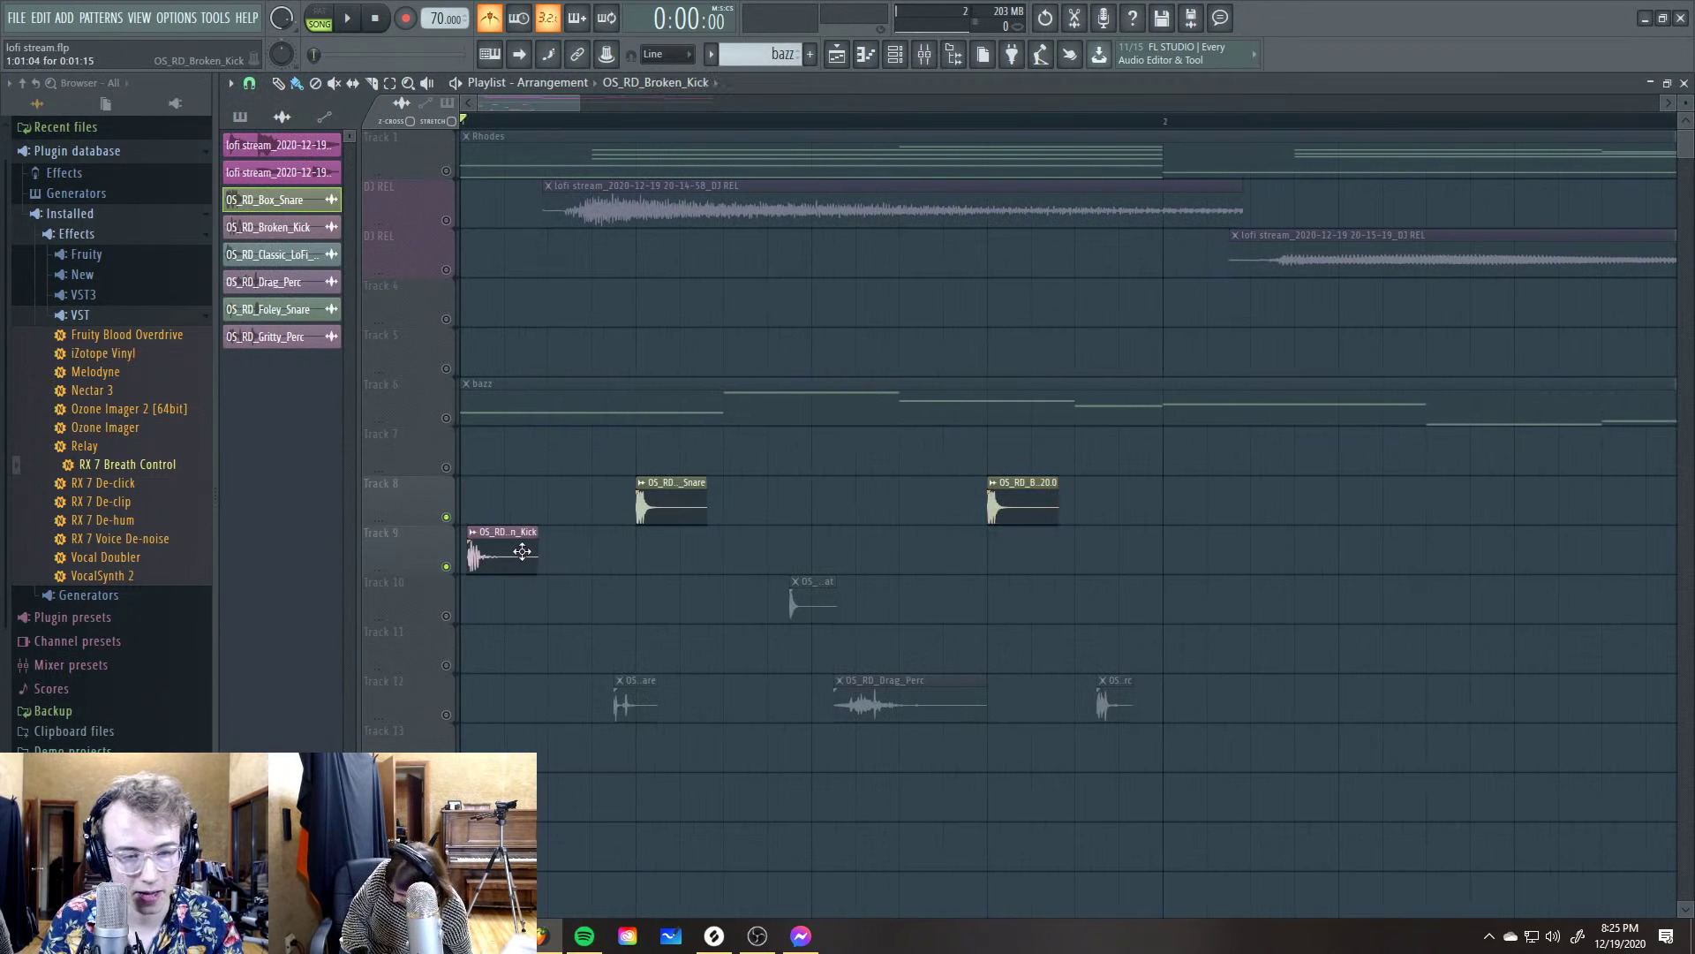
pyautogui.moveTo(646, 505); pyautogui.dragTo(645, 505)
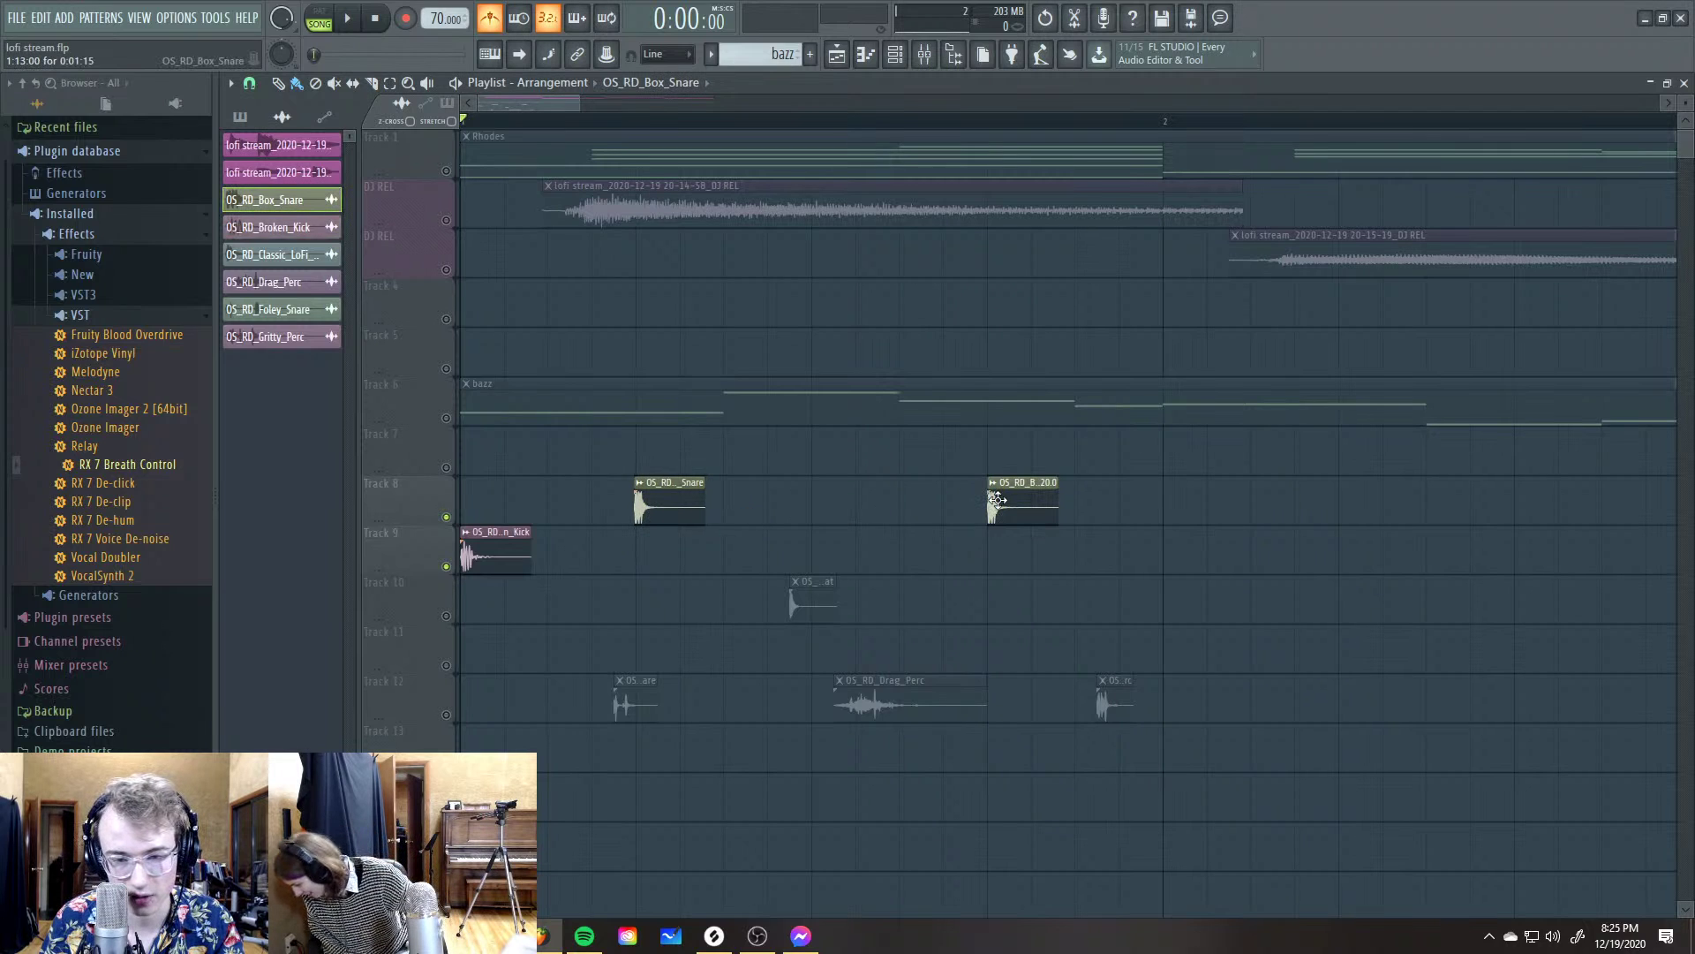
pyautogui.press('space')
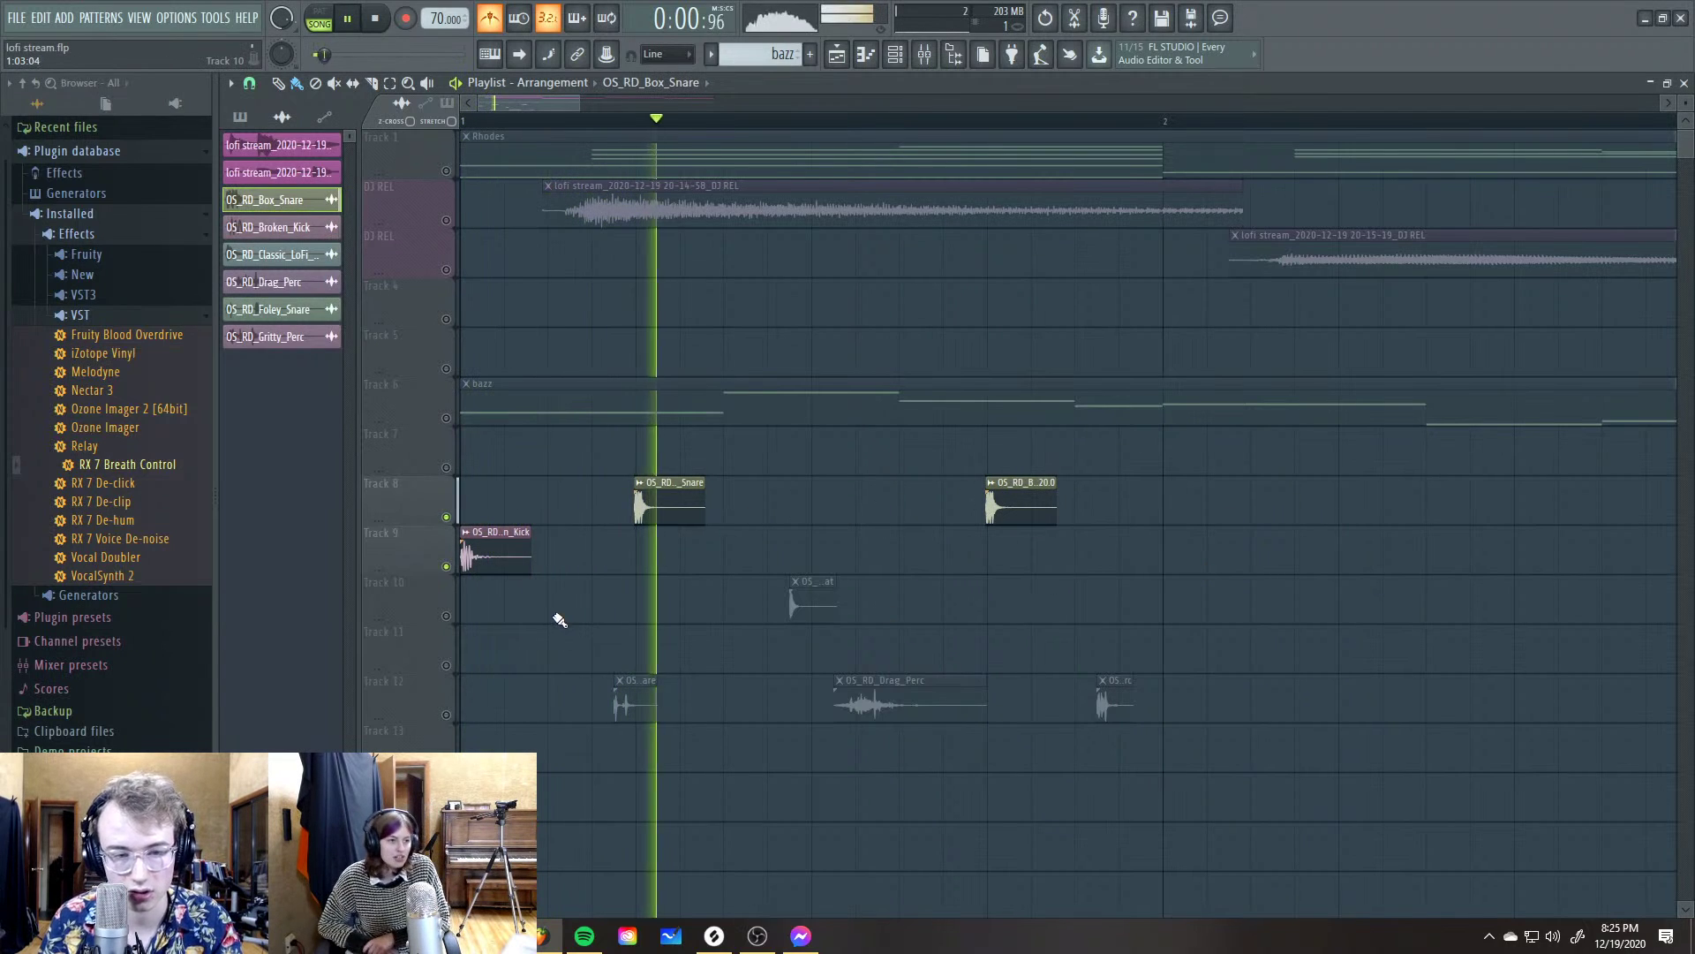
pyautogui.scroll(-1, 559, 621)
pyautogui.scroll(-1, 559, 621)
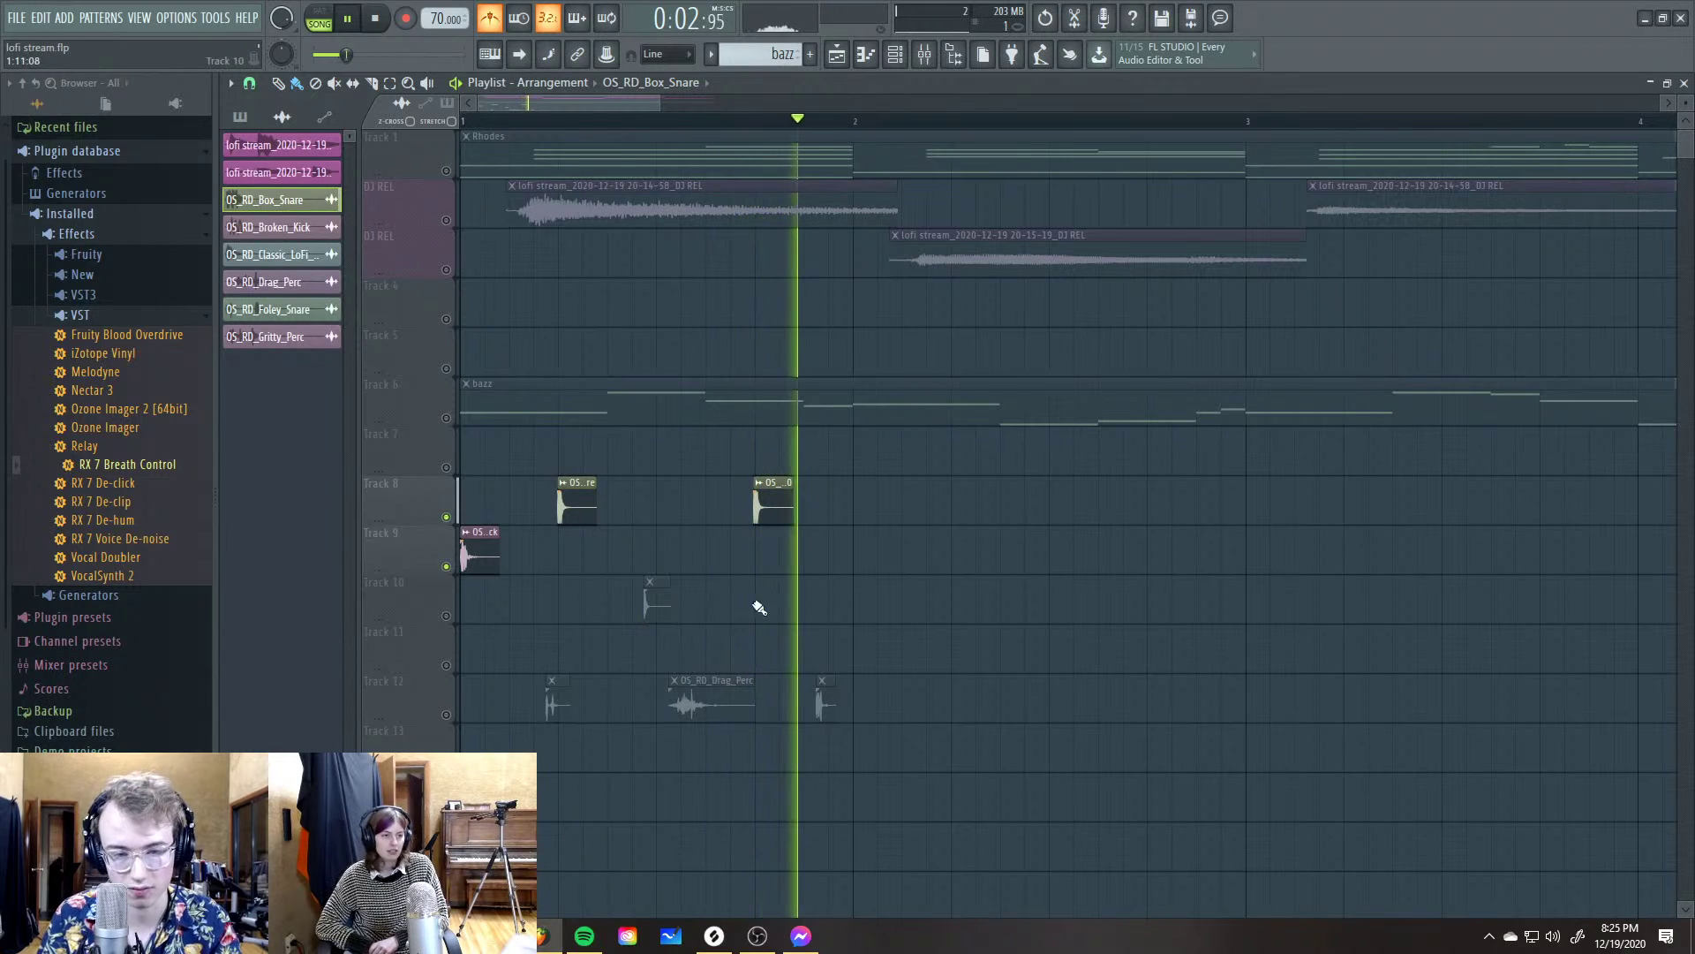
pyautogui.press('space')
# Place a Broken Kick clip at the start of bar 2 on track 9 and a Box Snare clip near step 5 of bar 2 on track 8
pyautogui.click(476, 555)
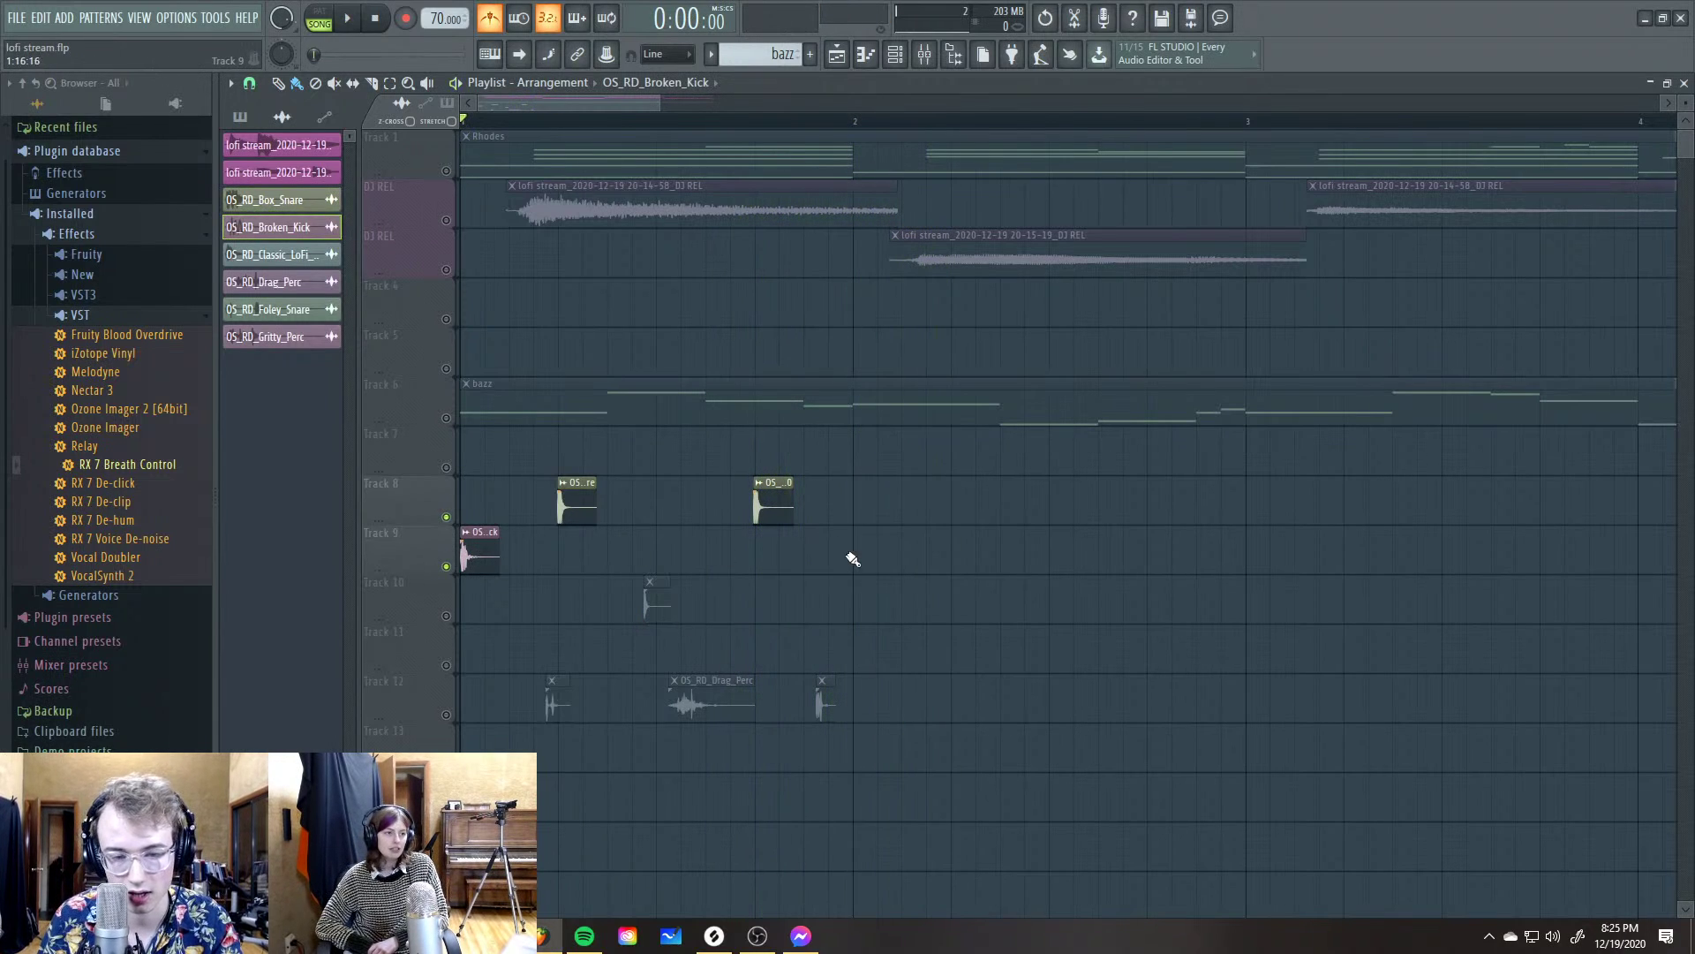
pyautogui.click(863, 552)
pyautogui.press('space')
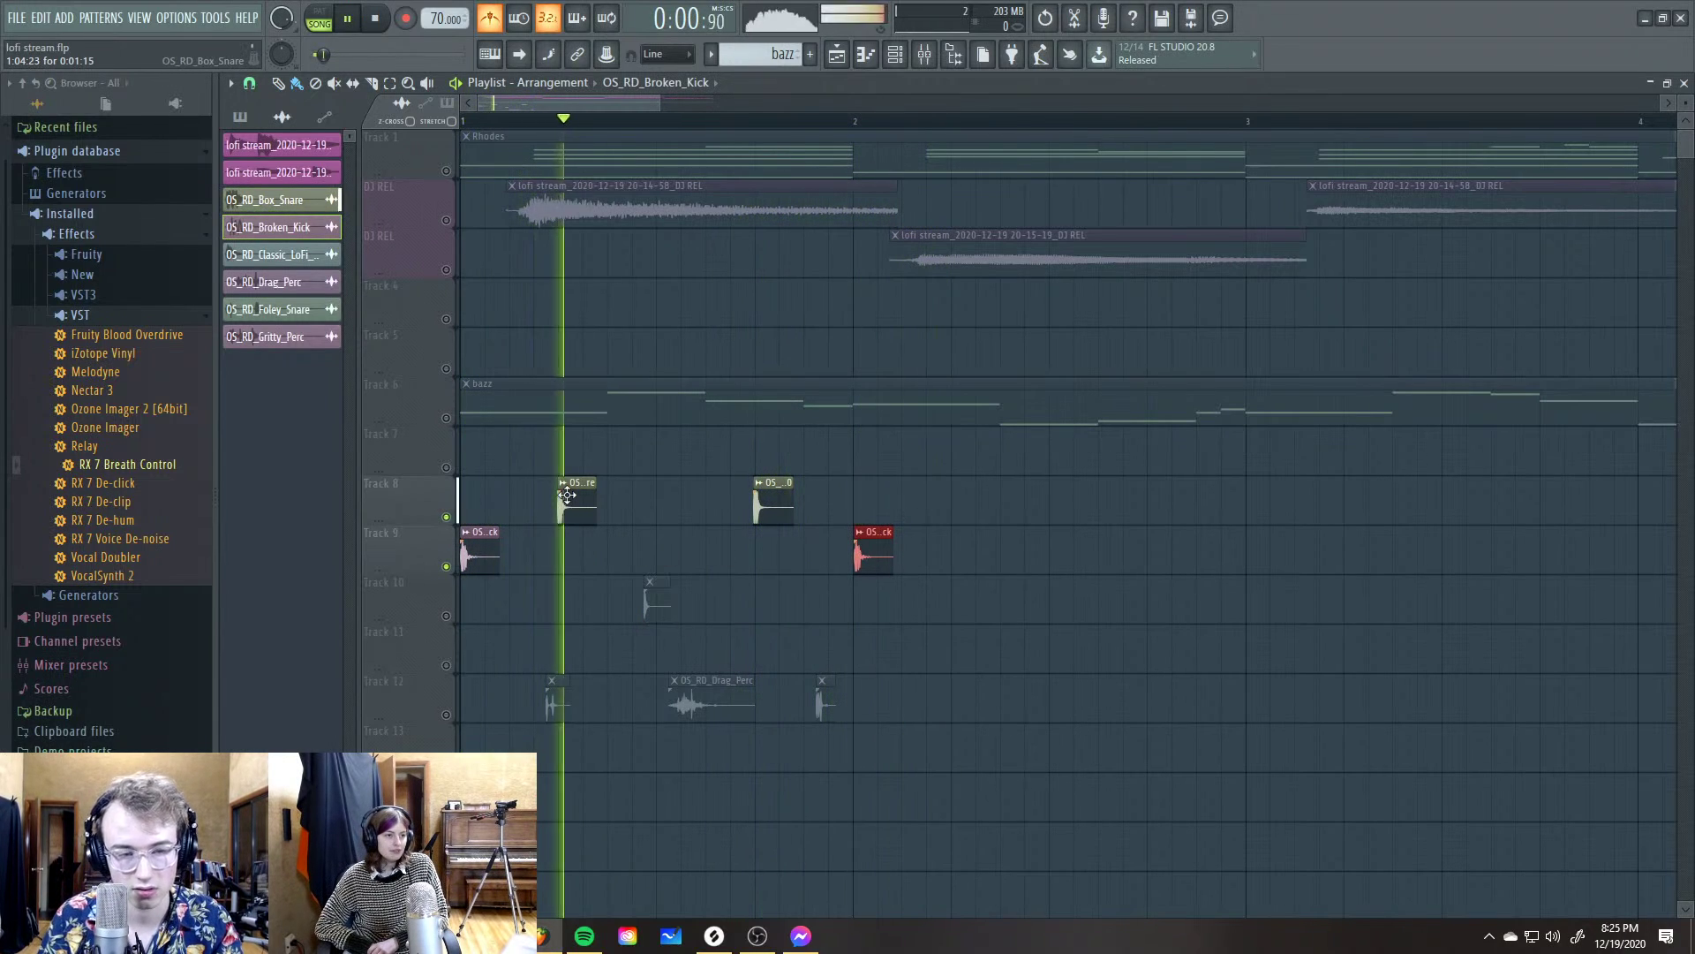
pyautogui.click(567, 494)
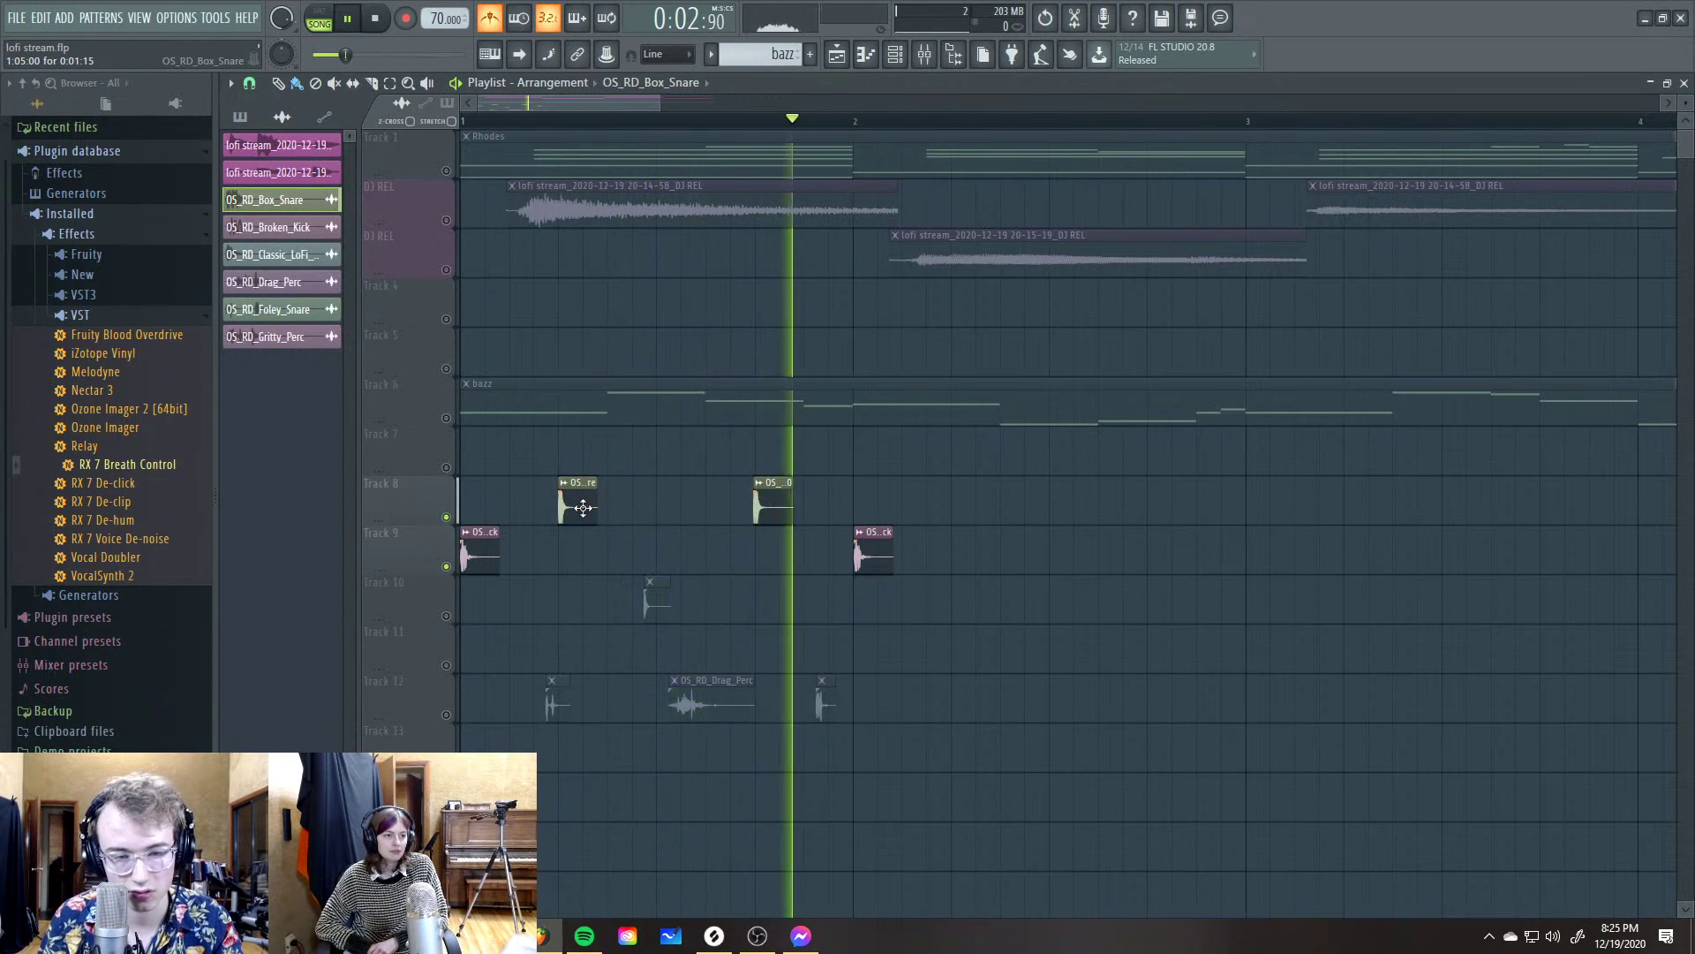
pyautogui.press('space')
pyautogui.click(959, 508)
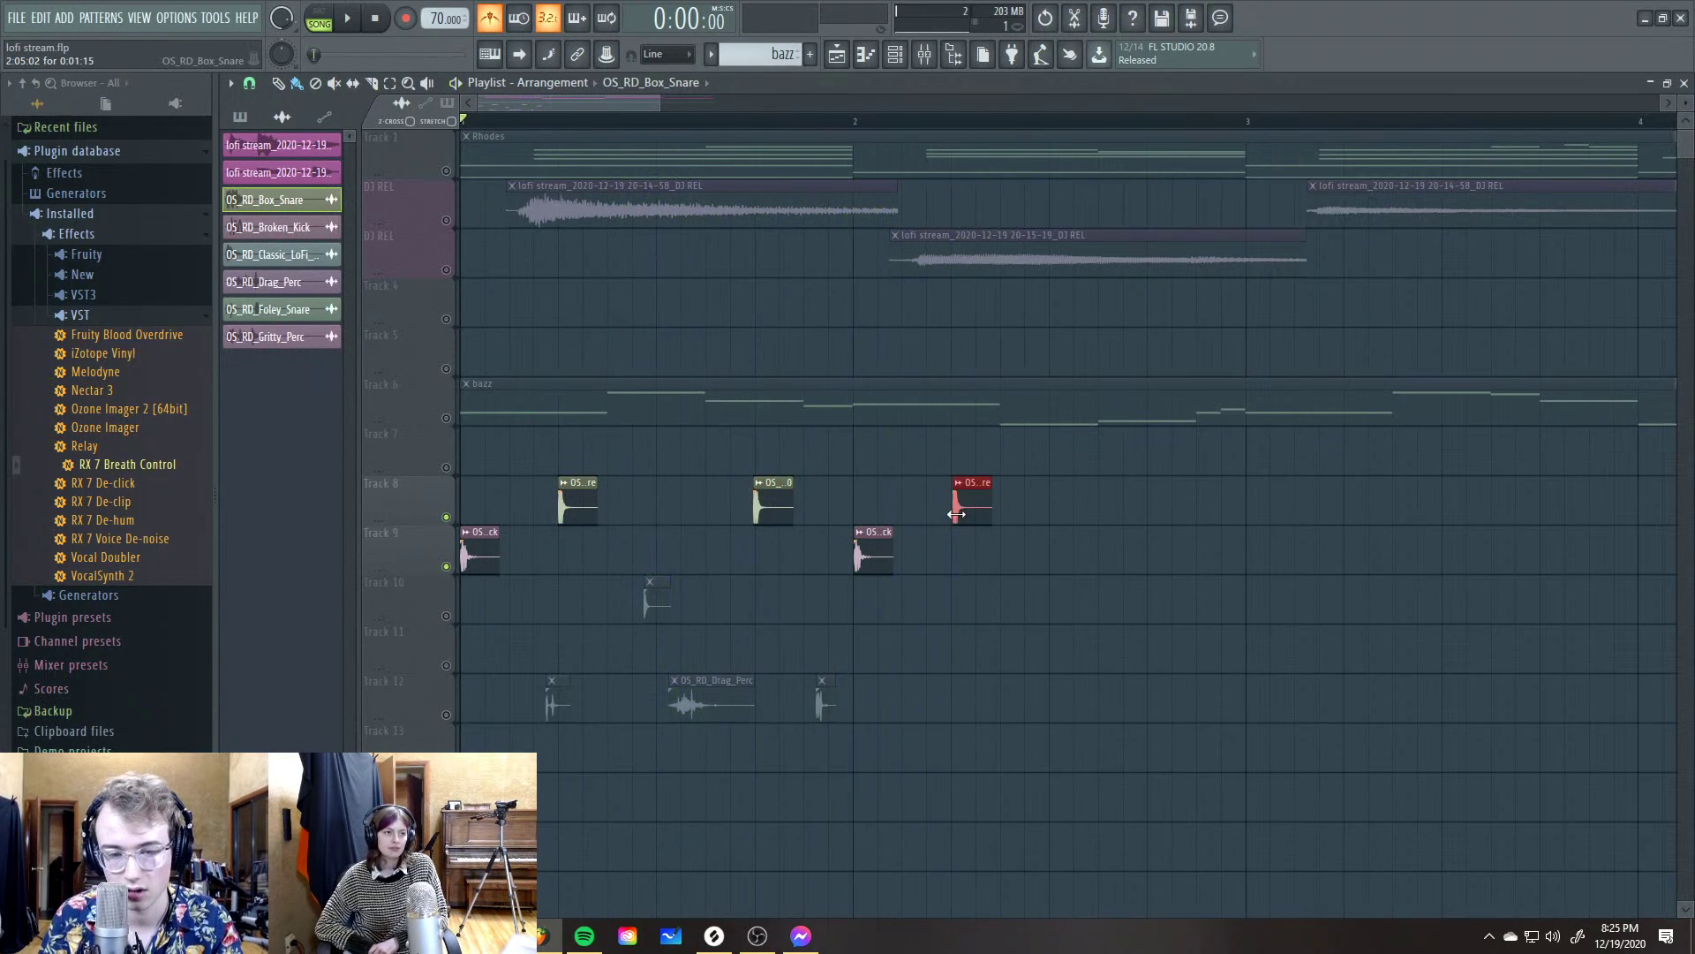
# Play back the beat, place another Box Snare clip on track 8, and shift it to about step 10 of bar 2
pyautogui.press('space')
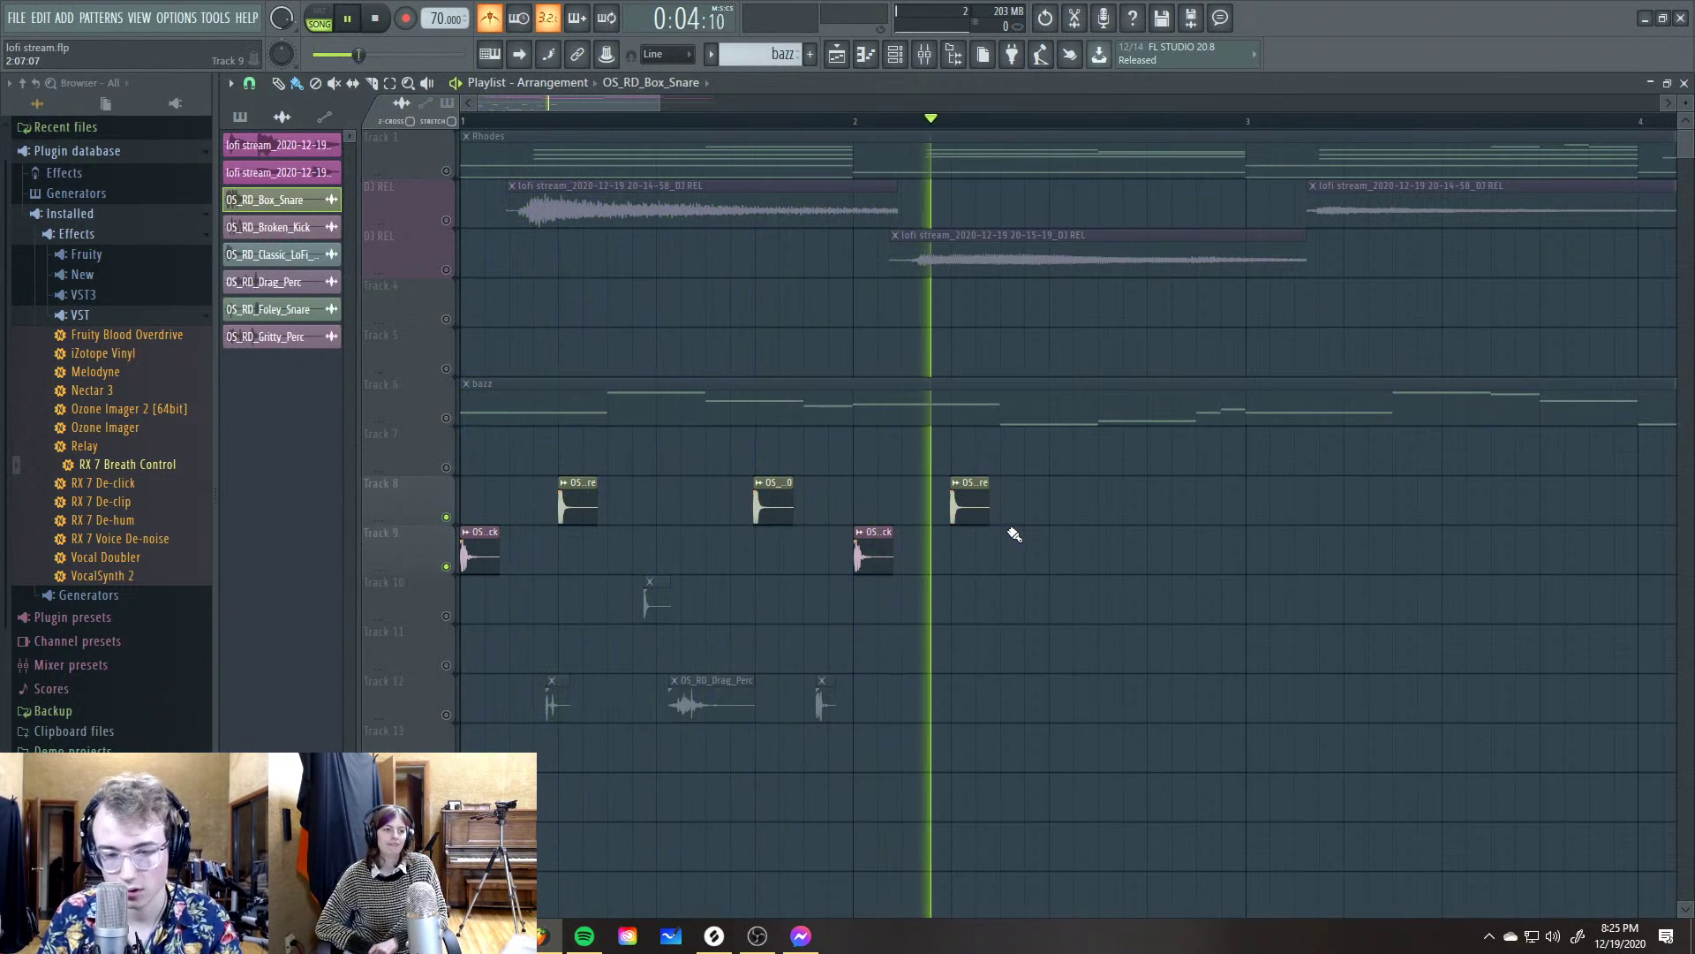
pyautogui.click(1135, 509)
pyautogui.moveTo(1134, 509); pyautogui.dragTo(1115, 510)
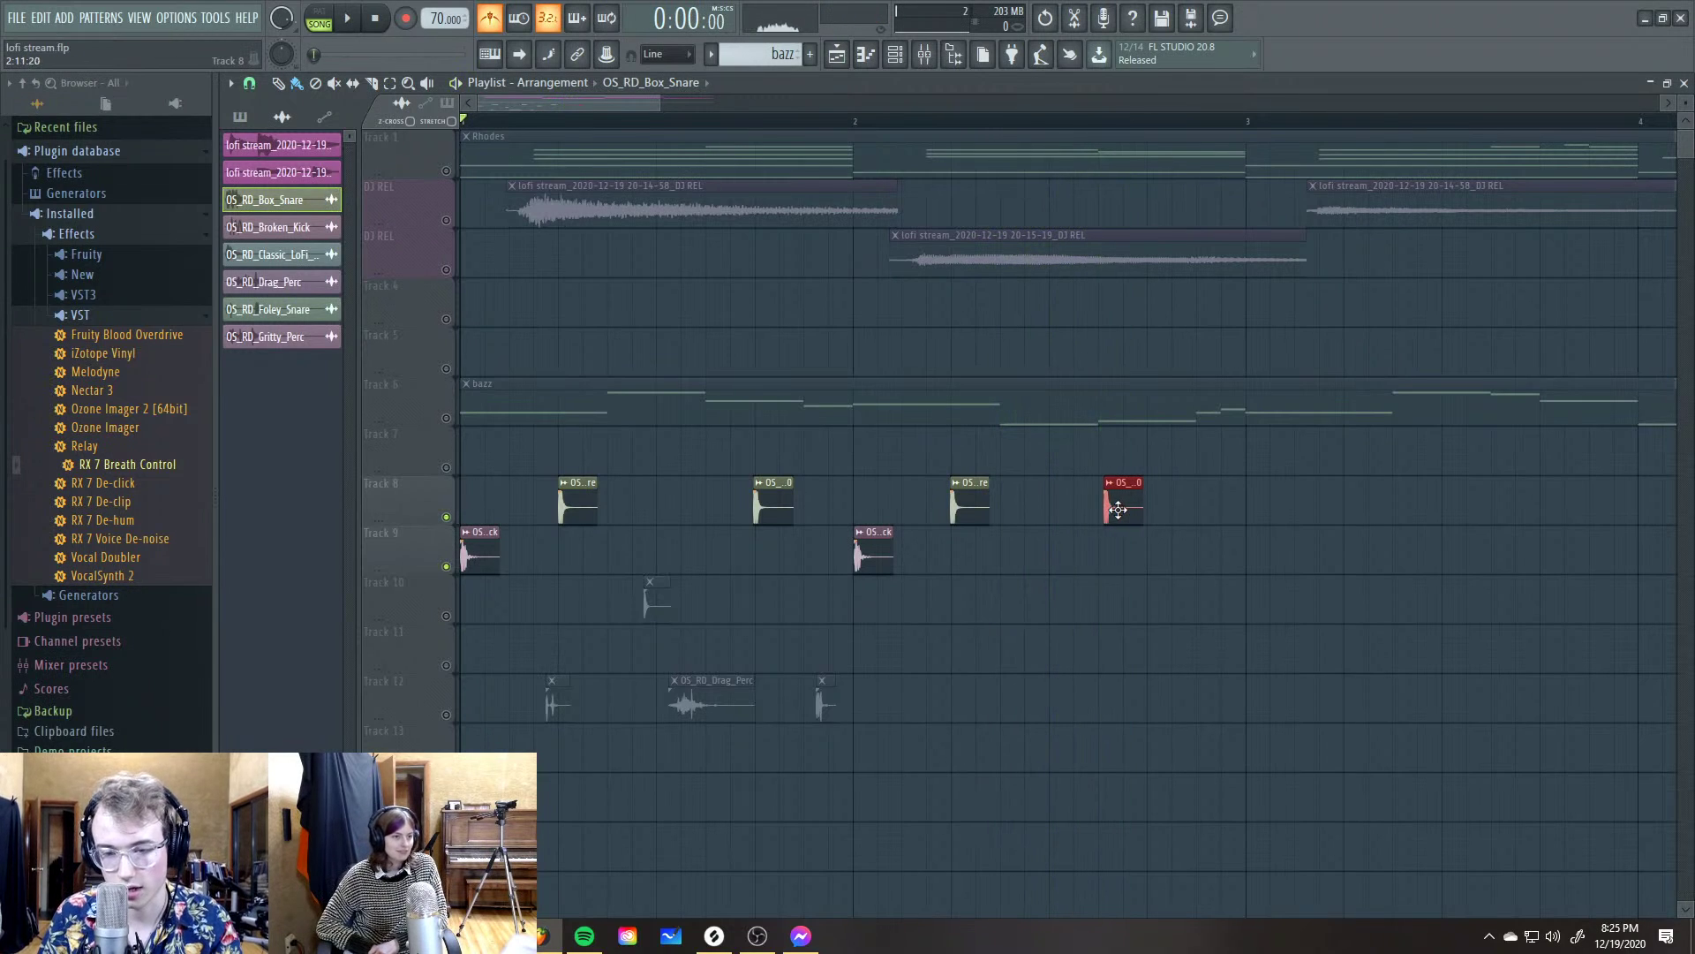
pyautogui.click(1040, 123)
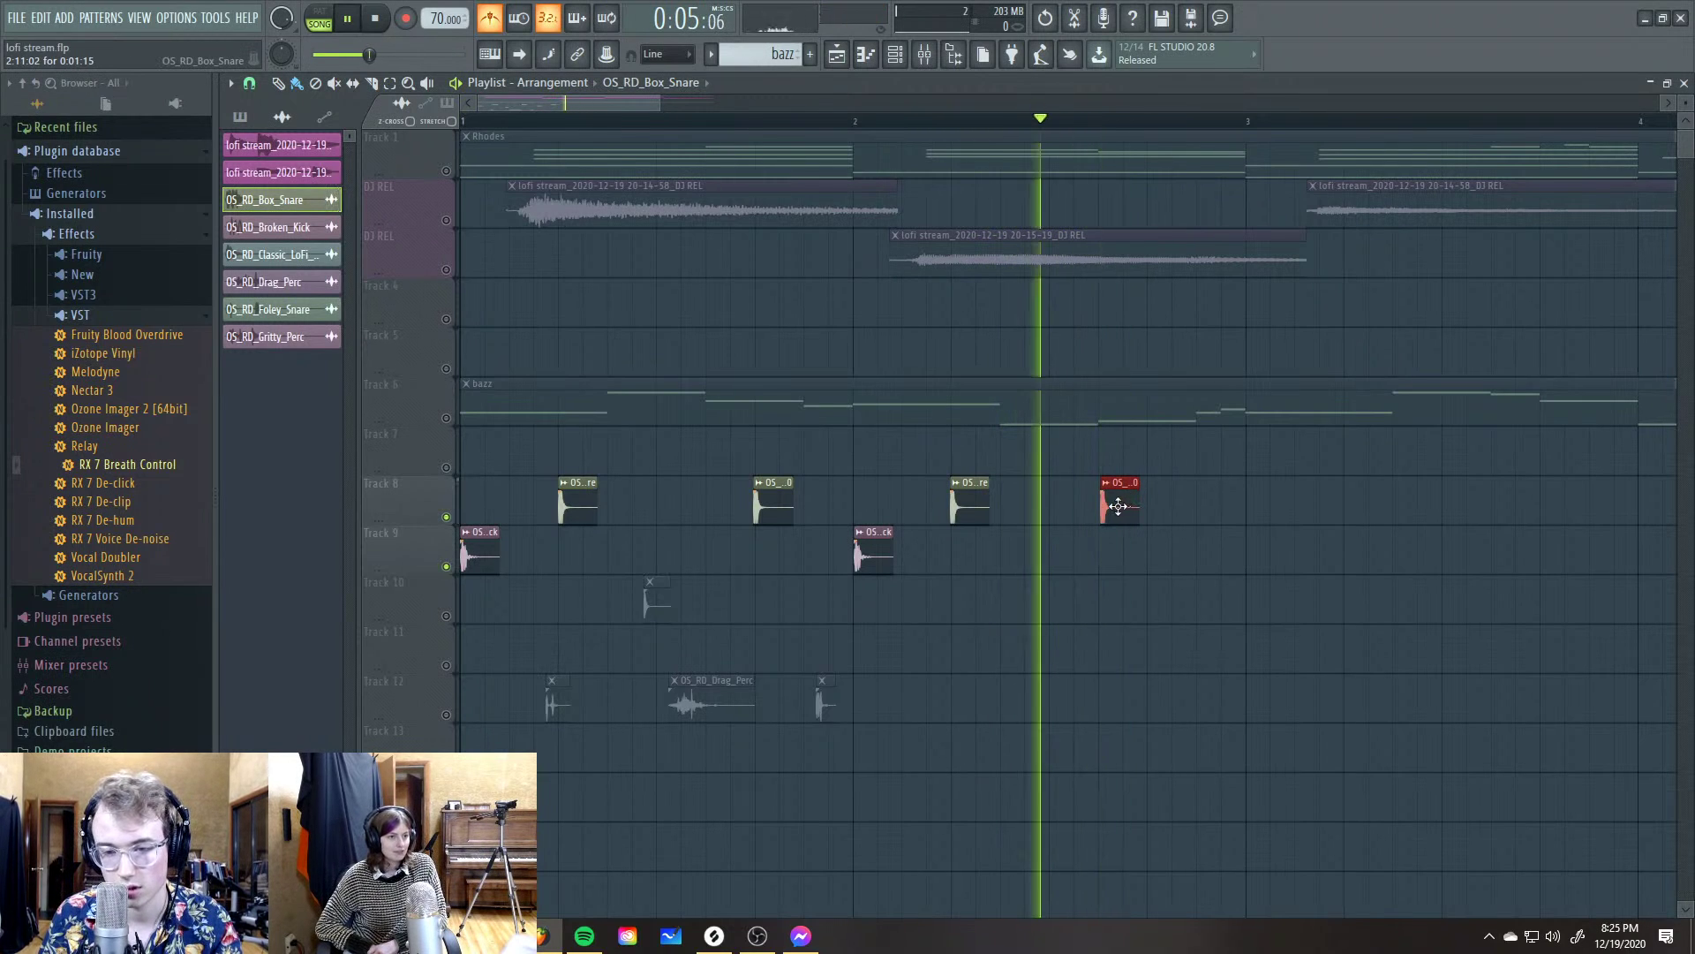
pyautogui.moveTo(1114, 502); pyautogui.dragTo(1104, 502)
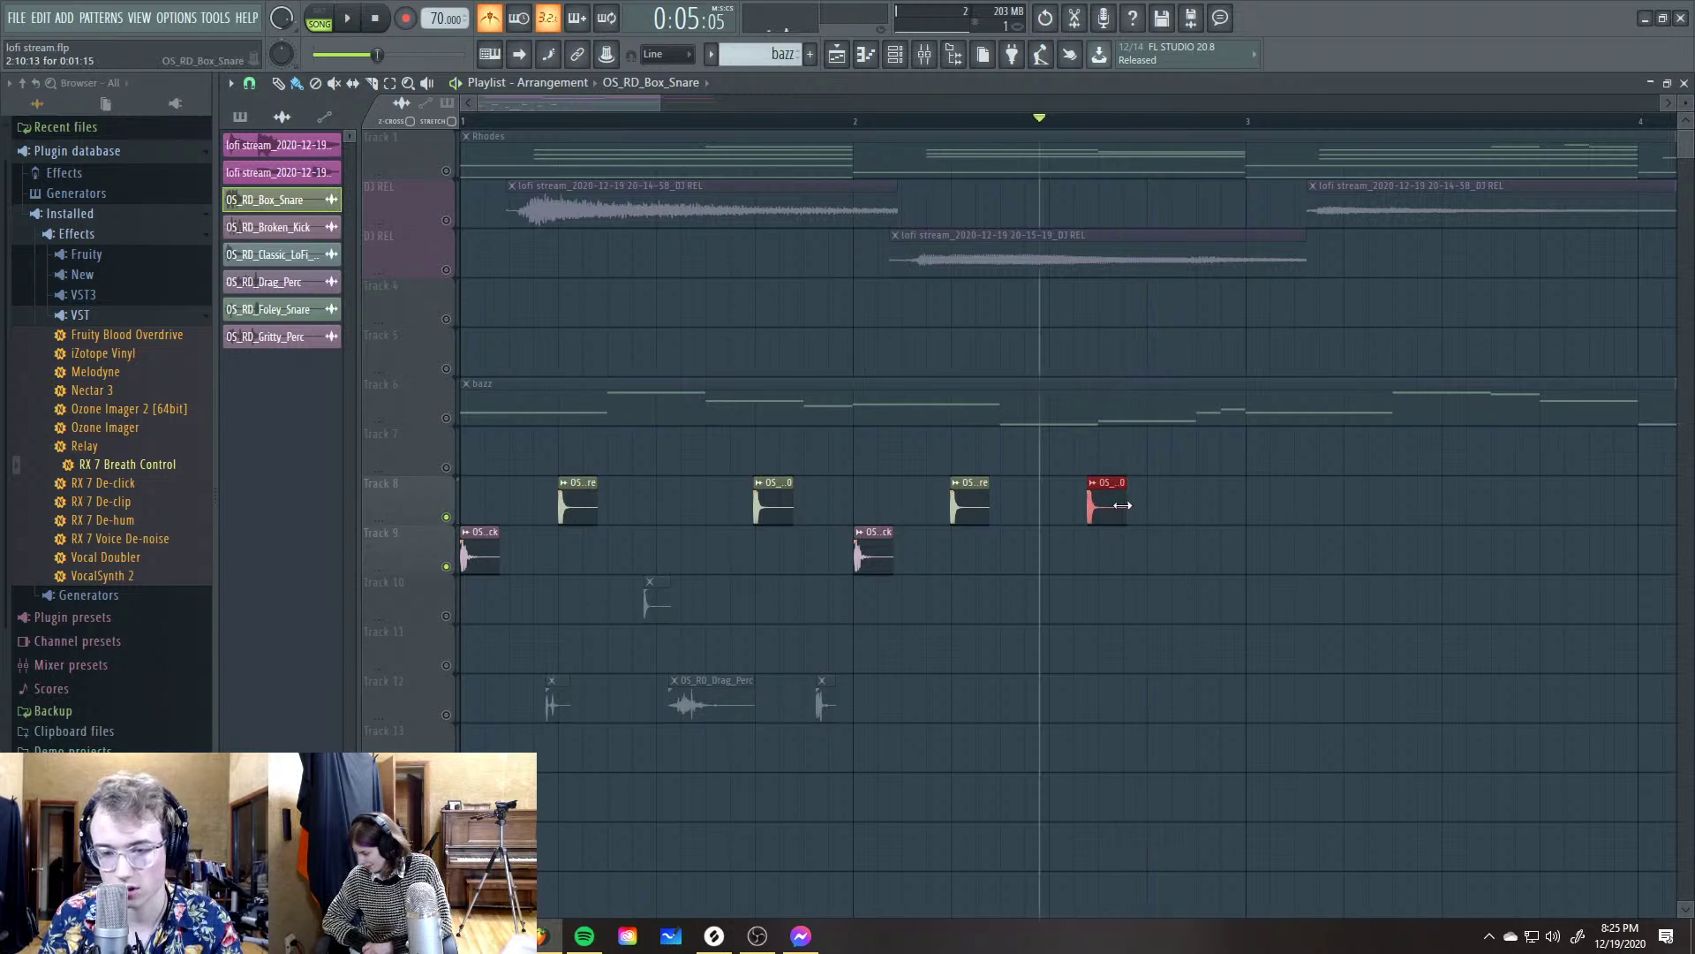
# Place a Box Snare clip at step 13 of bar 2 on track 8 and a Broken Kick clip at the start of bar 3 on track 9
pyautogui.click(1175, 504)
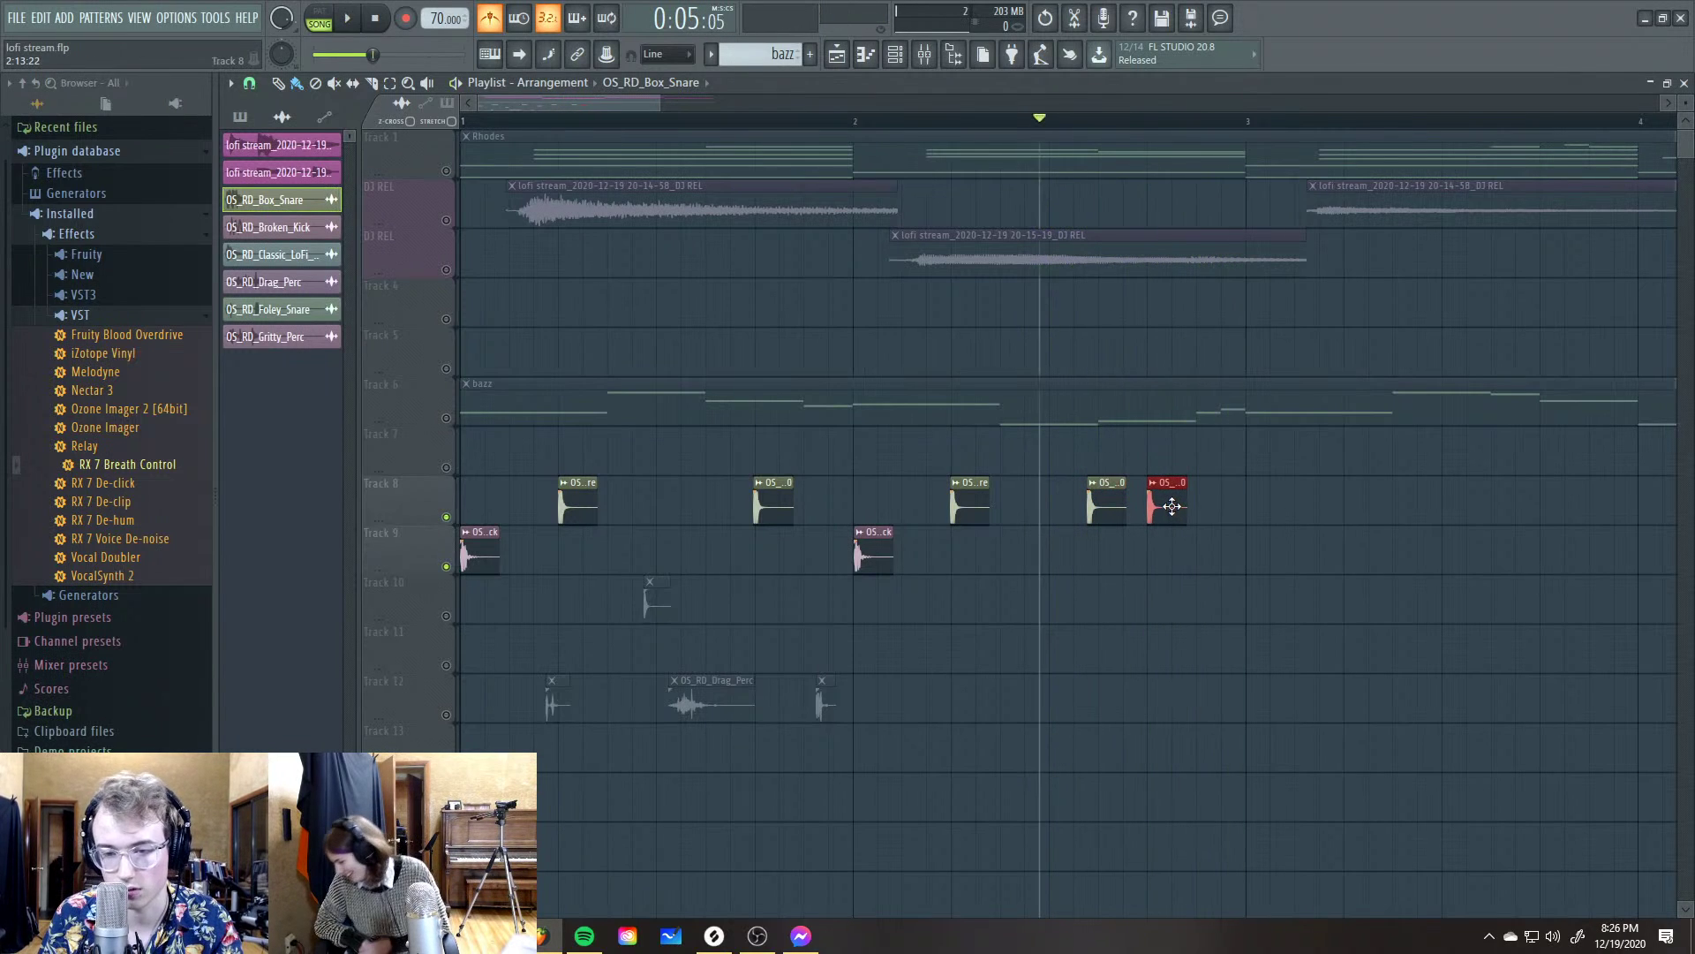
pyautogui.moveTo(1175, 504); pyautogui.dragTo(1171, 504)
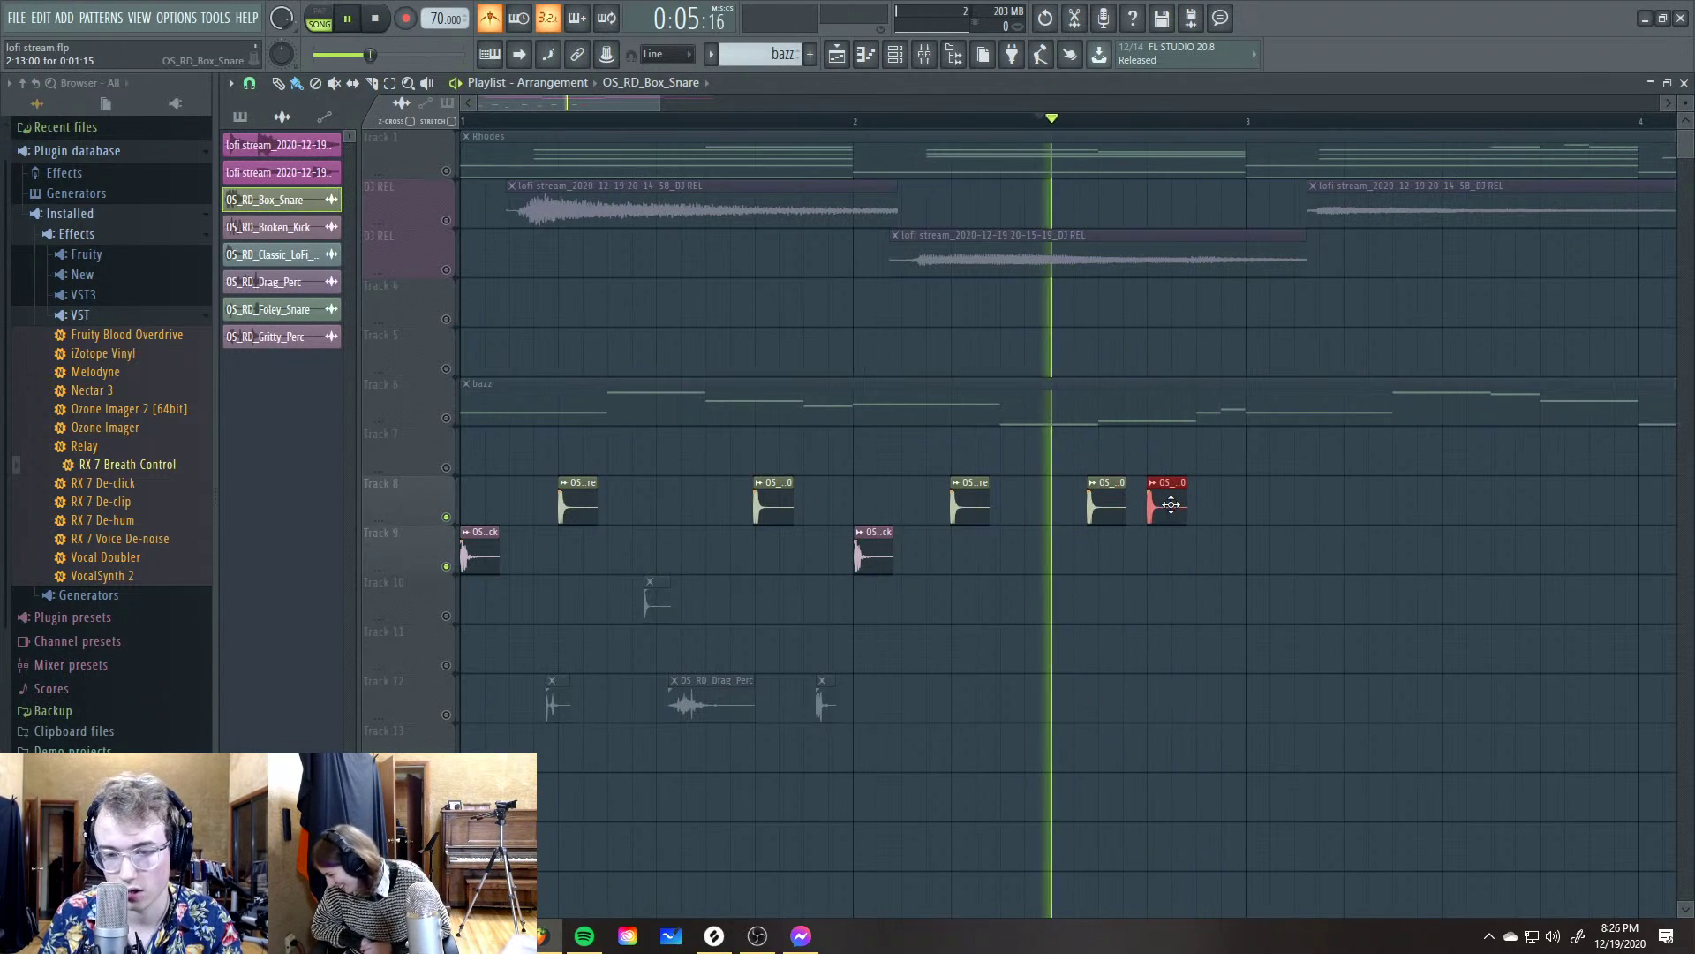
pyautogui.press('space')
pyautogui.click(864, 552)
pyautogui.click(1261, 552)
pyautogui.press('space')
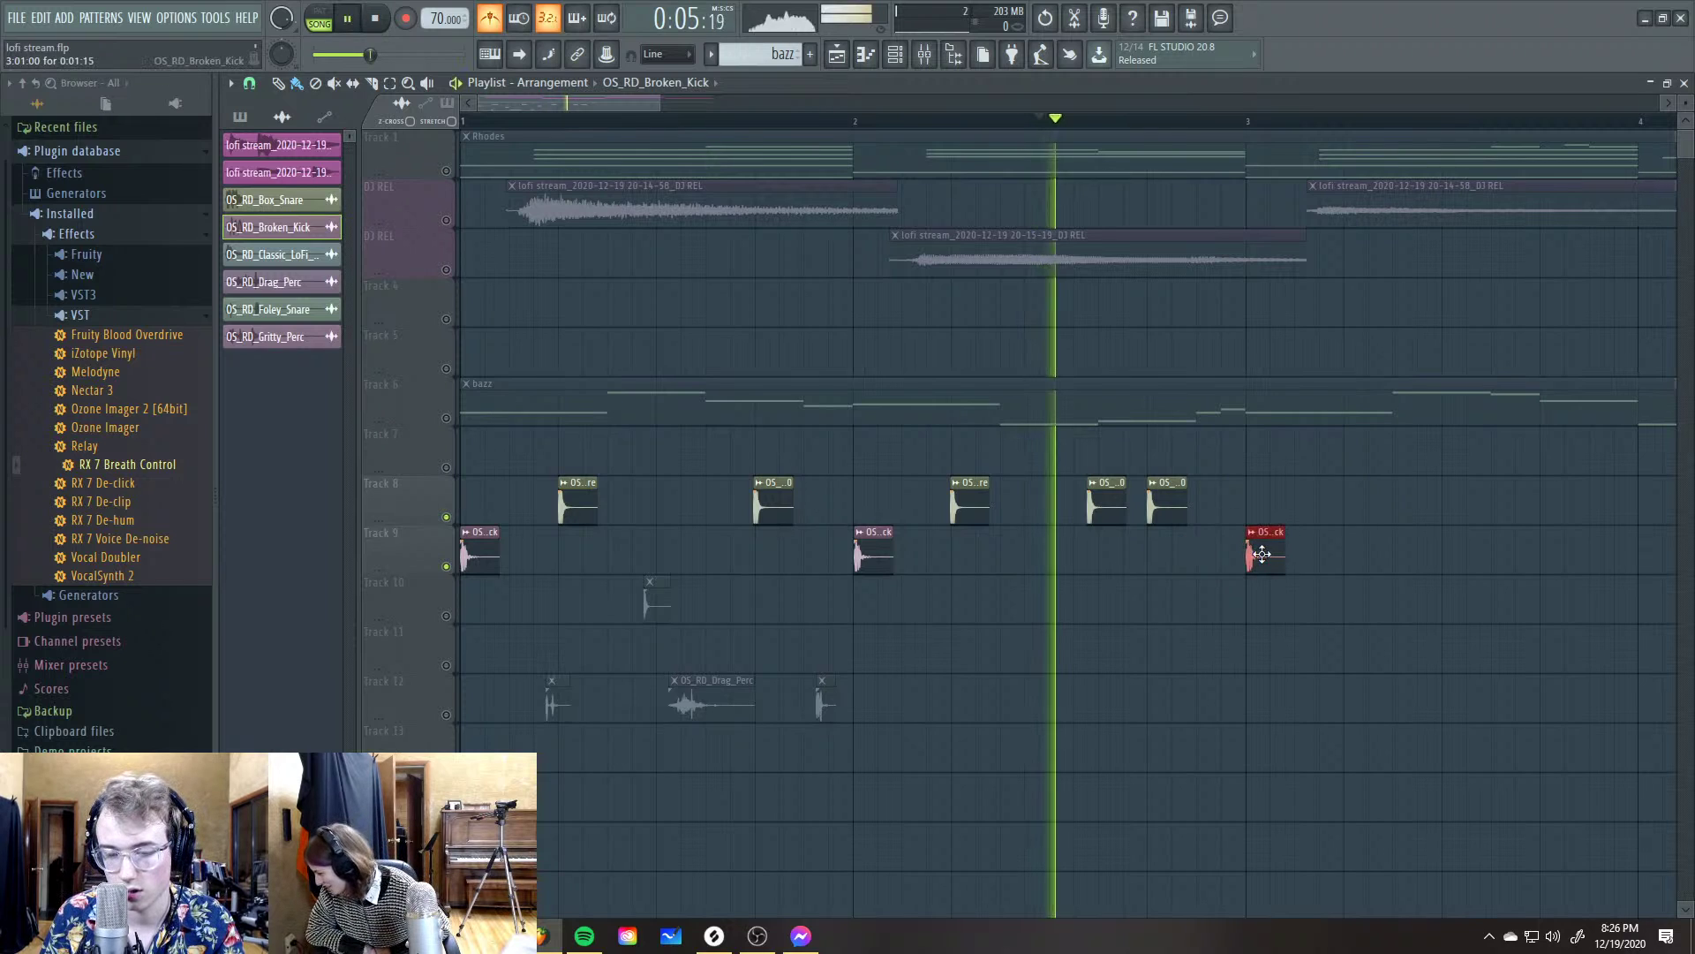
# Play back the Box Snare and Broken Kick pattern in bars 1 and 2 to check its timing
pyautogui.press('space')
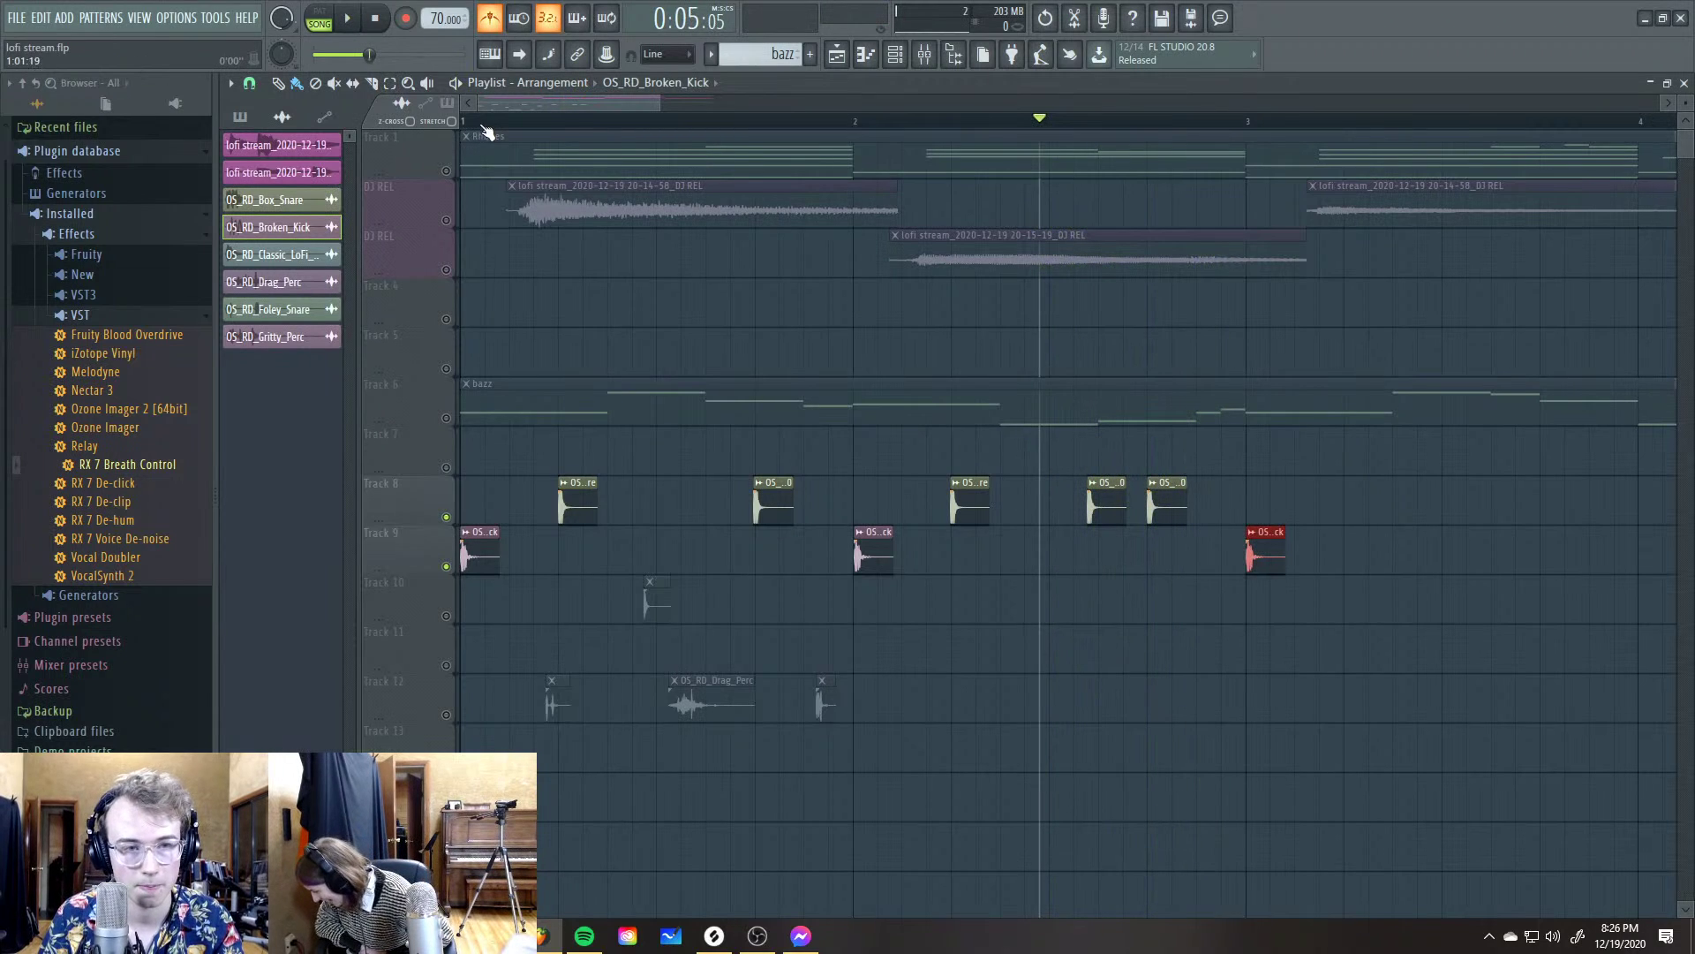
pyautogui.press('space')
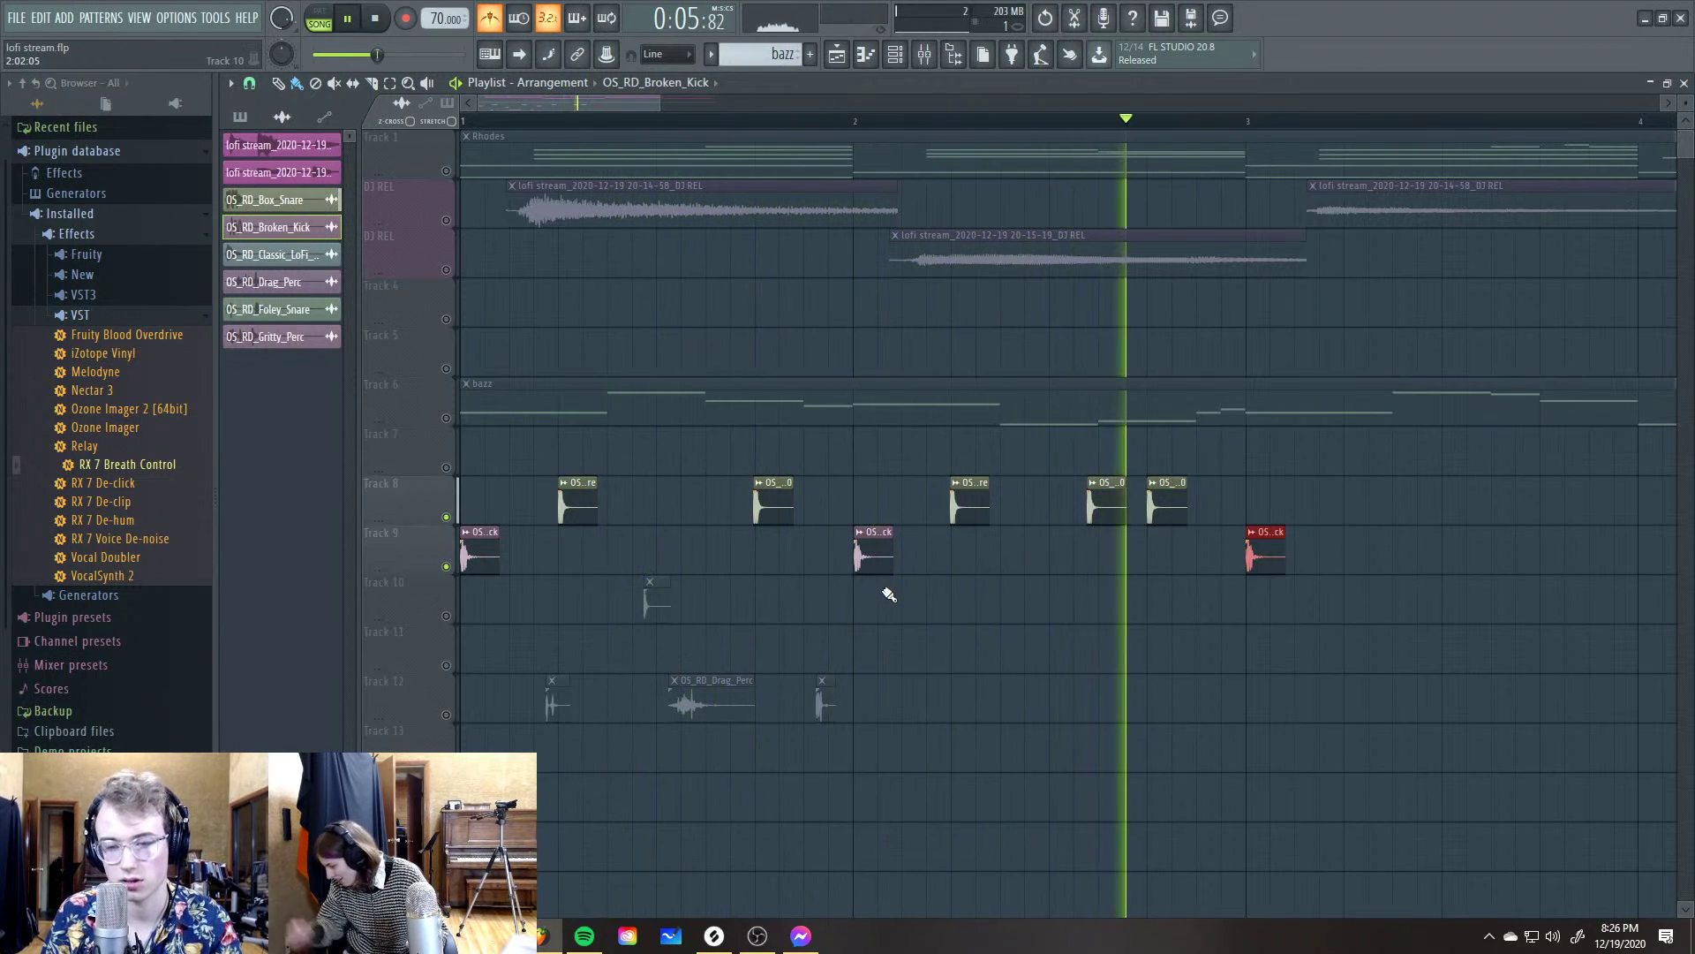
pyautogui.press('space')
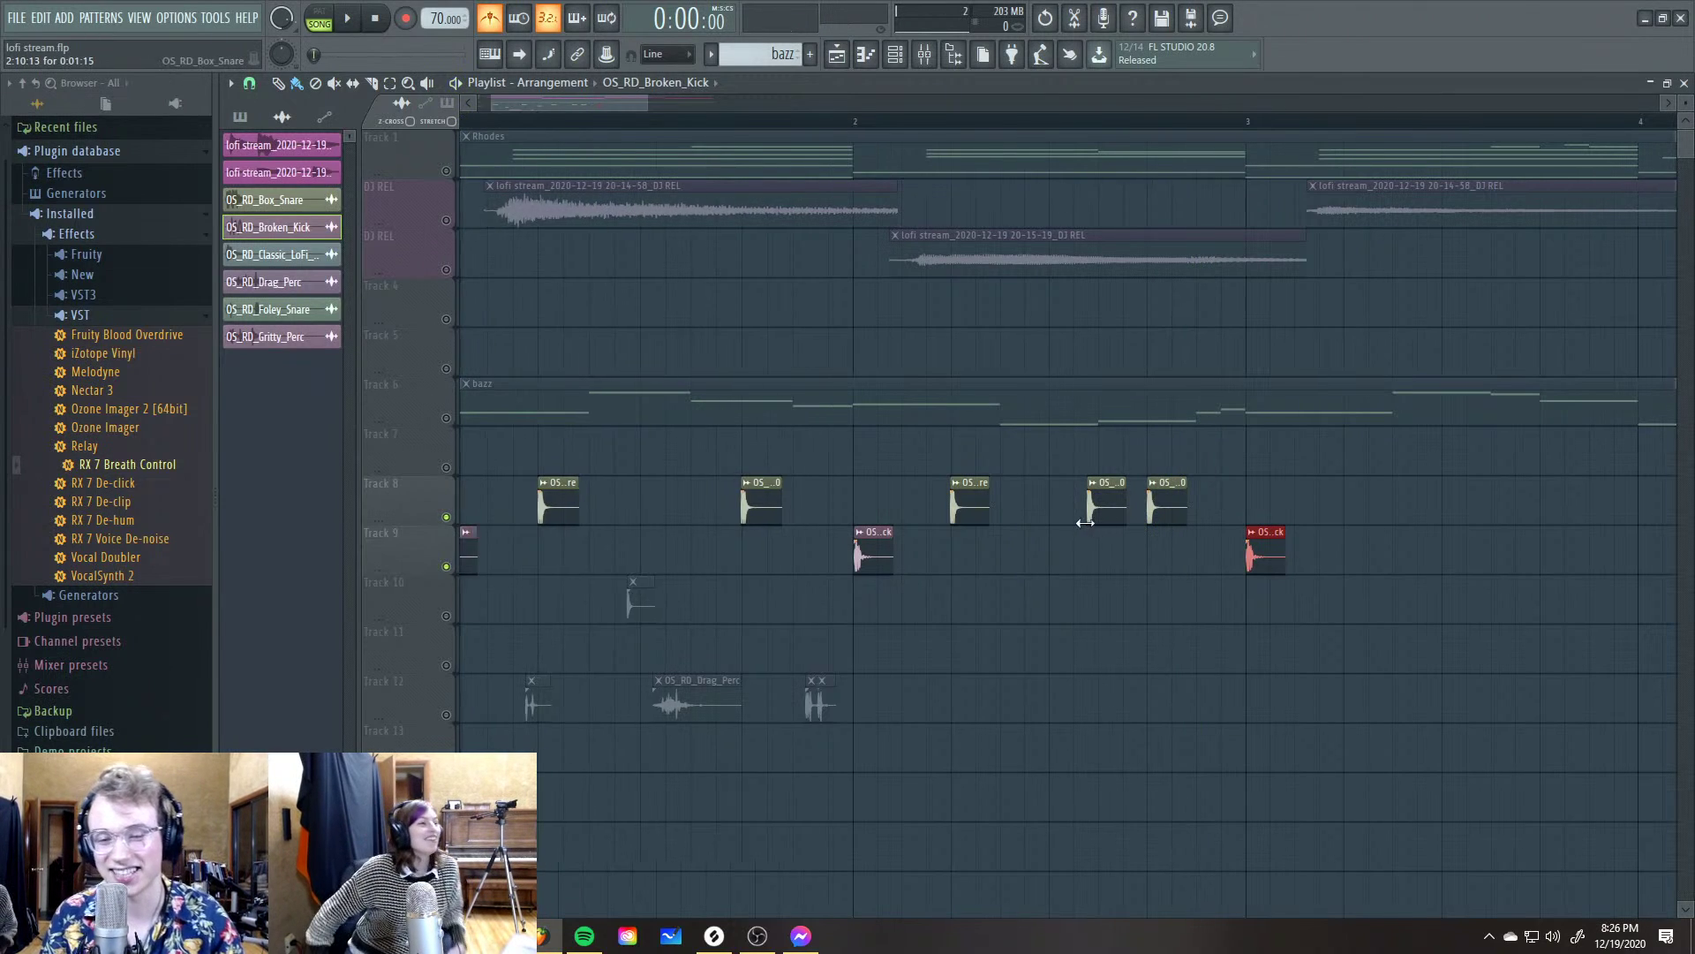
pyautogui.scroll(3, 1129, 515)
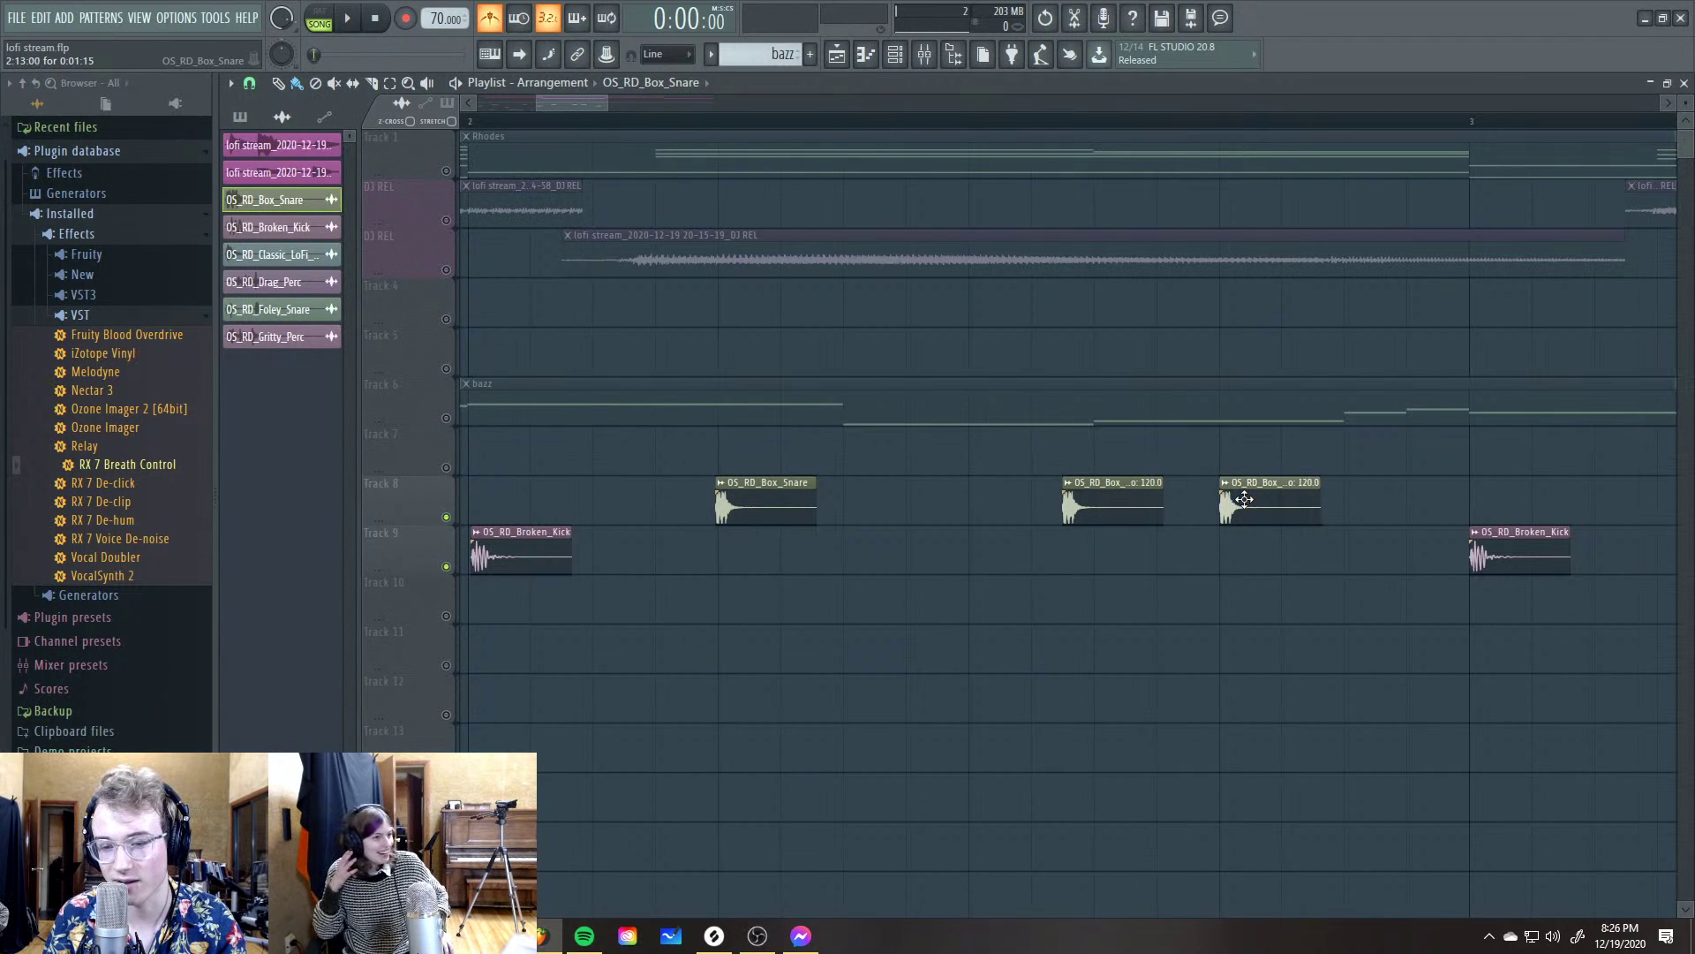
pyautogui.scroll(-6, 880, 120)
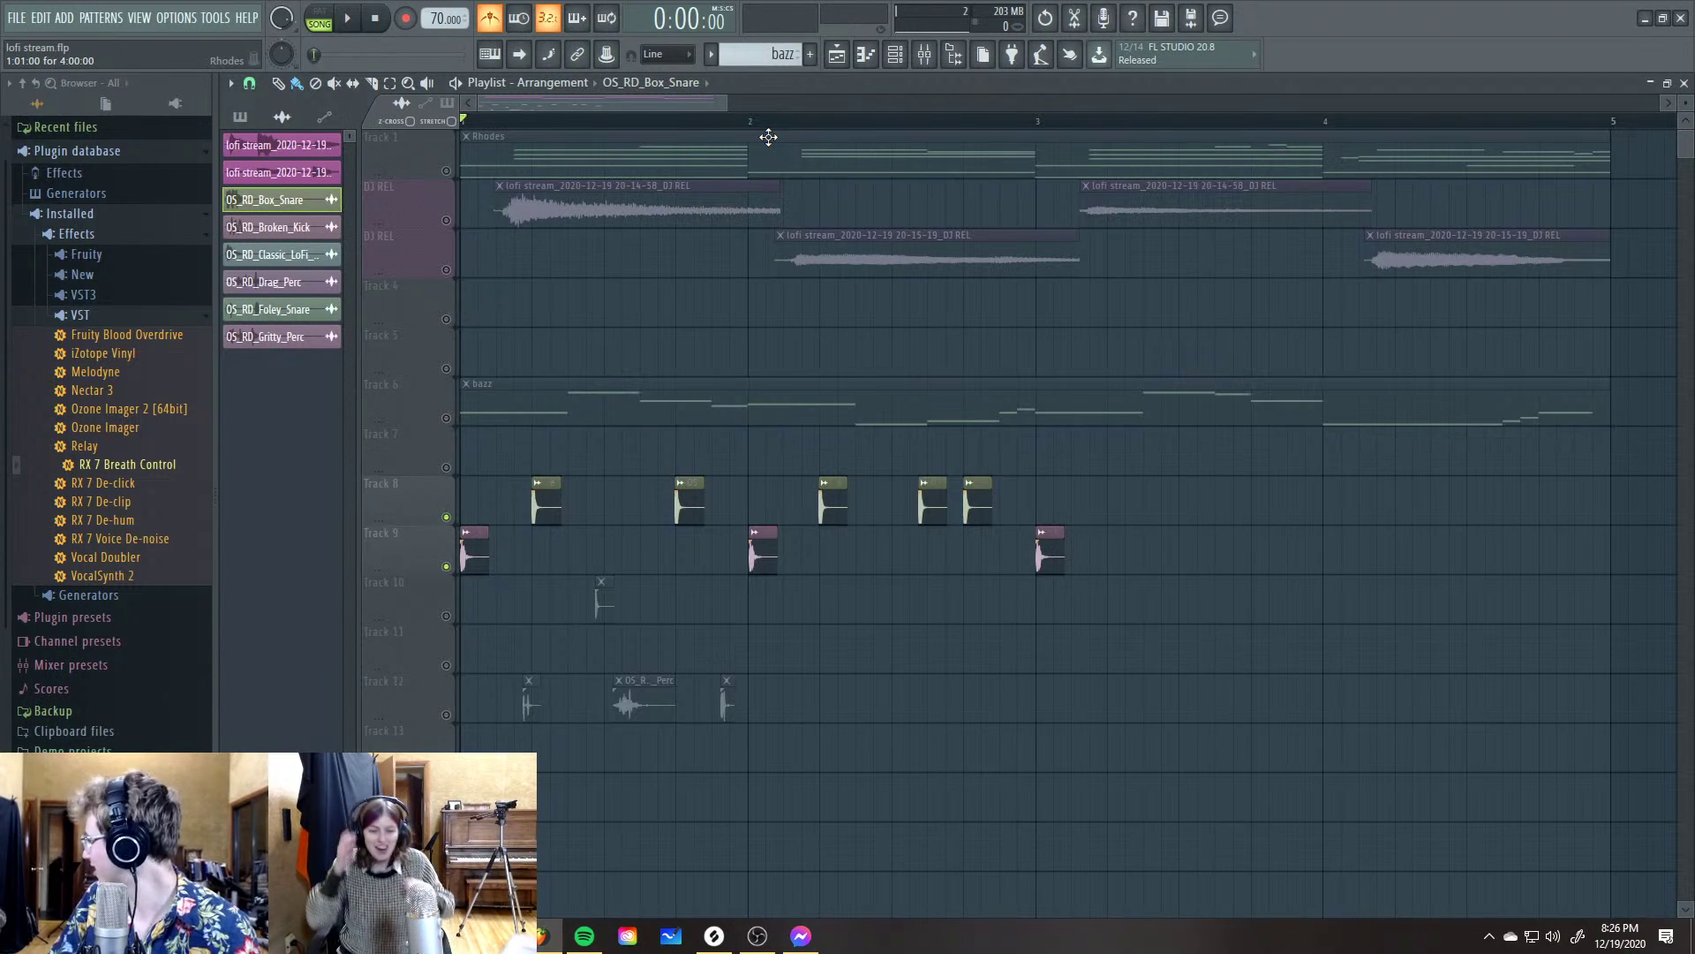
pyautogui.hotkey('alt', 'Tab')
pyautogui.click(598, 214)
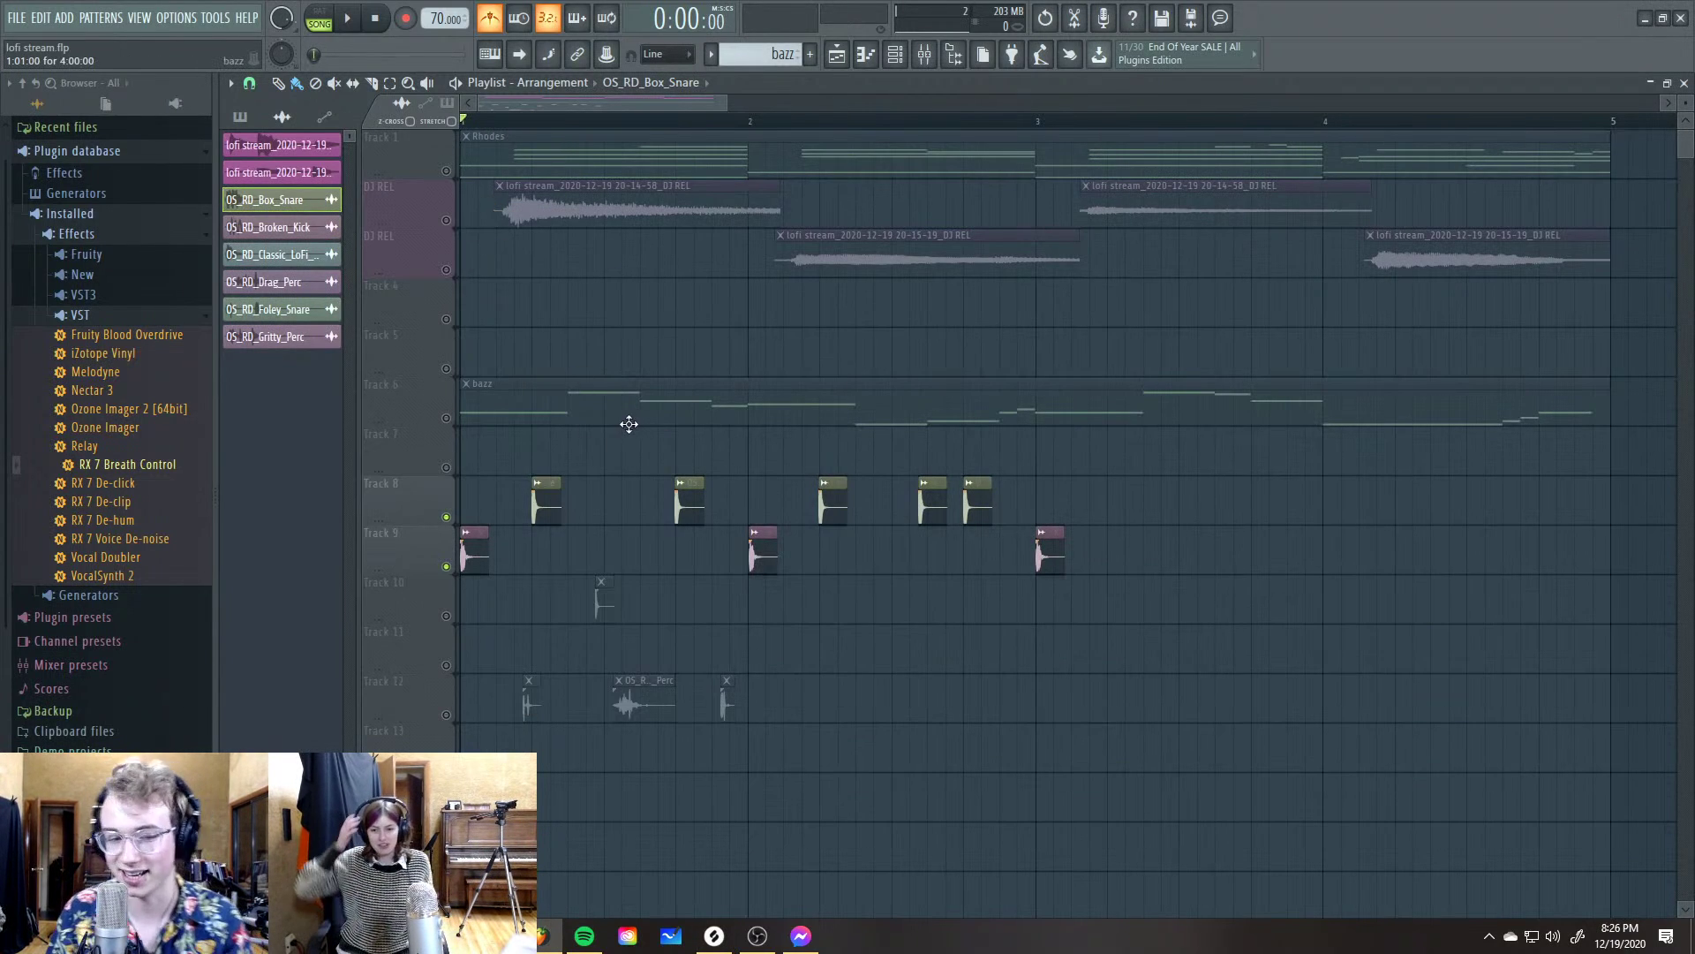
pyautogui.press('space')
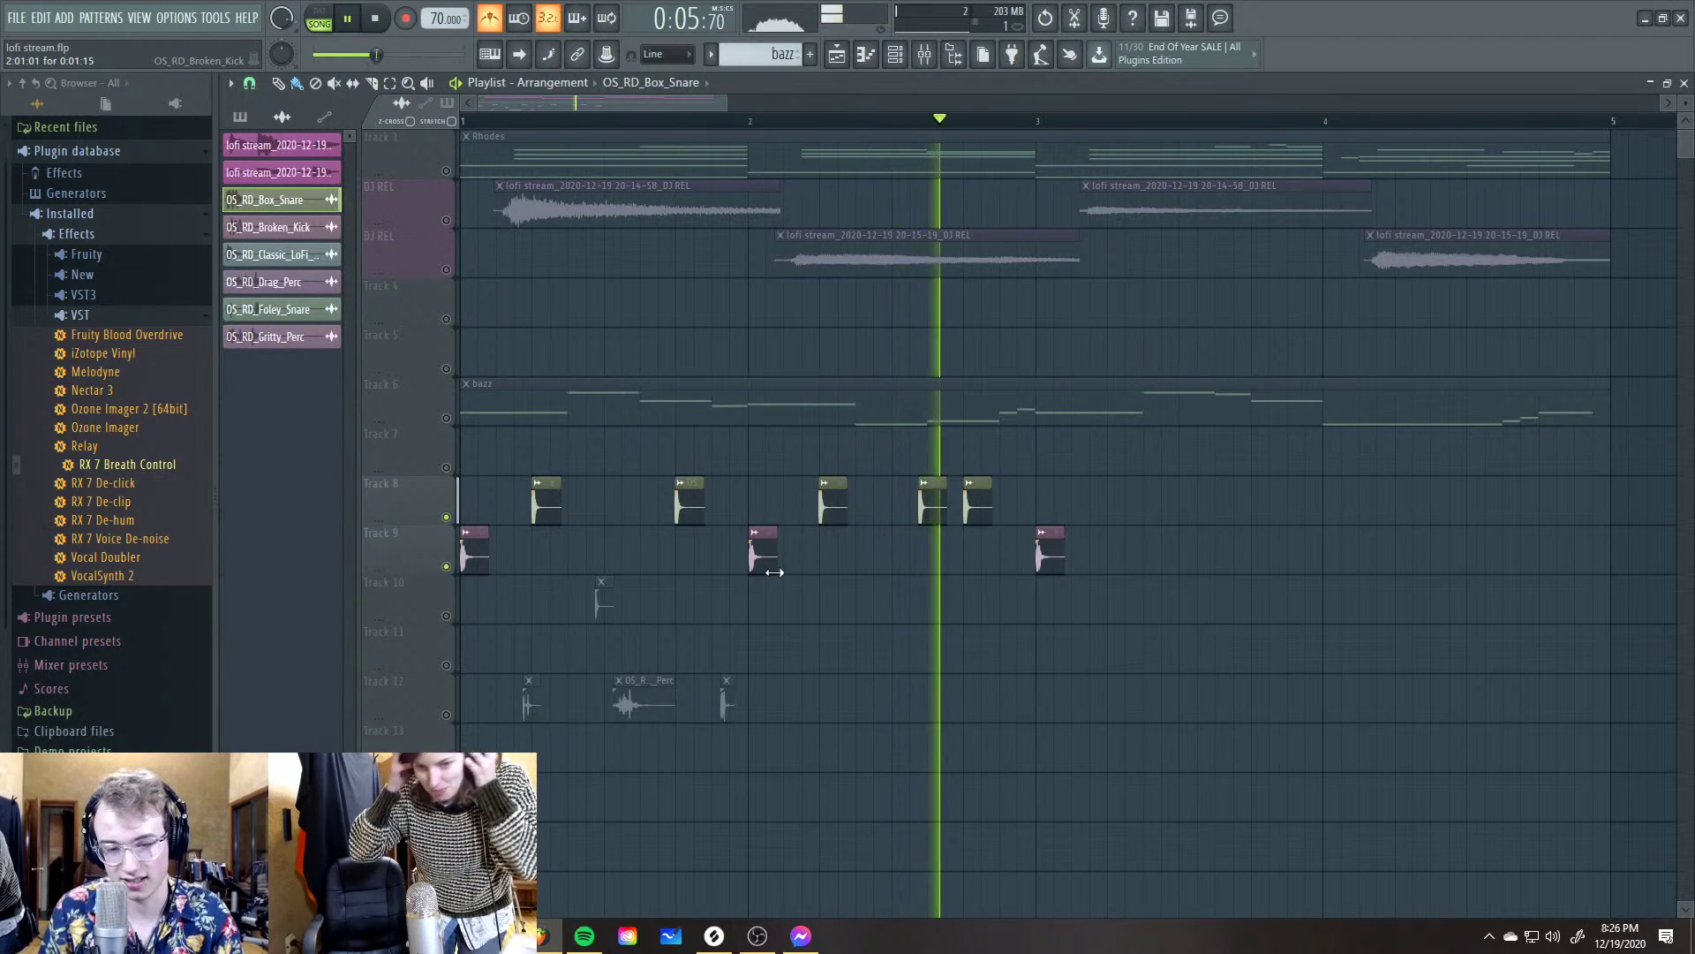
pyautogui.press('space')
# Move the middle Box Snare clip in bar 2 on Track 8 earlier to 2:10:00 and play back from bar 2
pyautogui.scroll(3, 908, 542)
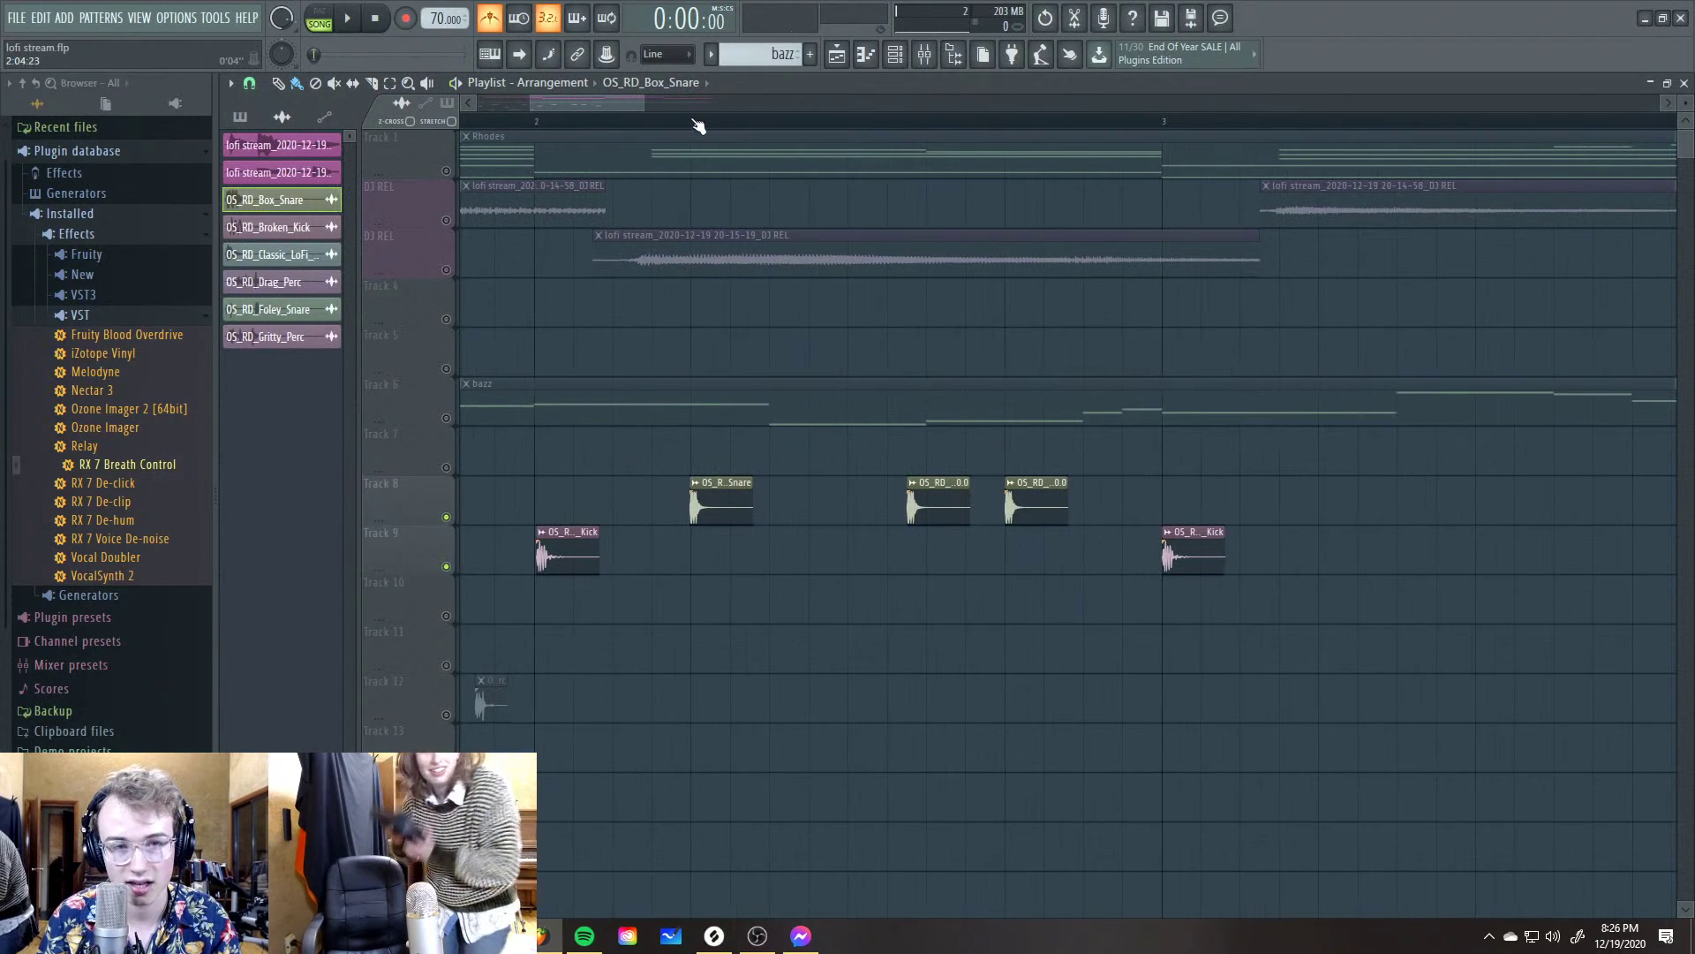
pyautogui.press('space')
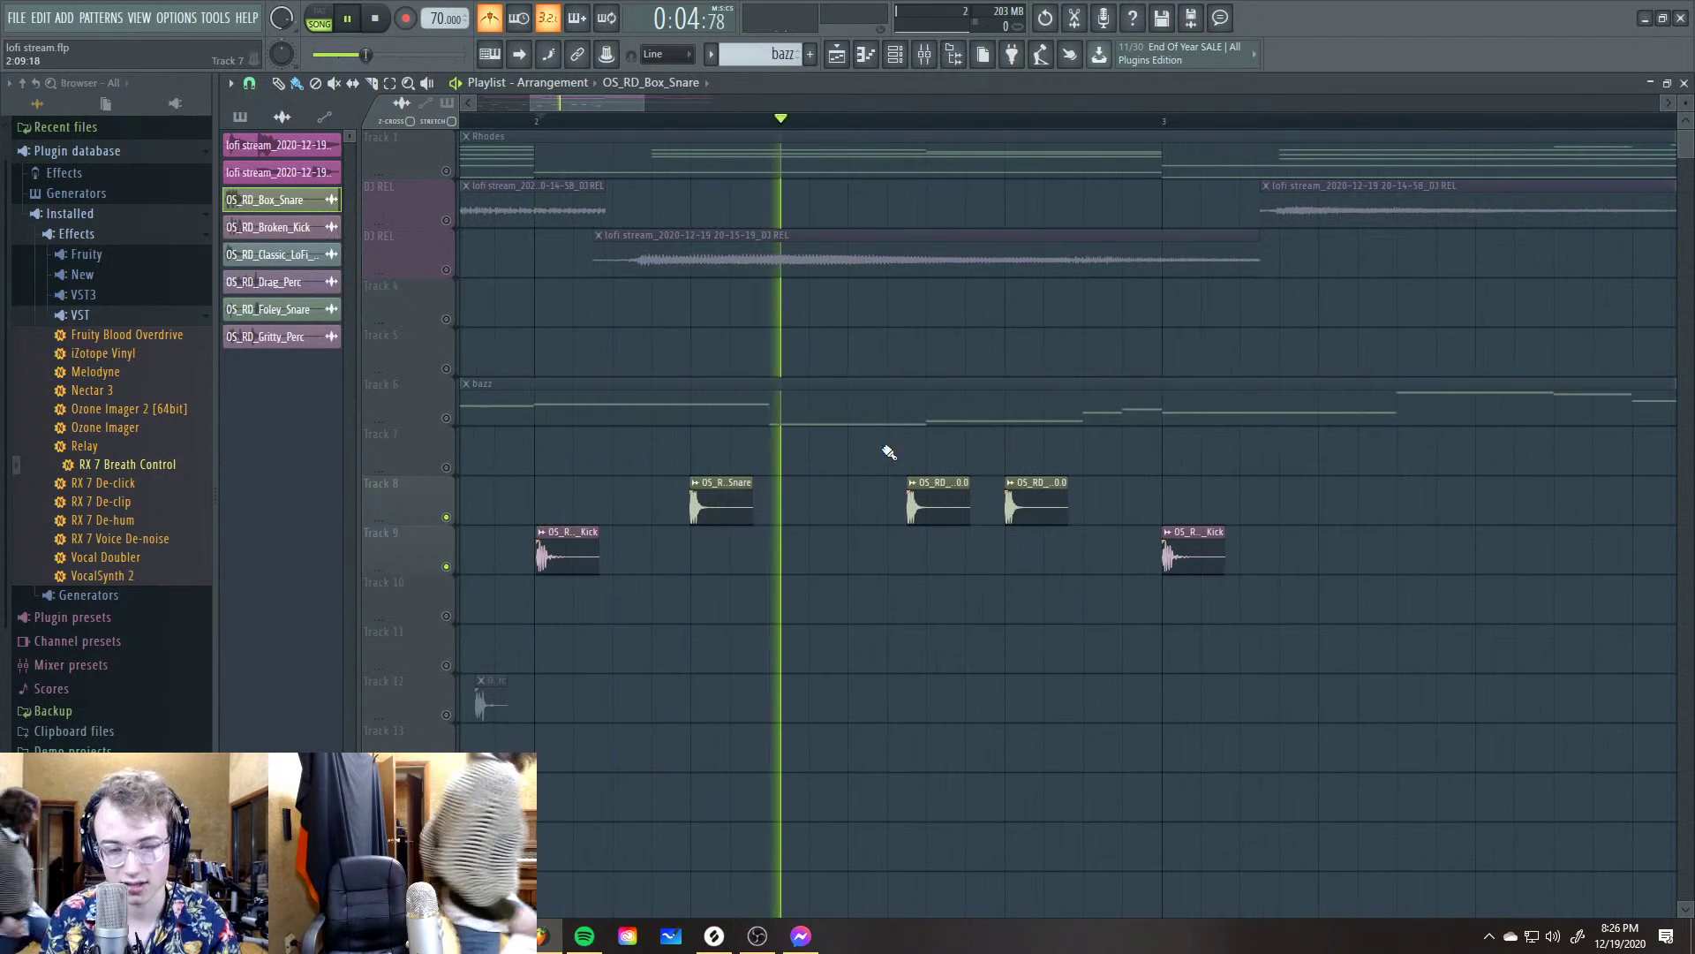
pyautogui.moveTo(938, 507); pyautogui.dragTo(910, 509)
pyautogui.press('space')
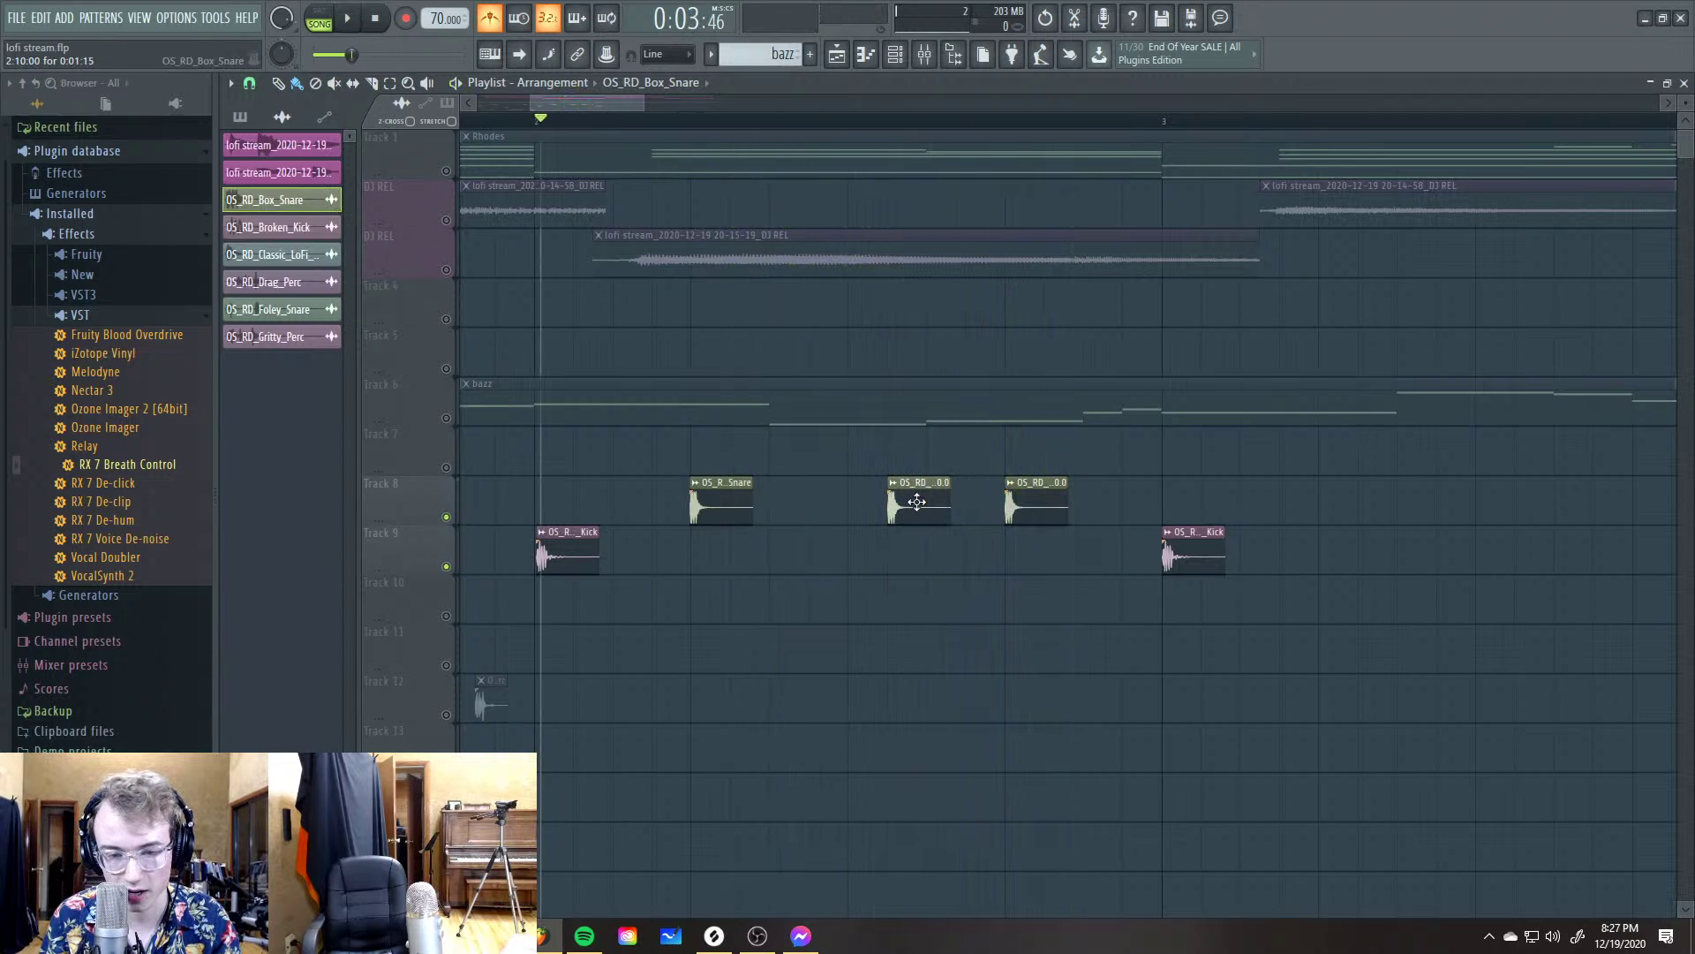
pyautogui.press('space')
pyautogui.press('space')
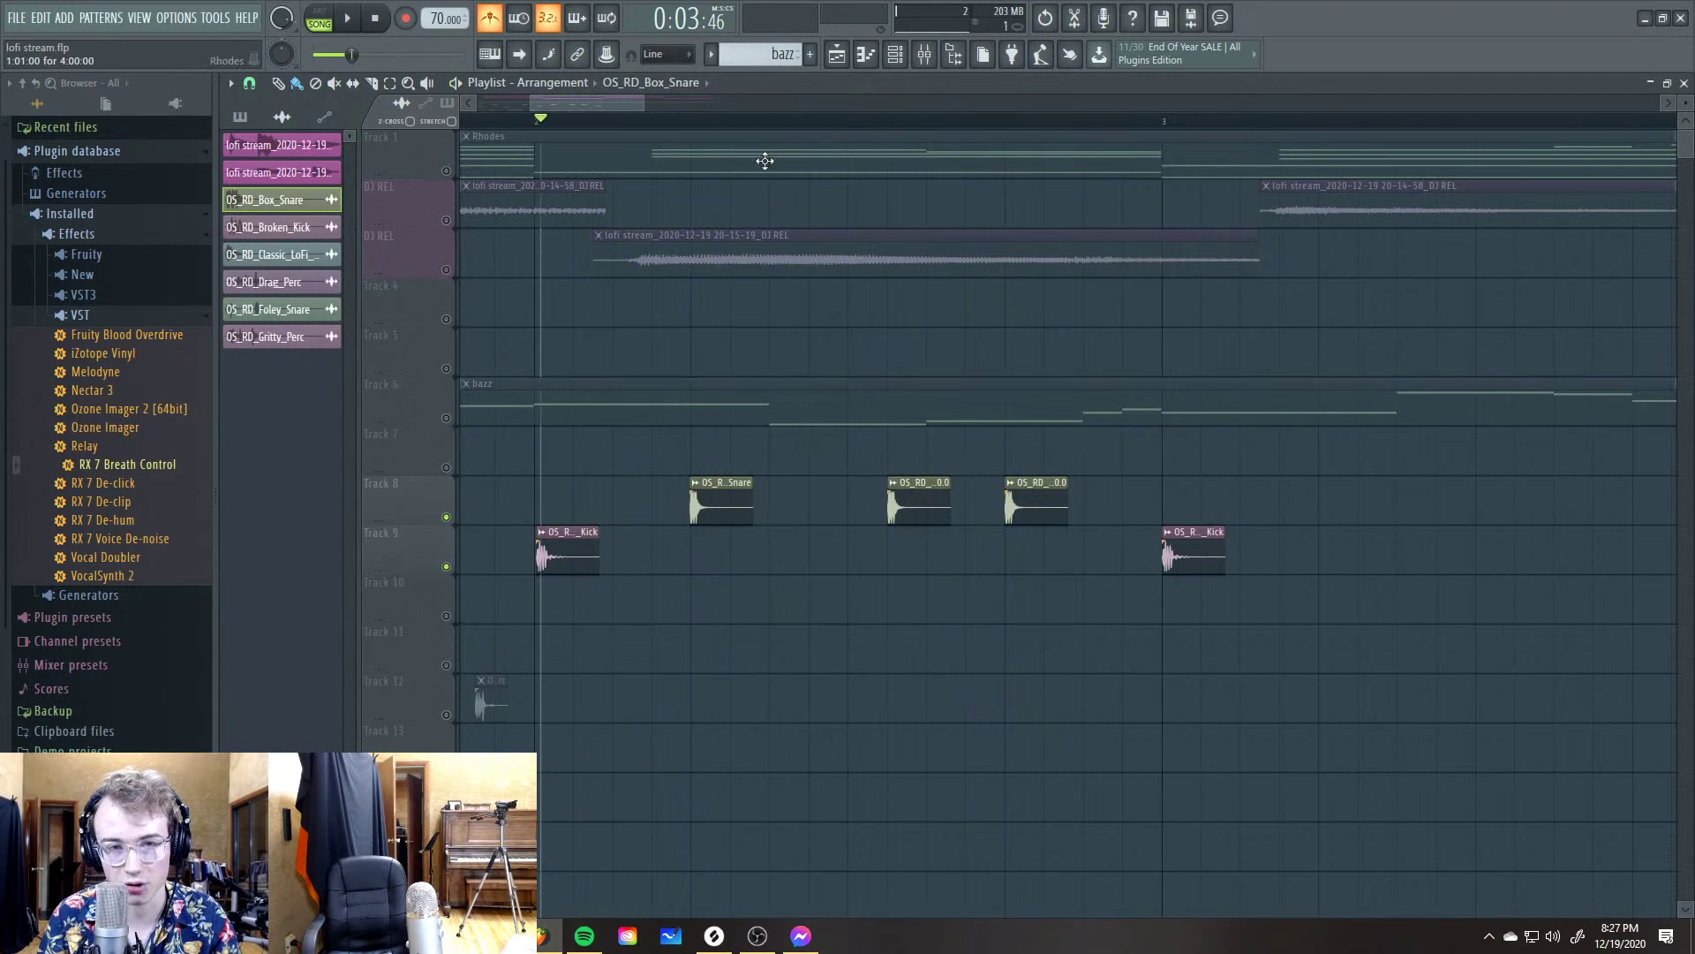
# Unmute the Classic LoFi Hat on Track 10 and play the arrangement from the beginning
pyautogui.scroll(-4, 765, 160)
pyautogui.scroll(-3, 639, 475)
pyautogui.moveTo(645, 106); pyautogui.dragTo(493, 101)
pyautogui.scroll(3, 512, 491)
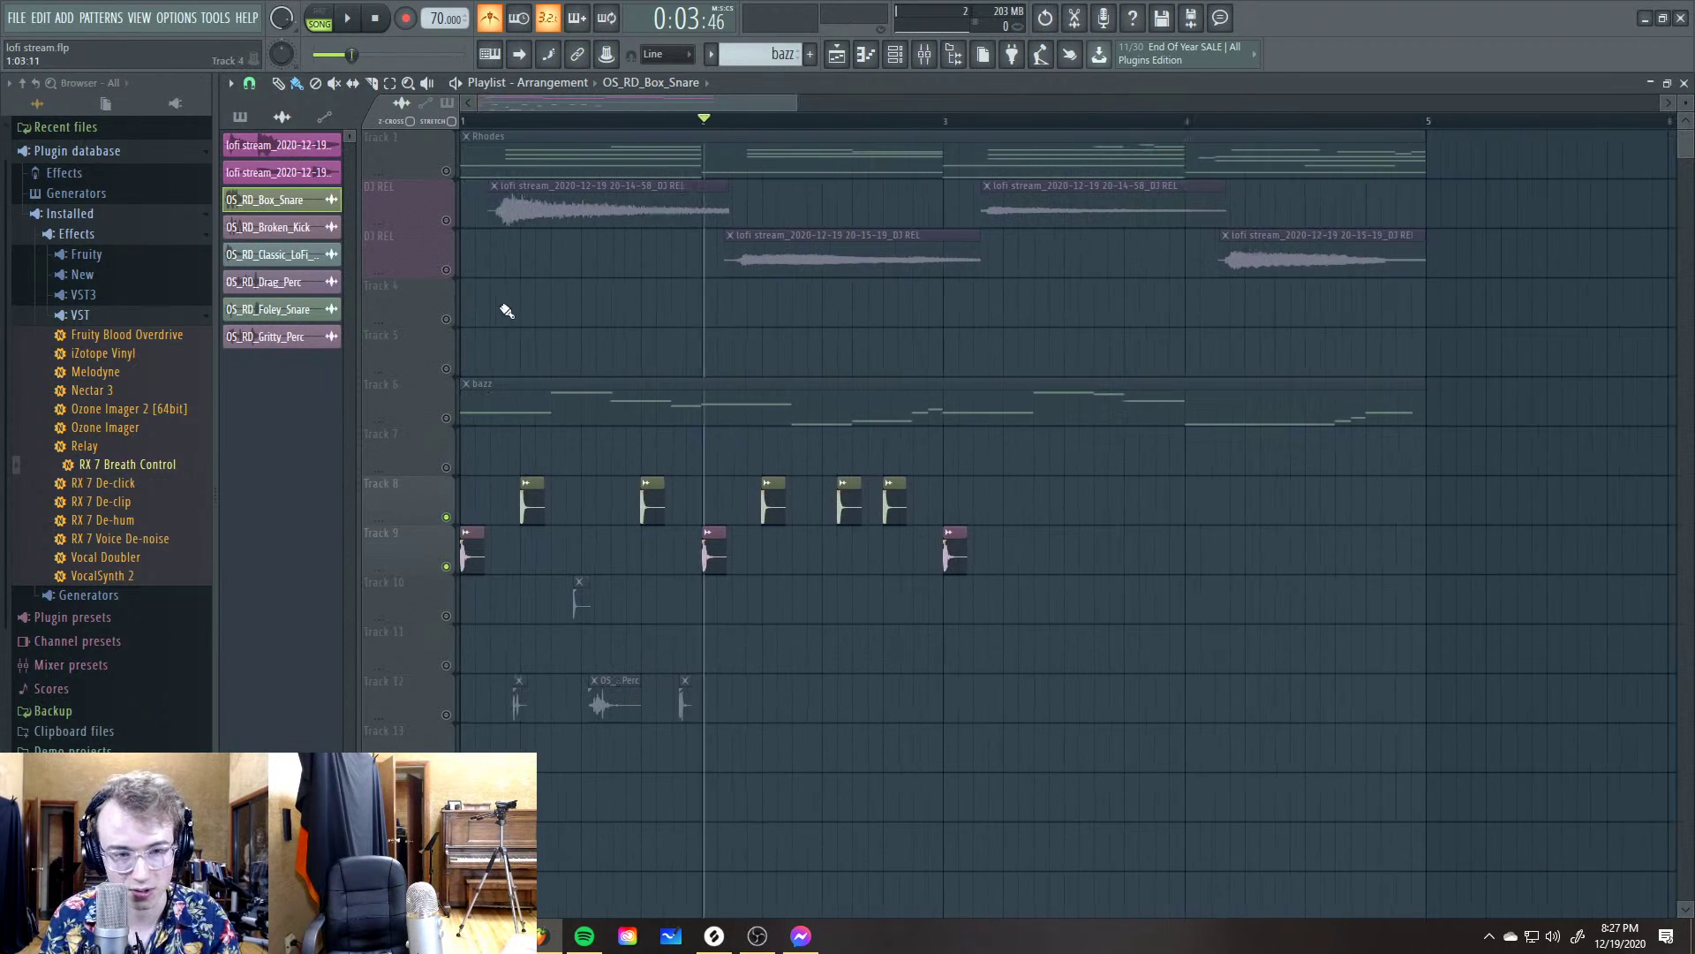
pyautogui.scroll(2, 521, 413)
pyautogui.hotkey('alt', 'Tab')
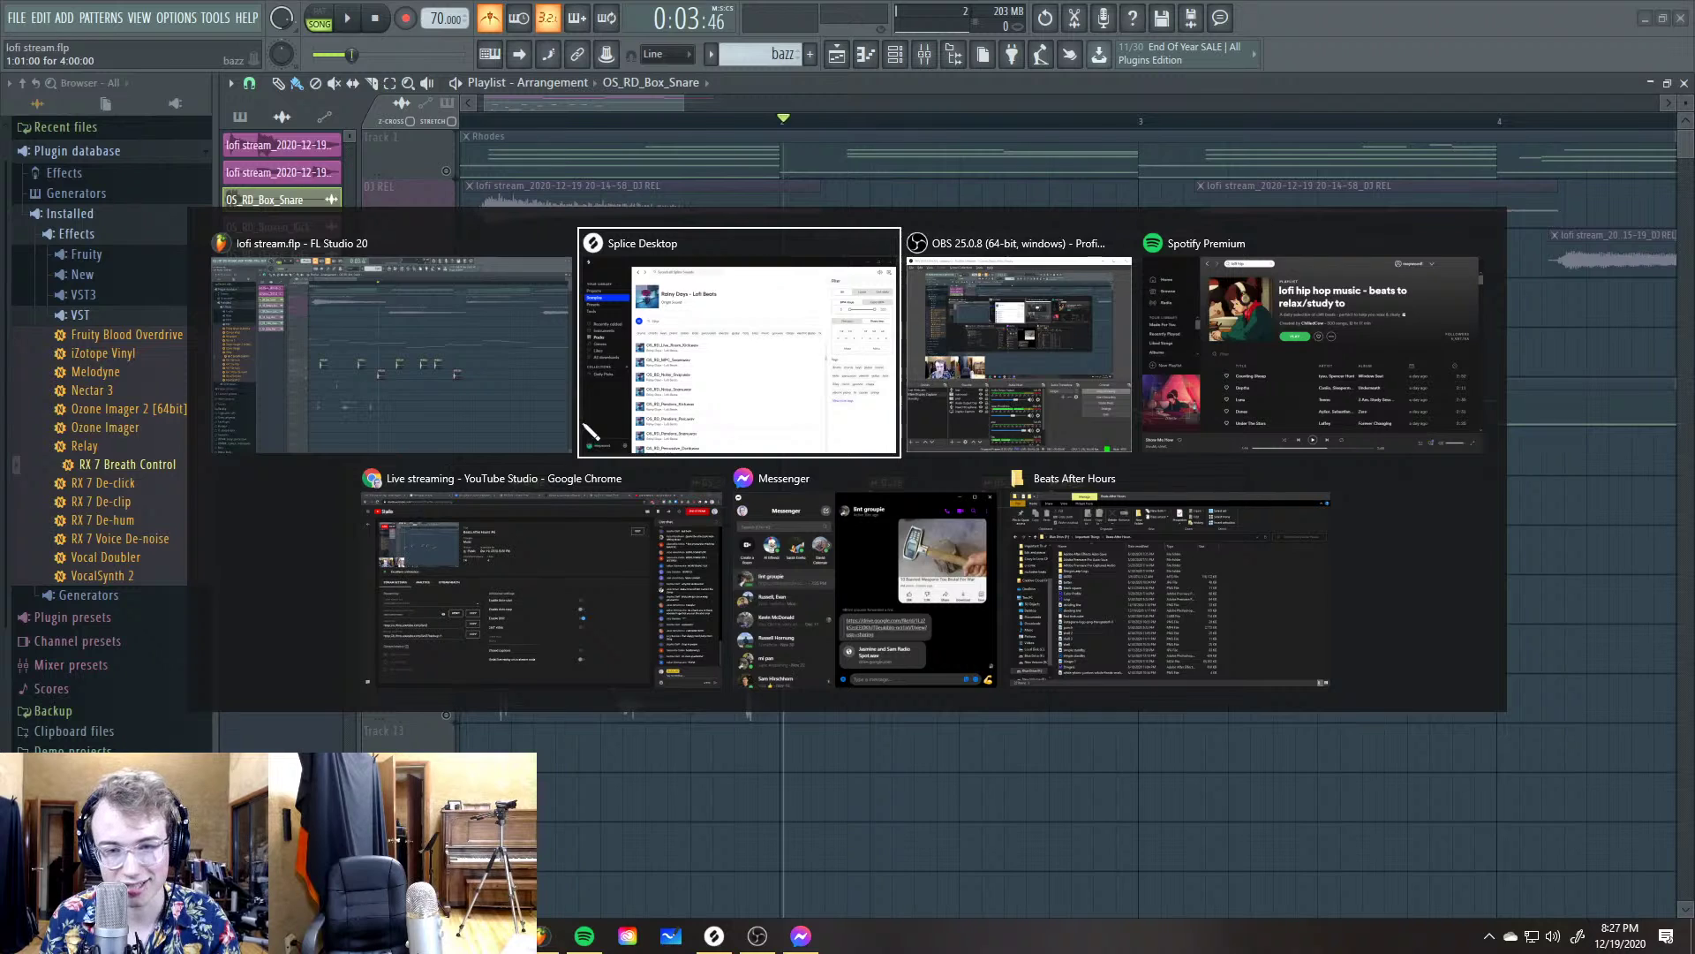
pyautogui.hotkey('alt', 'Tab')
pyautogui.scroll(-1, 632, 557)
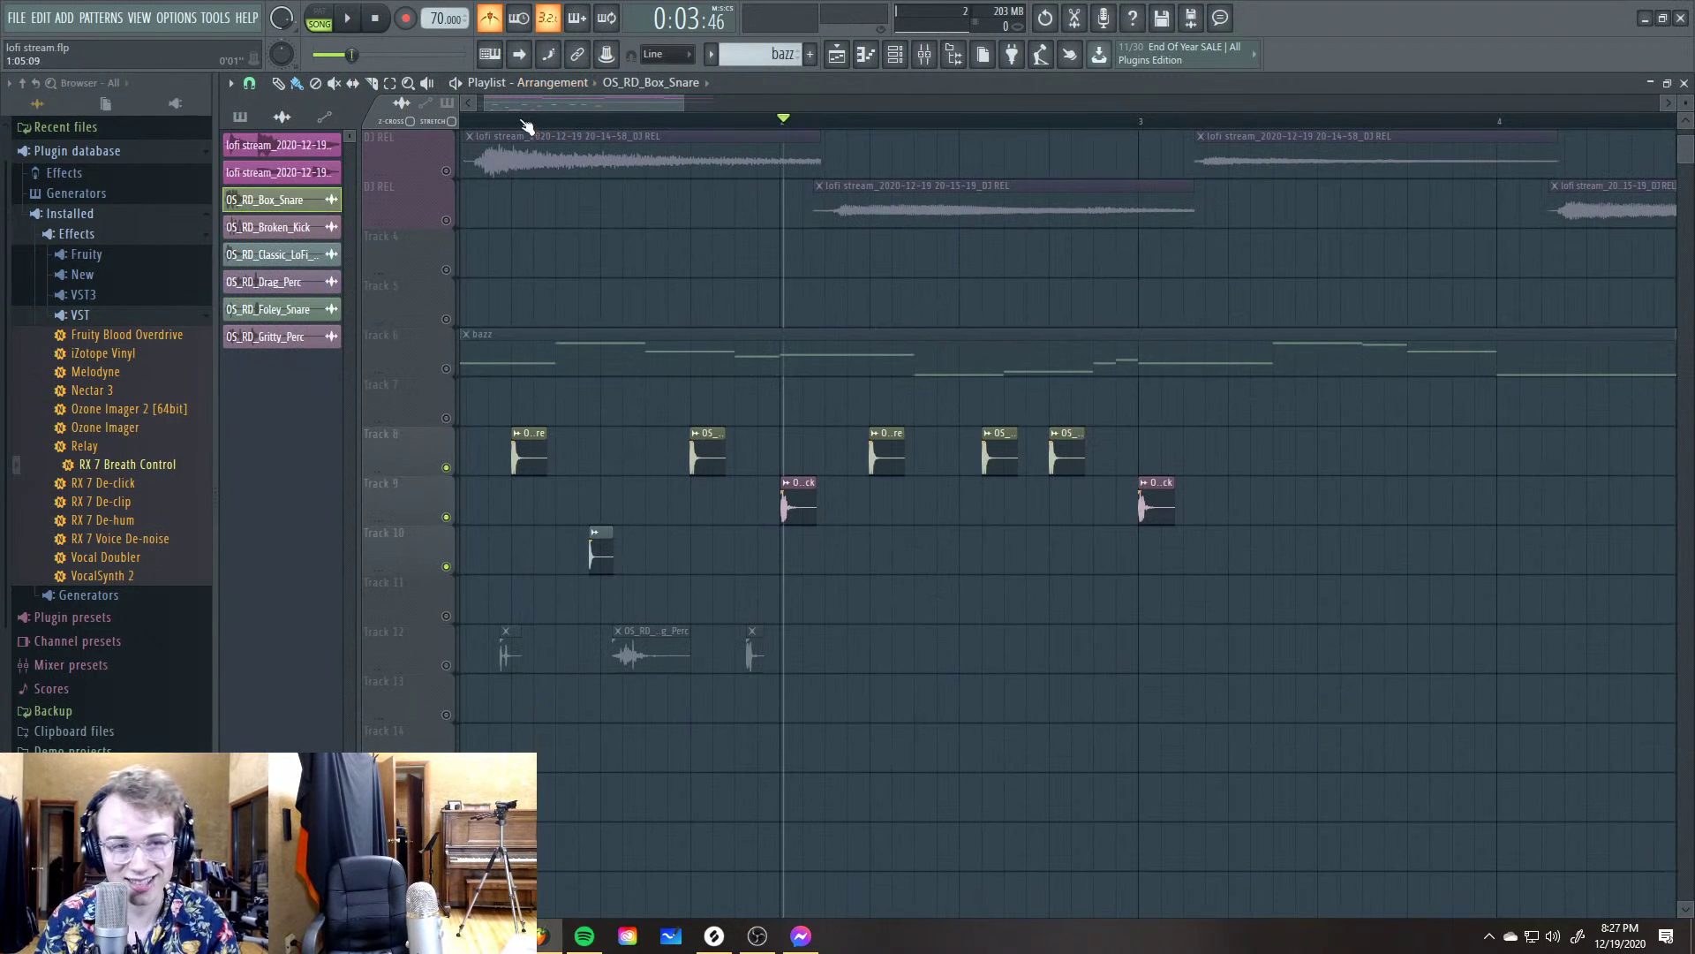
pyautogui.press('Home')
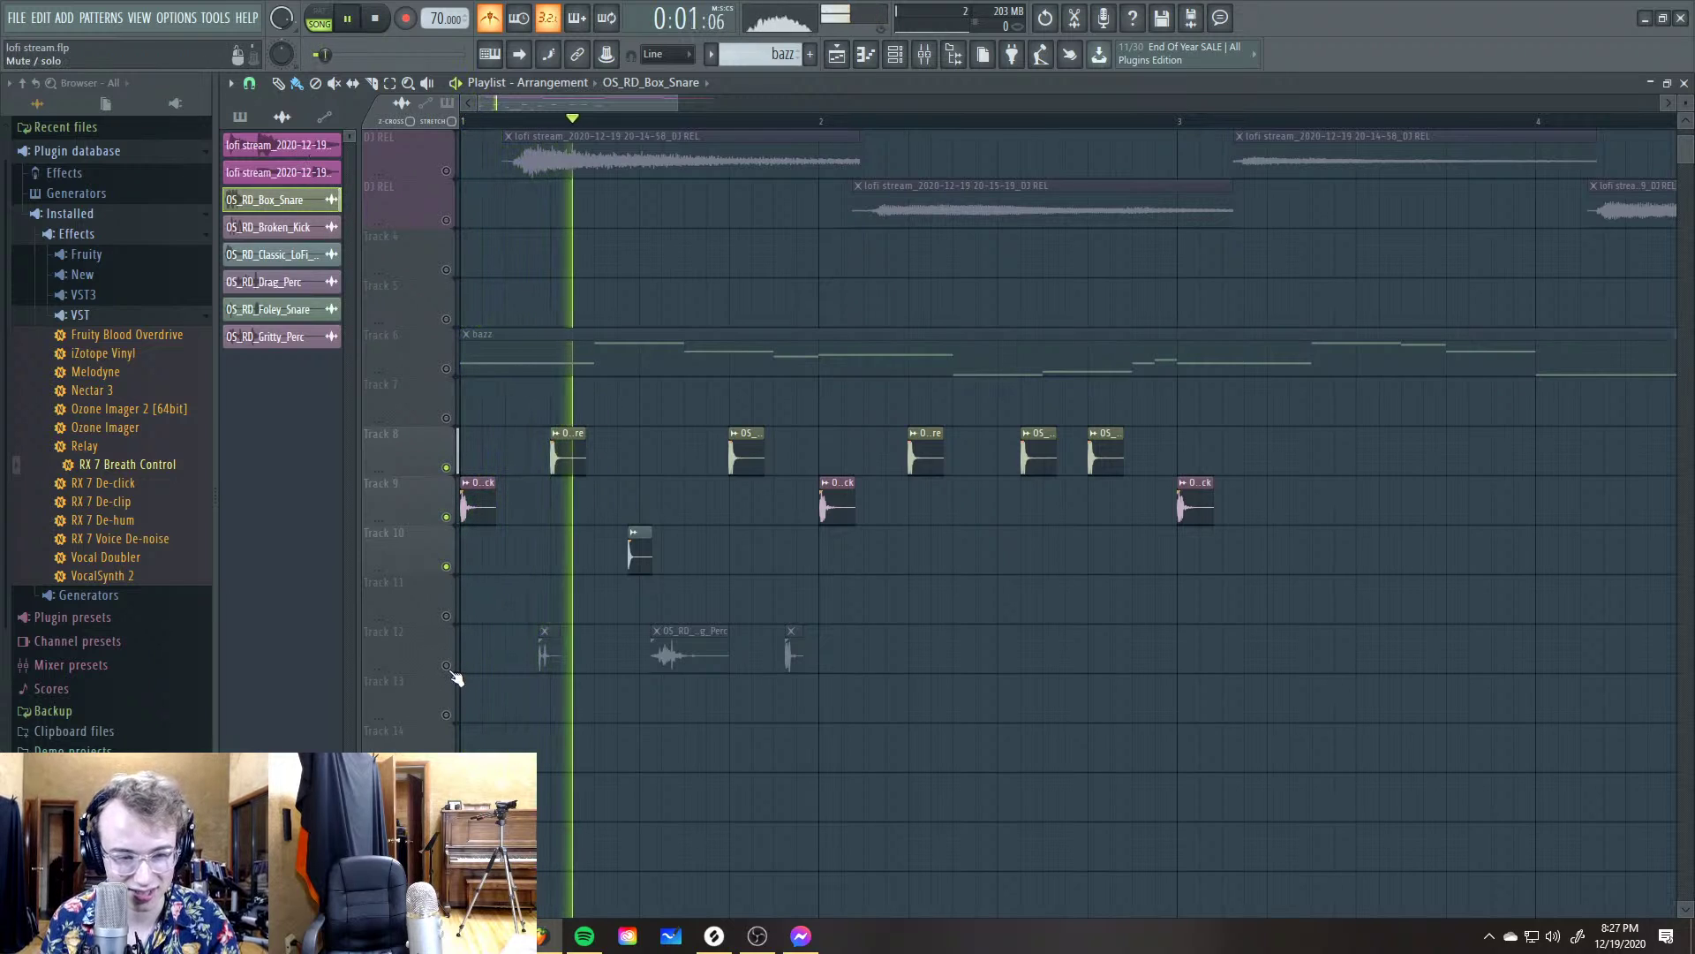
pyautogui.press('space')
# Move the Classic LoFi Hat clip to the start of bar 1 on Track 10 and place three more sixteenth-note copies directly after it
pyautogui.scroll(3, 500, 550)
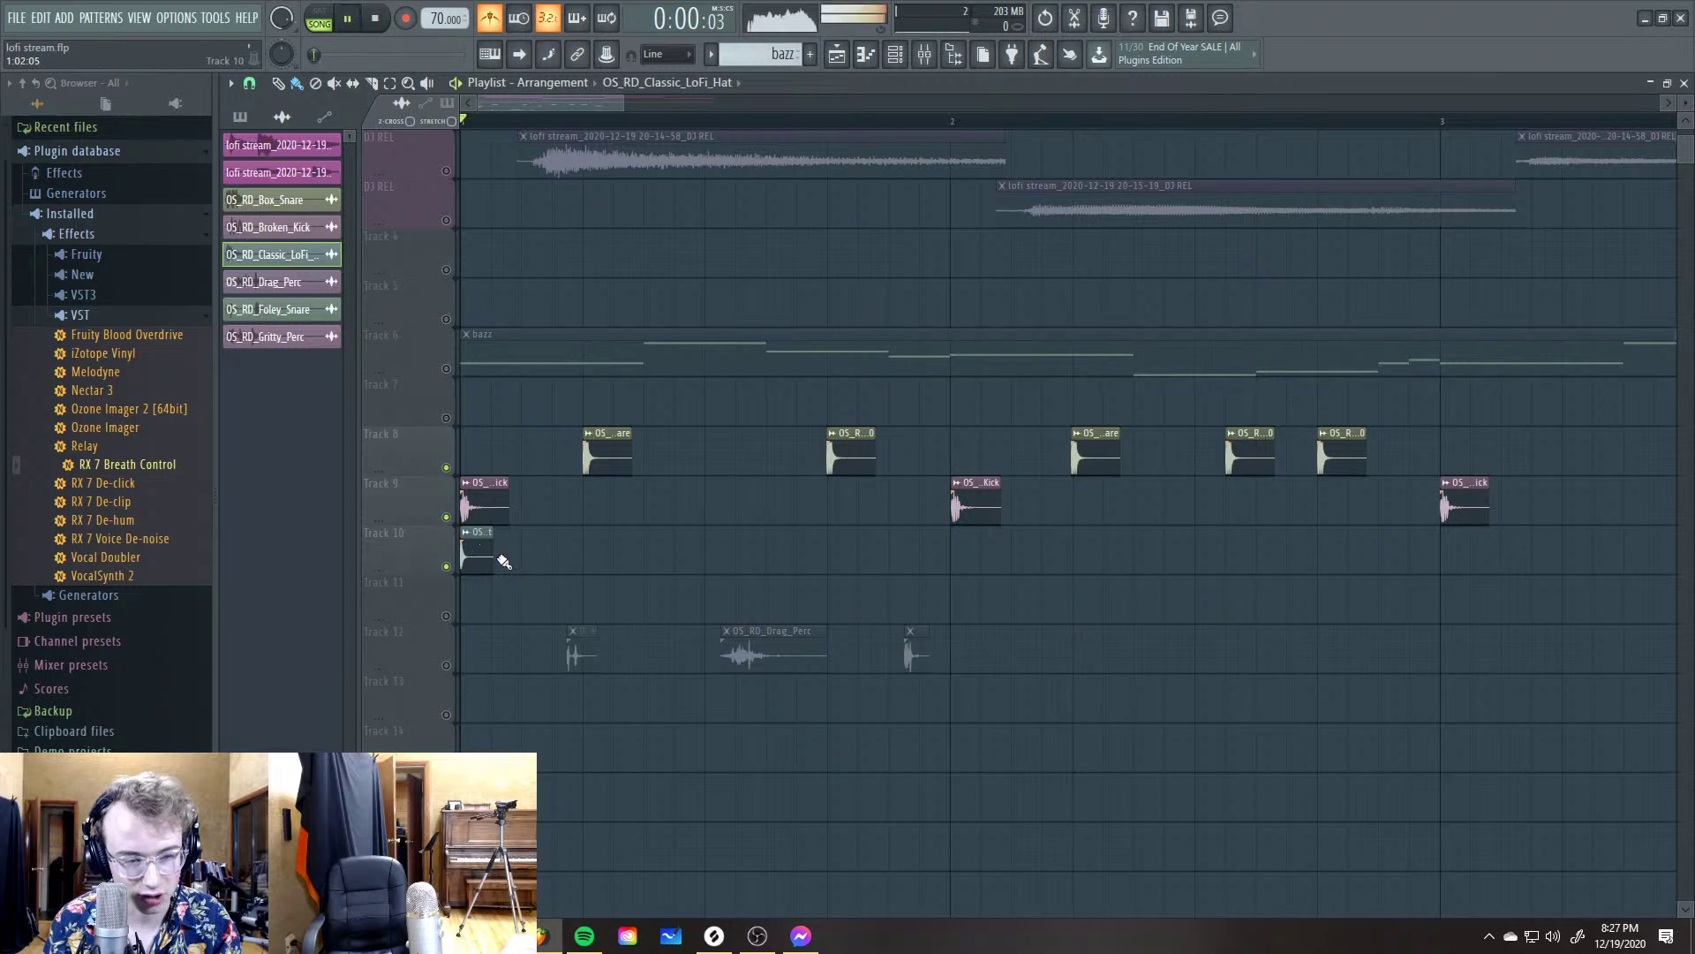
pyautogui.press('space')
pyautogui.click(504, 562)
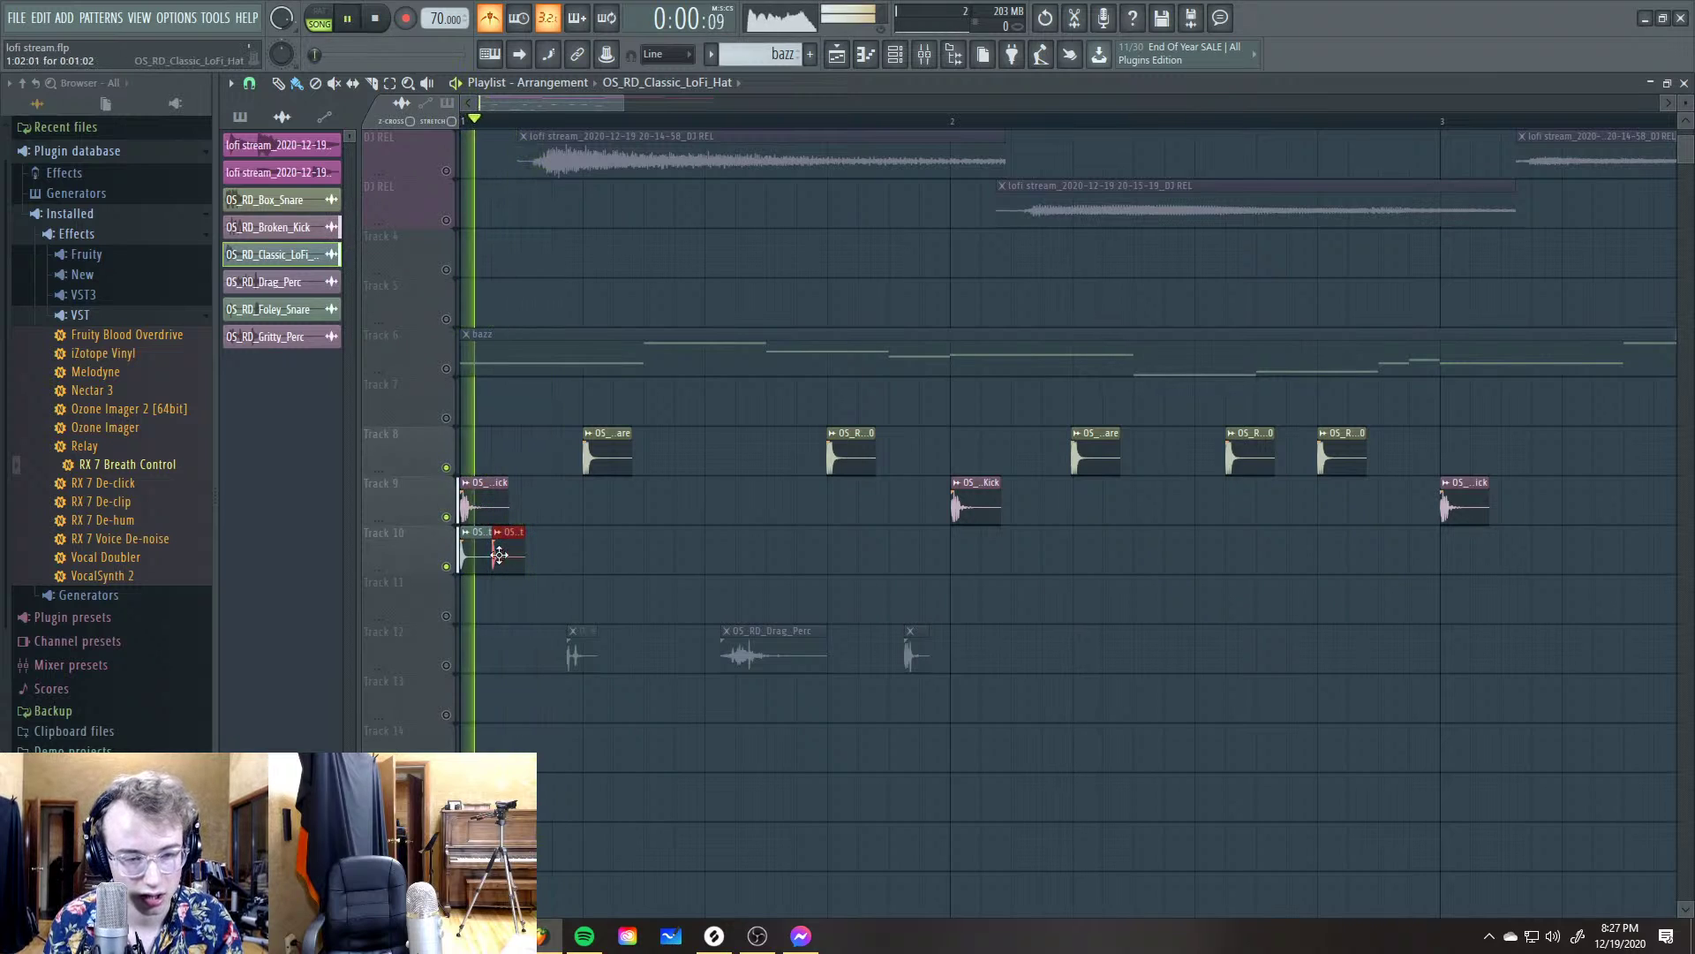
pyautogui.click(534, 555)
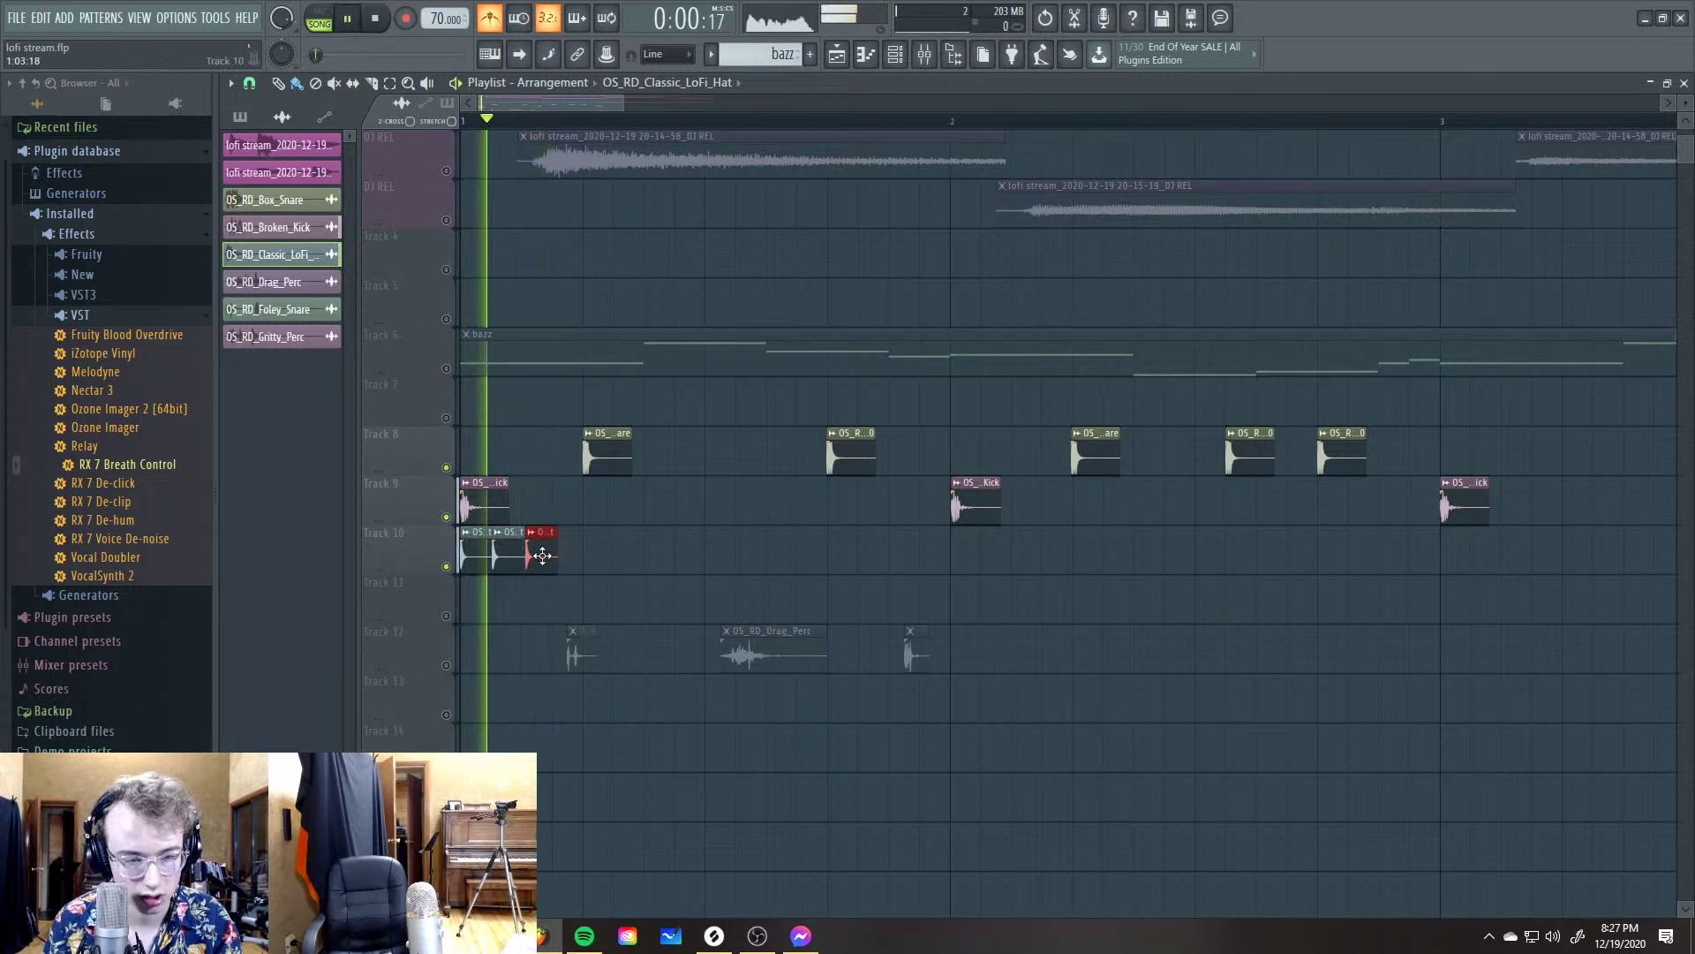
pyautogui.click(565, 556)
pyautogui.press('space')
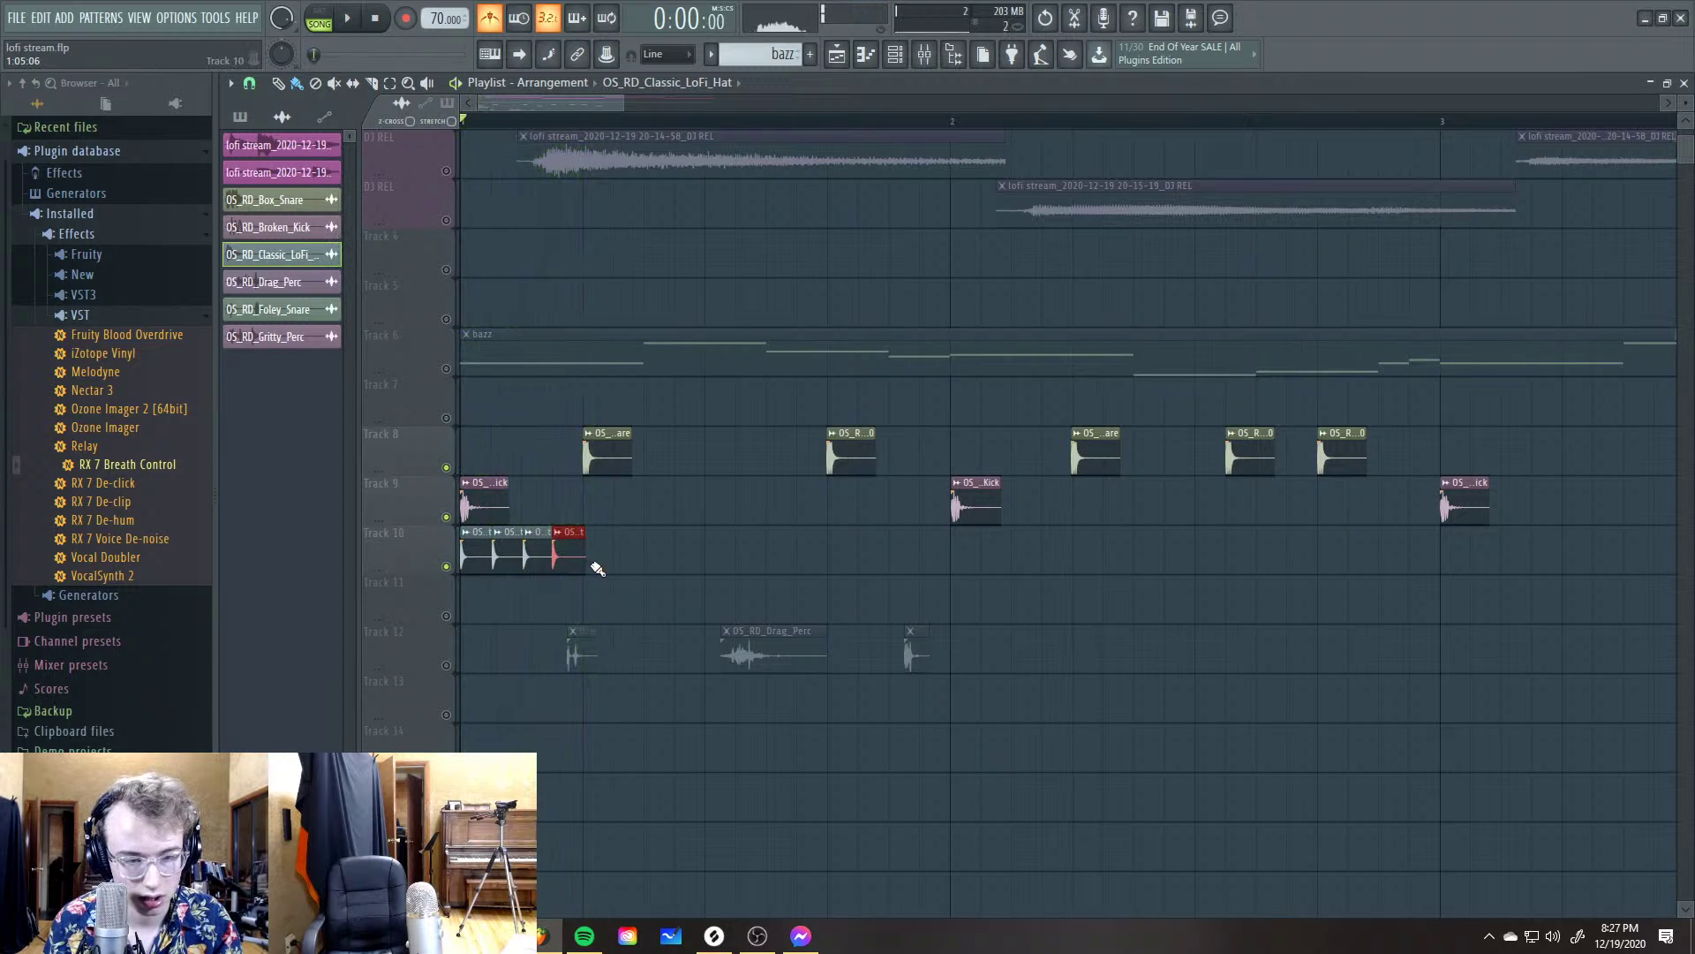
# Add four more Classic LoFi Hat clips end to end on Track 10, filling the first half of bar 1
pyautogui.press('space')
pyautogui.click(598, 558)
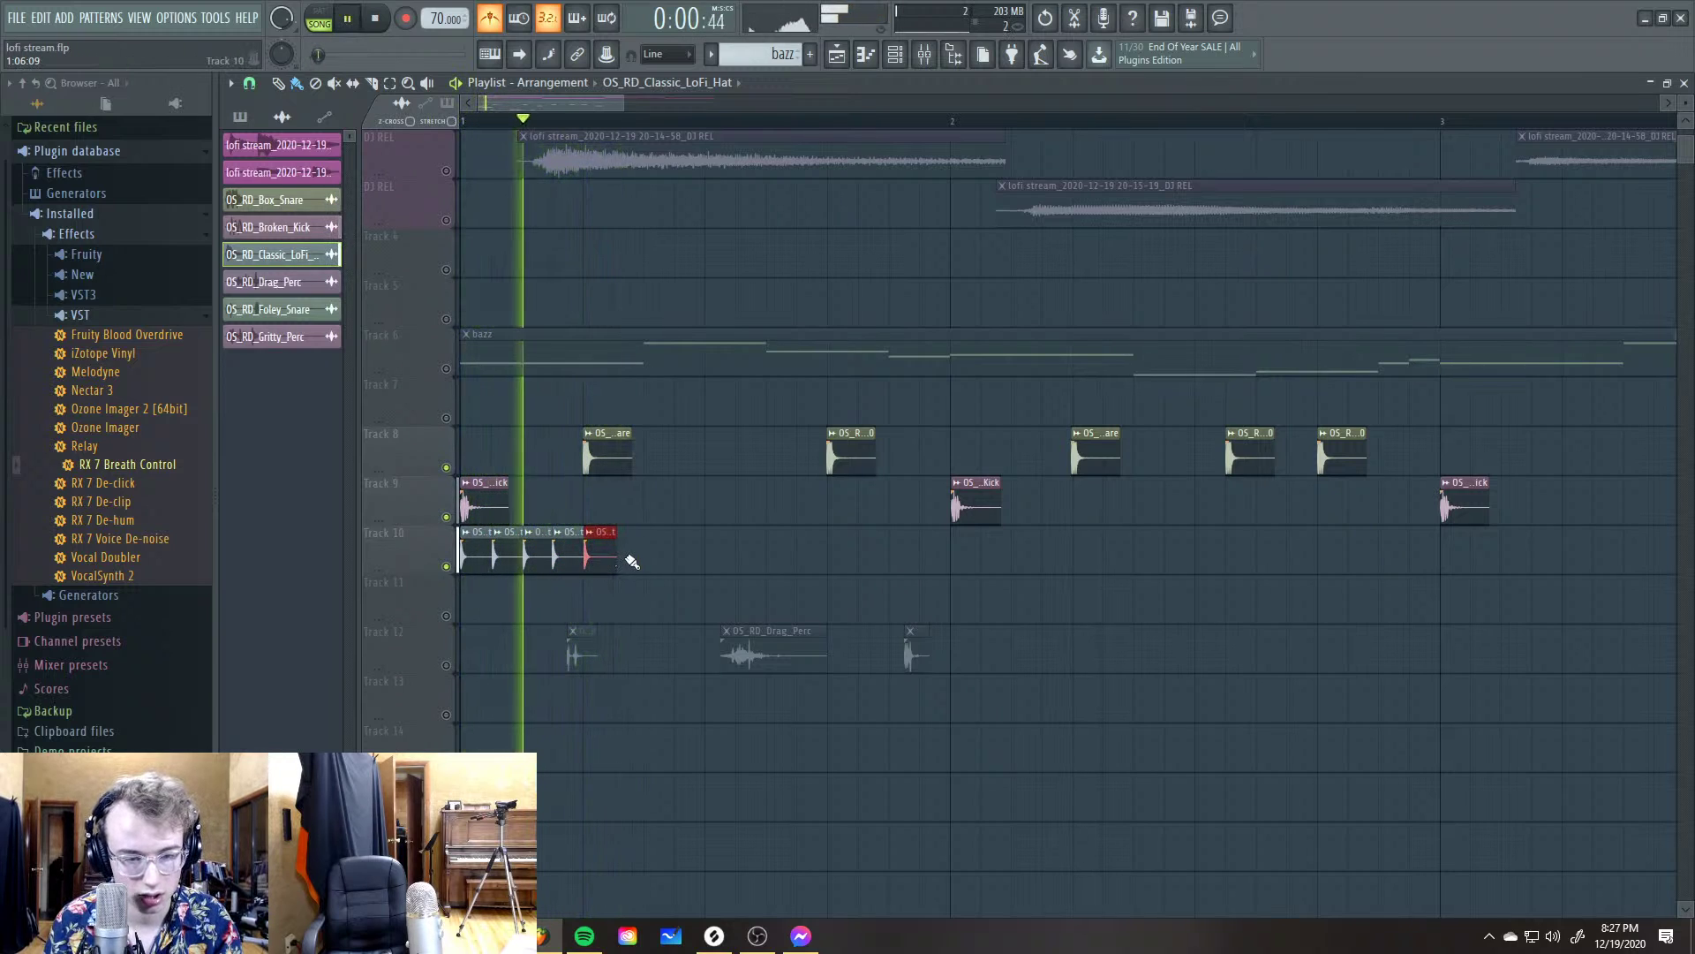
pyautogui.click(632, 560)
pyautogui.click(676, 559)
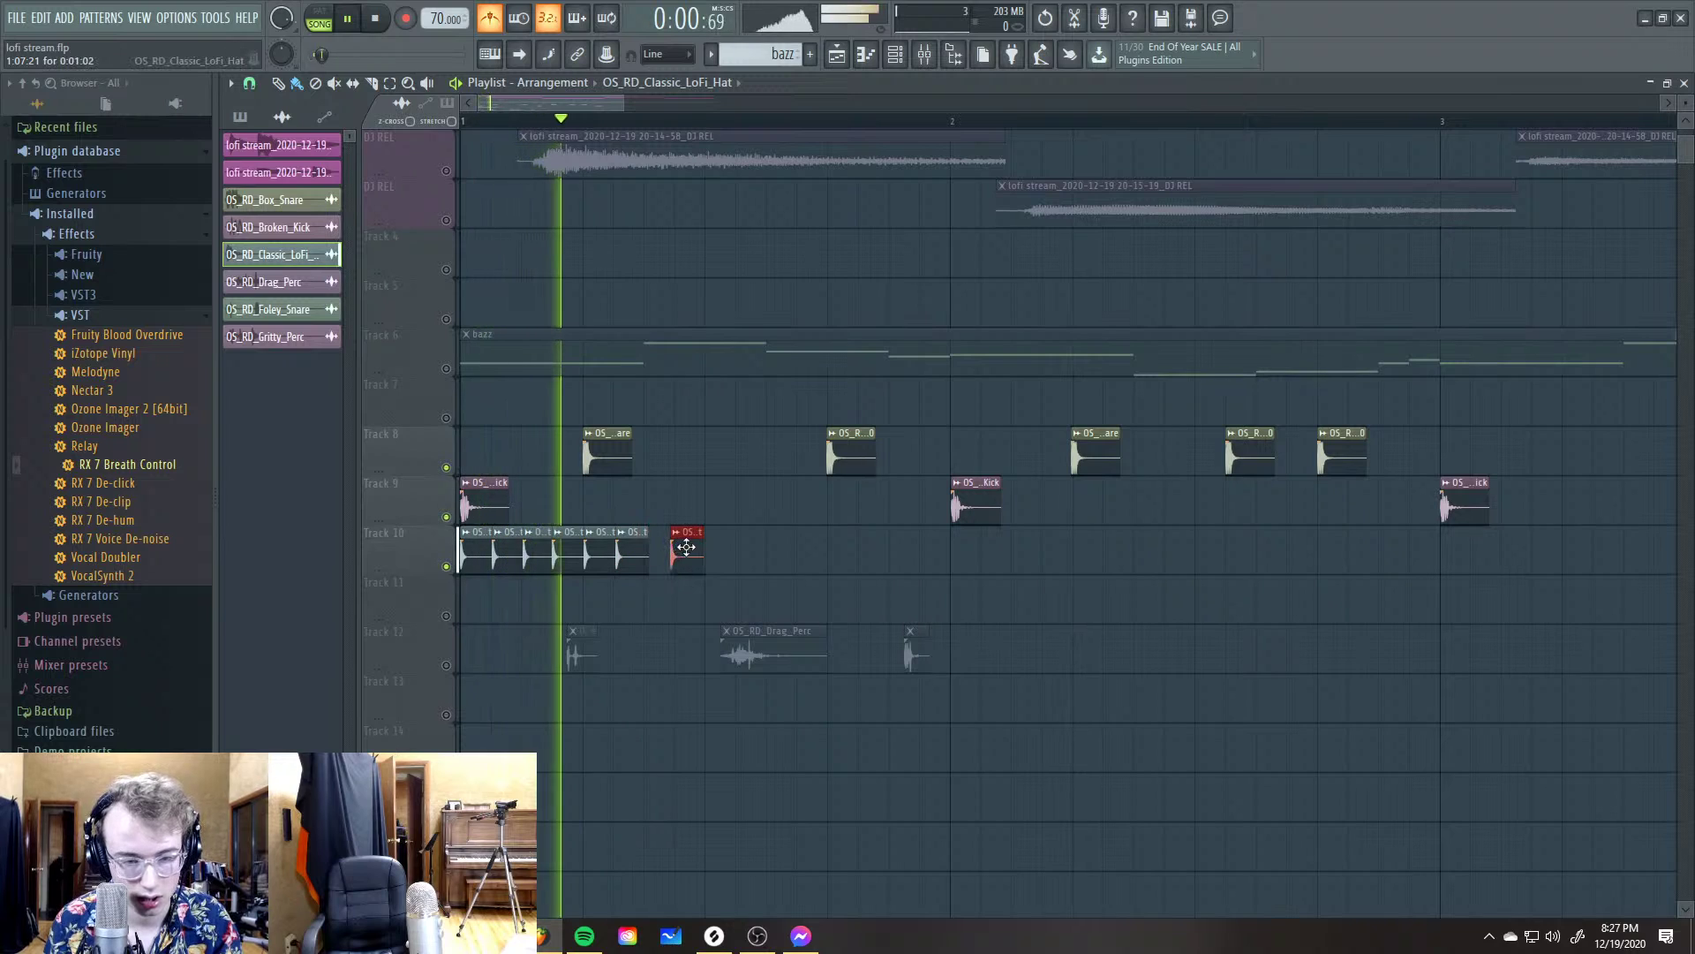
pyautogui.click(720, 551)
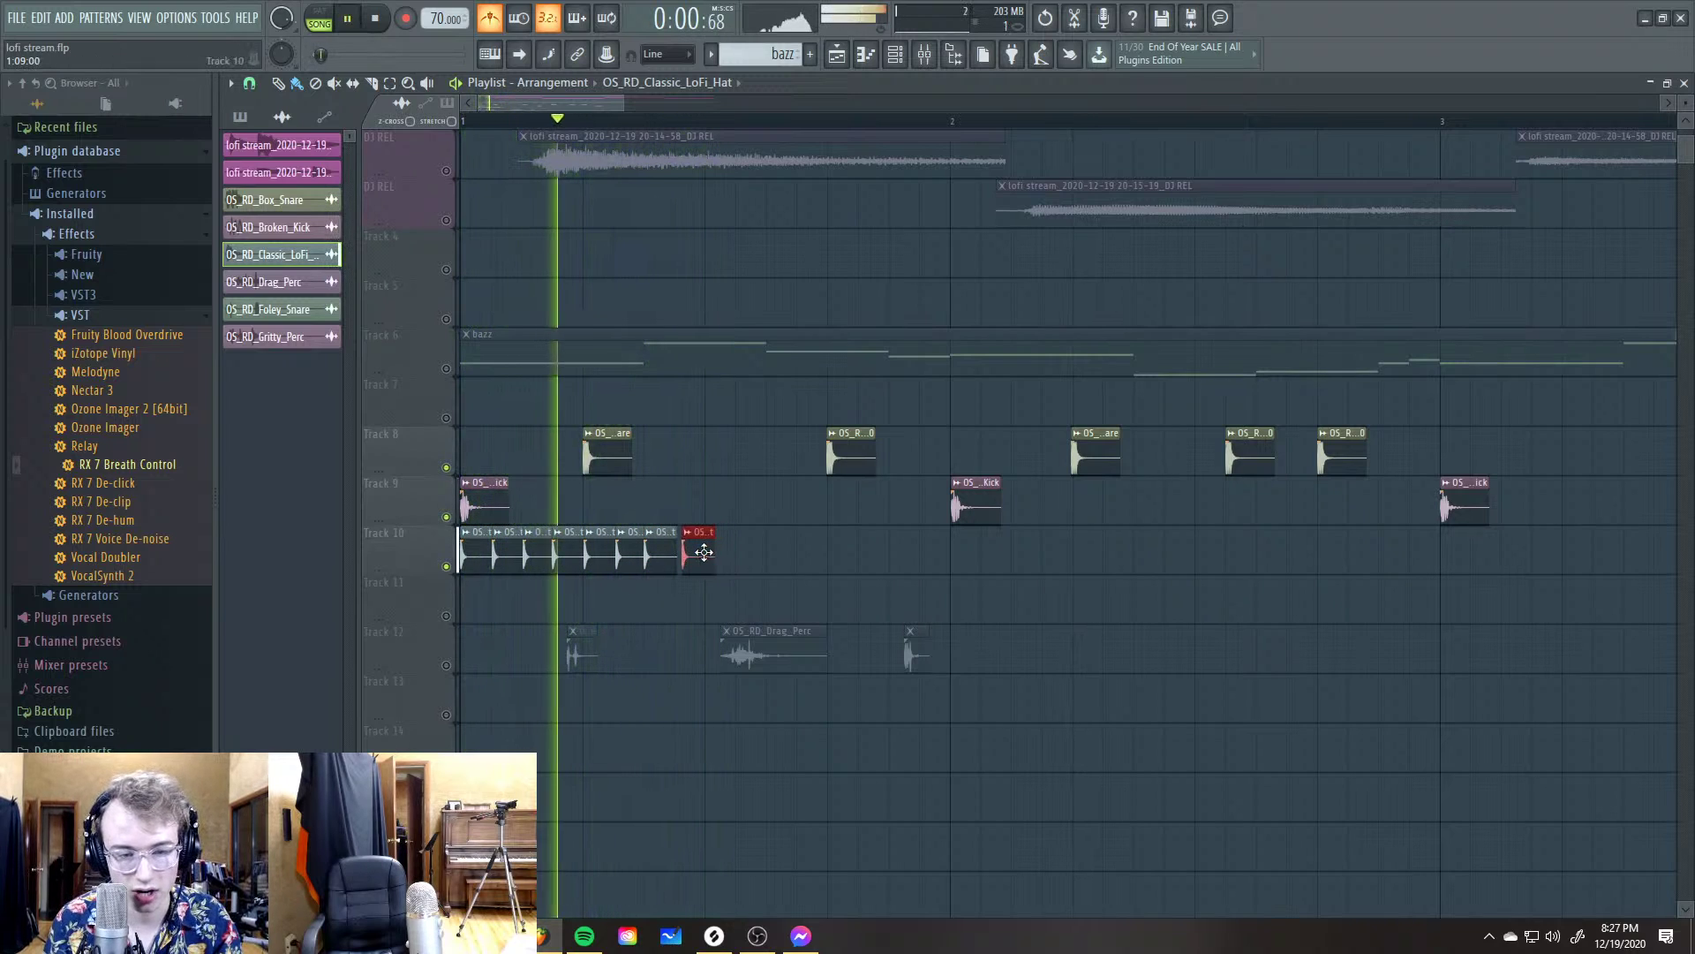
# Extend the hat row on Track 10 by four more clips through the third beat of bar 1 and play it back
pyautogui.click(755, 548)
pyautogui.moveTo(755, 548)
pyautogui.mouseDown()
pyautogui.moveTo(724, 549)
pyautogui.moveTo(757, 540)
pyautogui.mouseUp()
pyautogui.click(759, 547)
pyautogui.click(795, 549)
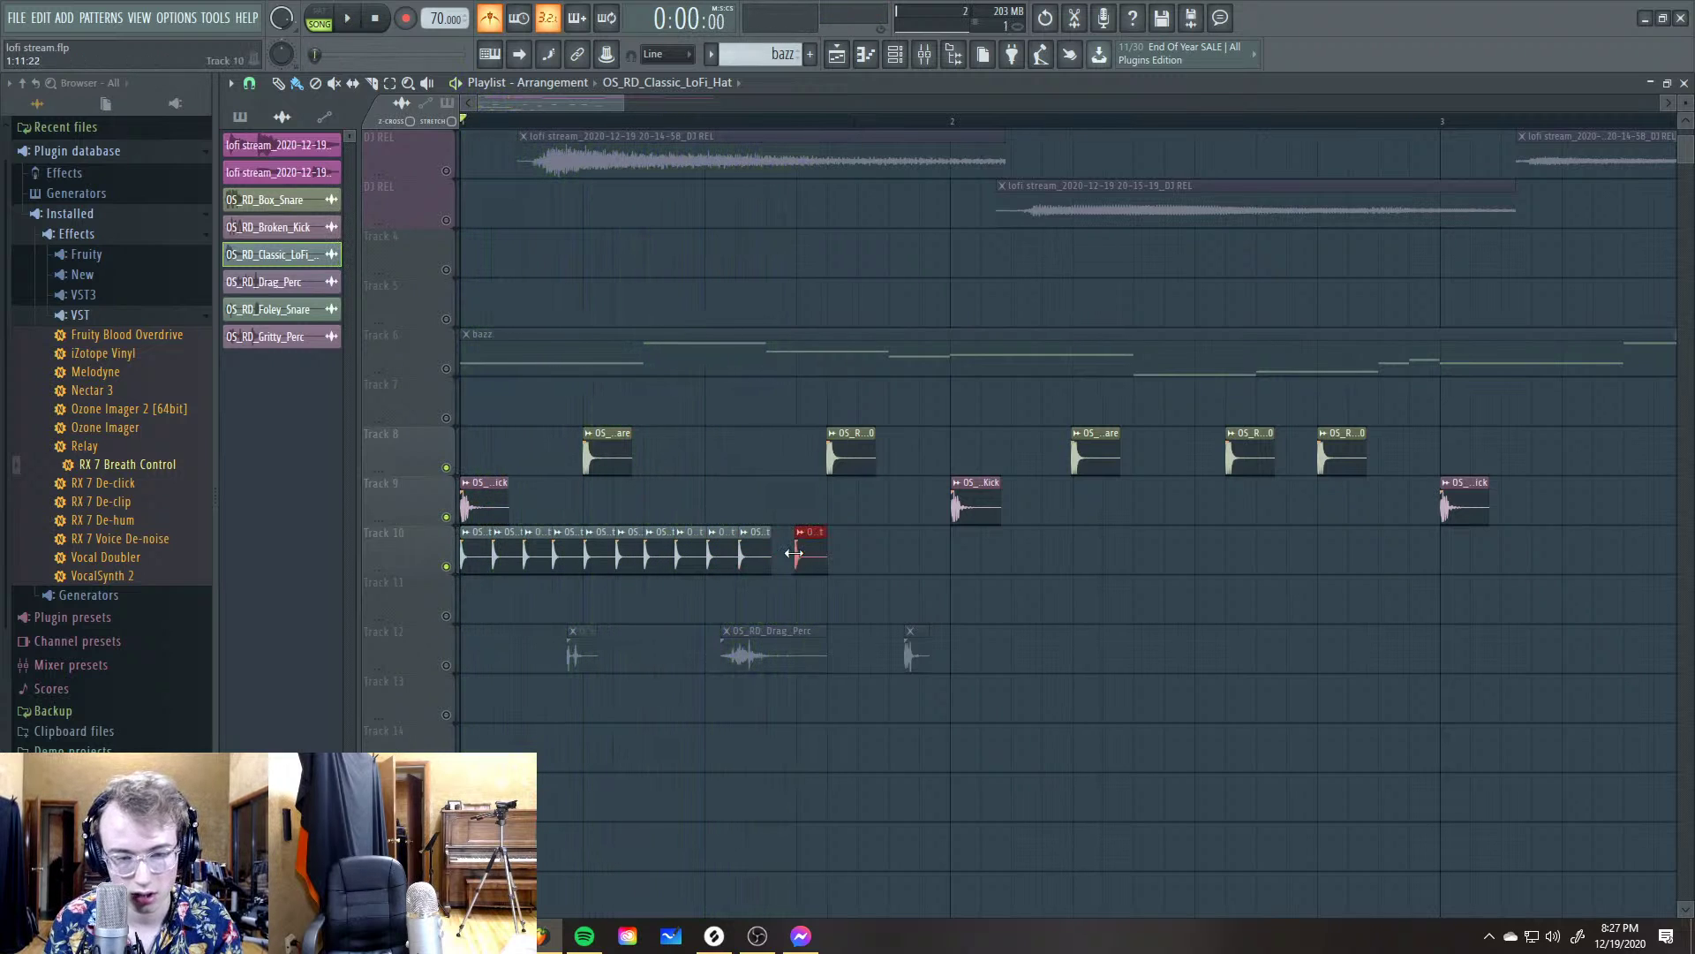
pyautogui.moveTo(795, 548); pyautogui.dragTo(786, 555)
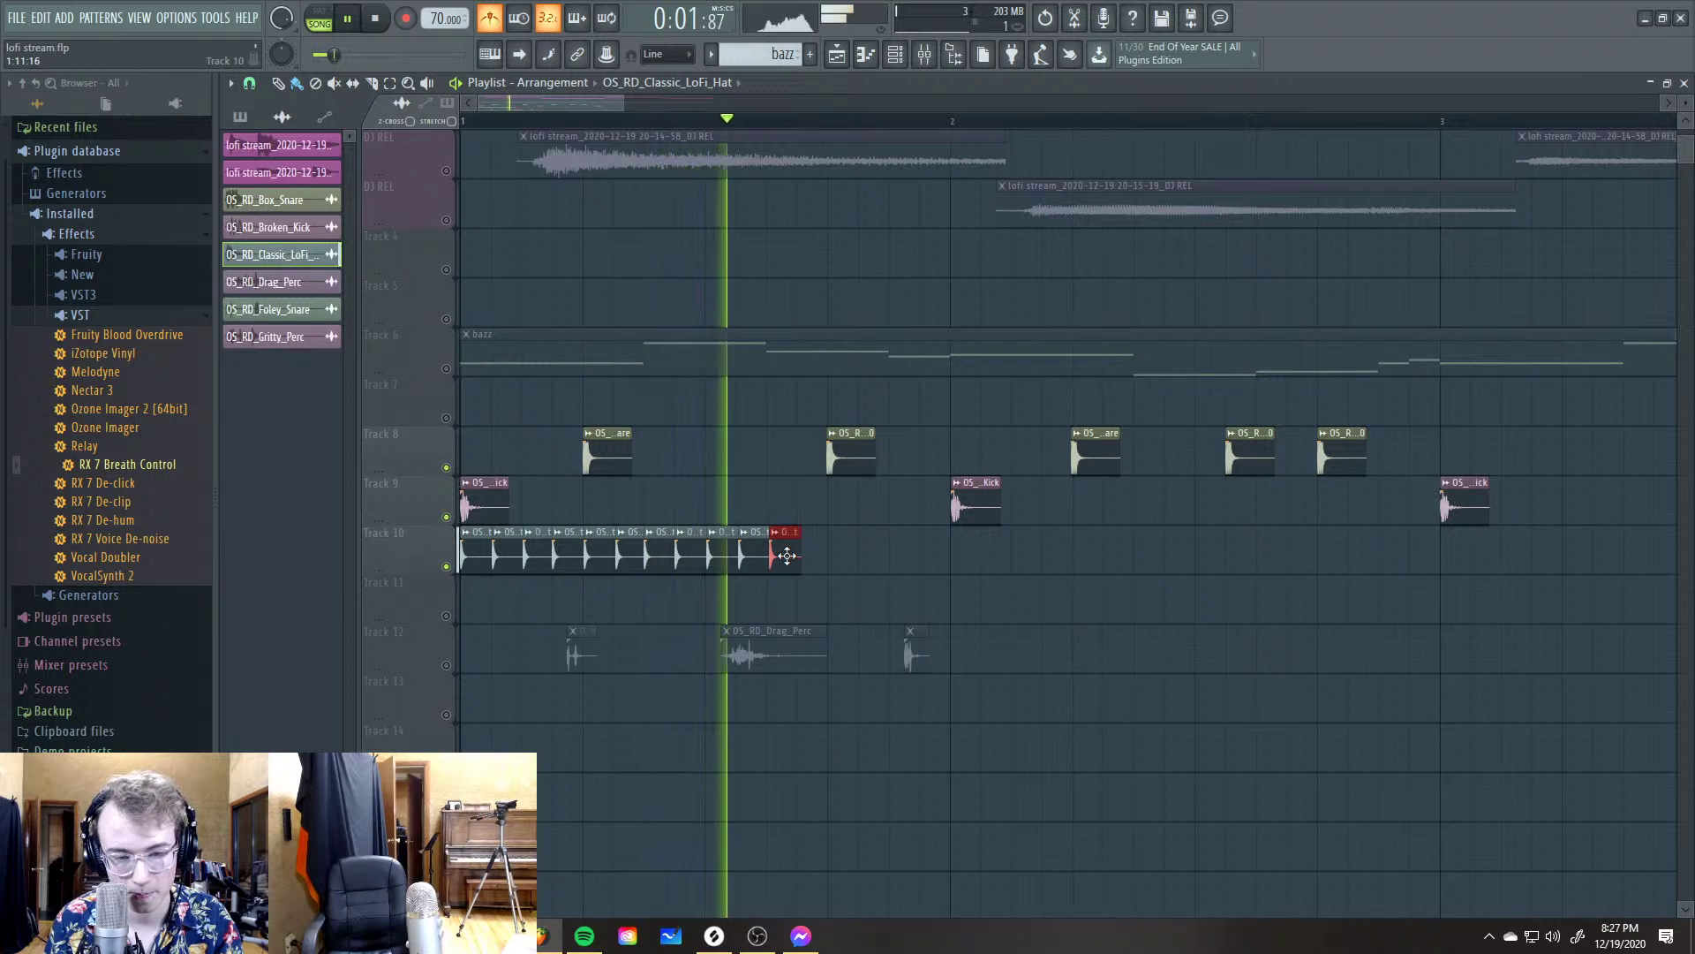
pyautogui.press('space')
pyautogui.click(802, 552)
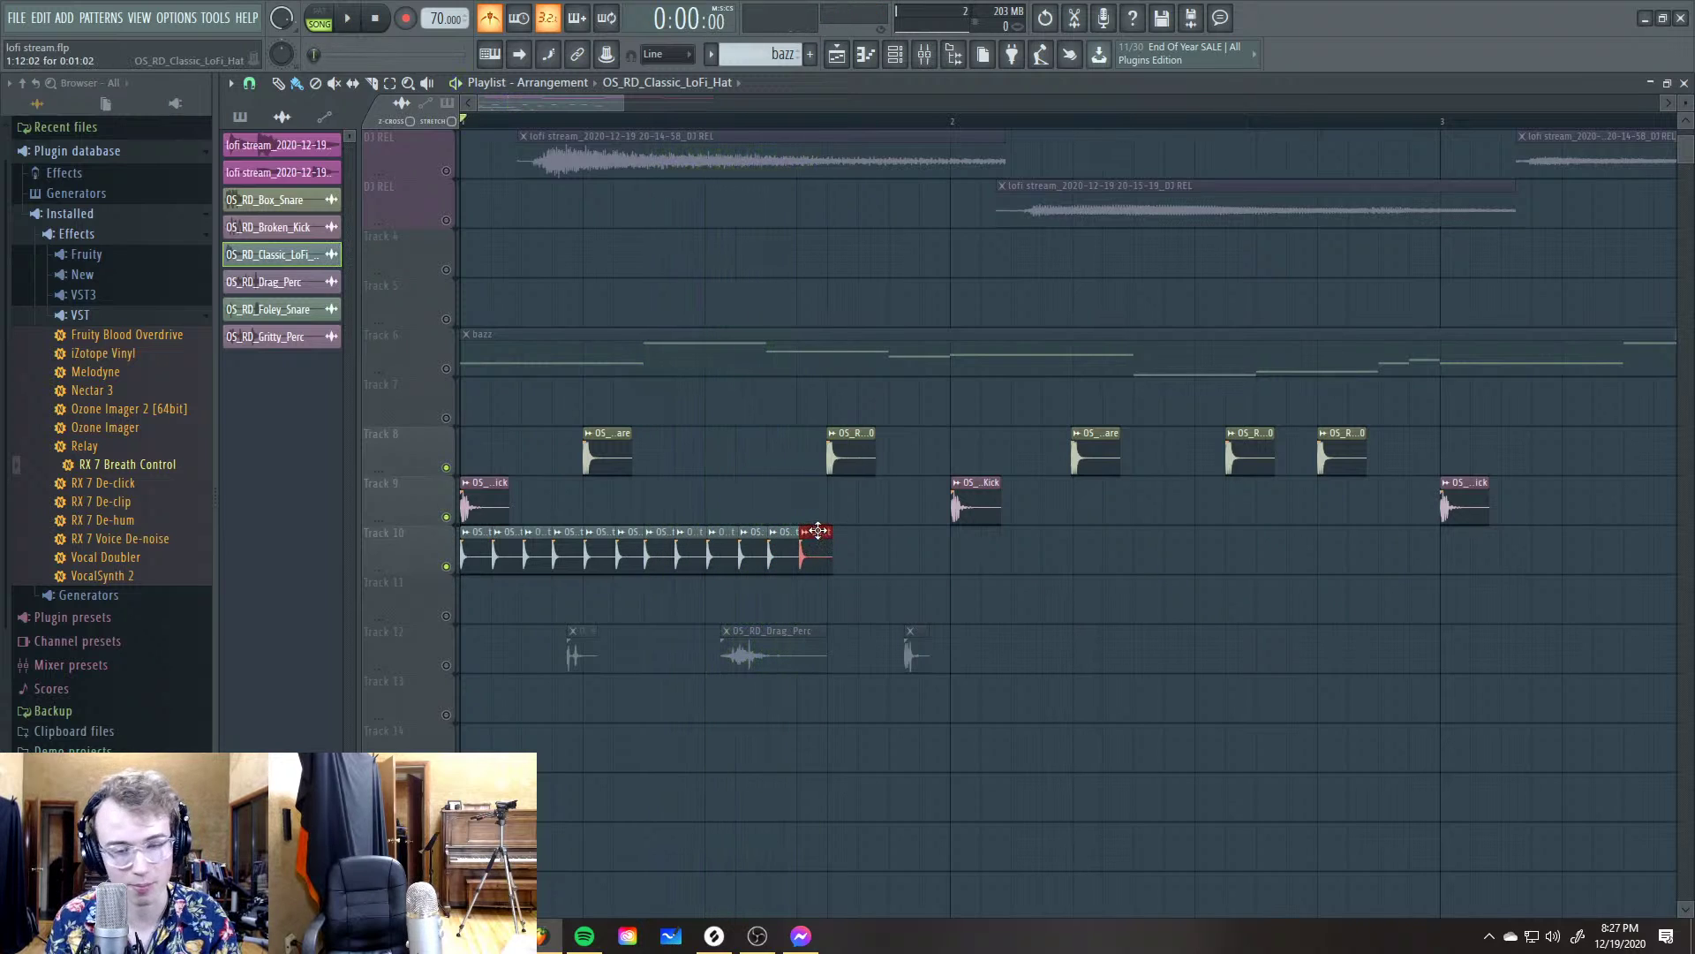
pyautogui.press('space')
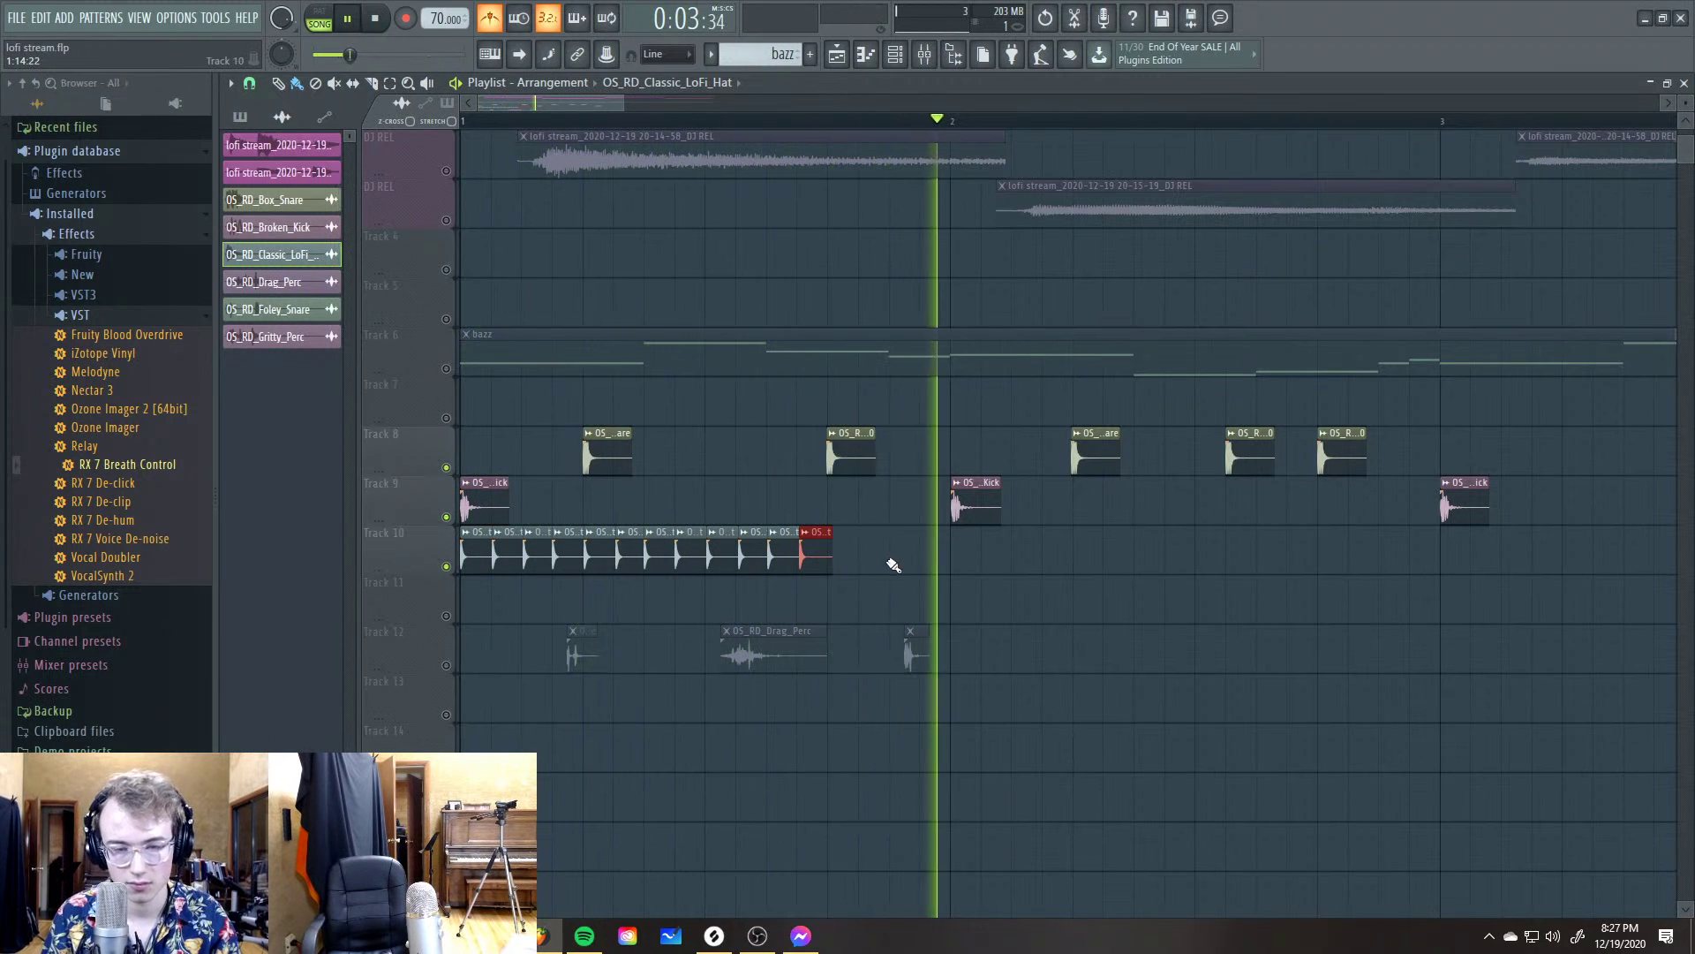
pyautogui.press('space')
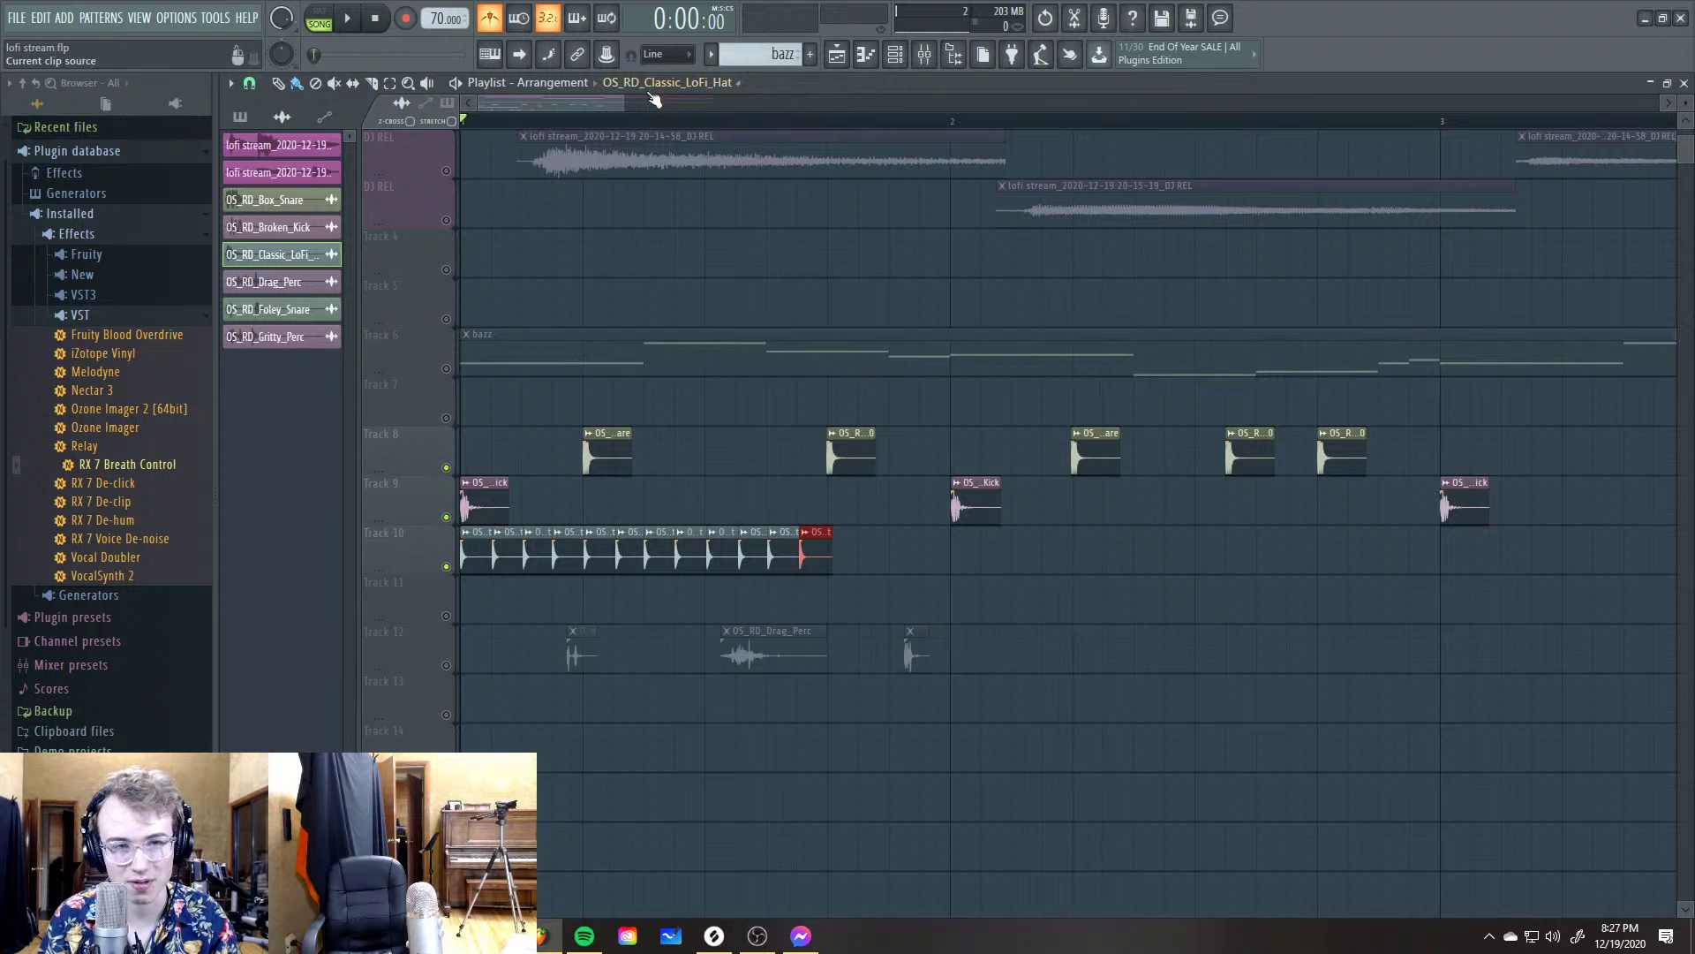
# Set the playback position to bar 2 and place three consecutive Classic LoFi Hat clips from the bar's start on Track 10
pyautogui.hscroll(3, 653, 100)
pyautogui.click(668, 122)
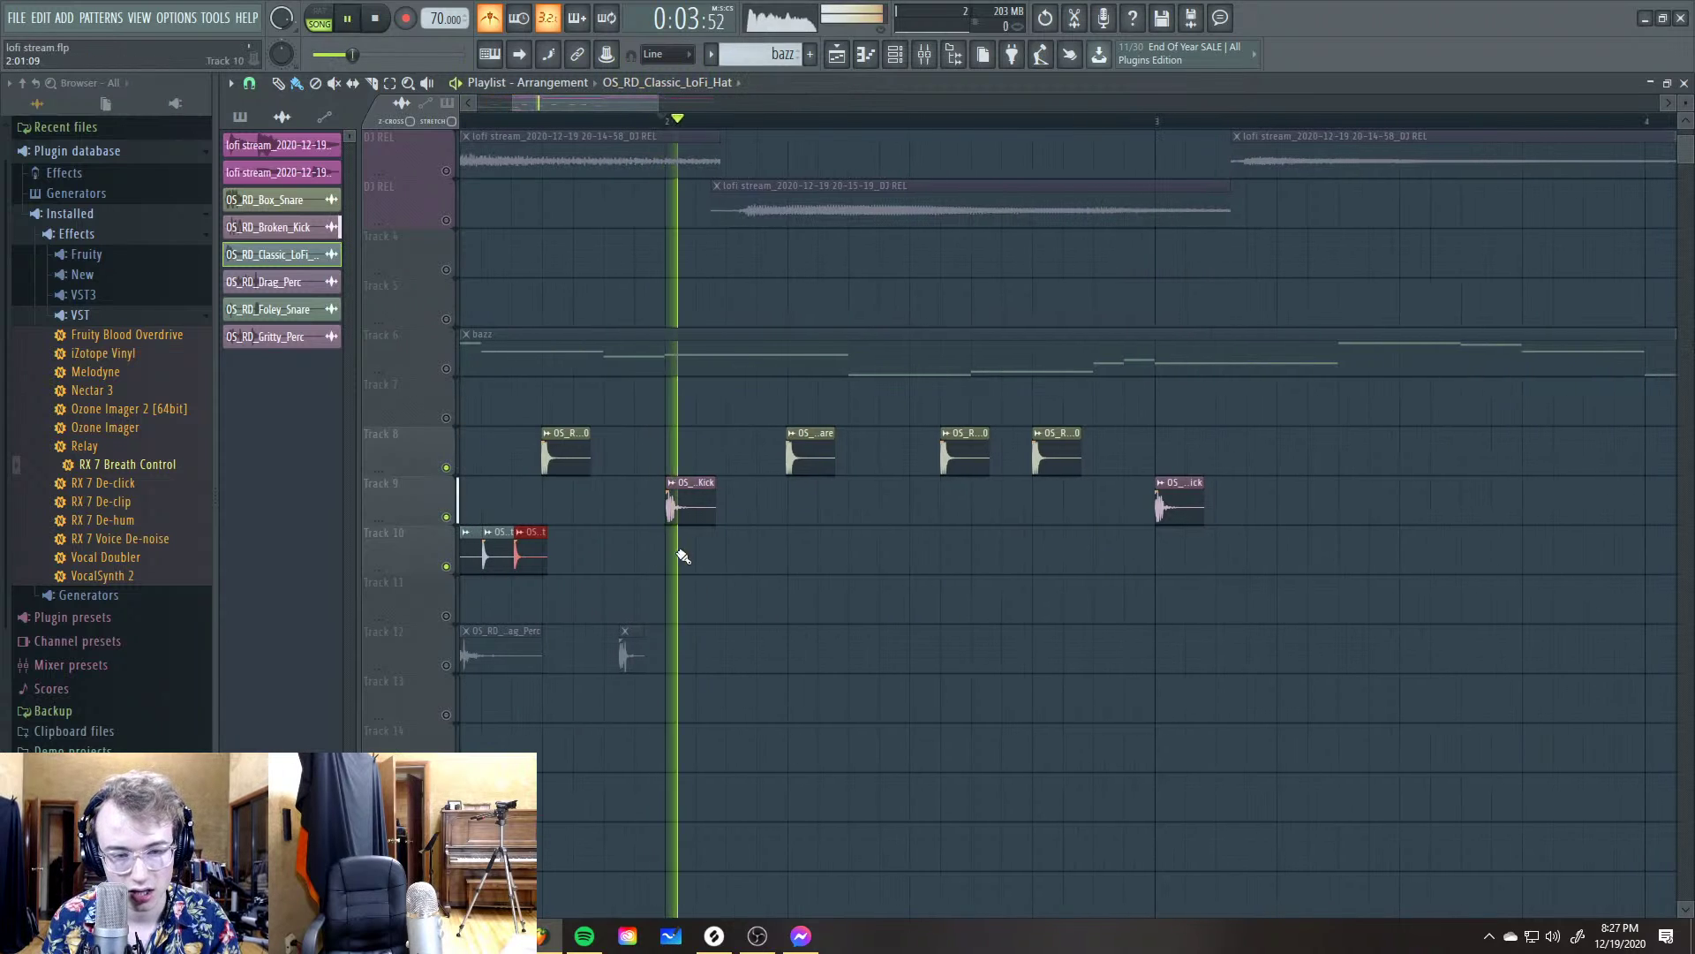
pyautogui.click(669, 556)
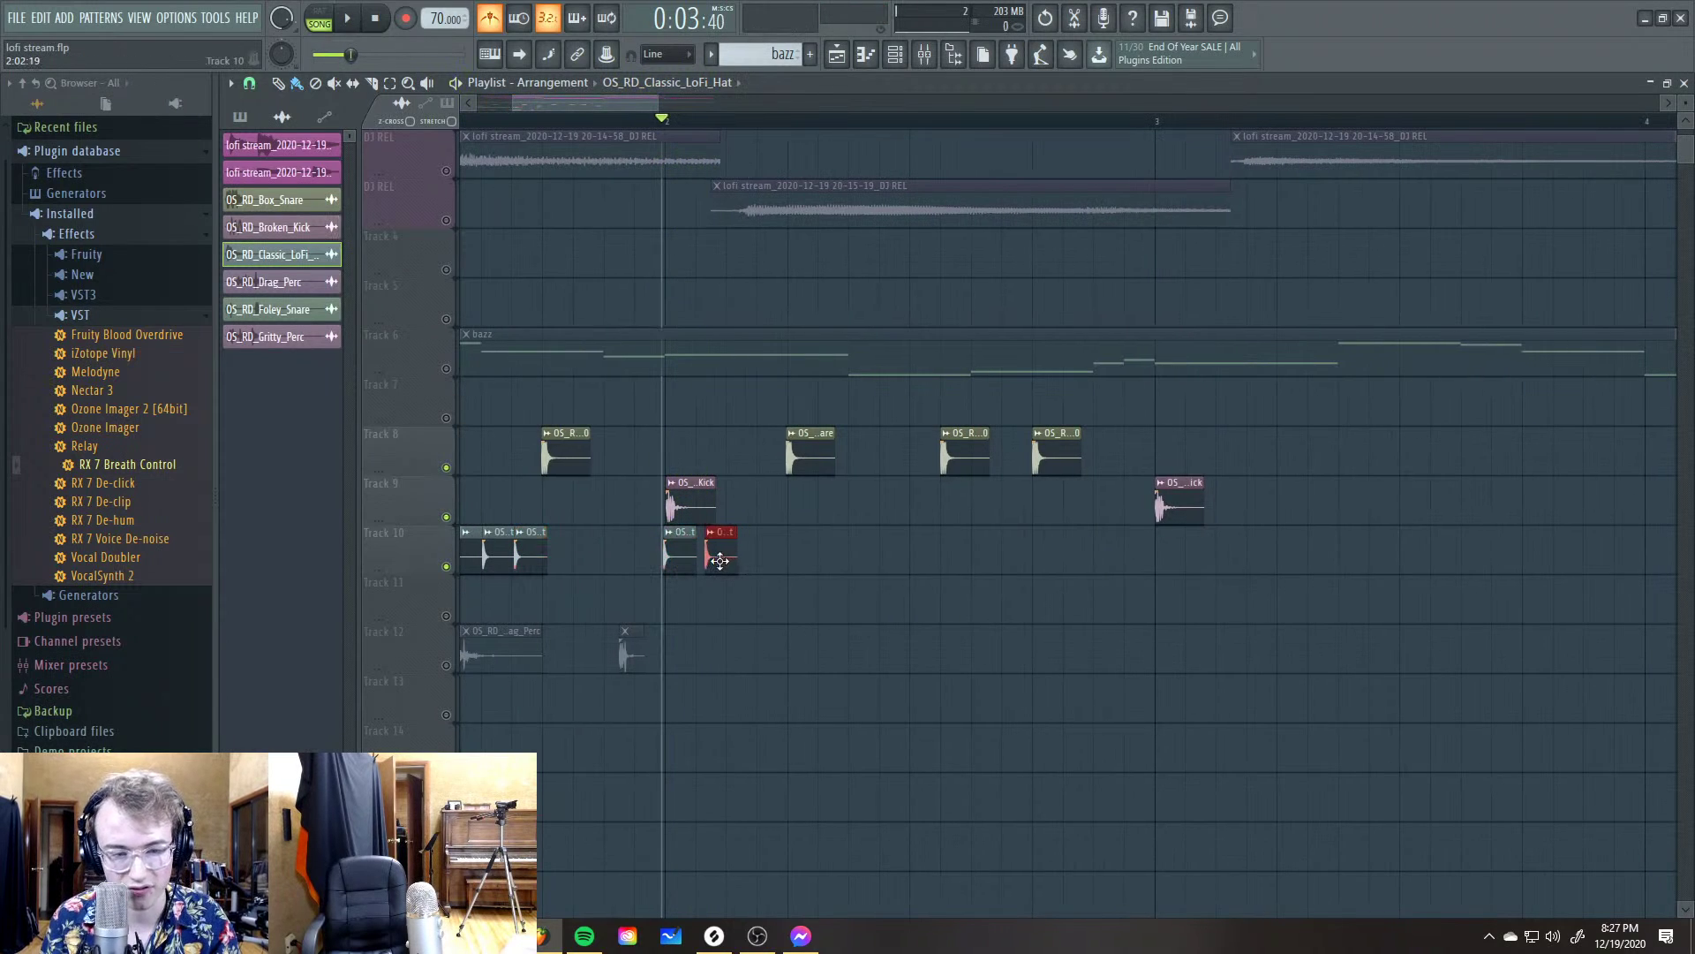
pyautogui.press('space')
pyautogui.click(737, 562)
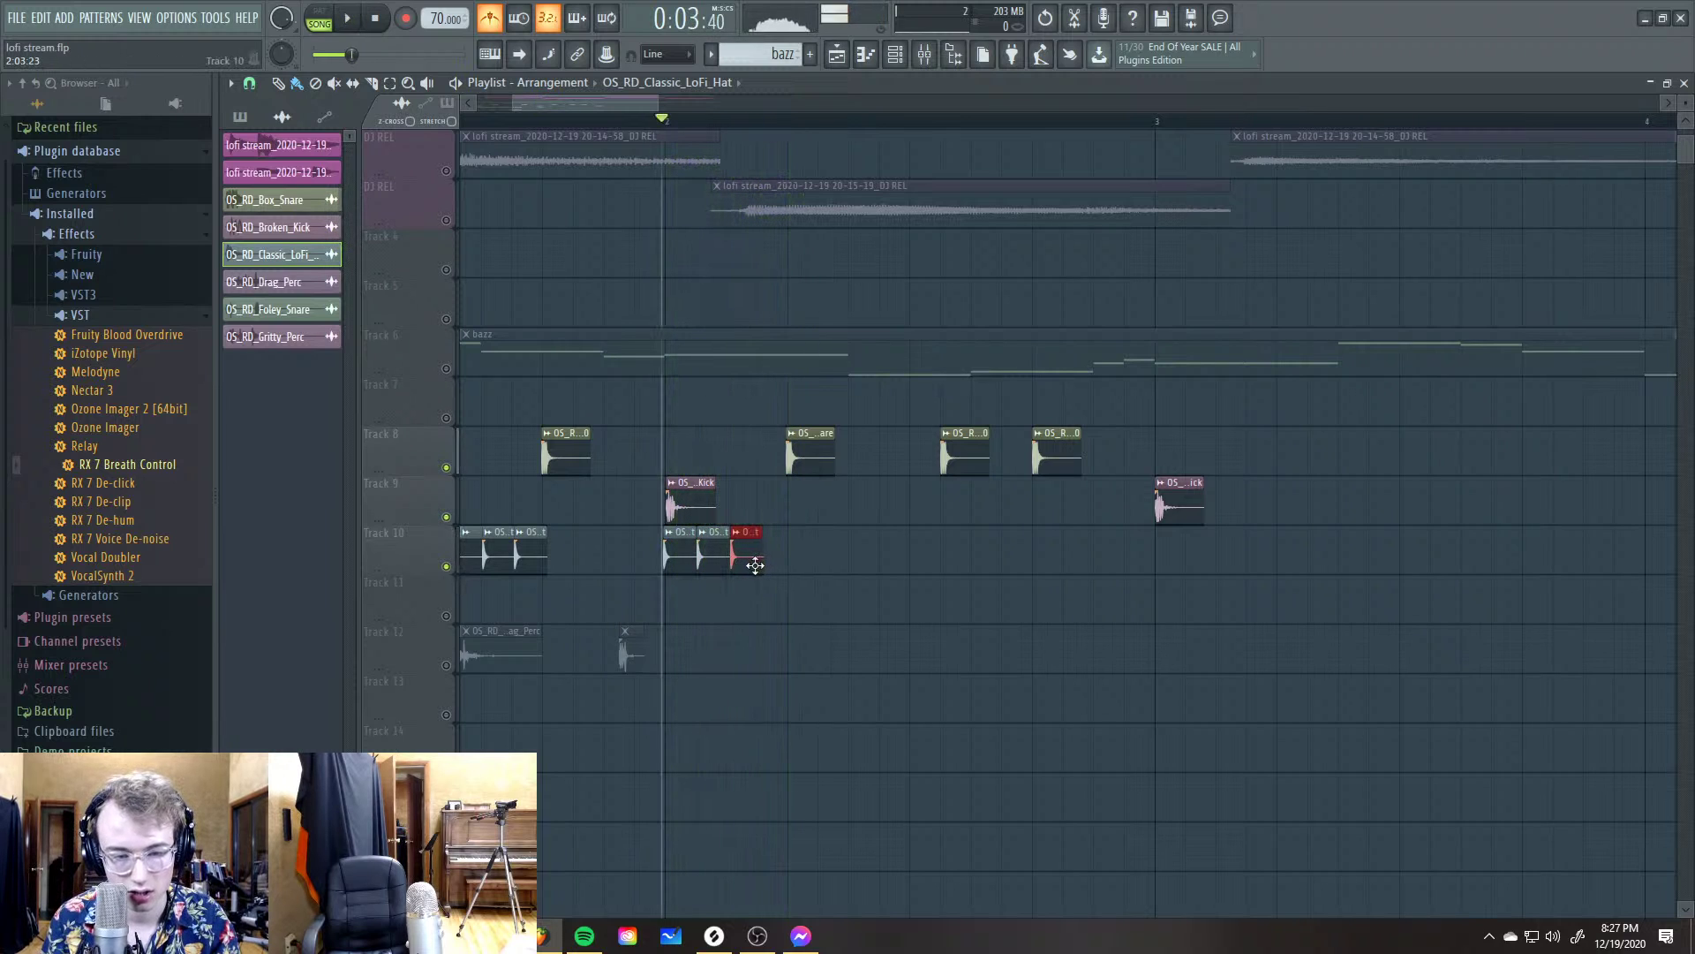
# Extend the bar 2 hat row to thirteen sixteenth-note clips, closing the gap before the last one, and play it back
pyautogui.scroll(2, 755, 574)
pyautogui.press('space')
pyautogui.click(791, 556)
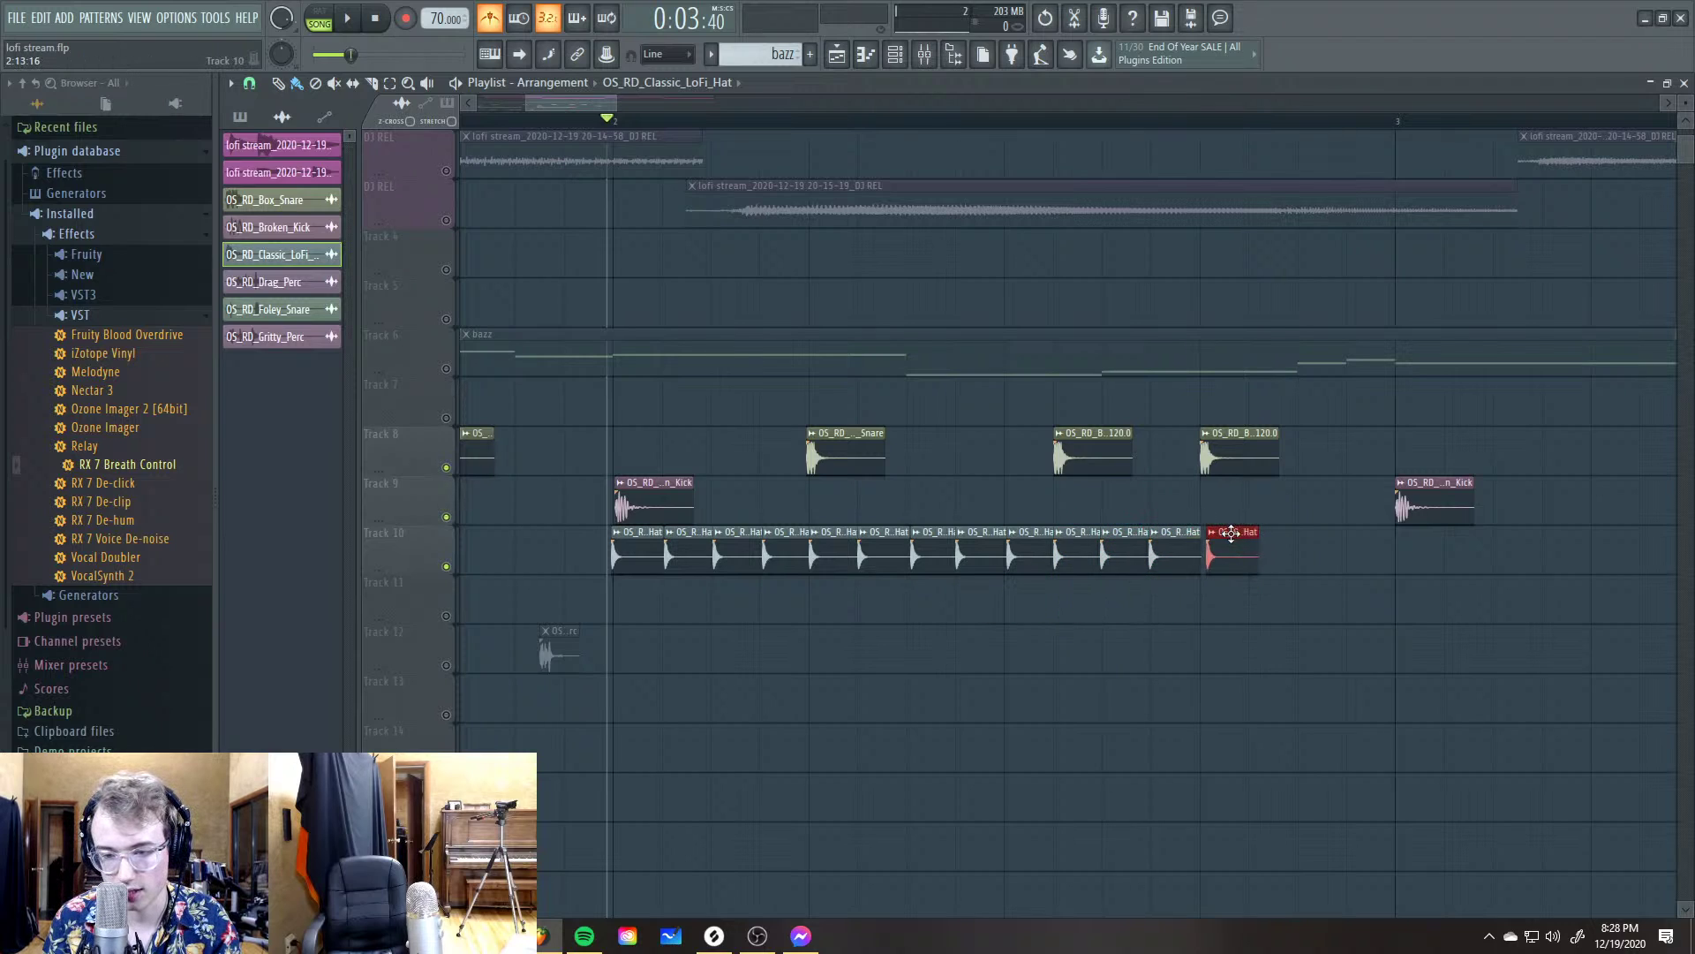
pyautogui.moveTo(1231, 533); pyautogui.dragTo(1227, 533)
pyautogui.press('space')
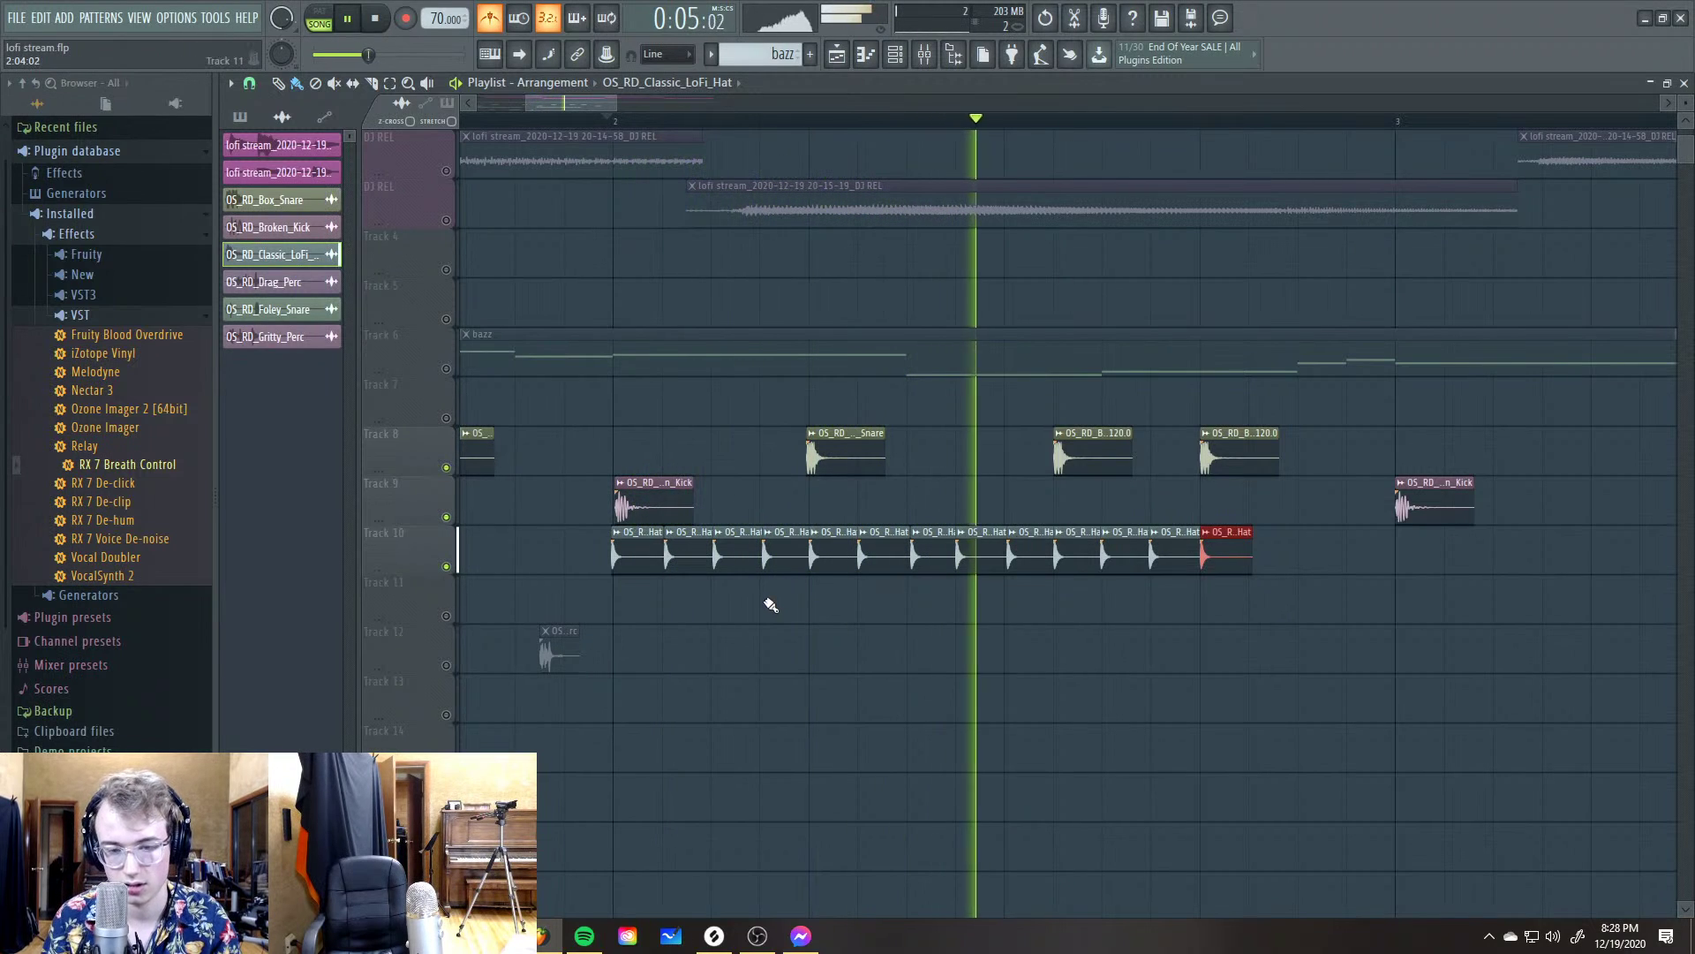
# Complete the bar 2 hat row on Track 10 with three more Classic LoFi Hat clips up to bar 3
pyautogui.scroll(-2, 1075, 585)
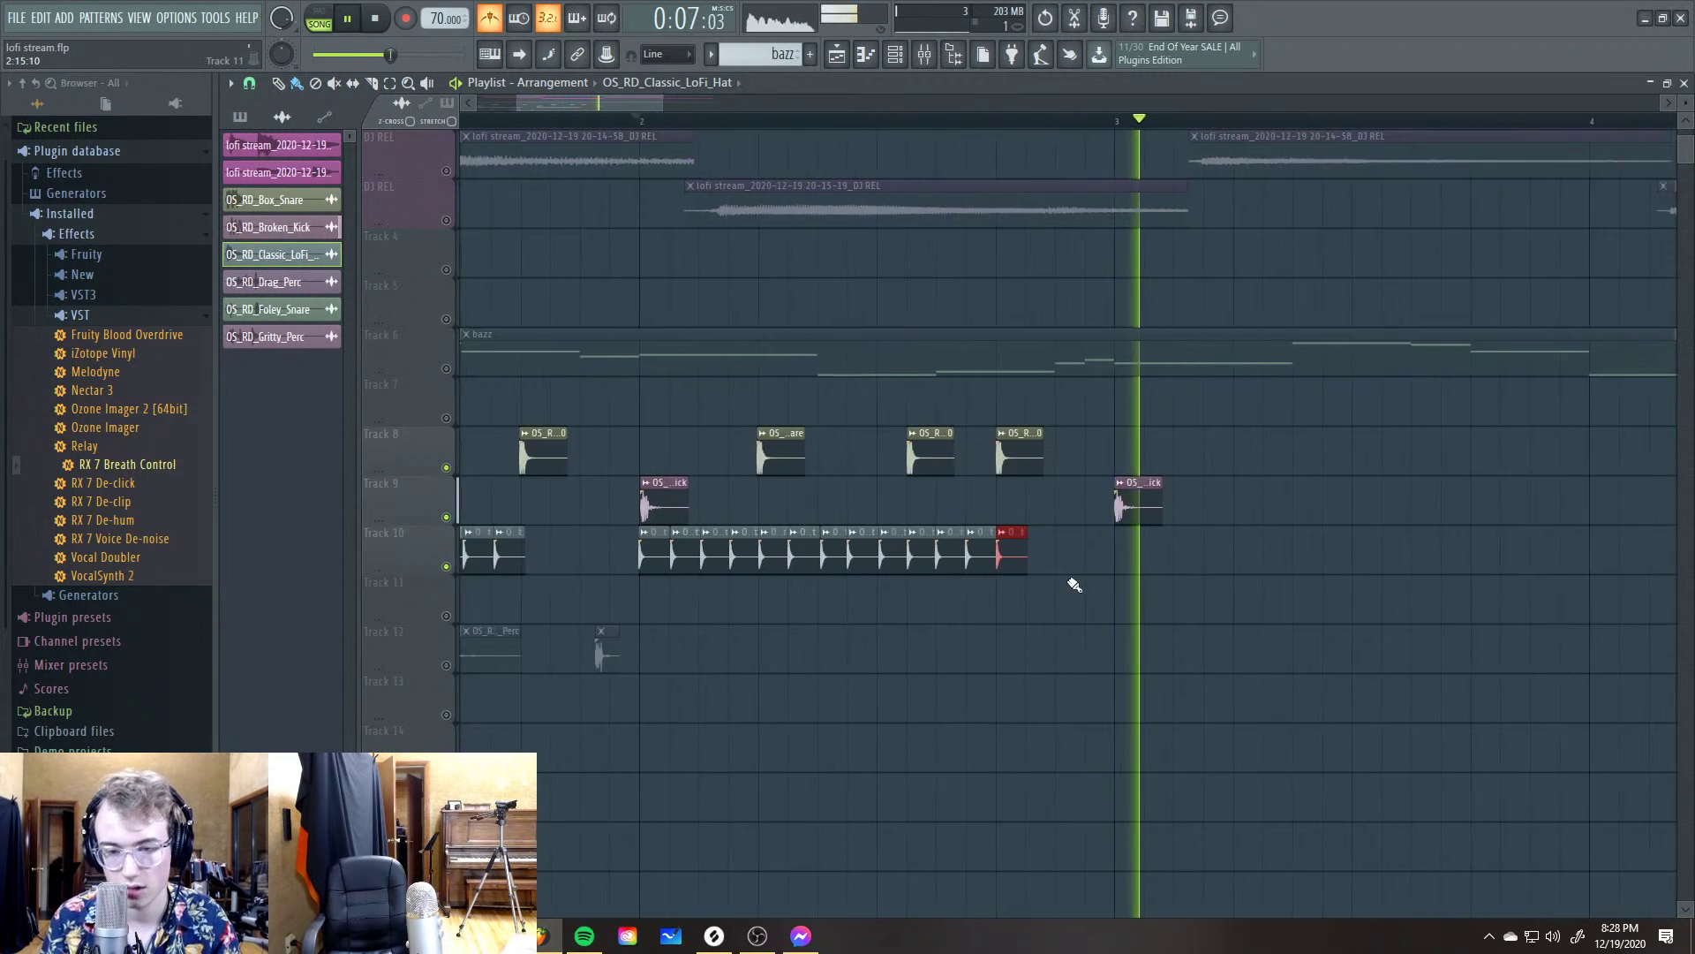
pyautogui.press('space')
pyautogui.scroll(2, 1034, 563)
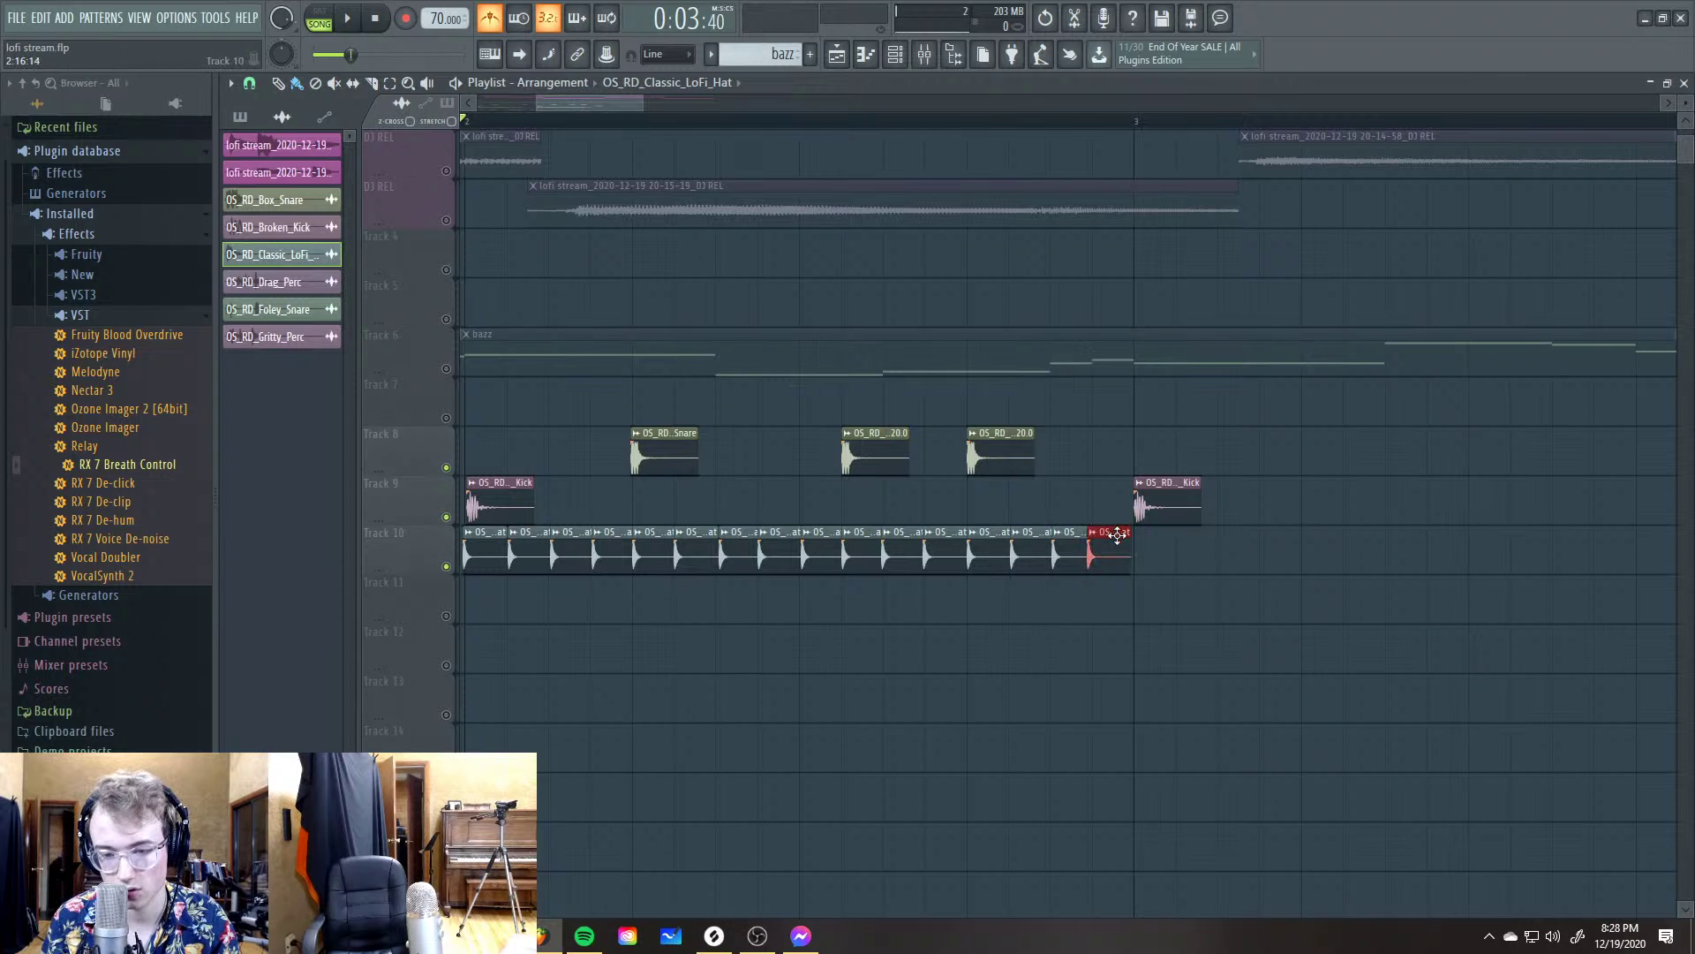
pyautogui.scroll(-4, 927, 628)
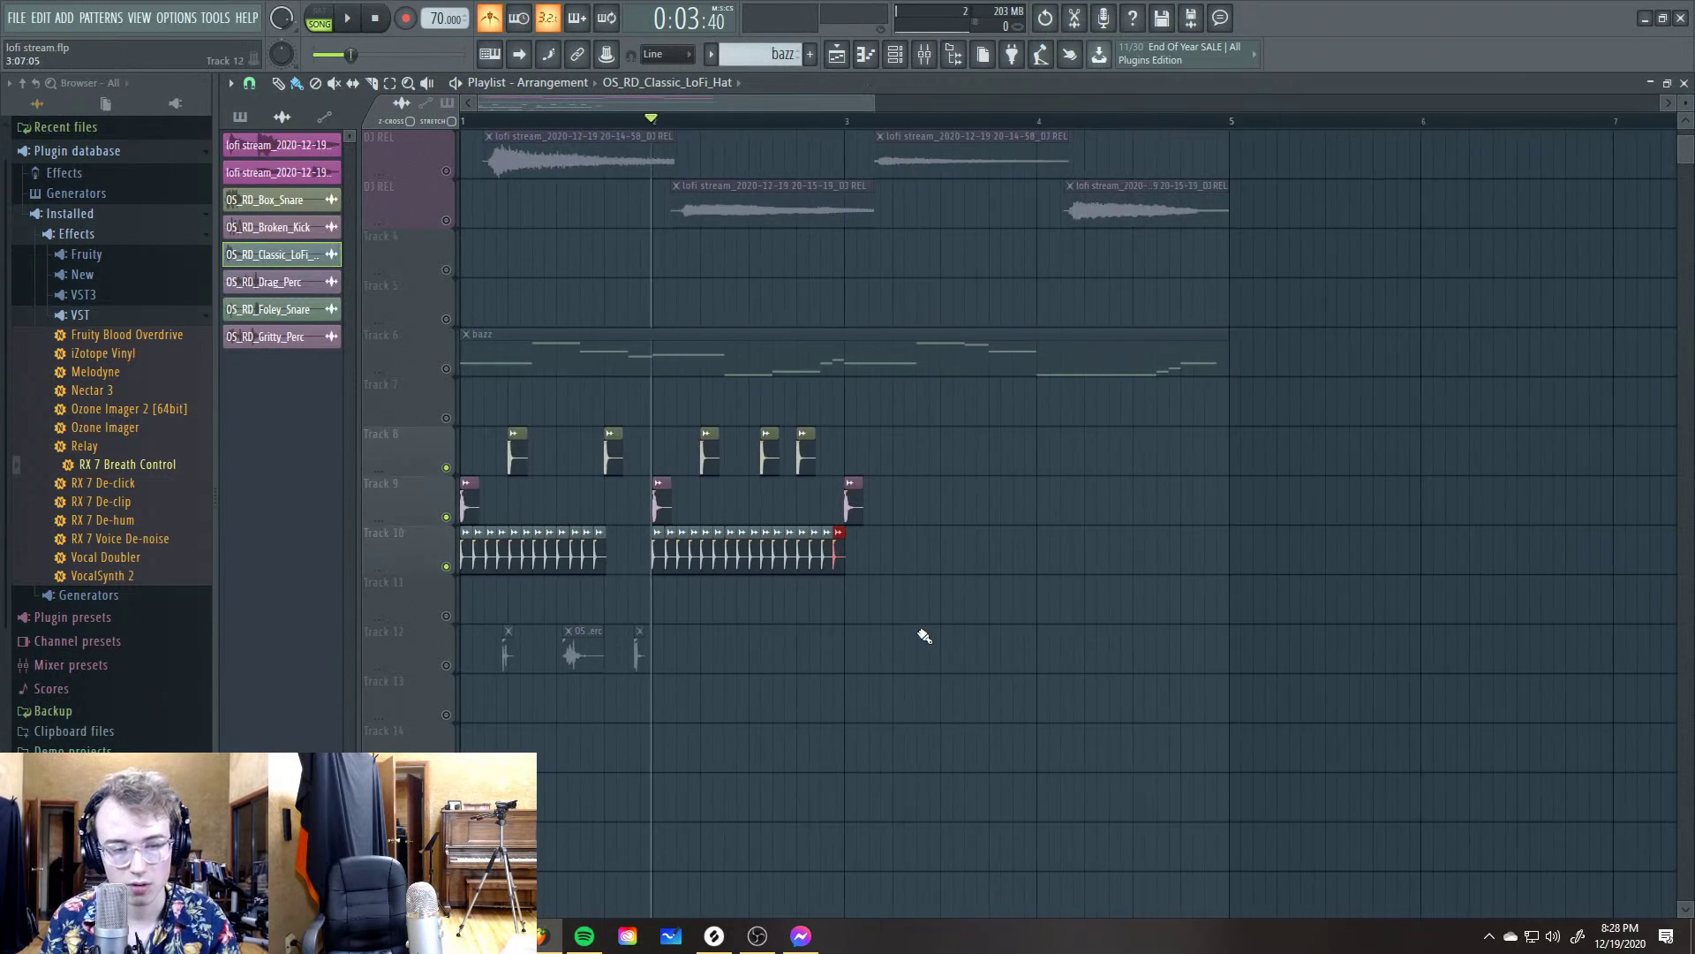
# Play the drum pattern back from the start through bar 3 and remove the Broken Kick clip at bar 3 on Track 9
pyautogui.scroll(1, 486, 103)
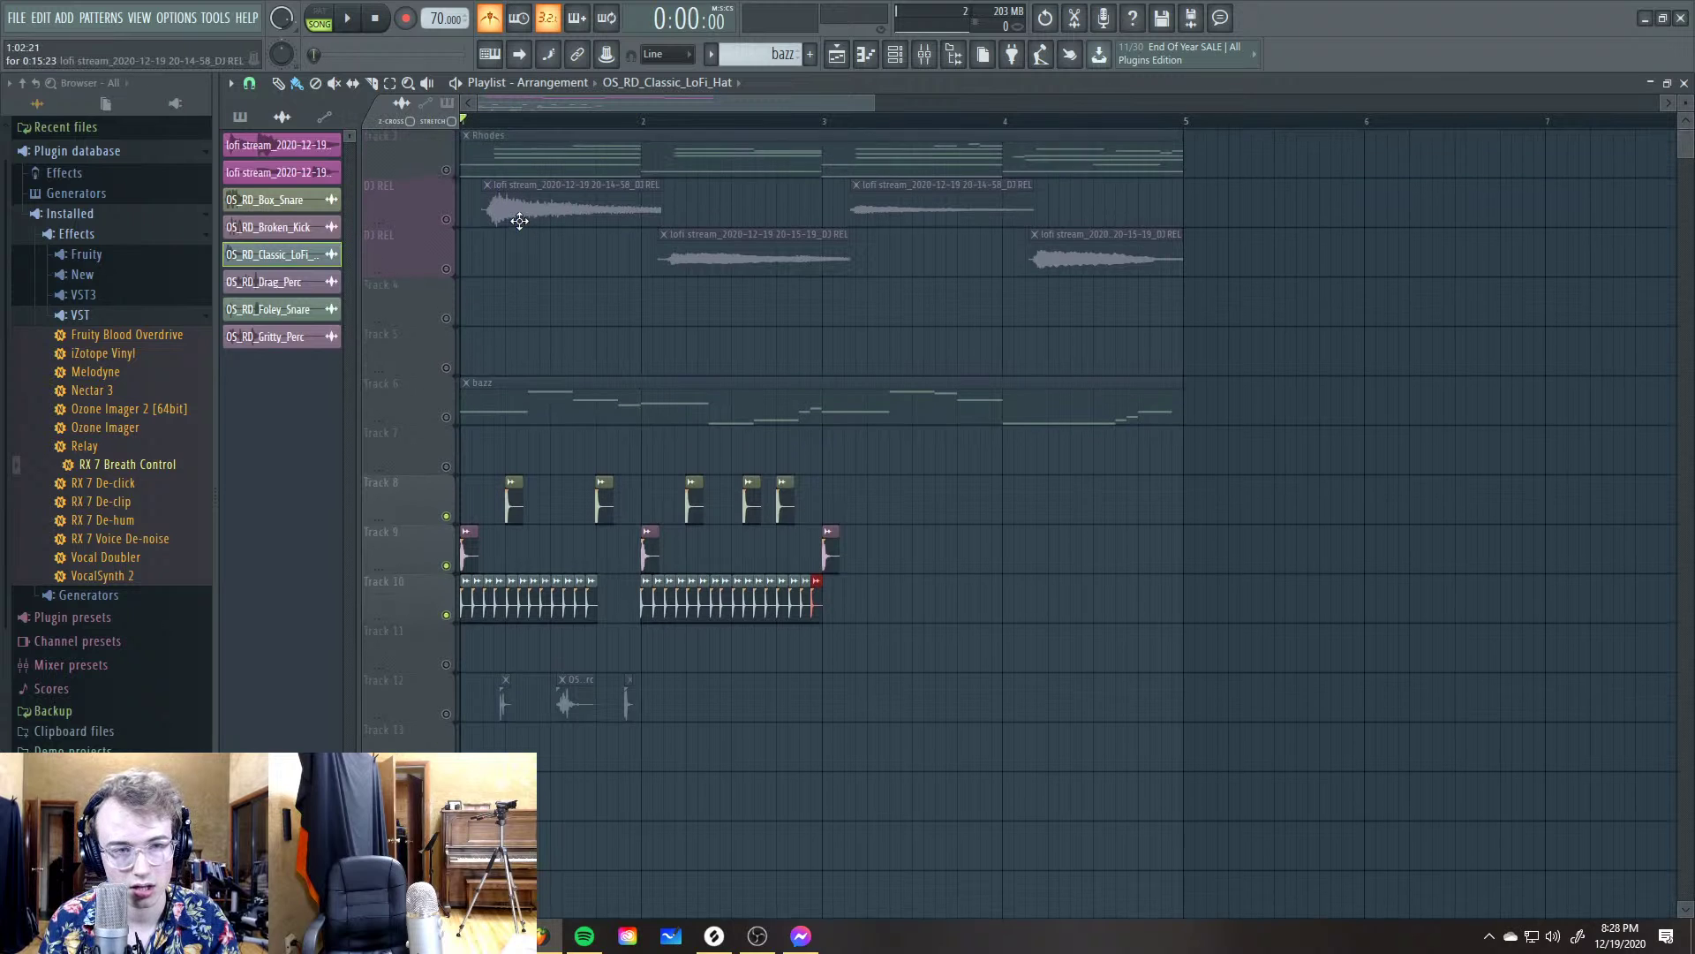
pyautogui.scroll(2, 549, 132)
pyautogui.press('space')
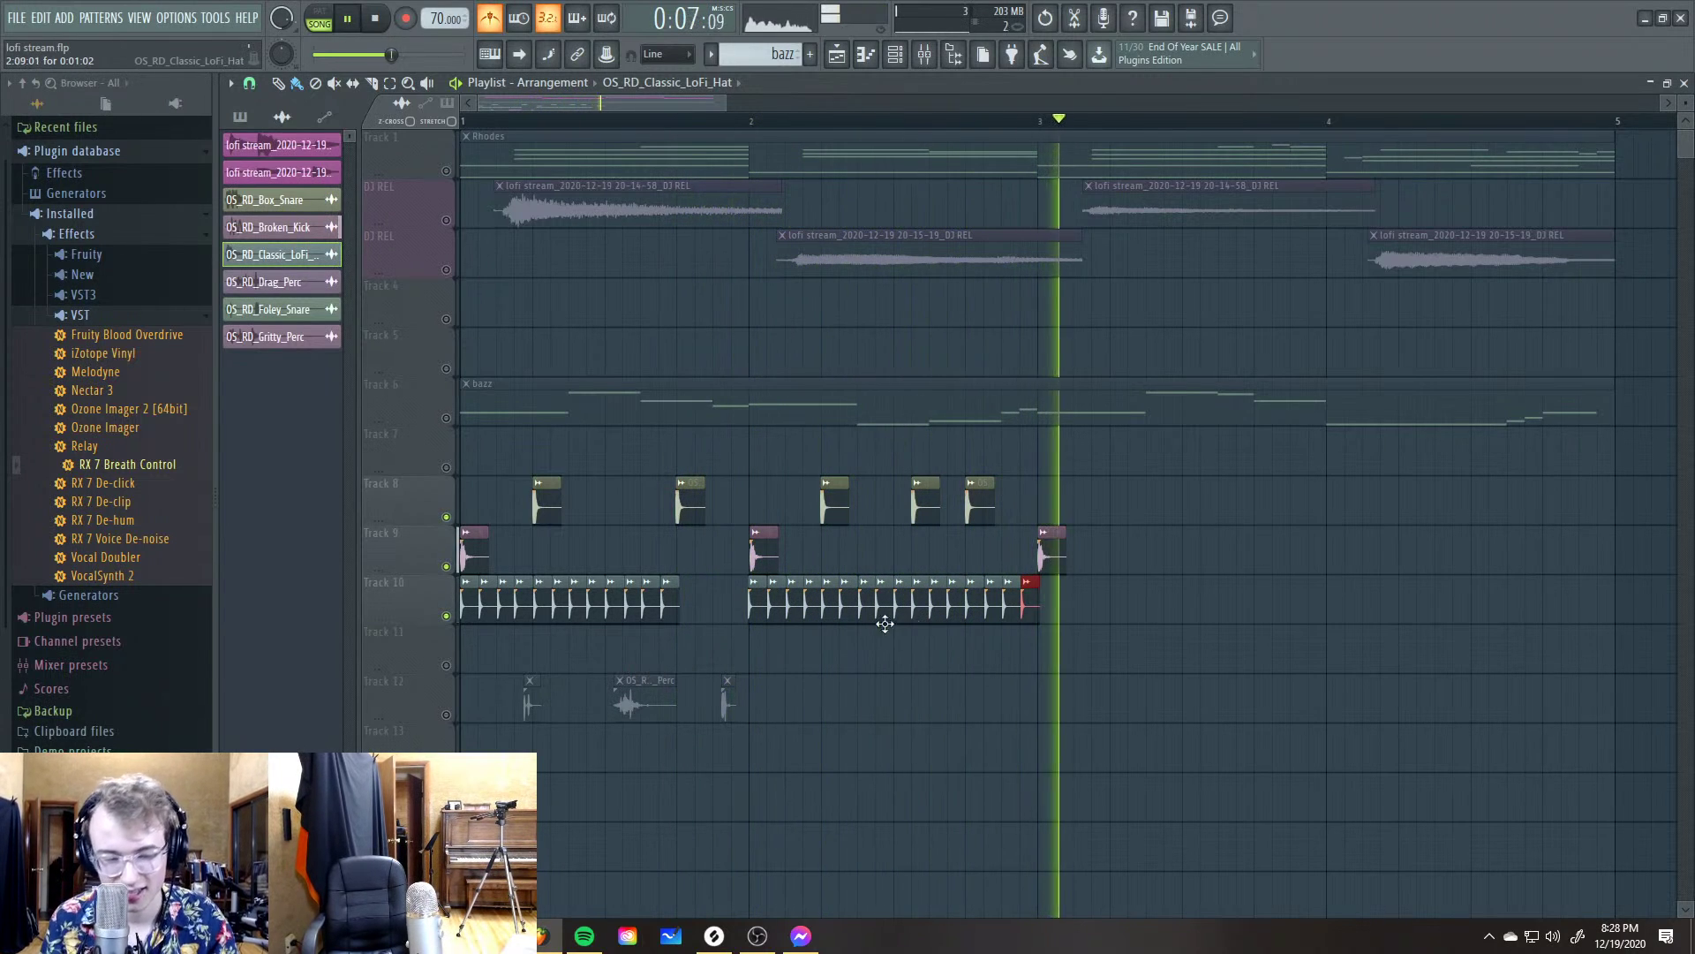
pyautogui.press('space')
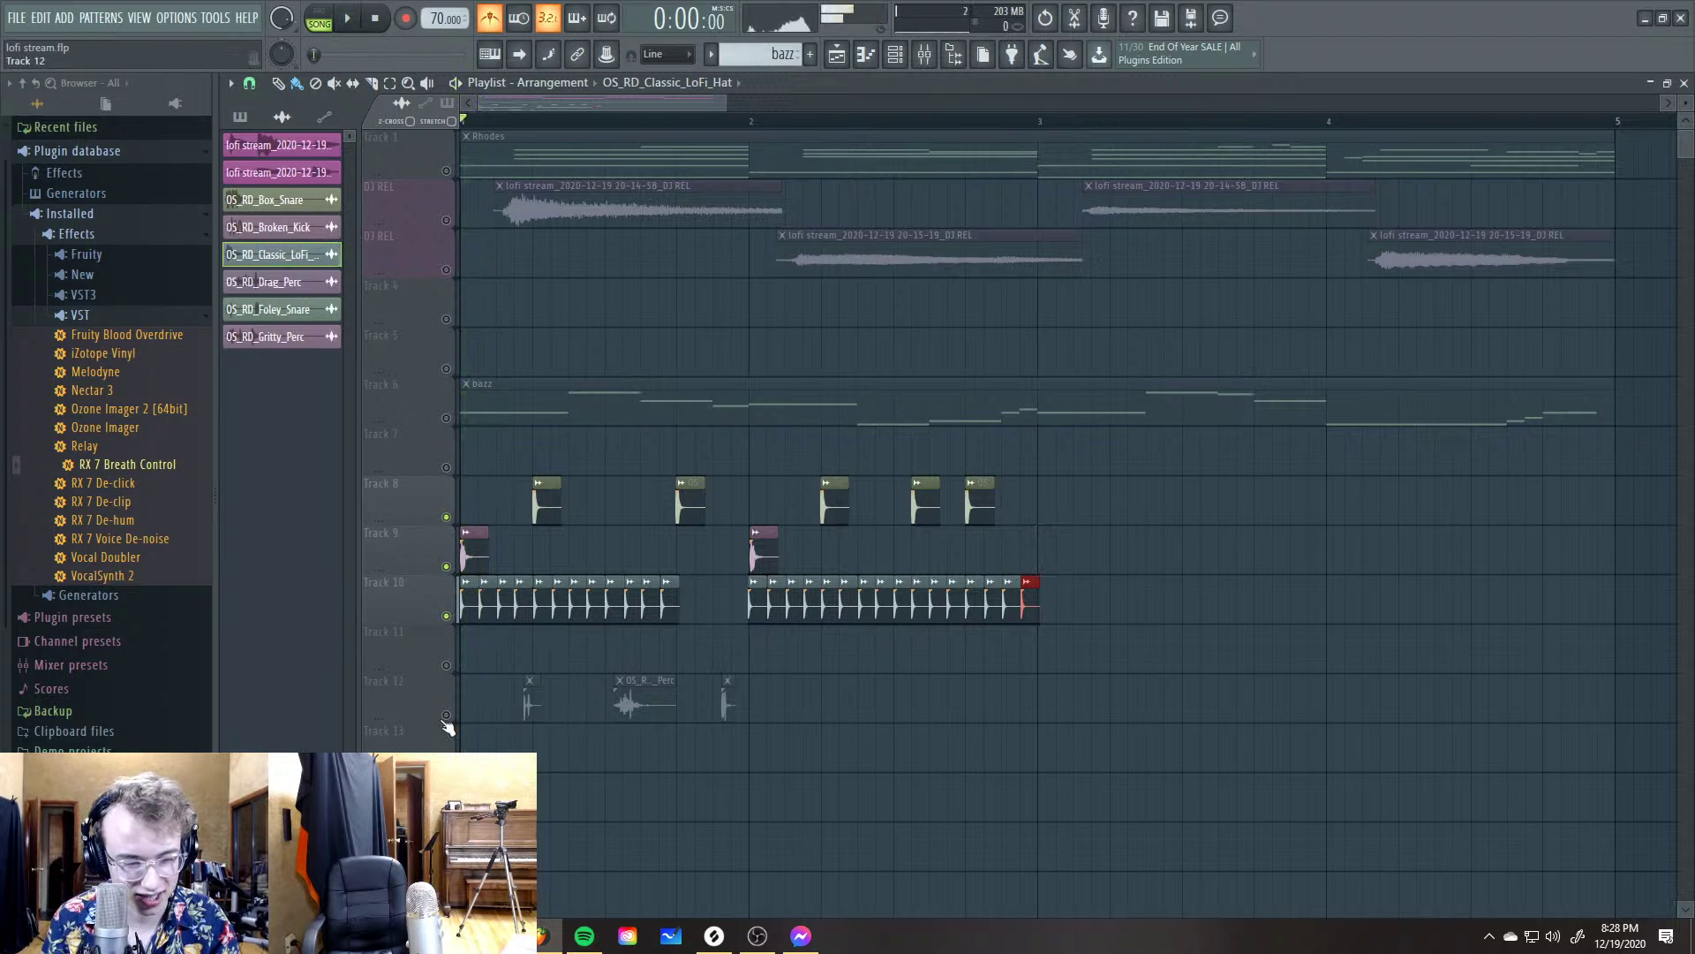
# Unmute Track 12, move its Foley Snare clip to Track 11 midway through beat 1, and add a second one midway through beat 2
pyautogui.moveTo(525, 684); pyautogui.dragTo(528, 651)
pyautogui.press('space')
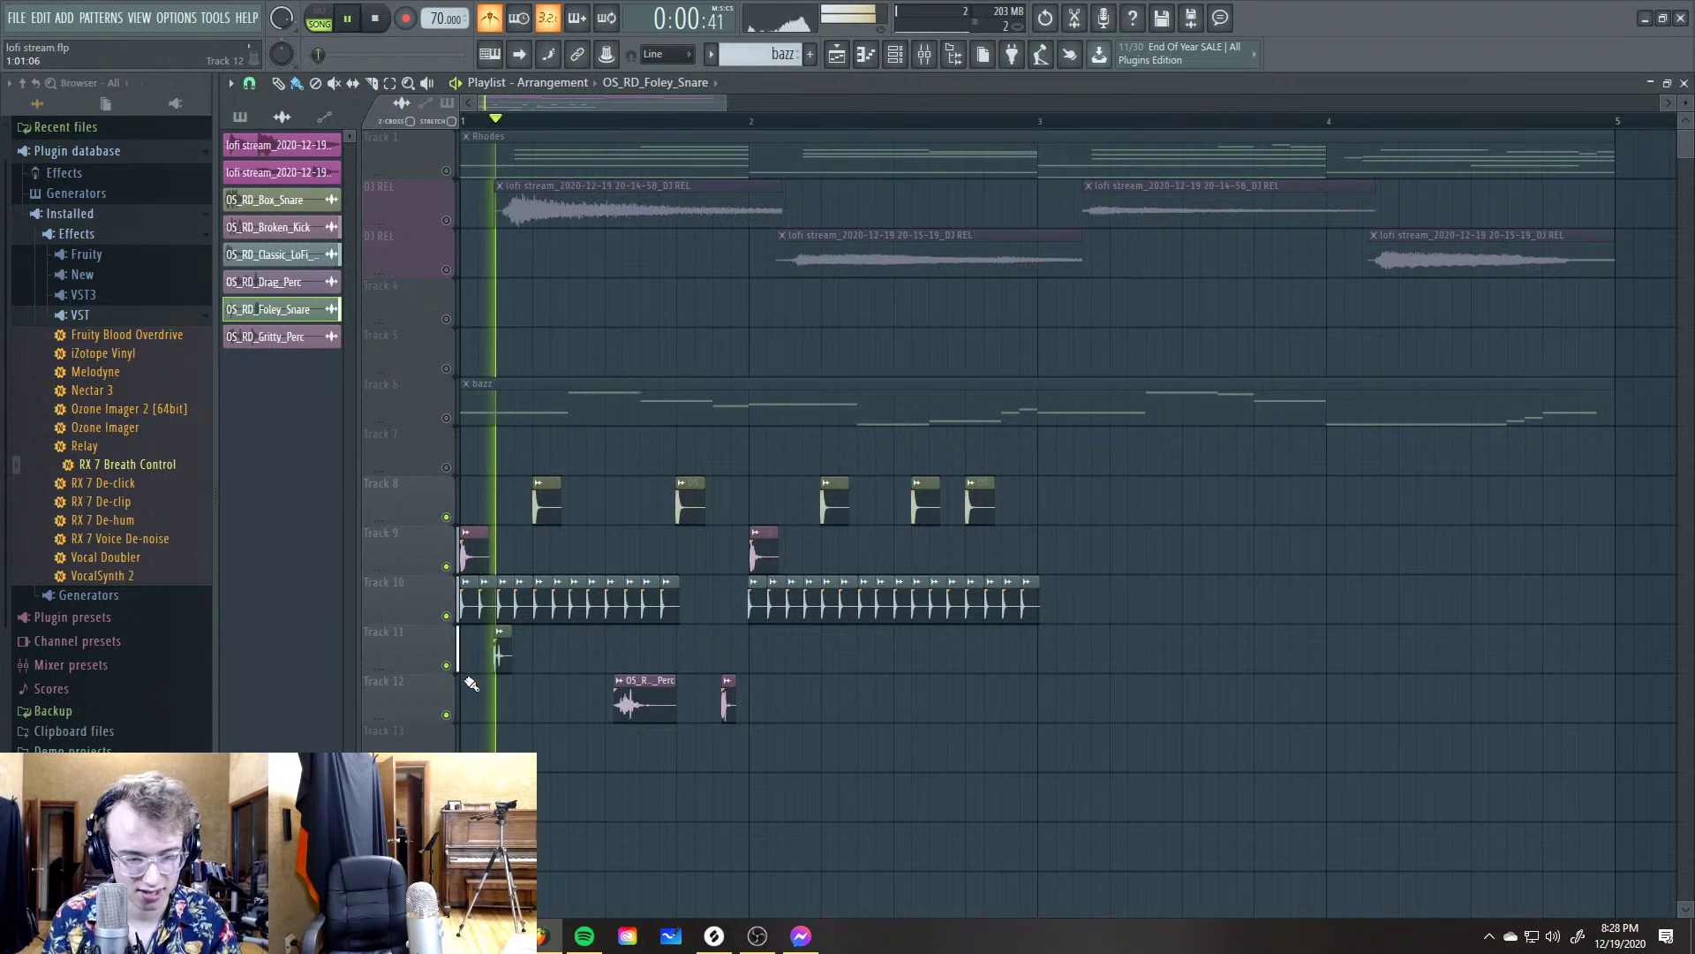
pyautogui.scroll(2, 517, 657)
pyautogui.click(640, 653)
pyautogui.press('space')
pyautogui.press('space')
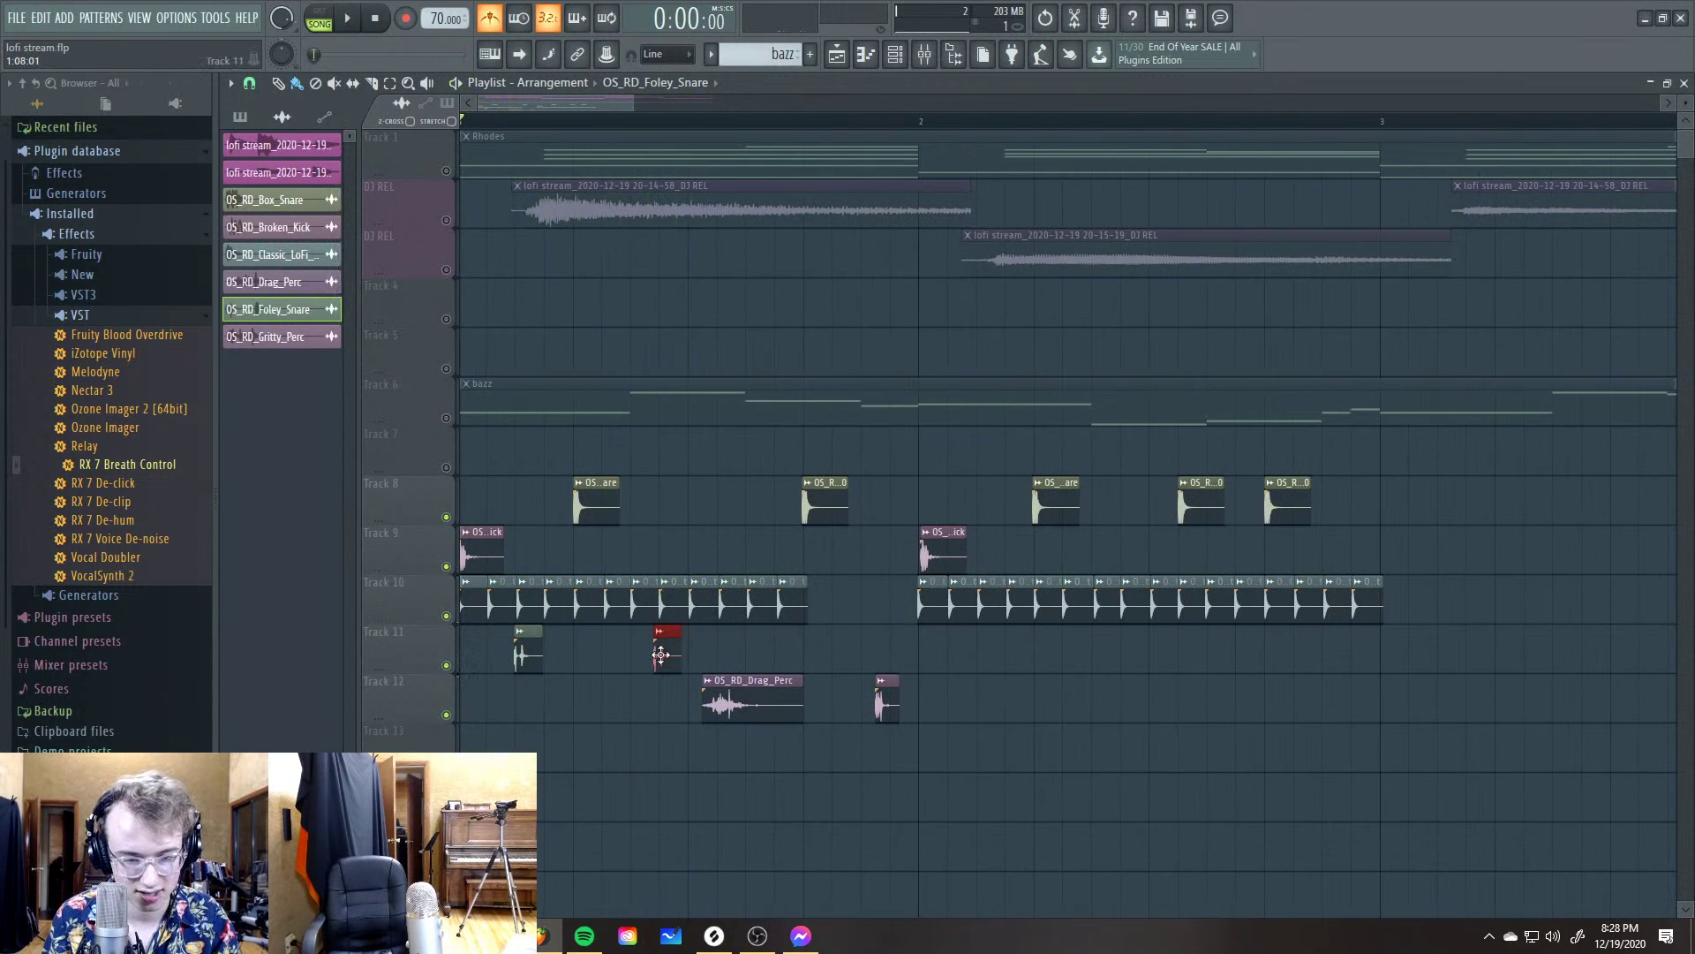
# Move the Drag Perc clip on Track 12 to just before beat 2 of bar 1, checking its timing by playback
pyautogui.moveTo(709, 689); pyautogui.dragTo(566, 740)
pyautogui.press('space')
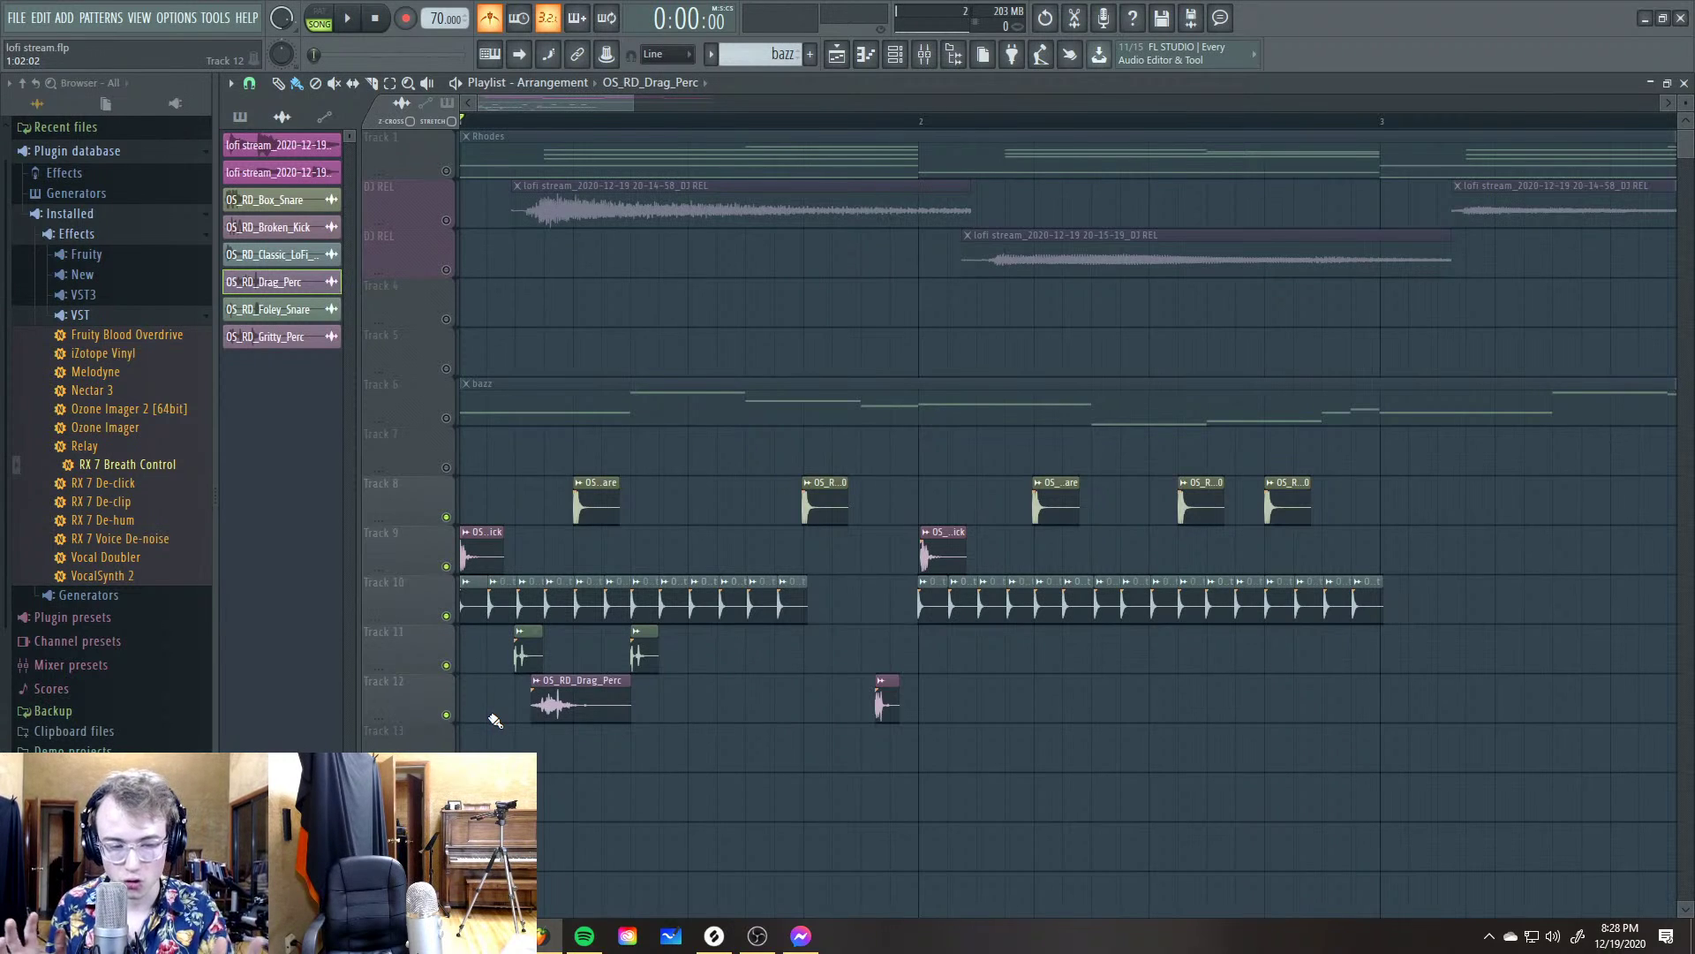
pyautogui.press('space')
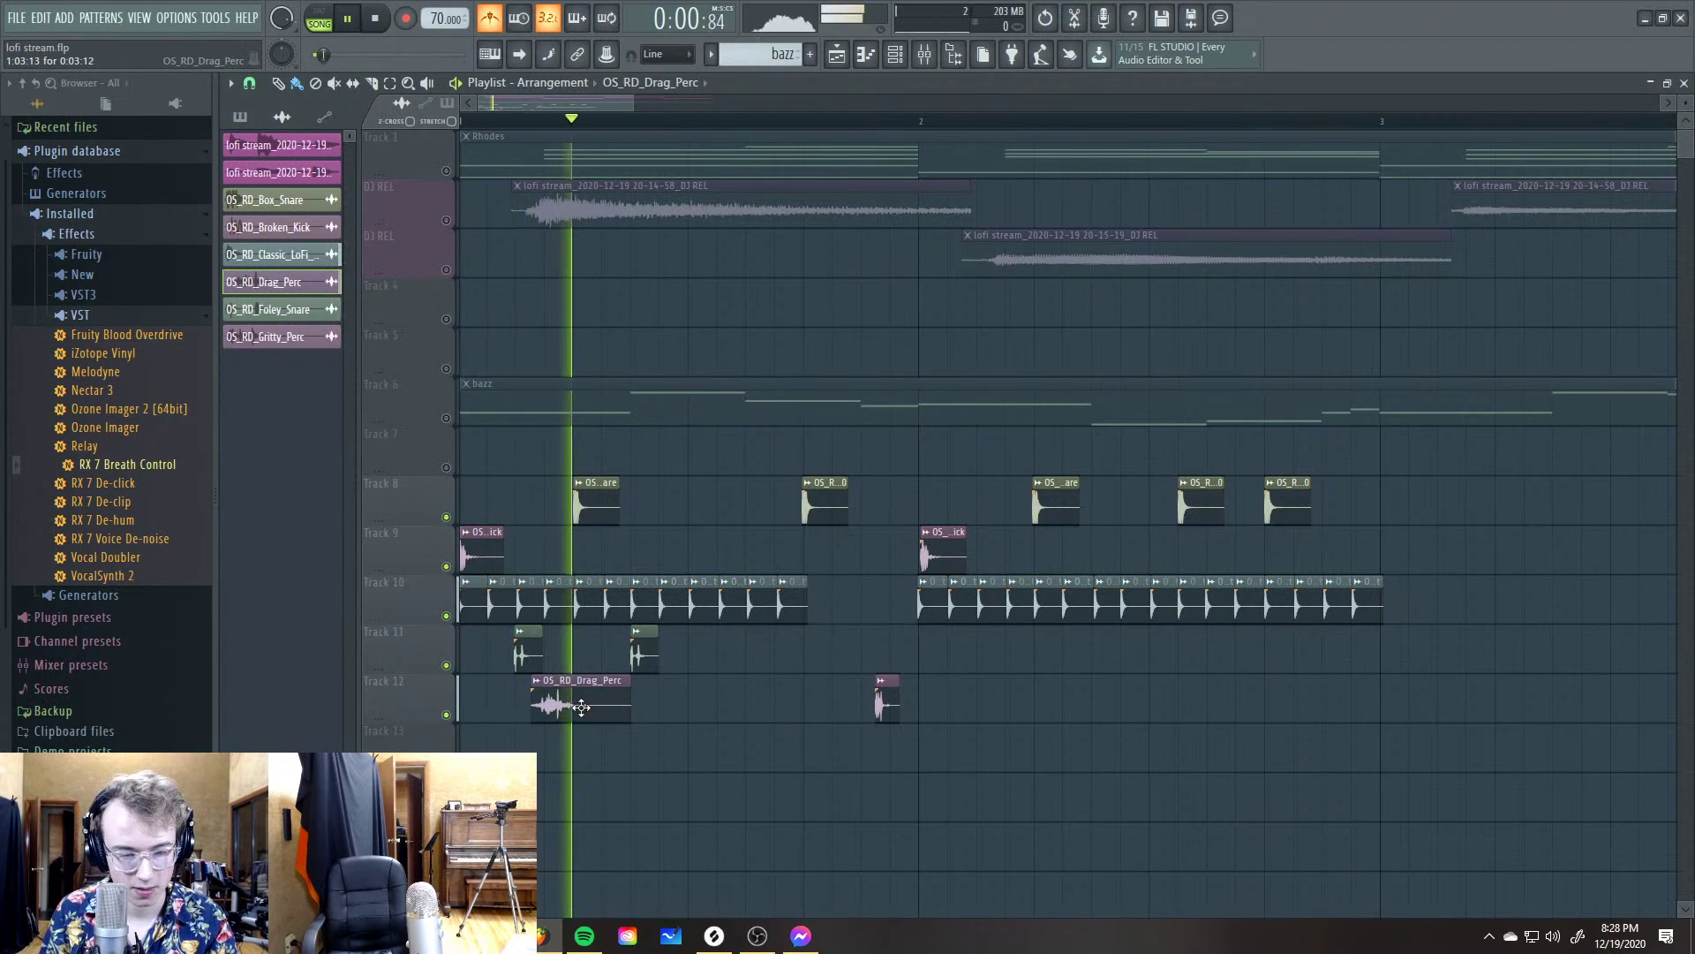
pyautogui.moveTo(589, 693); pyautogui.dragTo(606, 693)
pyautogui.press('space')
pyautogui.press('space')
pyautogui.press('space')
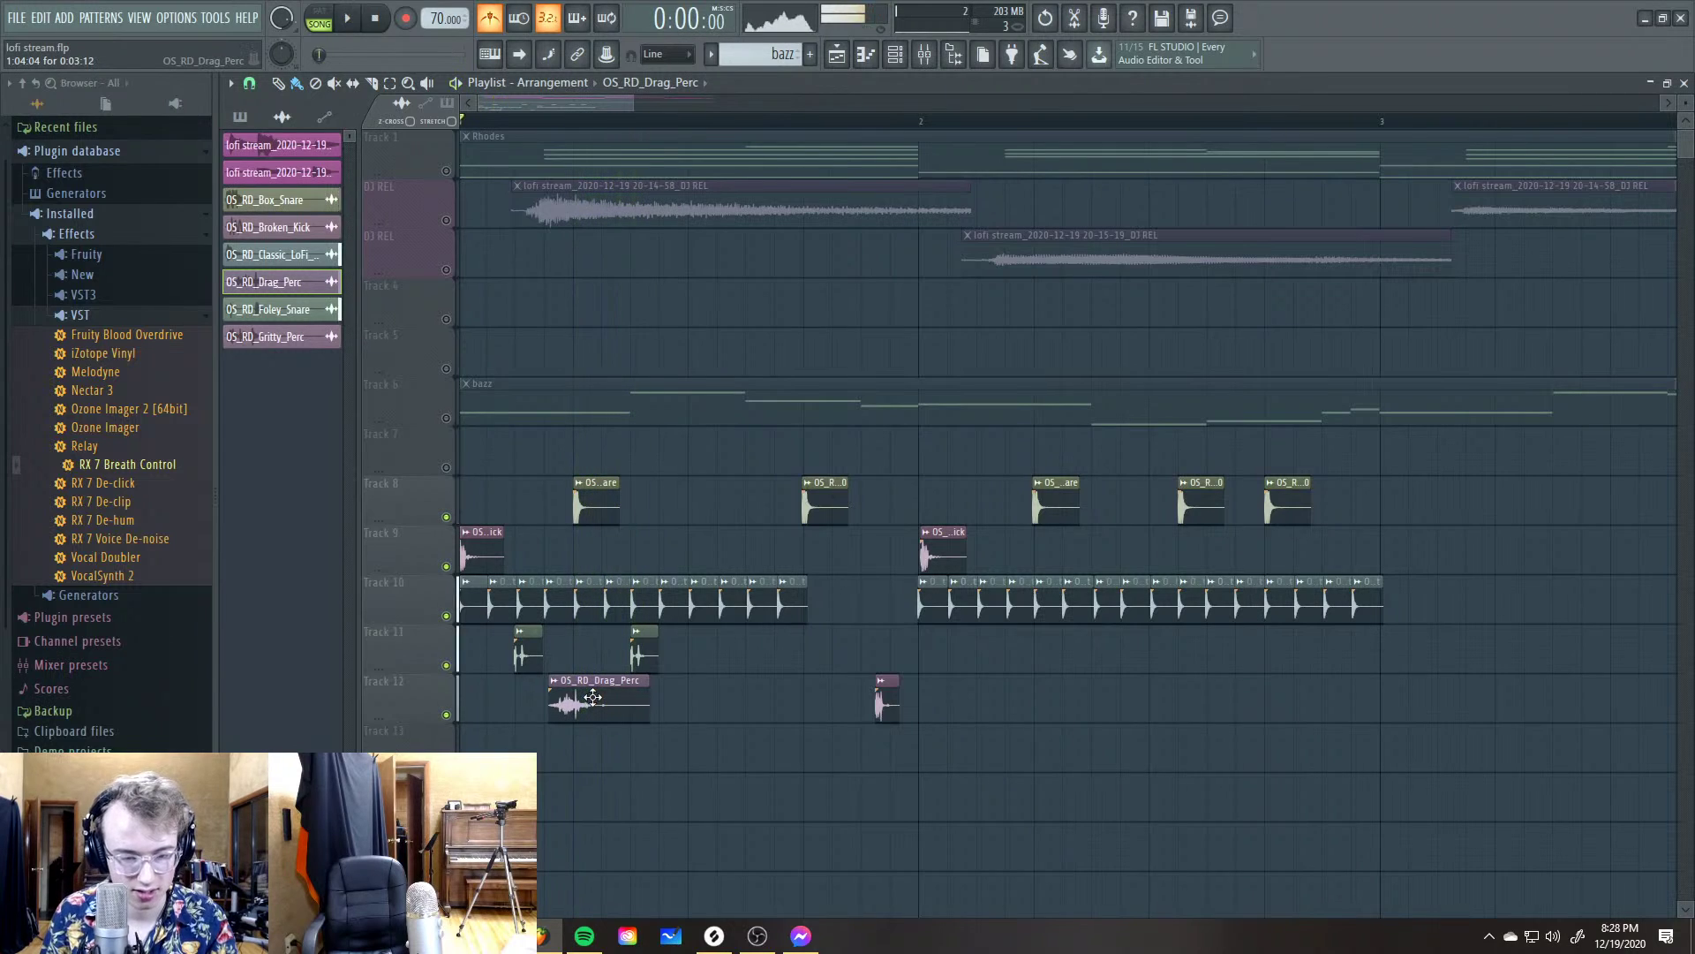
# Add a second Drag Perc clip just before beat 4 of bar 1 and shift the Gritty Perc clip slightly earlier
pyautogui.press('space')
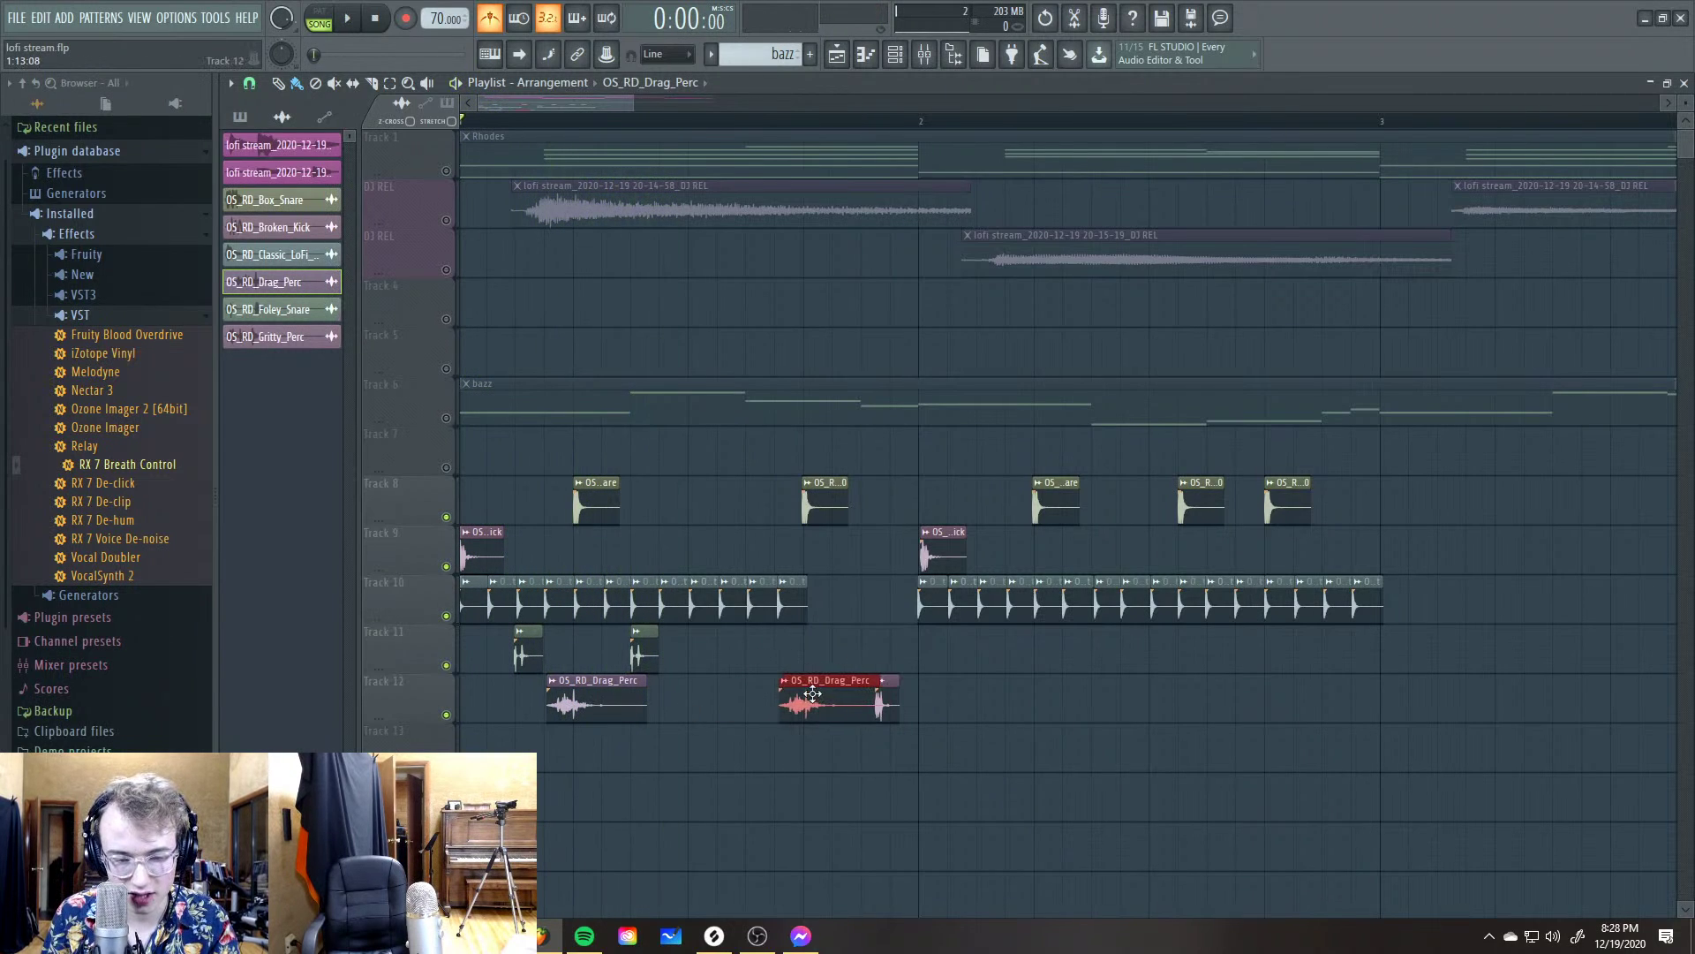
pyautogui.doubleClick(820, 694)
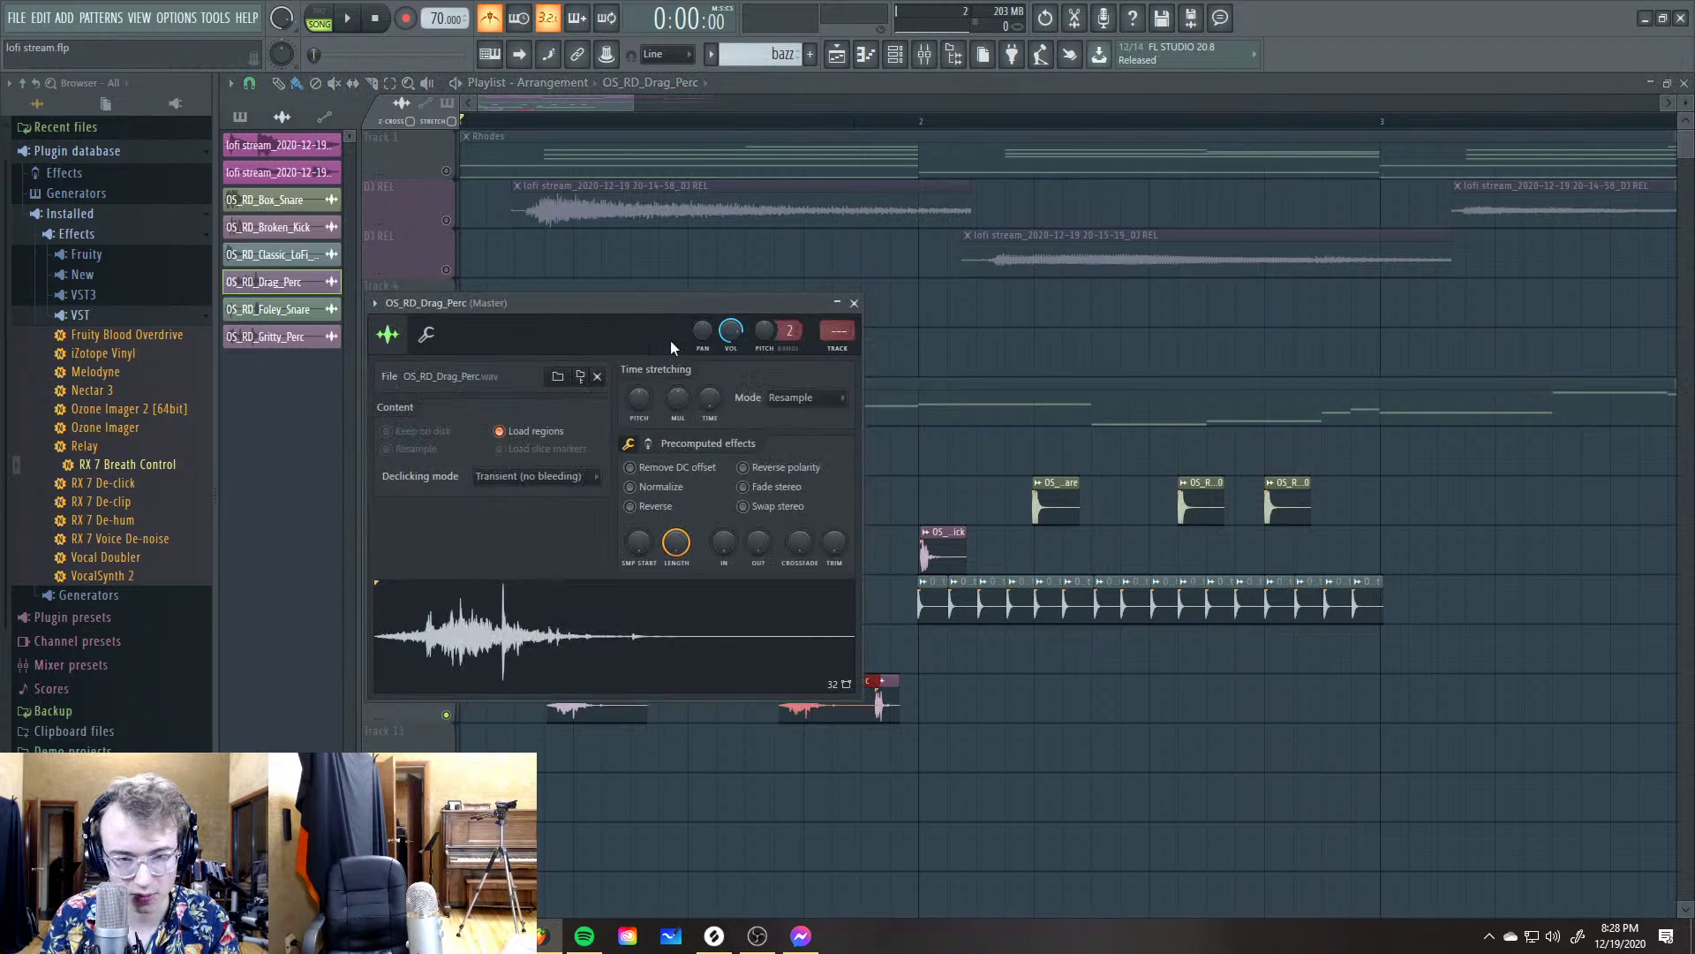
pyautogui.click(854, 303)
pyautogui.press('space')
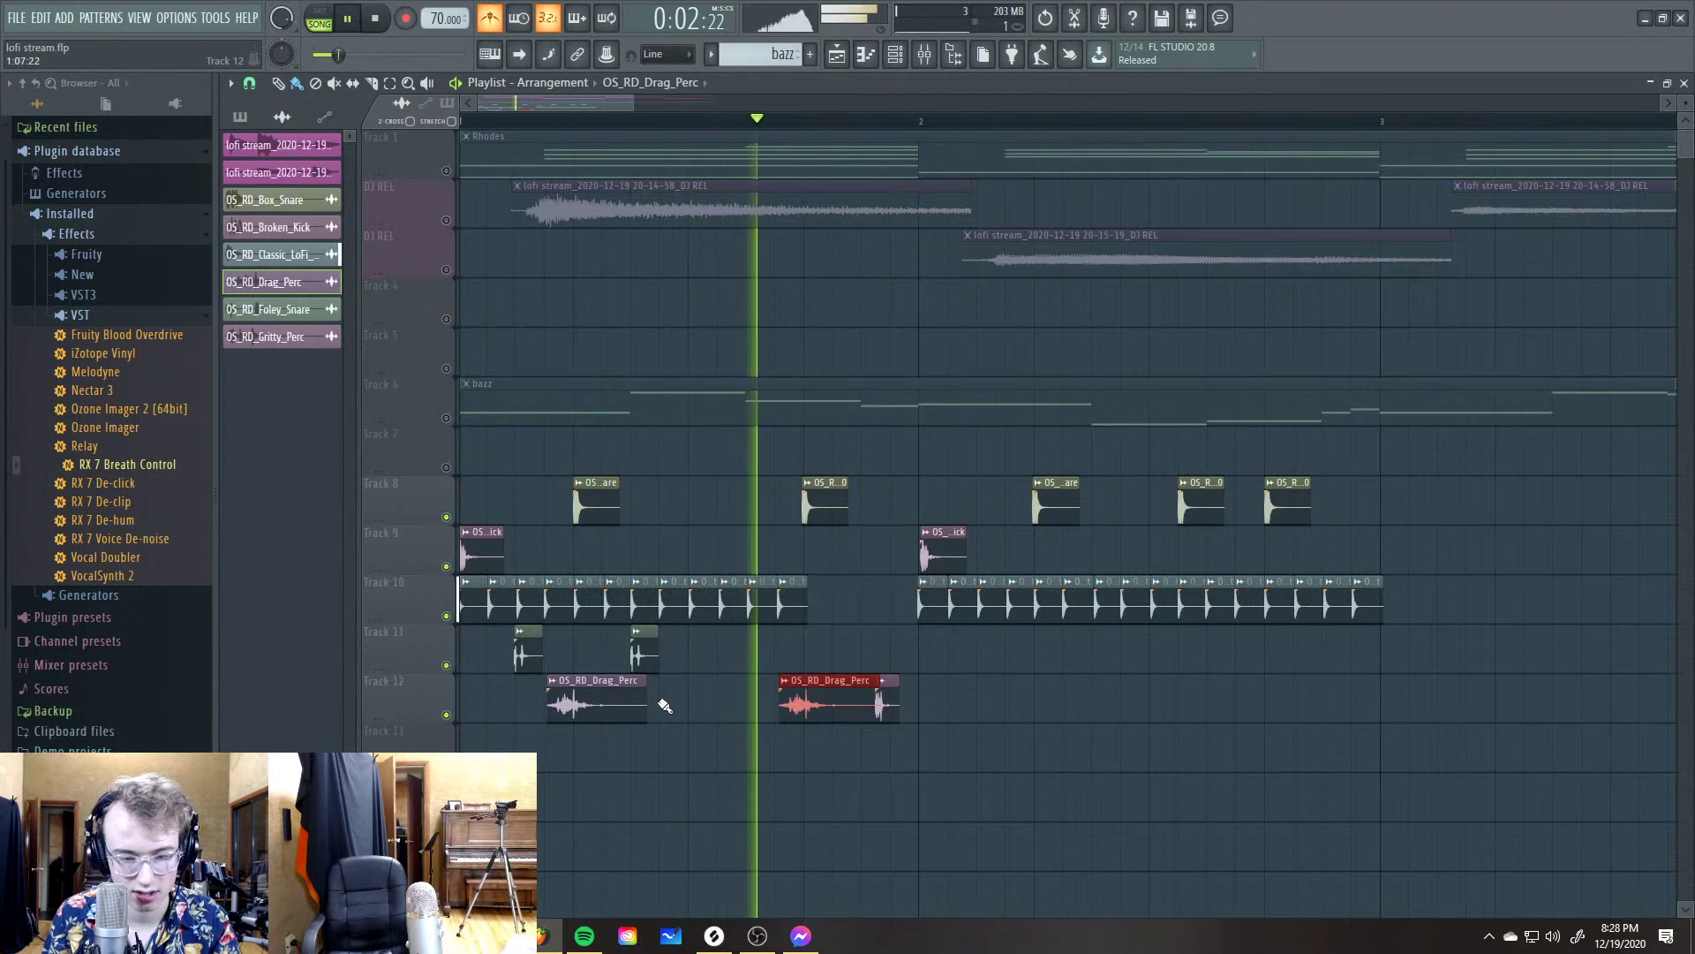
pyautogui.moveTo(892, 706); pyautogui.dragTo(879, 708)
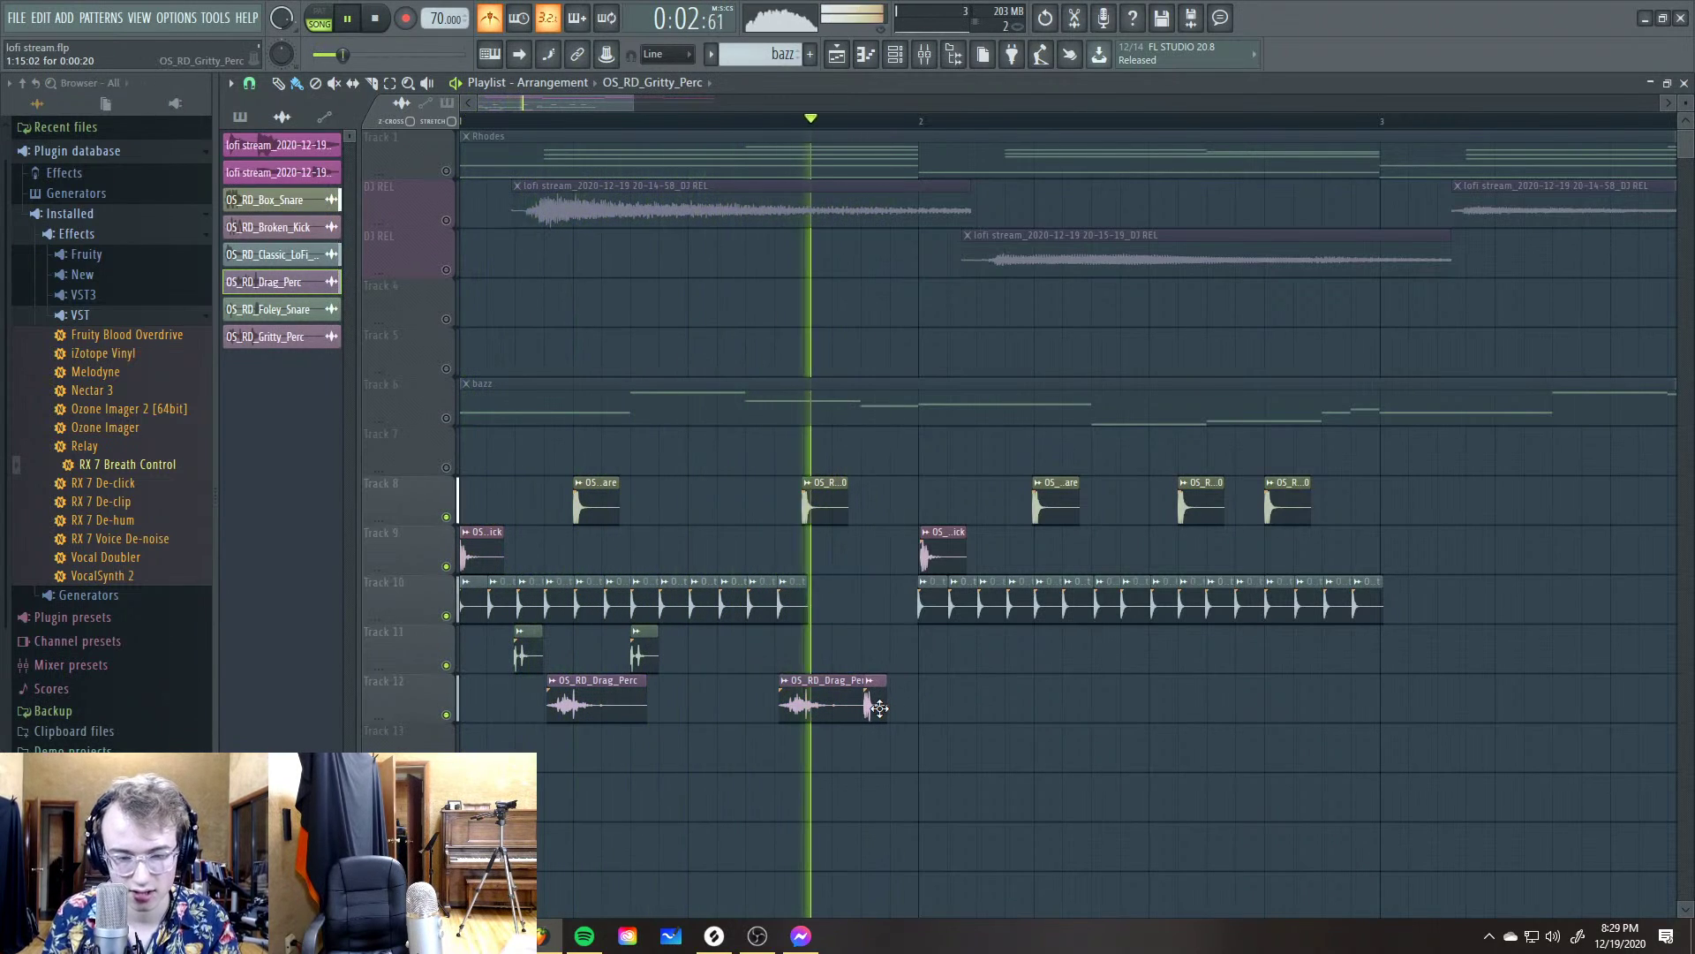
pyautogui.press('space')
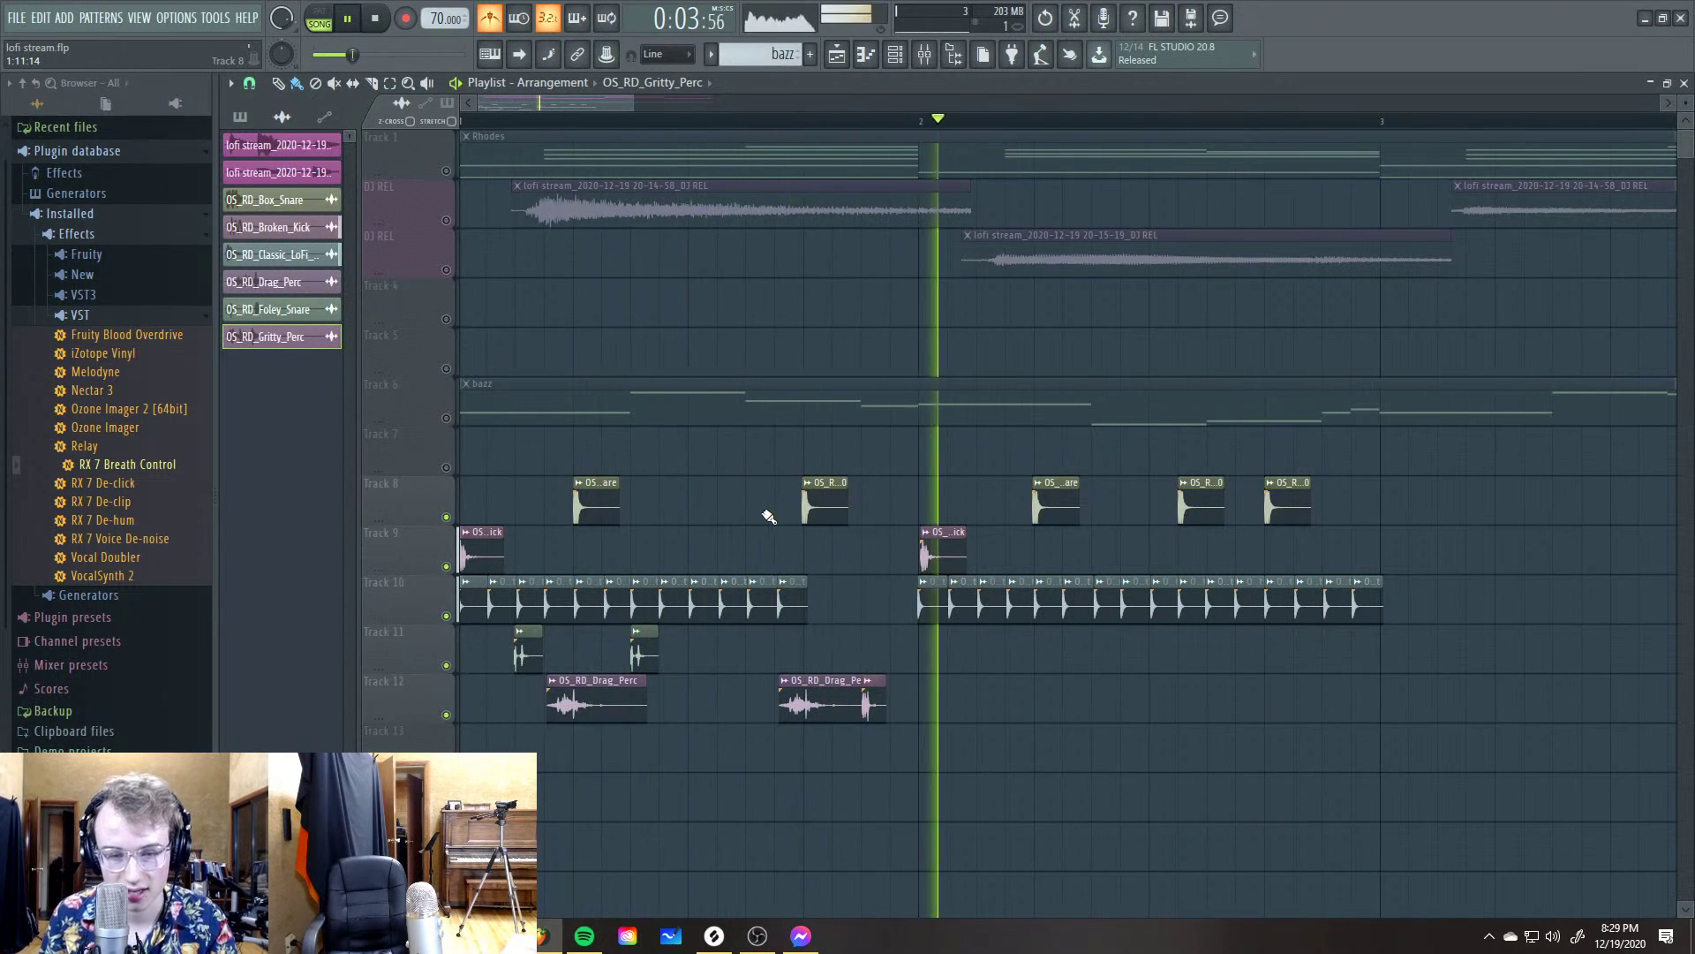
pyautogui.press('space')
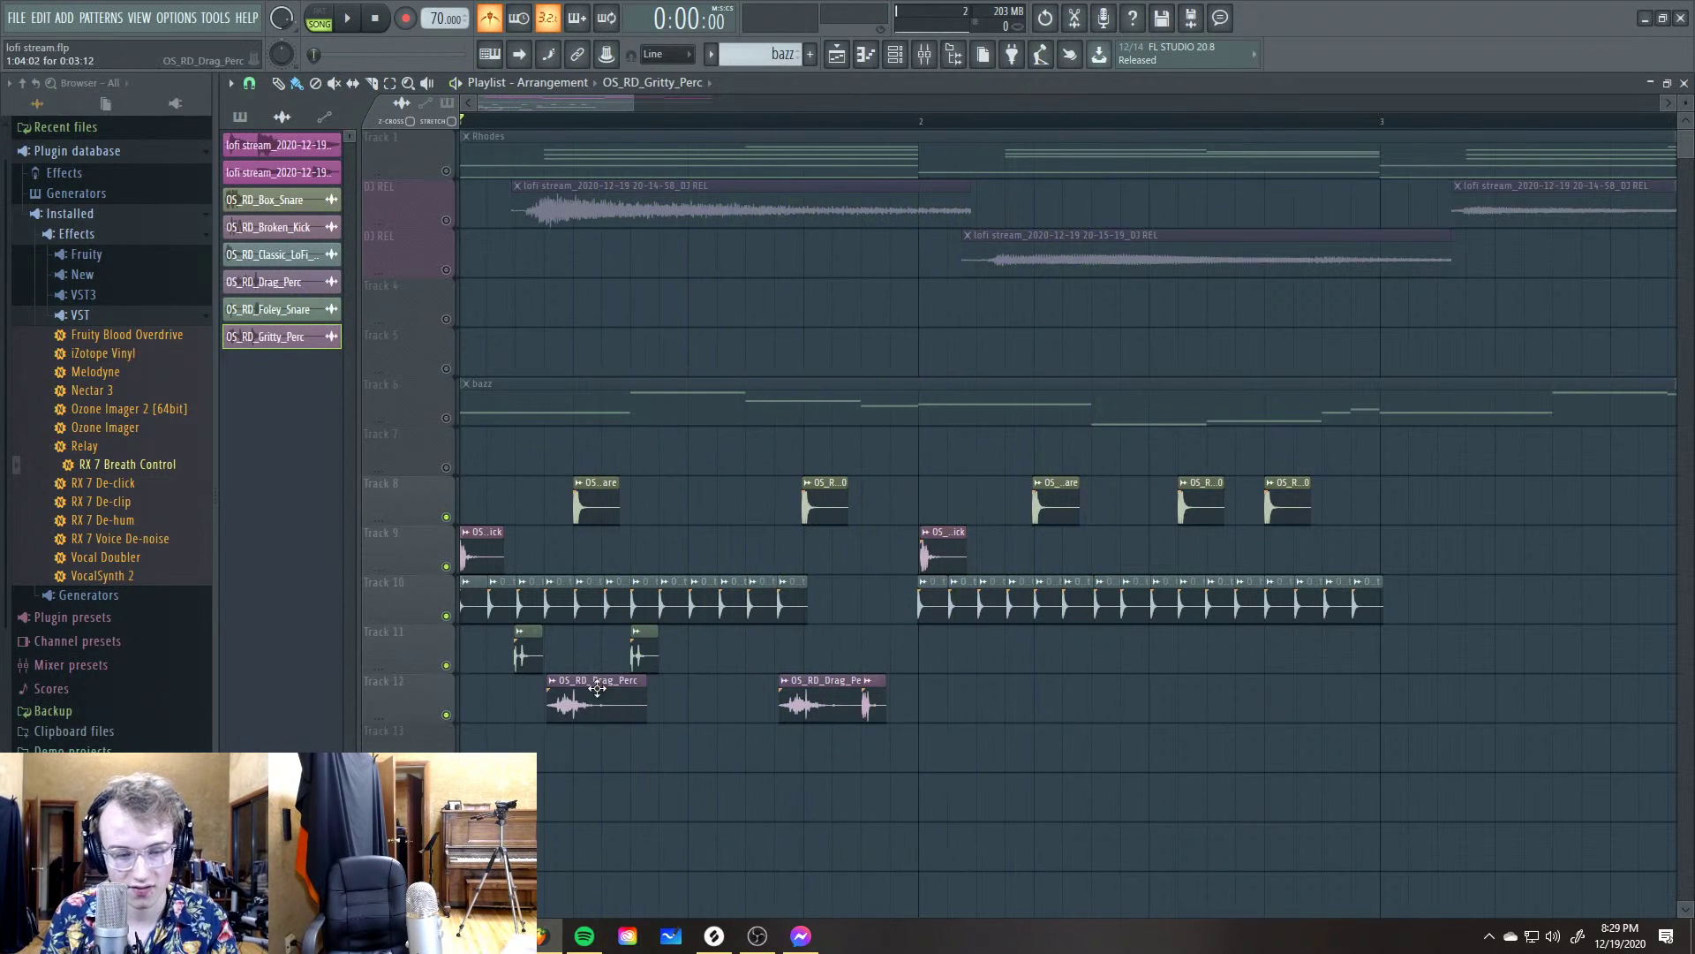
# Add a Drag Perc clip on Track 12 just before beat 2 of bar 2 and play the pattern back
pyautogui.press('space')
pyautogui.moveTo(1062, 702); pyautogui.dragTo(1068, 699)
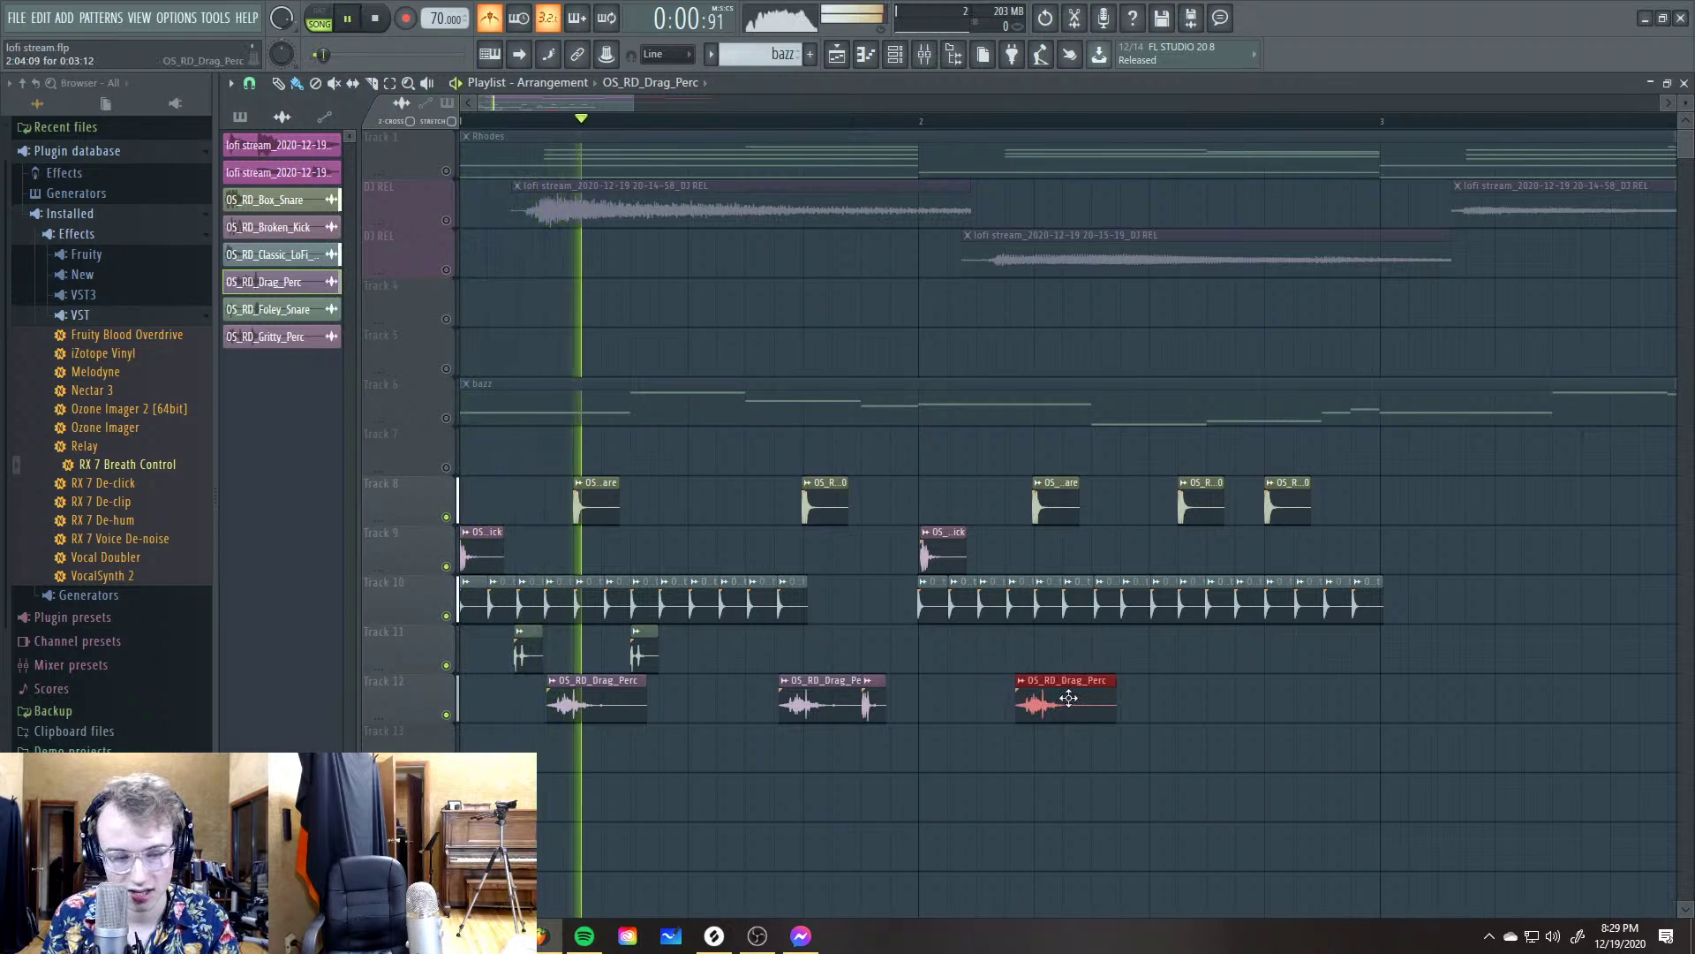
pyautogui.press('space')
pyautogui.press('space')
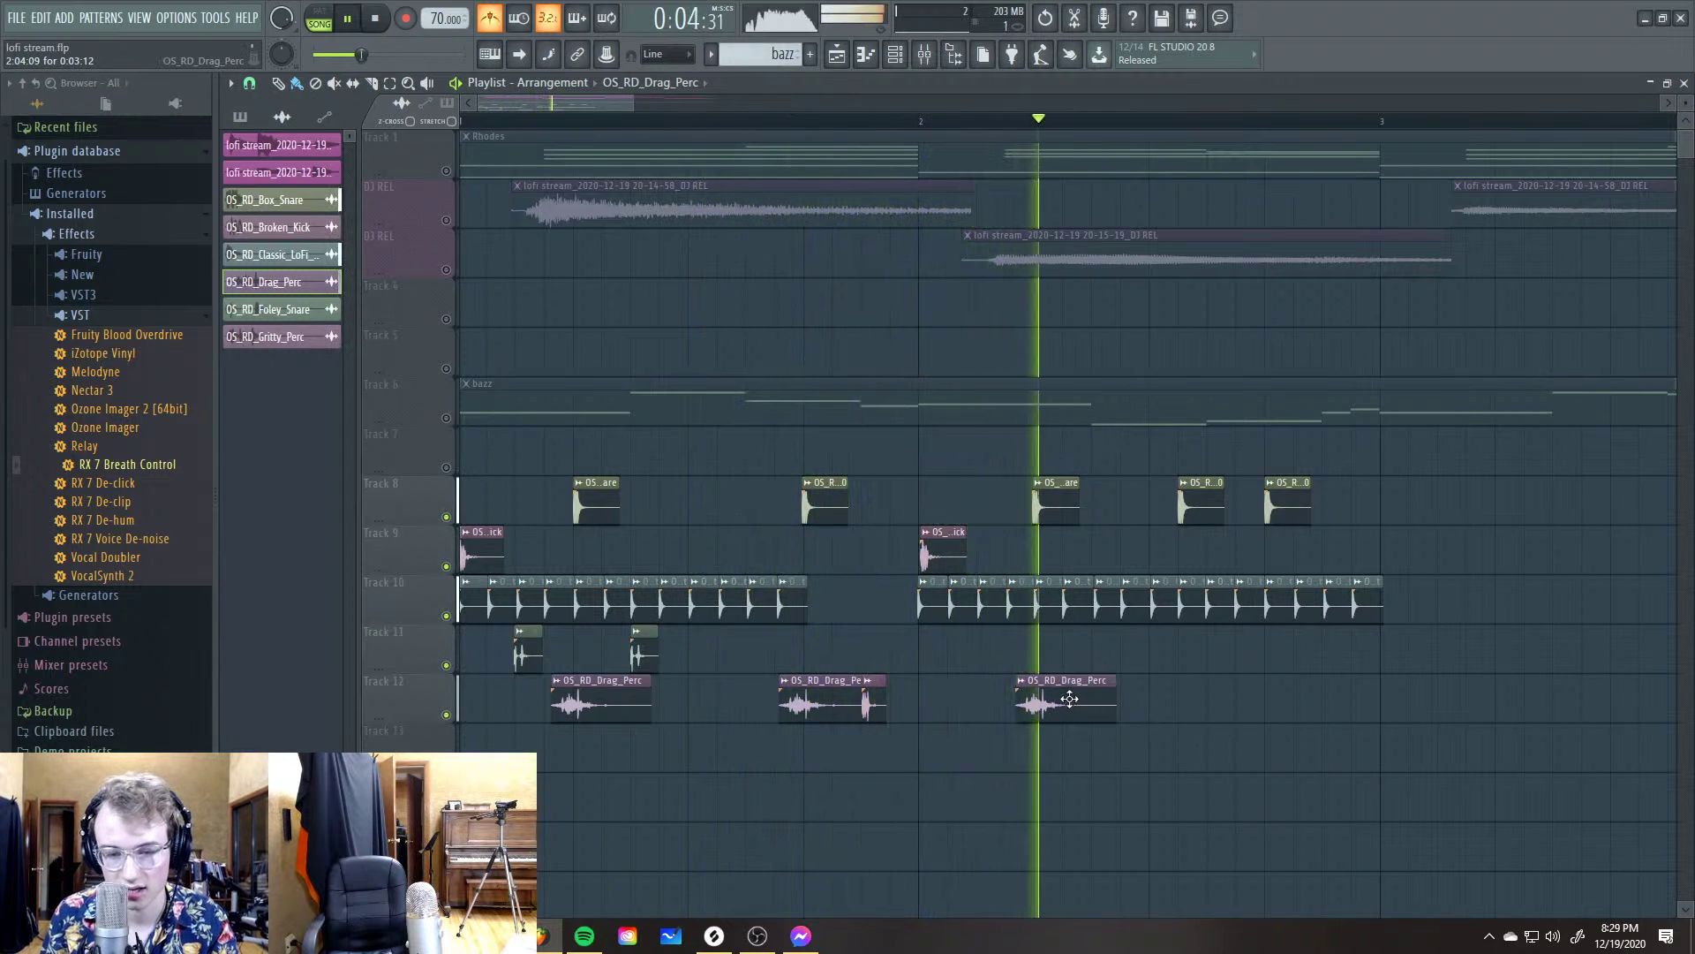
# Add a fourth Drag Perc clip on Track 12 just before beat 4 of bar 2 and check it by playback
pyautogui.click(1228, 702)
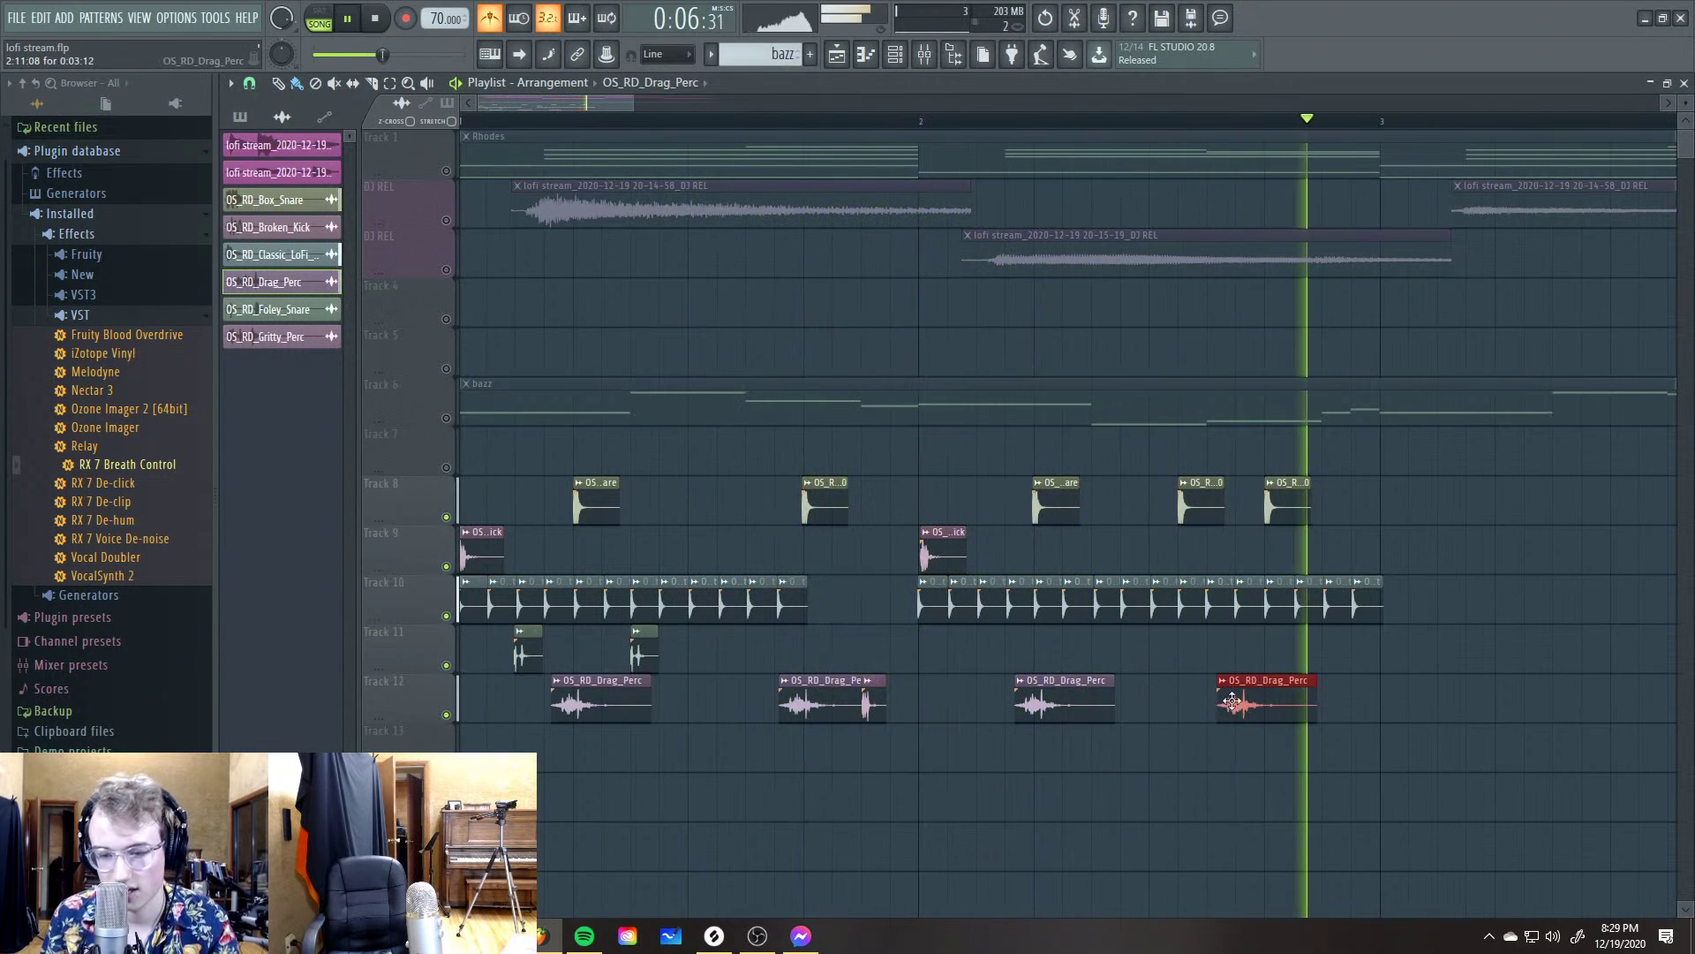
pyautogui.press('space')
pyautogui.press('space')
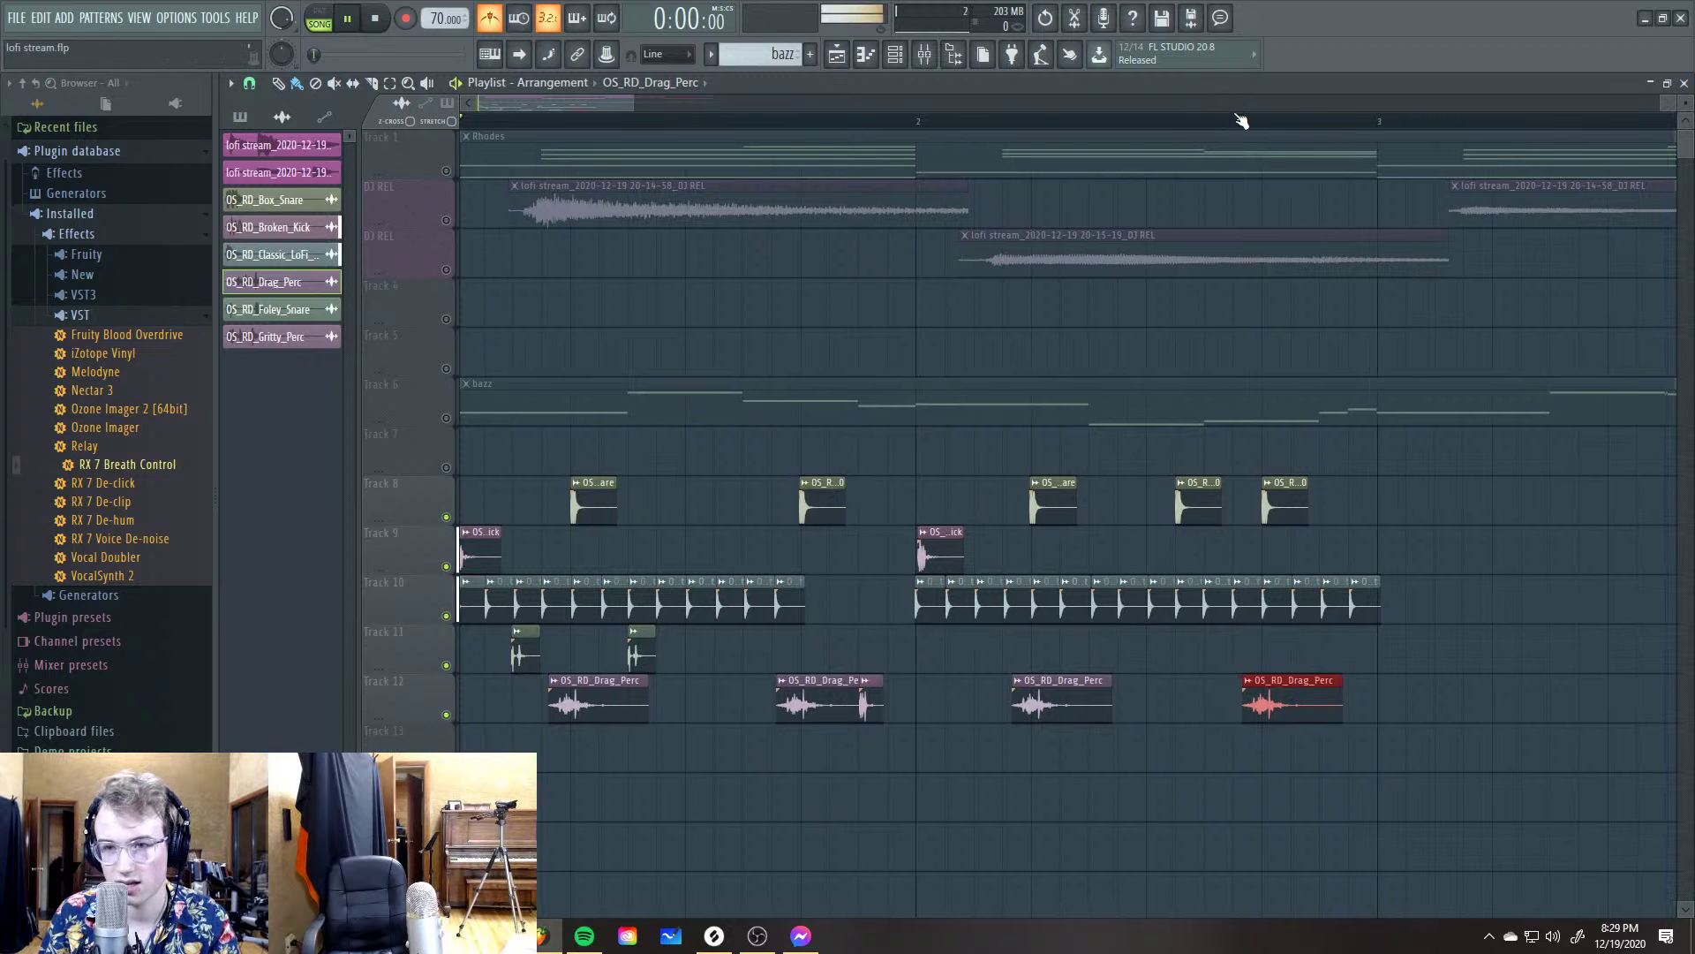
pyautogui.click(1239, 118)
pyautogui.press('space')
pyautogui.press('space')
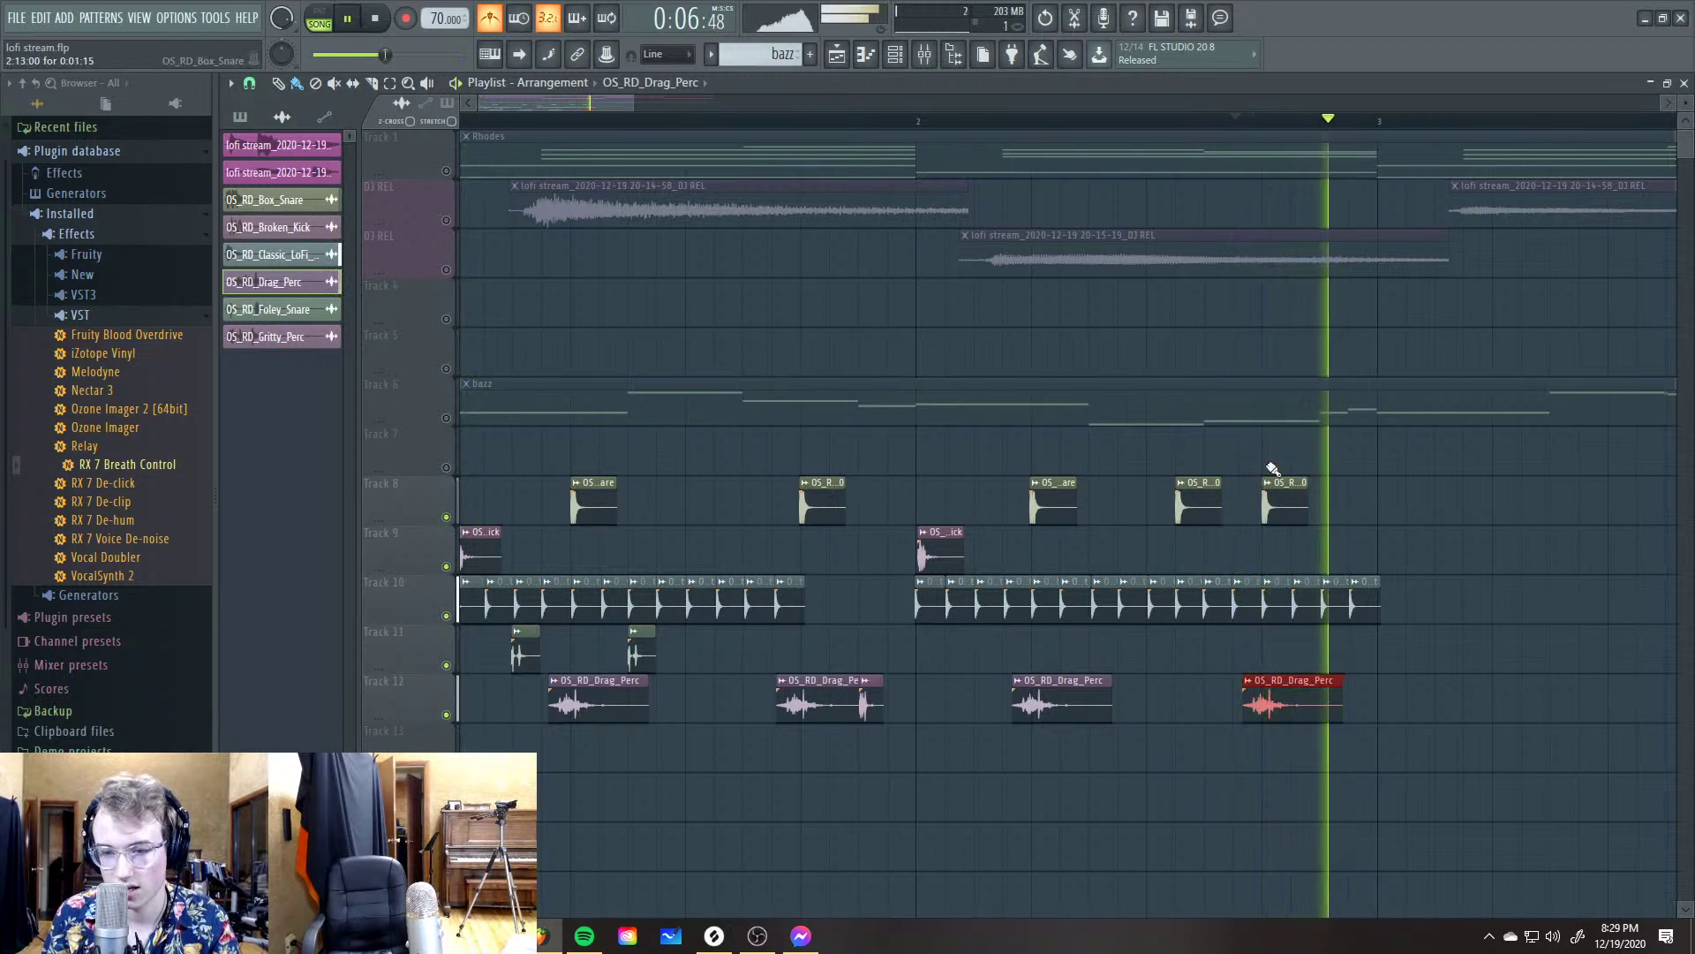
pyautogui.press('space')
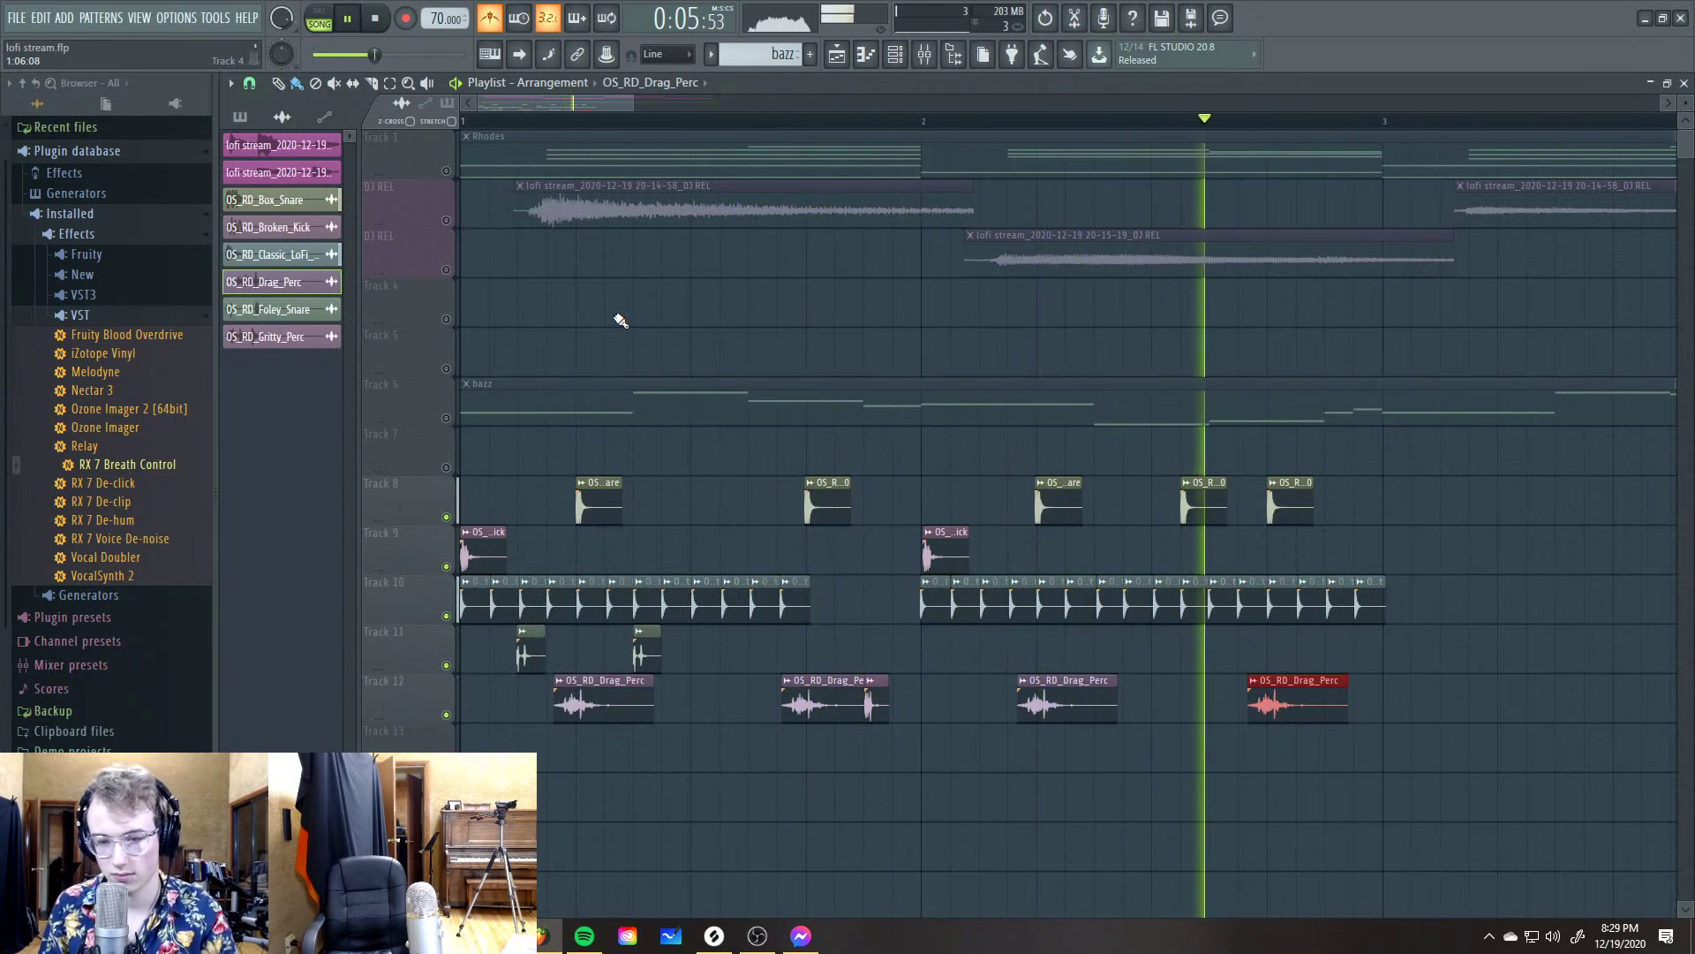
# Delete the last two Classic LoFi Hat clips of bar 2 on Track 10 and play back from beat 4
pyautogui.rightClick(1350, 606)
pyautogui.press('space')
pyautogui.click(1266, 118)
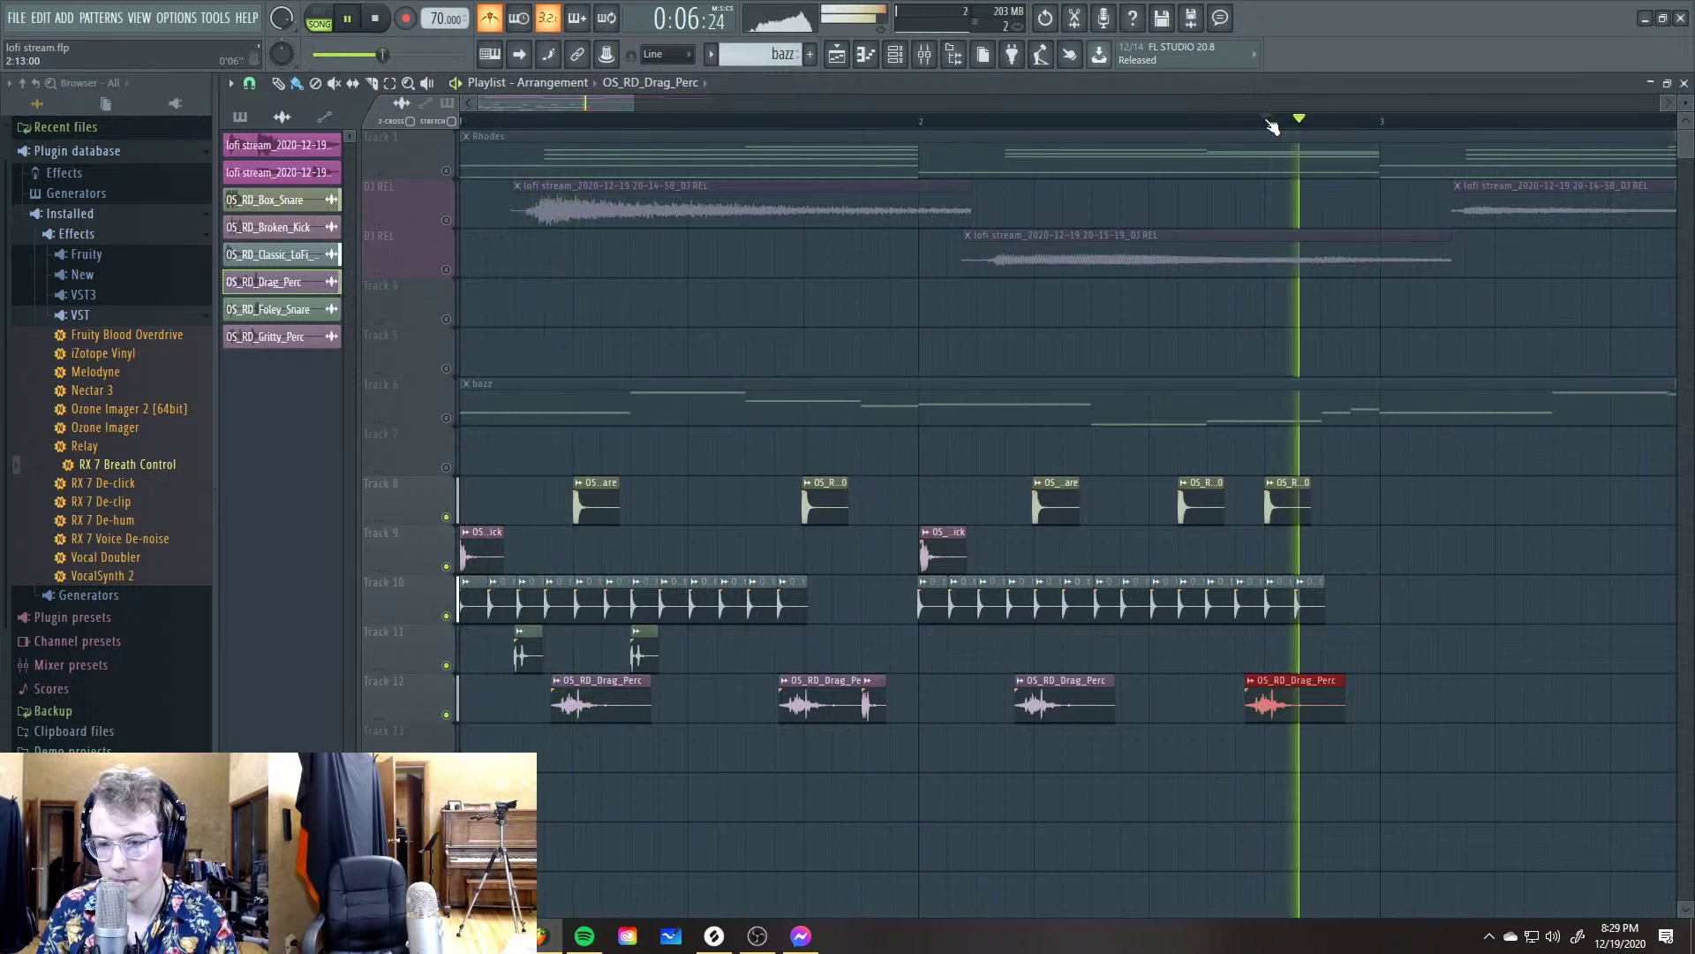
pyautogui.press('space')
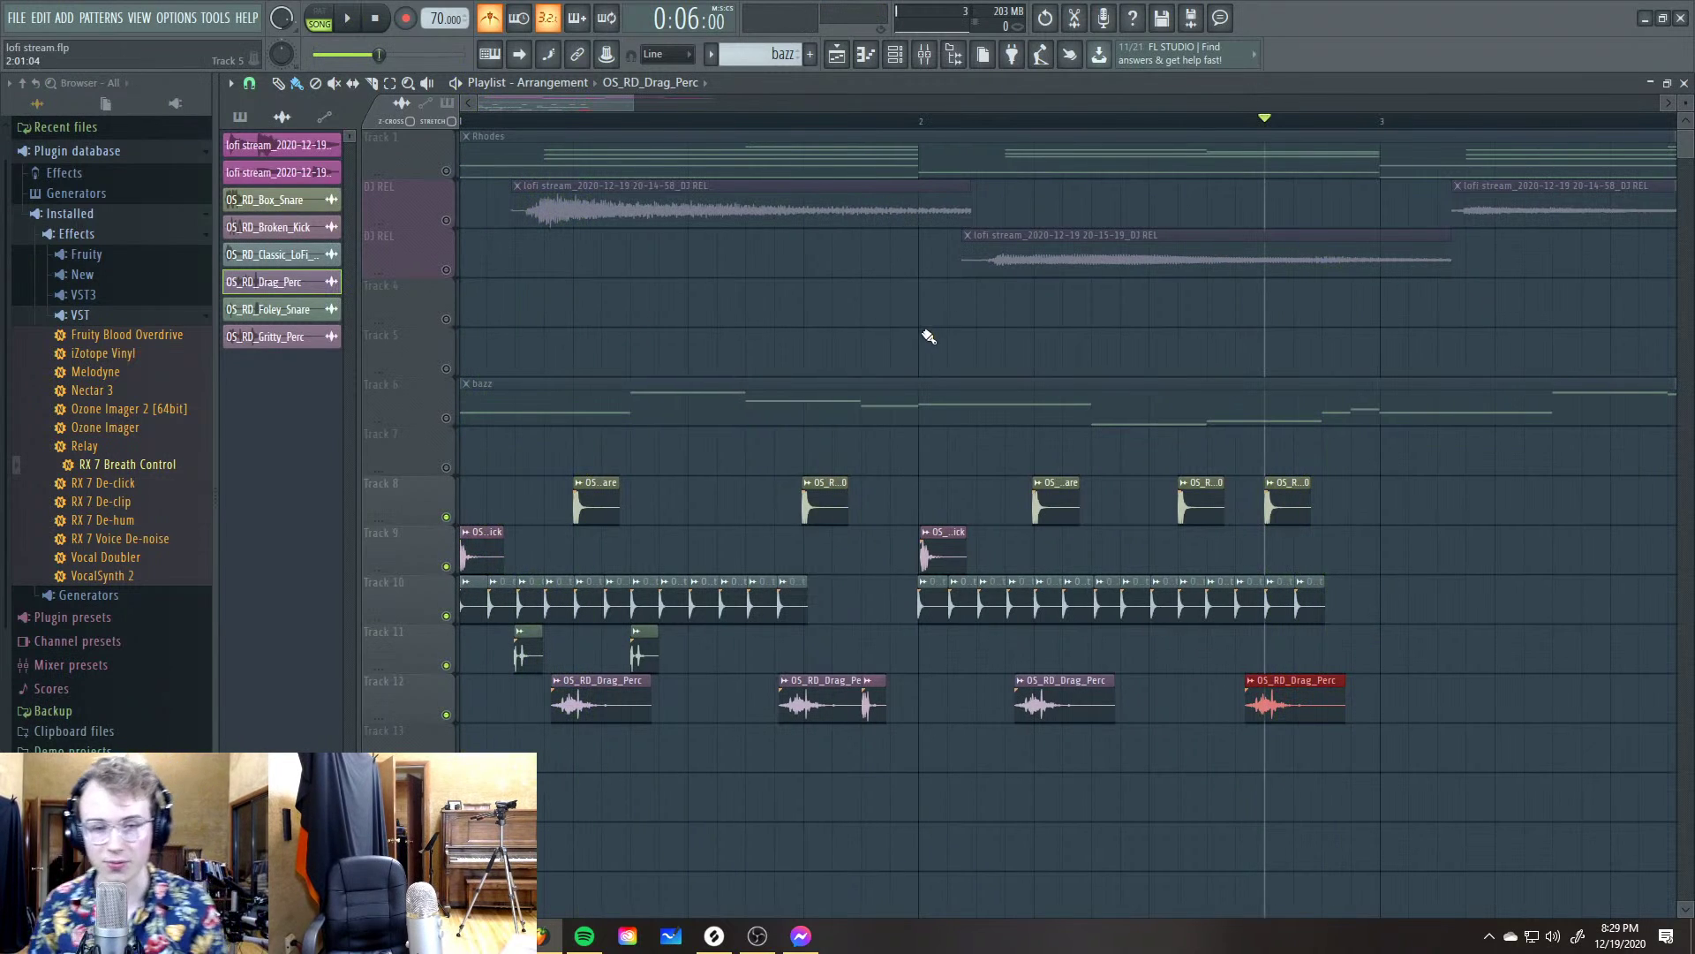
# Unmute the bazz and Rhodes tracks, play them together with the drums, and turn off the metronome
pyautogui.scroll(-5, 910, 338)
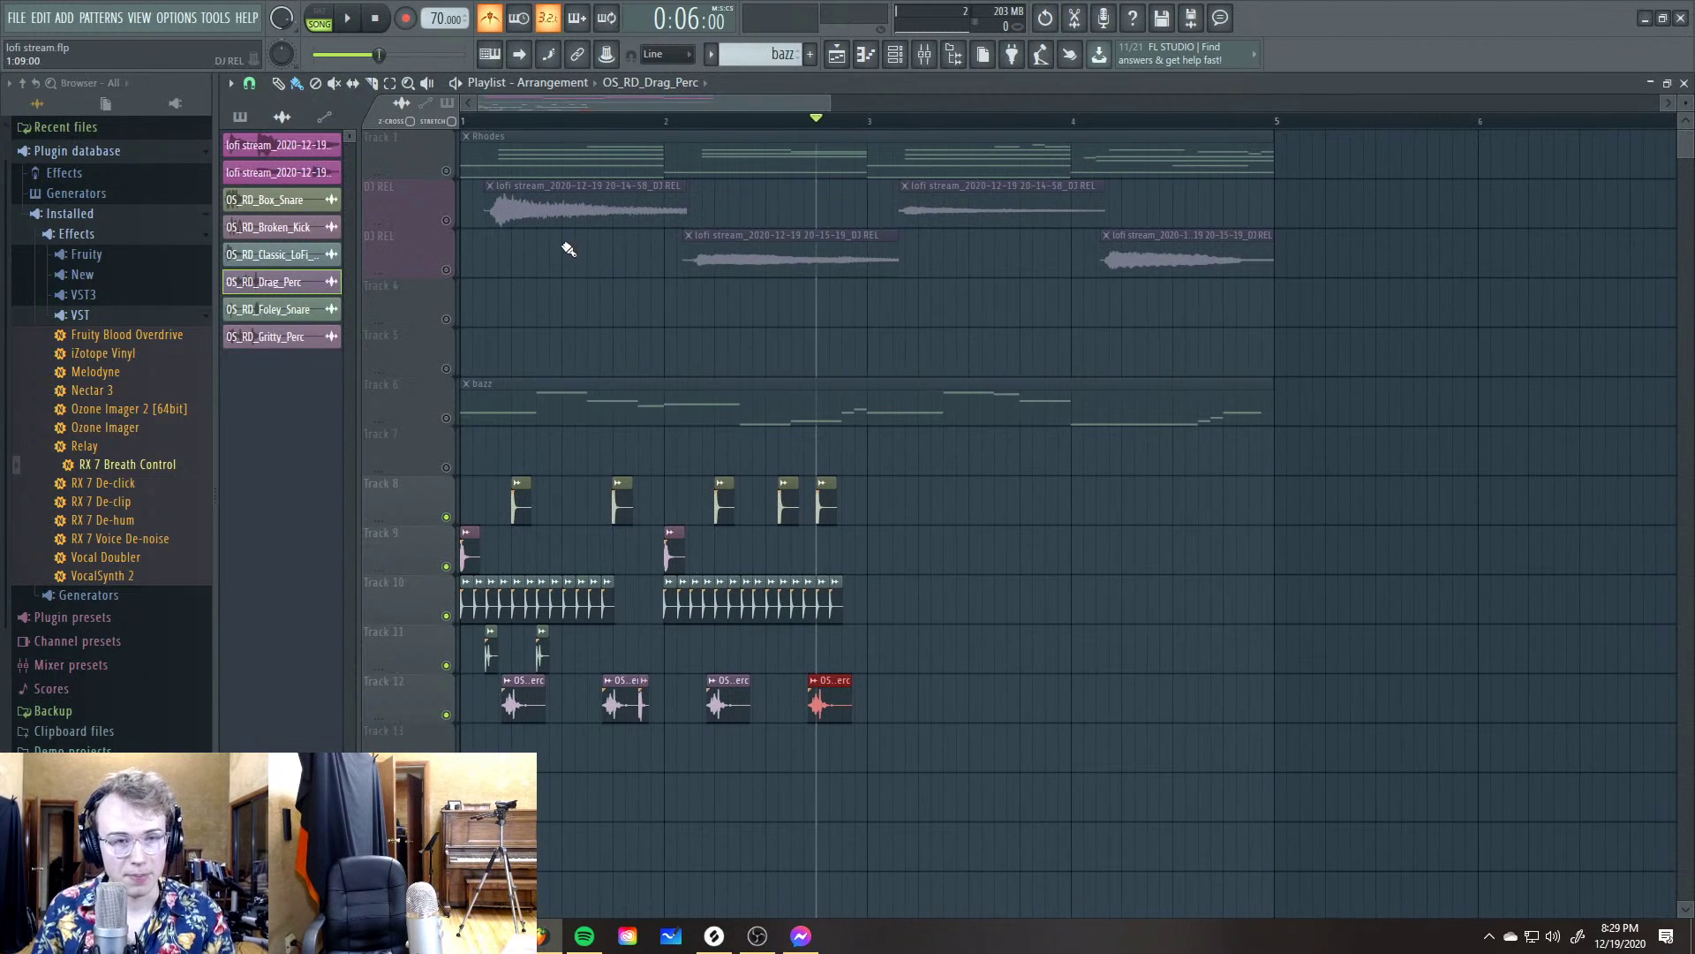
pyautogui.click(446, 419)
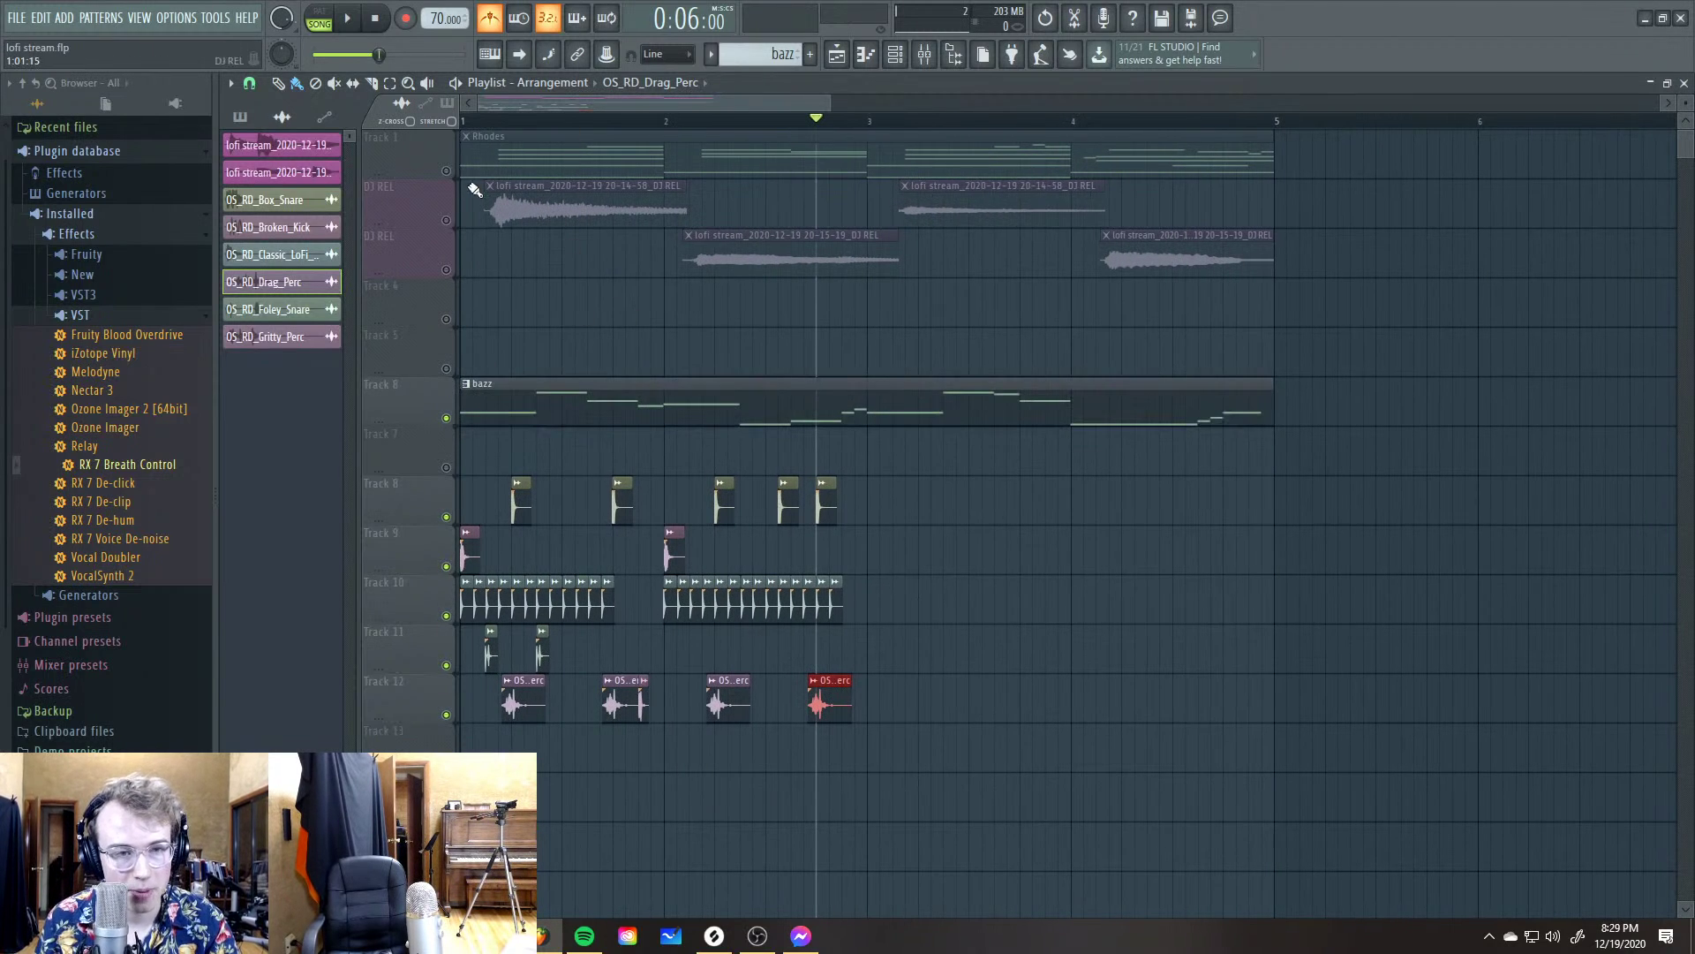
pyautogui.click(446, 170)
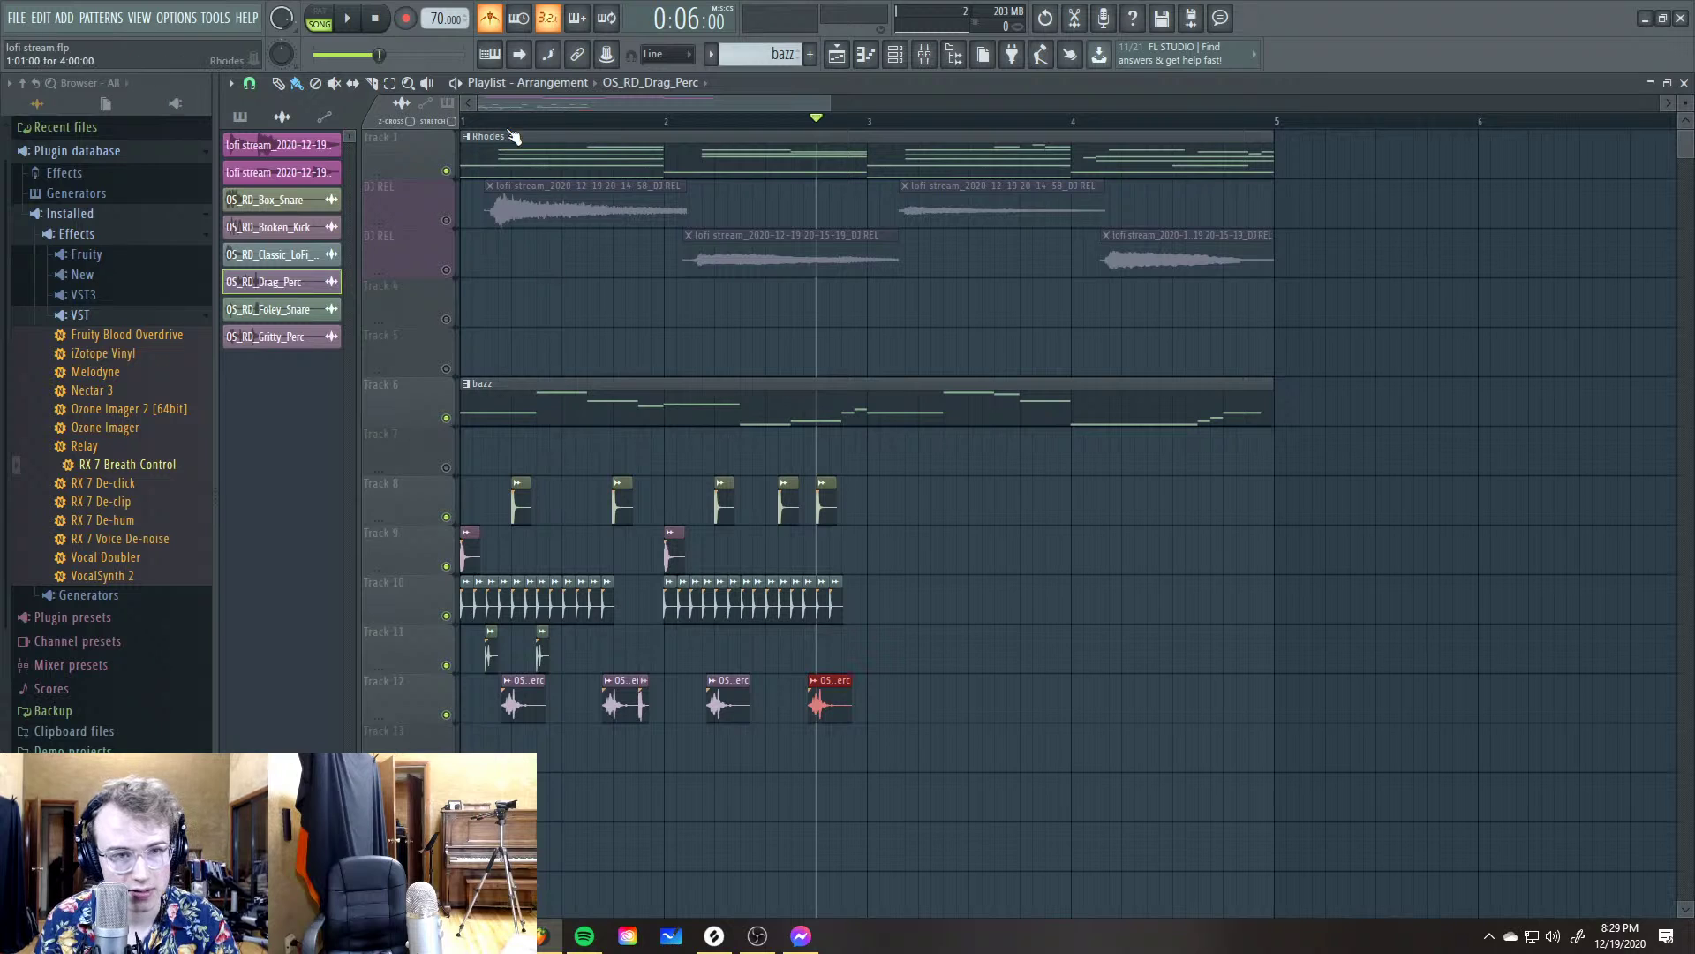
pyautogui.press('space')
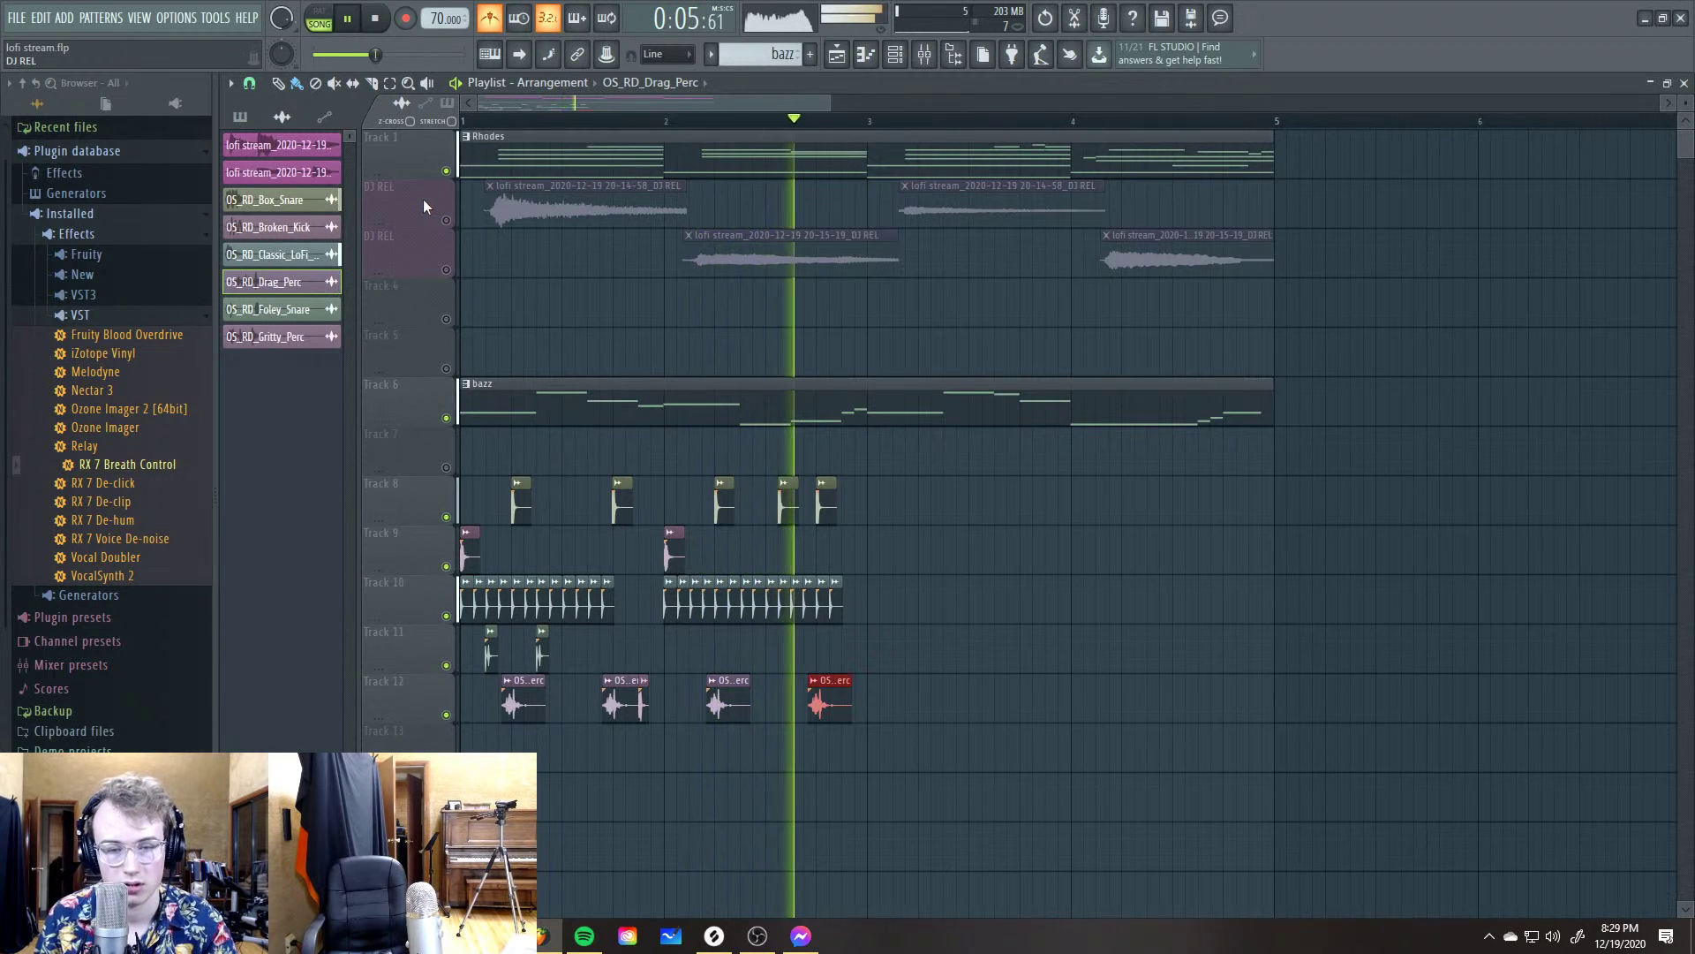
pyautogui.press('space')
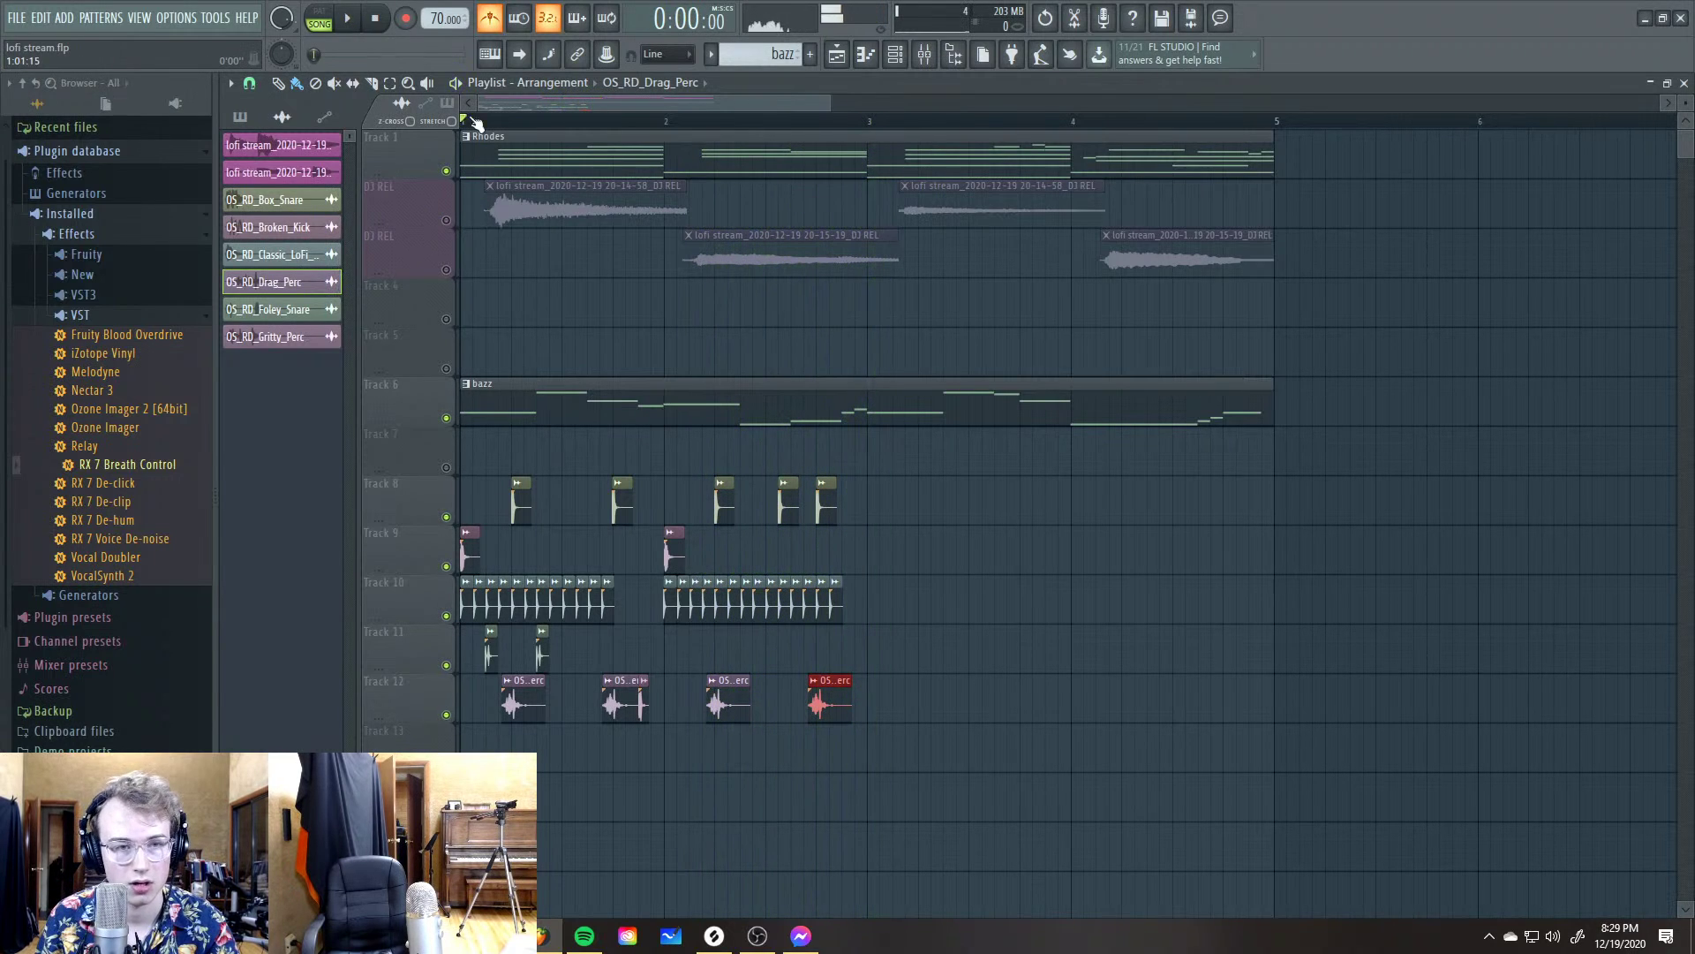
pyautogui.click(492, 25)
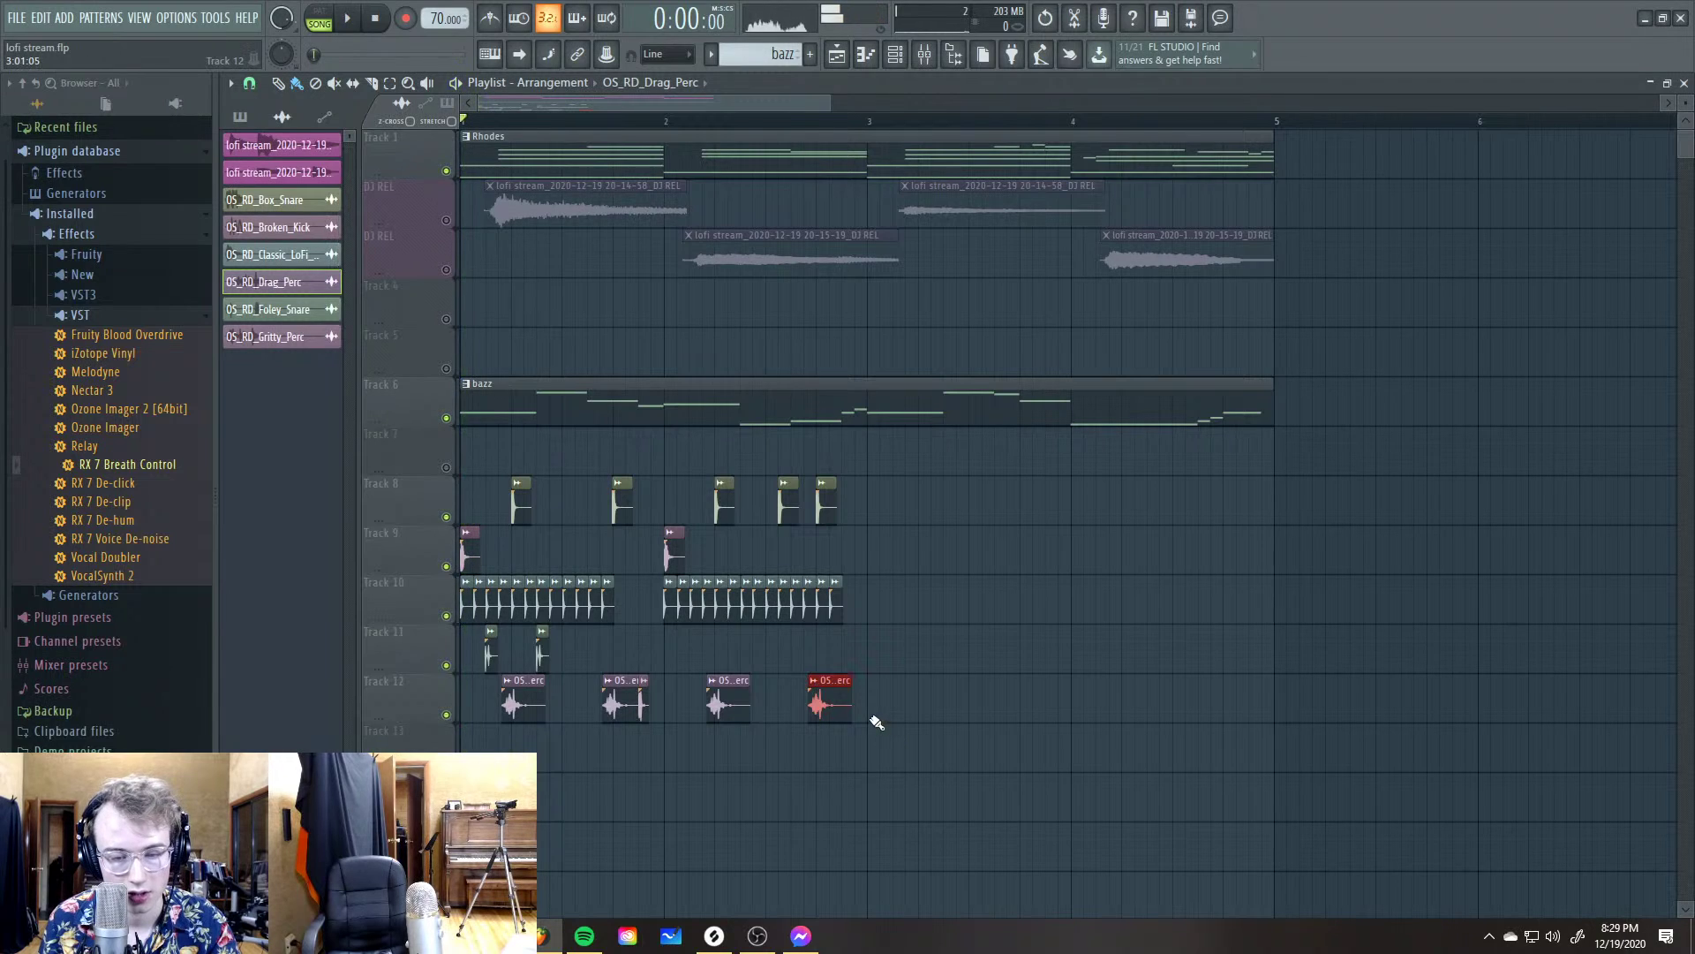
# Duplicate all drum clips of bars 1 and 2 on Tracks 8 to 12 so the copy starts at bar 3, and play it back
pyautogui.moveTo(874, 719); pyautogui.dragTo(460, 475)
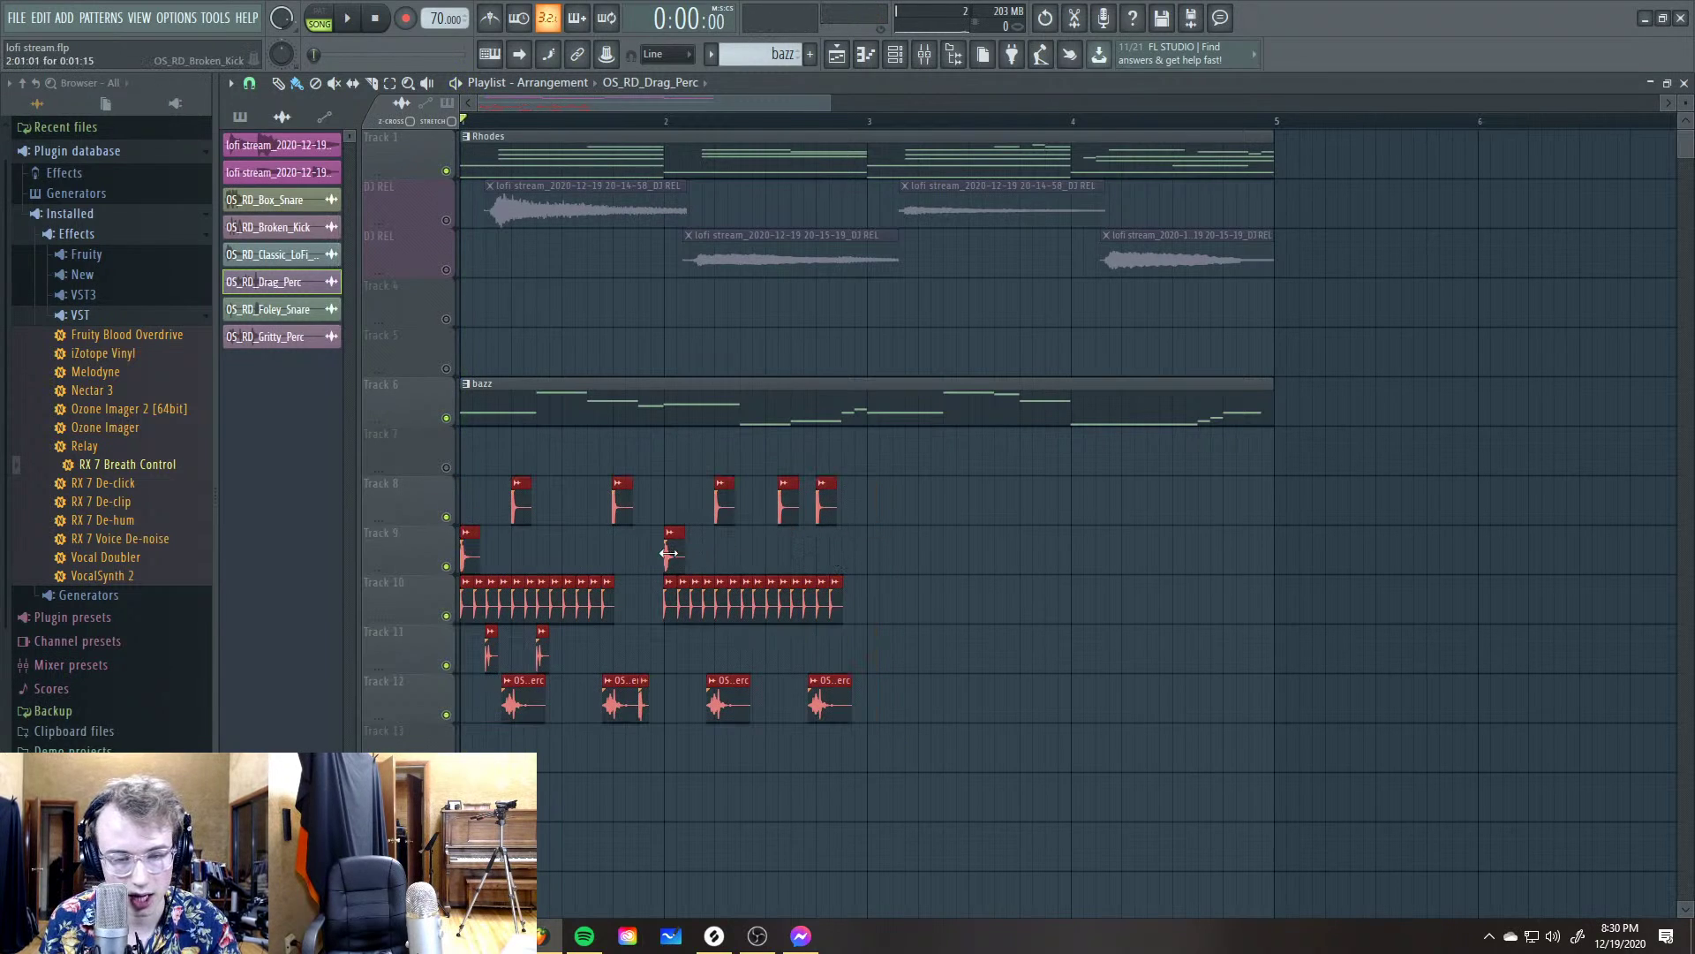
pyautogui.hotkey('ctrl', 'b')
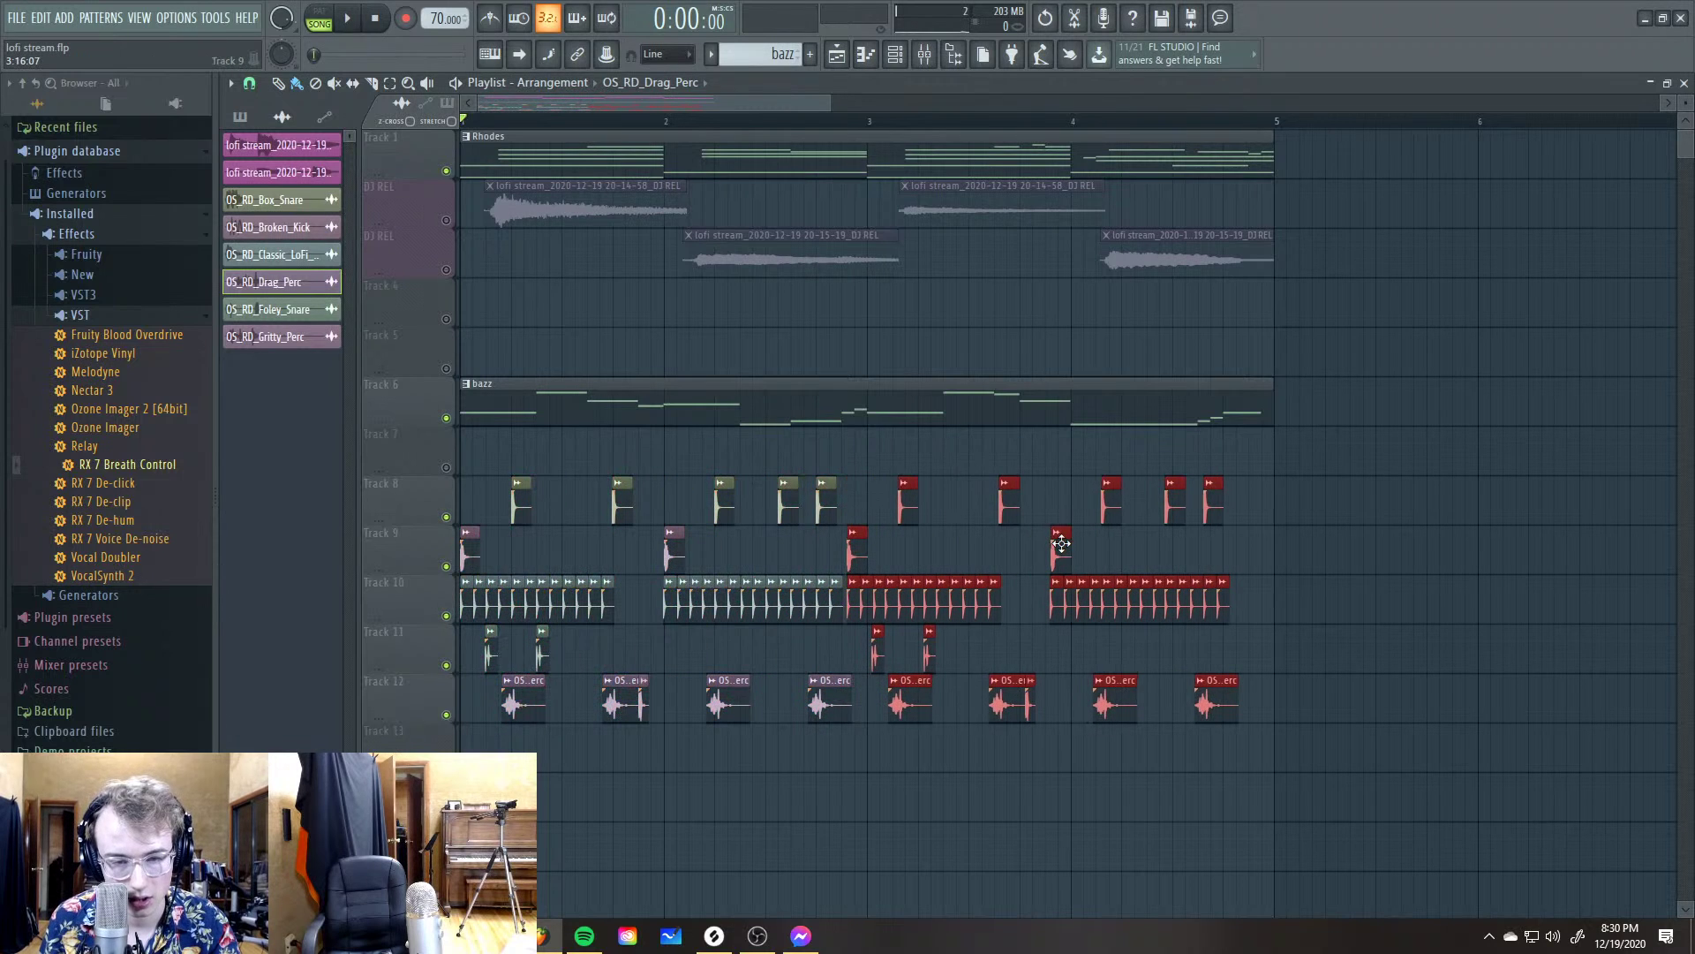
pyautogui.scroll(5, 832, 546)
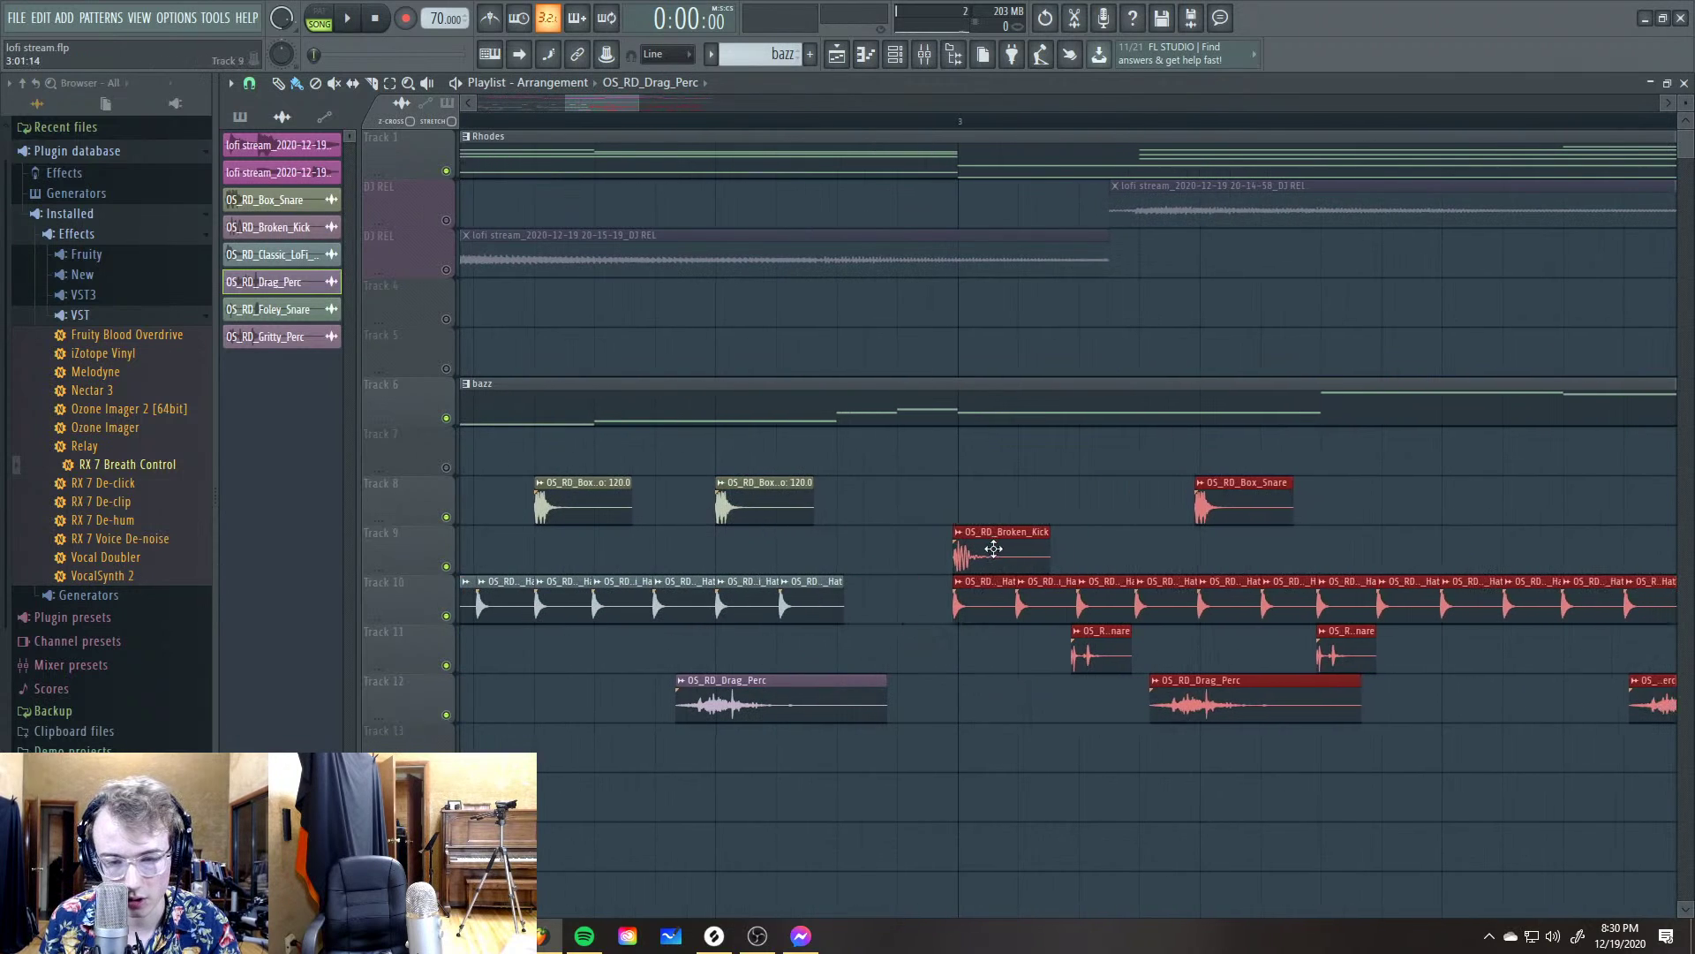
pyautogui.press('space')
pyautogui.scroll(-5, 890, 572)
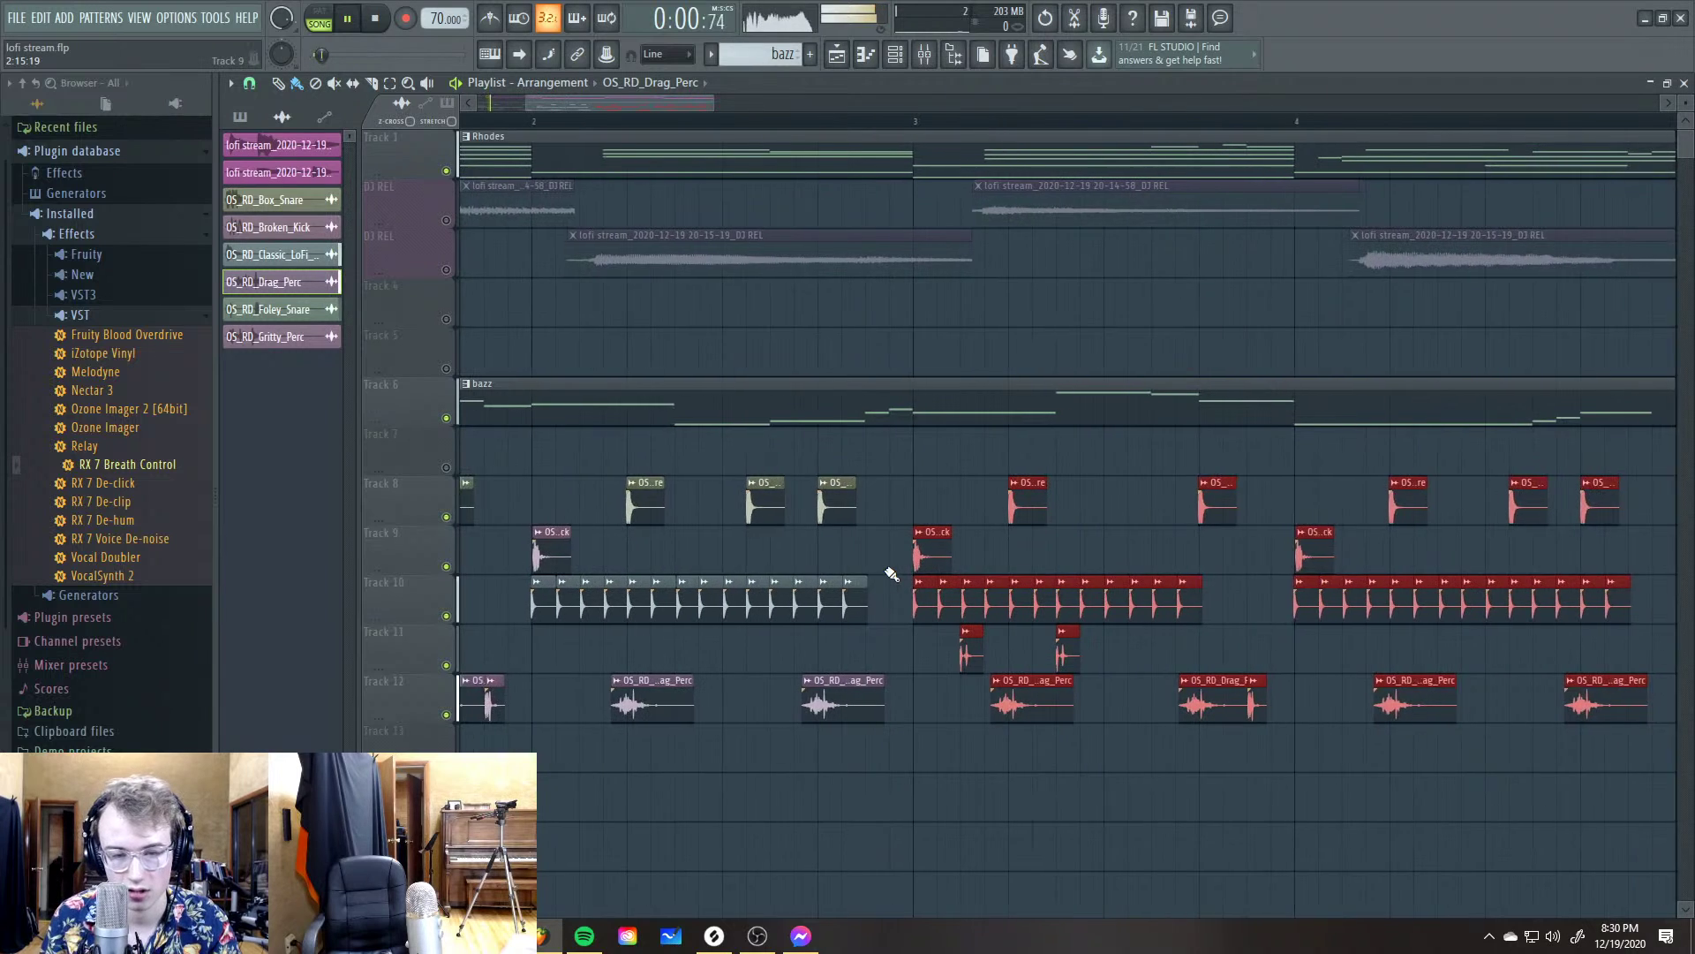
pyautogui.scroll(-2, 892, 570)
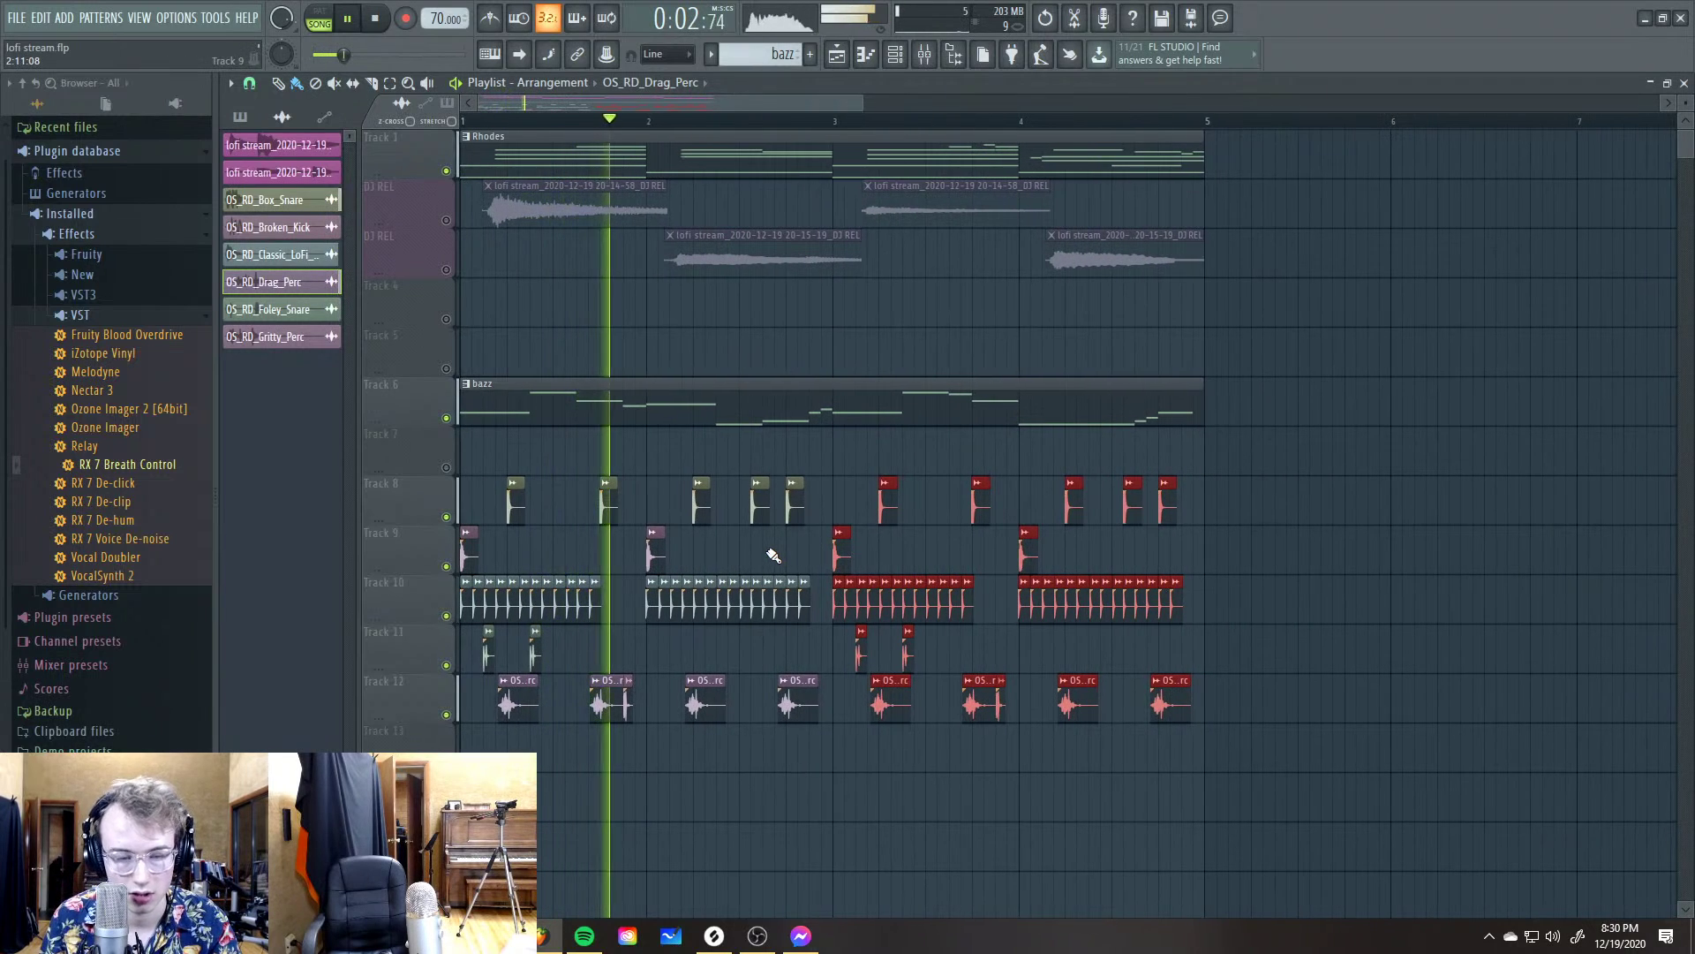
pyautogui.press('space')
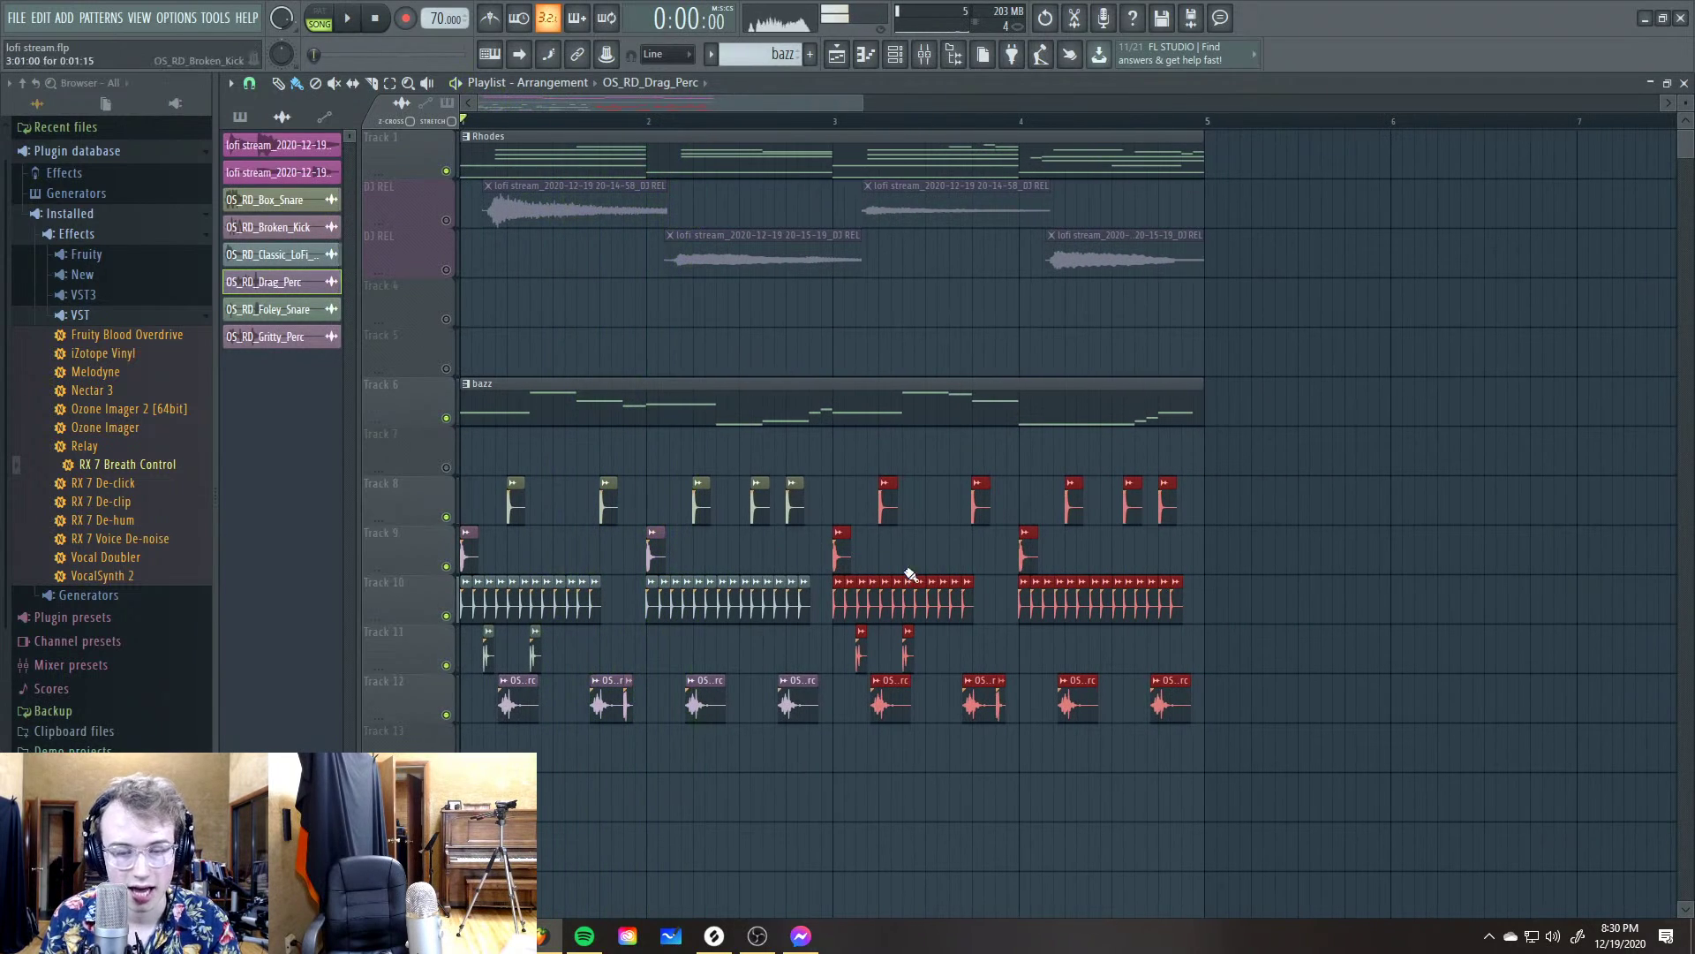
# Select all drum clips on Tracks 8 to 12 and shift them together slightly off the grid so the first kick starts at 1:01:04
pyautogui.moveTo(1257, 729); pyautogui.dragTo(461, 474)
pyautogui.scroll(1, 468, 473)
pyautogui.scroll(2, 468, 472)
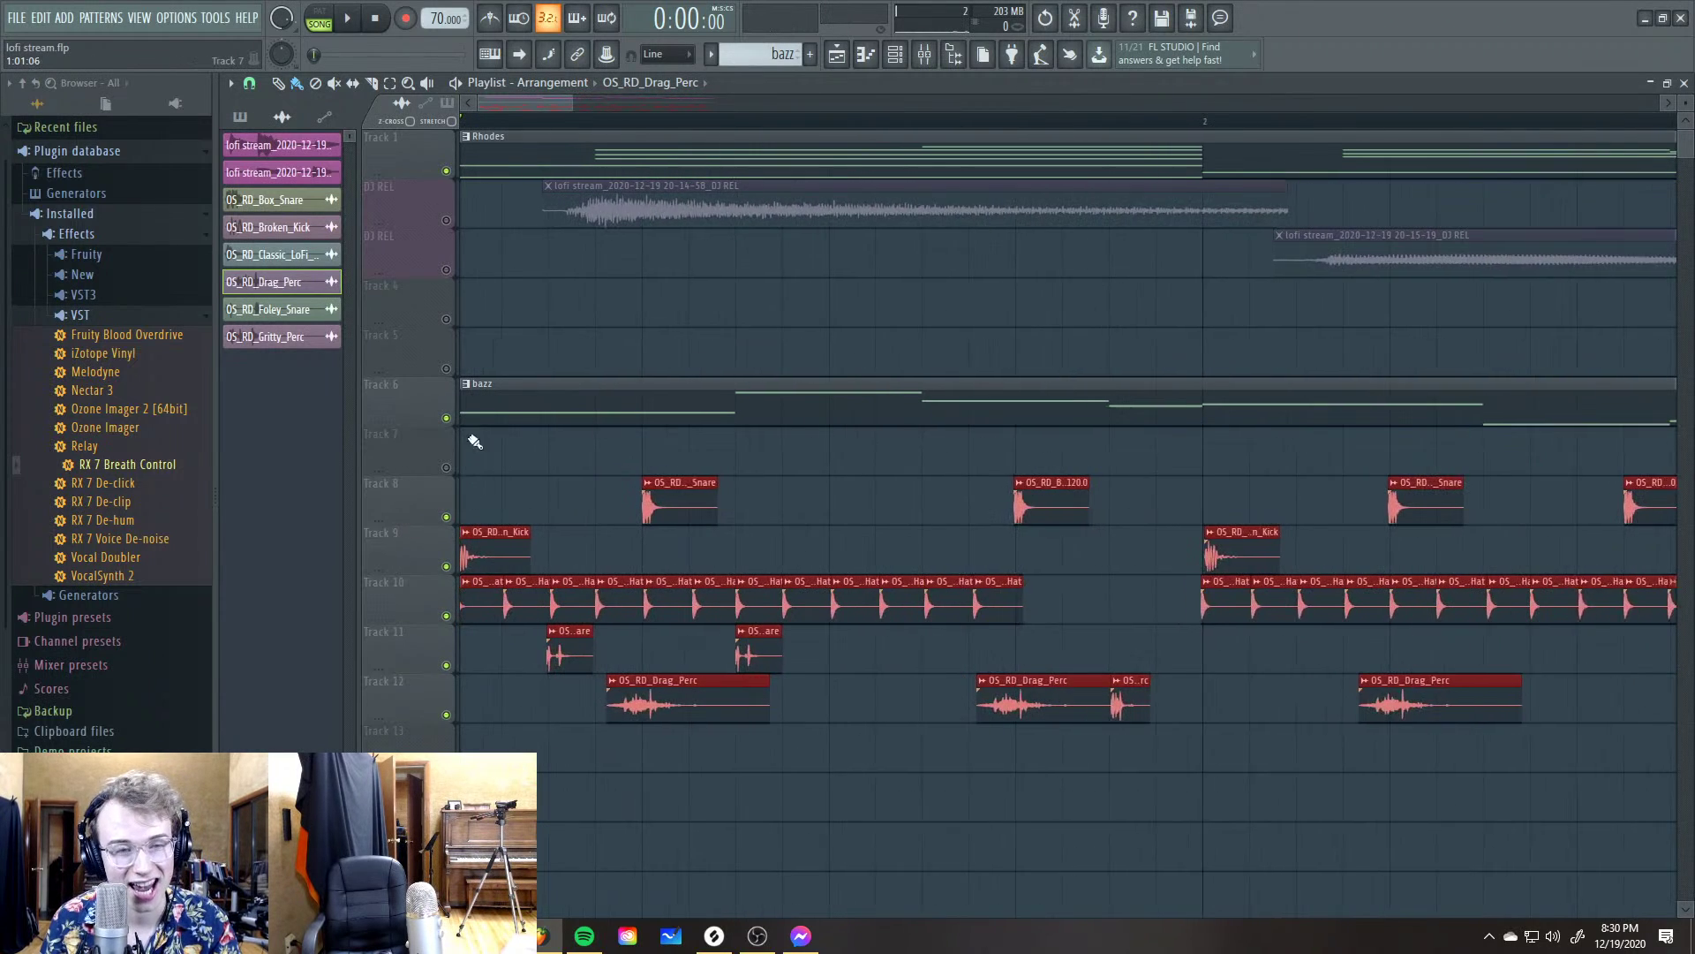
pyautogui.scroll(2, 462, 442)
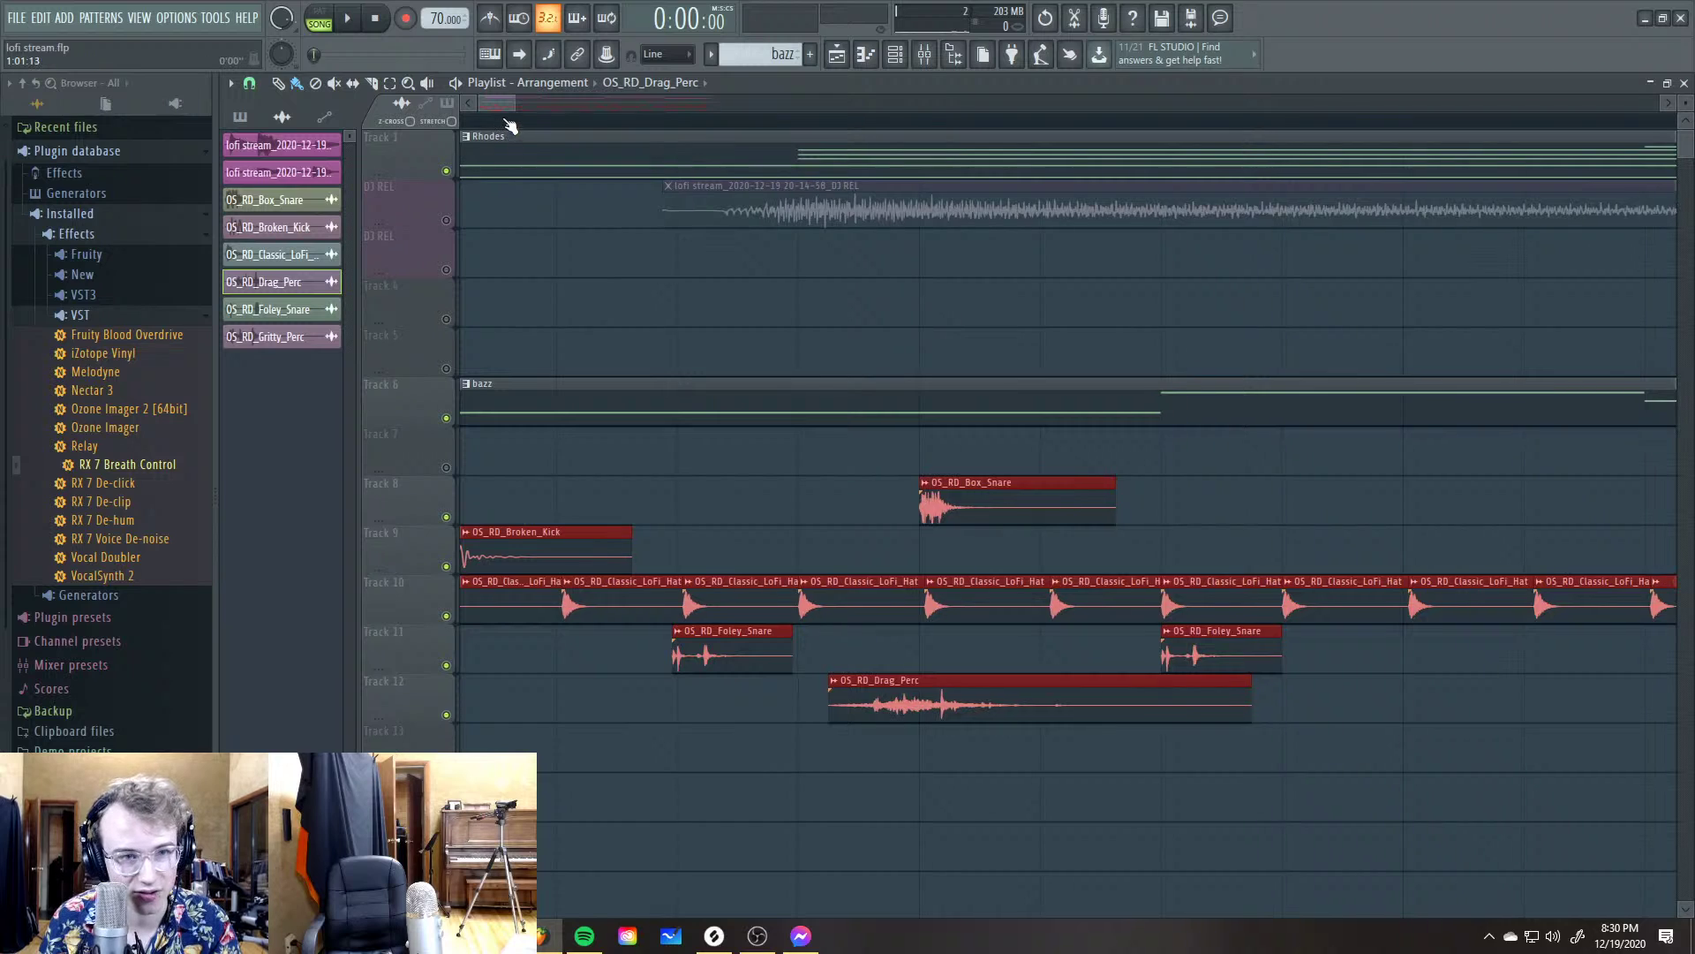
pyautogui.scroll(3, 568, 484)
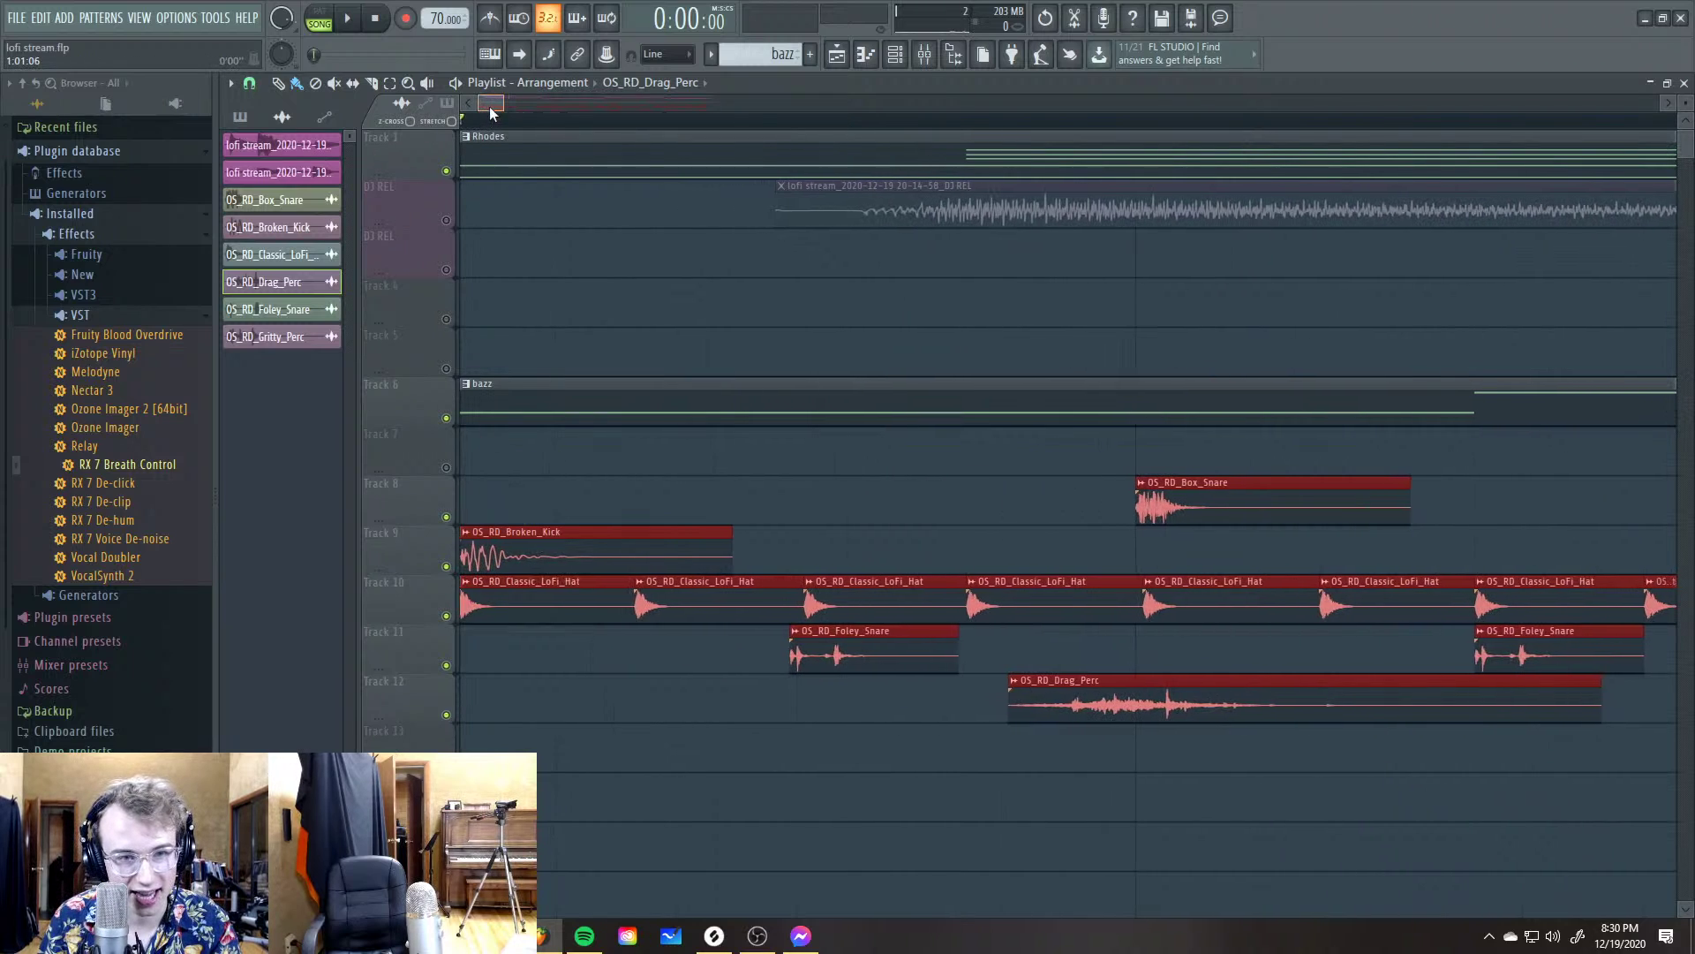
pyautogui.moveTo(501, 549); pyautogui.dragTo(531, 552)
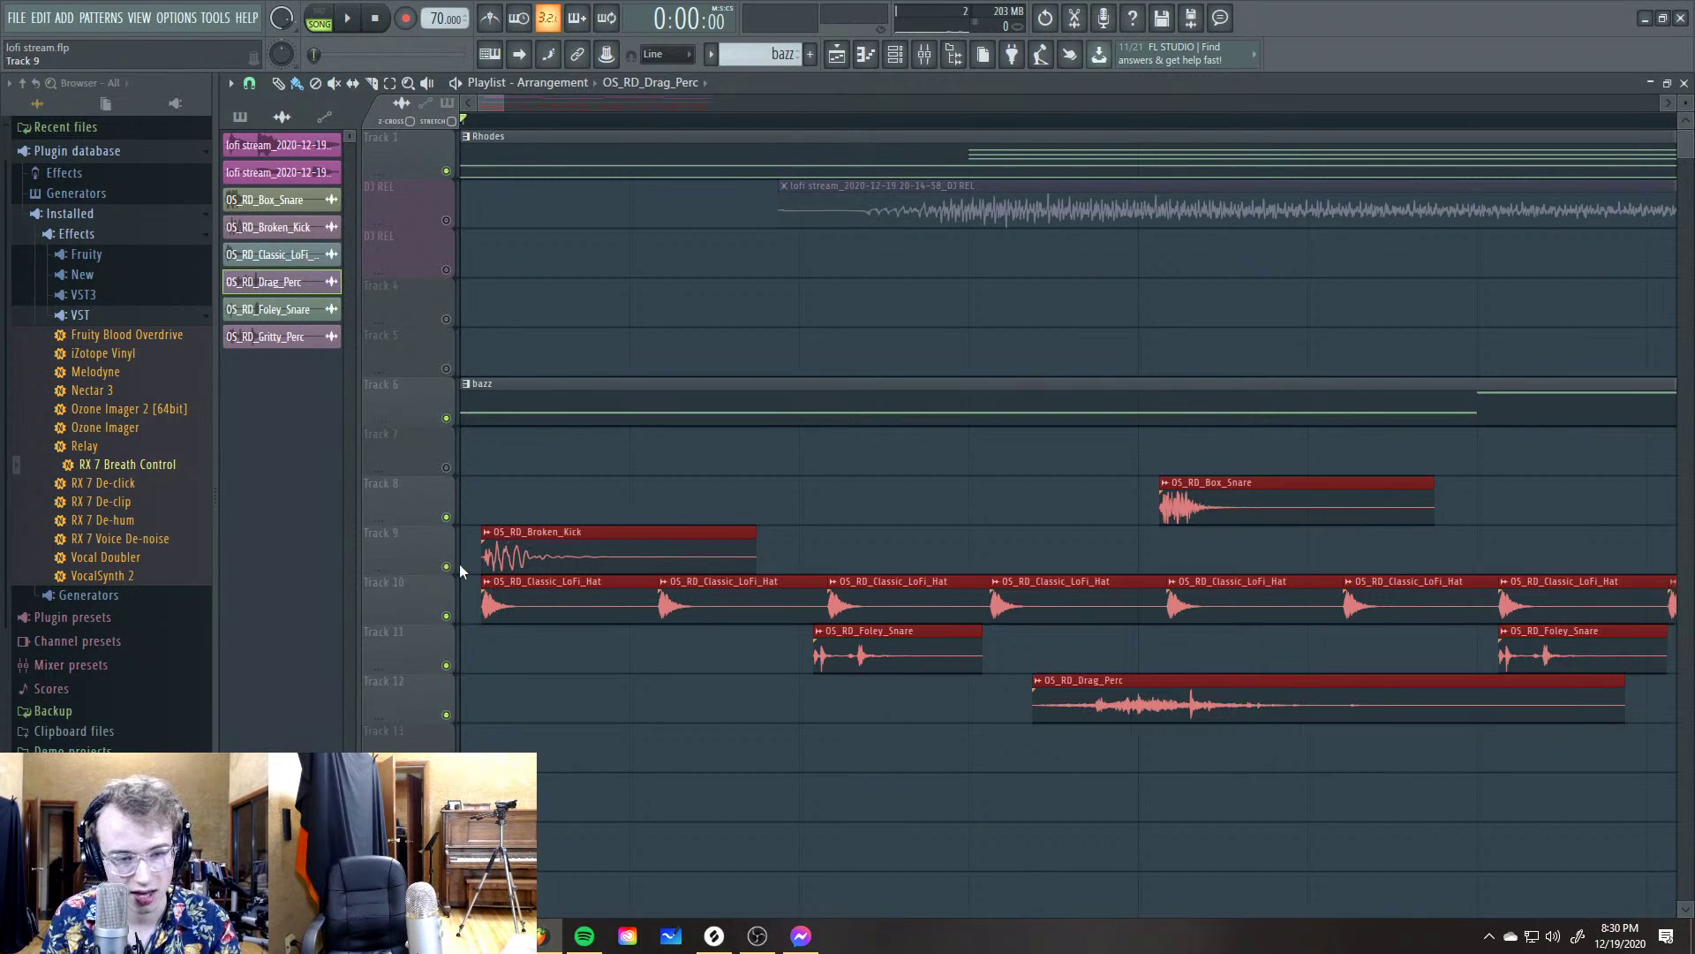
pyautogui.moveTo(527, 559); pyautogui.dragTo(529, 556)
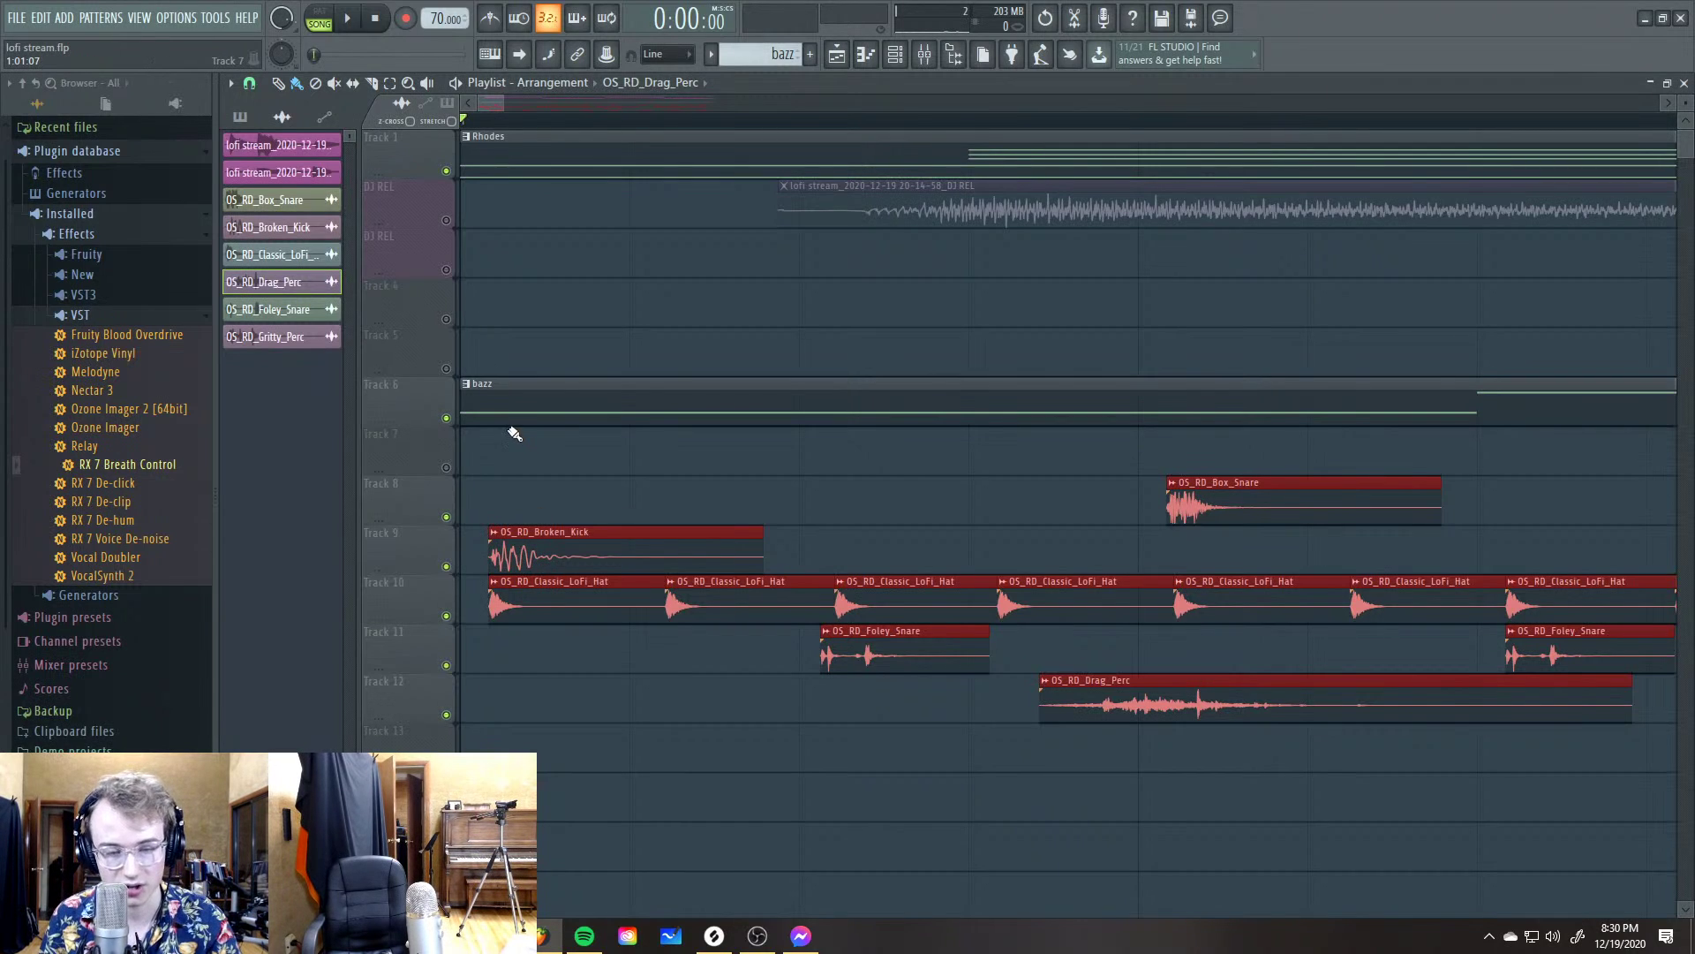
# Play the arrangement and fine-tune the selected drum clips' delay so the first kick starts at 1:01:05
pyautogui.press('space')
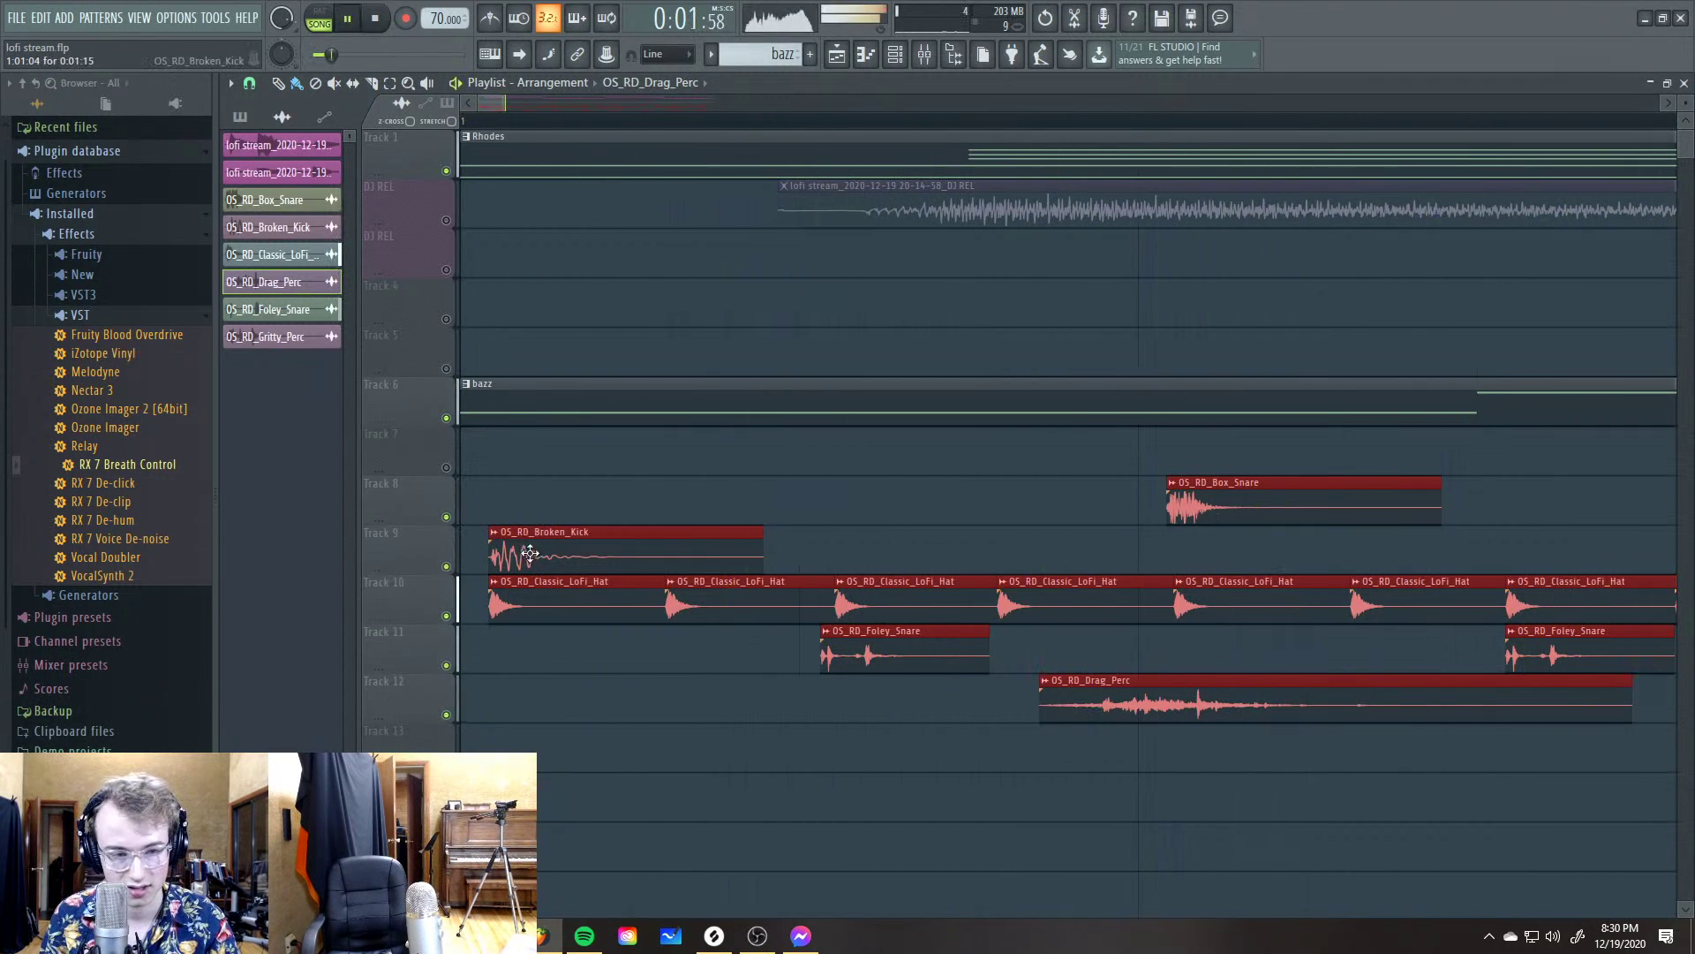
pyautogui.moveTo(529, 552); pyautogui.dragTo(547, 556)
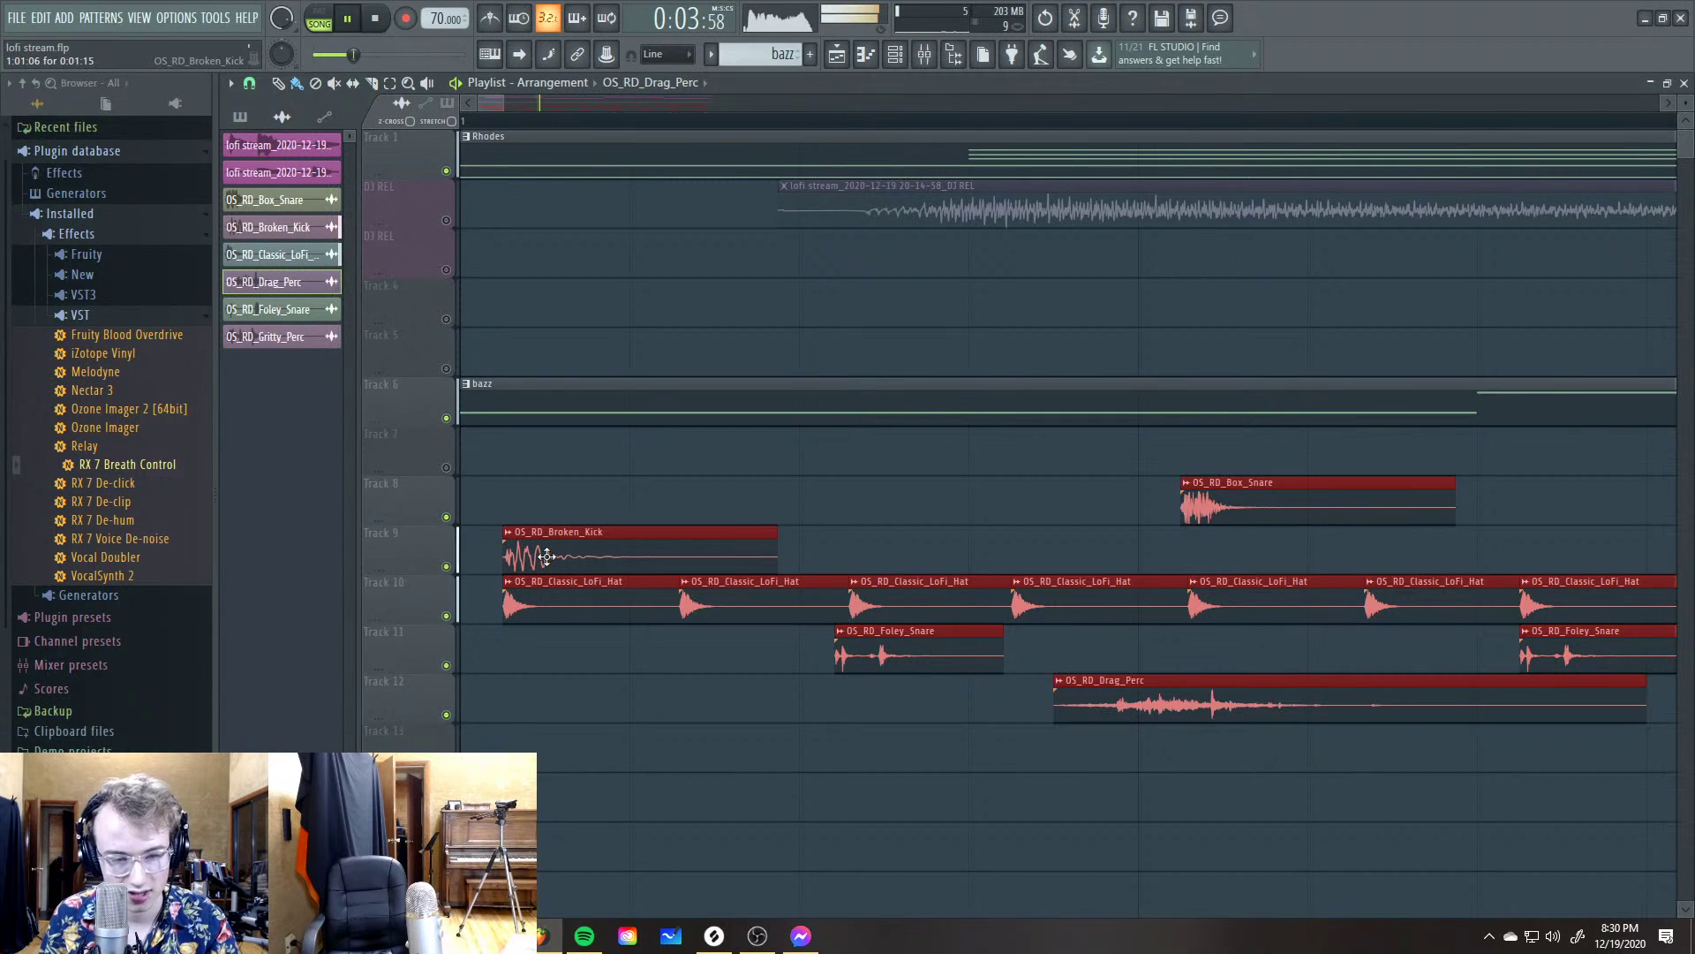
pyautogui.moveTo(546, 556); pyautogui.dragTo(540, 556)
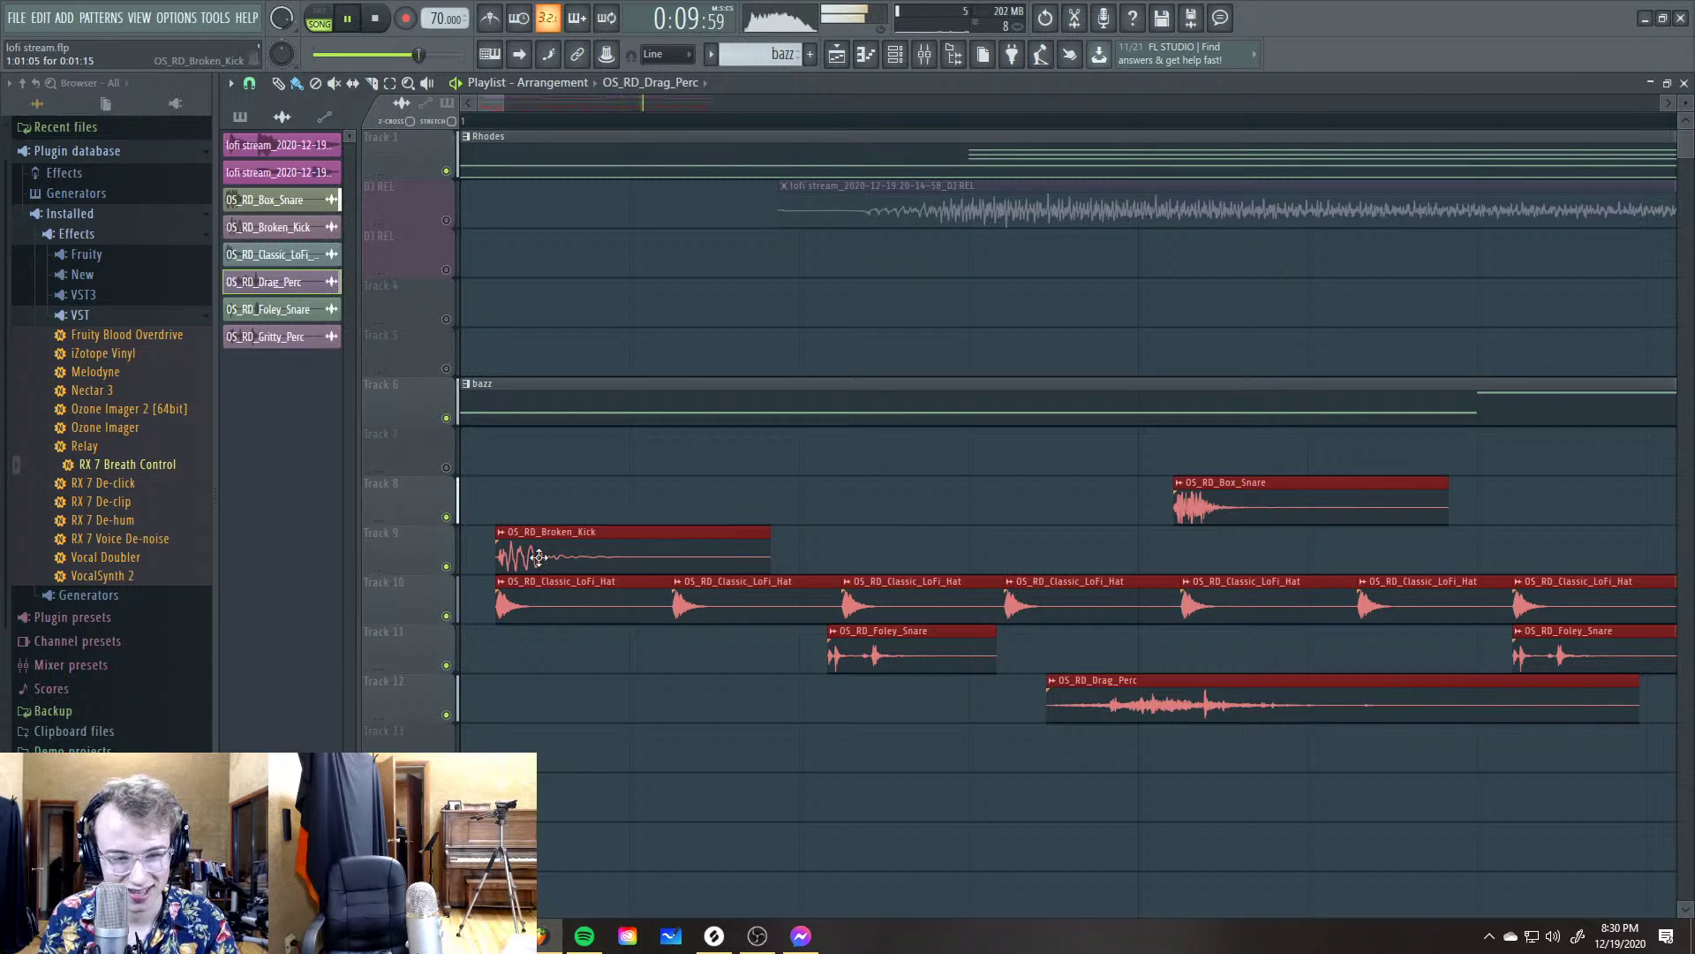
pyautogui.press('space')
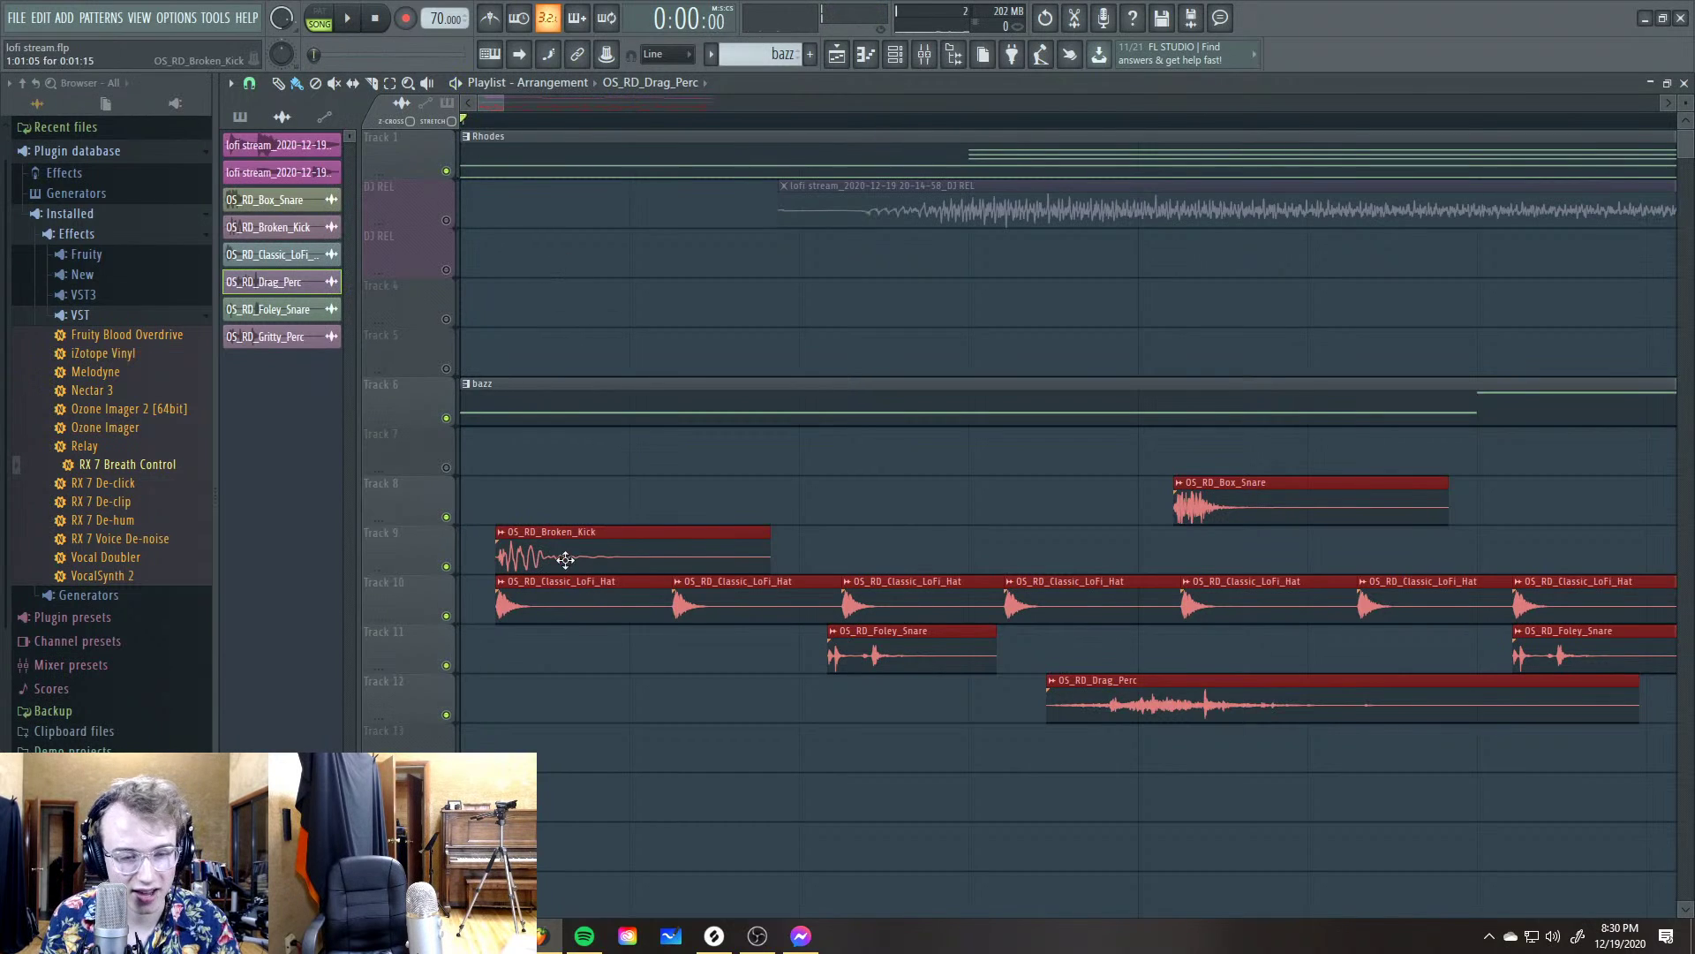
# Play the arrangement repeatedly to check the delayed drums against the Rhodes and bazz parts, and return the playhead to bar 1
pyautogui.scroll(-3, 534, 133)
pyautogui.press('space')
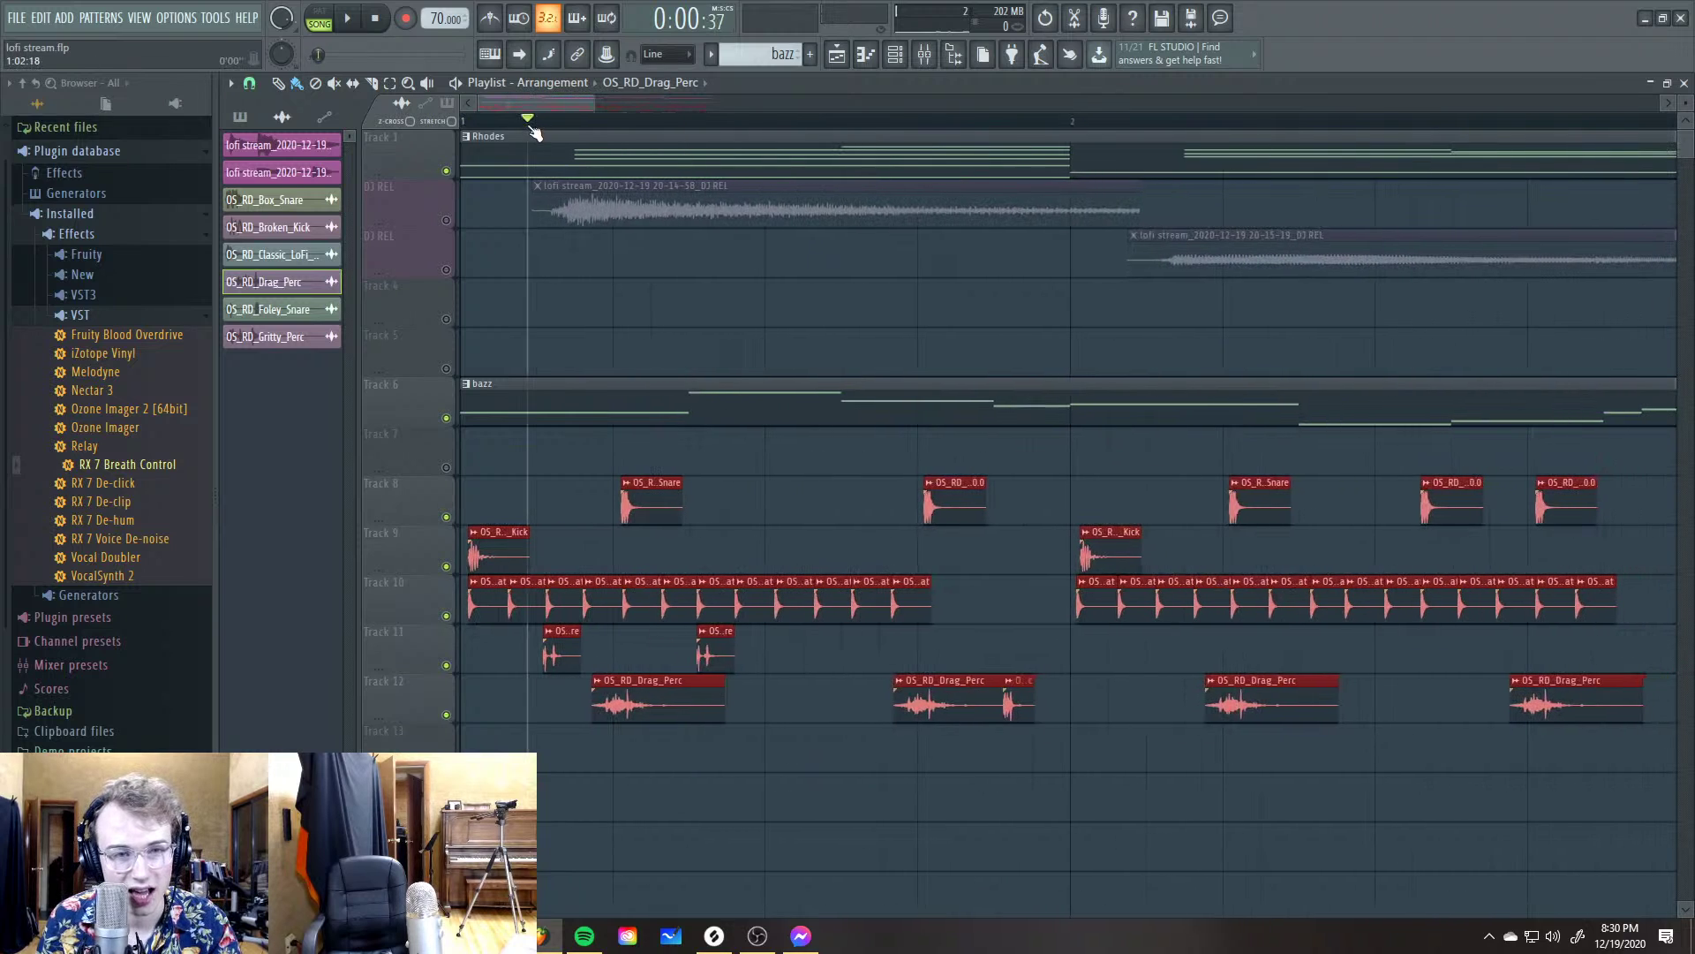
pyautogui.press('space')
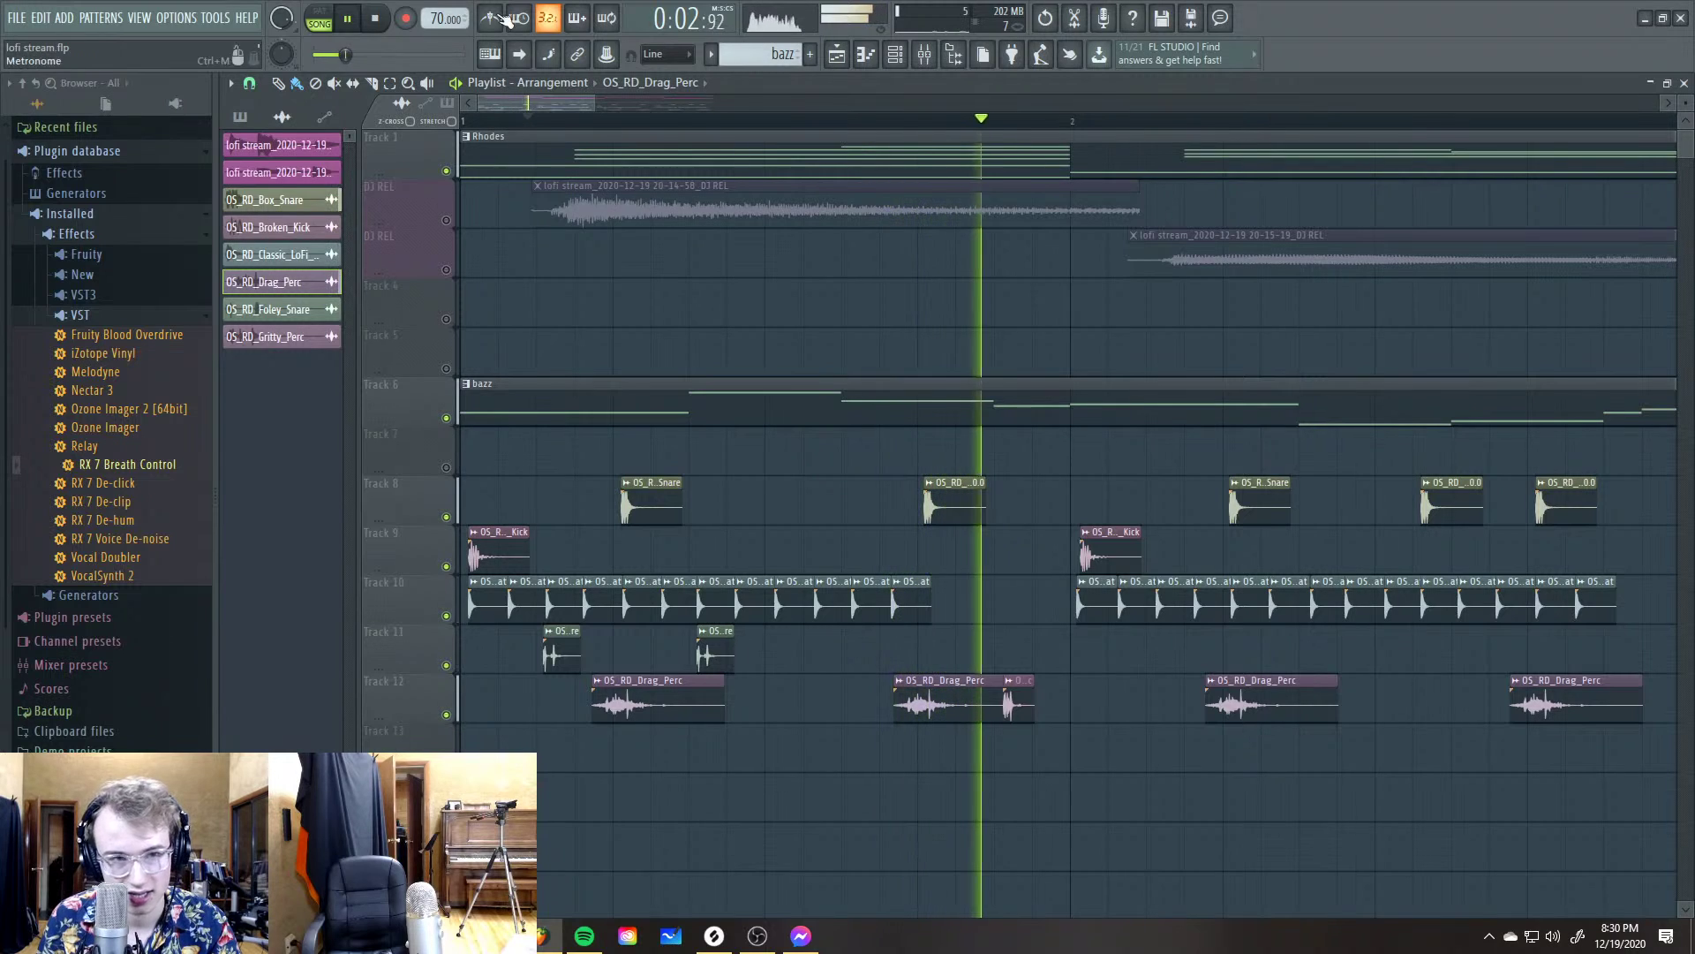
pyautogui.press('space')
pyautogui.press('space')
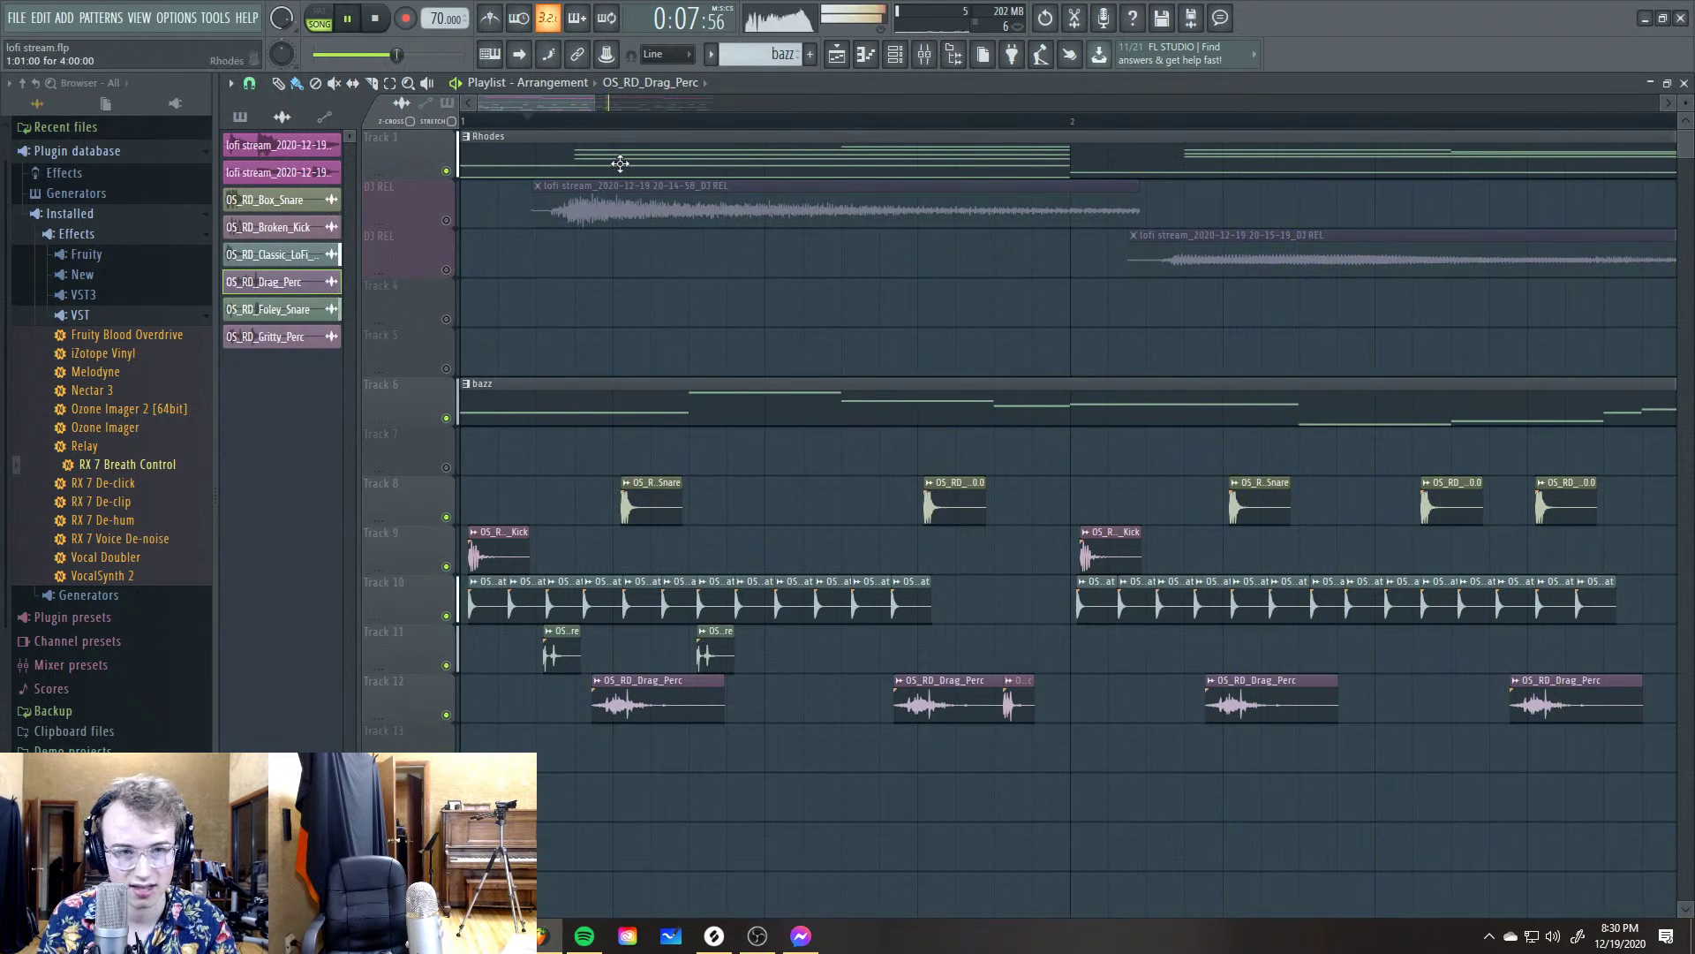
pyautogui.moveTo(565, 103); pyautogui.dragTo(597, 104)
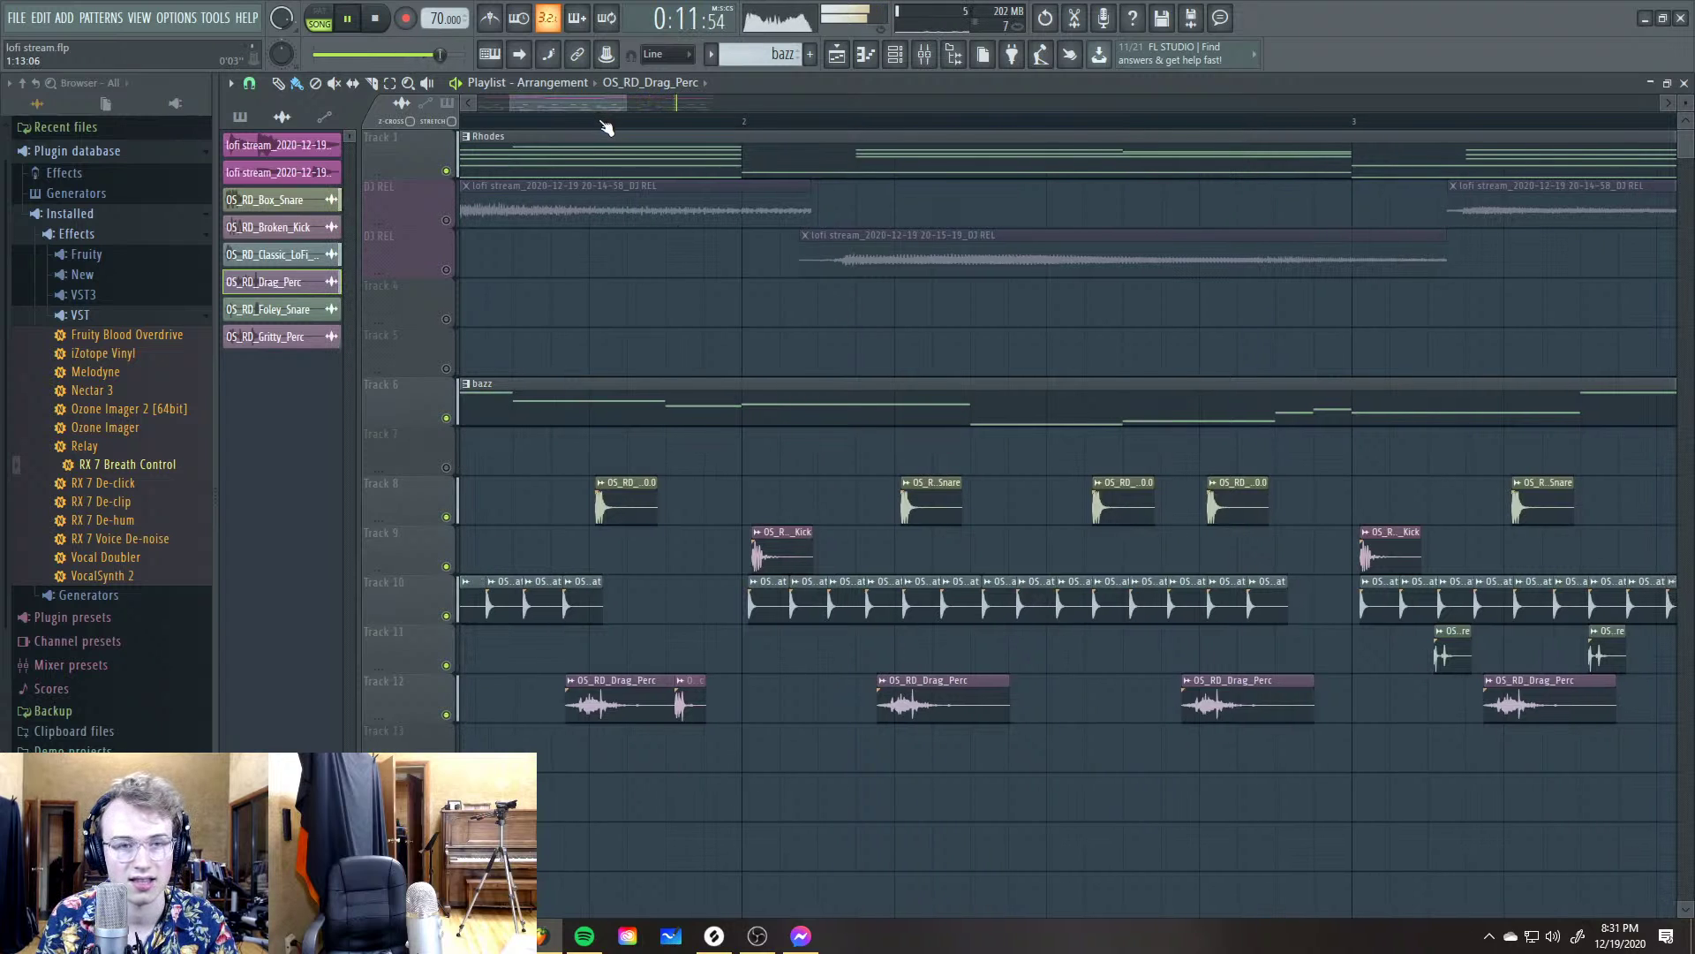
pyautogui.press('space')
pyautogui.scroll(-1, 604, 124)
pyautogui.scroll(-5, 604, 124)
pyautogui.press('space')
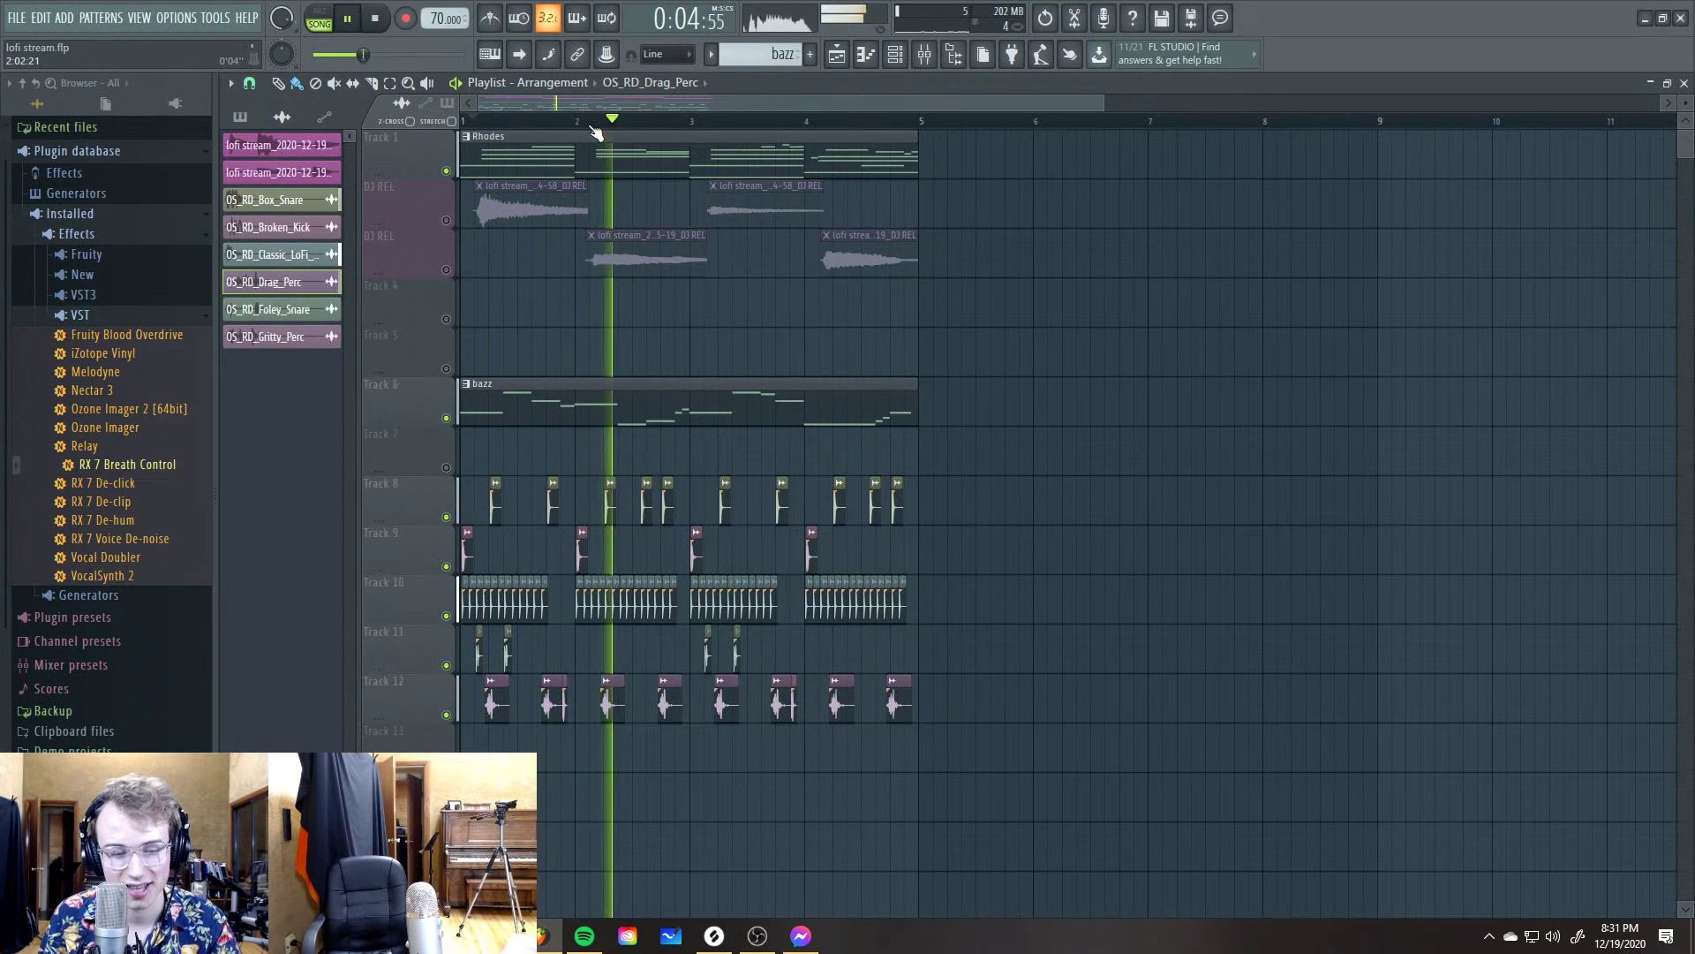
pyautogui.press('space')
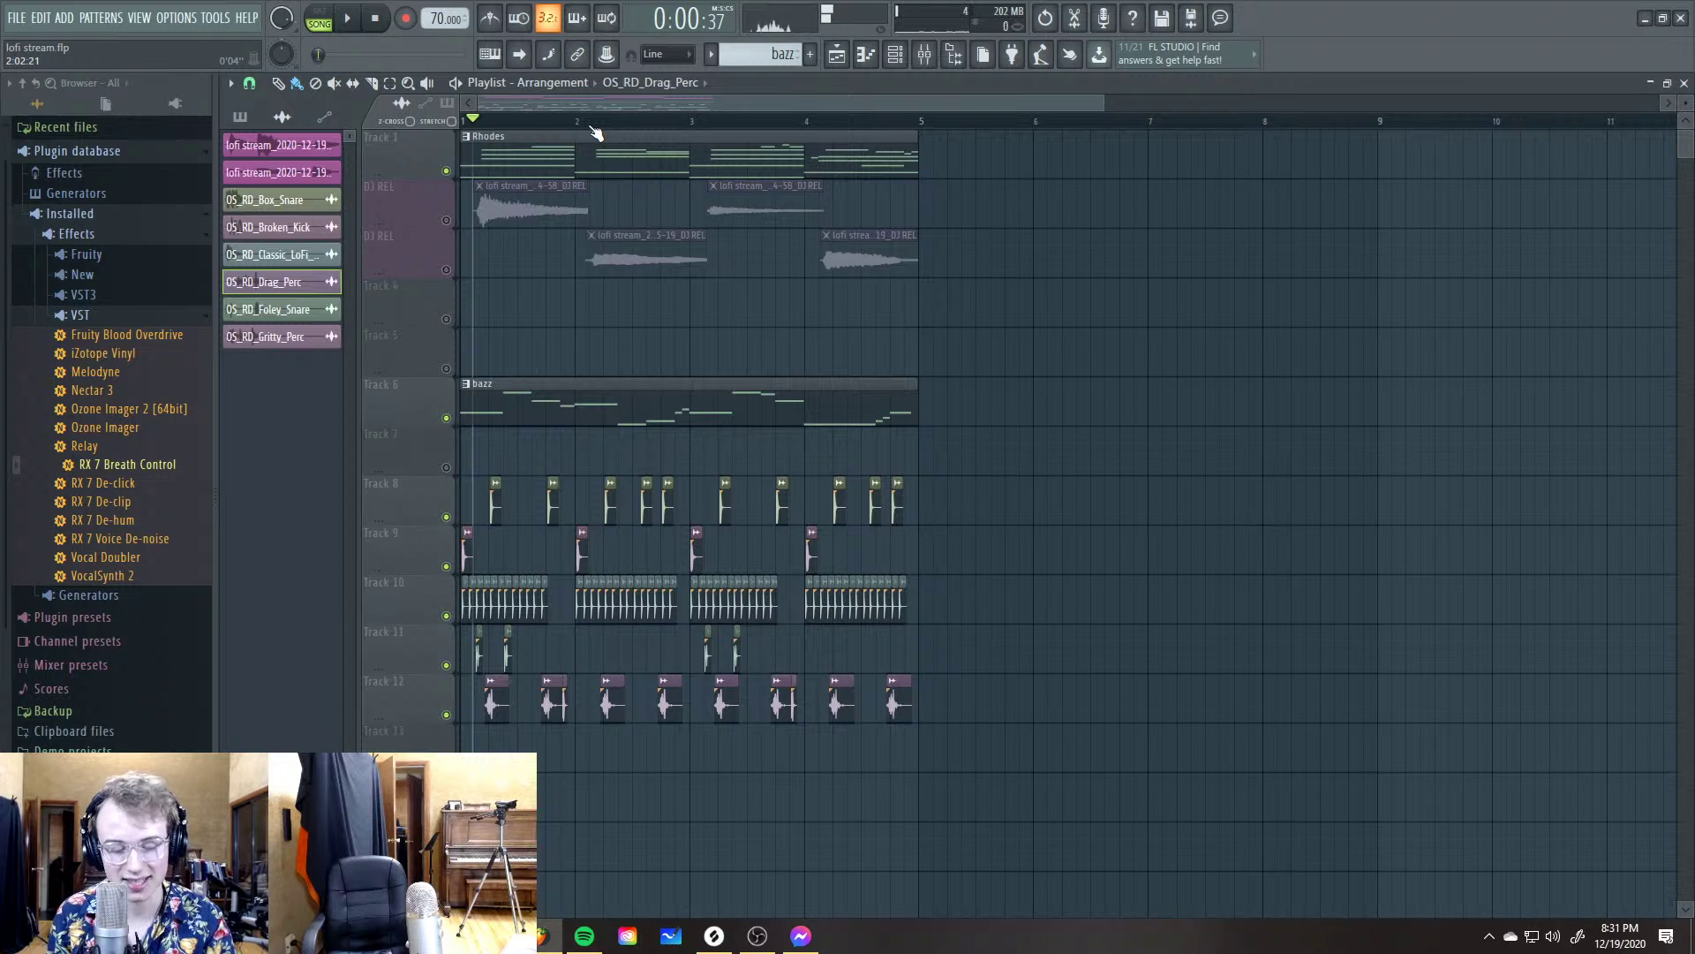
pyautogui.moveTo(565, 127); pyautogui.dragTo(455, 128)
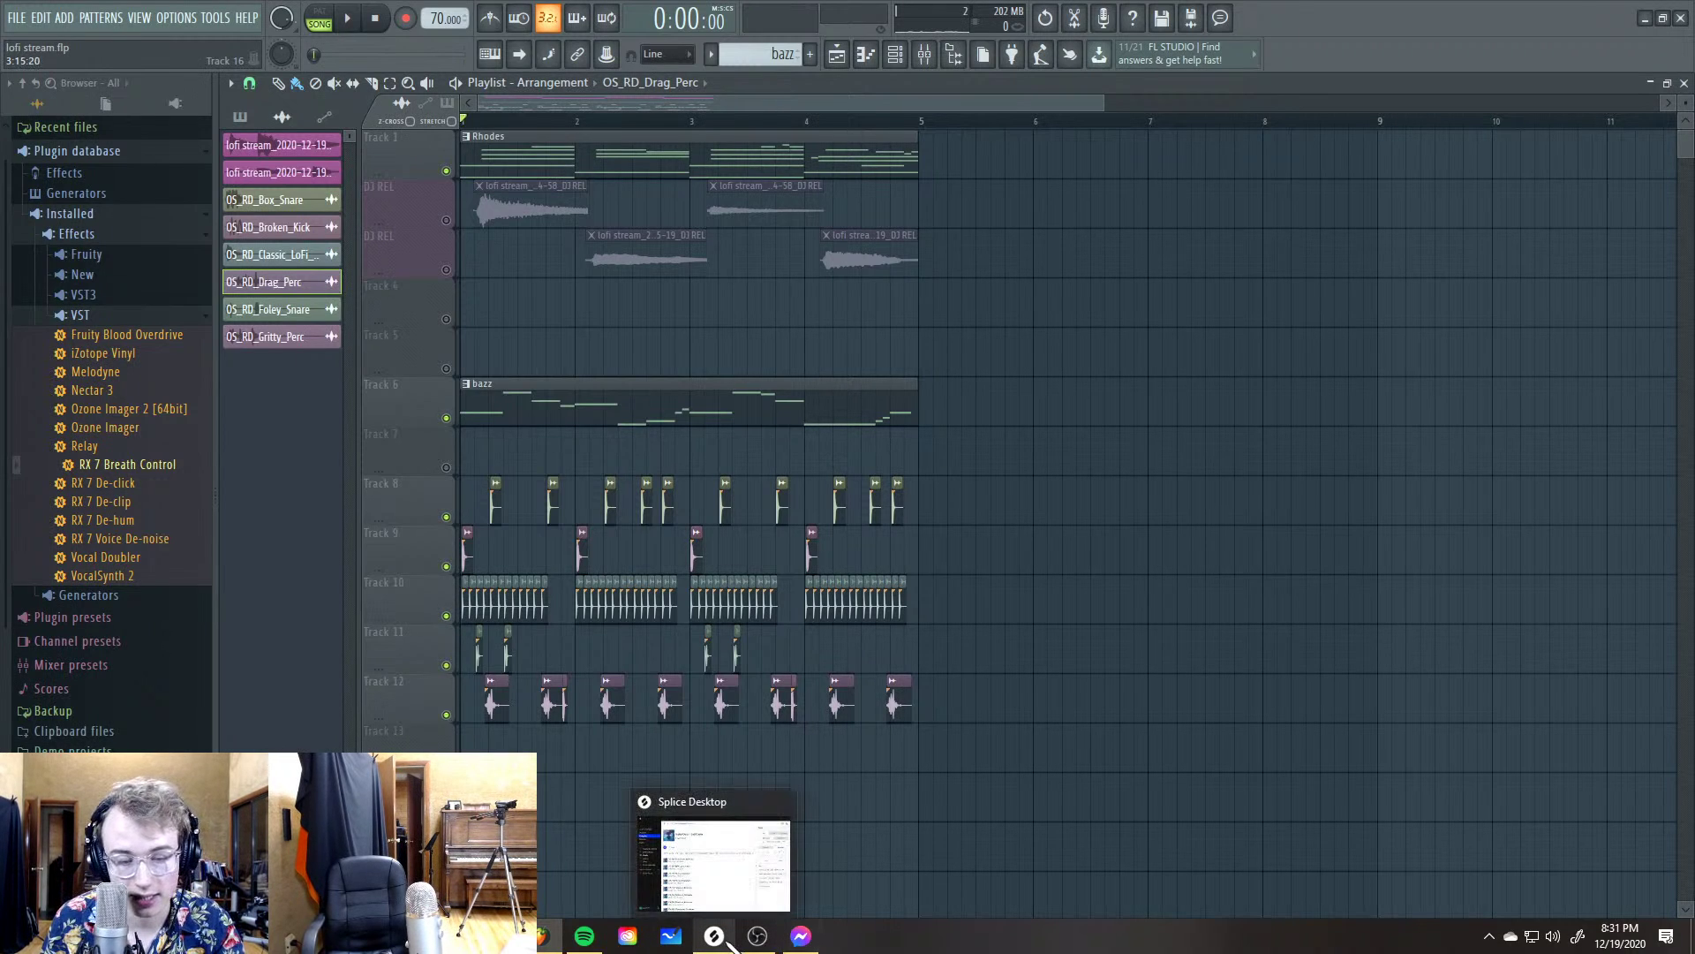
# Switch to Splice Desktop and search the sounds for "crackle"
pyautogui.click(731, 876)
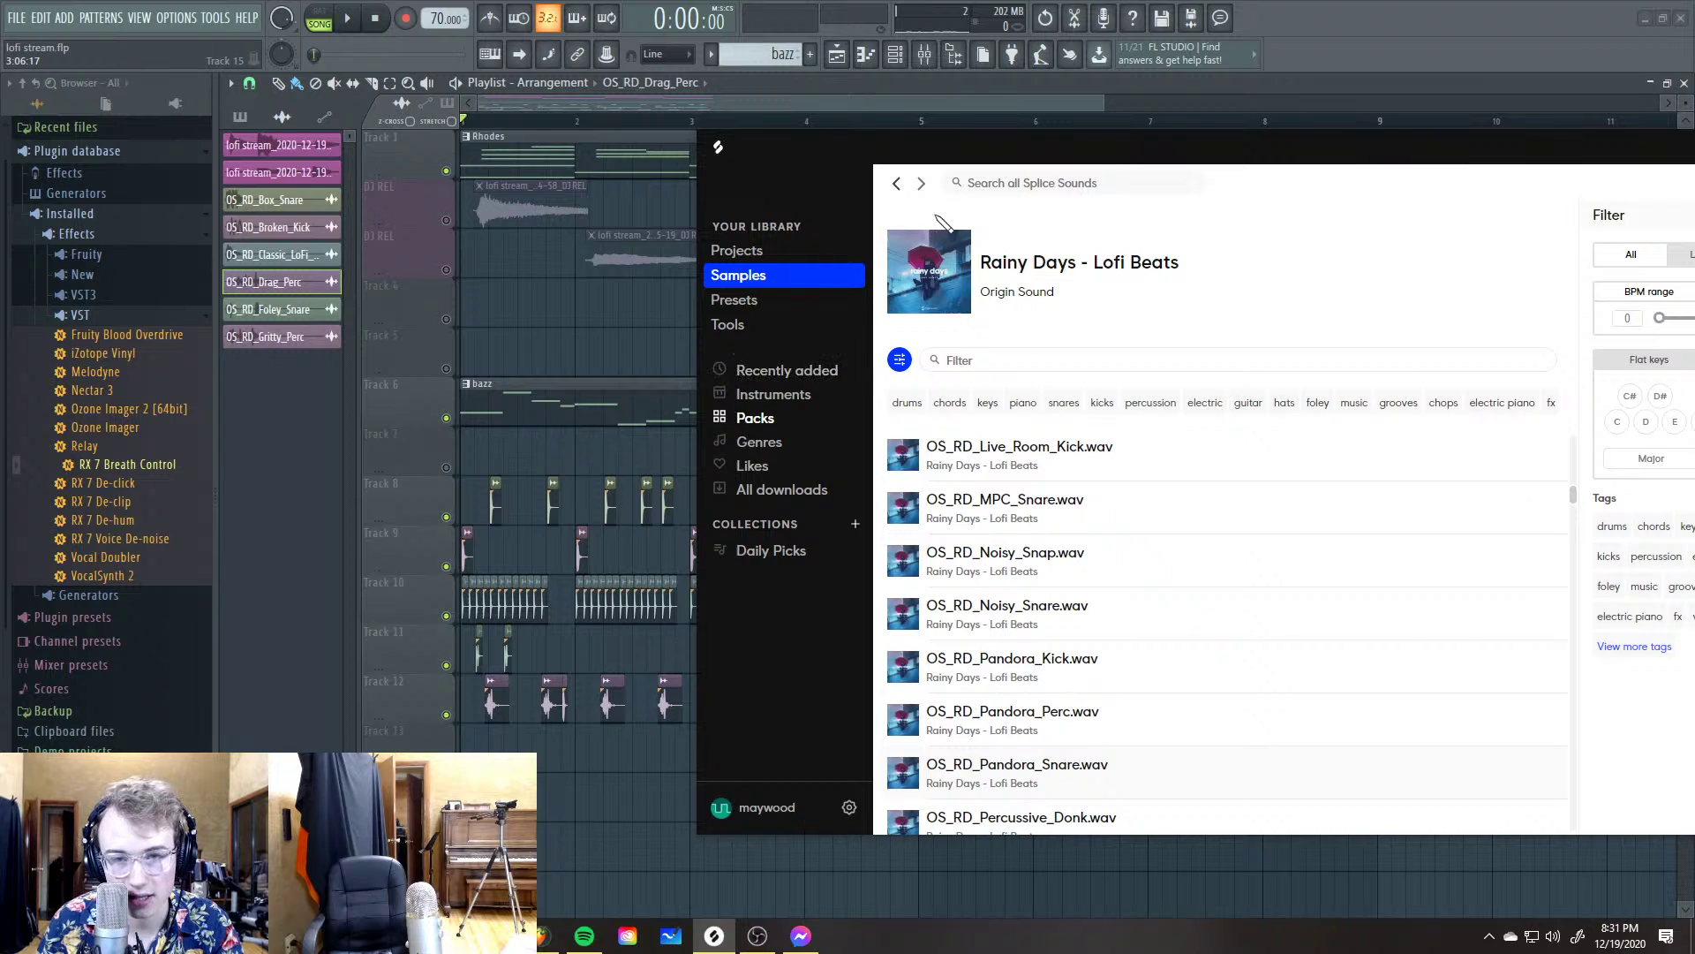
pyautogui.write('crack')
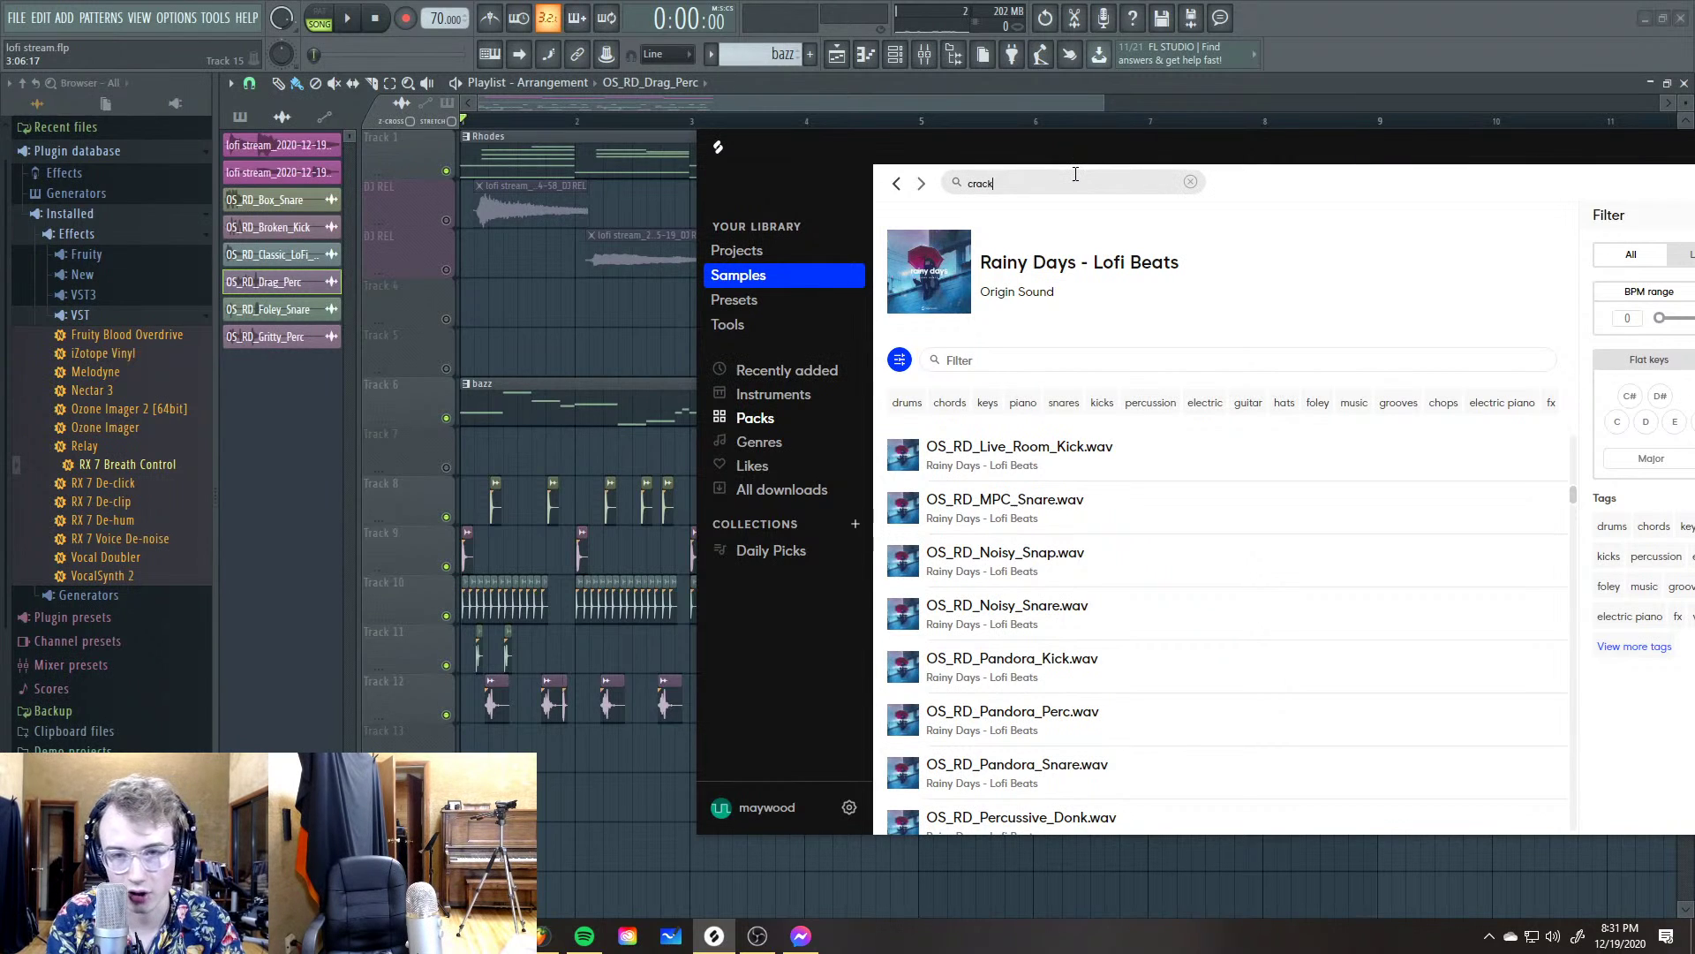
pyautogui.write('le')
pyautogui.press('Return')
# Audition the crackle samples and place KSHMR_Vinyl_Crackle_02 on Track 13 from bar 1, checking it by playback
pyautogui.moveTo(904, 338)
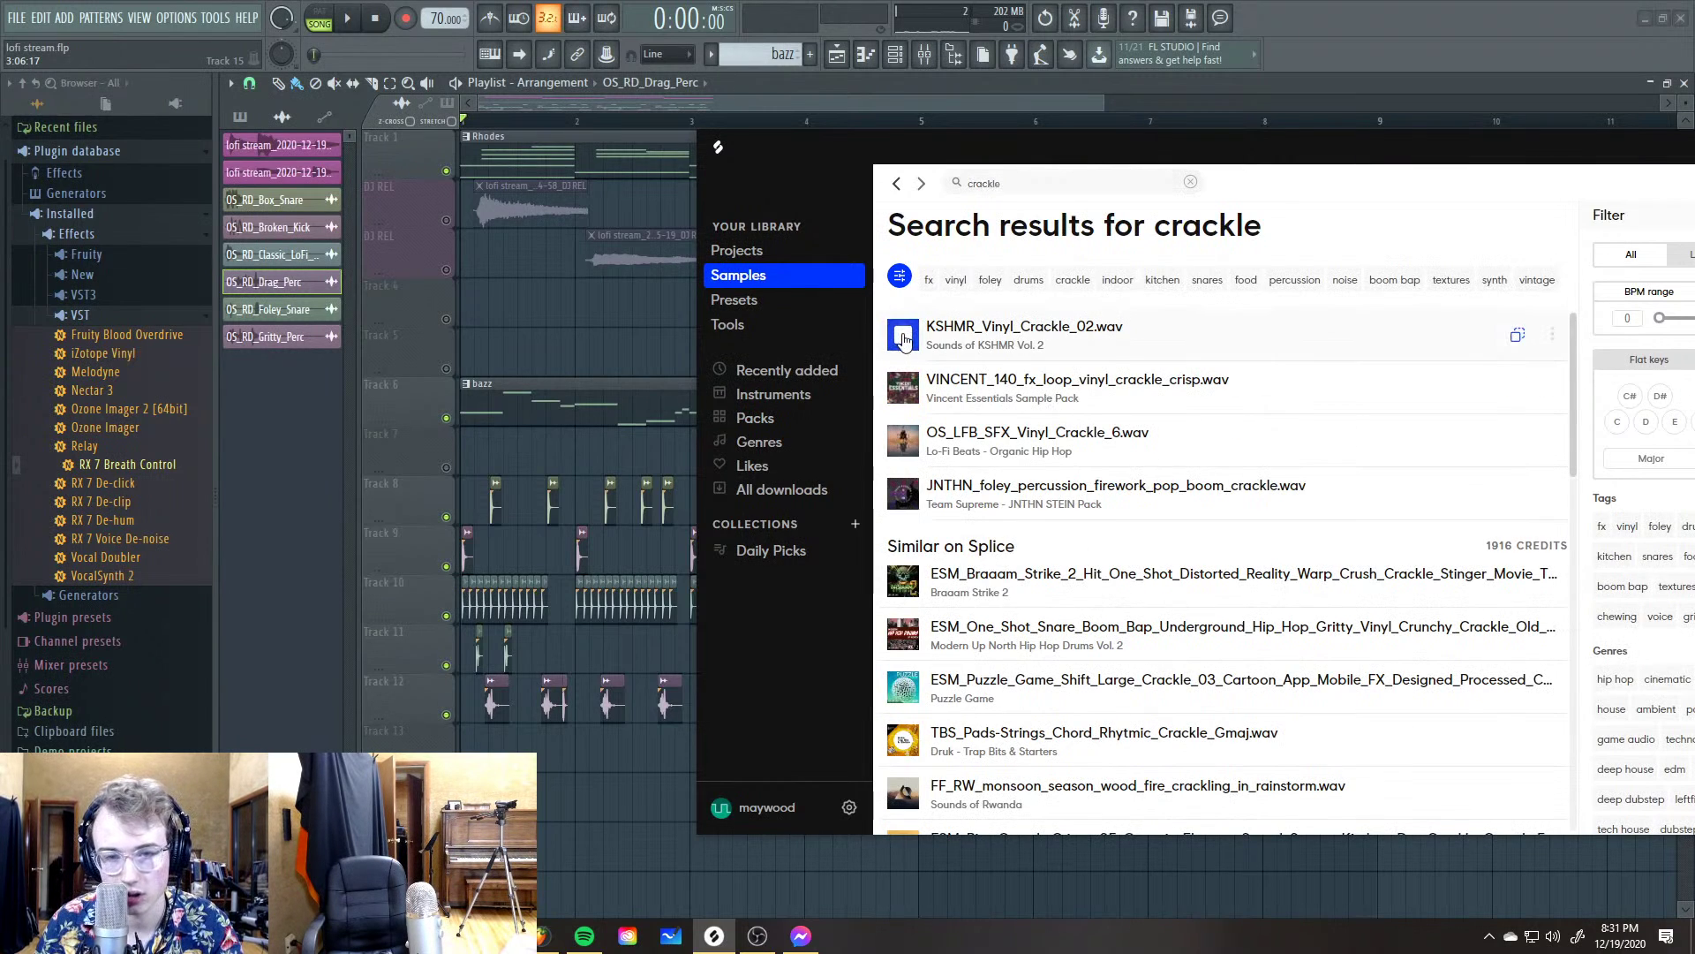
pyautogui.click(904, 389)
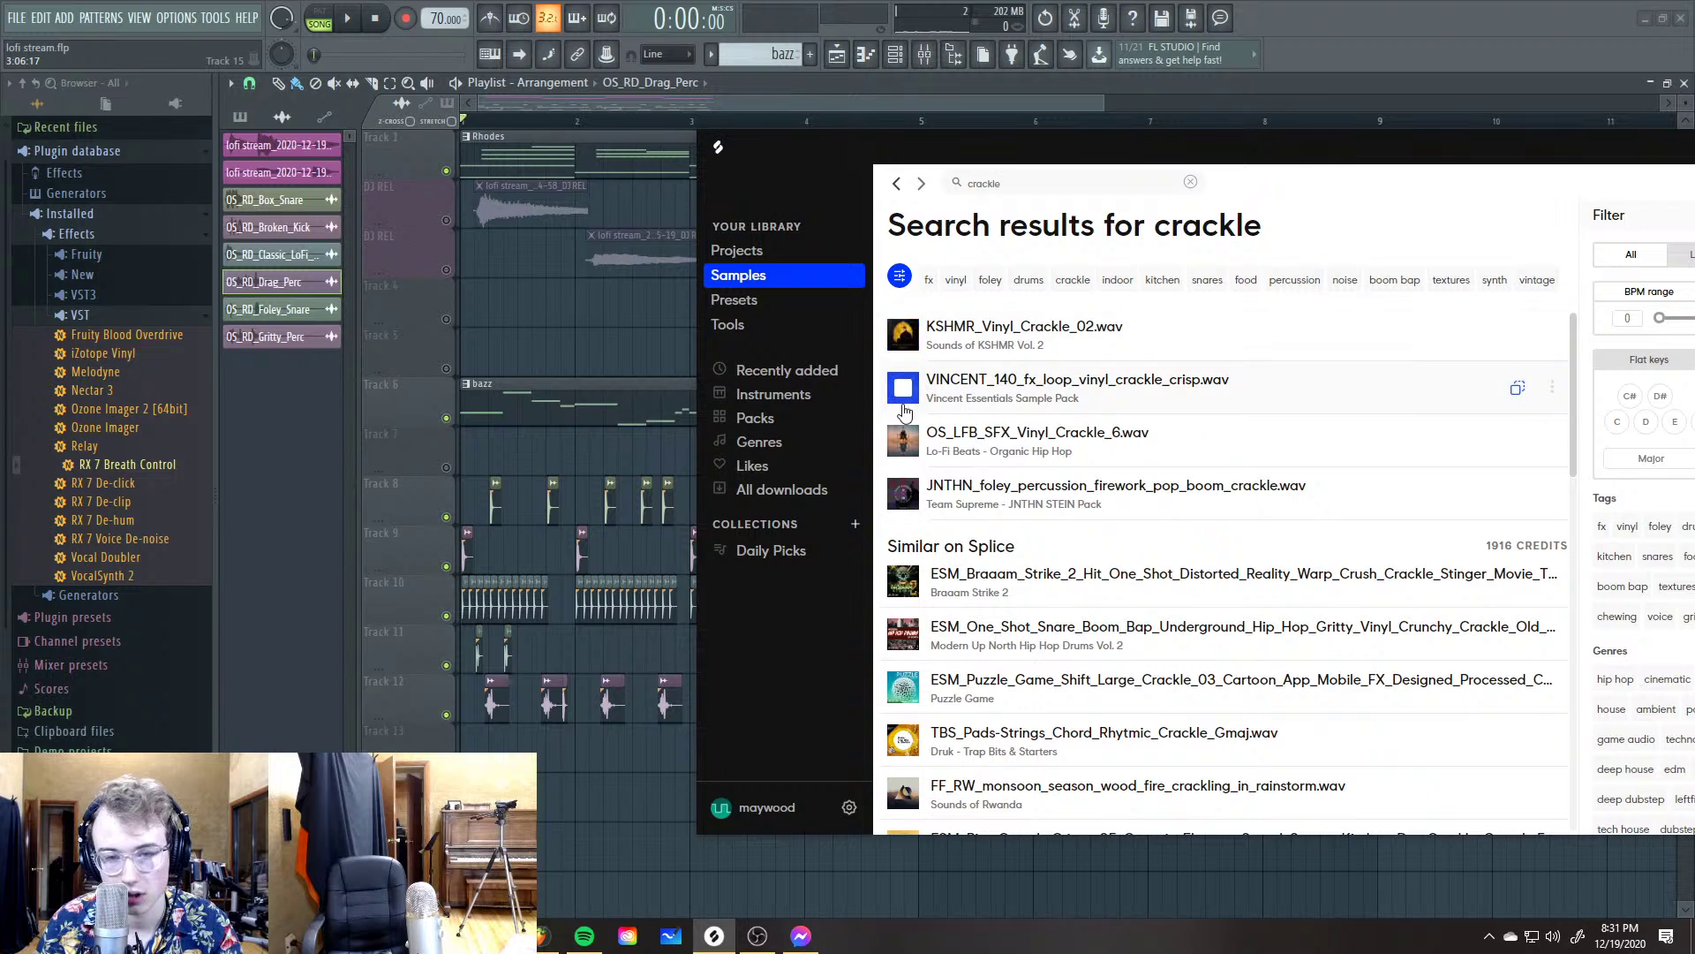
pyautogui.click(902, 442)
pyautogui.click(904, 495)
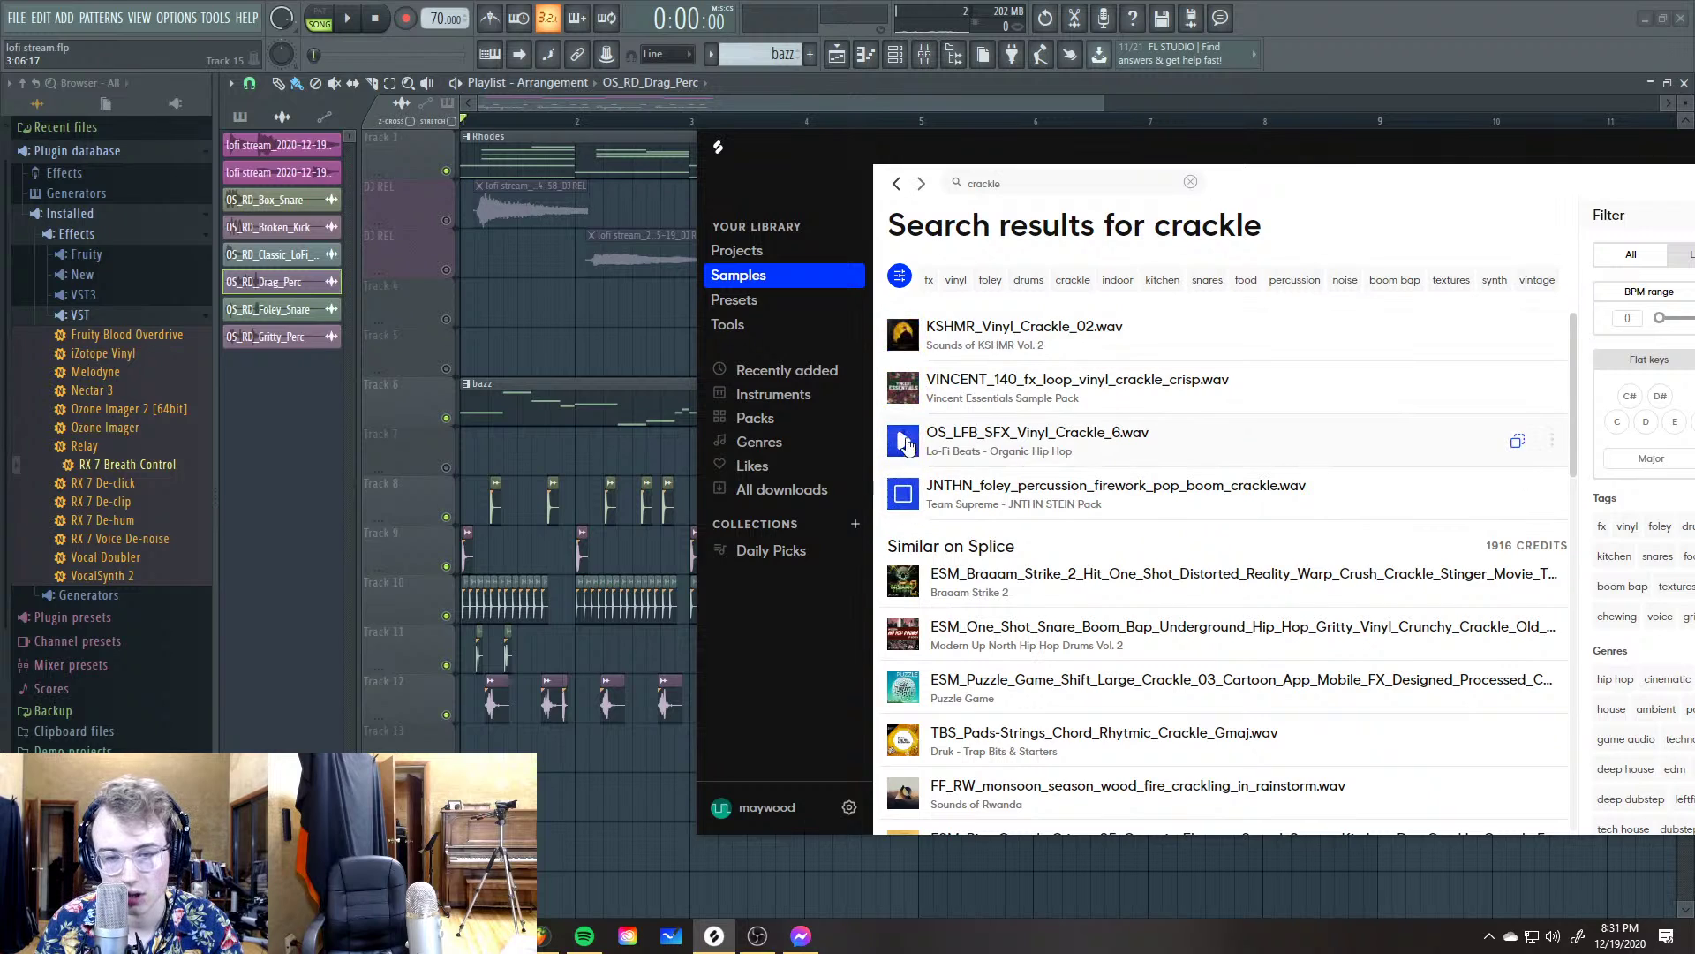
pyautogui.moveTo(904, 335); pyautogui.dragTo(550, 751)
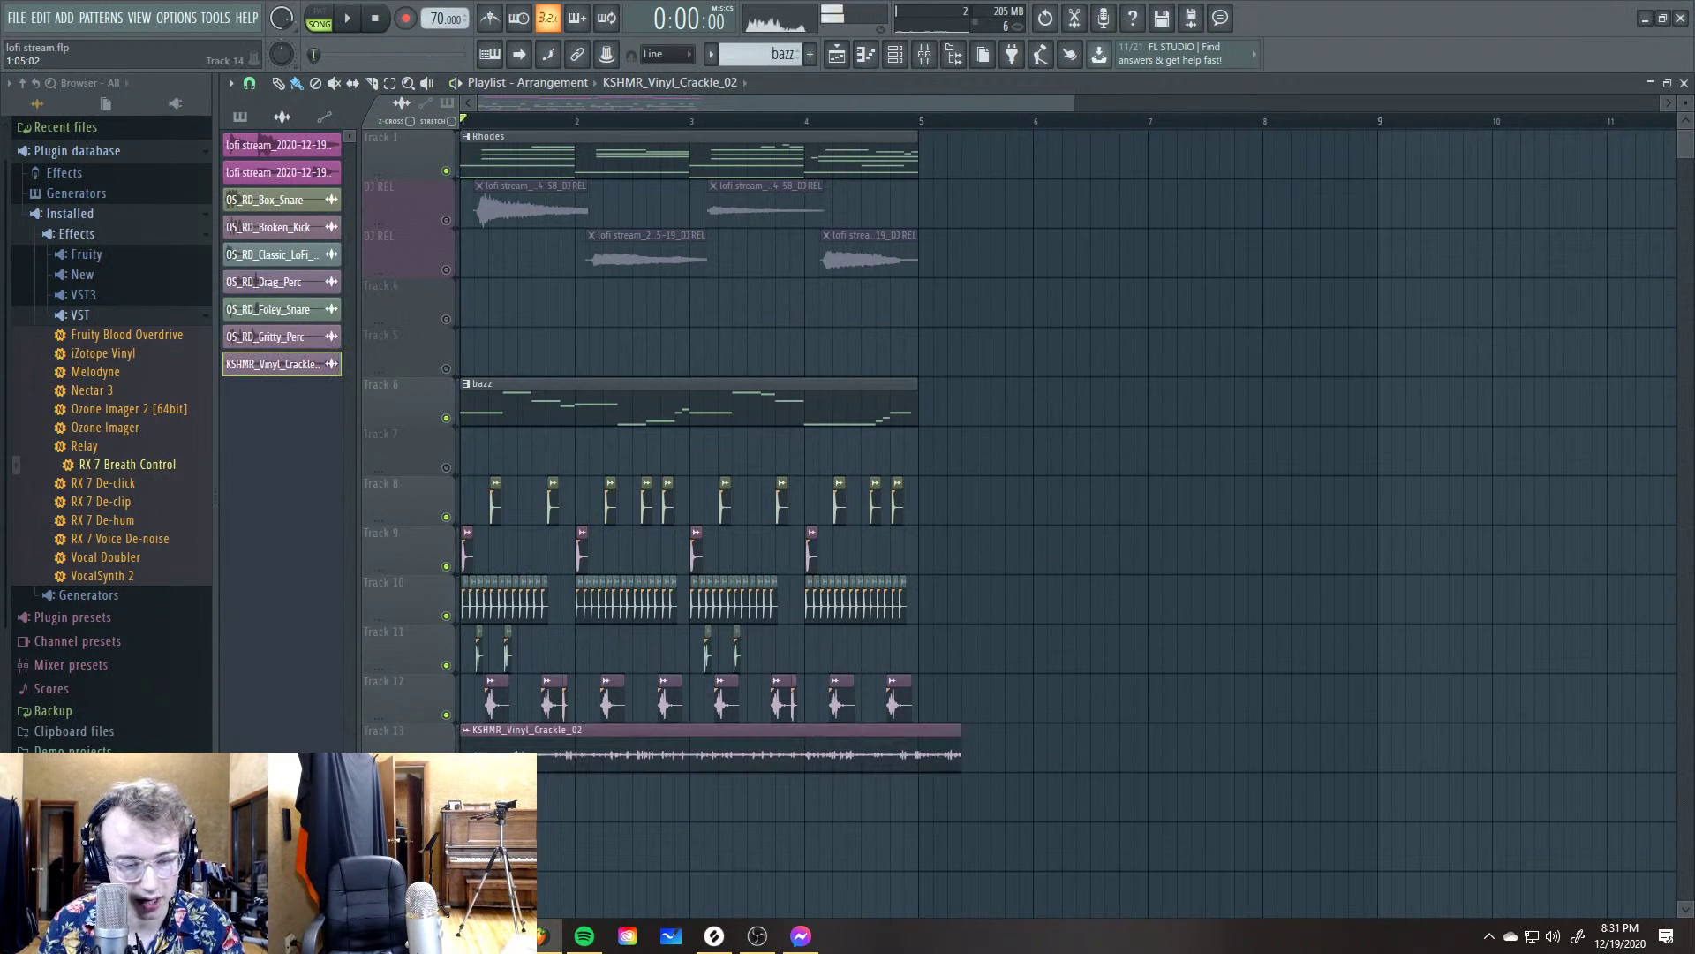
pyautogui.scroll(5, 541, 139)
pyautogui.press('space')
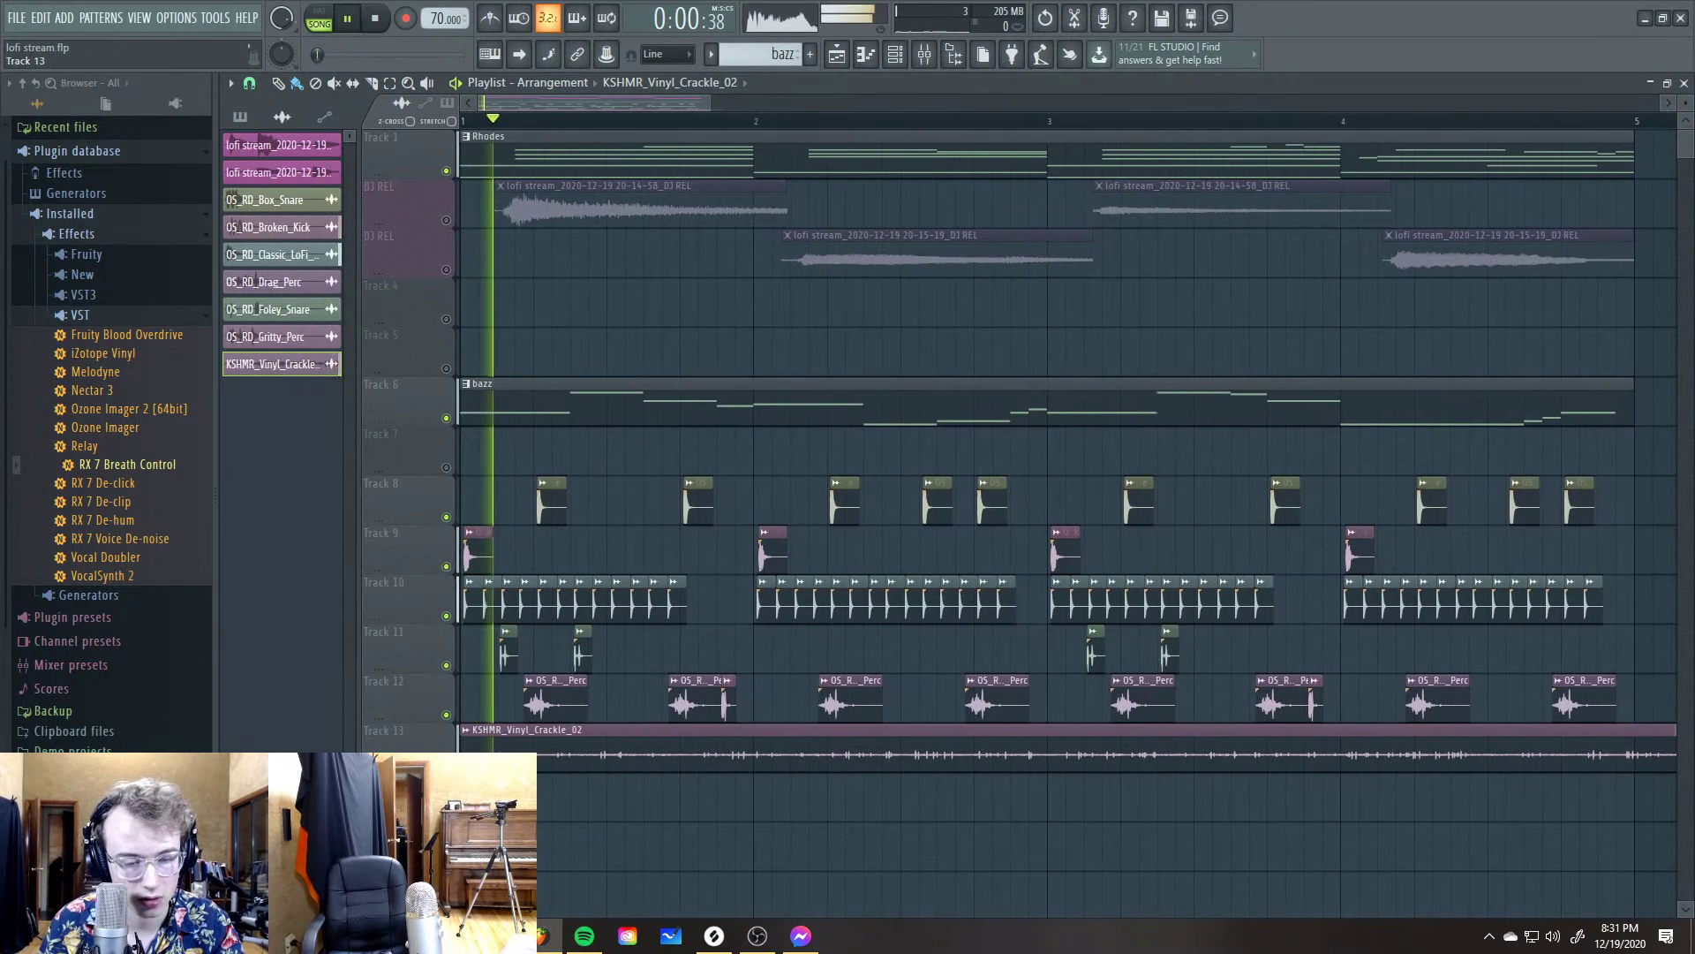
pyautogui.press('space')
# Route the KSHMR_Vinyl_Crackle_02 channel to mixer track 8 and lower that track's volume to about -9.3 dB during playback
pyautogui.click(274, 364)
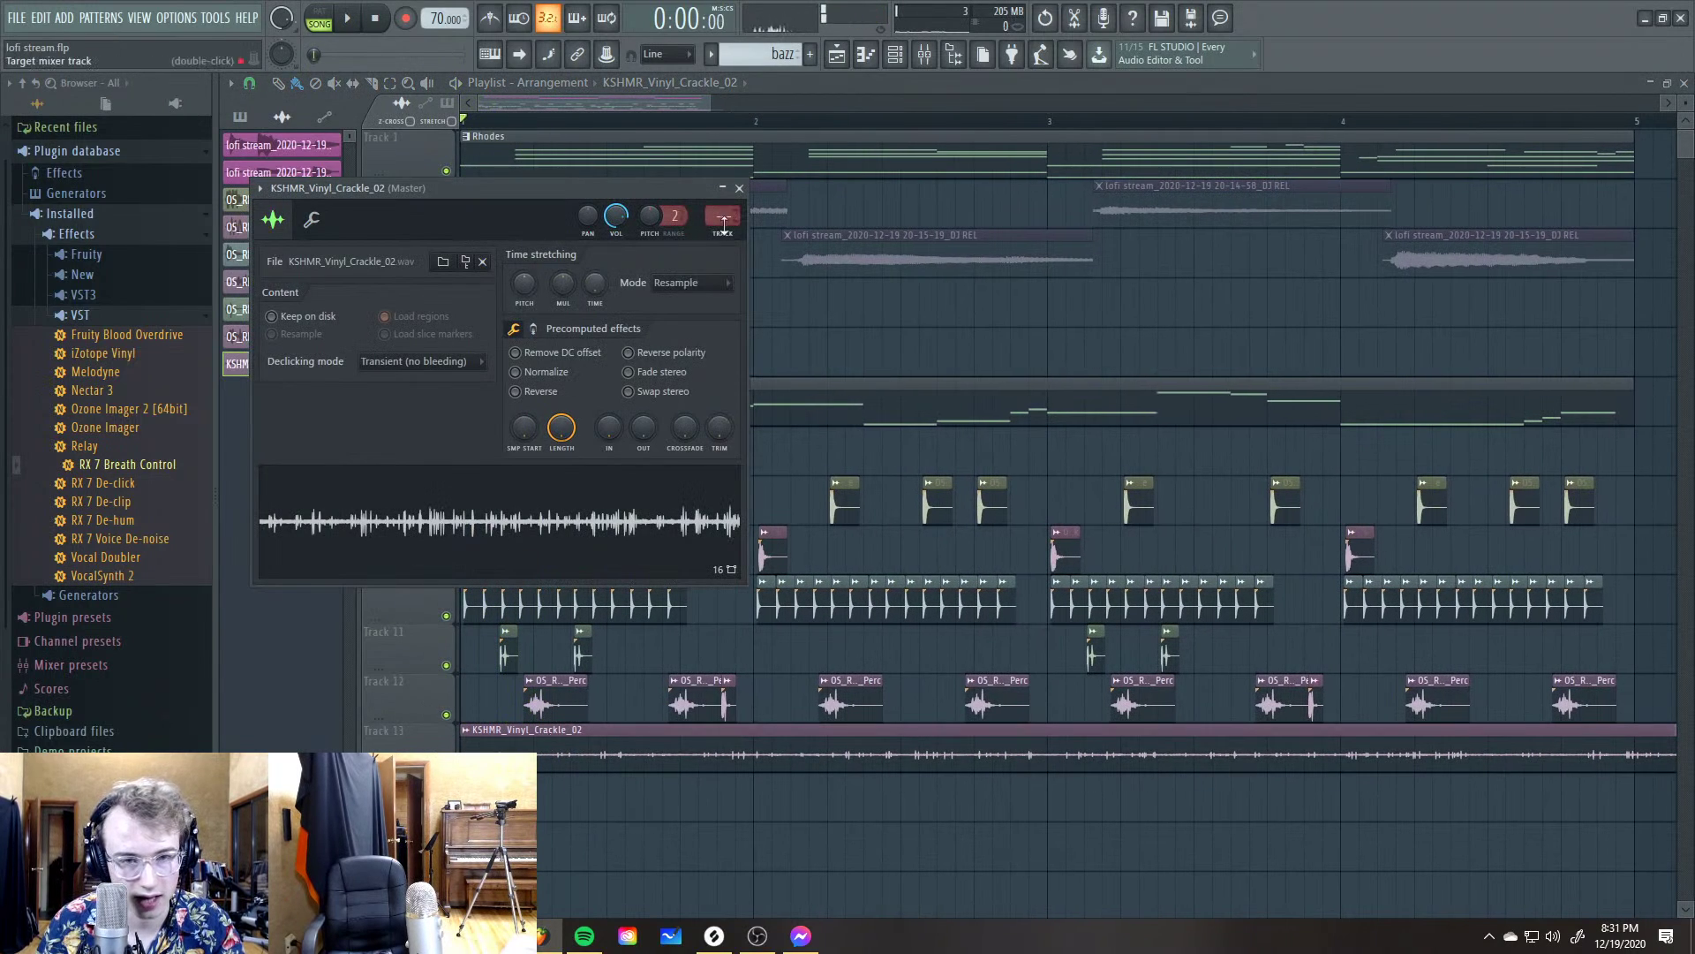
pyautogui.doubleClick(722, 222)
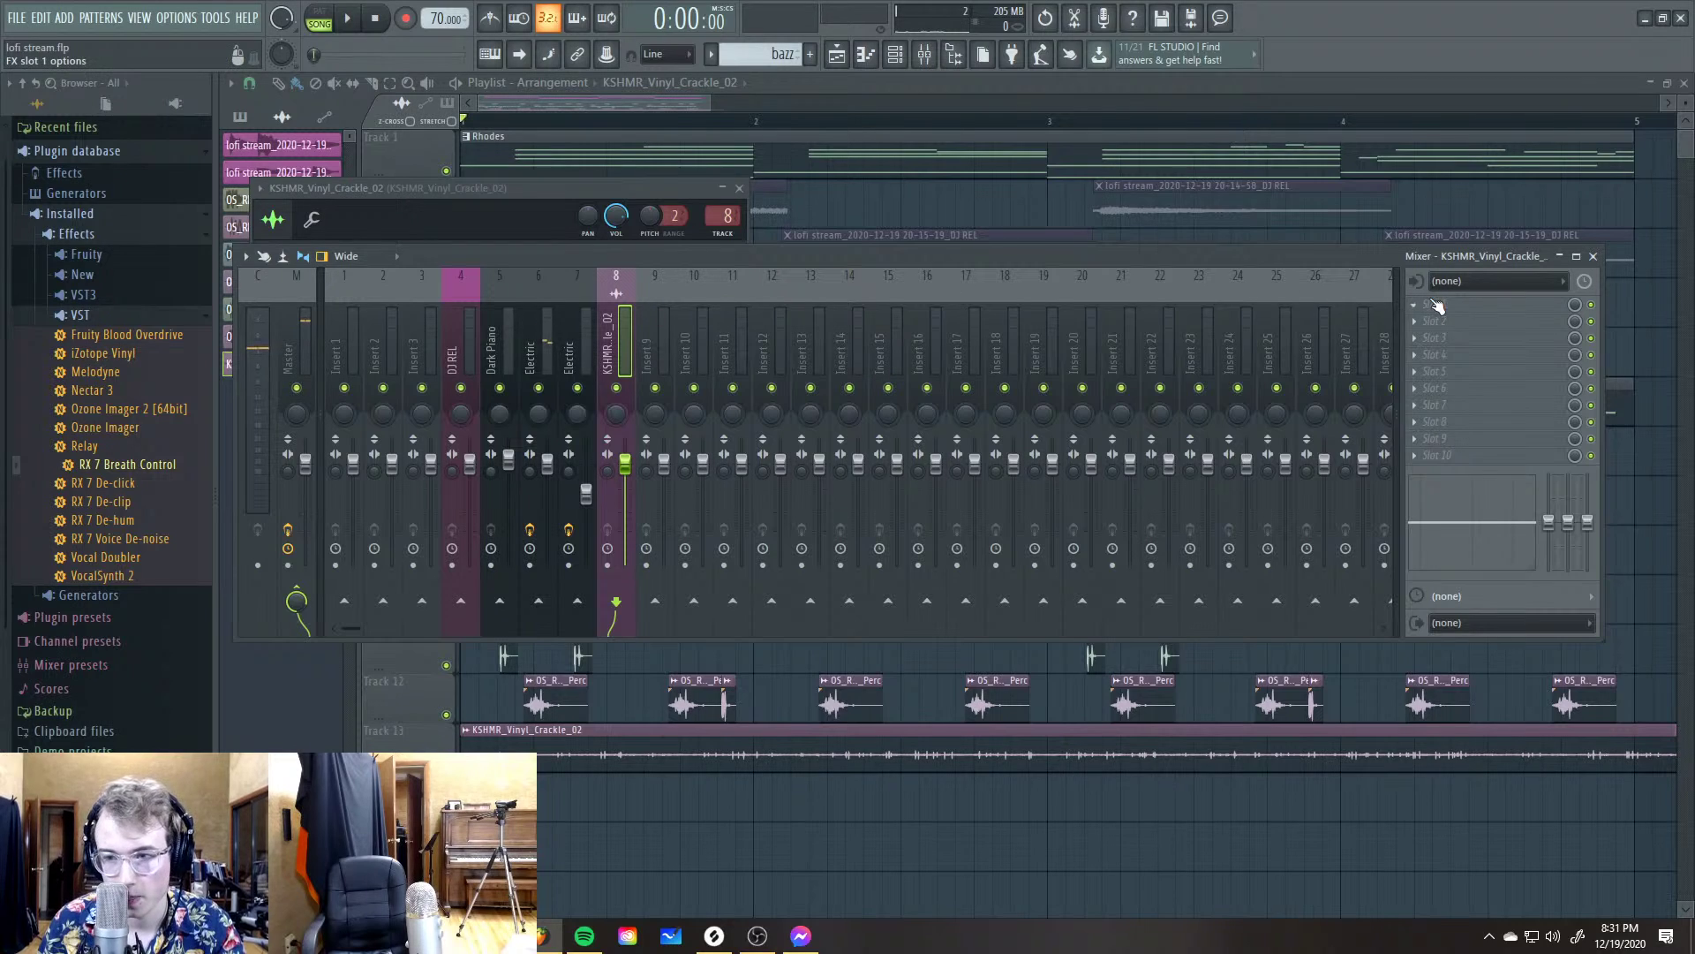
pyautogui.click(1437, 305)
pyautogui.click(629, 342)
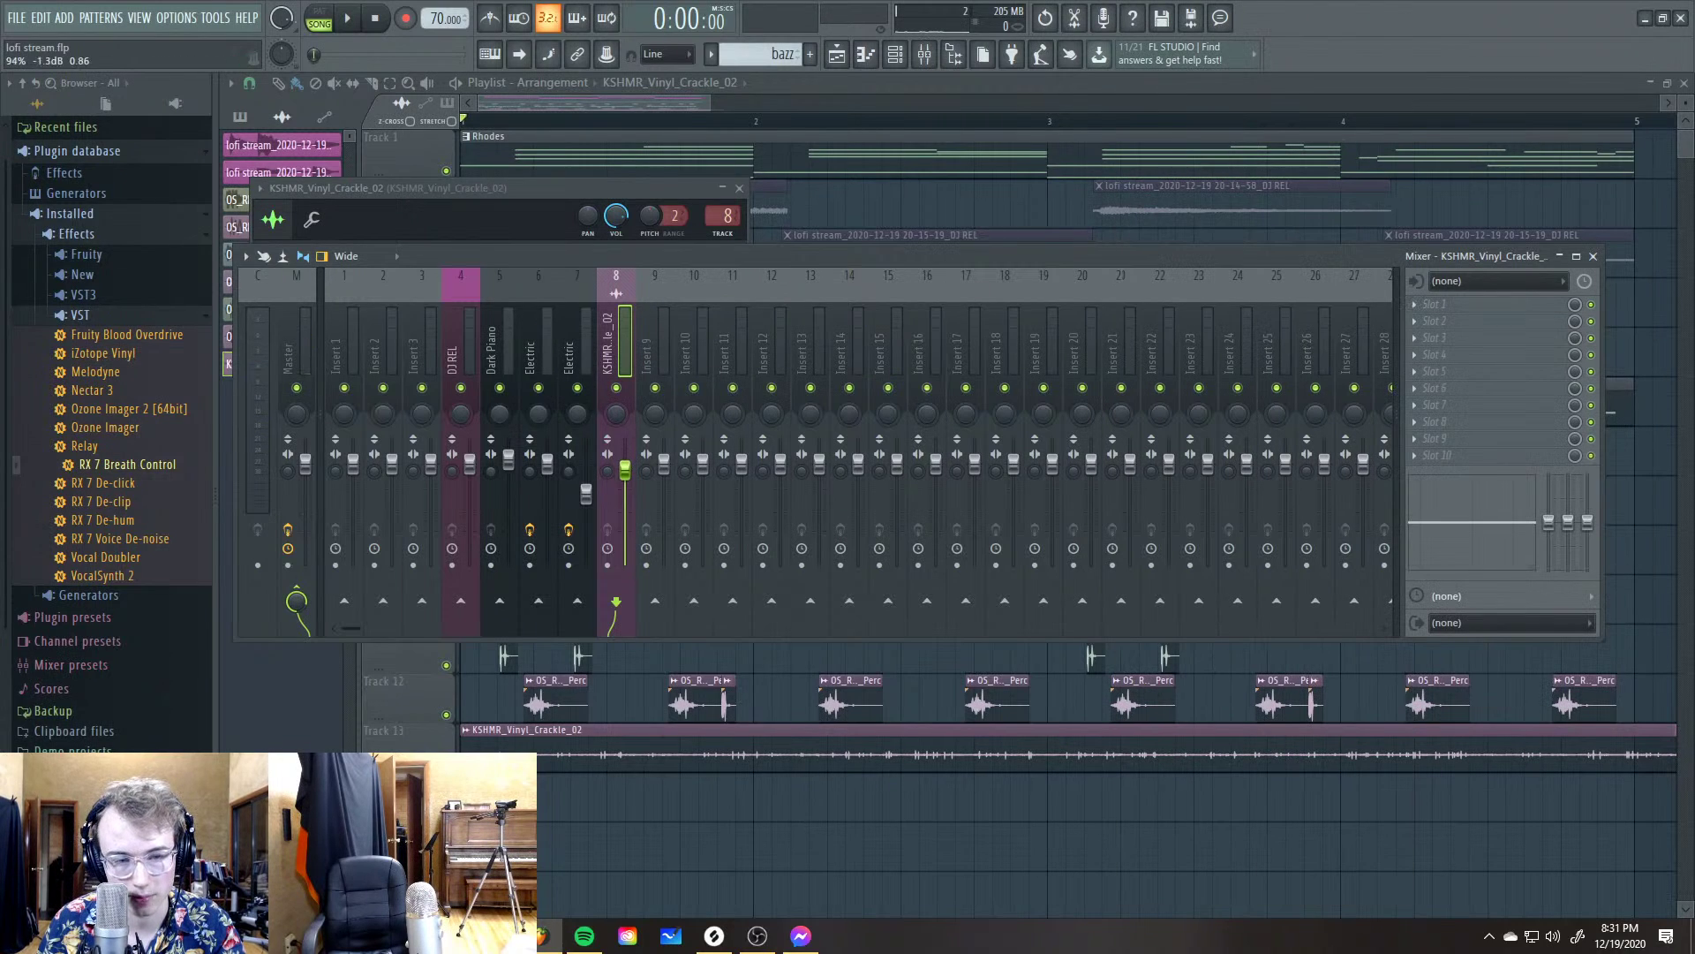
pyautogui.scroll(3, 625, 505)
pyautogui.press('space')
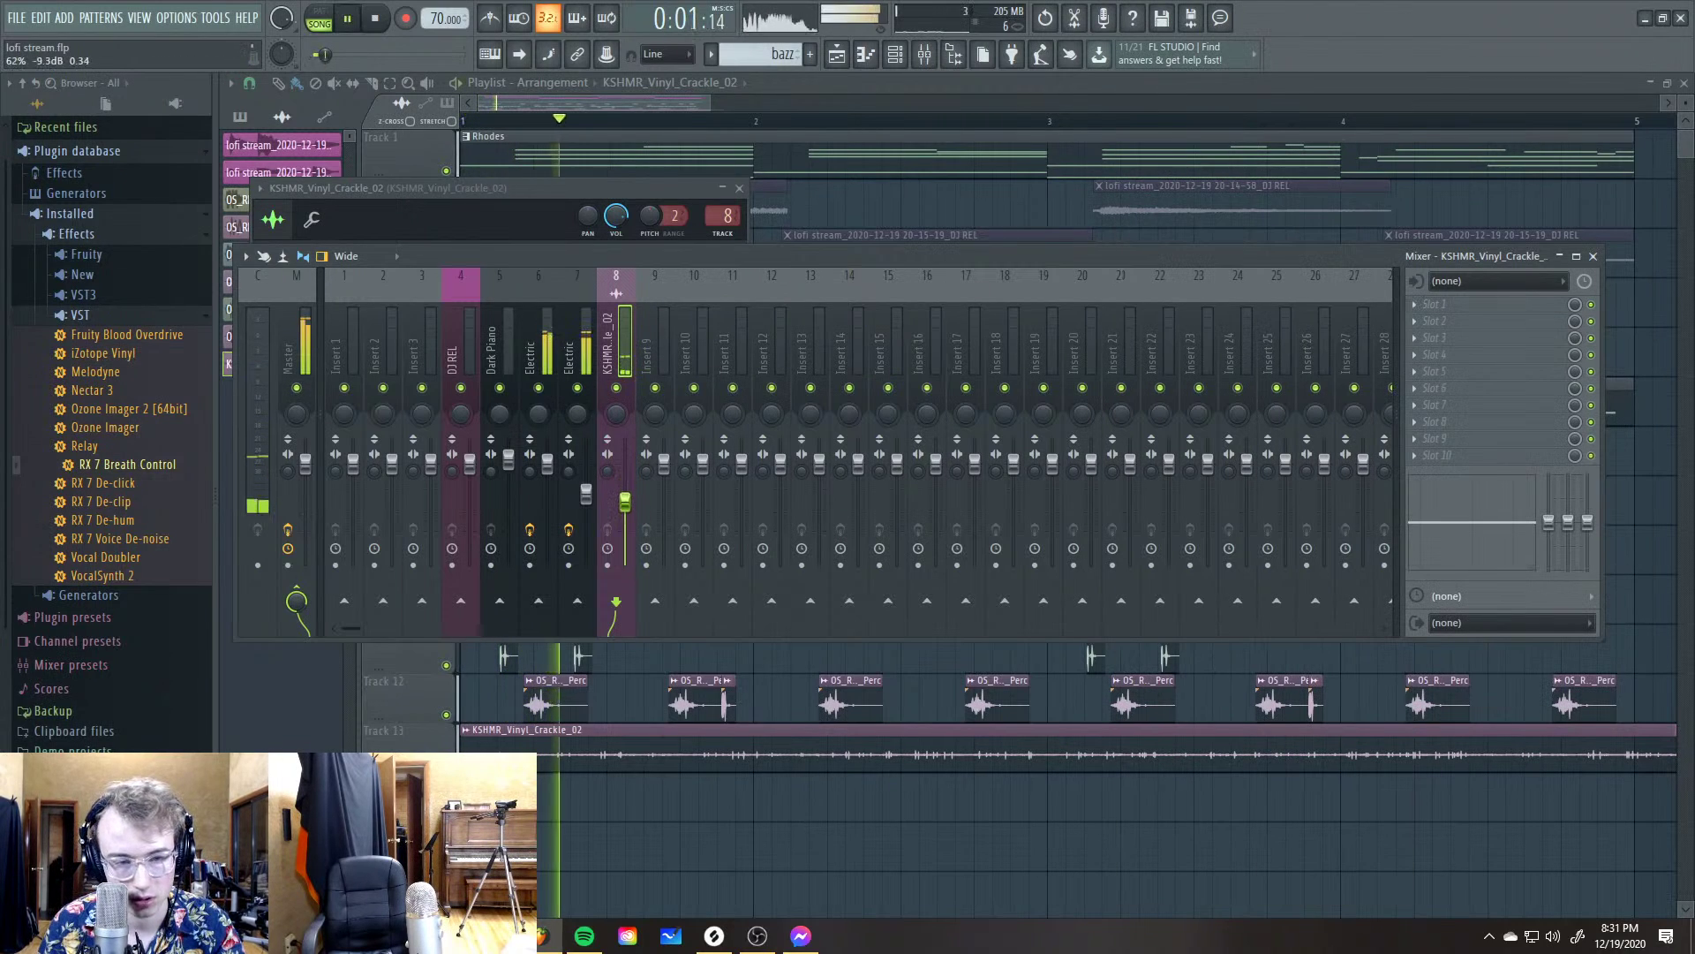
pyautogui.scroll(-1, 625, 495)
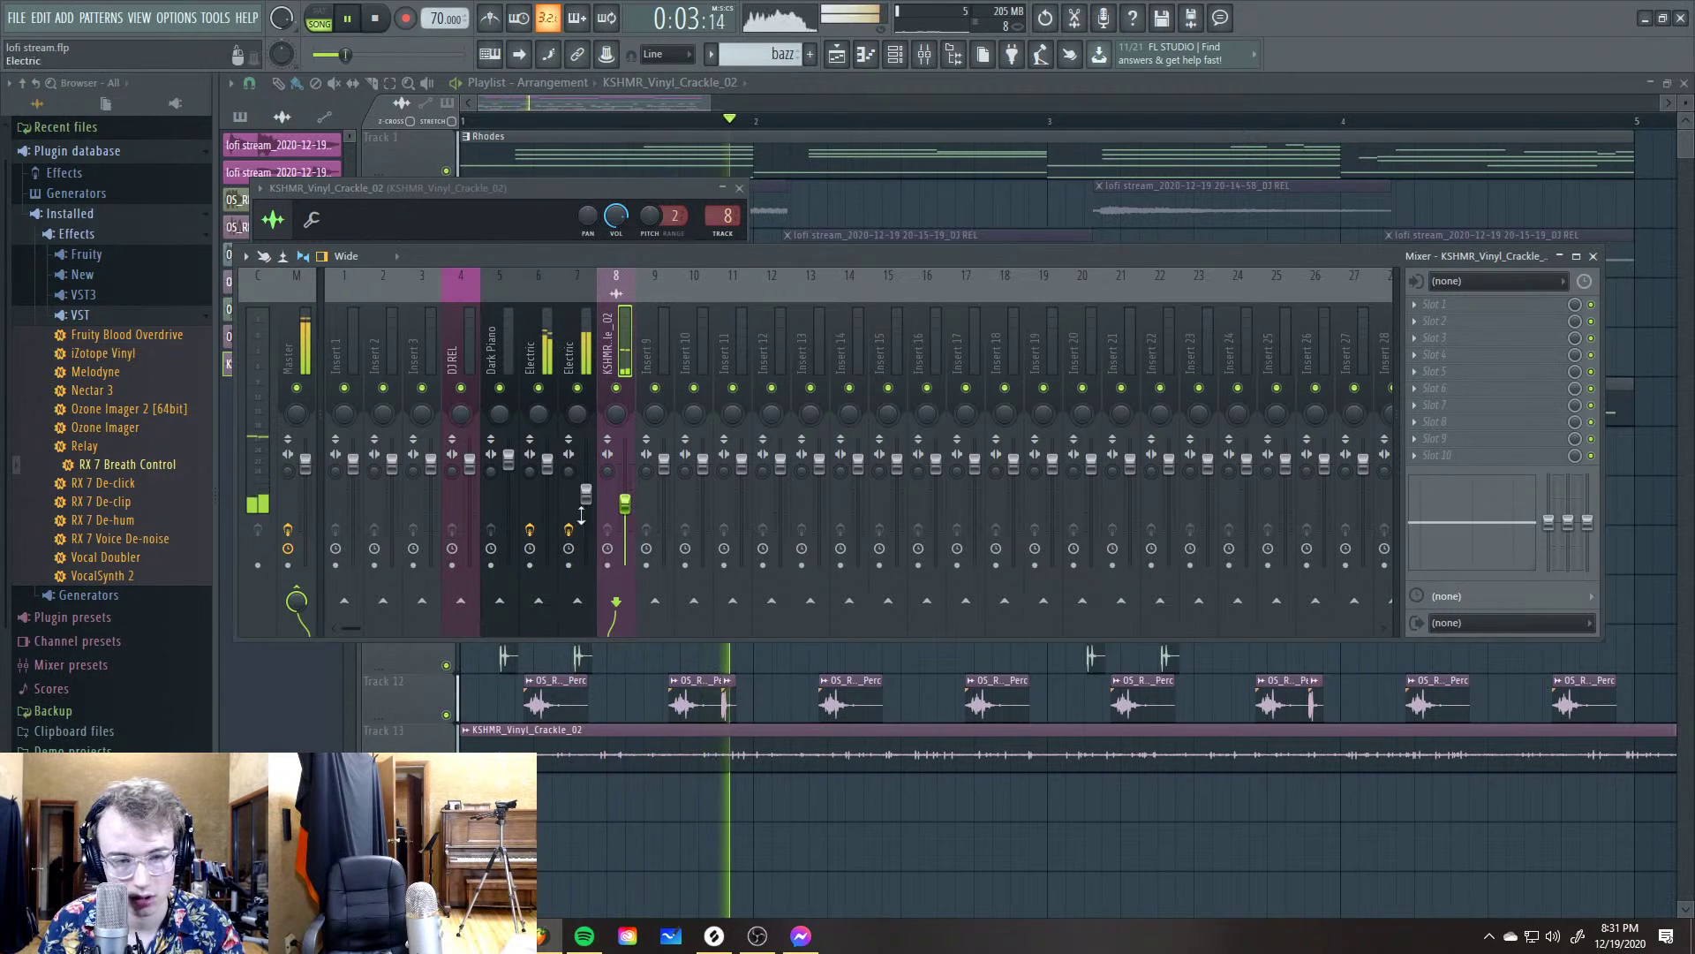
pyautogui.press('space')
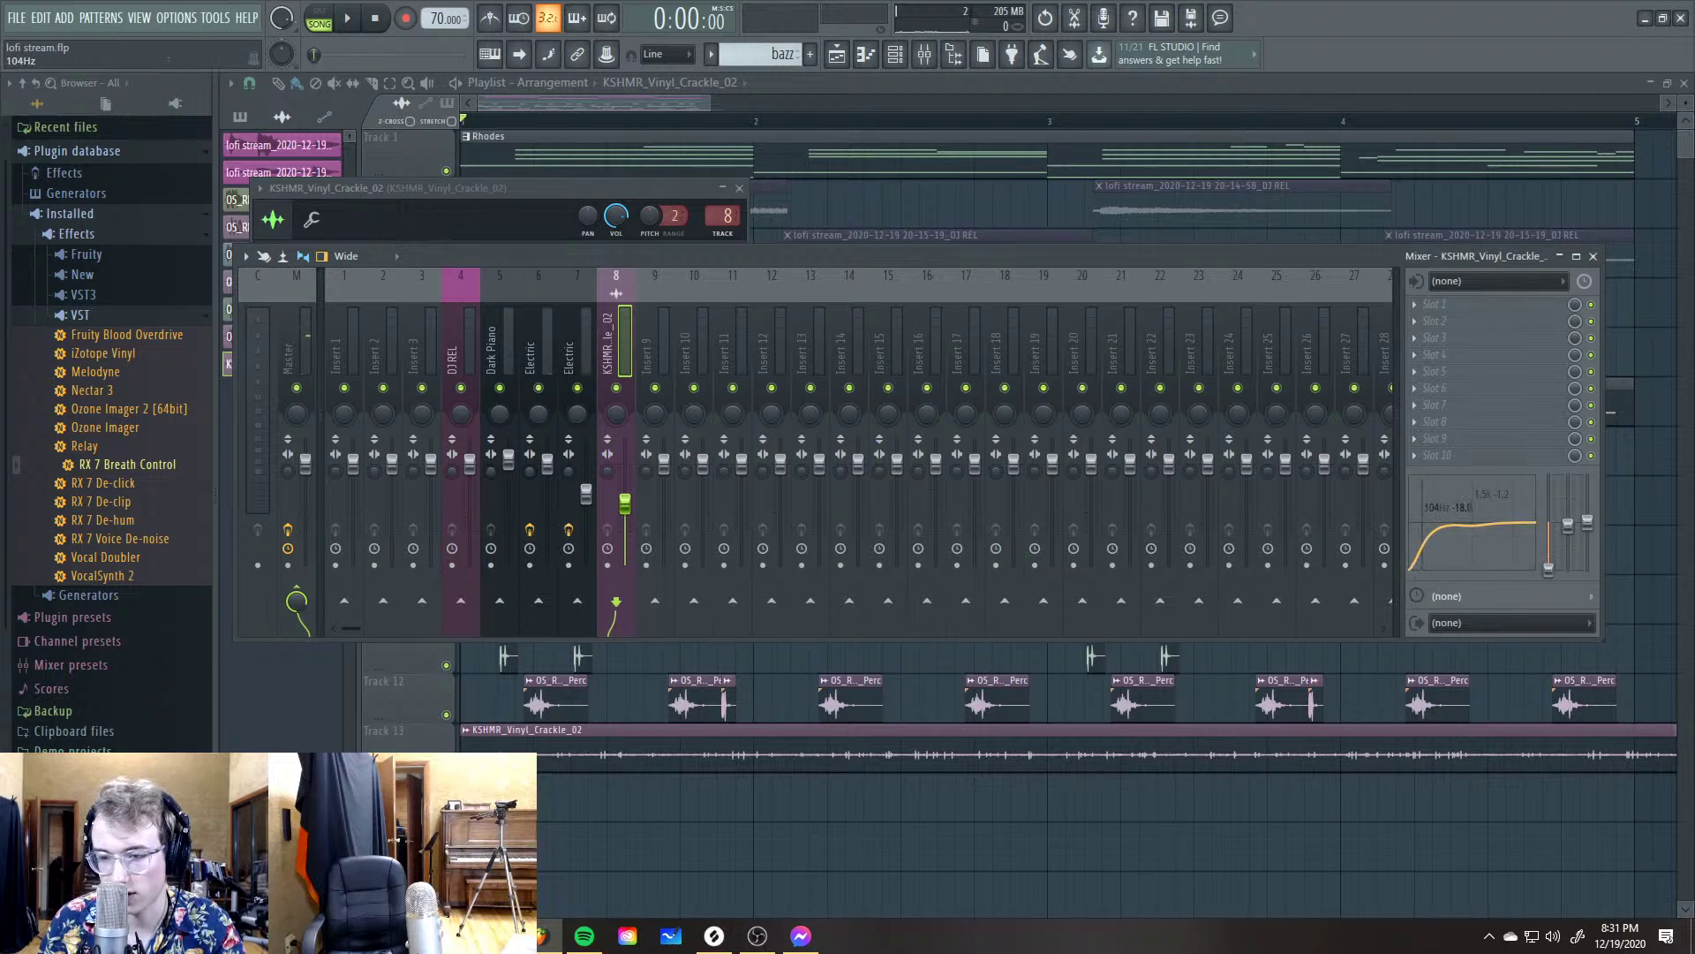
# Cut the low band of the crackle track's mixer EQ at 654 Hz and set its volume to -9.5 dB while playing back
pyautogui.press('space')
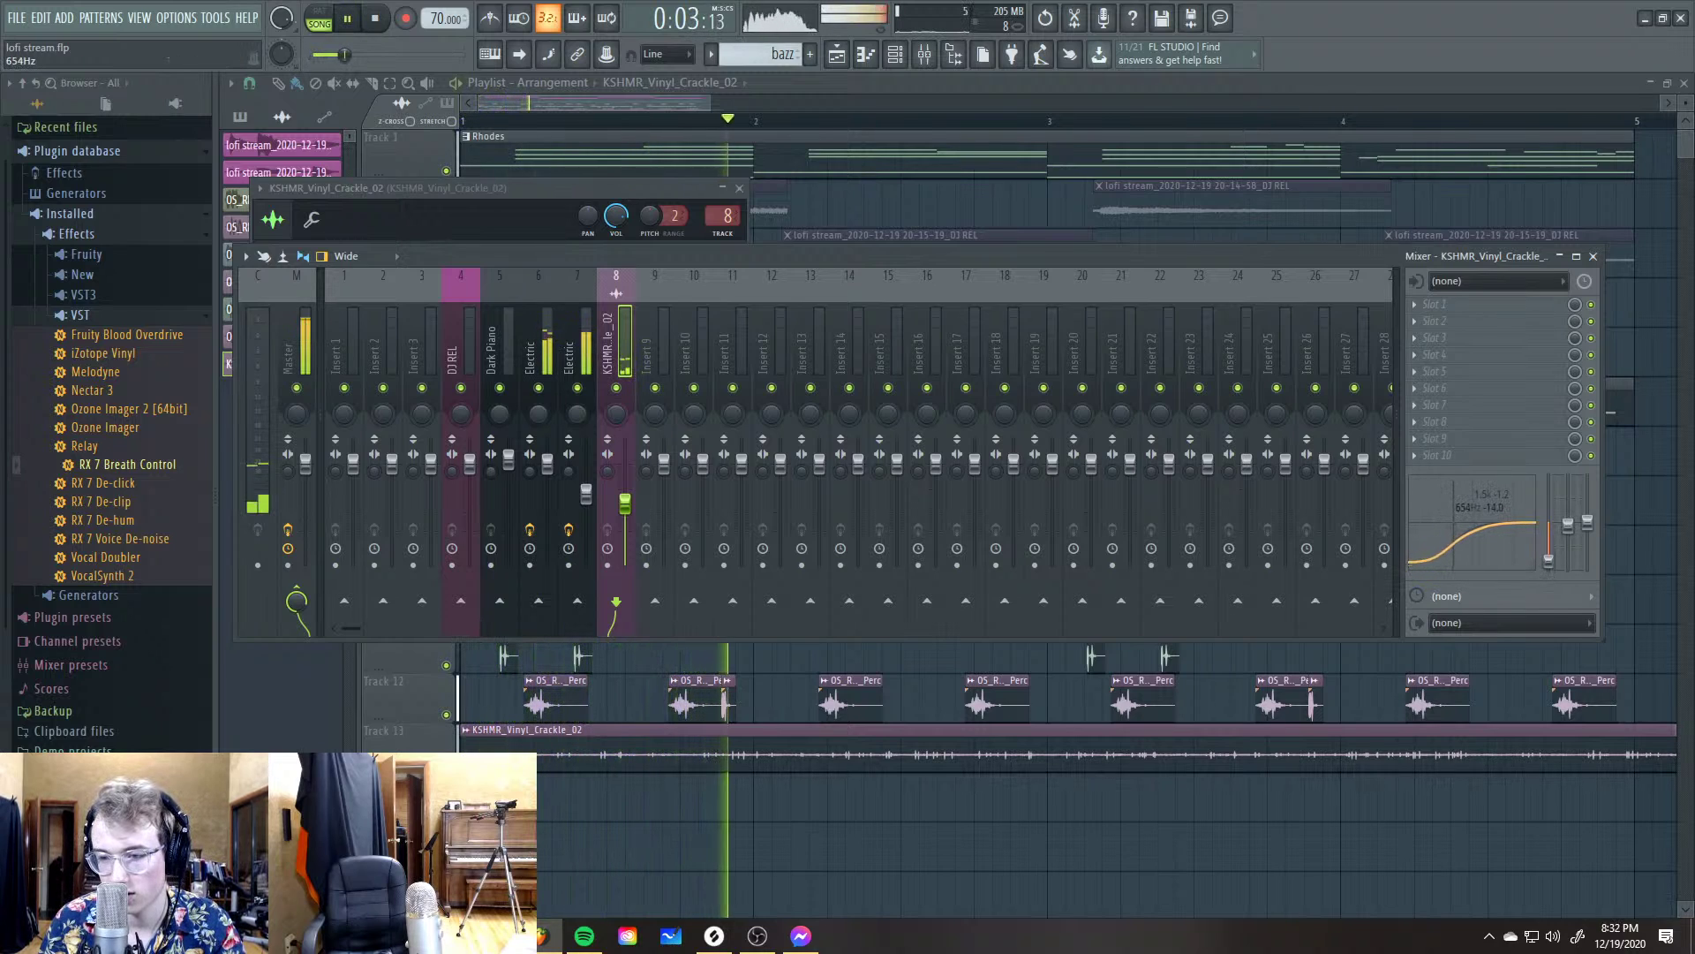
pyautogui.scroll(2, 625, 499)
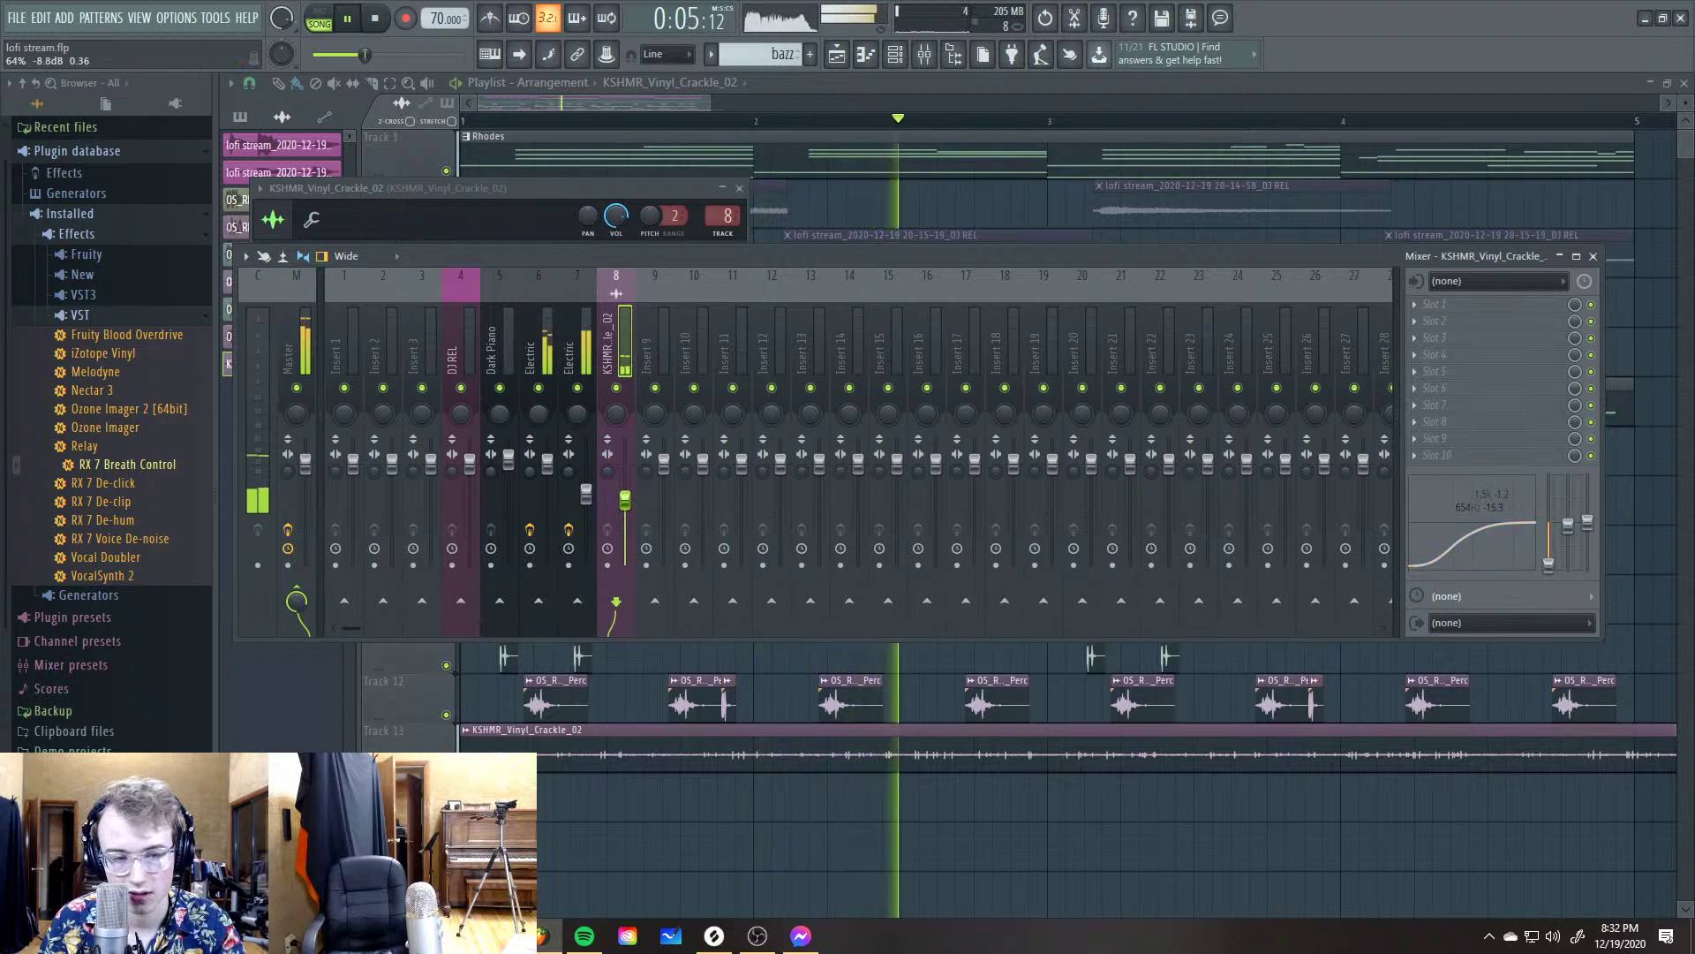
pyautogui.scroll(-2, 625, 495)
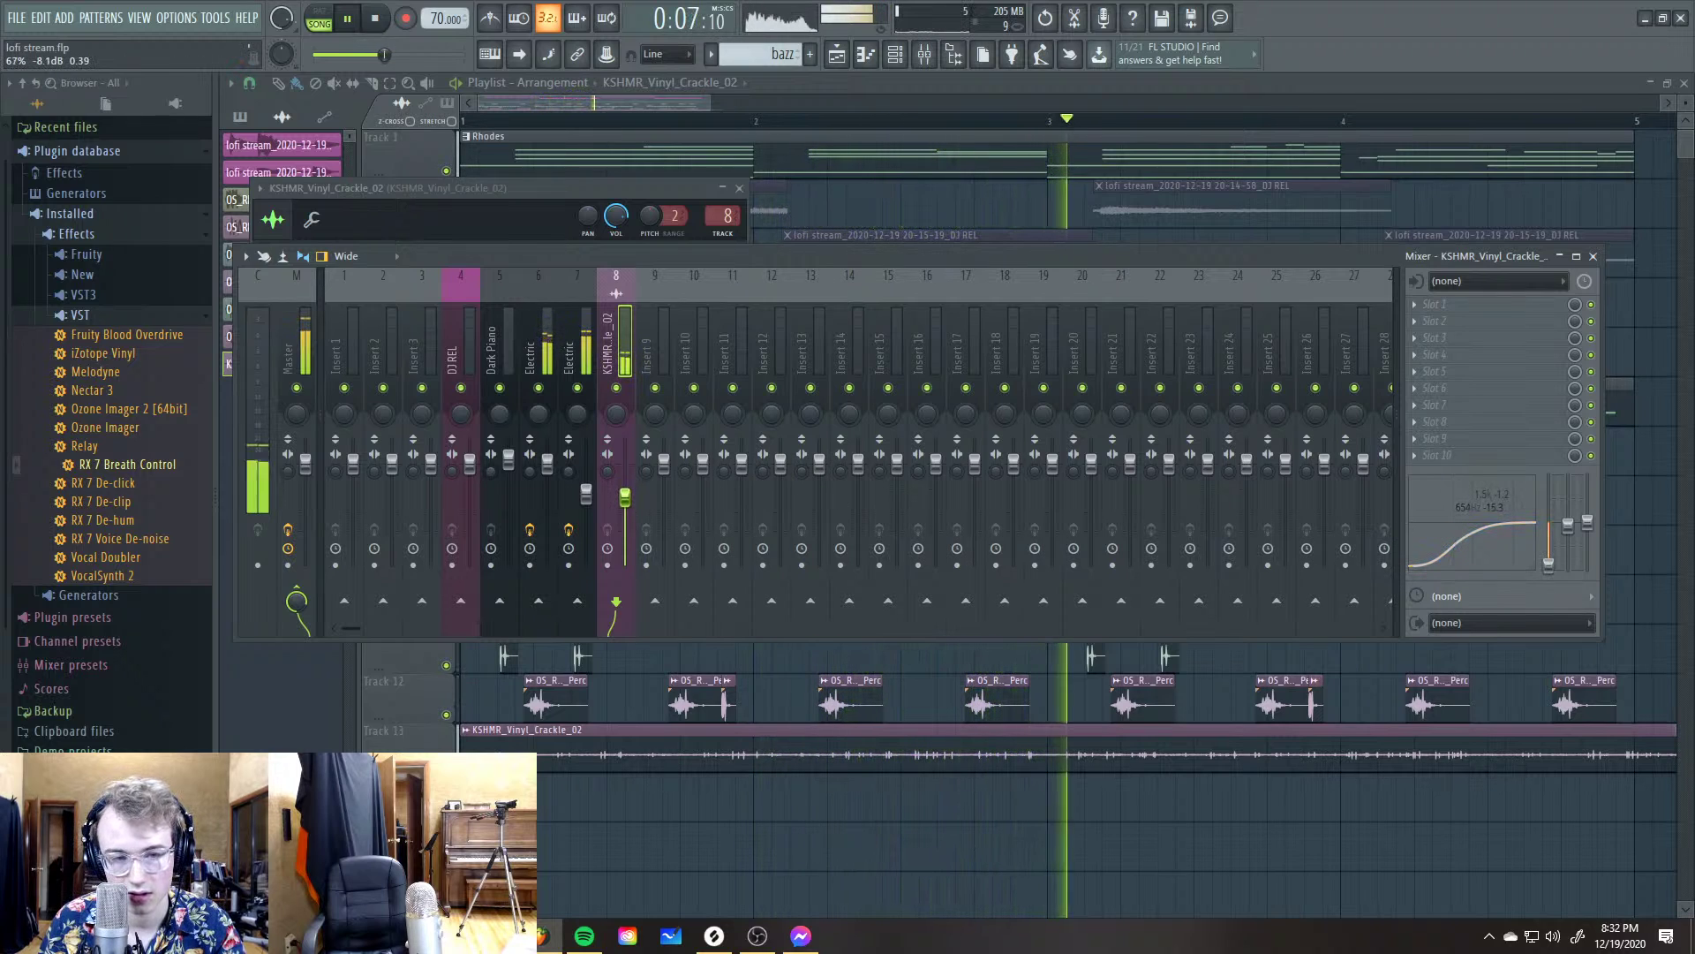
pyautogui.scroll(-1, 625, 499)
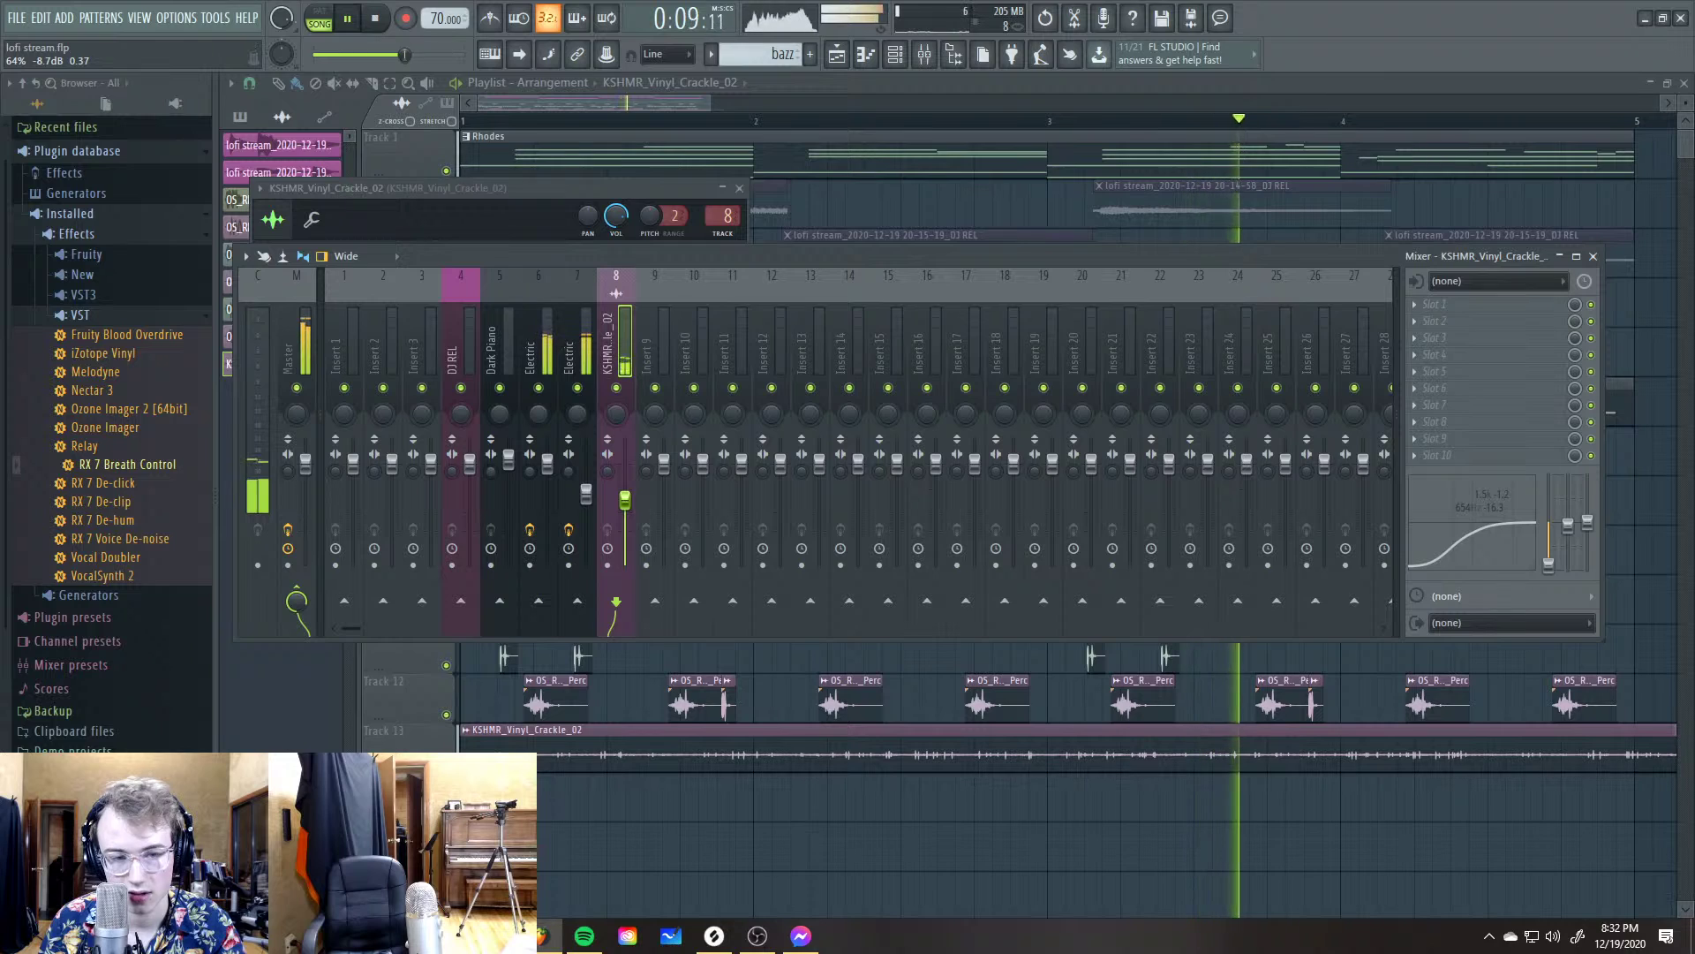
pyautogui.scroll(-1, 625, 499)
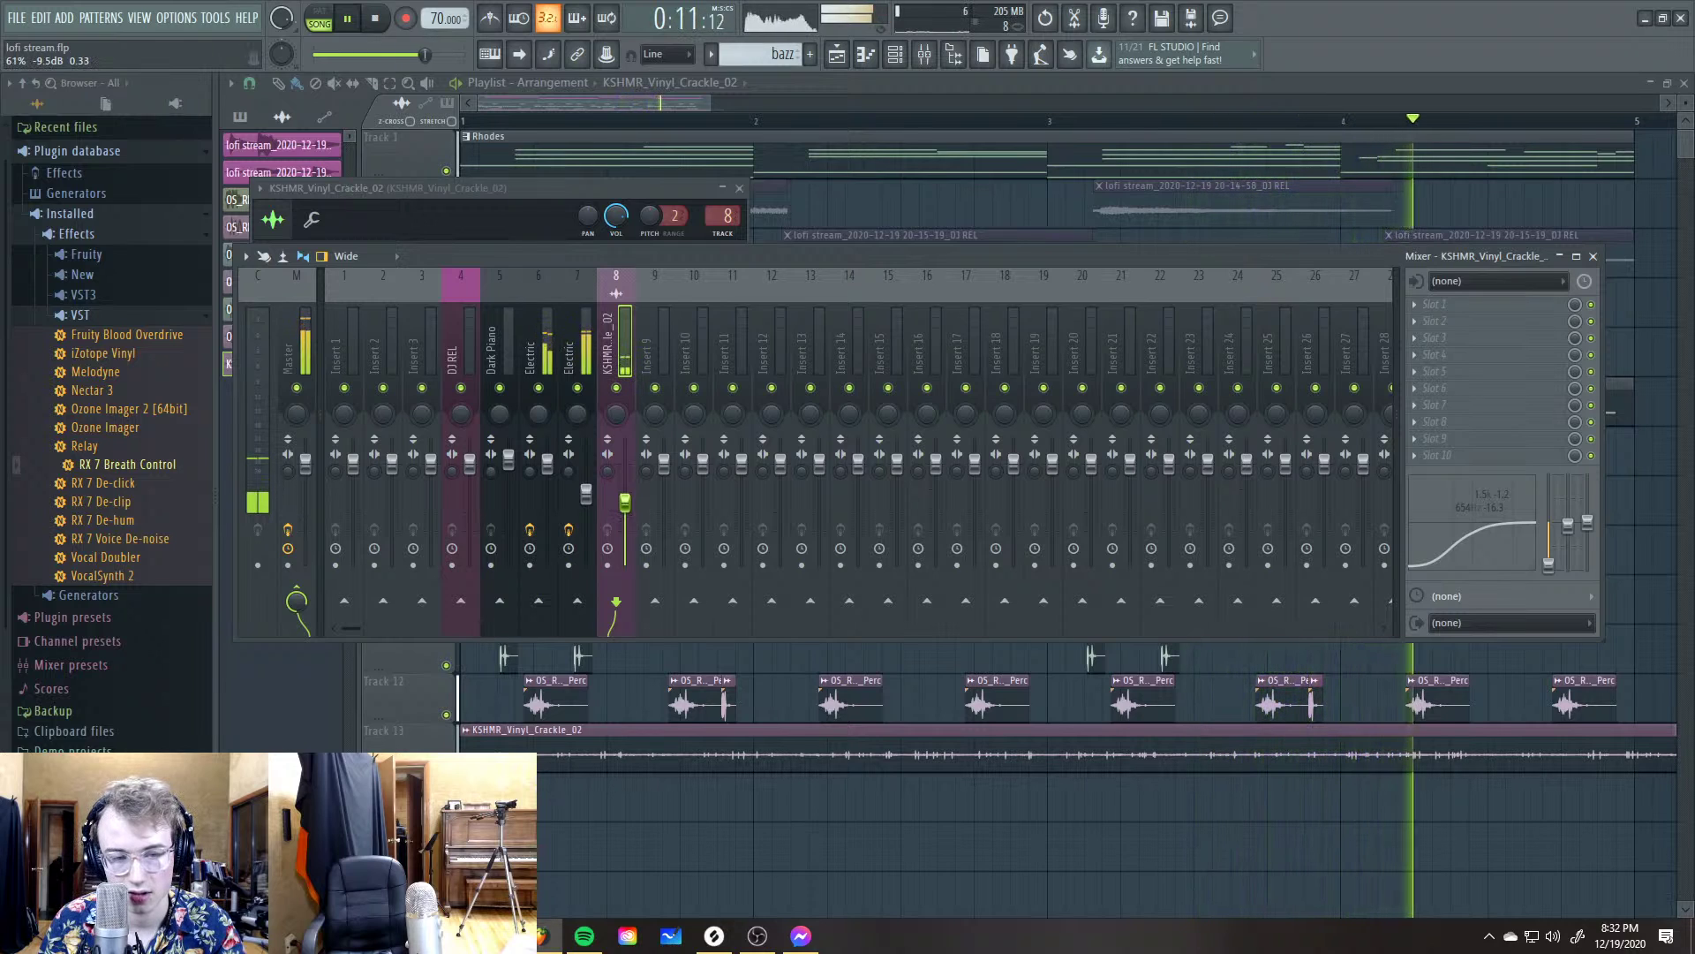
pyautogui.press('space')
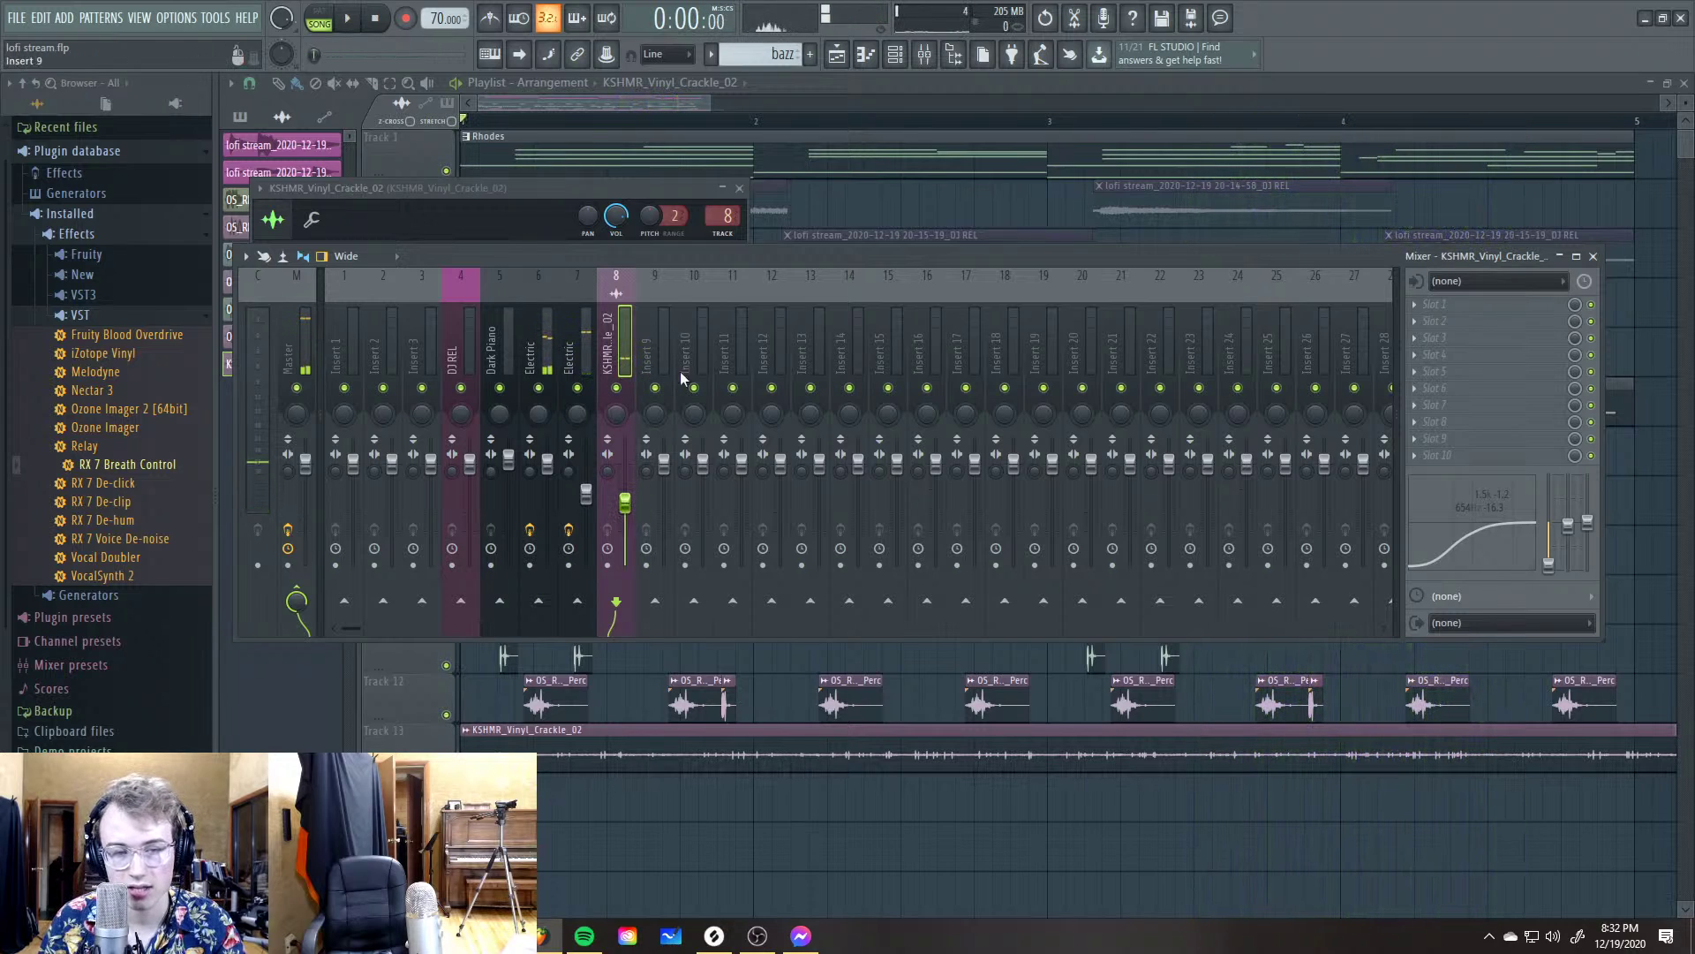
# Load Fruity Stereo Shaper on the crackle track and adjust its channel mix during playback, setting right into left to about -5 dB
pyautogui.click(1444, 306)
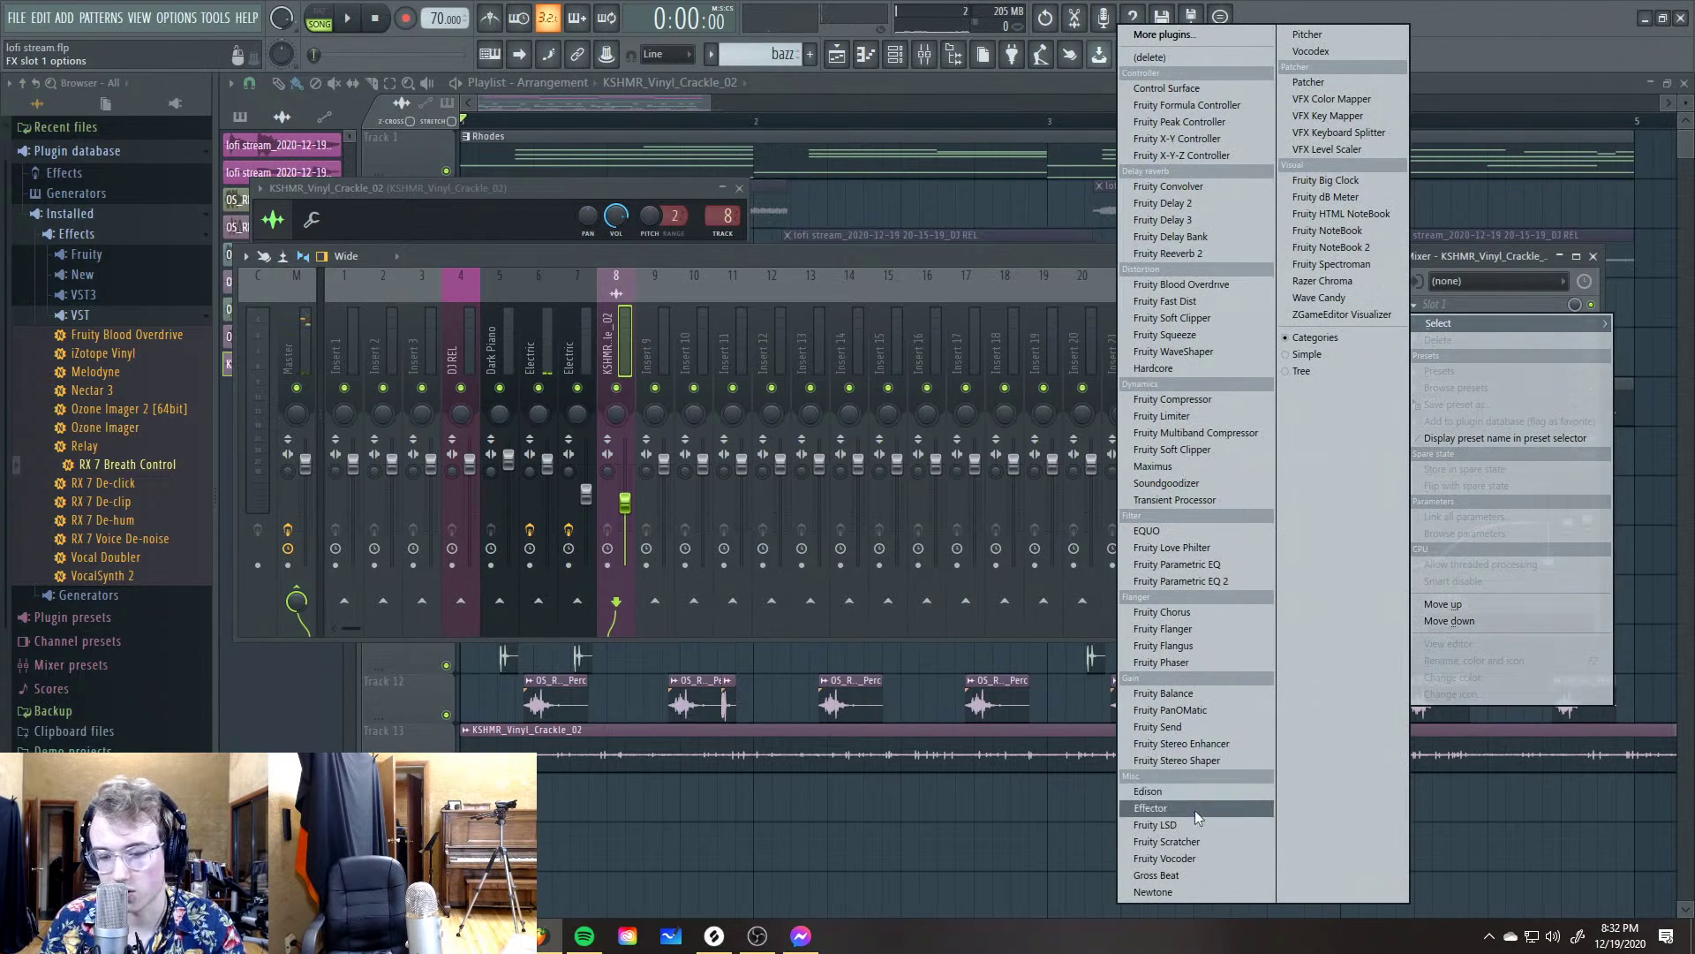
pyautogui.click(1213, 756)
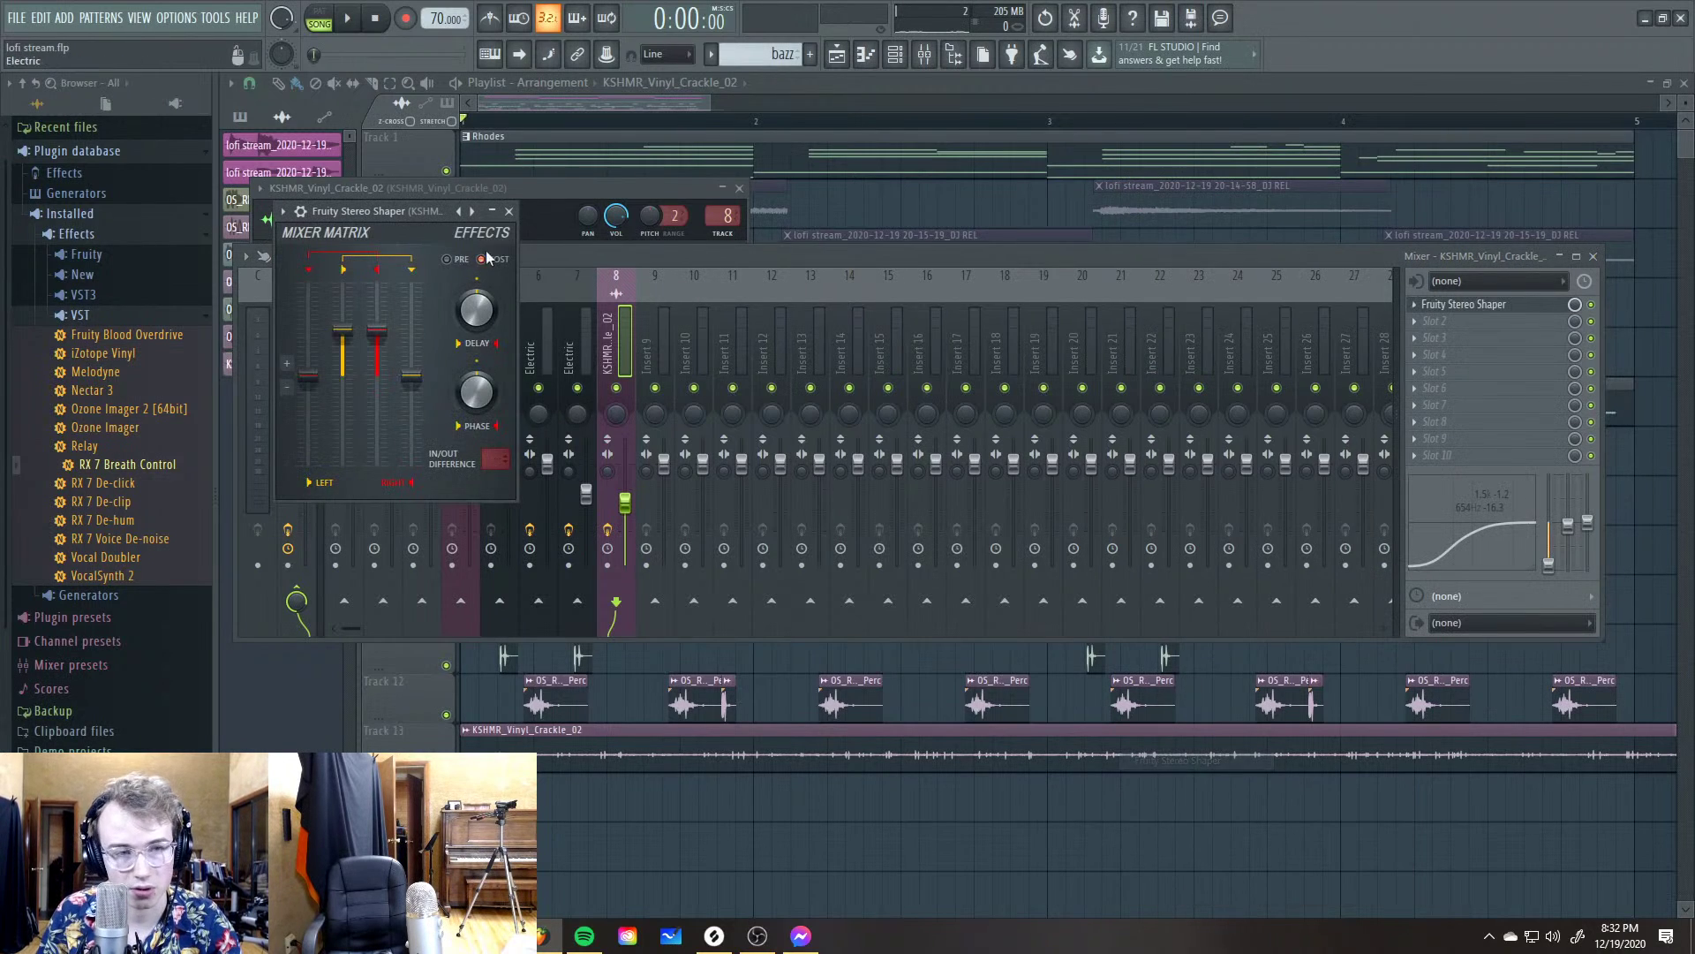
pyautogui.moveTo(396, 217); pyautogui.dragTo(769, 250)
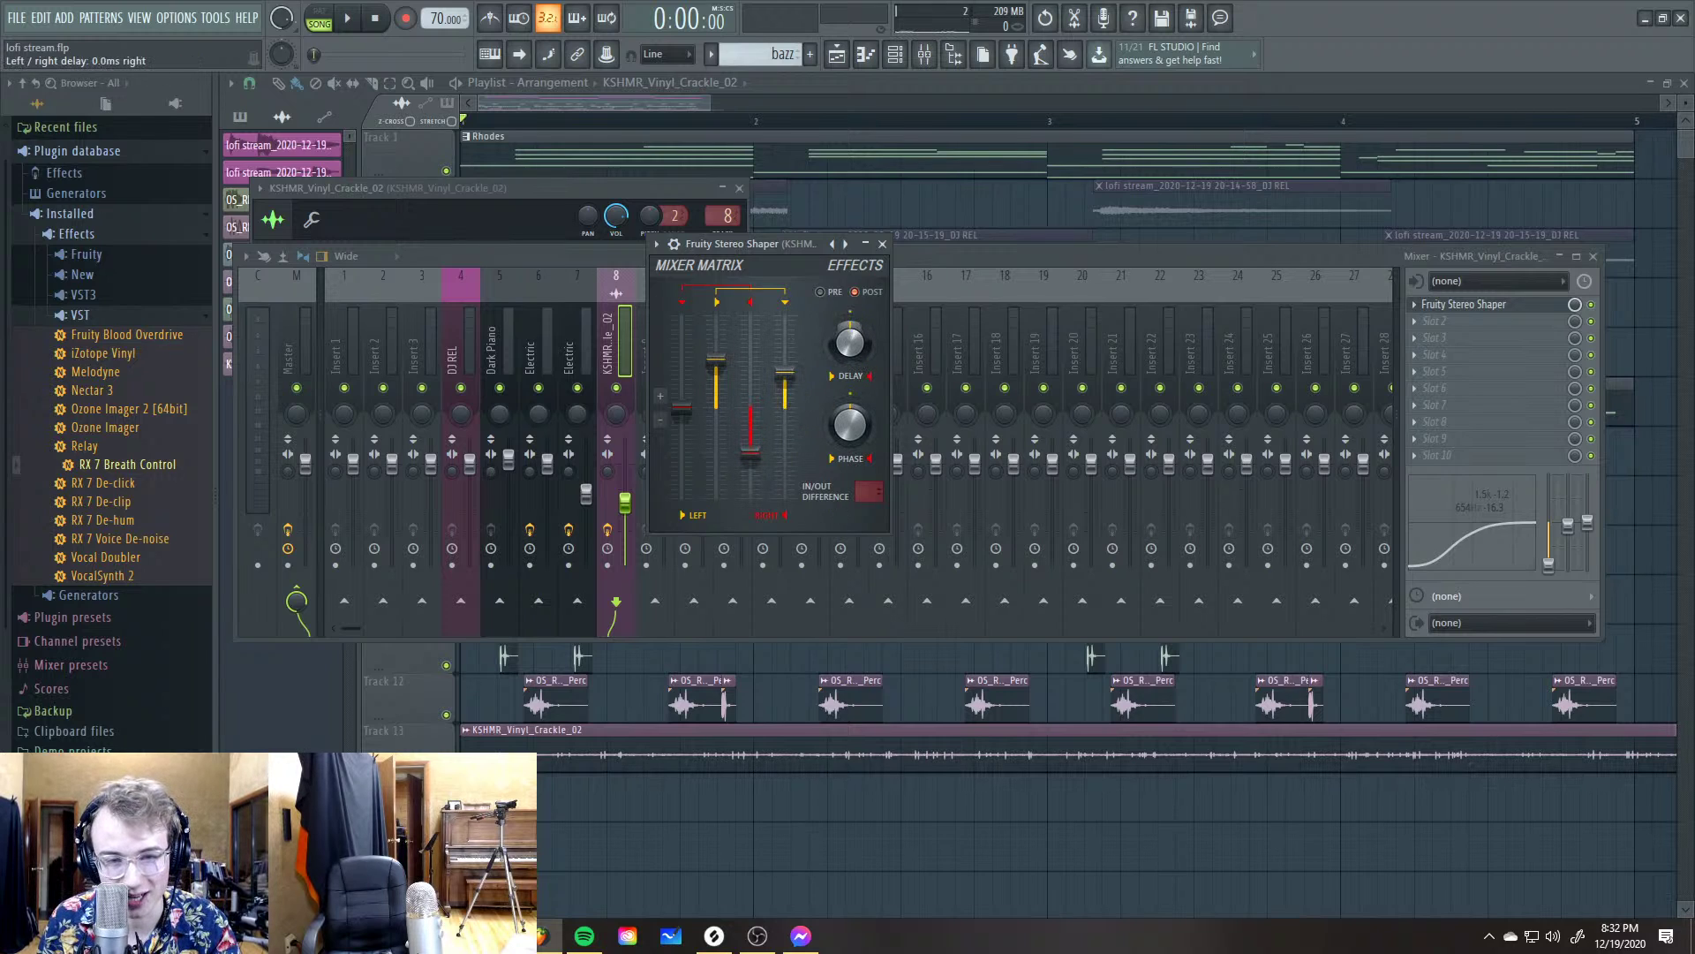
pyautogui.press('space')
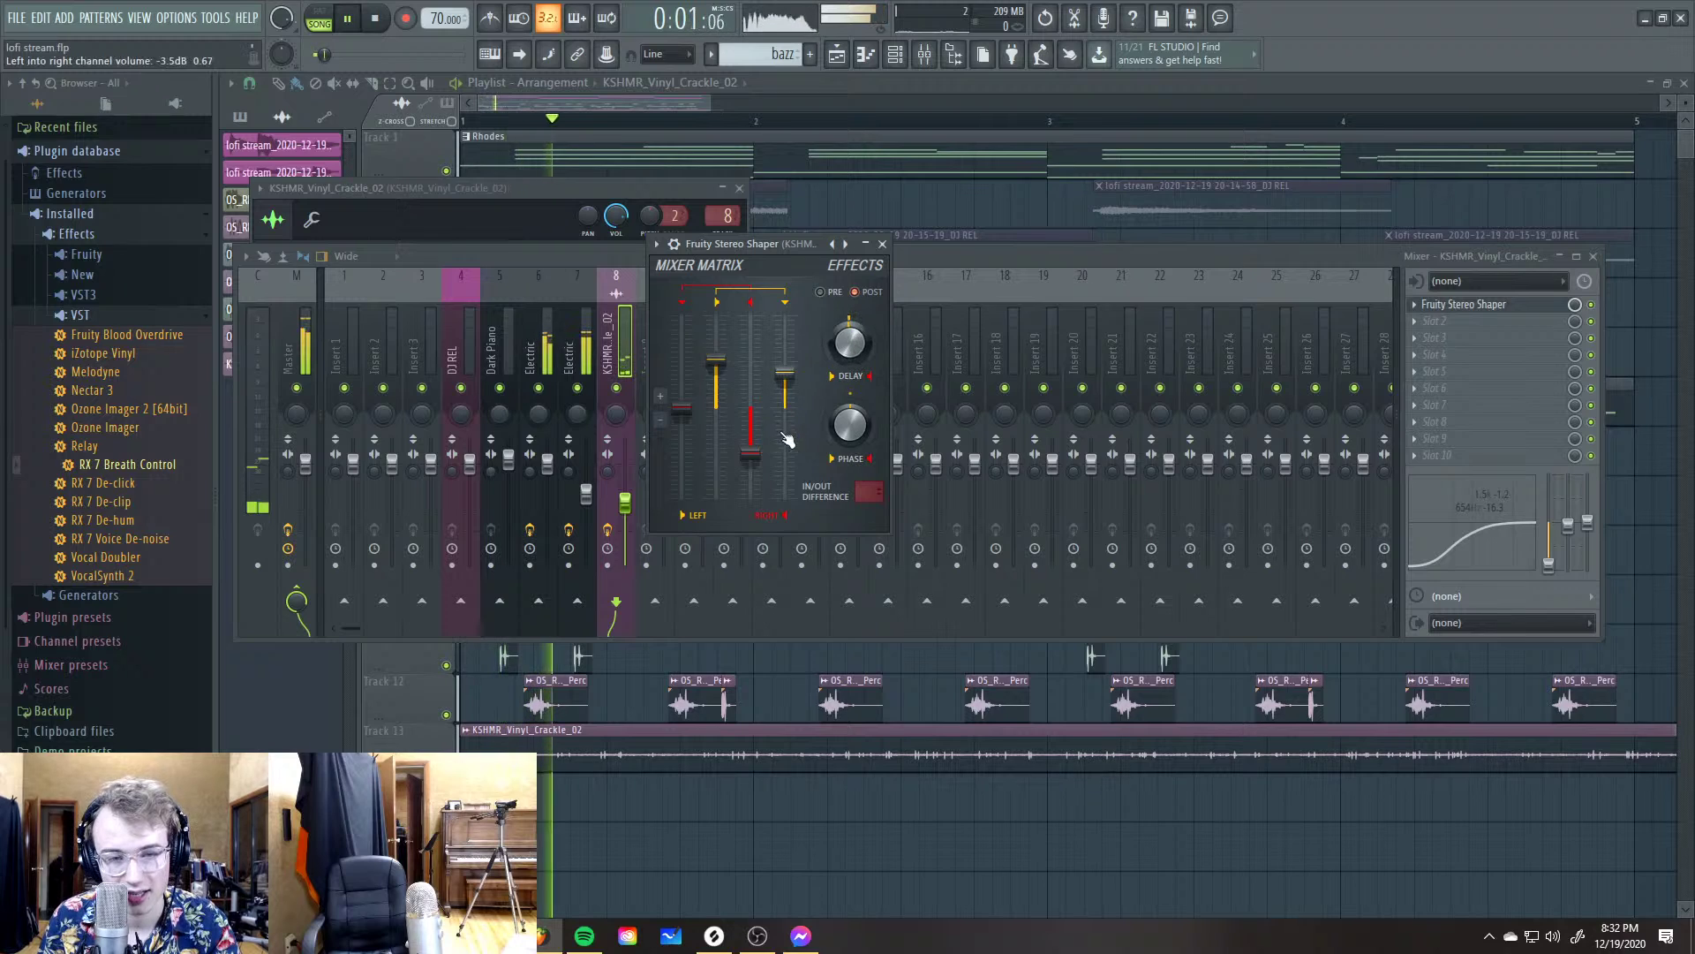
pyautogui.moveTo(787, 394); pyautogui.dragTo(786, 377)
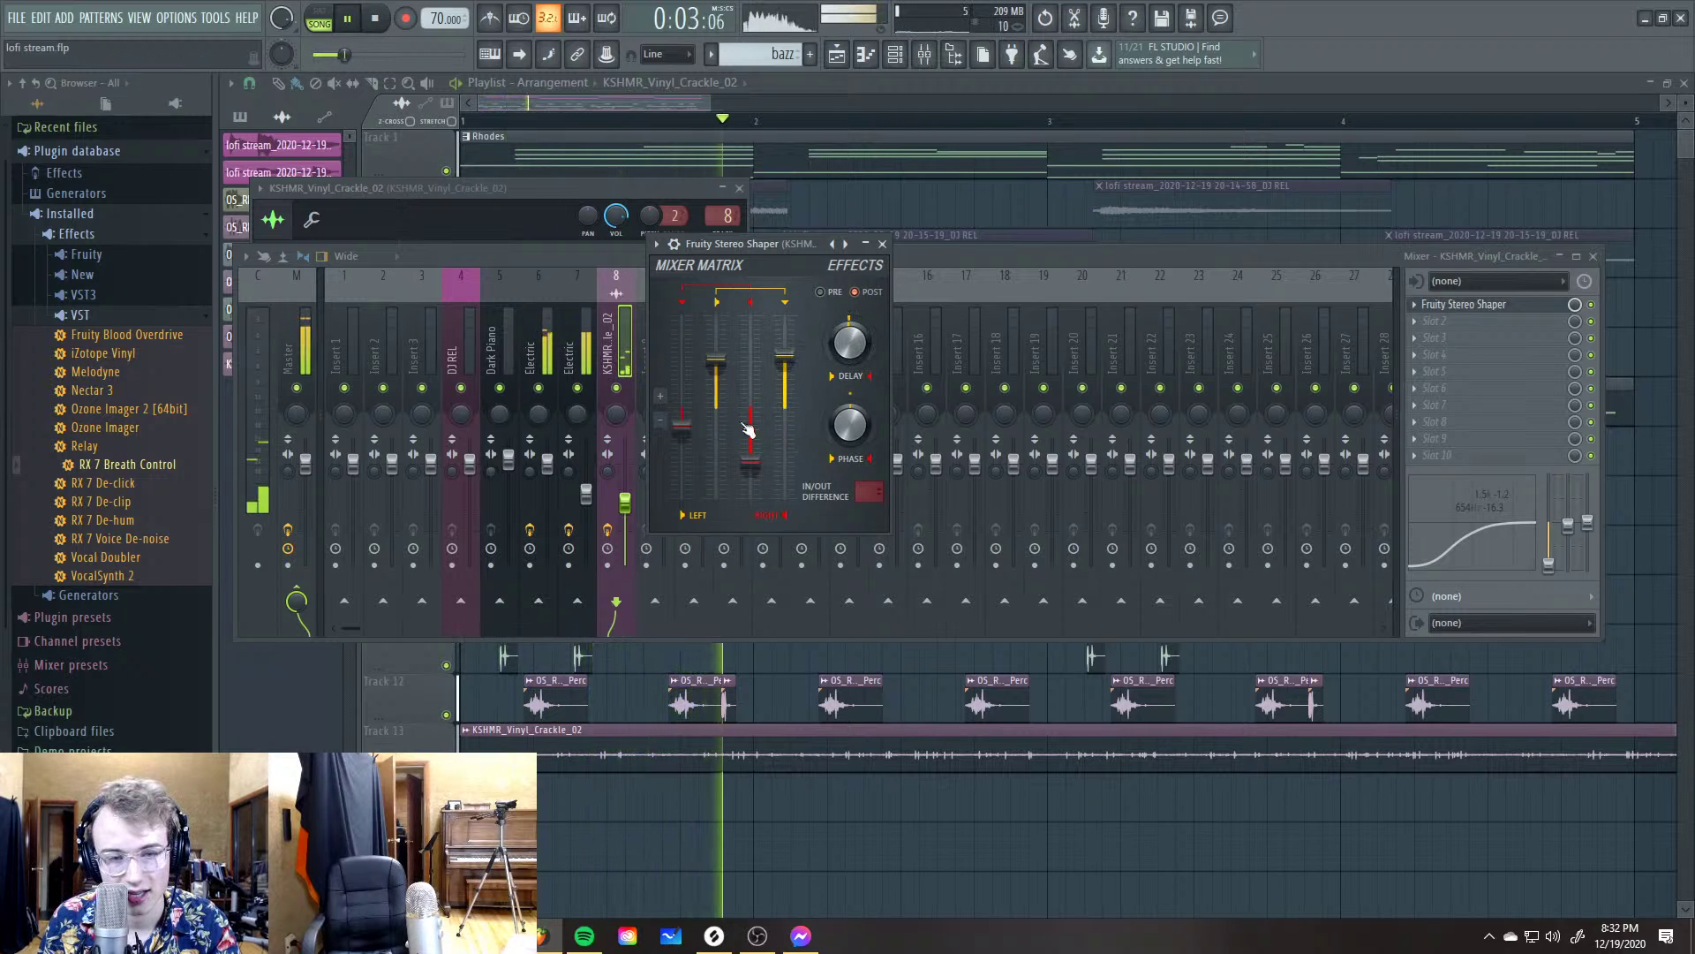
pyautogui.moveTo(681, 410); pyautogui.dragTo(683, 443)
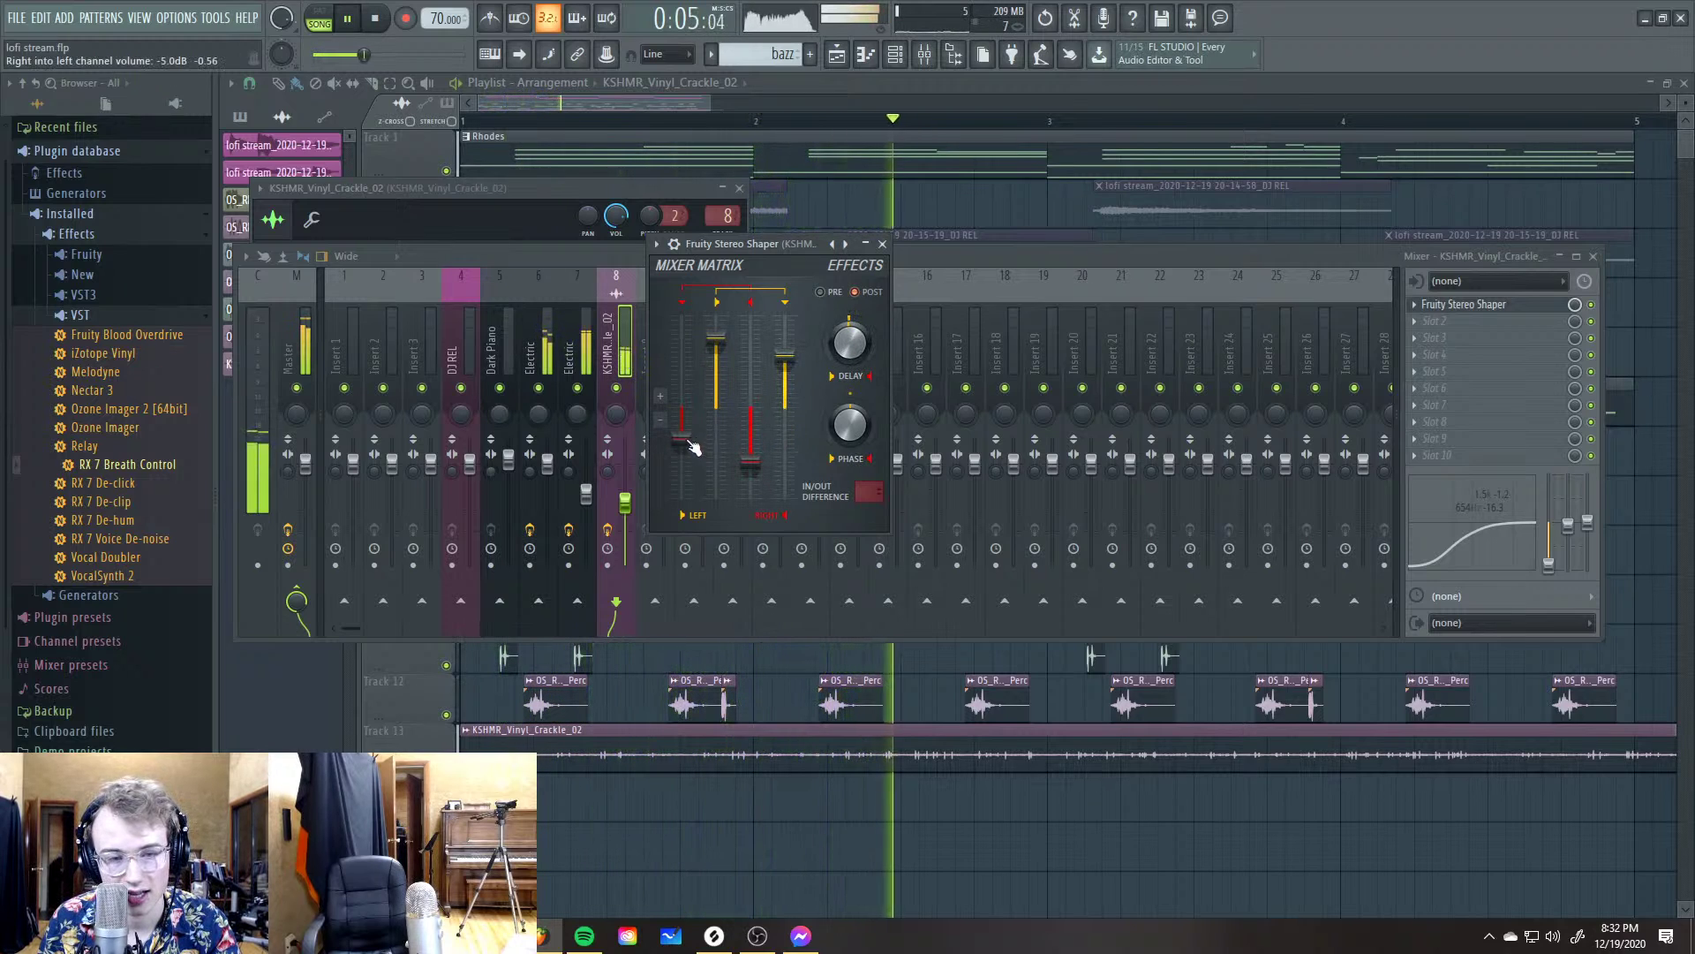
pyautogui.press('space')
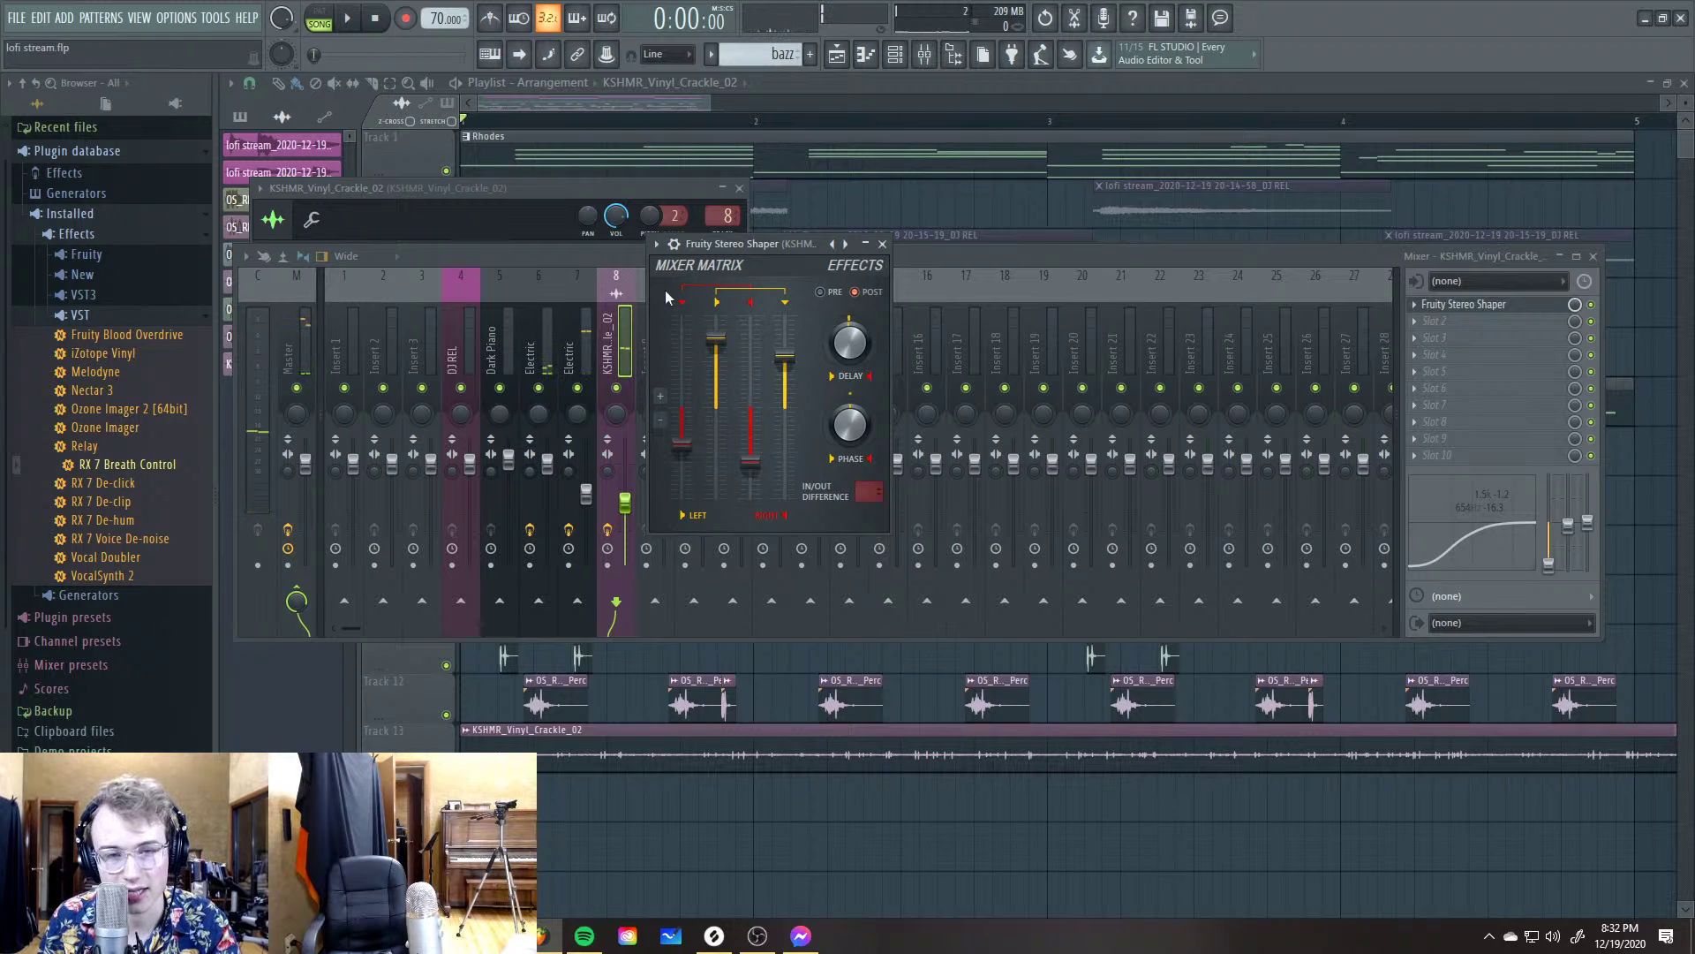
# Fine-tune the Stereo Shaper's right-into-left level, shift its delay to the left and set its phase to about 41% right, checking by playback
pyautogui.press('space')
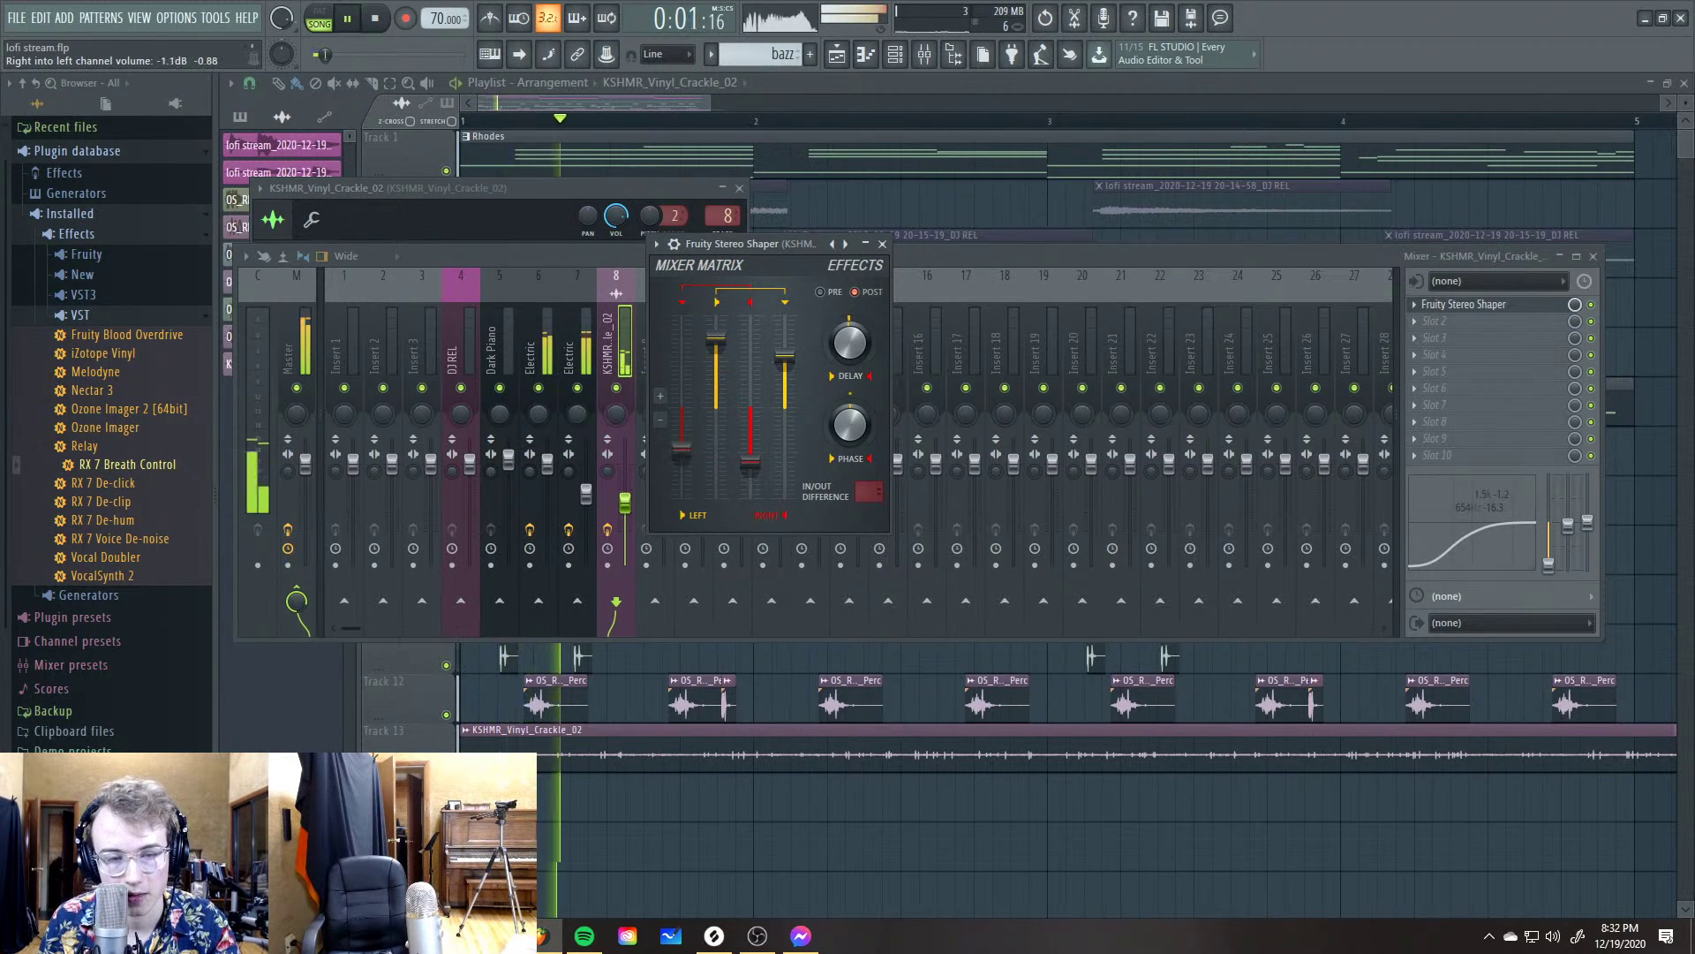
pyautogui.moveTo(692, 450); pyautogui.dragTo(694, 444)
pyautogui.moveTo(850, 342)
pyautogui.mouseDown()
pyautogui.moveTo(849, 362)
pyautogui.moveTo(855, 346)
pyautogui.mouseUp()
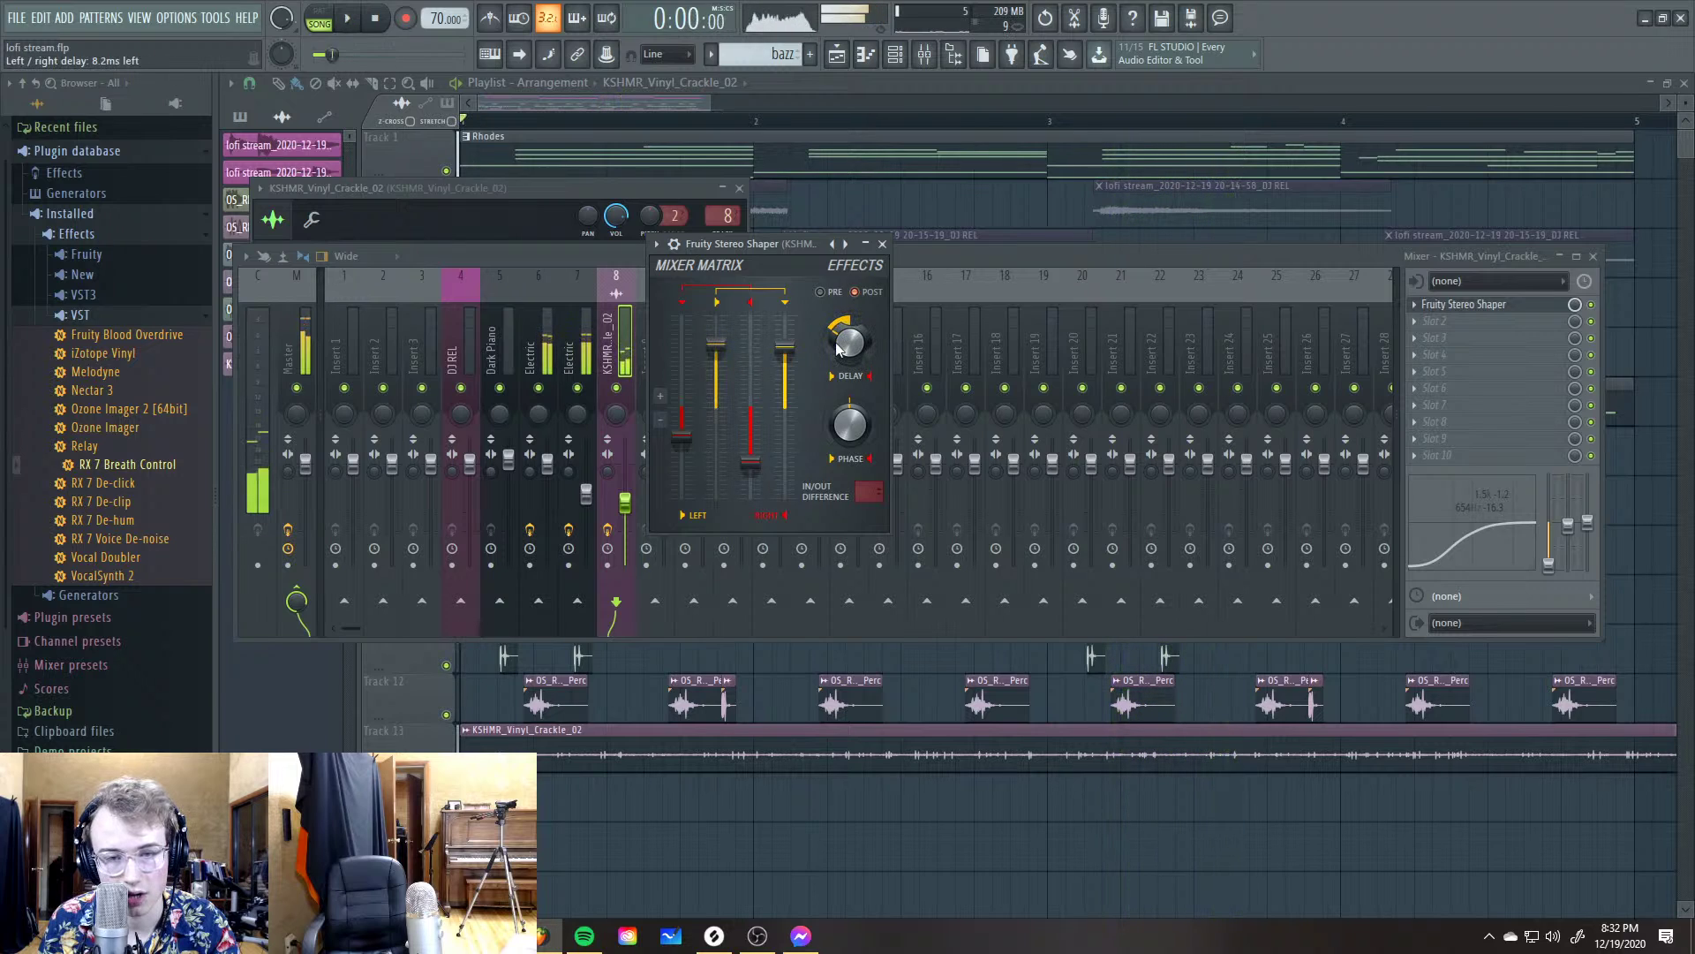
pyautogui.moveTo(839, 346); pyautogui.dragTo(839, 355)
pyautogui.press('space')
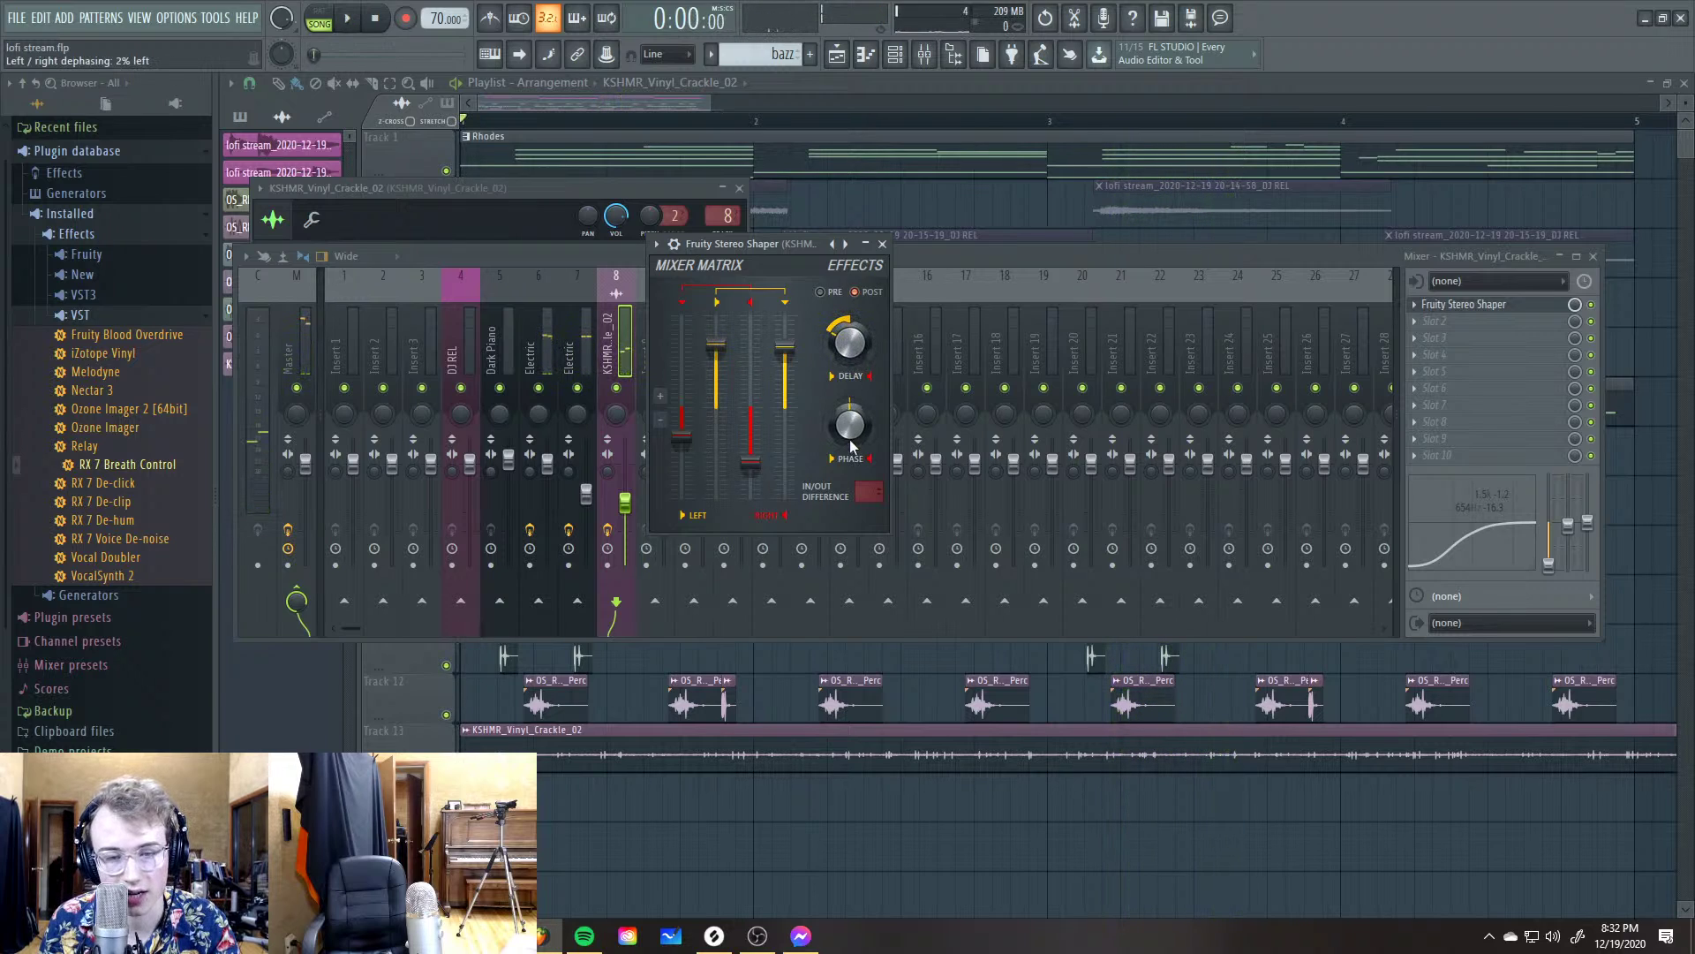
pyautogui.moveTo(850, 427); pyautogui.dragTo(851, 423)
pyautogui.press('space')
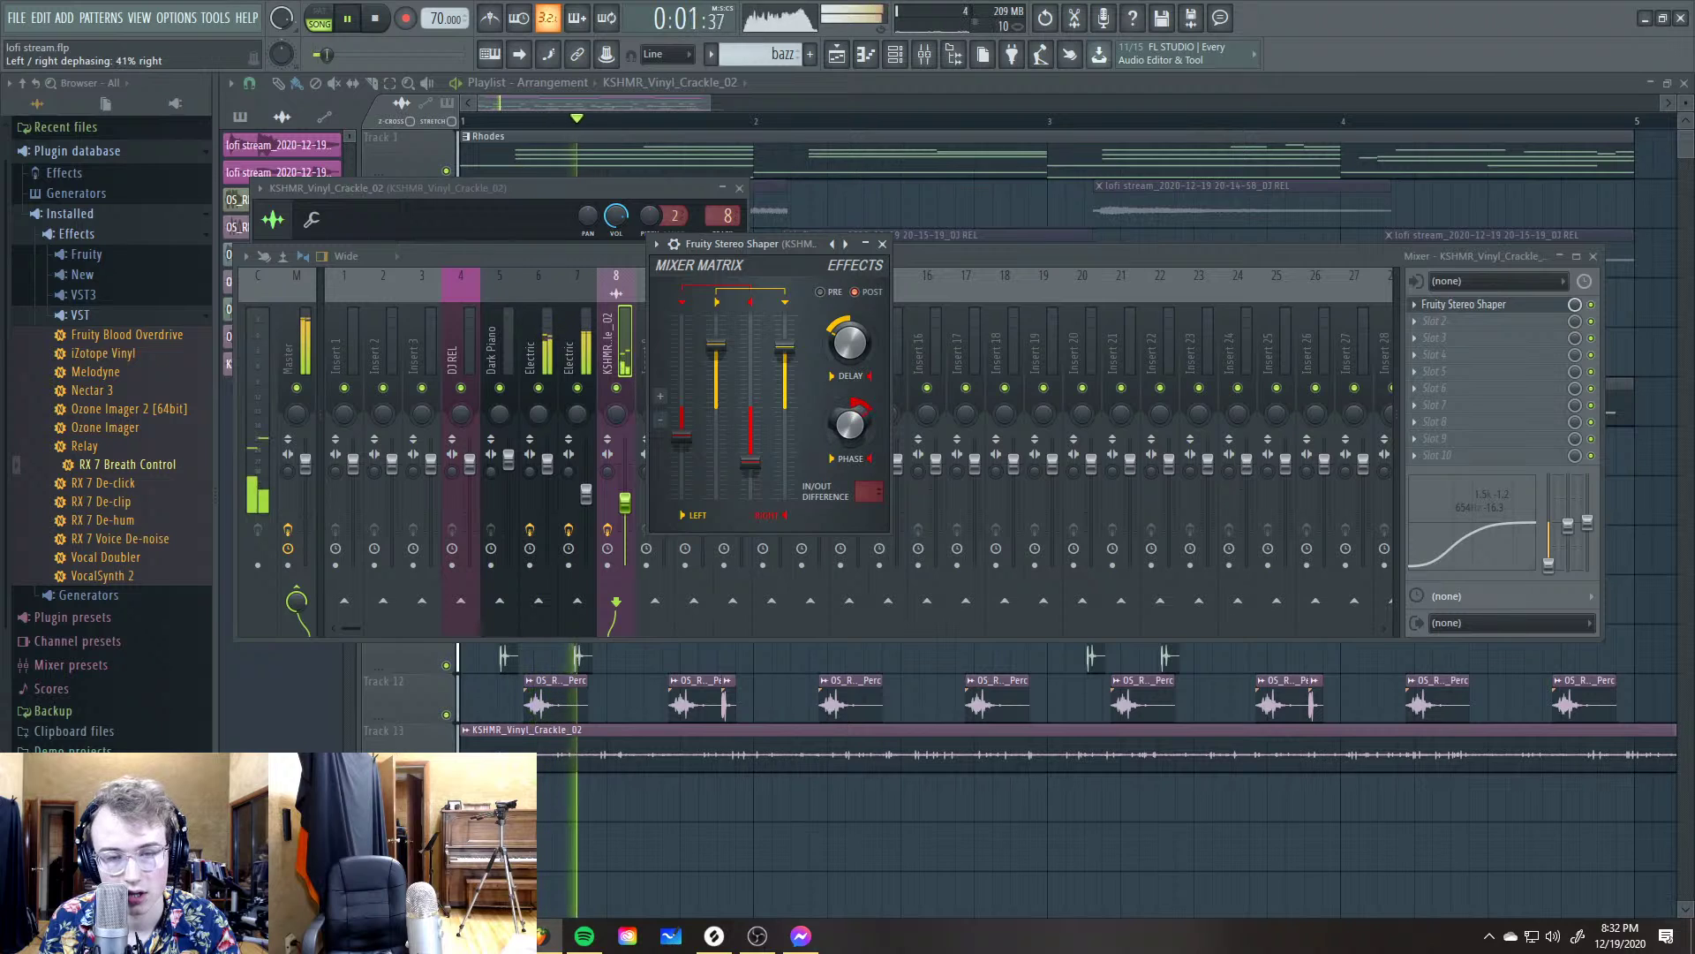
pyautogui.press('space')
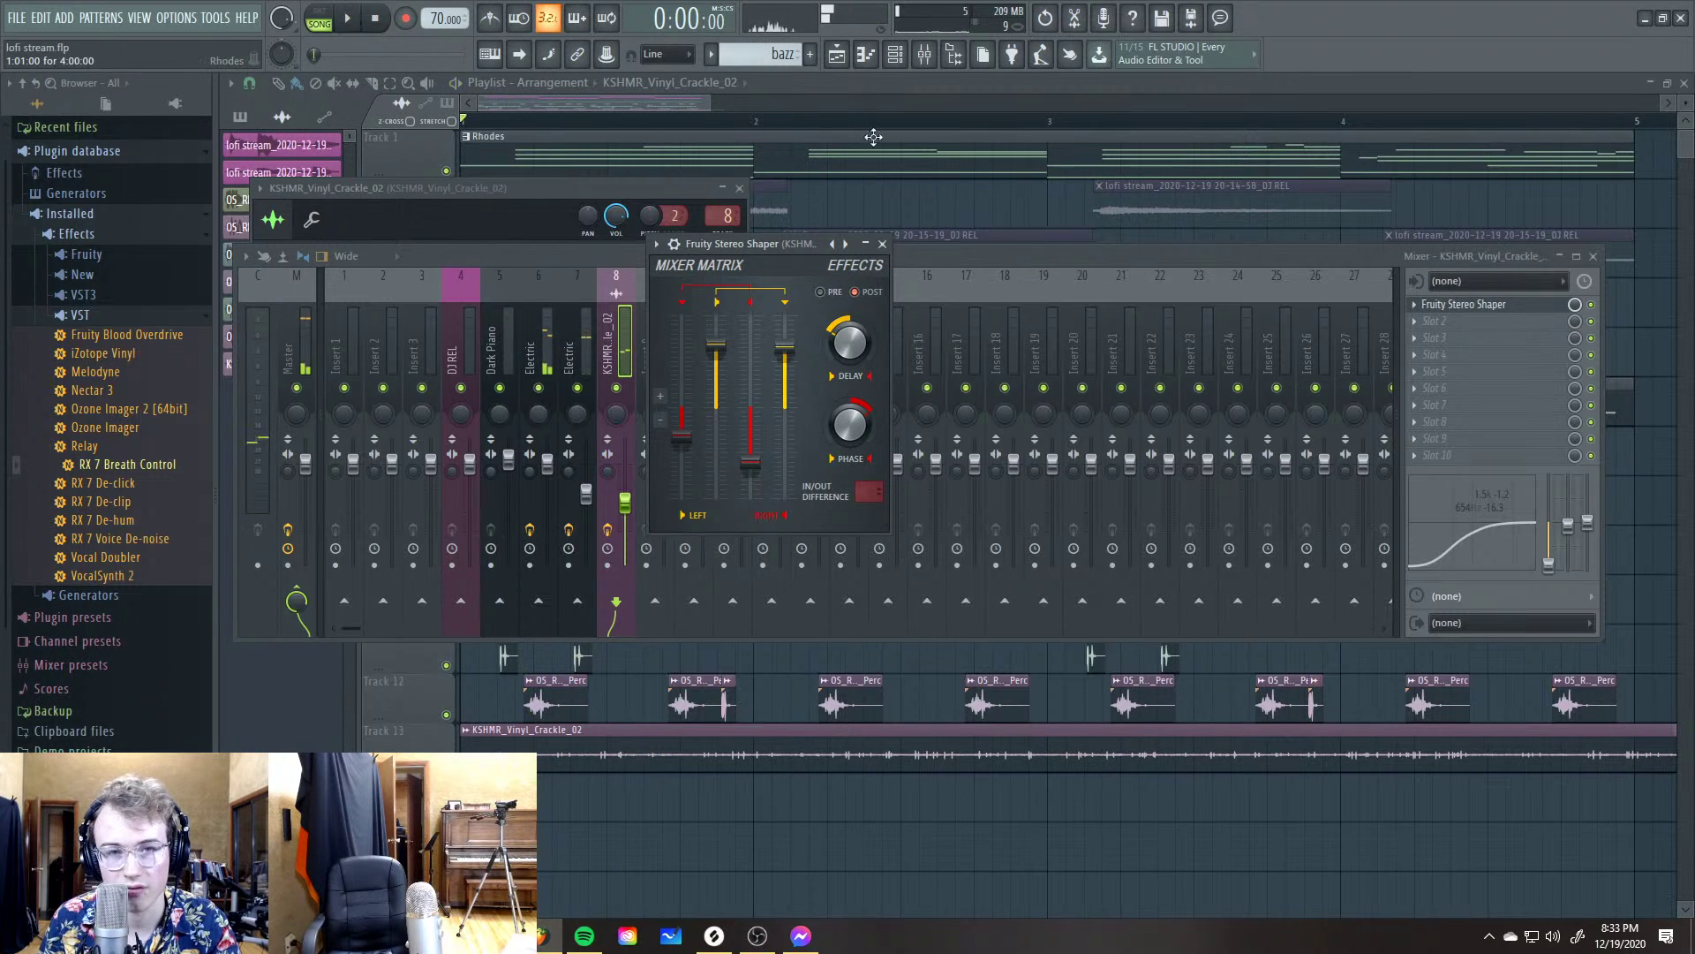
# Compare the crackle with Fruity Stereo Shaper bypassed and re-enabled while playing back
pyautogui.press('F12')
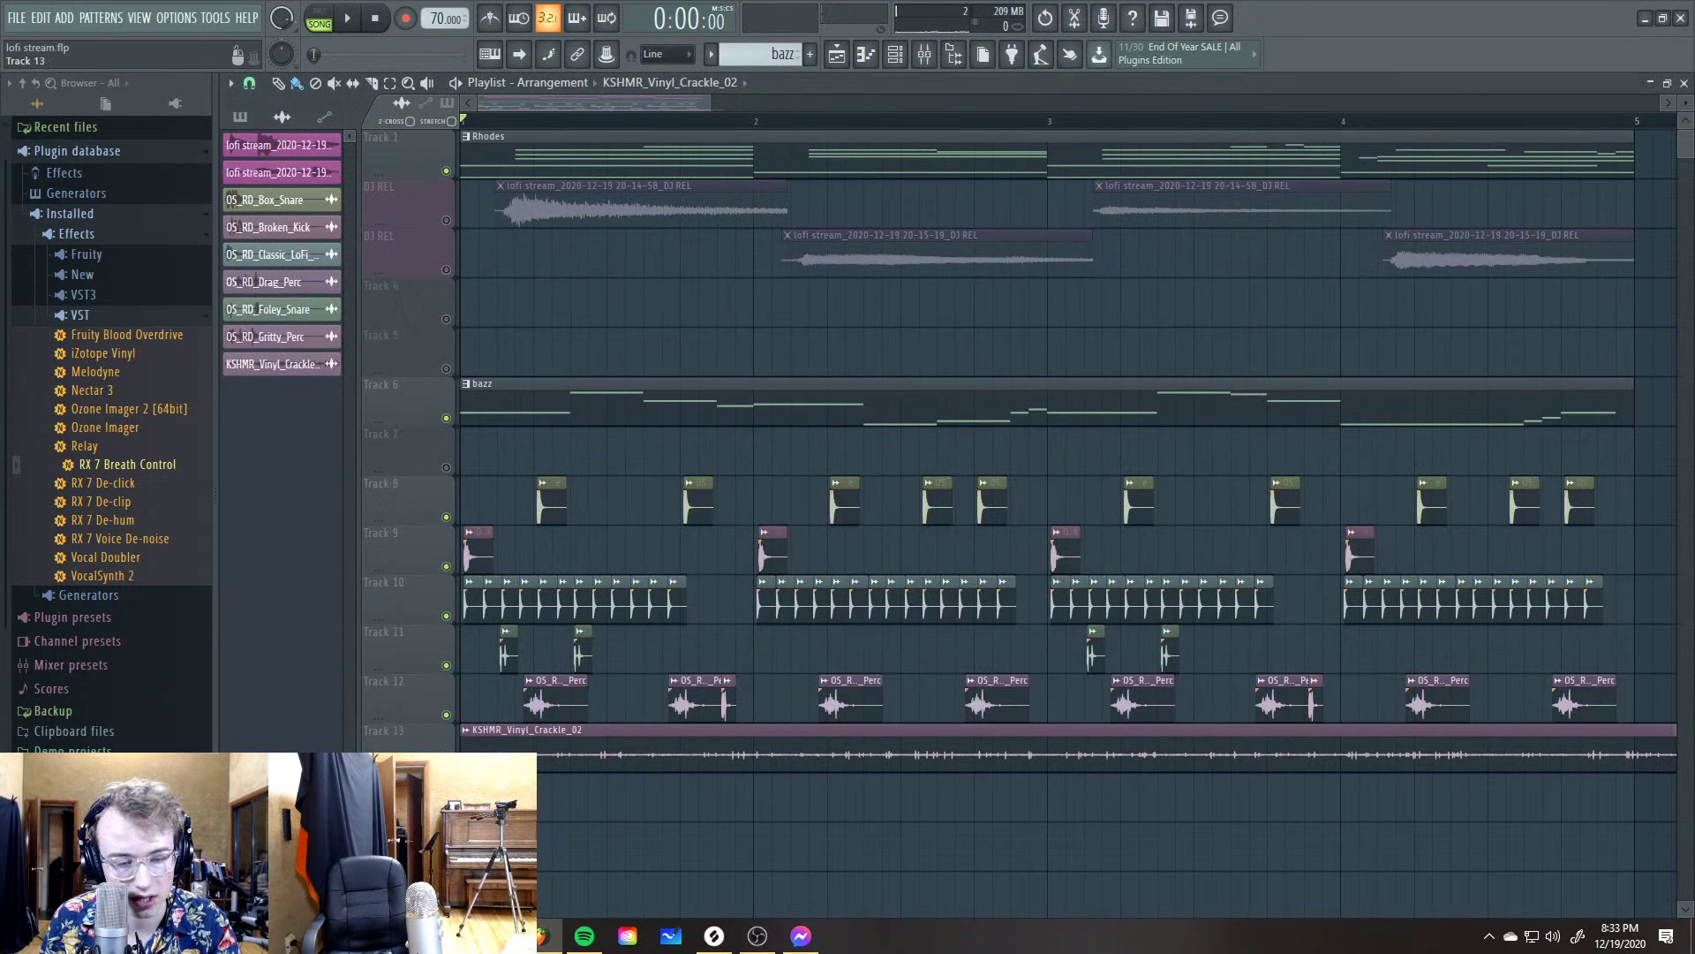
pyautogui.press('space')
pyautogui.press('space')
pyautogui.press('F12')
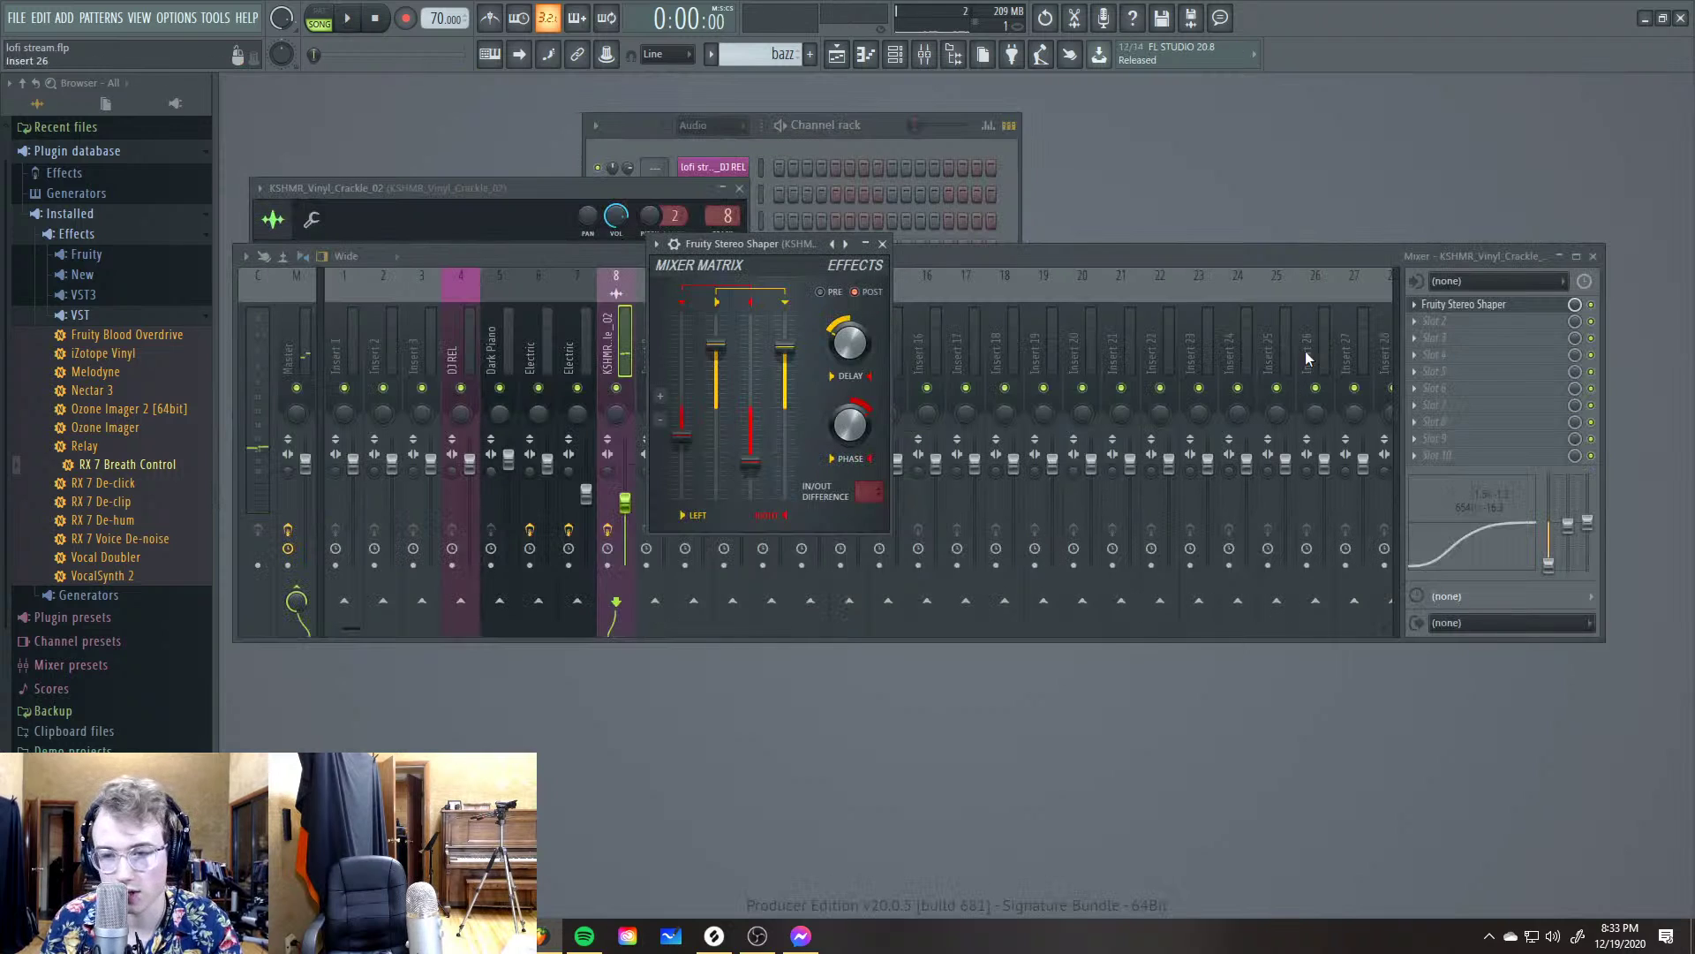
pyautogui.click(1590, 306)
pyautogui.press('space')
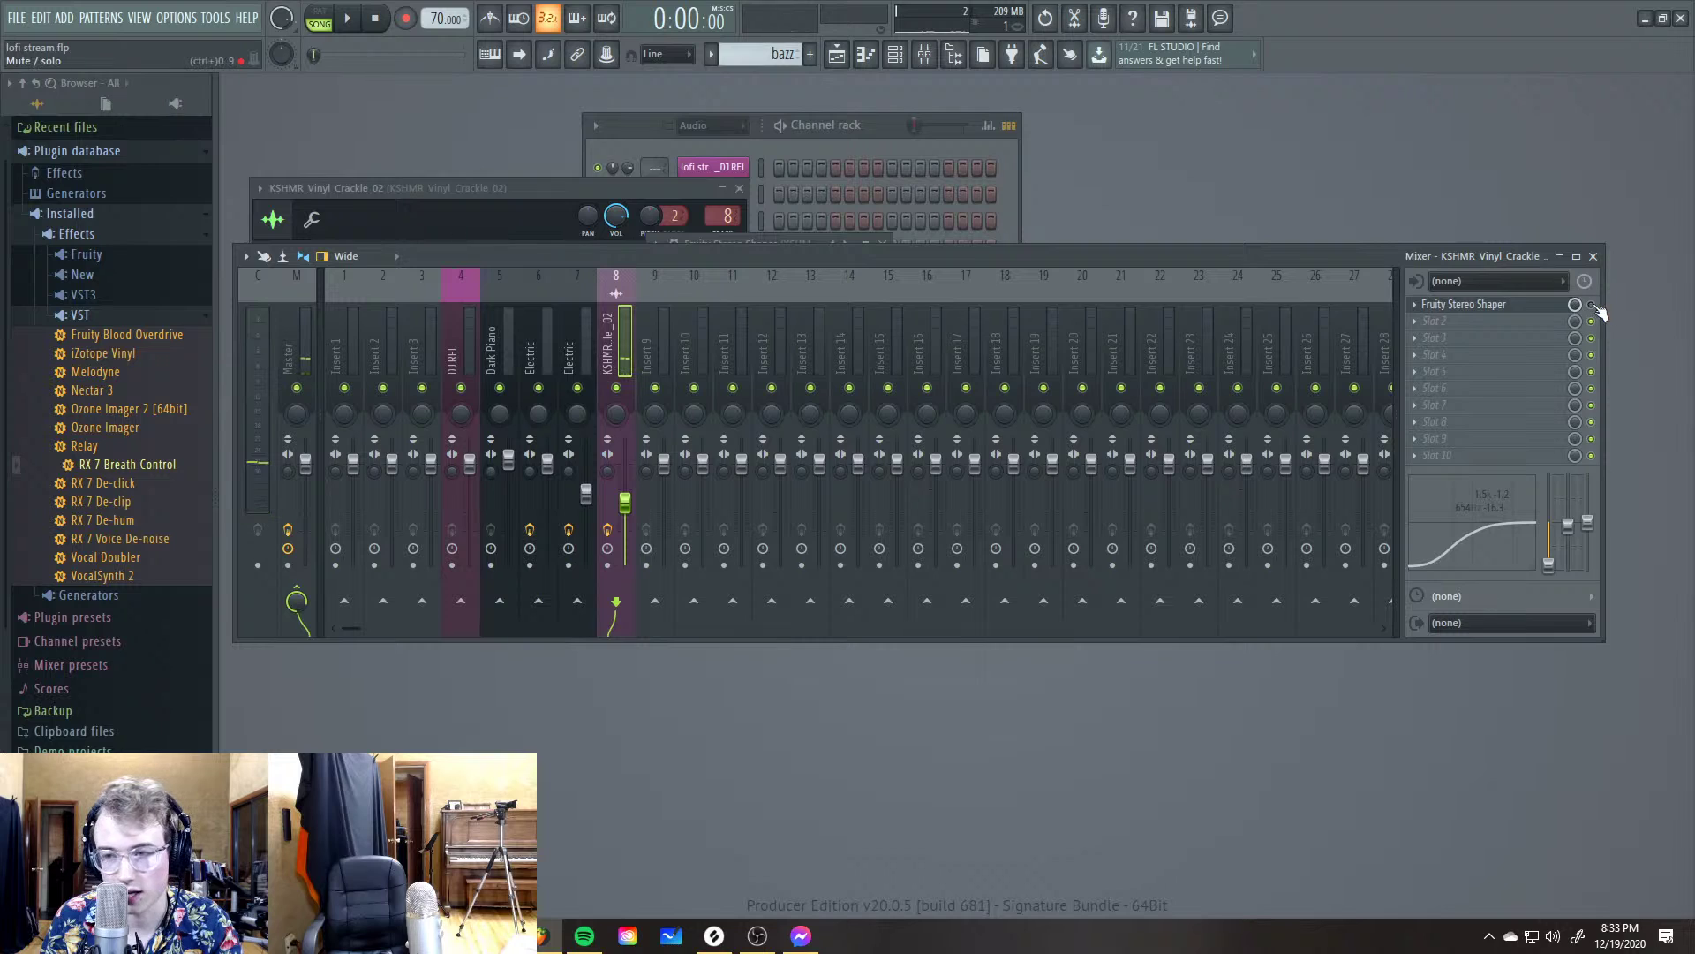
pyautogui.press('space')
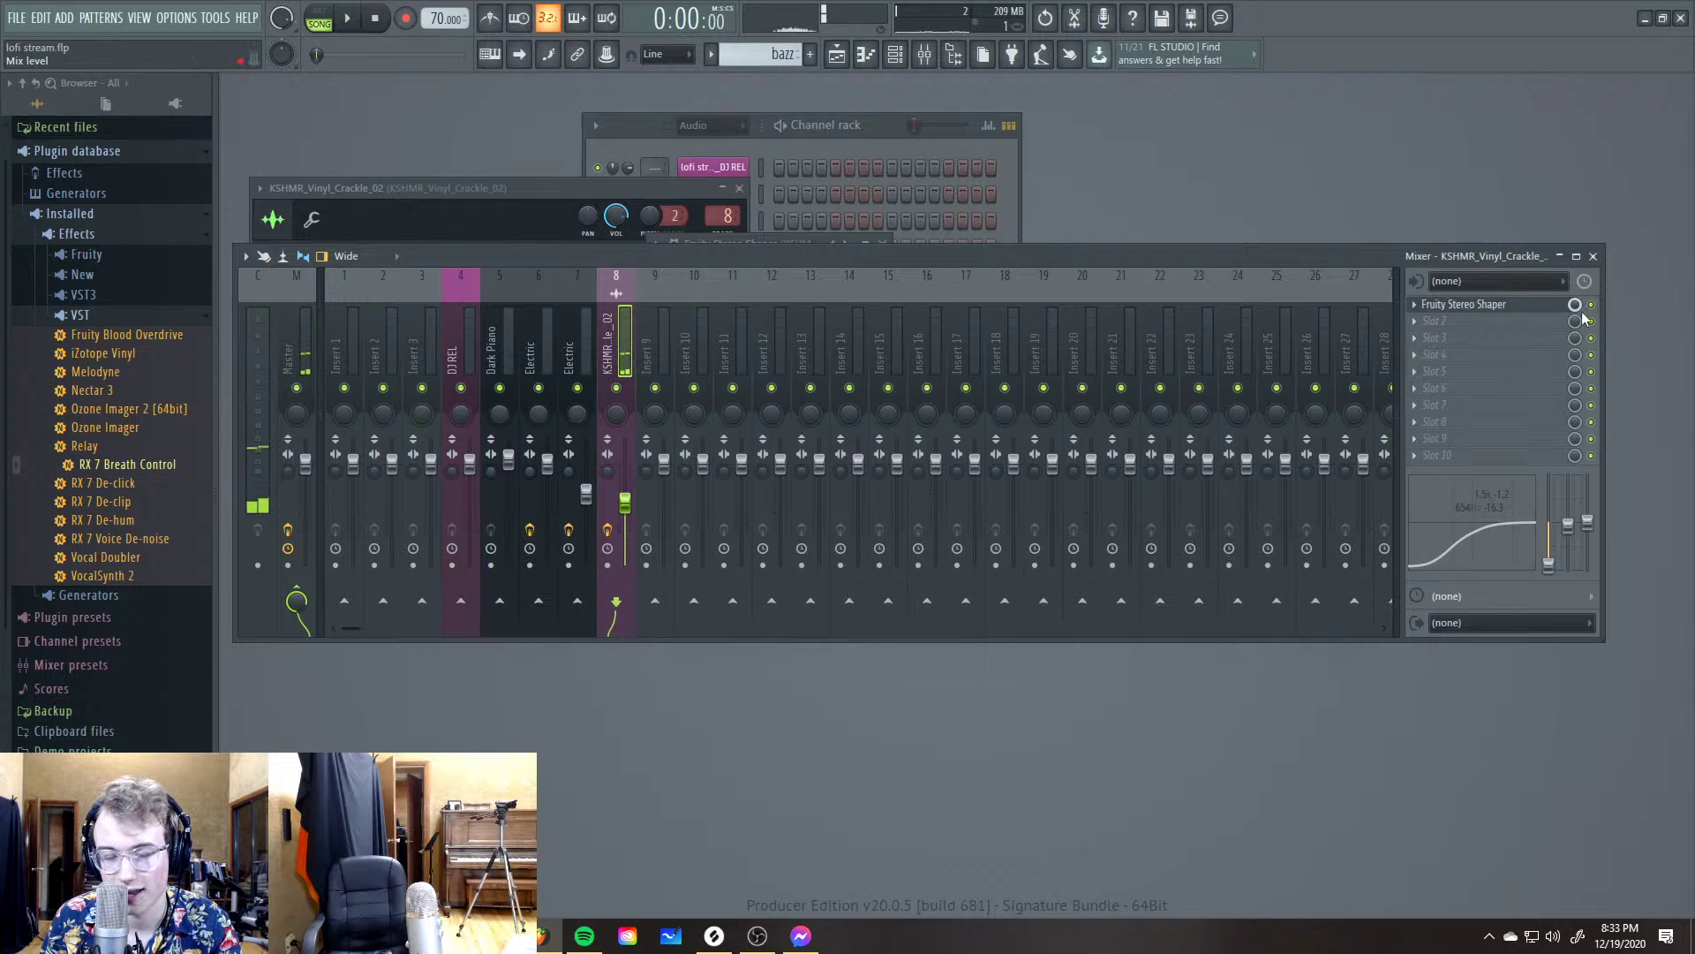
# Set the Stereo Shaper's left/right delay to about 37 ms left and shift its phase to the left during playback
pyautogui.click(1535, 312)
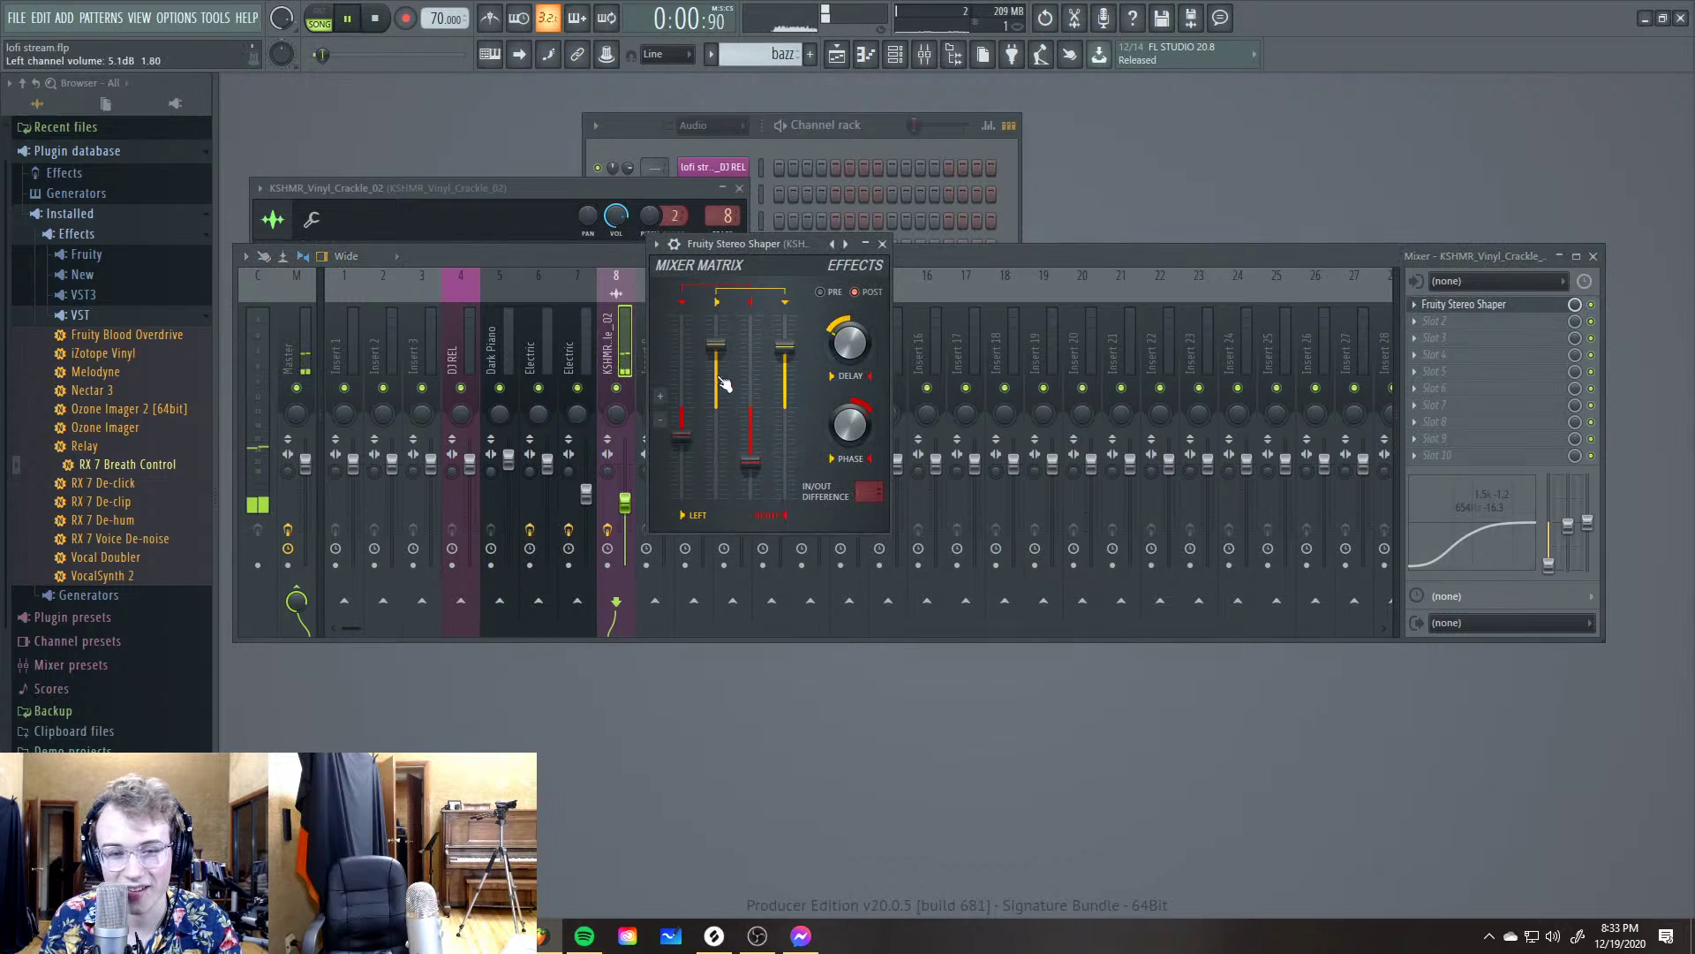
pyautogui.moveTo(849, 346); pyautogui.dragTo(860, 351)
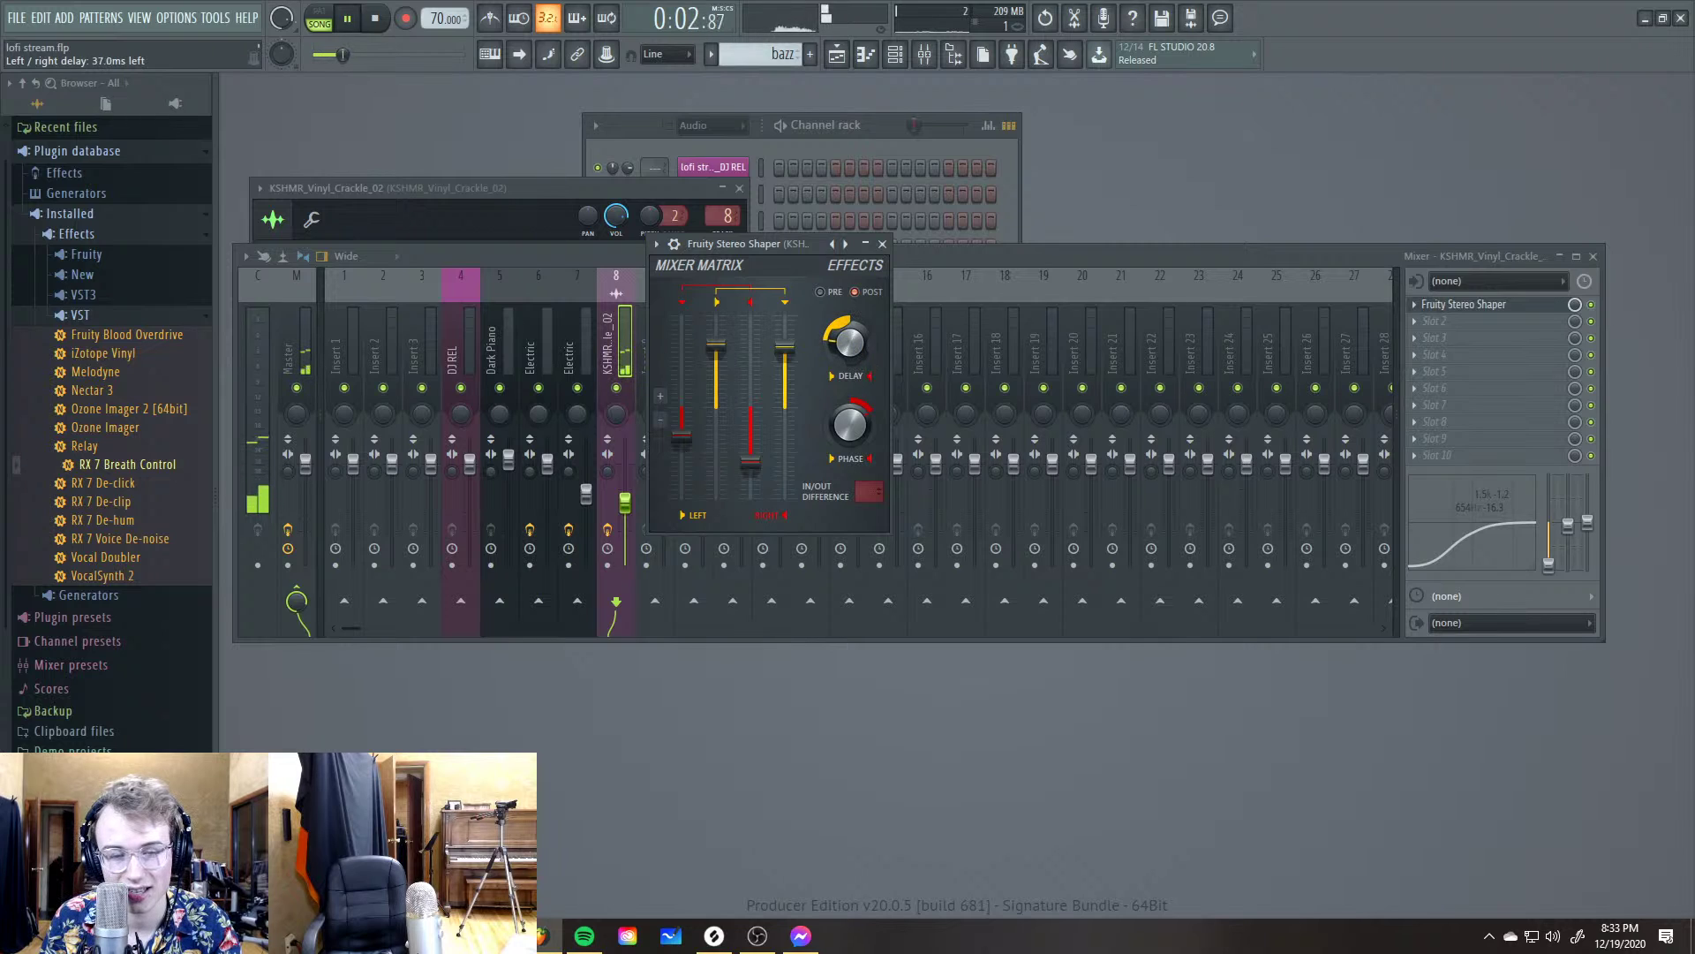
pyautogui.moveTo(850, 425); pyautogui.dragTo(849, 454)
pyautogui.press('space')
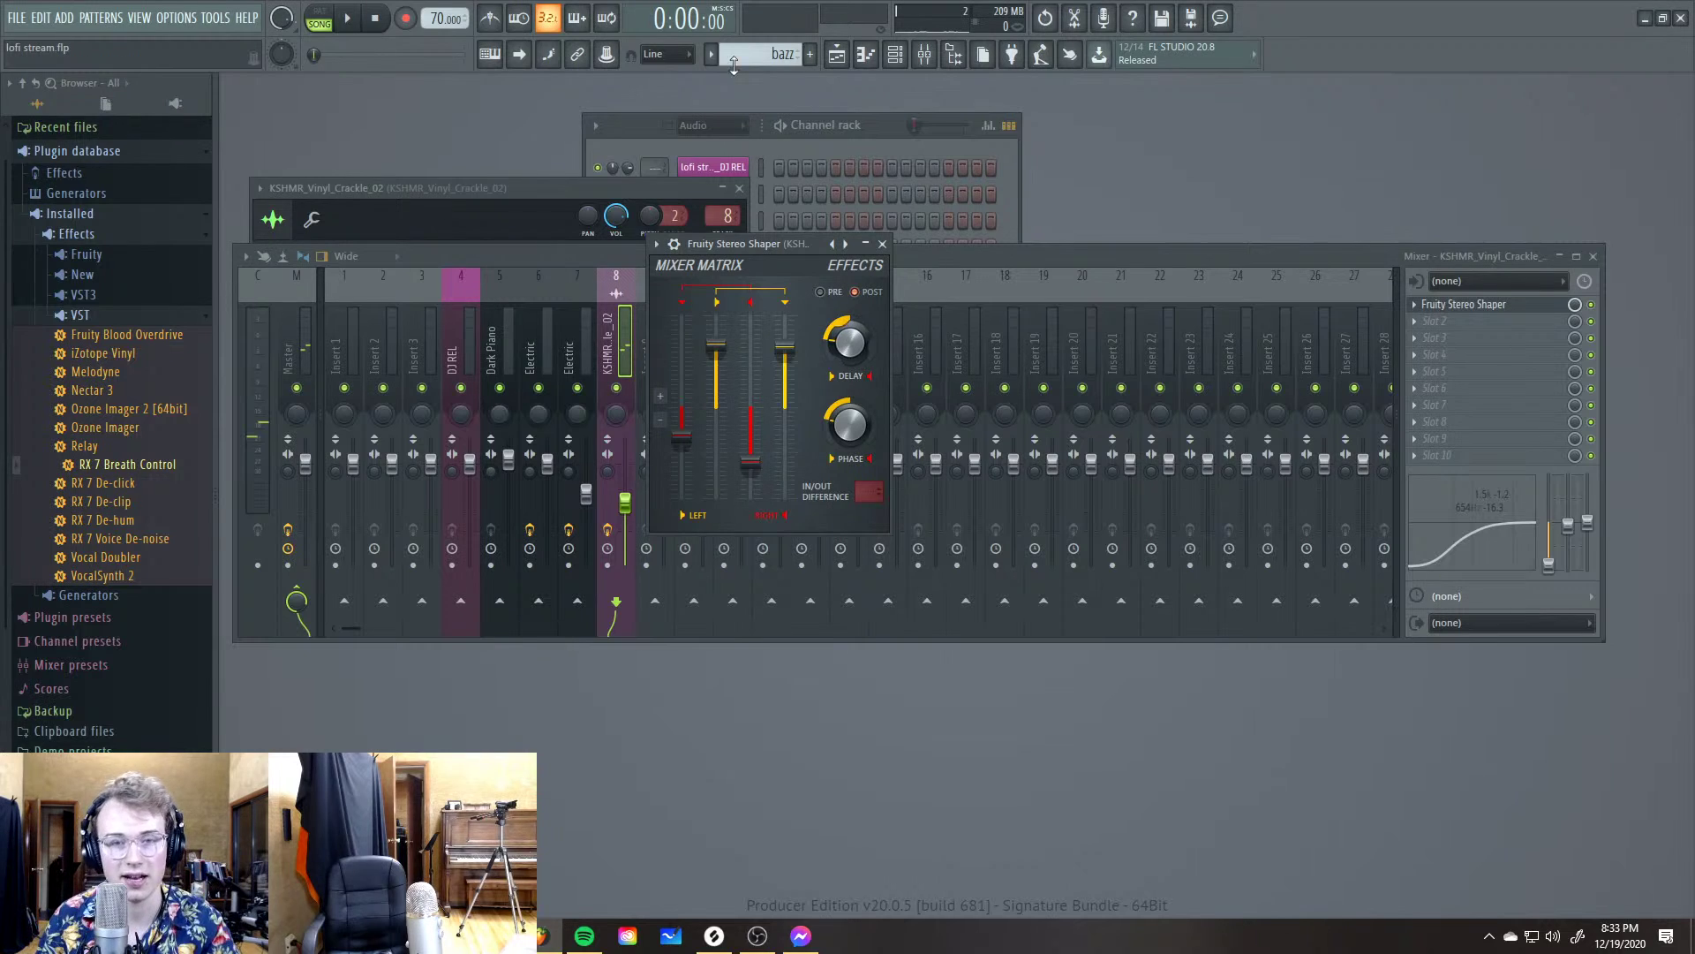
# Take the crackle track out of solo with all playlist tracks unmuted, including both DJ REL tracks, and play the arrangement
pyautogui.press('F5')
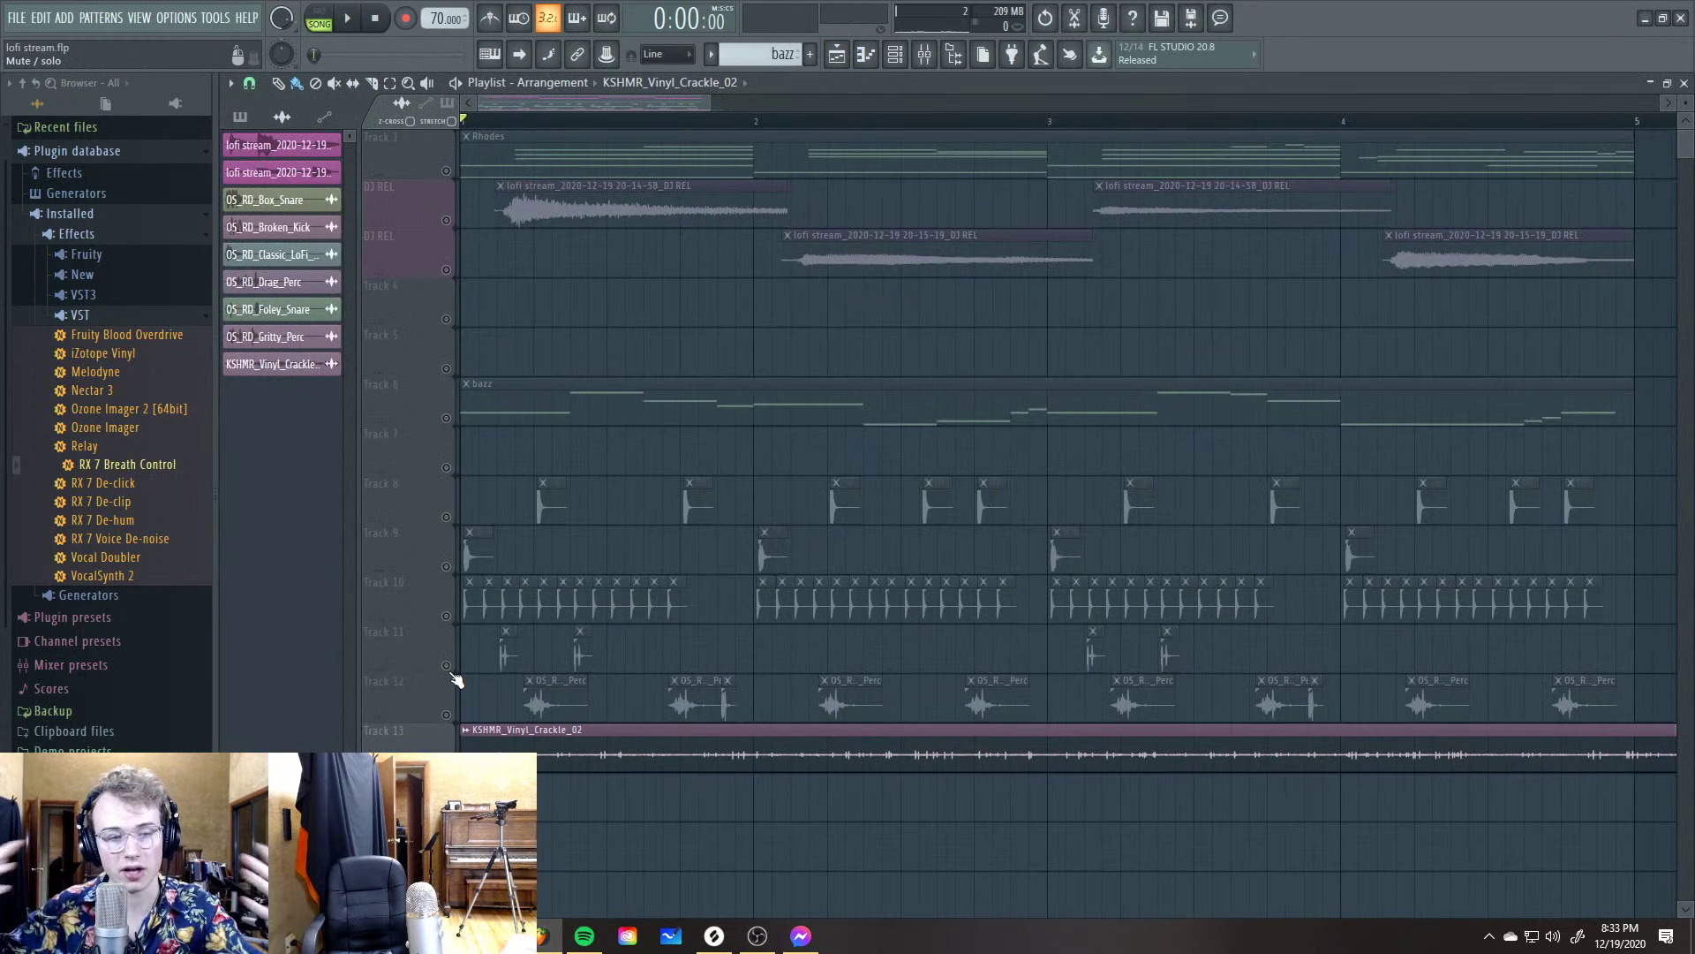
pyautogui.keyDown('ctrl'); pyautogui.click(446, 714); pyautogui.keyUp('ctrl')
pyautogui.keyDown('ctrl'); pyautogui.click(446, 715); pyautogui.keyUp('ctrl')
pyautogui.press('space')
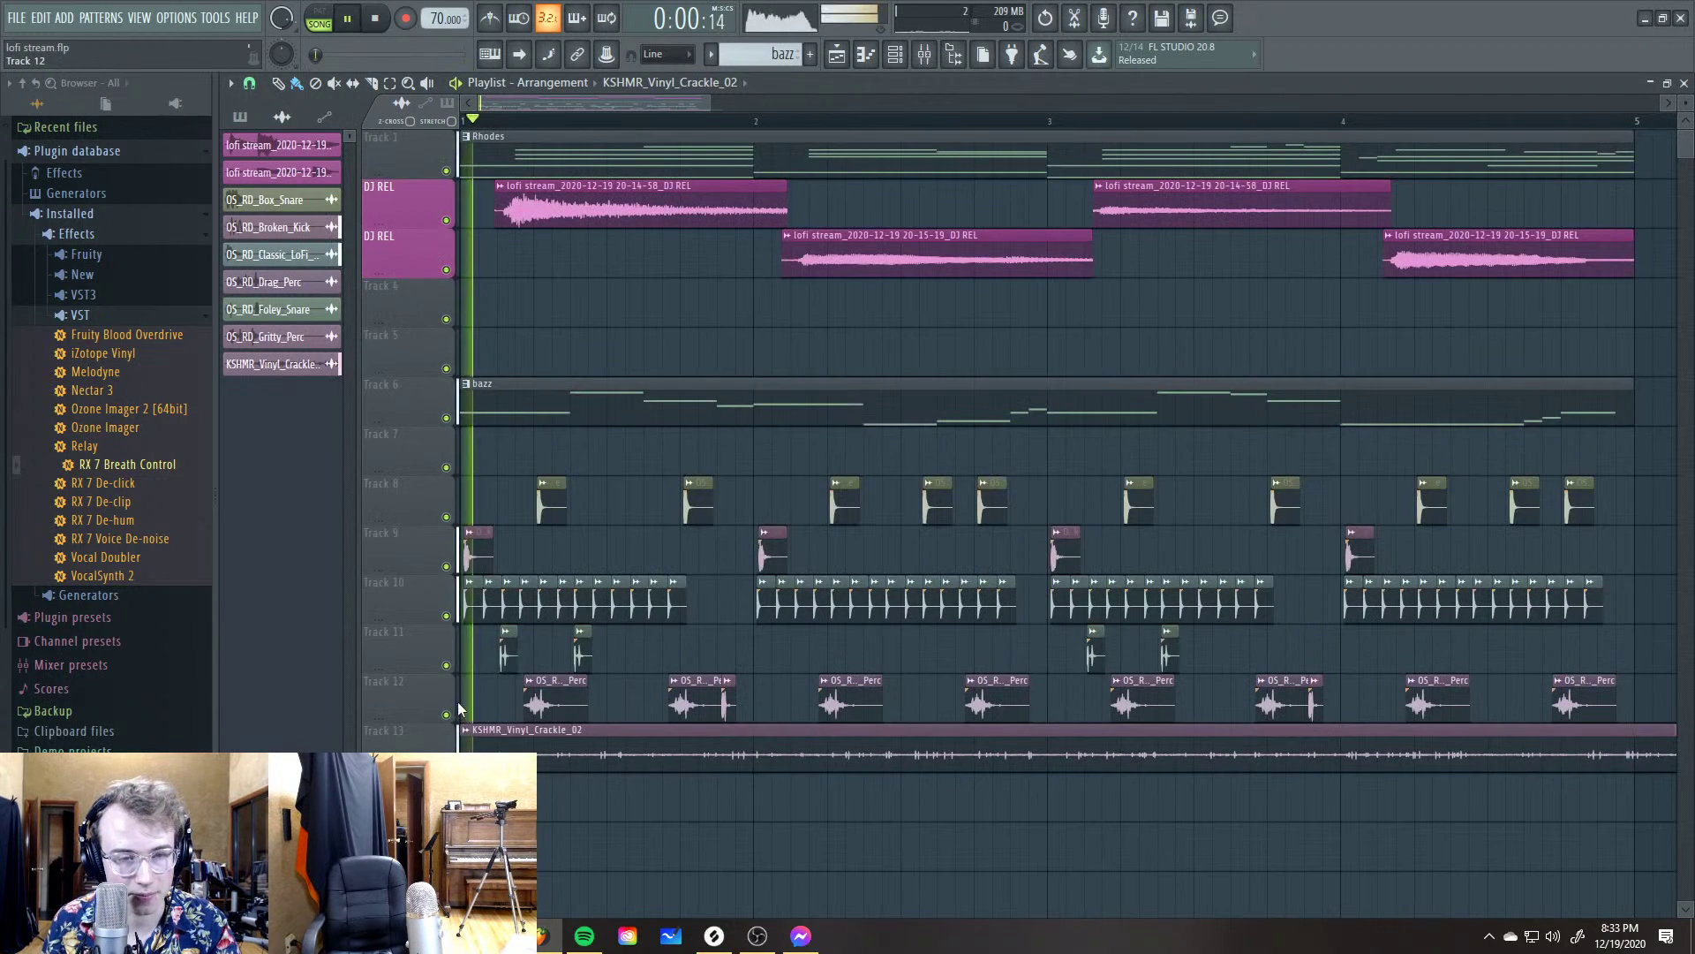
# Lower the crackle's mixer track volume slightly further while playing back the full mix
pyautogui.press('F5')
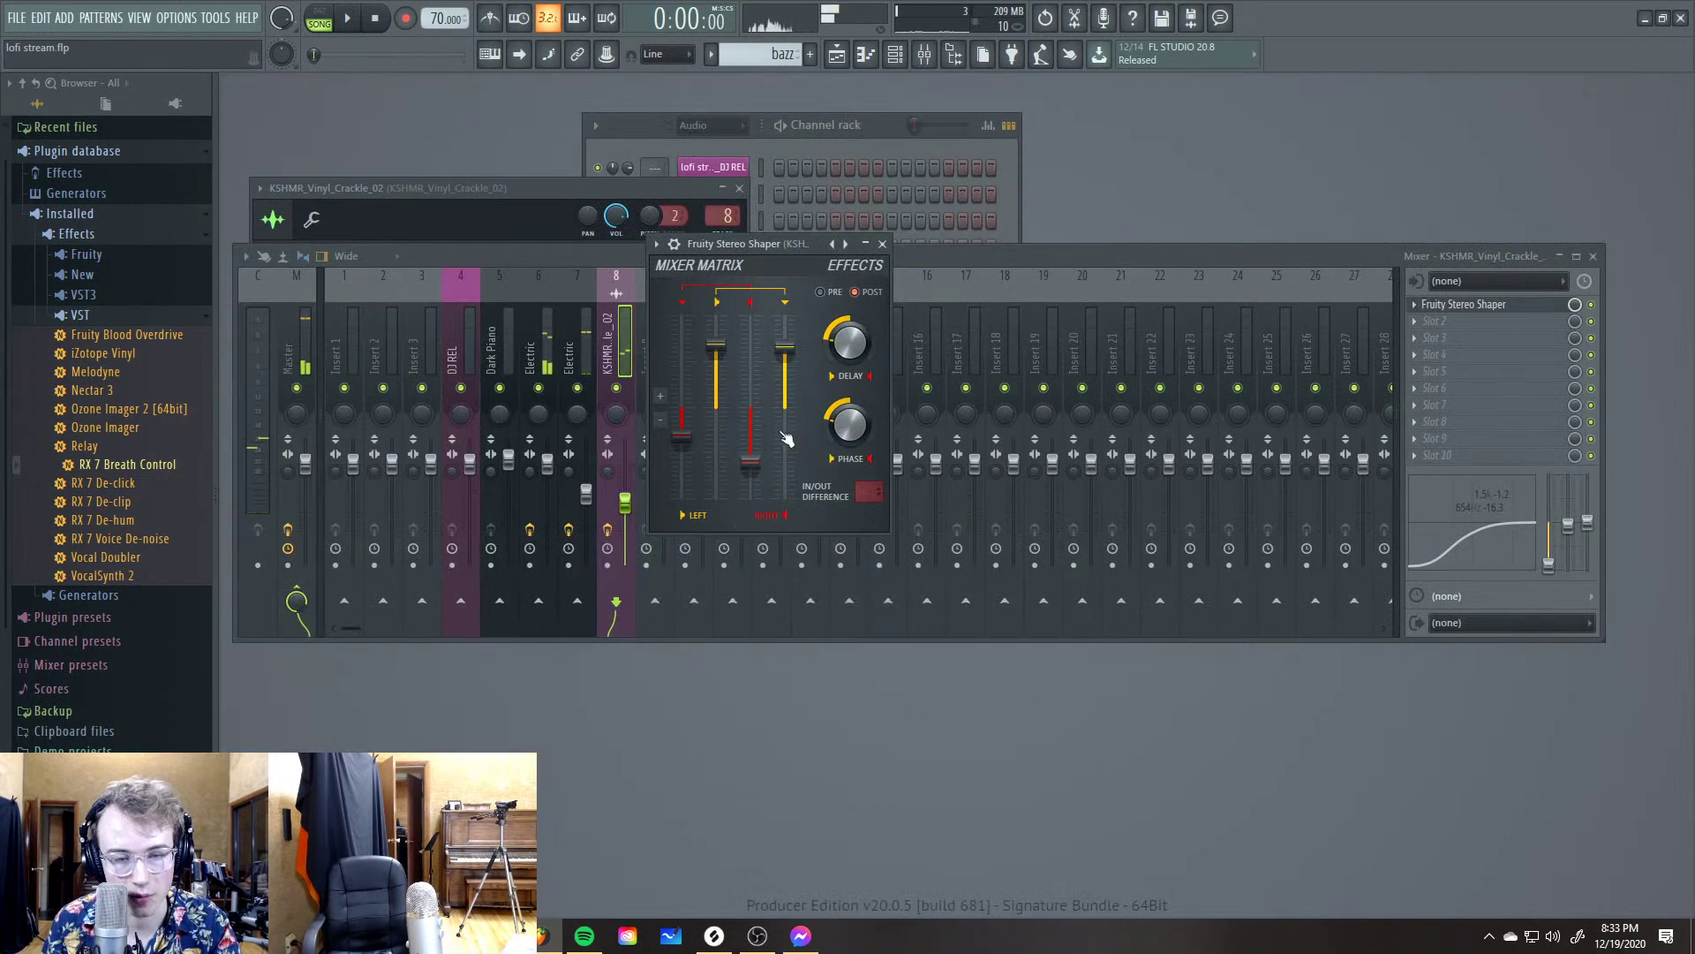
pyautogui.press('space')
pyautogui.moveTo(625, 504); pyautogui.dragTo(625, 515)
pyautogui.press('space')
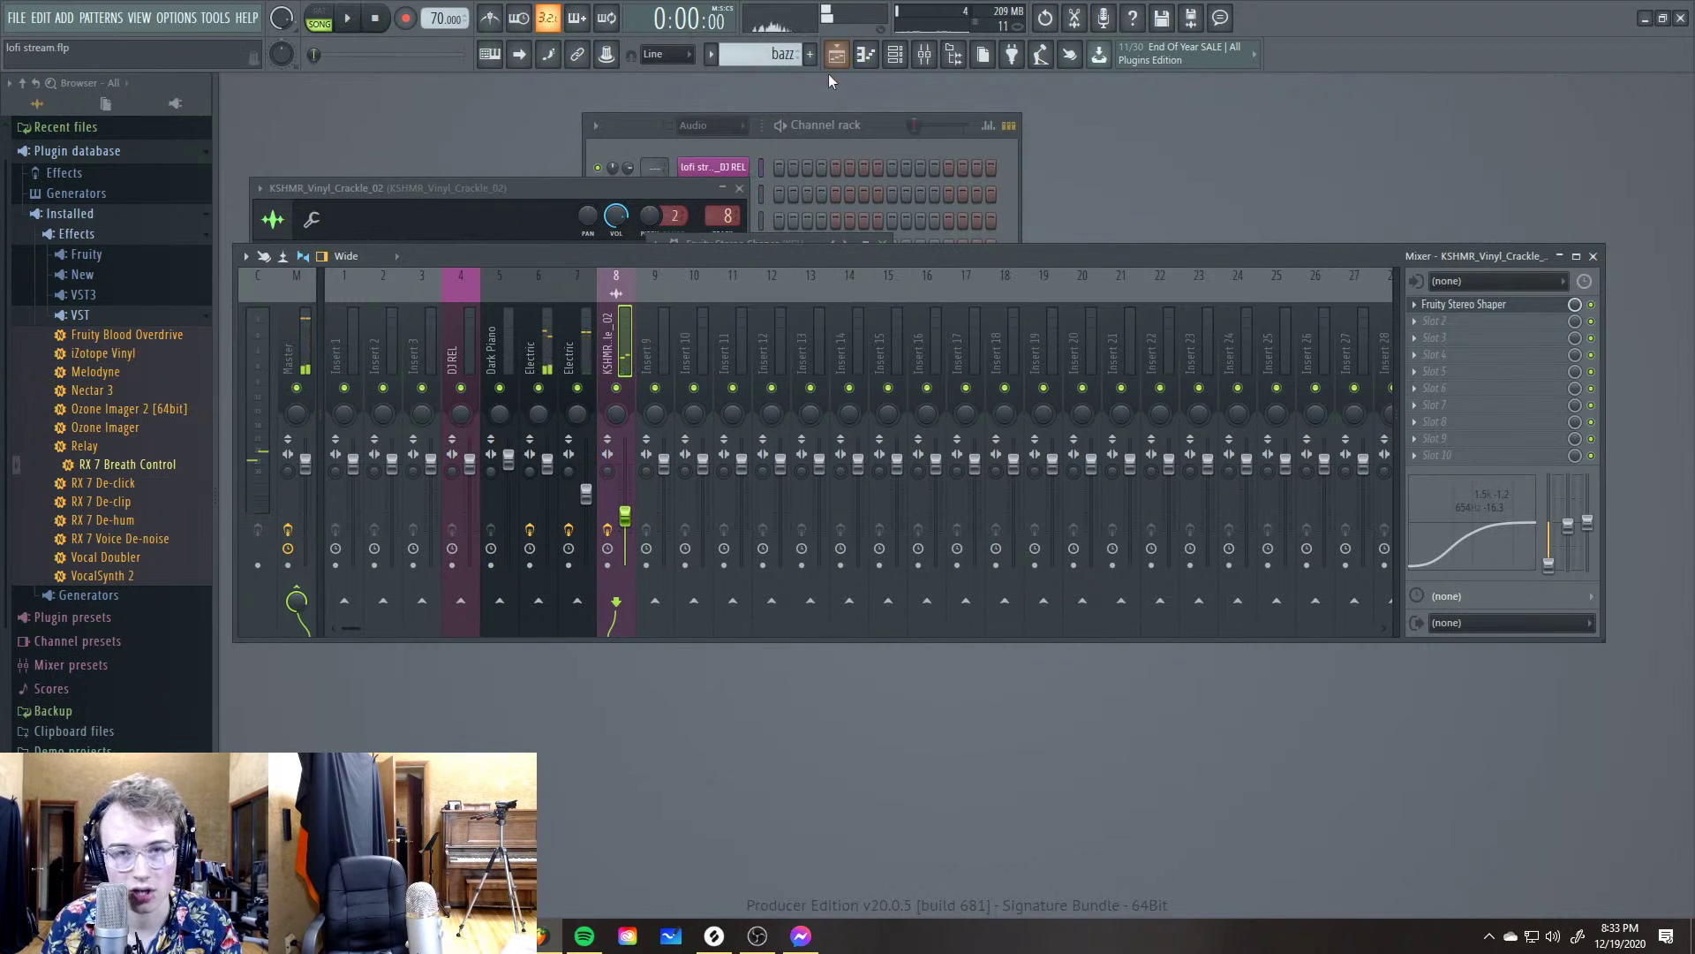
# Nudge the first DJ REL clip slightly later so it starts at 1:03:03, and check the timing by playback
pyautogui.press('F5')
pyautogui.press('space')
pyautogui.scroll(3, 573, 206)
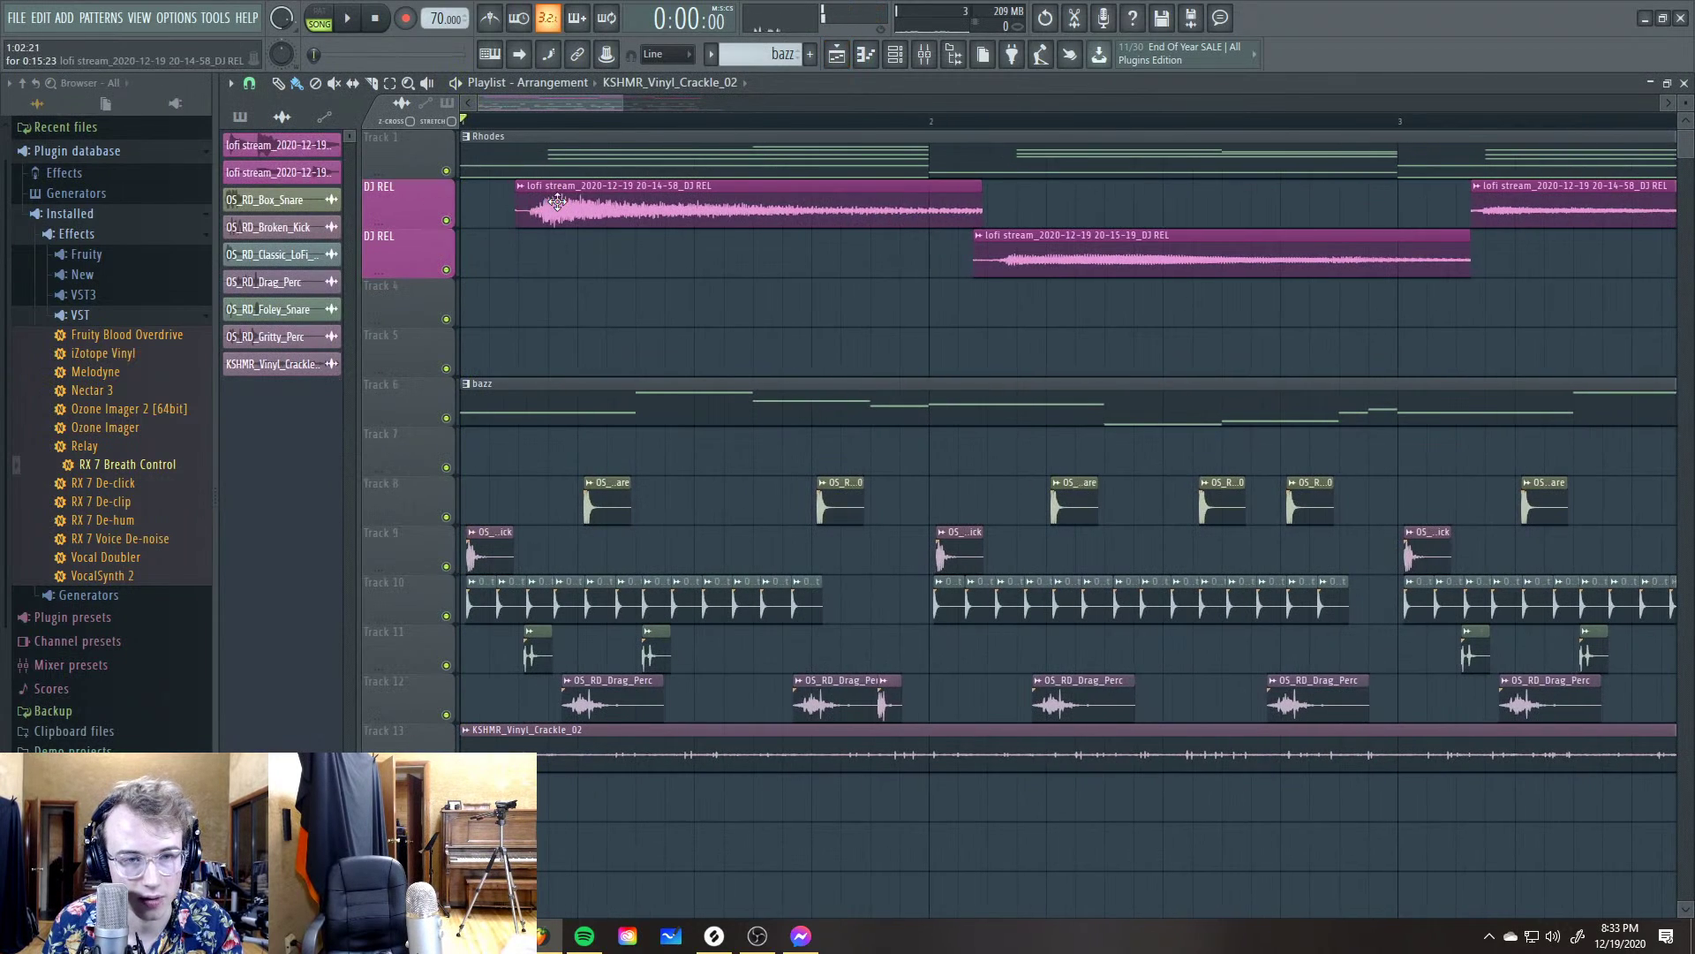
pyautogui.press('space')
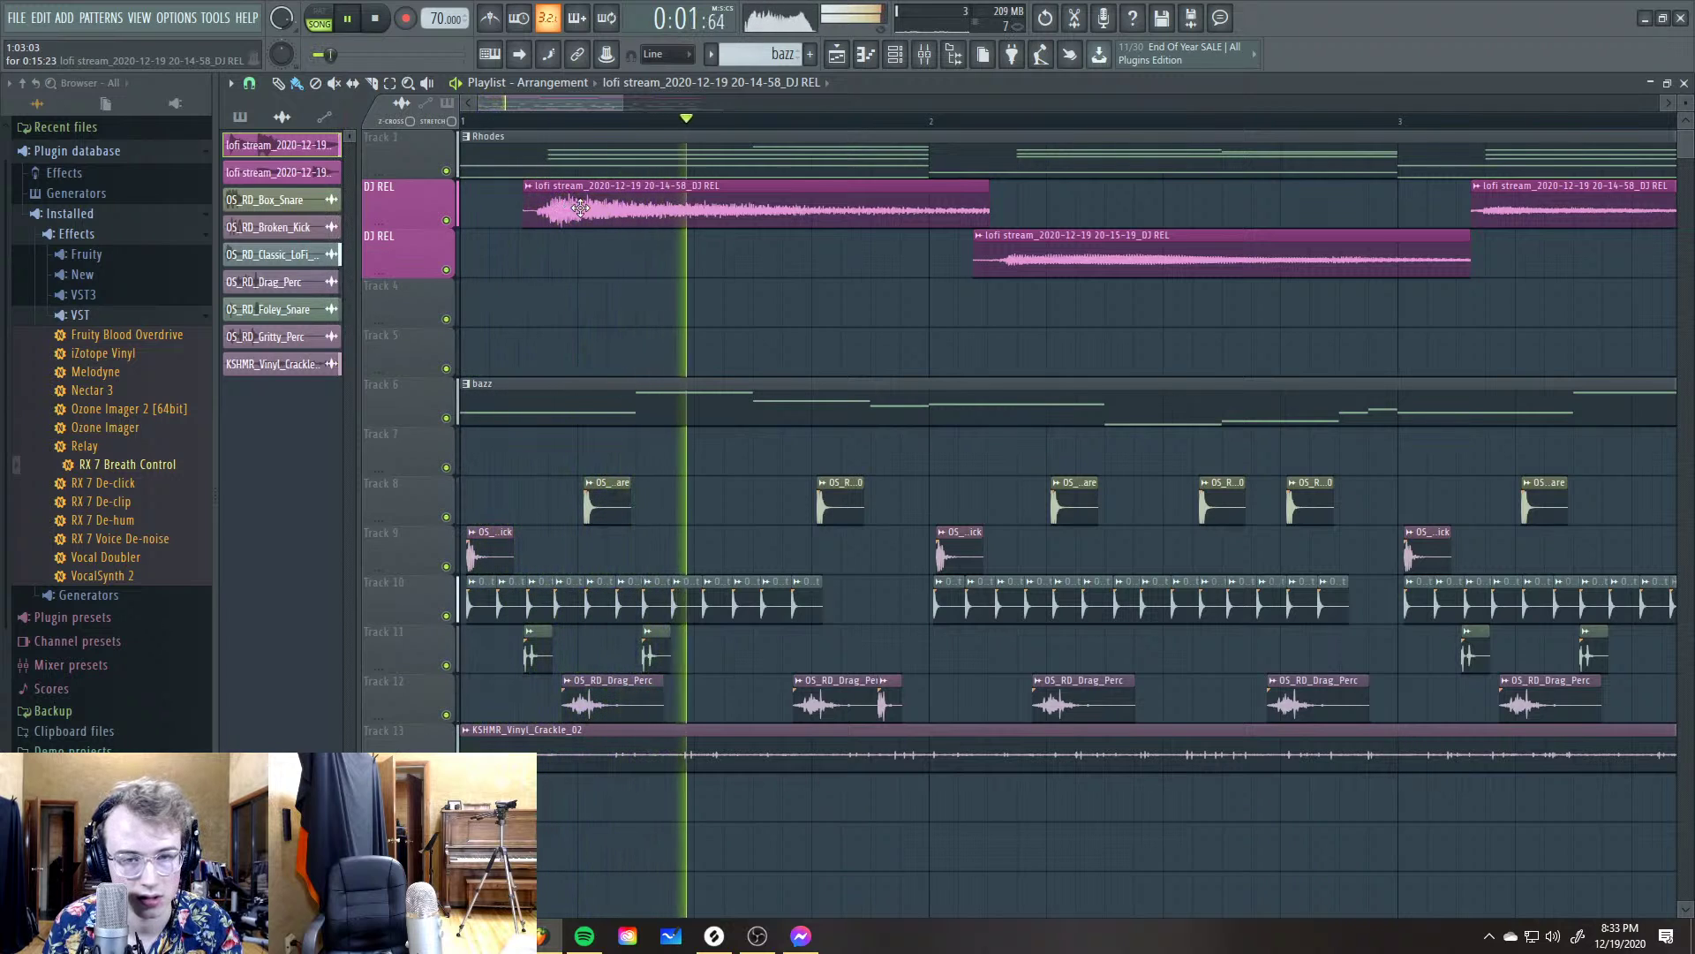
pyautogui.press('space')
# Route the 20-15-19 DJ REL audio clip's channel to mixer track 4, matching the other DJ REL clip, and return to the mixer
pyautogui.press('F5')
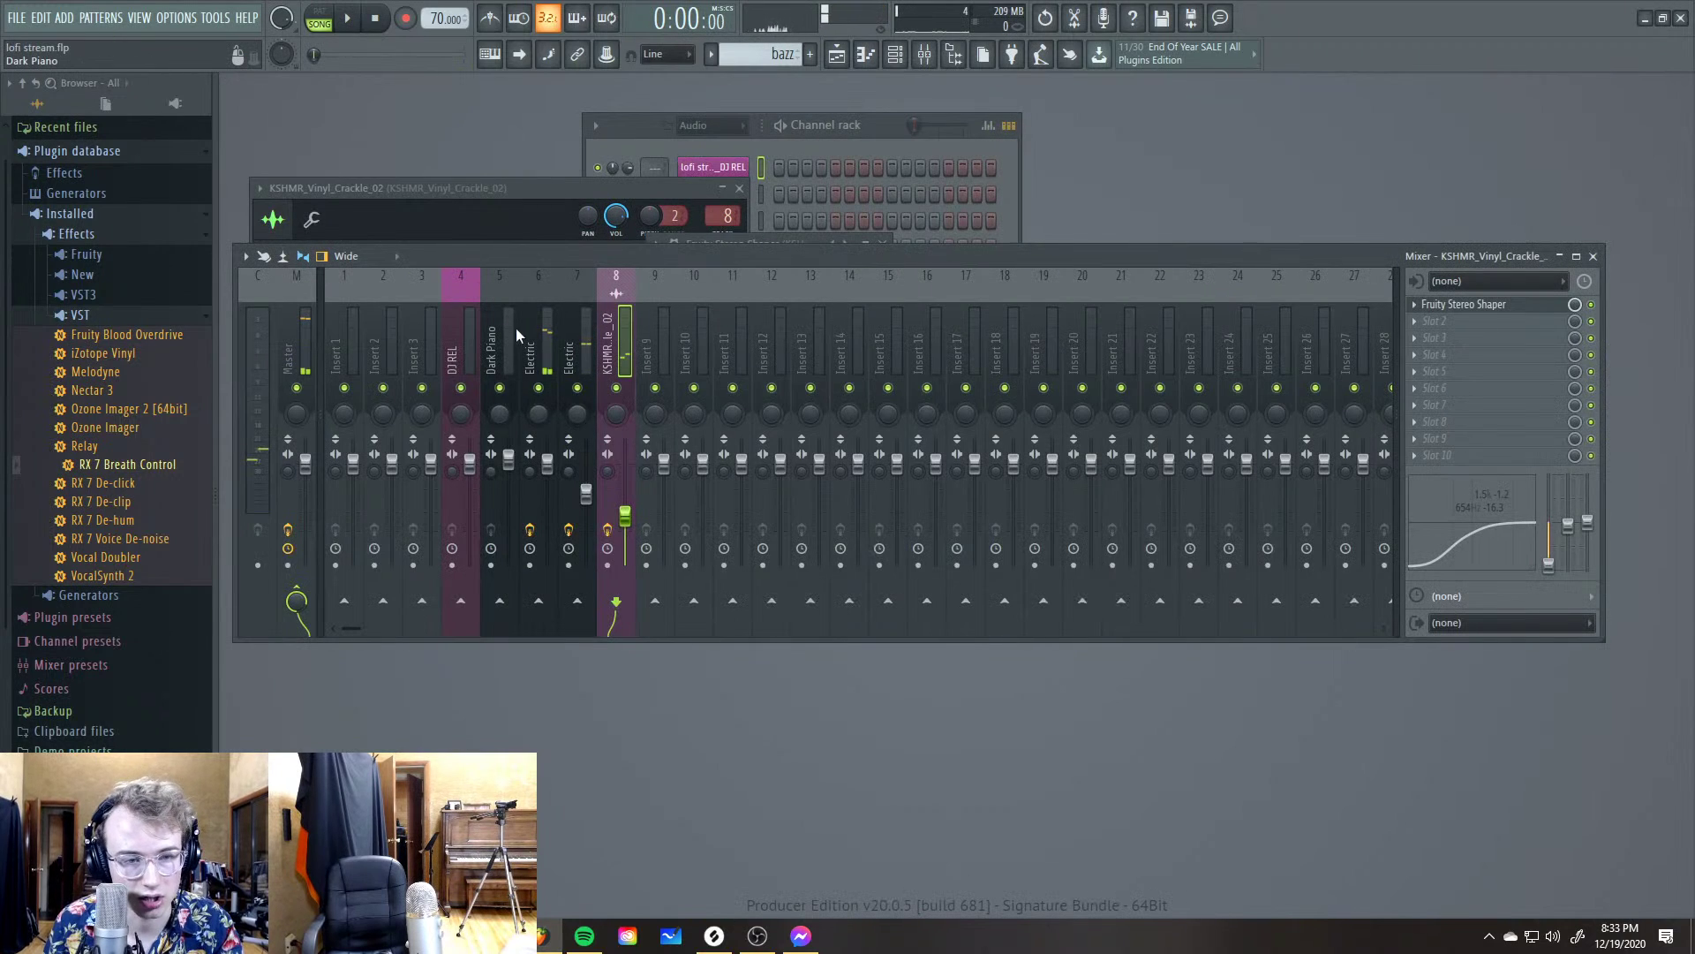
pyautogui.click(478, 331)
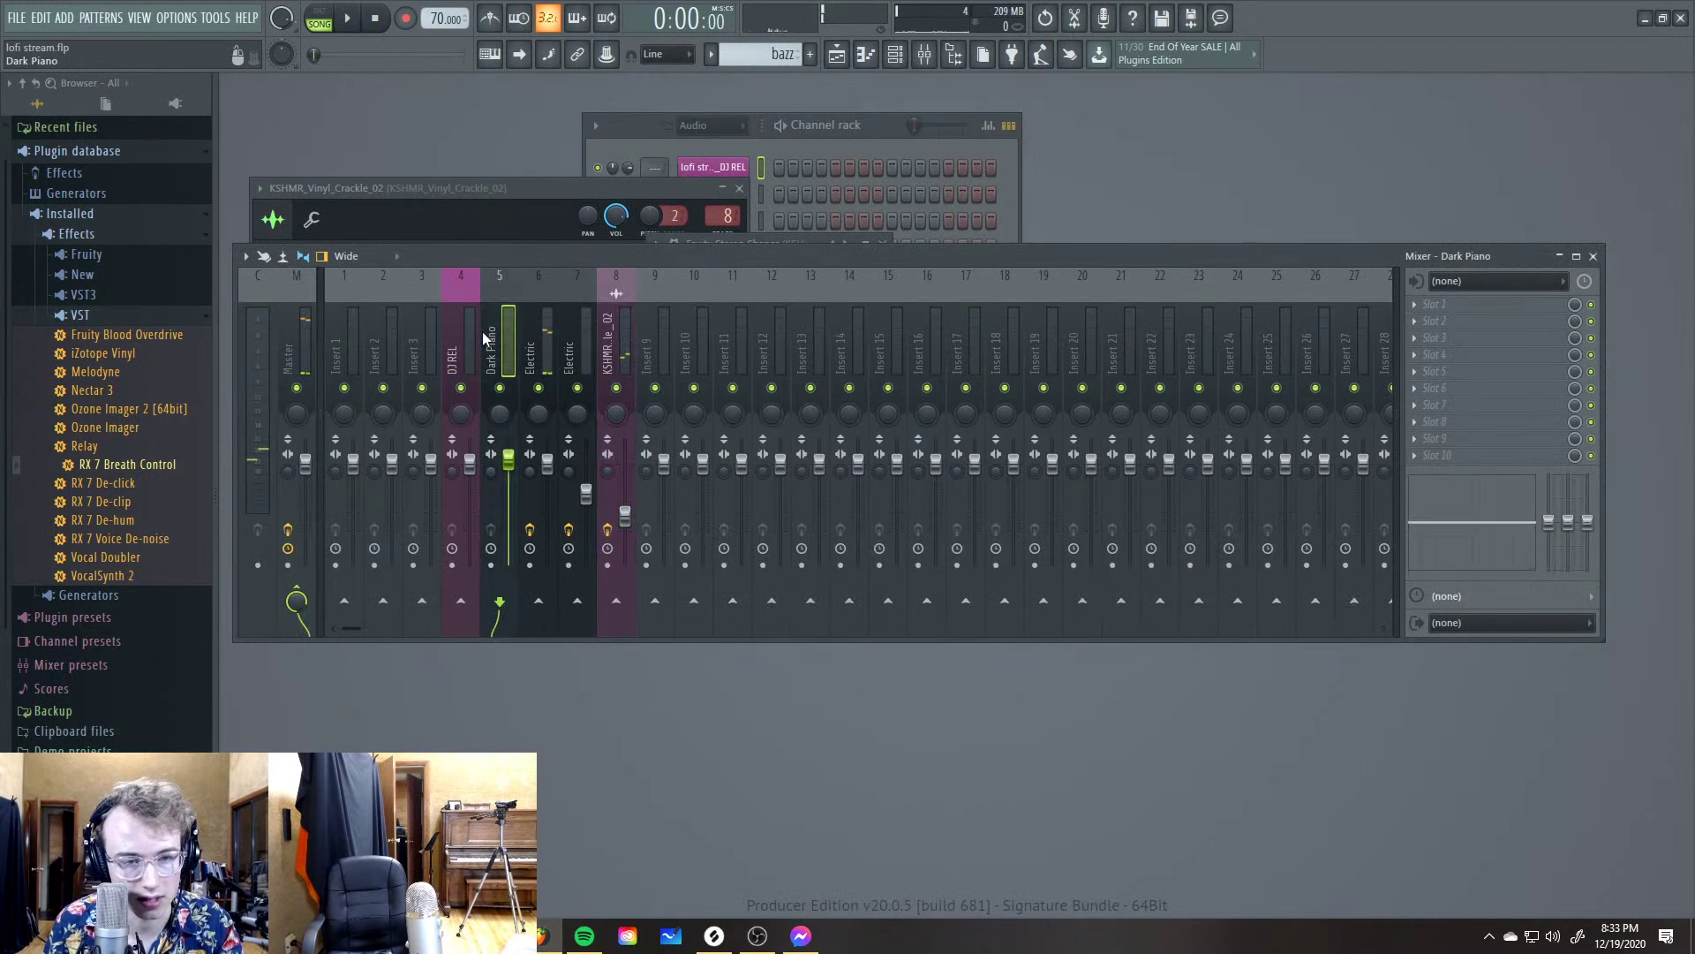
pyautogui.click(838, 55)
pyautogui.click(649, 201)
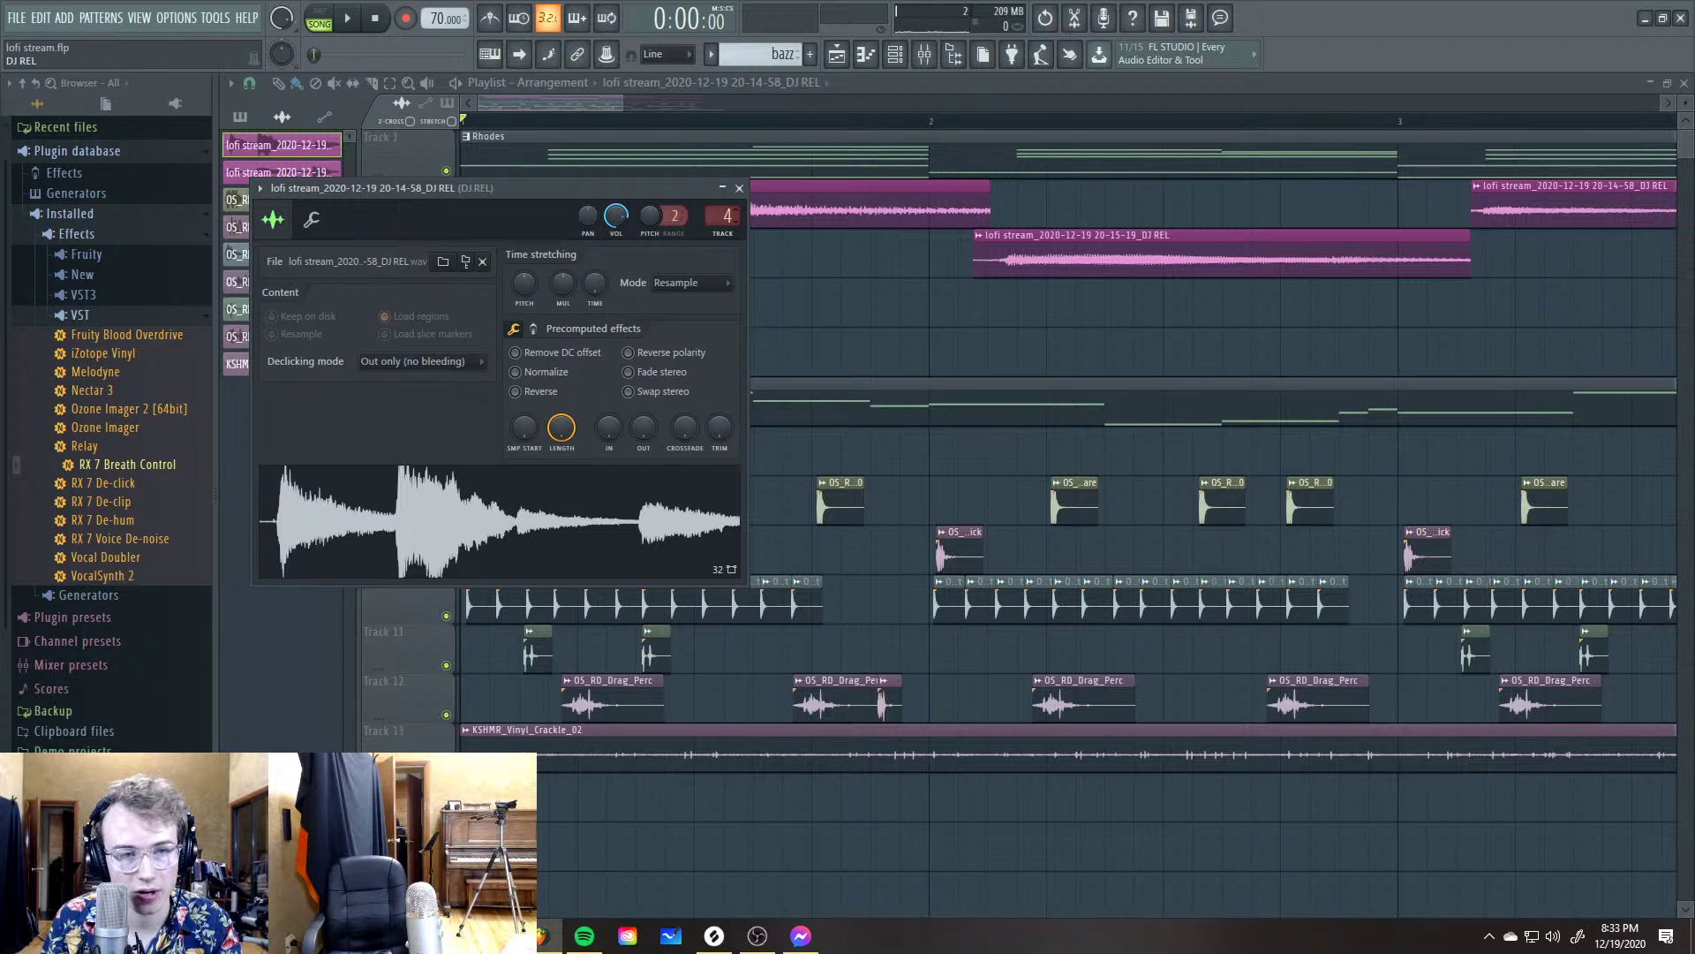
pyautogui.click(739, 188)
pyautogui.doubleClick(1006, 244)
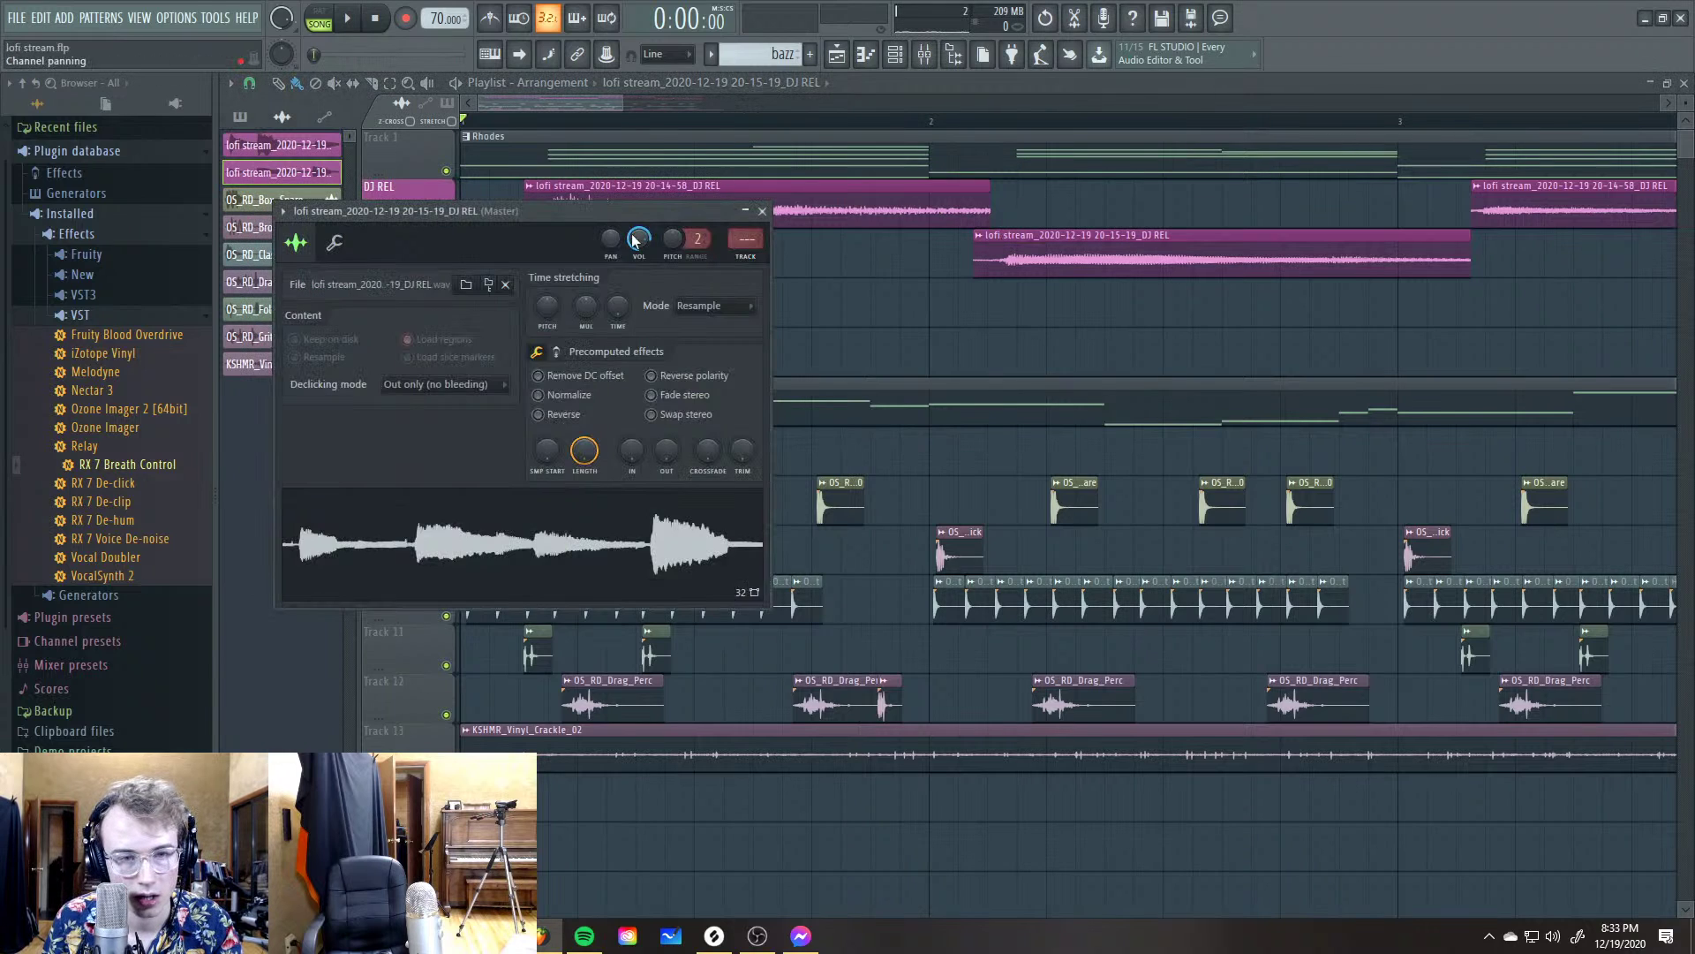
pyautogui.moveTo(754, 238); pyautogui.dragTo(755, 225)
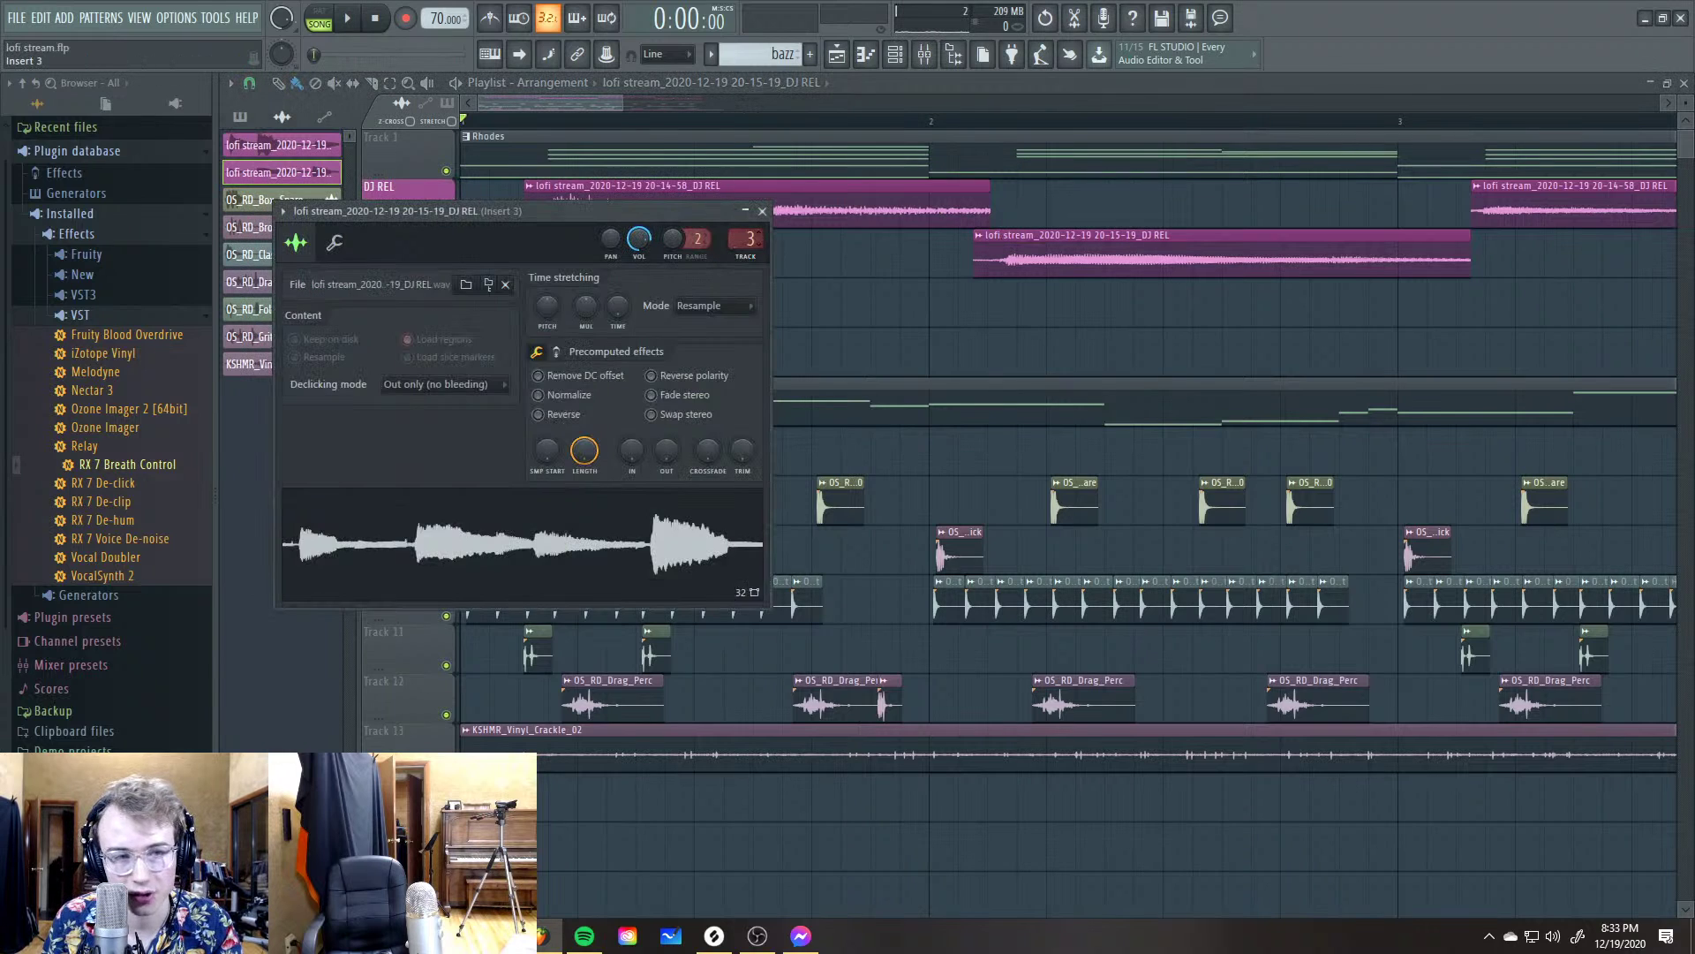
pyautogui.click(762, 212)
pyautogui.press('F5')
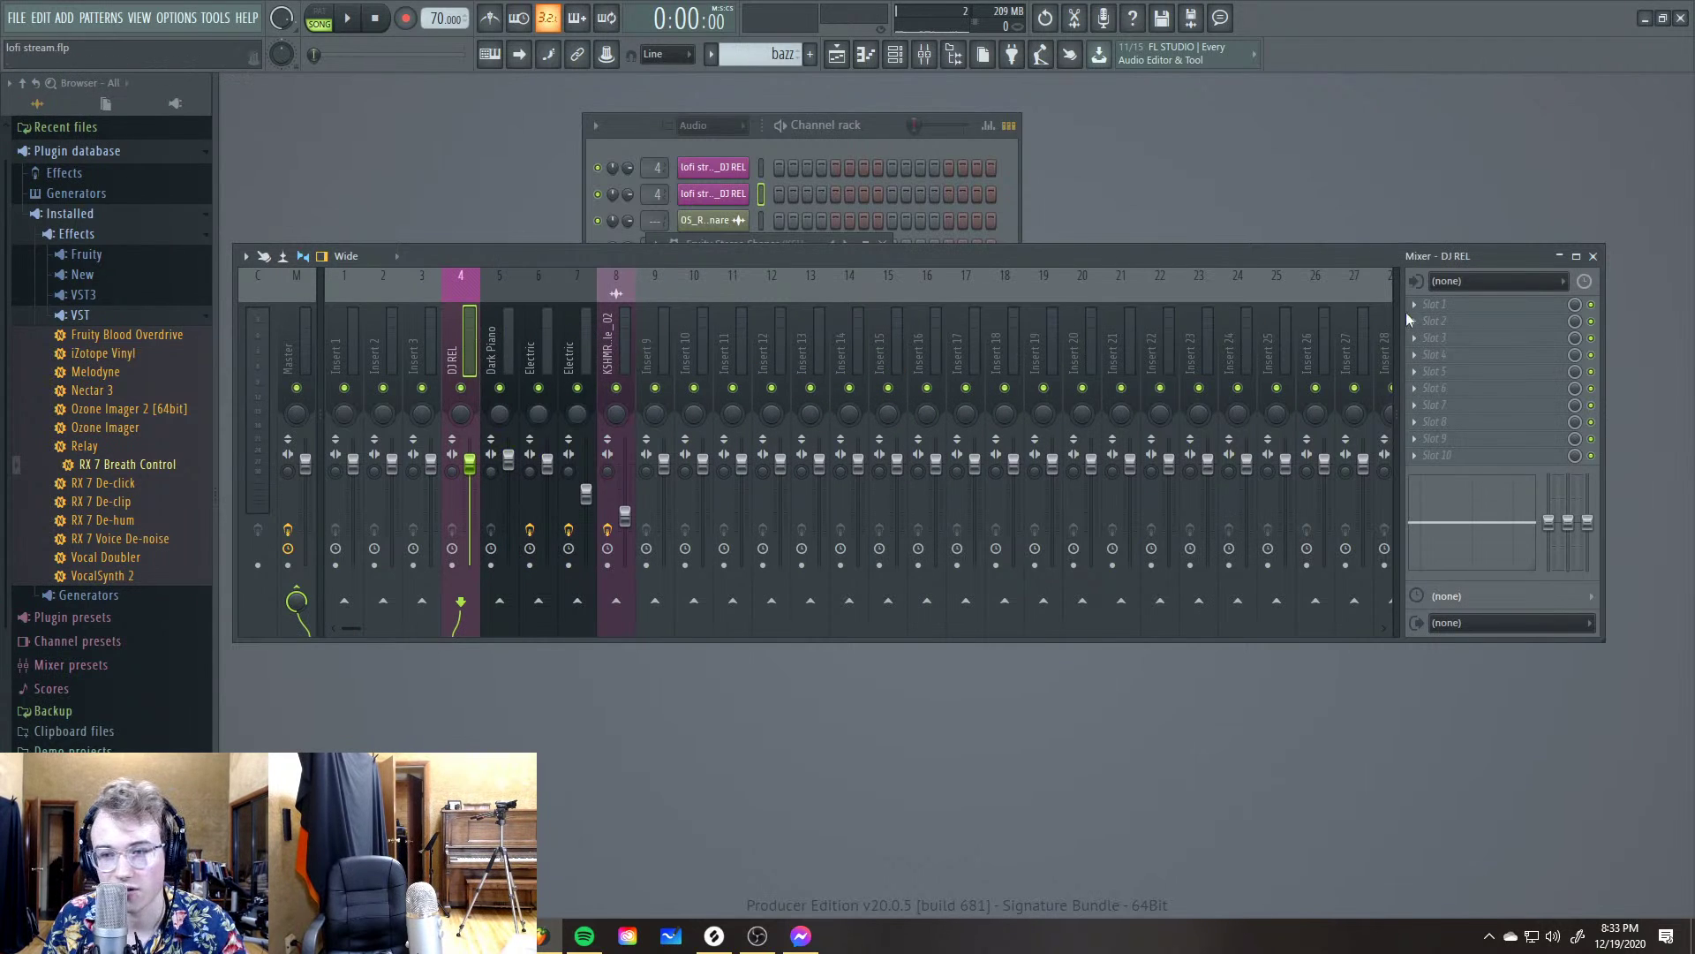
# Switch to OBS and the YouTube Studio live stream page to check the stream and chat, and return to FL Studio
pyautogui.hotkey('alt', 'Tab')
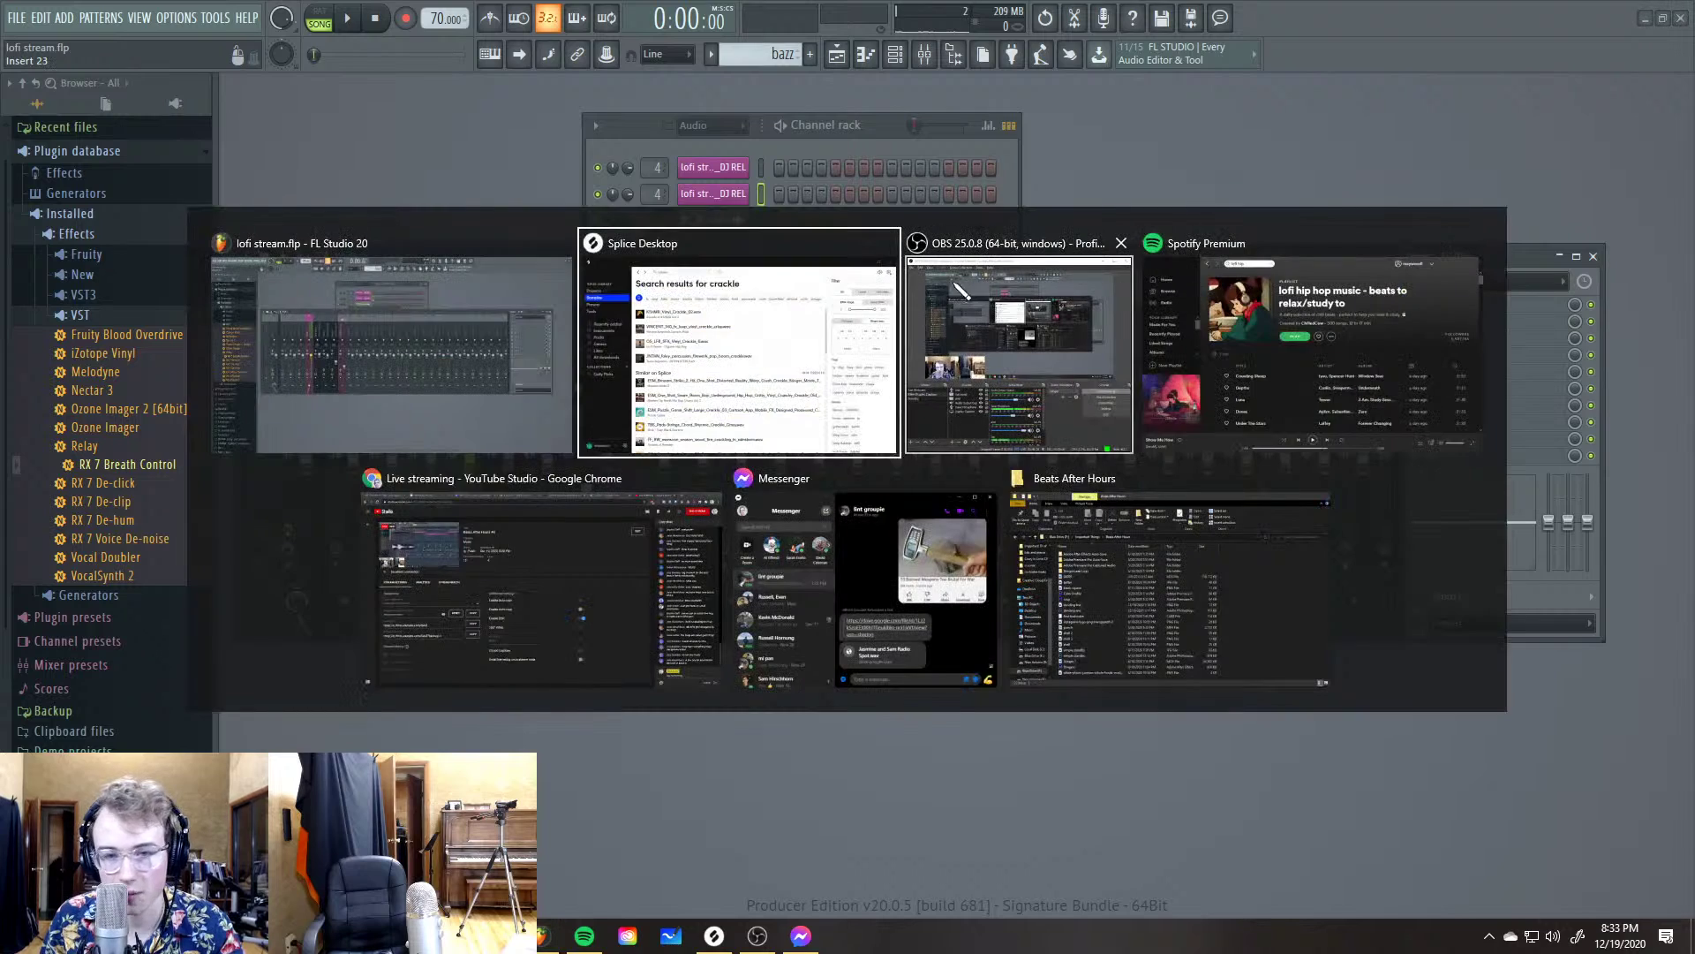
pyautogui.click(1055, 369)
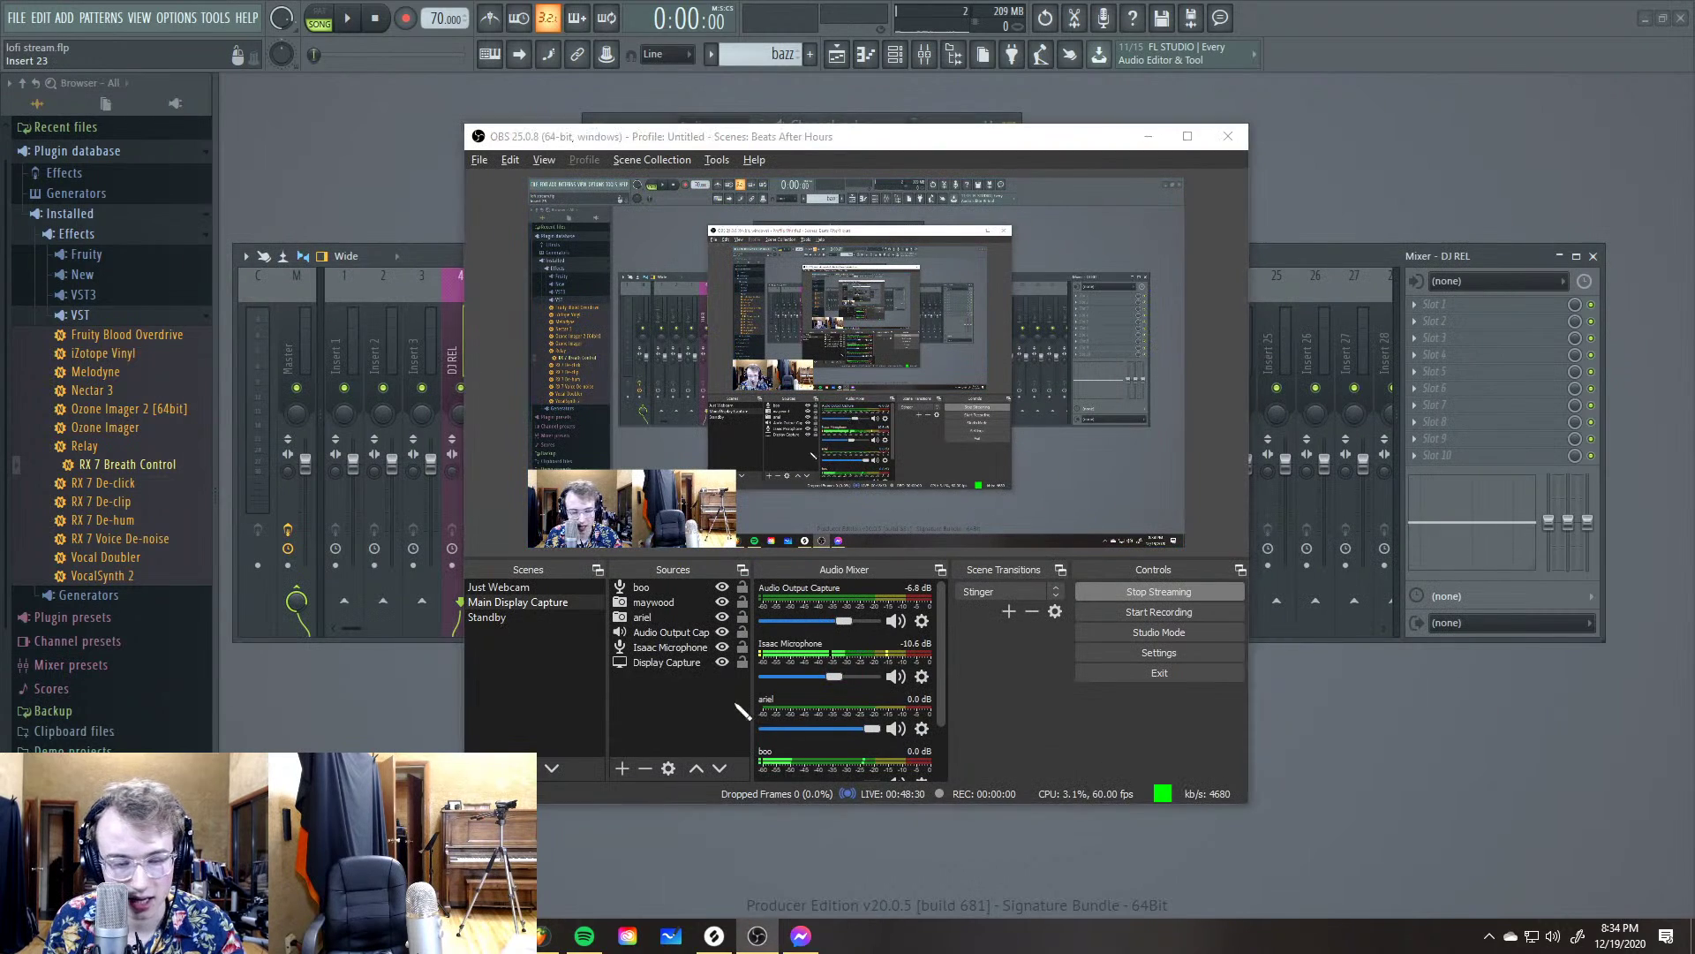
pyautogui.hotkey('alt', 'Tab')
pyautogui.hotkey('alt', 'Tab')
pyautogui.click(537, 600)
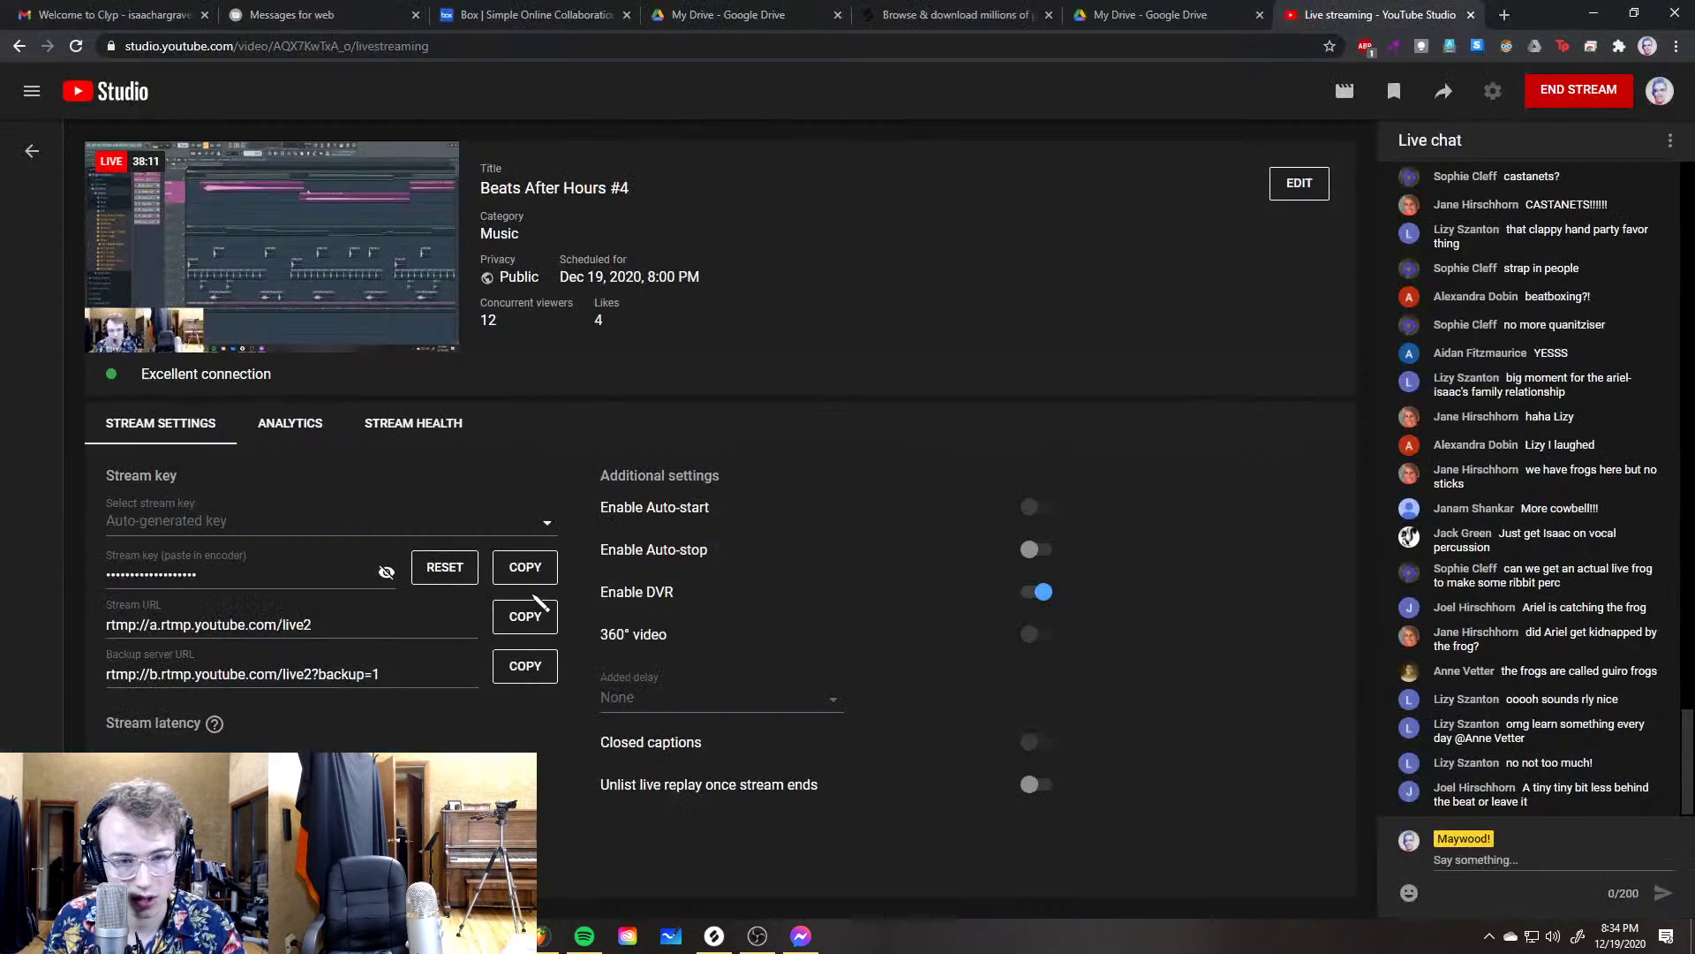
pyautogui.hotkey('alt', 'Tab')
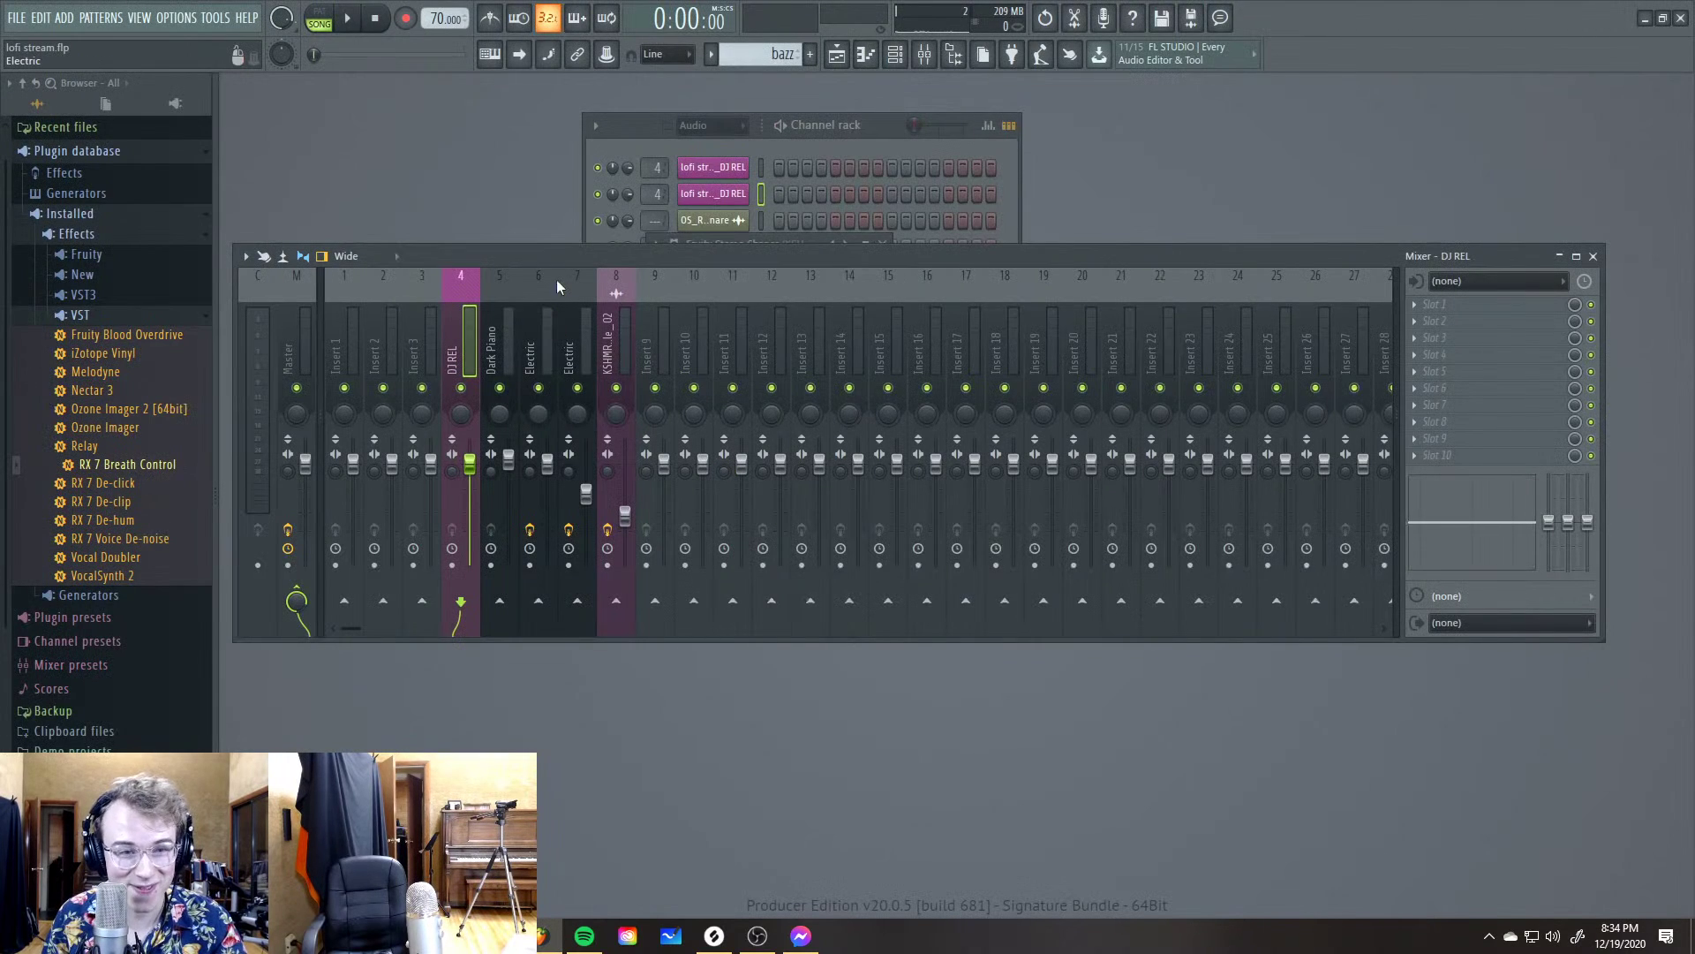
# Nudge the first 20-15-19 DJ REL clip slightly later in the playlist and check its timing by playback
pyautogui.click(830, 61)
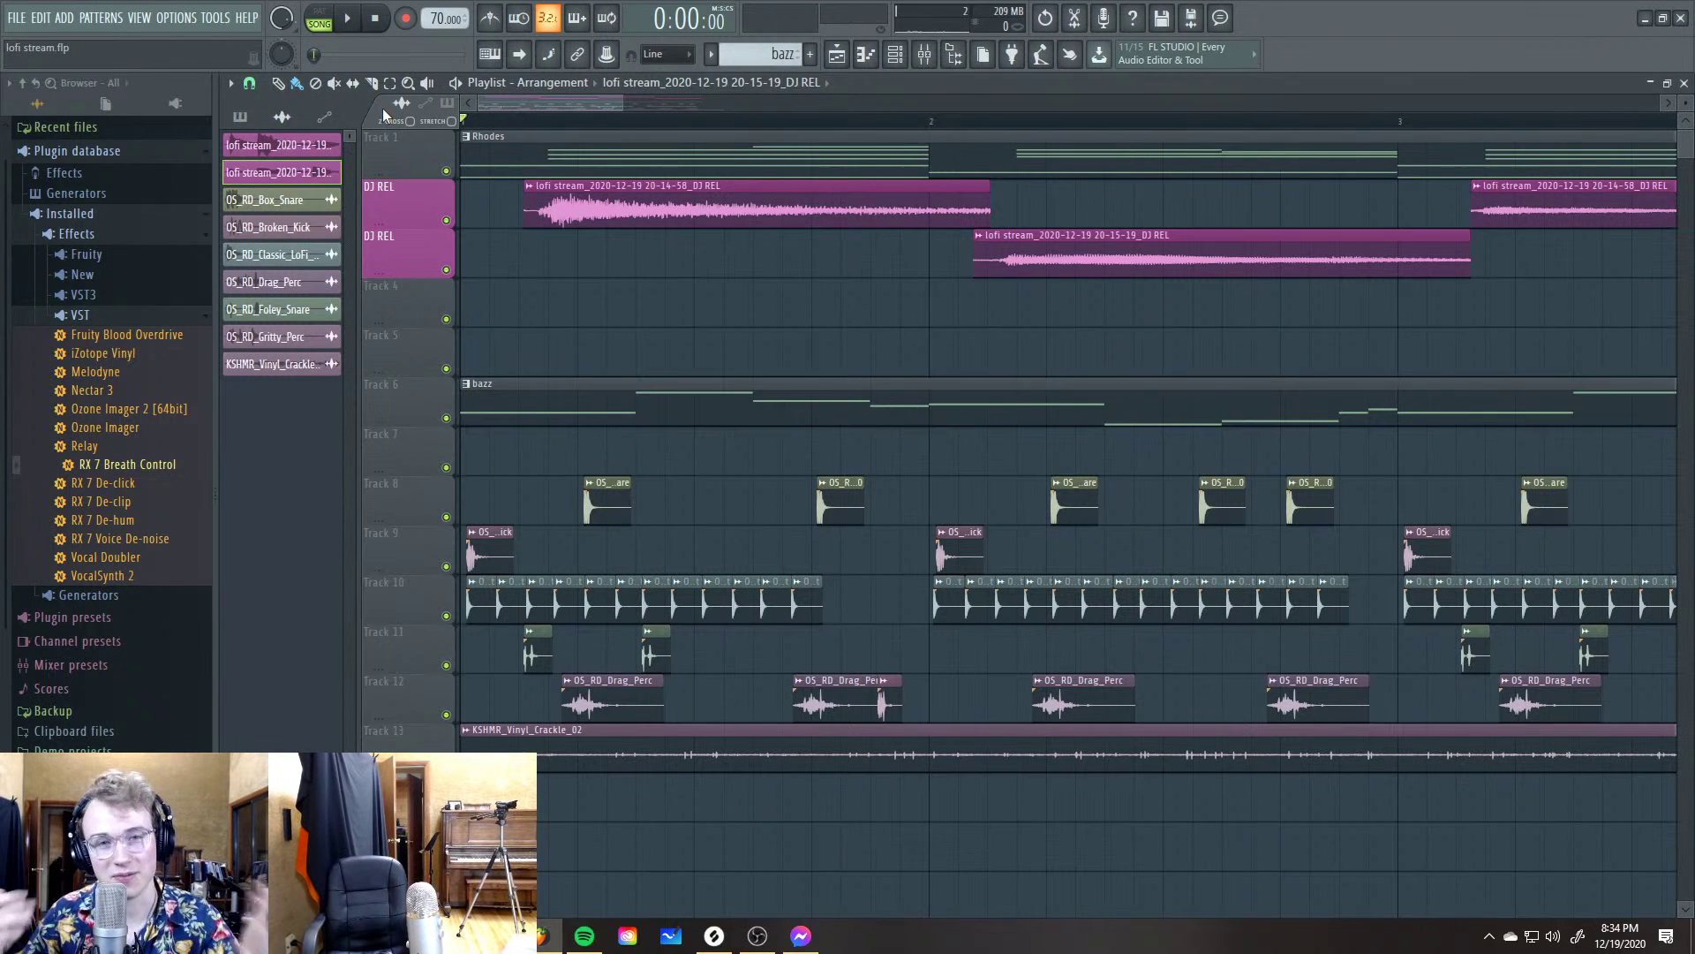
pyautogui.press('space')
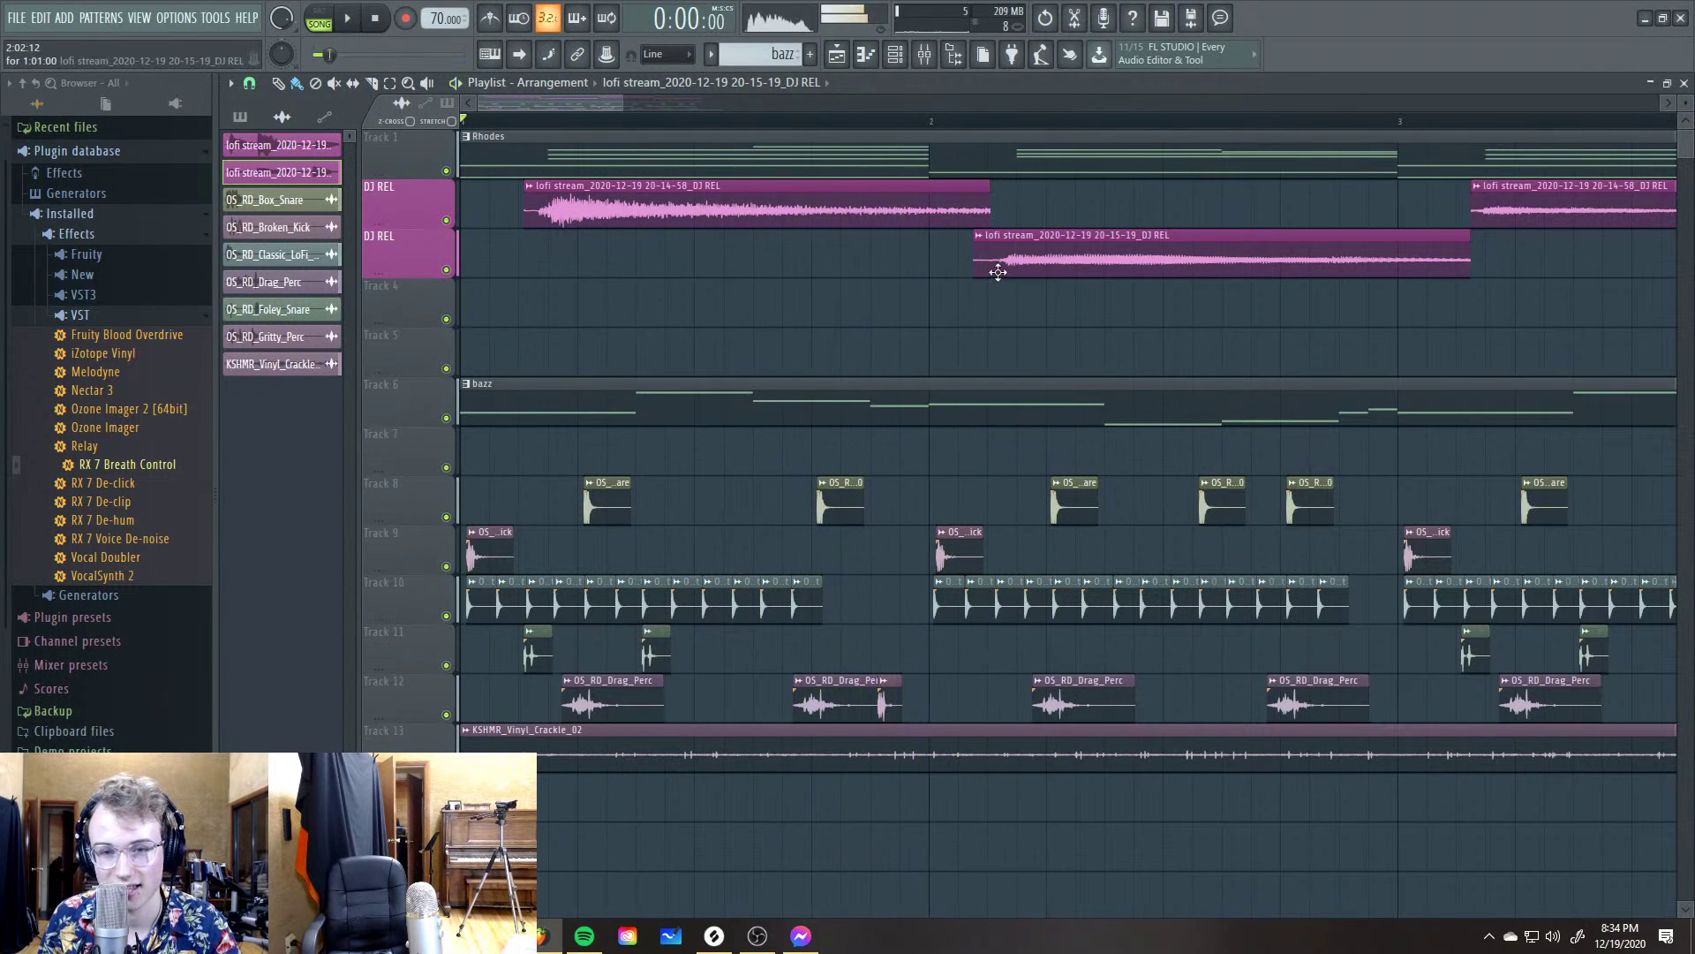
pyautogui.moveTo(994, 263); pyautogui.dragTo(1031, 262)
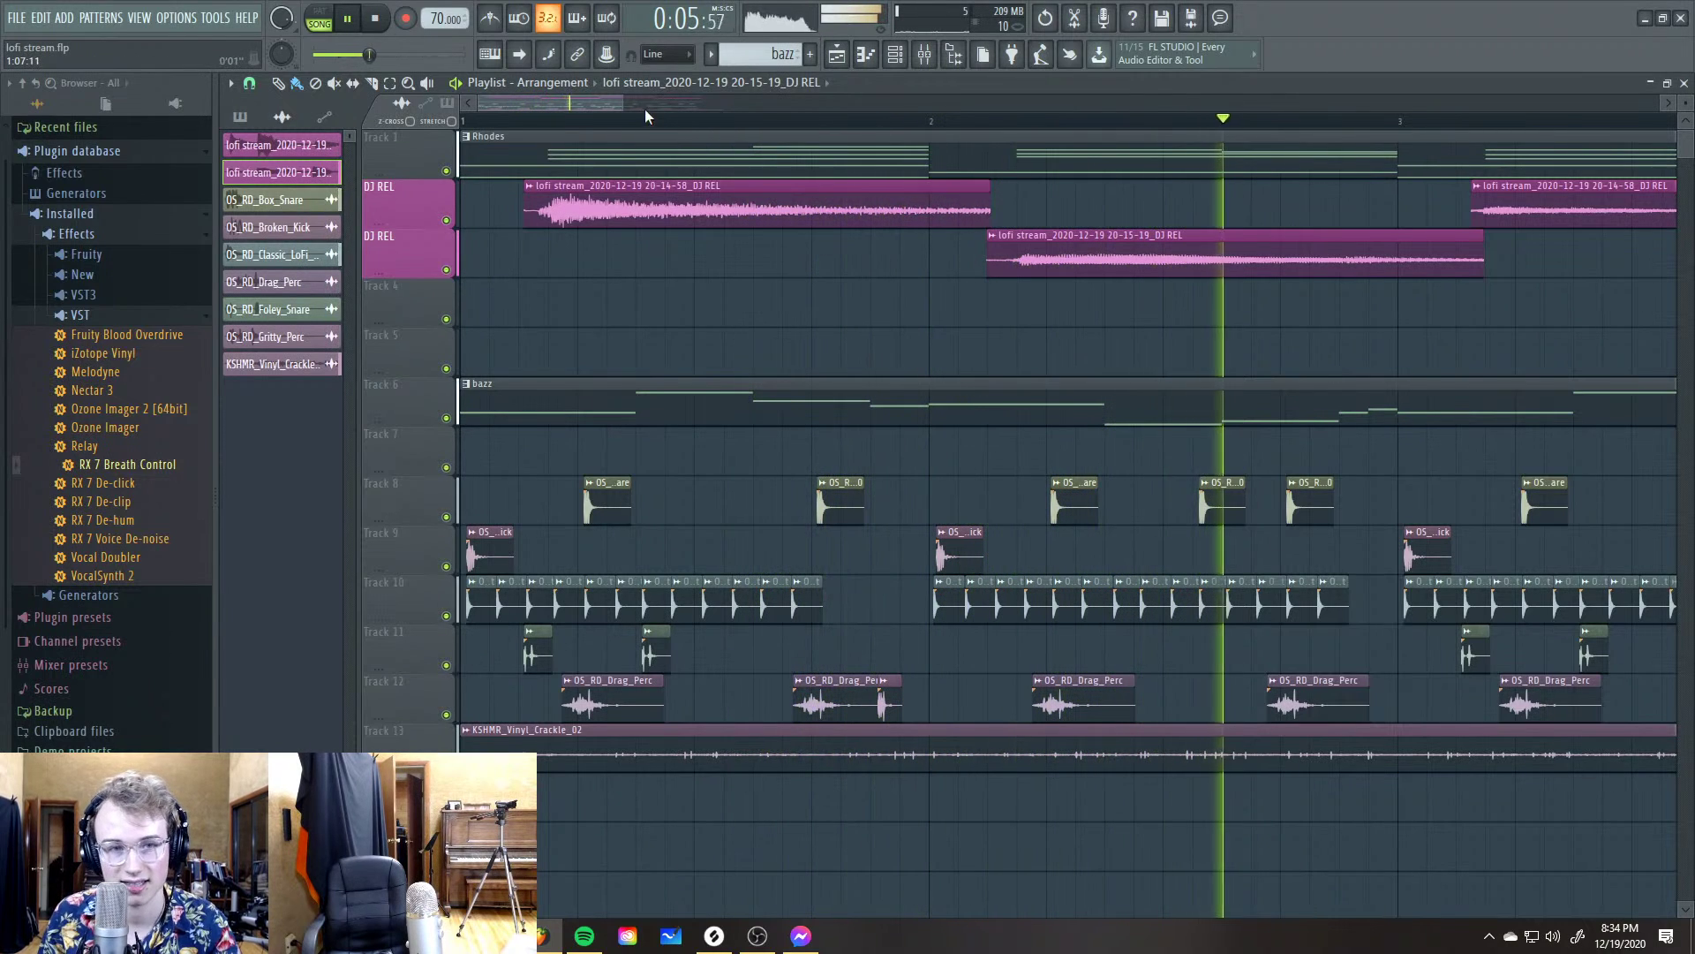
pyautogui.moveTo(618, 110); pyautogui.dragTo(744, 126)
pyautogui.press('space')
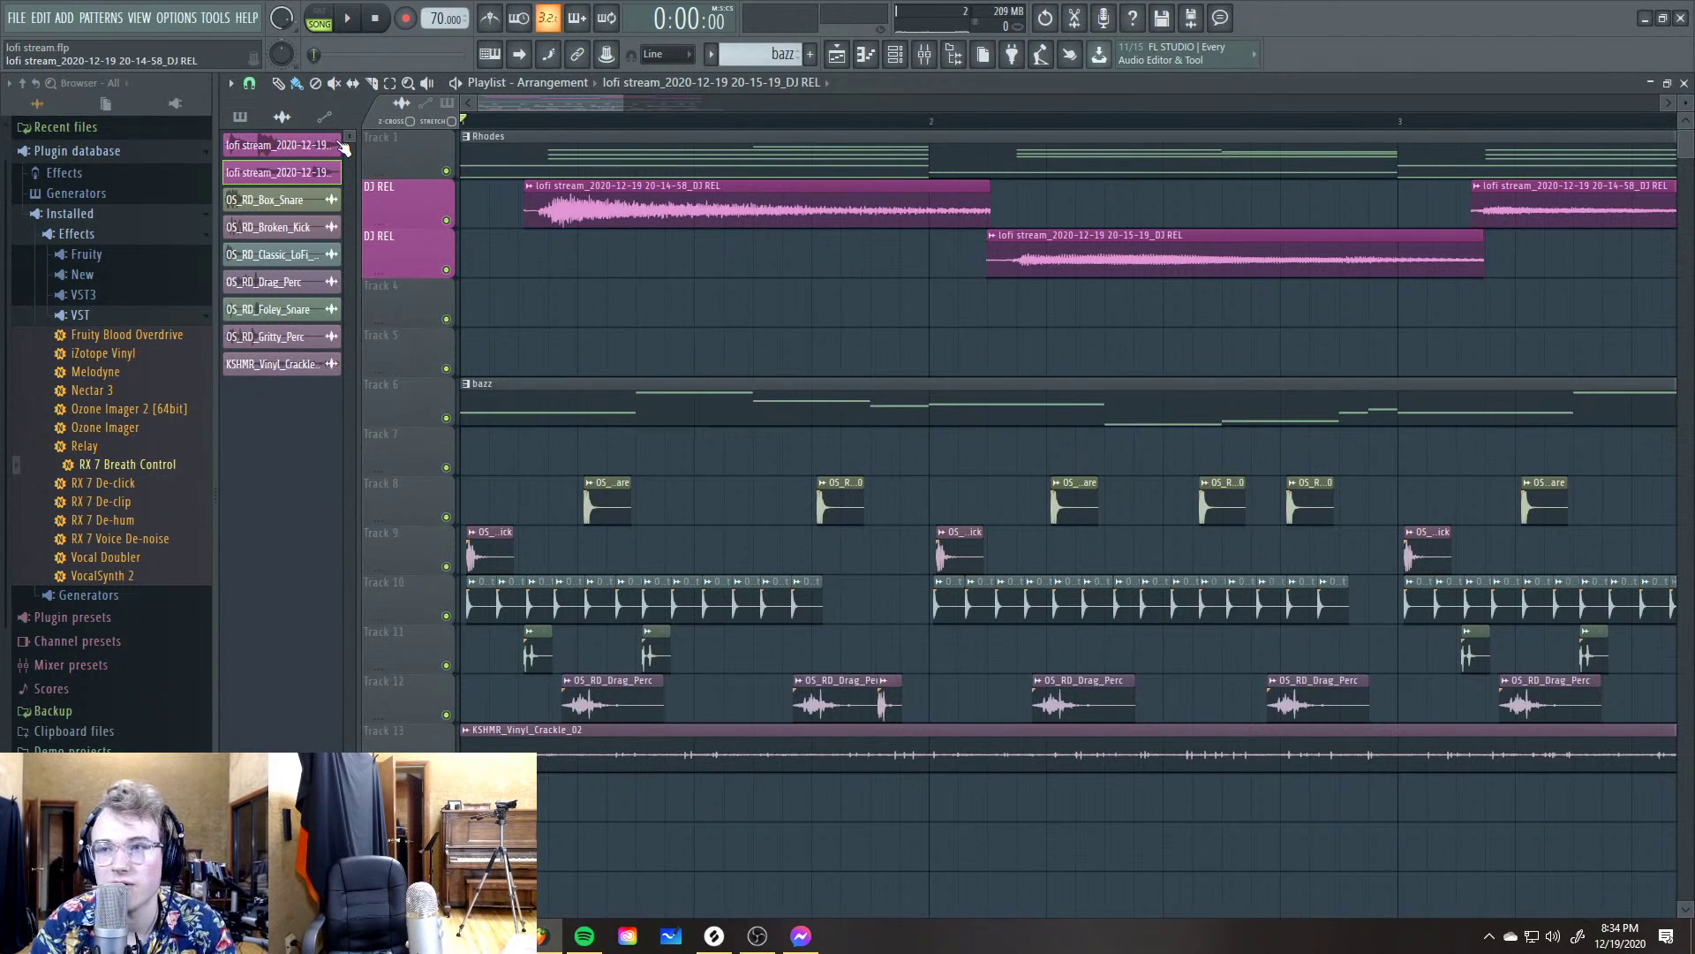
pyautogui.press('space')
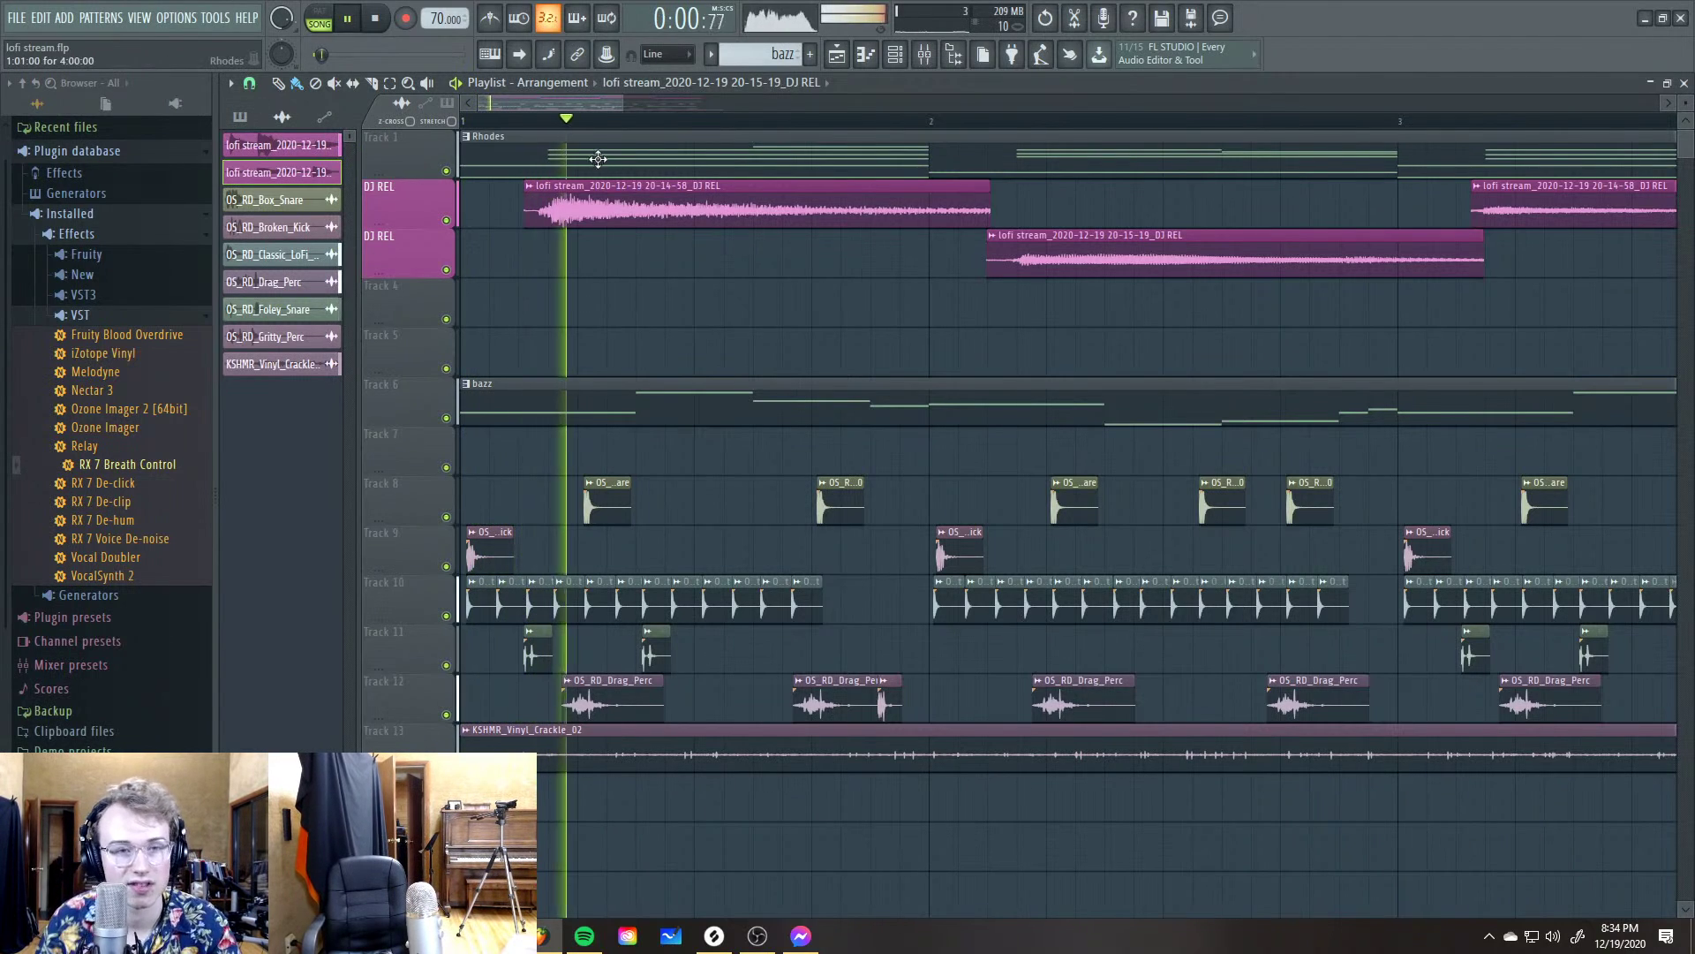
pyautogui.press('space')
# Lower the volume of the DJ REL mixer track while playing back the full mix
pyautogui.press('F5')
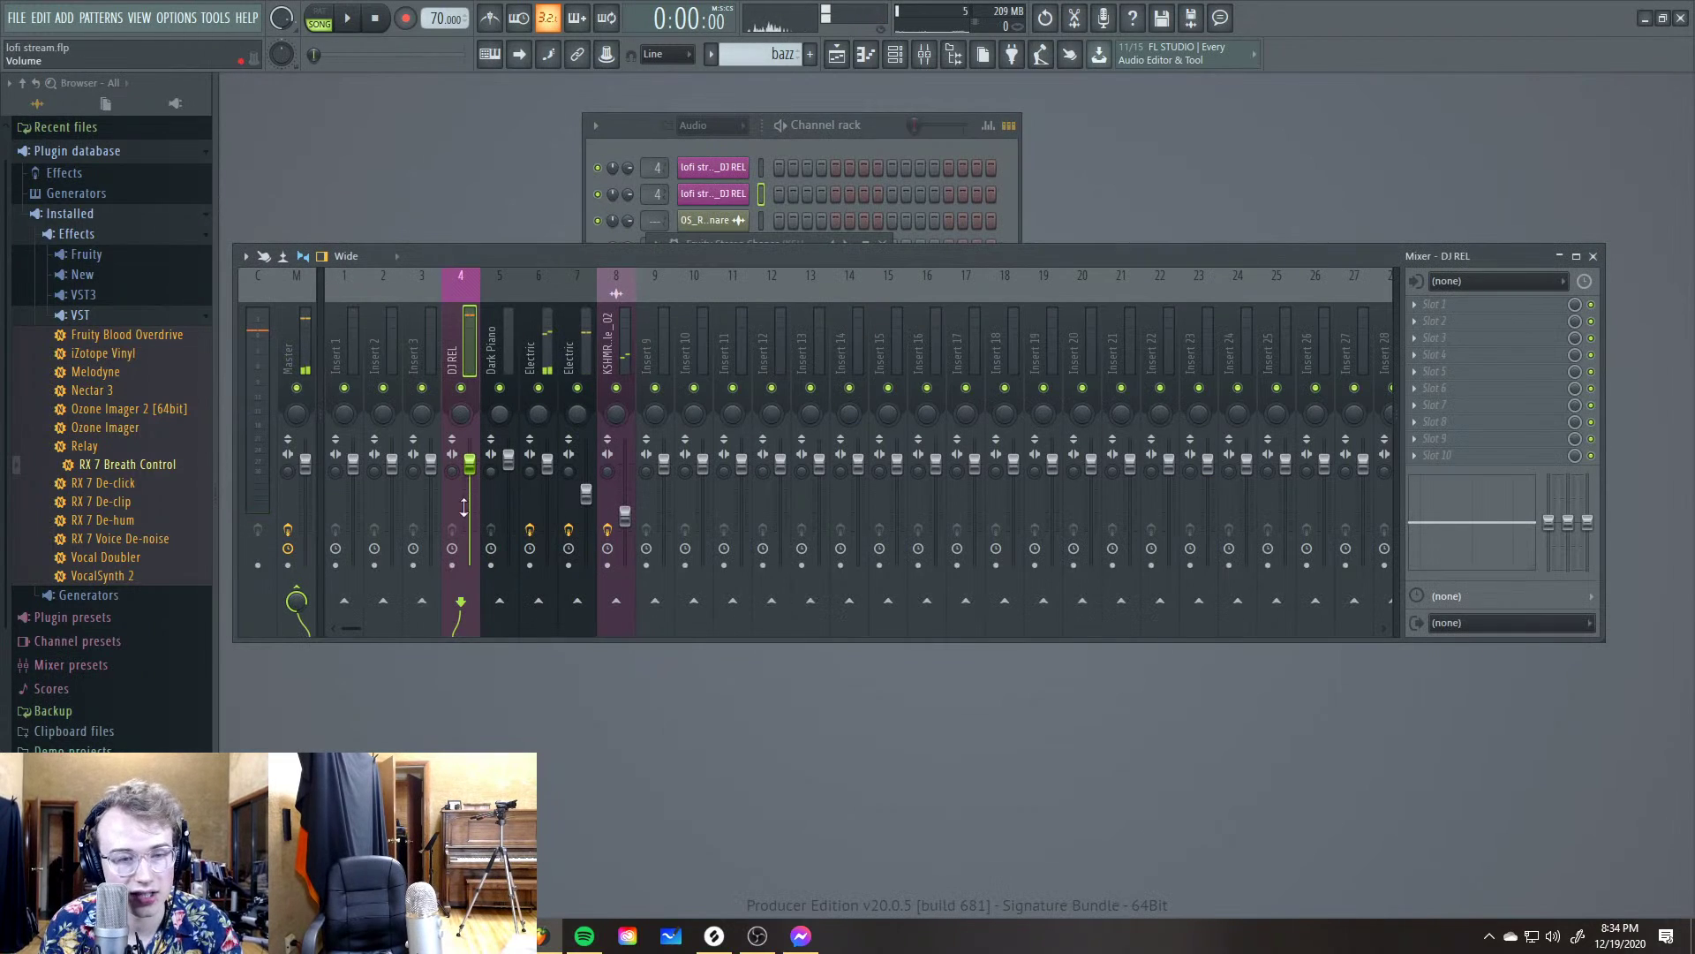
pyautogui.moveTo(466, 513); pyautogui.dragTo(468, 523)
pyautogui.press('space')
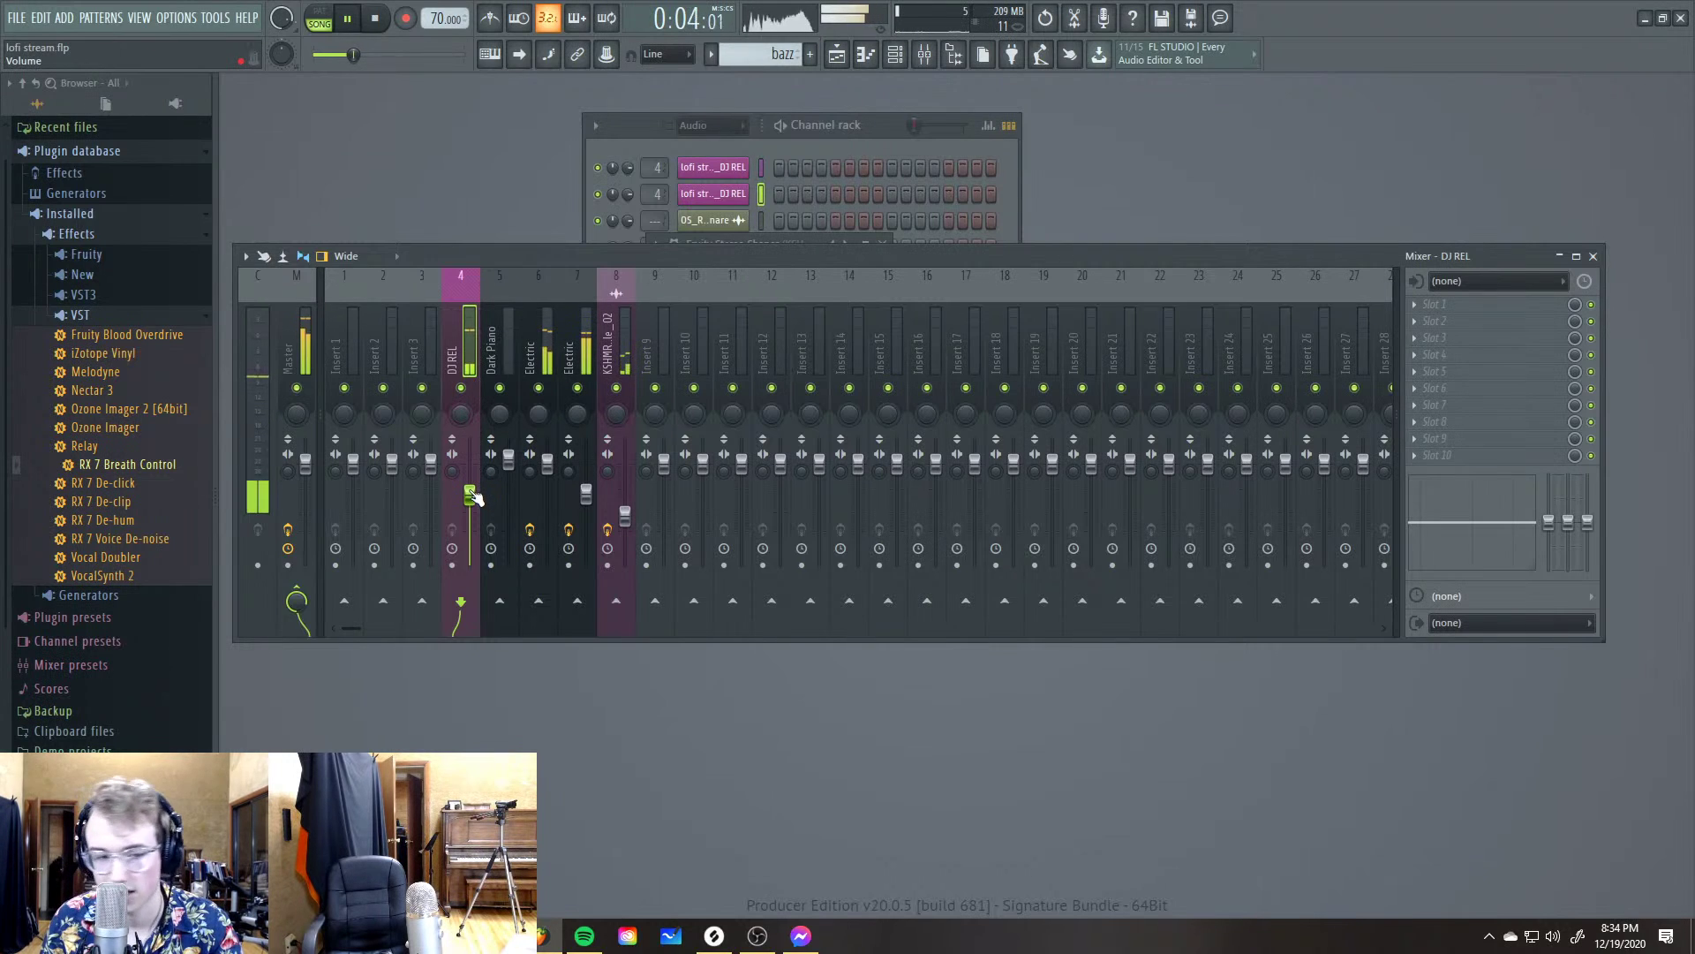
pyautogui.moveTo(475, 497); pyautogui.dragTo(473, 494)
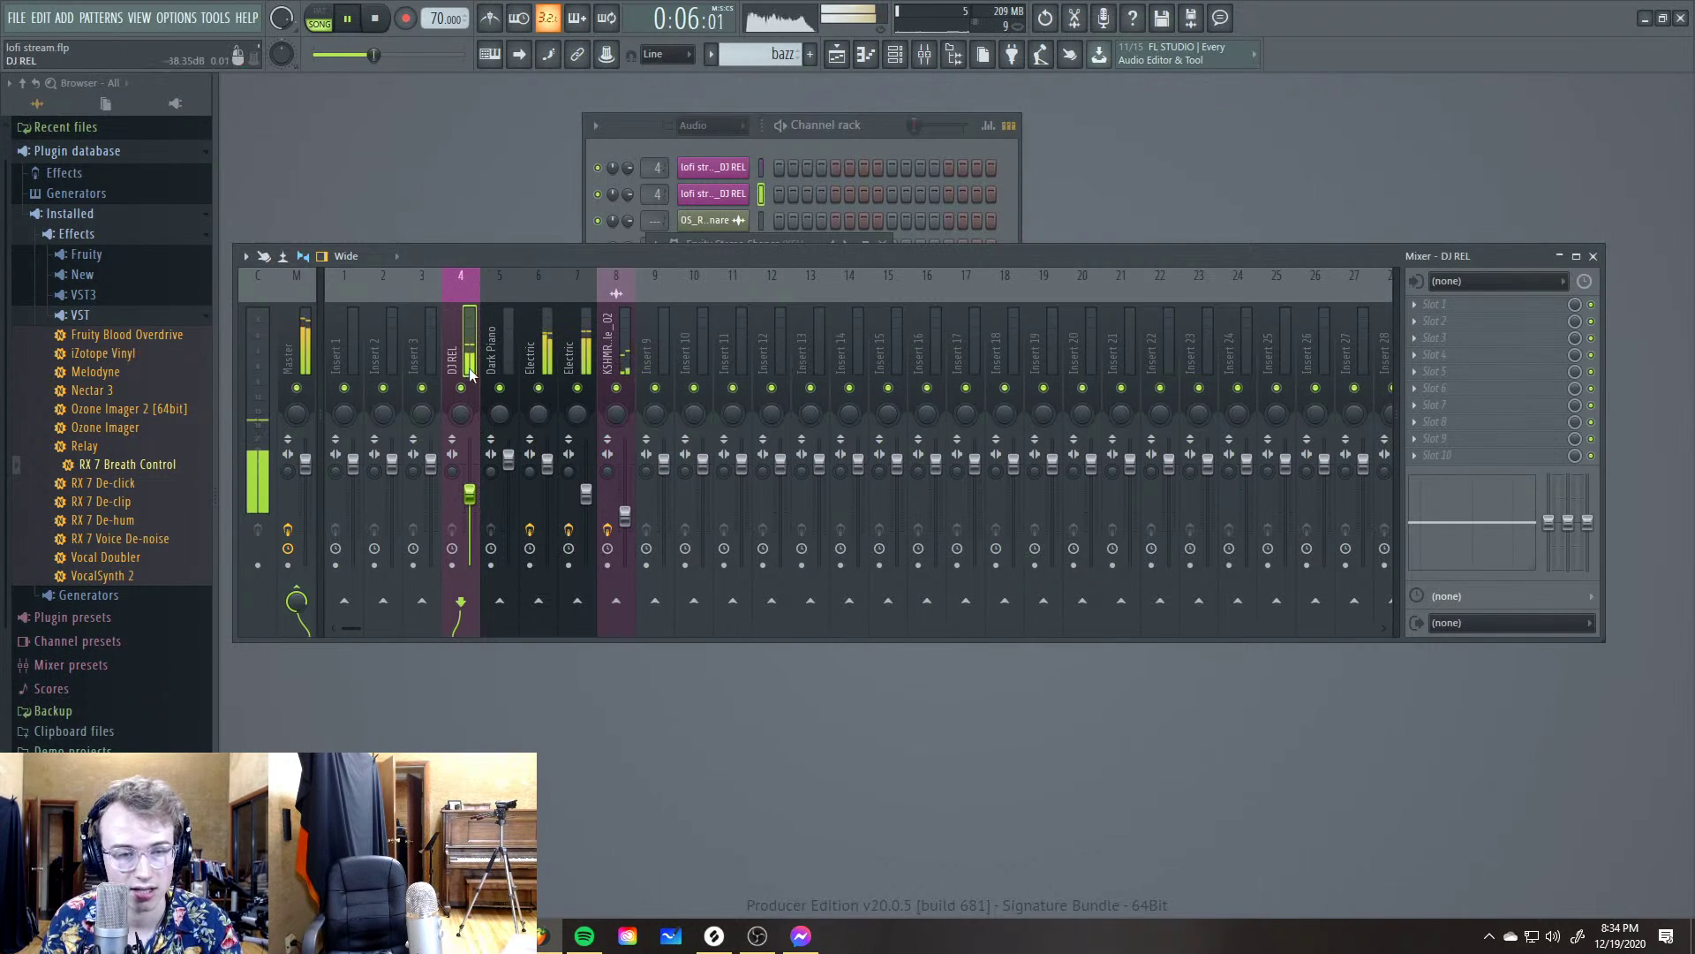
pyautogui.press('space')
# Load Fruity Phaser in the first effect slot of the DJ REL mixer track and solo the two DJ REL playlist tracks
pyautogui.click(1443, 302)
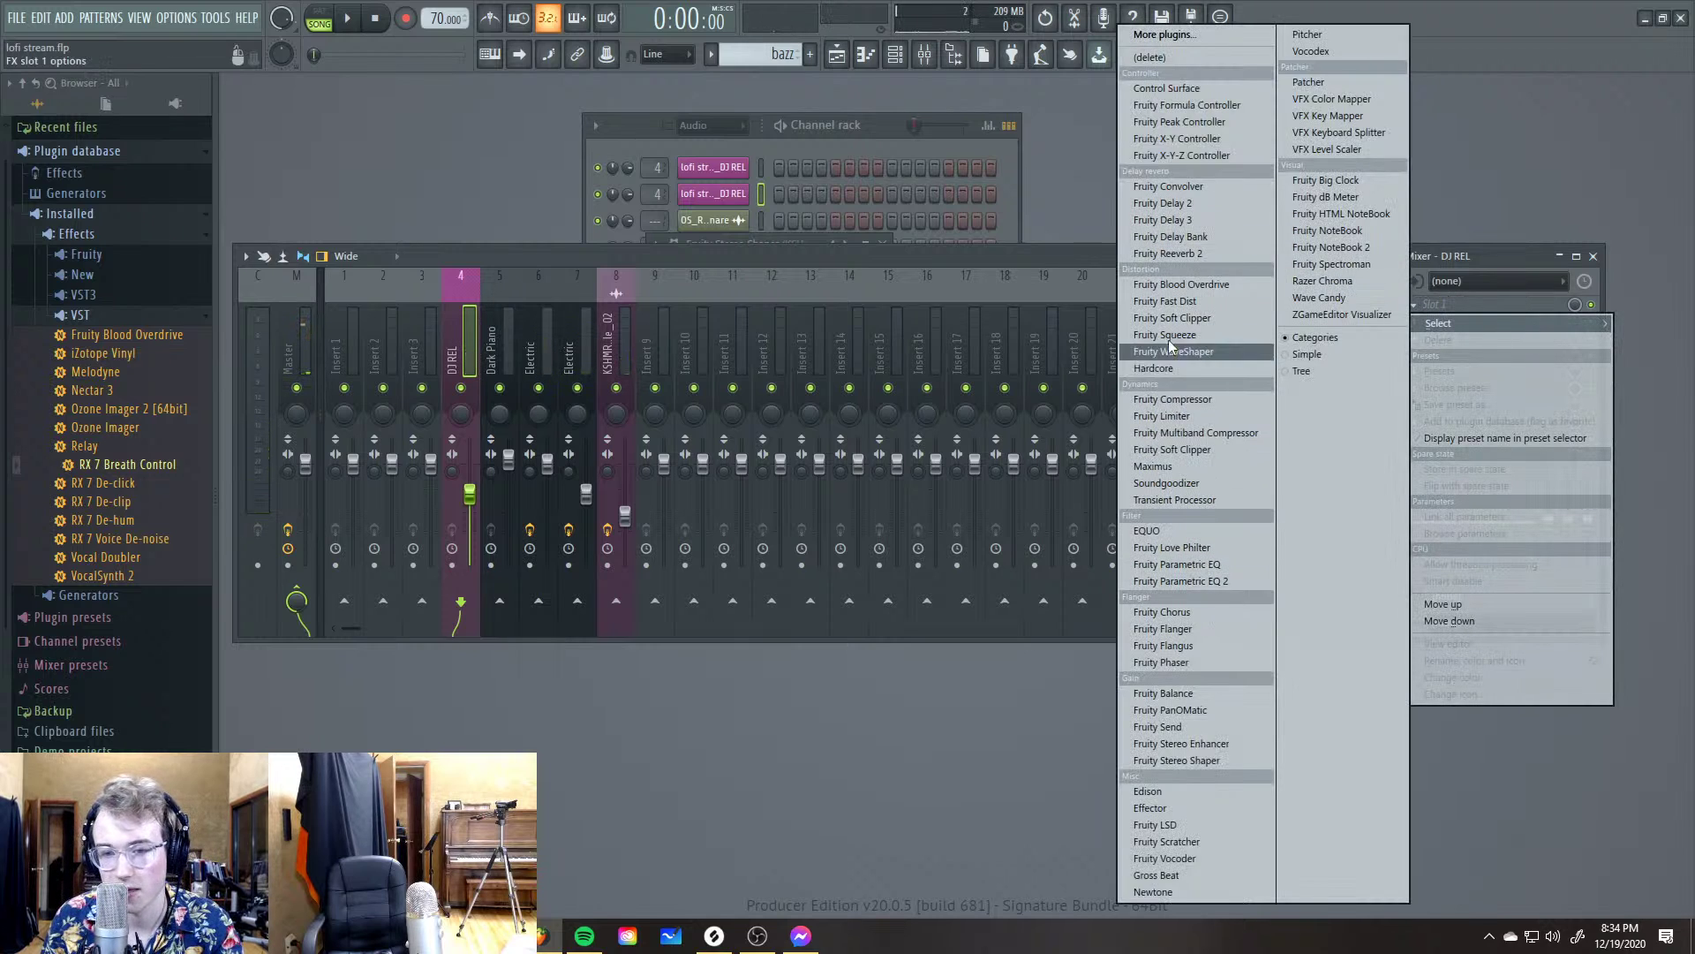
pyautogui.click(1212, 660)
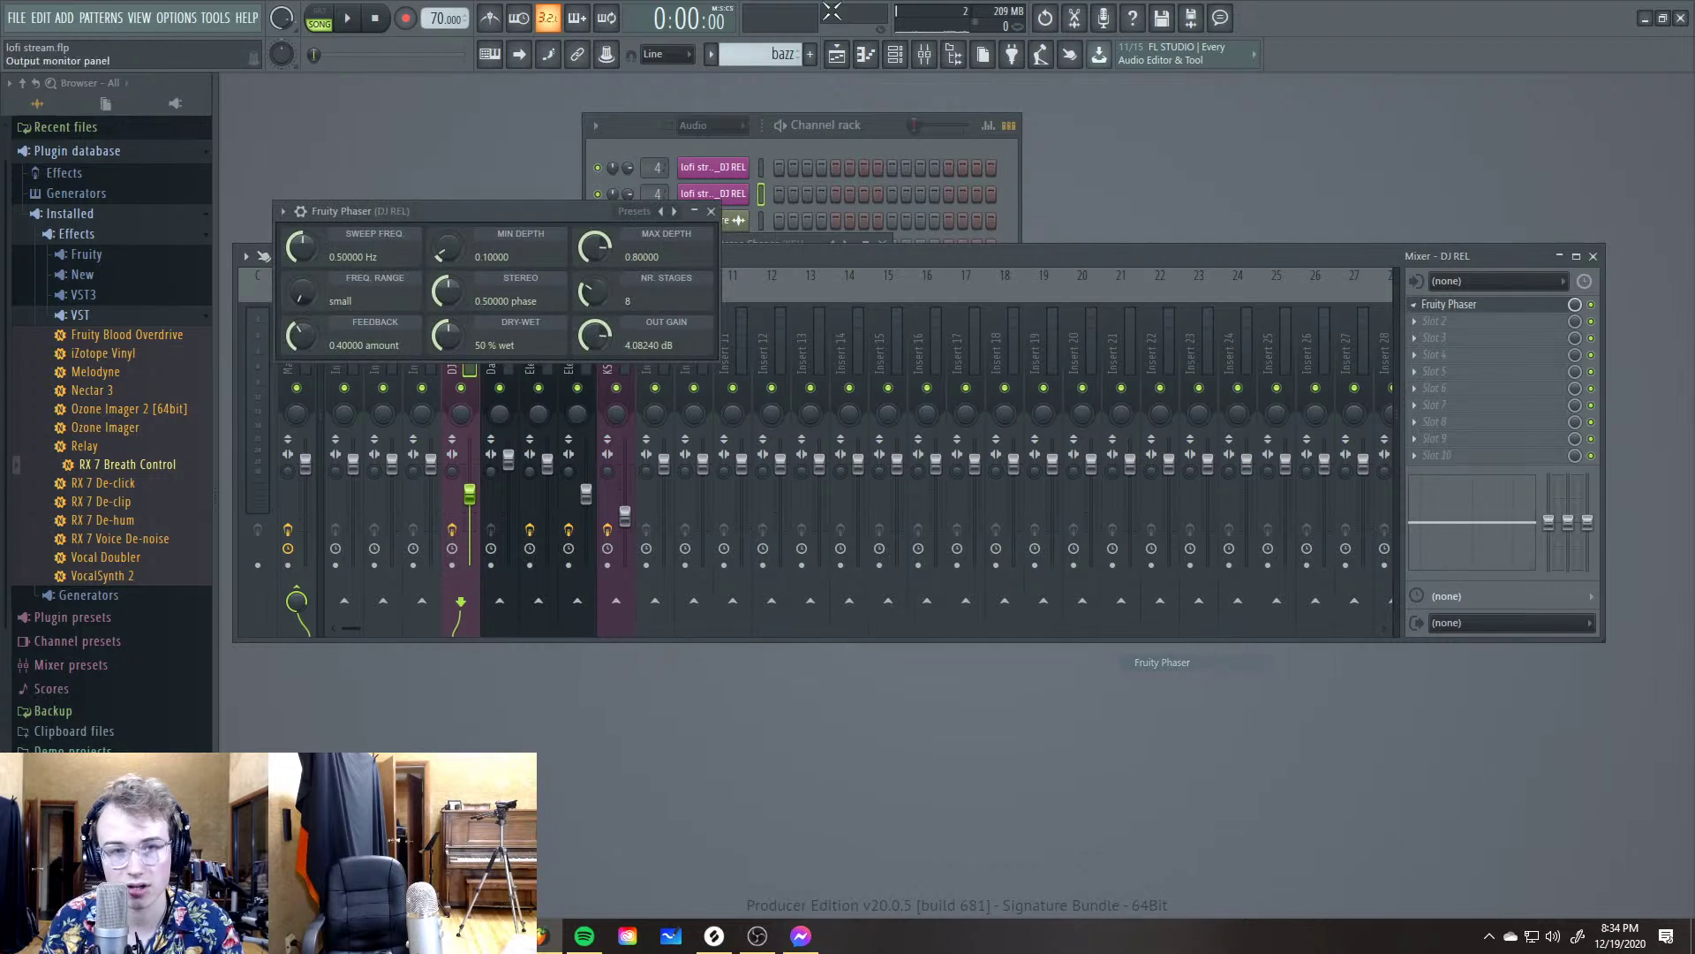
pyautogui.press('F5')
pyautogui.rightClick(431, 263)
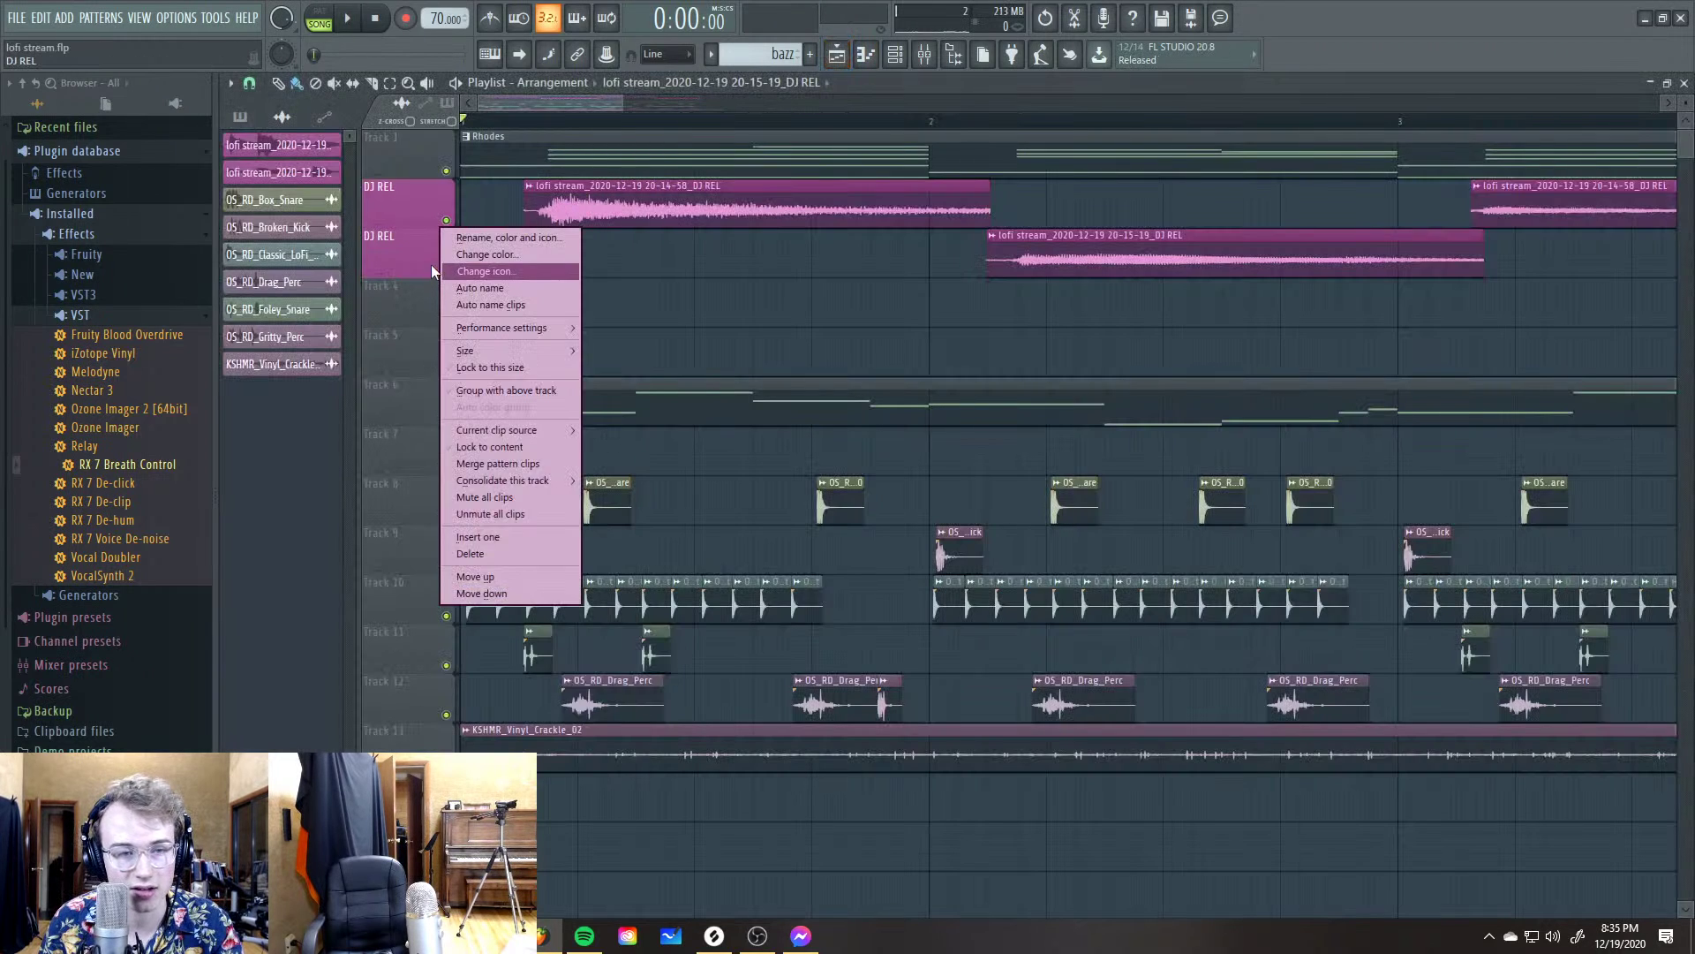
pyautogui.click(424, 258)
pyautogui.press('space')
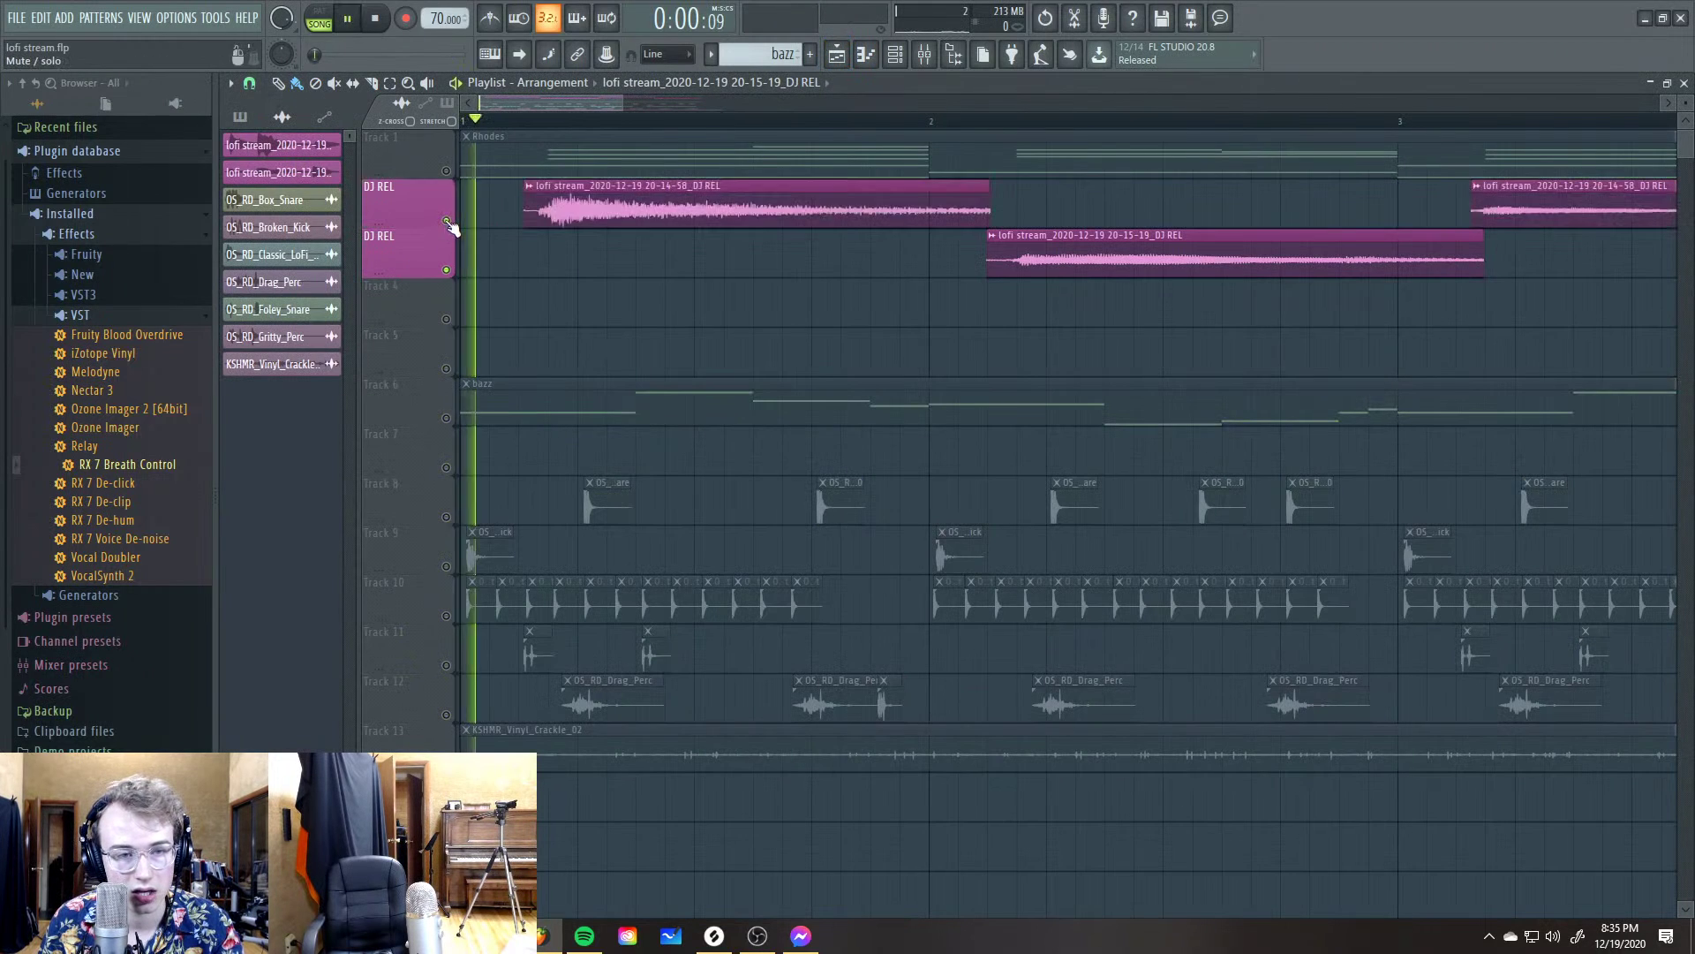
# Play the soloed DJ REL clips and bypass and re-enable Fruity Phaser to compare the sound
pyautogui.press('F5')
pyautogui.press('space')
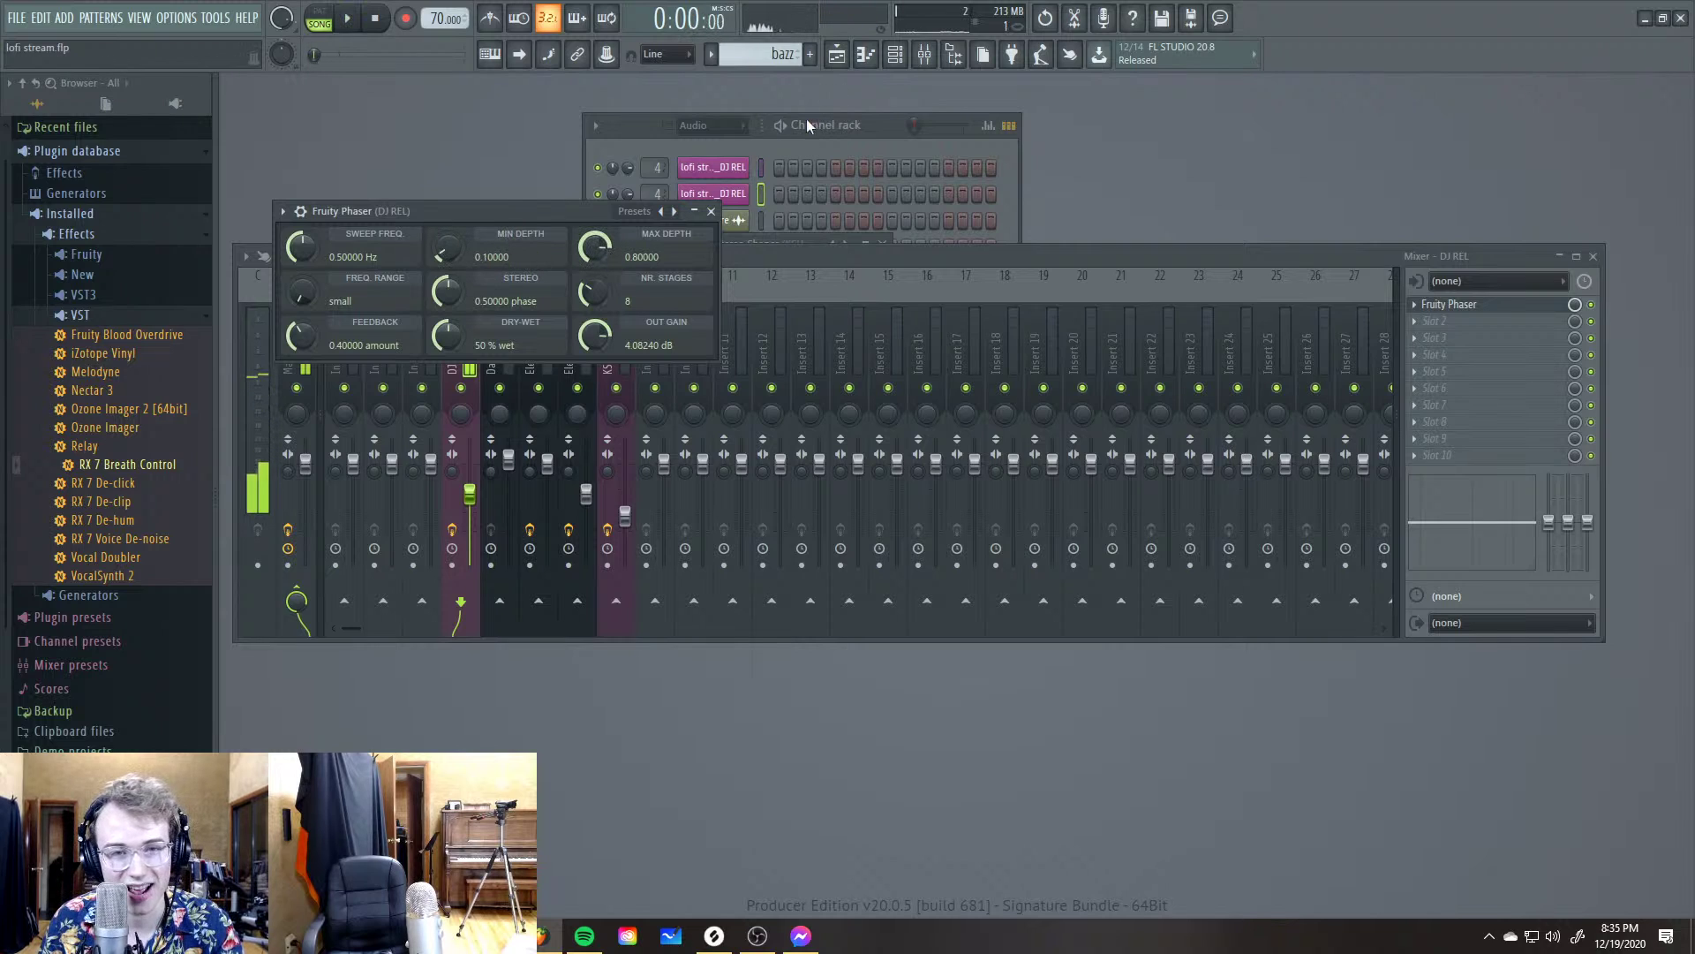
pyautogui.click(1594, 309)
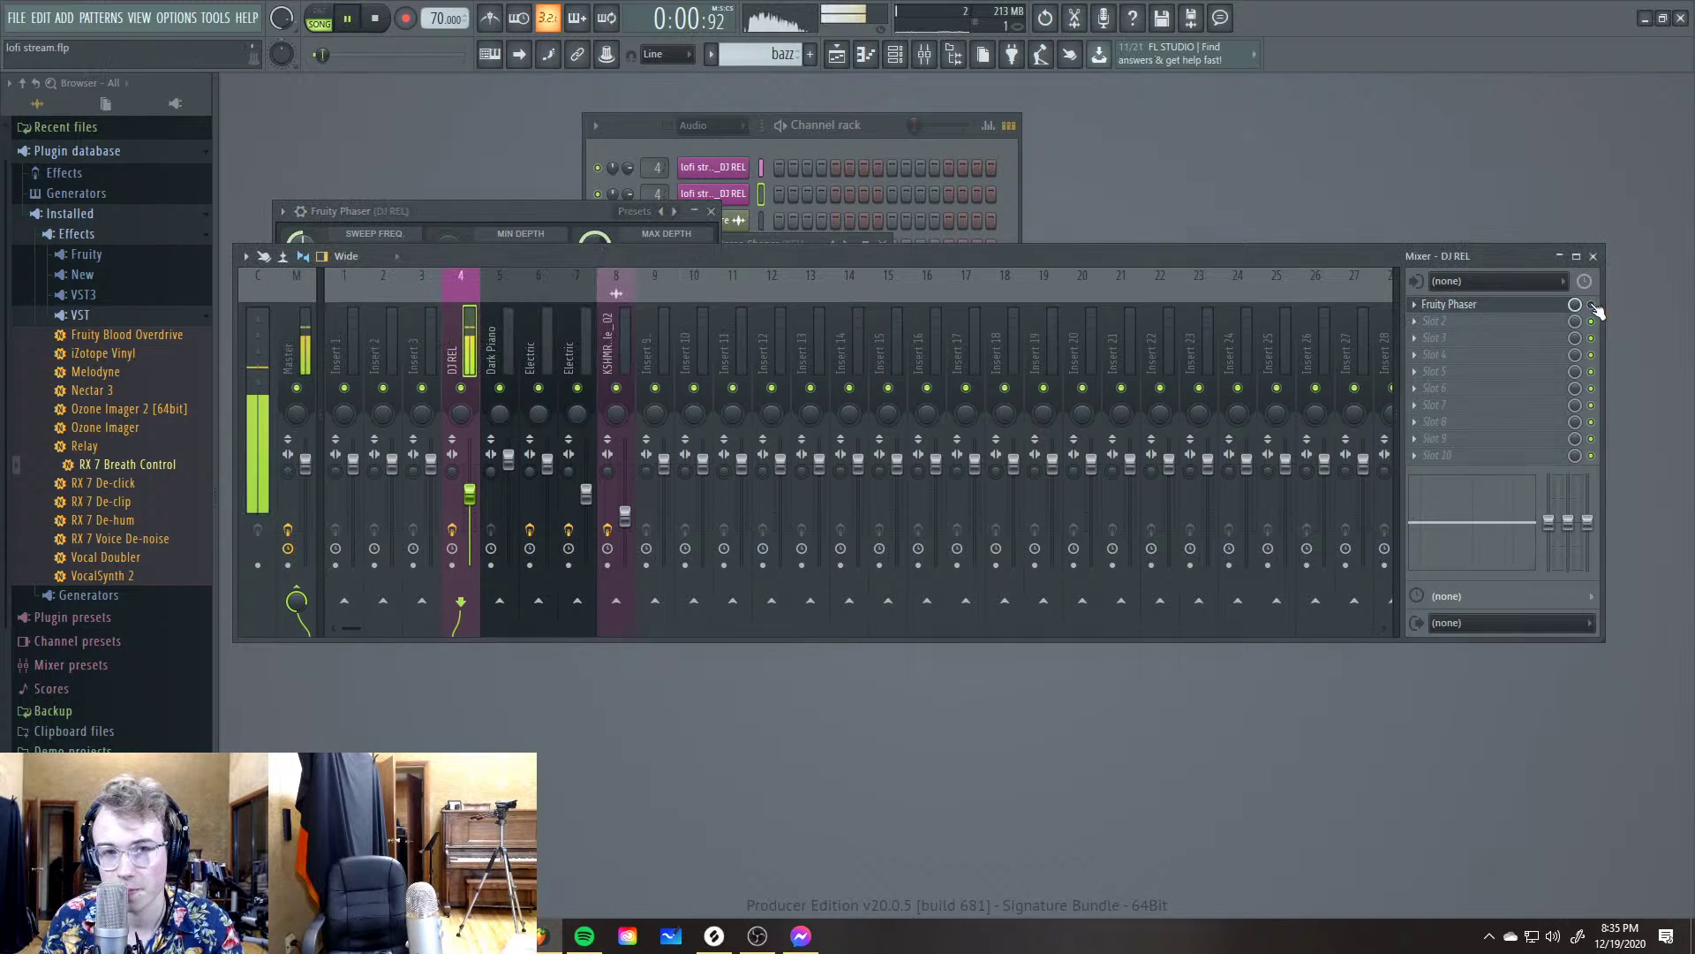
pyautogui.click(1522, 306)
pyautogui.click(1522, 306)
# Set Fruity Phaser's minimum depth to 0.165, frequency range to large, stereo phase to 0.56348 and dry-wet mix to 31% during playback
pyautogui.press('space')
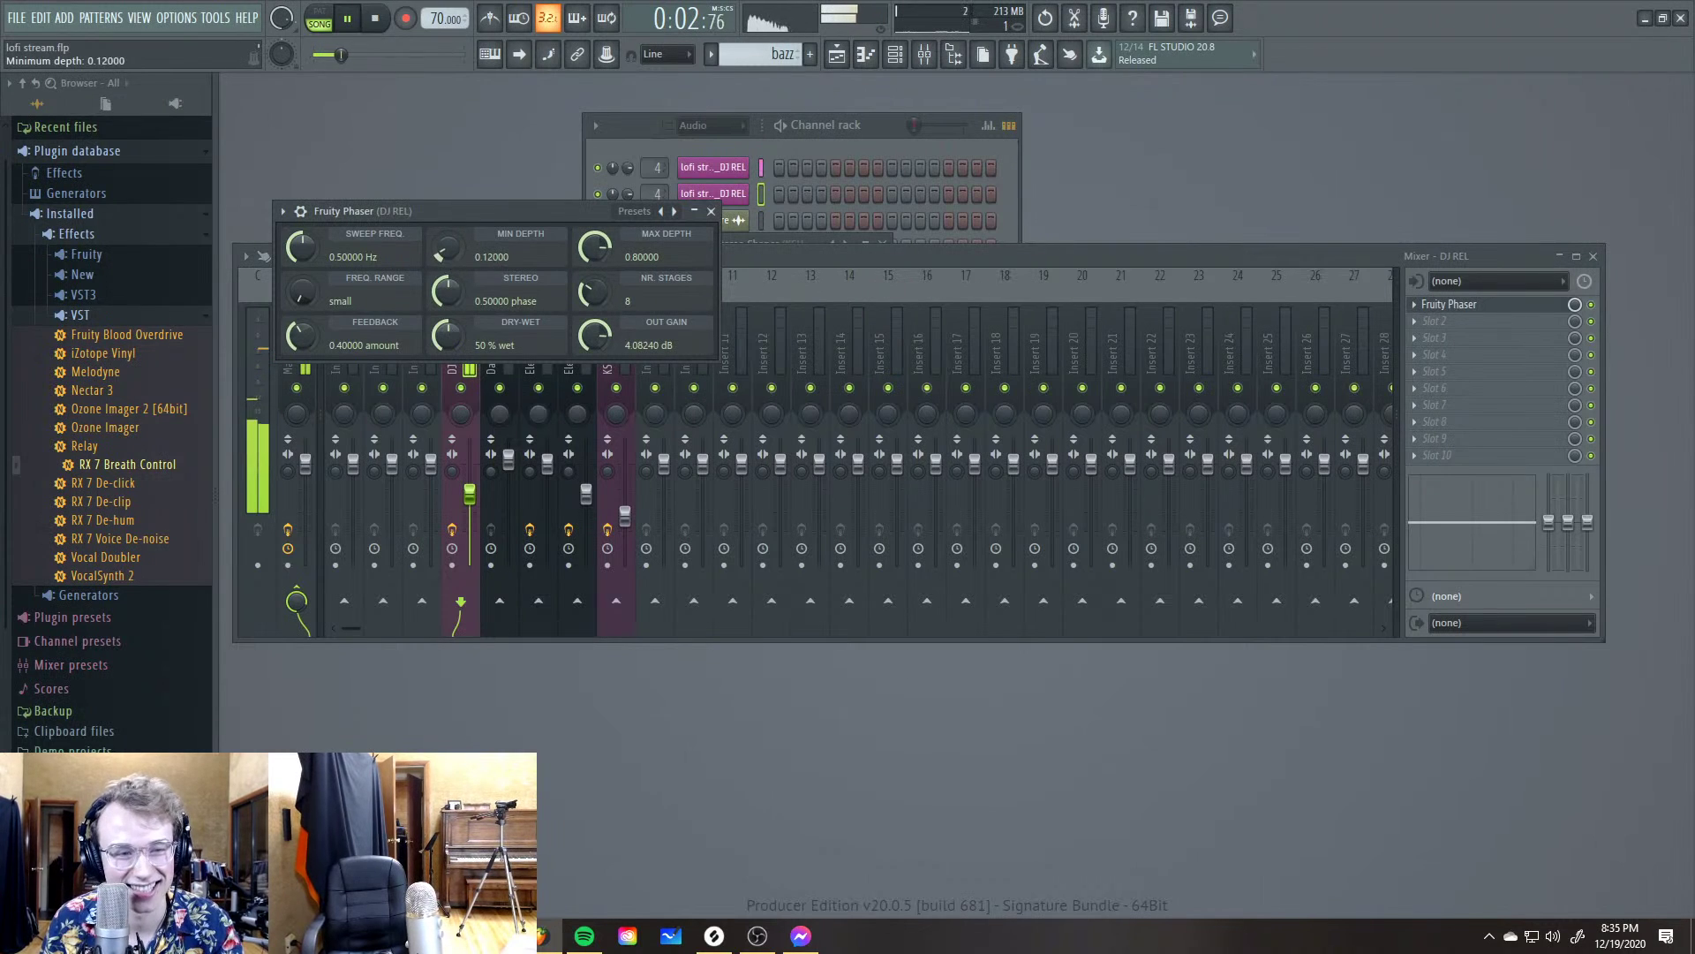
pyautogui.scroll(5, 447, 247)
pyautogui.scroll(1, 303, 294)
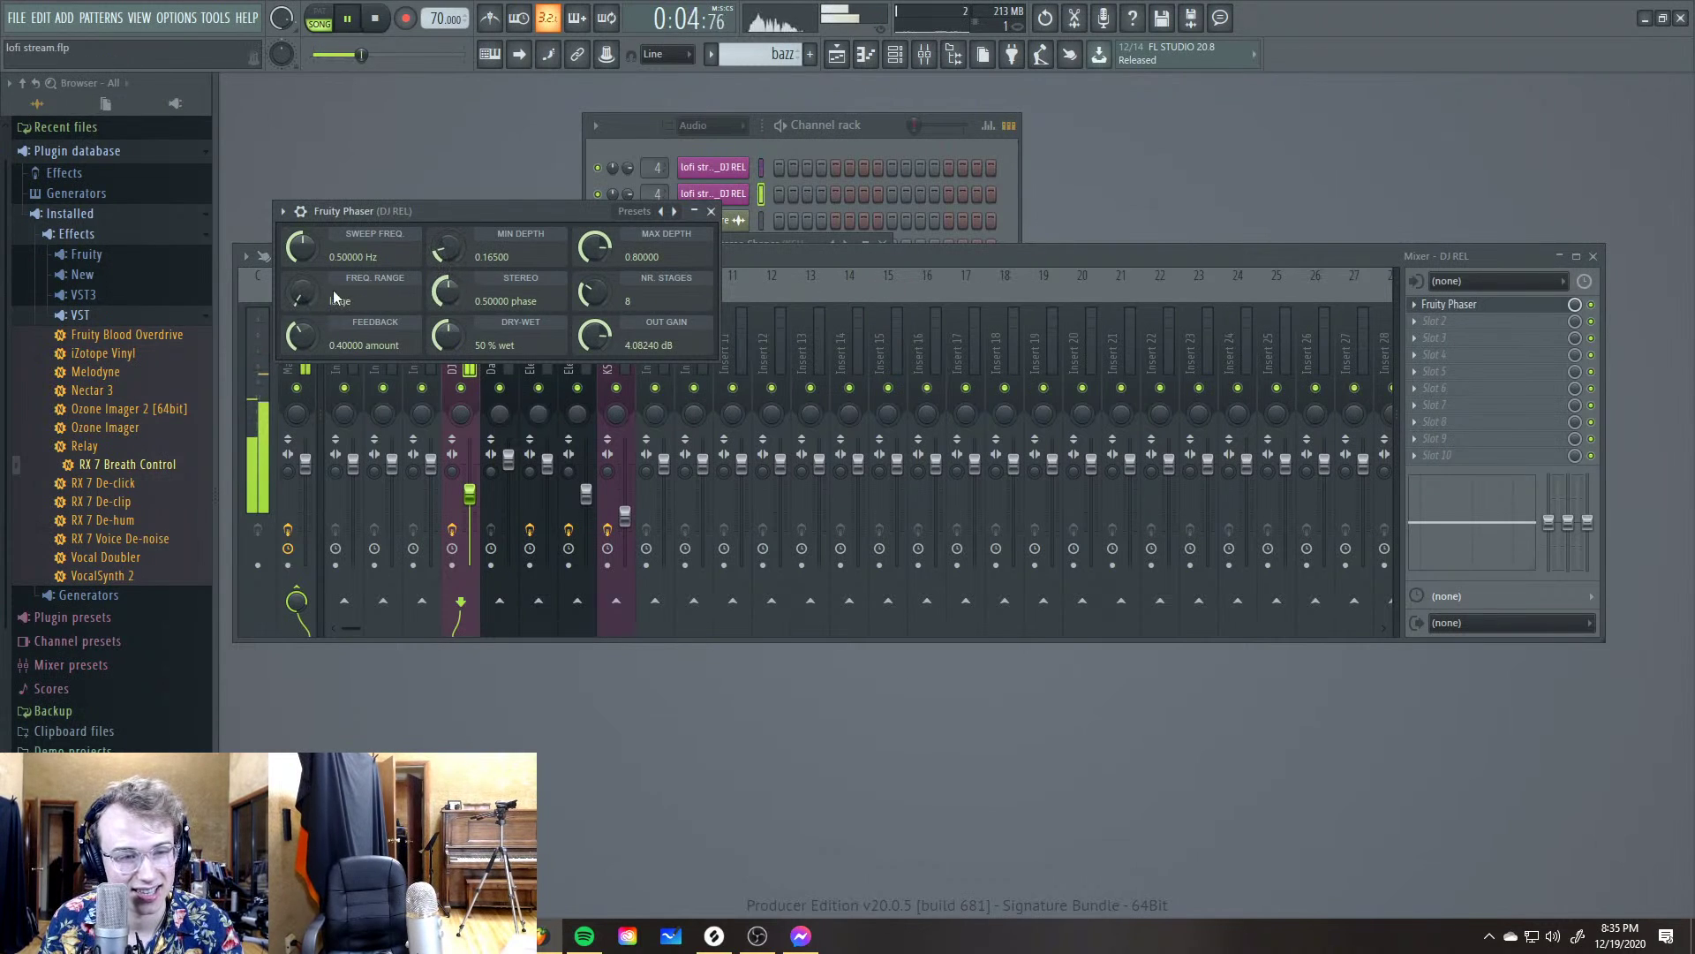
pyautogui.scroll(1, 447, 291)
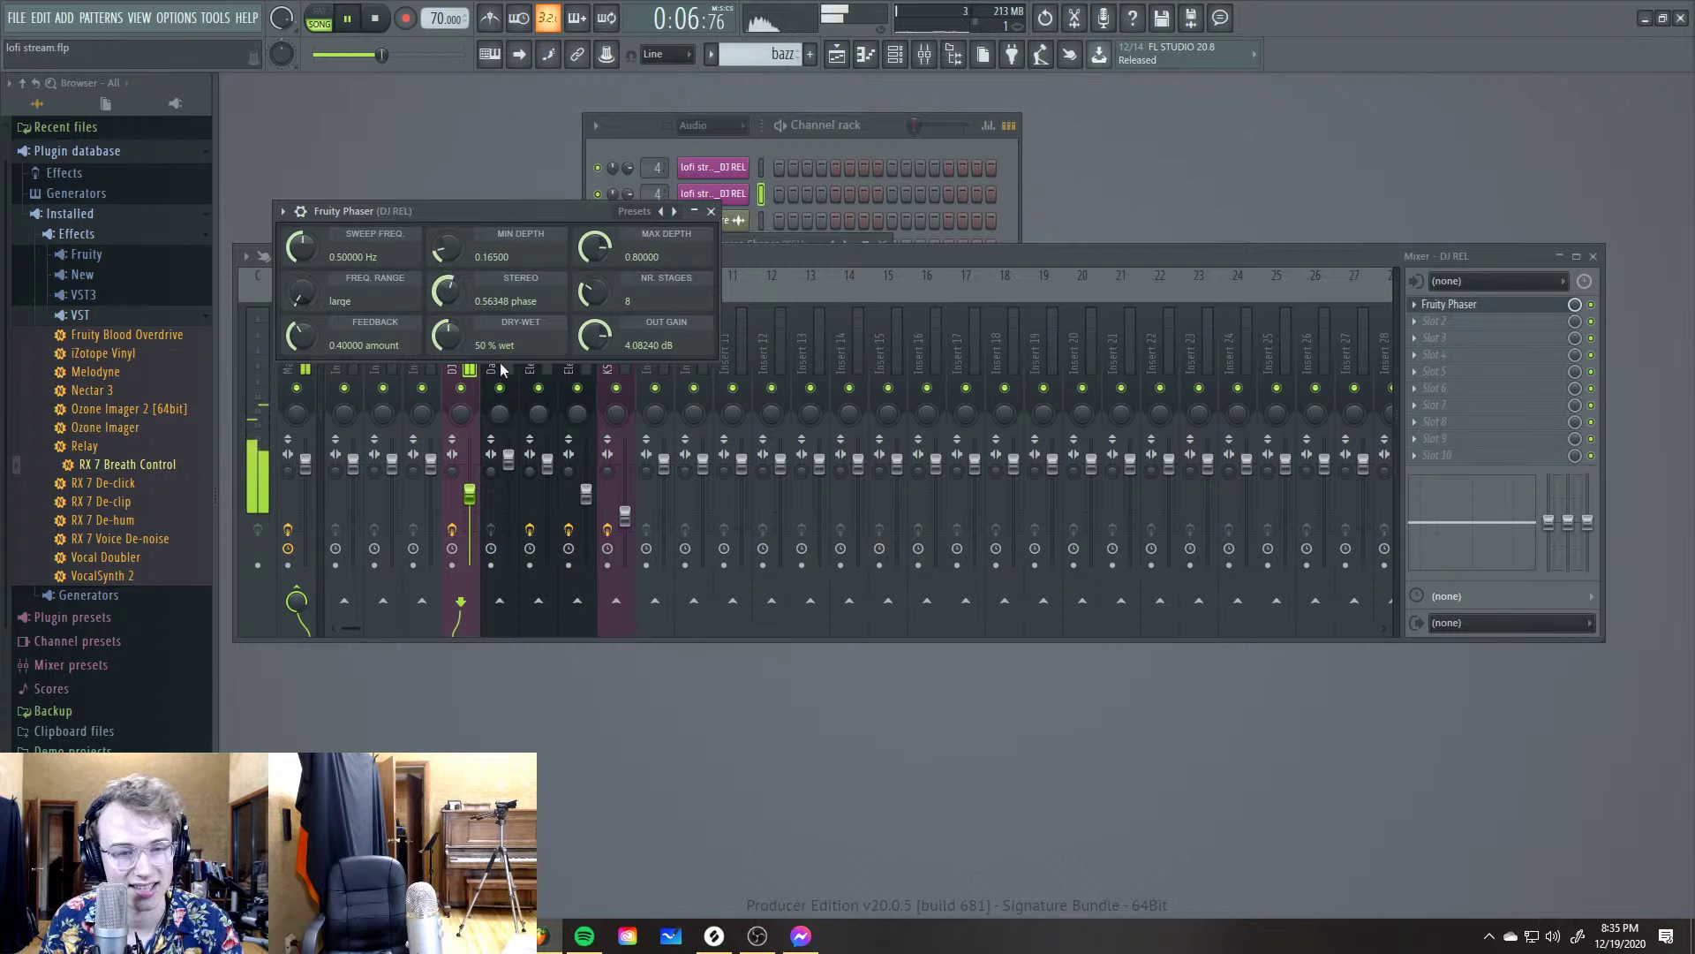
pyautogui.moveTo(478, 337); pyautogui.dragTo(479, 353)
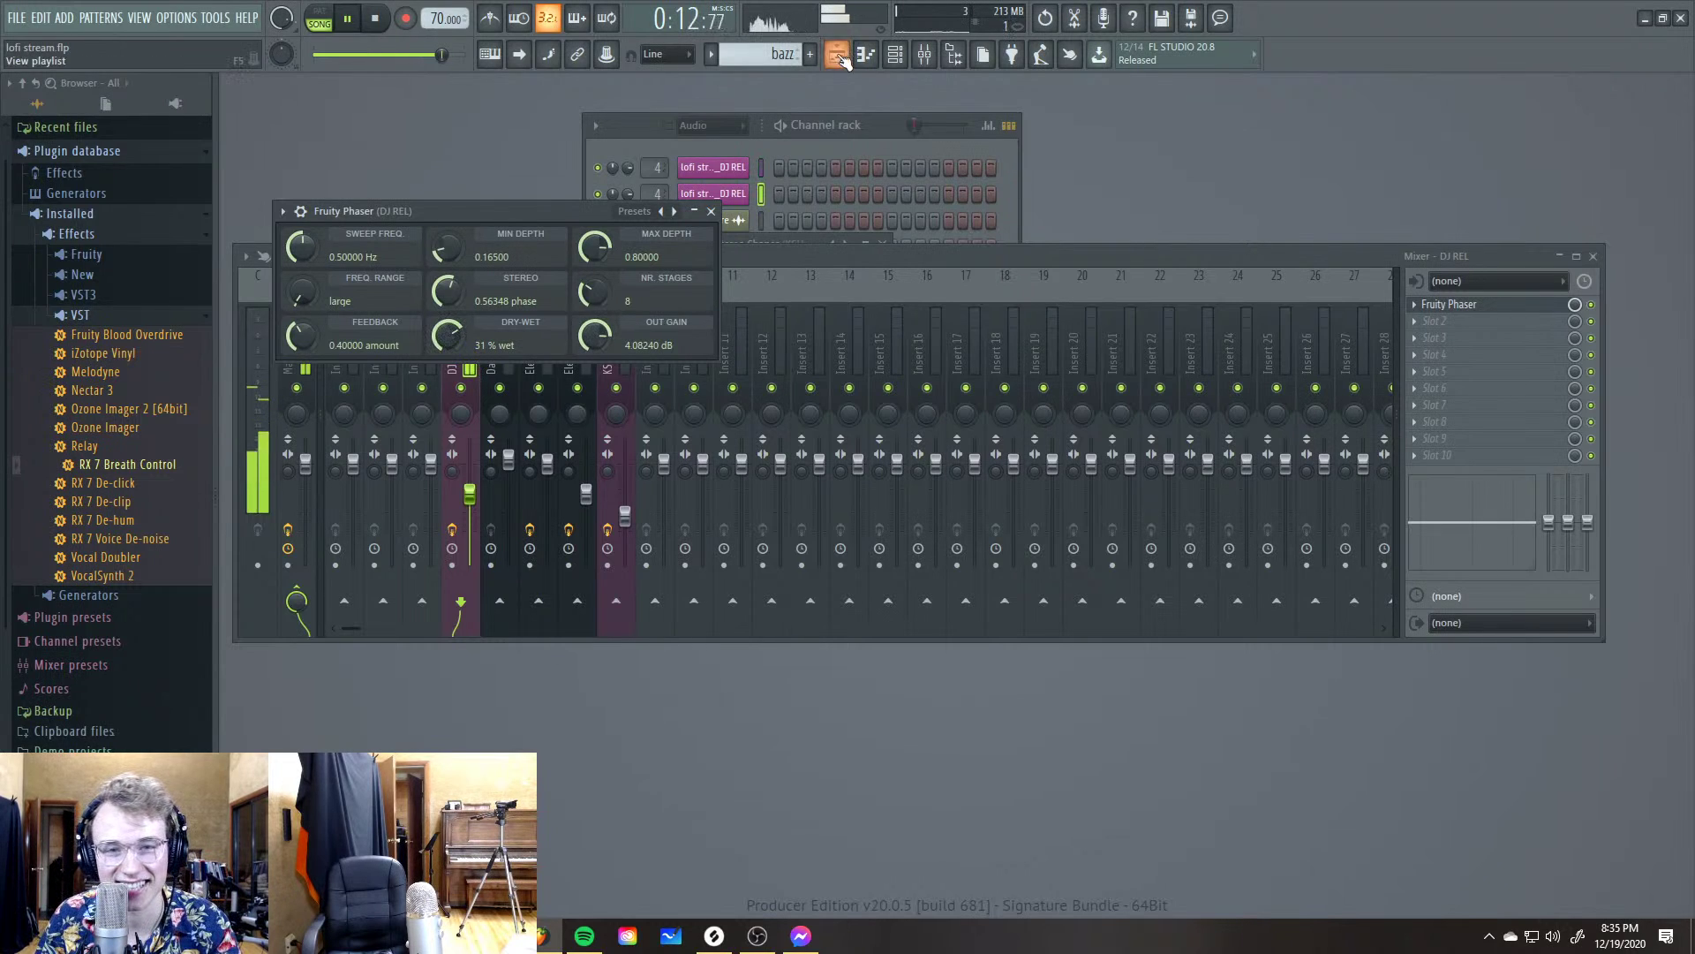
# Unsolo the DJ REL tracks in the playlist so all tracks are active, and stop playback
pyautogui.press('F5')
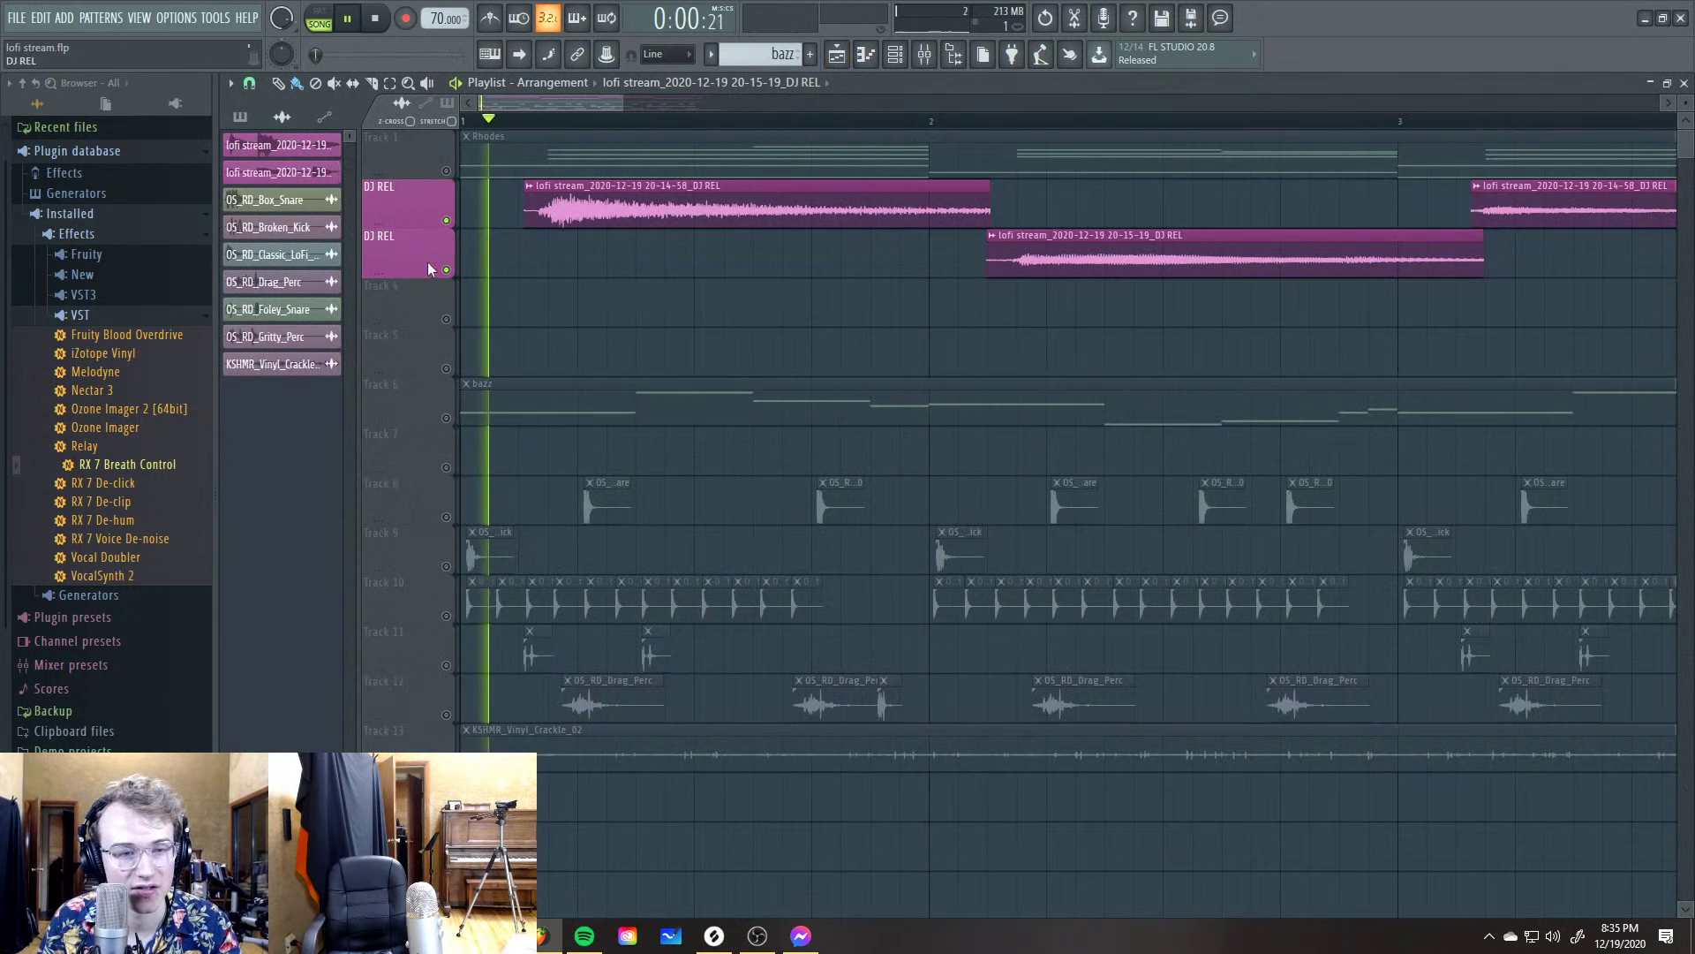
pyautogui.press('space')
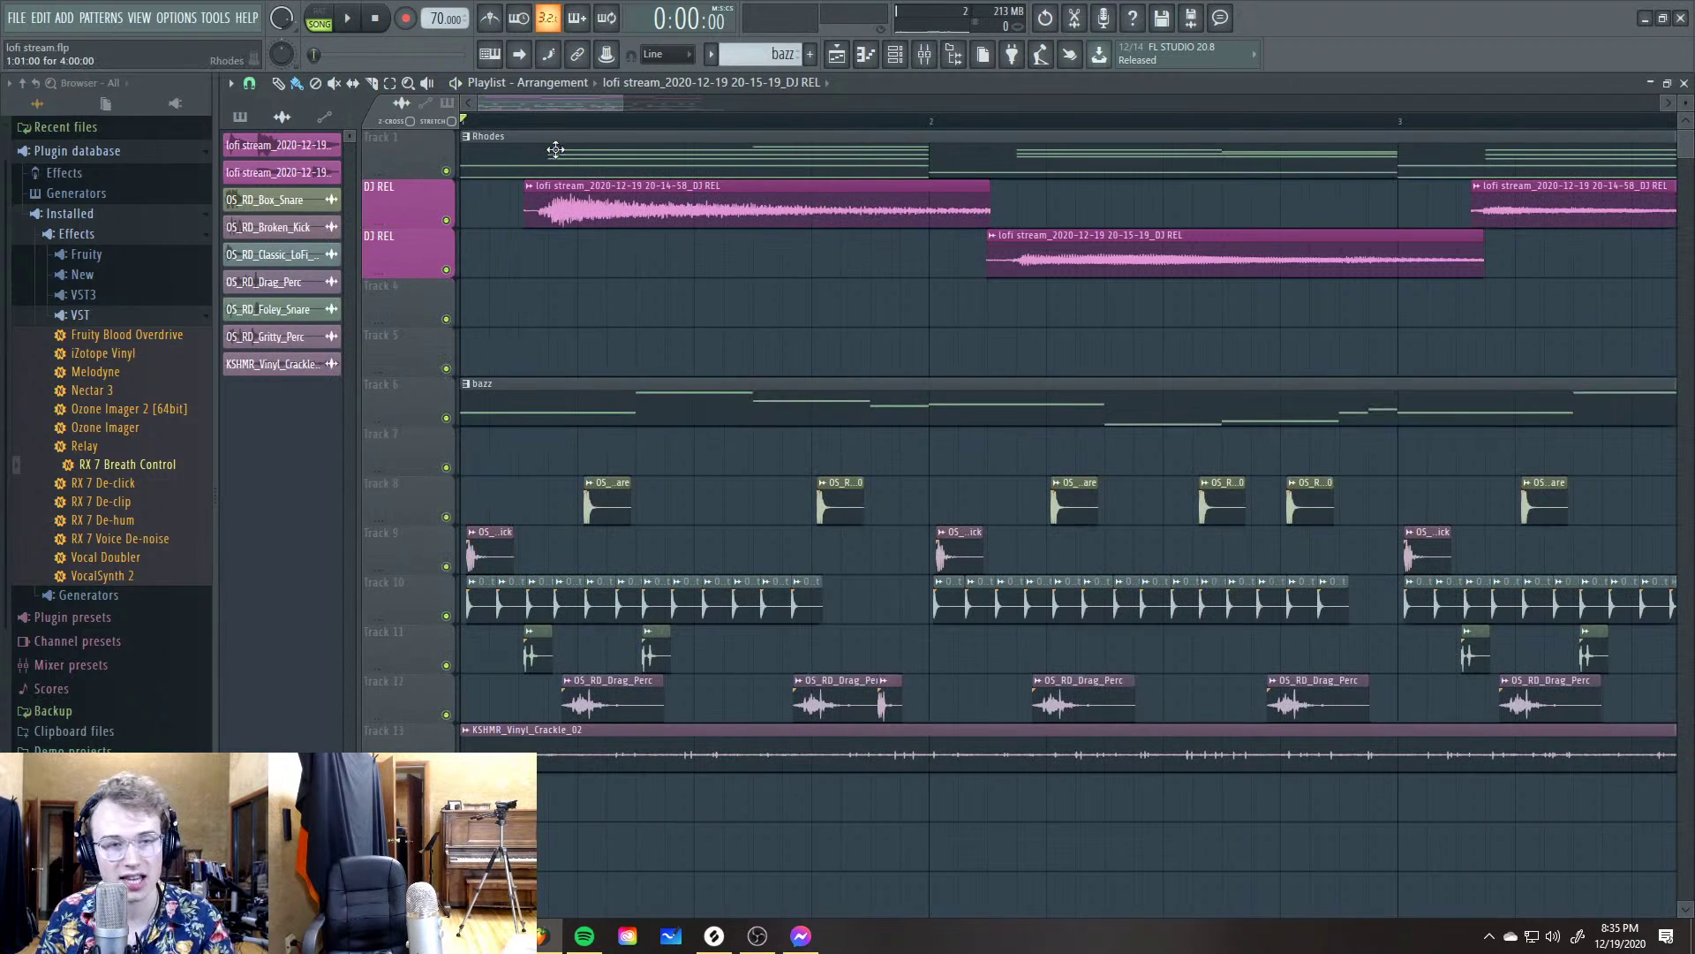
pyautogui.scroll(-6, 570, 125)
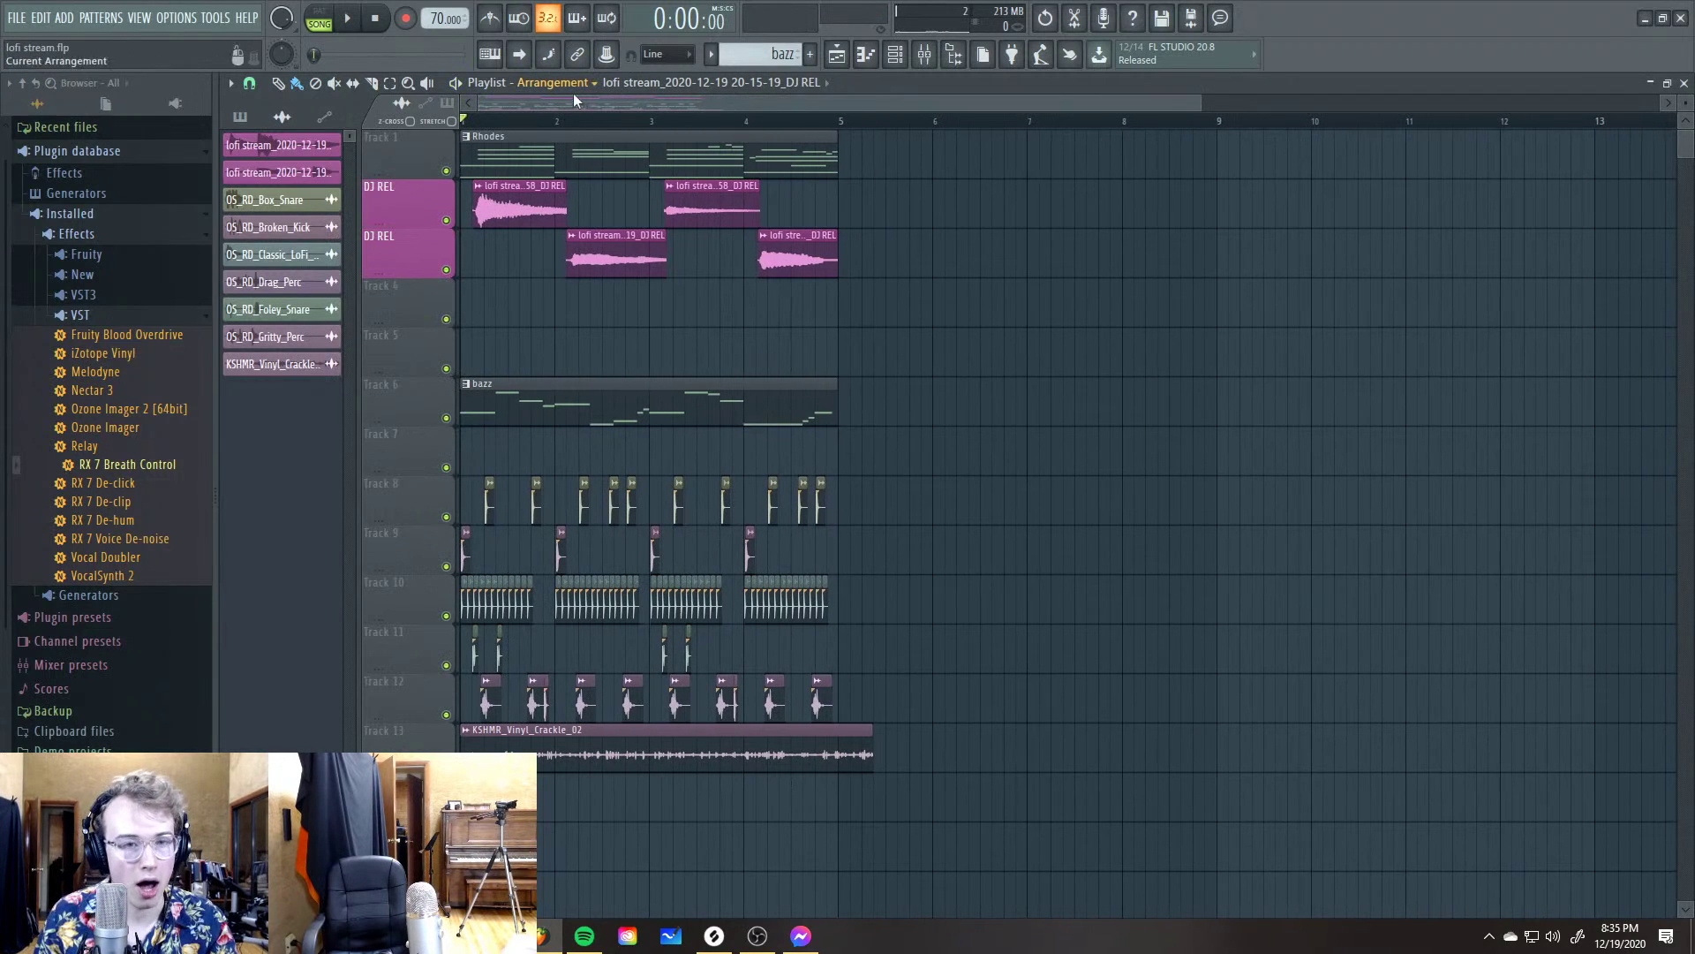
pyautogui.scroll(3, 570, 124)
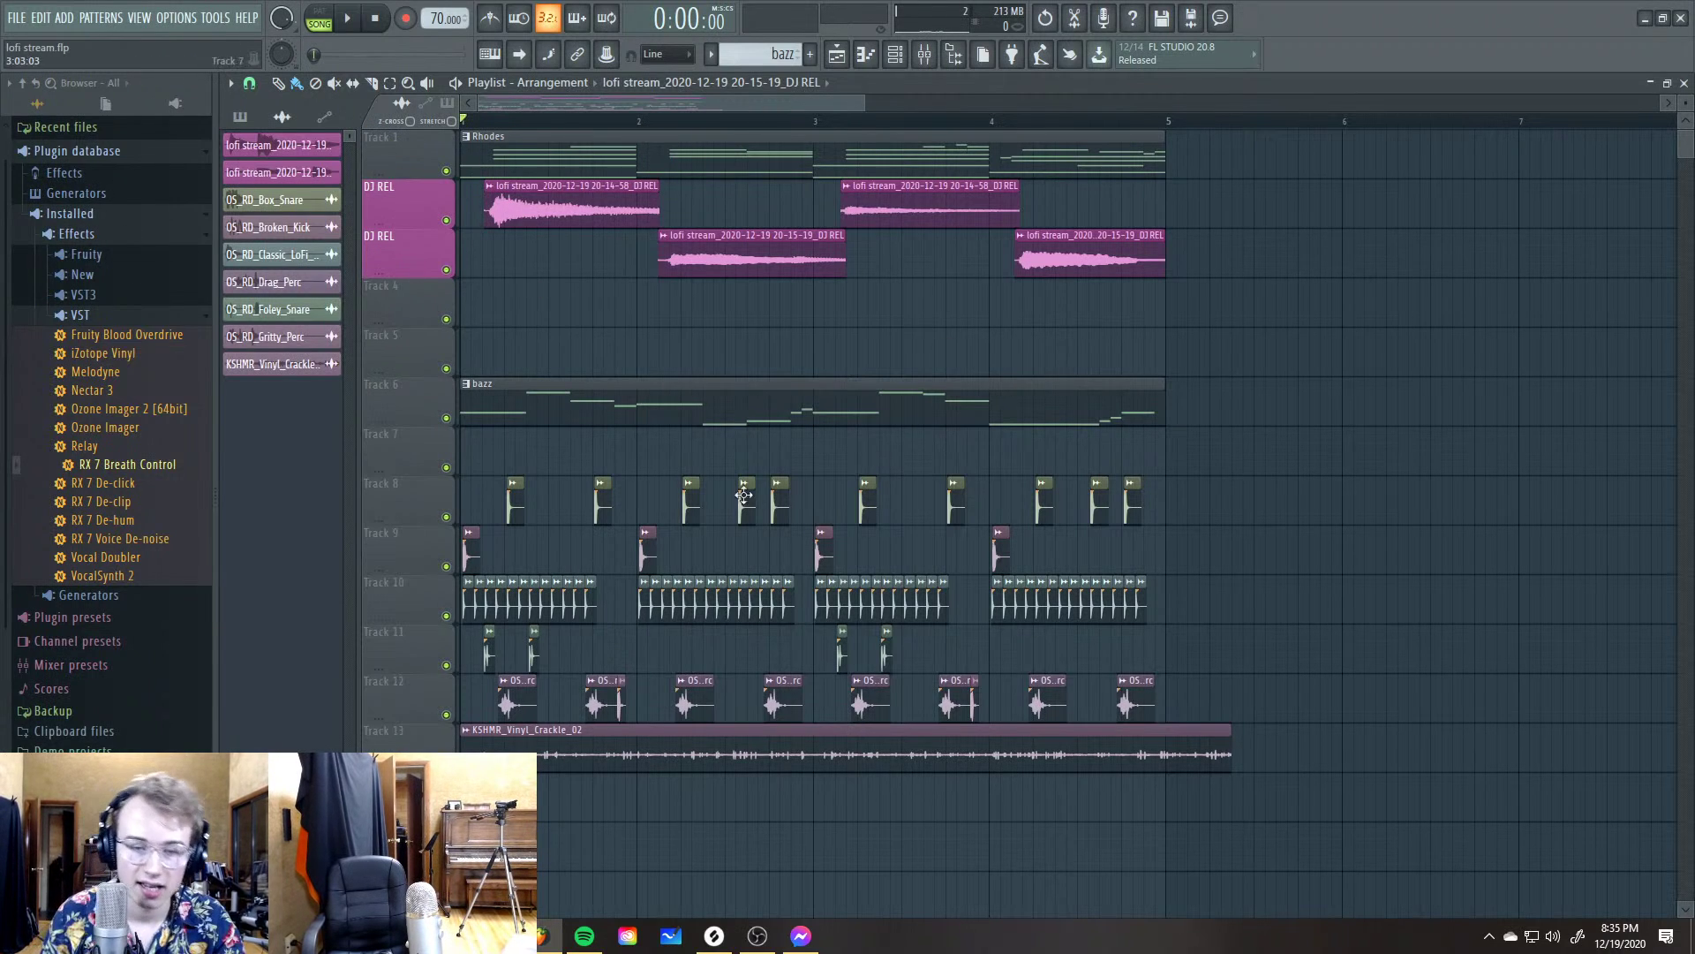
# Move the mixer window down and add a Sytrus synth channel to the channel rack
pyautogui.press('F5')
pyautogui.moveTo(860, 245); pyautogui.dragTo(855, 303)
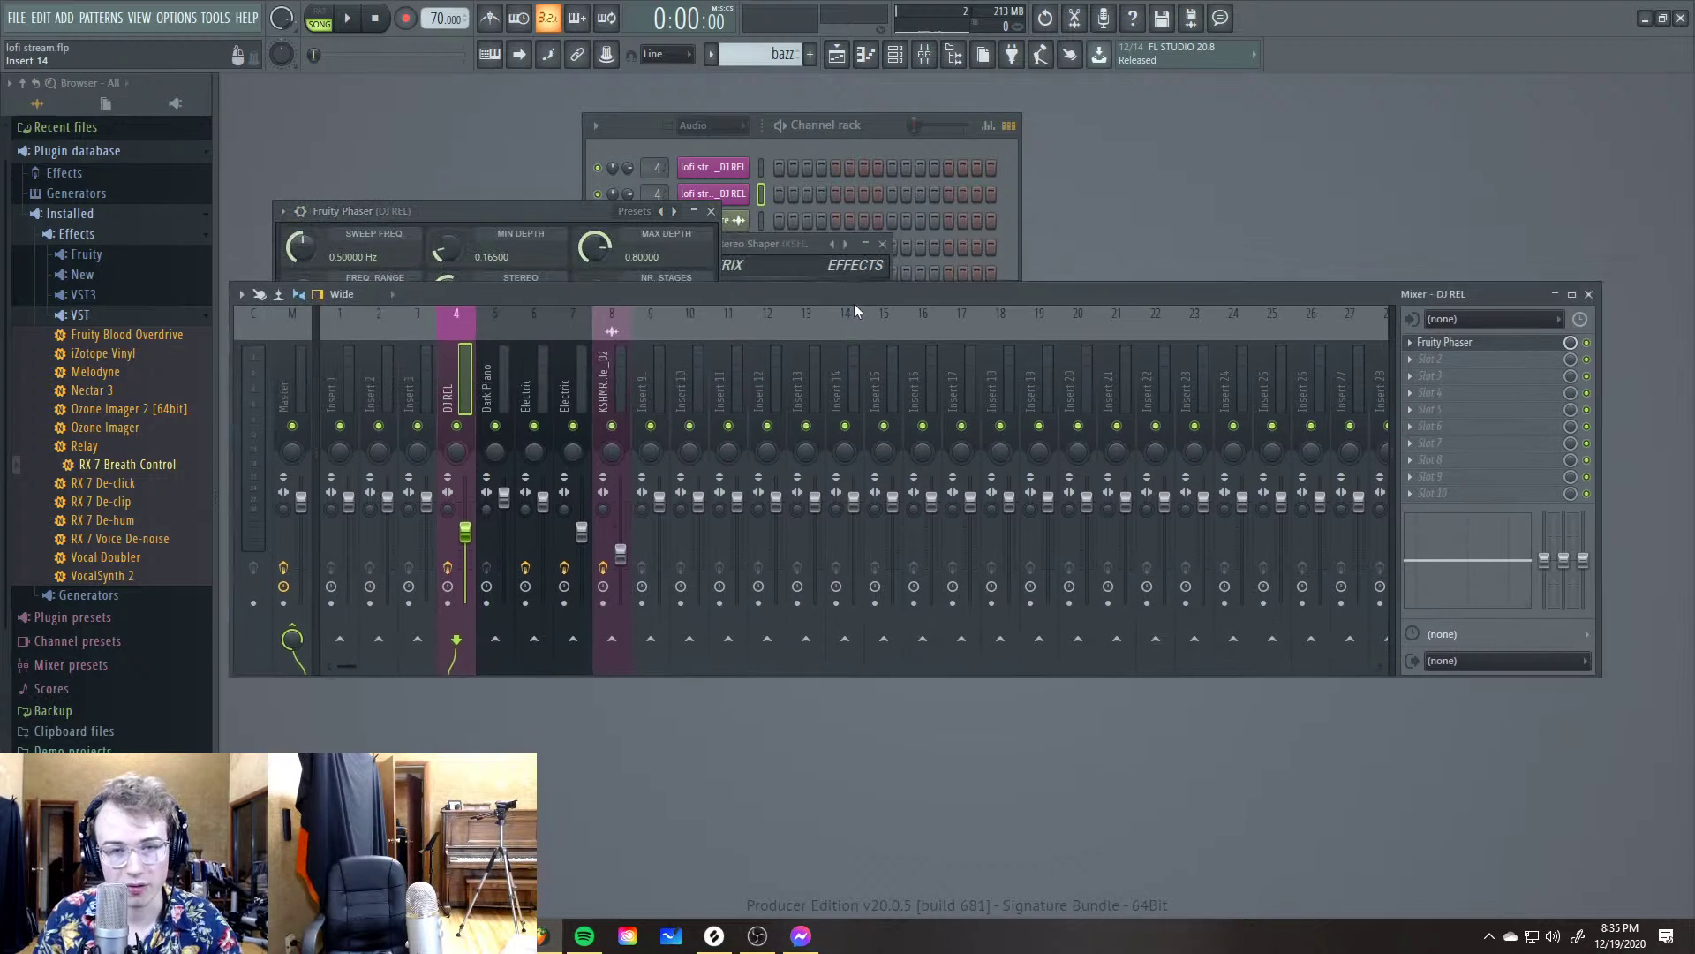
pyautogui.click(876, 146)
pyautogui.click(714, 410)
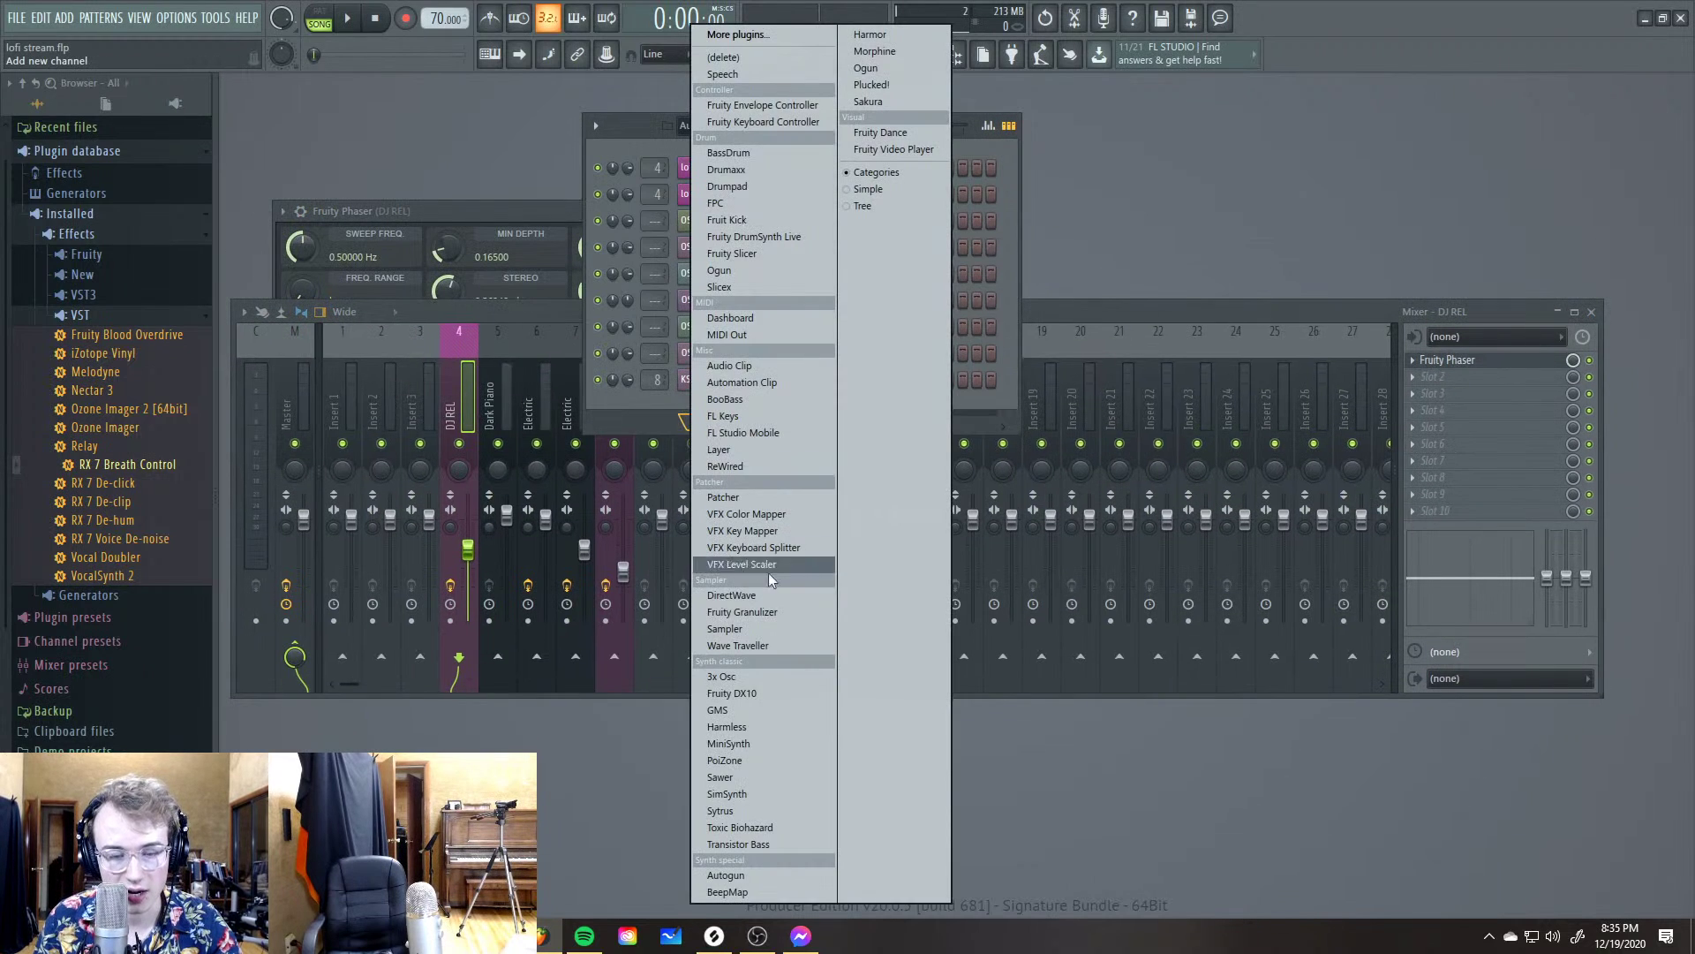
pyautogui.click(740, 811)
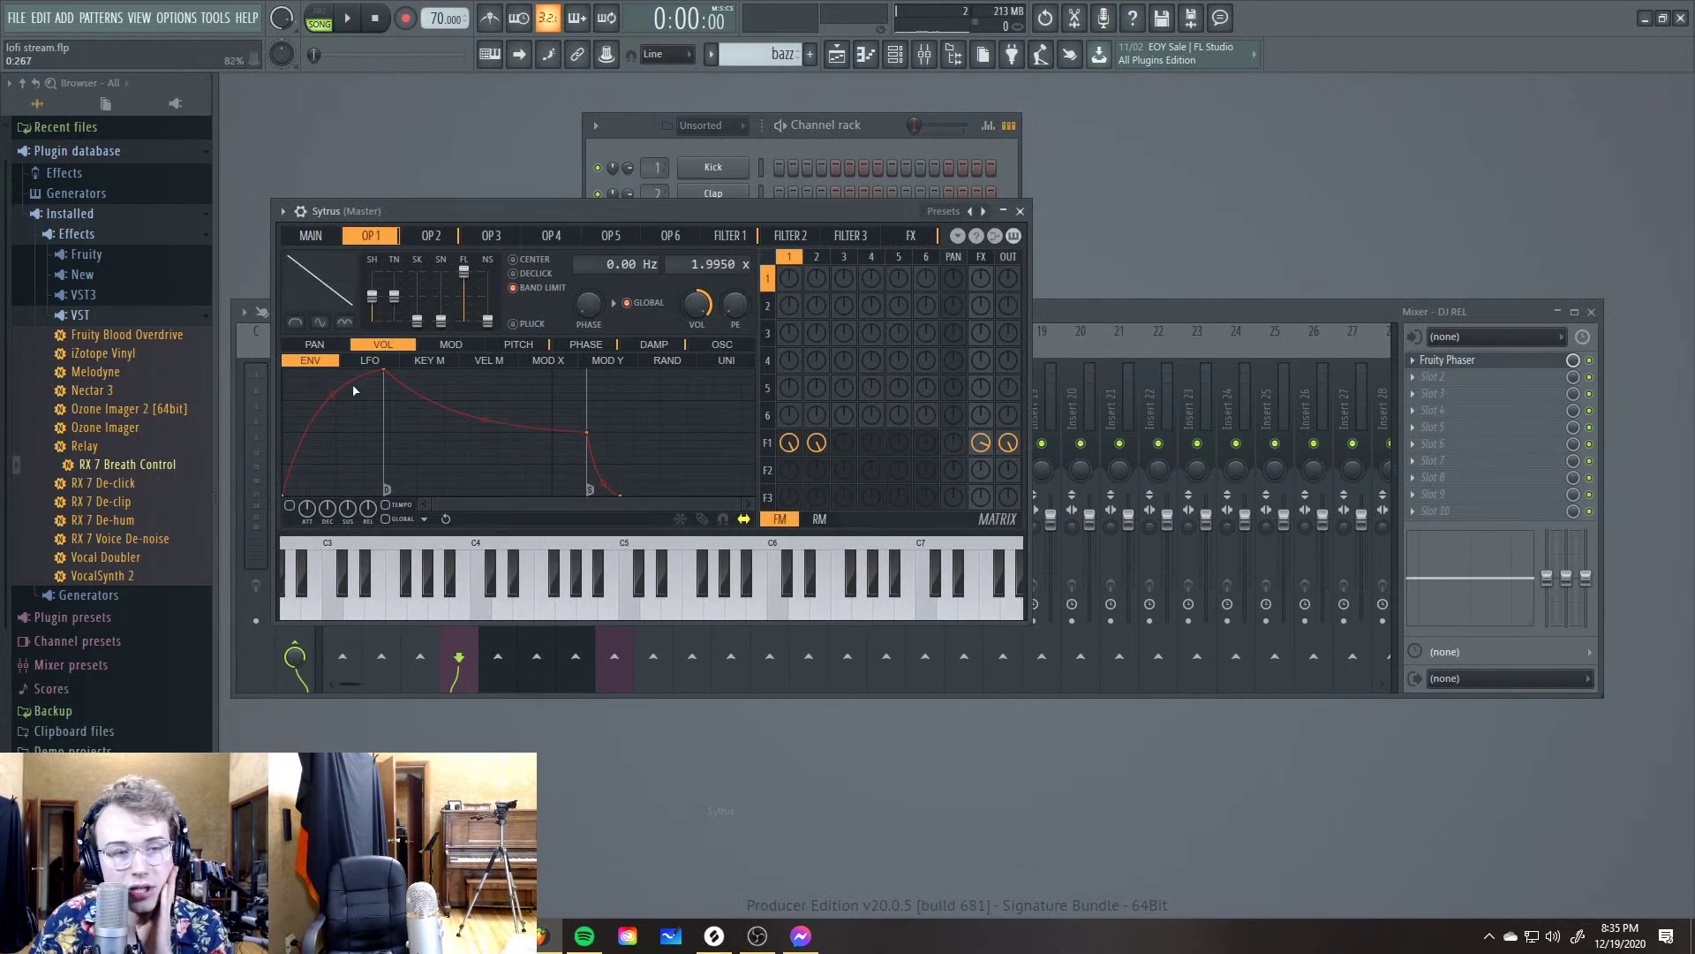
# Load the Sytrus pad presets Ambiance, Amyleigh, Atlan and Borealis in turn and audition each one
pyautogui.click(288, 213)
pyautogui.click(331, 268)
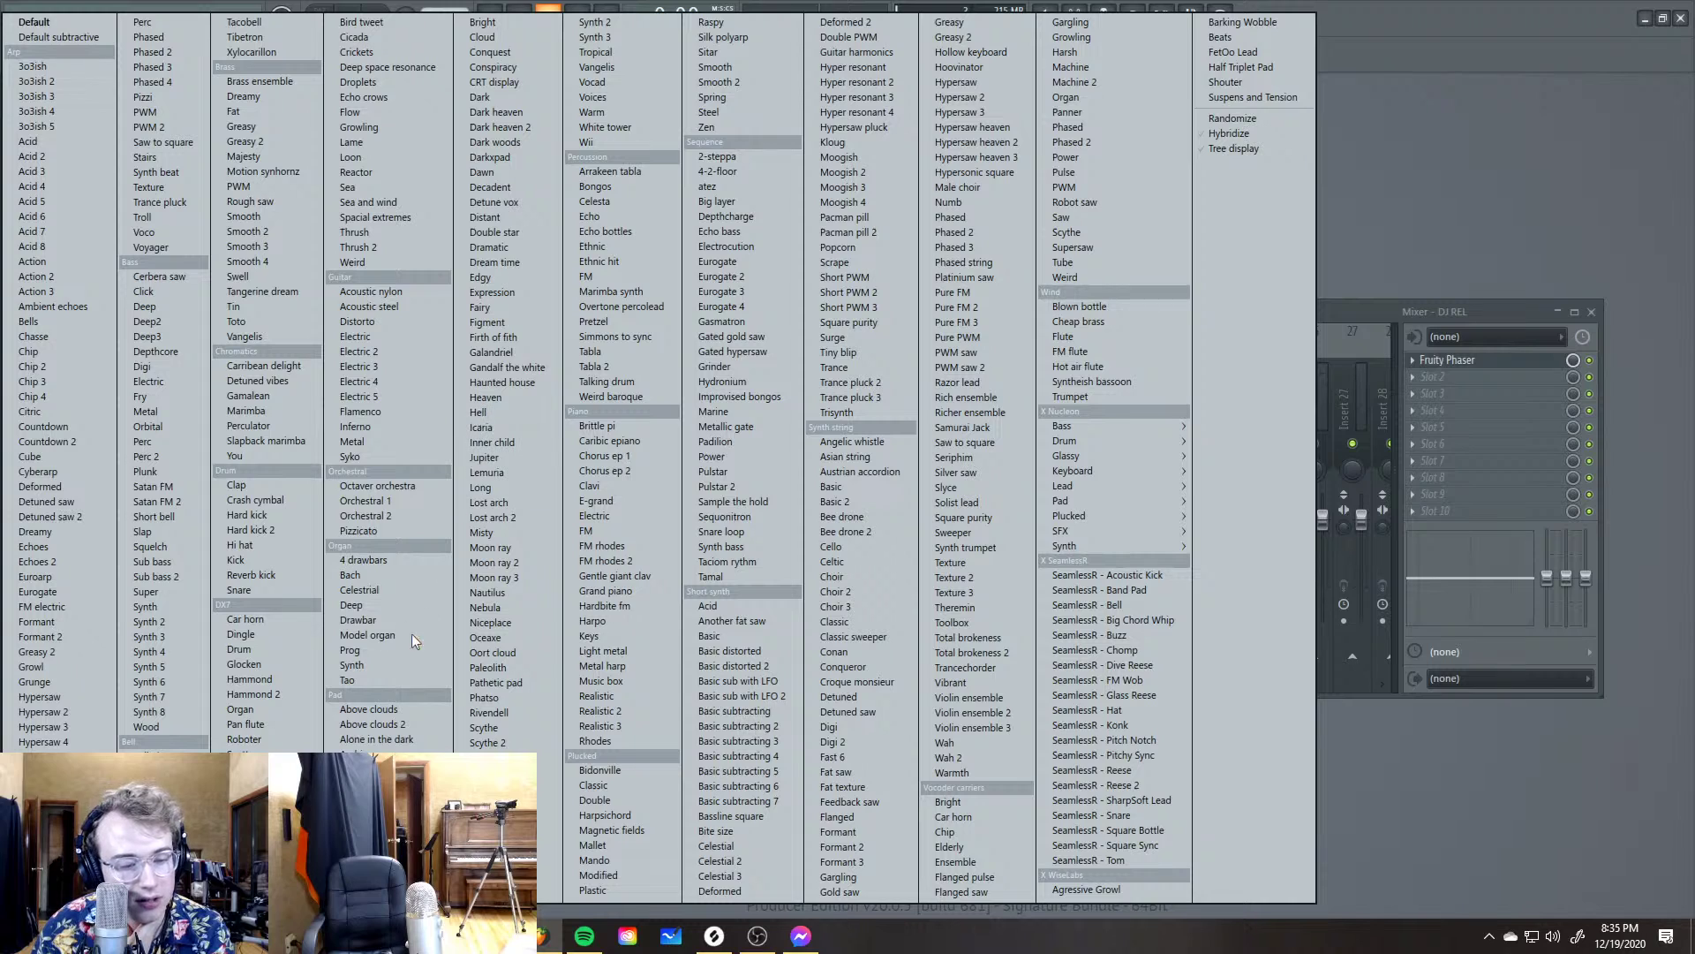
pyautogui.click(438, 753)
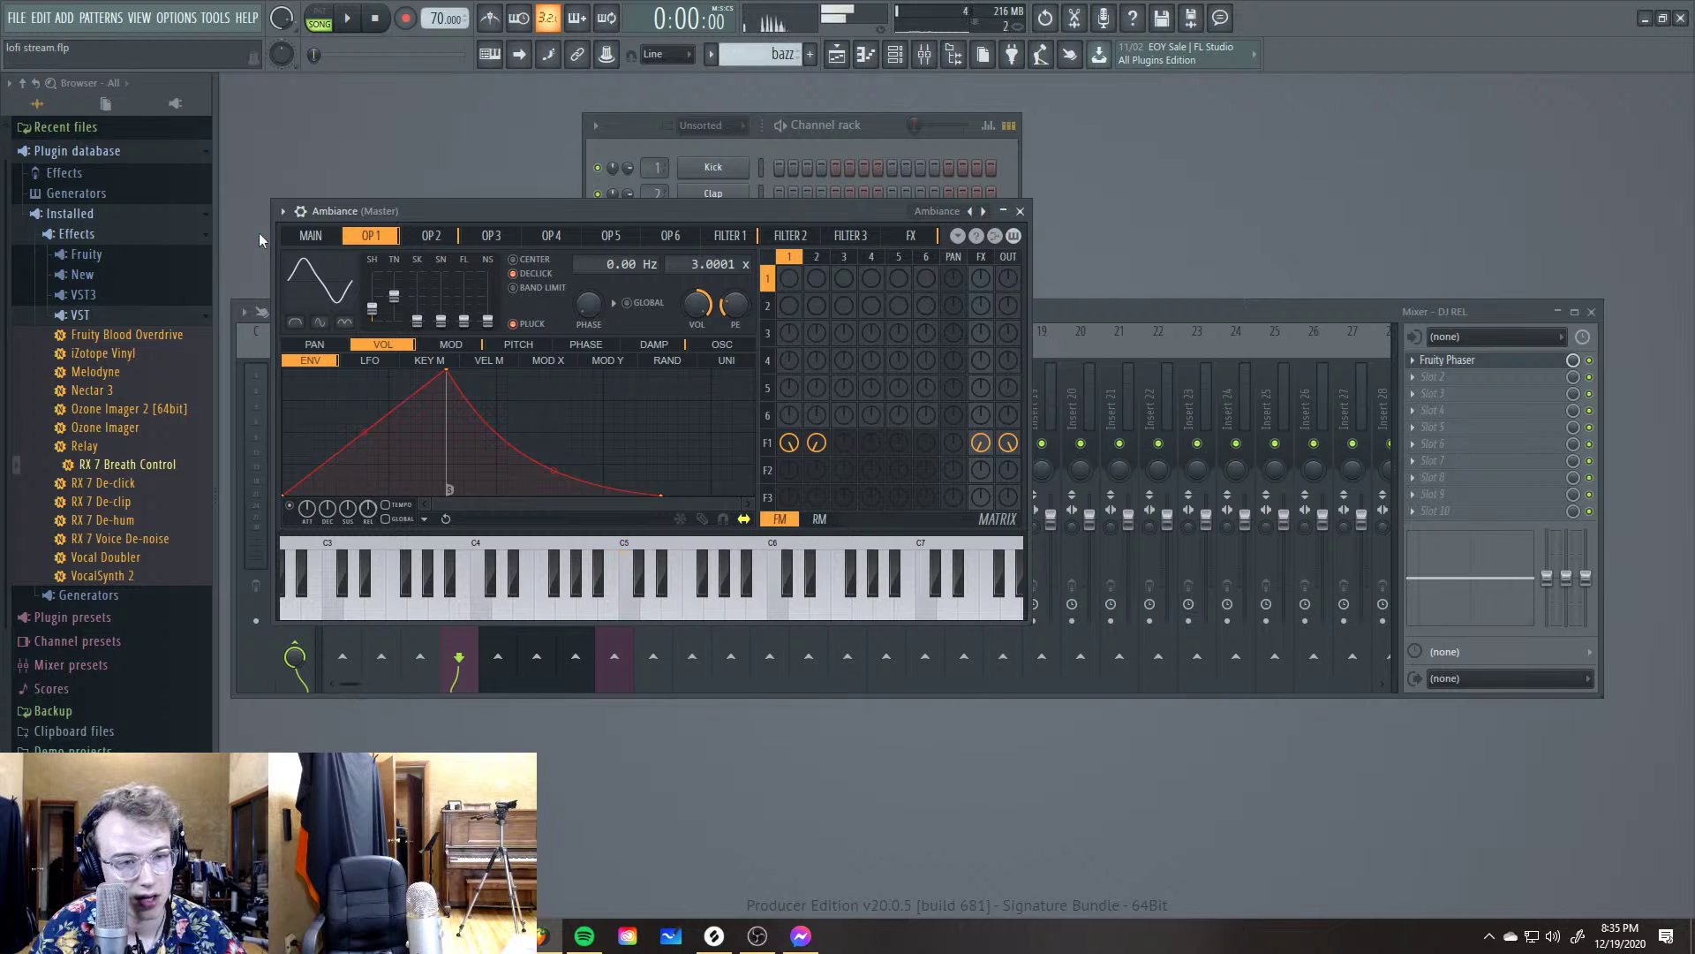
pyautogui.click(282, 211)
pyautogui.moveTo(310, 263)
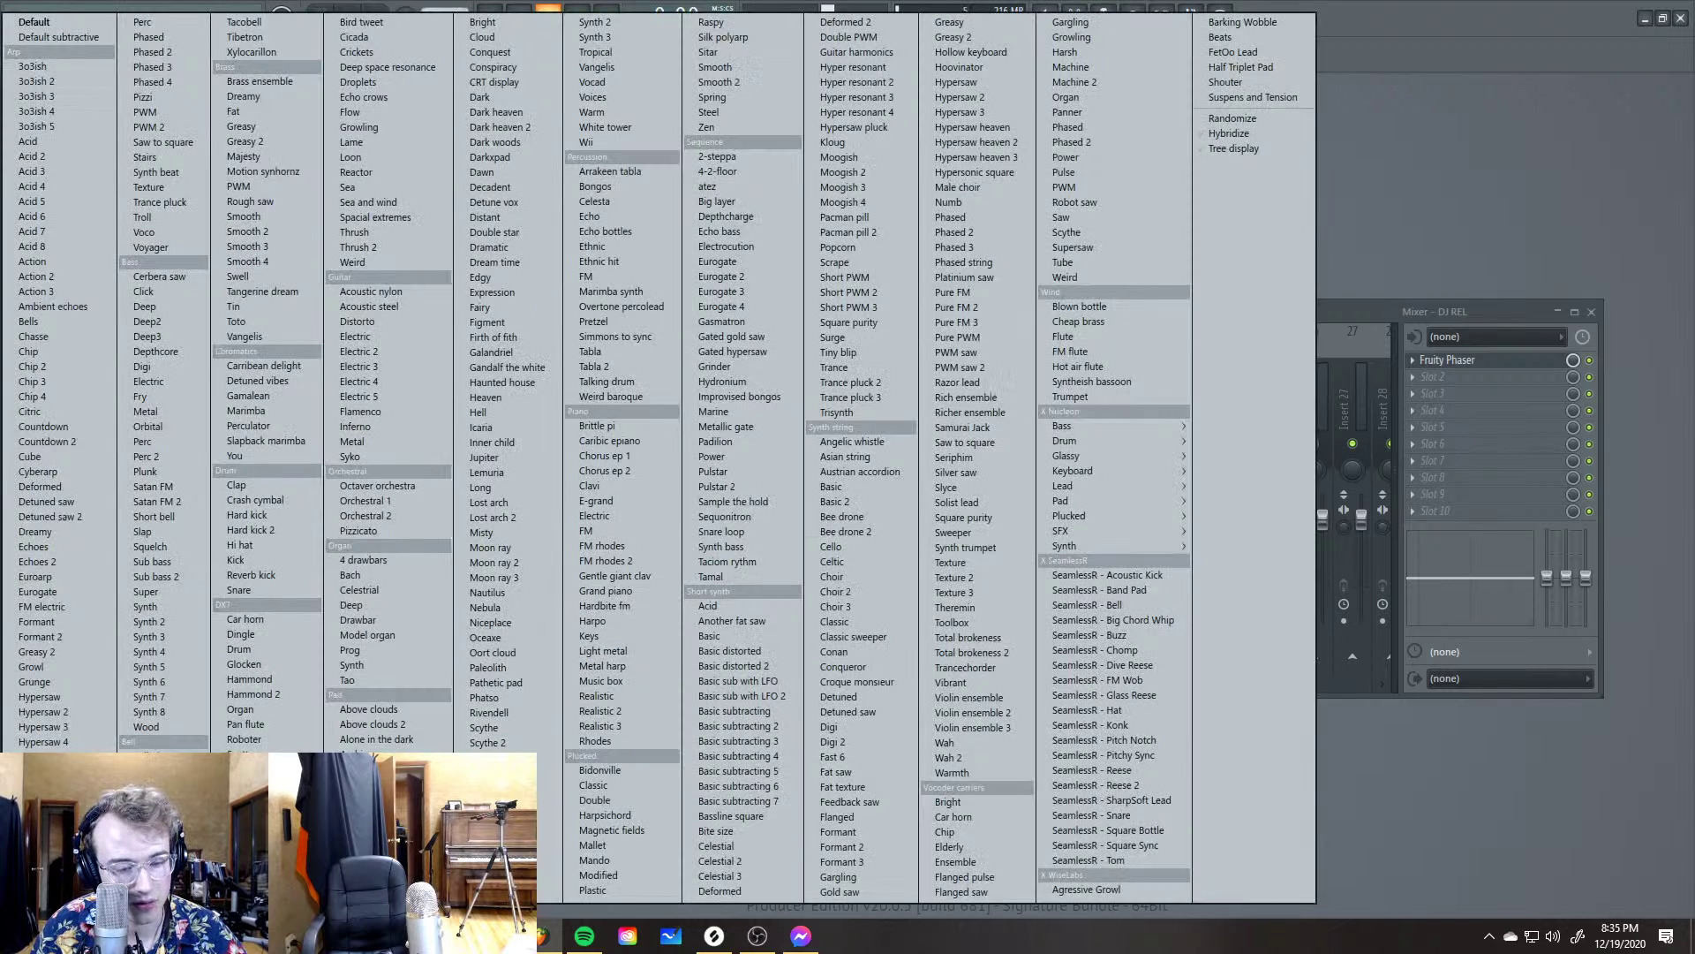
pyautogui.click(362, 769)
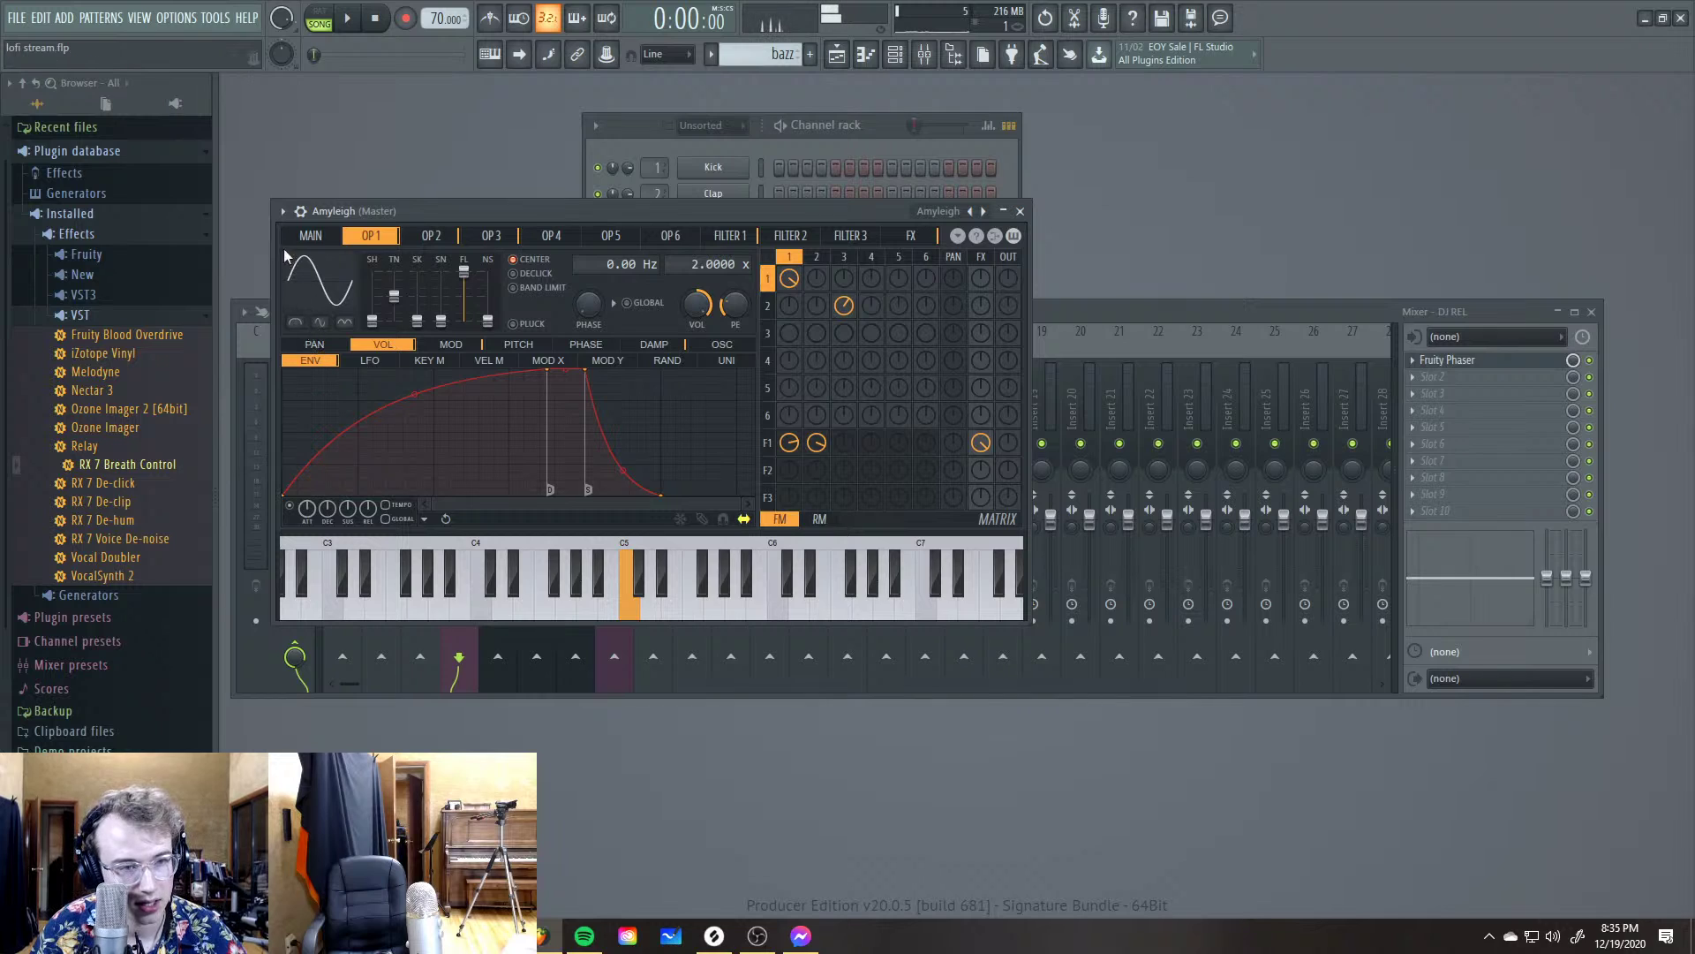
pyautogui.click(283, 211)
pyautogui.moveTo(285, 235)
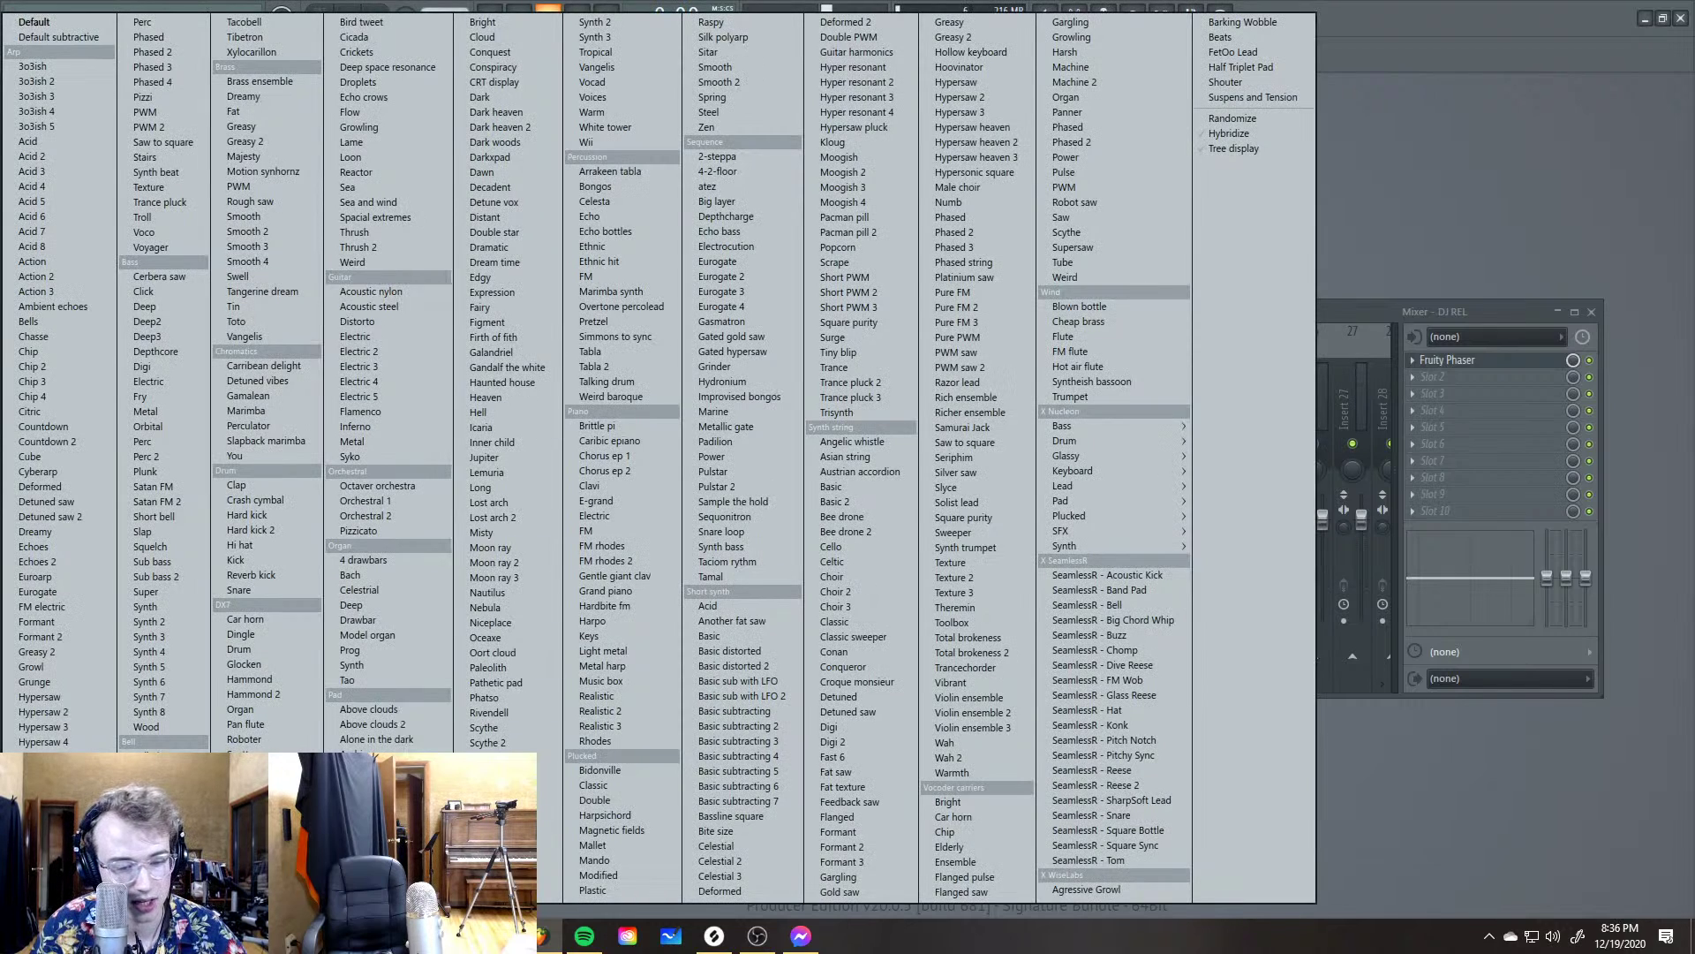
pyautogui.click(283, 287)
pyautogui.click(283, 211)
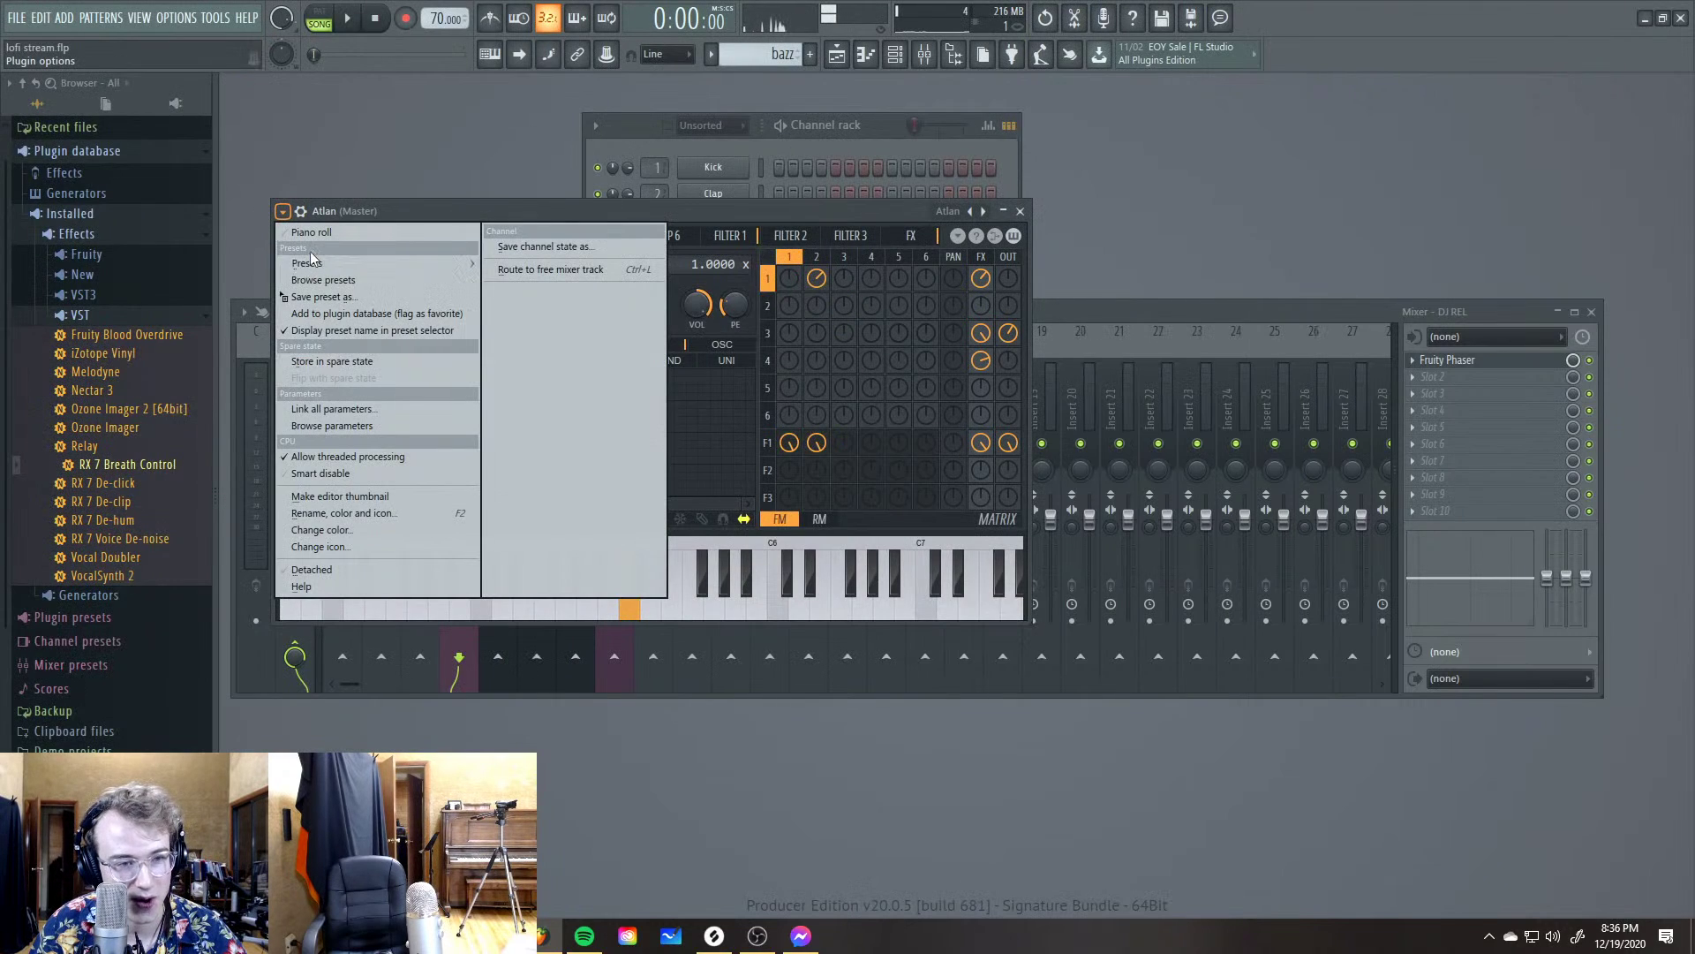
pyautogui.moveTo(321, 258)
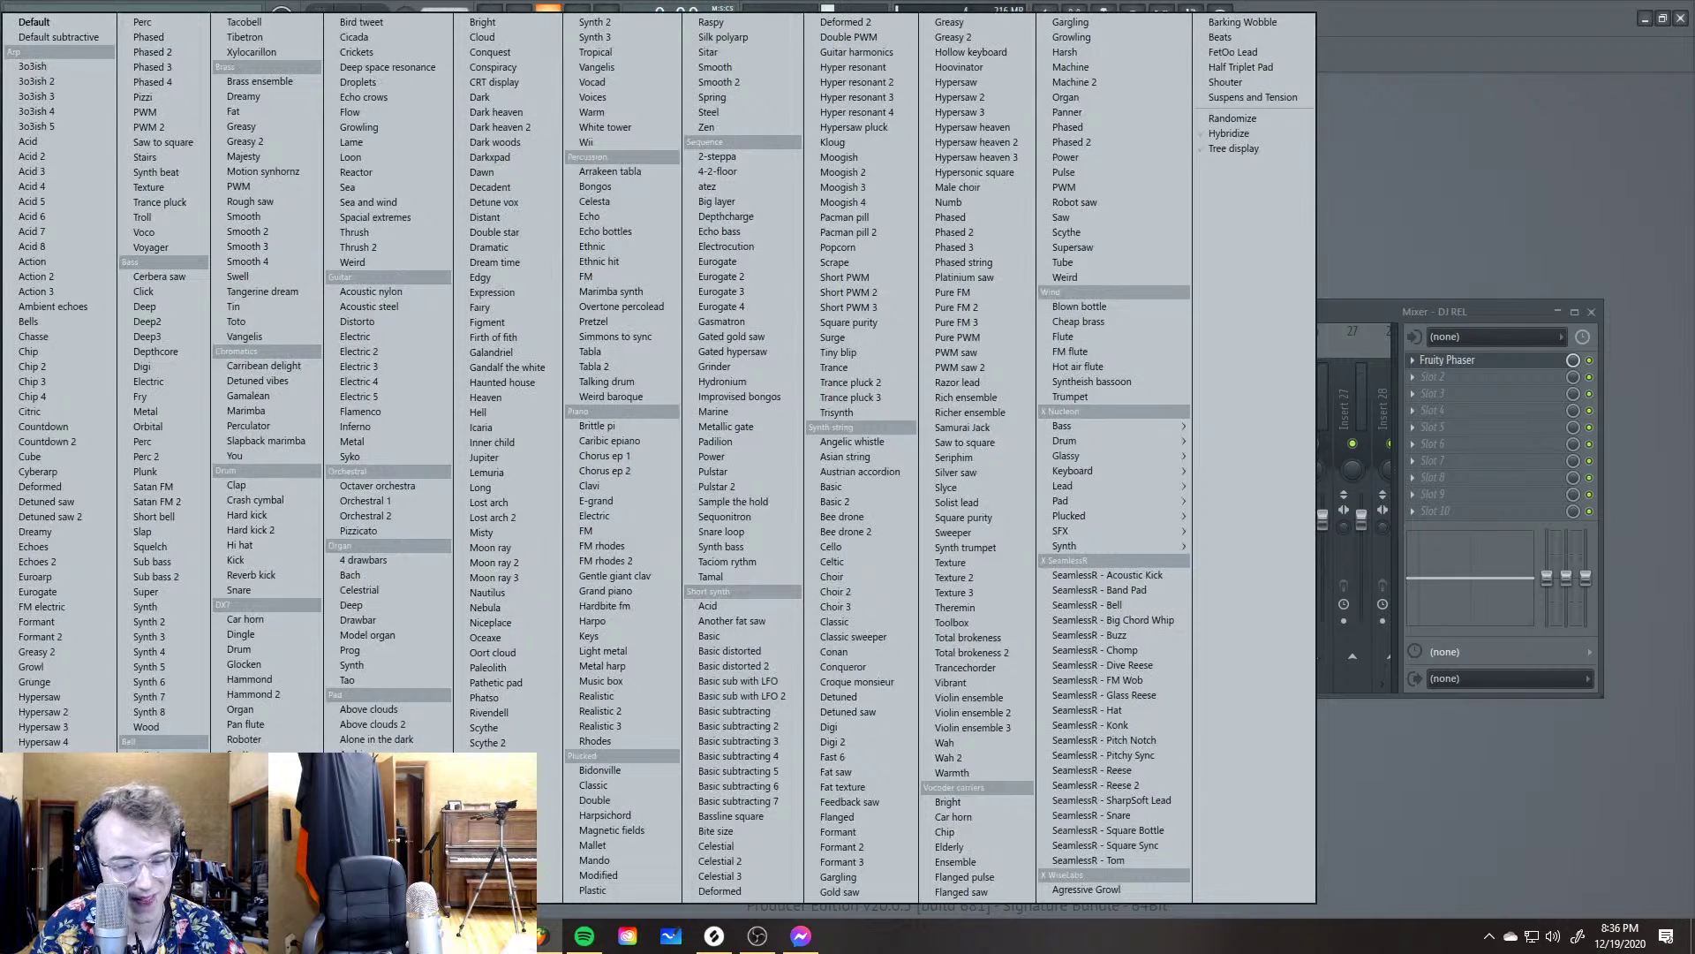
pyautogui.click(362, 874)
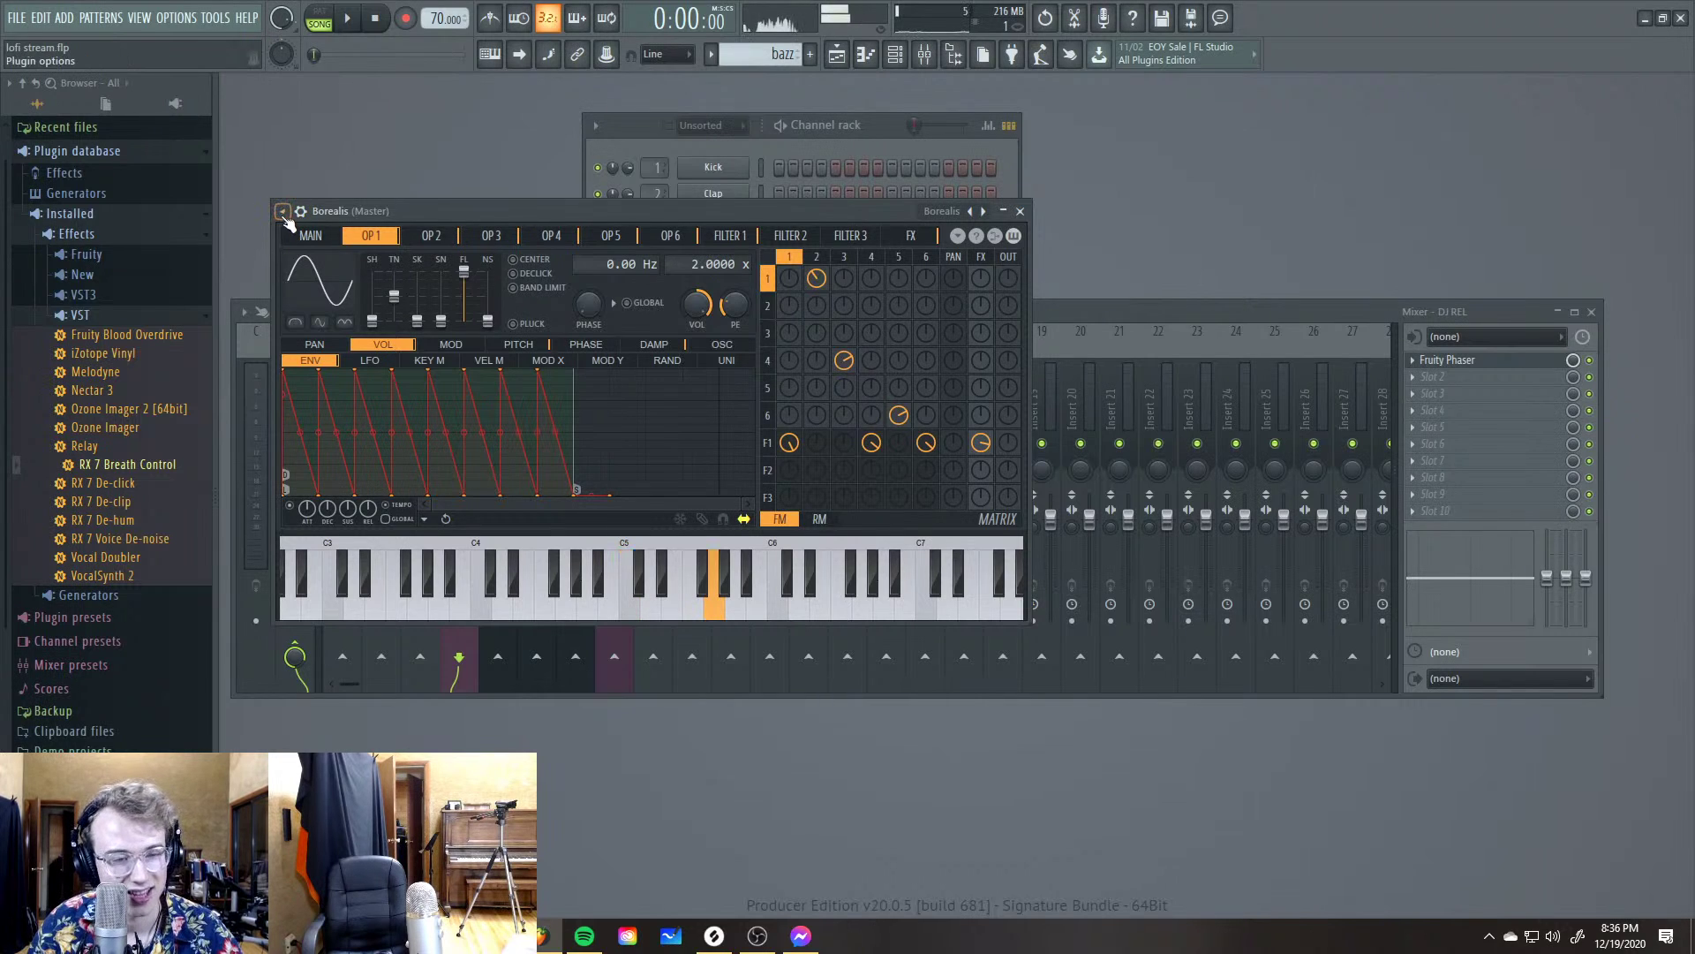
# Load the Sytrus pad presets Breath, Conquest, Conspiracy and Dark in turn and audition each one
pyautogui.click(283, 211)
pyautogui.moveTo(321, 258)
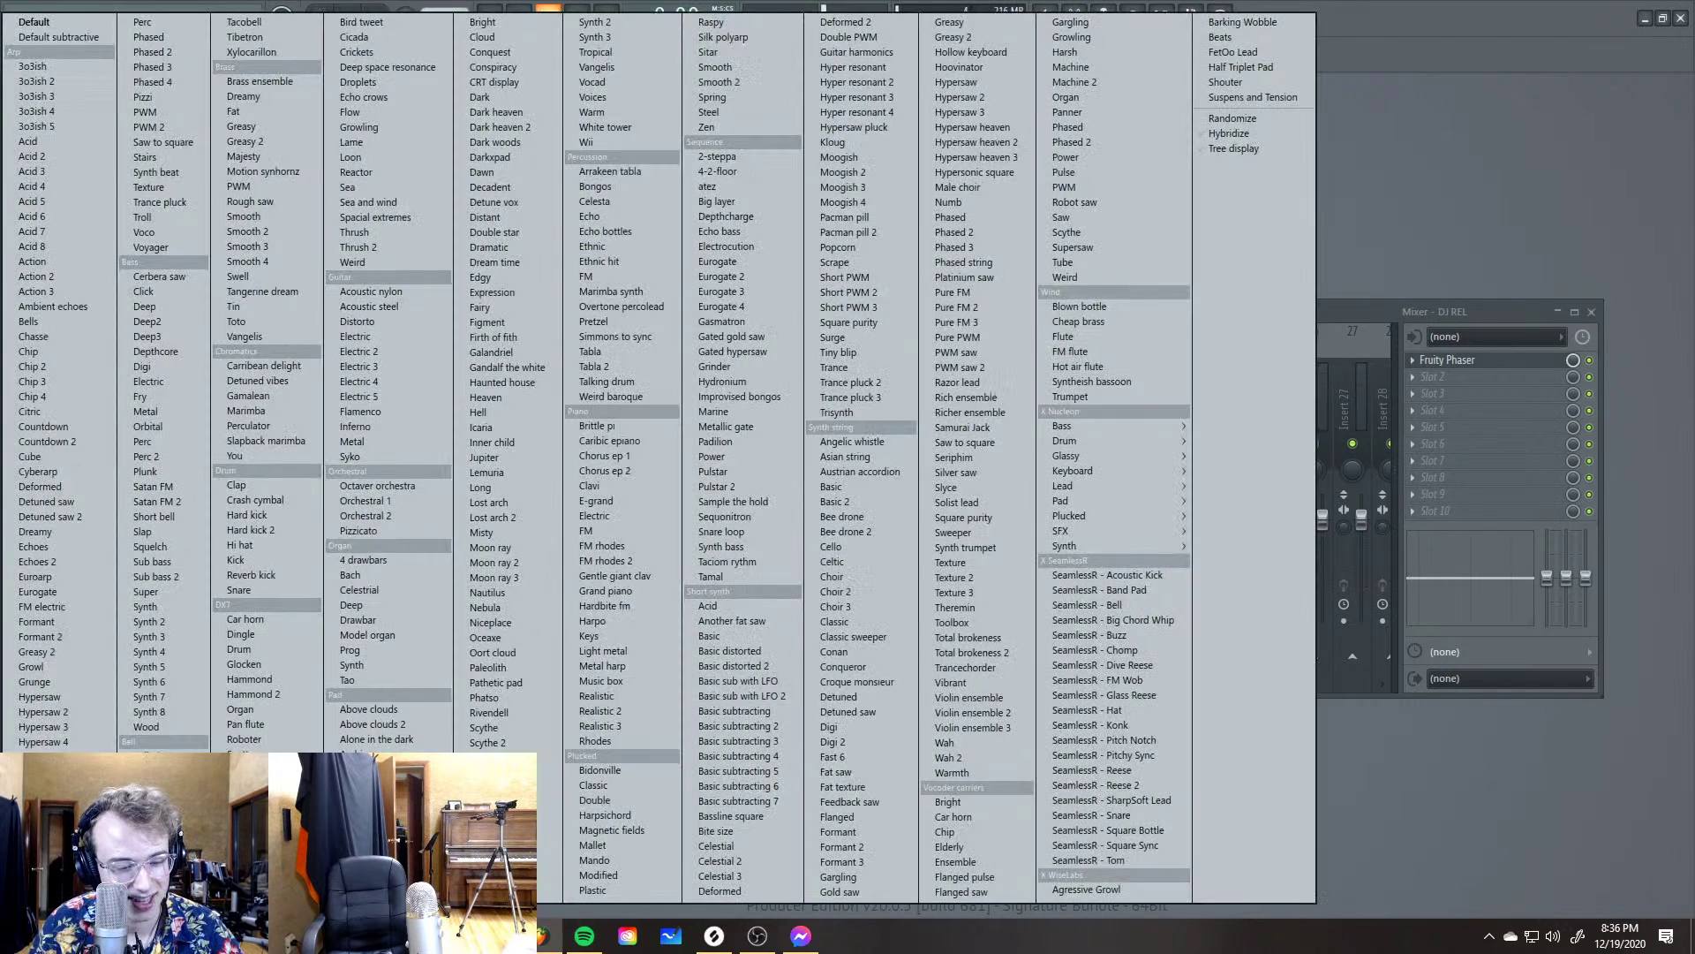
pyautogui.press('Escape')
pyautogui.click(283, 211)
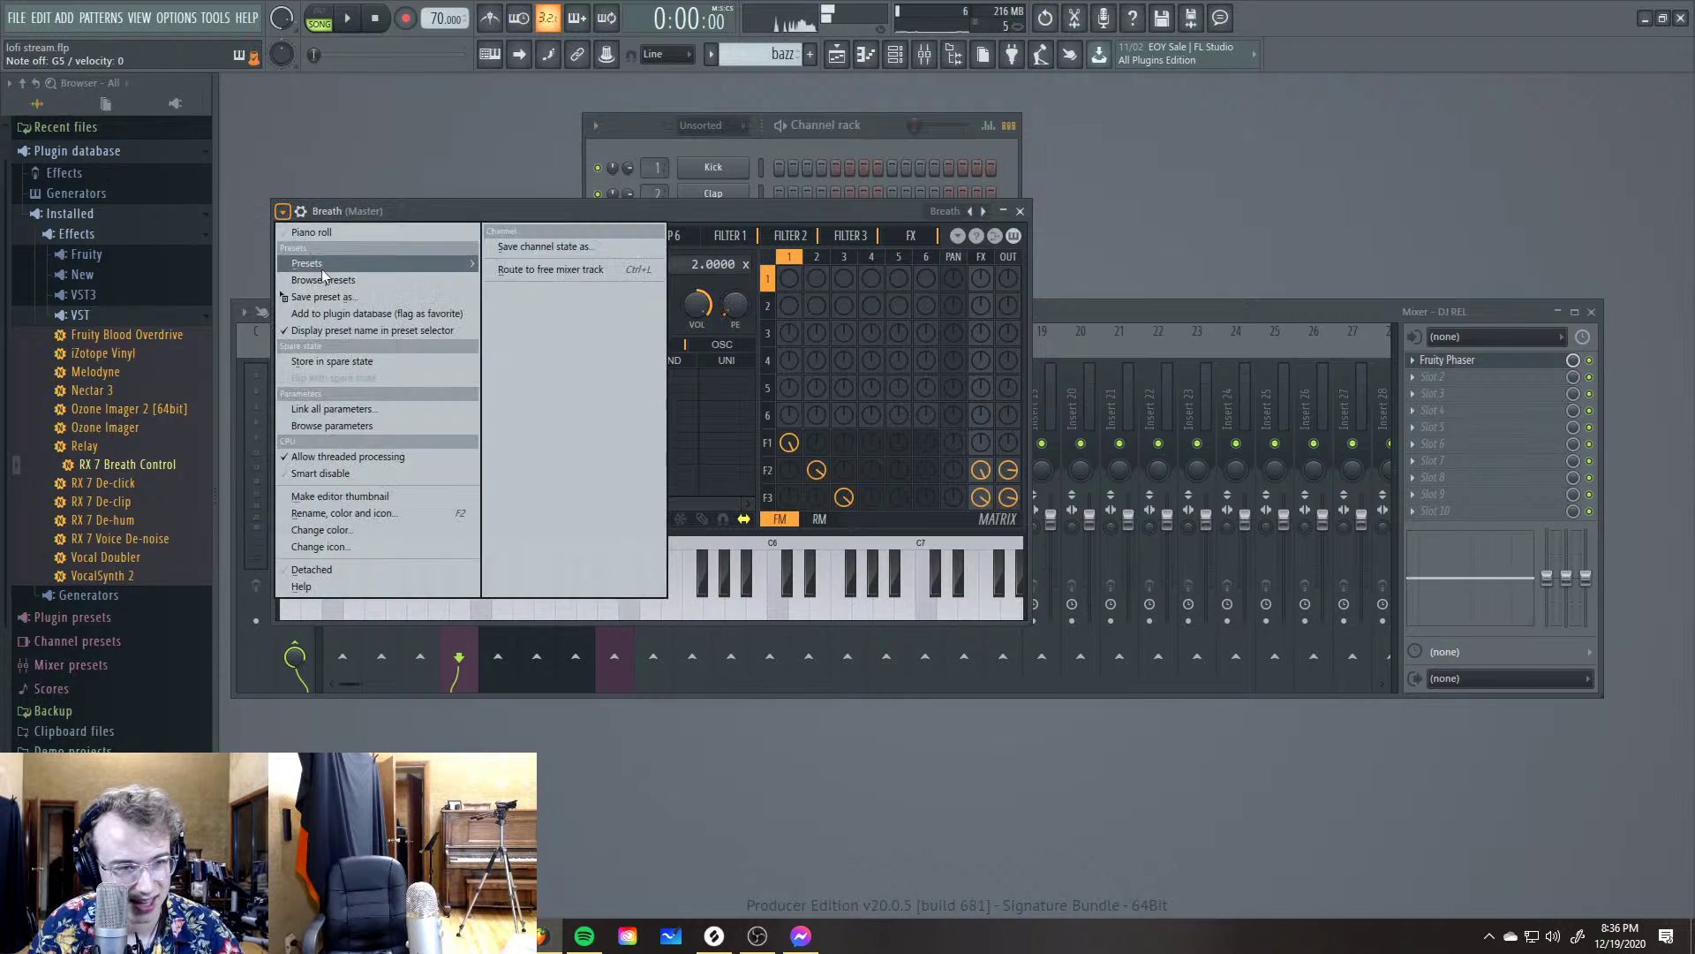
pyautogui.moveTo(322, 263)
pyautogui.click(475, 48)
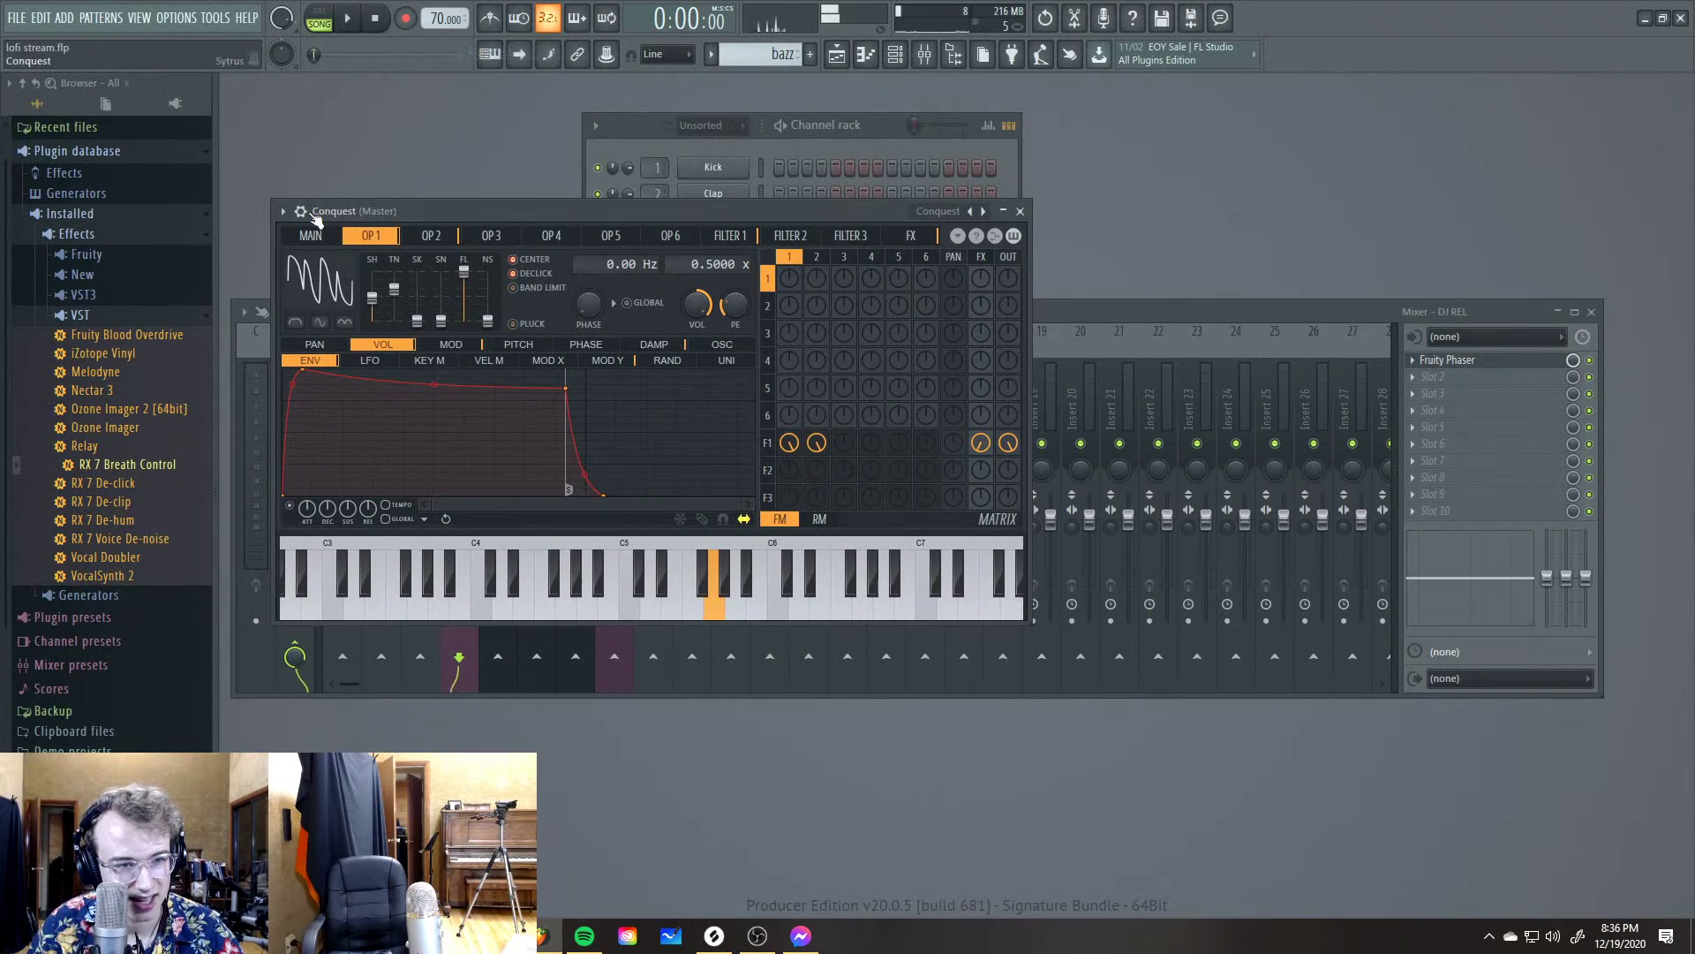
pyautogui.click(284, 212)
pyautogui.click(501, 68)
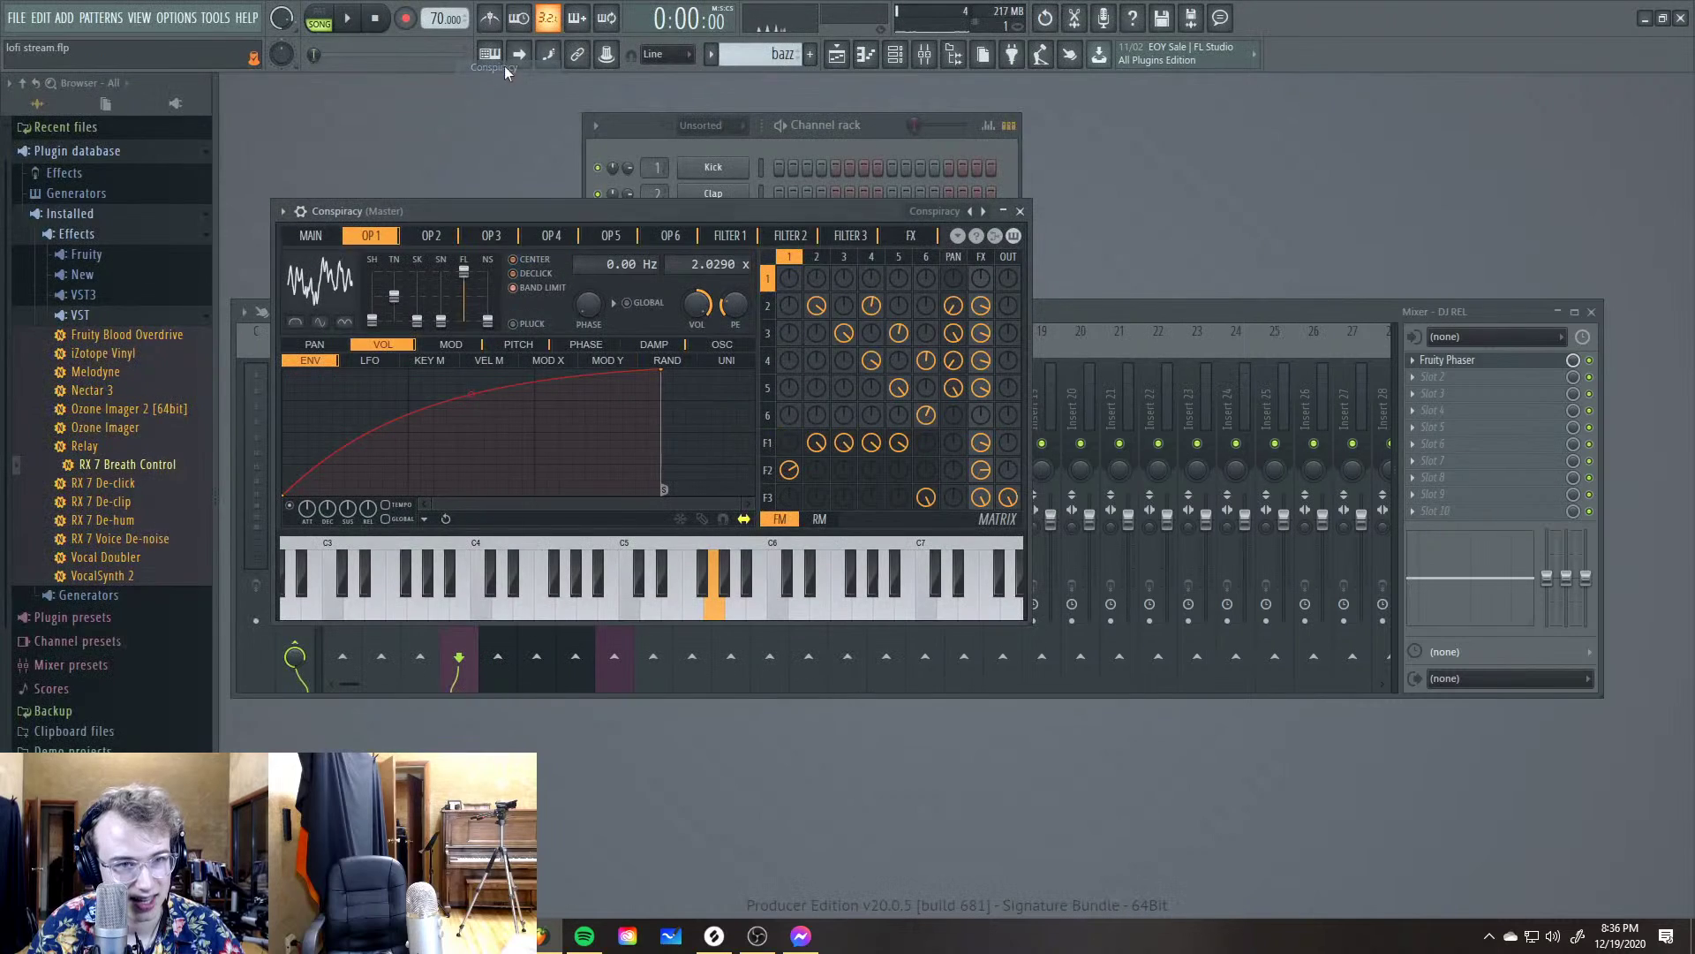
pyautogui.click(282, 212)
pyautogui.moveTo(291, 228)
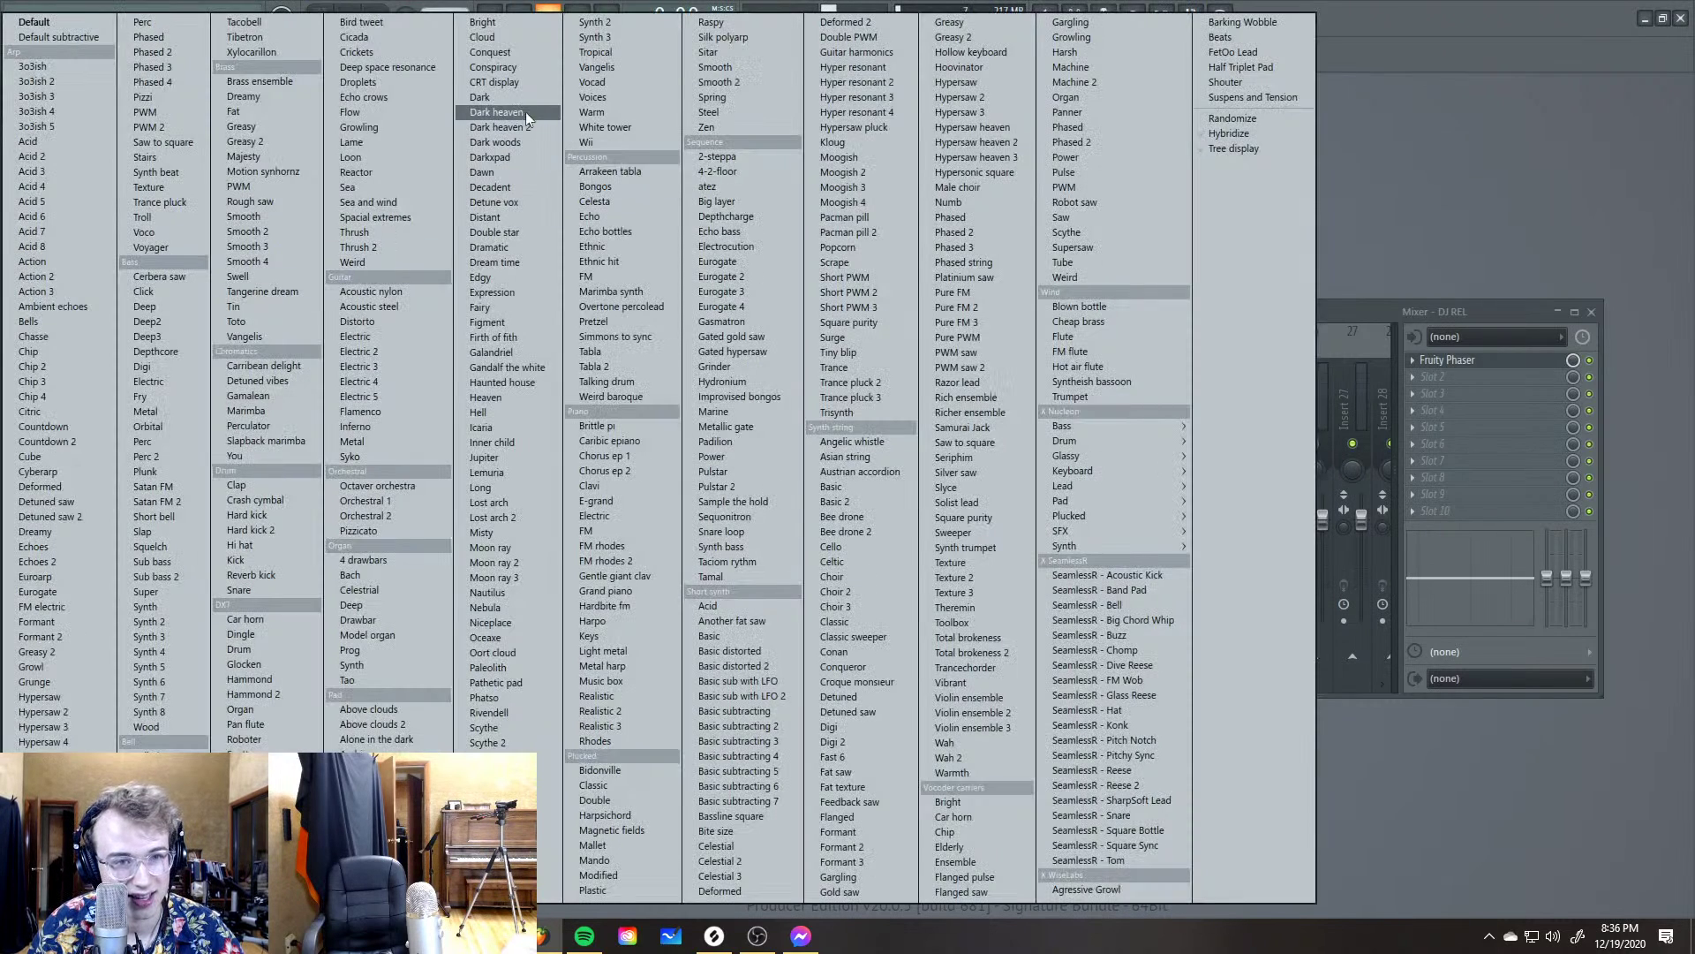
pyautogui.click(521, 100)
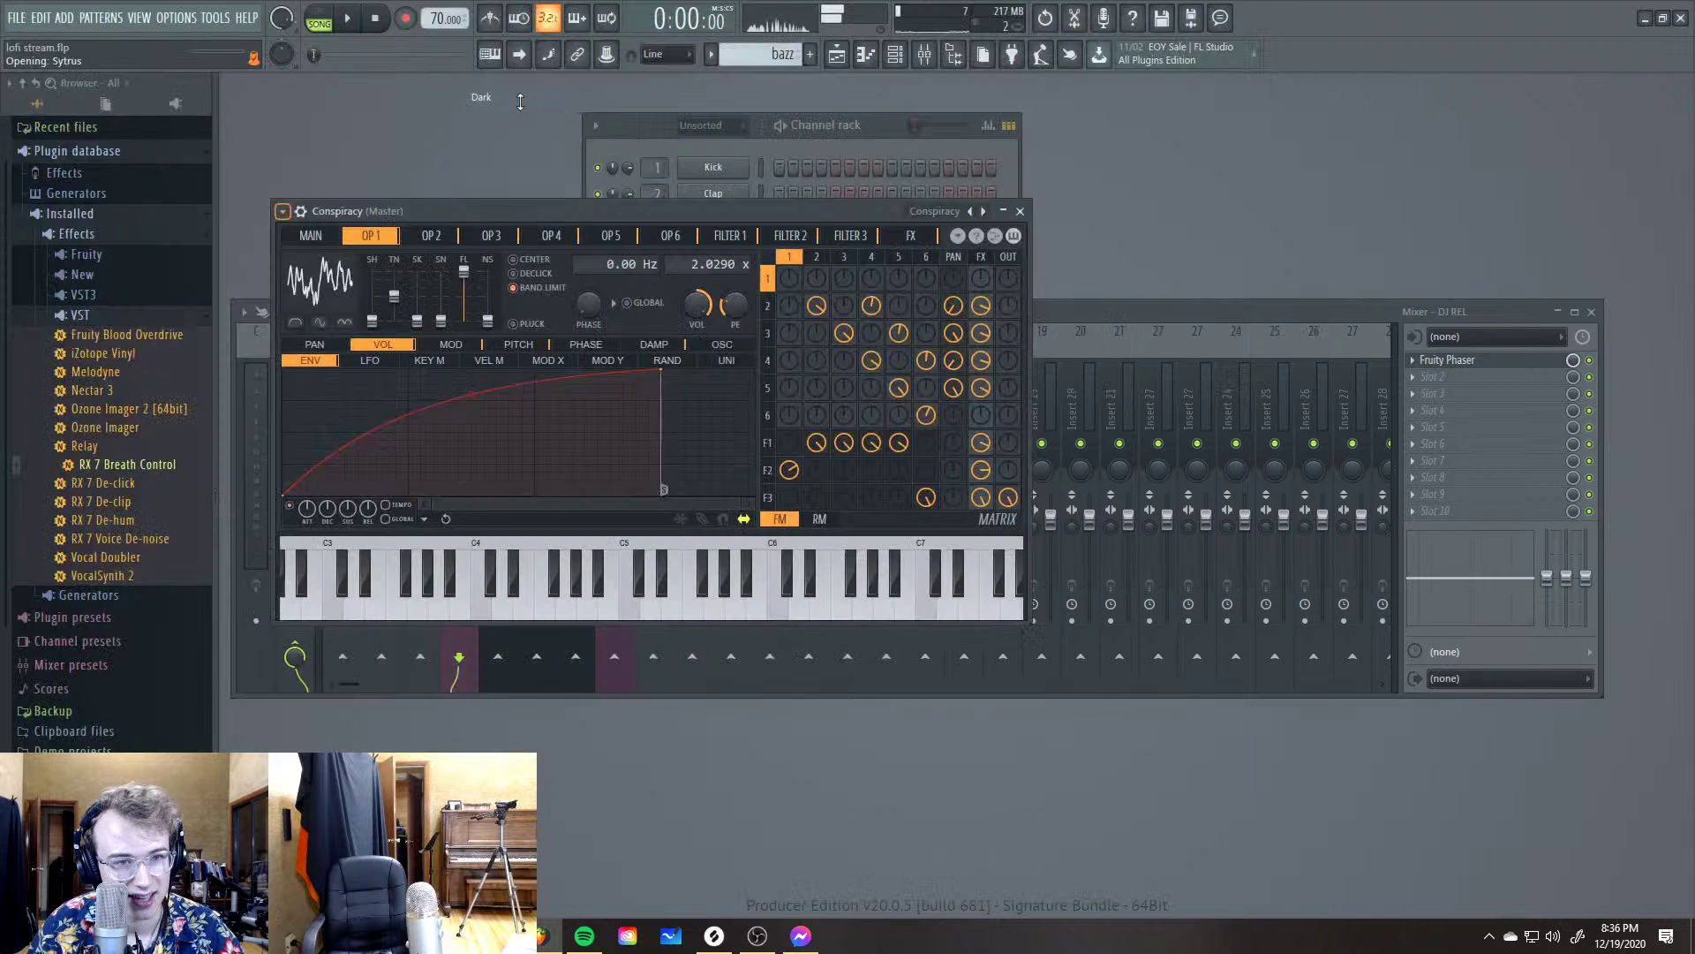
# Audition the Sytrus pad presets Detune vox, Dawn and Fairy, loading them one after another
pyautogui.click(282, 212)
pyautogui.moveTo(300, 262)
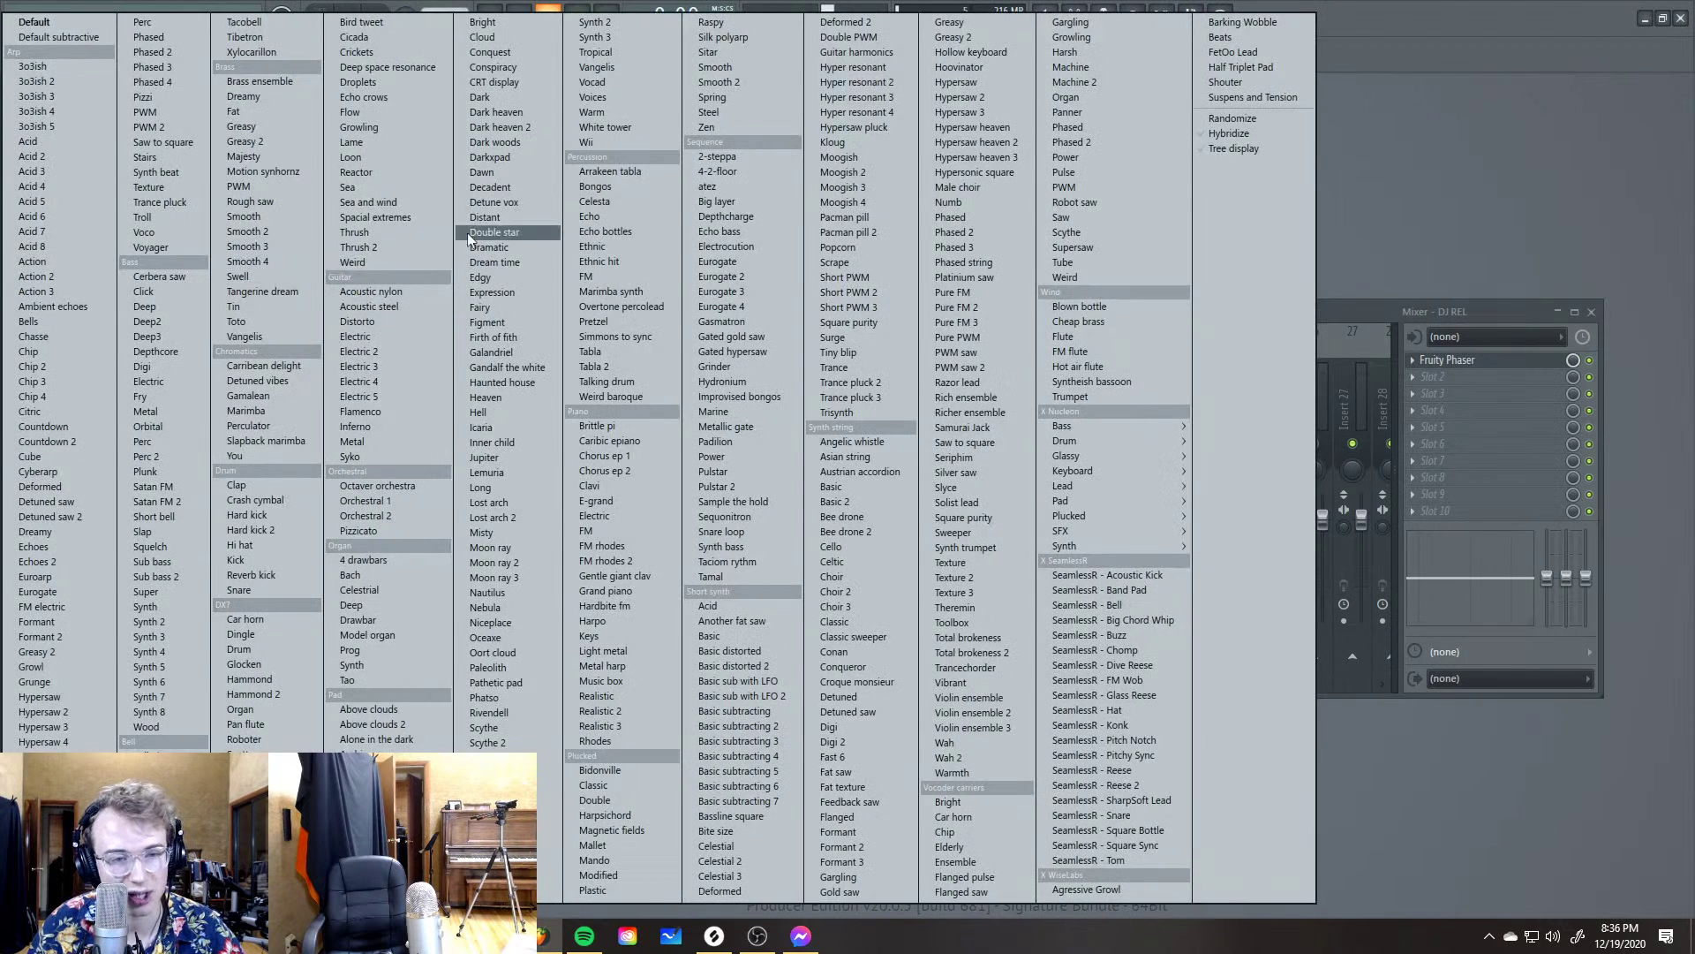
pyautogui.click(500, 202)
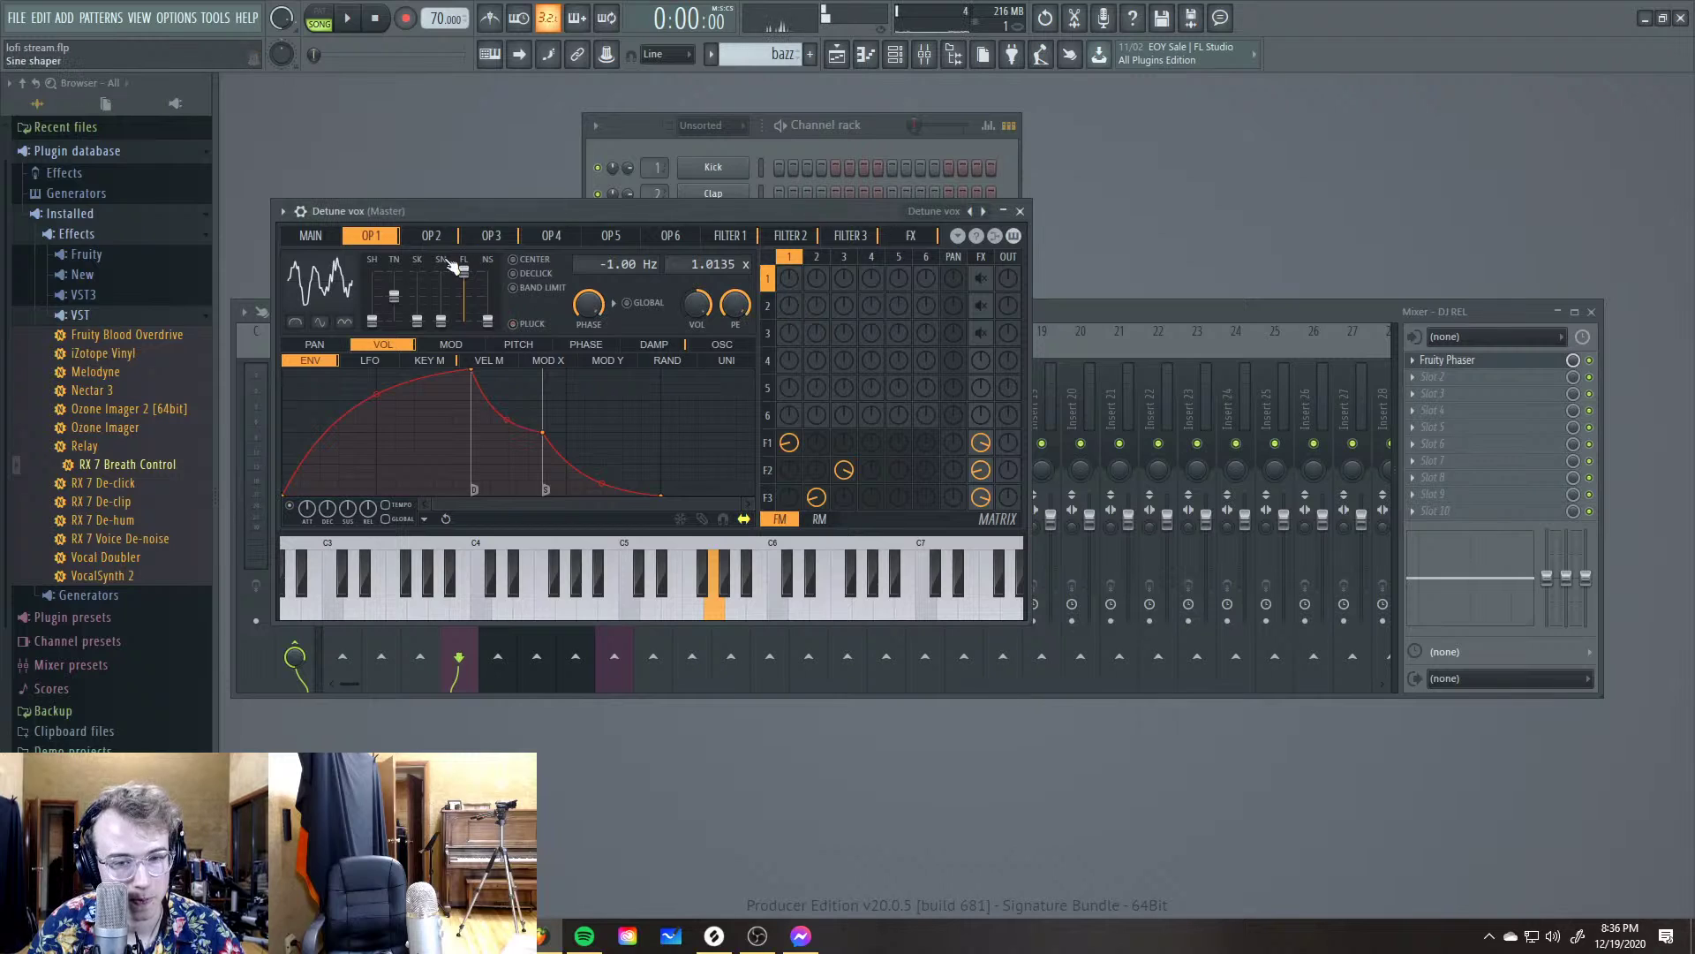
pyautogui.click(284, 212)
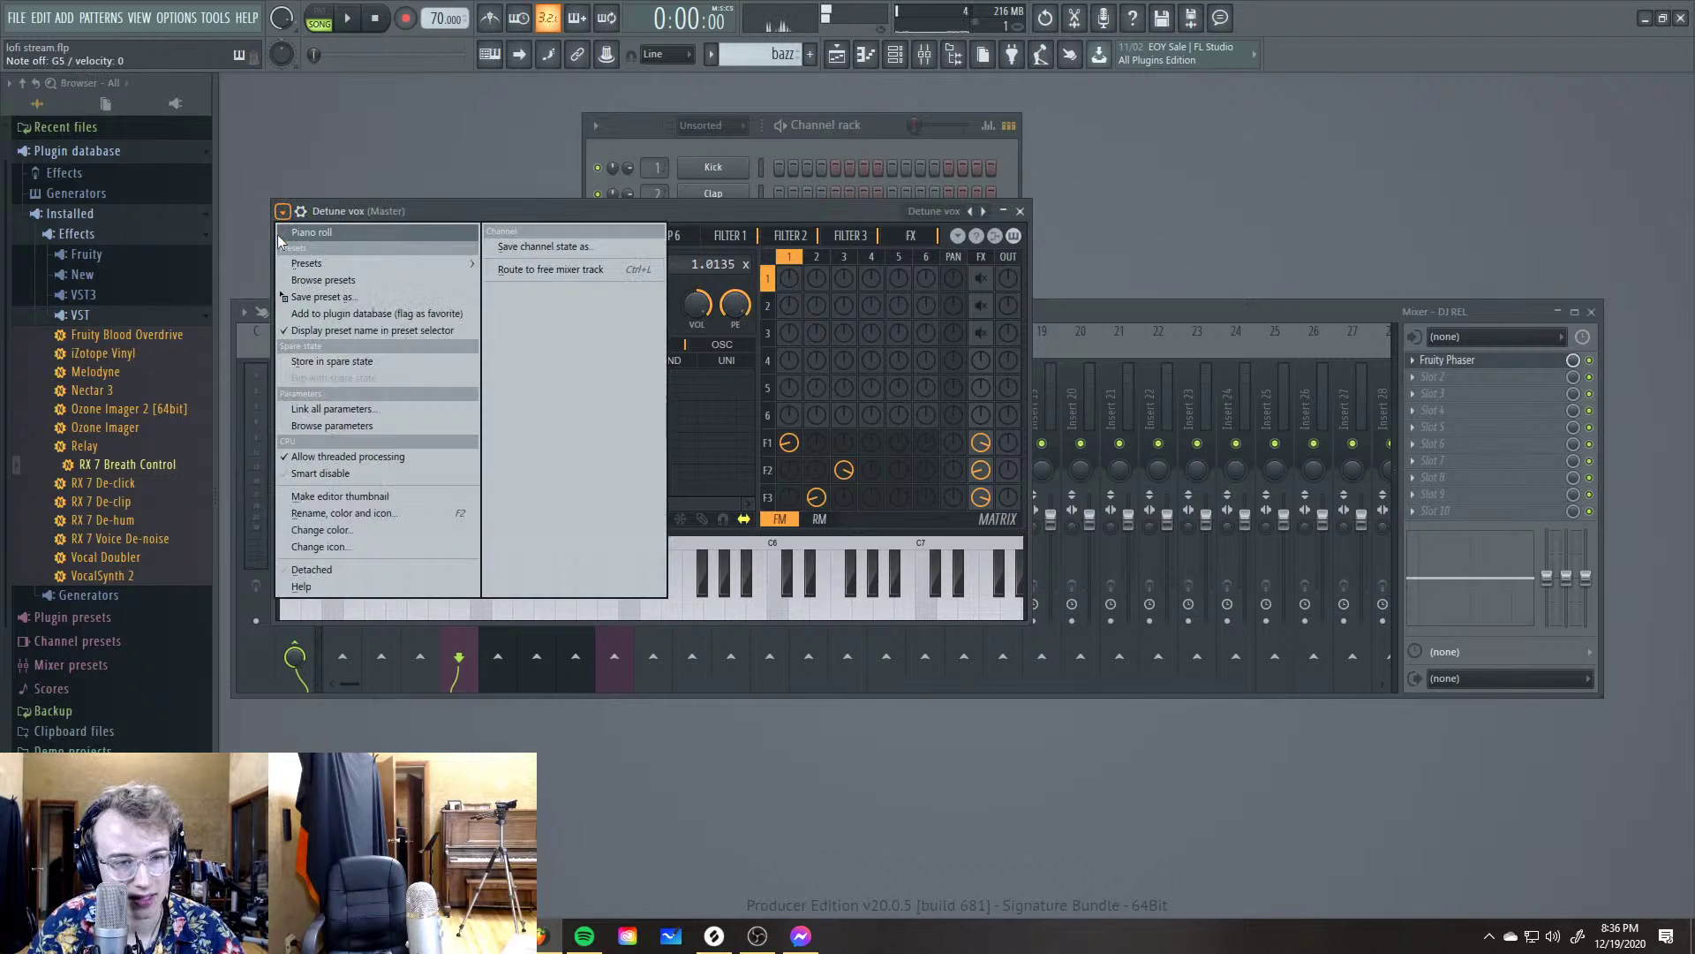
pyautogui.moveTo(292, 269)
pyautogui.click(495, 173)
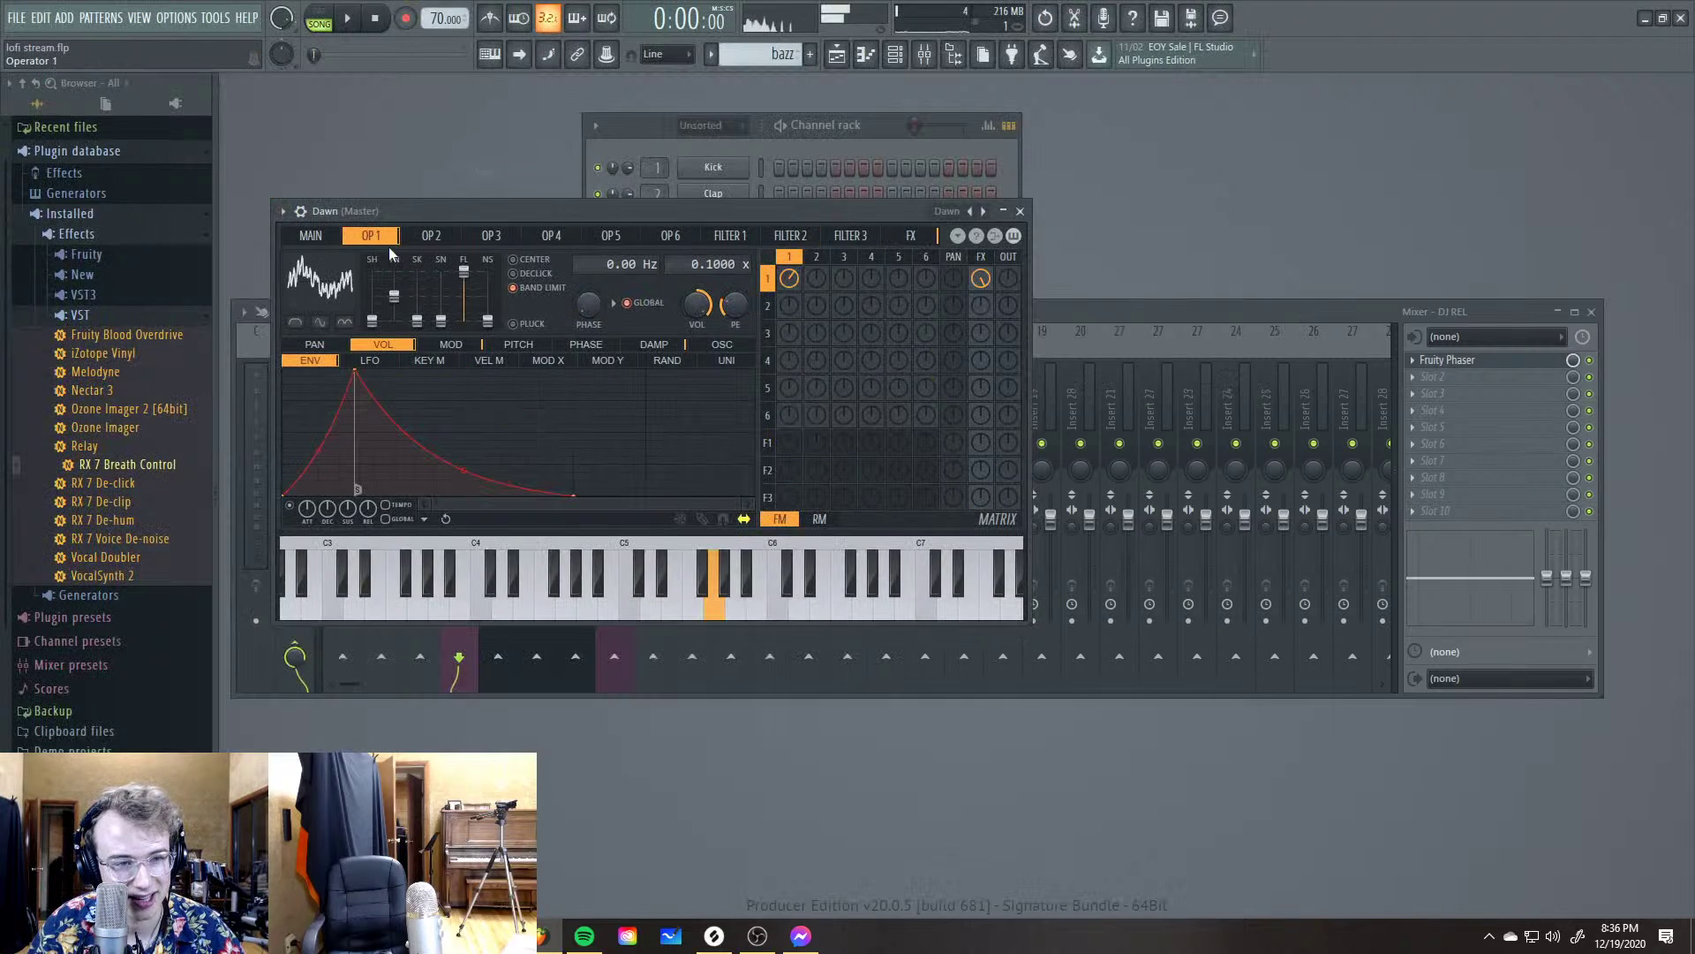
pyautogui.click(285, 212)
pyautogui.moveTo(291, 269)
pyautogui.click(489, 305)
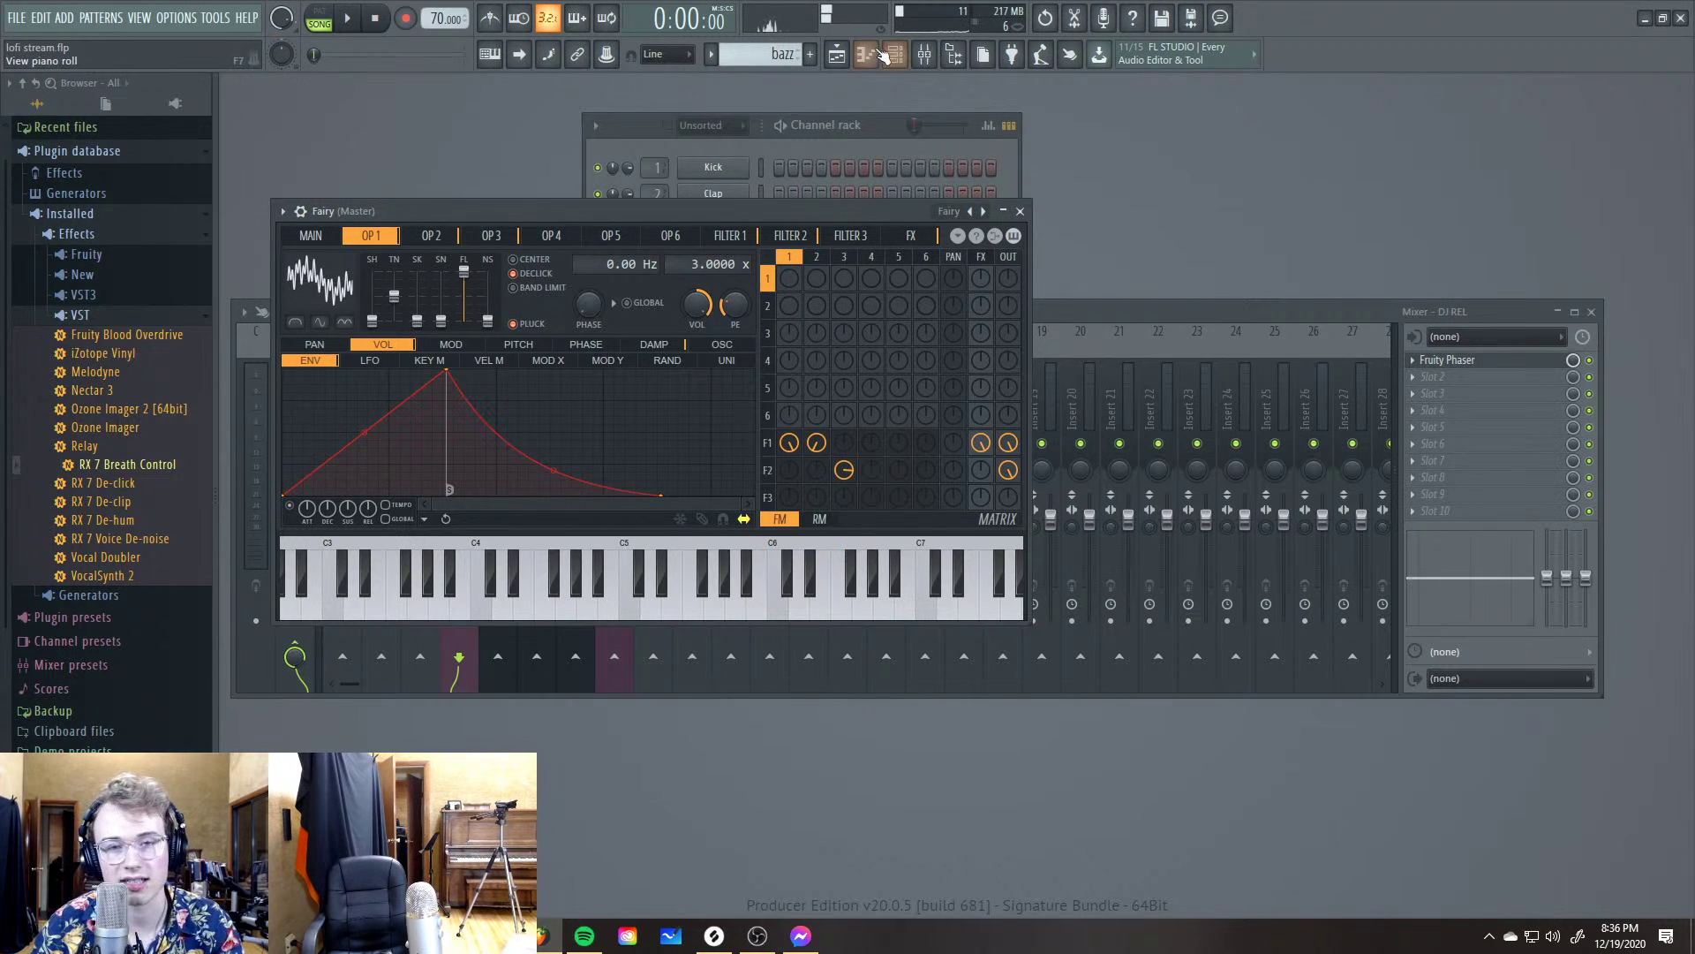
# Open the playlist, play the opening of the song briefly, stop playback and return to the Sytrus window
pyautogui.click(837, 54)
pyautogui.press('space')
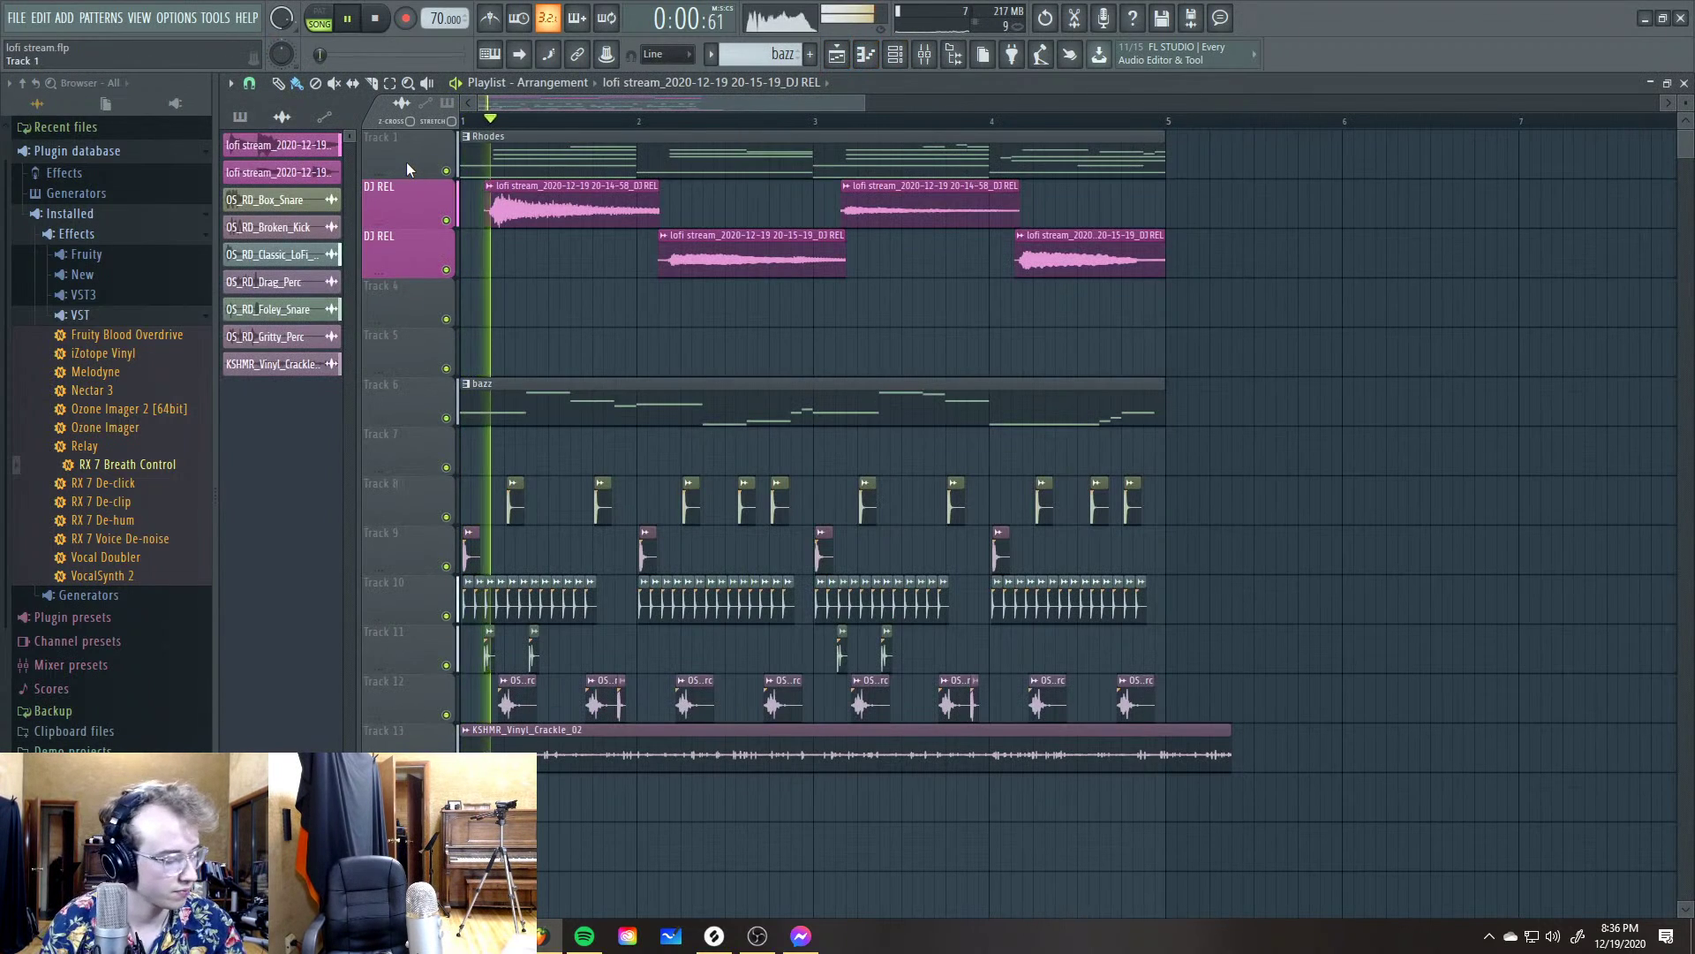
pyautogui.press('space')
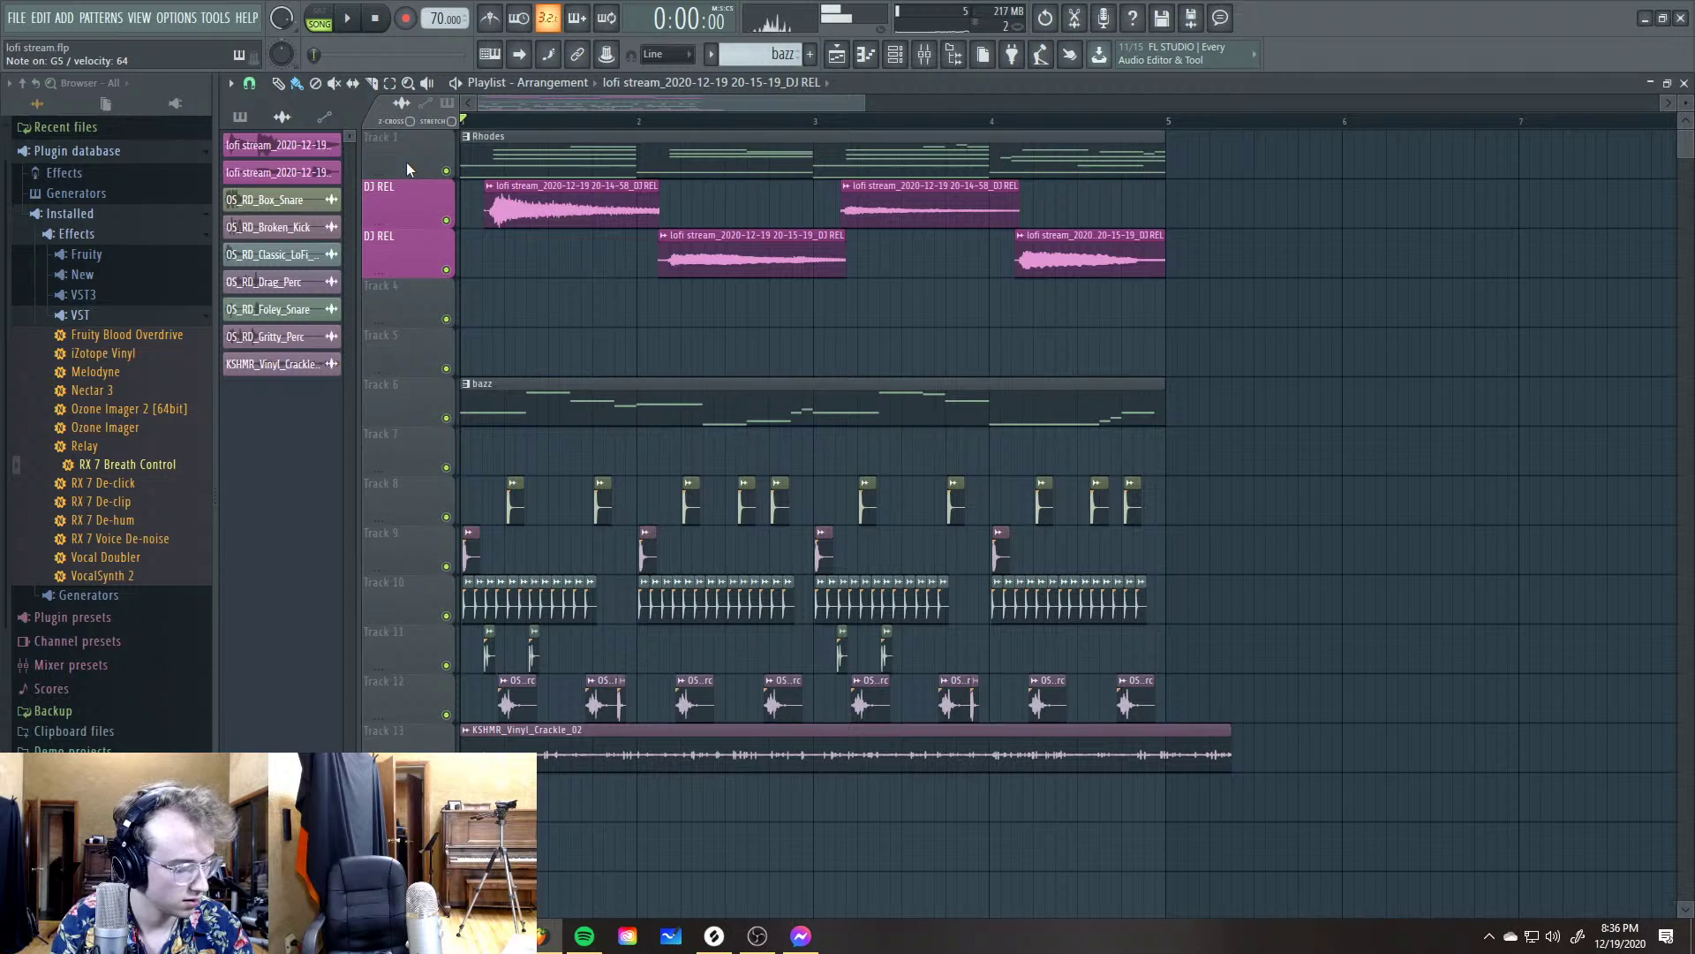
pyautogui.press('F5')
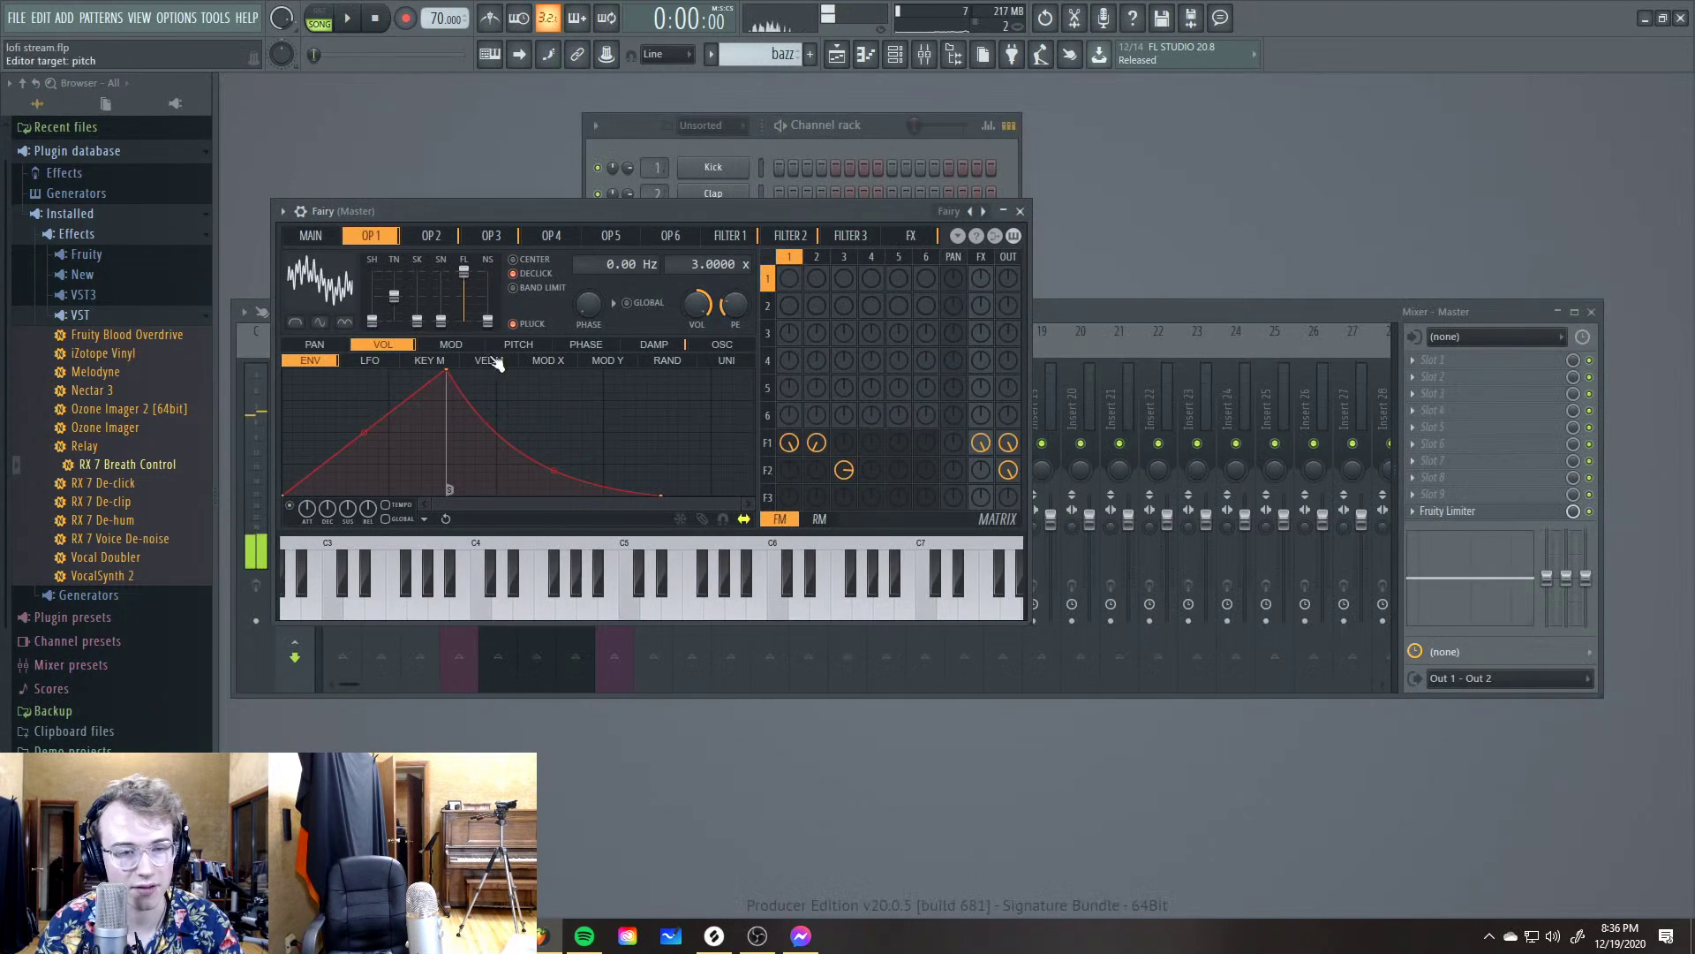
# Load the Sytrus pad presets Edgy, Firth of fith and Heaven in turn to compare their sounds
pyautogui.click(283, 212)
pyautogui.moveTo(287, 229)
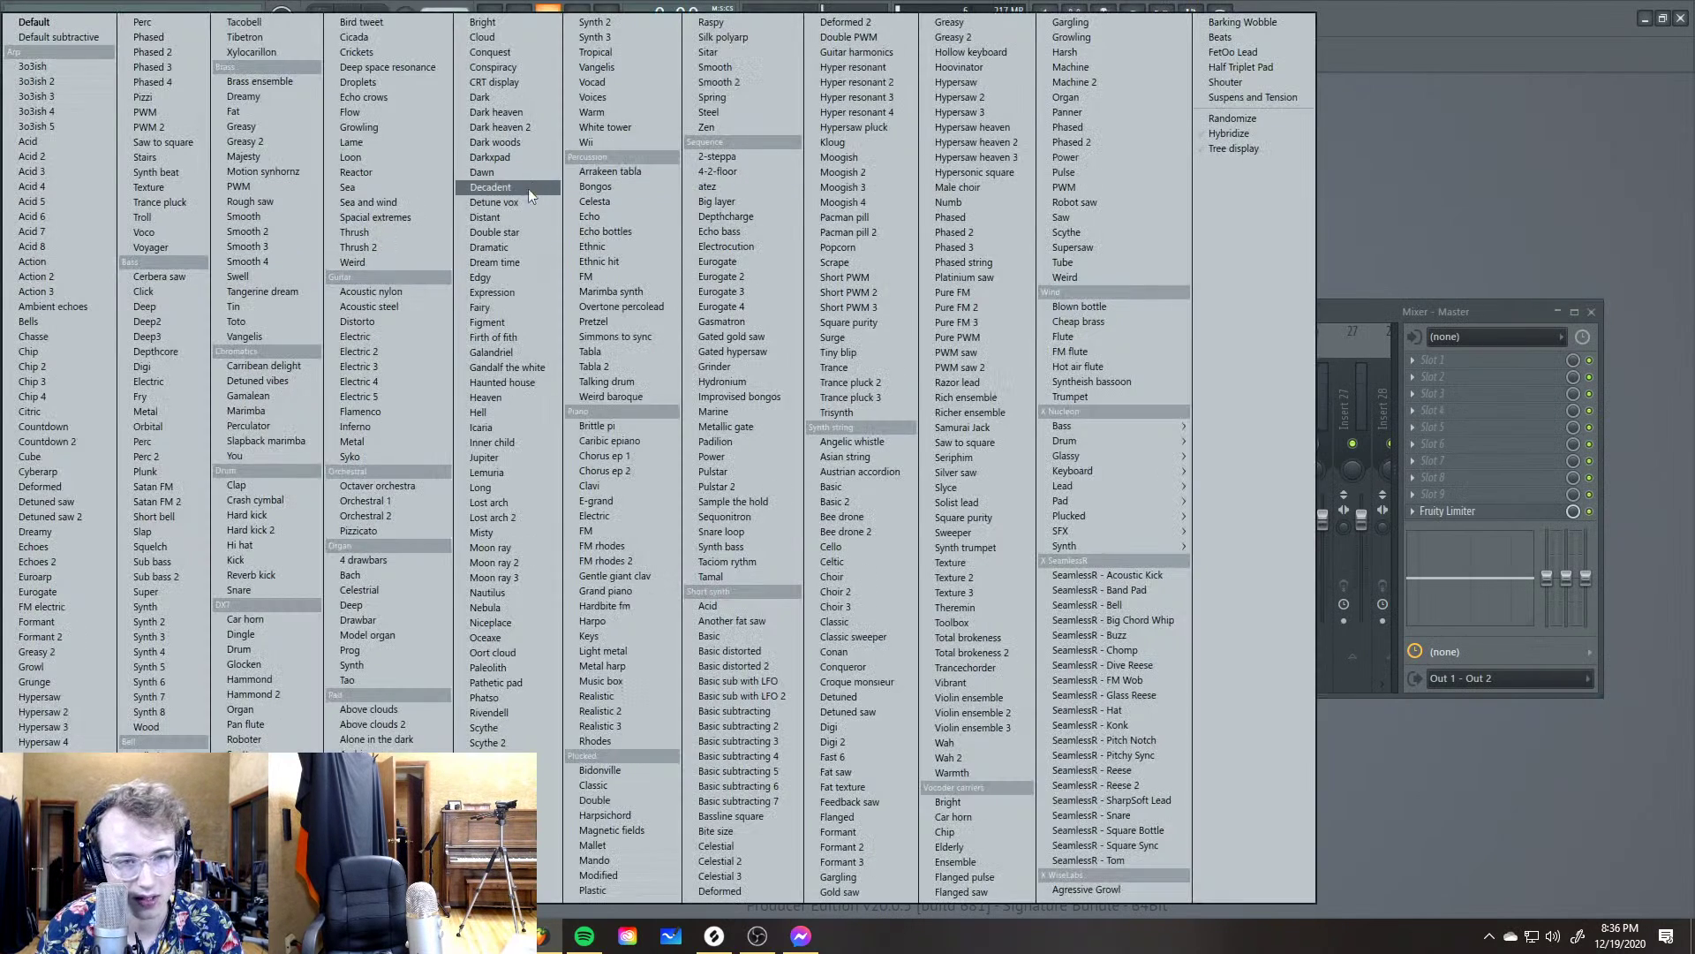
pyautogui.click(509, 277)
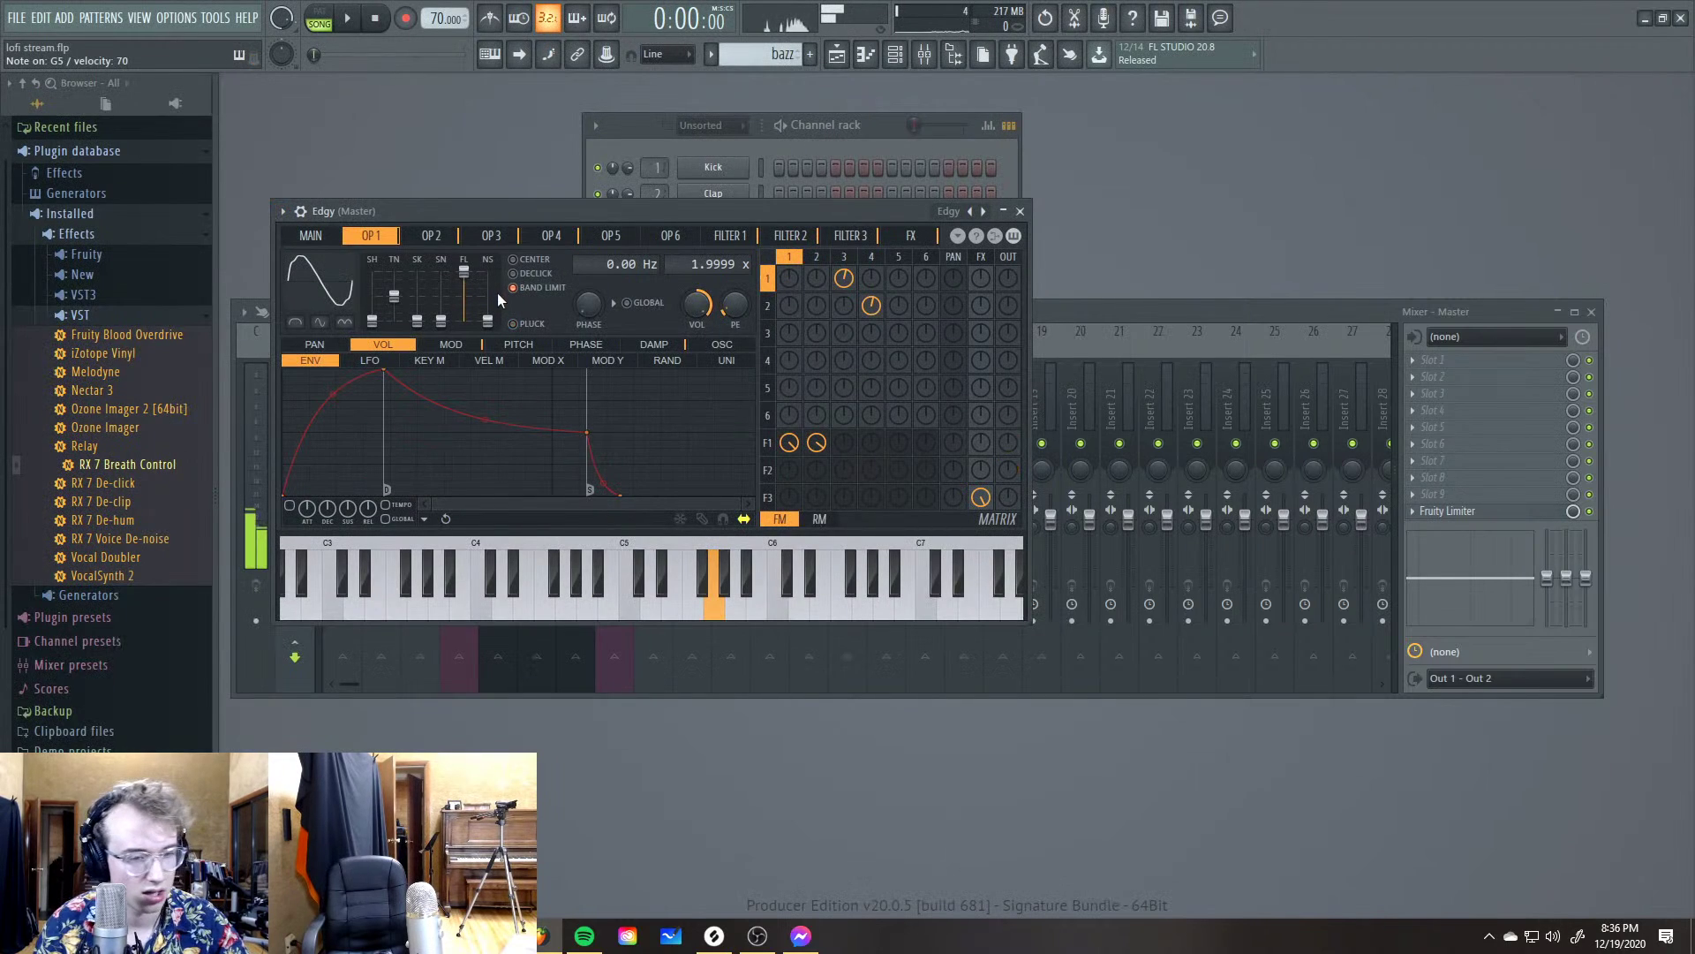
pyautogui.click(283, 212)
pyautogui.moveTo(309, 263)
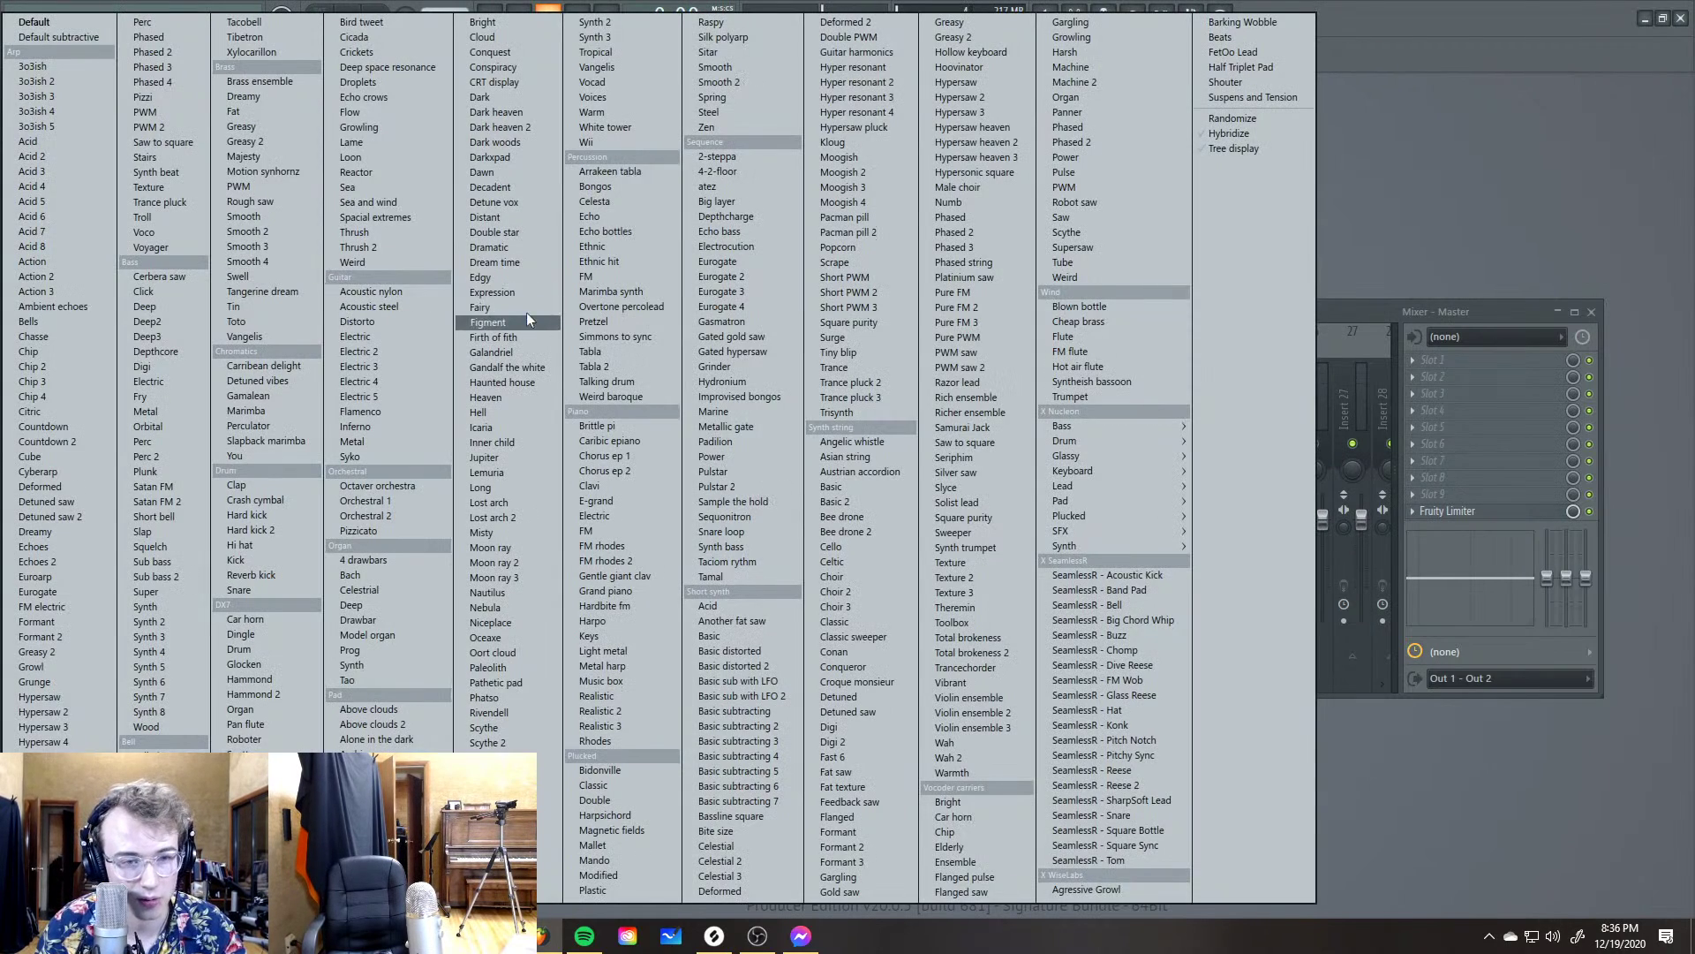
pyautogui.click(513, 335)
pyautogui.click(283, 211)
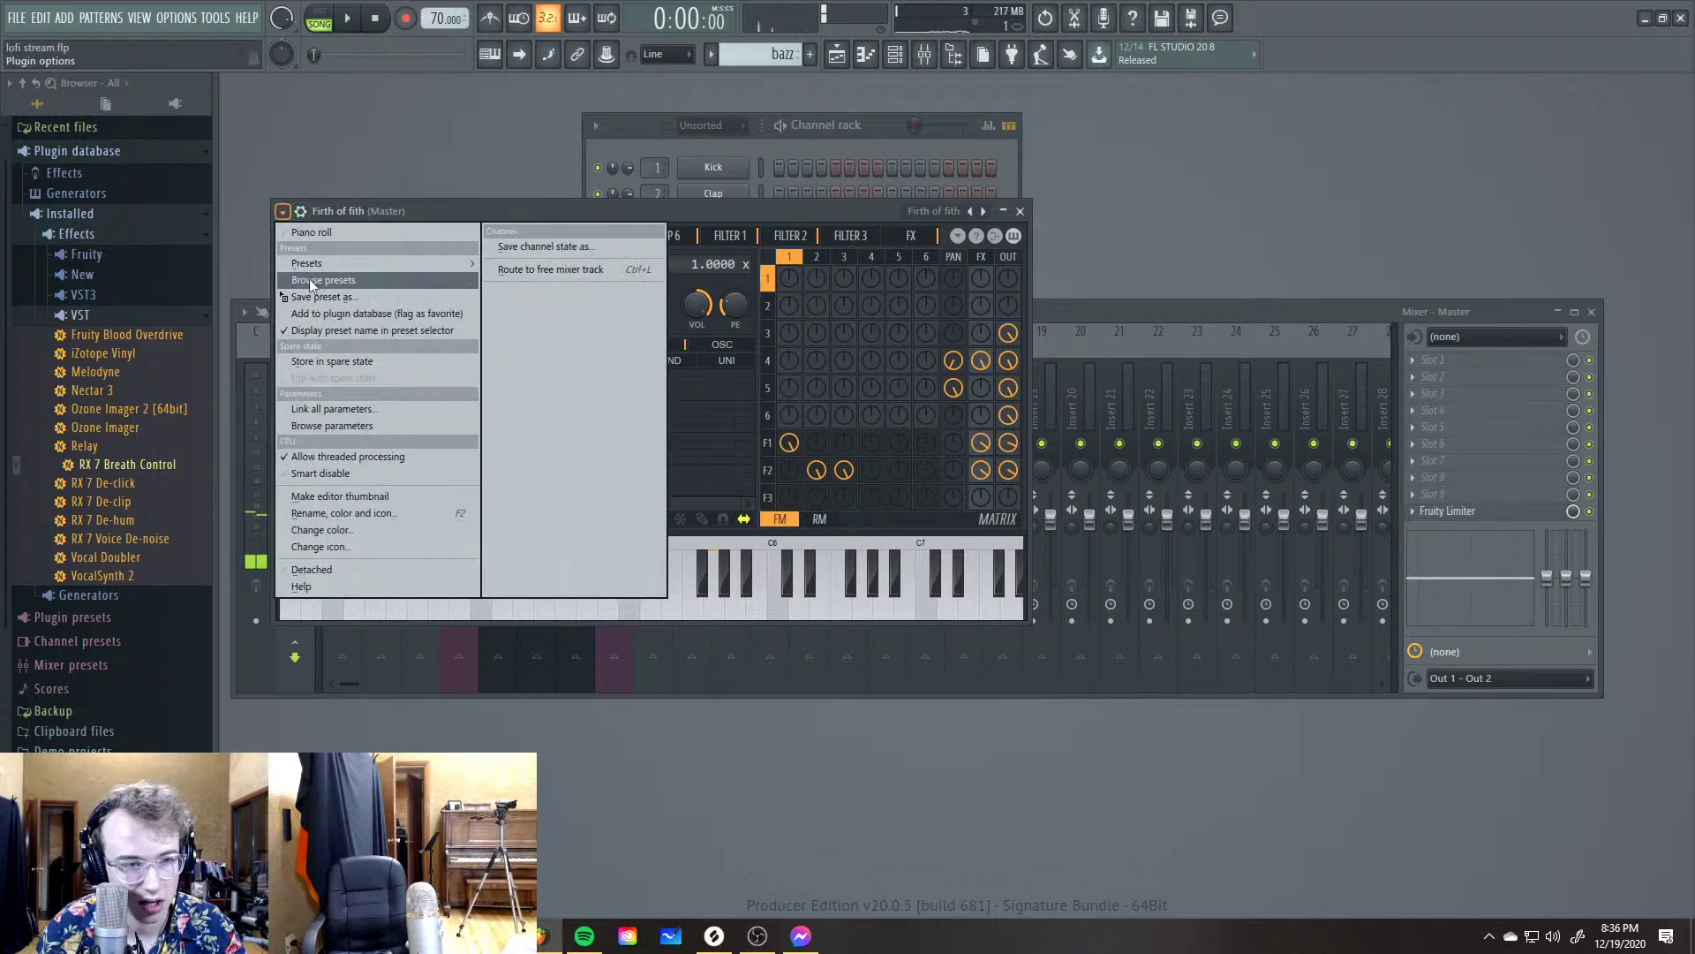
pyautogui.moveTo(309, 263)
pyautogui.click(508, 399)
# Audition the Sytrus pad presets Long, Lost arch 2, Niceplace and Oort cloud one after another
pyautogui.click(283, 210)
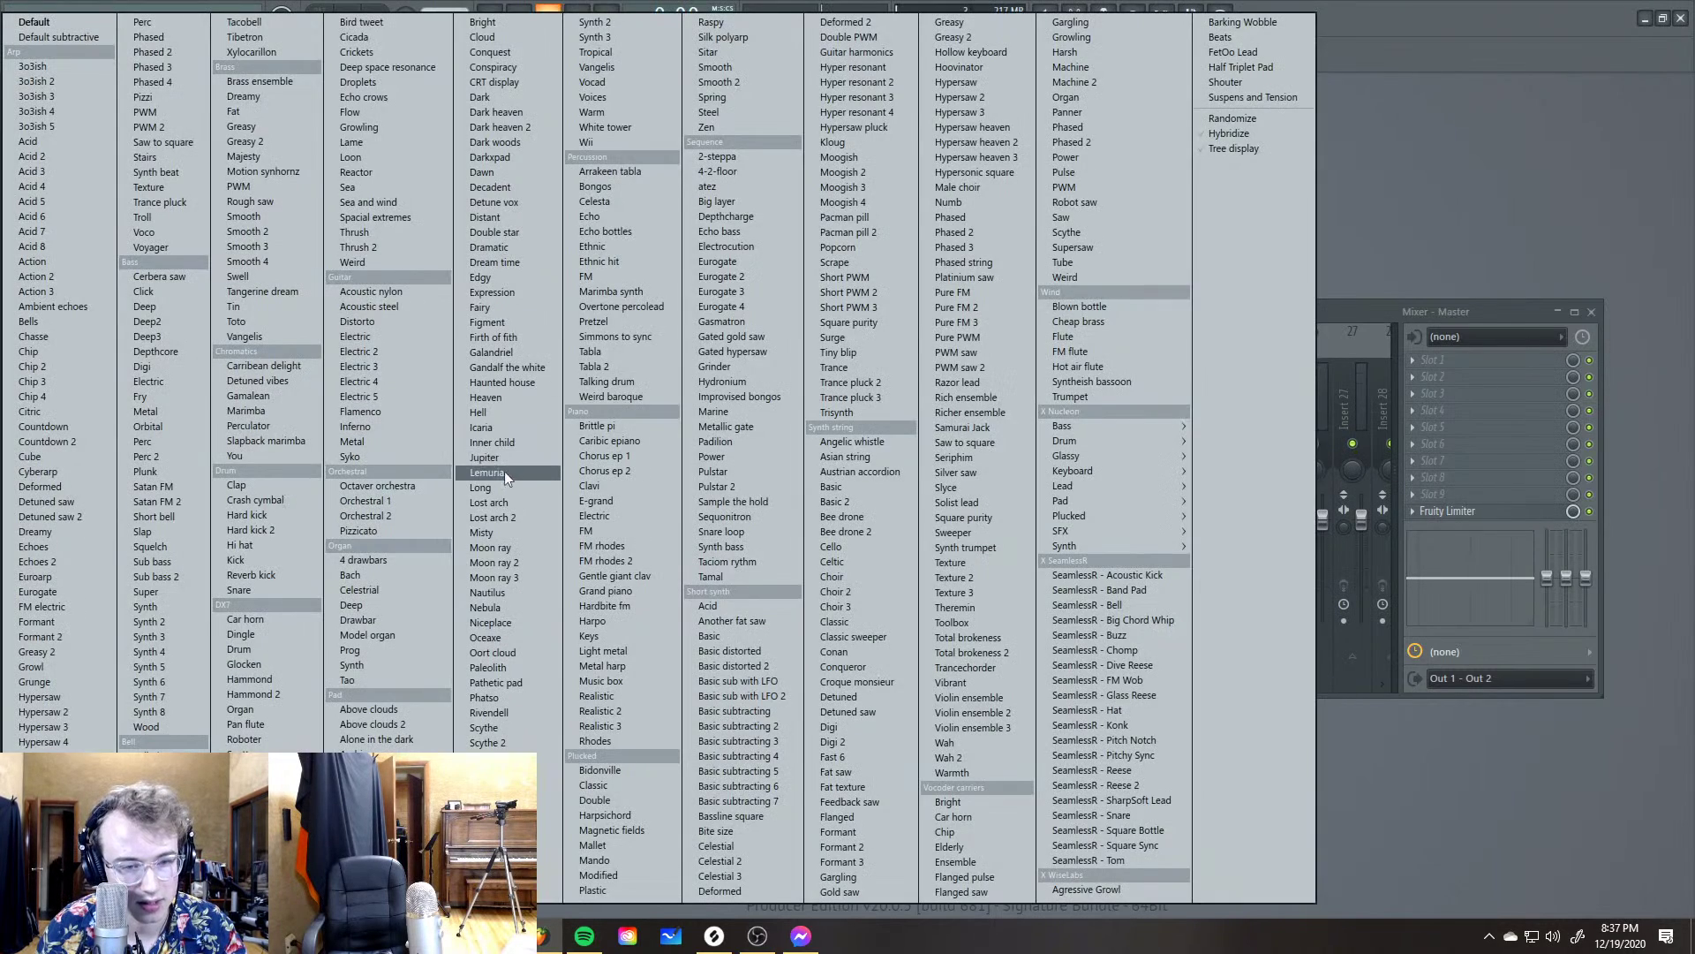
pyautogui.click(505, 470)
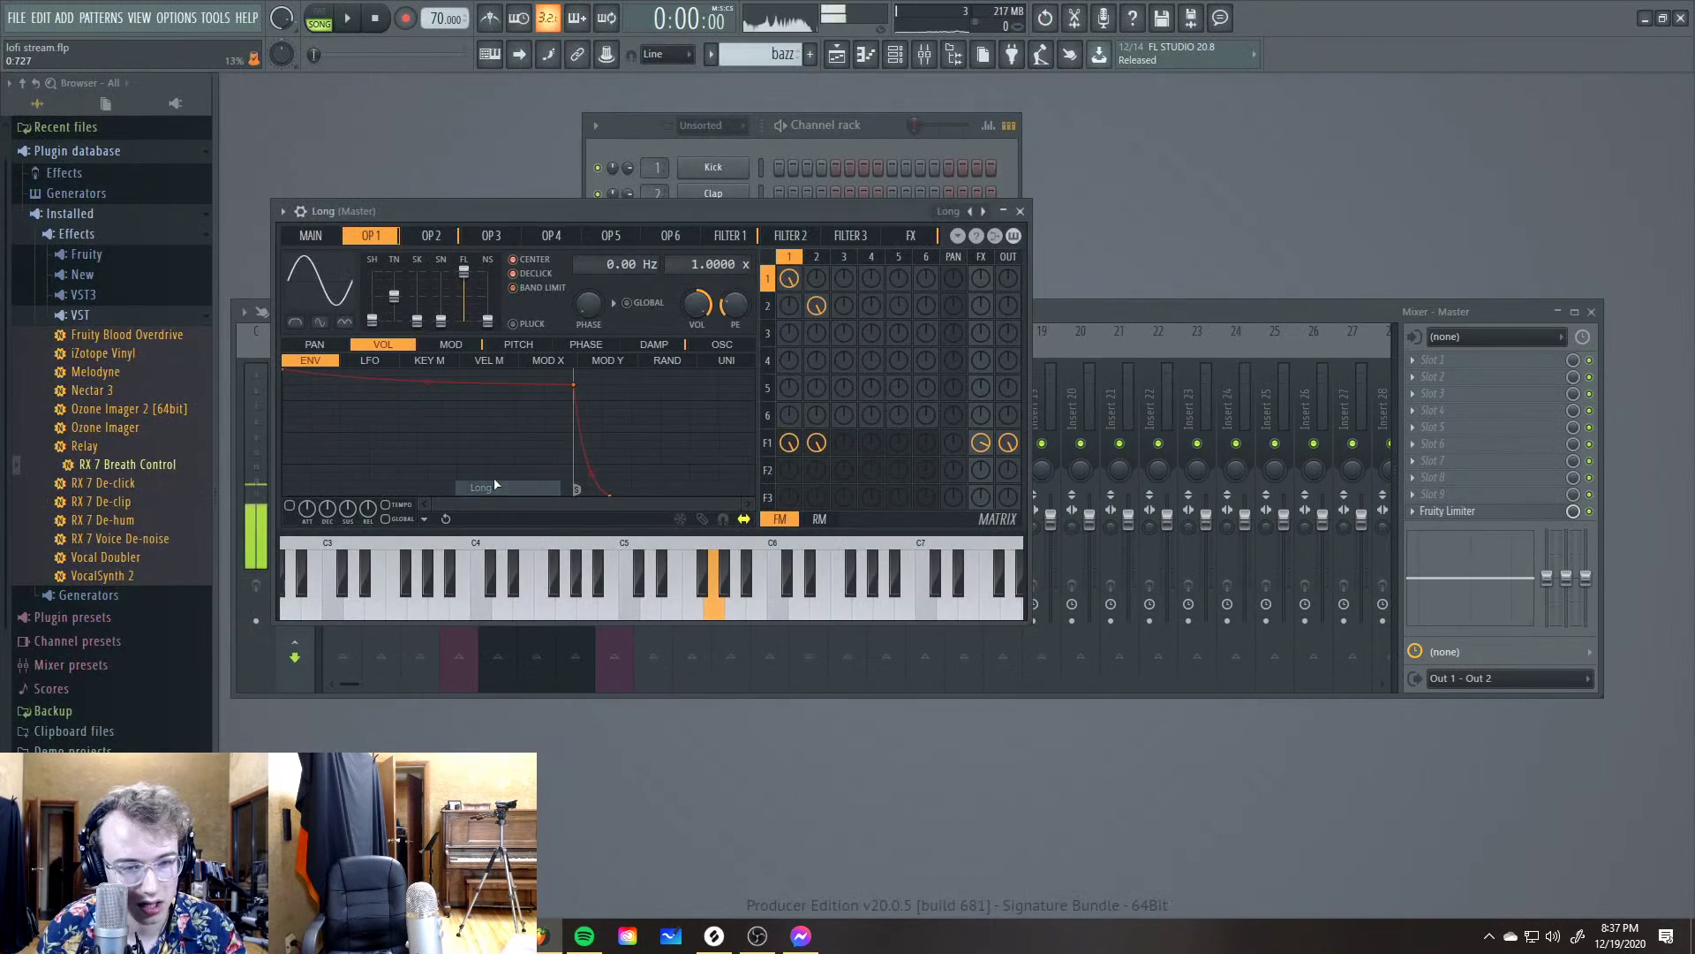
pyautogui.click(282, 211)
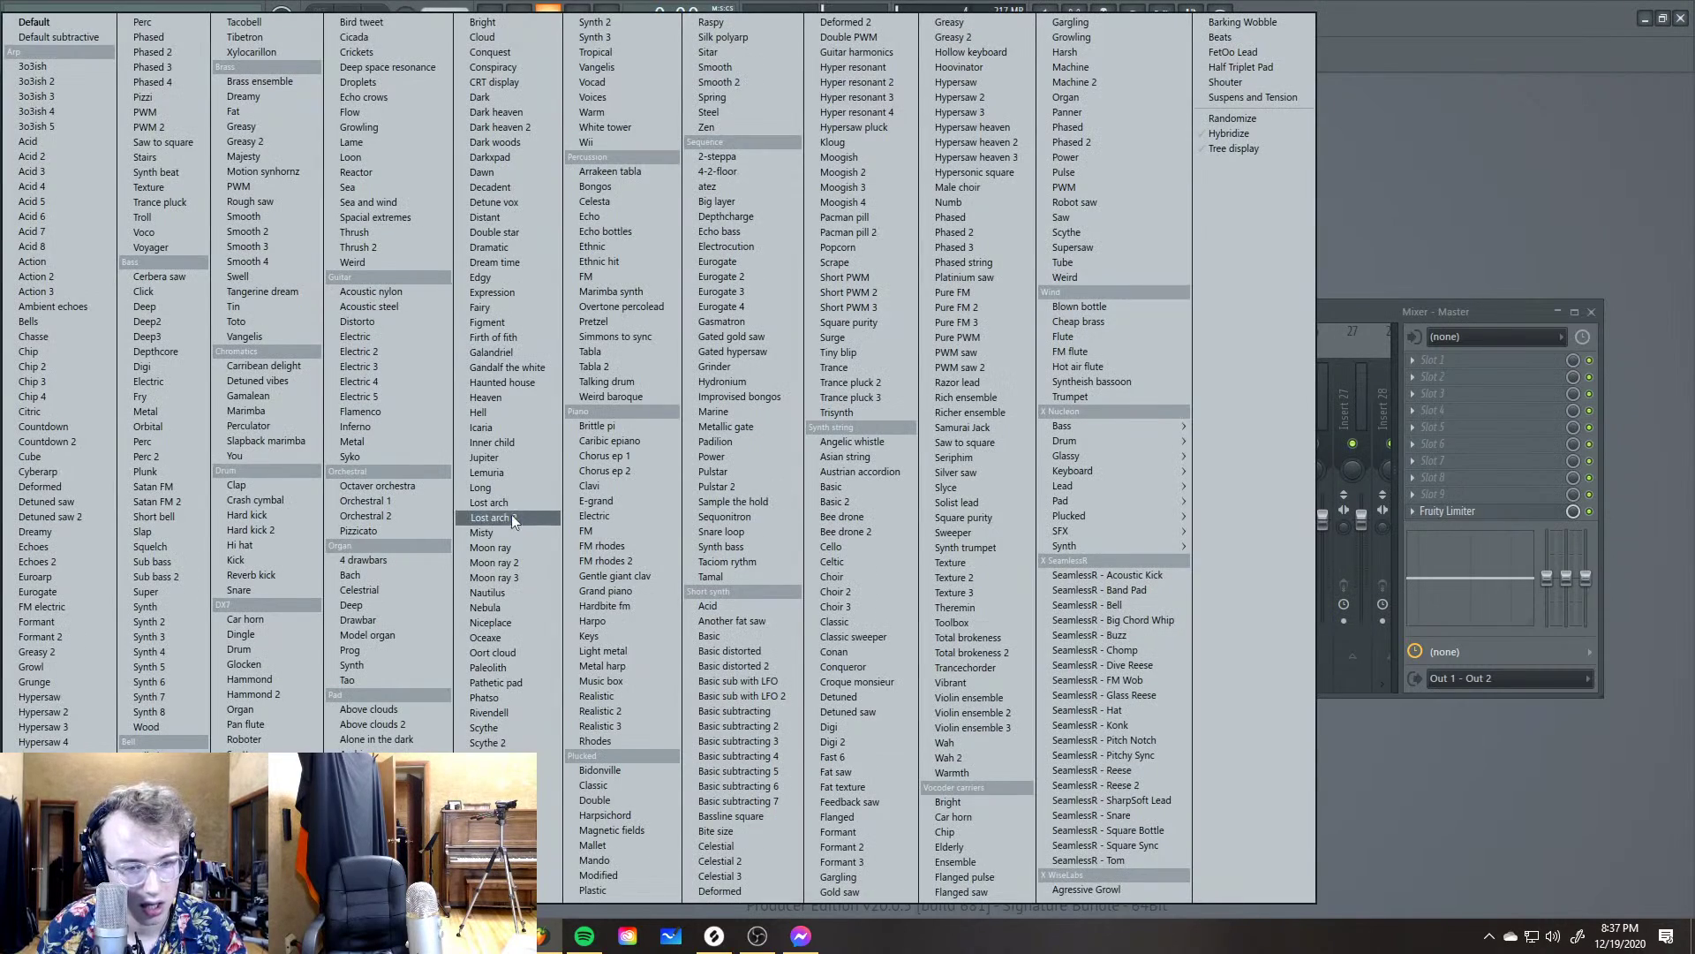
pyautogui.click(511, 516)
pyautogui.click(283, 211)
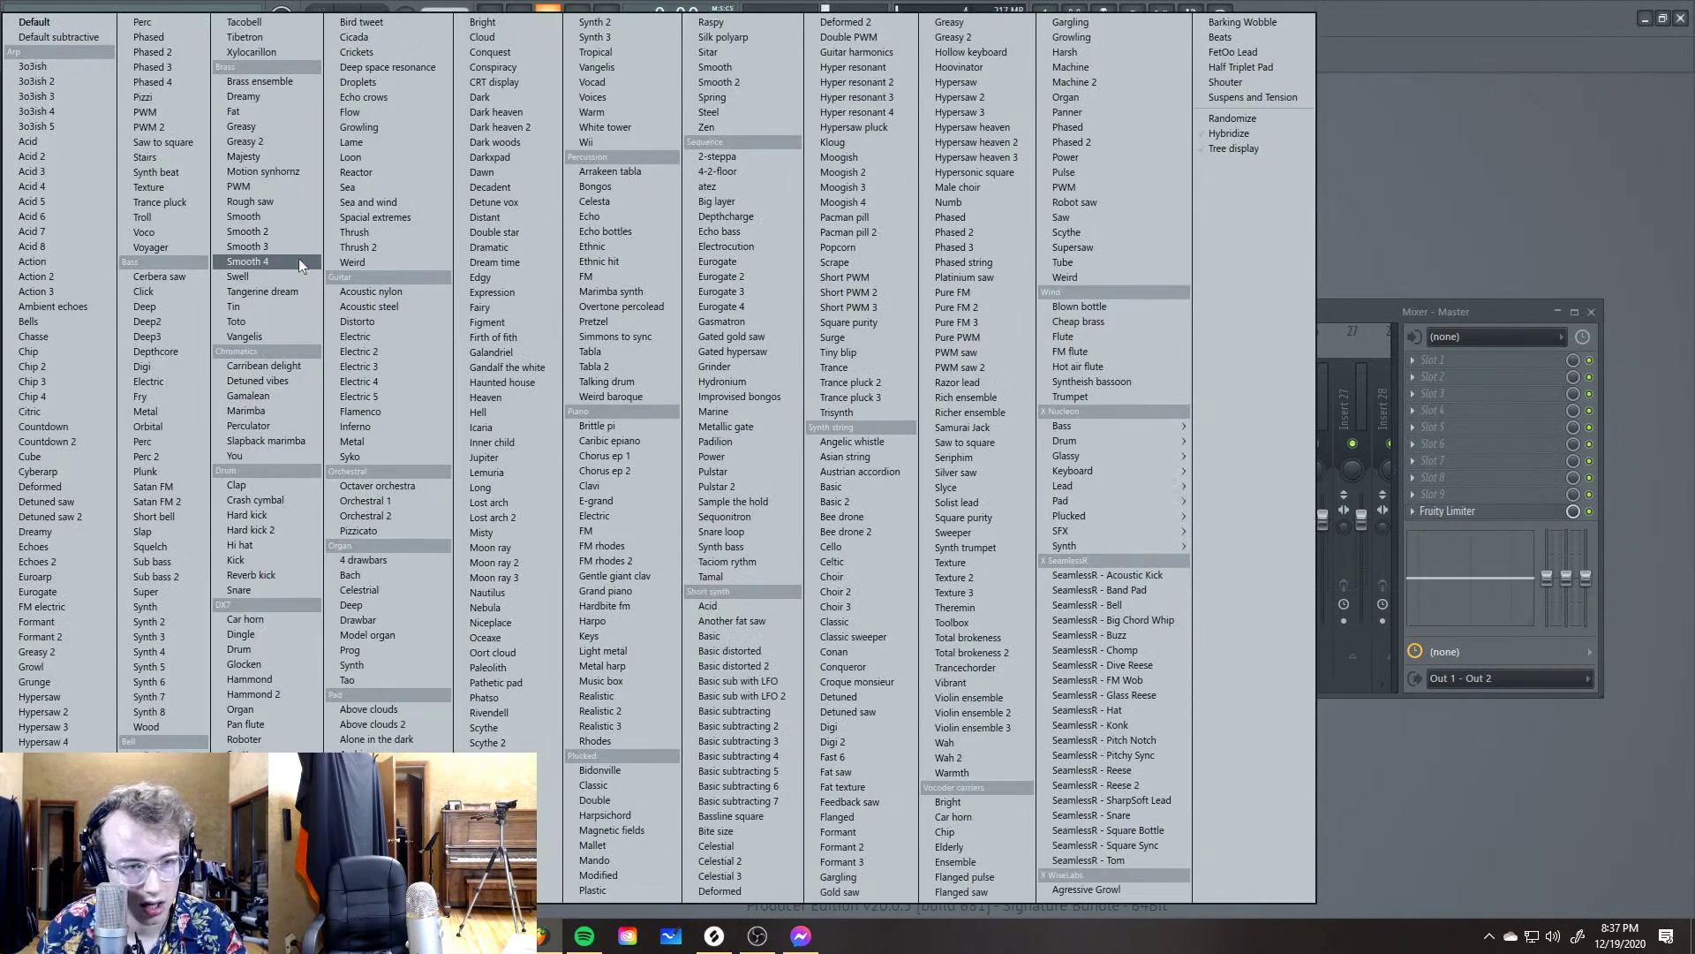
pyautogui.click(481, 625)
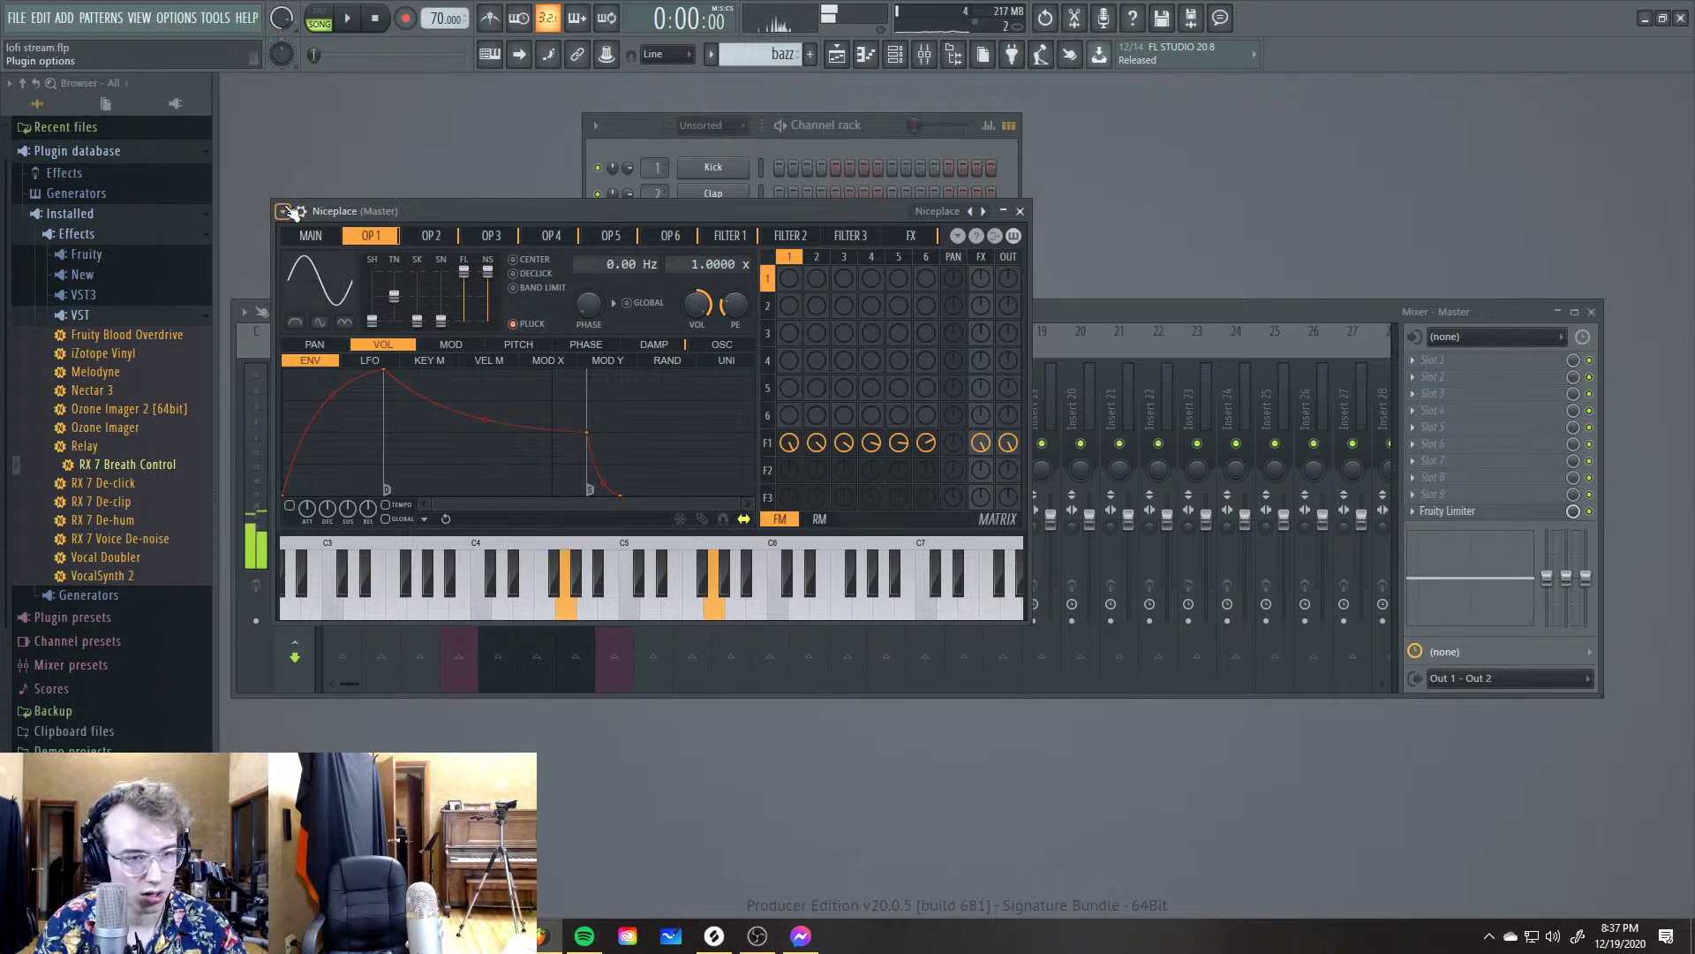
pyautogui.click(284, 212)
pyautogui.moveTo(293, 253)
pyautogui.click(505, 651)
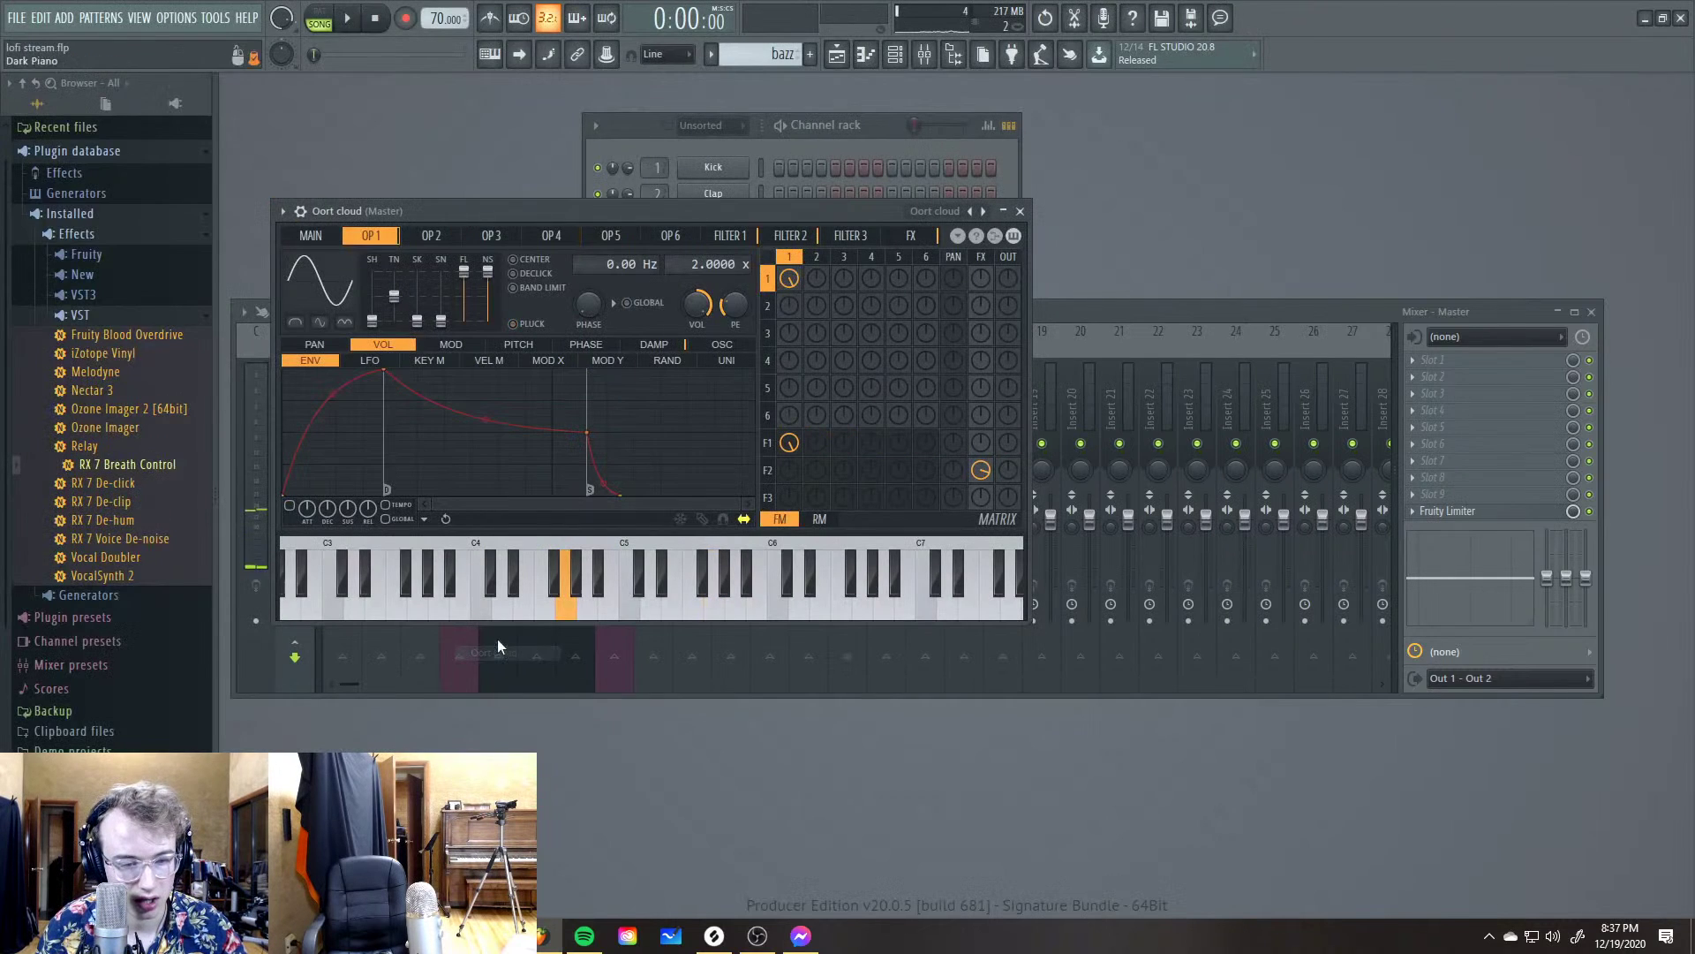
# Load the Sytrus pad preset Alone in the dark, audition it, and play the song briefly
pyautogui.click(283, 211)
pyautogui.moveTo(320, 257)
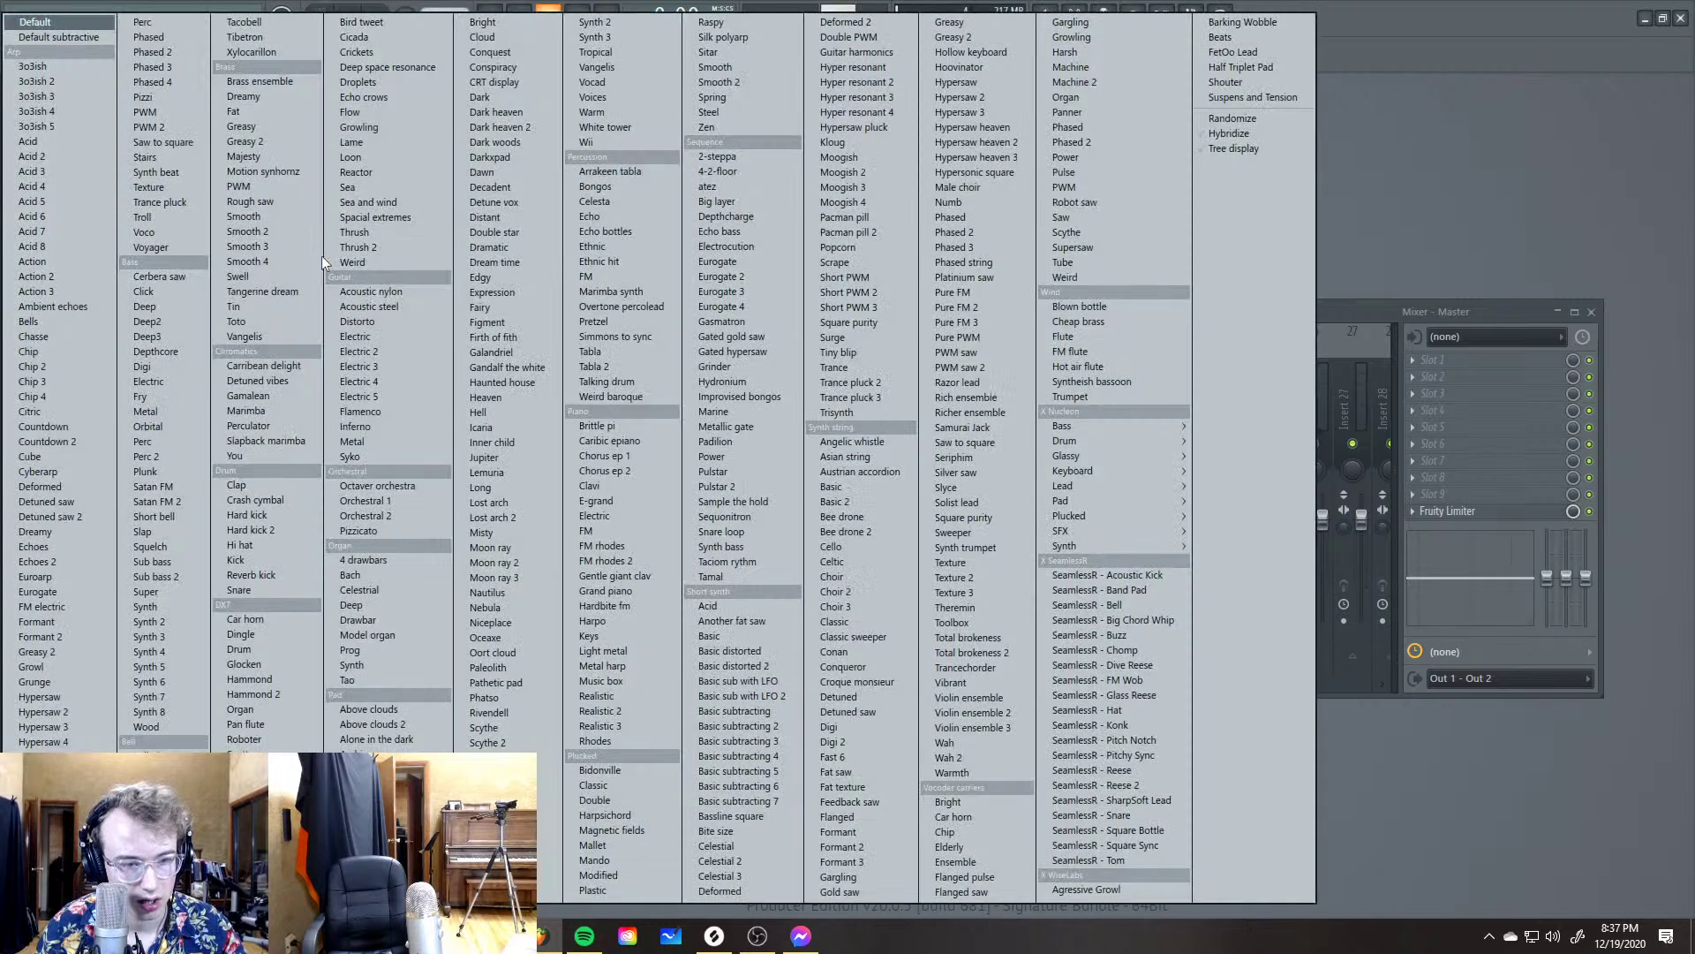
pyautogui.click(409, 729)
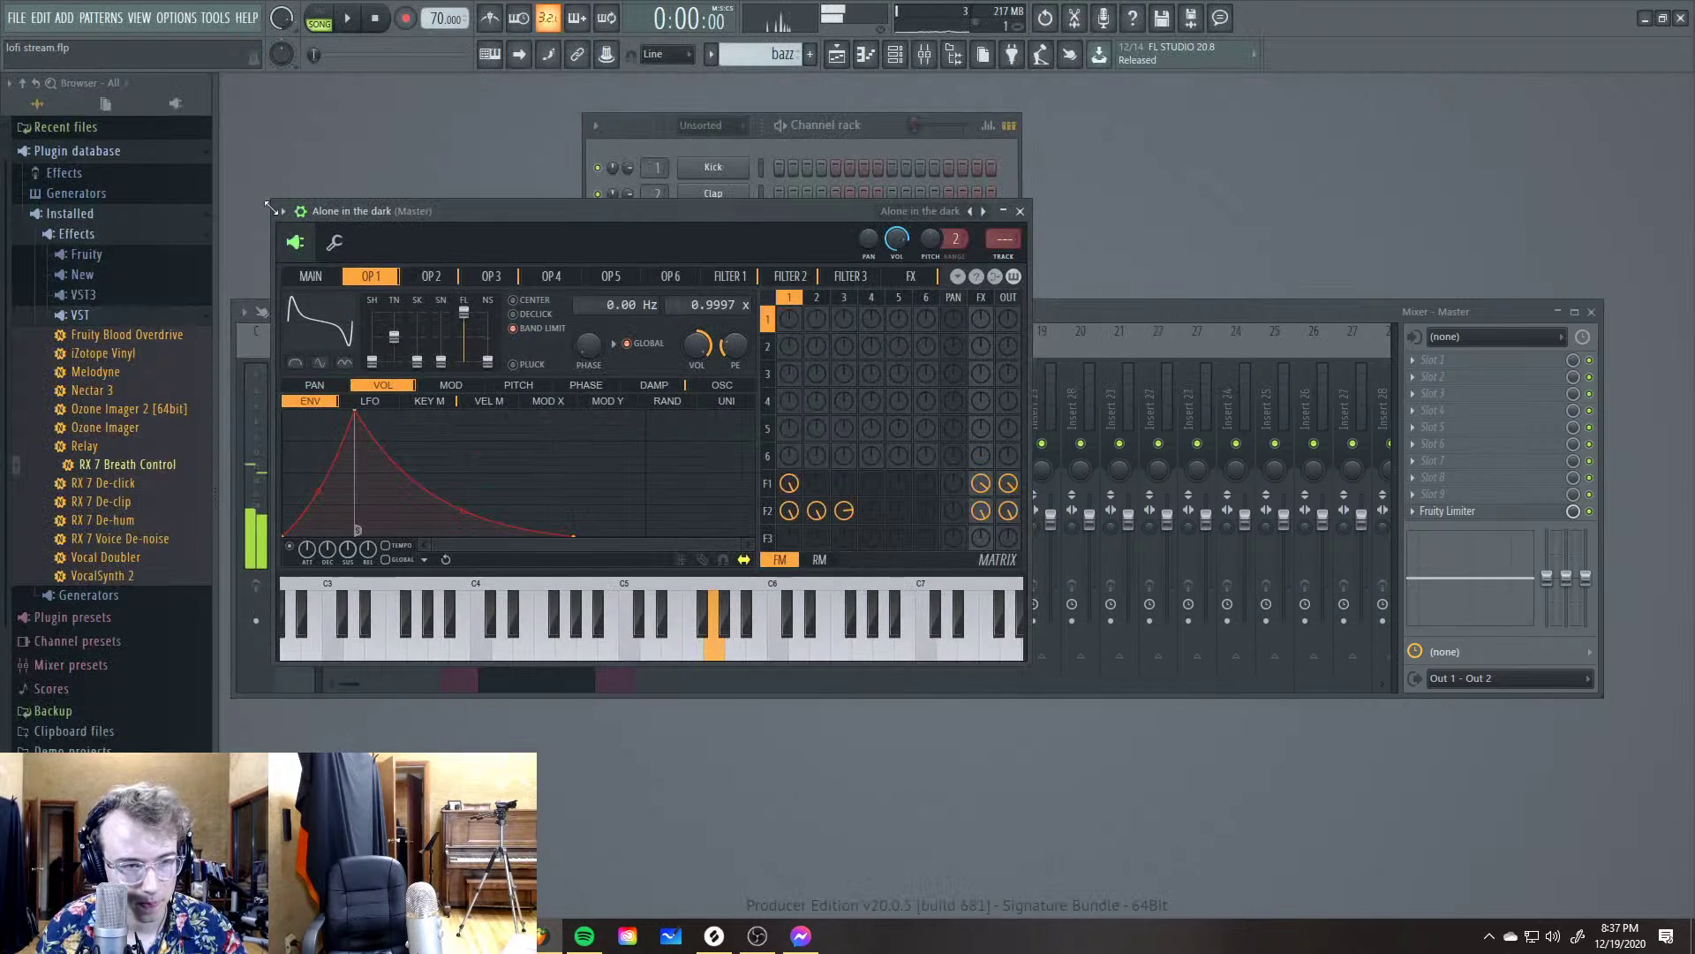
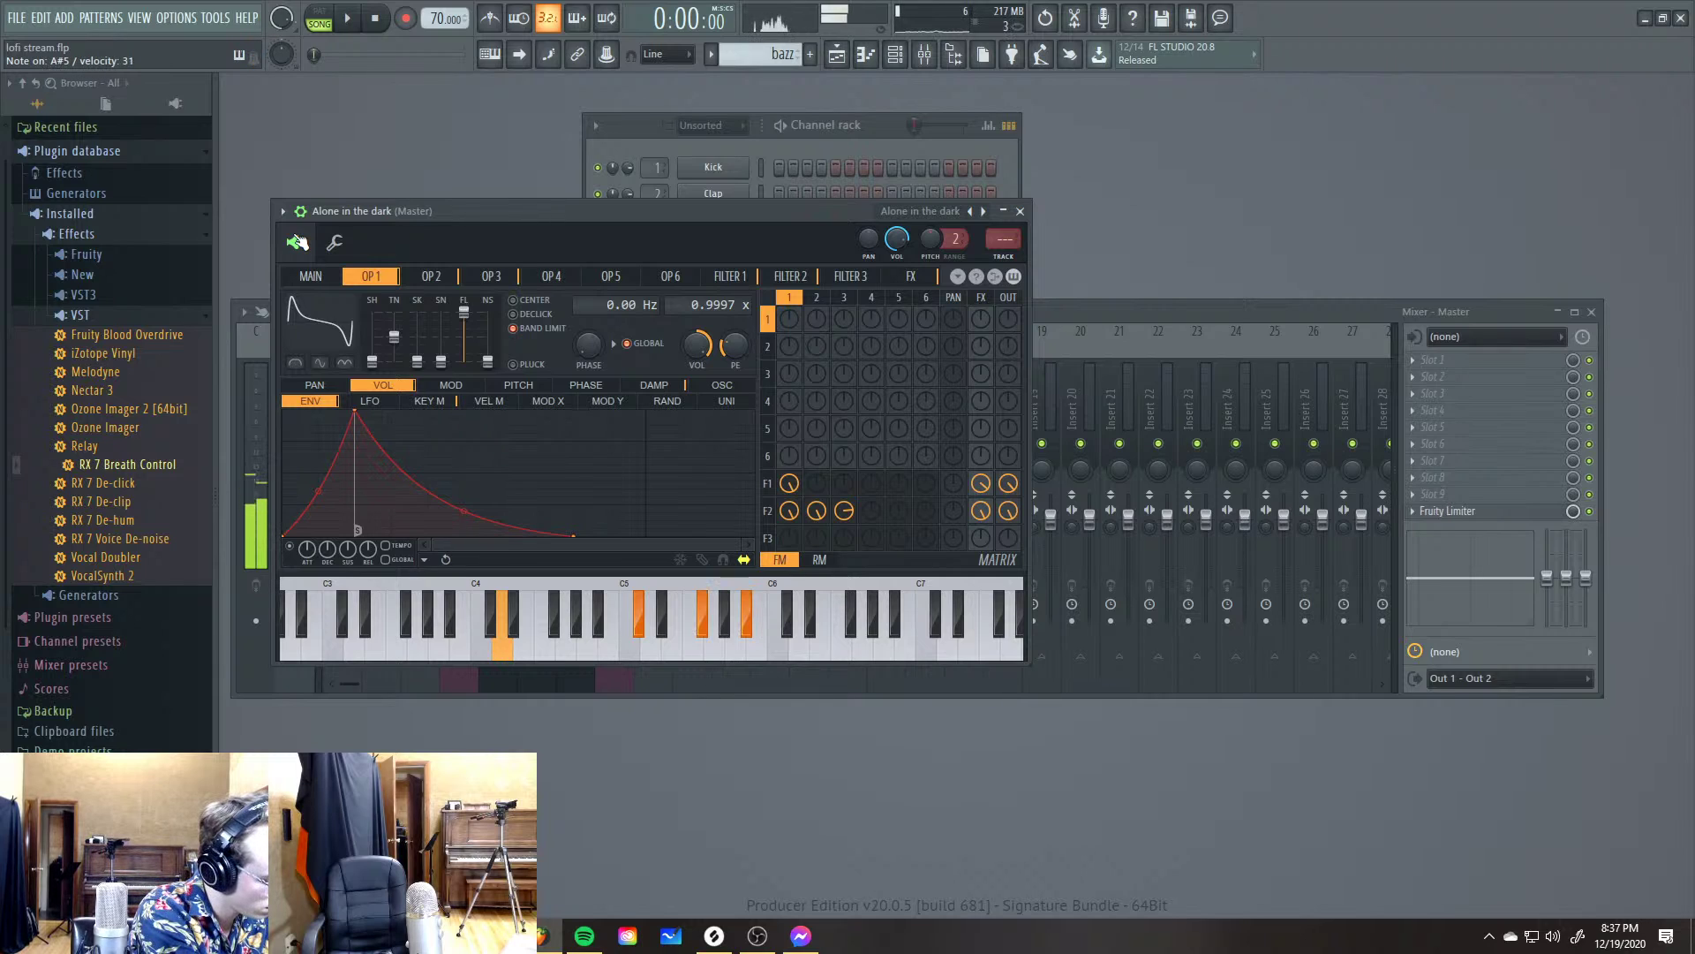
pyautogui.press('space')
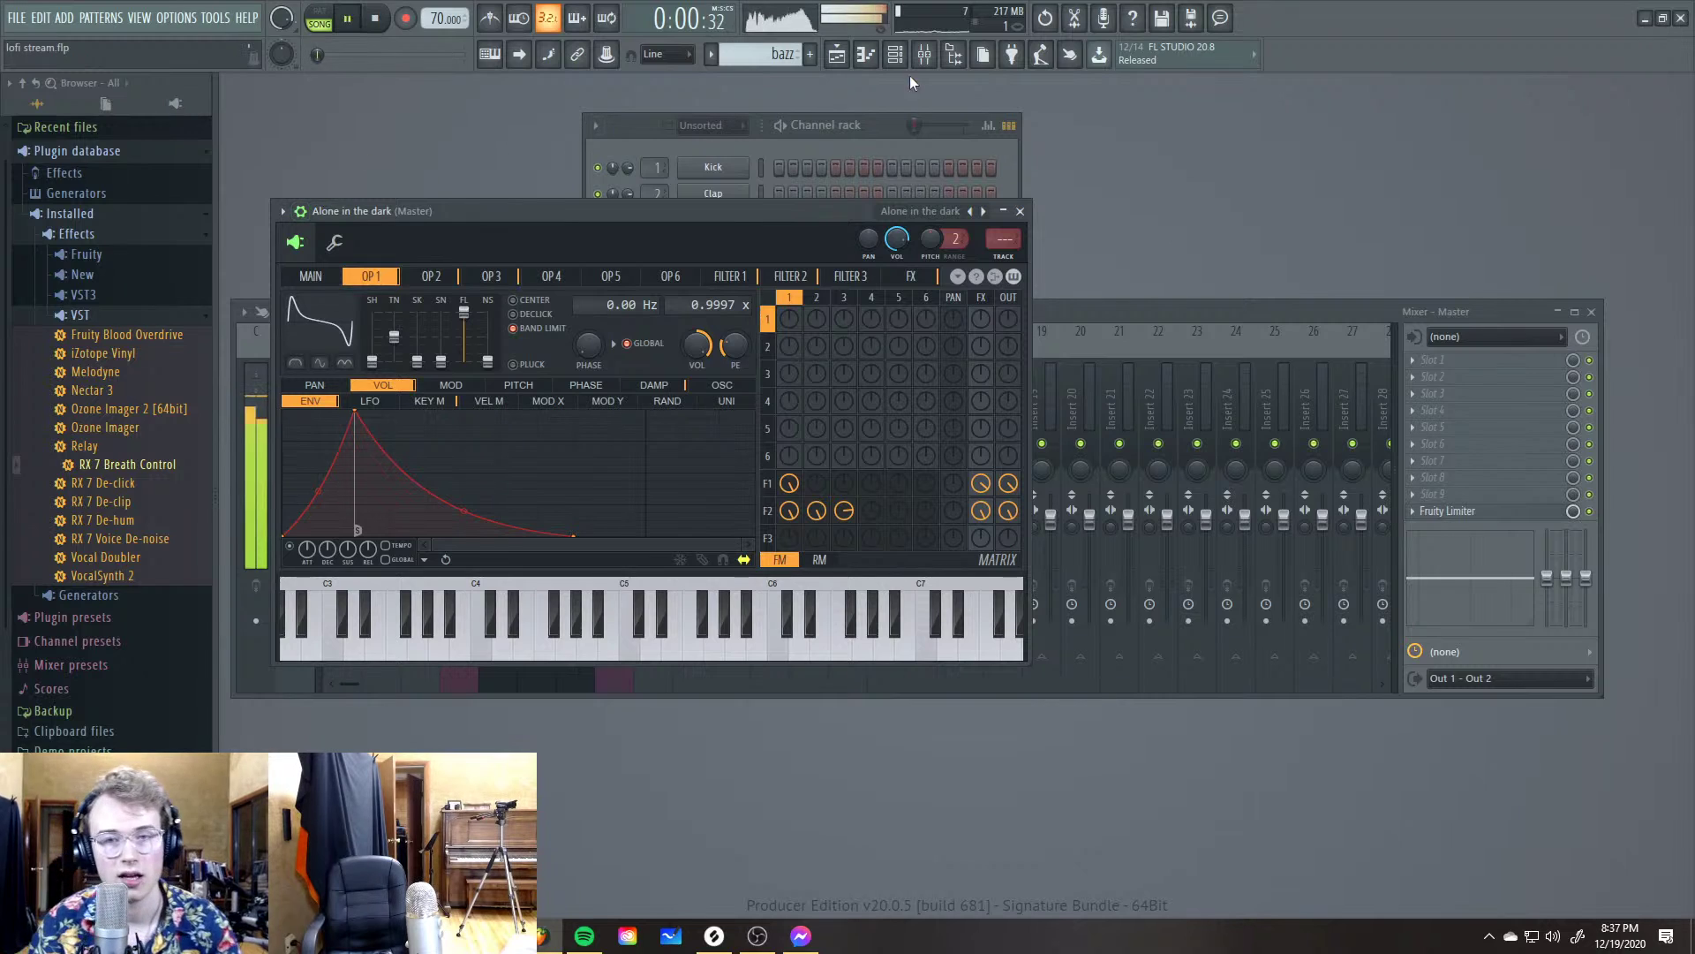
pyautogui.press('space')
# Create a new pattern named "ether" for the Sytrus pad part
pyautogui.click(810, 53)
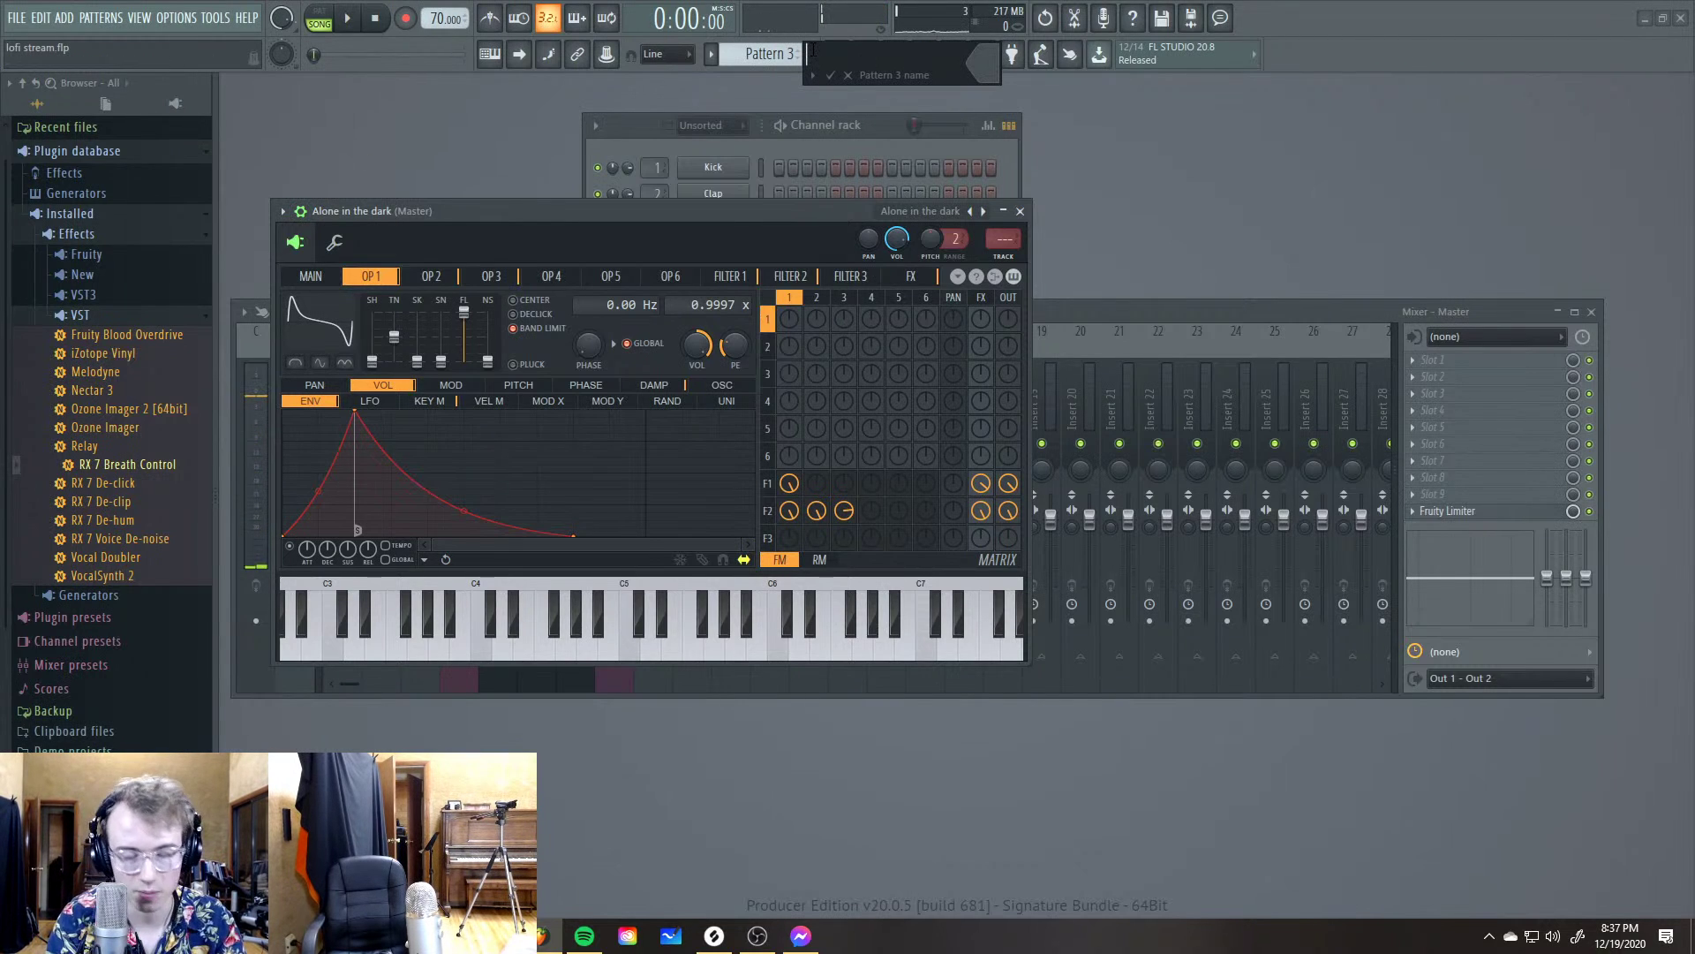
pyautogui.write('e')
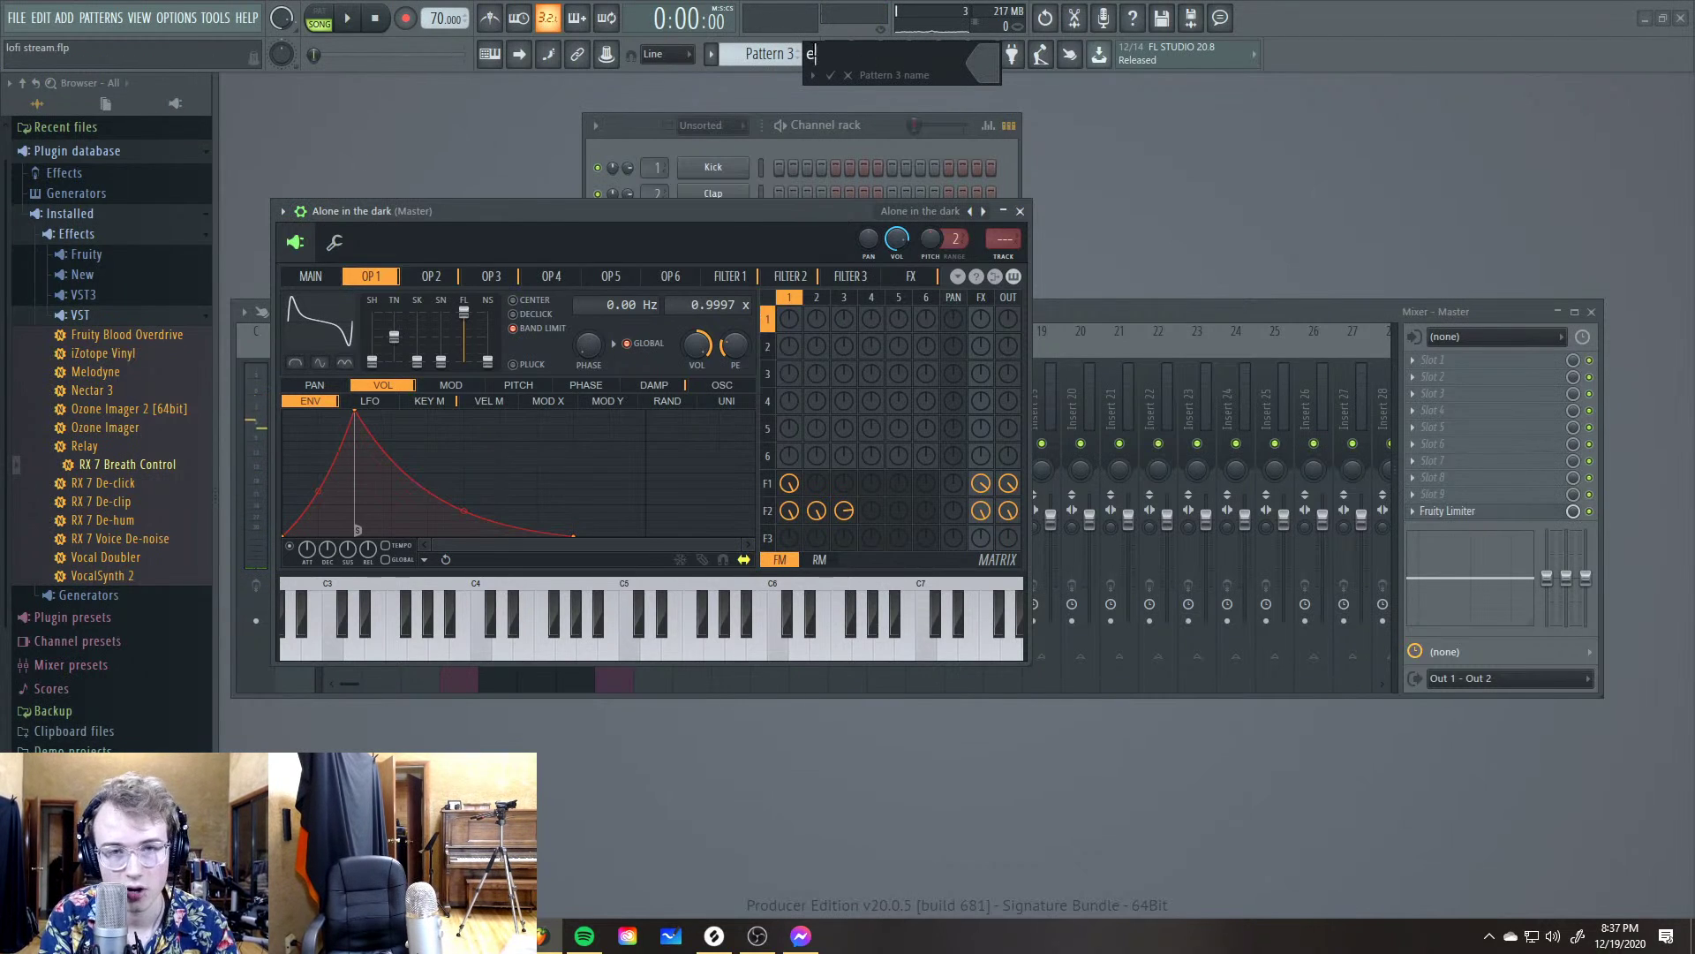
pyautogui.write('ther')
pyautogui.press('Return')
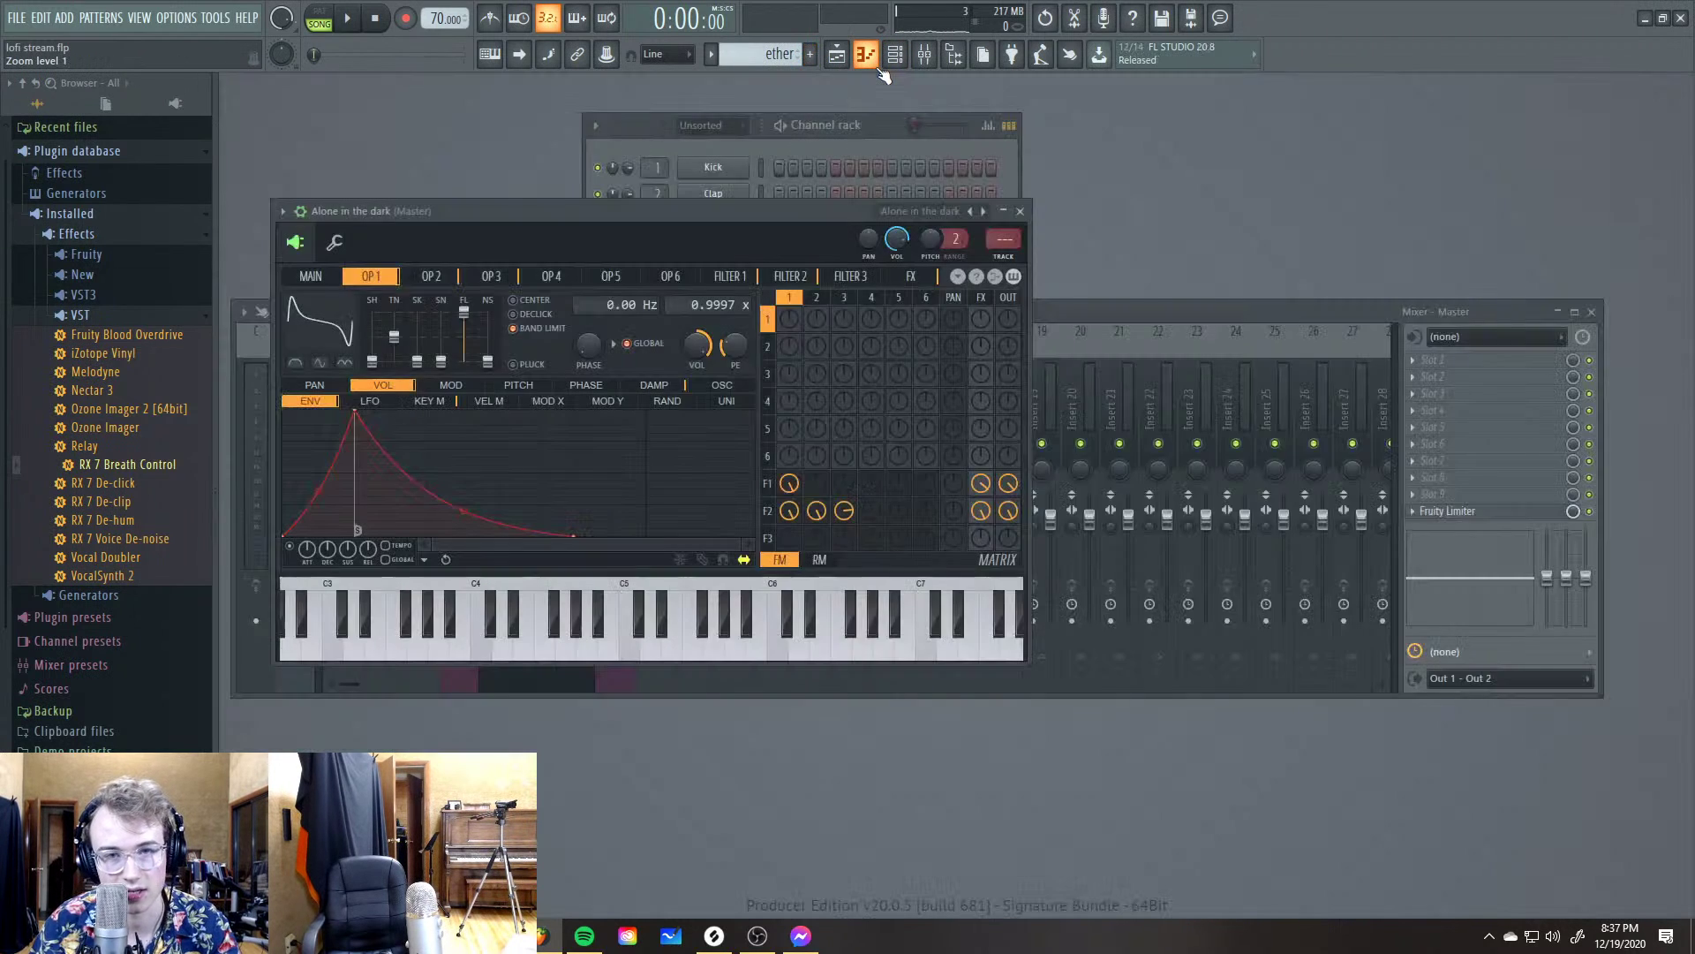
# Open the piano roll of the Alone in the dark channel, arm recording and check the recording filter options
pyautogui.click(870, 58)
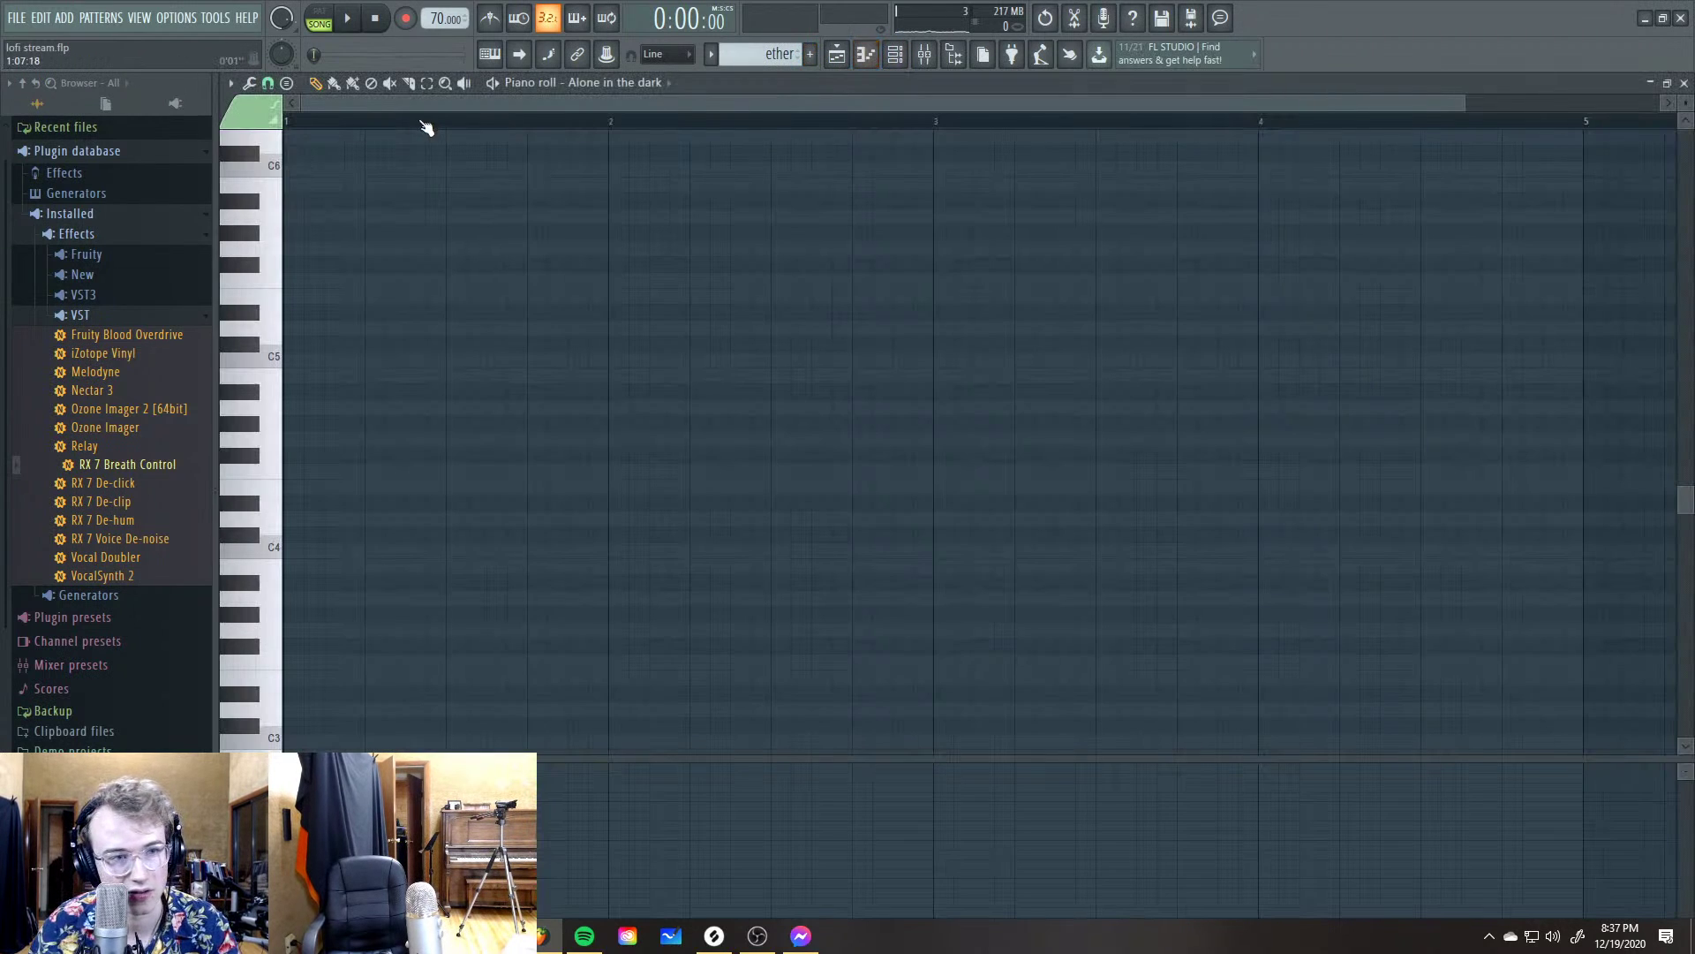
pyautogui.click(405, 18)
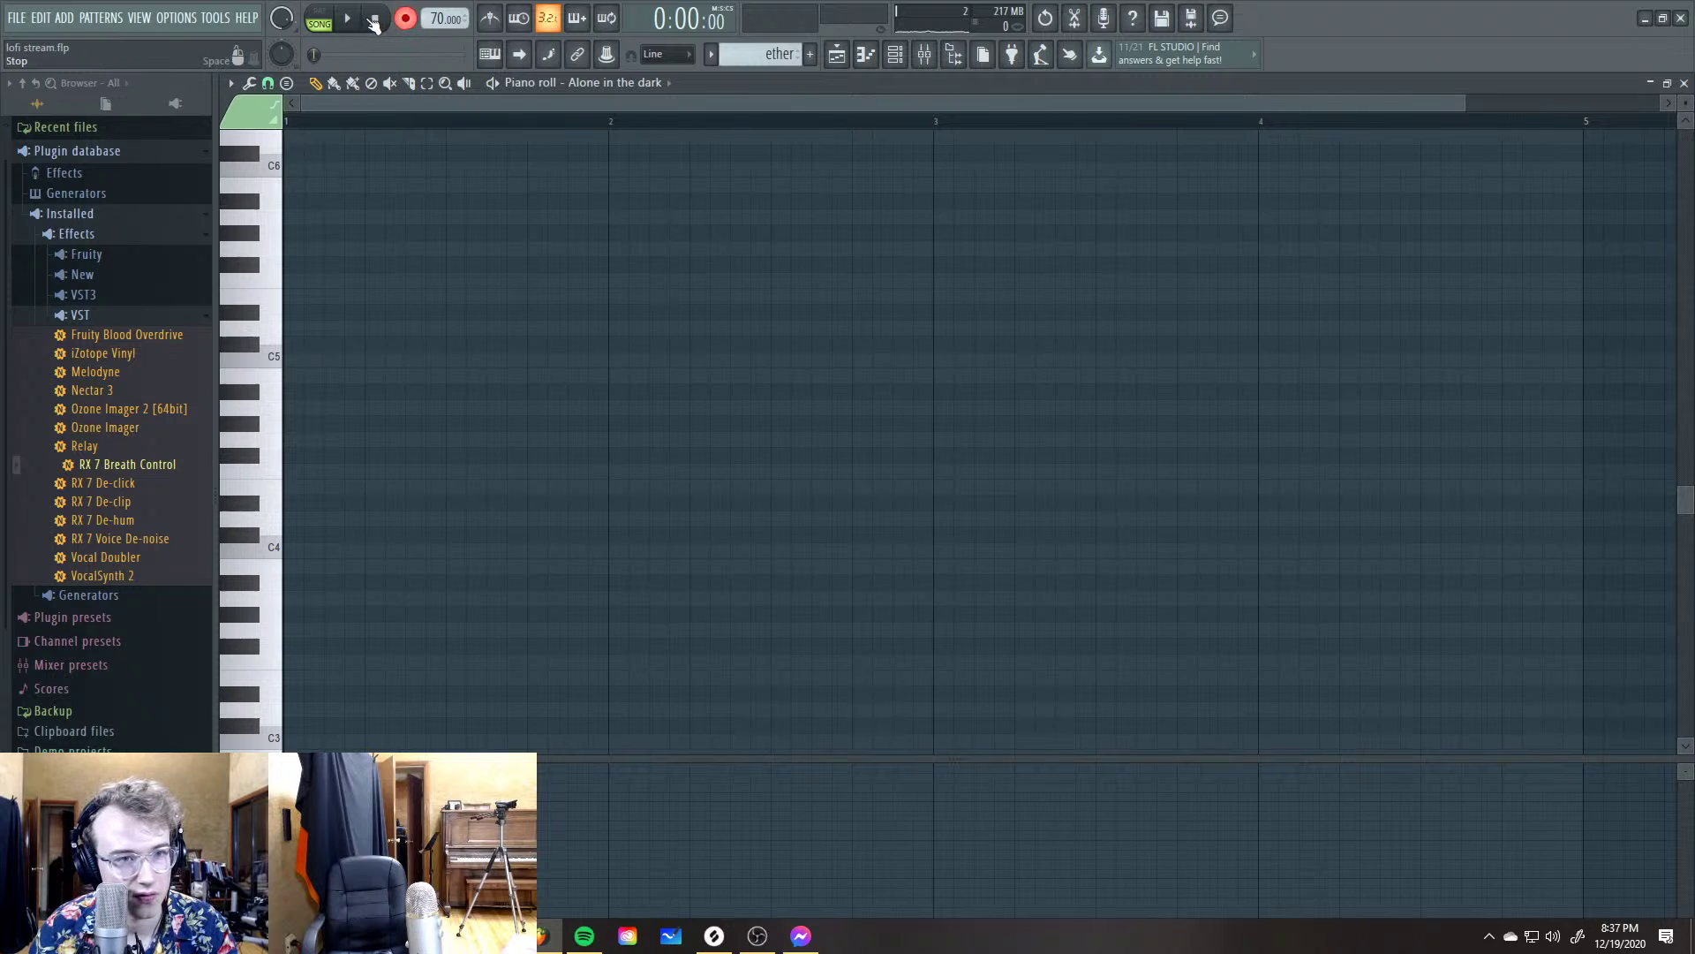
pyautogui.rightClick(404, 19)
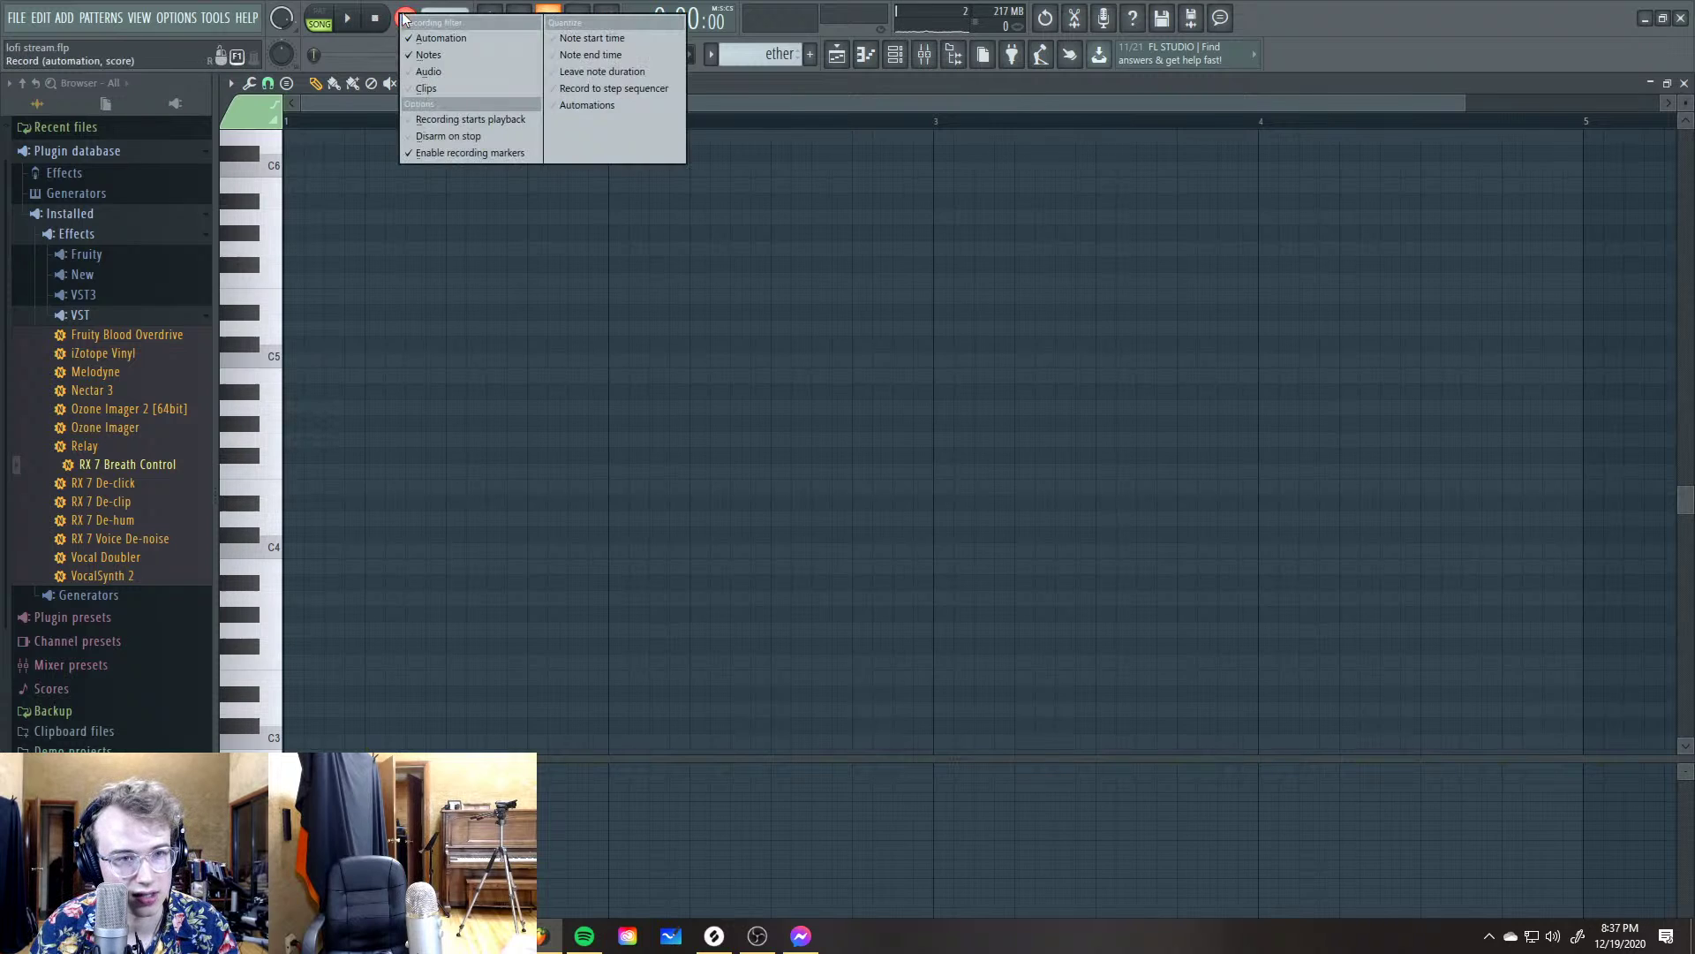
pyautogui.click(409, 17)
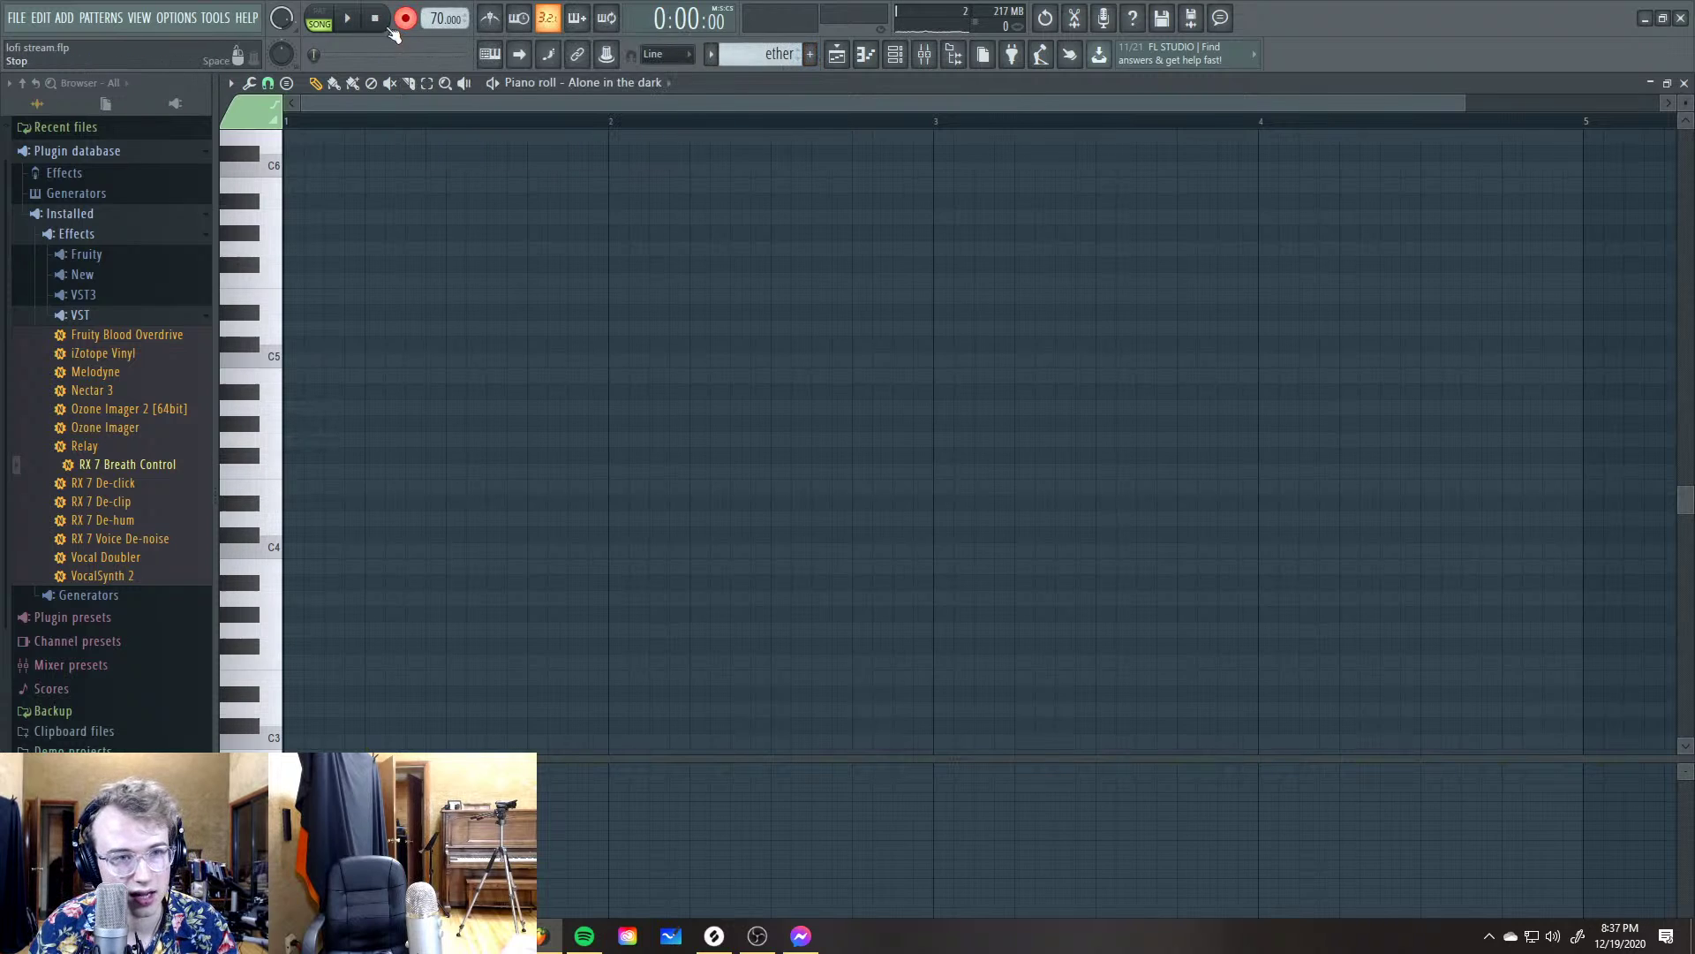
# Record a four-bar pad part in pattern mode with the metronome on, alternating D4 and G4 under a melody between C#5 and A5
pyautogui.click(349, 22)
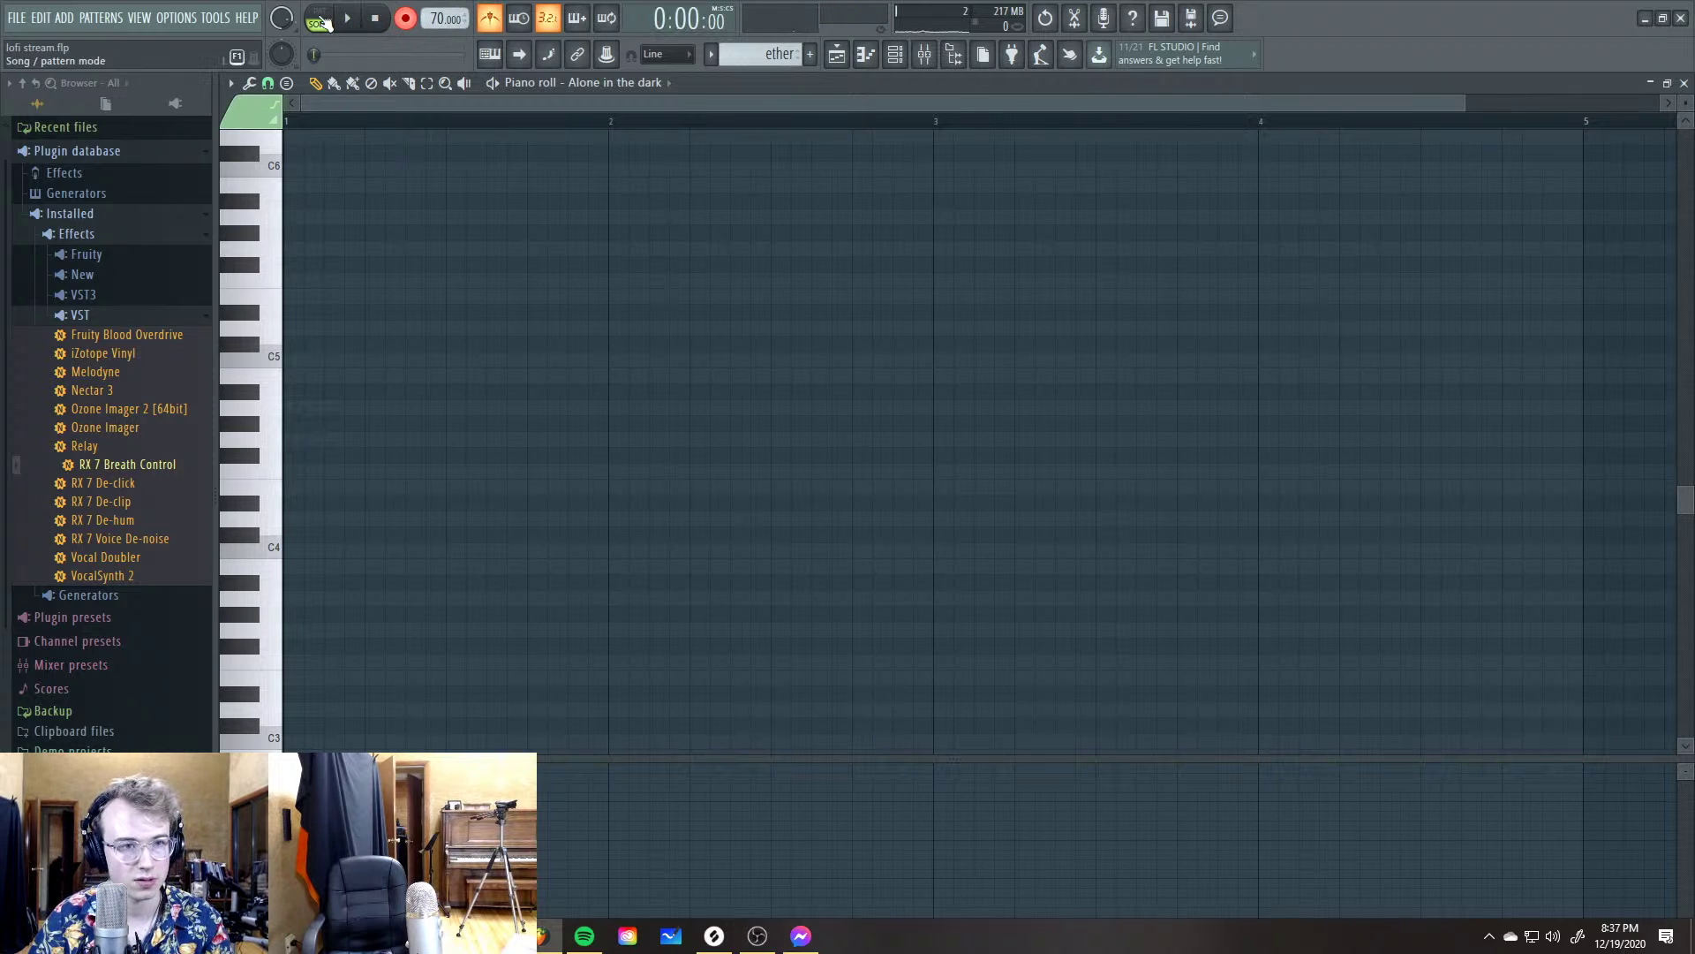
pyautogui.click(321, 21)
pyautogui.click(348, 19)
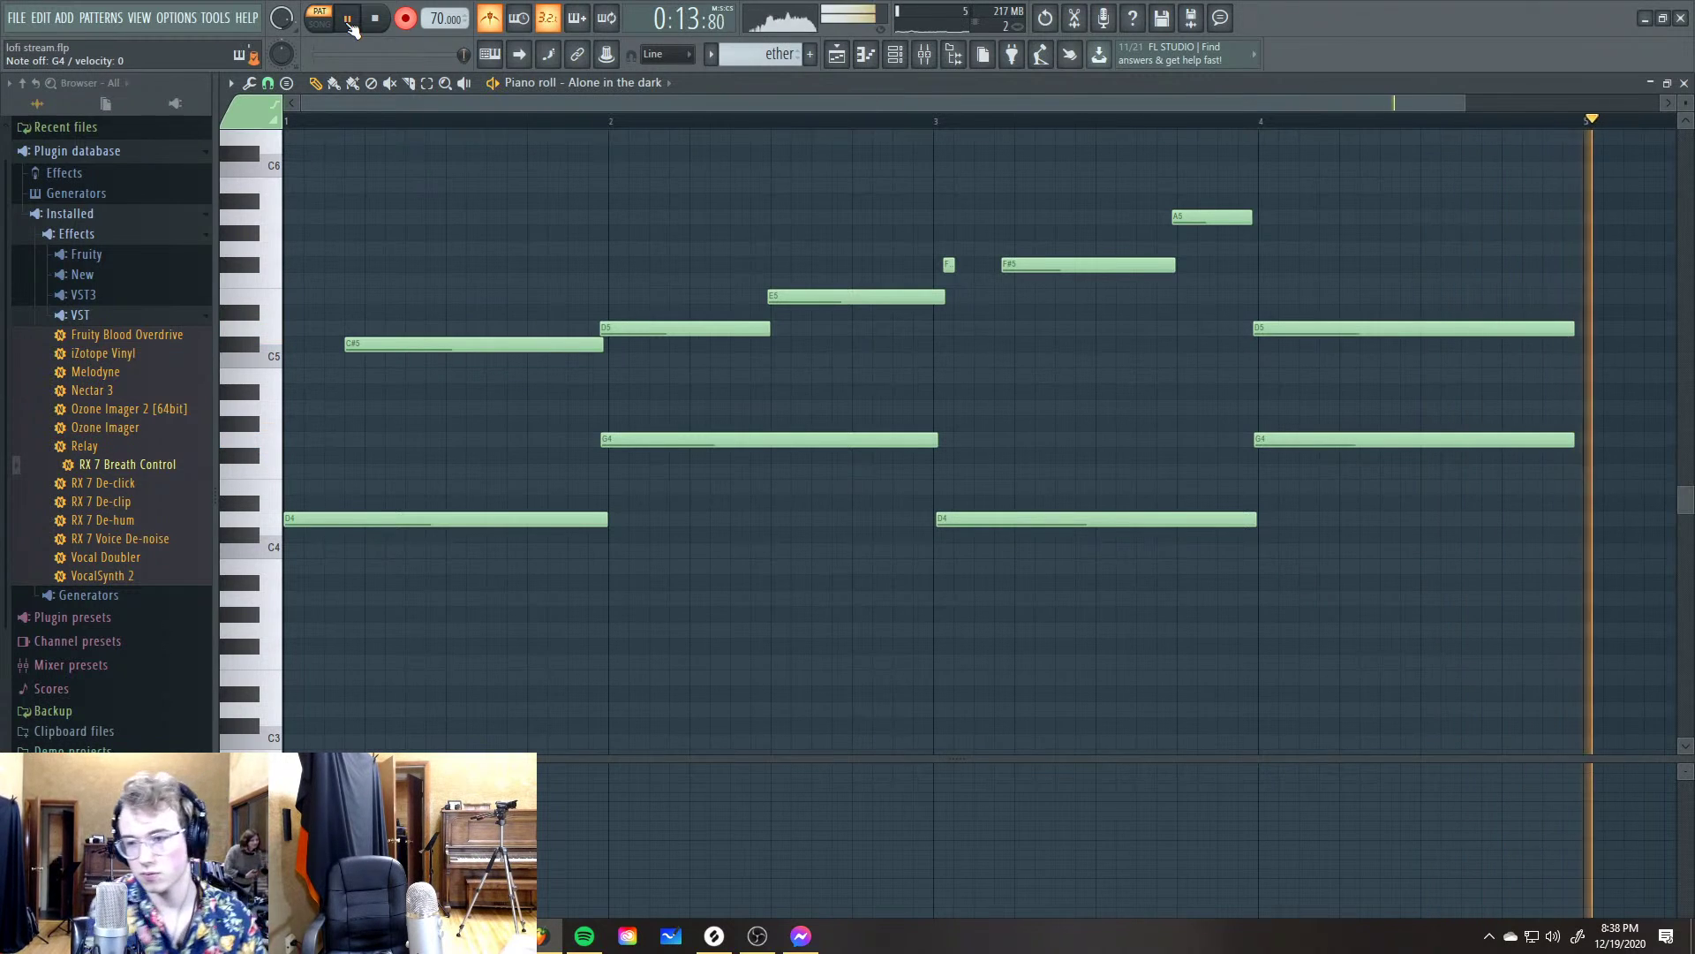
pyautogui.click(349, 18)
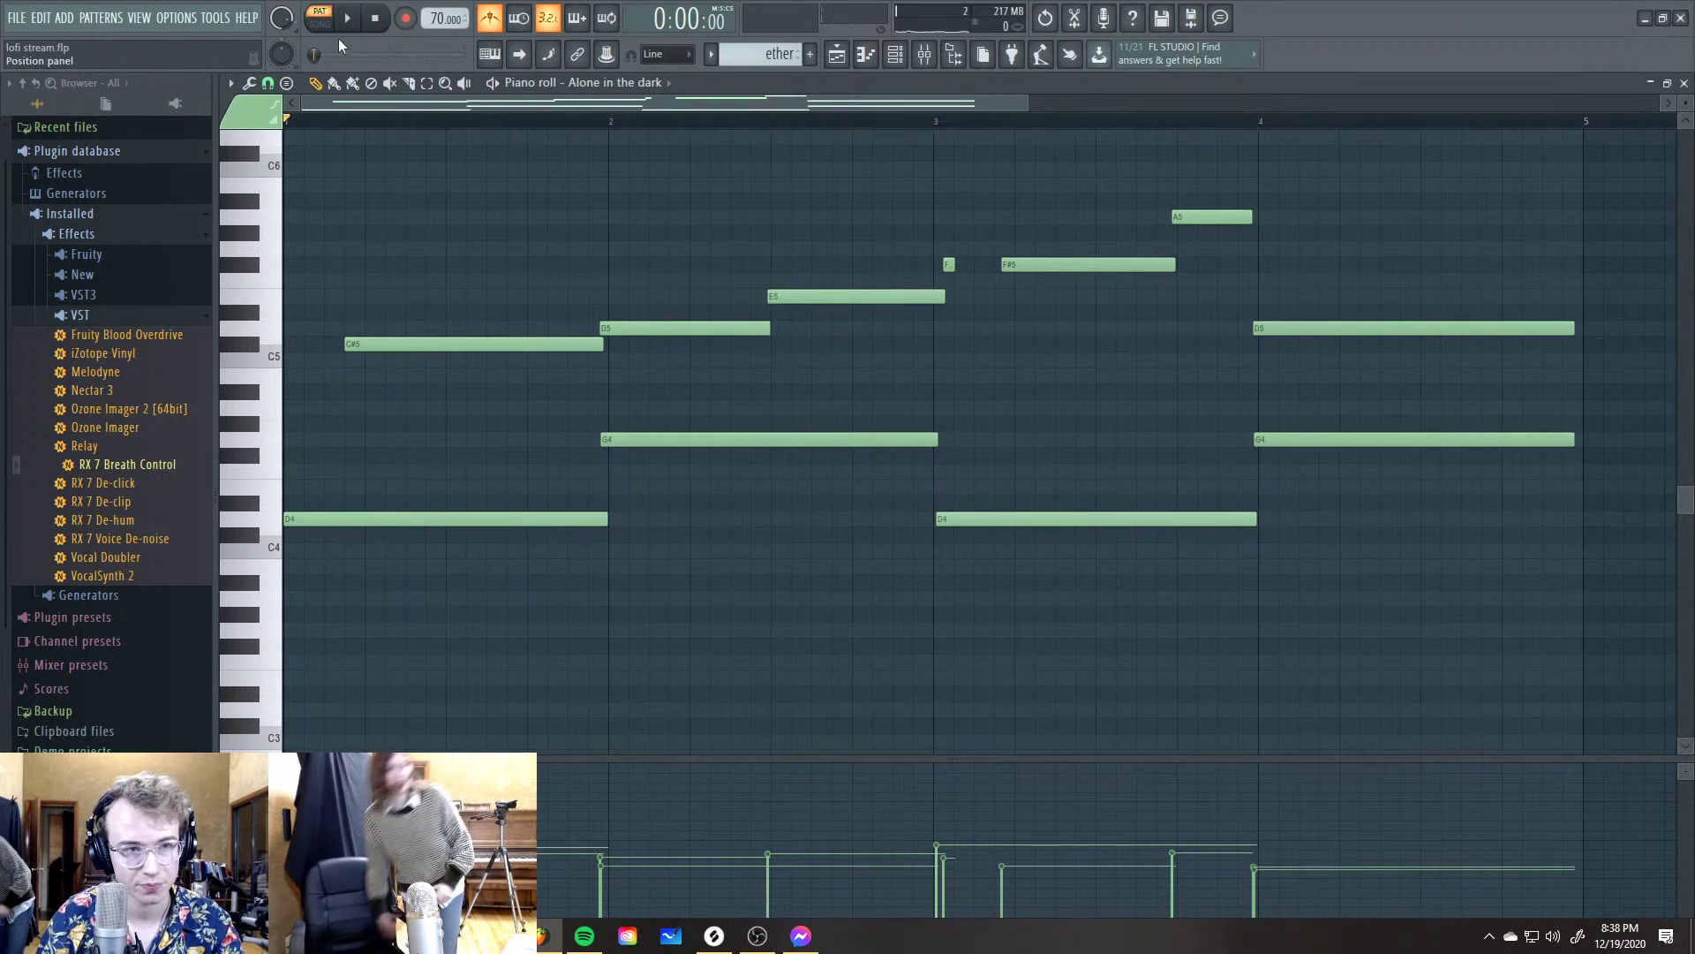
# Quantize the recorded pad notes in the piano roll, keeping playback in pattern mode
pyautogui.click(320, 23)
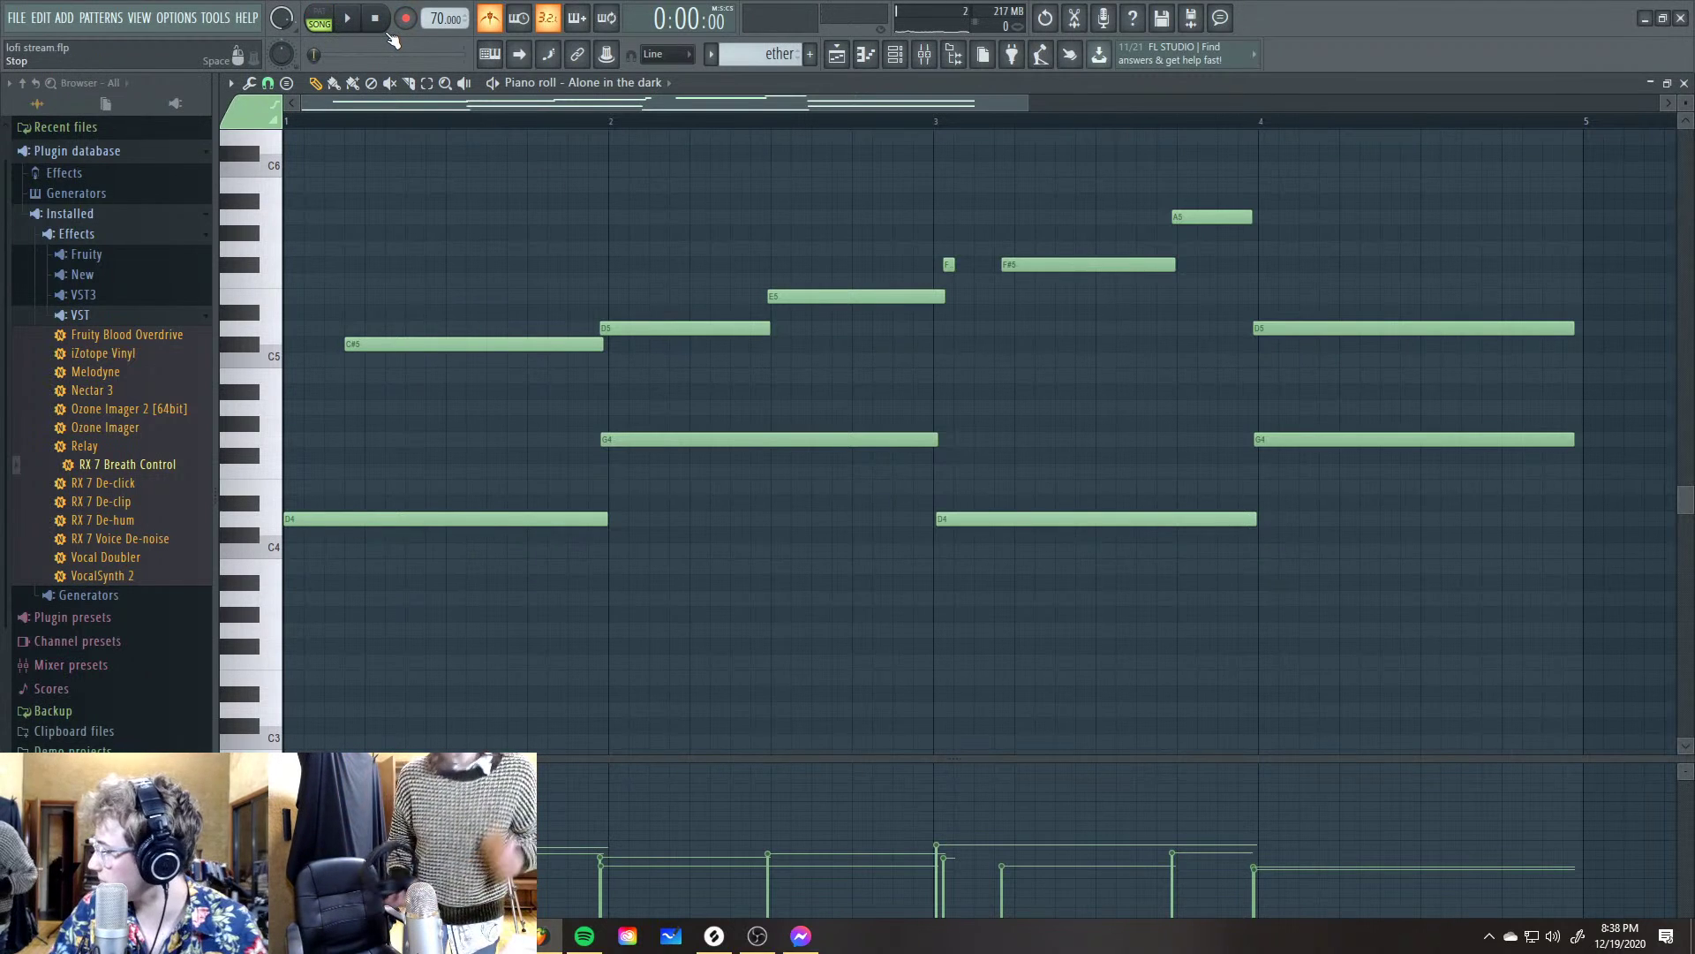
pyautogui.hotkey('ctrl', 'q')
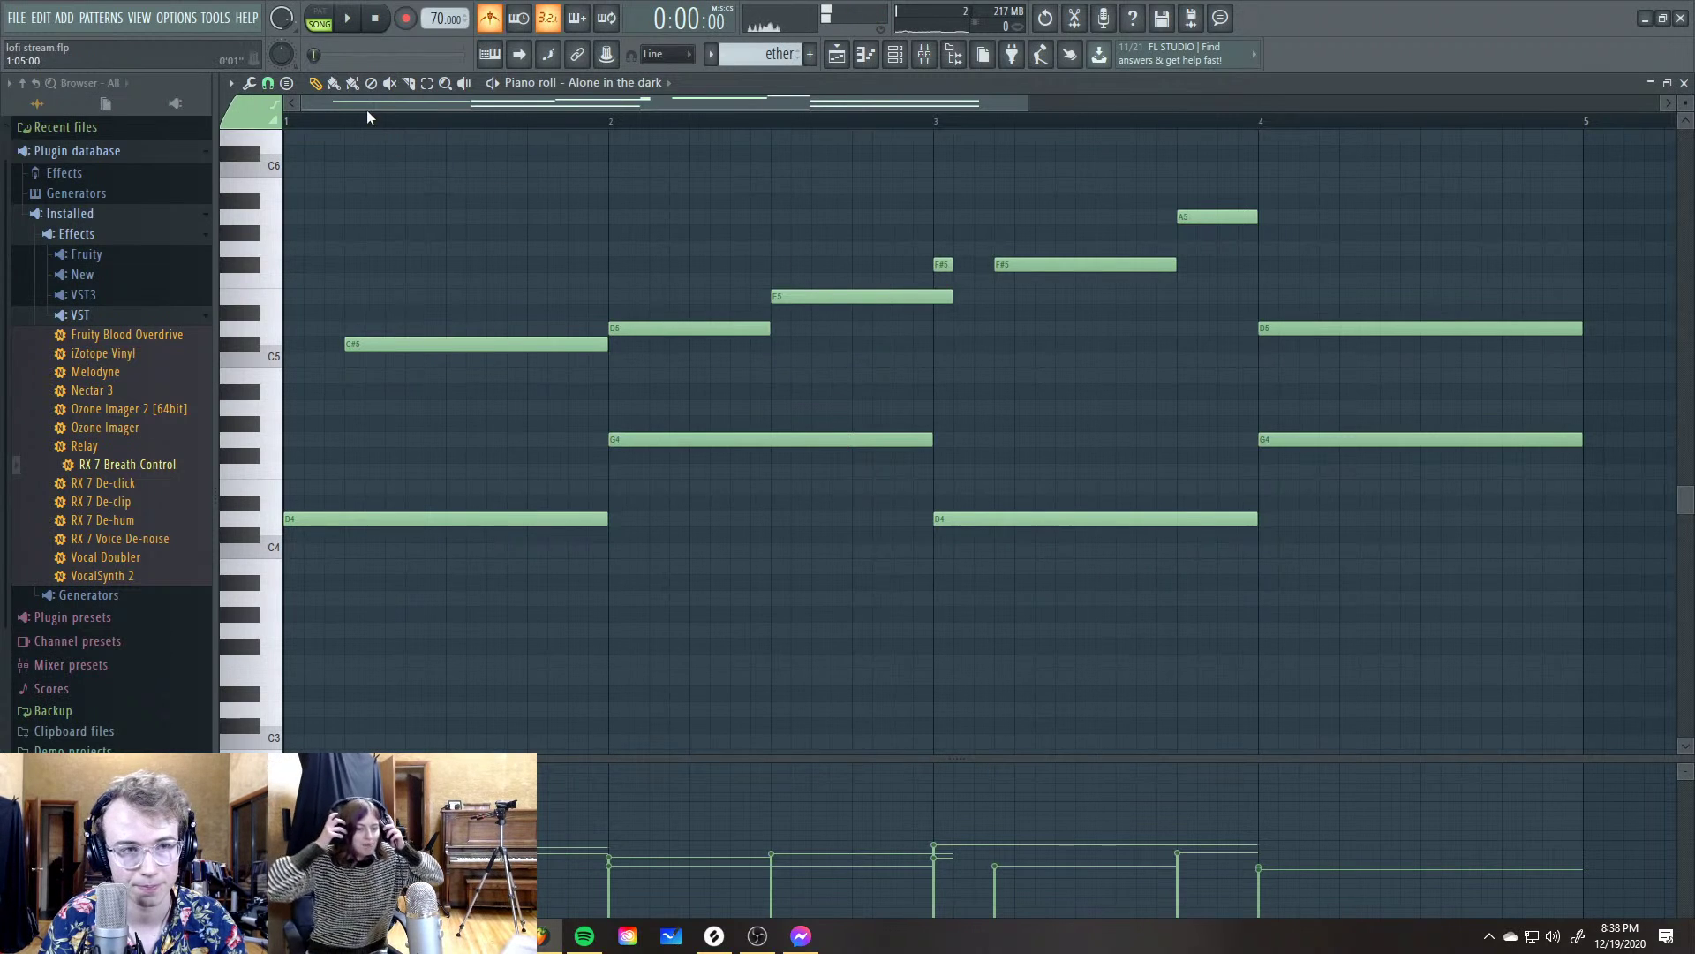
pyautogui.click(320, 19)
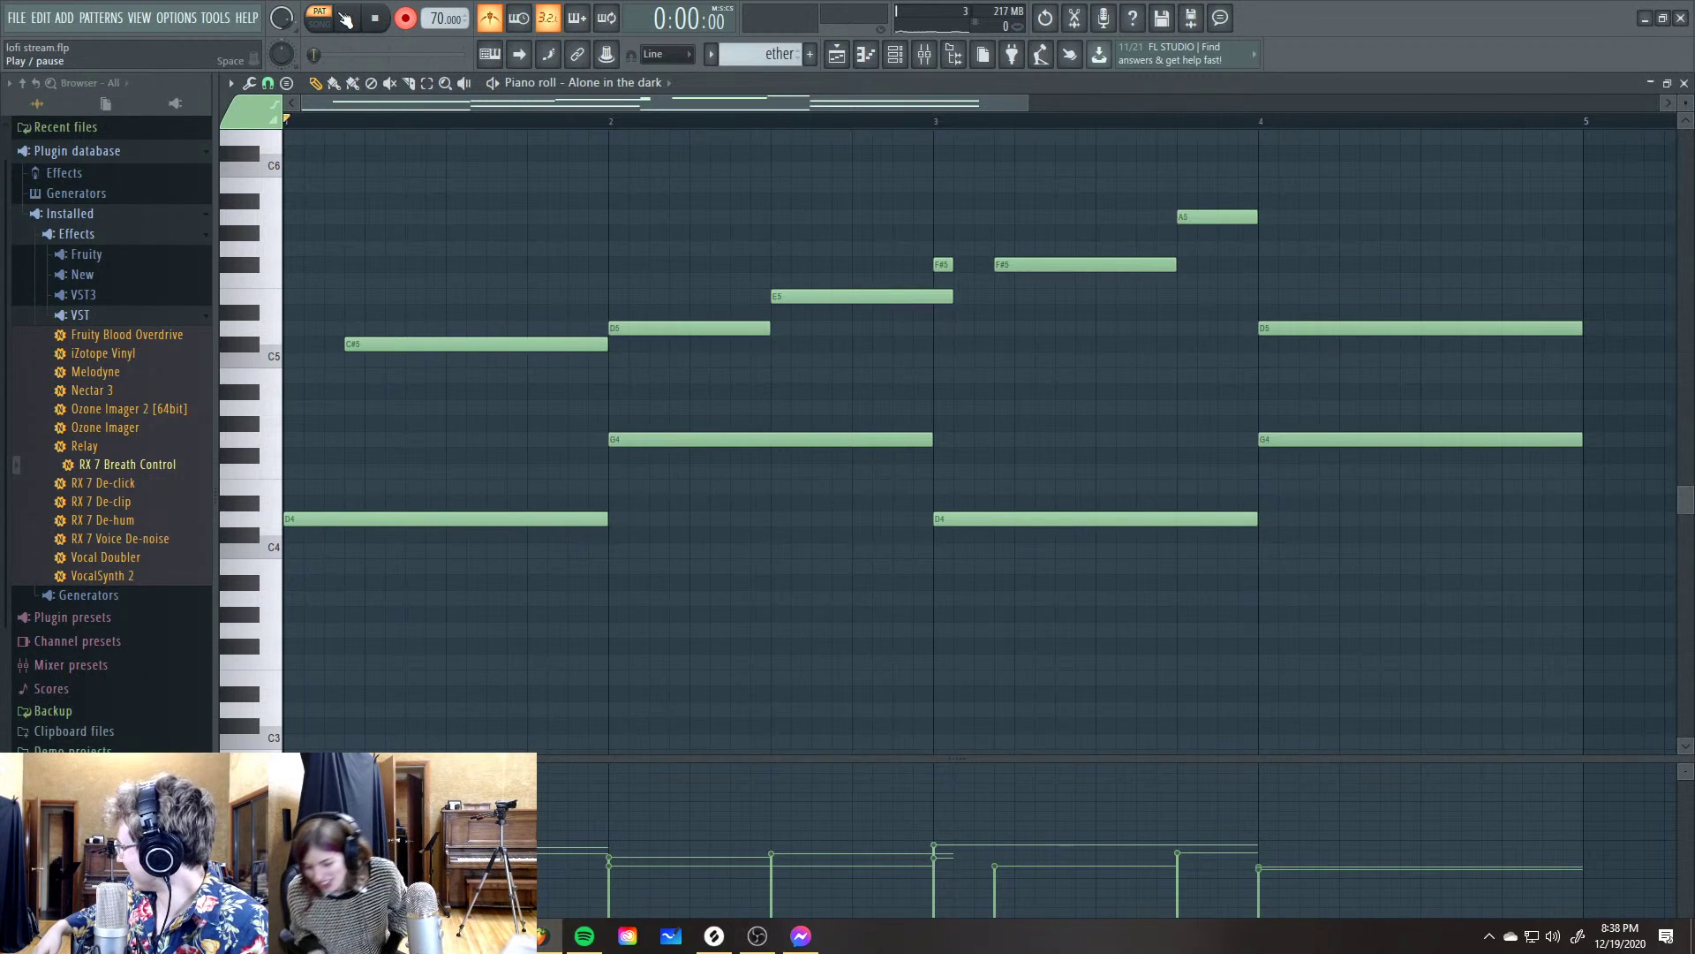
pyautogui.hotkey('alt', 'Tab')
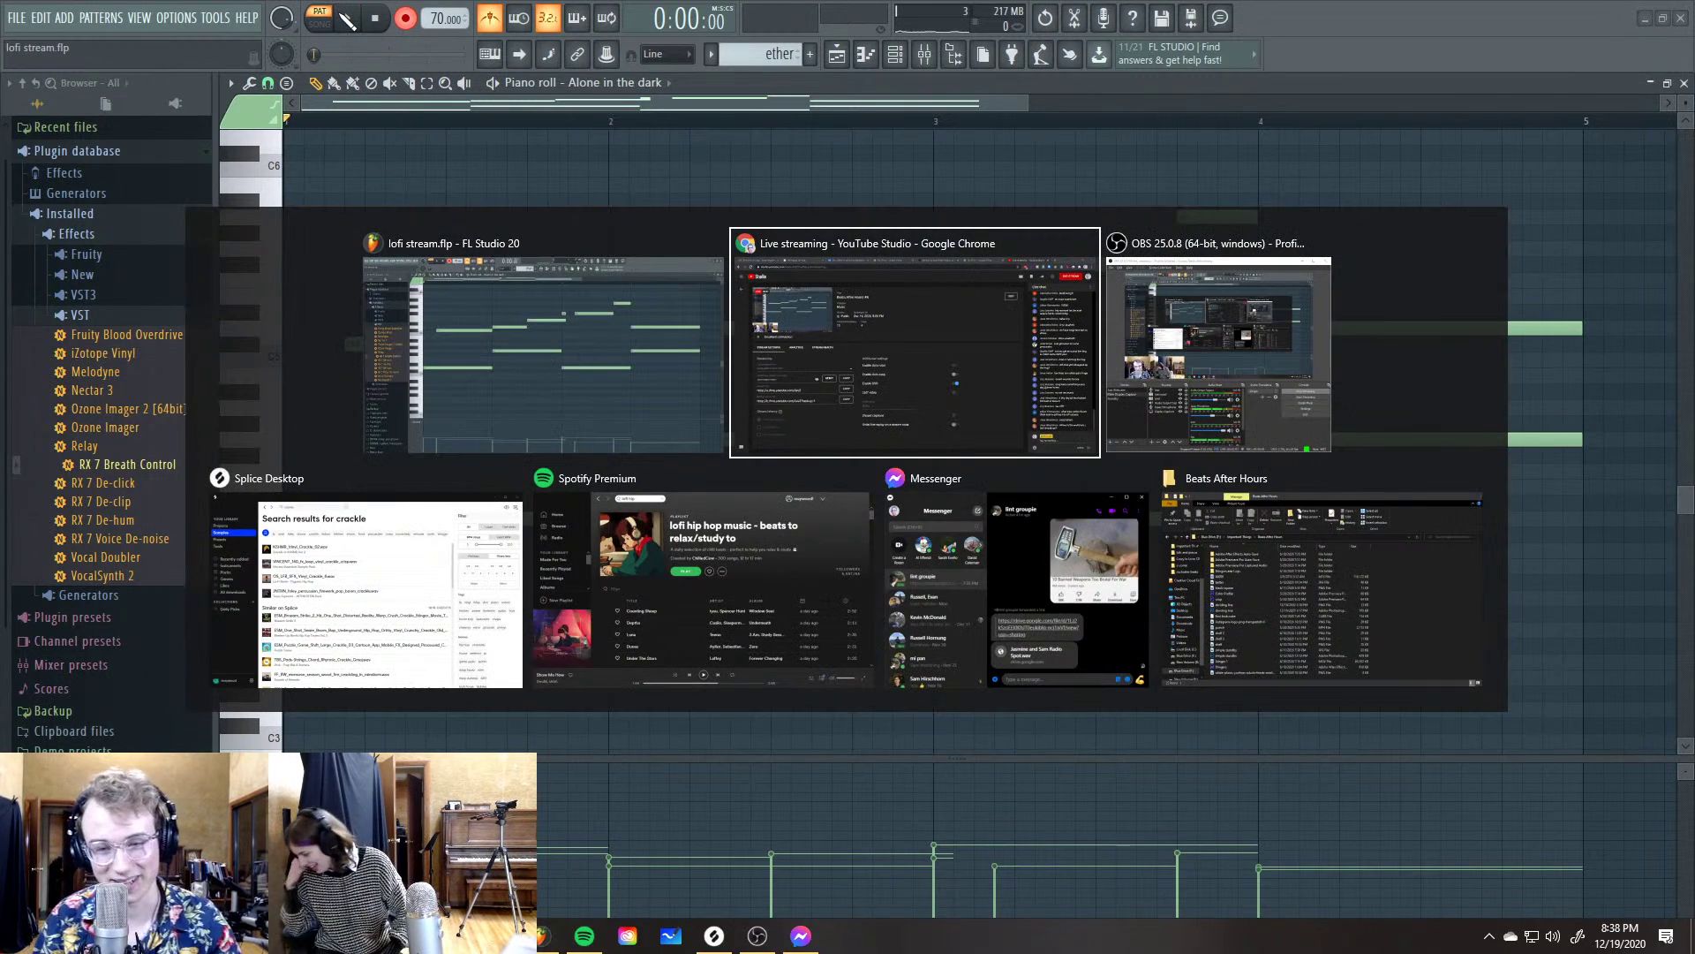
pyautogui.click(543, 381)
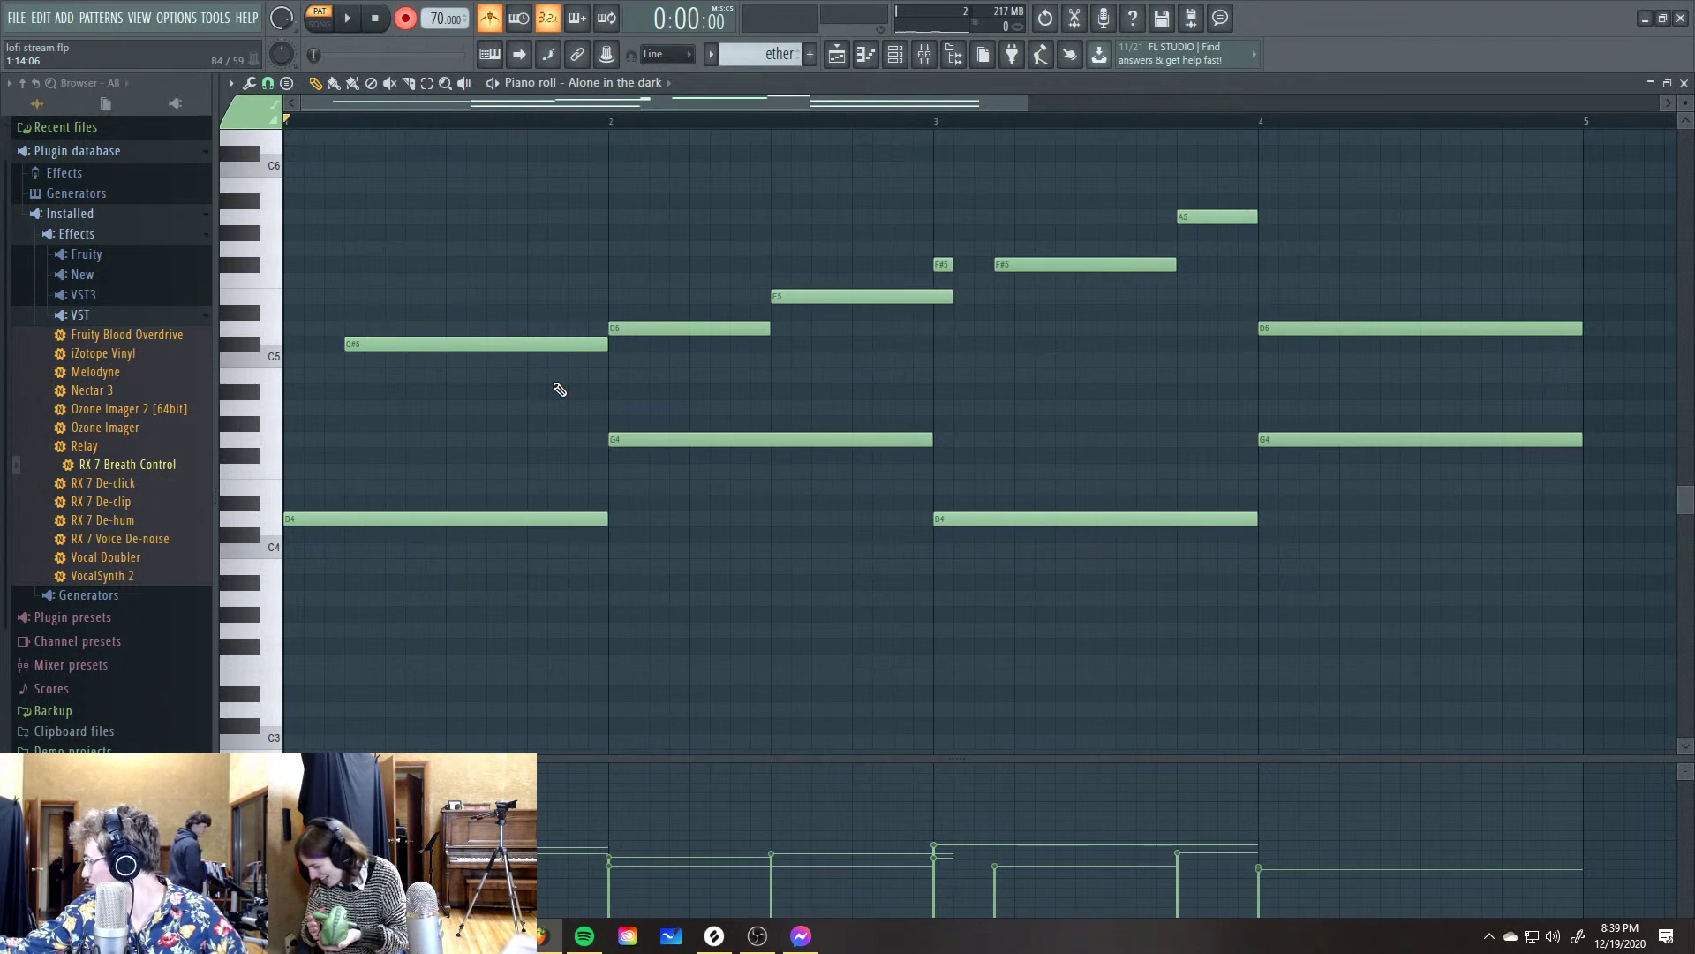
pyautogui.hotkey('alt', 'Tab')
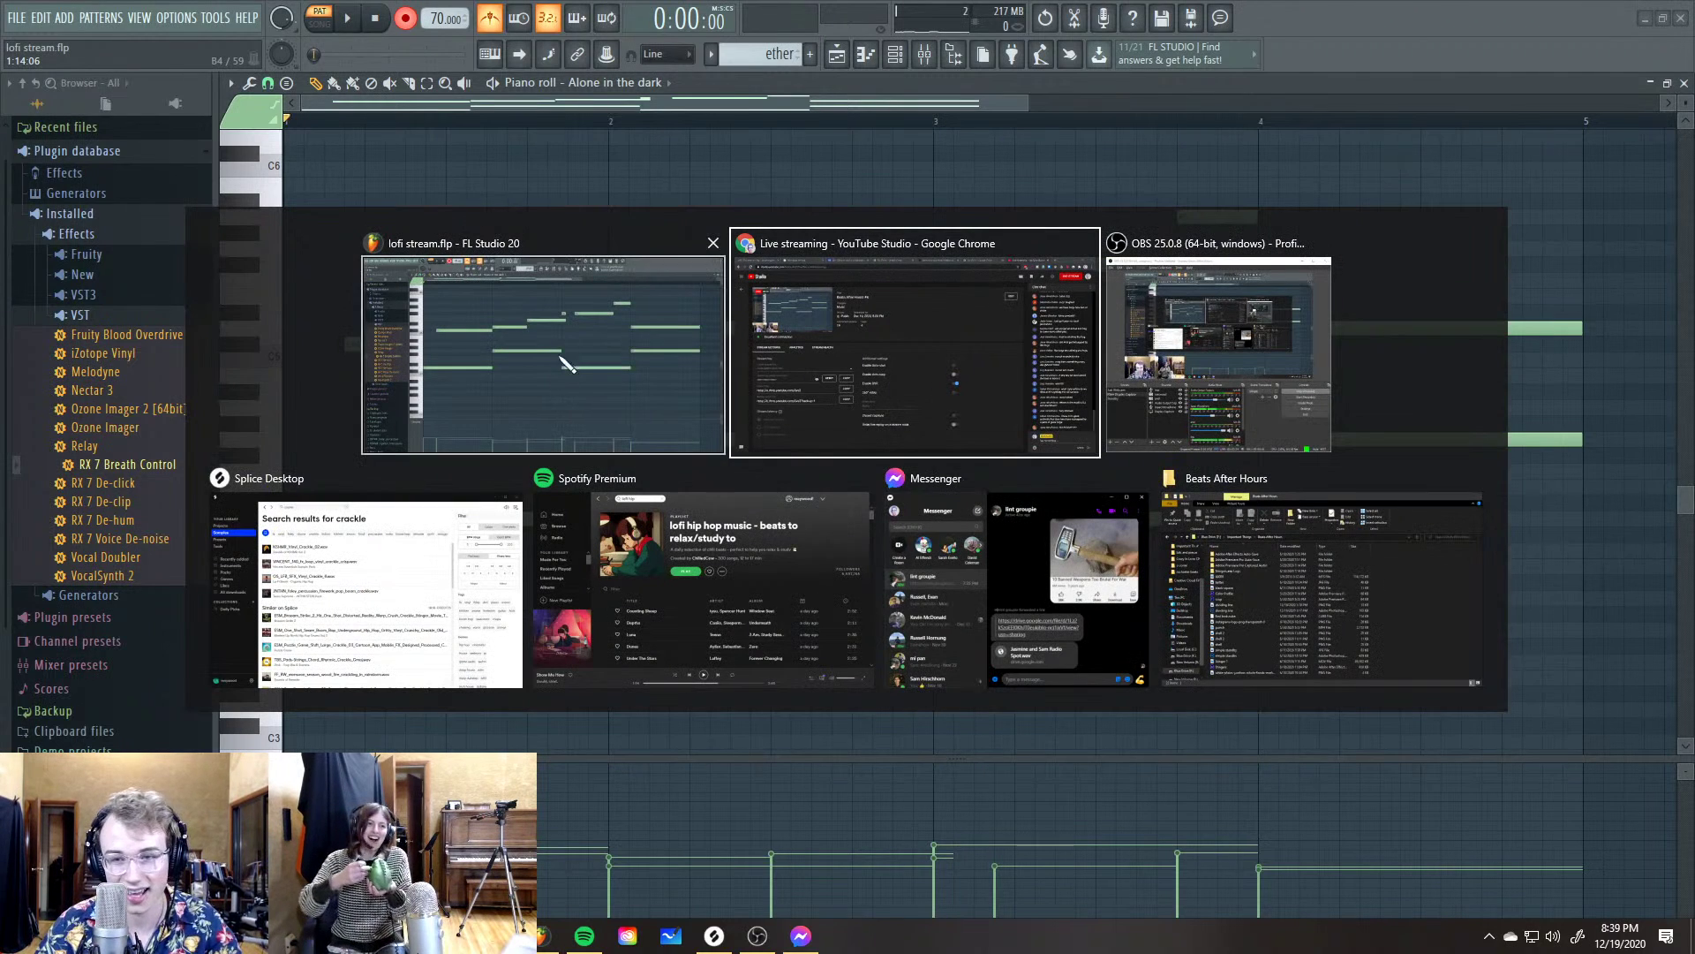
pyautogui.click(624, 395)
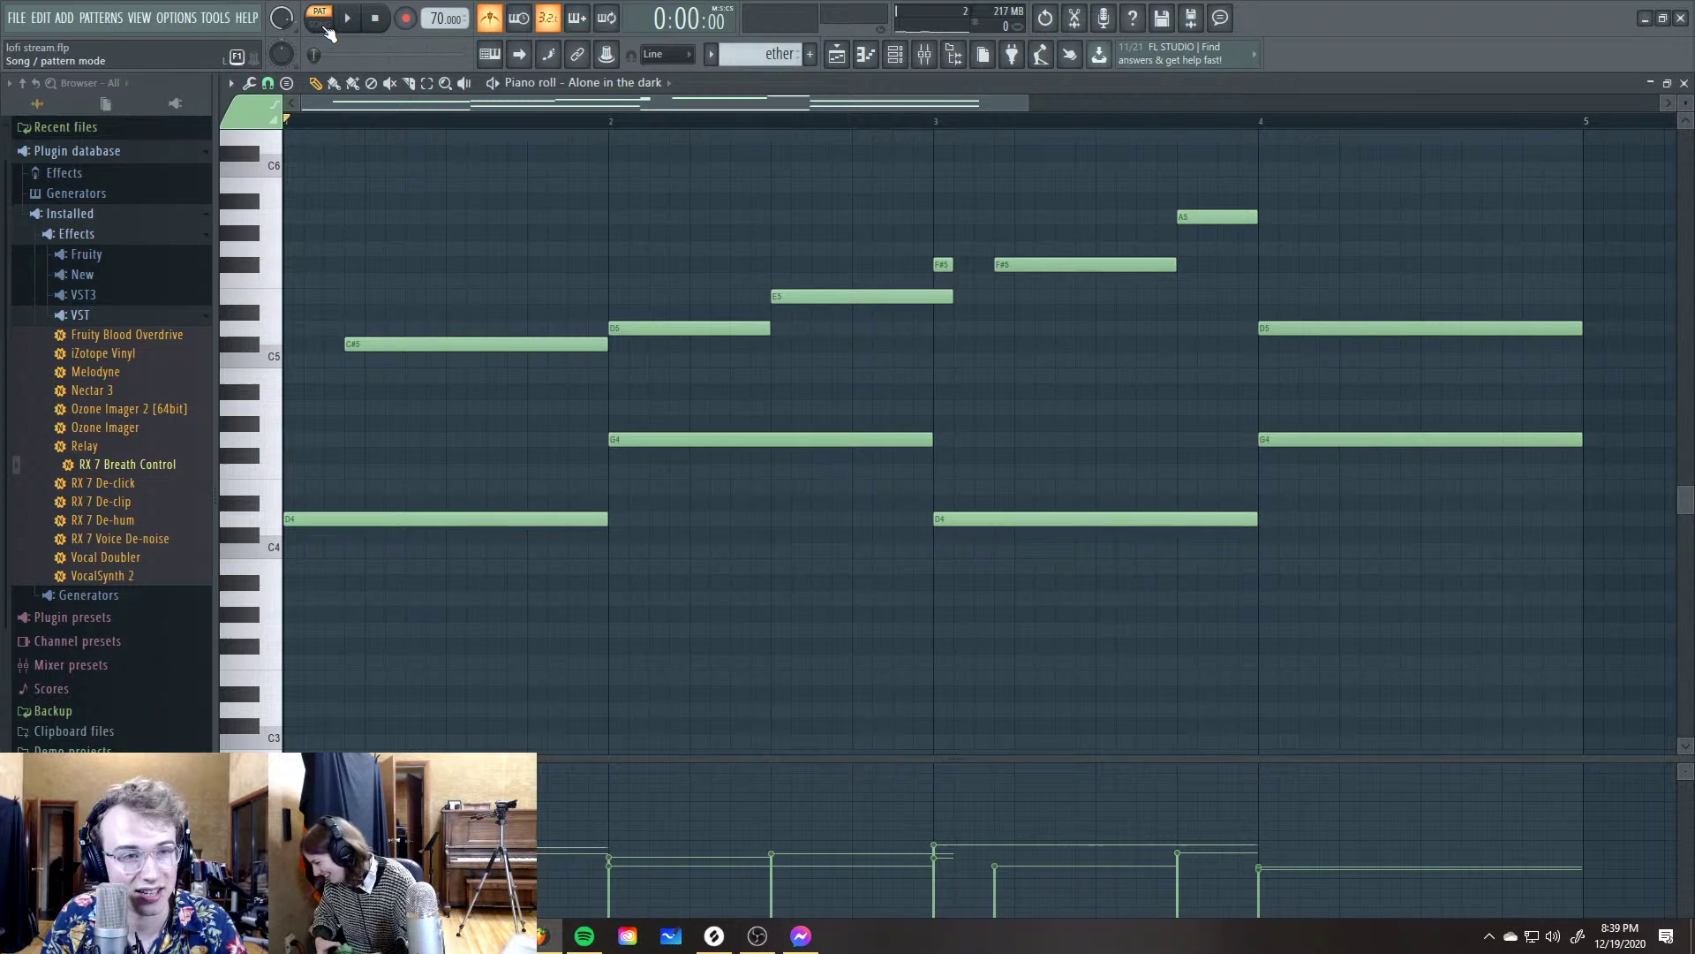
# While the pattern plays, shorten the E5 note to end at bar 3 and delete the short F#5 note there
pyautogui.press('space')
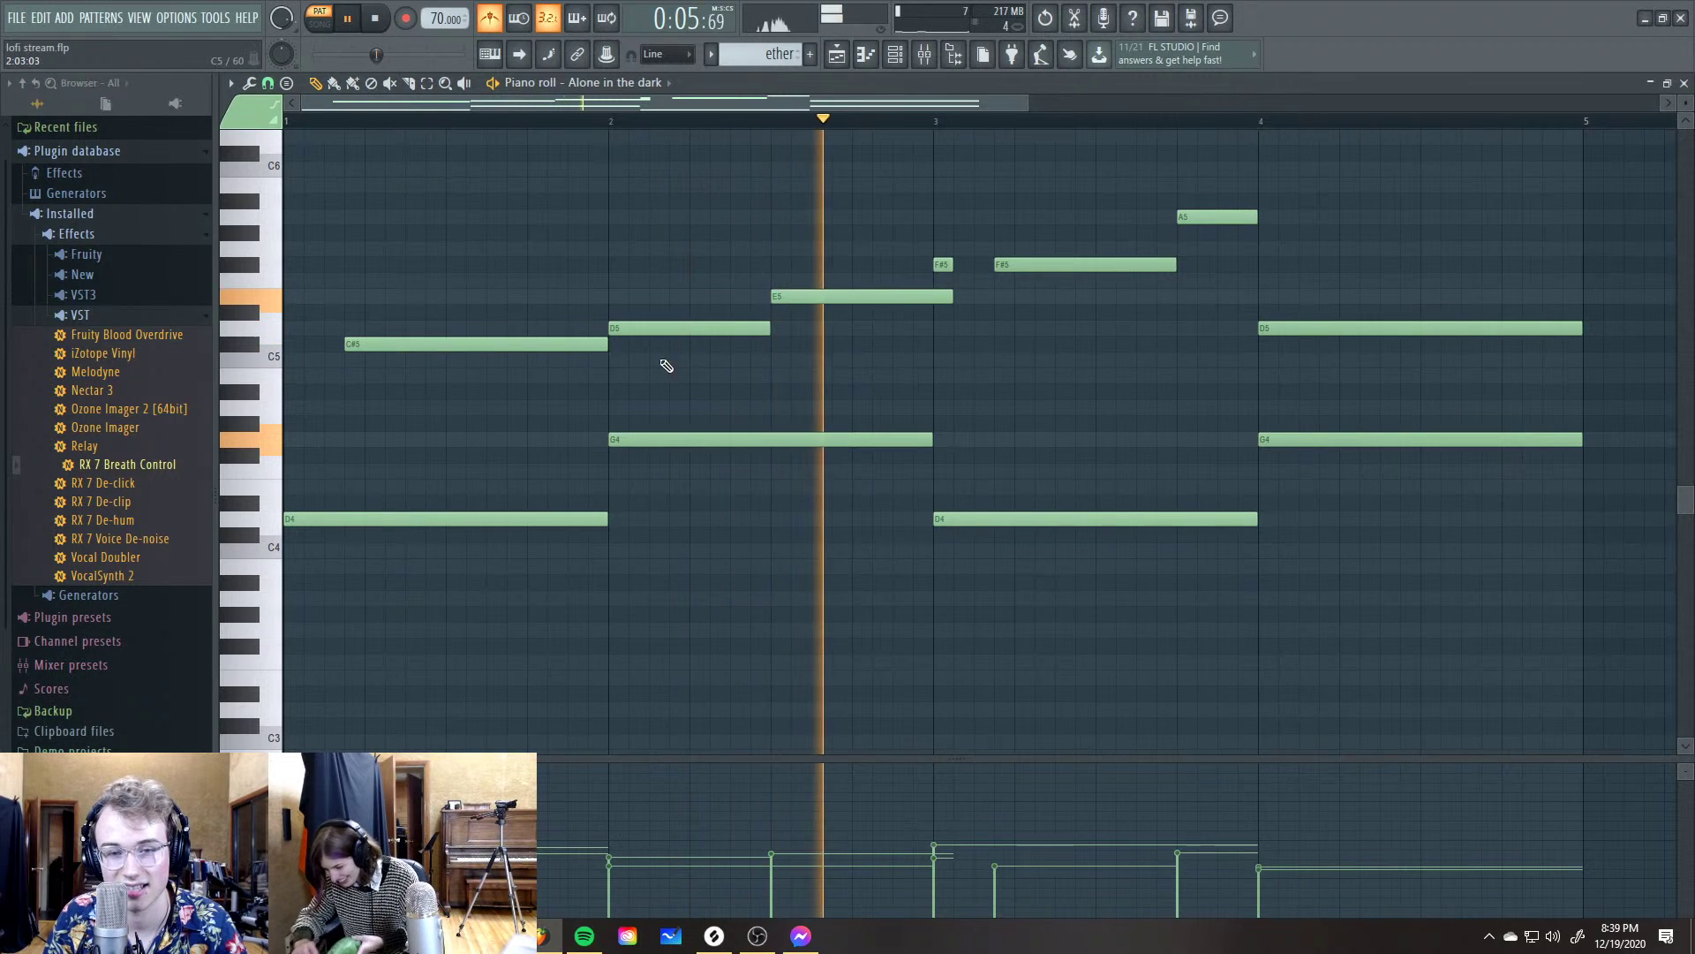
pyautogui.moveTo(951, 295); pyautogui.dragTo(934, 295)
pyautogui.rightClick(943, 265)
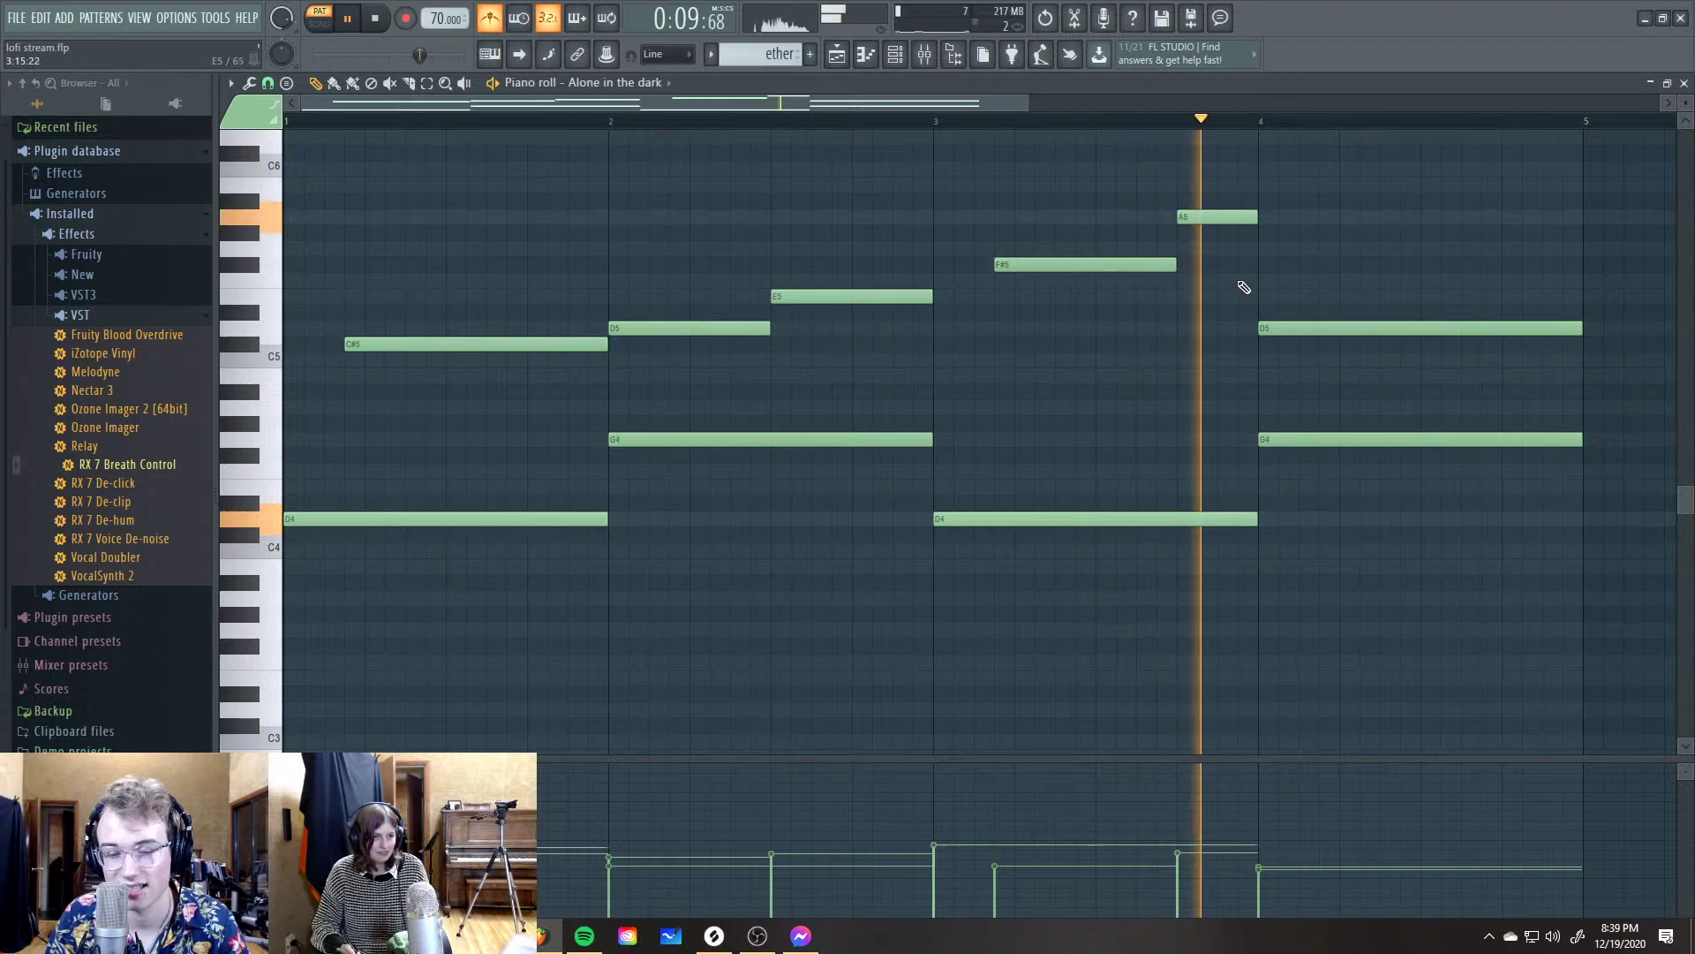
# Stop playback and place the "ether" pattern at bar 1 of the empty playlist track below the vinyl crackle
pyautogui.click(836, 54)
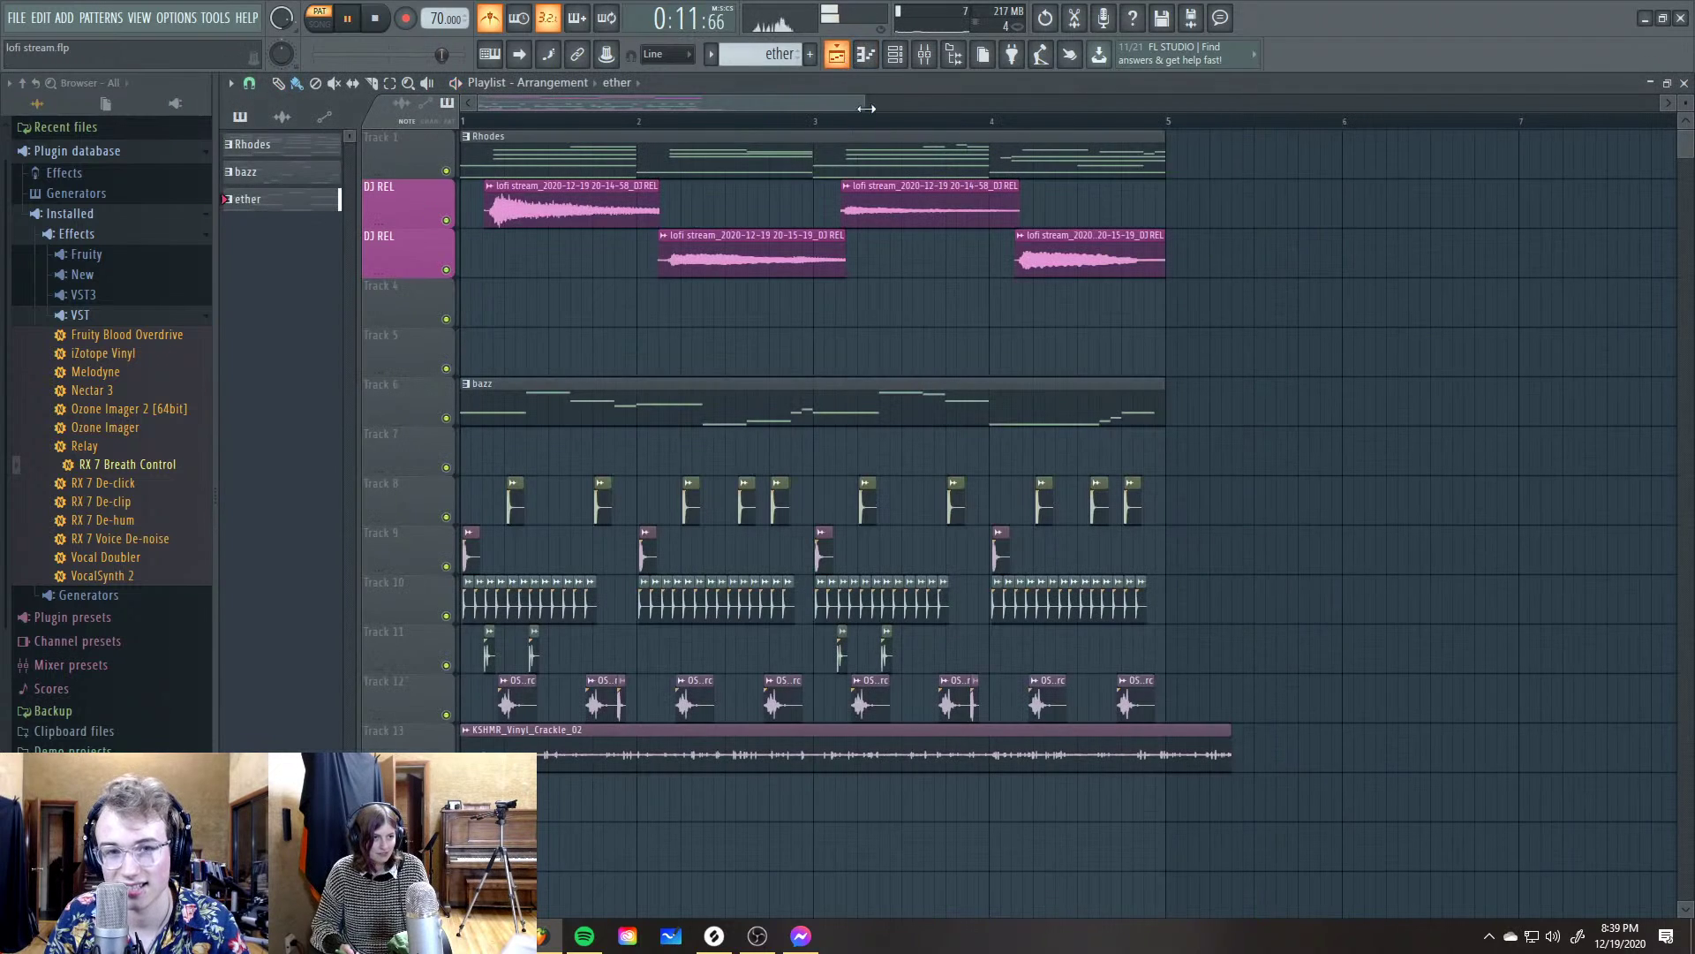
pyautogui.press('space')
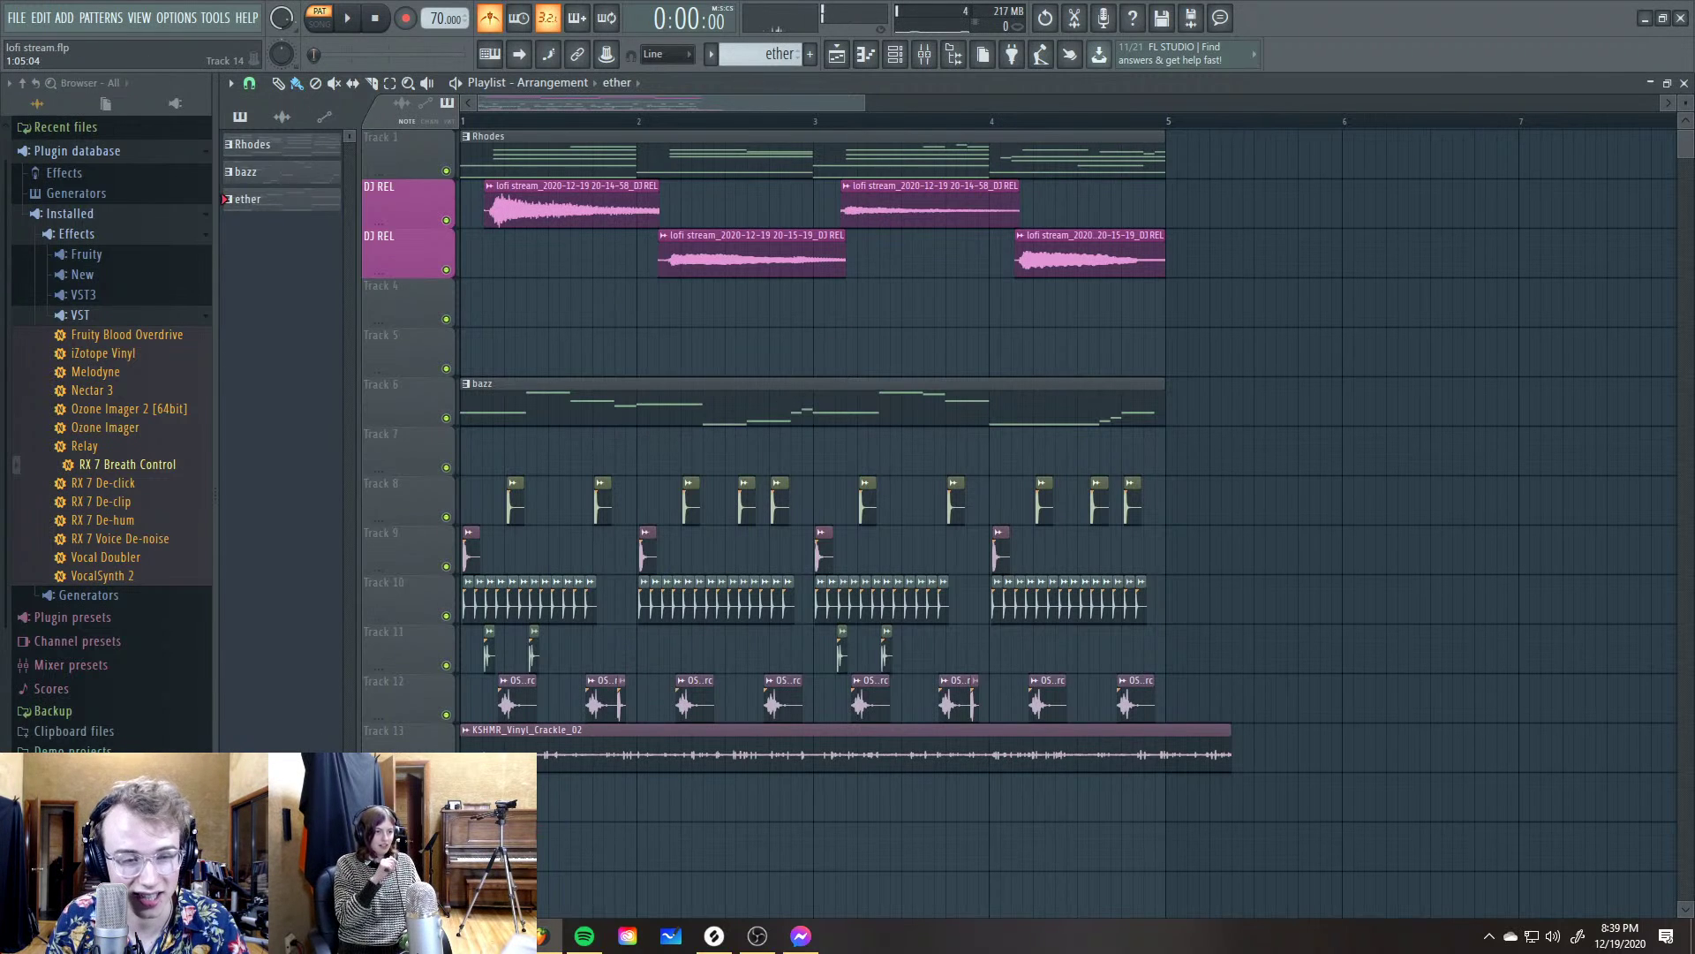
pyautogui.click(566, 803)
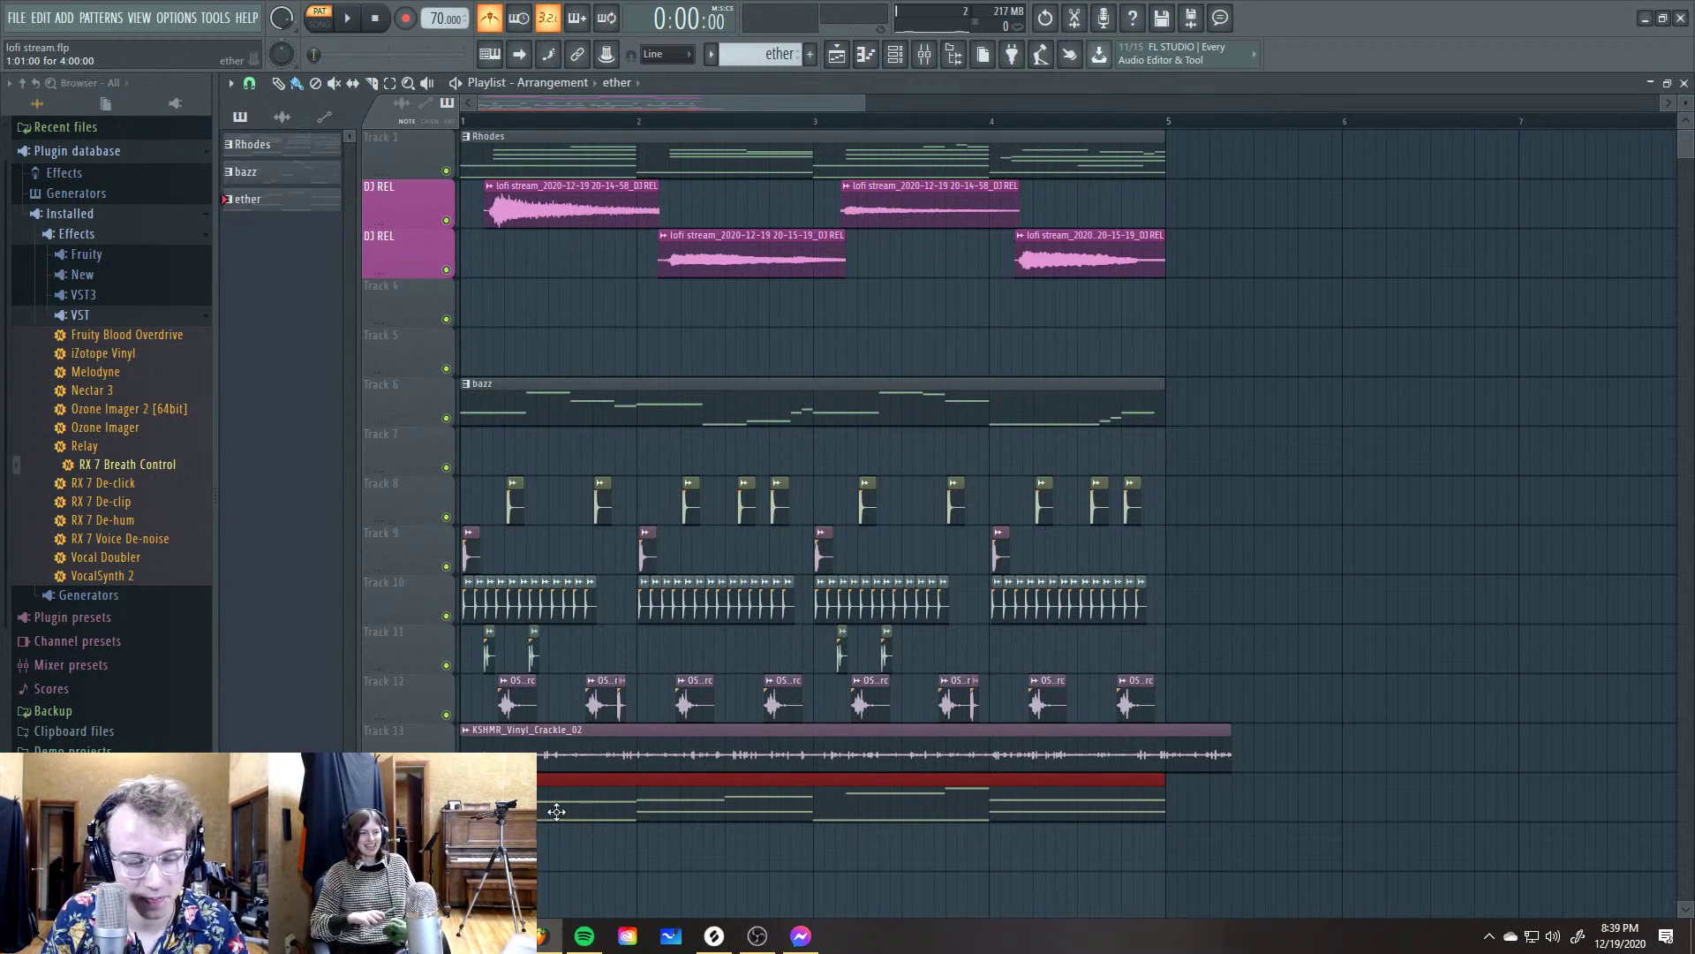
# Route the Alone in the dark channel to mixer track 9 and lower that track to about -3.4 dB
pyautogui.doubleClick(557, 812)
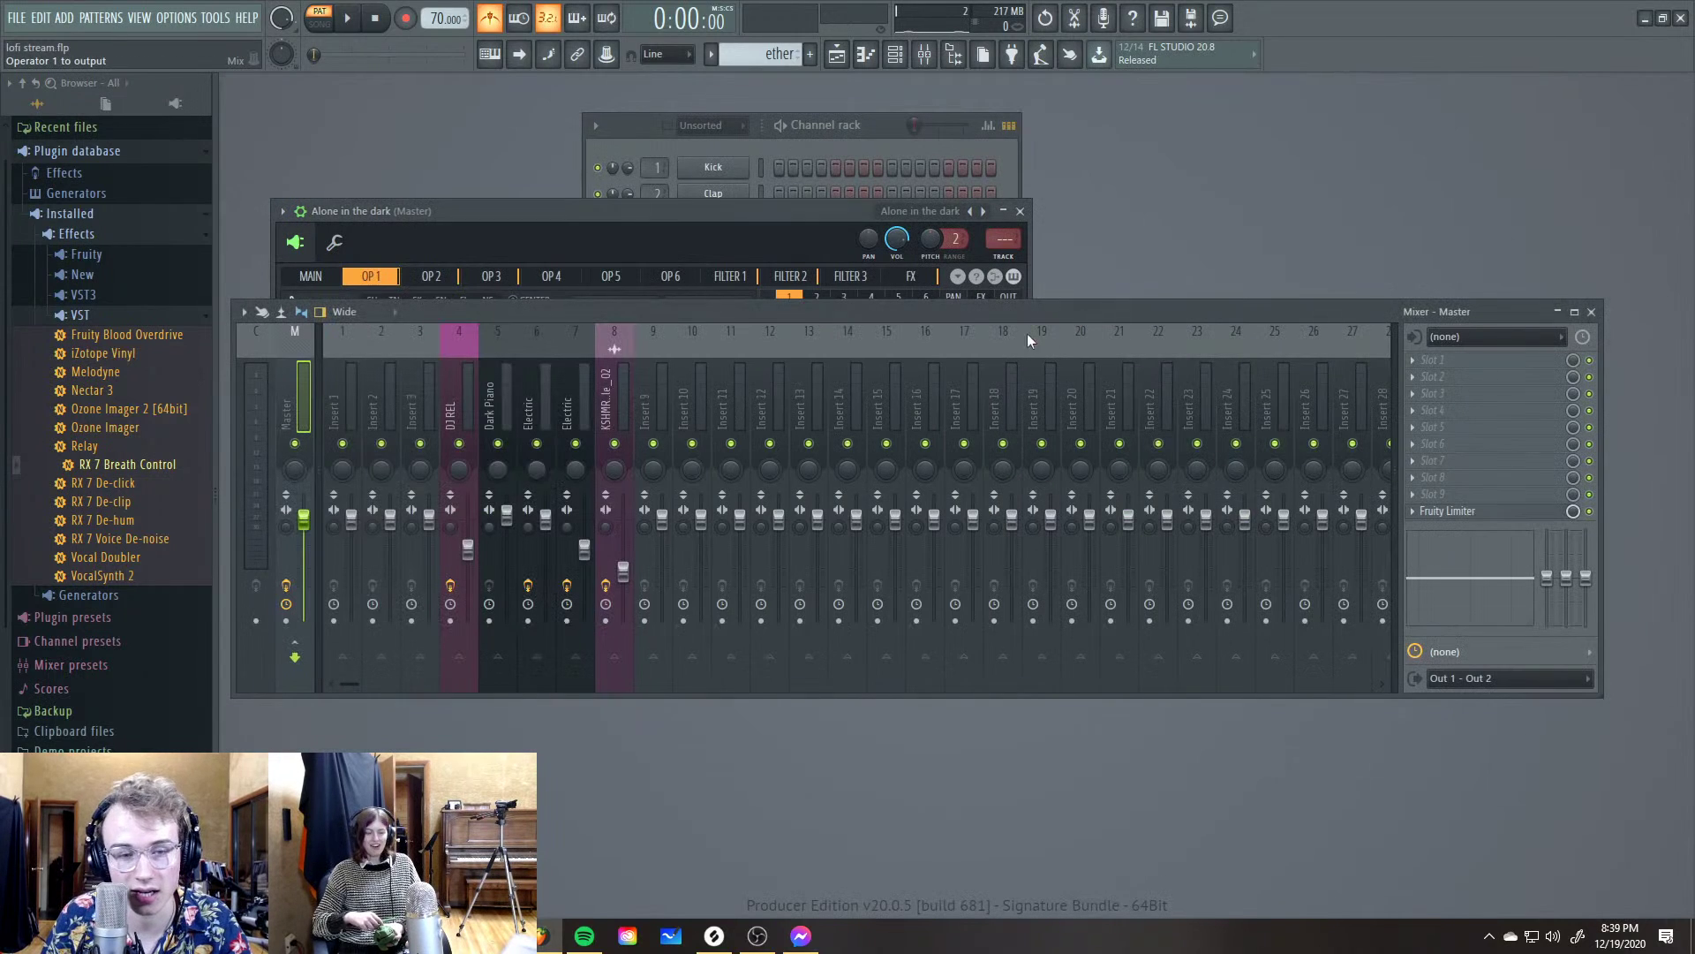
pyautogui.click(791, 252)
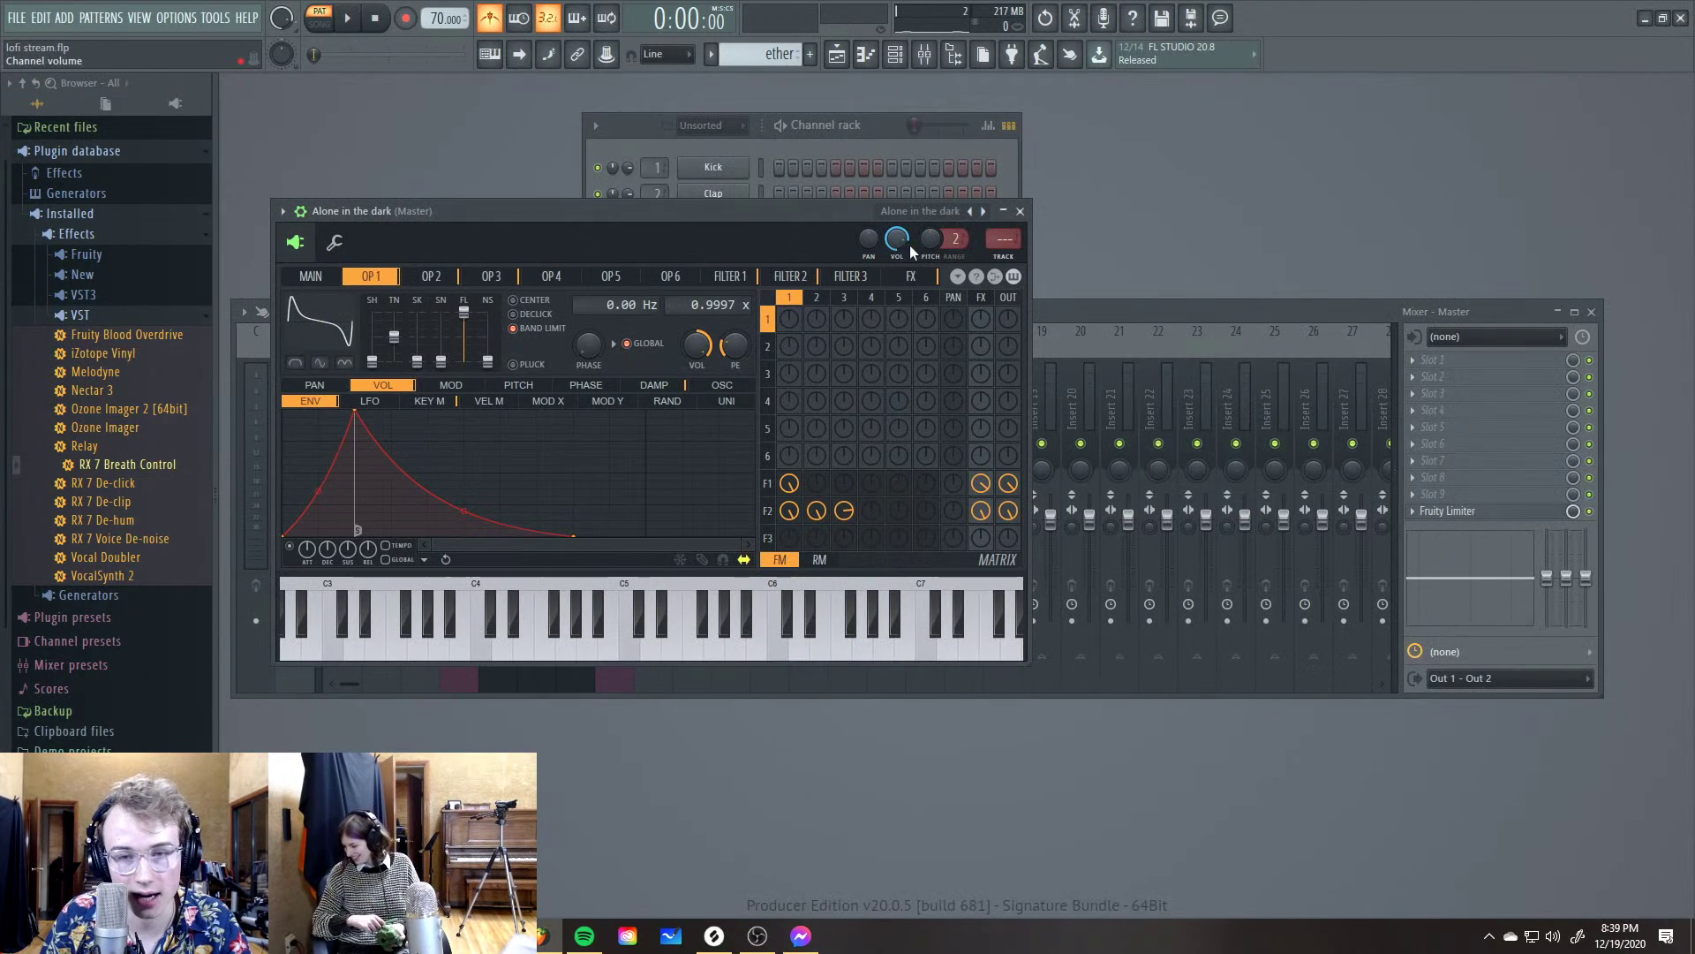
pyautogui.hotkey('ctrl', 'l')
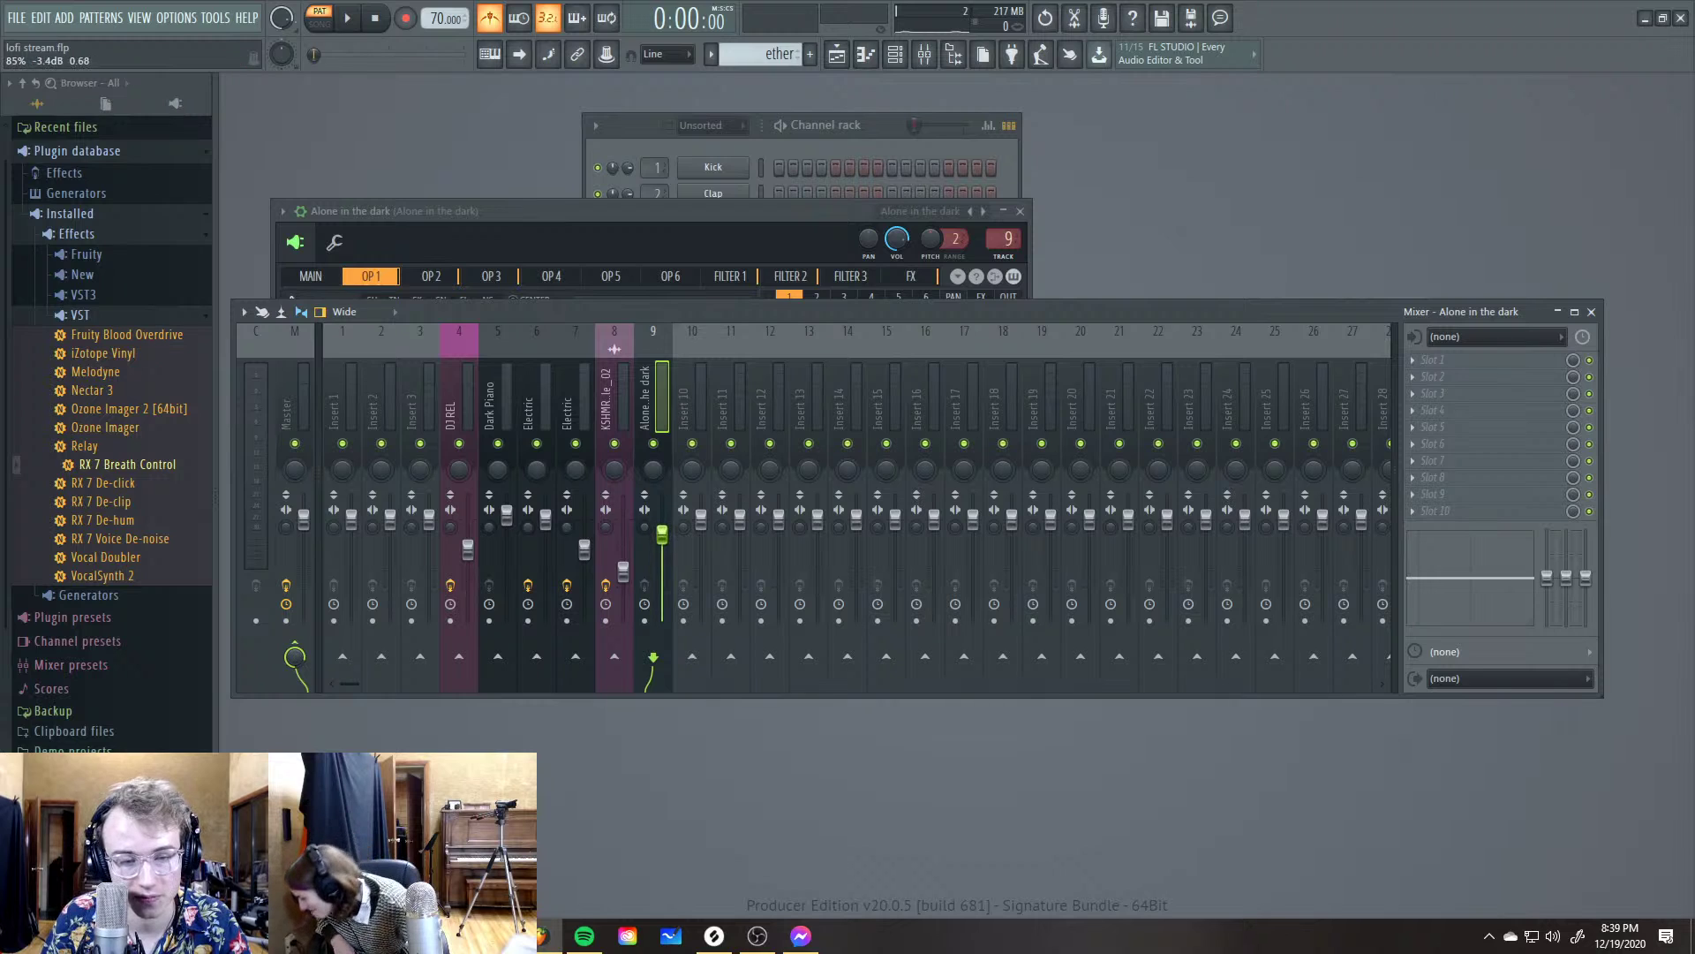
# While the arrangement plays in song mode, set the Alone in the dark mixer track to about -3.1 dB and DJ REL to -7.8 dB
pyautogui.click(836, 55)
pyautogui.press('space')
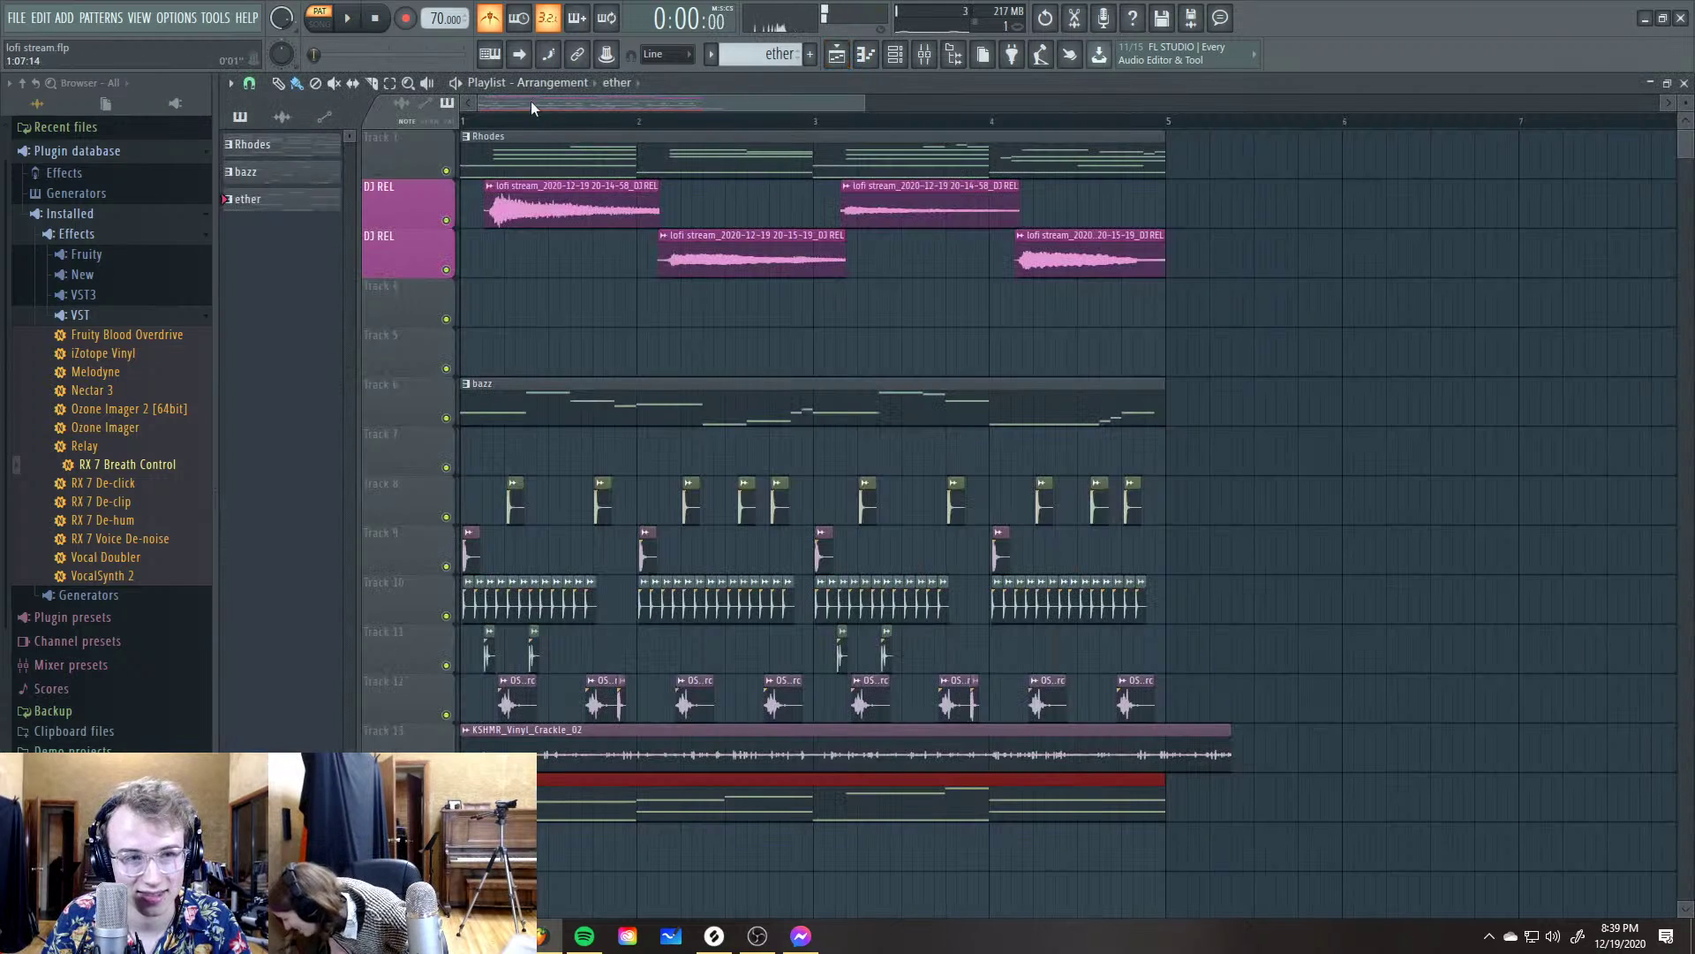
pyautogui.press('l')
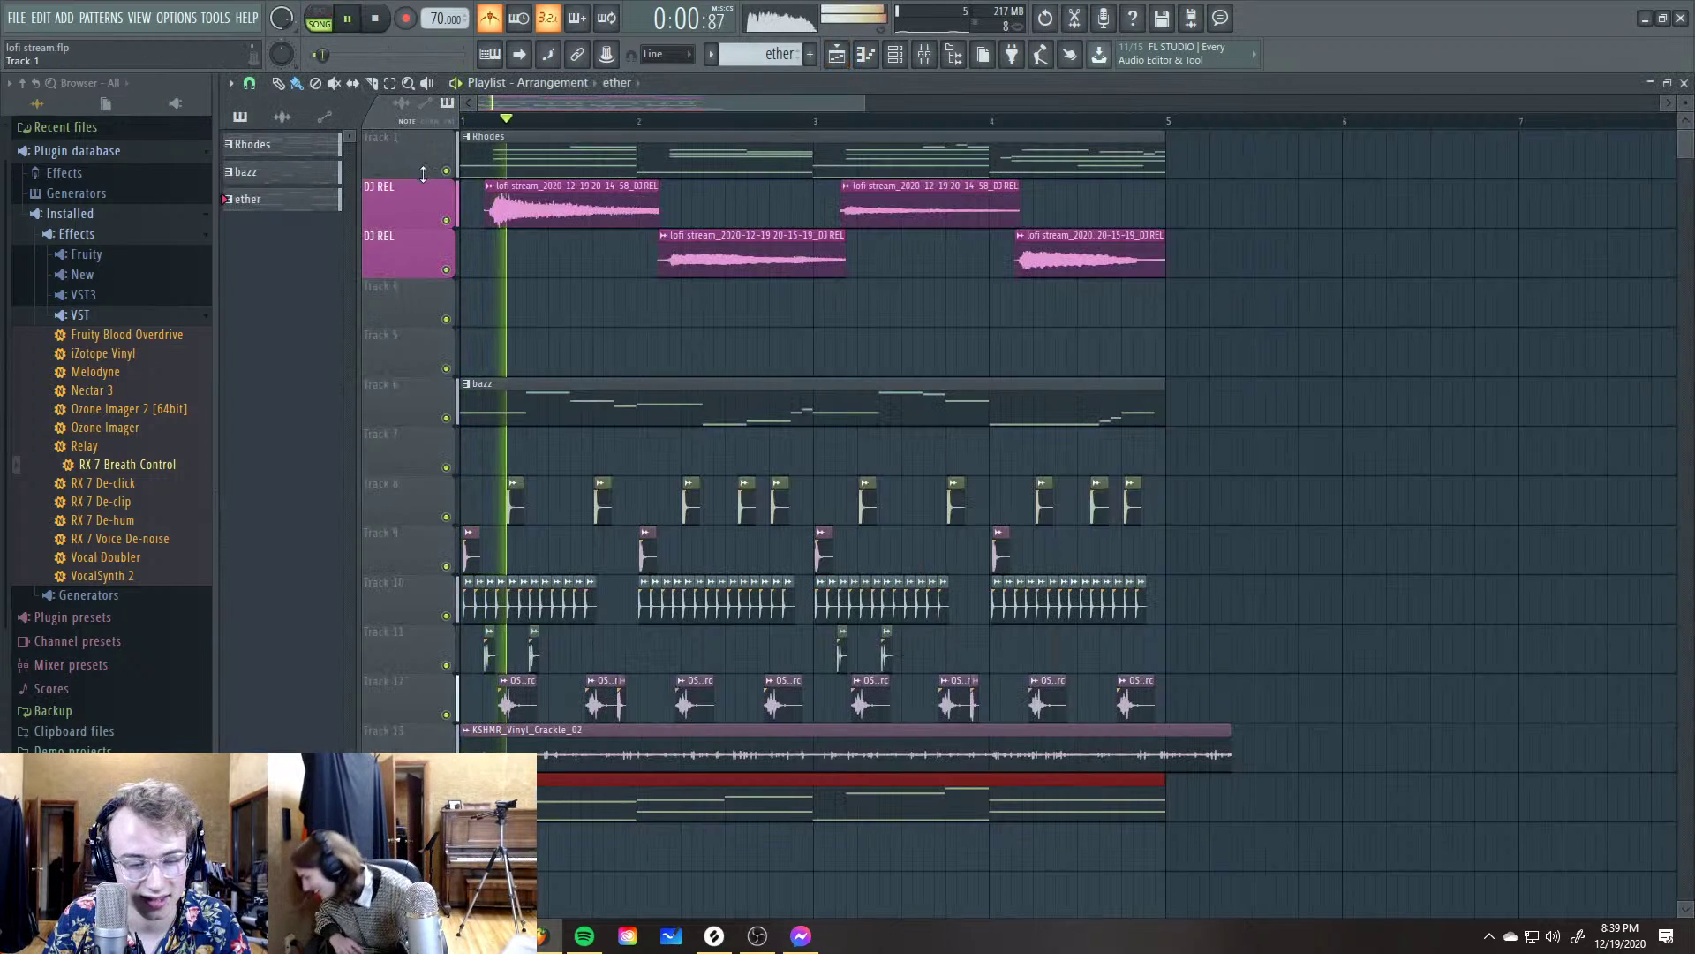
pyautogui.press('F5')
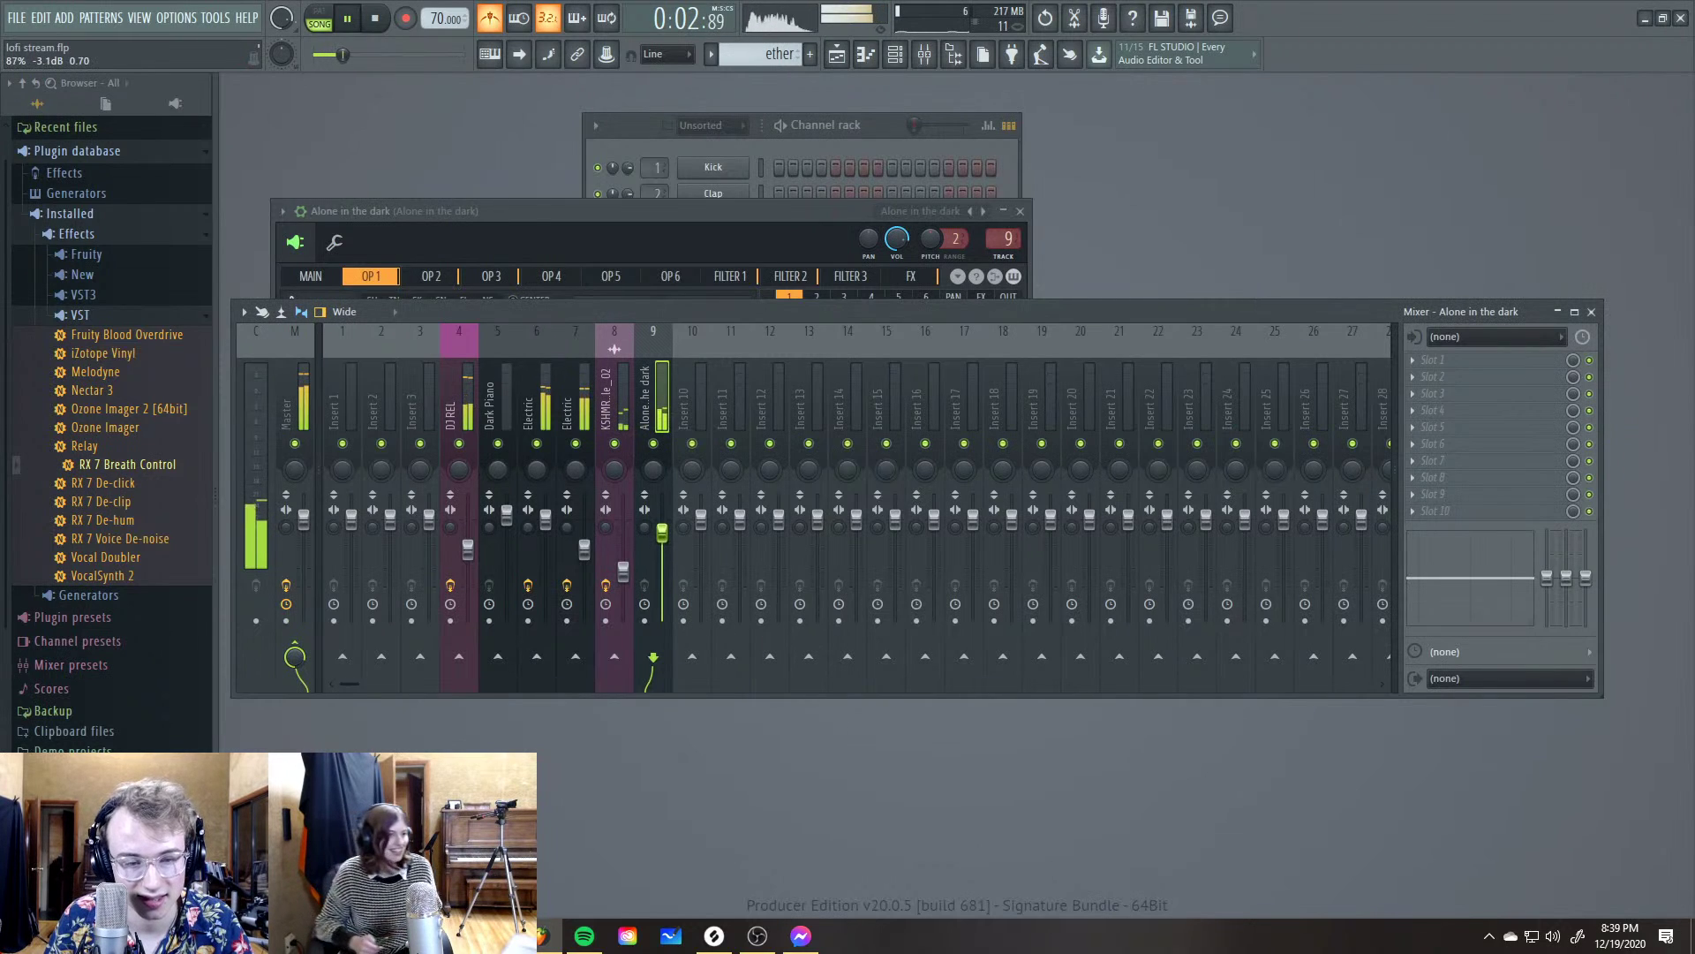
pyautogui.moveTo(471, 545); pyautogui.dragTo(468, 551)
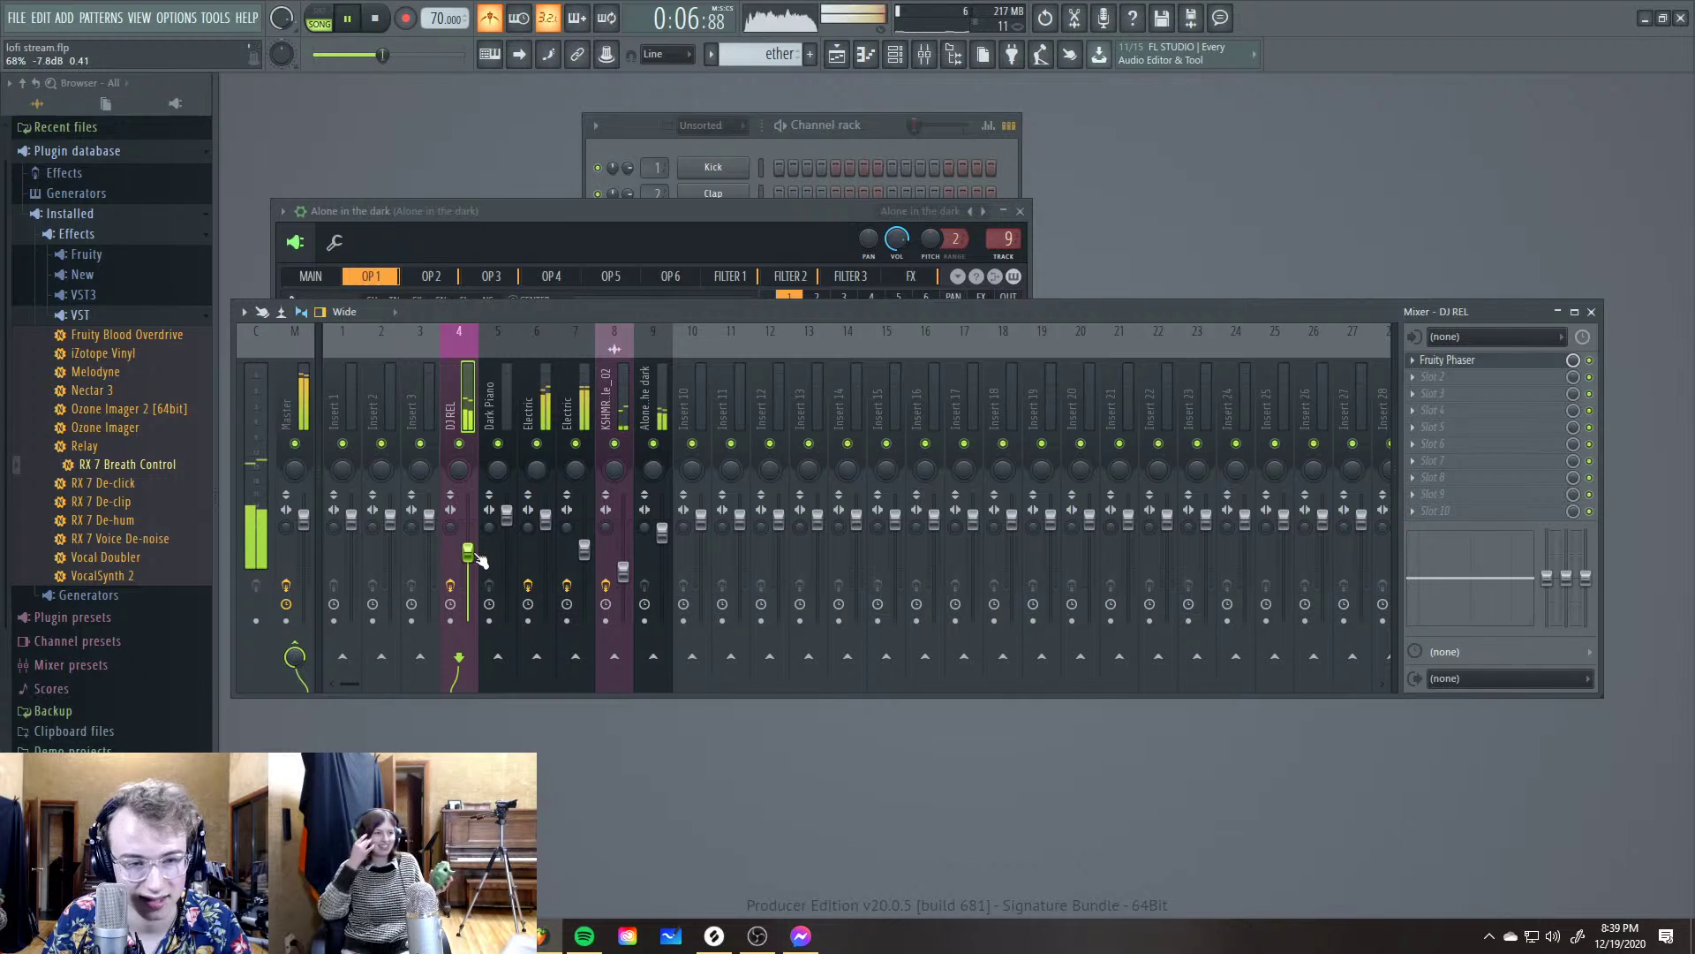
pyautogui.click(853, 50)
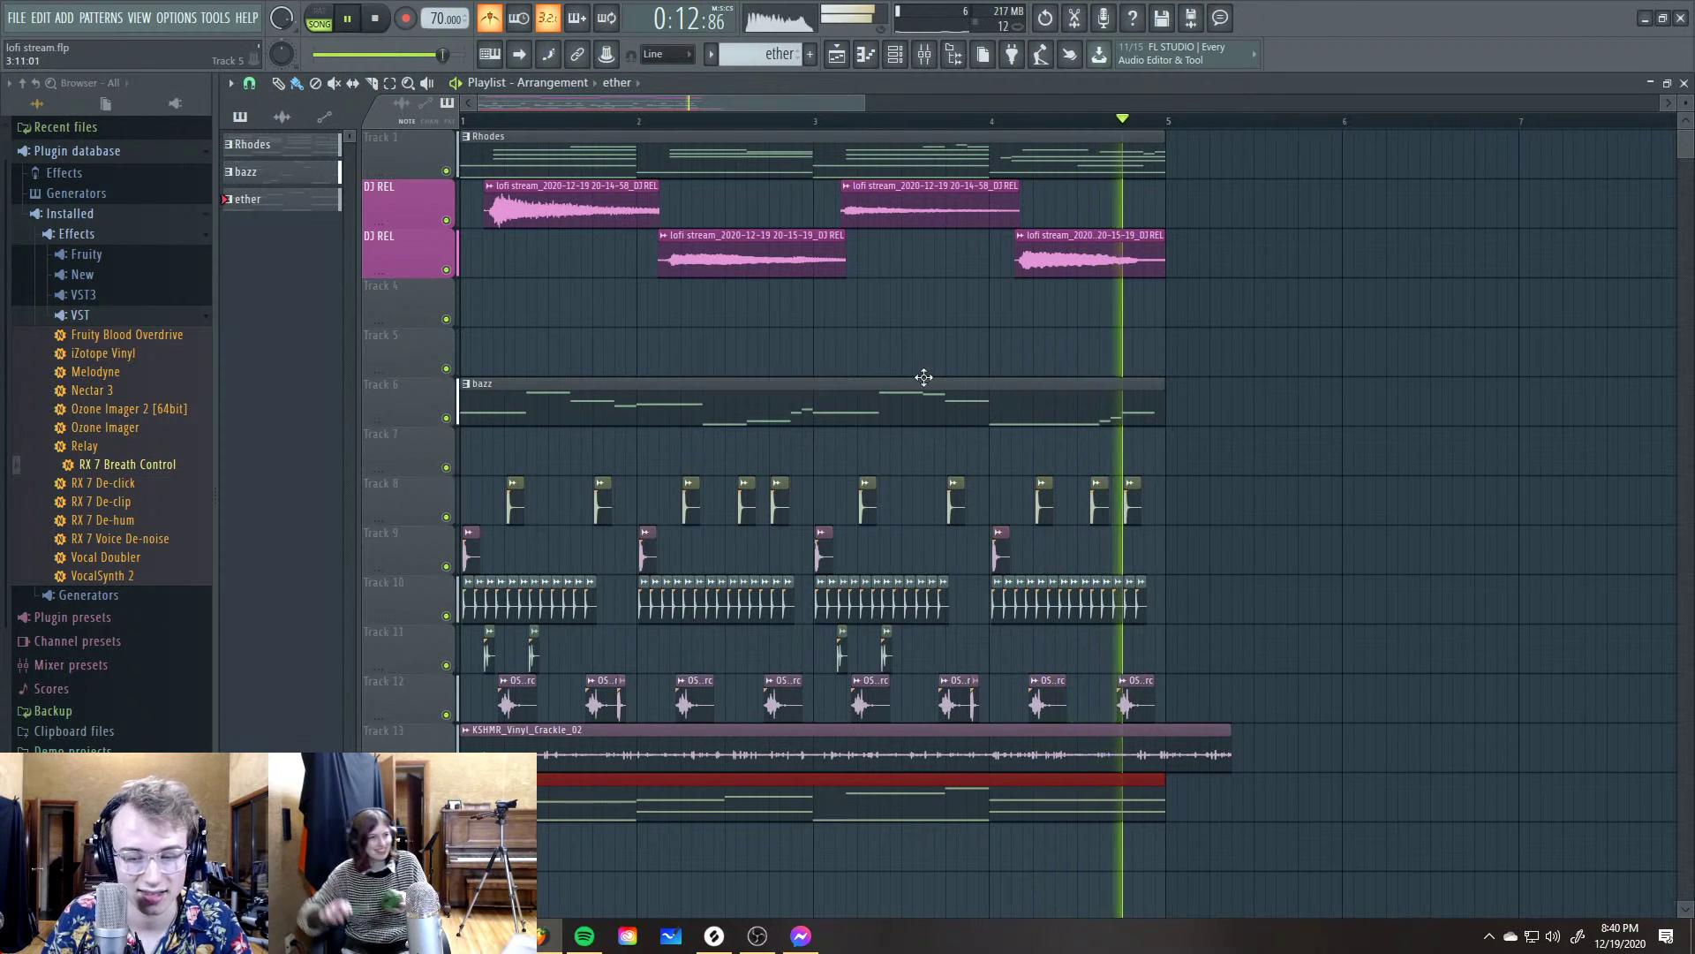
pyautogui.press('space')
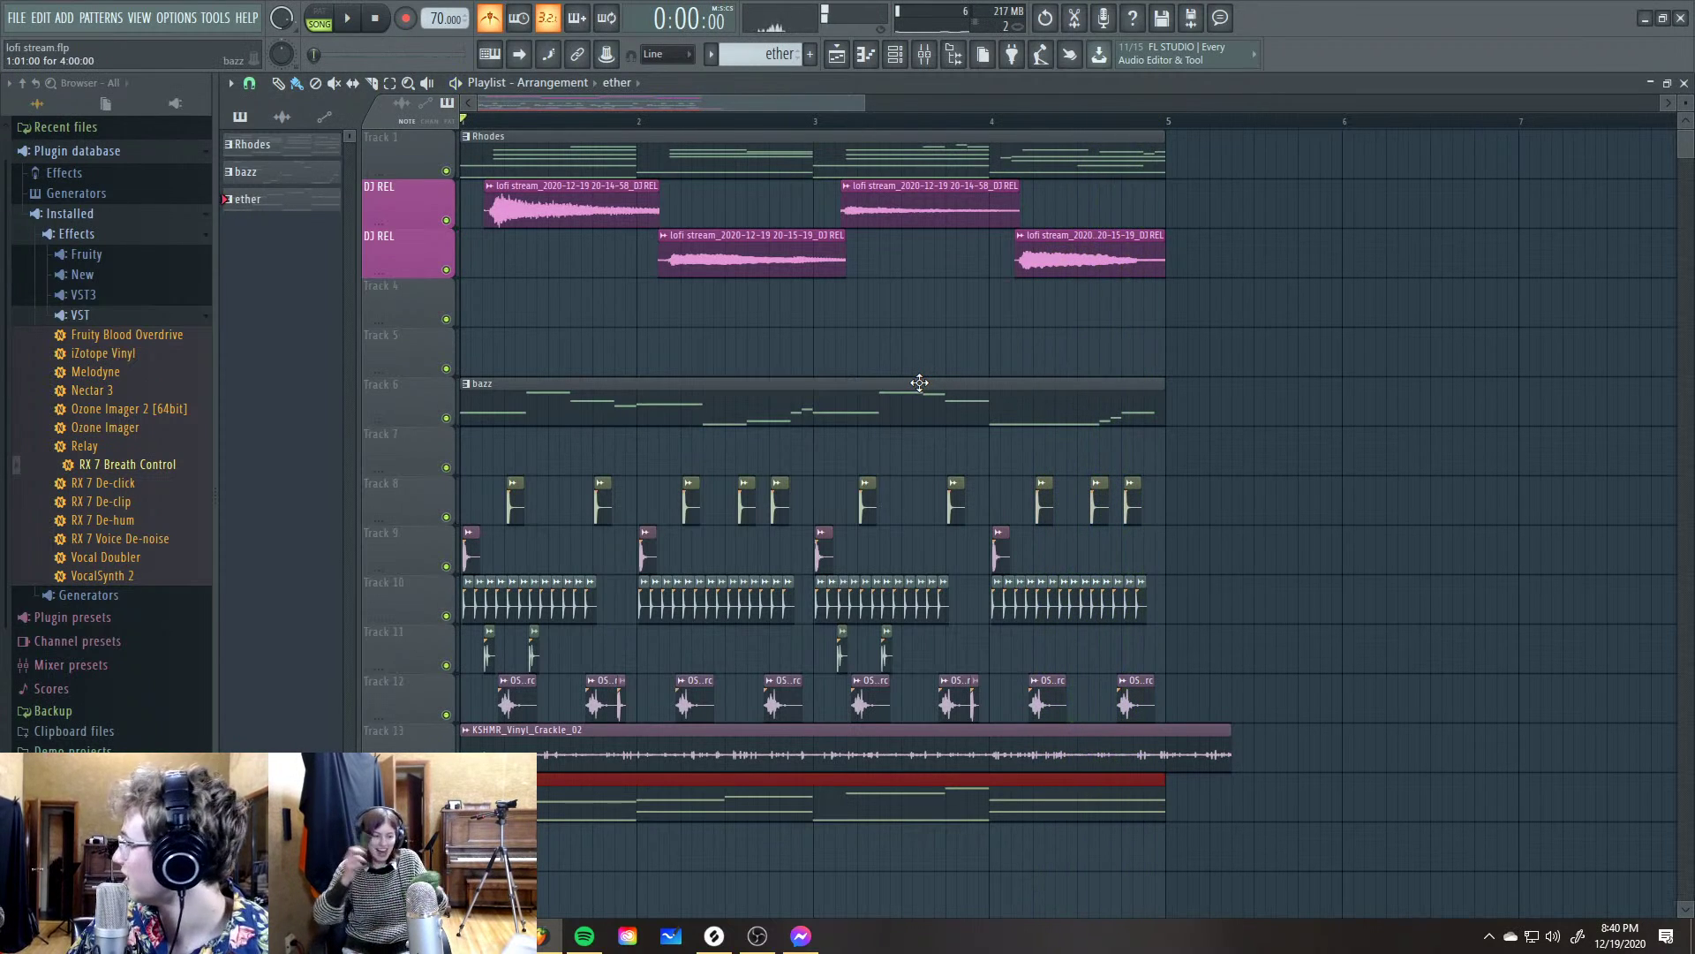
# Play the song from the start and switch off the metronome during playback
pyautogui.press('space')
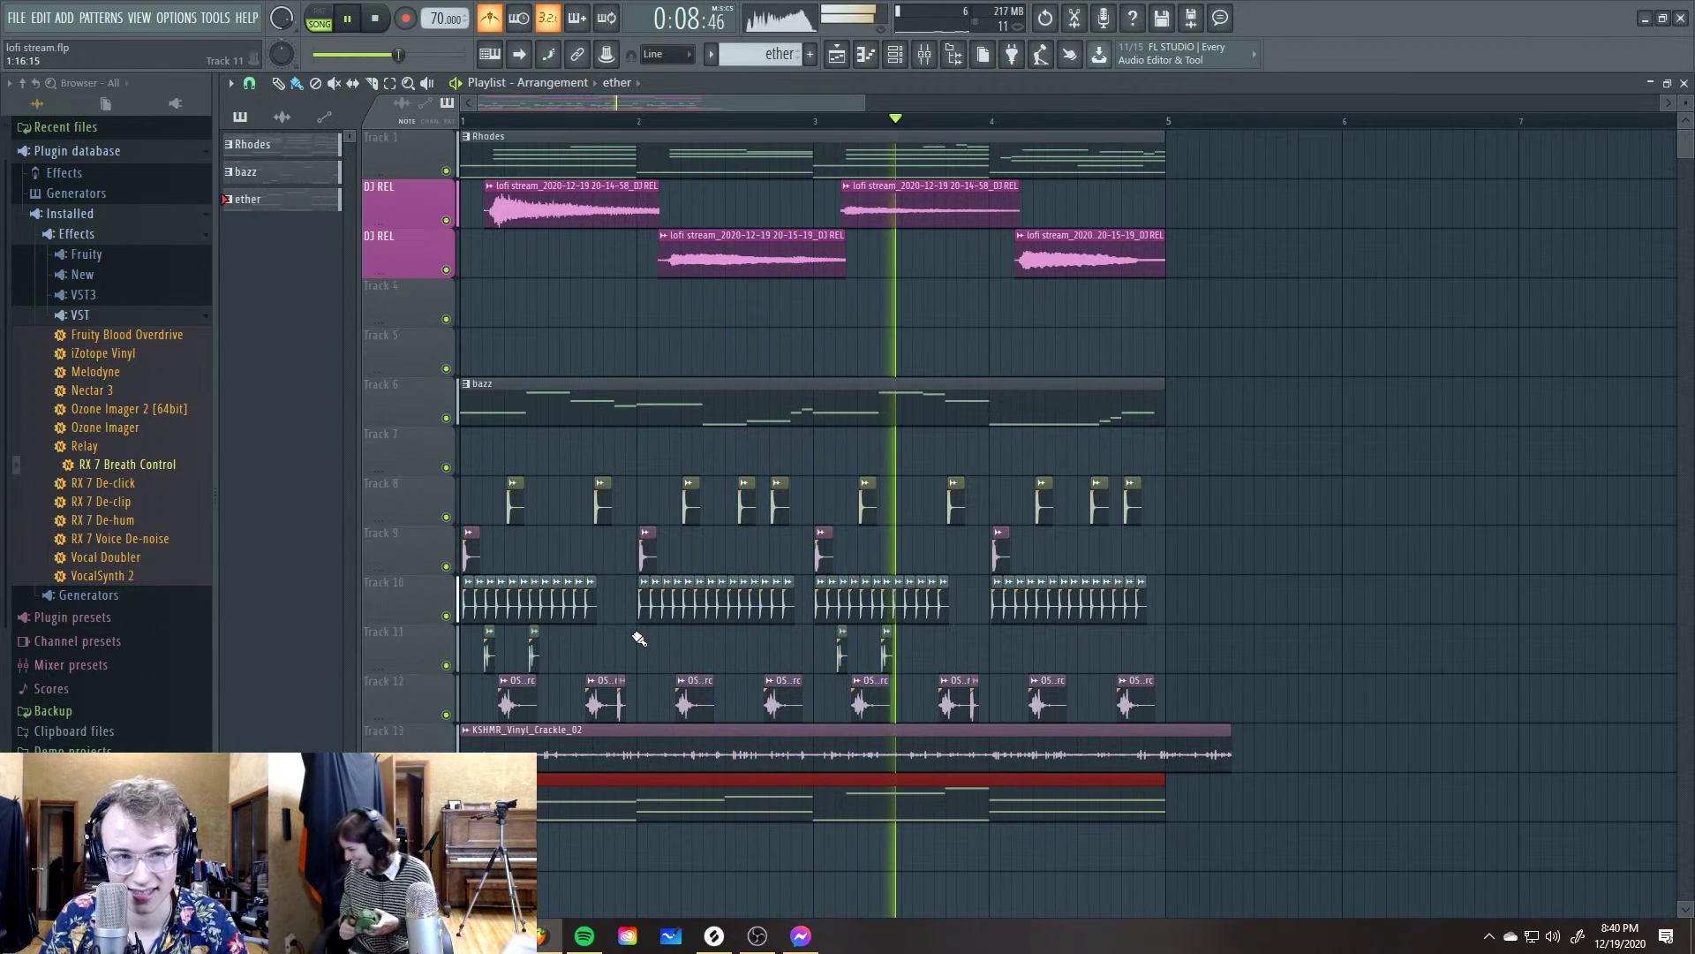
pyautogui.click(489, 20)
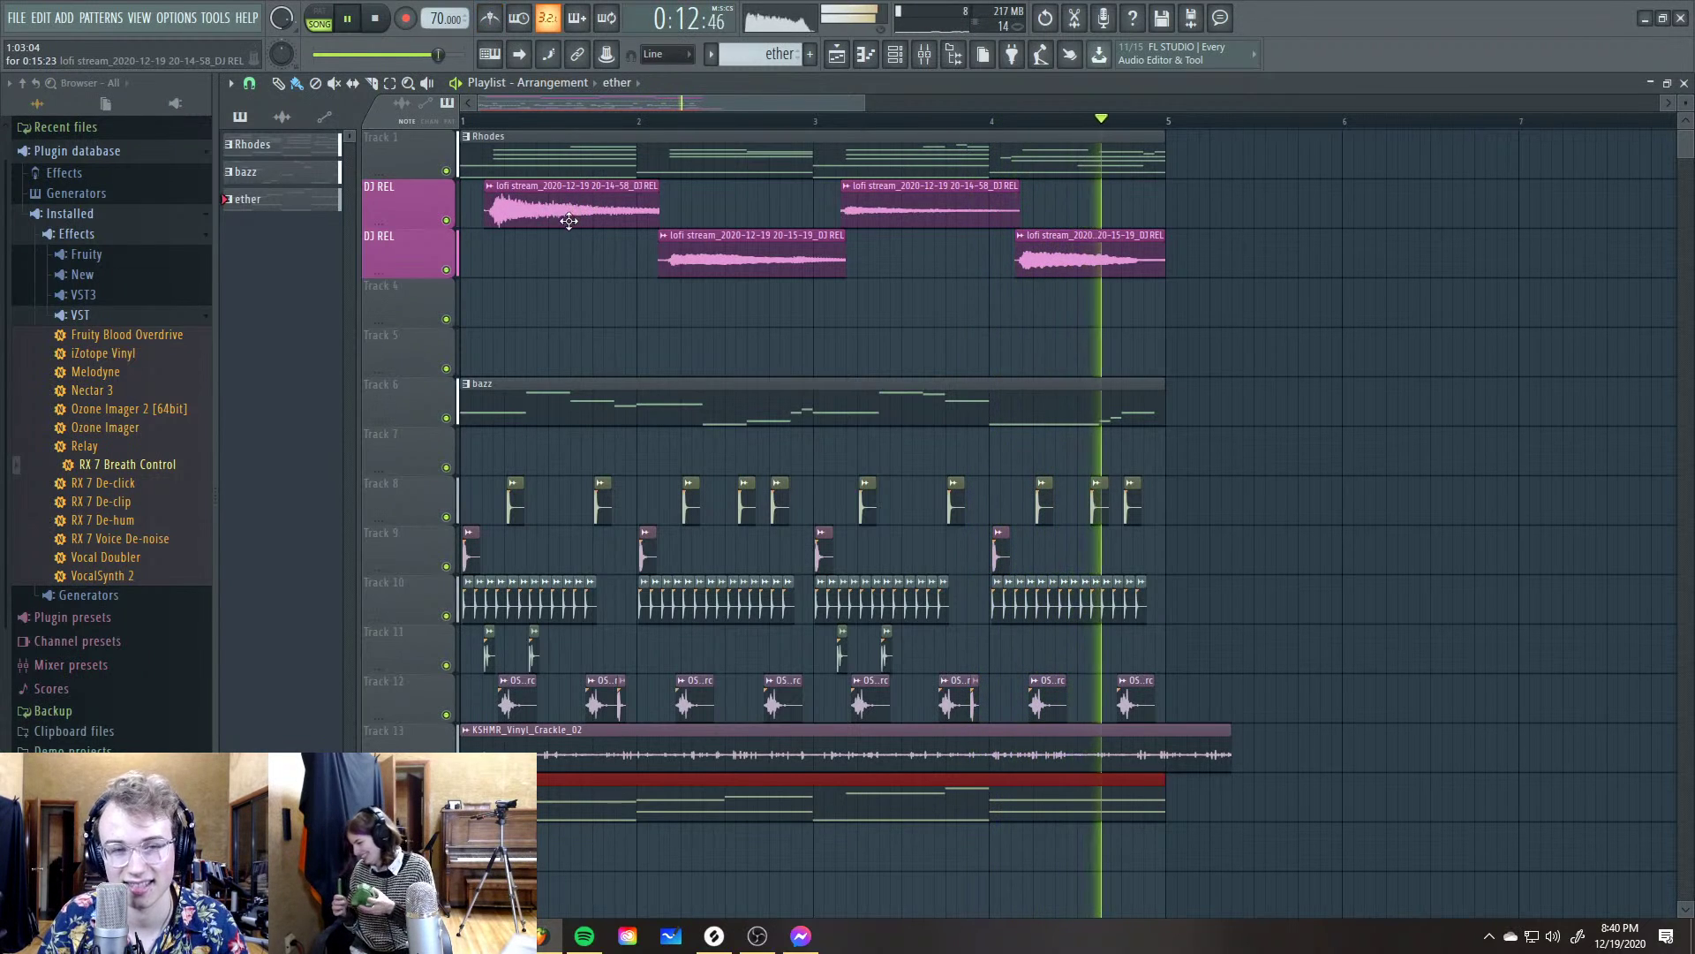
pyautogui.press('space')
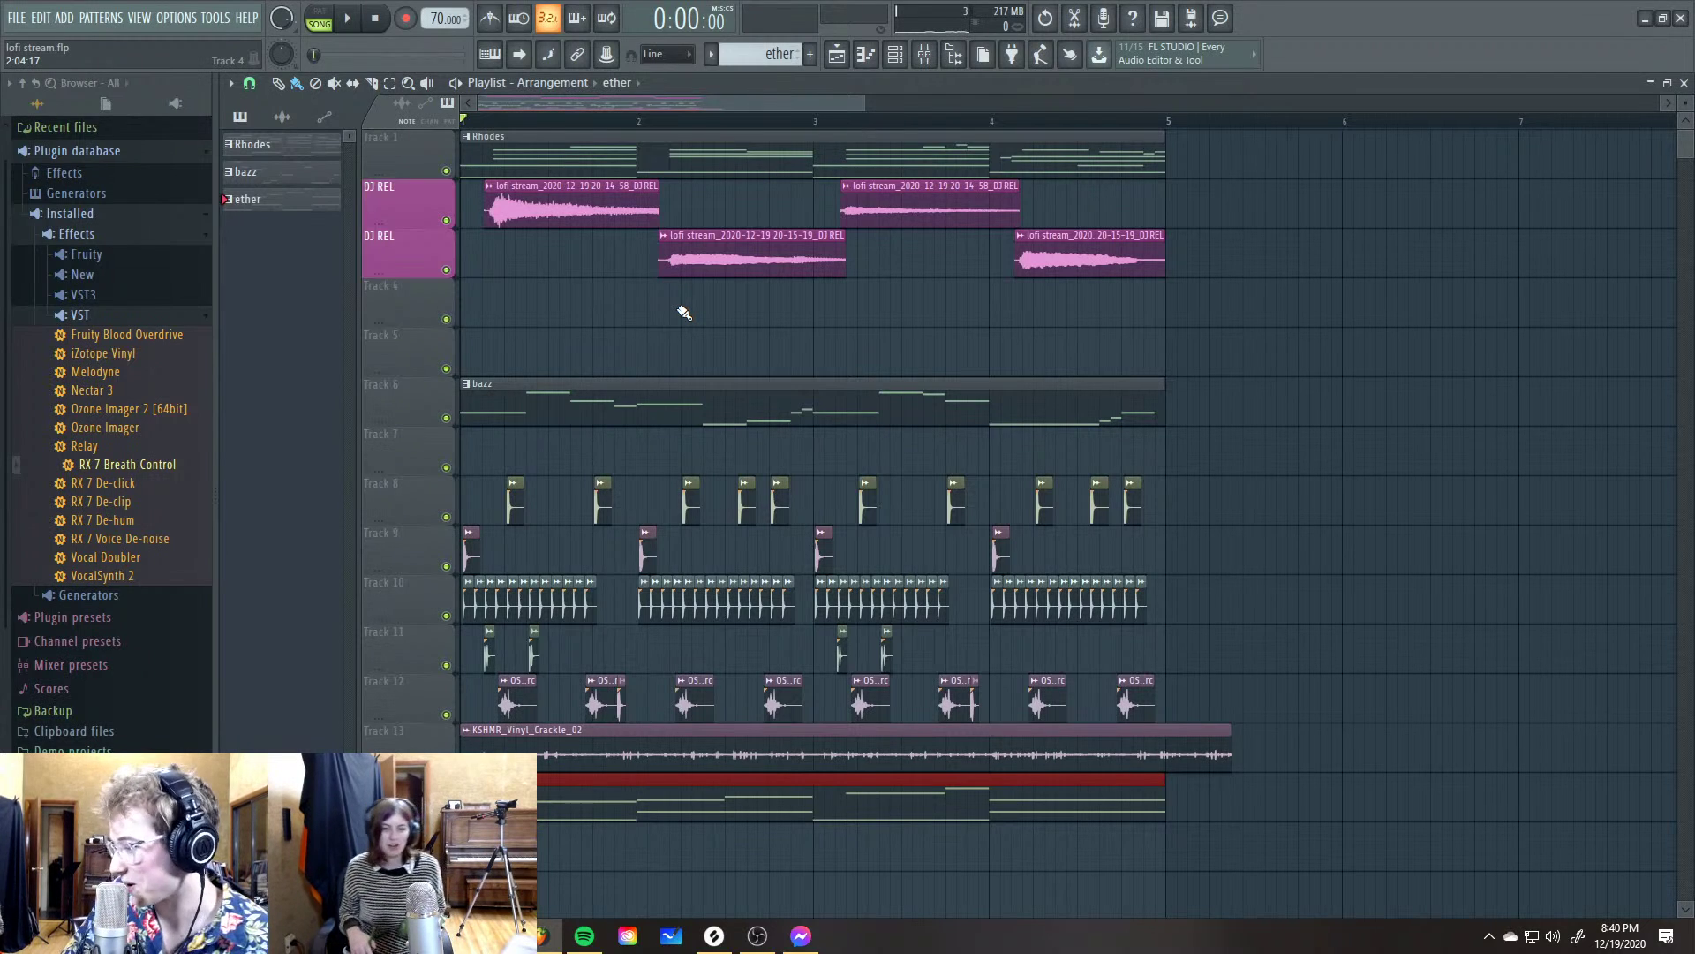
pyautogui.hotkey('alt', 'Tab')
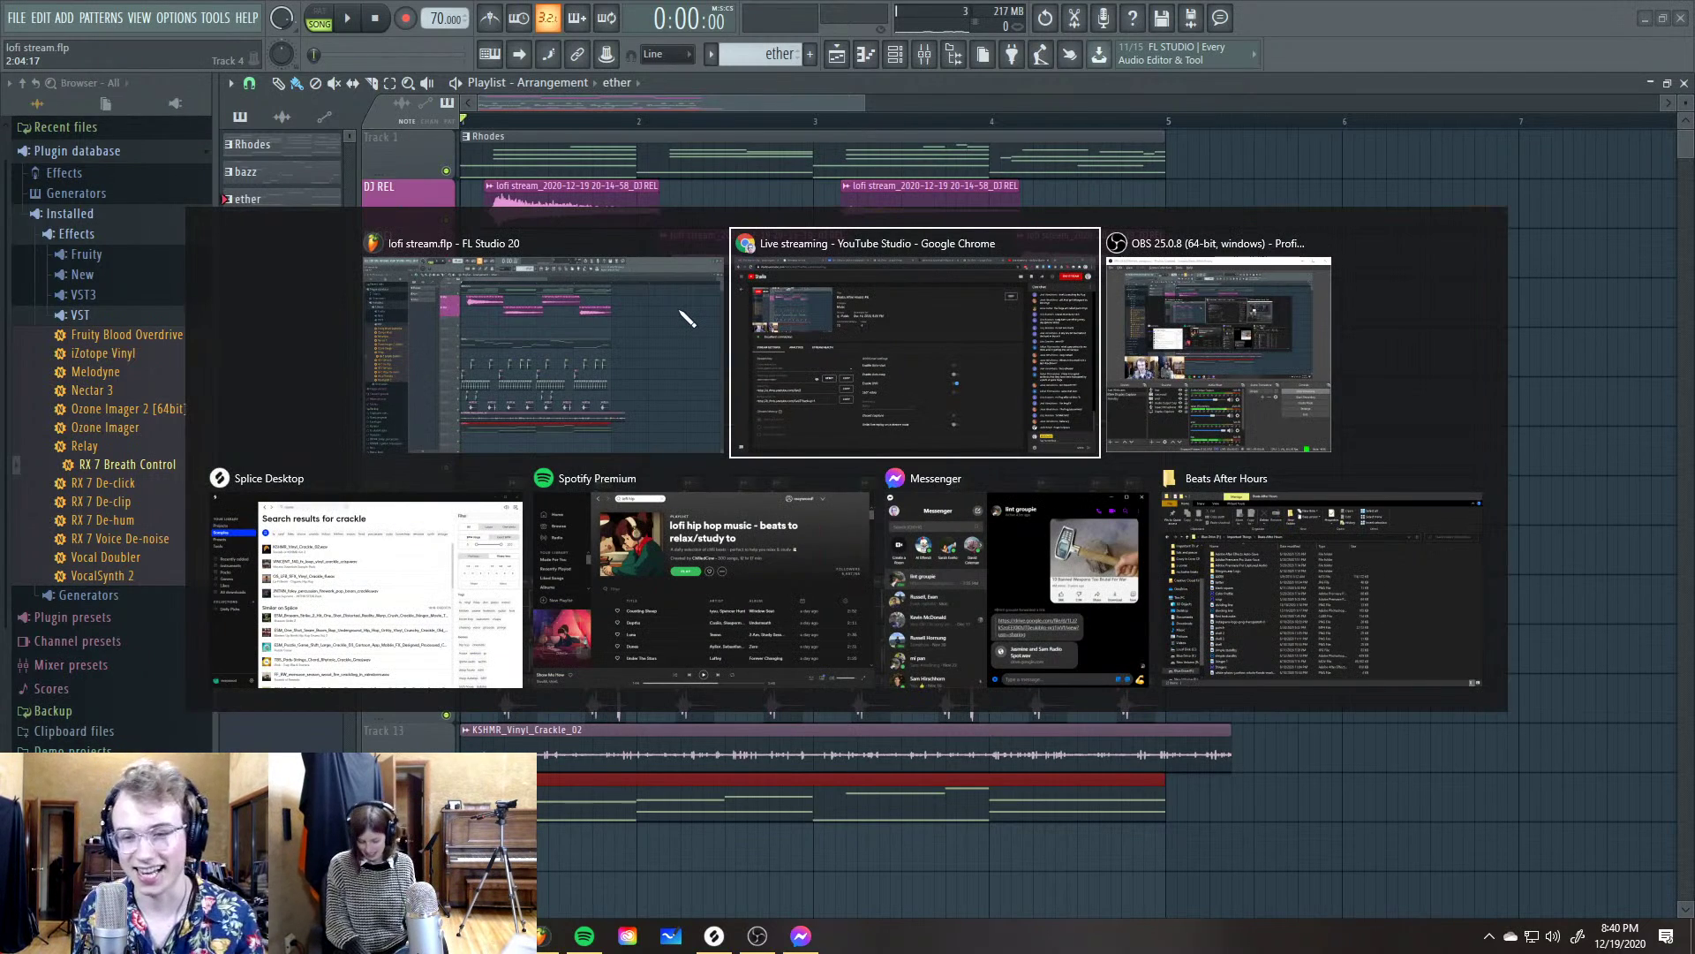
pyautogui.click(685, 315)
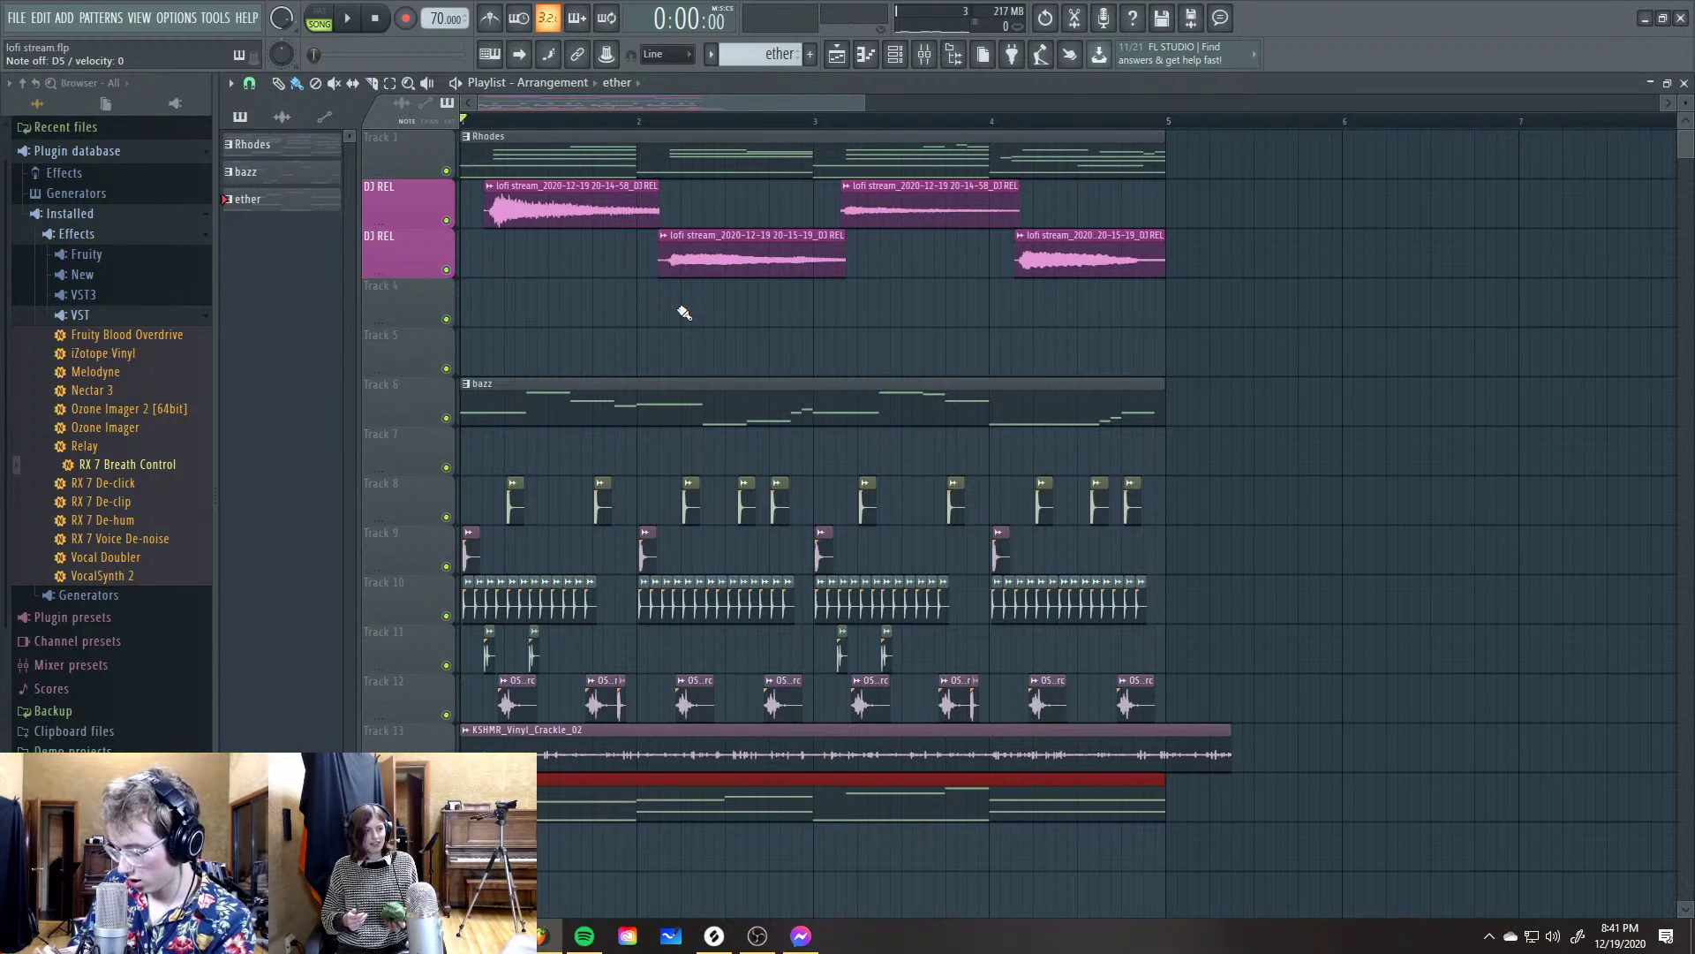
# Listen to the full four-bar arrangement again with the pad part included
pyautogui.press('space')
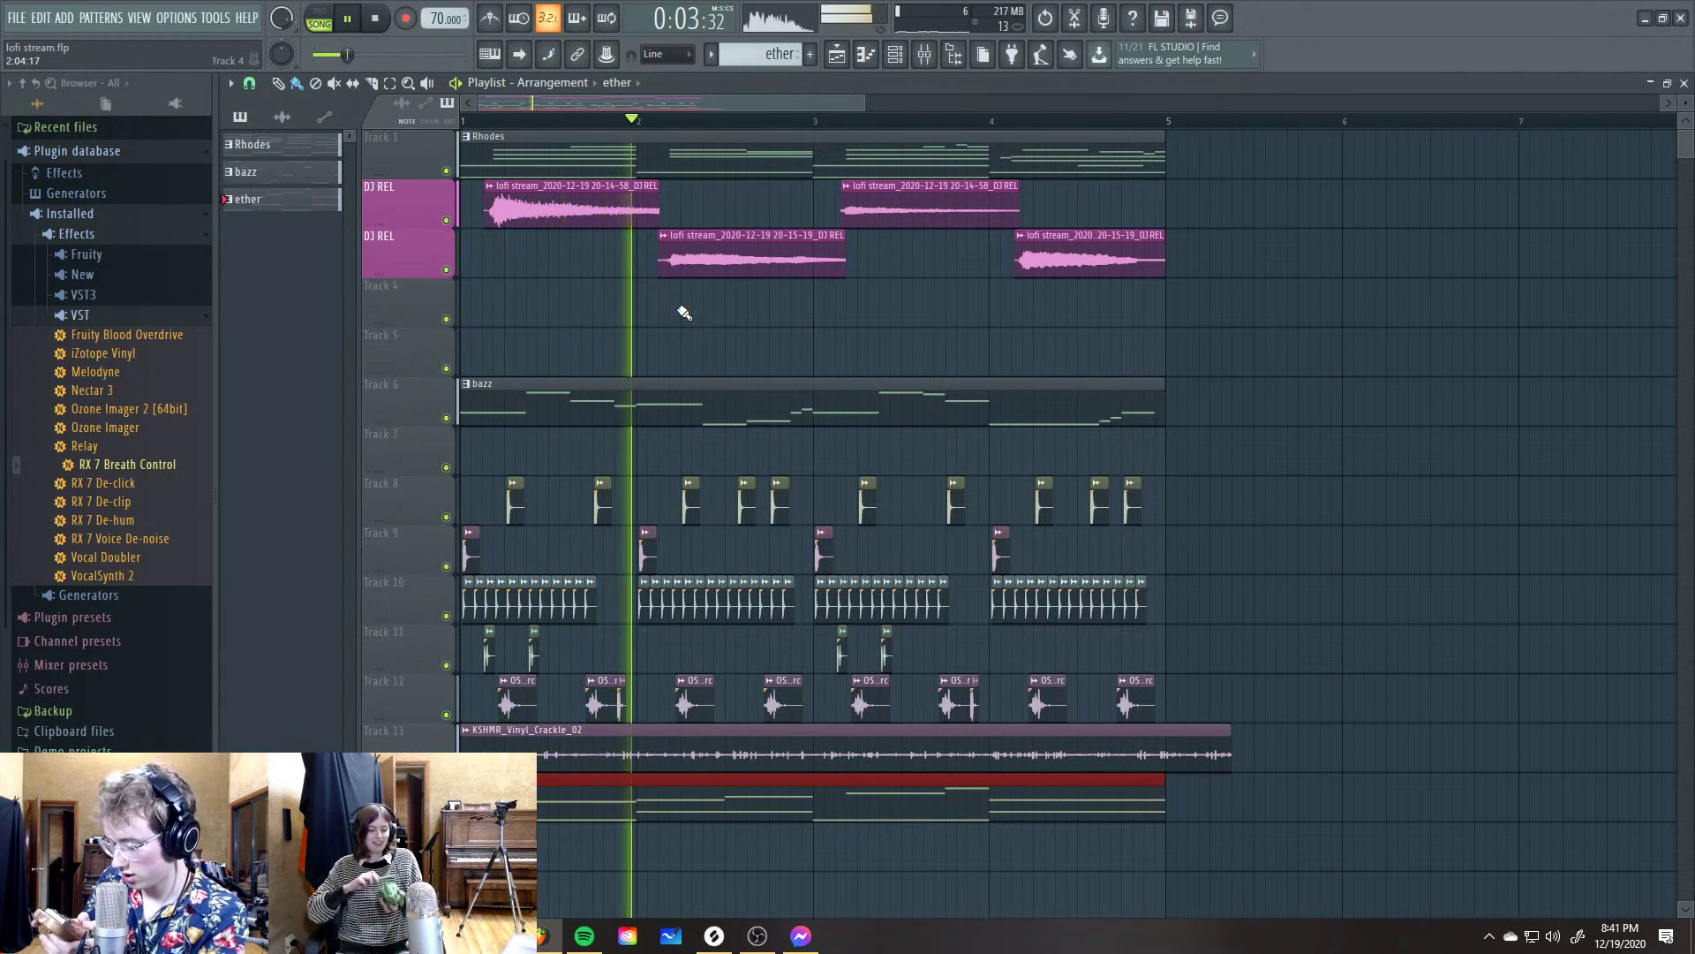
pyautogui.press('space')
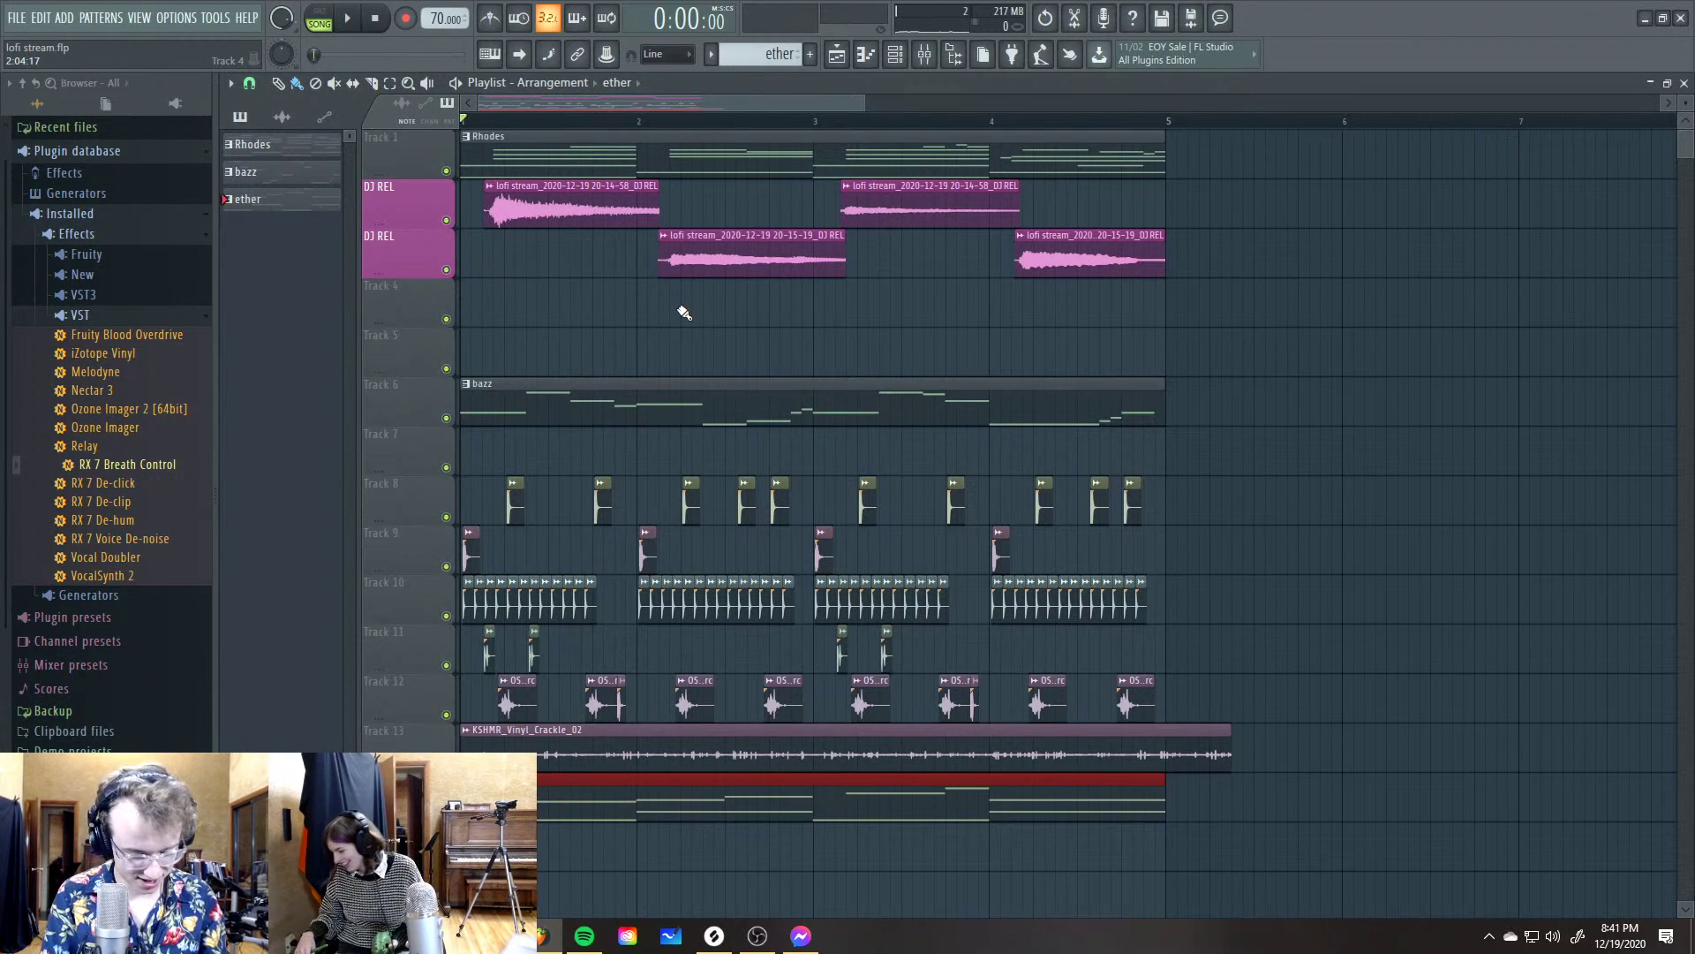
pyautogui.press('space')
pyautogui.press('space')
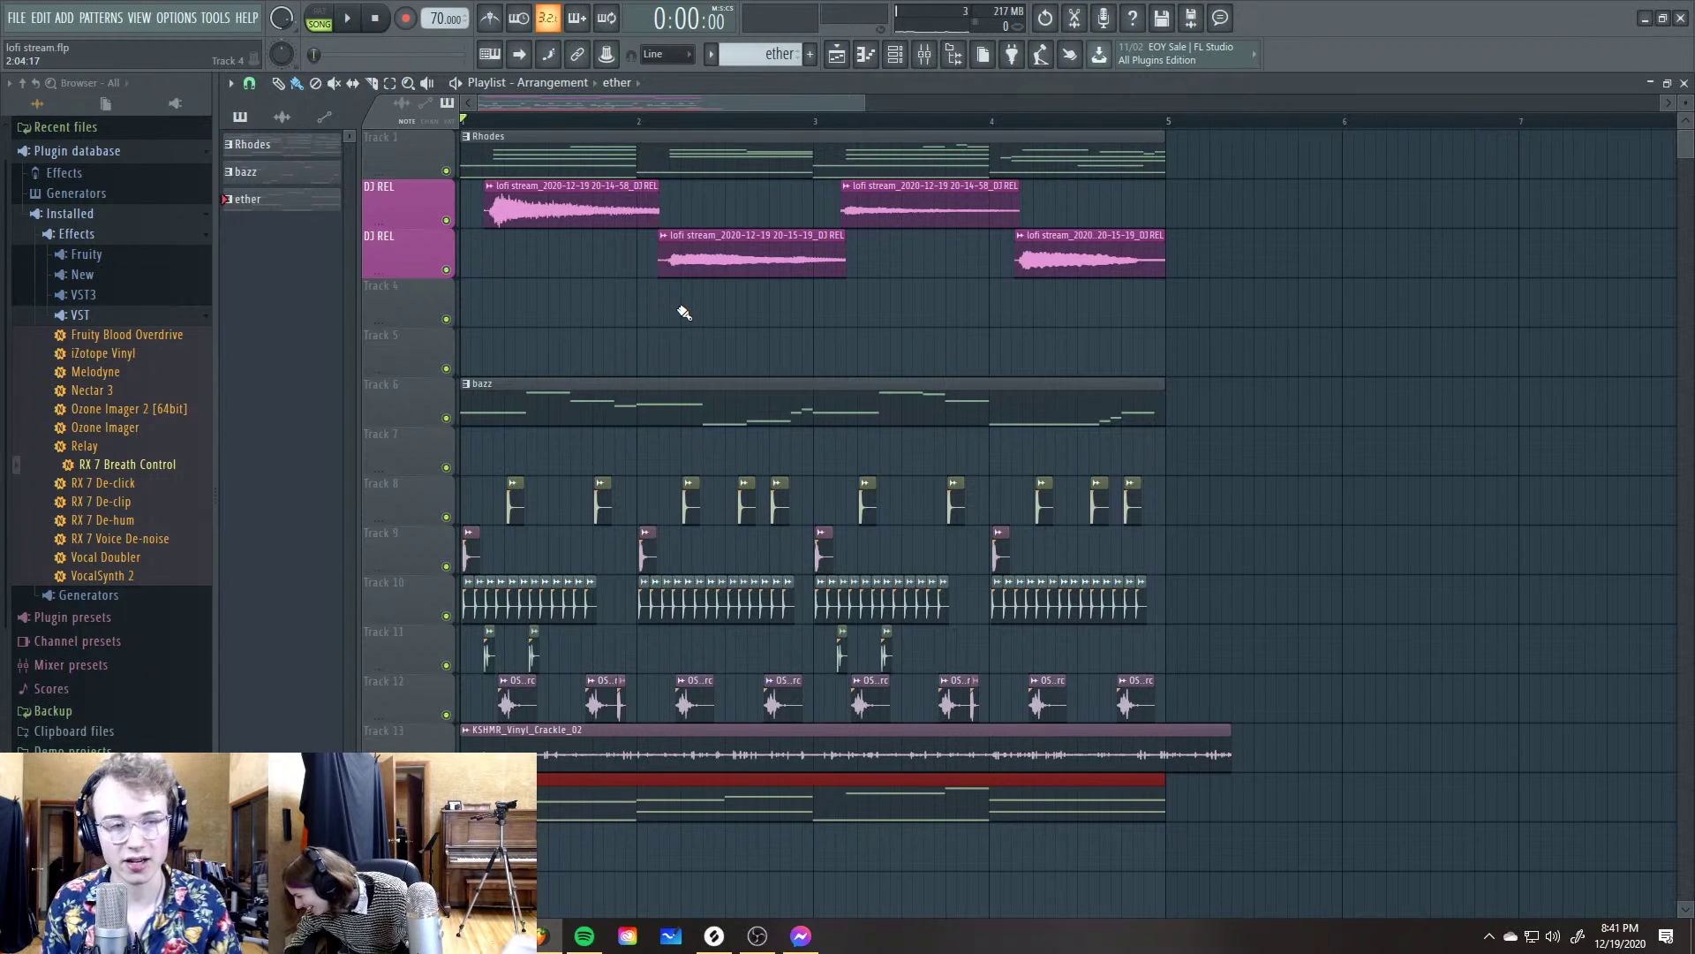
# Set the audio input of empty mixer track Insert 10 to the mono source In 1
pyautogui.press('F5')
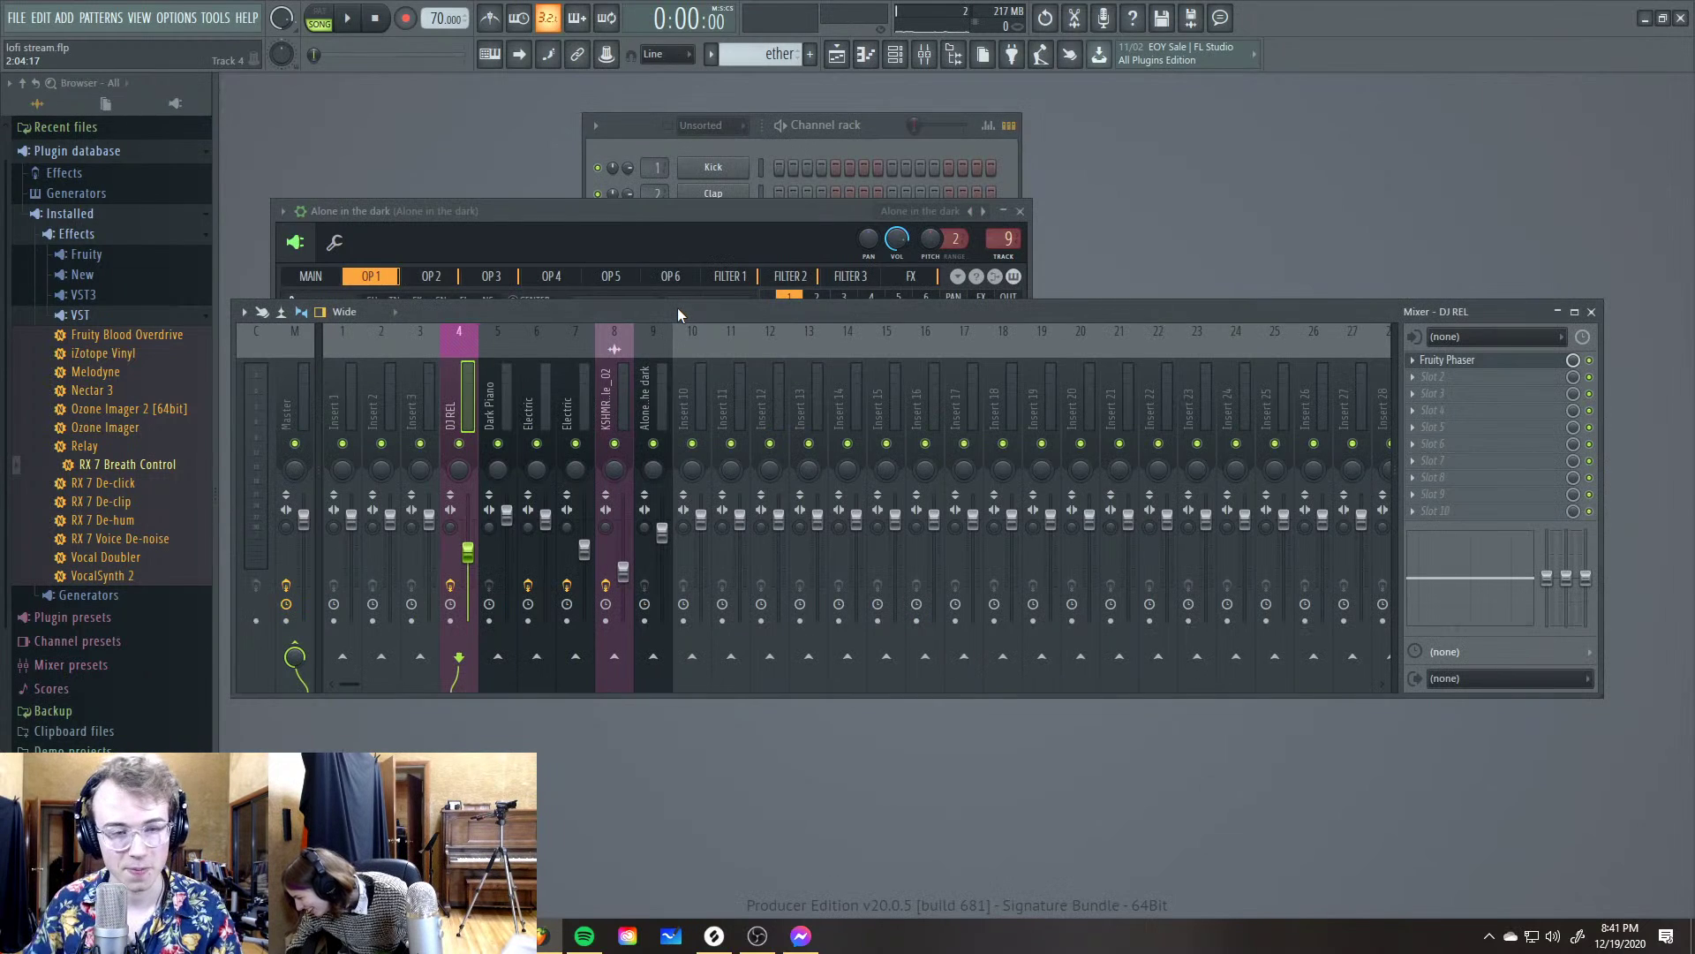
pyautogui.click(1480, 337)
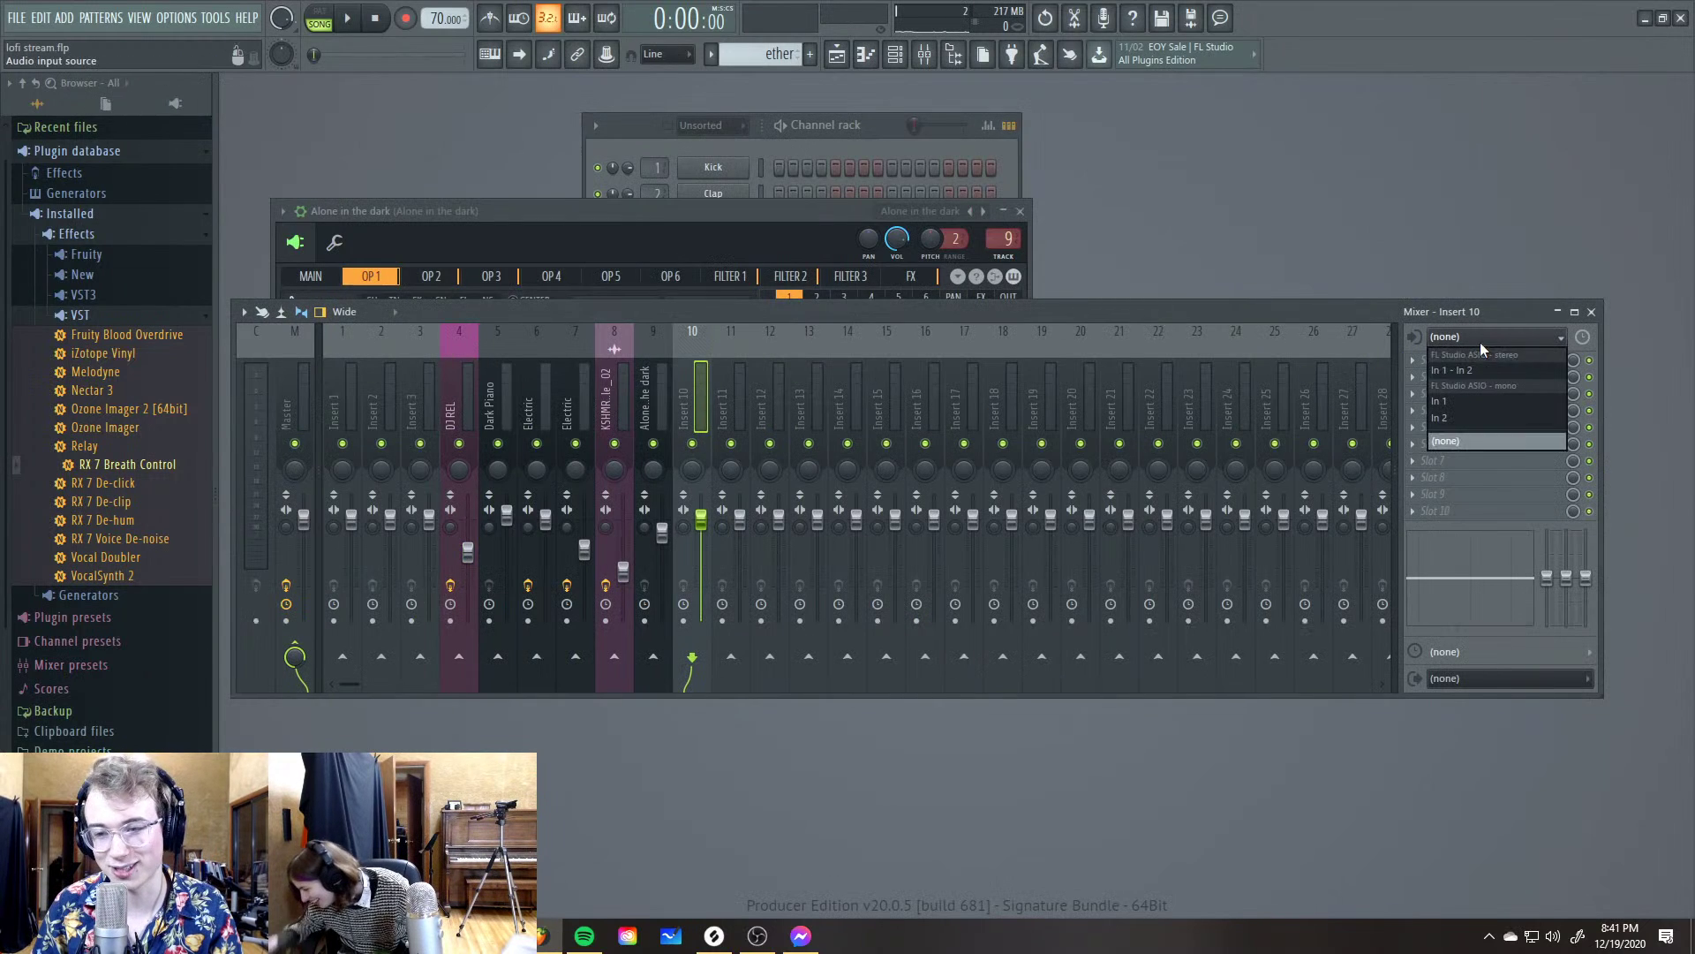
pyautogui.click(1469, 403)
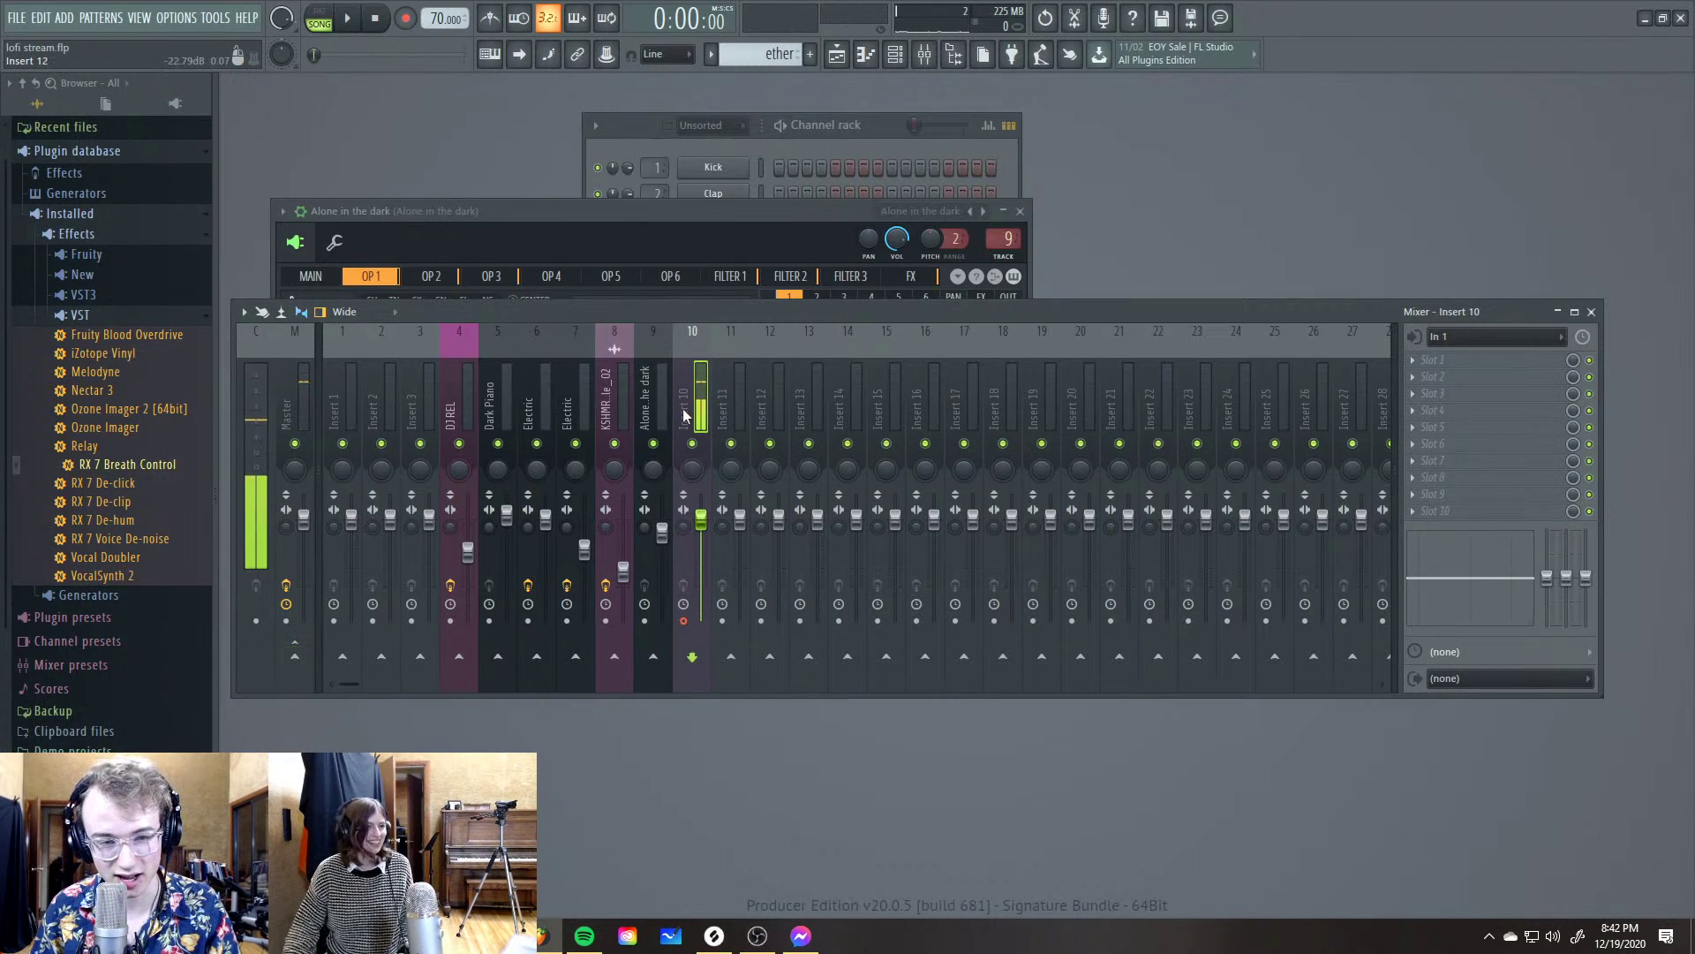
# Load Edison in the first effect slot of Insert 10 and record the live input while the song plays
pyautogui.click(1485, 353)
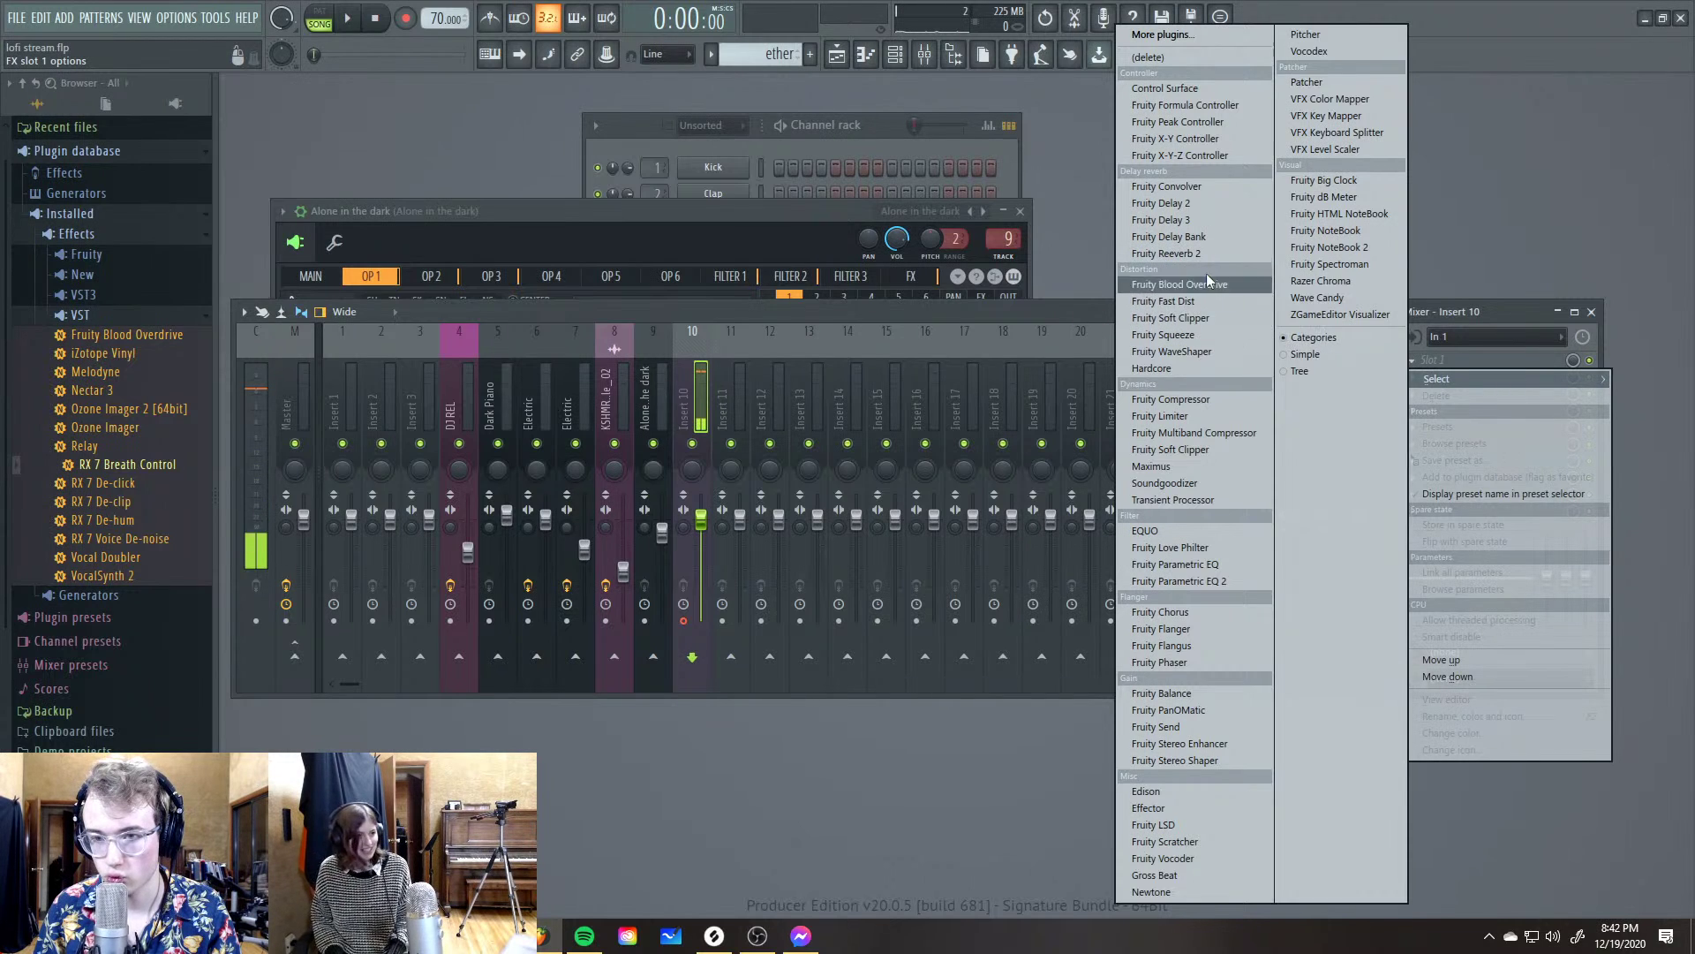
pyautogui.click(1166, 791)
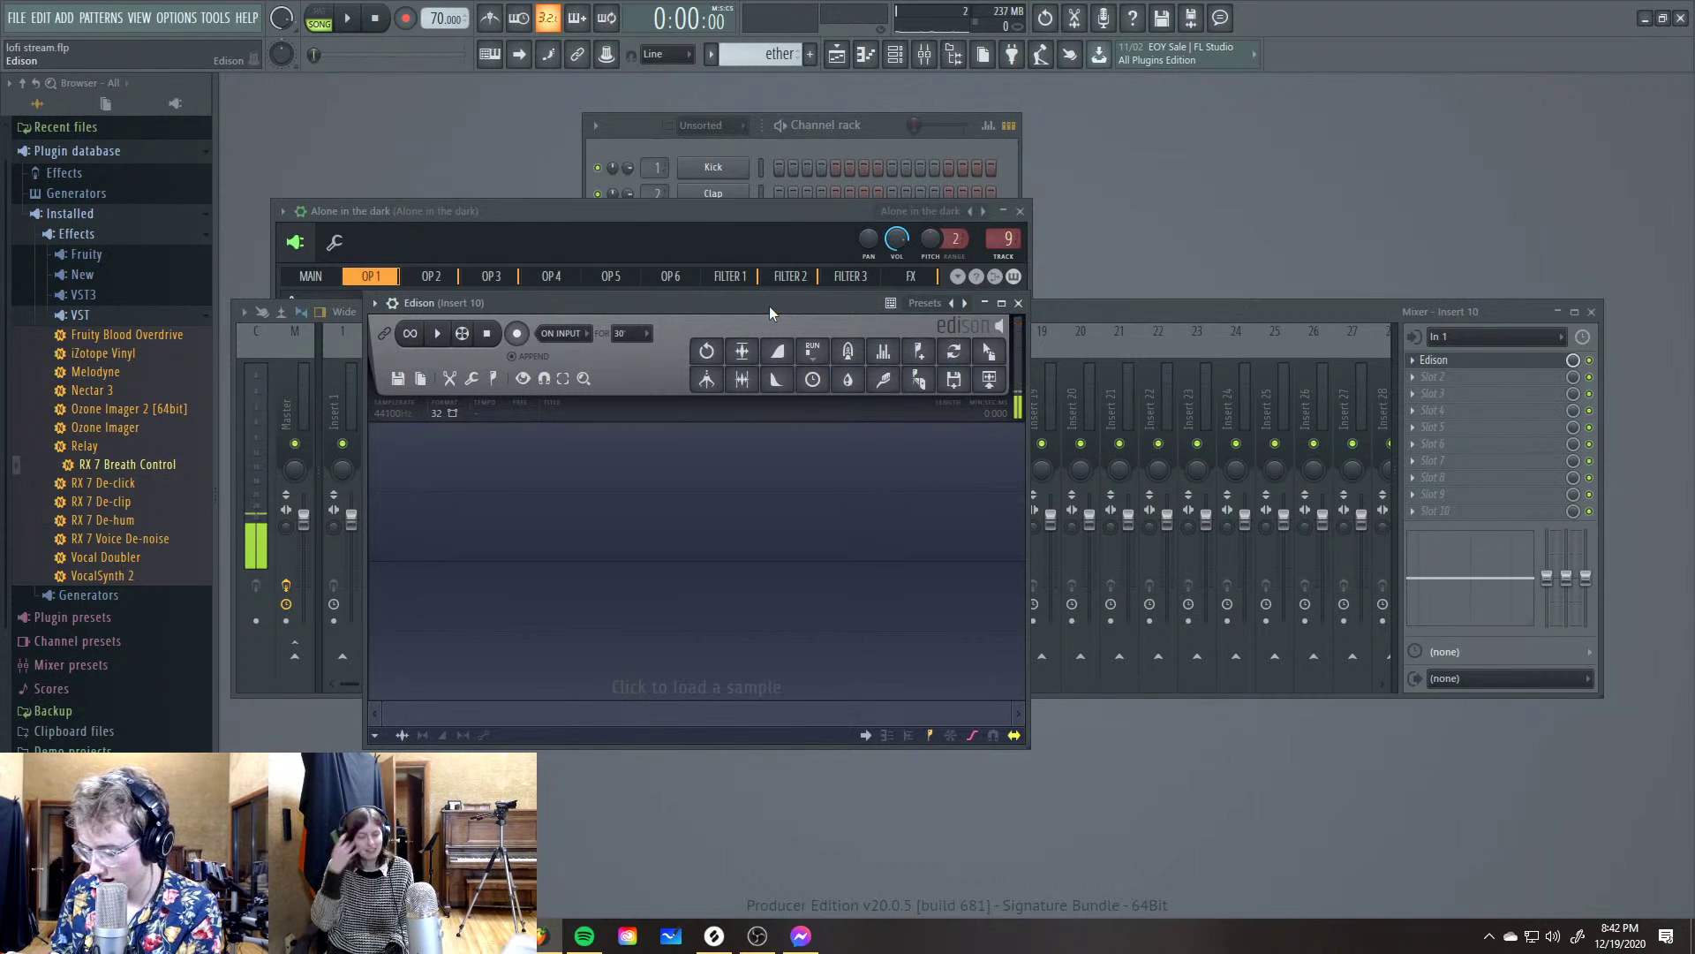
pyautogui.click(517, 333)
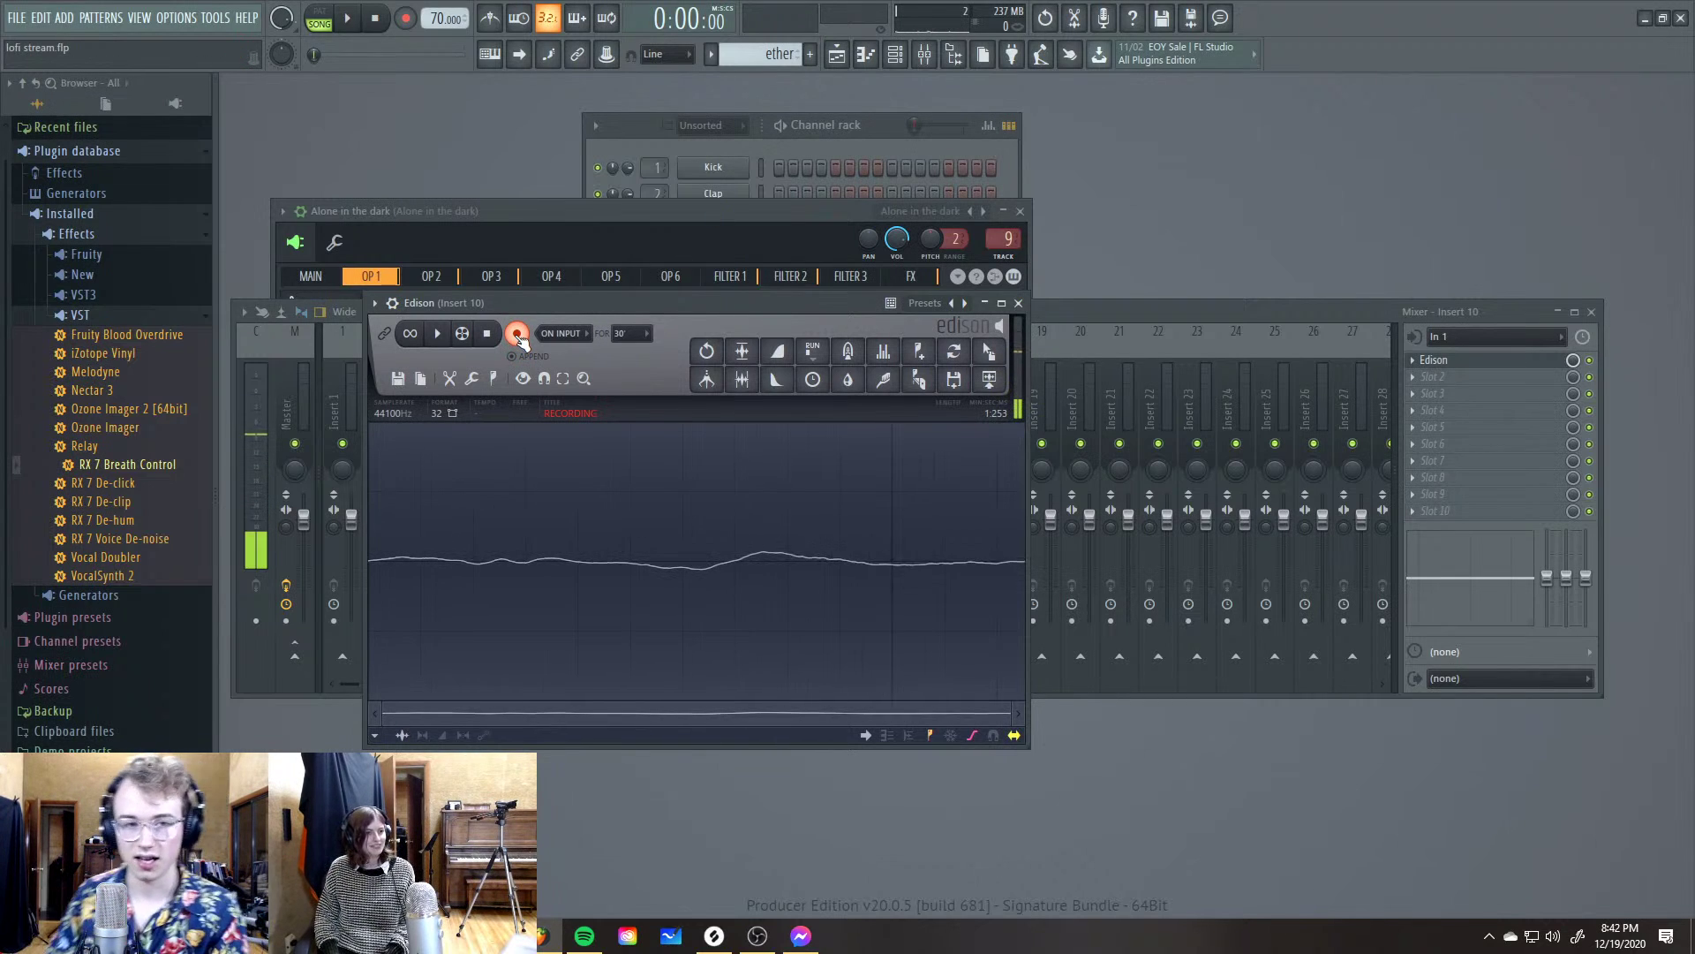
pyautogui.click(347, 19)
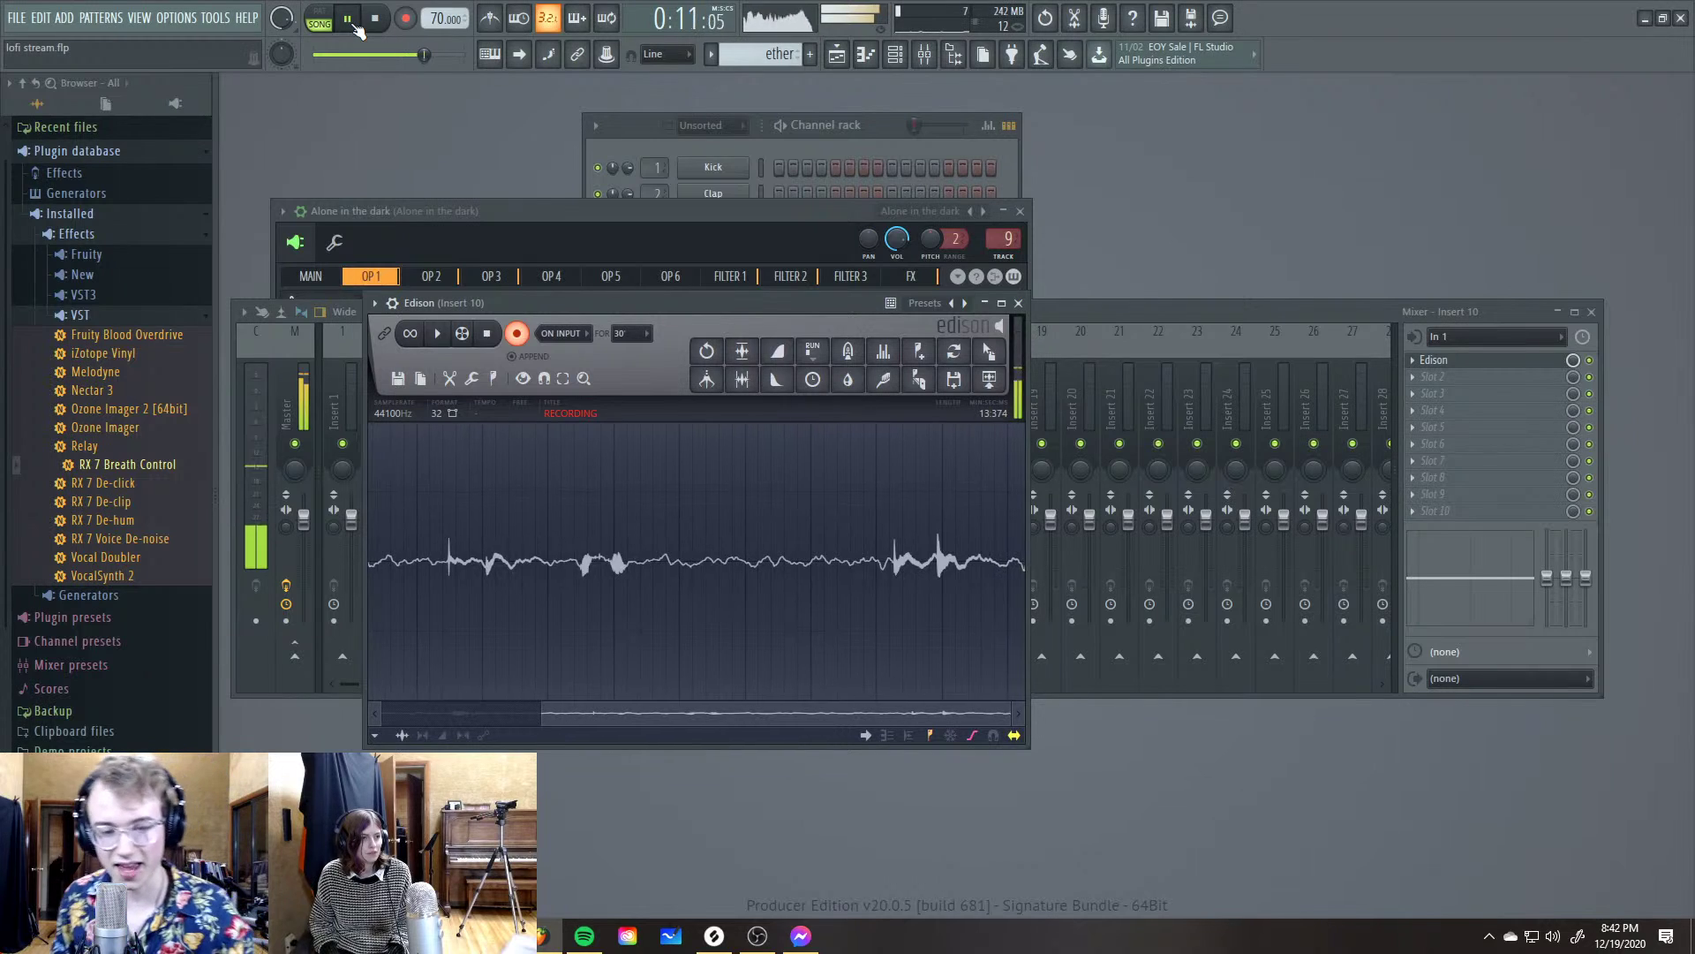
pyautogui.press('space')
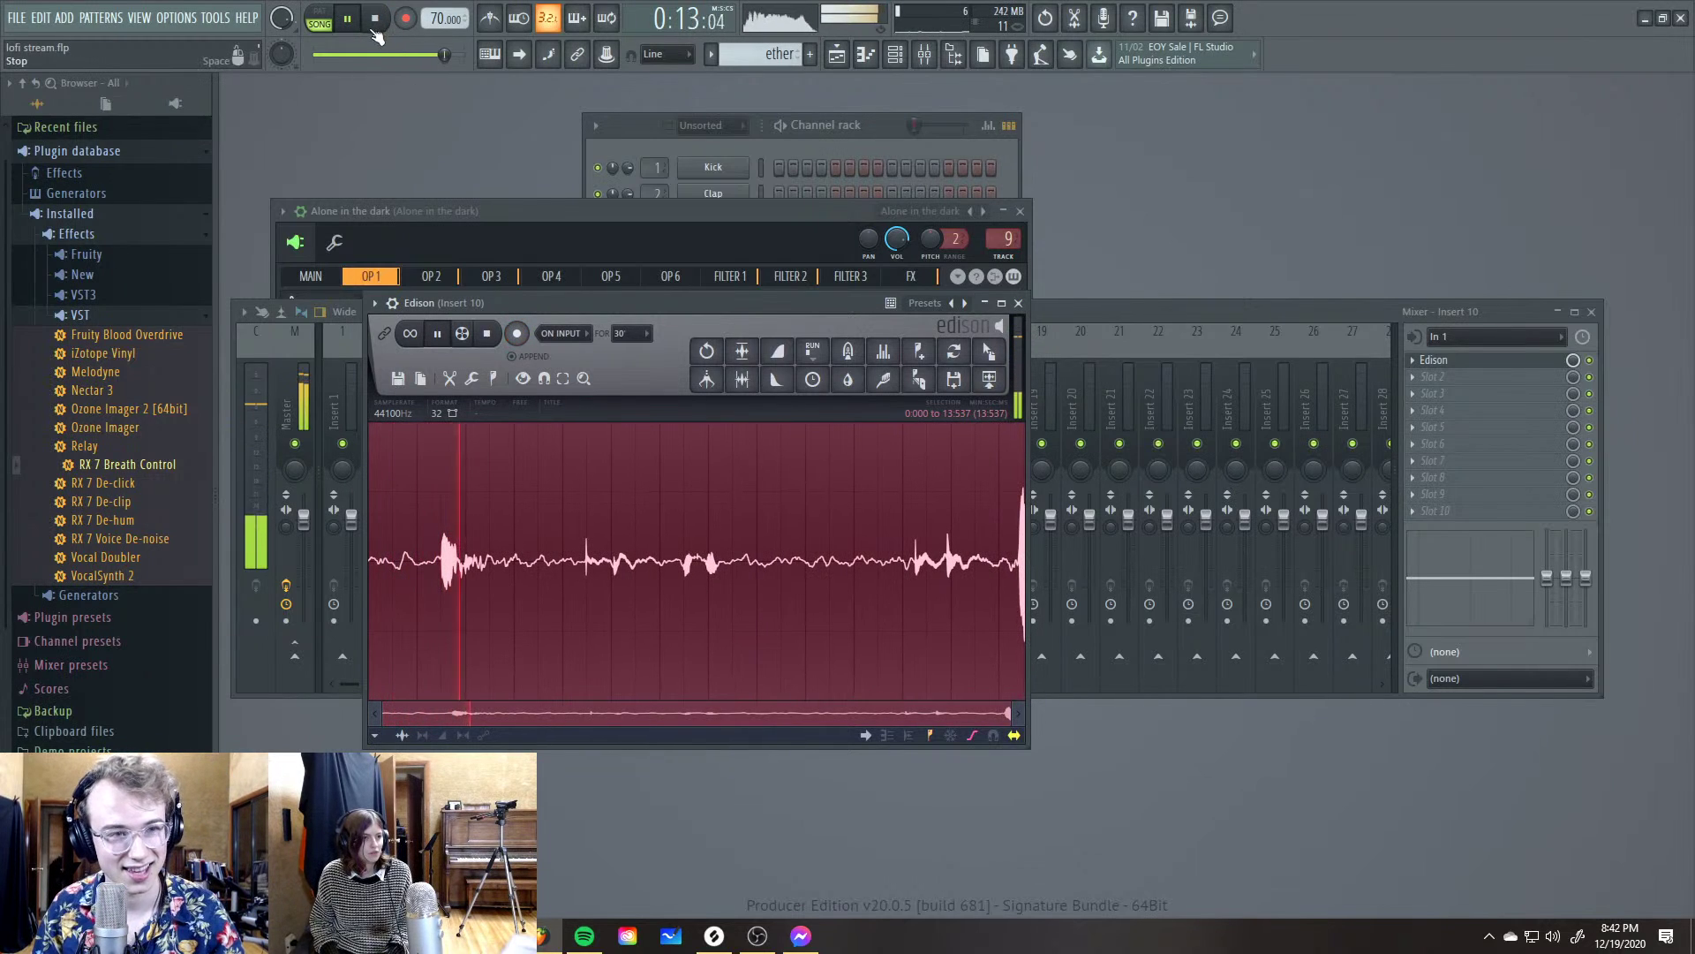
pyautogui.click(374, 18)
# Move the Edison window aside and enable the send from Insert 10 to the Master track
pyautogui.click(912, 563)
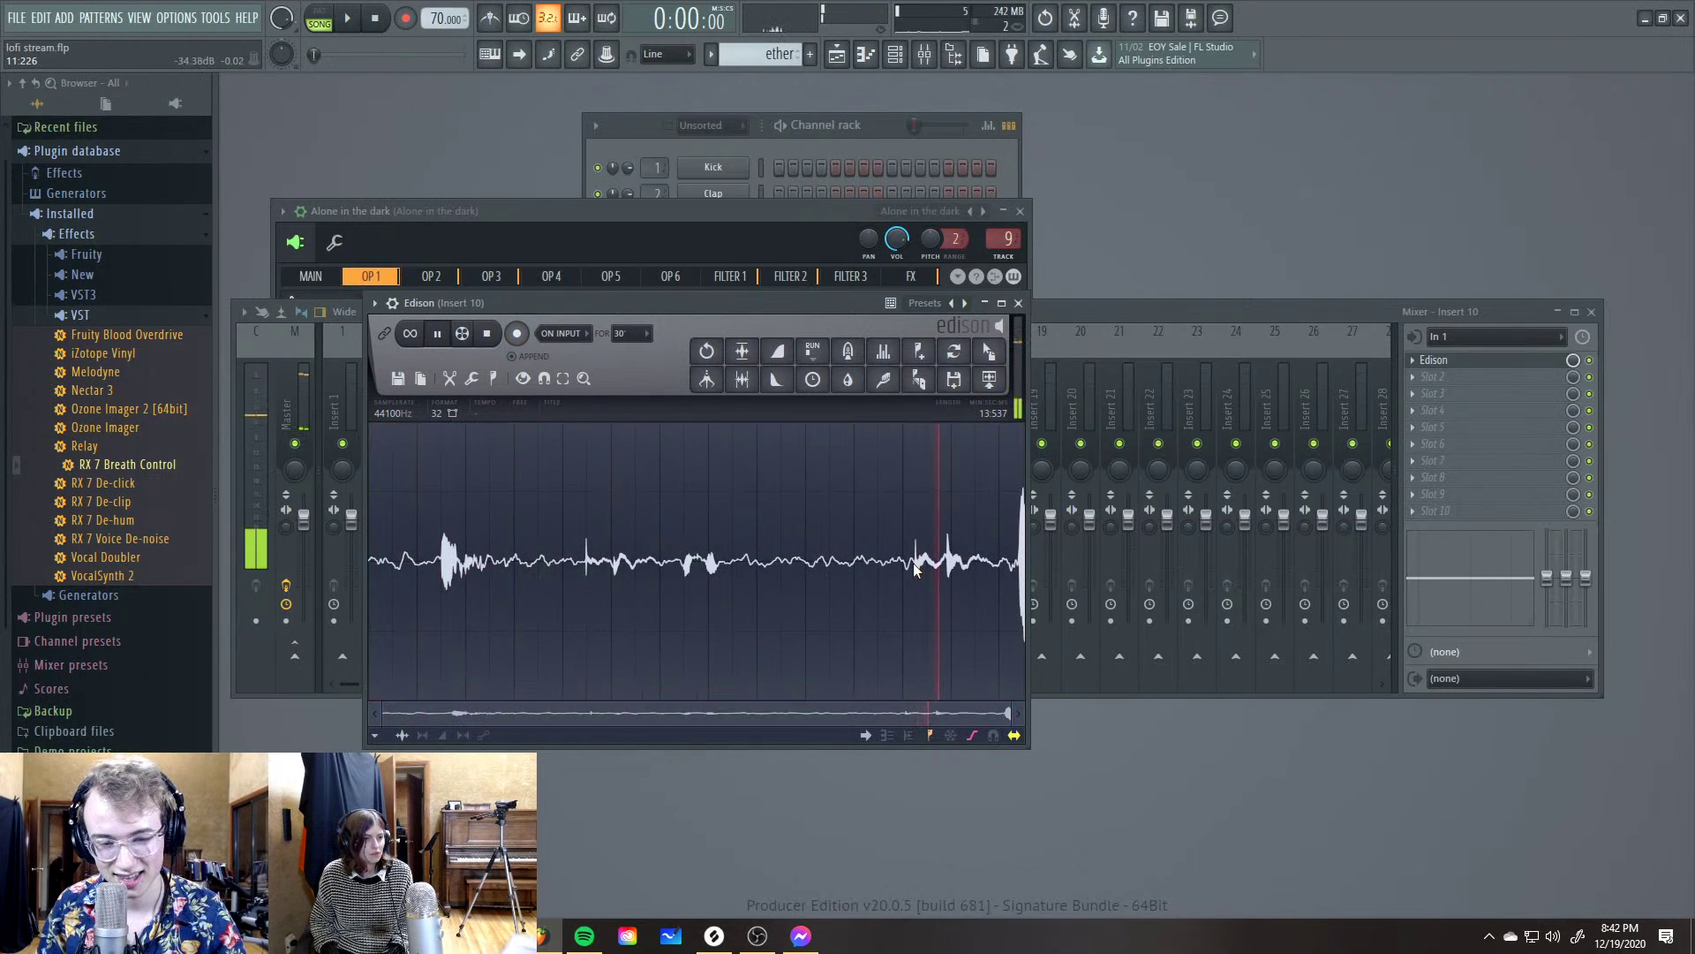
pyautogui.moveTo(840, 302); pyautogui.dragTo(1184, 319)
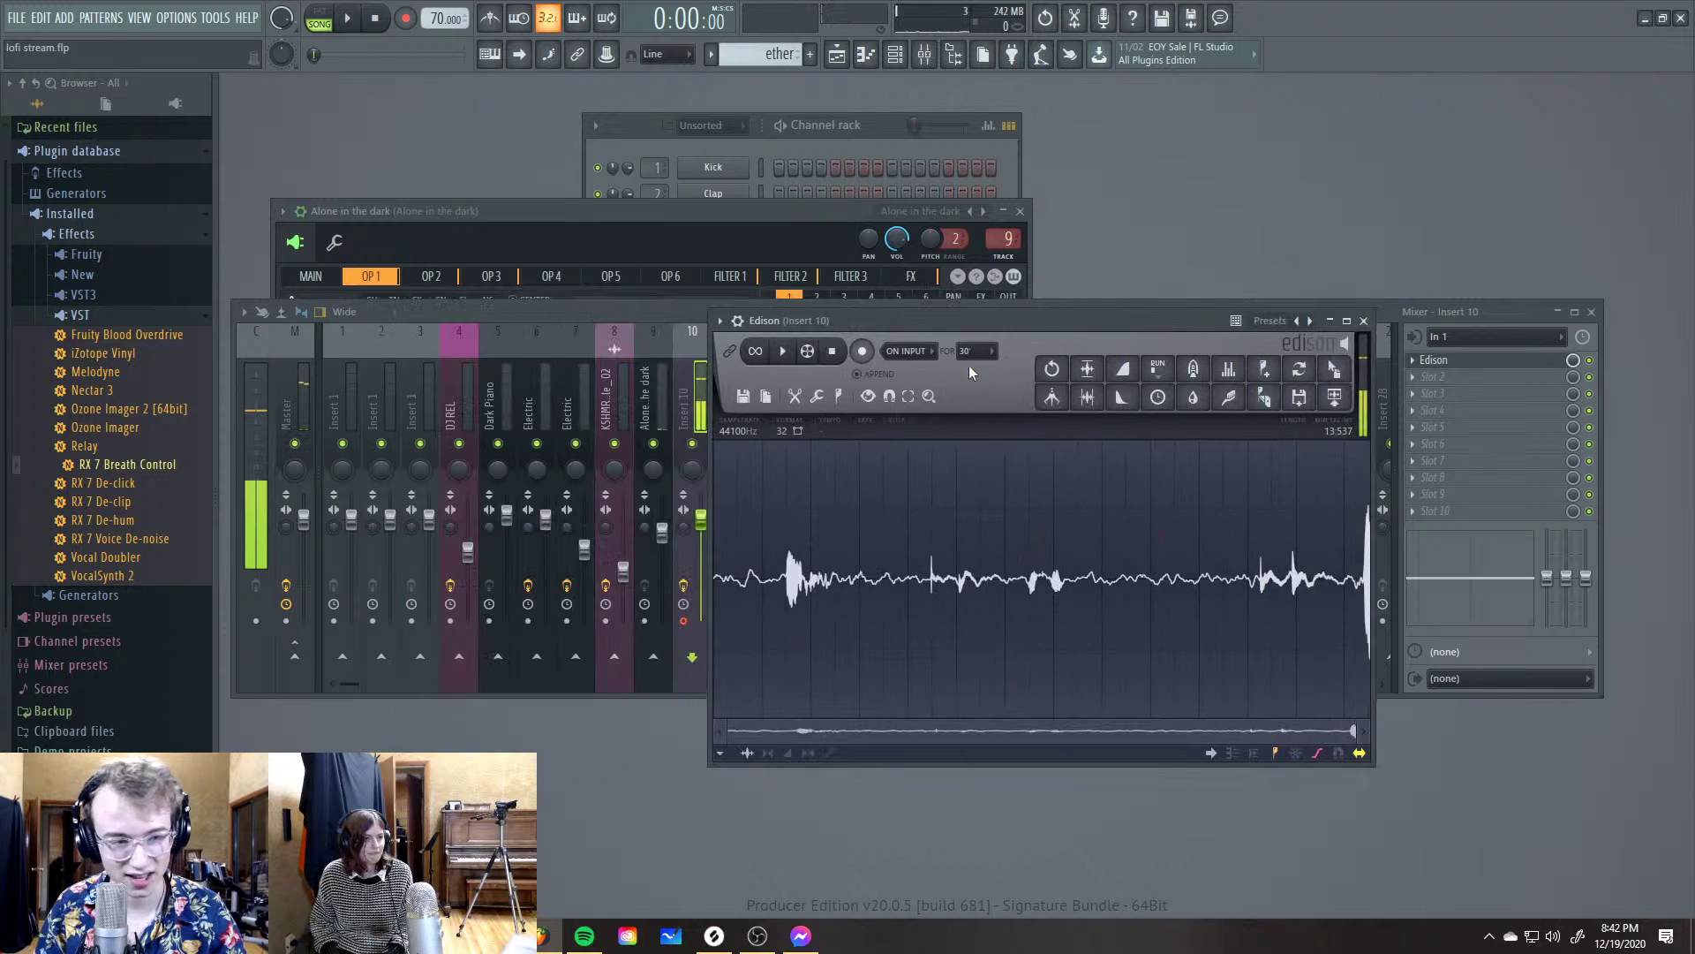
pyautogui.click(707, 340)
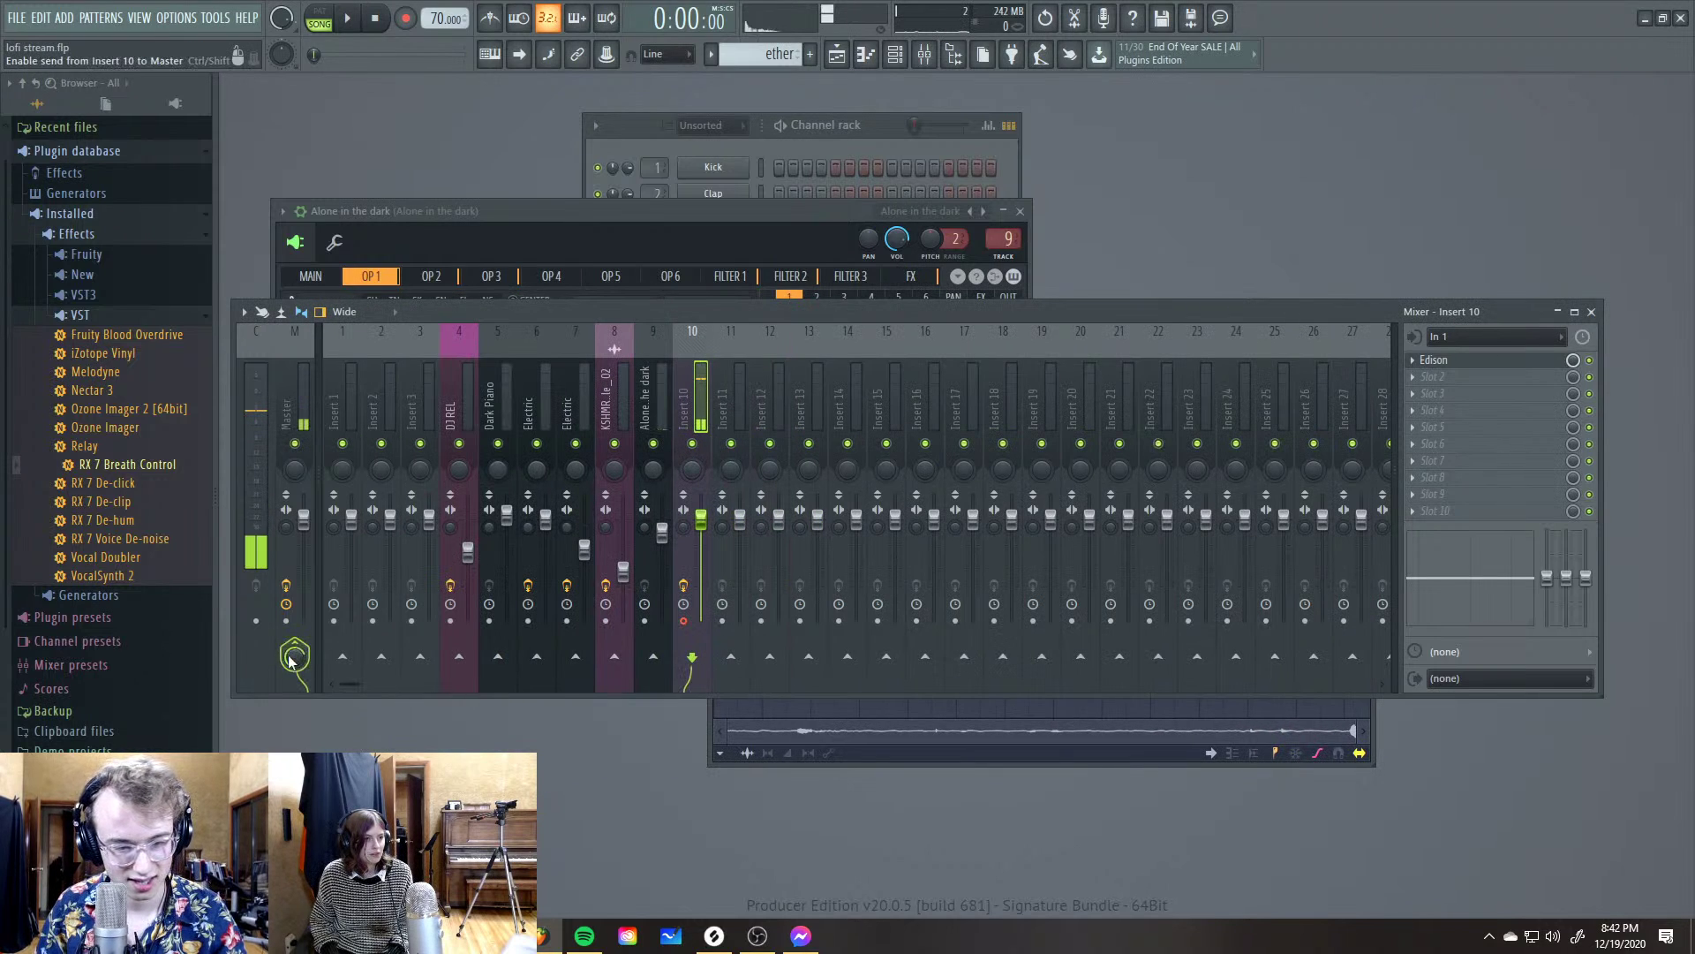
pyautogui.click(886, 749)
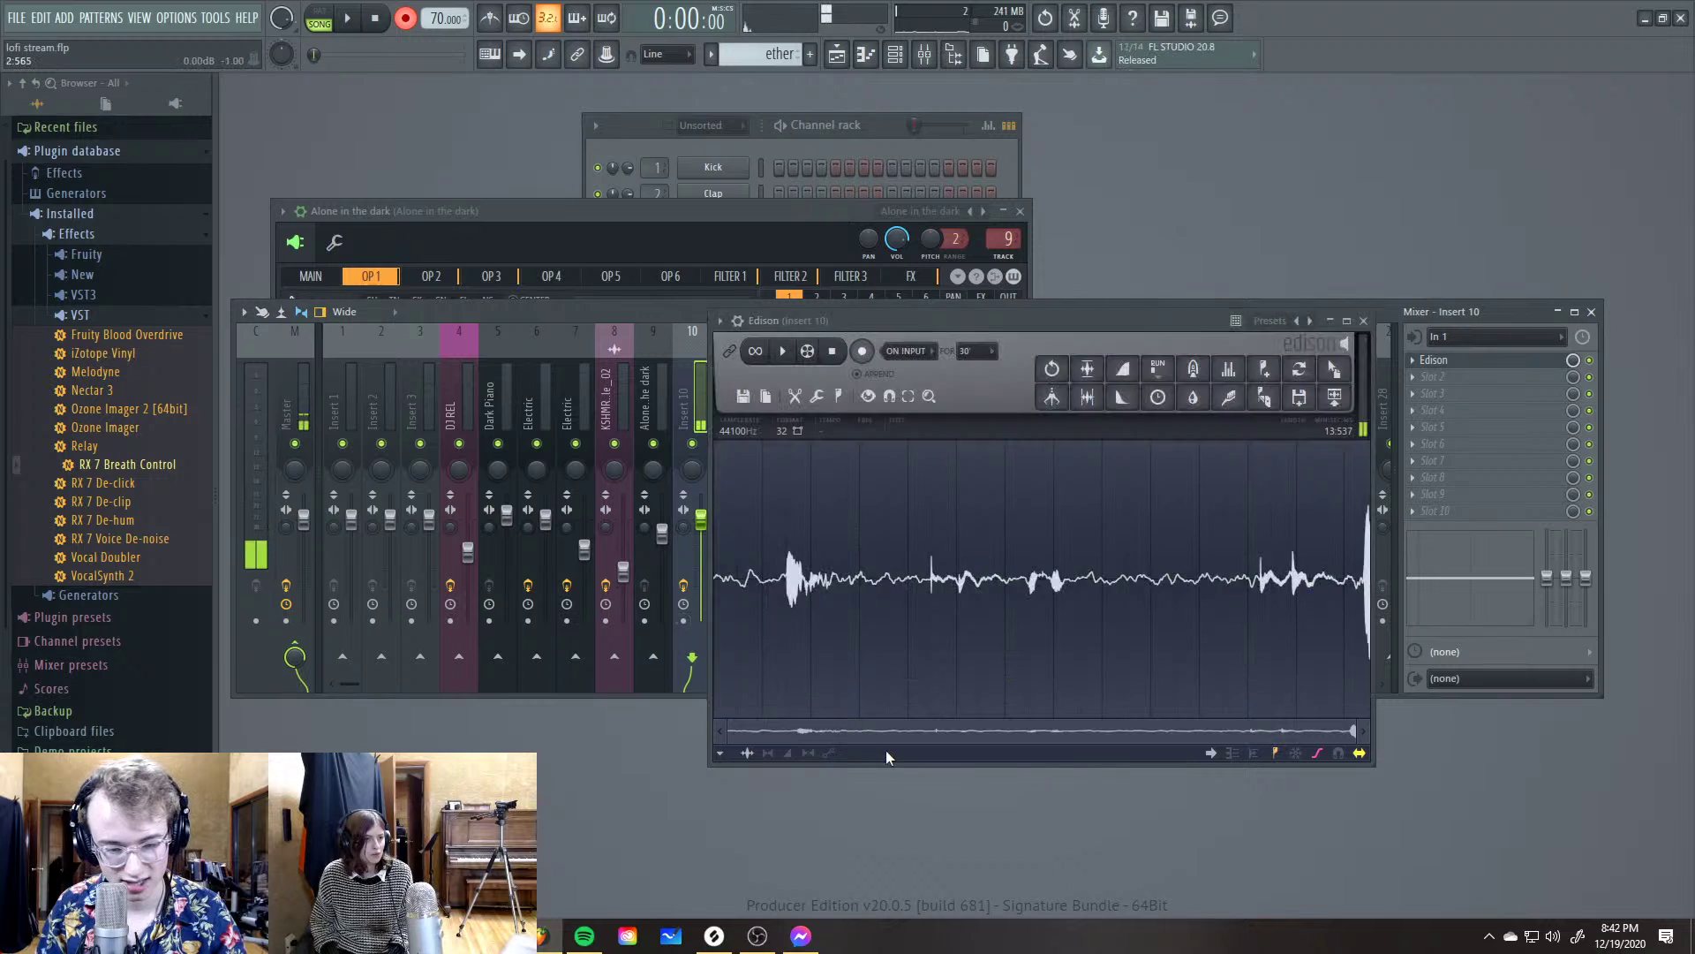
# Select the last phrase of the recording, about 11.19 to 13.26 s, and set Insert 10's audio input to (none)
pyautogui.rightClick(1263, 593)
pyautogui.moveTo(1258, 592); pyautogui.dragTo(1364, 583)
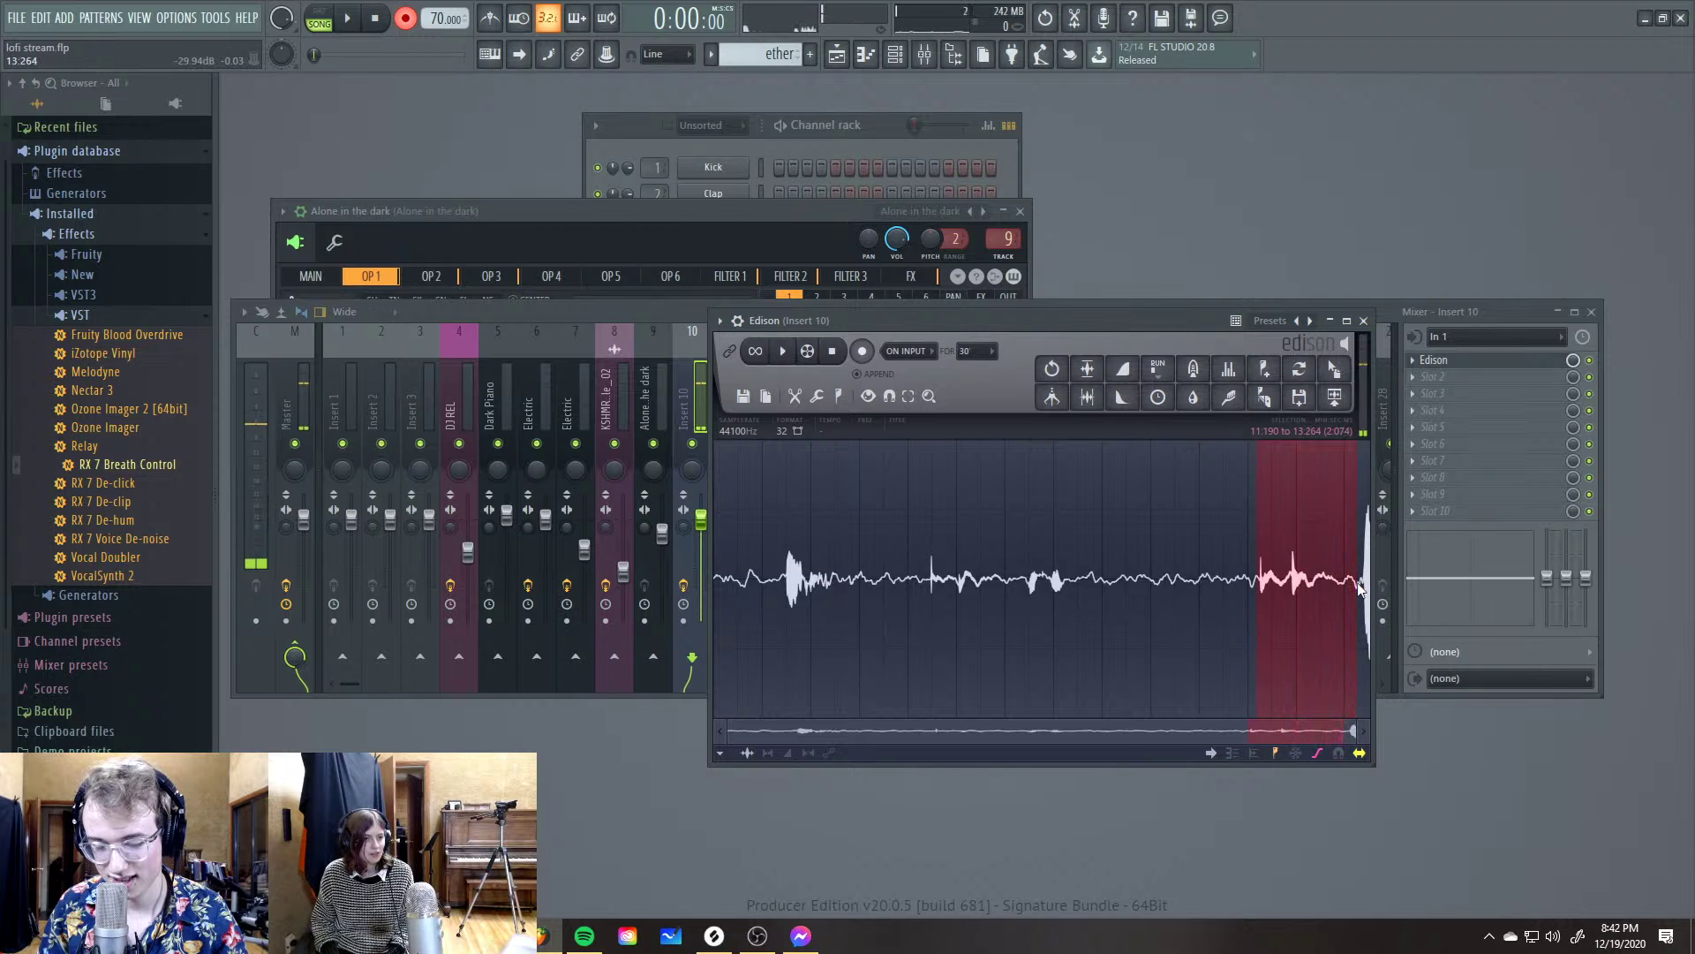
pyautogui.click(1465, 325)
pyautogui.click(1491, 336)
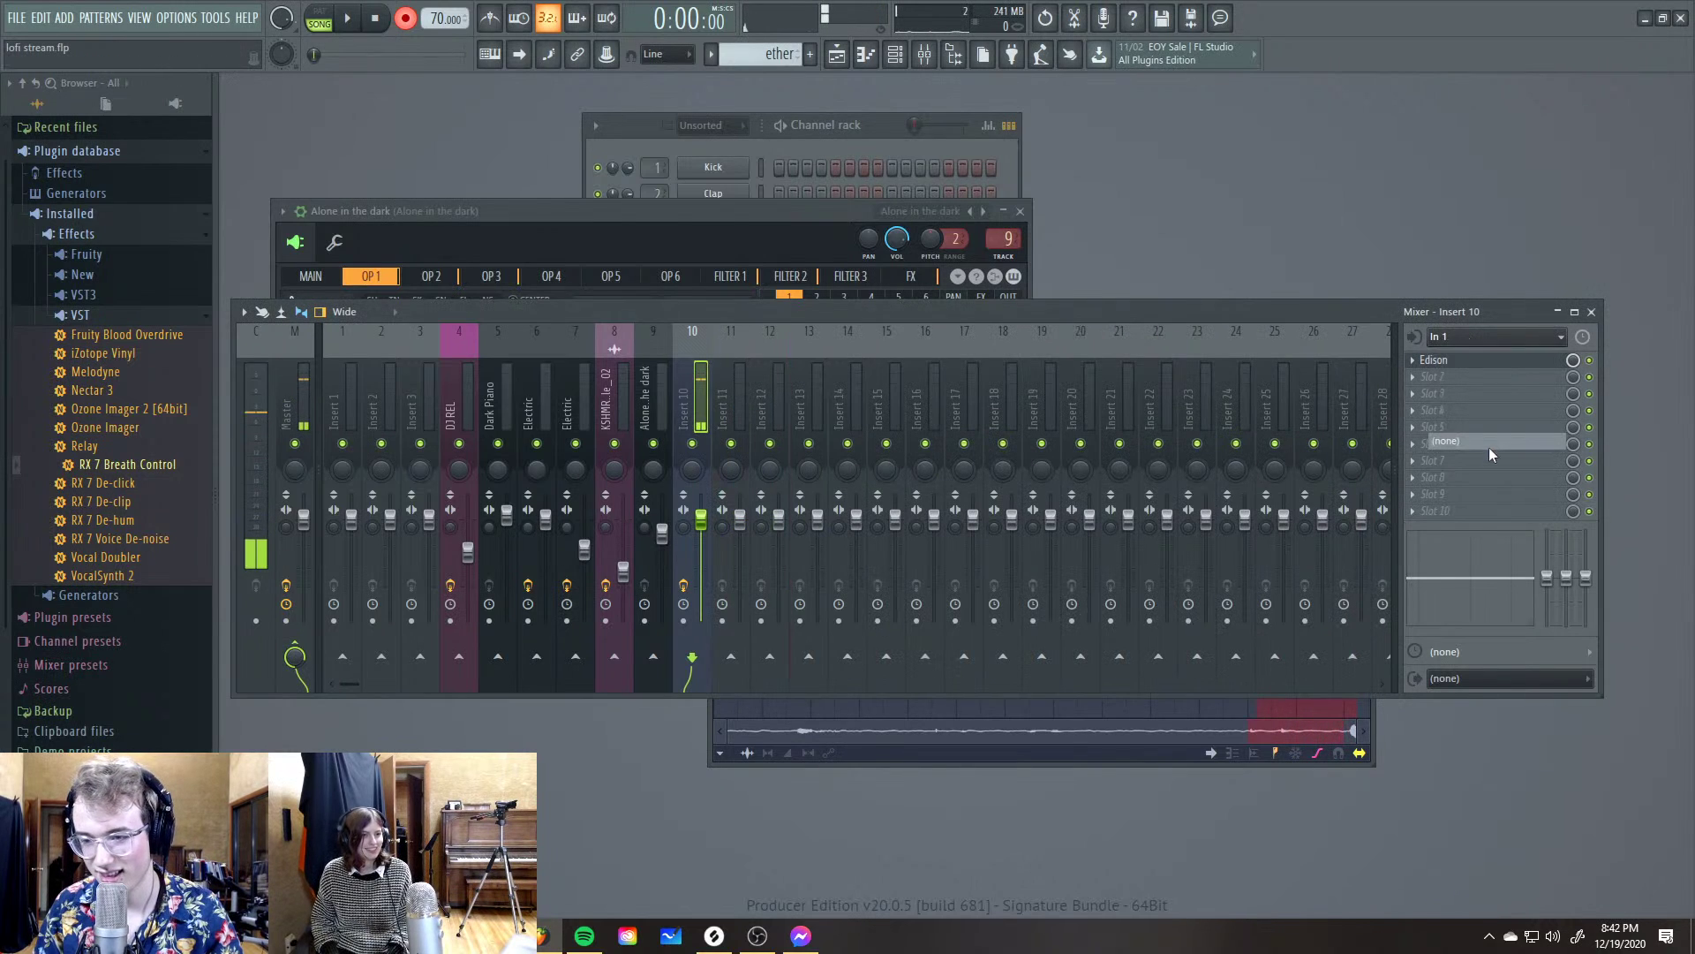
pyautogui.click(1489, 442)
# Normalize and preview the selected phrase in Edison, and place it as an audio clip on playlist Track 5
pyautogui.click(1309, 703)
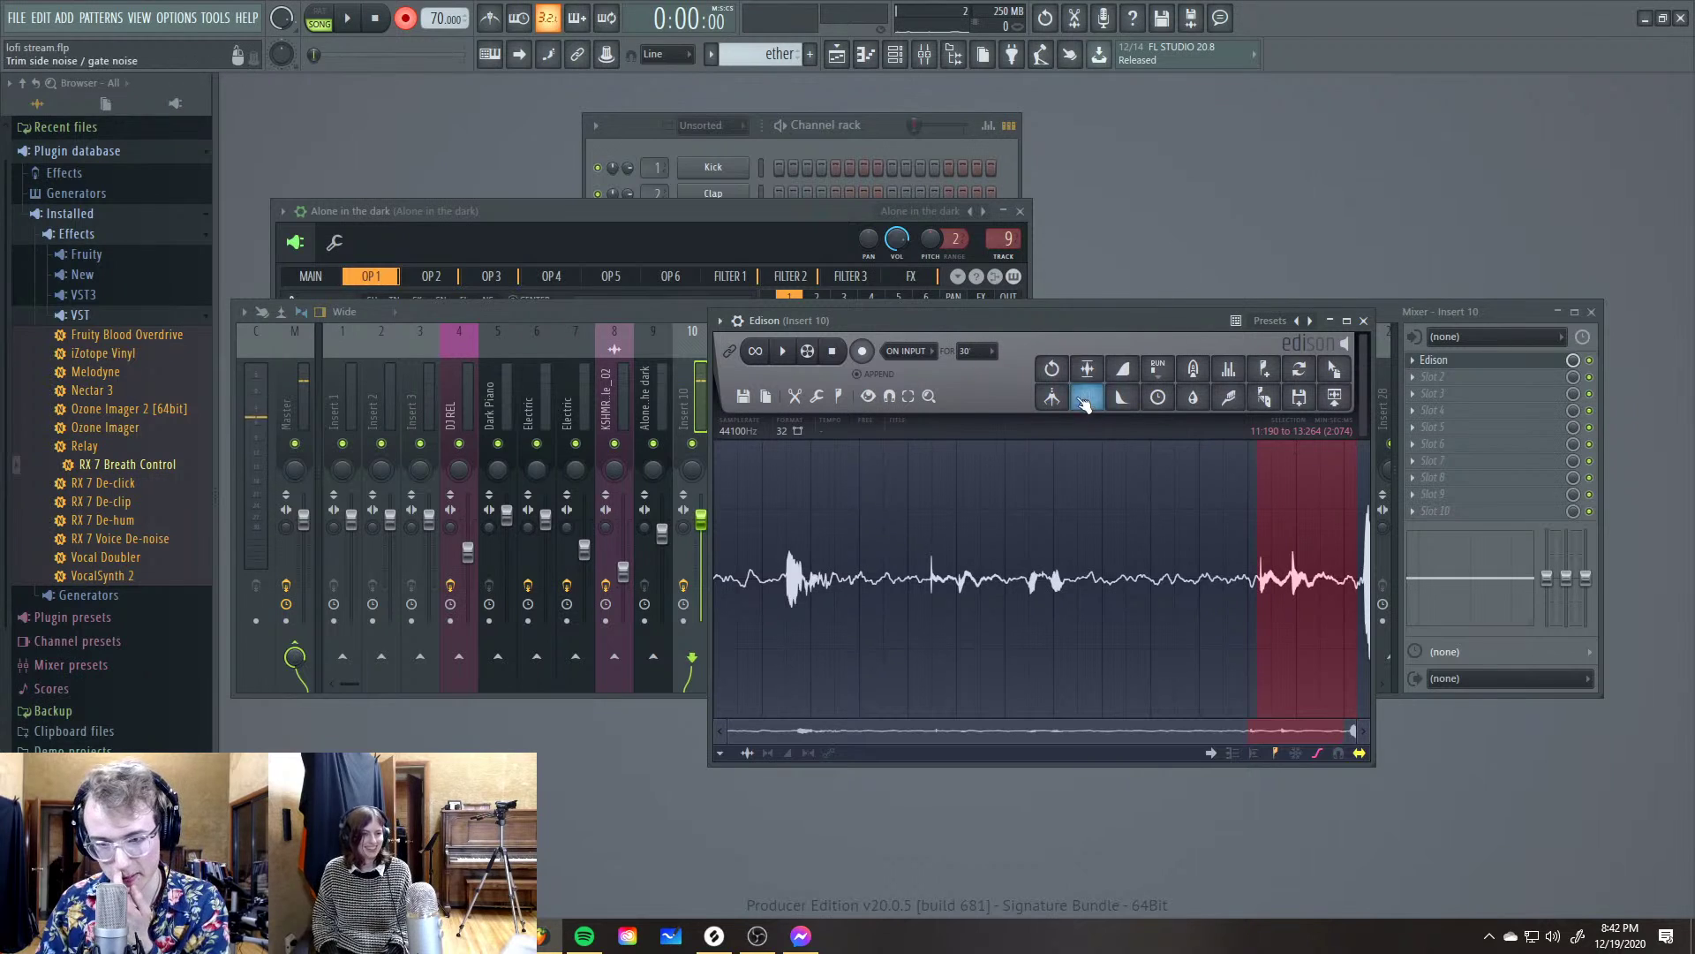
pyautogui.press('space')
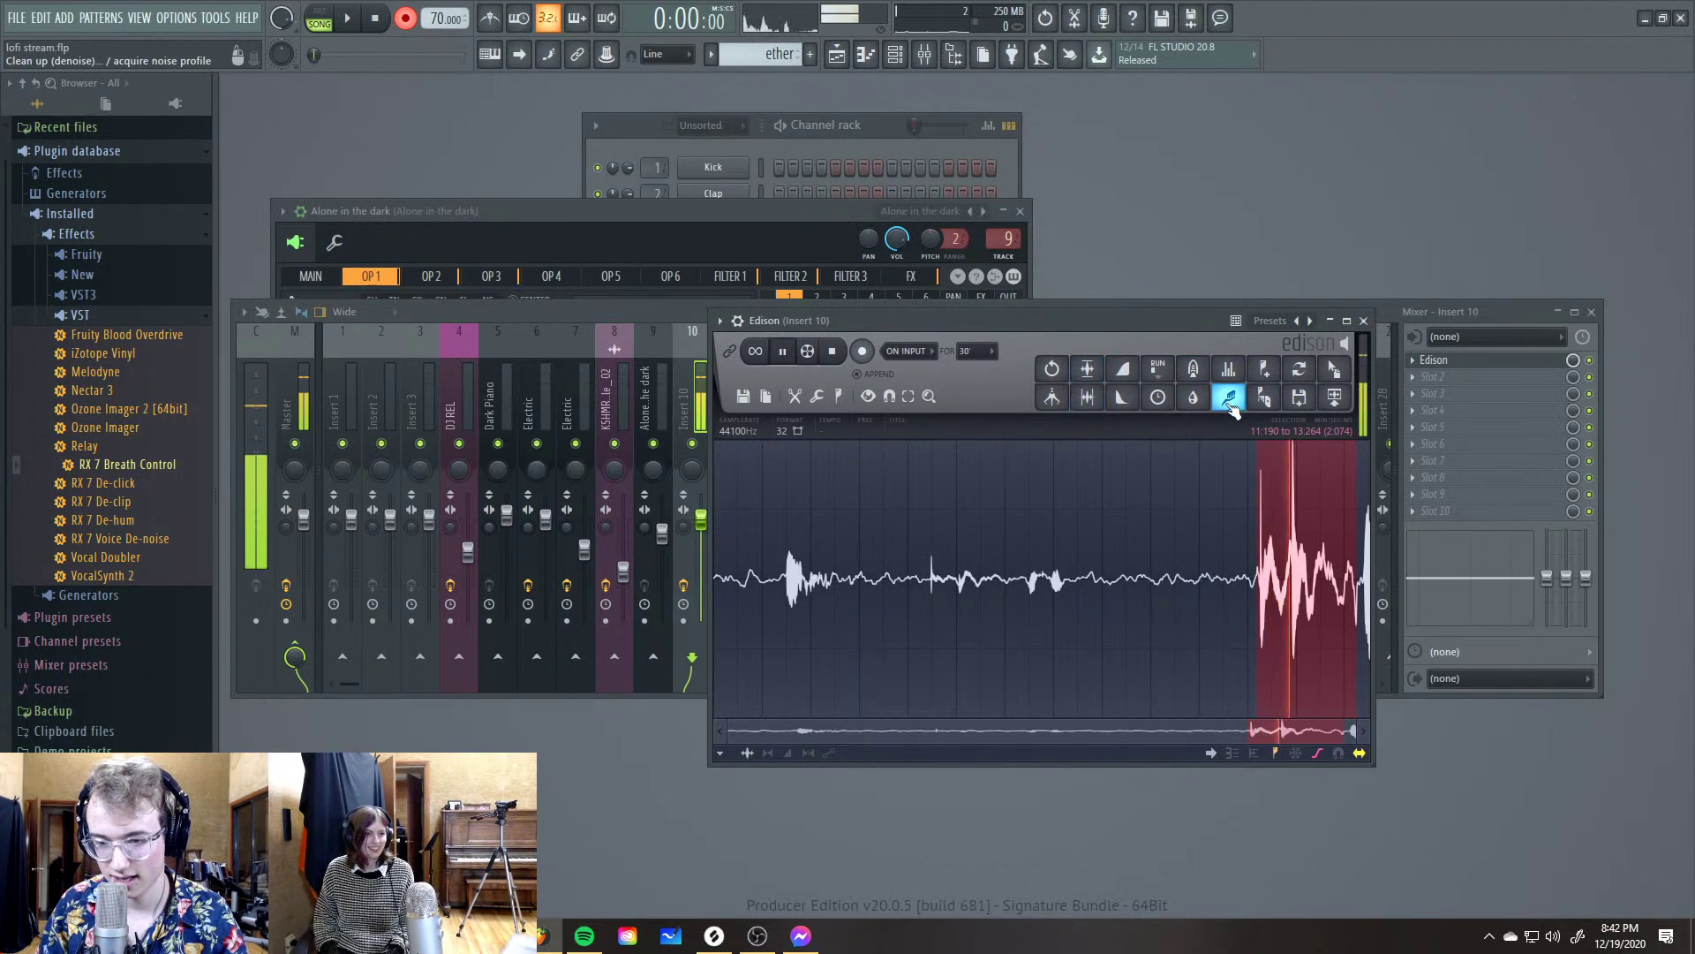
pyautogui.moveTo(1299, 395); pyautogui.dragTo(635, 348)
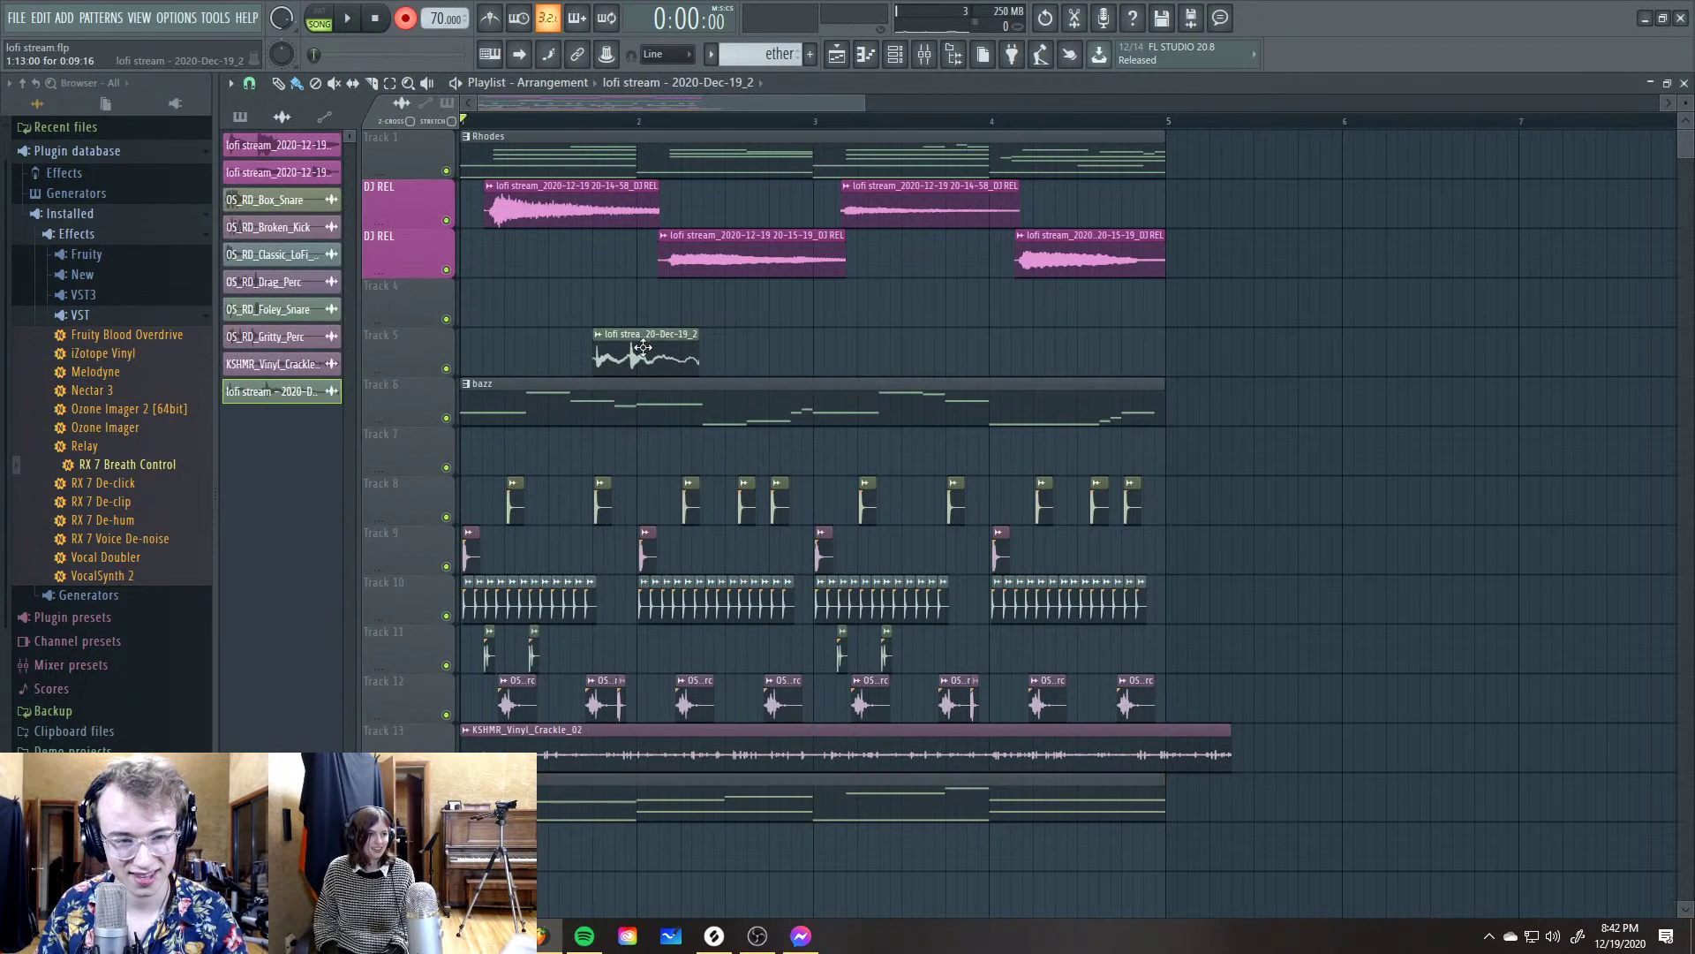
# Shift the recorded clip on Track 5 earlier during playback so it starts at about 1:09:15, with its second hit near the snare
pyautogui.press('space')
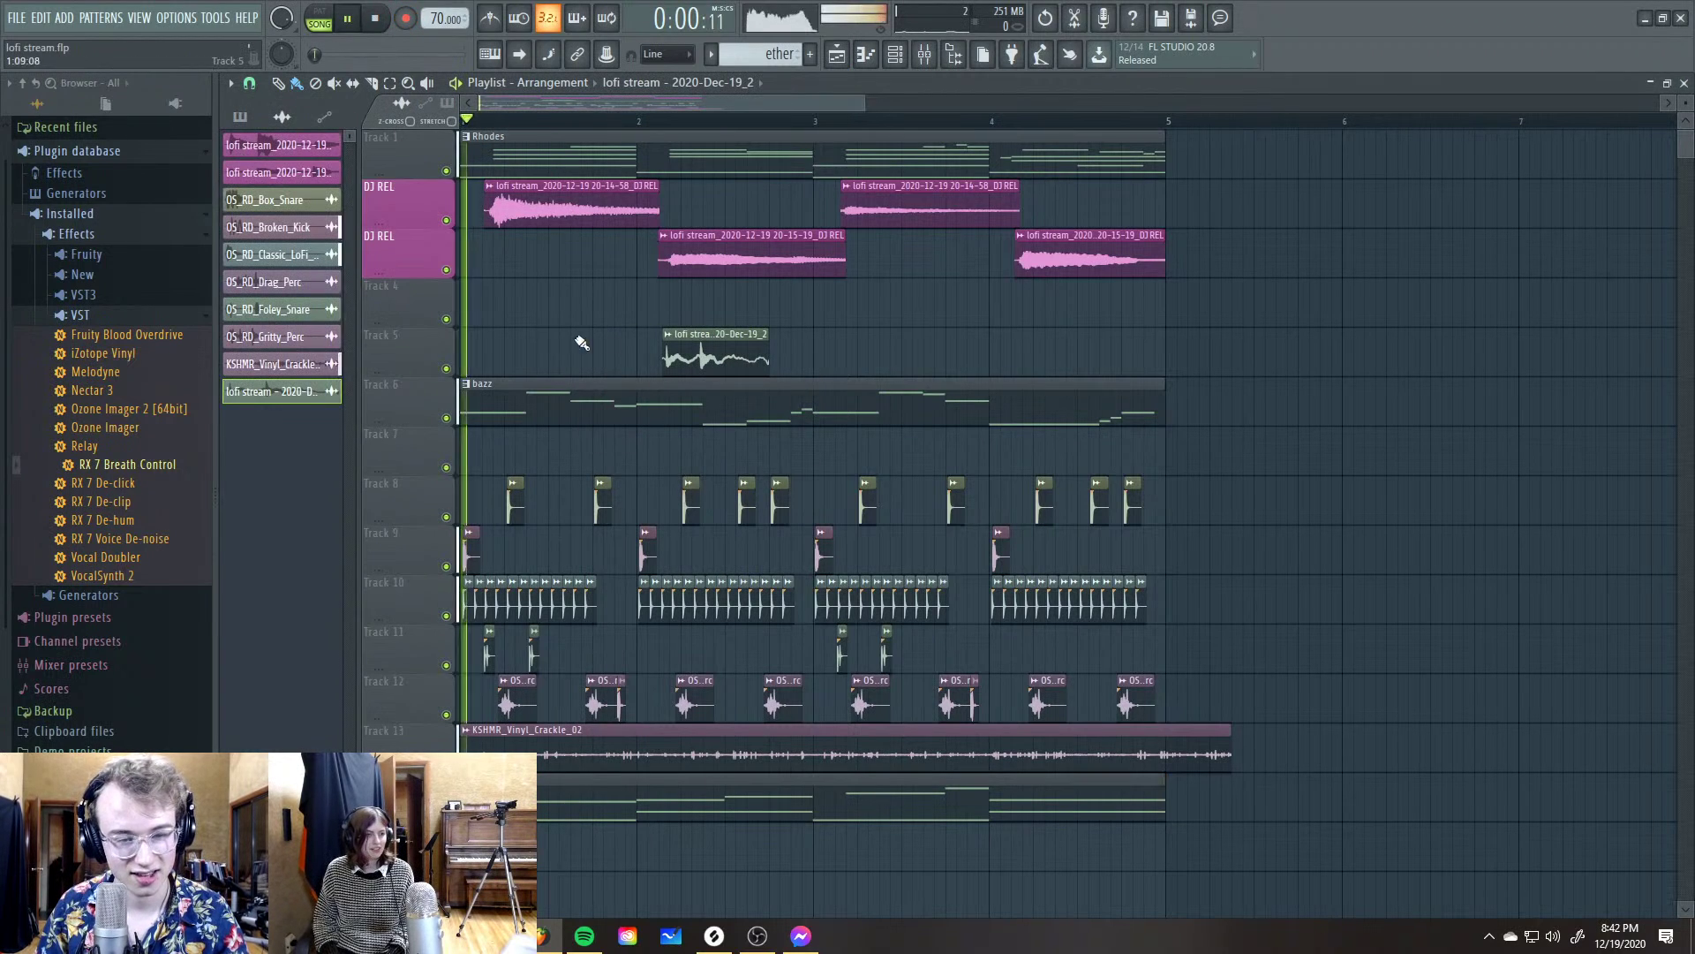
pyautogui.moveTo(699, 337); pyautogui.dragTo(583, 339)
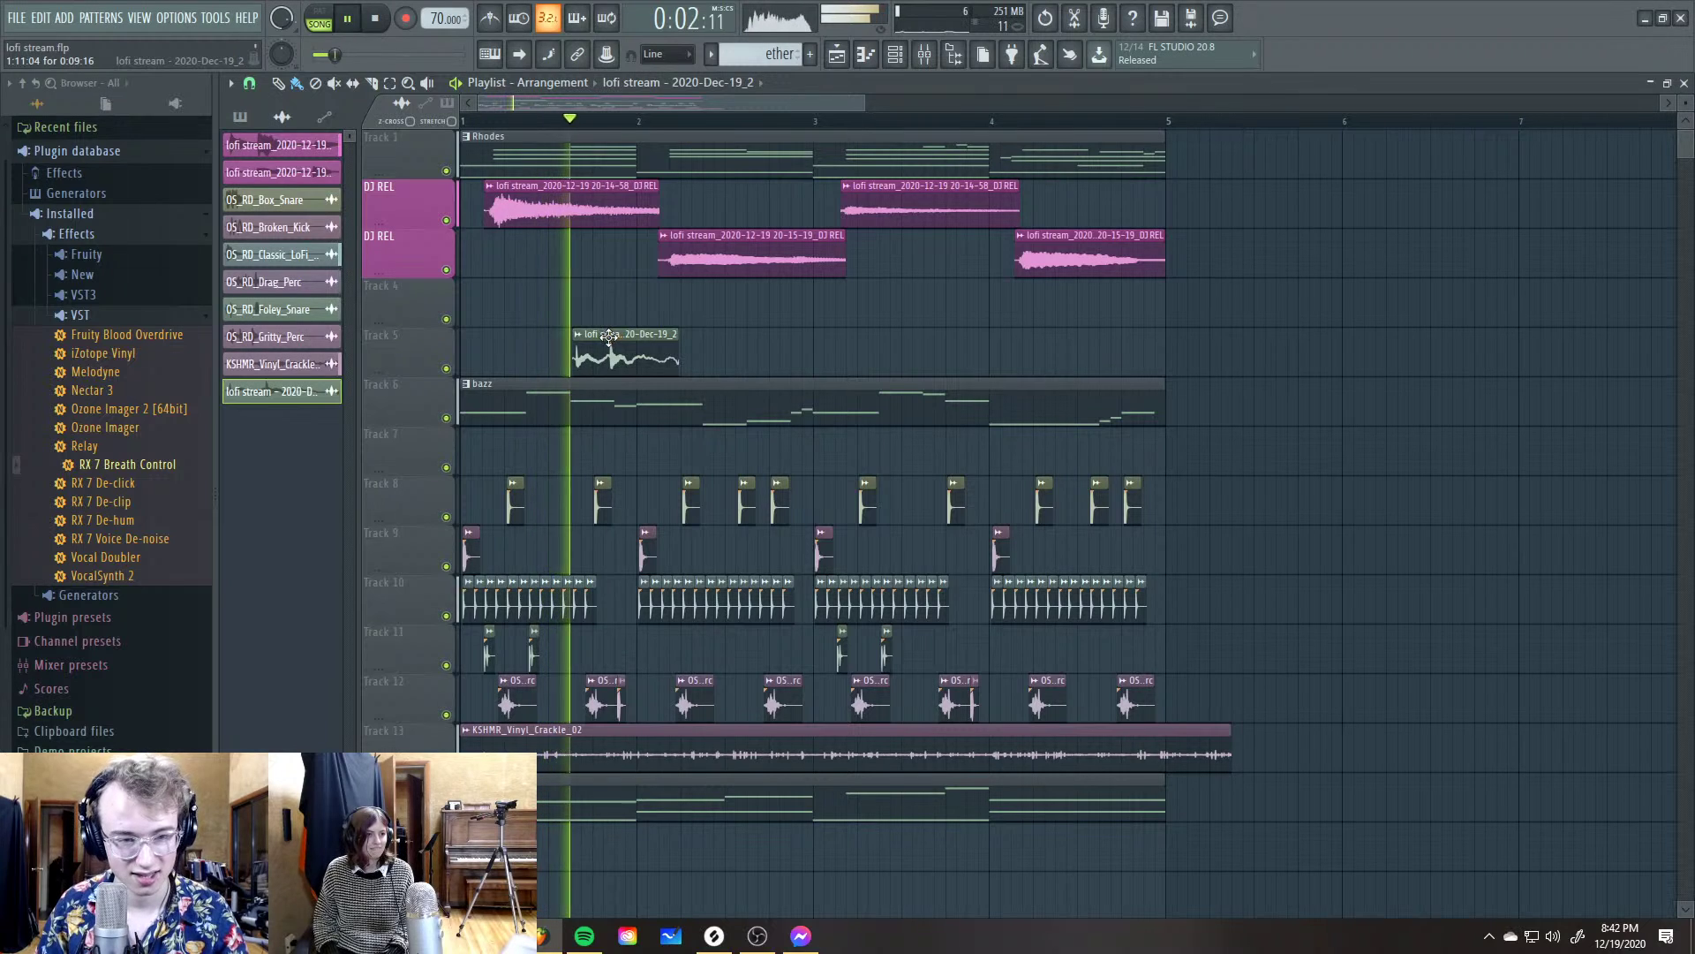
pyautogui.scroll(4, 515, 363)
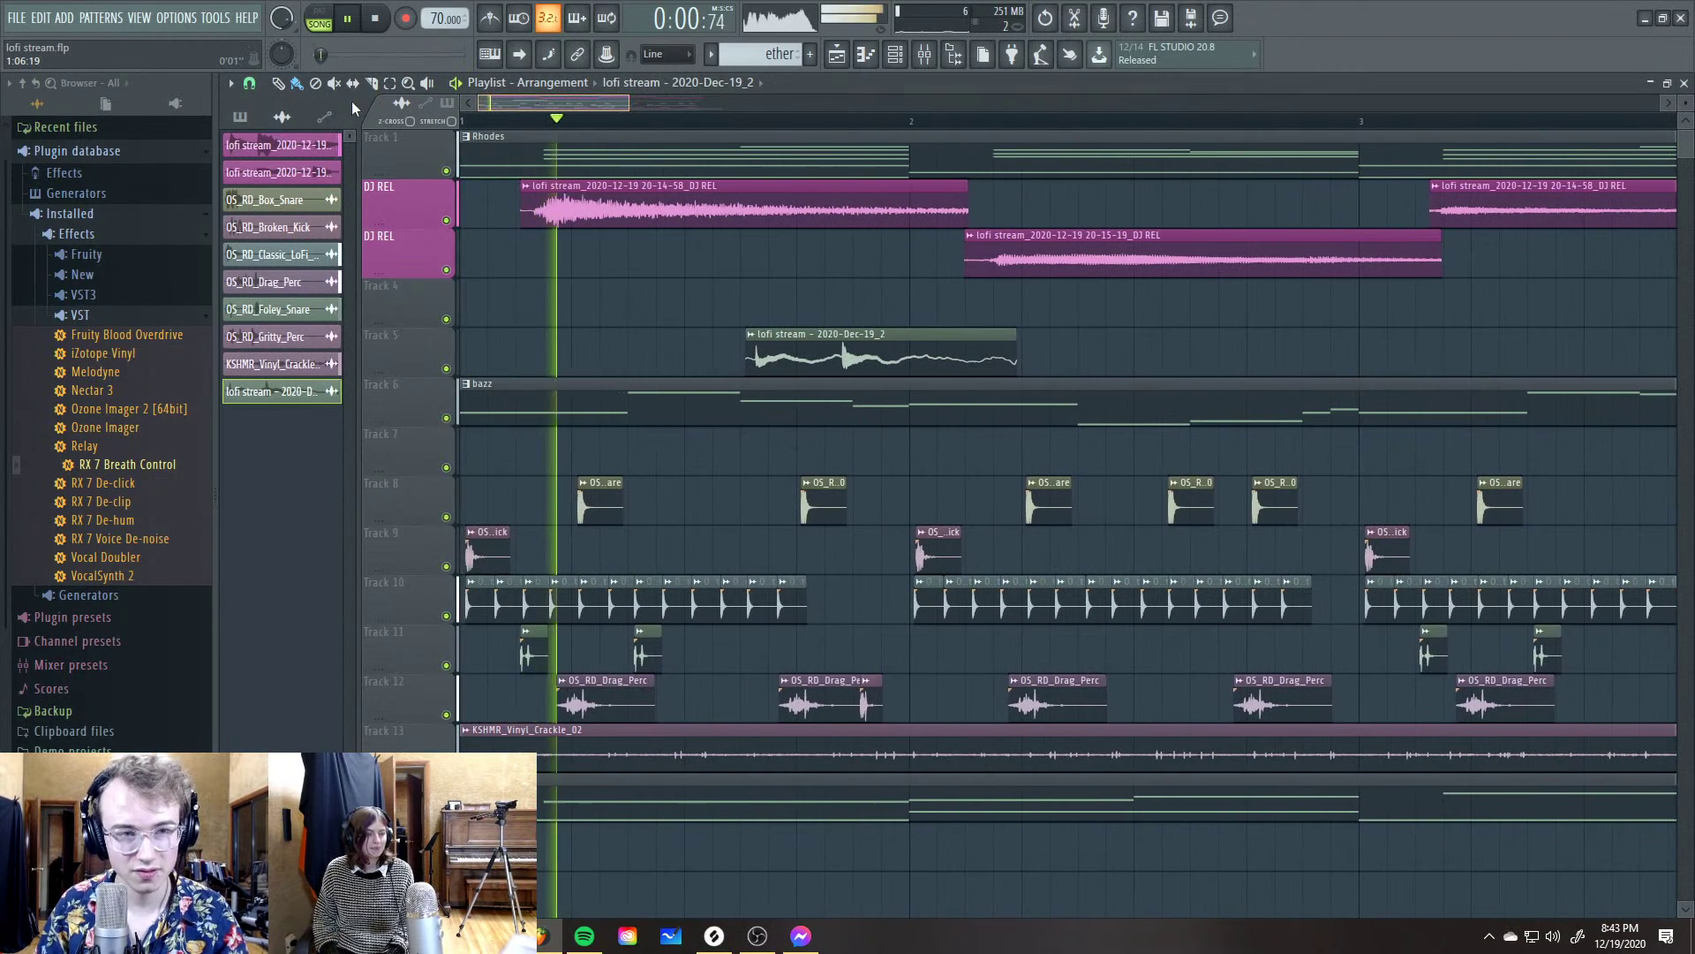
pyautogui.moveTo(845, 349)
pyautogui.mouseDown()
pyautogui.moveTo(798, 347)
pyautogui.moveTo(821, 345)
pyautogui.mouseUp()
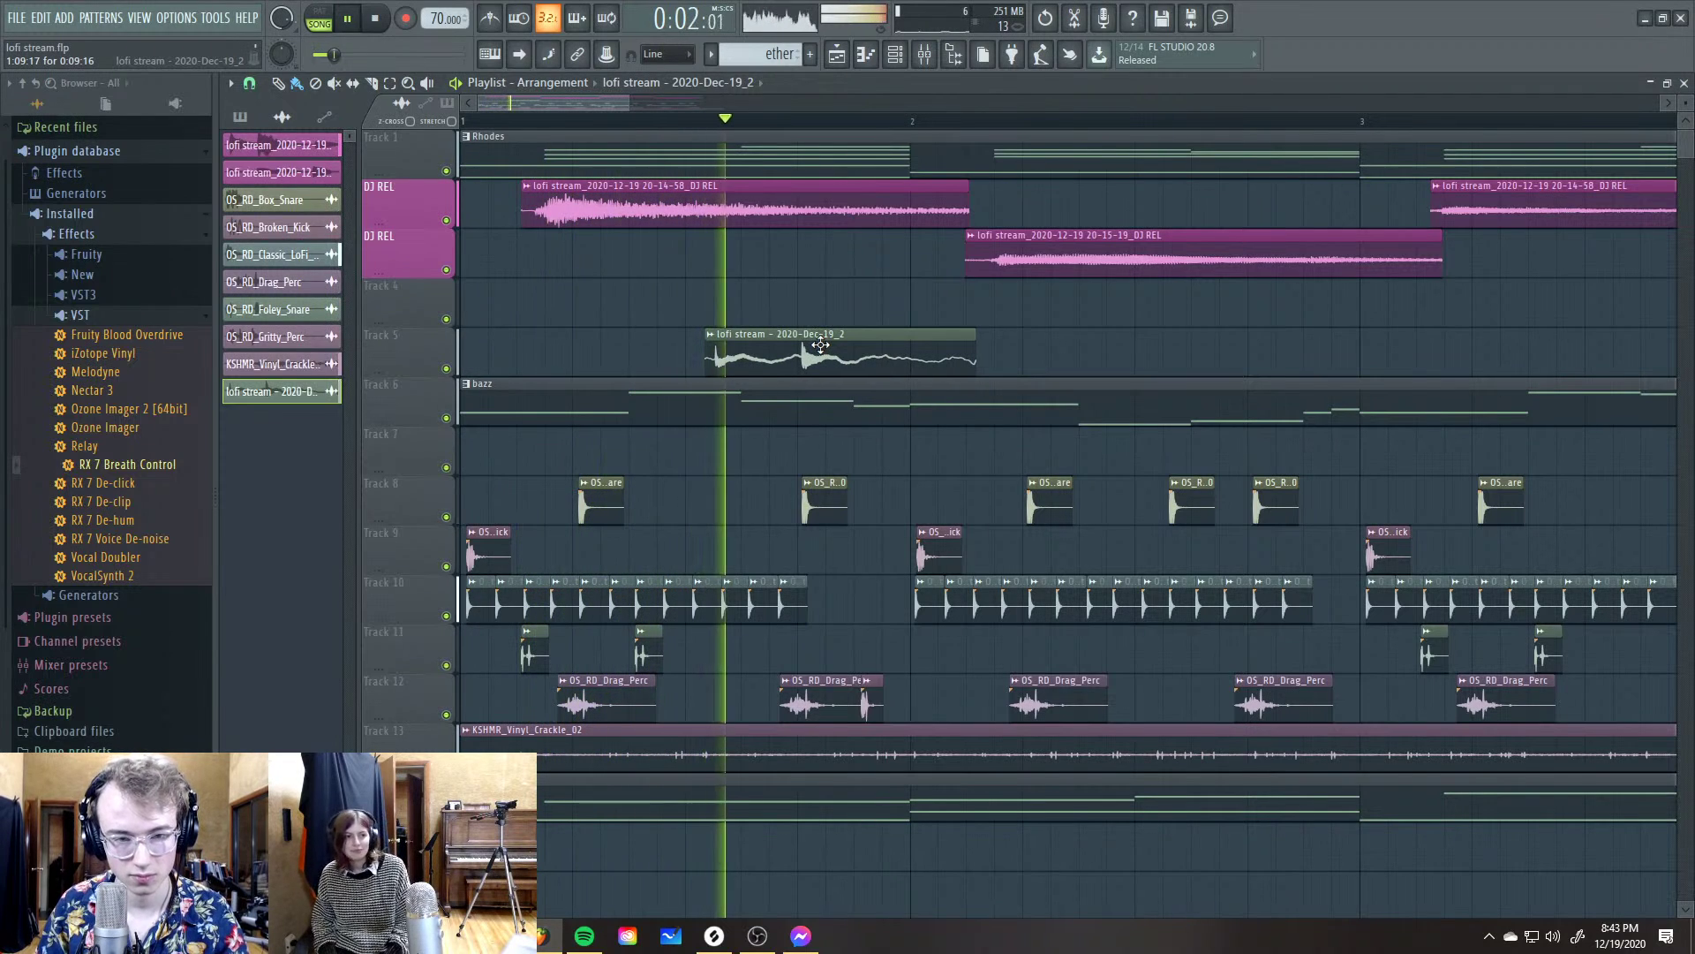
pyautogui.press('space')
pyautogui.press('space')
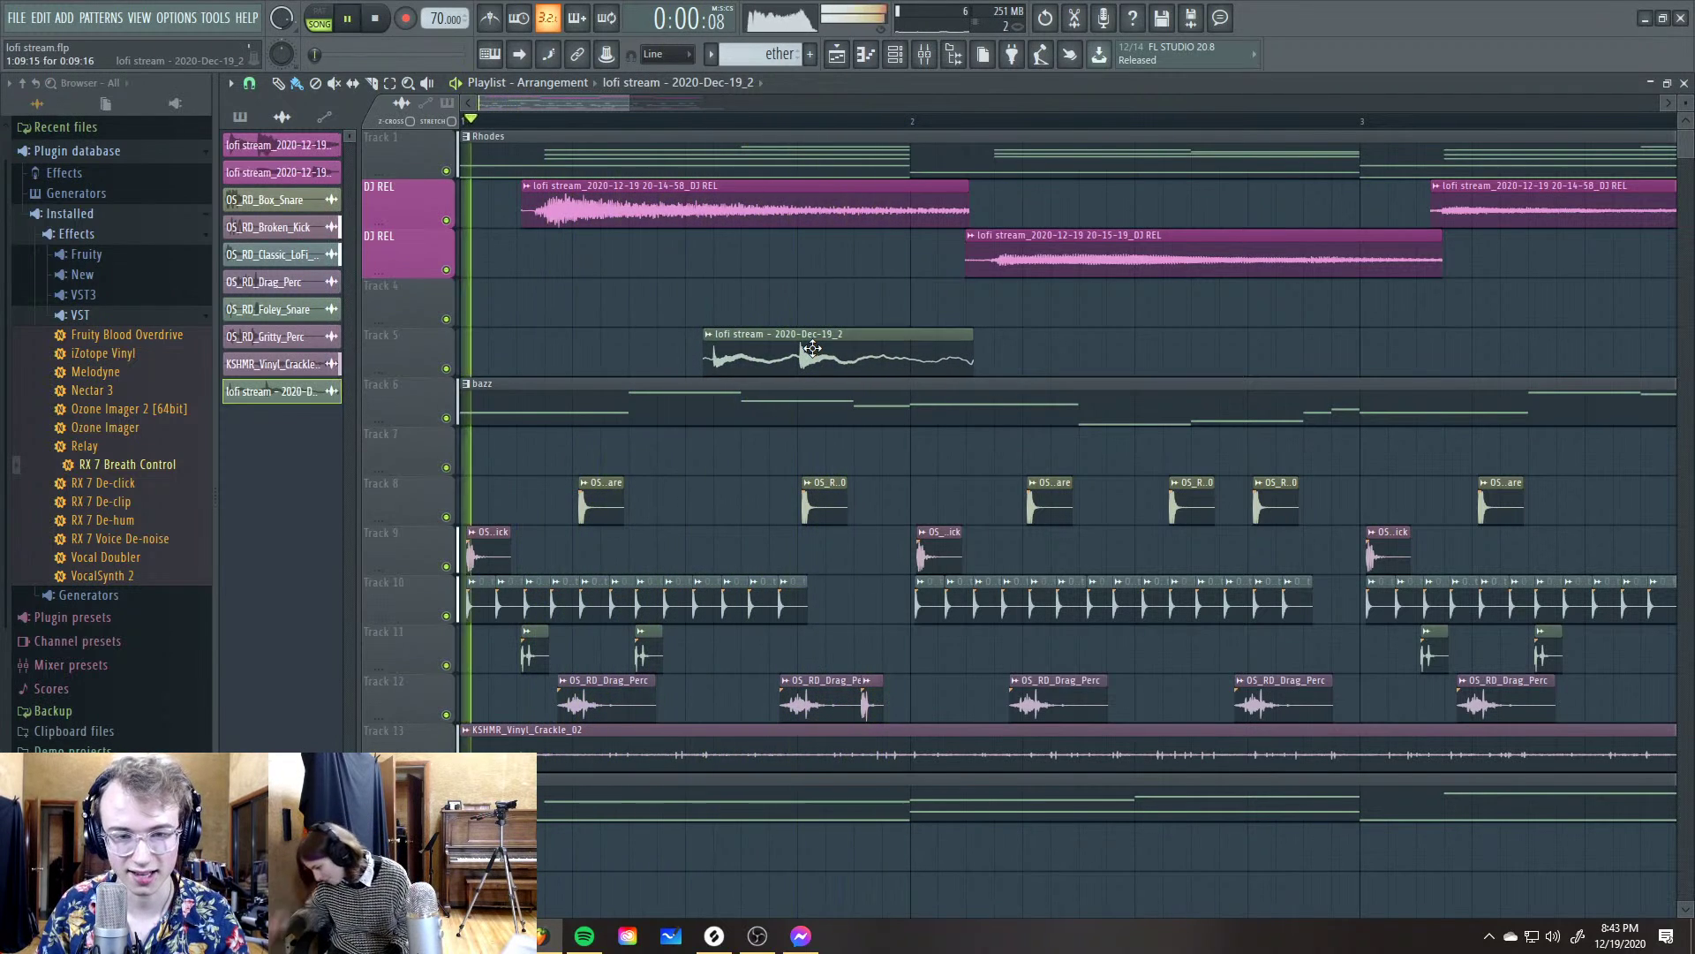
# Set the recorded clip's pitch range to 12 semitones, and audition it at a higher pitch before restoring the original pitch
pyautogui.doubleClick(770, 355)
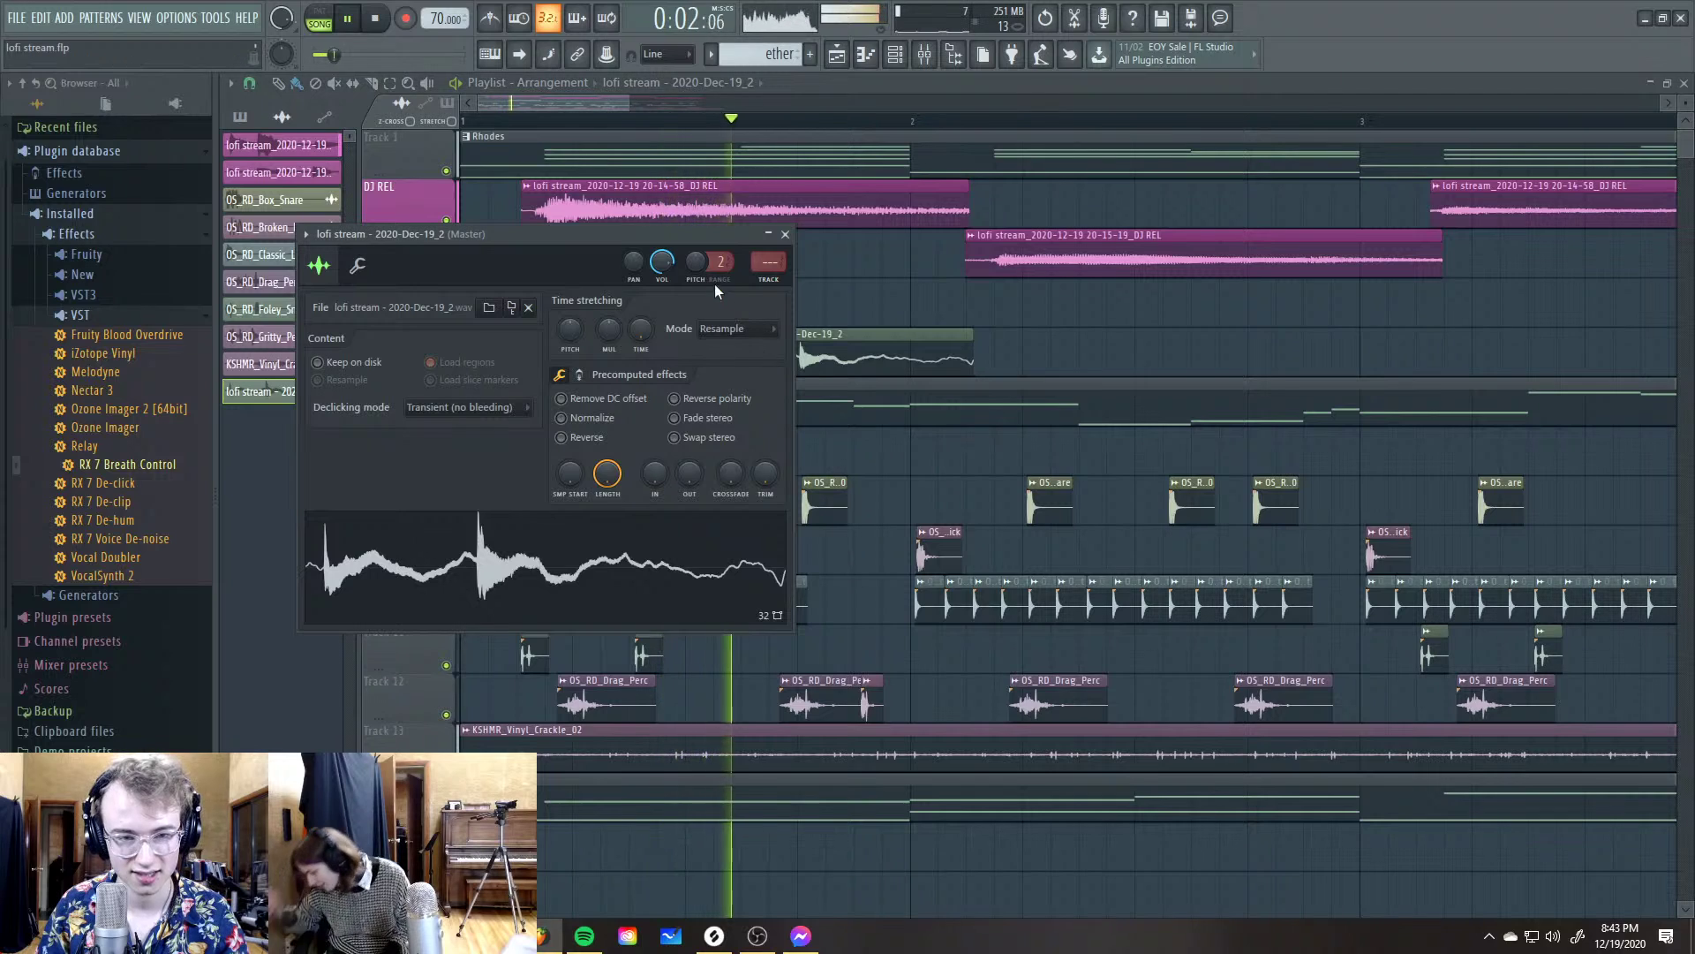
pyautogui.press('space')
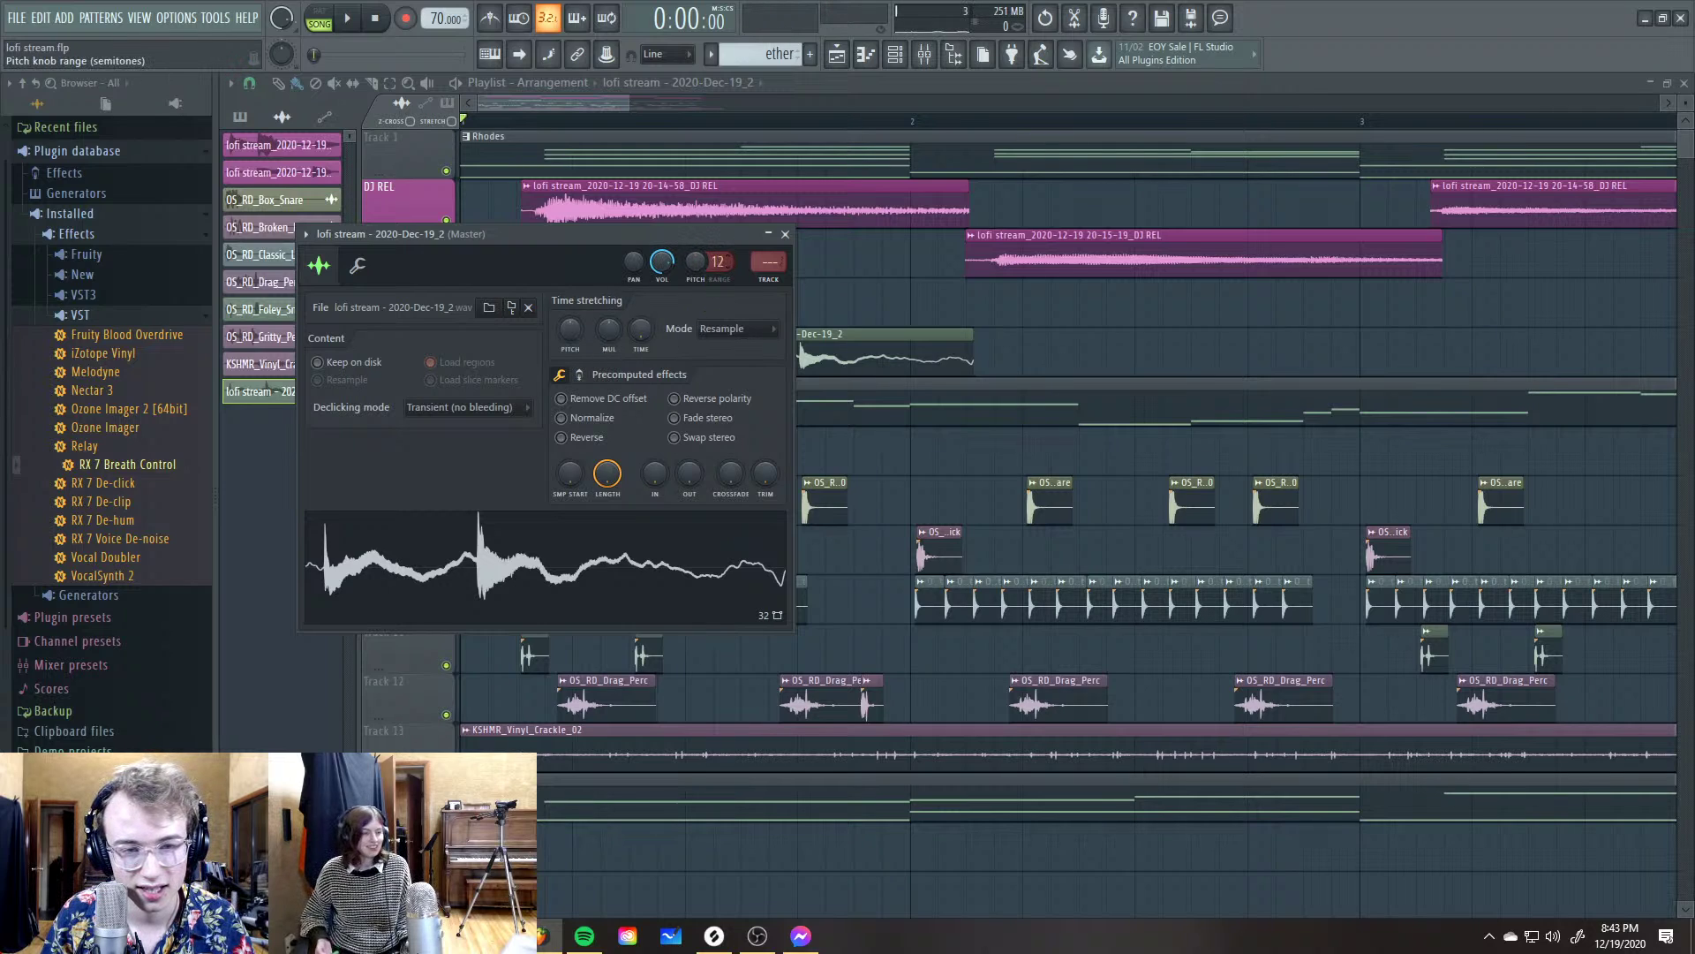
pyautogui.press('space')
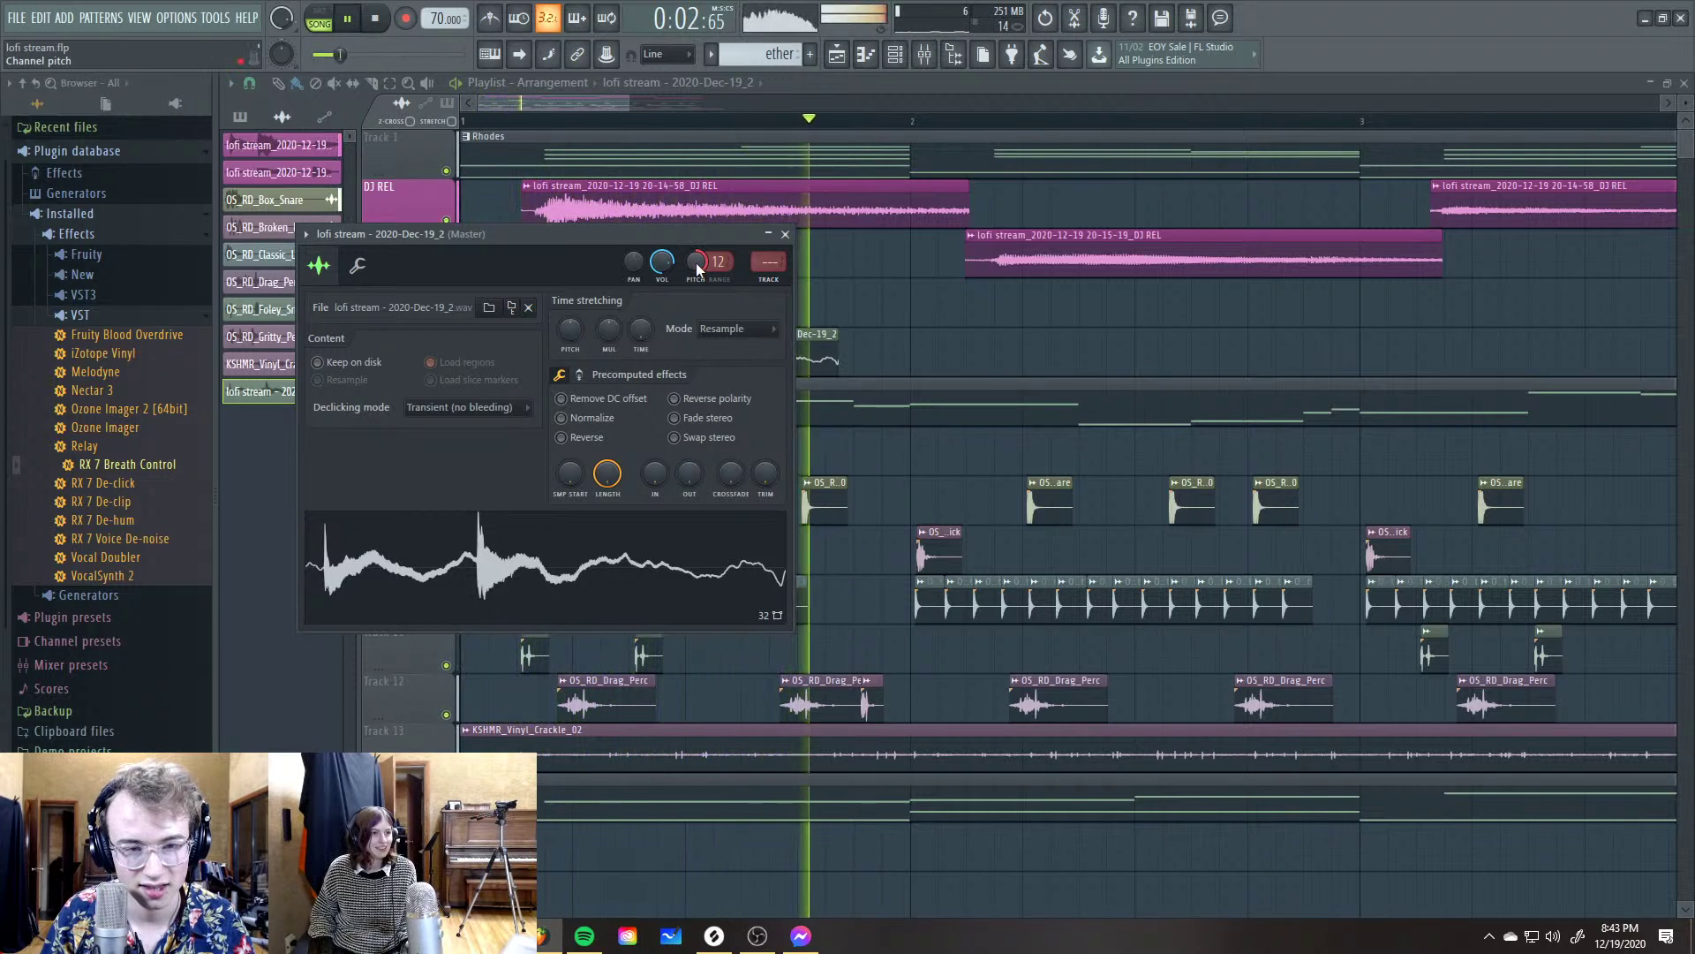
pyautogui.press('space')
pyautogui.moveTo(698, 264); pyautogui.dragTo(698, 251)
pyautogui.press('space')
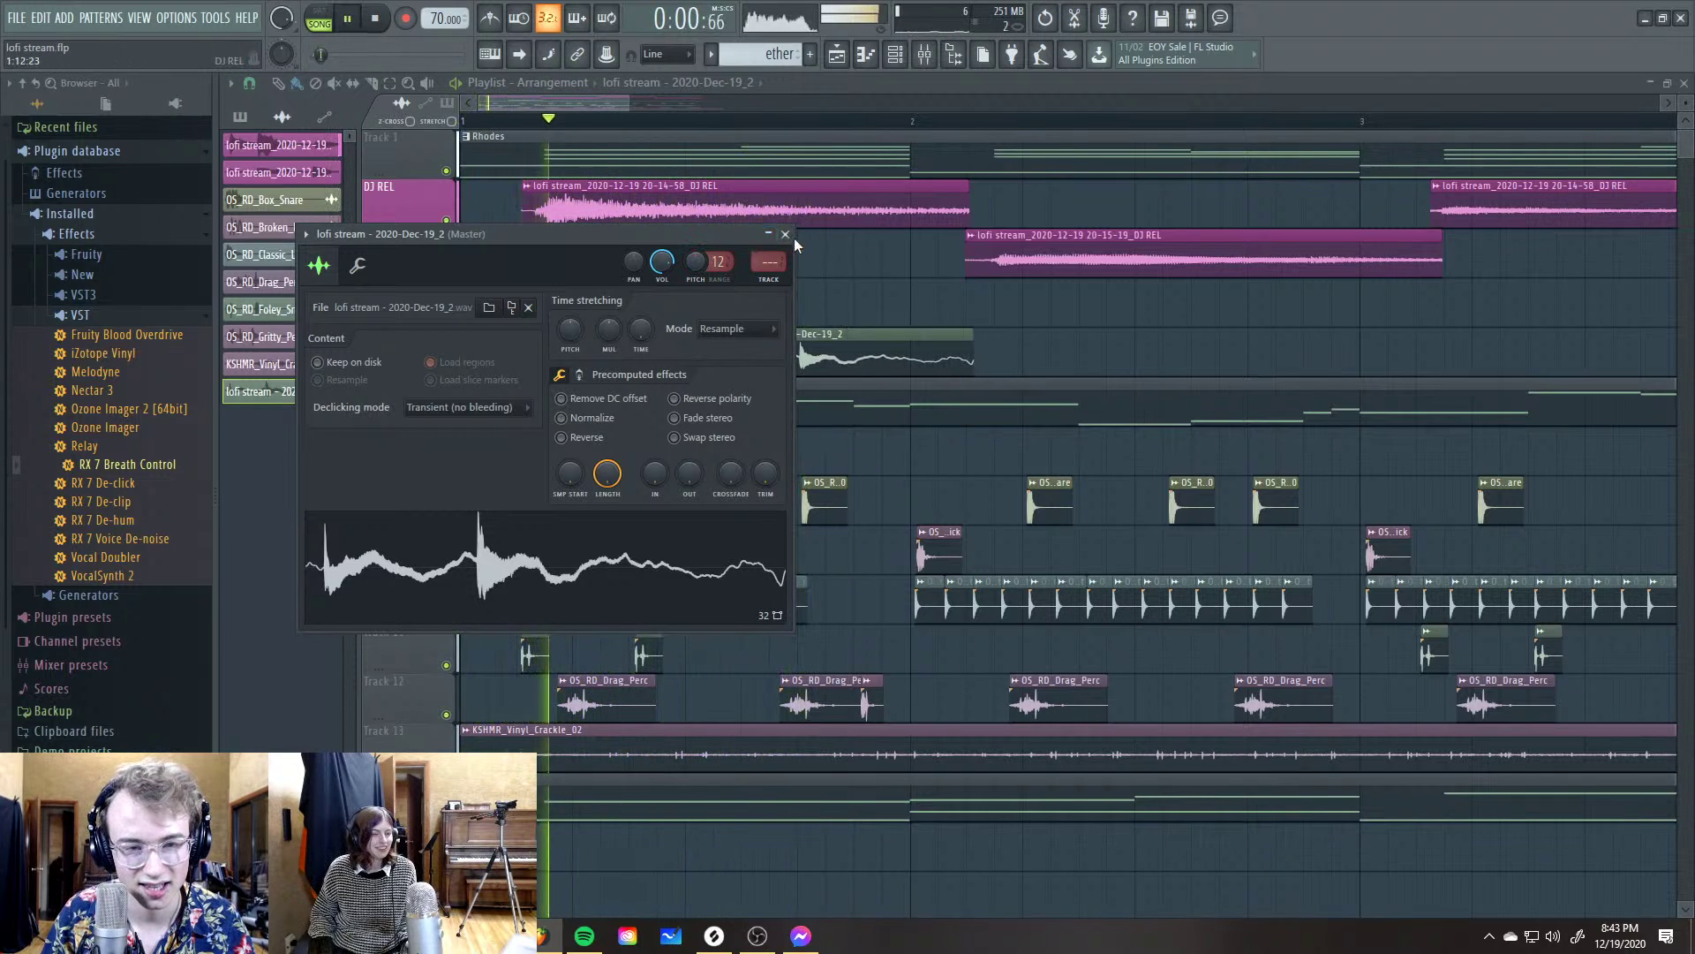
pyautogui.press('Escape')
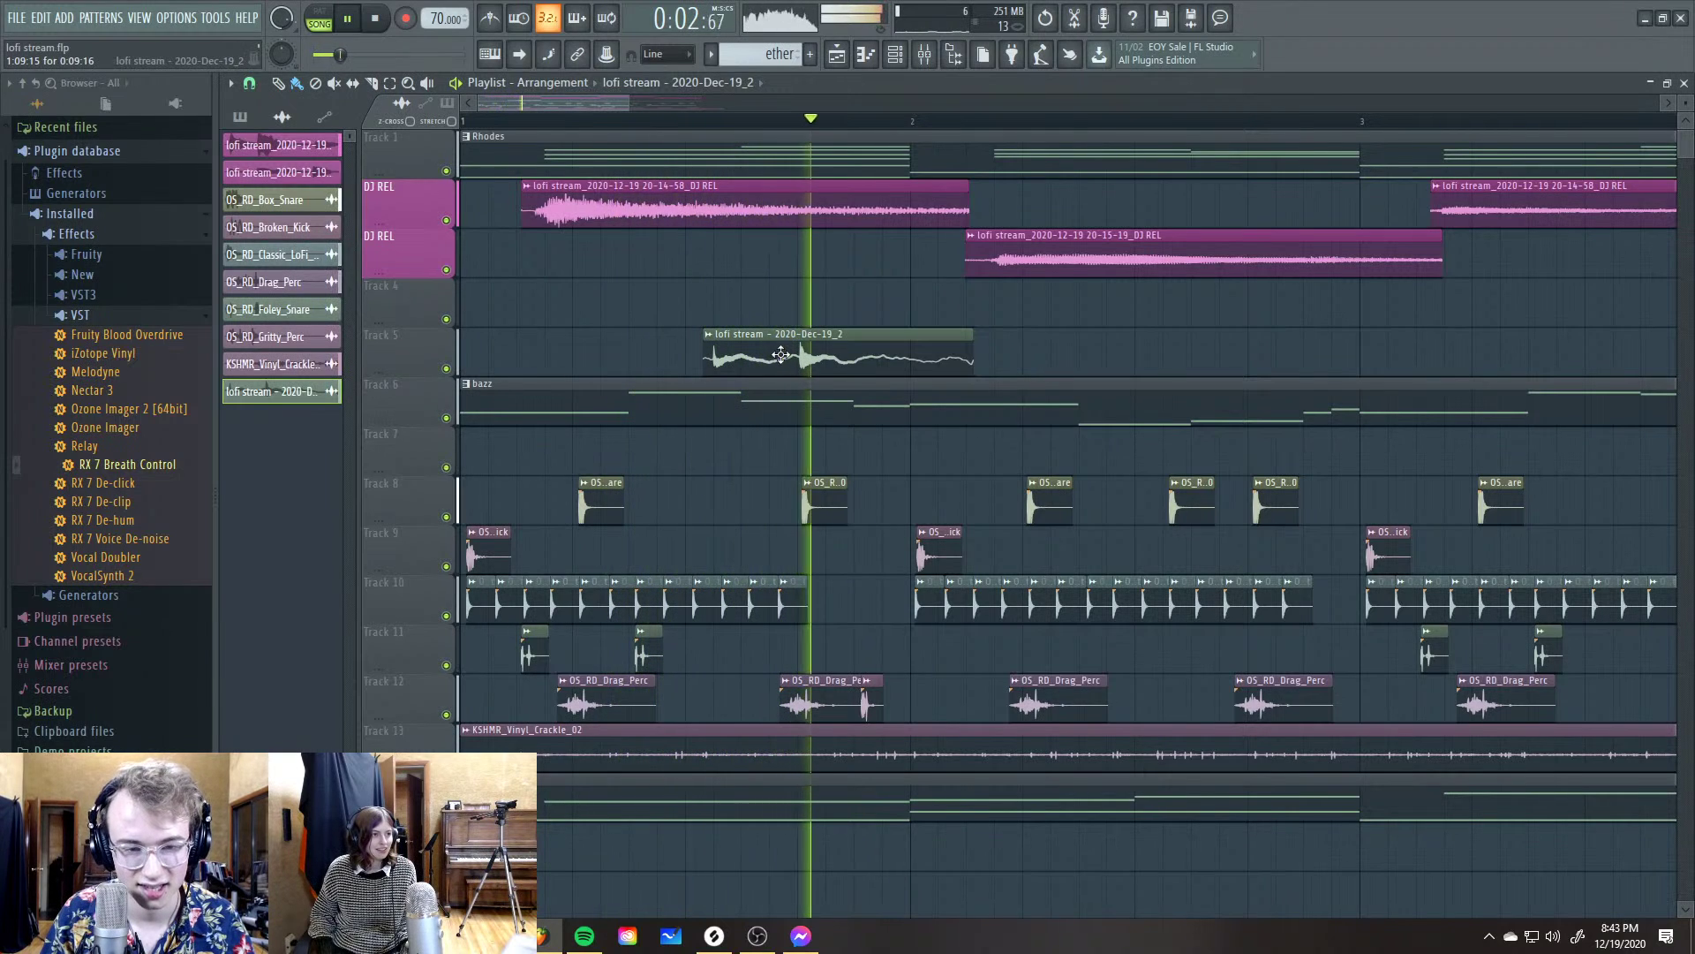
# Slice the Track 5 clip just before its second hit and nudge the second part slightly earlier to match the snare
pyautogui.press('space')
pyautogui.press('space')
pyautogui.scroll(2, 848, 364)
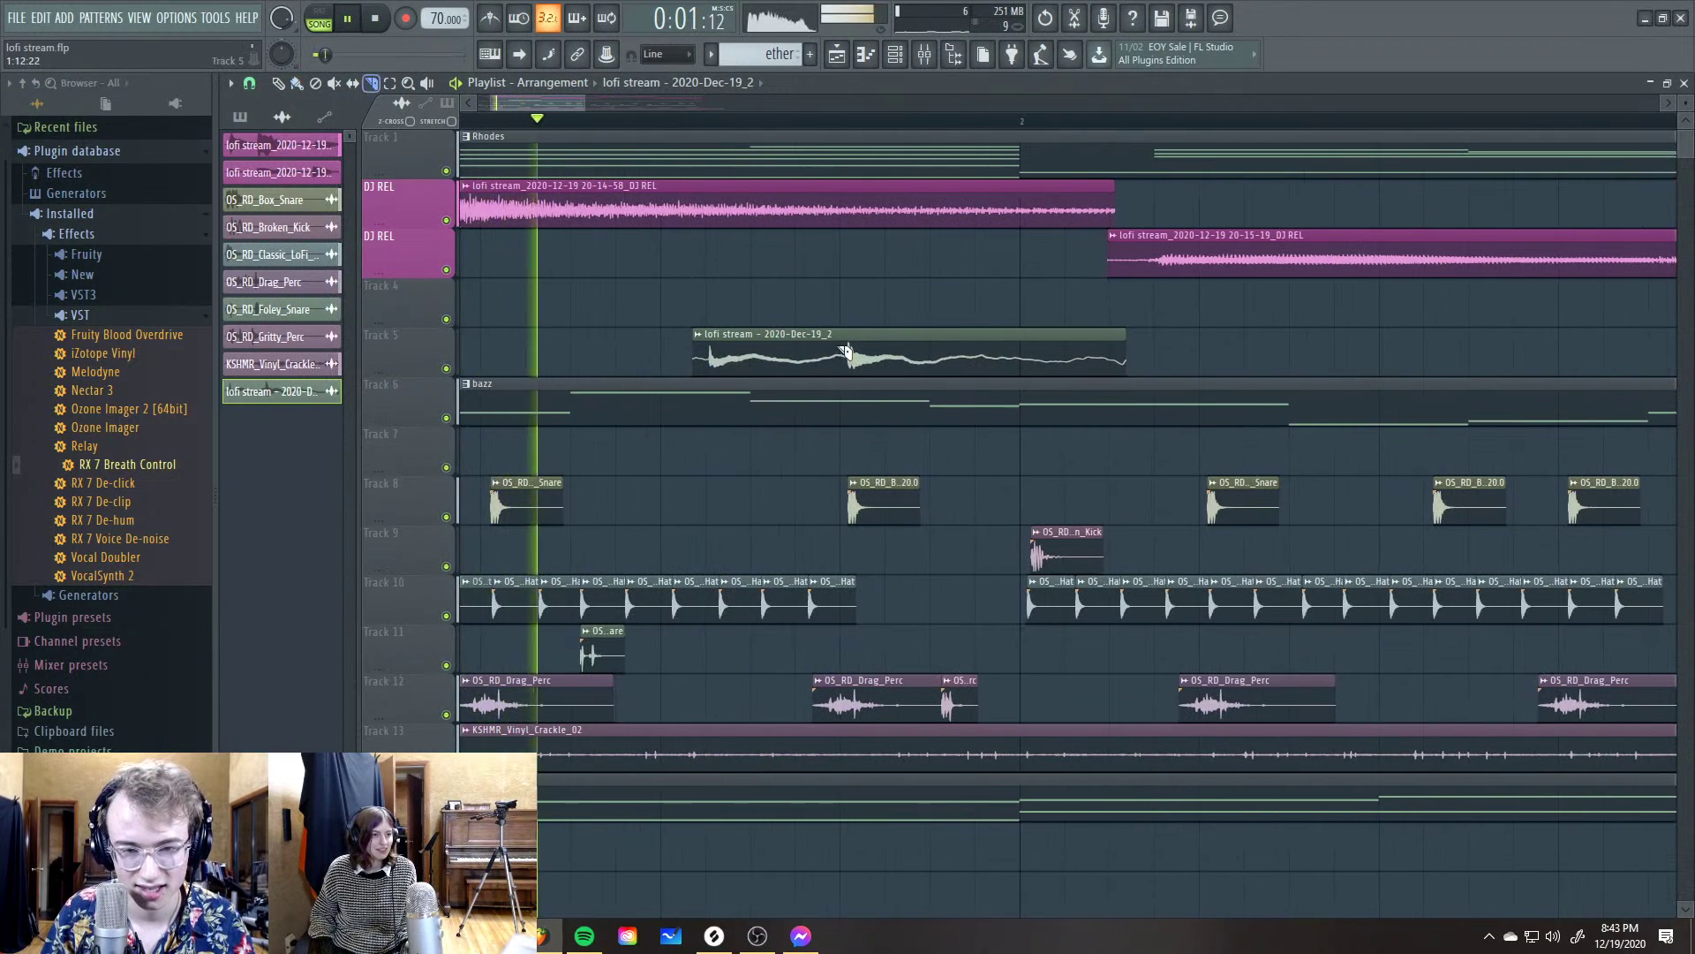
pyautogui.moveTo(852, 369); pyautogui.dragTo(930, 355)
pyautogui.press('space')
# Assign the recorded clip to free mixer track 11 and rename that track kalimba
pyautogui.doubleClick(872, 347)
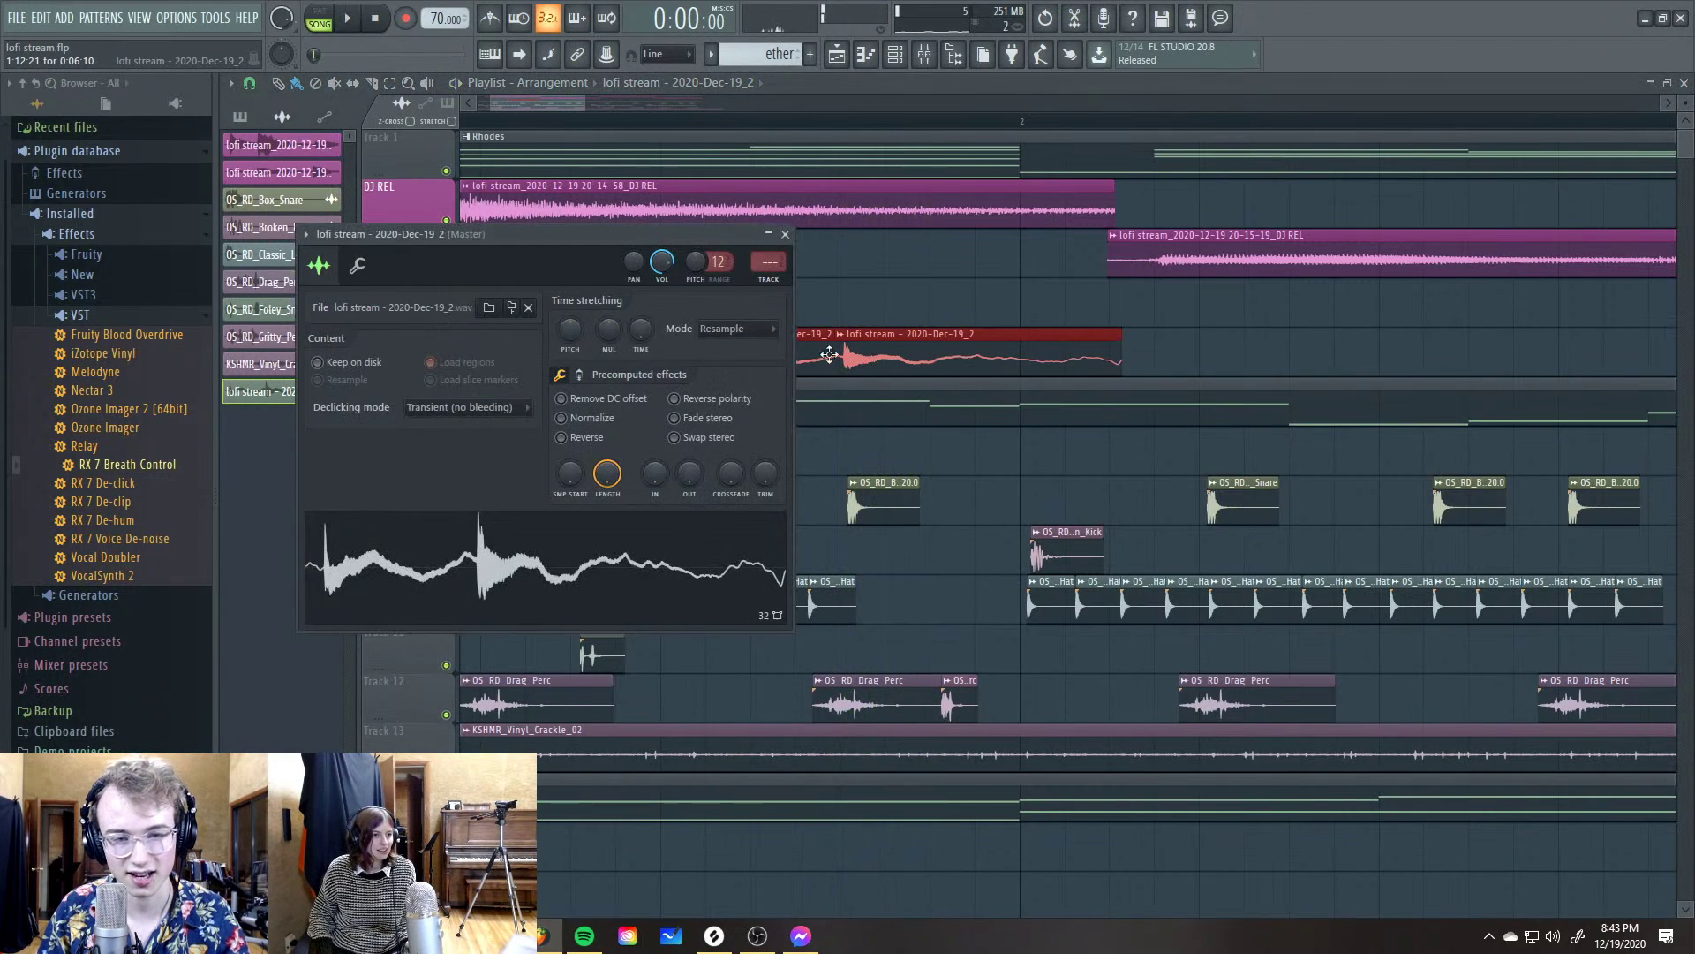
pyautogui.hotkey('ctrl', 'l')
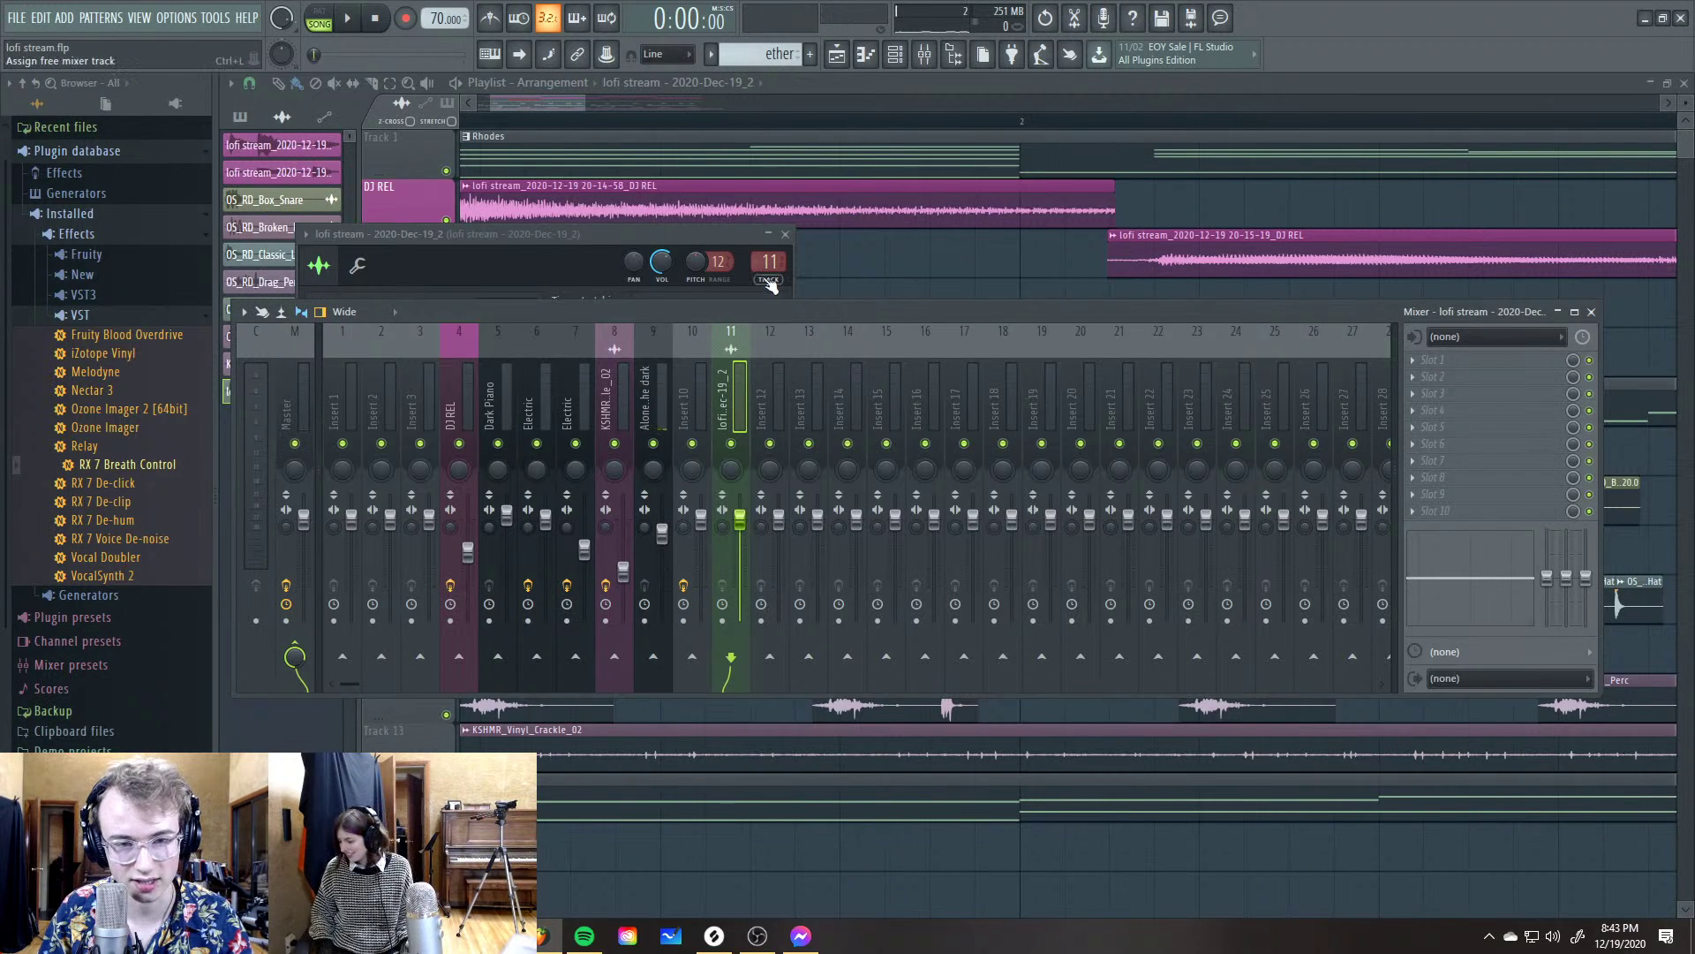
pyautogui.rightClick(743, 404)
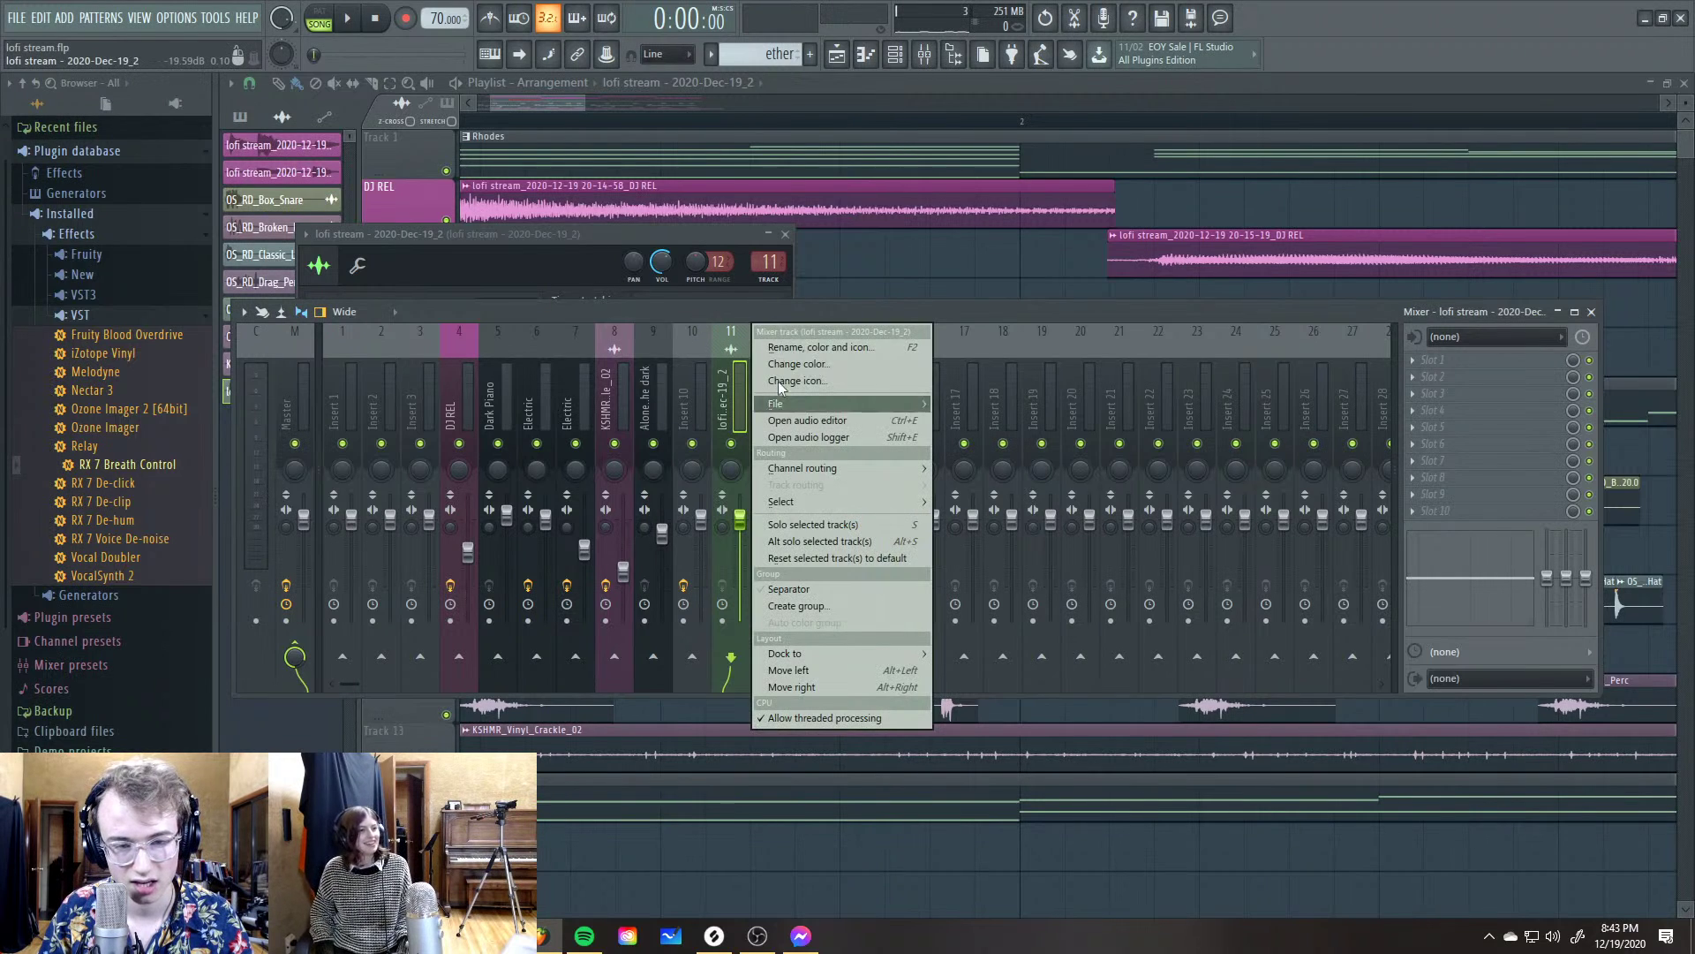
pyautogui.click(818, 345)
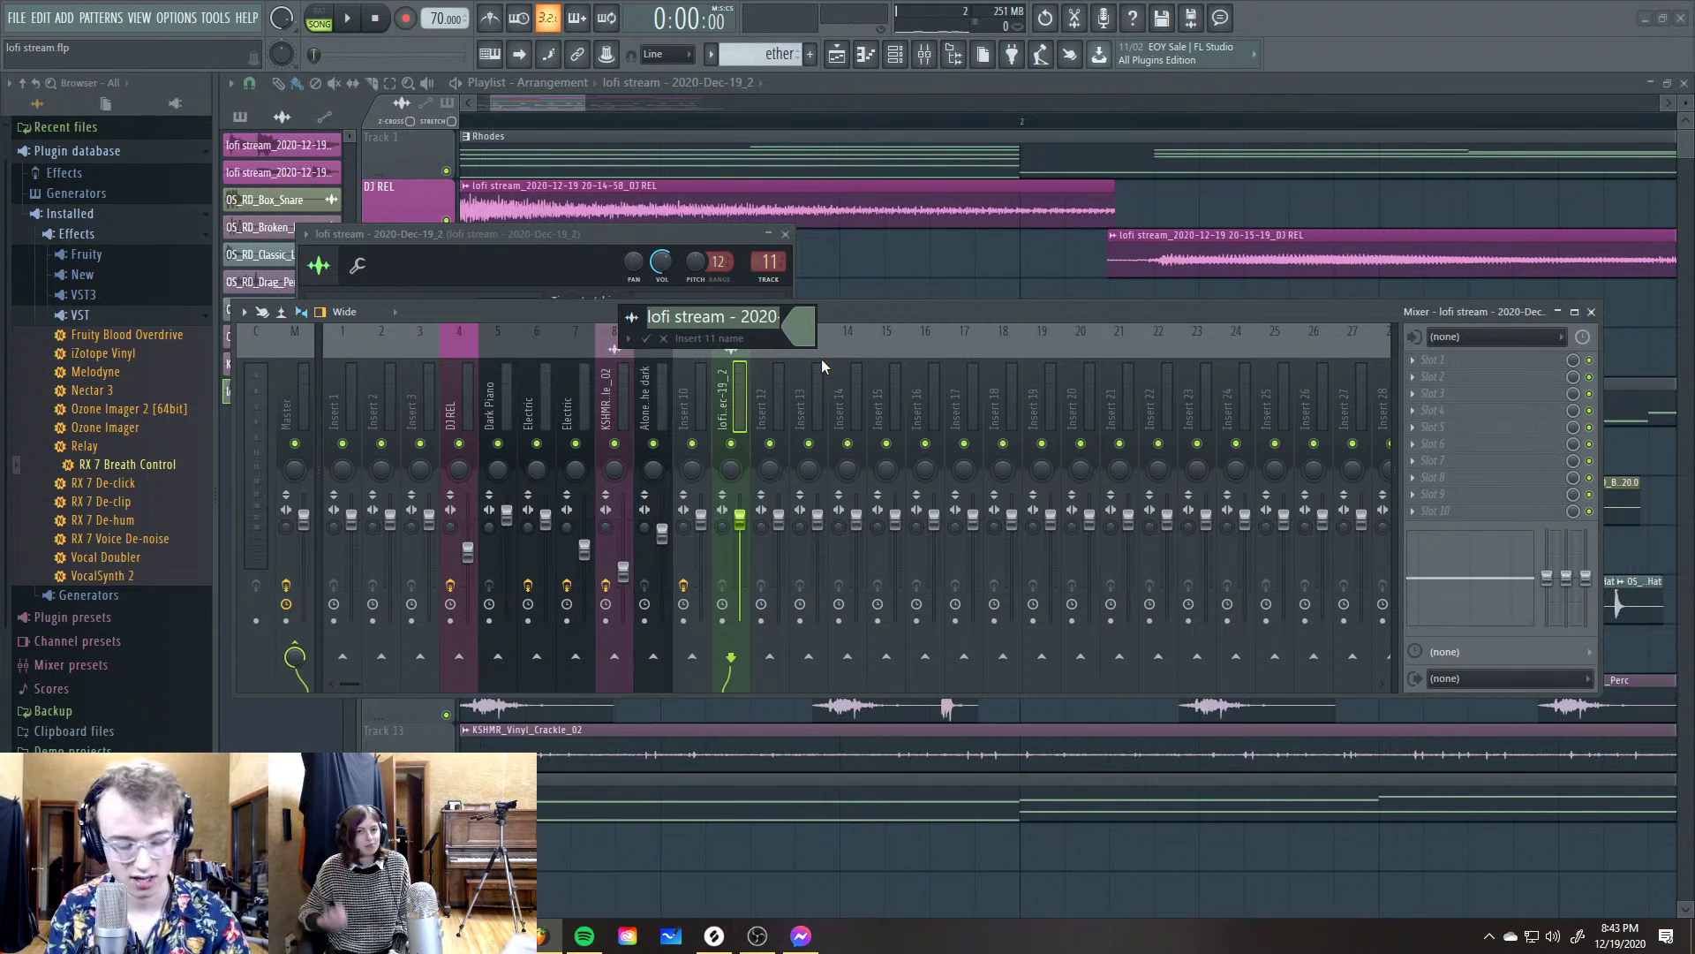
pyautogui.write('kalimba')
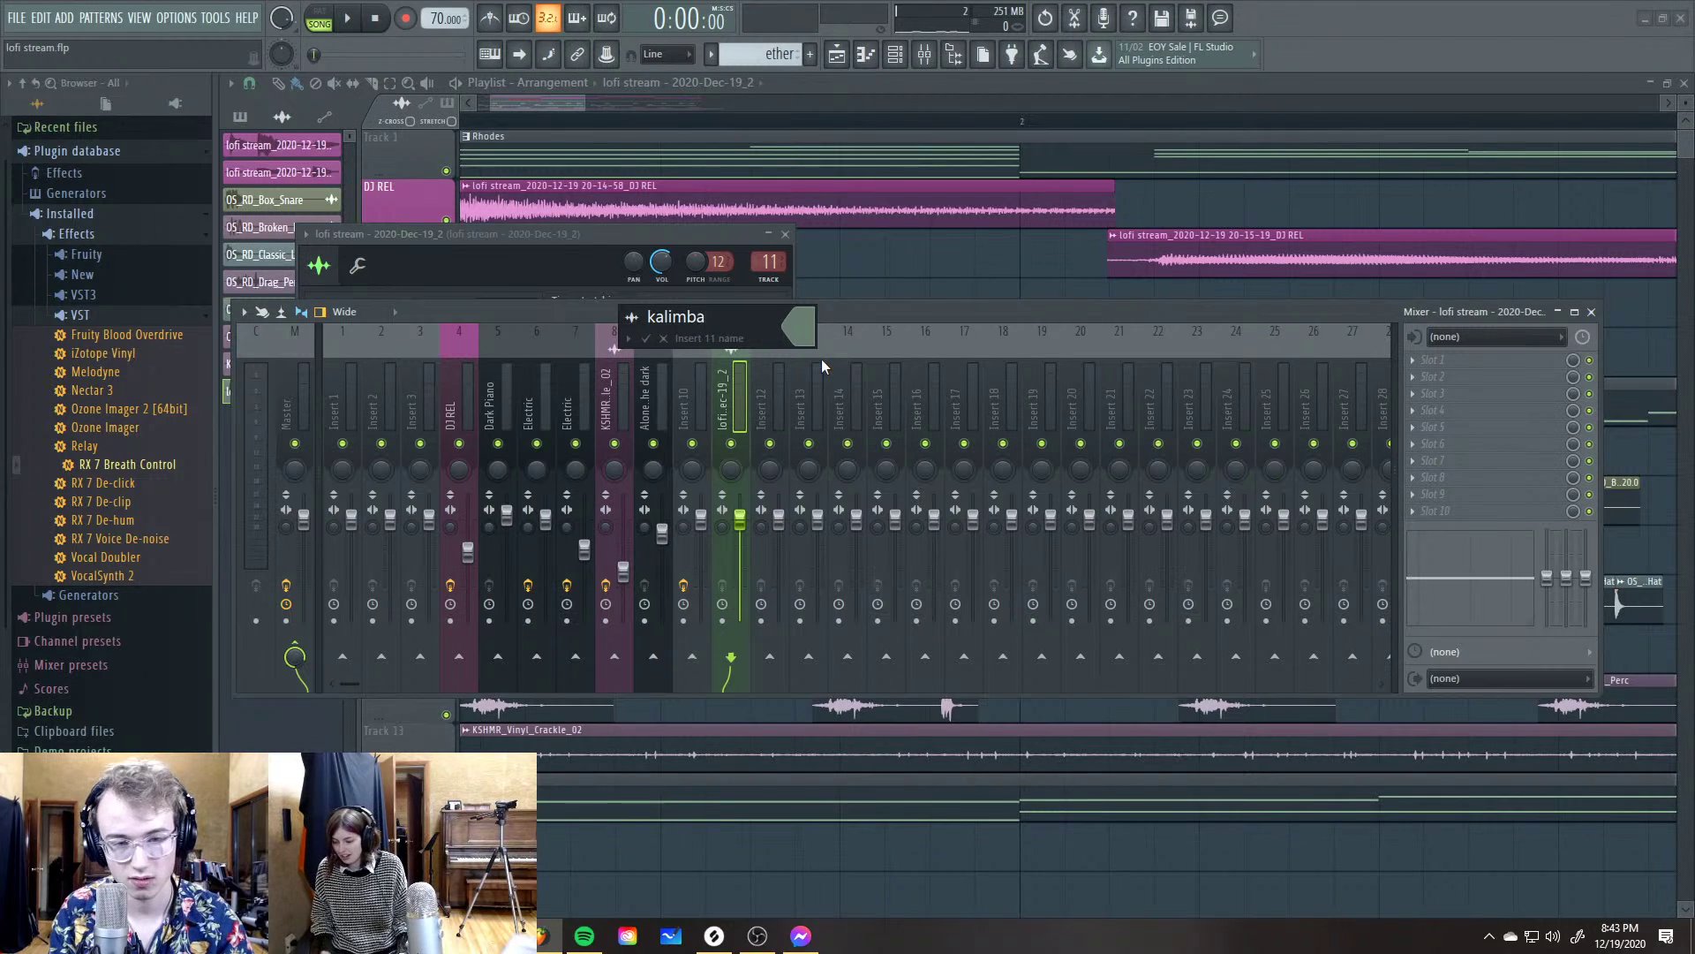
pyautogui.press('Return')
# Lower the kalimba mixer track's volume and check its level against the song
pyautogui.press('space')
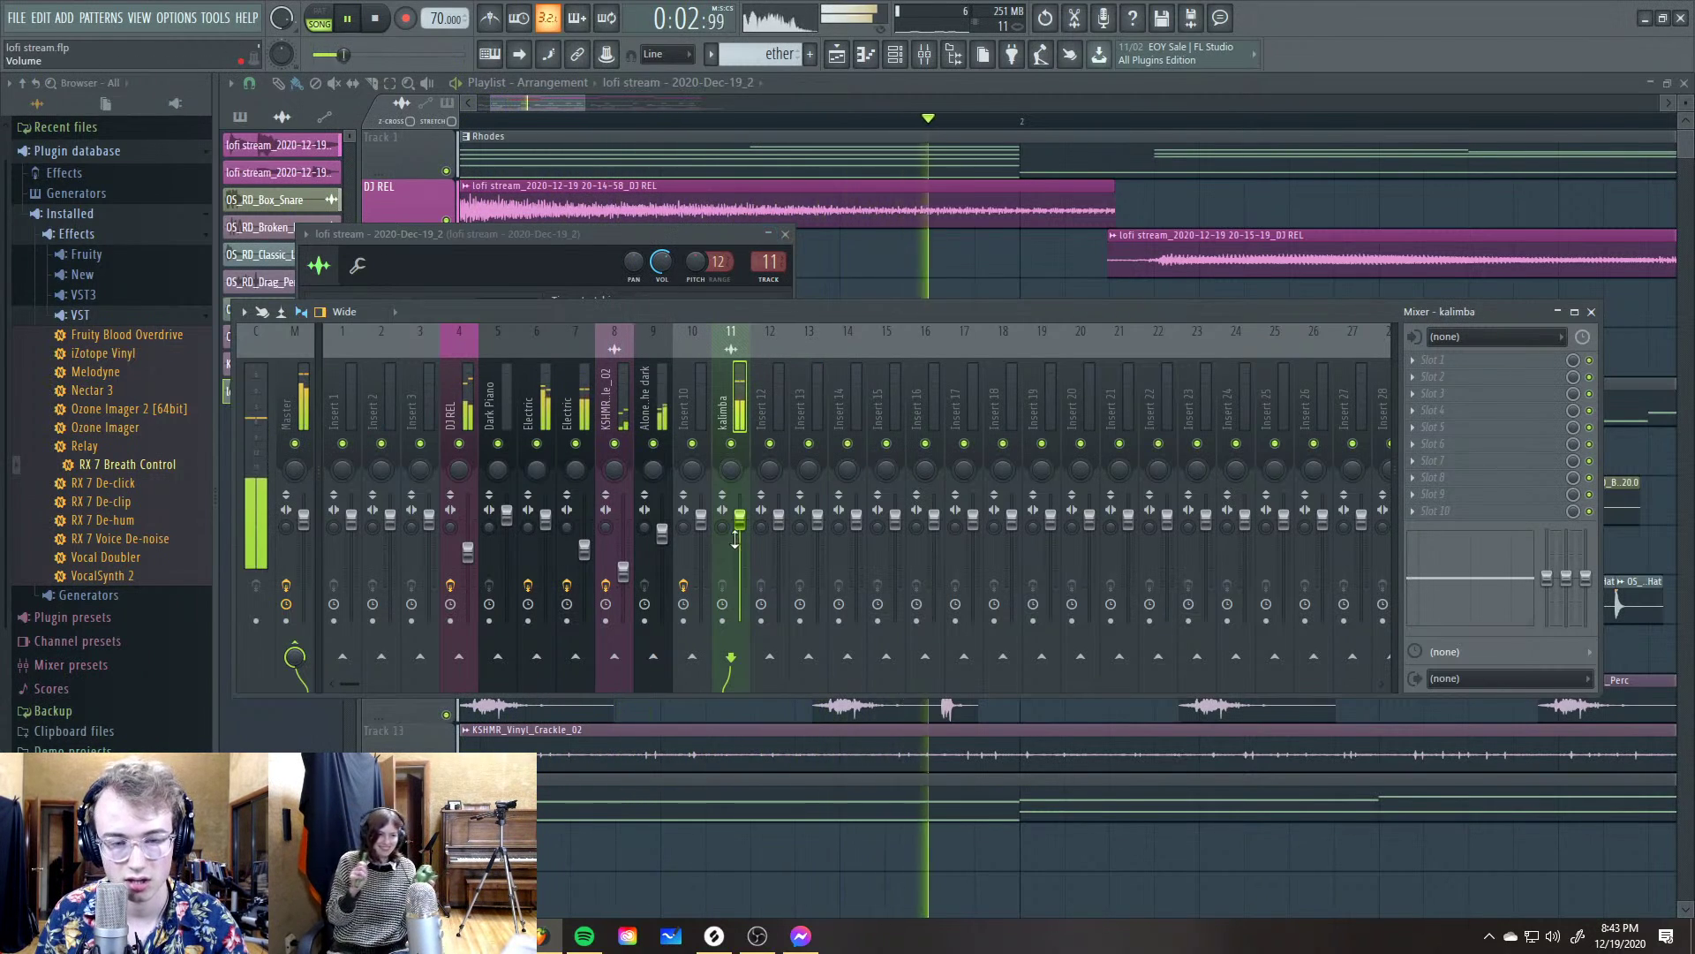
pyautogui.press('space')
pyautogui.moveTo(736, 540); pyautogui.dragTo(735, 571)
pyautogui.press('space')
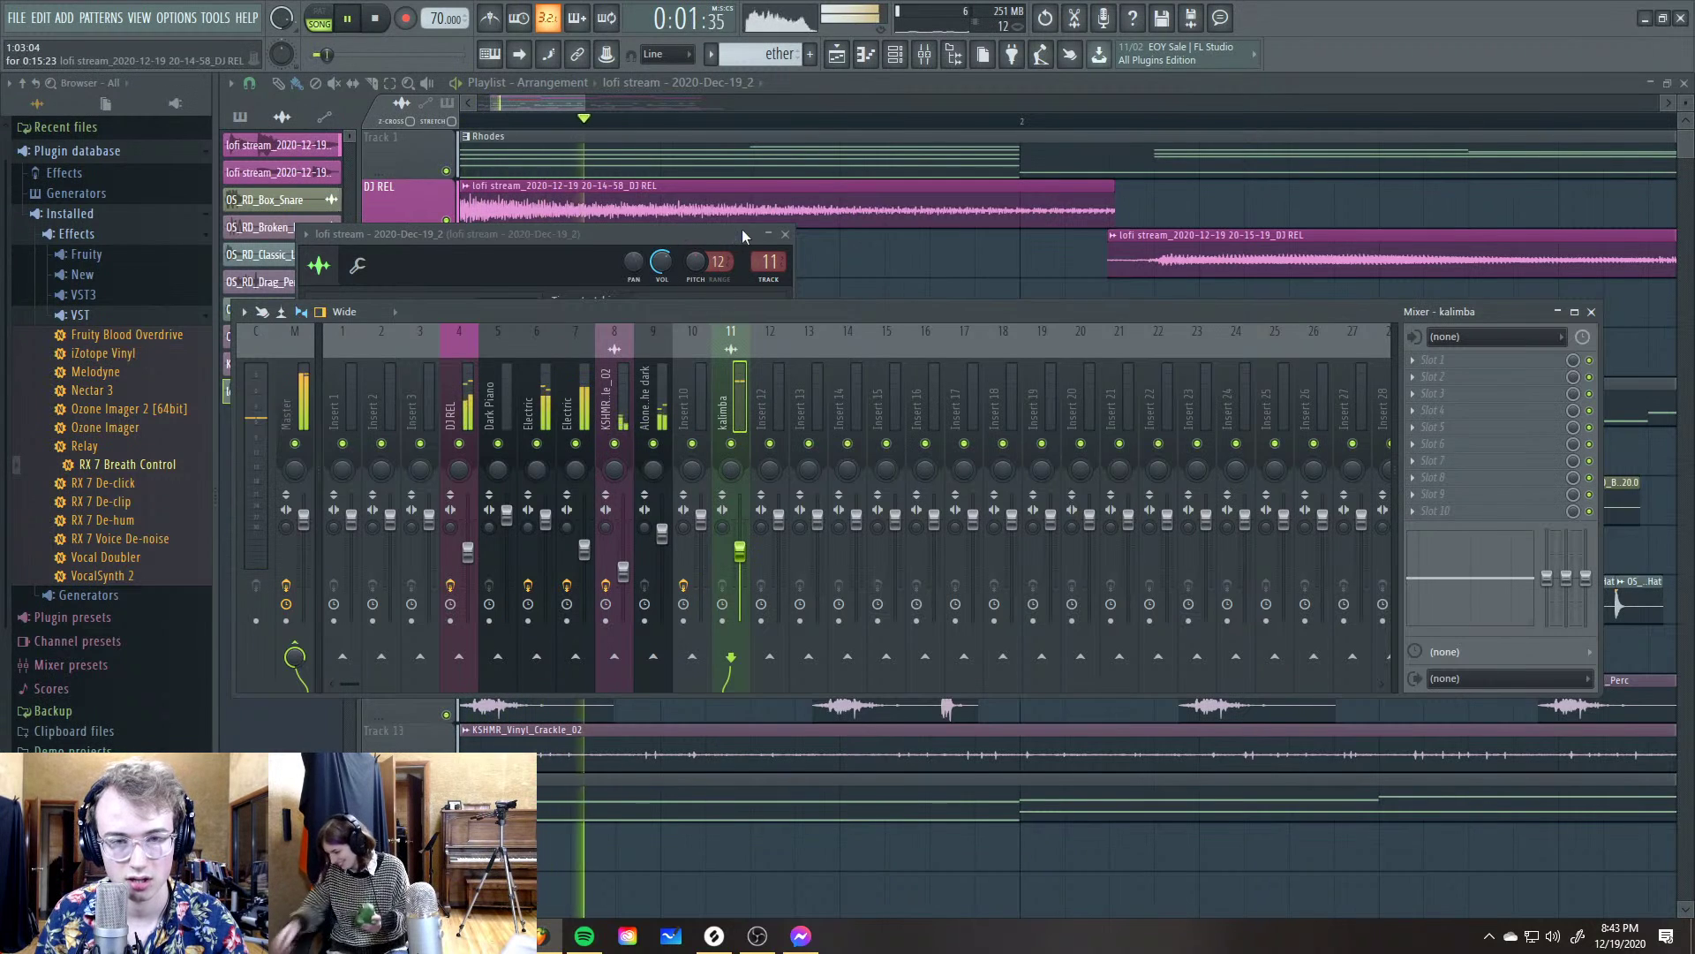
pyautogui.press('space')
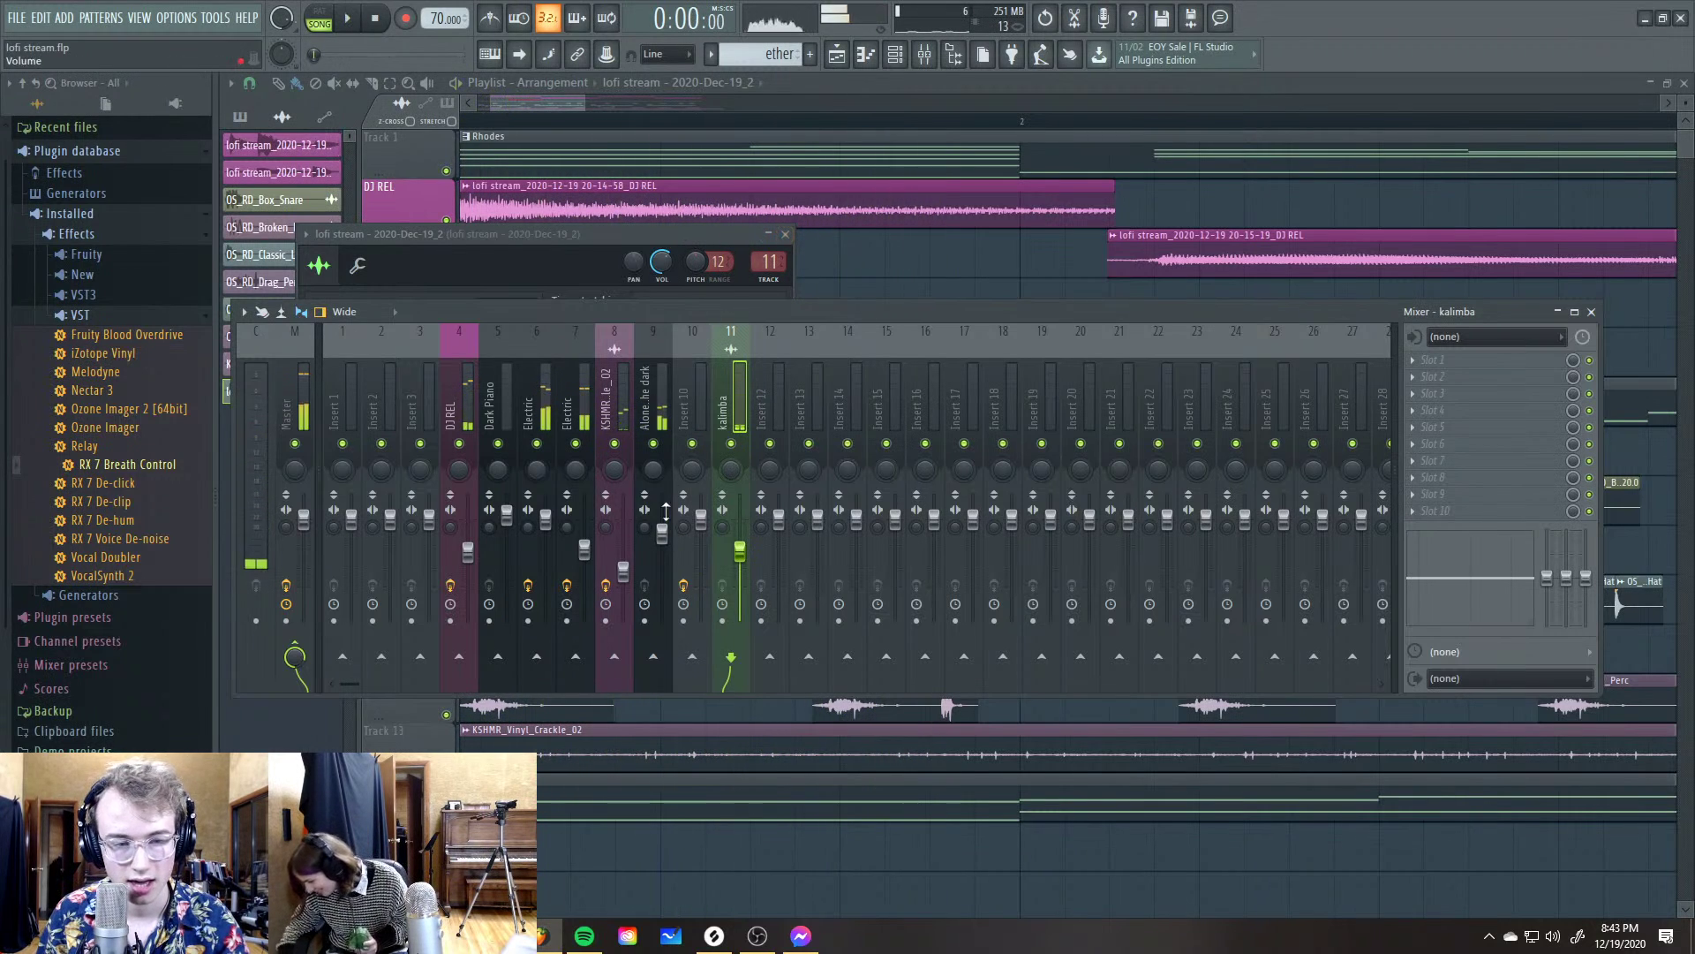
# Lower the Electric track on mixer insert 6 to about -6.5 dB during playback and return to the playlist
pyautogui.click(528, 406)
pyautogui.press('space')
pyautogui.moveTo(545, 516); pyautogui.dragTo(545, 541)
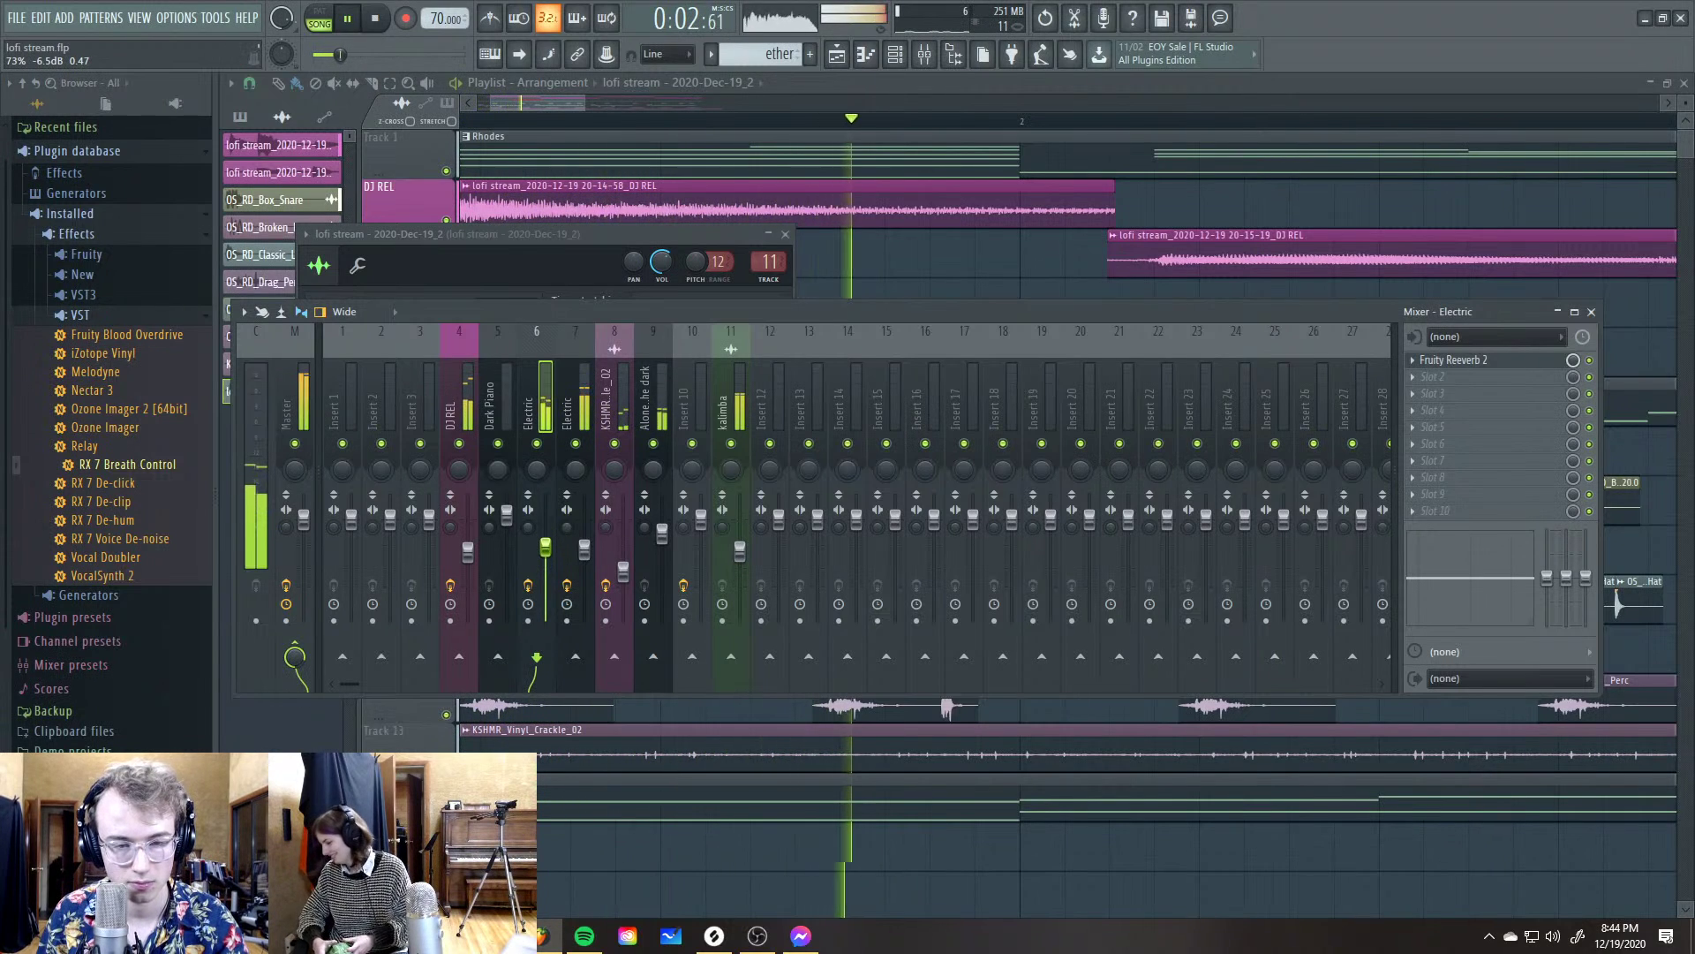
pyautogui.click(813, 295)
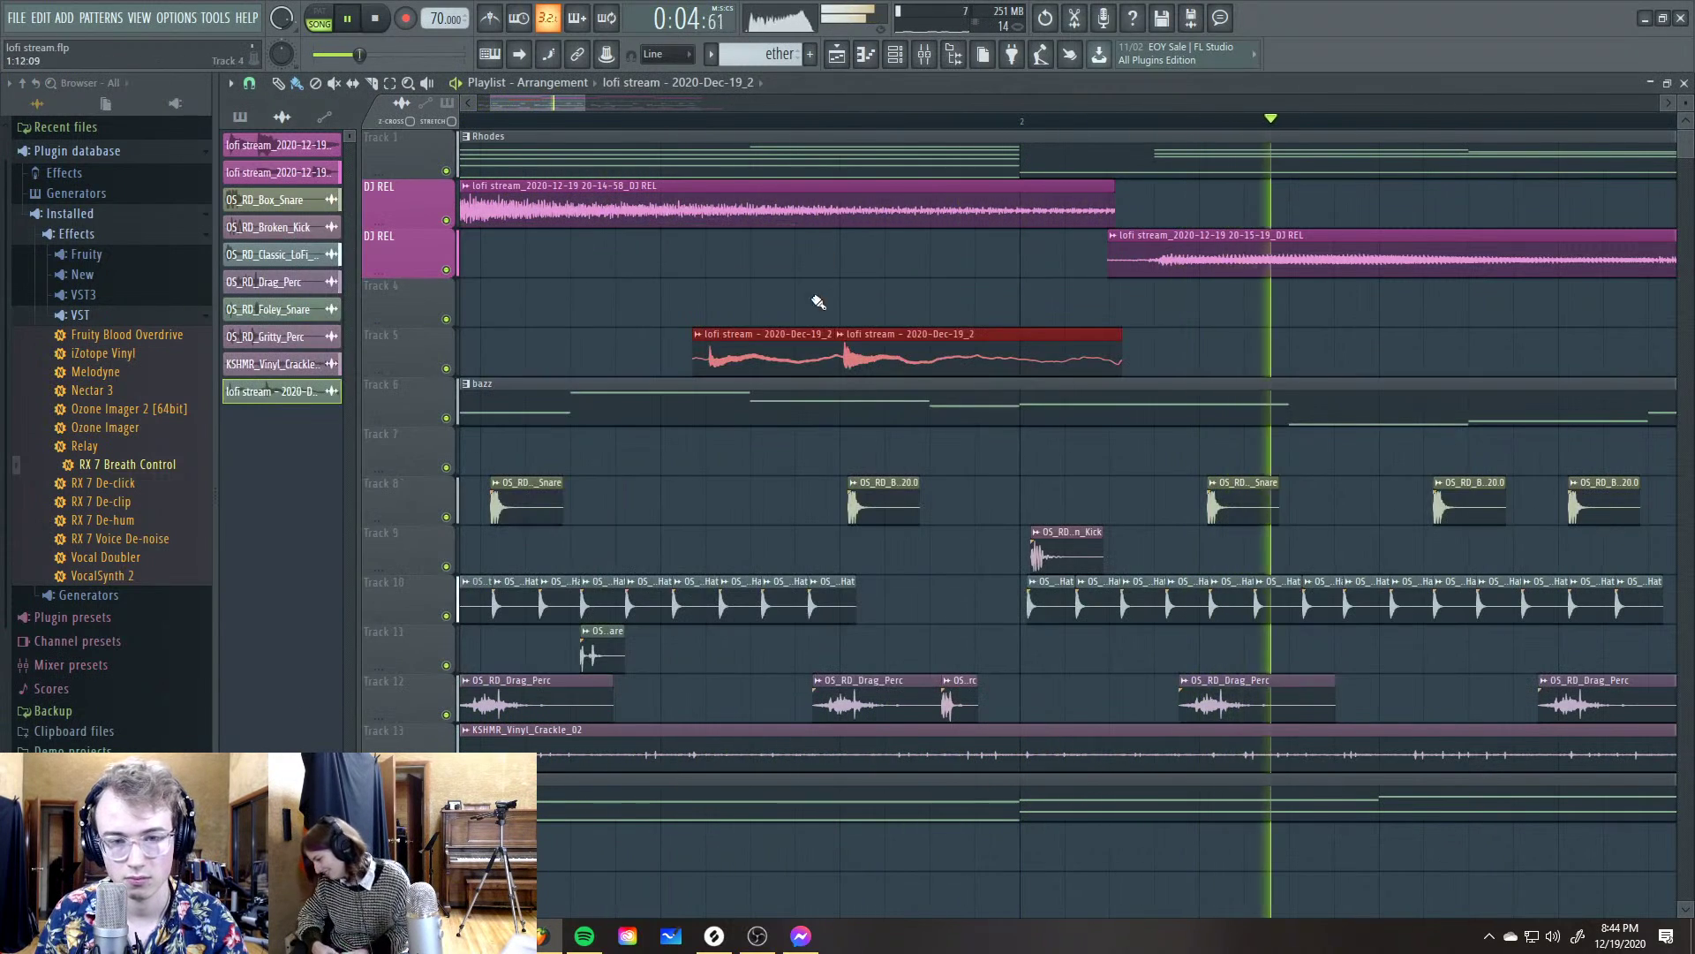
# Copy the two-part kalimba clip on Track 5 into the second half of bar 3 and line it up with the snare
pyautogui.scroll(-2, 724, 380)
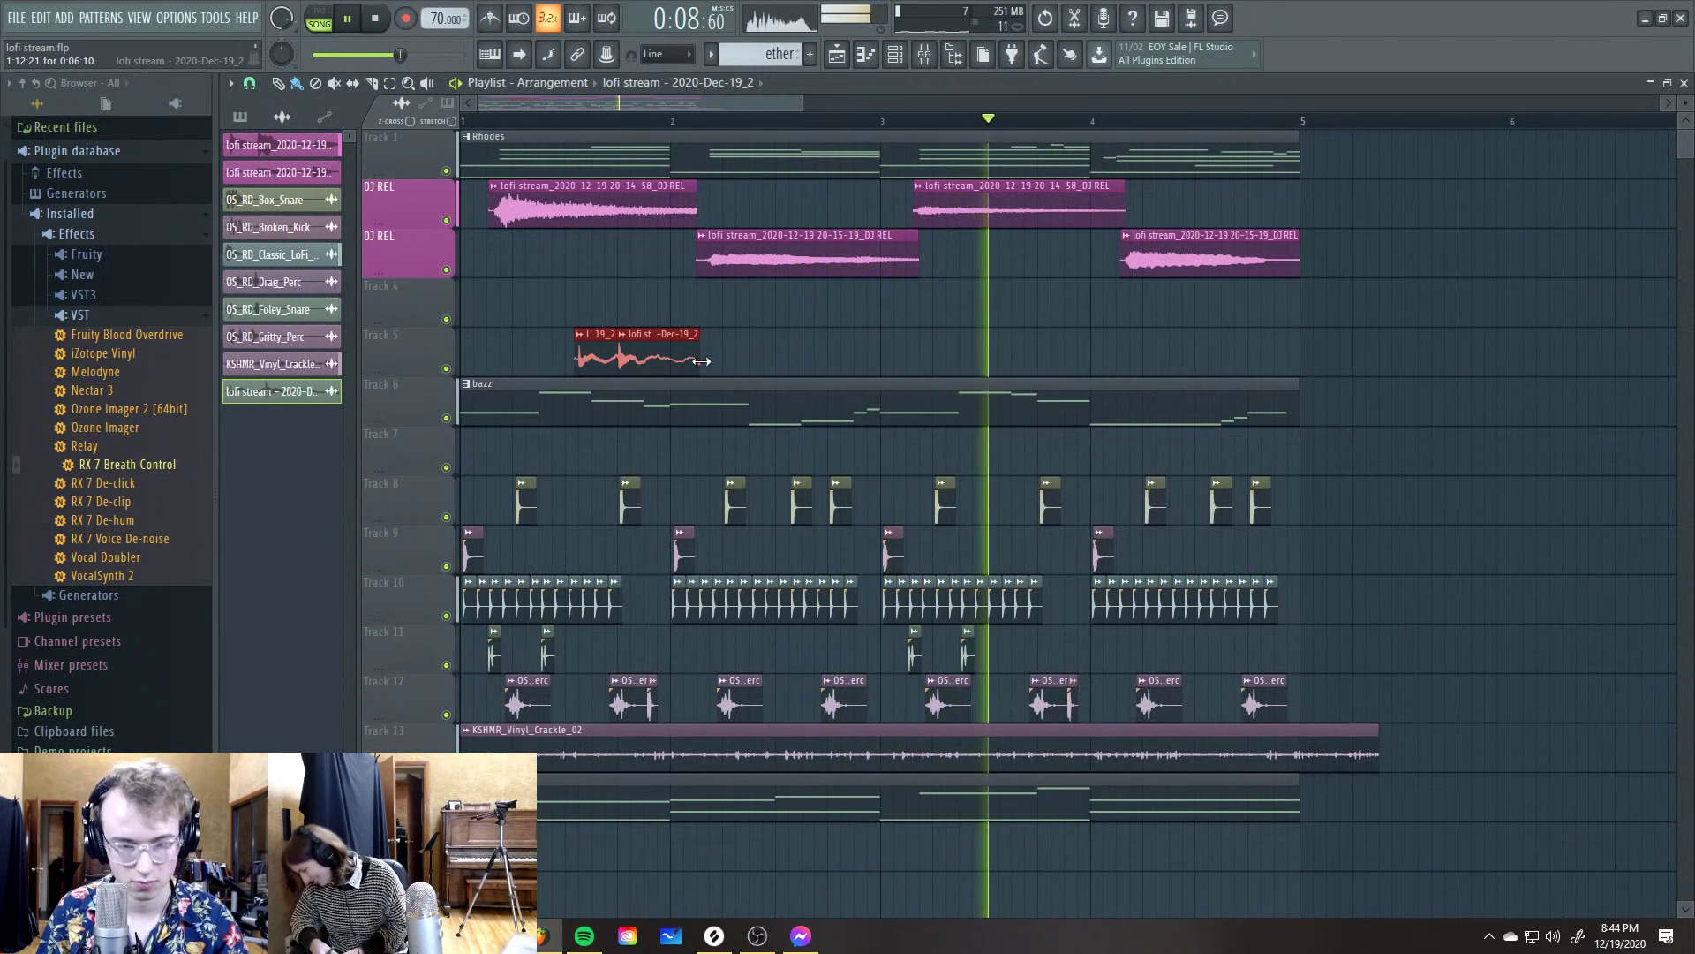
pyautogui.moveTo(578, 339); pyautogui.dragTo(944, 371)
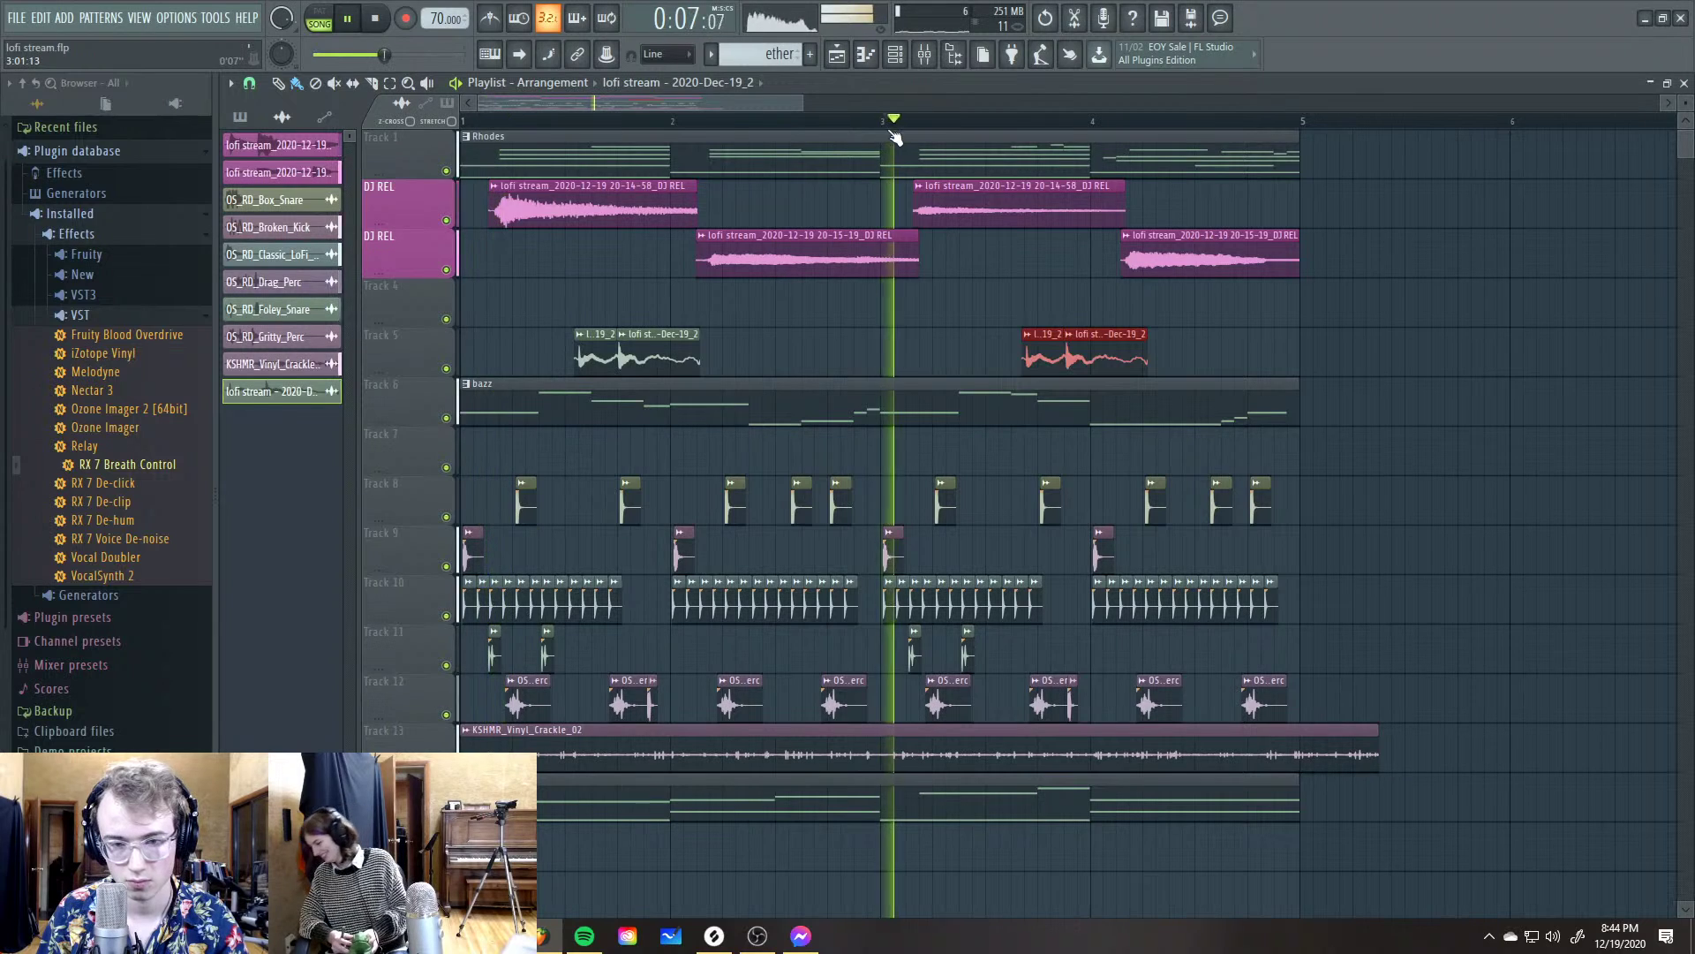
pyautogui.scroll(1, 944, 371)
pyautogui.scroll(2, 944, 371)
pyautogui.moveTo(1144, 354); pyautogui.dragTo(1084, 366)
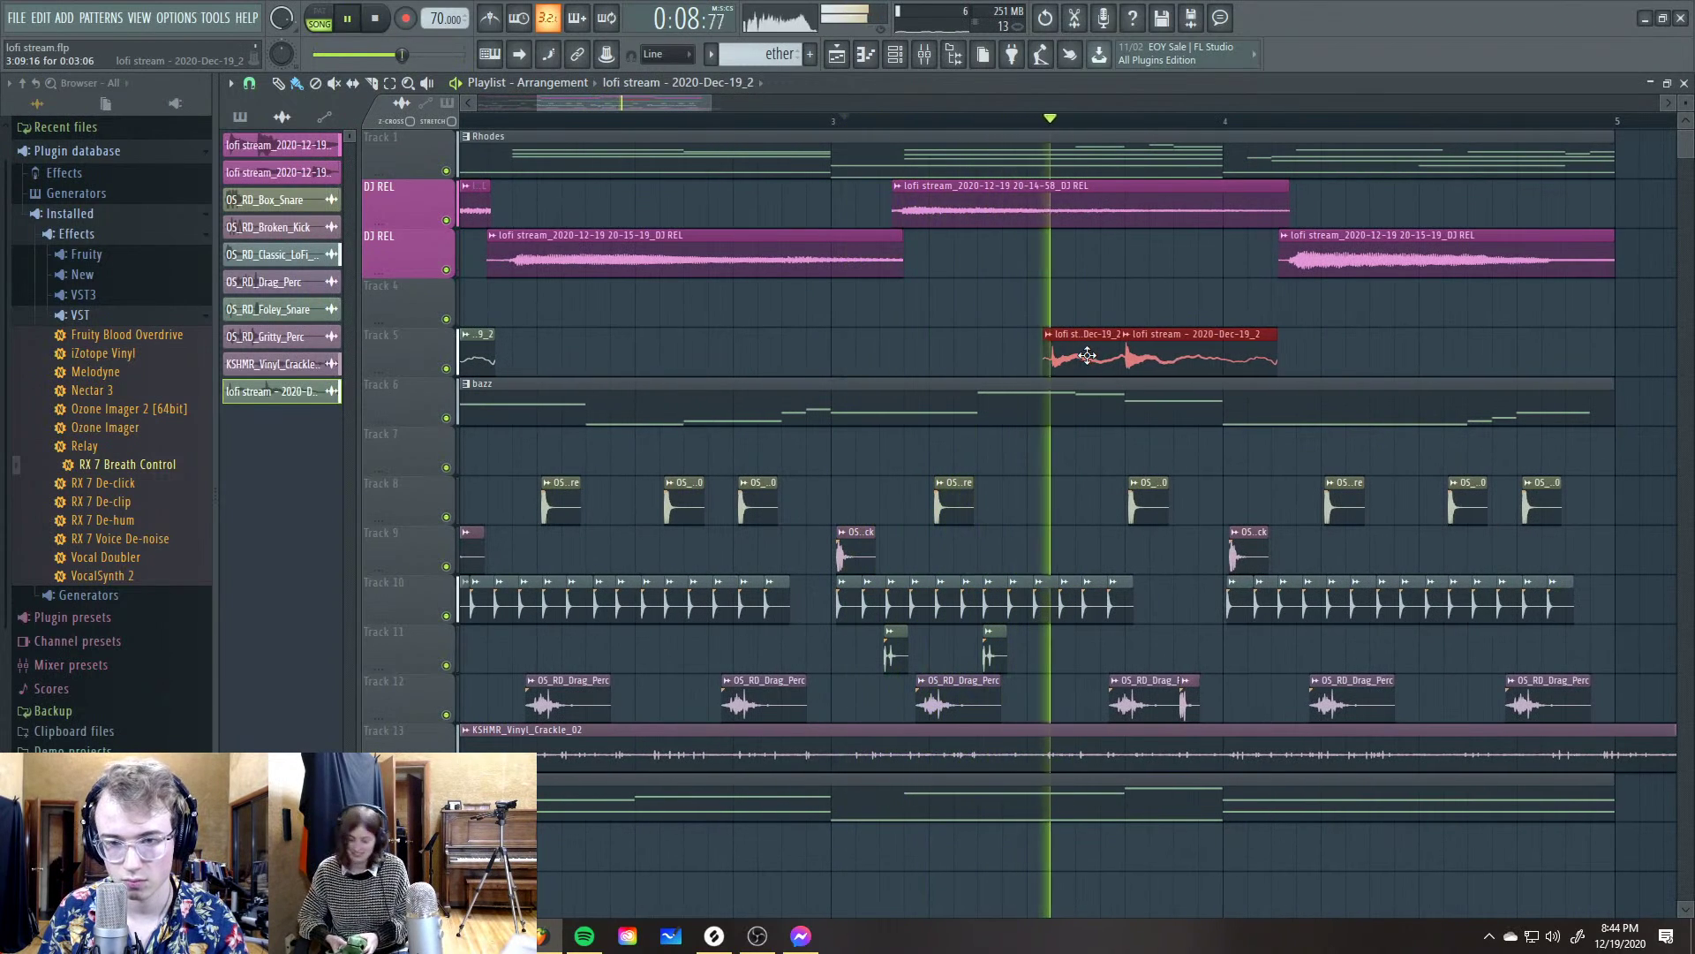
pyautogui.press('space')
pyautogui.click(1074, 378)
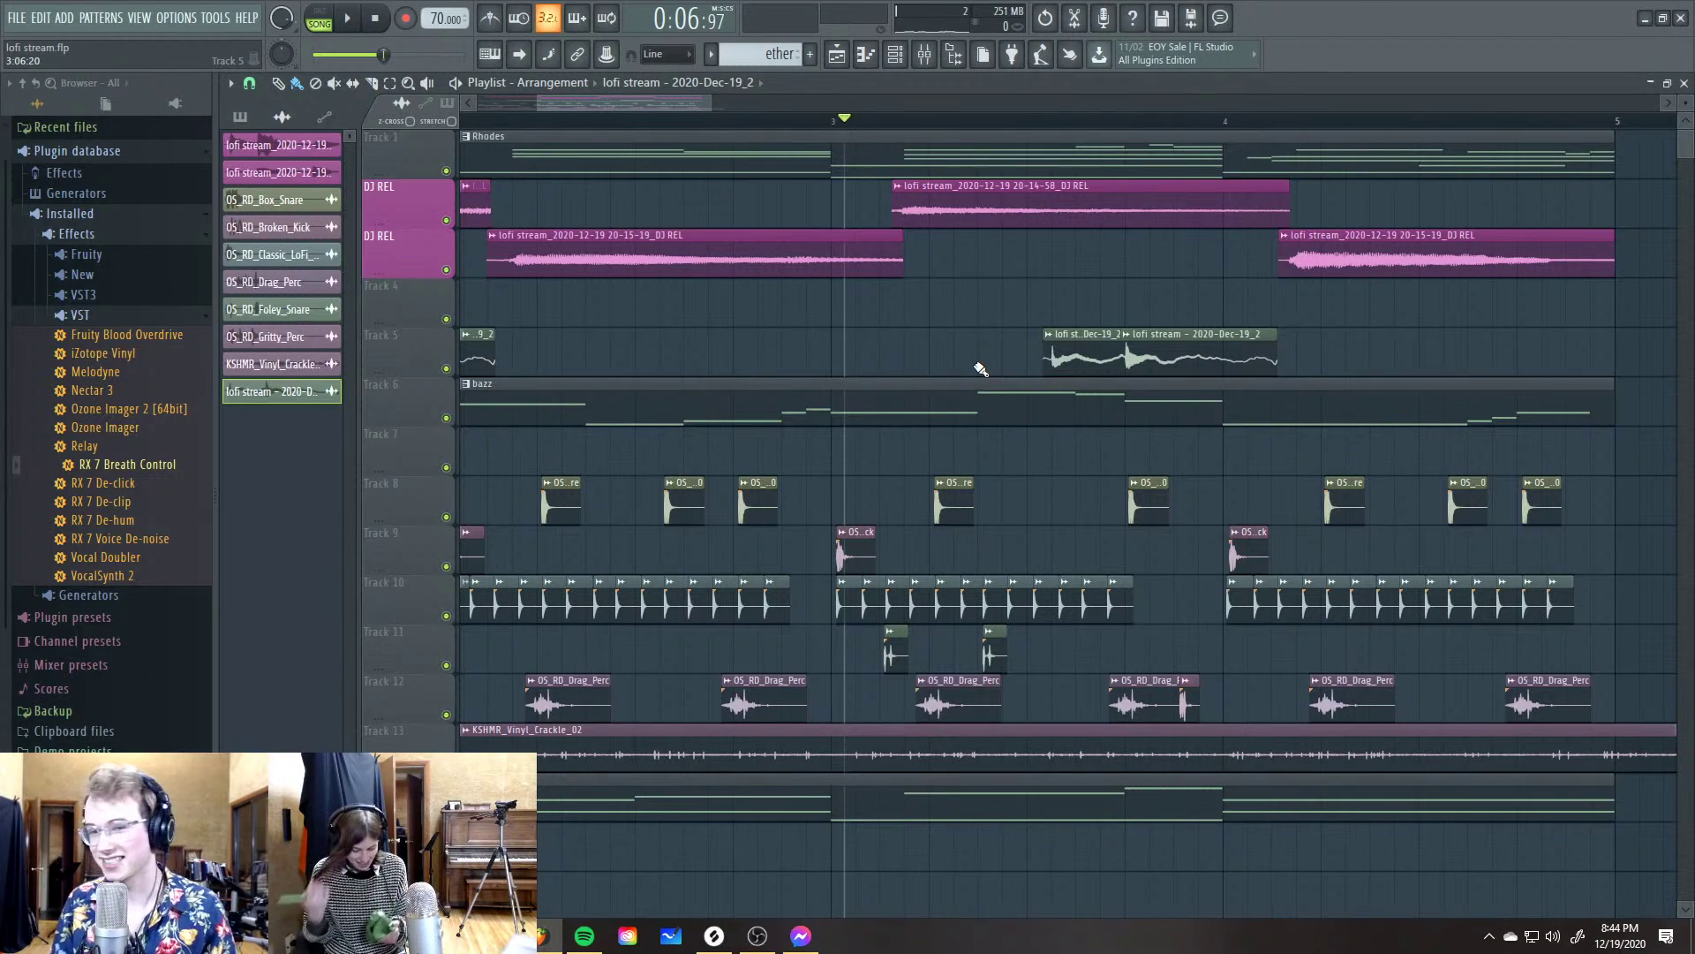
pyautogui.hotkey('alt', 'Tab')
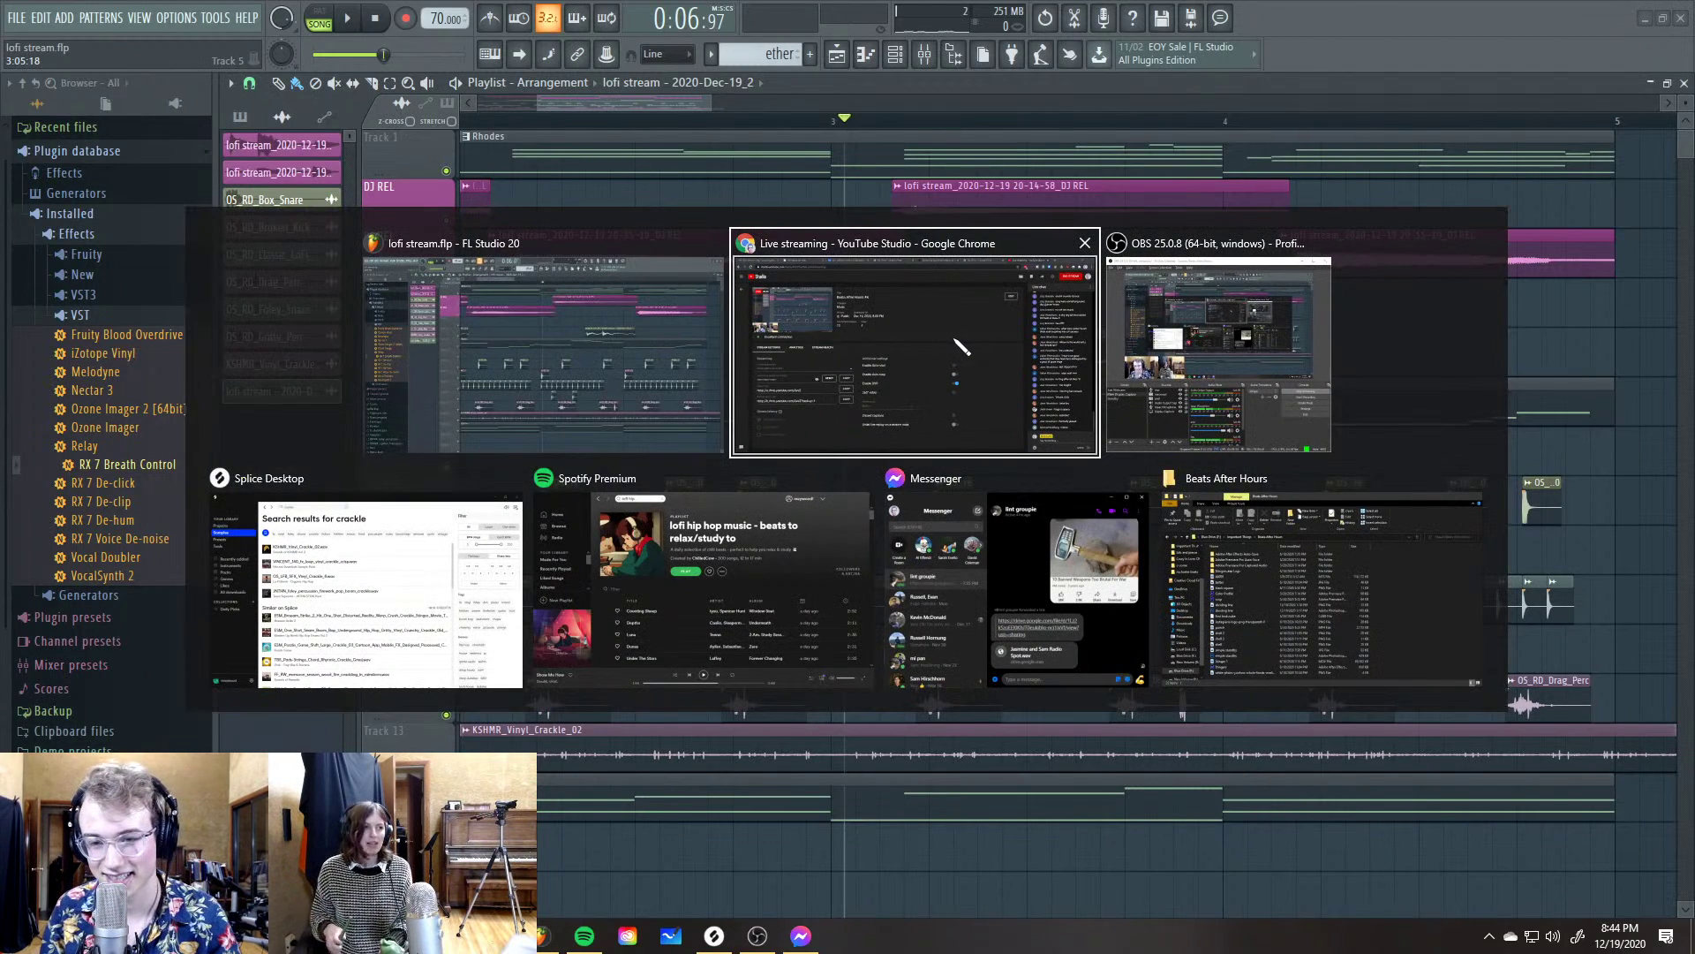
pyautogui.click(637, 359)
pyautogui.hotkey('alt', 'Tab')
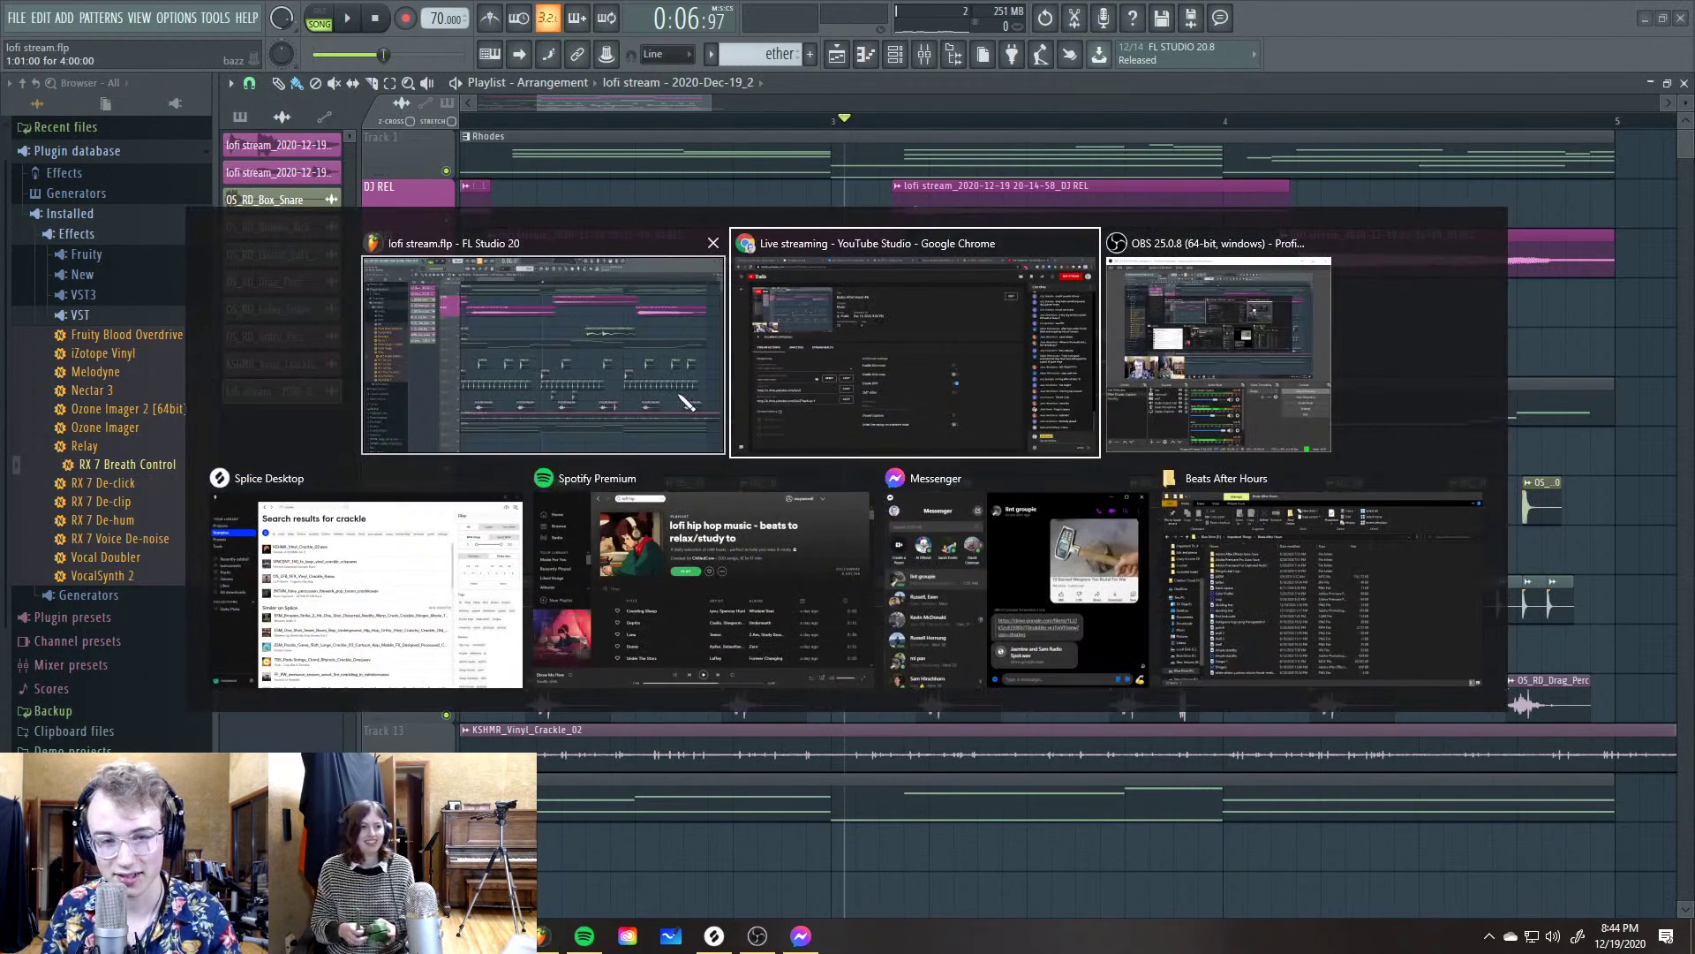
pyautogui.click(650, 381)
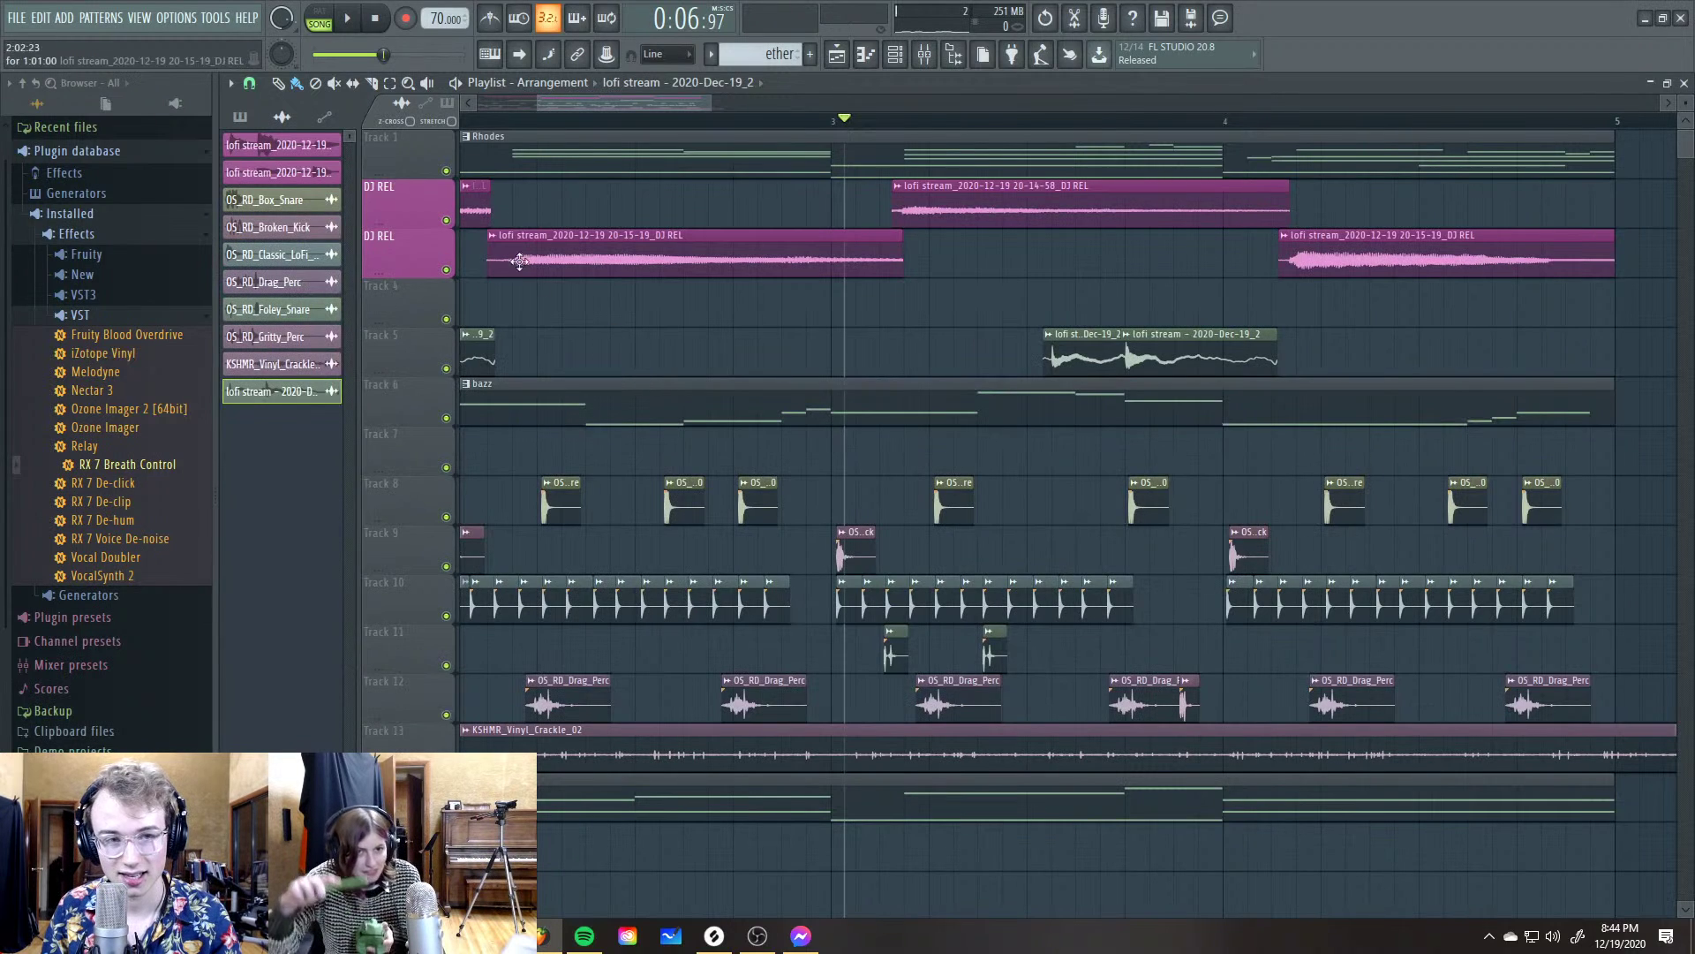
# Select mixer insert 12, try In 1 as its audio input and reset the input to none
pyautogui.press('F5')
pyautogui.click(744, 388)
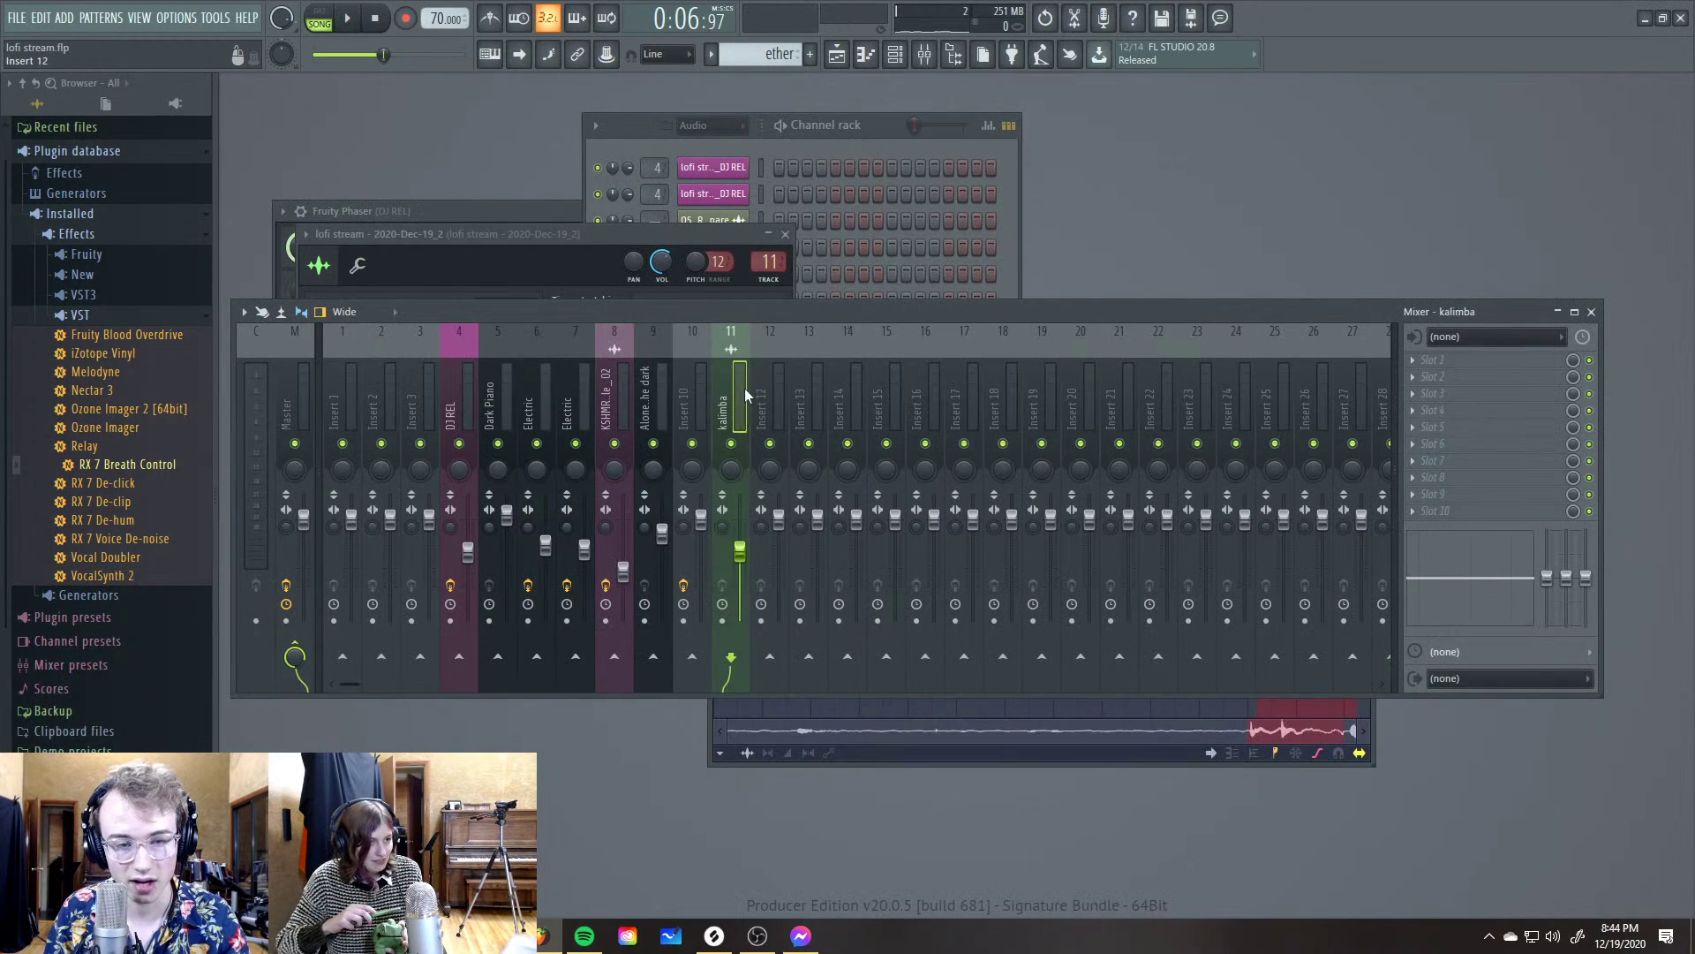
pyautogui.click(767, 390)
pyautogui.click(1421, 336)
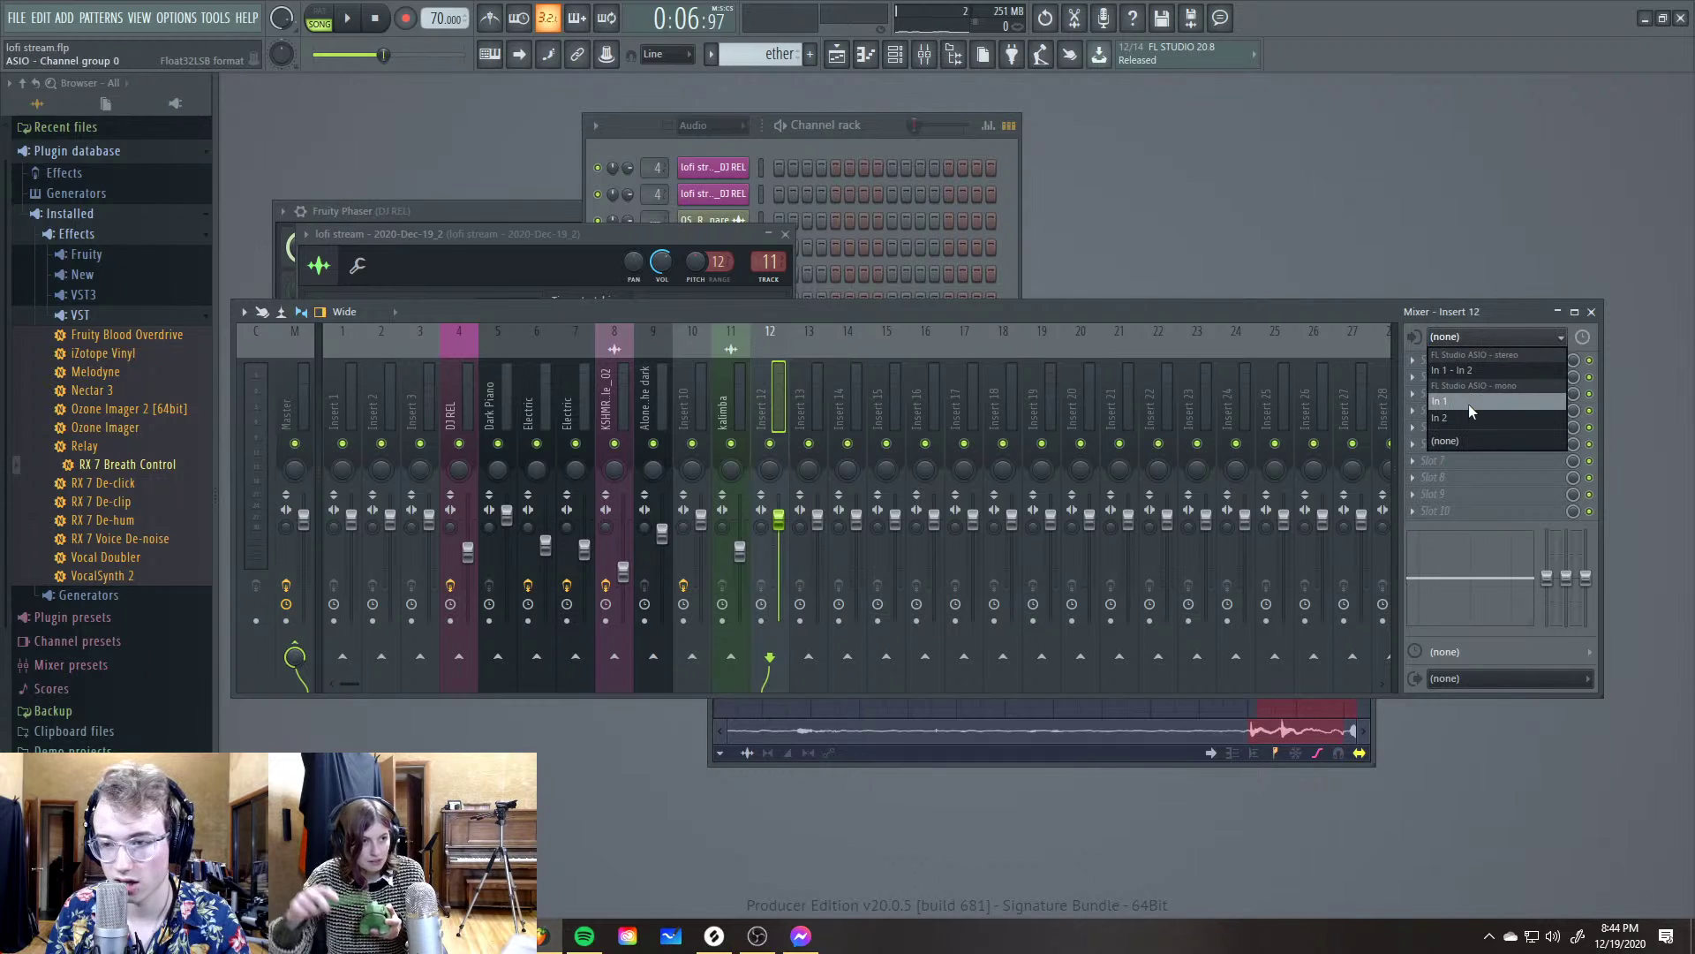
pyautogui.click(1470, 402)
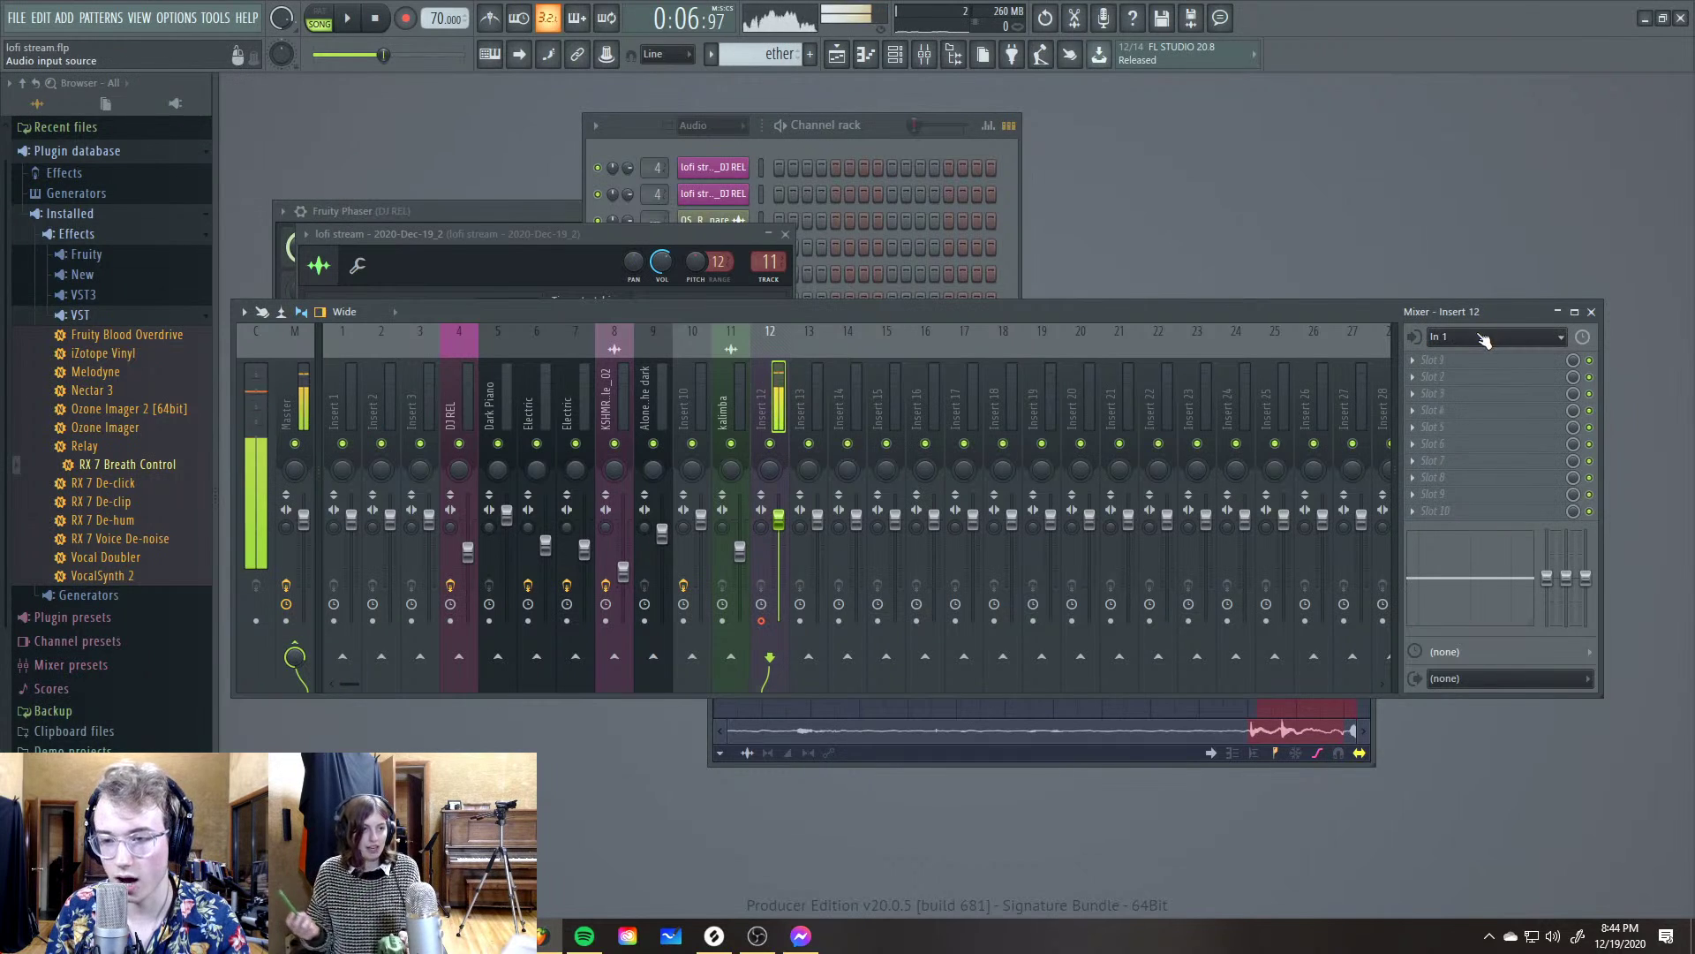
pyautogui.click(1480, 336)
pyautogui.click(1461, 437)
# Choose the input device in the FL Studio ASIO driver settings and close the audio settings
pyautogui.click(176, 18)
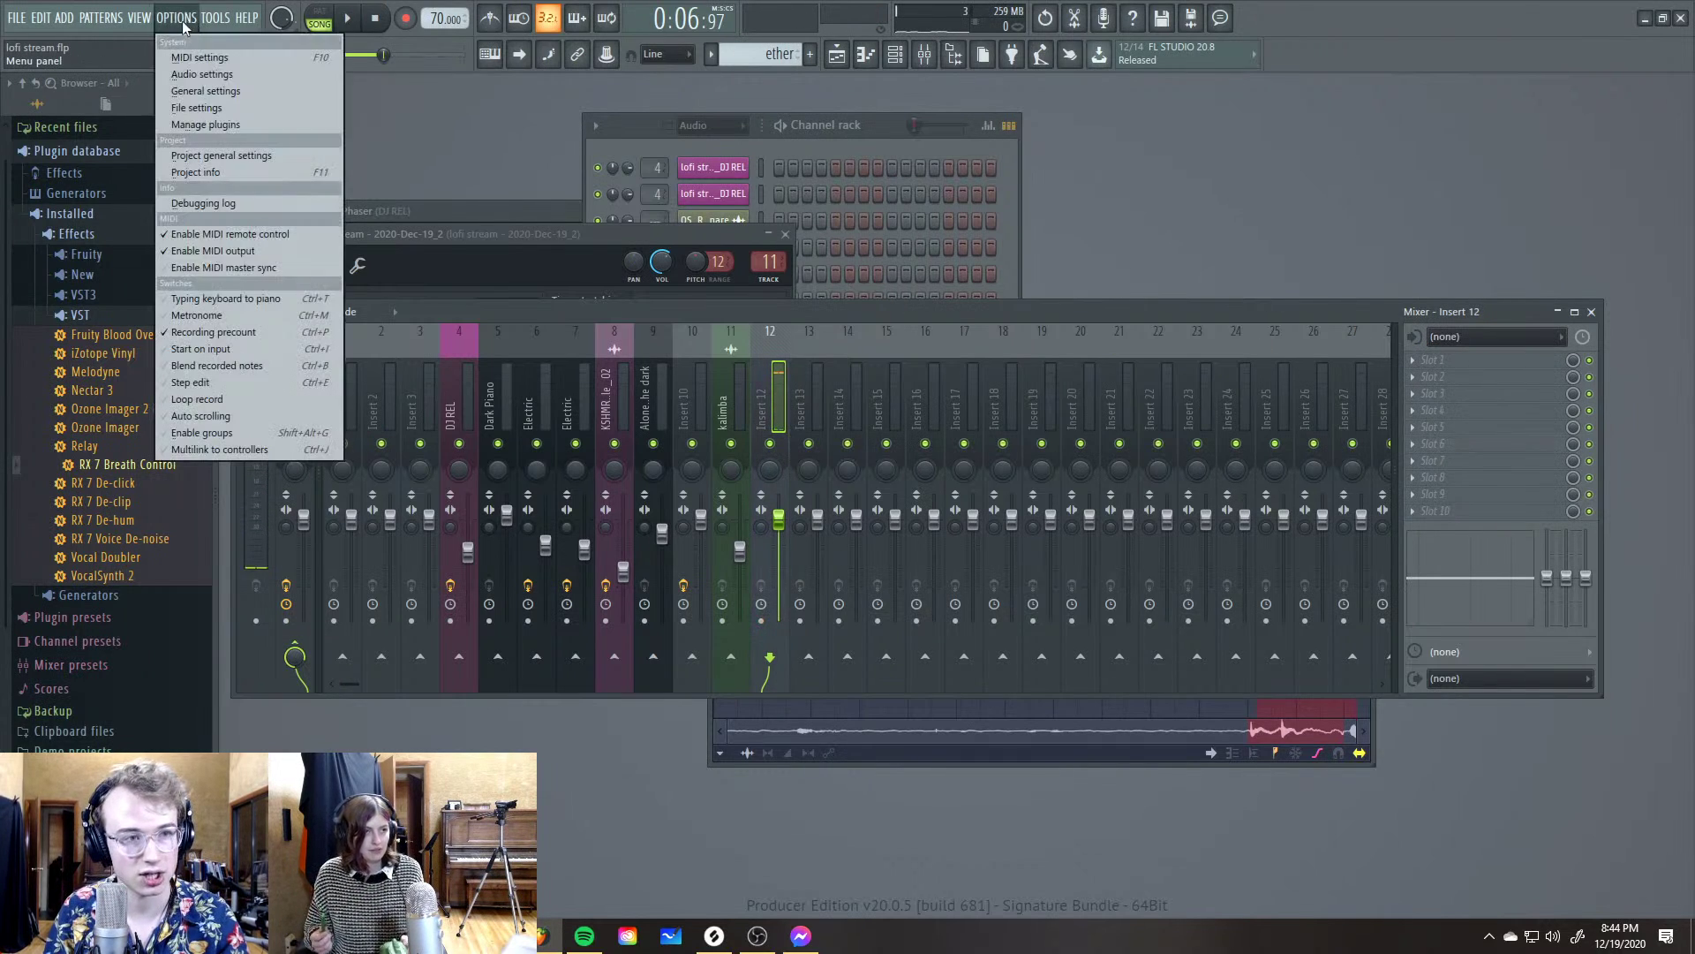
pyautogui.click(208, 91)
pyautogui.click(175, 18)
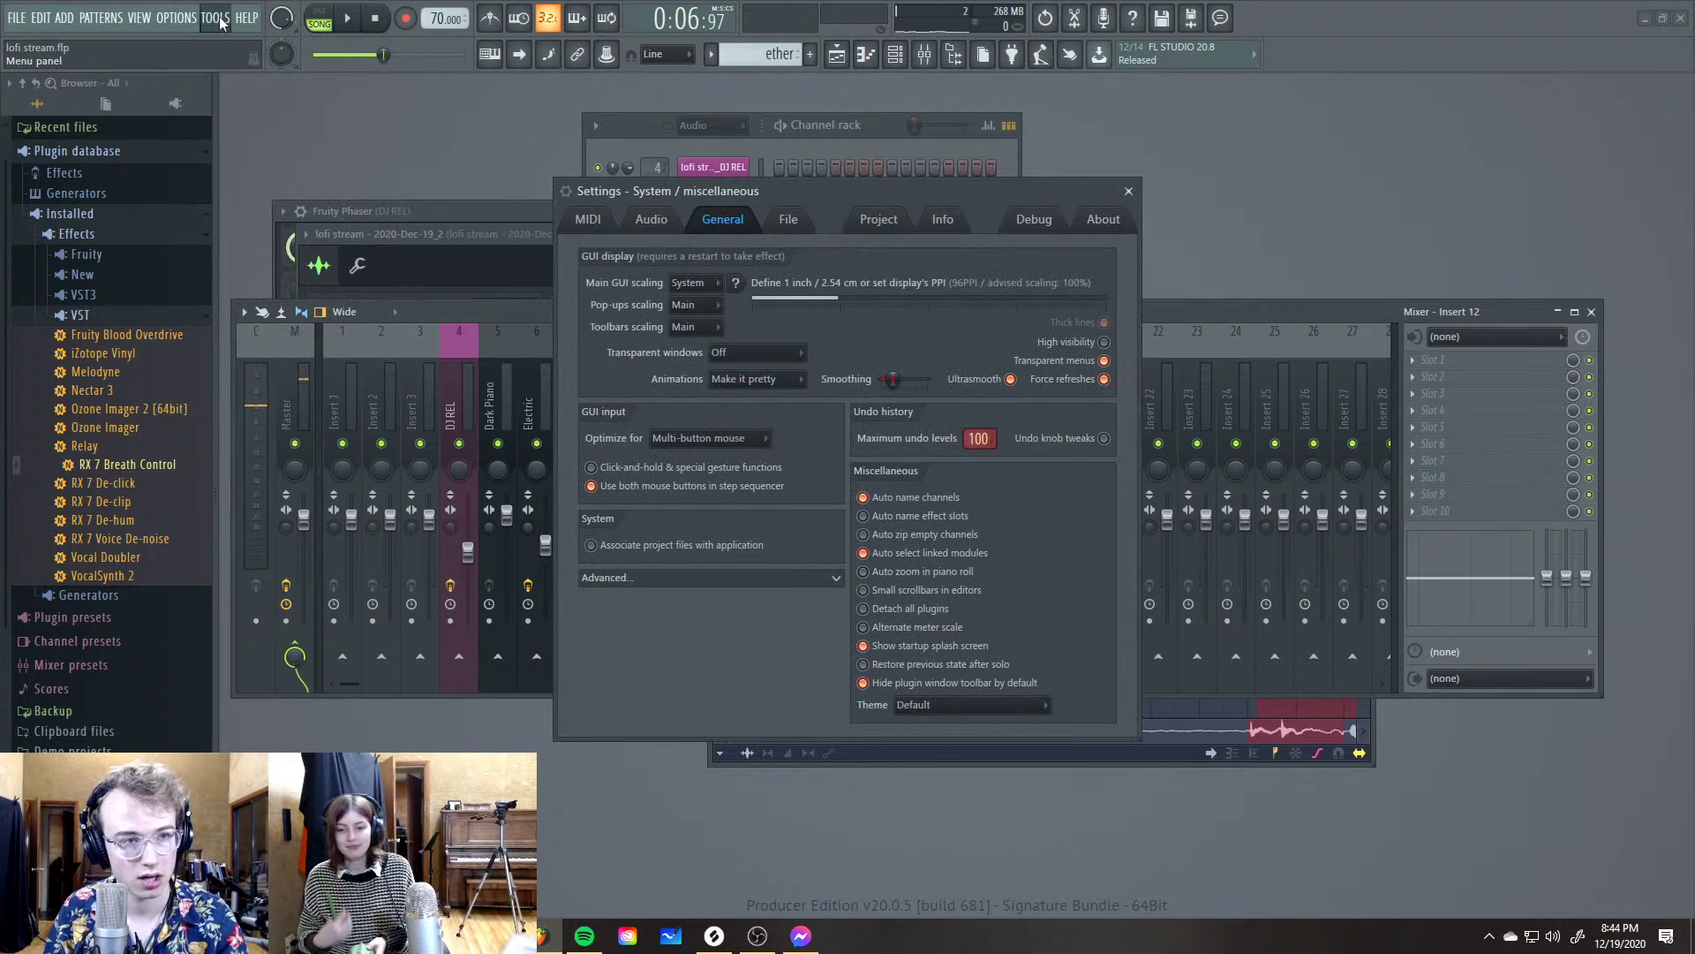
pyautogui.click(202, 75)
pyautogui.click(665, 365)
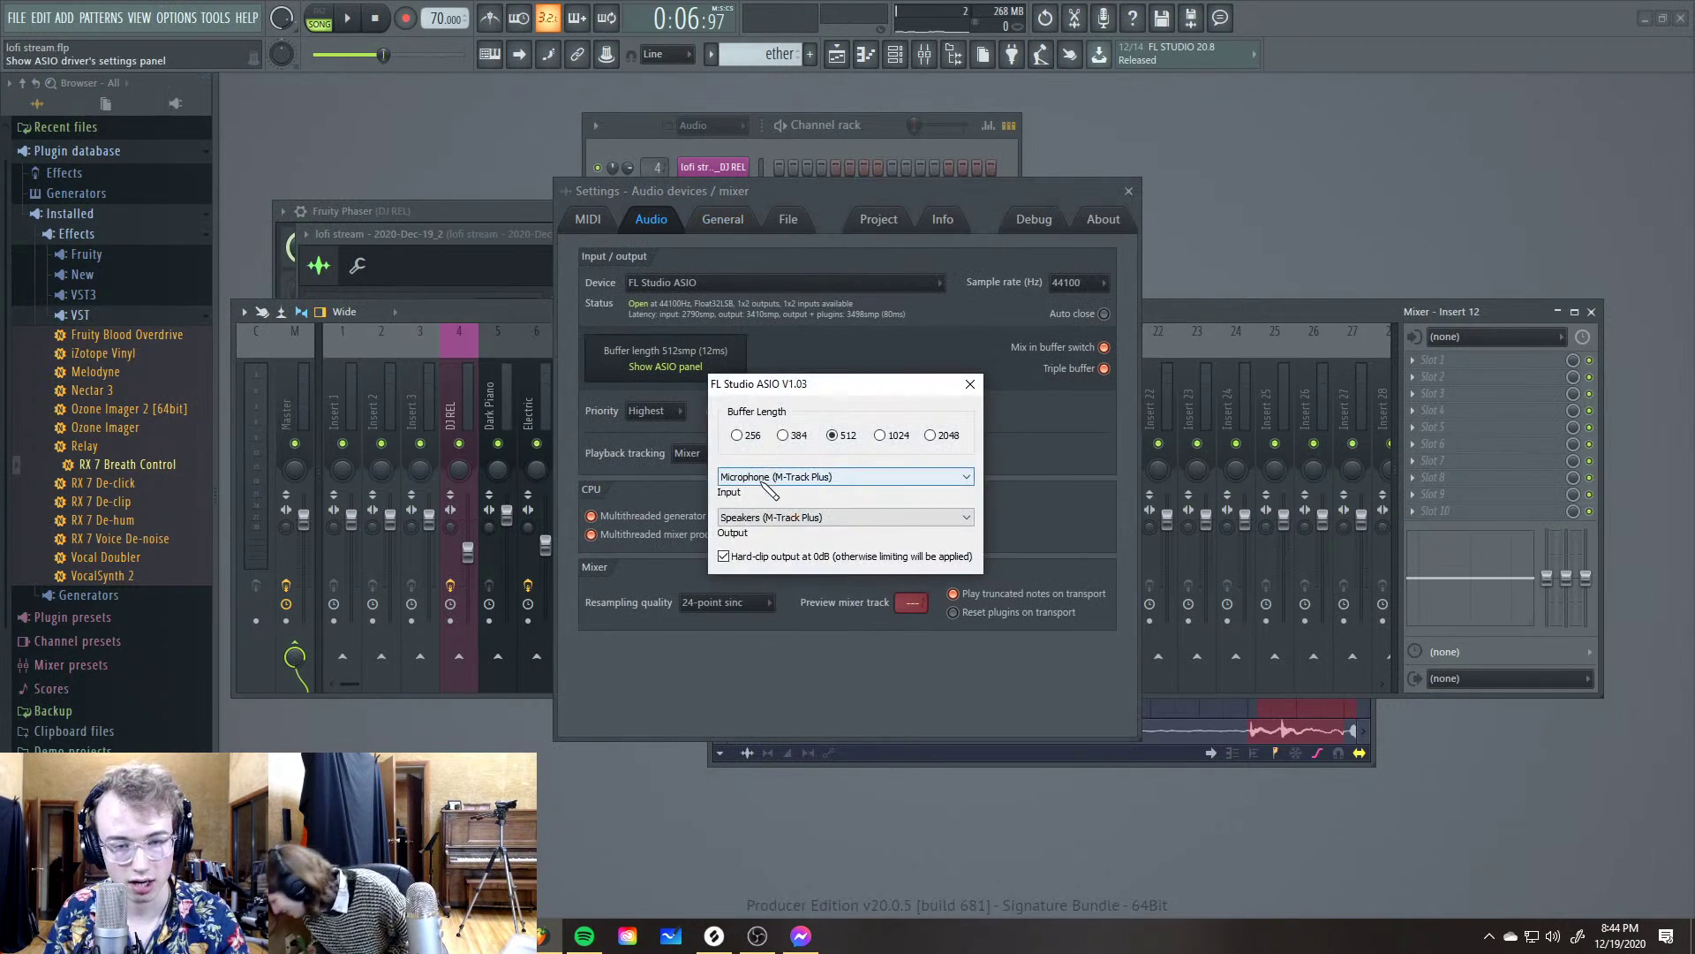
pyautogui.click(845, 477)
pyautogui.click(816, 538)
pyautogui.press('Escape')
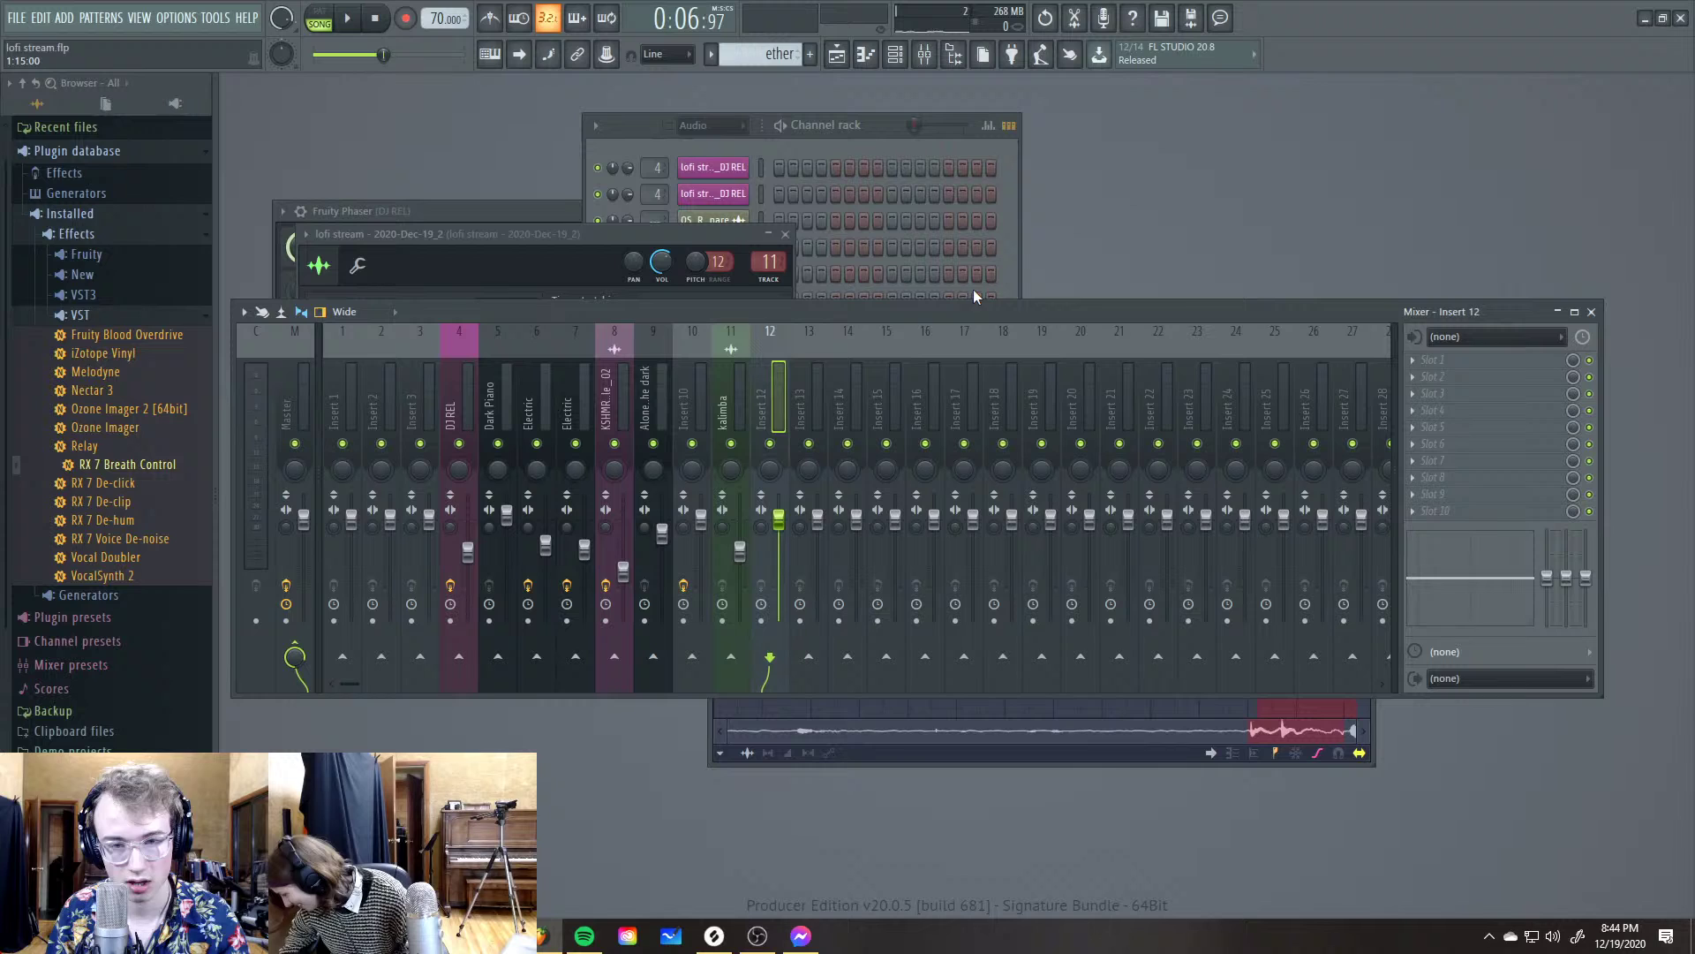
# Set mixer insert 12's input to In 1 - In 2 and load Edison in its first effect slot
pyautogui.click(1508, 346)
pyautogui.click(1483, 381)
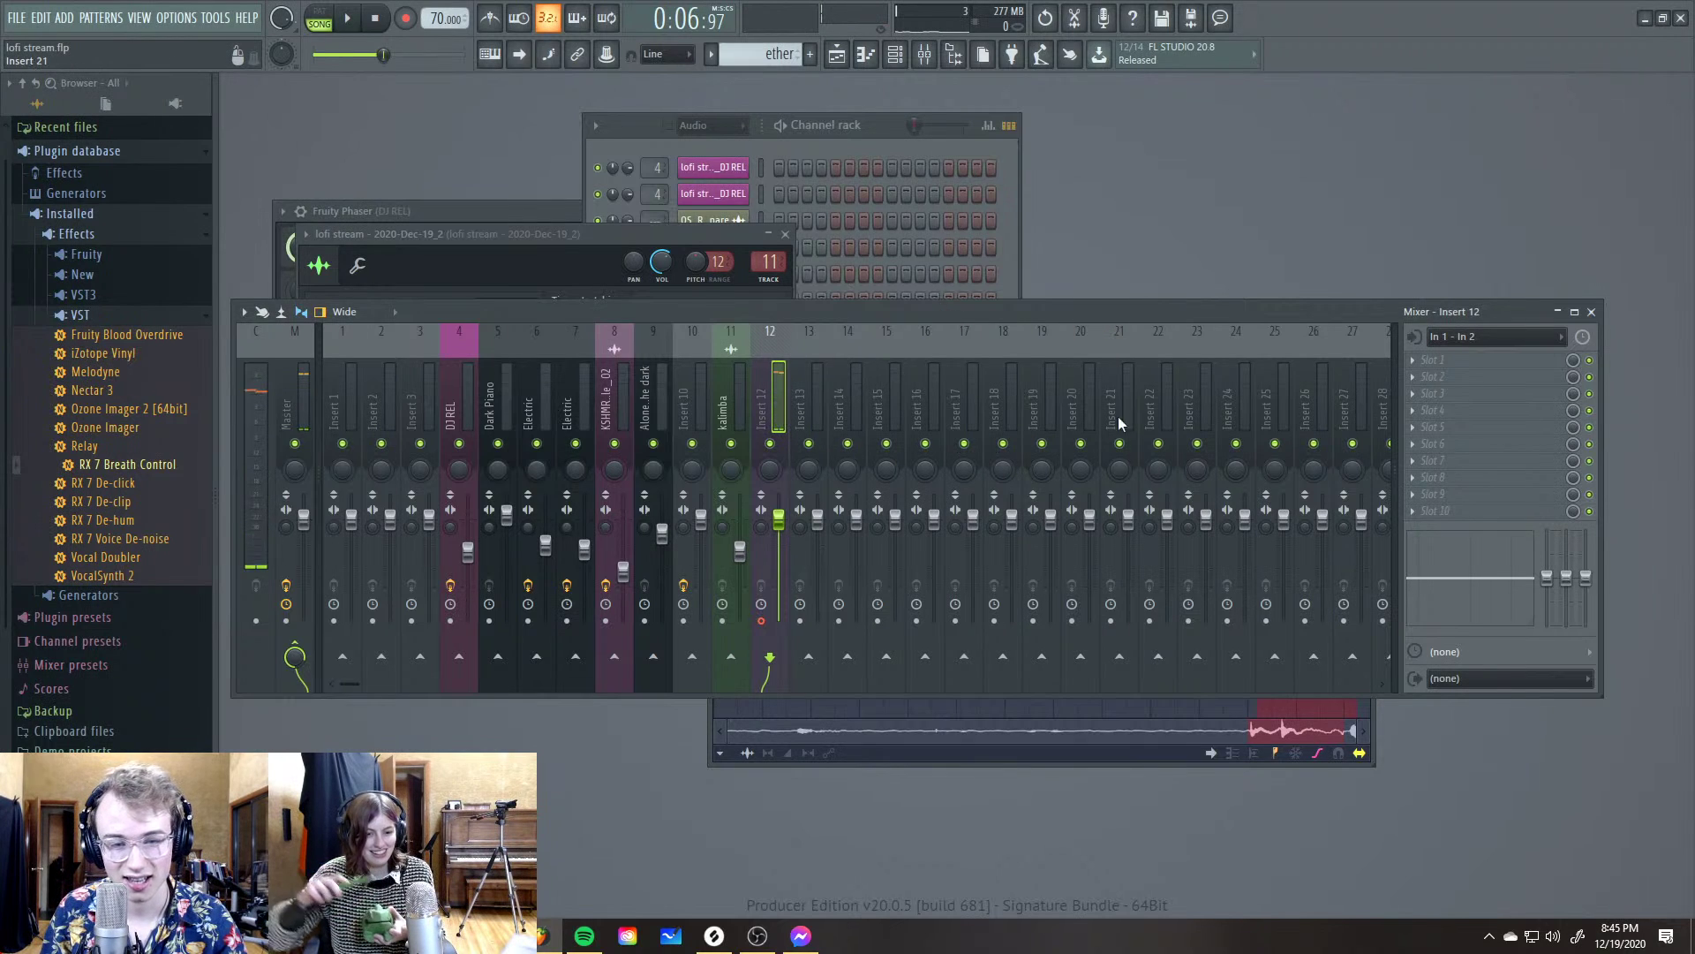
pyautogui.click(1455, 360)
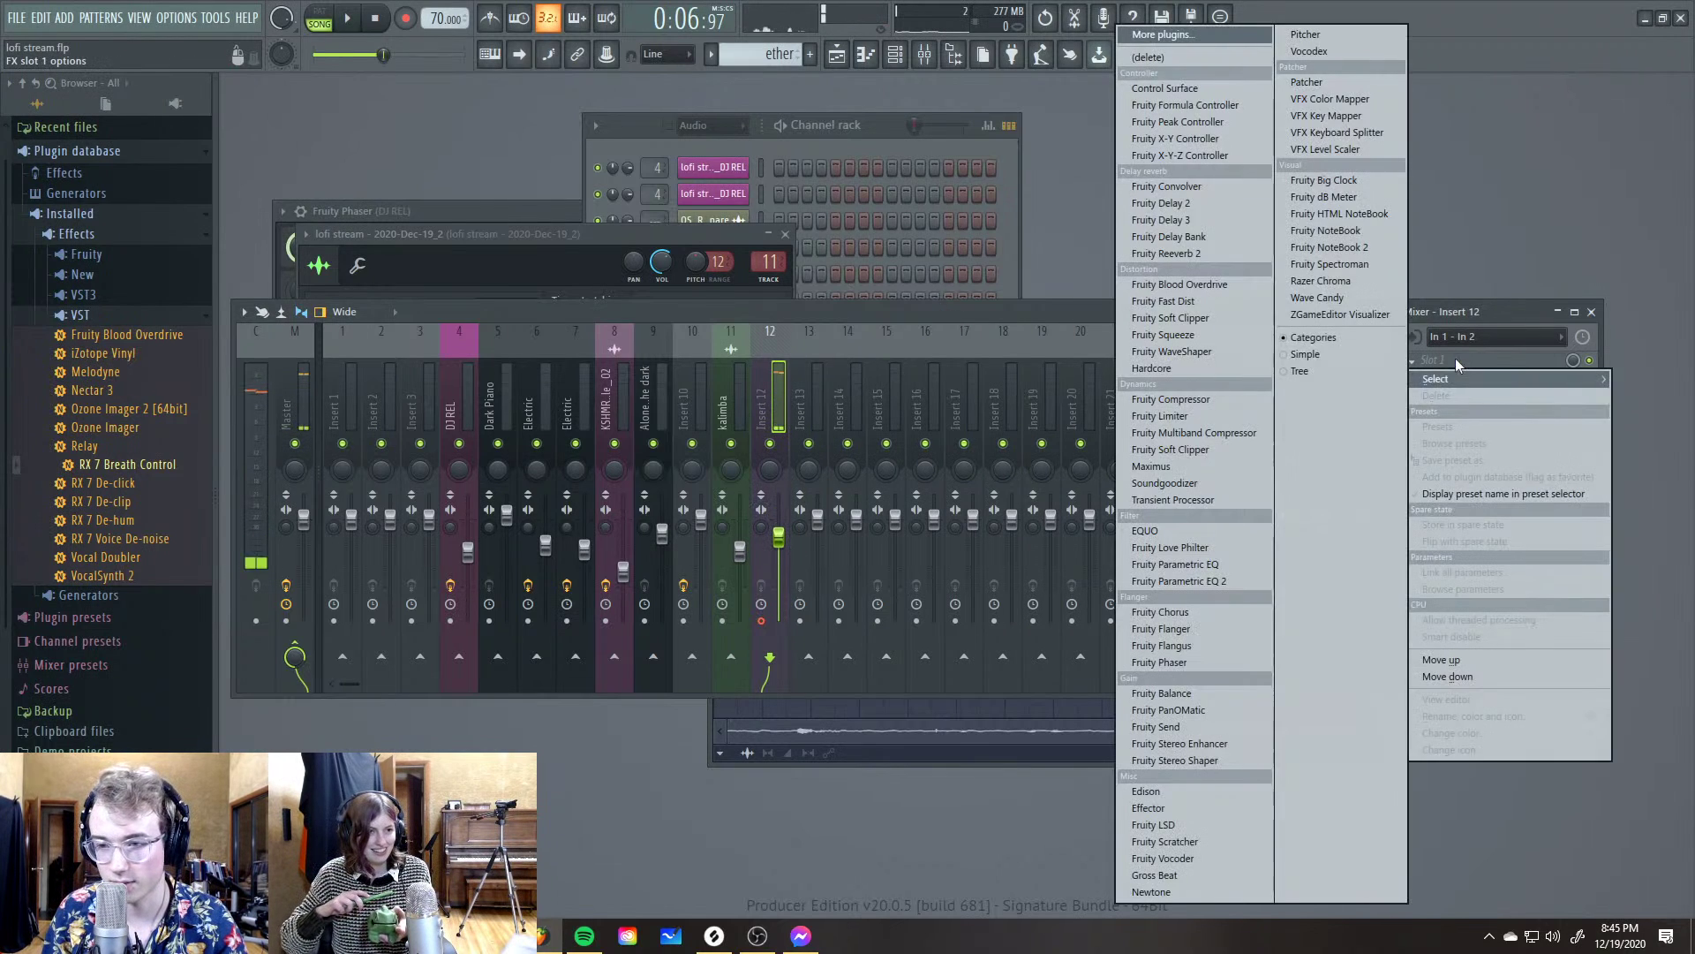
pyautogui.click(1143, 791)
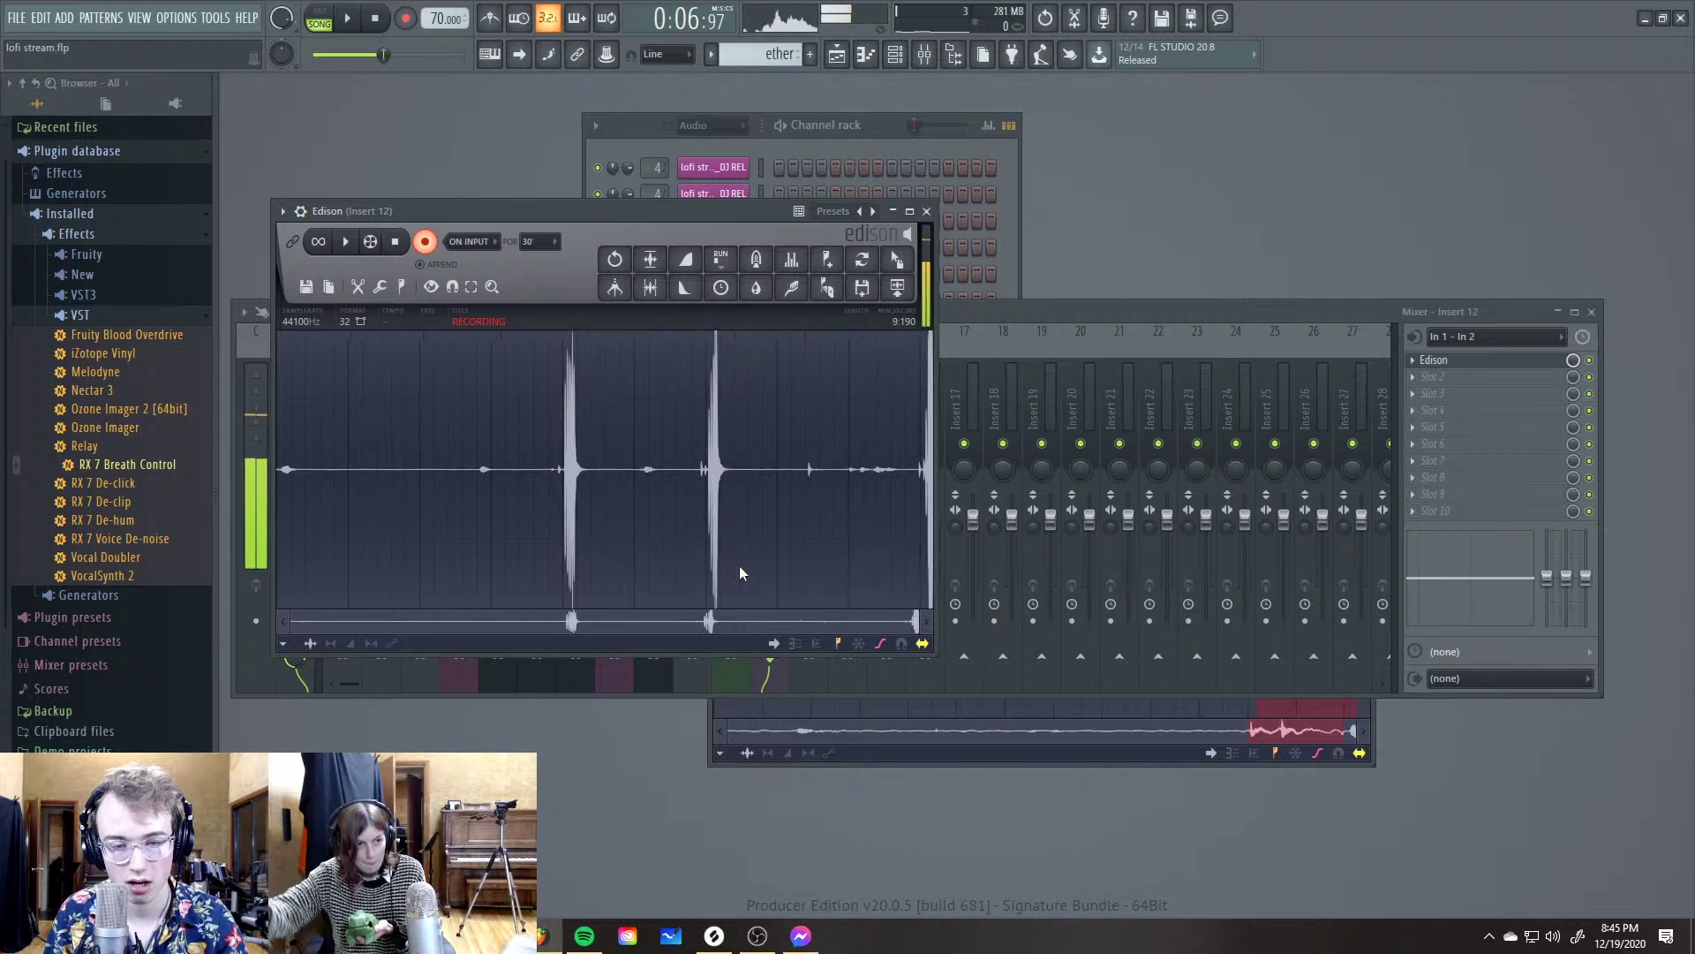
# Stop the Edison recording, select the first loud hit and send it to the playlist as an audio clip
pyautogui.press('space')
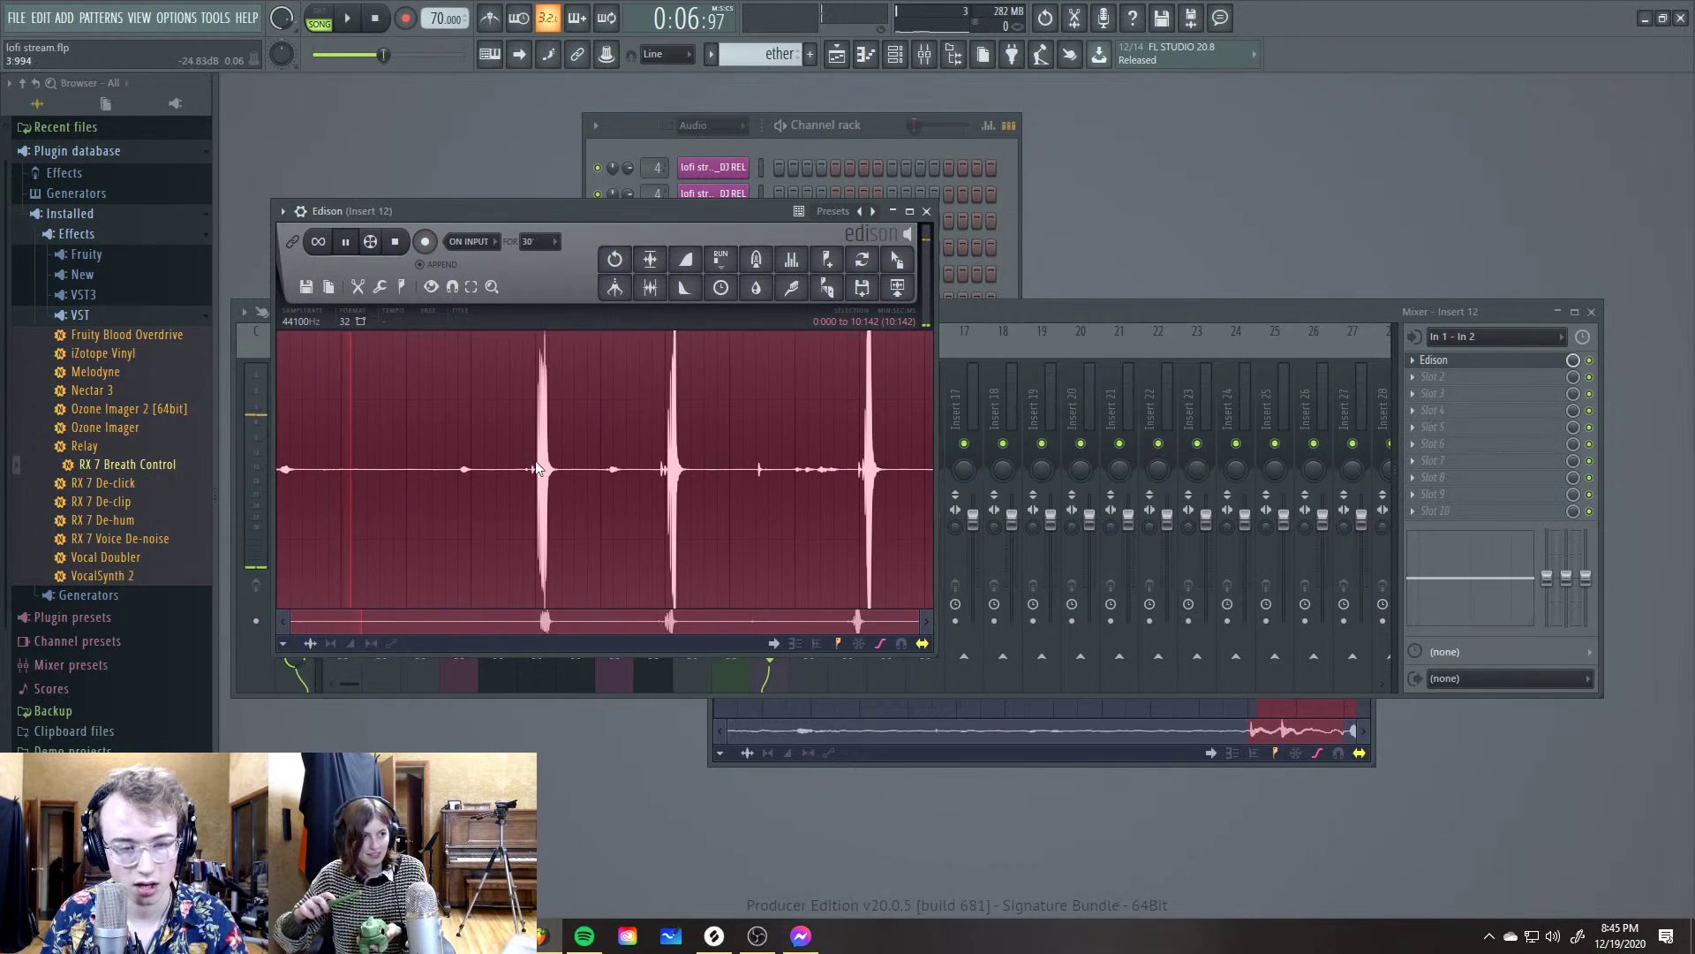
pyautogui.moveTo(537, 468)
pyautogui.mouseDown()
pyautogui.moveTo(586, 474)
pyautogui.moveTo(566, 477)
pyautogui.mouseUp()
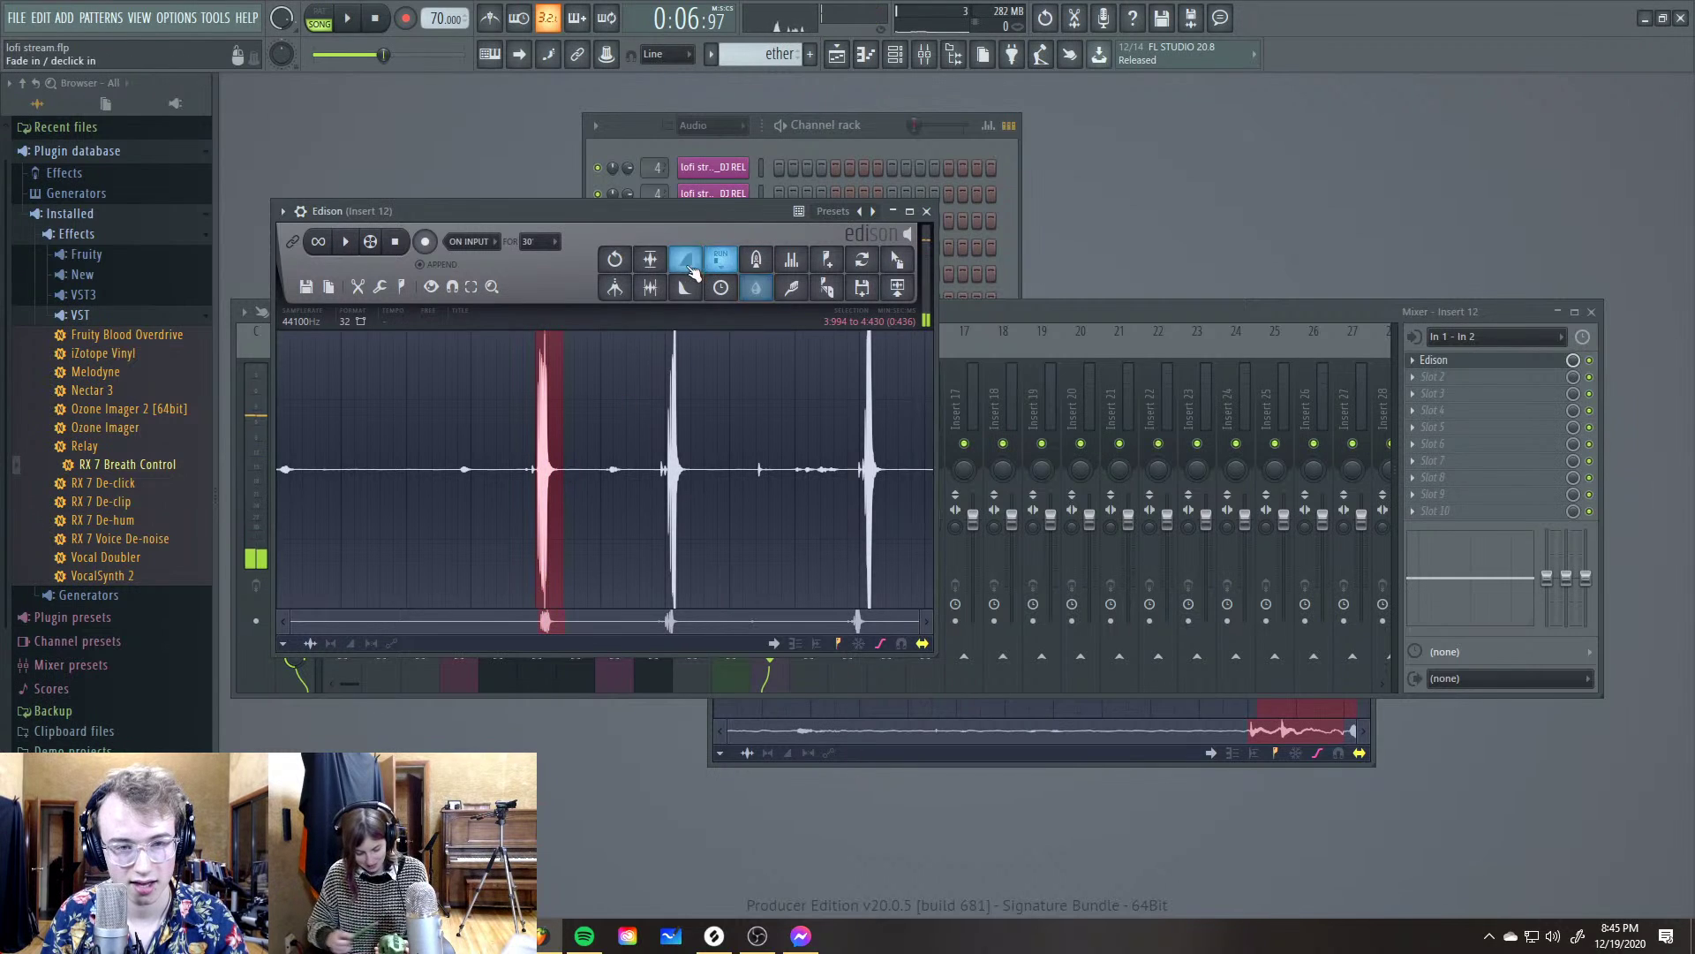
pyautogui.moveTo(897, 259); pyautogui.dragTo(855, 310)
# Reset mixer insert 12's audio input to none and return to the playlist
pyautogui.press('F5')
pyautogui.click(1501, 336)
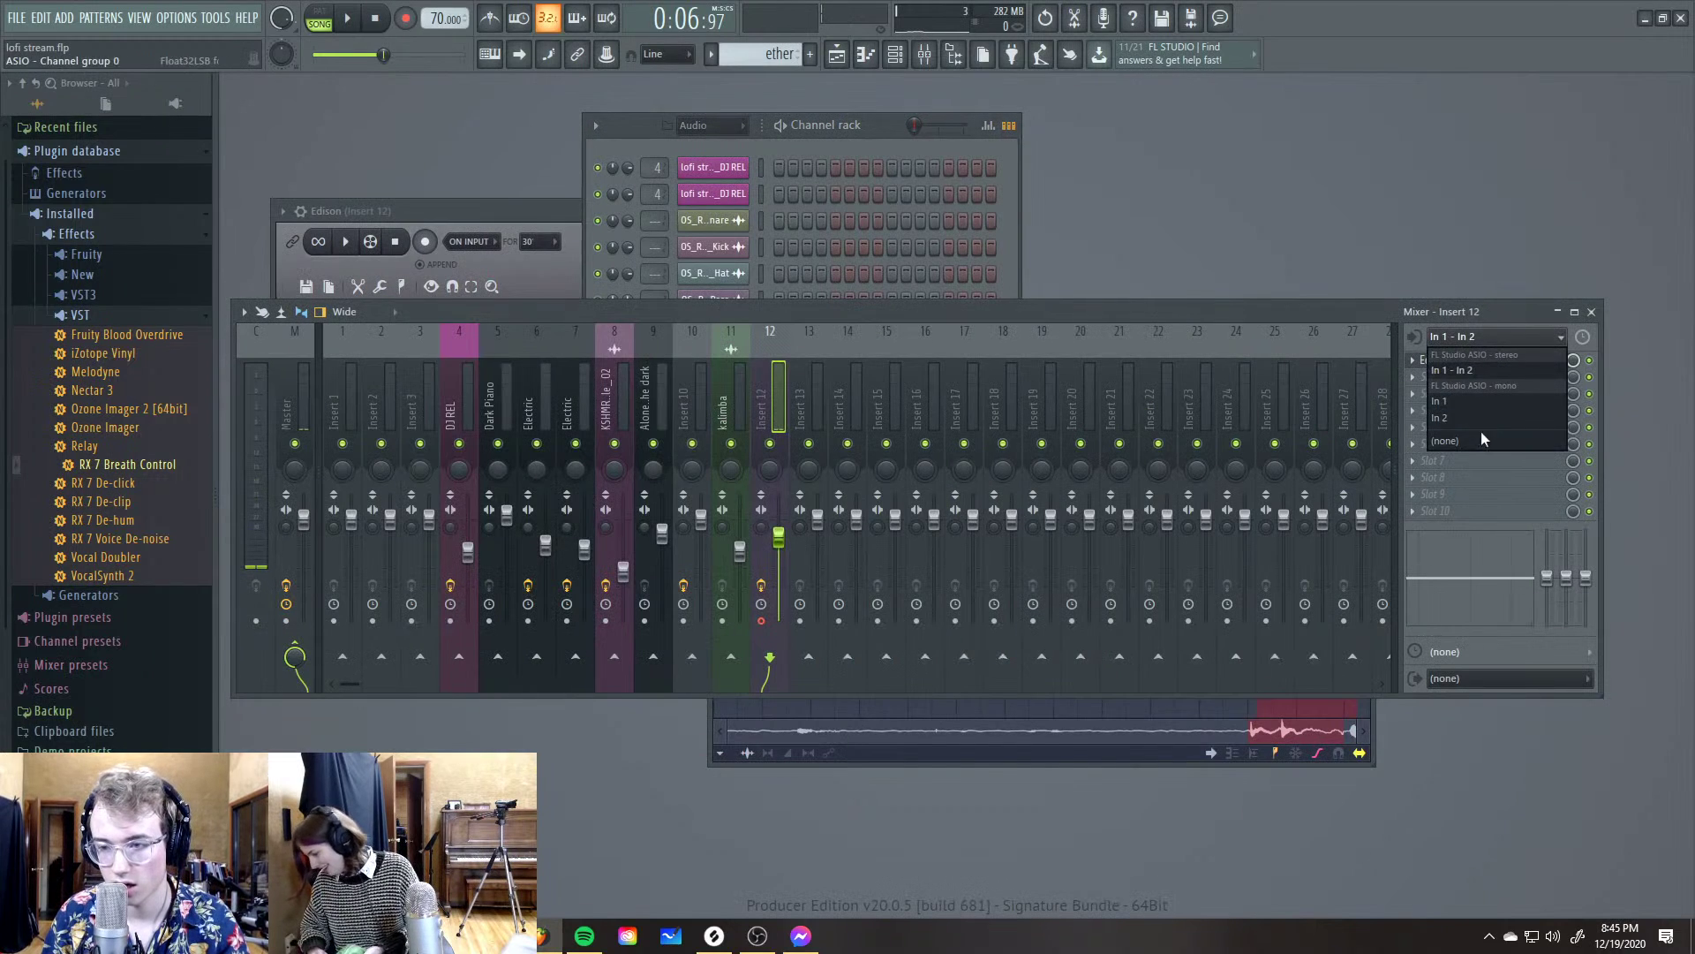
pyautogui.click(1480, 439)
pyautogui.click(836, 53)
pyautogui.click(836, 54)
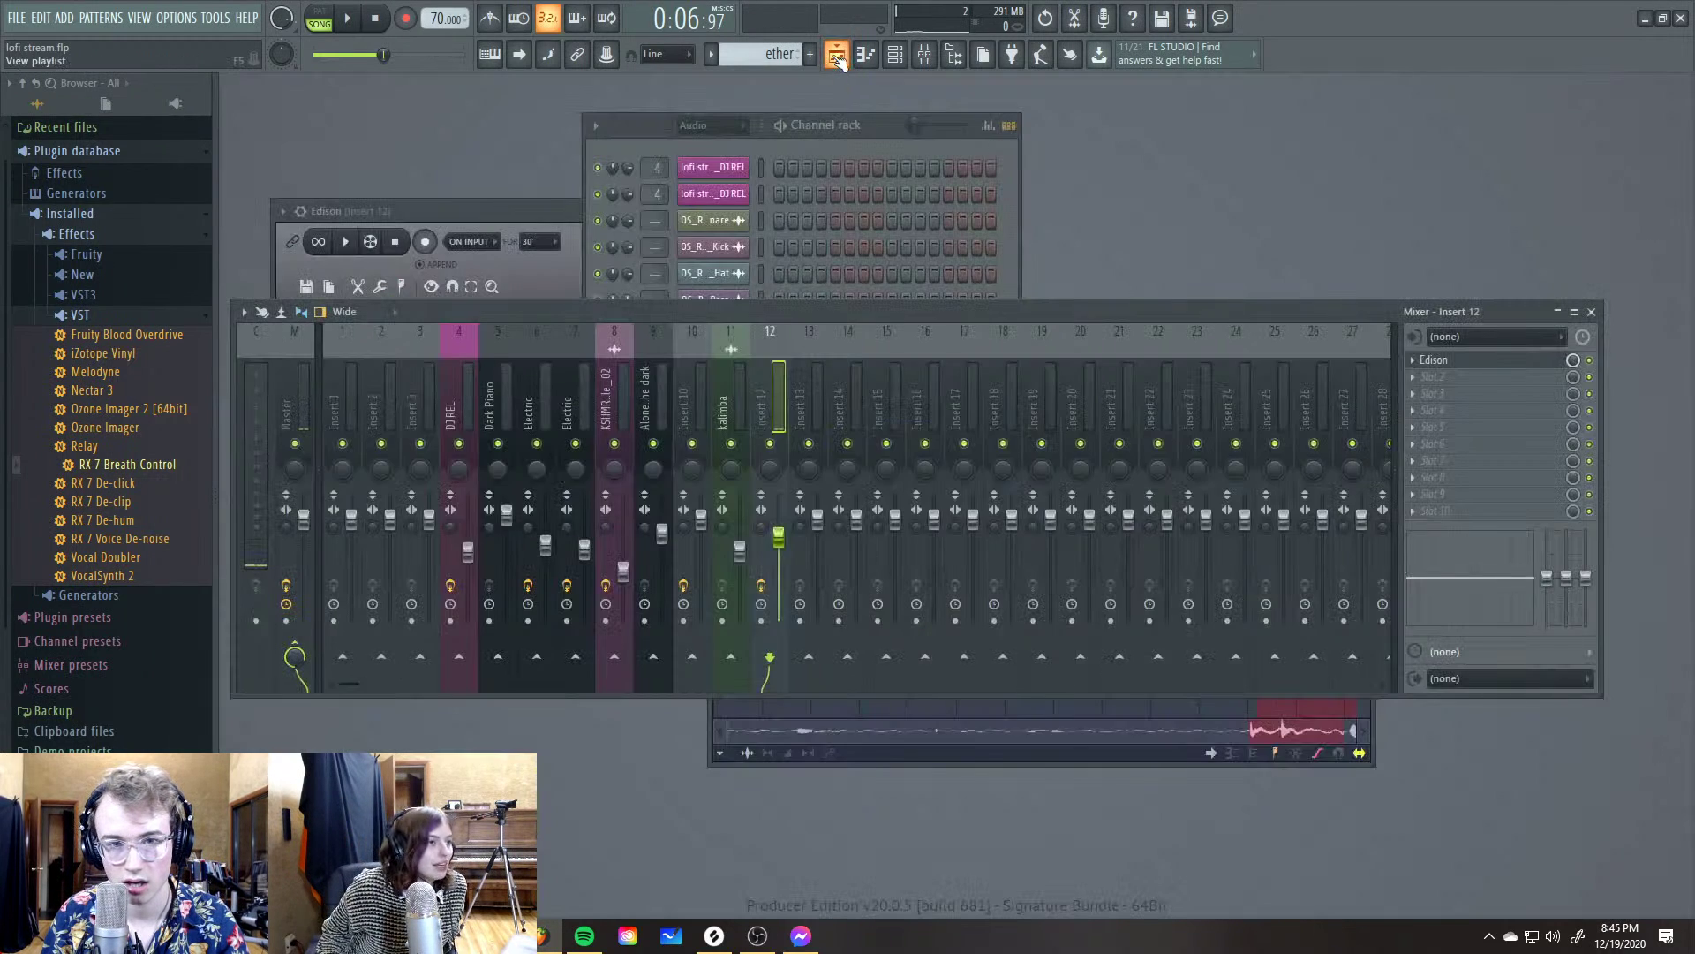
pyautogui.click(836, 54)
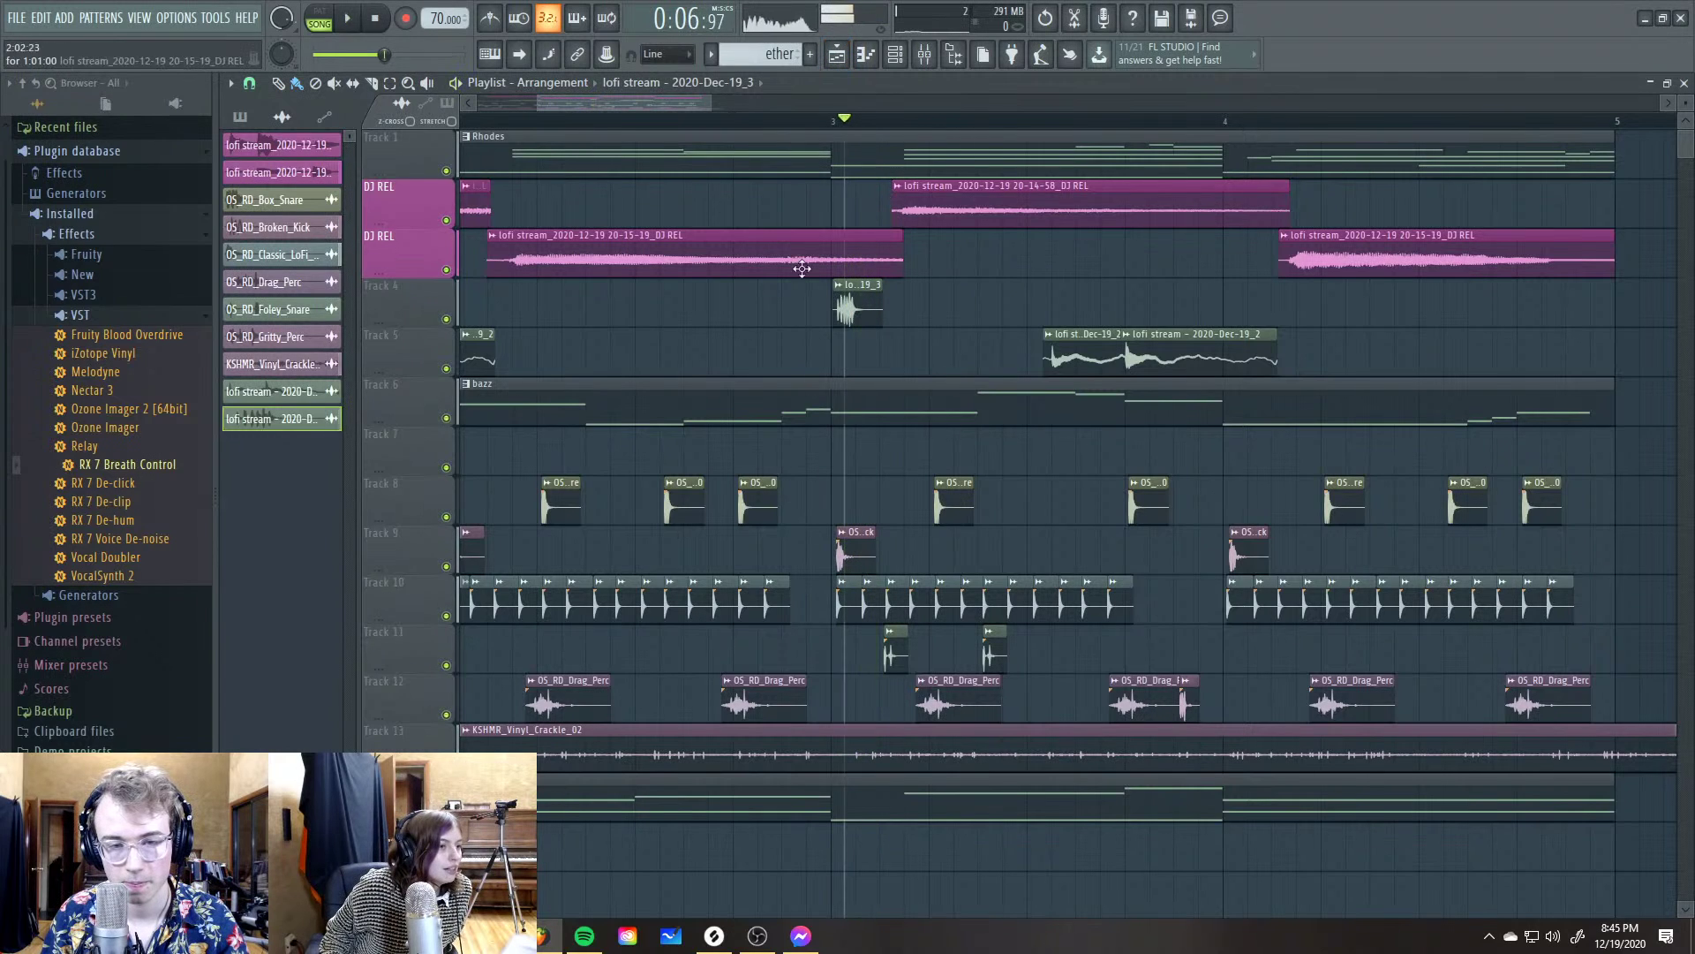
# Move the recorded hit on Track 4 to just before bar 2 and check its timing by playing from the start
pyautogui.moveTo(697, 121); pyautogui.dragTo(154, 167)
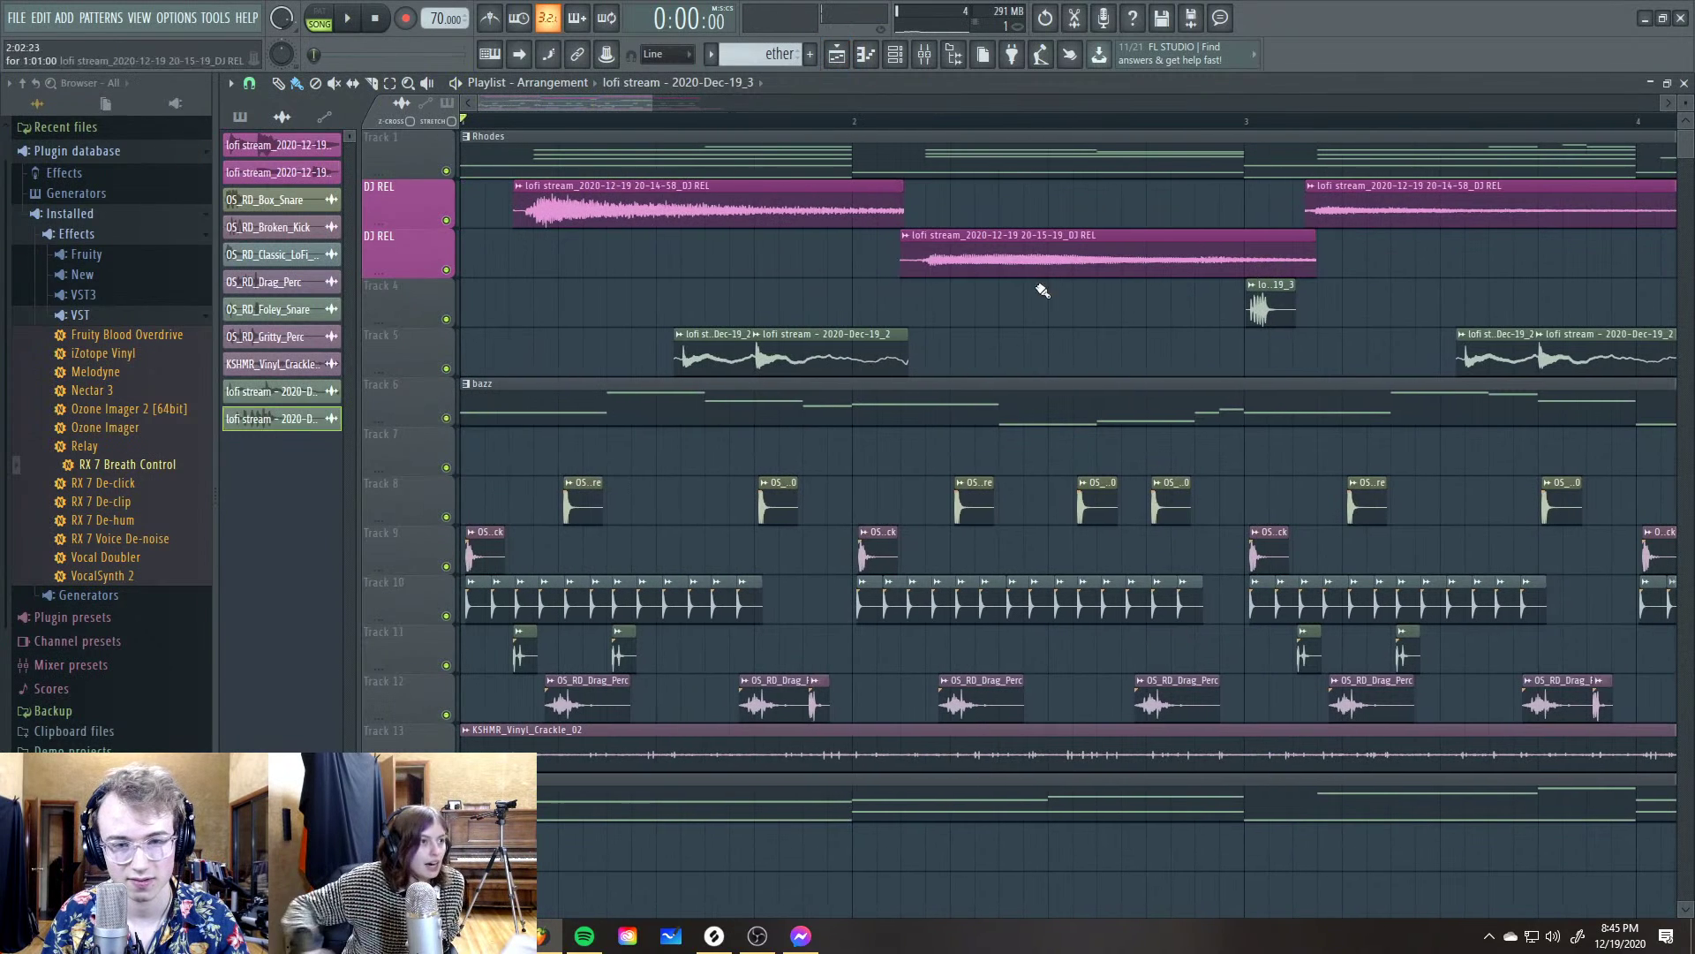
pyautogui.press('space')
pyautogui.moveTo(1270, 309); pyautogui.dragTo(823, 312)
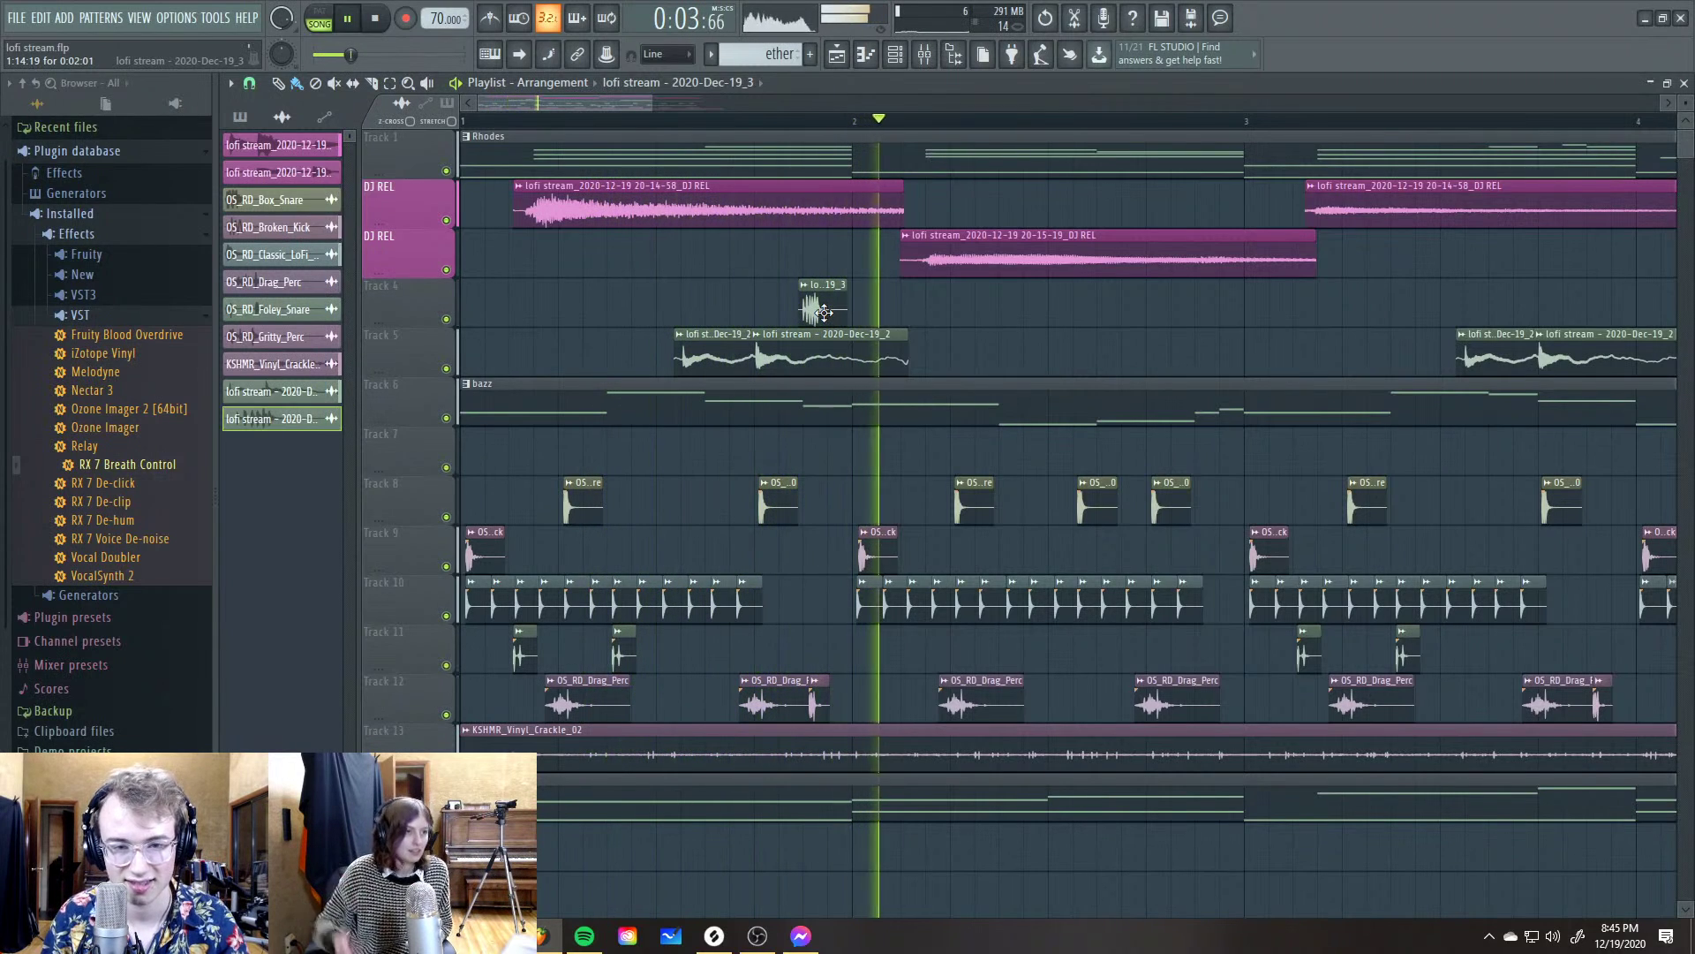
pyautogui.press('space')
pyautogui.press('space')
pyautogui.scroll(3, 821, 318)
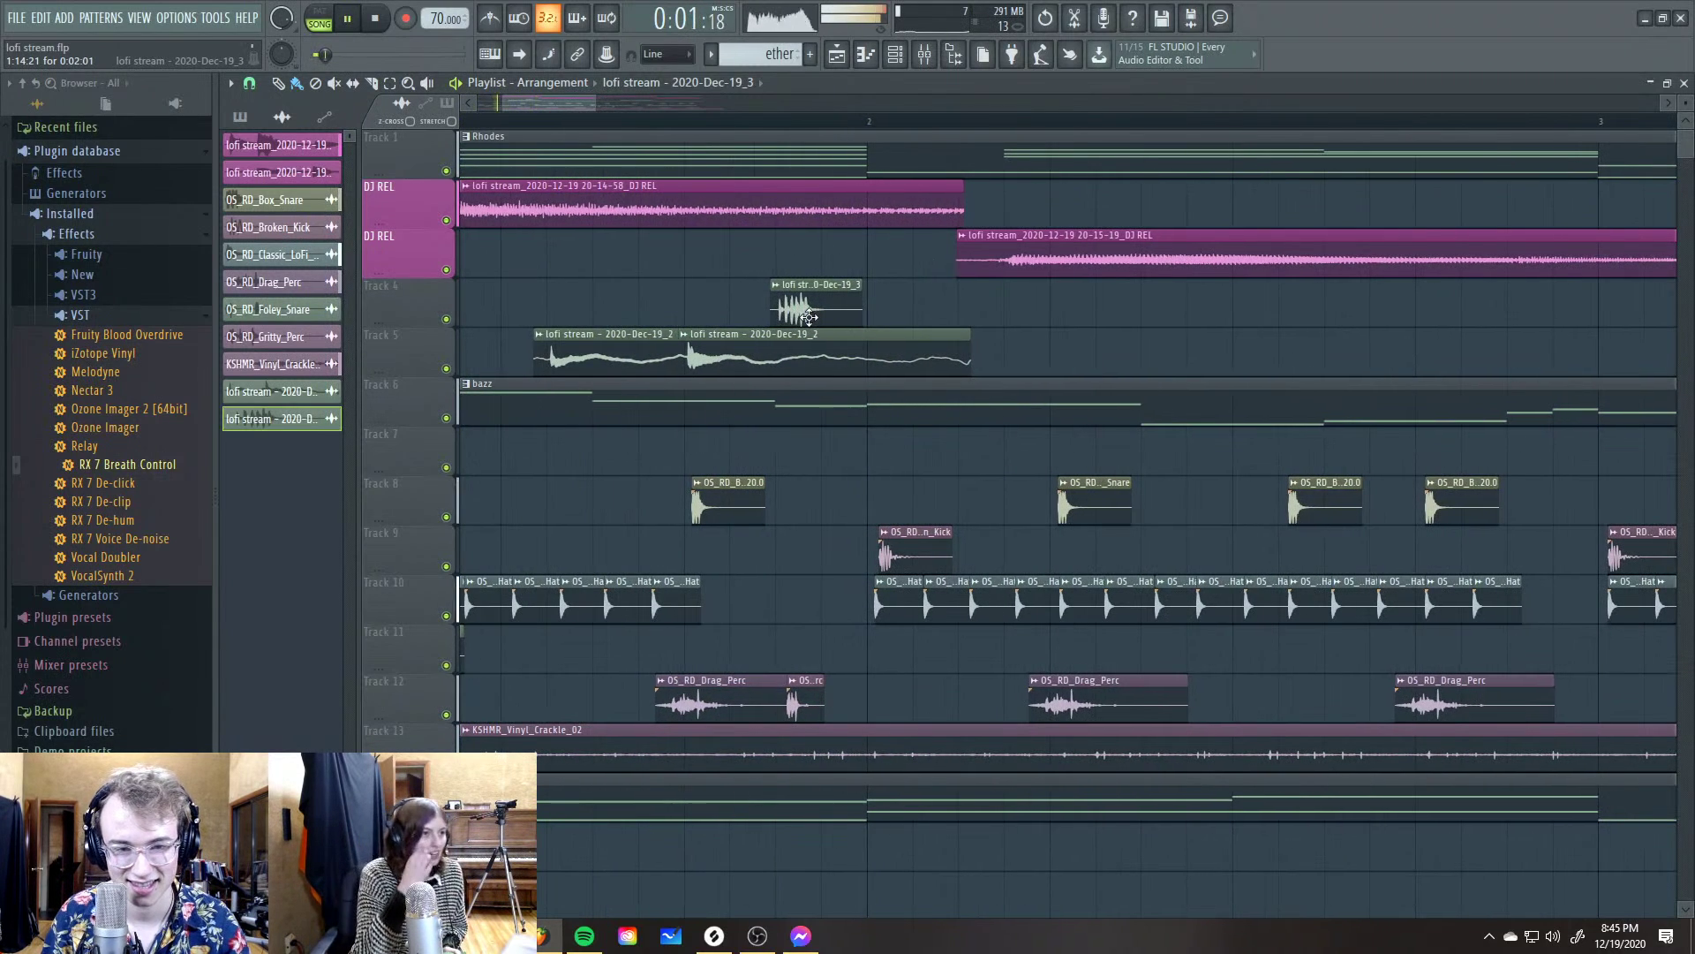
pyautogui.hotkey('ctrl', 'a')
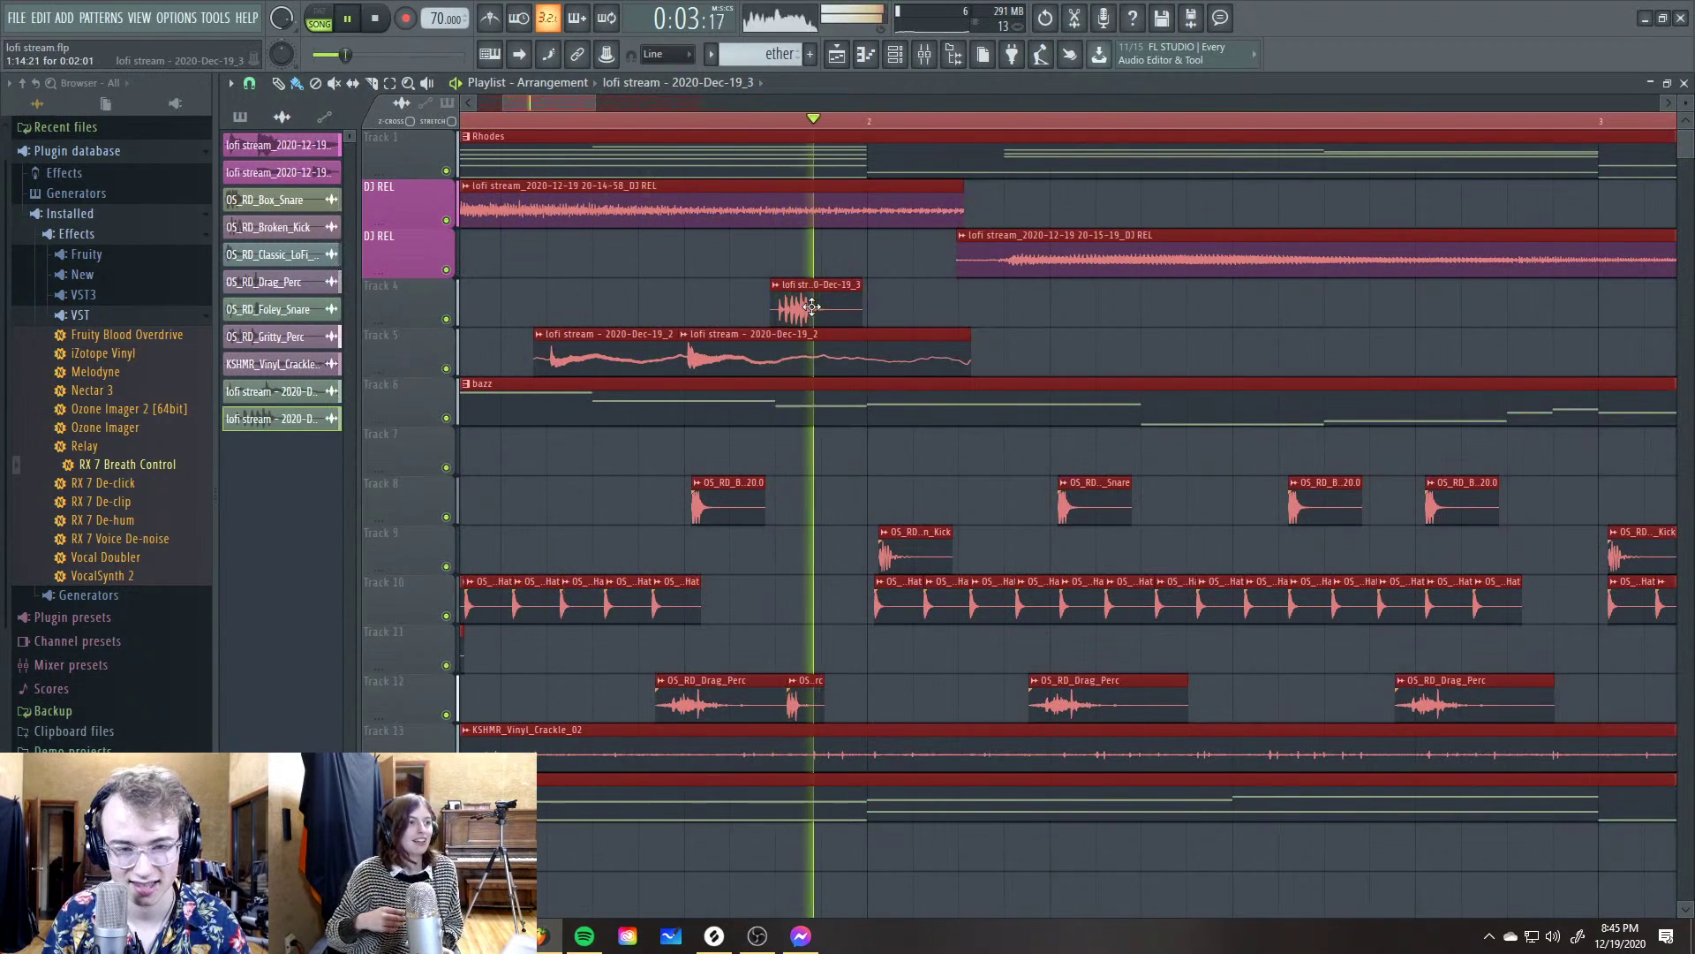
pyautogui.hotkey('ctrl', 'd')
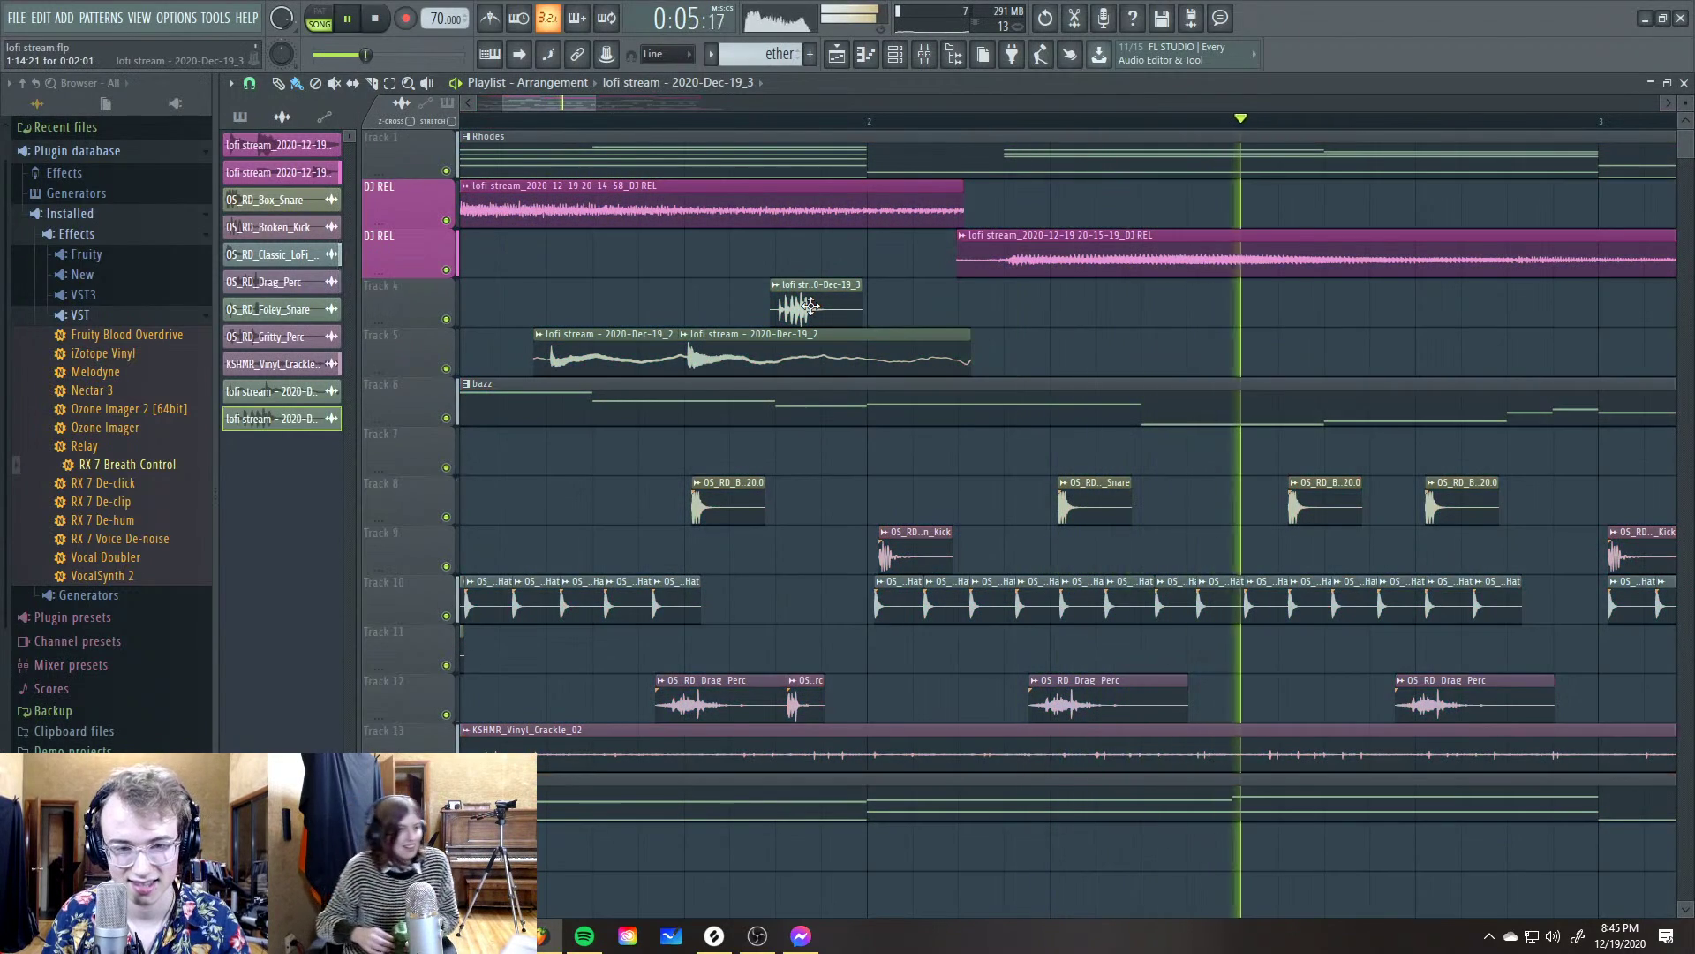
# Place a copy of the recorded hit on Track 4 just before bar 4, nudge it into time and stop playback
pyautogui.scroll(-3, 883, 318)
pyautogui.scroll(3, 851, 309)
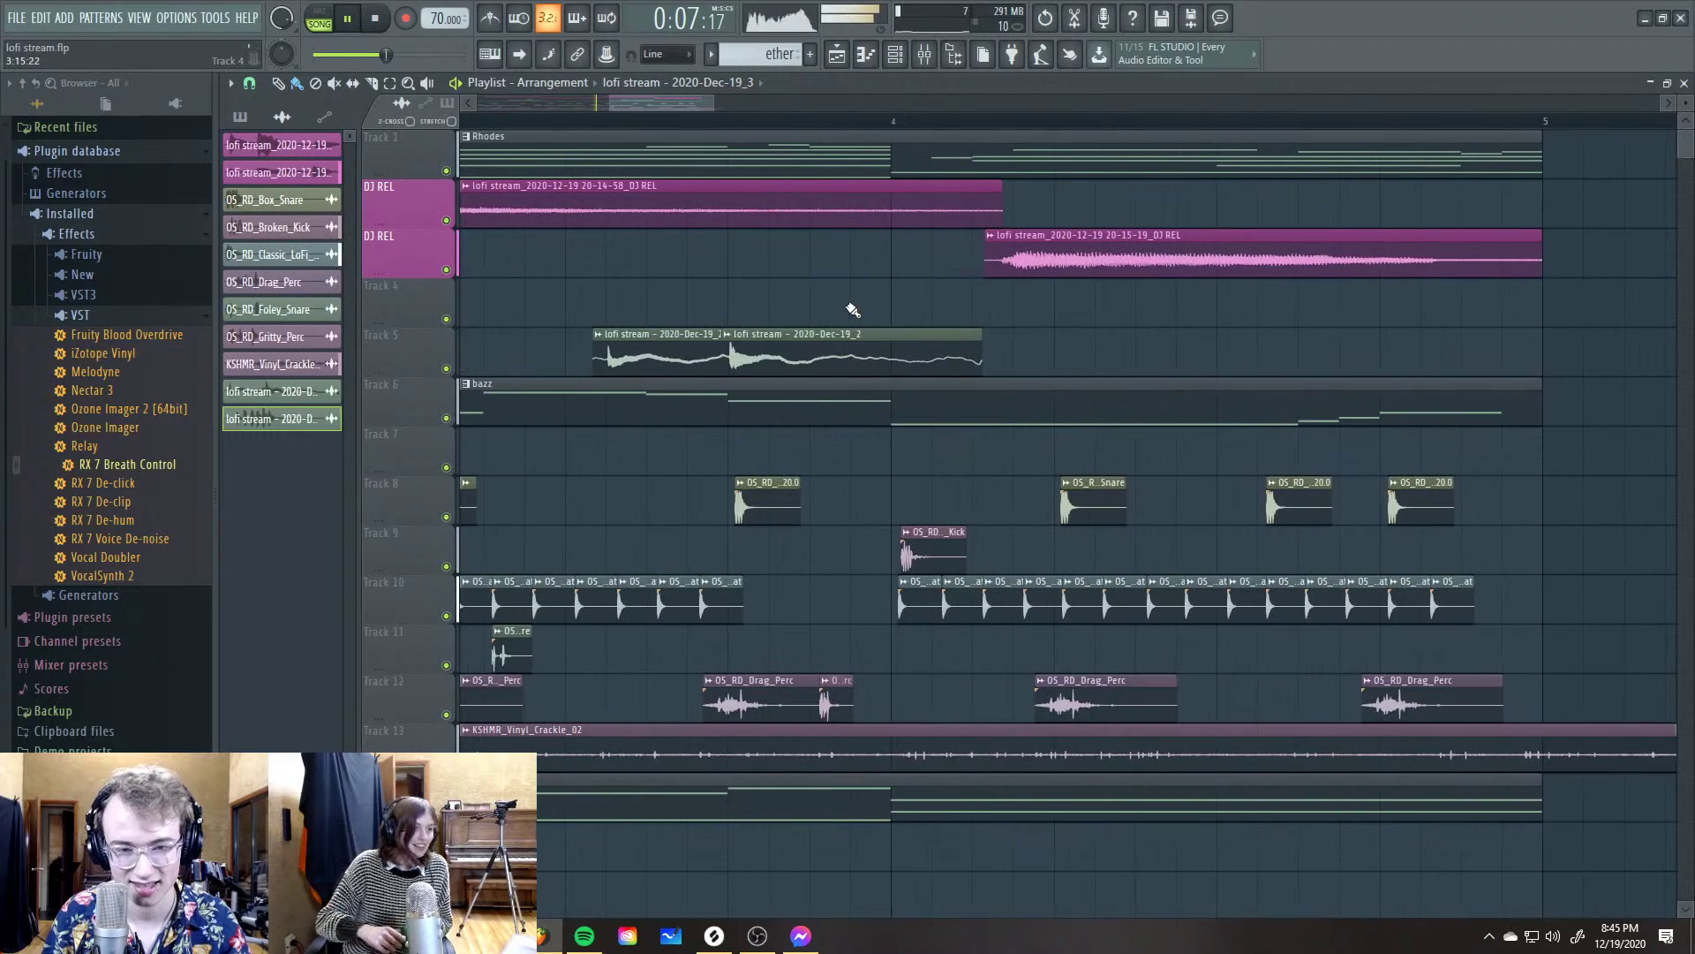
pyautogui.click(850, 302)
pyautogui.moveTo(852, 302); pyautogui.dragTo(837, 302)
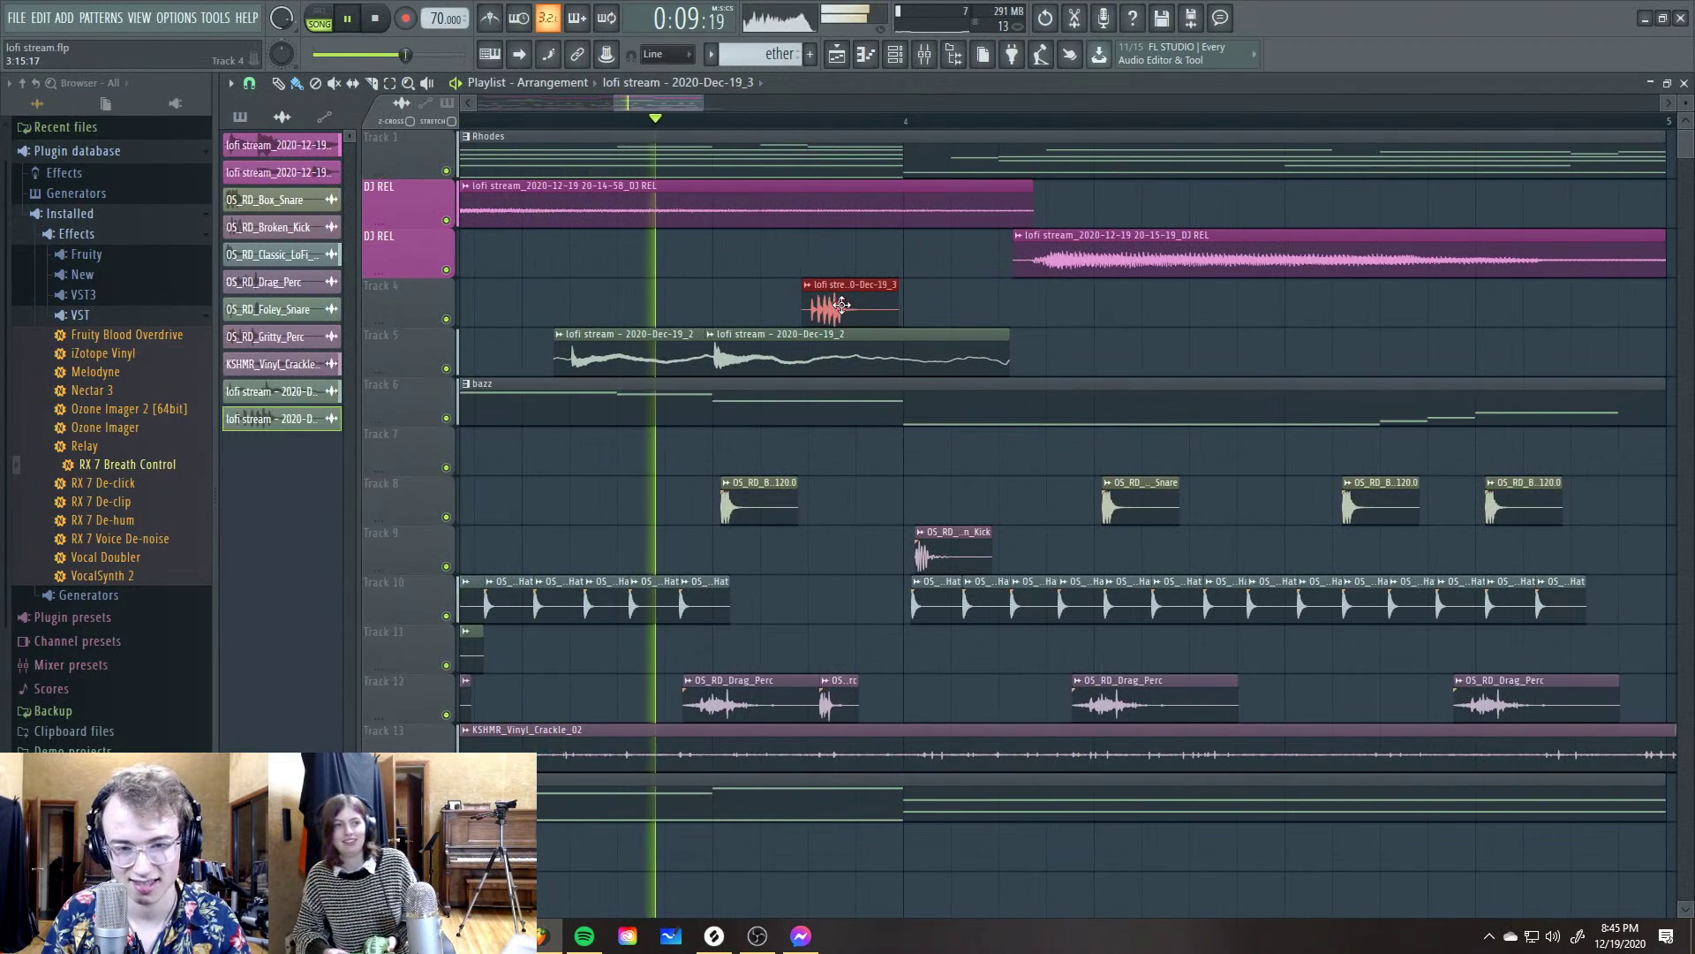
pyautogui.press('space')
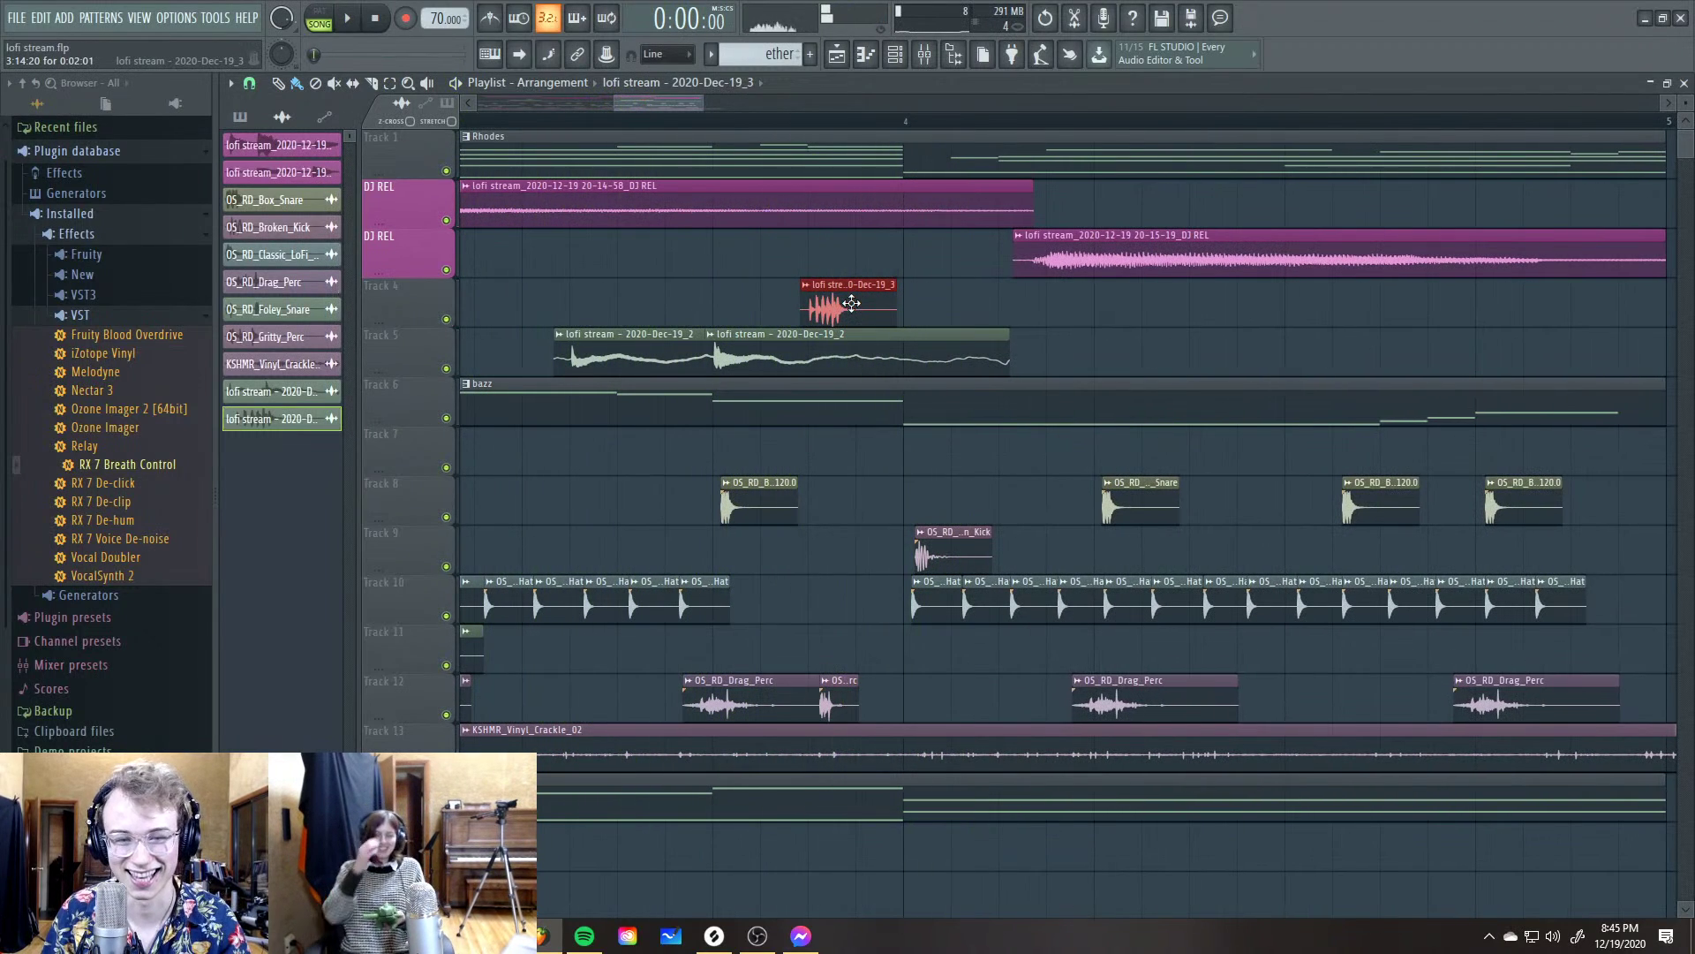
# Assign the recorded hit's channel to free mixer track 13
pyautogui.doubleClick(838, 301)
pyautogui.press('F9')
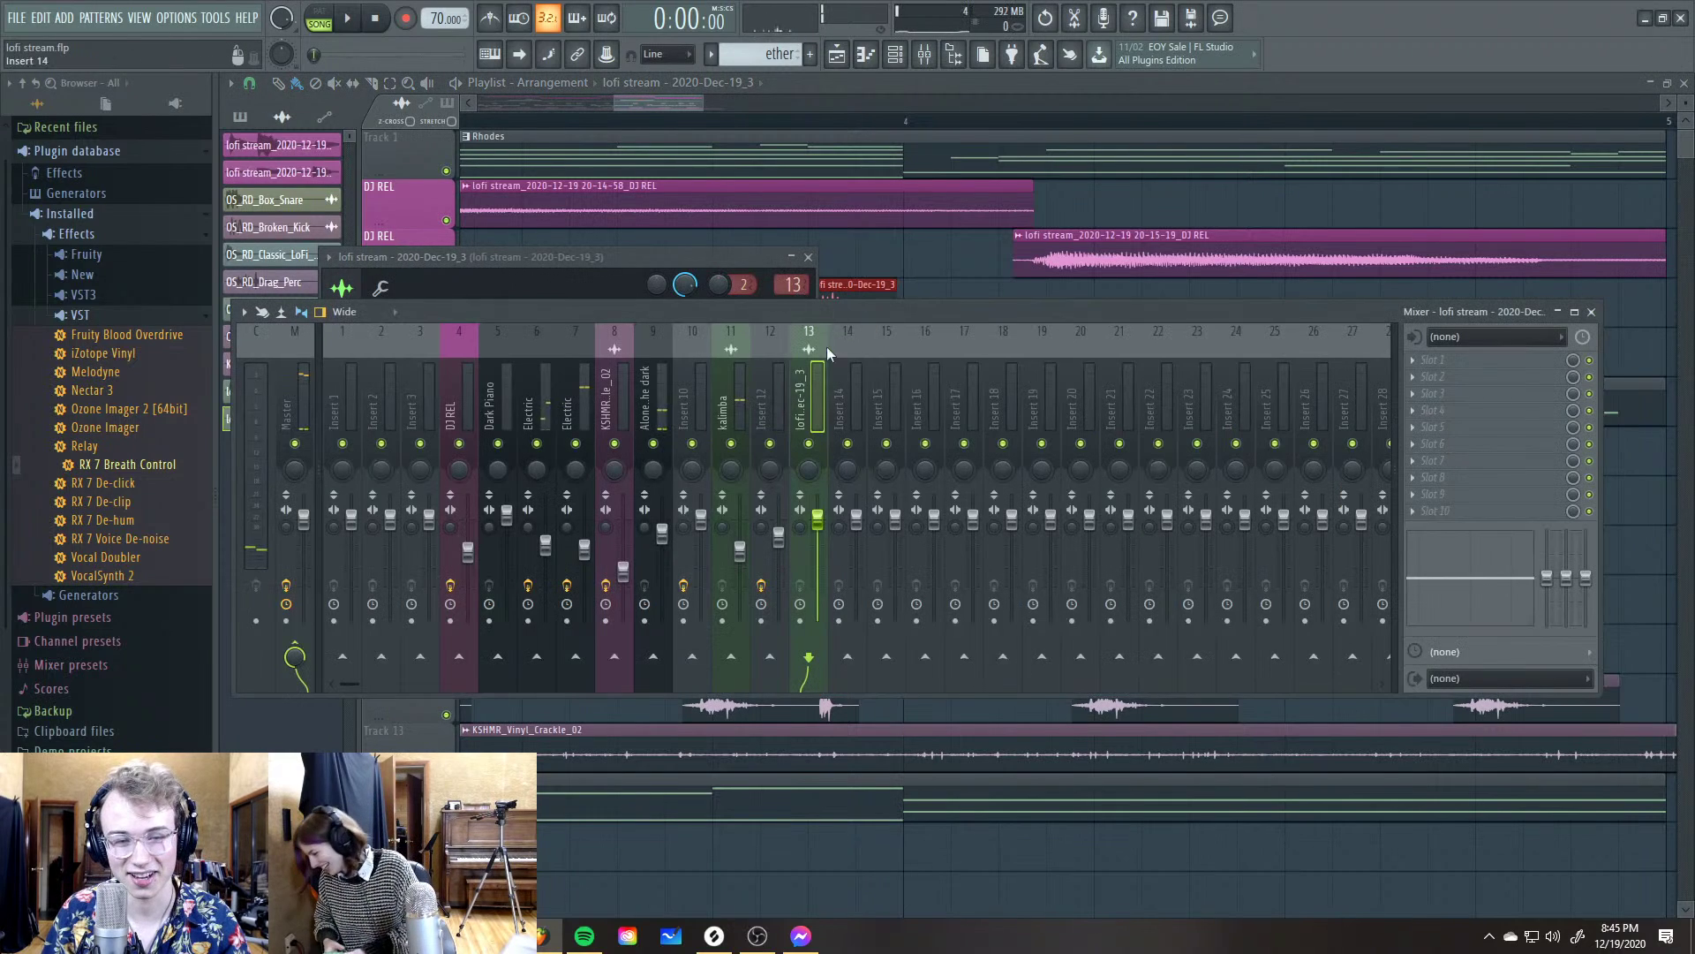
pyautogui.rightClick(804, 400)
pyautogui.press('Escape')
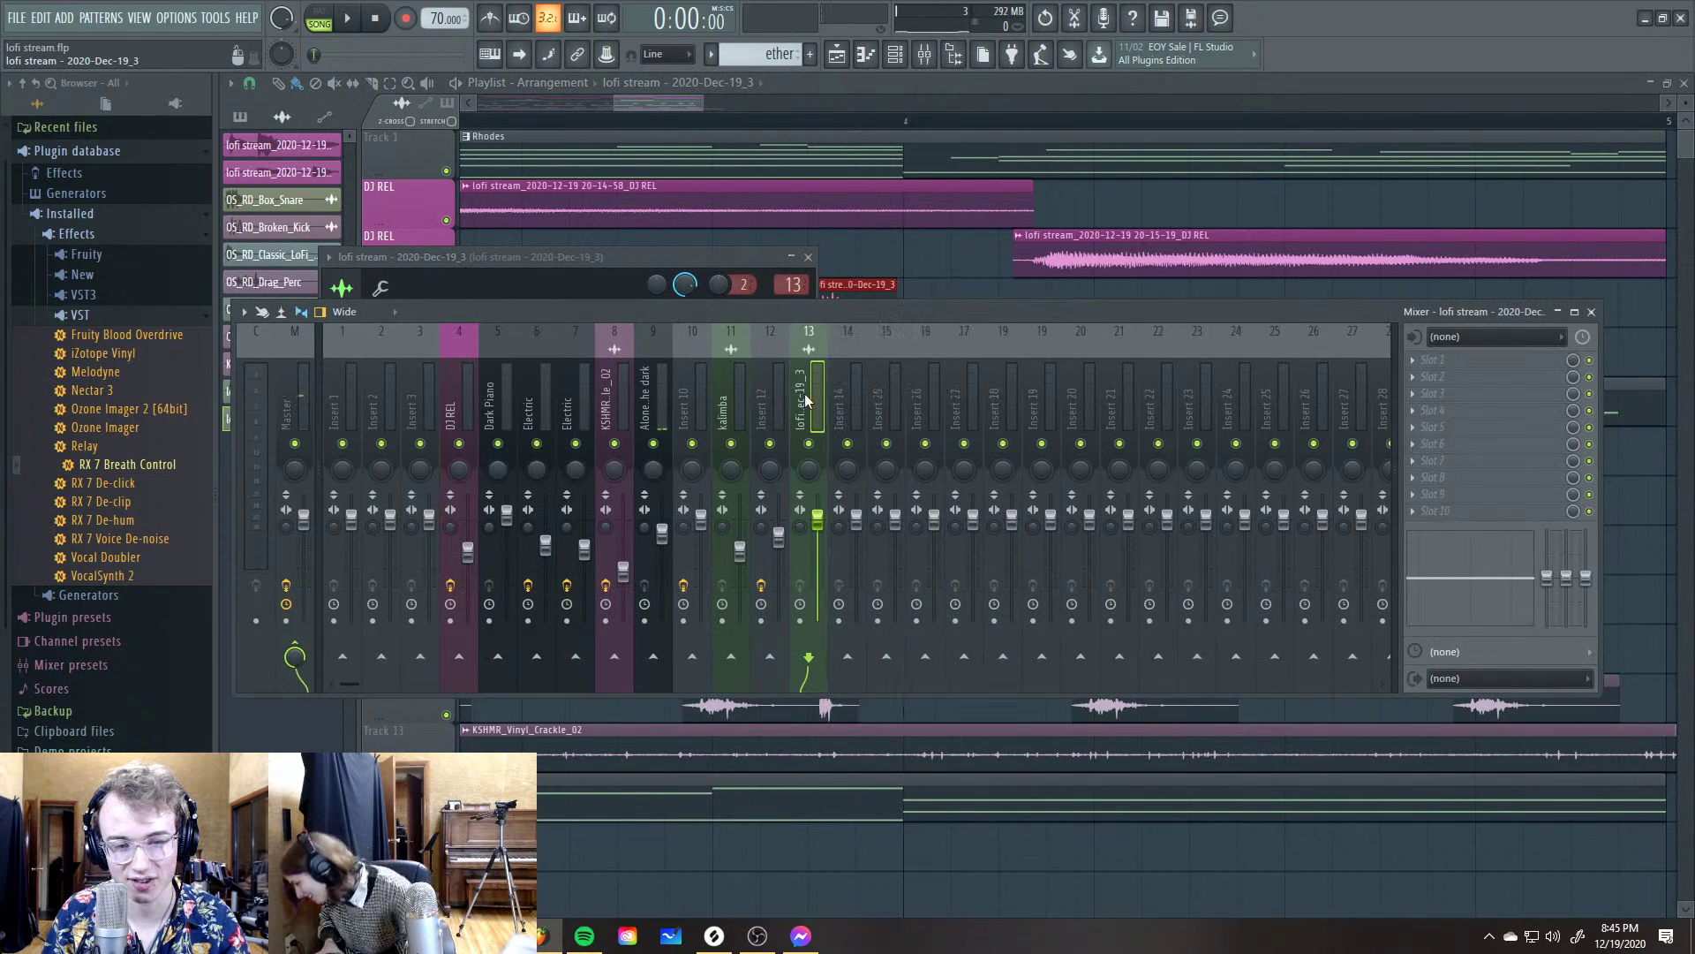
pyautogui.click(745, 263)
pyautogui.click(829, 333)
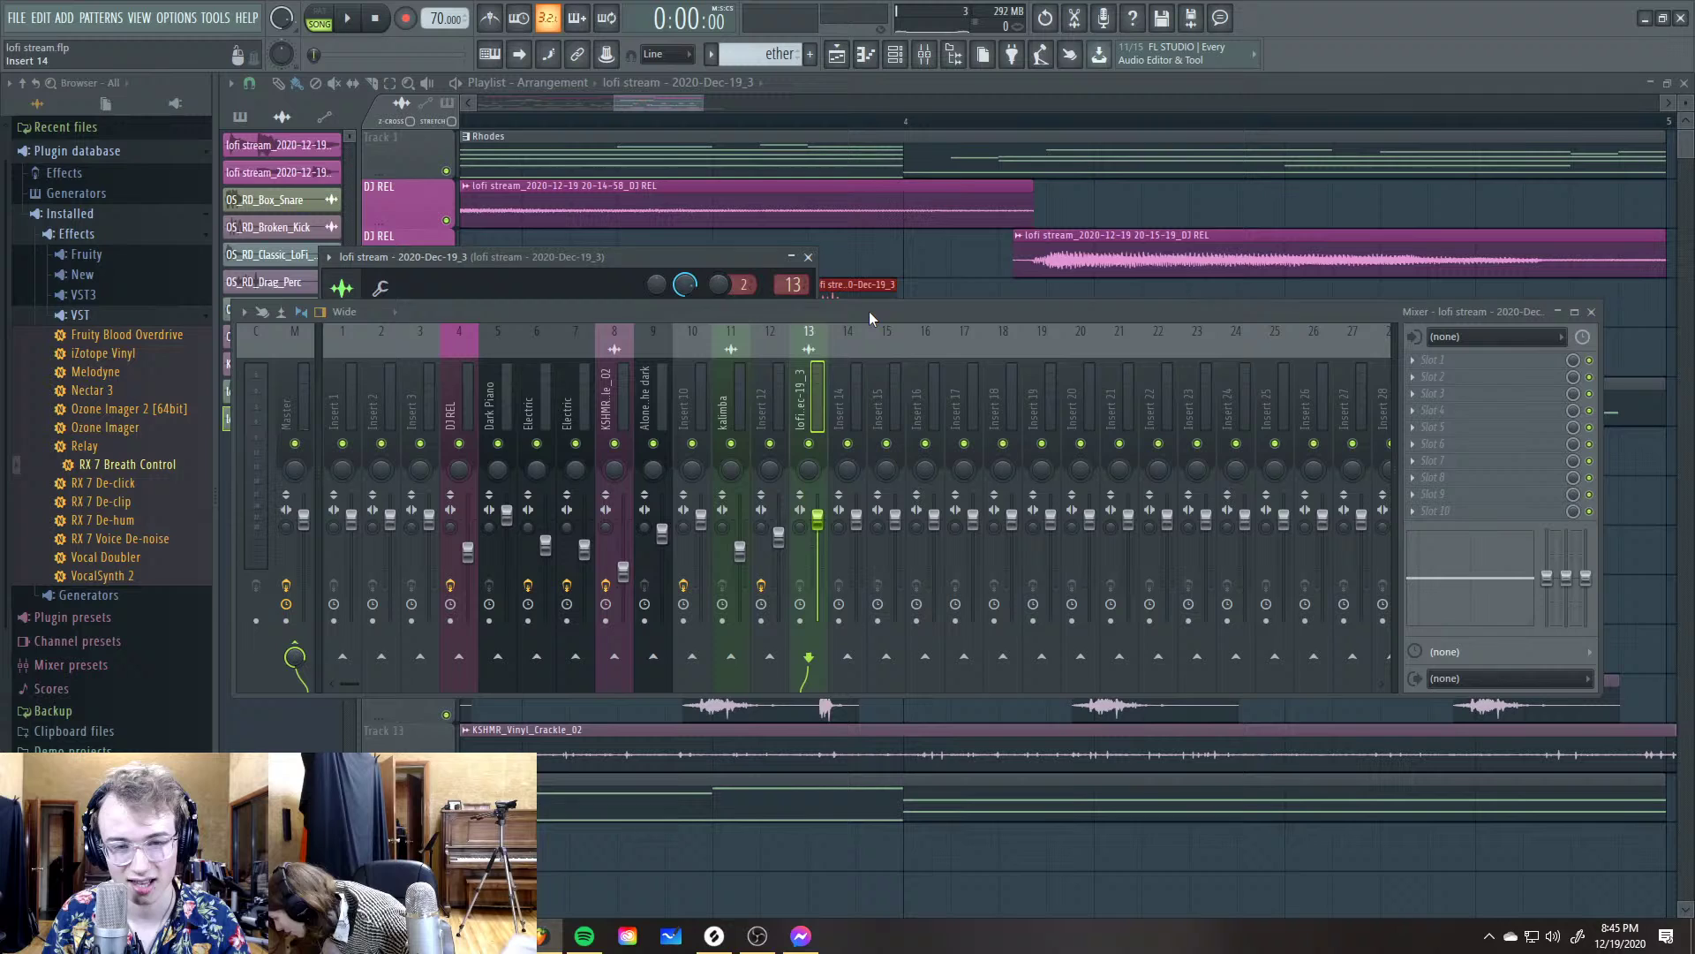
pyautogui.rightClick(816, 394)
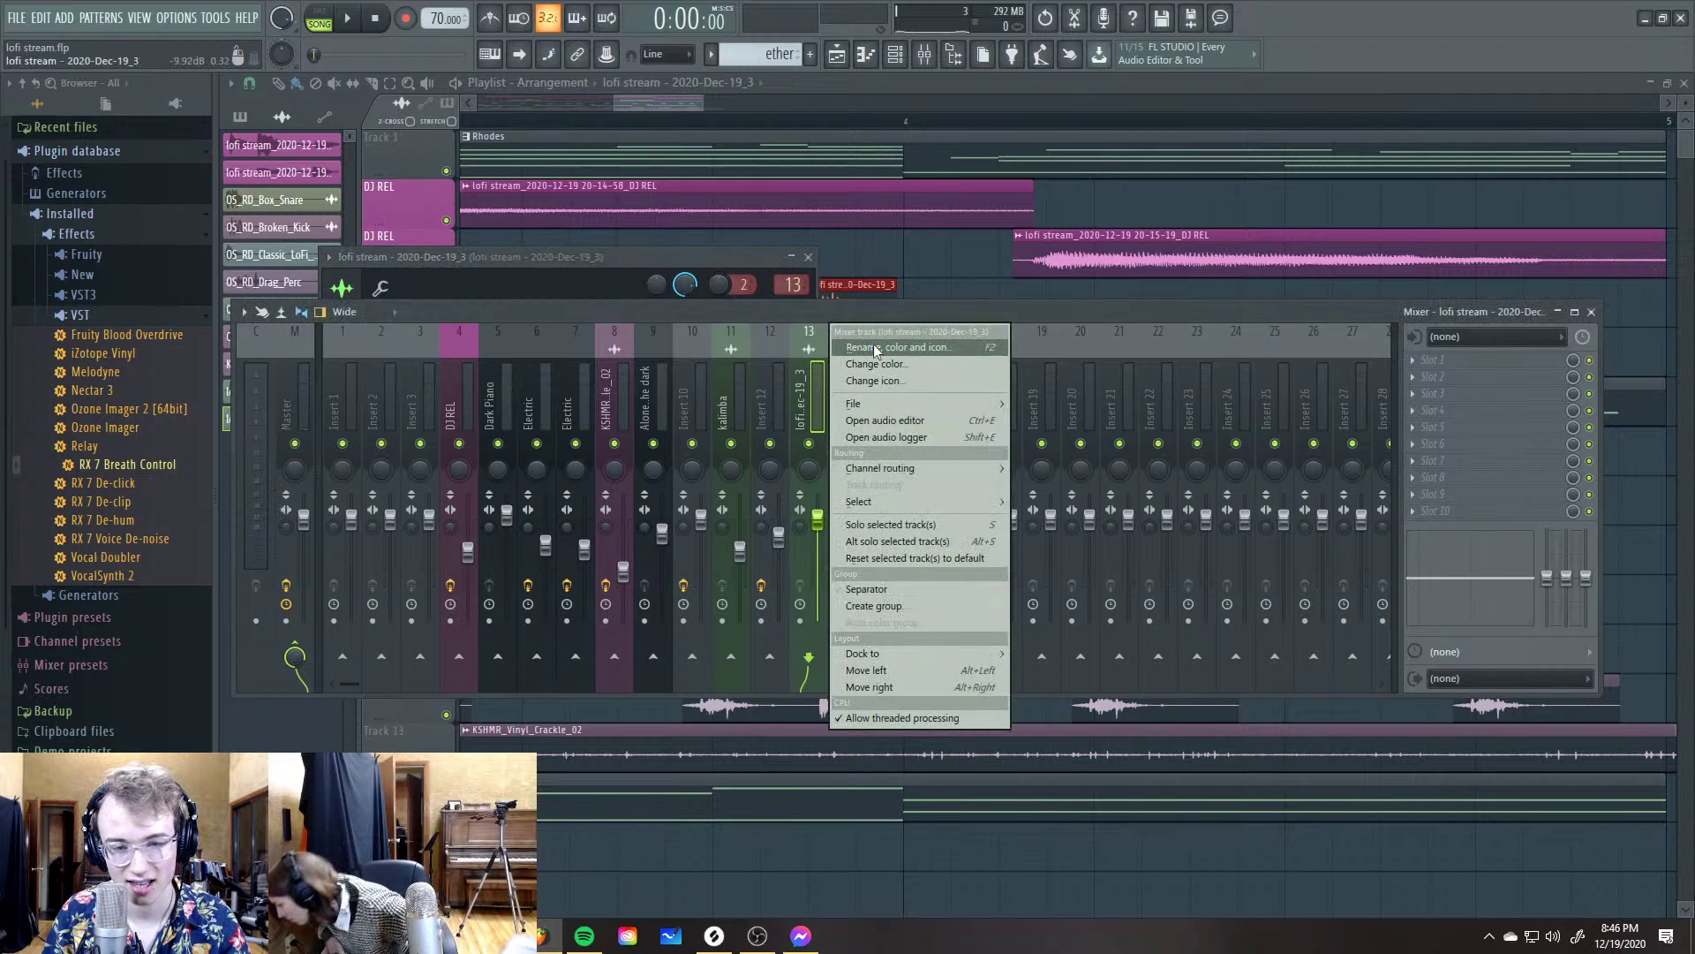
pyautogui.press('Escape')
# Rename the kalimba mixer track to mbira
pyautogui.rightClick(731, 384)
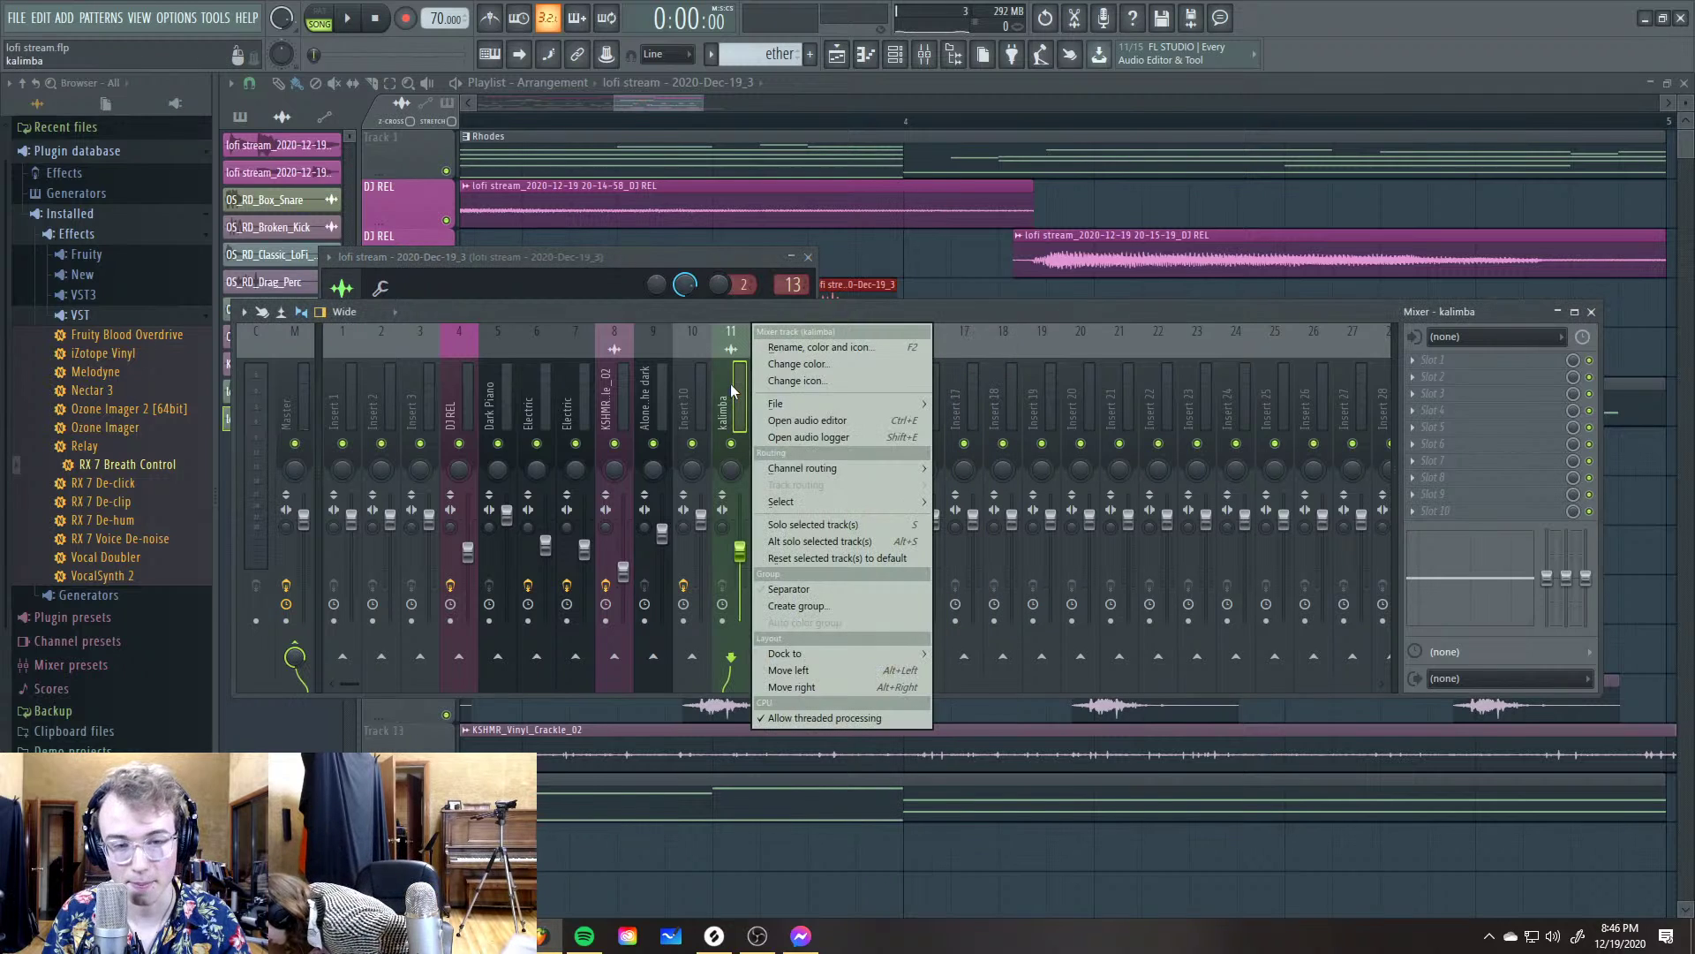
pyautogui.click(808, 347)
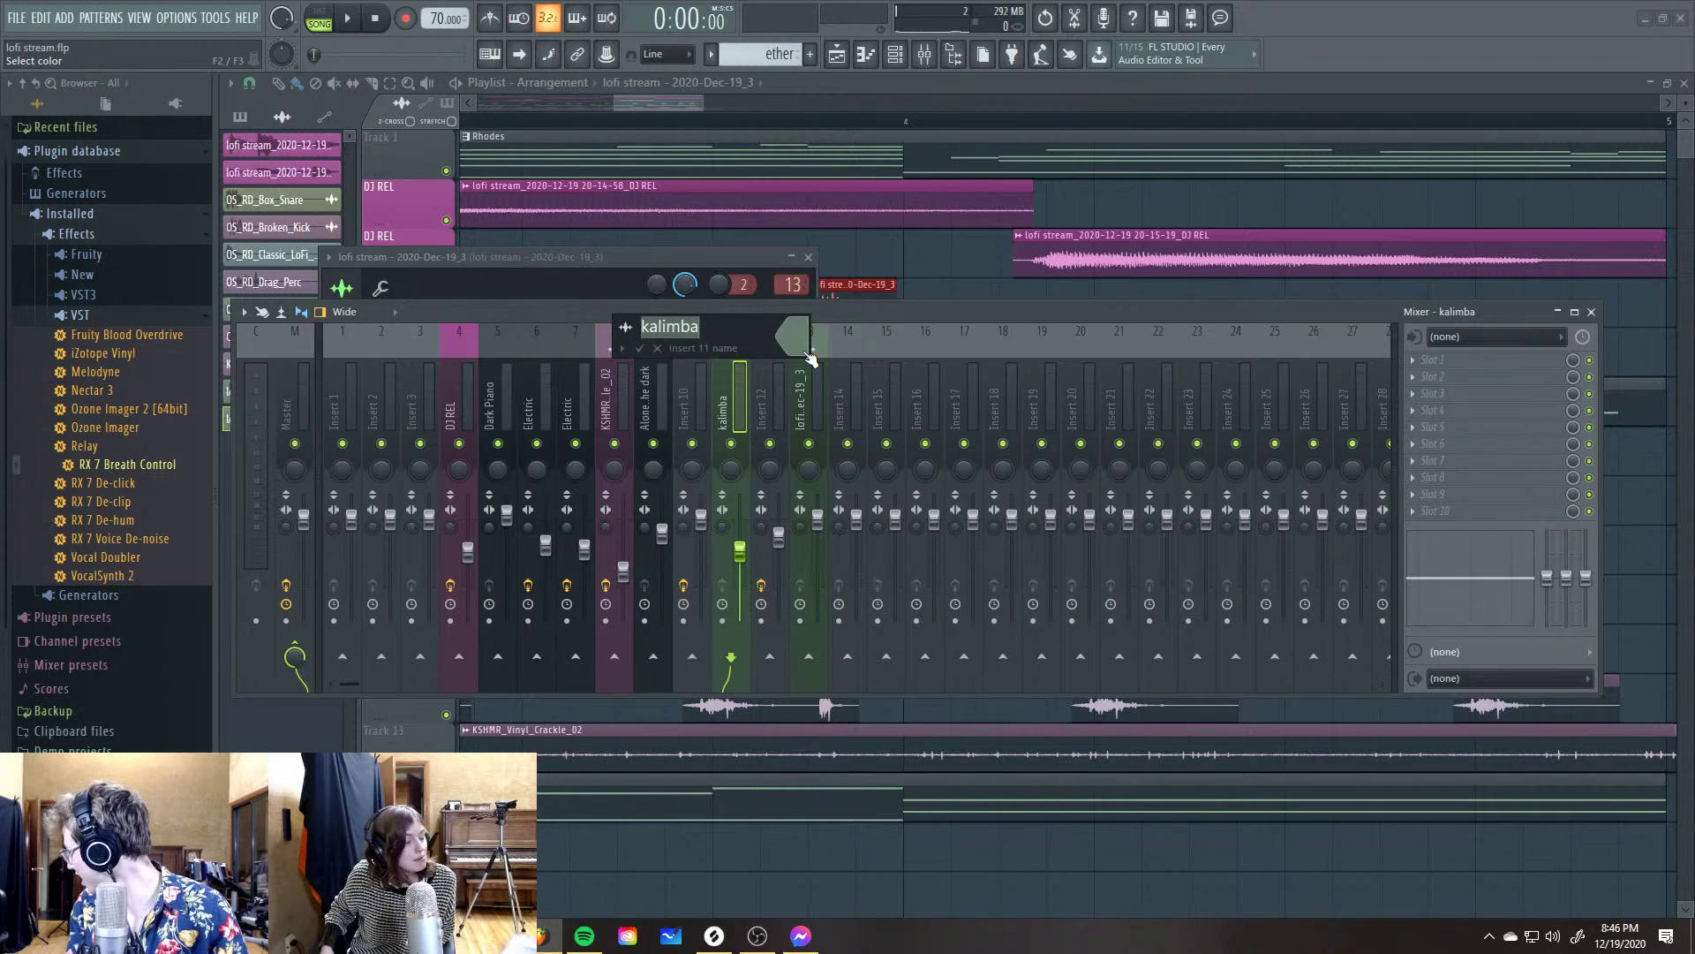
pyautogui.write('mbir')
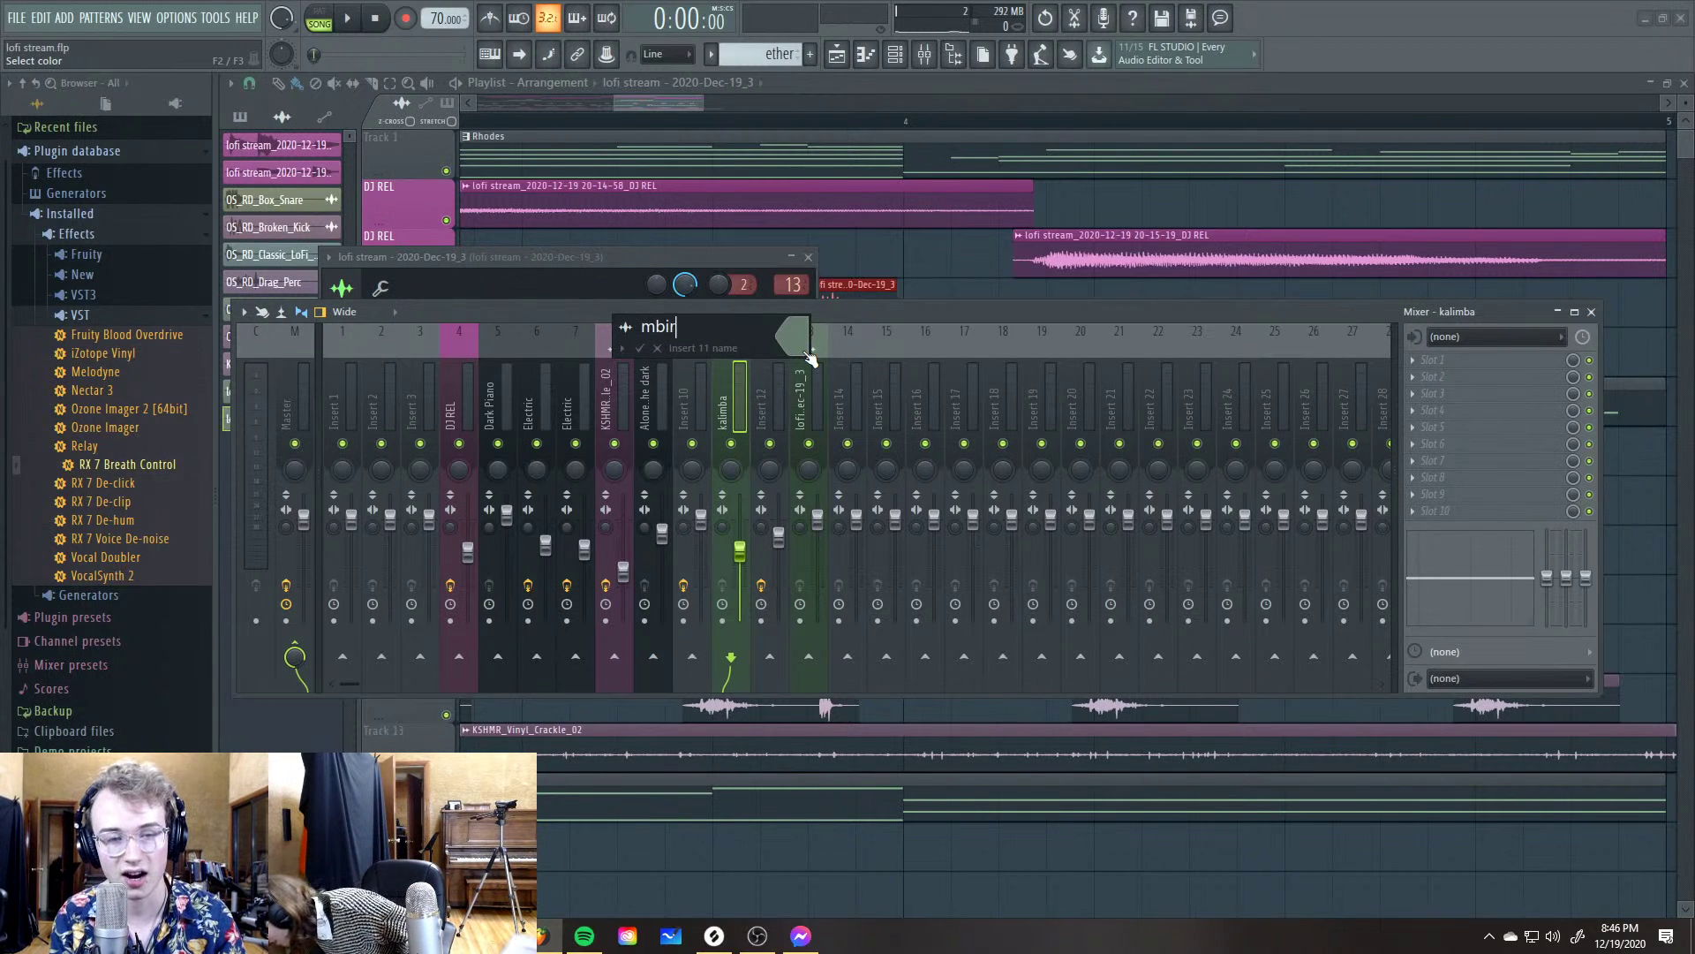
pyautogui.write('a')
pyautogui.press('Return')
# Rename mixer track 13 as FROG and give it a brighter green colour
pyautogui.click(821, 405)
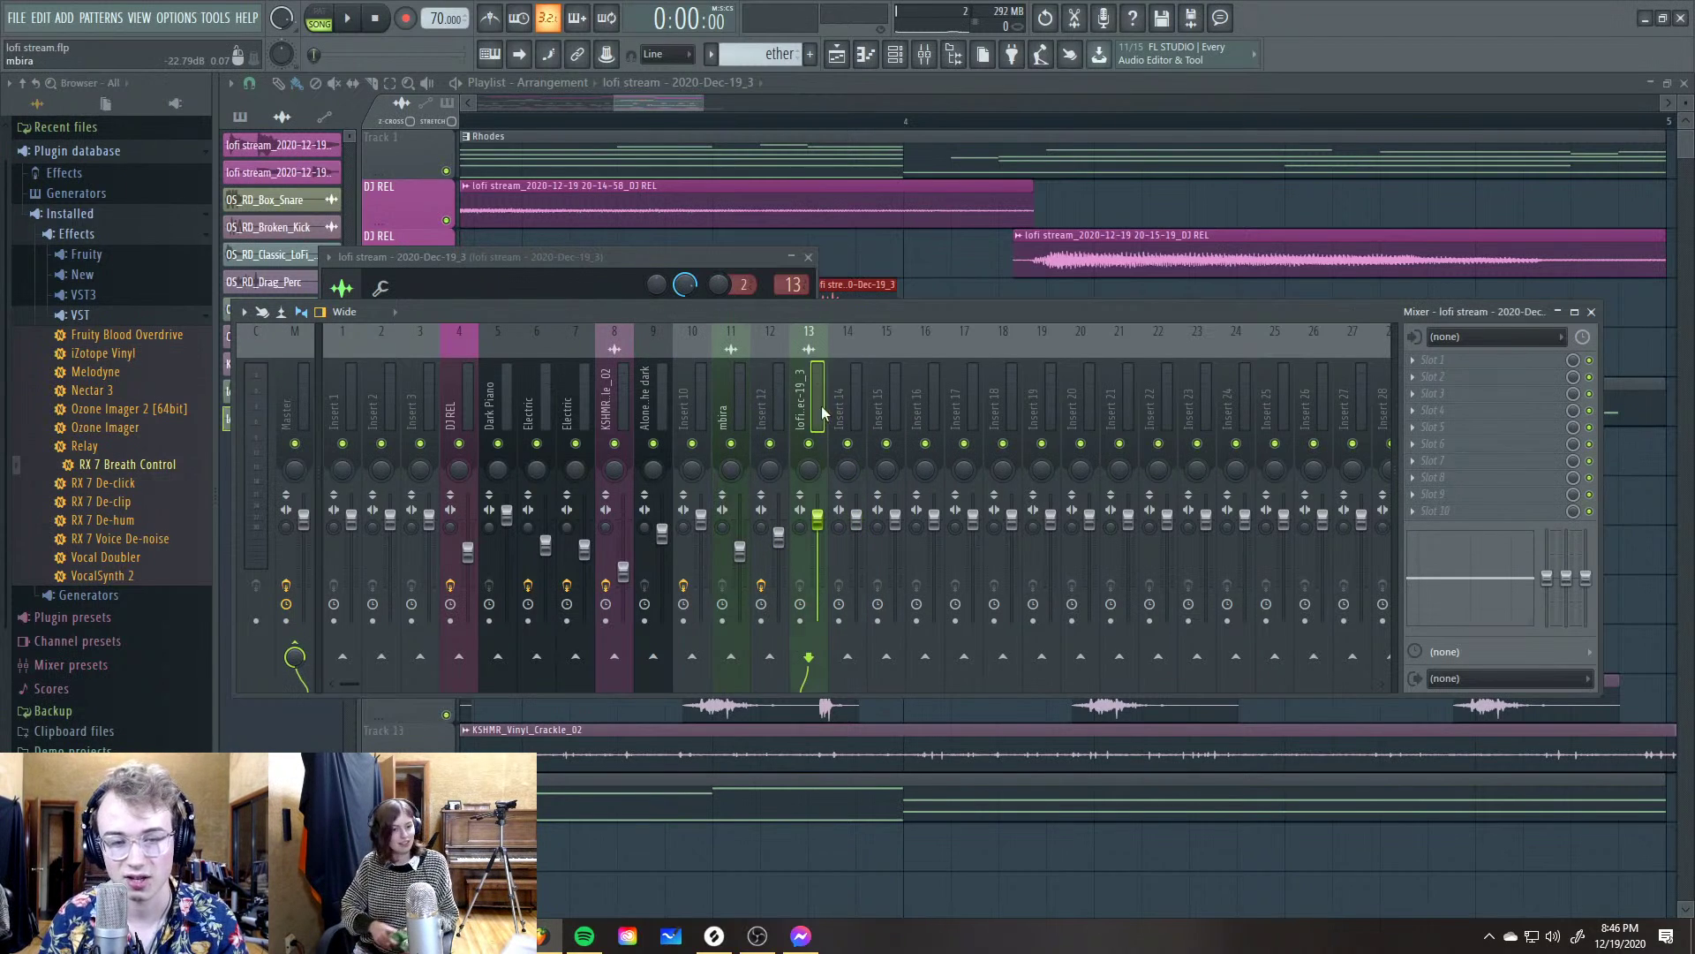
pyautogui.click(844, 397)
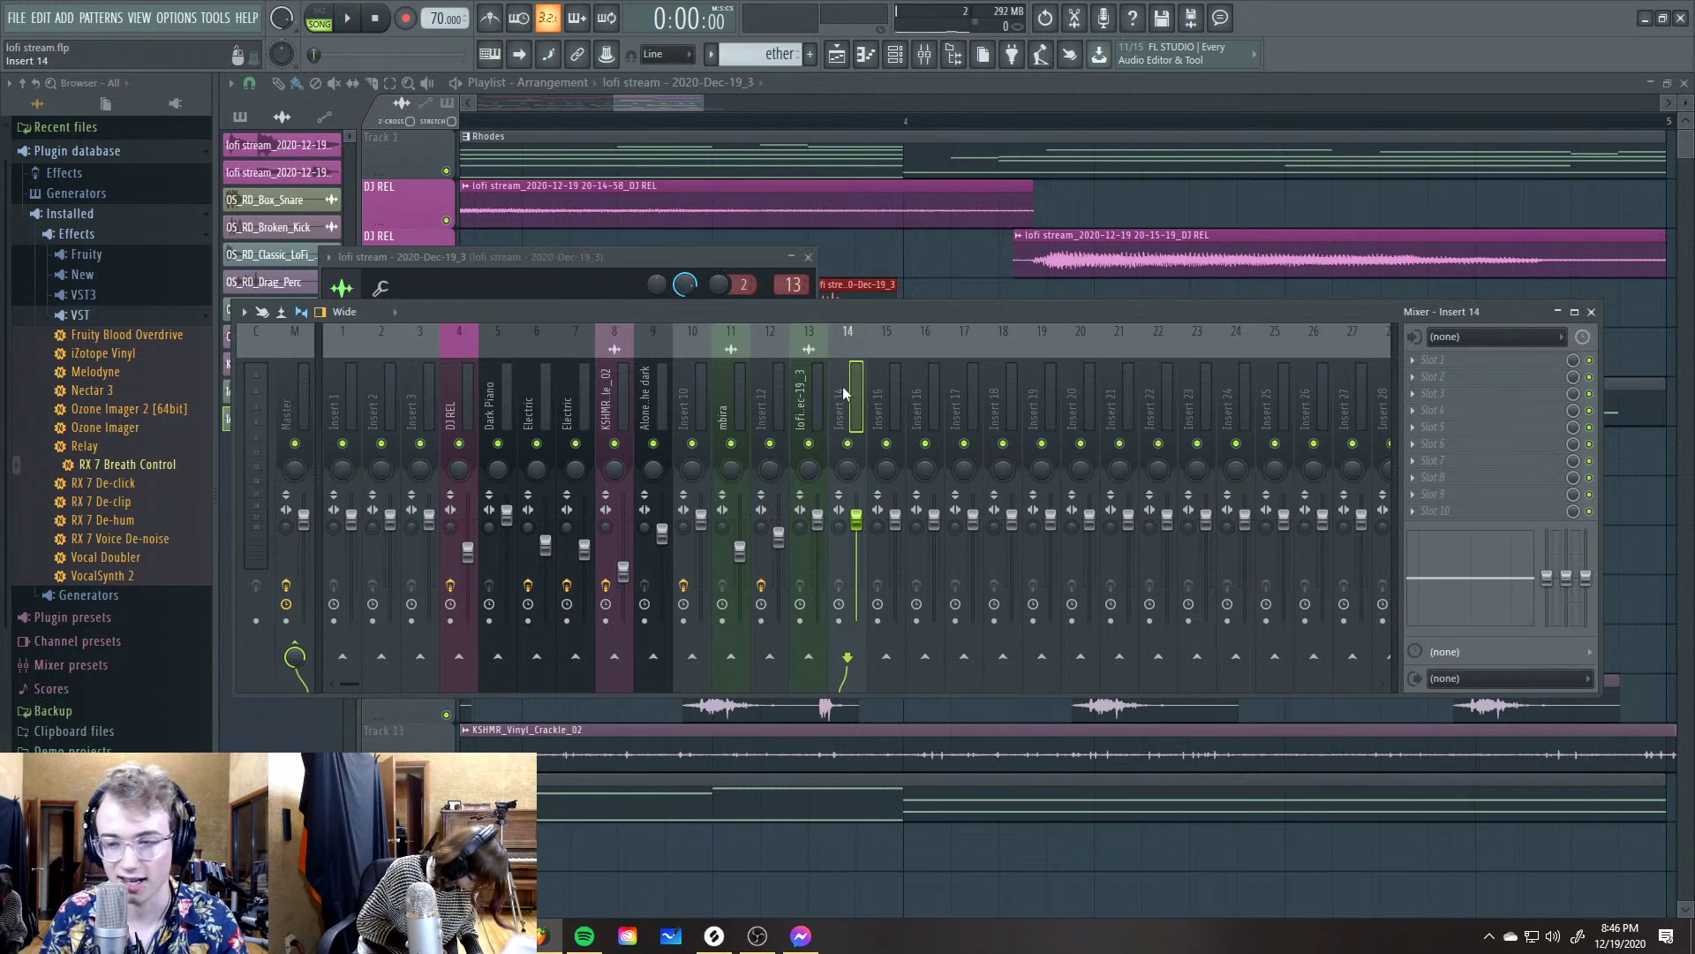
pyautogui.press('Left')
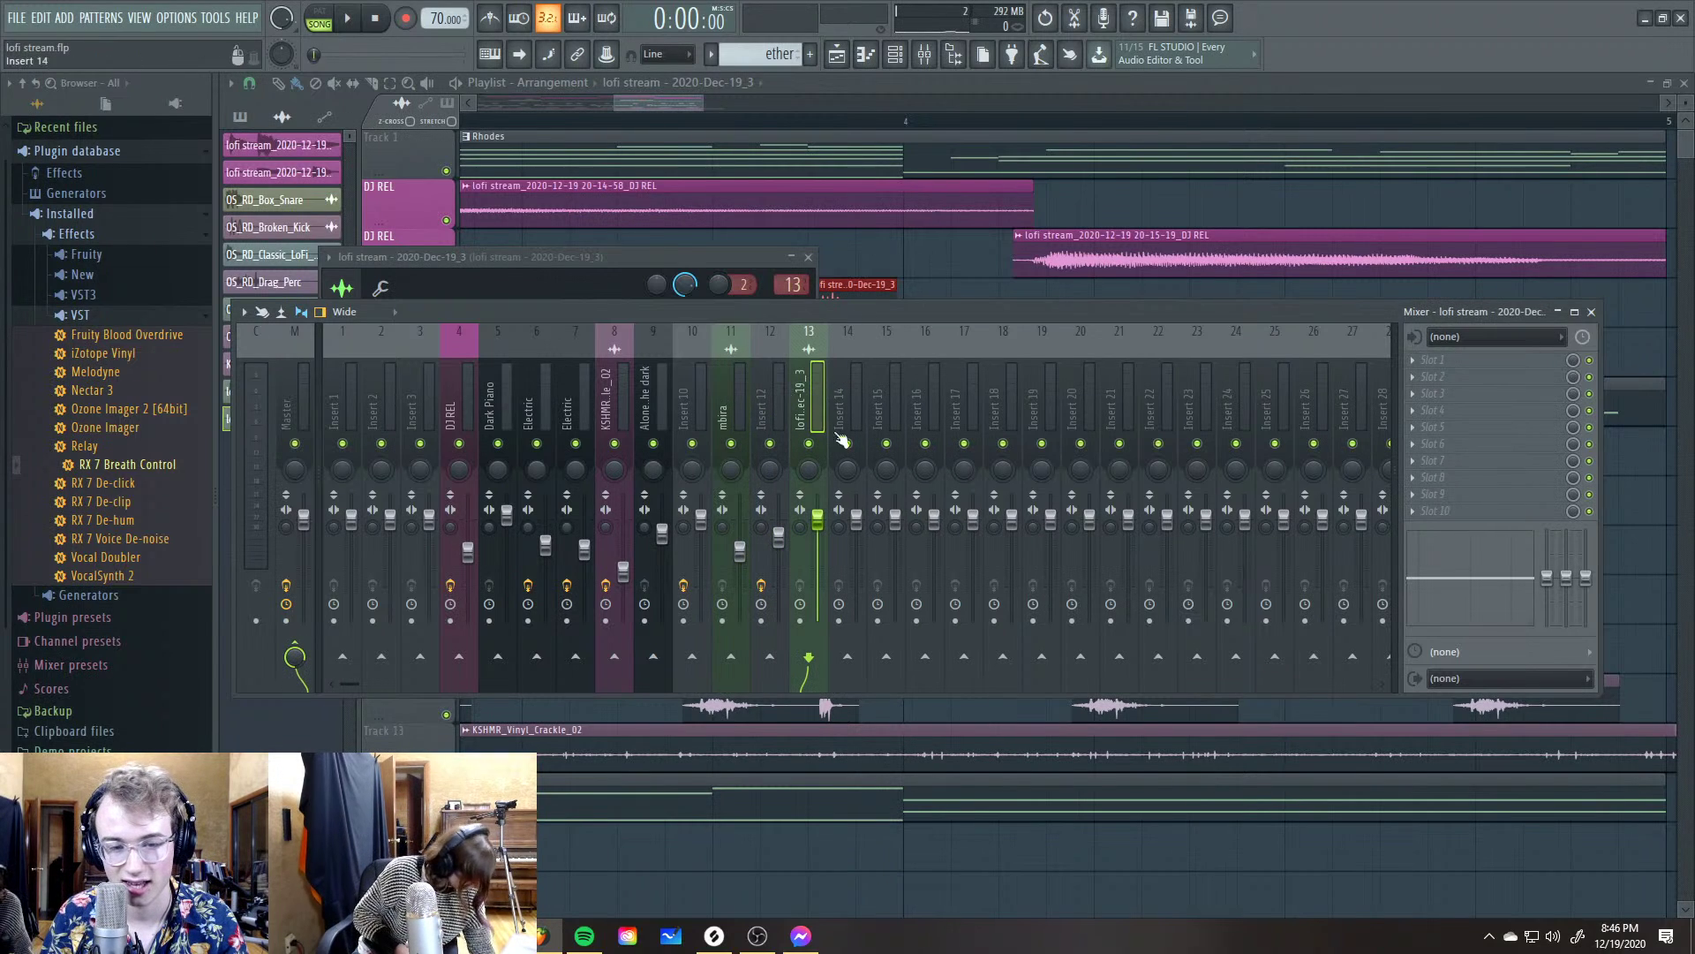
pyautogui.rightClick(811, 365)
pyautogui.write('FROG')
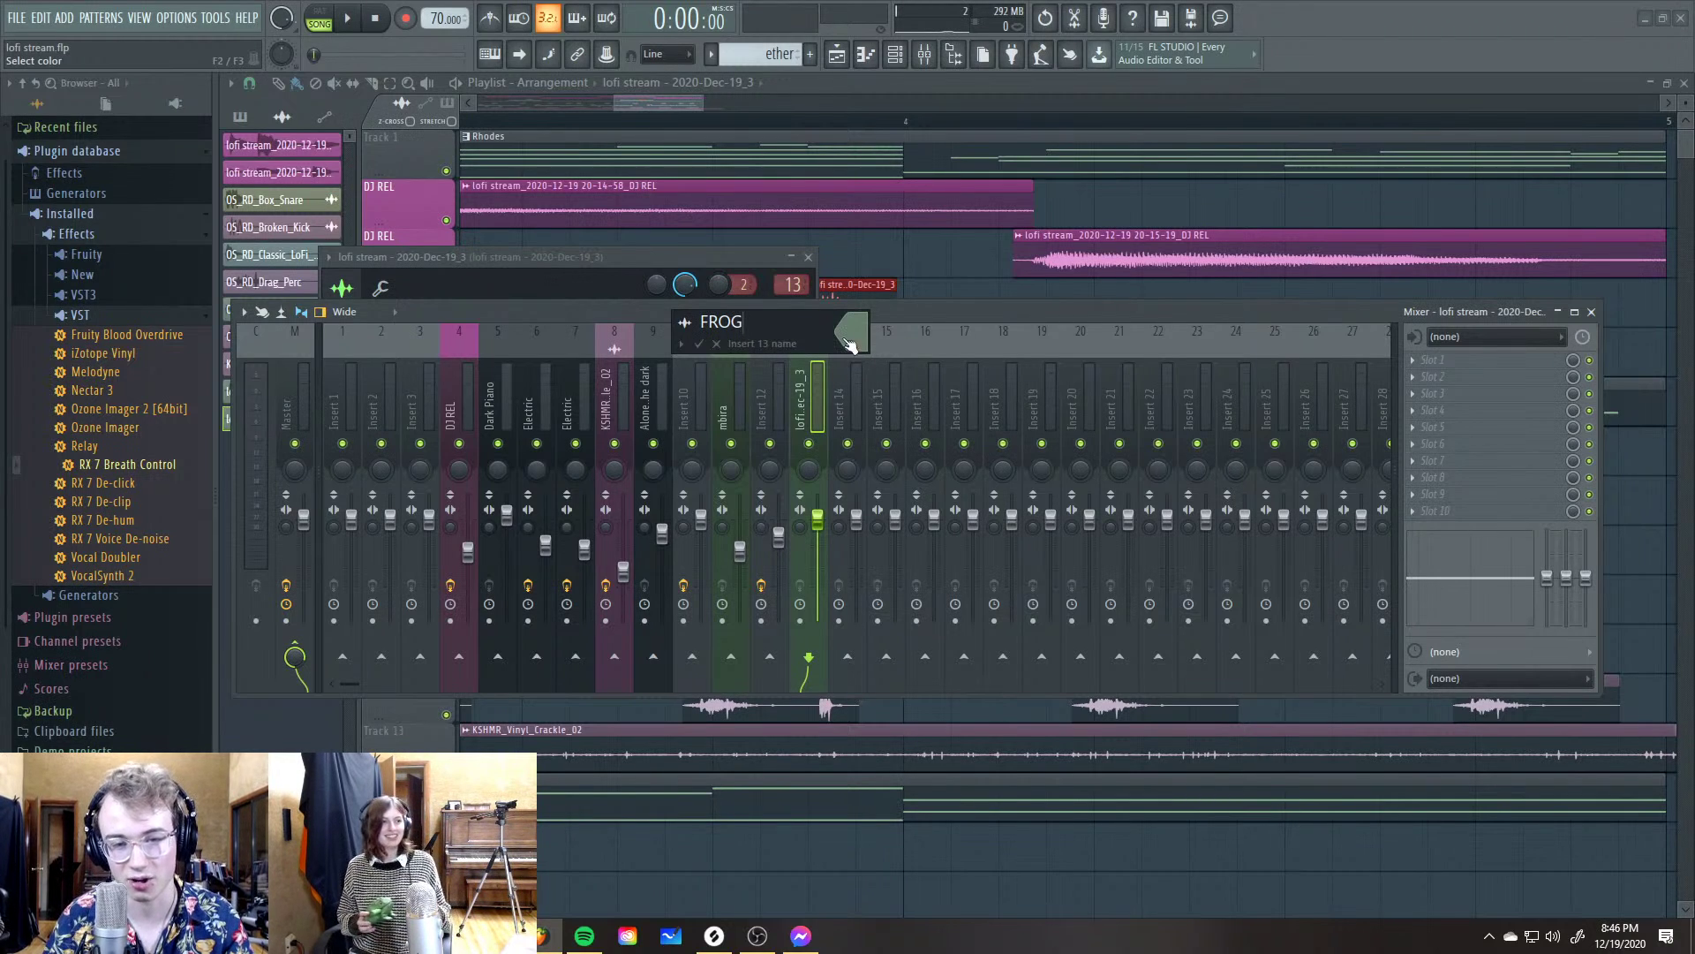
pyautogui.click(860, 352)
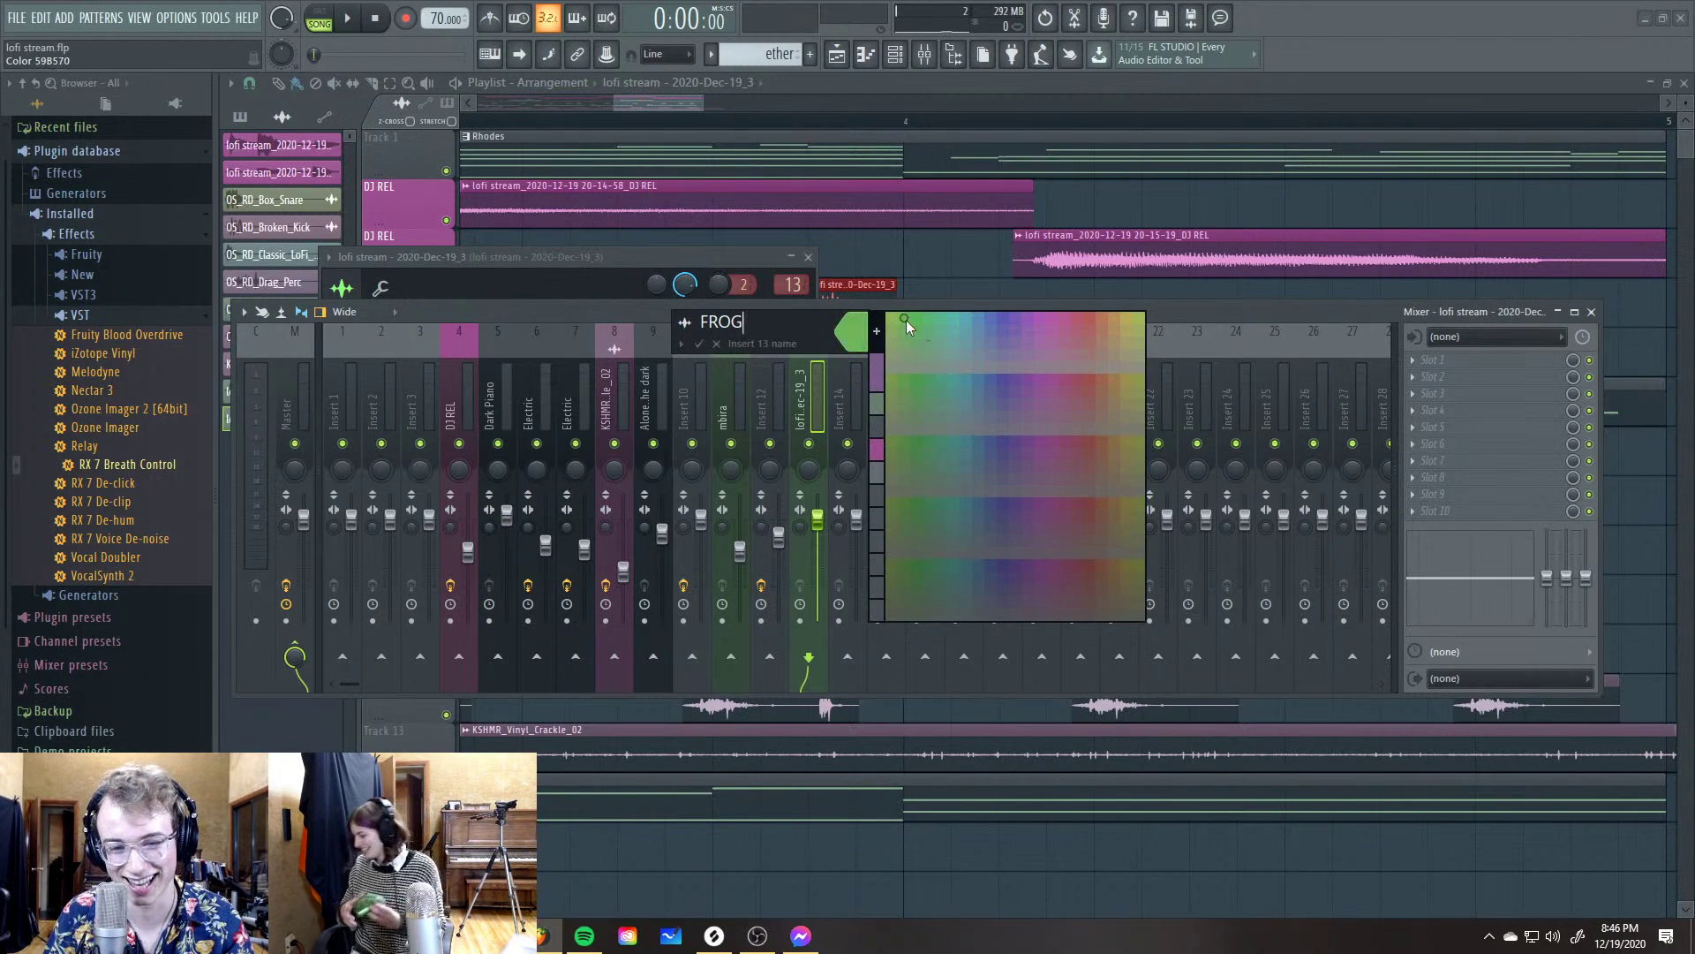
pyautogui.click(914, 374)
pyautogui.press('Return')
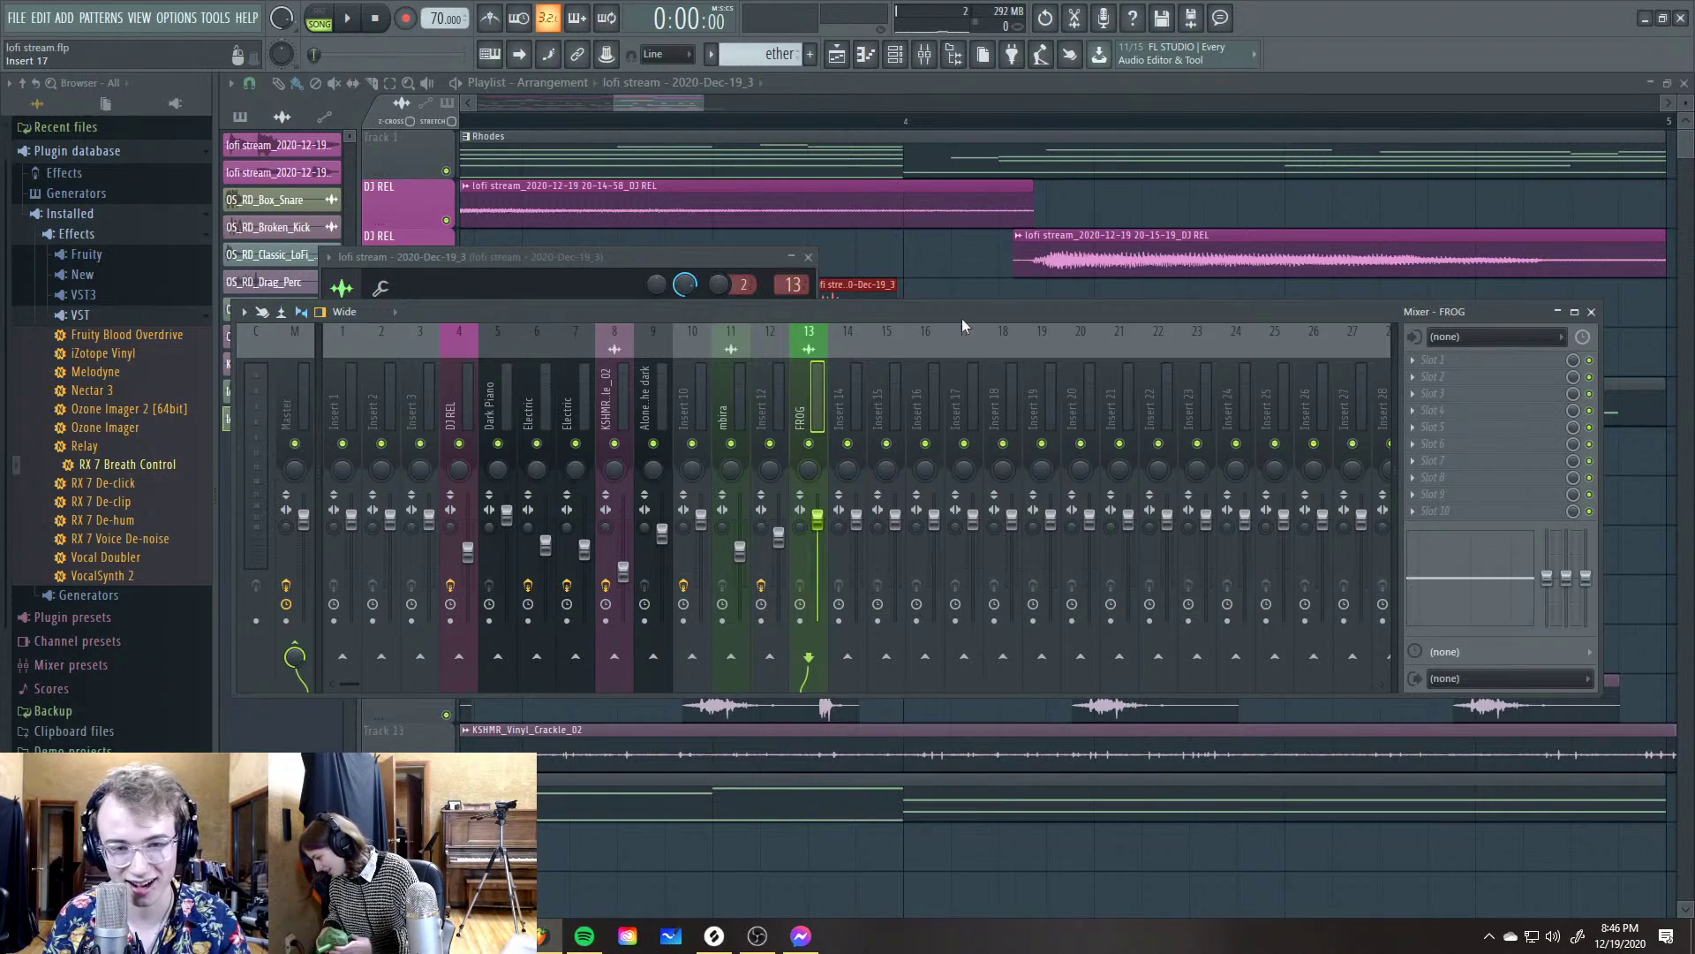
# Return to the playlist and play the arrangement to listen to the beat with the recorded hit
pyautogui.hotkey('alt', 'Tab')
pyautogui.hotkey('alt', 'Tab')
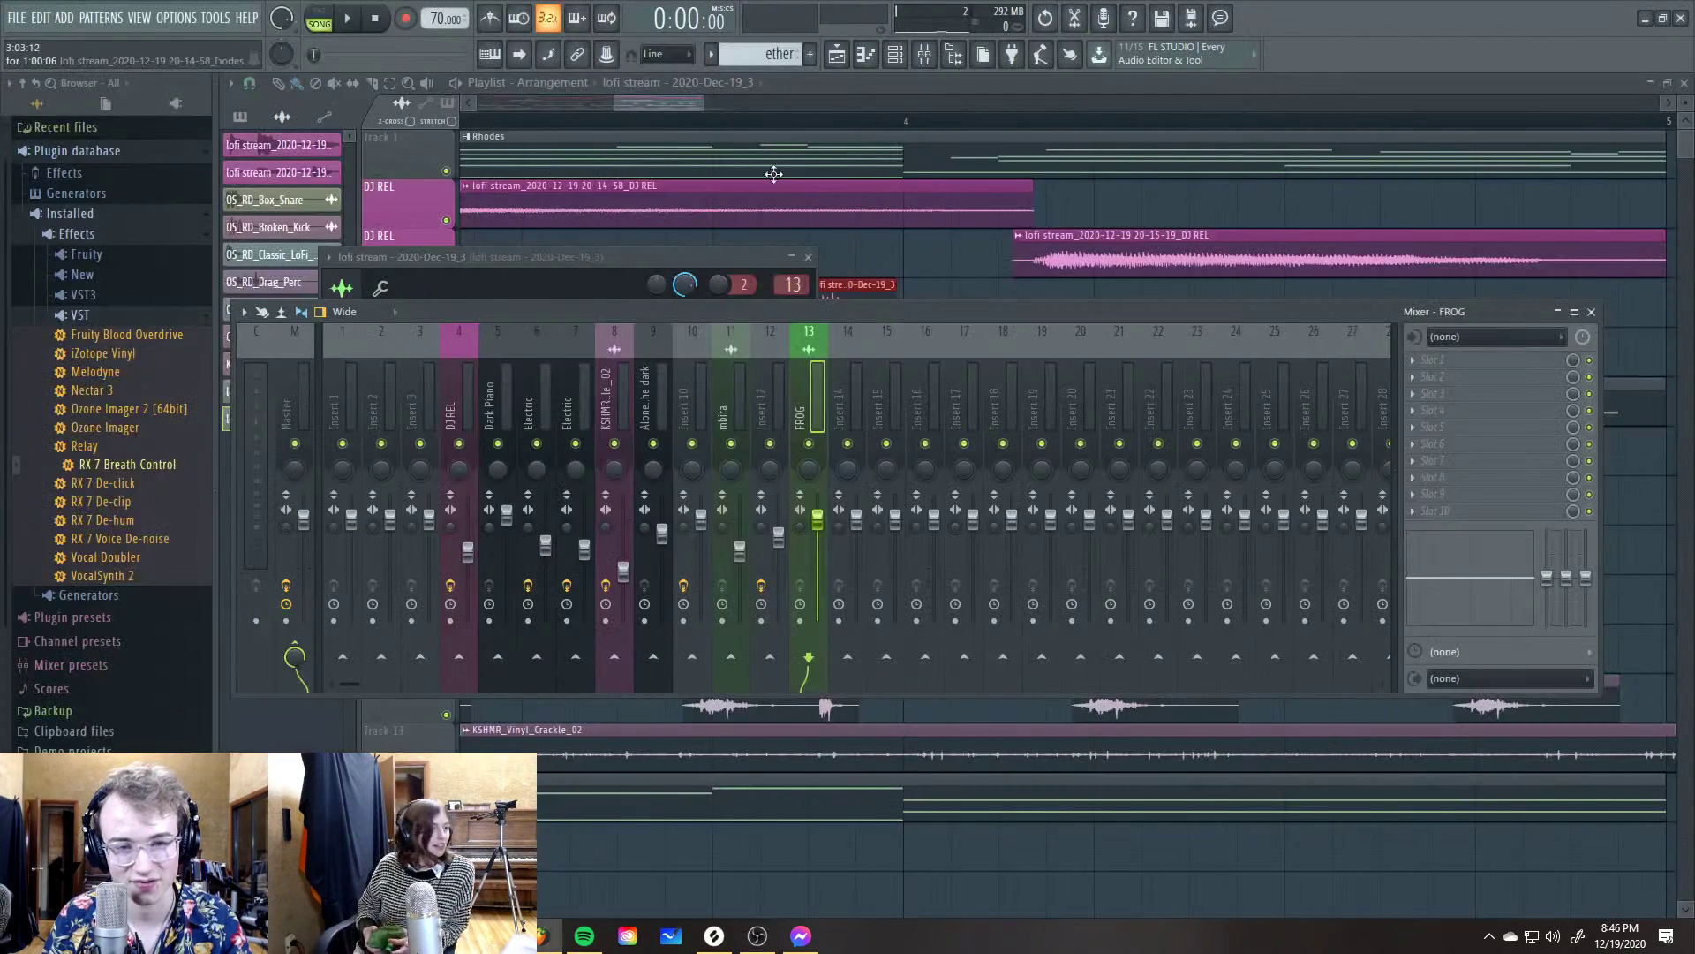
pyautogui.click(876, 86)
pyautogui.press('space')
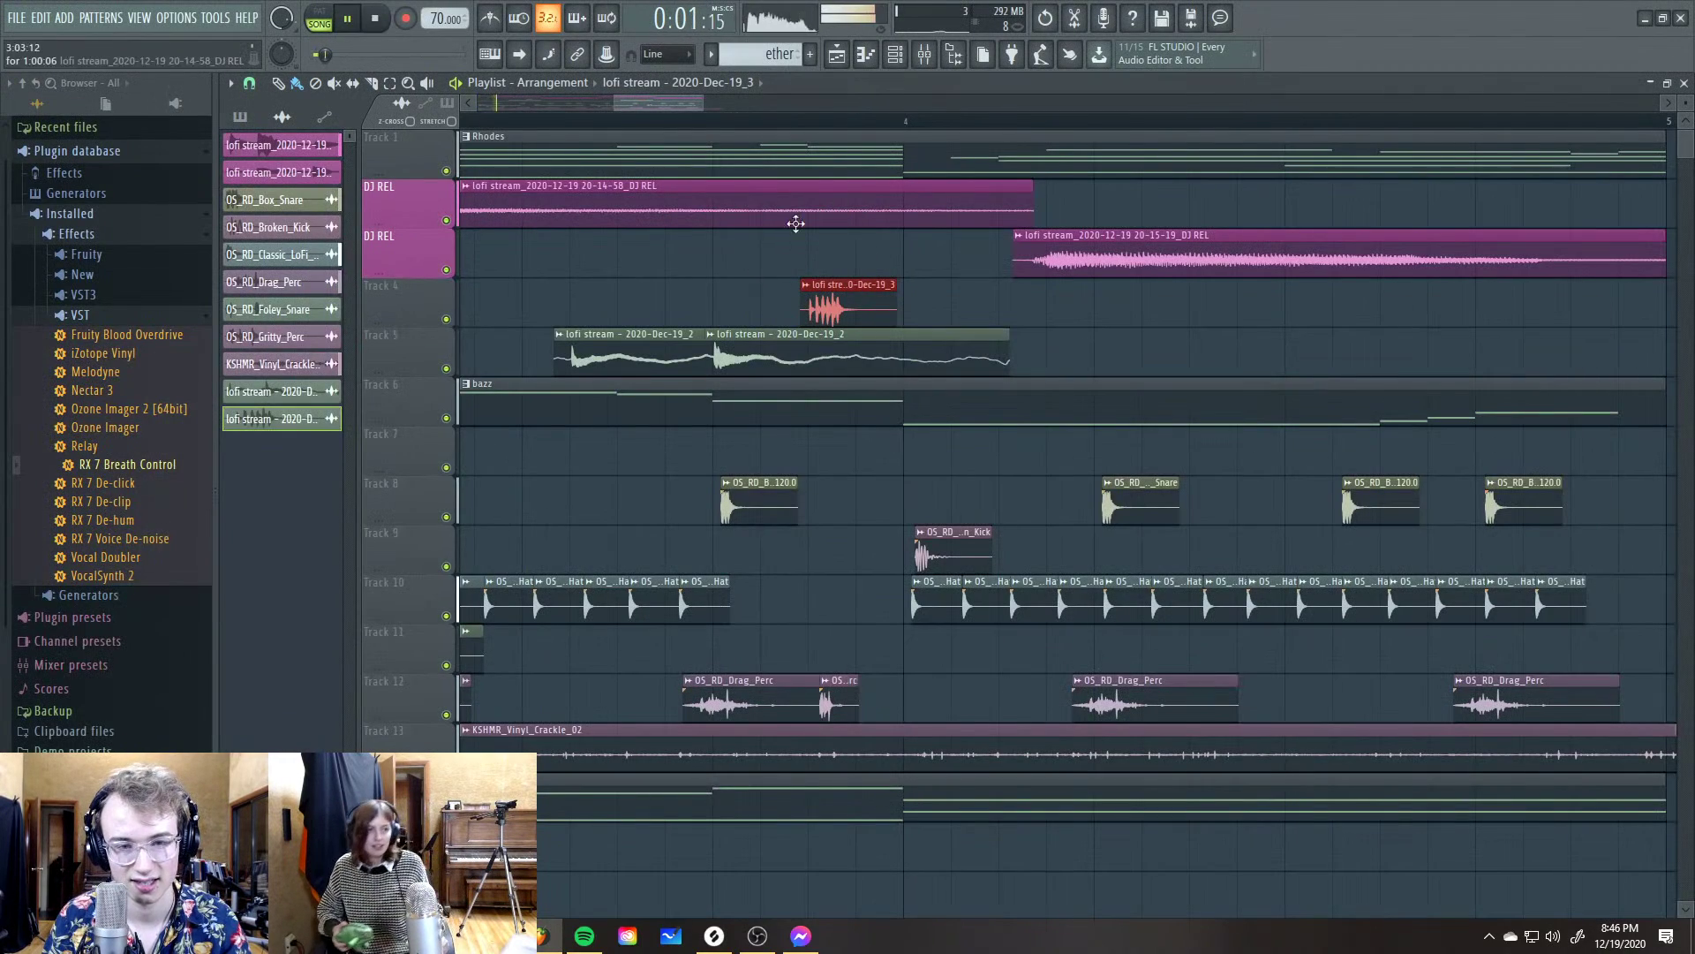
# Lower the FROG mixer track's volume and play the song to check its level
pyautogui.press('F5')
pyautogui.moveTo(817, 518); pyautogui.dragTo(817, 587)
pyautogui.press('space')
pyautogui.press('space')
pyautogui.click(1418, 362)
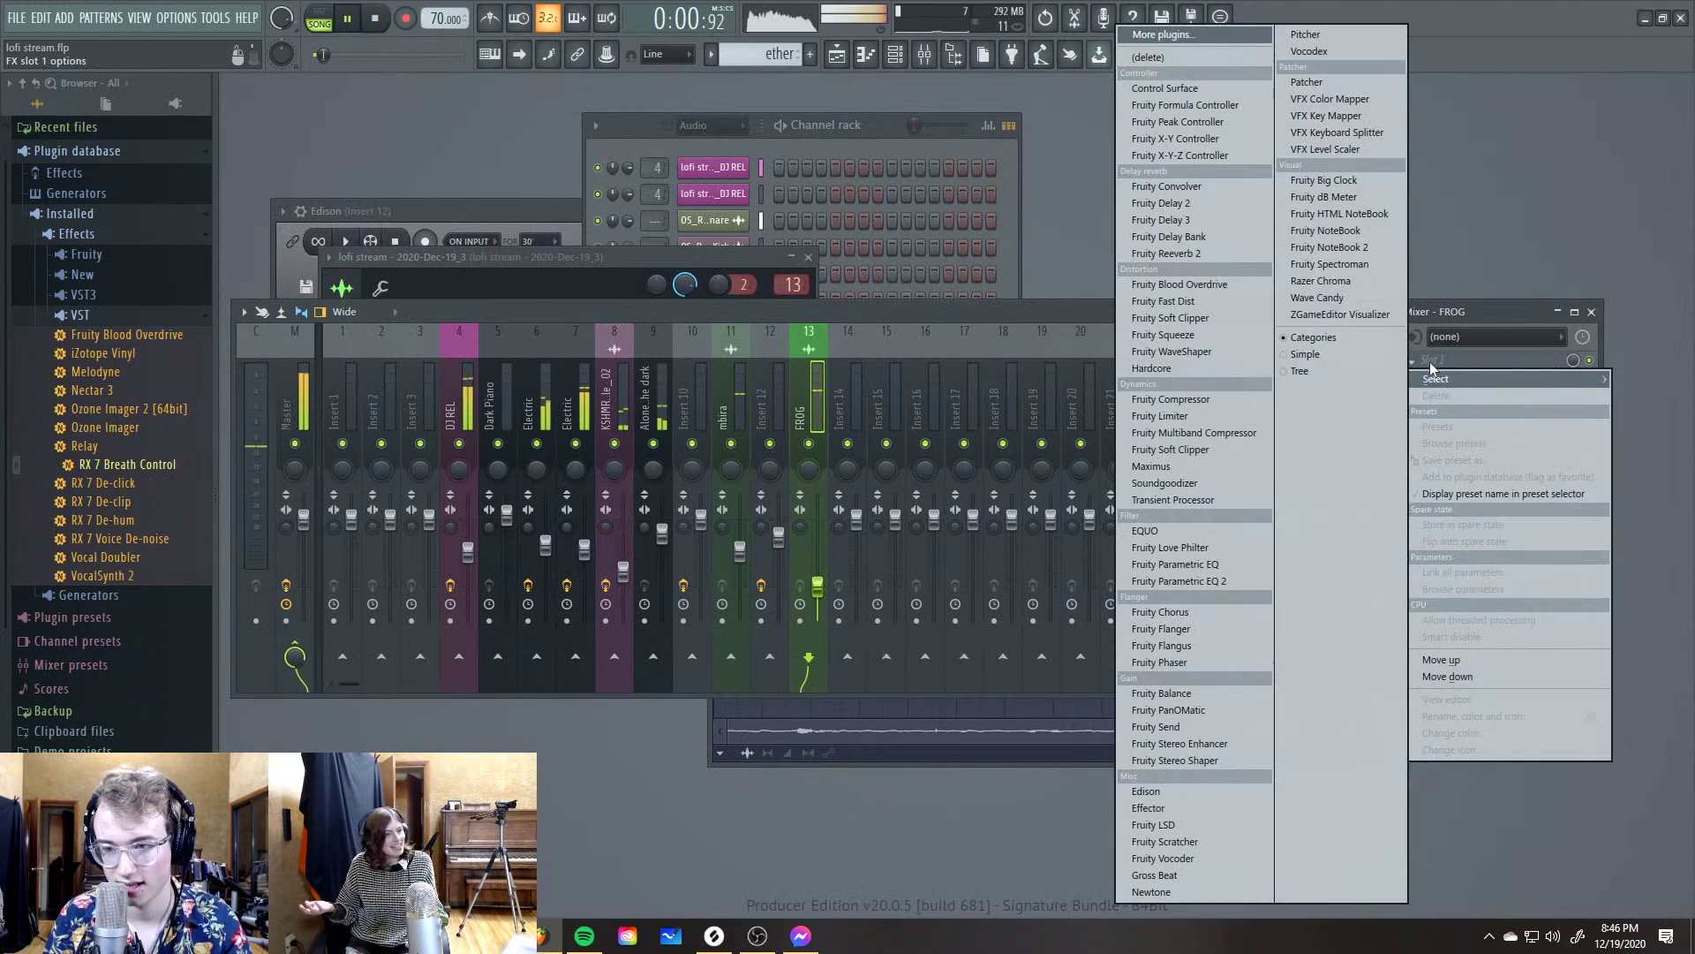
pyautogui.click(1014, 332)
pyautogui.press('space')
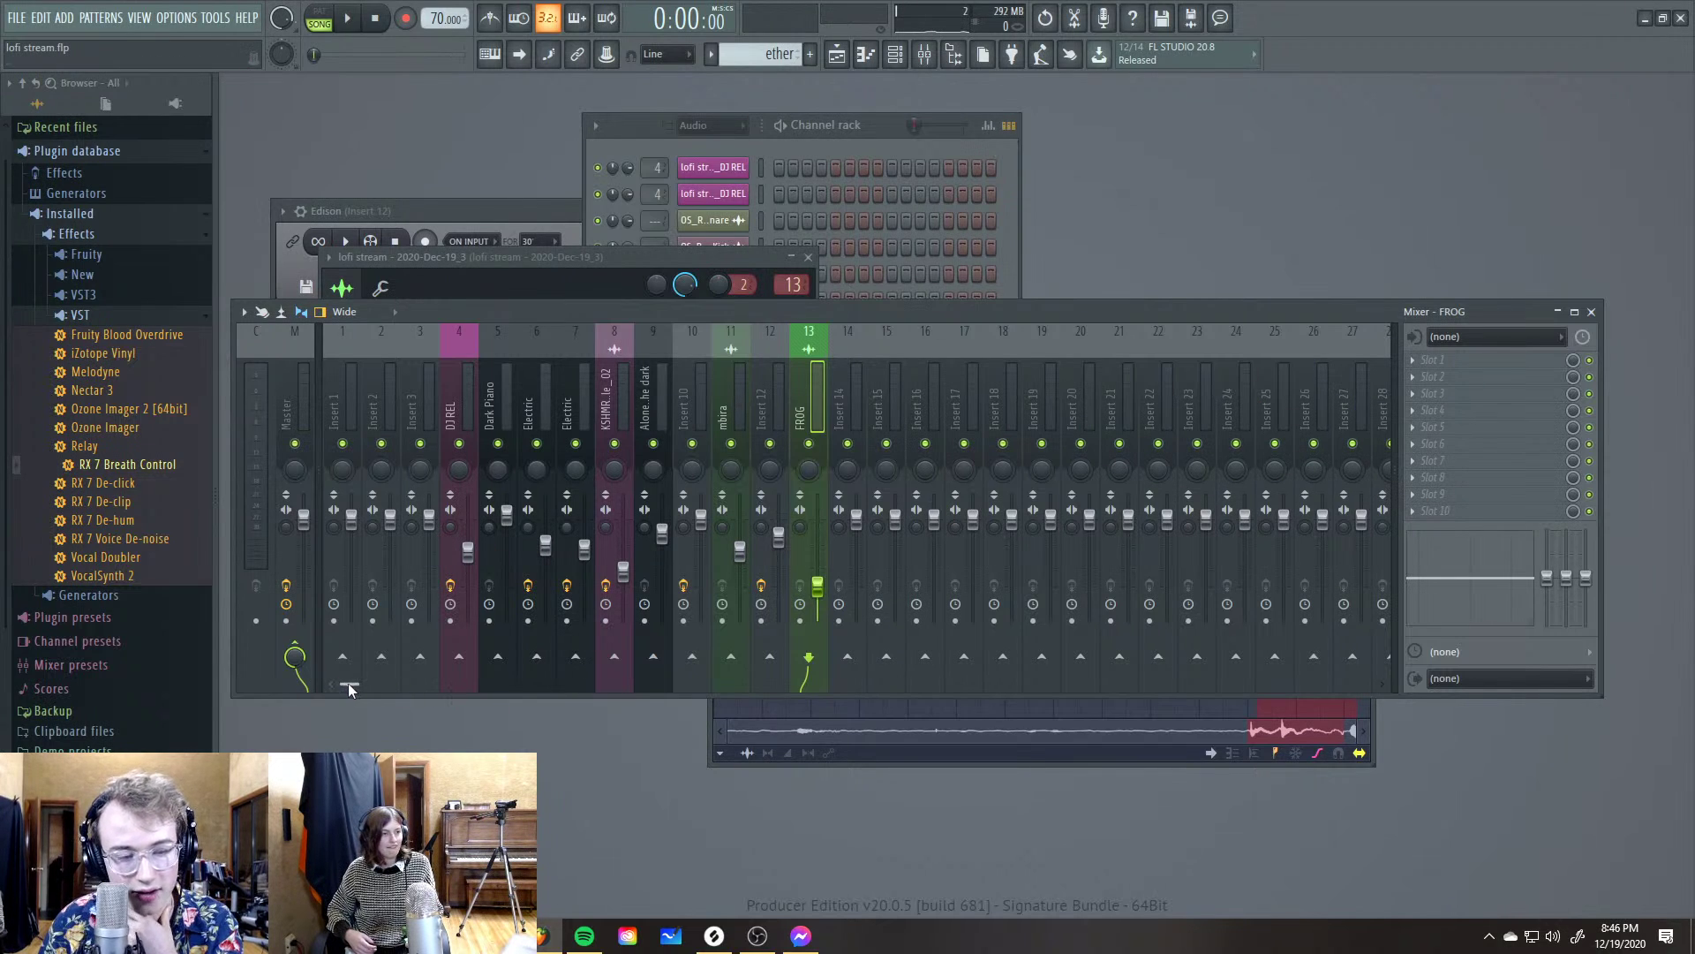
# Dock mixer track Insert 125 to the right side of the mixer
pyautogui.moveTo(348, 682); pyautogui.dragTo(1425, 625)
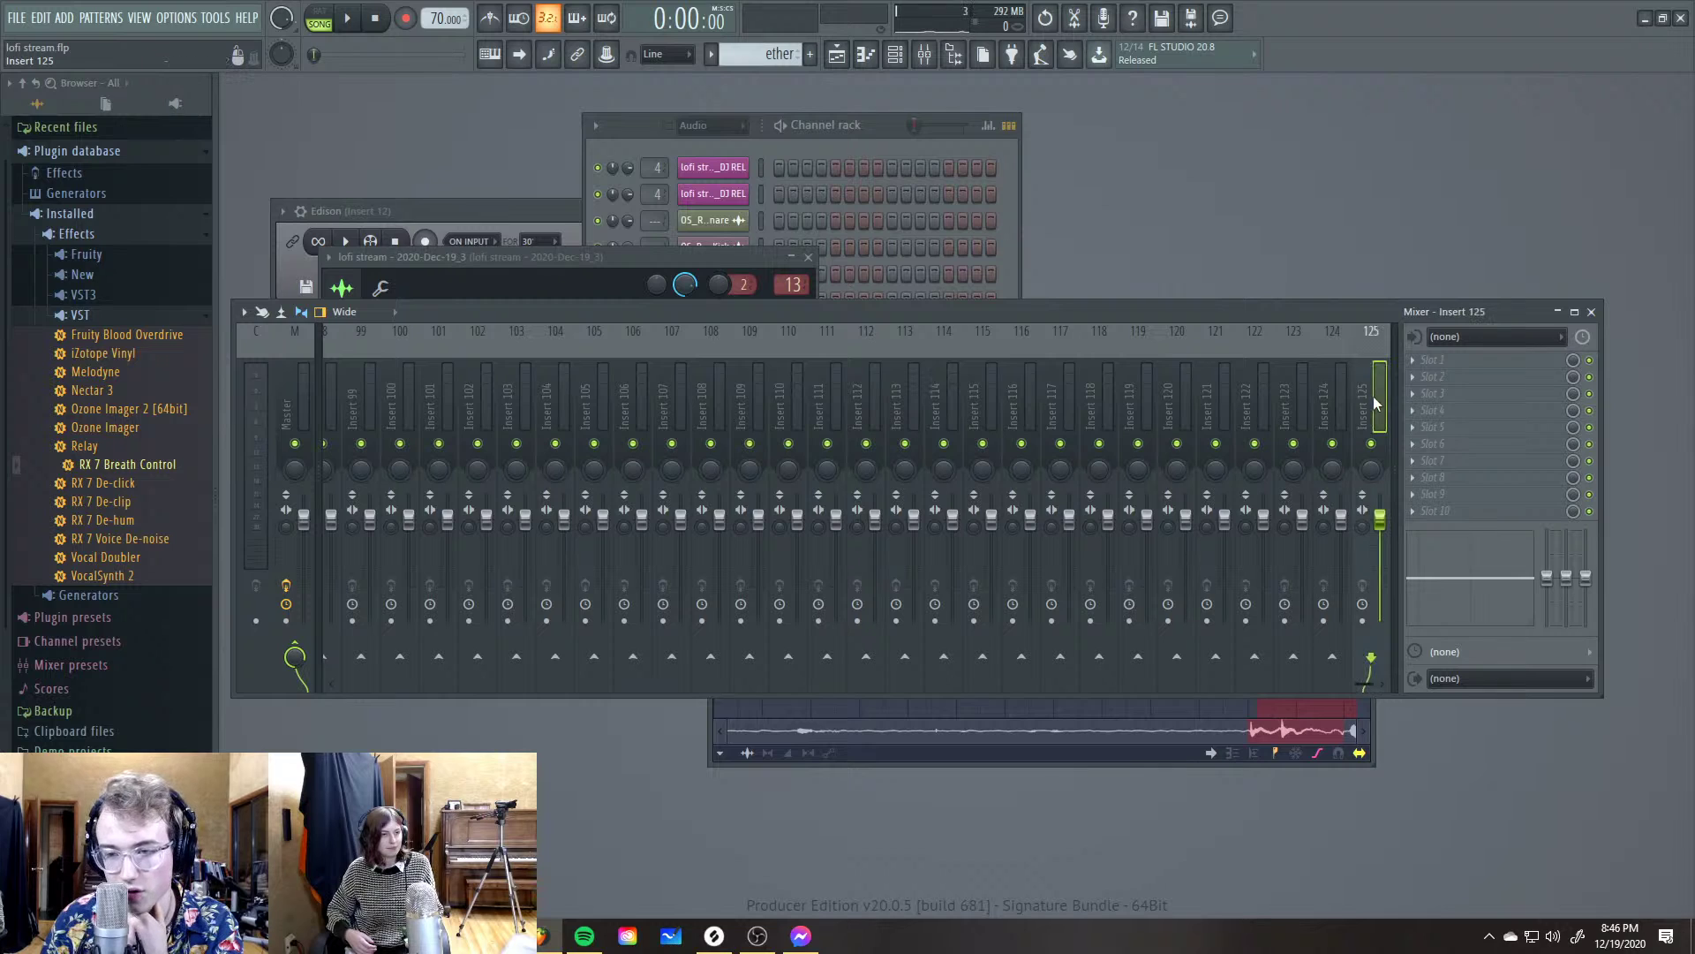
pyautogui.rightClick(1373, 406)
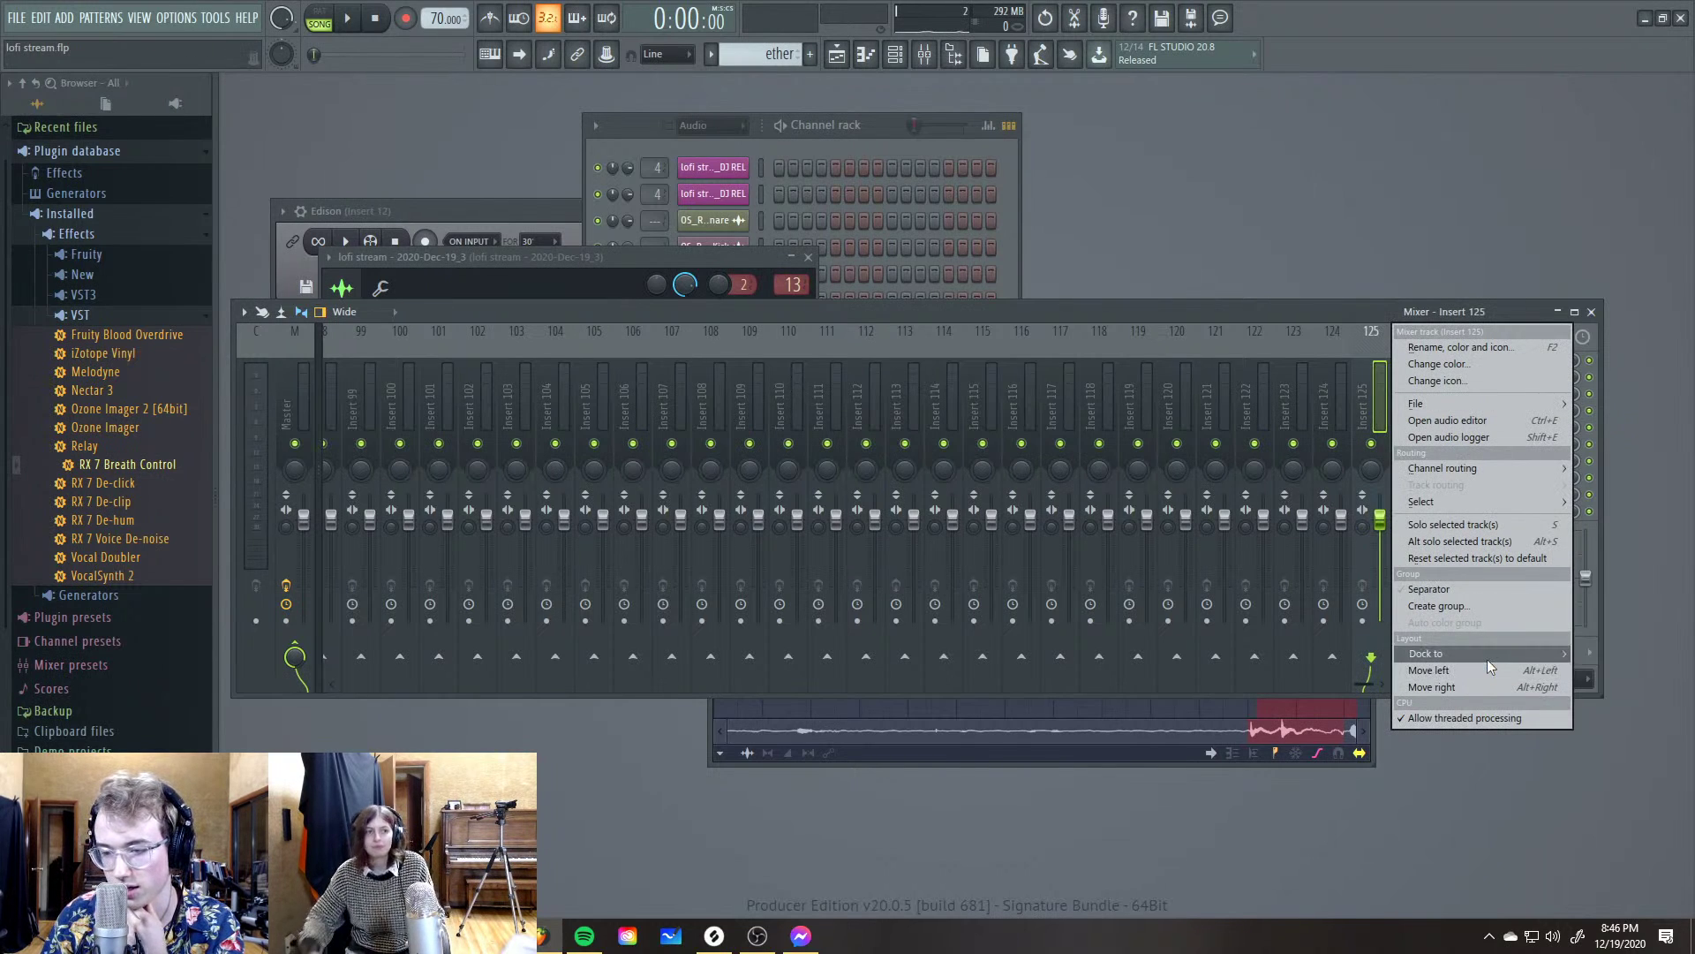
pyautogui.moveTo(1487, 658)
pyautogui.click(1600, 686)
# Rename the docked mixer track Insert 125 as "master reverb"
pyautogui.scroll(10, 1152, 417)
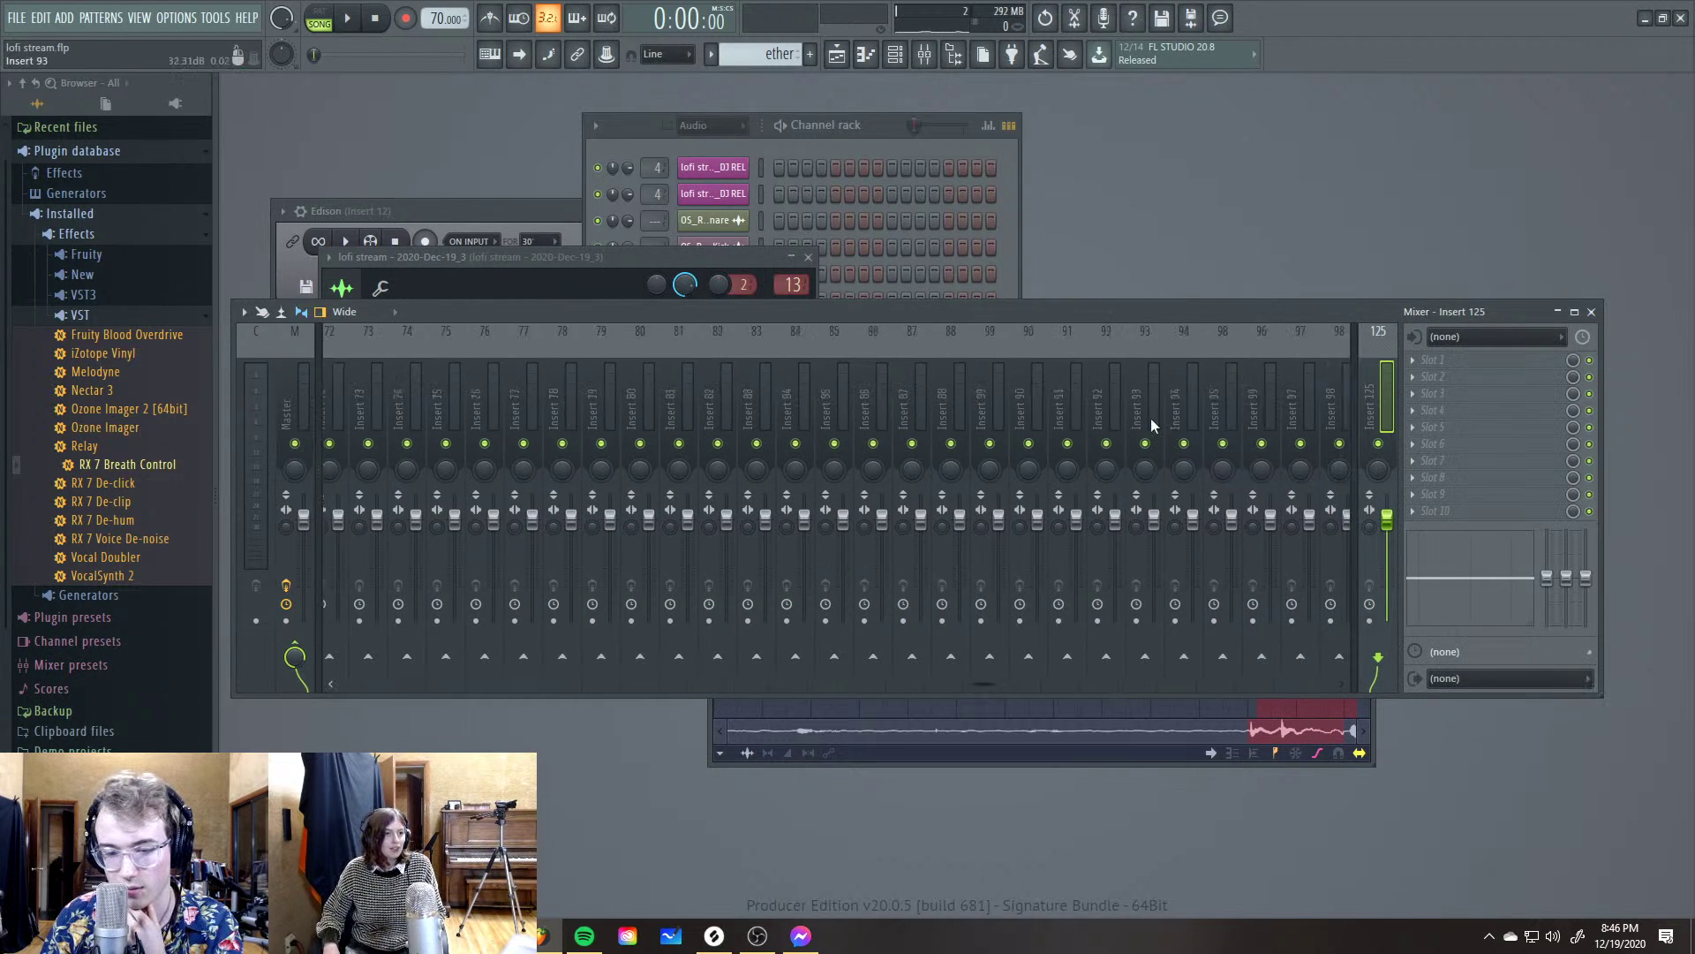
pyautogui.scroll(3, 1117, 388)
pyautogui.rightClick(1408, 317)
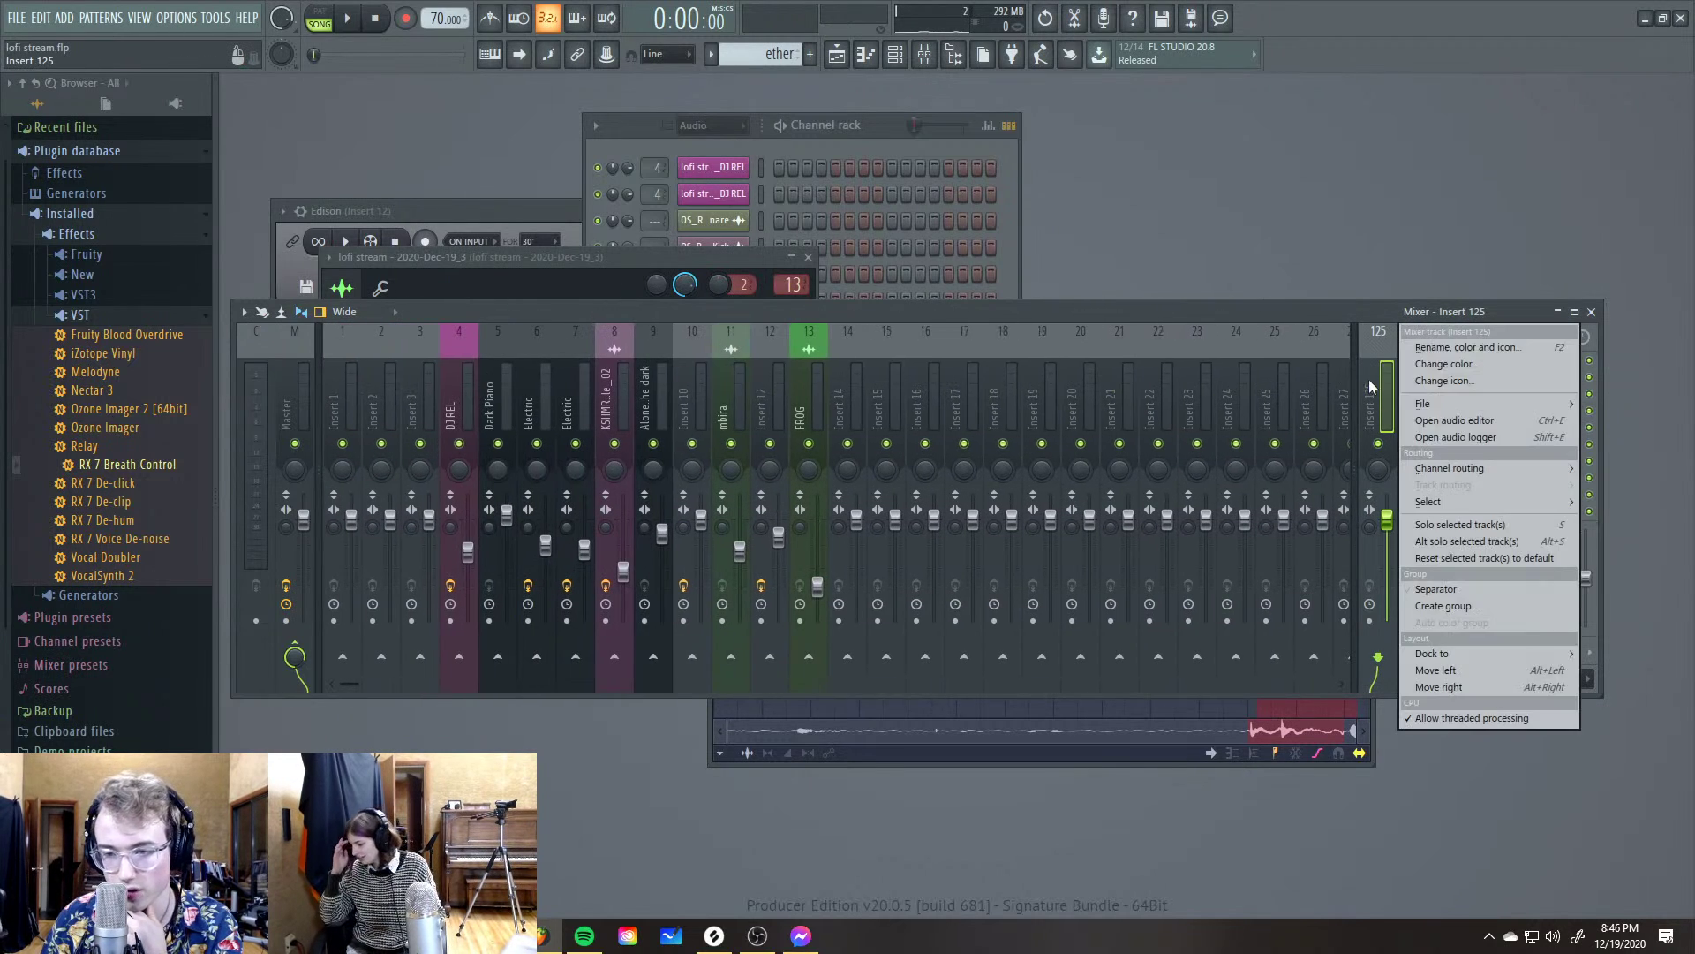
pyautogui.click(1439, 342)
pyautogui.write('master reave')
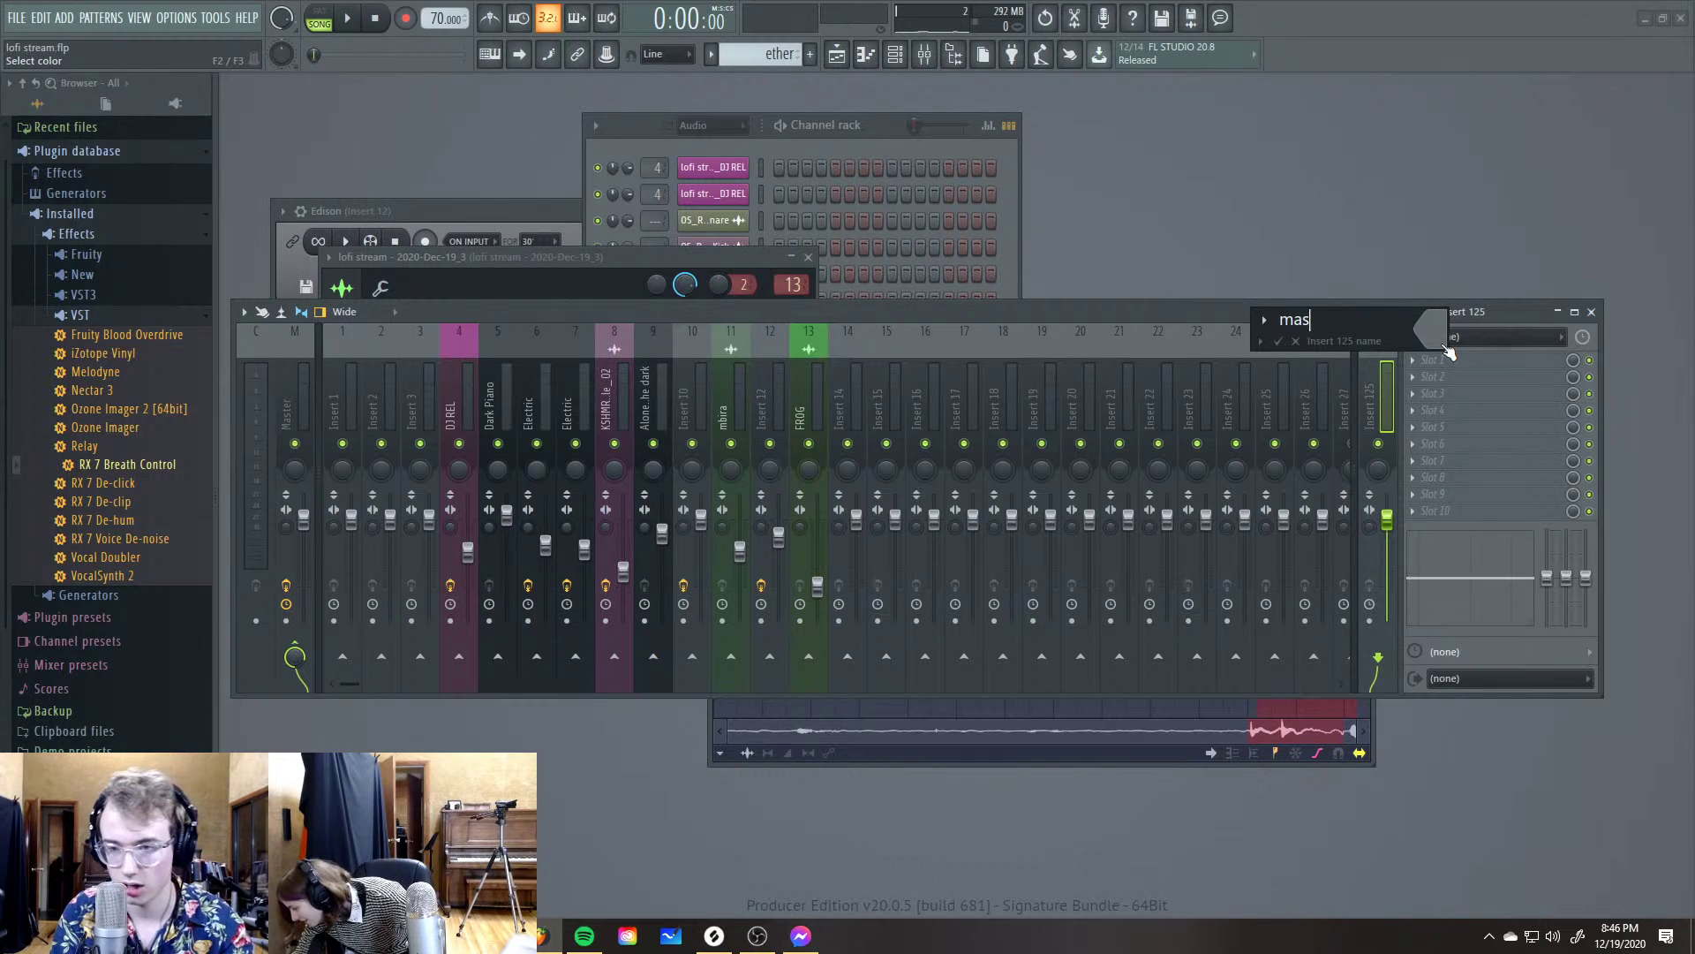
pyautogui.press('BackSpace')
pyautogui.press('BackSpace')
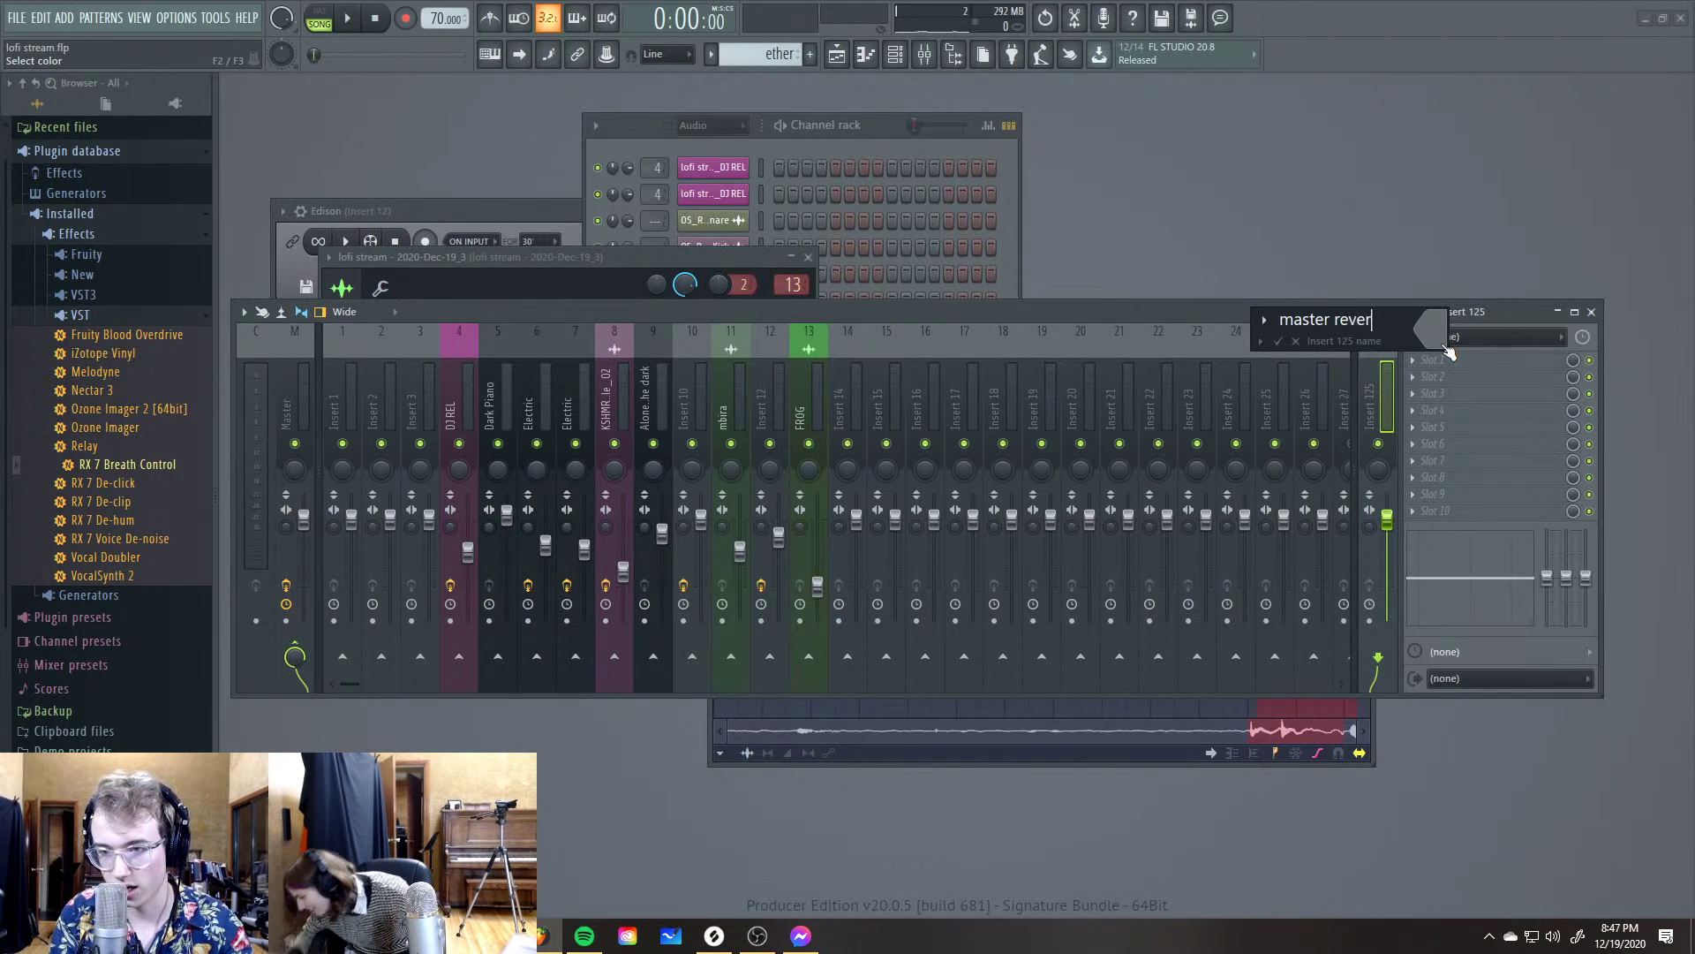
pyautogui.press('Return')
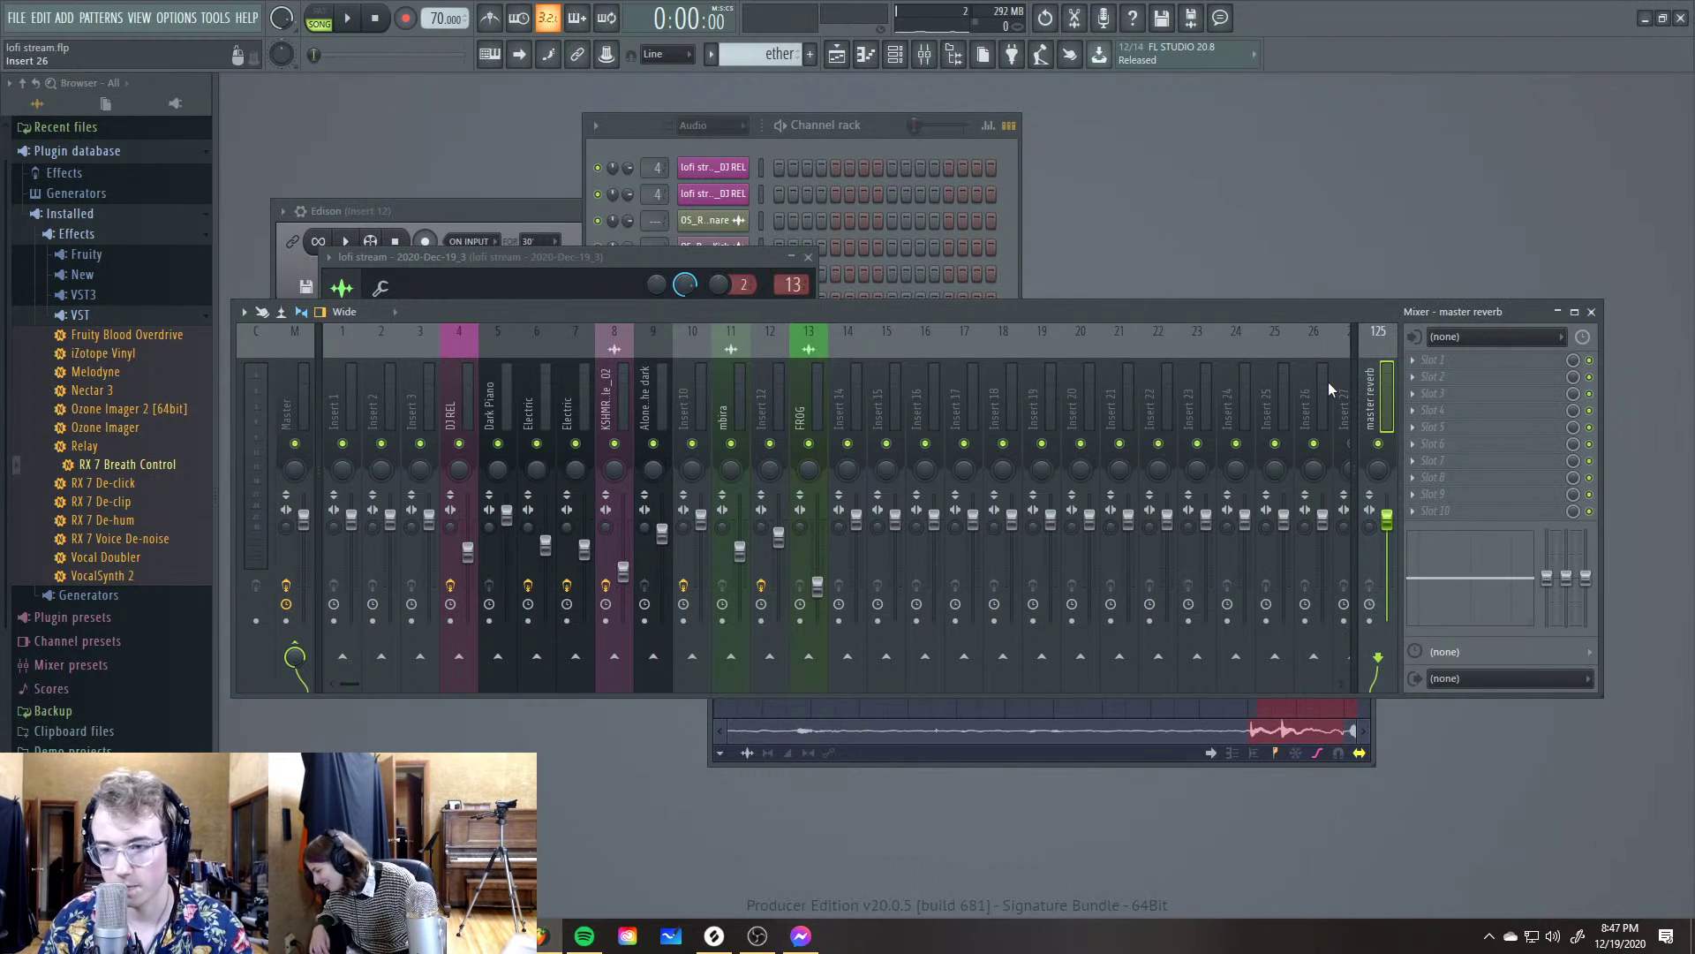
# Route the FROG mixer track to the master reverb track only
pyautogui.click(987, 380)
pyautogui.click(698, 379)
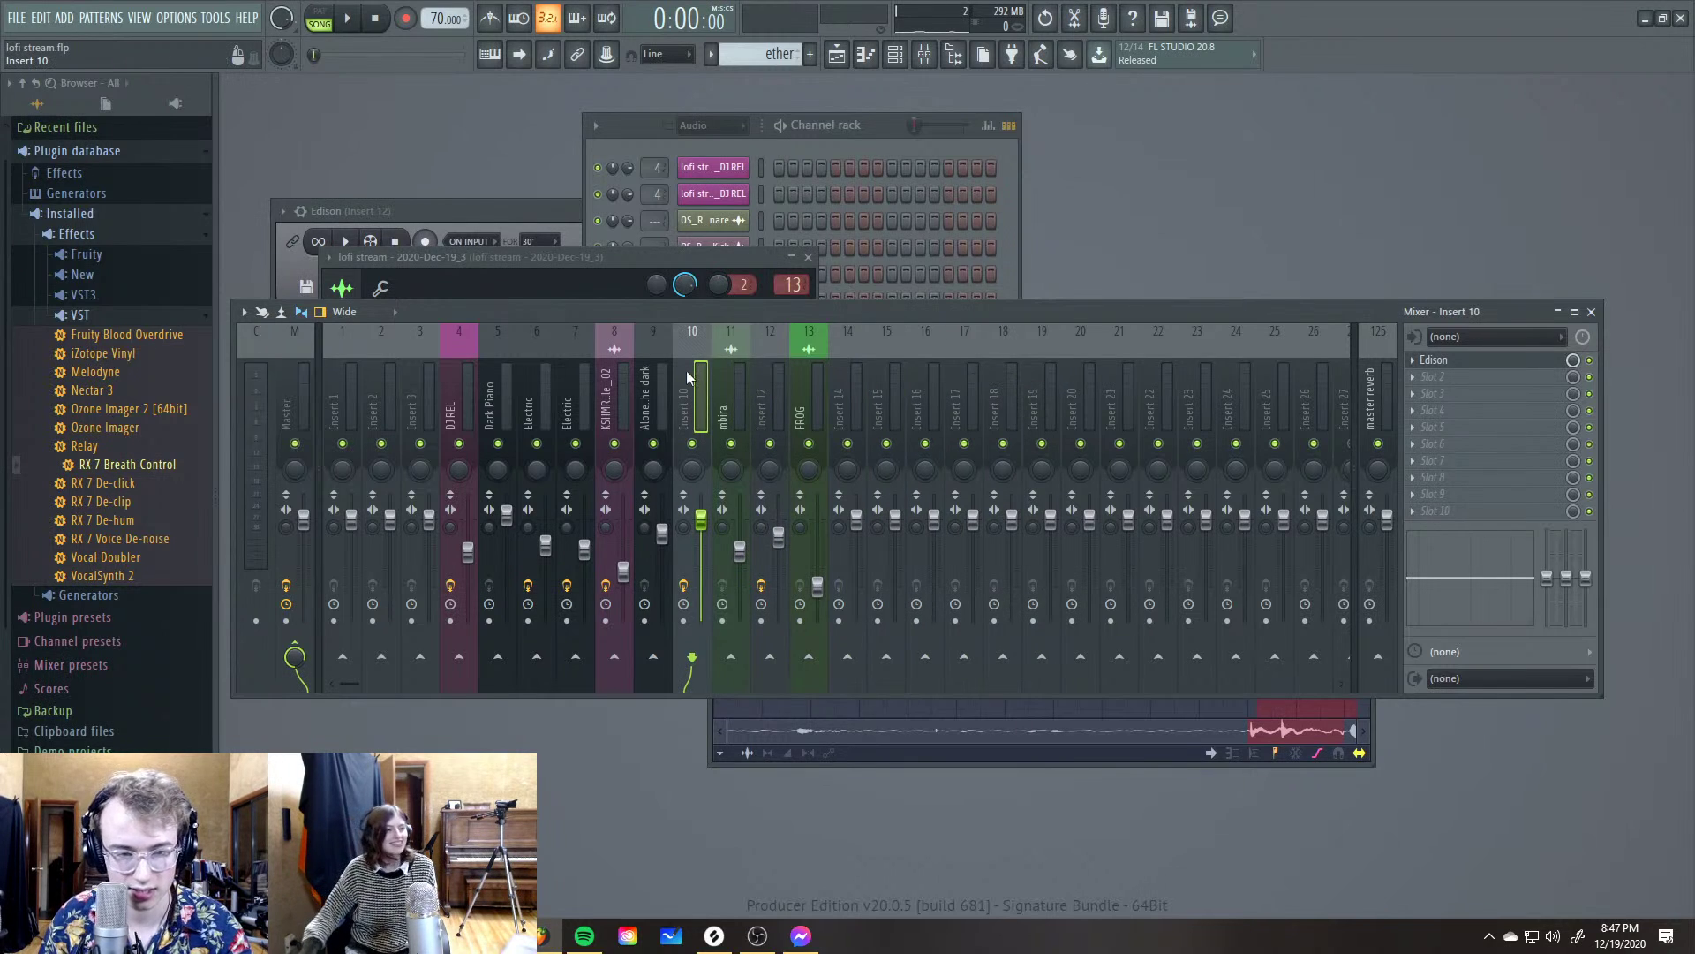
pyautogui.click(624, 380)
pyautogui.click(770, 391)
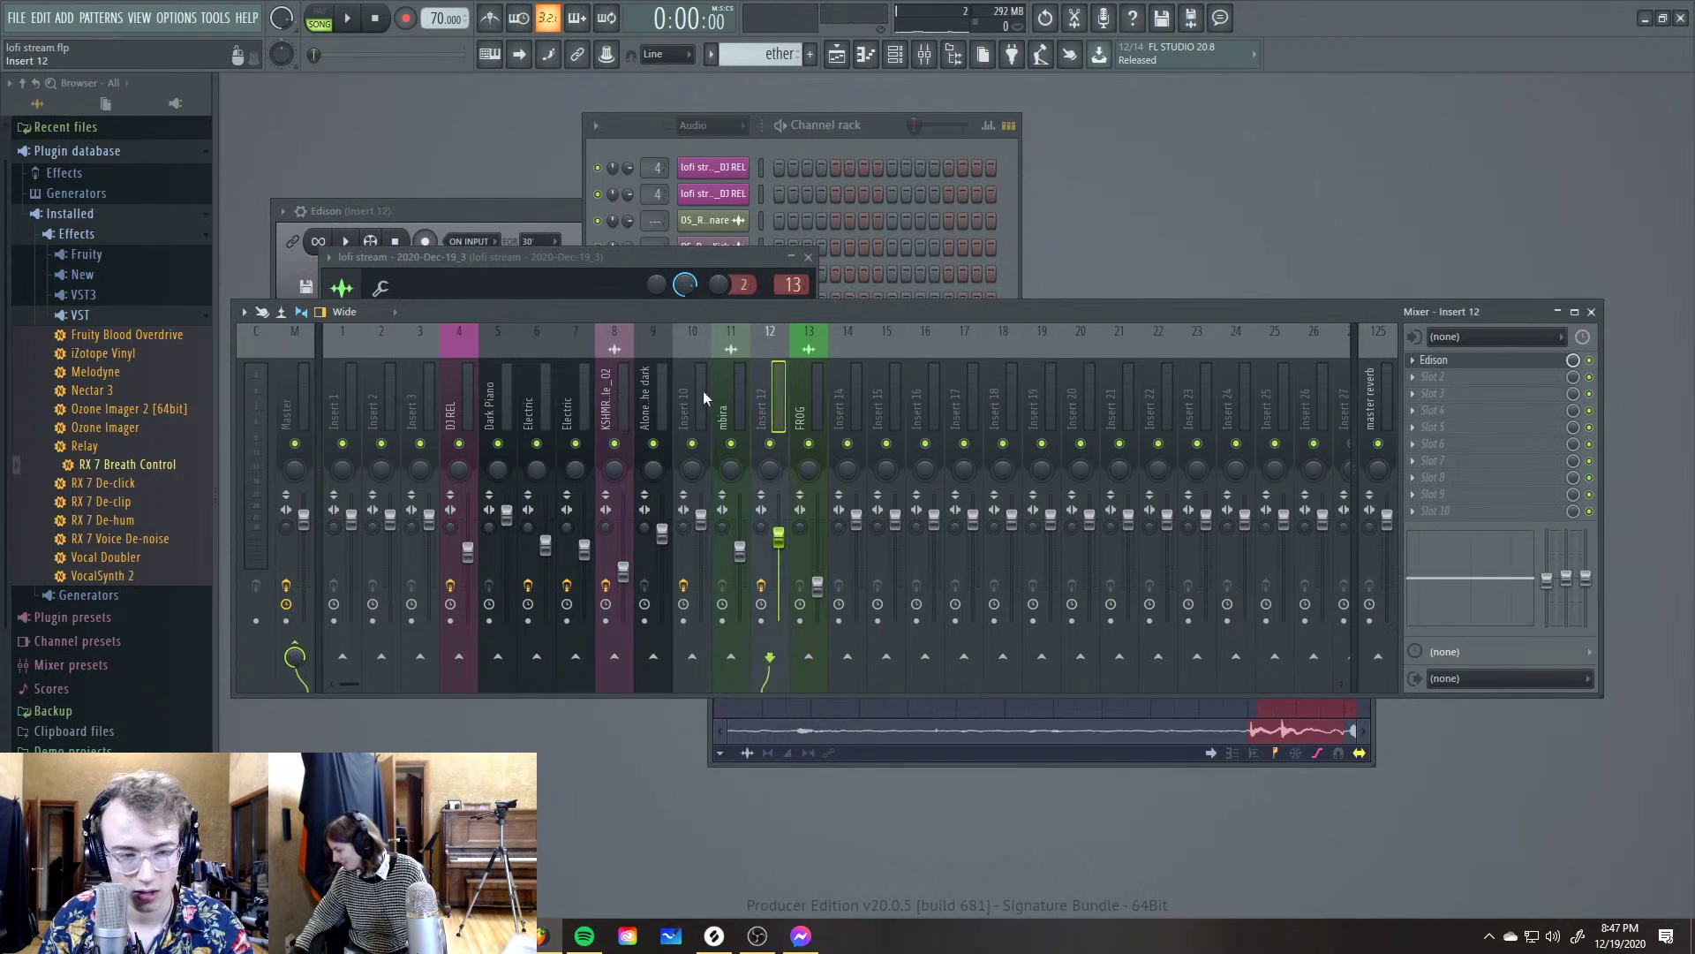
pyautogui.click(461, 390)
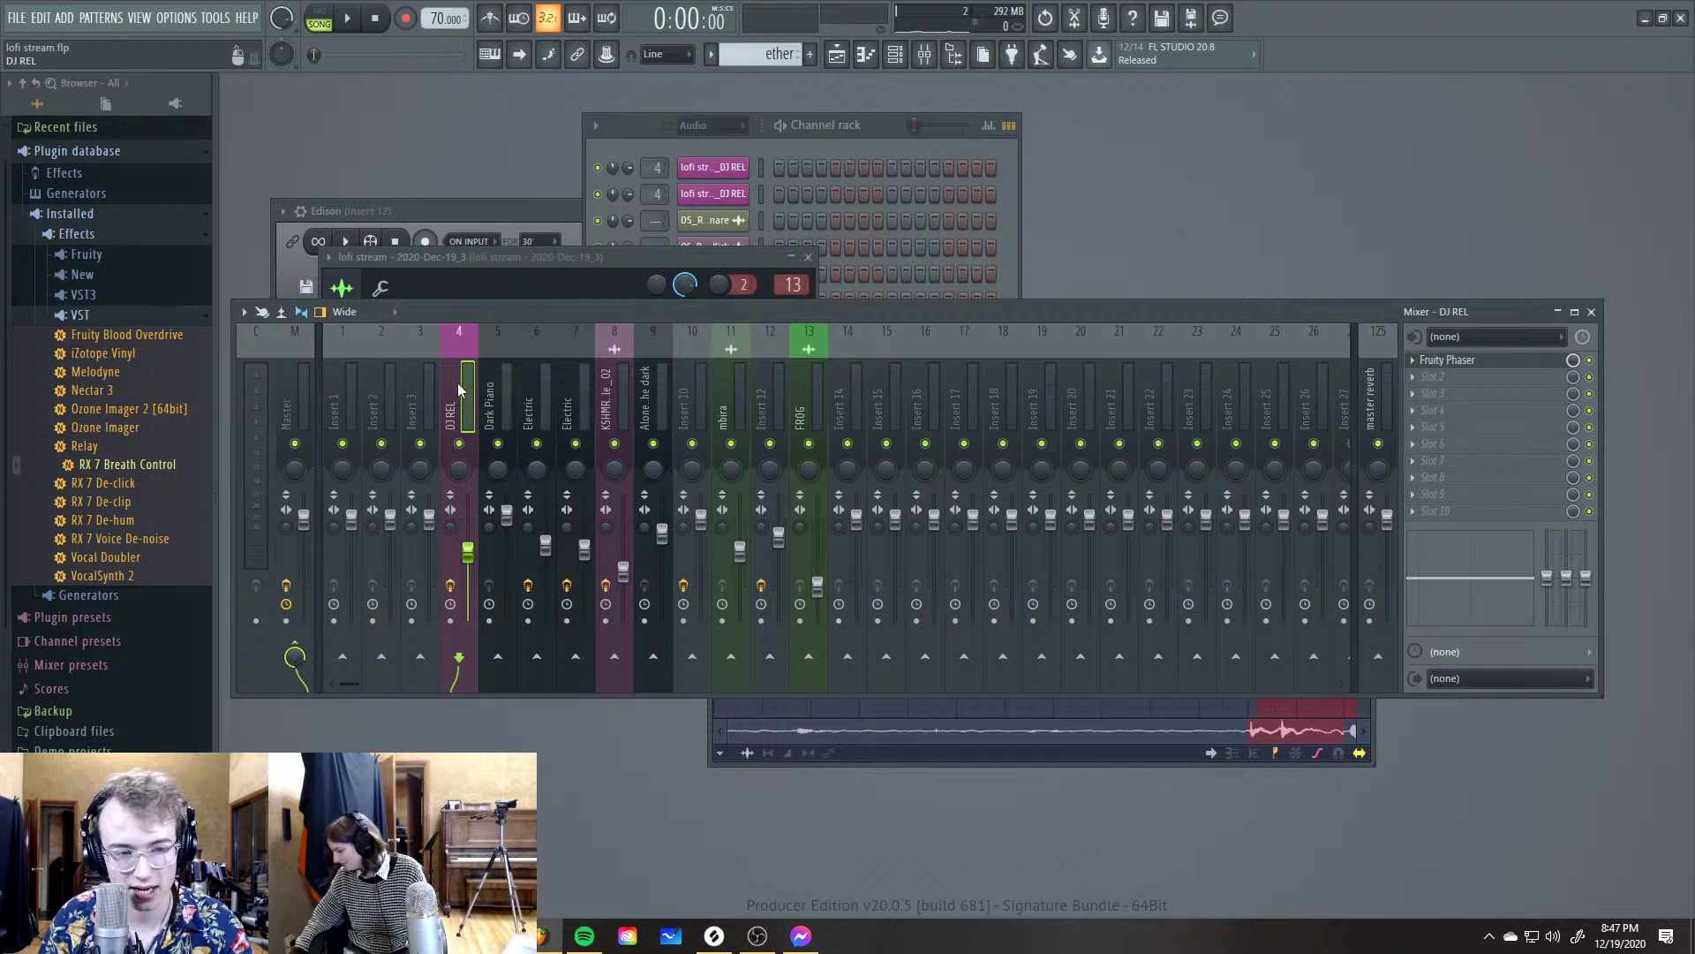
pyautogui.click(482, 390)
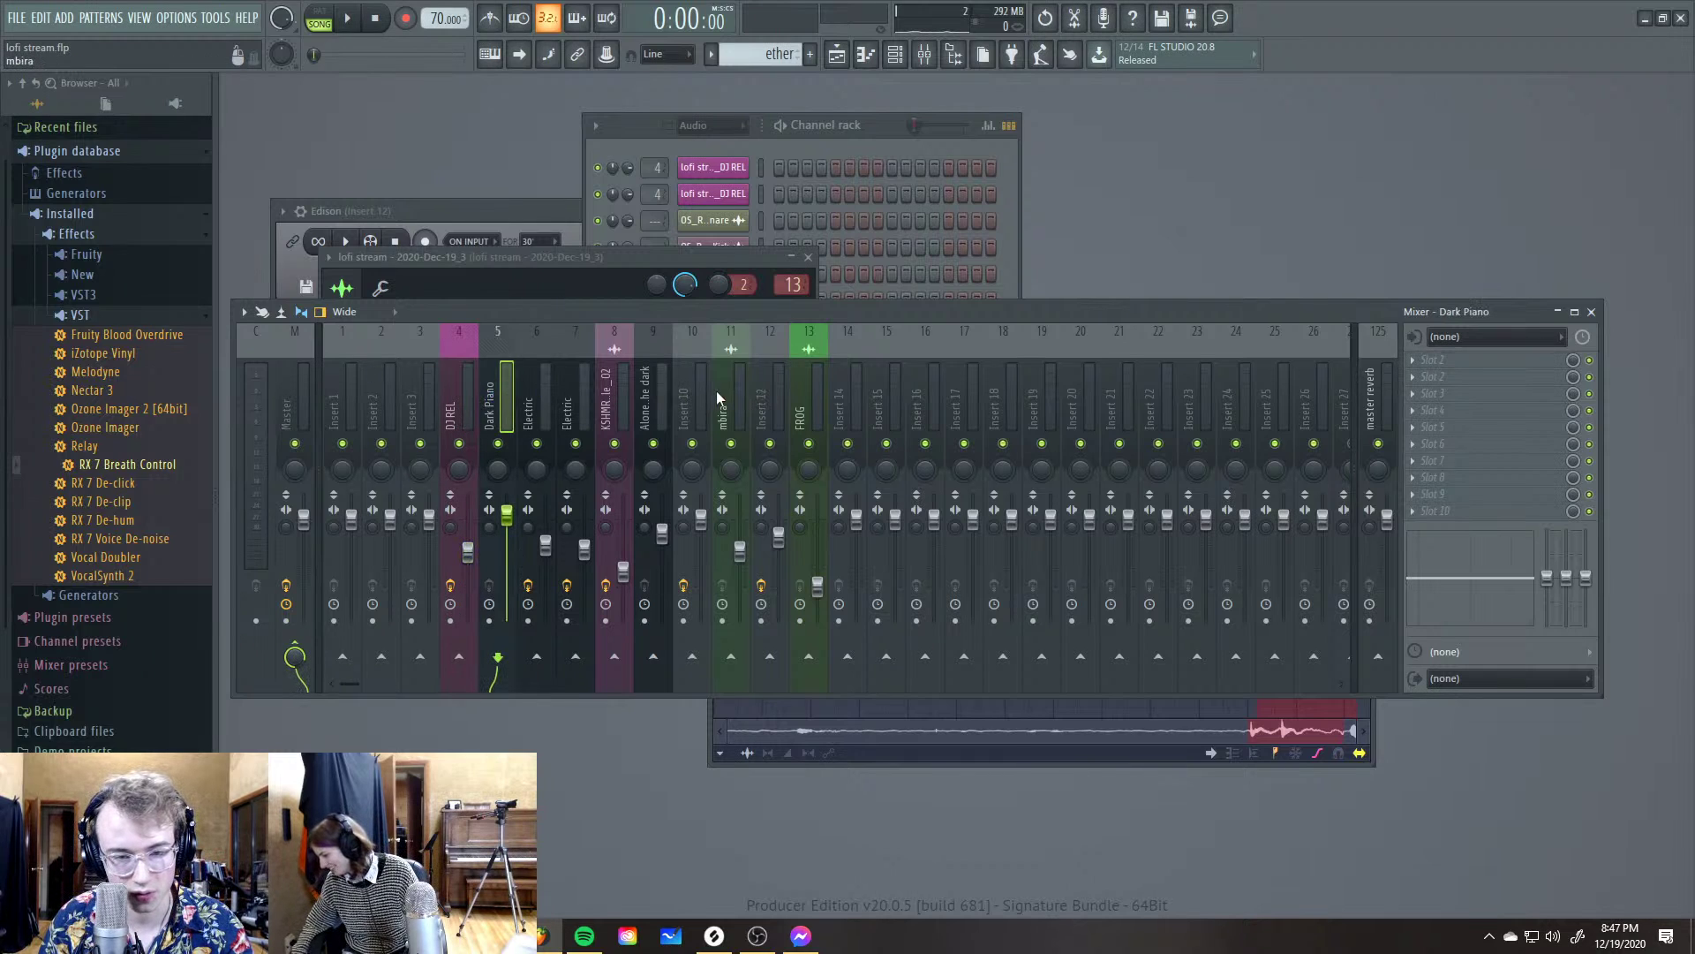
pyautogui.click(810, 399)
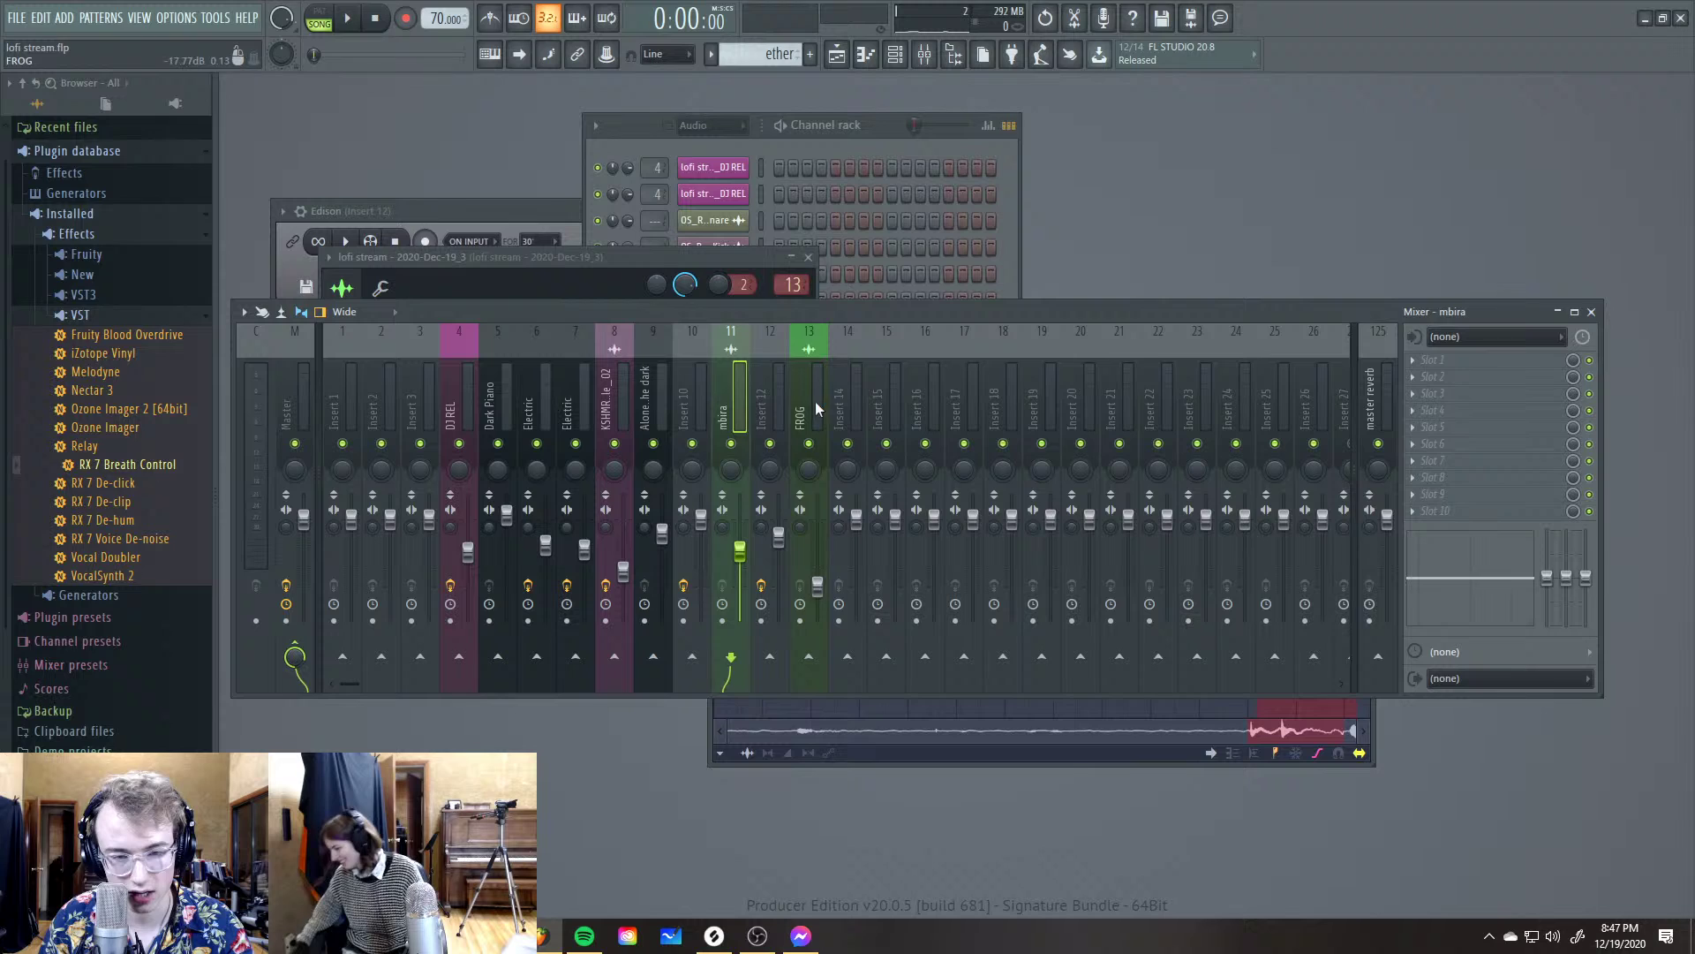
pyautogui.rightClick(1385, 662)
pyautogui.click(1413, 680)
# Route the mbira and Alone in the dark mixer tracks to the master reverb track only
pyautogui.click(726, 410)
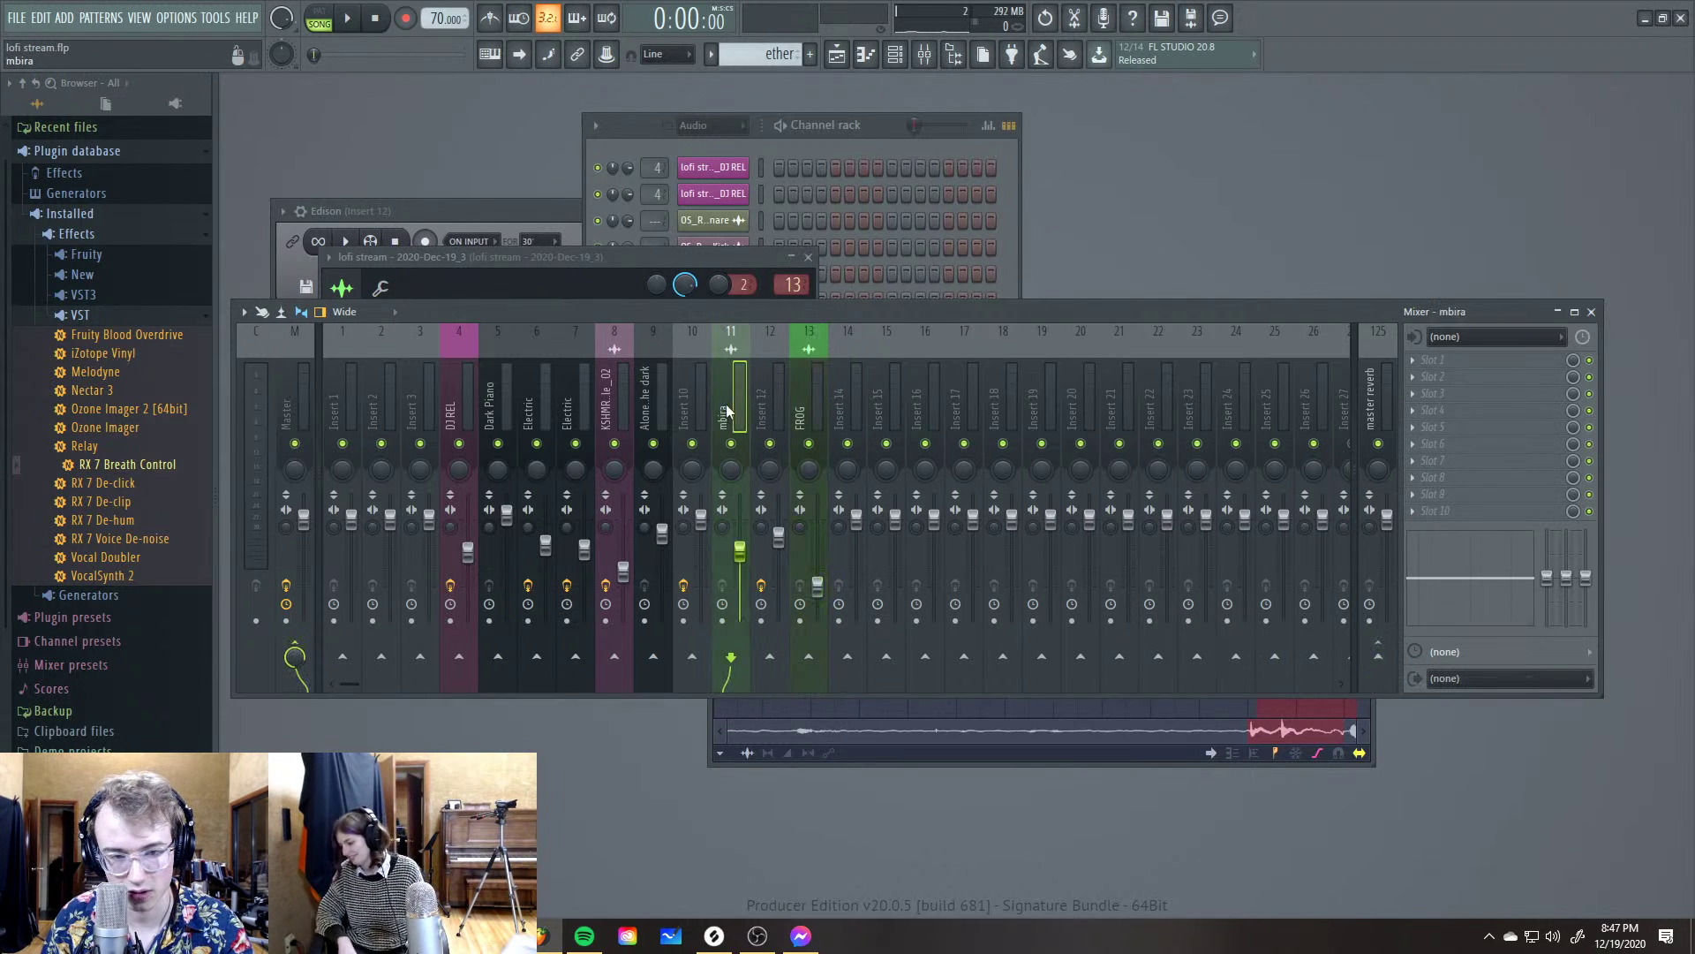
pyautogui.rightClick(1379, 661)
pyautogui.click(1395, 687)
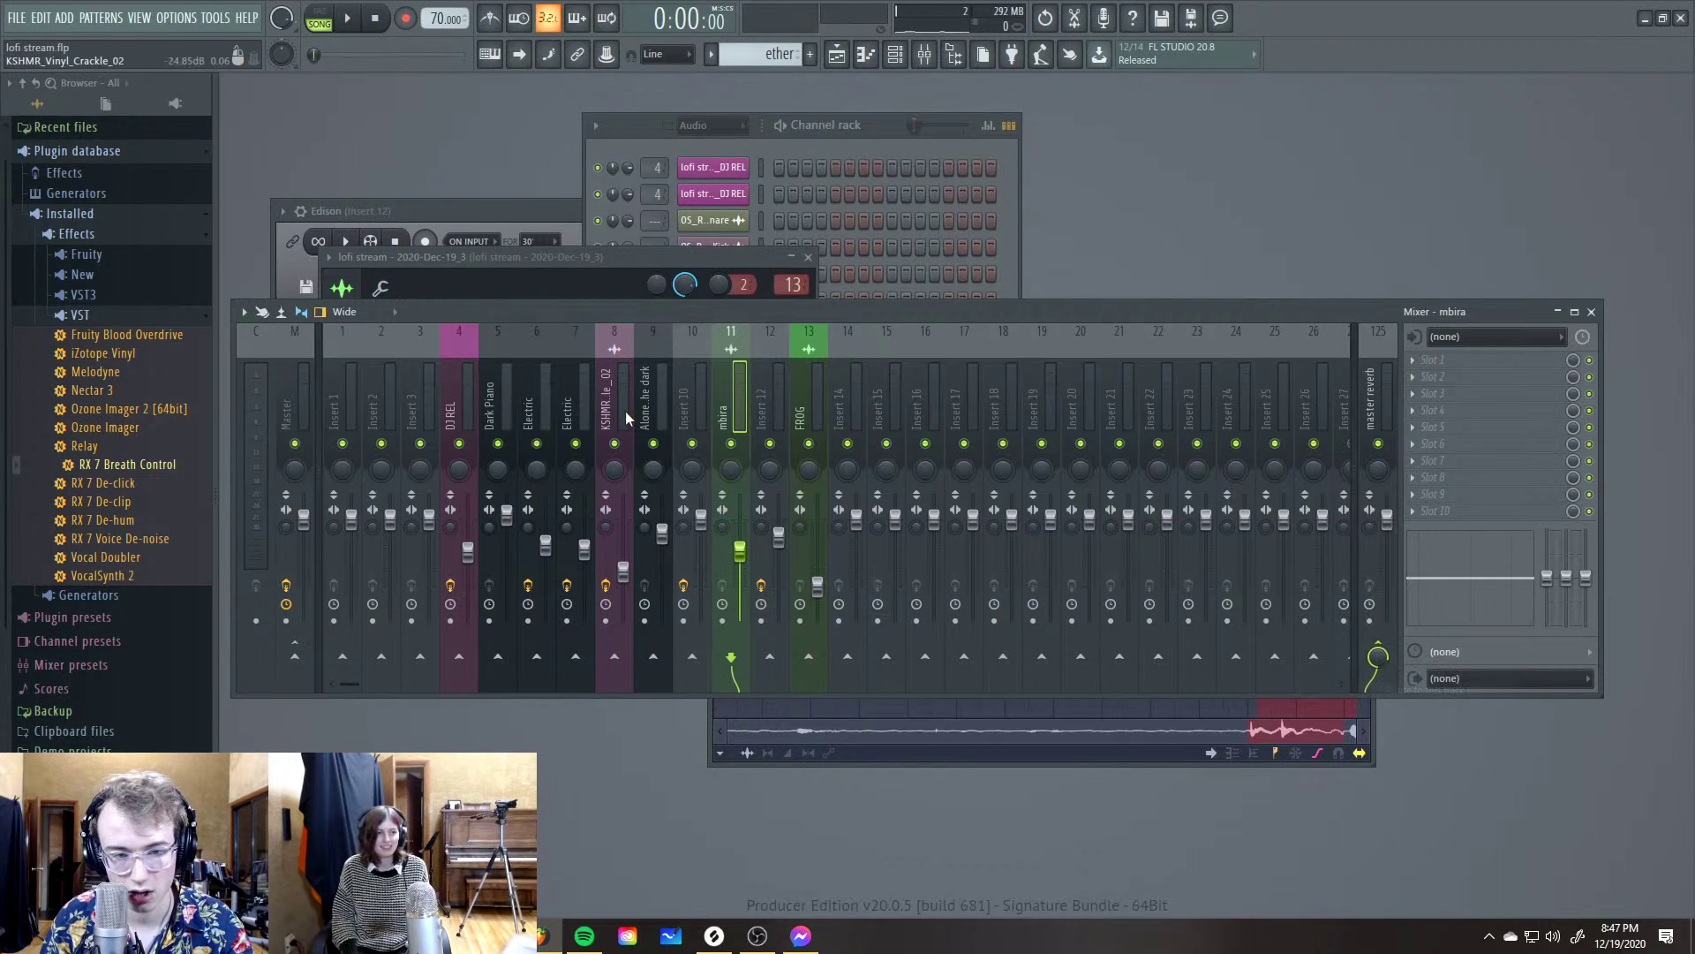
pyautogui.click(645, 410)
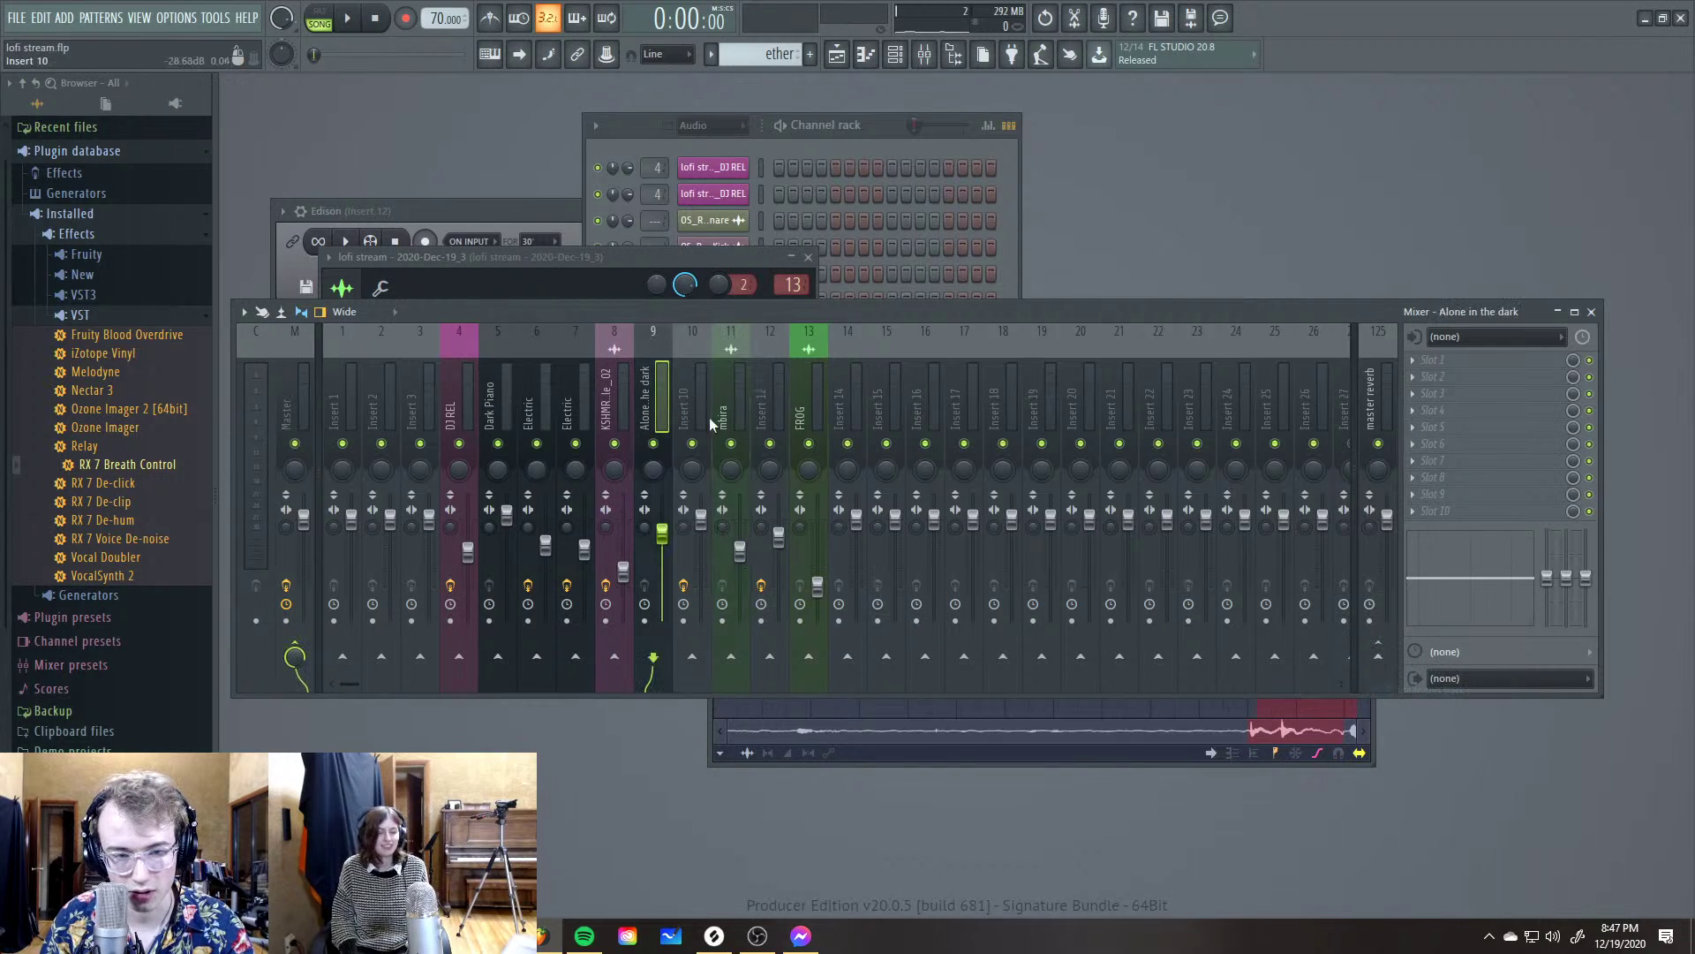
pyautogui.rightClick(1379, 662)
pyautogui.click(1400, 689)
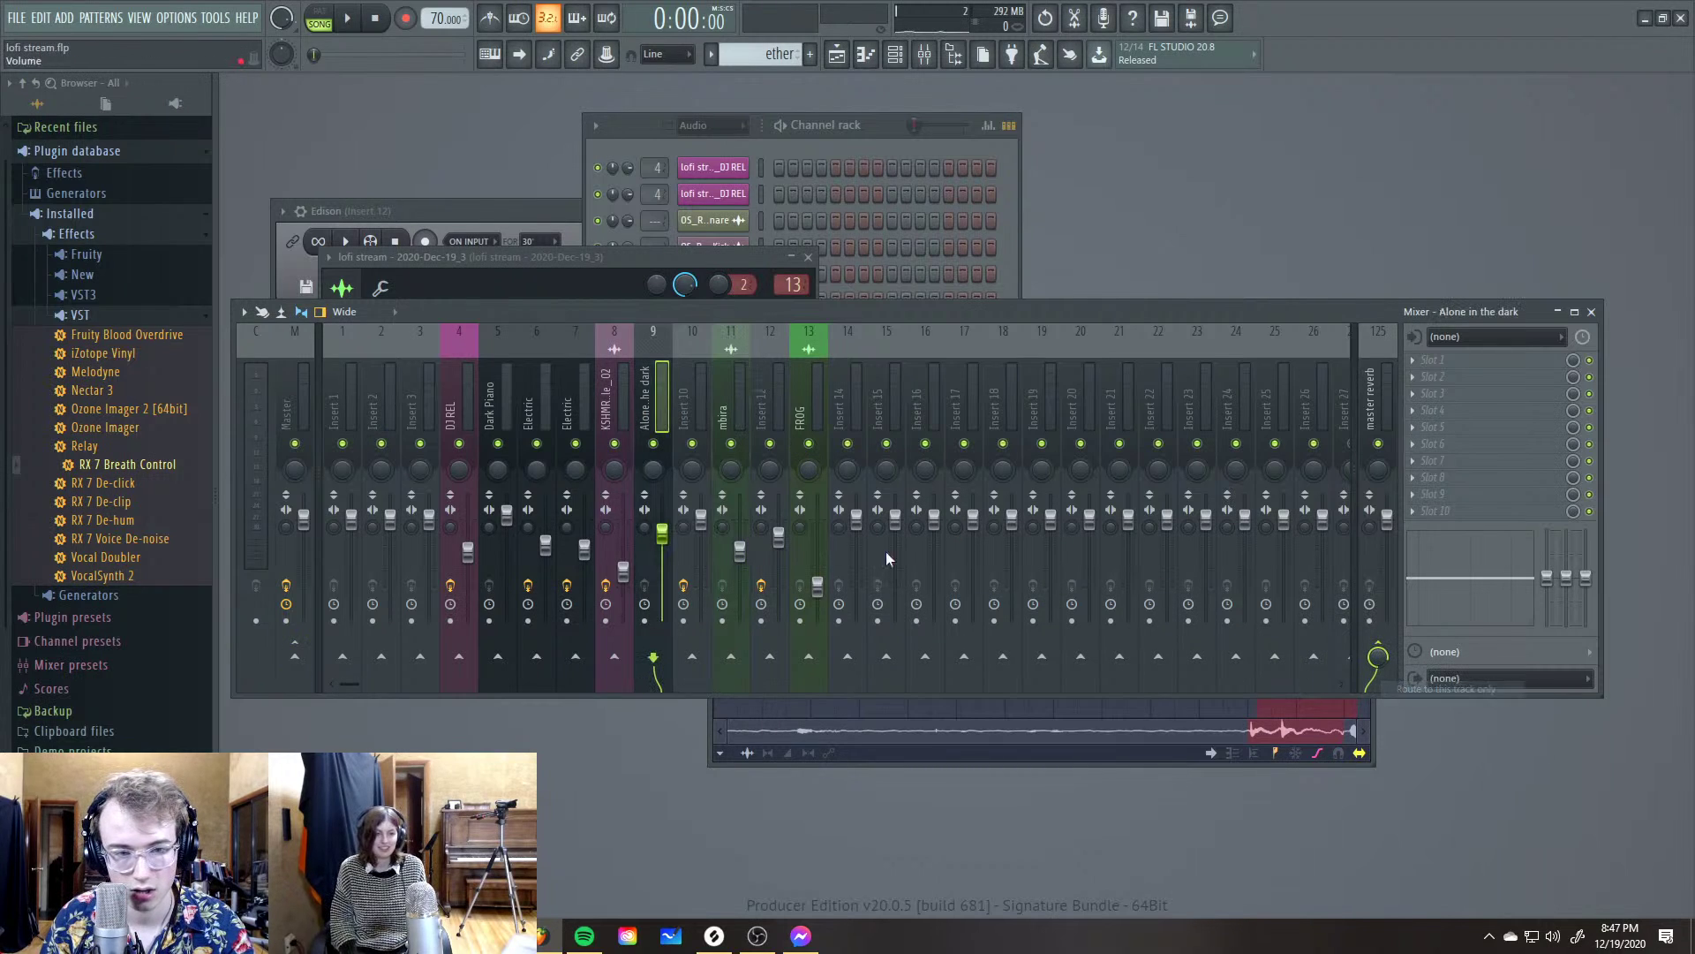
# Route the Electric track on mixer insert 7 to the master reverb track only
pyautogui.click(616, 400)
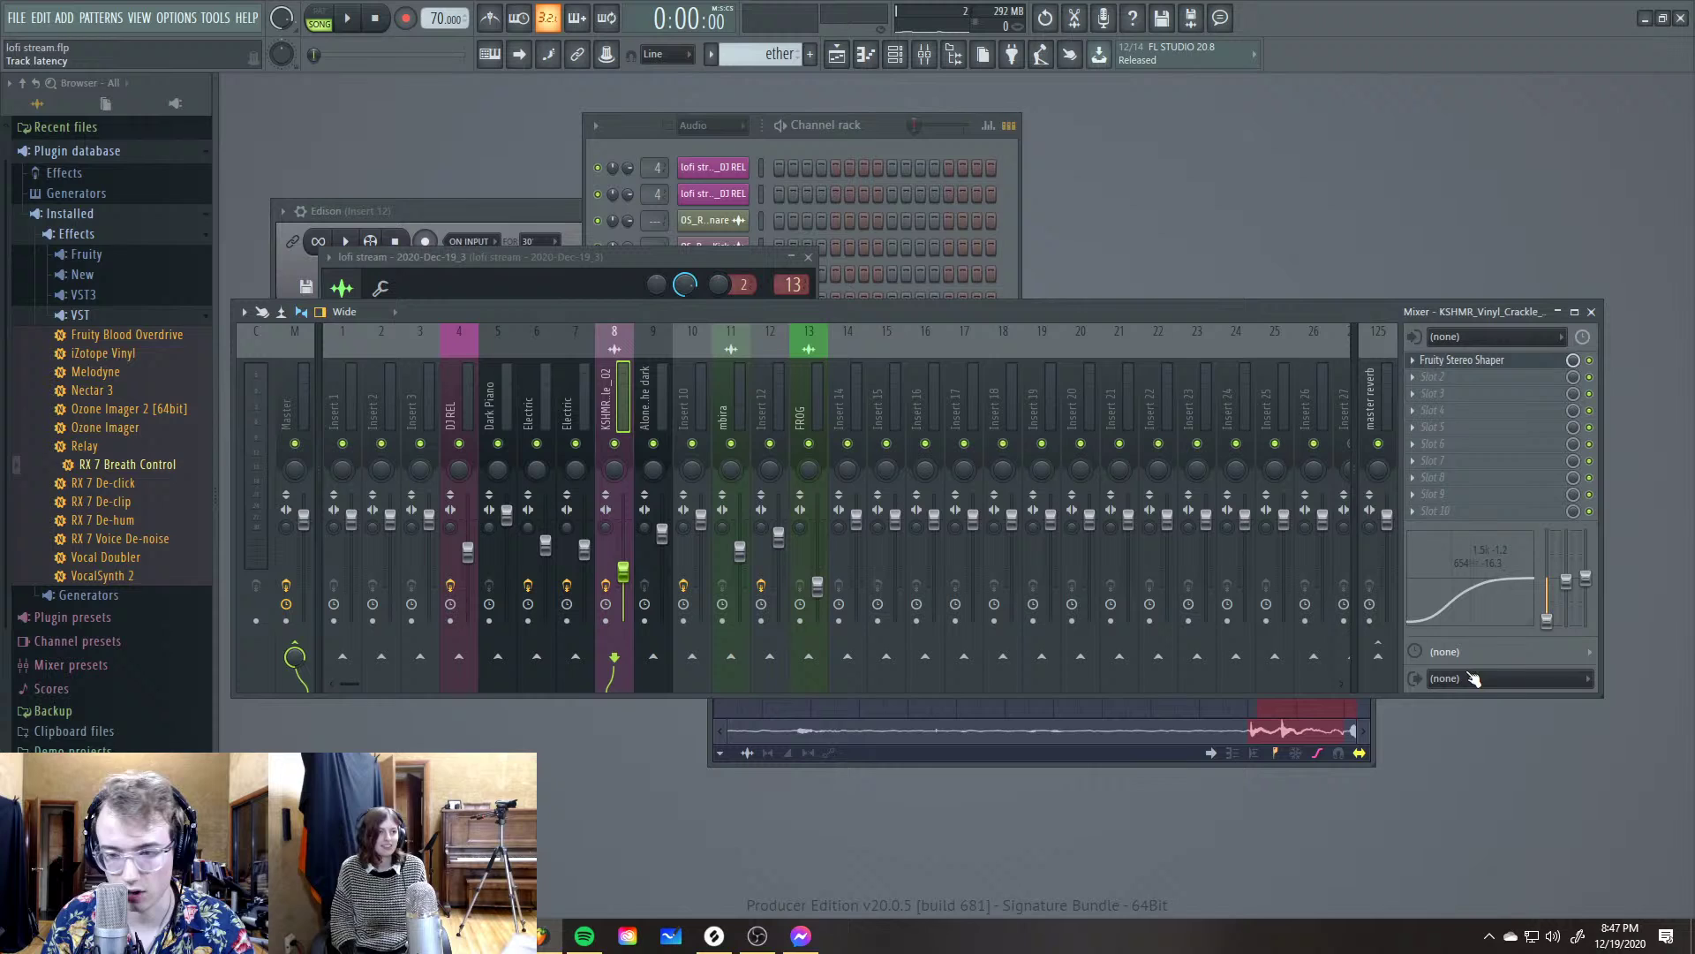
pyautogui.rightClick(1374, 662)
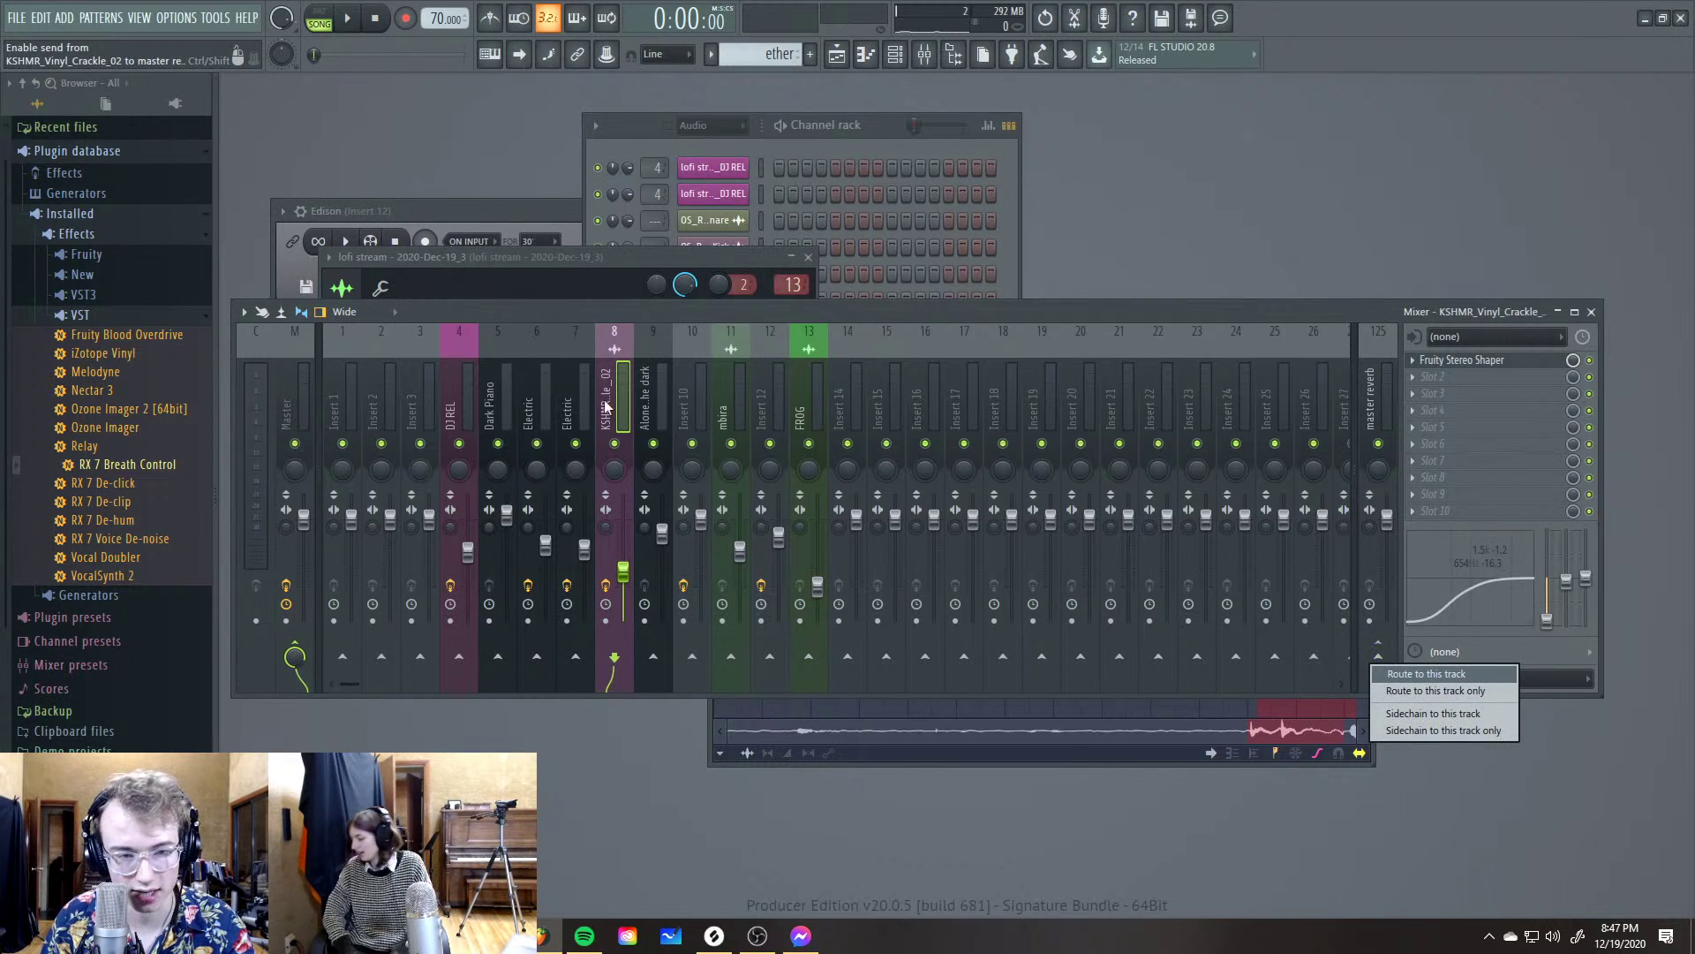
pyautogui.click(576, 406)
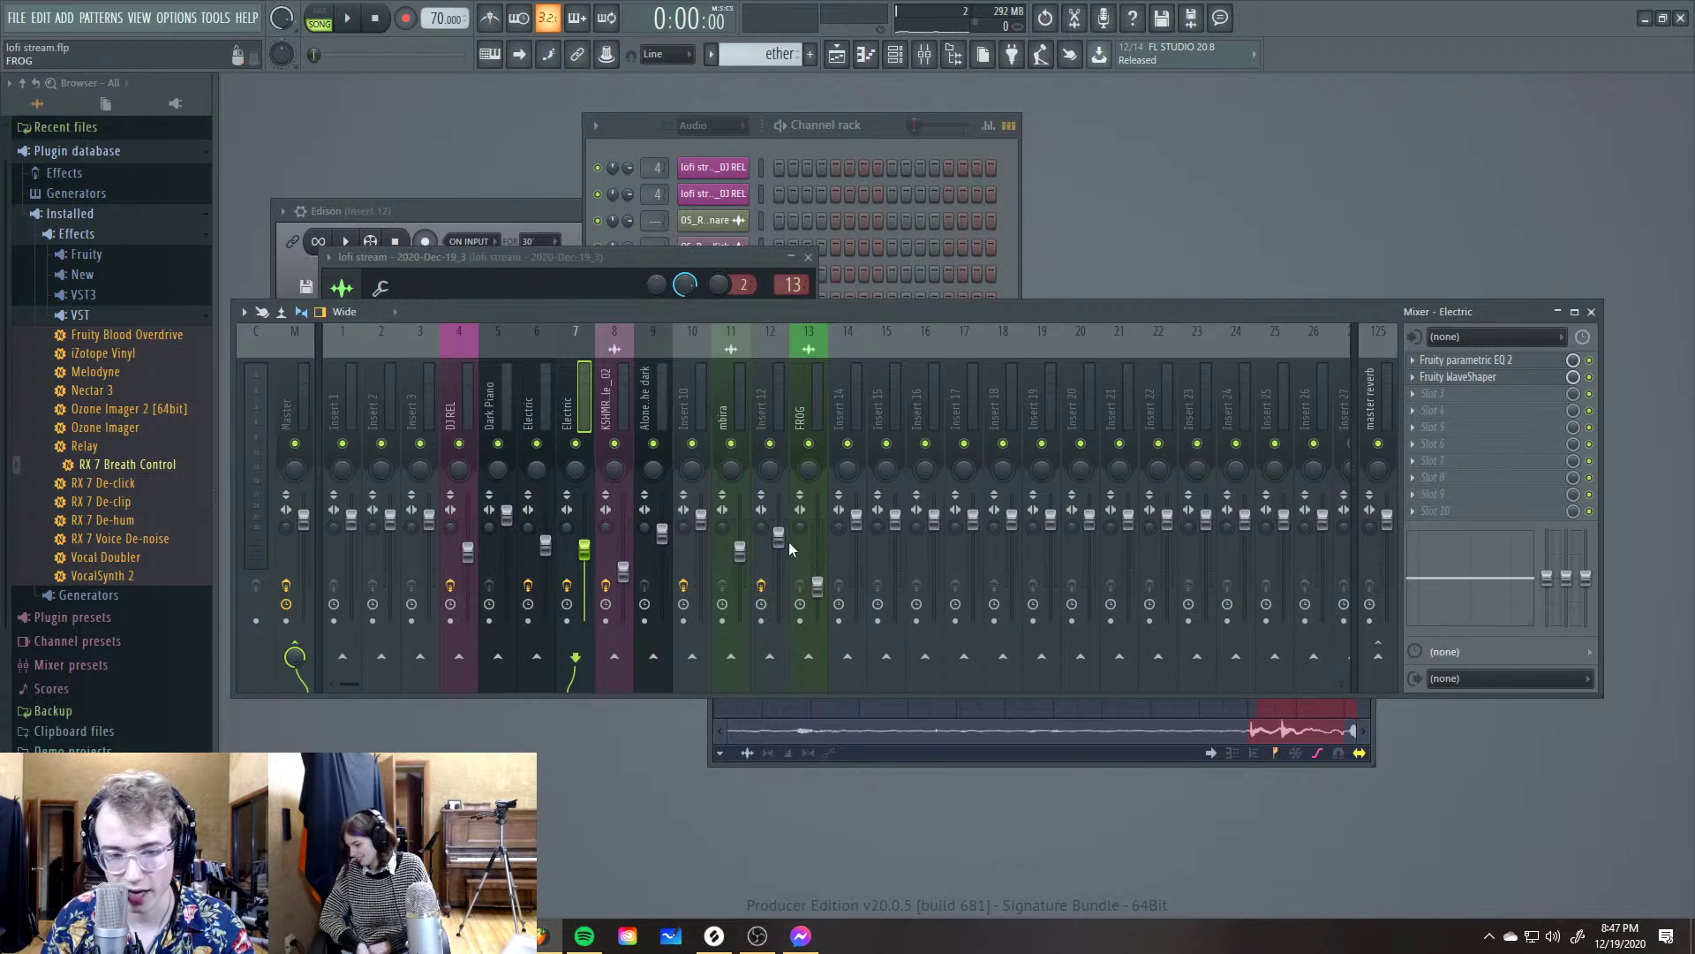
pyautogui.rightClick(1379, 664)
pyautogui.click(581, 387)
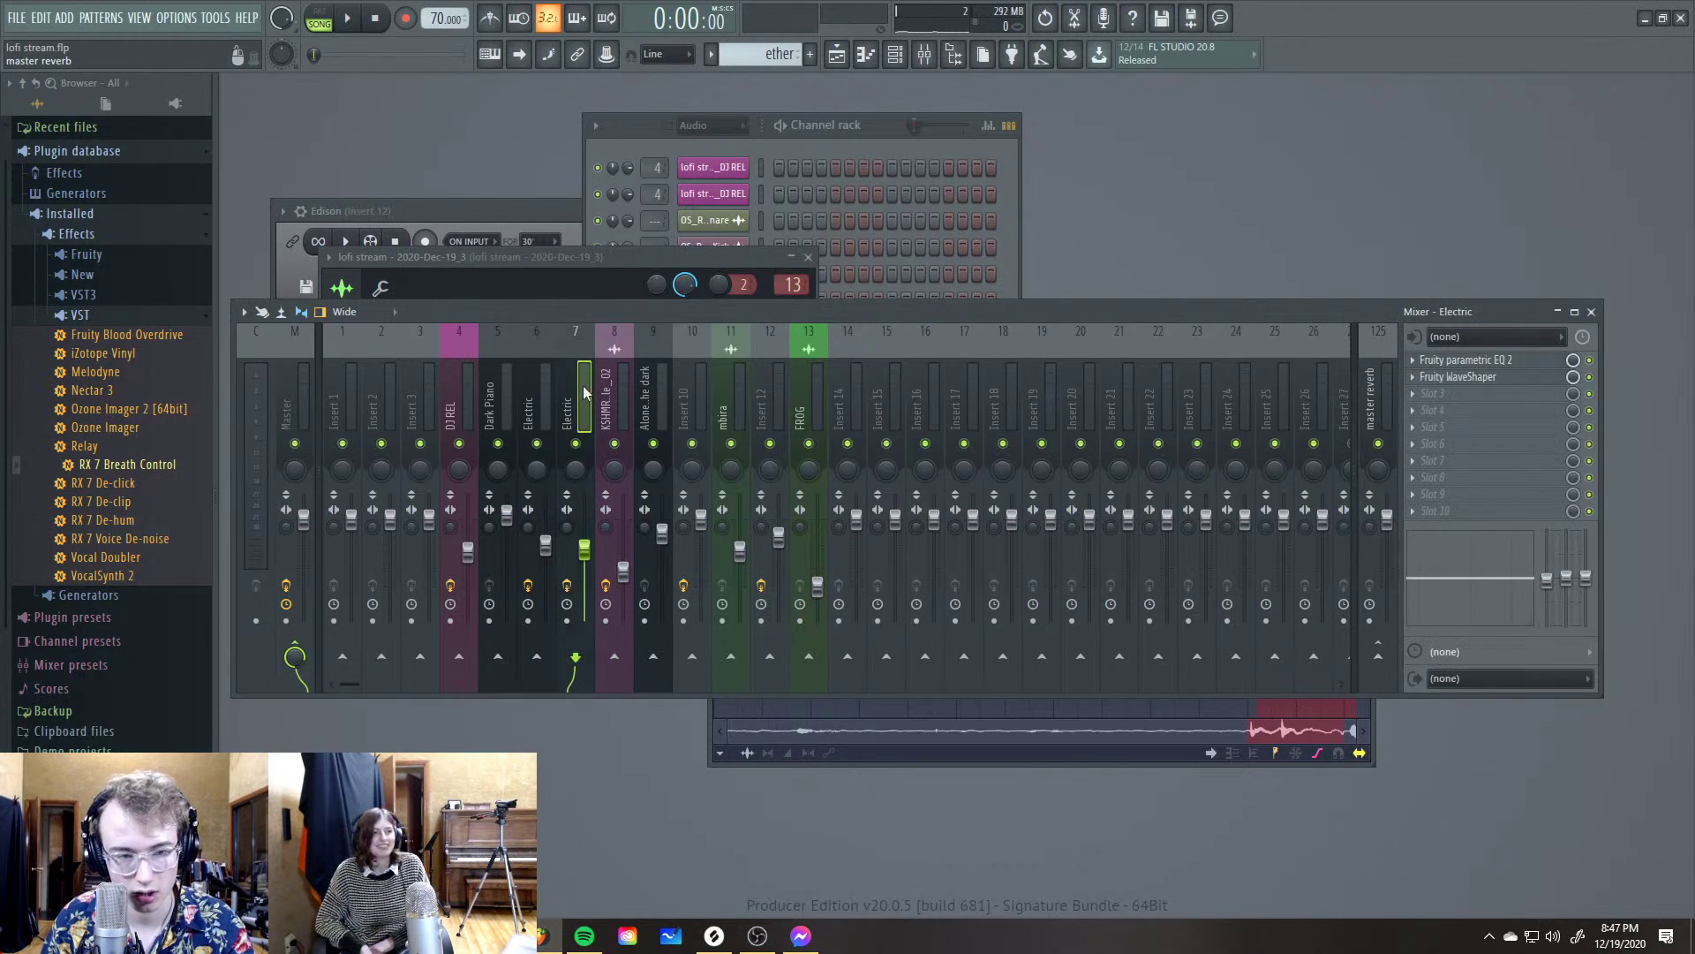
pyautogui.rightClick(1379, 658)
pyautogui.click(1401, 686)
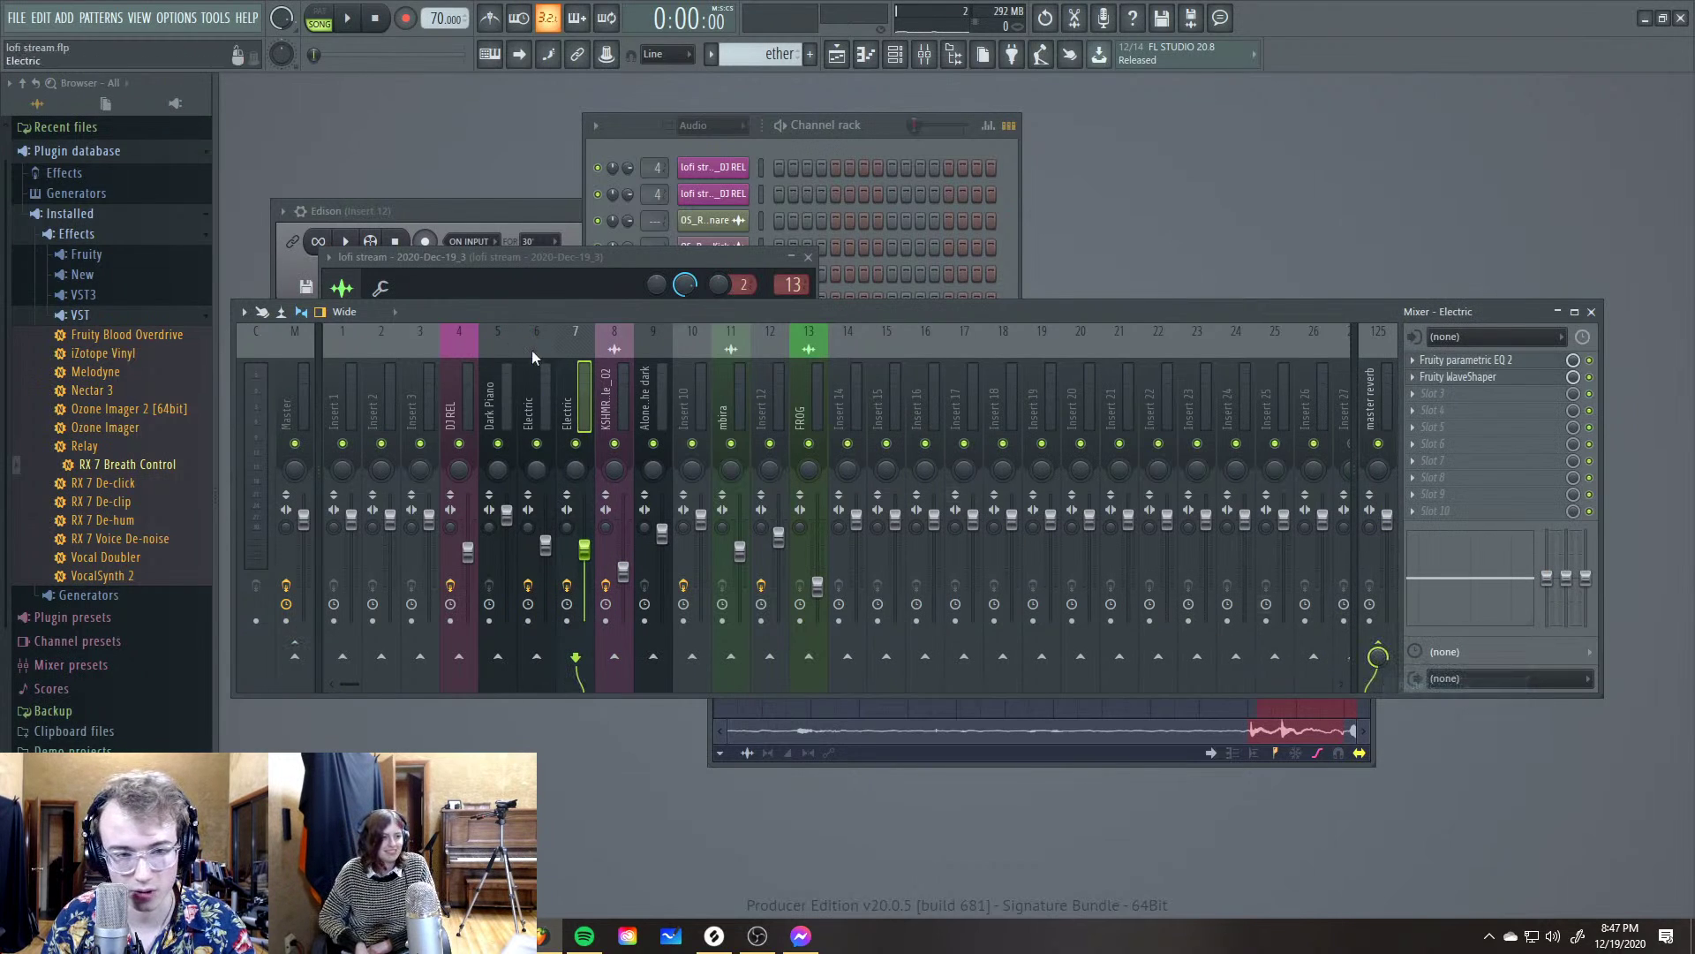
# Route the DJ REL mixer track to the master reverb track only
pyautogui.click(536, 382)
pyautogui.click(473, 378)
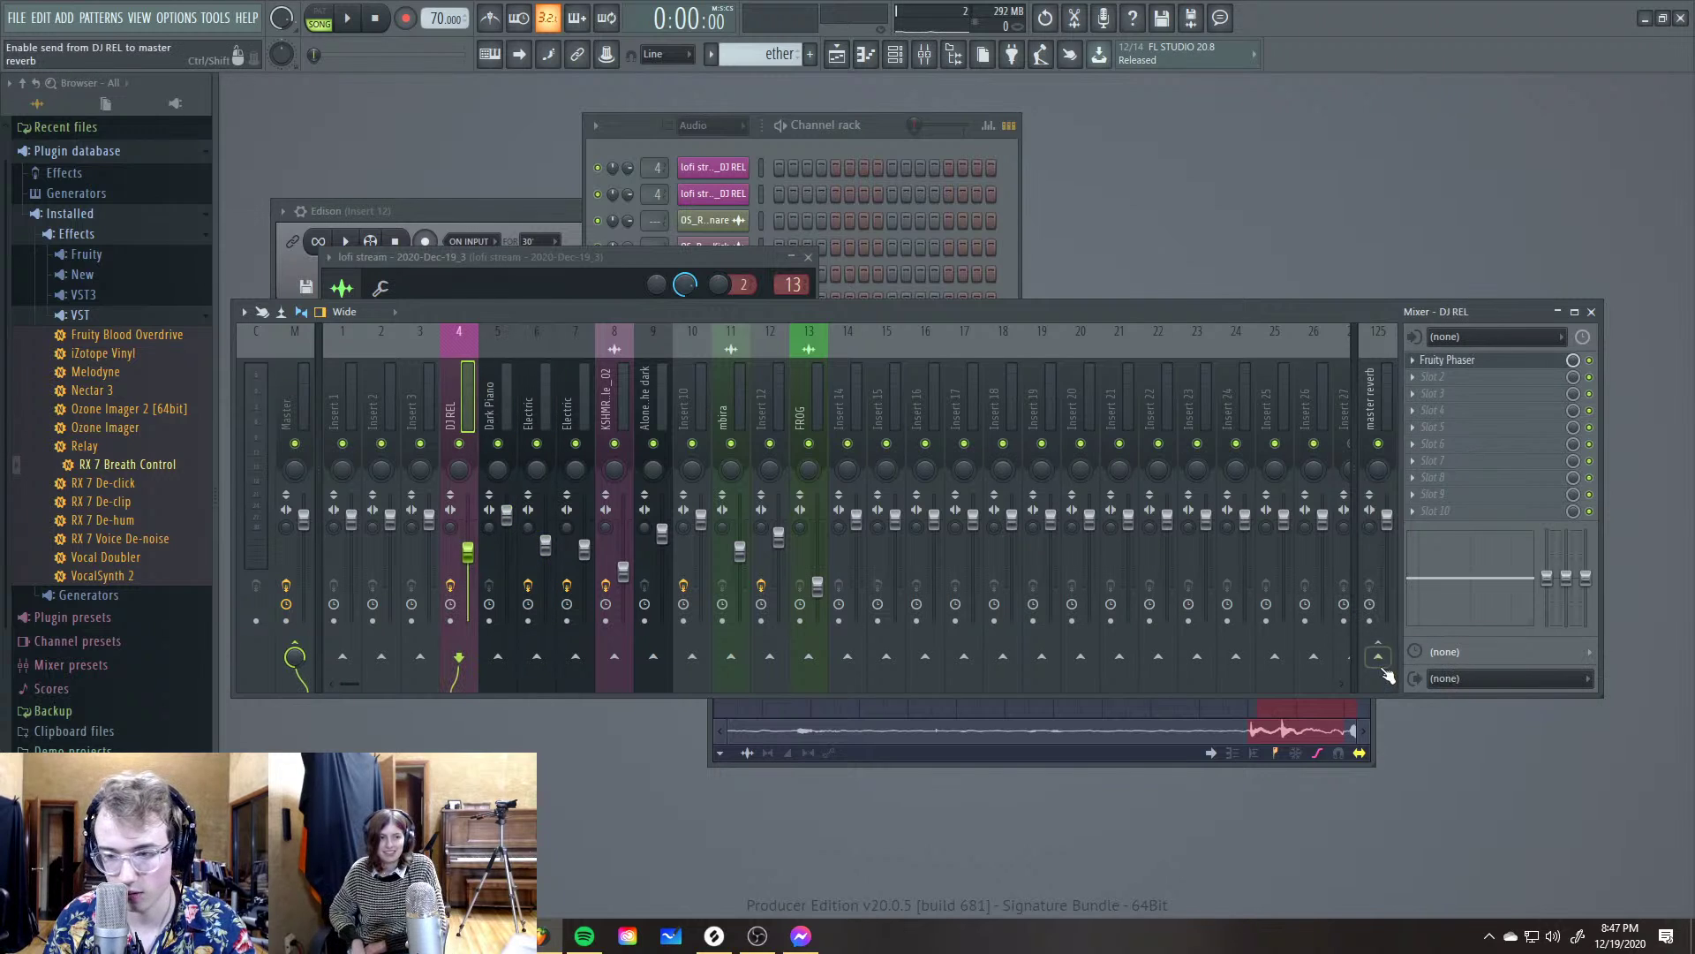
pyautogui.rightClick(1378, 658)
pyautogui.click(1395, 691)
# Add Fruity Reeverb 2 to the master reverb track's first effect slot and audition the song with it
pyautogui.click(500, 383)
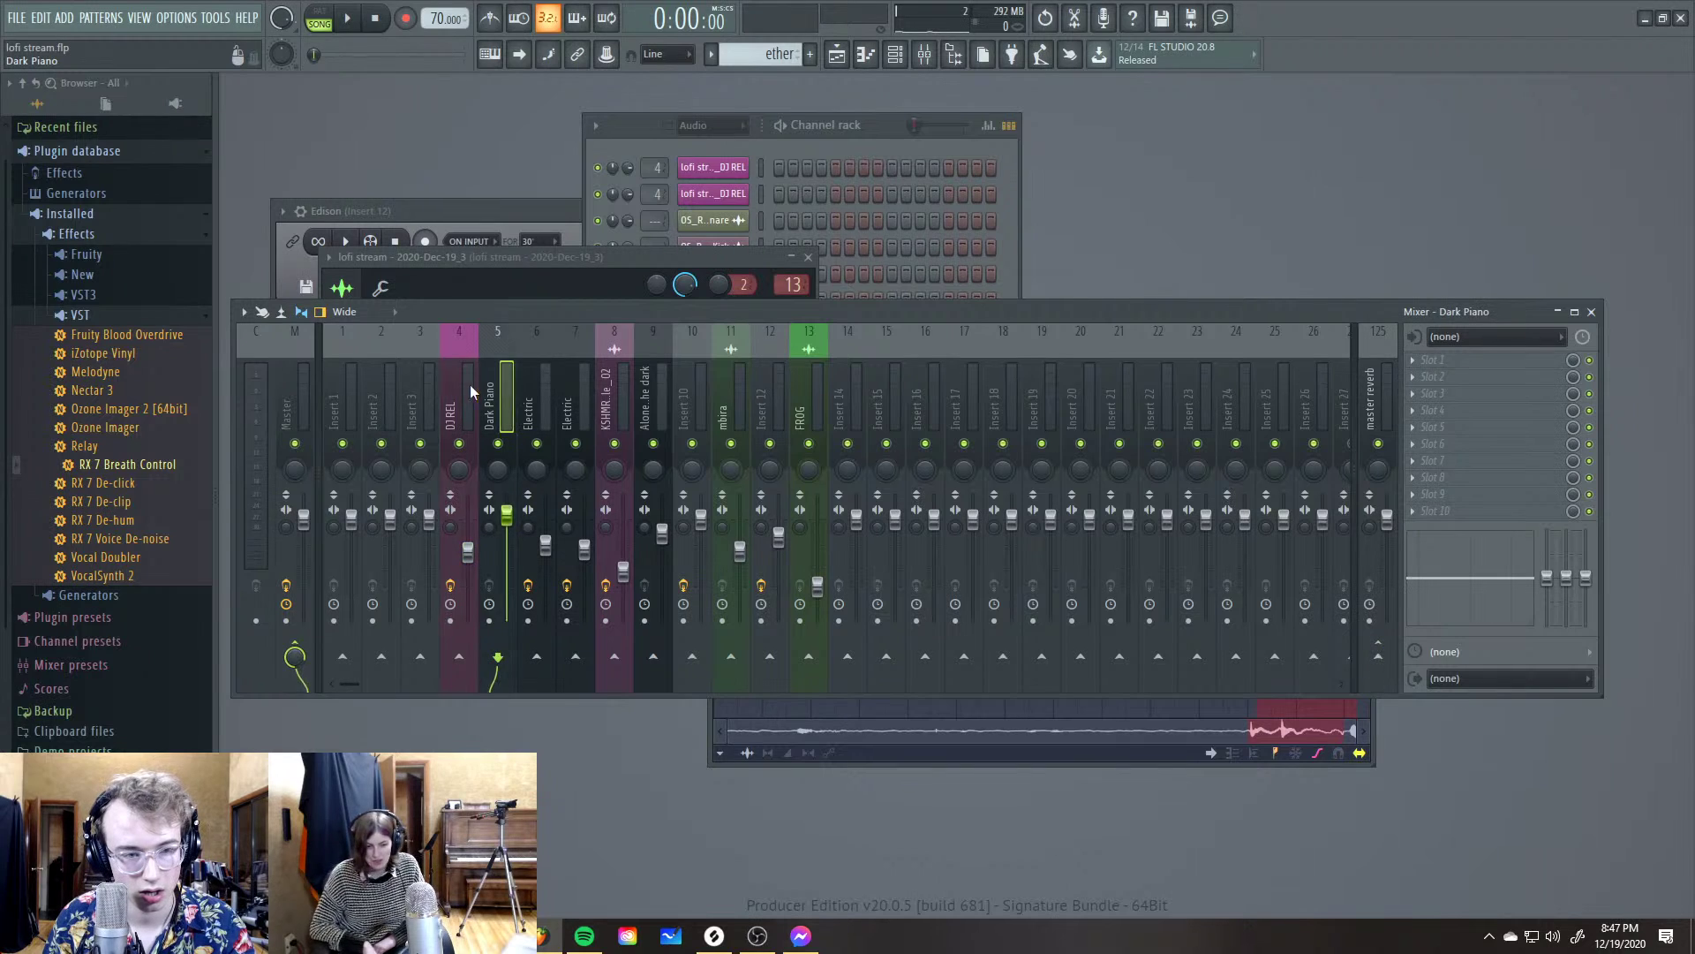
pyautogui.click(422, 388)
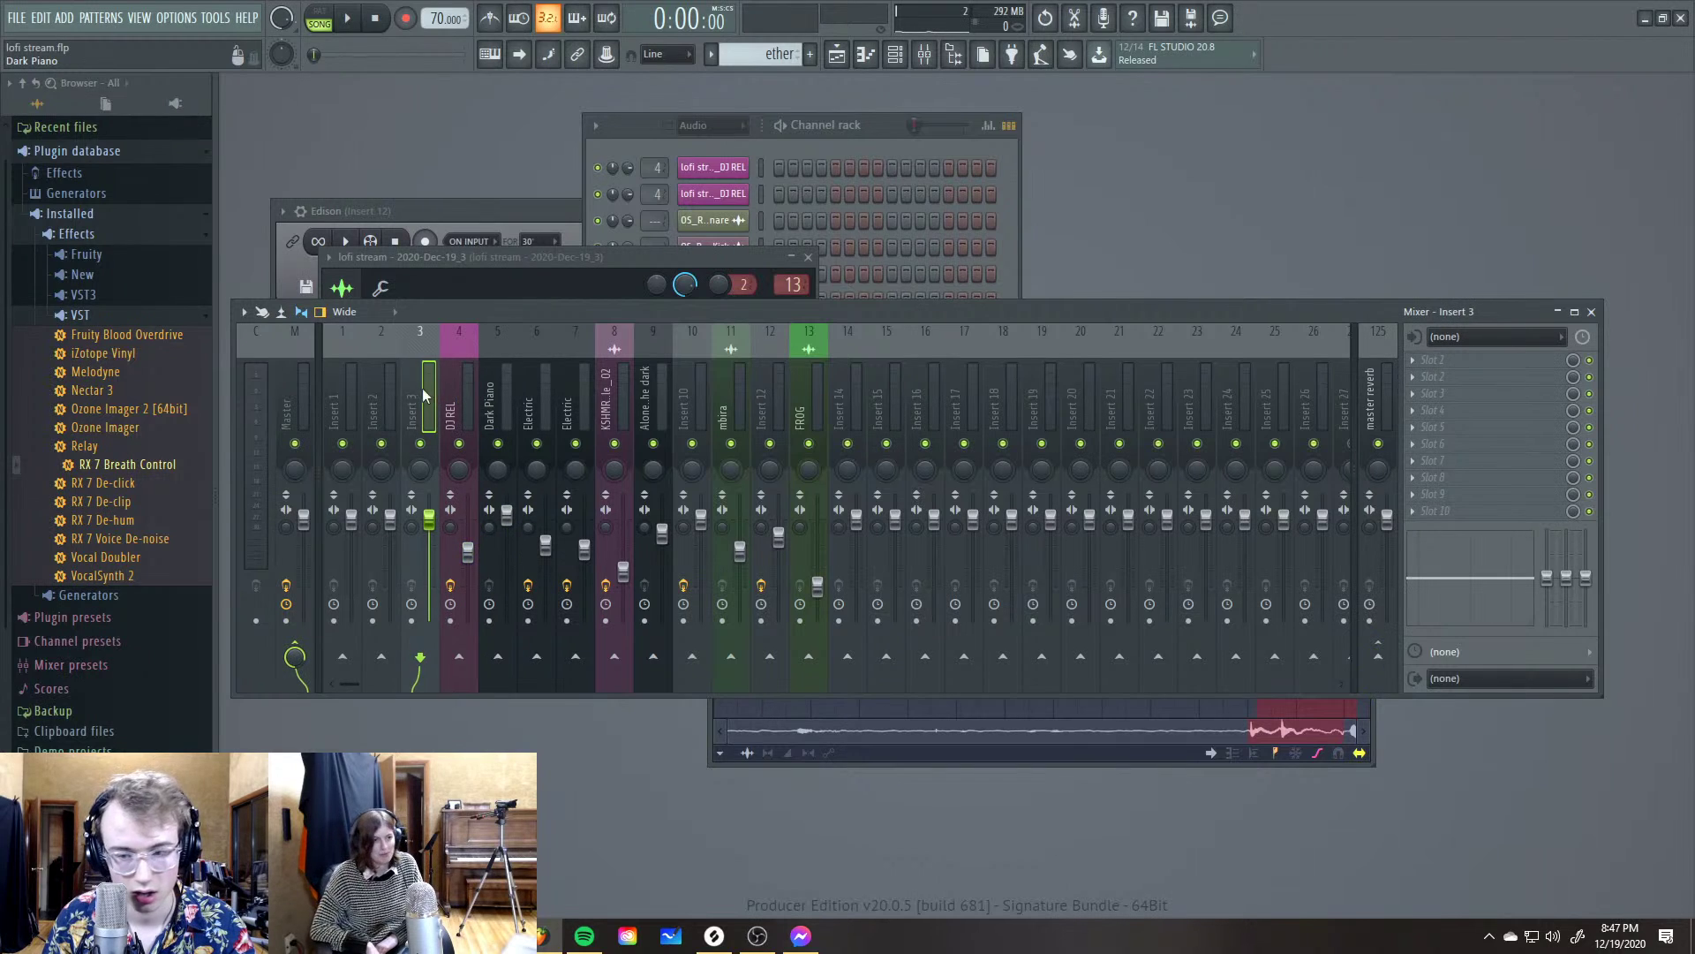
pyautogui.click(1386, 379)
pyautogui.click(1457, 360)
pyautogui.click(1148, 251)
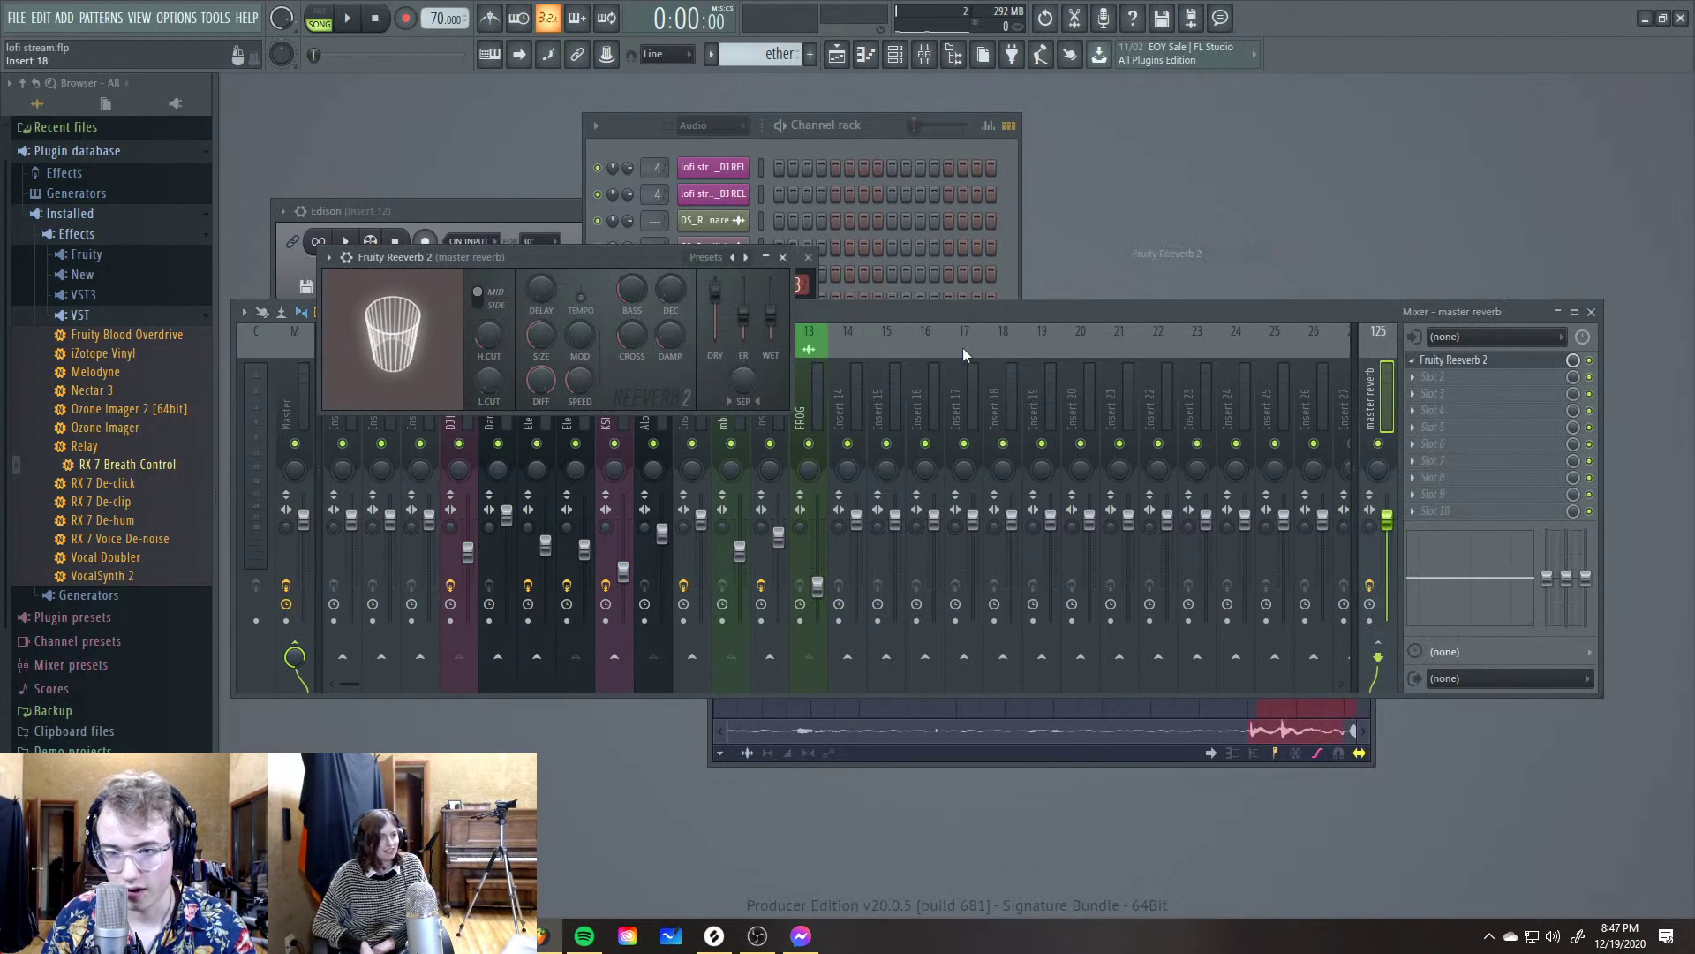
pyautogui.press('space')
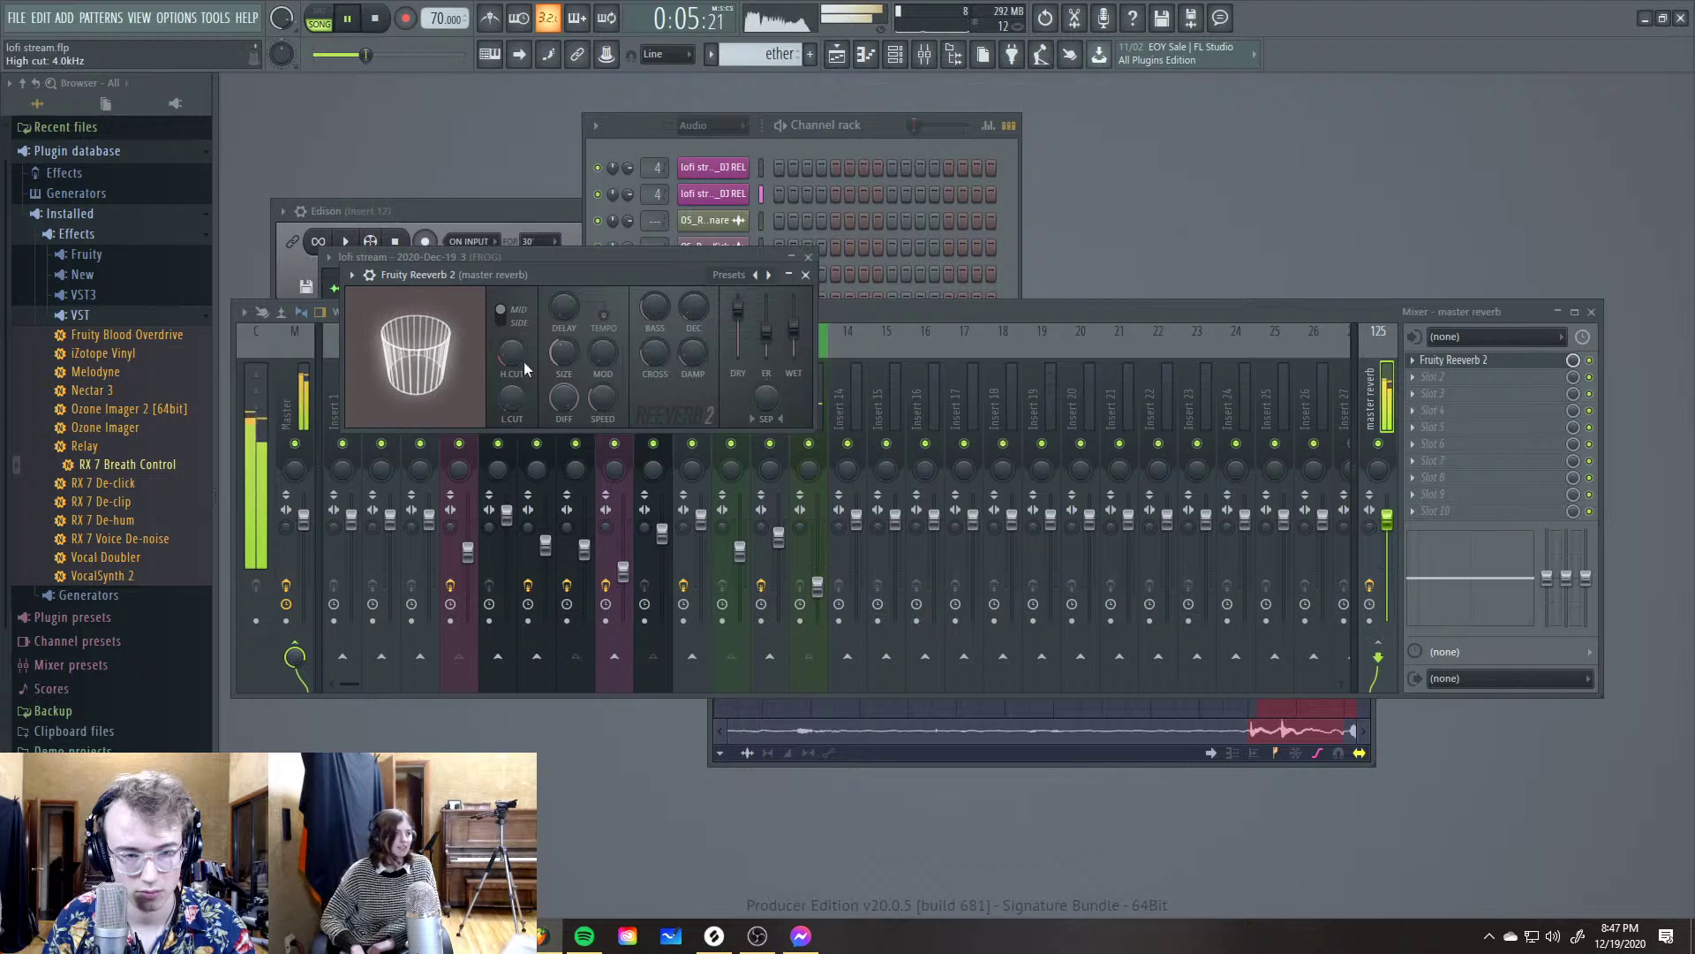
pyautogui.click(805, 275)
pyautogui.press('space')
# Show all channels in the channel rack and assign the OS_RD_Classic_LoFi_Hat sample to a free mixer track
pyautogui.click(867, 130)
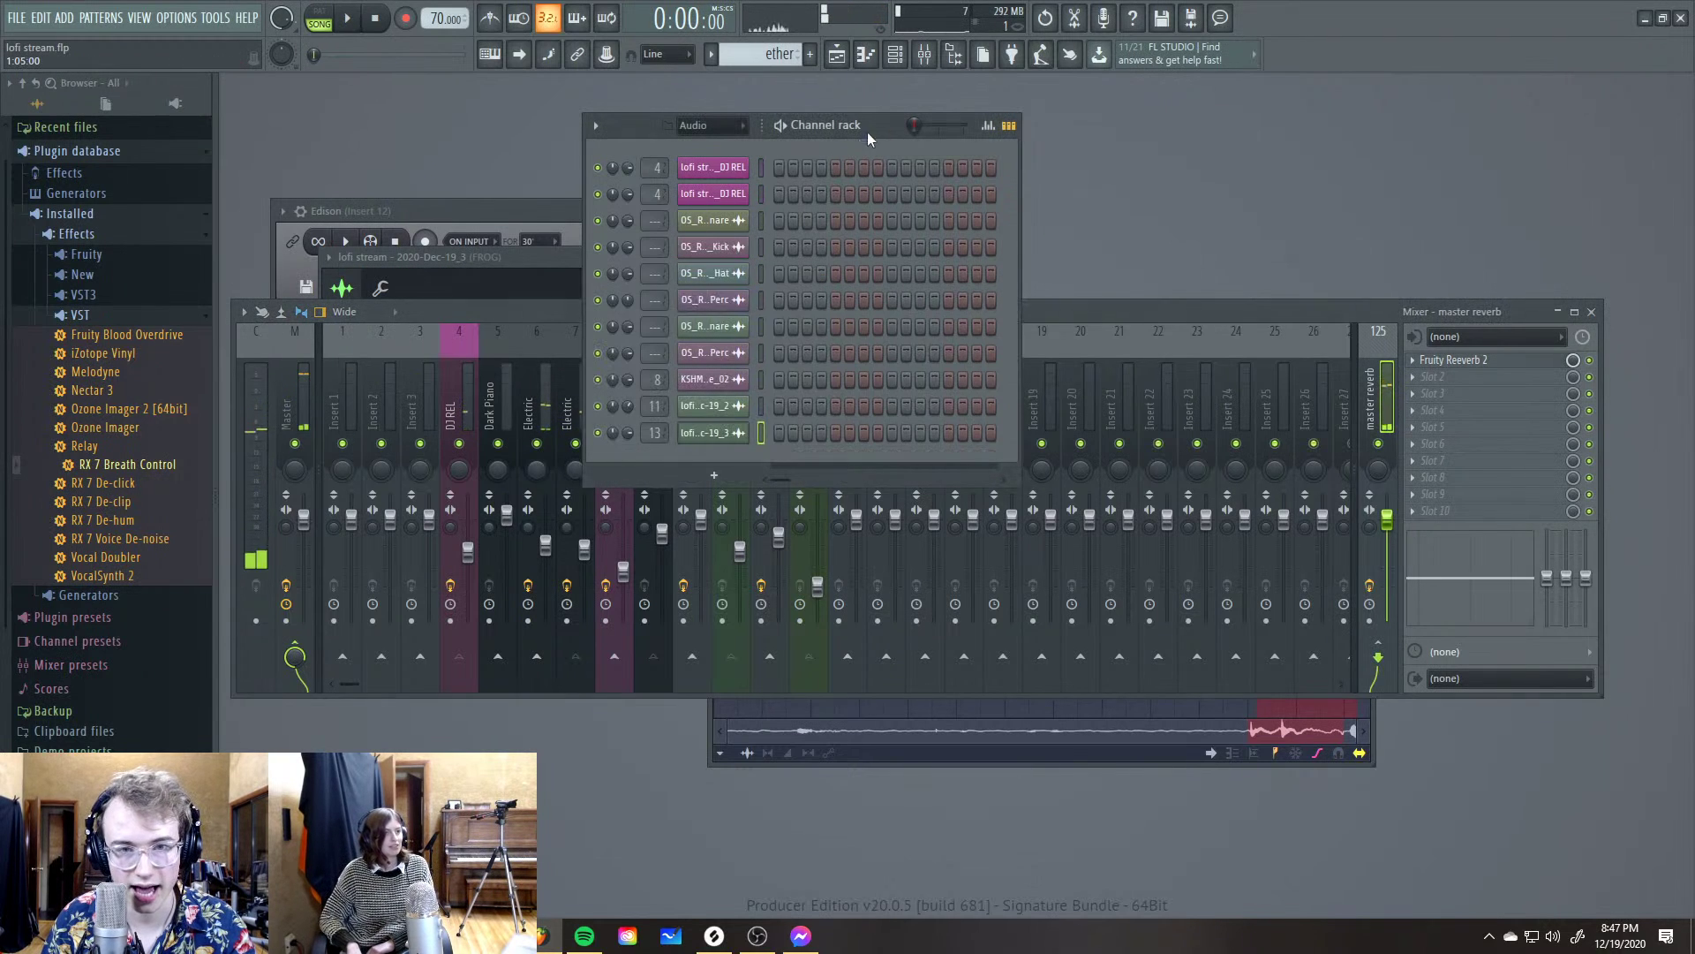
pyautogui.click(732, 130)
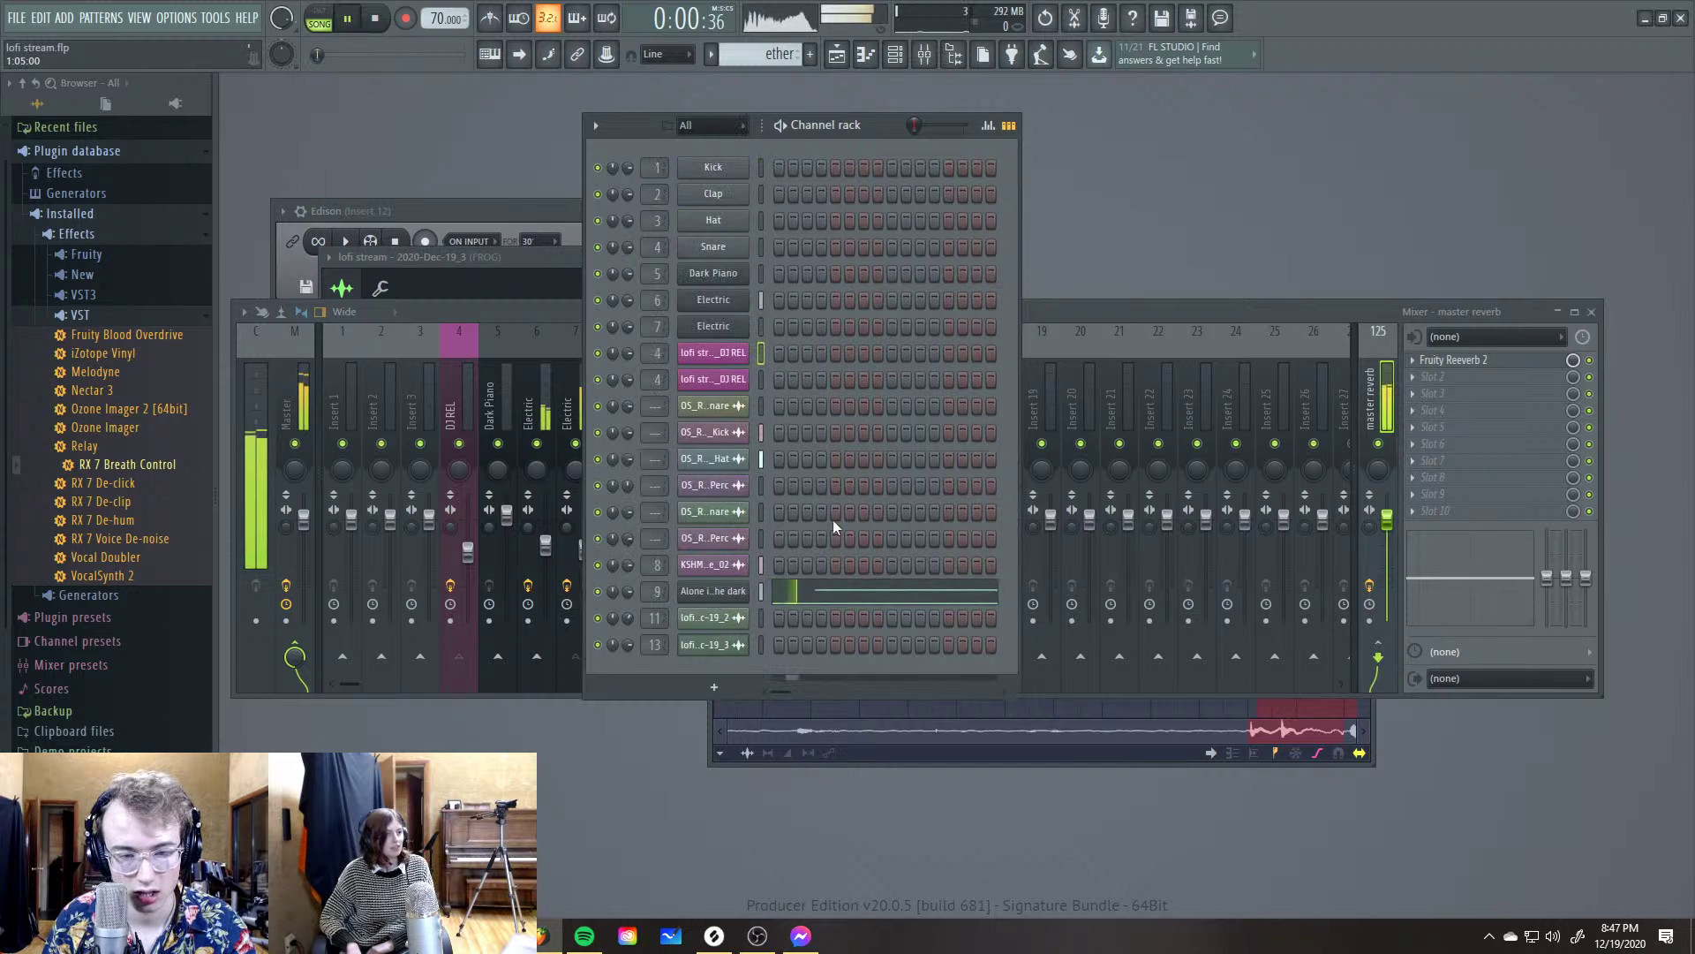
pyautogui.press('F5')
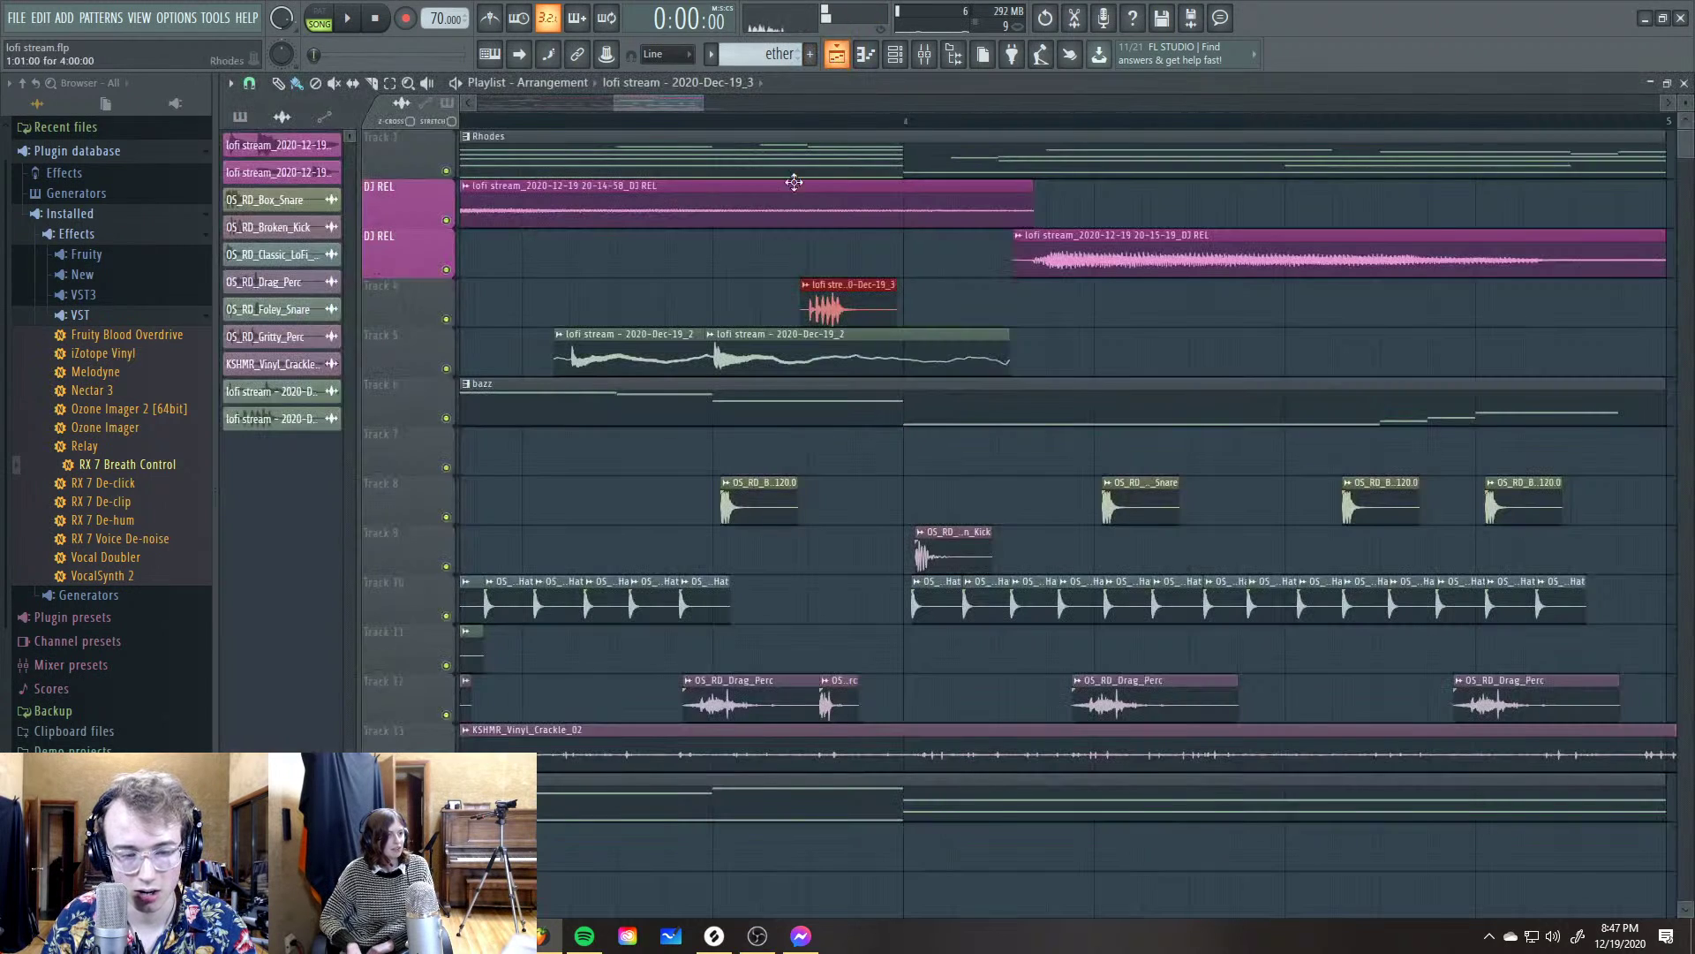
pyautogui.click(692, 585)
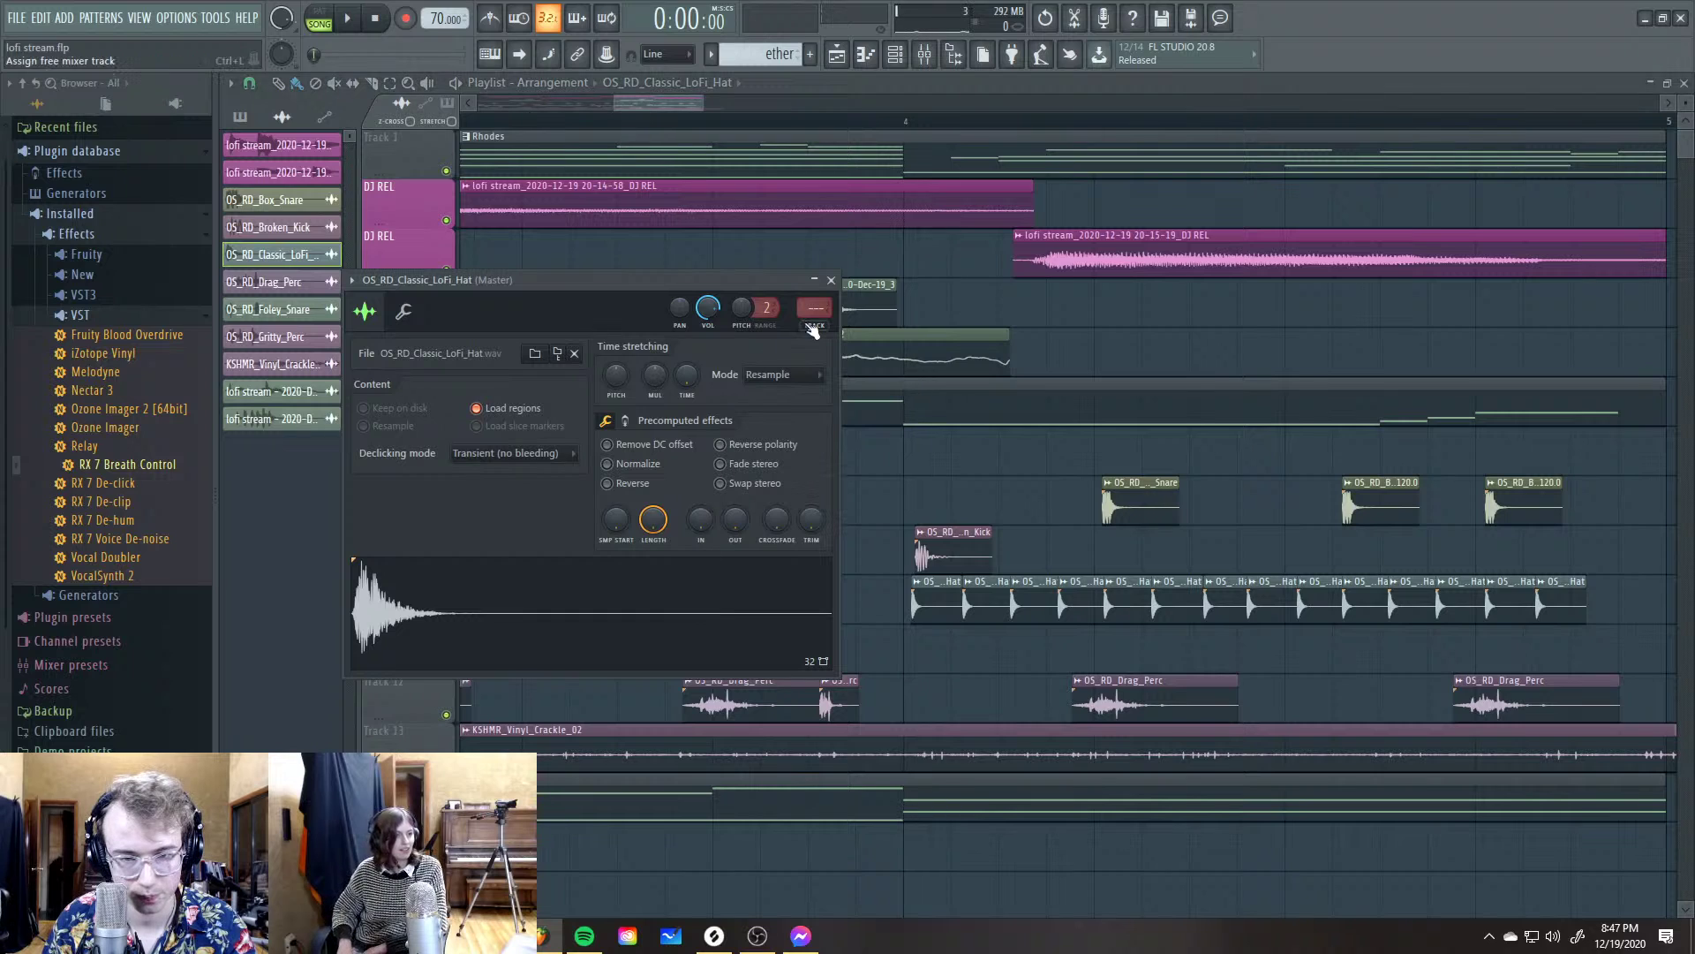
pyautogui.hotkey('ctrl', 'l')
pyautogui.press('Escape')
pyautogui.press('Escape')
pyautogui.press('F5')
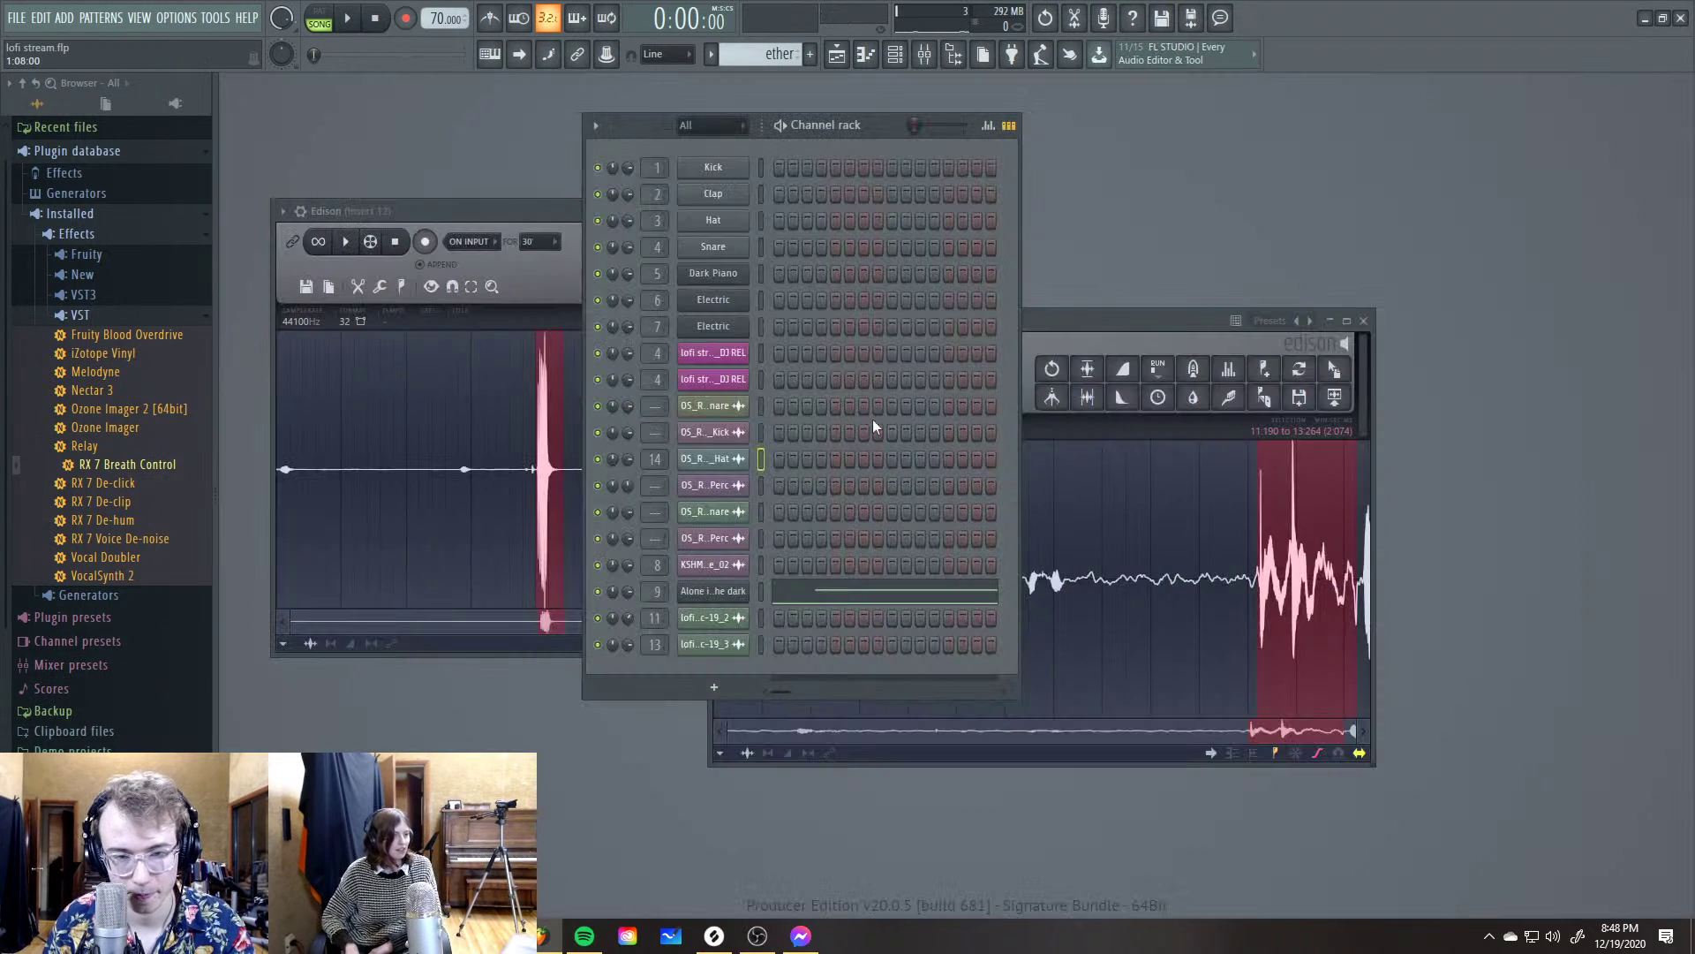
# Set the hat mixer track's volume to about -9.5 dB while the song plays
pyautogui.press('F9')
pyautogui.press('space')
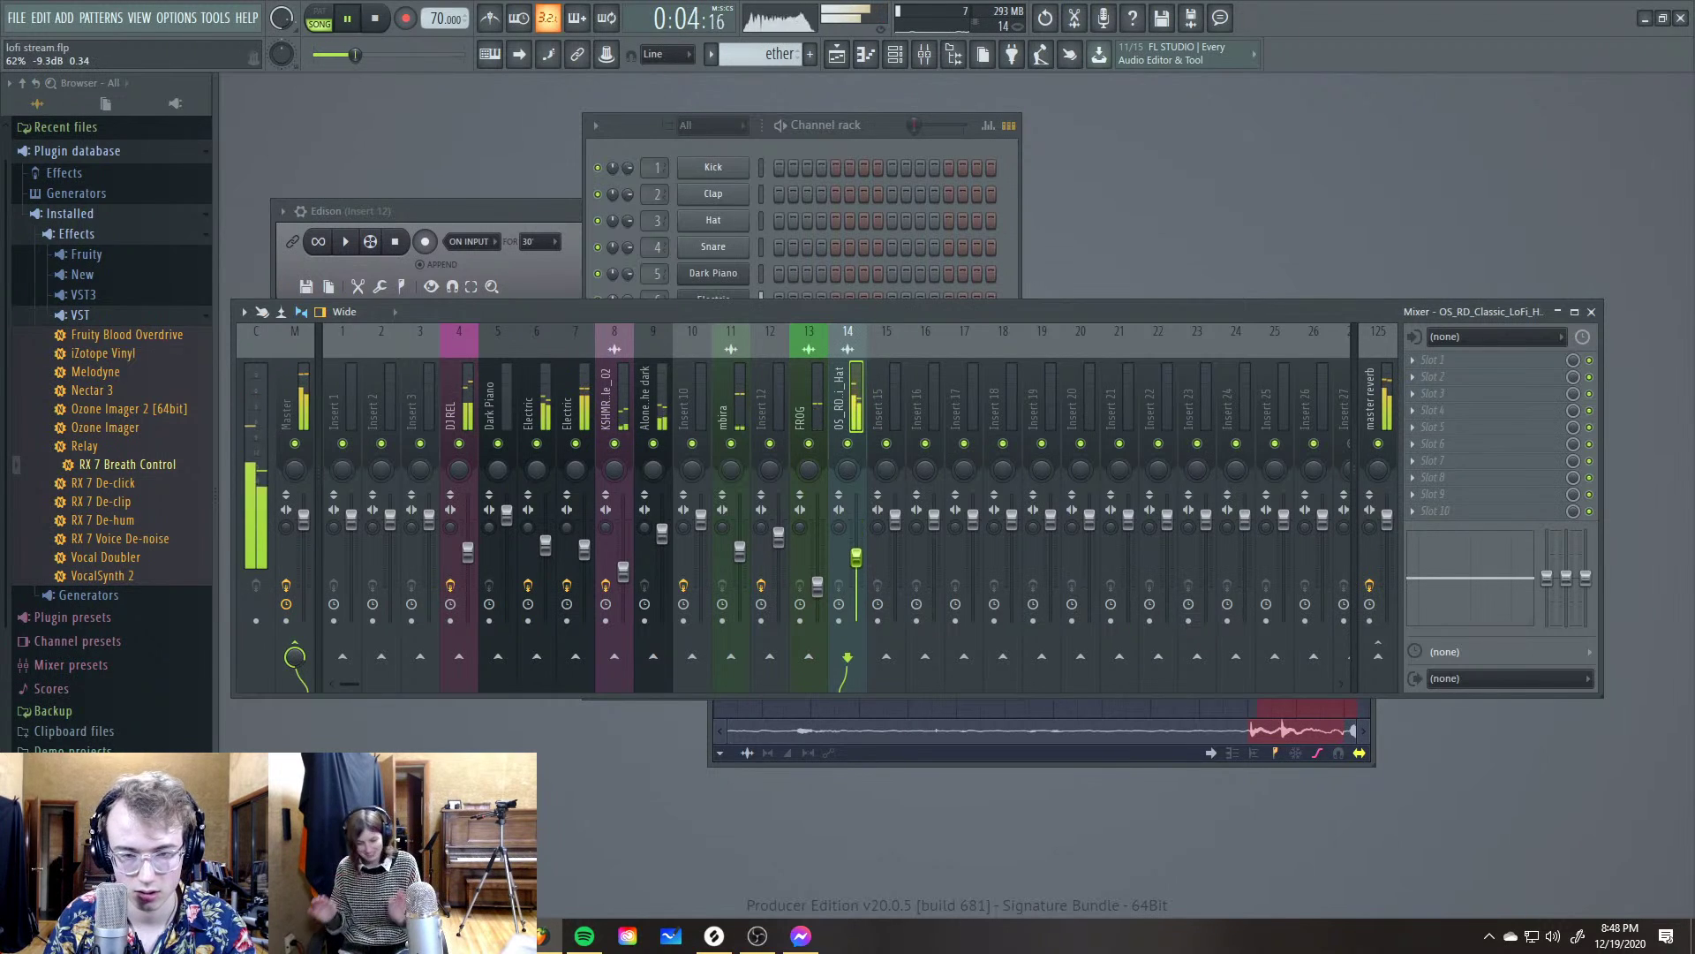
pyautogui.scroll(1, 856, 558)
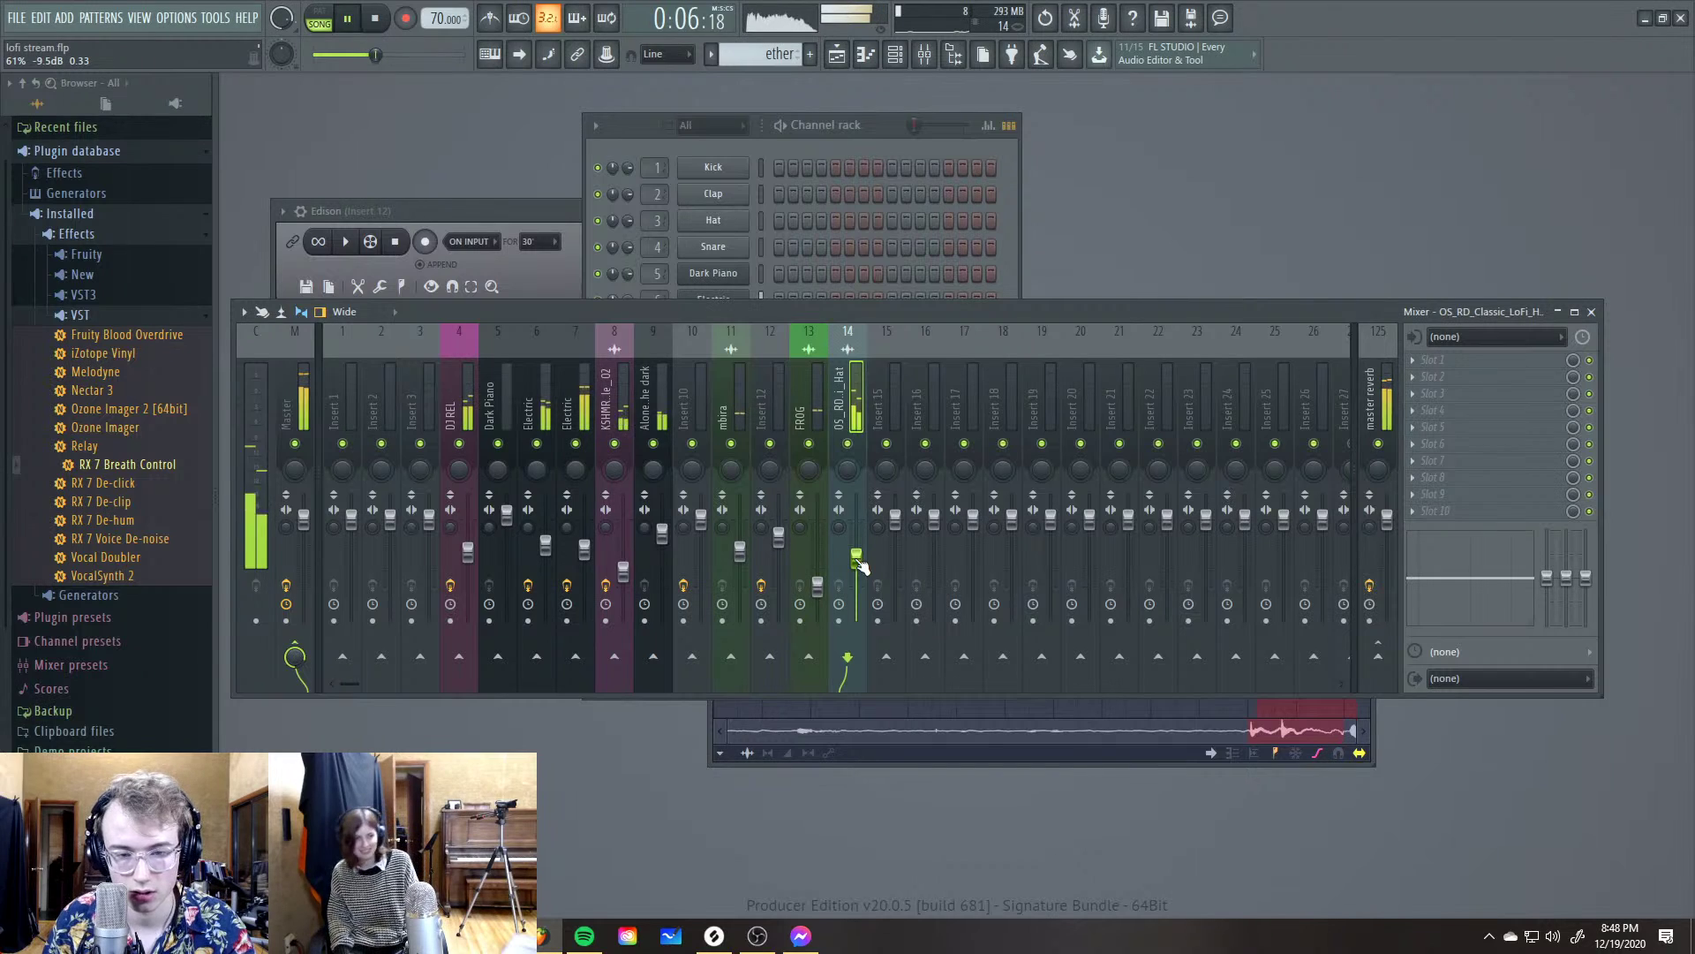
# Set the volume of the Electric track on mixer insert 7 to about -8.9 dB, save the project and stop playback
pyautogui.scroll(-2, 856, 561)
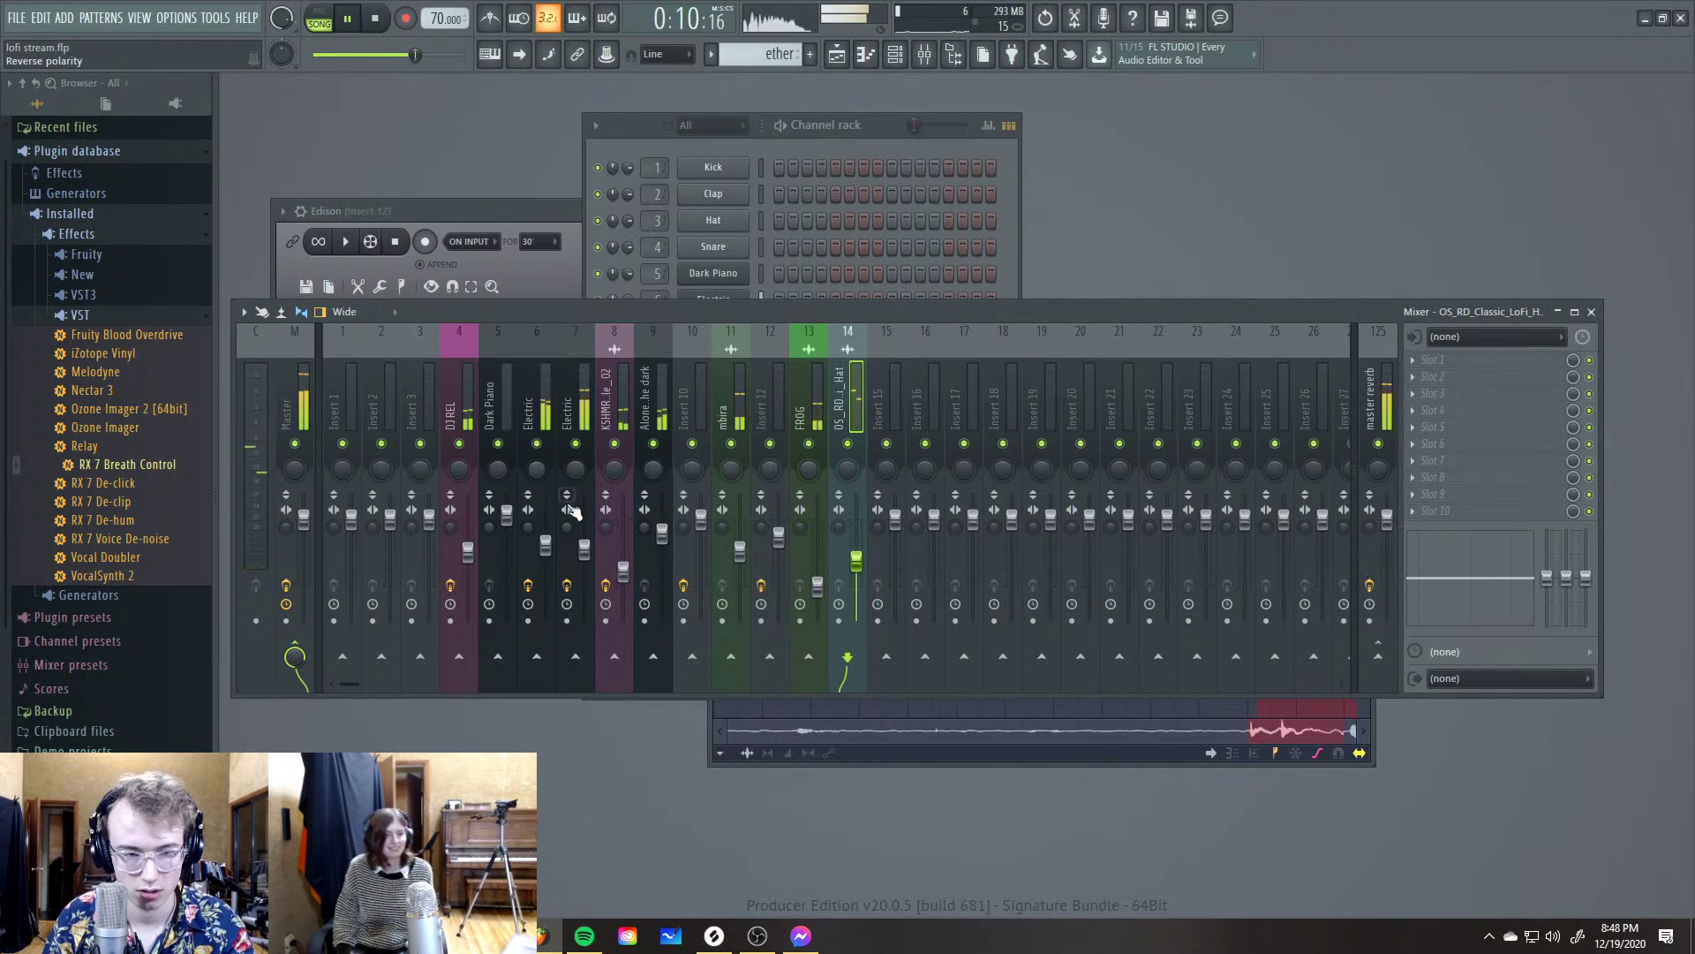
pyautogui.click(584, 555)
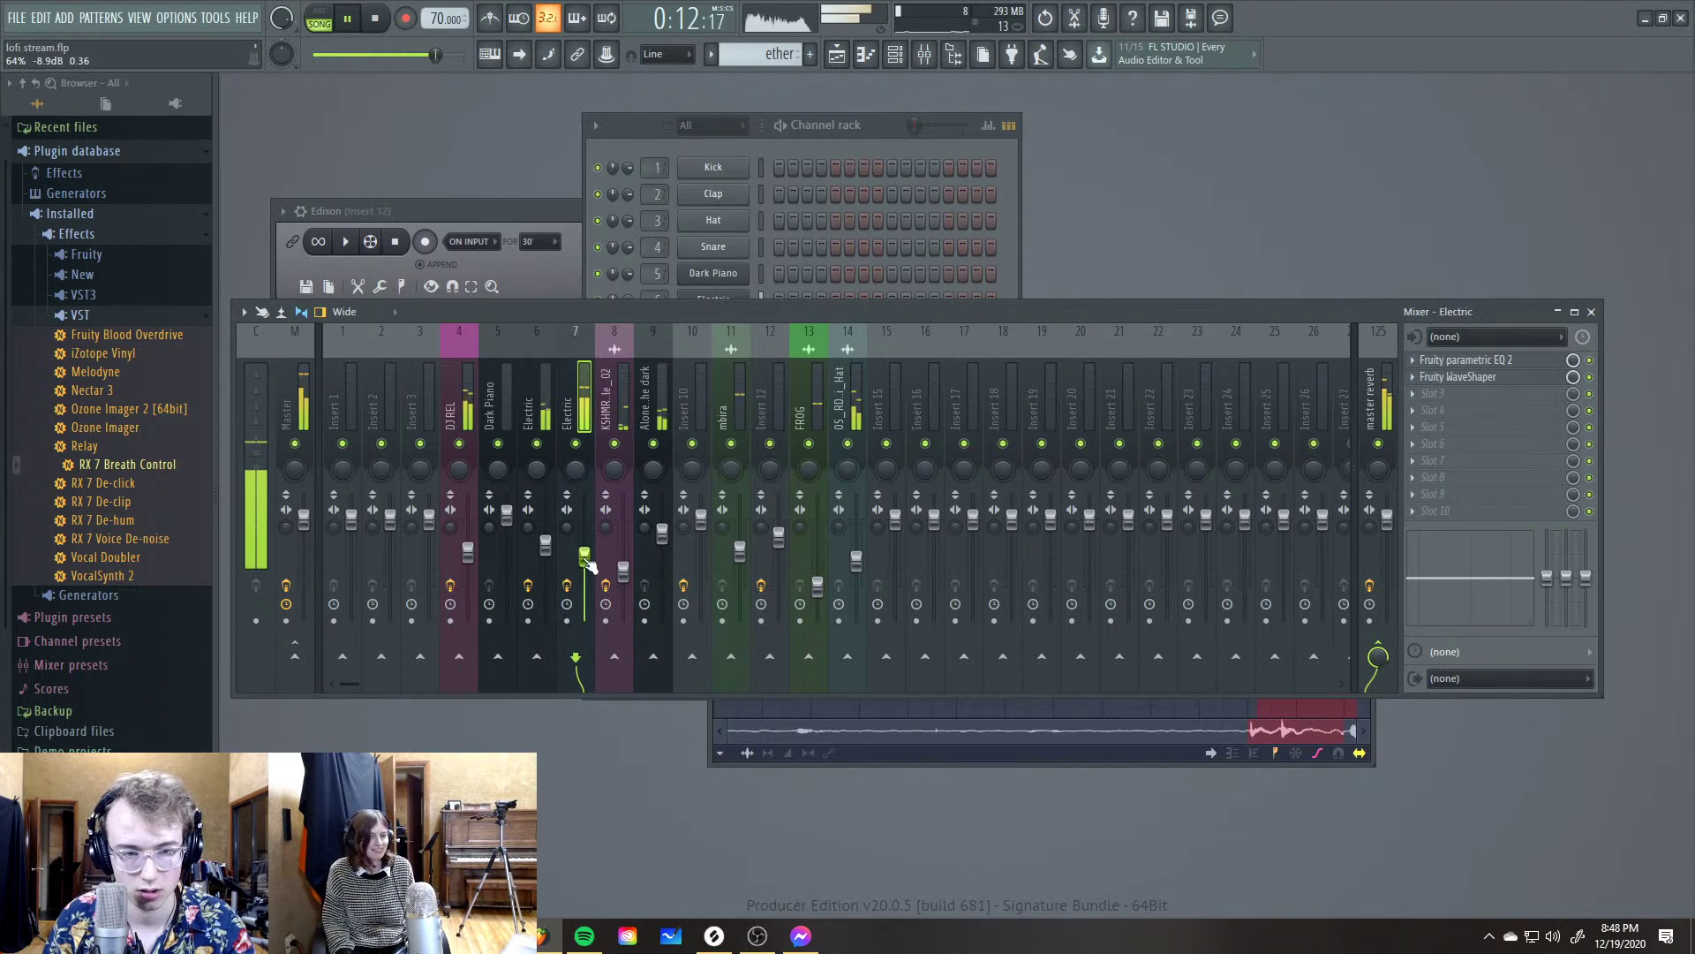
pyautogui.hotkey('ctrl', 's')
pyautogui.press('space')
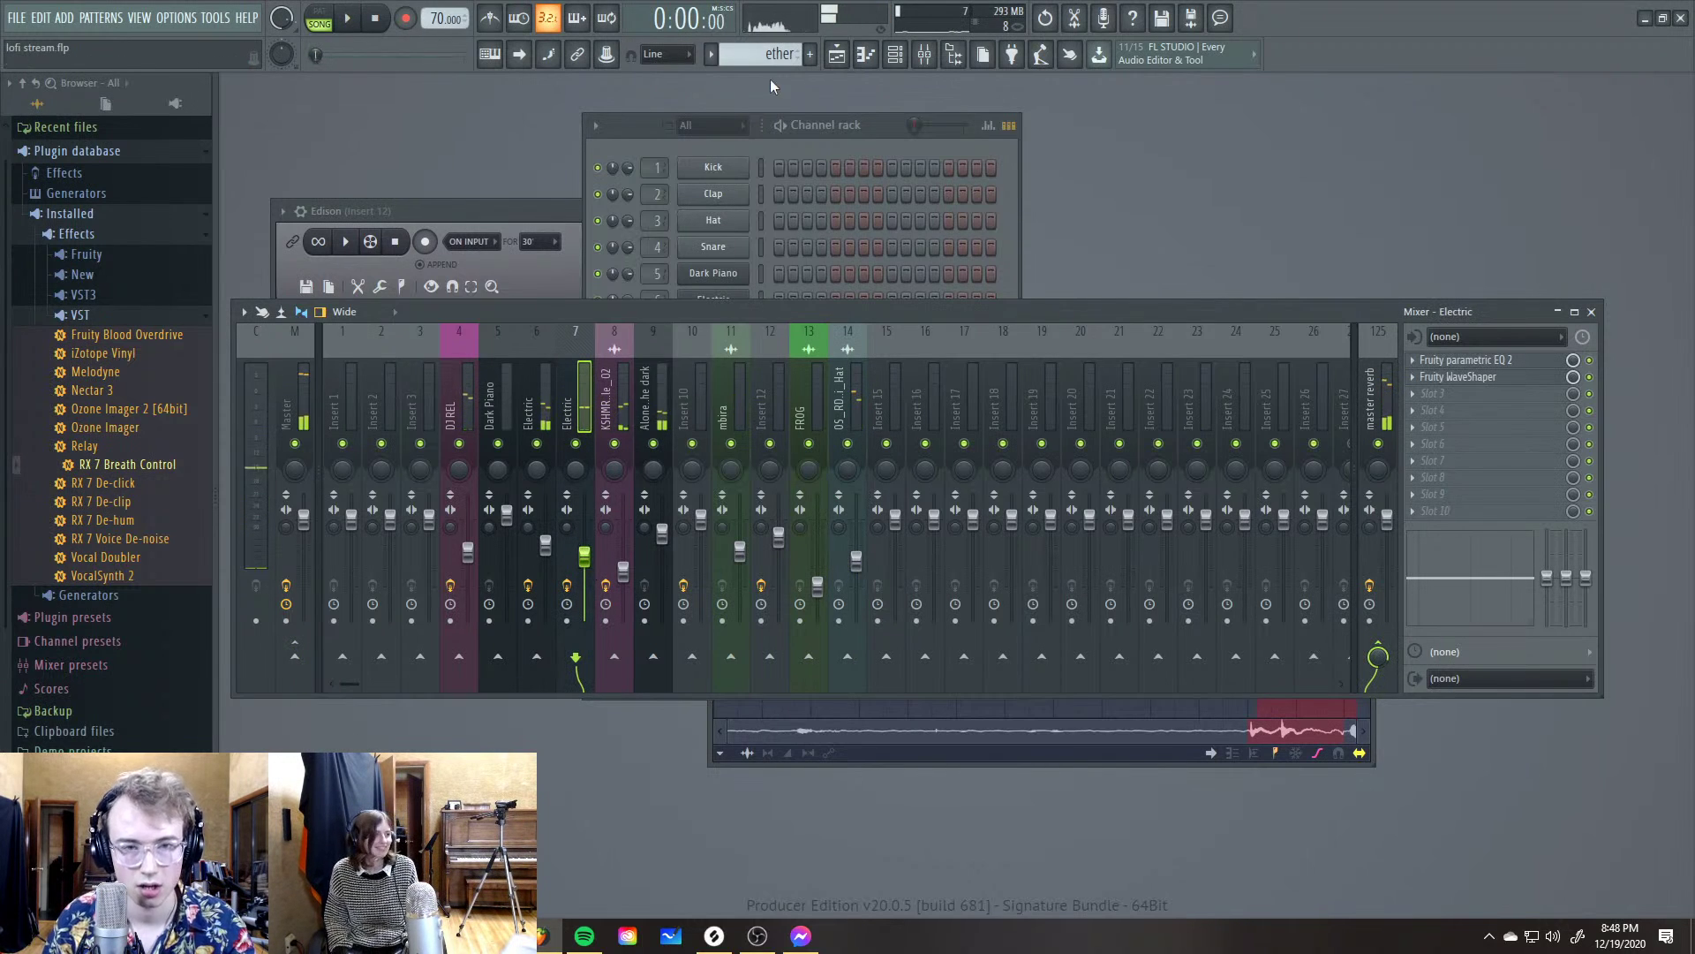
pyautogui.press('F5')
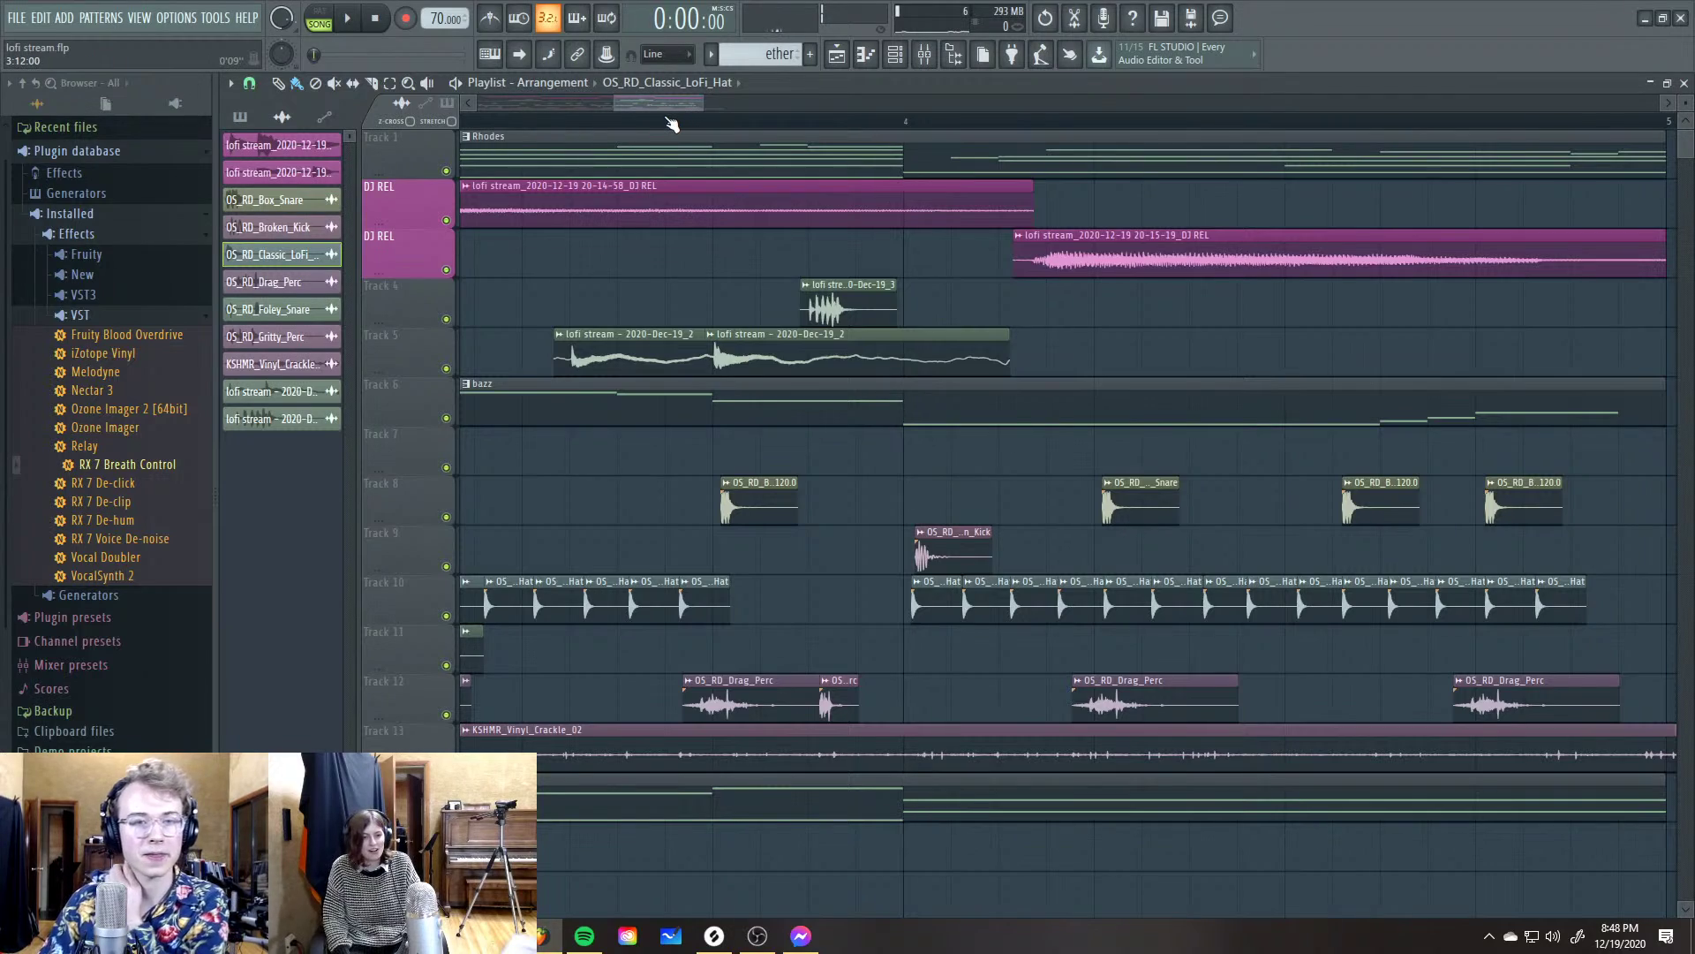
pyautogui.scroll(-5, 676, 119)
pyautogui.scroll(3, 501, 110)
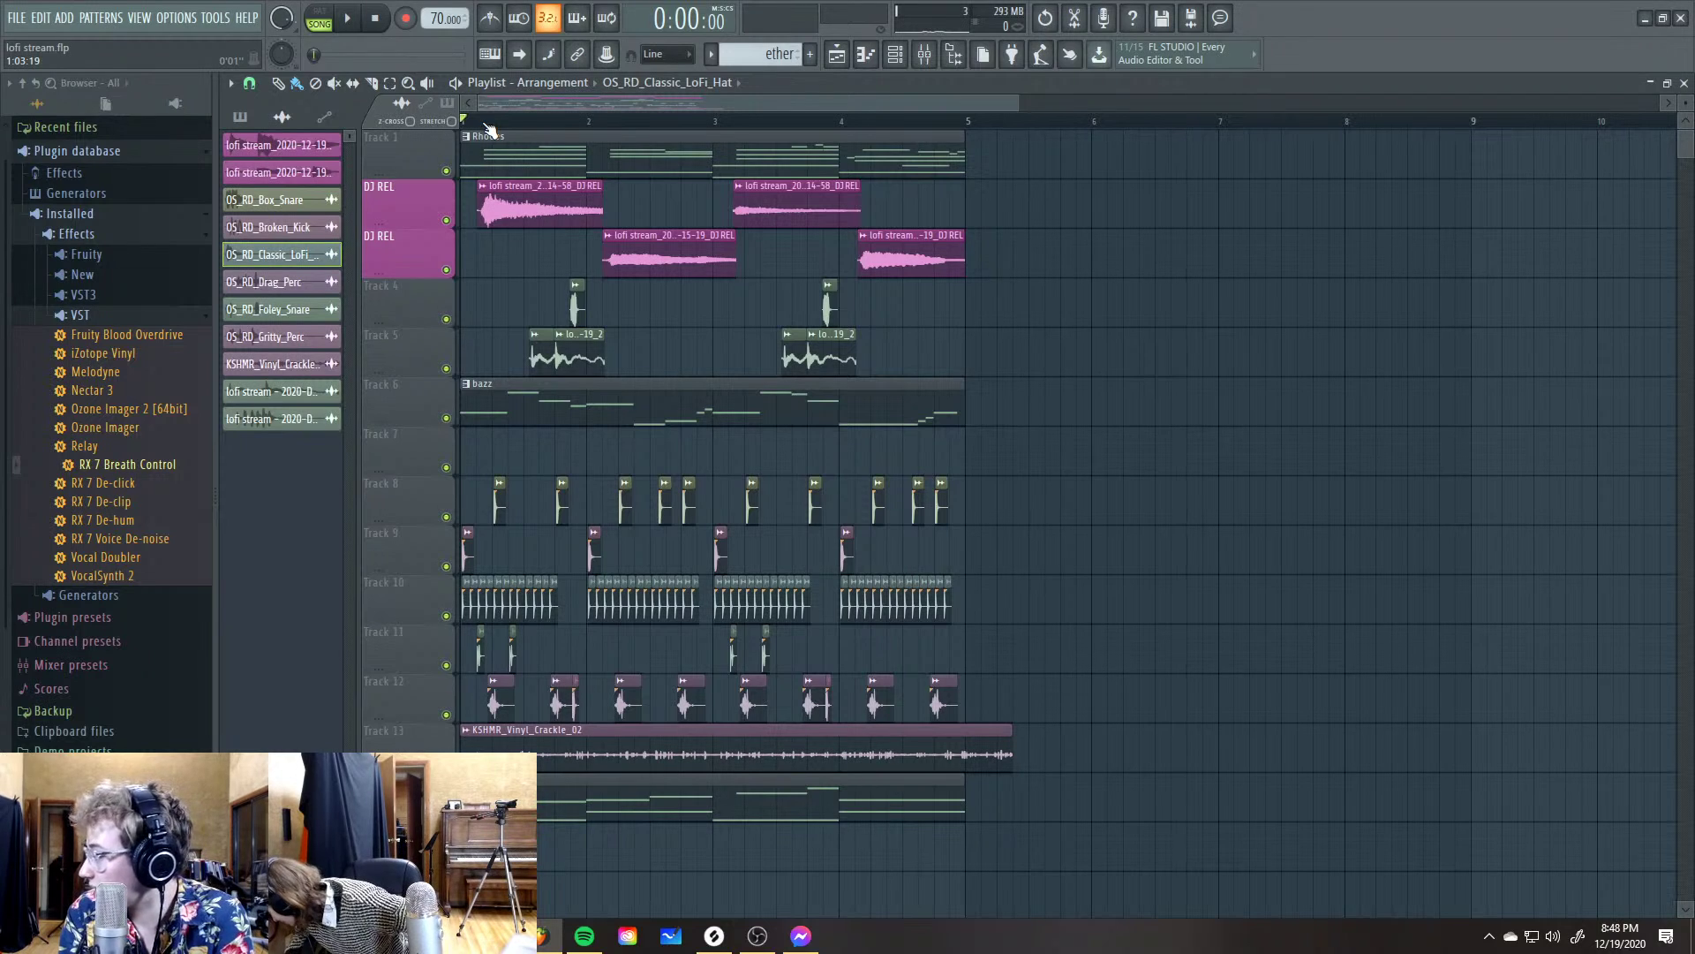
# Rename mixer insert 15 to RAINSTICK
pyautogui.press('F9')
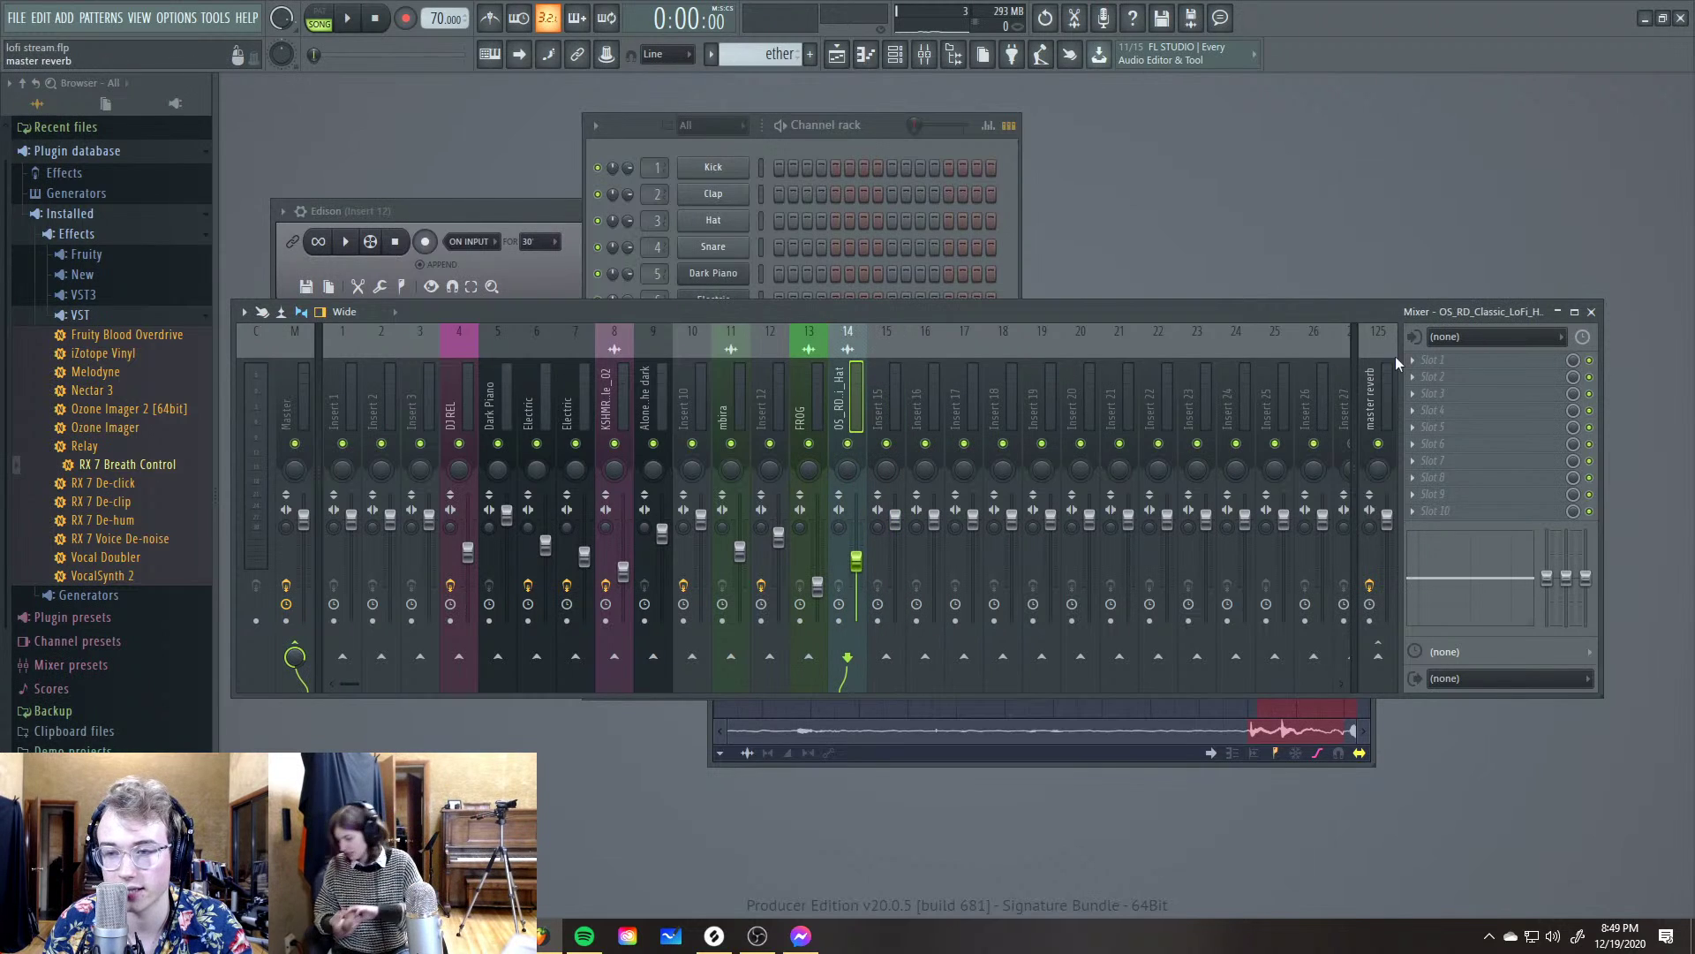
pyautogui.rightClick(887, 384)
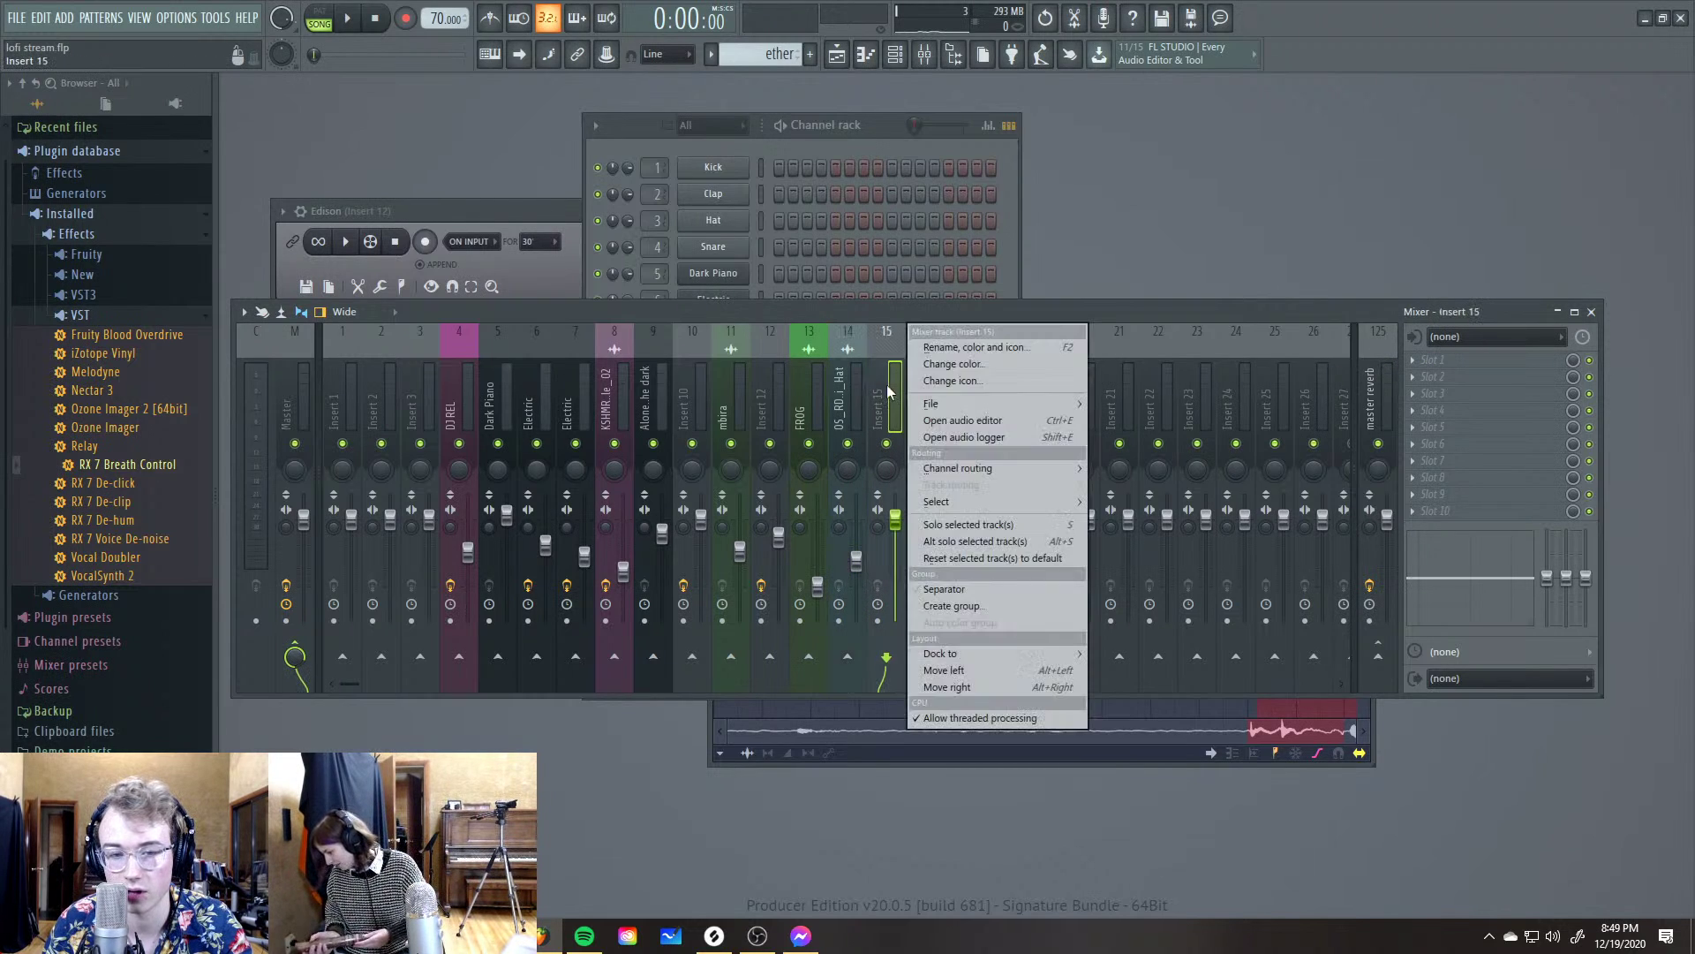
pyautogui.click(974, 348)
pyautogui.write('RAIN')
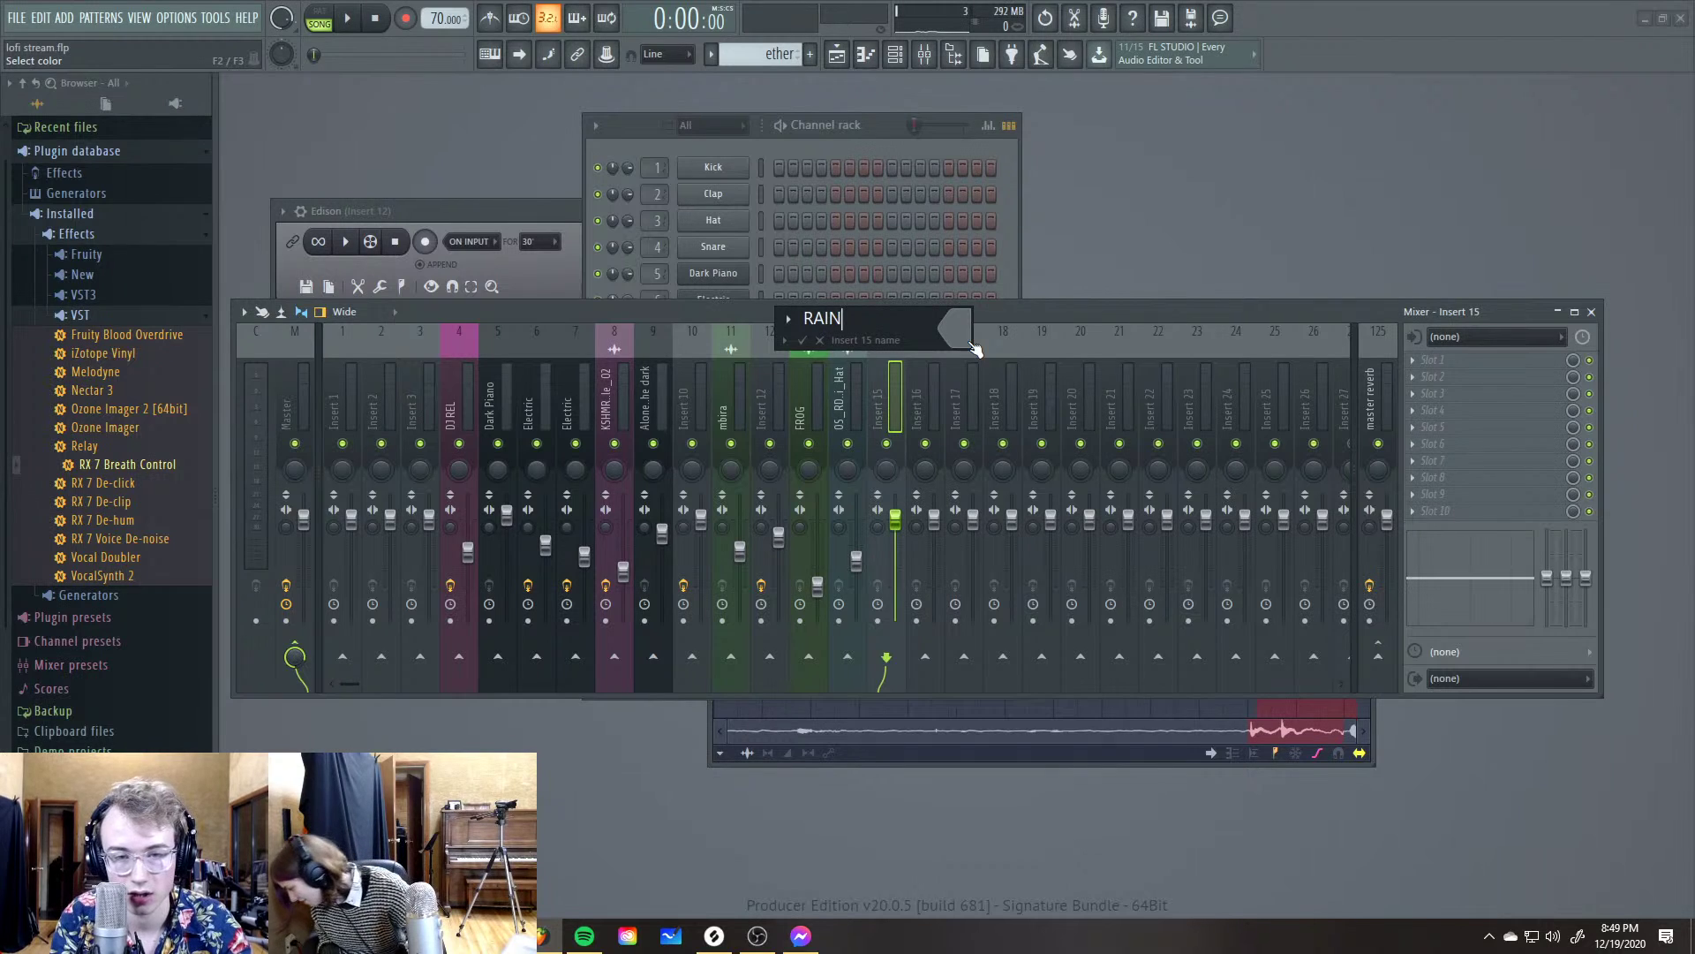
pyautogui.write('STICK')
pyautogui.press('Return')
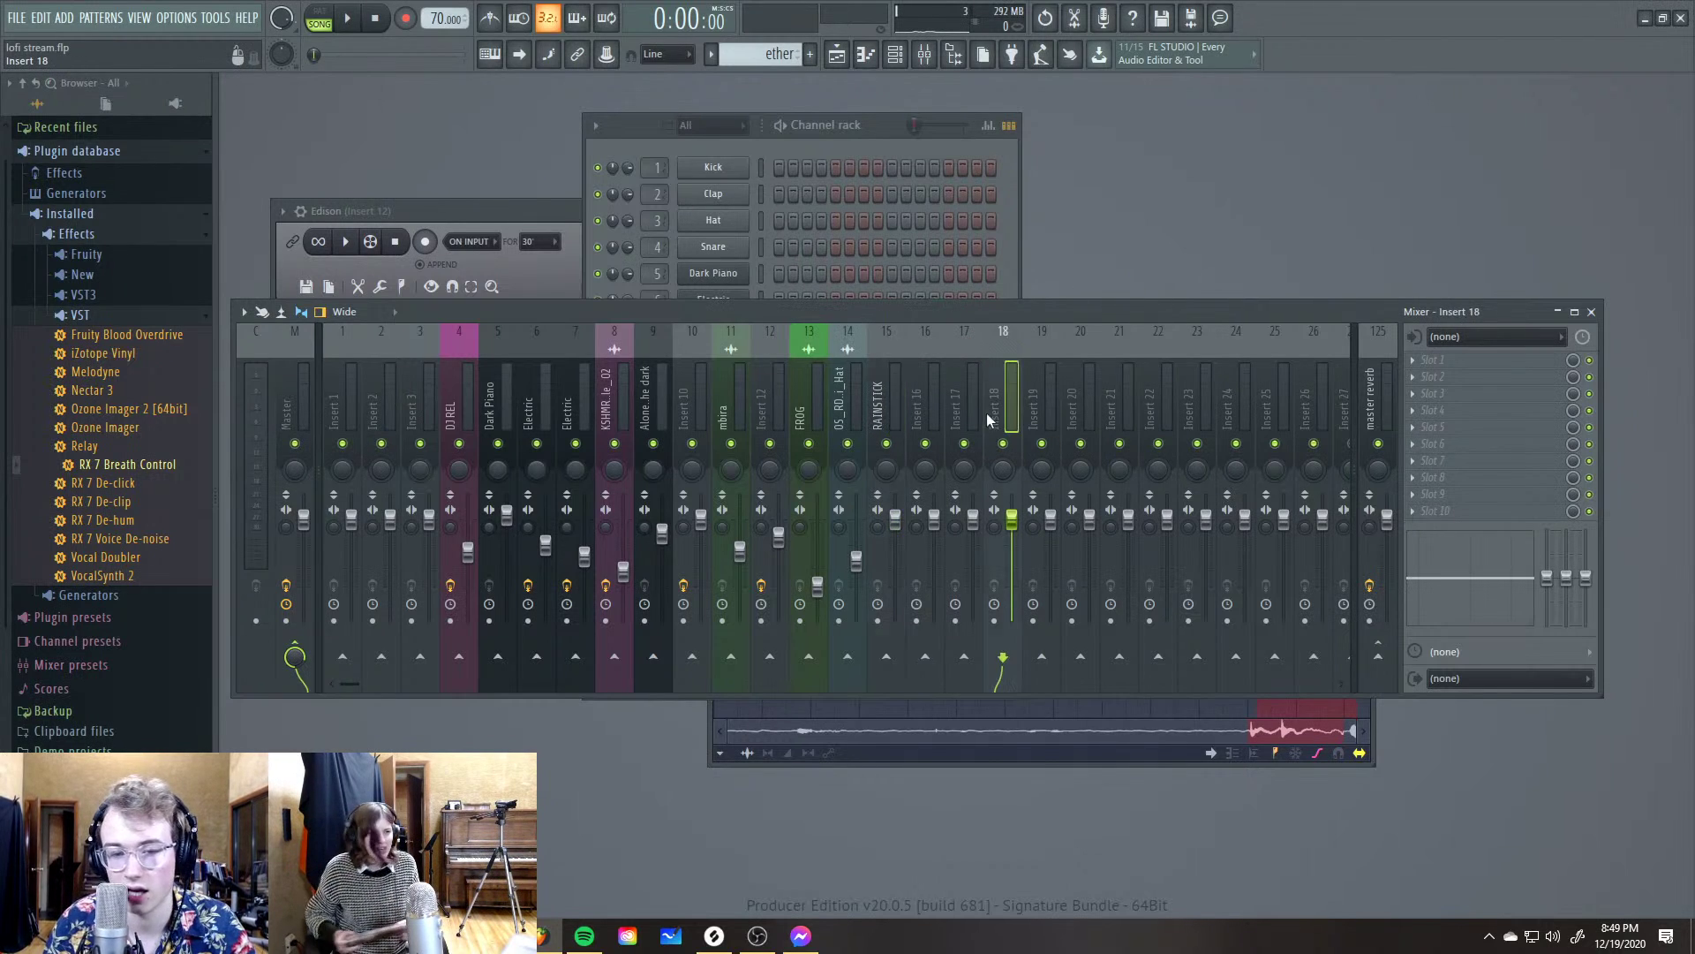
pyautogui.click(1483, 367)
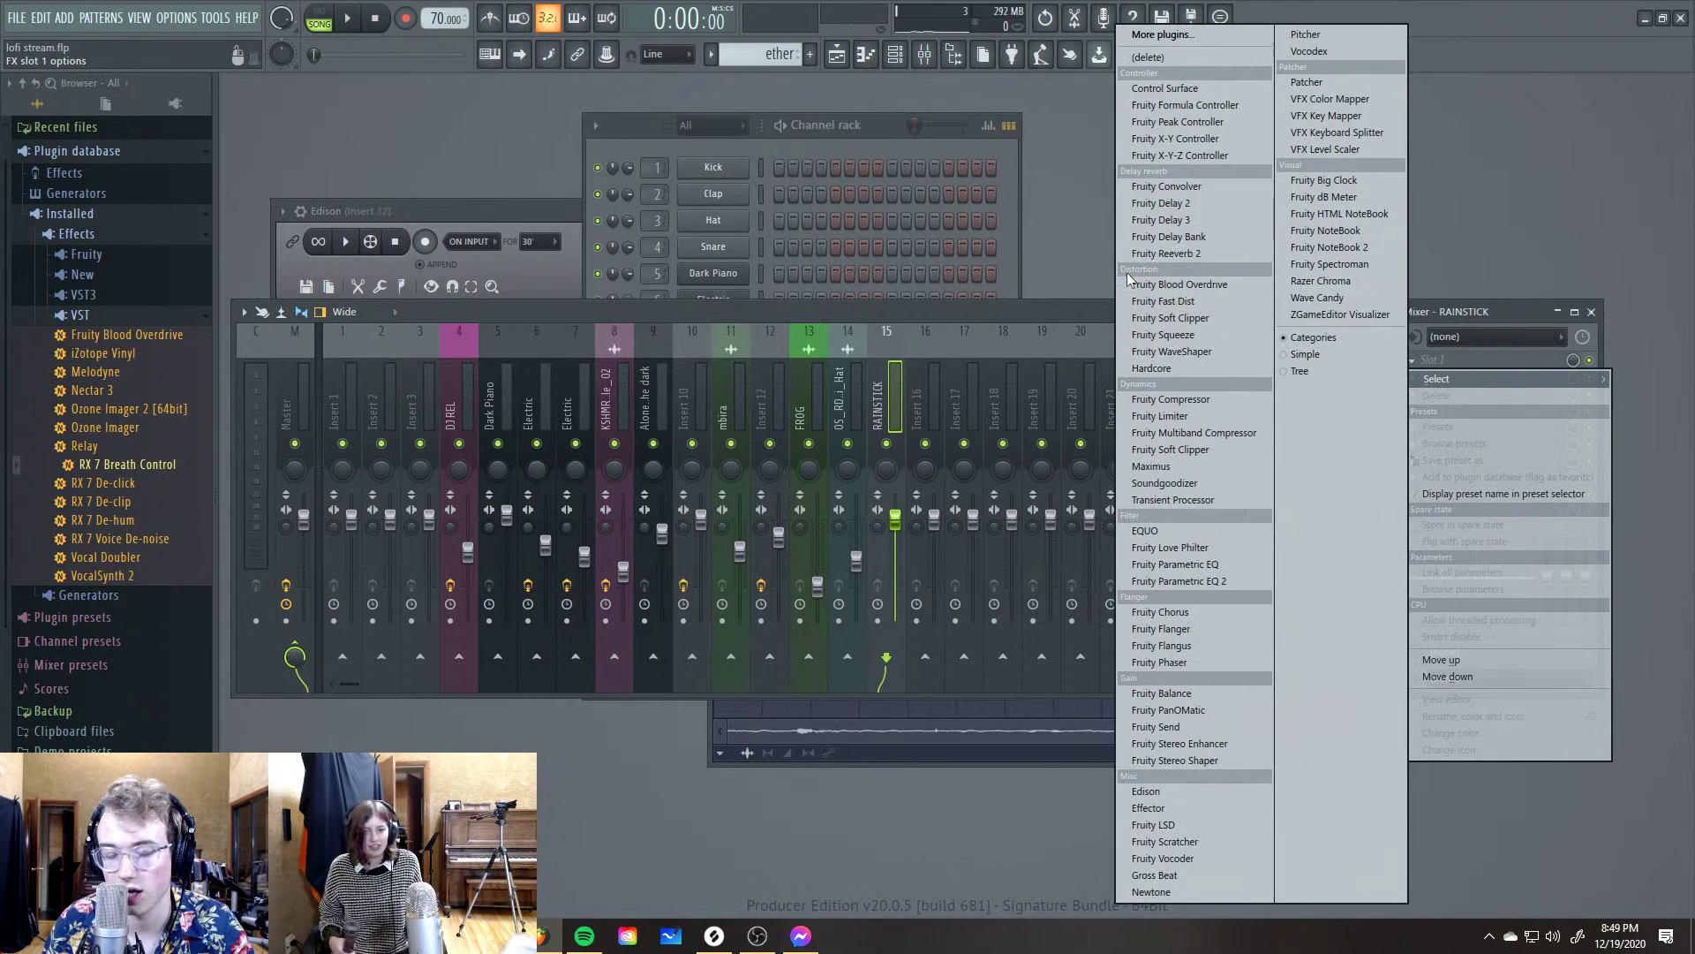
pyautogui.click(938, 327)
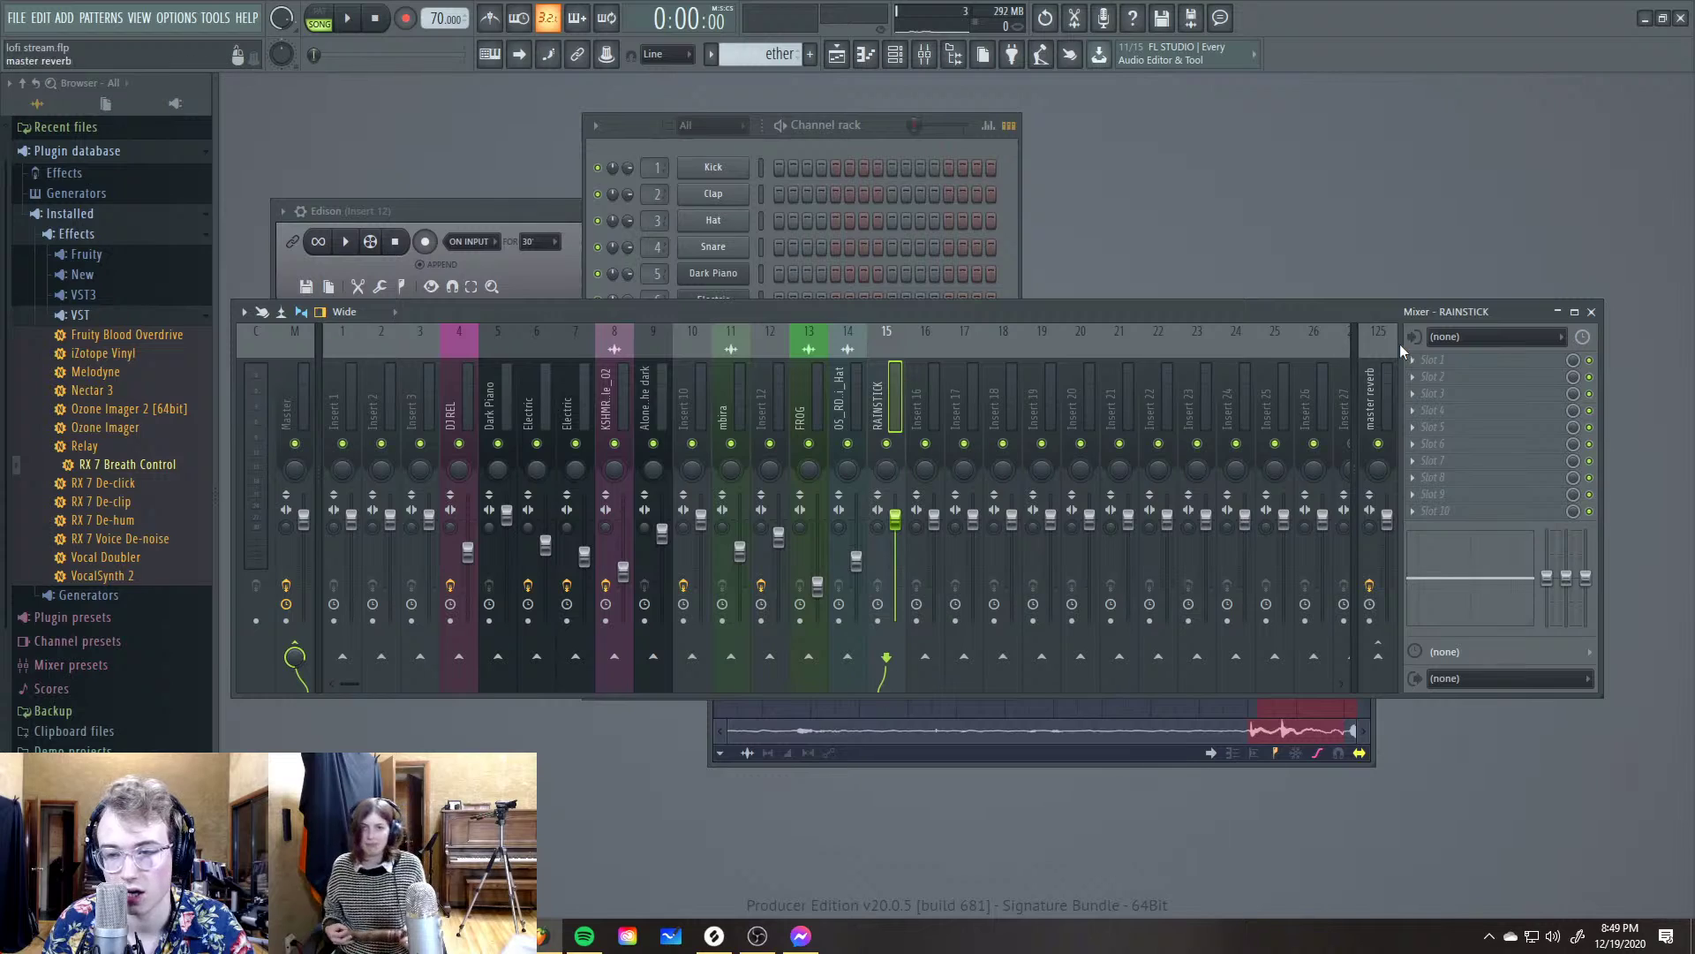
pyautogui.hotkey('alt', 'Tab')
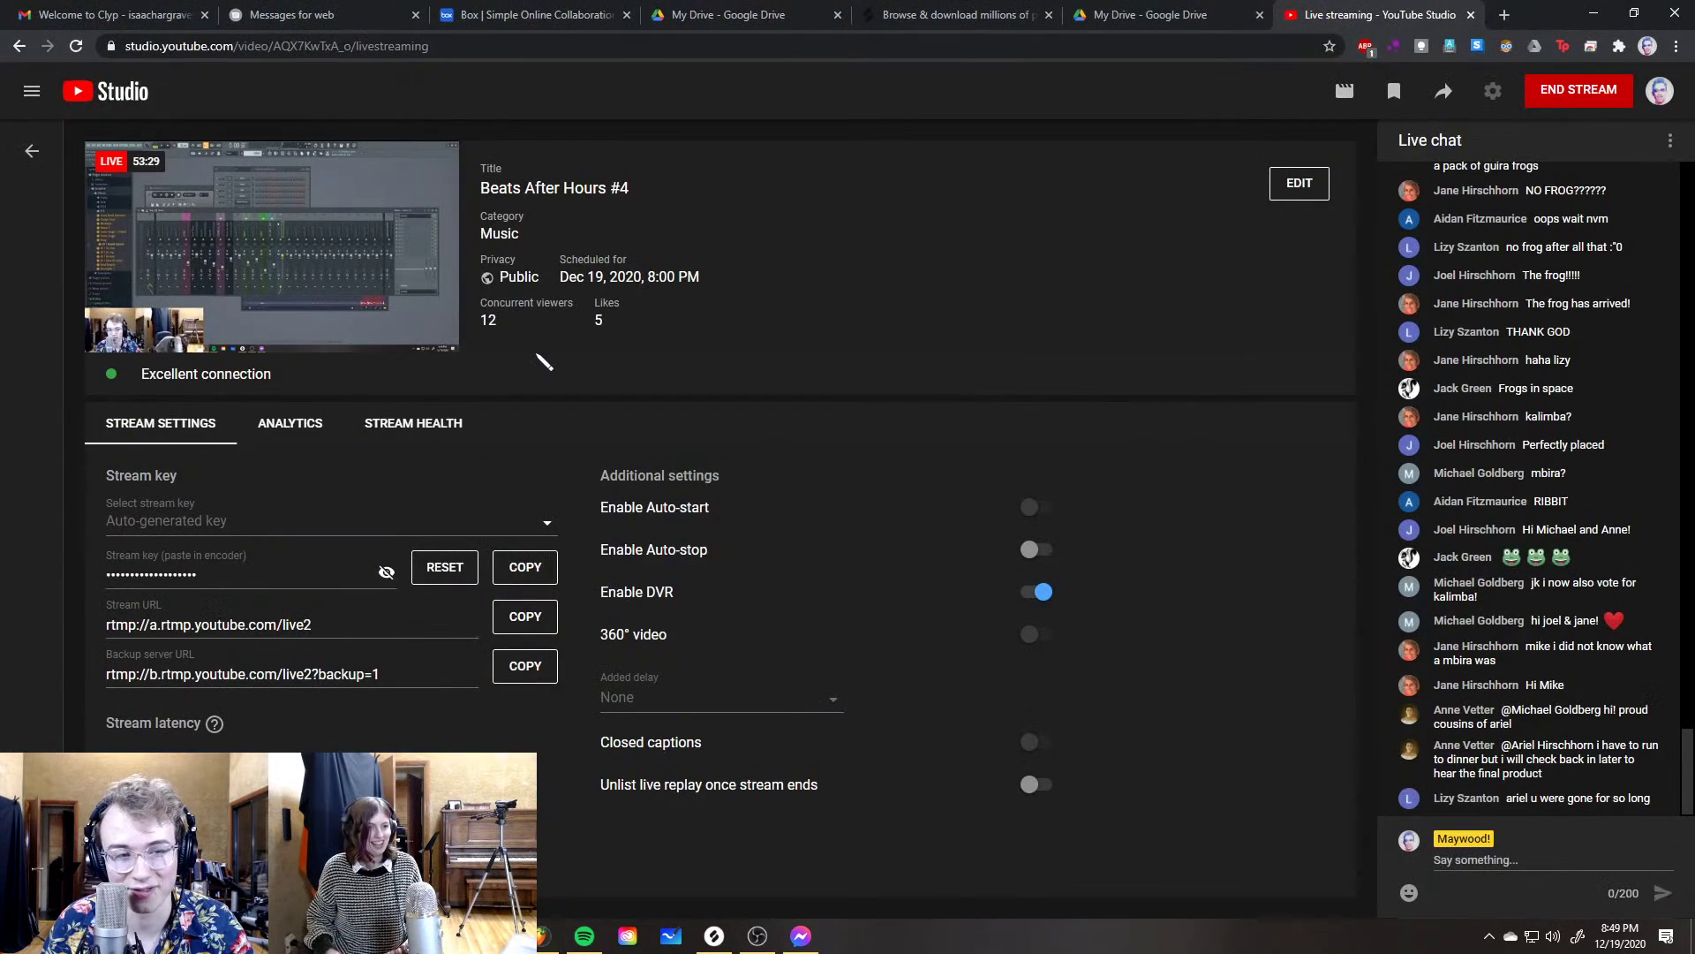
pyautogui.hotkey('alt', 'Tab')
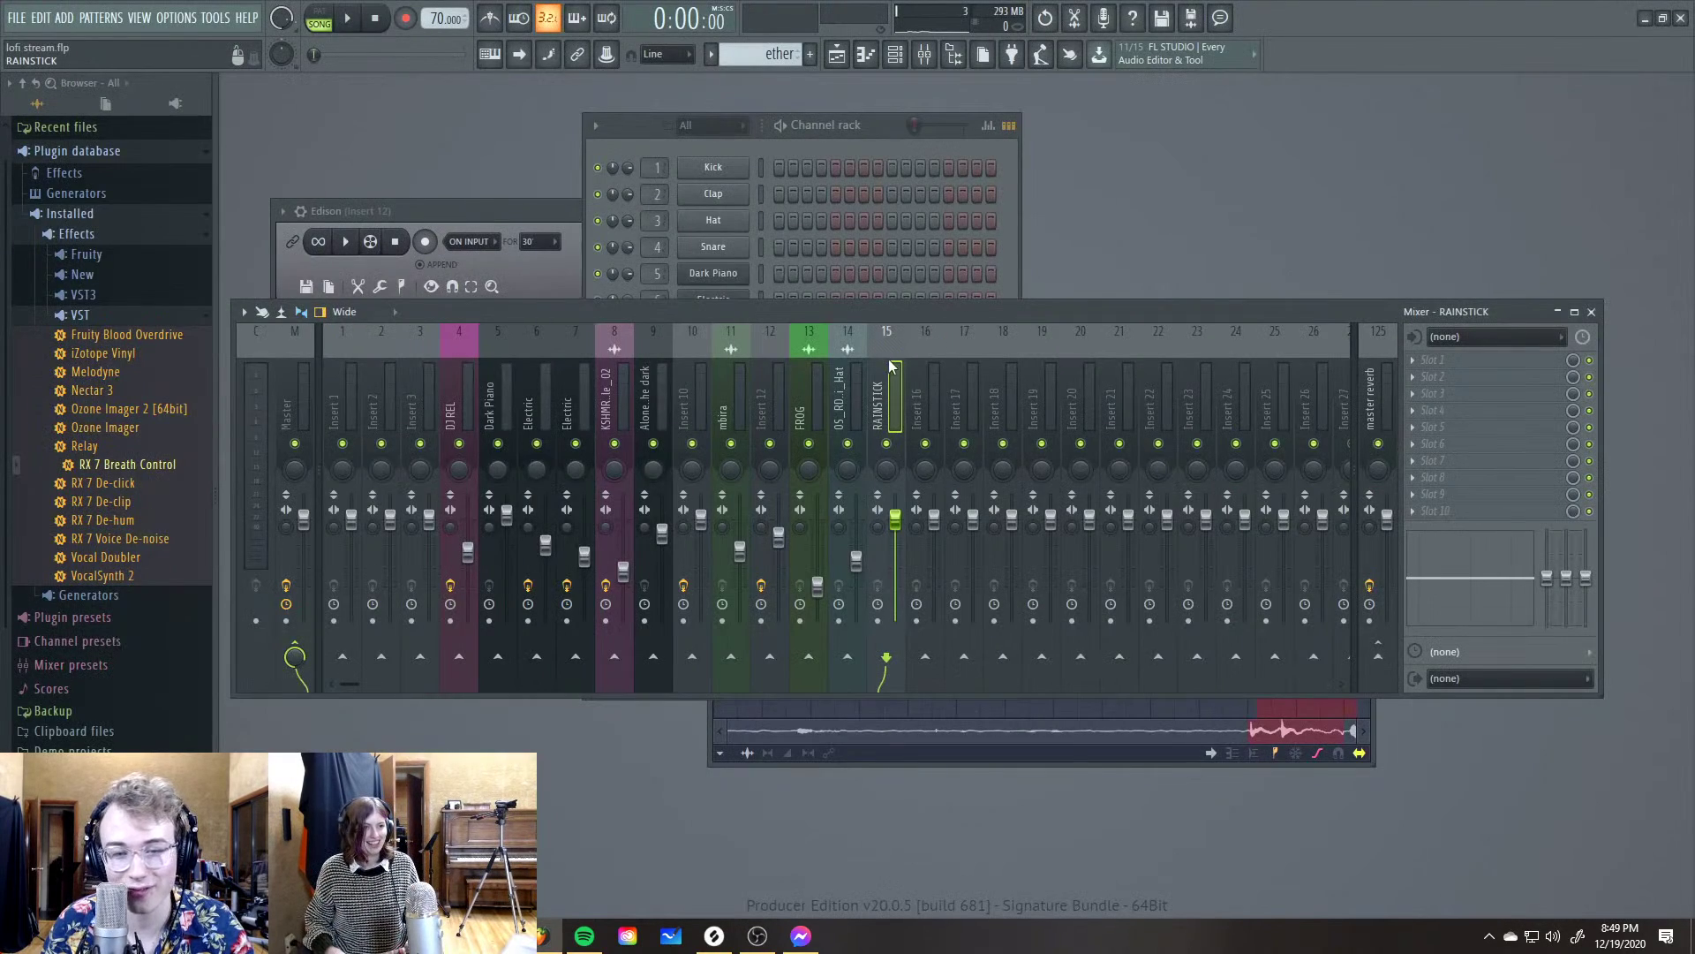
pyautogui.click(1469, 336)
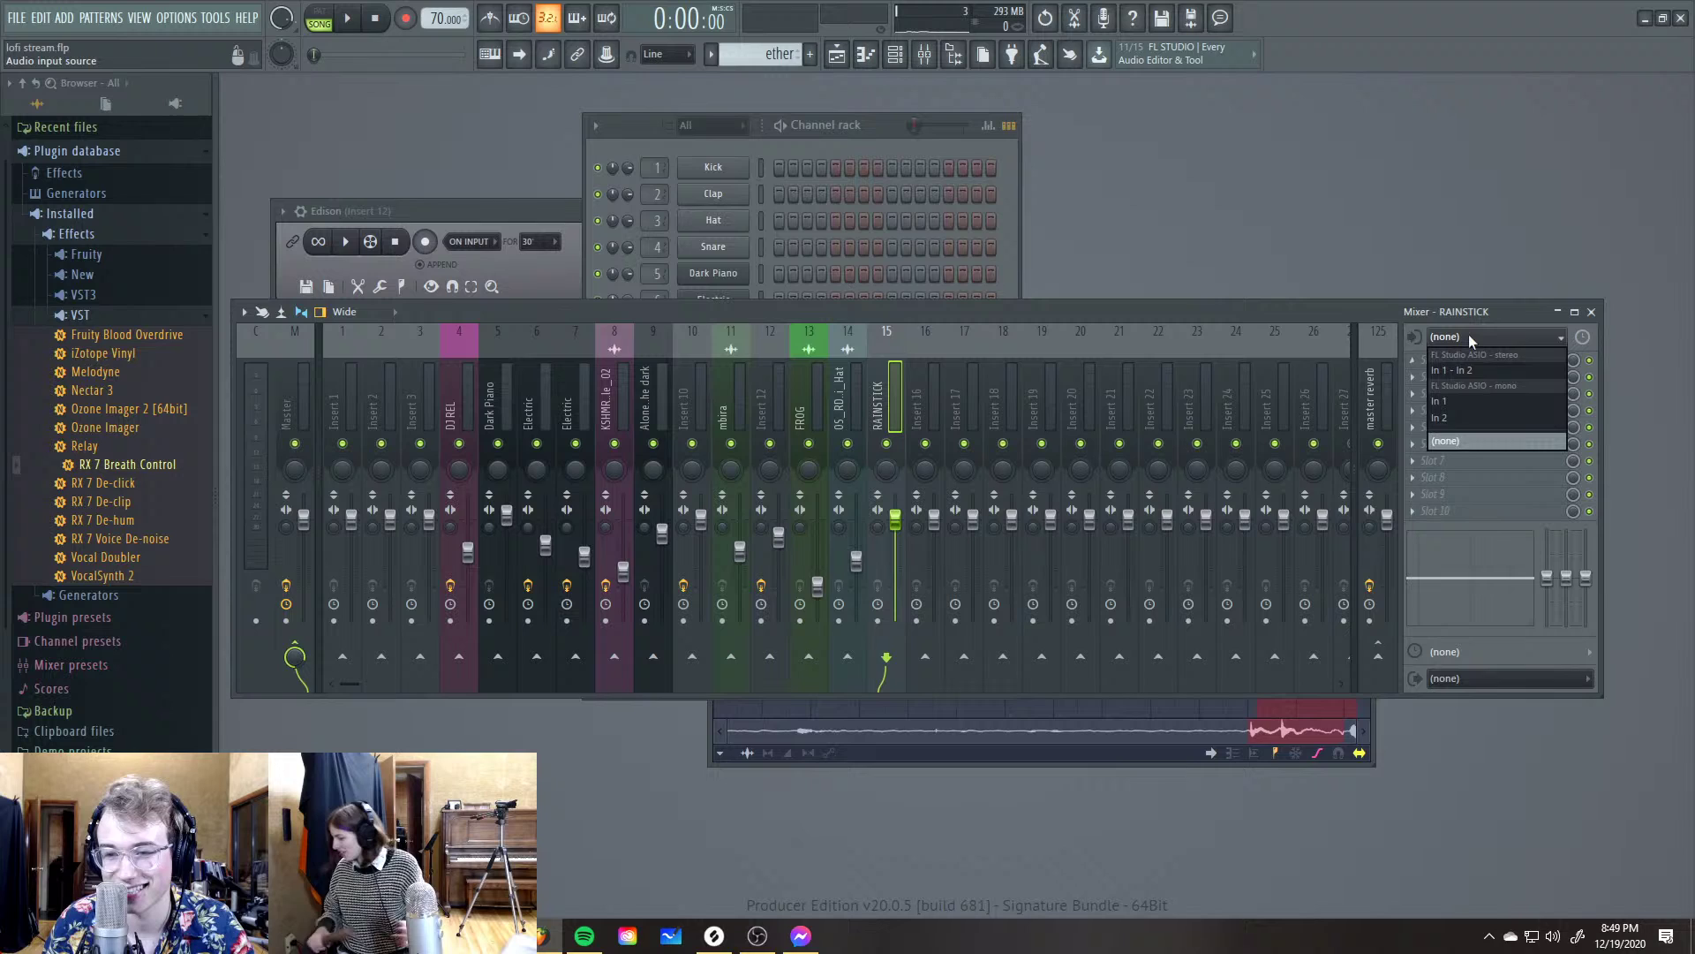
pyautogui.click(1262, 305)
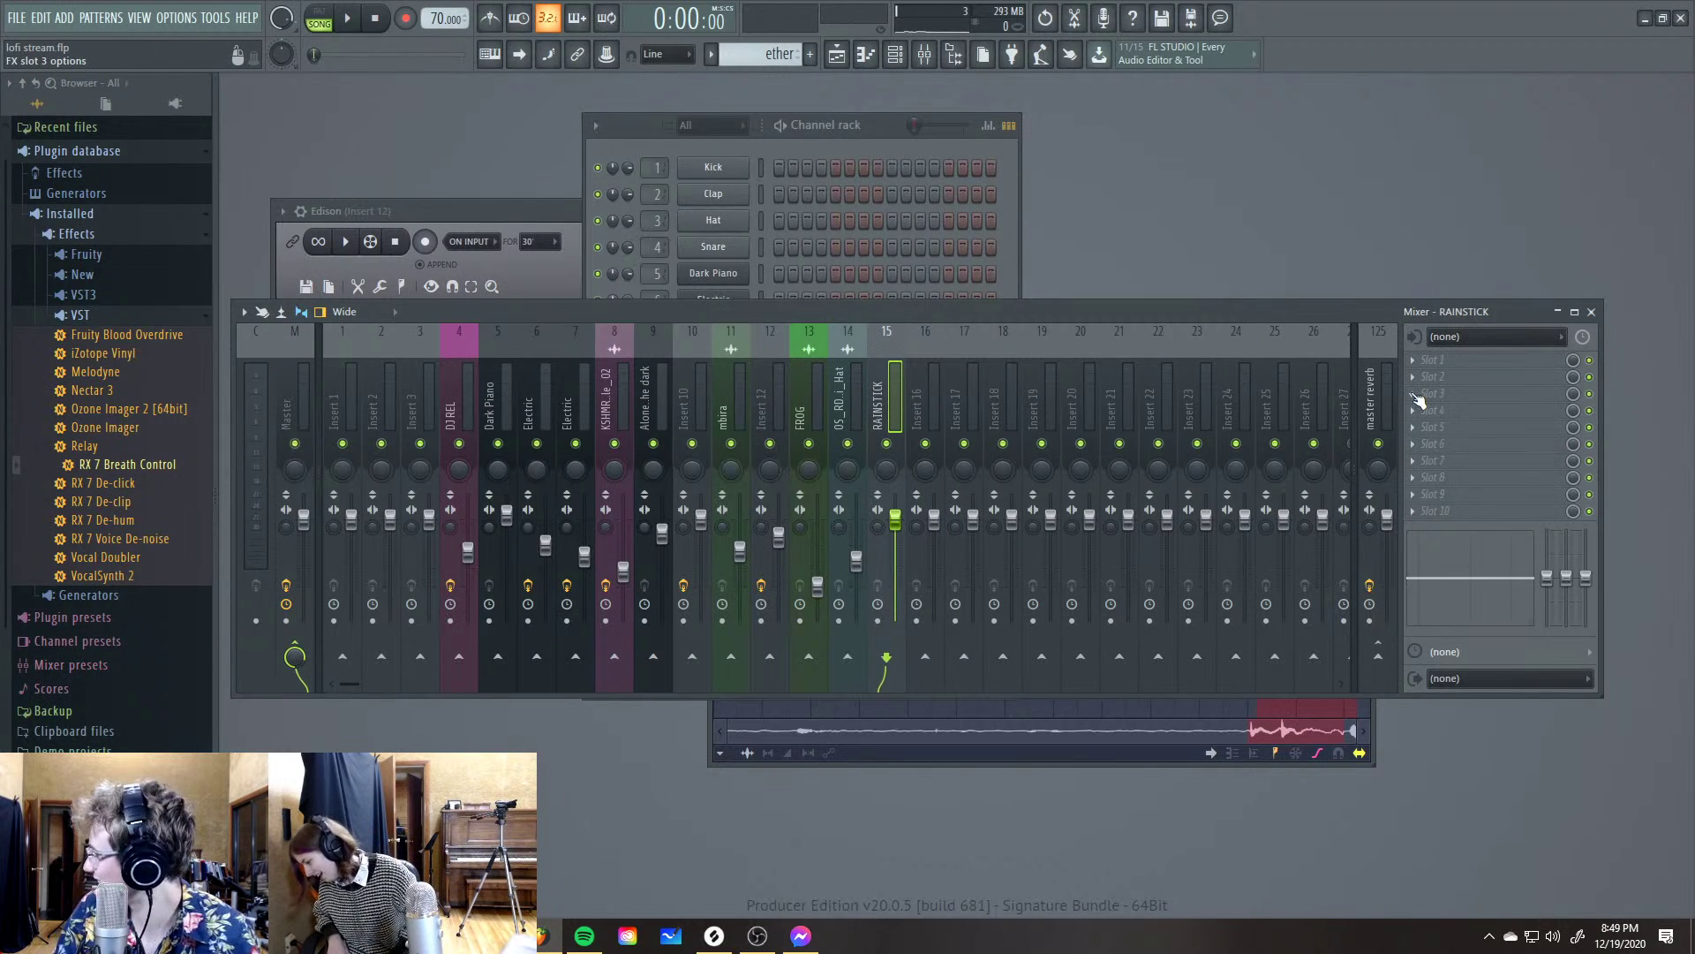
pyautogui.click(1557, 344)
pyautogui.click(1492, 335)
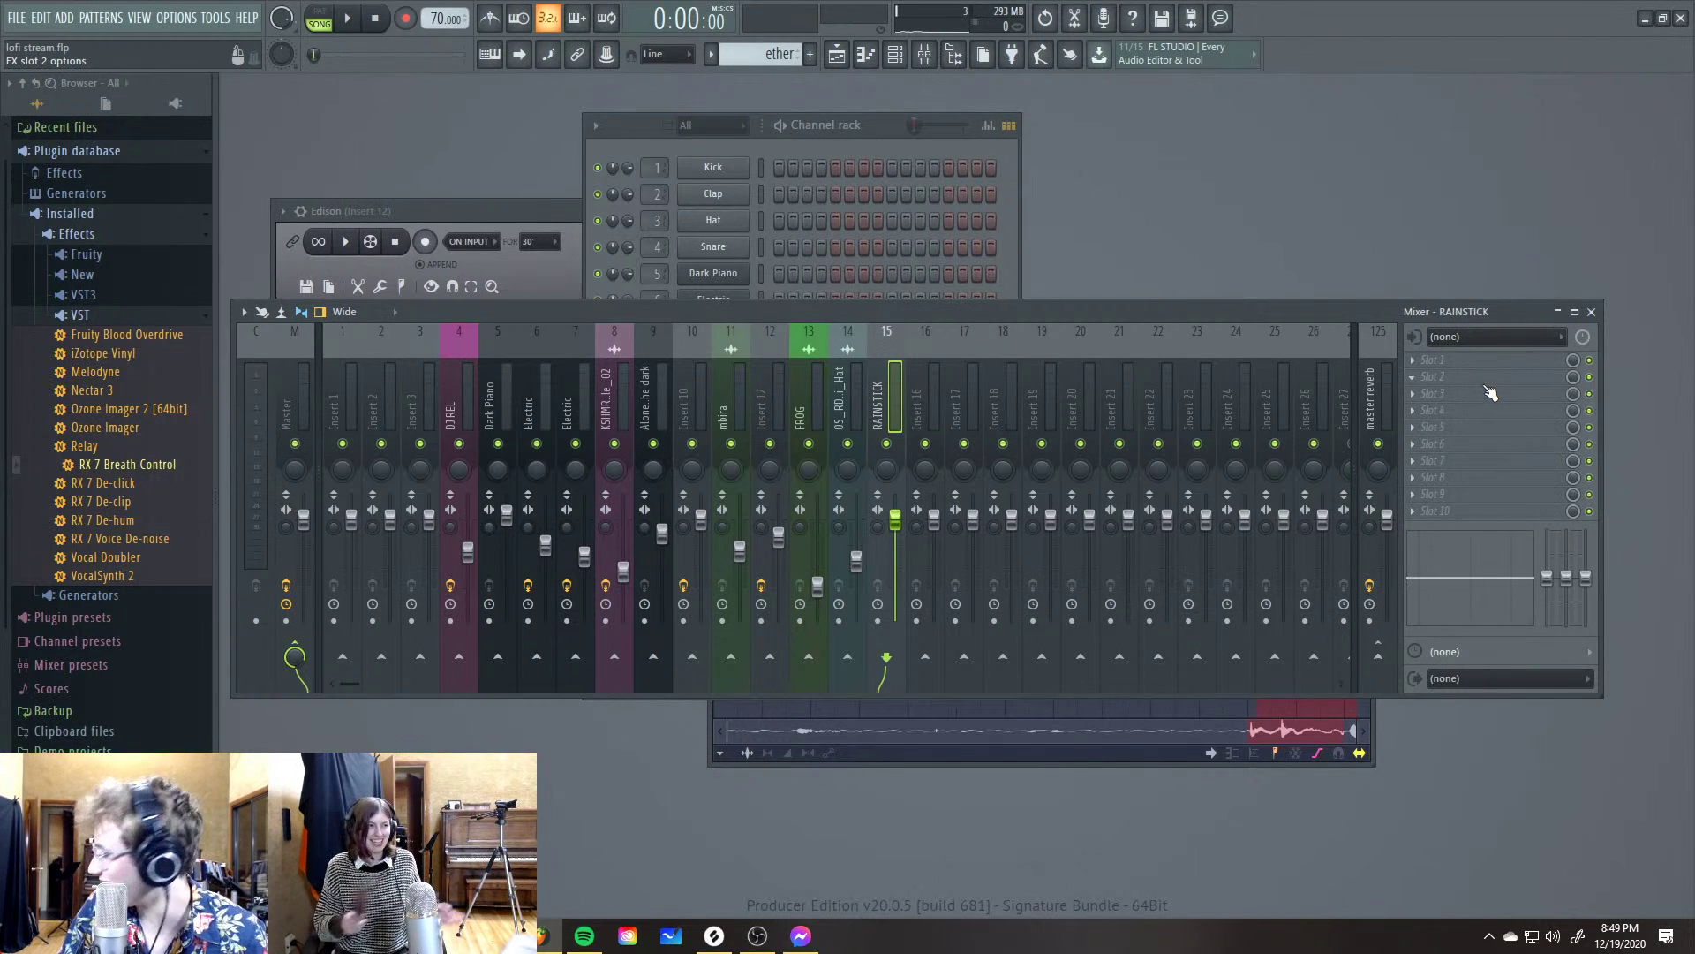
# Record about 21 seconds of rainstick from In 1 - In 2 with Edison in the RAINSTICK track's first effect slot
pyautogui.click(1474, 338)
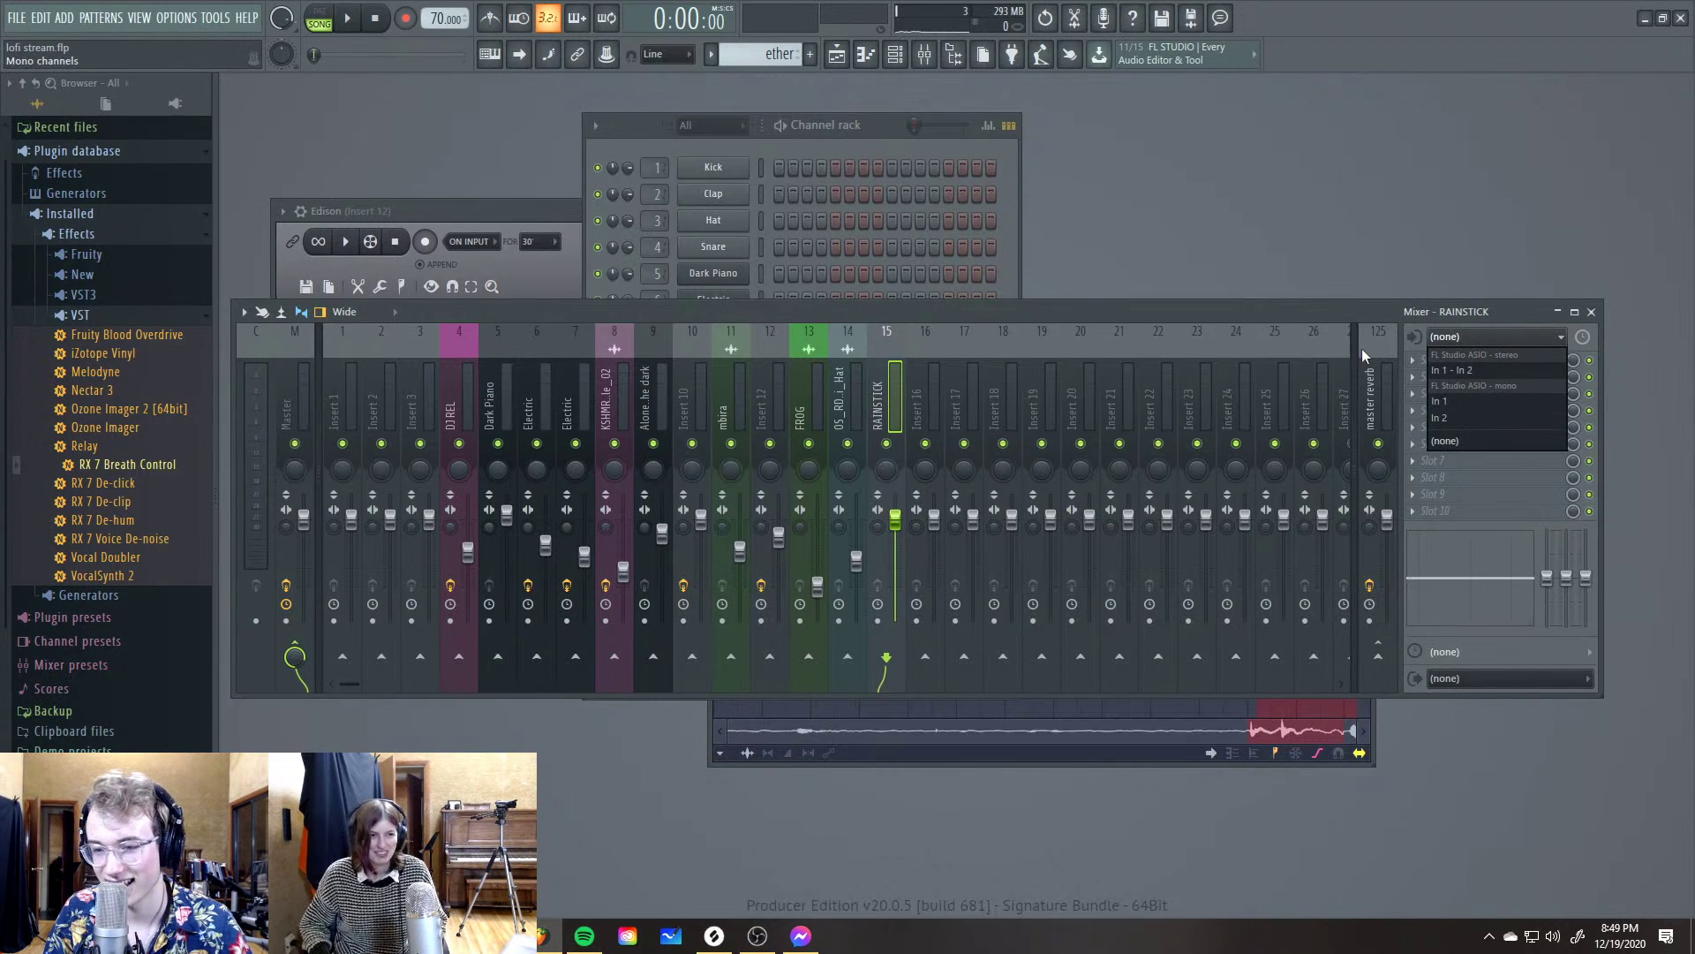
pyautogui.click(1452, 370)
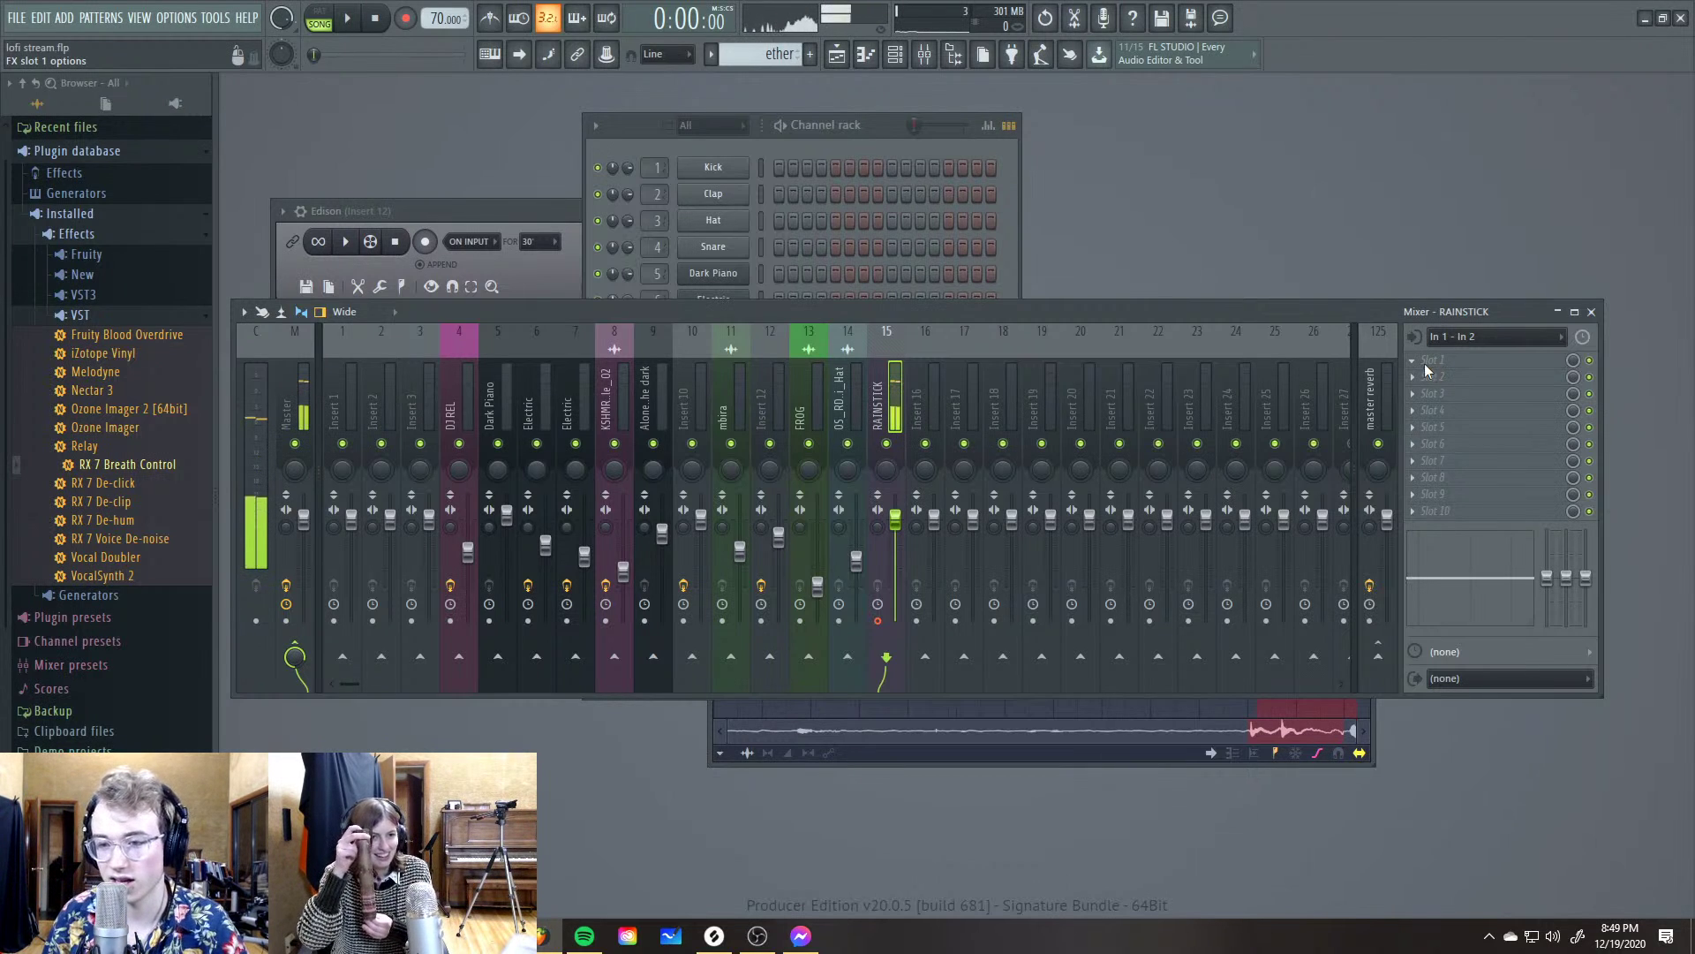
pyautogui.click(1426, 369)
pyautogui.click(1148, 791)
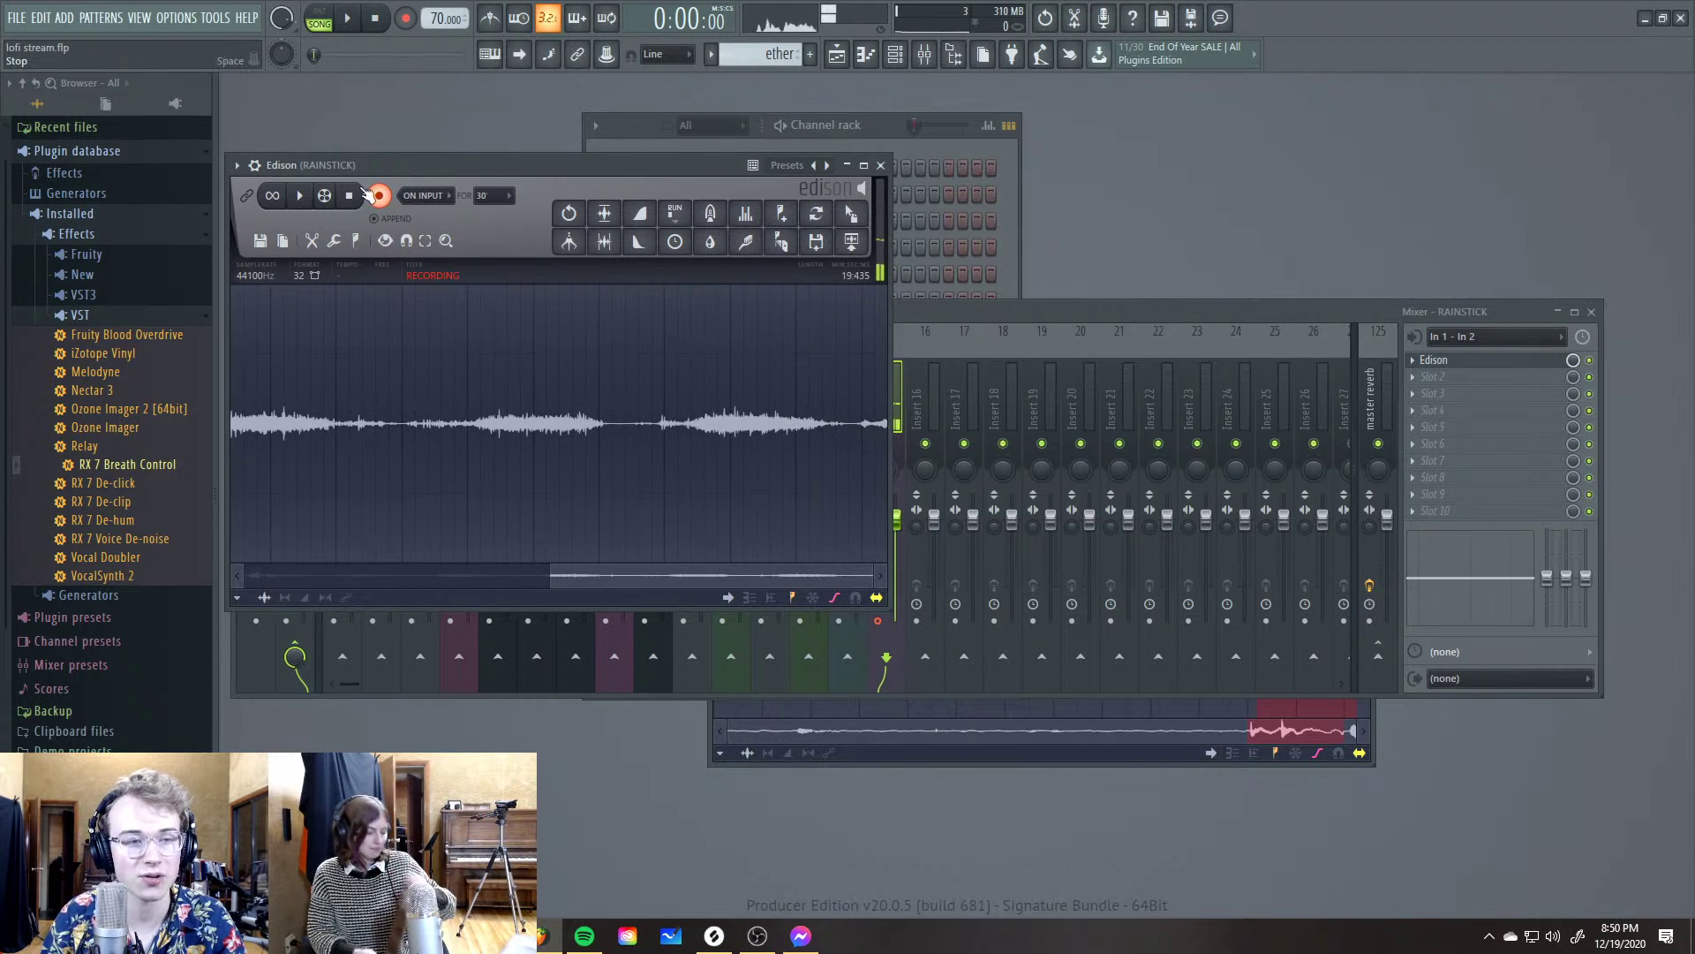
pyautogui.click(362, 192)
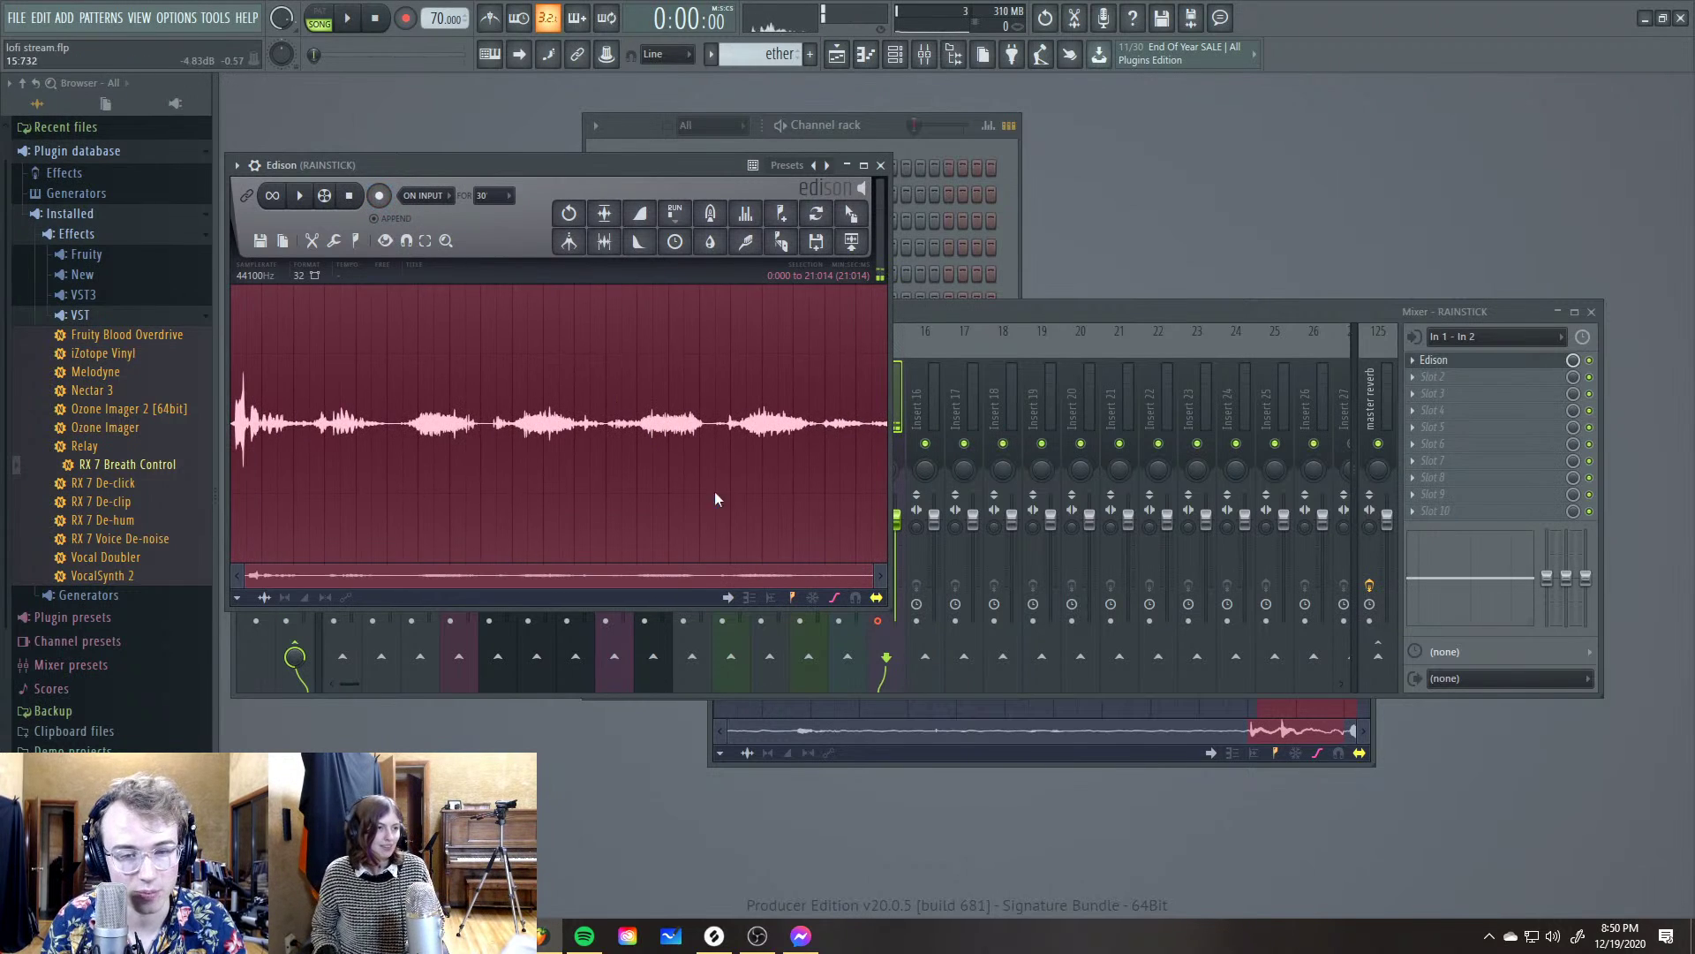
# Try normalizing only the recording's section from about 5.3 to 8.0 seconds and undo it
pyautogui.moveTo(397, 422); pyautogui.dragTo(479, 433)
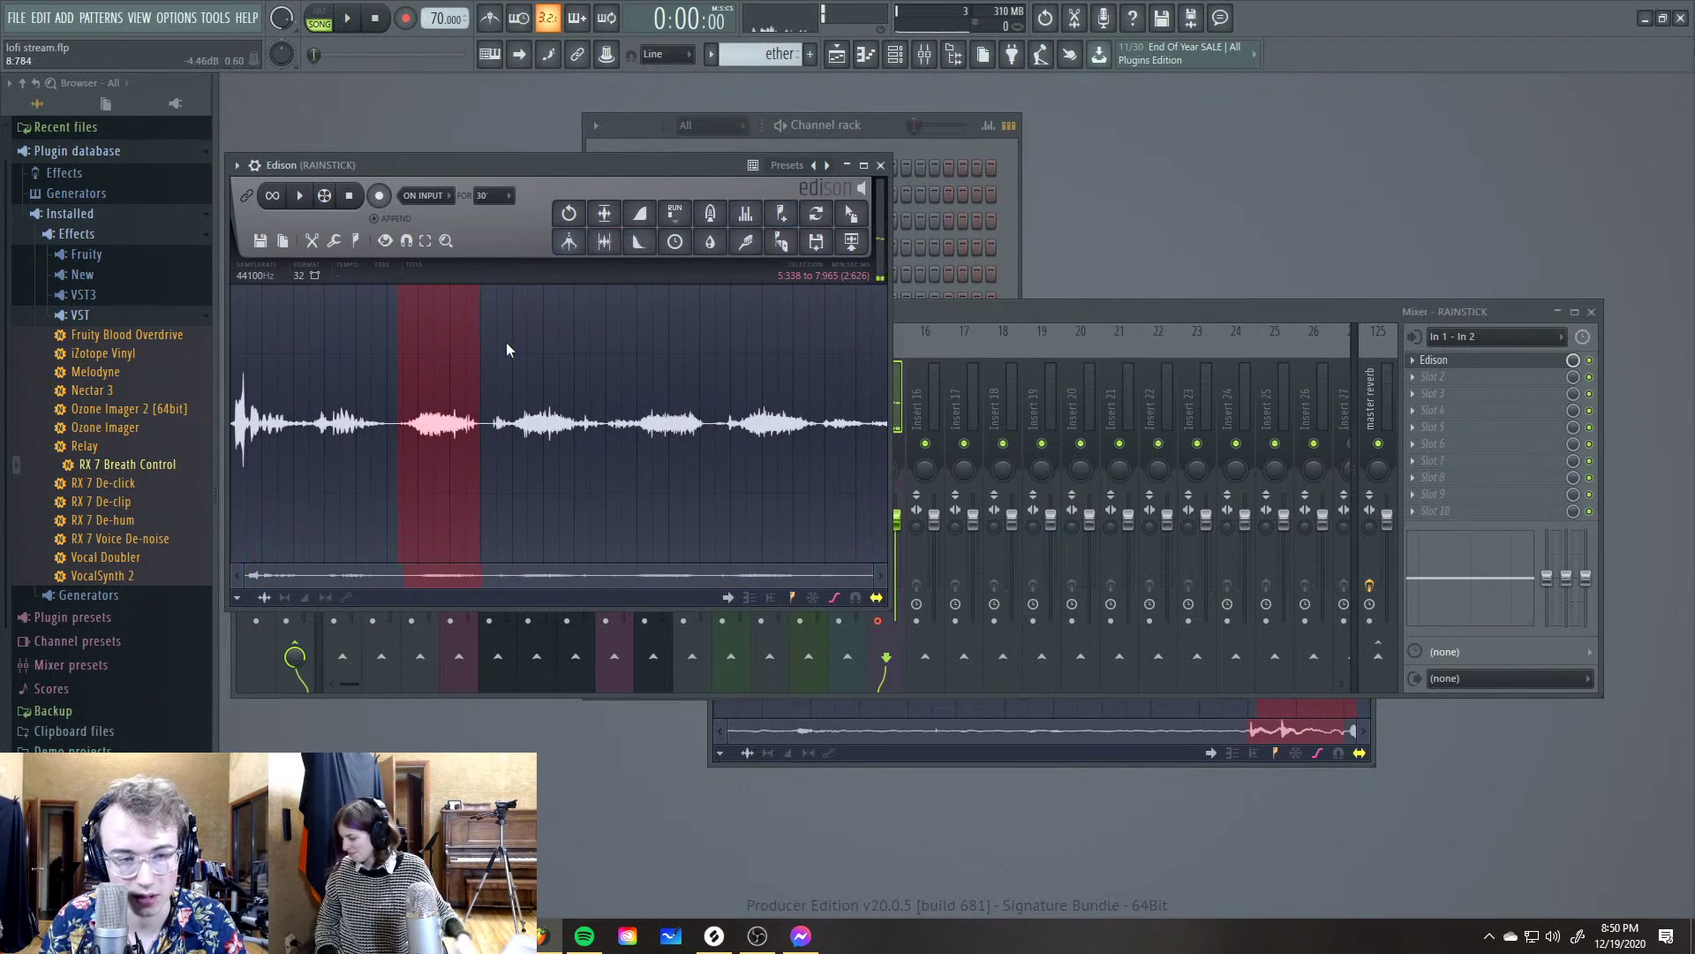
pyautogui.click(604, 213)
pyautogui.hotkey('ctrl', 'z')
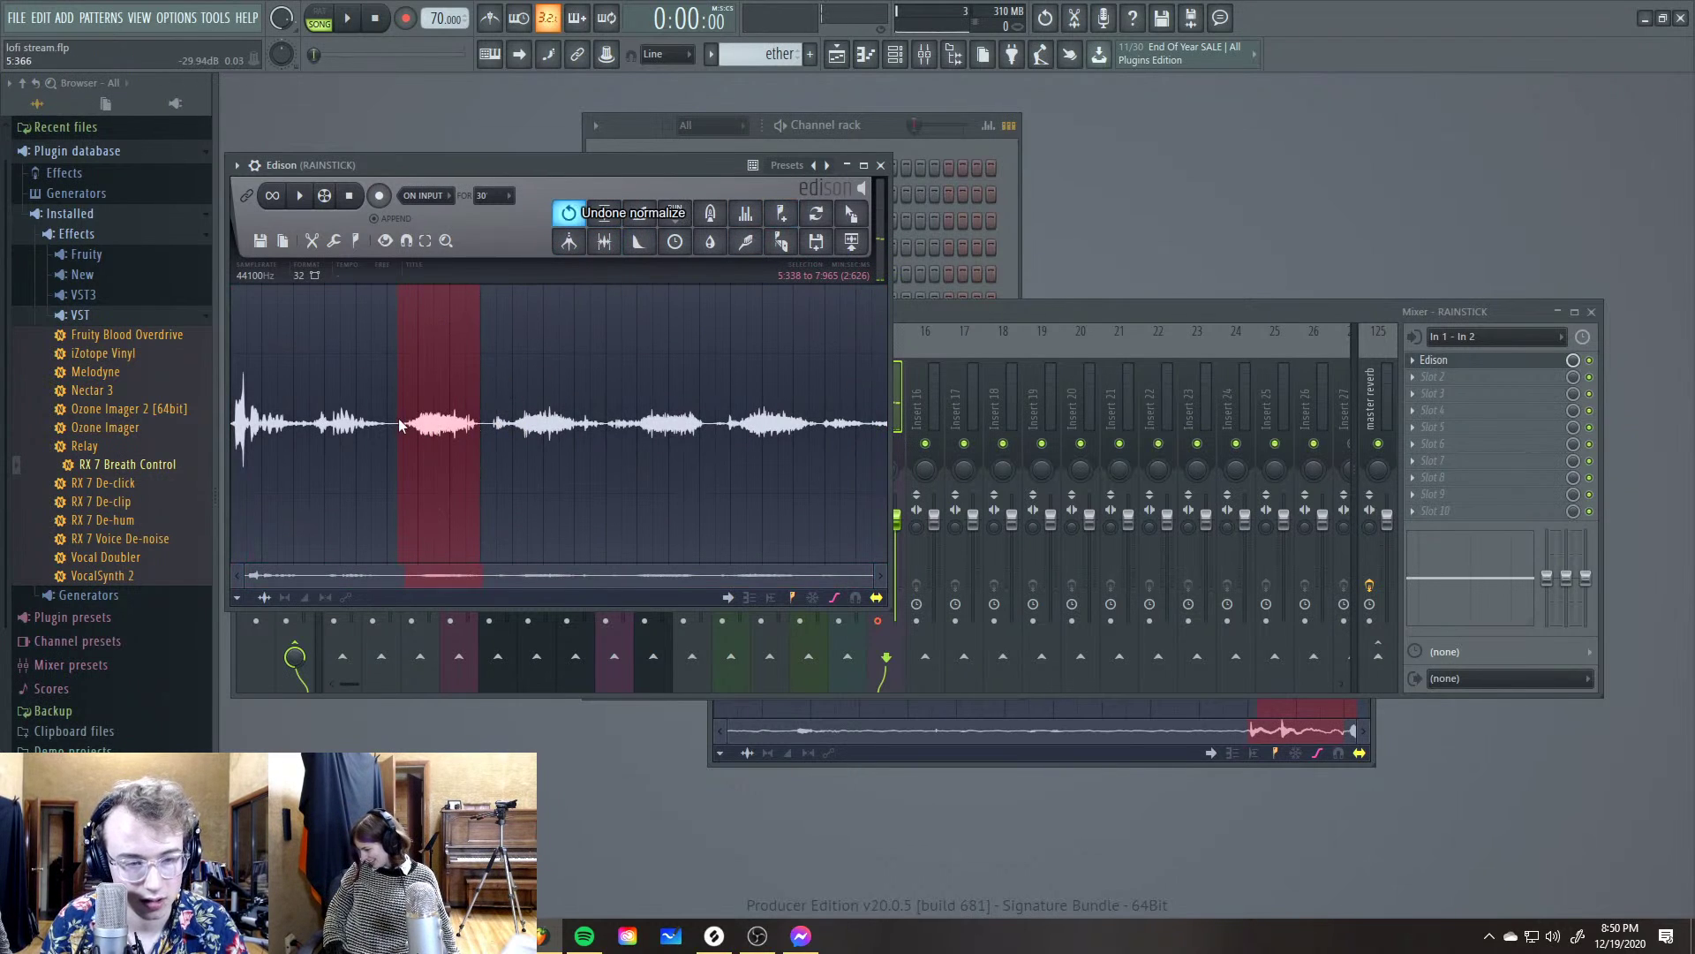
# Normalize the recording from about 5.3 to 18.9 seconds and place that section on playlist track 16 at the song's start
pyautogui.moveTo(399, 417); pyautogui.dragTo(846, 425)
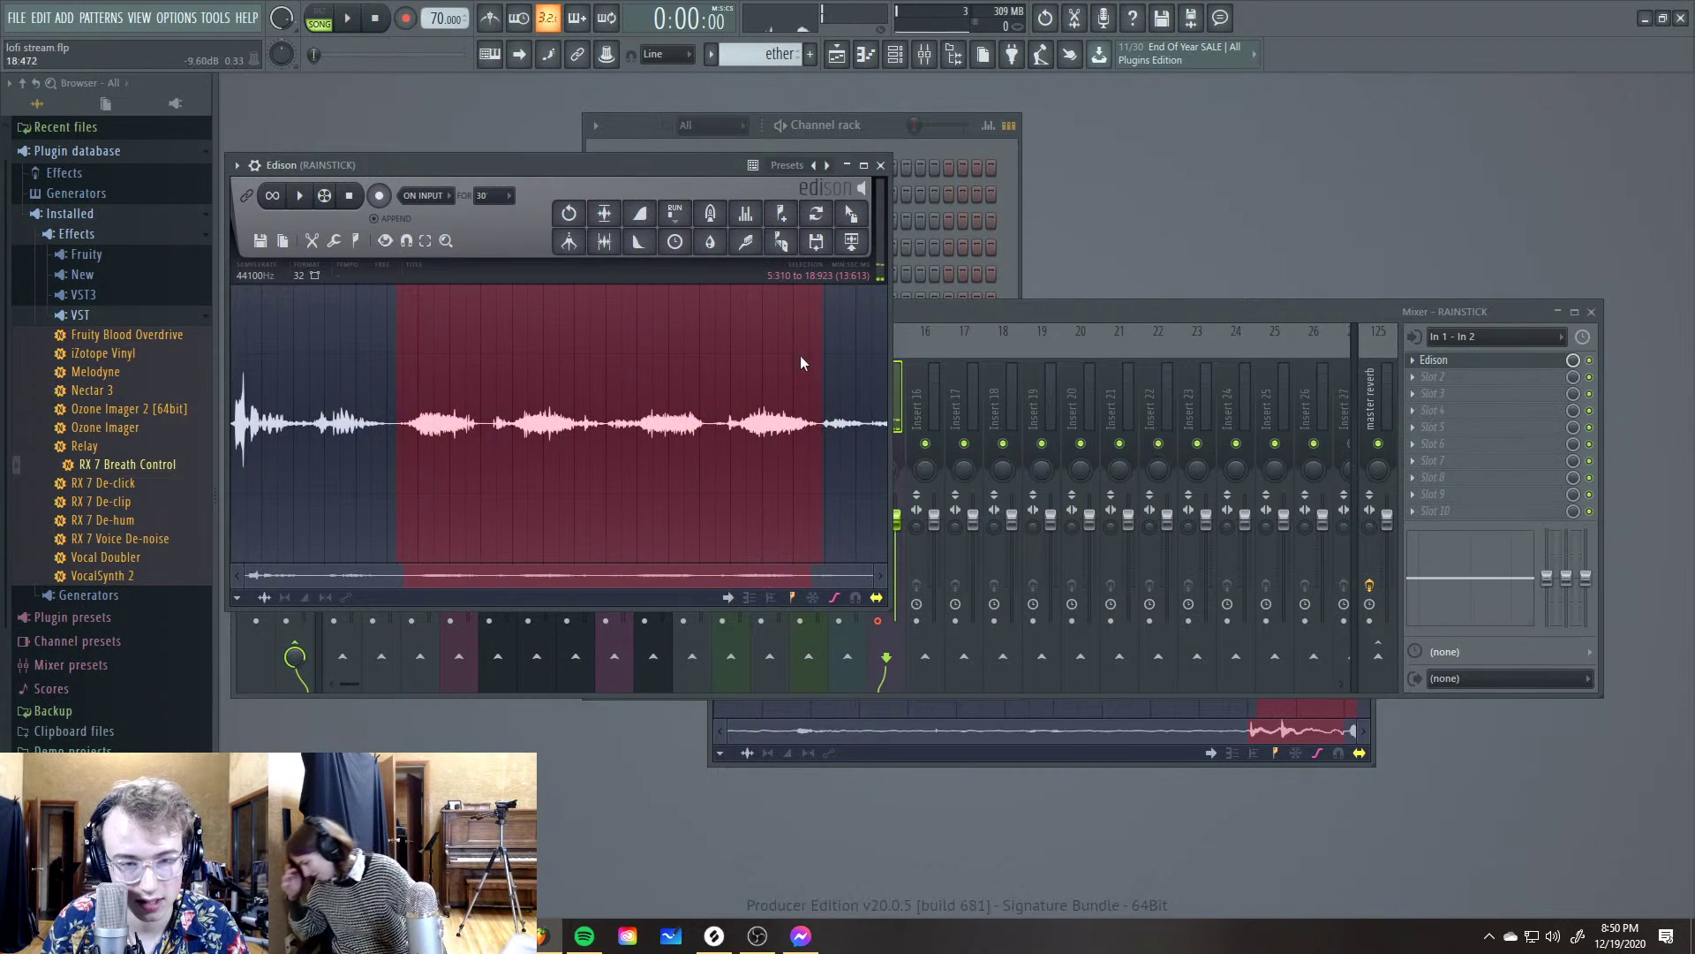
pyautogui.click(604, 213)
pyautogui.moveTo(851, 213); pyautogui.dragTo(1091, 628)
pyautogui.scroll(-5, 1069, 592)
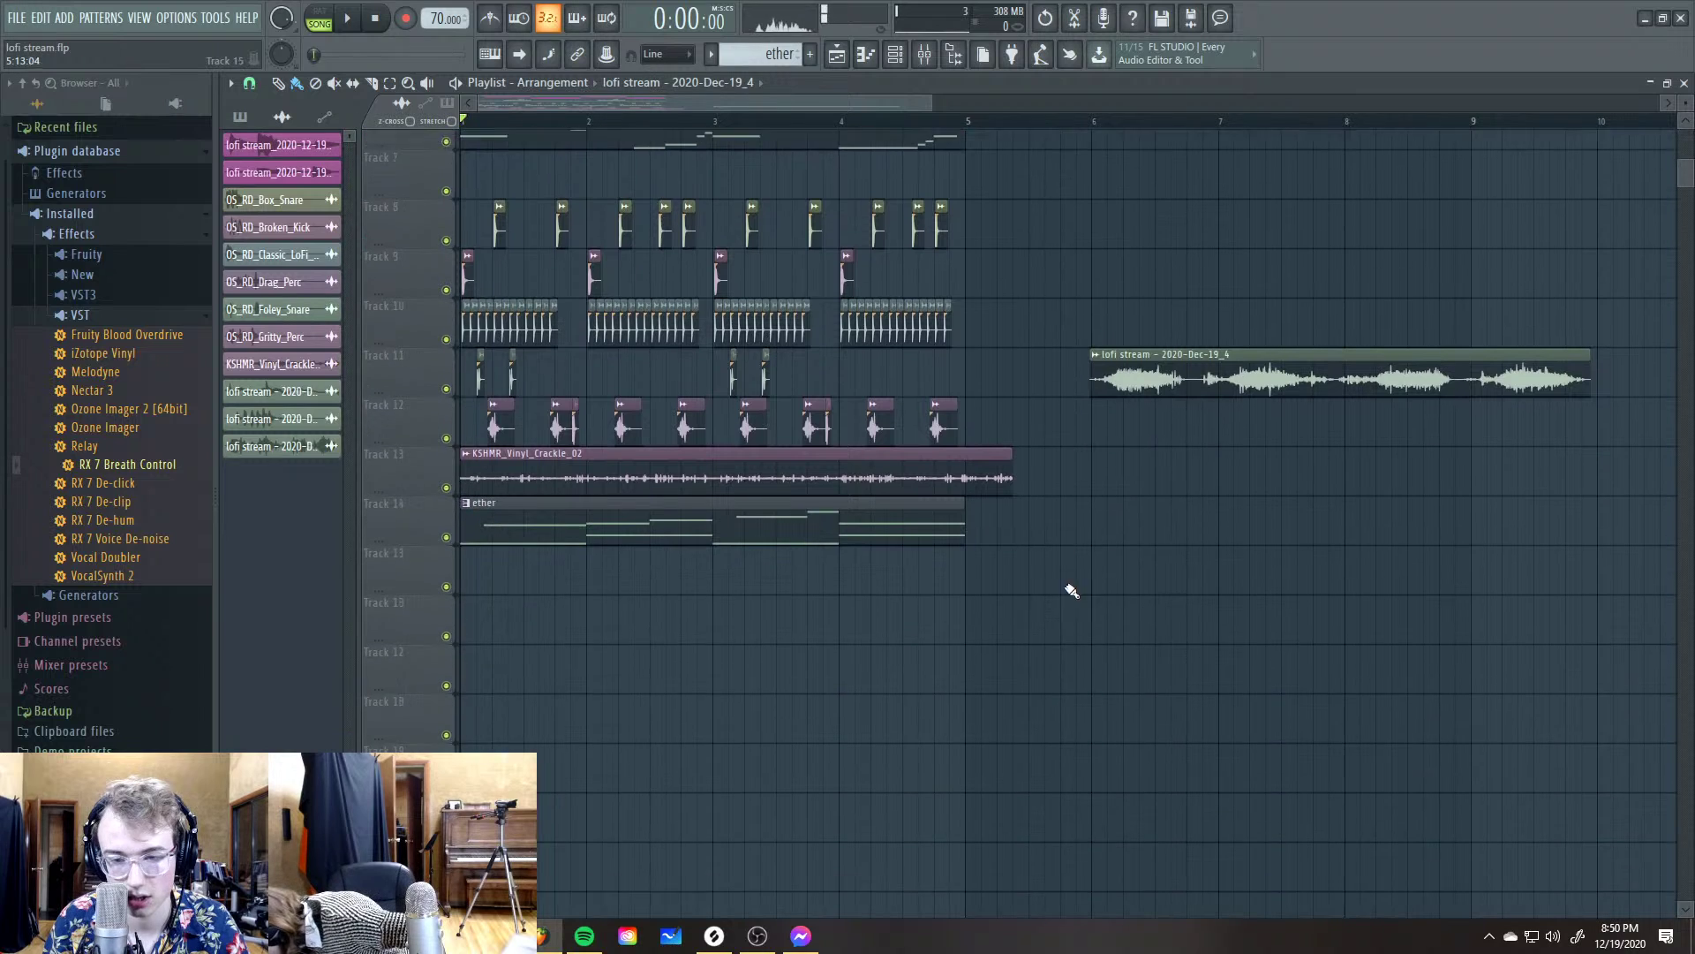
pyautogui.moveTo(1133, 332); pyautogui.dragTo(504, 593)
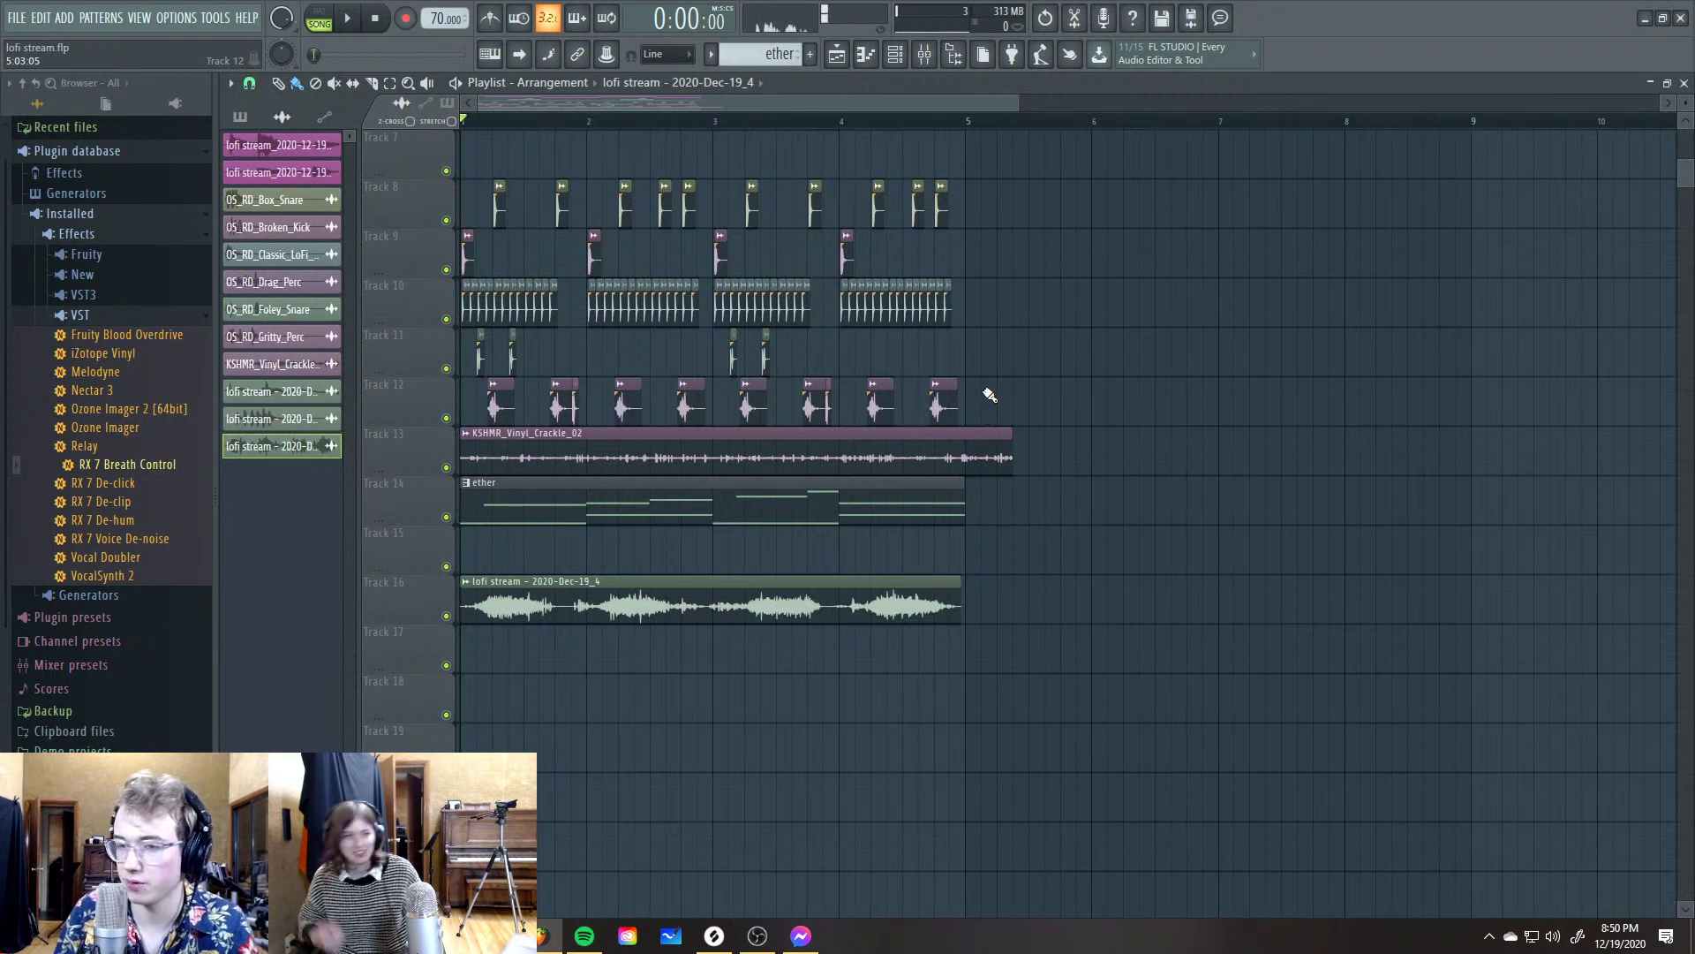
# Set the RAINSTICK mixer track's audio input to (none) and return to the playlist
pyautogui.press('F5')
pyautogui.click(1450, 321)
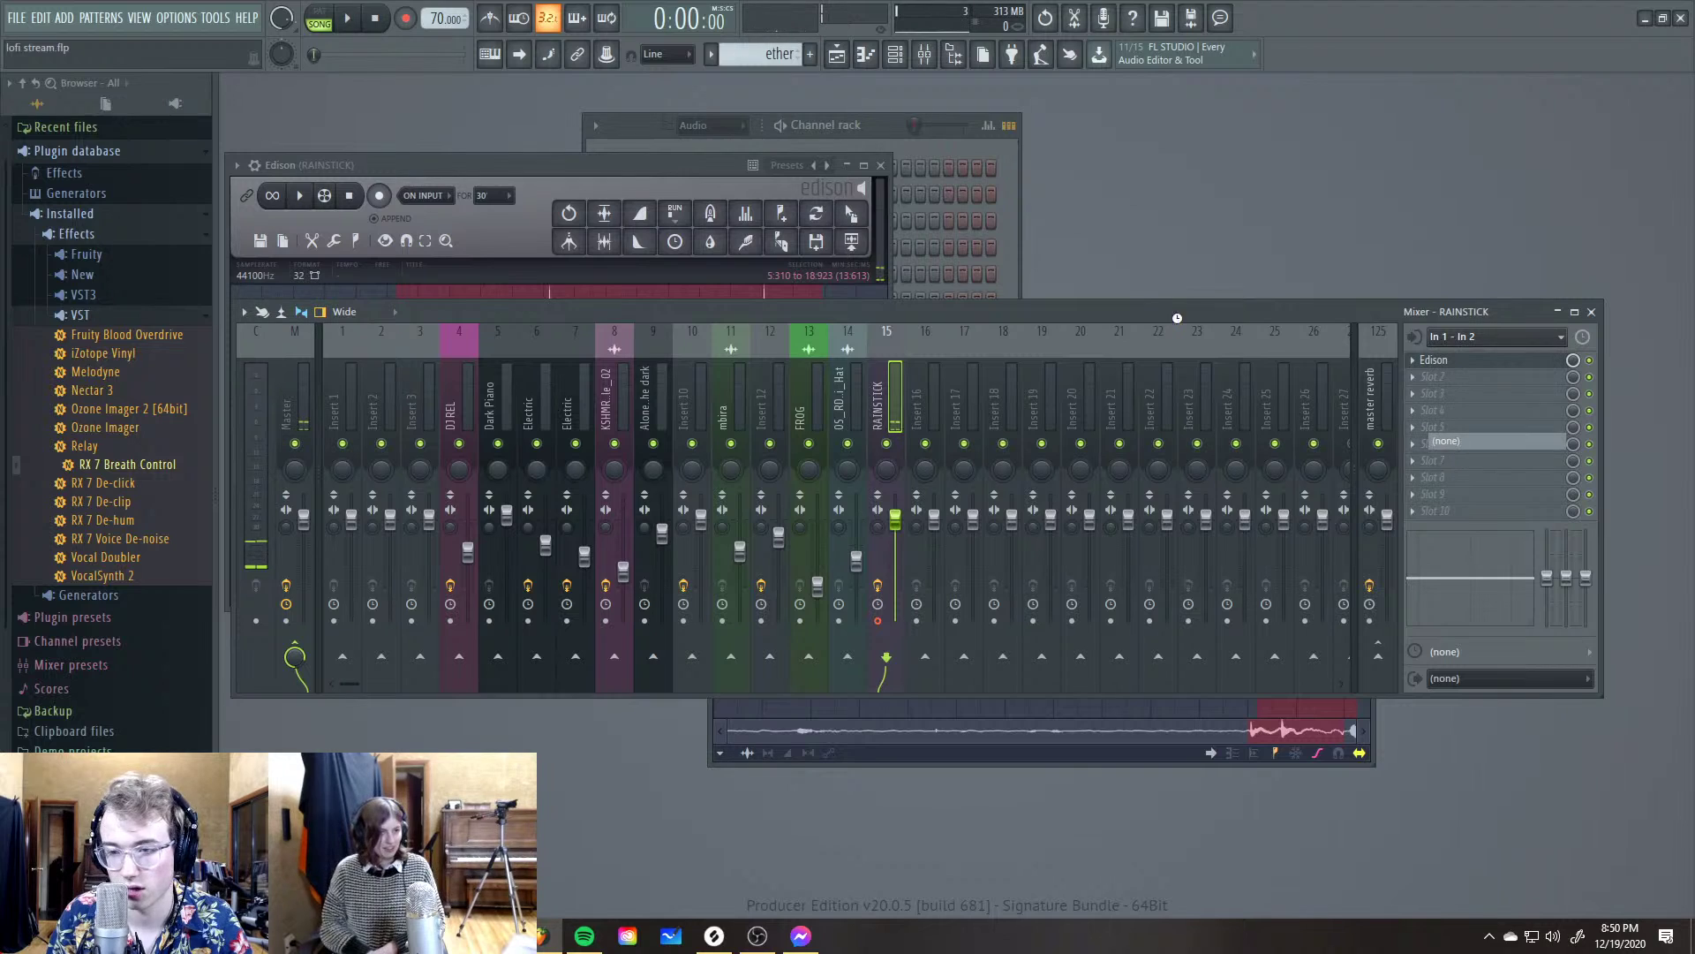
pyautogui.click(836, 54)
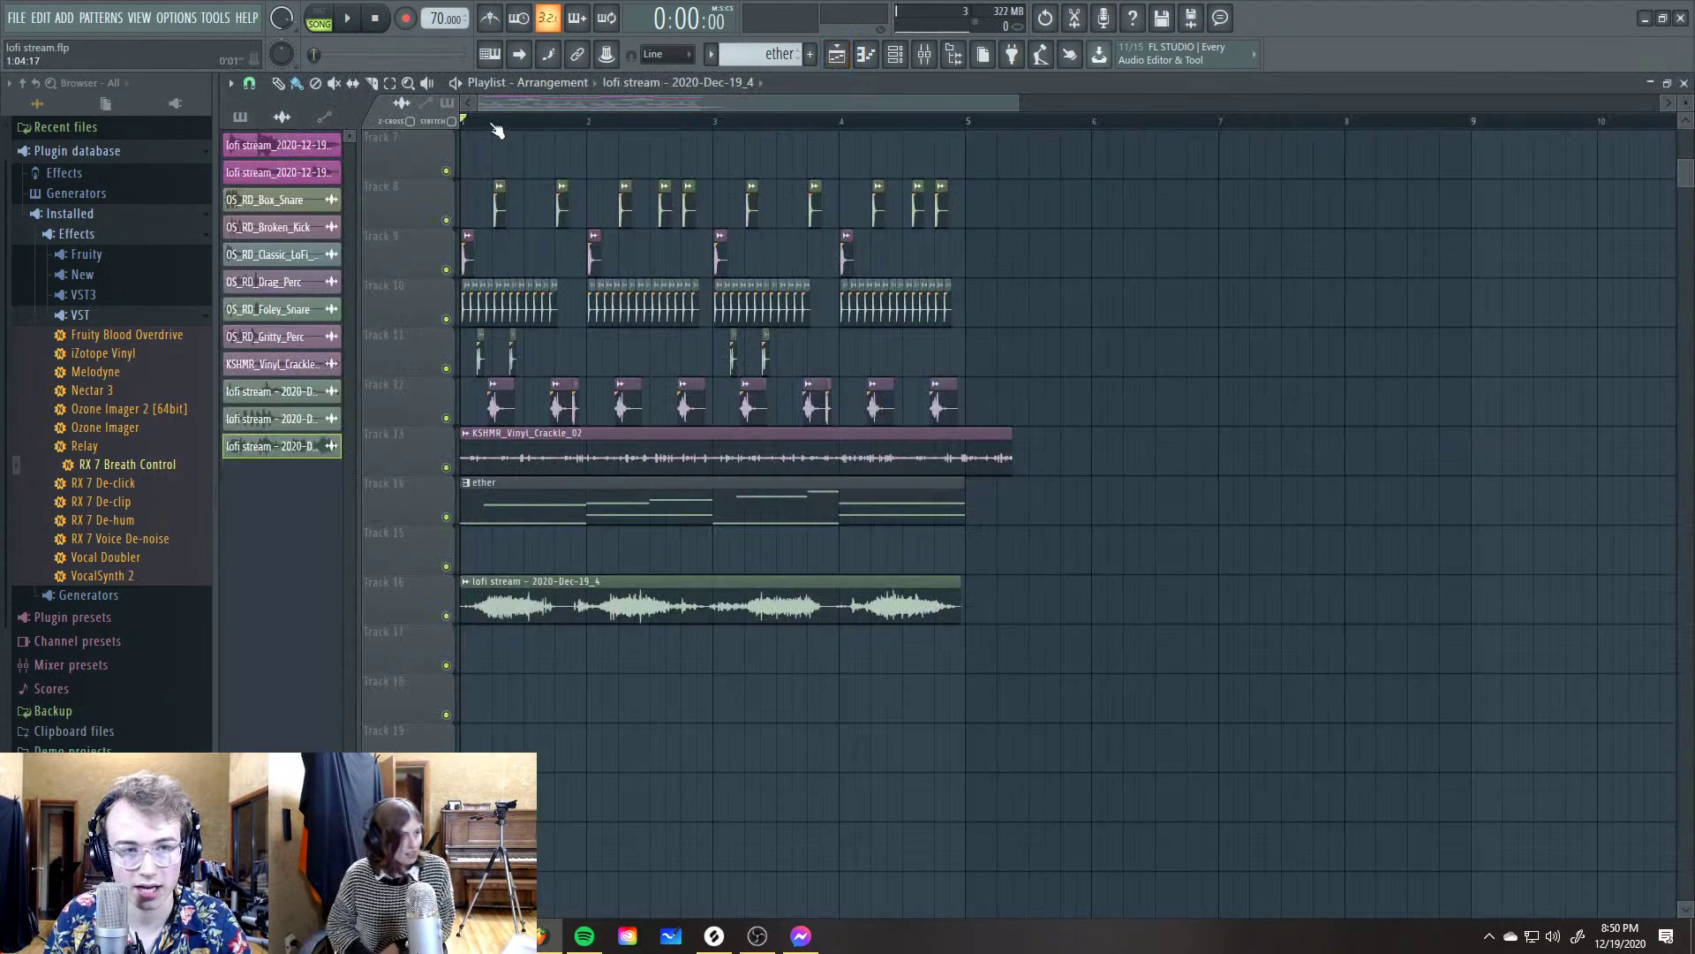
# Slice the rainstick clip after its first swell and move the remainder to track 17 so it overlaps the first swell
pyautogui.scroll(3, 611, 106)
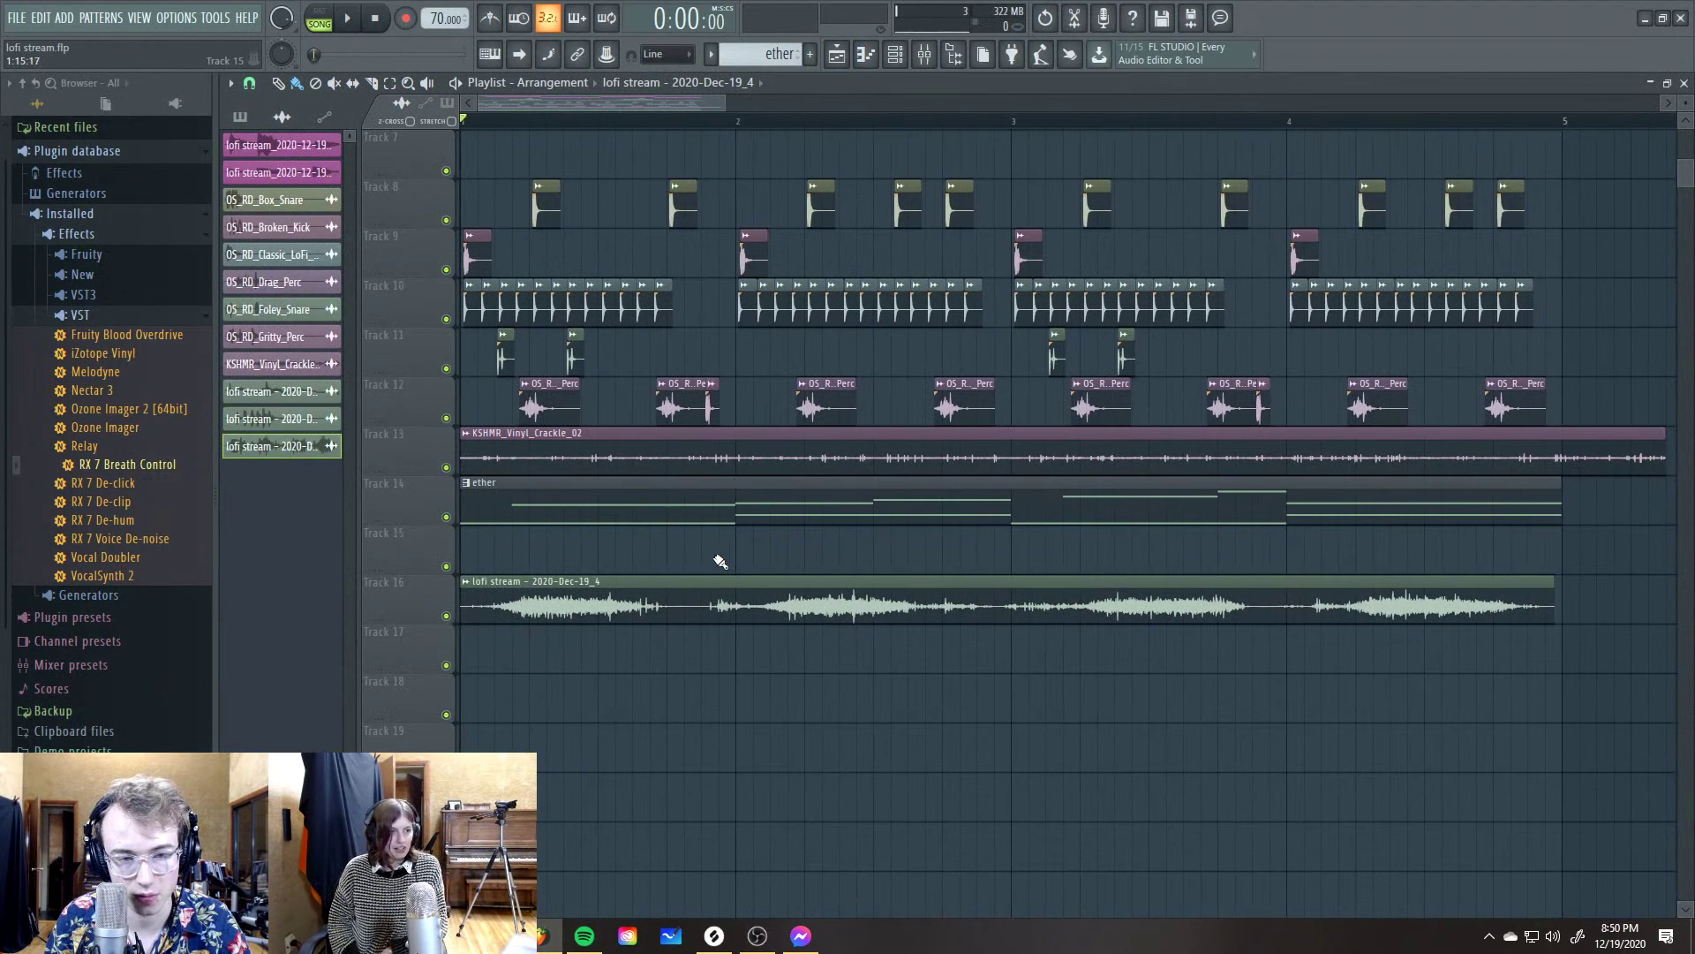
pyautogui.press('space')
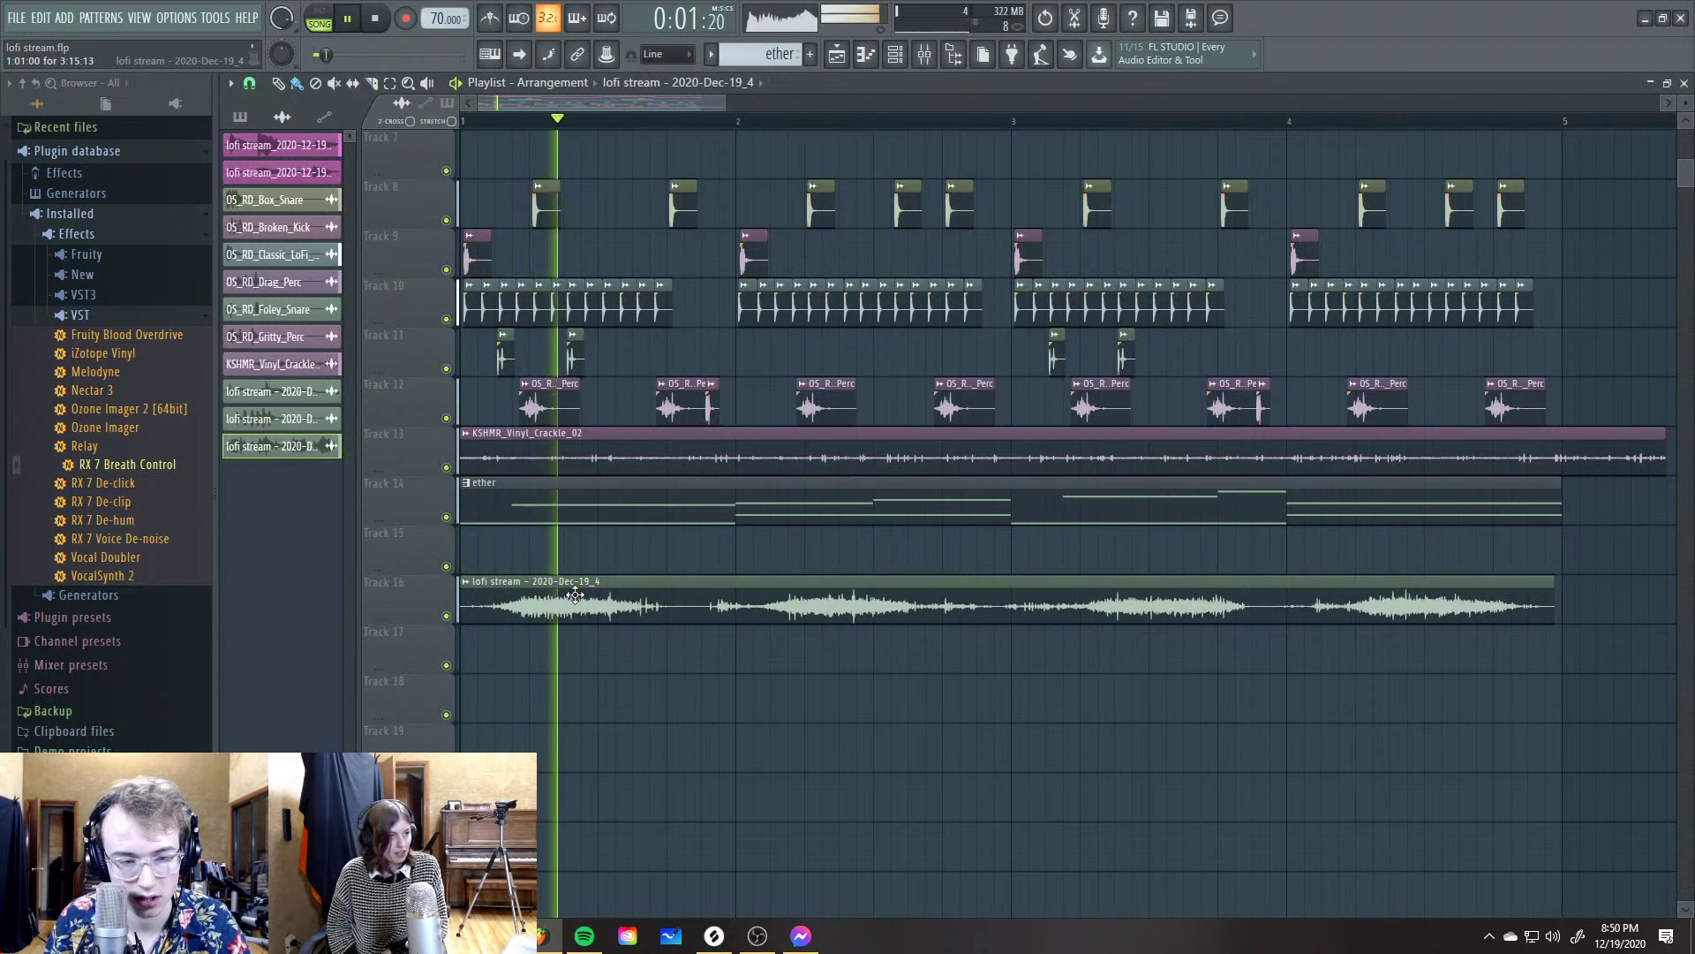
pyautogui.moveTo(782, 605); pyautogui.dragTo(586, 662)
pyautogui.press('space')
pyautogui.press('space')
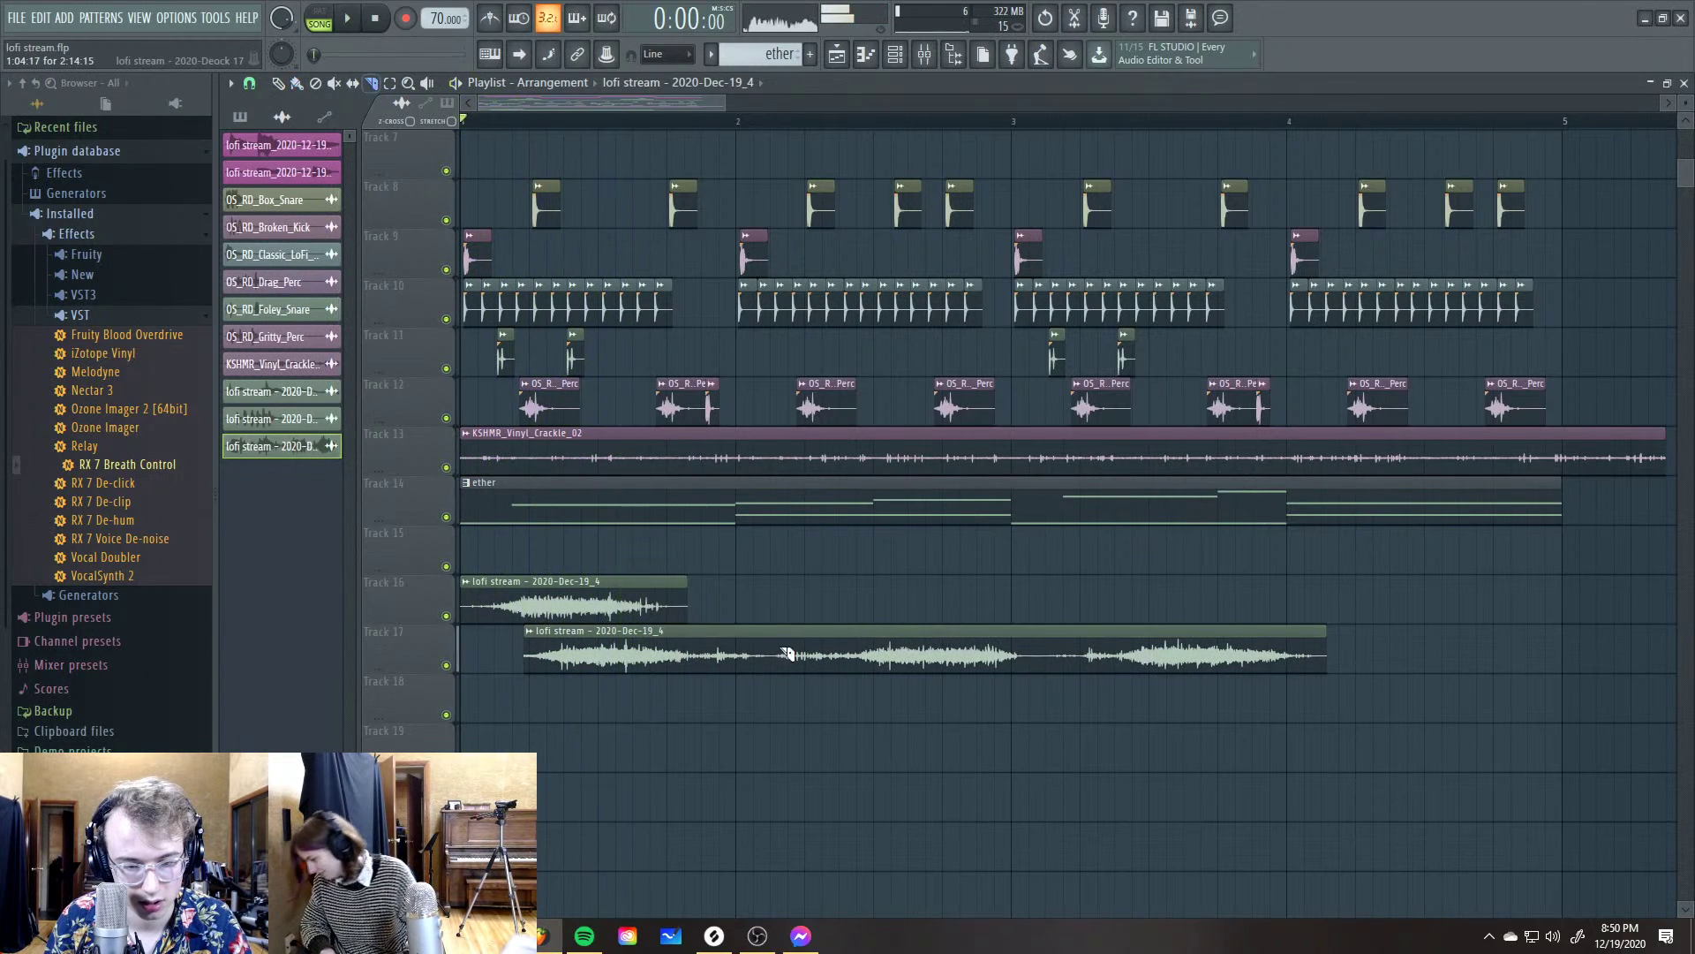
# Slice the track 17 clip after its swell, move the rest to track 18 and slice off its quiet lead-in
pyautogui.click(768, 656)
pyautogui.moveTo(901, 673); pyautogui.dragTo(639, 720)
pyautogui.moveTo(507, 699); pyautogui.dragTo(581, 699)
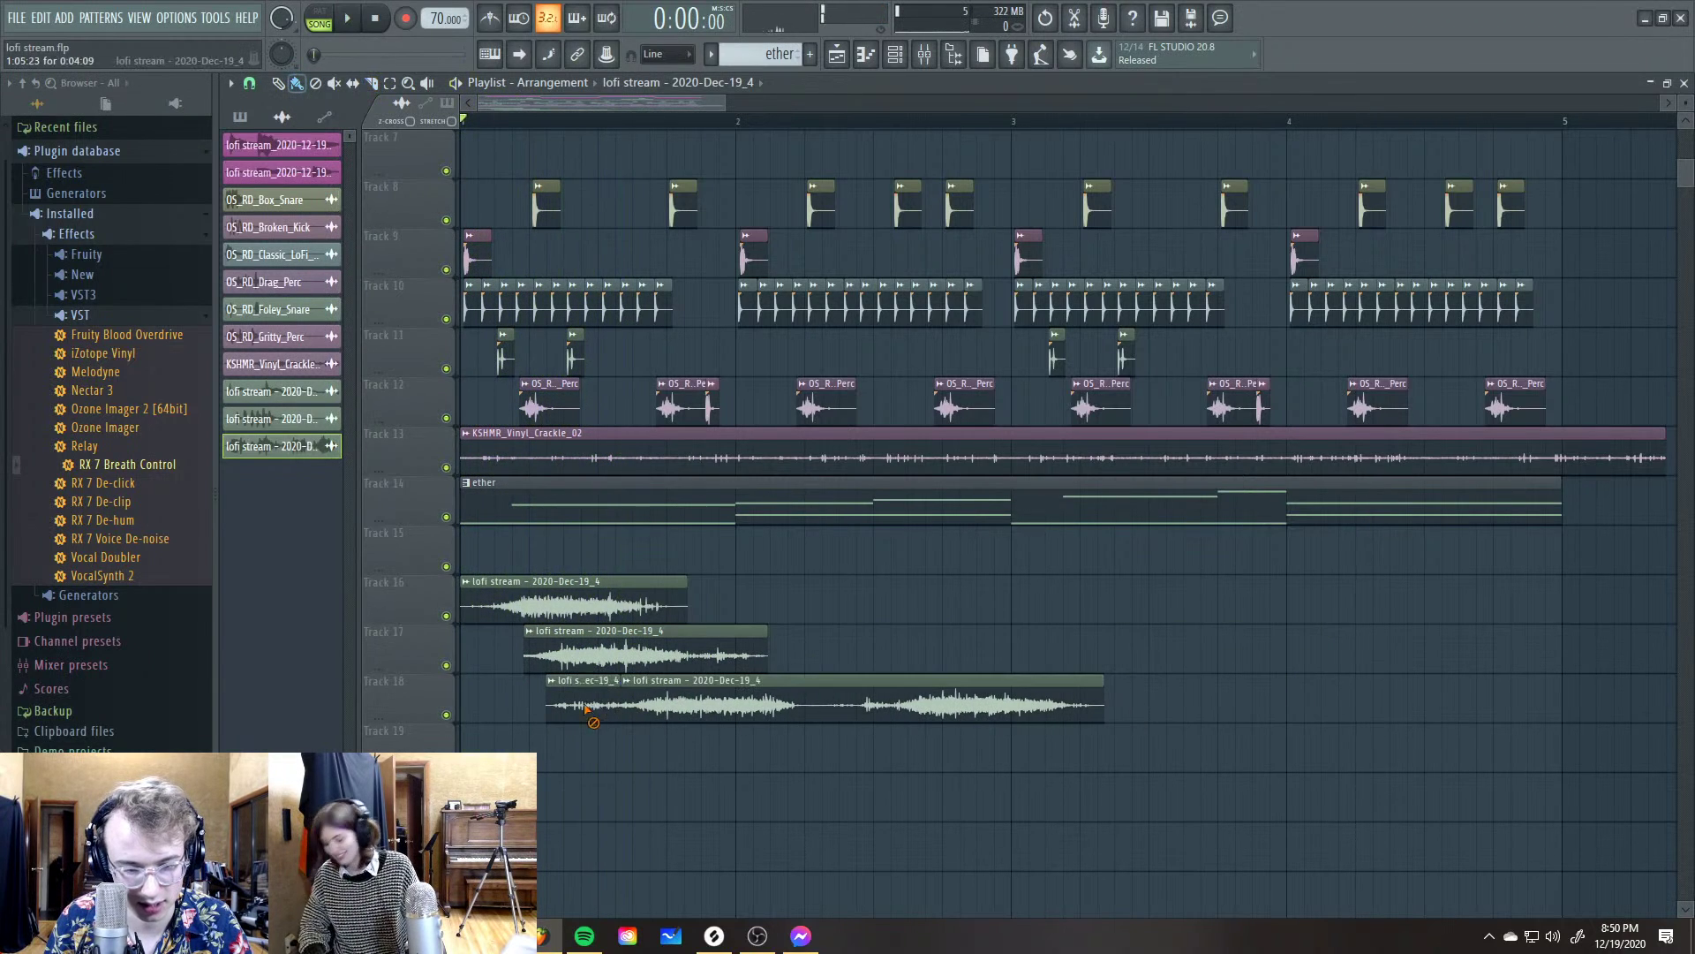
# Delete the quiet slices around the track 18 swell, move the last swell to track 19 overlapping it, and audition the song
pyautogui.press('space')
pyautogui.press('space')
pyautogui.rightClick(808, 702)
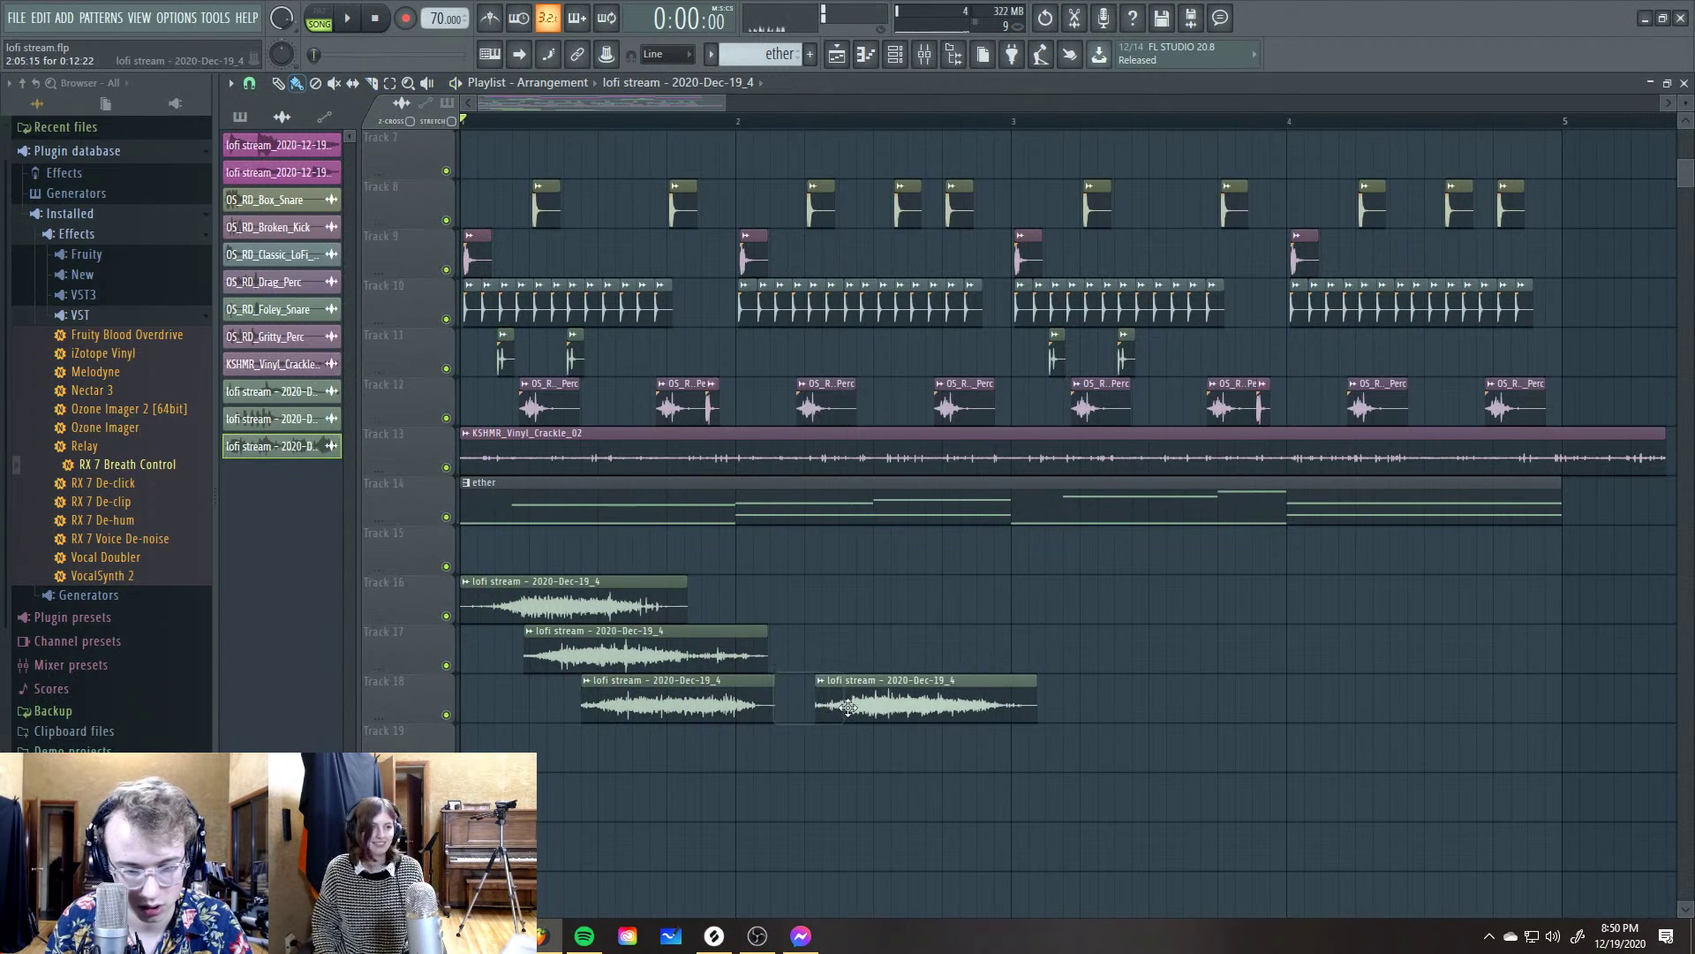
pyautogui.moveTo(883, 702); pyautogui.dragTo(660, 752)
pyautogui.press('space')
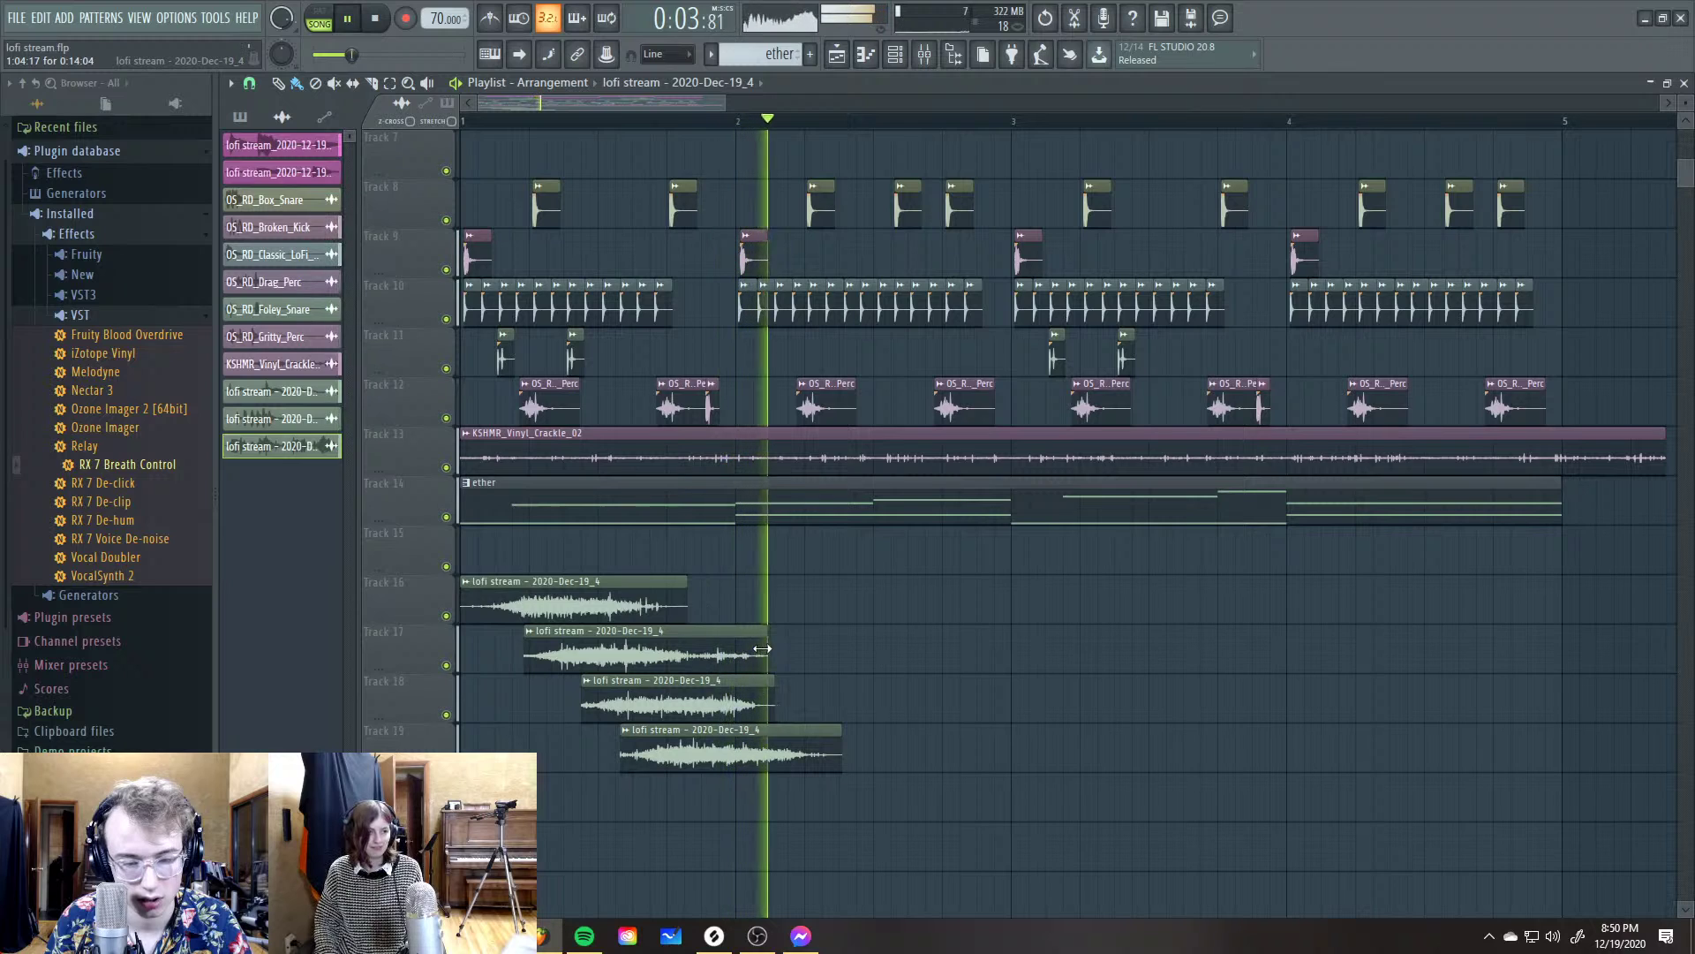
pyautogui.press('space')
# Solo the four rainstick tracks, 16 through 19, in the playlist
pyautogui.scroll(-3, 593, 606)
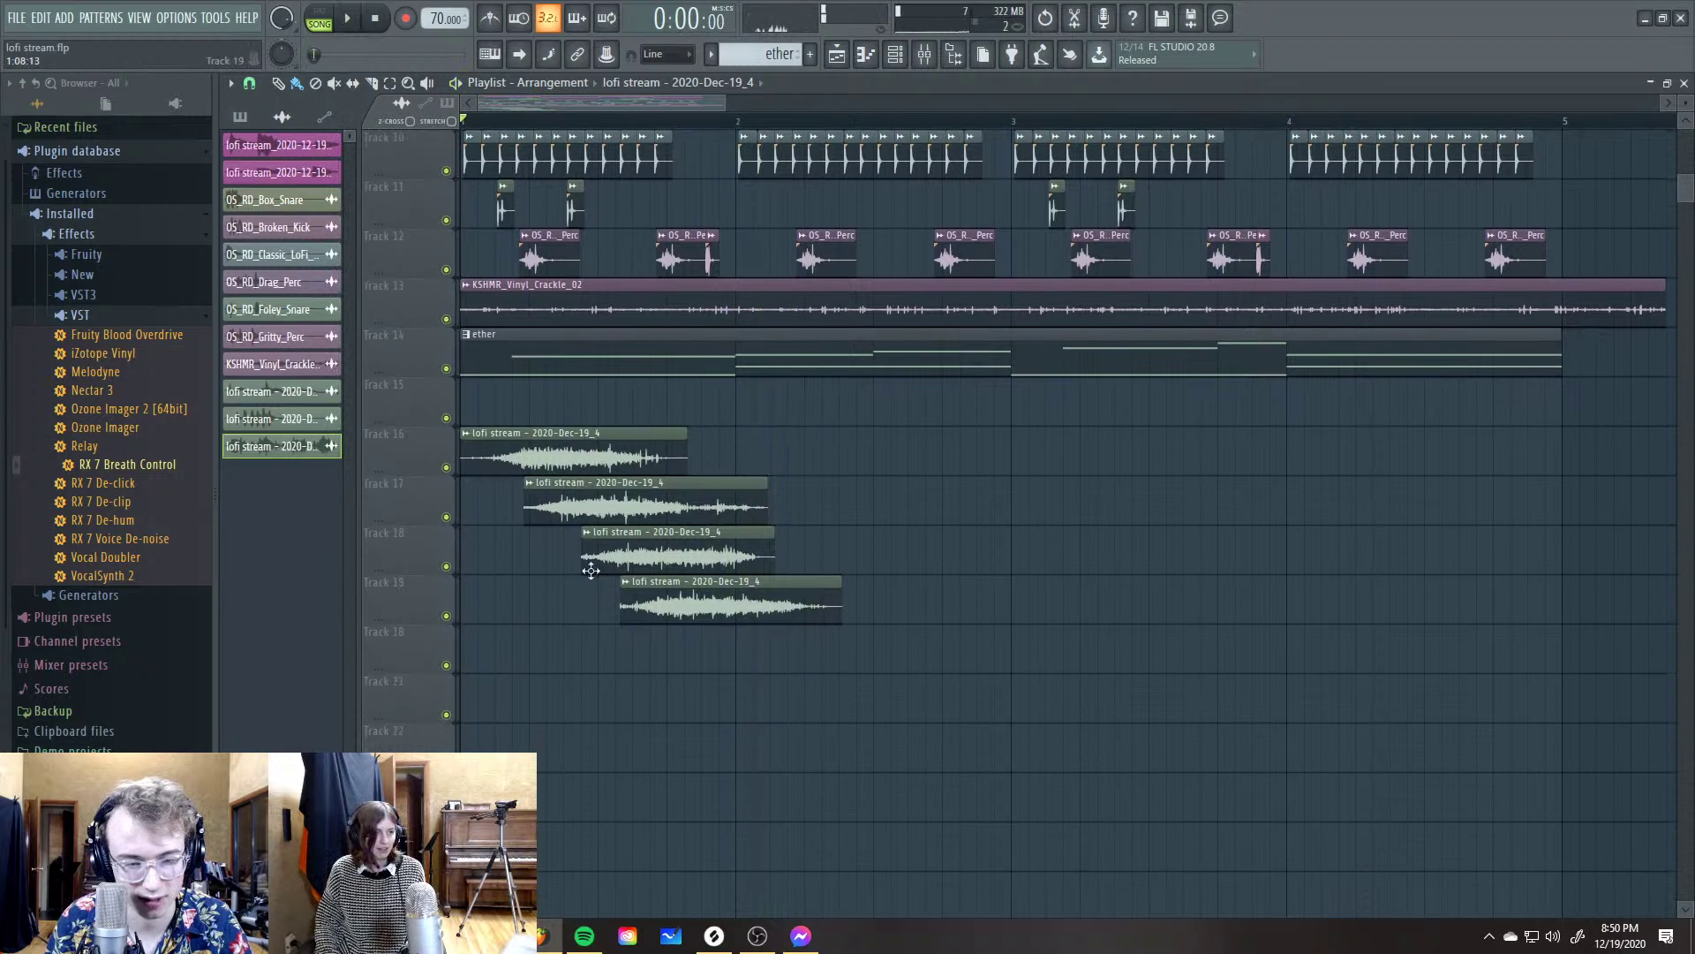
pyautogui.rightClick(446, 467)
pyautogui.click(446, 517)
pyautogui.click(446, 566)
pyautogui.click(446, 616)
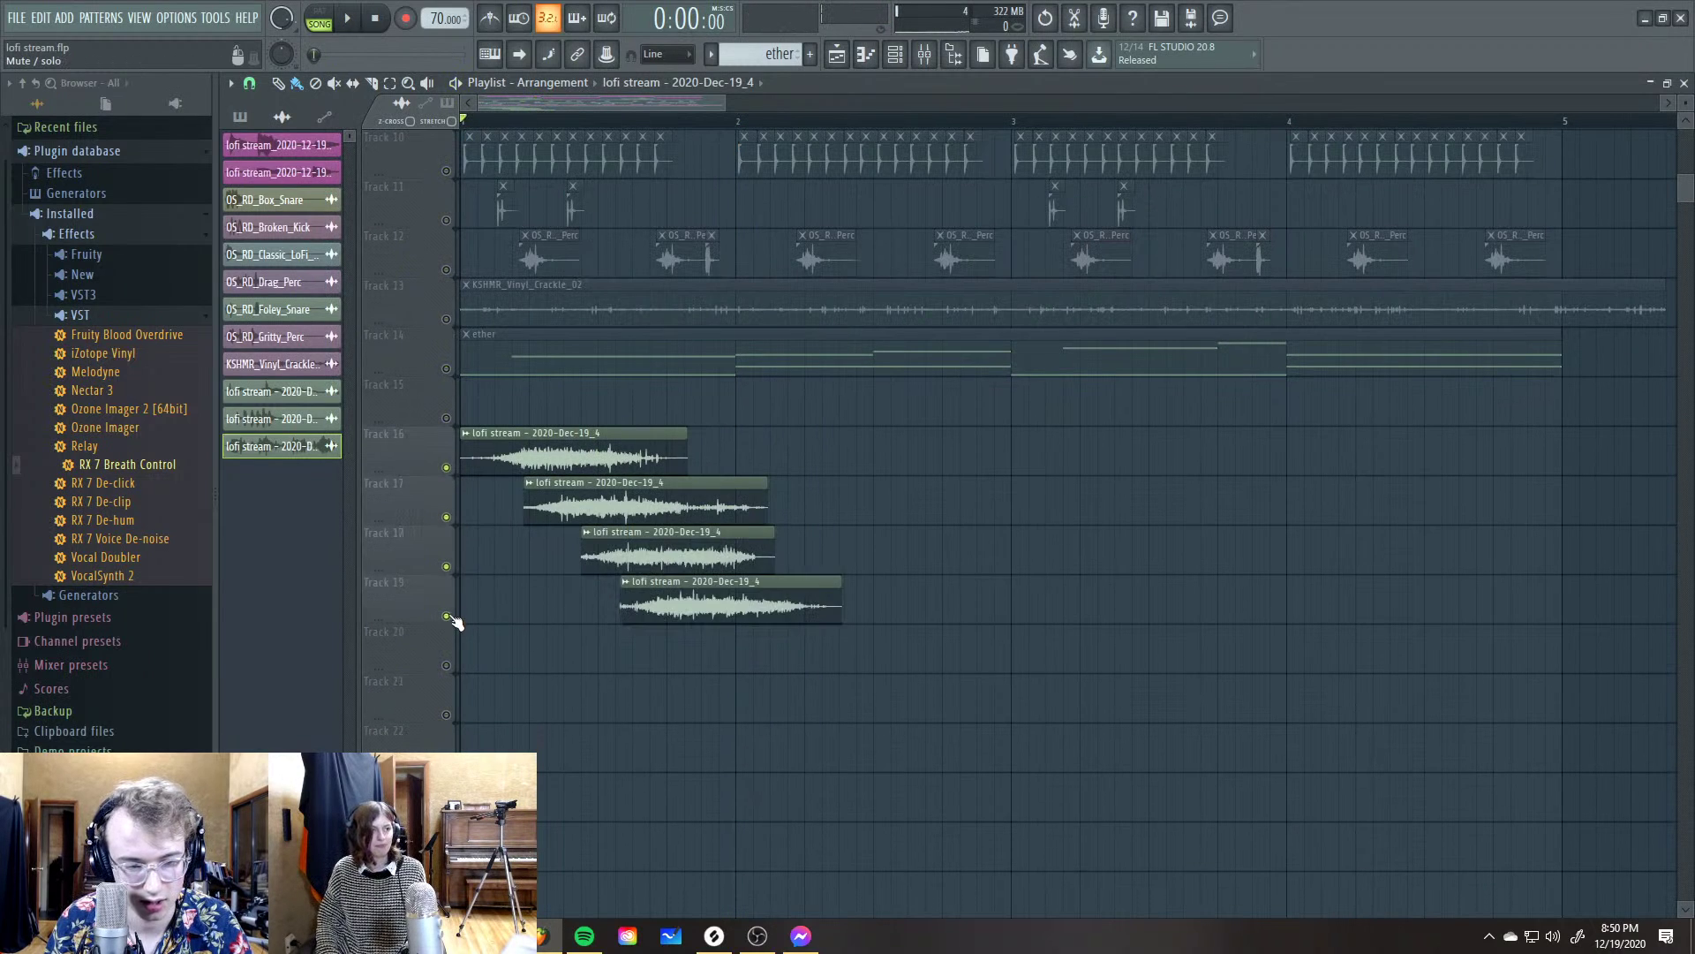
# Trim the start of the track 16 rainstick clip, audition the swells and nudge the track 19 clip slightly later
pyautogui.press('space')
pyautogui.moveTo(459, 454); pyautogui.dragTo(485, 454)
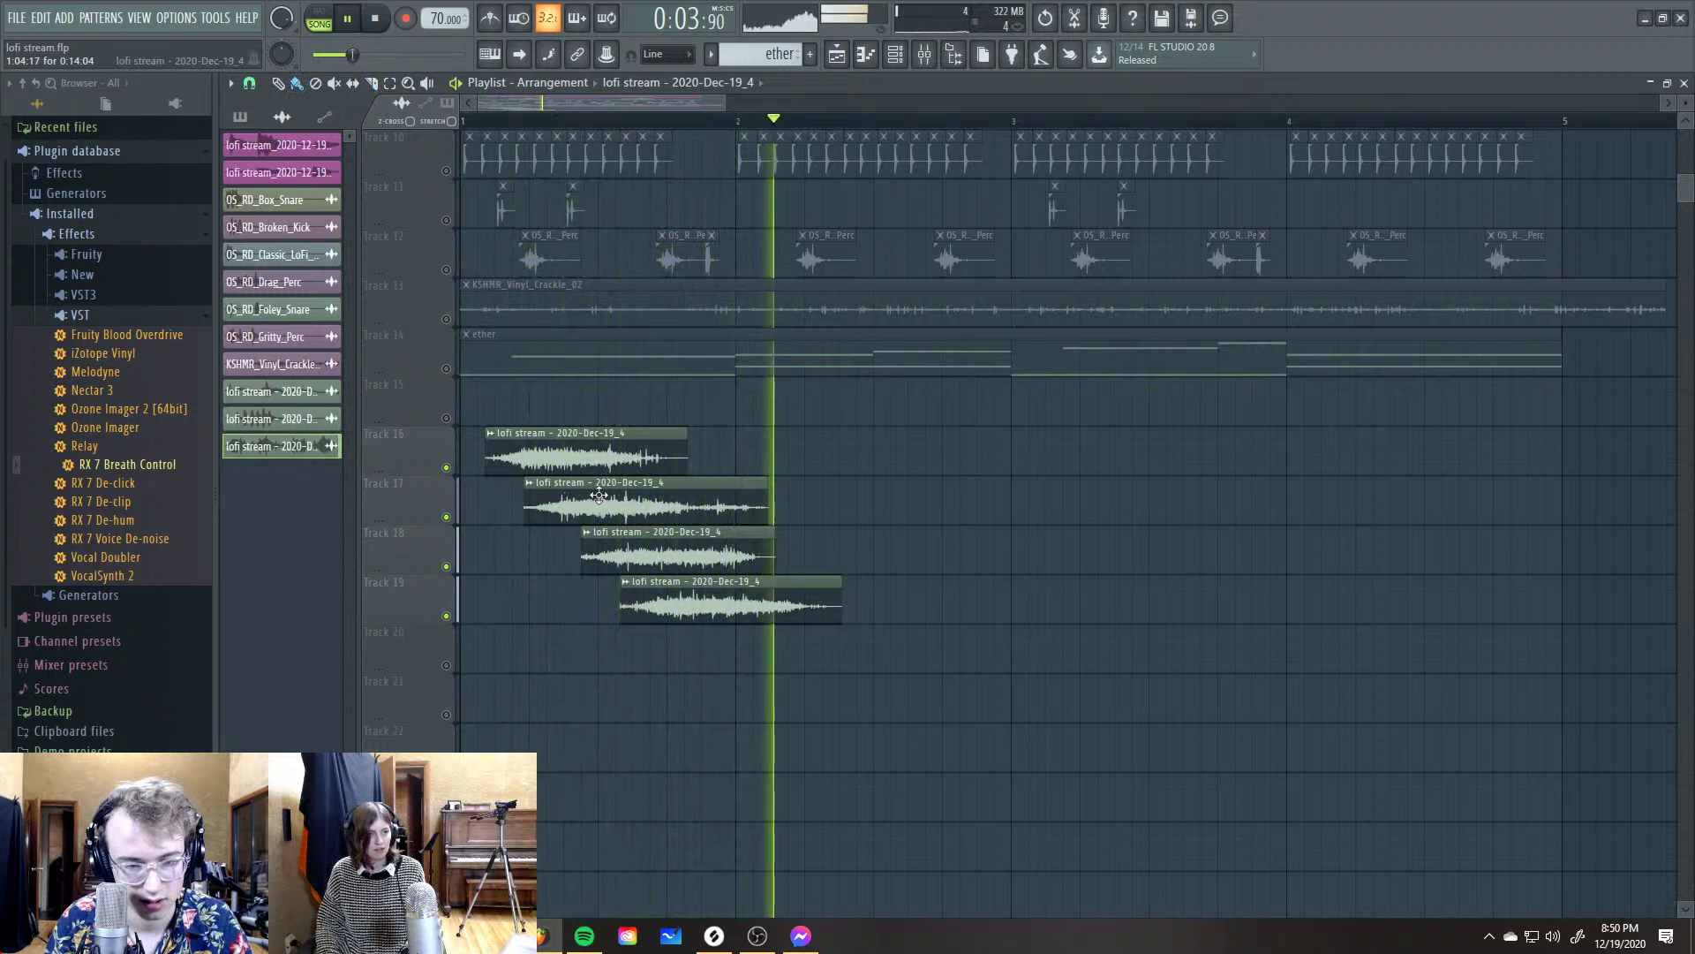
pyautogui.press('space')
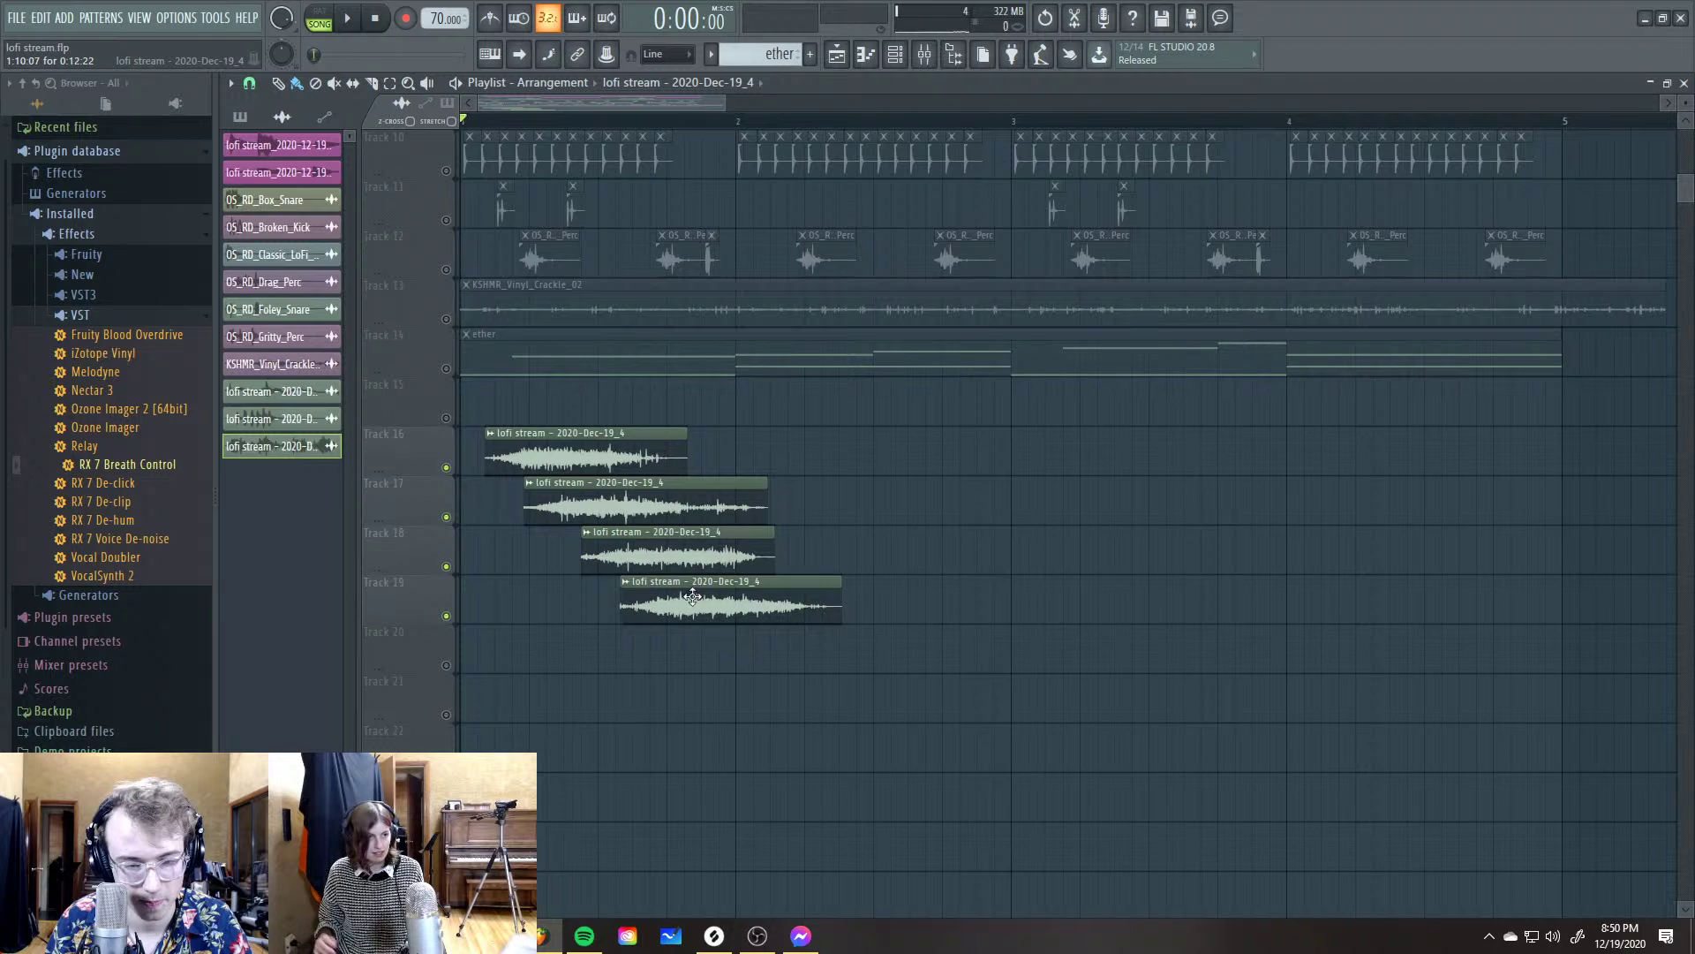
pyautogui.moveTo(693, 598); pyautogui.dragTo(697, 601)
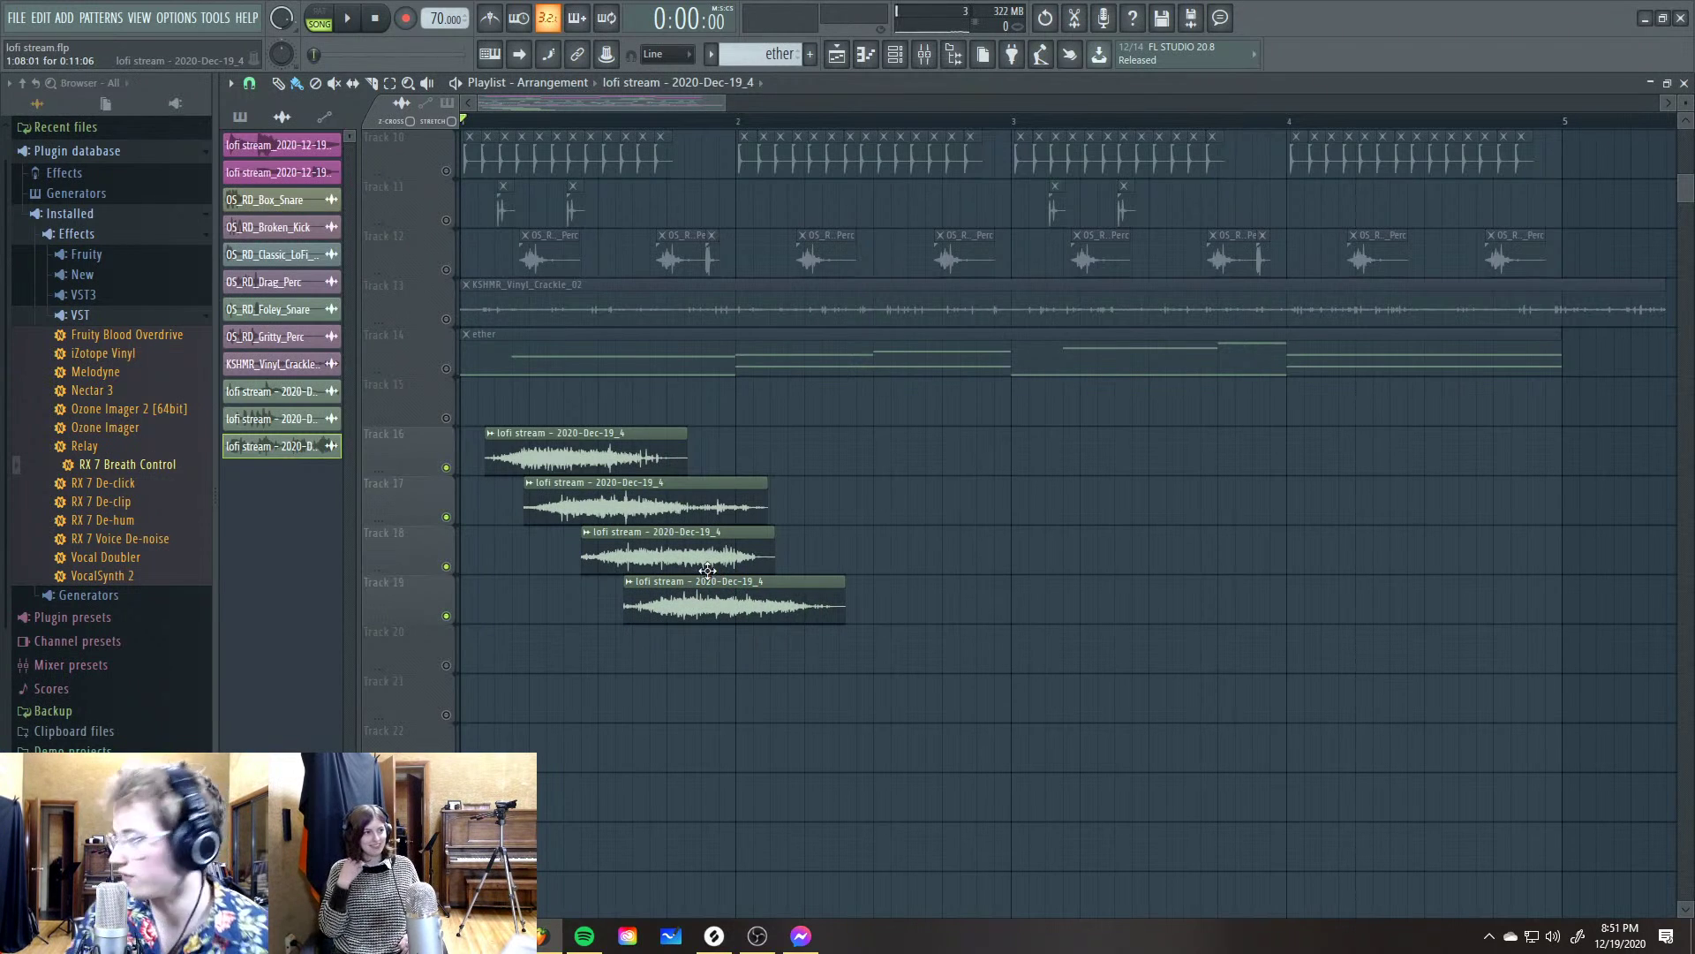
# Select the time range over the rainstick clips and create an automation clip for the RAINSTICK mixer track's volume
pyautogui.moveTo(504, 126); pyautogui.dragTo(783, 197)
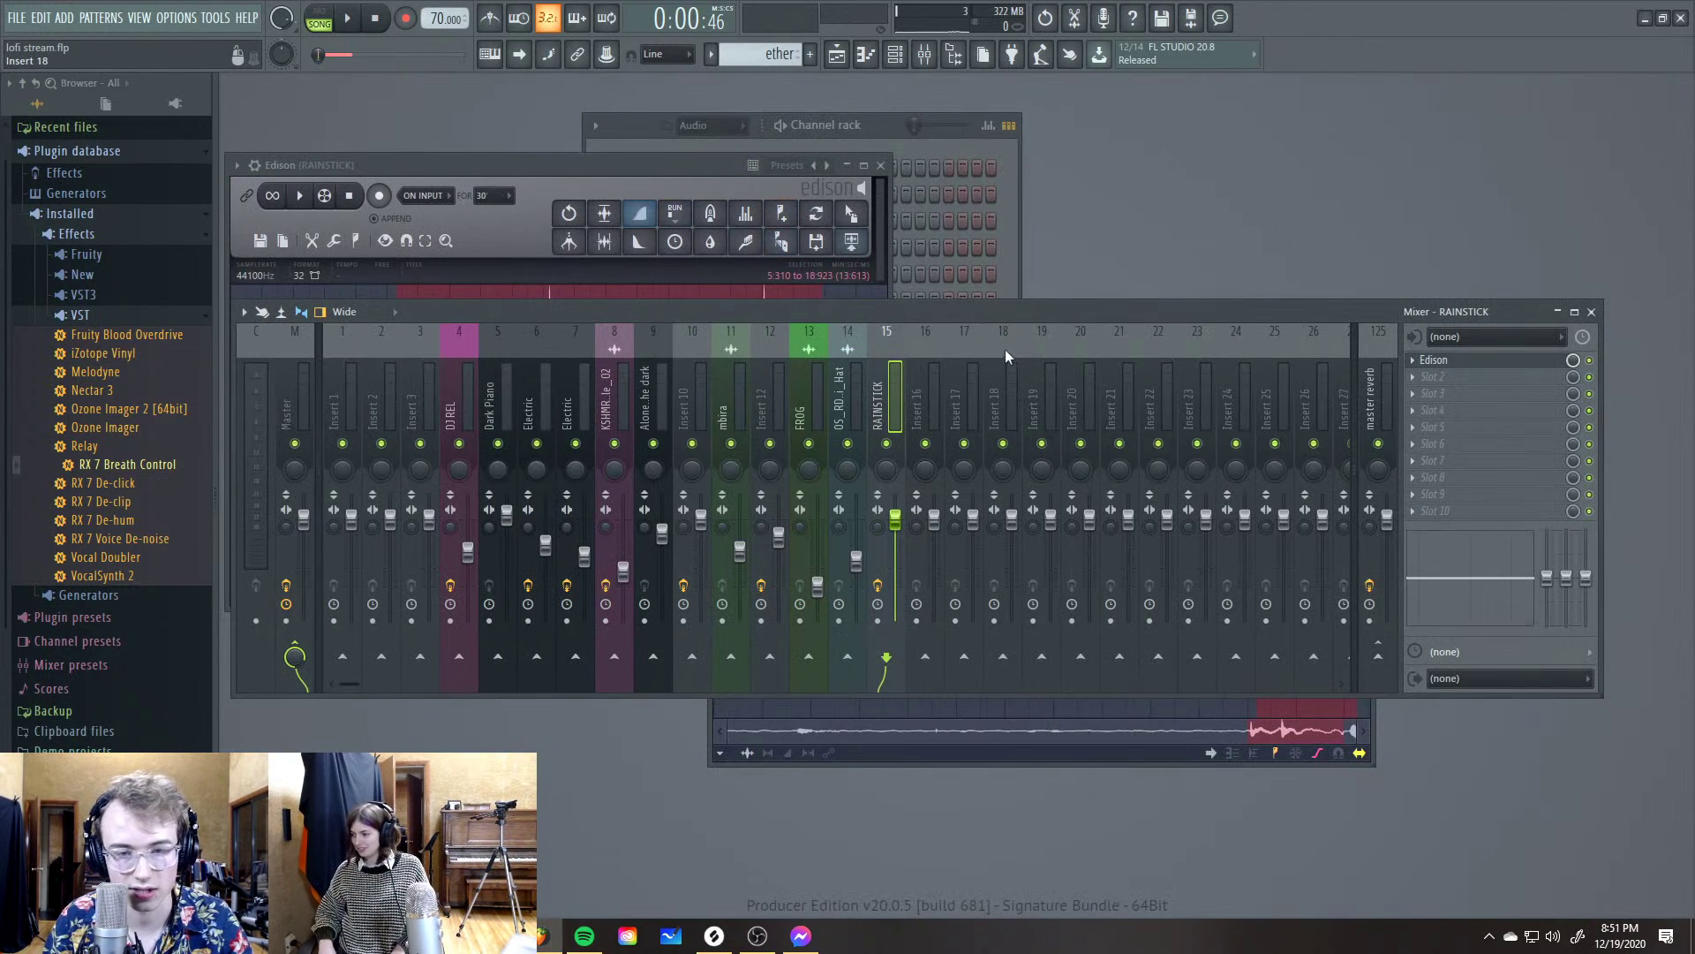
pyautogui.rightClick(896, 522)
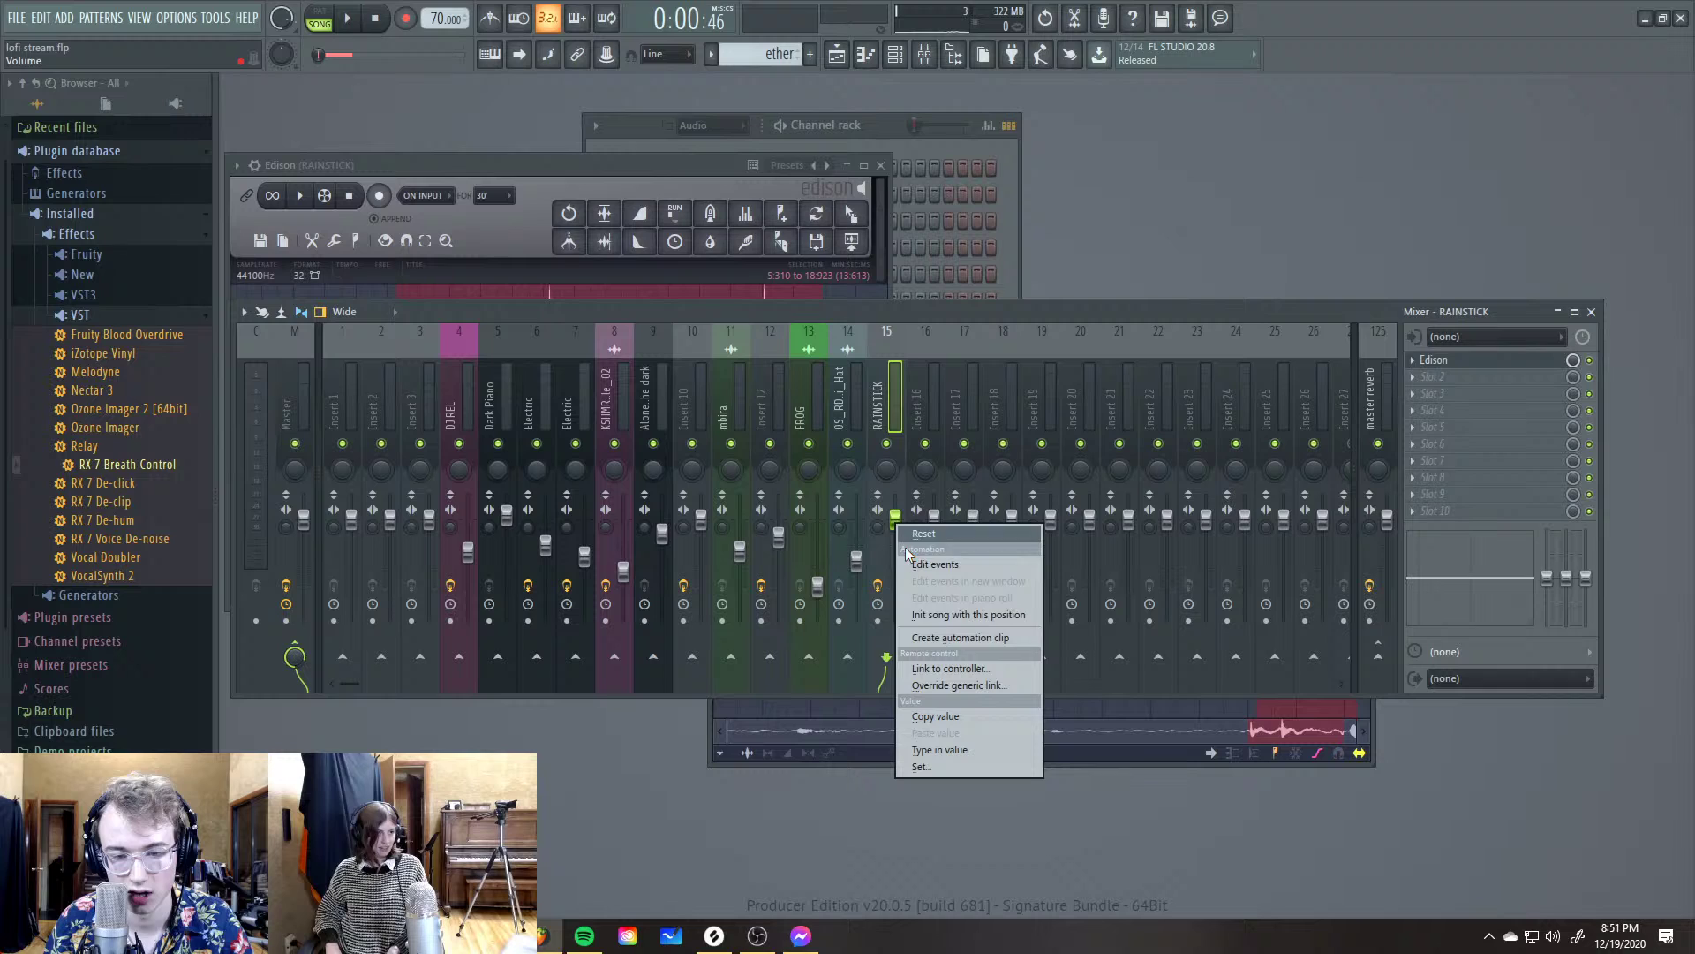
pyautogui.click(951, 670)
pyautogui.press('Escape')
pyautogui.rightClick(898, 406)
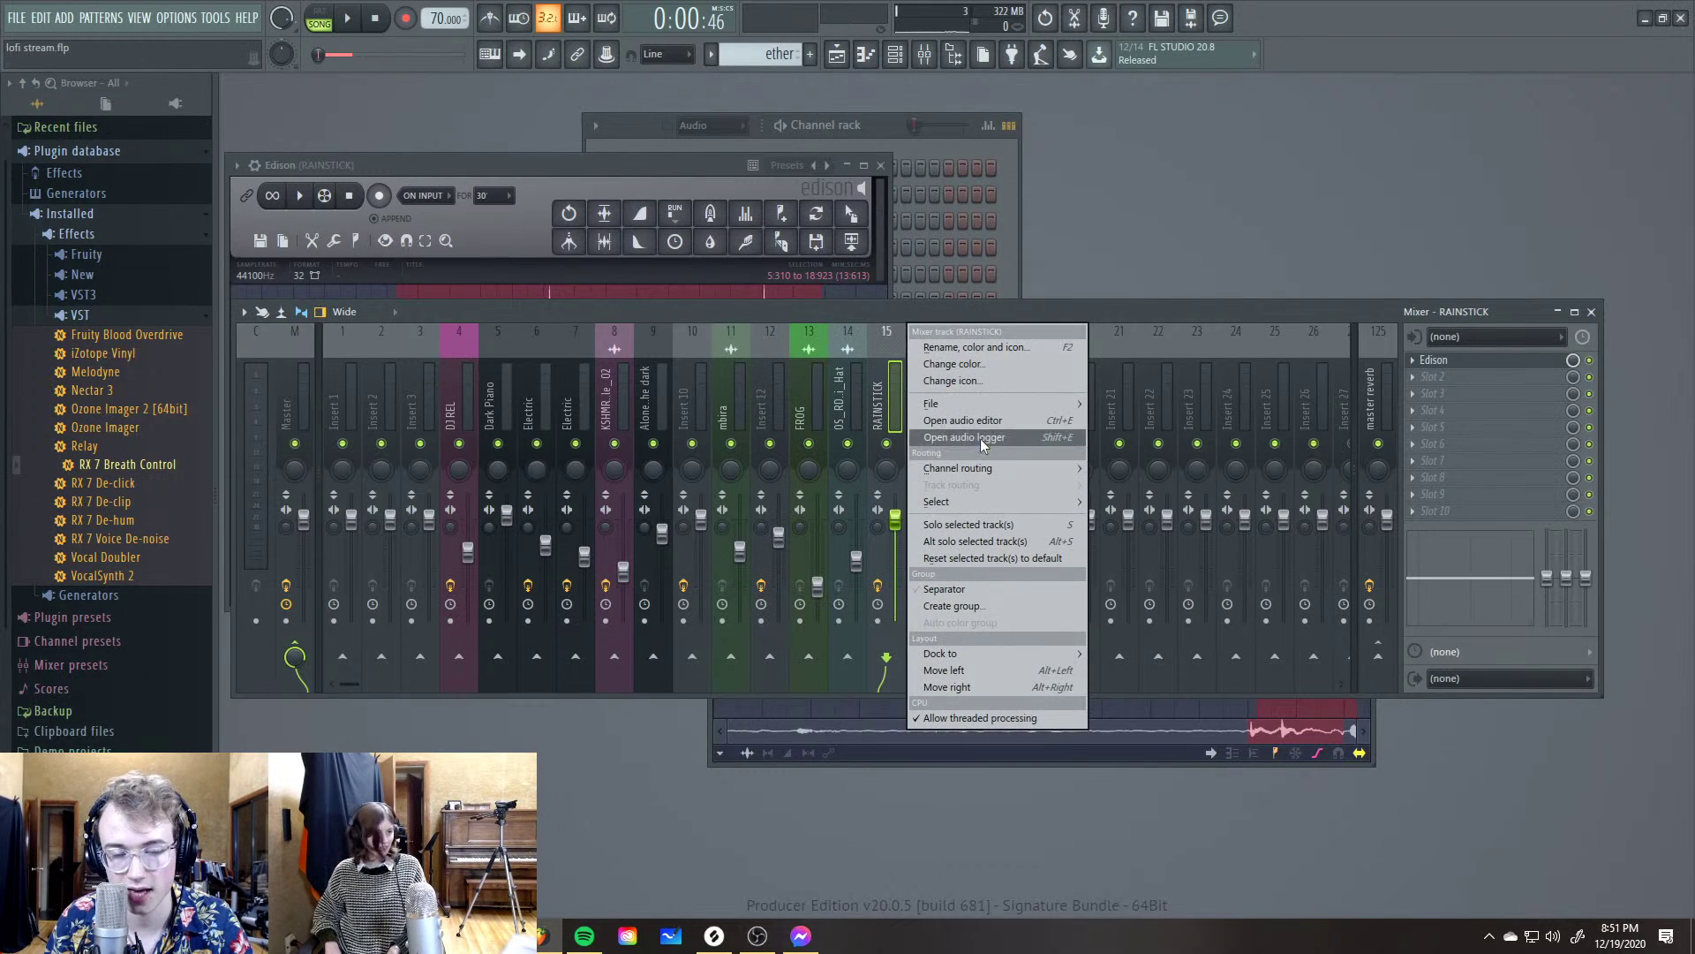
pyautogui.click(887, 341)
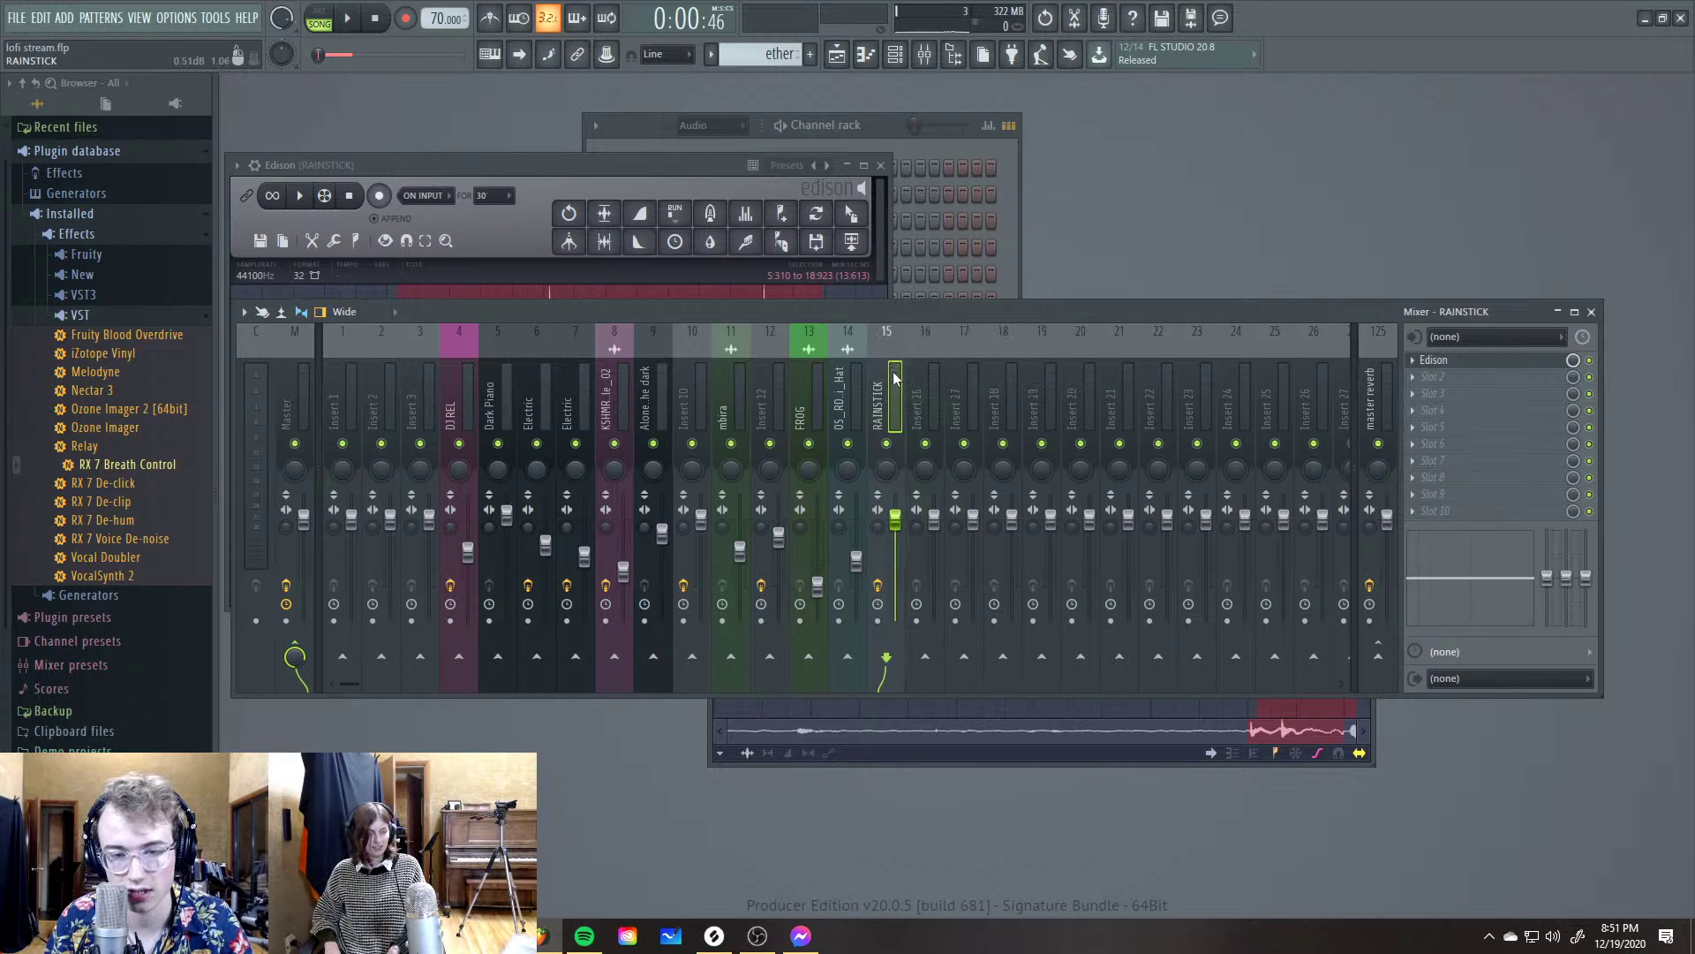
pyautogui.rightClick(892, 418)
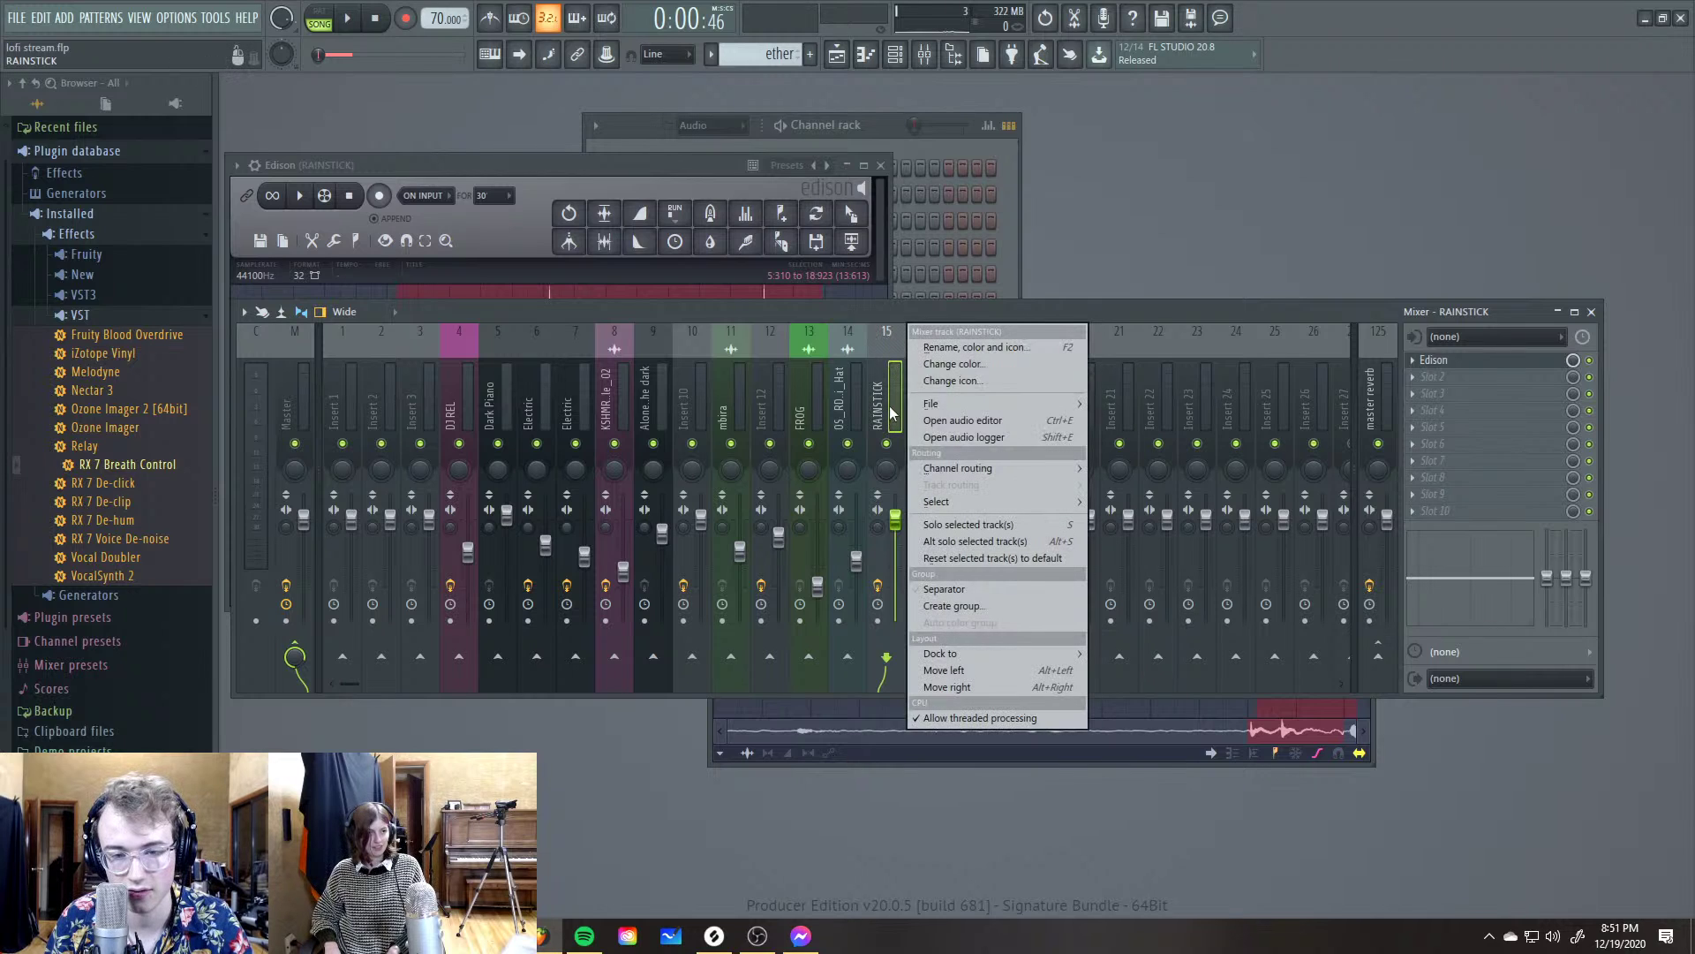
pyautogui.rightClick(895, 520)
pyautogui.click(953, 633)
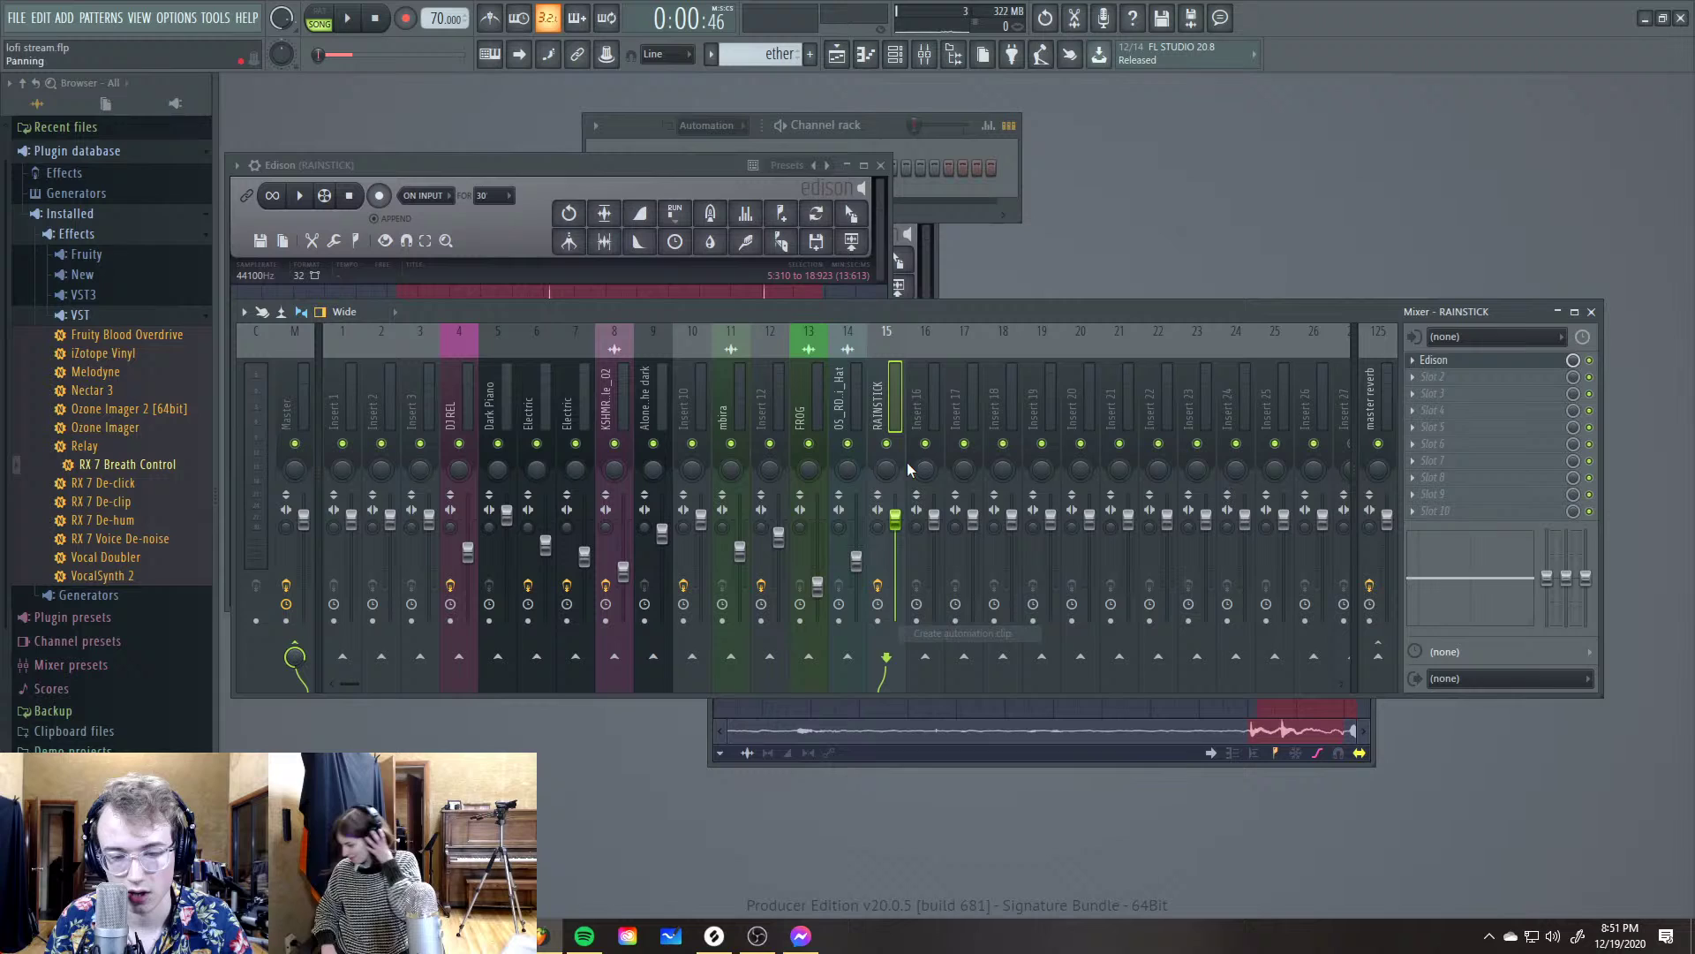
# Move the RAINSTICK volume automation clip to playlist track 20 and unmute that track
pyautogui.click(836, 55)
pyautogui.moveTo(635, 382); pyautogui.dragTo(638, 650)
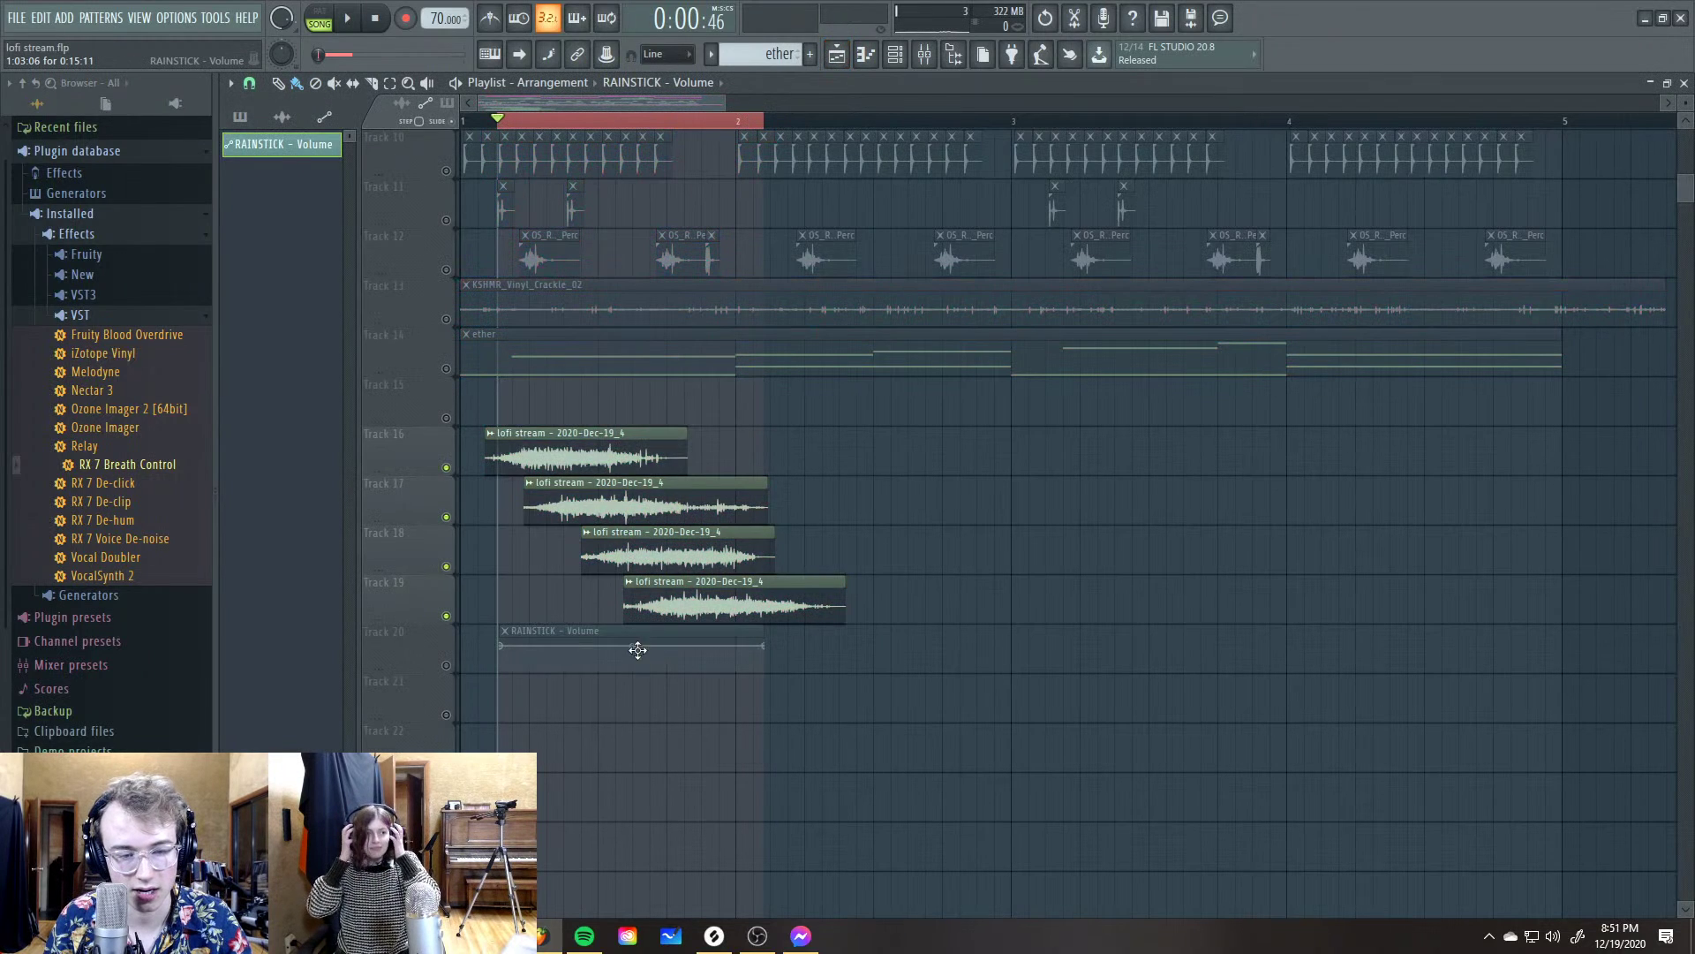
pyautogui.click(447, 667)
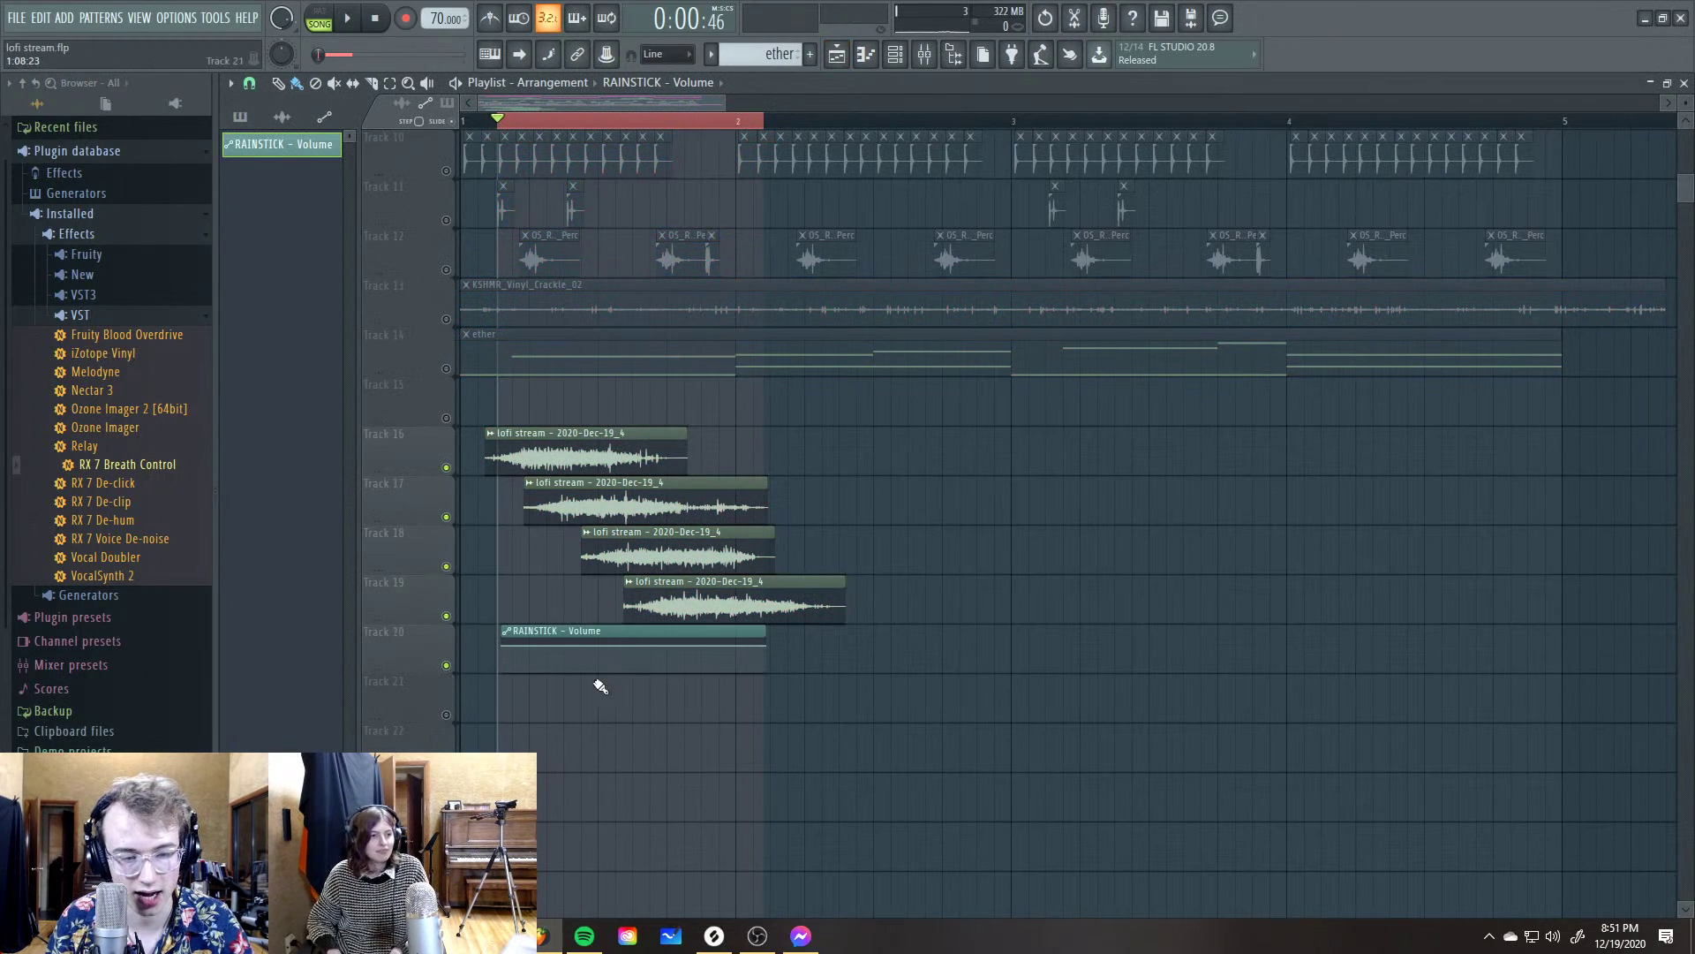
# Shape a fade-in ramp at the start of the RAINSTICK volume automation clip with an added control point
pyautogui.scroll(3, 600, 687)
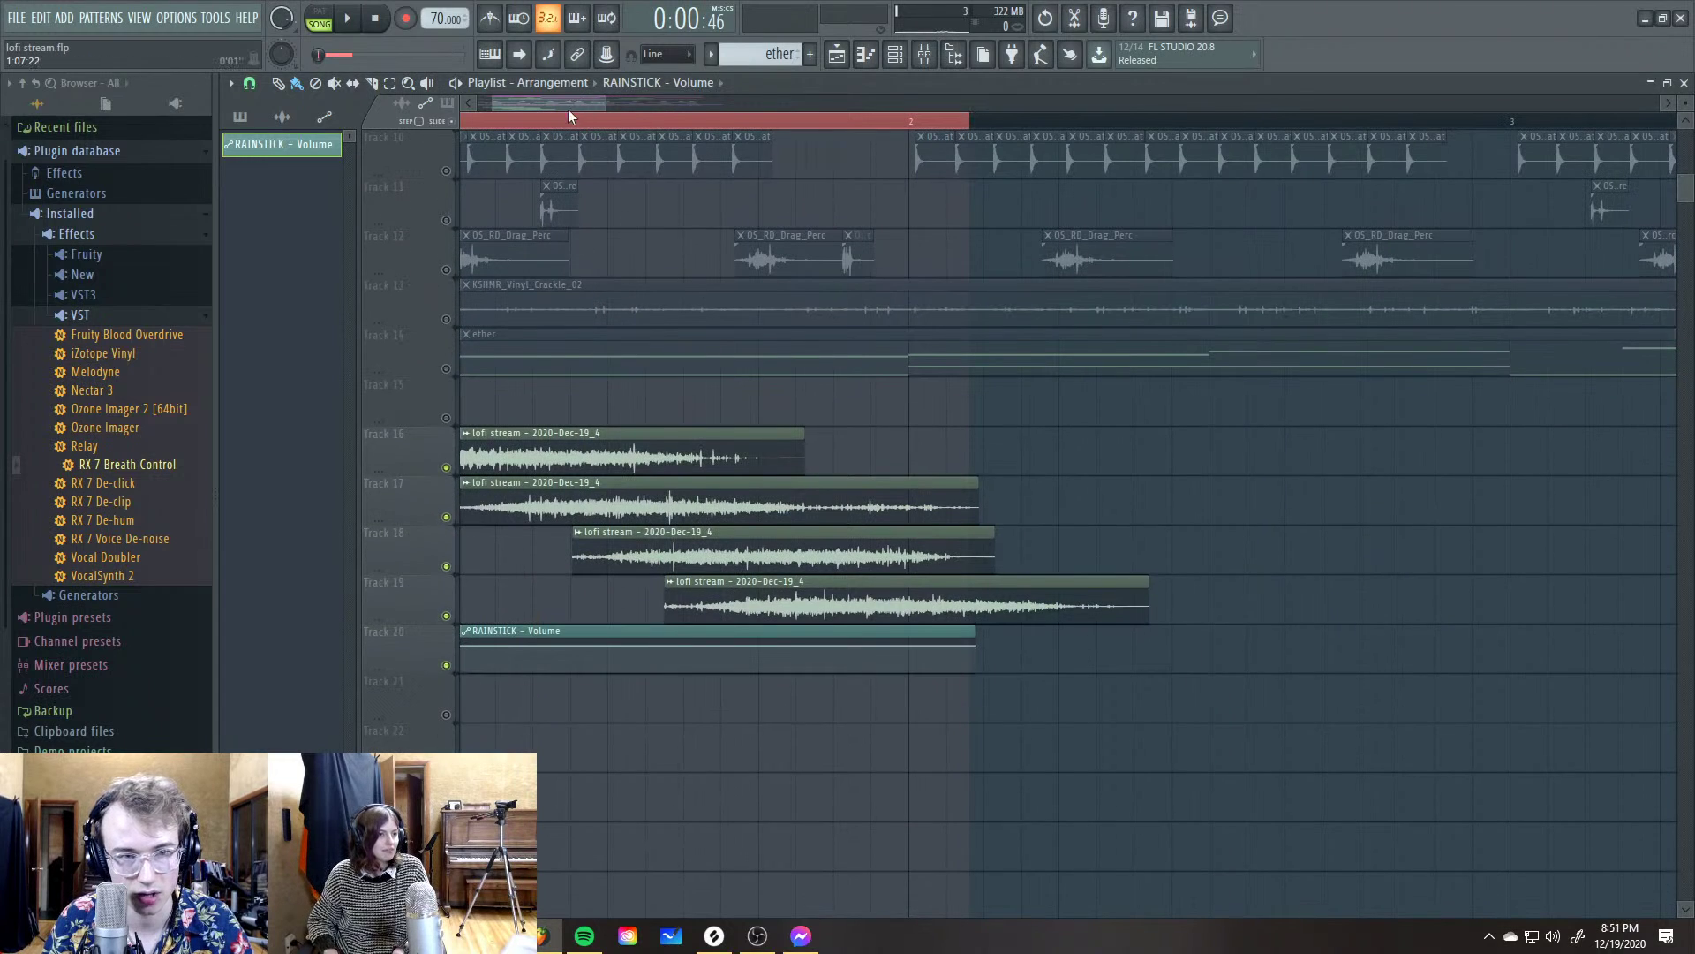
pyautogui.moveTo(568, 109); pyautogui.dragTo(548, 104)
pyautogui.rightClick(591, 652)
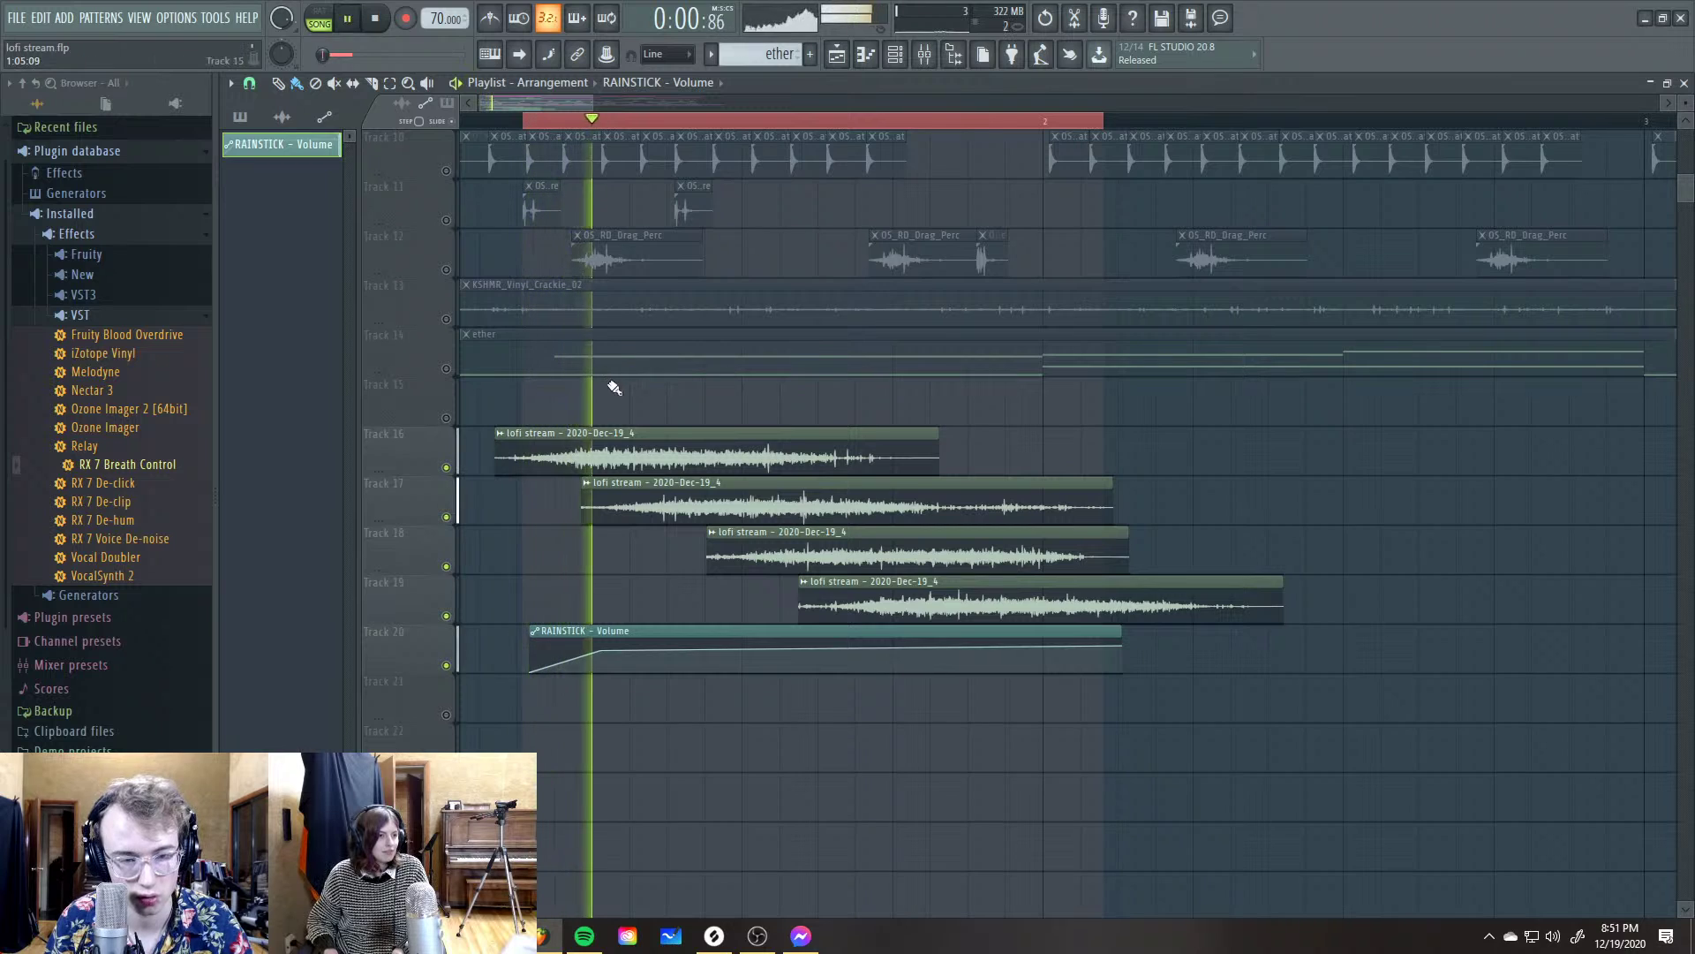
pyautogui.moveTo(604, 653); pyautogui.dragTo(634, 653)
# Check the rainstick clip's target mixer track in its channel settings, then audition the fade-in
pyautogui.click(761, 556)
pyautogui.doubleClick(761, 557)
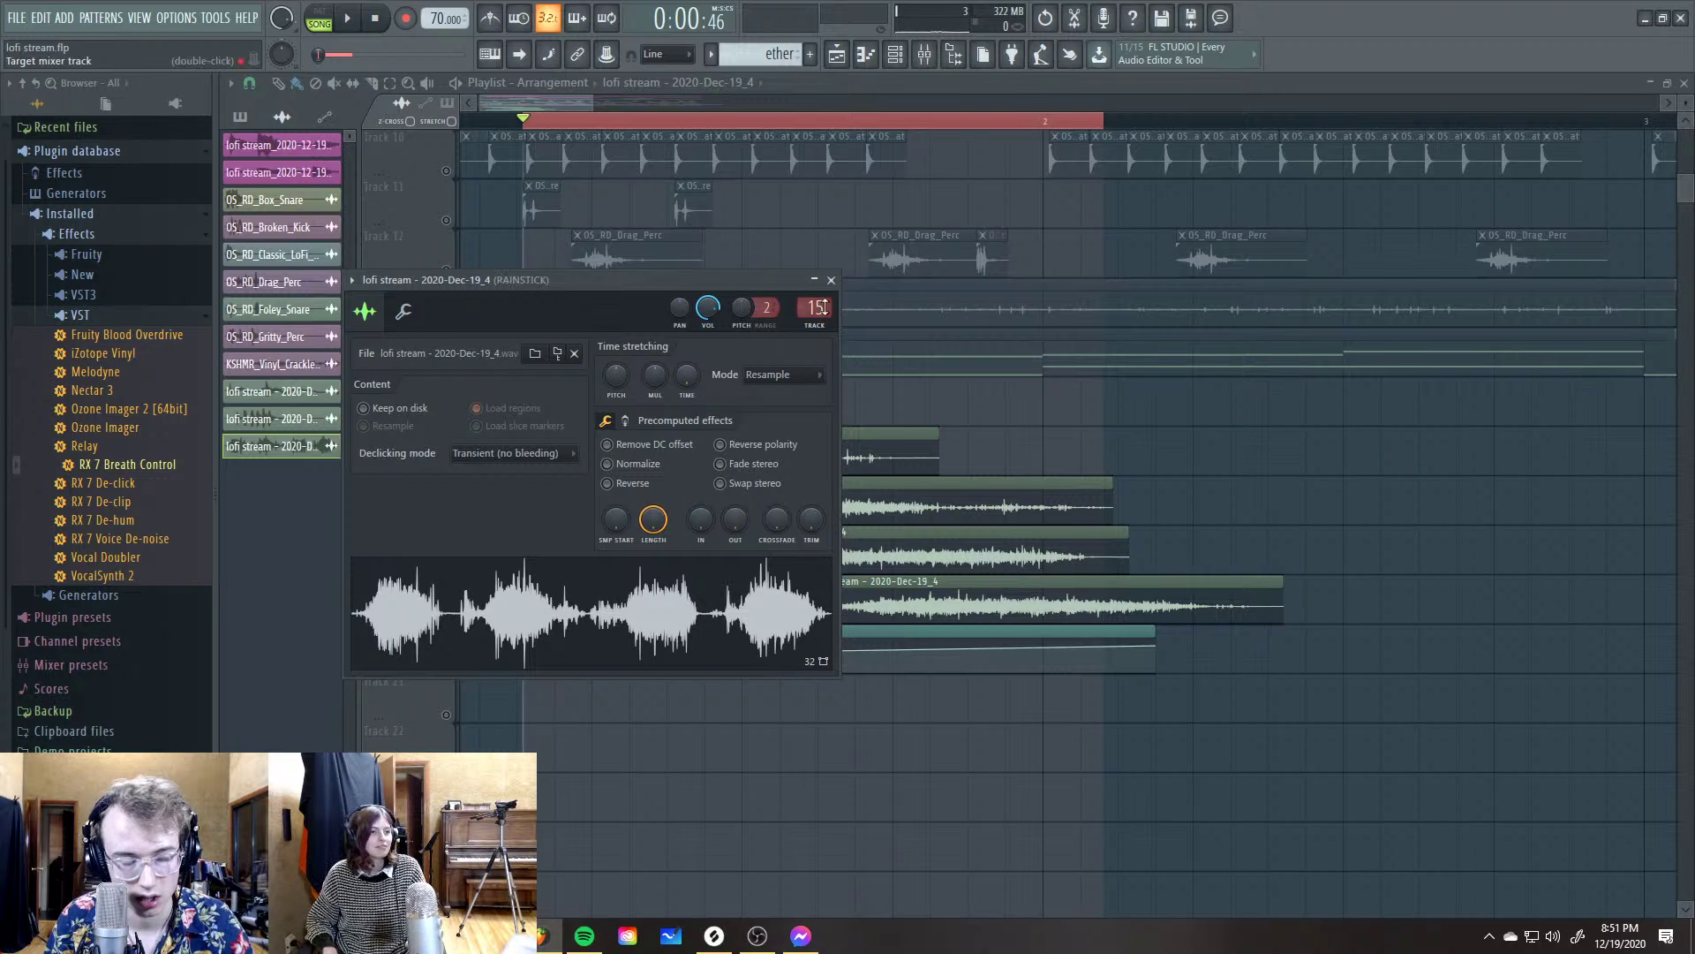
pyautogui.click(831, 280)
pyautogui.press('space')
pyautogui.press('space')
pyautogui.press('space')
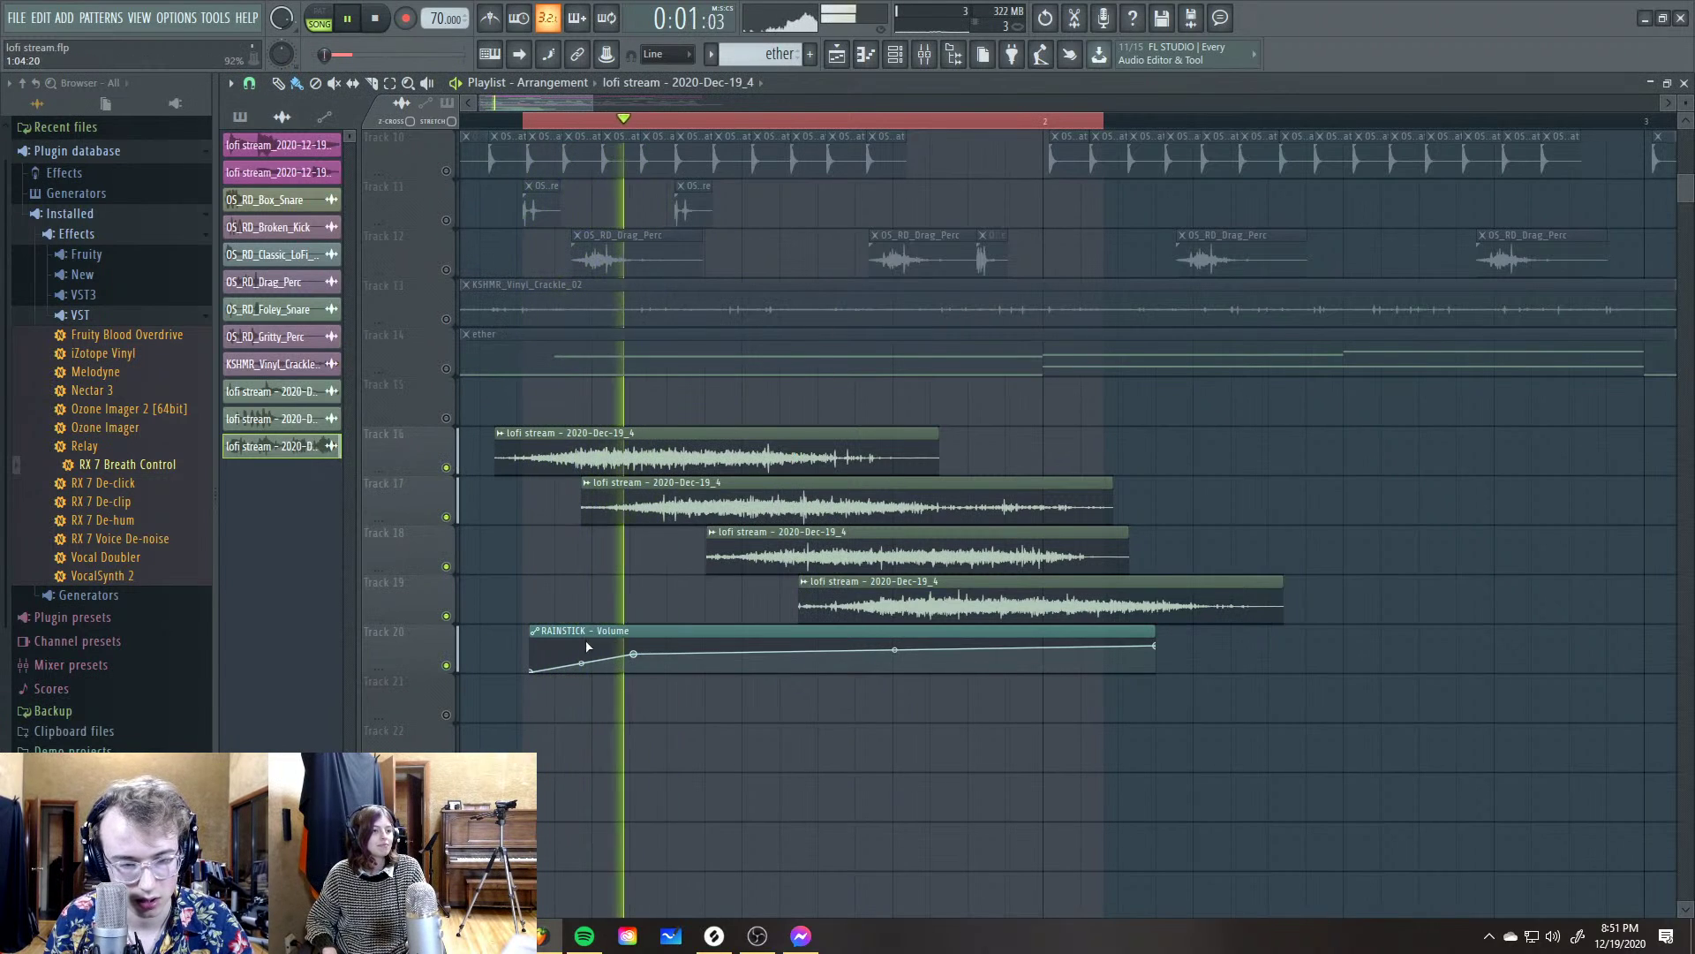
pyautogui.press('space')
# Move the RAINSTICK volume automation clip slightly earlier on track 20 and audition it
pyautogui.moveTo(560, 632); pyautogui.dragTo(550, 632)
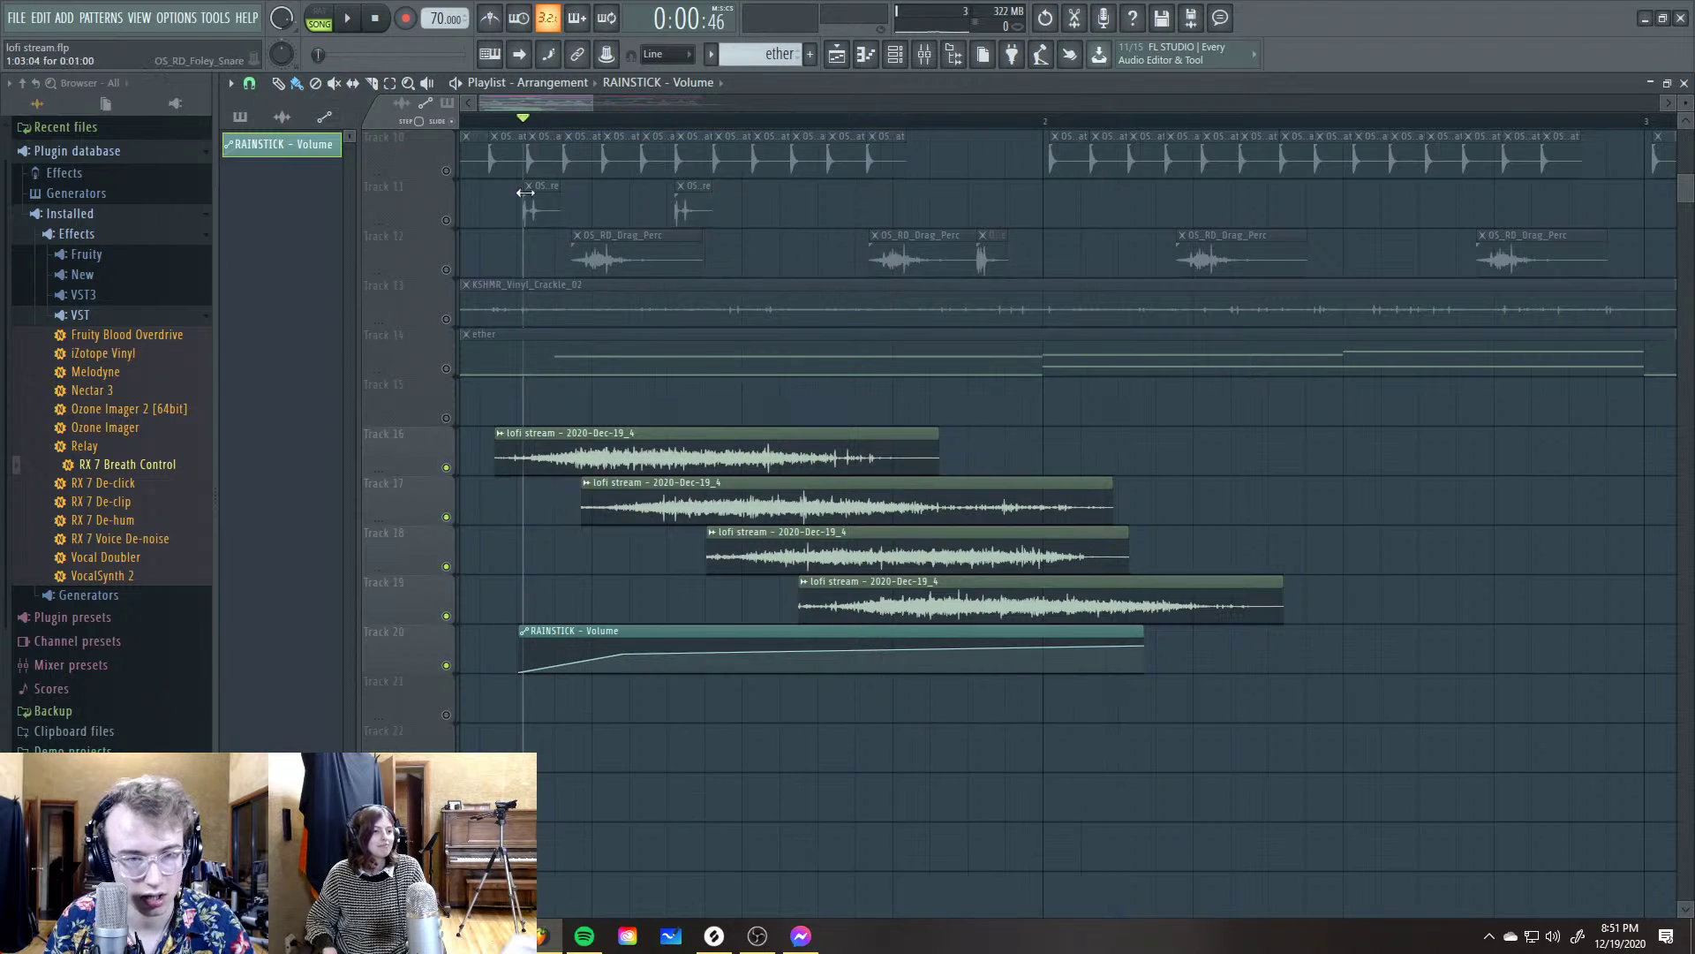
pyautogui.press('space')
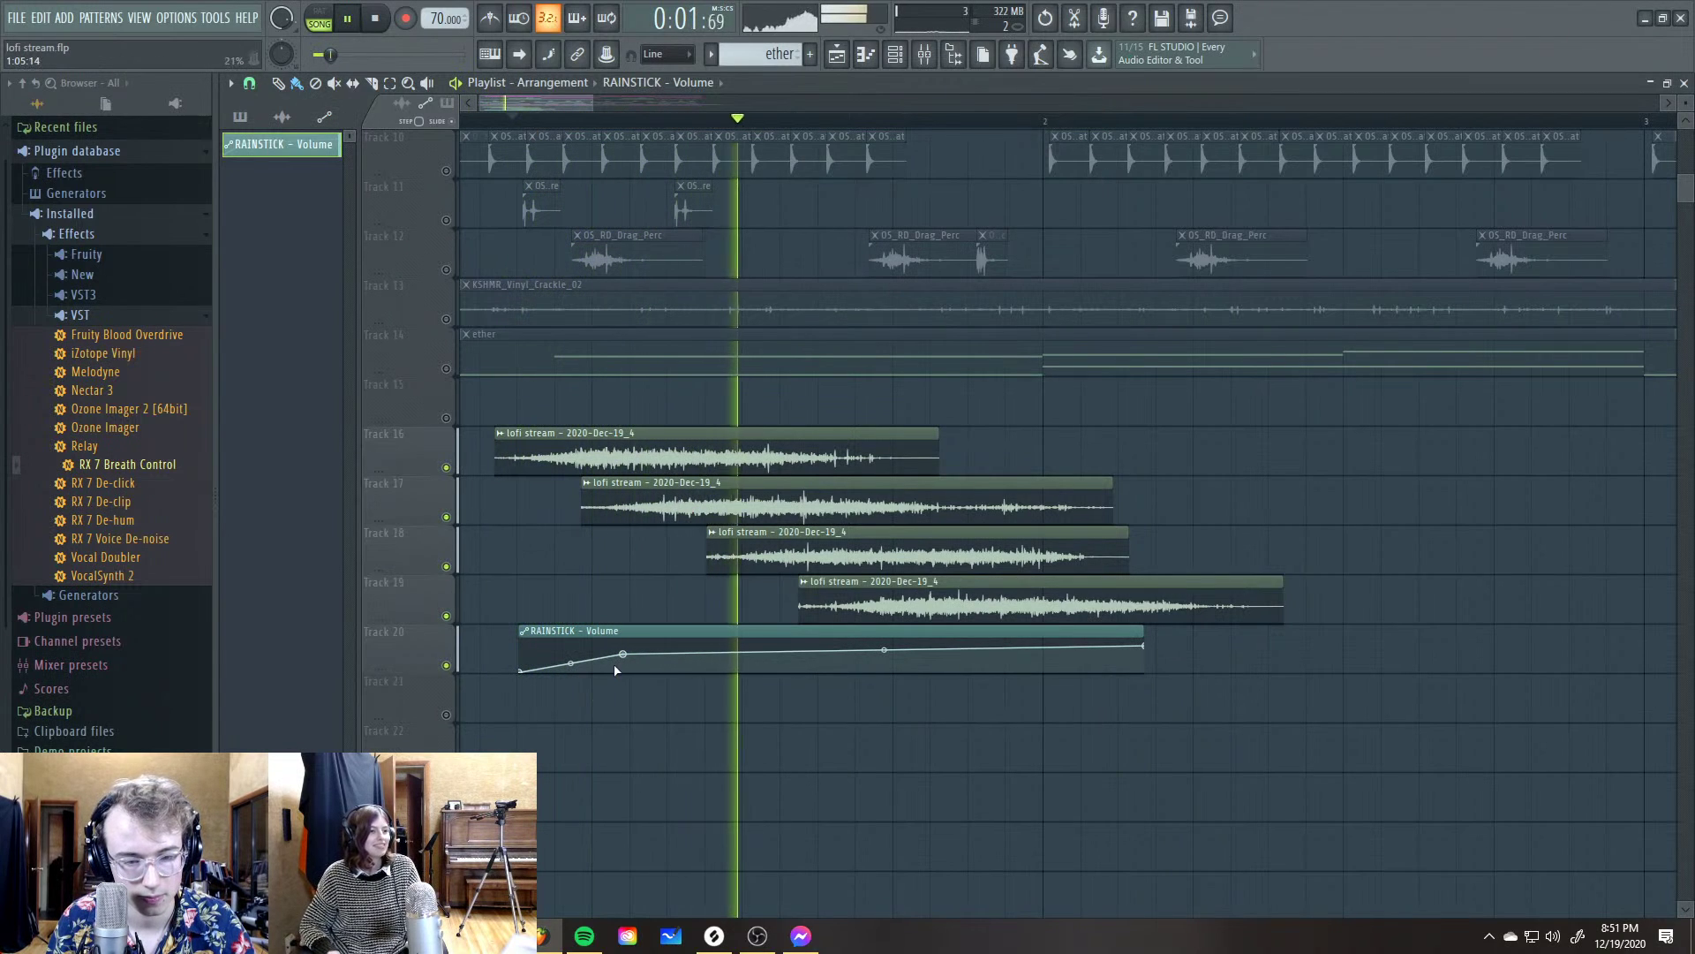
pyautogui.press('space')
# Lower the end point and the ramp's upper point of the volume automation to a nearly level line, auditioning the result
pyautogui.moveTo(1144, 646); pyautogui.dragTo(1157, 662)
pyautogui.press('space')
pyautogui.press('space')
pyautogui.press('space')
pyautogui.moveTo(628, 656); pyautogui.dragTo(638, 660)
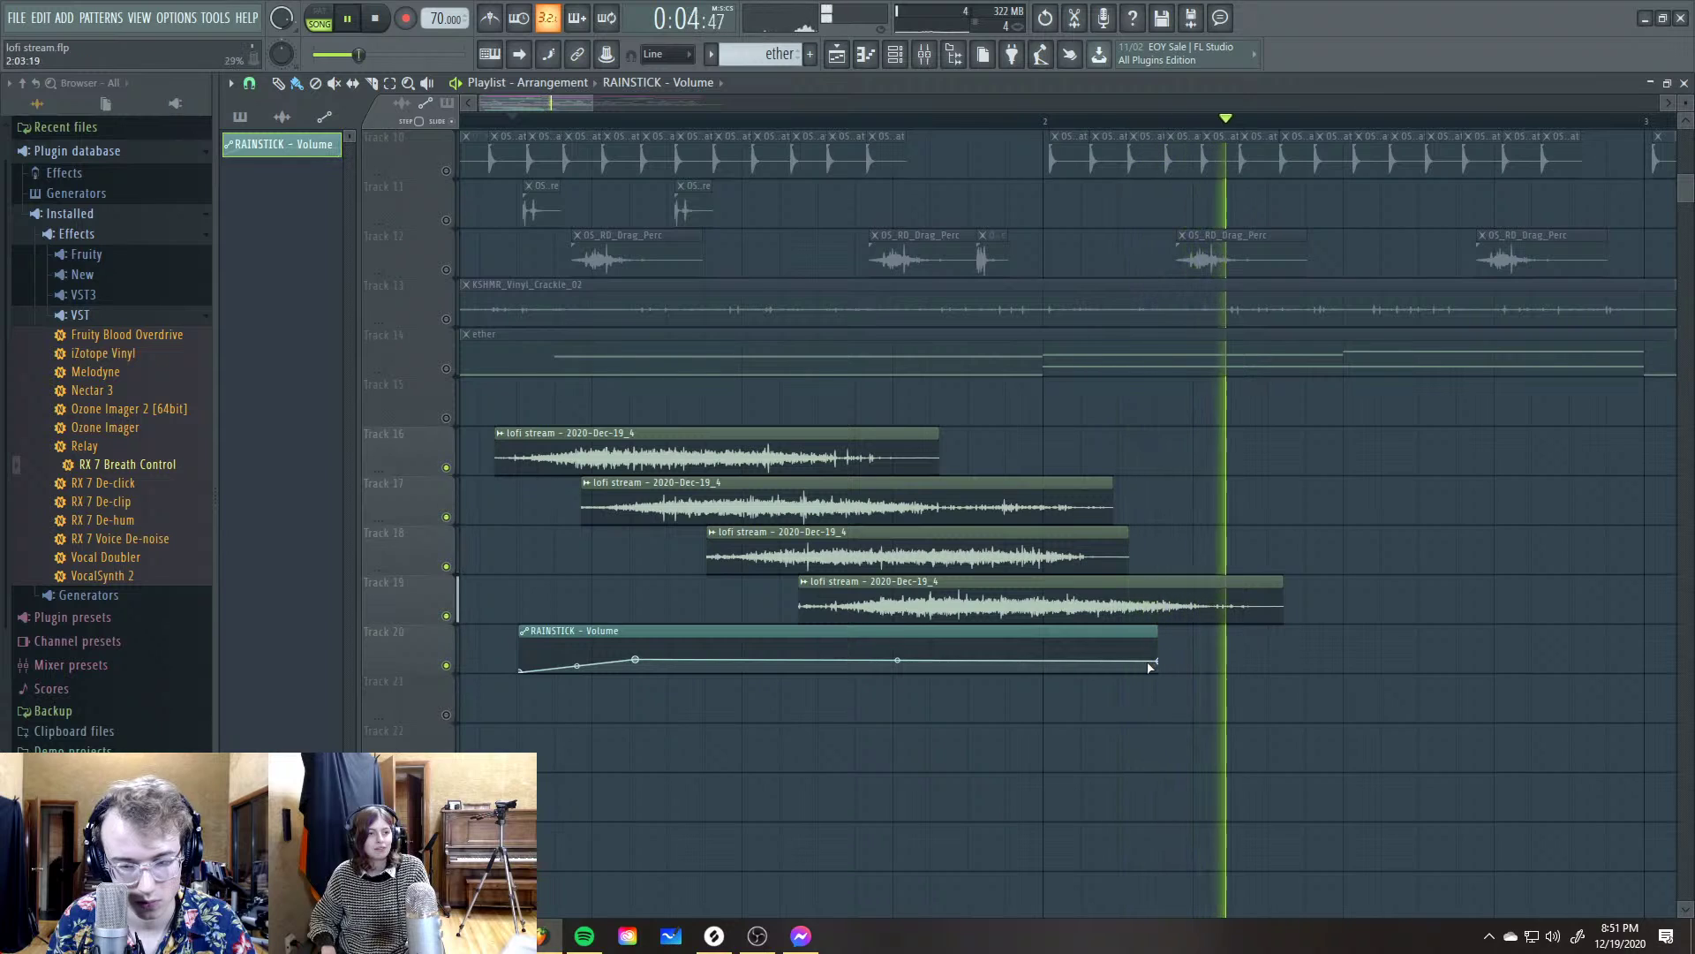
pyautogui.press('space')
pyautogui.press('space')
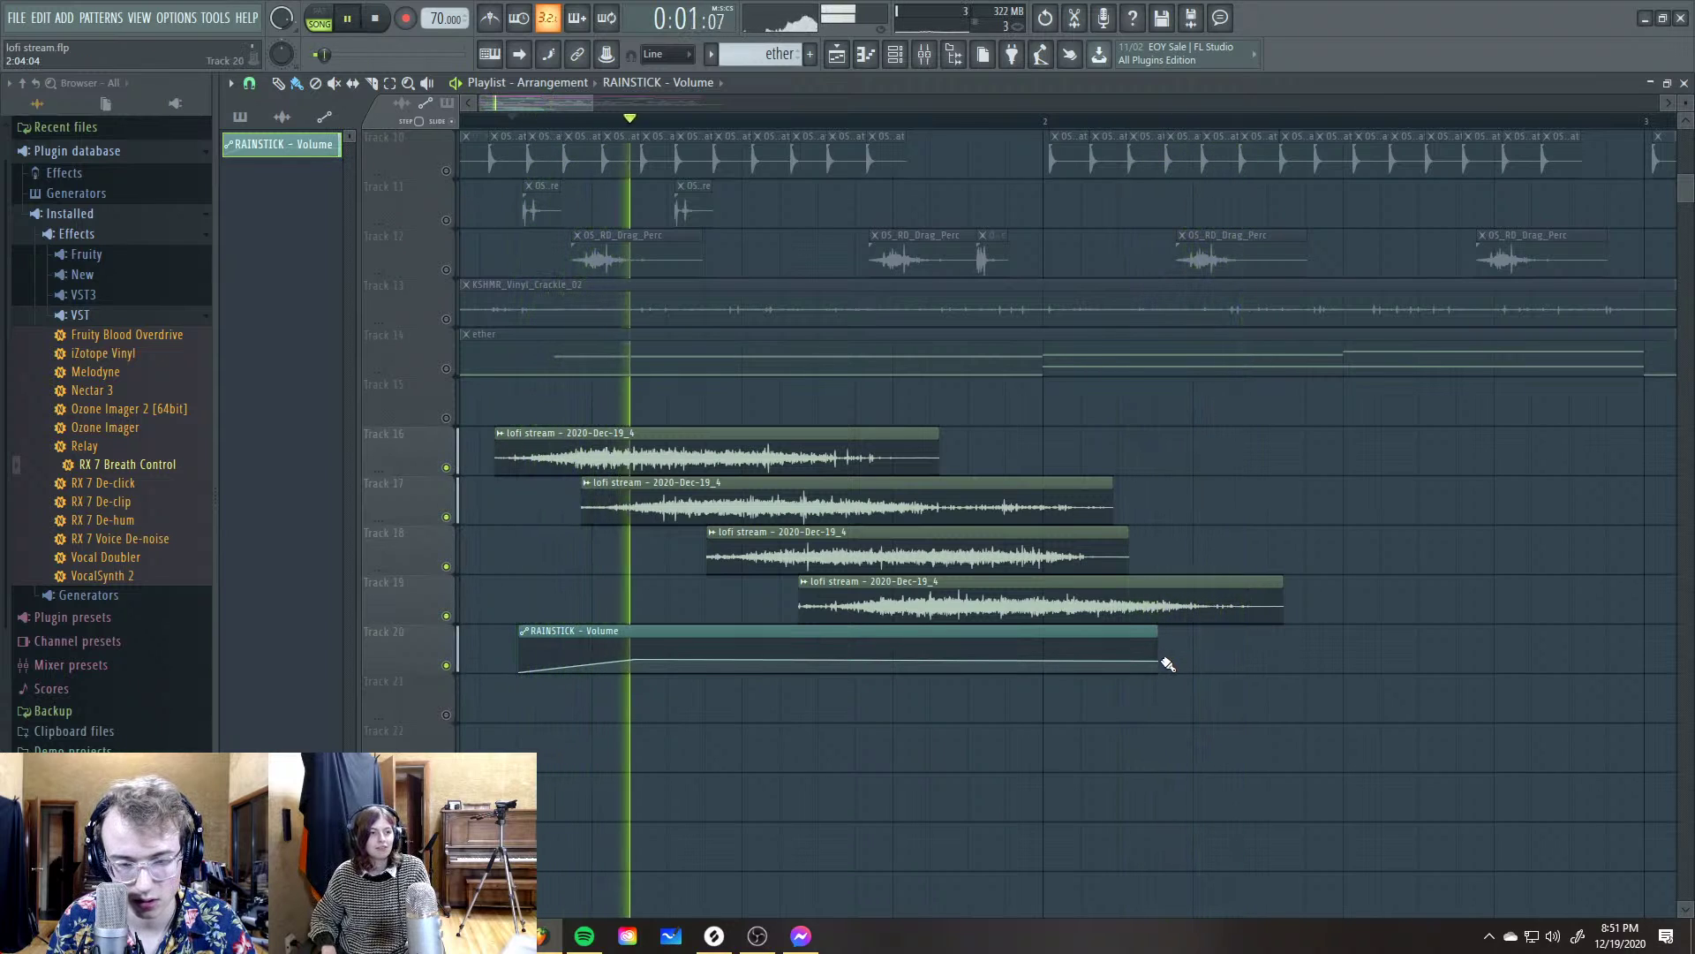
pyautogui.press('space')
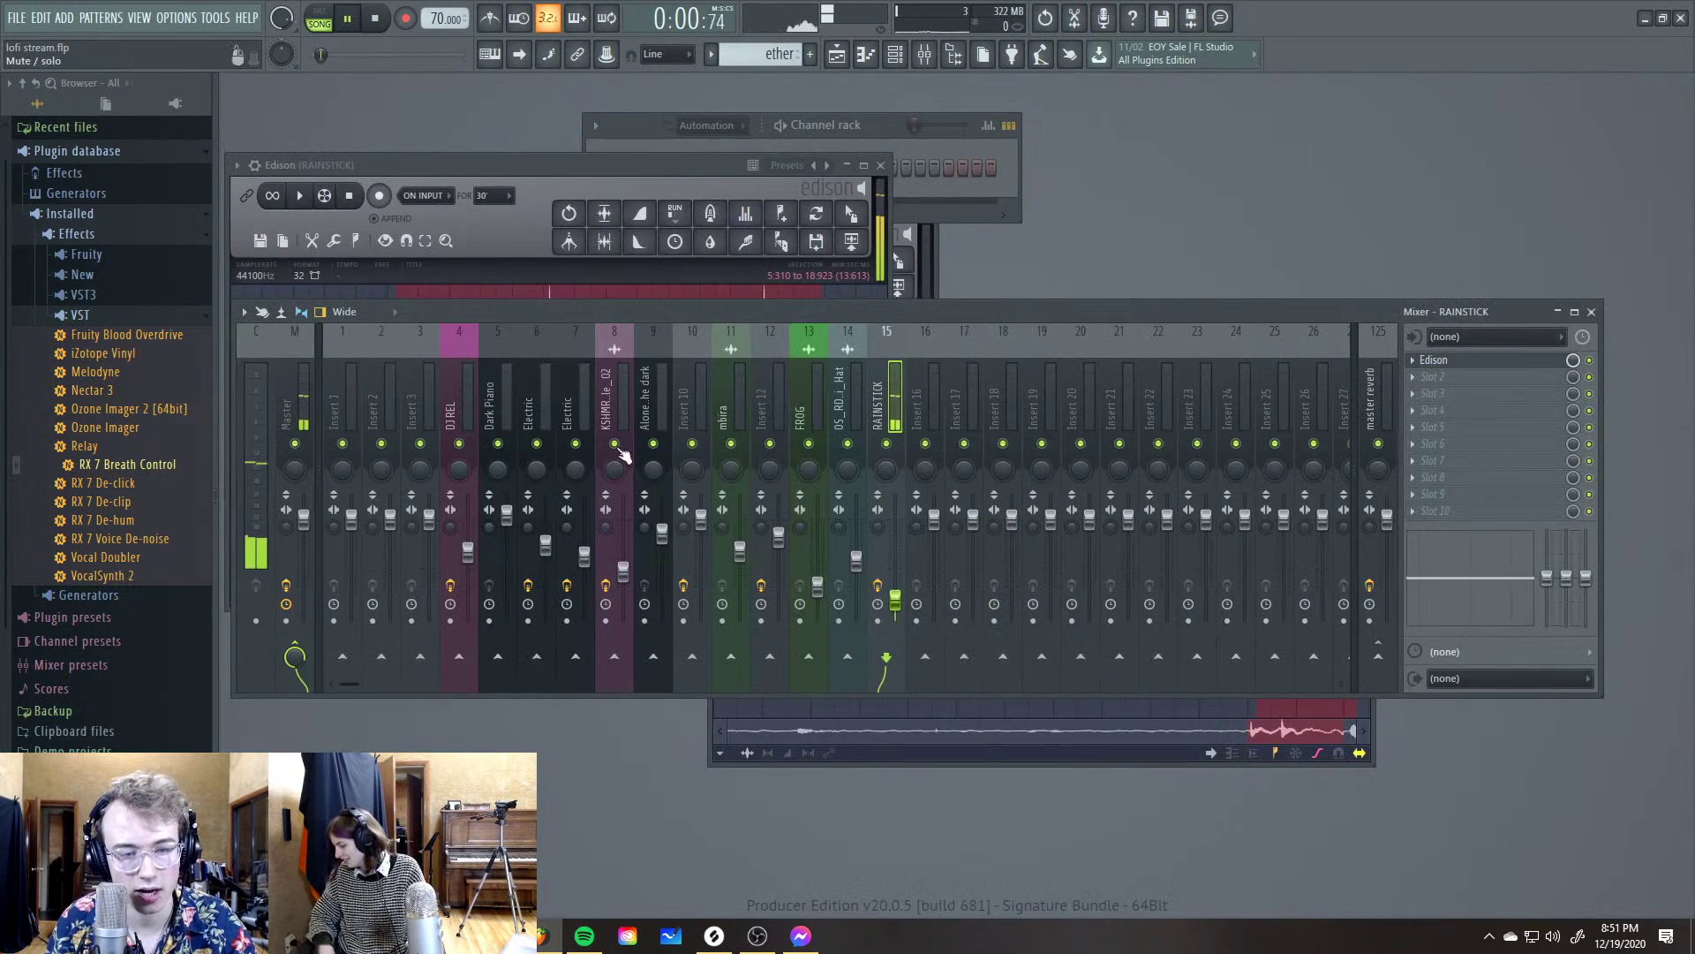
# Load Fruity Reeverb 2 in slot 2 and Fruity Delay 3 in slot 3 of the RAINSTICK mixer track
pyautogui.press('F5')
pyautogui.click(1415, 380)
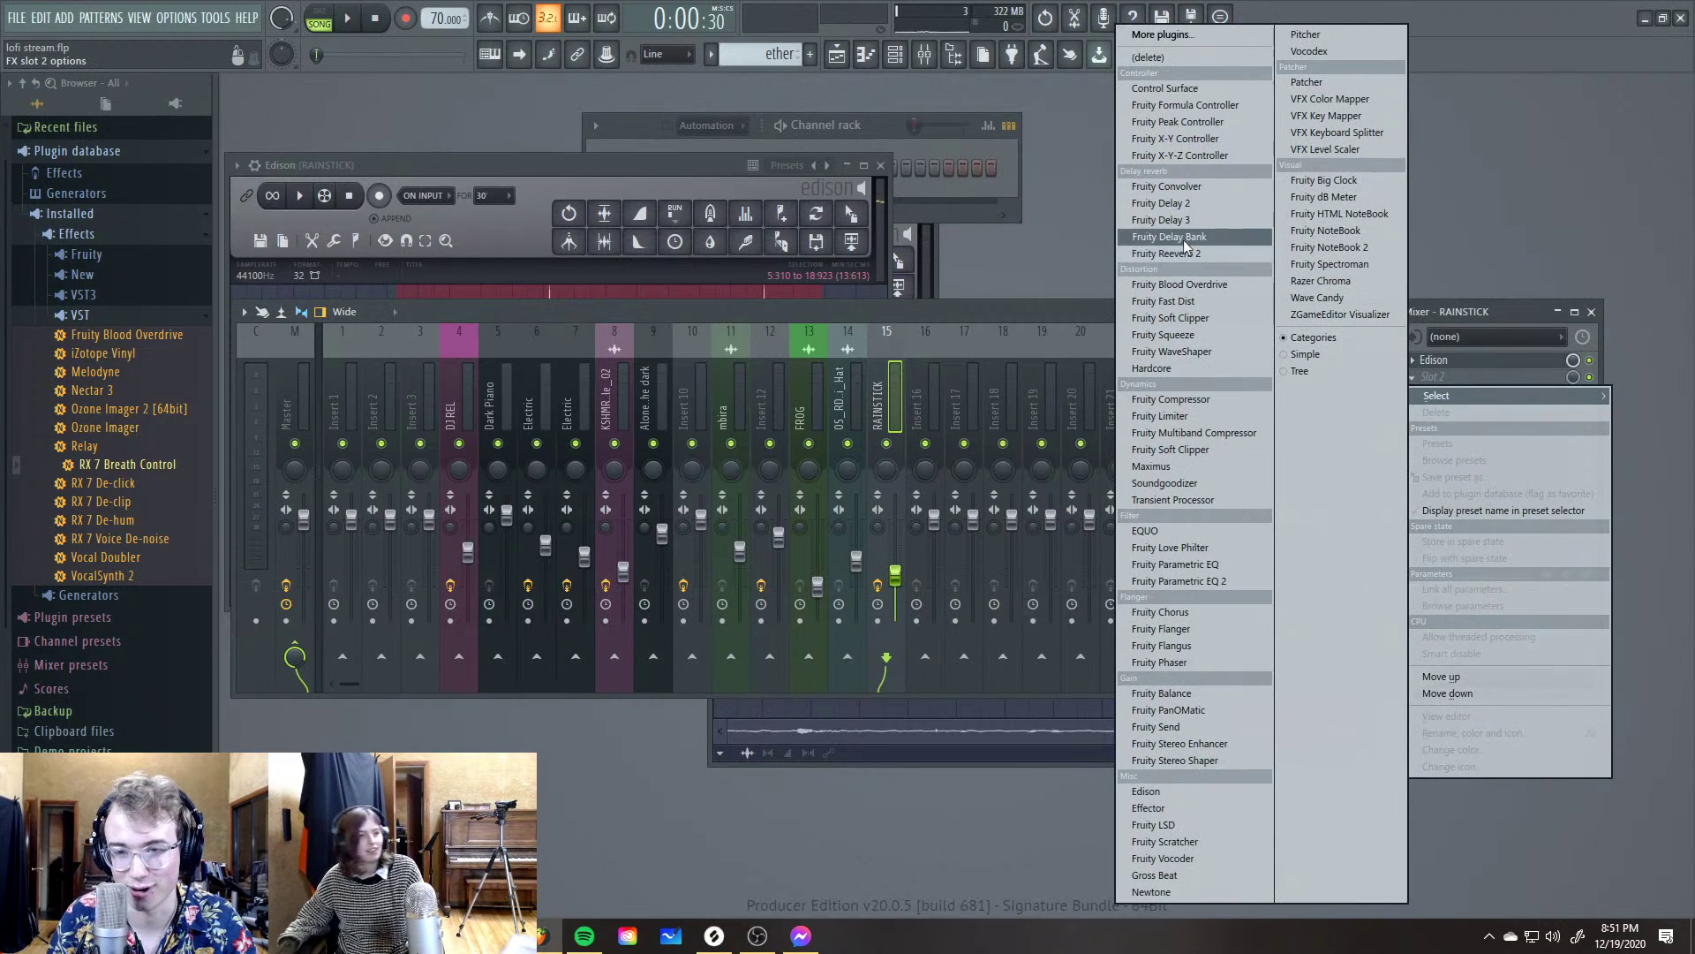
pyautogui.click(1183, 240)
pyautogui.click(1432, 393)
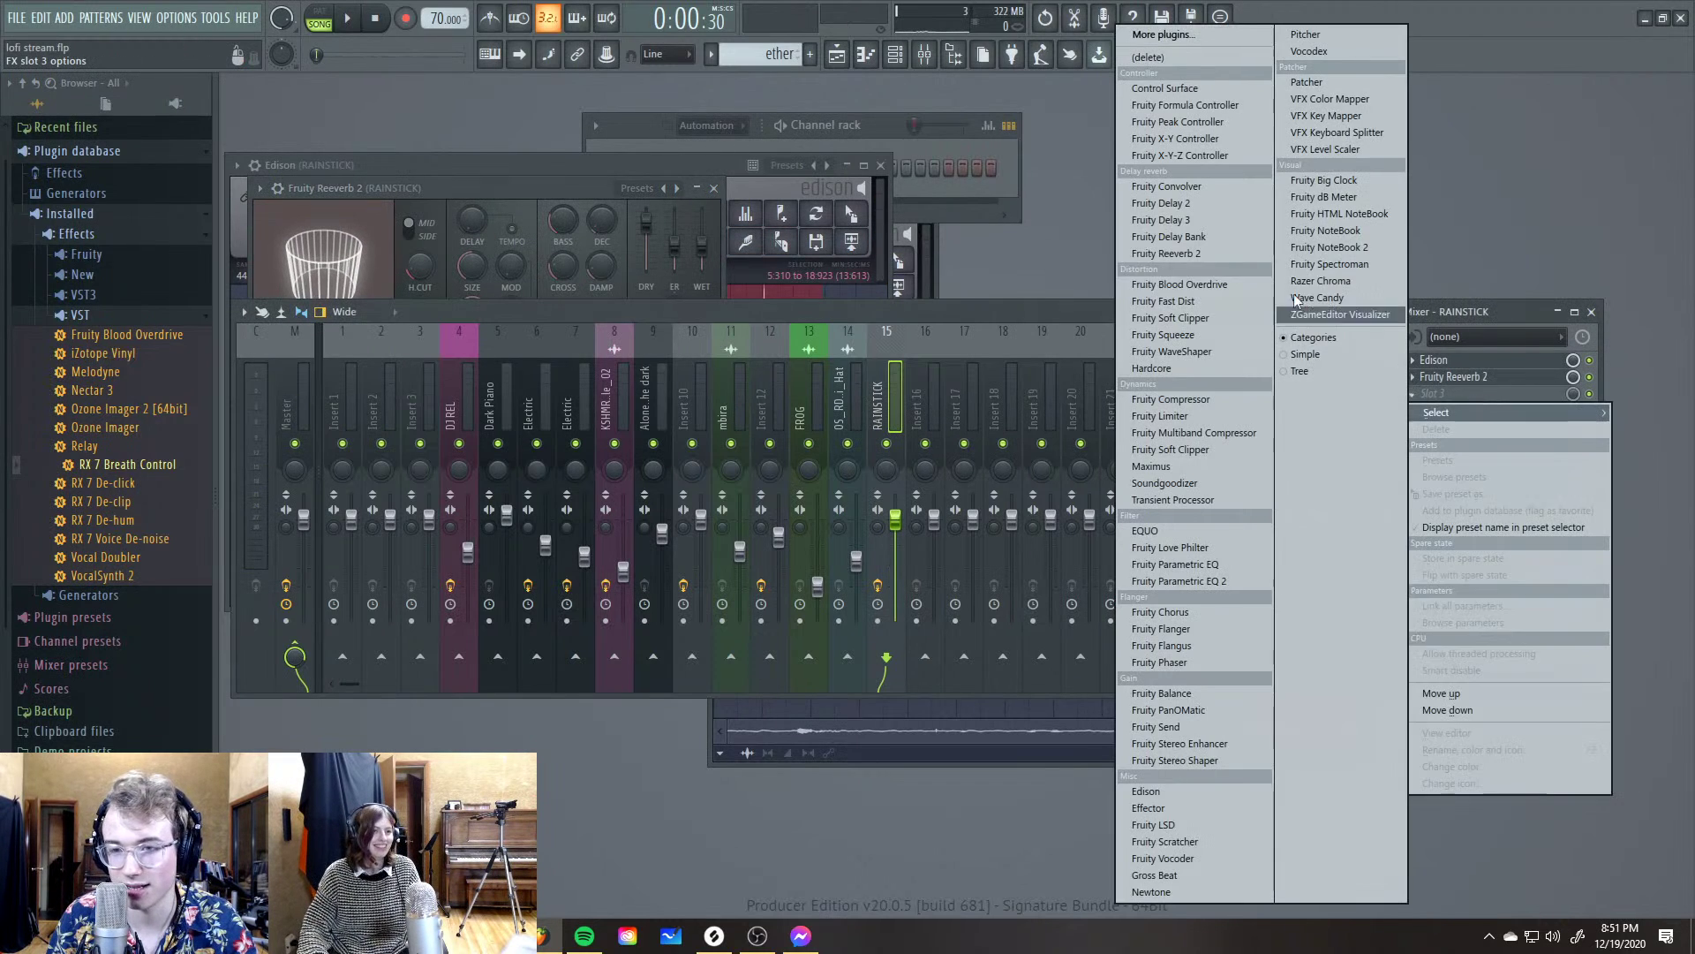
pyautogui.click(1183, 228)
# Raise the wet level of the rainstick's Fruity Reeverb 2 and set Fruity Delay 3 to the ping pong model while auditioning
pyautogui.press('space')
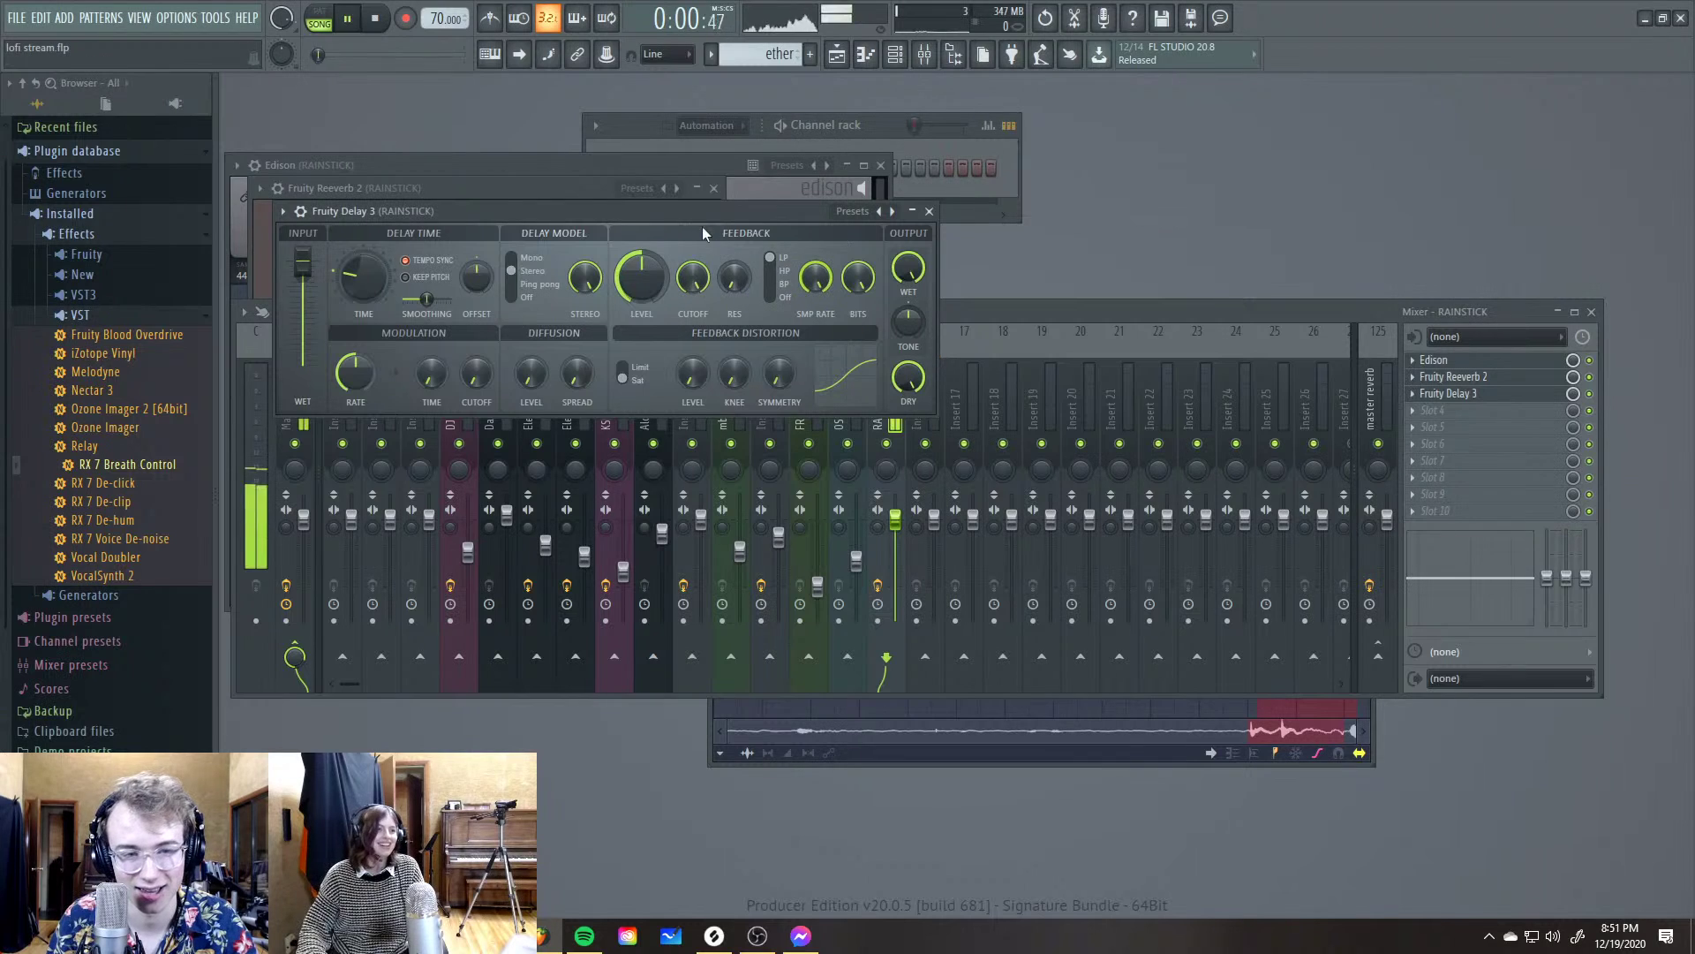
pyautogui.moveTo(957, 320); pyautogui.dragTo(1029, 347)
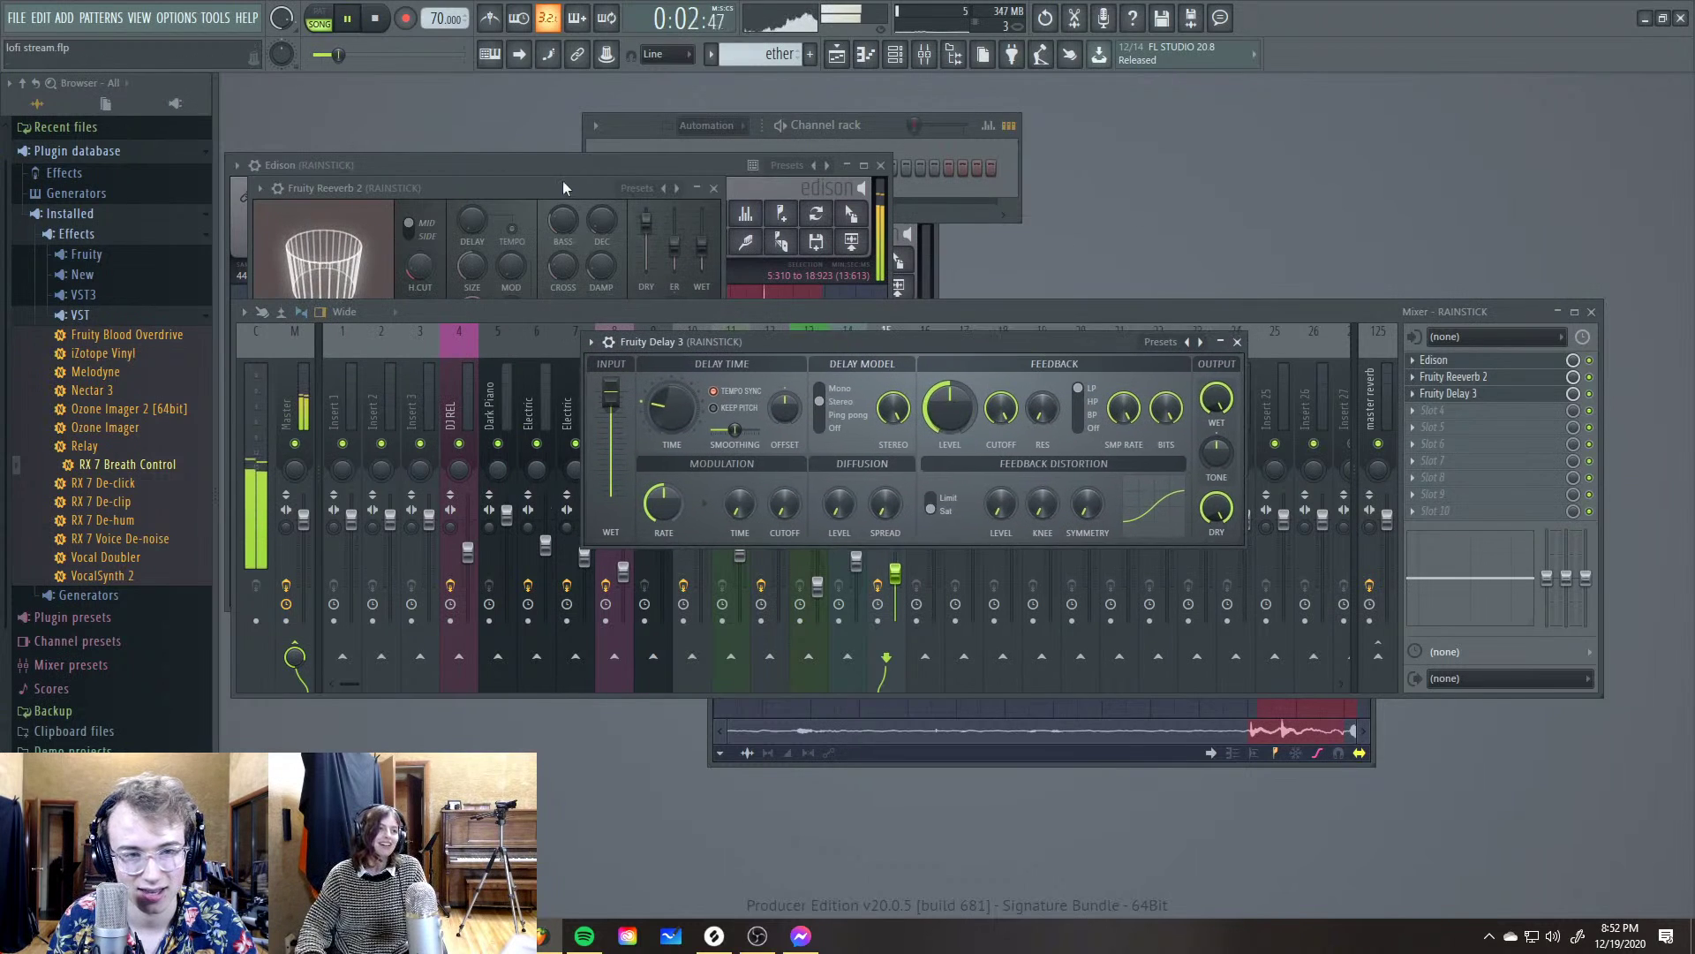
pyautogui.moveTo(563, 188); pyautogui.dragTo(653, 248)
pyautogui.moveTo(790, 303); pyautogui.dragTo(790, 280)
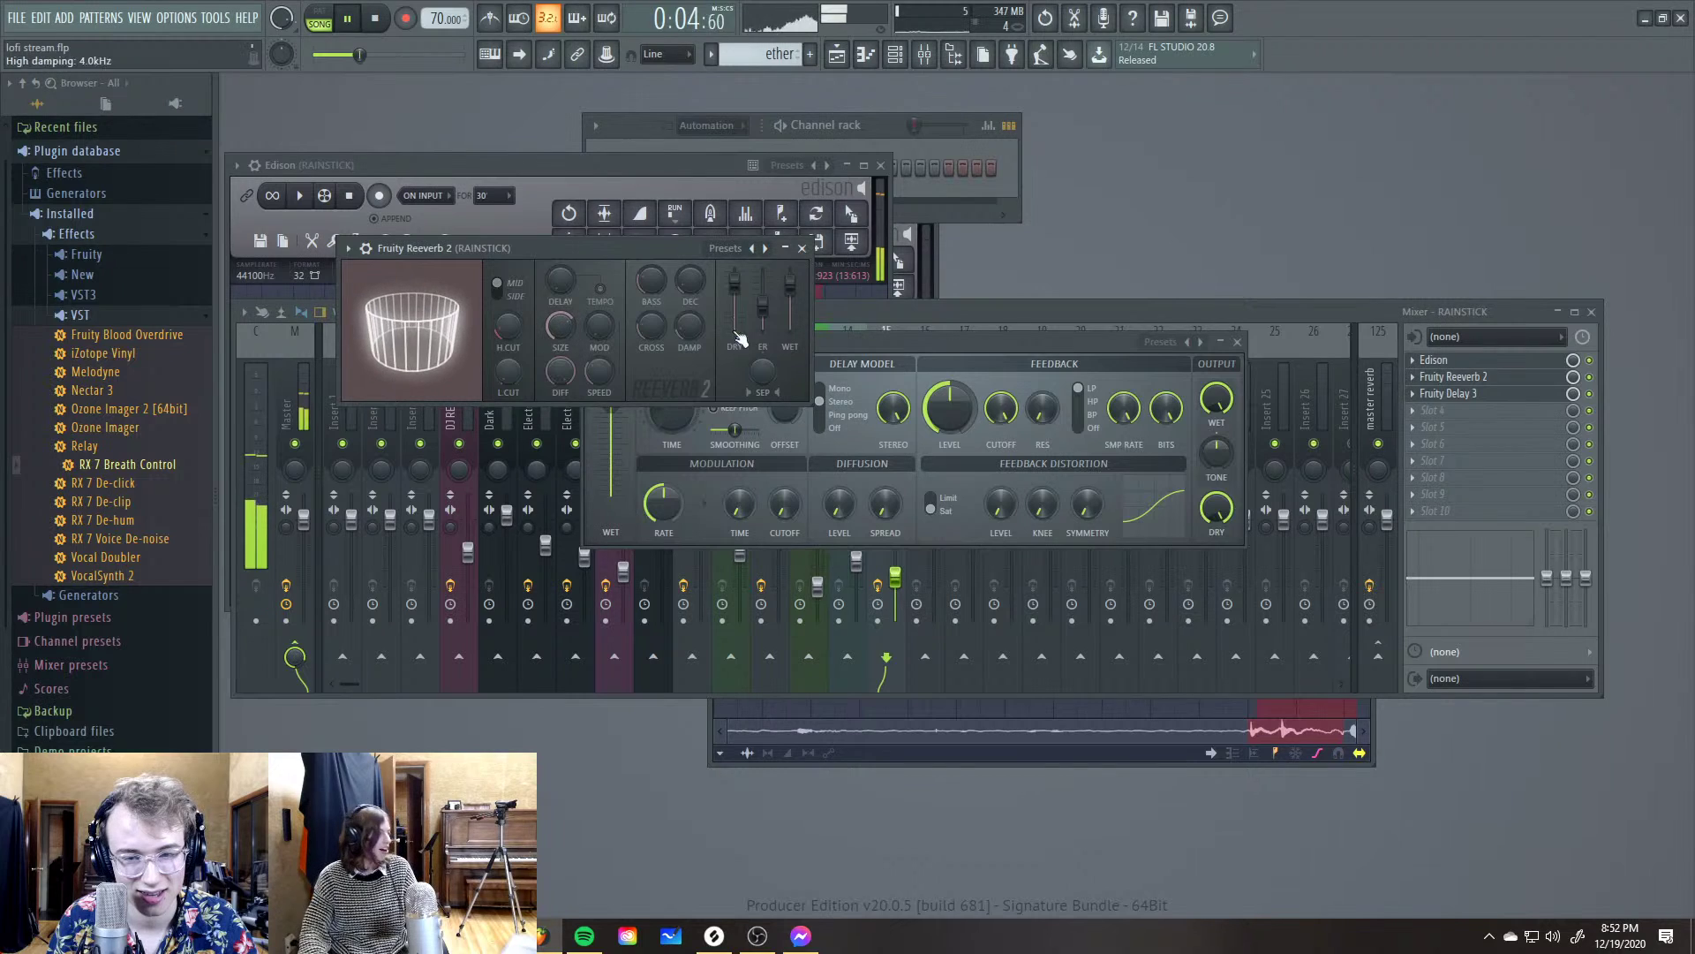
pyautogui.click(945, 395)
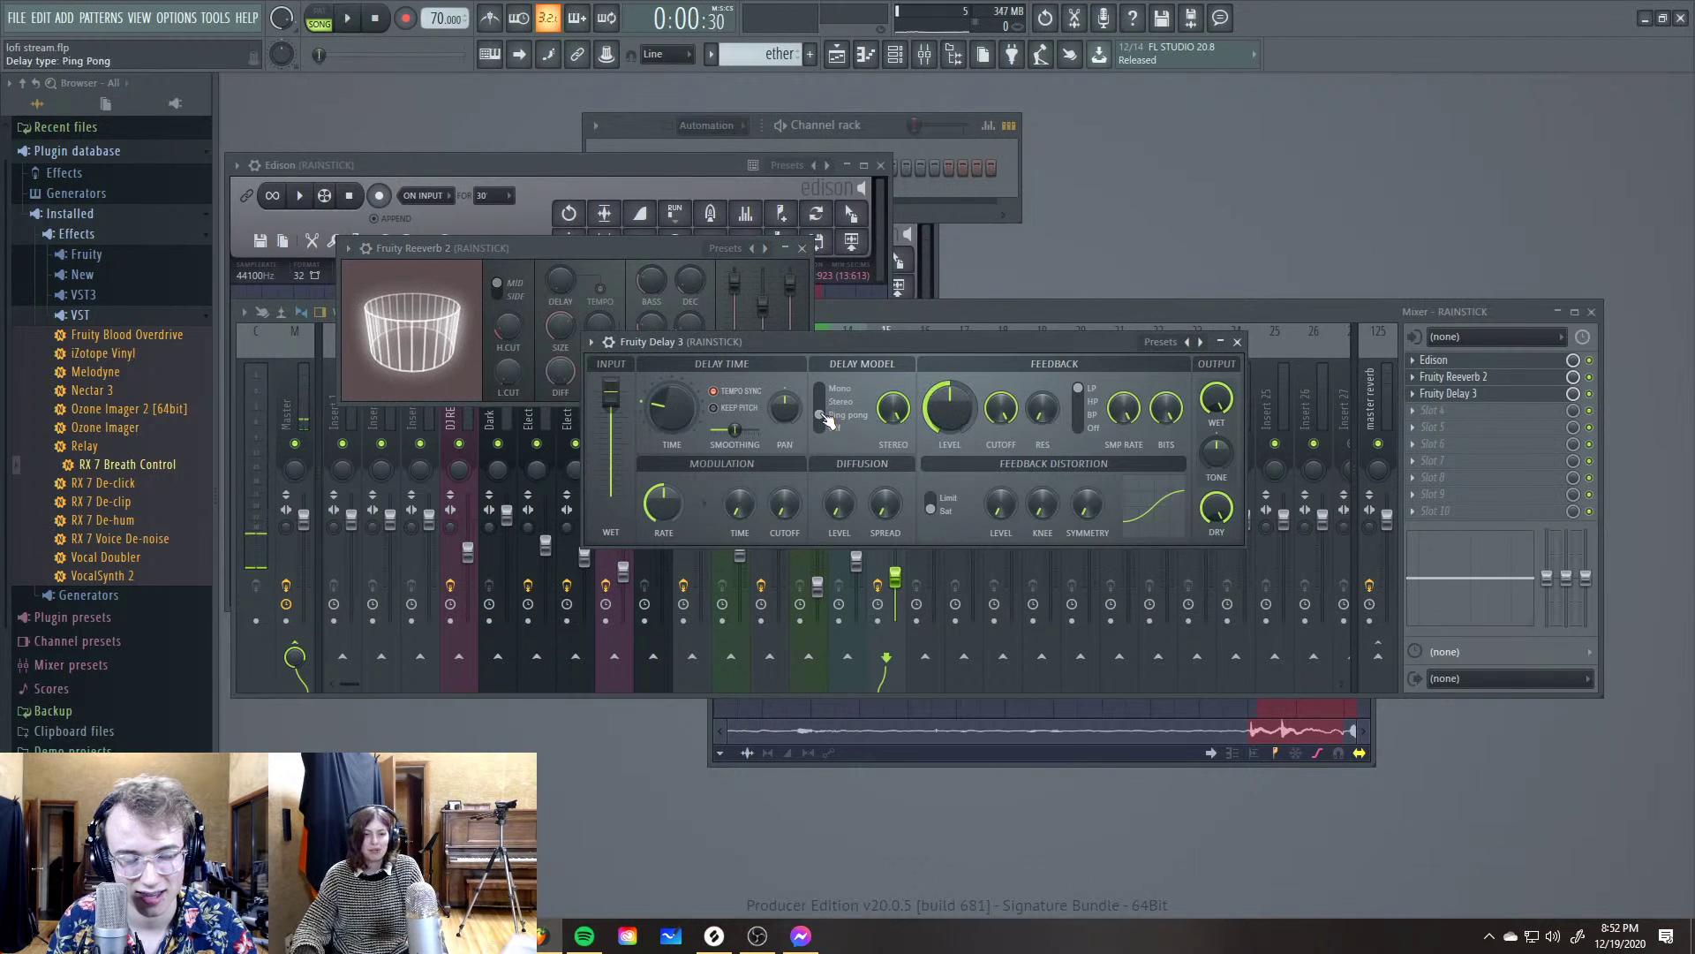
pyautogui.press('space')
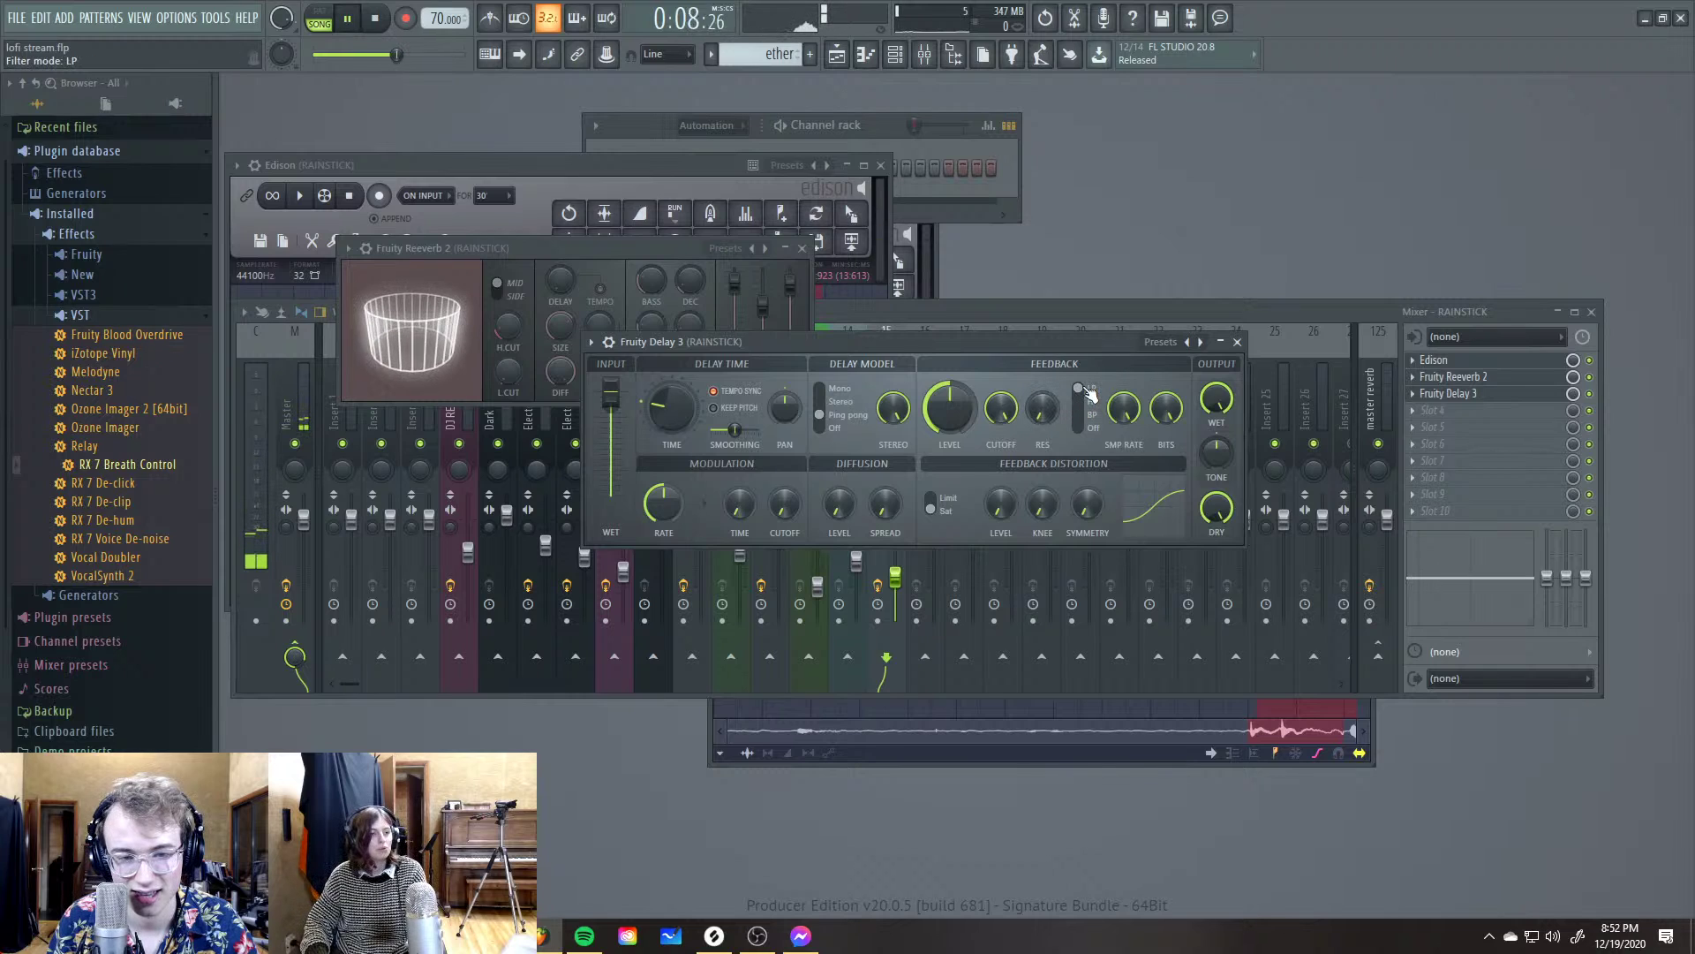
# Cut the quiet tails off the four rainstick clips on playlist tracks 16 through 19
pyautogui.click(837, 54)
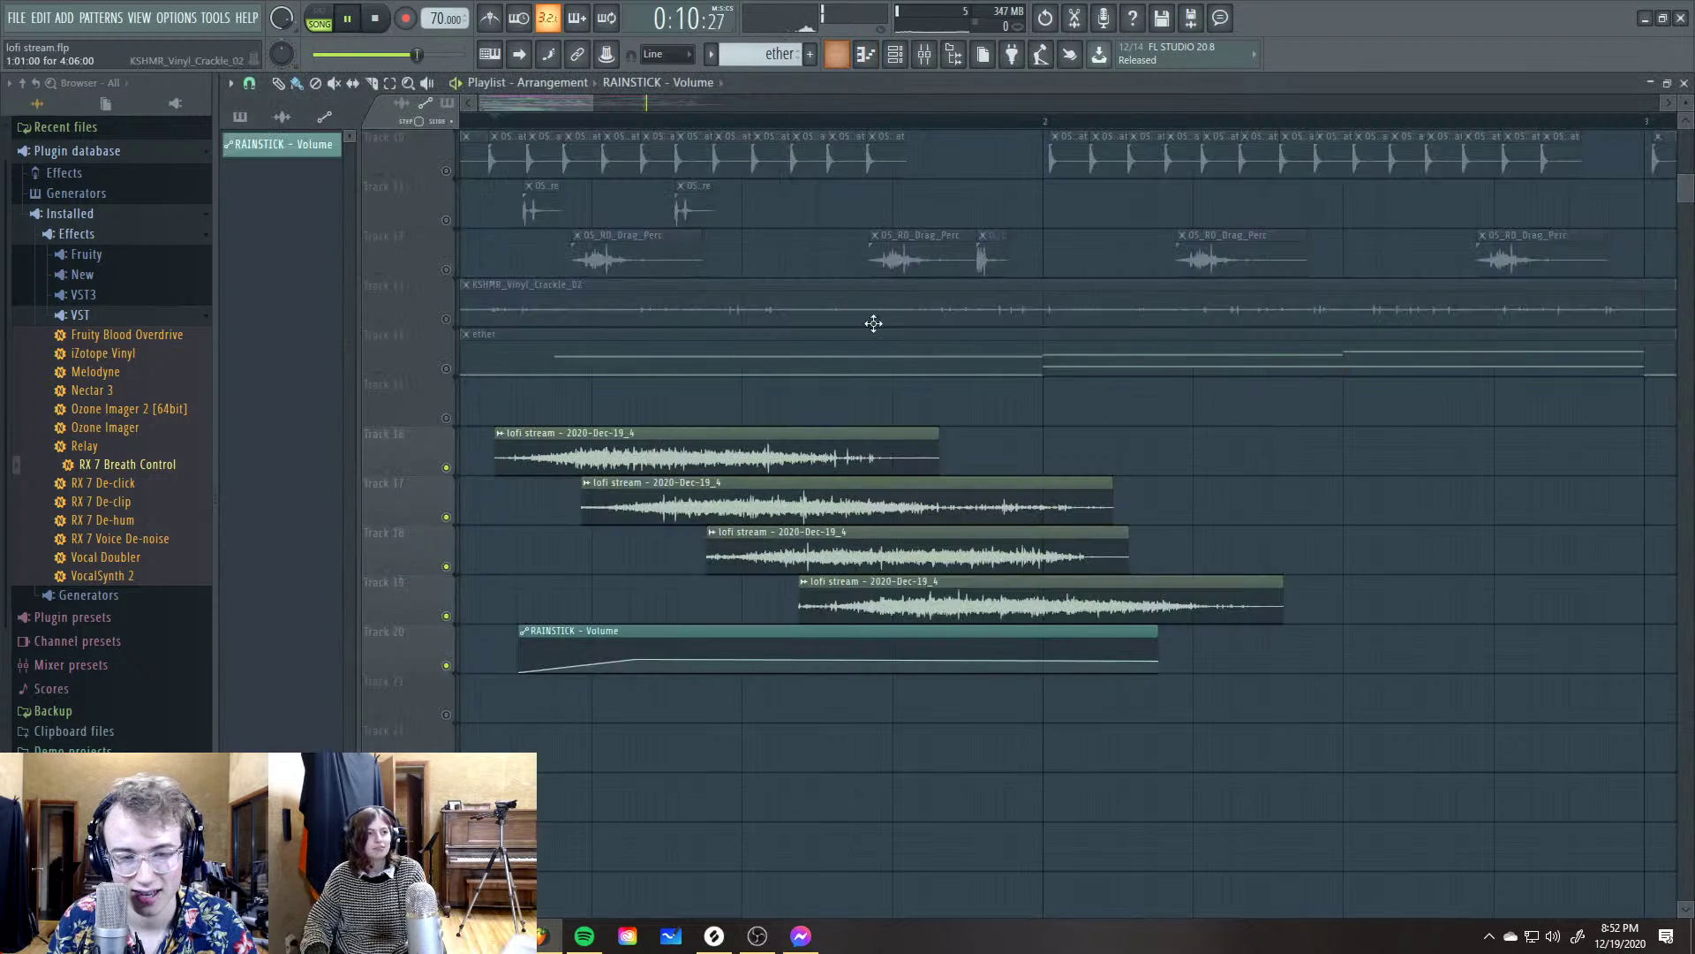
pyautogui.press('space')
pyautogui.rightClick(1236, 600)
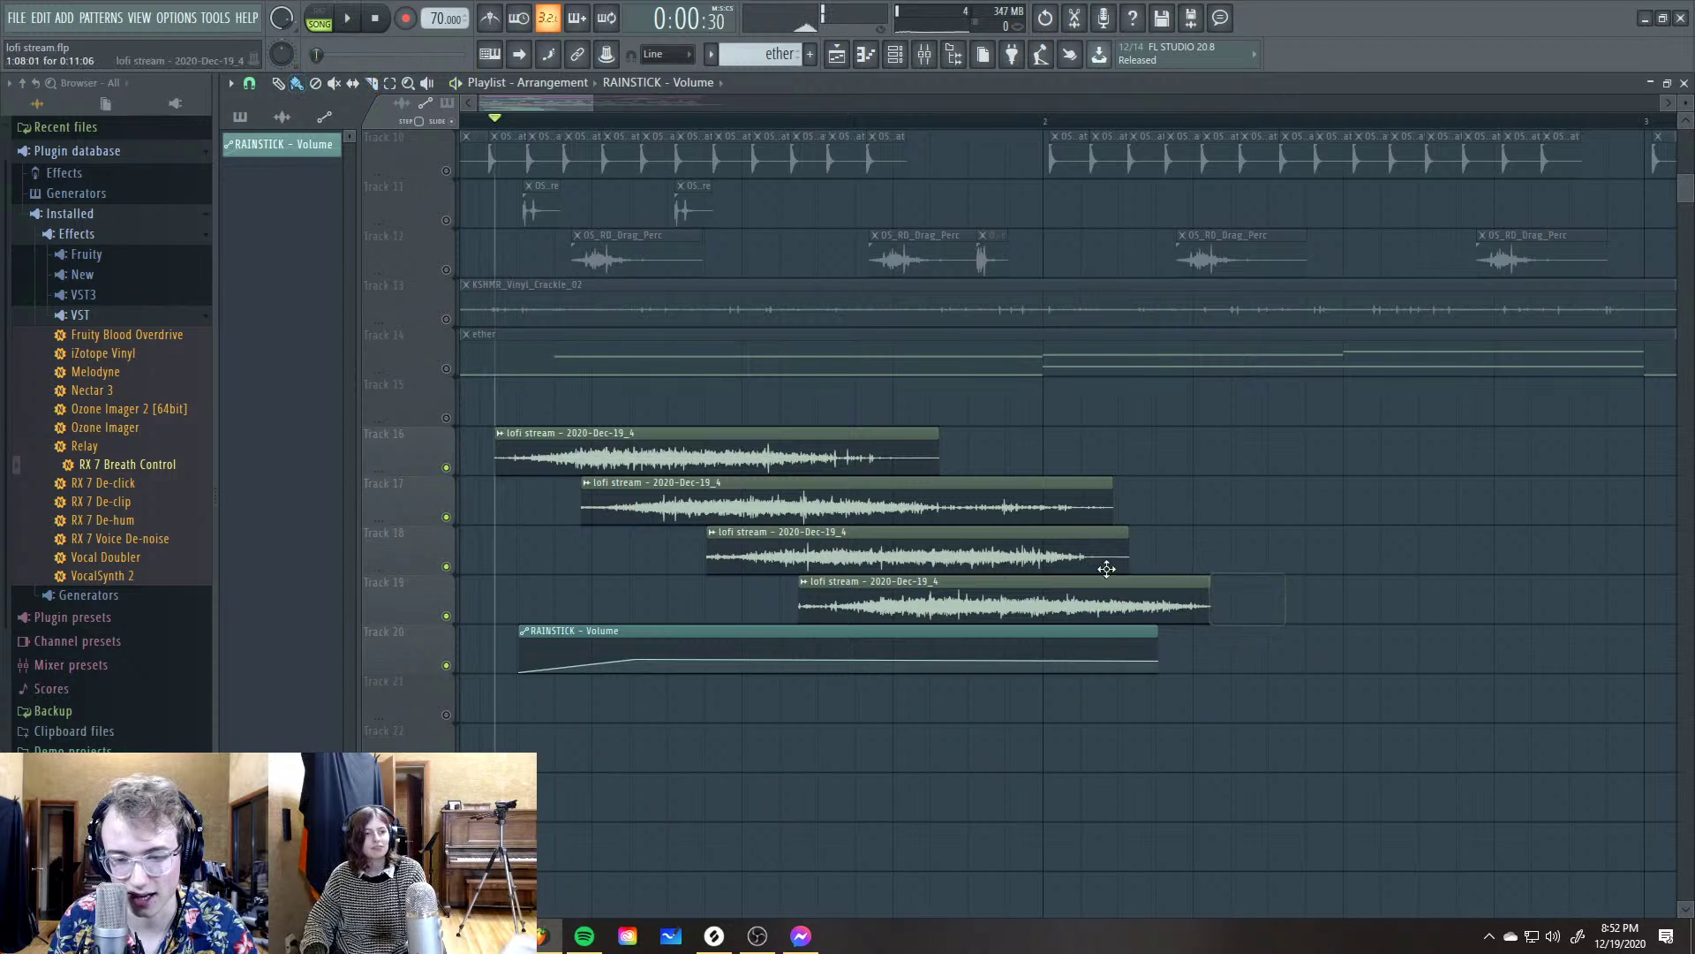
pyautogui.rightClick(1099, 505)
pyautogui.press('space')
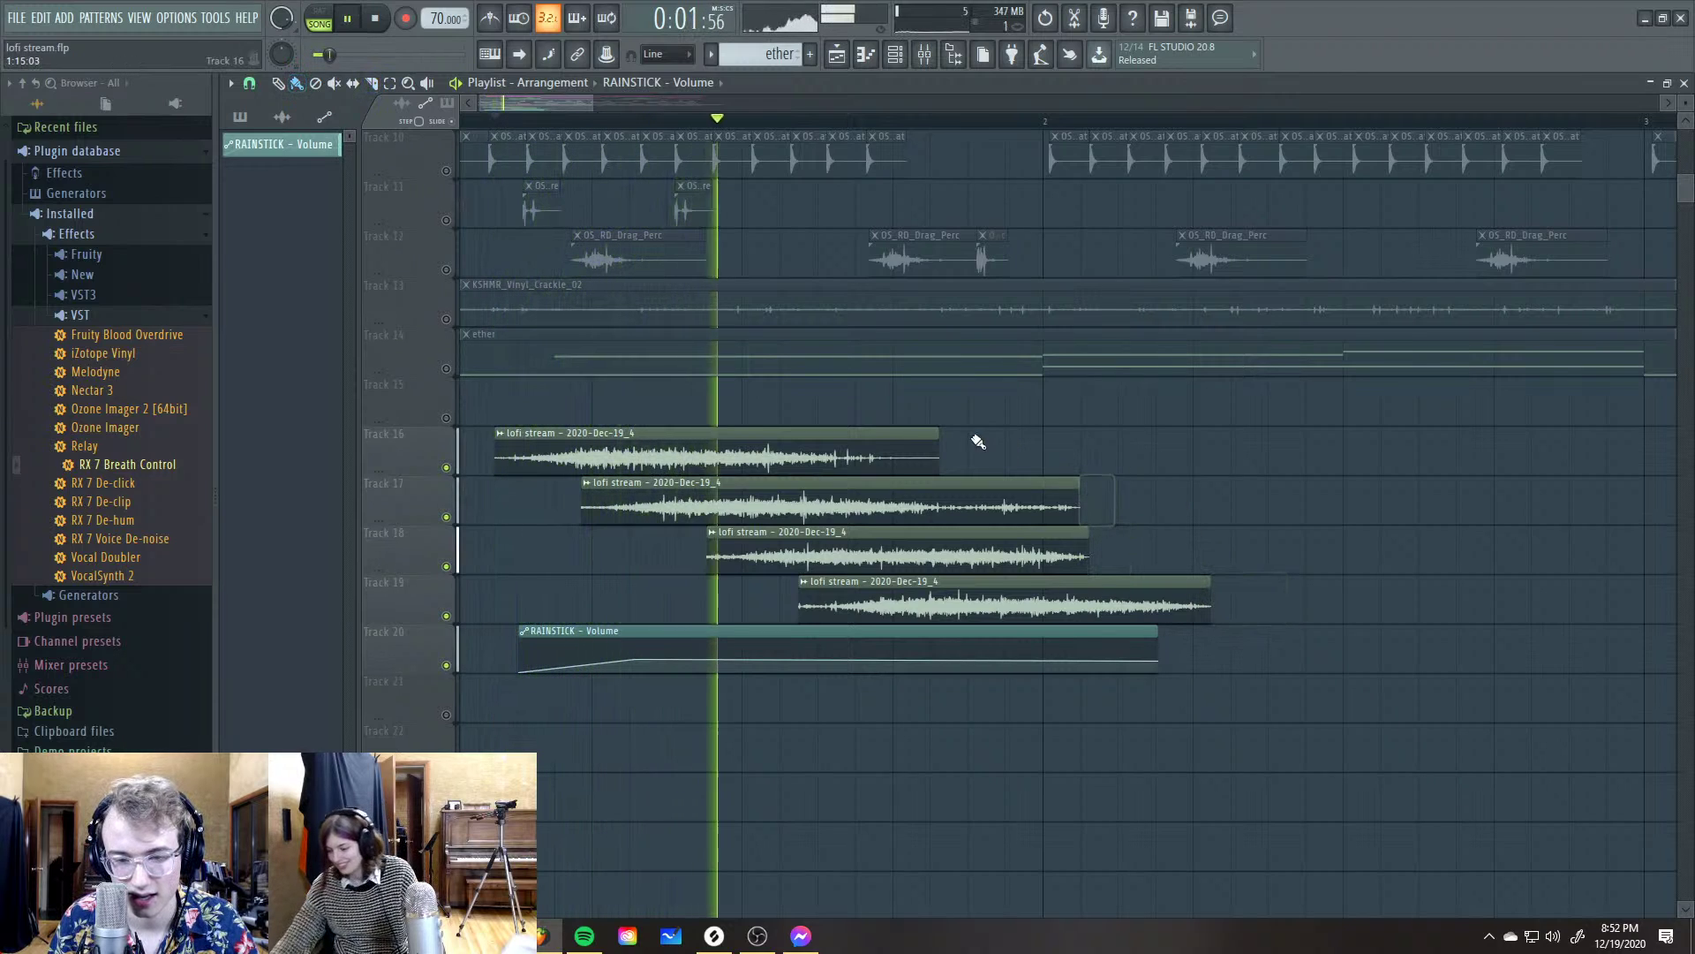
pyautogui.rightClick(898, 452)
# Trim a little off the start of the track 16 rainstick clip and audition the layered swells
pyautogui.press('space')
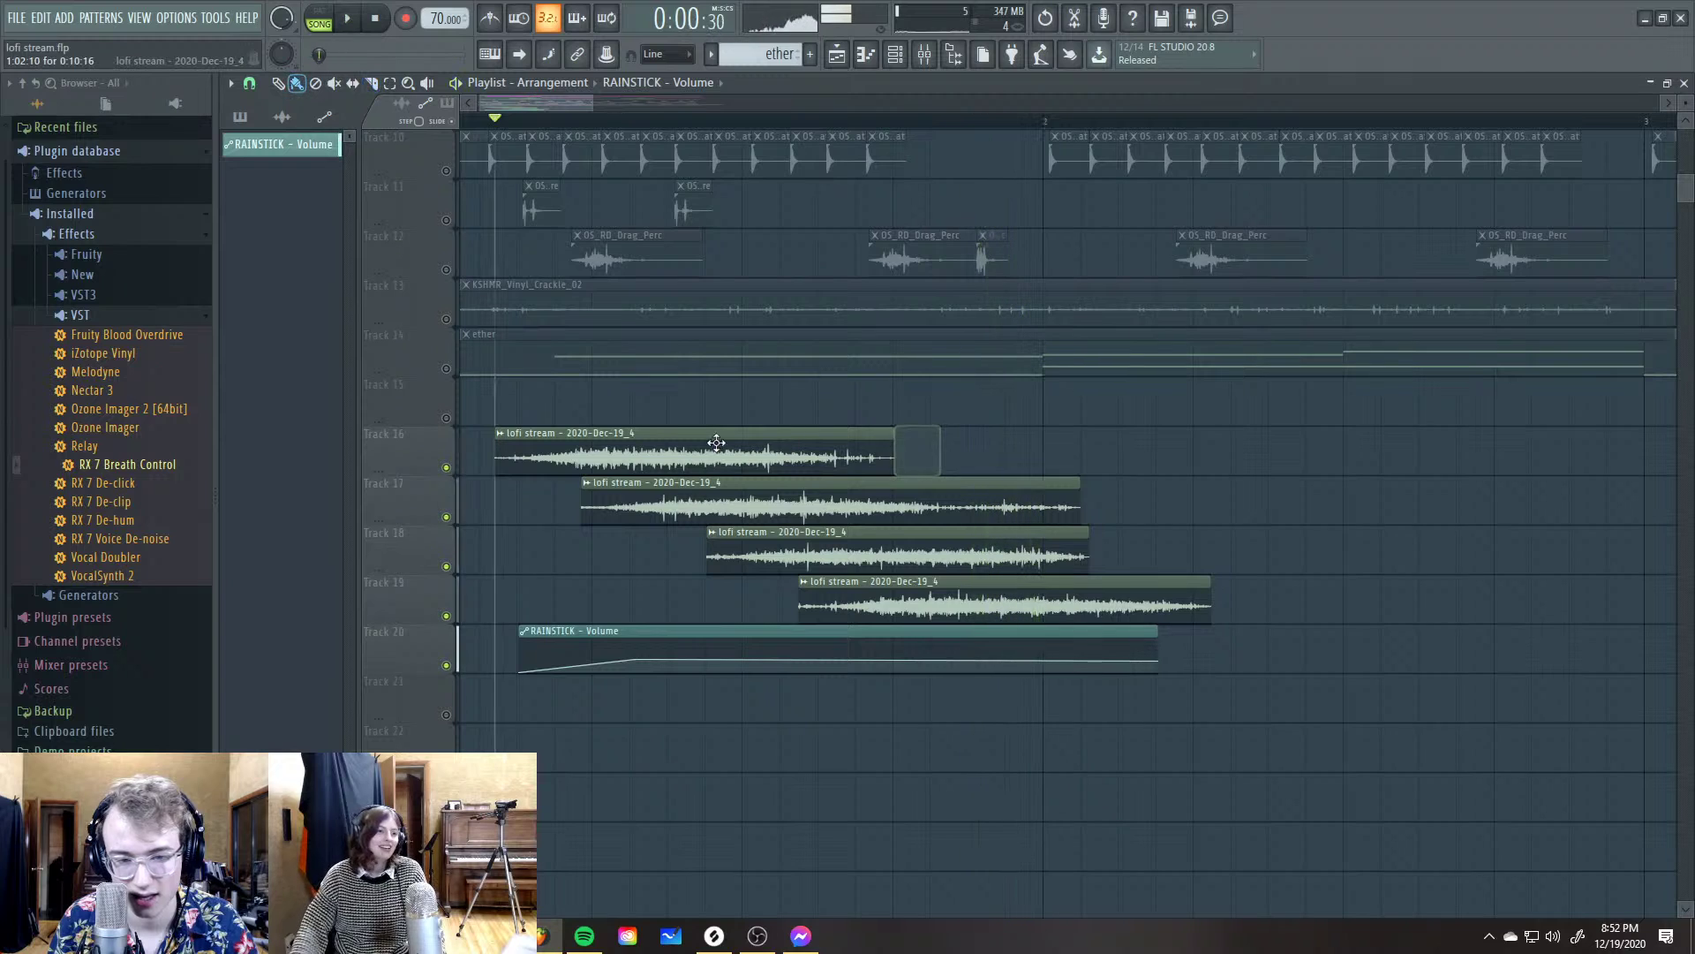
pyautogui.moveTo(501, 463); pyautogui.dragTo(512, 463)
pyautogui.press('space')
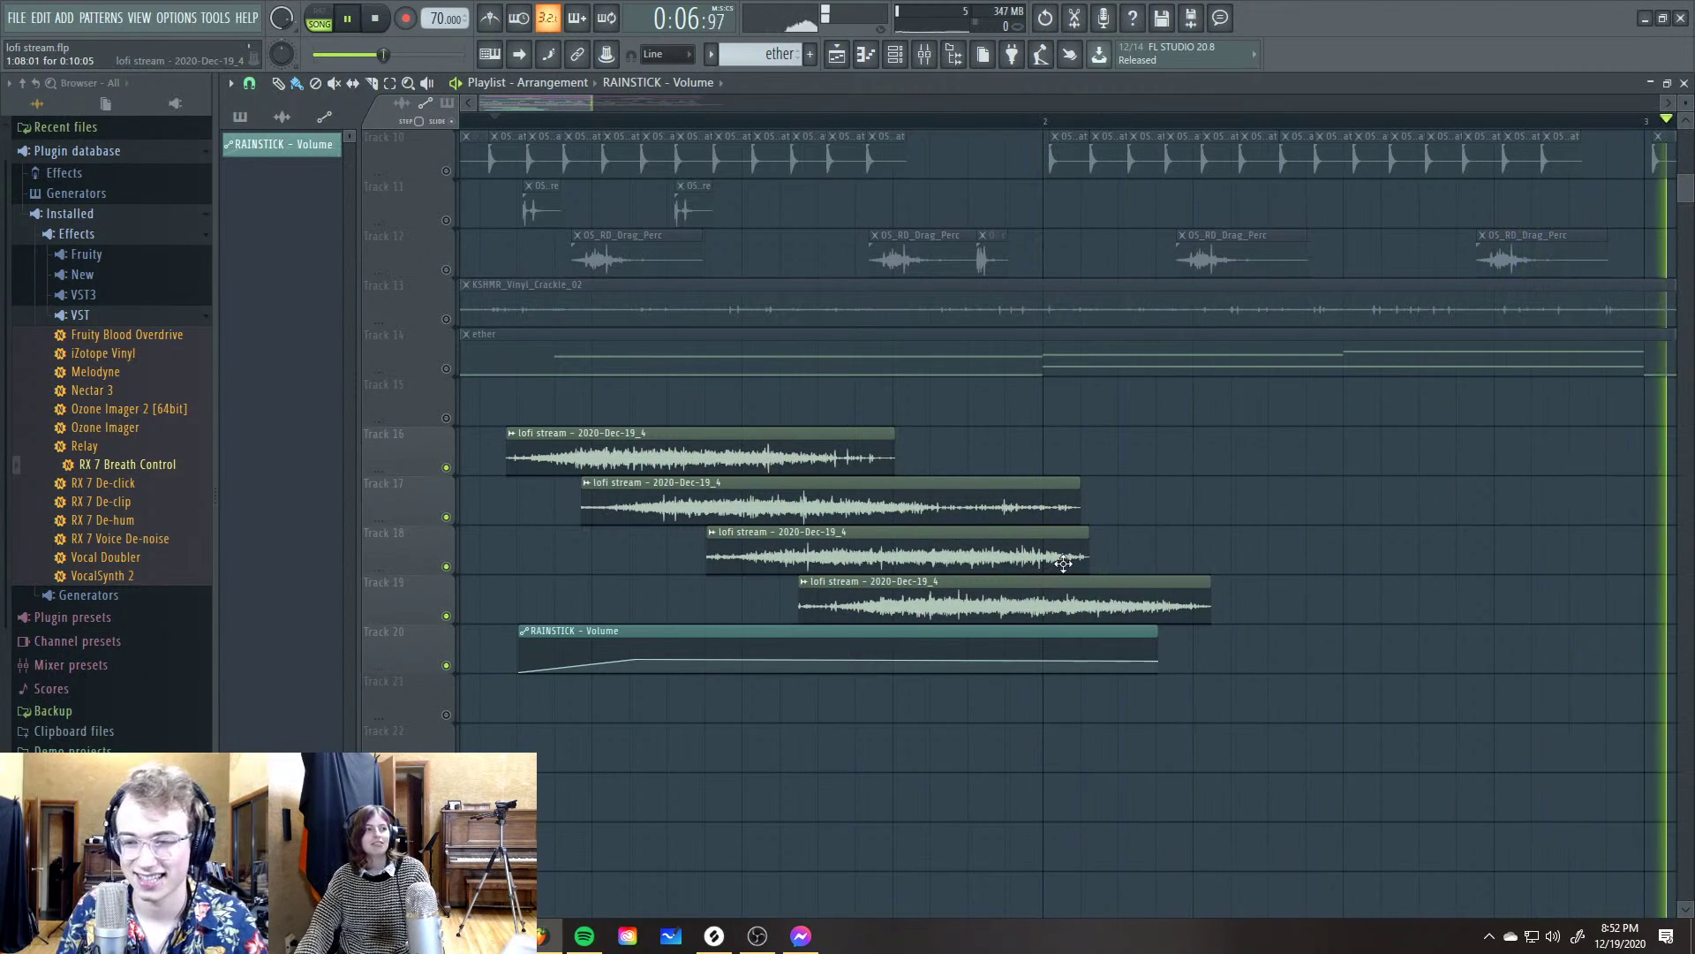
pyautogui.press('space')
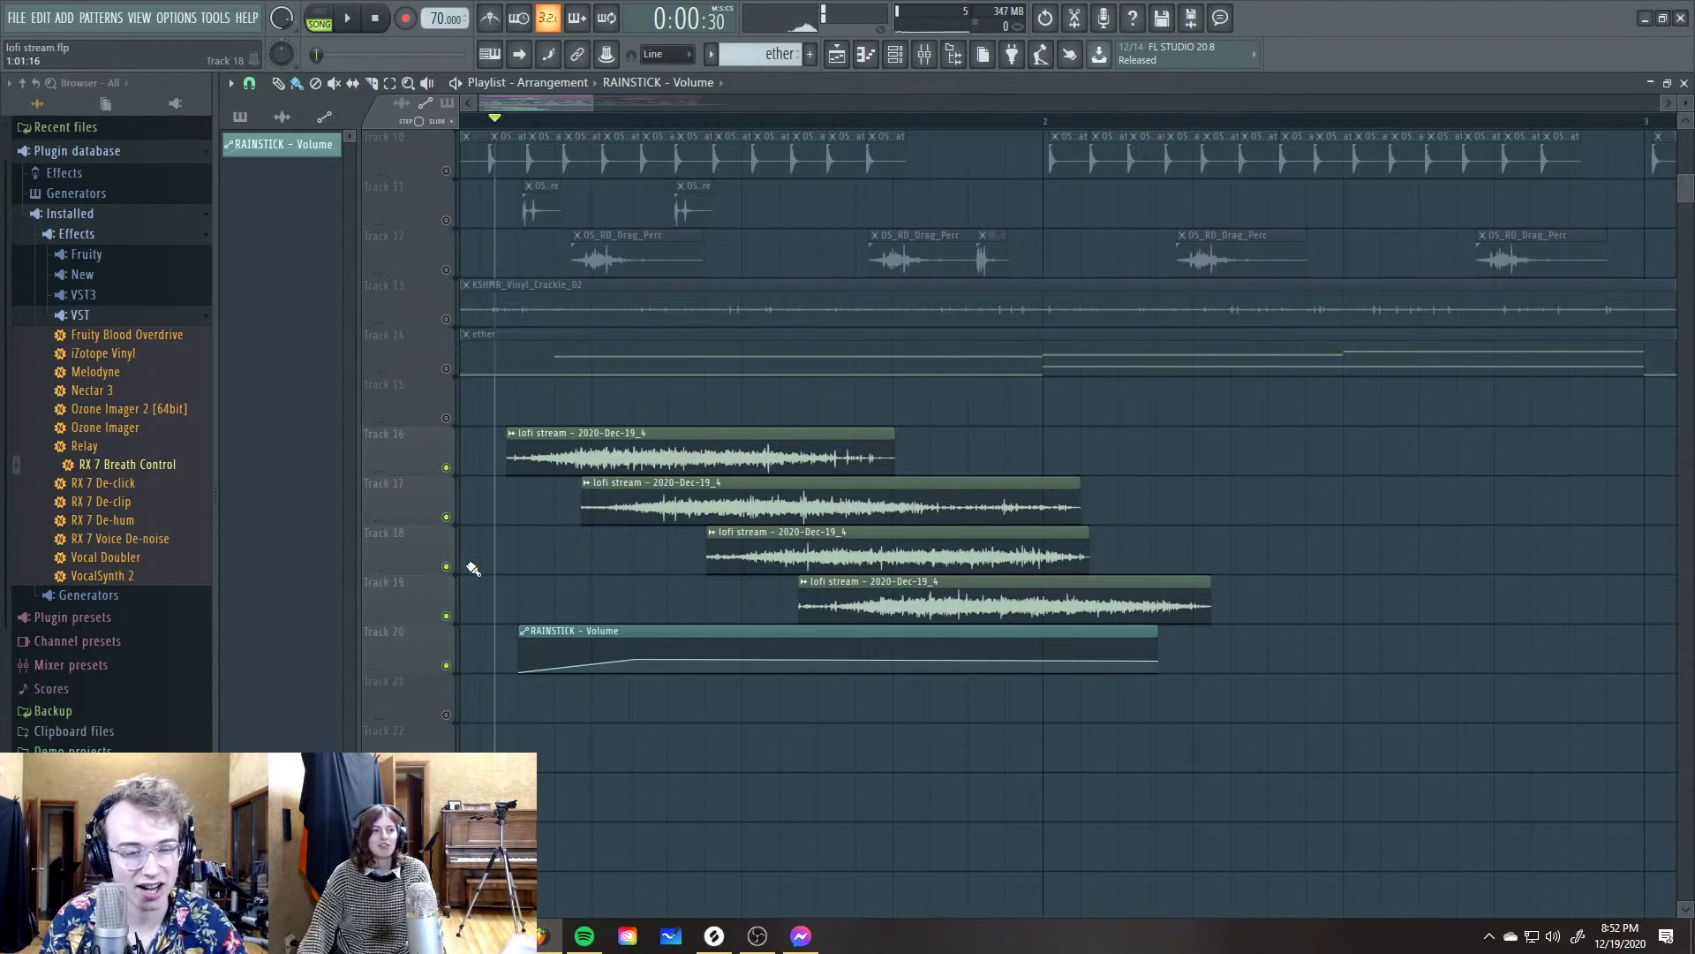
# Clear the solo so that all playlist tracks are active
pyautogui.rightClick(451, 664)
pyautogui.rightClick(456, 665)
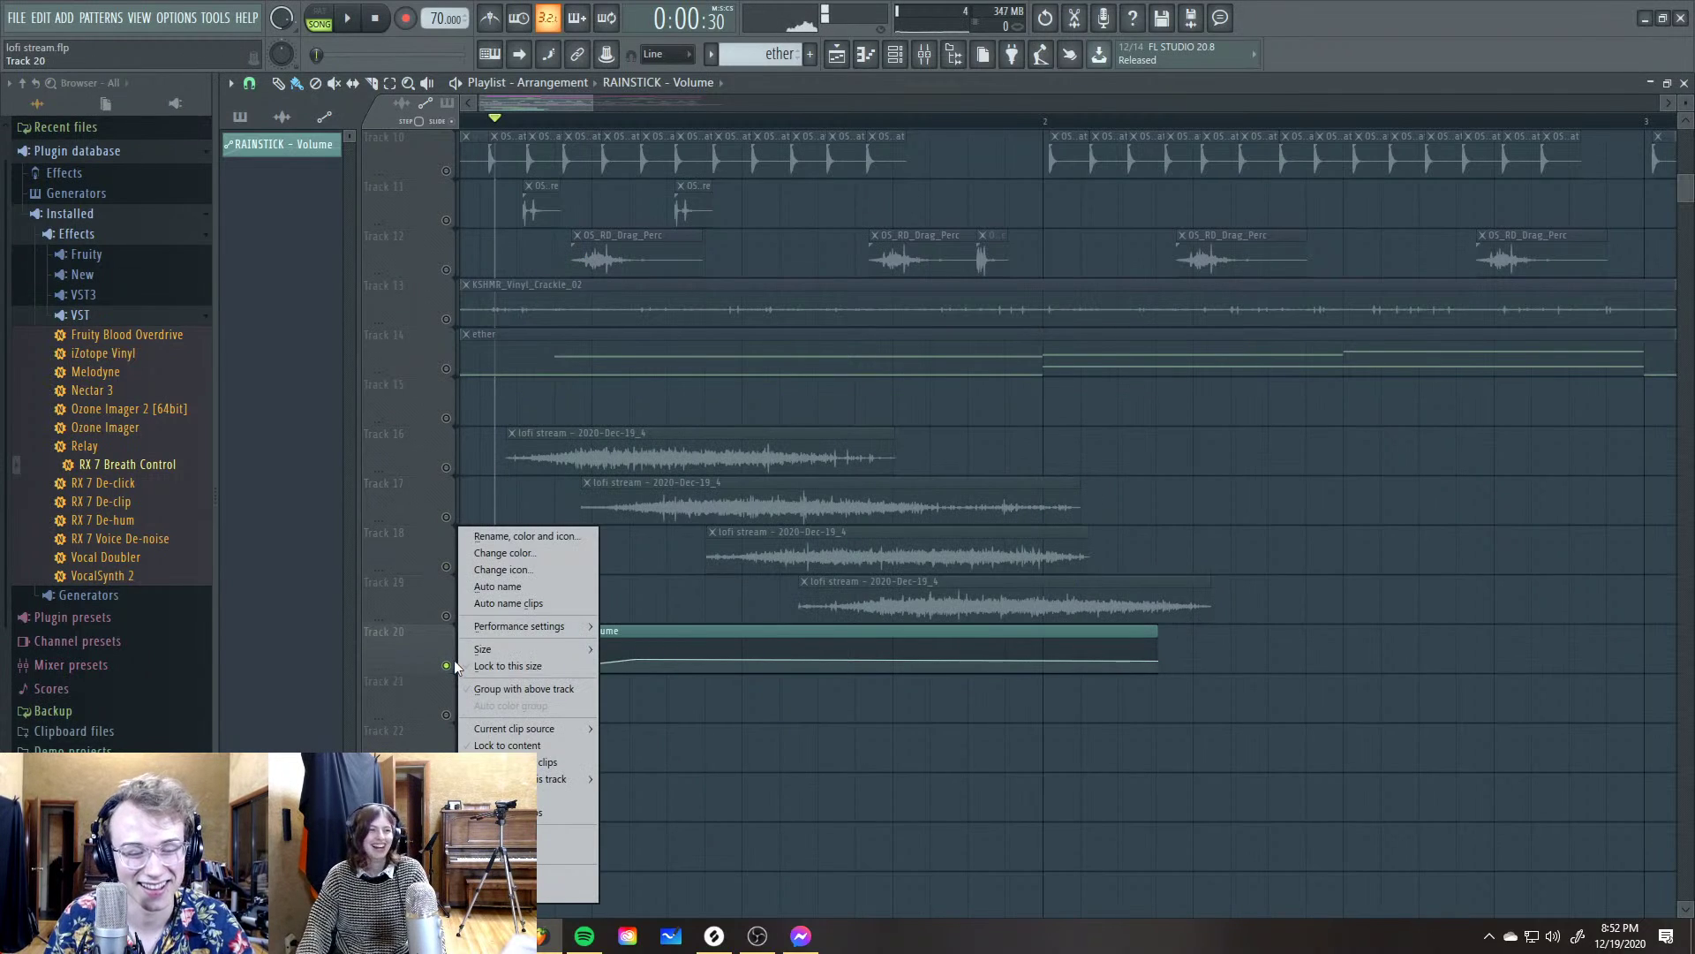
pyautogui.rightClick(450, 664)
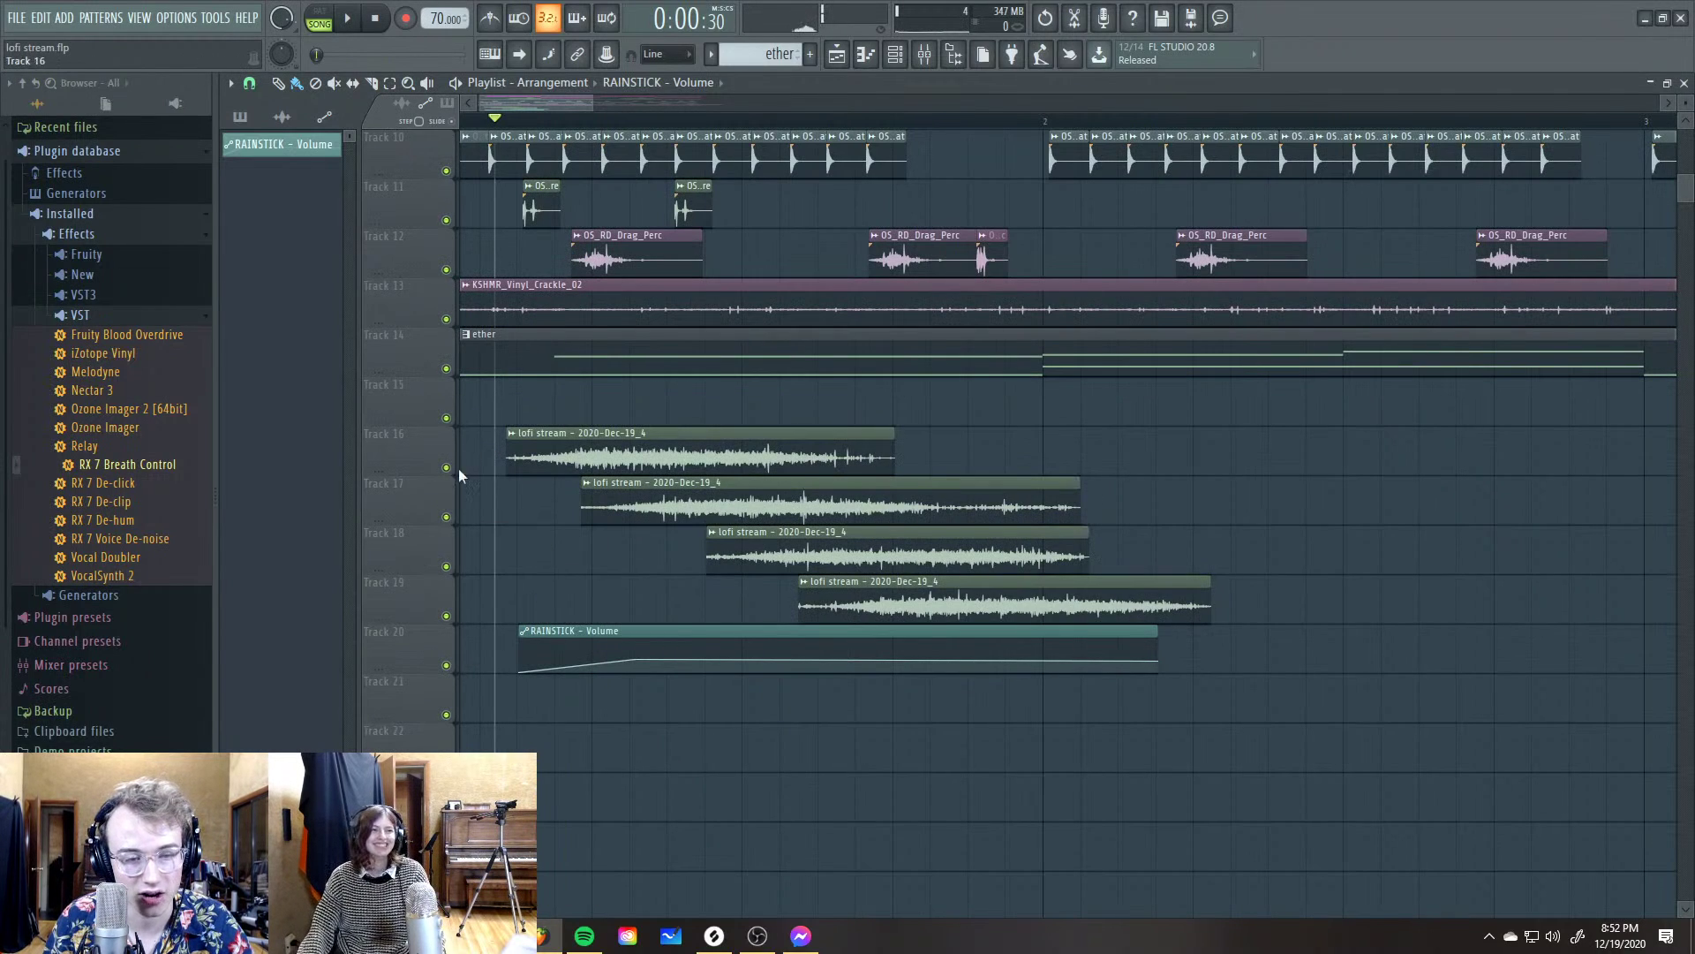
# Close all the open Edison and effect plugin windows and bring the mixer back up
pyautogui.press('F9')
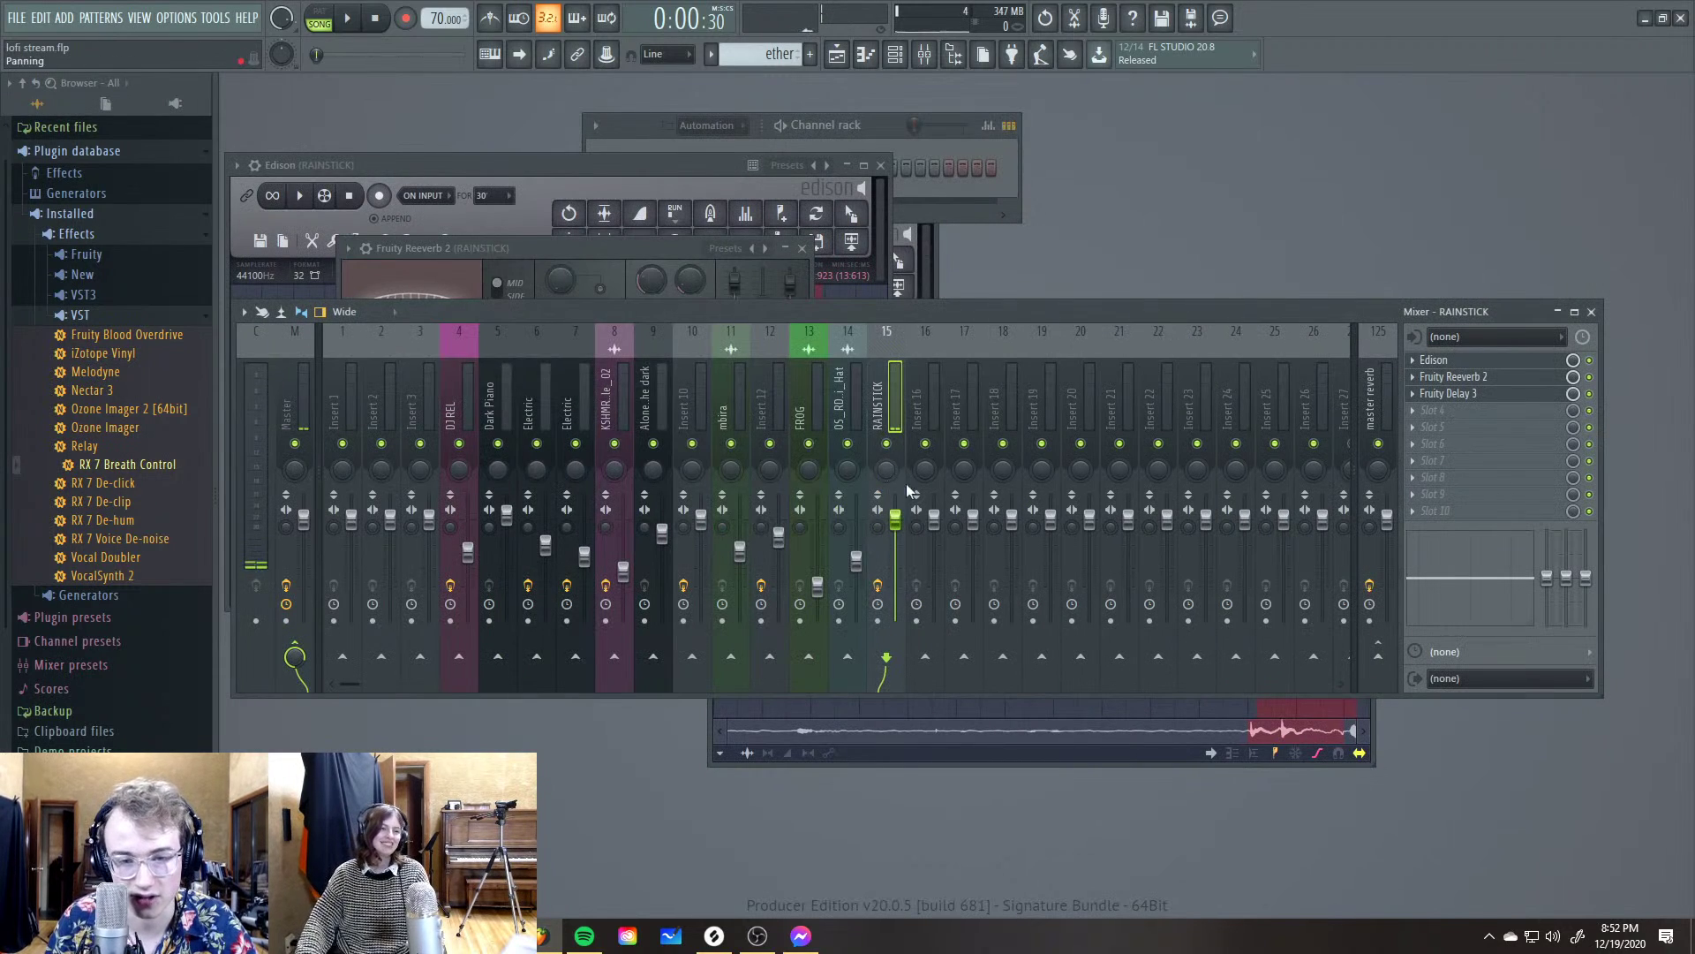
pyautogui.click(802, 248)
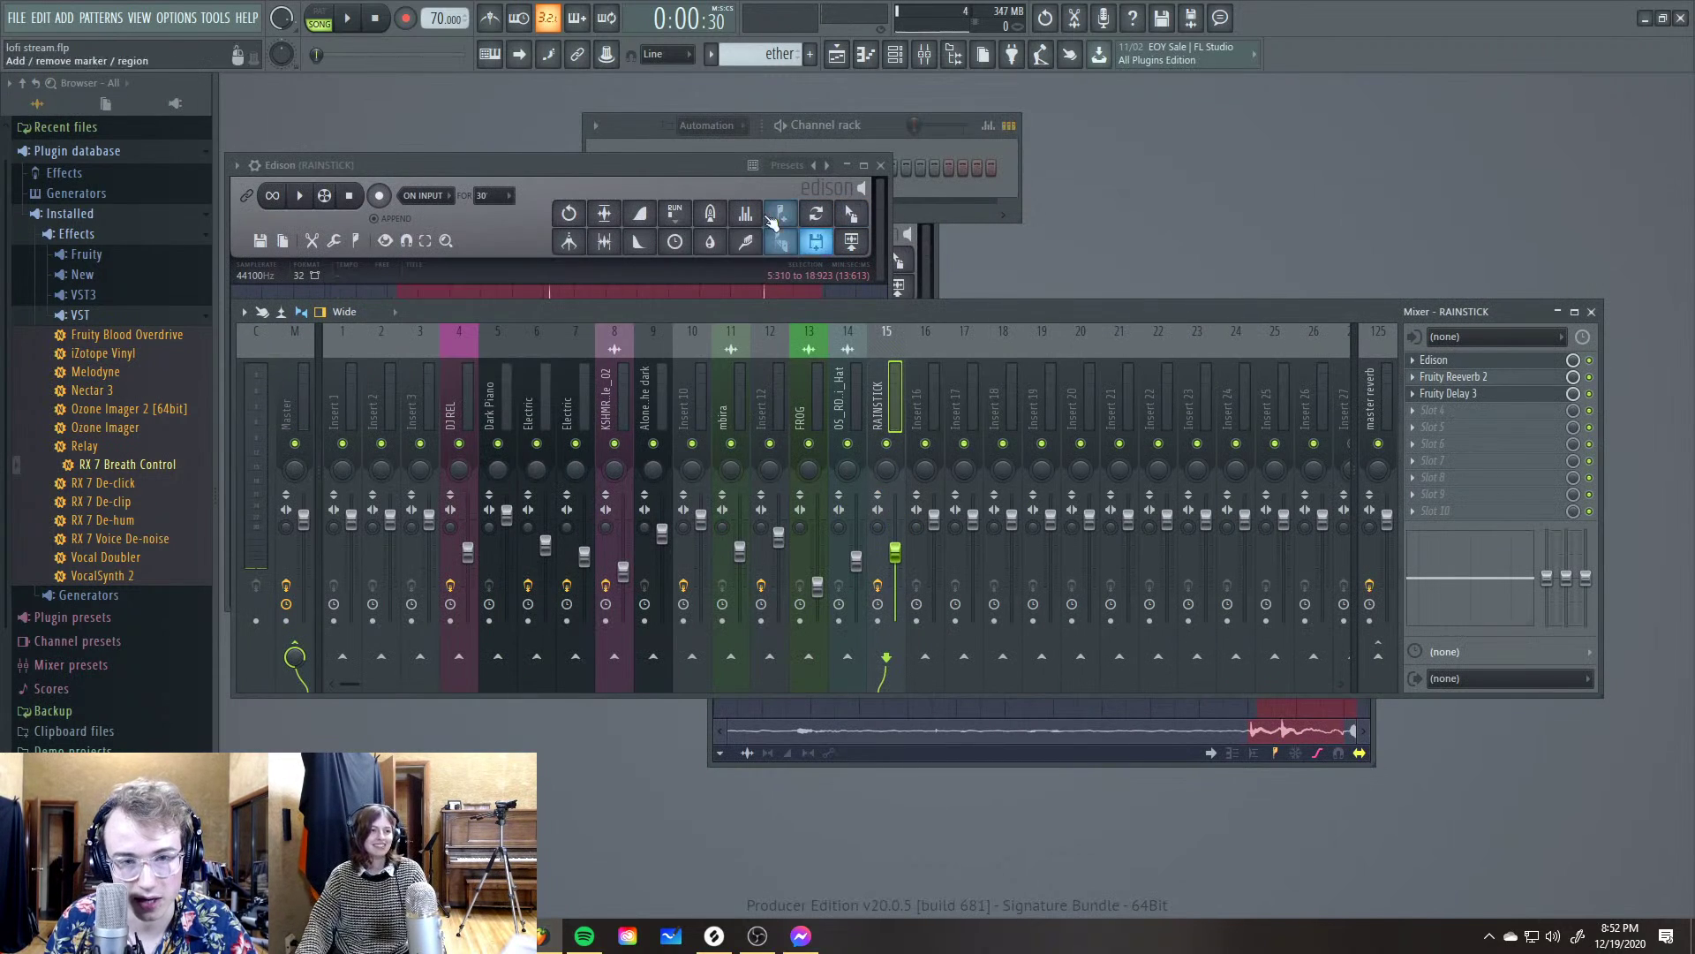
pyautogui.click(1593, 312)
pyautogui.click(1238, 342)
pyautogui.press('Escape')
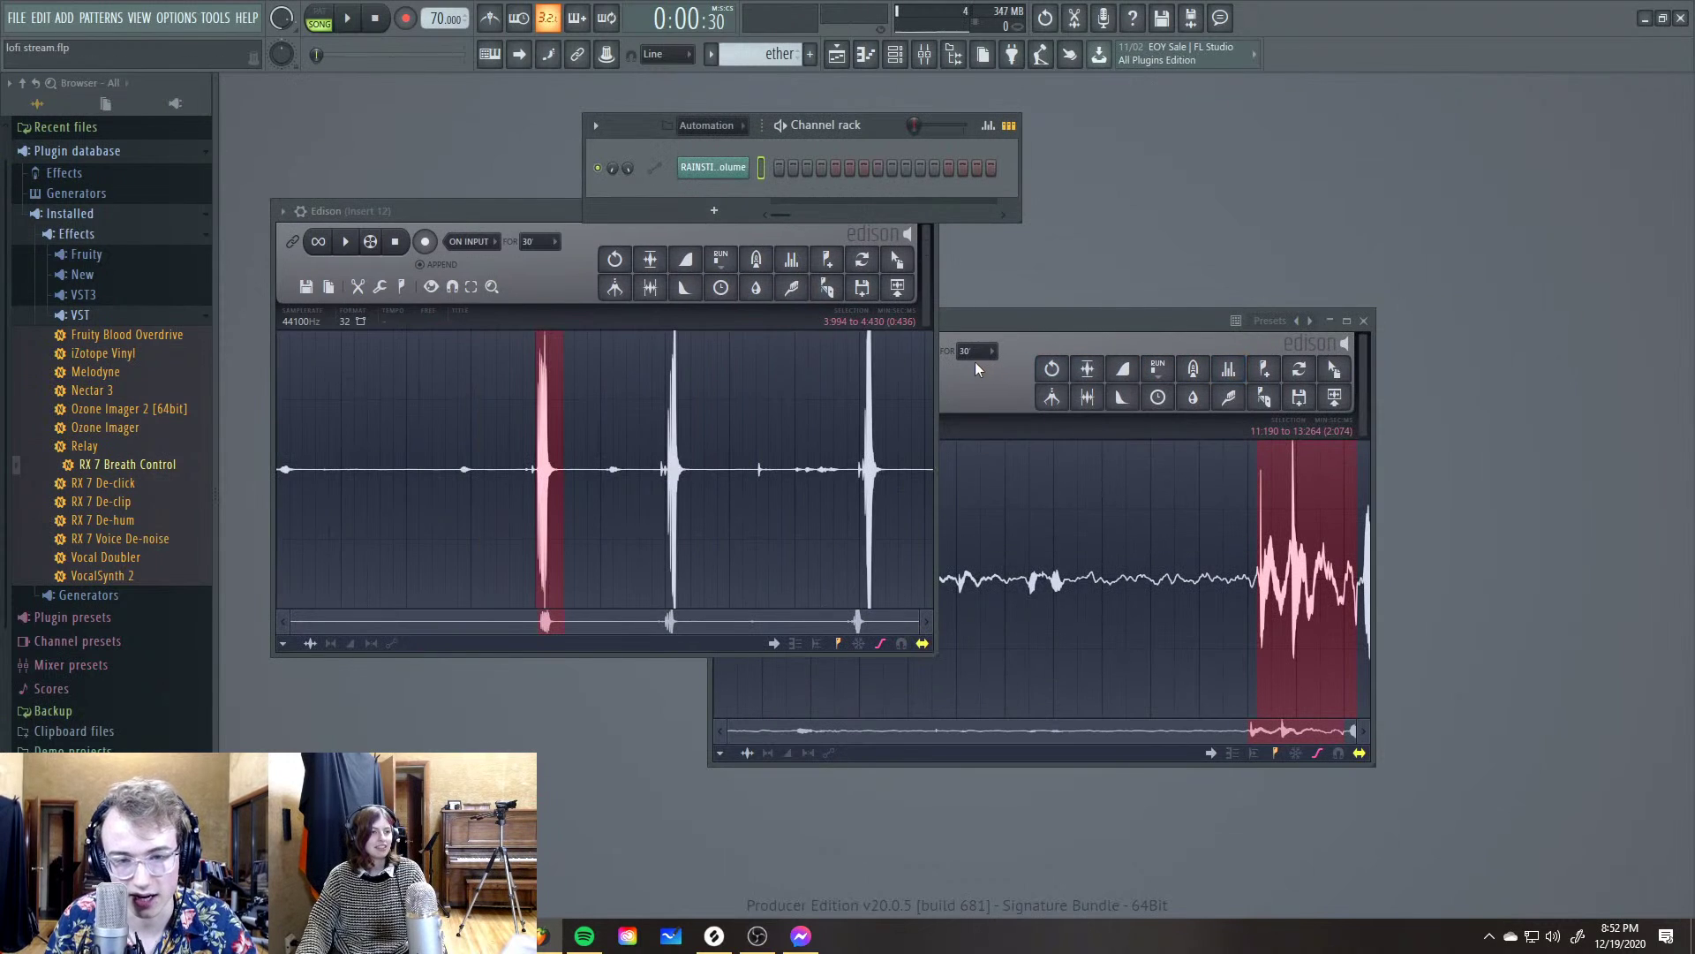
pyautogui.press('Escape')
pyautogui.press('Escape')
pyautogui.press('Escape')
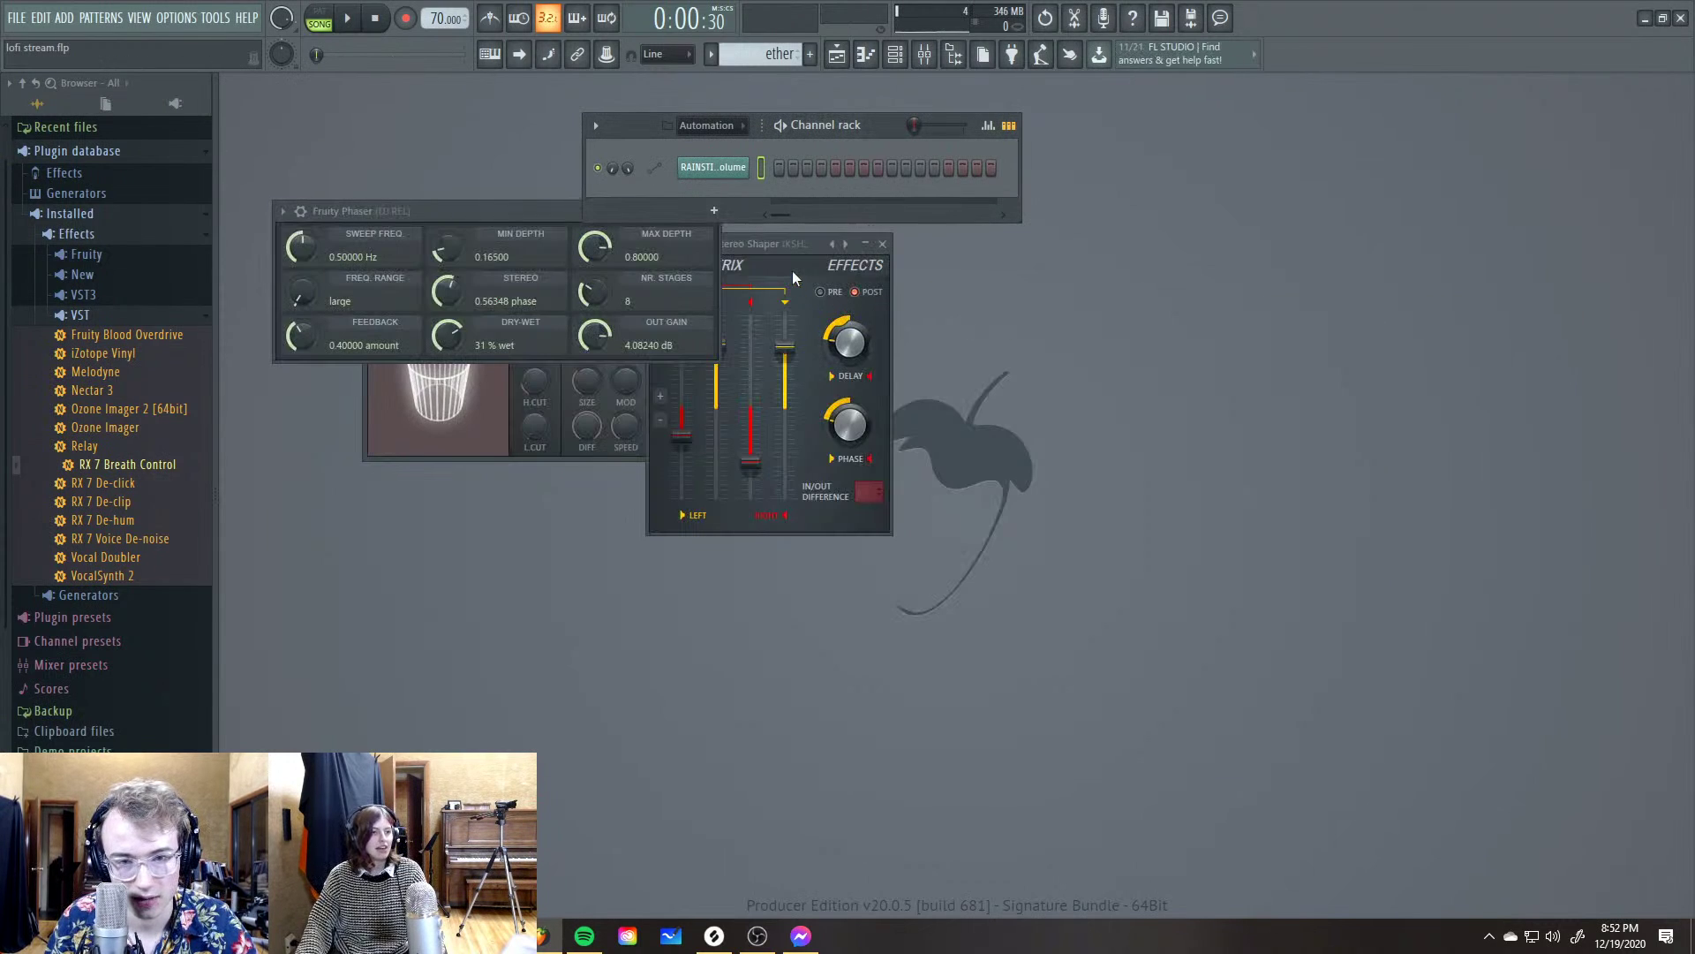
pyautogui.click(31, 20)
pyautogui.press('Escape')
pyautogui.press('Escape')
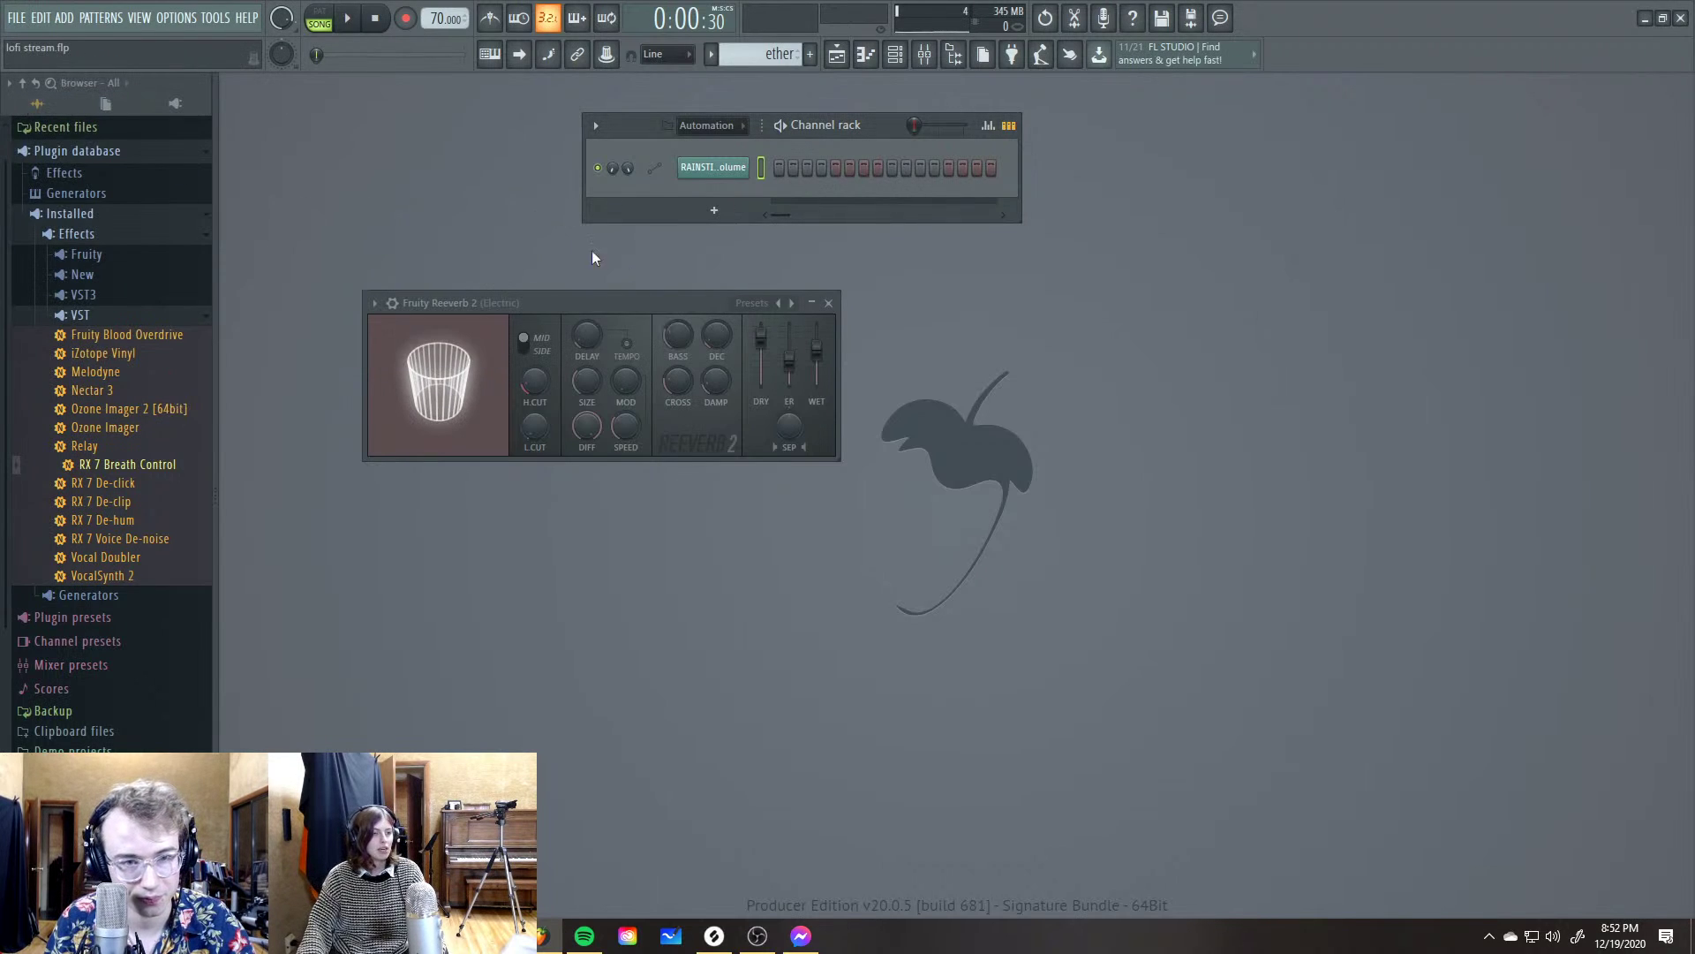
pyautogui.press('Escape')
pyautogui.click(927, 64)
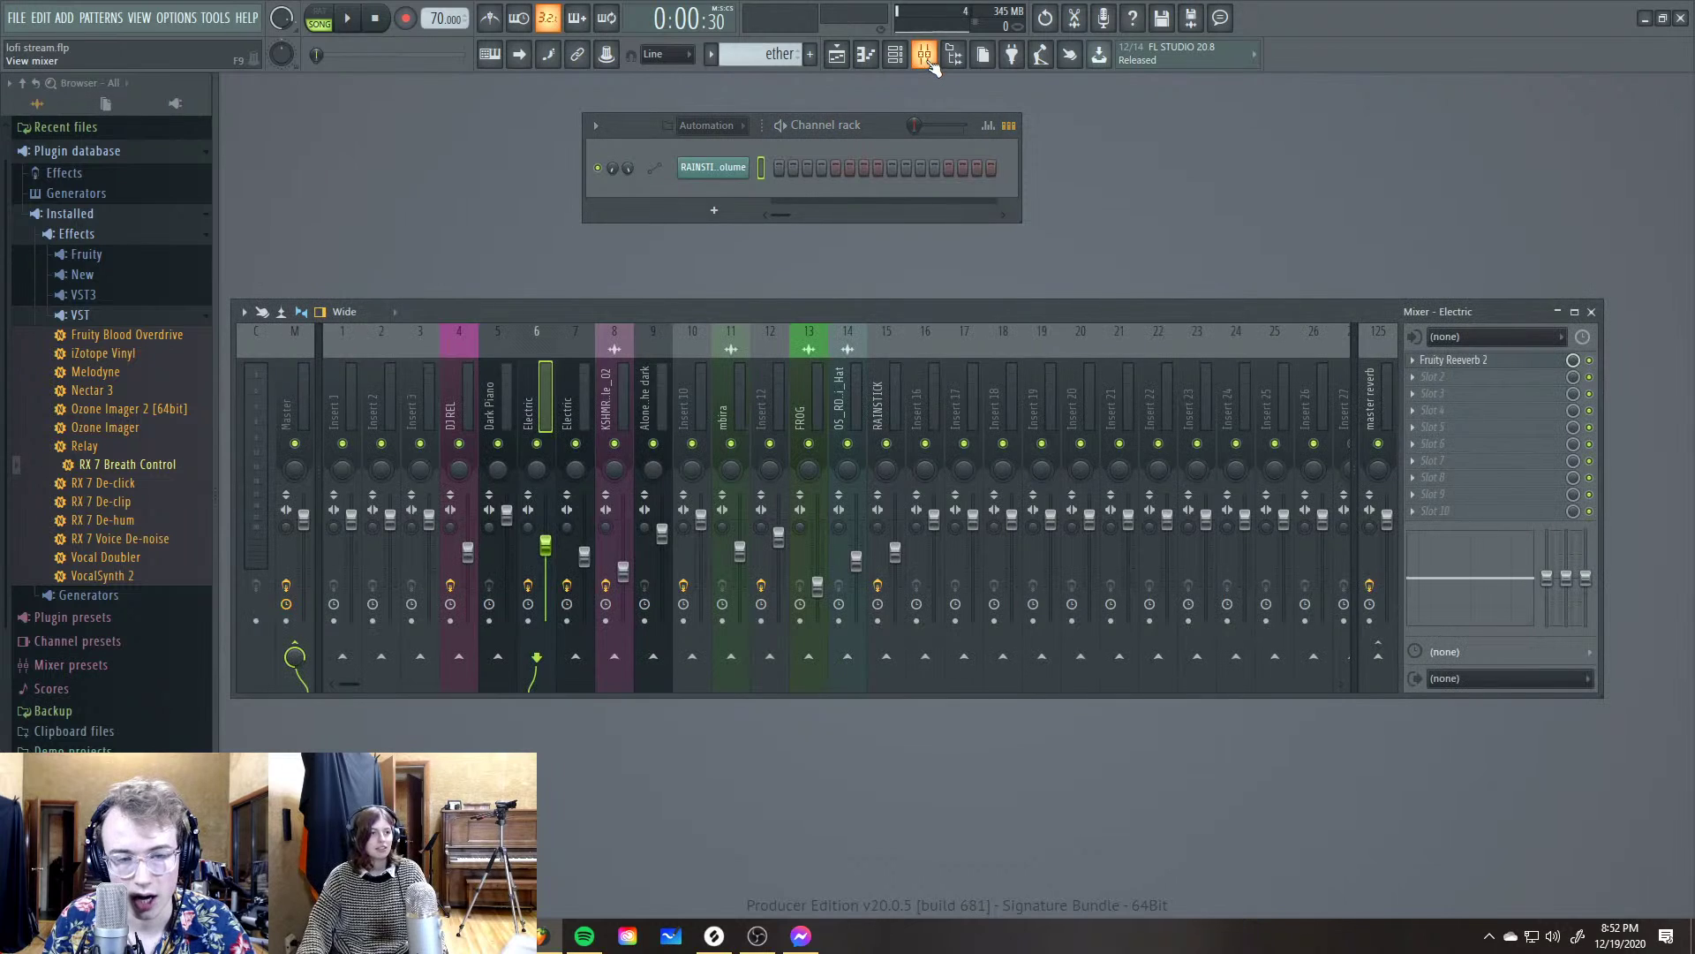
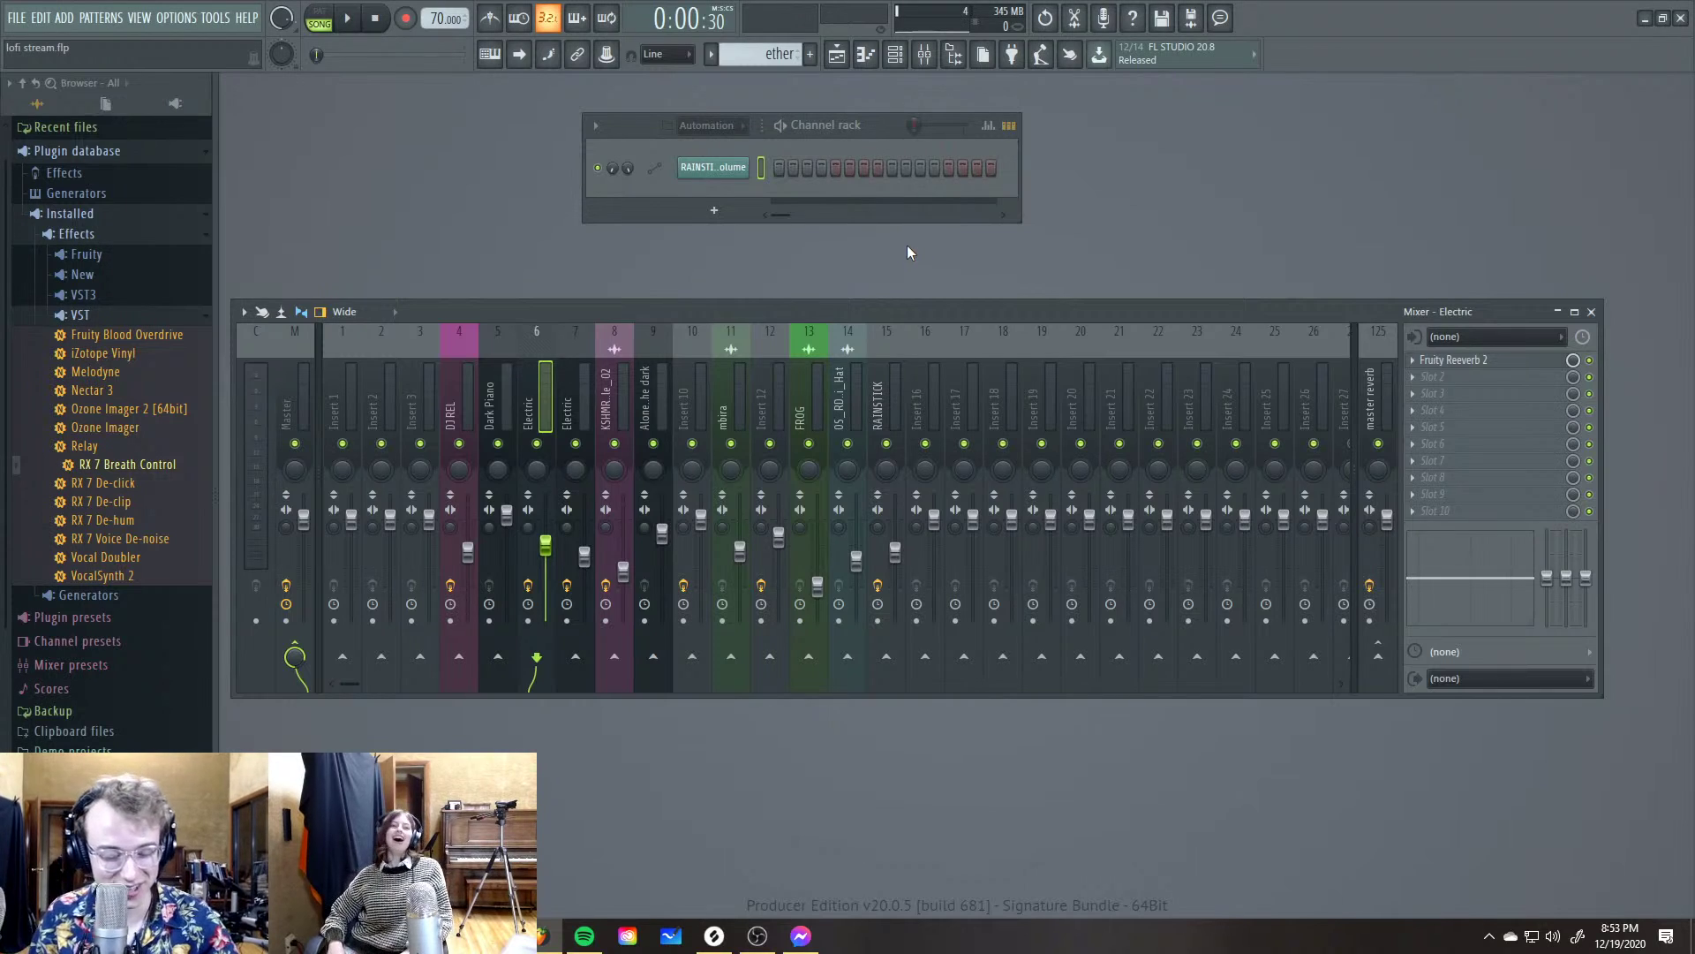
# Save the project and audition the rainstick within the full mix while lowering its mixer volume
pyautogui.press('F5')
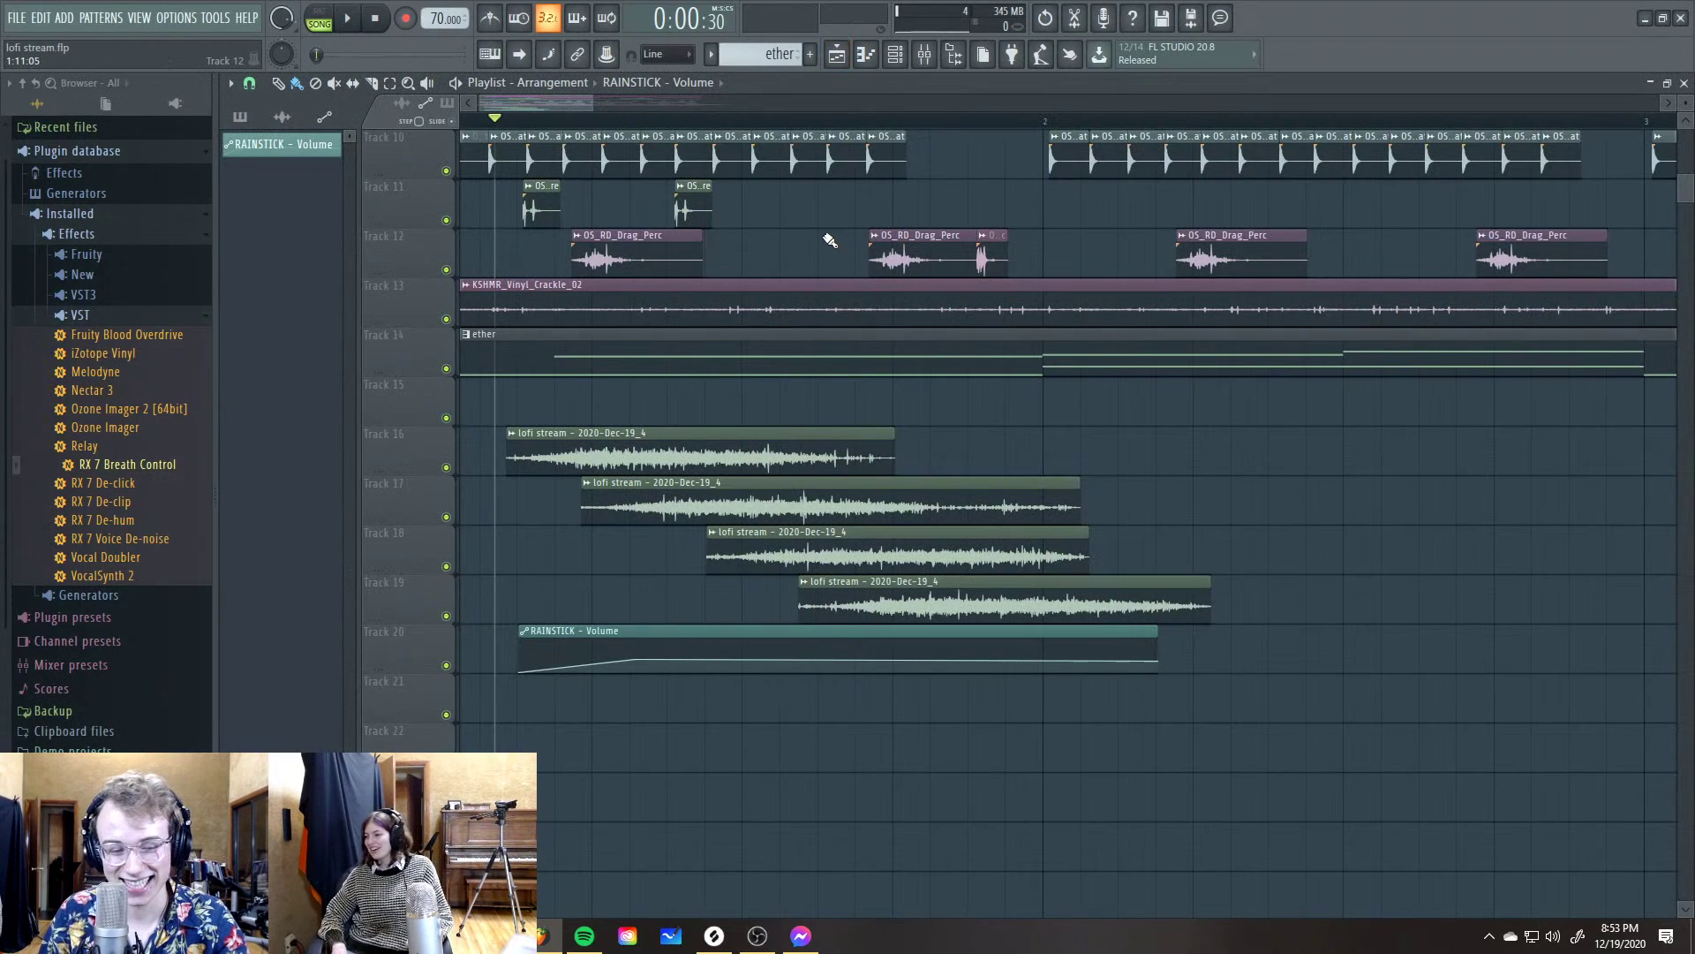
pyautogui.hotkey('ctrl', 's')
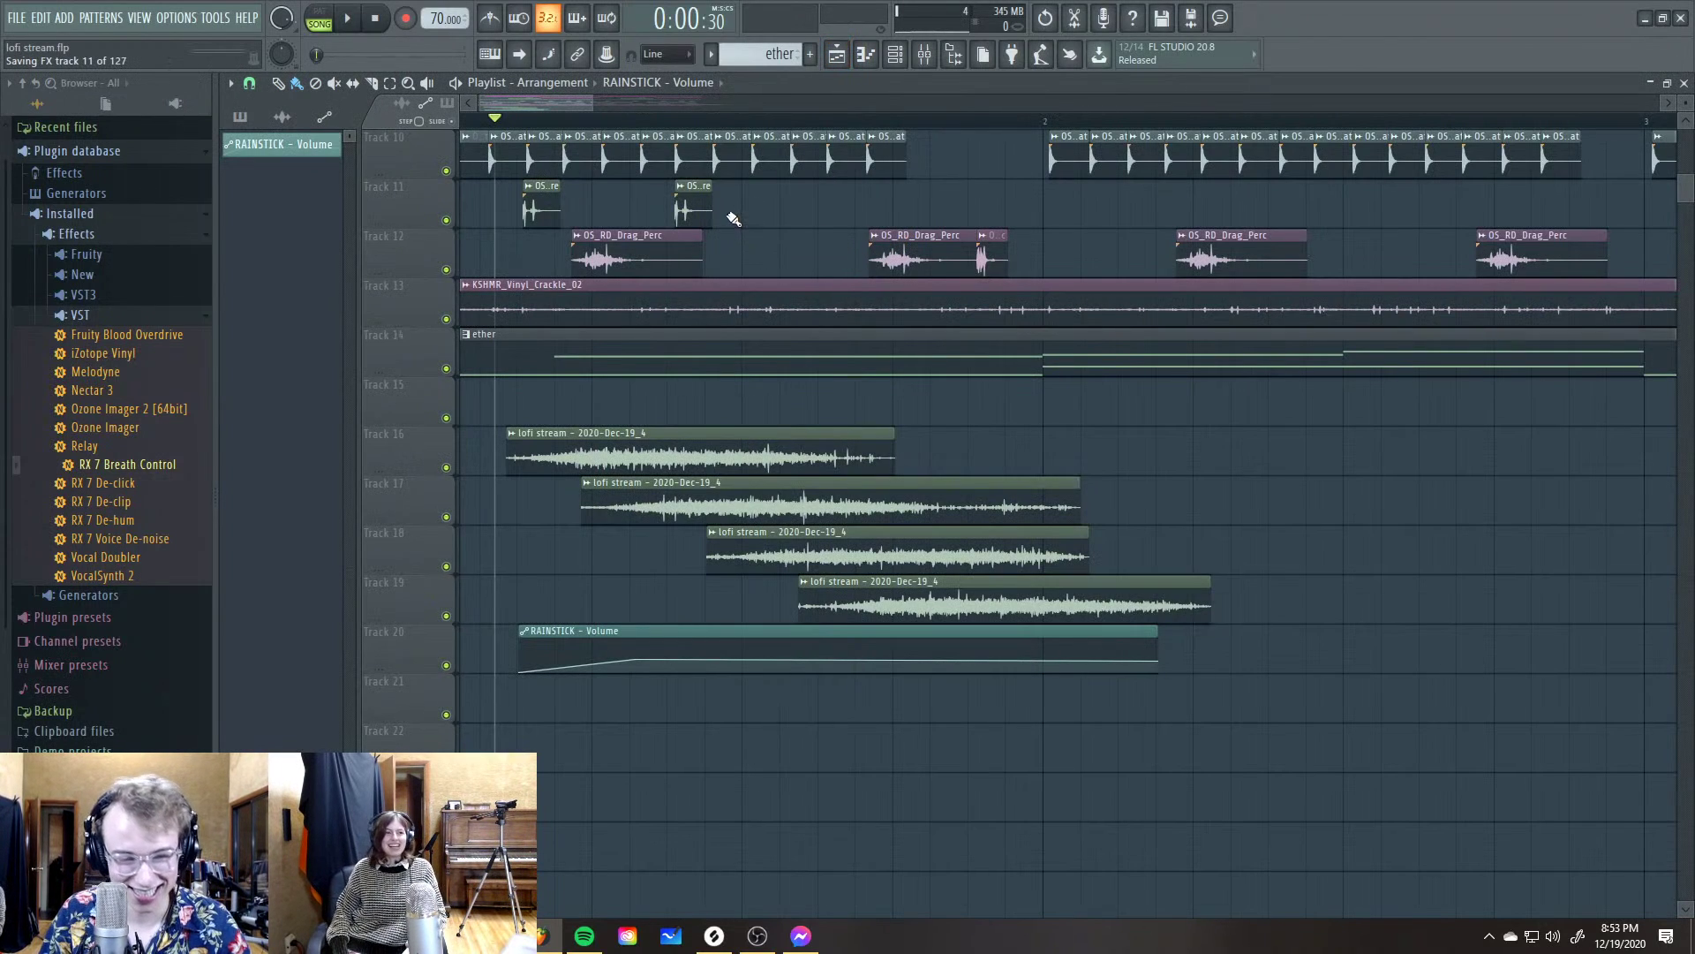
pyautogui.press('space')
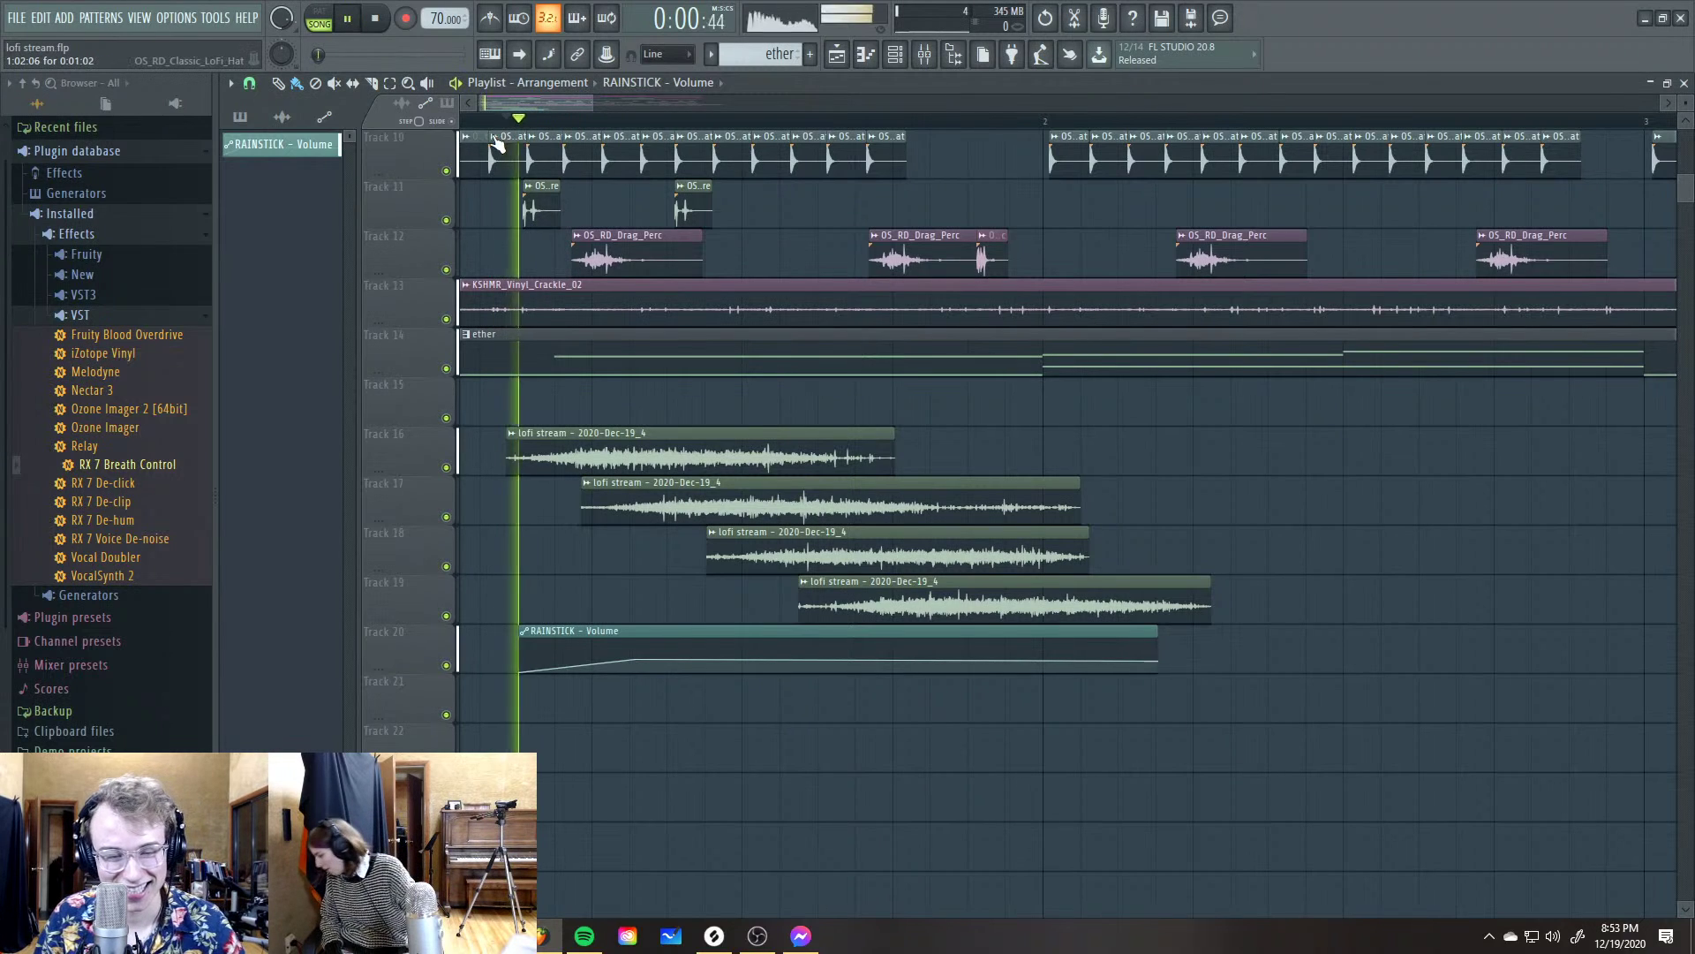
pyautogui.press('space')
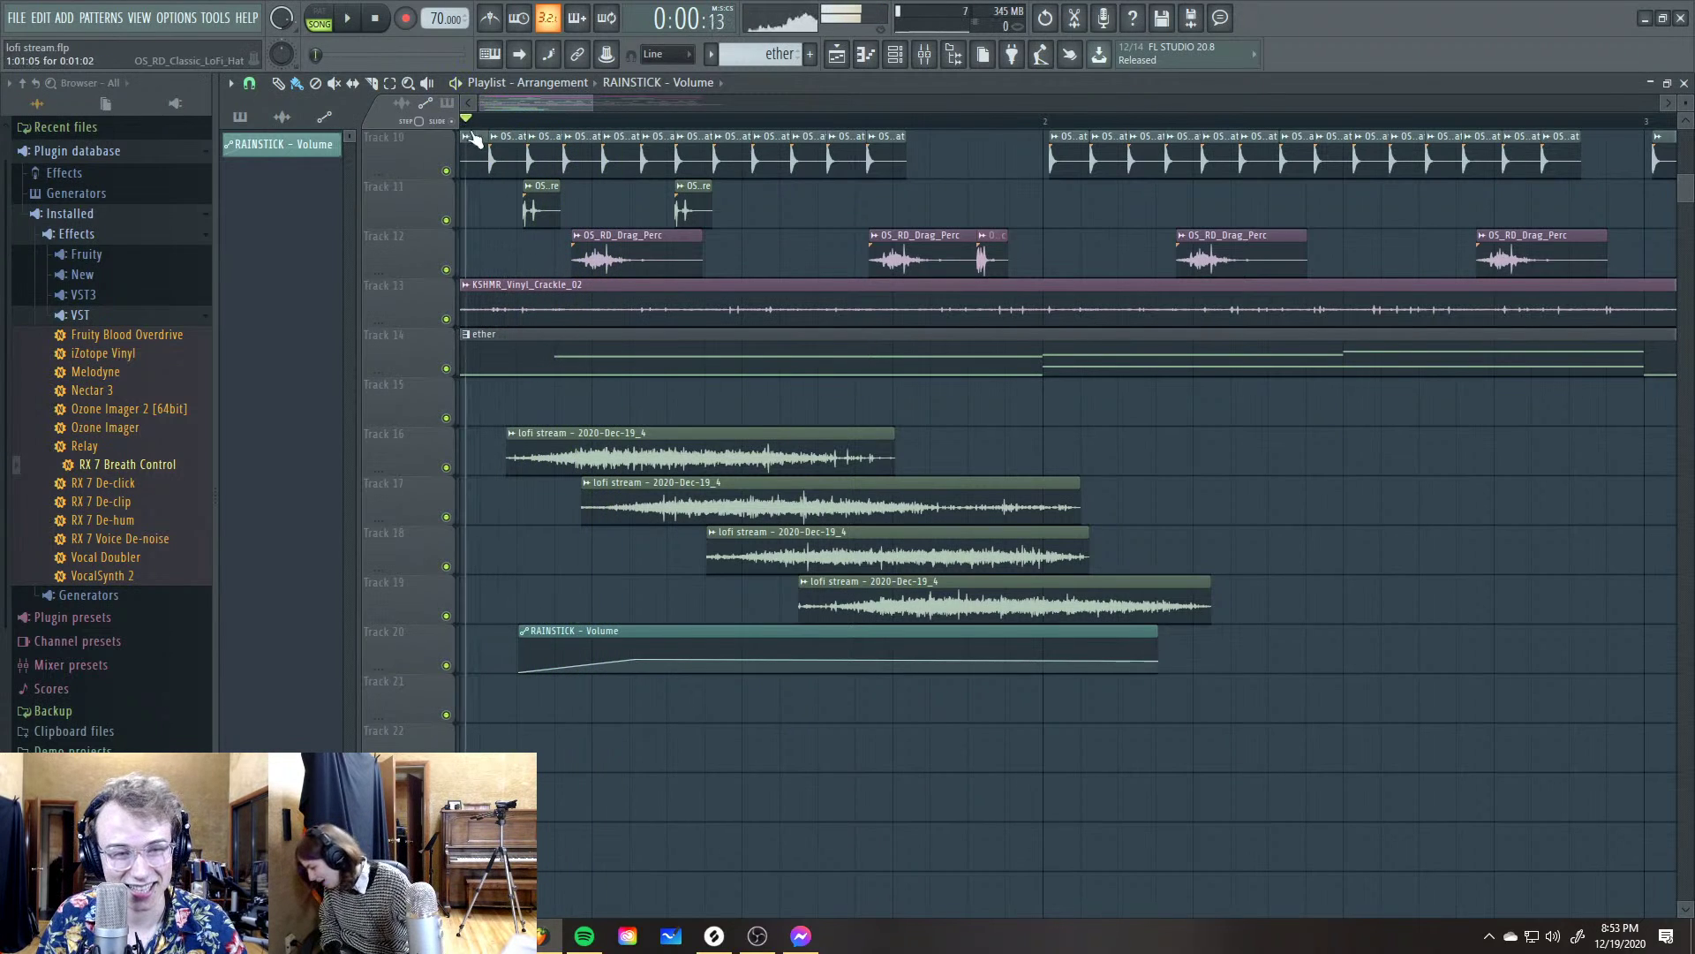
pyautogui.press('F5')
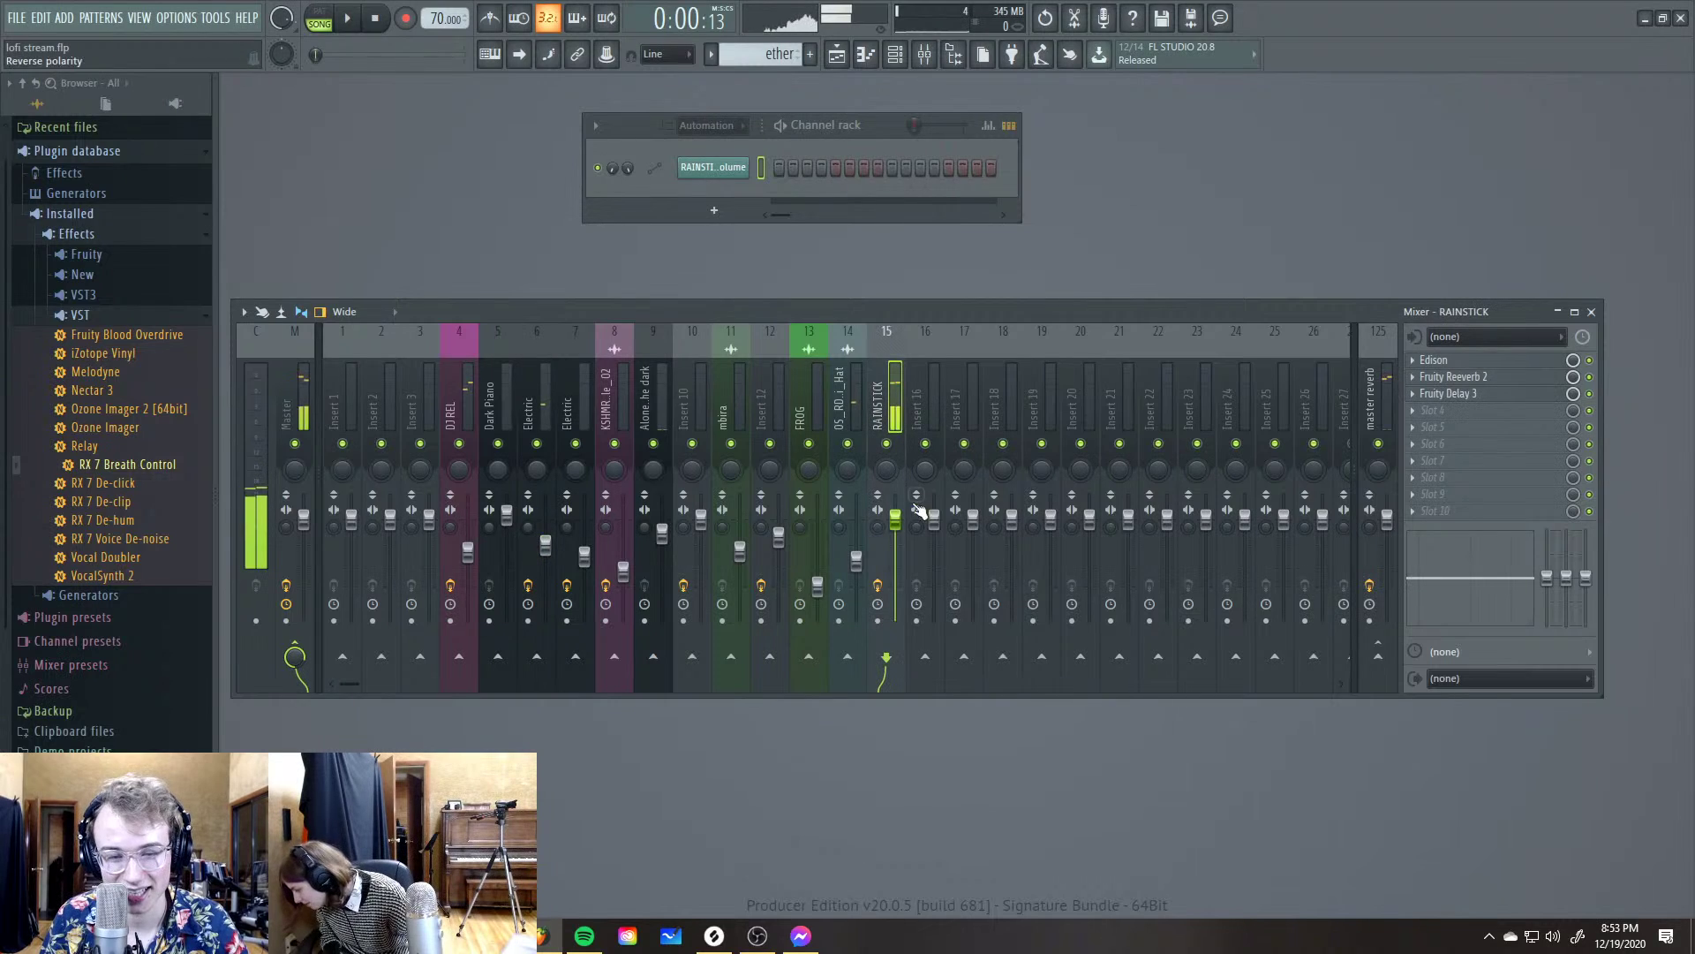
pyautogui.press('space')
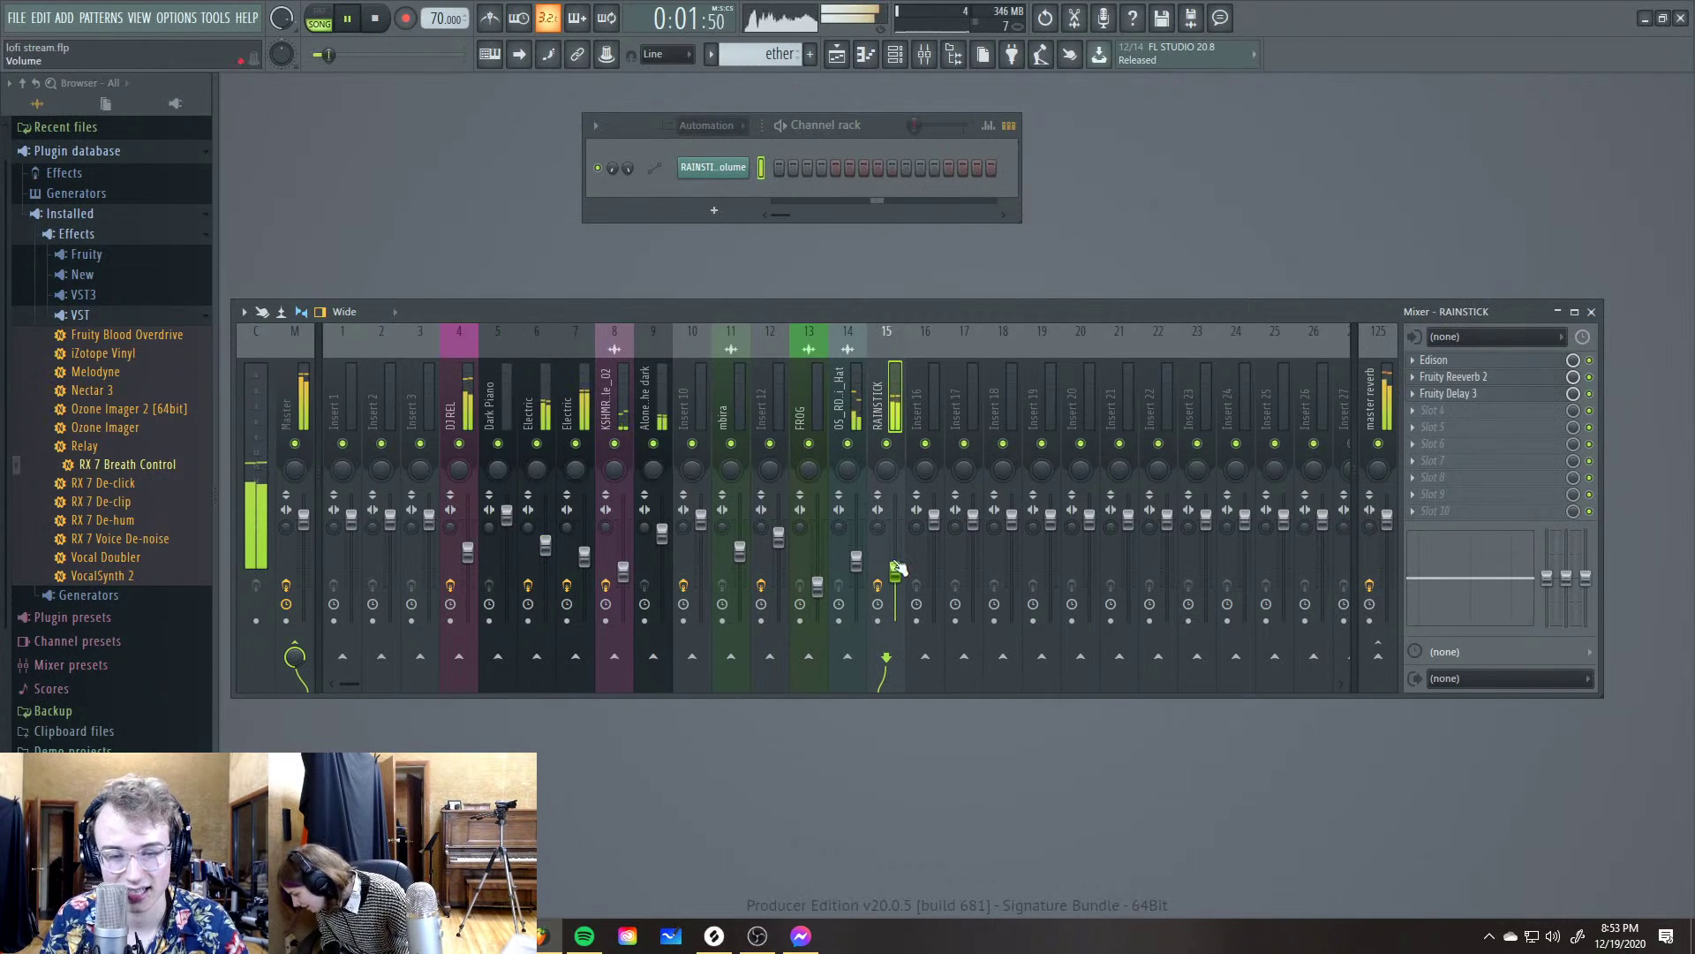
pyautogui.press('space')
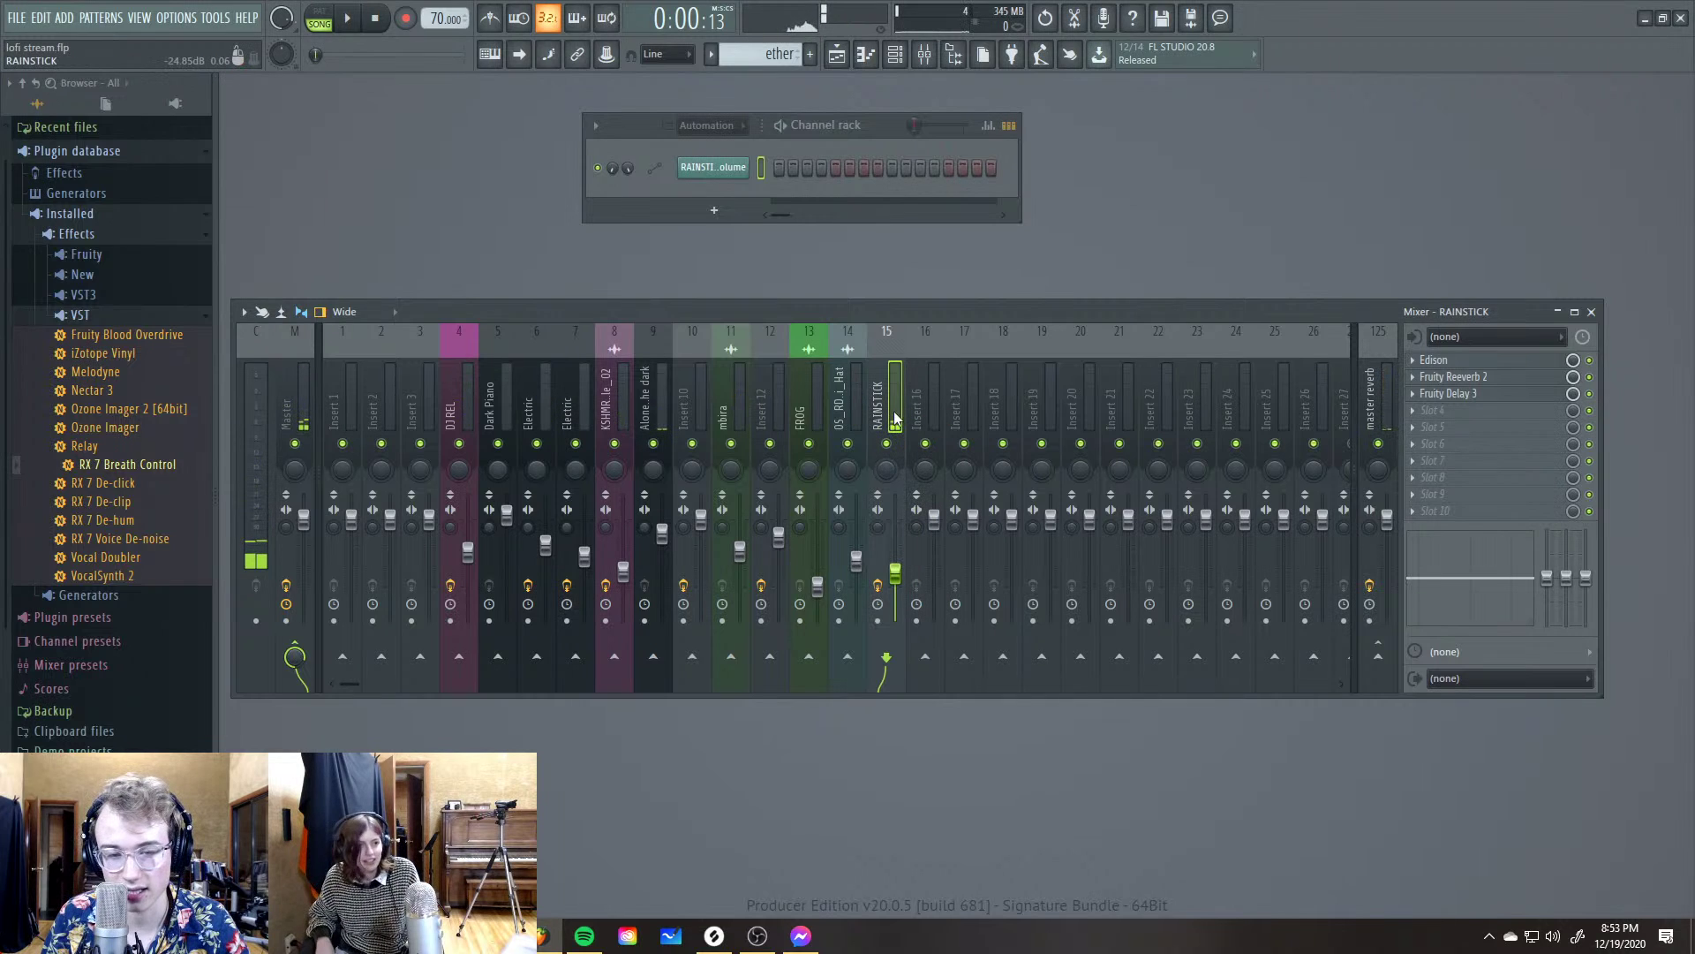
# Delete the rainstick volume automation clip from playlist track 20 and add Maximus to the fourth effect slot of the RAINSTICK mixer track
pyautogui.click(834, 58)
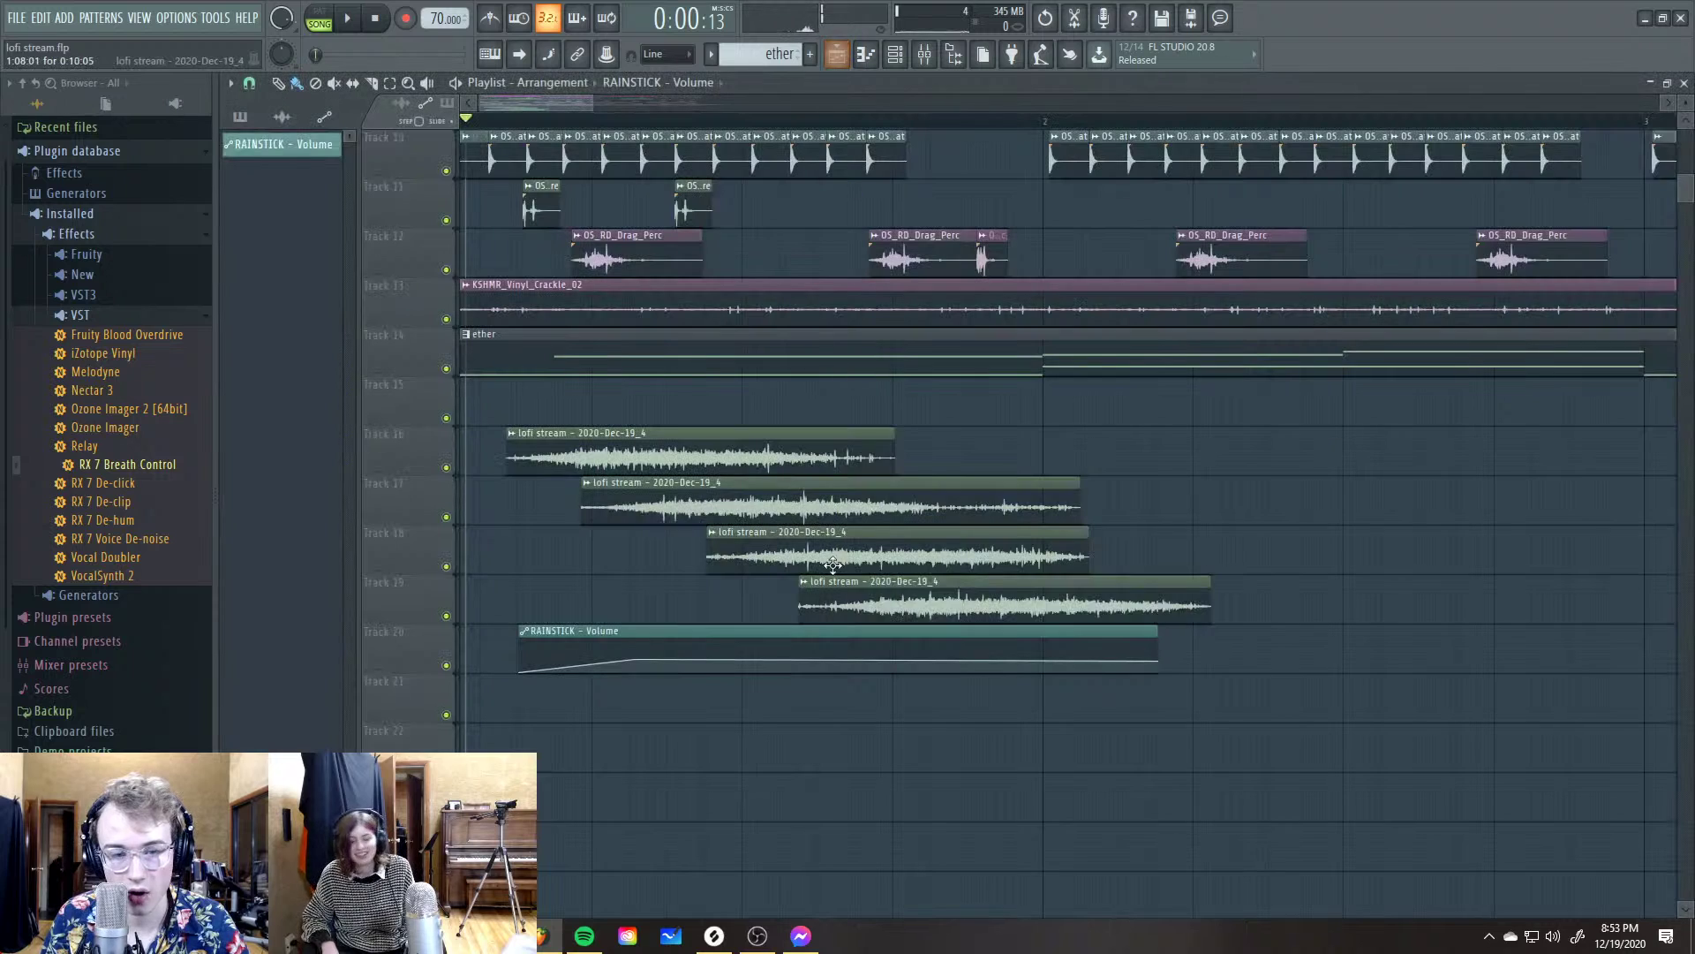
pyautogui.press('F5')
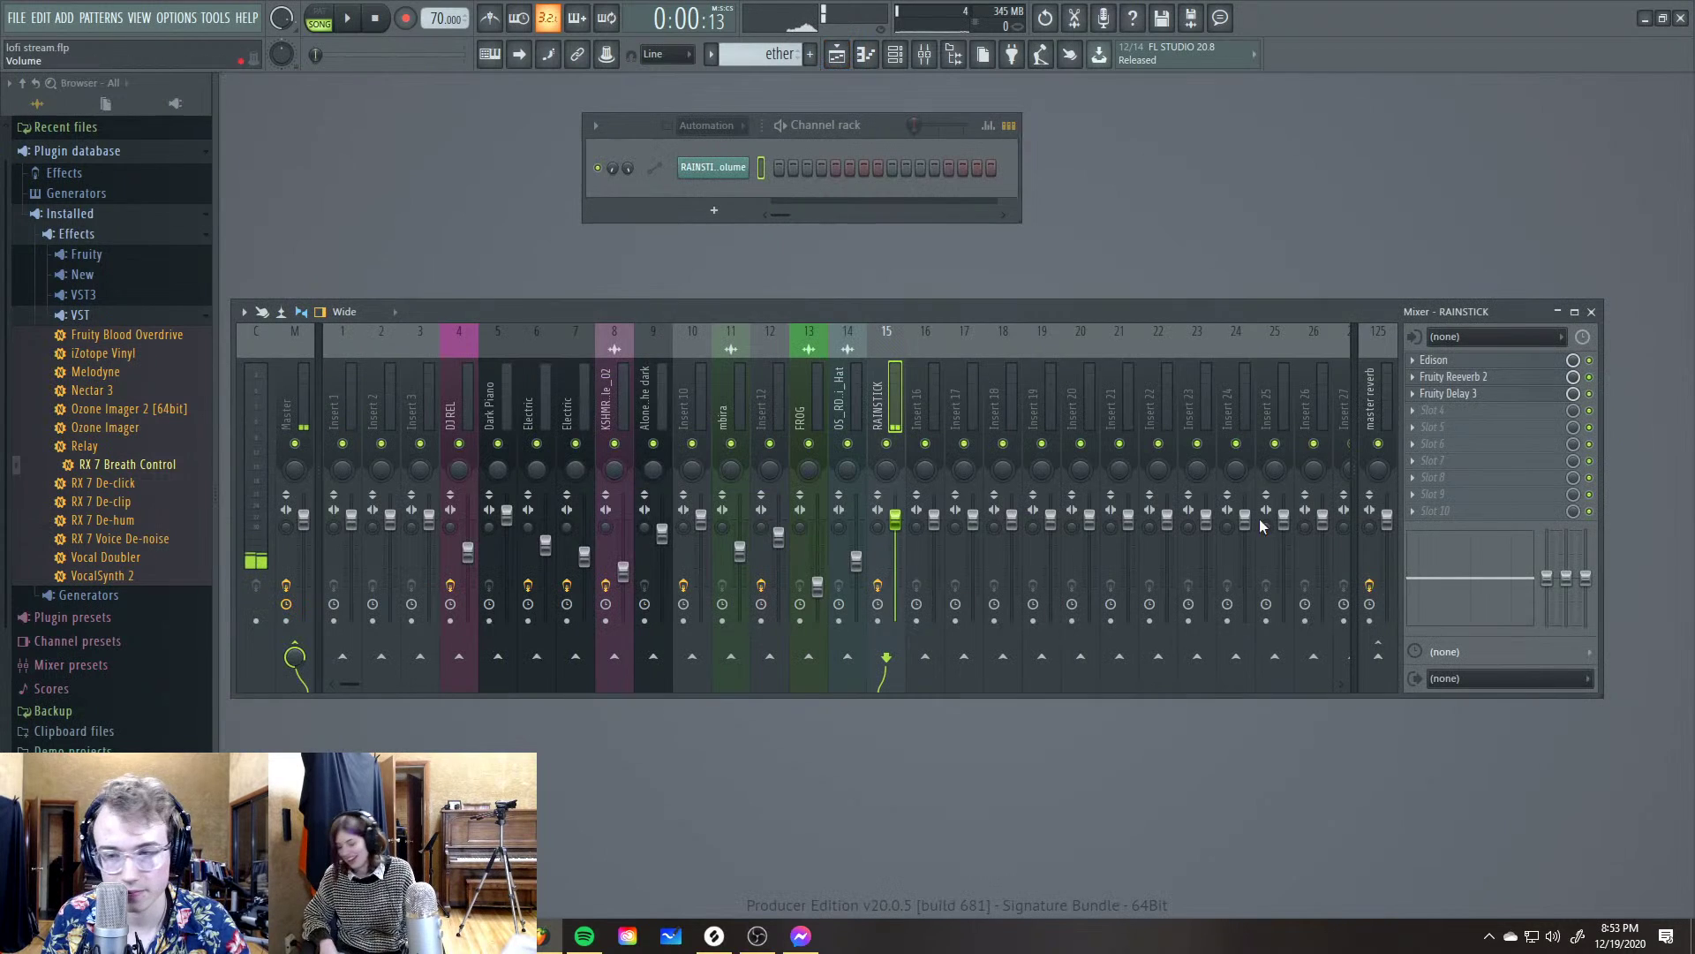
pyautogui.click(1458, 417)
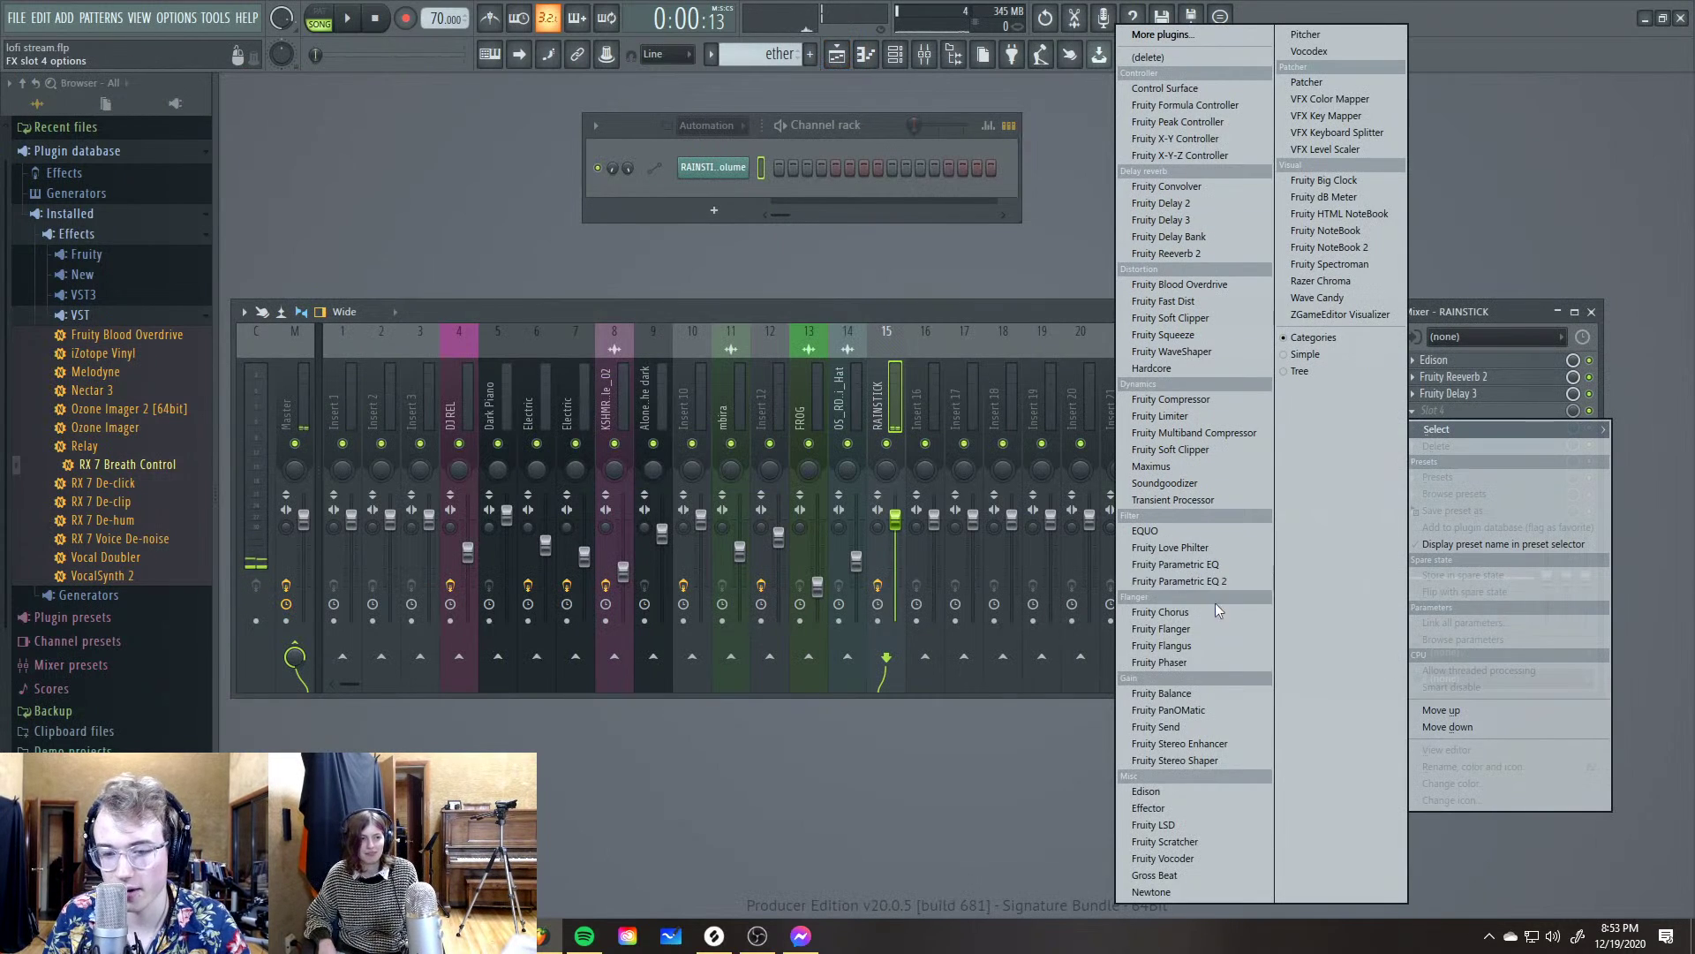
pyautogui.click(1189, 467)
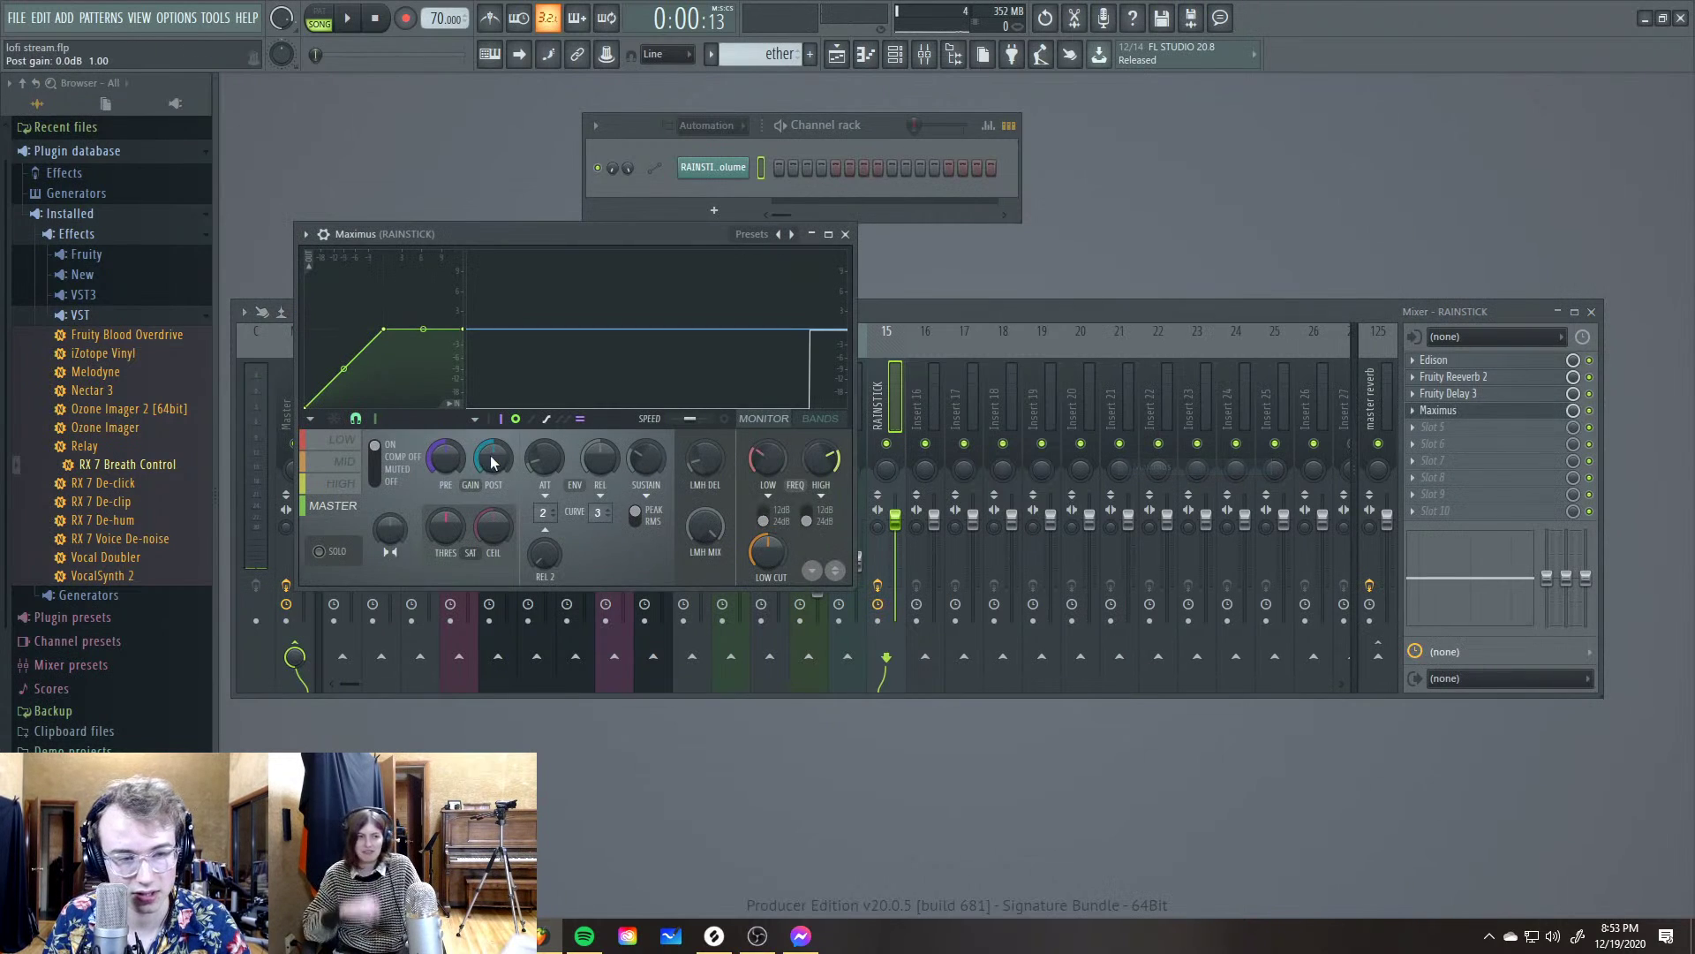
# Select the playlist time range spanning the rainstick clips and create an automation clip for the Maximus master pre gain
pyautogui.click(836, 54)
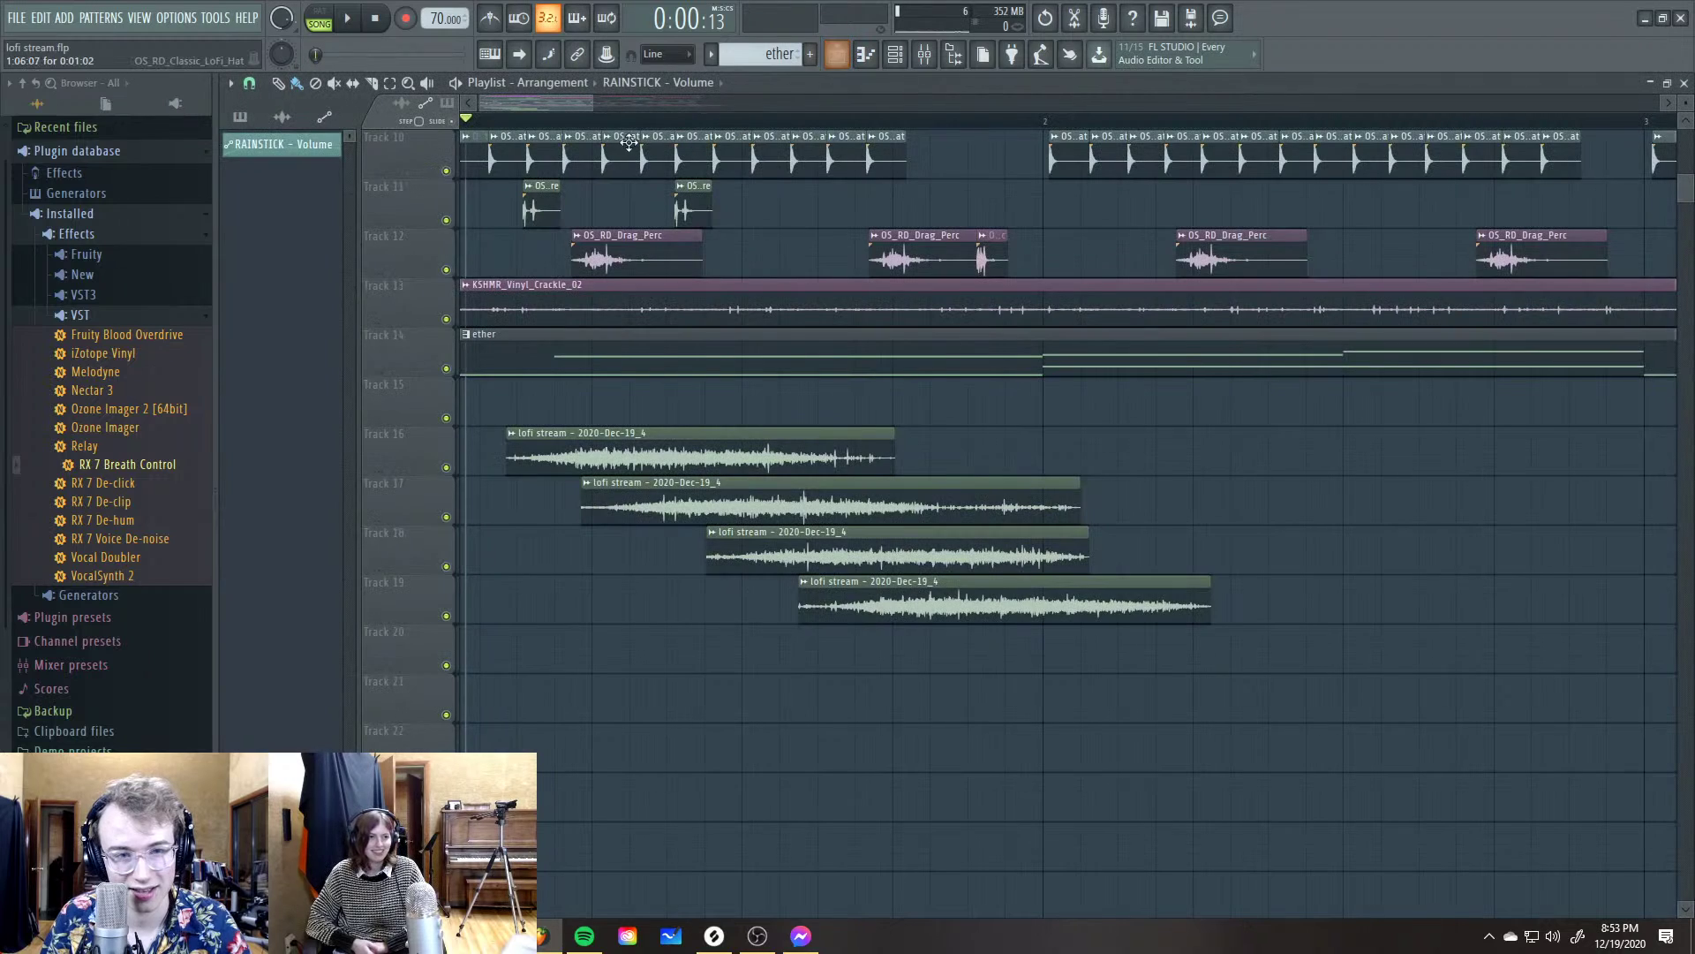
pyautogui.moveTo(527, 120); pyautogui.dragTo(1203, 215)
pyautogui.press('F5')
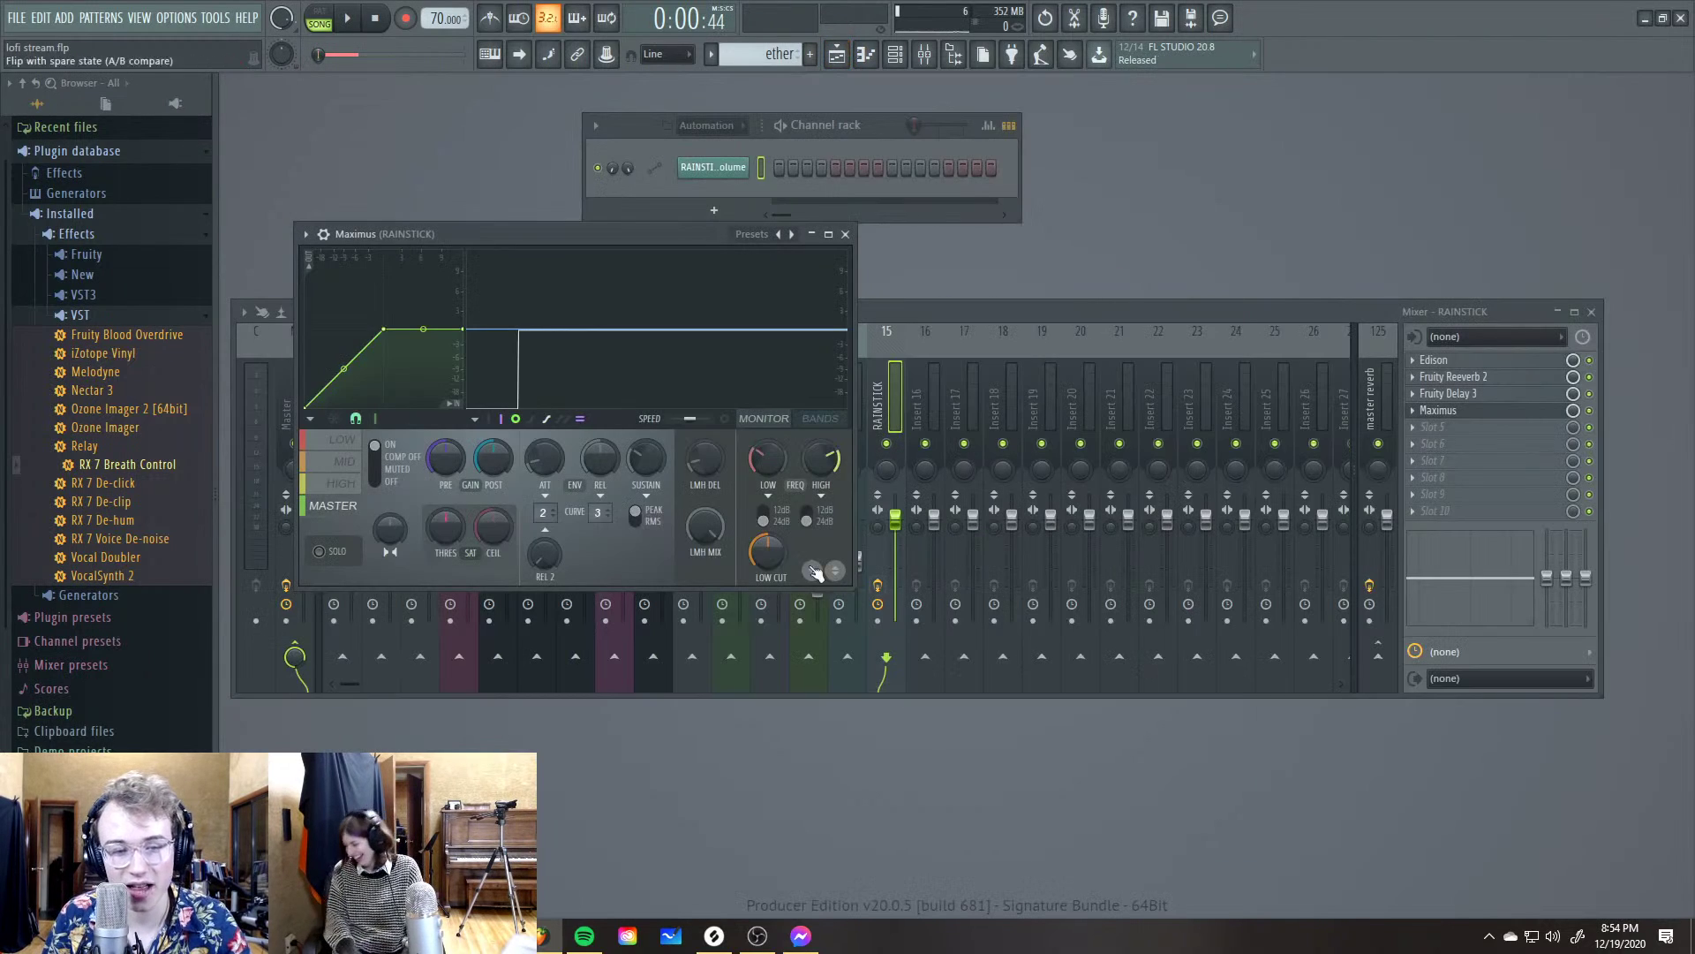
pyautogui.rightClick(449, 461)
pyautogui.click(499, 574)
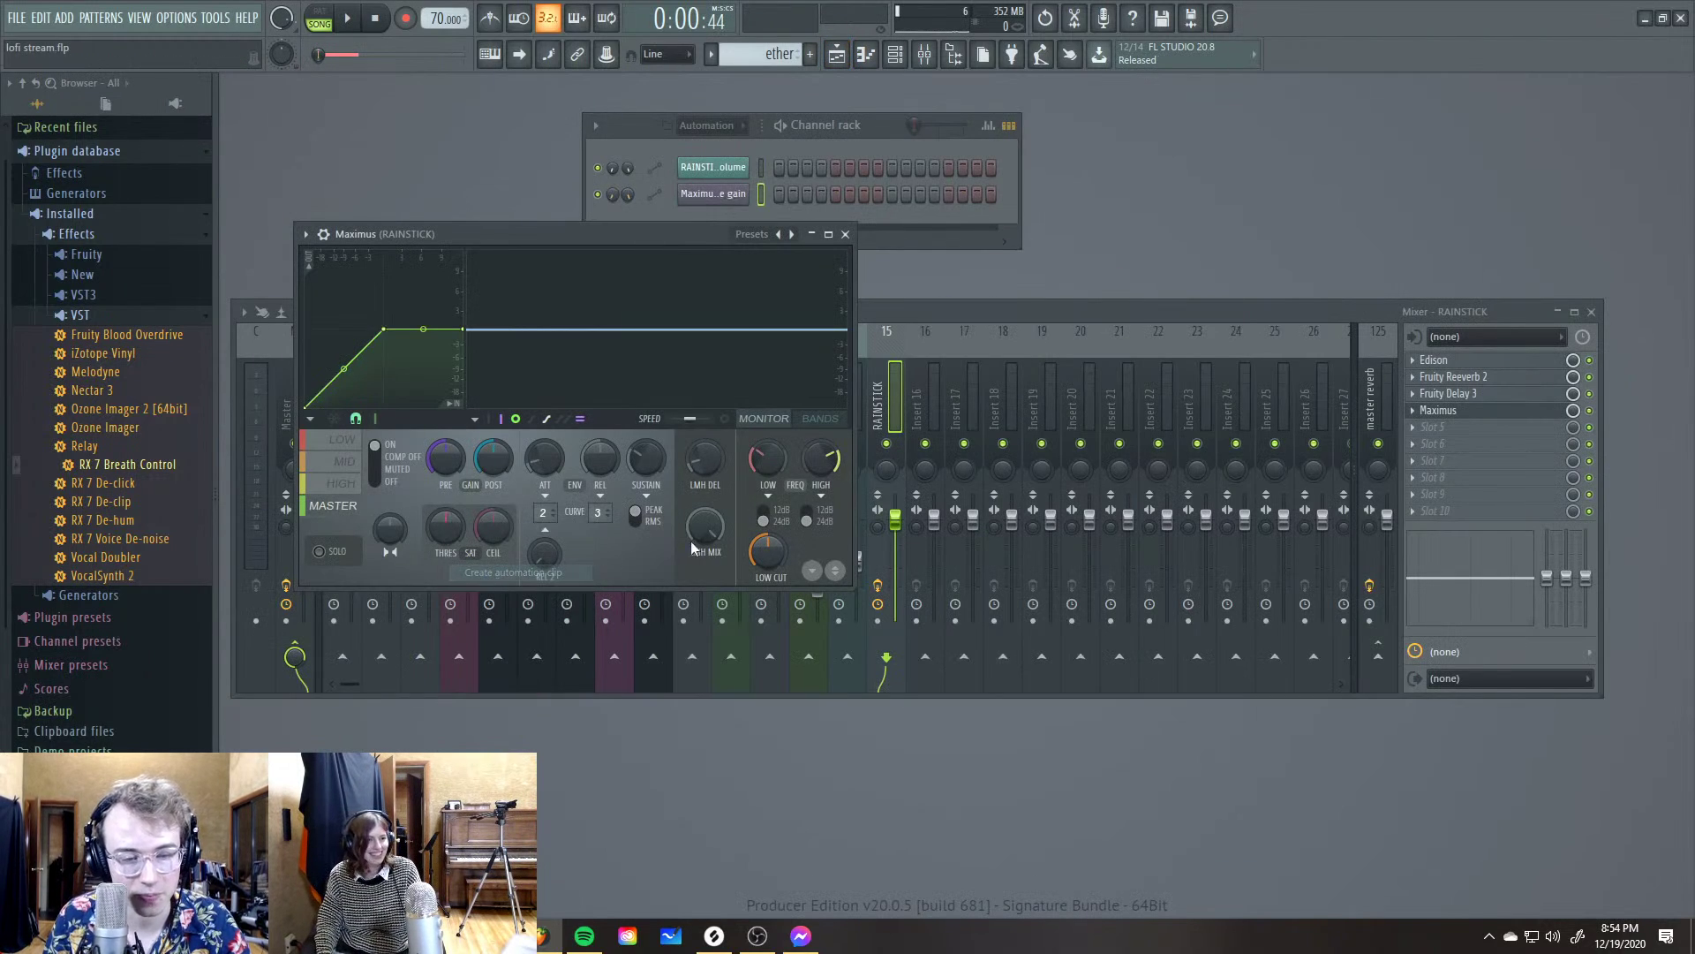
pyautogui.click(845, 234)
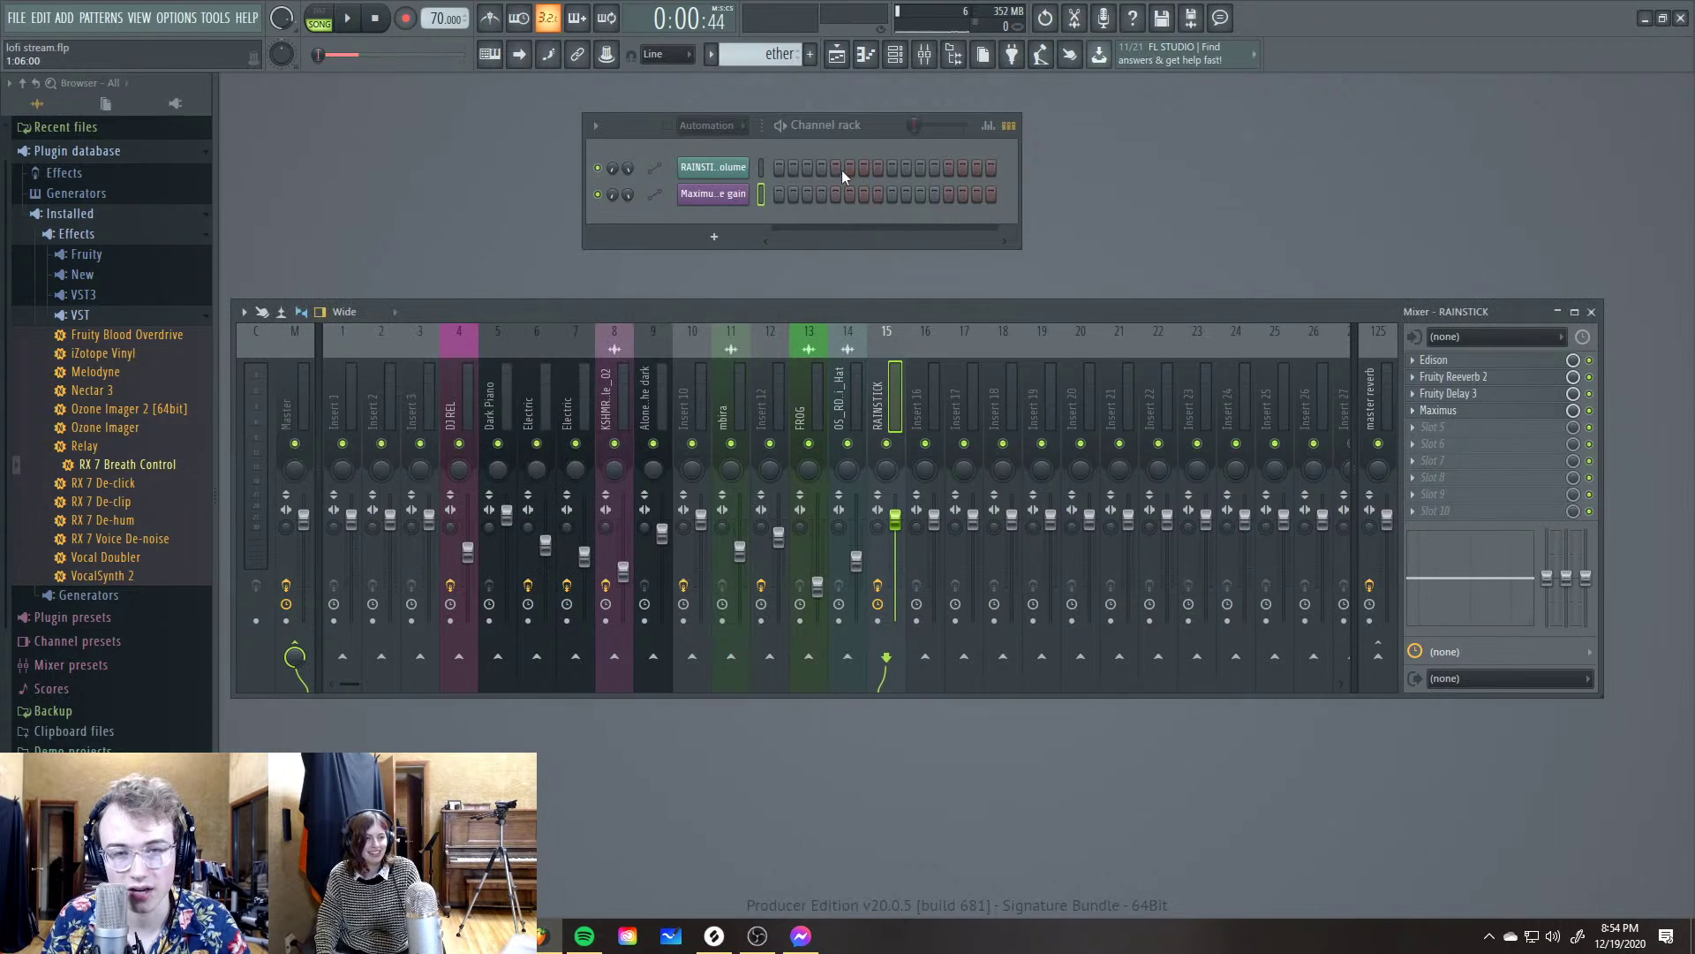
# Shape the pre gain automation on track 15 with a short rise, a low sustained level and a fade-out over the rainstick clips
pyautogui.click(837, 57)
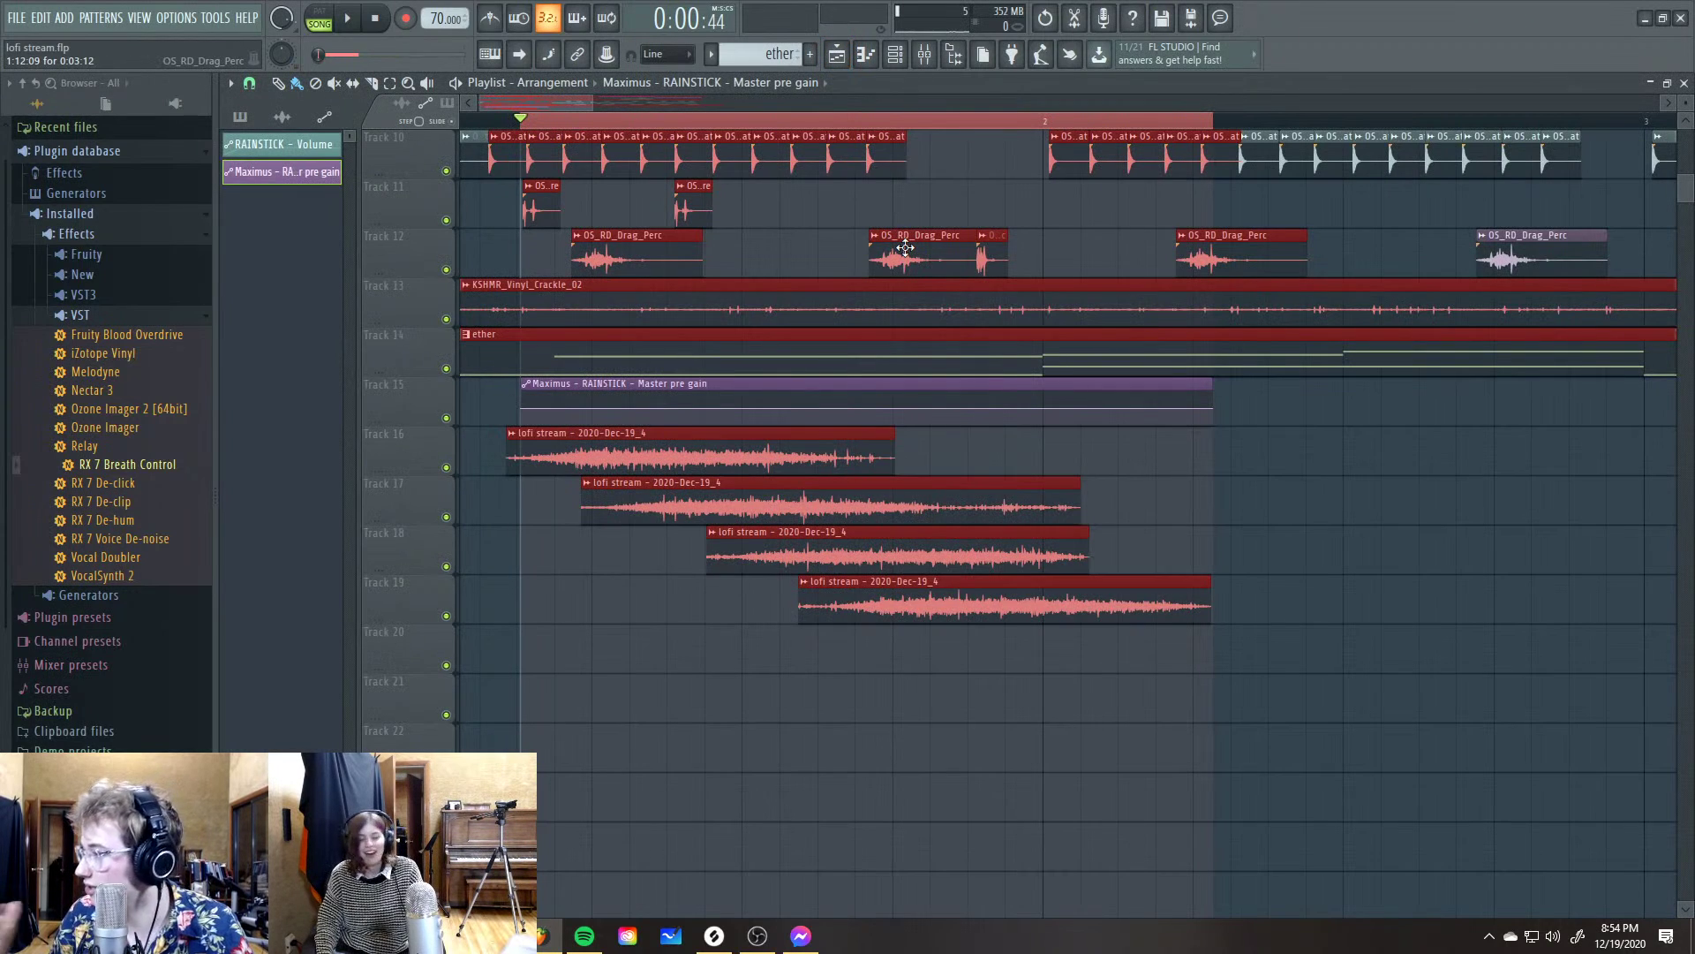
pyautogui.moveTo(541, 385); pyautogui.dragTo(552, 418)
pyautogui.rightClick(549, 420)
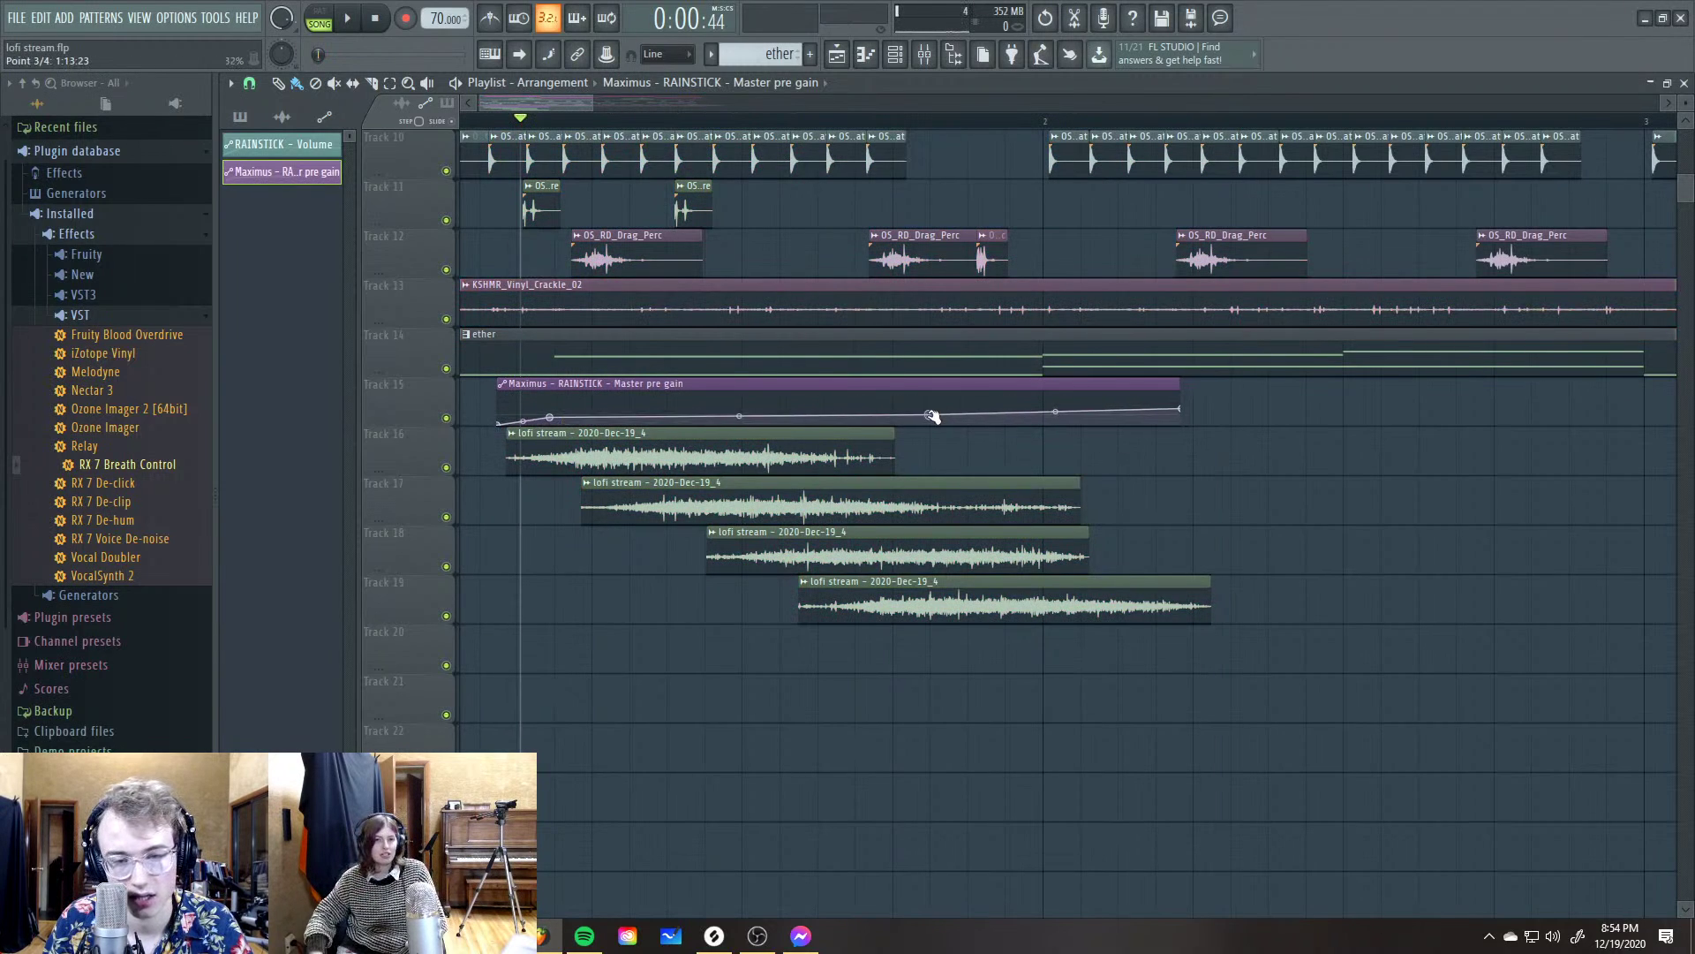
pyautogui.rightClick(1014, 415)
pyautogui.moveTo(1248, 409); pyautogui.dragTo(1118, 422)
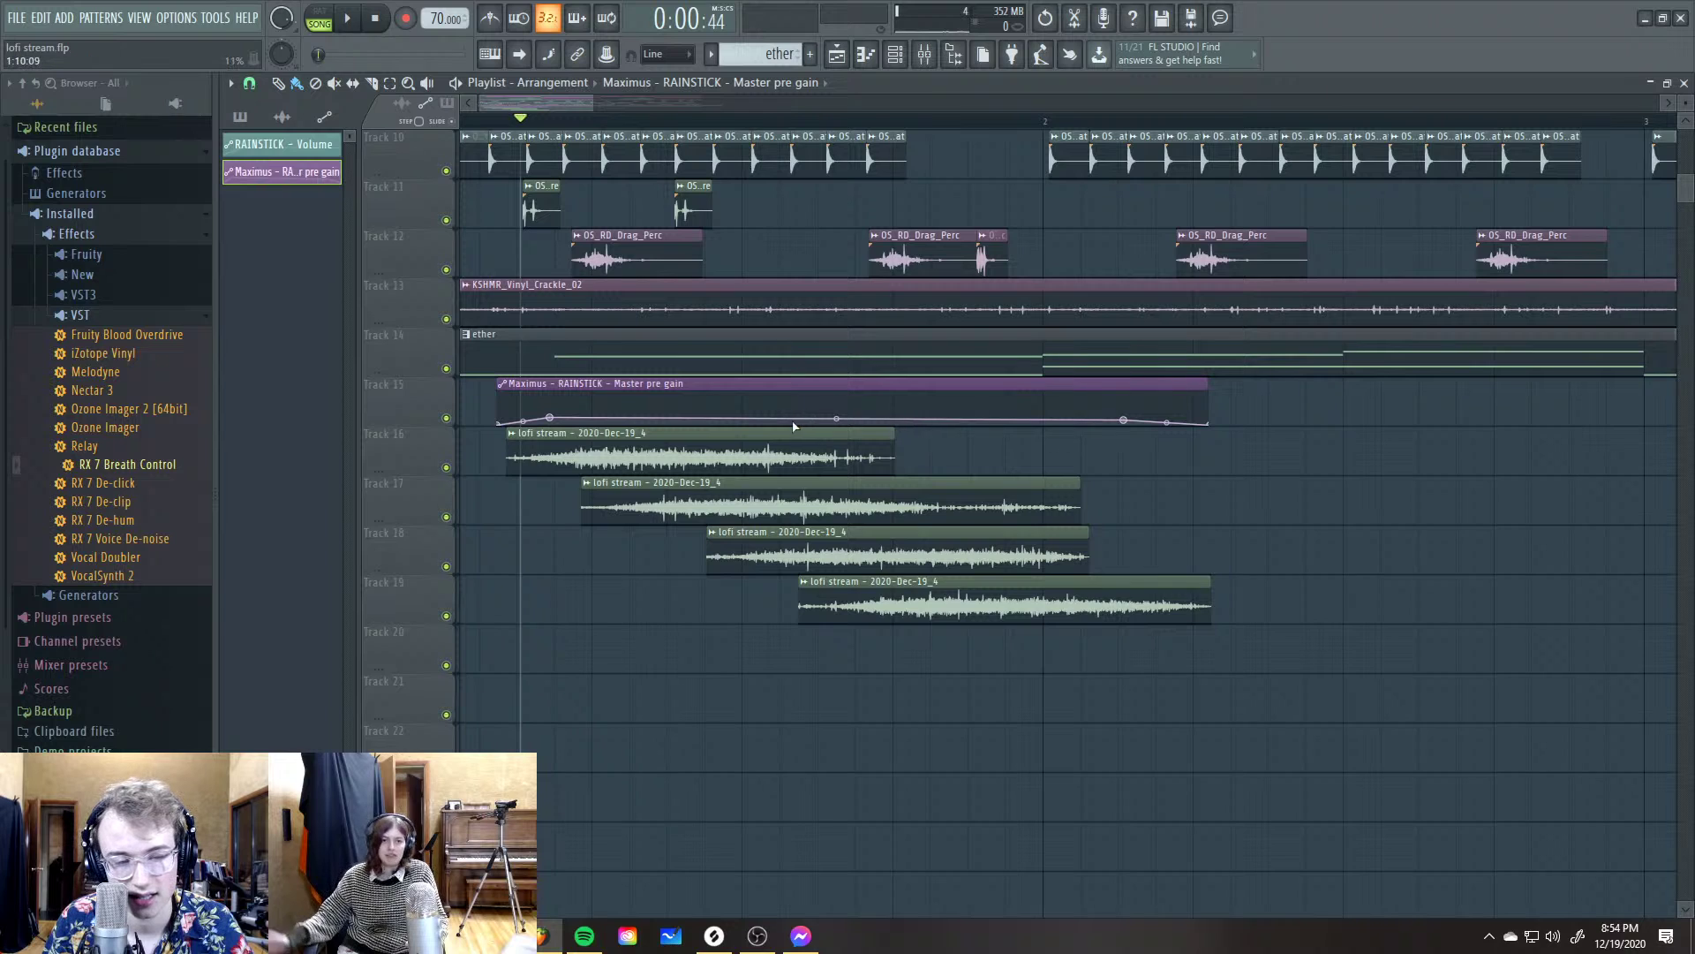
# Solo playlist tracks 15 through 19 so only the rainstick clips and their pre gain automation play
pyautogui.rightClick(446, 419)
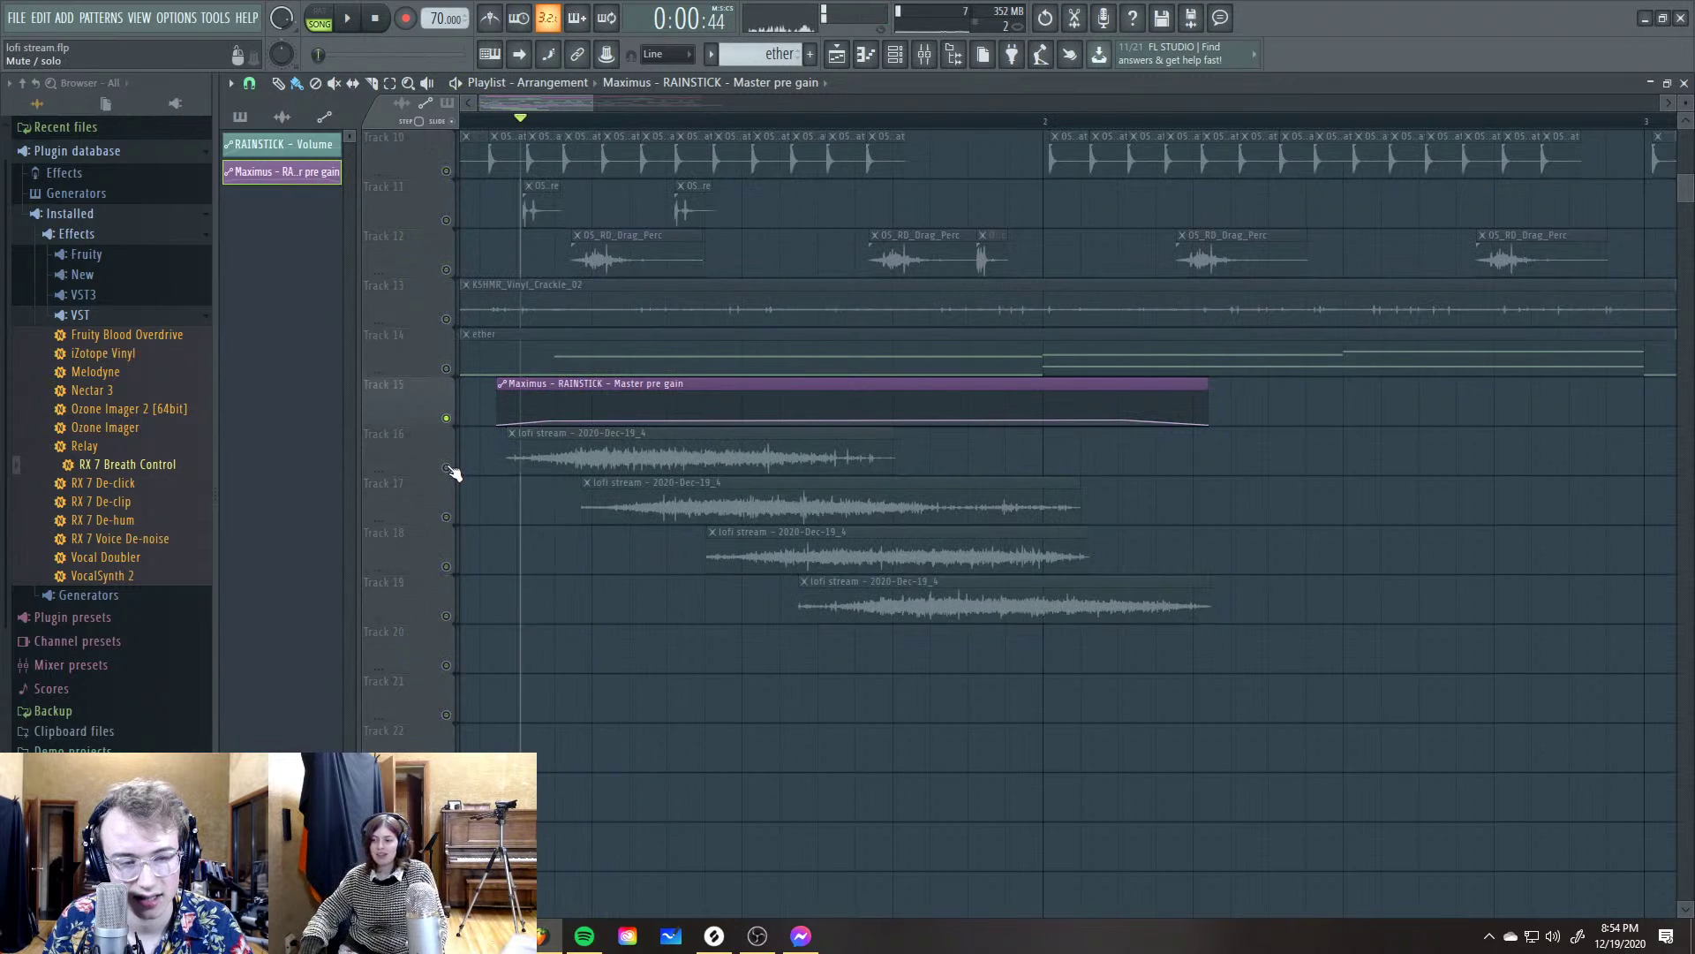
pyautogui.click(447, 468)
pyautogui.click(447, 517)
pyautogui.click(447, 566)
pyautogui.press('space')
pyautogui.click(447, 616)
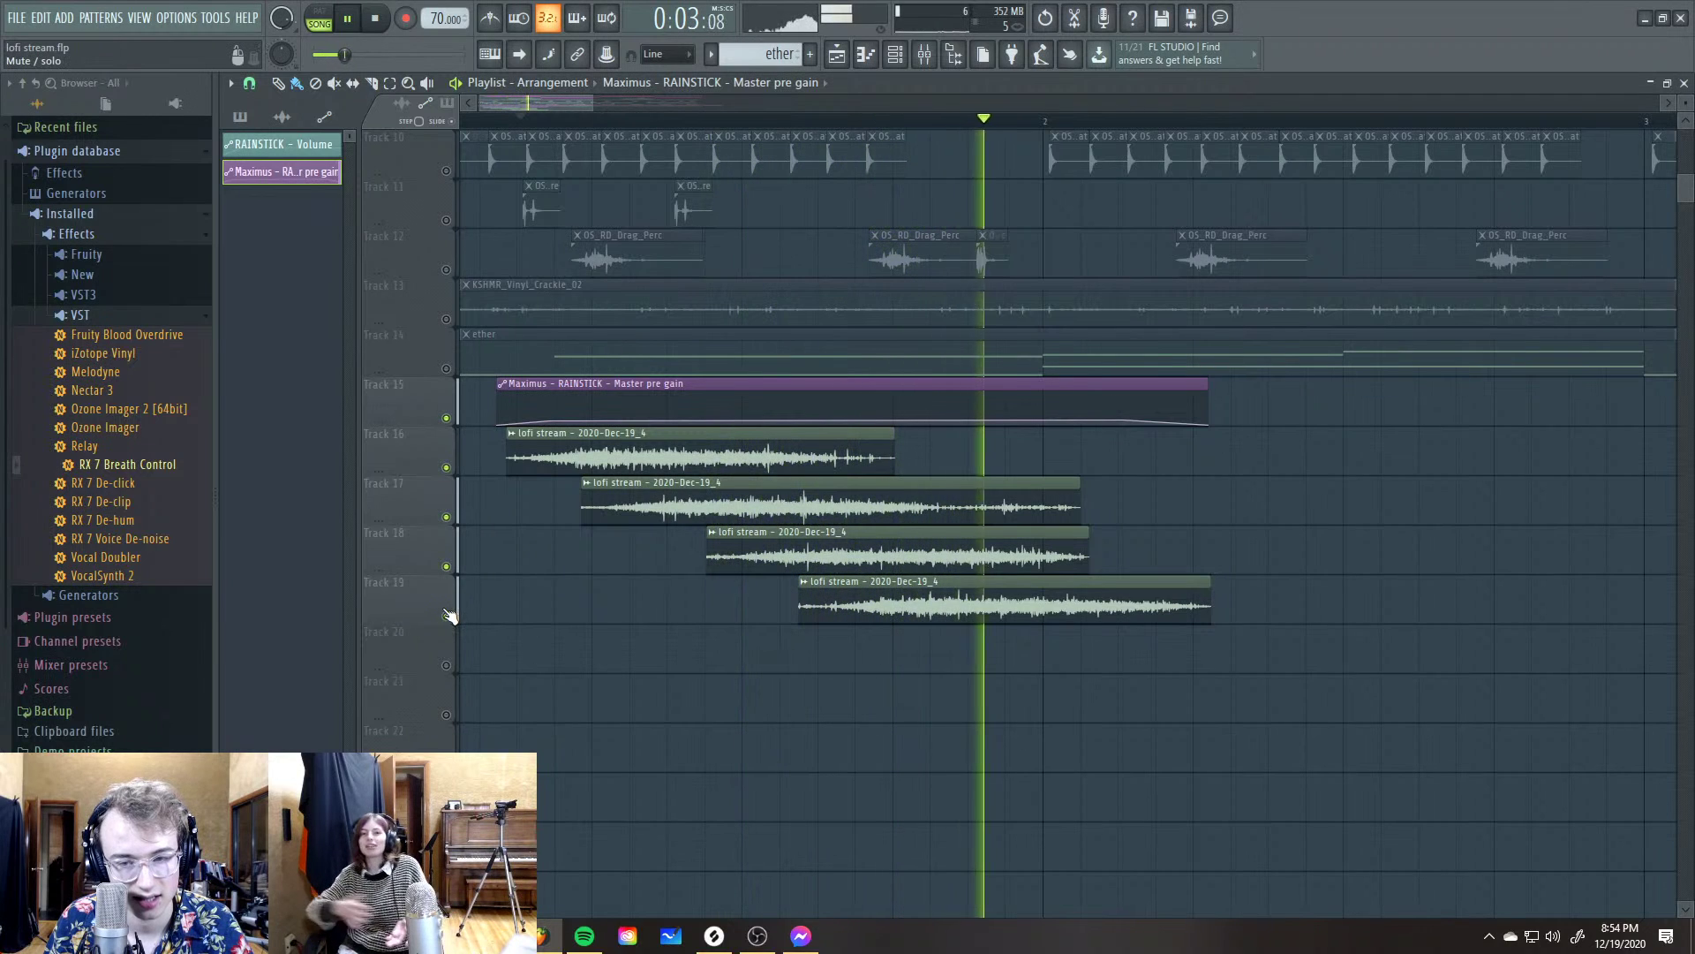
# Replay the rainstick swells and extend the end of the pre gain automation's fade-out past the last clip
pyautogui.press('space')
pyautogui.press('space')
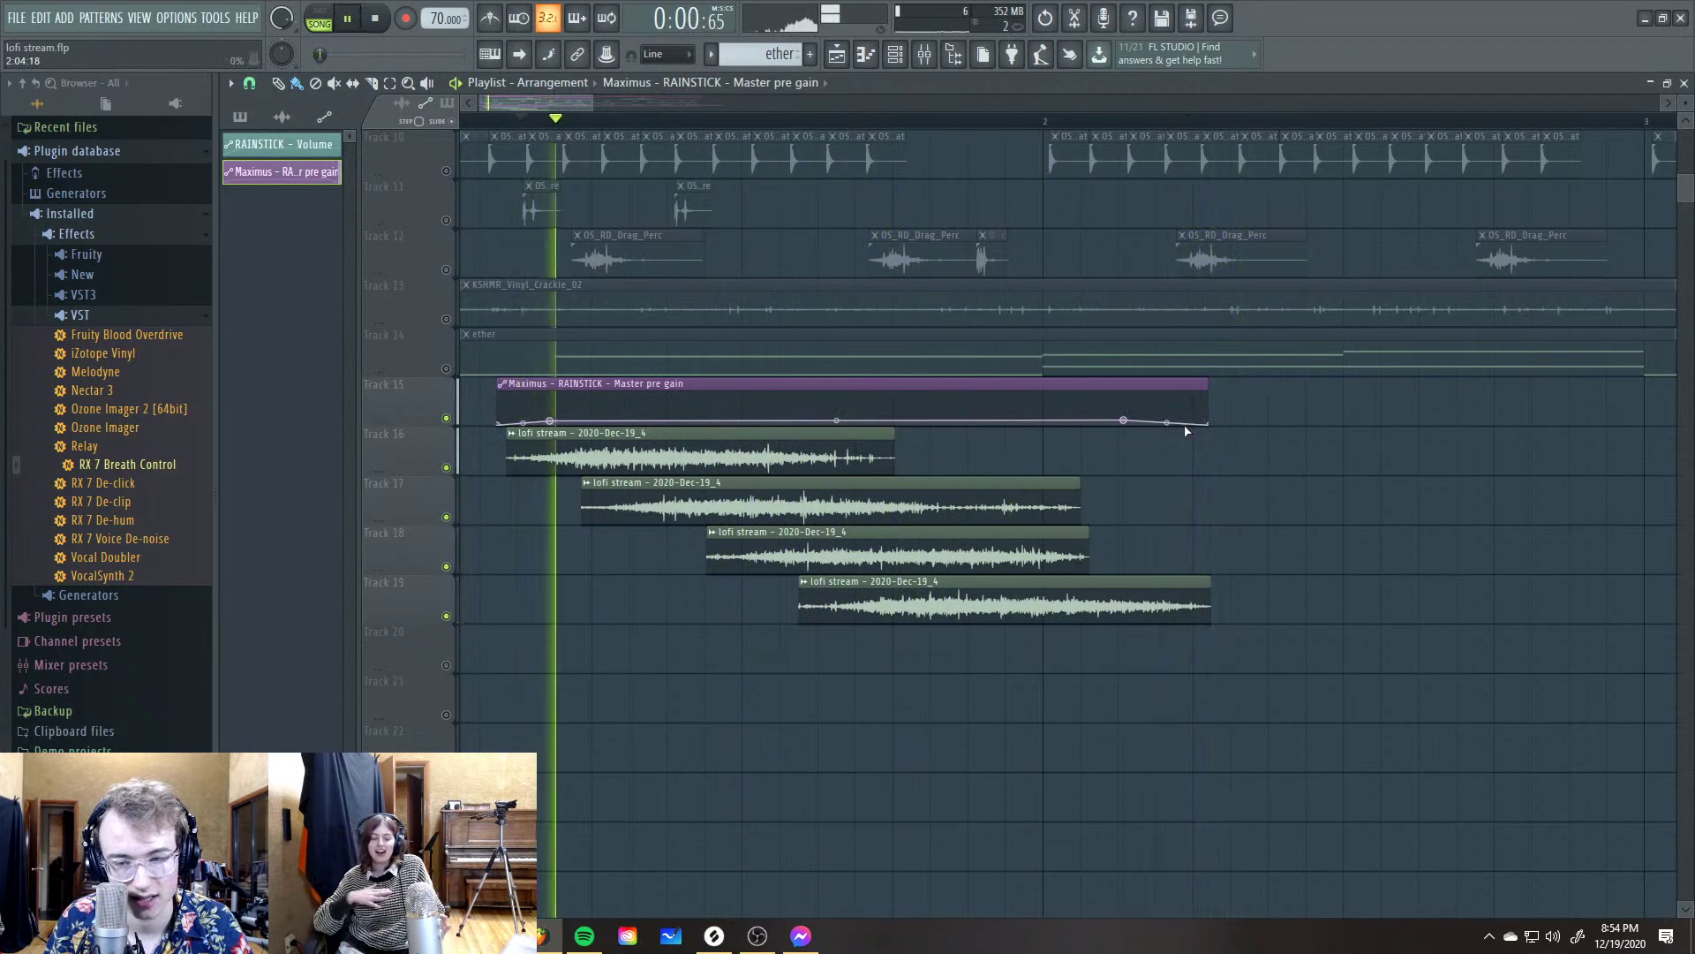
pyautogui.moveTo(1207, 423); pyautogui.dragTo(1271, 425)
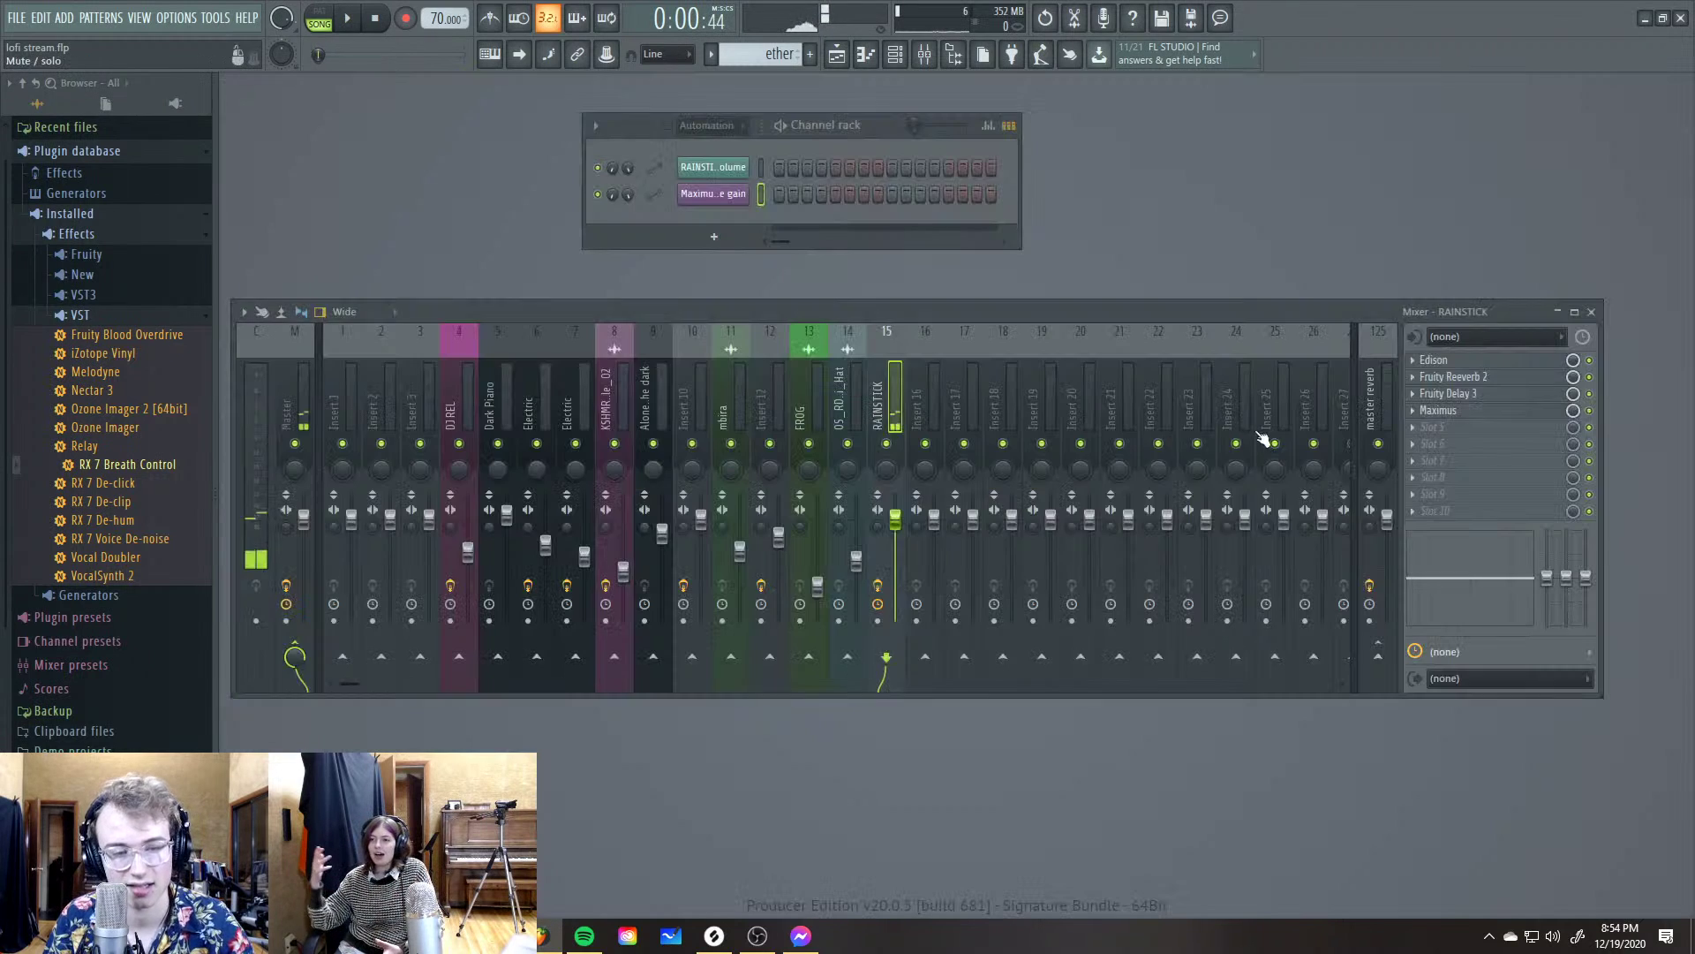
# Lower the RAINSTICK mixer track's volume while the soloed swells play
pyautogui.press('space')
pyautogui.moveTo(899, 524); pyautogui.dragTo(899, 572)
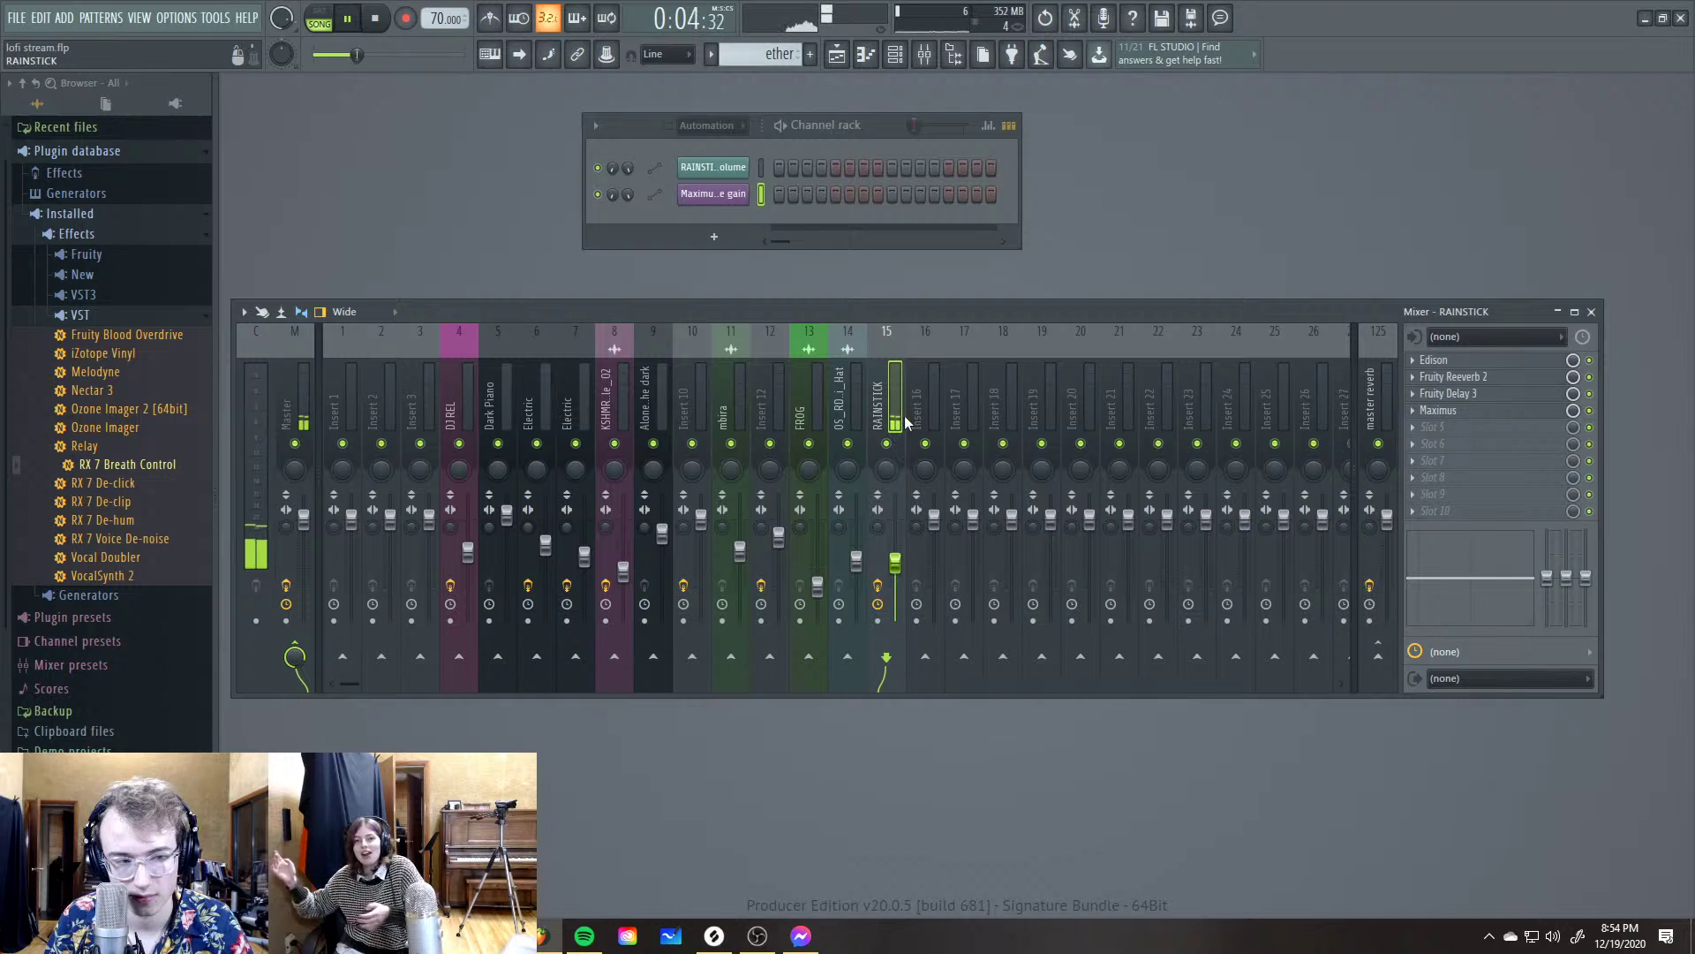
pyautogui.moveTo(895, 563); pyautogui.dragTo(910, 569)
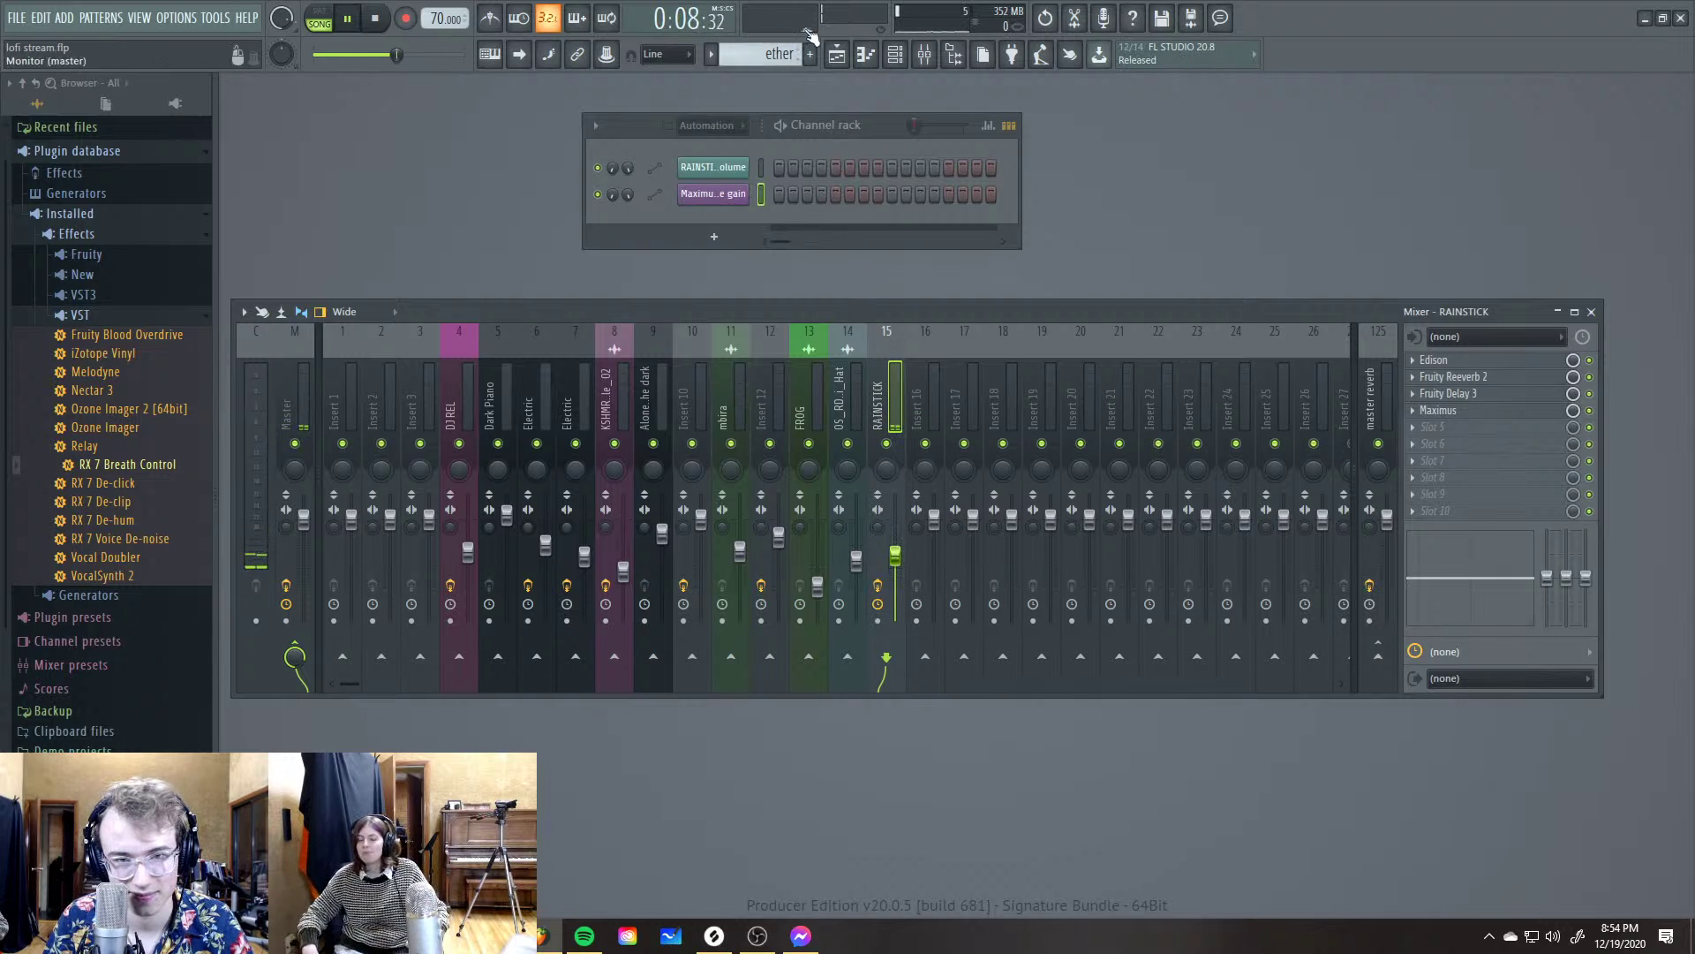
# Replay the soloed rainstick swells from the start of the playlist and look over the whole arrangement
pyautogui.click(837, 54)
pyautogui.click(491, 119)
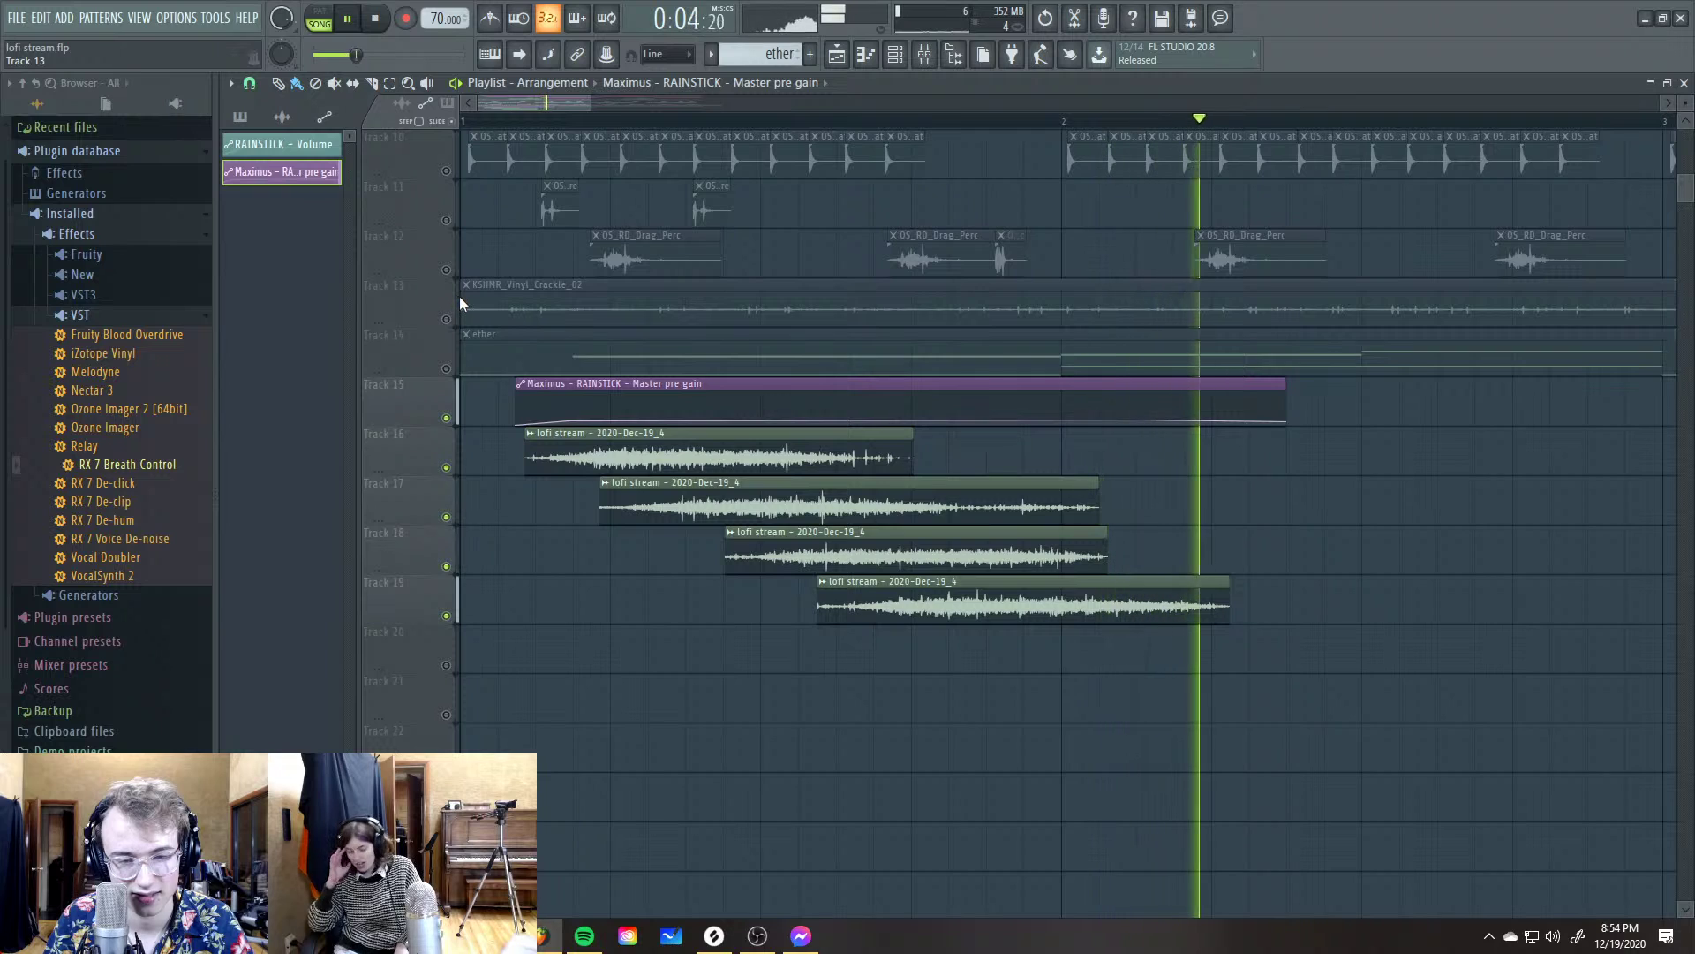
pyautogui.press('space')
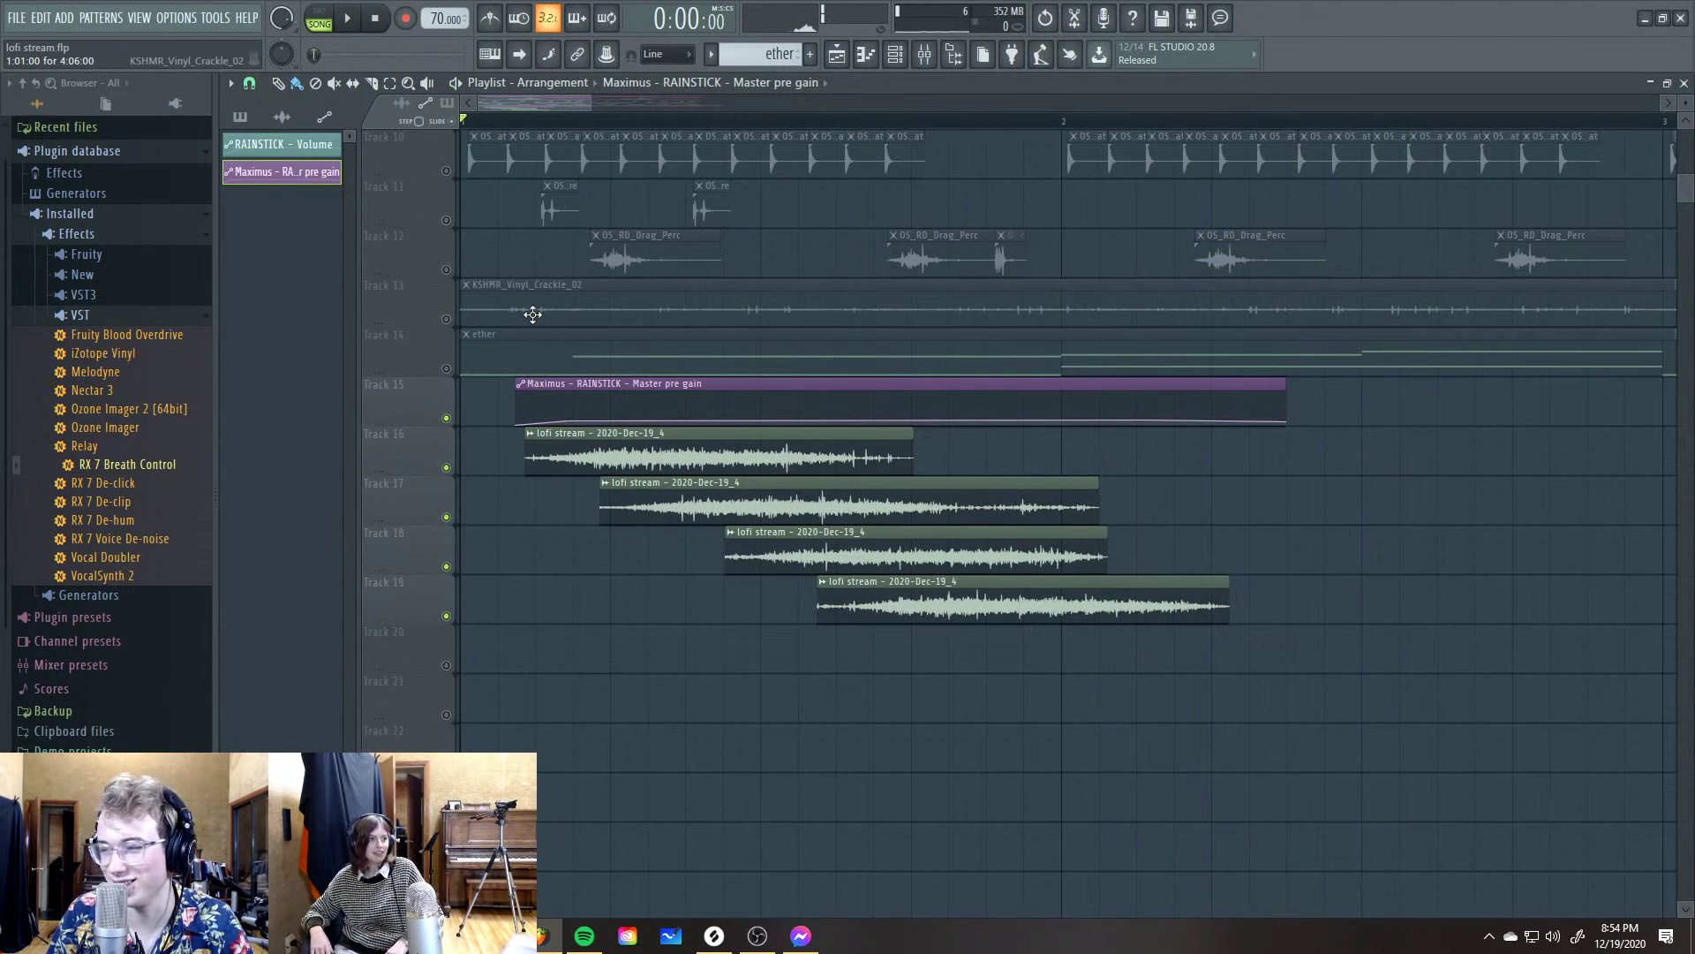
pyautogui.scroll(-6, 537, 125)
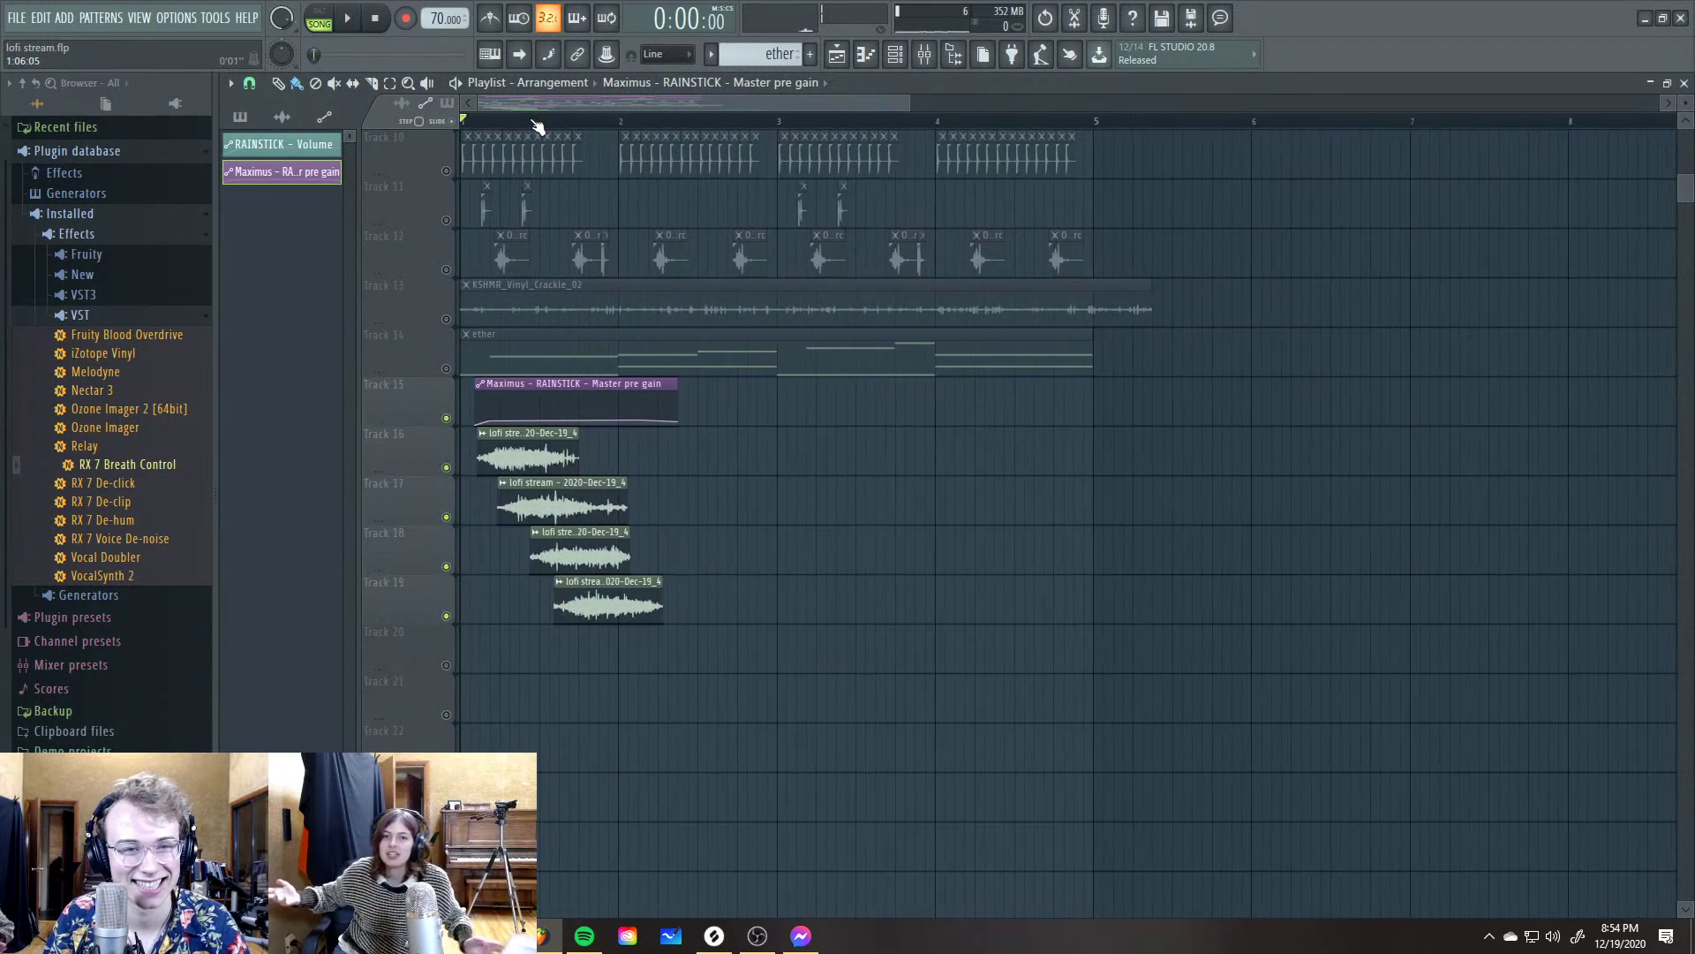
pyautogui.scroll(3, 586, 215)
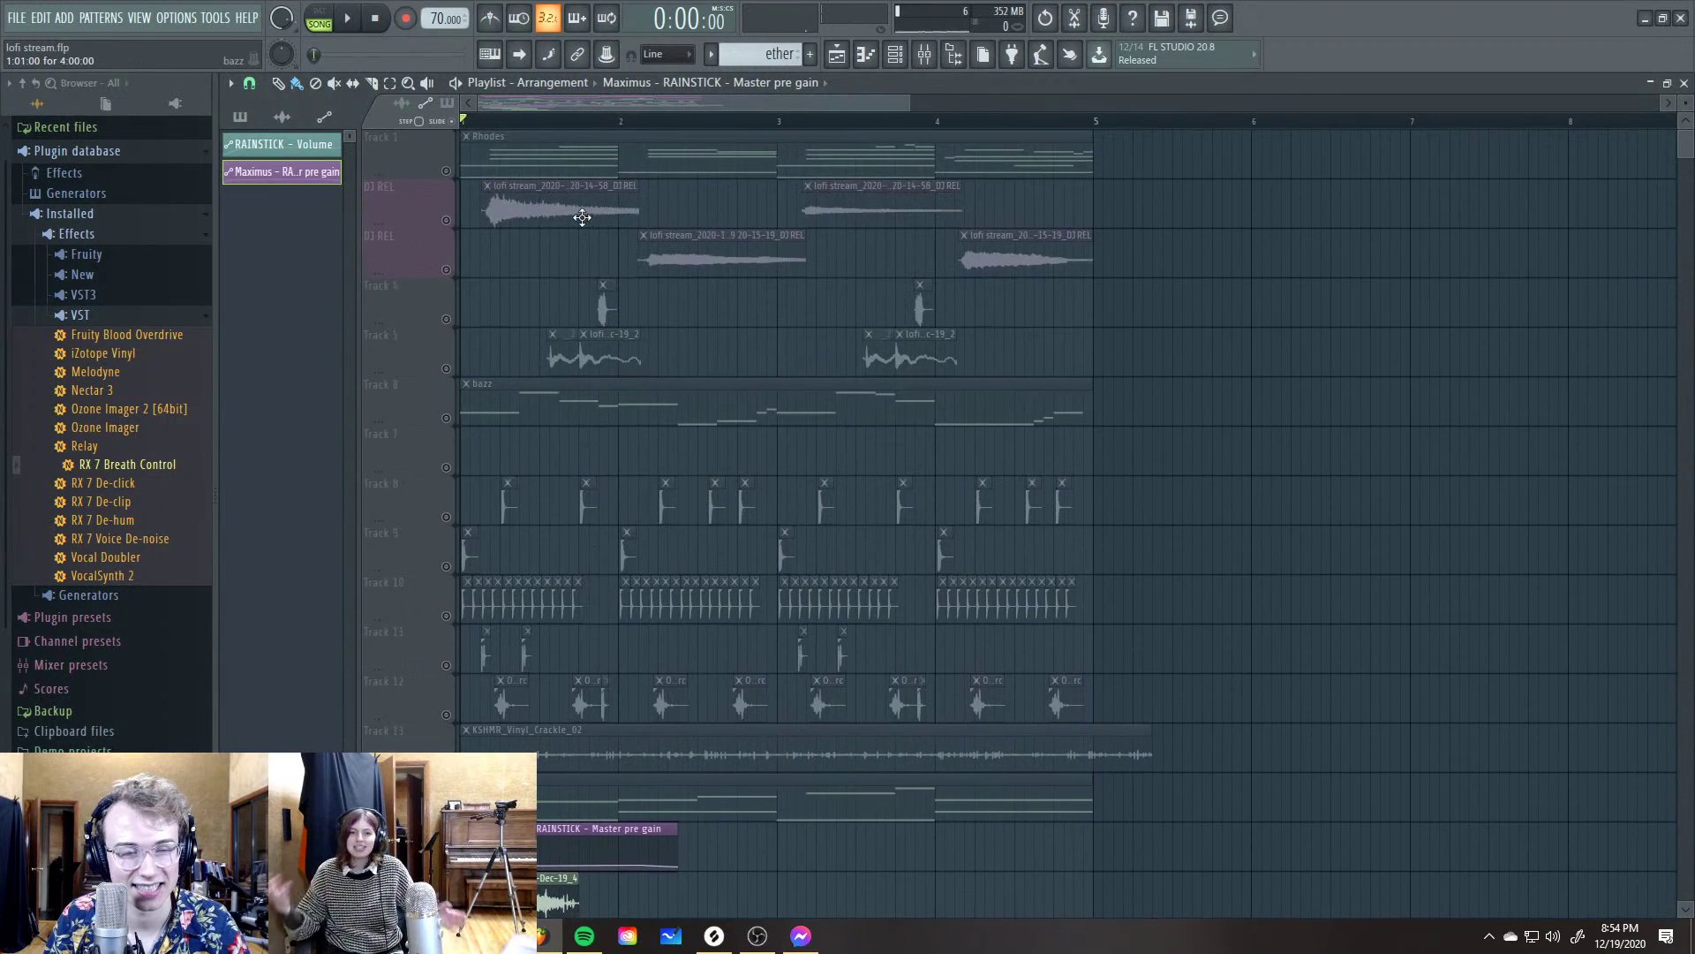
# Duplicate the four rainstick clips and their pre gain automation into bar 3, at the same offset they have in bar 1
pyautogui.scroll(-3, 587, 223)
pyautogui.scroll(2, 511, 521)
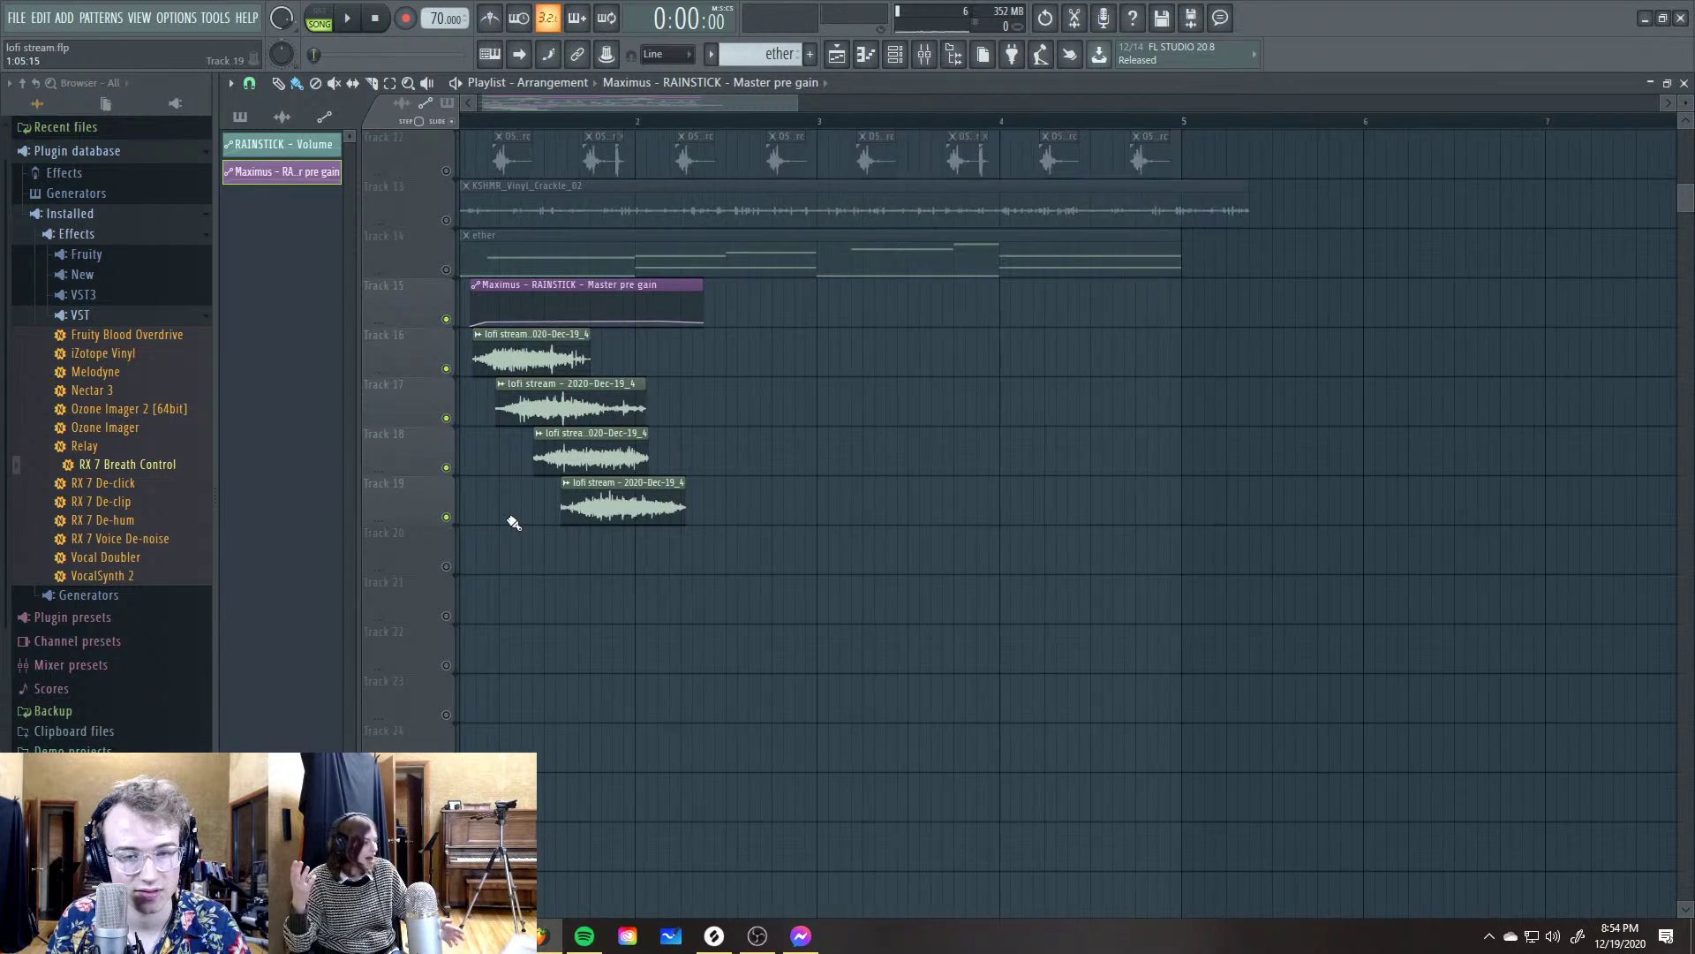
pyautogui.moveTo(678, 562); pyautogui.dragTo(943, 306)
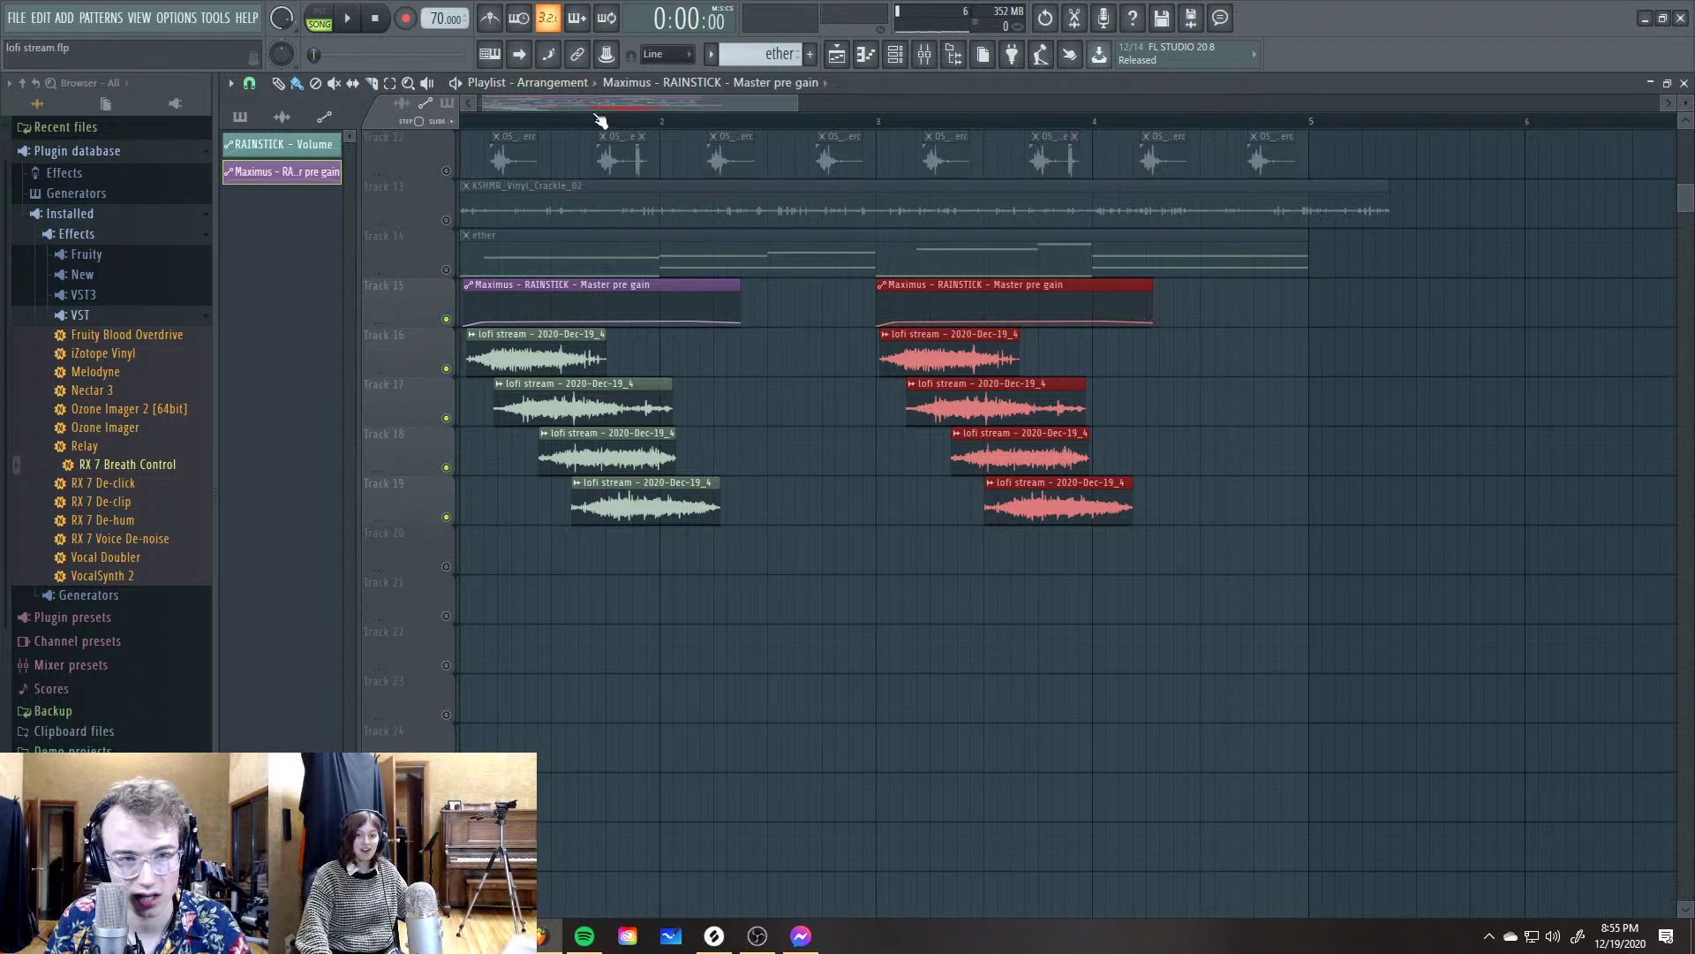
pyautogui.hscroll(-1, 599, 120)
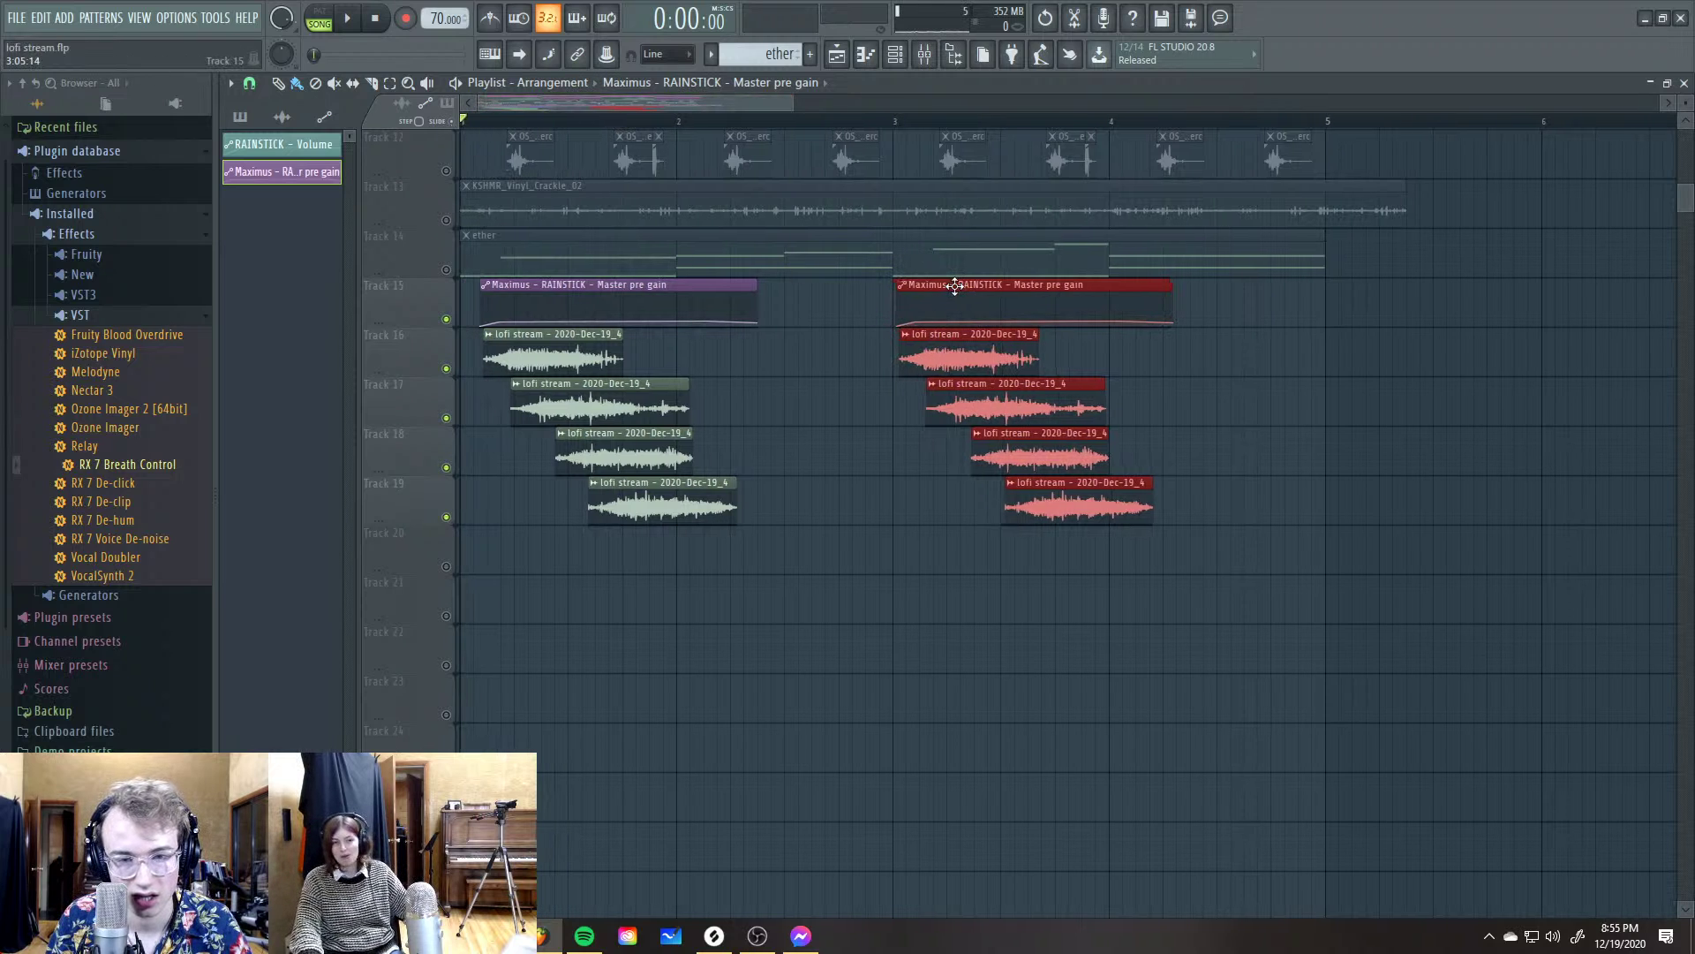
pyautogui.moveTo(956, 285); pyautogui.dragTo(972, 282)
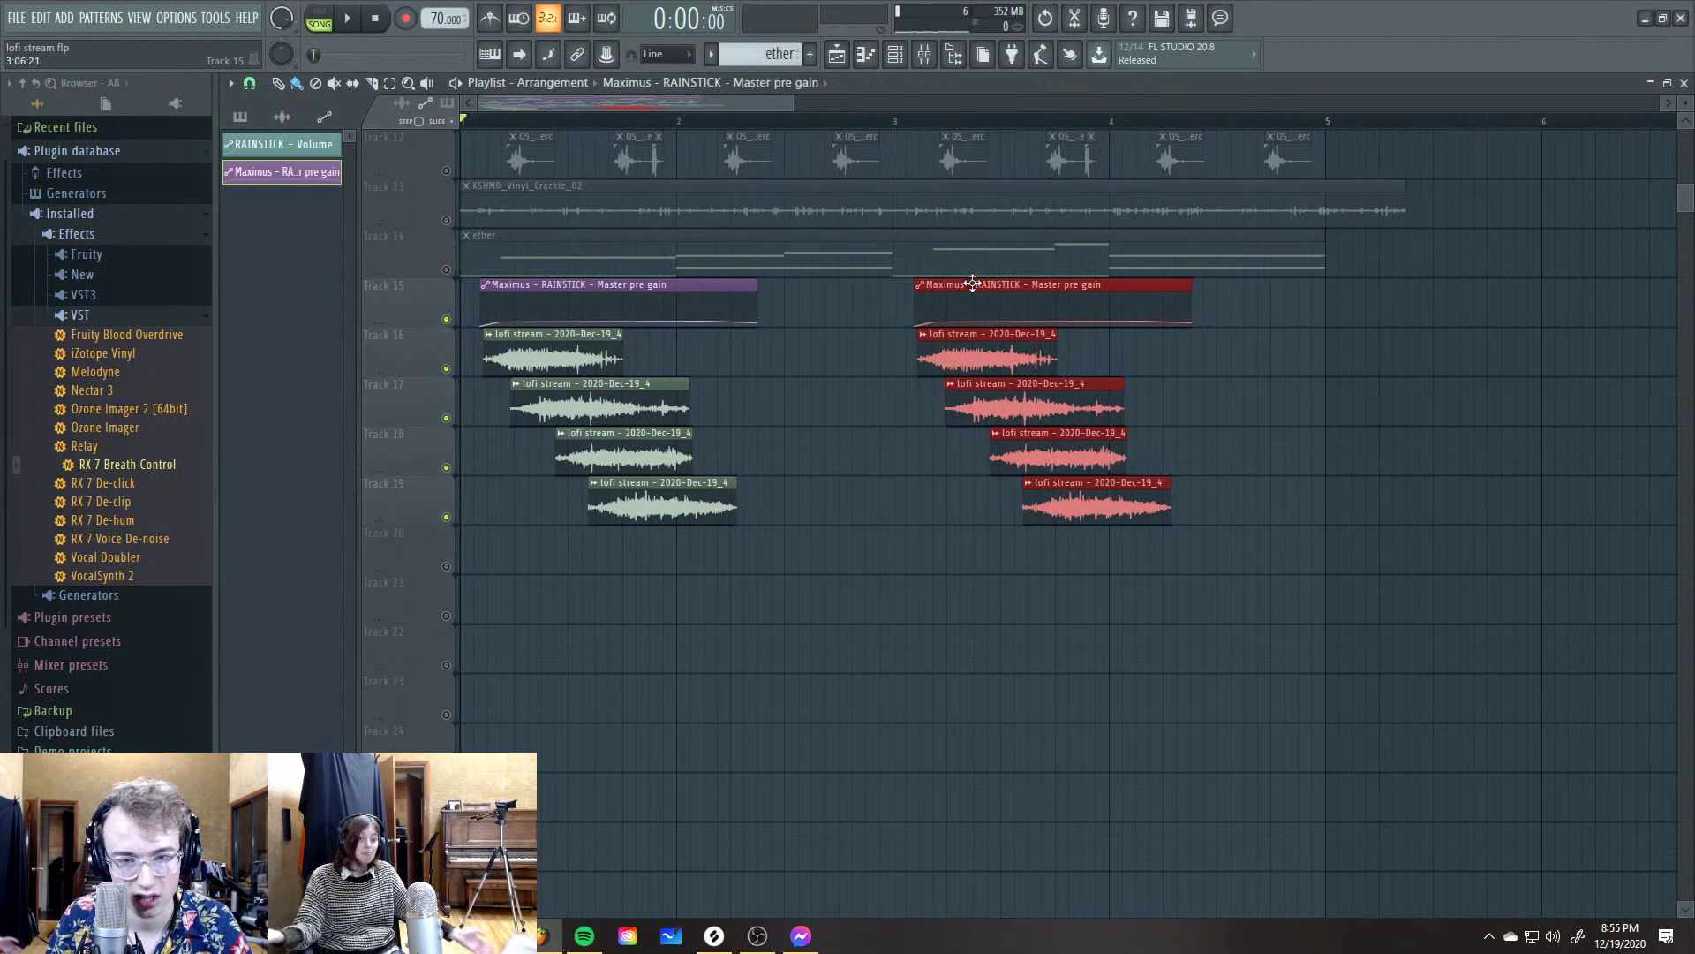
pyautogui.click(901, 121)
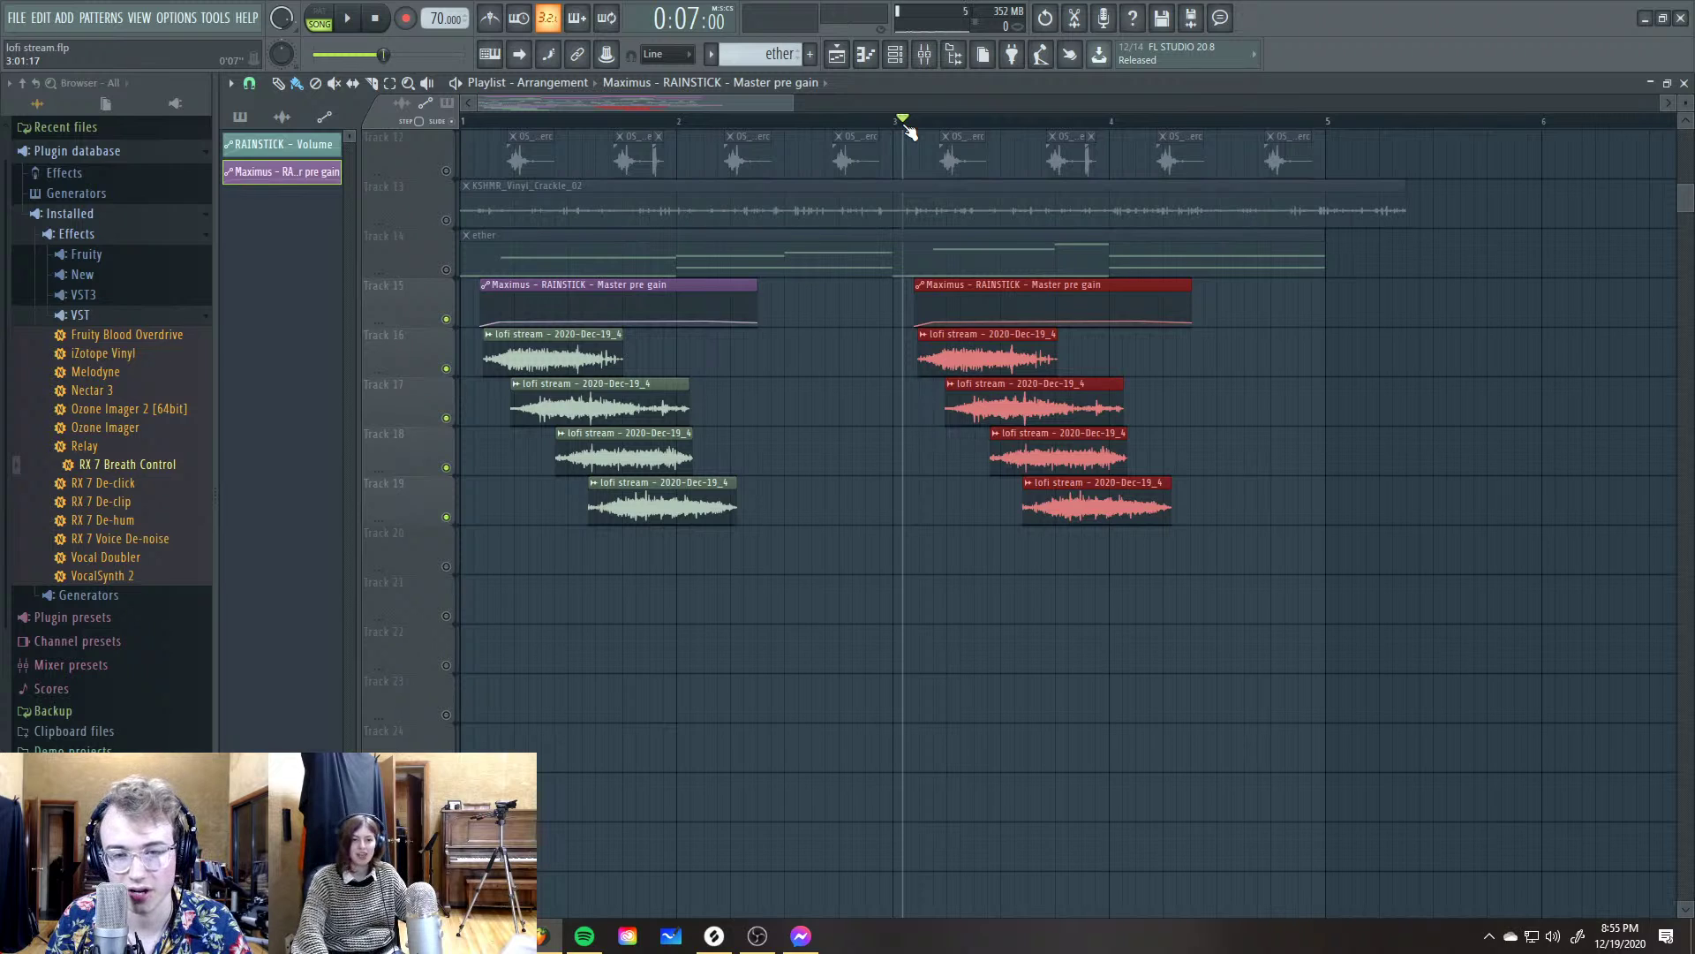
pyautogui.moveTo(912, 131)
pyautogui.mouseDown()
pyautogui.moveTo(969, 125)
pyautogui.moveTo(931, 162)
pyautogui.mouseUp()
pyautogui.press('Home')
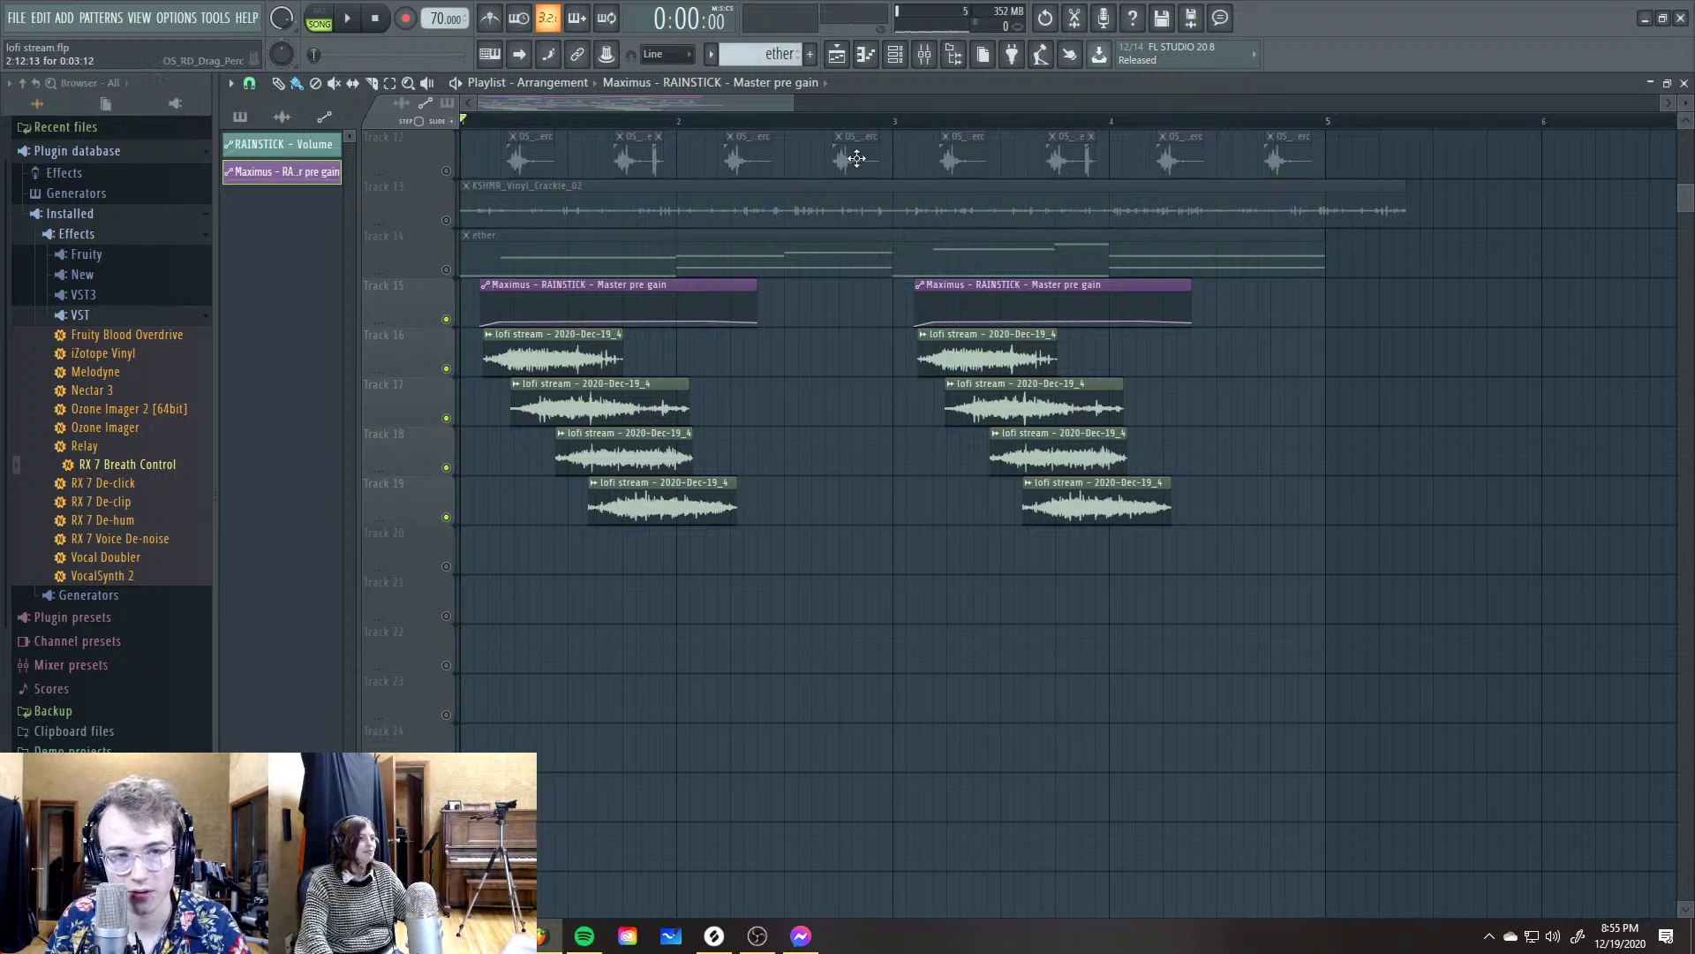
pyautogui.scroll(2, 852, 185)
pyautogui.scroll(-1, 859, 211)
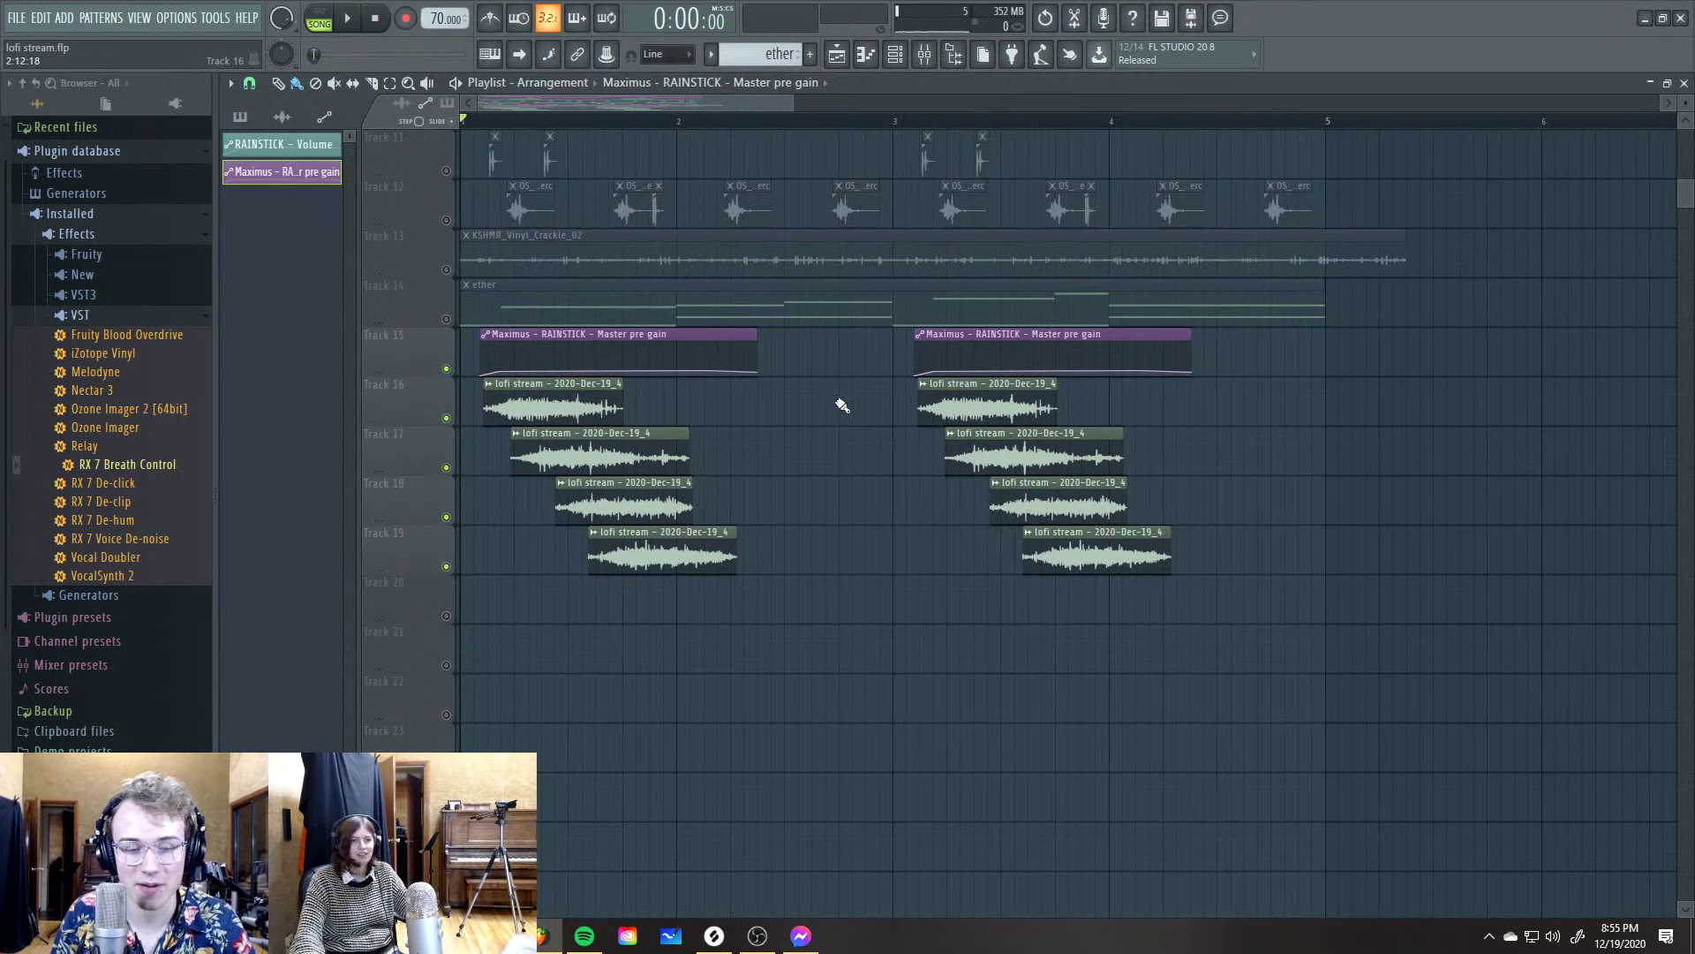
pyautogui.hotkey('alt', 'Tab')
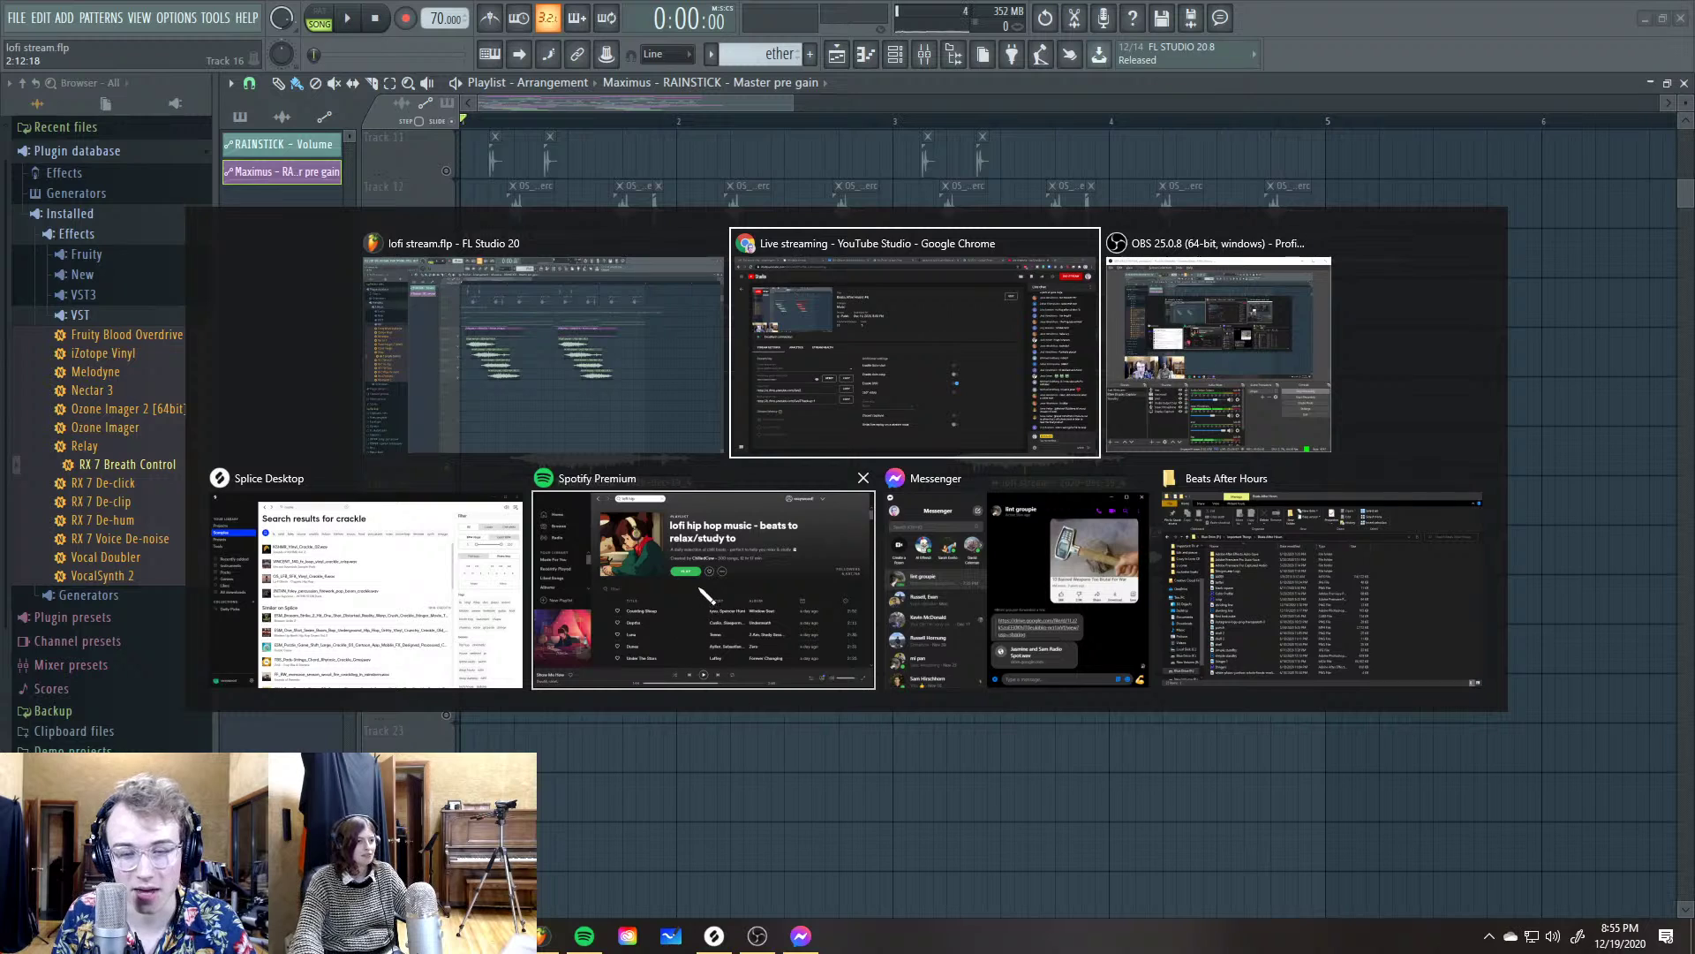
pyautogui.click(568, 389)
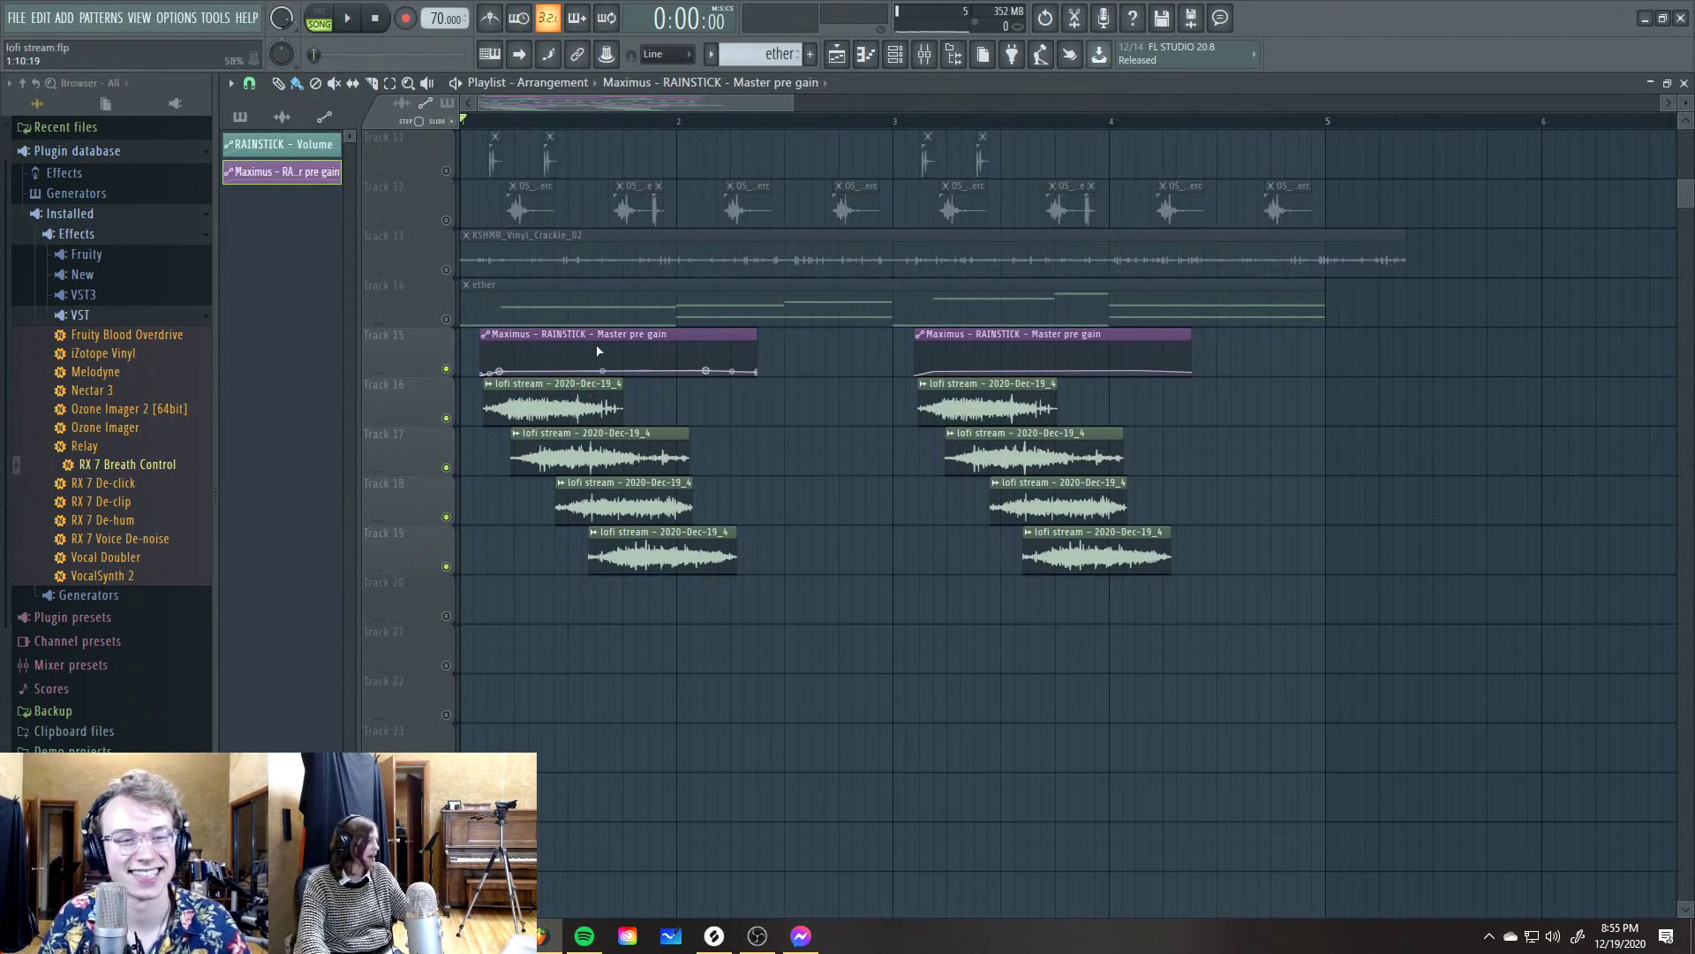
pyautogui.scroll(5, 794, 416)
pyautogui.scroll(-5, 803, 418)
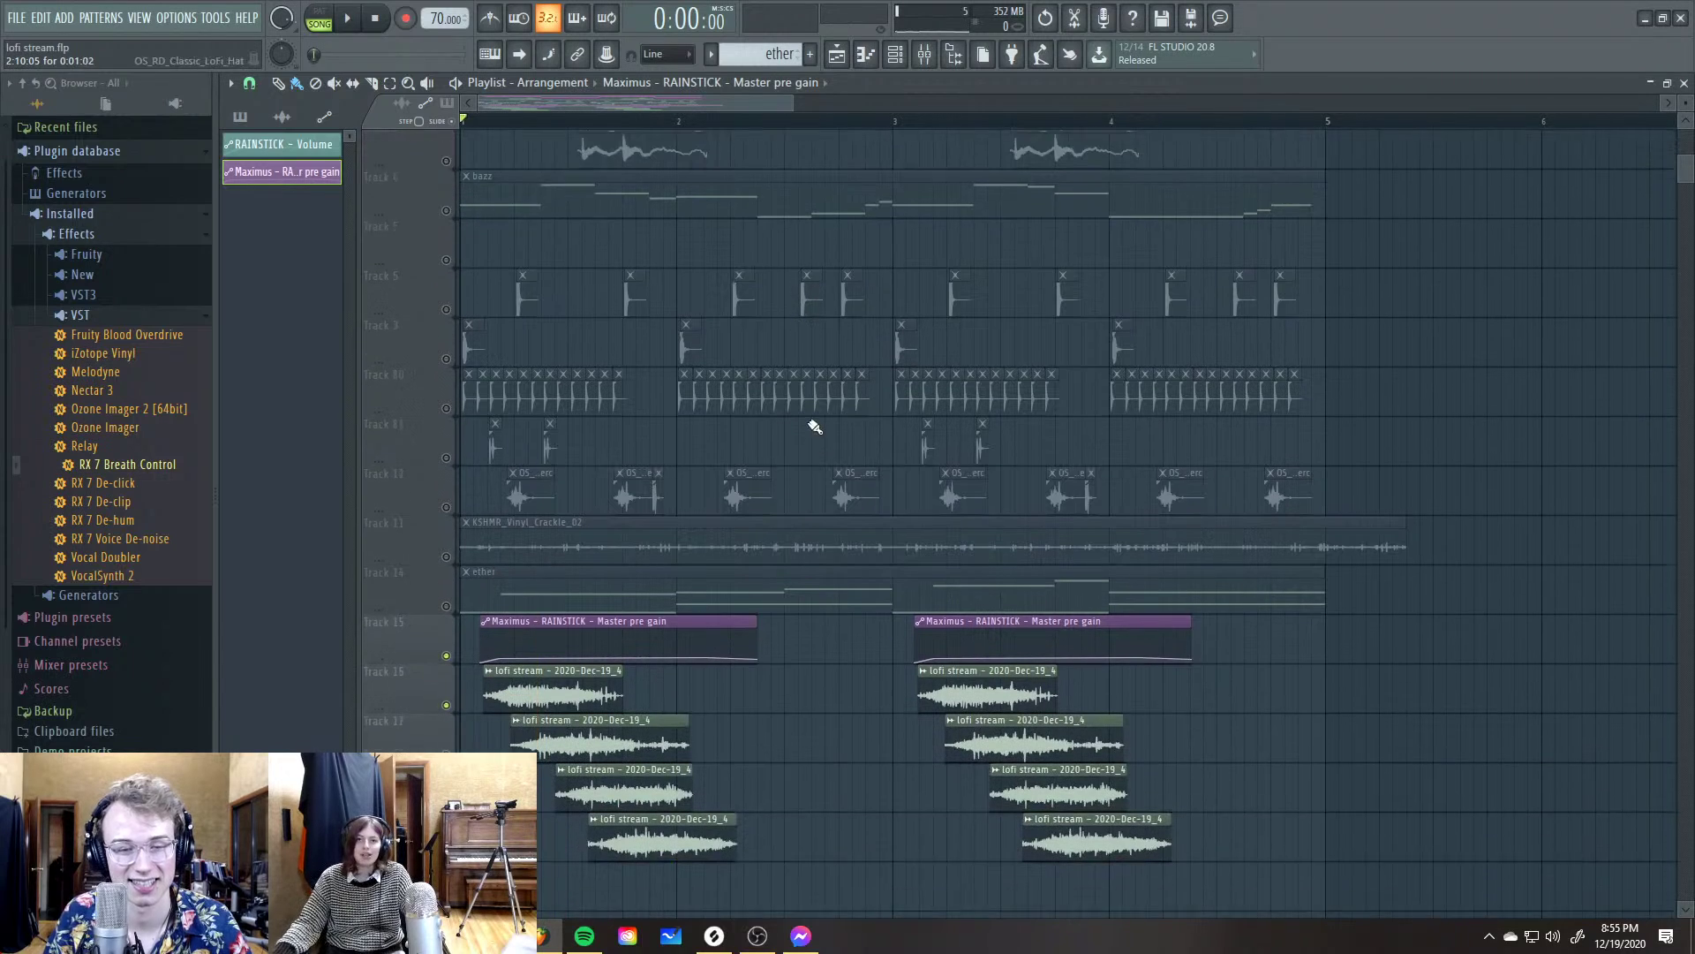
pyautogui.scroll(2, 830, 433)
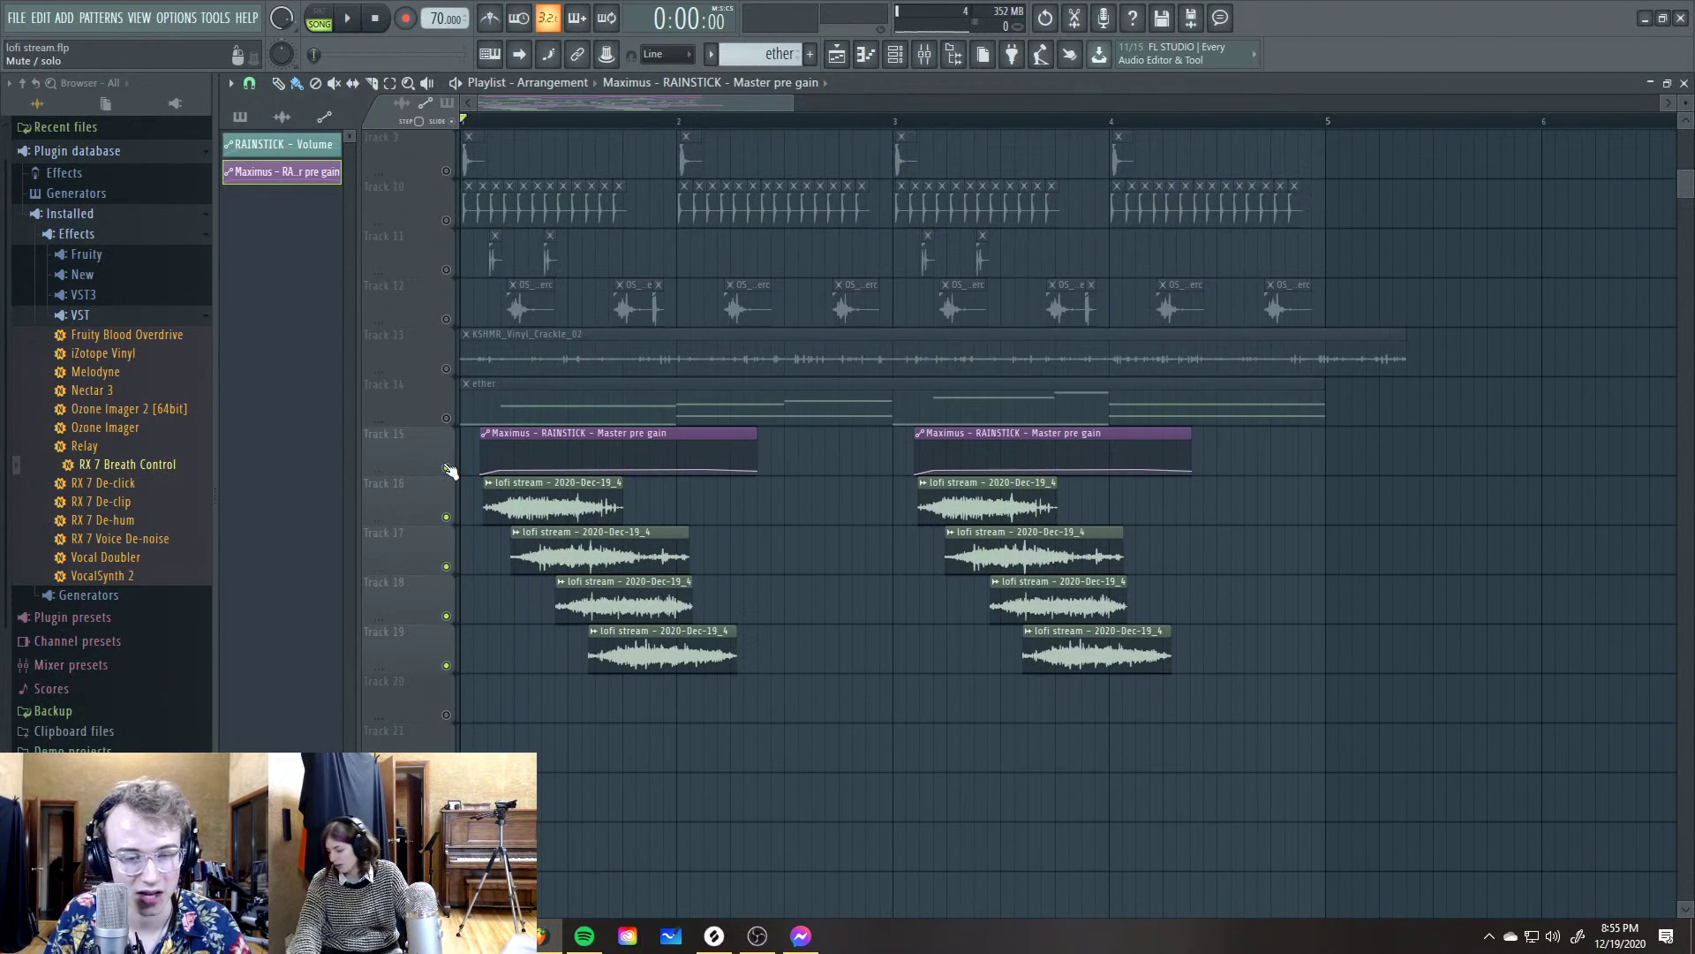
# Unsolo the rainstick tracks and play the full mix while checking the RAINSTICK level in the mixer
pyautogui.rightClick(445, 467)
pyautogui.press('space')
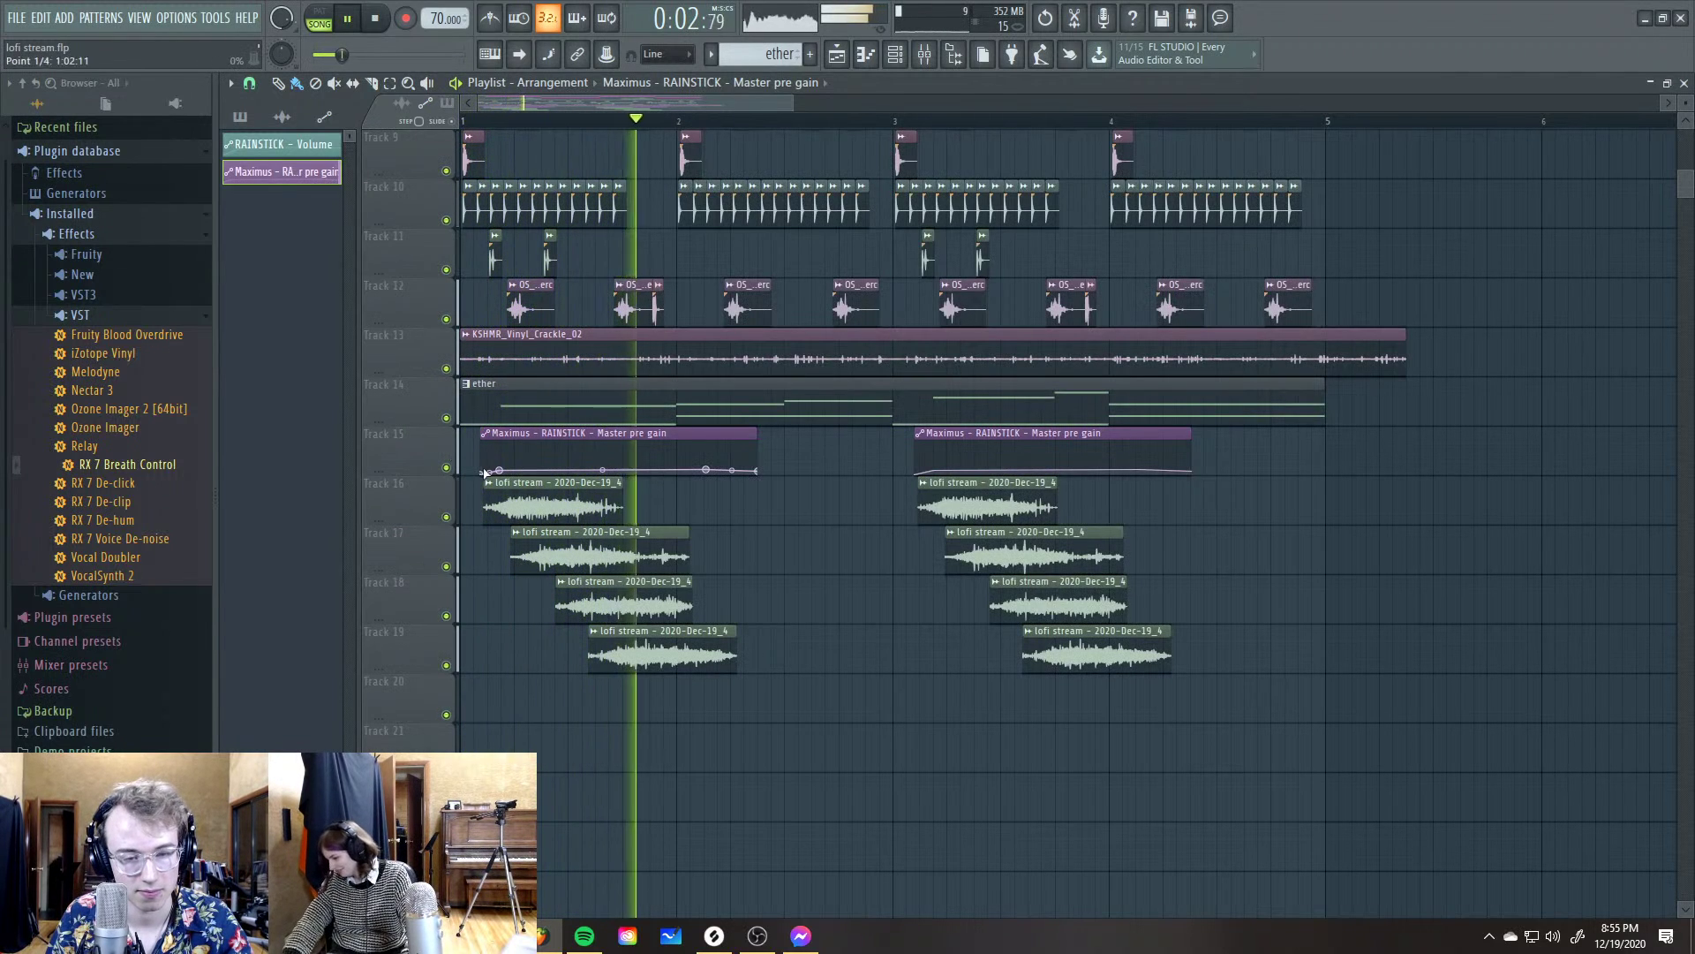
pyautogui.press('space')
pyautogui.press('F5')
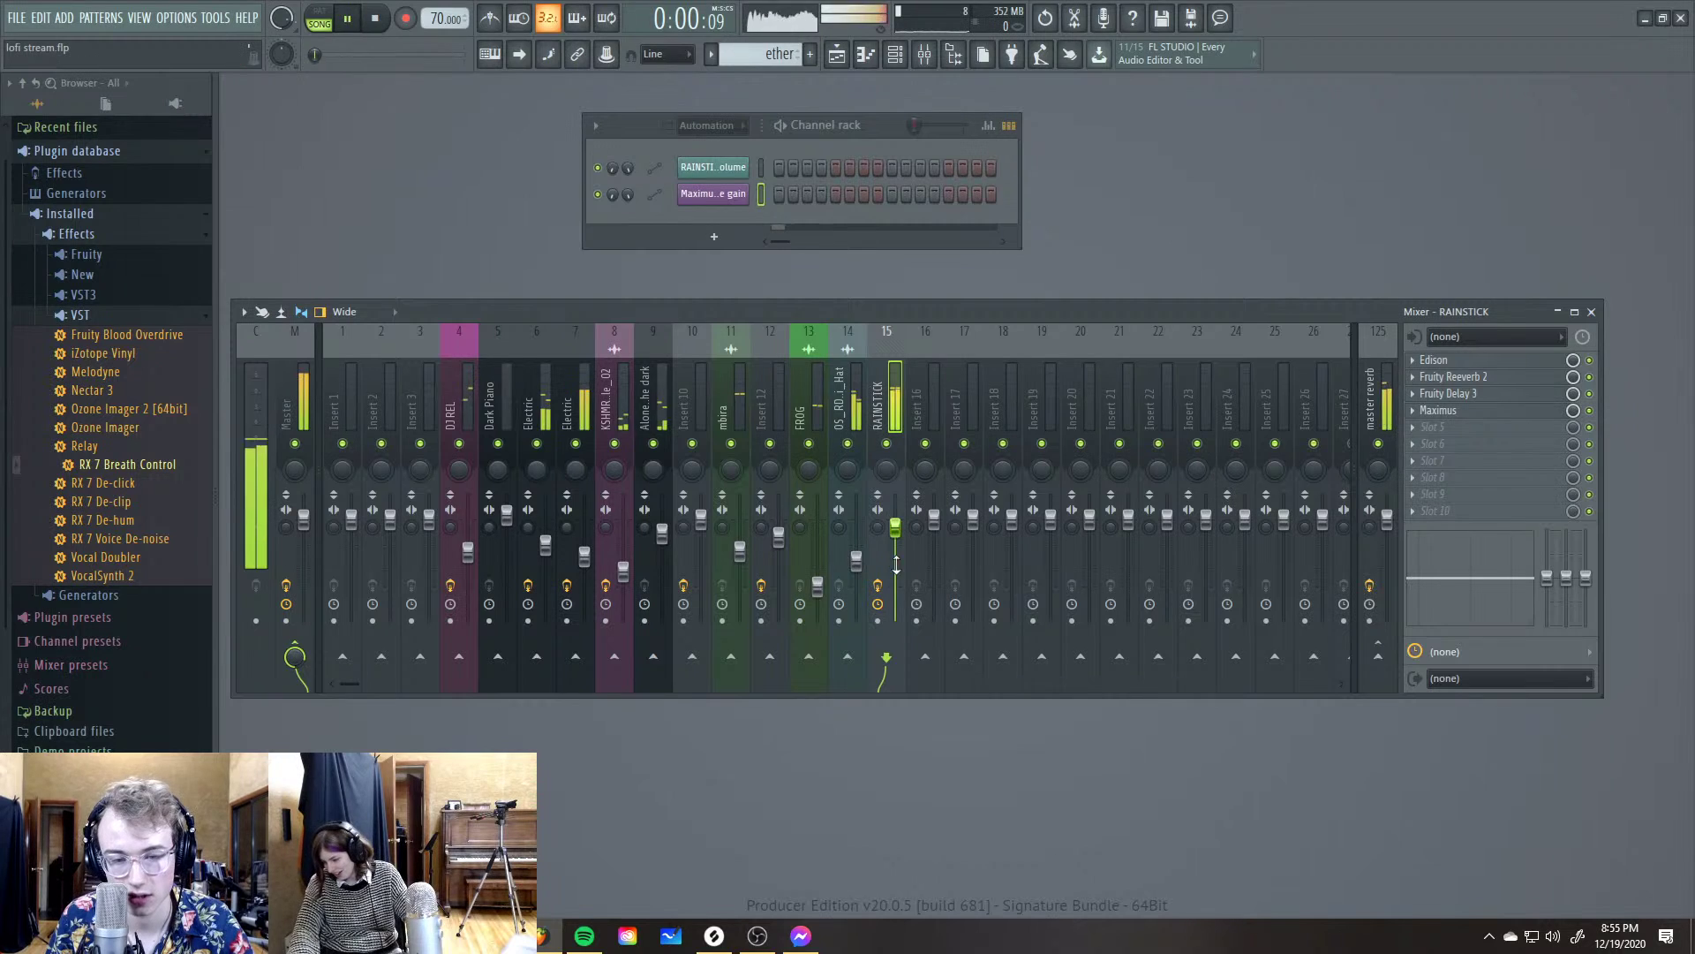
pyautogui.click(836, 55)
pyautogui.scroll(5, 803, 587)
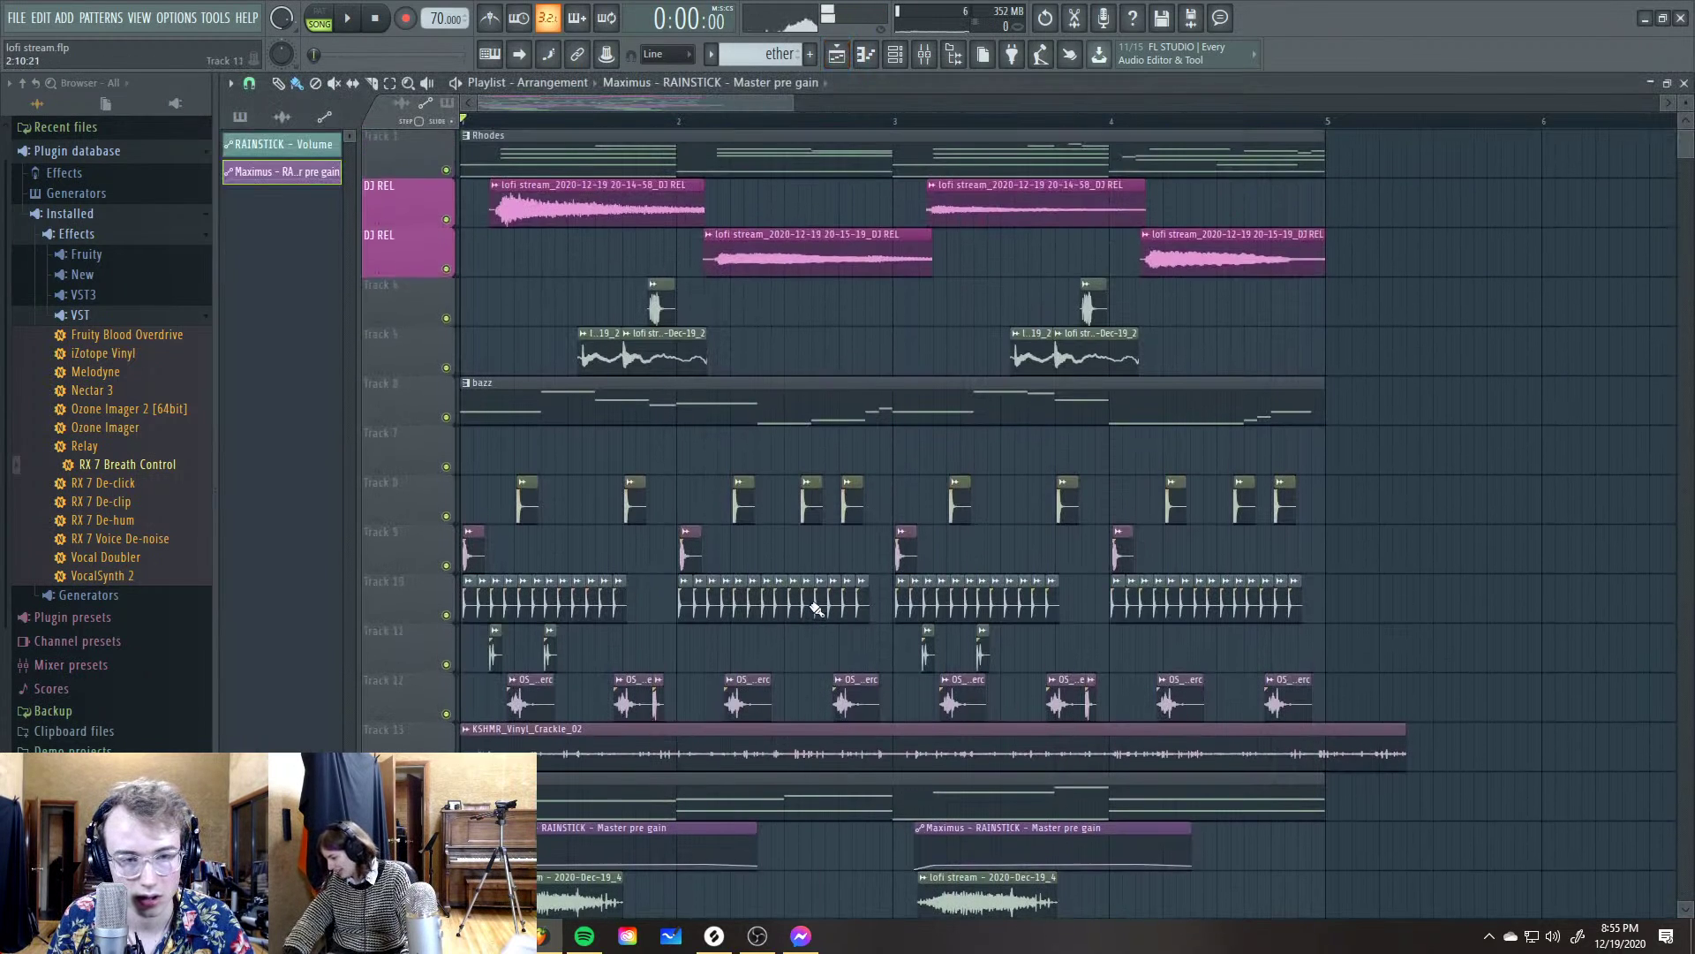
pyautogui.scroll(-6, 810, 605)
pyautogui.press('F5')
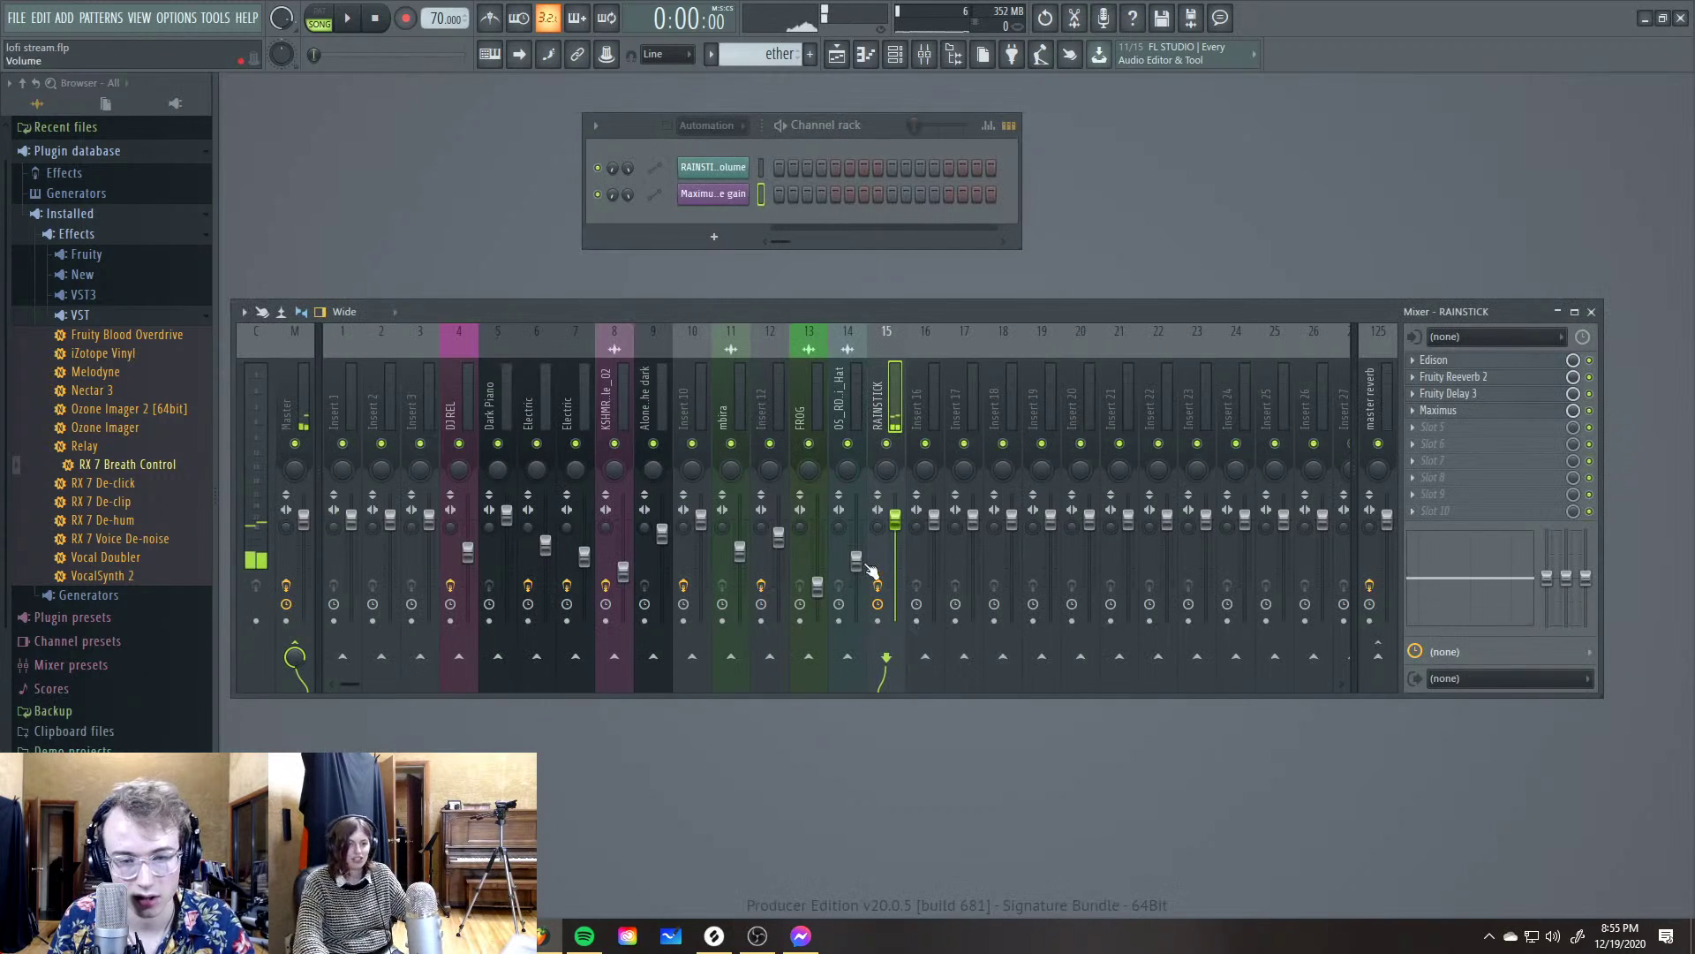
pyautogui.press('space')
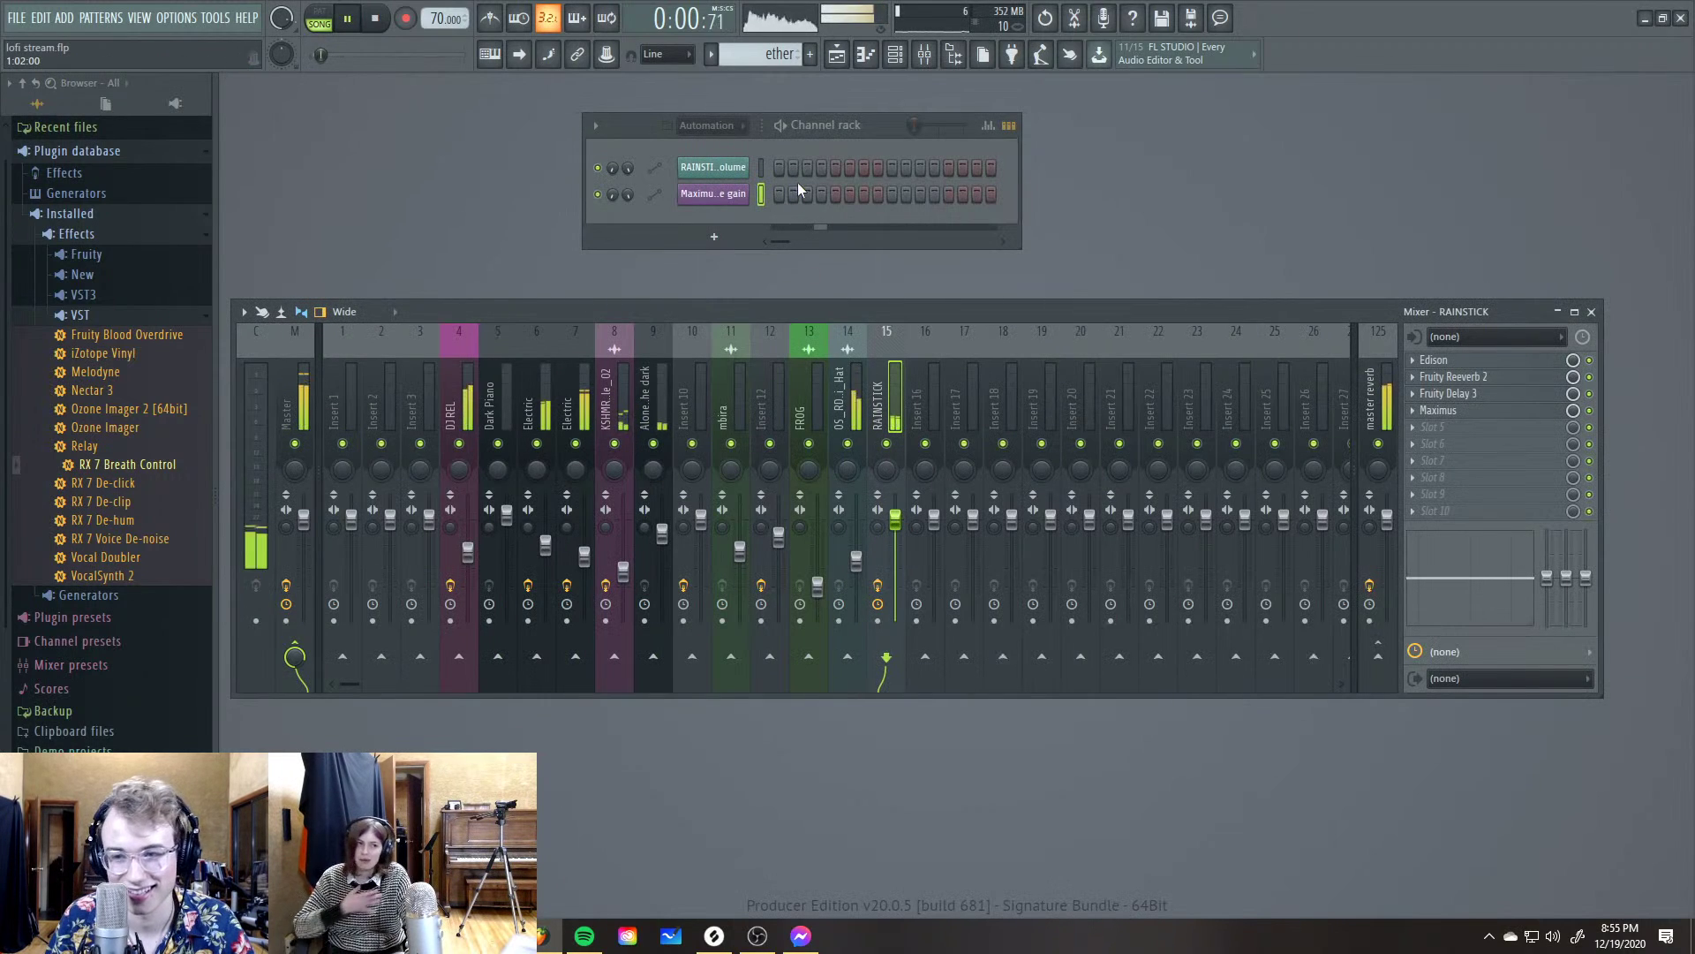
pyautogui.press('space')
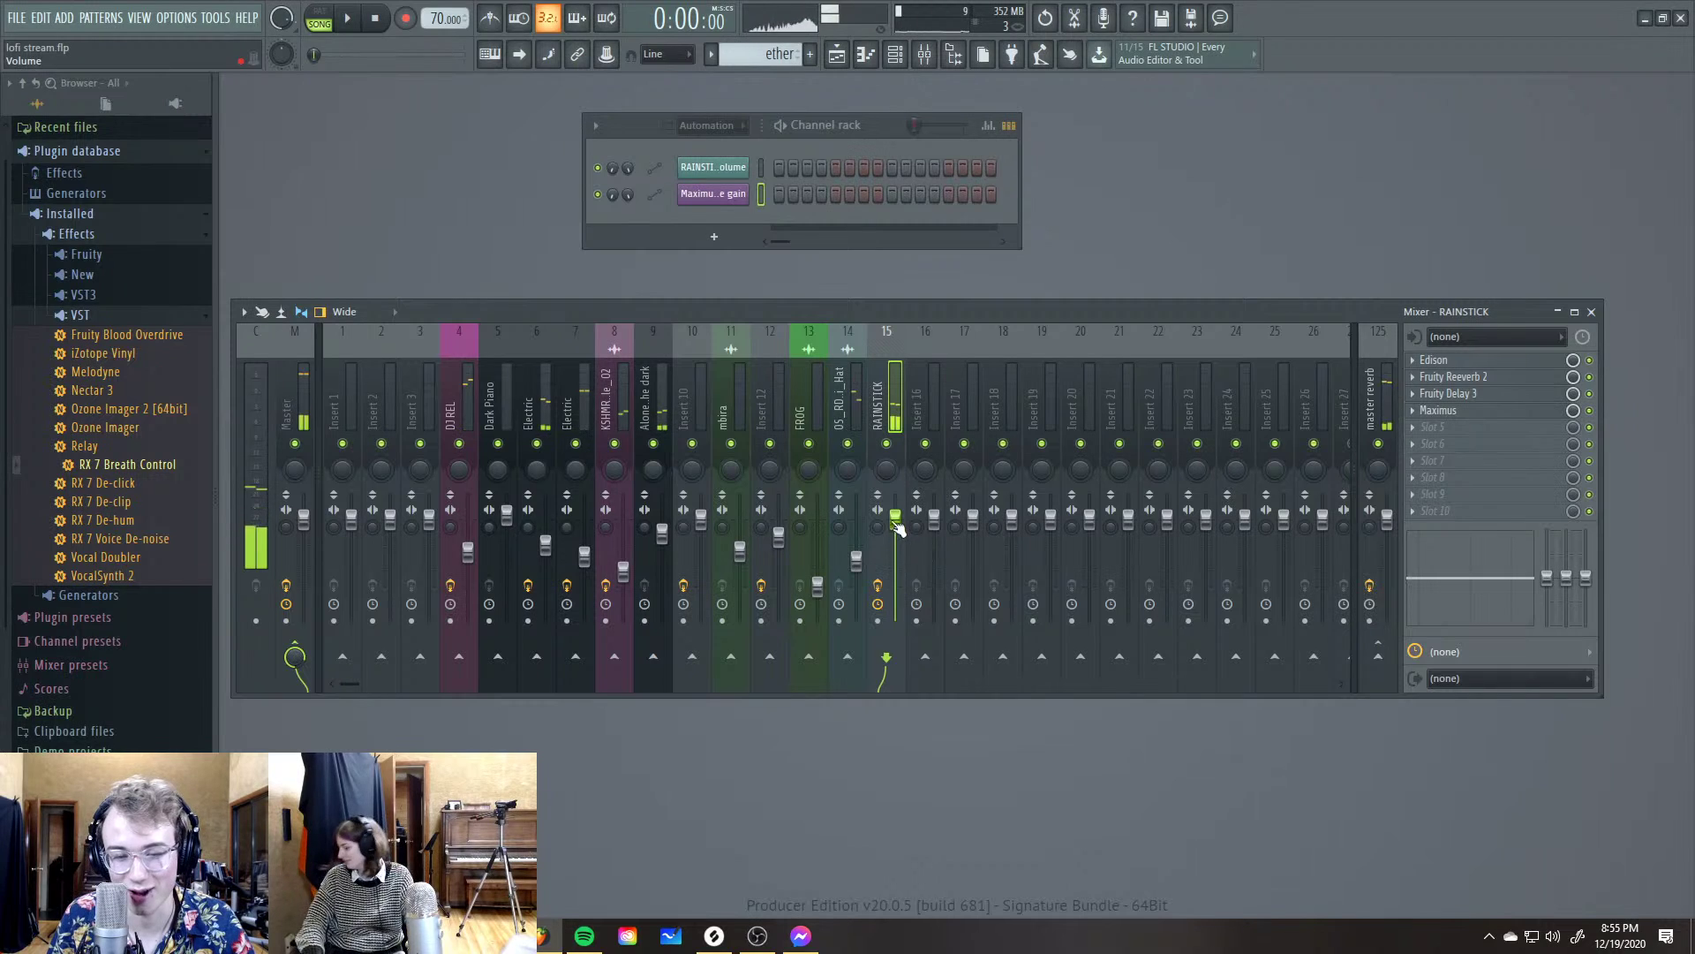
# Lower the RAINSTICK mixer track to about -5.6 dB and delete the RAINSTICK - Volume automation channel
pyautogui.moveTo(896, 519)
pyautogui.mouseDown()
pyautogui.moveTo(896, 558)
pyautogui.moveTo(895, 519)
pyautogui.mouseUp()
pyautogui.press('space')
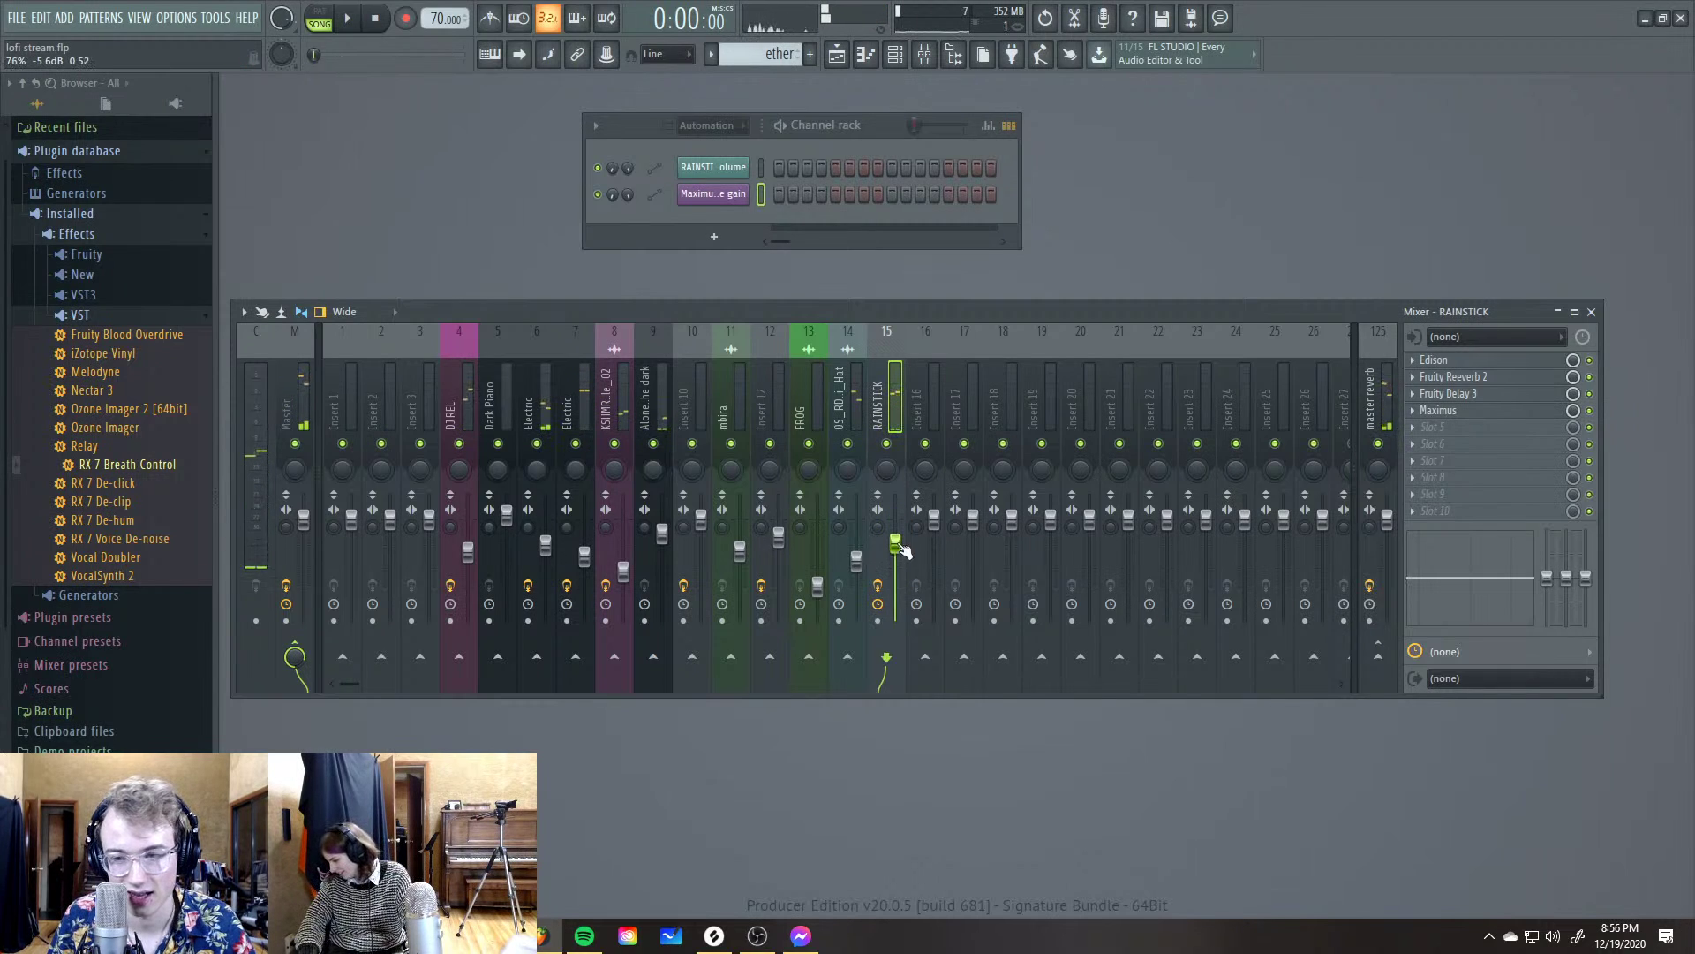
pyautogui.rightClick(719, 167)
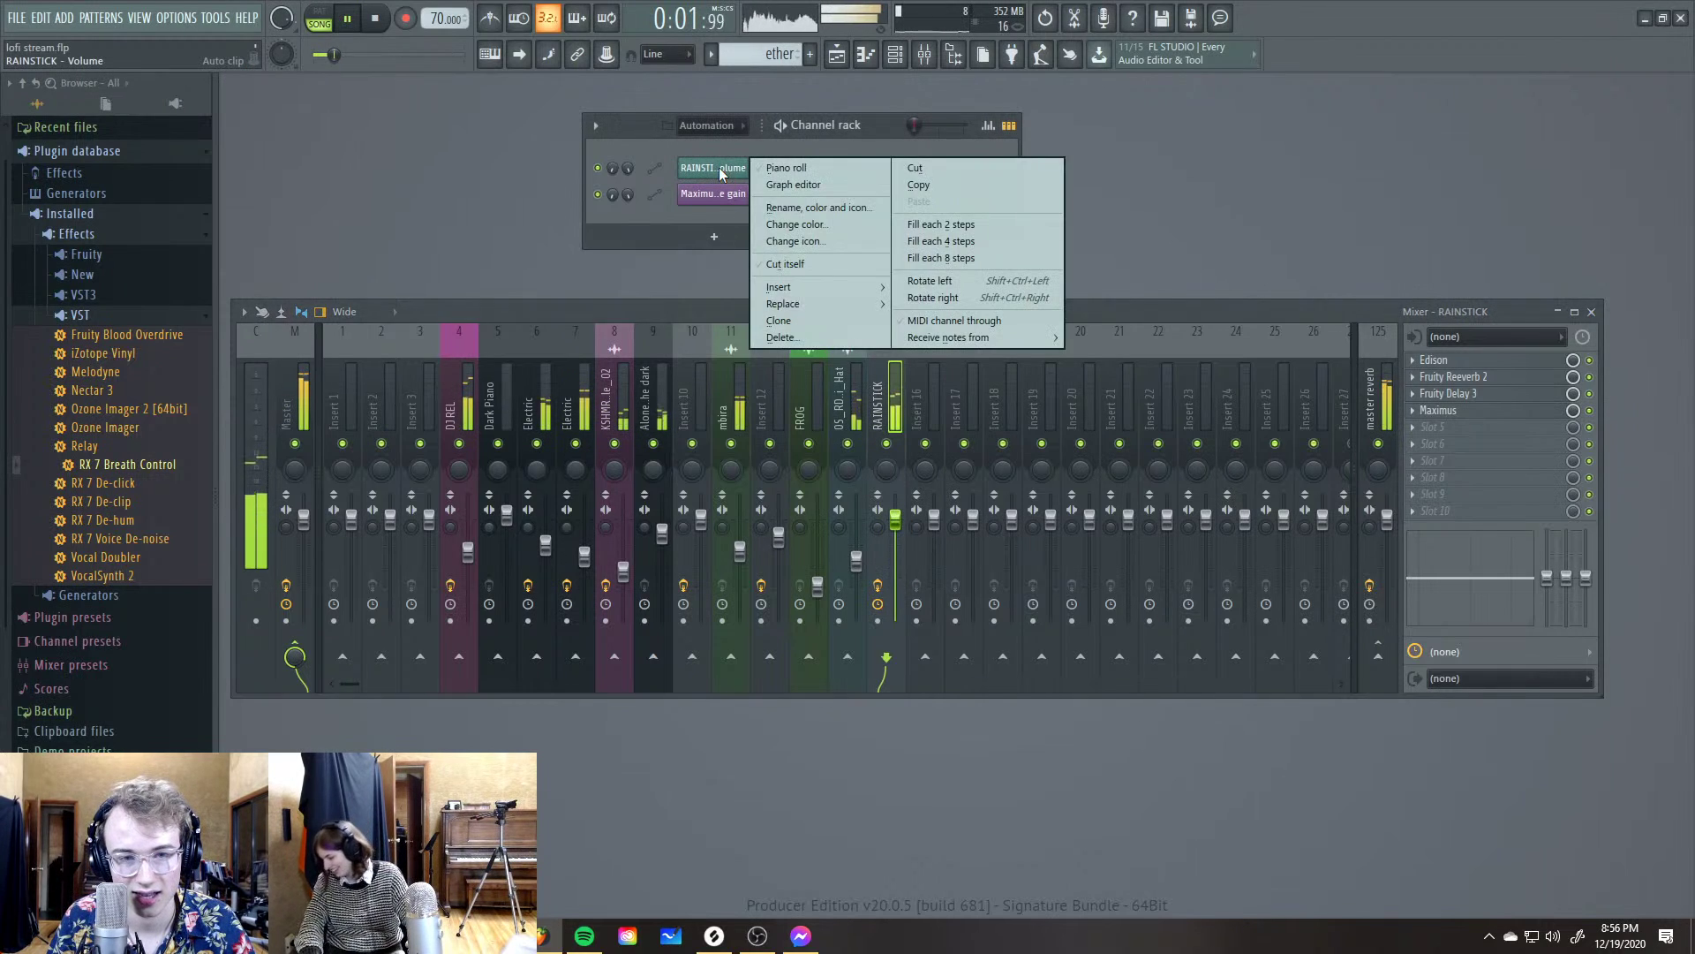
pyautogui.click(817, 339)
# Try different volume levels for the RAINSTICK mixer track against the full mix
pyautogui.click(936, 514)
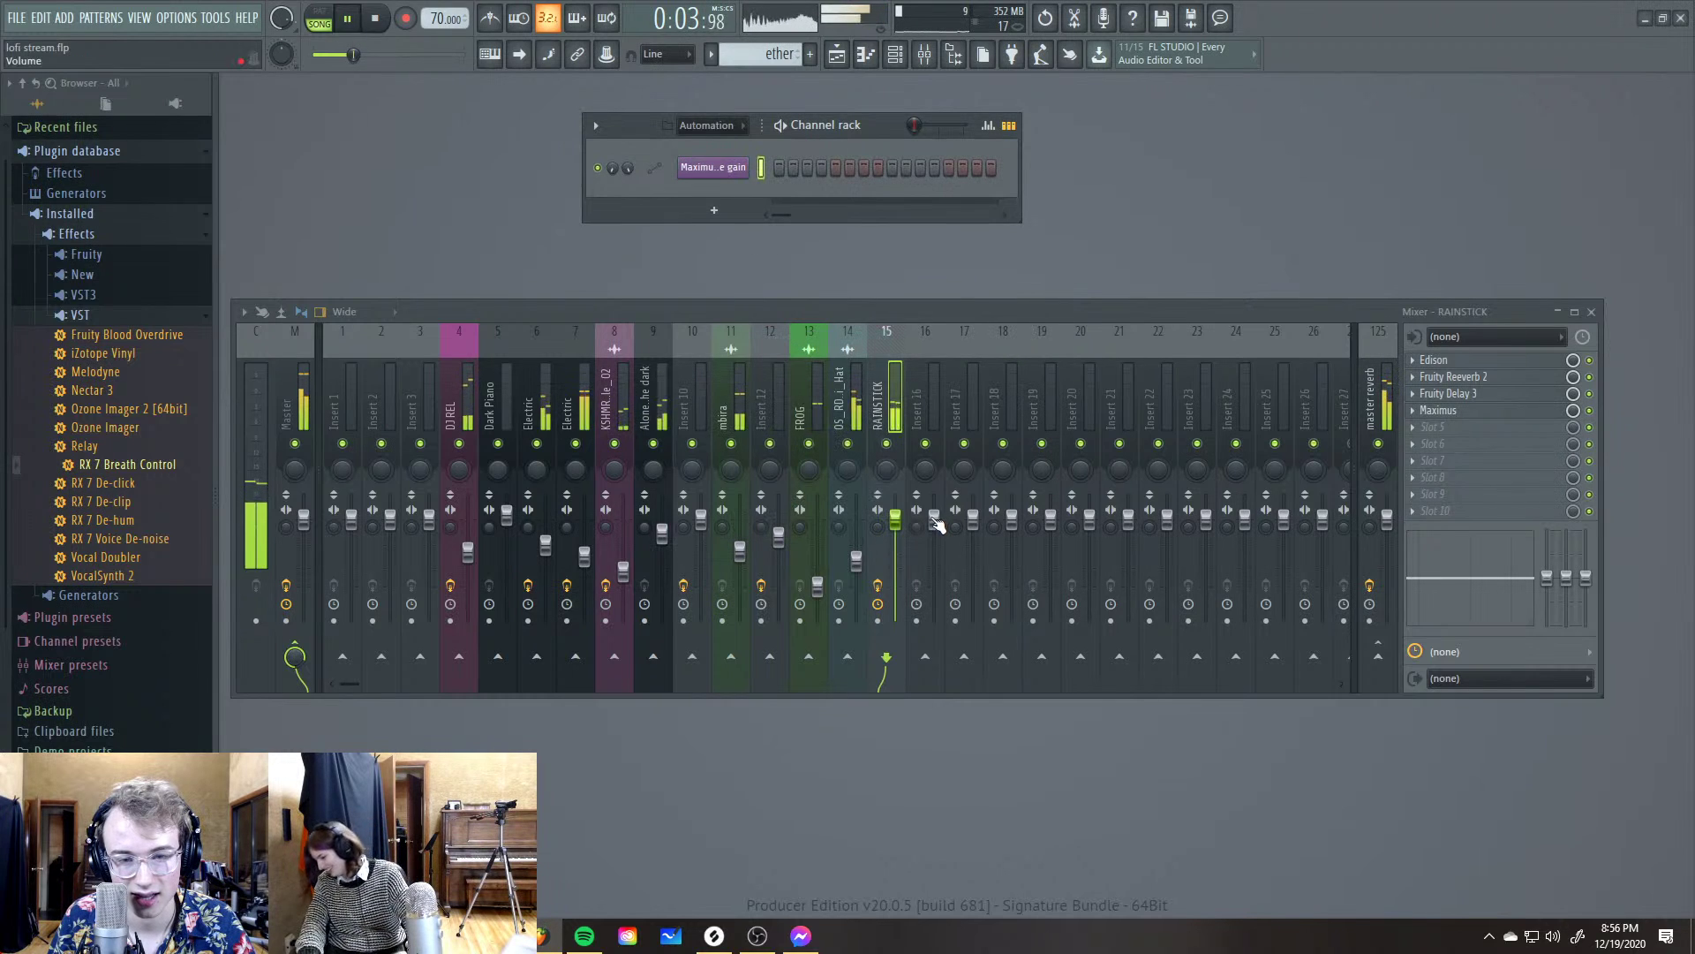
pyautogui.moveTo(895, 548)
pyautogui.mouseDown()
pyautogui.moveTo(897, 530)
pyautogui.moveTo(909, 598)
pyautogui.moveTo(897, 523)
pyautogui.moveTo(897, 572)
pyautogui.mouseUp()
pyautogui.press('space')
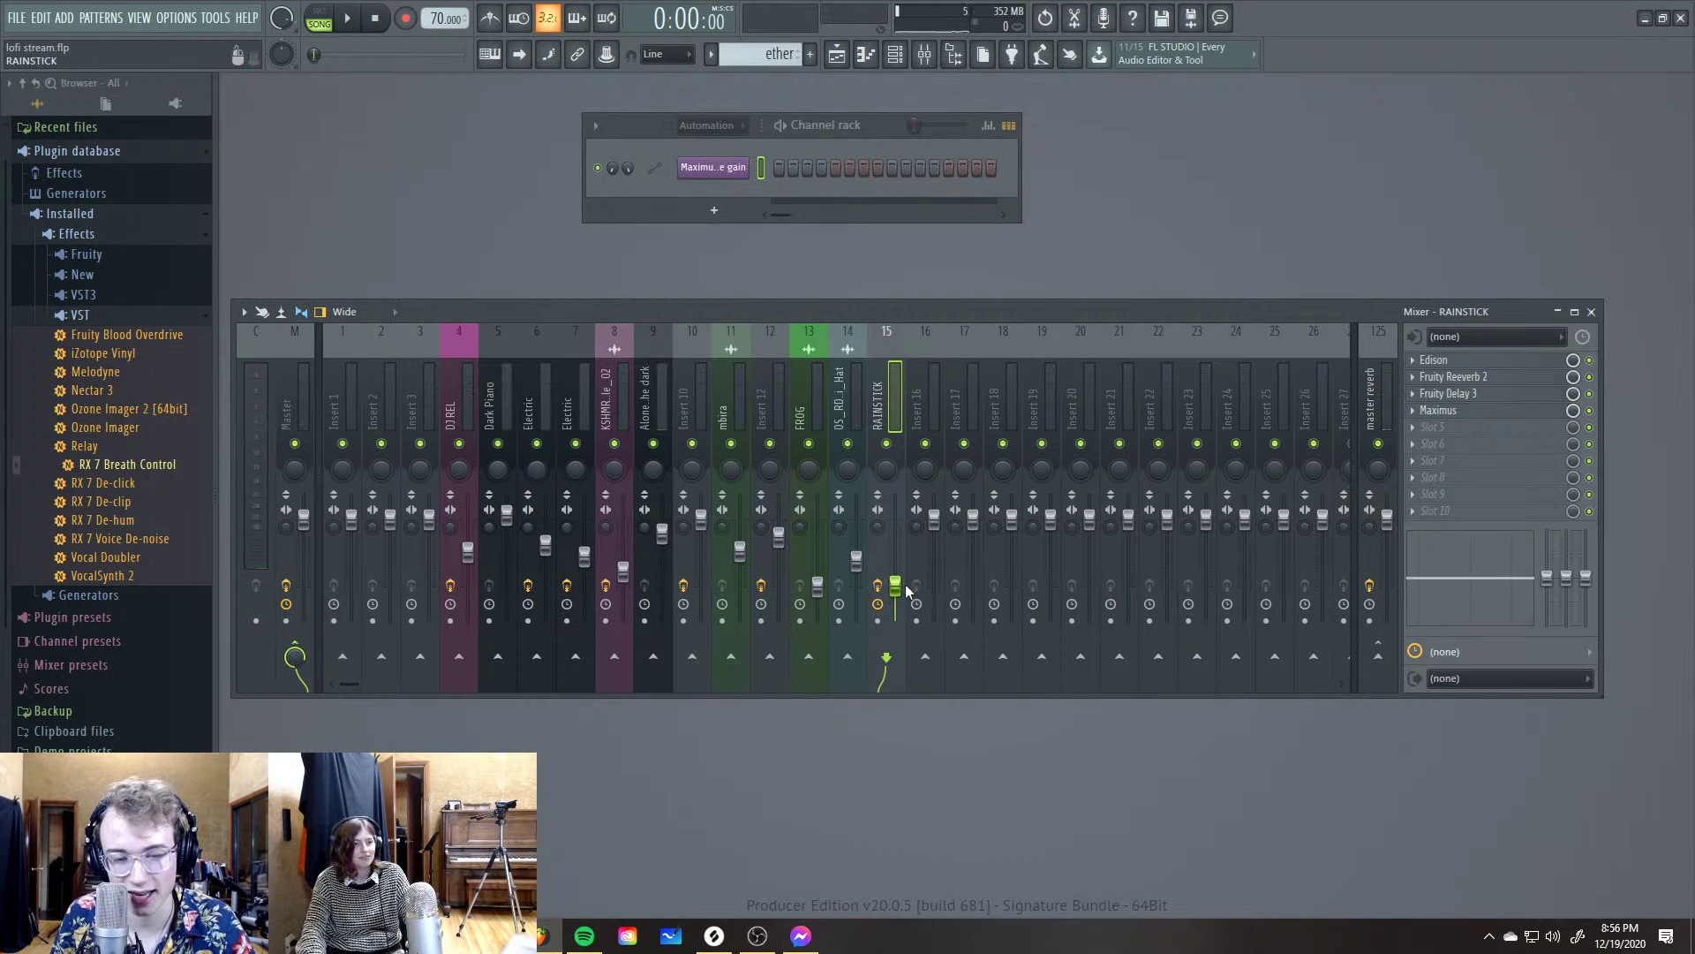
pyautogui.press('space')
pyautogui.moveTo(900, 590); pyautogui.dragTo(897, 541)
pyautogui.press('space')
# Look over all the playlist tracks, including the rainstick clips and automation, and return to the mixer
pyautogui.click(836, 56)
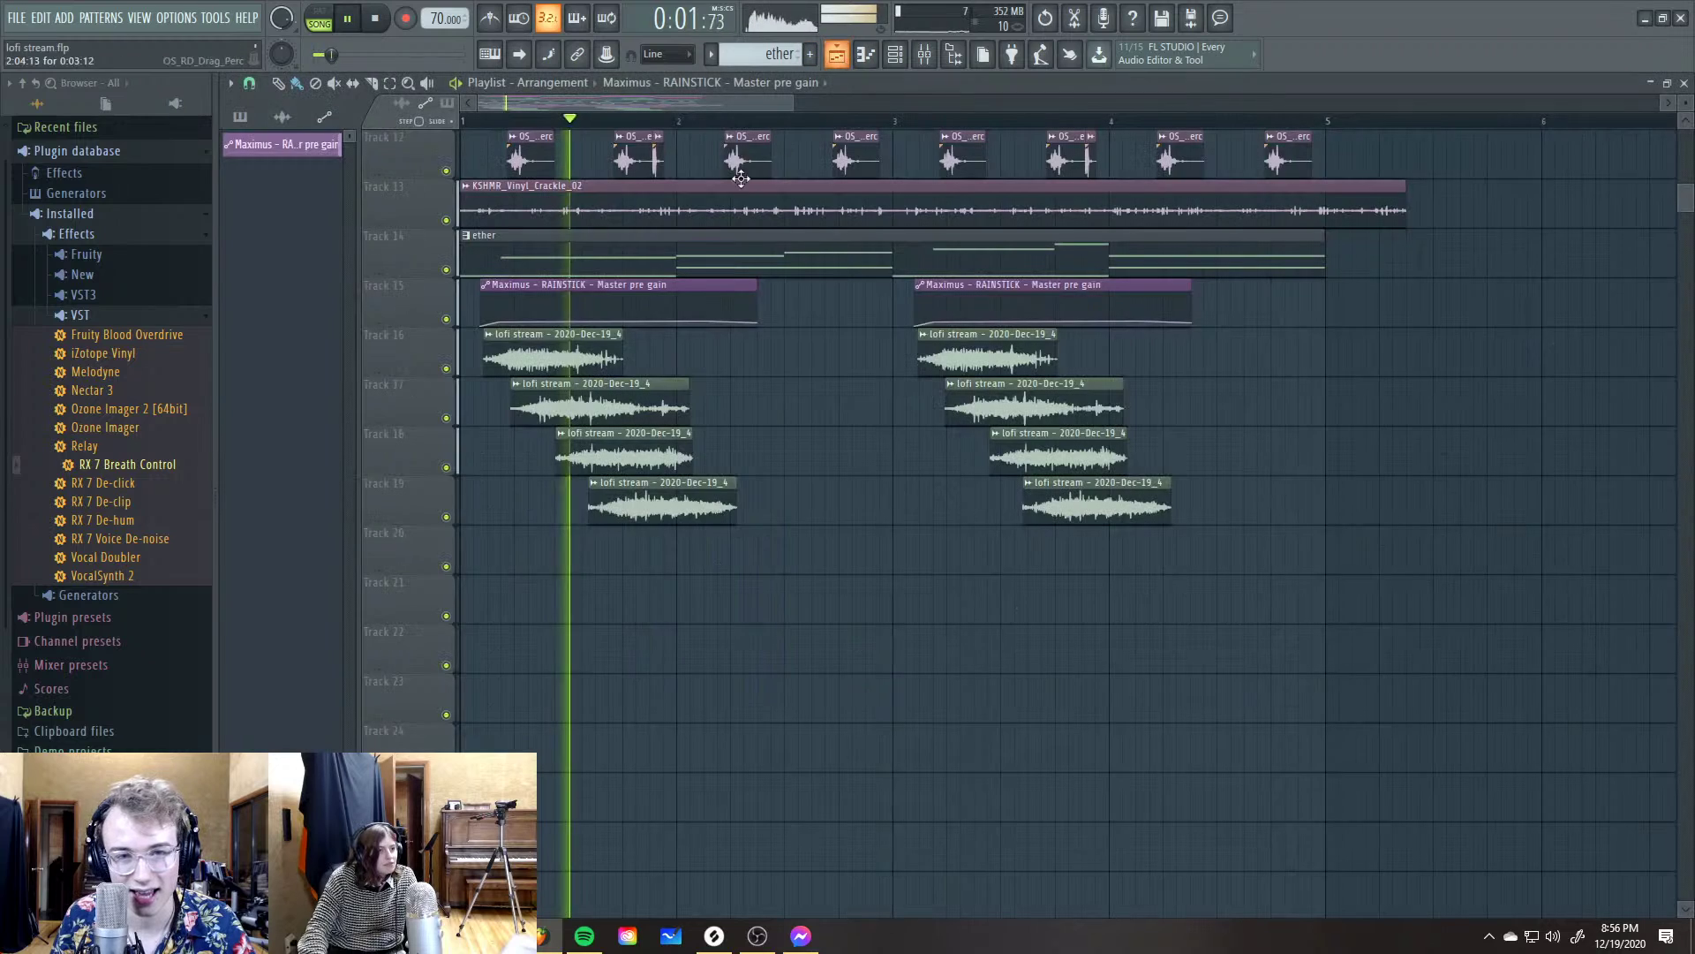
pyautogui.press('space')
pyautogui.scroll(5, 521, 512)
pyautogui.scroll(-8, 490, 622)
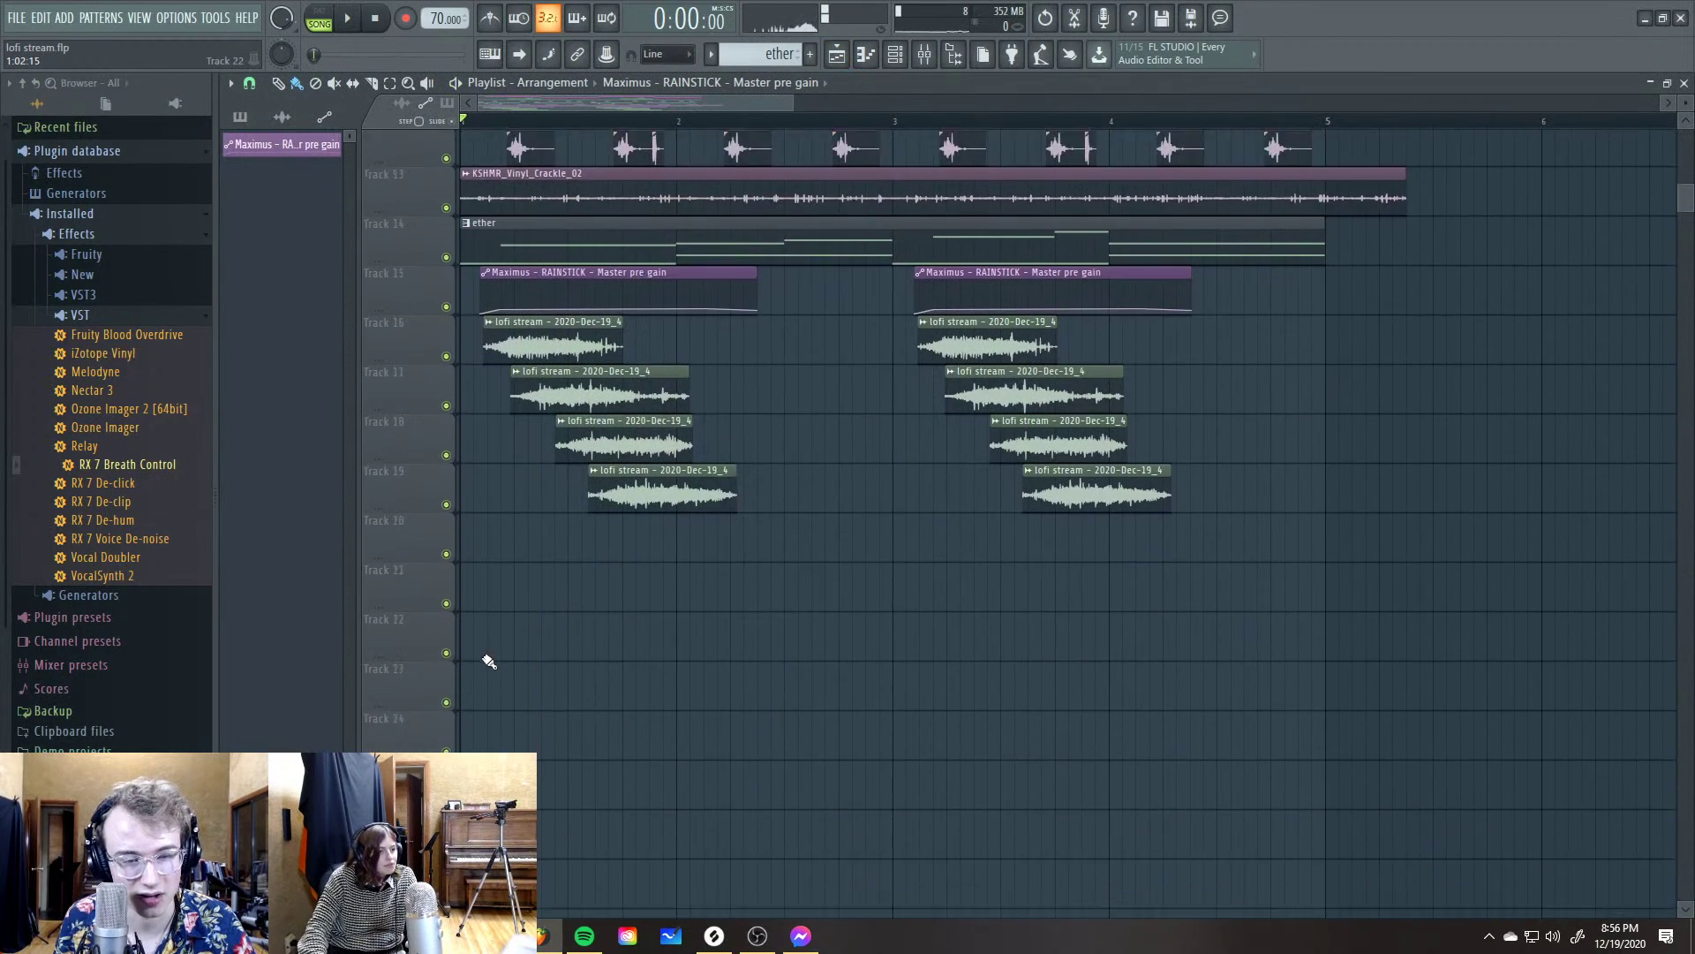
pyautogui.press('F5')
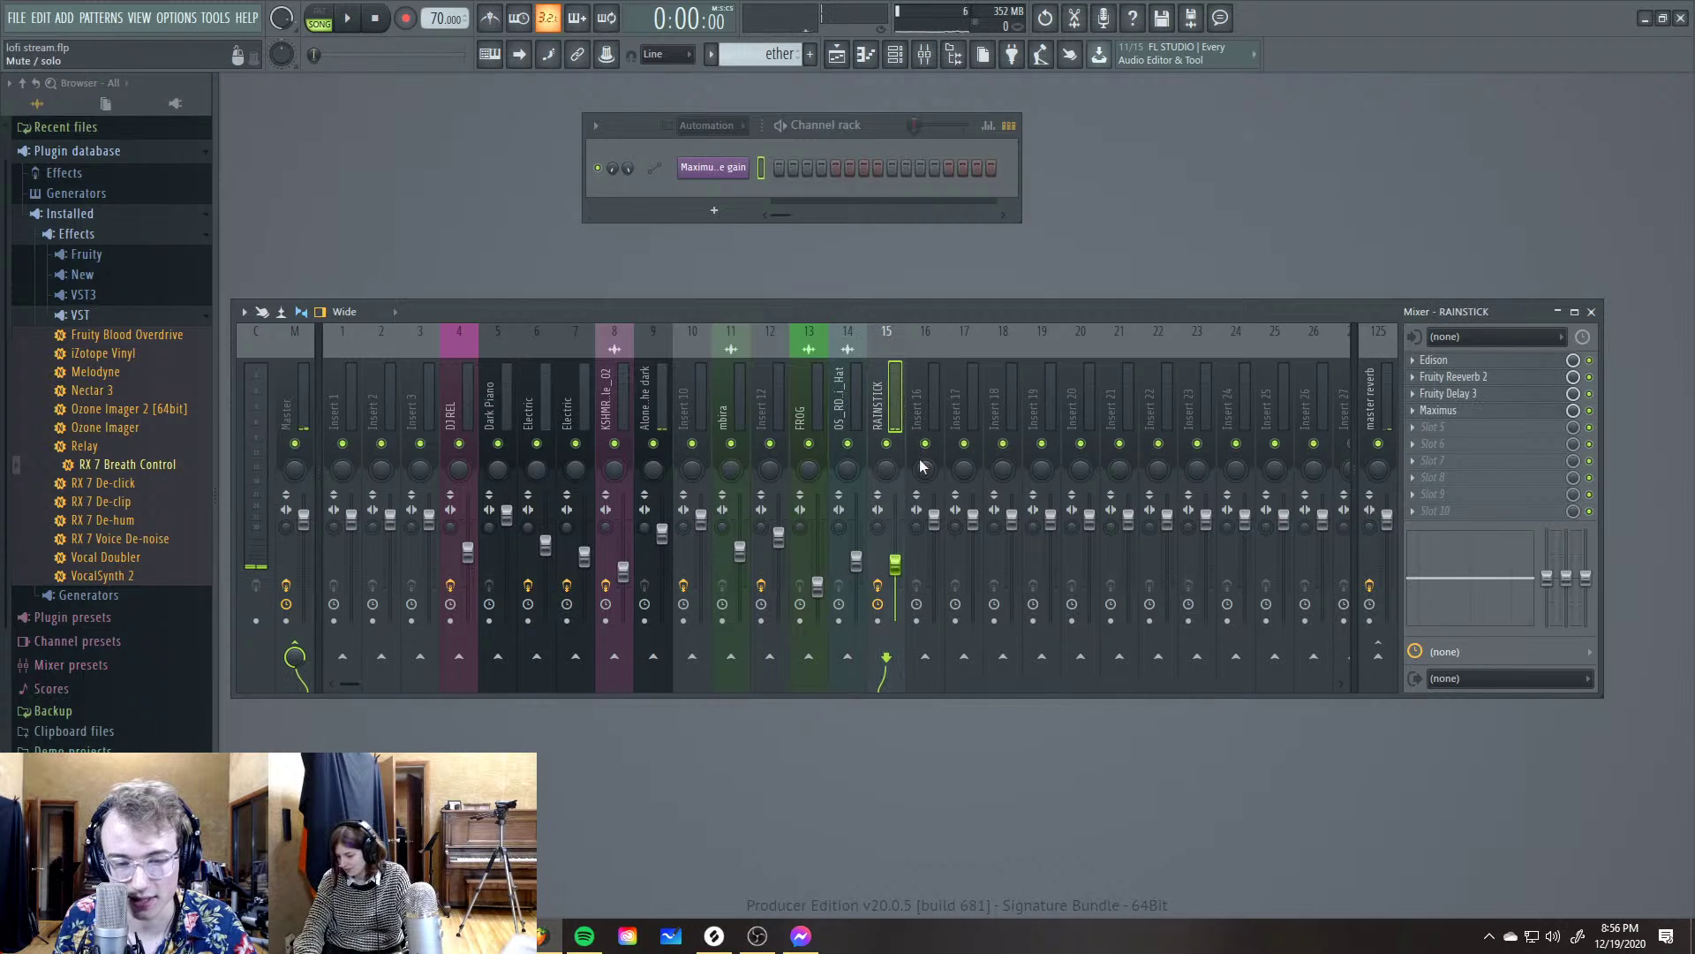
# Play the mix and inspect the Maximus settings on the RAINSTICK mixer track
pyautogui.press('space')
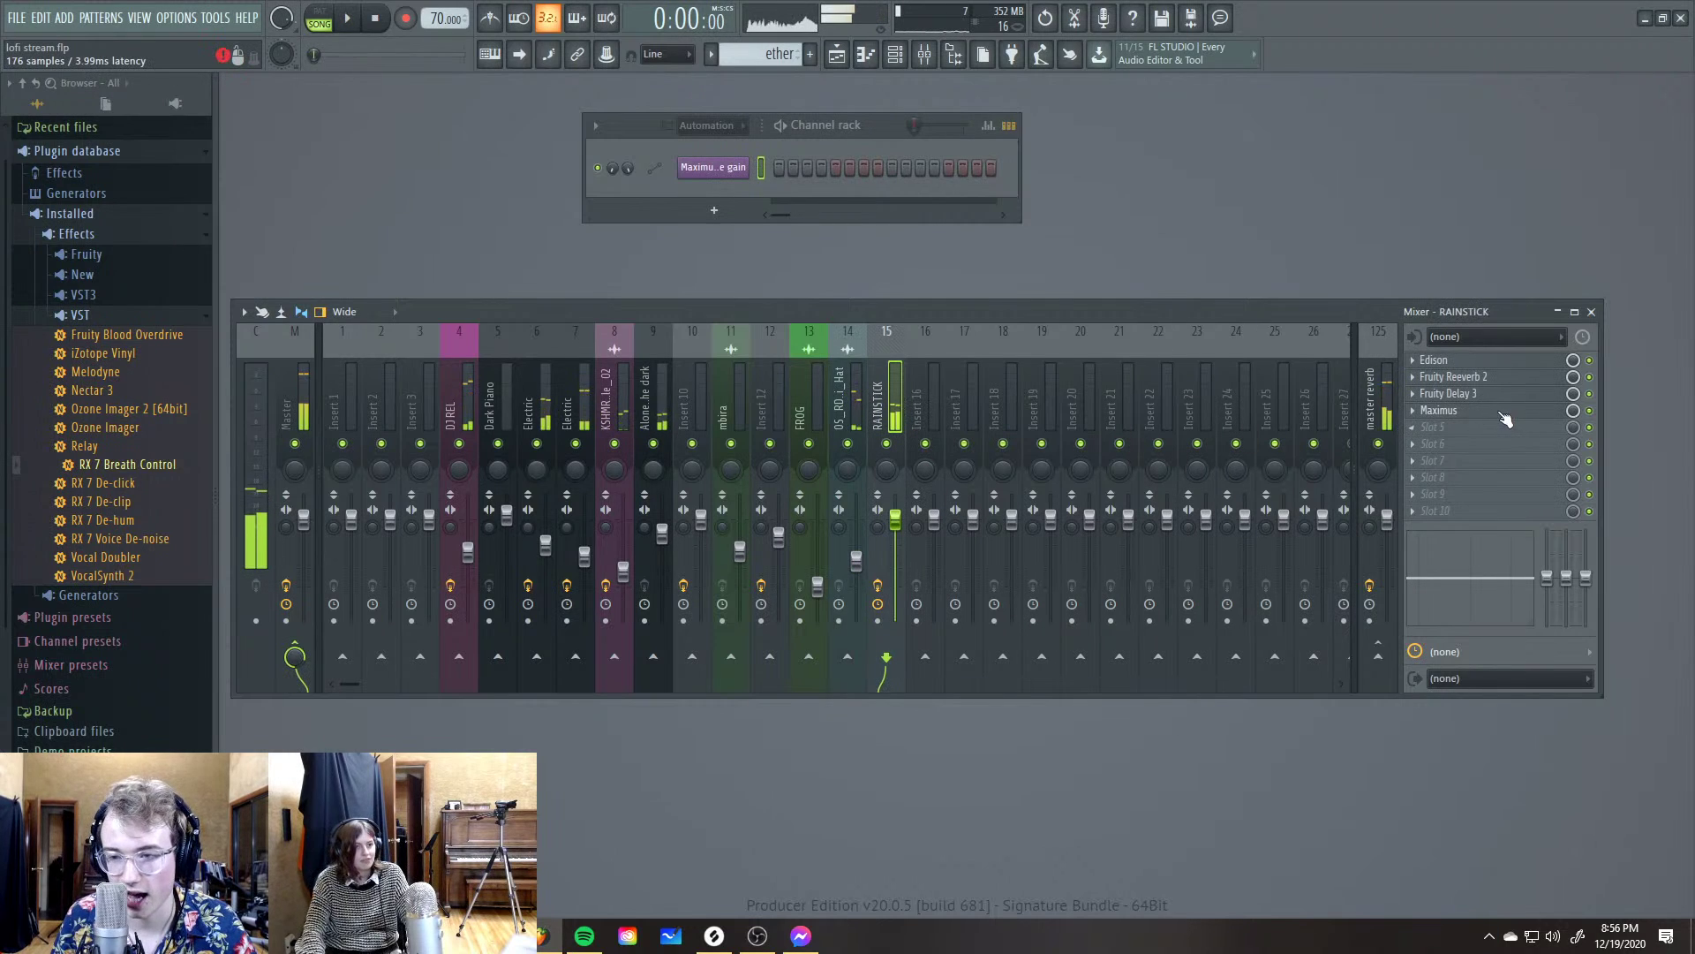
pyautogui.click(1501, 411)
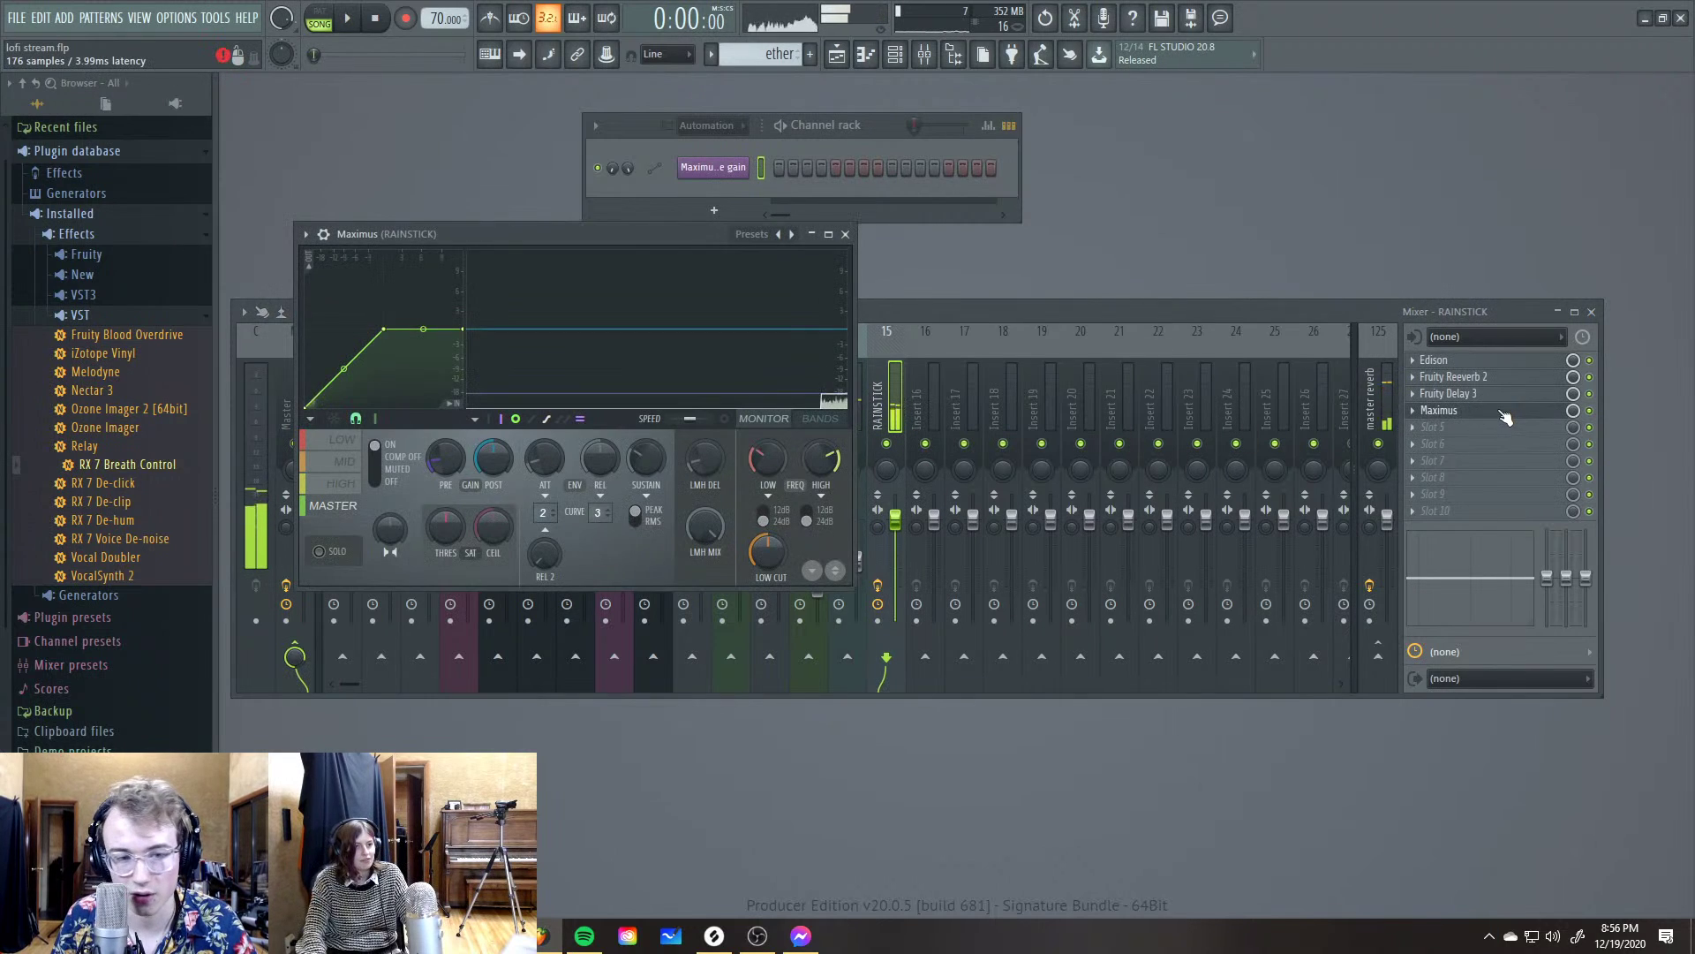
pyautogui.click(845, 235)
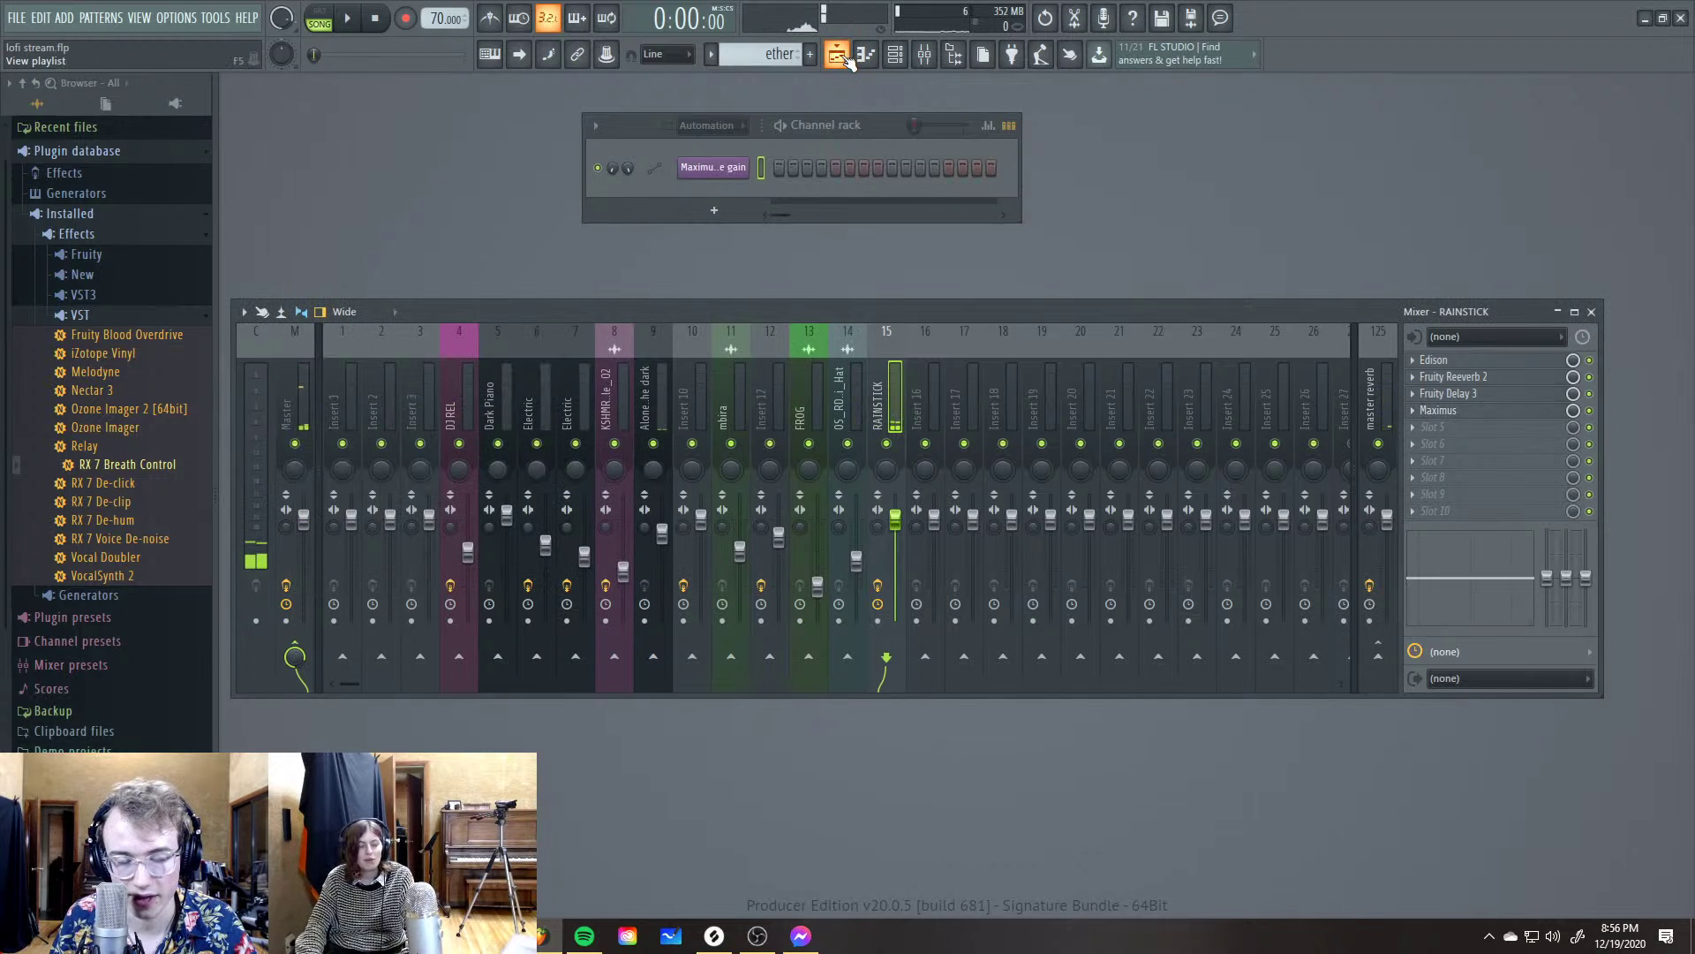
# Replay the full mix, return to the playlist and place the playhead inside bar 1
pyautogui.press('space')
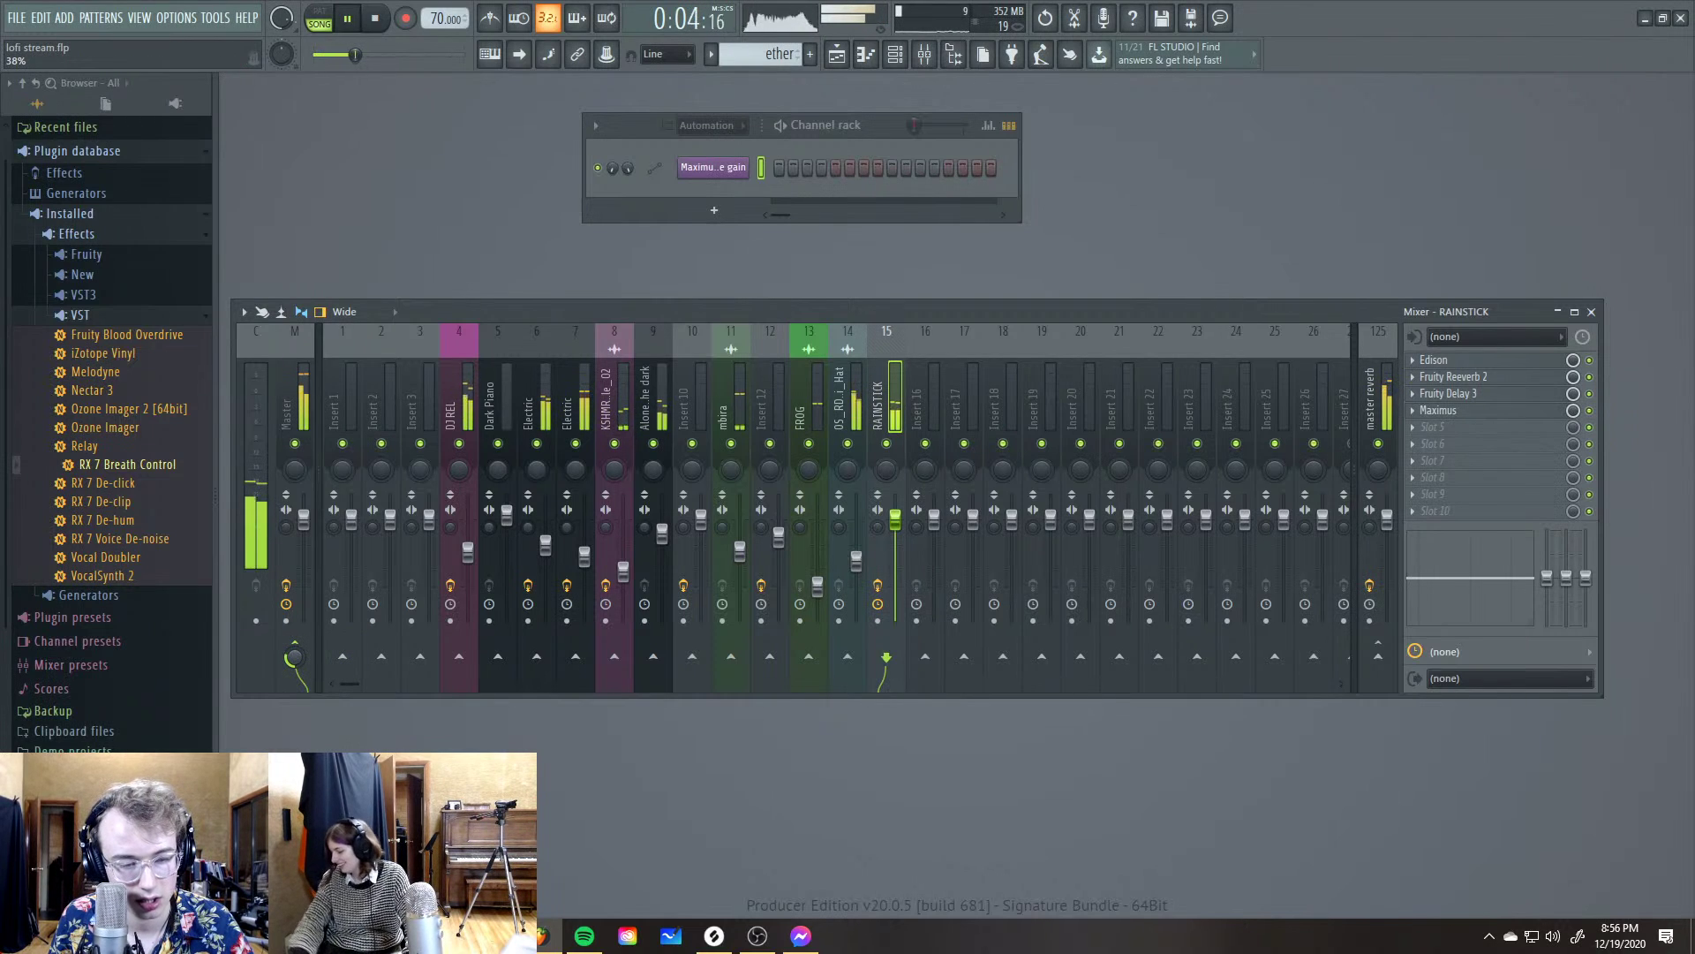
pyautogui.press('space')
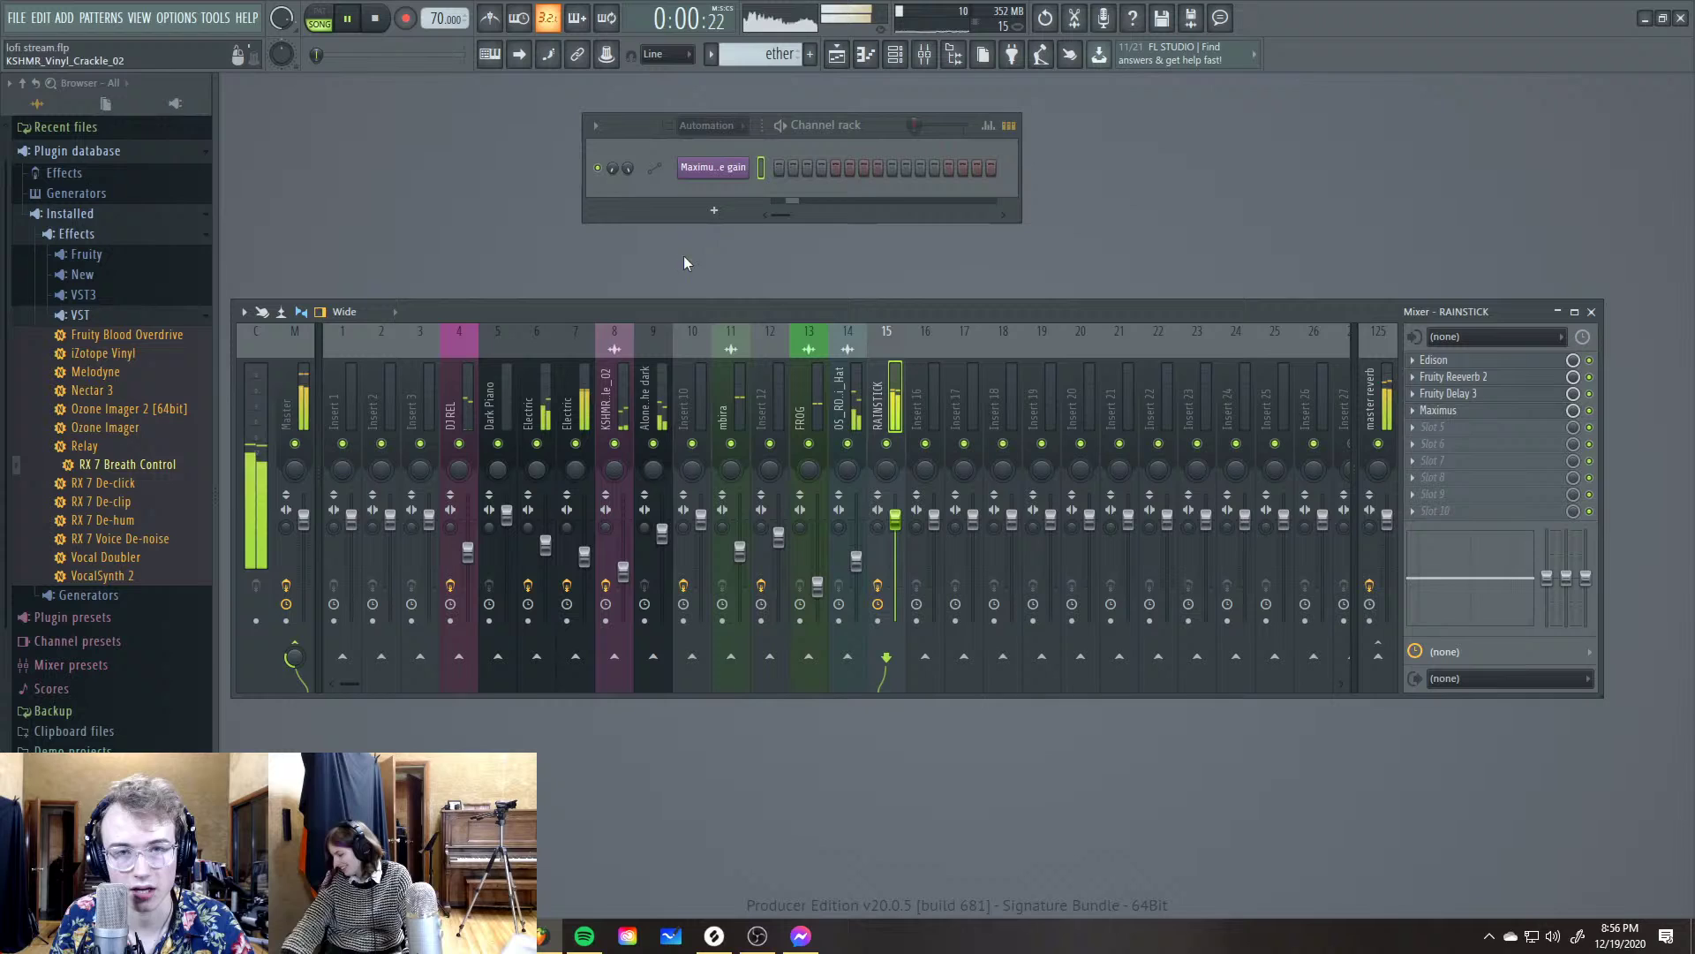
pyautogui.click(836, 55)
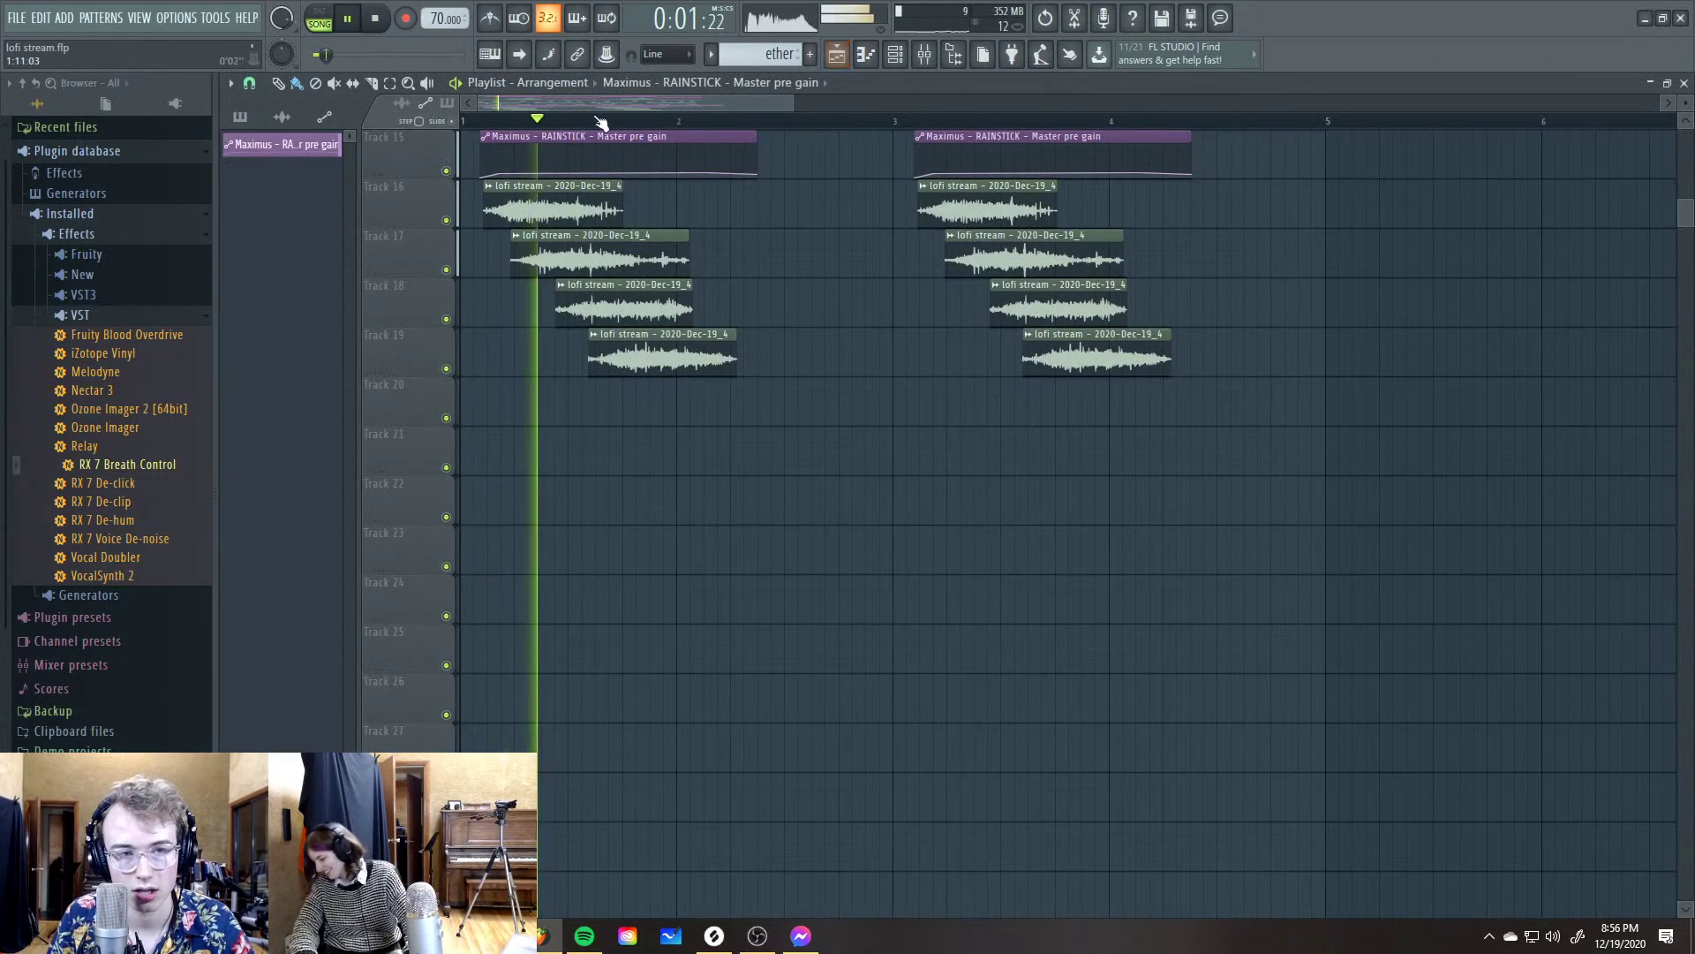
pyautogui.press('space')
pyautogui.click(530, 121)
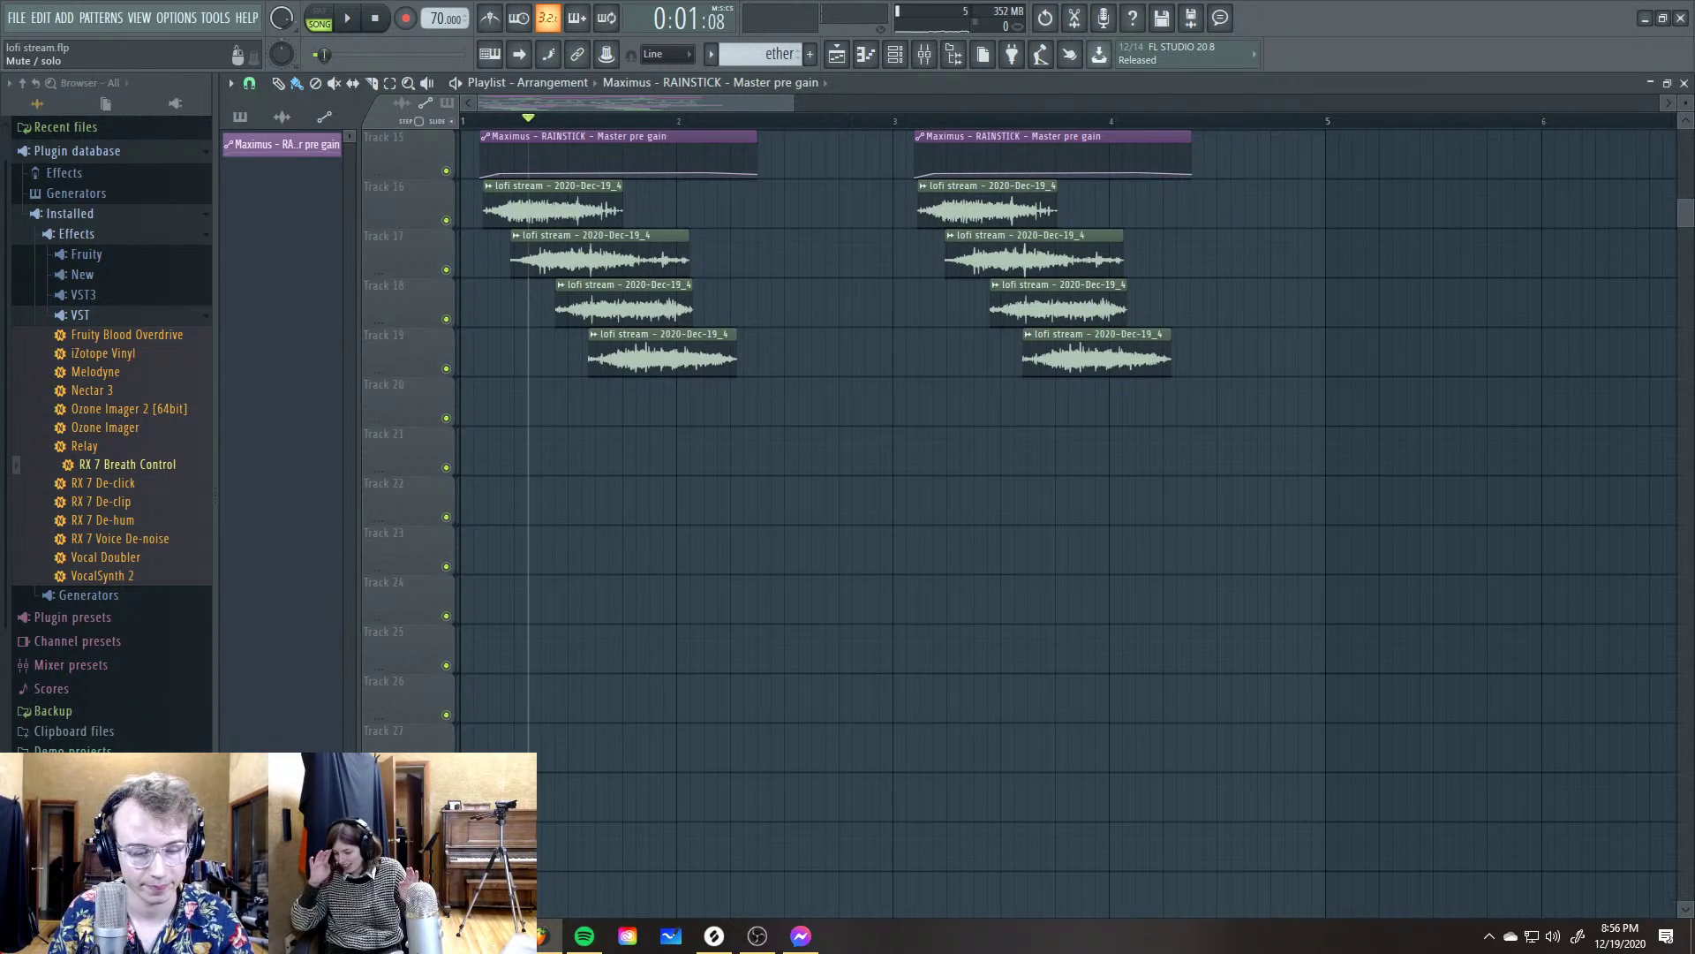
# Import the radio spot audio file from File Explorer into the playlist and place it on track 21, starting at bar 1
pyautogui.hotkey('alt', 'Tab')
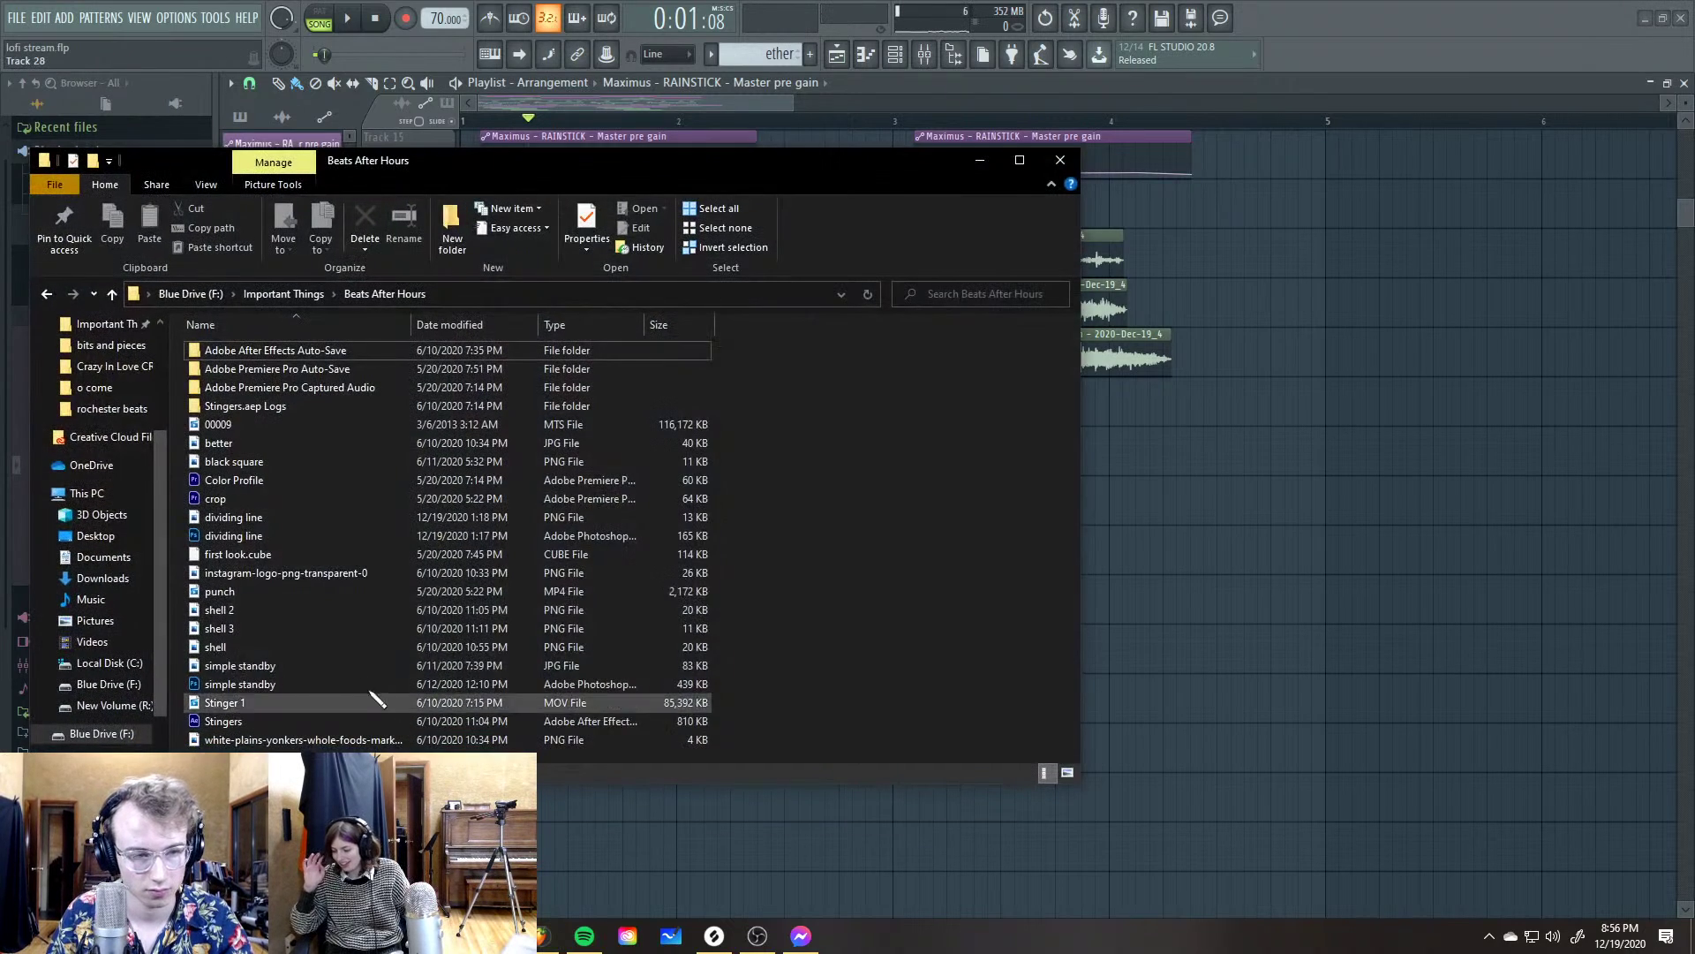
pyautogui.click(113, 578)
pyautogui.moveTo(314, 380); pyautogui.dragTo(360, 667)
pyautogui.scroll(-2, 710, 589)
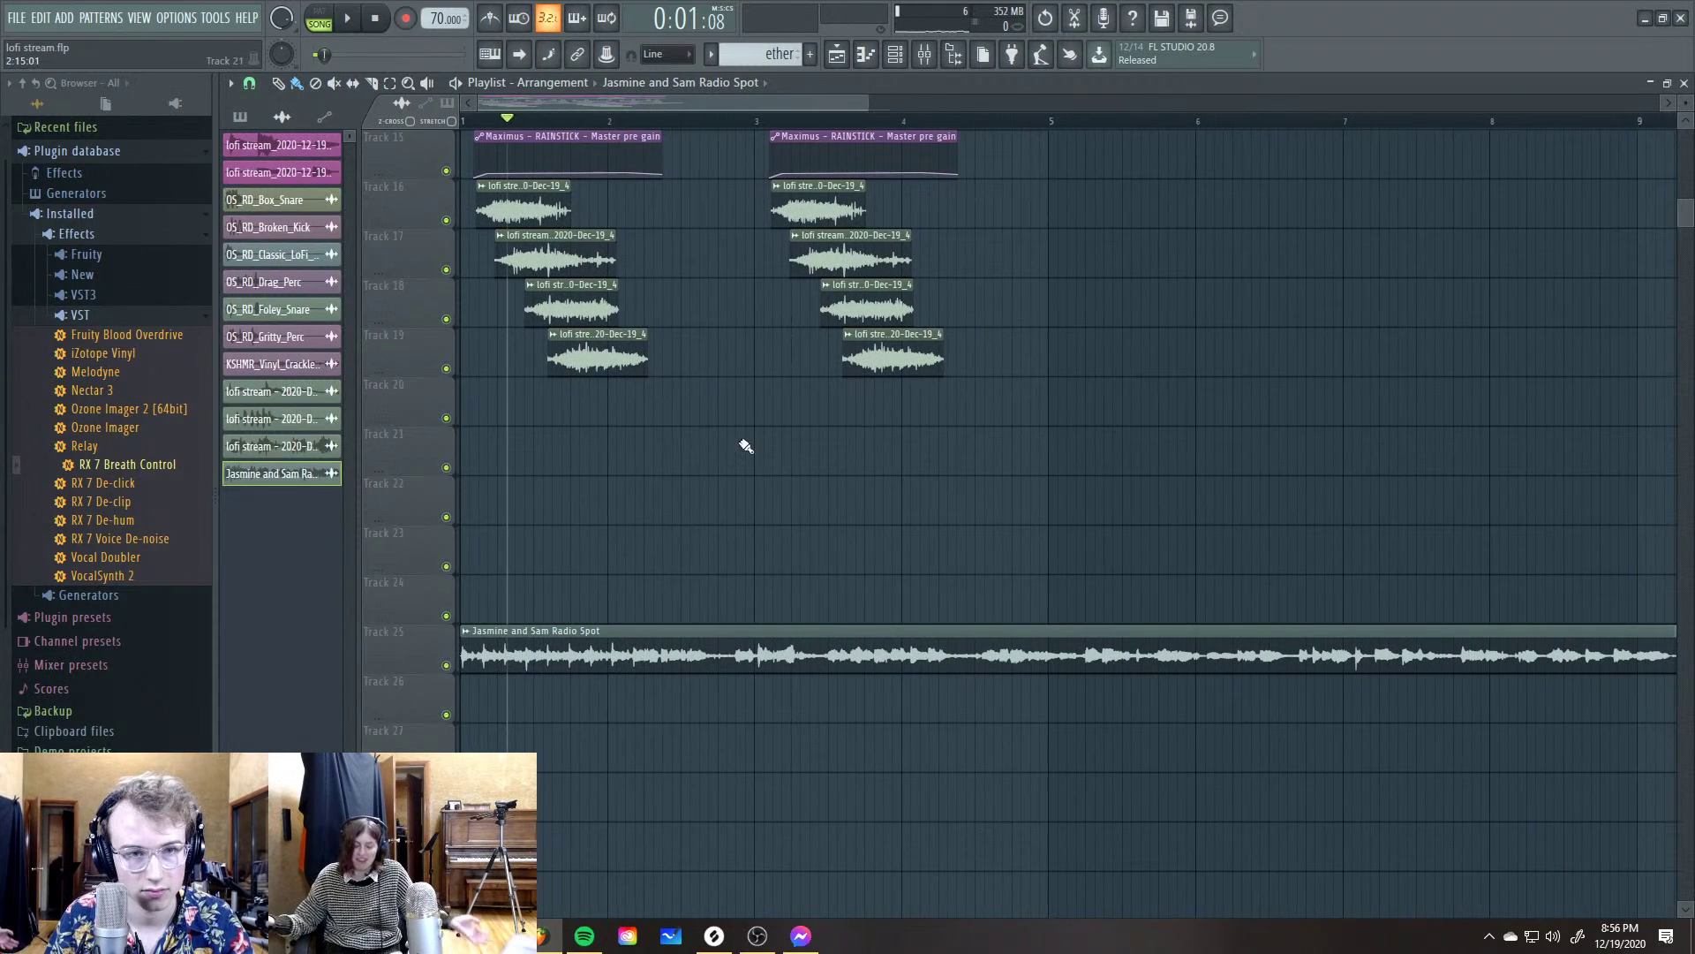
pyautogui.scroll(8, 744, 446)
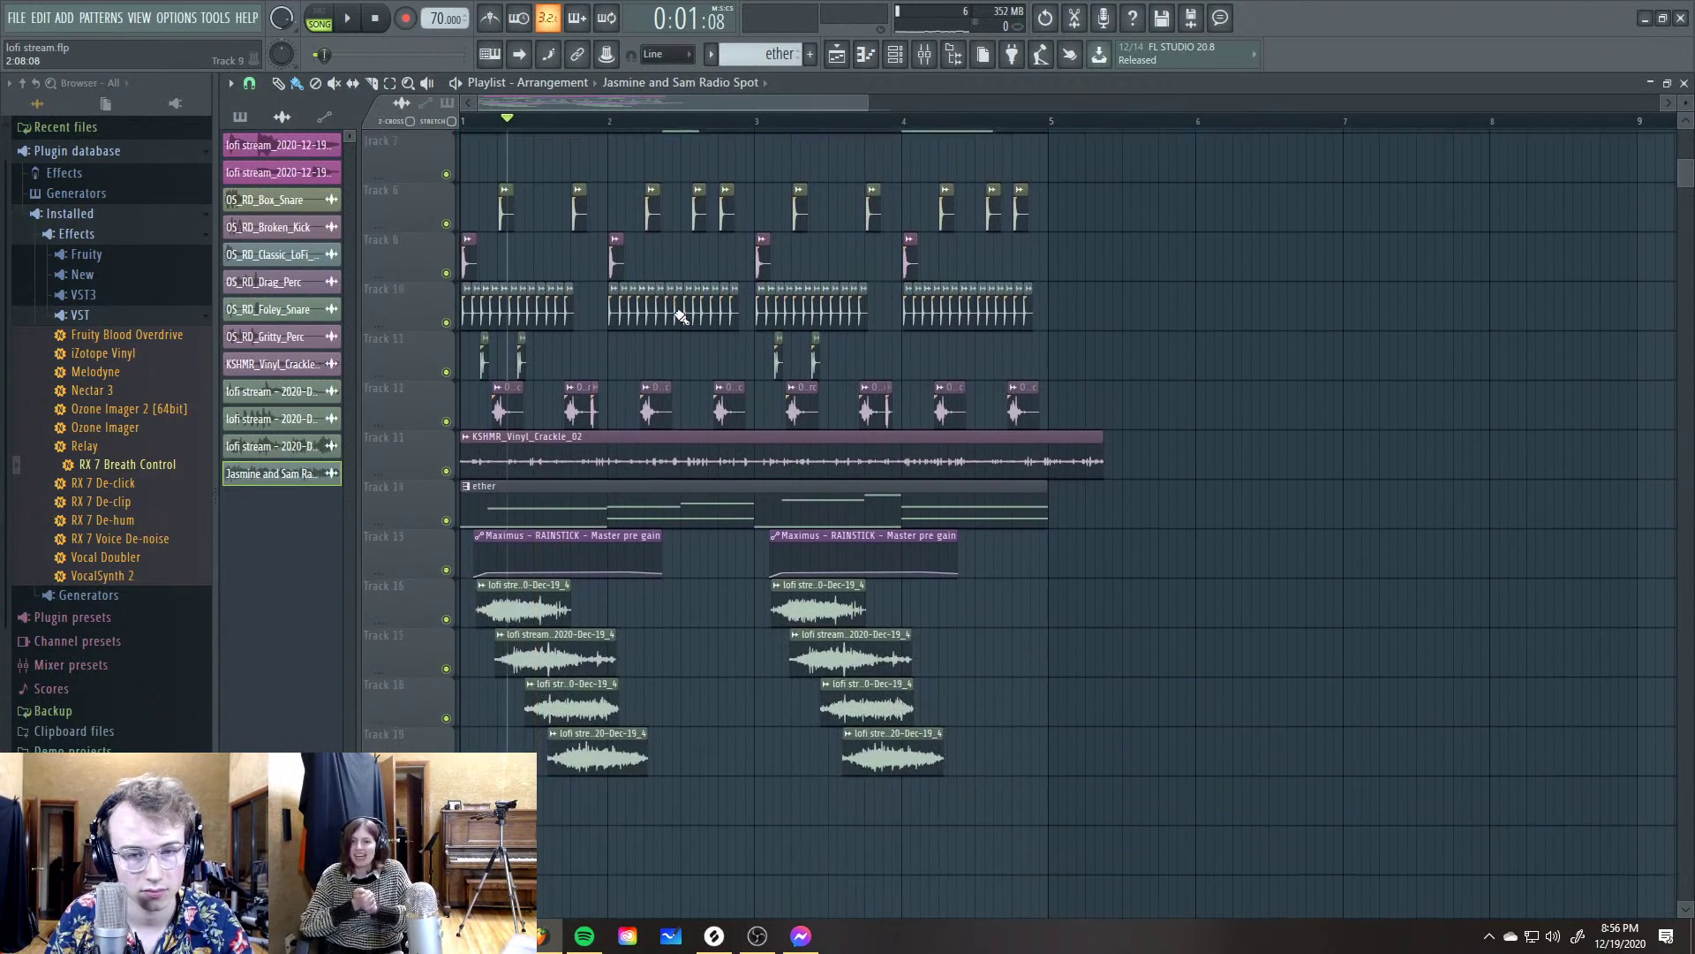
pyautogui.scroll(-11, 680, 316)
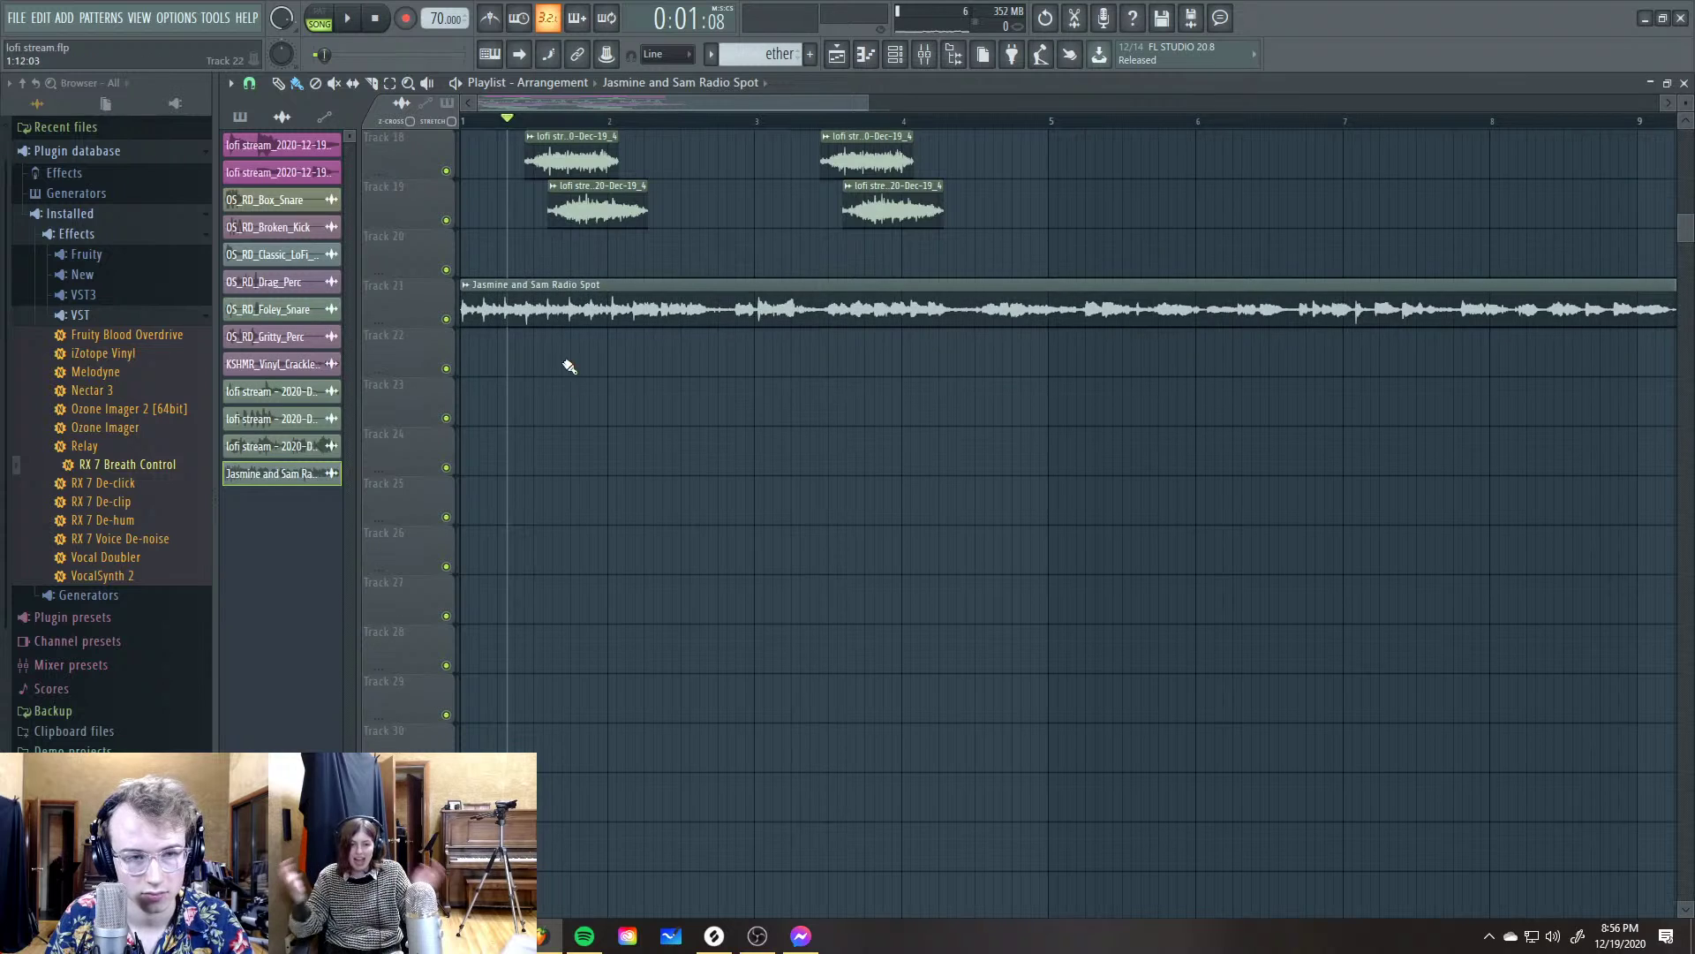
# Solo track 21 so only the radio spot clip plays
pyautogui.scroll(2, 526, 459)
pyautogui.scroll(2, 594, 435)
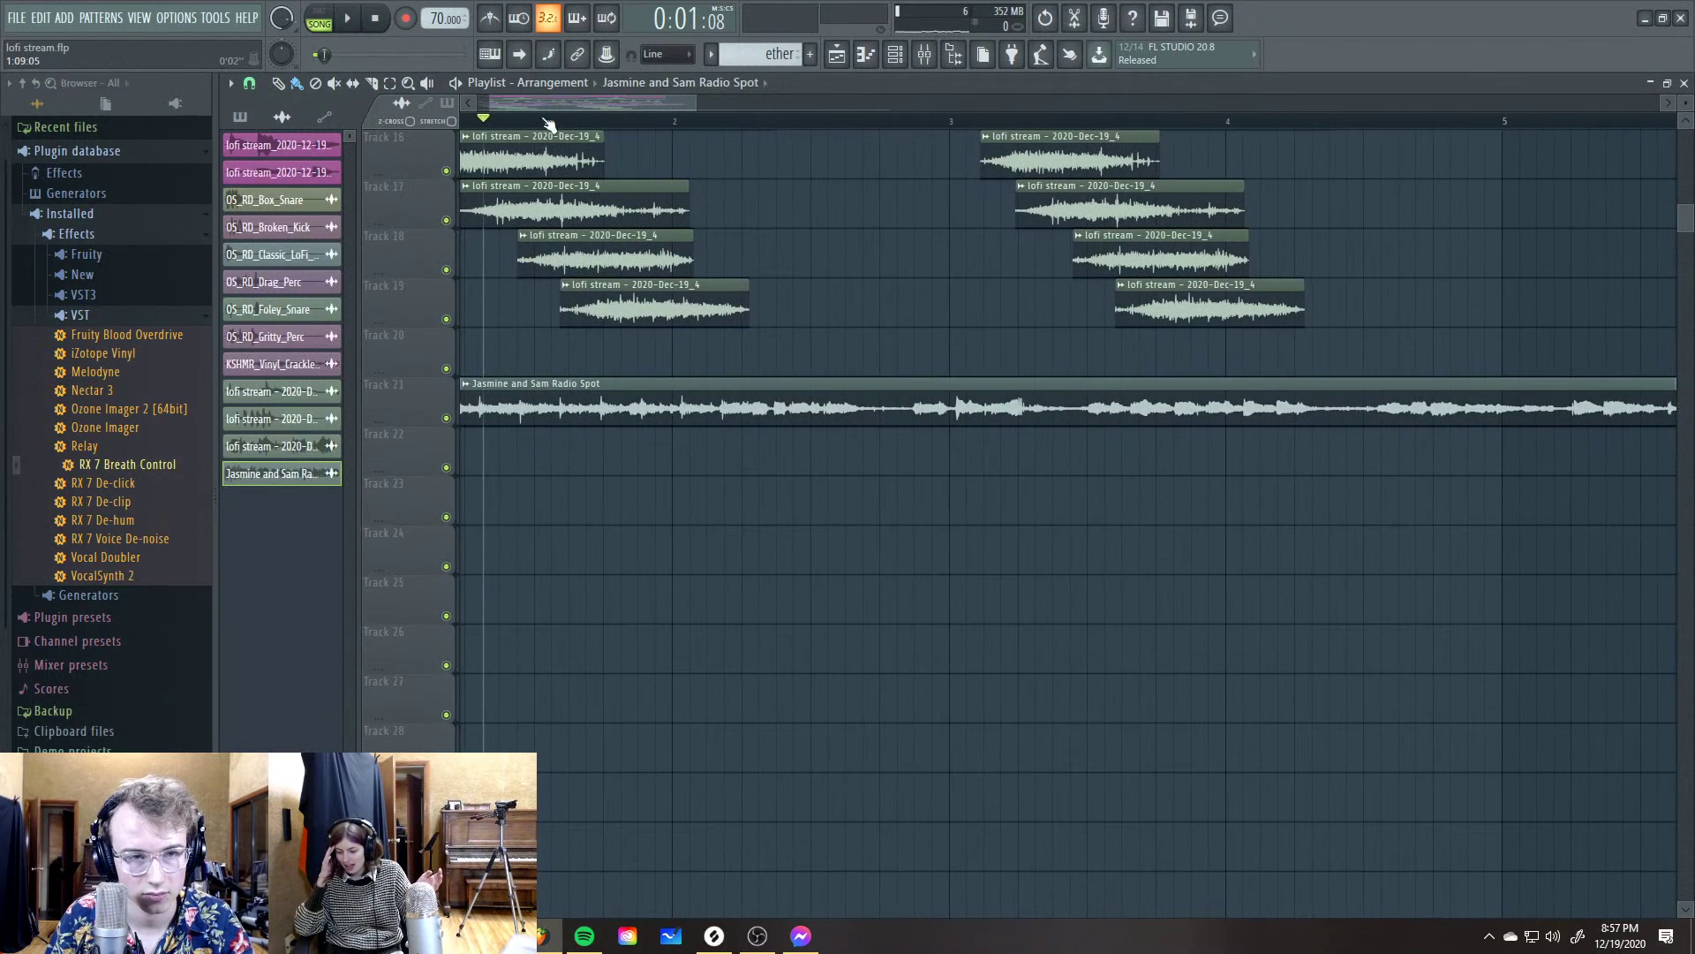
pyautogui.hscroll(-1, 547, 124)
pyautogui.rightClick(446, 418)
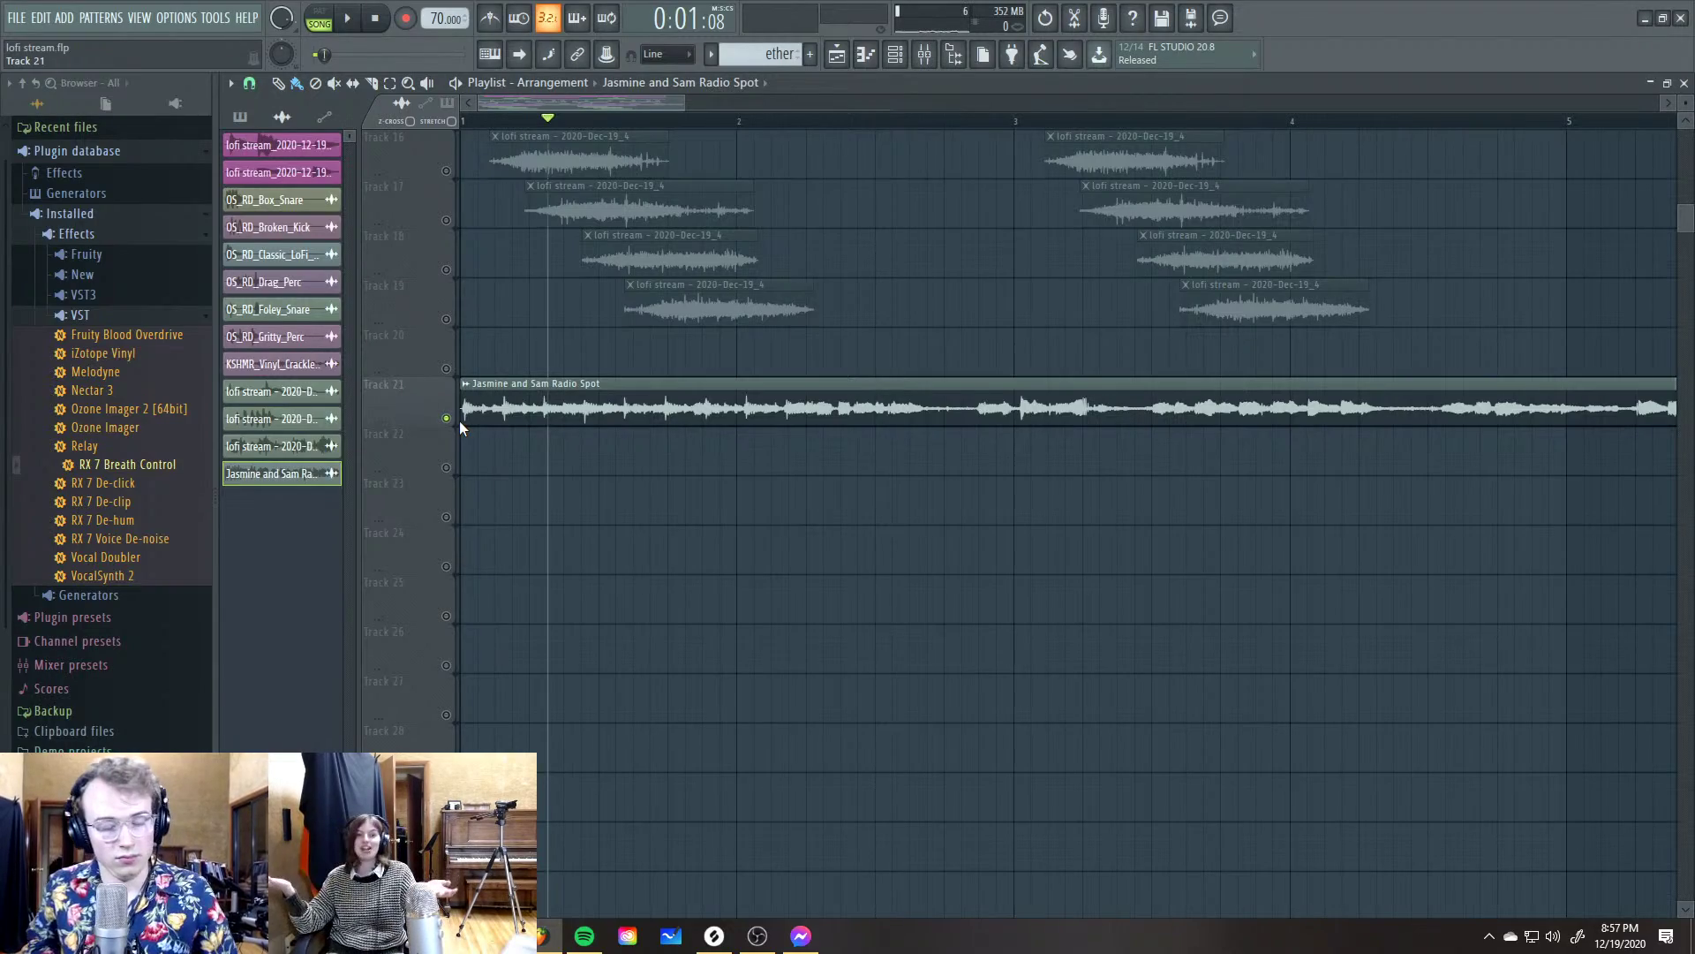
pyautogui.hotkey('alt', 'Tab')
pyautogui.press('Escape')
pyautogui.hotkey('alt', 'Tab')
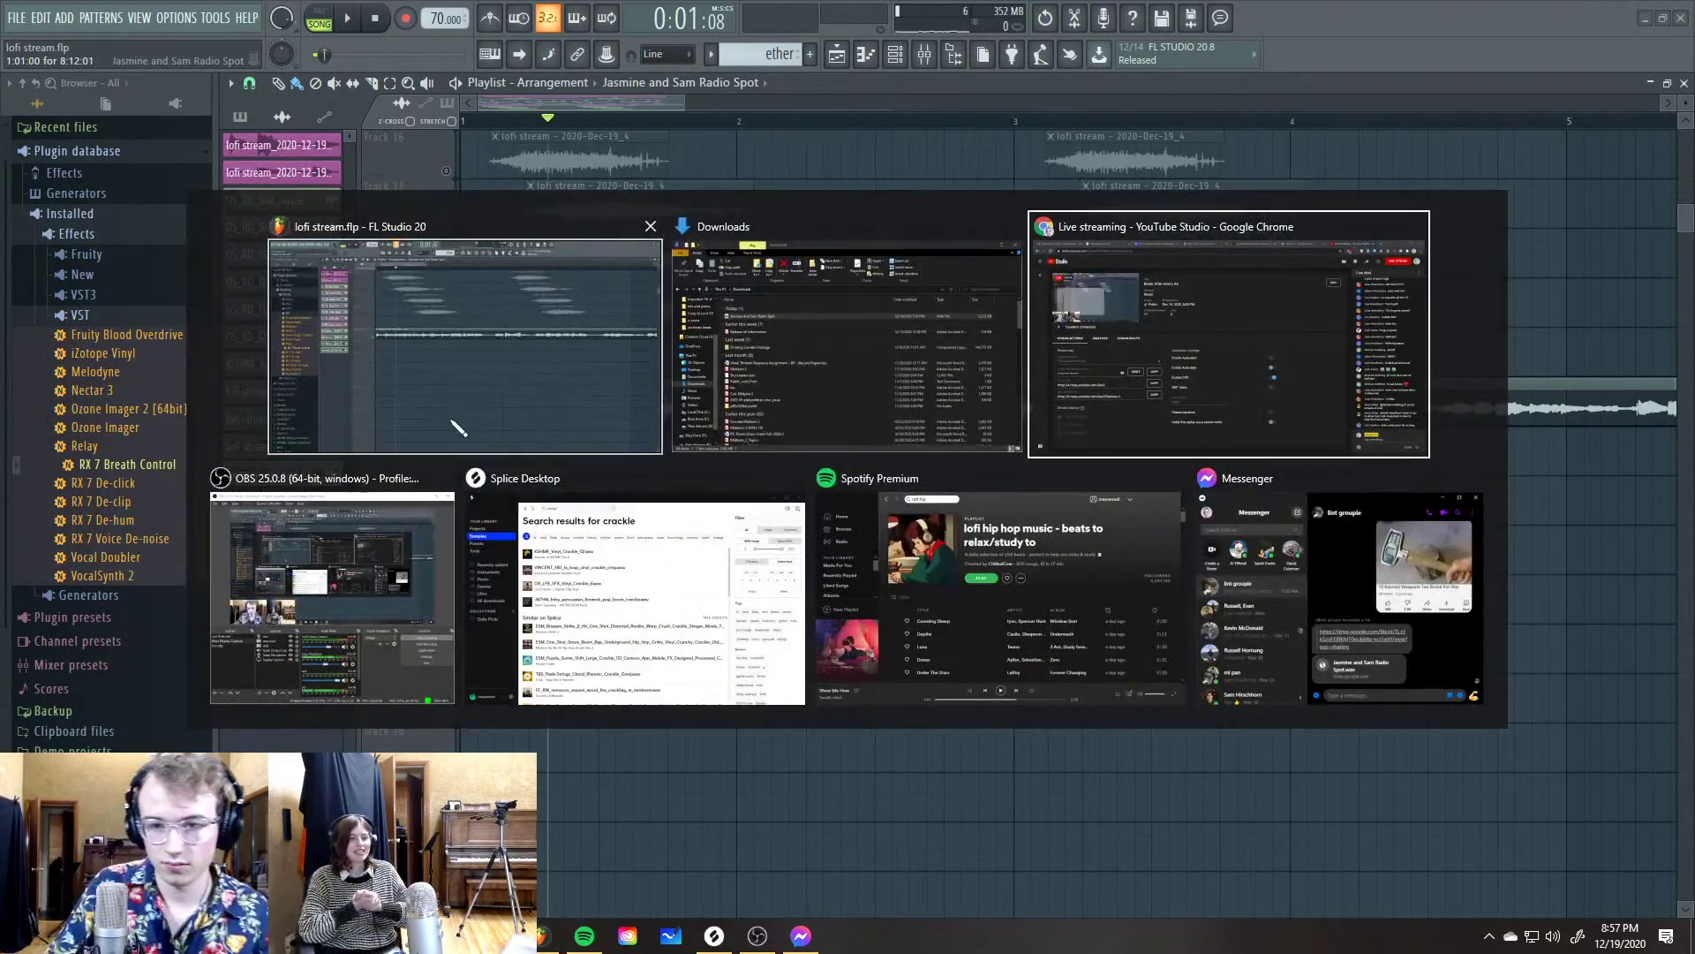
pyautogui.hotkey('alt', 'Tab')
pyautogui.hotkey('alt', 'Tab')
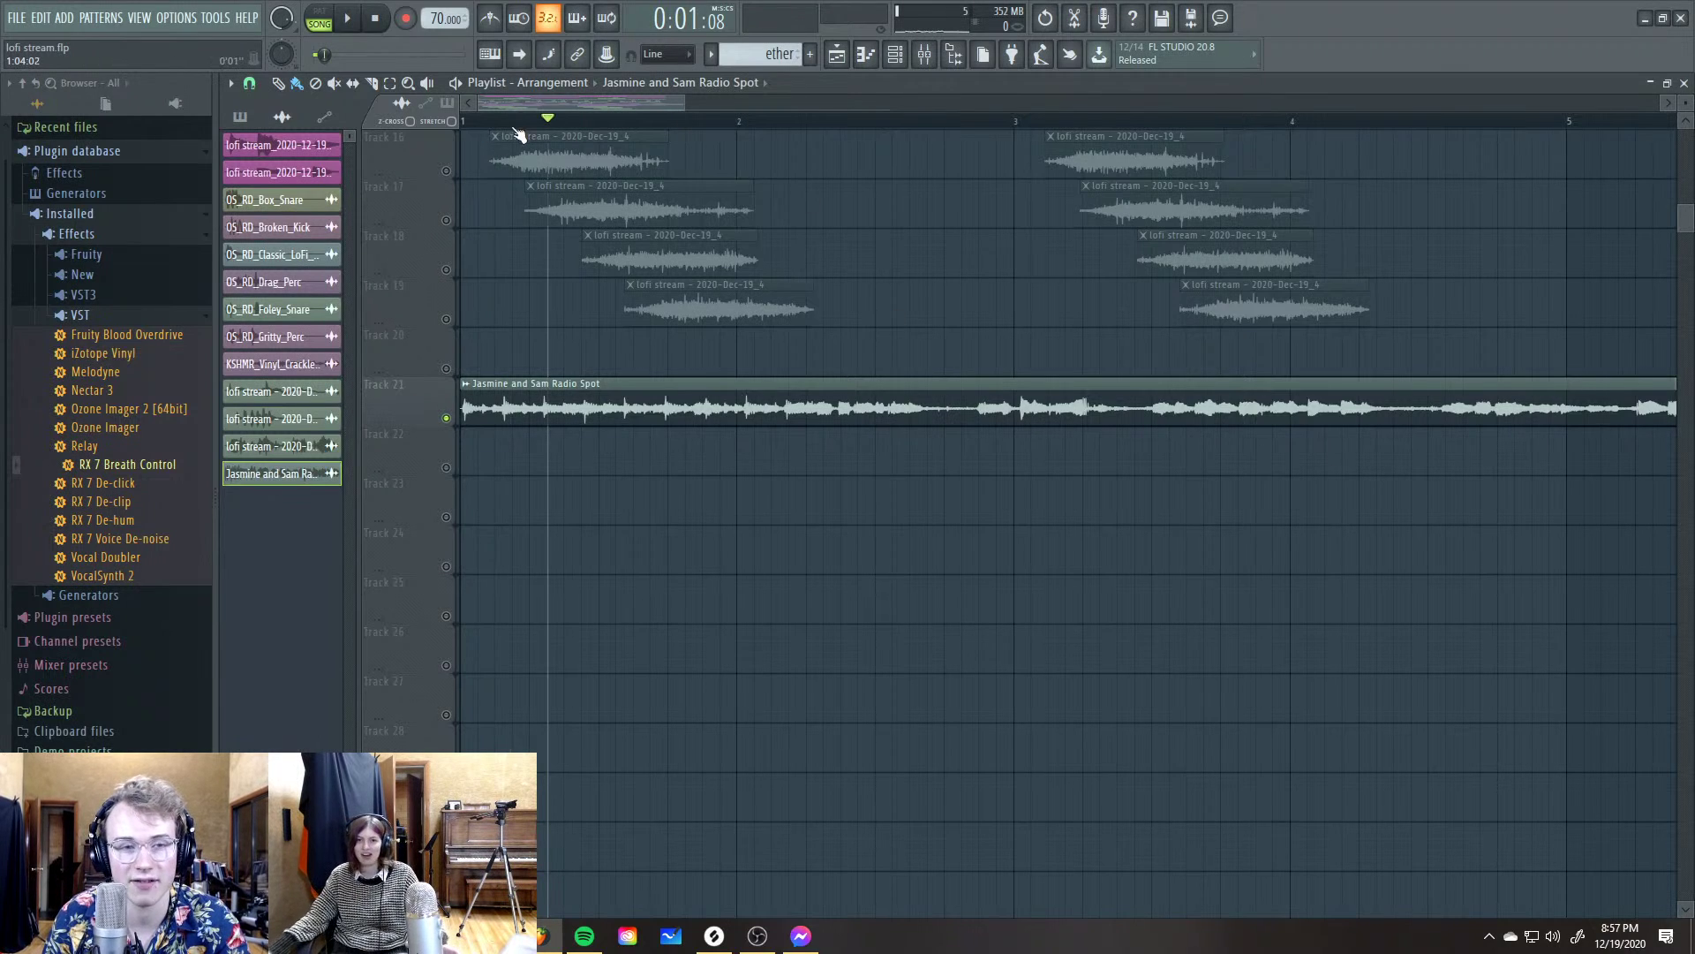
# Play the soloed radio spot through to its end, then stop playback
pyautogui.press('space')
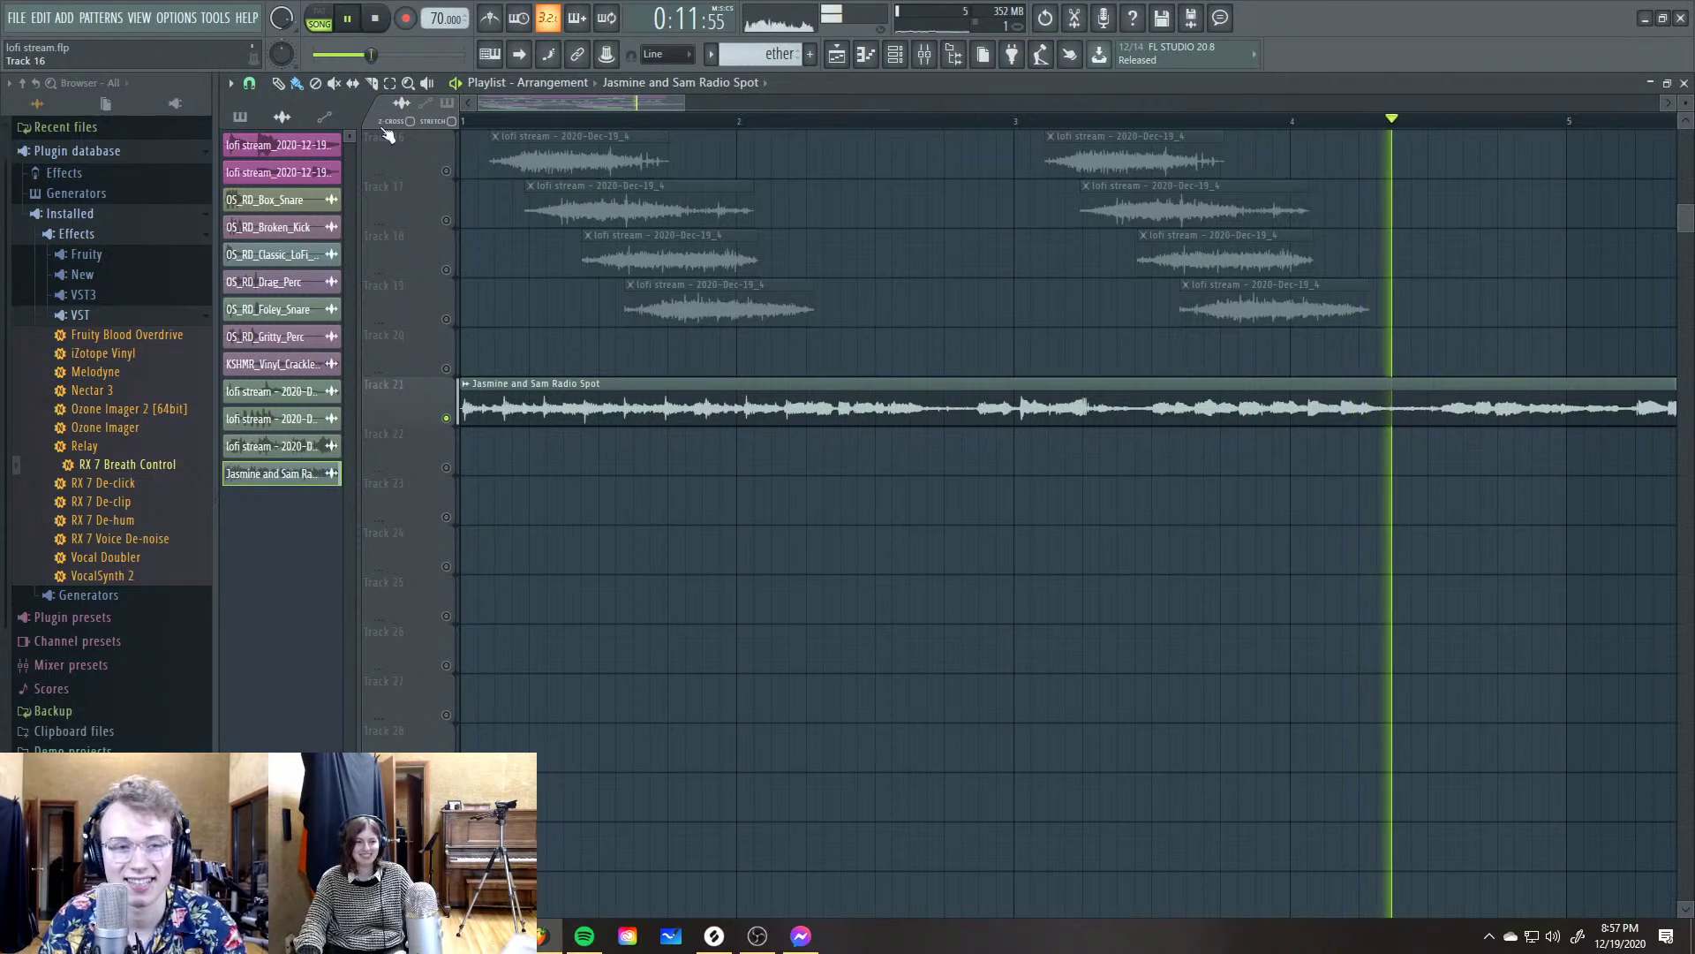
pyautogui.scroll(-6, 569, 124)
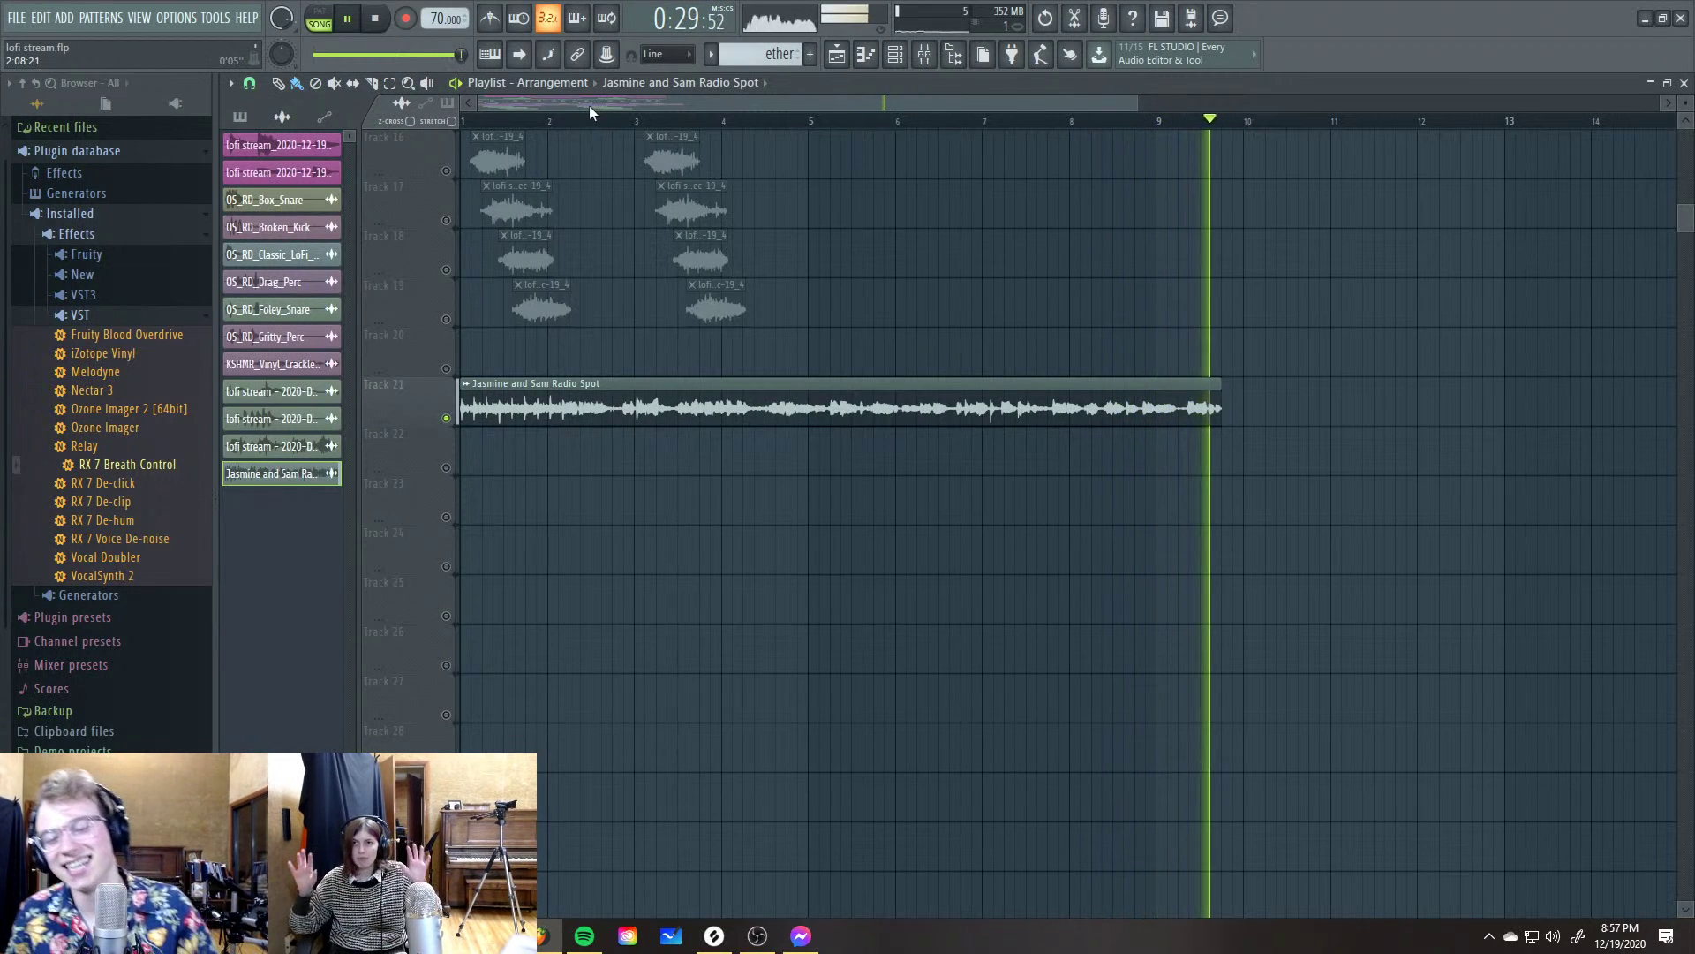
pyautogui.press('space')
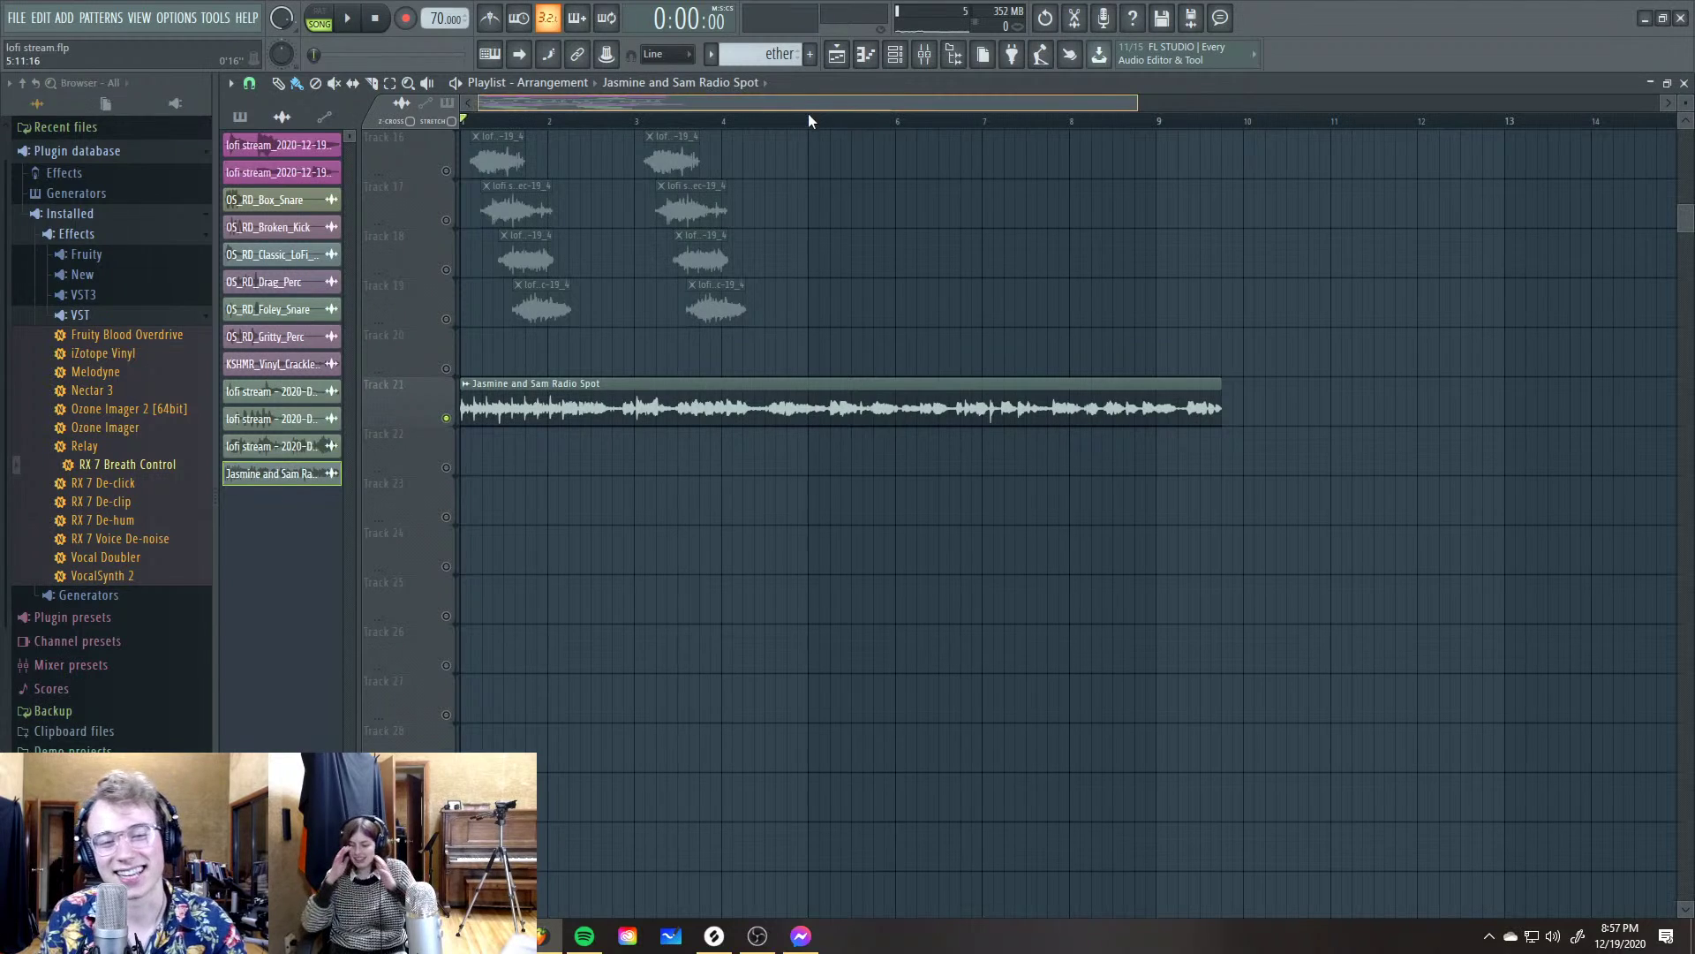
pyautogui.moveTo(808, 113); pyautogui.dragTo(459, 121)
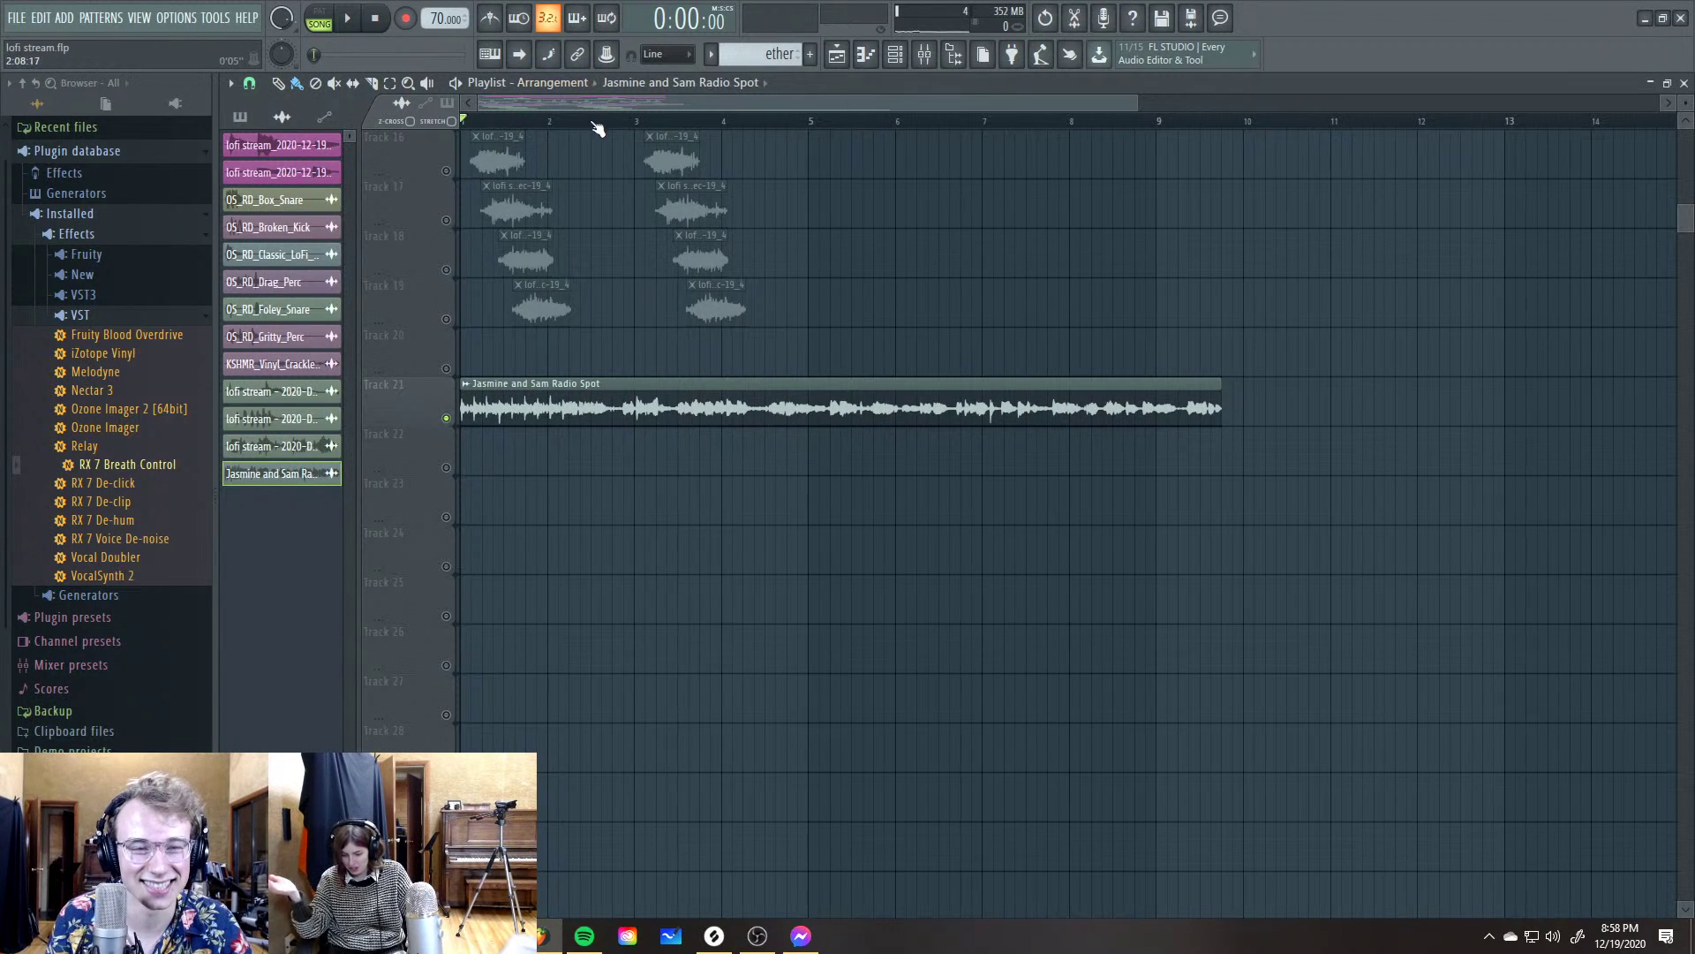
# Audition short sections of the radio spot between bars 2 and 8 to find a usable phrase
pyautogui.scroll(3, 609, 603)
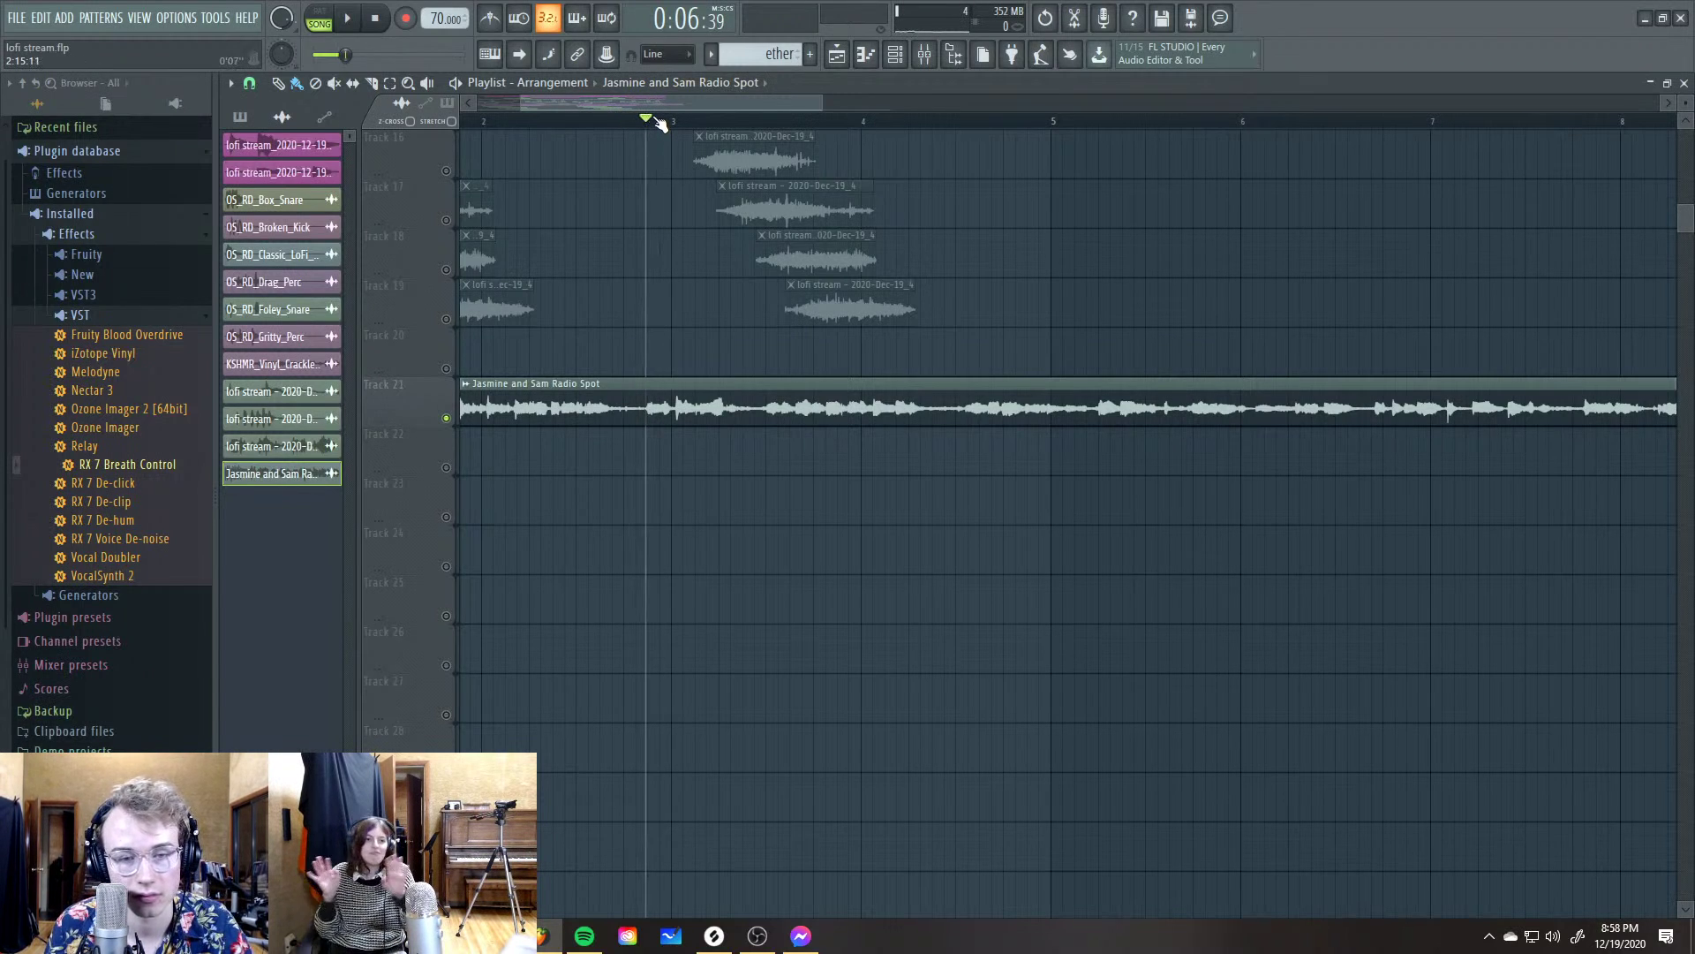
pyautogui.hotkey('alt', 'Tab')
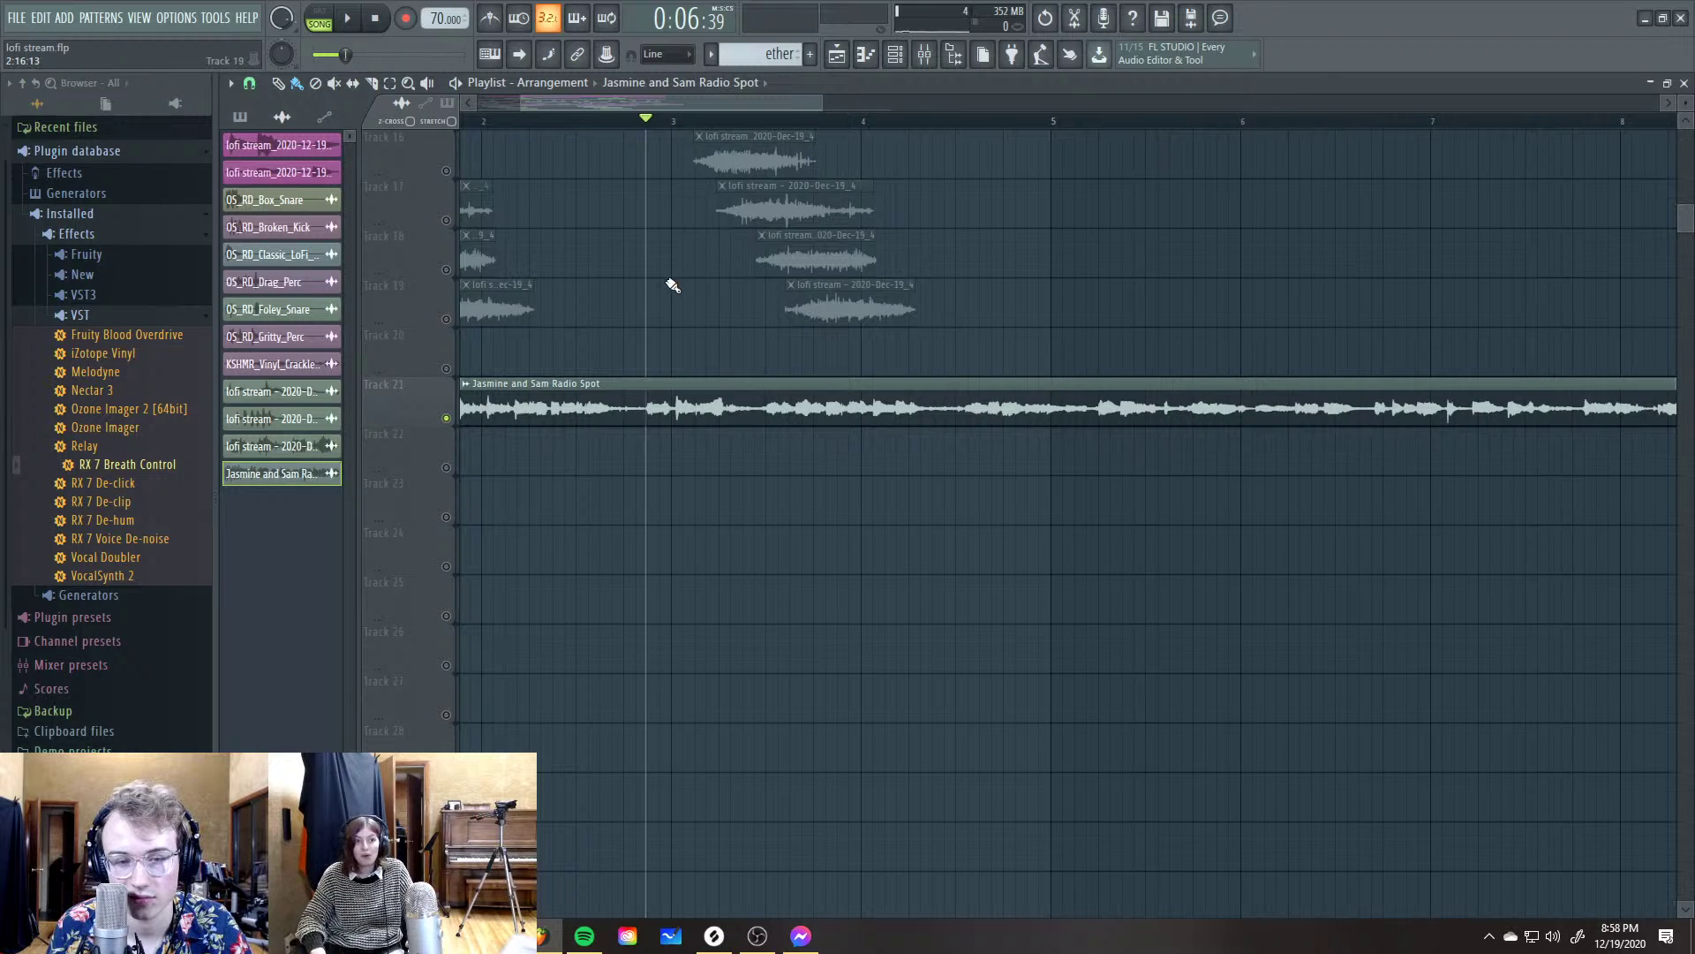
pyautogui.press('space')
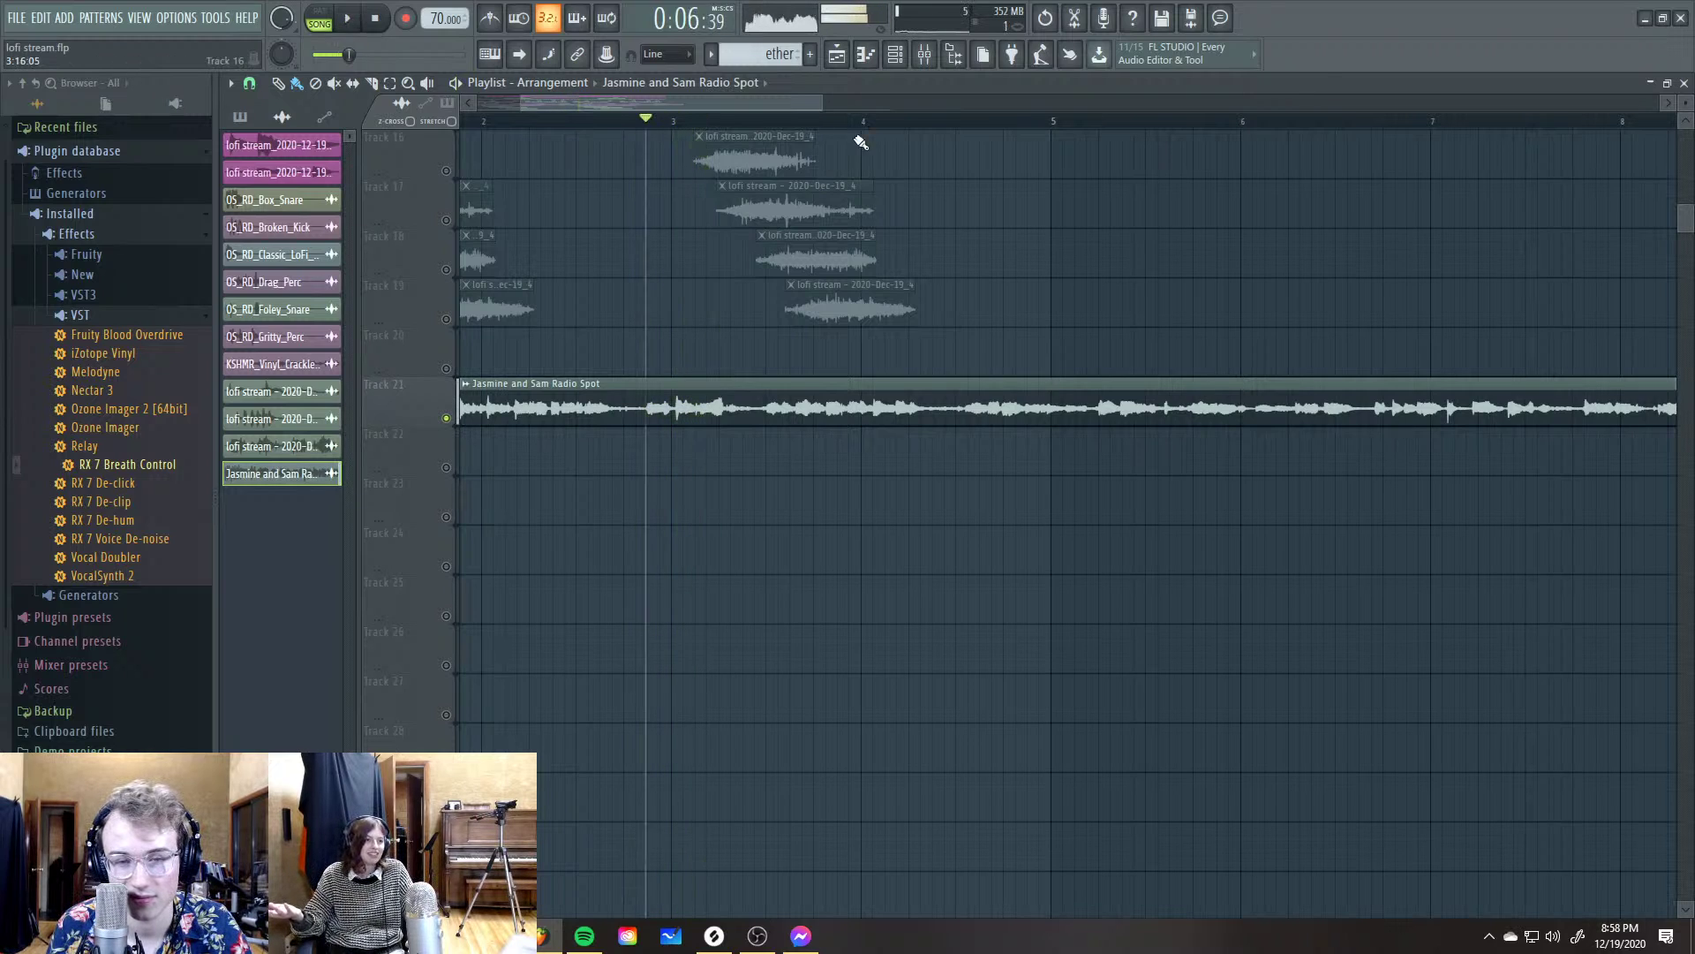
pyautogui.click(954, 120)
pyautogui.press('space')
pyautogui.click(1072, 121)
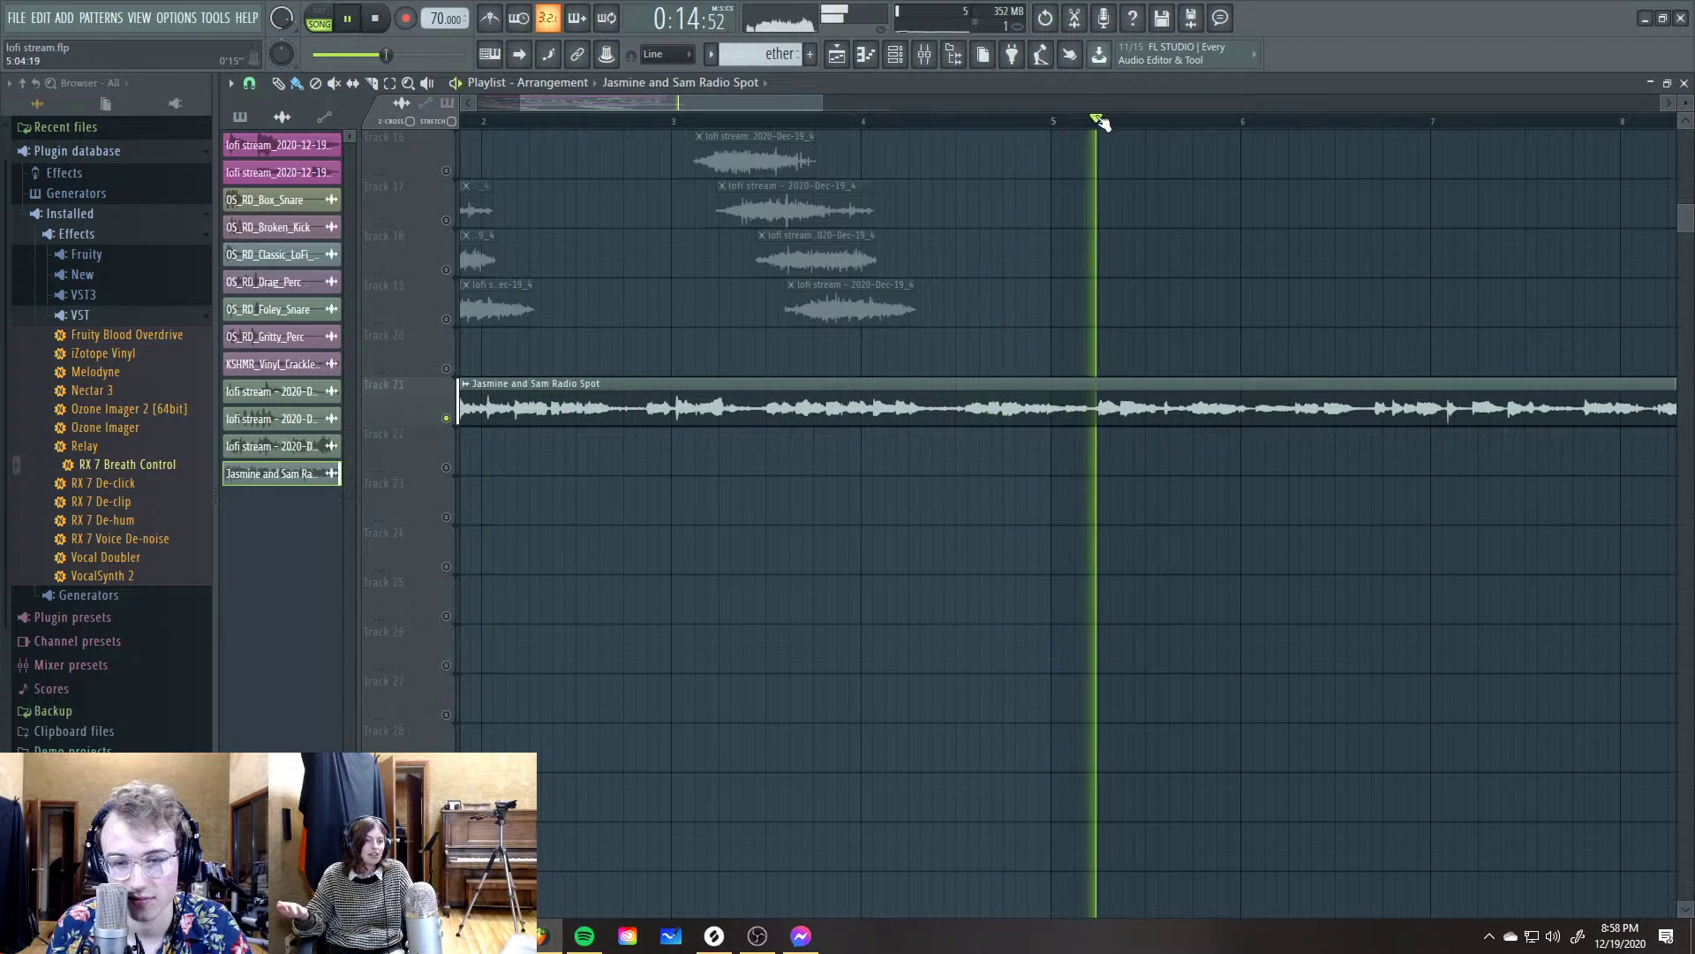
pyautogui.click(1104, 121)
pyautogui.press('space')
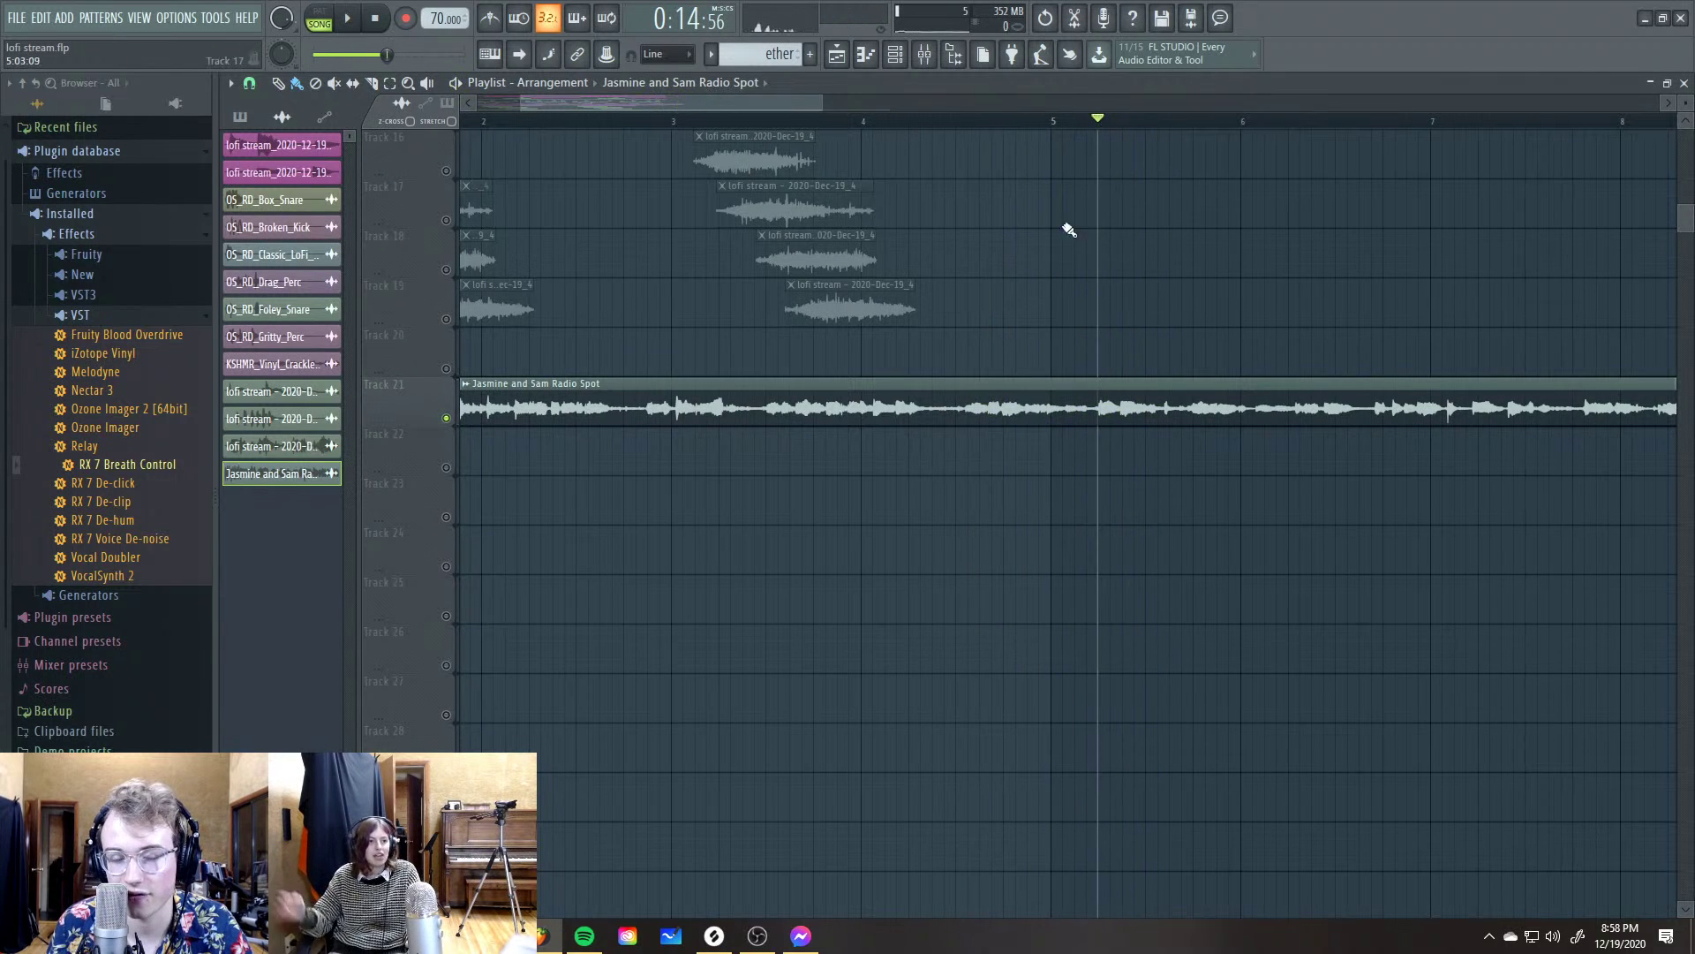
pyautogui.scroll(-3, 992, 454)
pyautogui.scroll(3, 1032, 229)
pyautogui.click(1024, 121)
pyautogui.press('space')
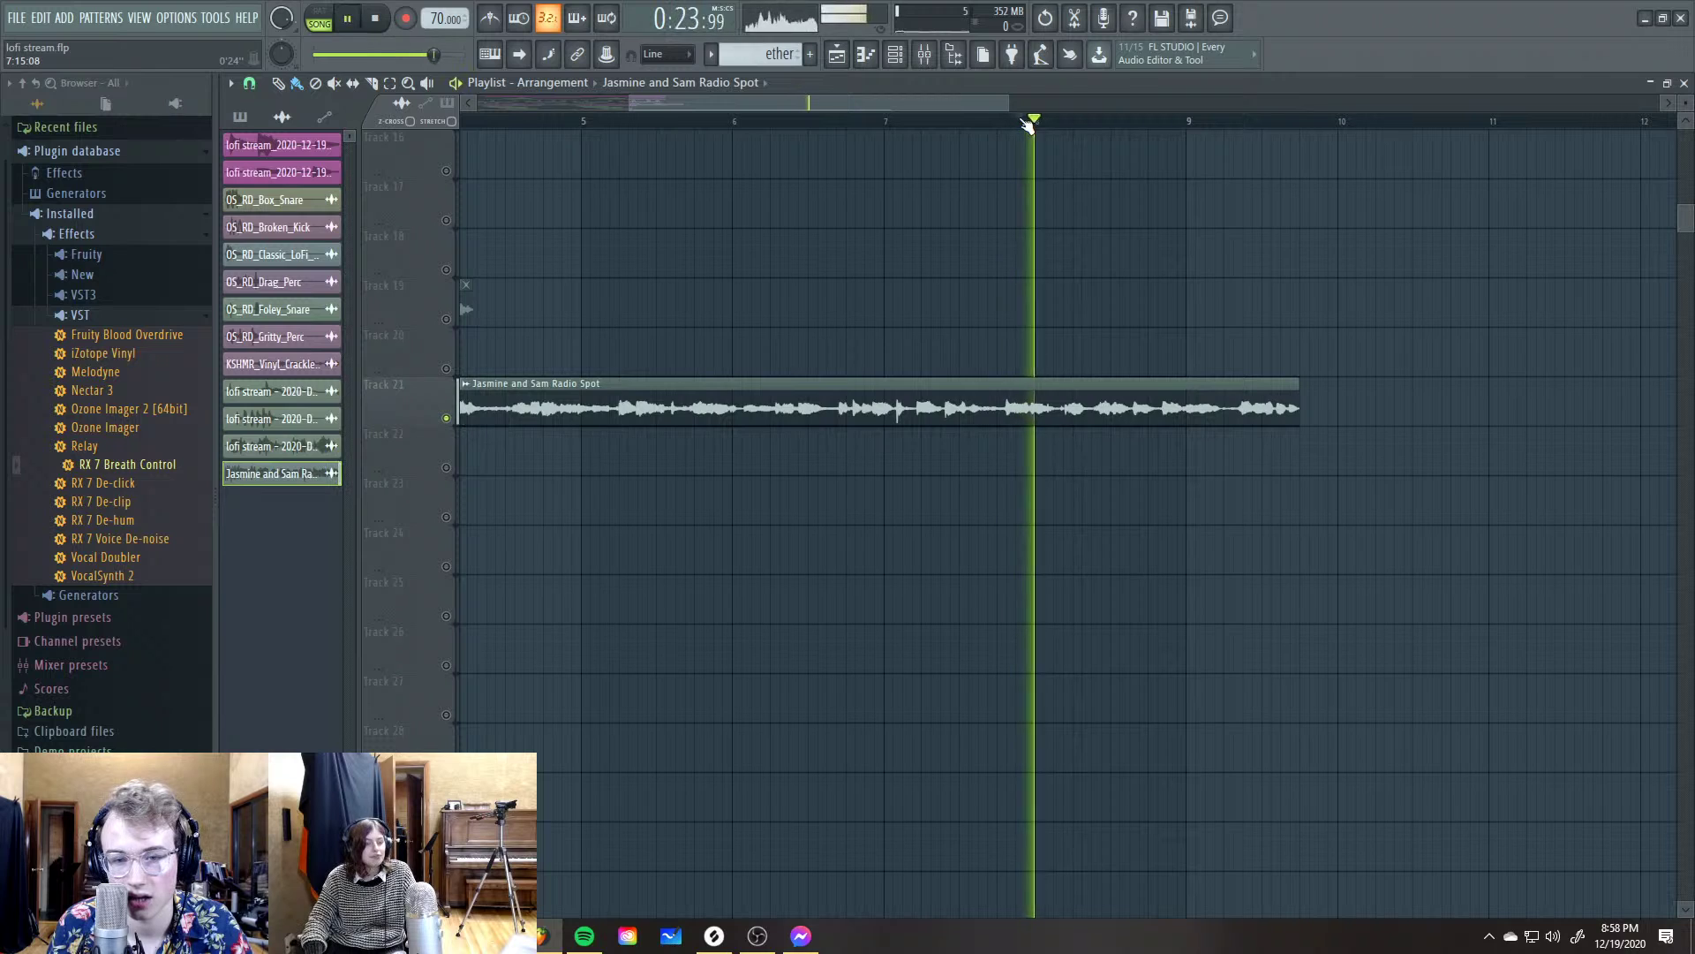
pyautogui.press('space')
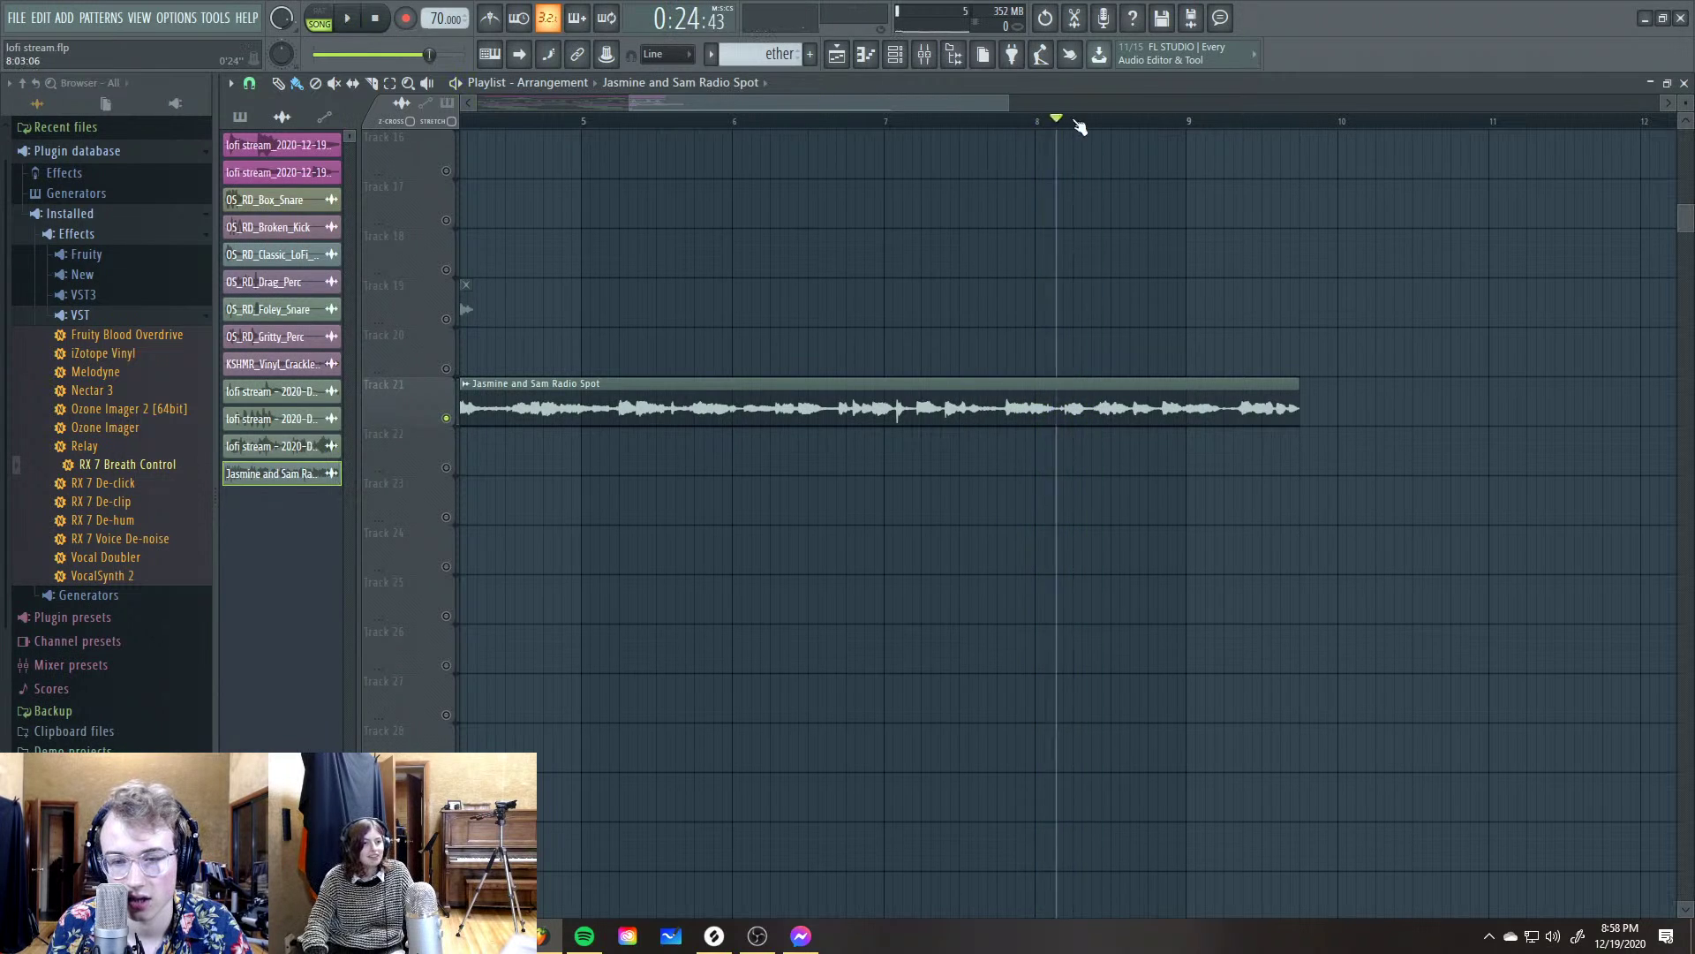
# Slice the radio spot clip late in bar 8 and move the part before the cut down to track 22
pyautogui.click(1159, 121)
pyautogui.press('space')
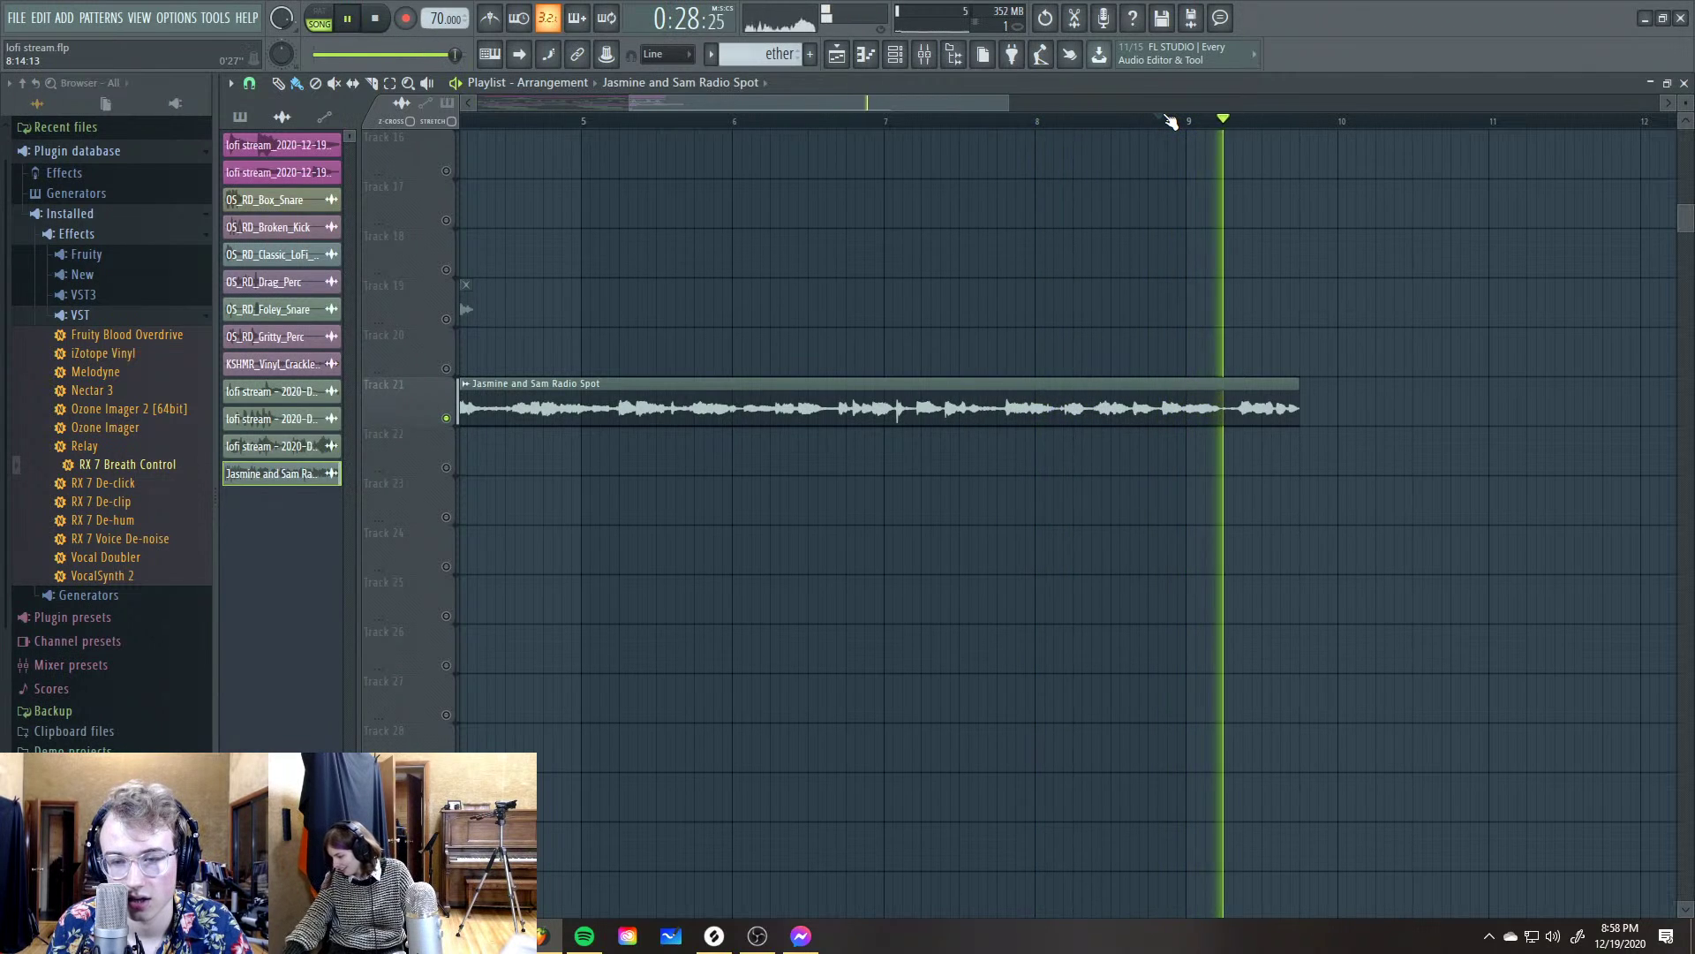
pyautogui.press('space')
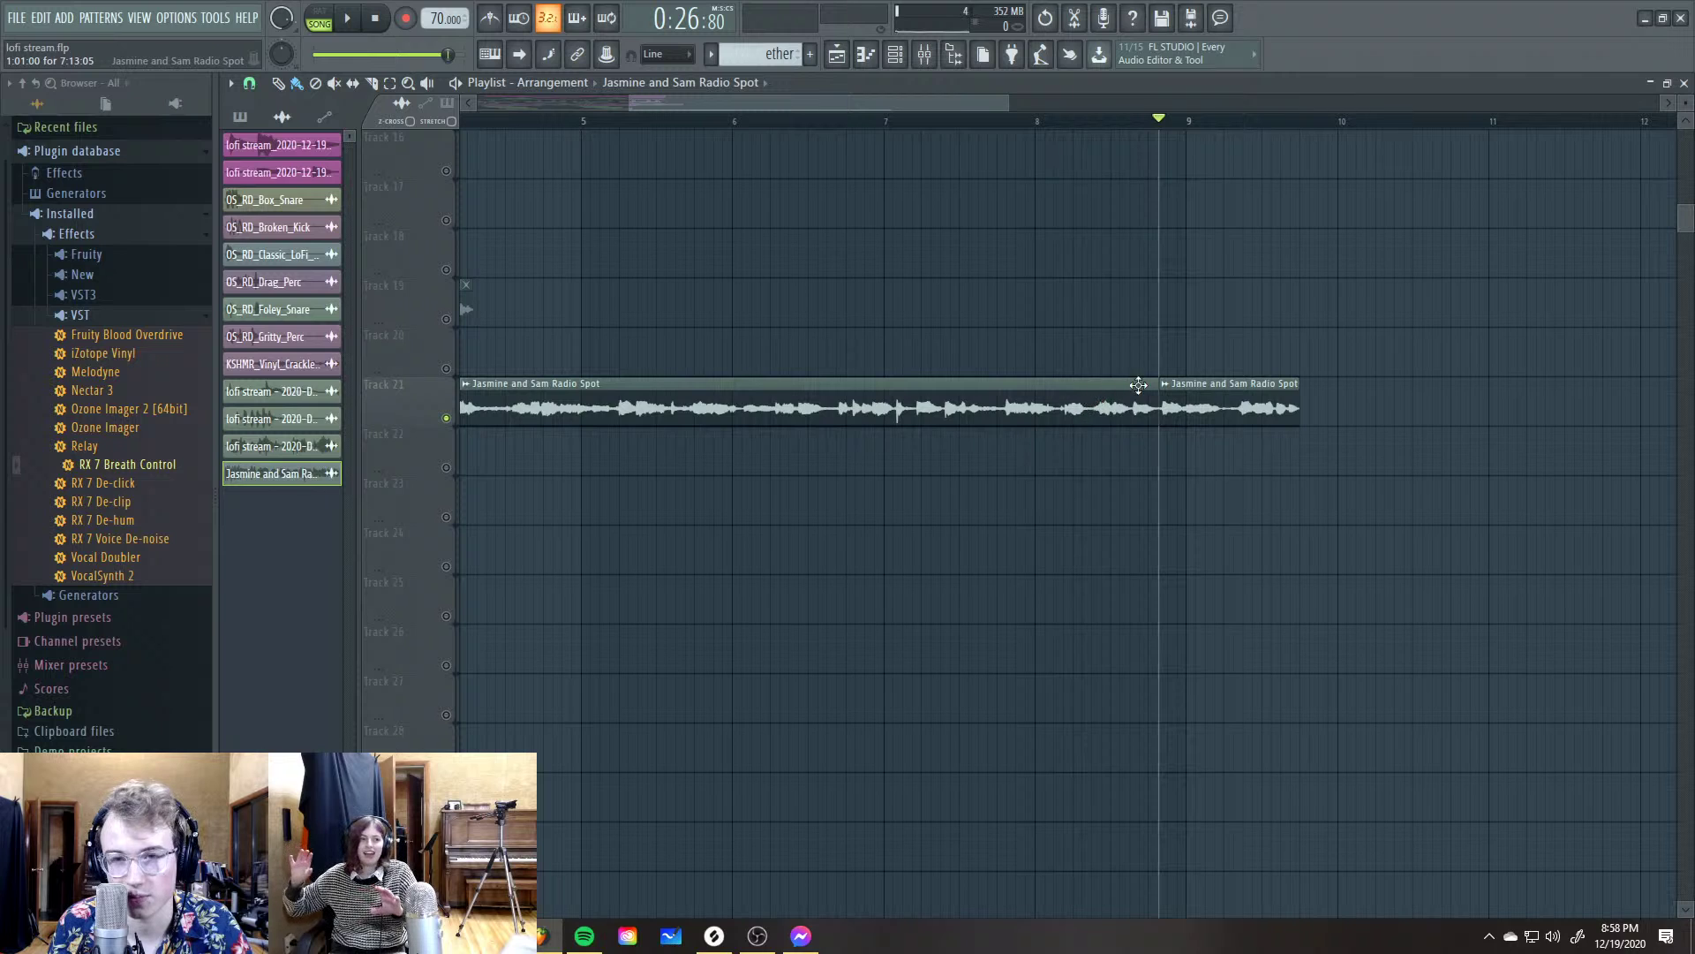
pyautogui.press('space')
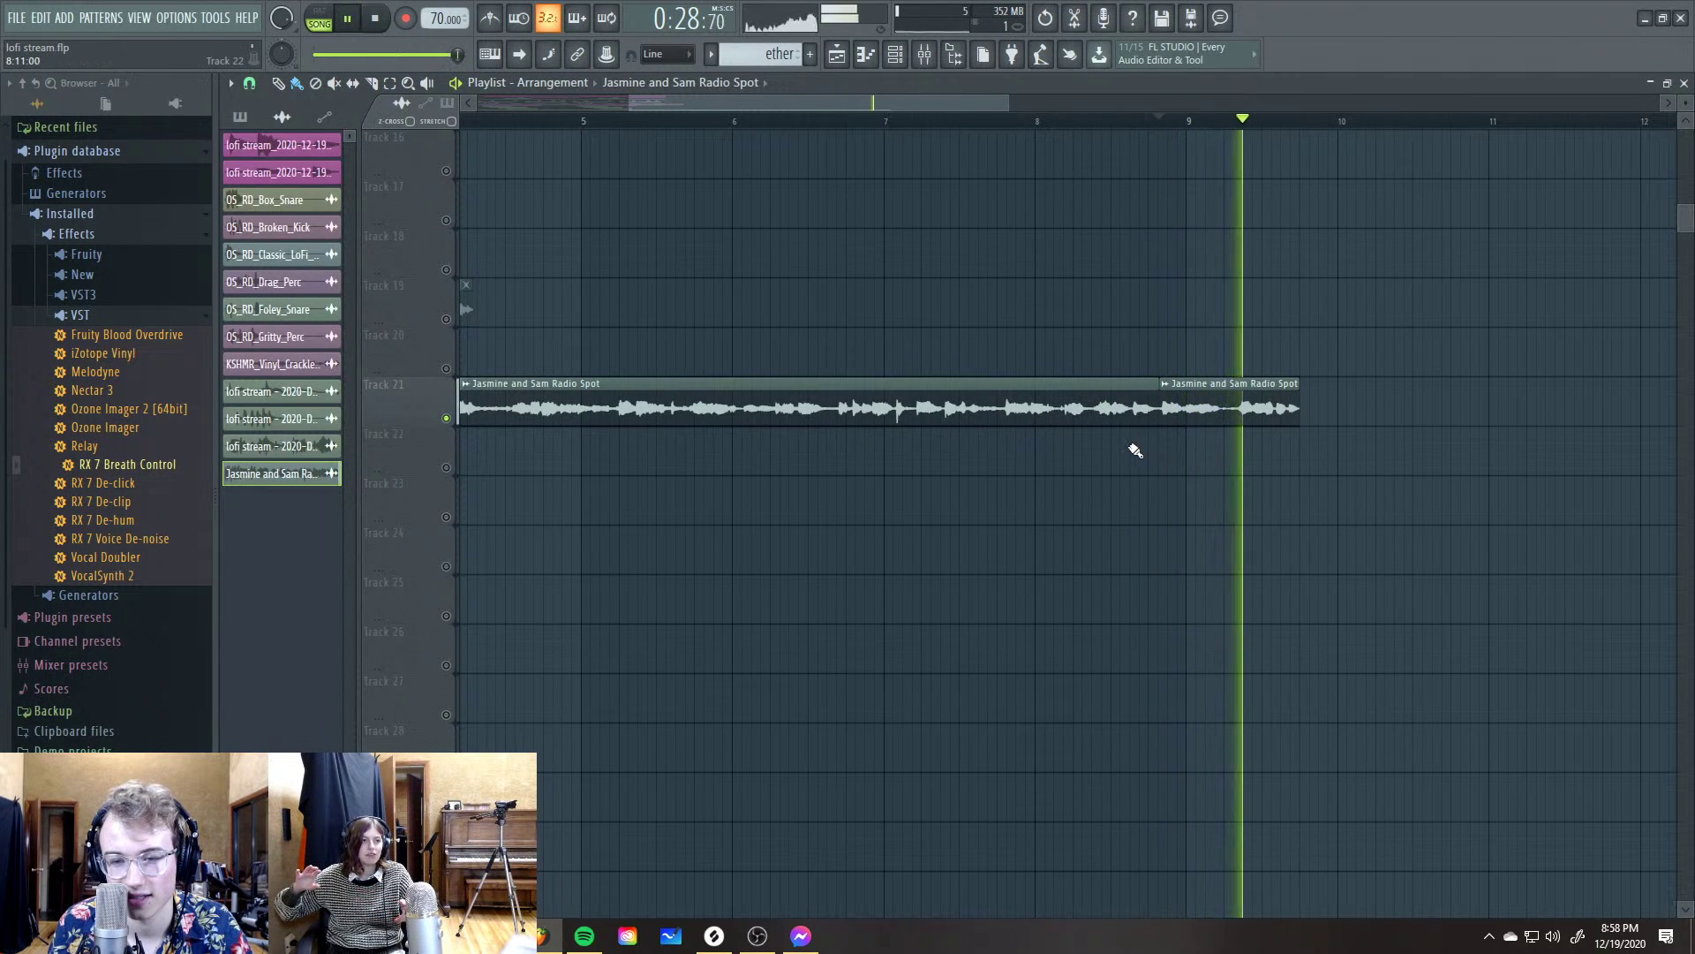
pyautogui.press('space')
pyautogui.moveTo(1006, 424); pyautogui.dragTo(1007, 473)
pyautogui.scroll(-1, 614, 553)
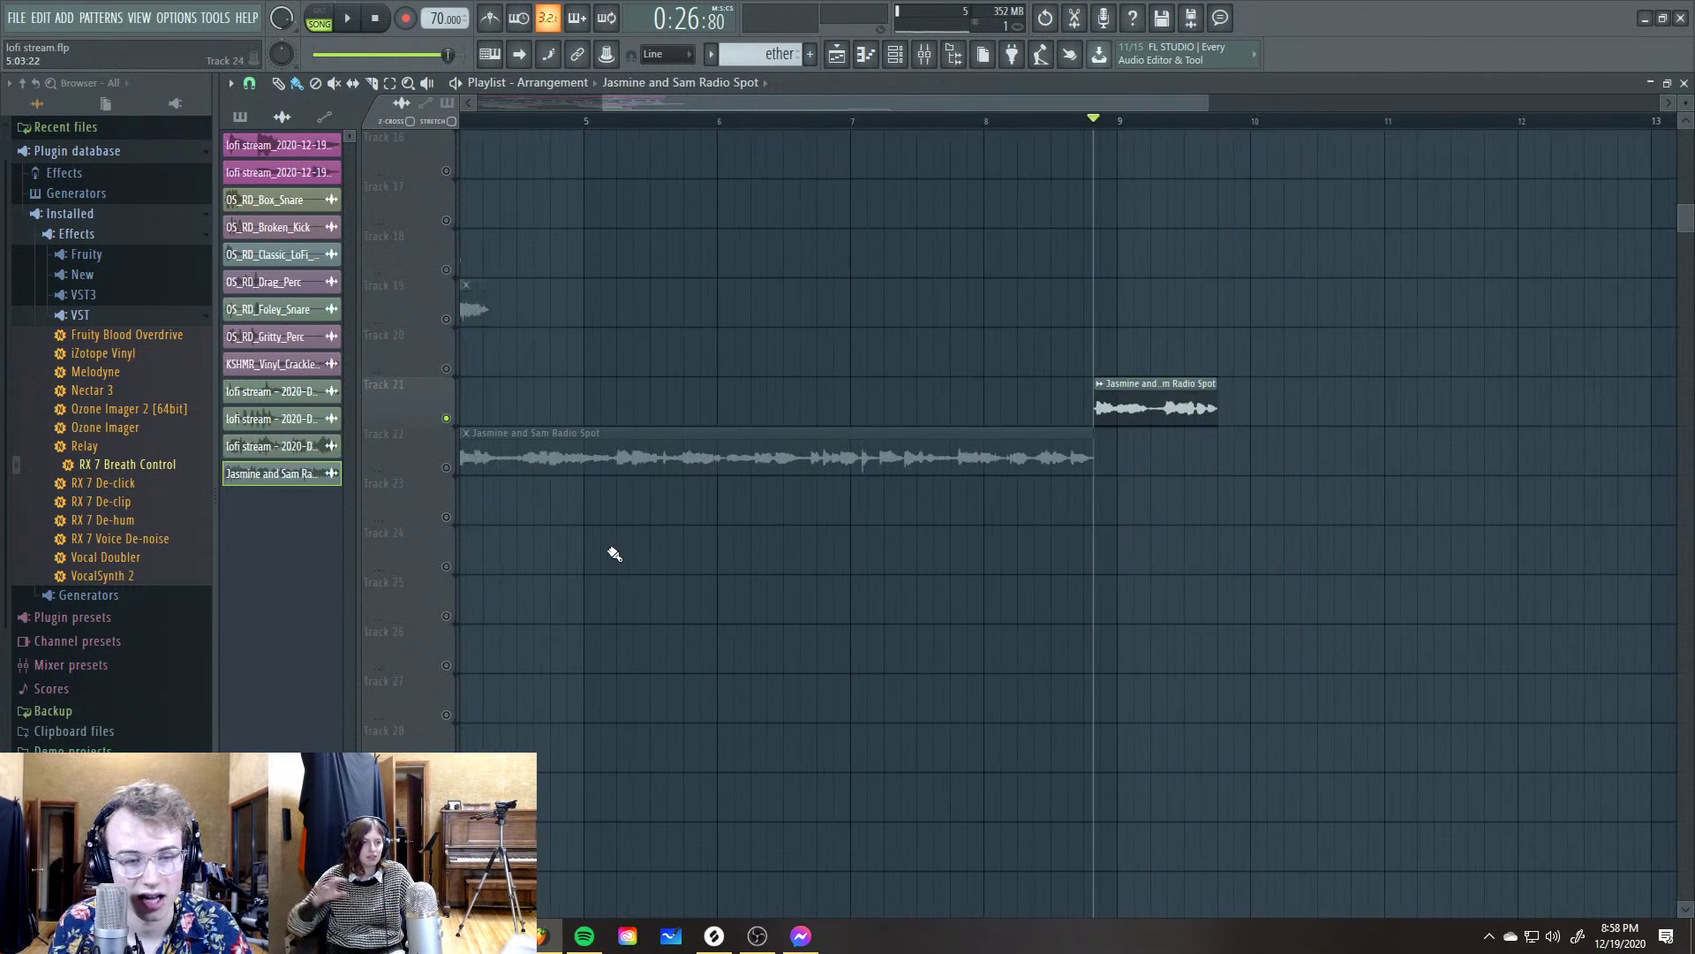
# Delete the unused part on track 22 and move the remaining radio spot excerpt to late in bar 1 on track 21
pyautogui.scroll(-4, 615, 554)
pyautogui.scroll(3, 819, 738)
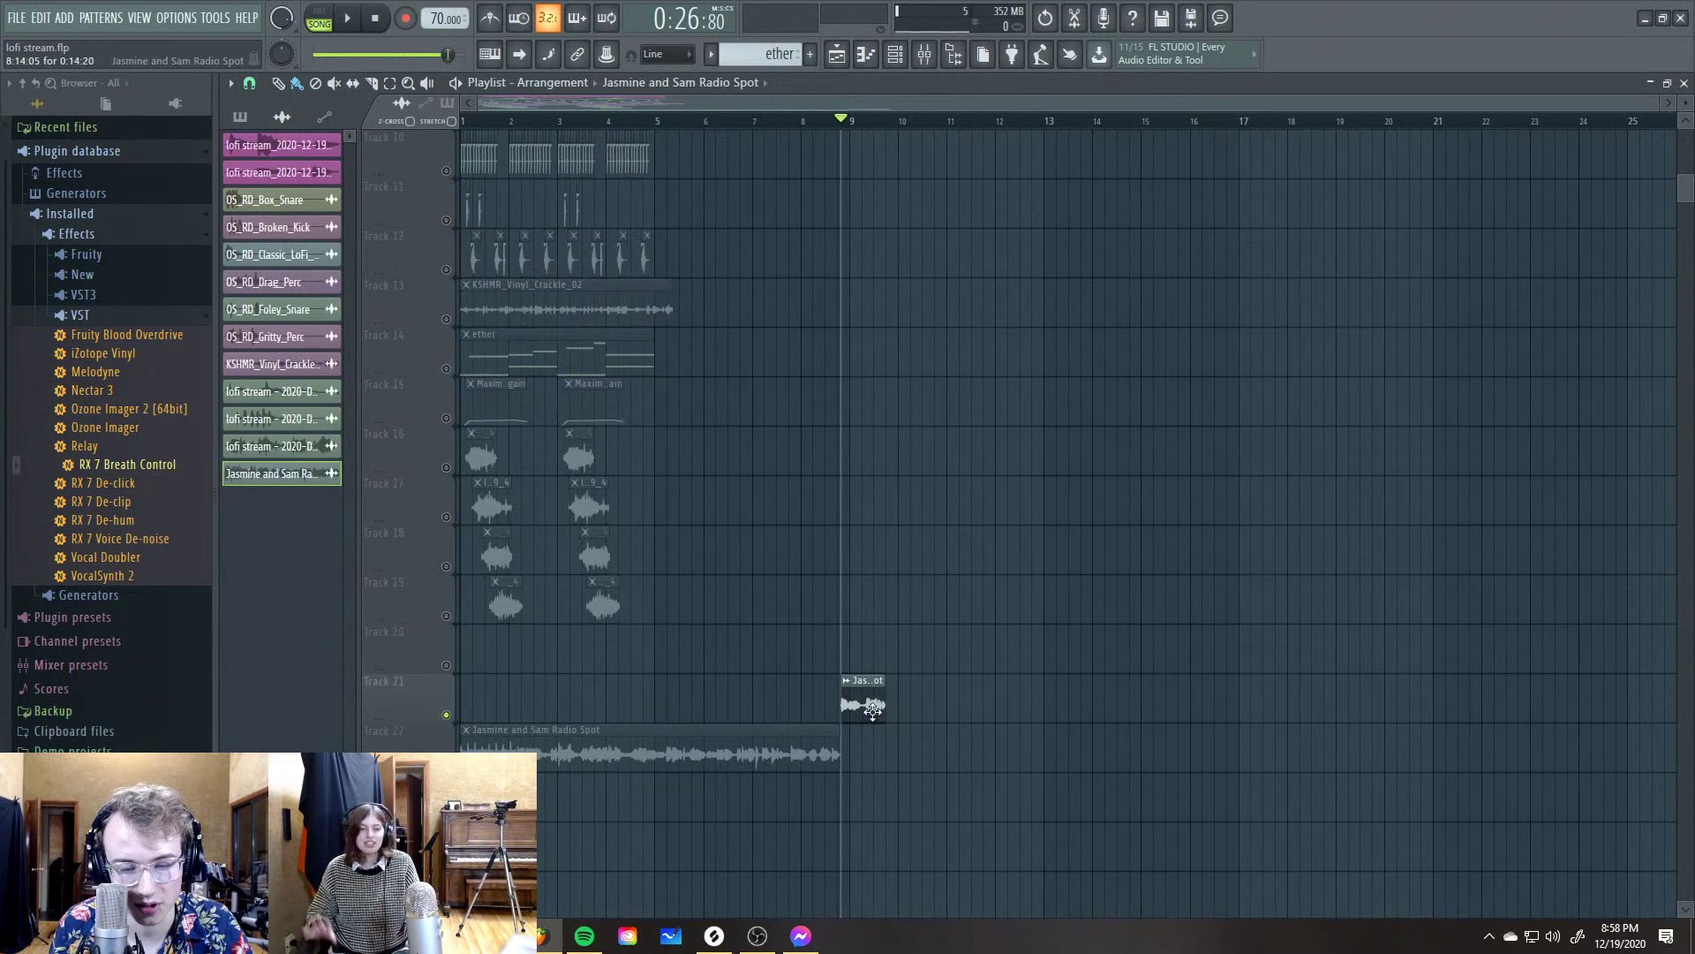
pyautogui.scroll(2, 478, 703)
pyautogui.rightClick(606, 742)
pyautogui.scroll(3, 648, 243)
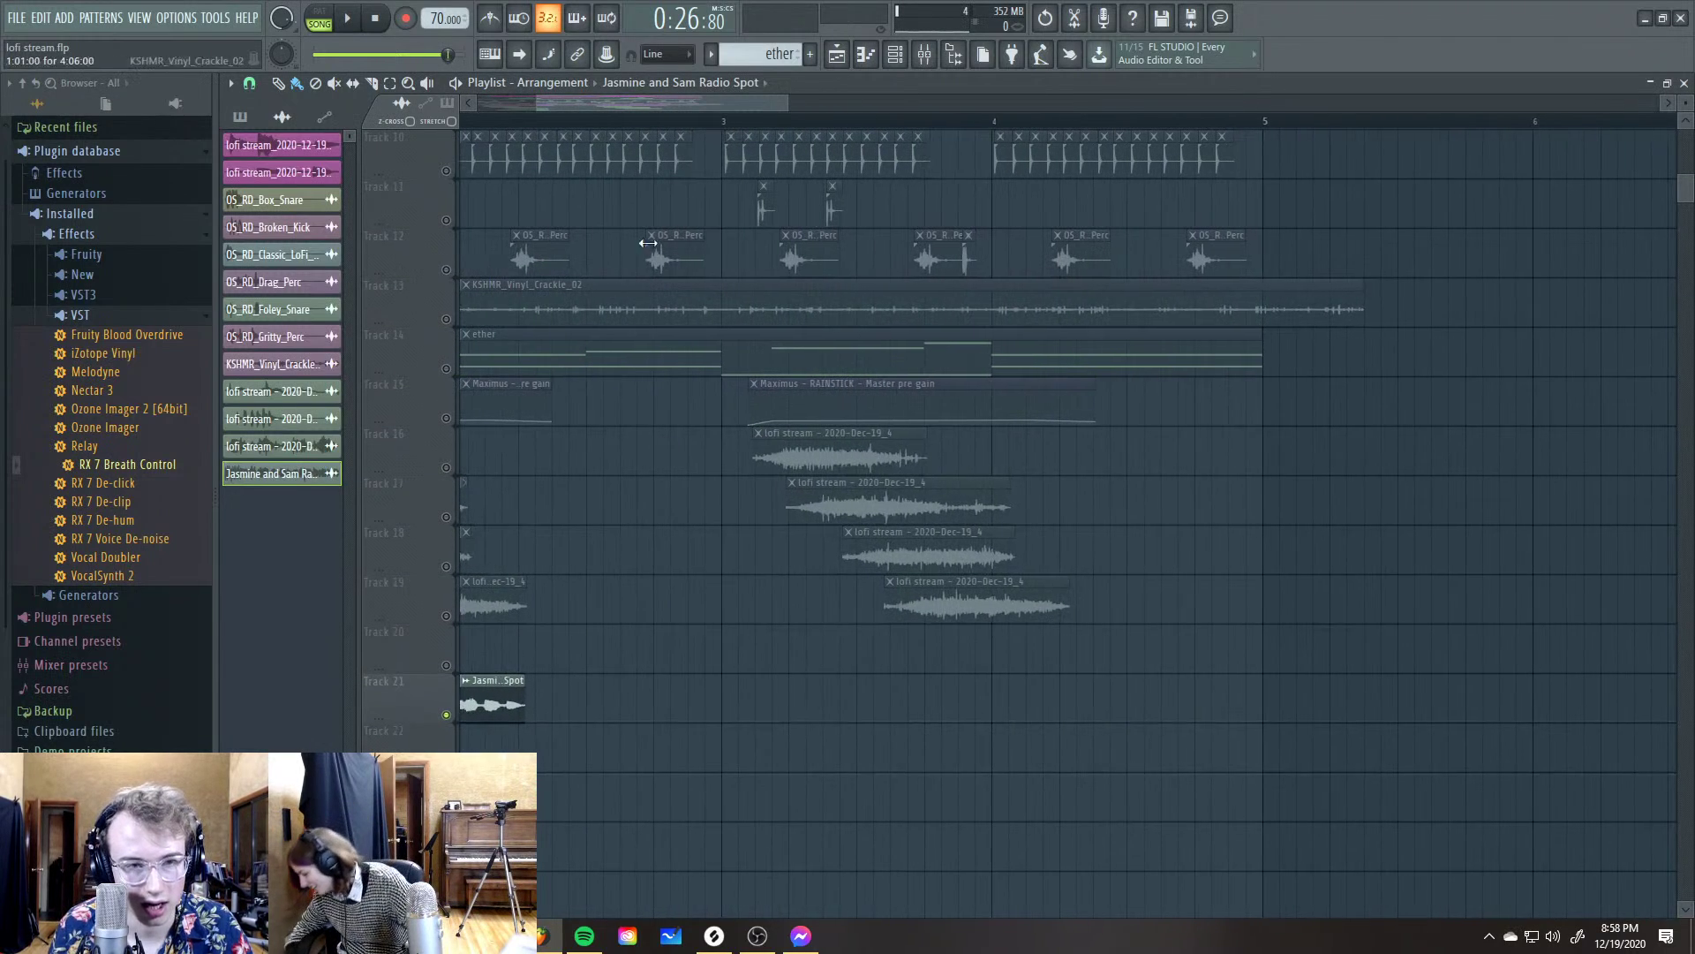
pyautogui.moveTo(618, 105); pyautogui.dragTo(558, 104)
pyautogui.moveTo(618, 710); pyautogui.dragTo(722, 711)
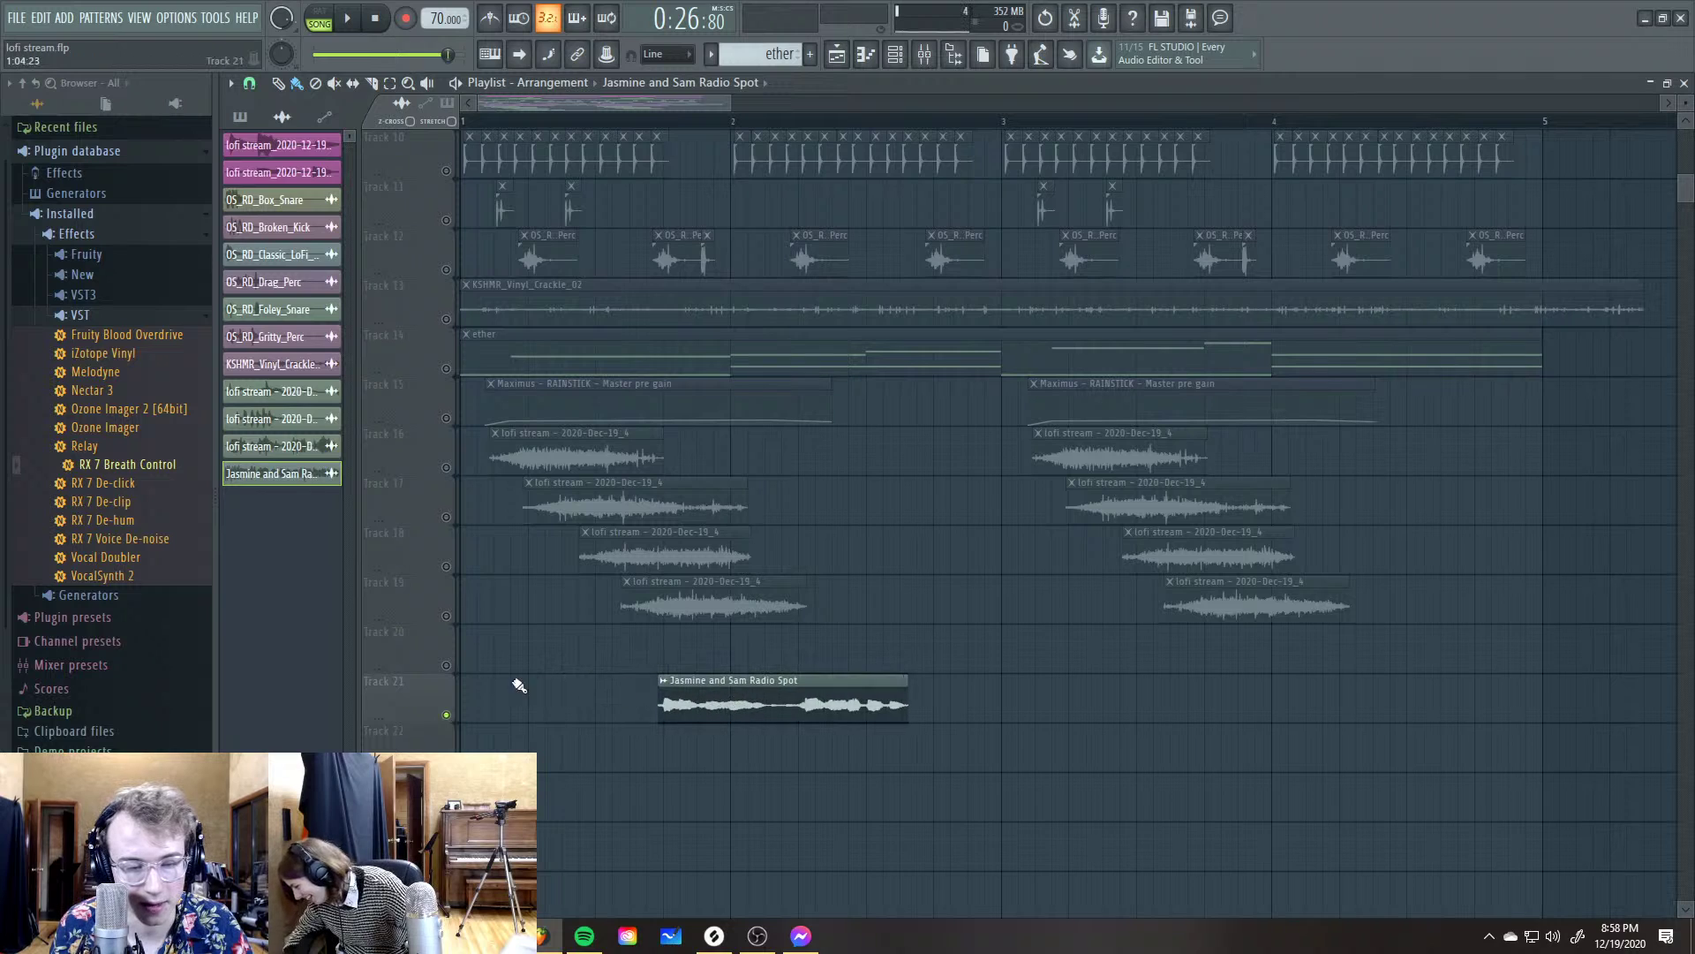
# Unsolo track 21 and, while playing the mix, move the radio spot excerpt about a third of the way into bar 2
pyautogui.click(453, 719)
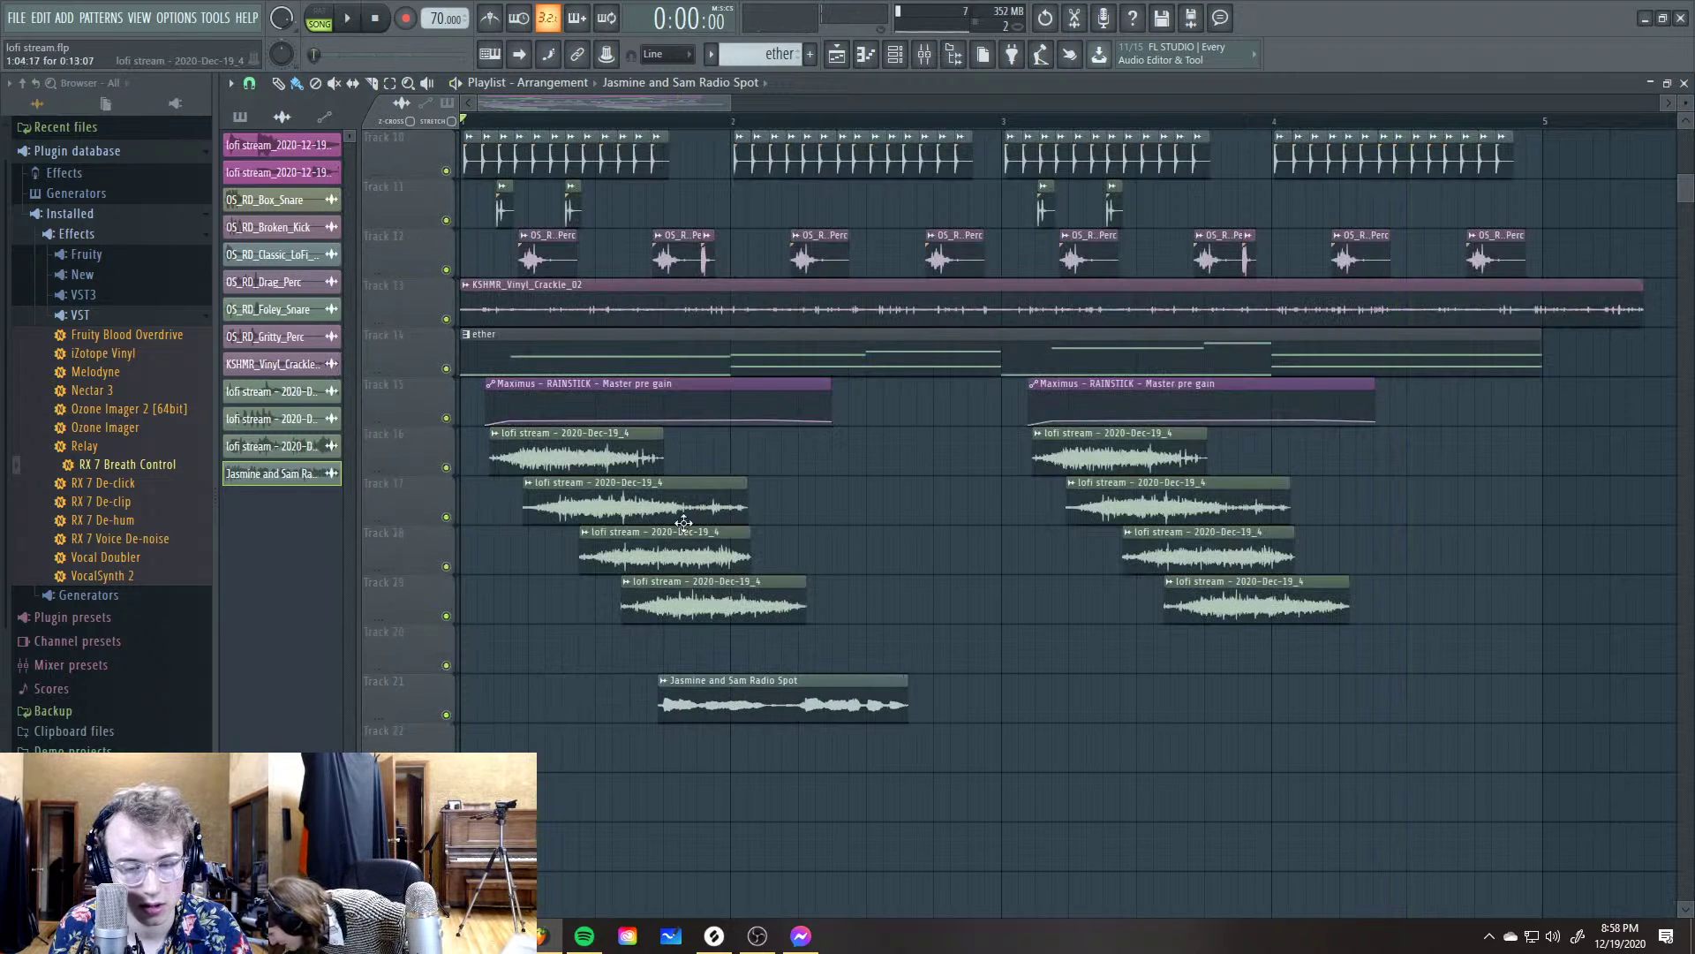
pyautogui.scroll(-1, 777, 556)
pyautogui.press('space')
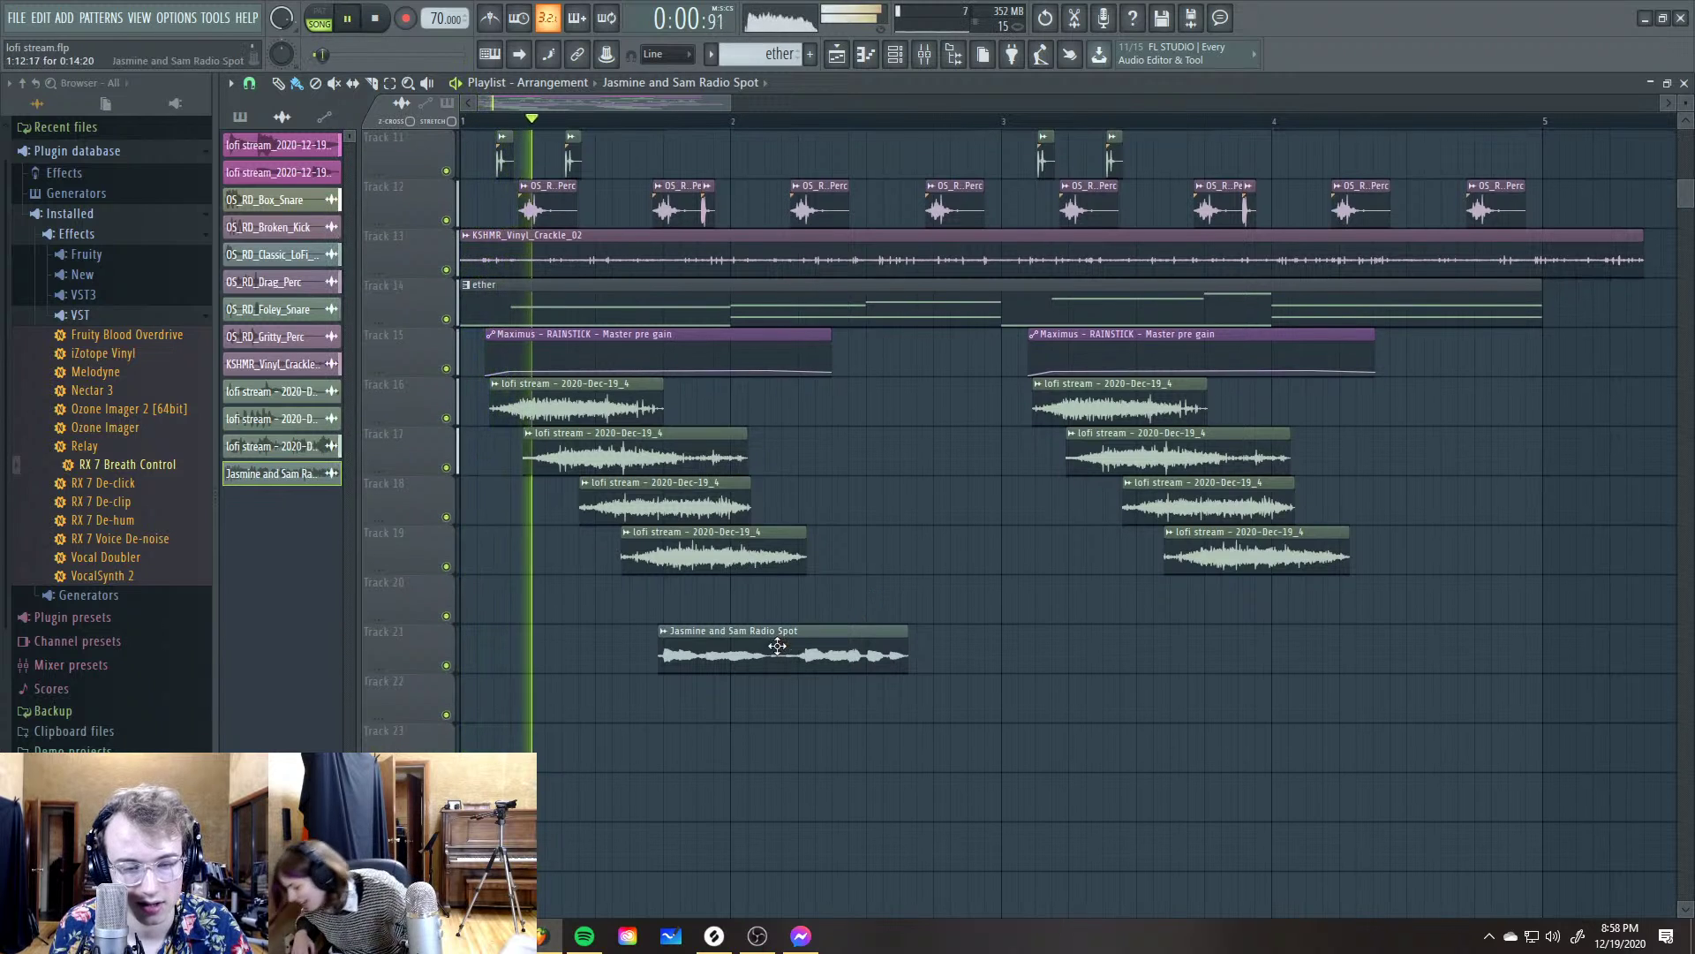
pyautogui.moveTo(776, 645); pyautogui.dragTo(910, 643)
pyautogui.press('space')
pyautogui.press('space')
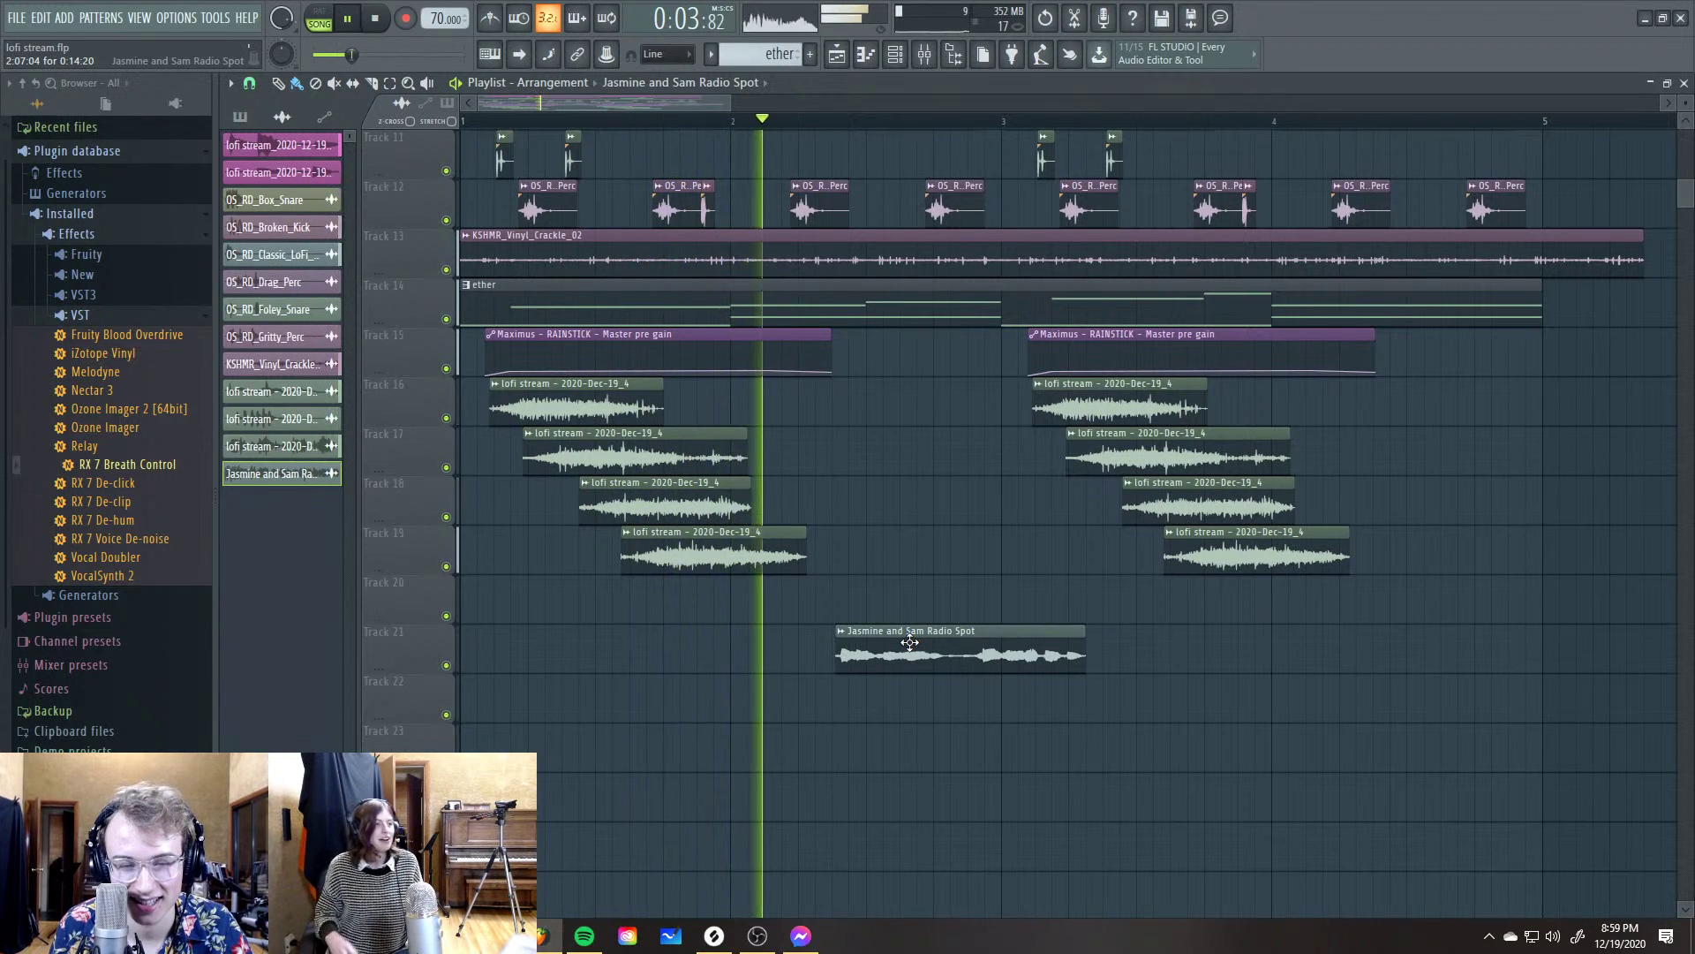
# Shift the radio spot excerpt slightly further to the middle of bar 2 and play the mix to check its timing
pyautogui.press('space')
pyautogui.moveTo(910, 643); pyautogui.dragTo(941, 638)
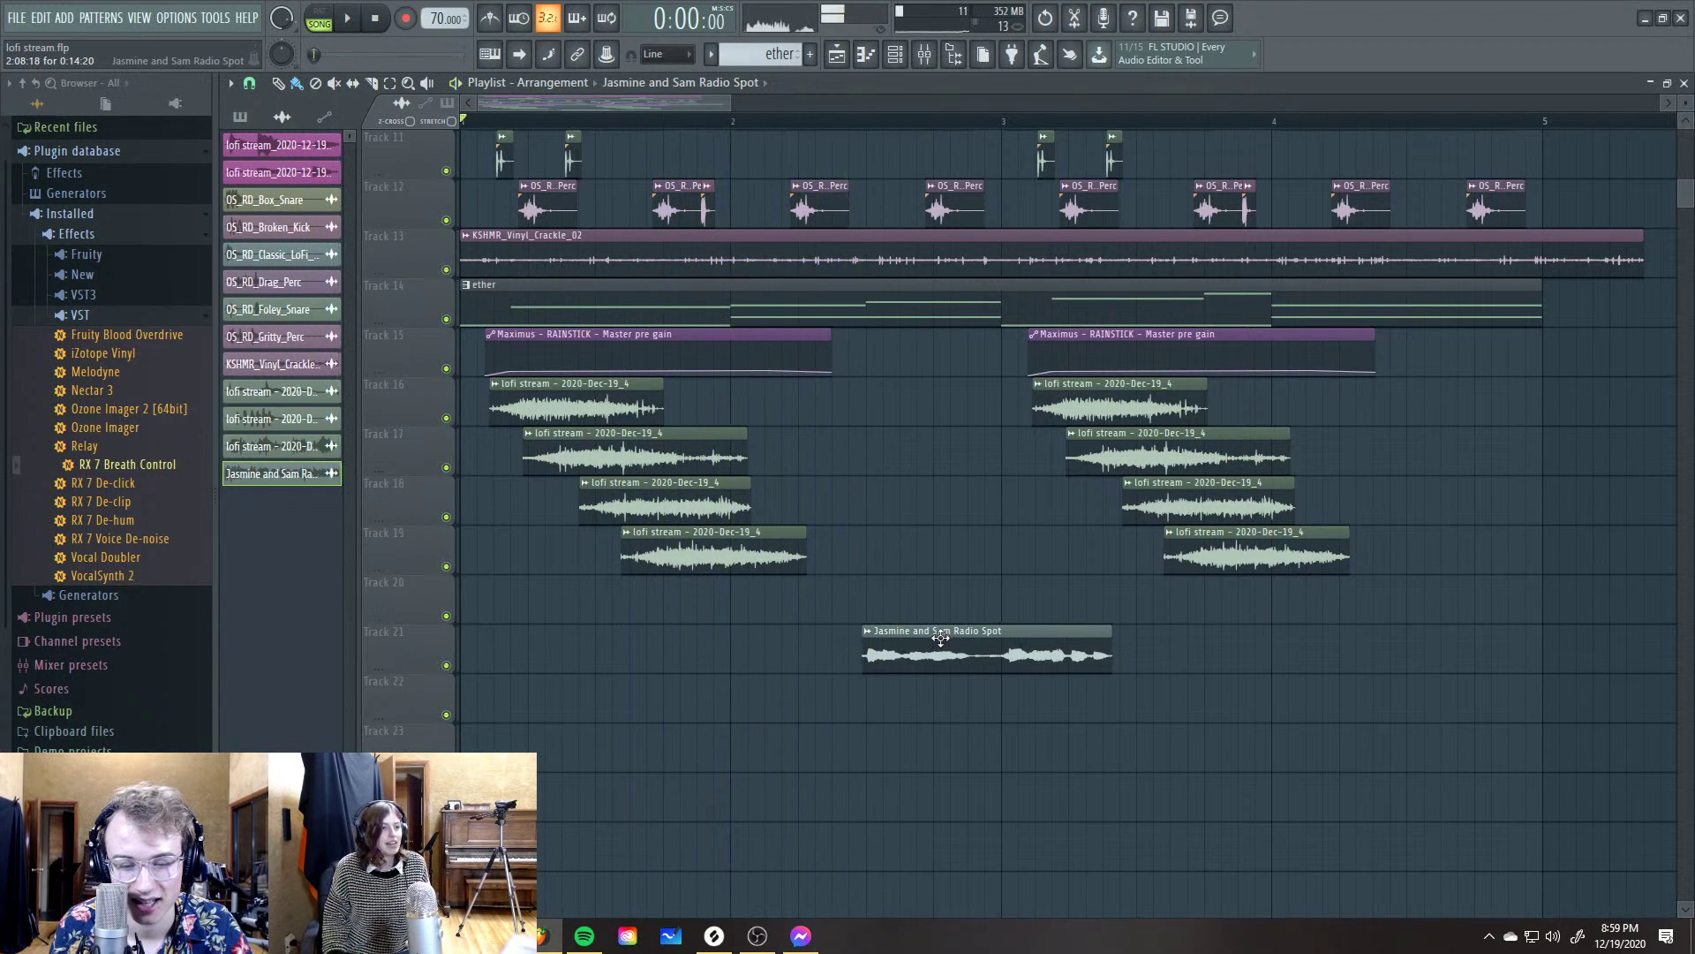
pyautogui.press('space')
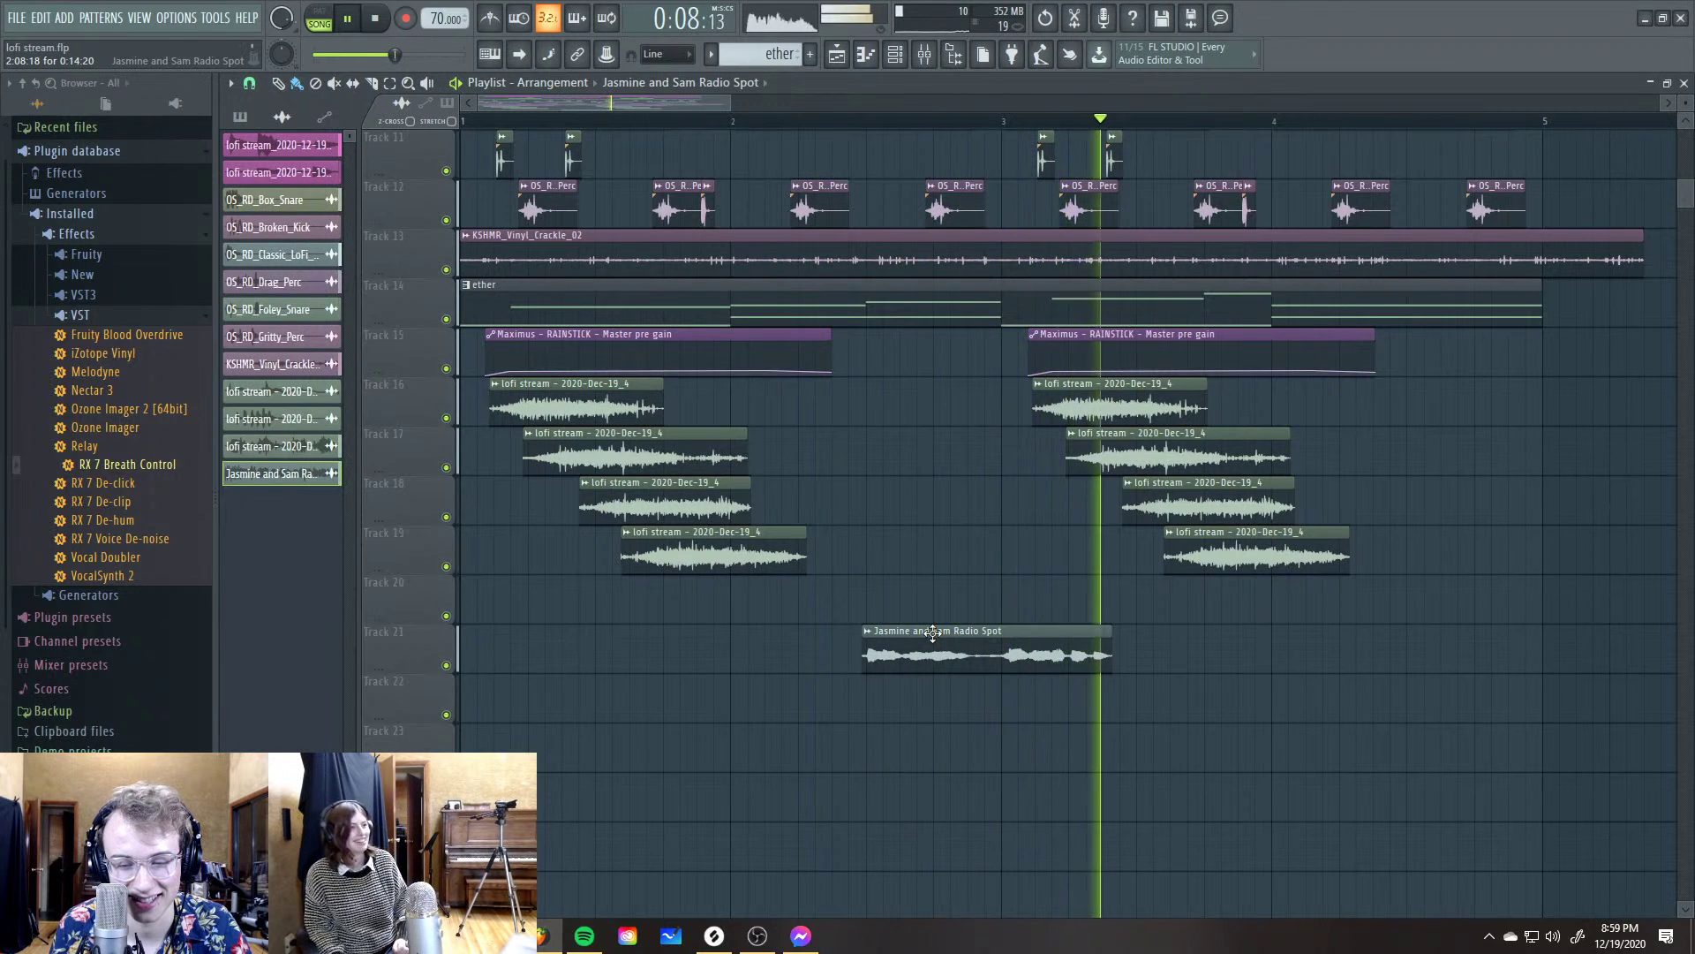
pyautogui.press('space')
# Slice the radio spot excerpt just before bar 3, move its second piece to late in bar 3, and play the mix
pyautogui.moveTo(933, 632); pyautogui.dragTo(934, 641)
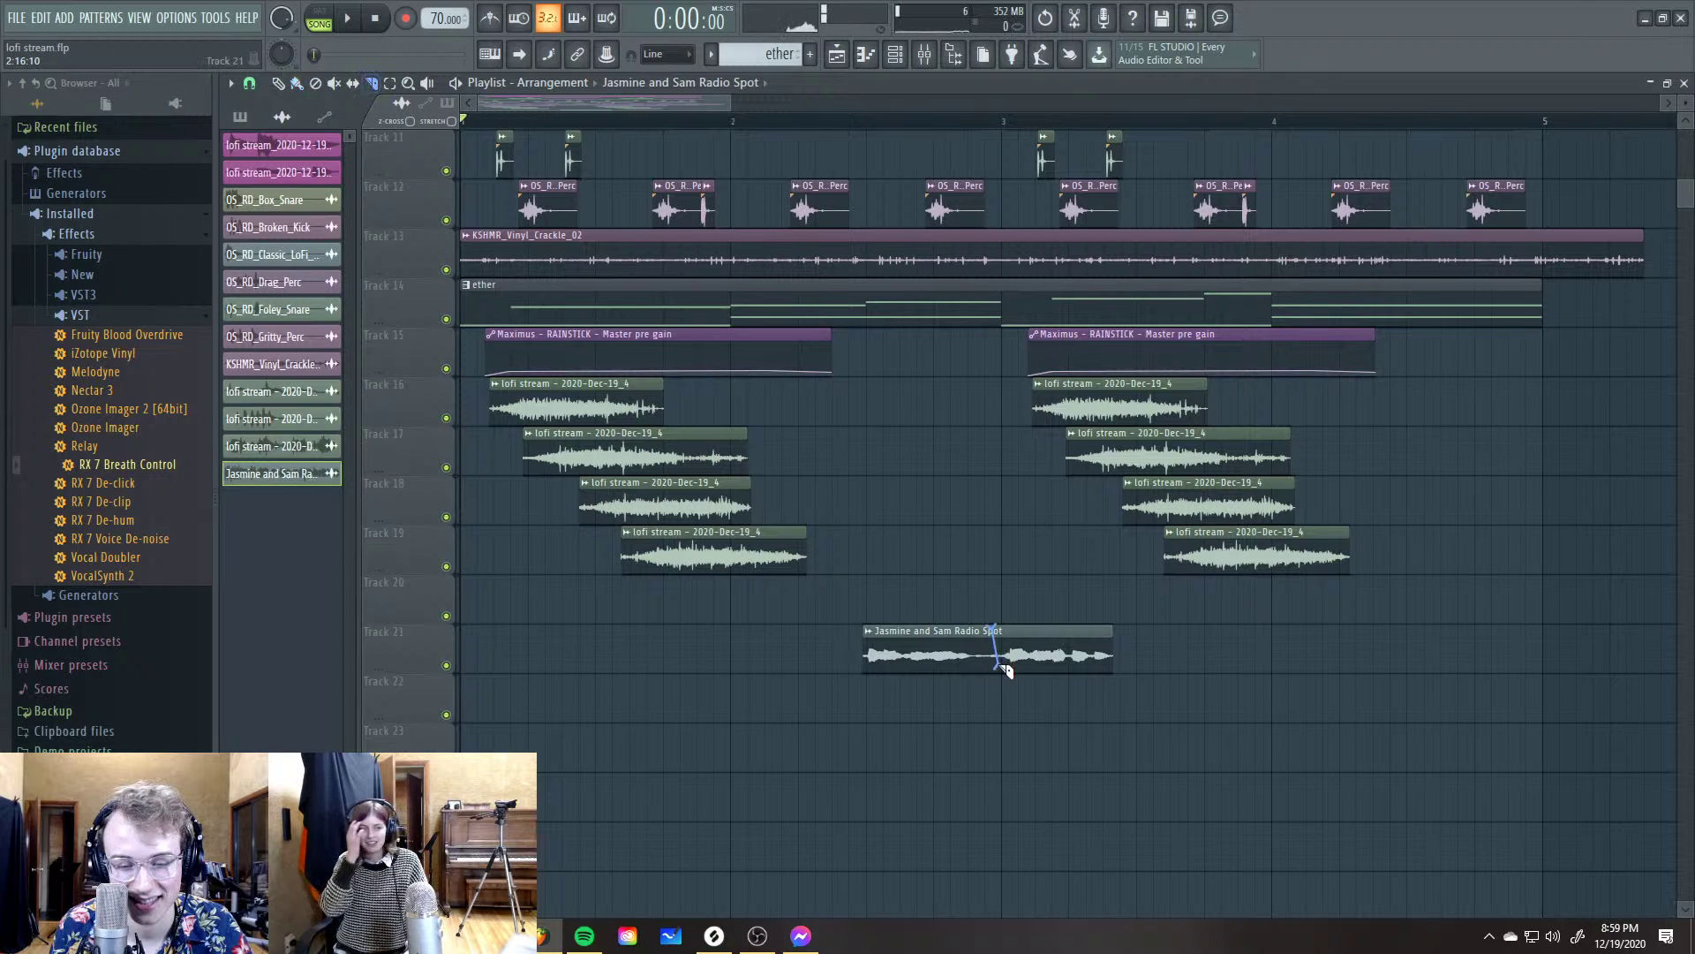
pyautogui.moveTo(1020, 654); pyautogui.dragTo(1242, 654)
pyautogui.press('space')
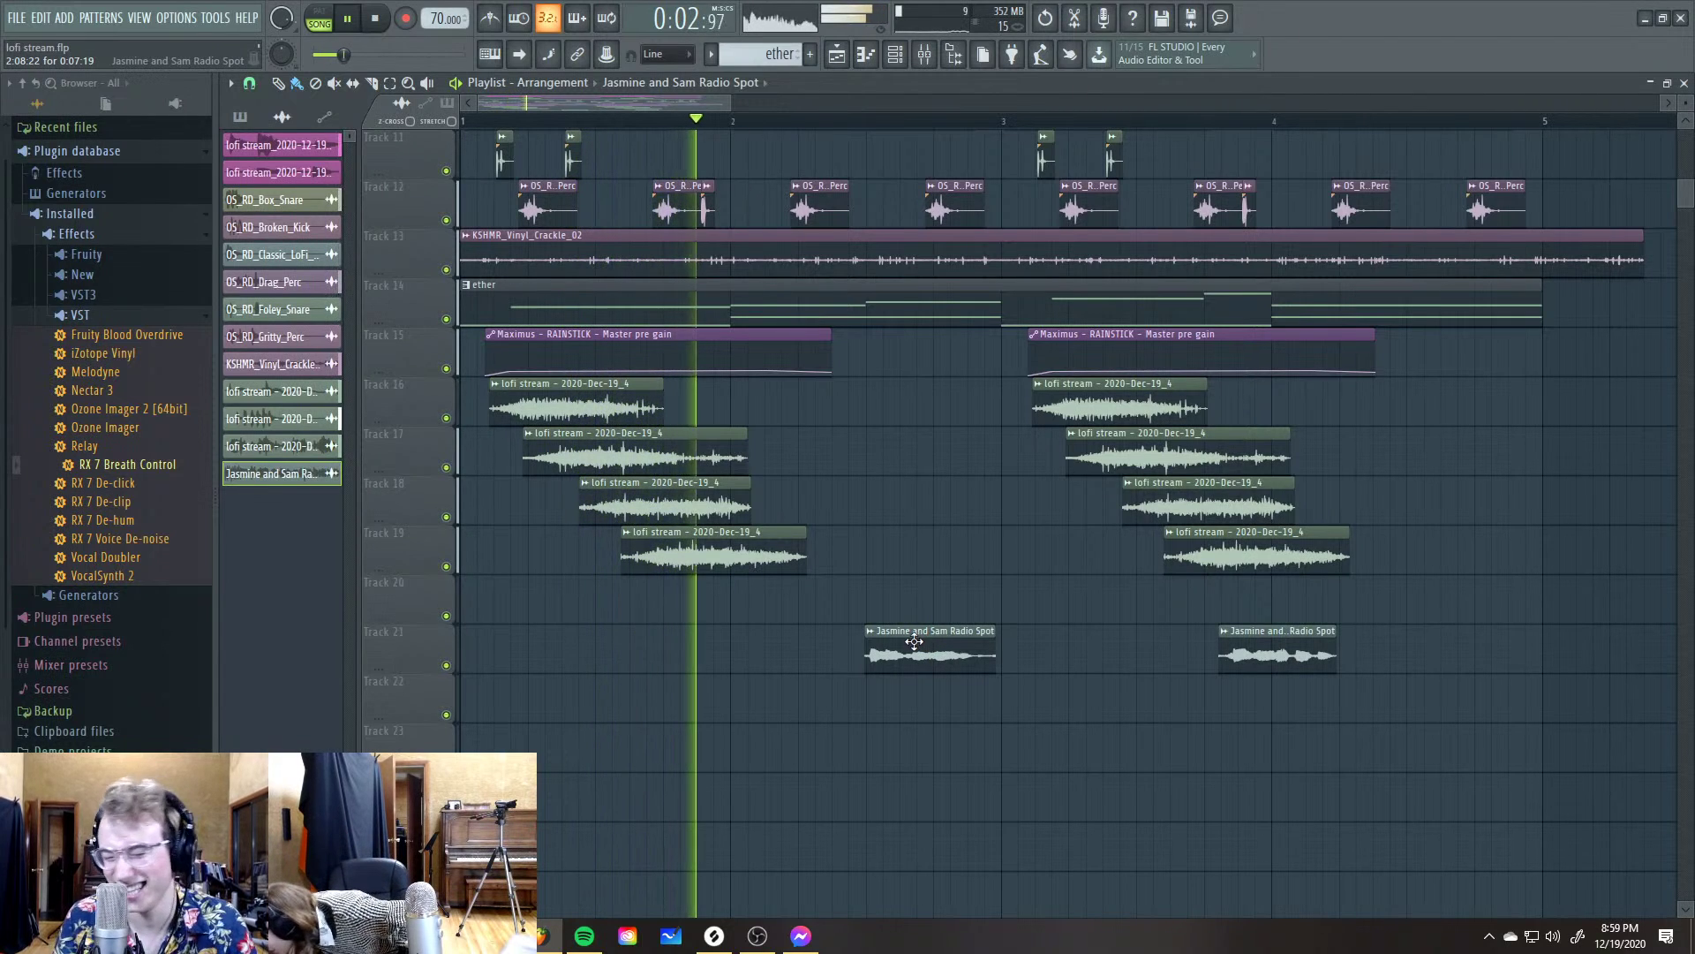
pyautogui.press('space')
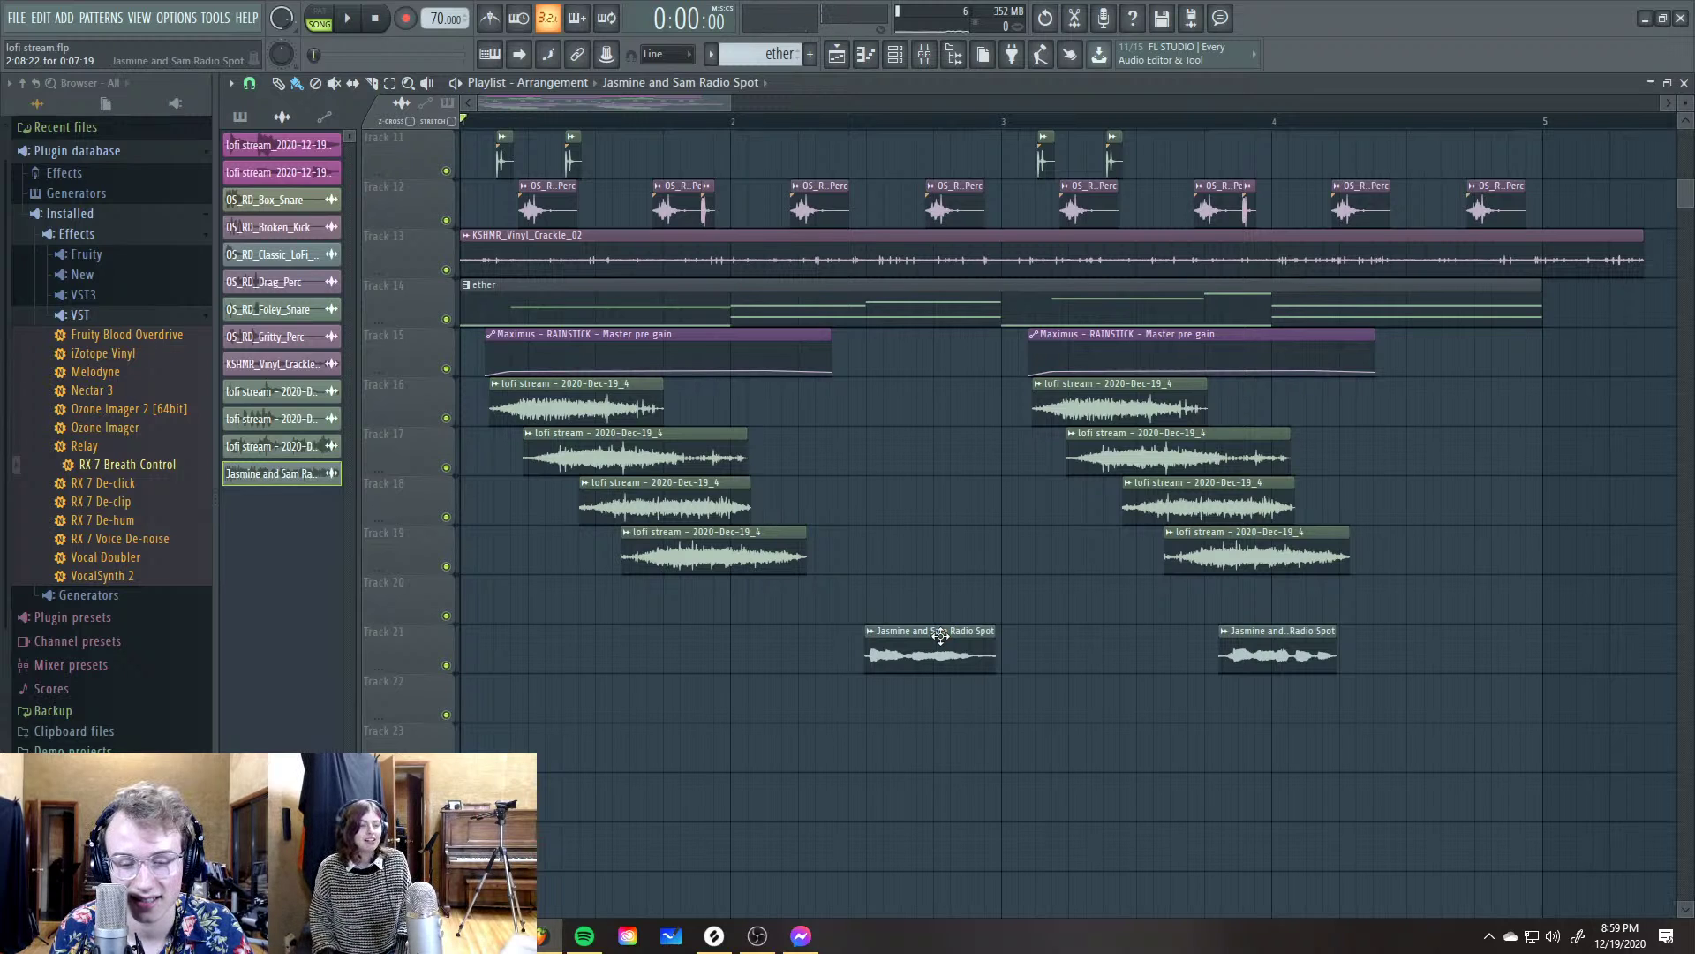
# Lengthen the radio spot clips with the sample's time-stretching Time control and play the result from the middle of bar 2
pyautogui.doubleClick(941, 635)
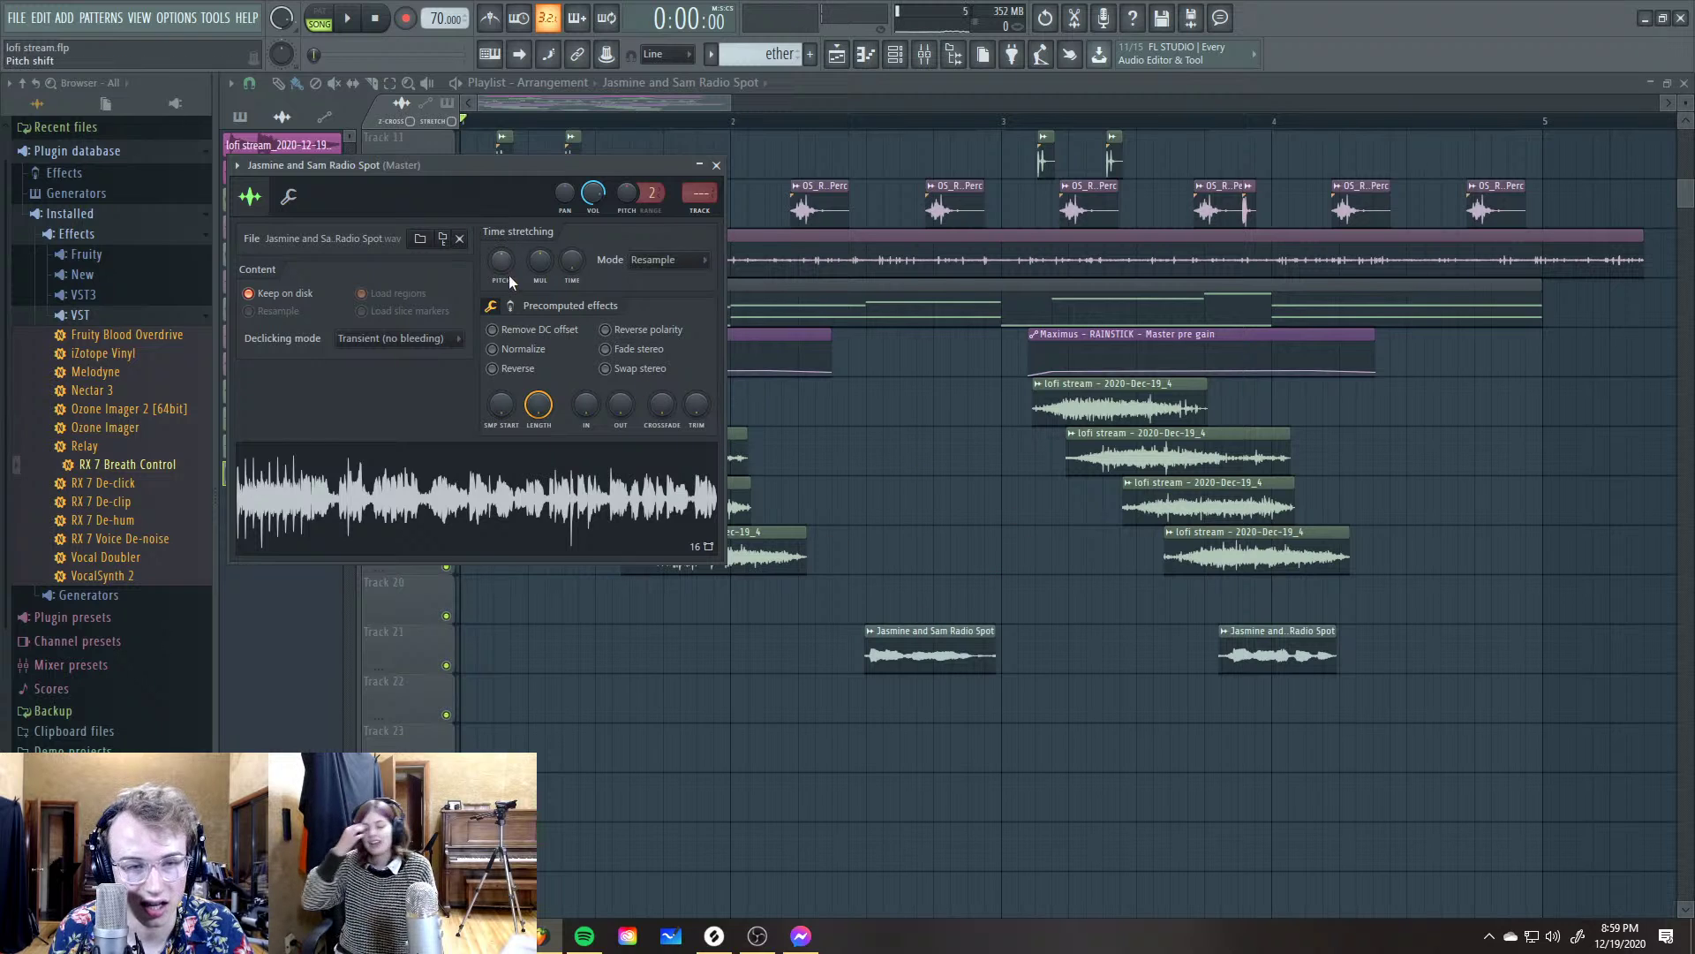
pyautogui.moveTo(533, 279); pyautogui.dragTo(533, 318)
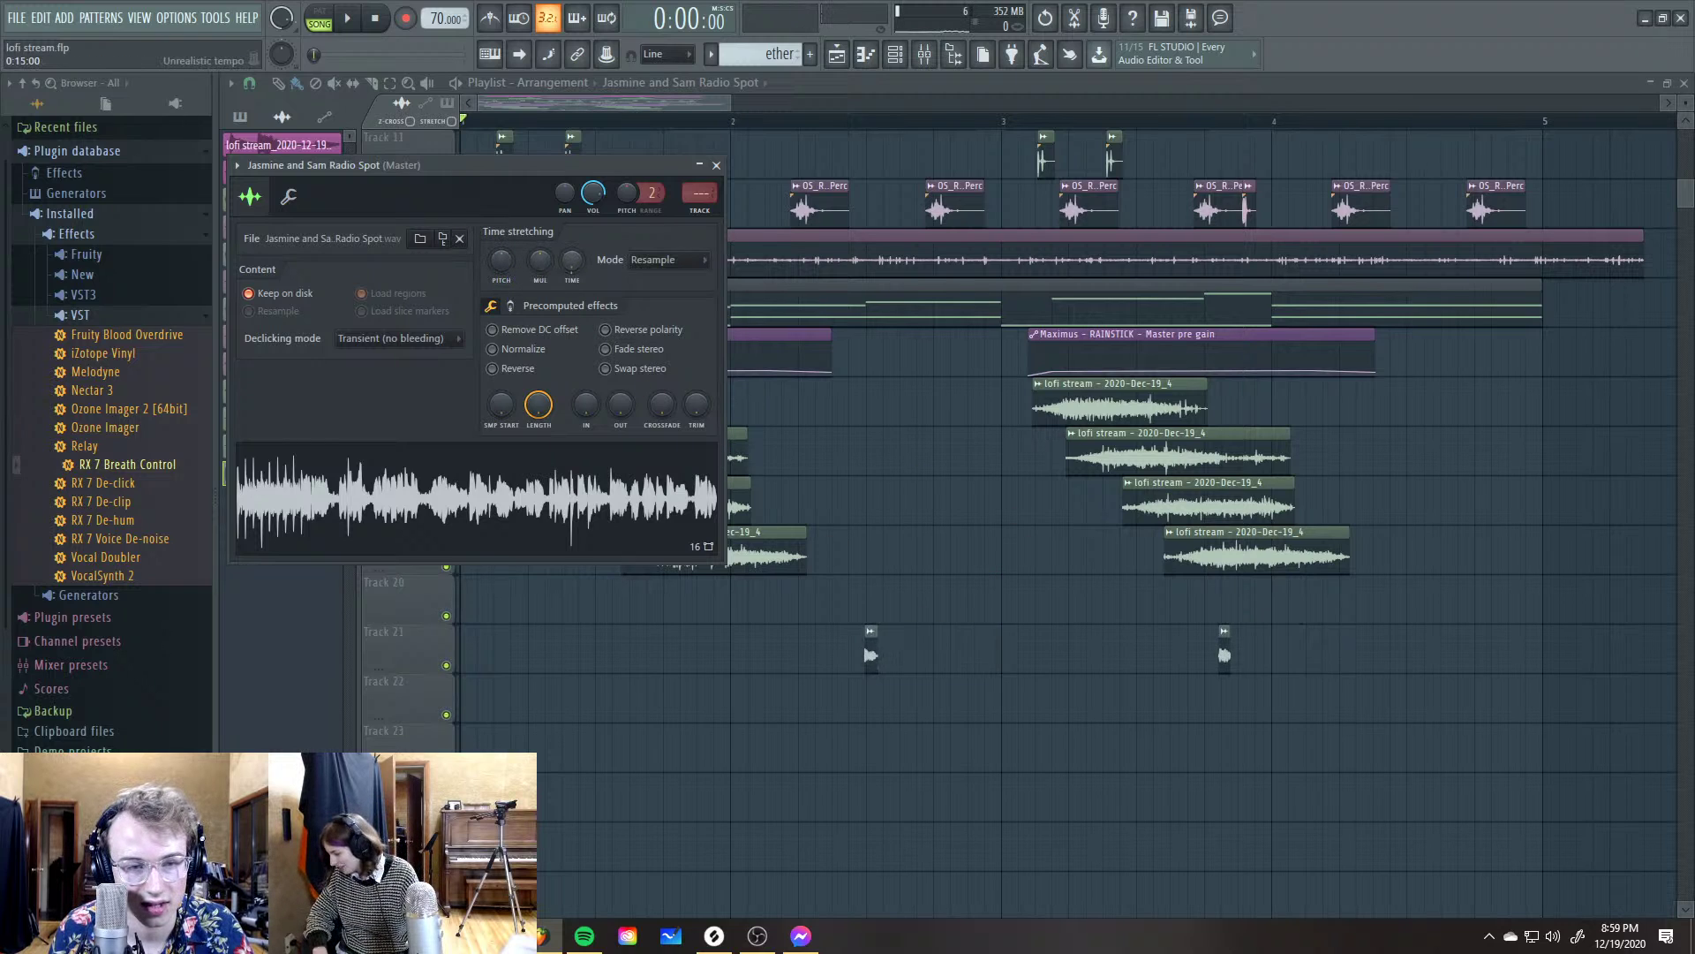
pyautogui.moveTo(573, 260); pyautogui.dragTo(572, 234)
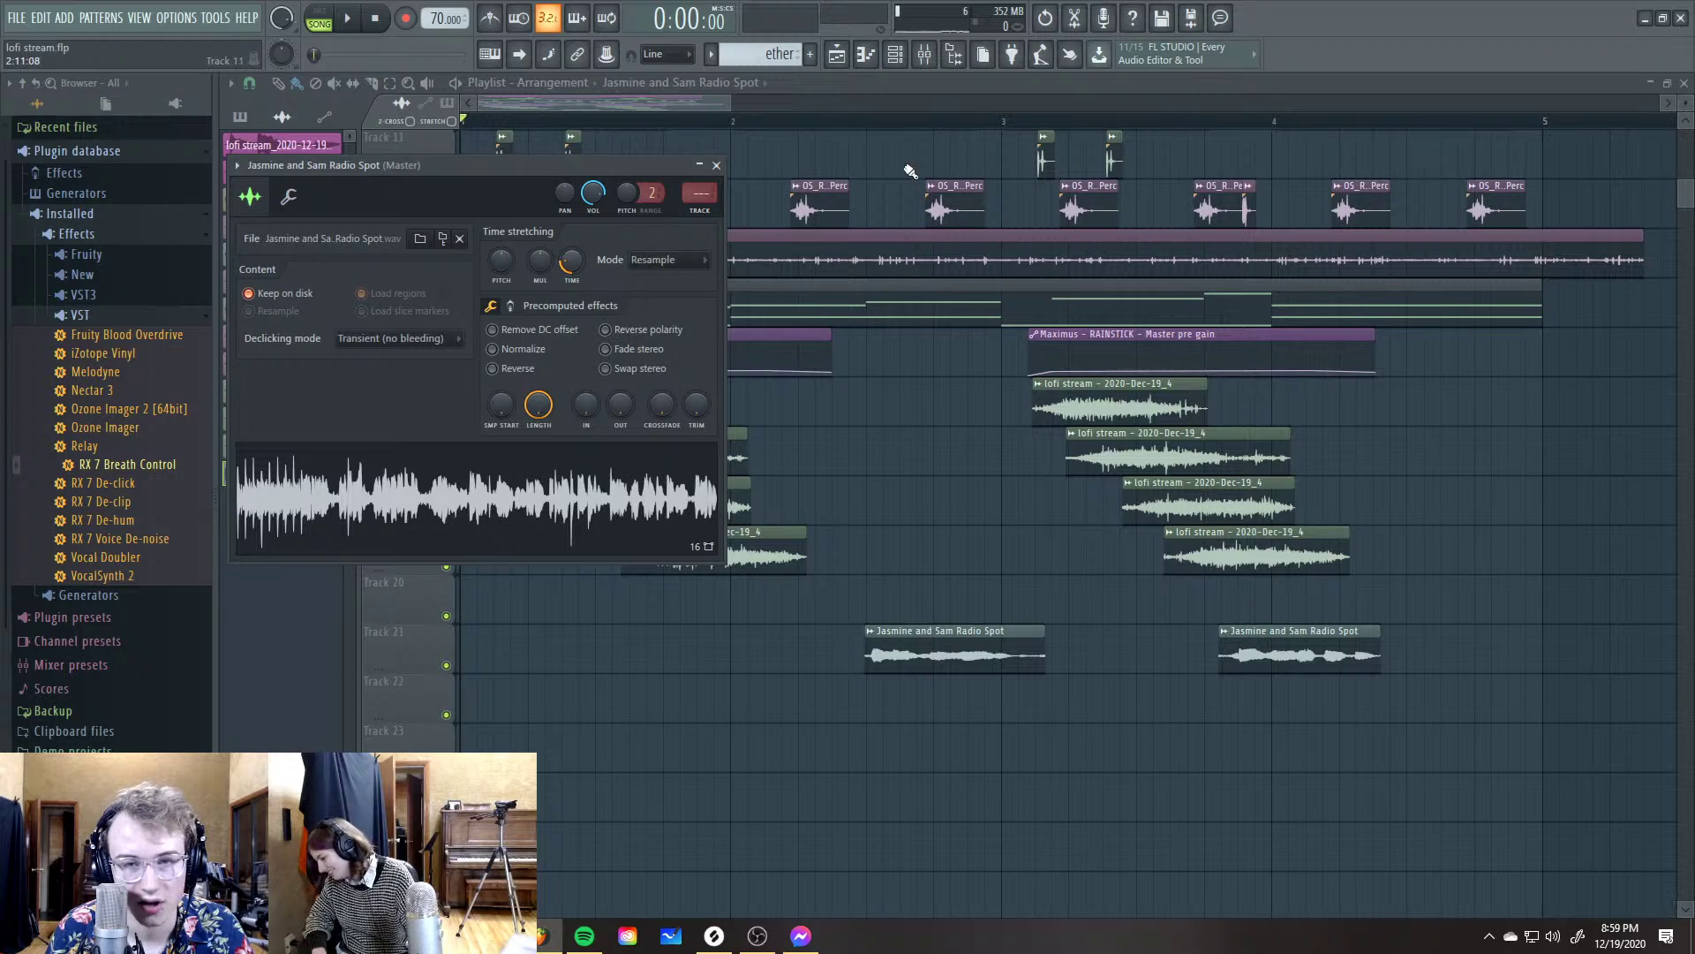
pyautogui.press('Escape')
pyautogui.click(894, 123)
pyautogui.press('space')
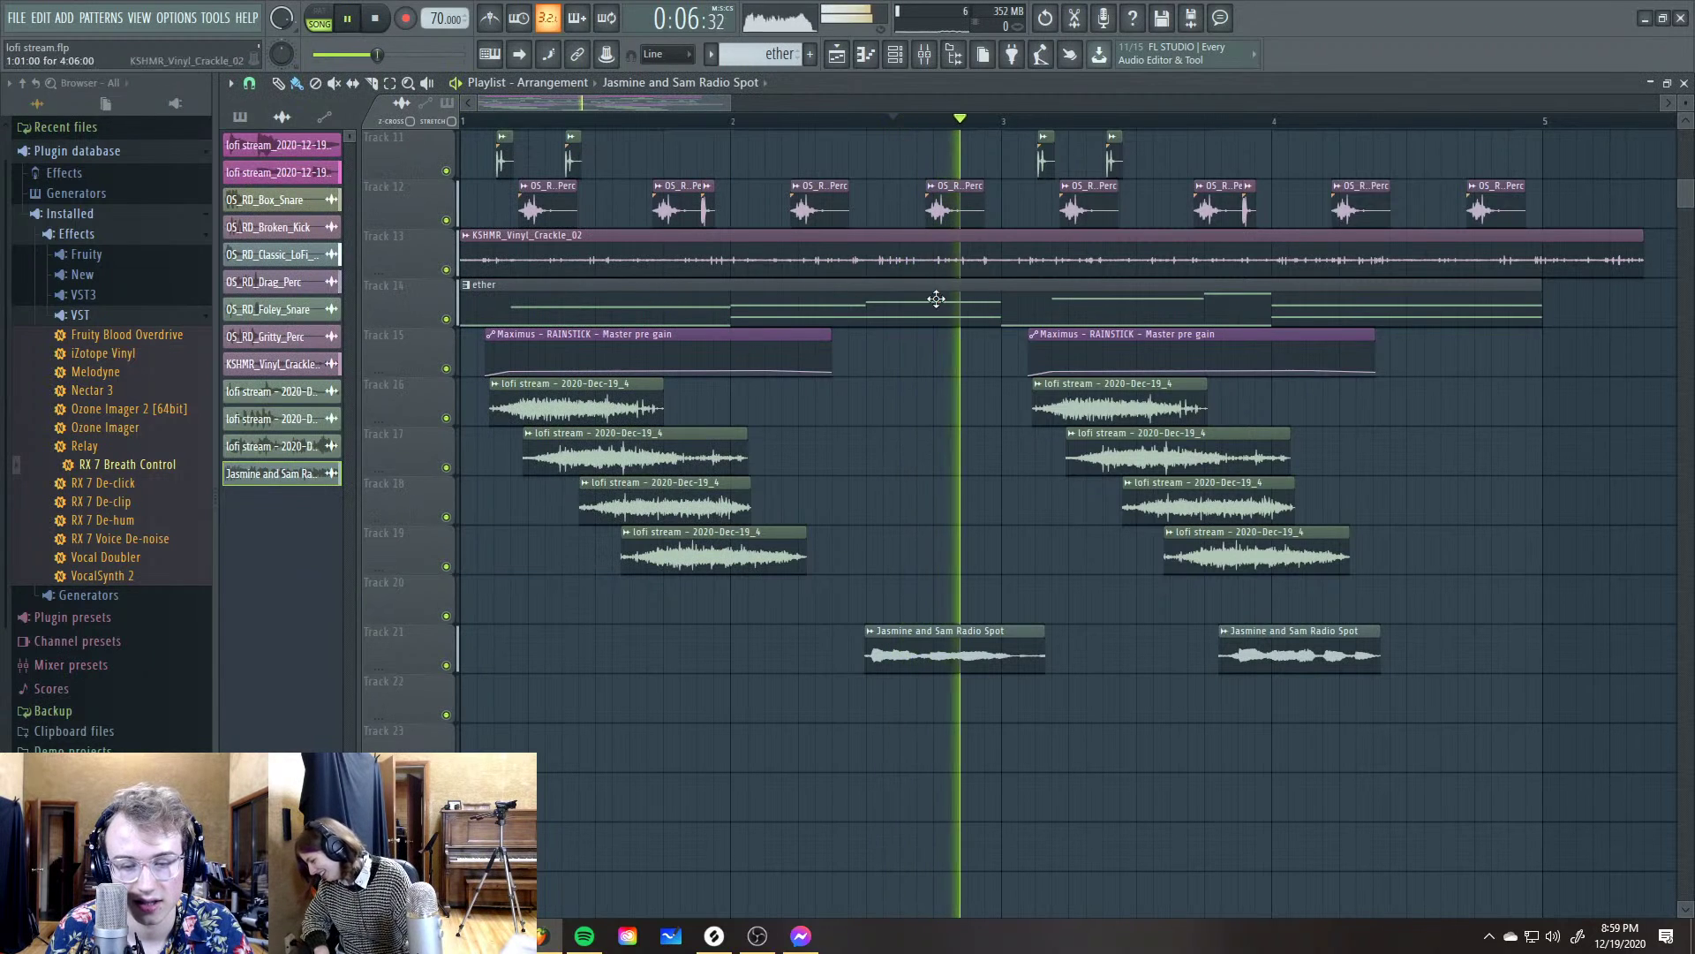
pyautogui.press('space')
# Set the radio spot sample's time-stretching mode to Stretch and play the mix from the middle of bar 2
pyautogui.click(270, 474)
pyautogui.click(656, 261)
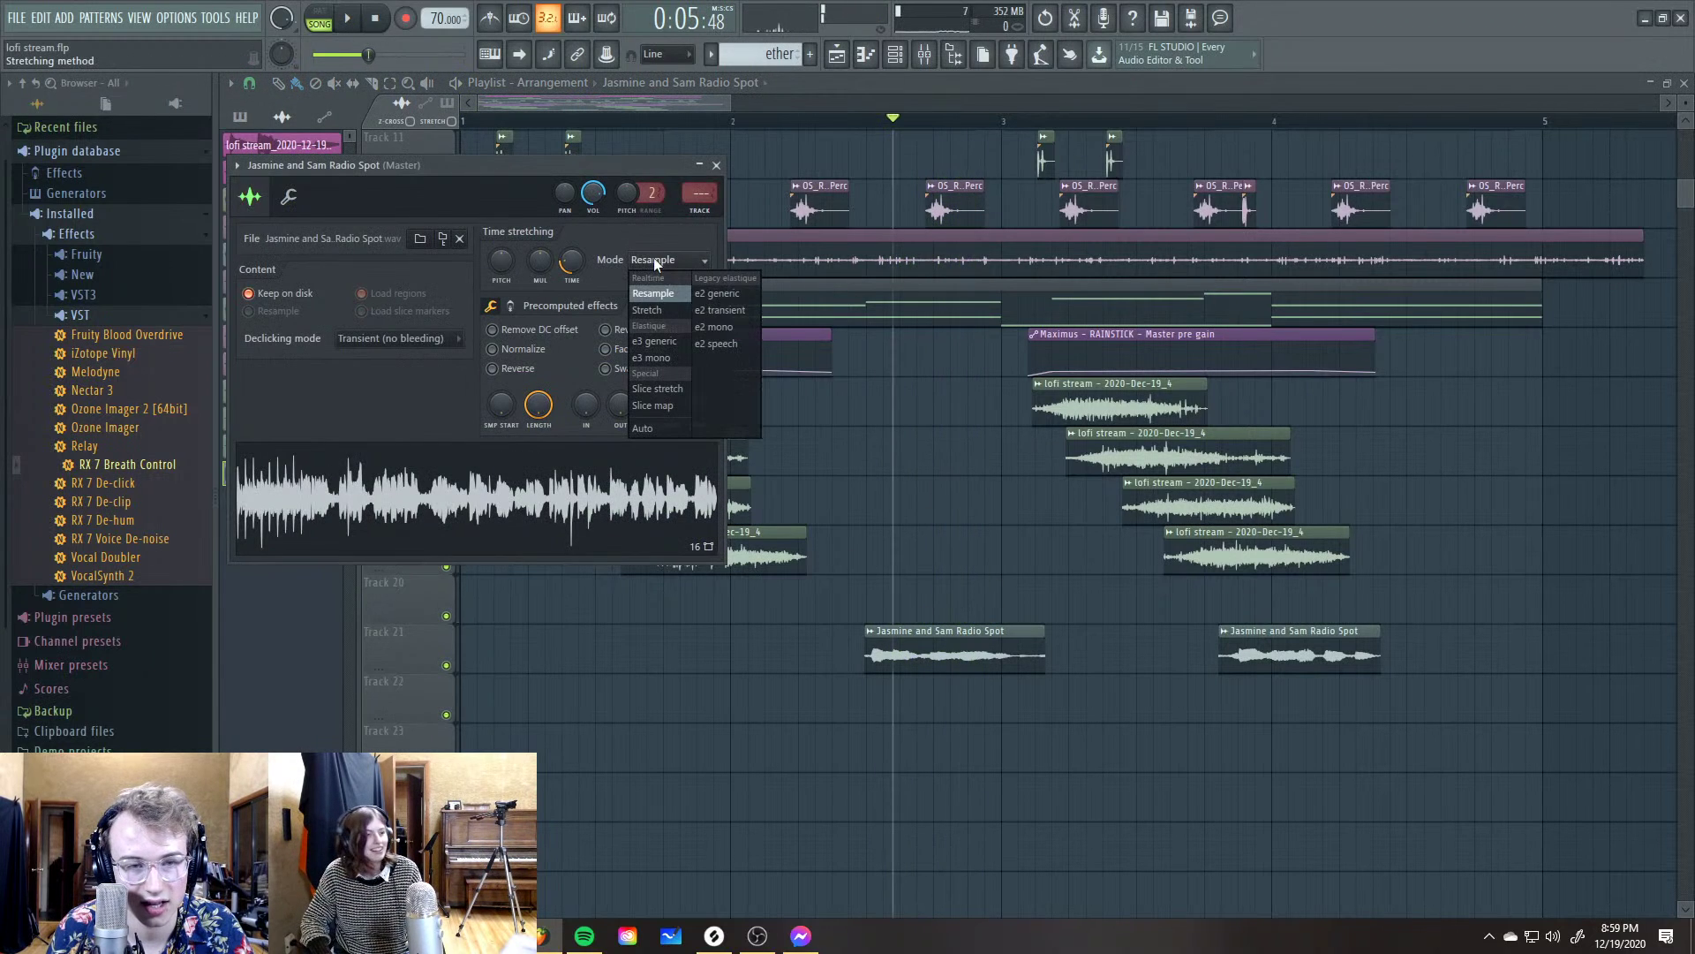
pyautogui.click(647, 310)
pyautogui.press('space')
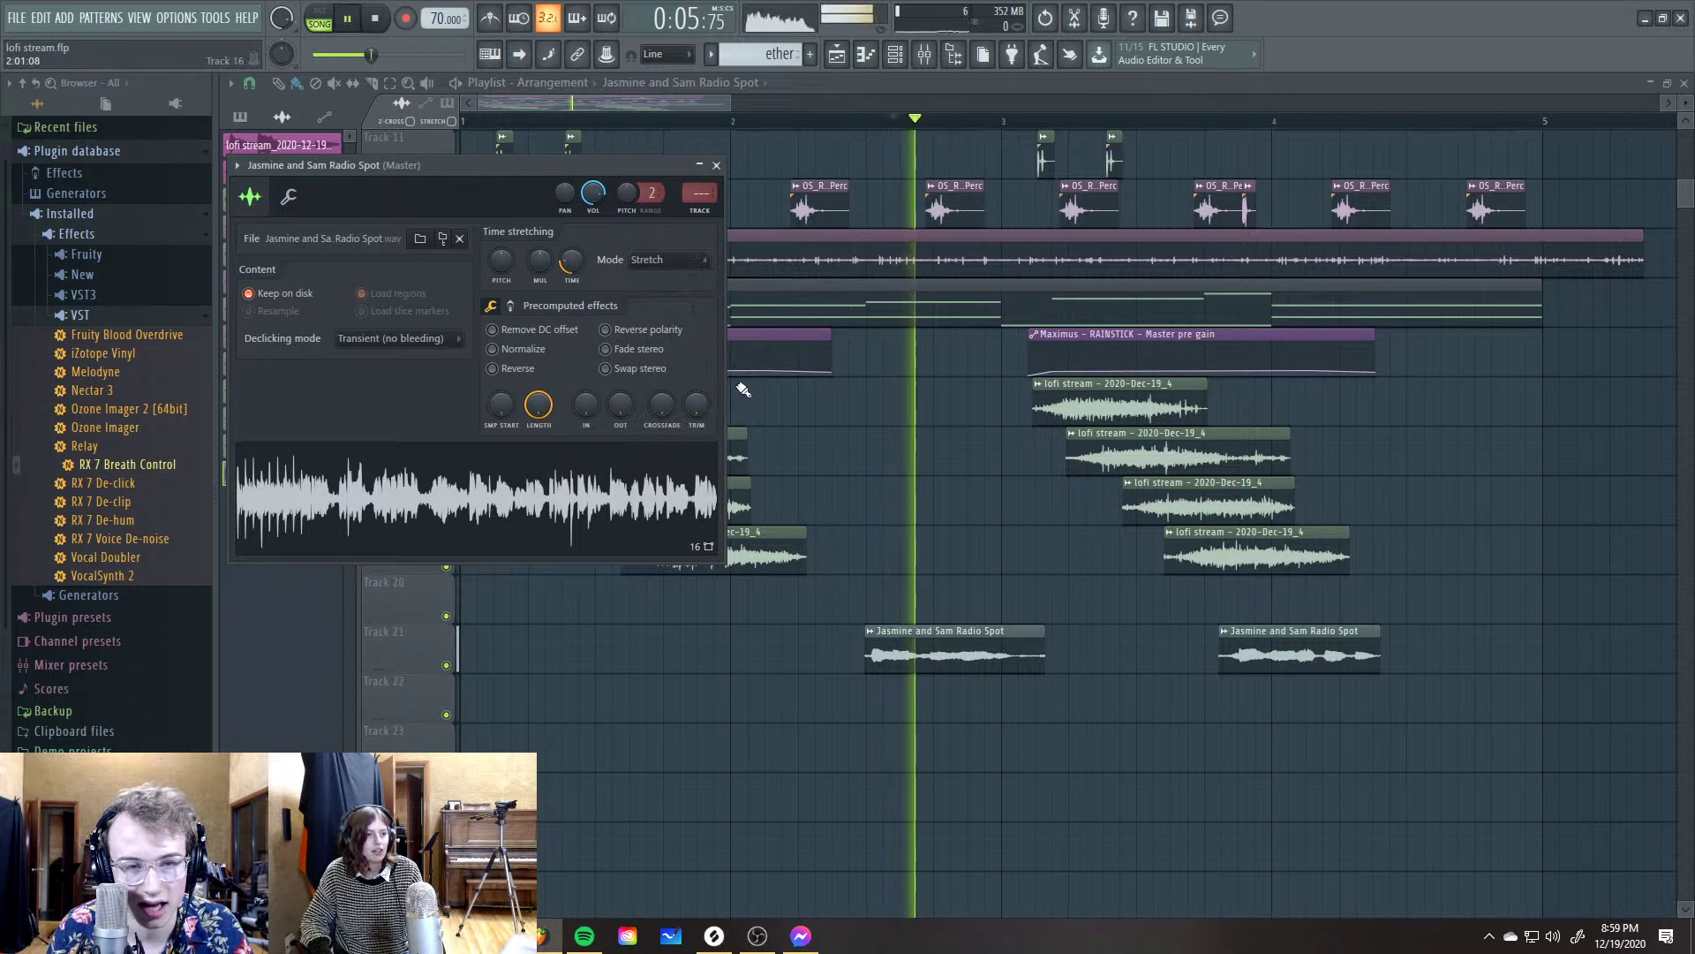
pyautogui.press('space')
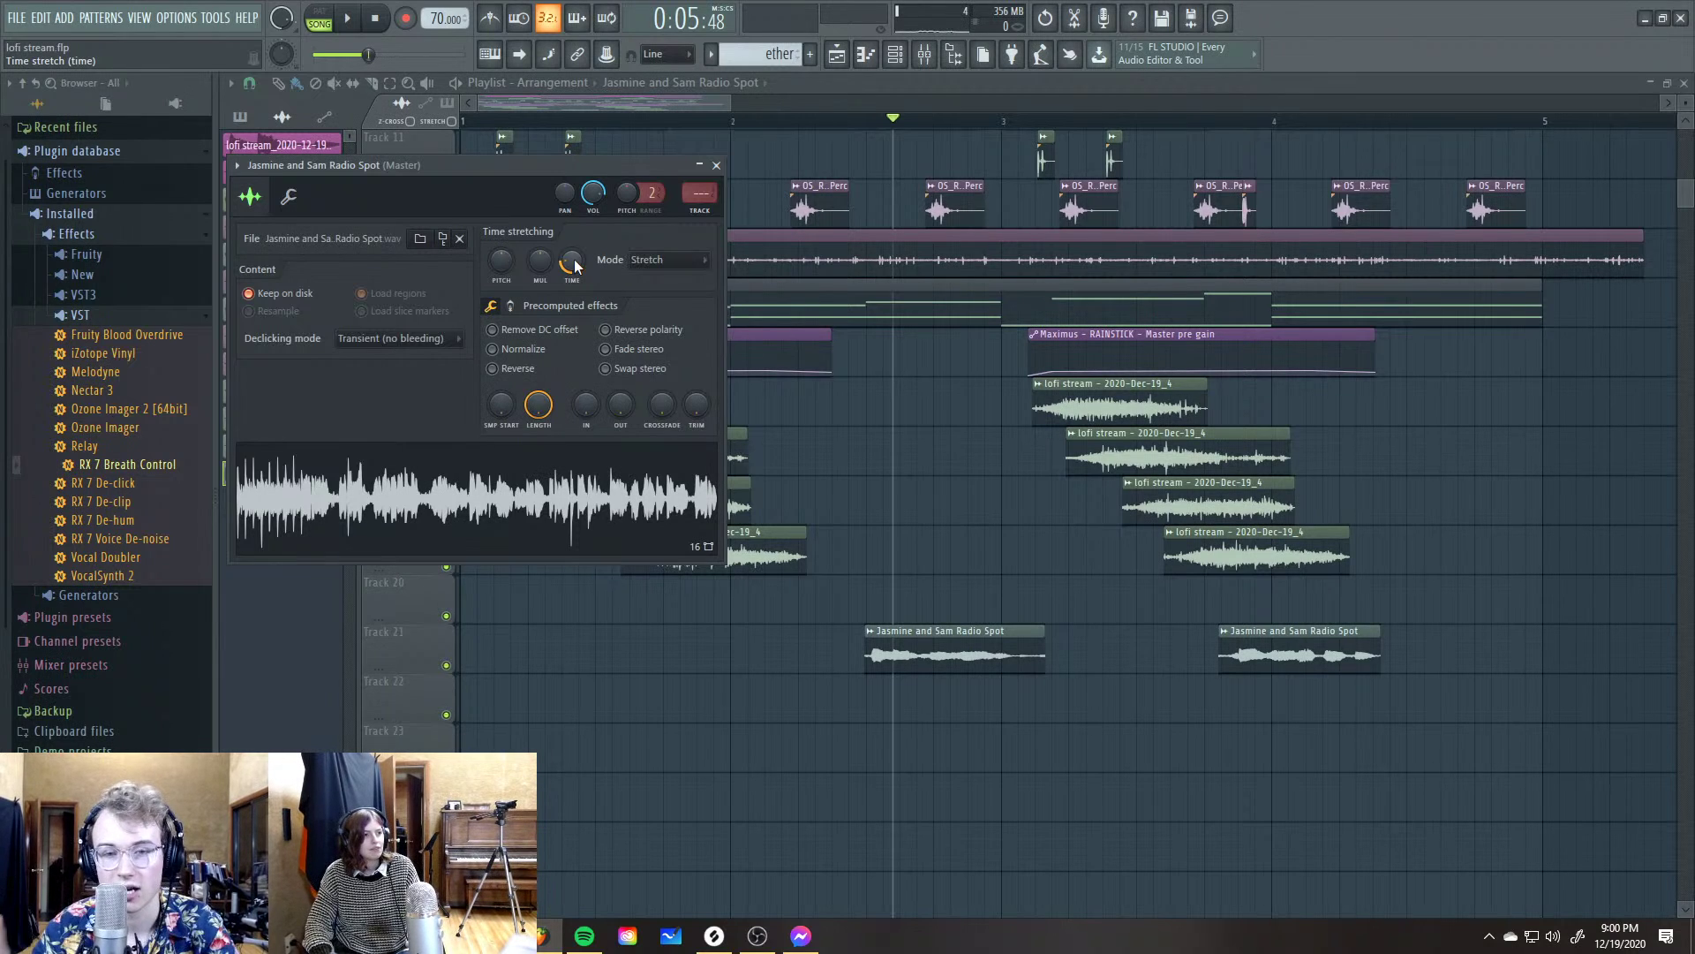
pyautogui.click(716, 165)
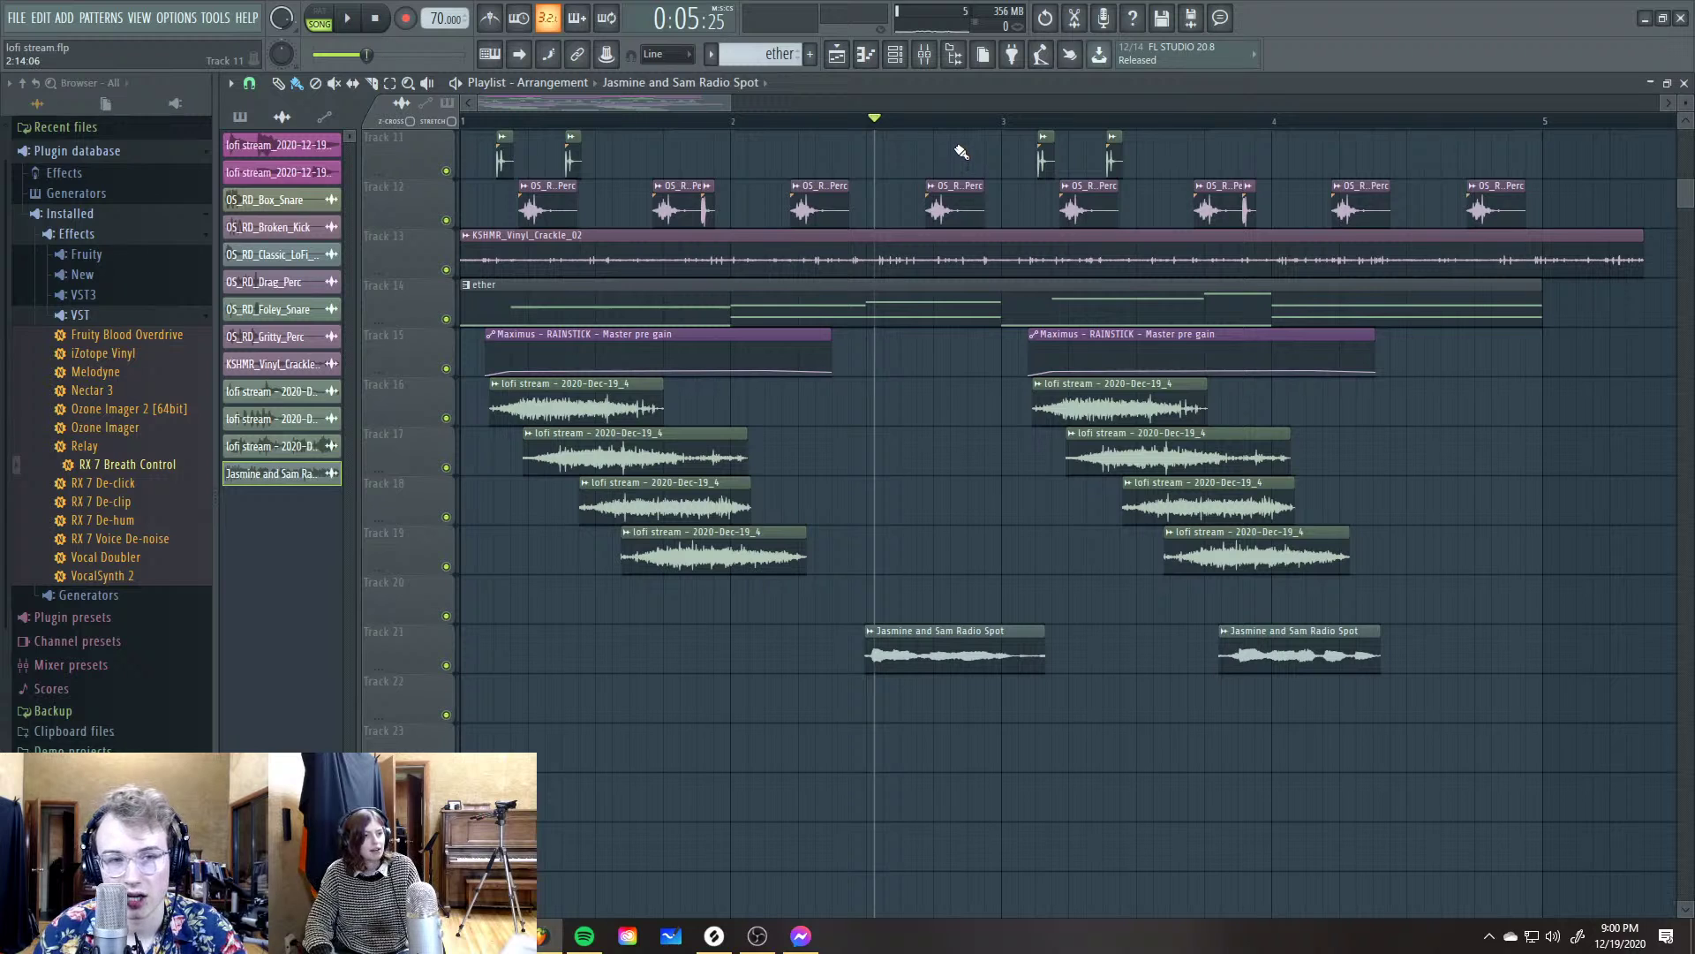
# Solo track 21 and lengthen the radio spot clips slightly with the sample's time-stretching Time control during playback
pyautogui.press('space')
pyautogui.press('space')
pyautogui.rightClick(446, 665)
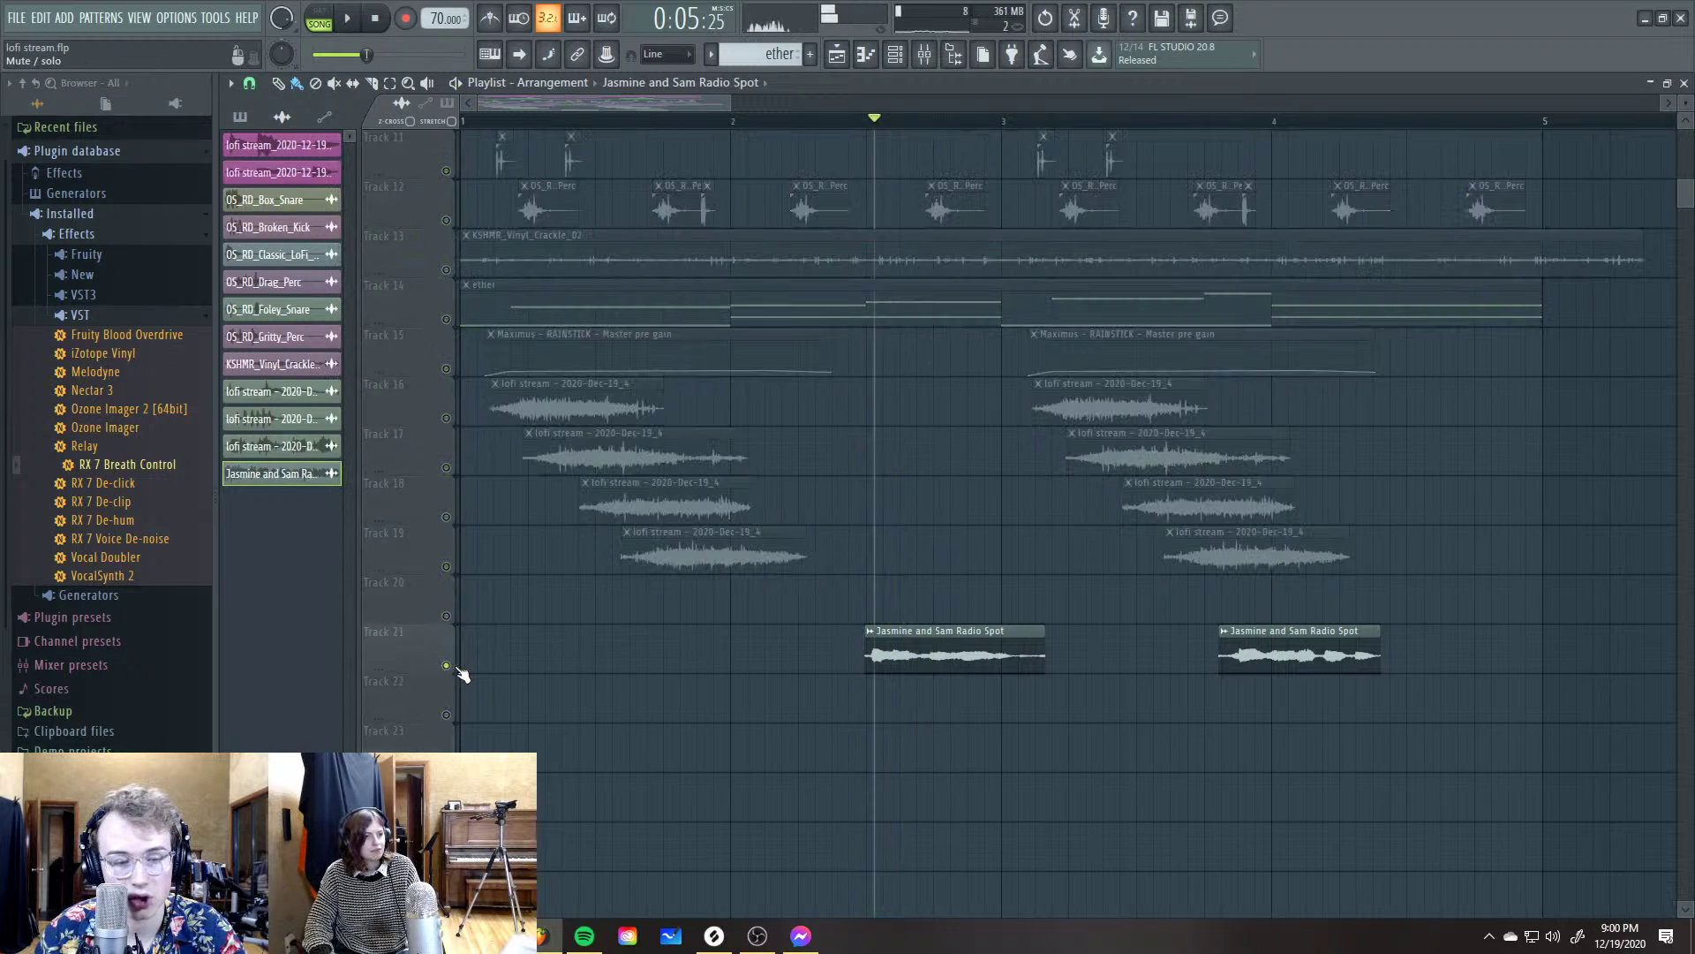
pyautogui.press('space')
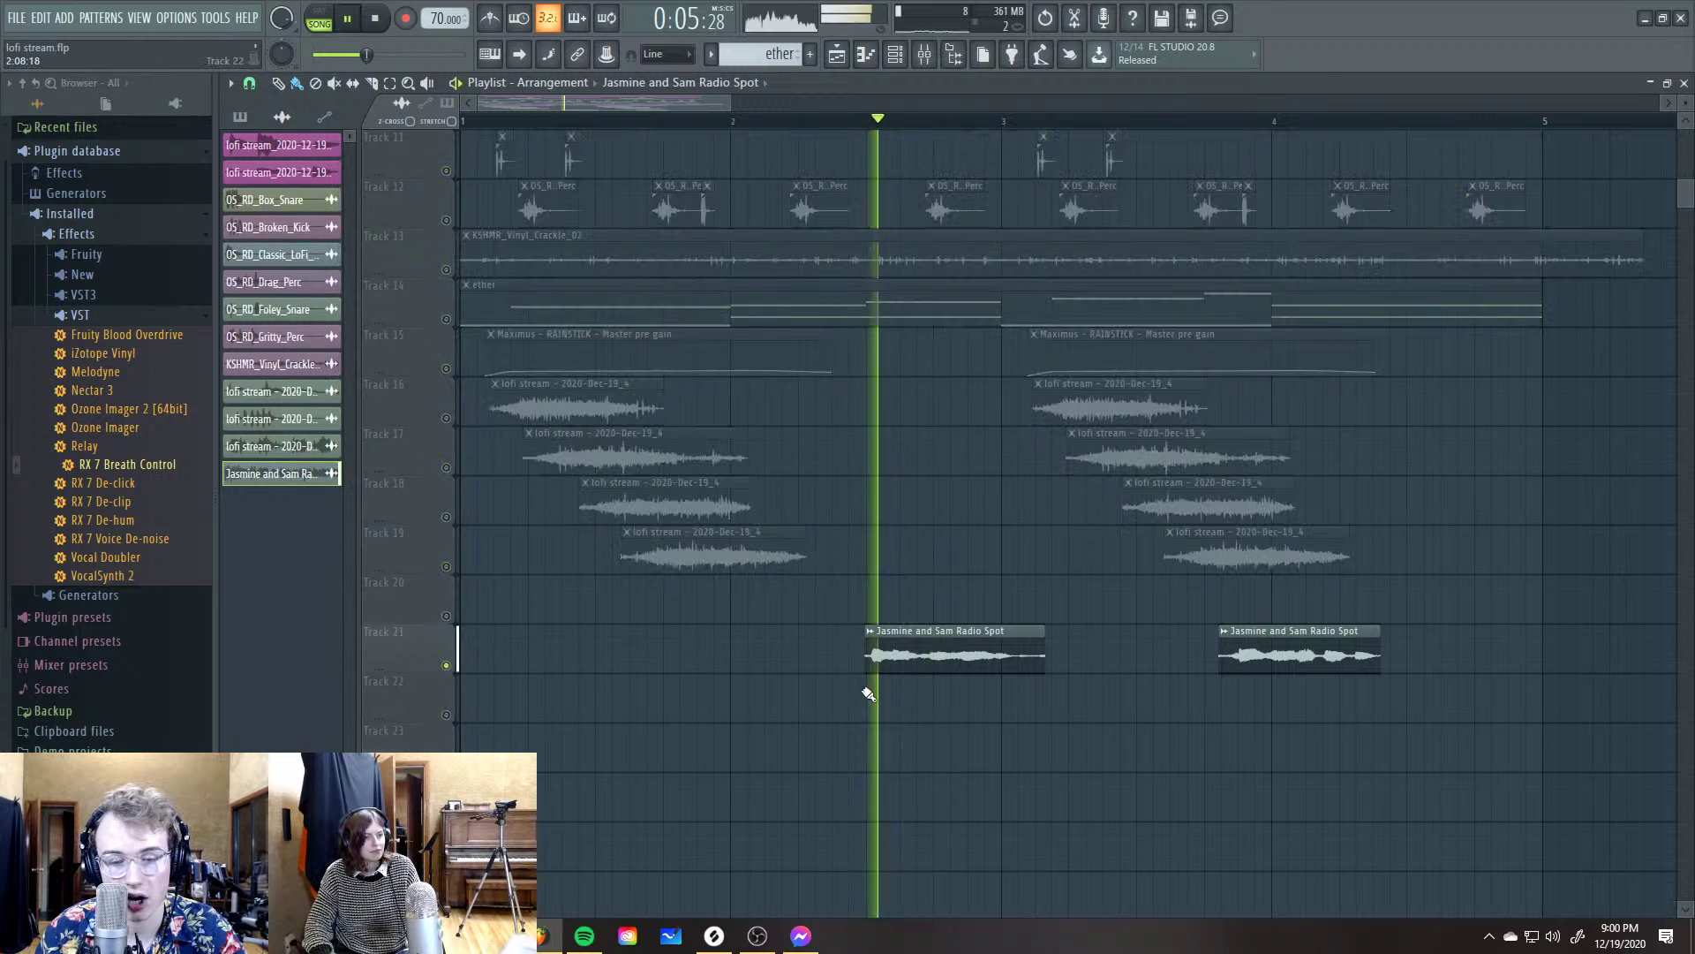
pyautogui.doubleClick(956, 658)
pyautogui.moveTo(571, 265); pyautogui.dragTo(572, 267)
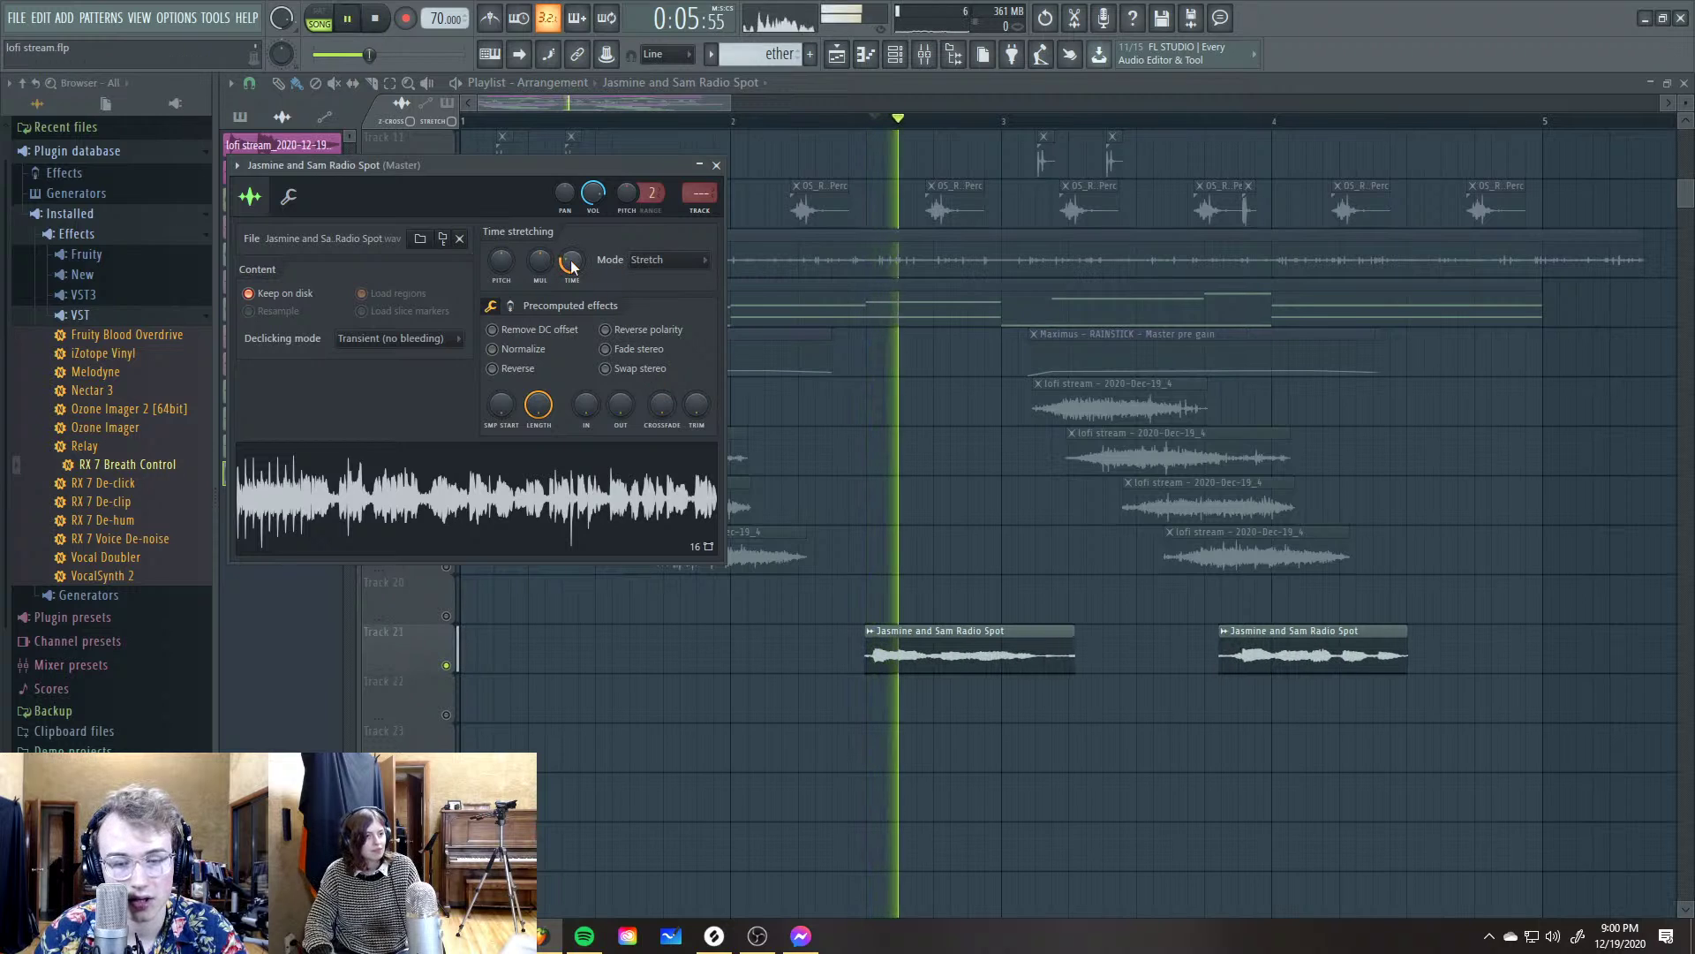
pyautogui.press('space')
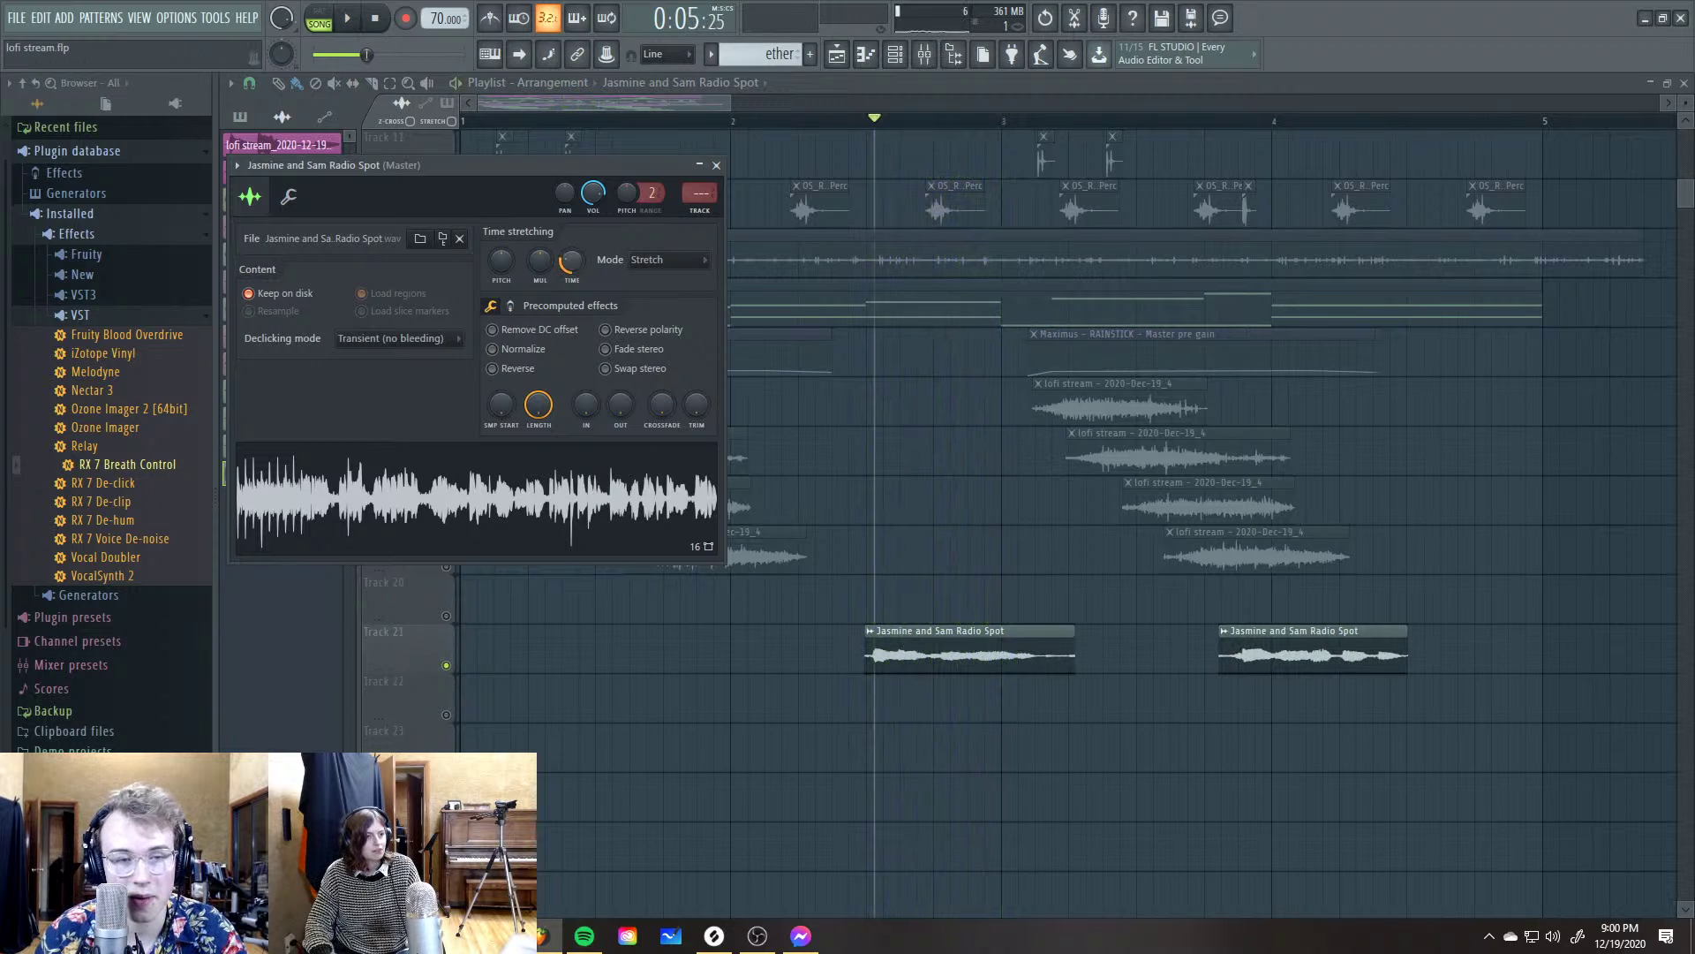
# Switch the radio spot sample's time-stretching mode to Resample and play the soloed excerpt for comparison
pyautogui.click(662, 261)
pyautogui.click(664, 295)
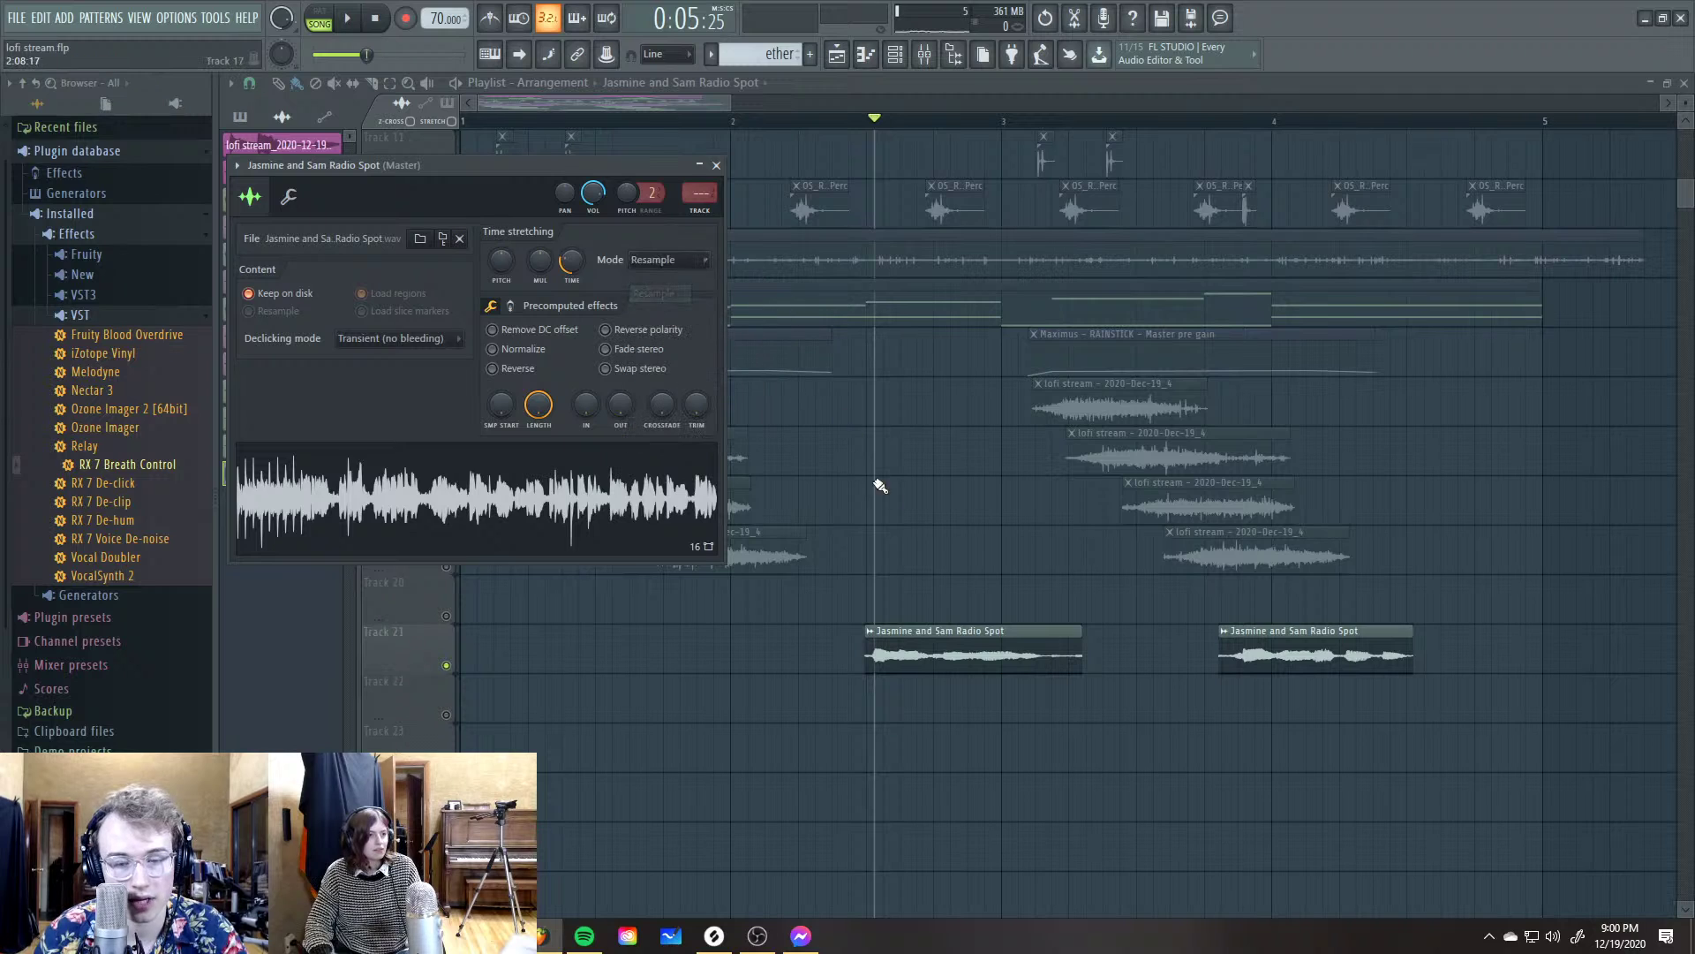
pyautogui.press('space')
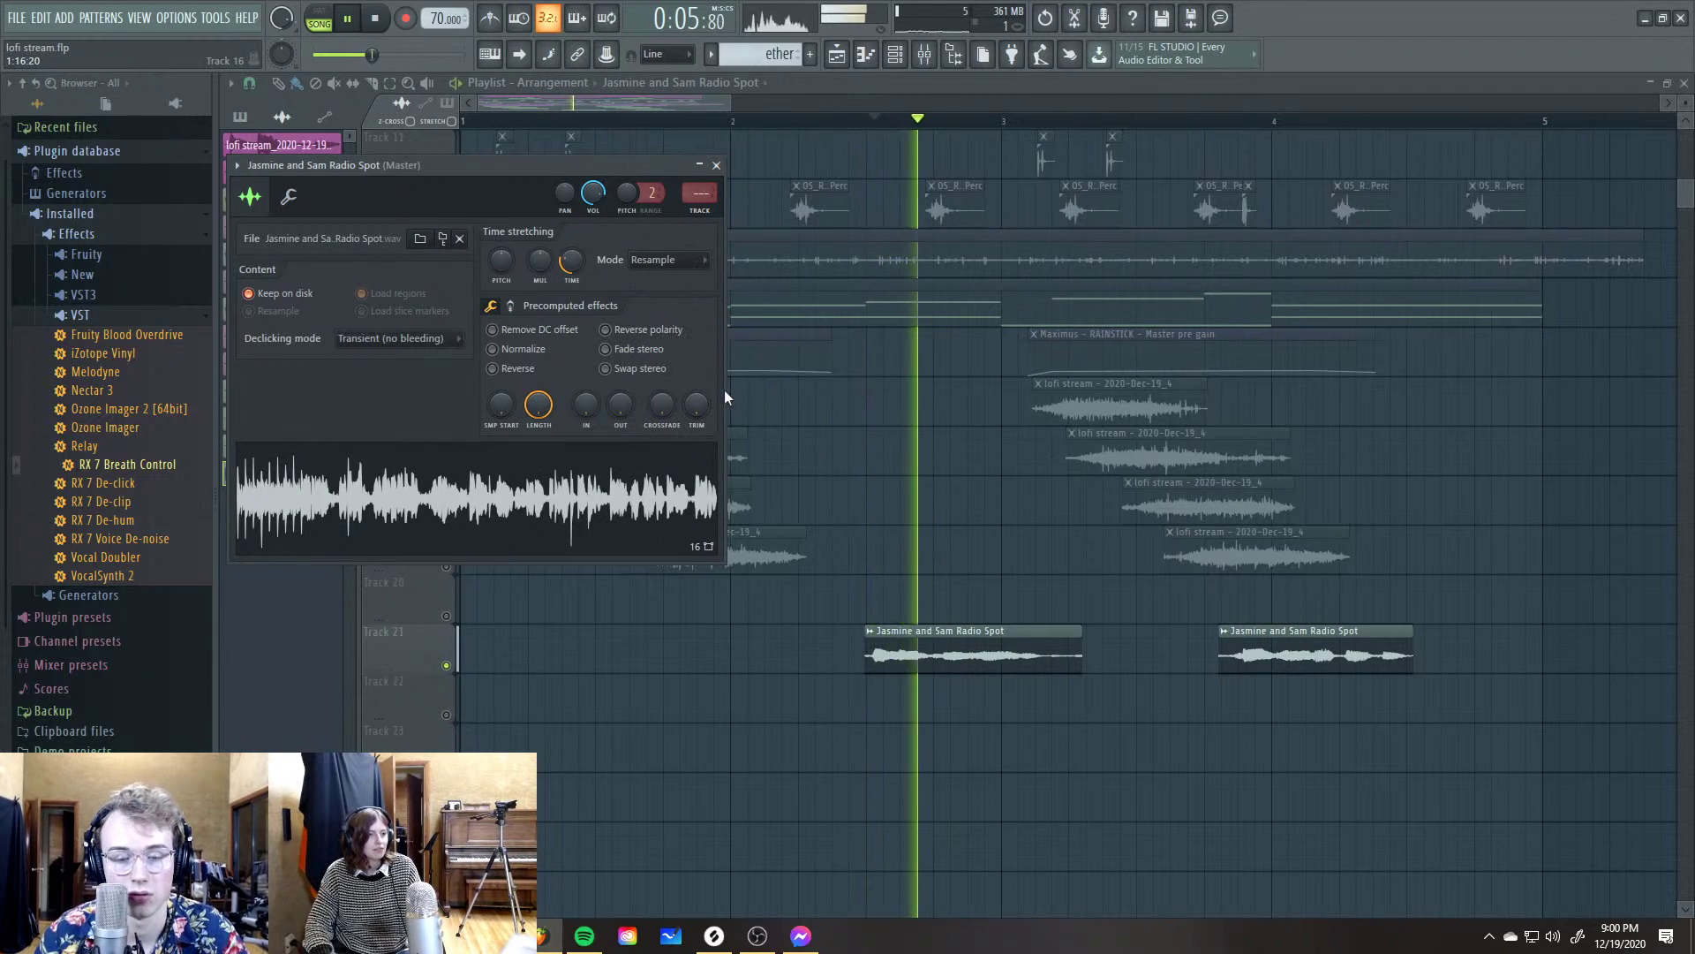
pyautogui.press('space')
# Set the sample's stretching mode back to Stretch, lengthen the clips slightly with the Time control, and play the soloed excerpt
pyautogui.click(693, 271)
pyautogui.click(675, 307)
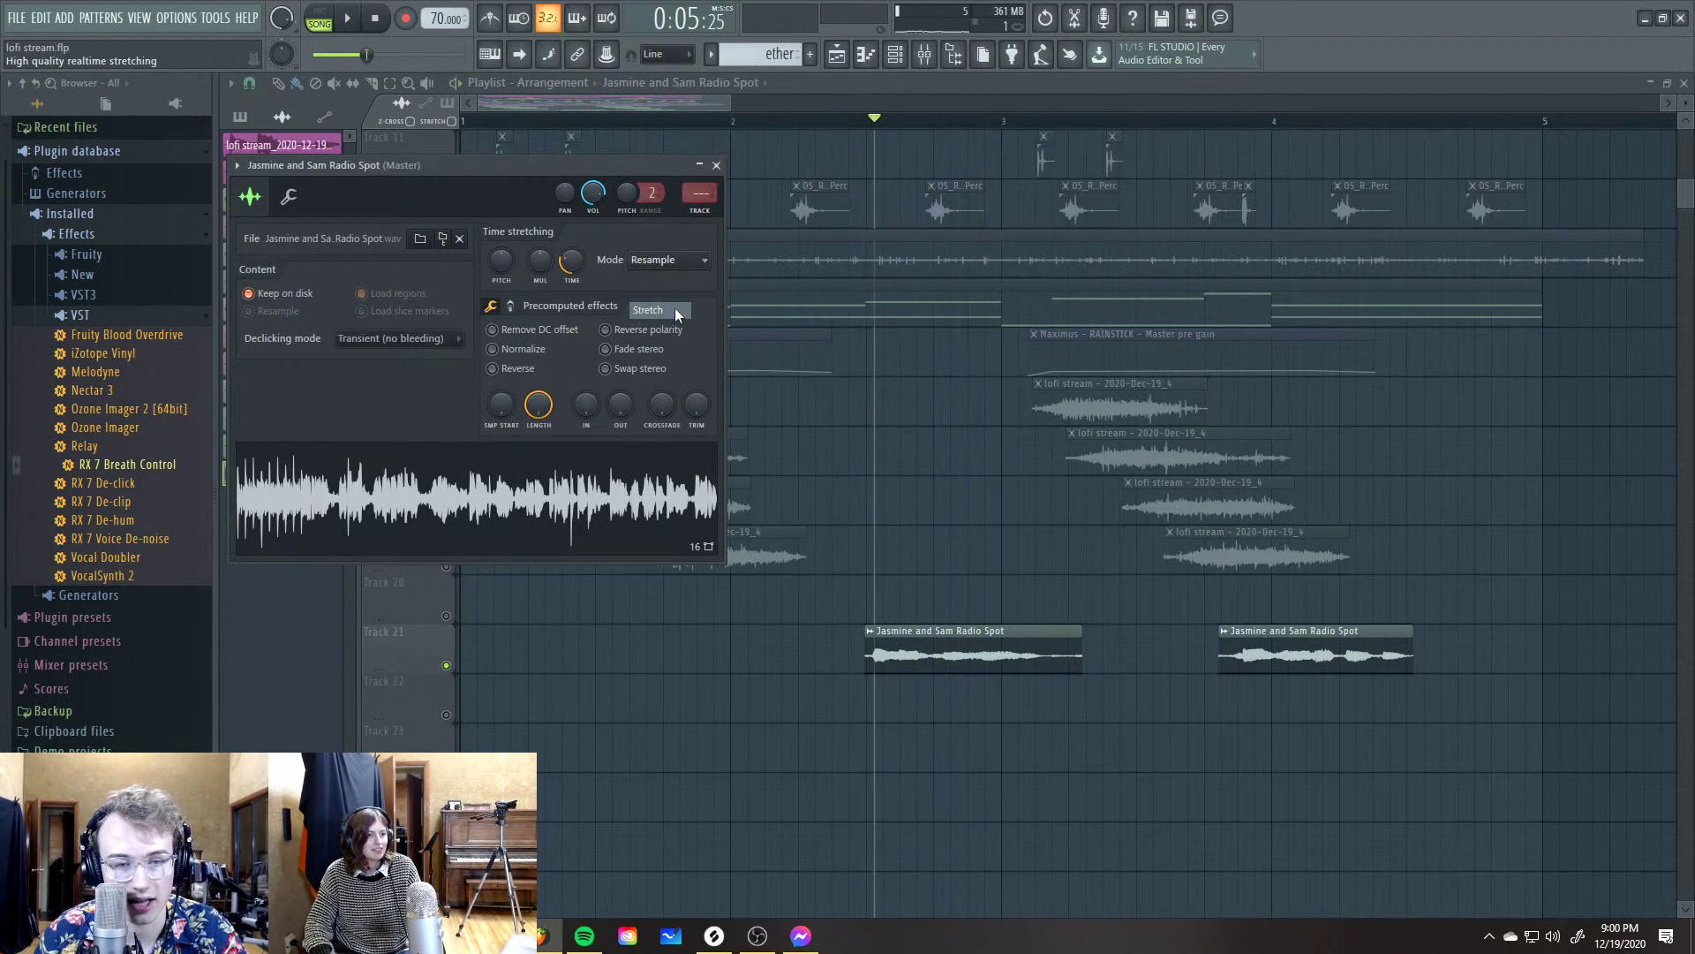
pyautogui.scroll(1, 572, 265)
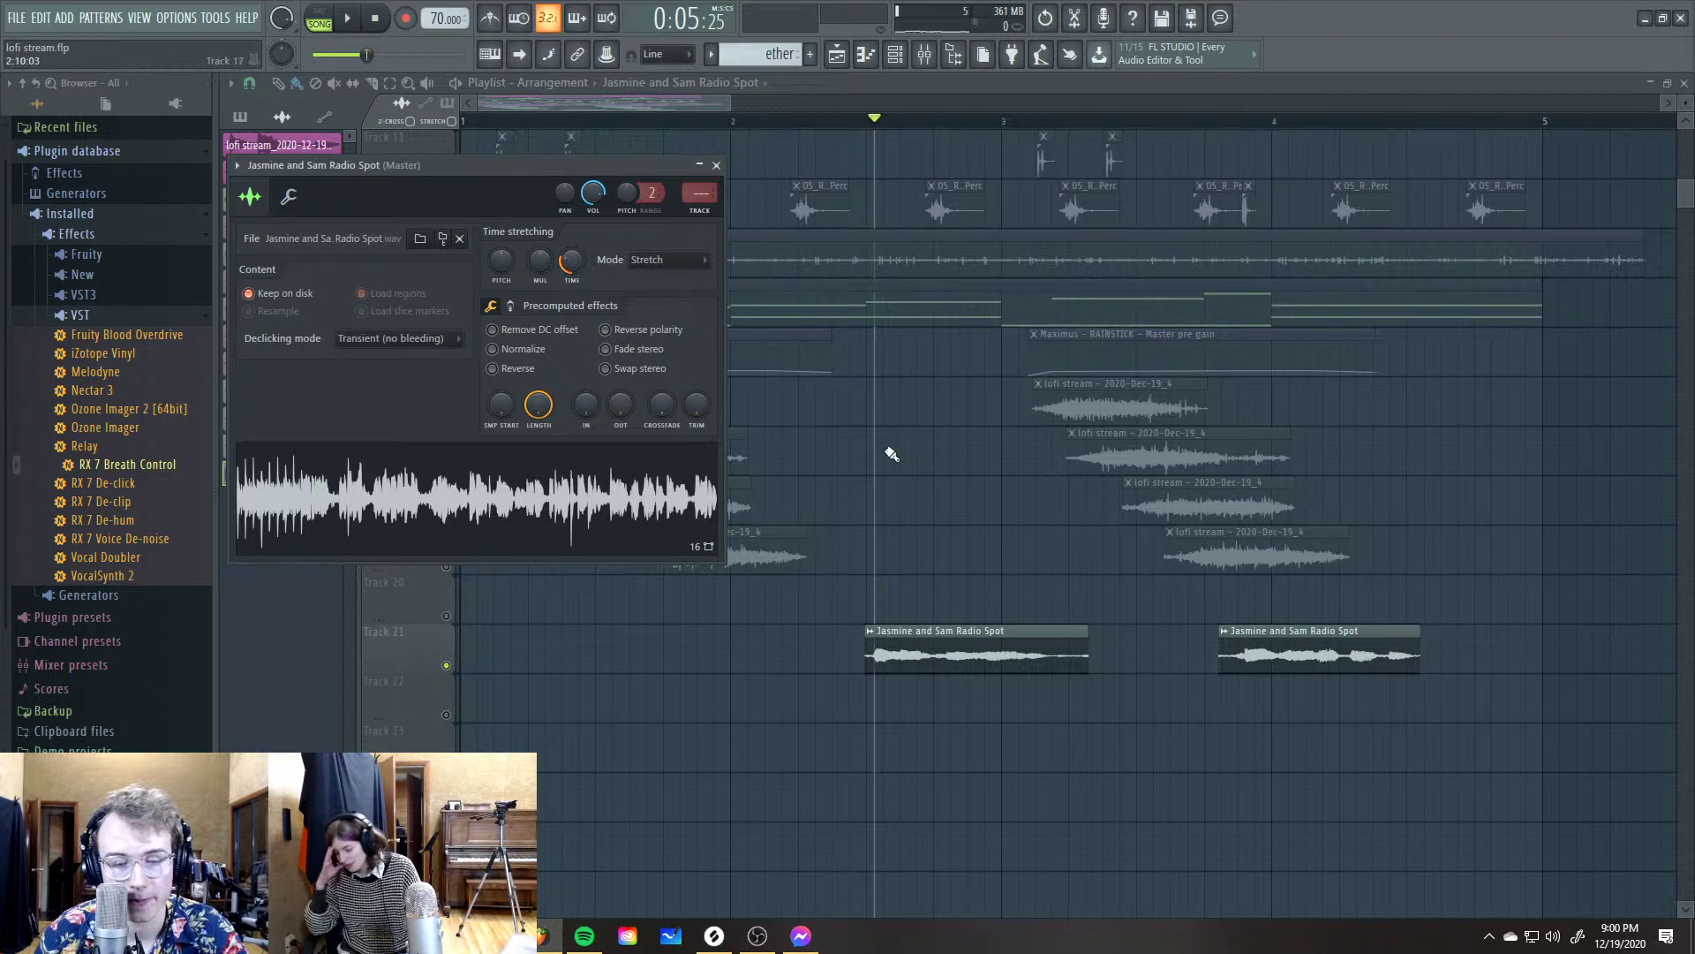
pyautogui.press('Escape')
pyautogui.press('space')
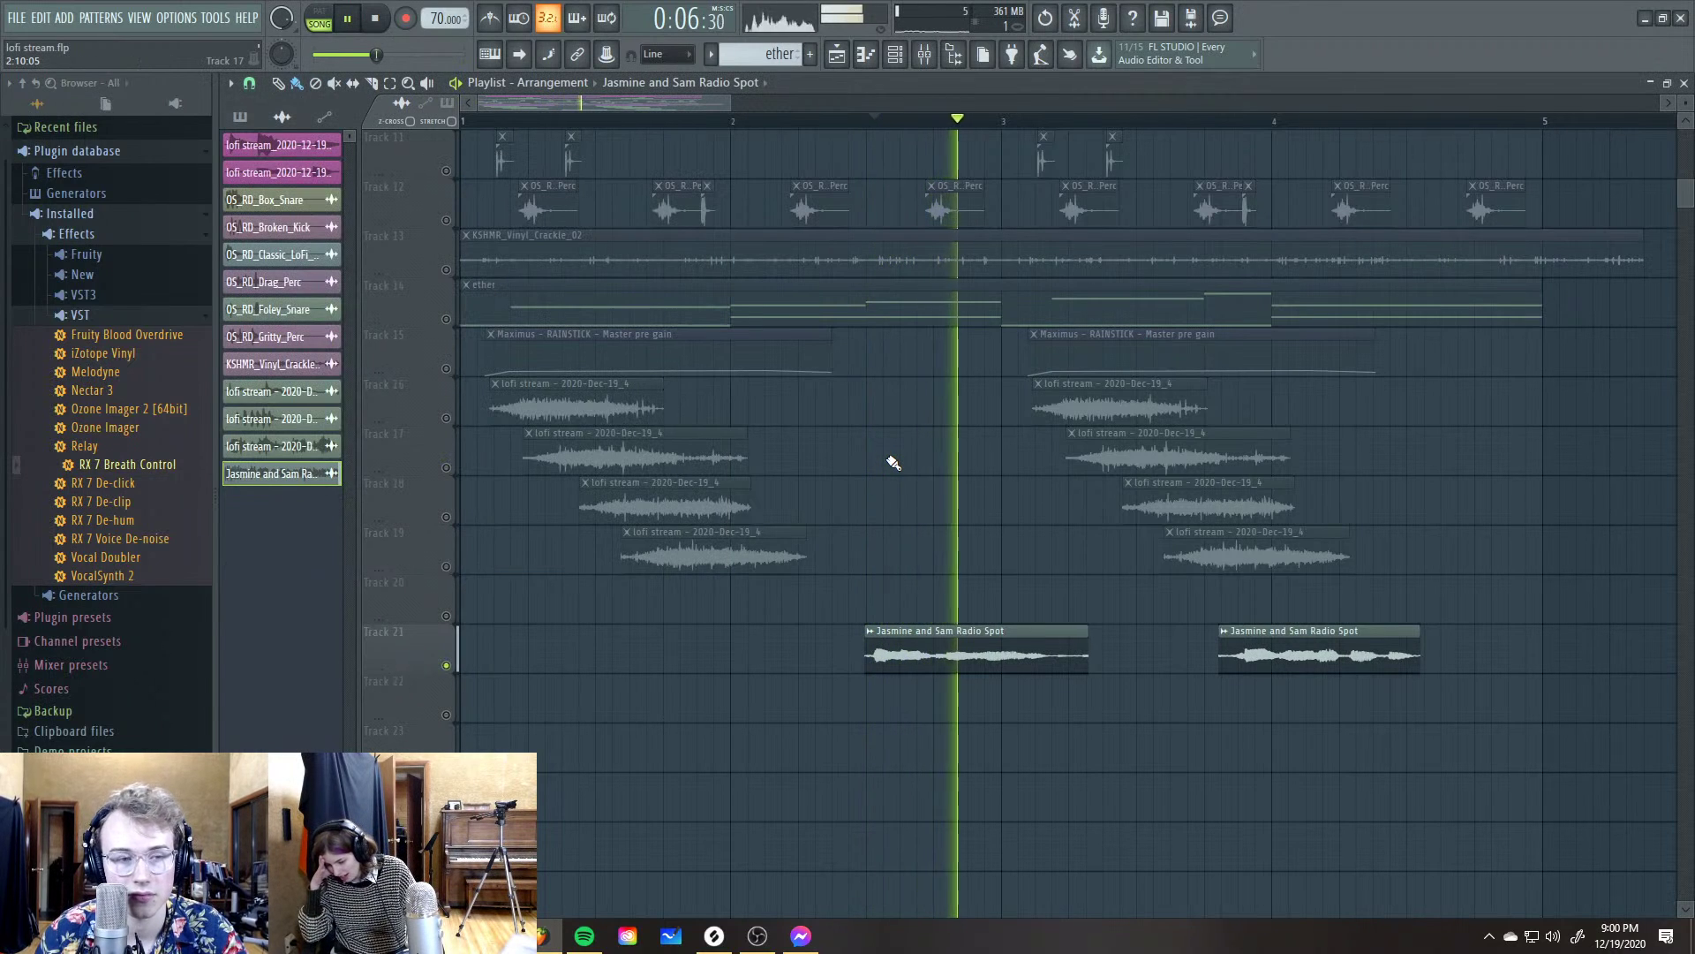
pyautogui.press('space')
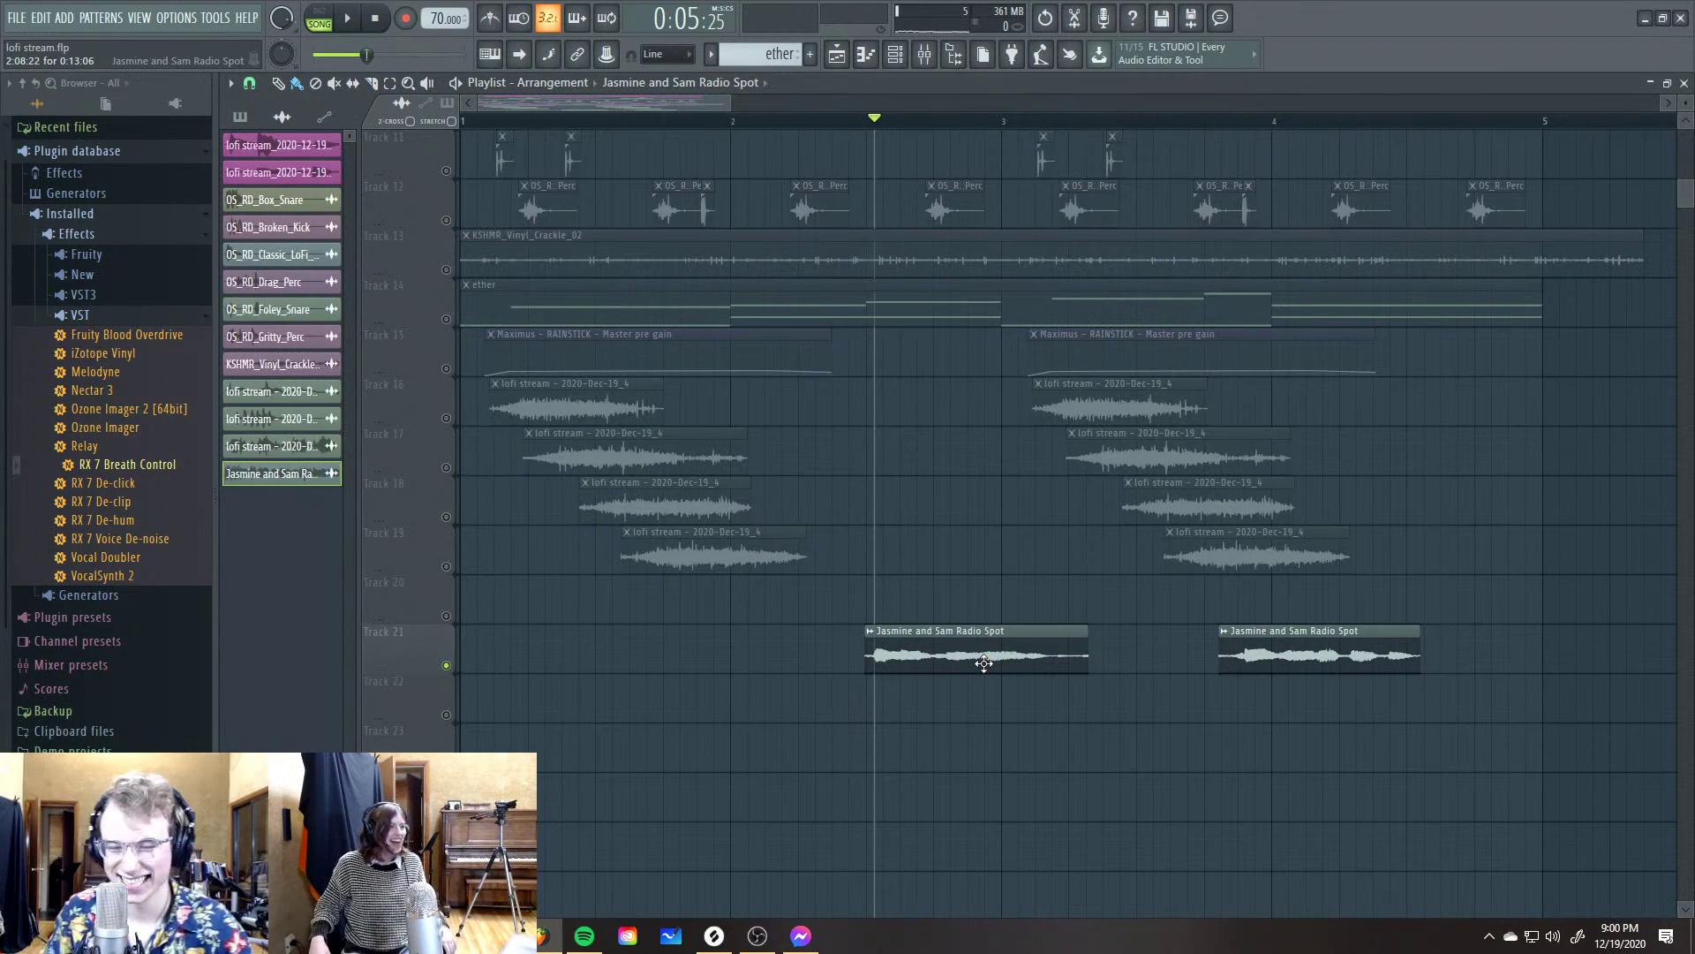
# Move the first radio spot clip slightly earlier in bar 2, unsolo track 21, and play the full mix
pyautogui.press('F9')
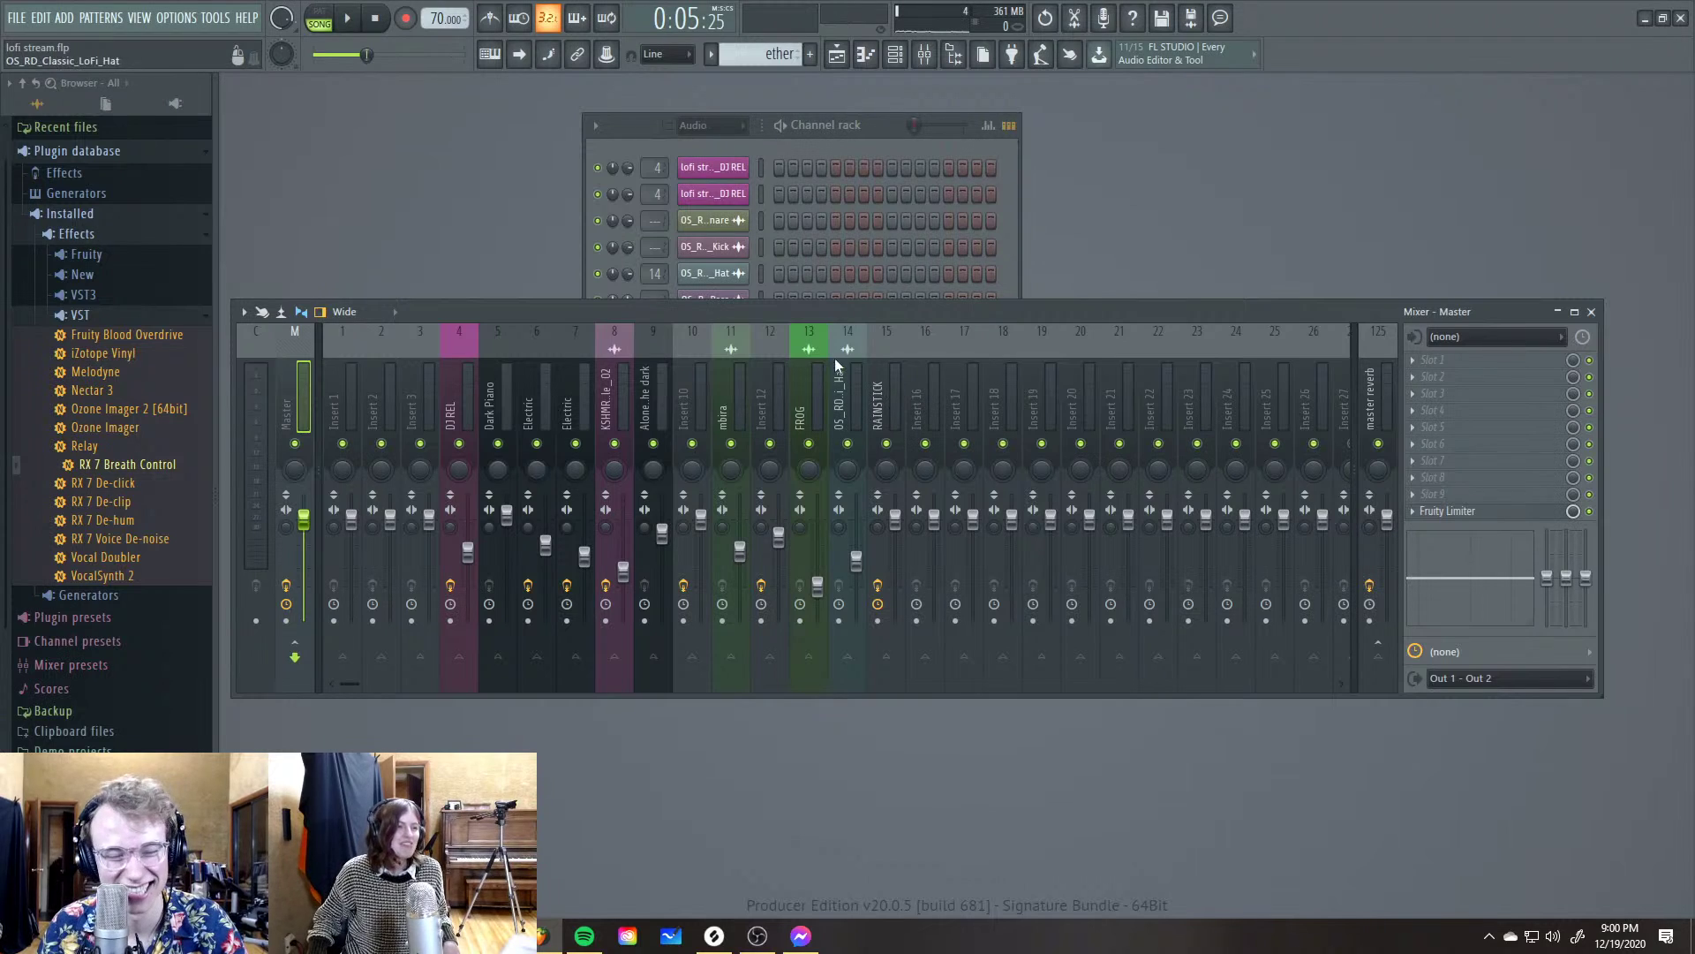
pyautogui.click(836, 53)
pyautogui.press('space')
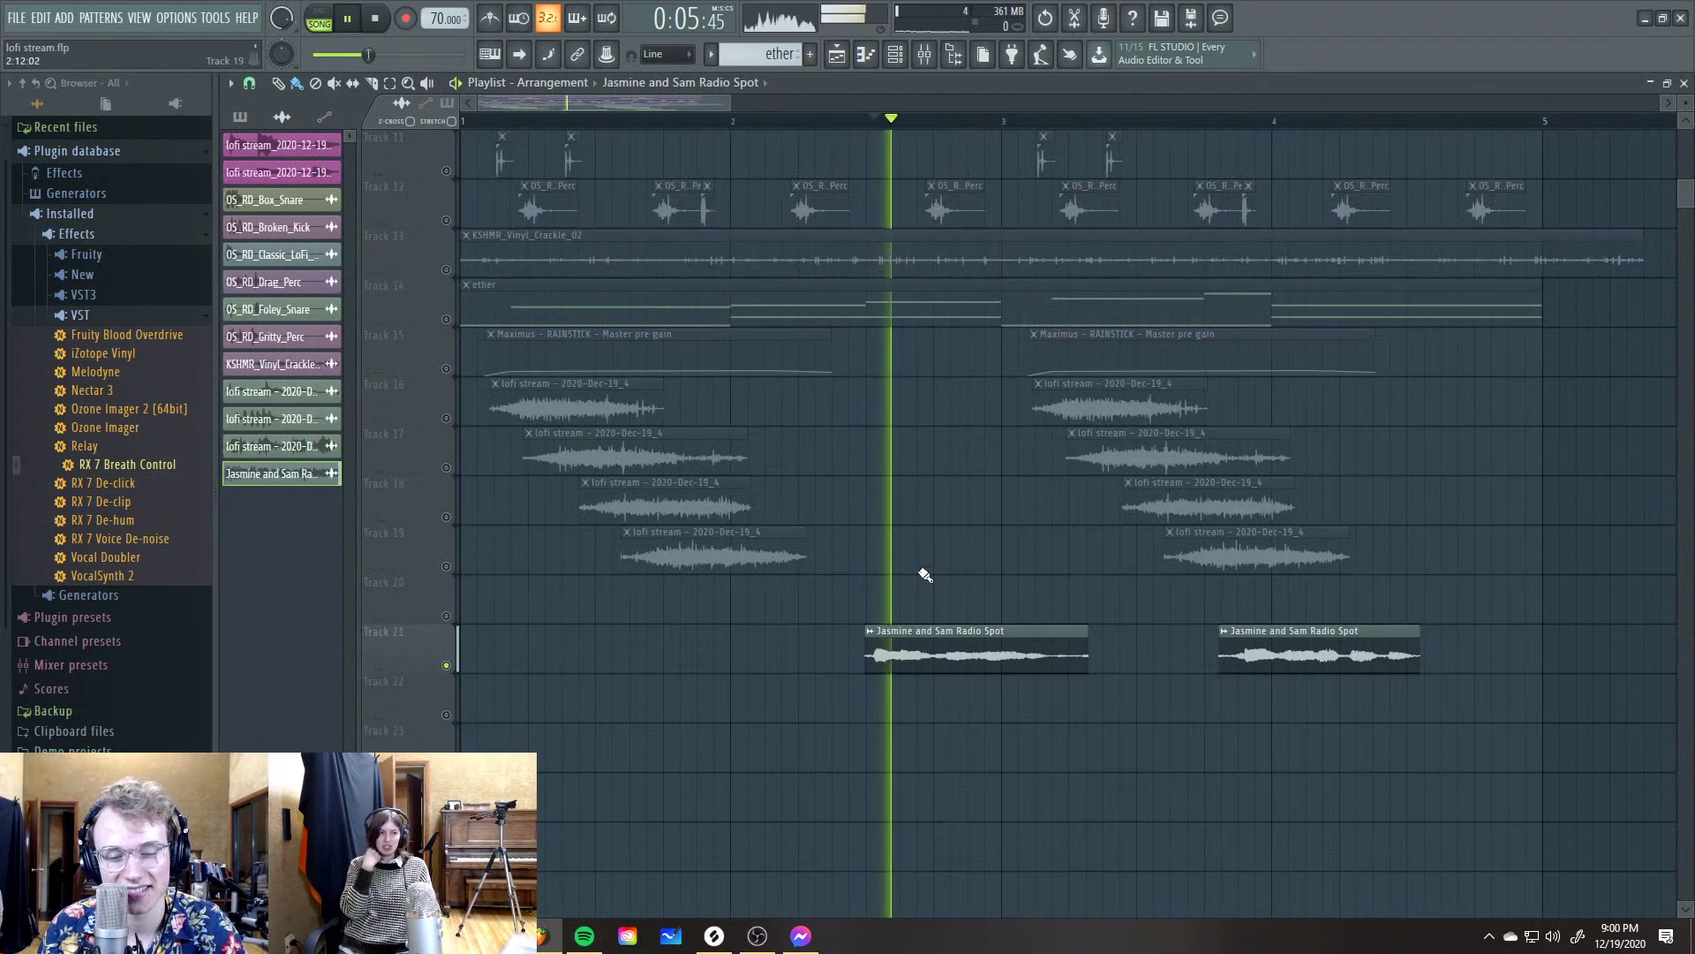
pyautogui.press('space')
pyautogui.moveTo(908, 651); pyautogui.dragTo(899, 650)
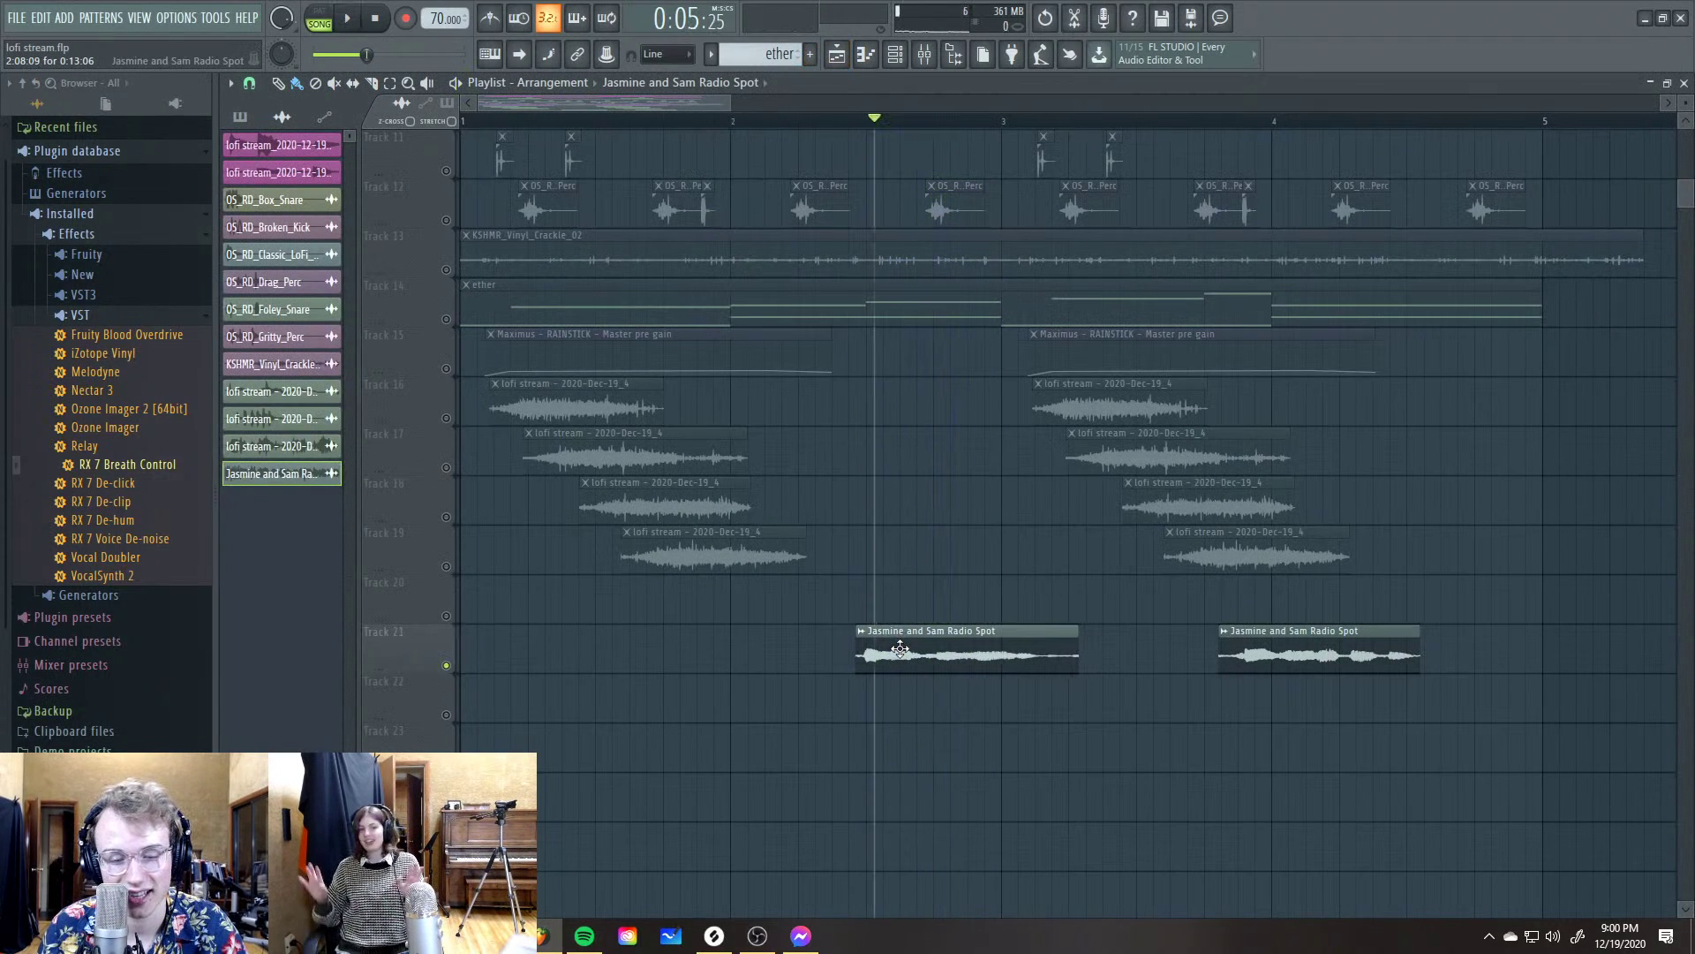
pyautogui.keyDown('ctrl'); pyautogui.click(445, 665); pyautogui.keyUp('ctrl')
pyautogui.press('space')
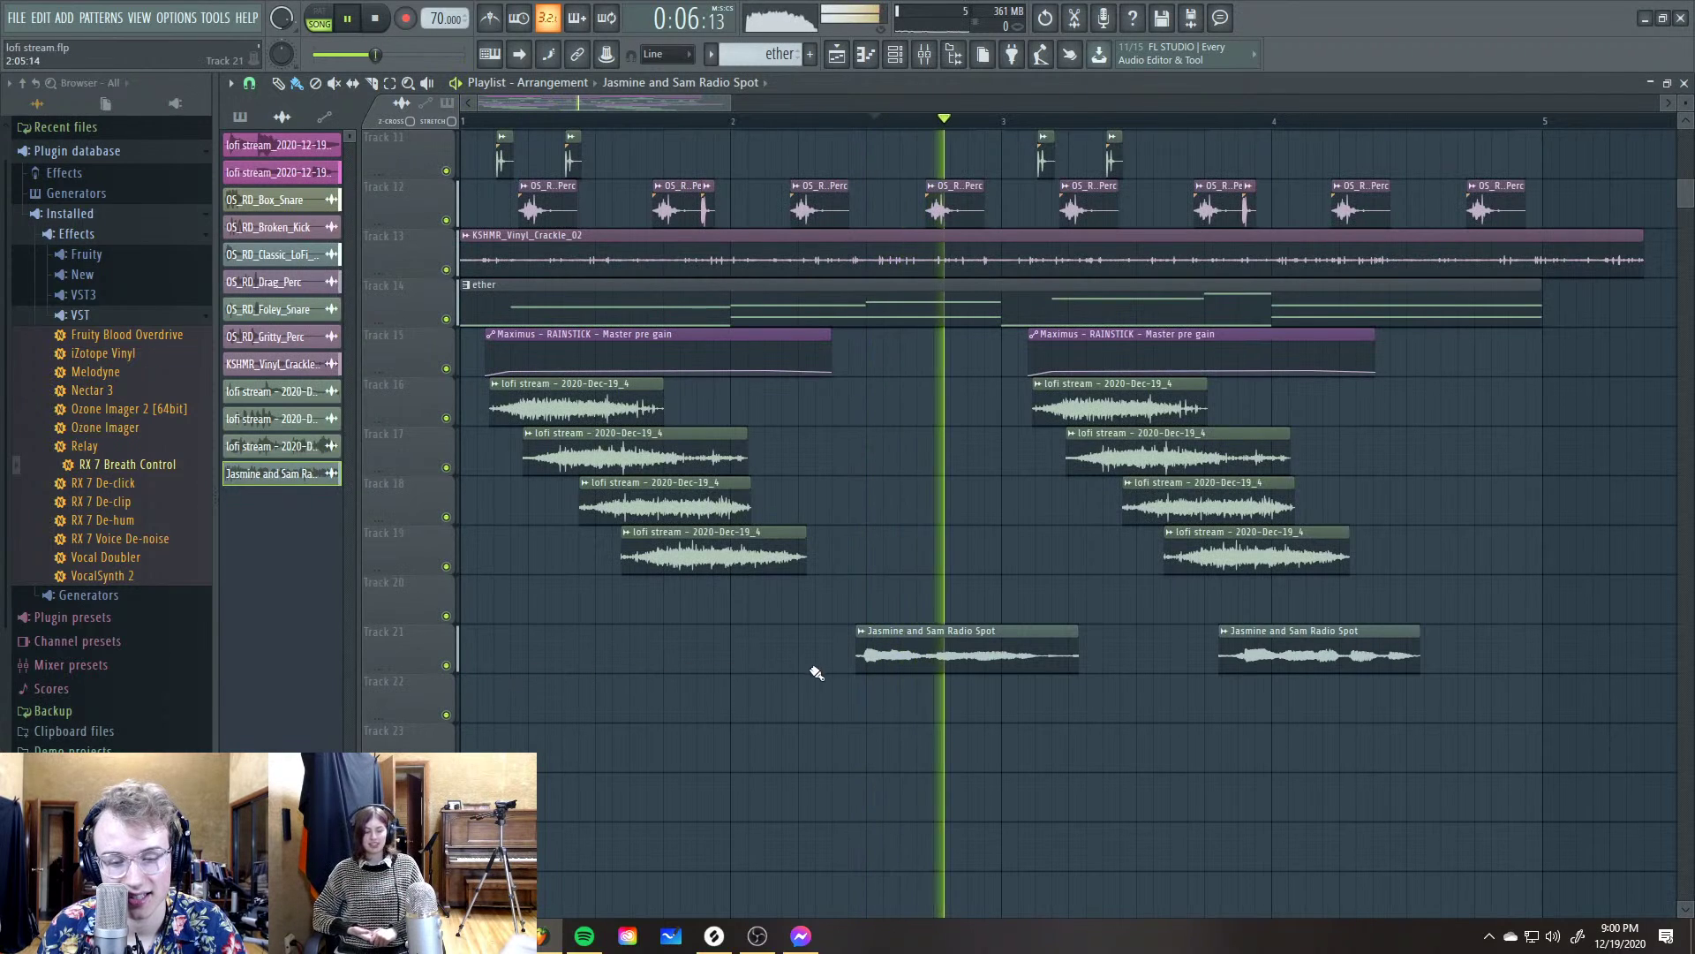
pyautogui.press('space')
# Move the second radio spot clip from late bar 3 to early bar 4 and play the mix from late bar 3
pyautogui.doubleClick(1041, 656)
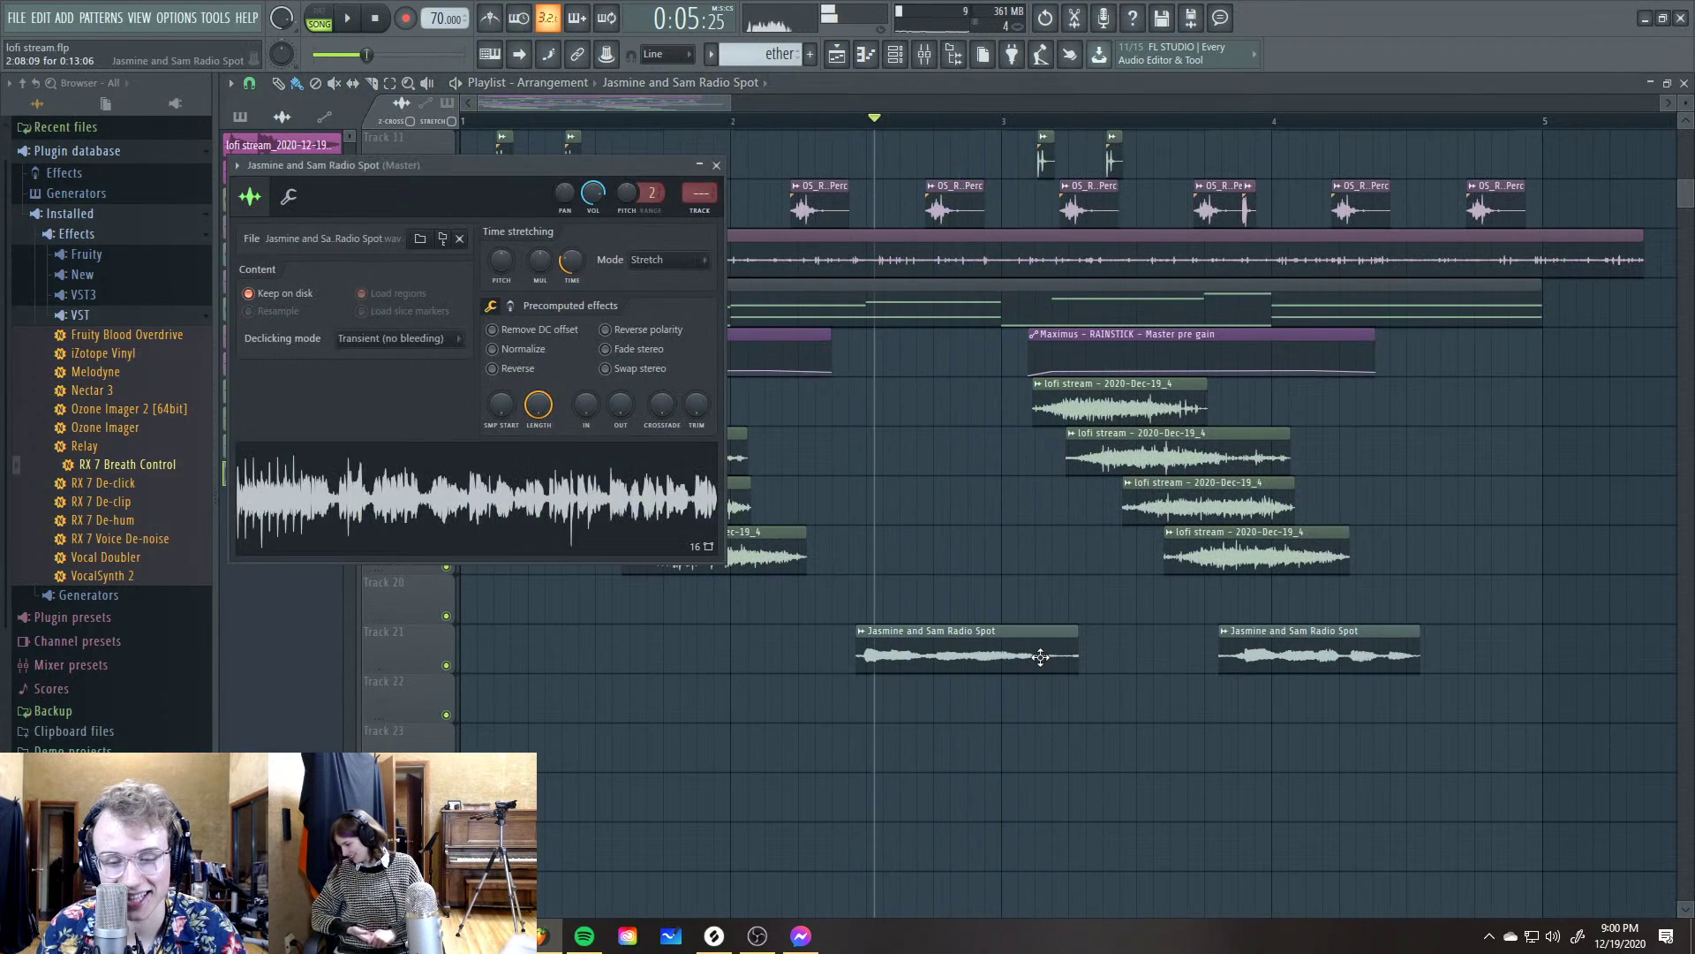
pyautogui.press('Escape')
pyautogui.moveTo(1280, 655); pyautogui.dragTo(1403, 642)
pyautogui.click(1218, 120)
pyautogui.press('space')
pyautogui.press('space')
pyautogui.press('space')
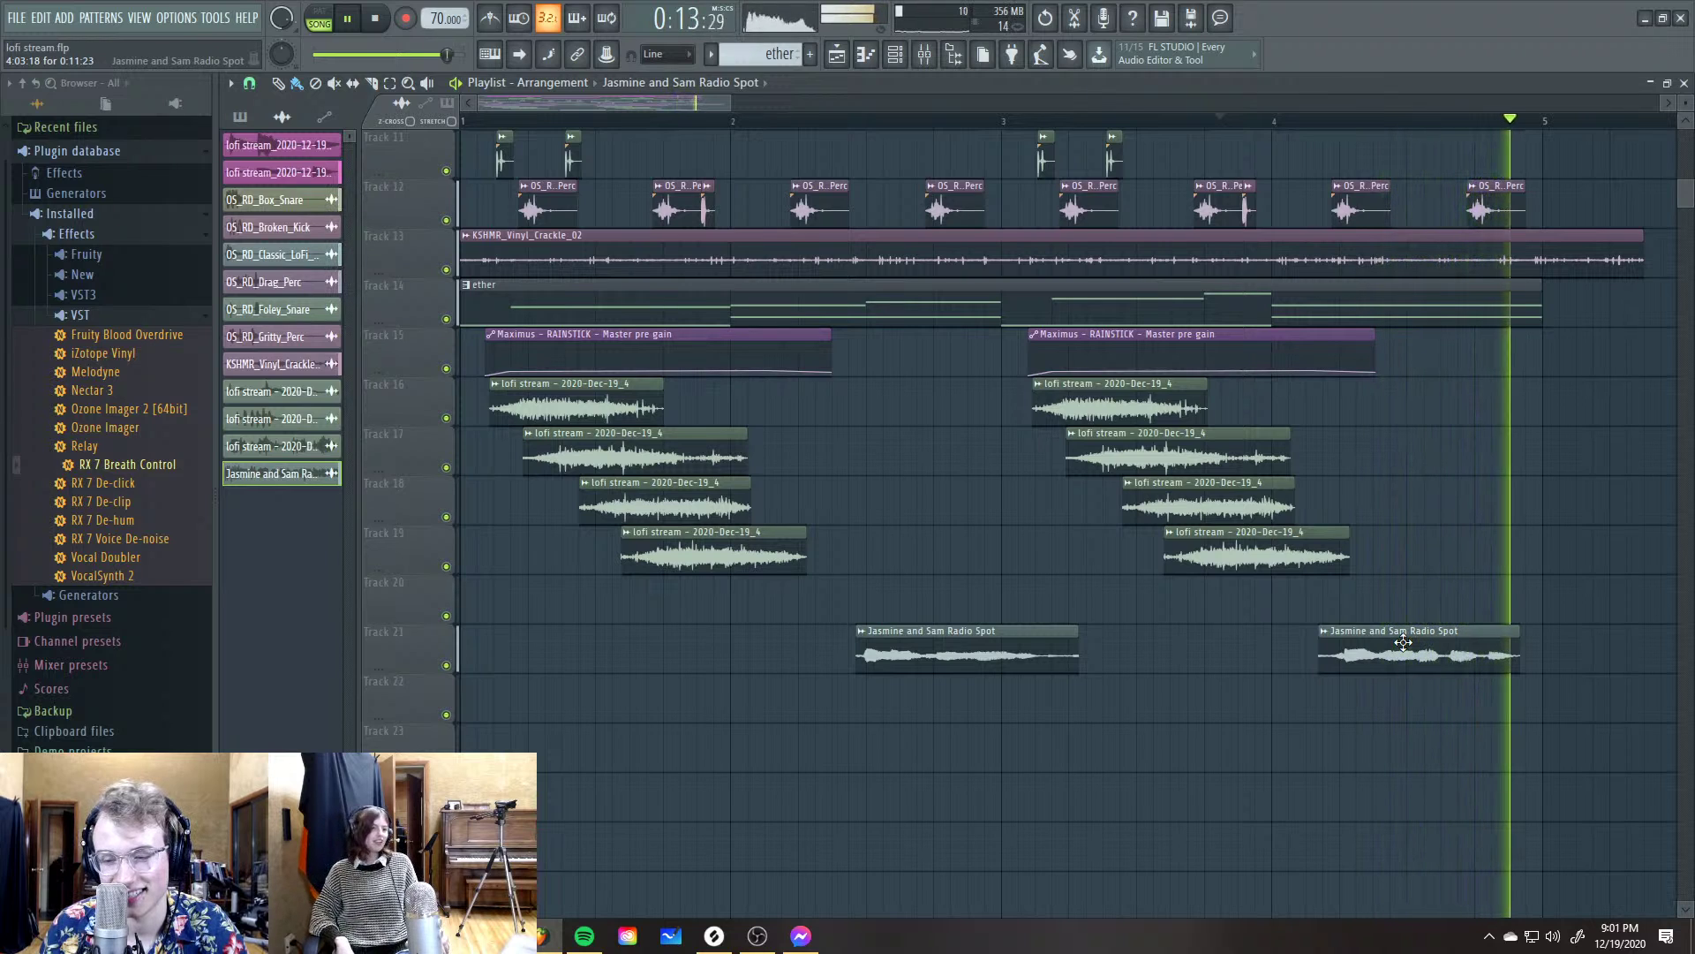
pyautogui.press('space')
pyautogui.press('F5')
pyautogui.press('F9')
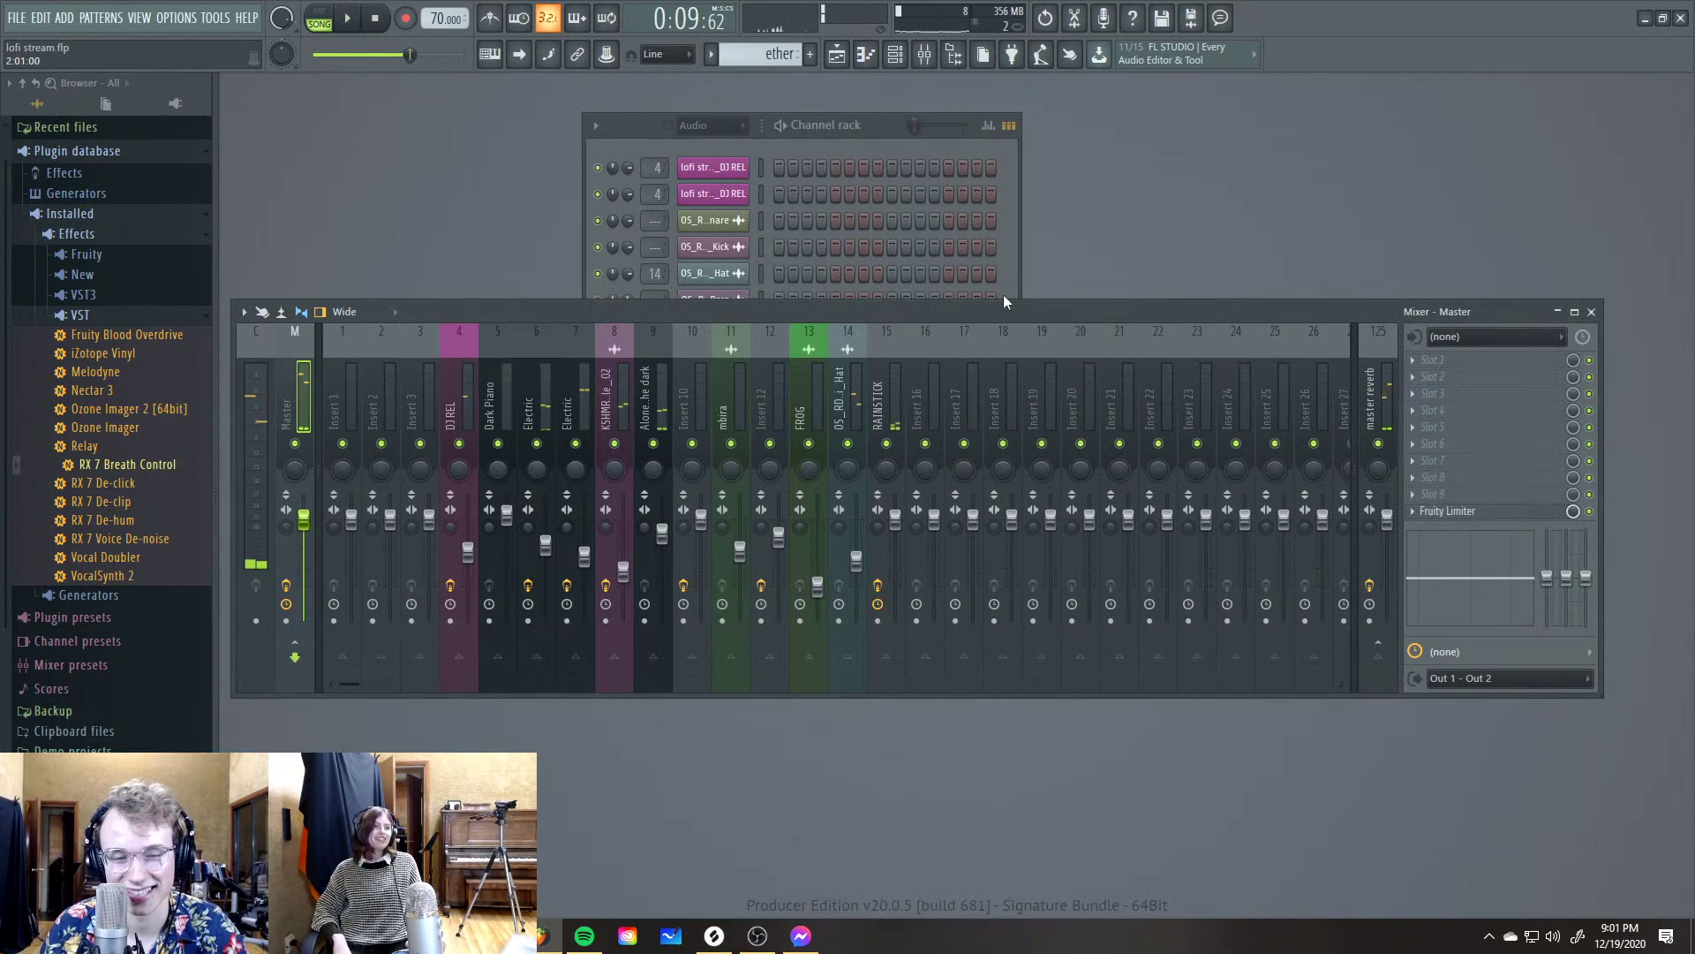
pyautogui.click(865, 138)
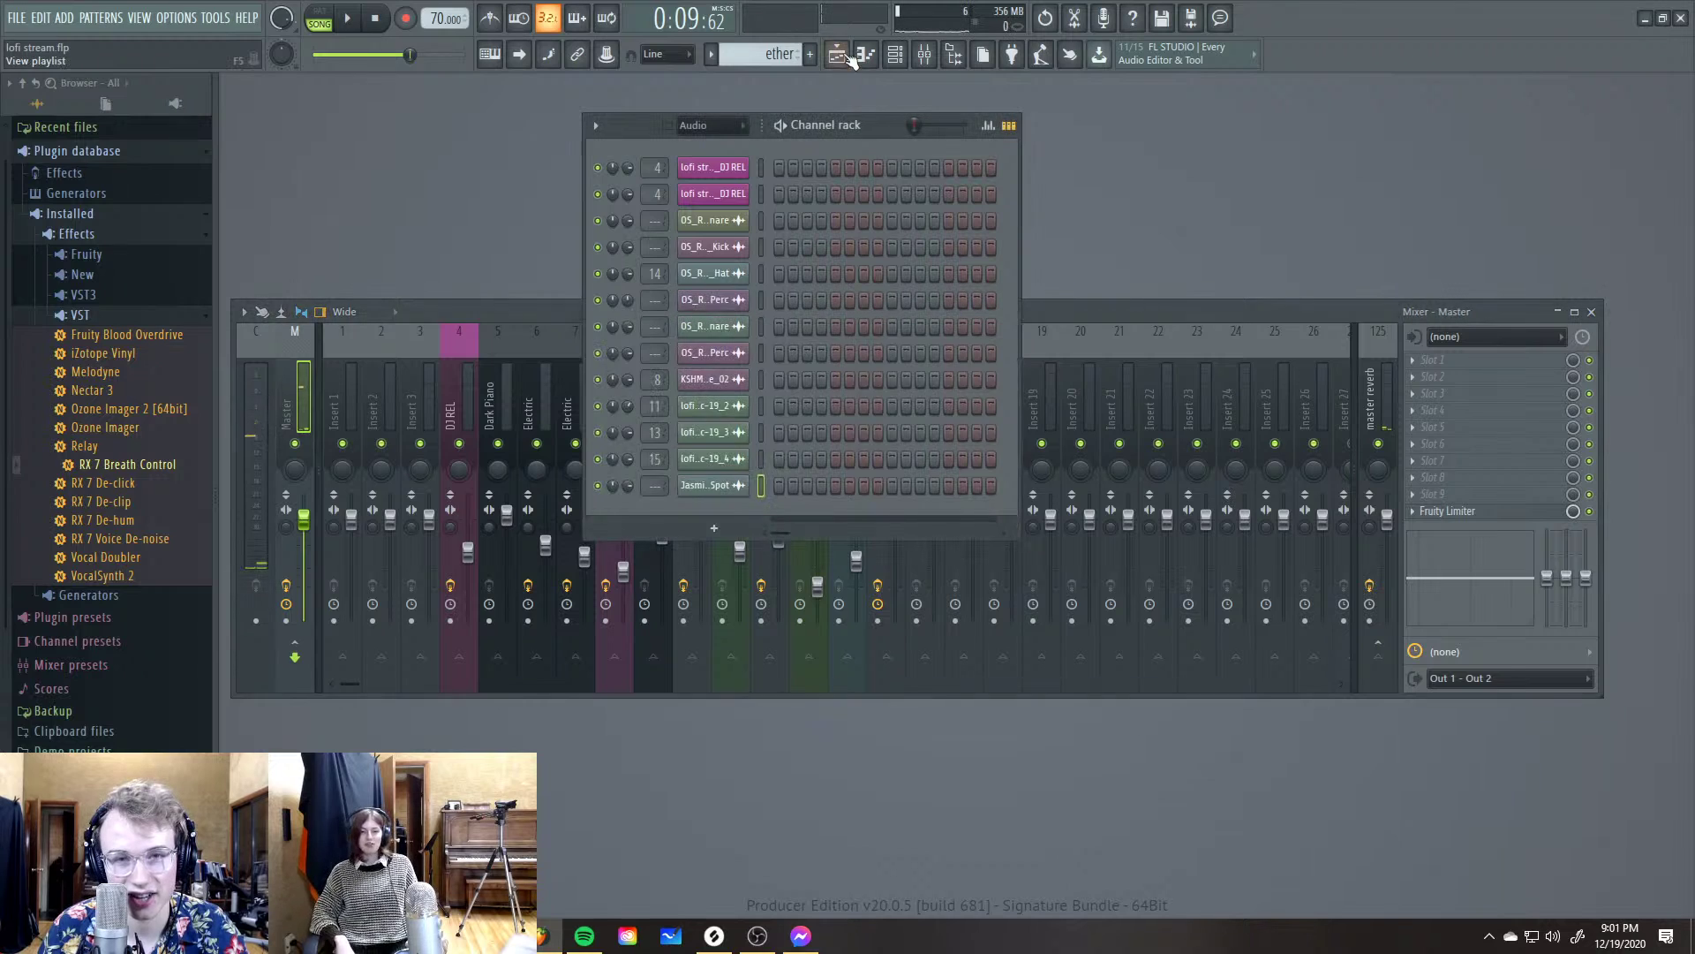
pyautogui.click(836, 54)
pyautogui.click(1667, 935)
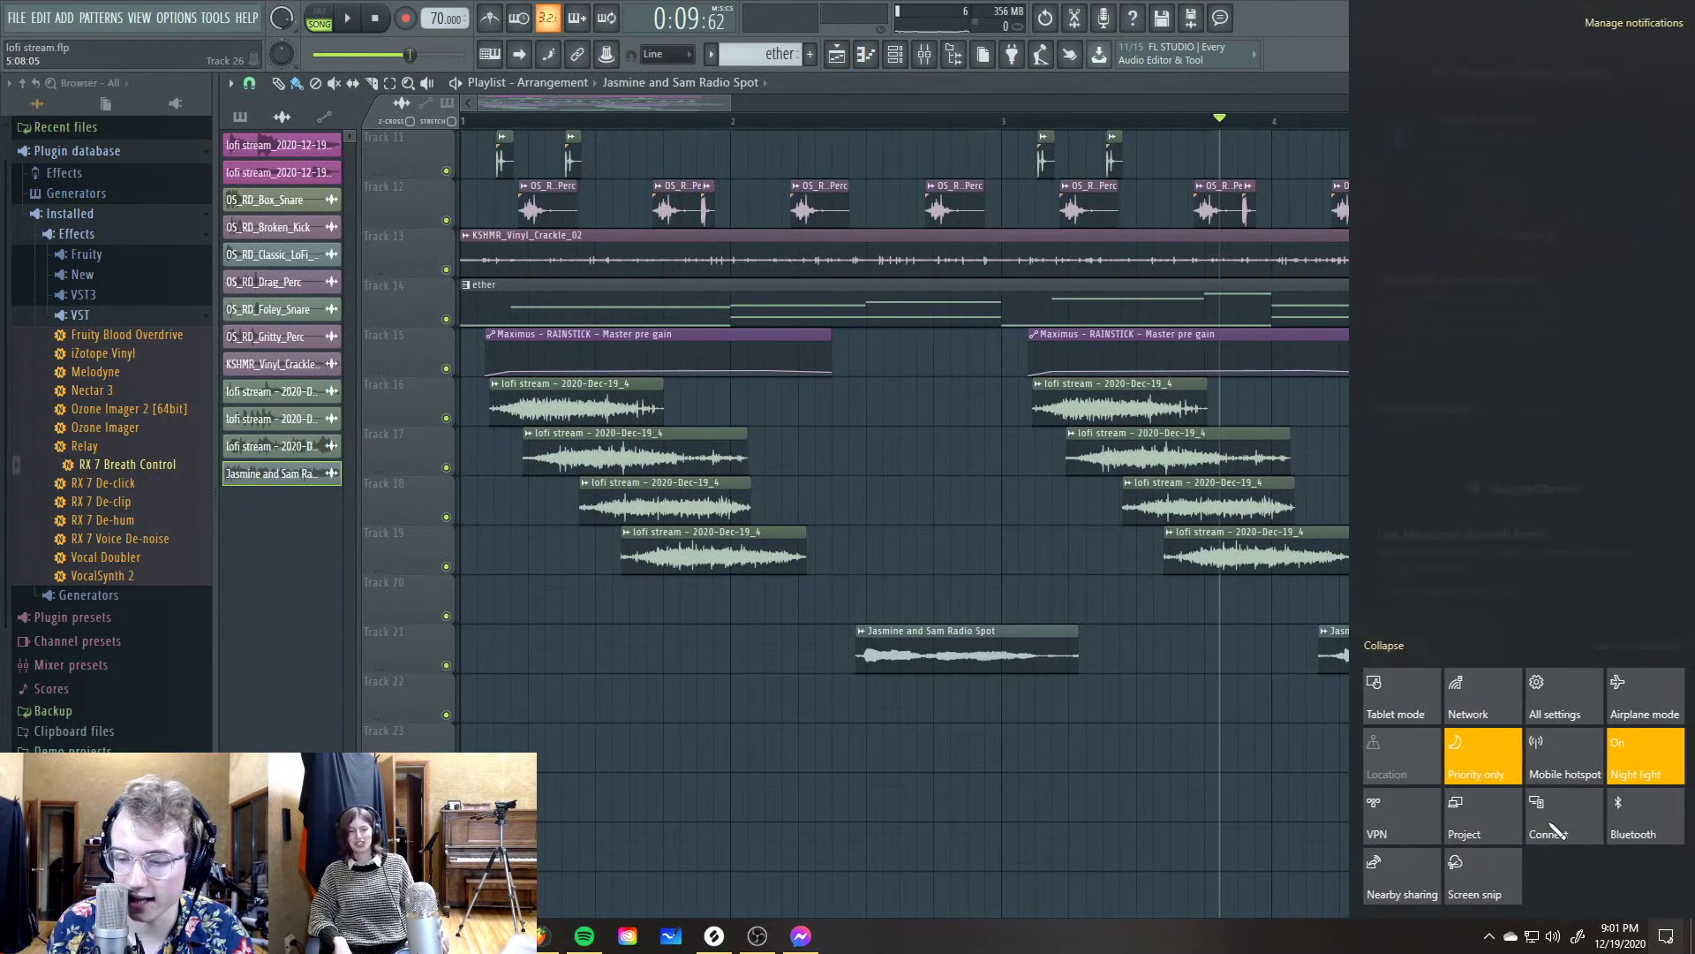
pyautogui.click(957, 82)
# Route the radio spot channel to mixer track 16, name that track after the sample, and lower its volume fader
pyautogui.press('F5')
pyautogui.click(710, 486)
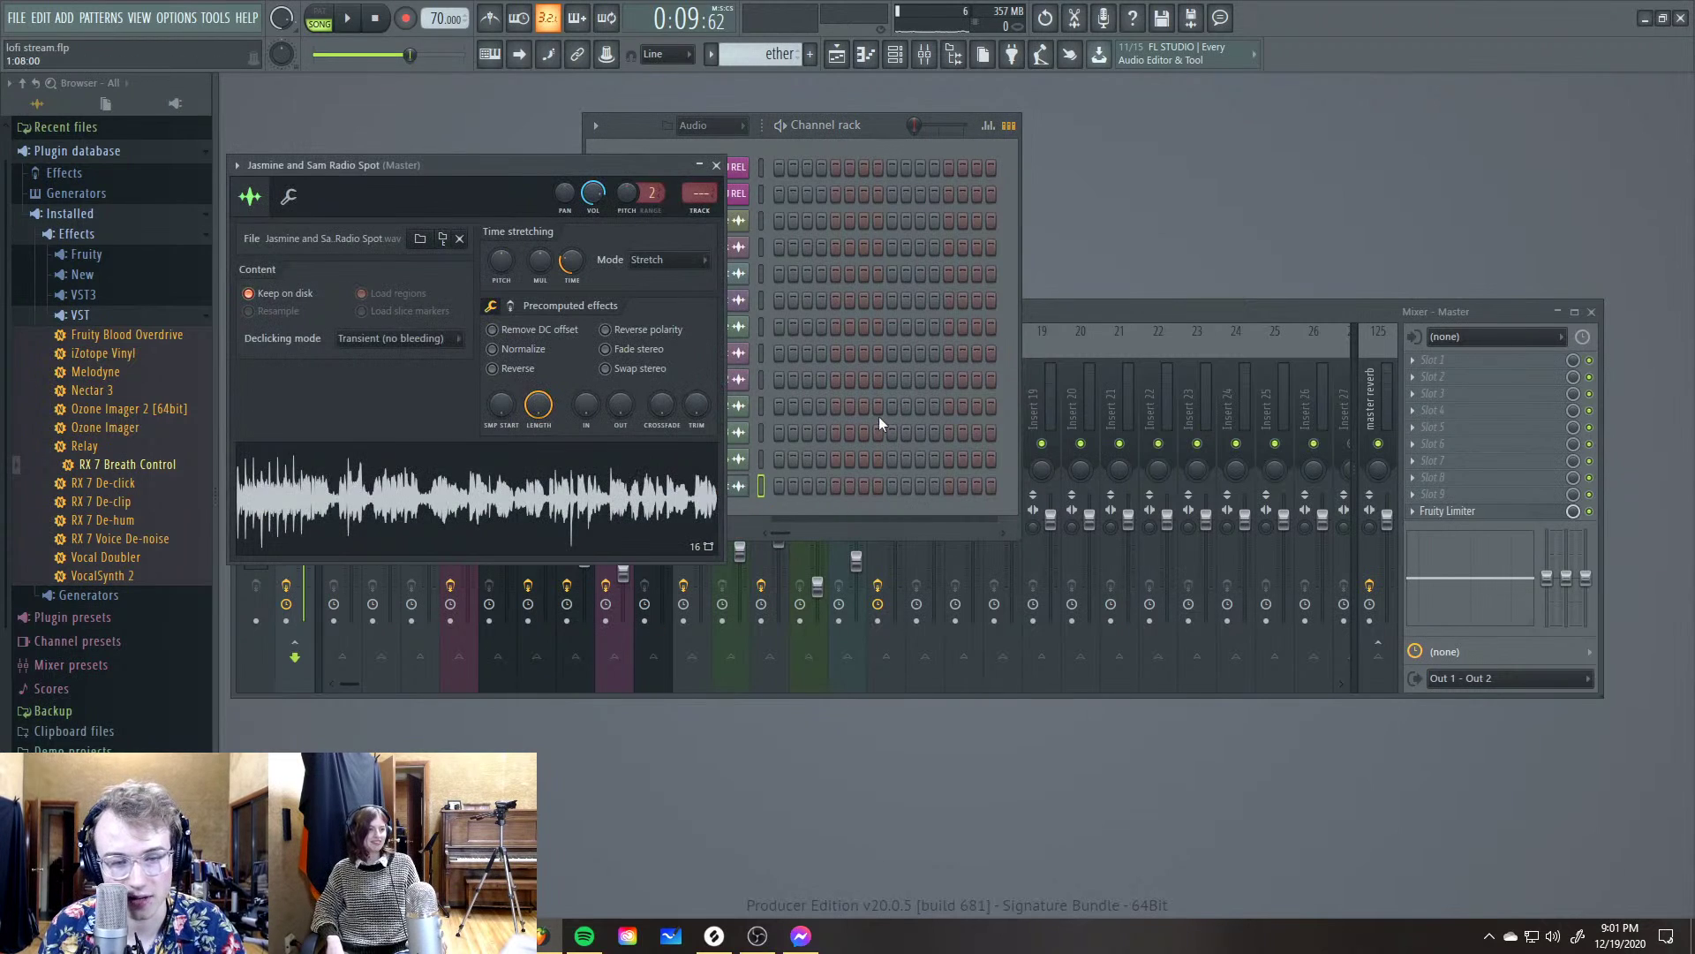
pyautogui.moveTo(643, 176); pyautogui.dragTo(743, 262)
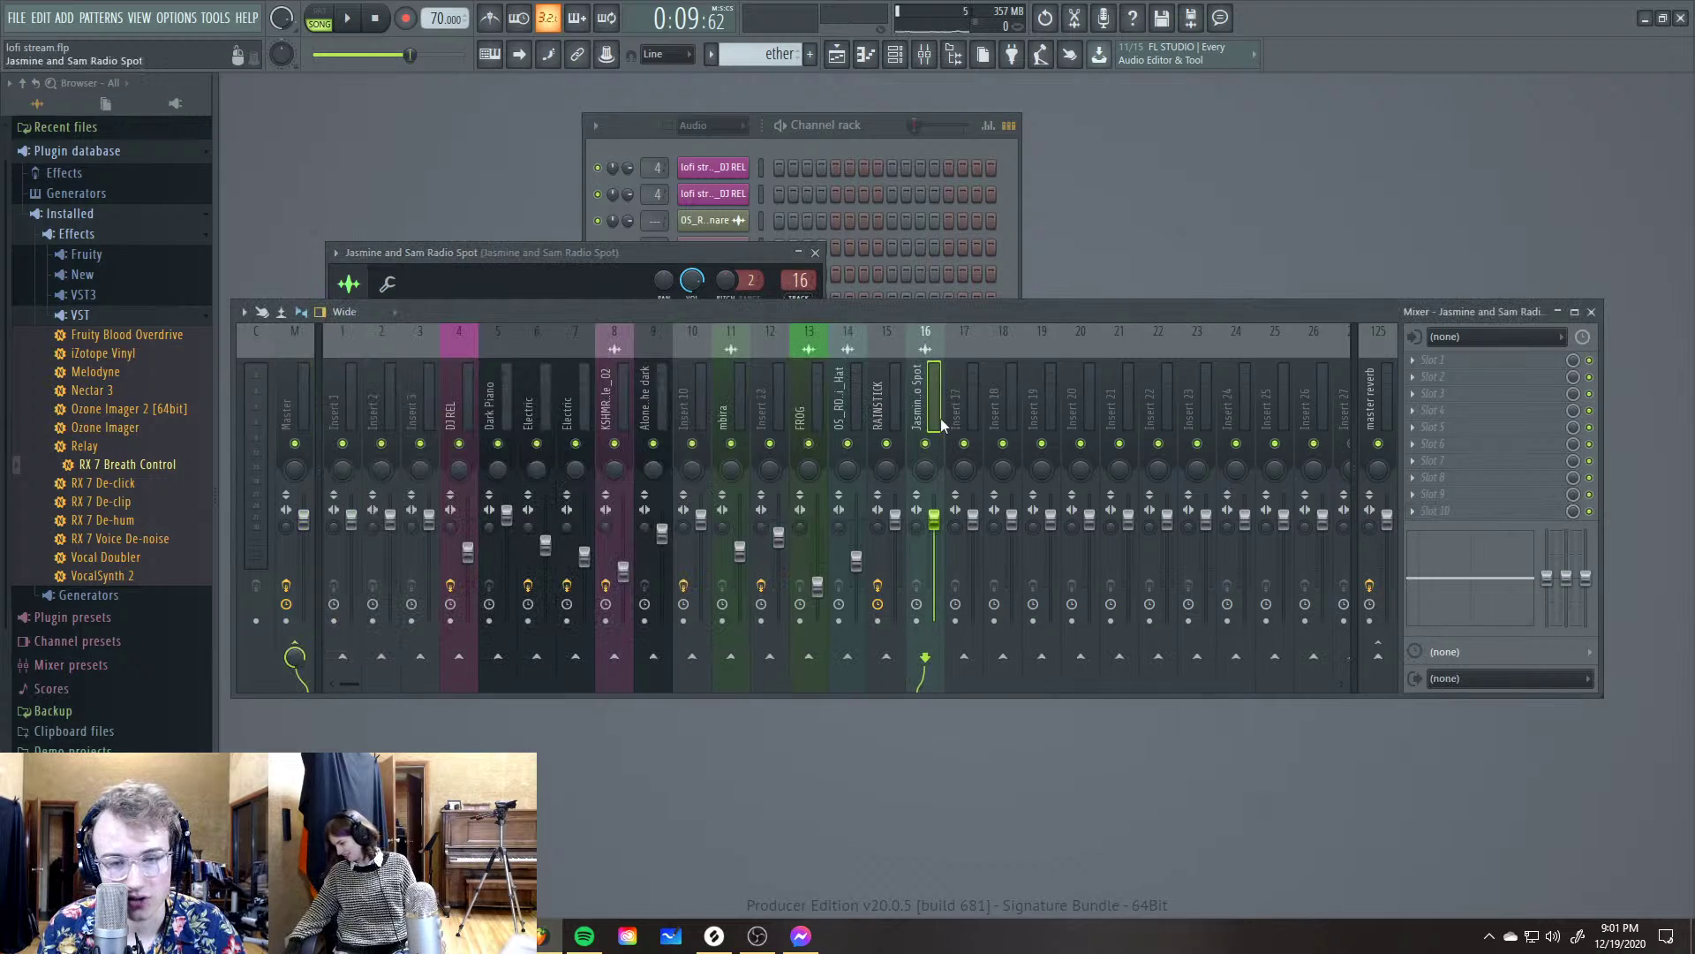
pyautogui.hotkey('ctrl', 'l')
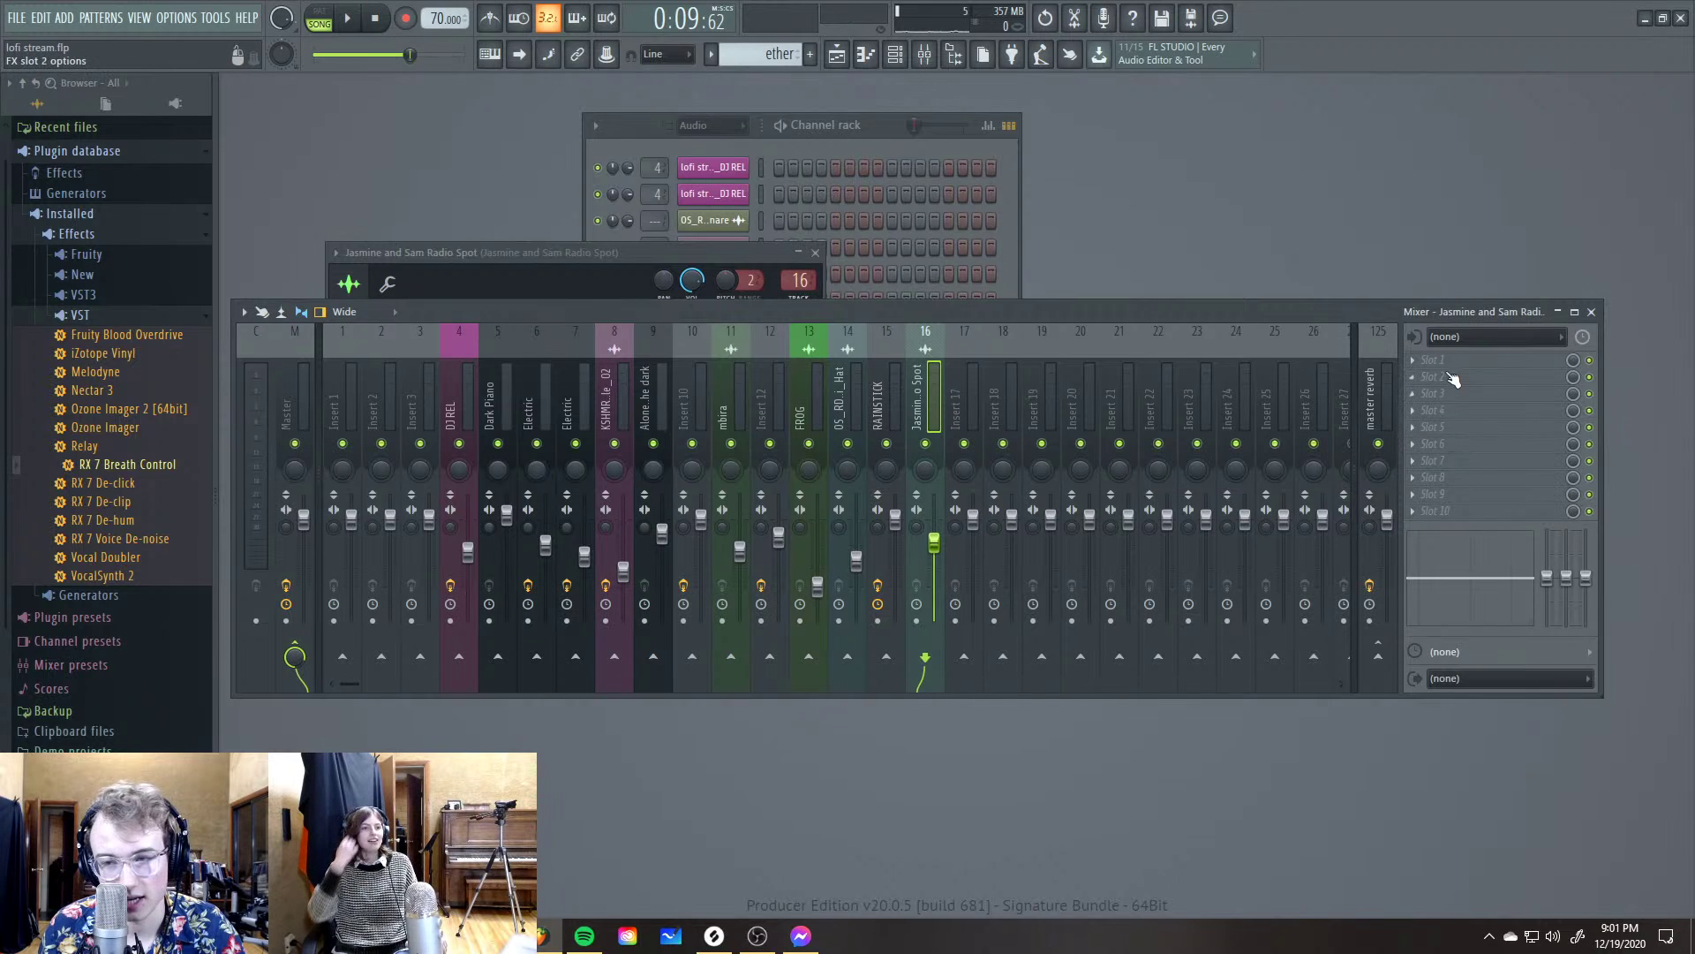
# Add Fruity Reeverb 2 to the radio spot track's first effect slot, set its dry level to 33%, and raise its wet level
pyautogui.click(1448, 360)
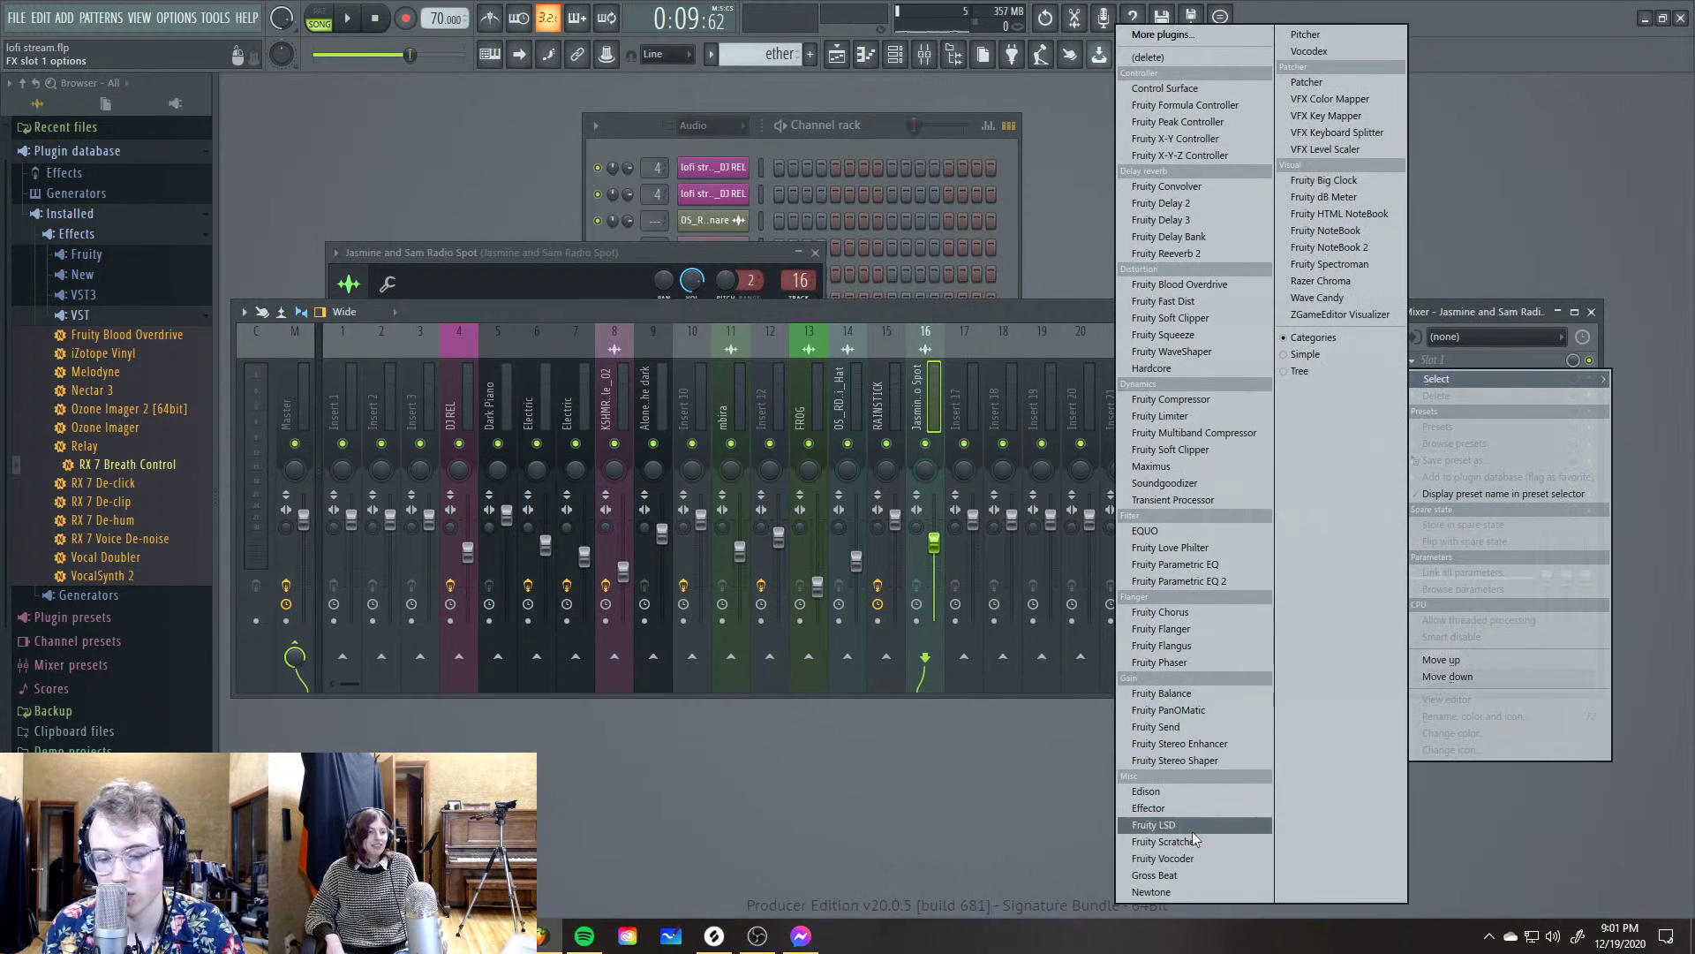
pyautogui.click(1165, 254)
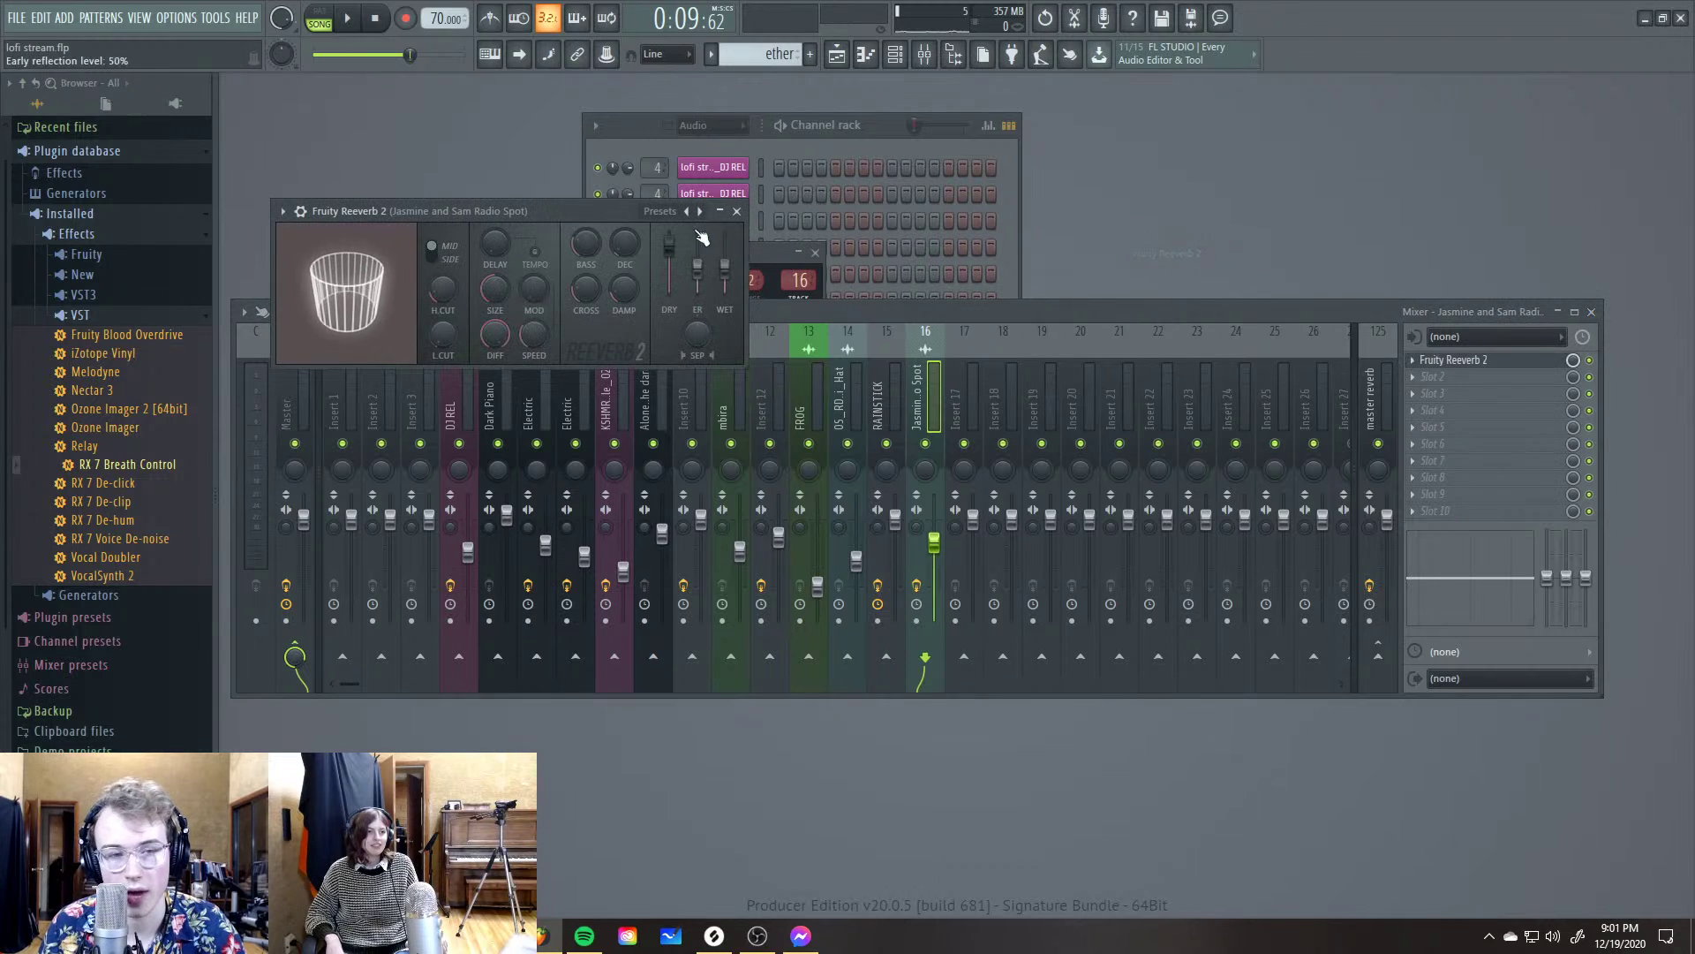
pyautogui.moveTo(670, 243); pyautogui.dragTo(681, 283)
pyautogui.press('space')
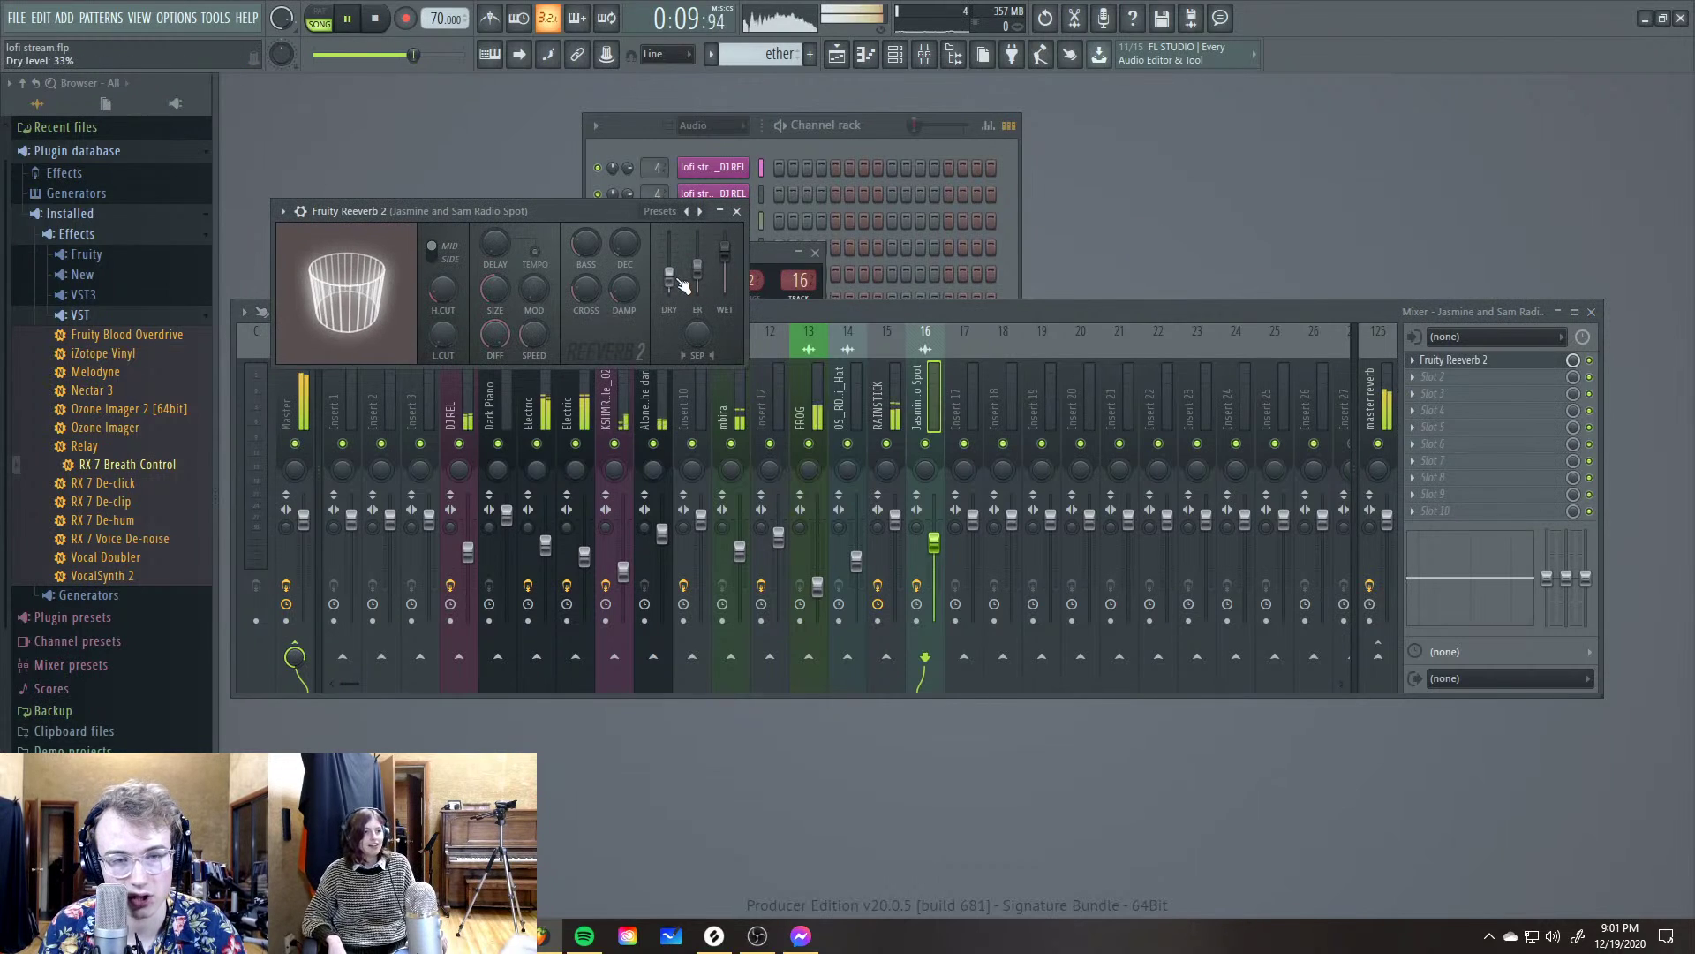
pyautogui.click(836, 54)
pyautogui.press('space')
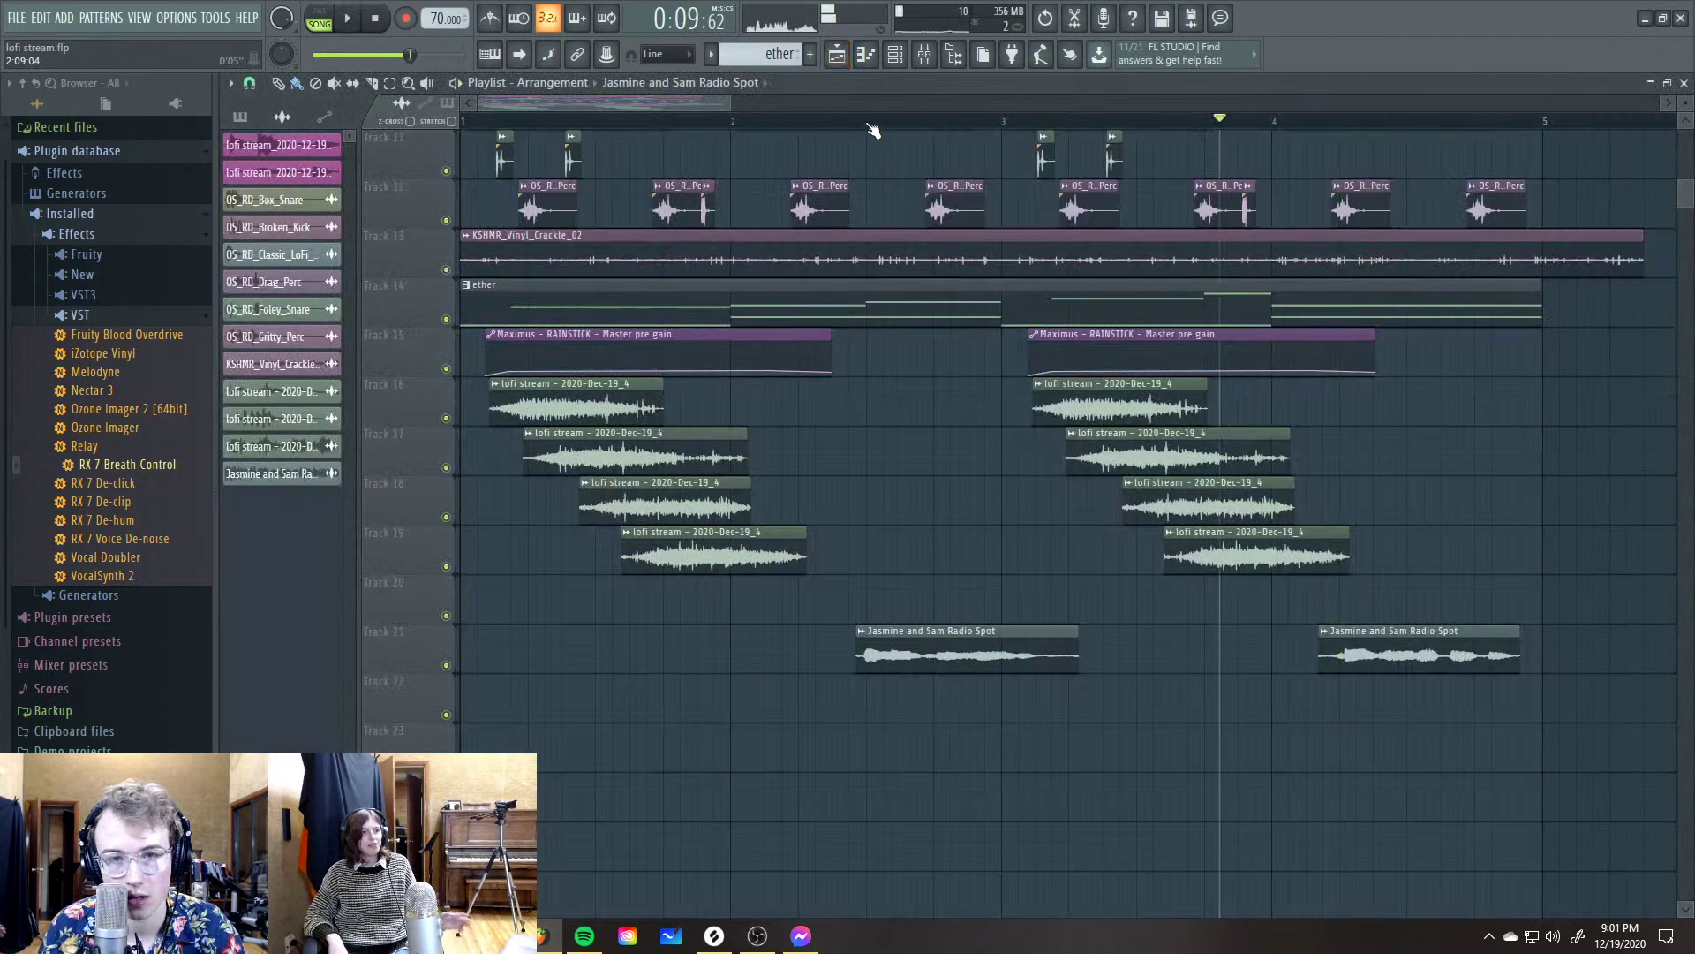
# Solo track 21 and raise the radio spot reverb's dry level slightly while playing the excerpt from mid bar 2
pyautogui.rightClick(446, 665)
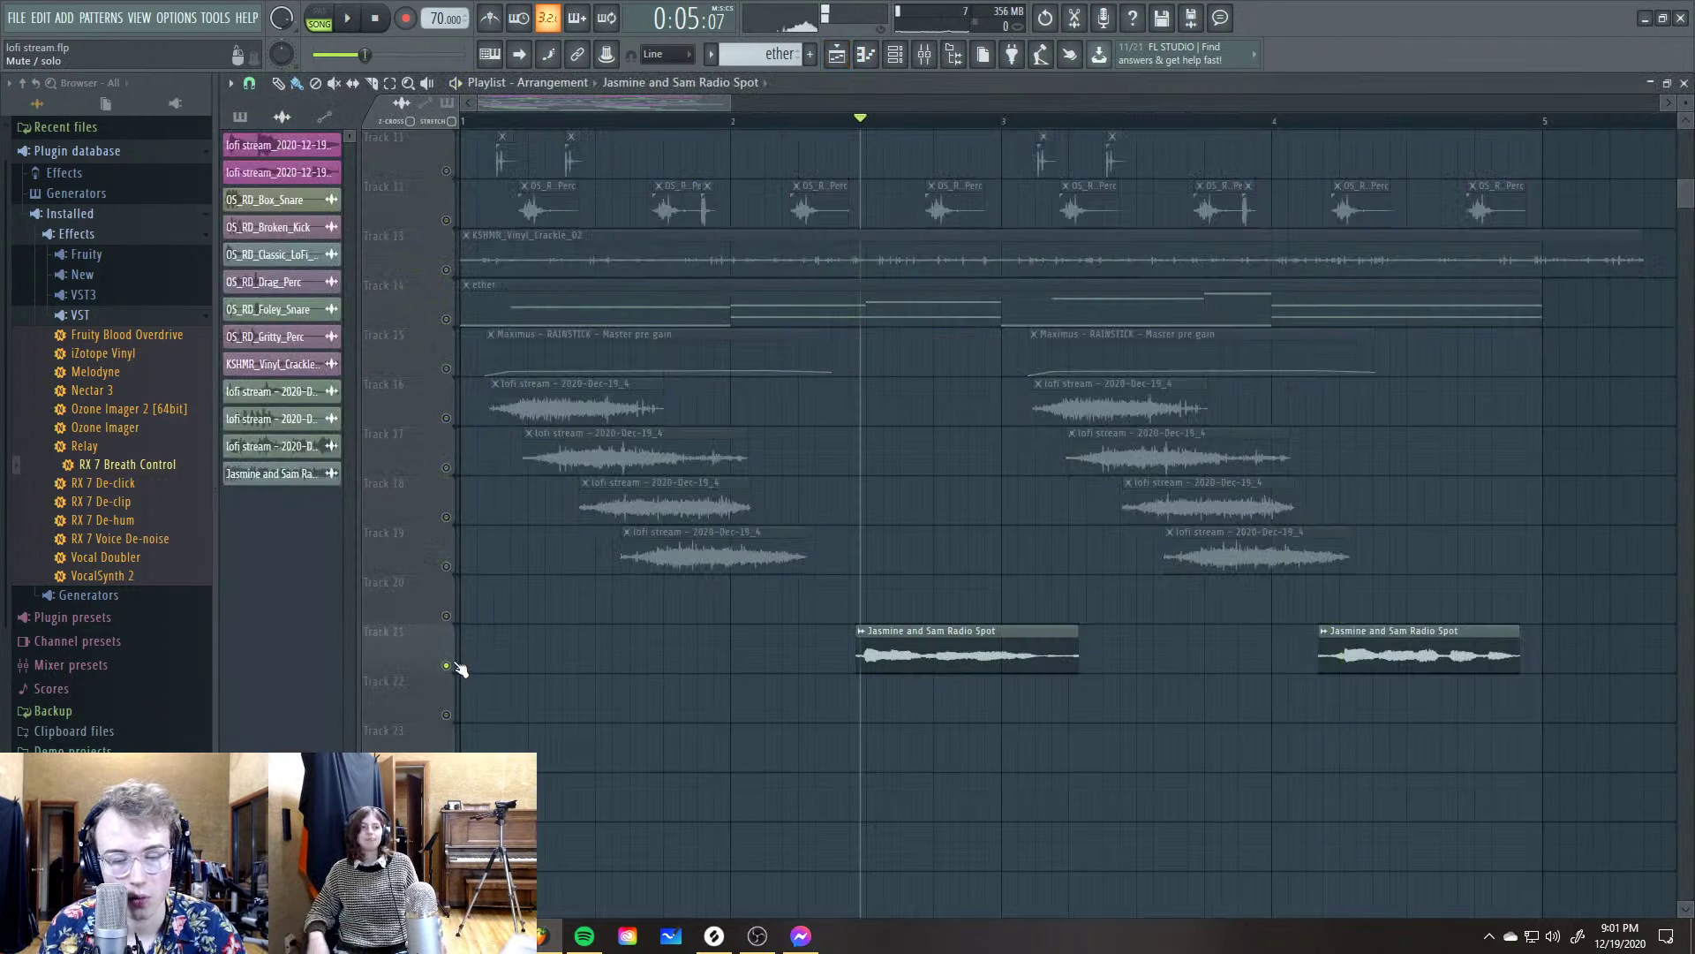
pyautogui.press('F5')
pyautogui.moveTo(528, 219); pyautogui.dragTo(563, 256)
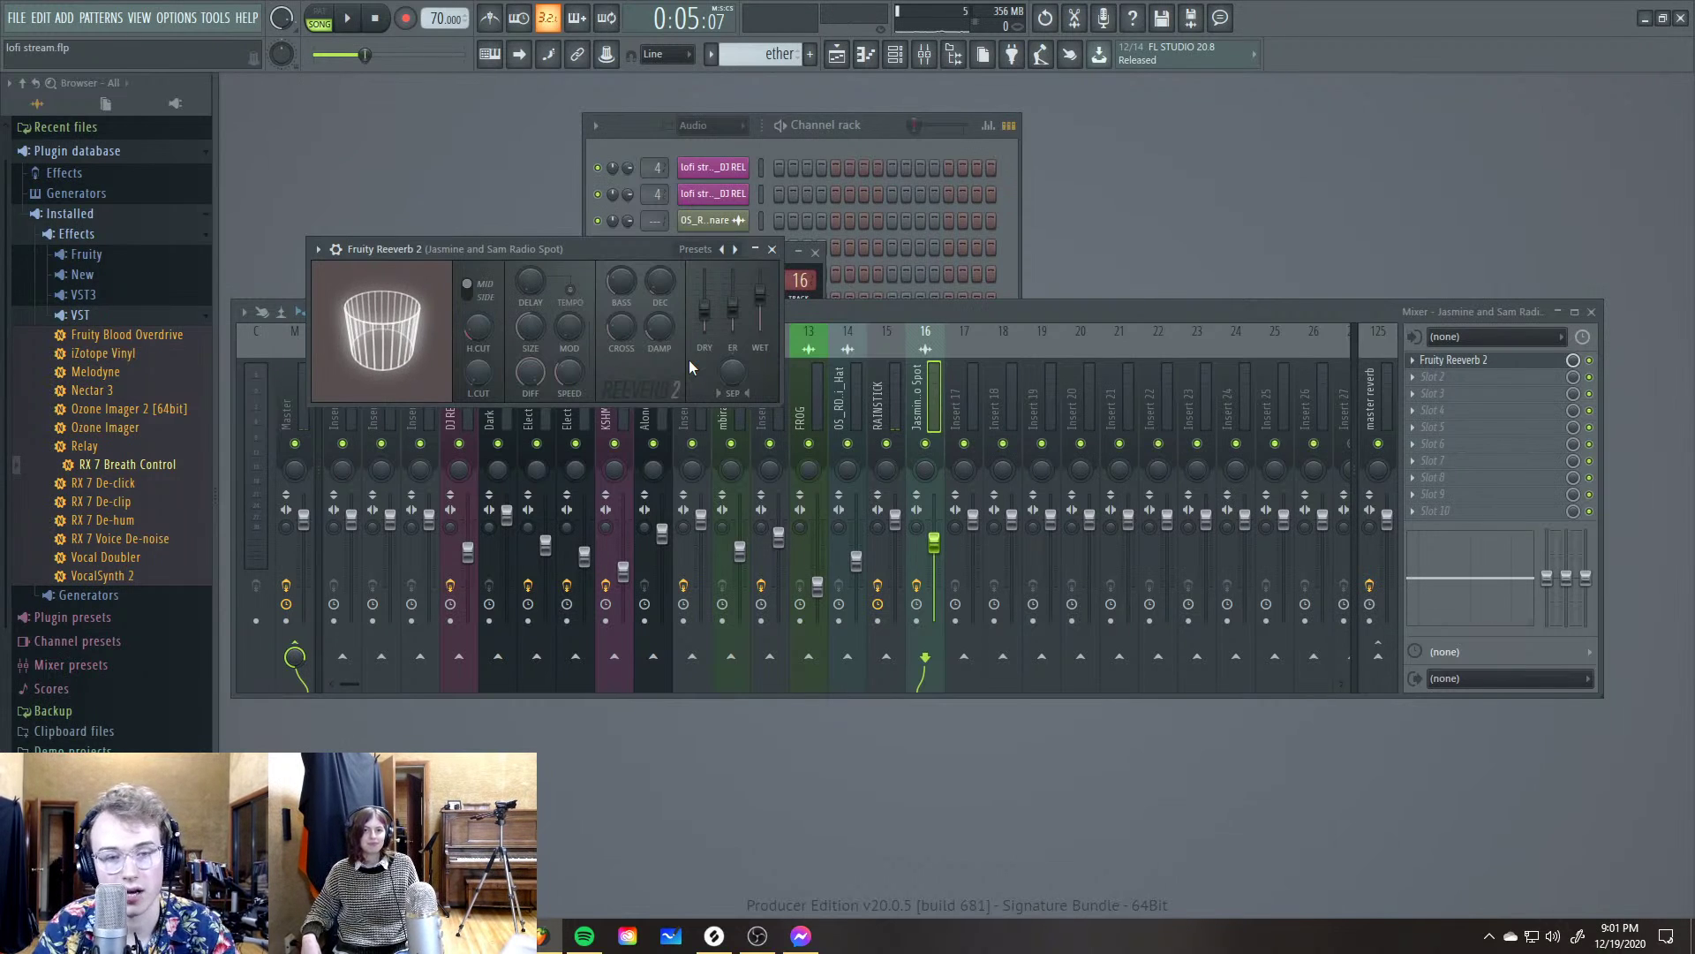
pyautogui.press('space')
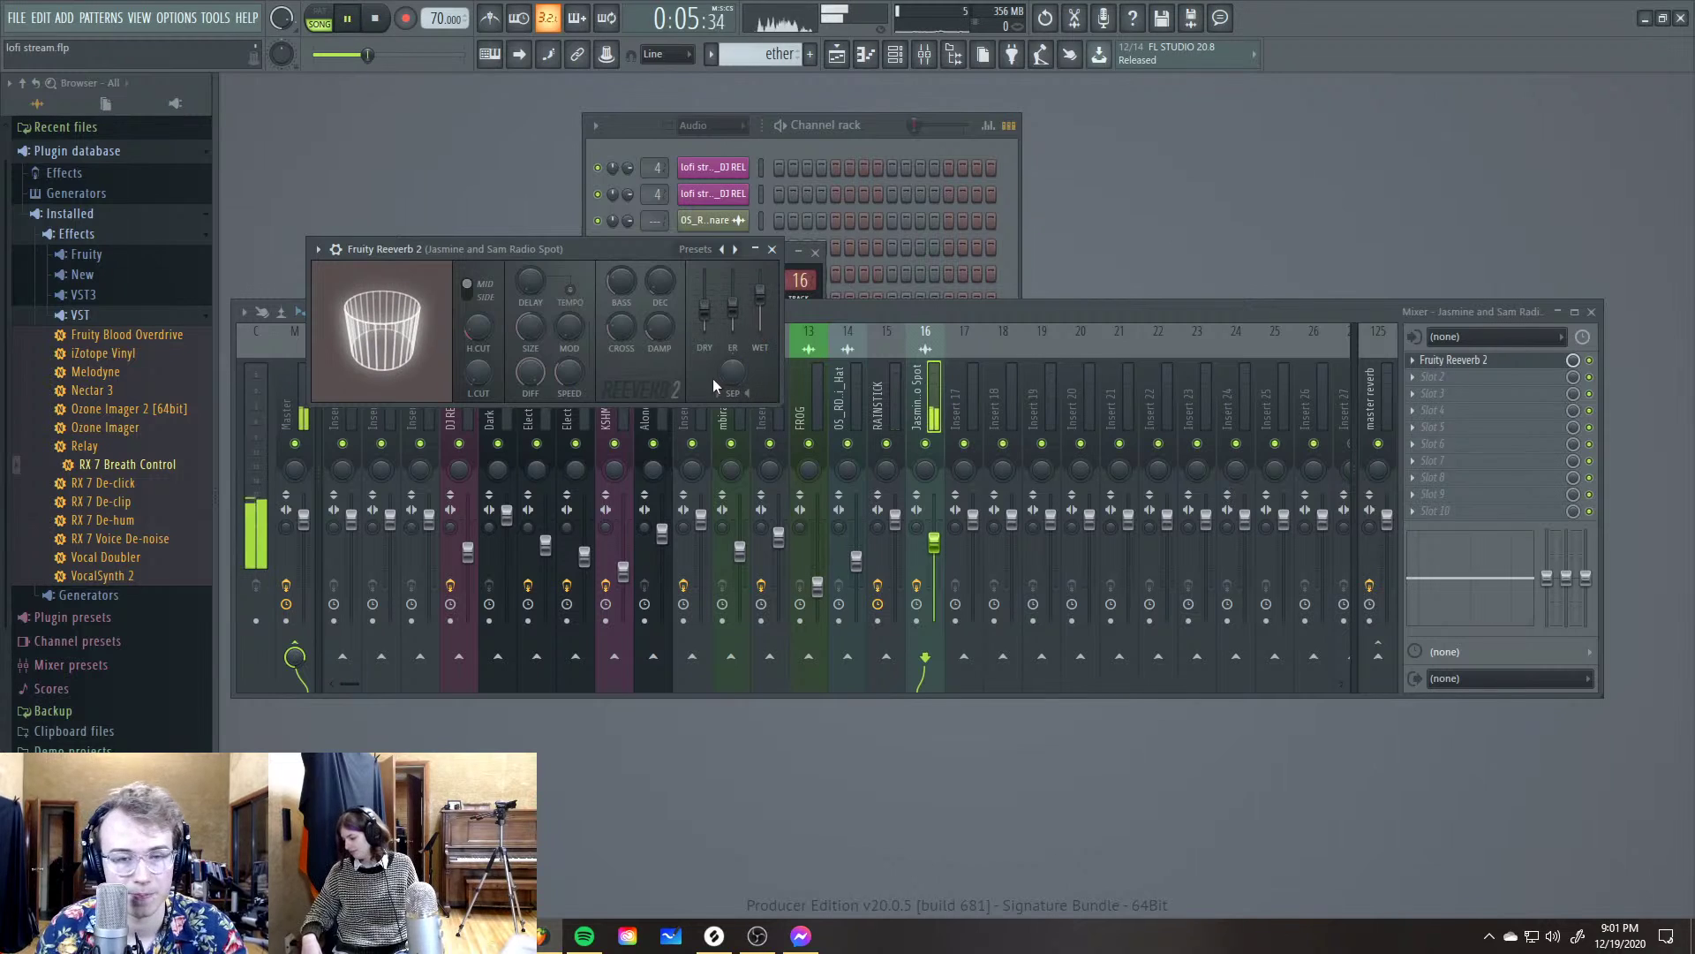
pyautogui.moveTo(704, 306)
pyautogui.mouseDown()
pyautogui.moveTo(759, 283)
pyautogui.moveTo(704, 301)
pyautogui.mouseUp()
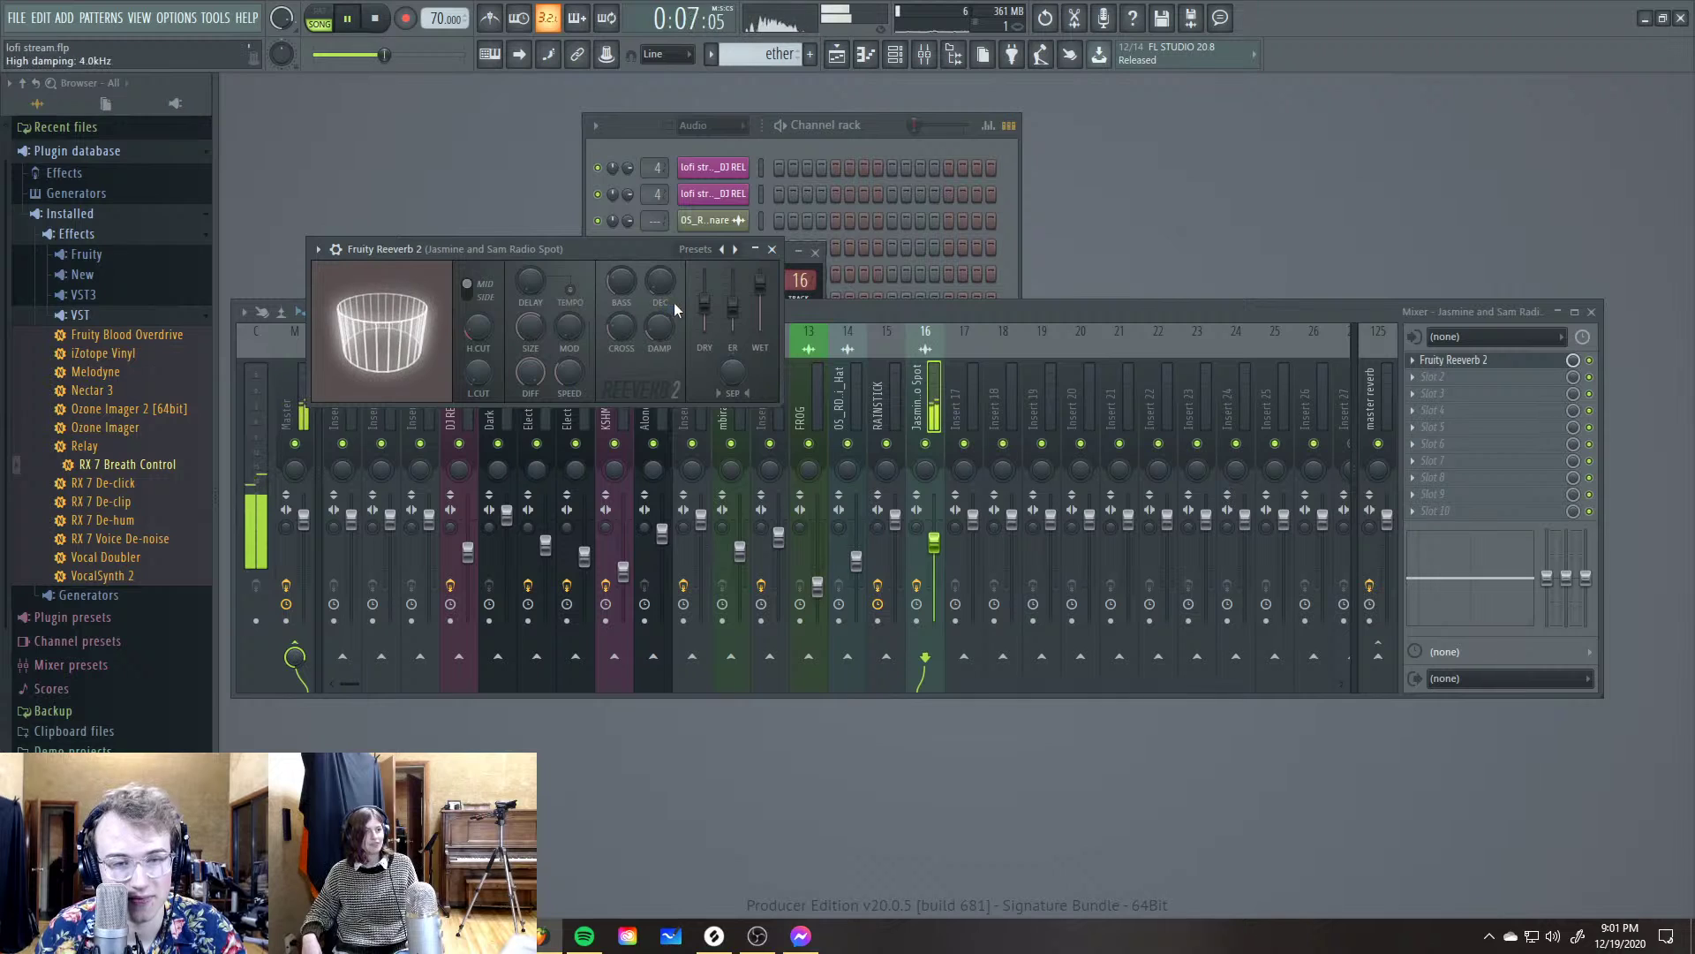
pyautogui.press('space')
pyautogui.click(836, 54)
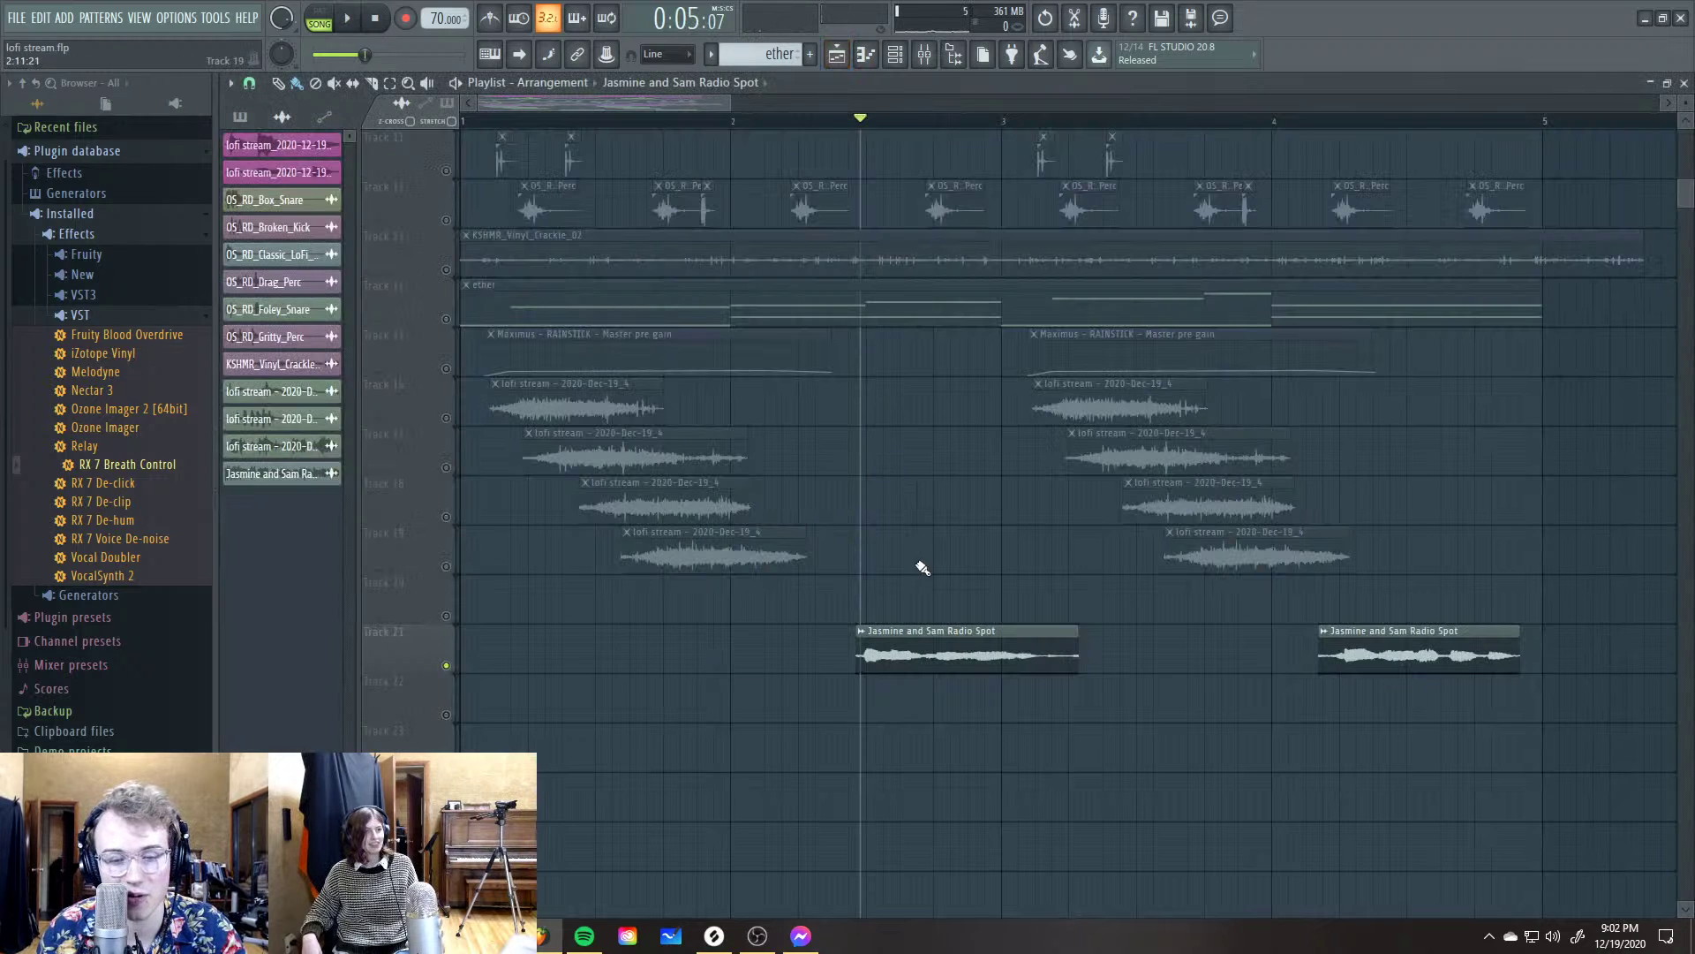
# Reduce the radio spot channel's time stretch so its first clip ends just inside bar 3, replaying the excerpt from mid bar 2
pyautogui.press('space')
pyautogui.press('space')
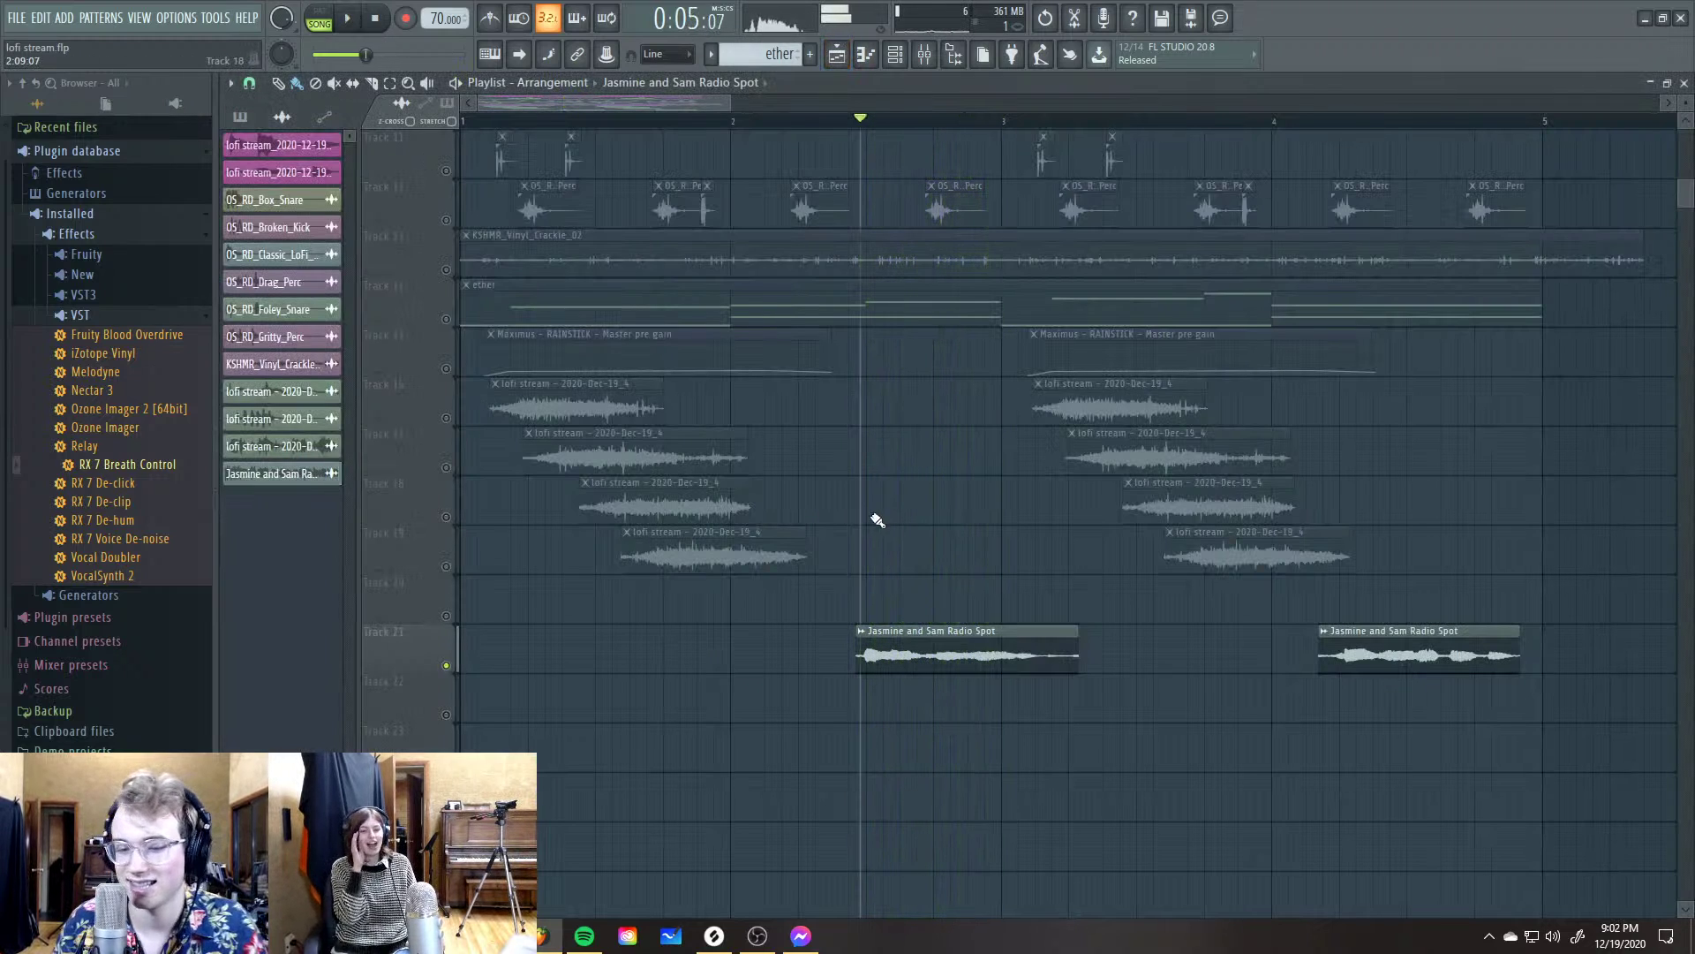
pyautogui.doubleClick(959, 651)
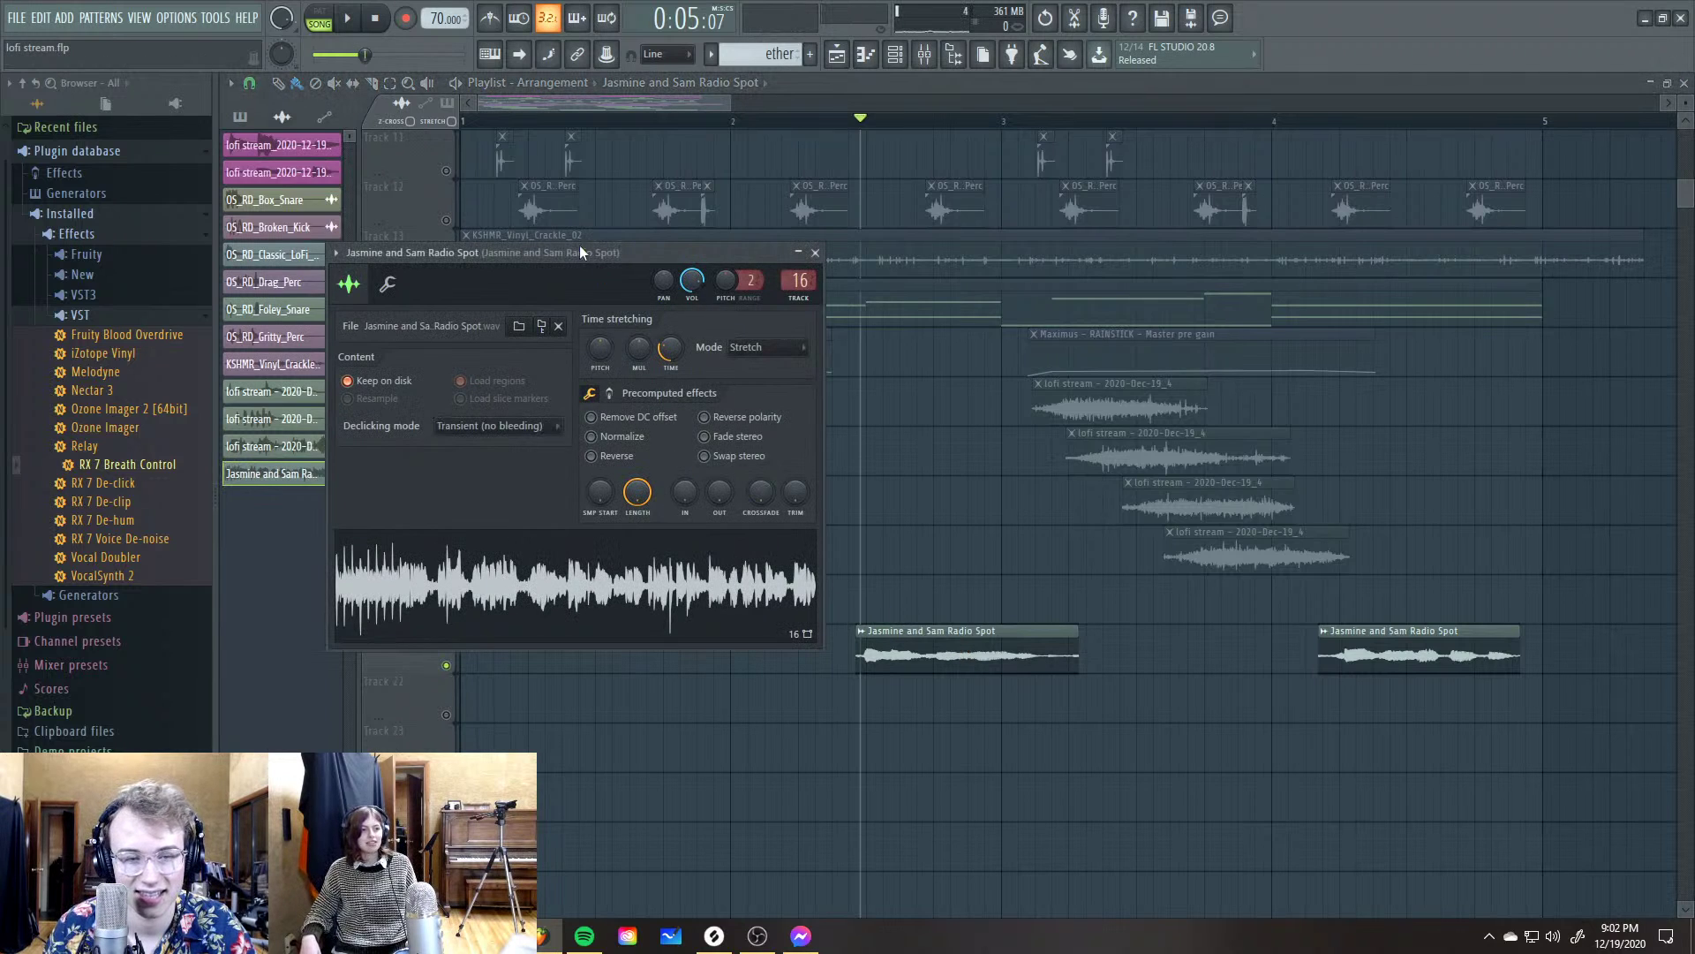
pyautogui.moveTo(669, 356); pyautogui.dragTo(671, 328)
pyautogui.press('space')
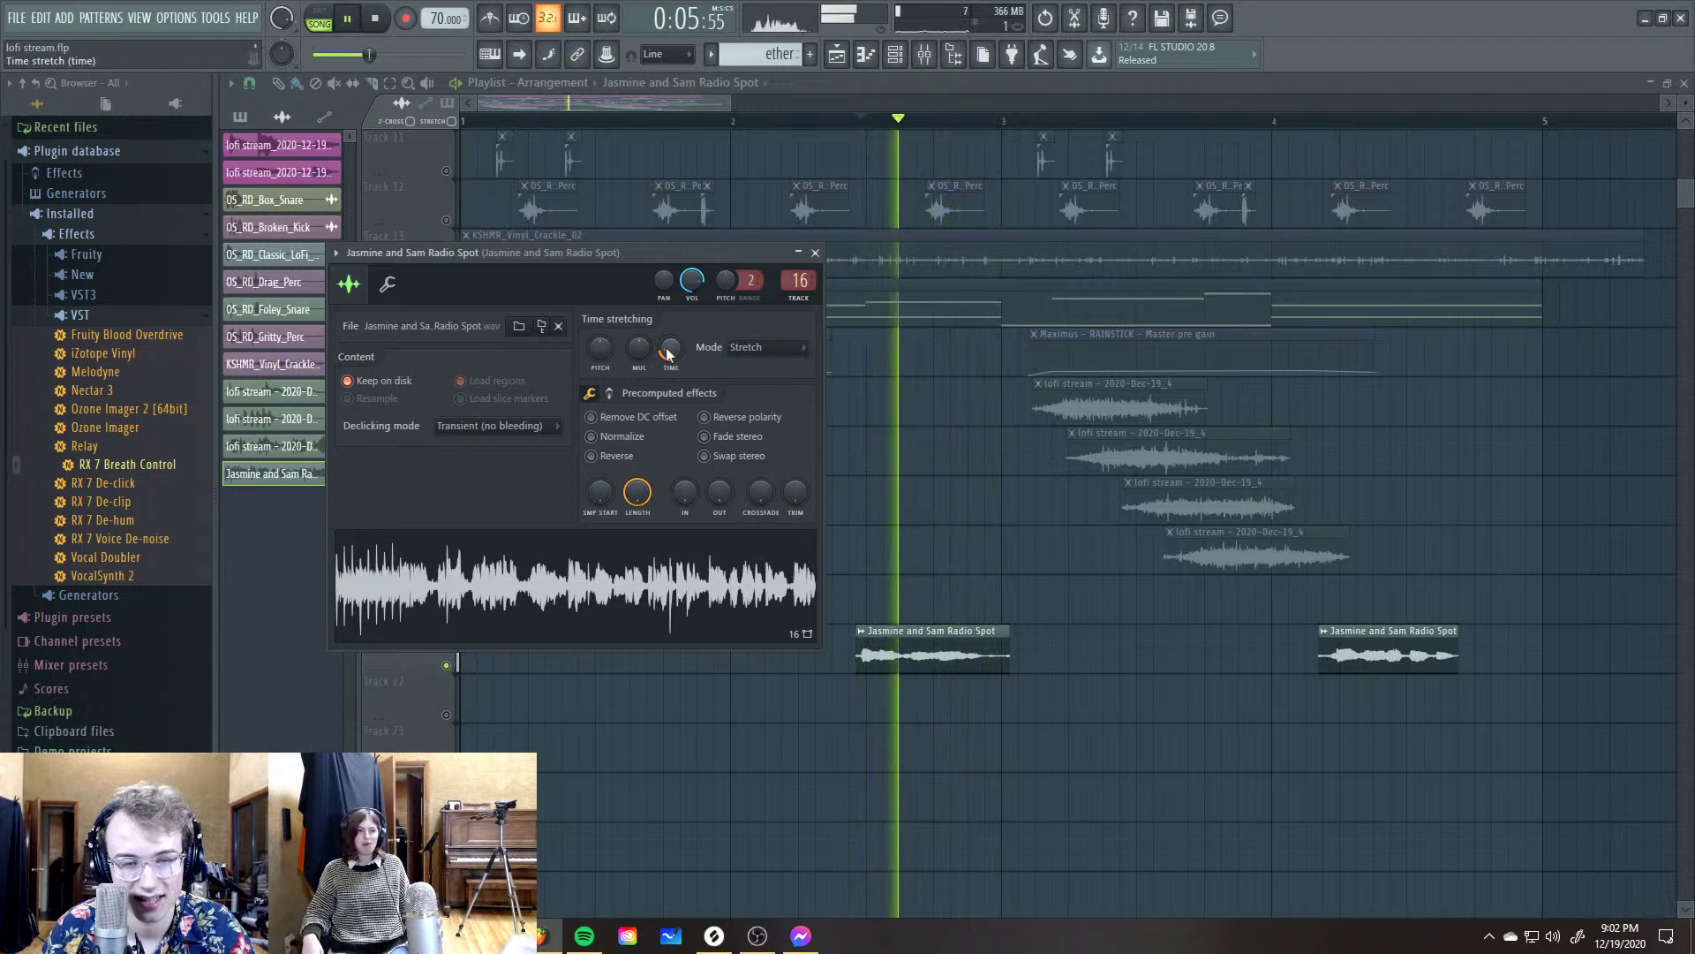
# Raise the radio spot channel's pitch to about +110 cents while replaying the excerpt
pyautogui.press('space')
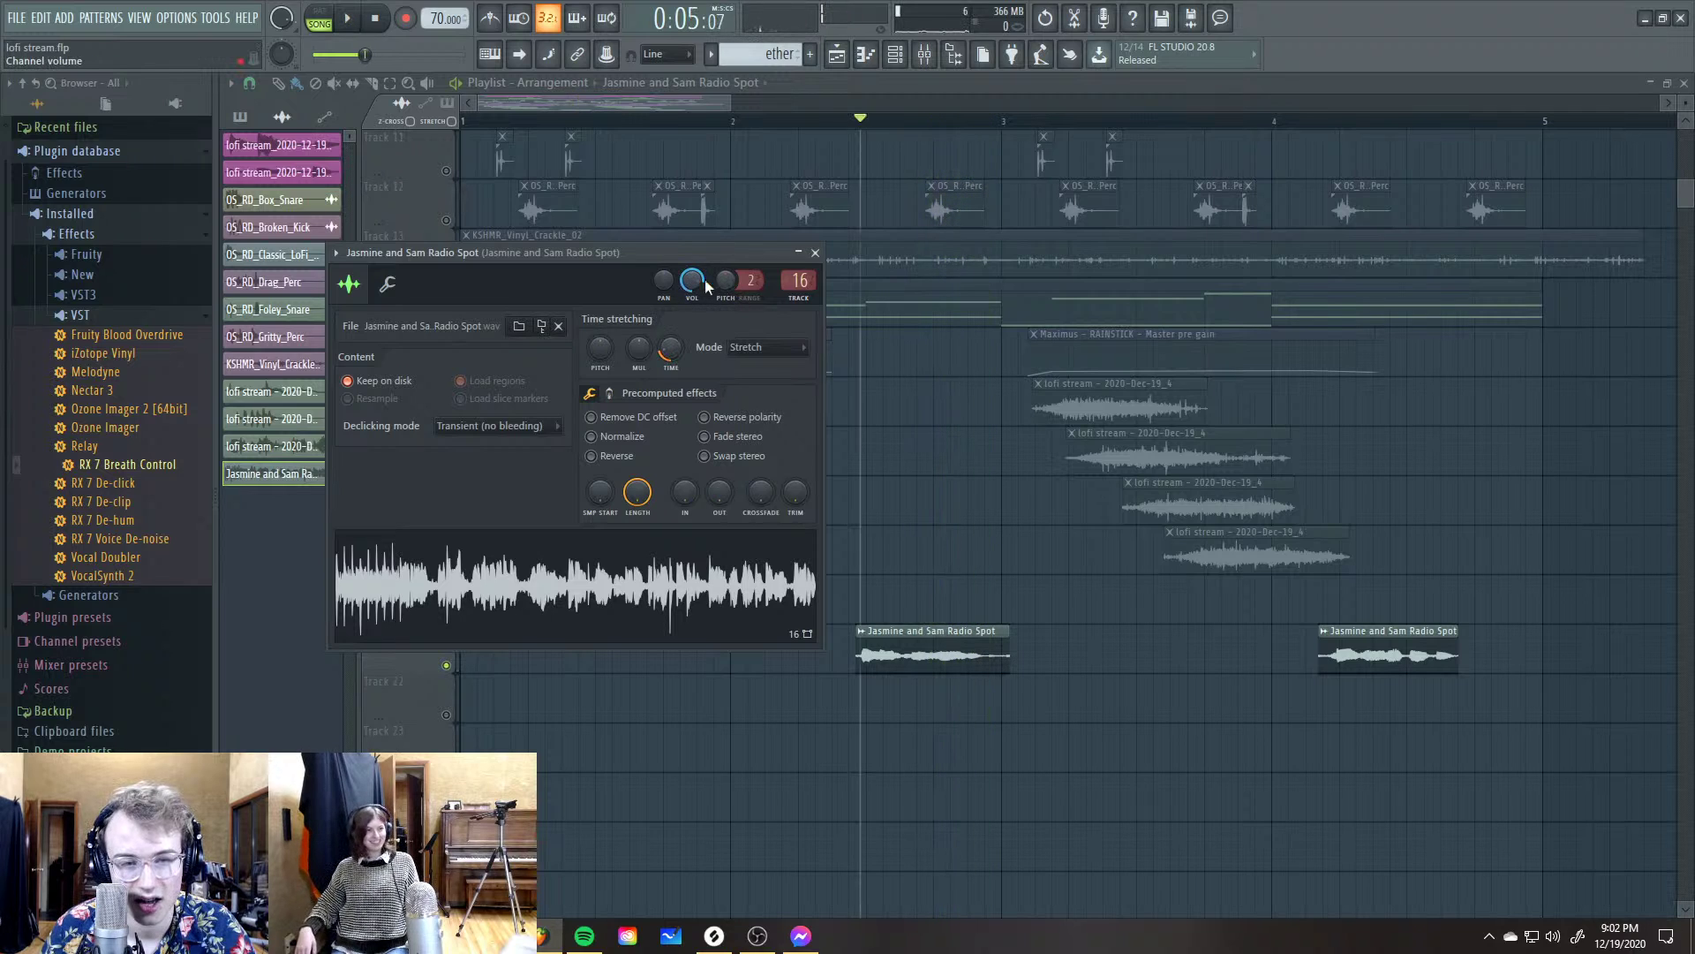
pyautogui.press('space')
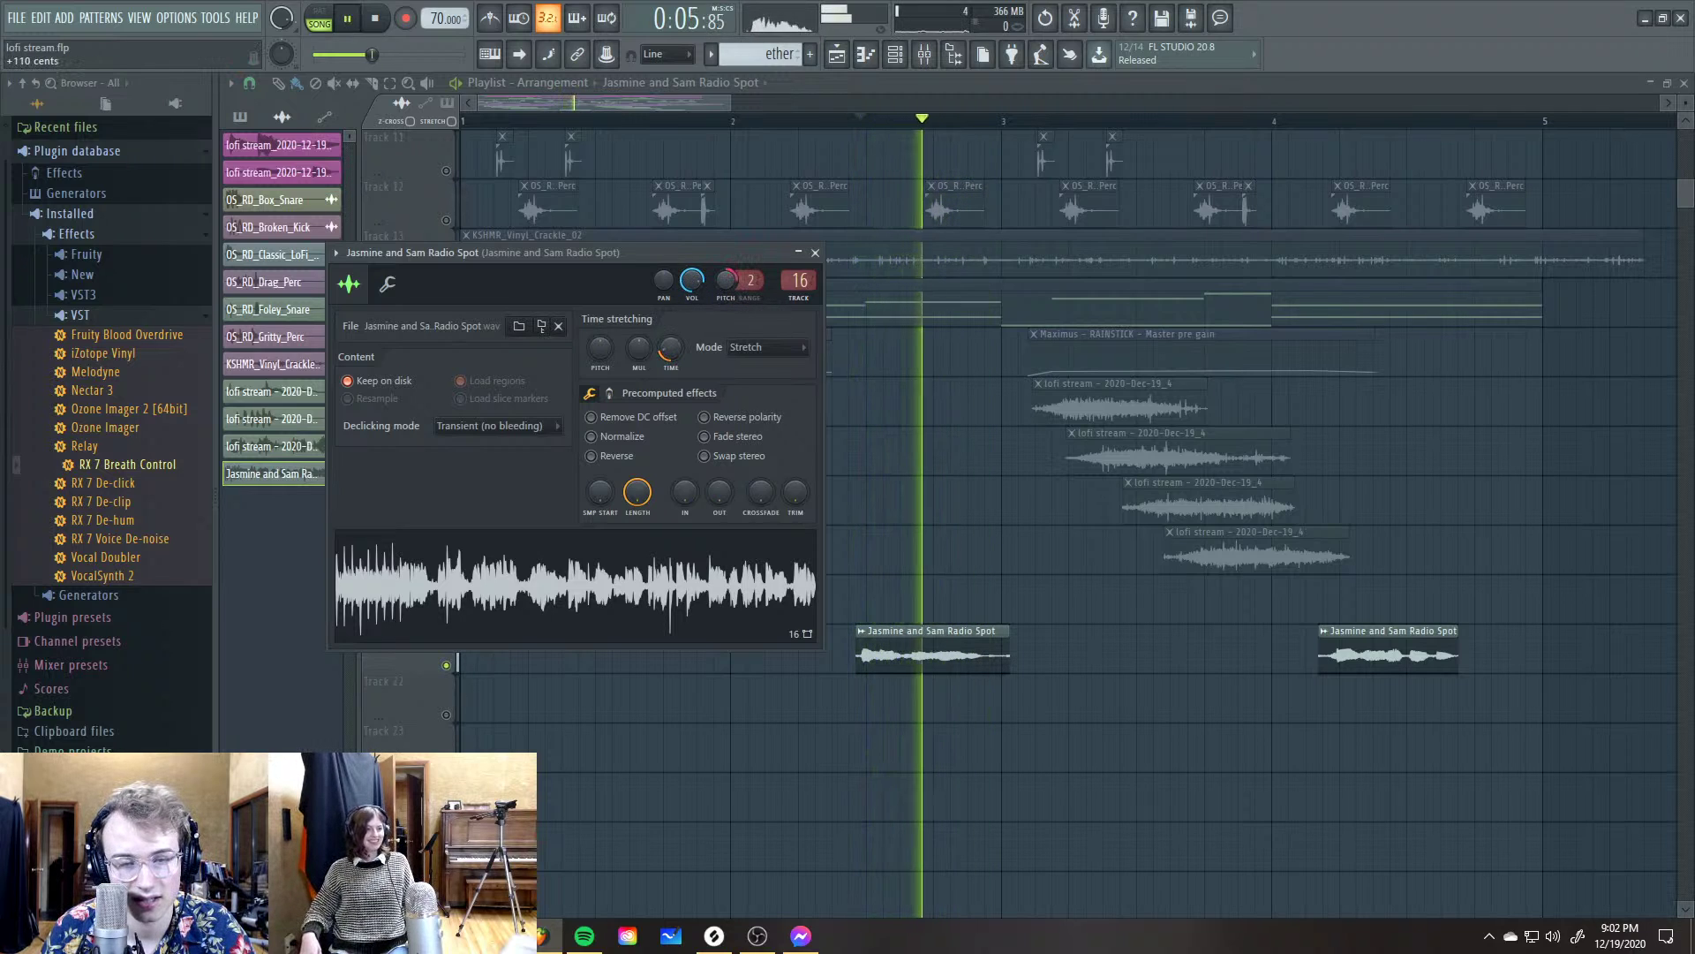
pyautogui.press('space')
pyautogui.press('space')
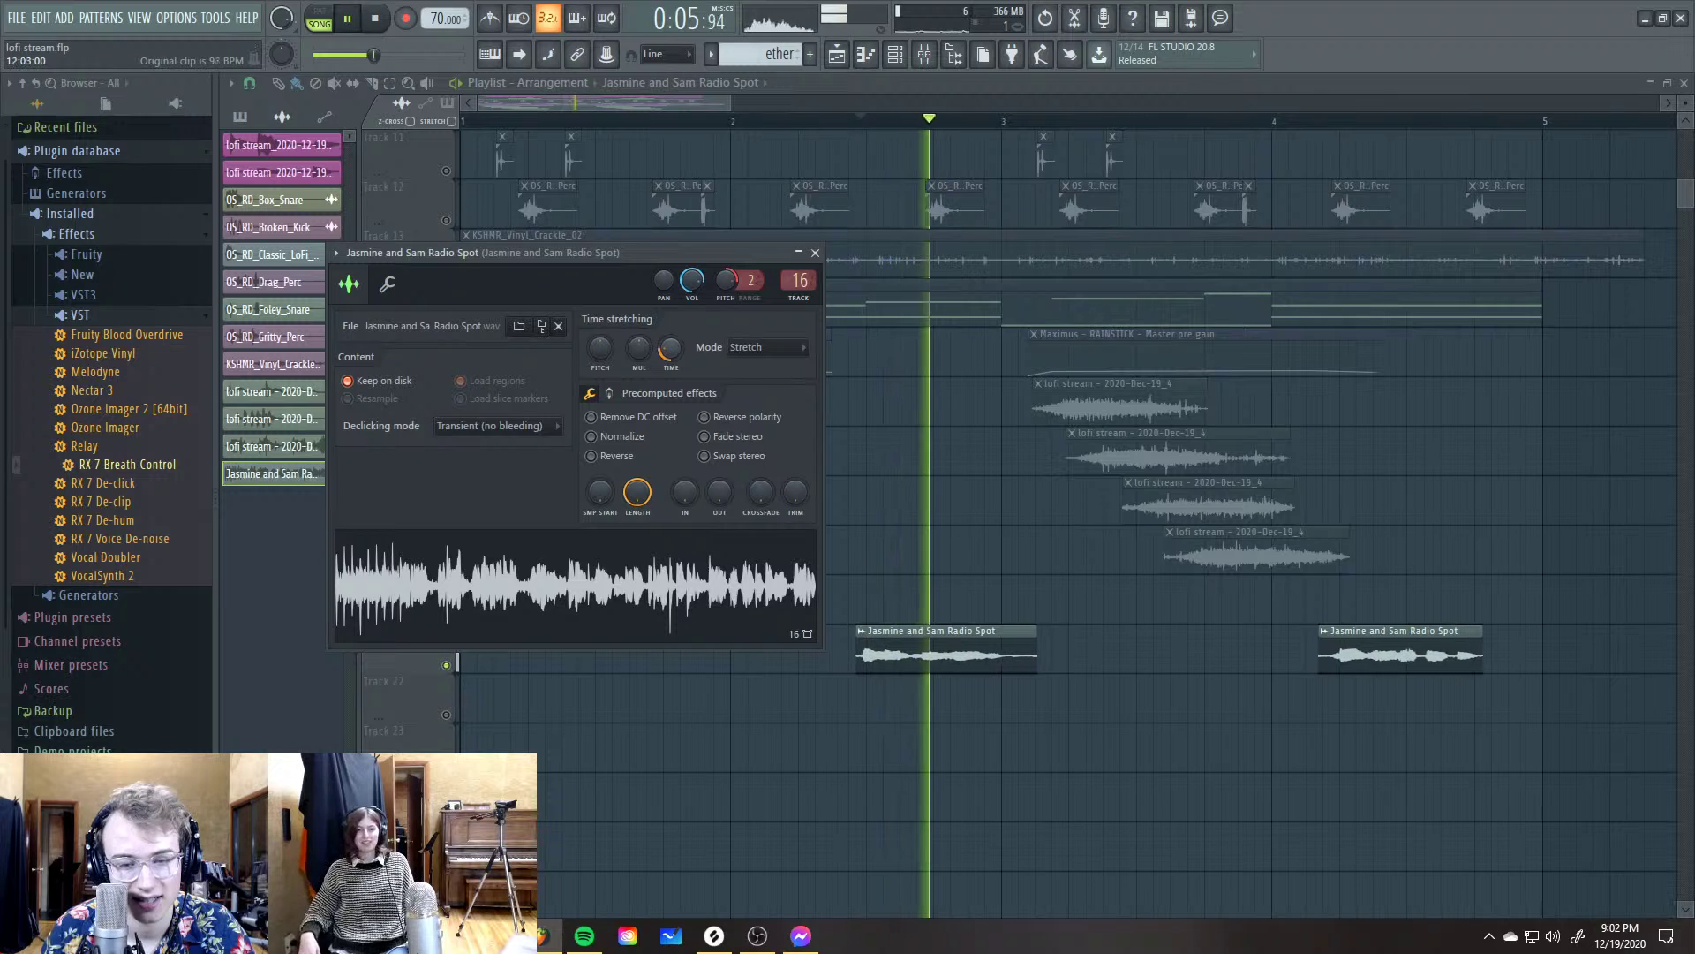
# Lengthen the radio spot's time stretch in small amounts while replaying the excerpt, and close the channel settings
pyautogui.press('space')
pyautogui.scroll(2, 669, 353)
pyautogui.press('space')
pyautogui.press('space')
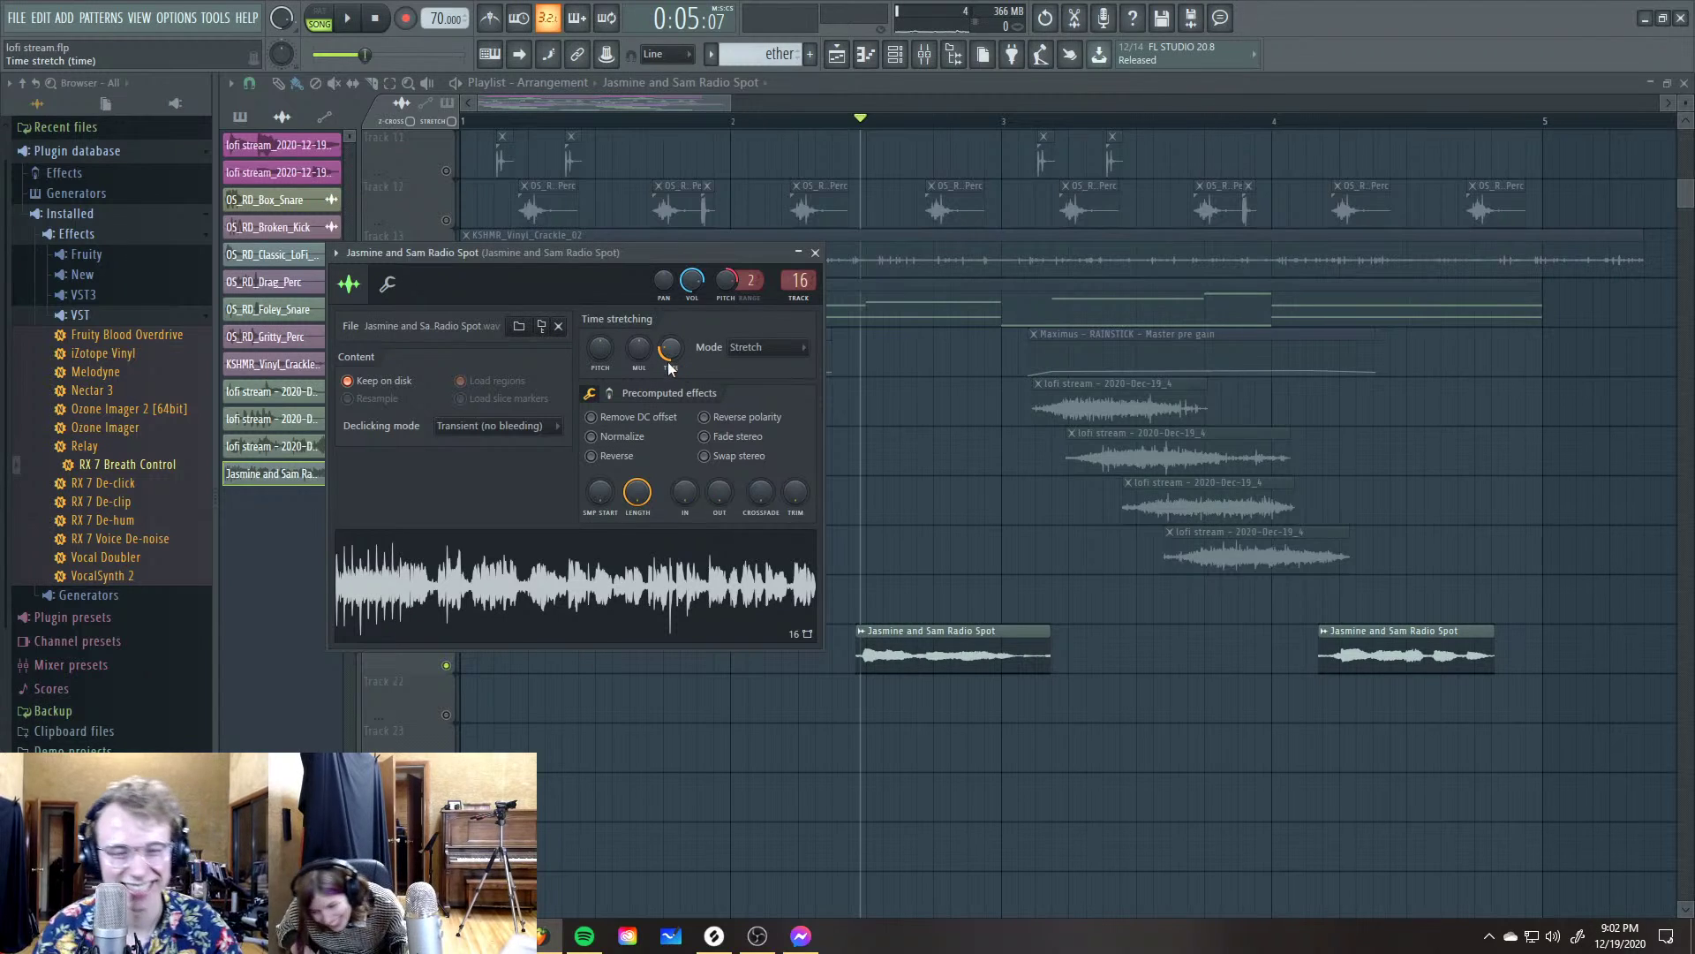
pyautogui.press('space')
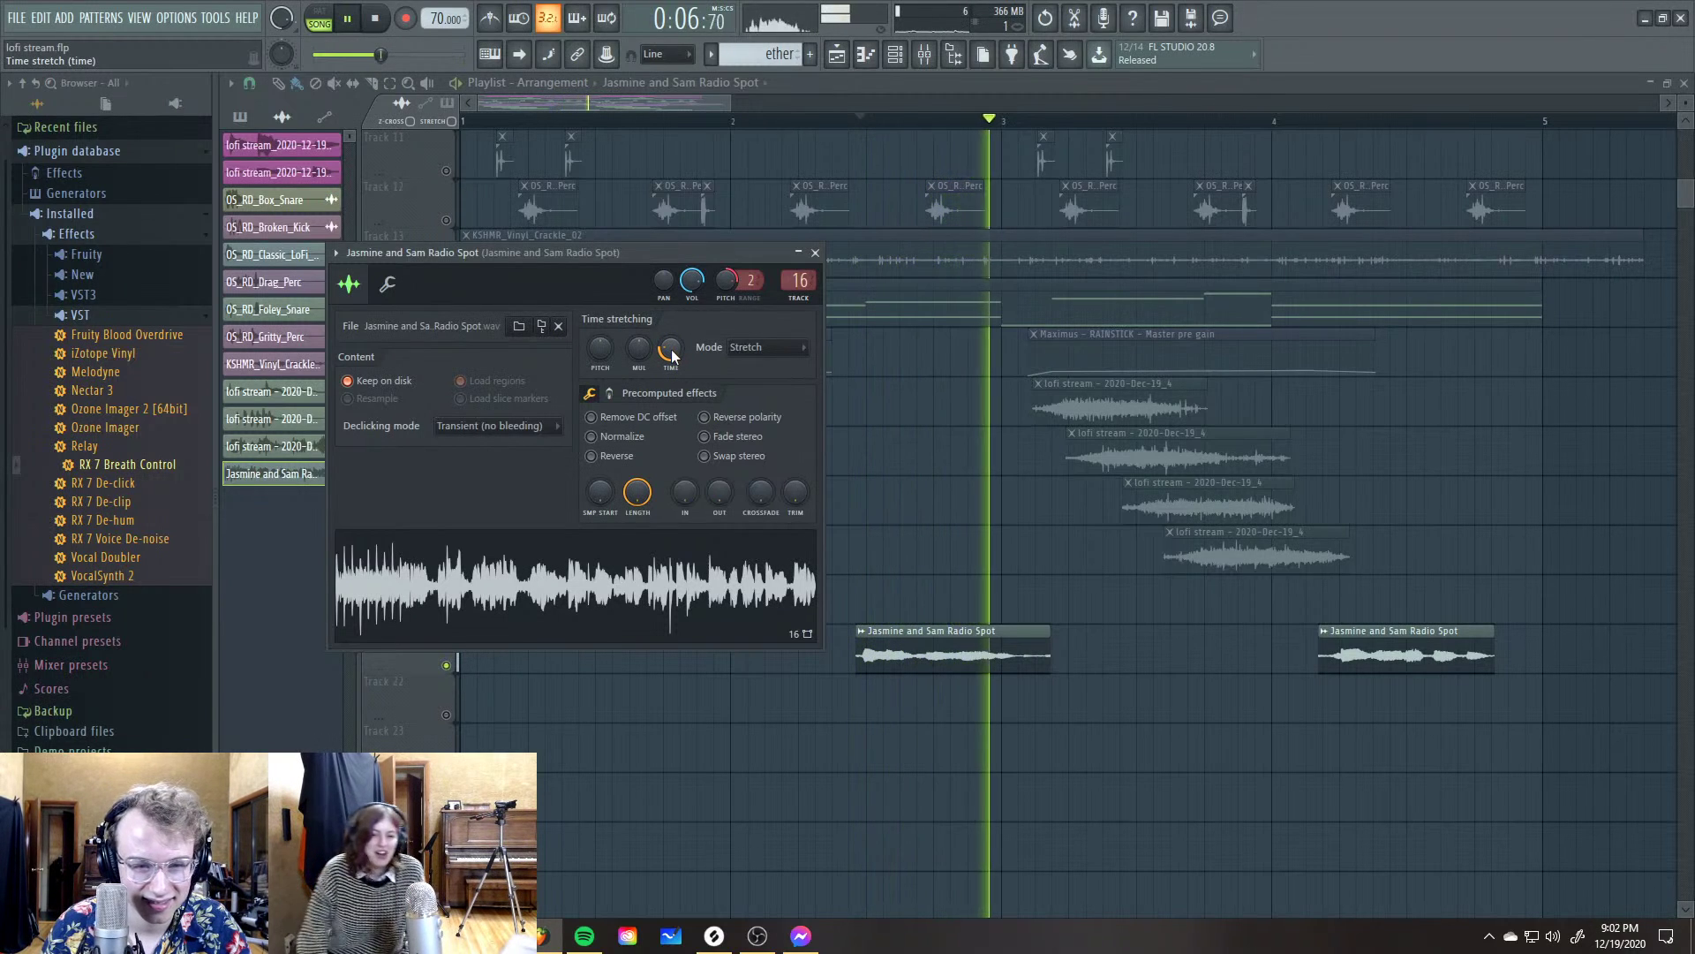
pyautogui.moveTo(671, 348); pyautogui.dragTo(674, 356)
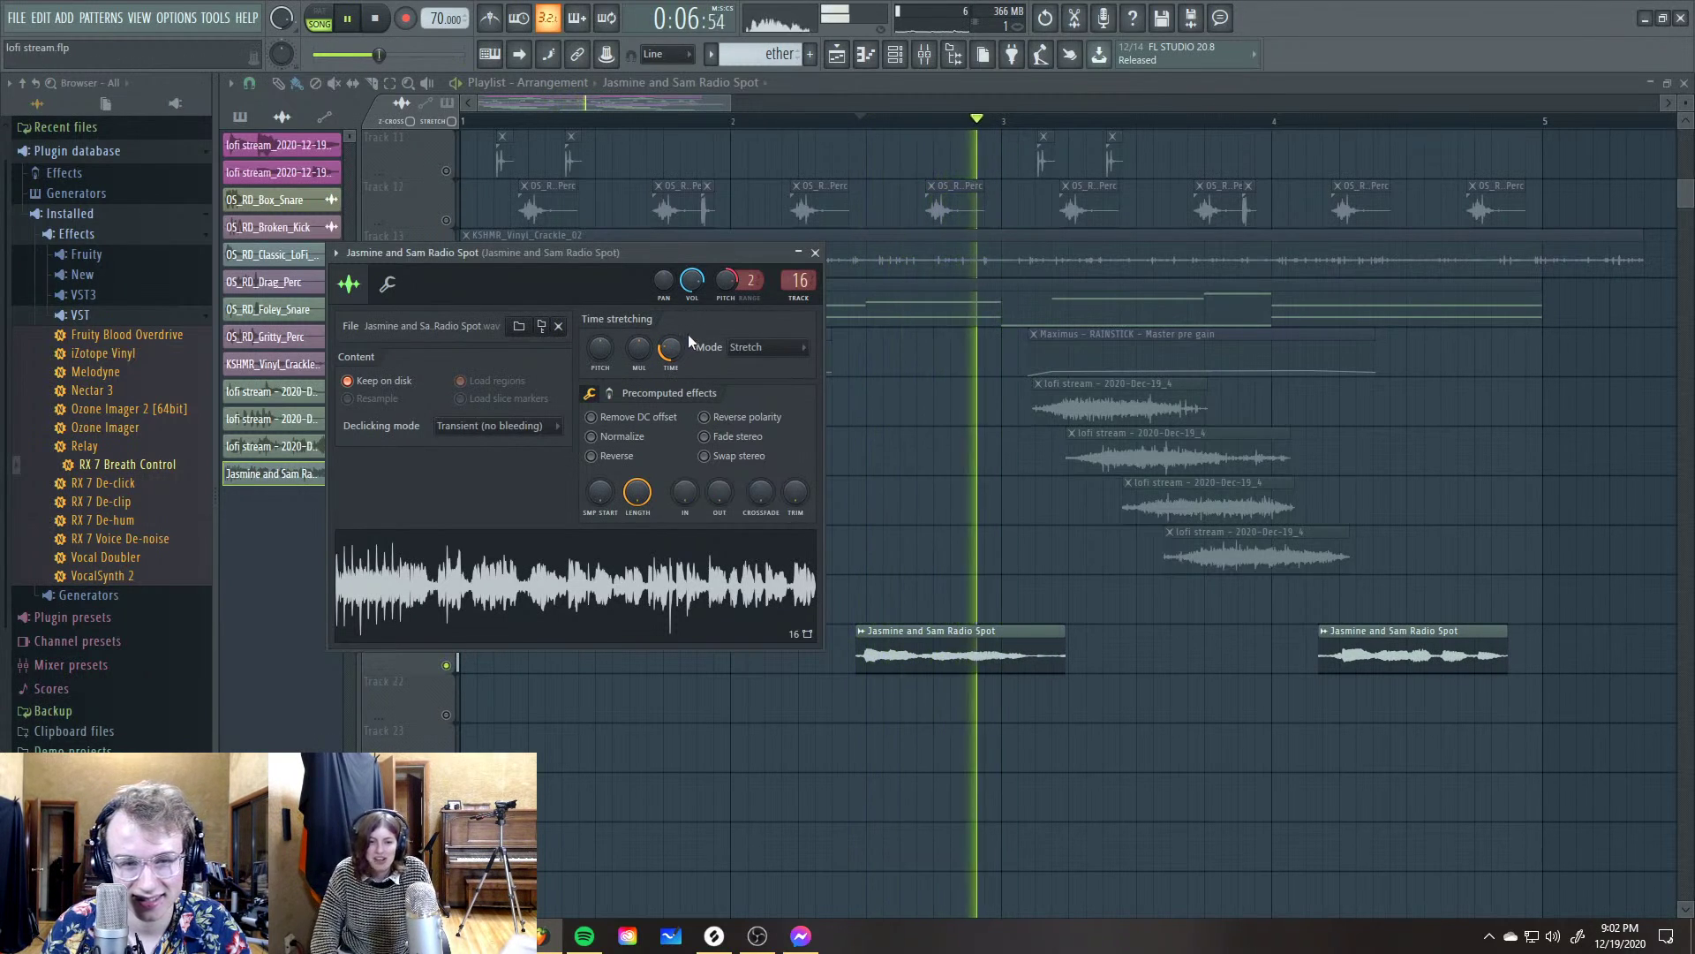
pyautogui.press('space')
pyautogui.press('Escape')
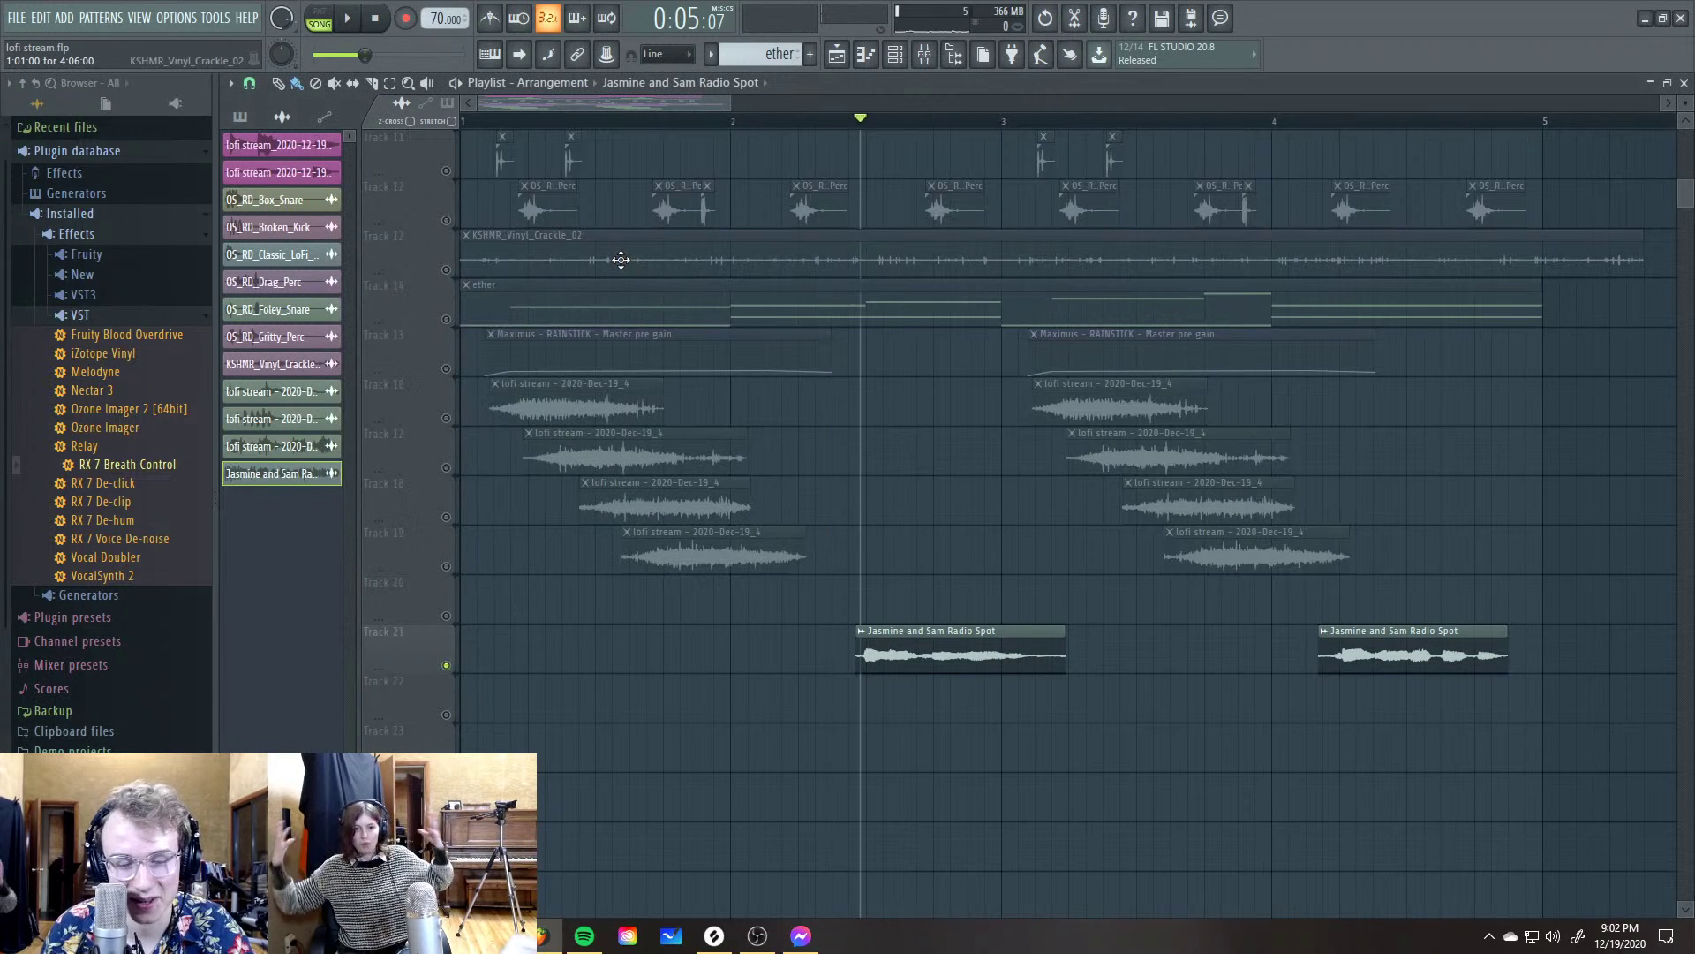
# Play the second radio spot excerpt from early bar 4 and save the project from the mixer view
pyautogui.click(1335, 120)
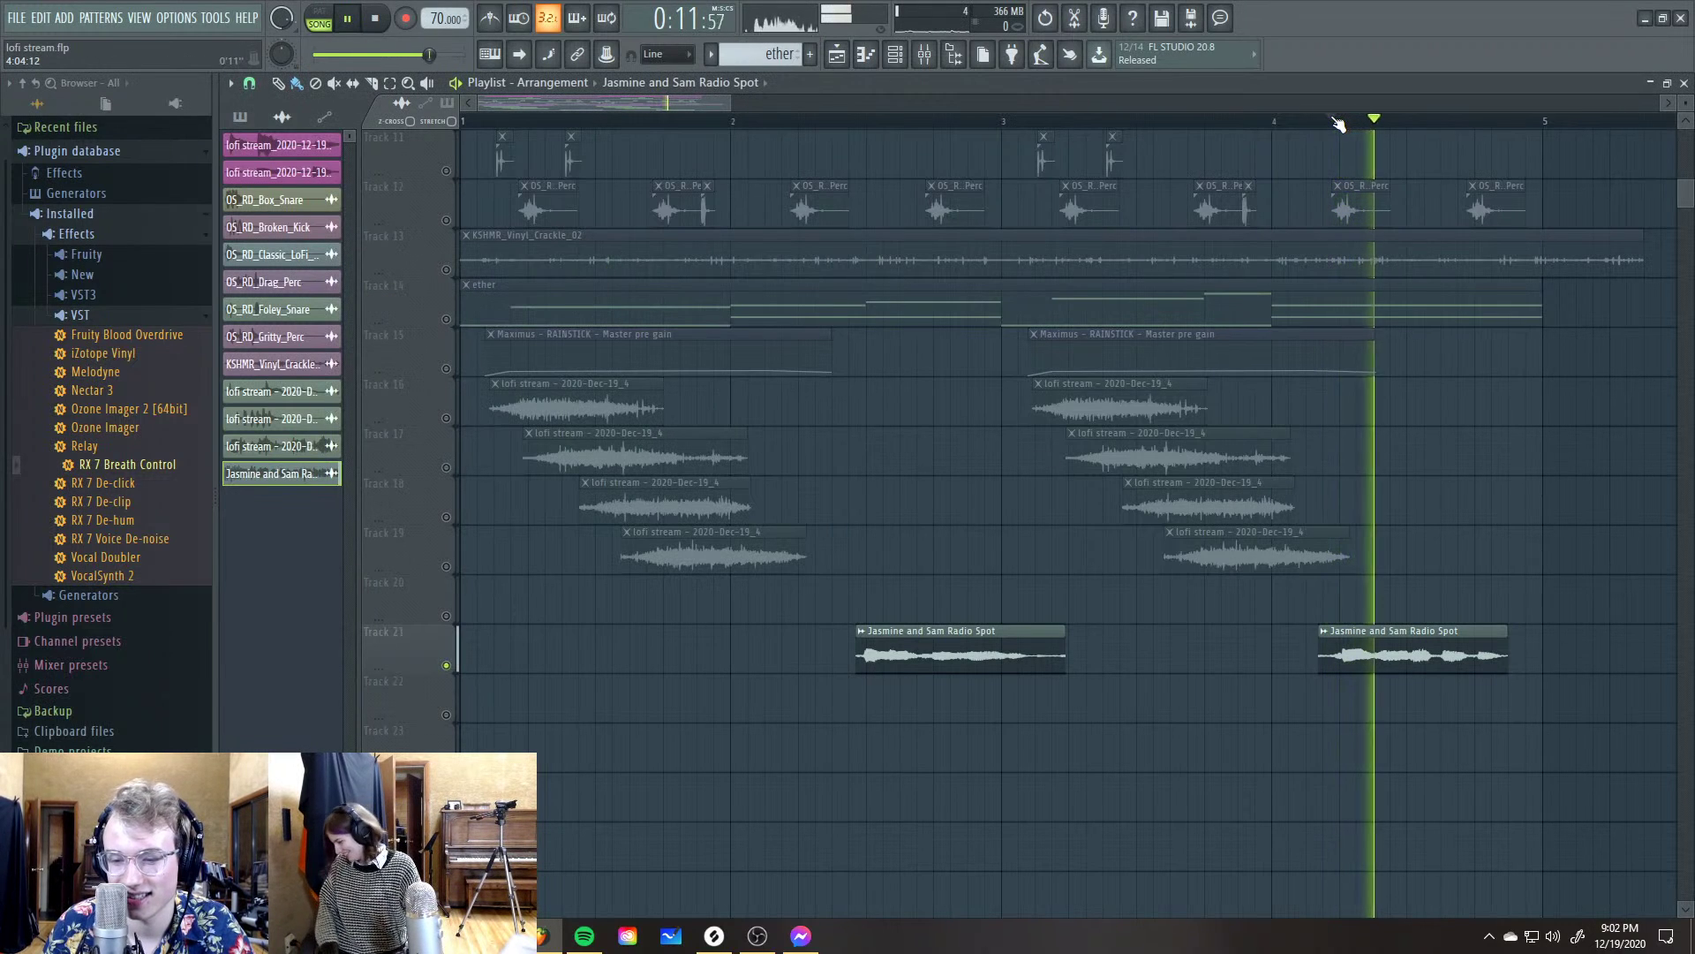
pyautogui.press('space')
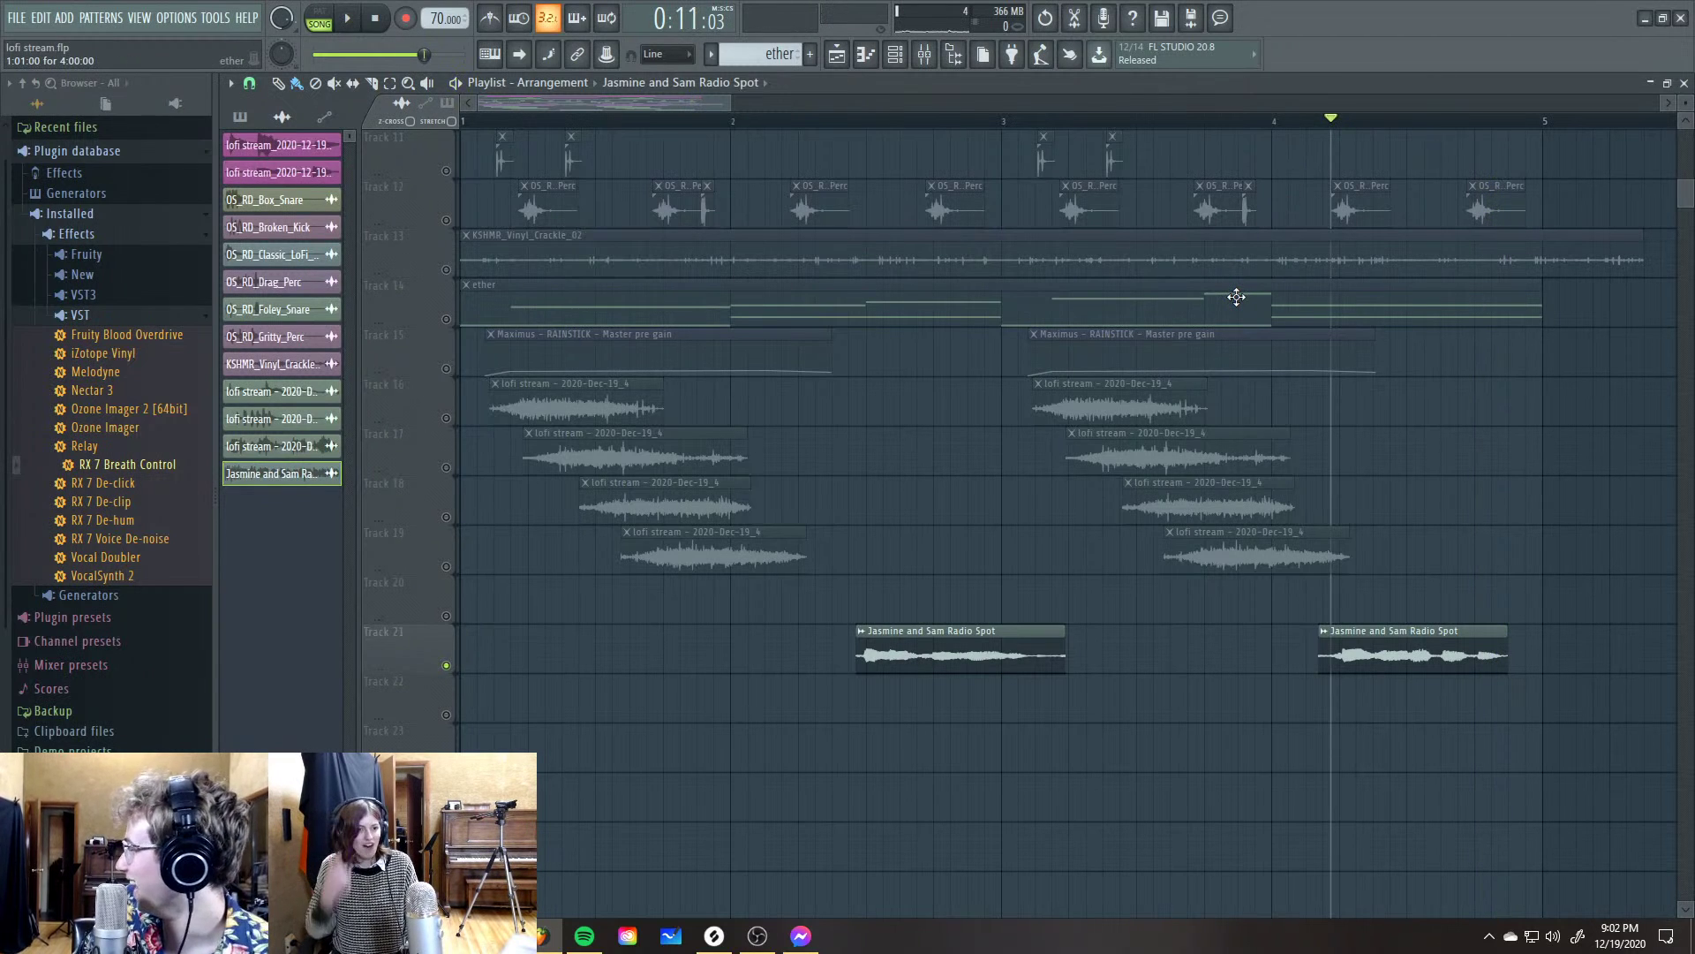
pyautogui.press('F5')
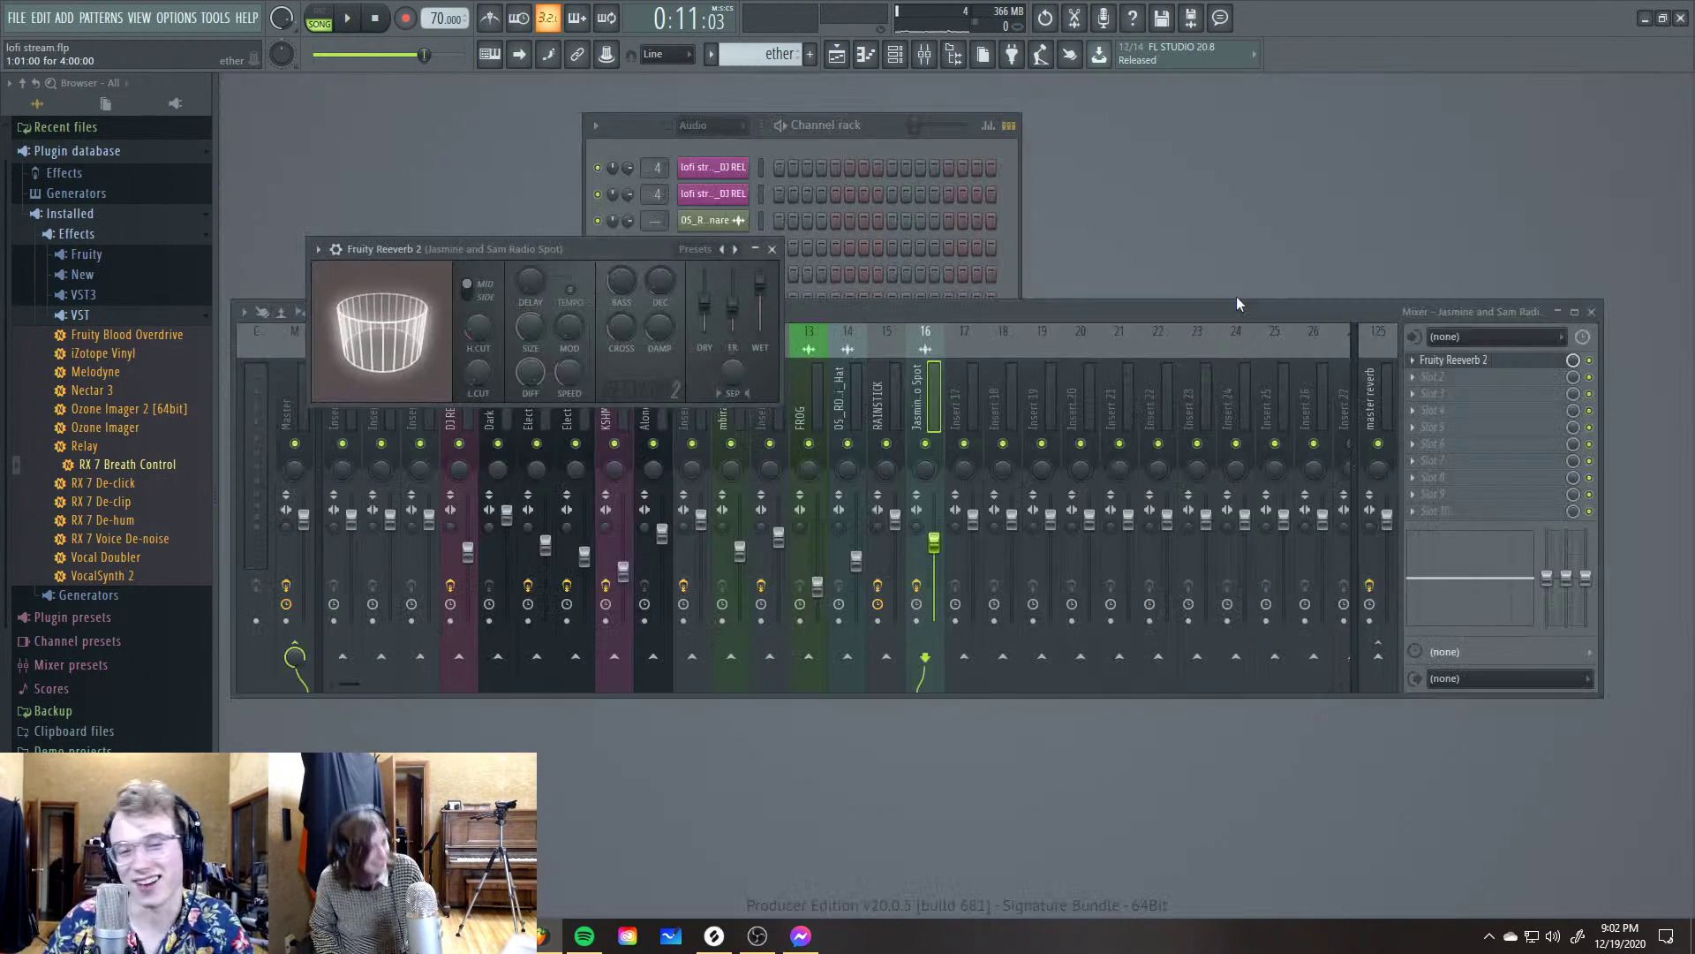
pyautogui.press('F9')
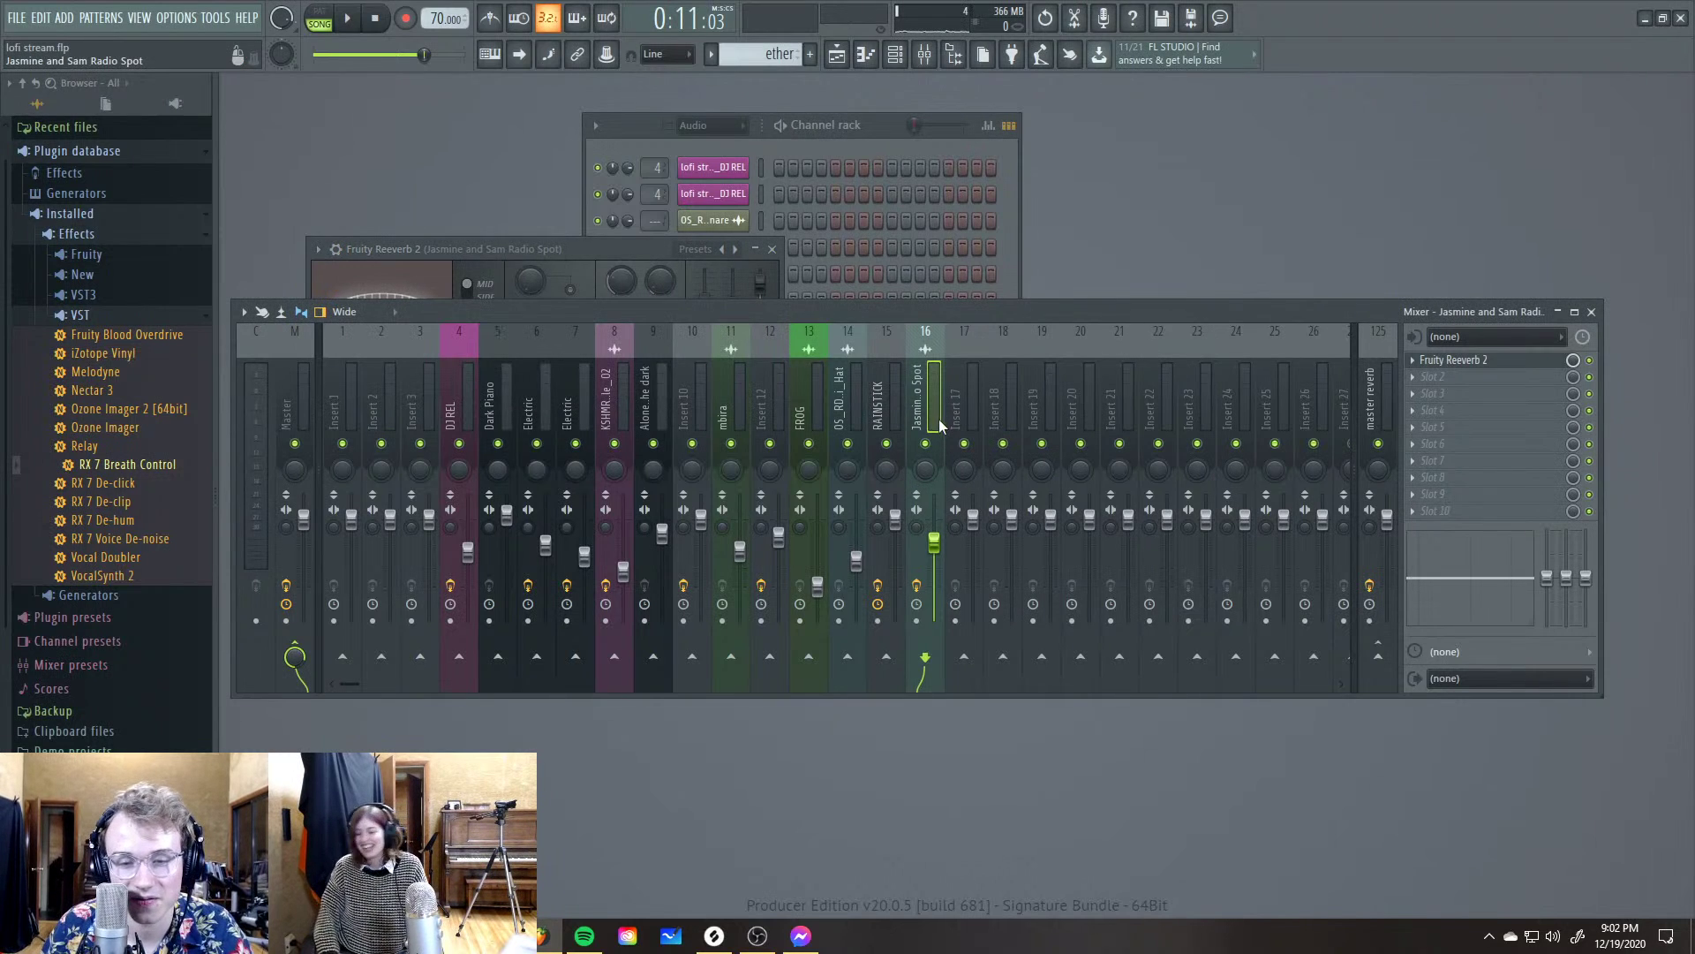
pyautogui.hotkey('ctrl', 's')
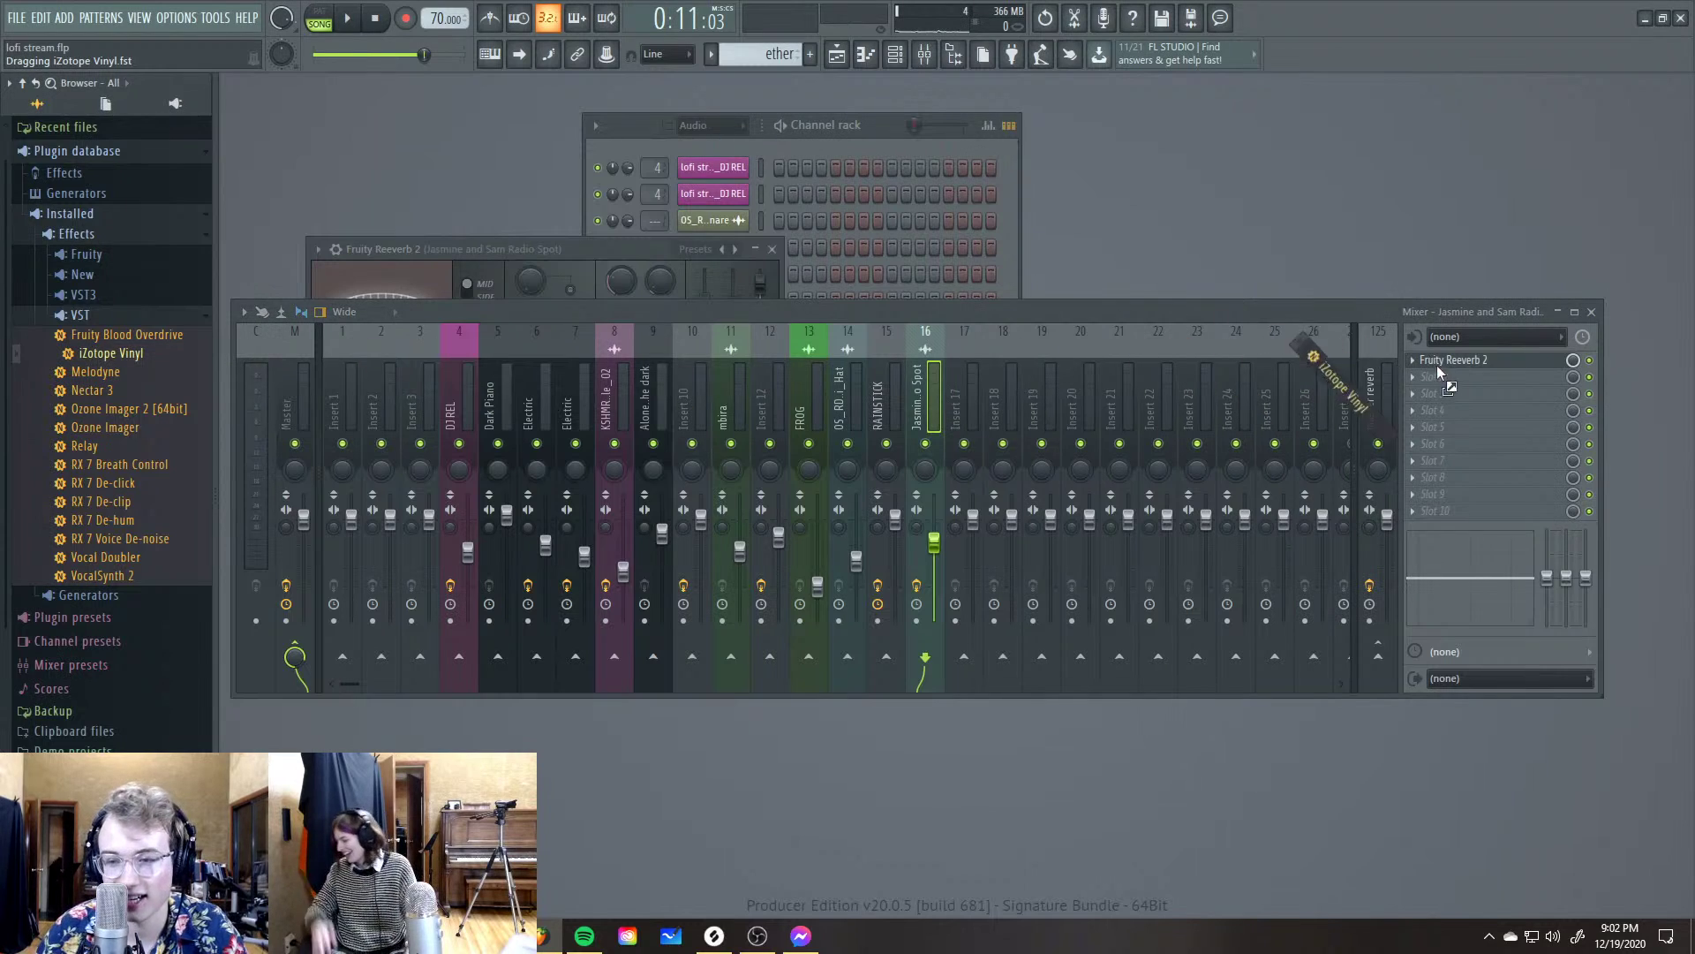
# Add iZotope Vinyl to the radio spot track's second effect slot and raise its warp depth, scratch and dust levels
pyautogui.moveTo(1438, 366); pyautogui.dragTo(1468, 378)
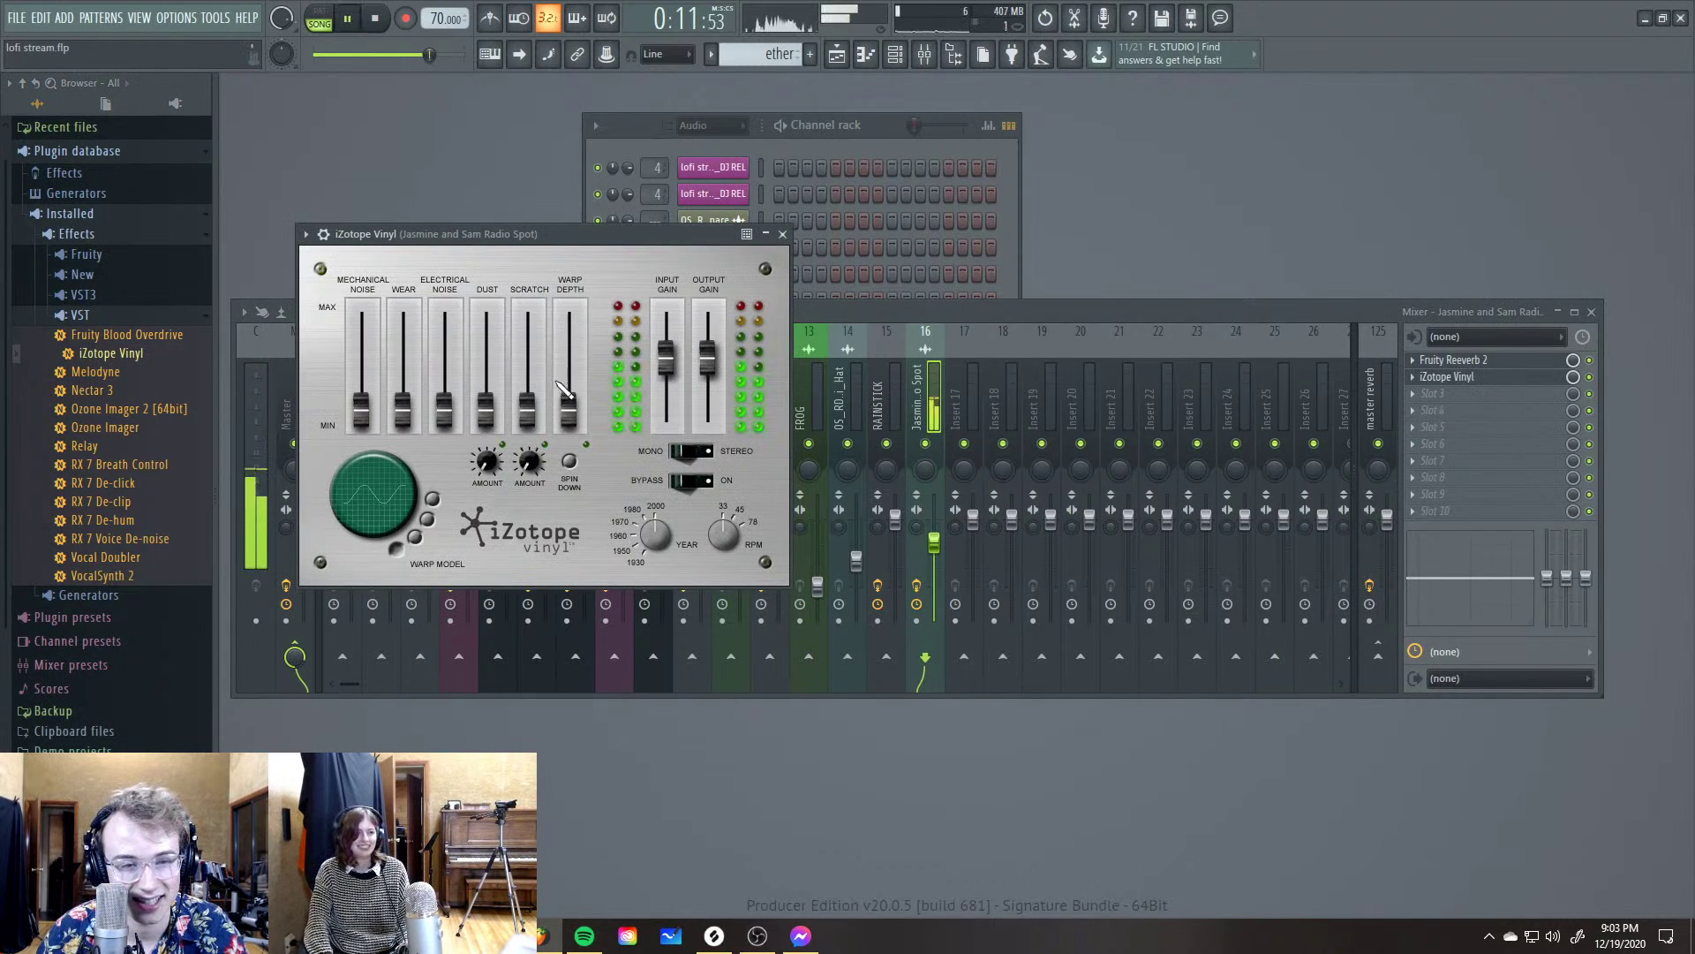
pyautogui.moveTo(558, 382); pyautogui.dragTo(565, 344)
pyautogui.moveTo(528, 407)
pyautogui.mouseDown()
pyautogui.moveTo(528, 357)
pyautogui.moveTo(528, 373)
pyautogui.mouseUp()
pyautogui.moveTo(485, 408); pyautogui.dragTo(485, 371)
pyautogui.press('space')
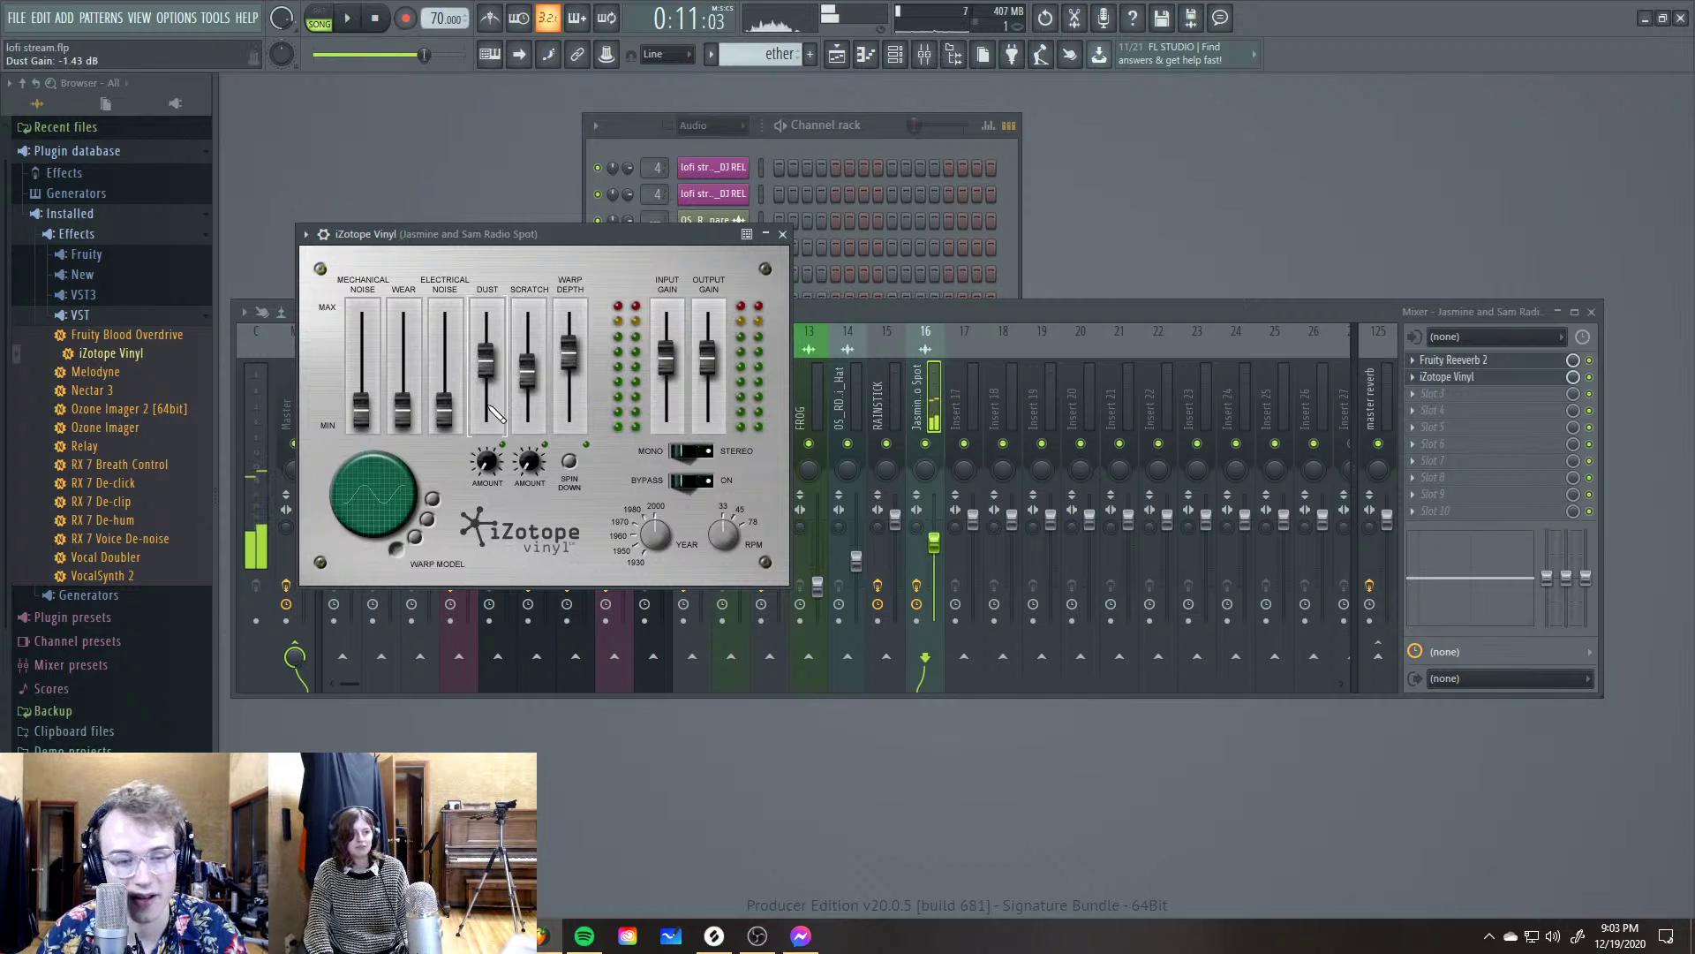
# Raise Vinyl's mechanical noise, set wear to about 20%, and adjust the year while replaying the excerpt
pyautogui.press('space')
pyautogui.moveTo(360, 407); pyautogui.dragTo(411, 412)
pyautogui.press('space')
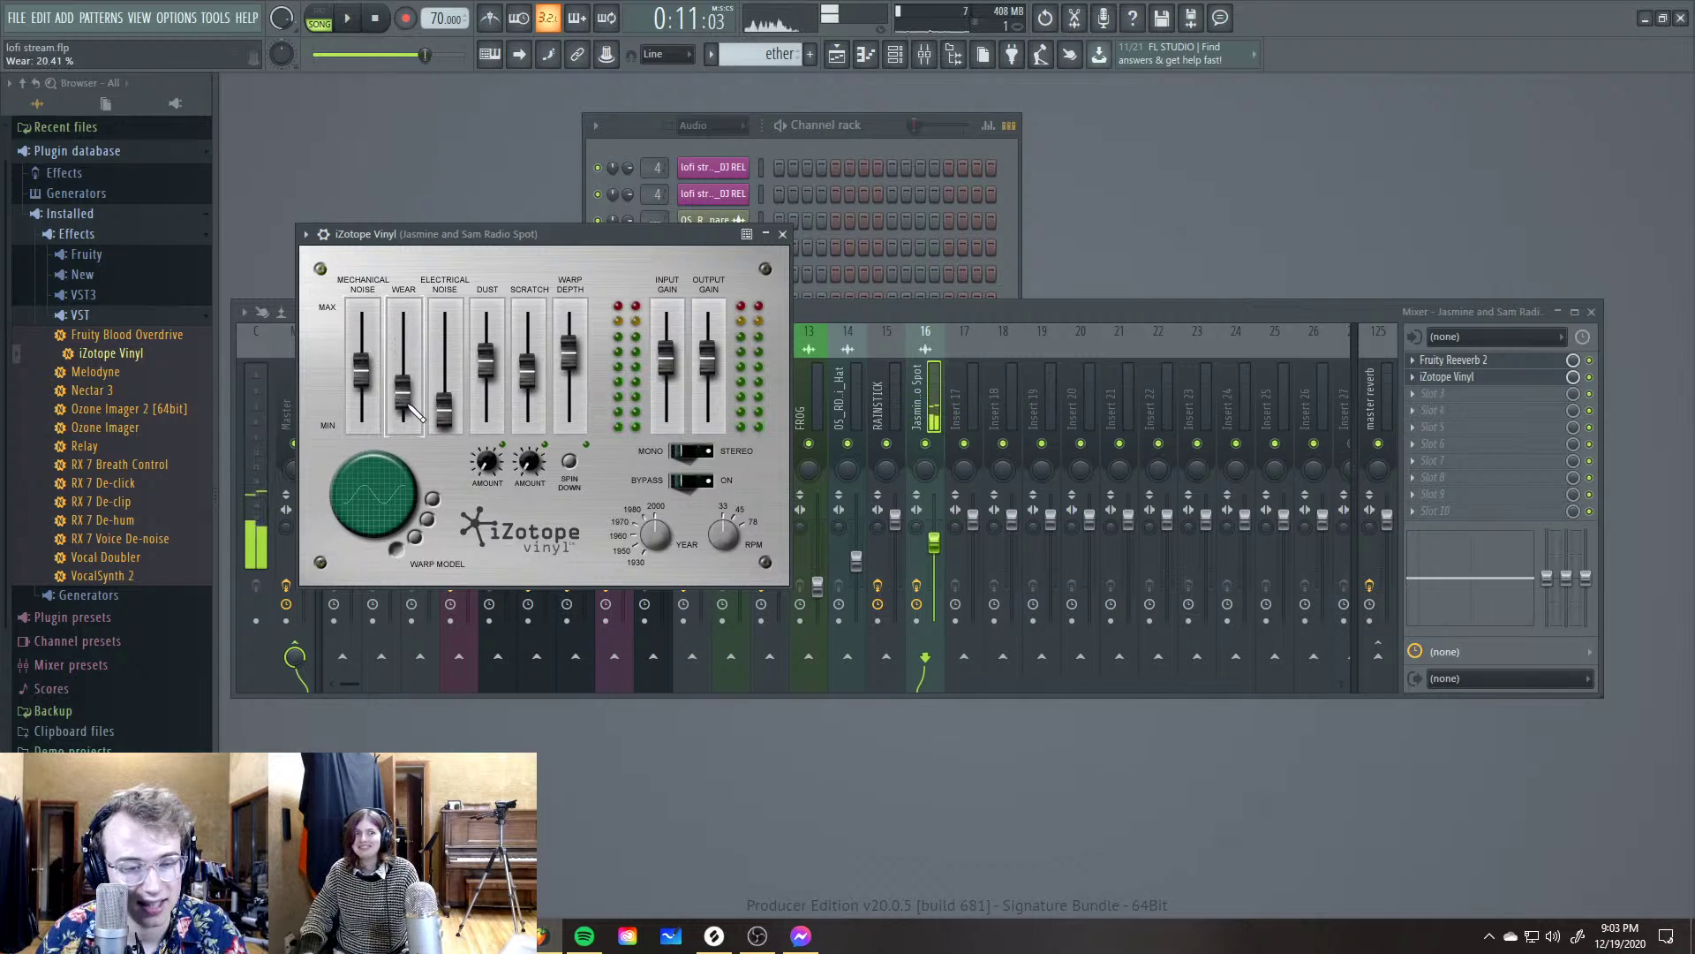
pyautogui.moveTo(652, 541); pyautogui.dragTo(661, 549)
pyautogui.press('space')
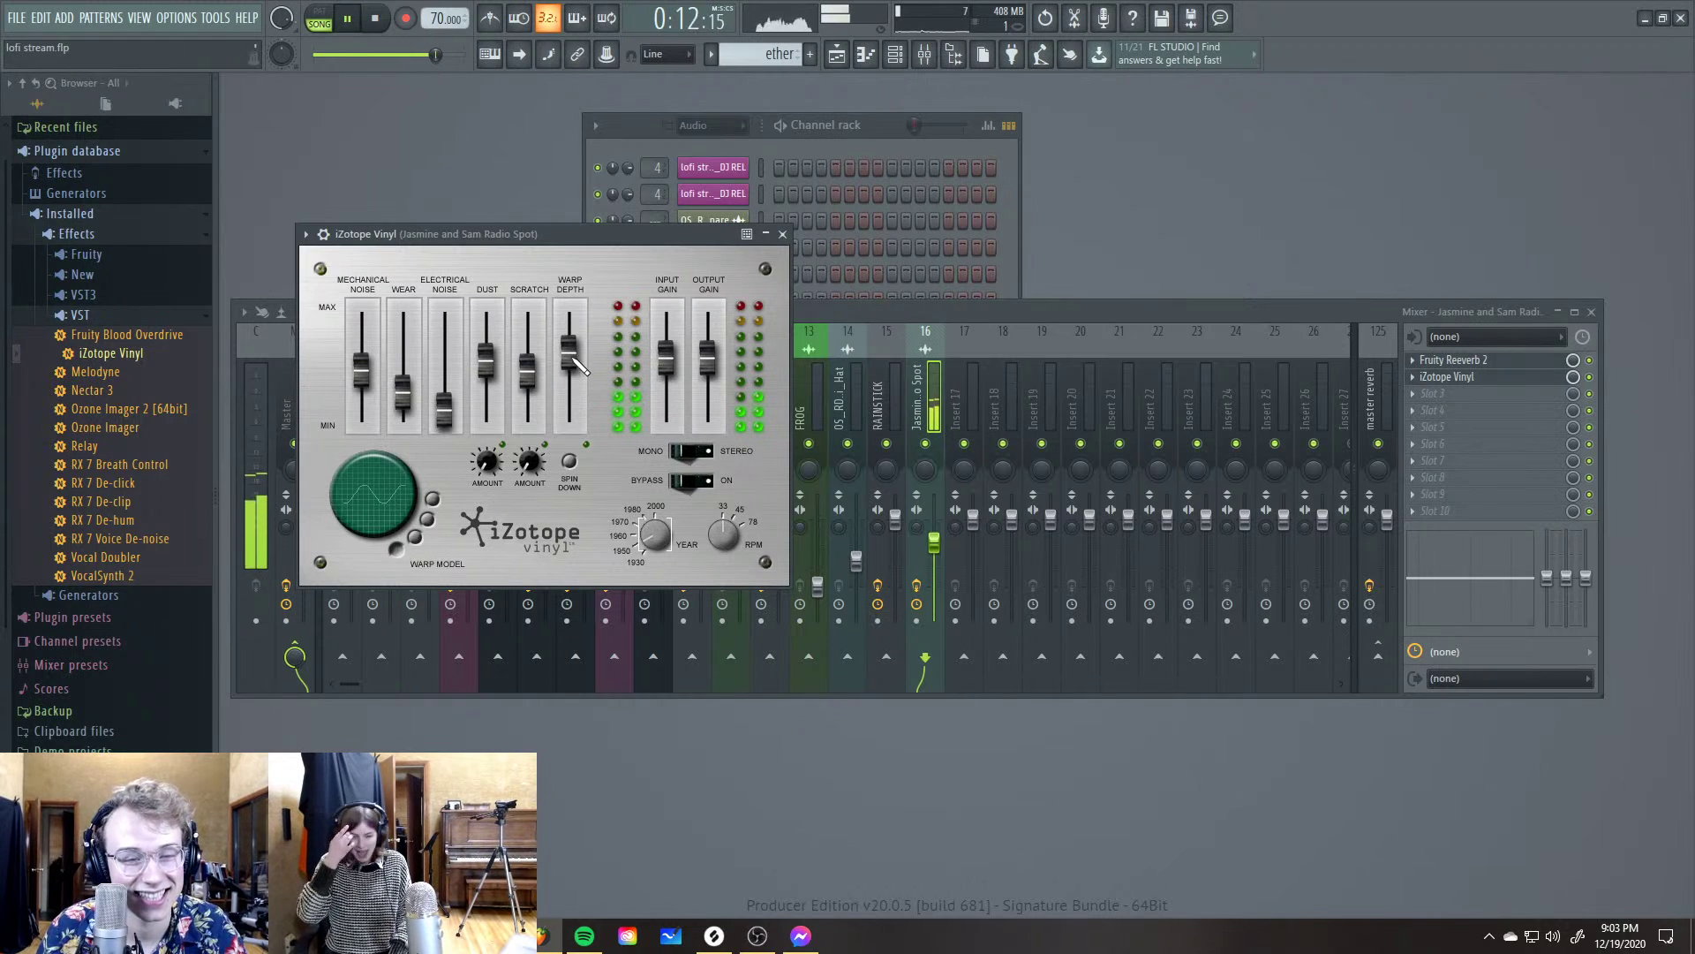
# Raise Vinyl's warp depth and input gain slightly, and compare the sound using the mono and bypass switches
pyautogui.moveTo(574, 365); pyautogui.dragTo(676, 371)
pyautogui.click(692, 452)
pyautogui.press('space')
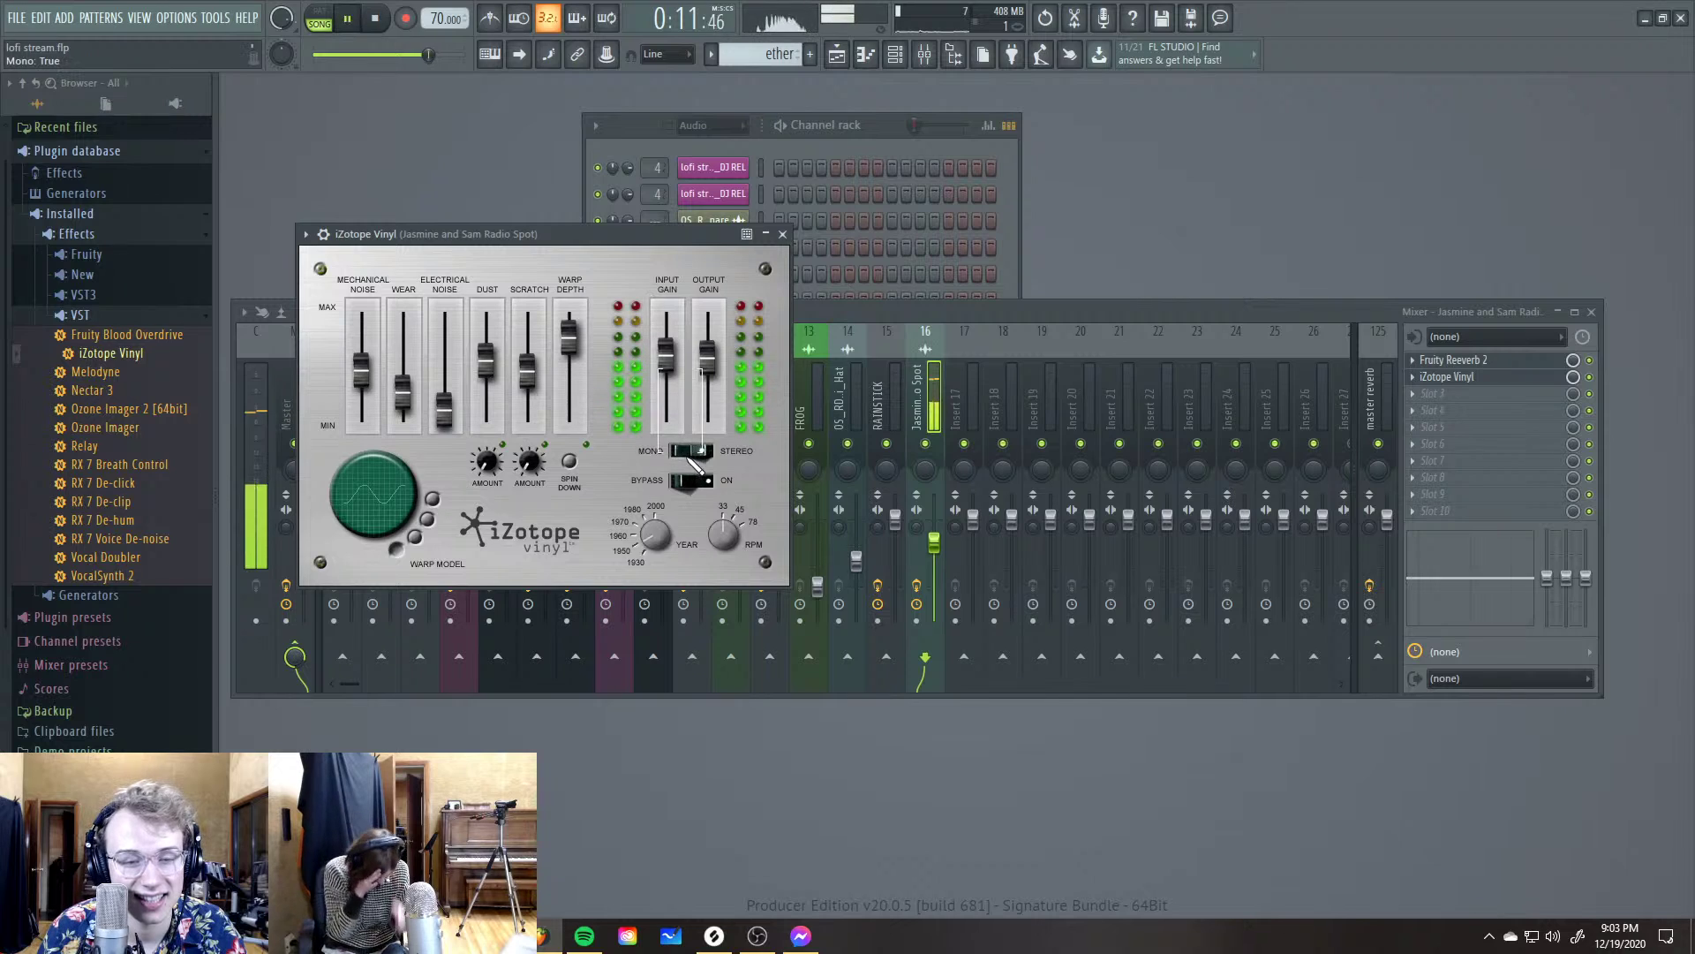
pyautogui.click(694, 482)
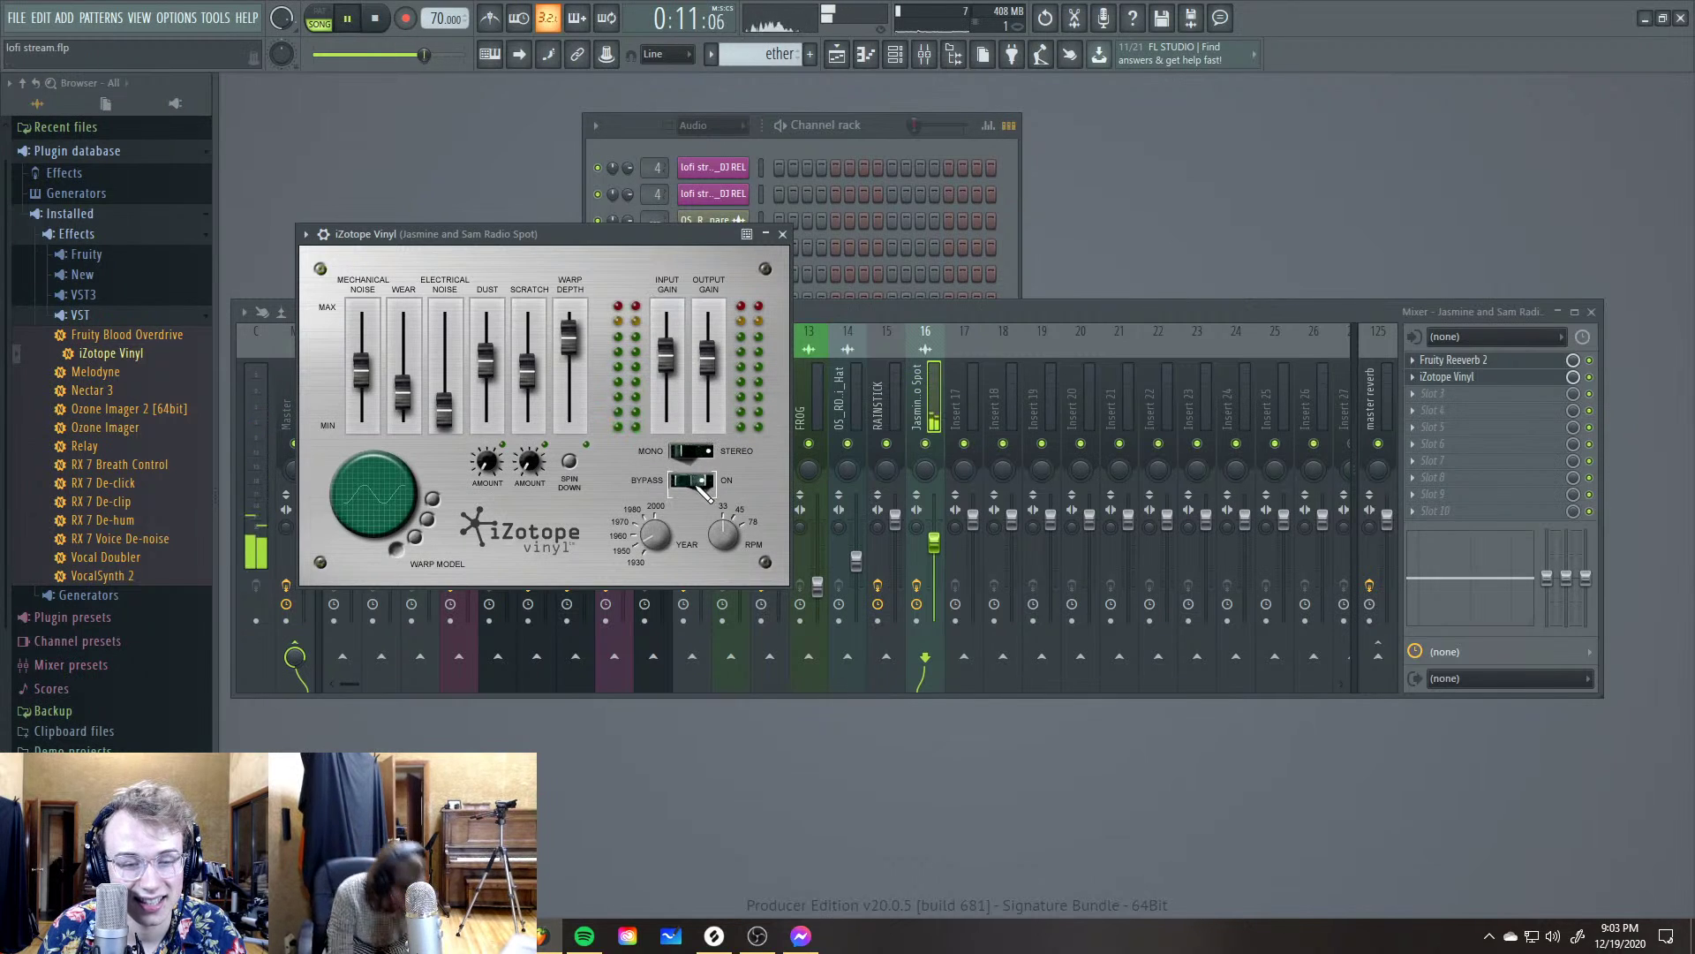
# Lower Vinyl's dust level and set its dust amount to 20% while playing the excerpt
pyautogui.moveTo(530, 461); pyautogui.dragTo(487, 461)
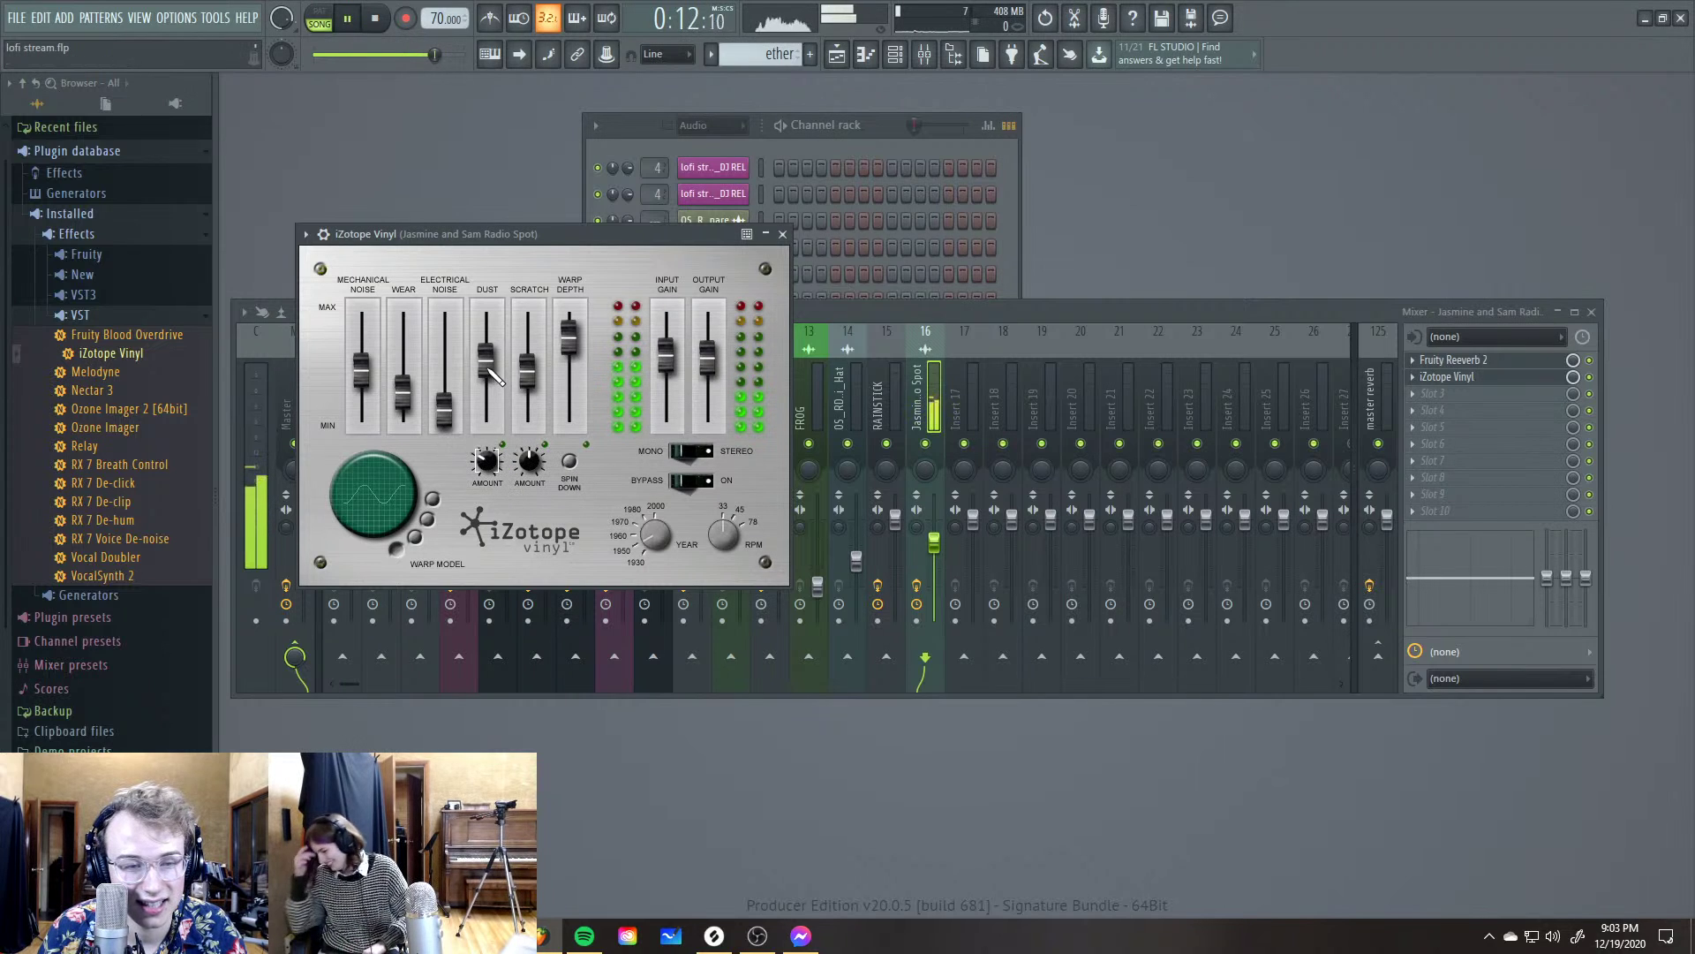
pyautogui.moveTo(489, 369); pyautogui.dragTo(493, 408)
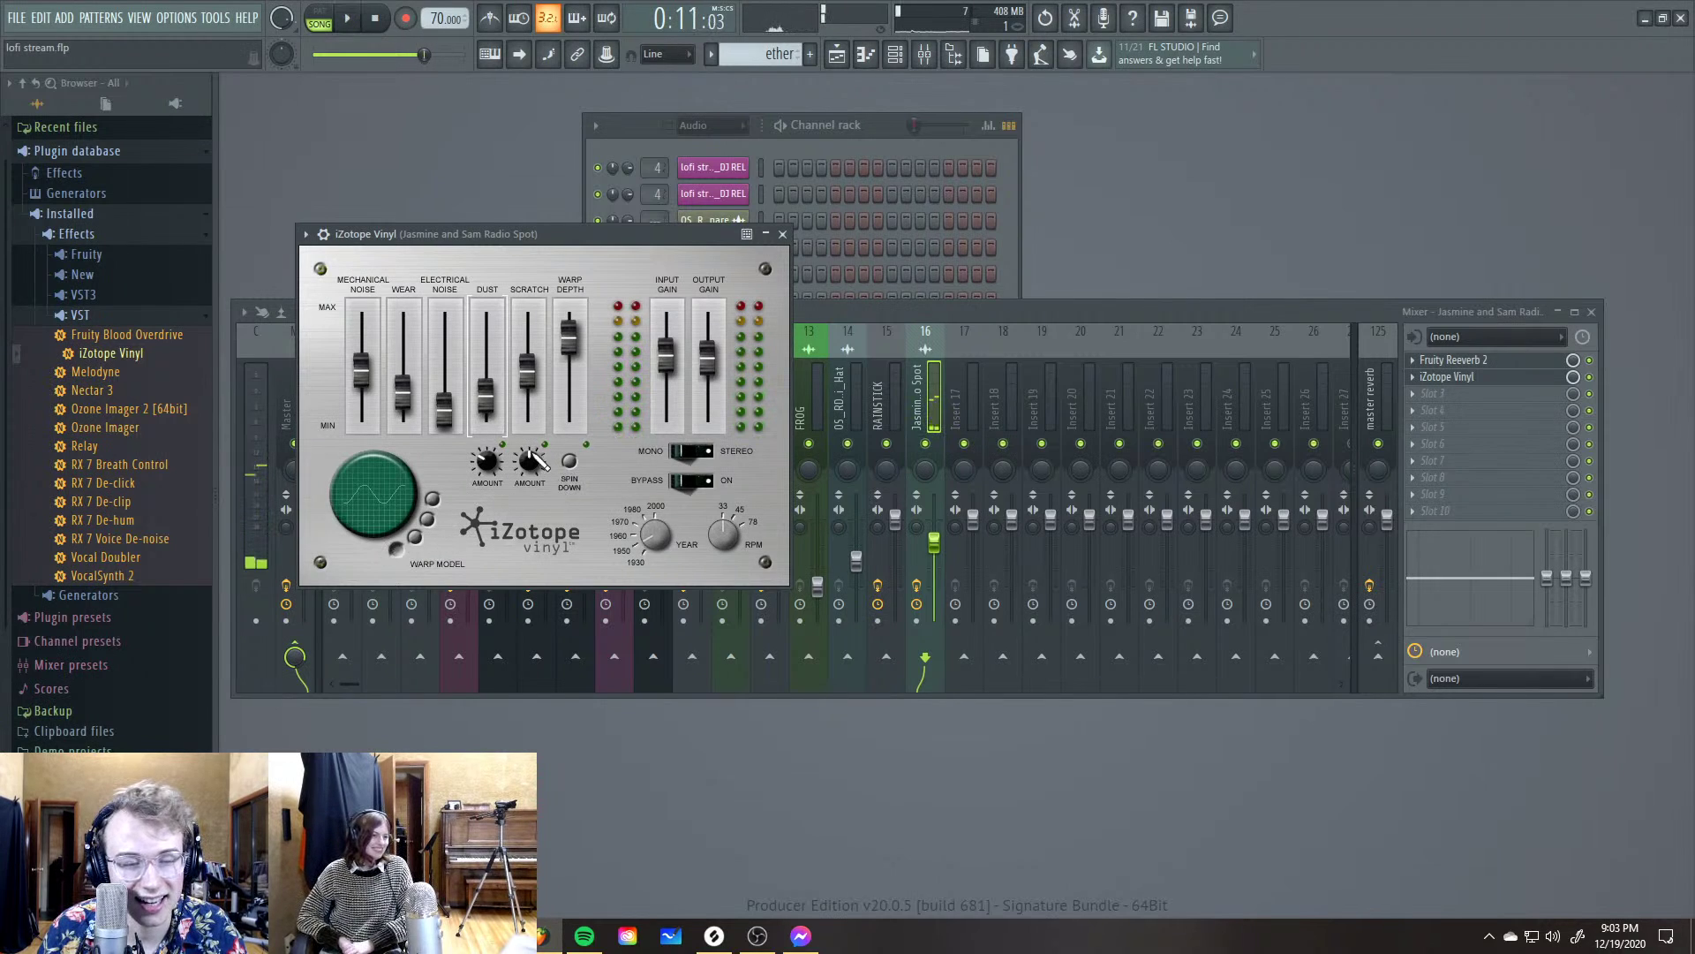
pyautogui.press('space')
pyautogui.moveTo(487, 467); pyautogui.dragTo(489, 469)
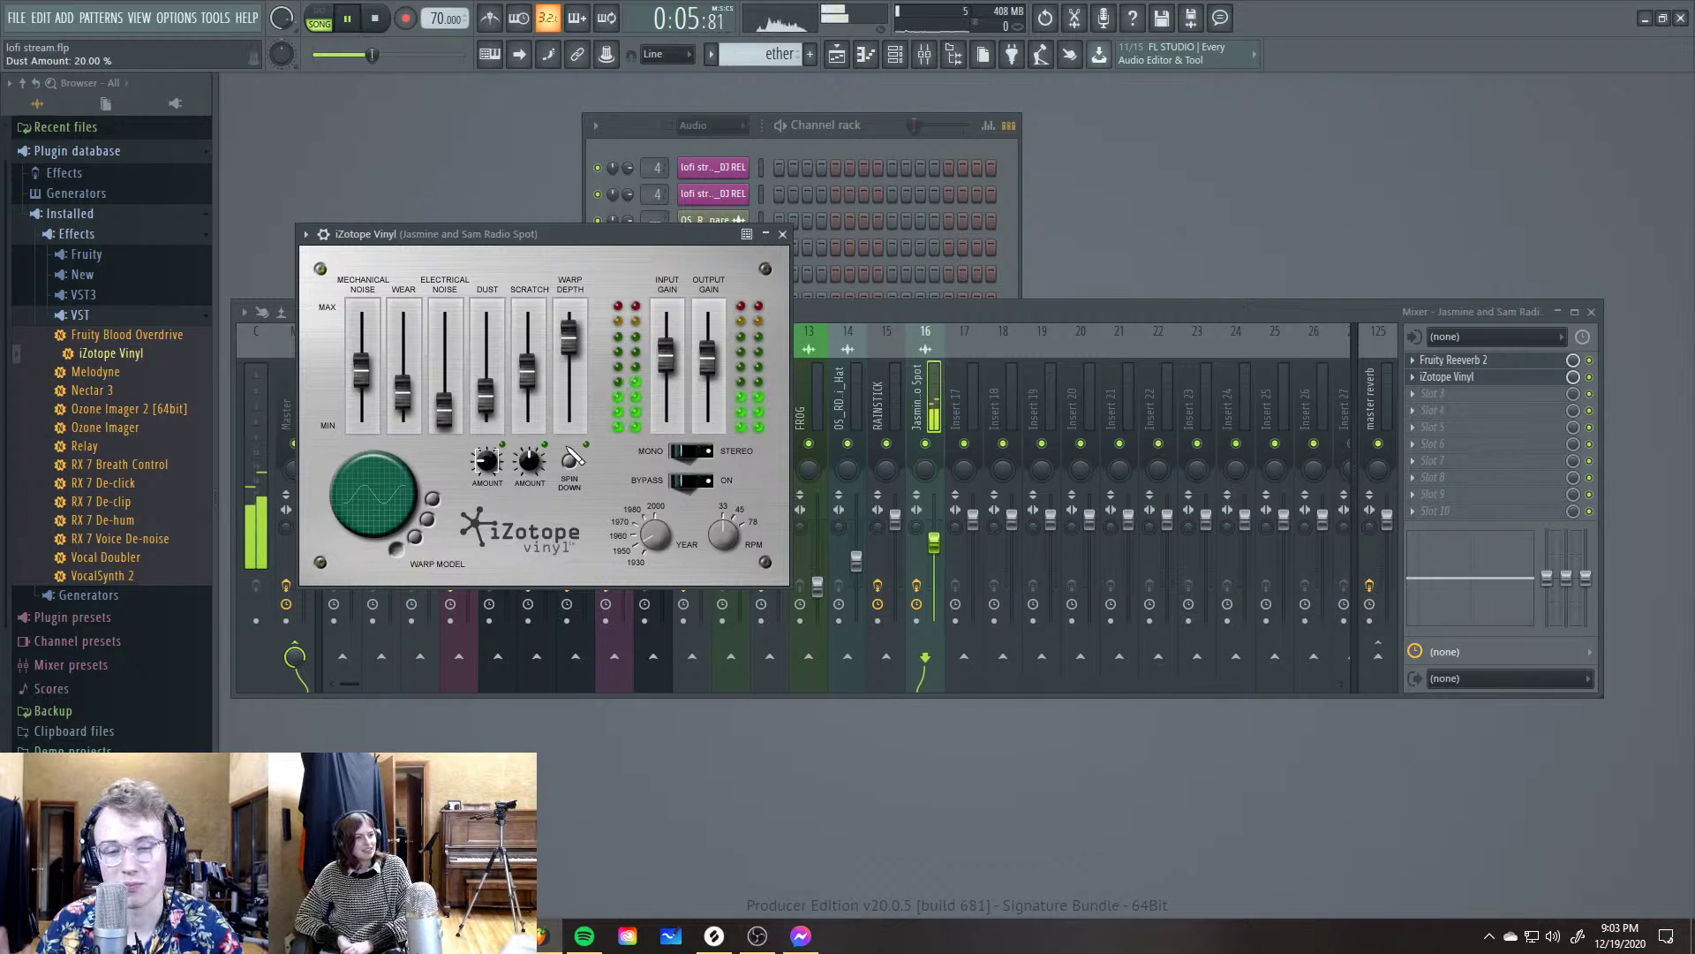
# Stop playback, move the playhead to mid bar 2, and set Vinyl's dust amount to 10% and scratch amount to 20%
pyautogui.click(377, 19)
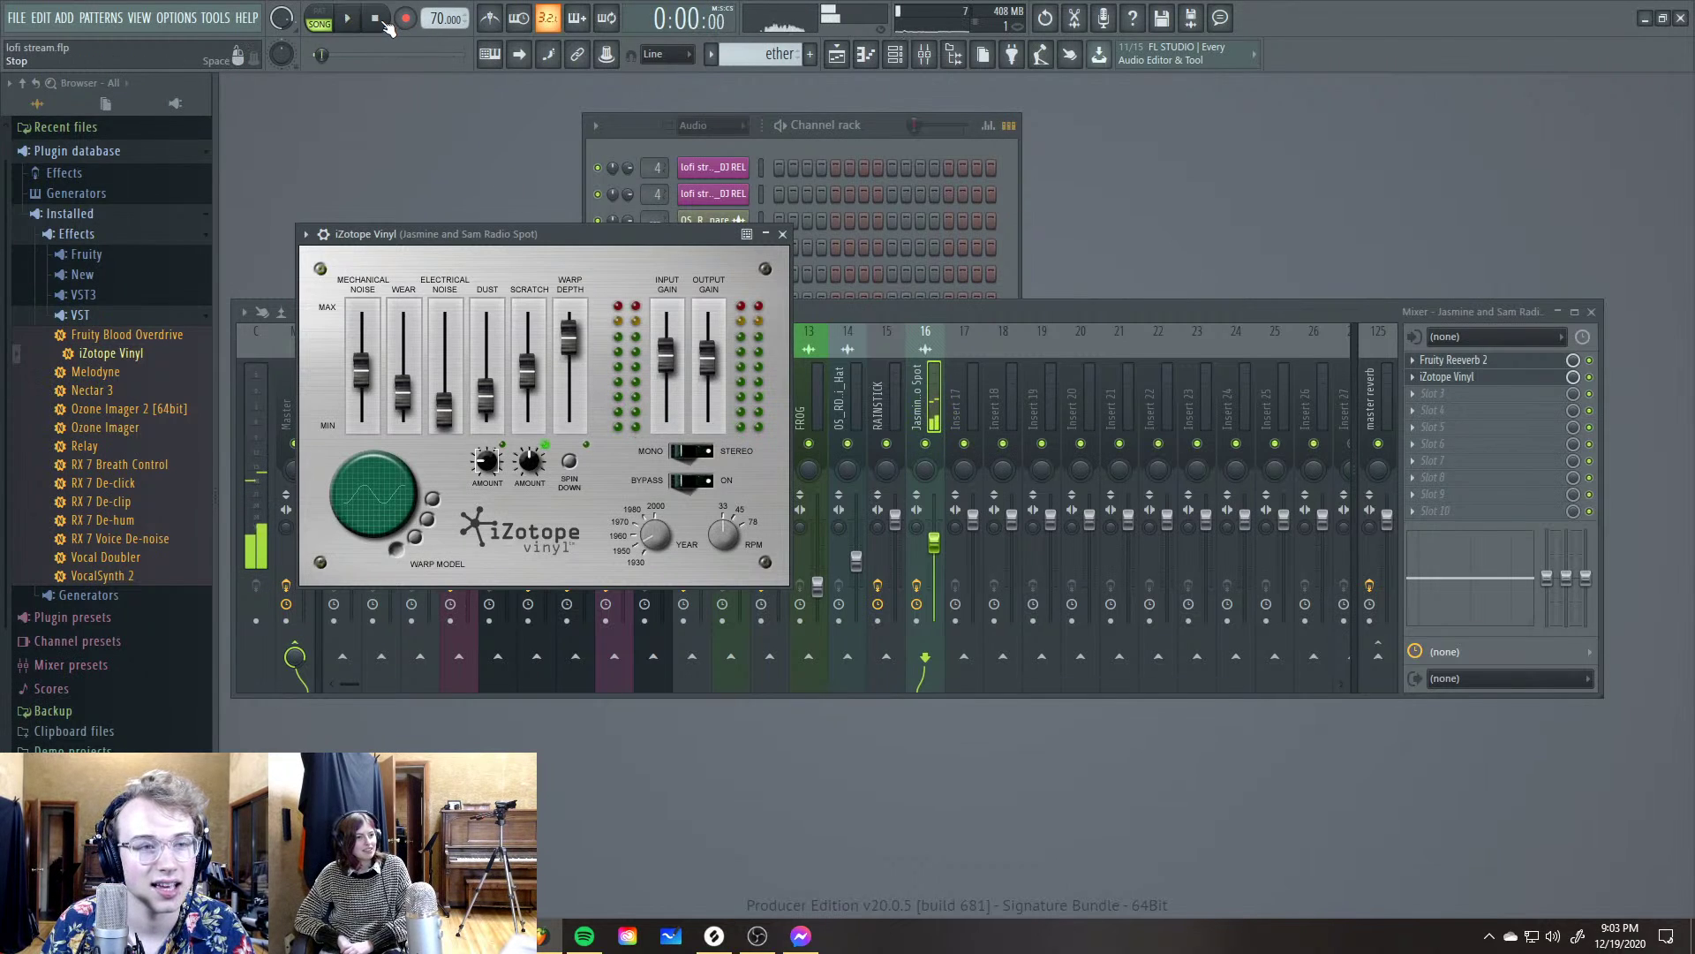
pyautogui.click(836, 53)
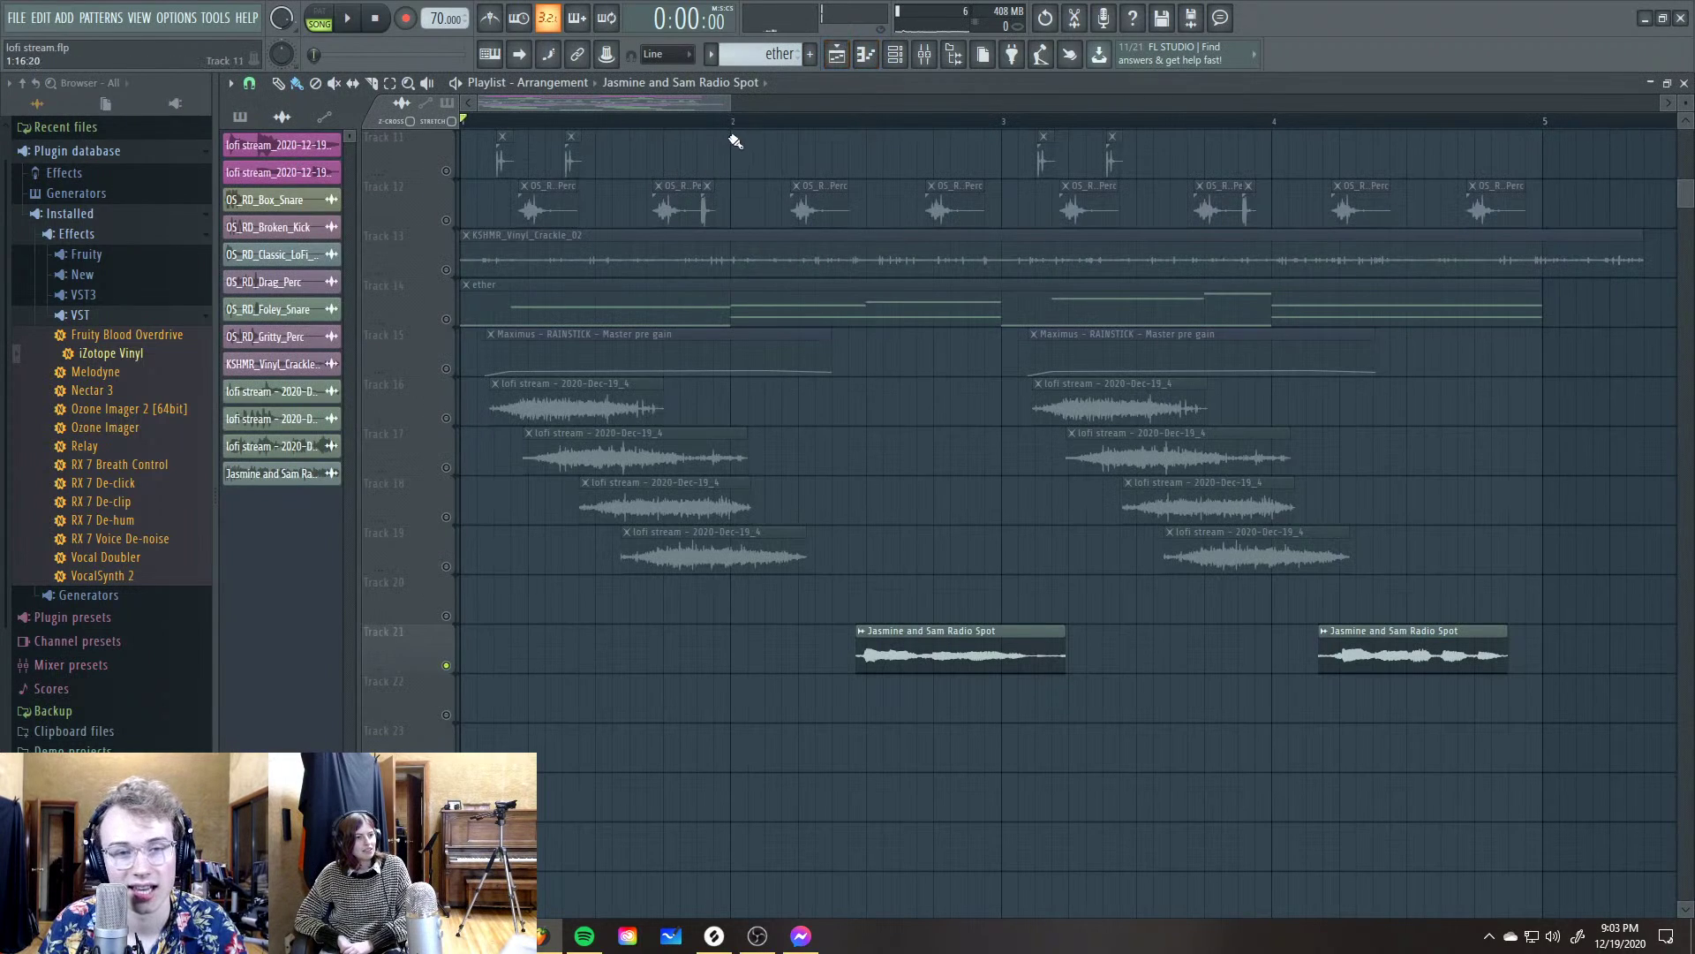
pyautogui.moveTo(767, 122); pyautogui.dragTo(859, 139)
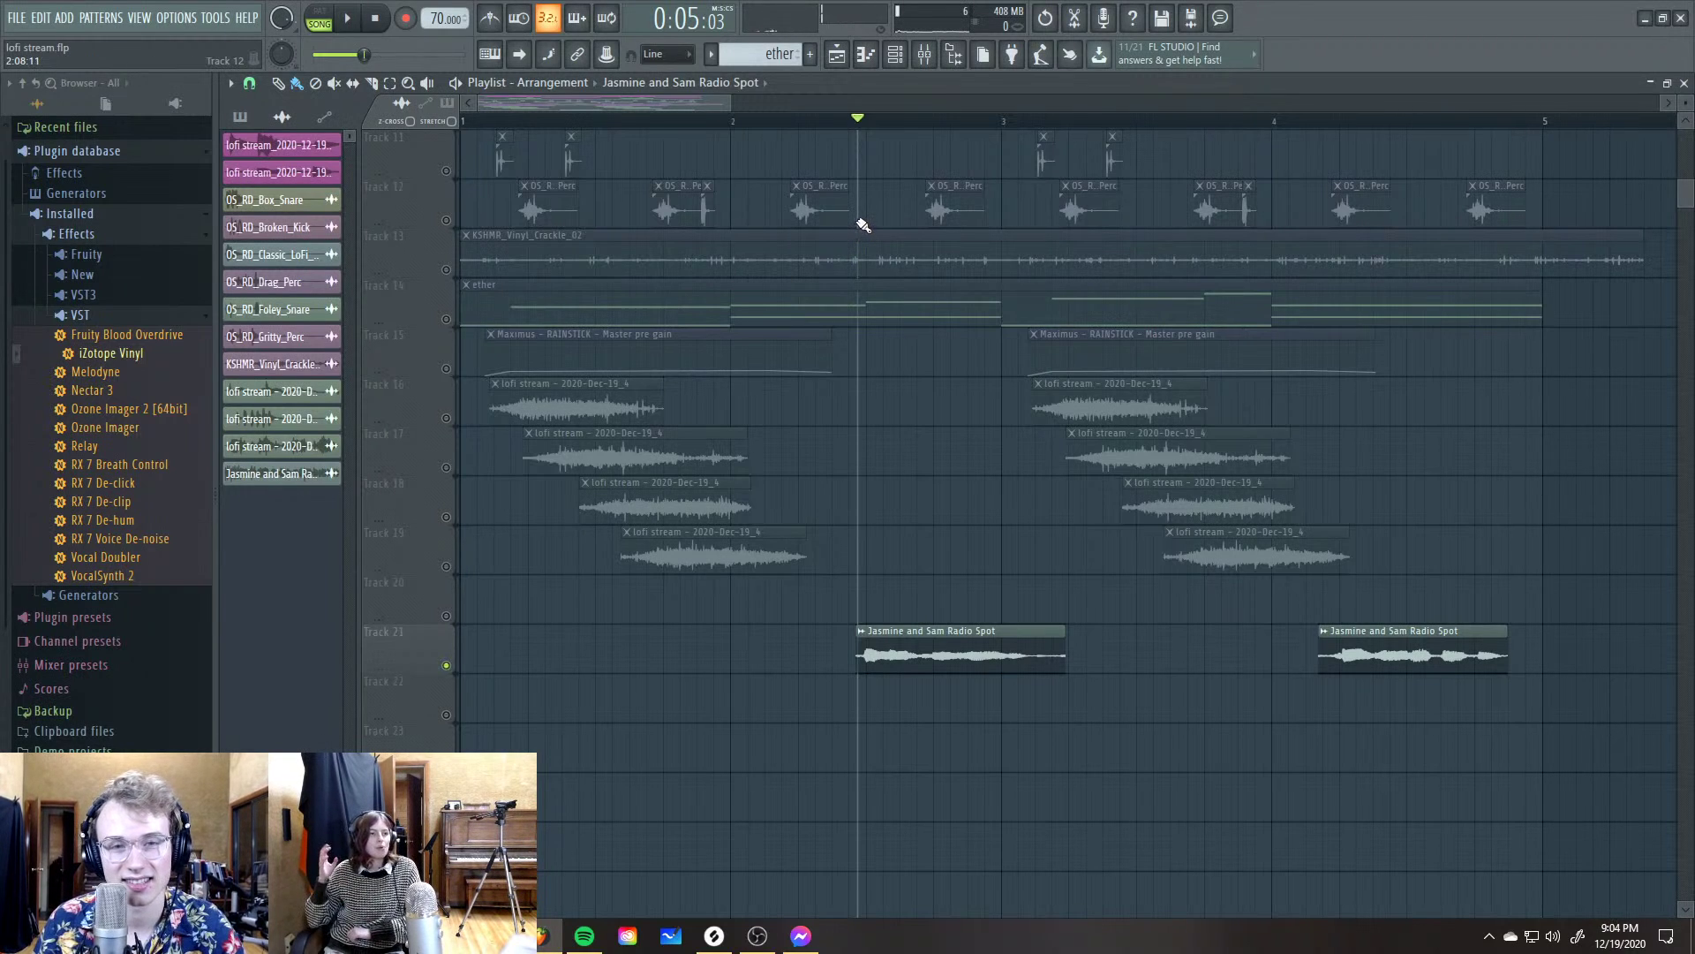
pyautogui.press('F5')
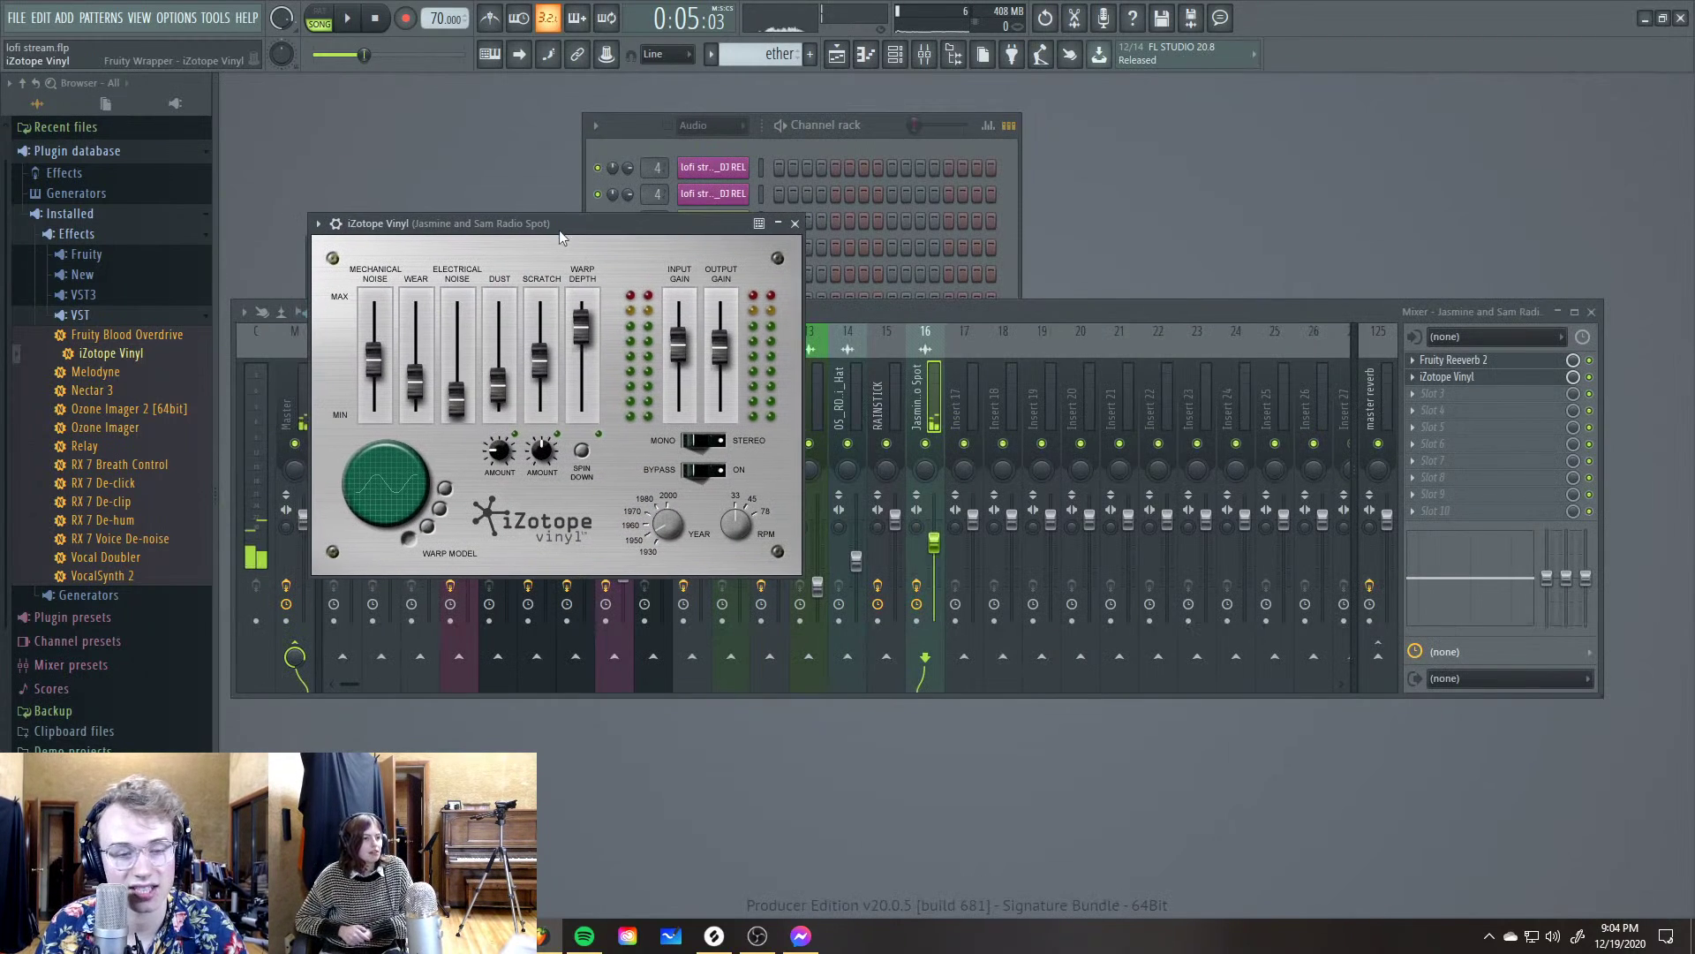
pyautogui.moveTo(551, 459); pyautogui.dragTo(527, 543)
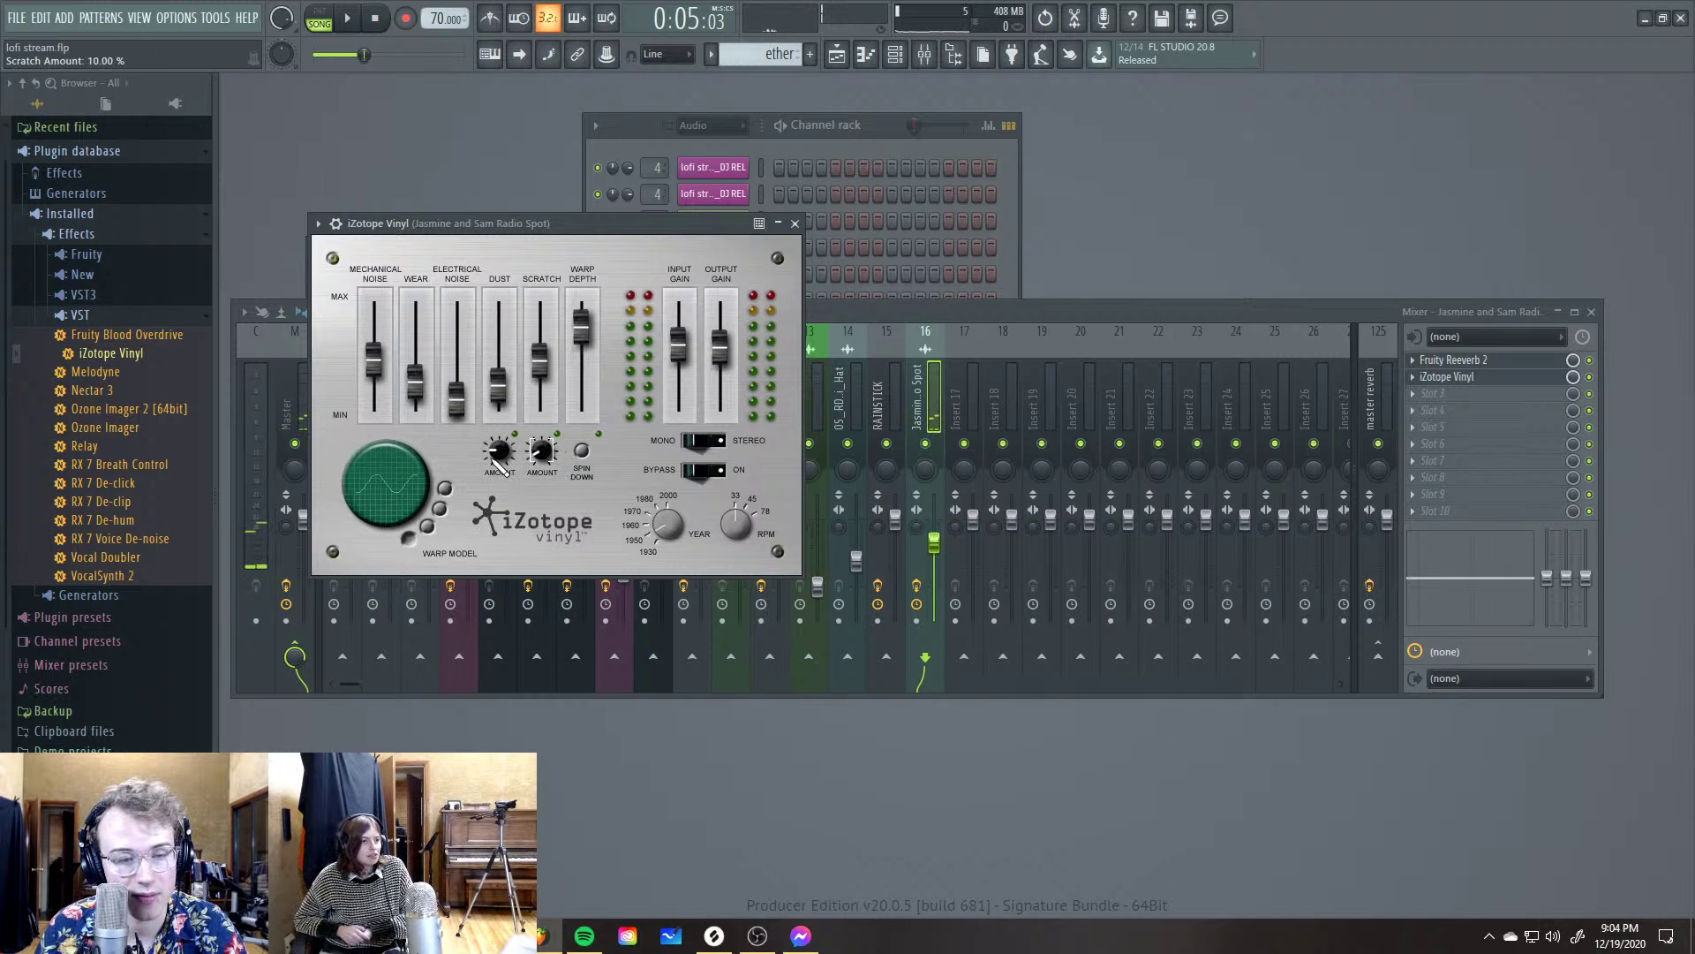
pyautogui.moveTo(500, 452); pyautogui.dragTo(486, 471)
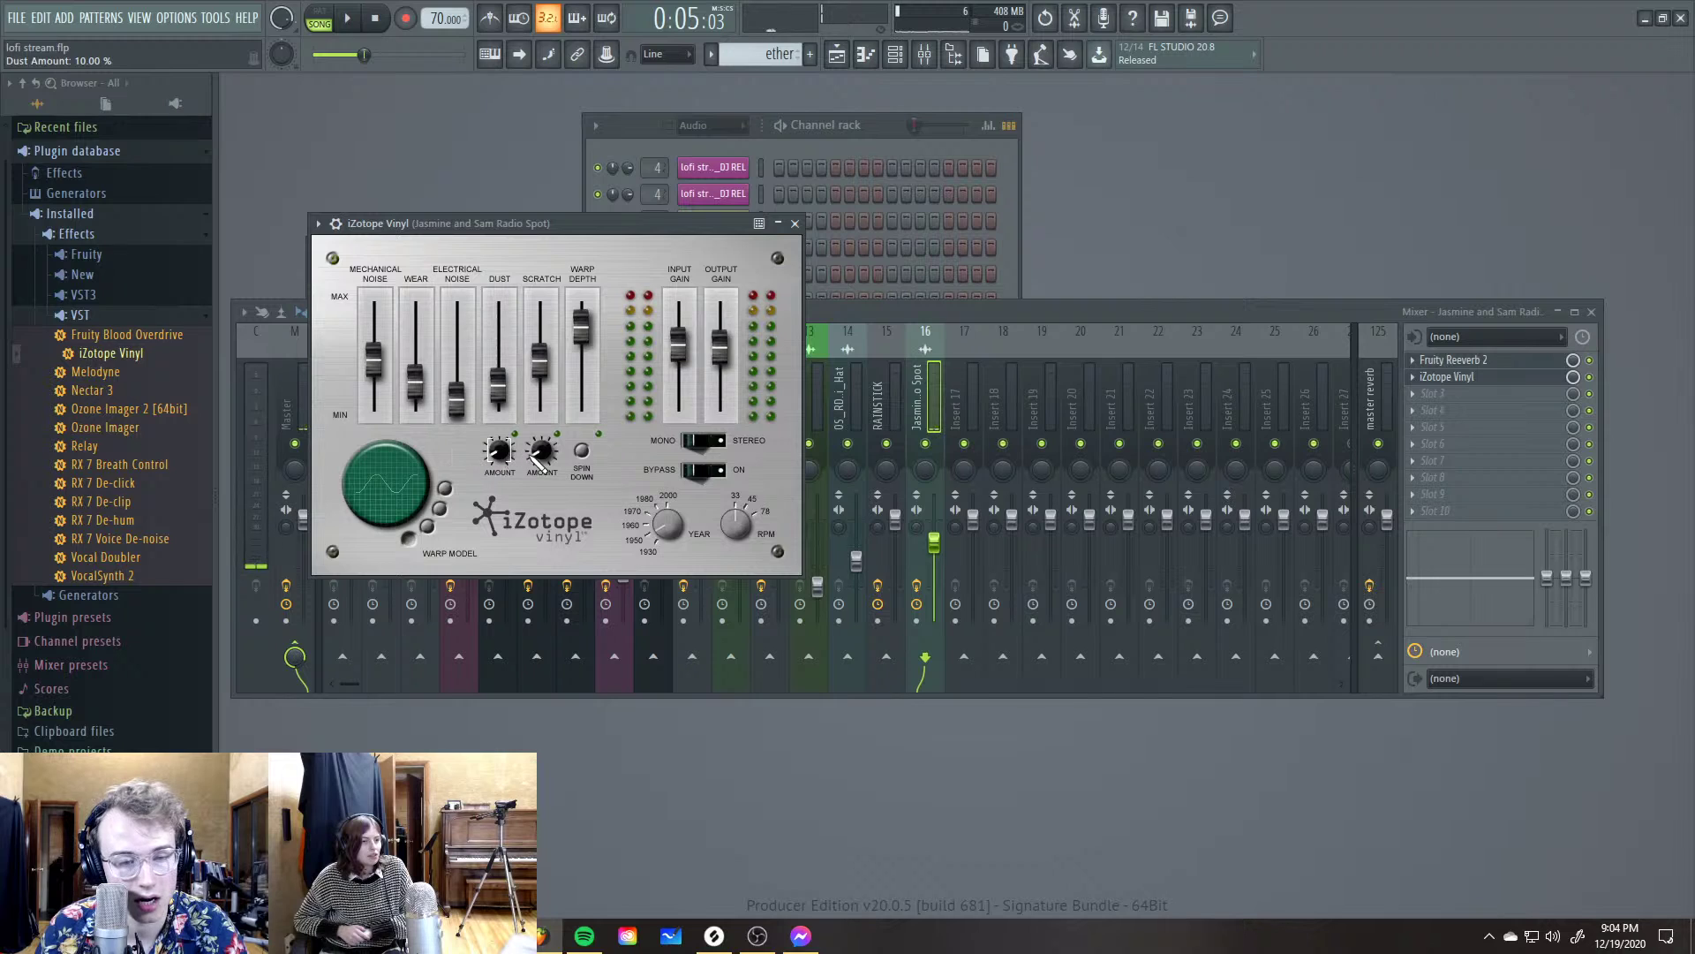
pyautogui.moveTo(542, 460)
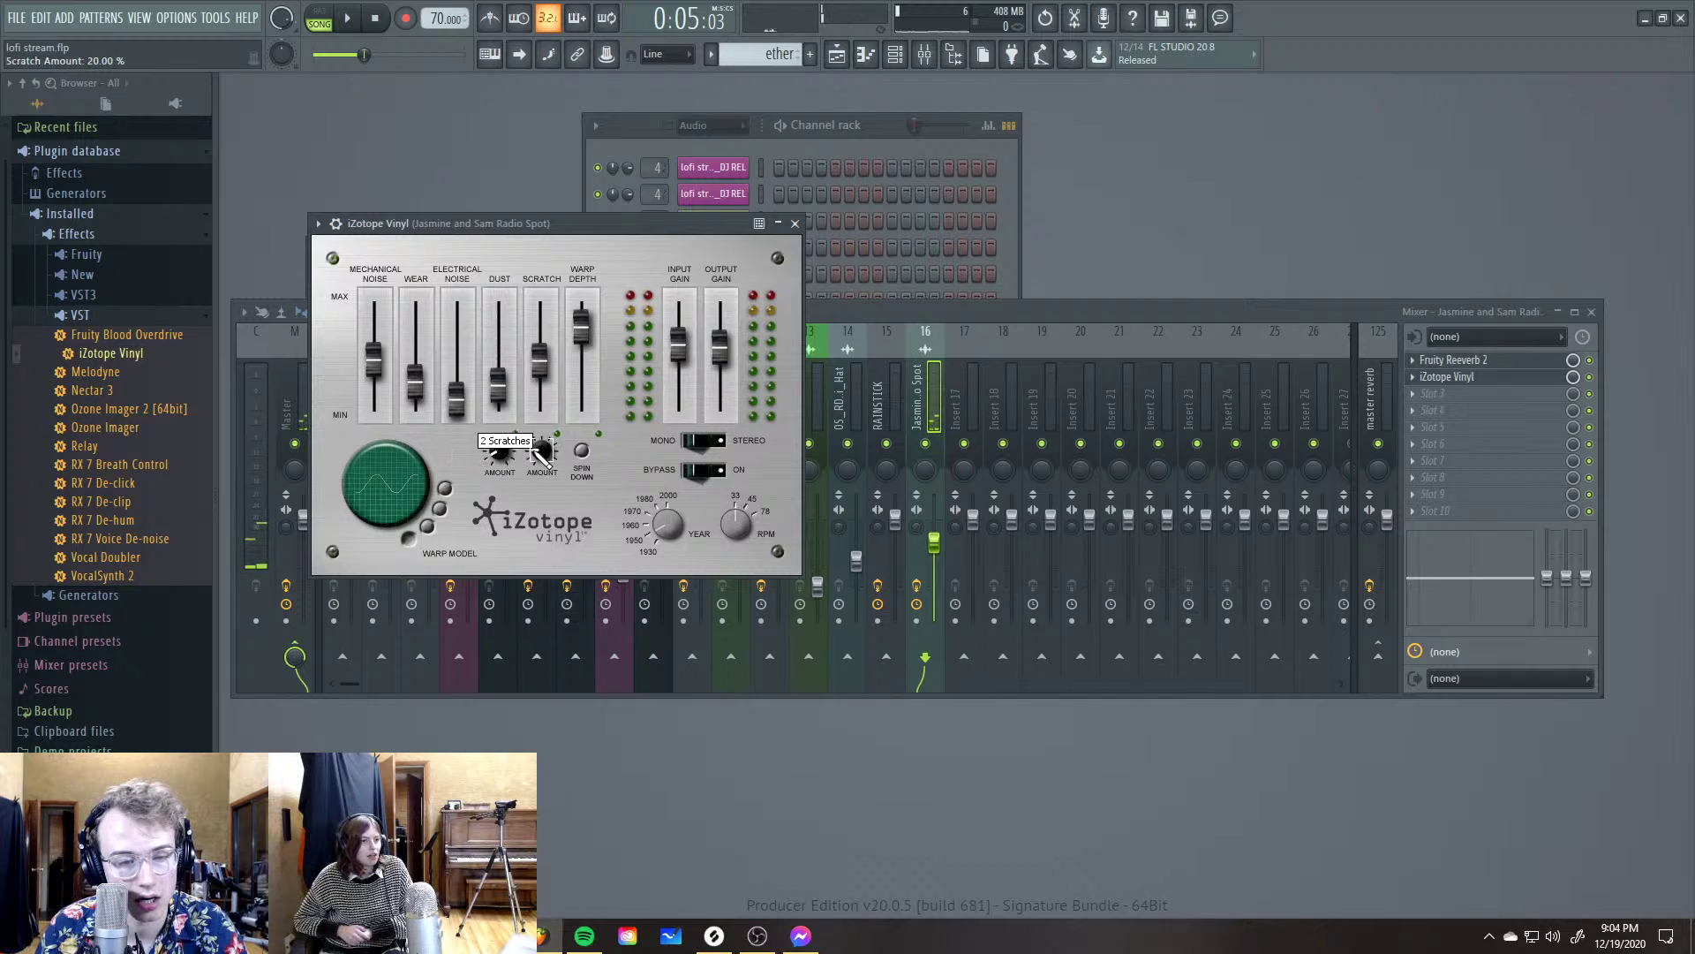
# Play the soloed radio spot excerpt from mid bar 2 in the playlist and unsolo track 21
pyautogui.click(833, 57)
pyautogui.press('space')
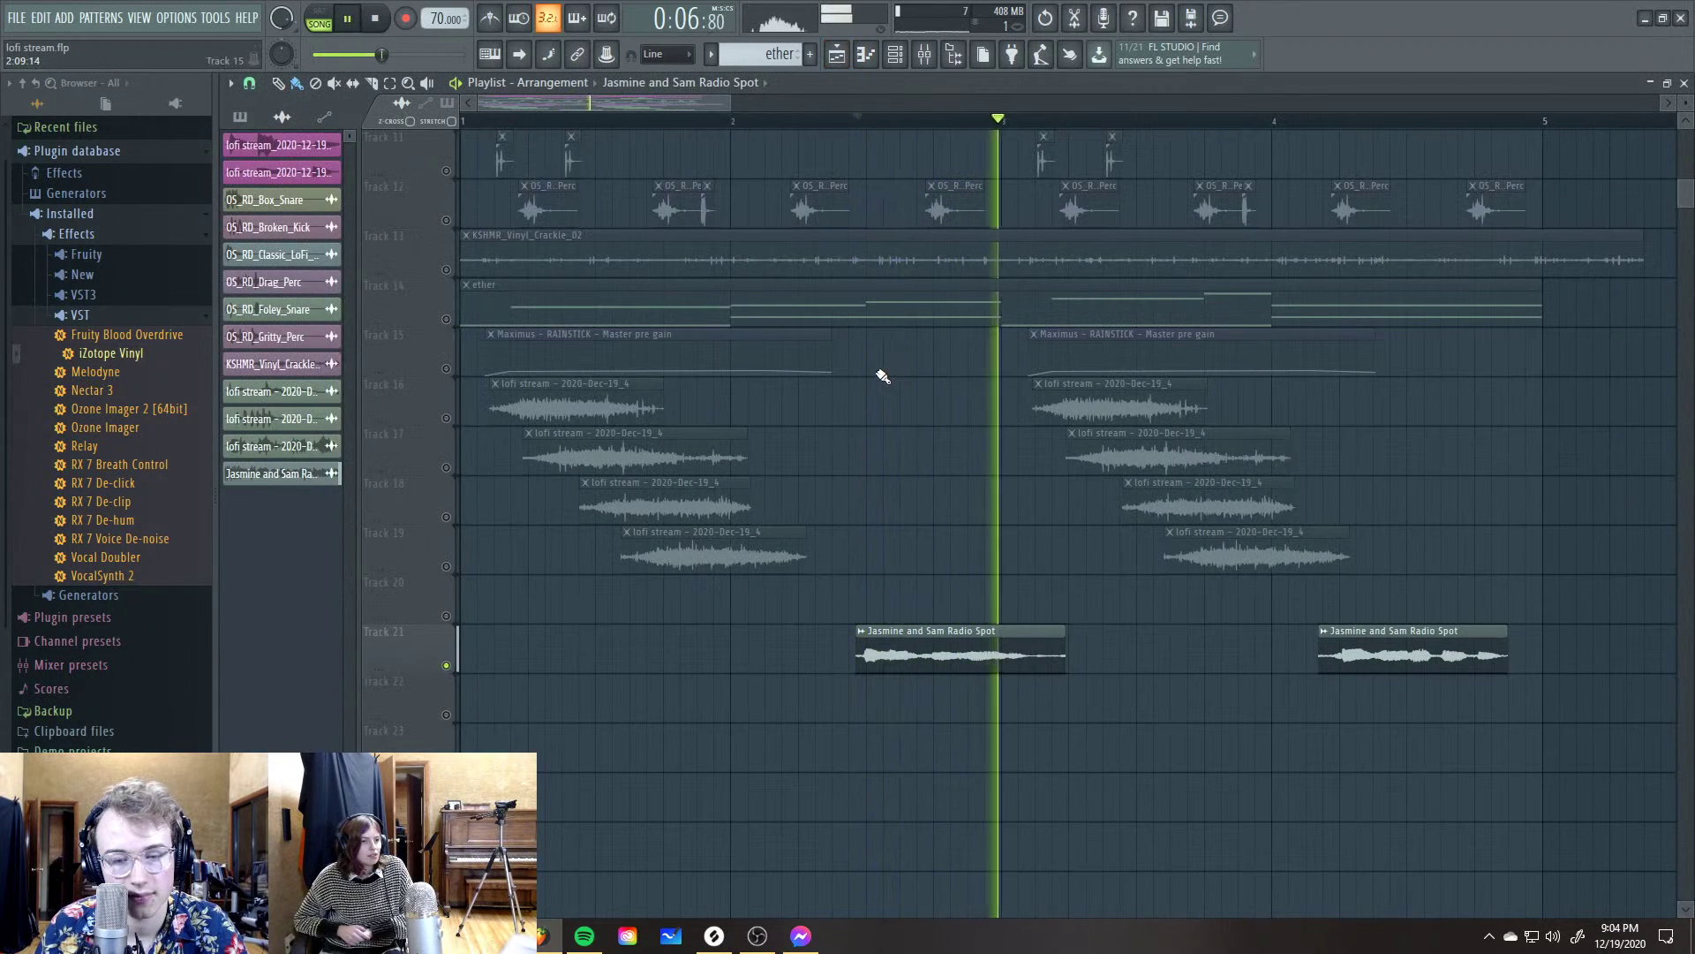
pyautogui.press('space')
pyautogui.rightClick(453, 664)
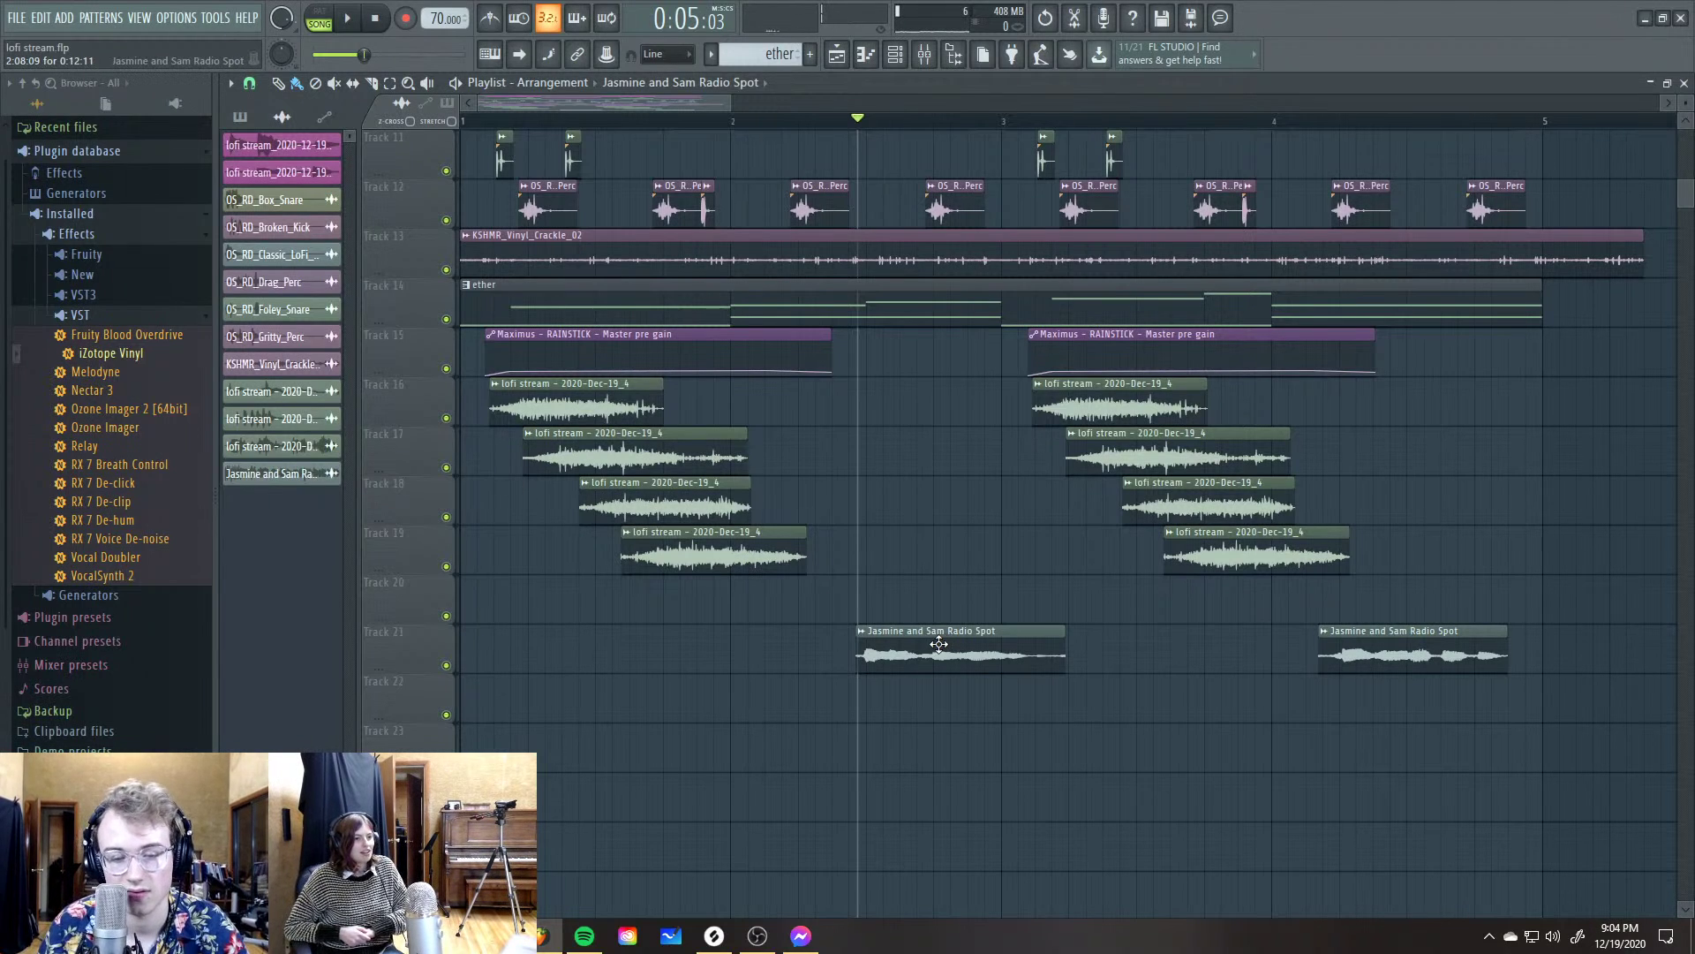
# Reset the radio spot channel's time stretch to 0:00:00 and play the full mix from mid bar 2
pyautogui.doubleClick(895, 632)
pyautogui.moveTo(650, 348); pyautogui.dragTo(650, 380)
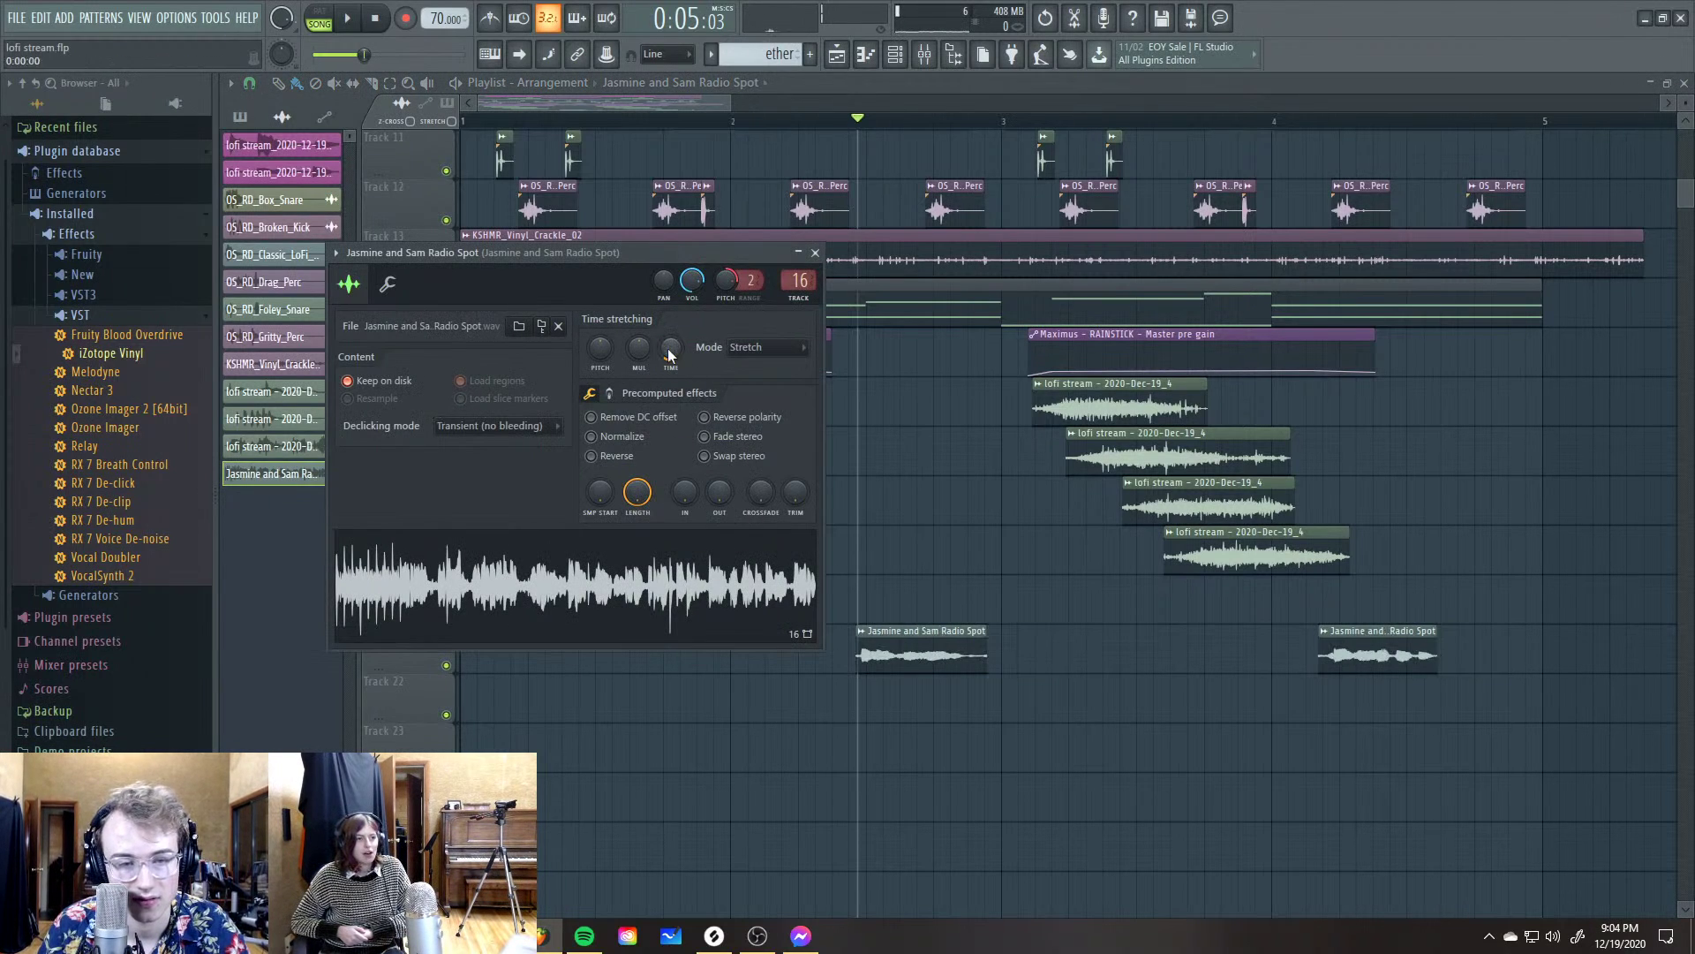
pyautogui.press('space')
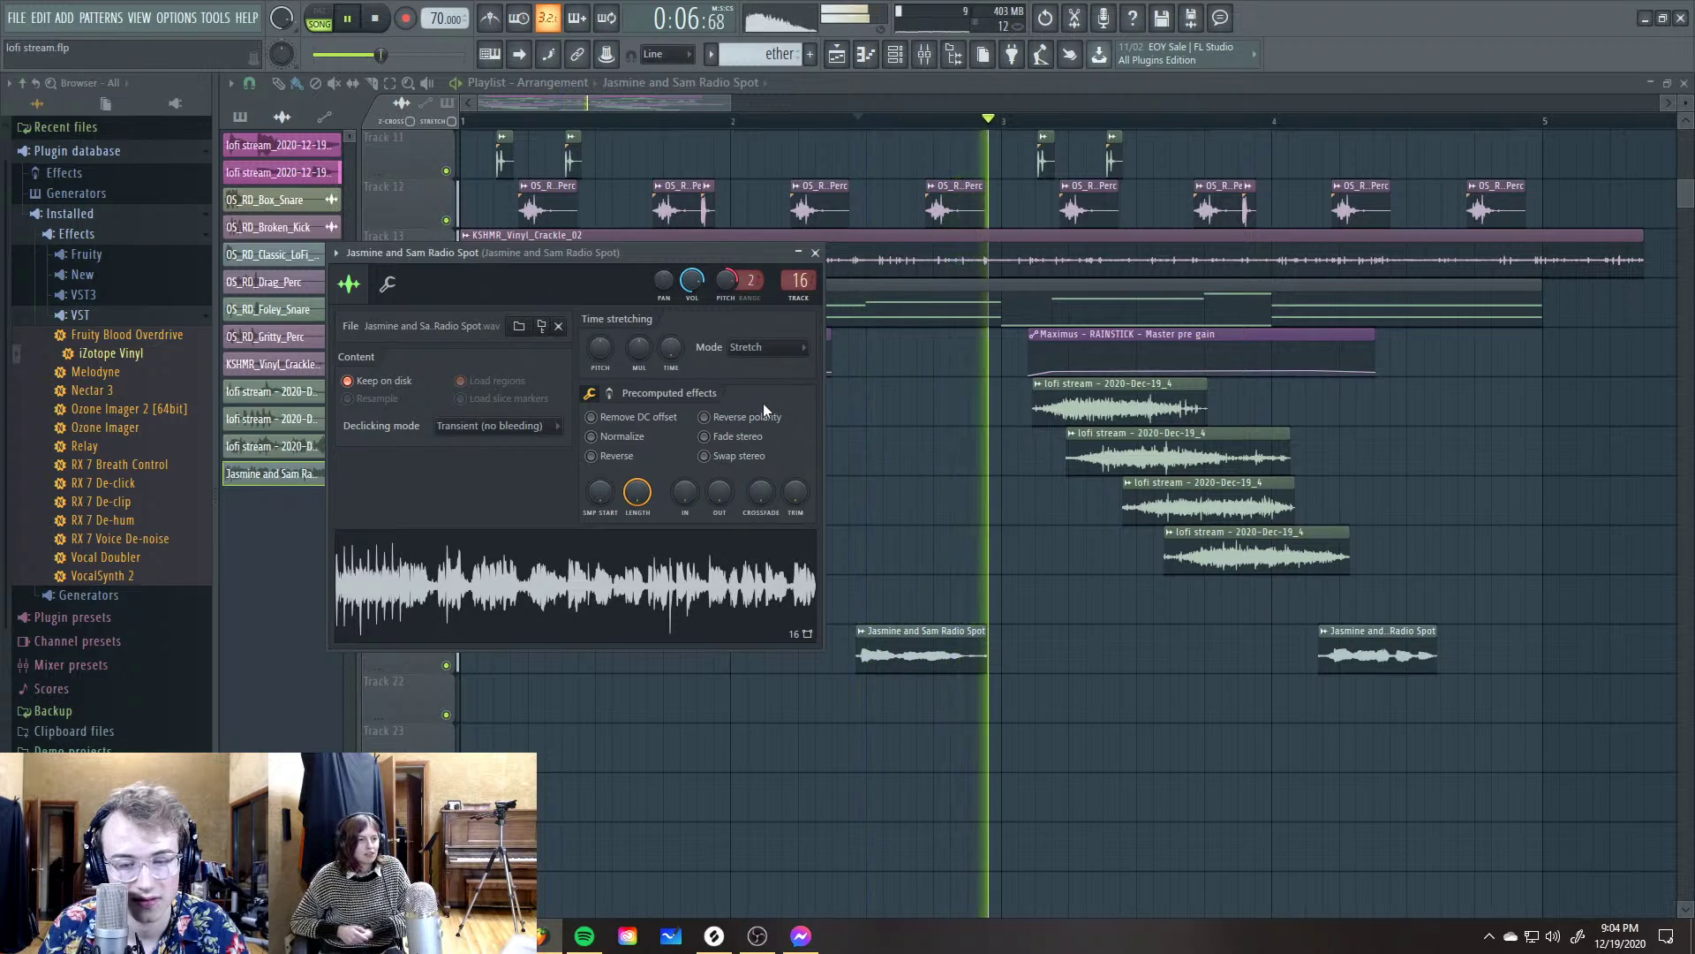
# Stop playback and load Fruity Parametric EQ 2 into slot 3 of the radio spot's mixer track
pyautogui.press('space')
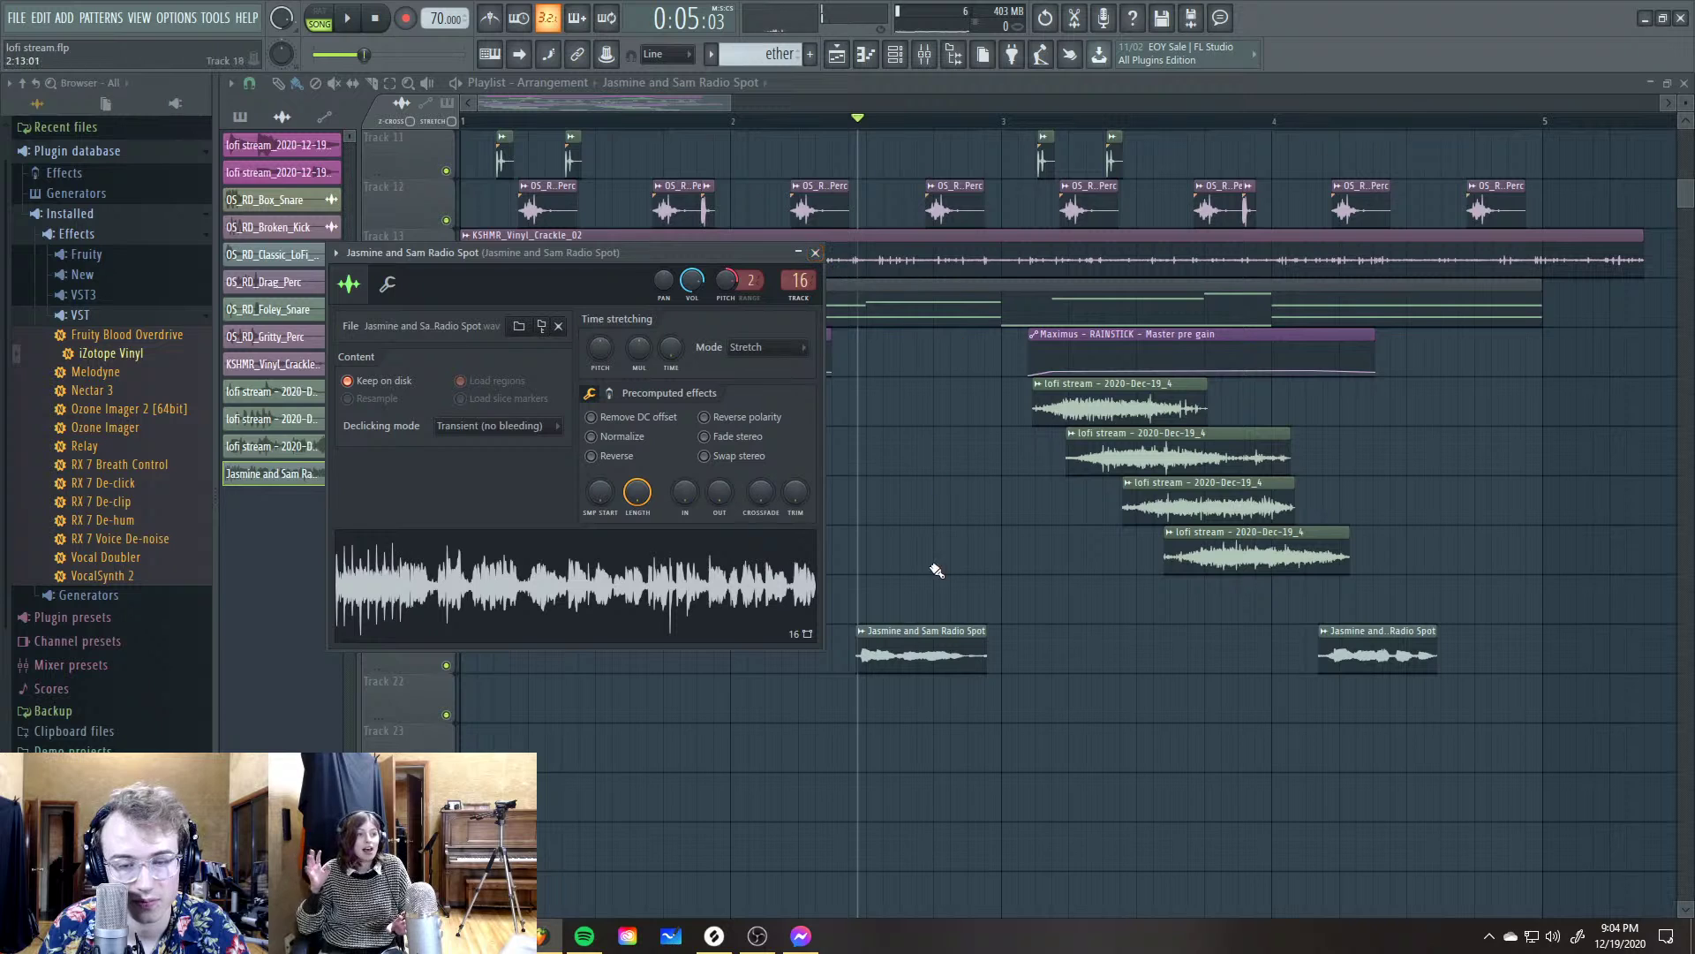
pyautogui.press('Escape')
pyautogui.press('F9')
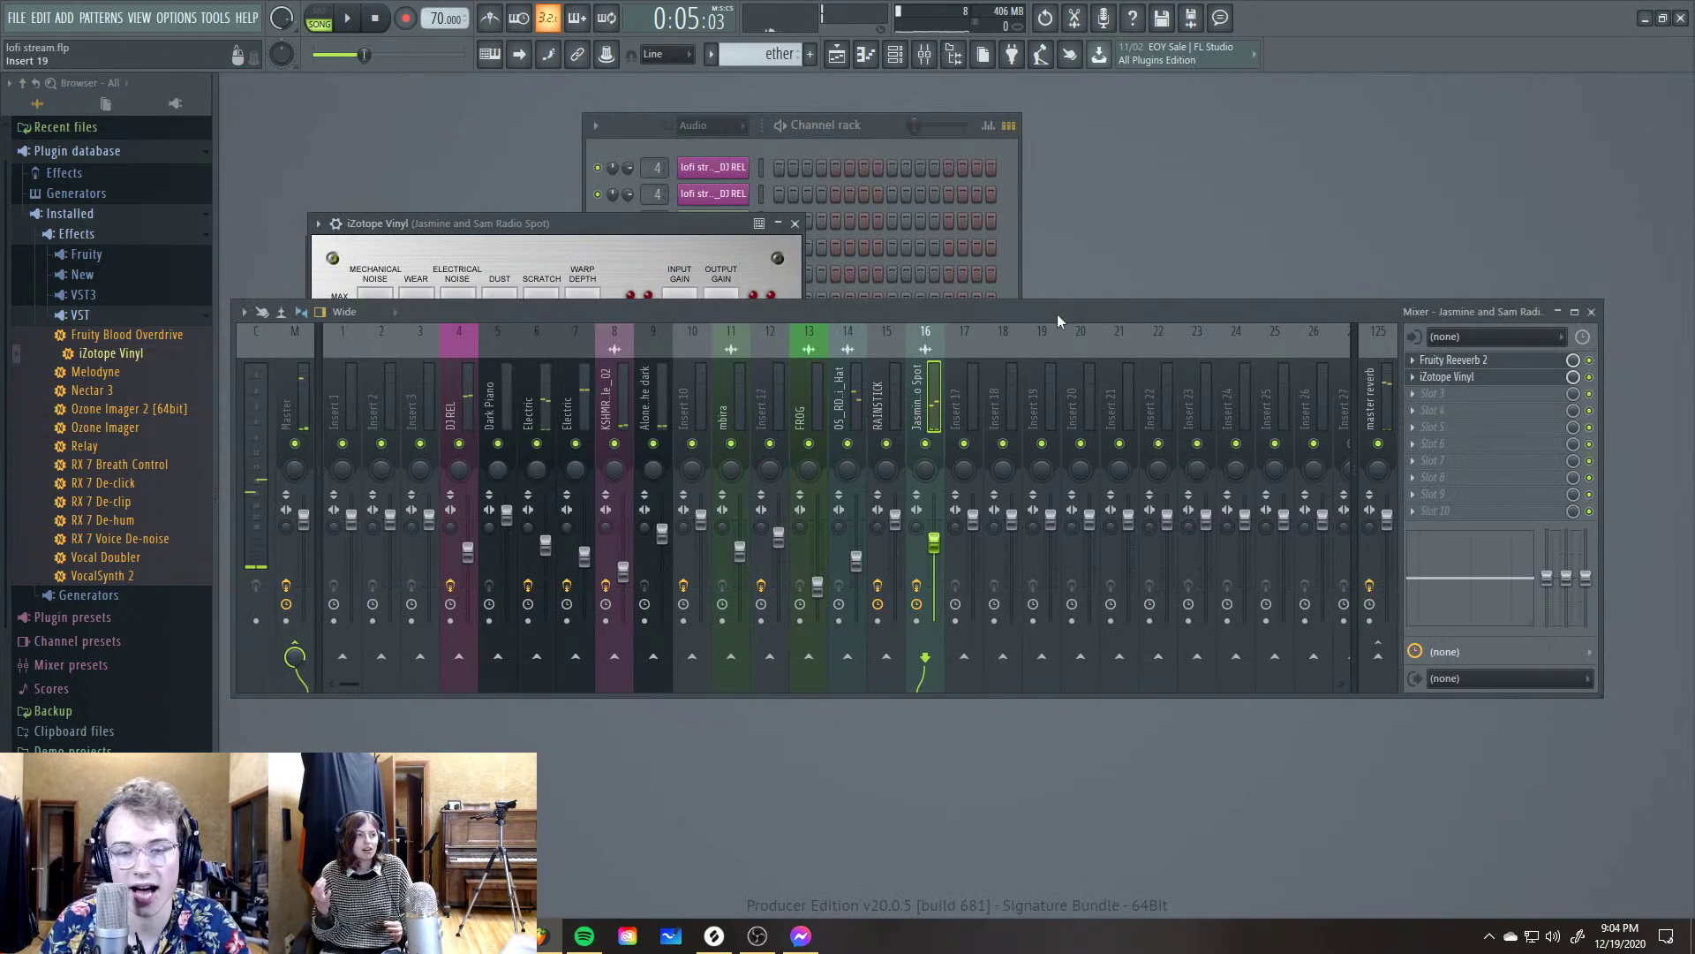
pyautogui.click(1057, 315)
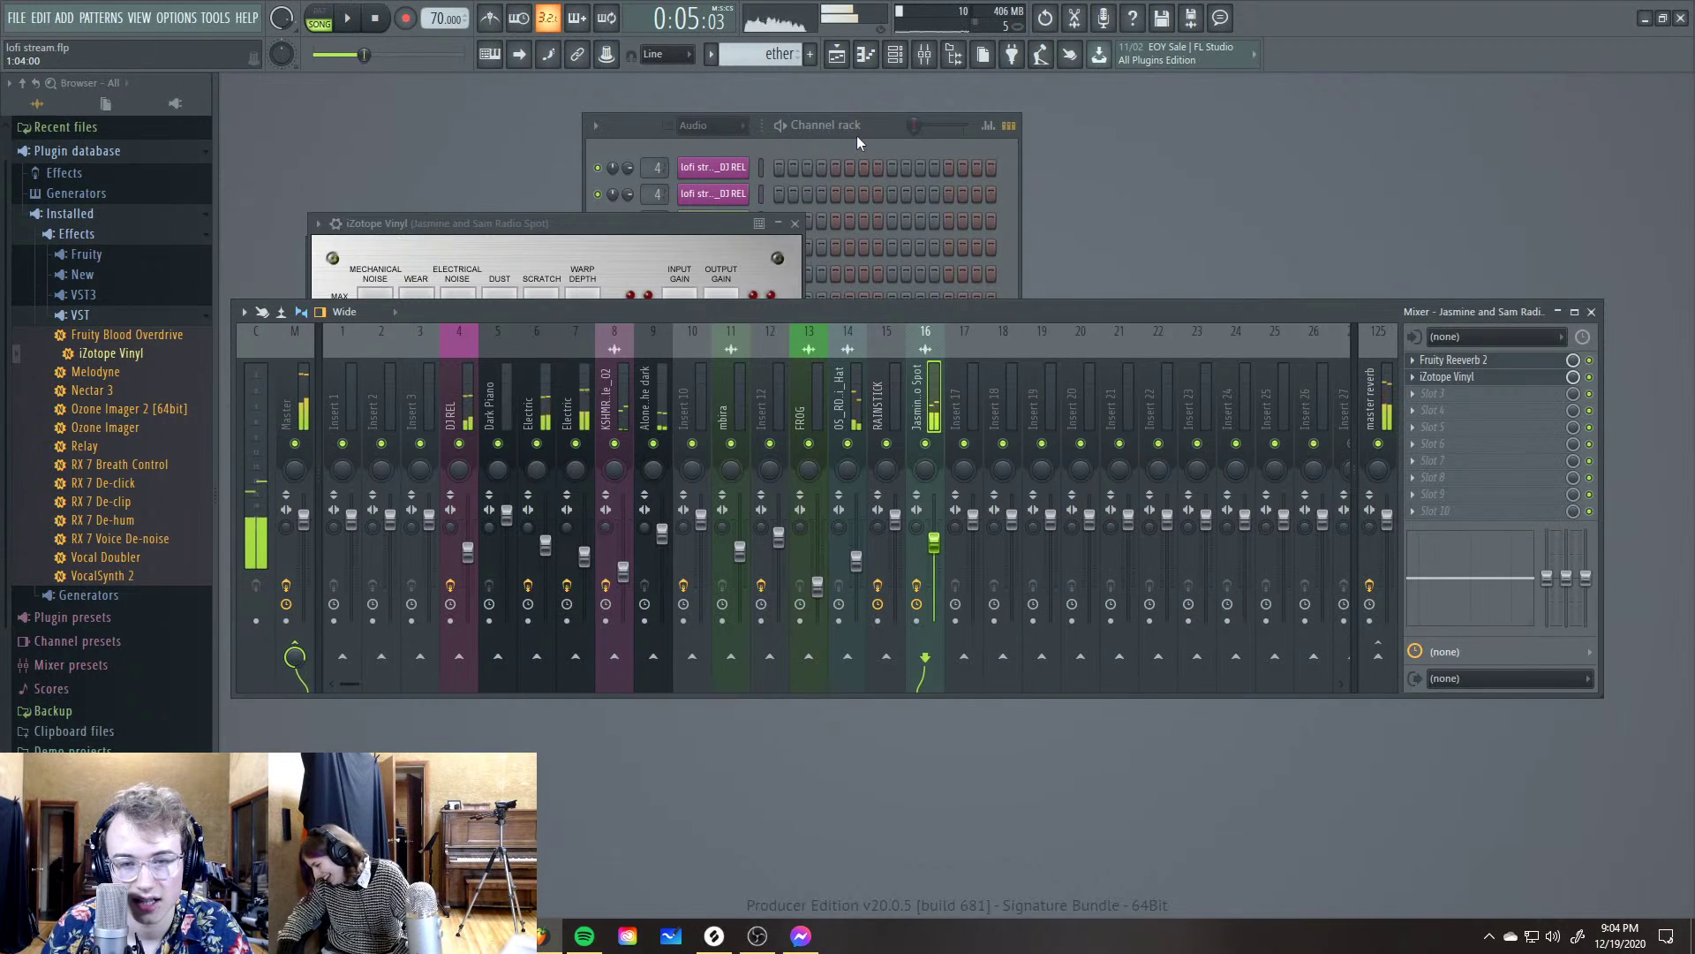
pyautogui.press('space')
pyautogui.click(1457, 392)
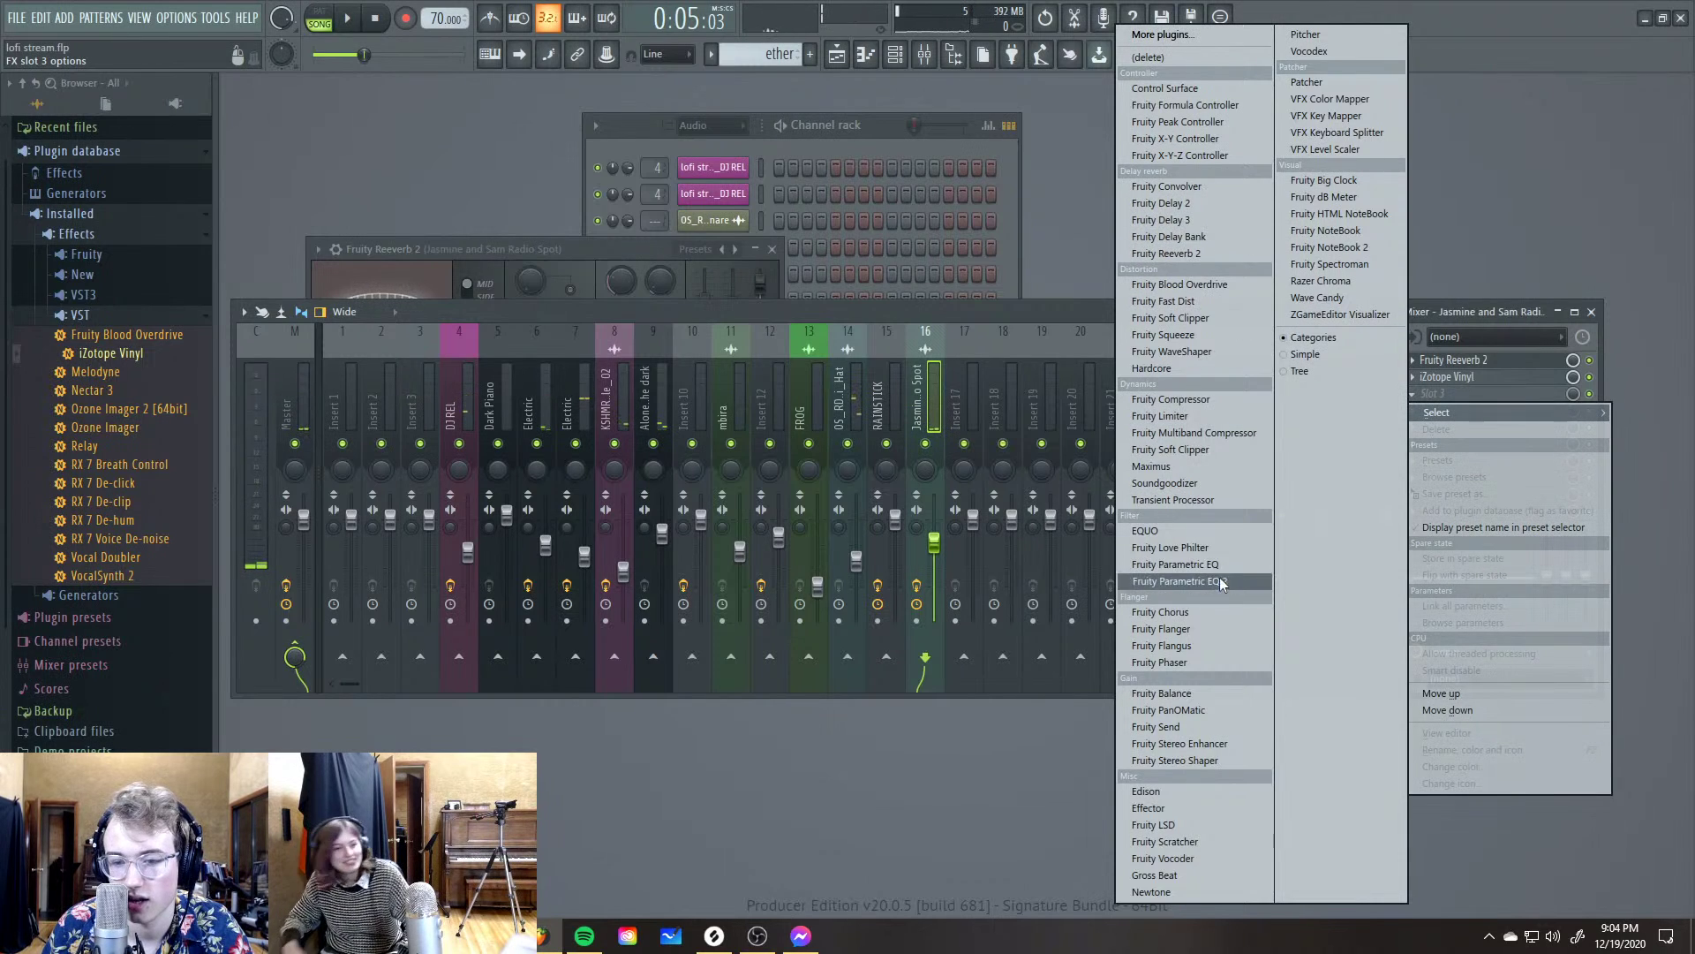
pyautogui.click(1179, 581)
# Cut the voice's lows and highs in the EQ, lowering bands 2 to 4 and boosting mid bands 5 and 6 during playback
pyautogui.moveTo(441, 399); pyautogui.dragTo(446, 418)
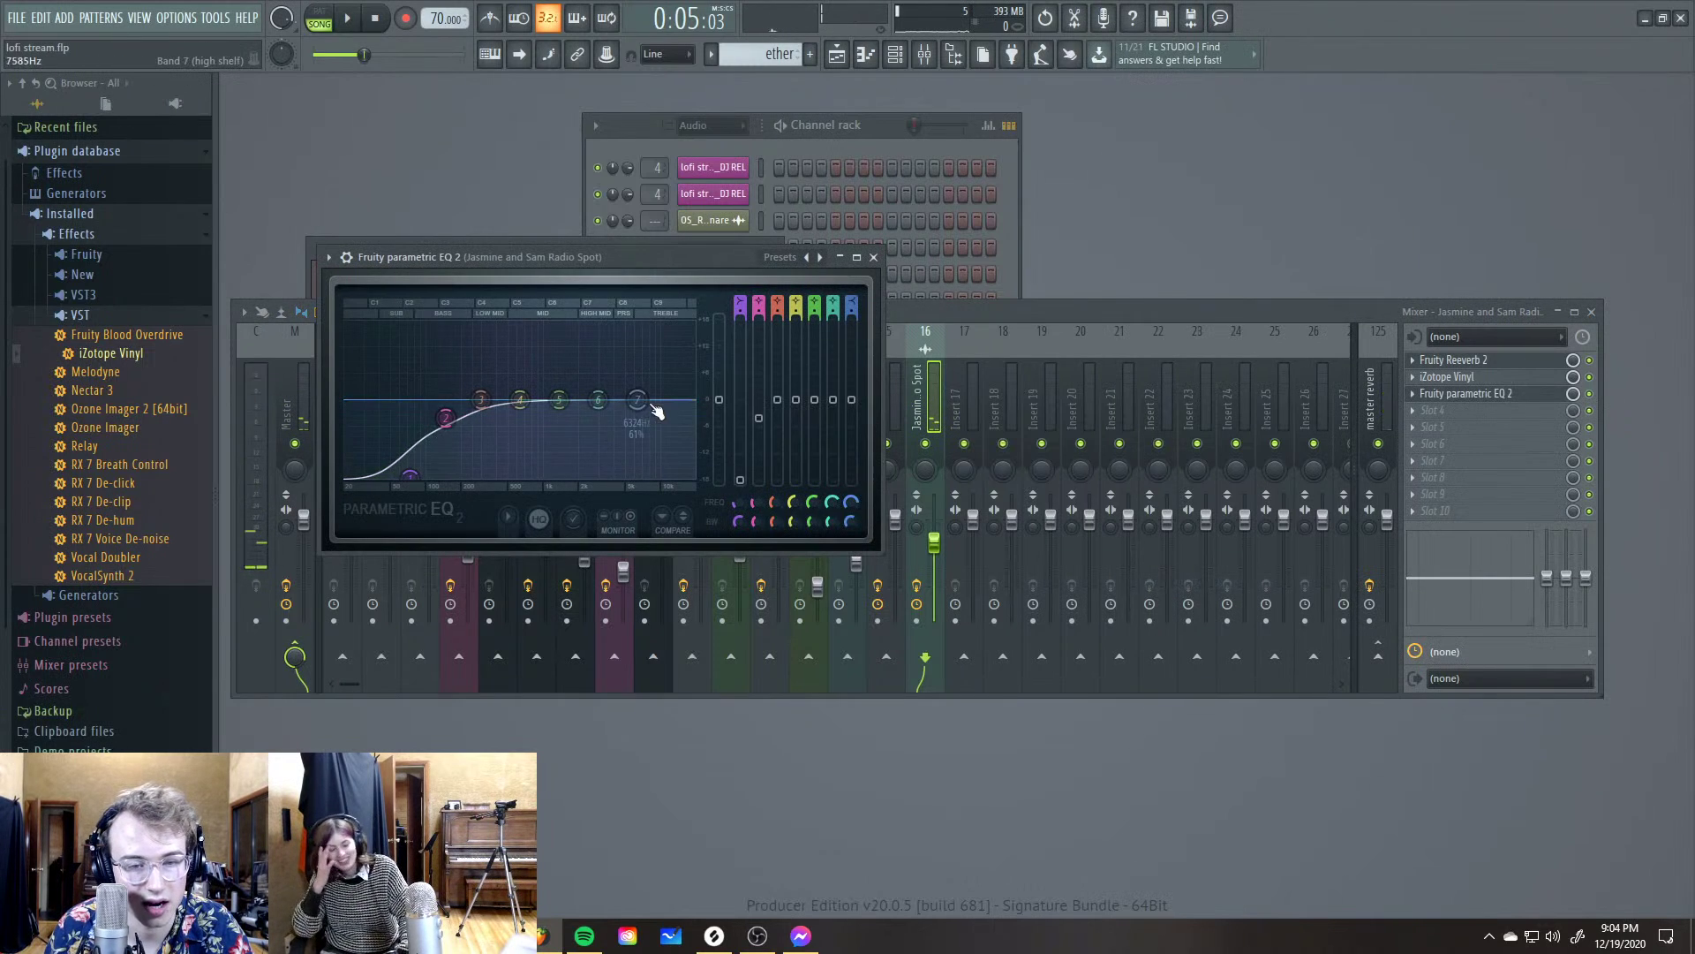
pyautogui.moveTo(636, 399); pyautogui.dragTo(554, 356)
pyautogui.press('space')
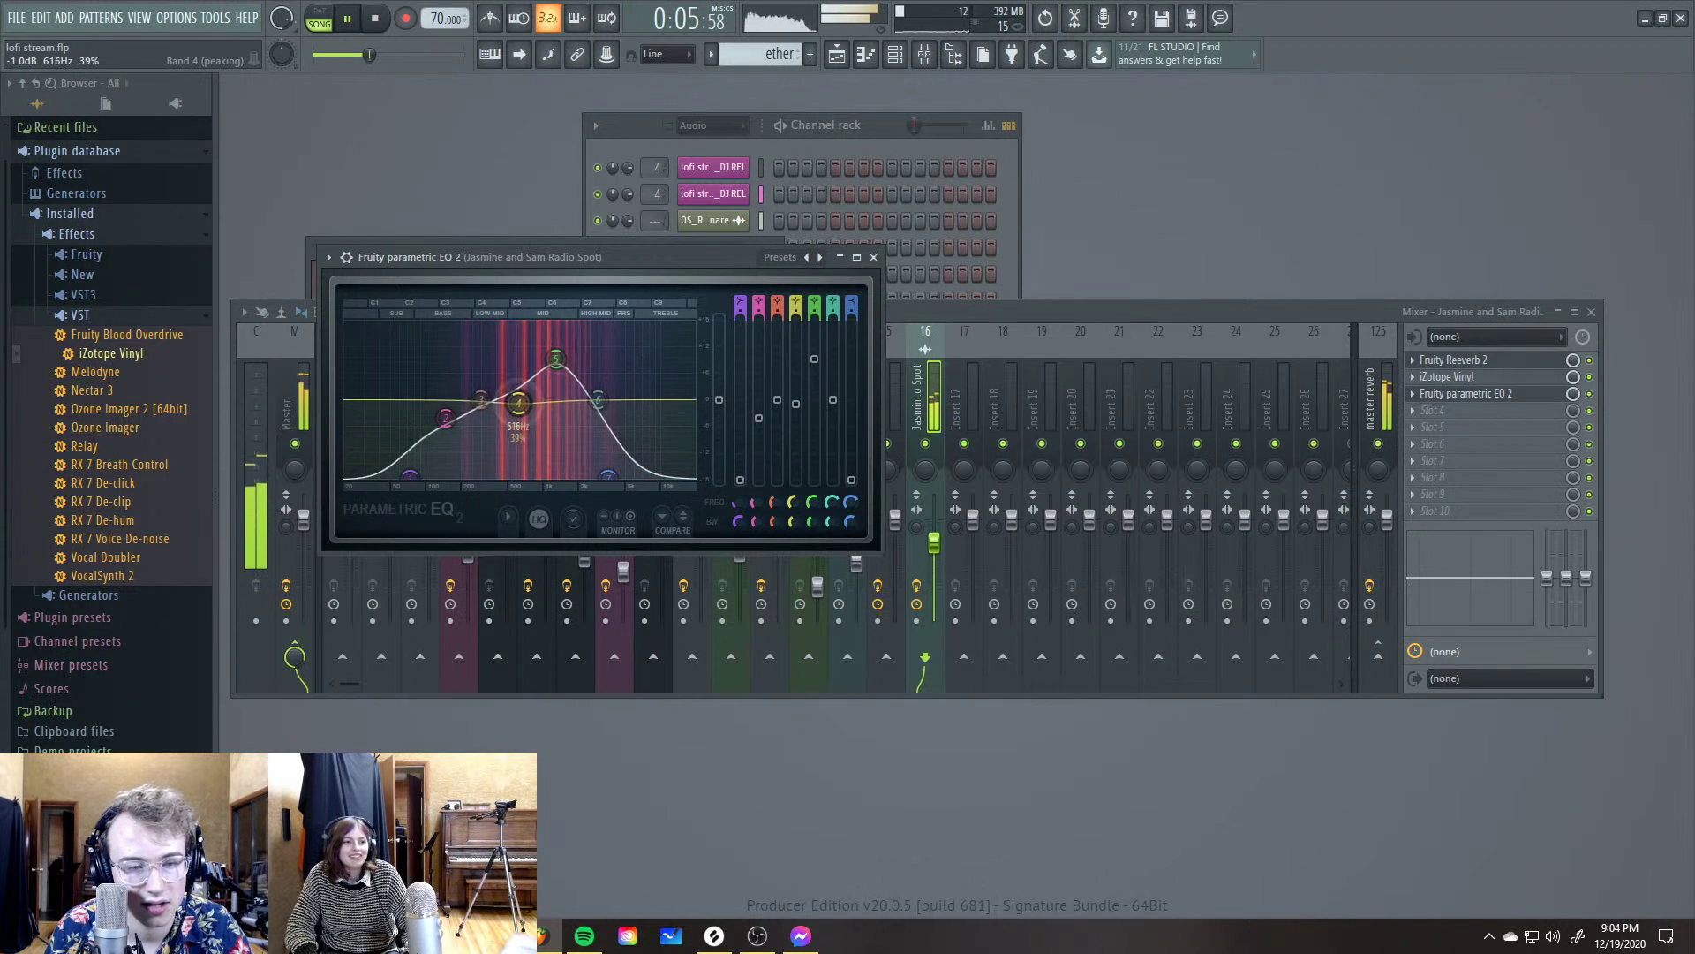
pyautogui.moveTo(482, 400); pyautogui.dragTo(615, 376)
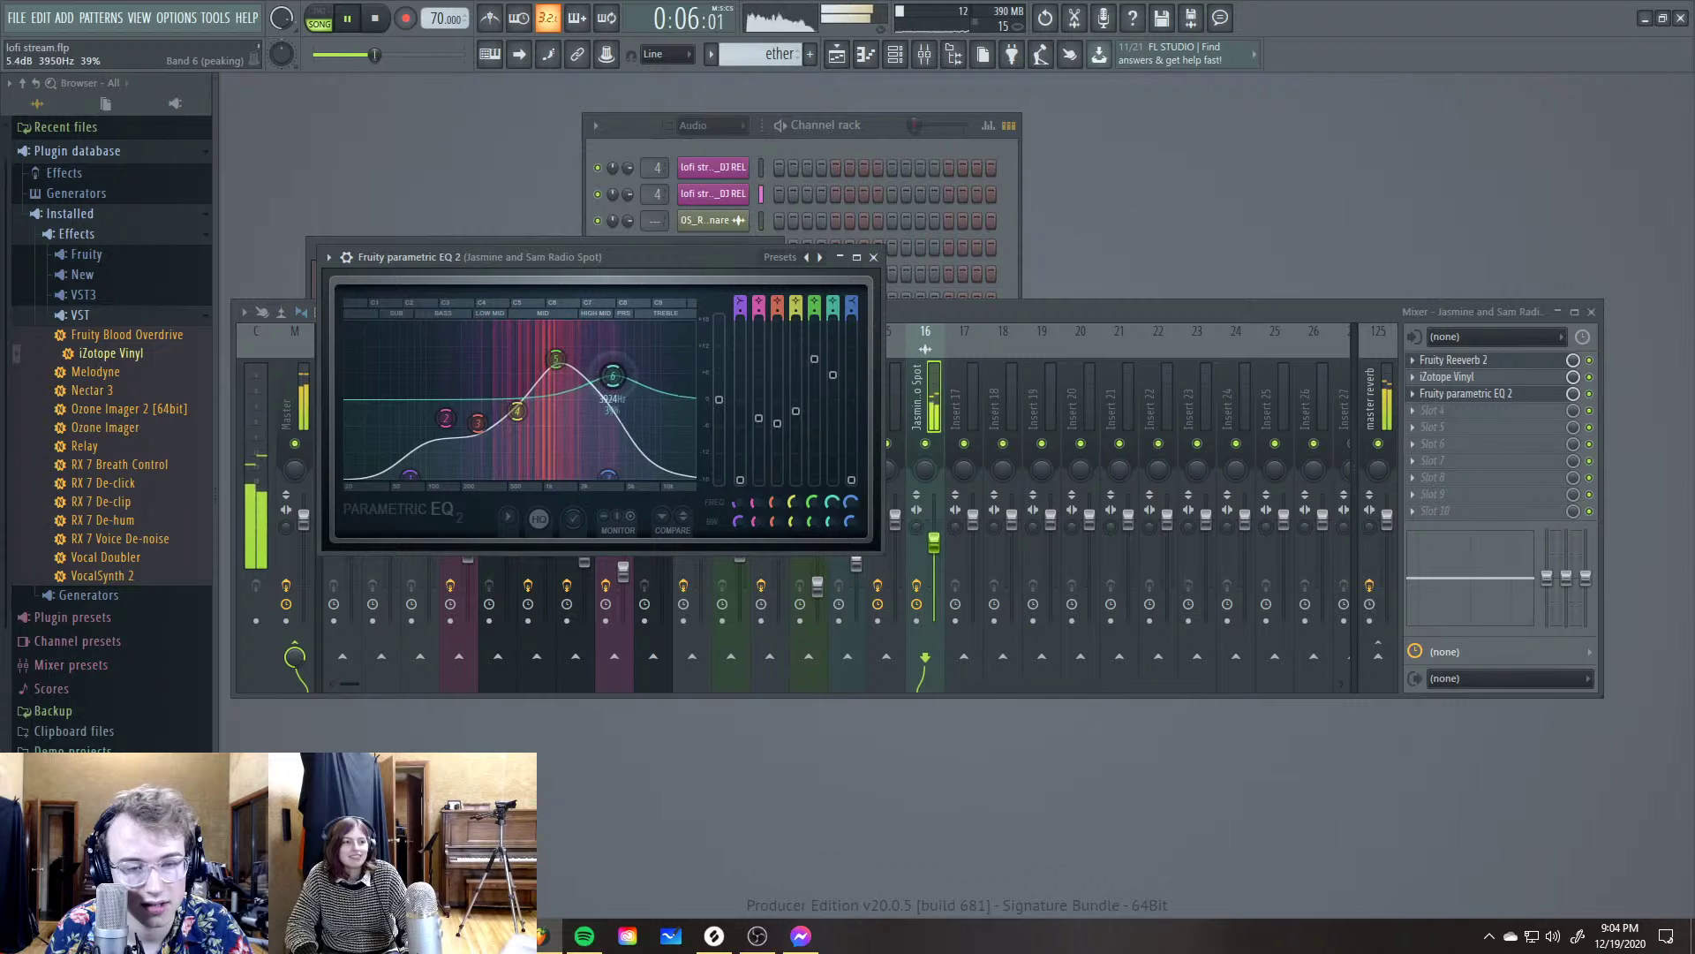
pyautogui.moveTo(608, 477); pyautogui.dragTo(624, 474)
pyautogui.press('space')
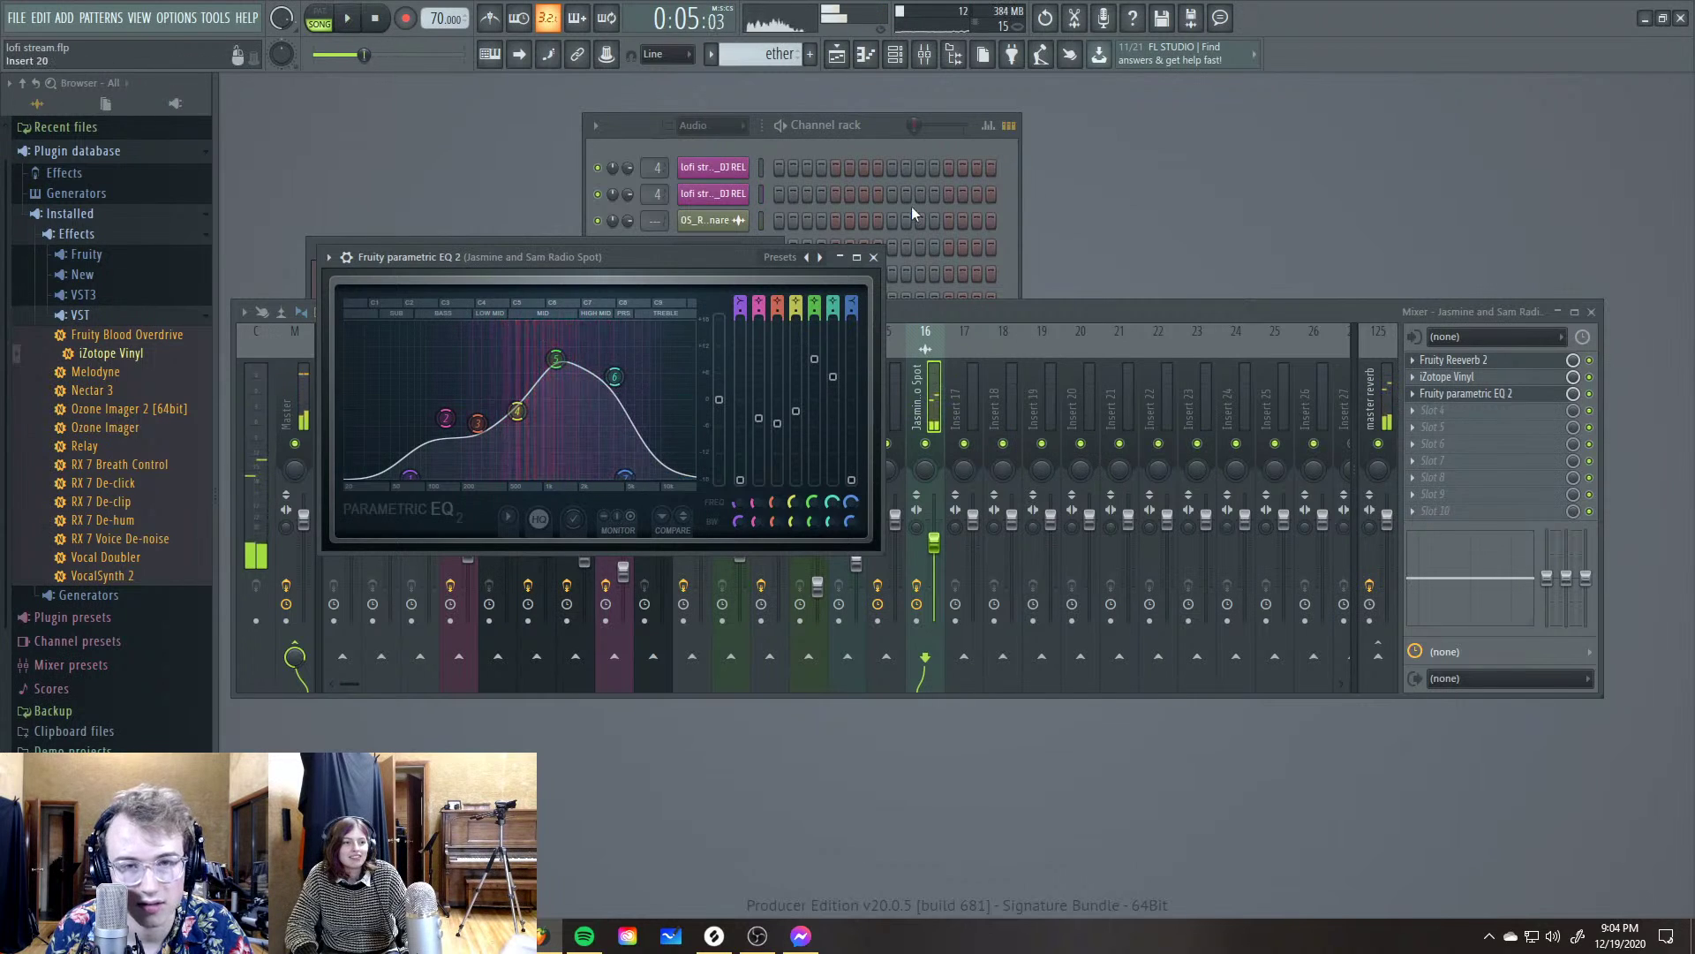
# Solo track 21 and fine-tune EQ bands 5 and 6 while playing the radio spot excerpt
pyautogui.press('F5')
pyautogui.press('space')
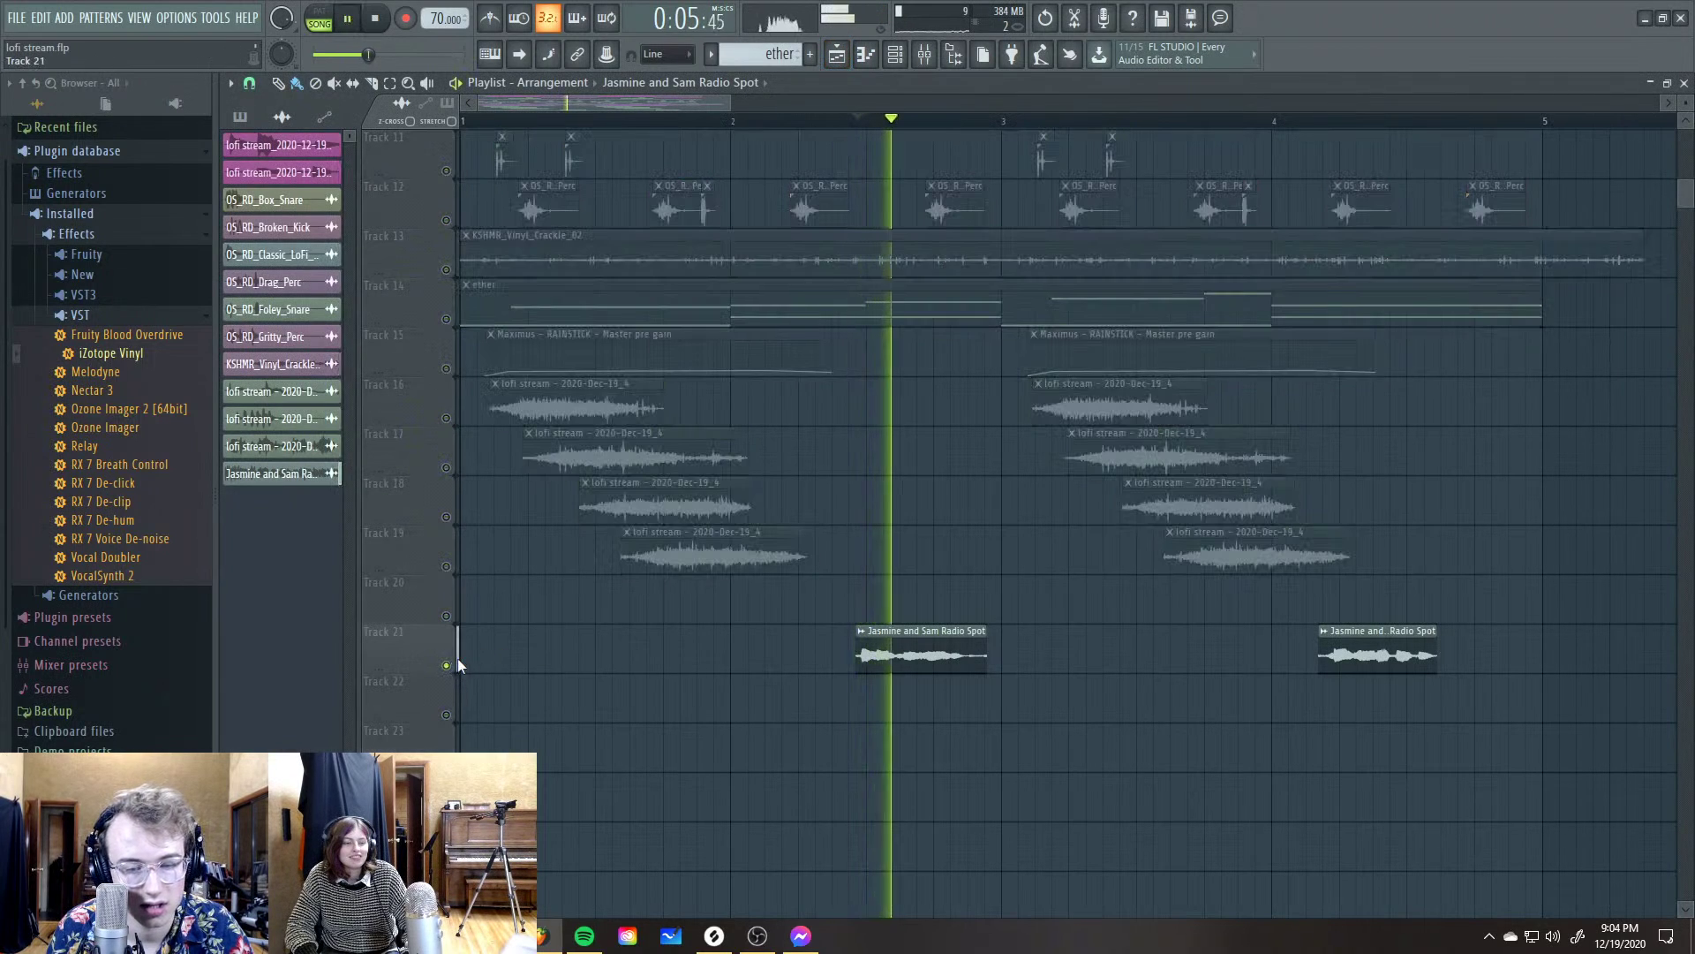
pyautogui.press('F5')
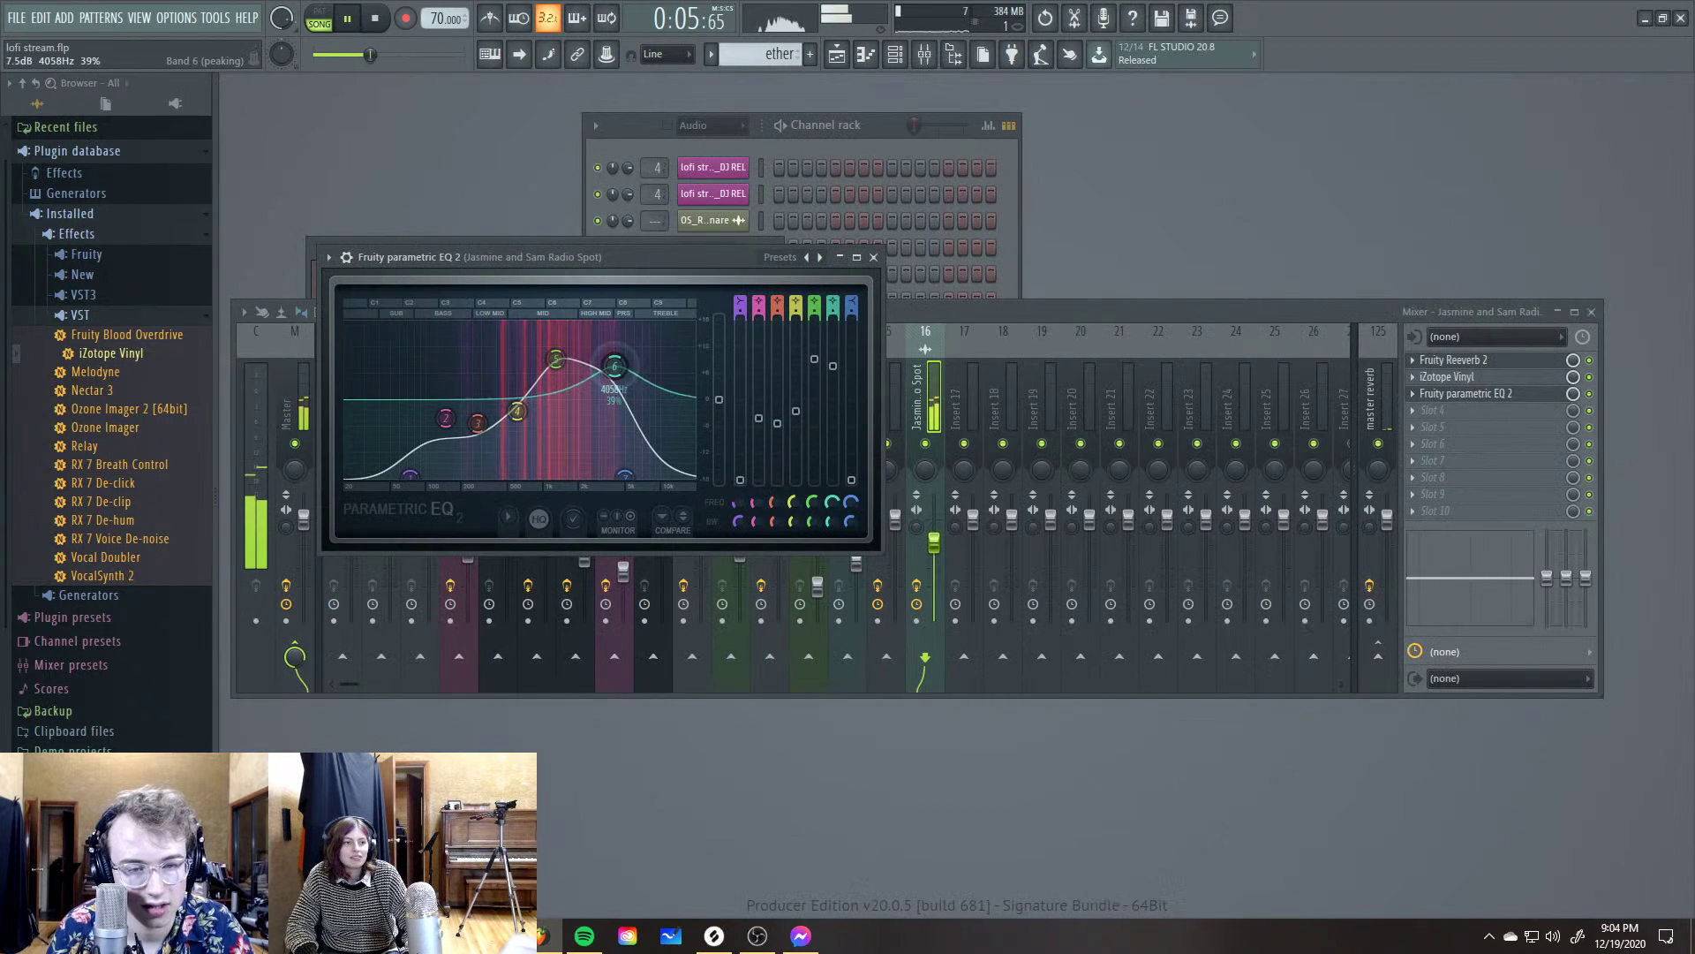
pyautogui.press('space')
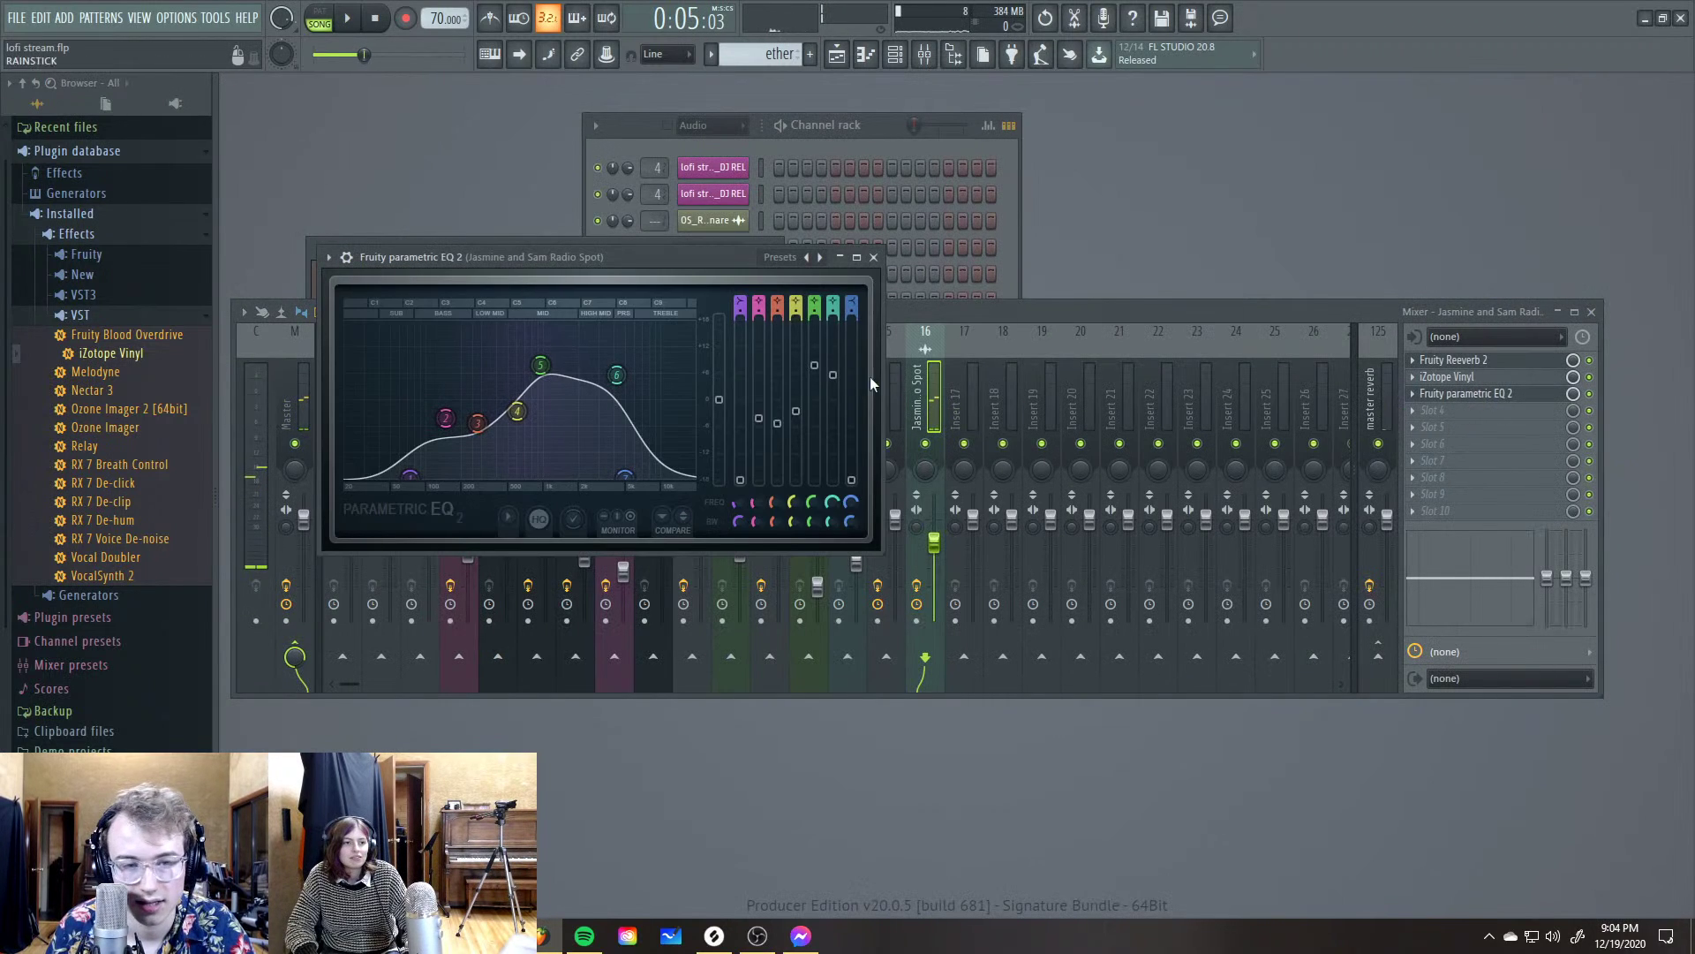
# Adjust the radio spot's Fruity Reeverb 2 to about 70% wet and 84% dry while auditioning the excerpt
pyautogui.click(1471, 377)
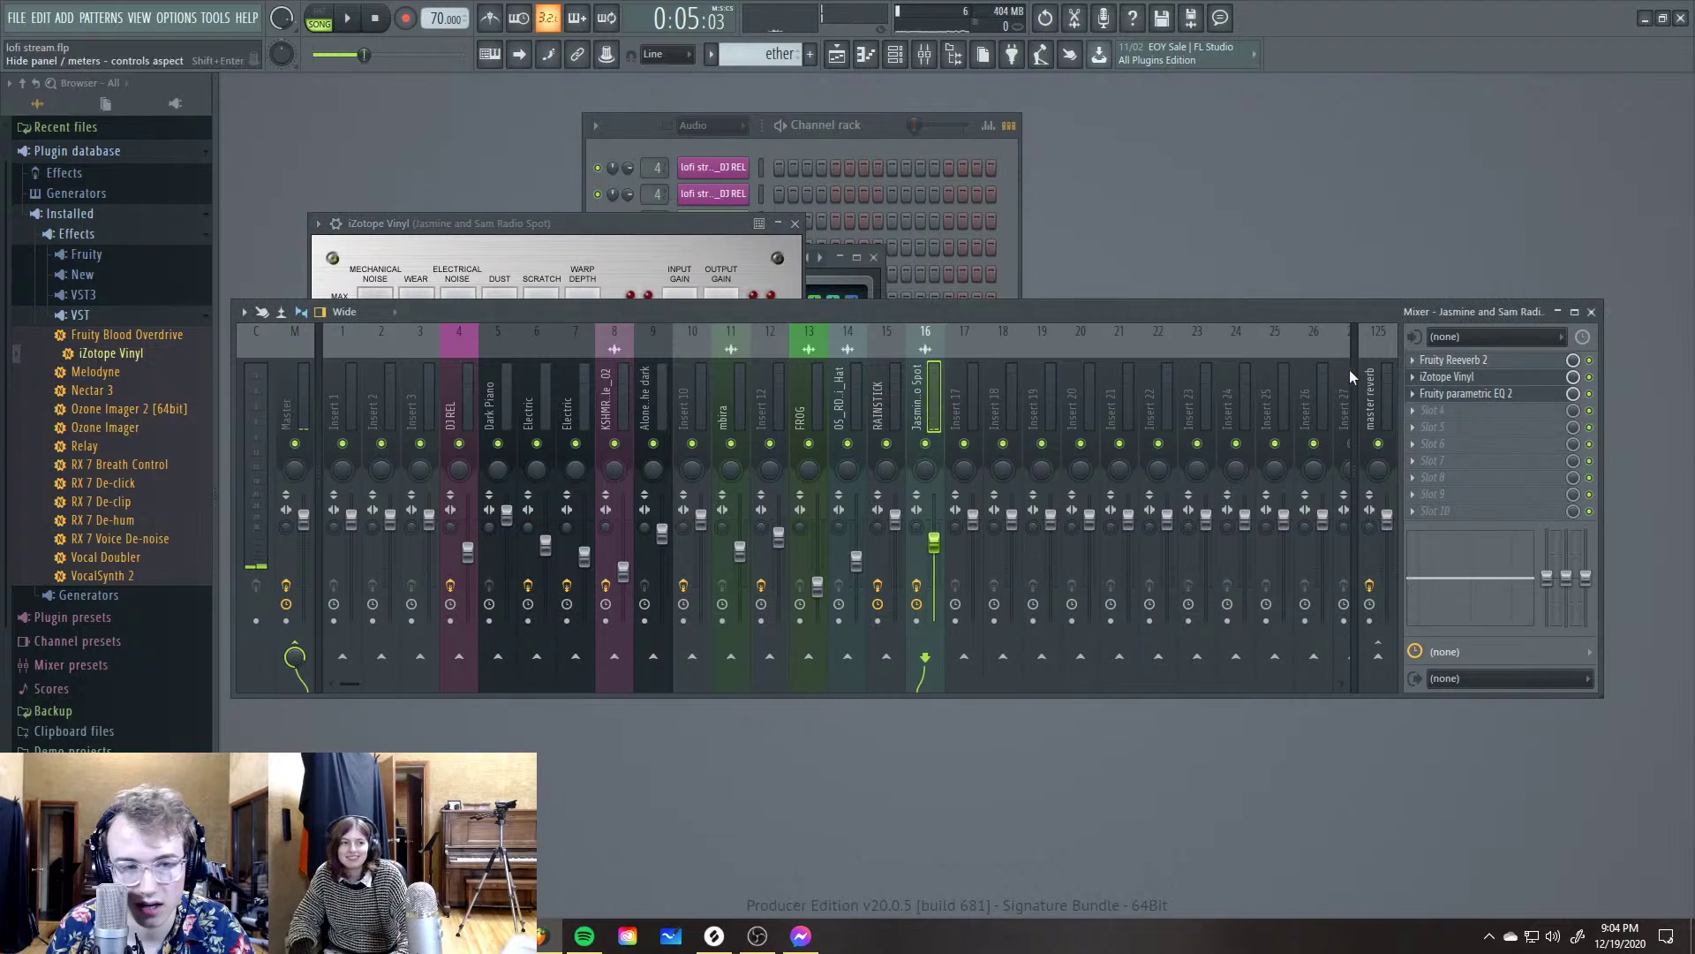
pyautogui.click(1476, 361)
pyautogui.press('space')
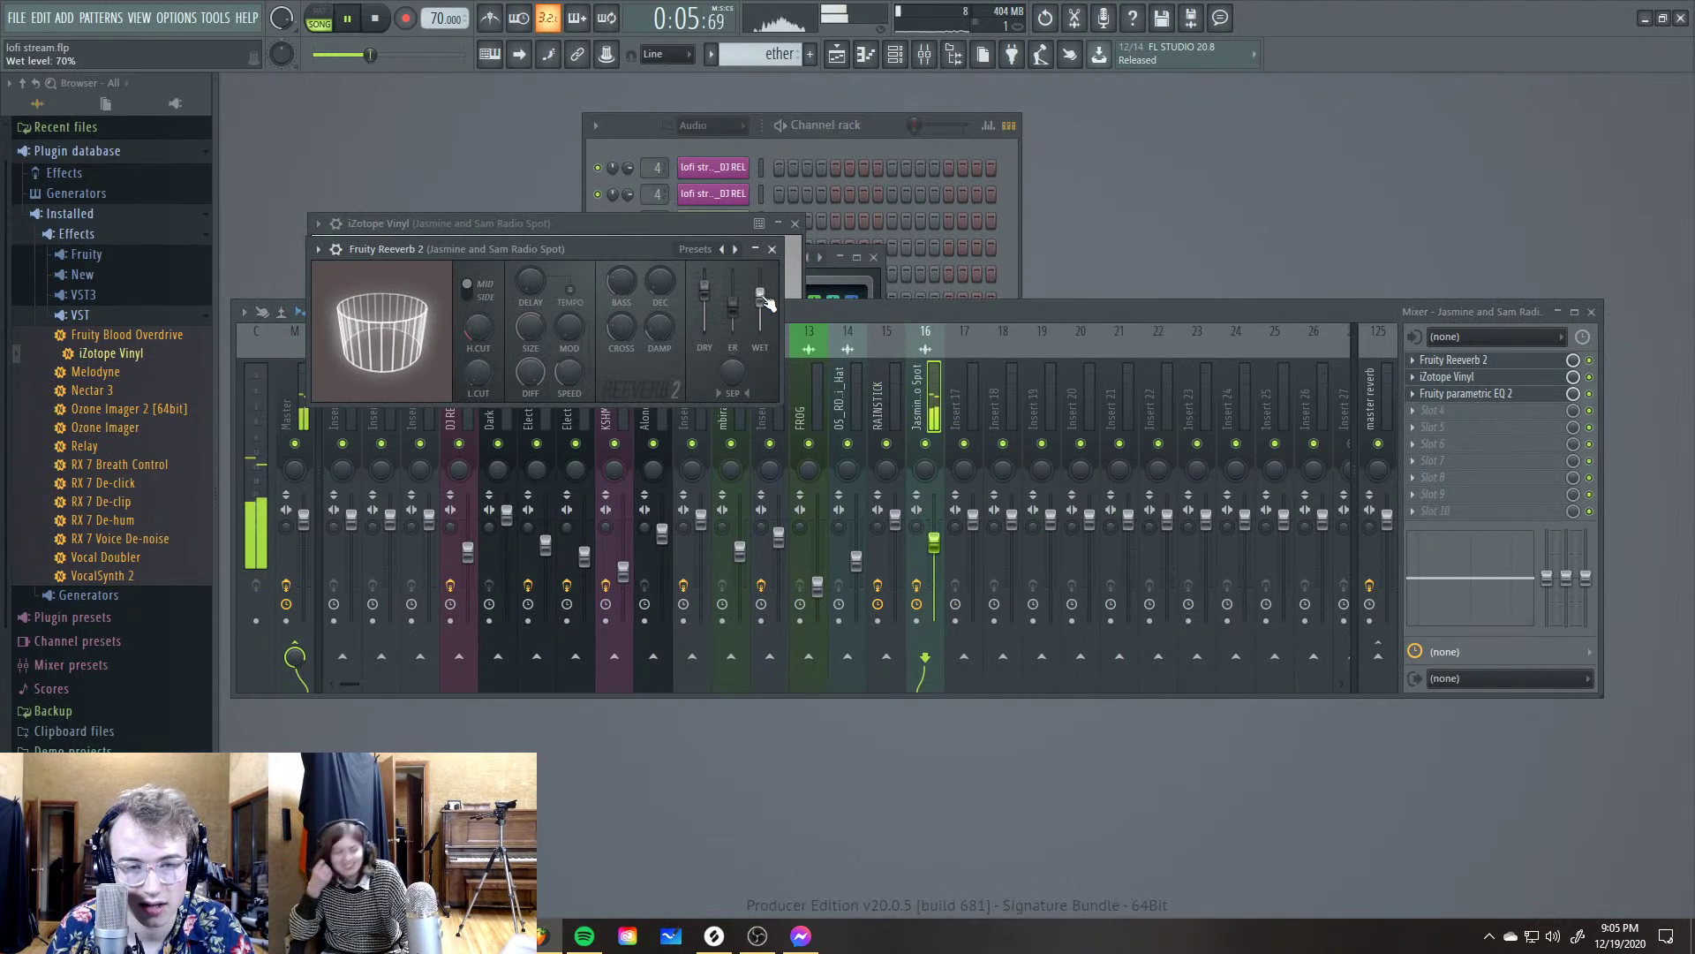
pyautogui.press('space')
pyautogui.press('space')
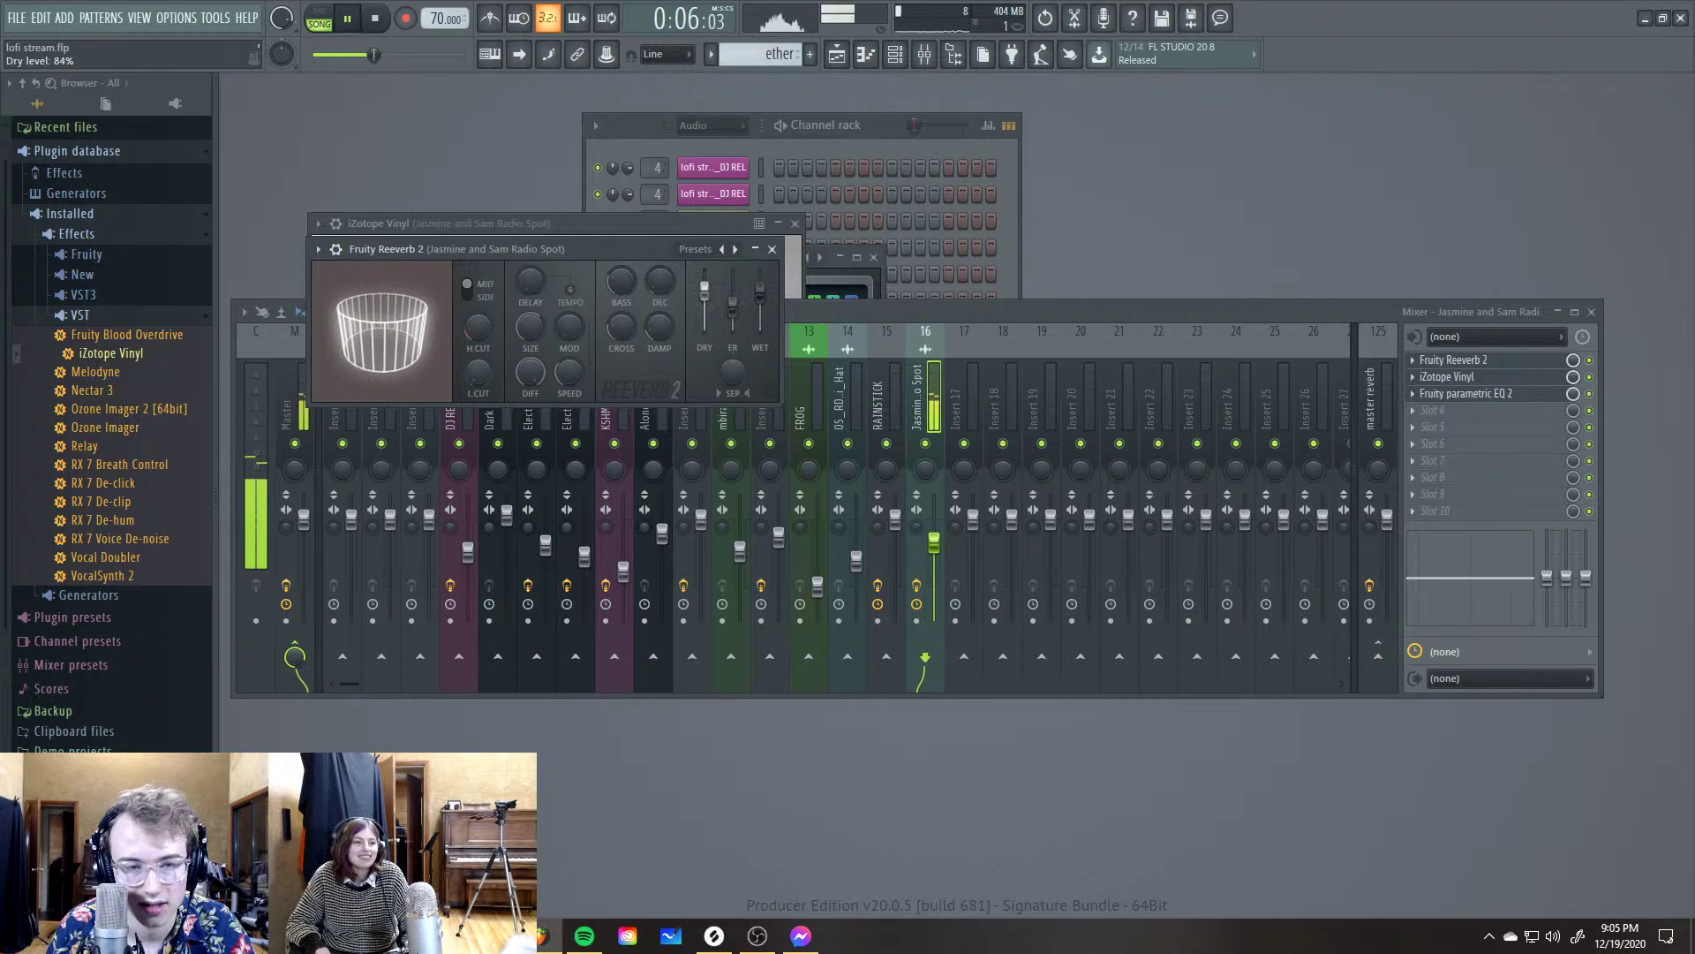
pyautogui.press('space')
pyautogui.press('space')
# Lower Vinyl's warp depth, reduce its scratch gain to about -25 dB, and set its scratch amount to 10% during playback
pyautogui.click(1434, 377)
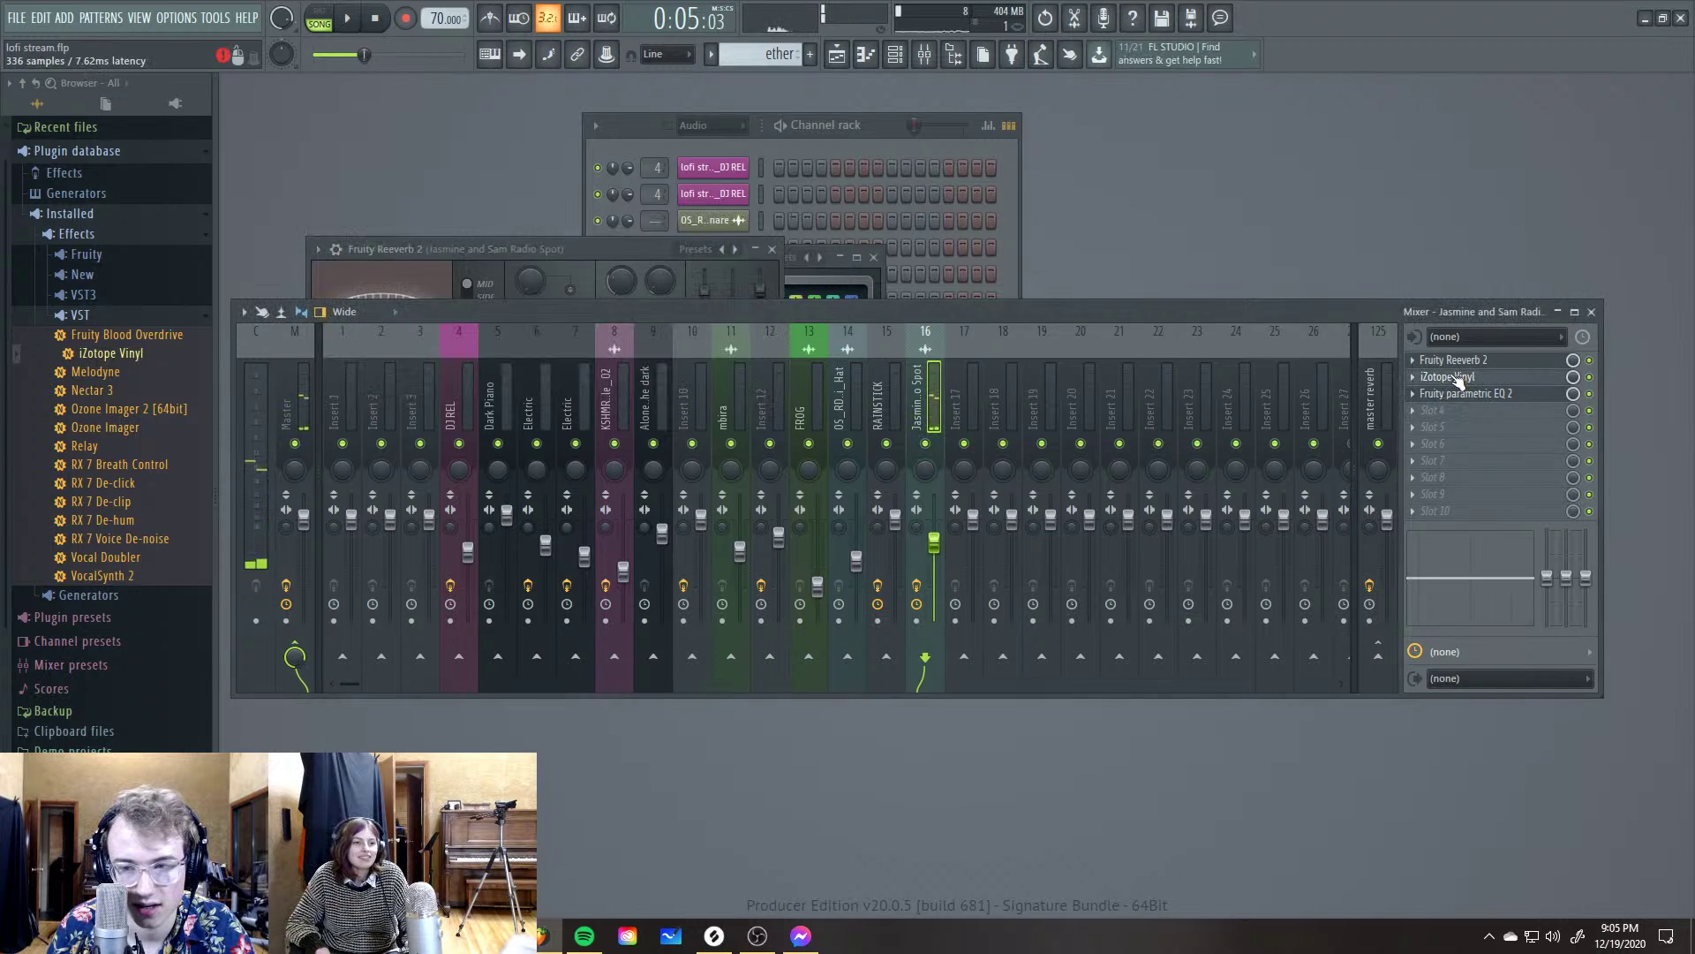
pyautogui.click(1473, 379)
pyautogui.press('space')
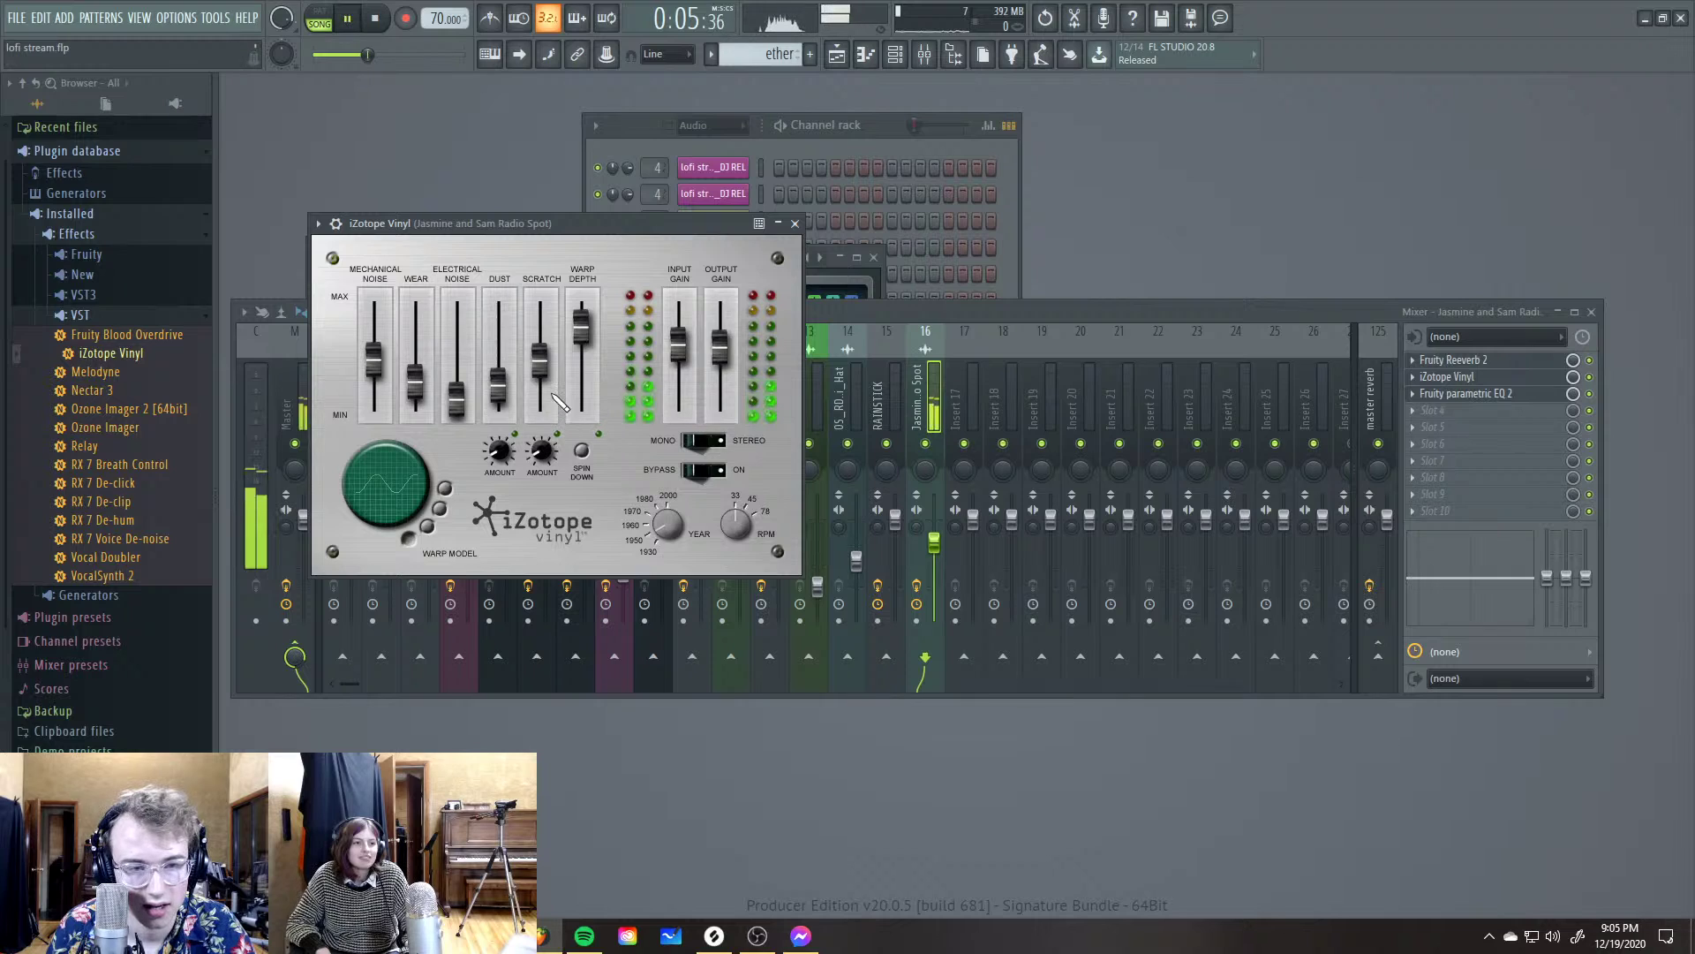
pyautogui.moveTo(539, 367); pyautogui.dragTo(543, 380)
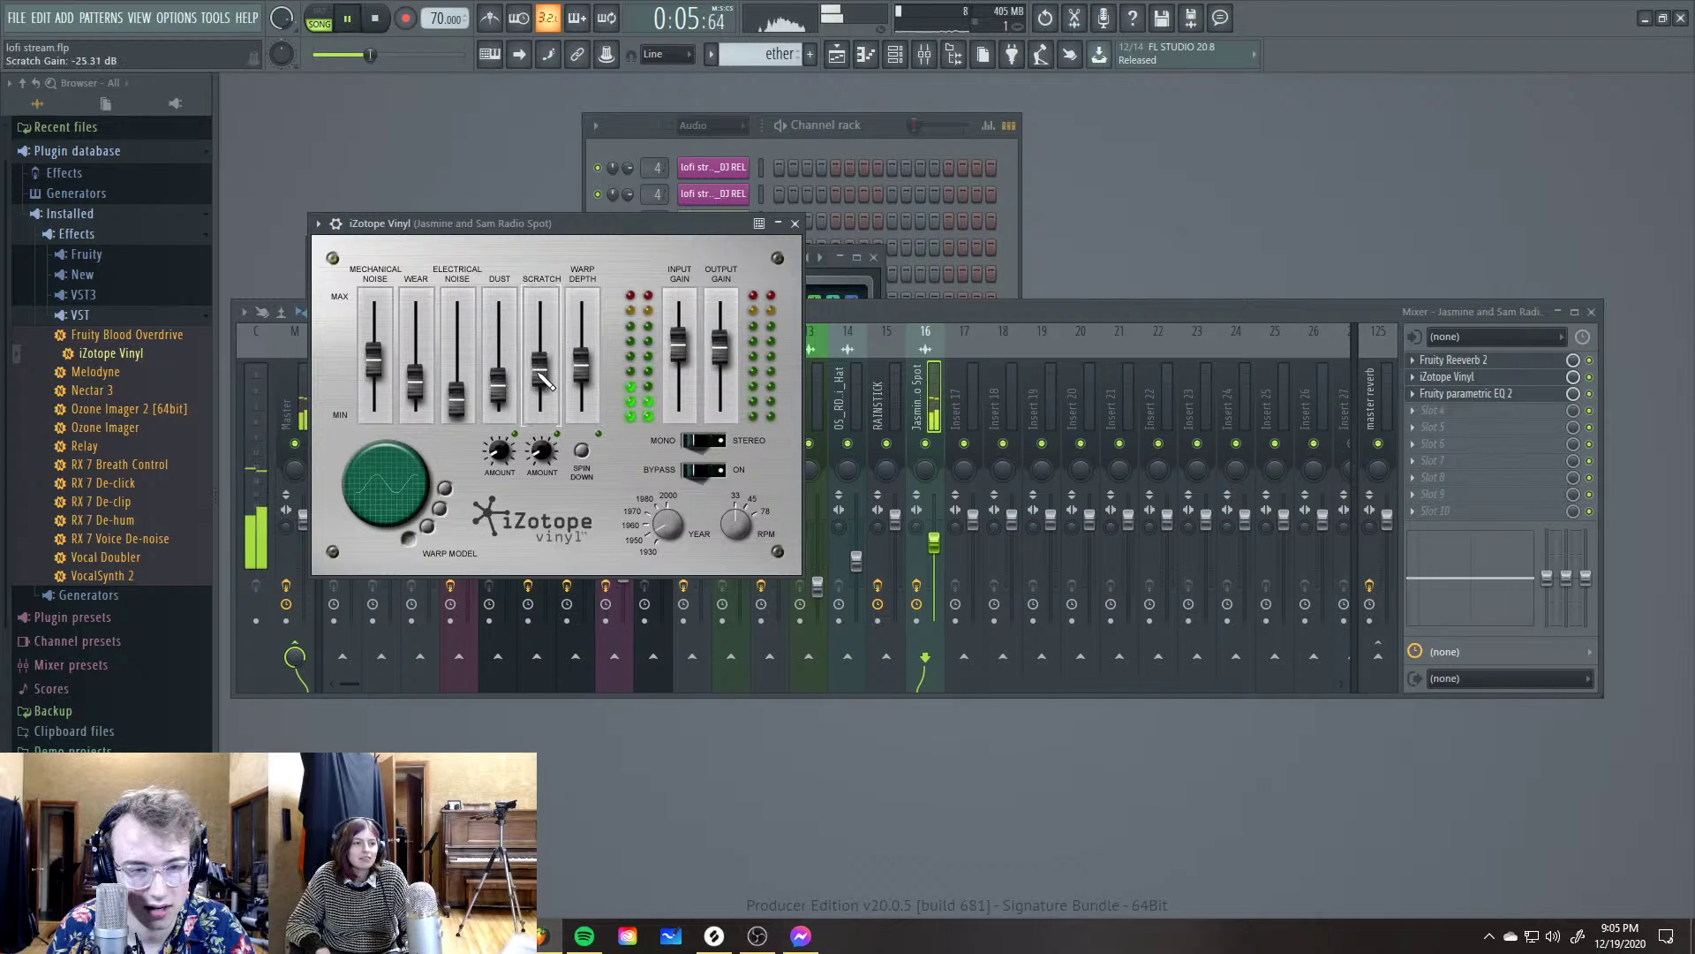
pyautogui.moveTo(542, 450); pyautogui.dragTo(541, 545)
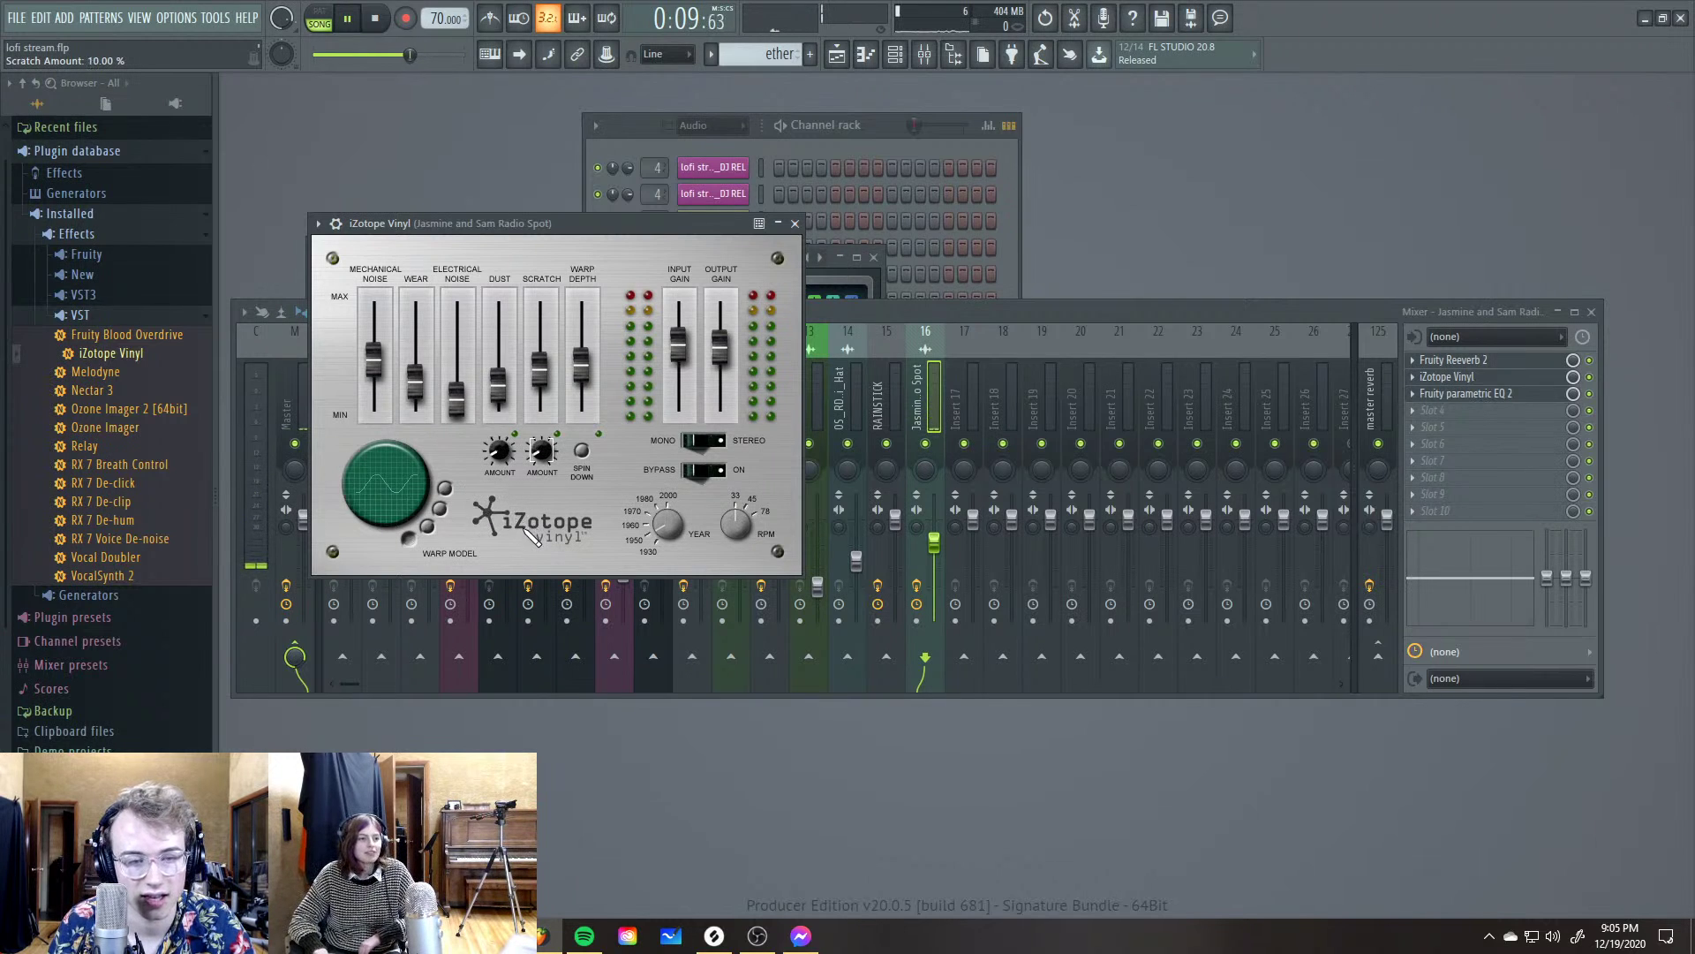
pyautogui.click(796, 223)
pyautogui.press('space')
# Play the second soloed radio spot excerpt from early bar 4 in the playlist, and unsolo track 21
pyautogui.click(836, 54)
pyautogui.click(1330, 122)
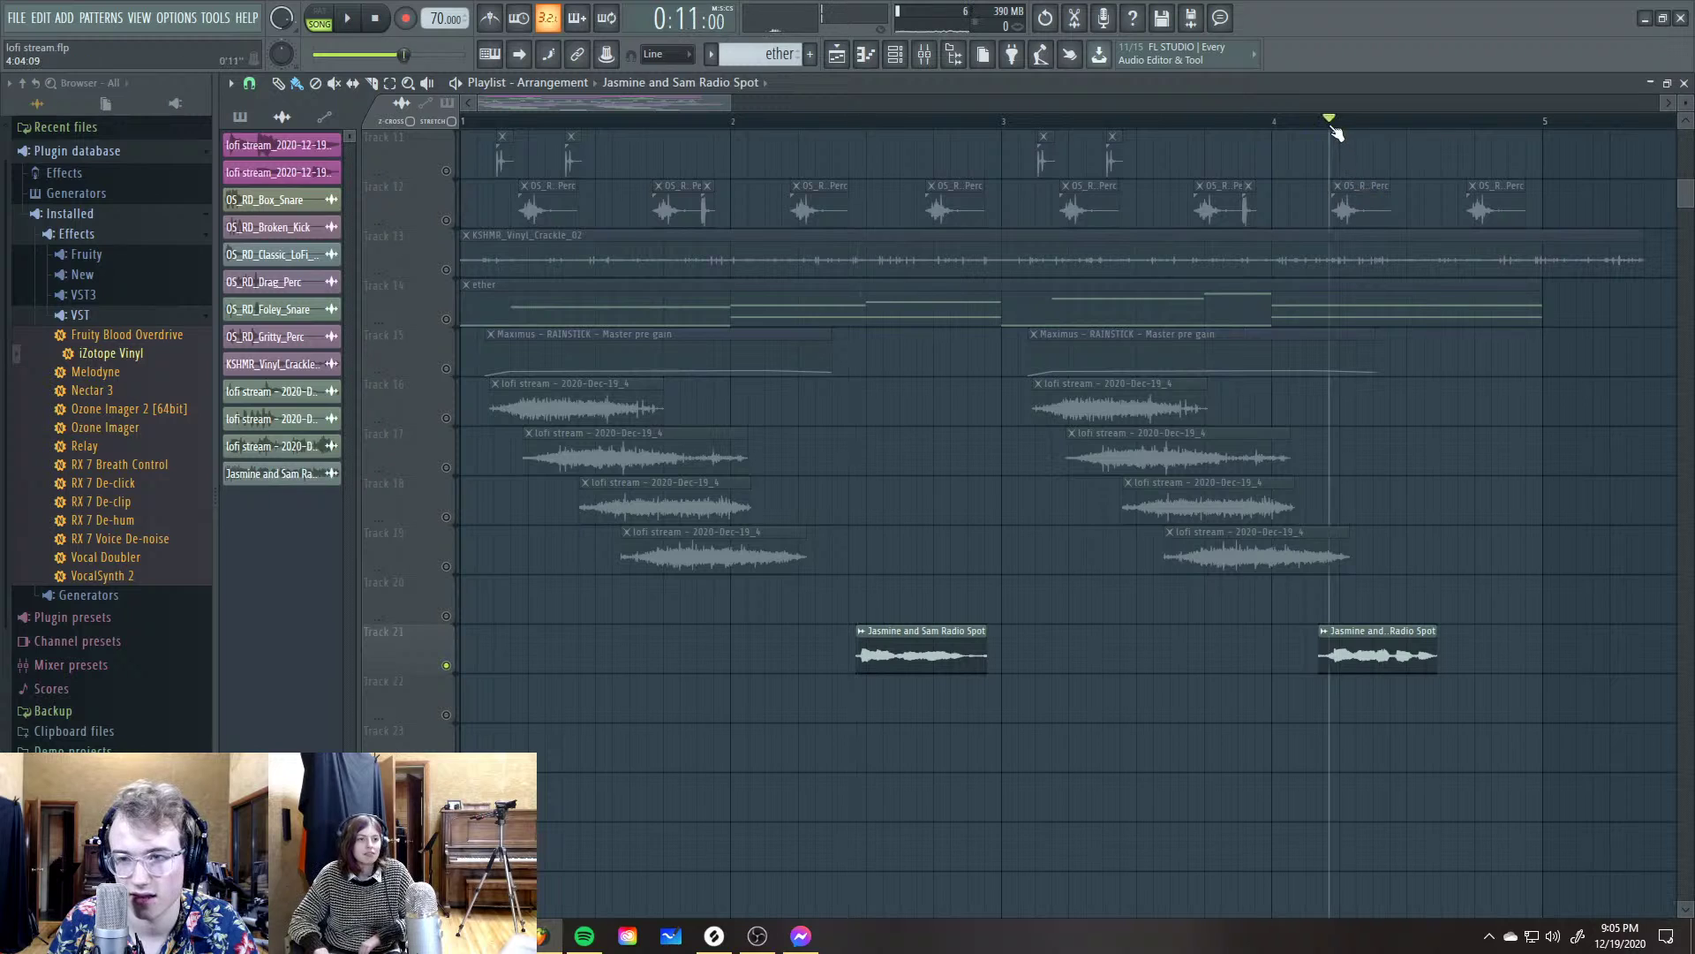
pyautogui.press('space')
pyautogui.press('space')
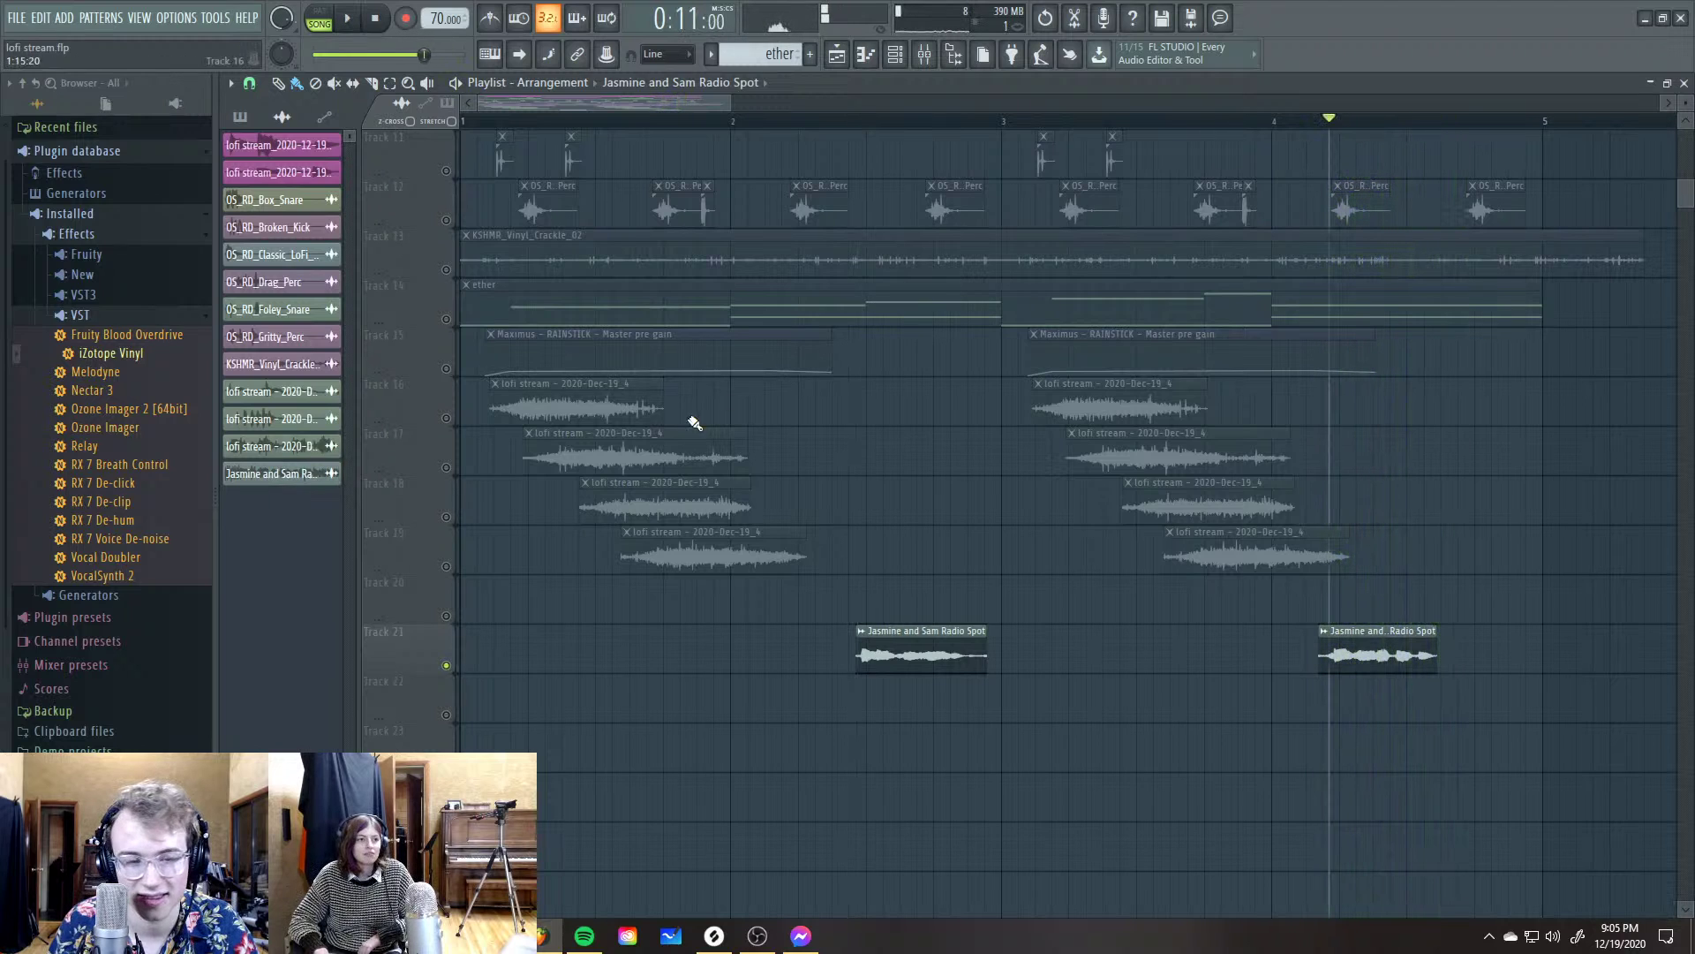
pyautogui.rightClick(446, 665)
# Play the full mix from the start of bar 2 and shift the first radio spot excerpt slightly later, ending at bar 3
pyautogui.click(743, 121)
pyautogui.press('space')
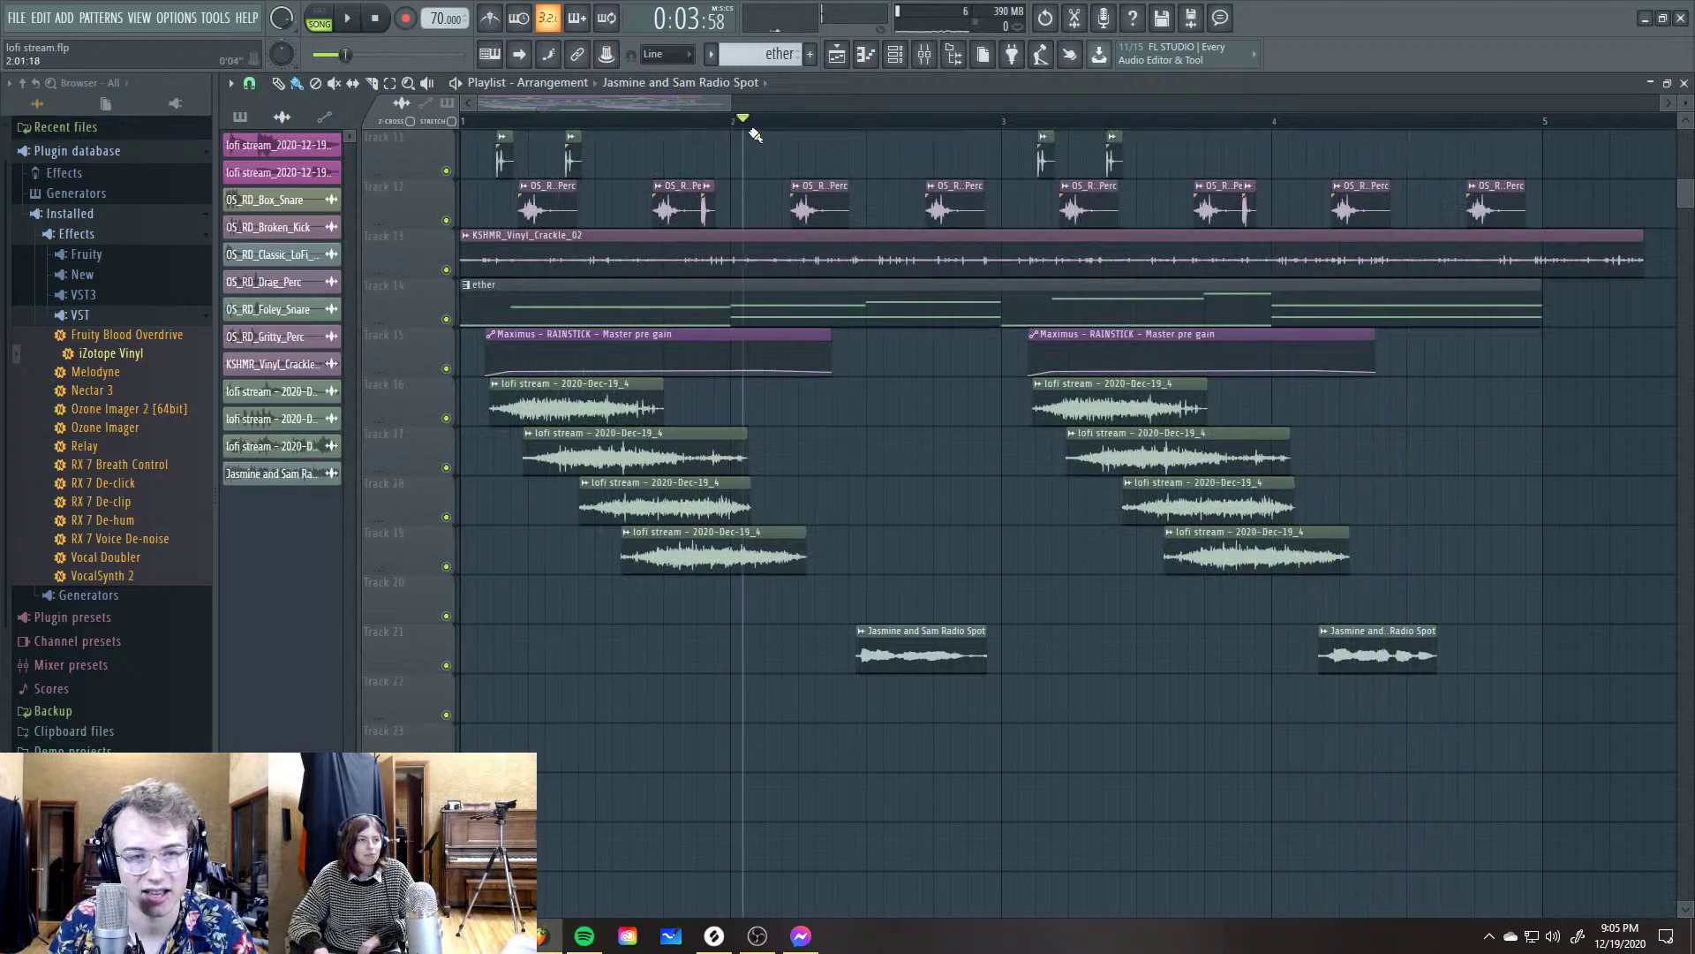
pyautogui.press('space')
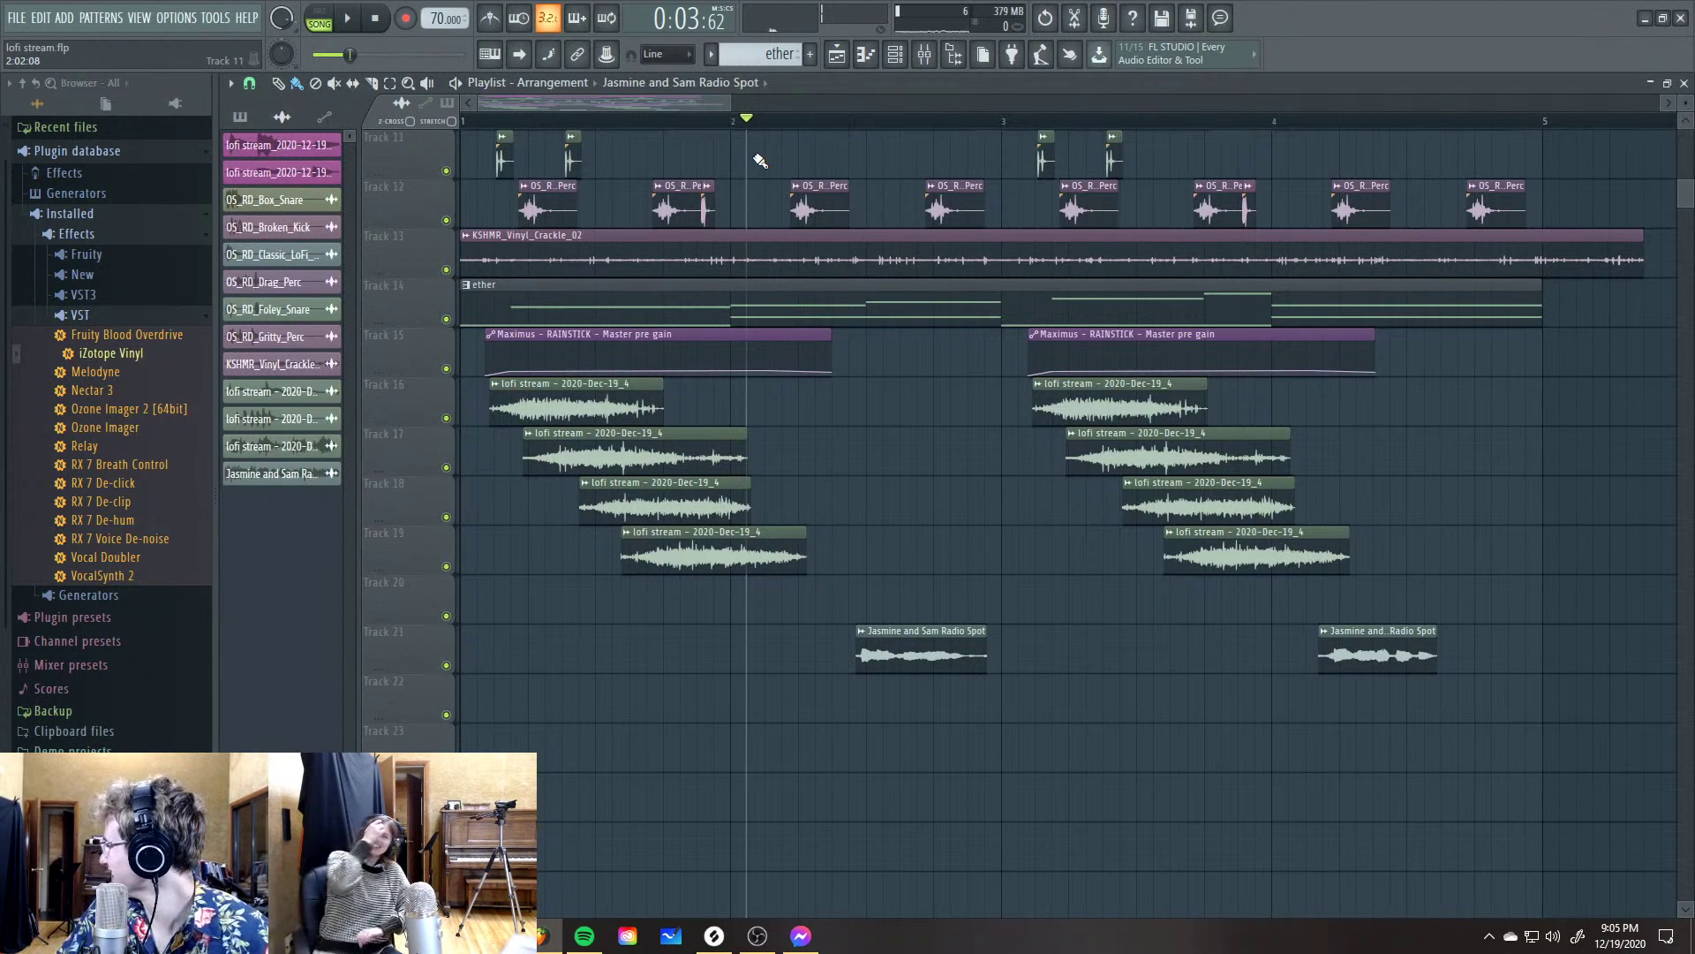
pyautogui.press('space')
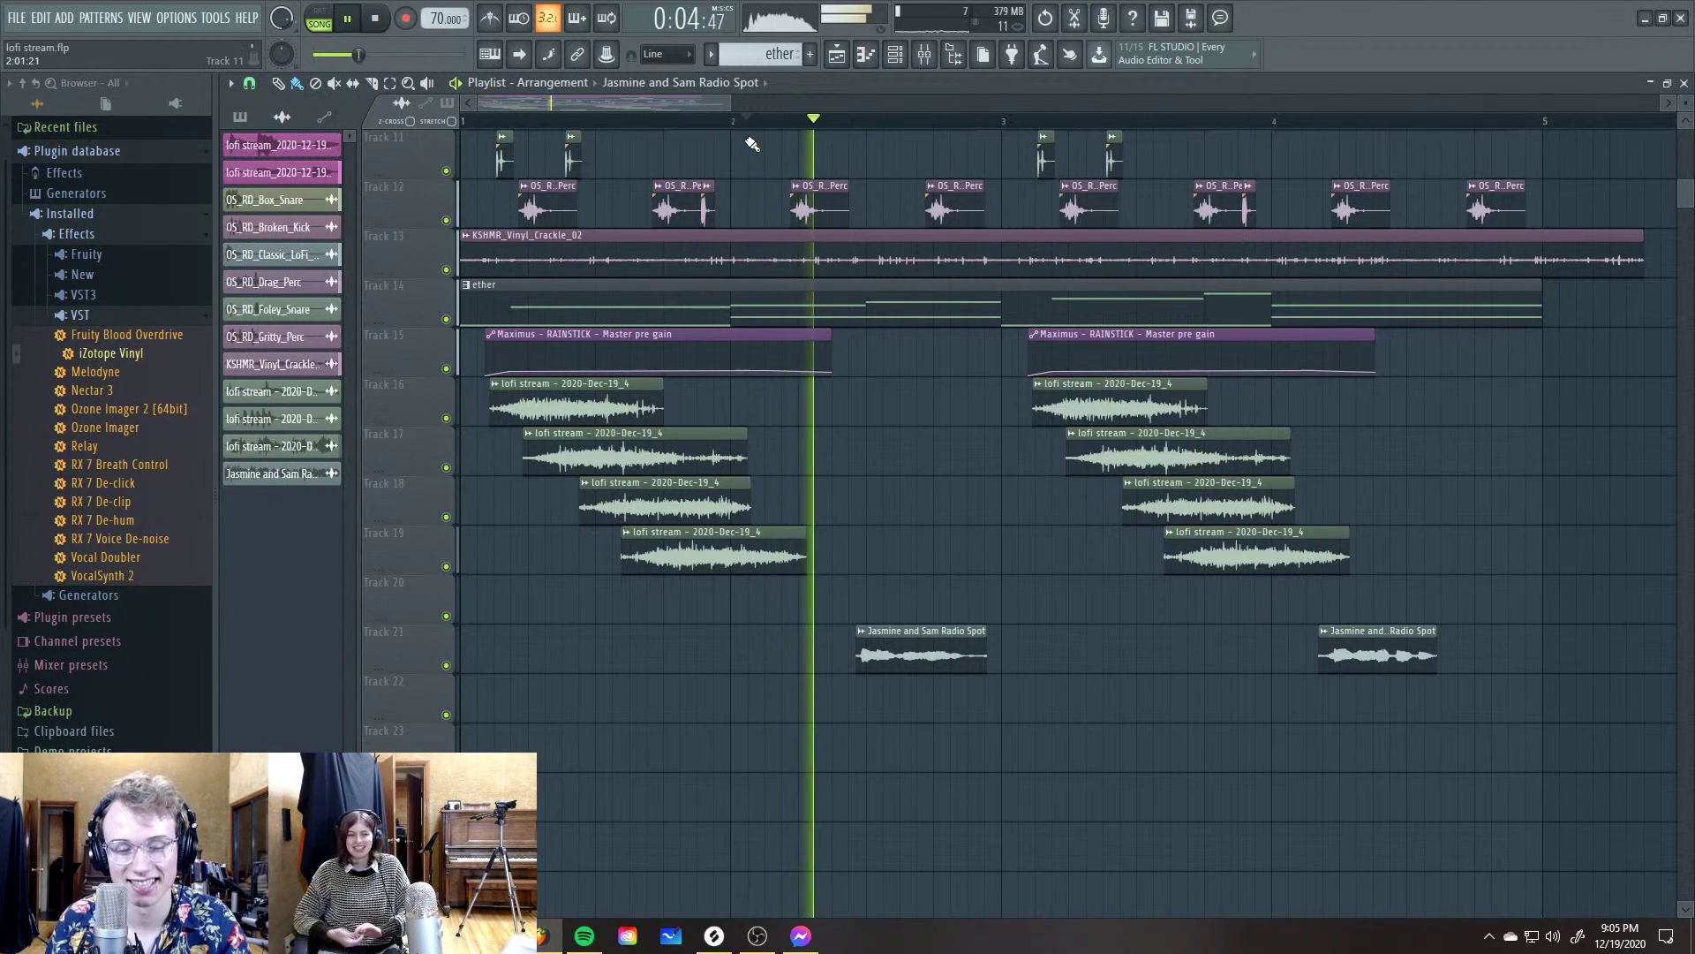
pyautogui.press('space')
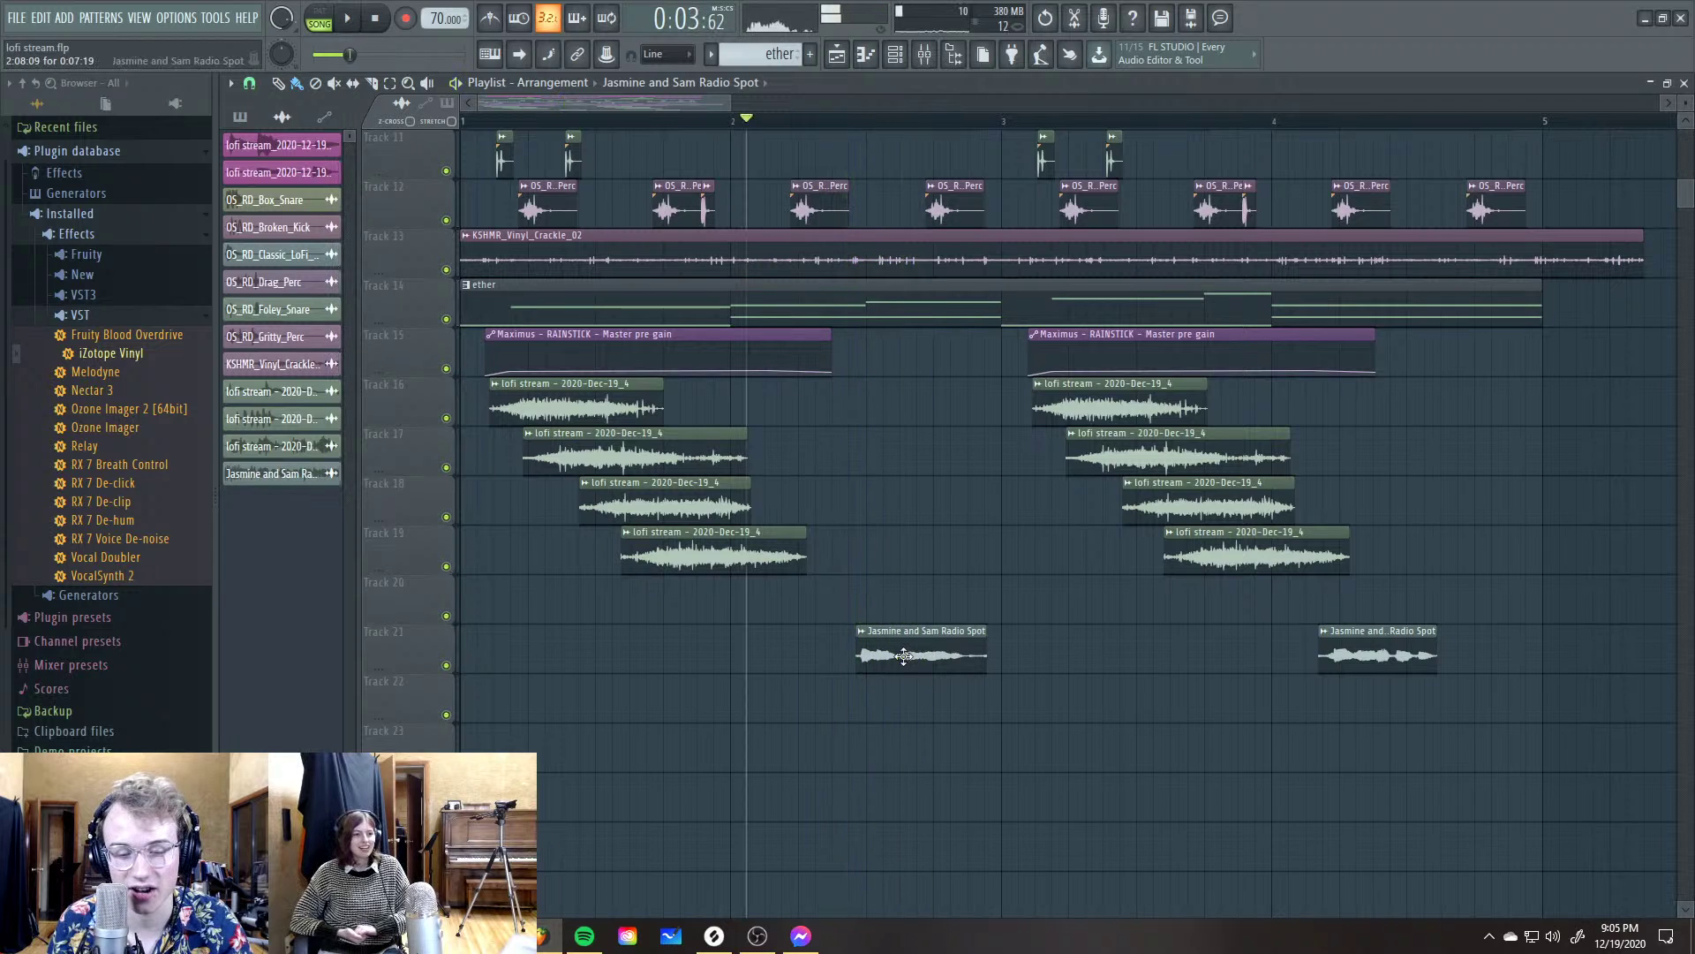
pyautogui.moveTo(904, 656); pyautogui.dragTo(959, 664)
pyautogui.press('space')
# Try the second radio spot excerpt early in bar 3 and play the mix
pyautogui.moveTo(1377, 655); pyautogui.dragTo(1104, 655)
pyautogui.press('space')
pyautogui.press('space')
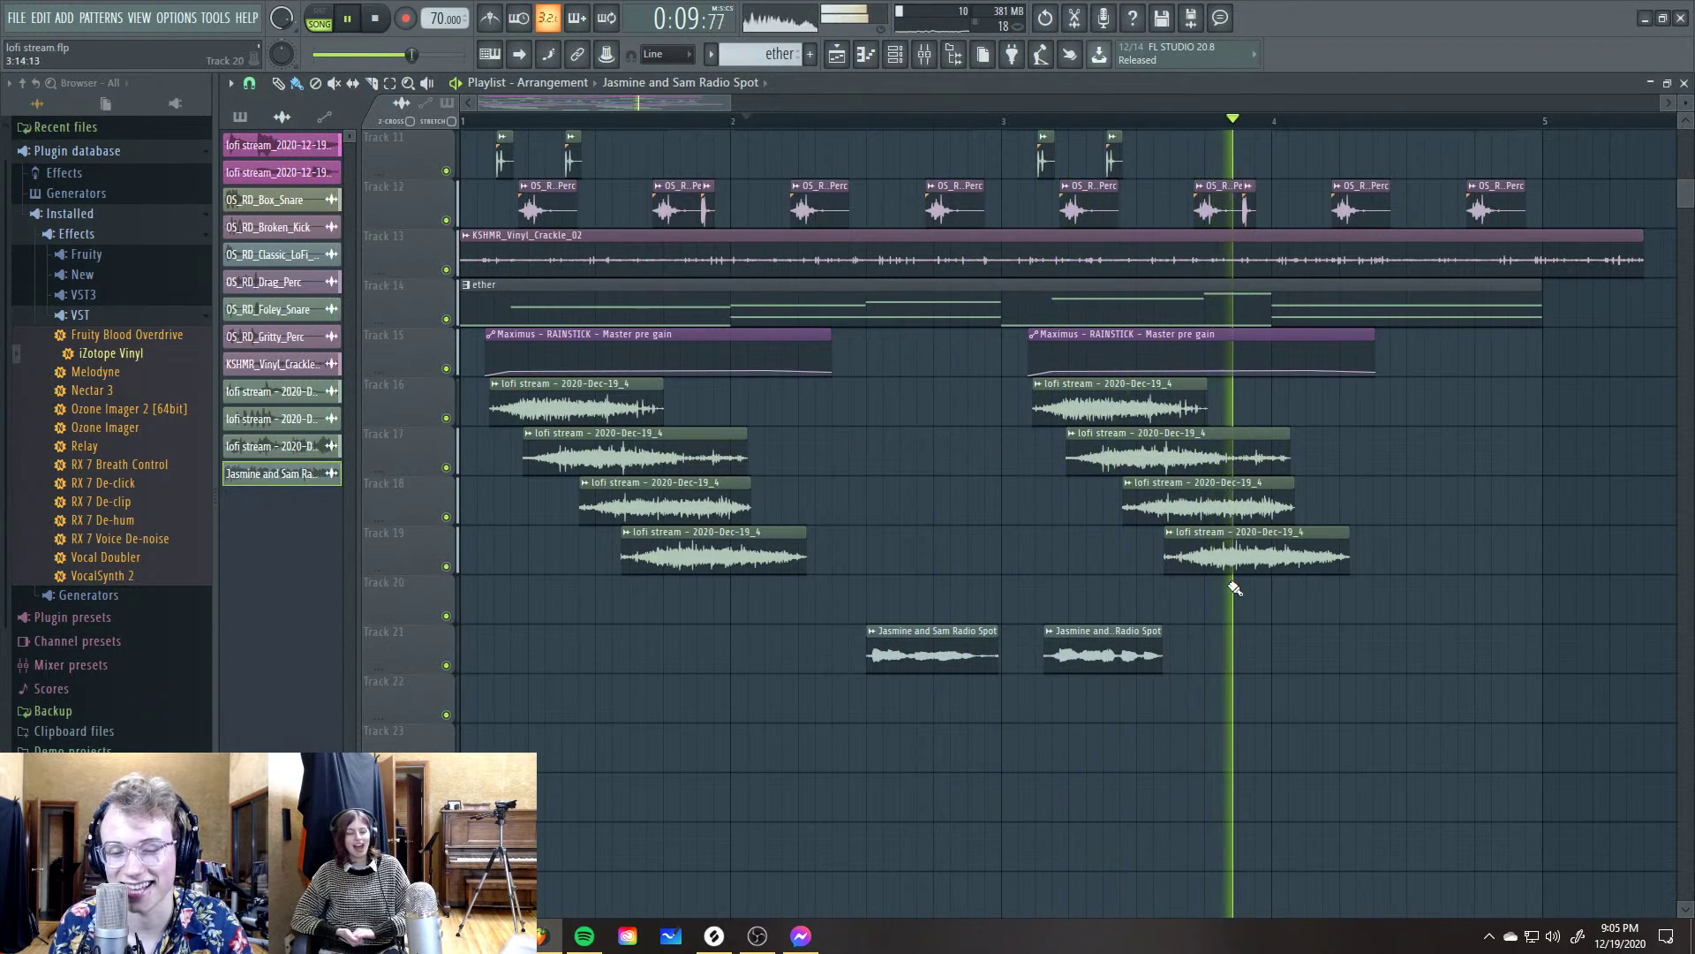
pyautogui.press('space')
# Move the second radio spot excerpt to early bar 4, play the mix from early bar 3, and save the project
pyautogui.moveTo(1111, 135); pyautogui.dragTo(1045, 157)
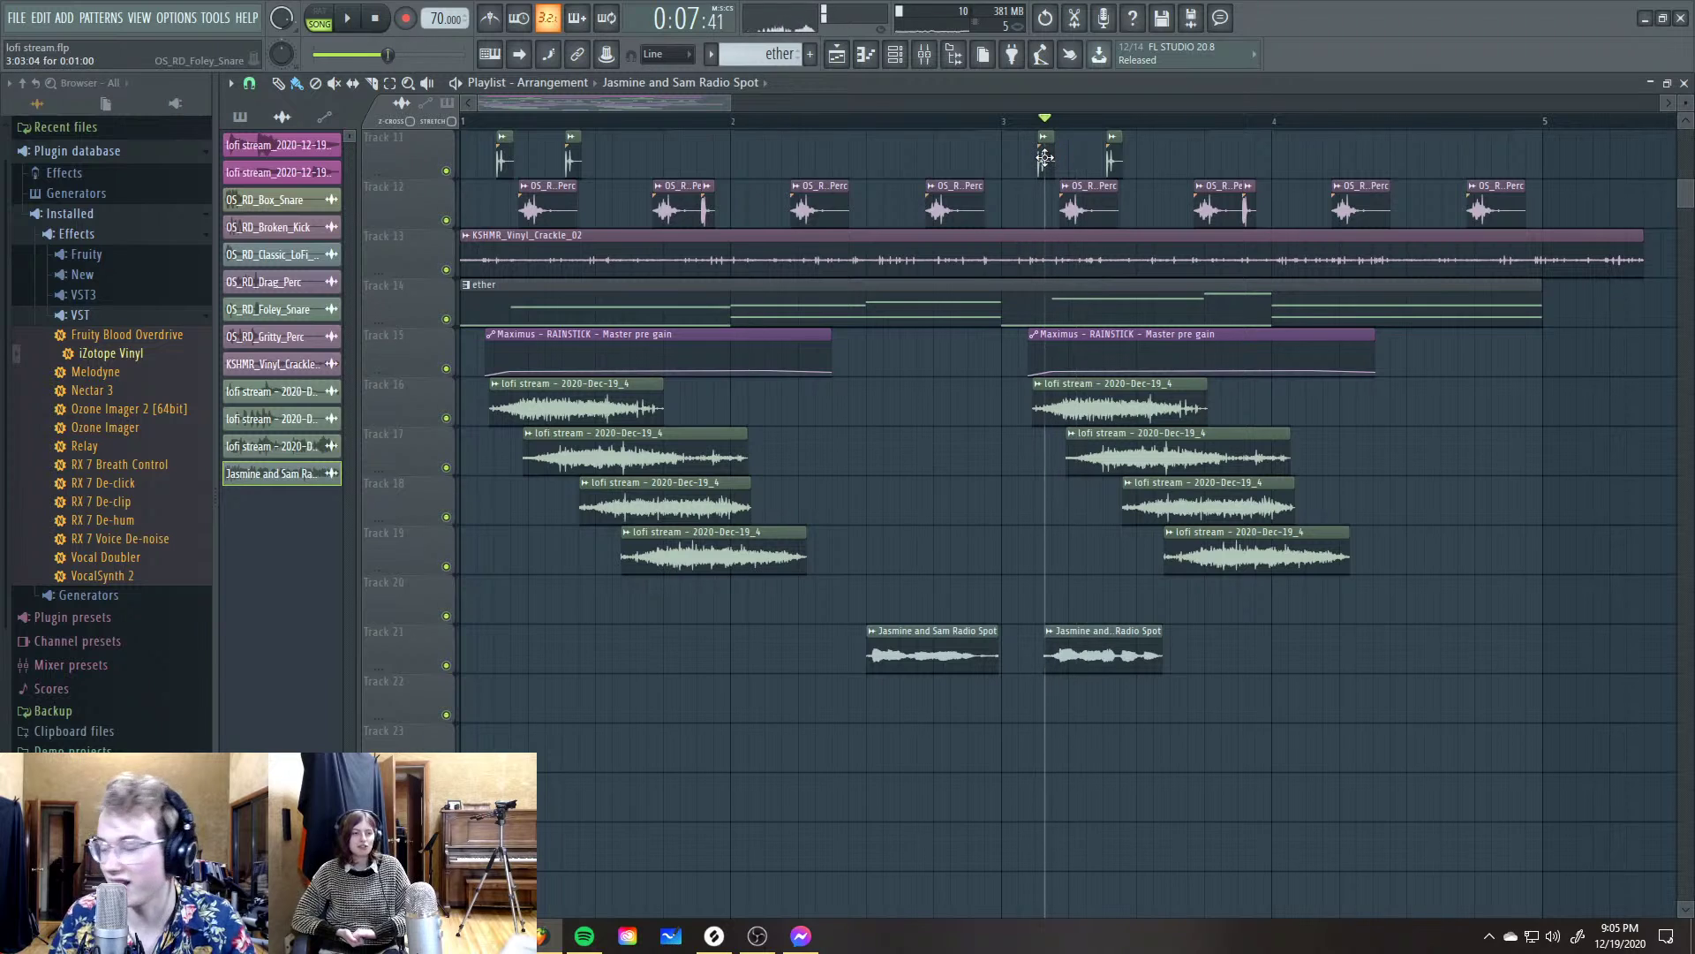
pyautogui.moveTo(1116, 650); pyautogui.dragTo(1408, 653)
pyautogui.press('space')
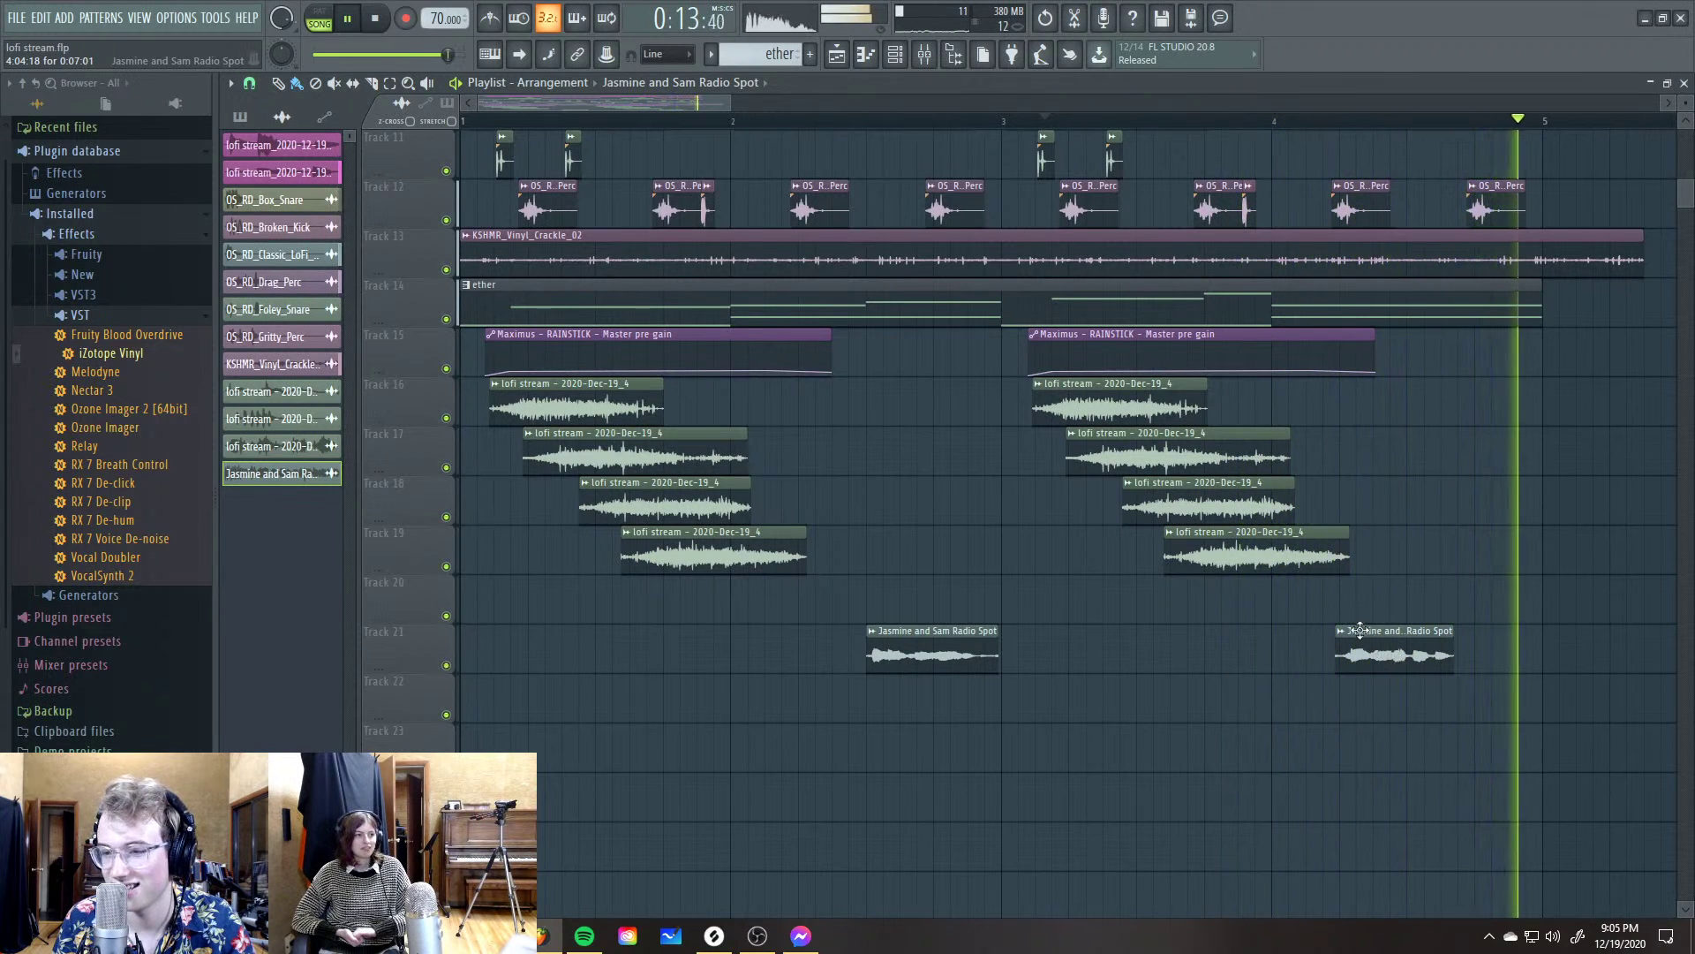
pyautogui.hotkey('ctrl', 's')
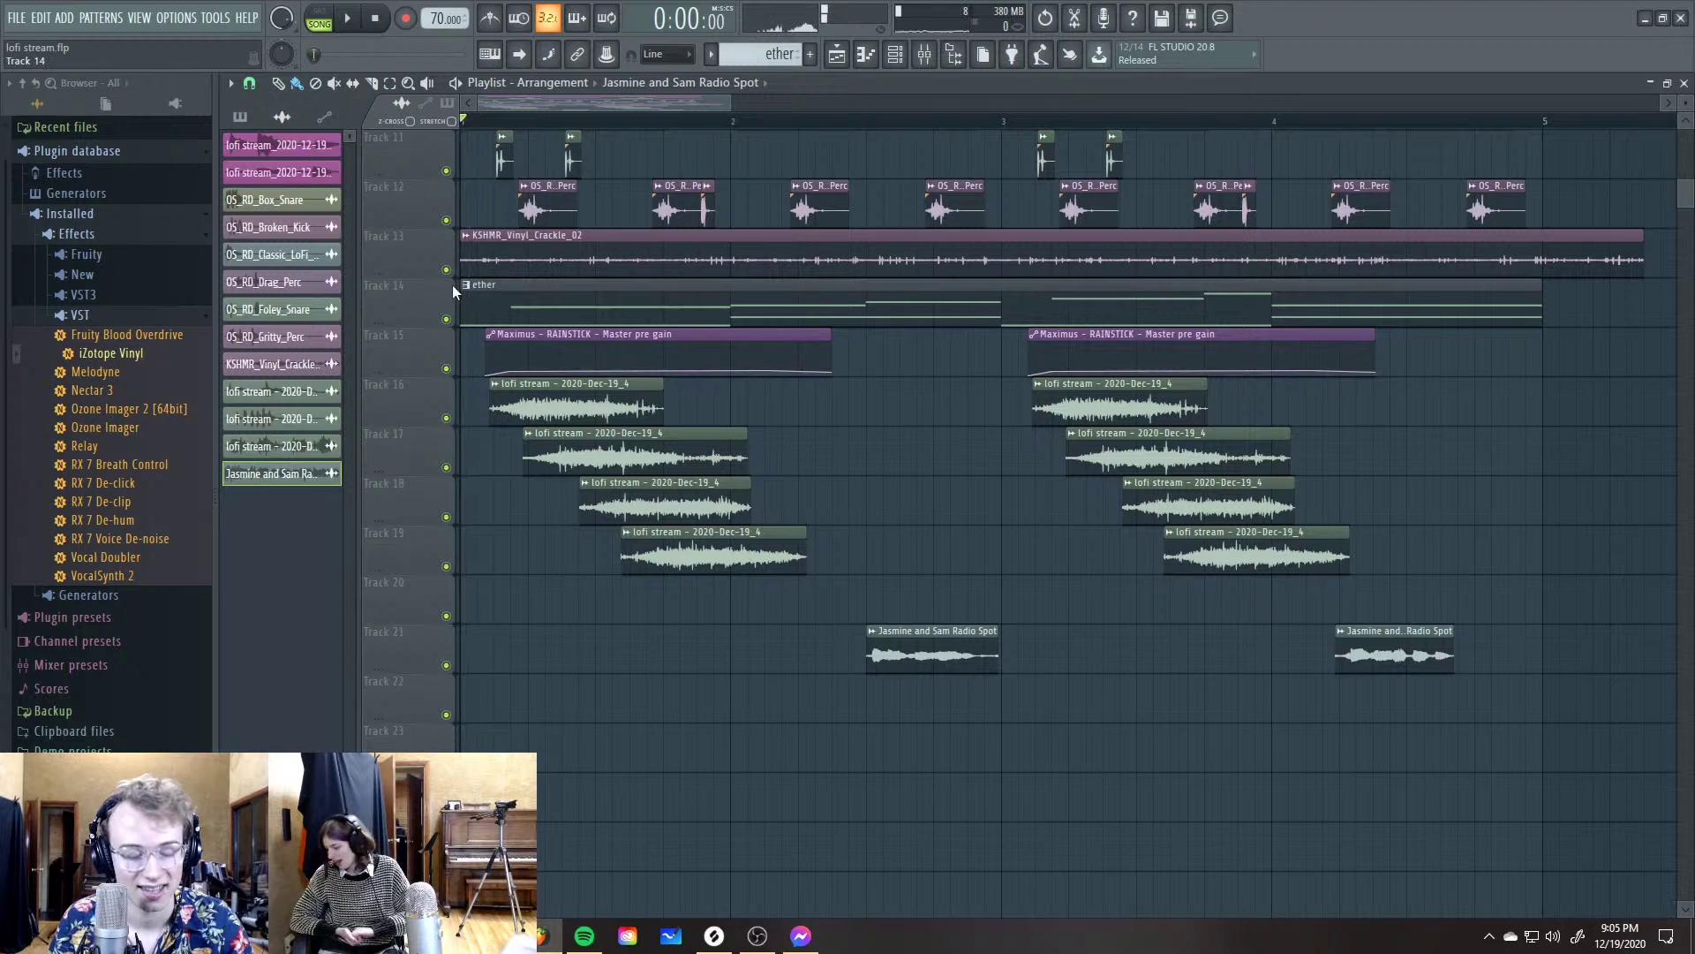
pyautogui.scroll(5, 917, 534)
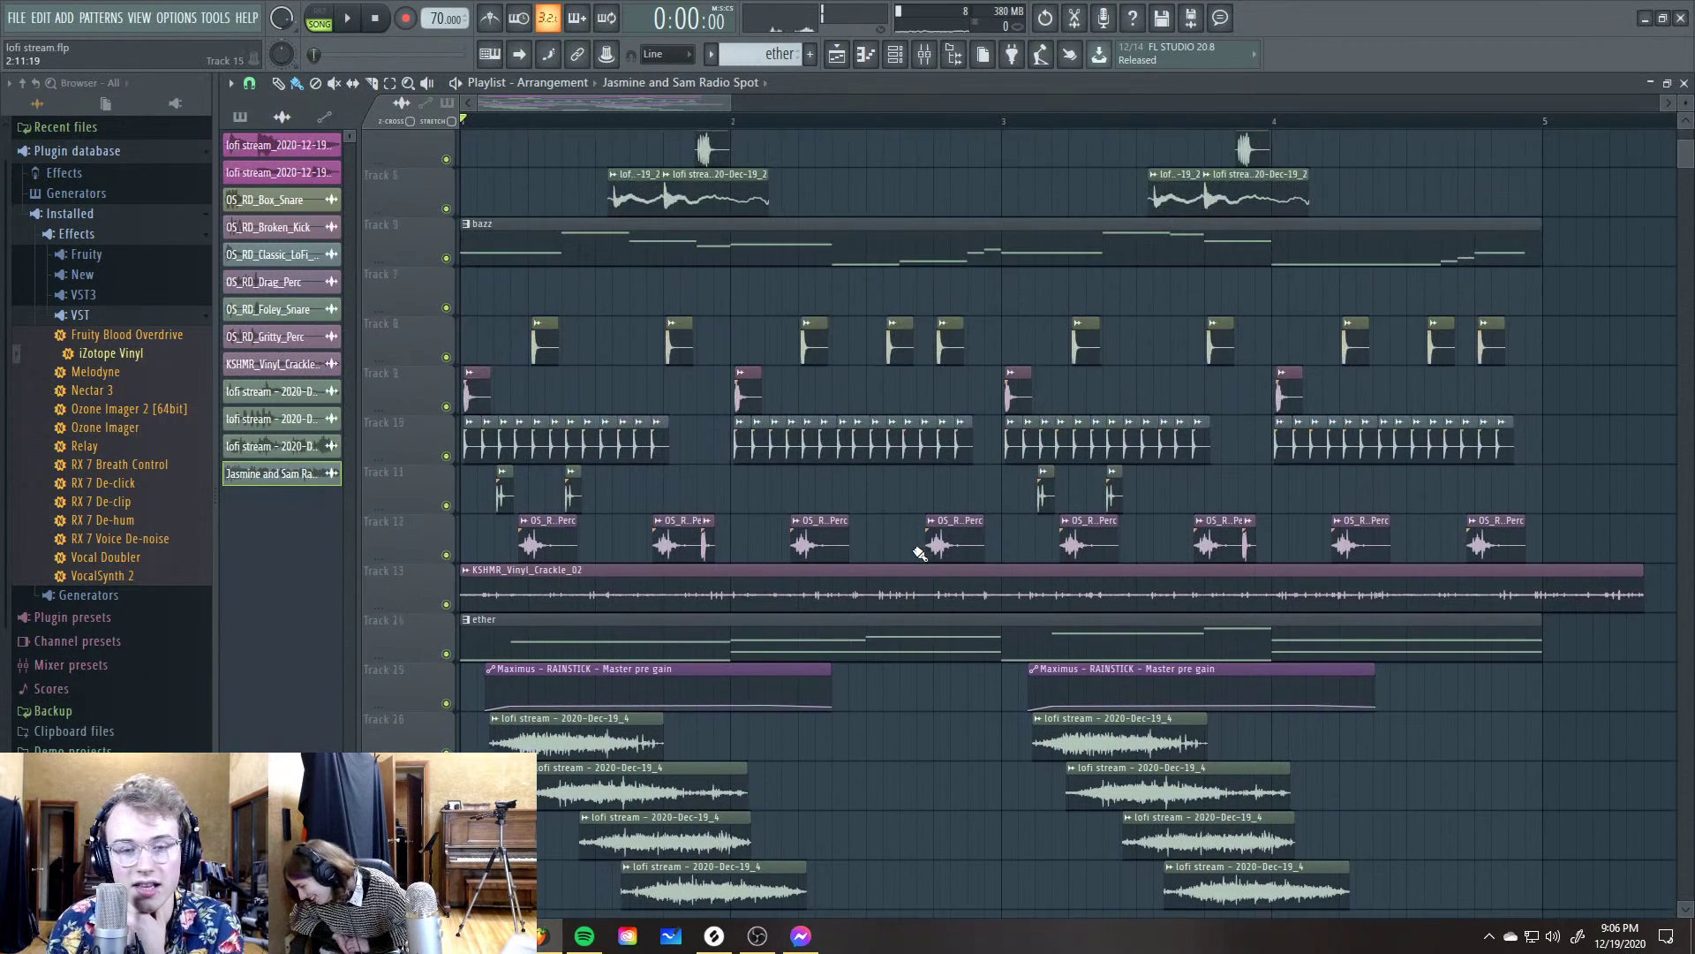
pyautogui.scroll(1, 874, 131)
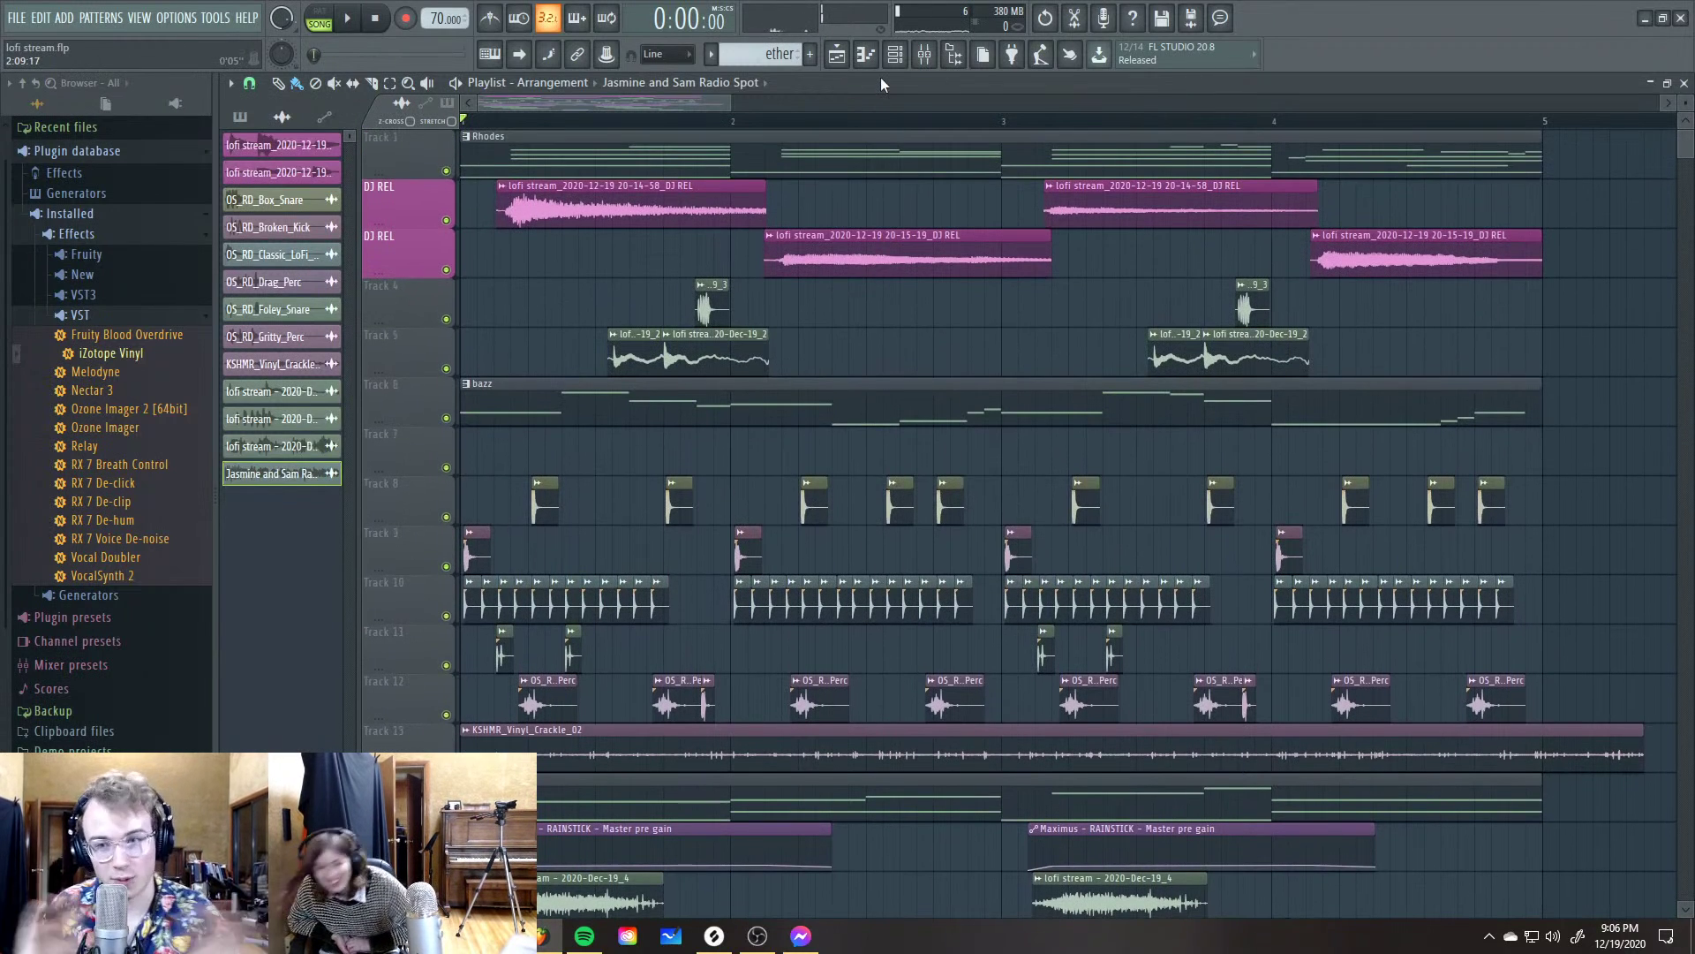
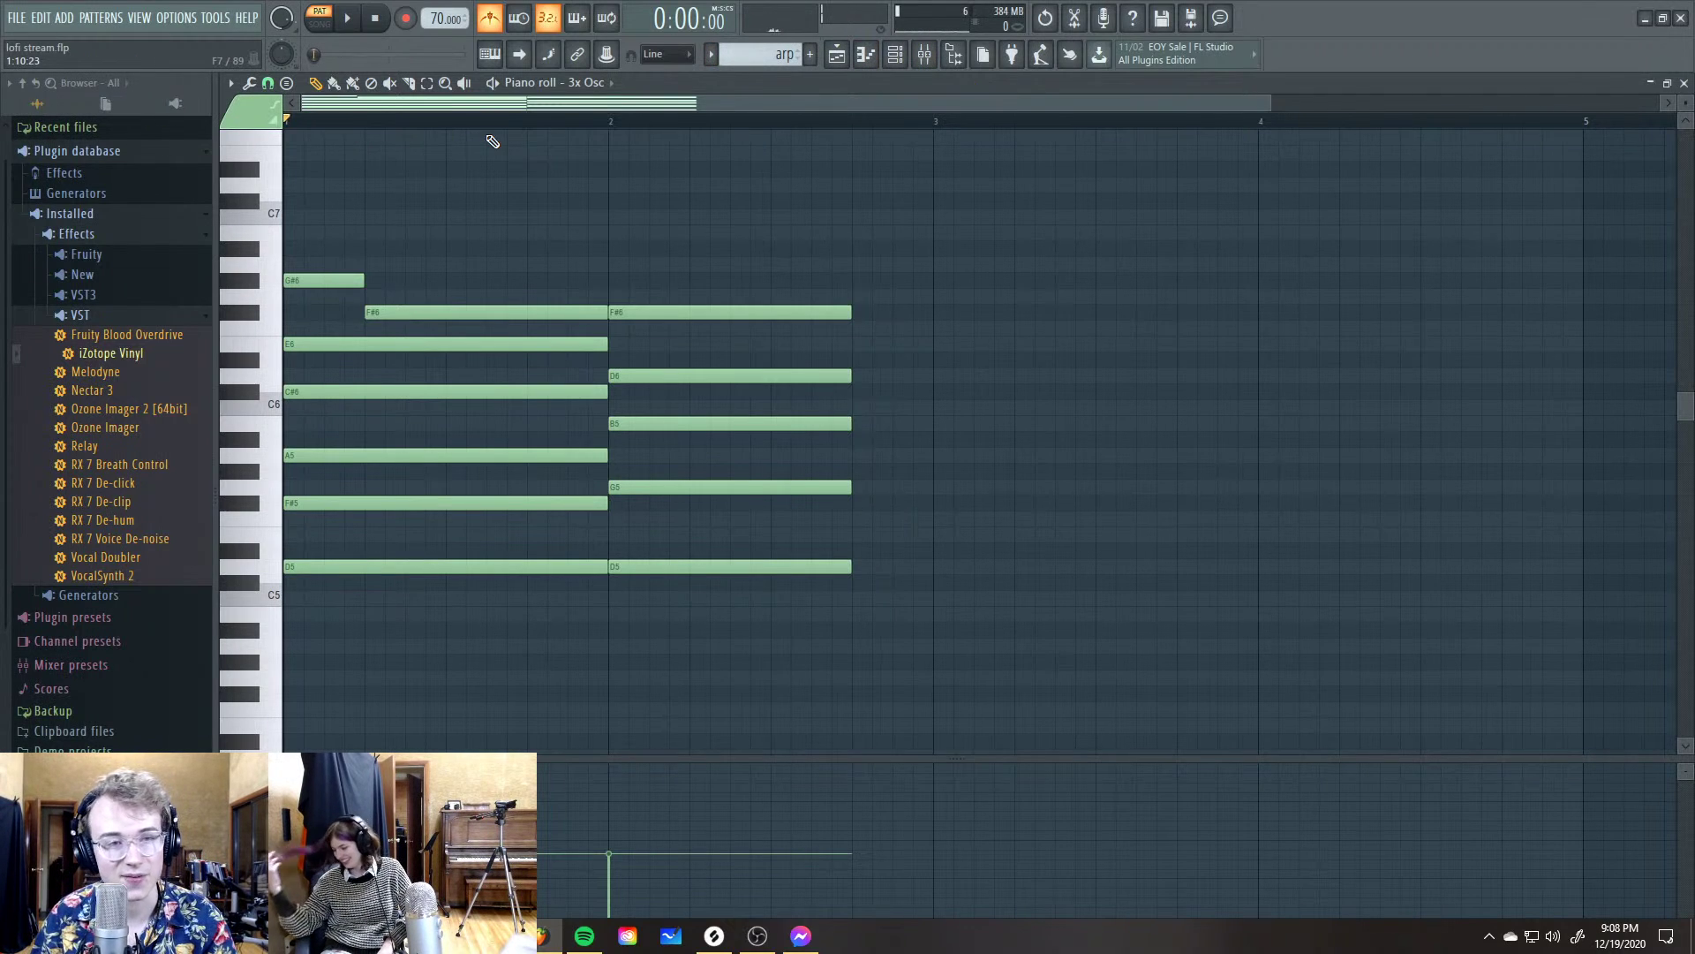
# Shorten the arp pattern's bar 2 F#6 note to one beat and add an E6 note right after it during playback
pyautogui.press('space')
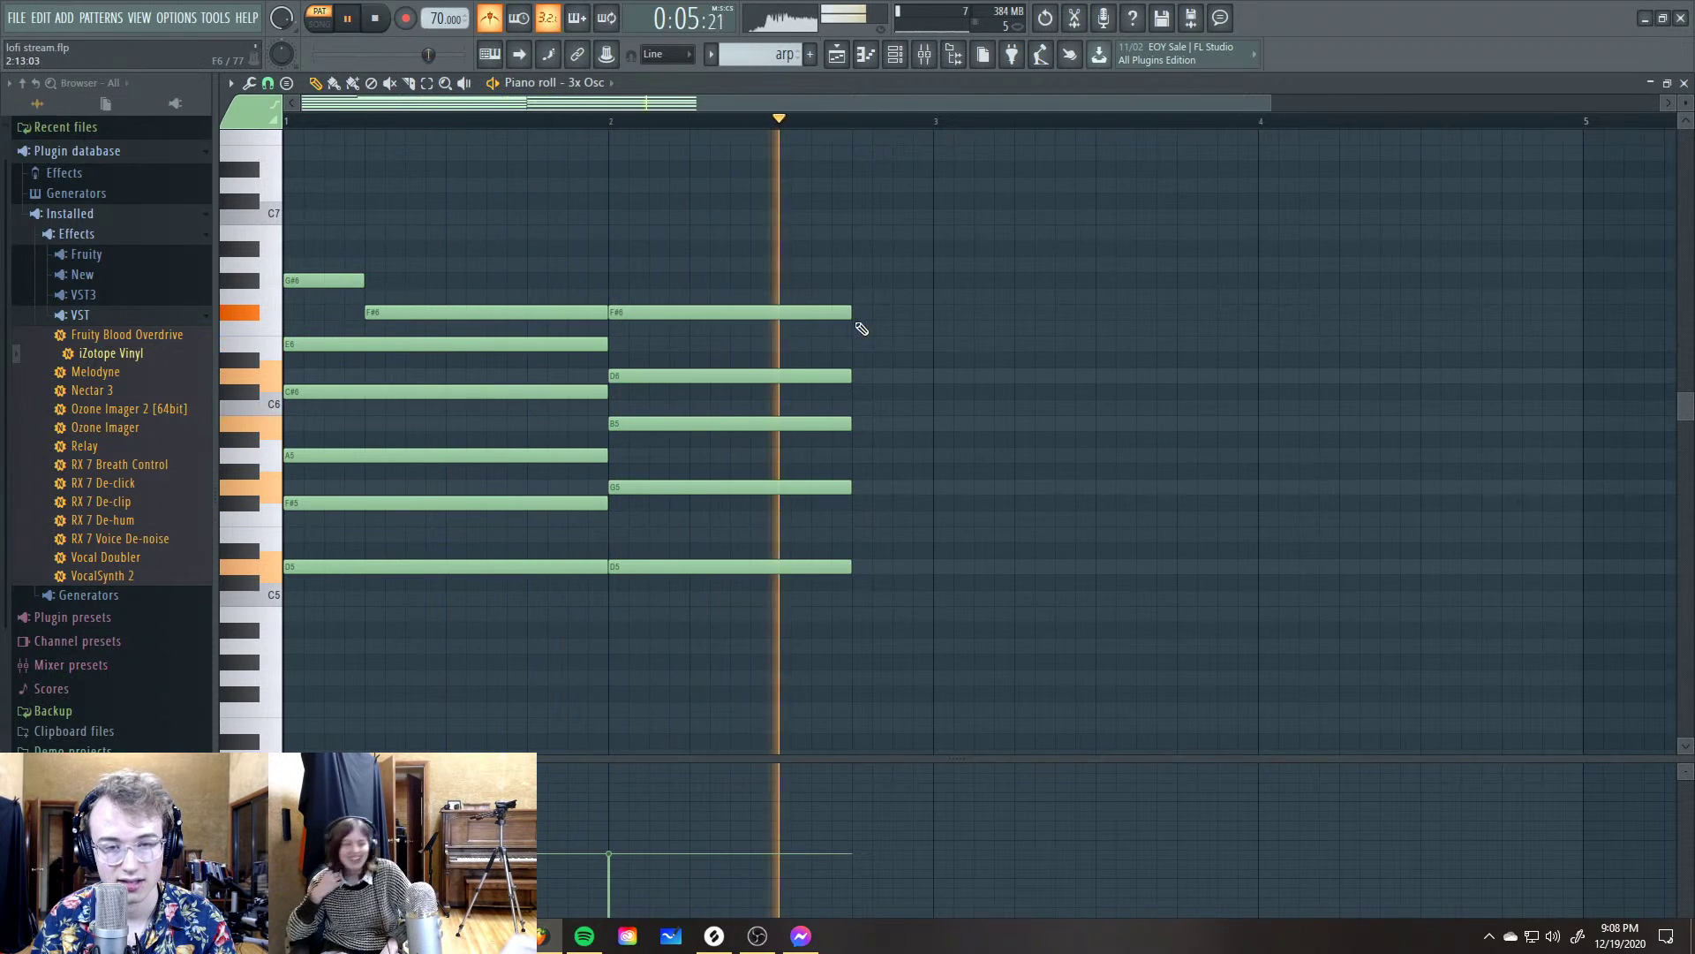
pyautogui.moveTo(850, 312); pyautogui.dragTo(687, 312)
pyautogui.click(697, 344)
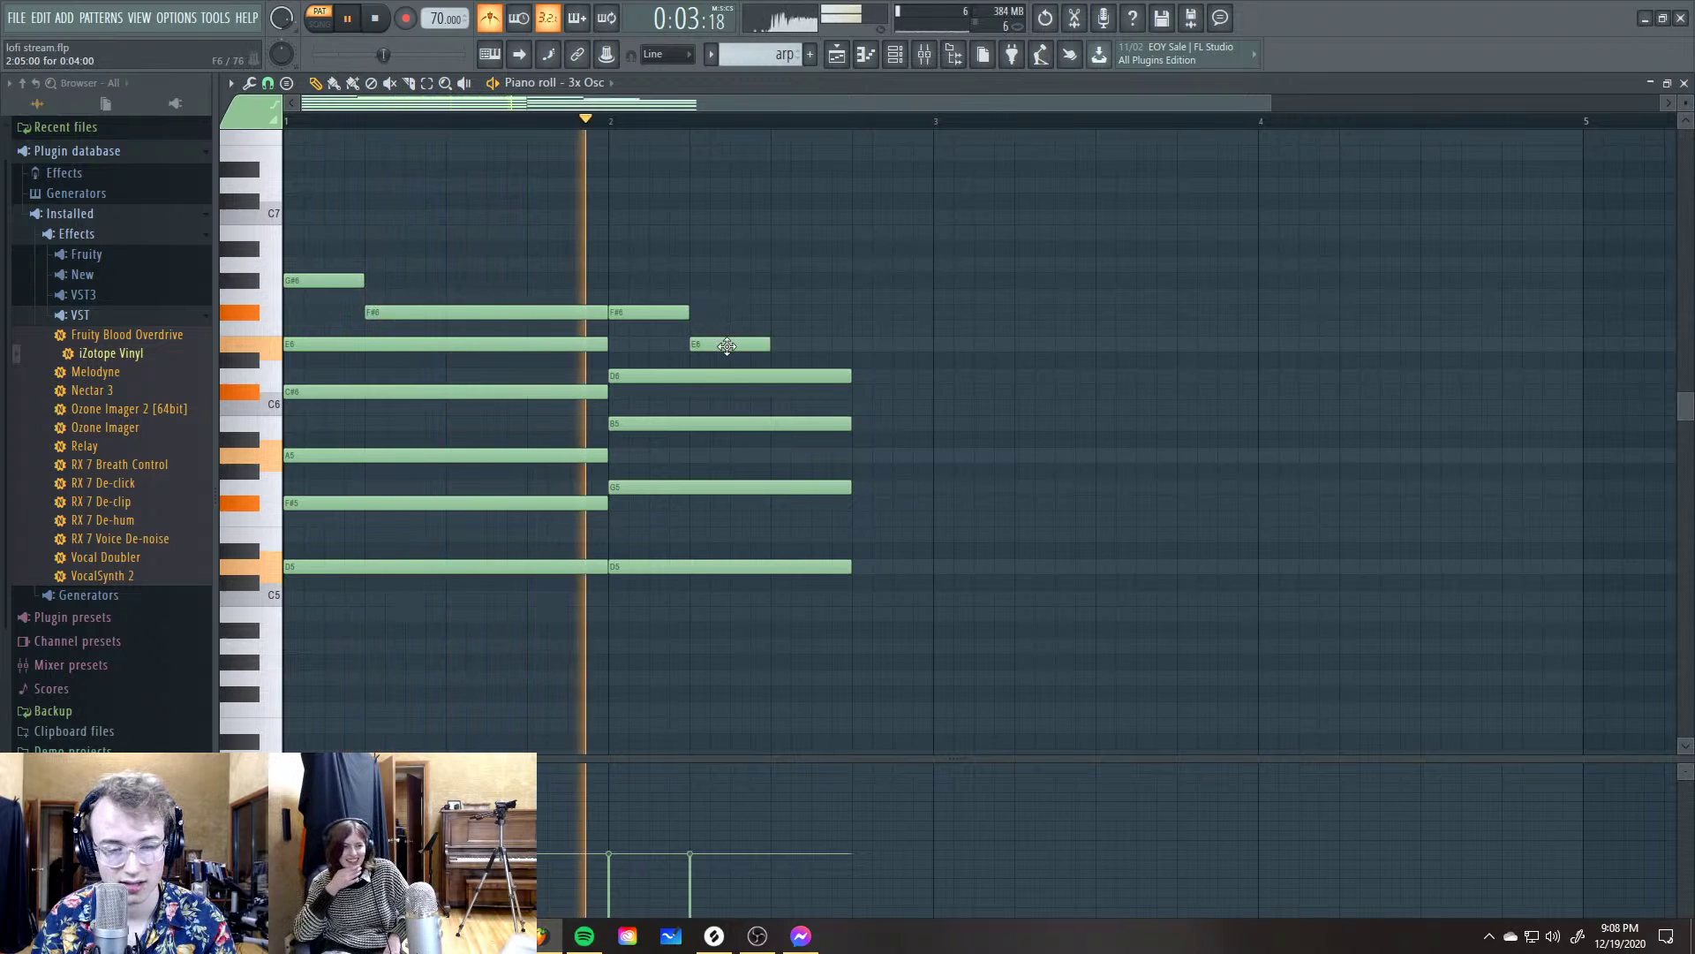
# Extend the new E6 and the lower bar 2 chord notes to the start of bar 3, and stop playback
pyautogui.moveTo(768, 344); pyautogui.dragTo(938, 571)
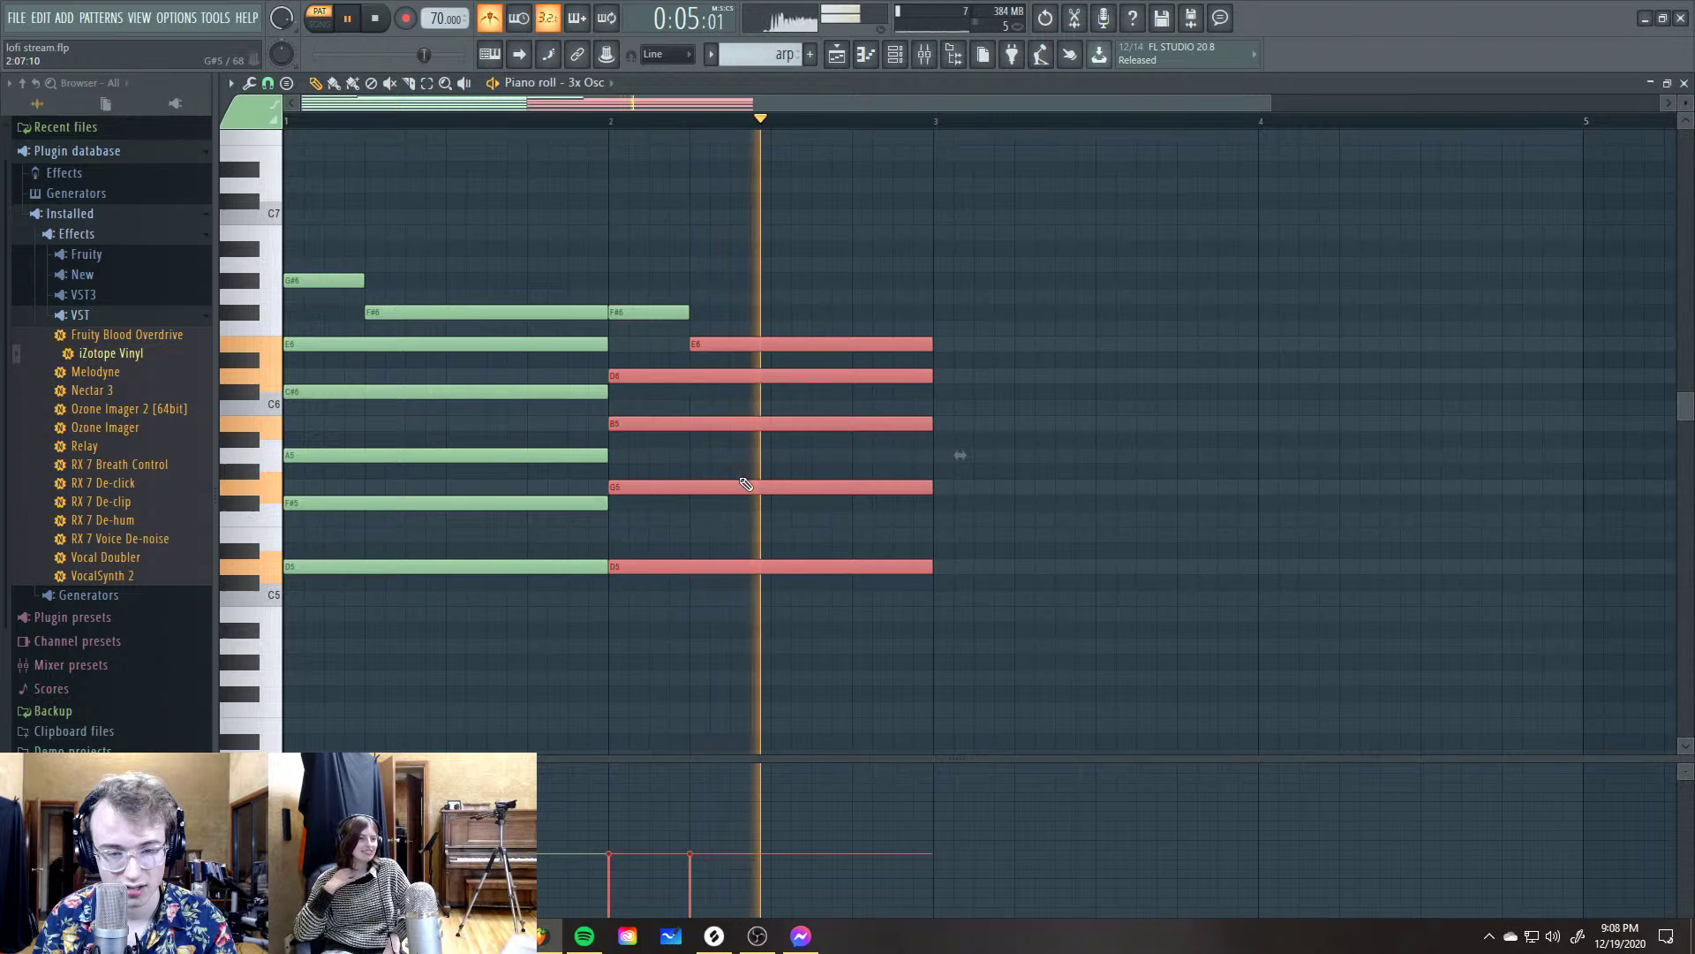
pyautogui.press('space')
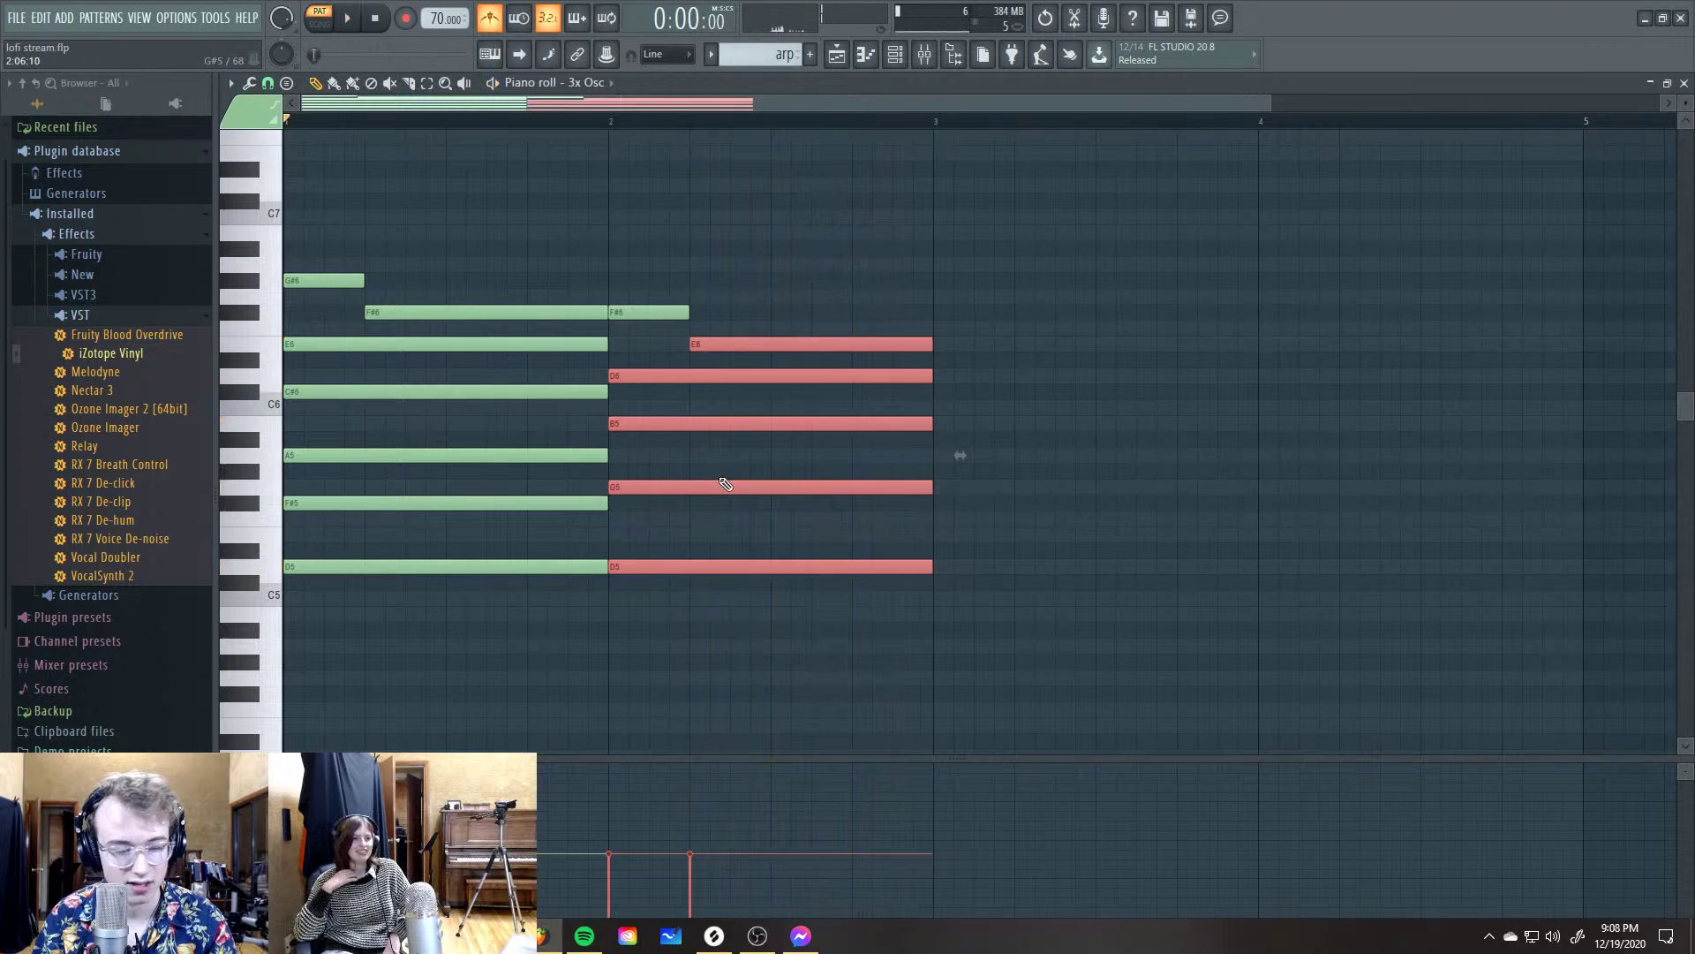
# Deselect the arp notes, open the Arpeggiator tool for the whole pattern, and play its preview
pyautogui.click(677, 209)
pyautogui.click(269, 85)
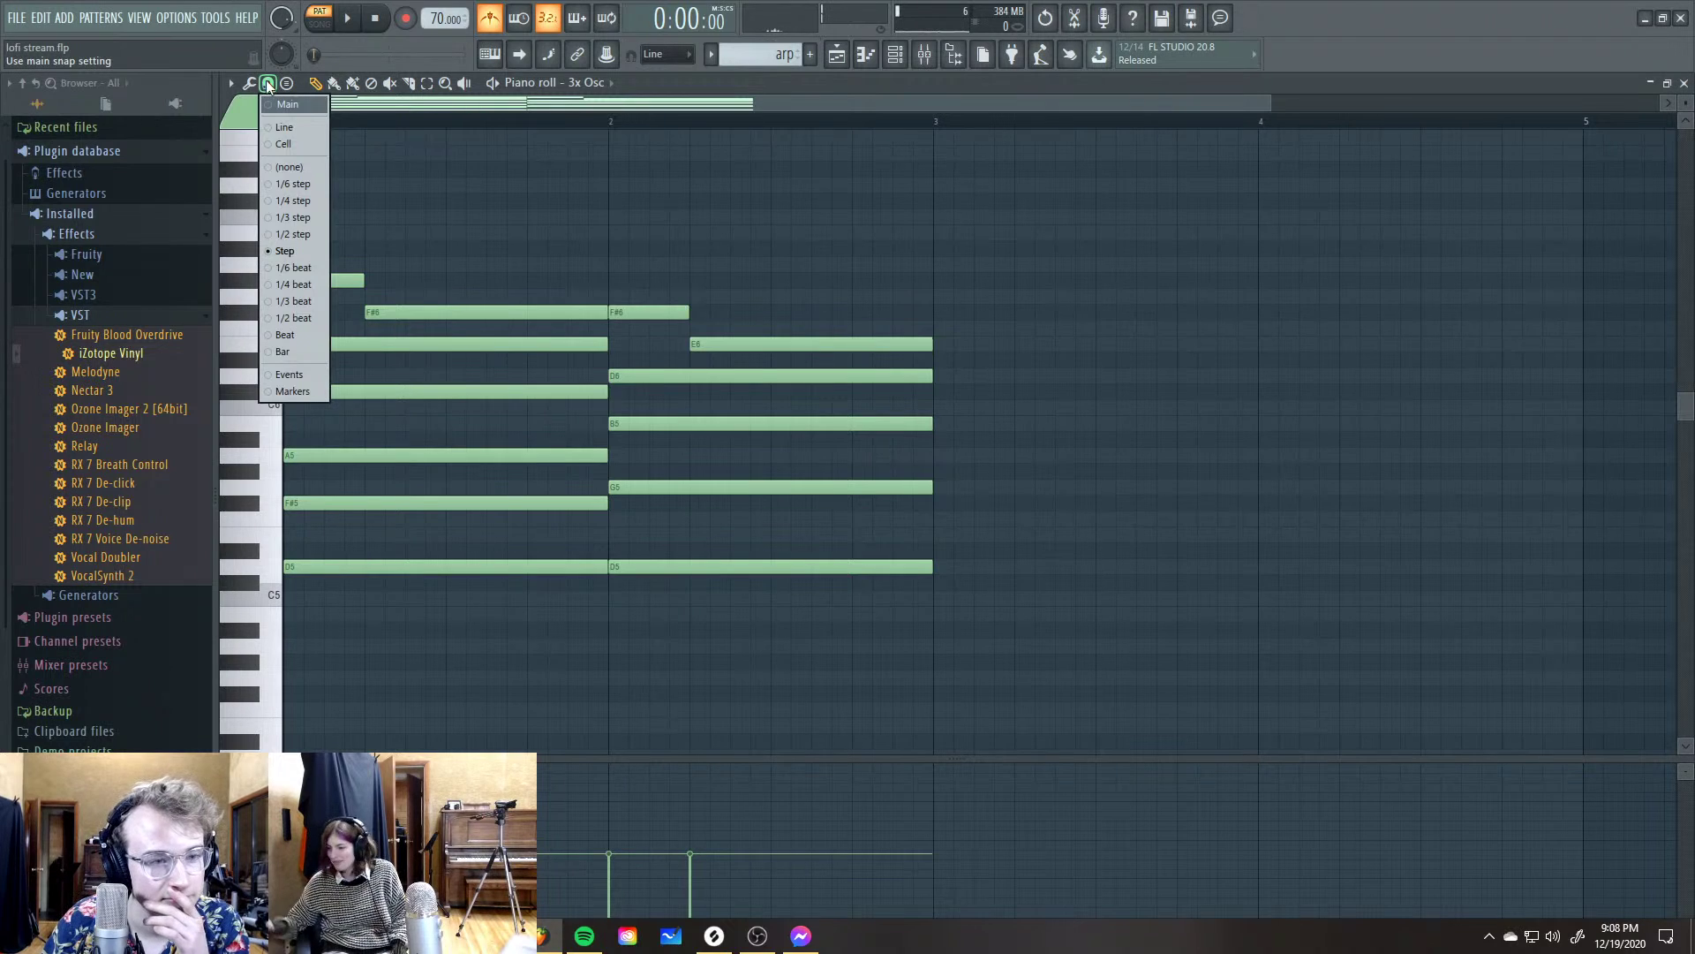
pyautogui.click(230, 83)
pyautogui.click(252, 84)
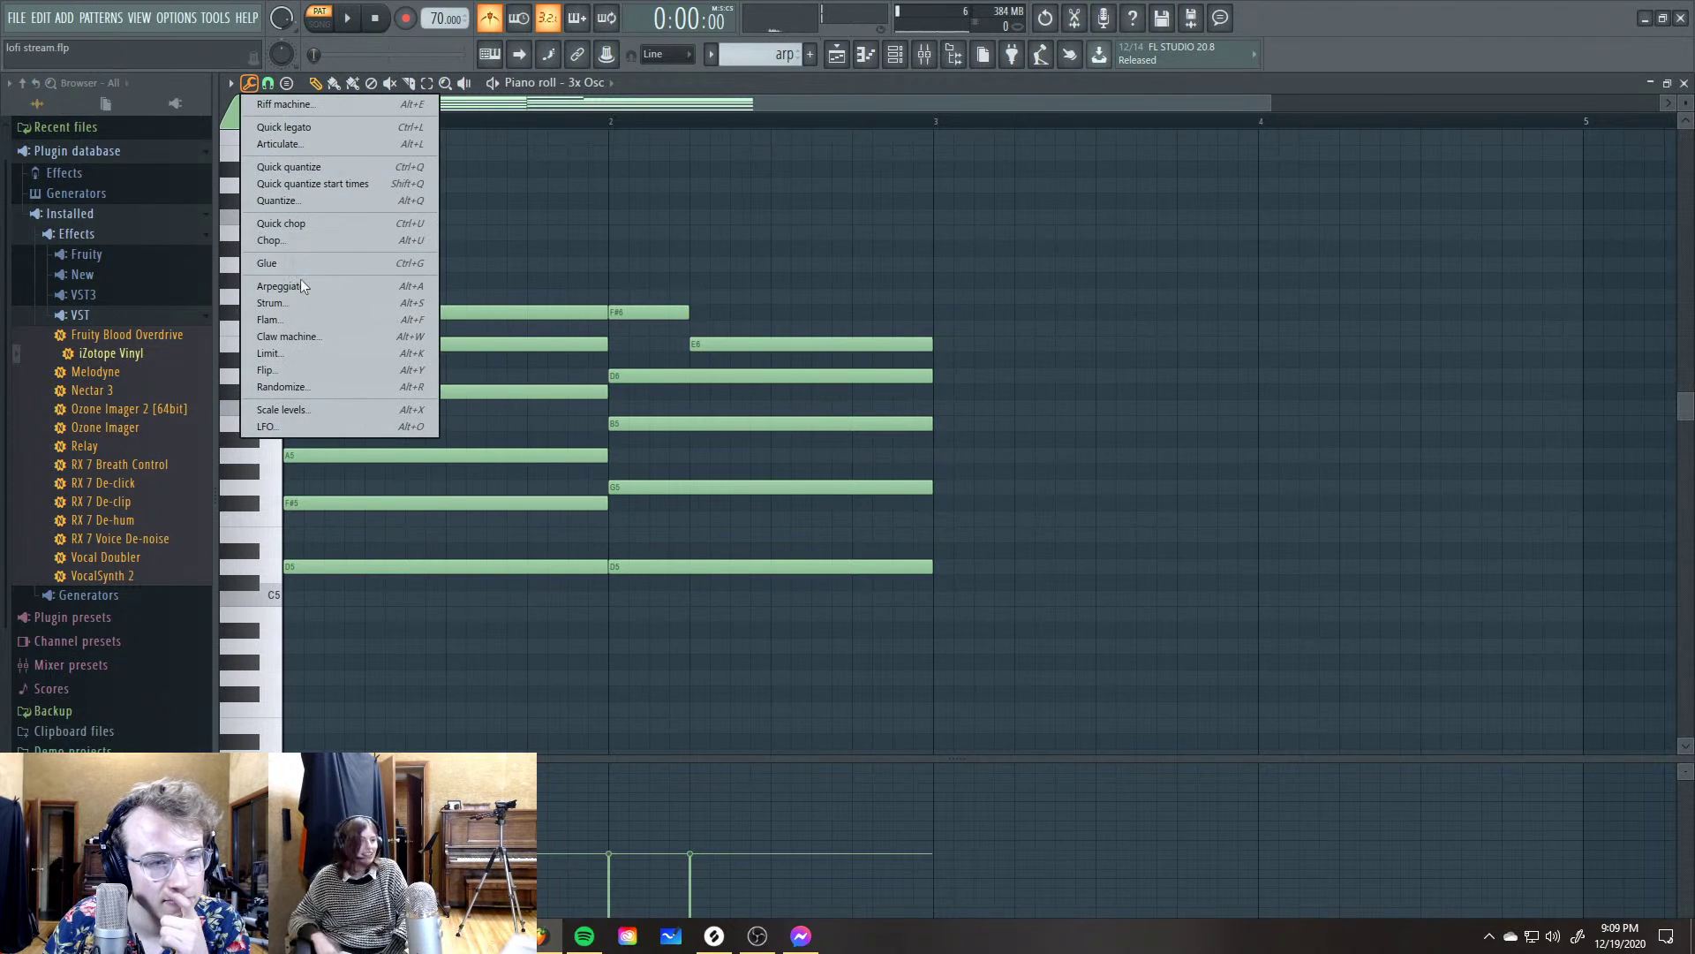
pyautogui.click(279, 286)
pyautogui.press('space')
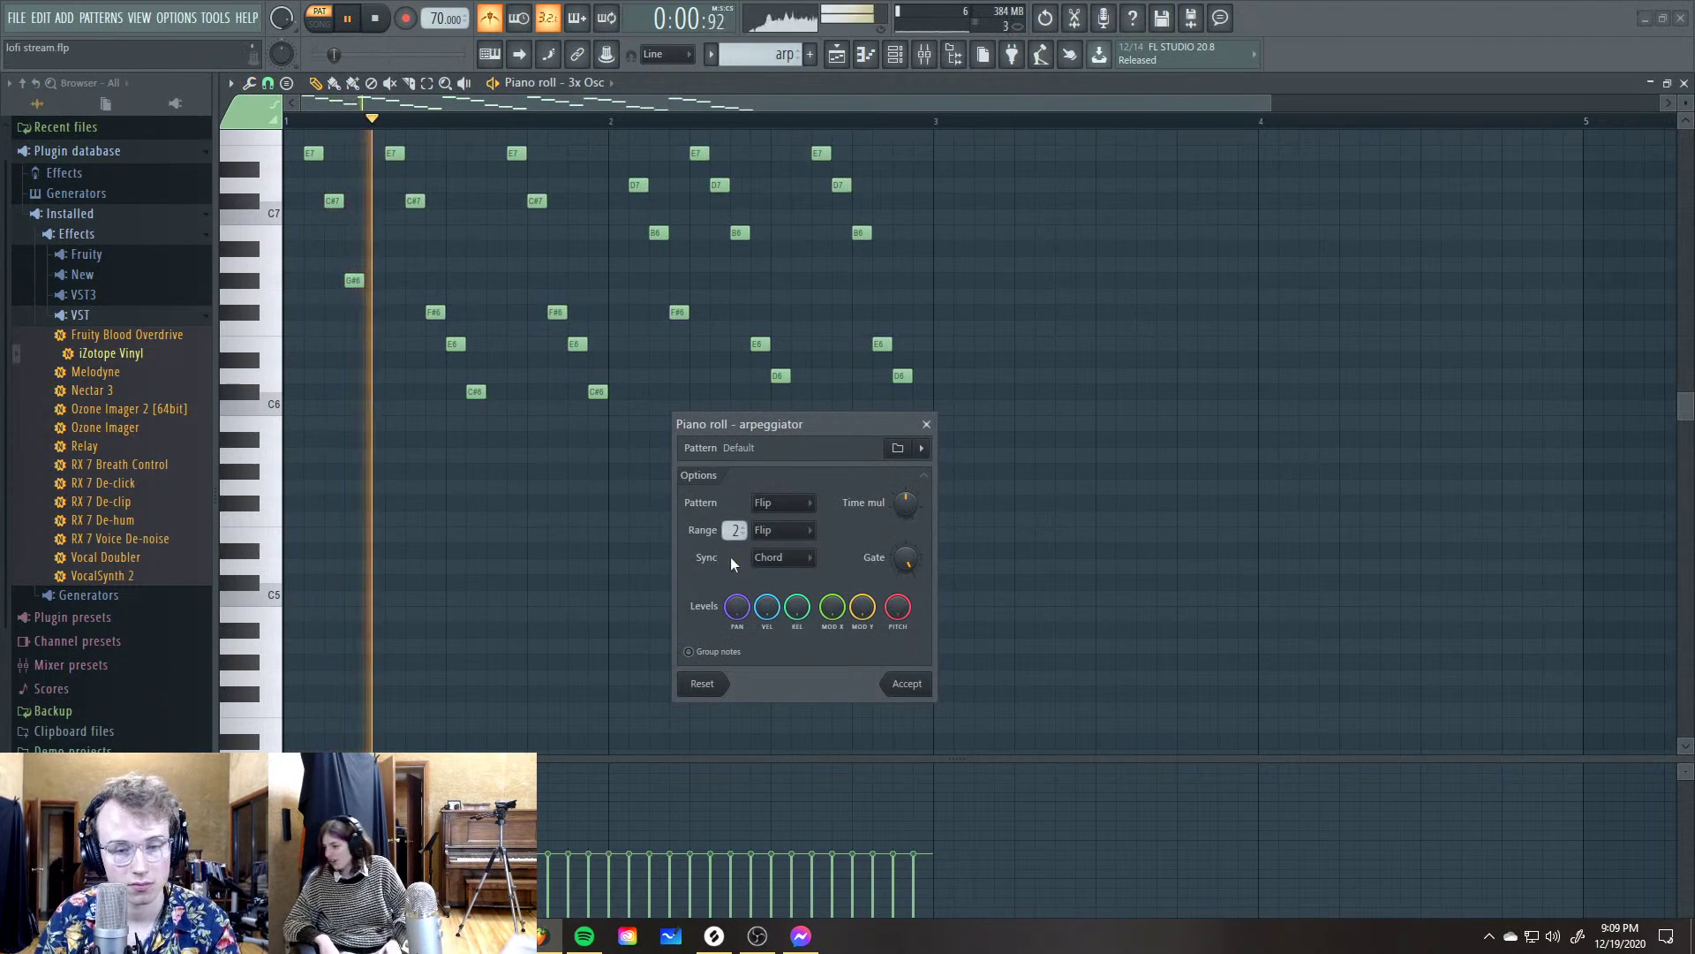
# Set the arpeggiator's range mode and pattern to Normal, and lower its time multiplier to make the notes about half a step long
pyautogui.moveTo(734, 530)
pyautogui.mouseDown()
pyautogui.moveTo(734, 507)
pyautogui.moveTo(734, 529)
pyautogui.mouseUp()
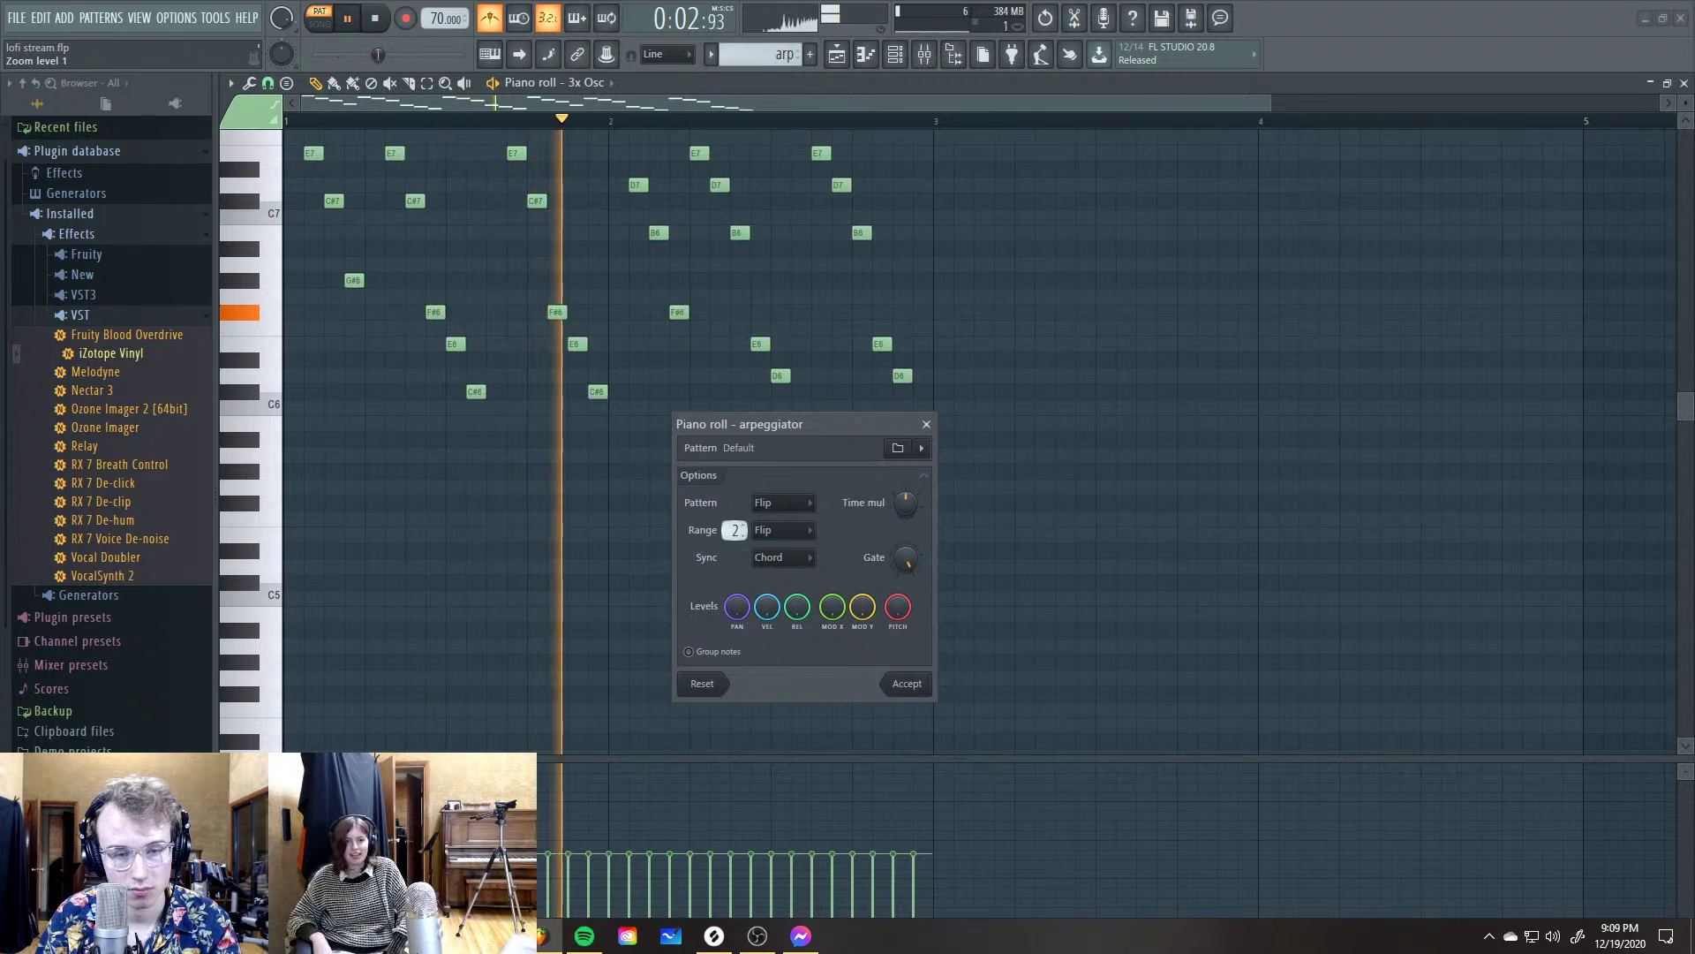
pyautogui.click(783, 530)
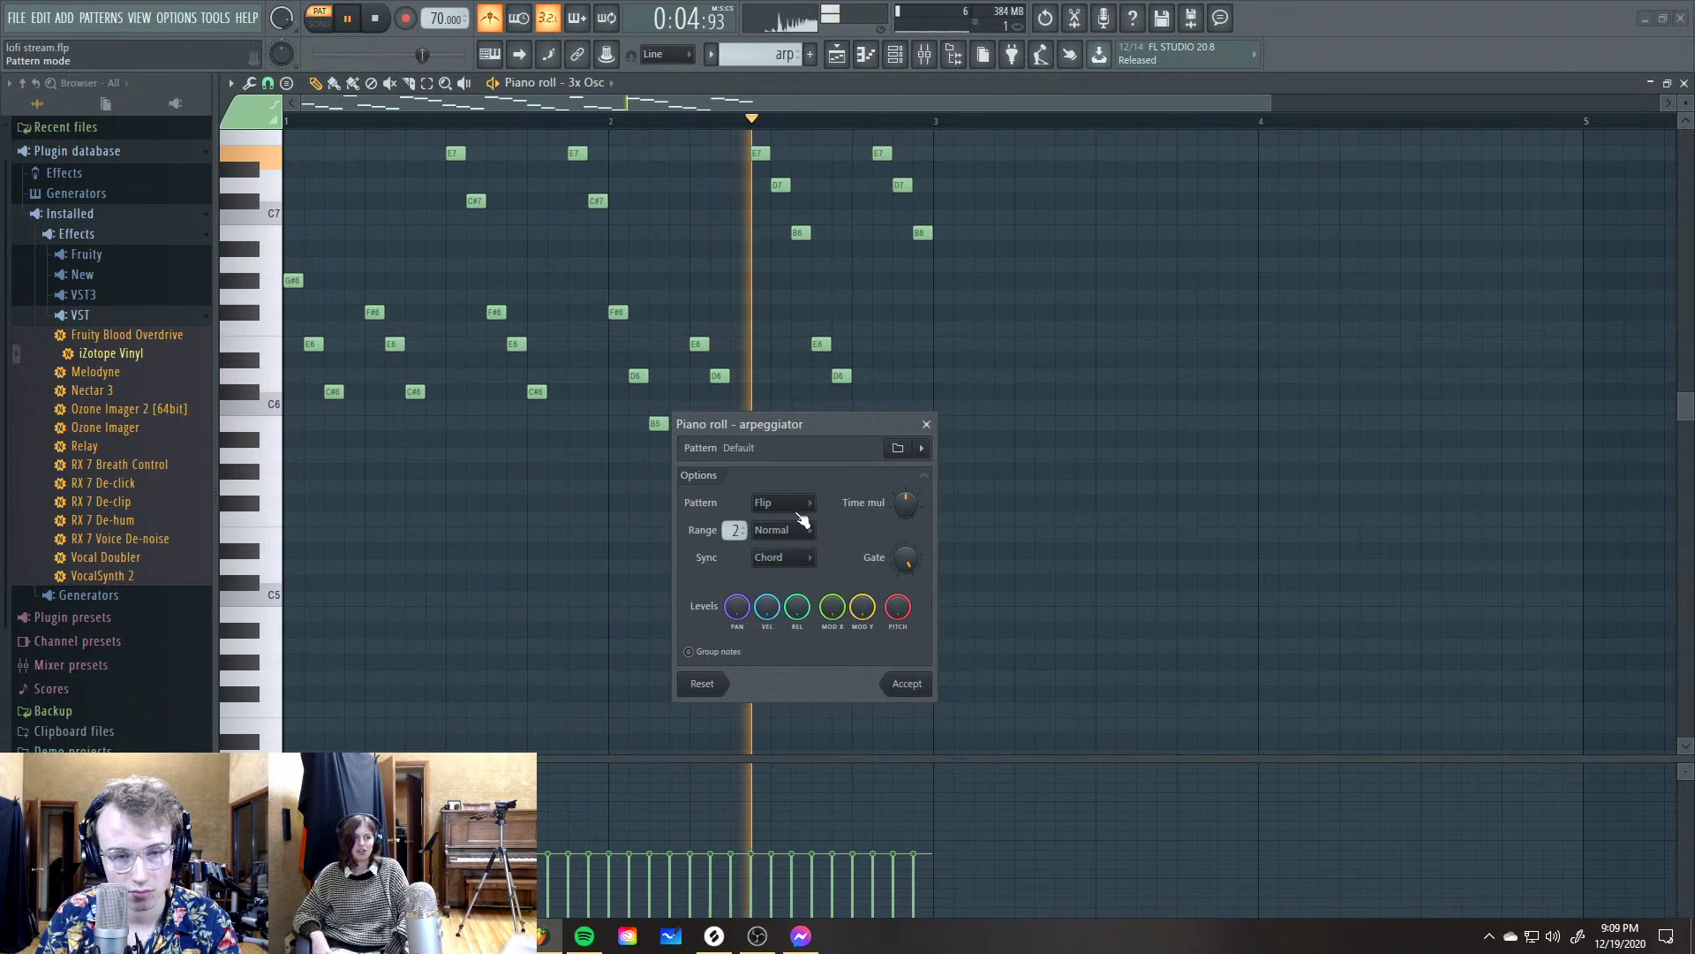
pyautogui.click(791, 550)
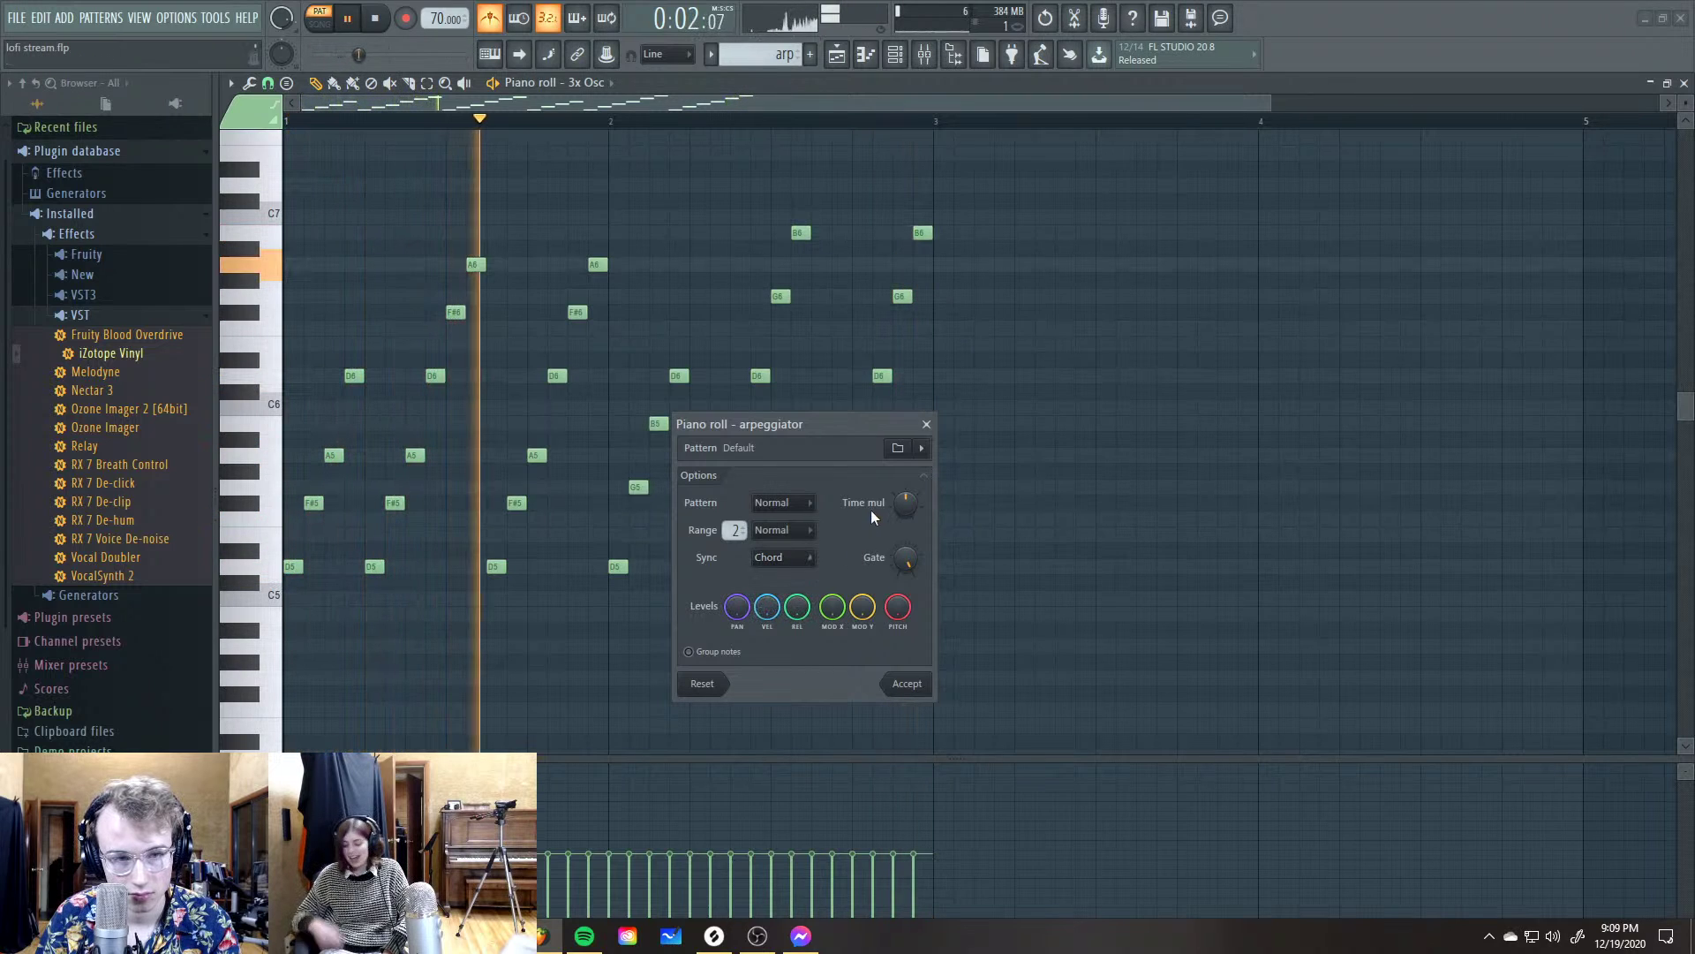
pyautogui.moveTo(905, 500); pyautogui.dragTo(905, 521)
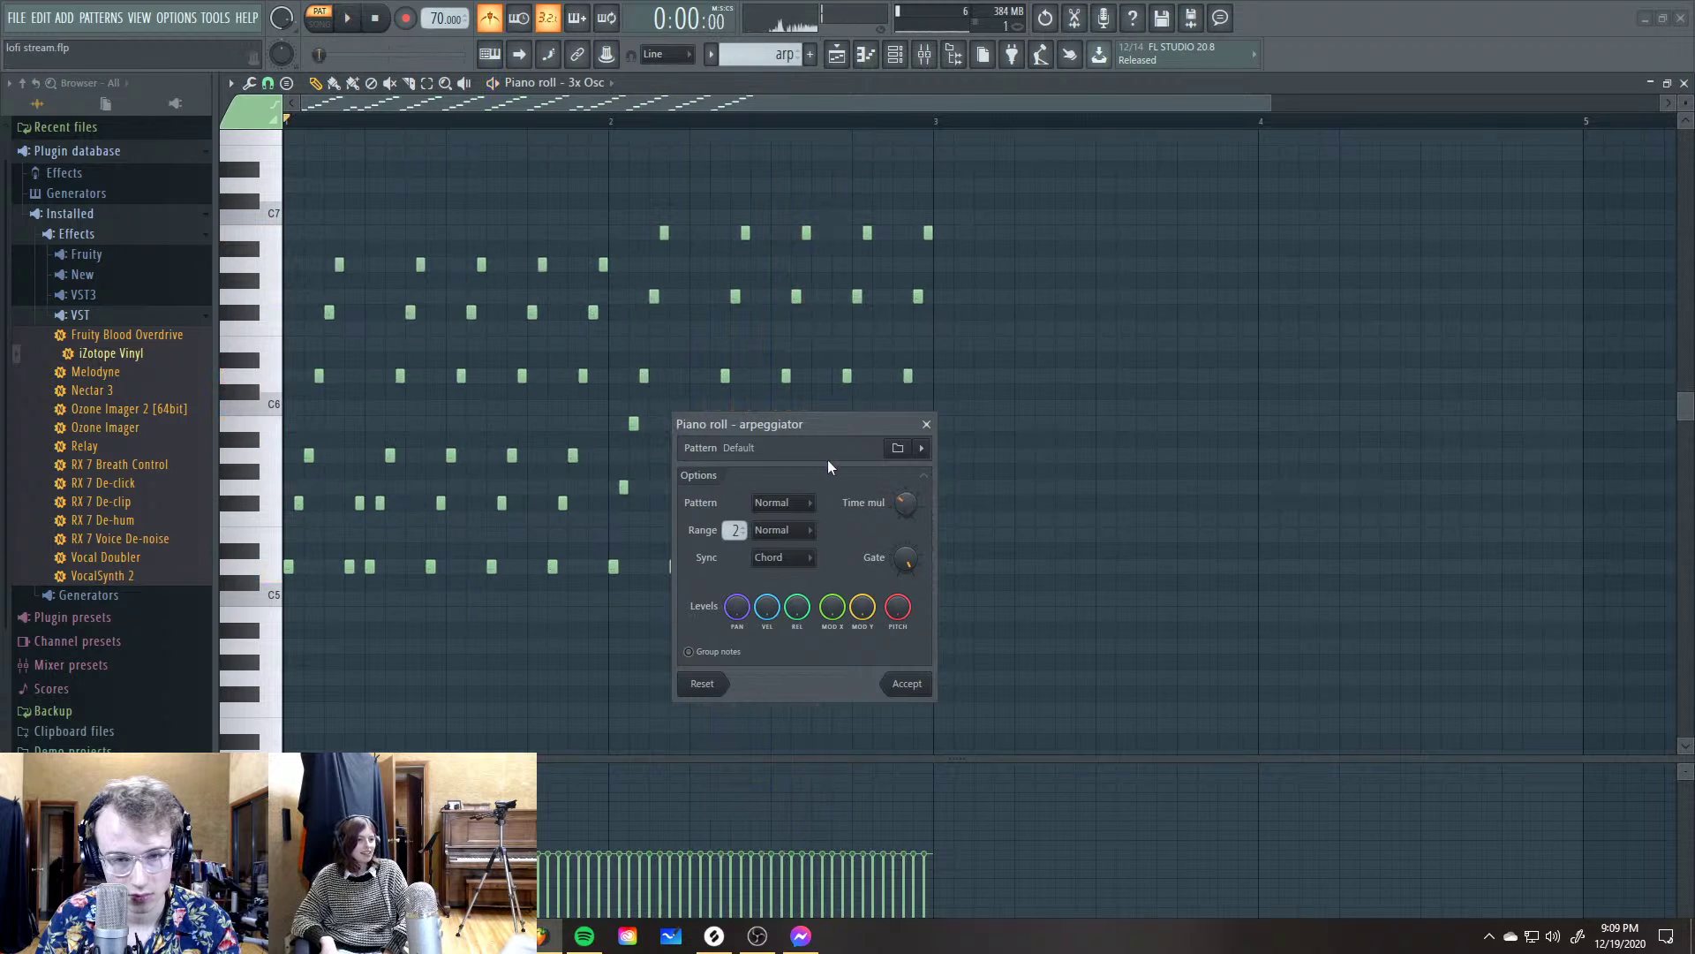
pyautogui.click(791, 530)
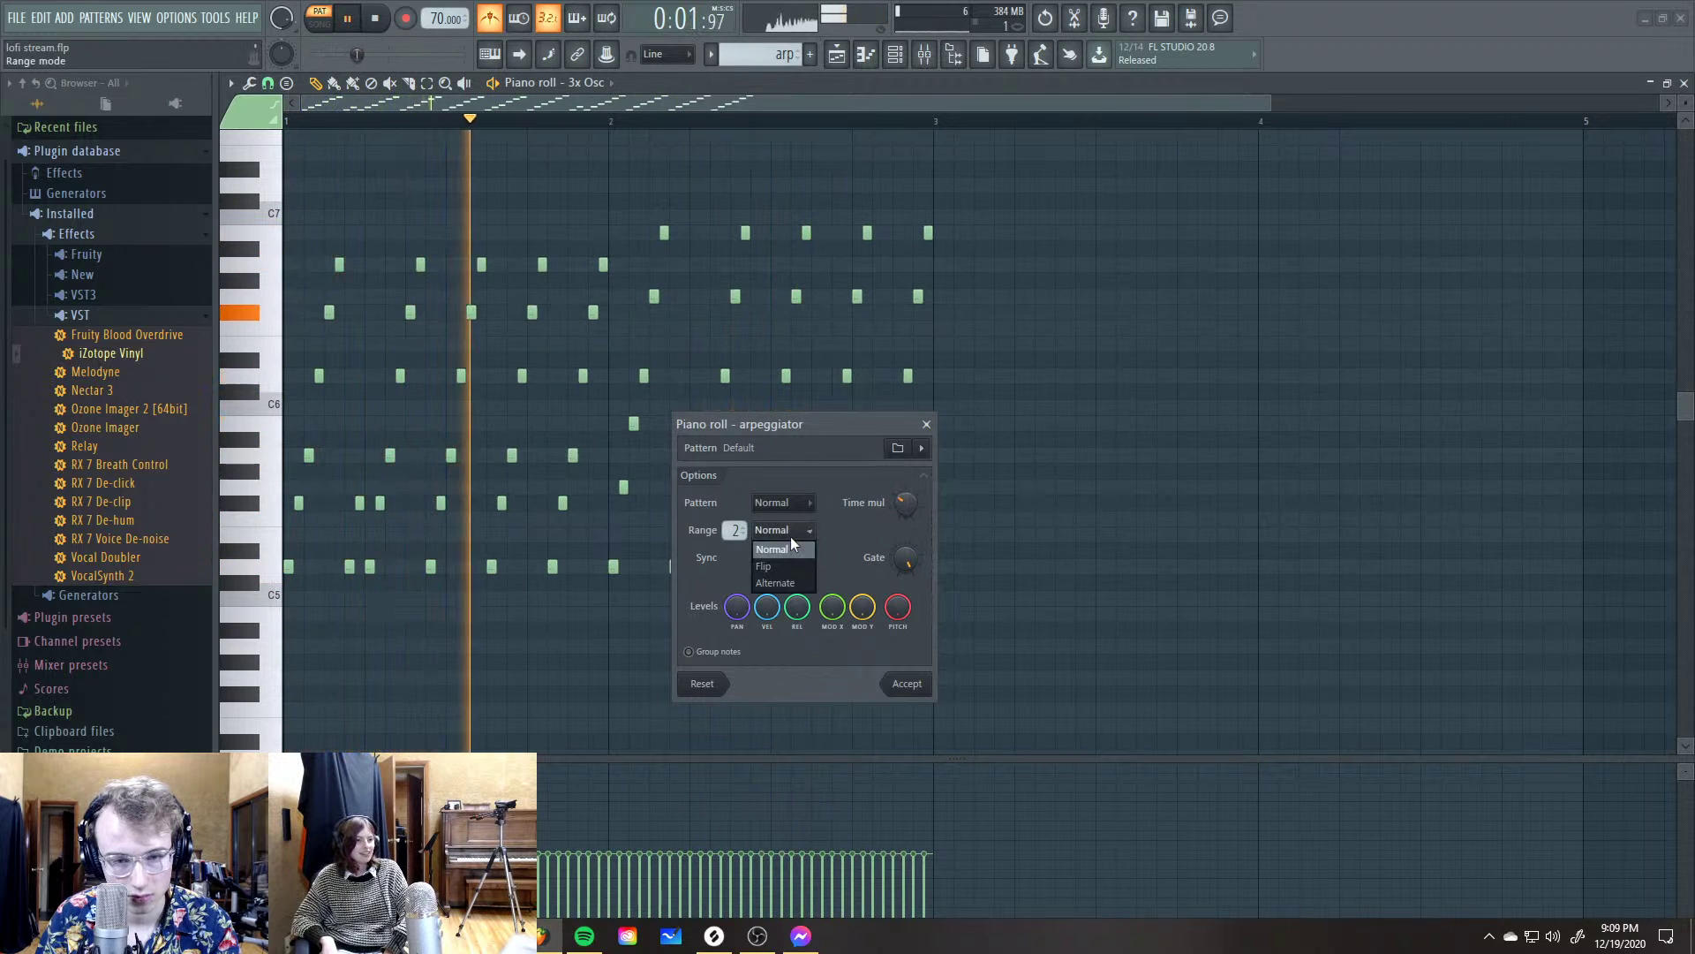
# Set the arpeggiator's range mode to Flip, audition the pattern, and accept the arpeggio
pyautogui.click(781, 572)
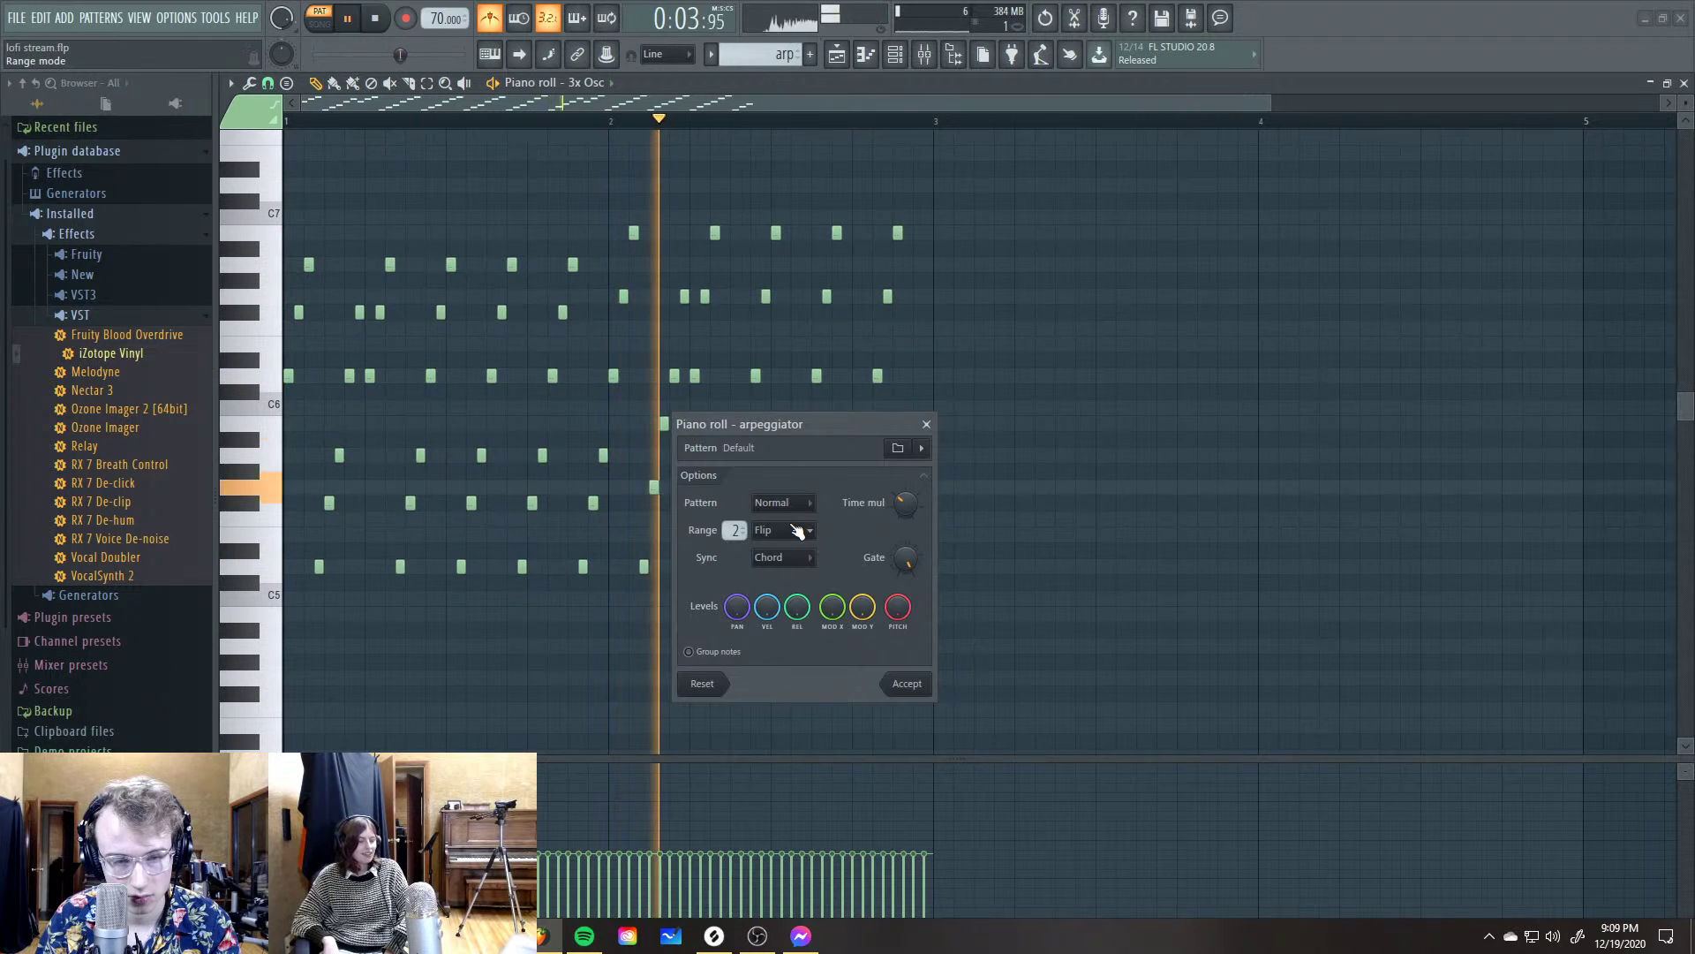
pyautogui.press('space')
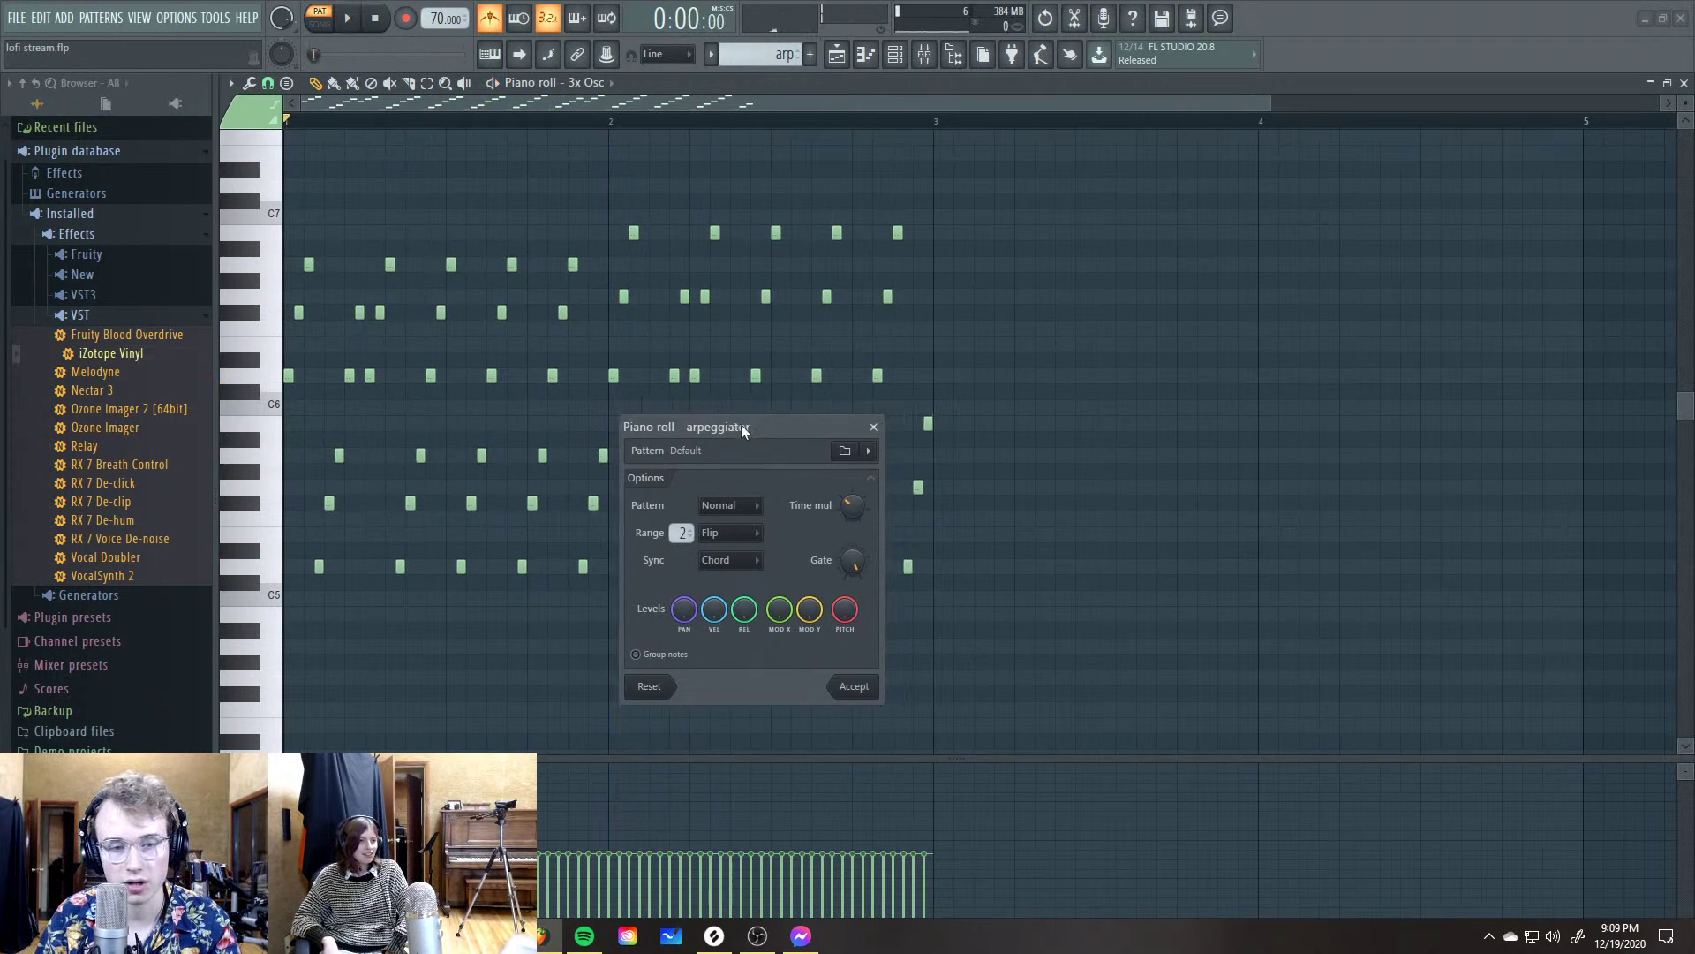
pyautogui.moveTo(740, 424); pyautogui.dragTo(657, 403)
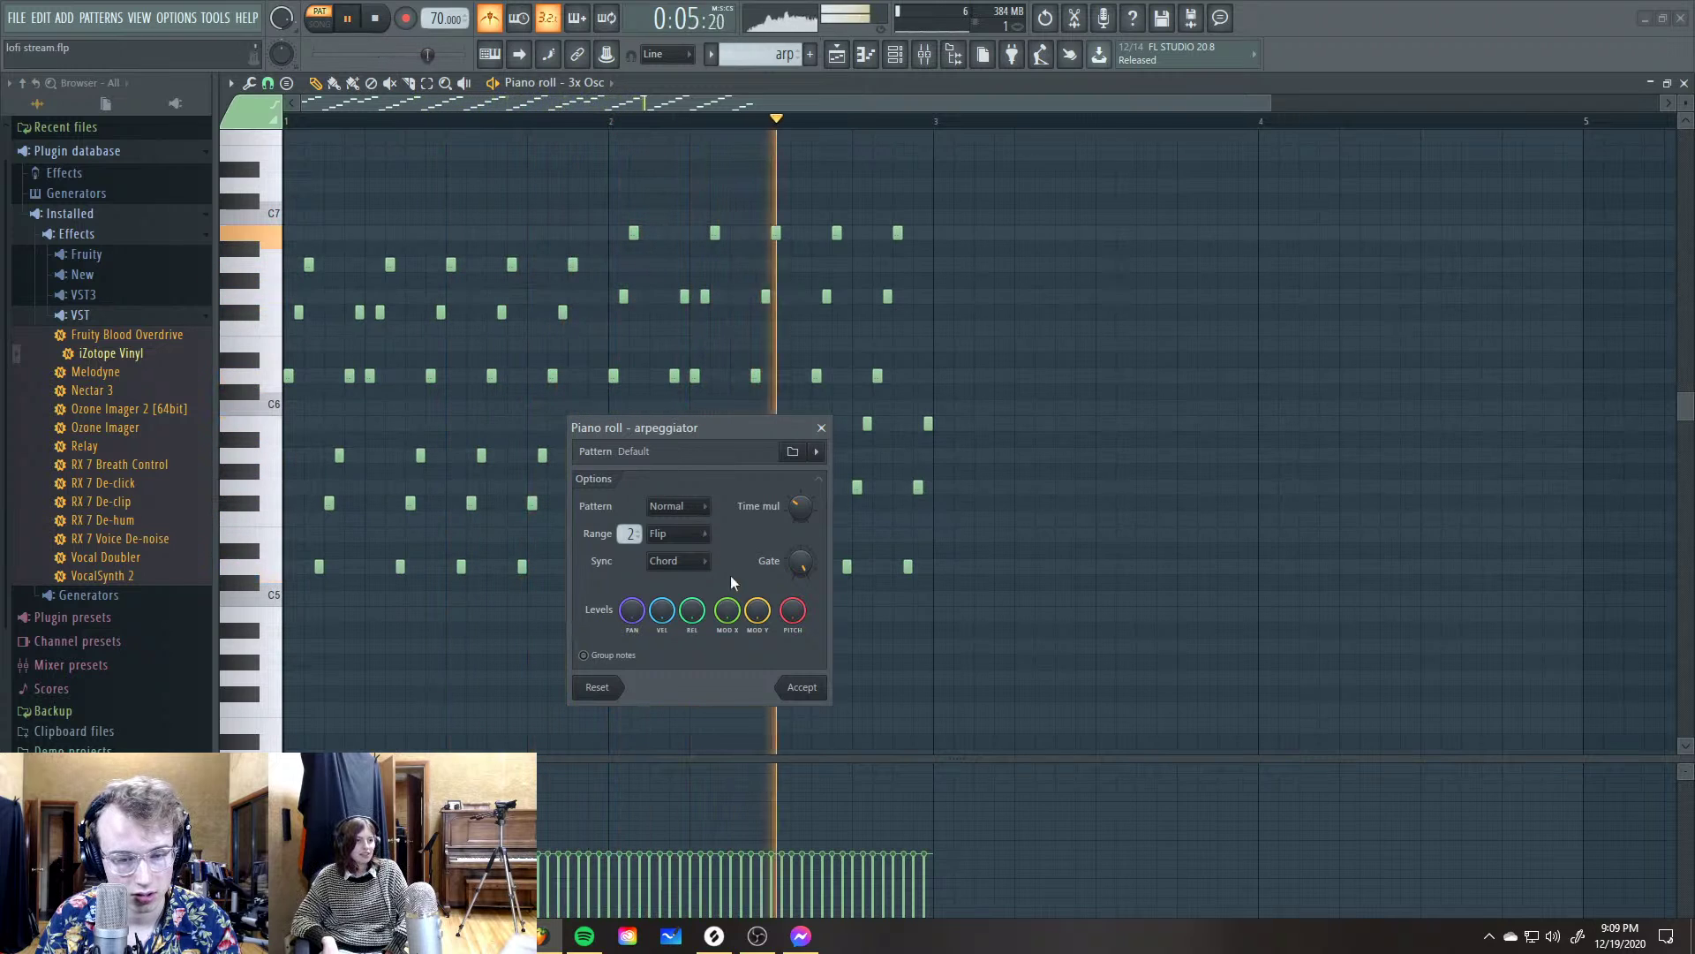
pyautogui.click(802, 686)
pyautogui.press('space')
# Open the playlist, place the arp clip on Track 24 at bar 1, and play the arrangement
pyautogui.click(838, 59)
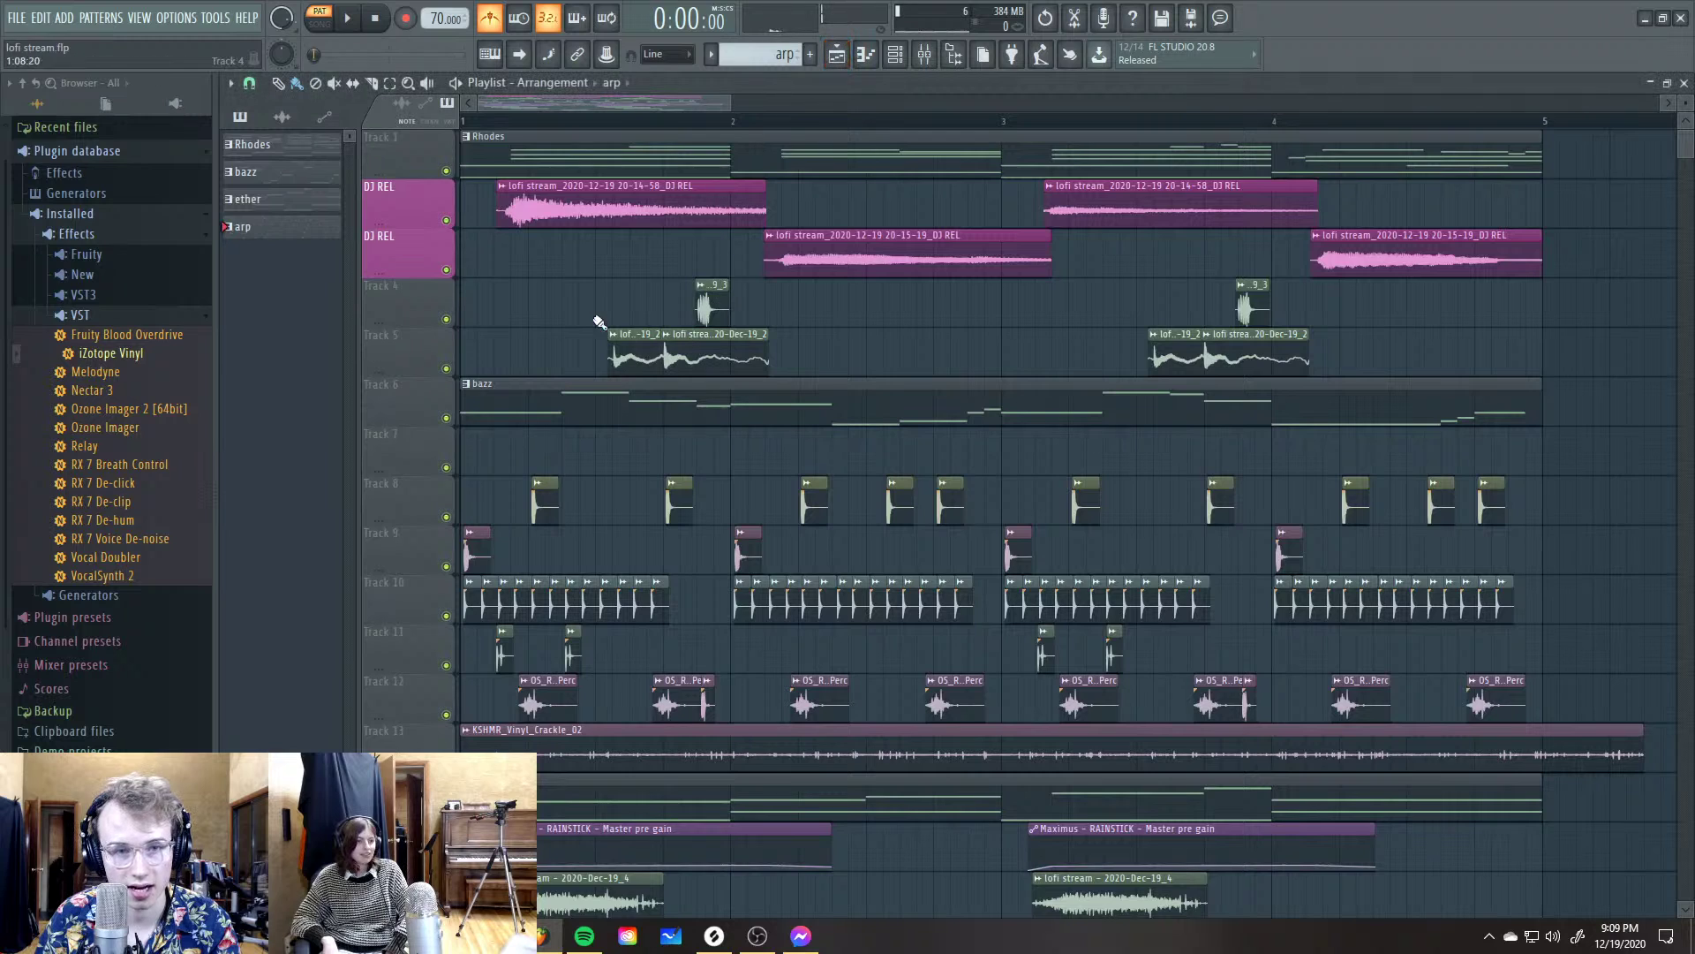
pyautogui.scroll(-5, 759, 497)
pyautogui.moveTo(733, 628); pyautogui.dragTo(585, 626)
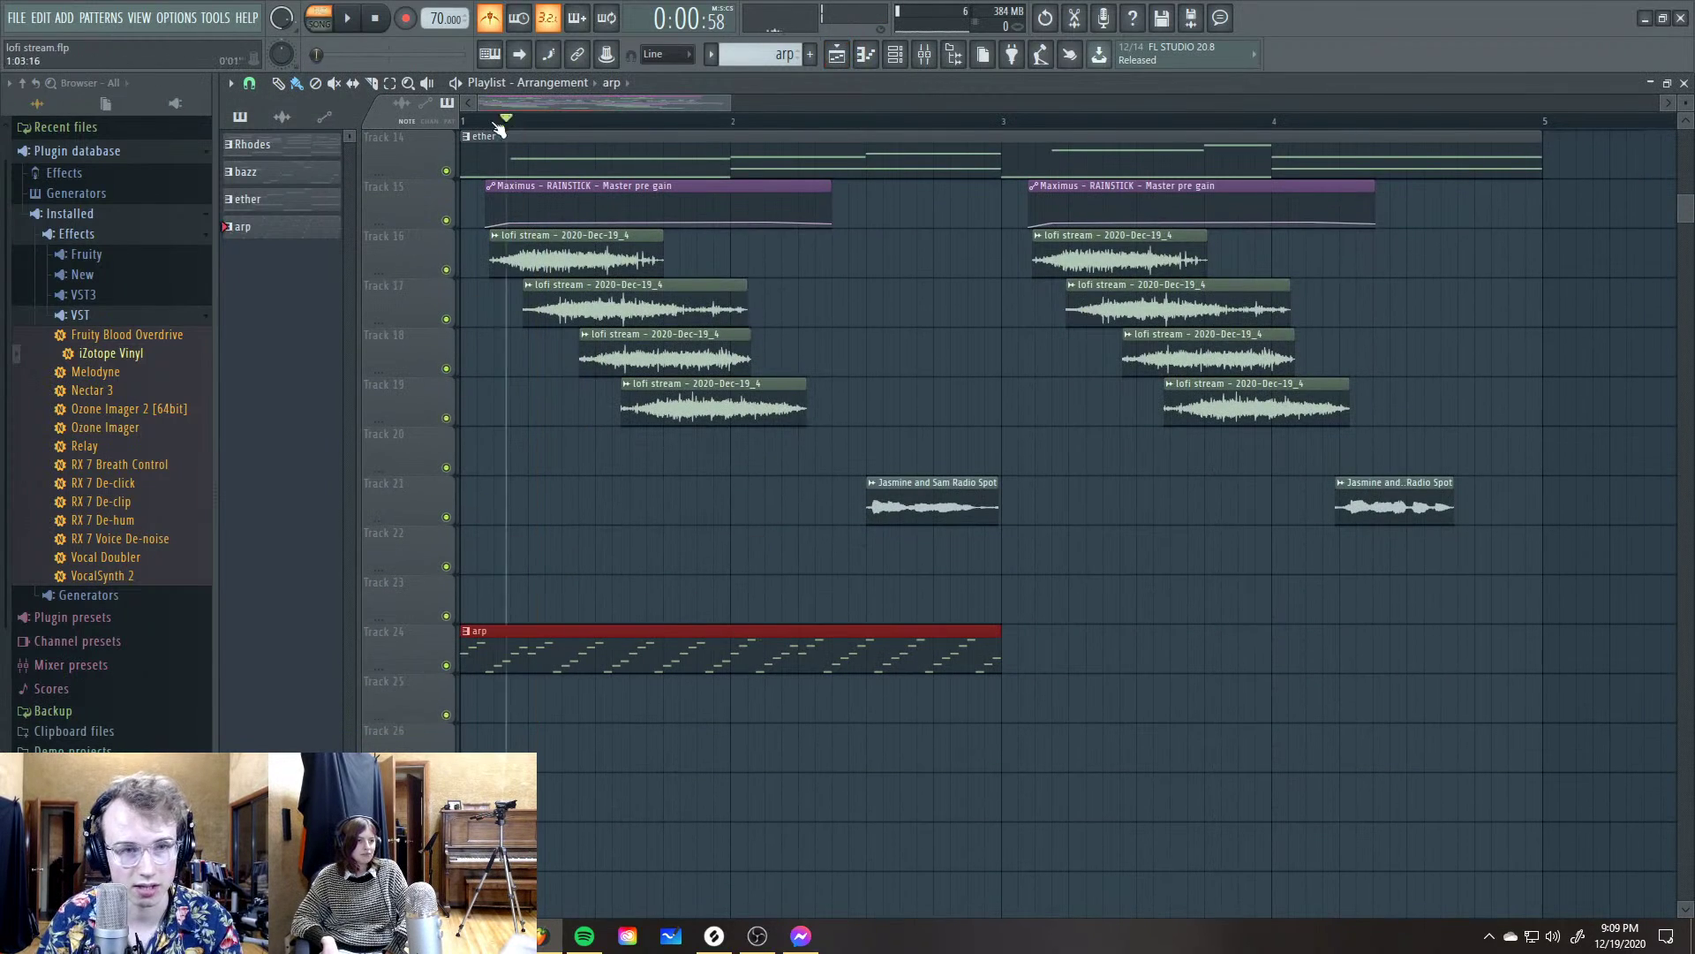
pyautogui.press('space')
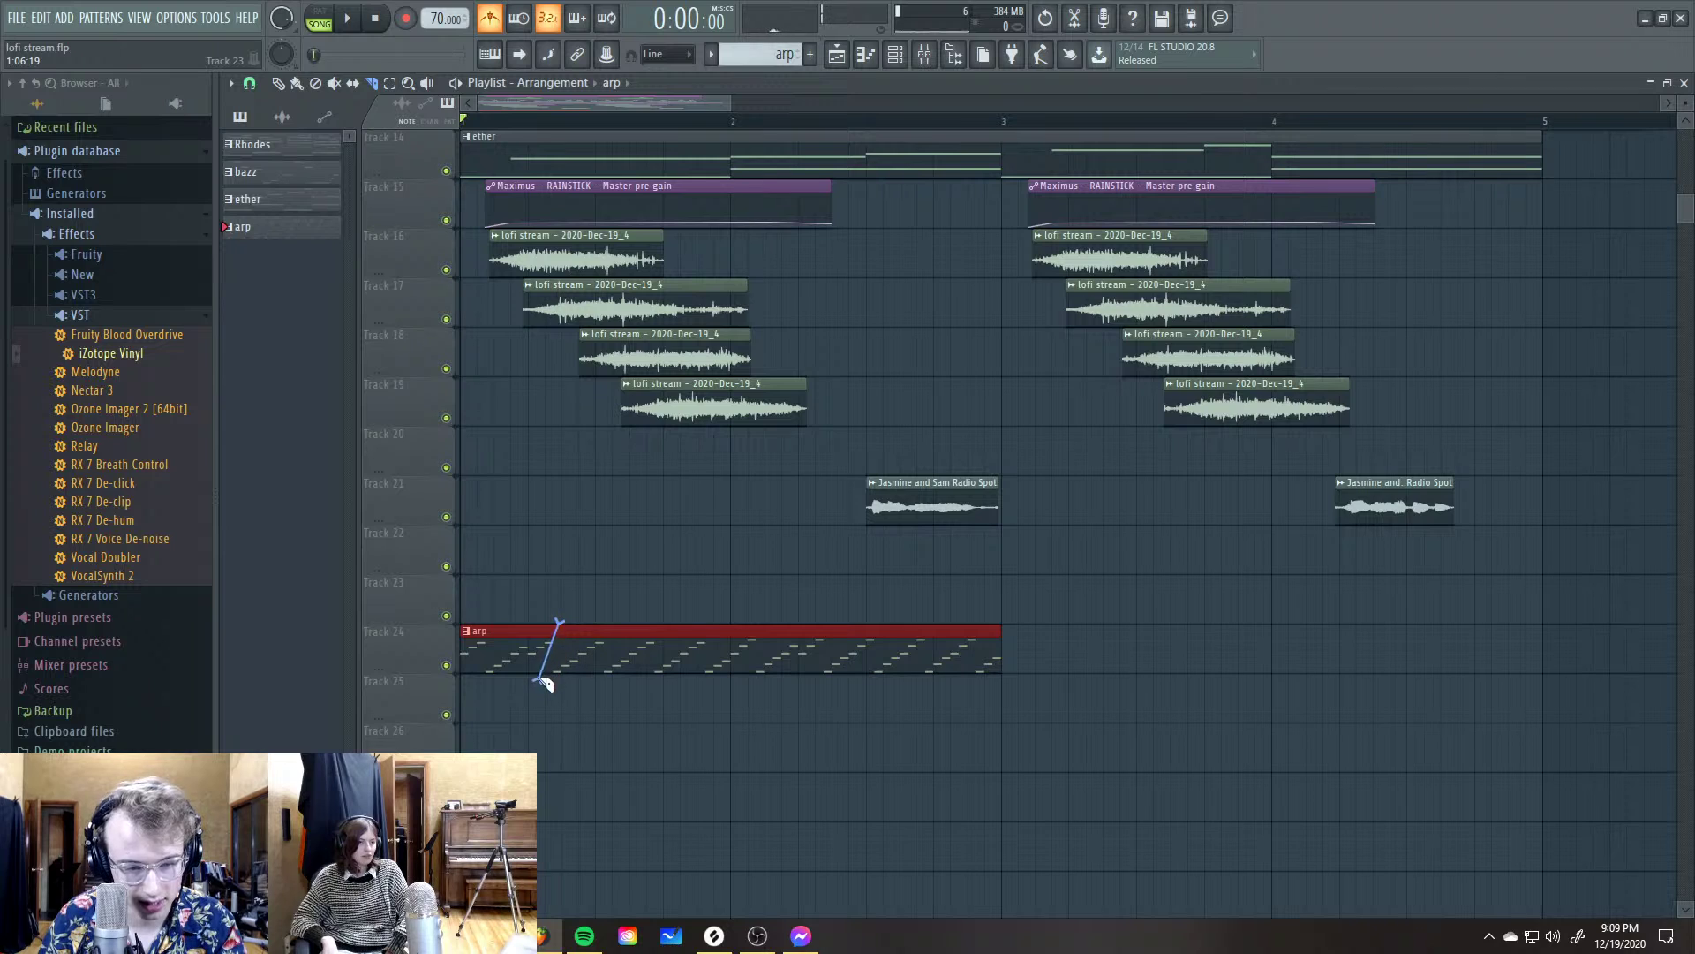
pyautogui.scroll(4, 553, 683)
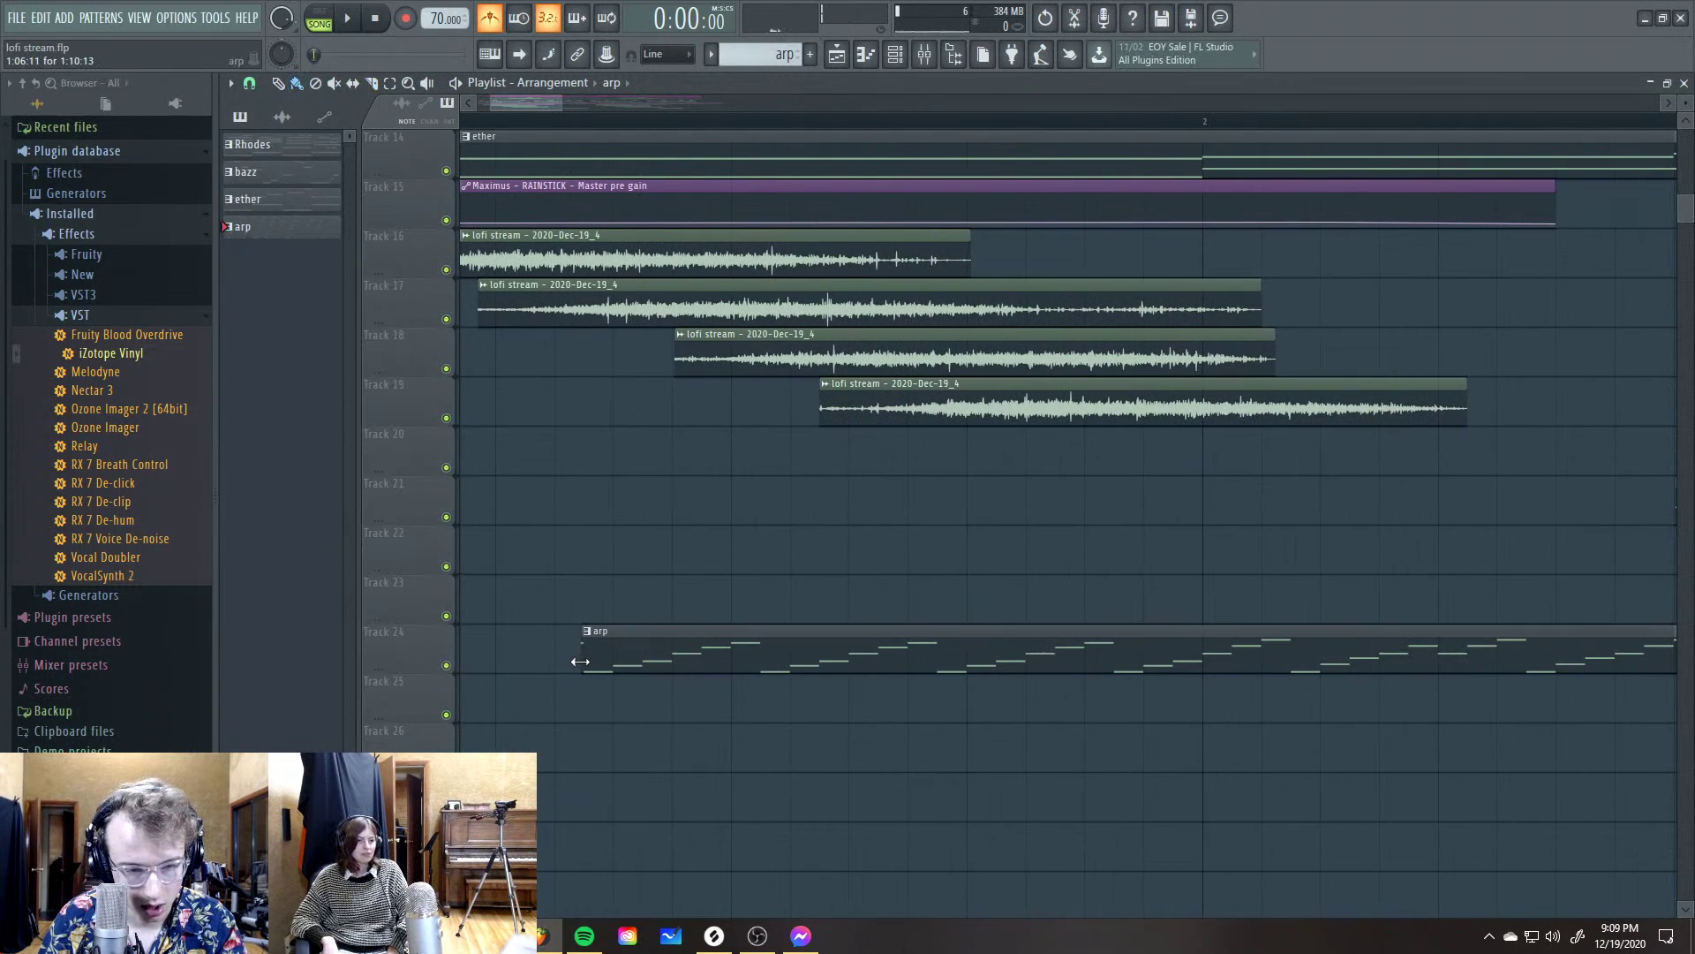
pyautogui.scroll(-3, 580, 661)
pyautogui.scroll(-3, 753, 681)
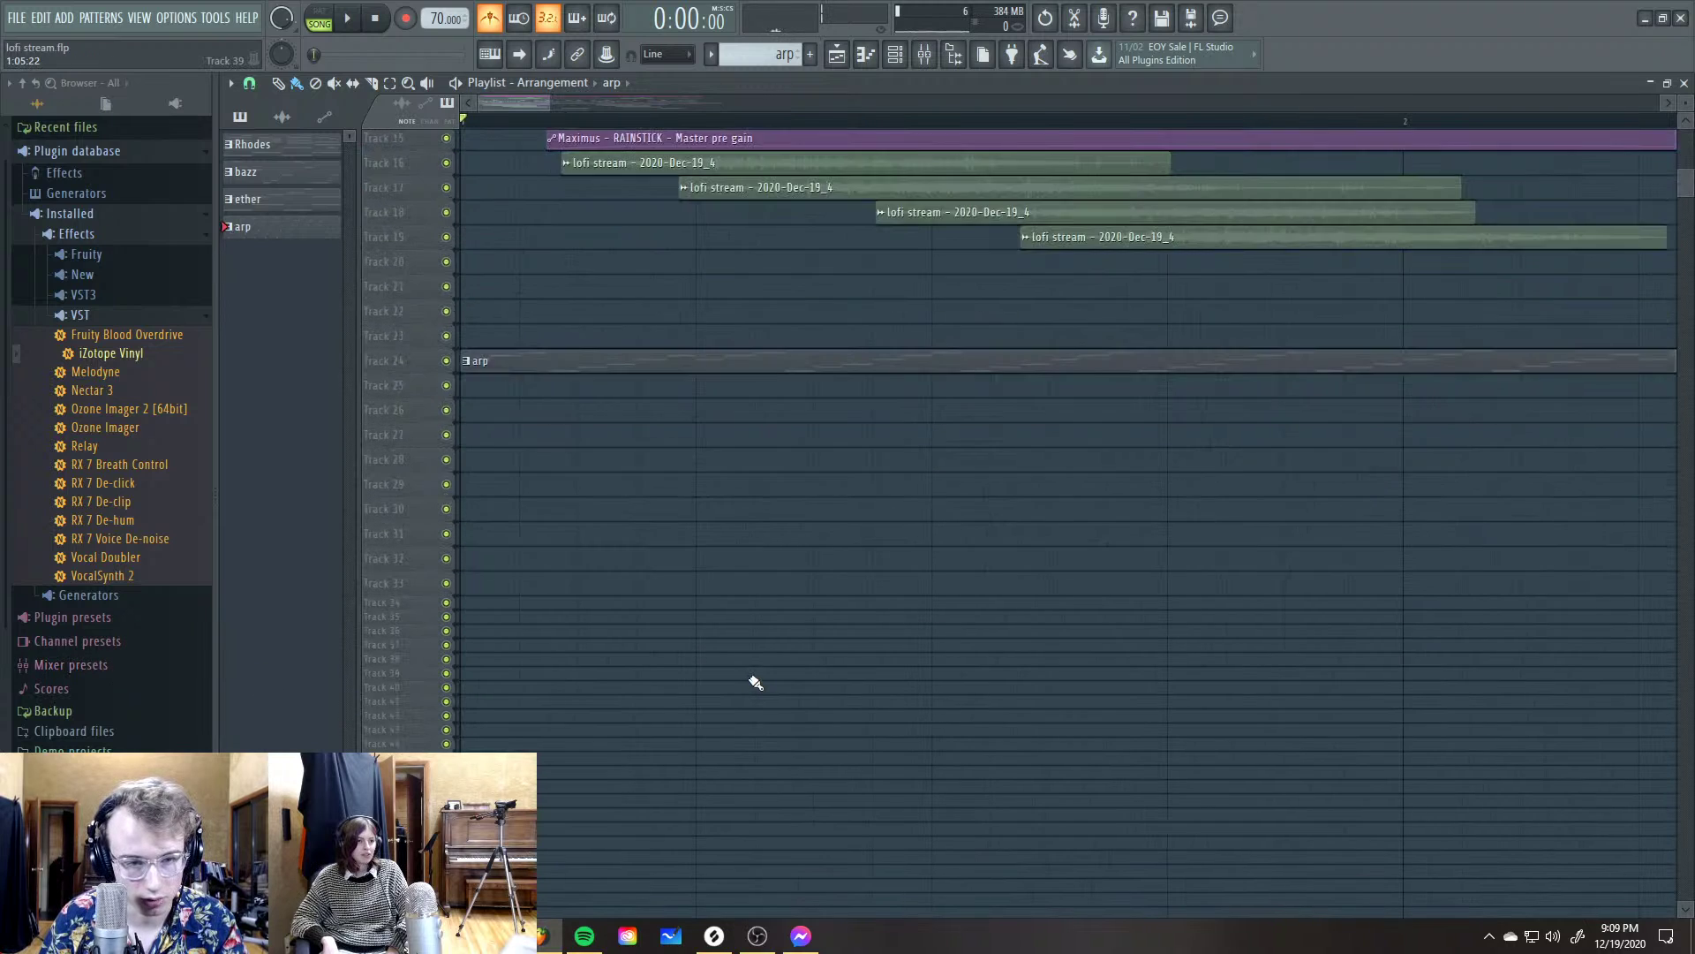
pyautogui.scroll(3, 756, 683)
# Set the playlist snap to Main and try slicing the arp clip on Track 24 and deleting its leading part
pyautogui.click(249, 83)
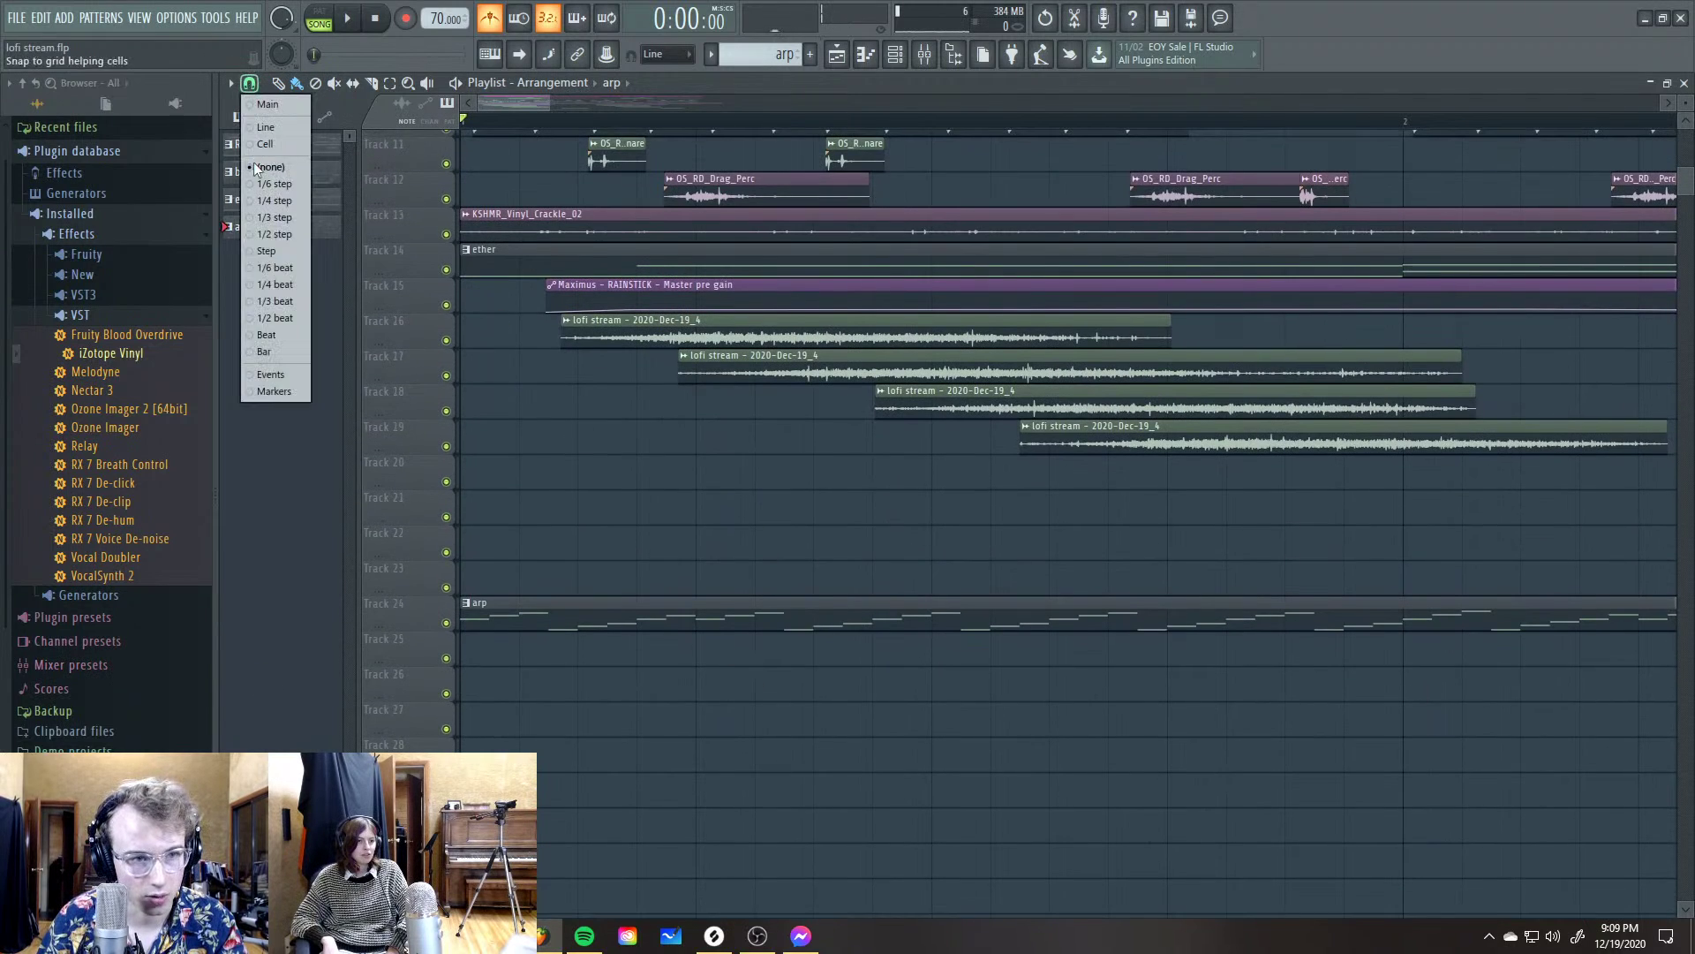
pyautogui.click(283, 185)
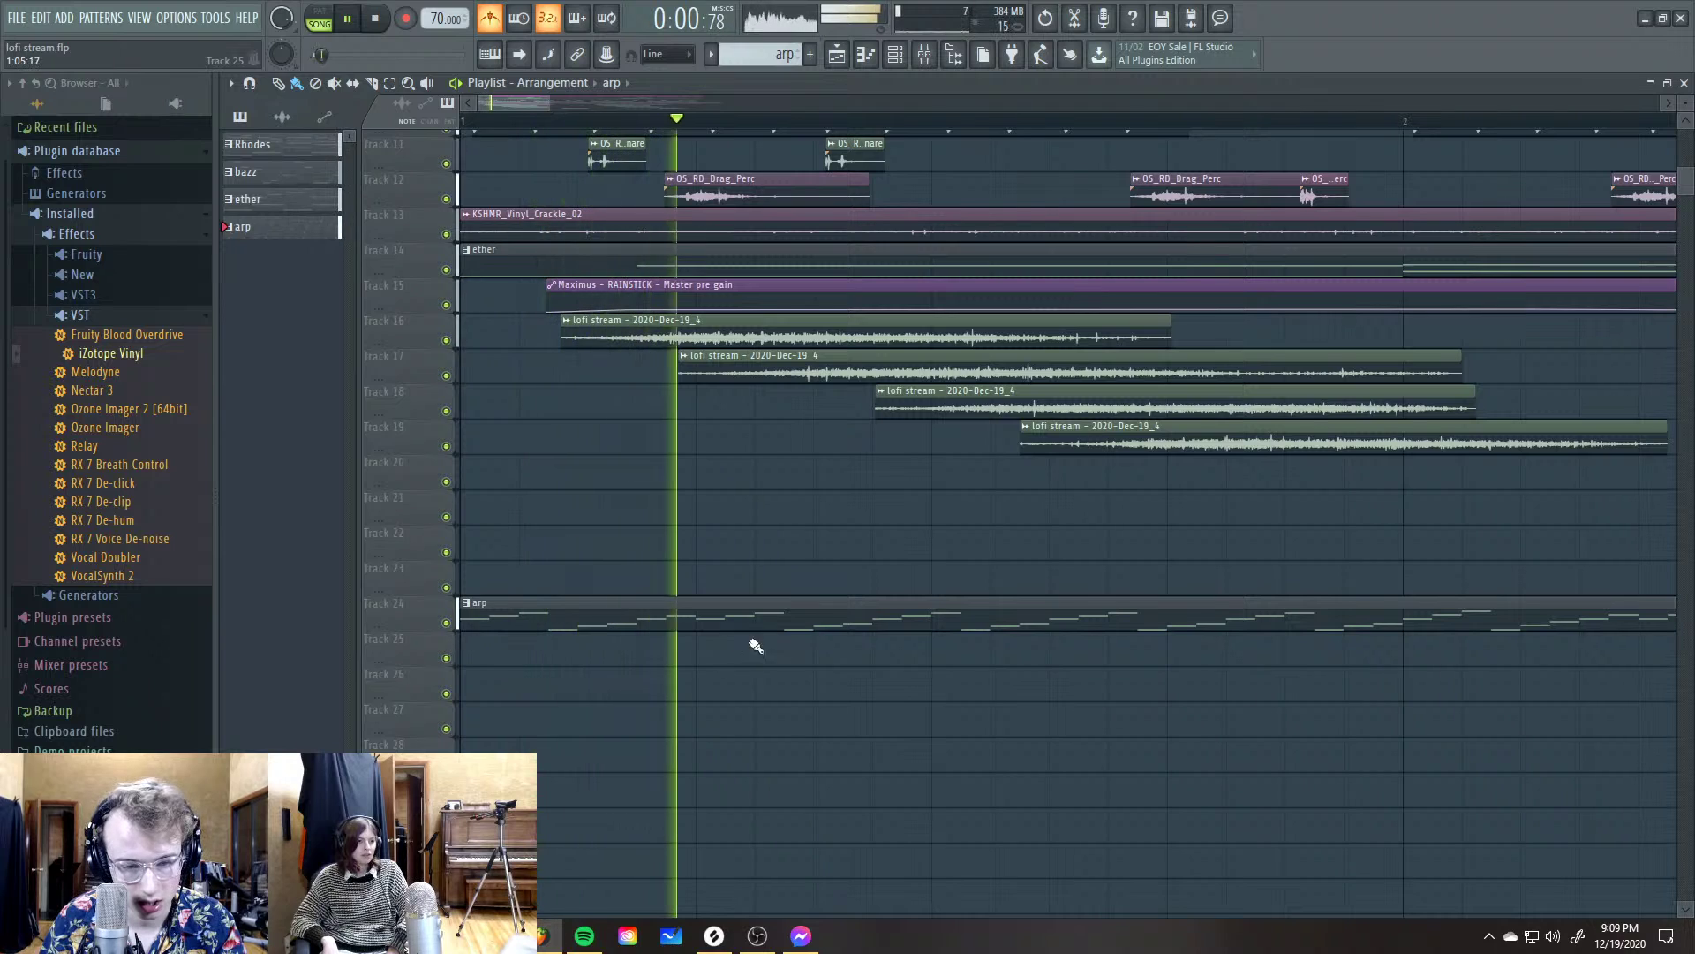
pyautogui.scroll(1, 756, 670)
pyautogui.scroll(1, 801, 609)
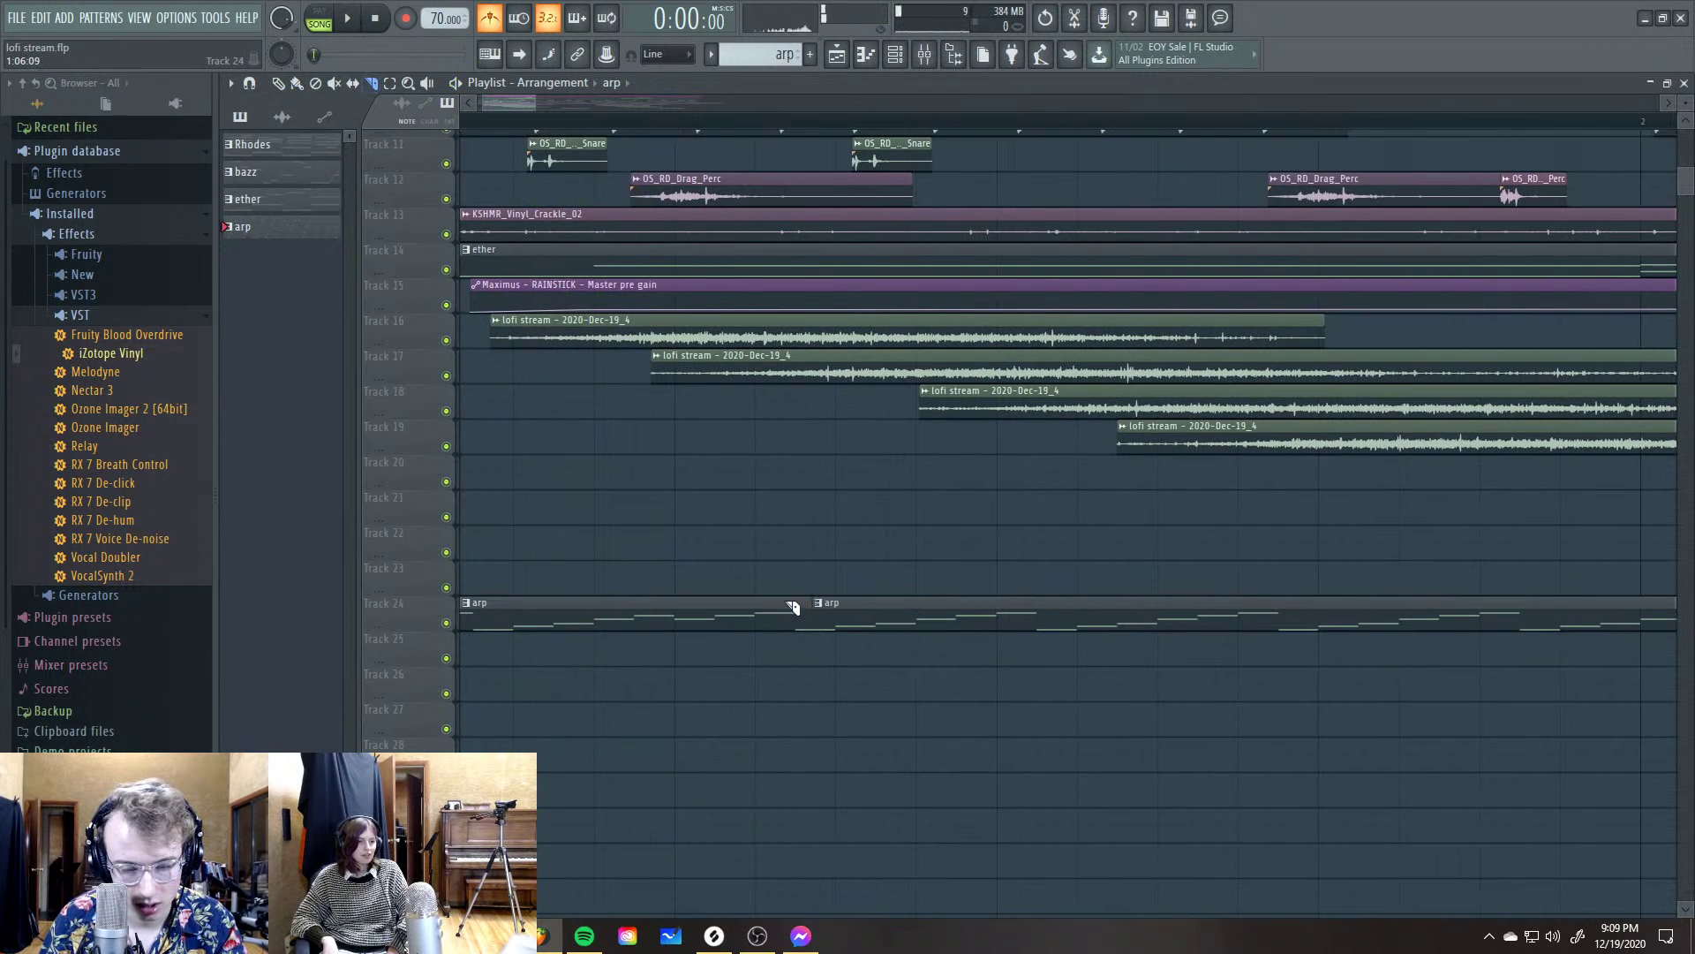
pyautogui.rightClick(744, 621)
# Set the playlist snap to a fraction of a step for finer clip editing
pyautogui.click(250, 84)
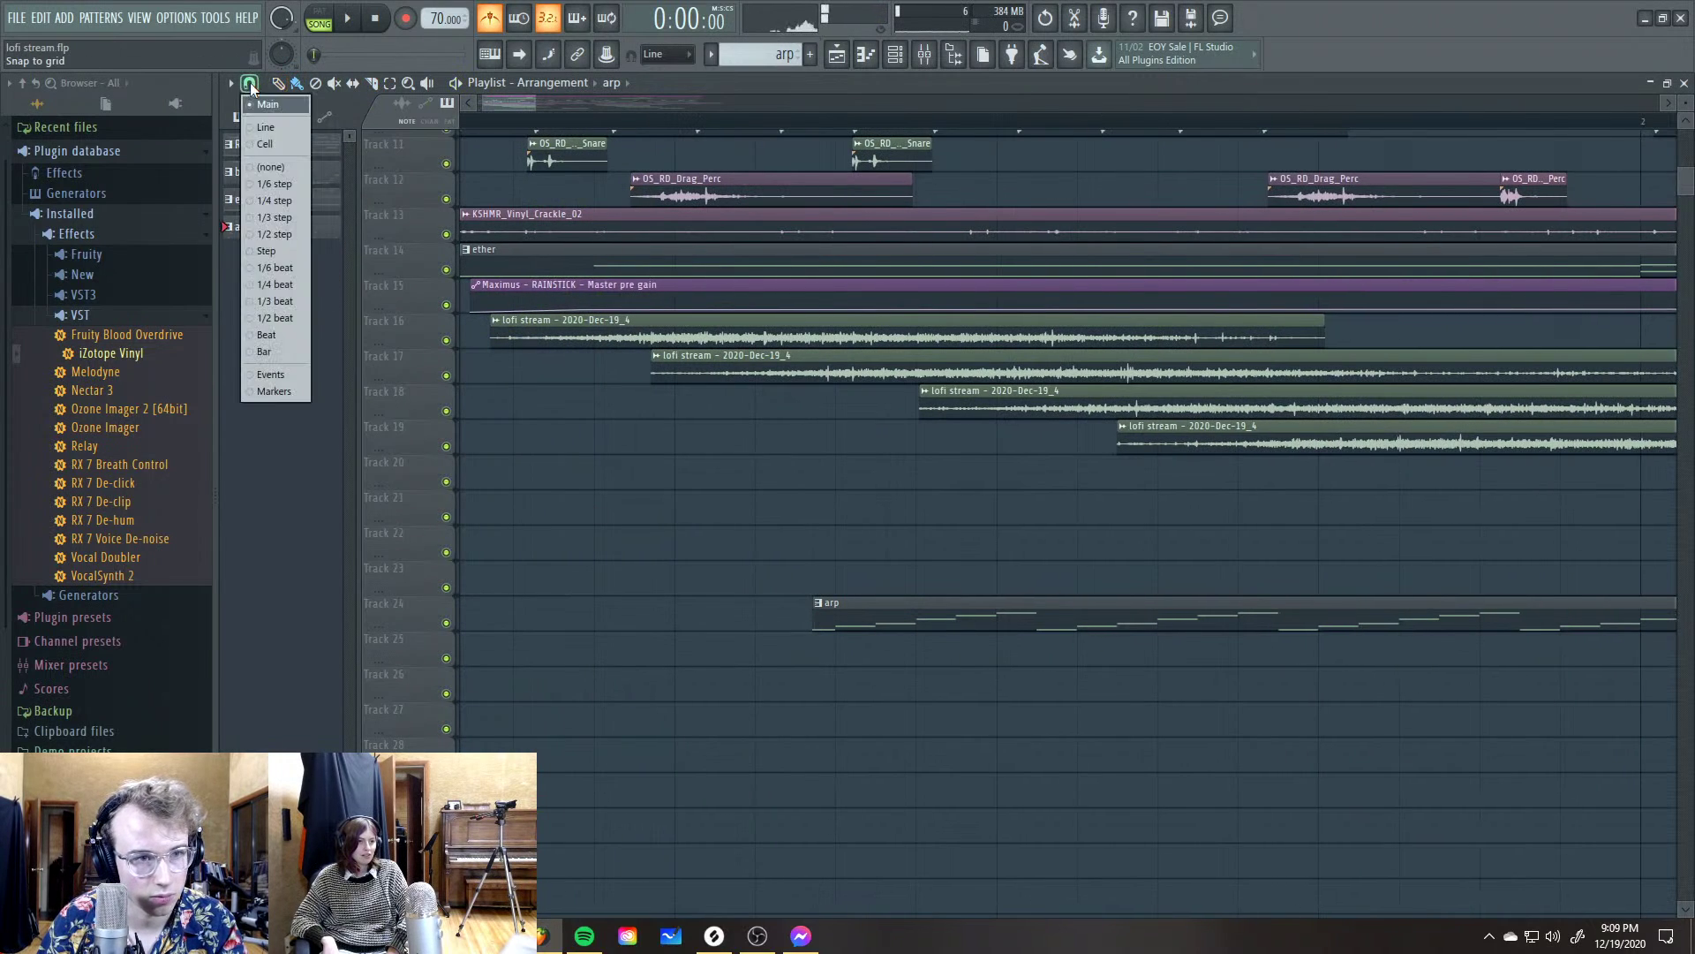
pyautogui.click(282, 219)
pyautogui.scroll(2, 776, 635)
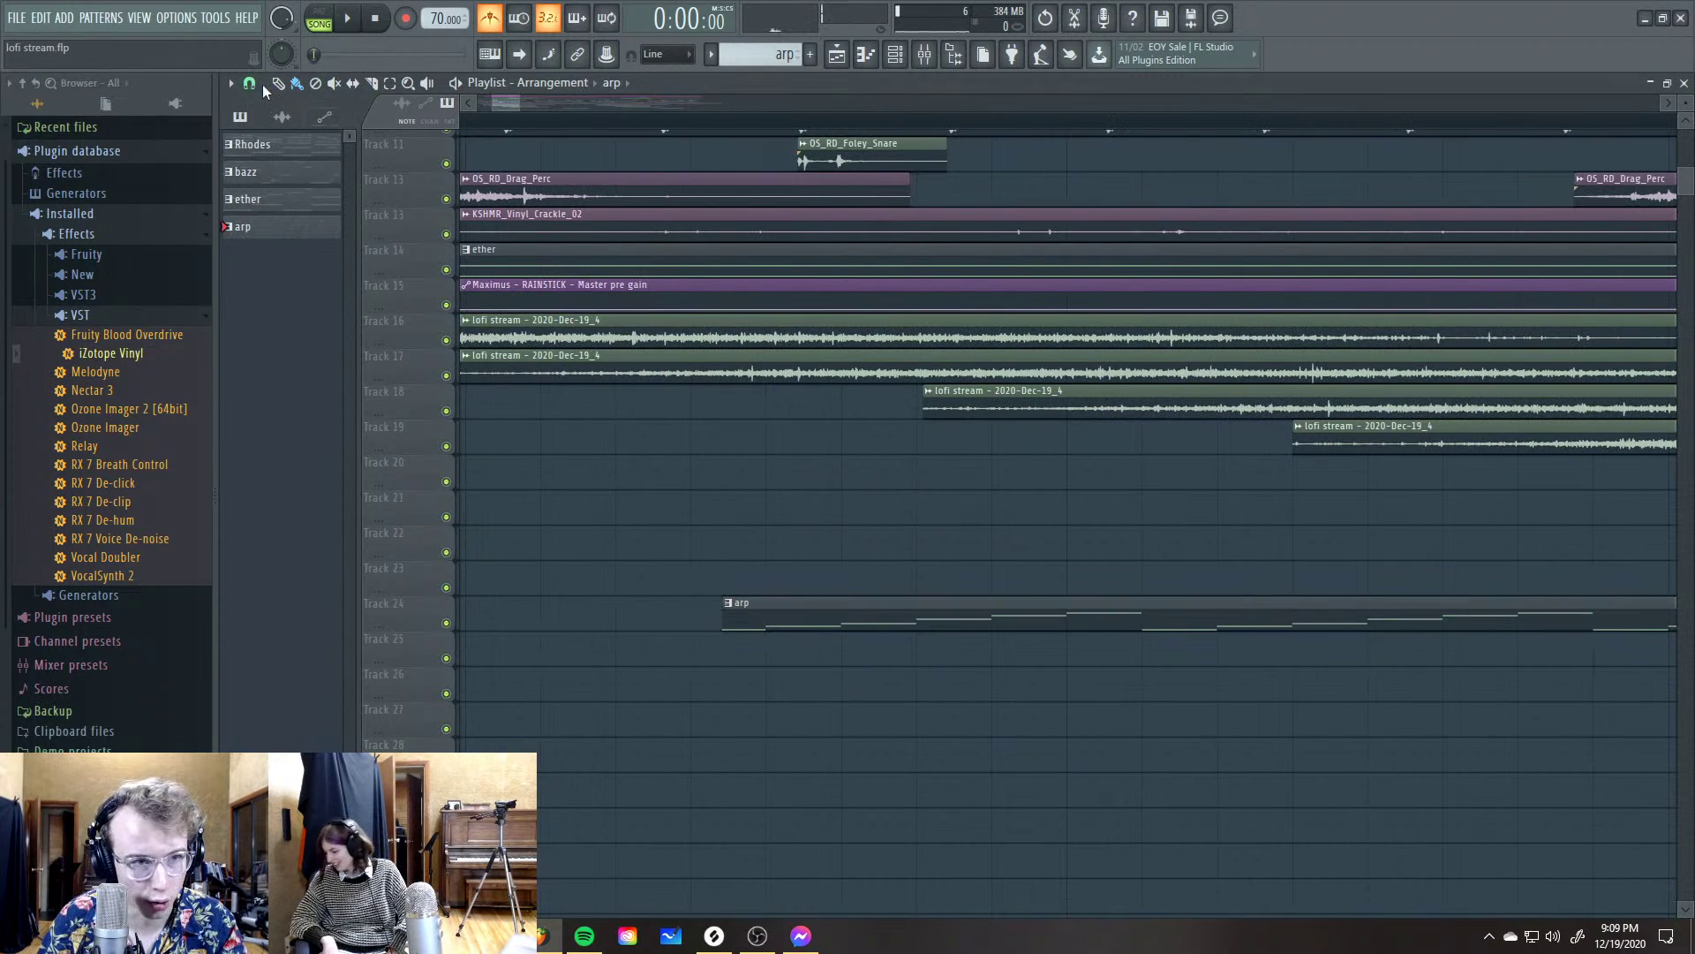
pyautogui.click(251, 84)
pyautogui.click(281, 210)
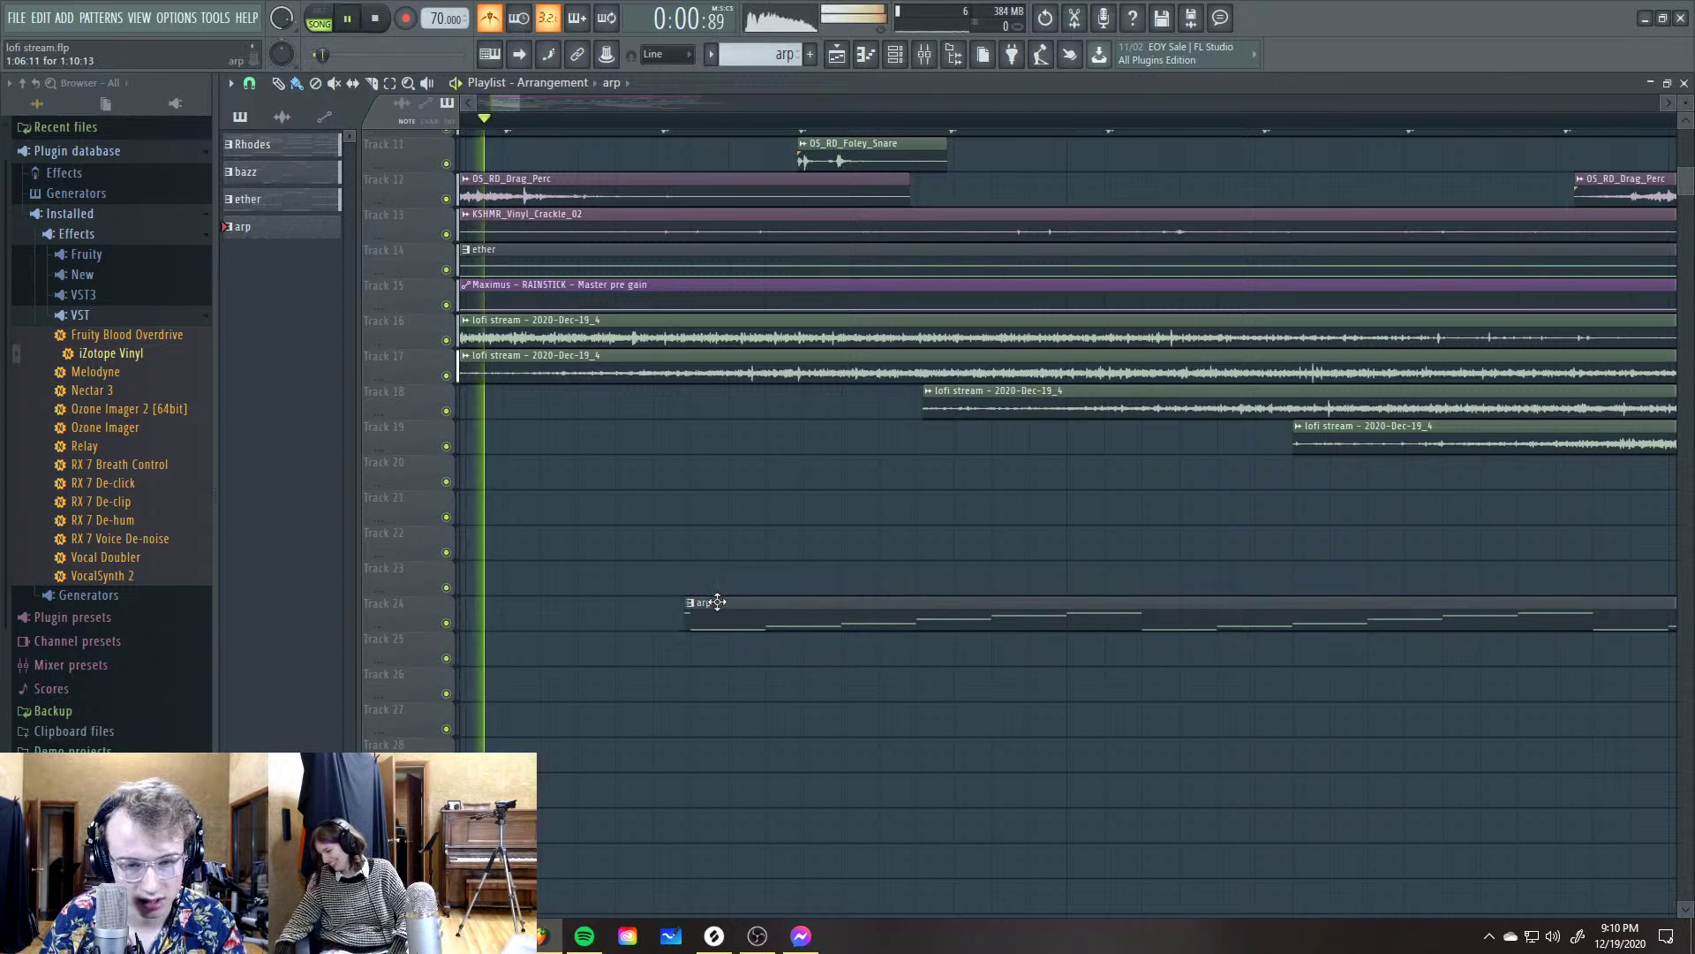
# Extend the start of the arp clip on Track 24 back to bar 1 and play it
pyautogui.press('space')
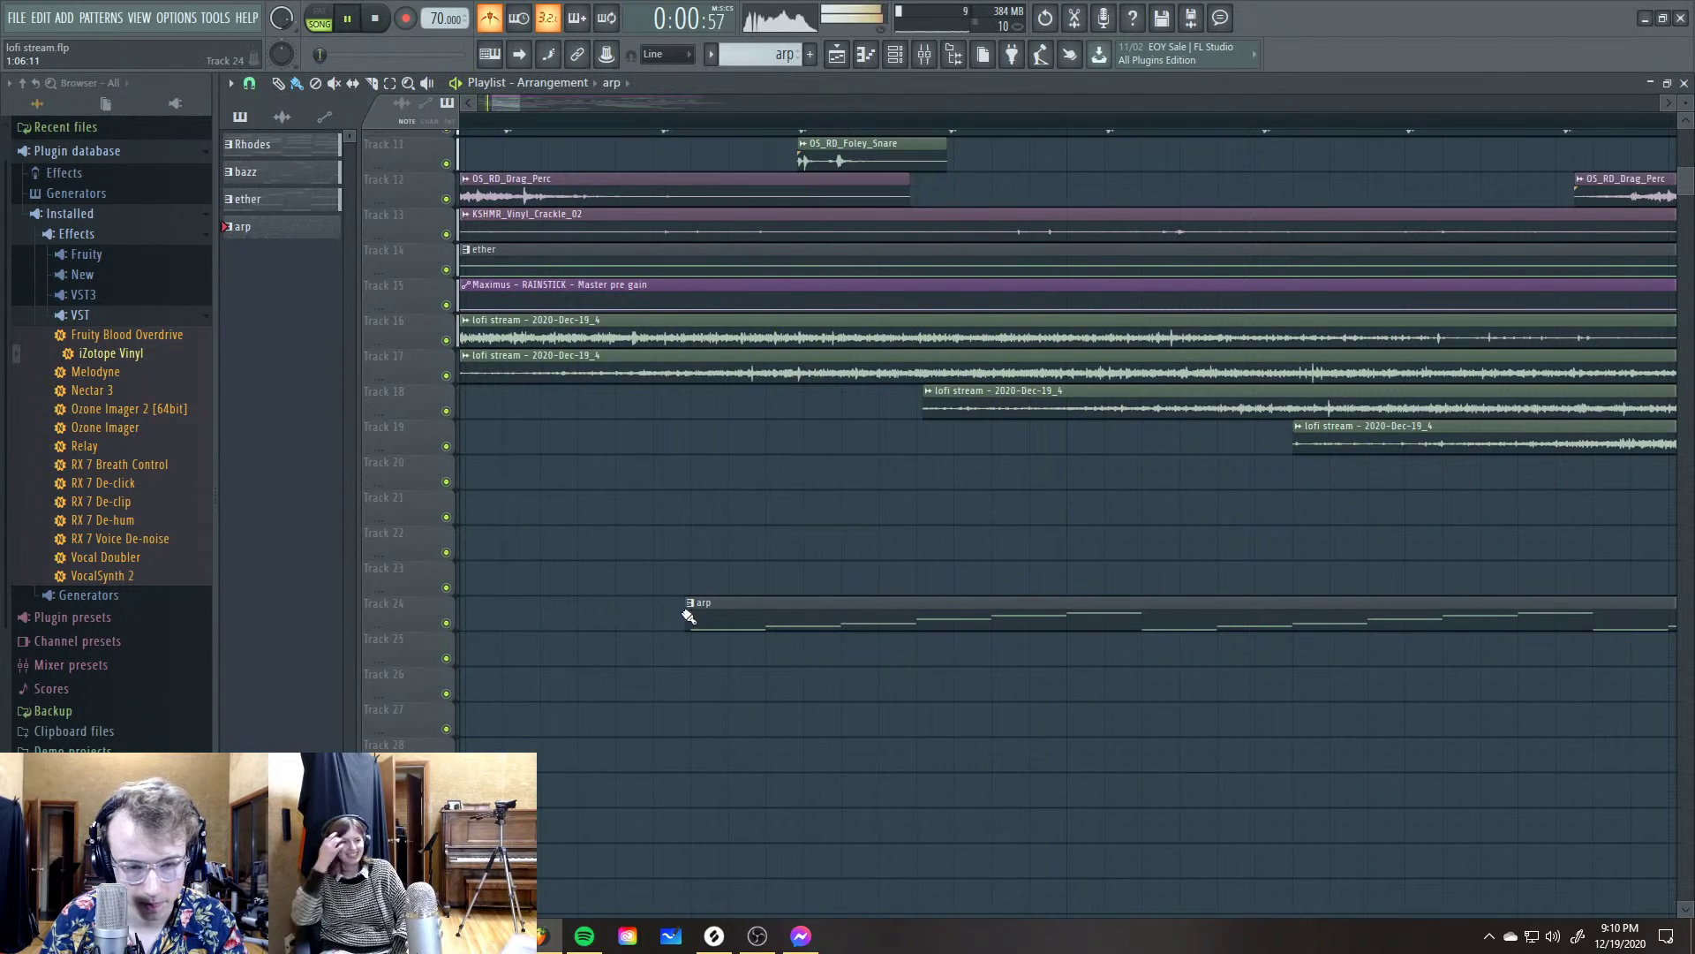
pyautogui.press('space')
pyautogui.moveTo(687, 613); pyautogui.dragTo(150, 599)
pyautogui.press('space')
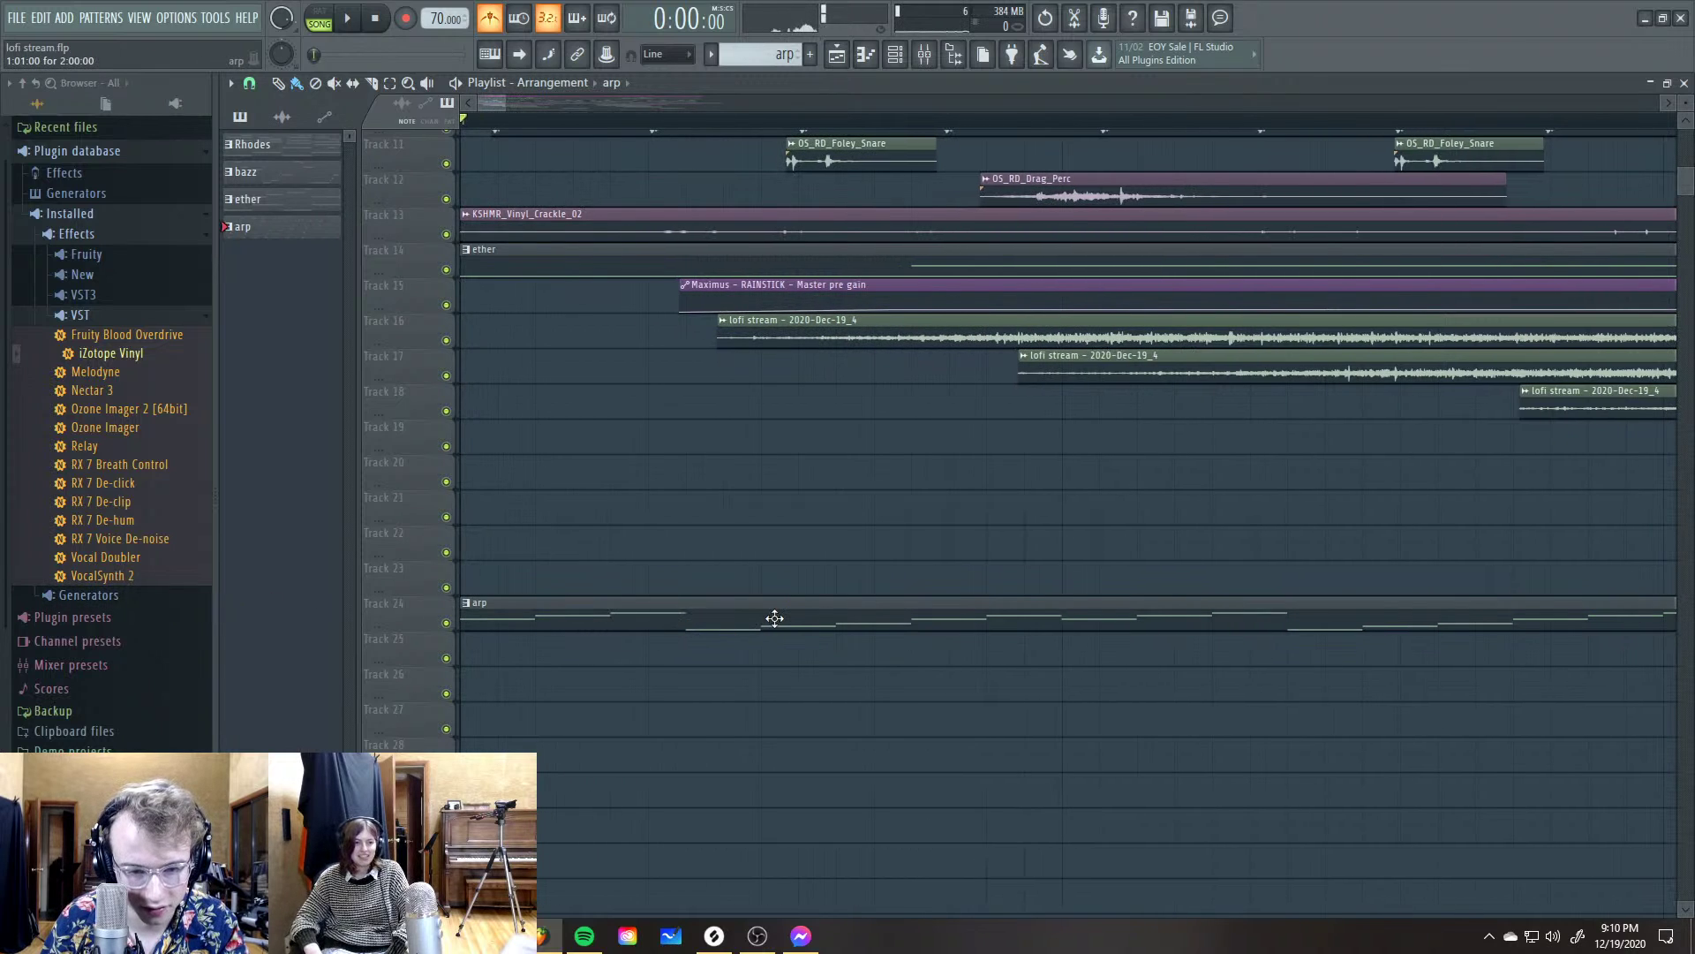
# Trim the start of the arp clip on Track 24 by slicing it at 1:06:12 and deleting the earlier pieces
pyautogui.scroll(1, 770, 618)
pyautogui.press('c')
pyautogui.rightClick(735, 620)
pyautogui.press('space')
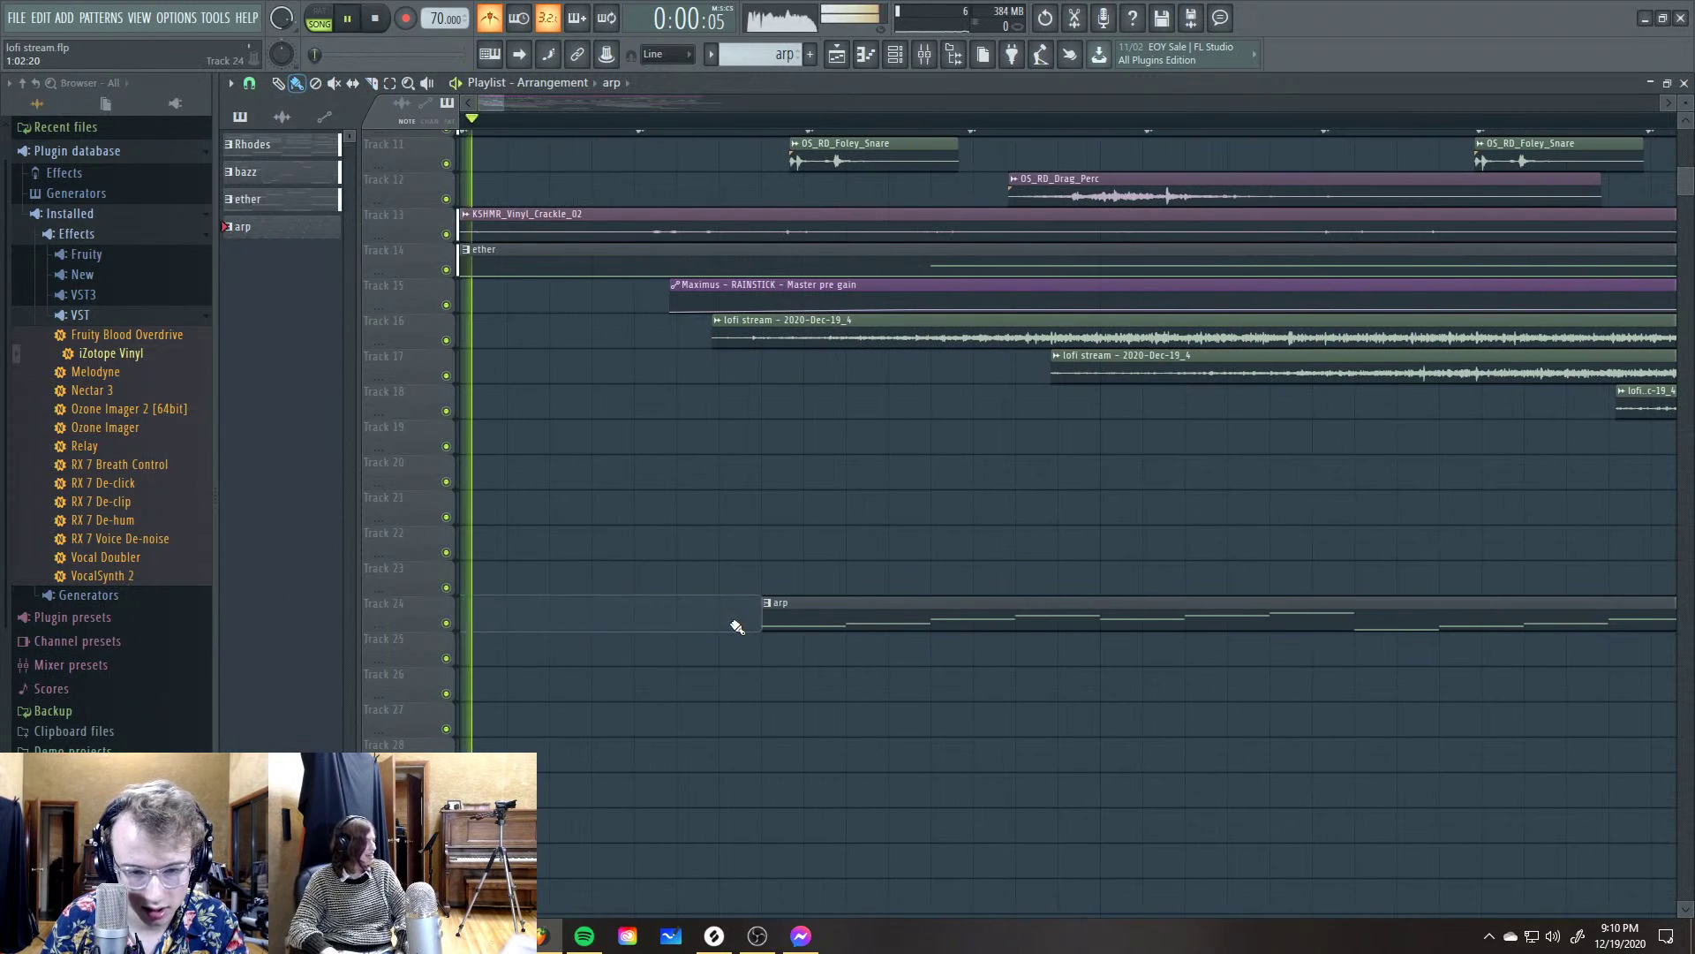
pyautogui.press('space')
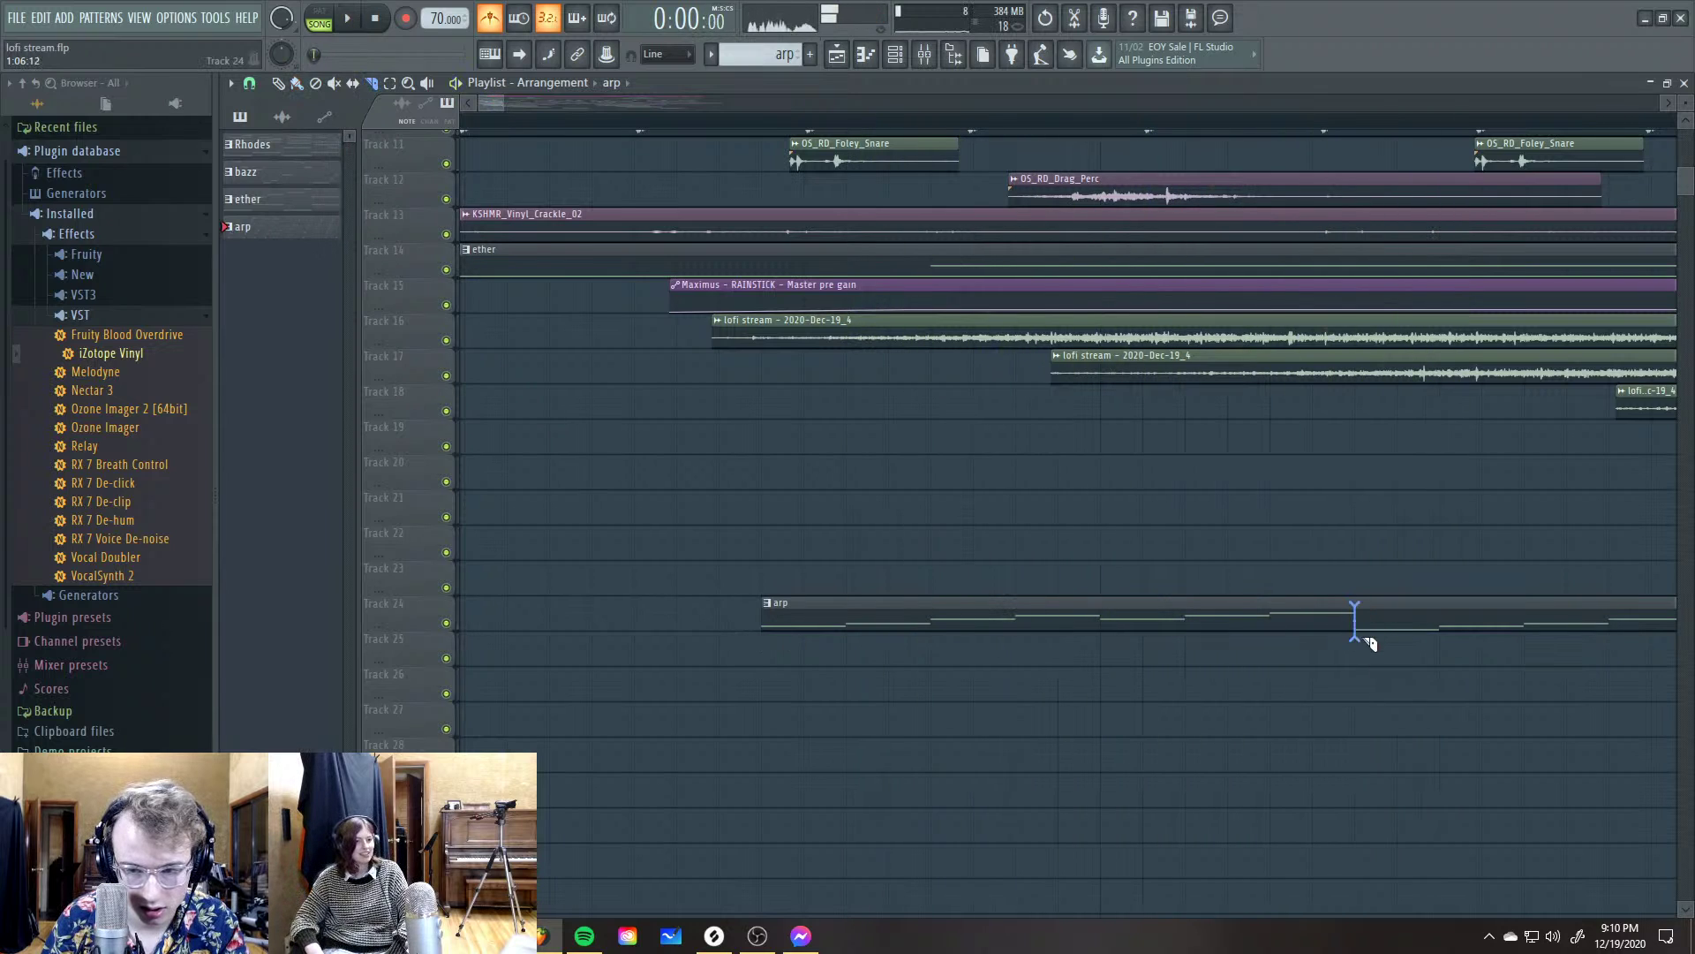
pyautogui.press('b')
pyautogui.rightClick(1105, 622)
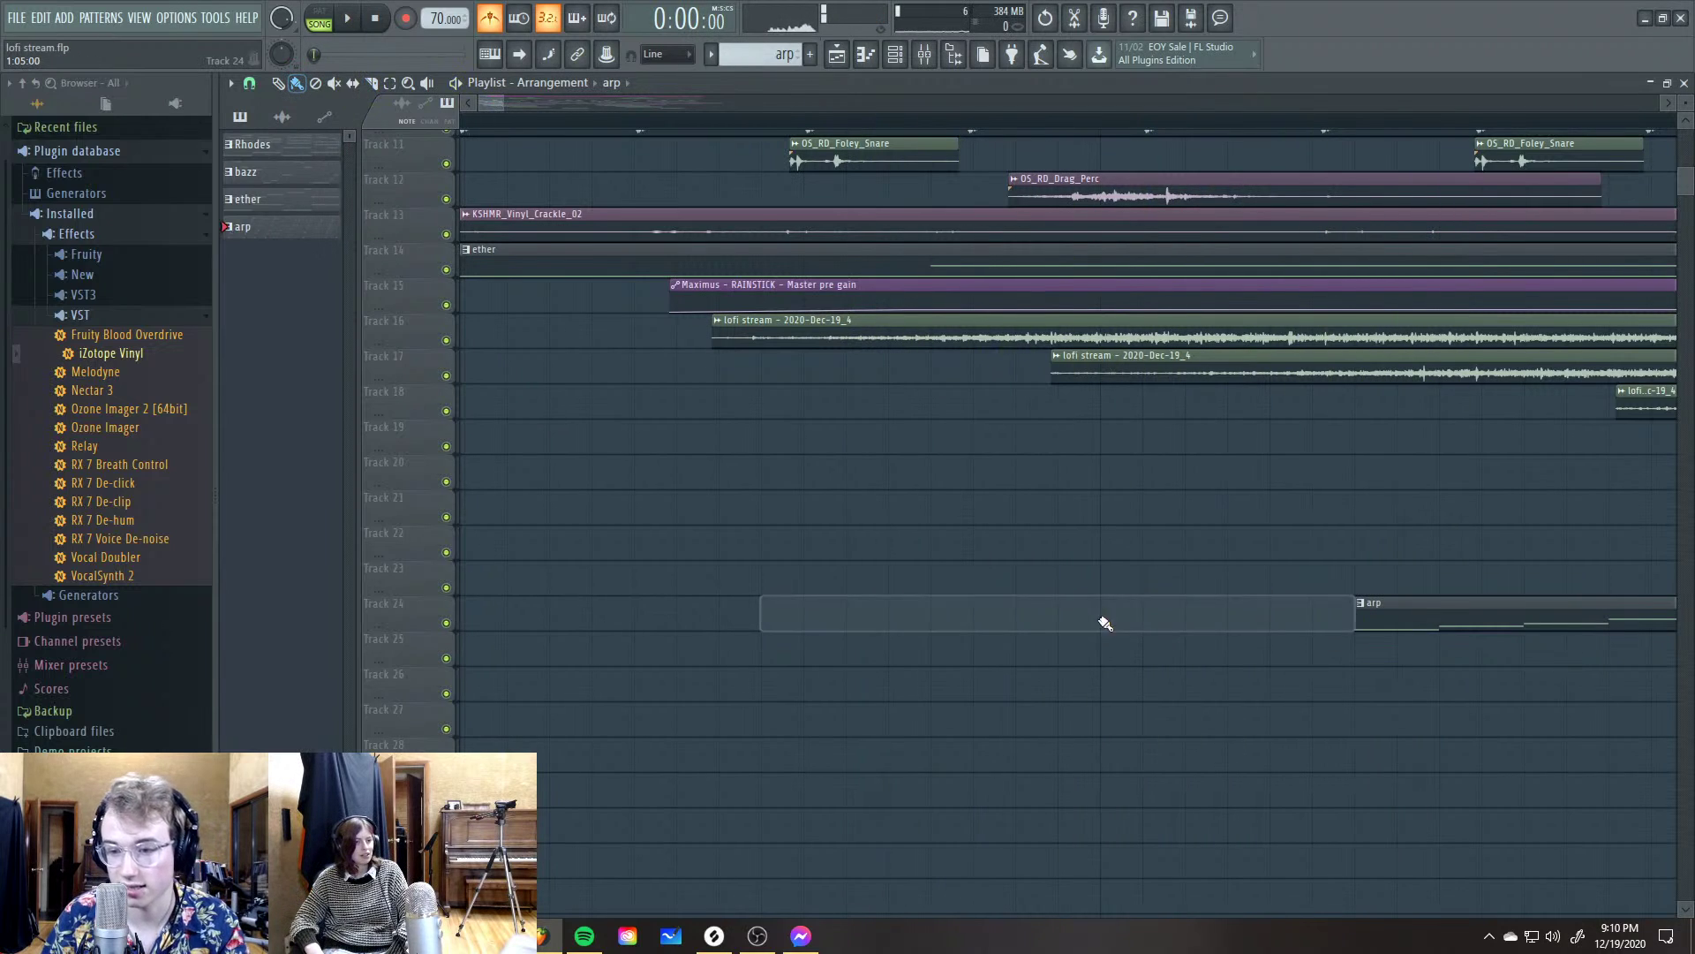
# Slice the arp clip at the end of its first six-note run and delete the second run to leave a gap
pyautogui.scroll(2, 900, 598)
pyautogui.hscroll(5, 862, 579)
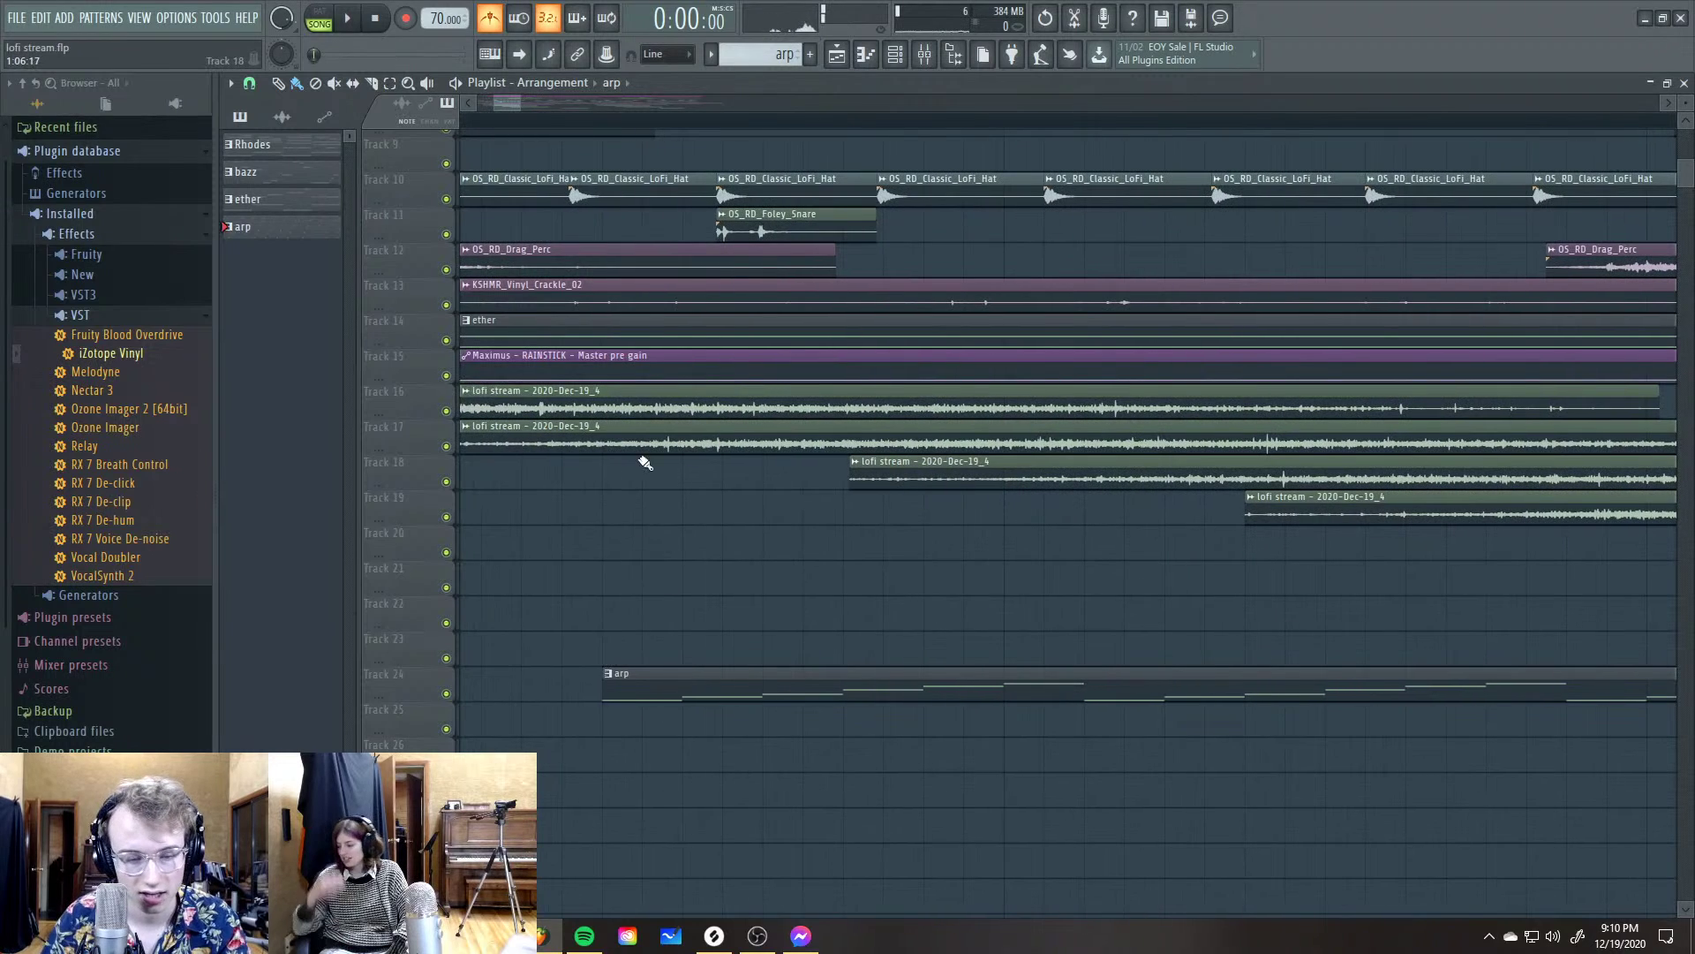
pyautogui.click(604, 120)
pyautogui.press('space')
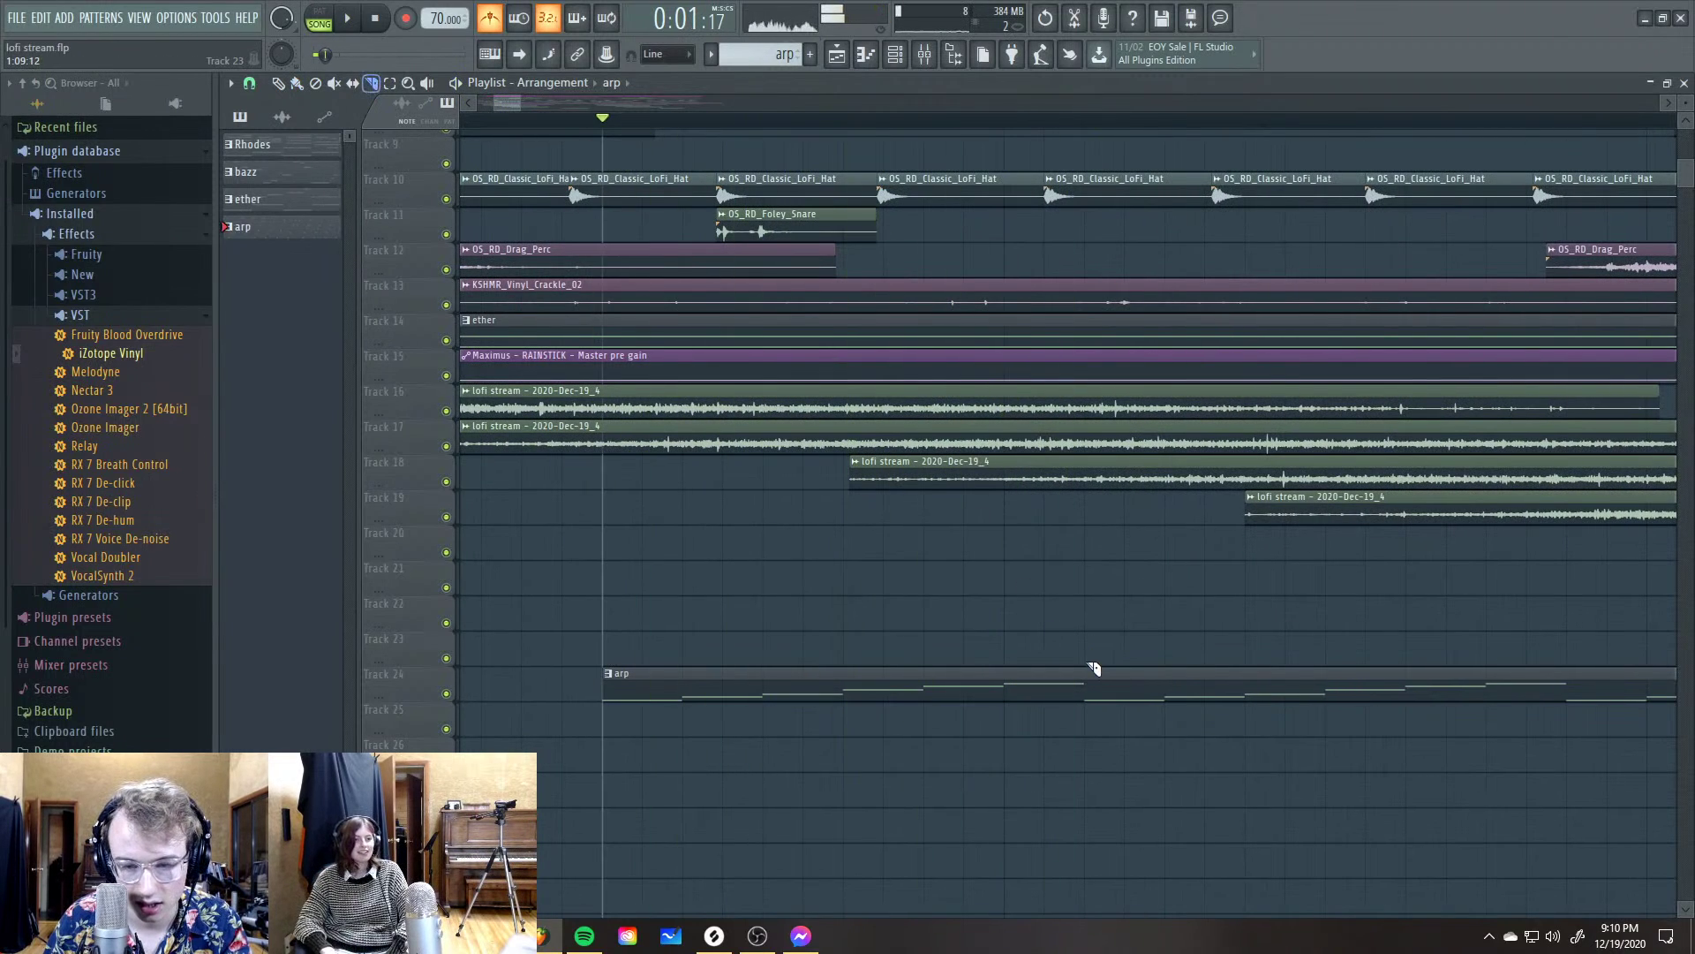
pyautogui.press('space')
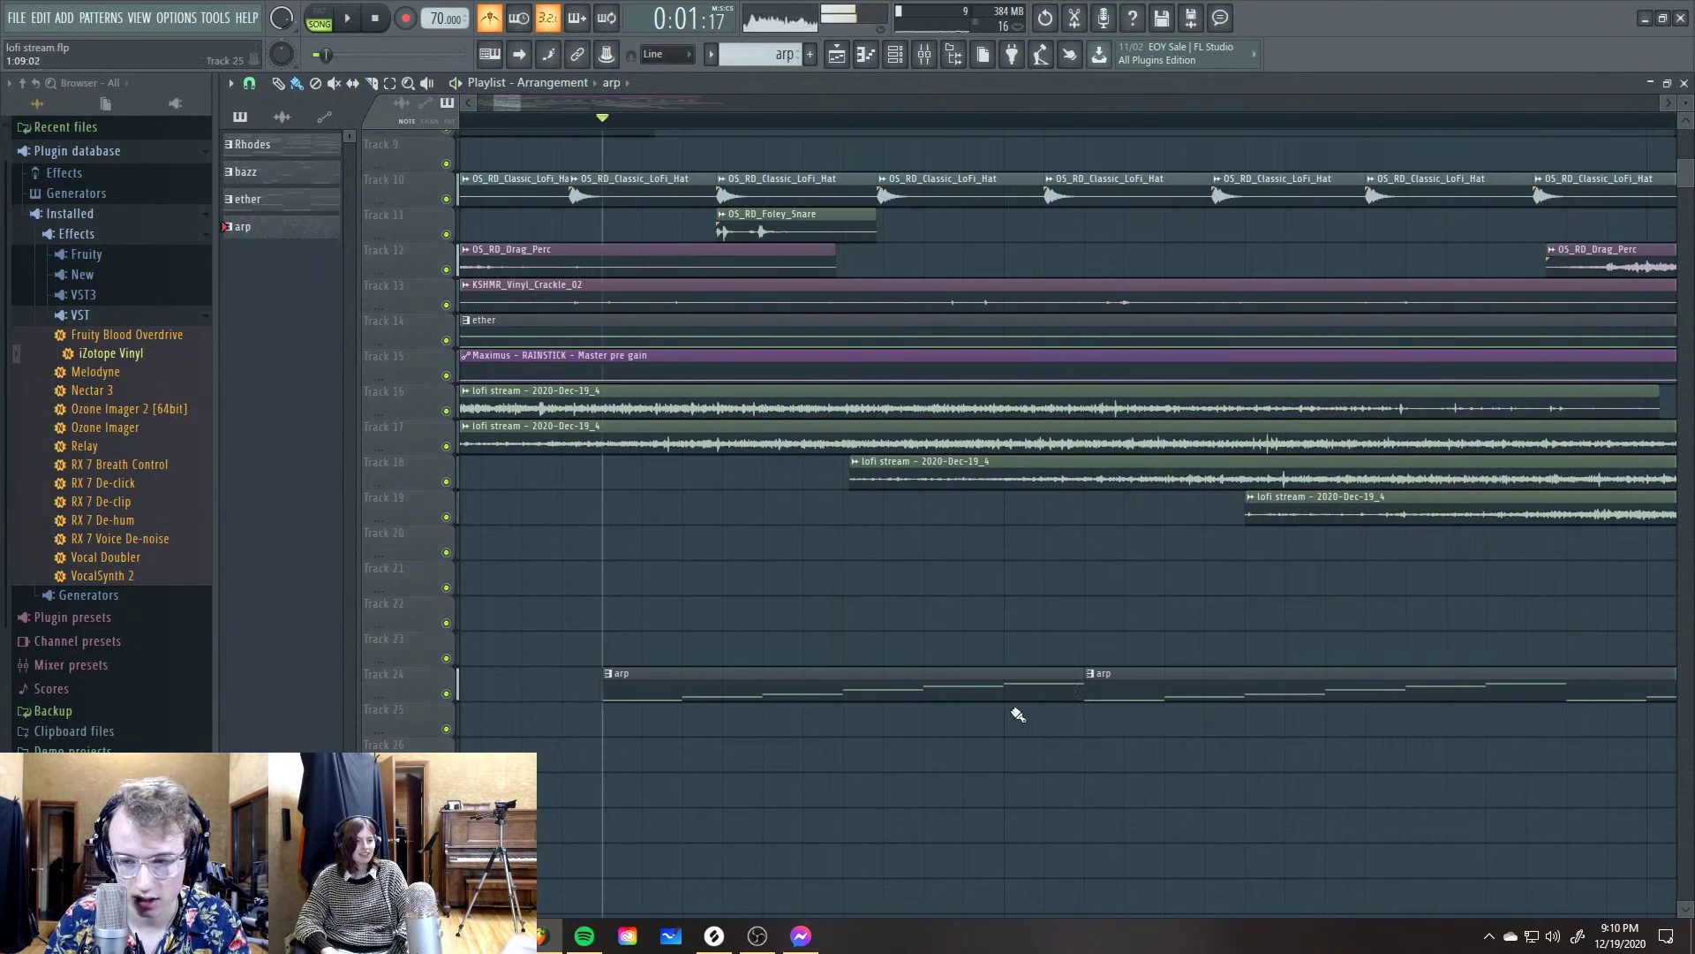
pyautogui.scroll(-3, 1014, 707)
pyautogui.scroll(2, 1271, 697)
pyautogui.press('space')
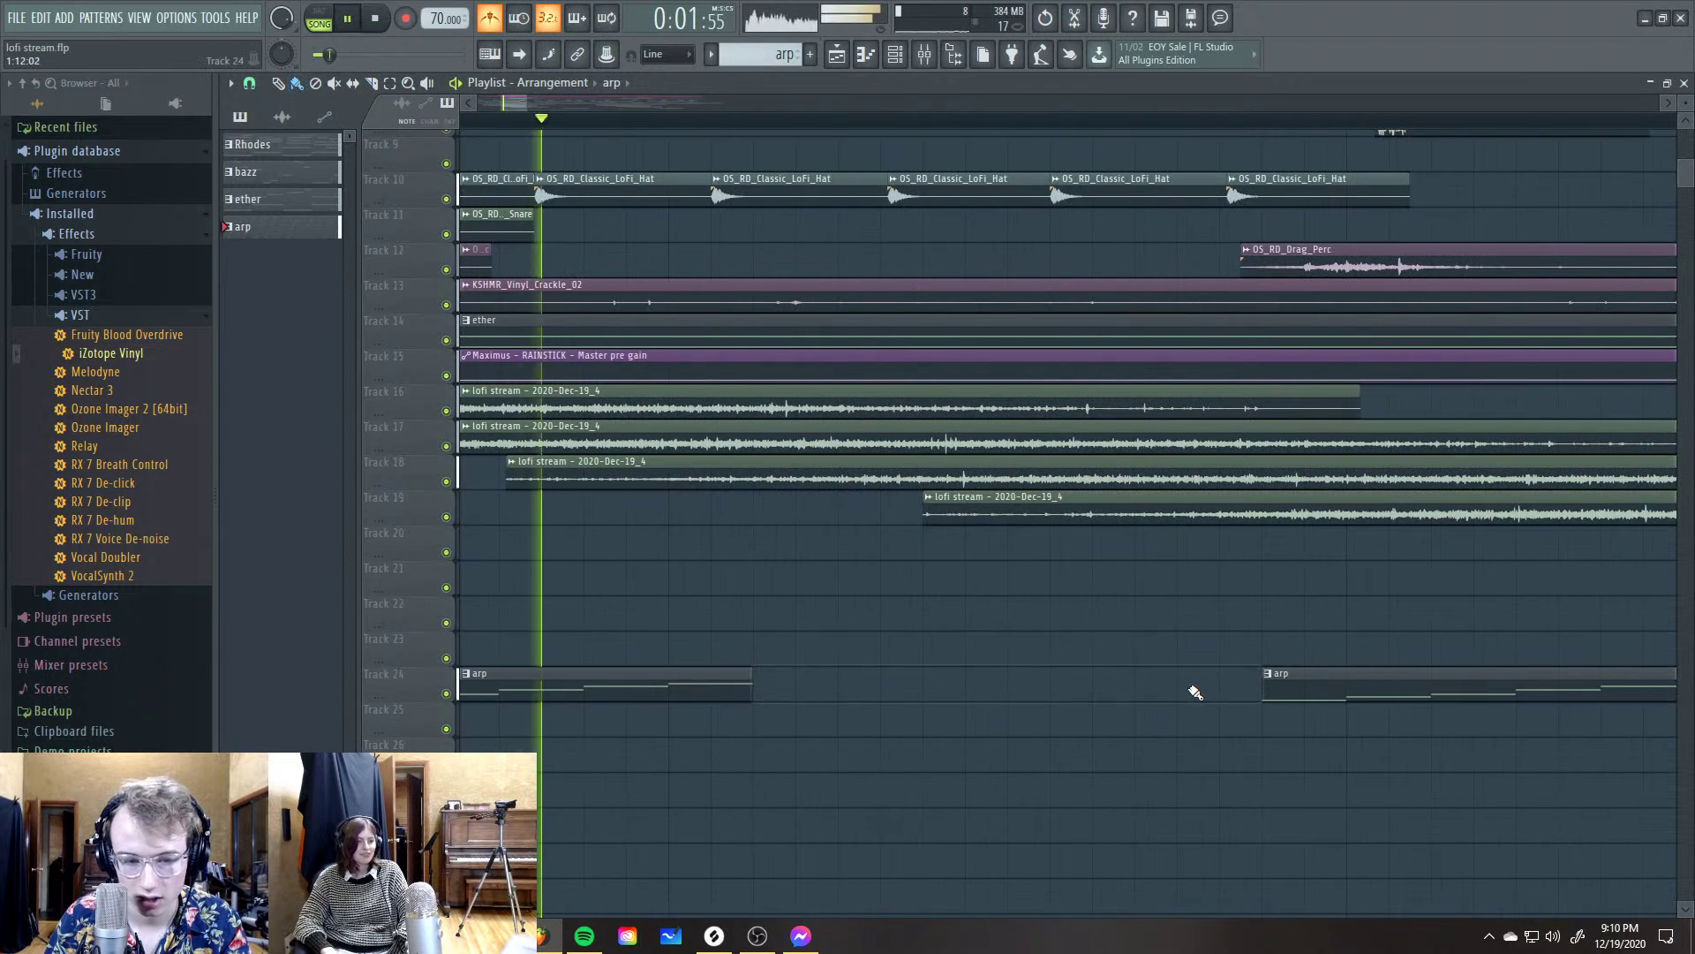
pyautogui.press('space')
# Play the arrangement and move the short first arp clip on Track 24 to start at 1:09:00
pyautogui.scroll(-3, 1068, 690)
pyautogui.scroll(-1, 1062, 687)
pyautogui.press('space')
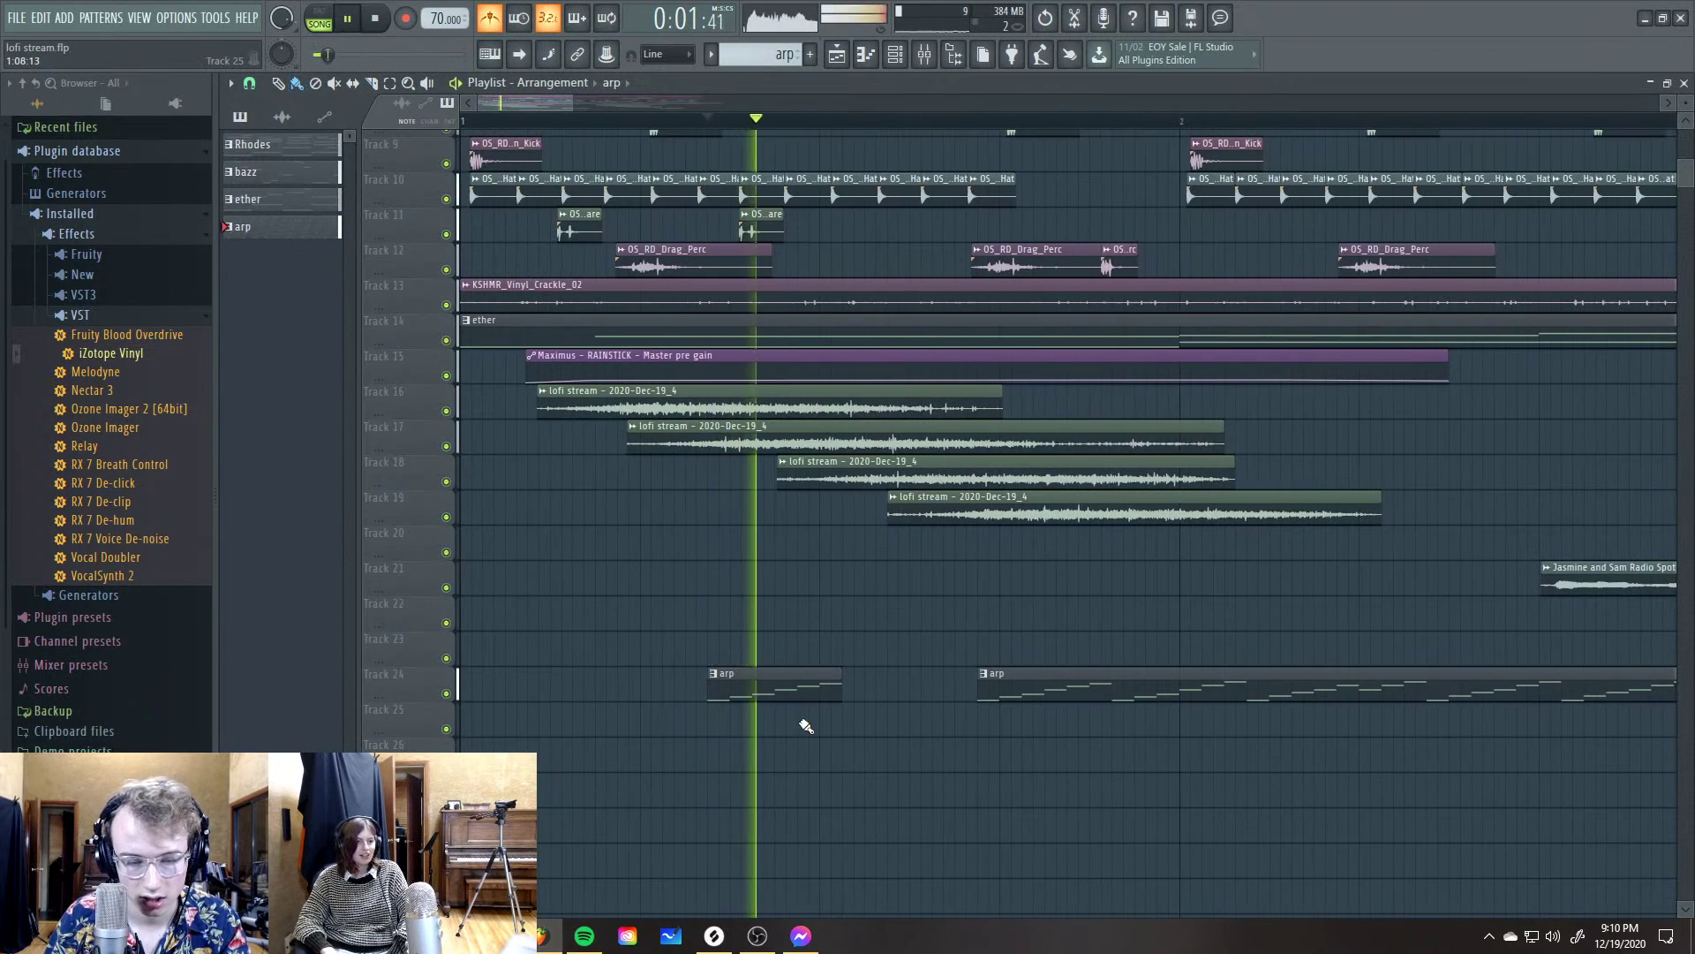
pyautogui.press('space')
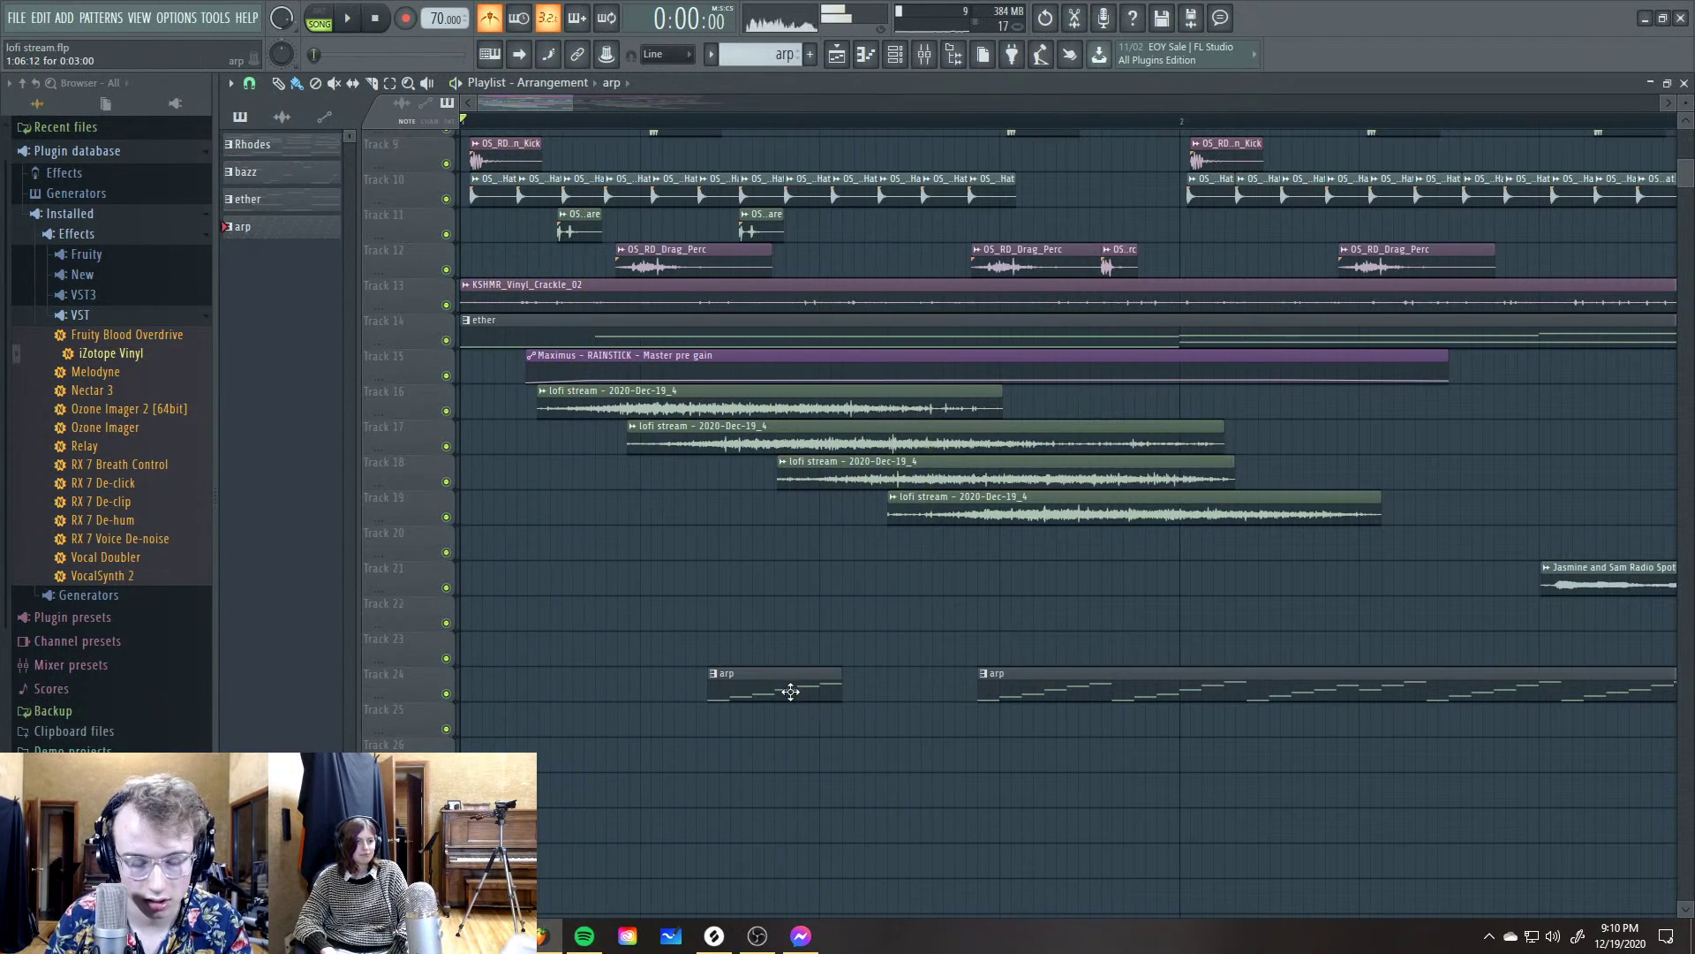
pyautogui.press('space')
pyautogui.moveTo(796, 686); pyautogui.dragTo(909, 671)
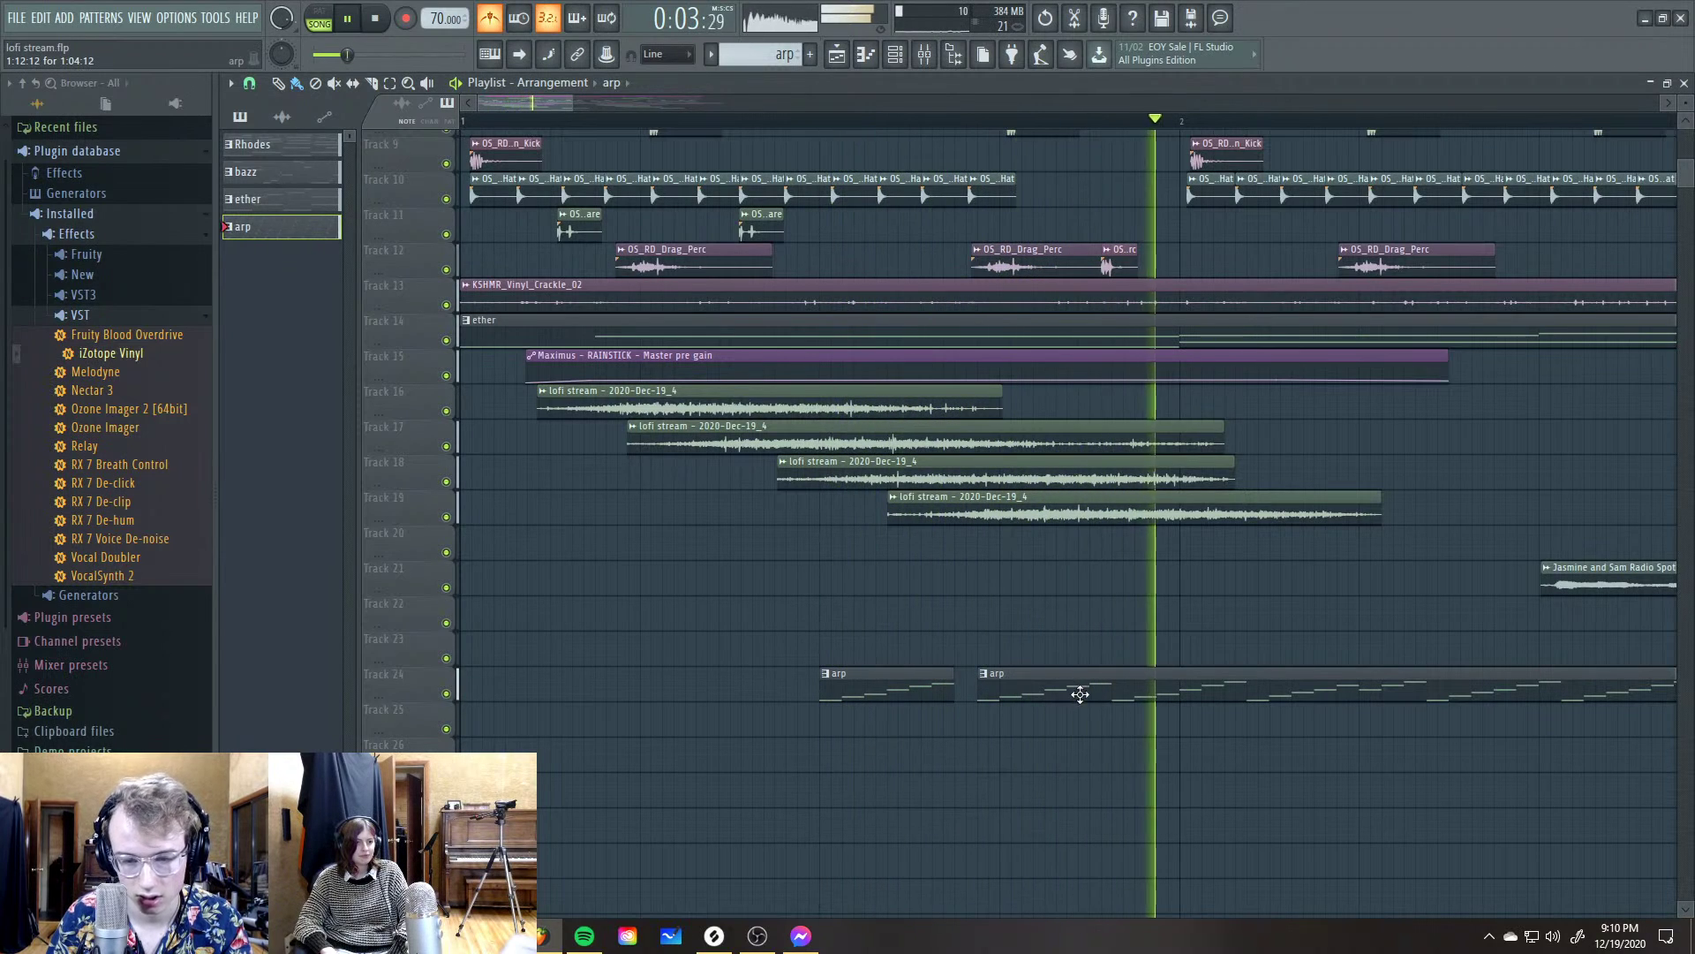
# Slice off and delete the first two runs of the longer second arp clip so it starts at 2:02:12
pyautogui.press('space')
pyautogui.click(1112, 709)
pyautogui.rightClick(1071, 692)
pyautogui.press('space')
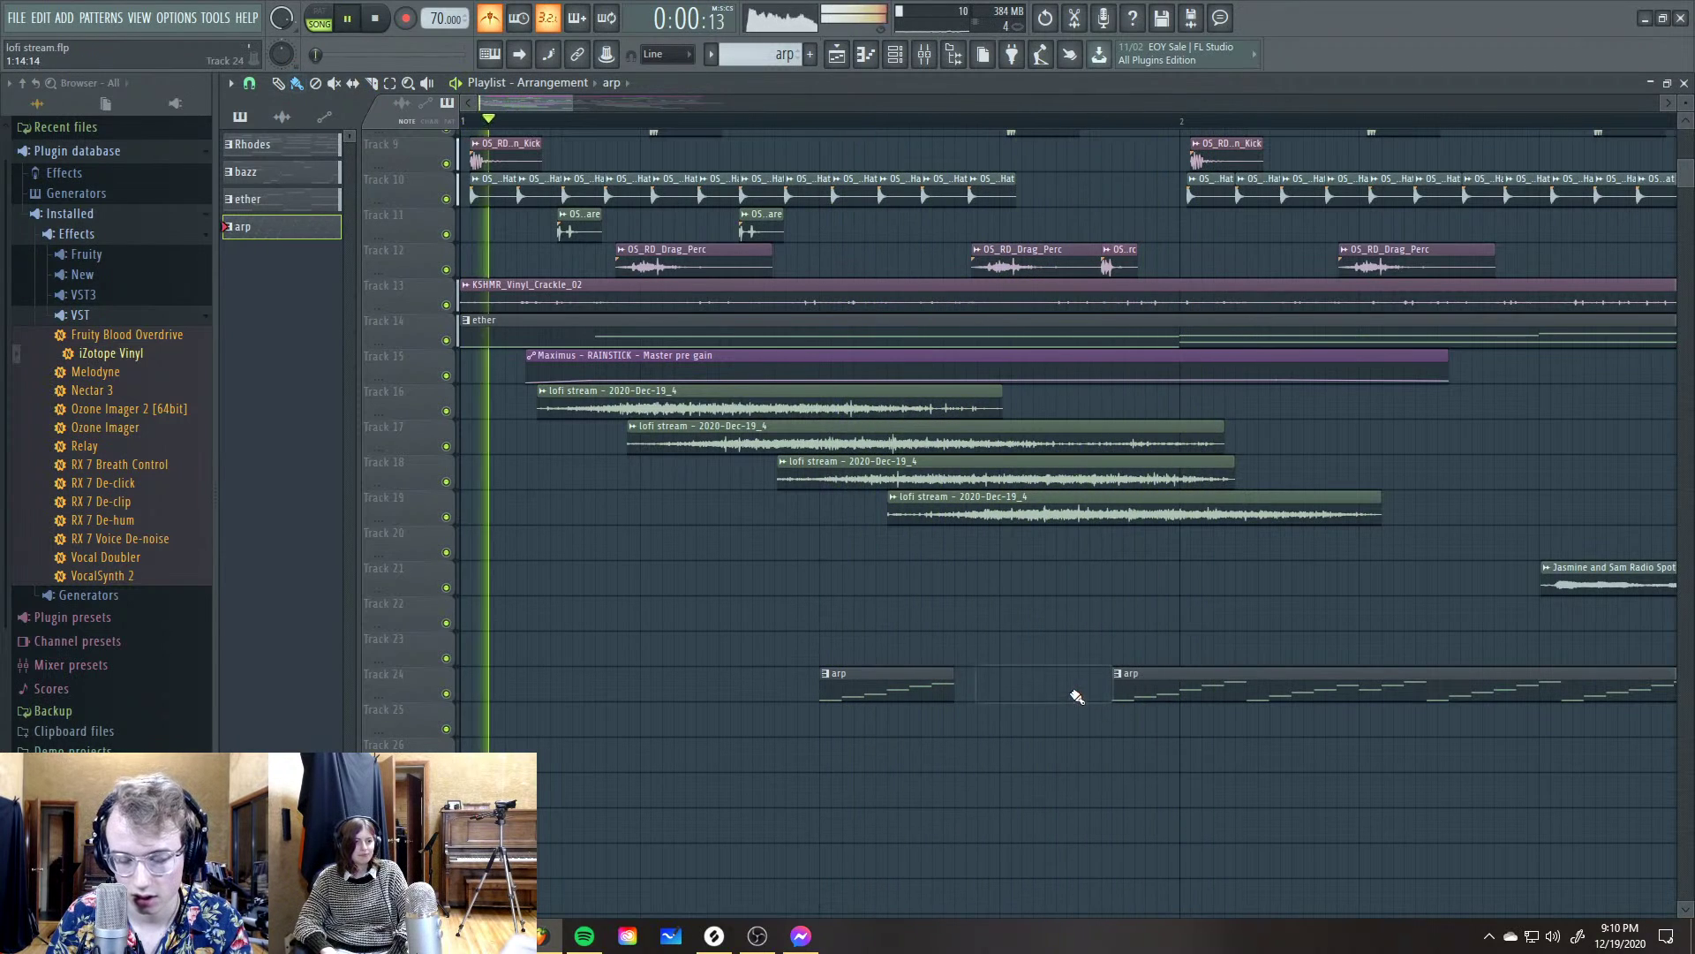
pyautogui.scroll(-3, 764, 700)
pyautogui.scroll(1, 895, 709)
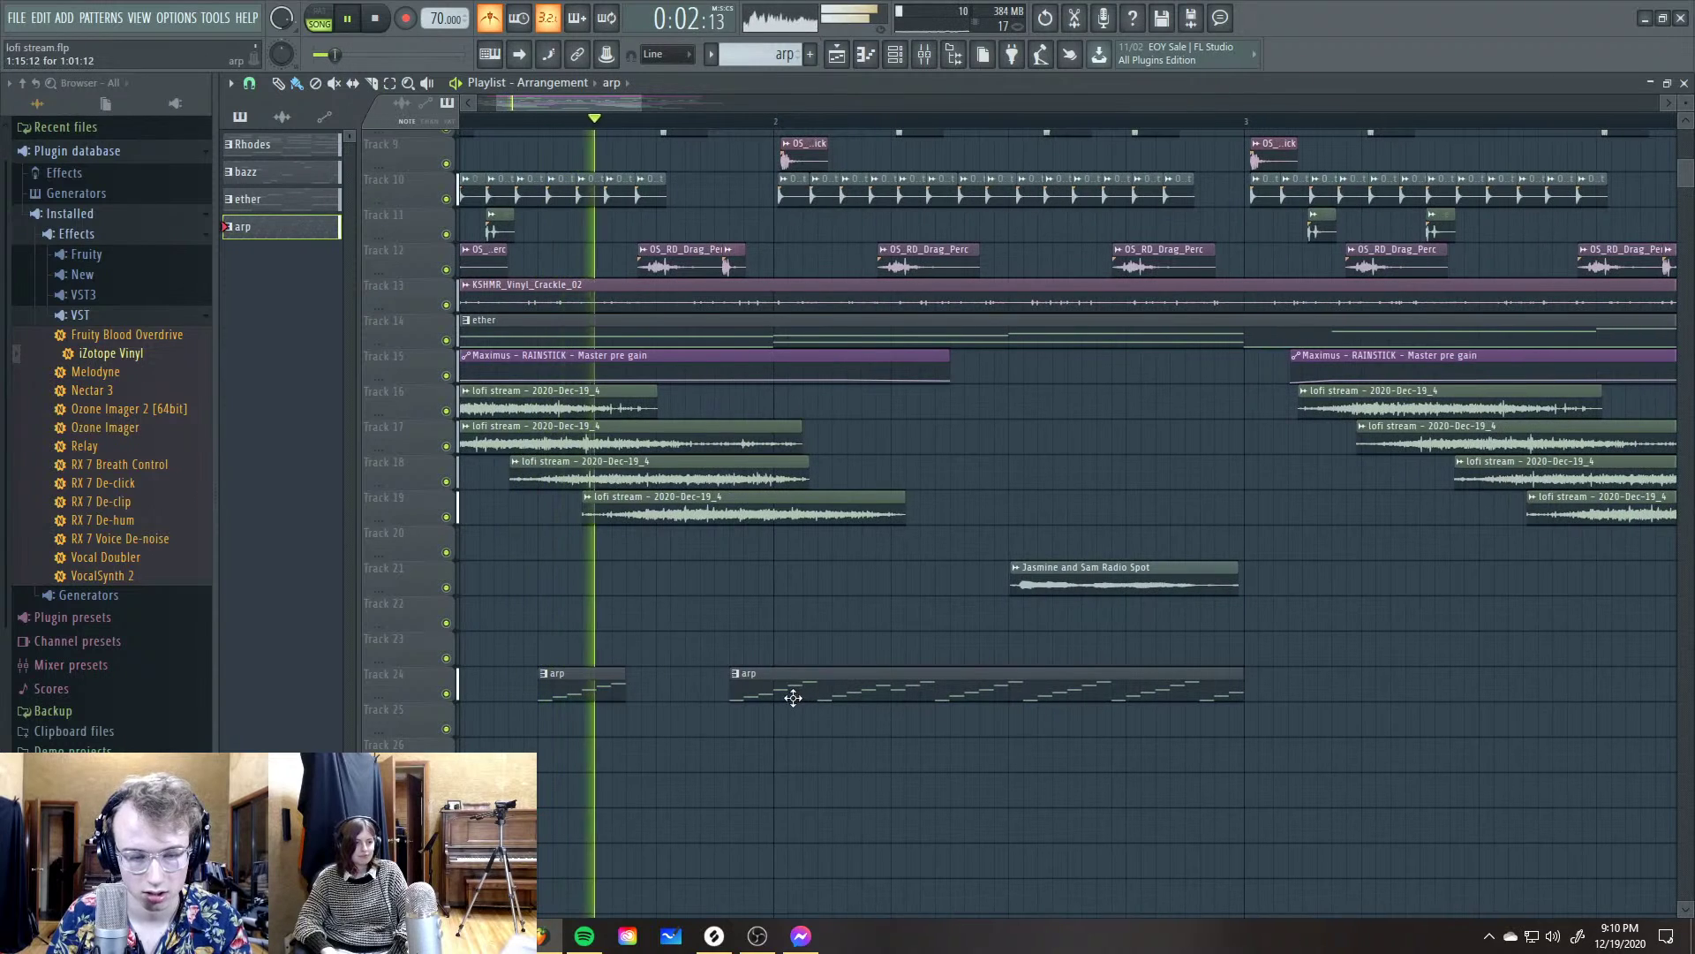
pyautogui.press('space')
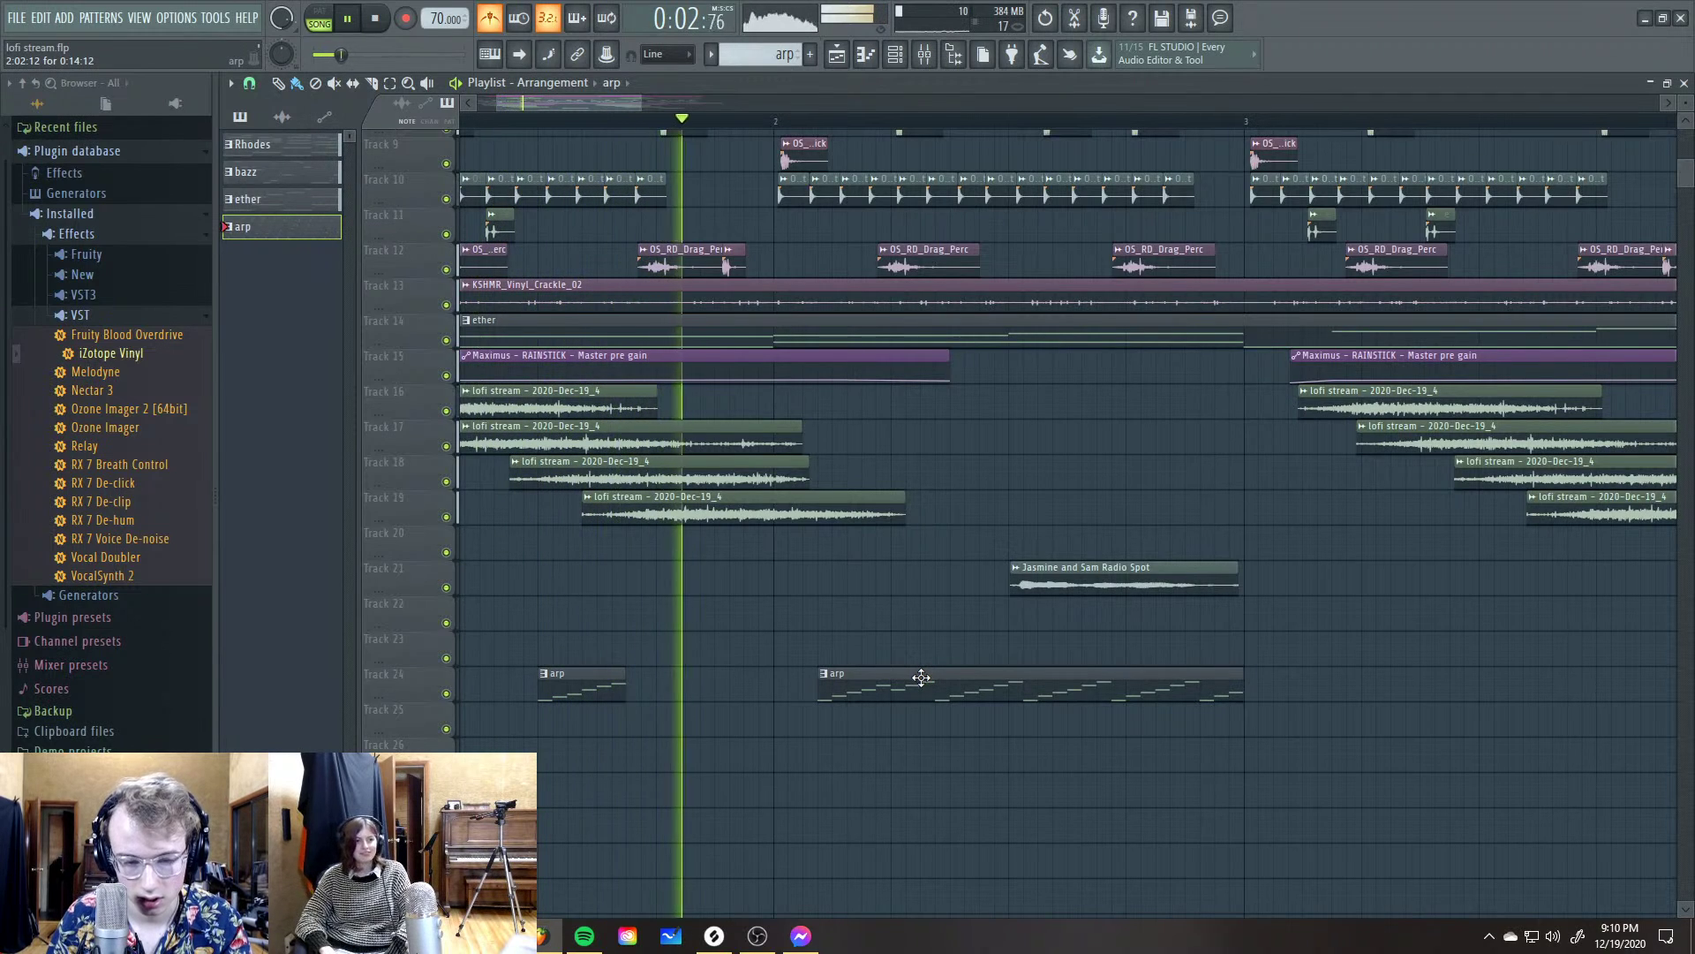
# Move the second arp clip to 2:03:00, slice it after its second run and delete the remainder
pyautogui.press('space')
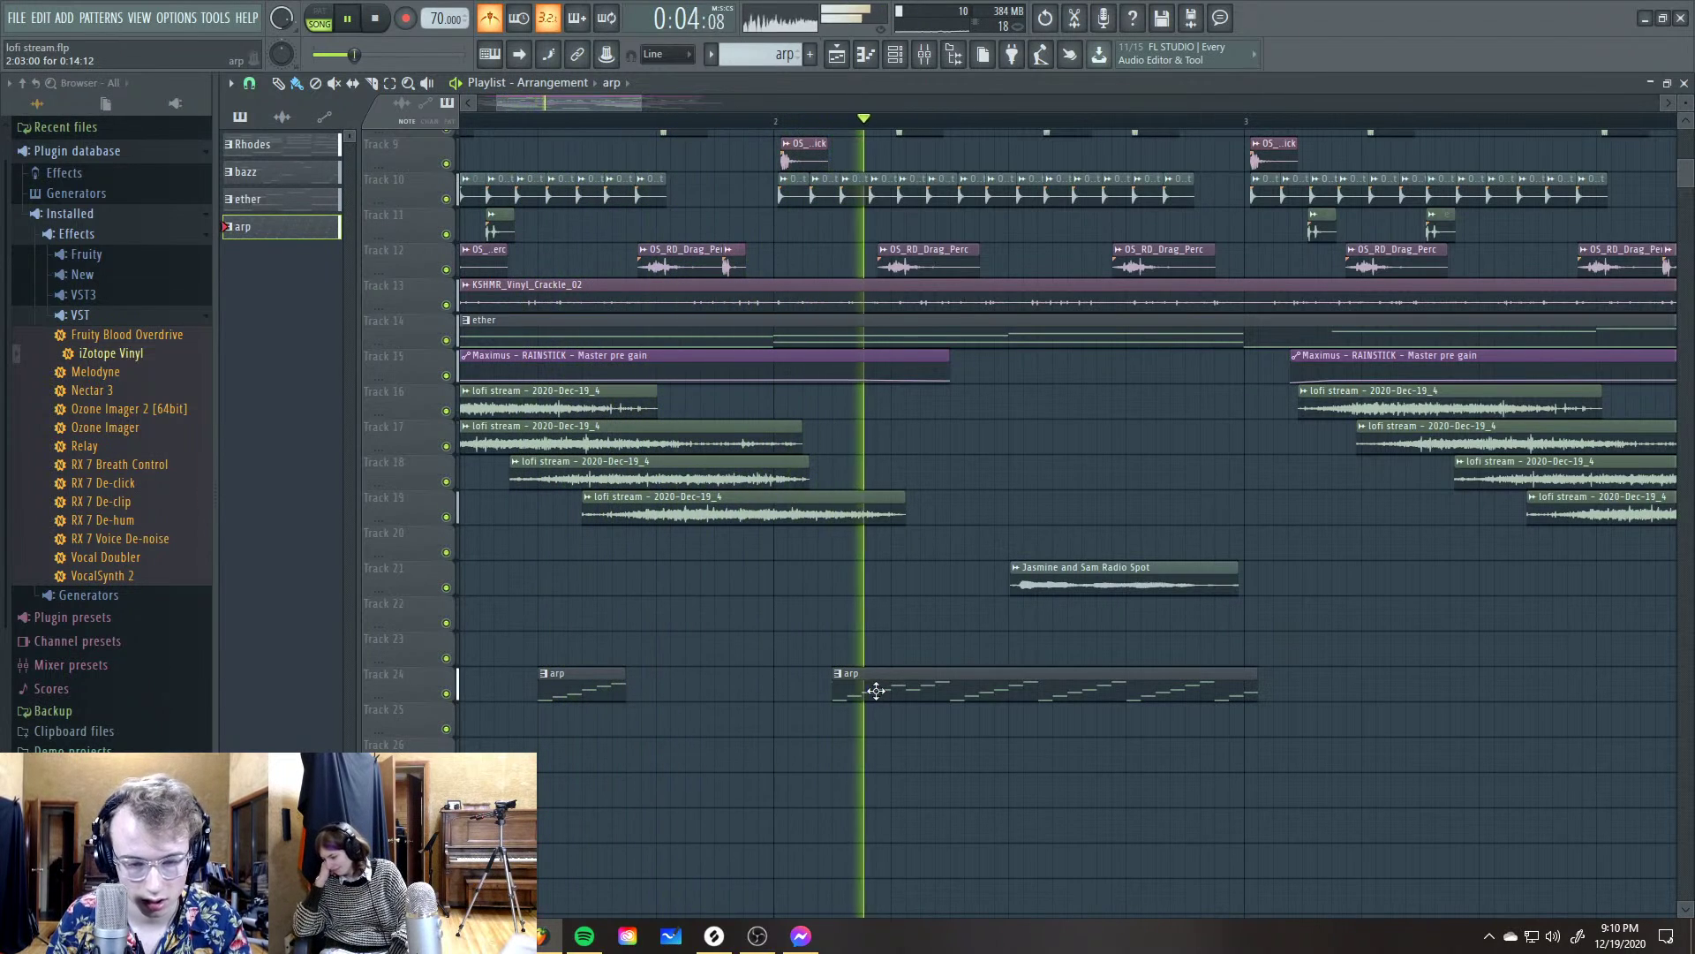
pyautogui.press('space')
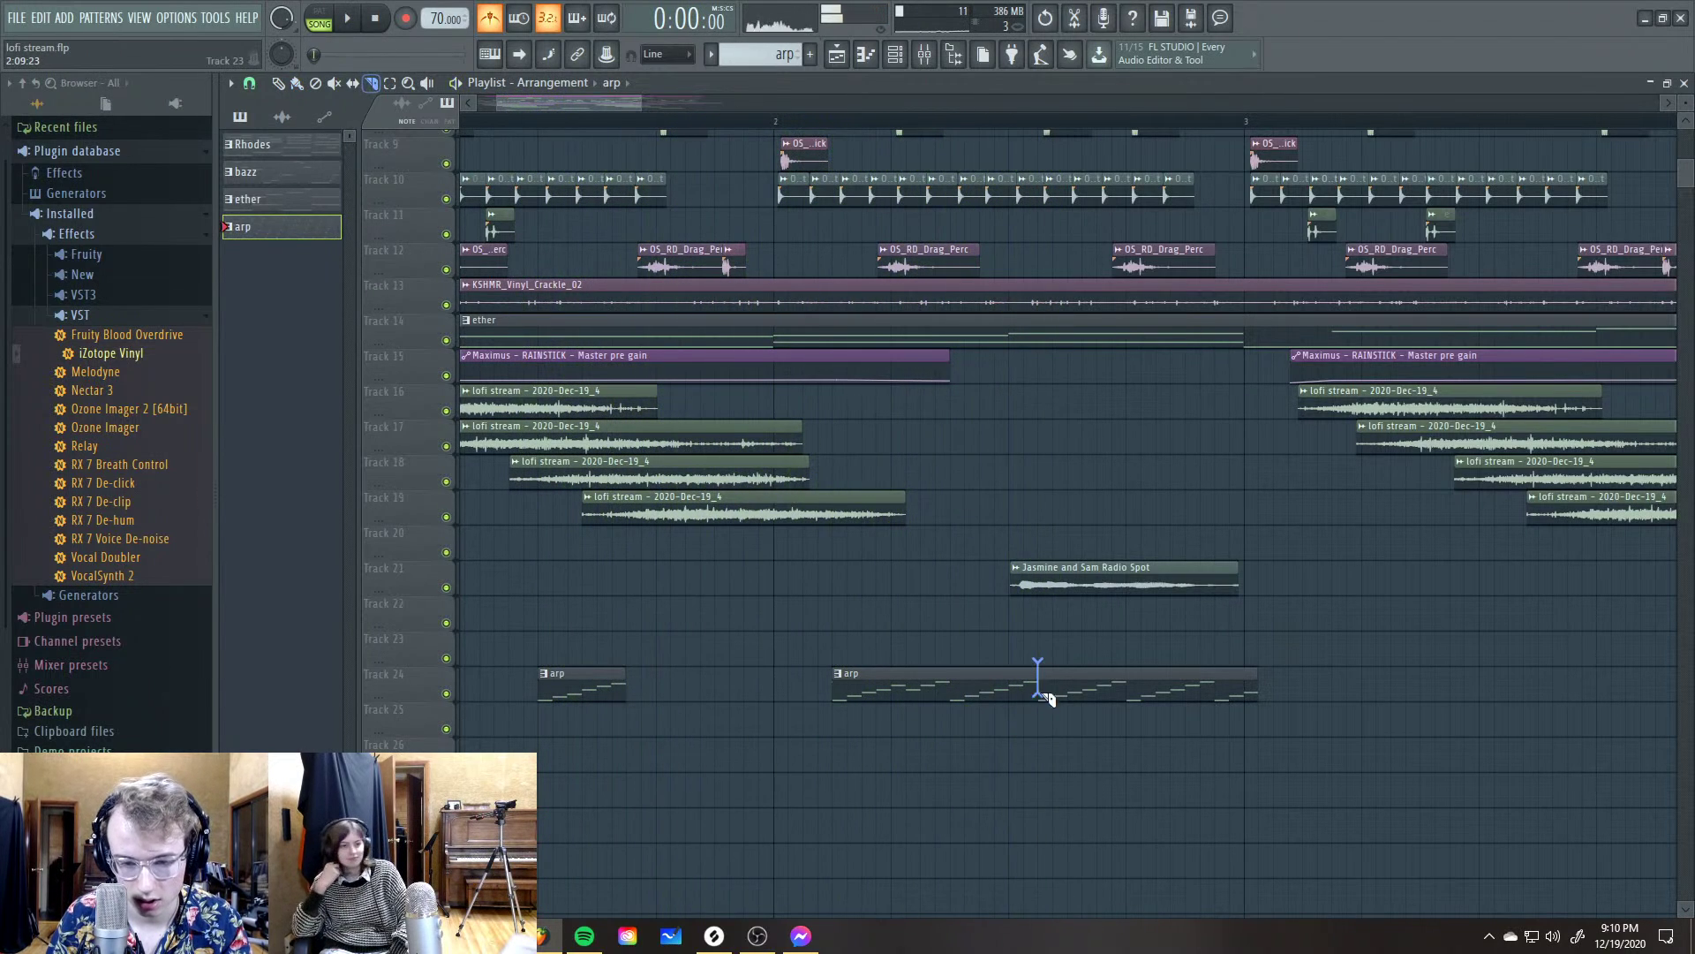
pyautogui.rightClick(1104, 685)
pyautogui.press('space')
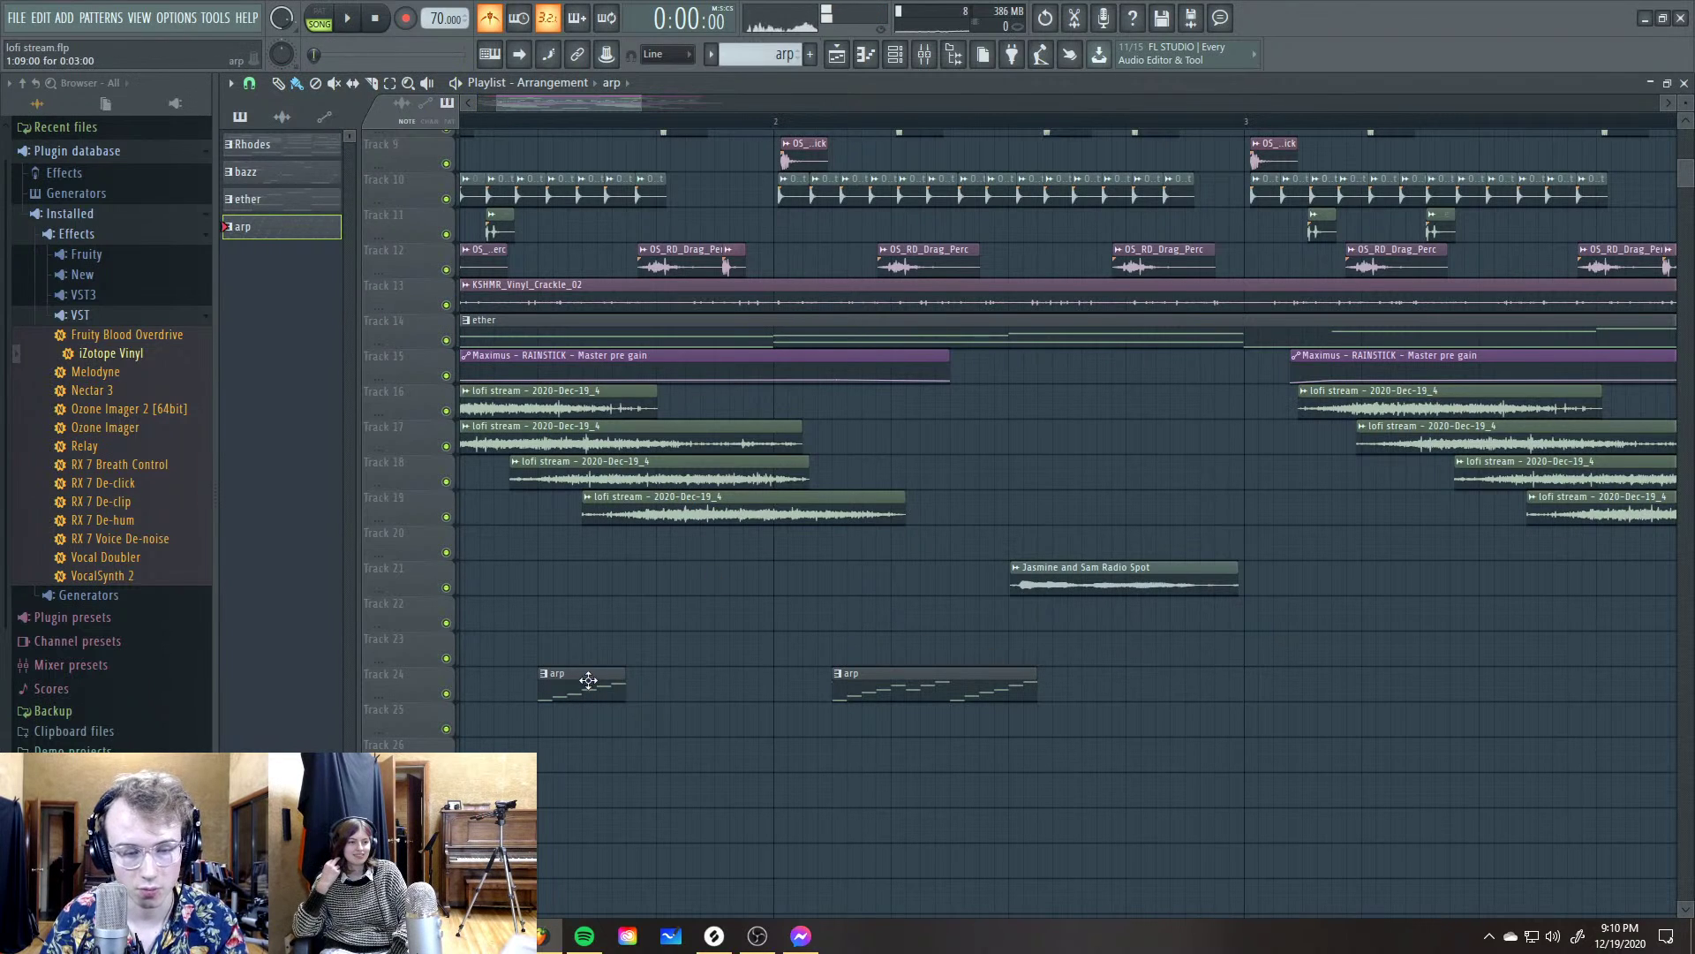
# Close the piano roll and playlist, open the 3x Osc channel's plugin window and show its detailed settings
pyautogui.doubleClick(599, 675)
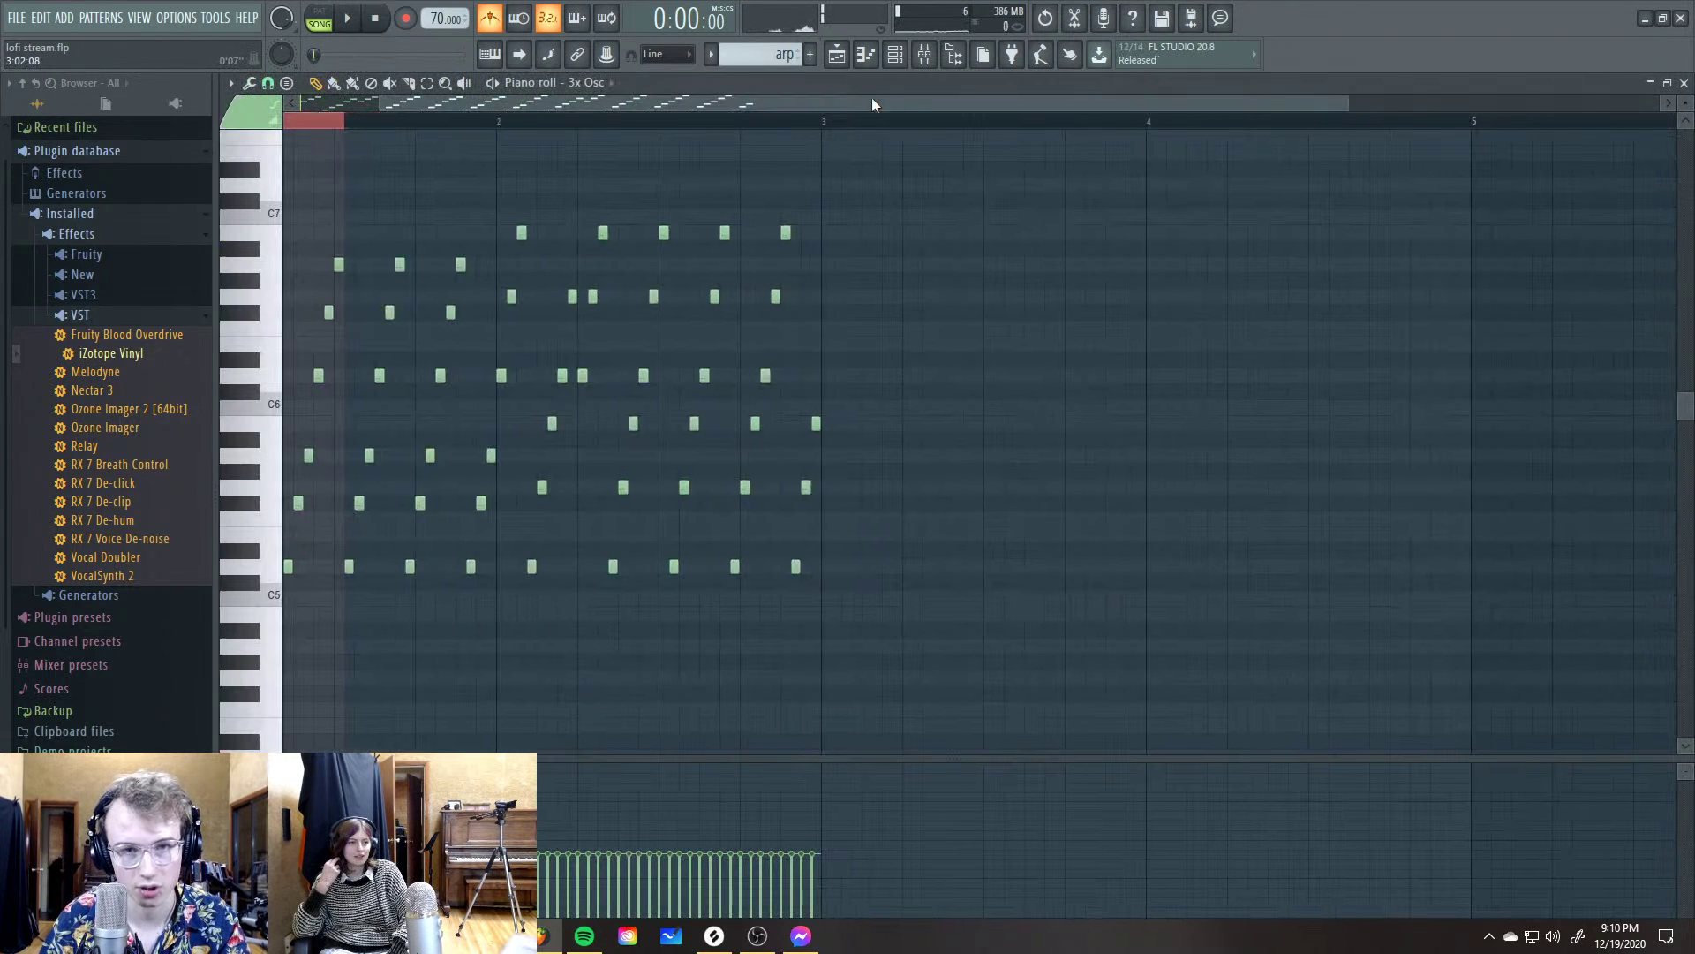
pyautogui.press('F7')
pyautogui.press('F5')
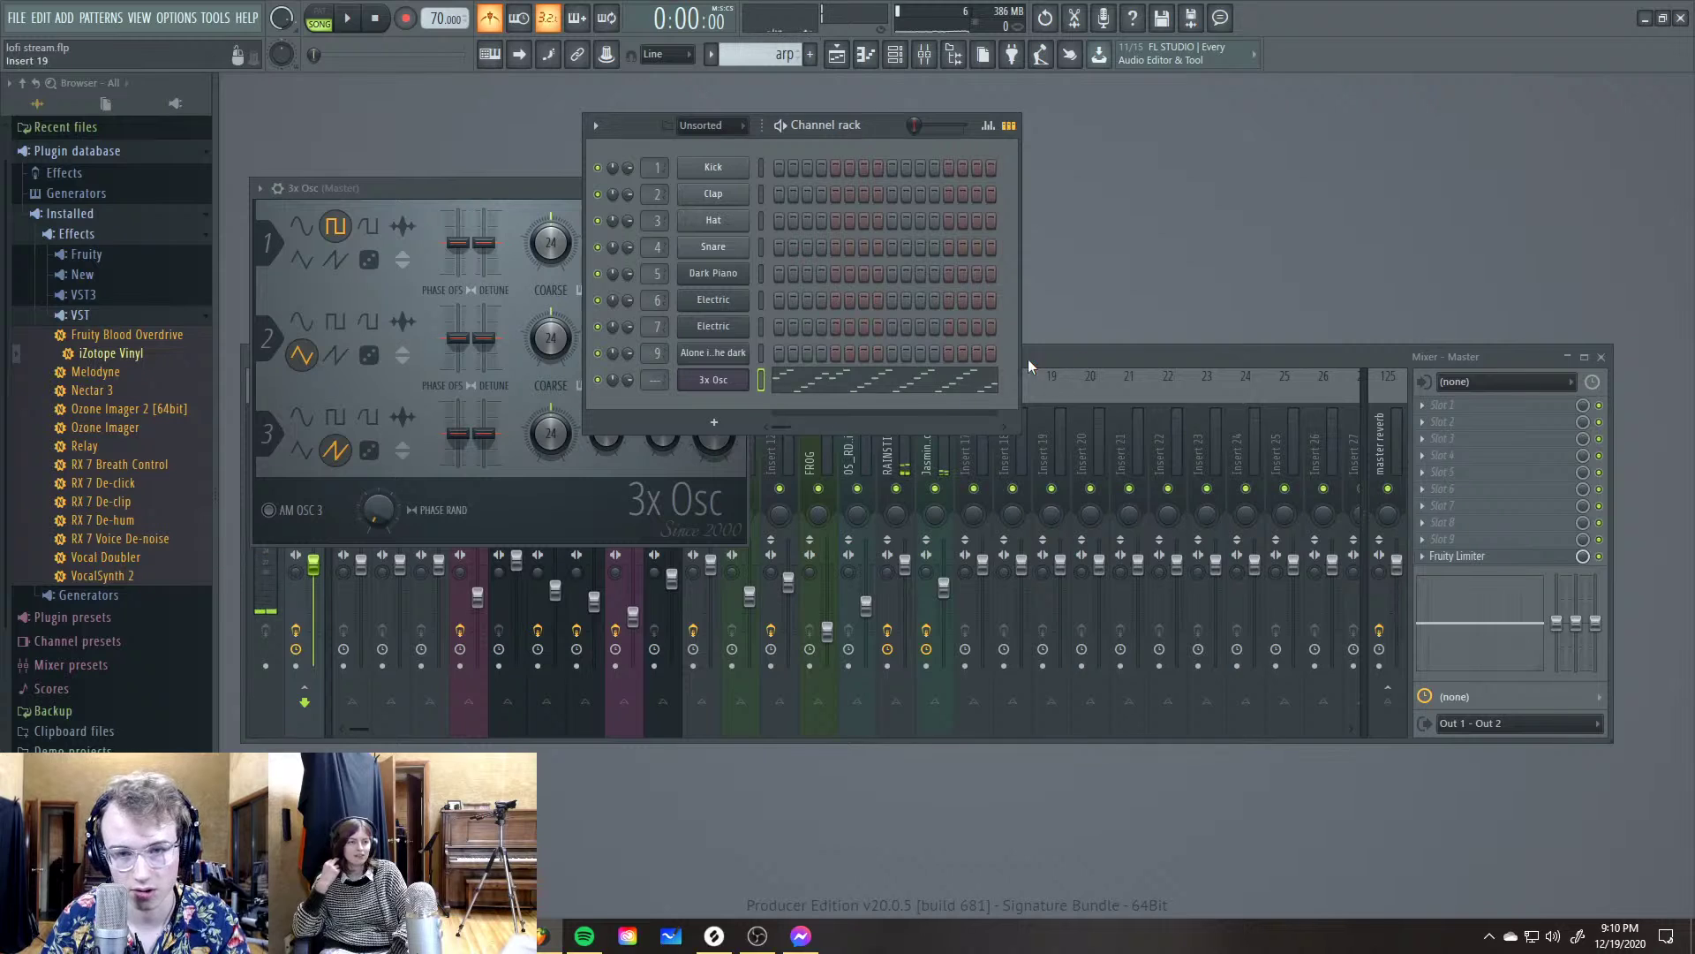
pyautogui.click(714, 379)
pyautogui.click(714, 380)
pyautogui.click(278, 188)
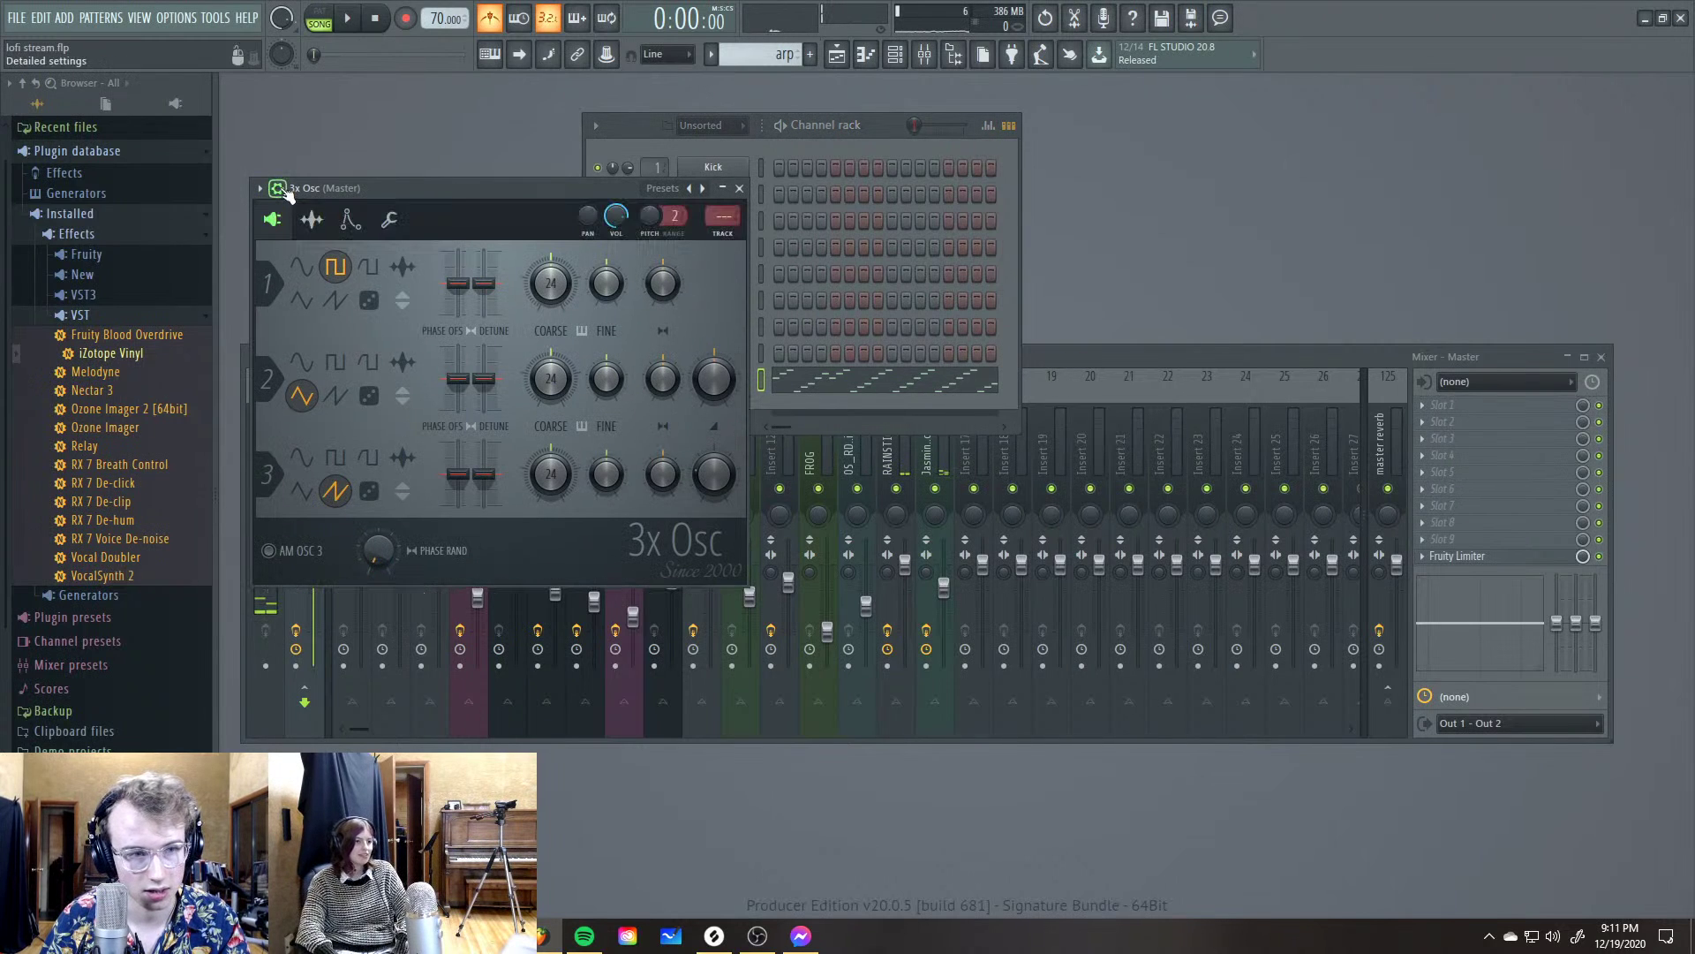
# Route the 3x Osc channel to mixer track 17 and try naming the track Arp
pyautogui.hotkey('ctrl', 'l')
pyautogui.rightClick(982, 456)
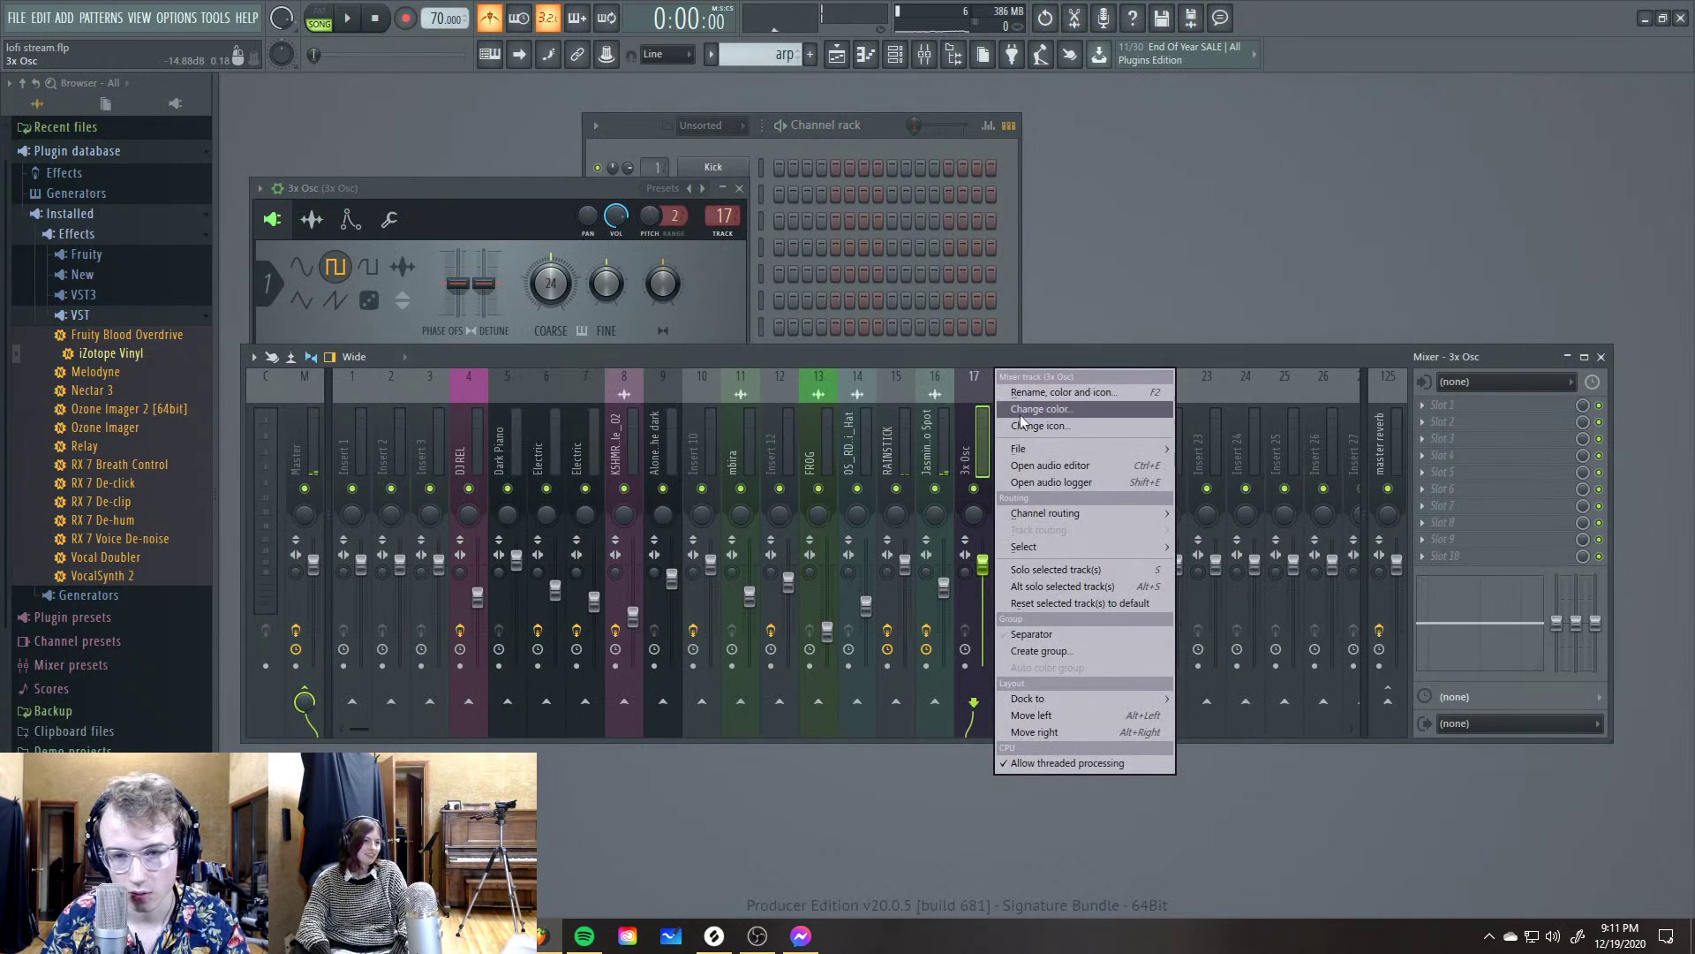
pyautogui.click(1024, 408)
pyautogui.click(992, 404)
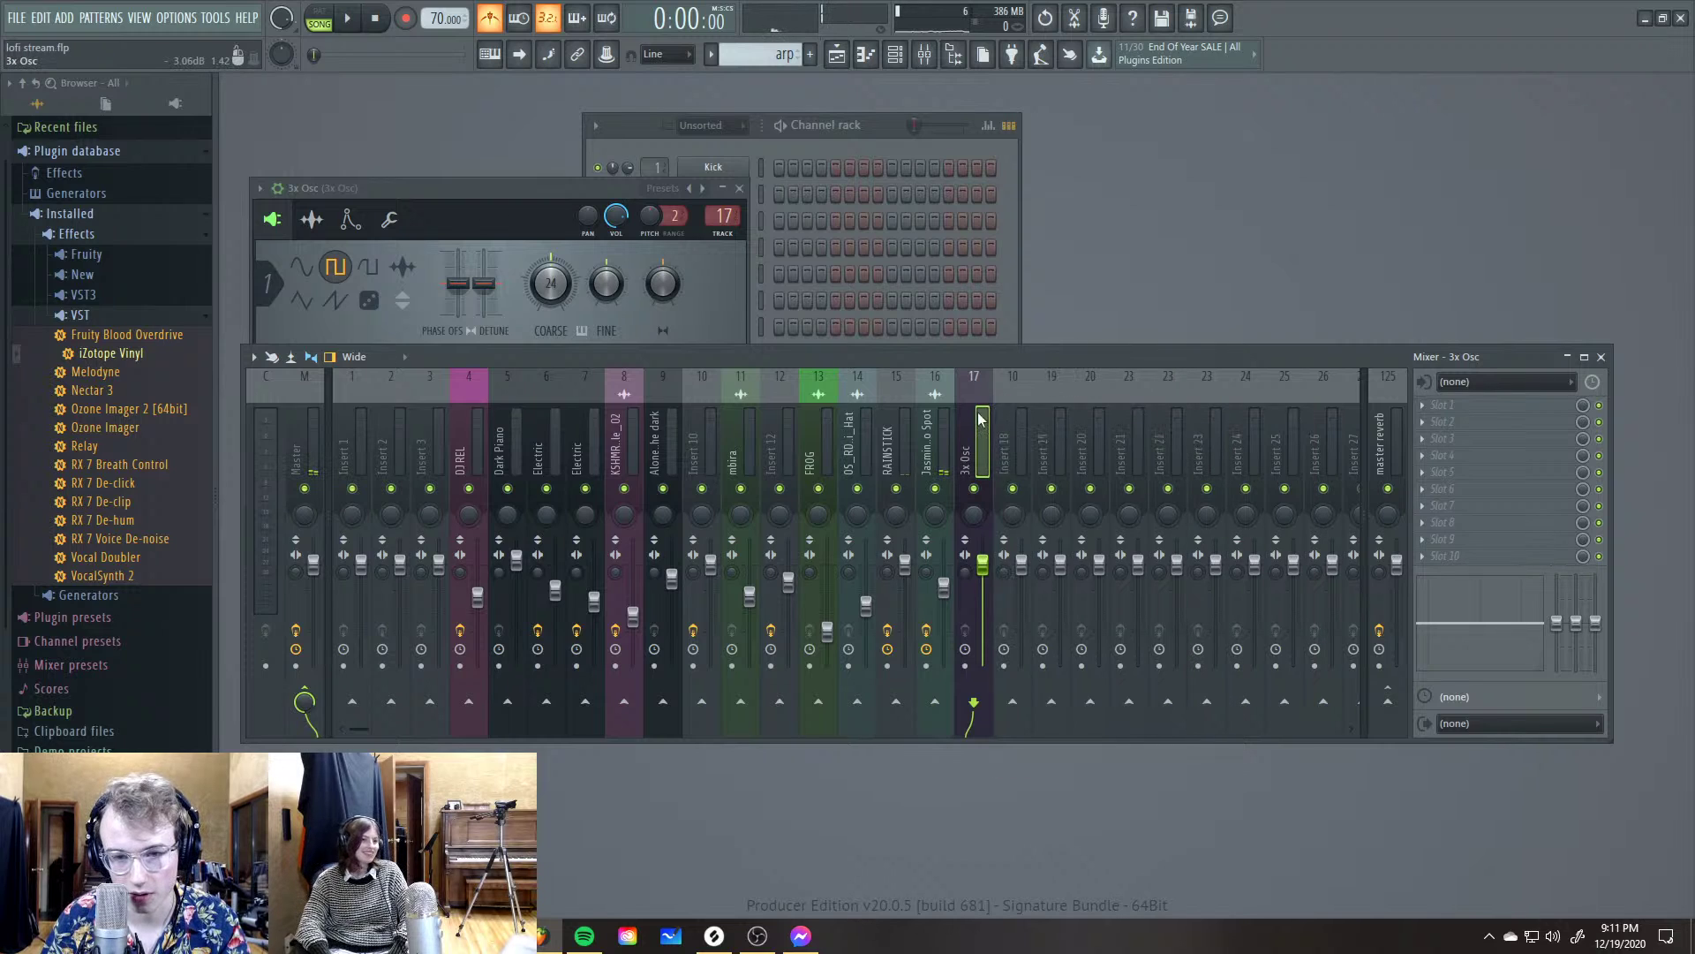
pyautogui.rightClick(994, 399)
pyautogui.write('Arp')
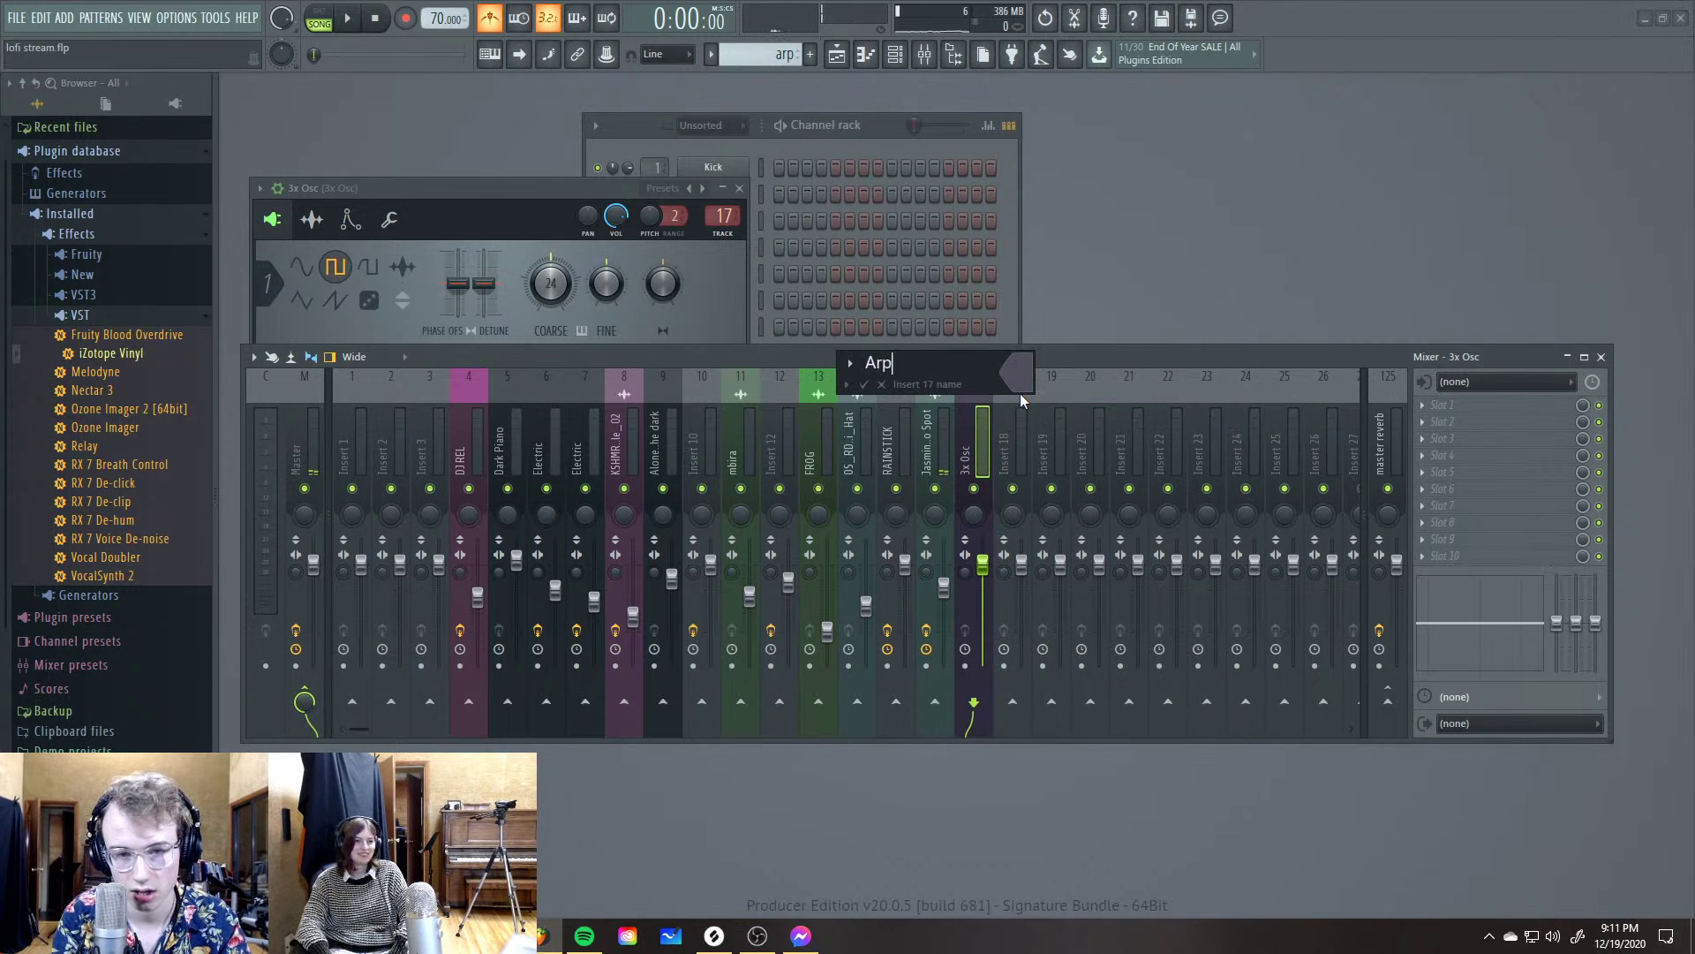
pyautogui.click(1021, 392)
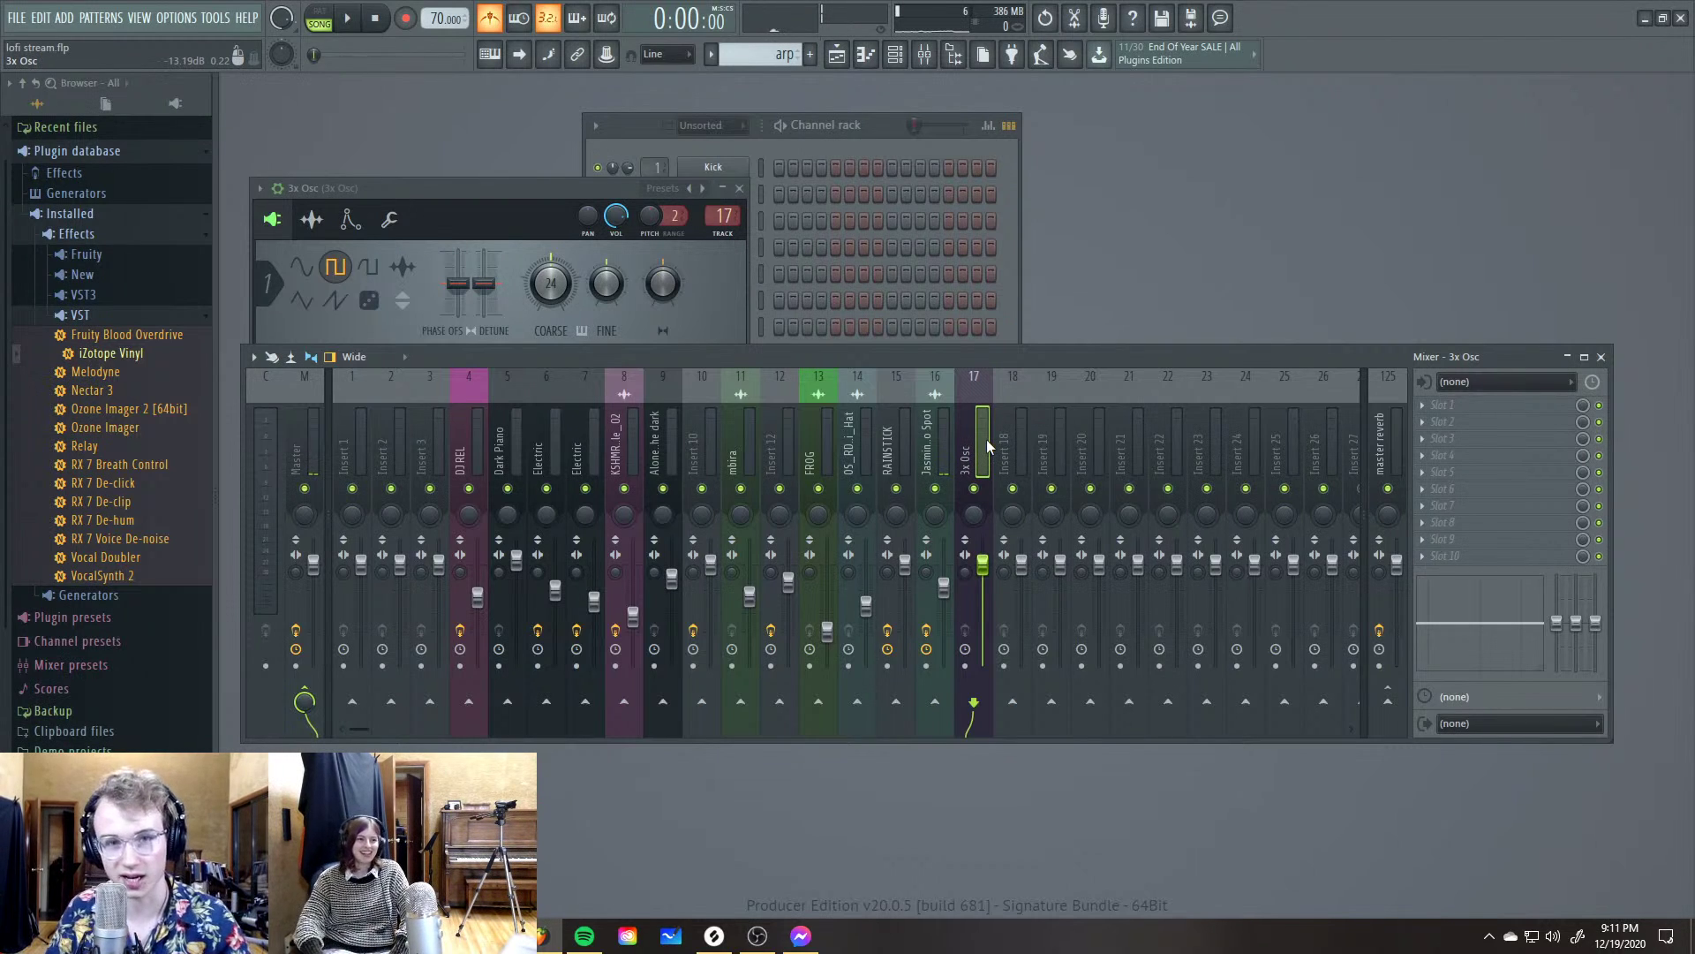
# Play the arrangement in the playlist to check how the two arp clips on Track 24 sit
pyautogui.click(836, 54)
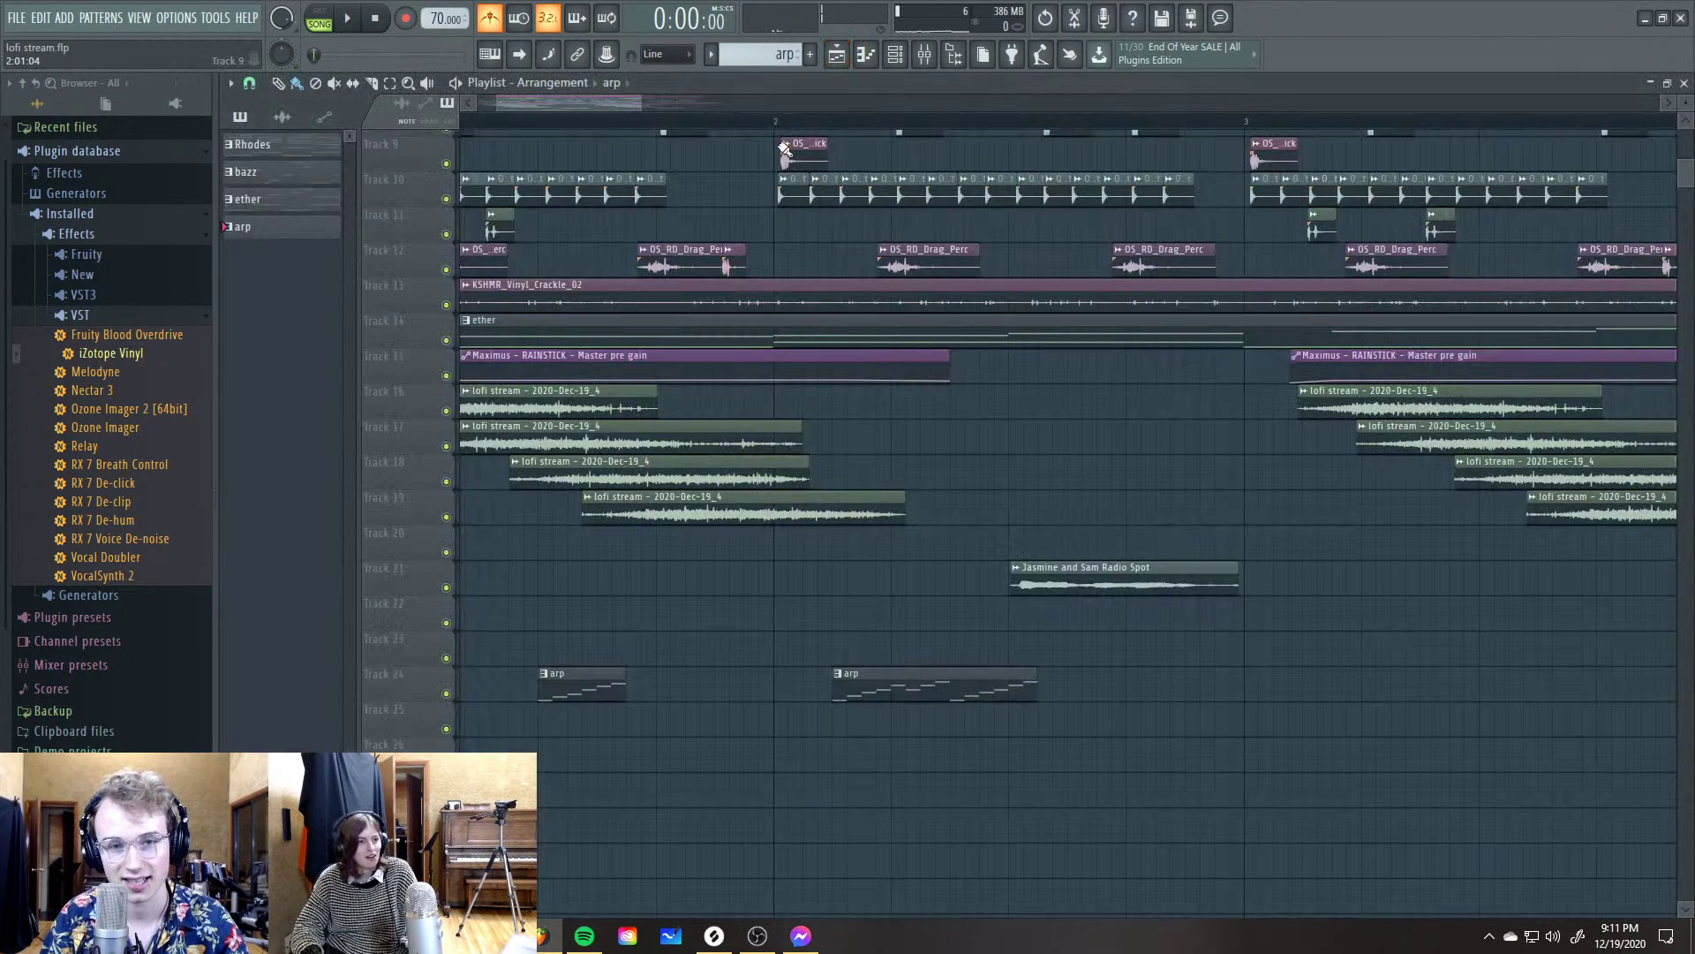
pyautogui.press('space')
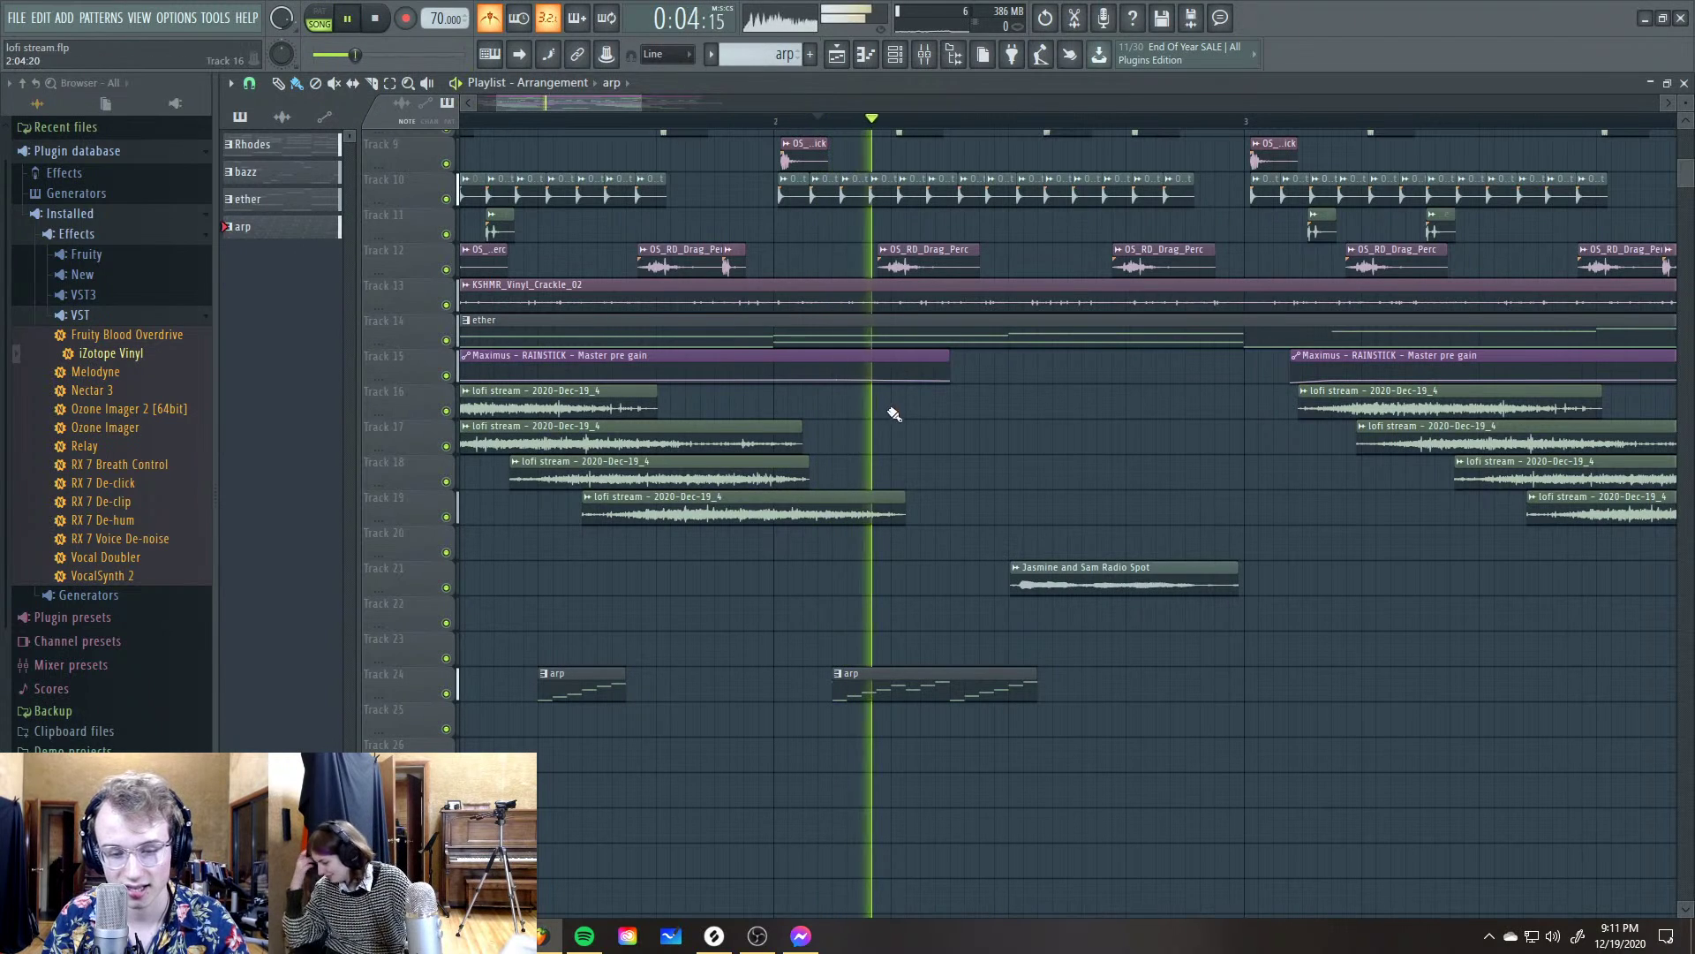
pyautogui.press('space')
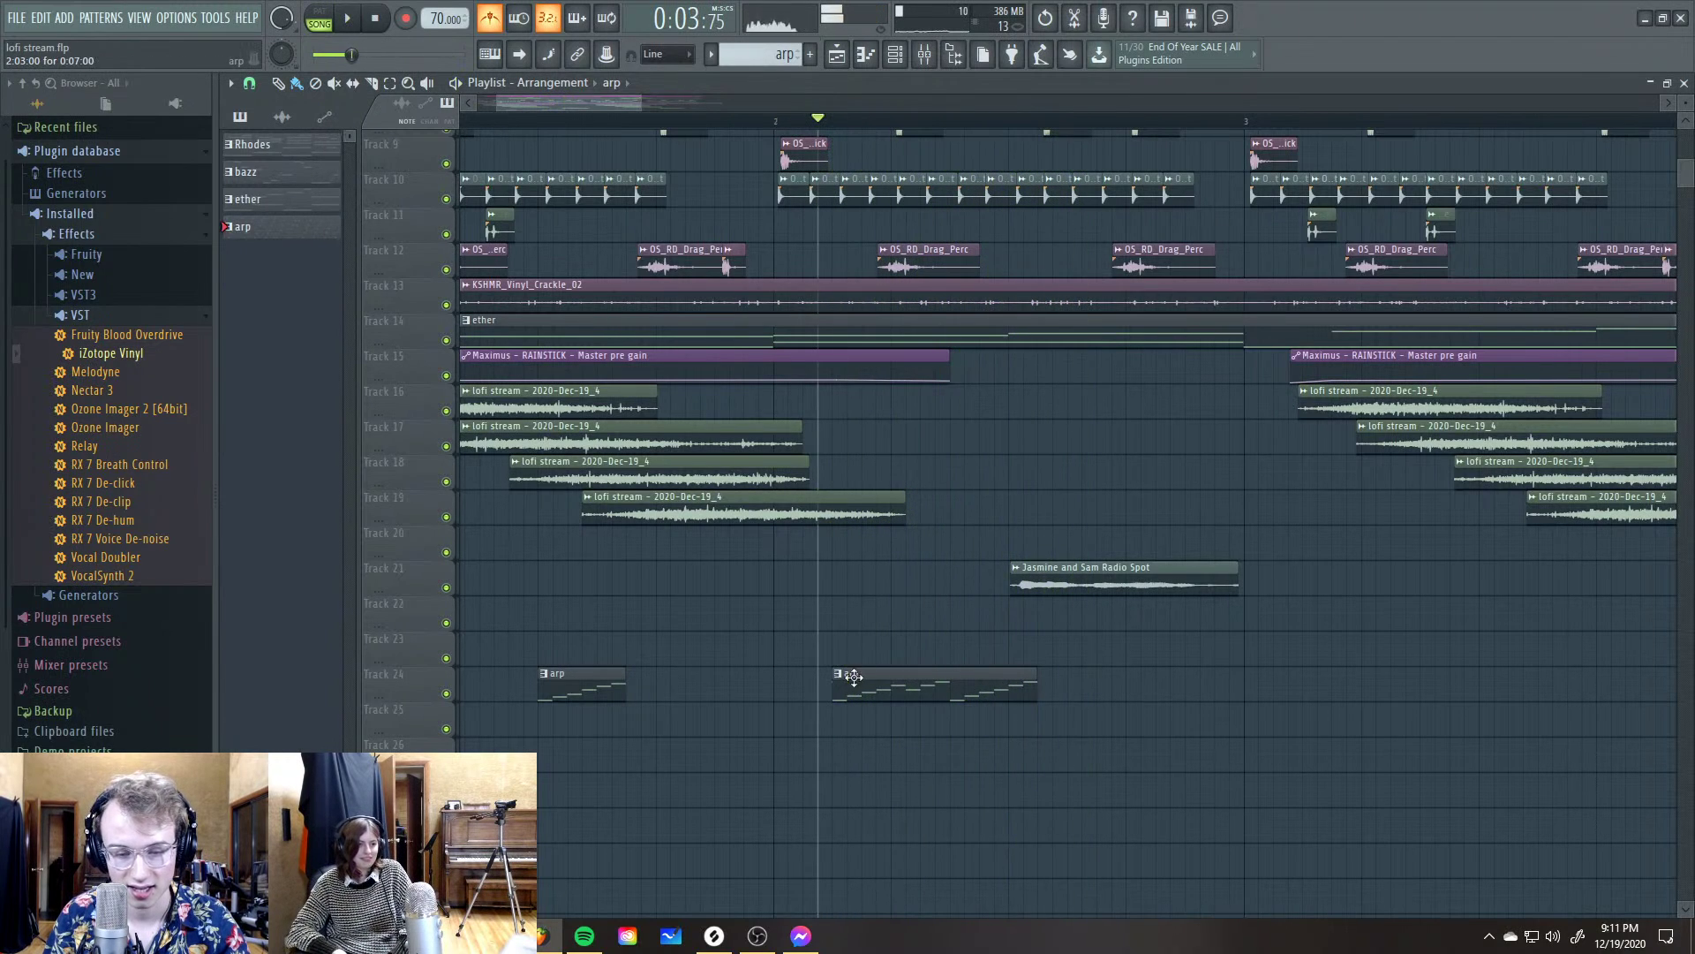
pyautogui.moveTo(486, 119); pyautogui.dragTo(461, 119)
pyautogui.press('space')
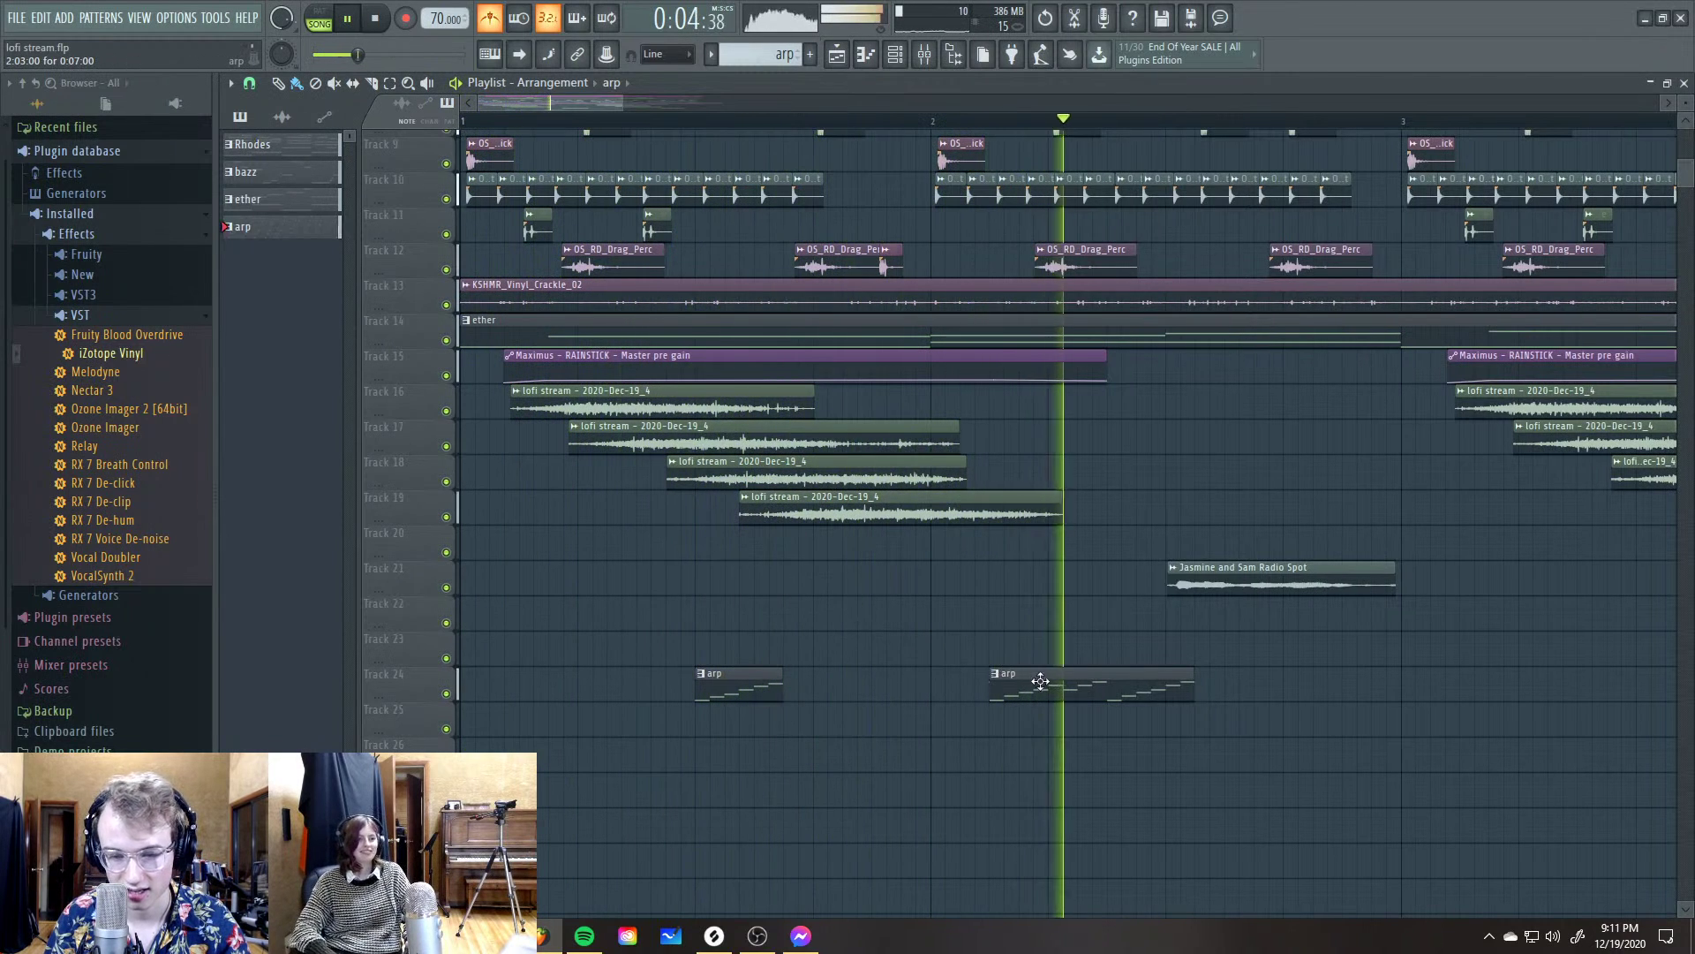
# Slice off and delete the last run of the second arp clip on Track 24, and replay the section
pyautogui.press('space')
pyautogui.press('c')
pyautogui.rightClick(1129, 700)
pyautogui.press('space')
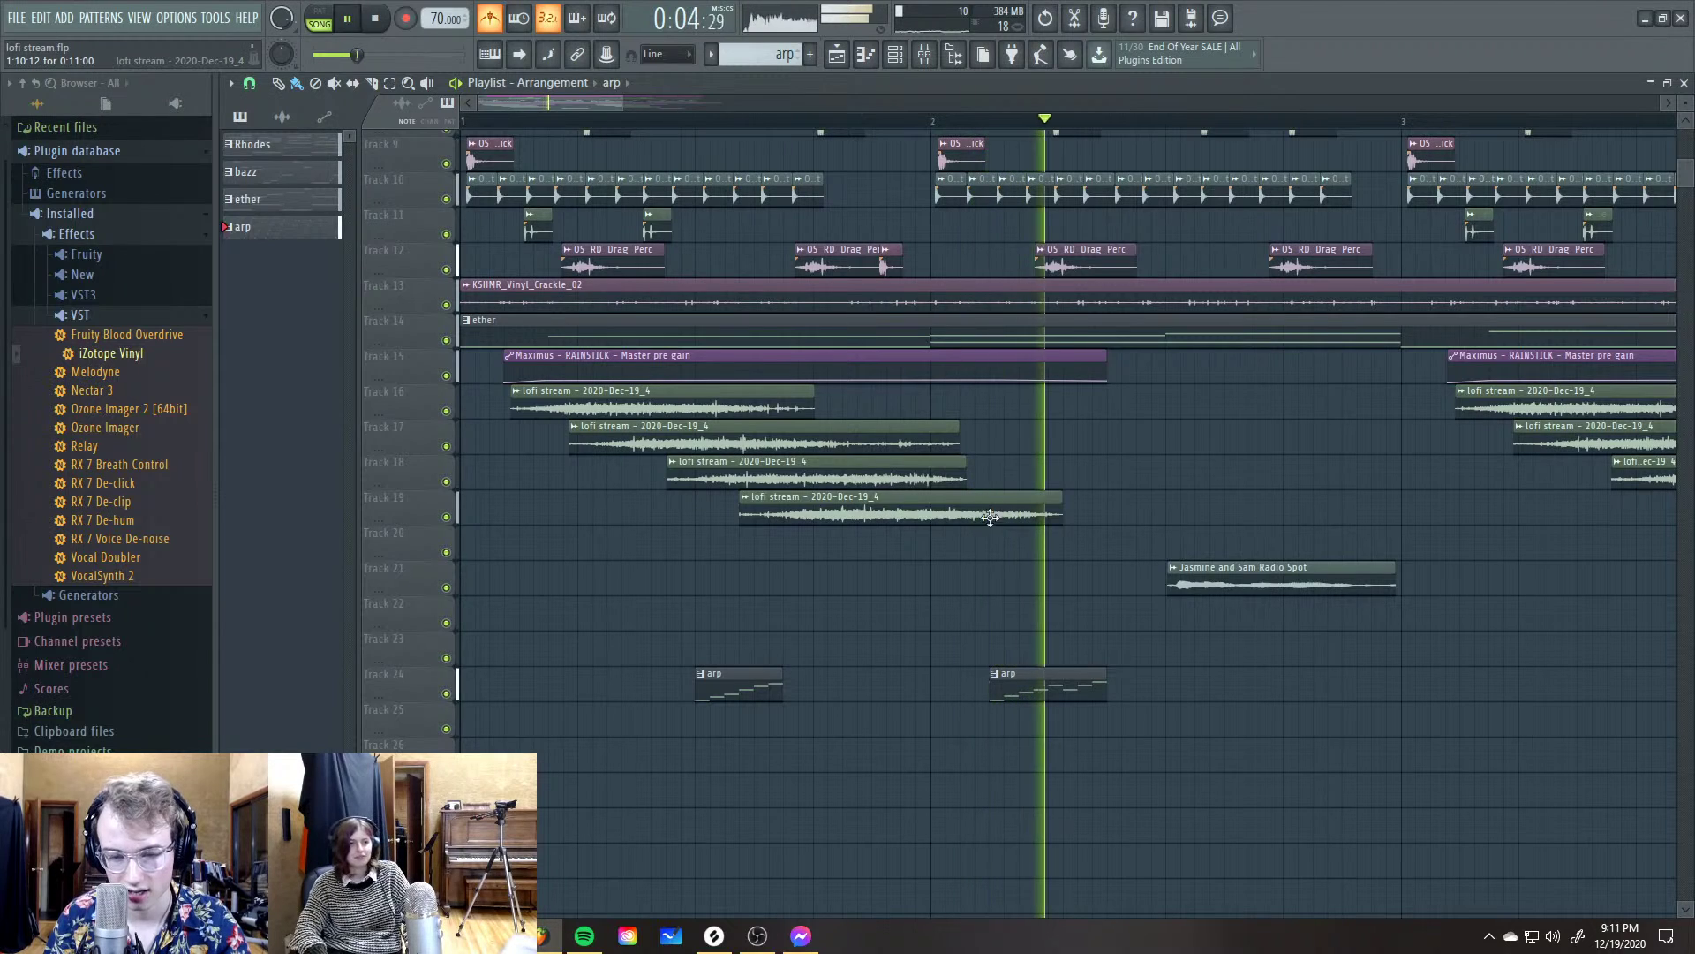
pyautogui.press('space')
# Load Fruity Reeverb 2 into the first effect slot of the 3x Osc mixer track
pyautogui.press('F5')
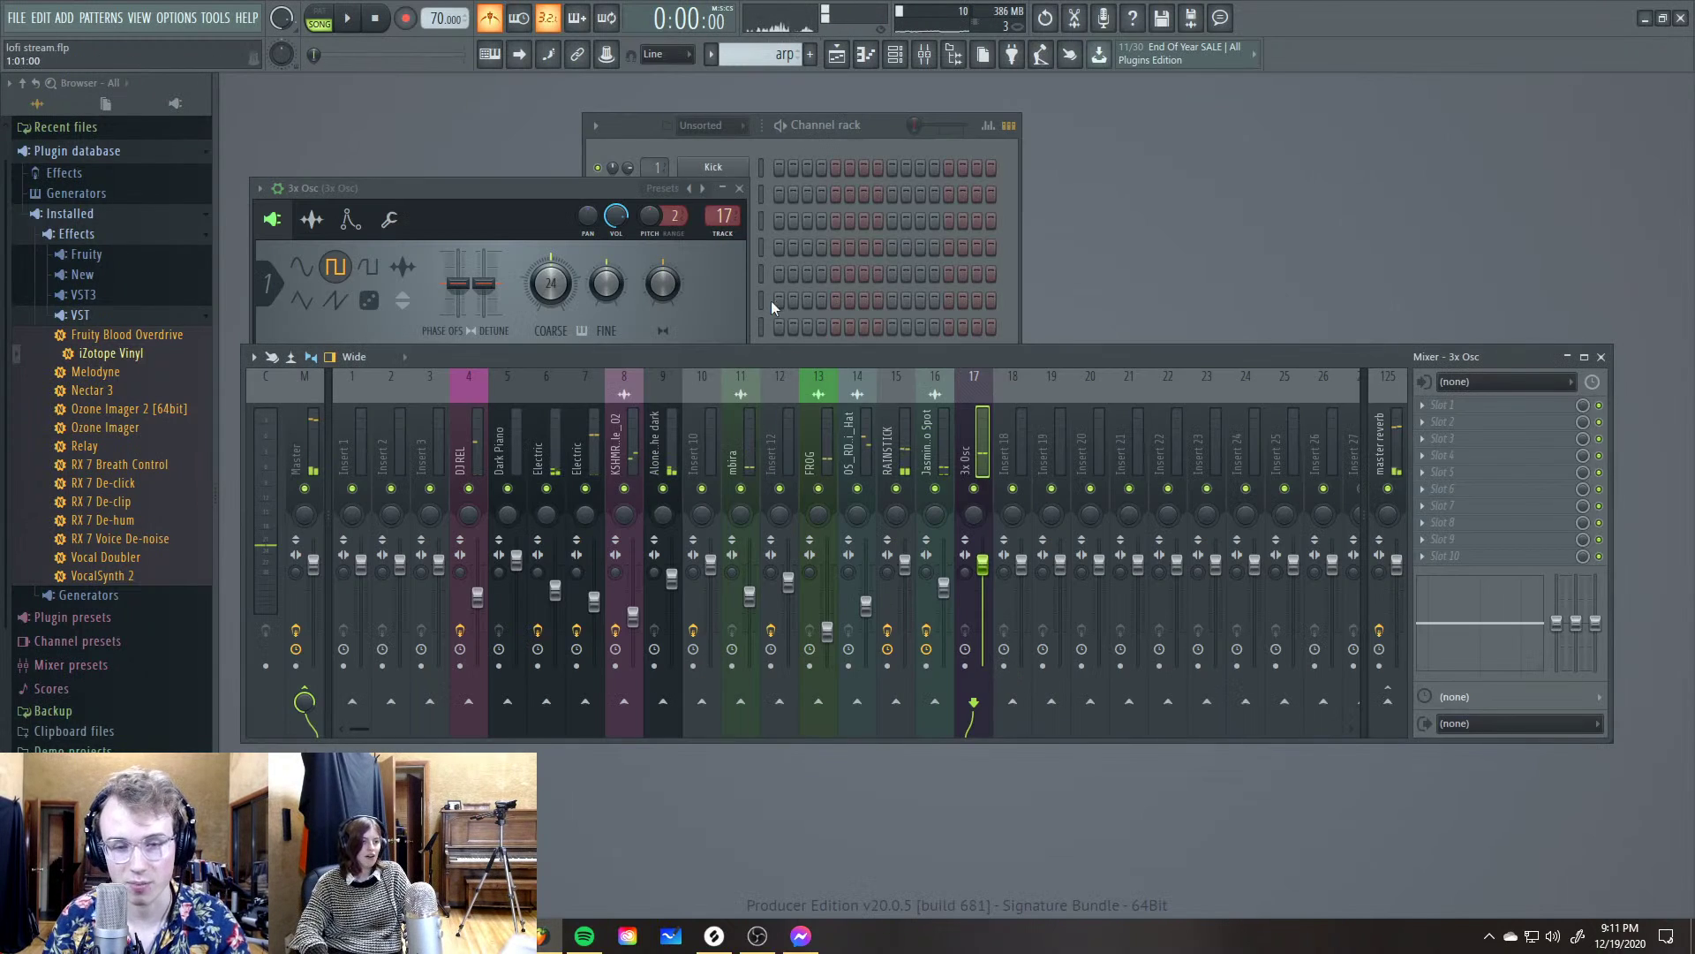
pyautogui.click(1463, 405)
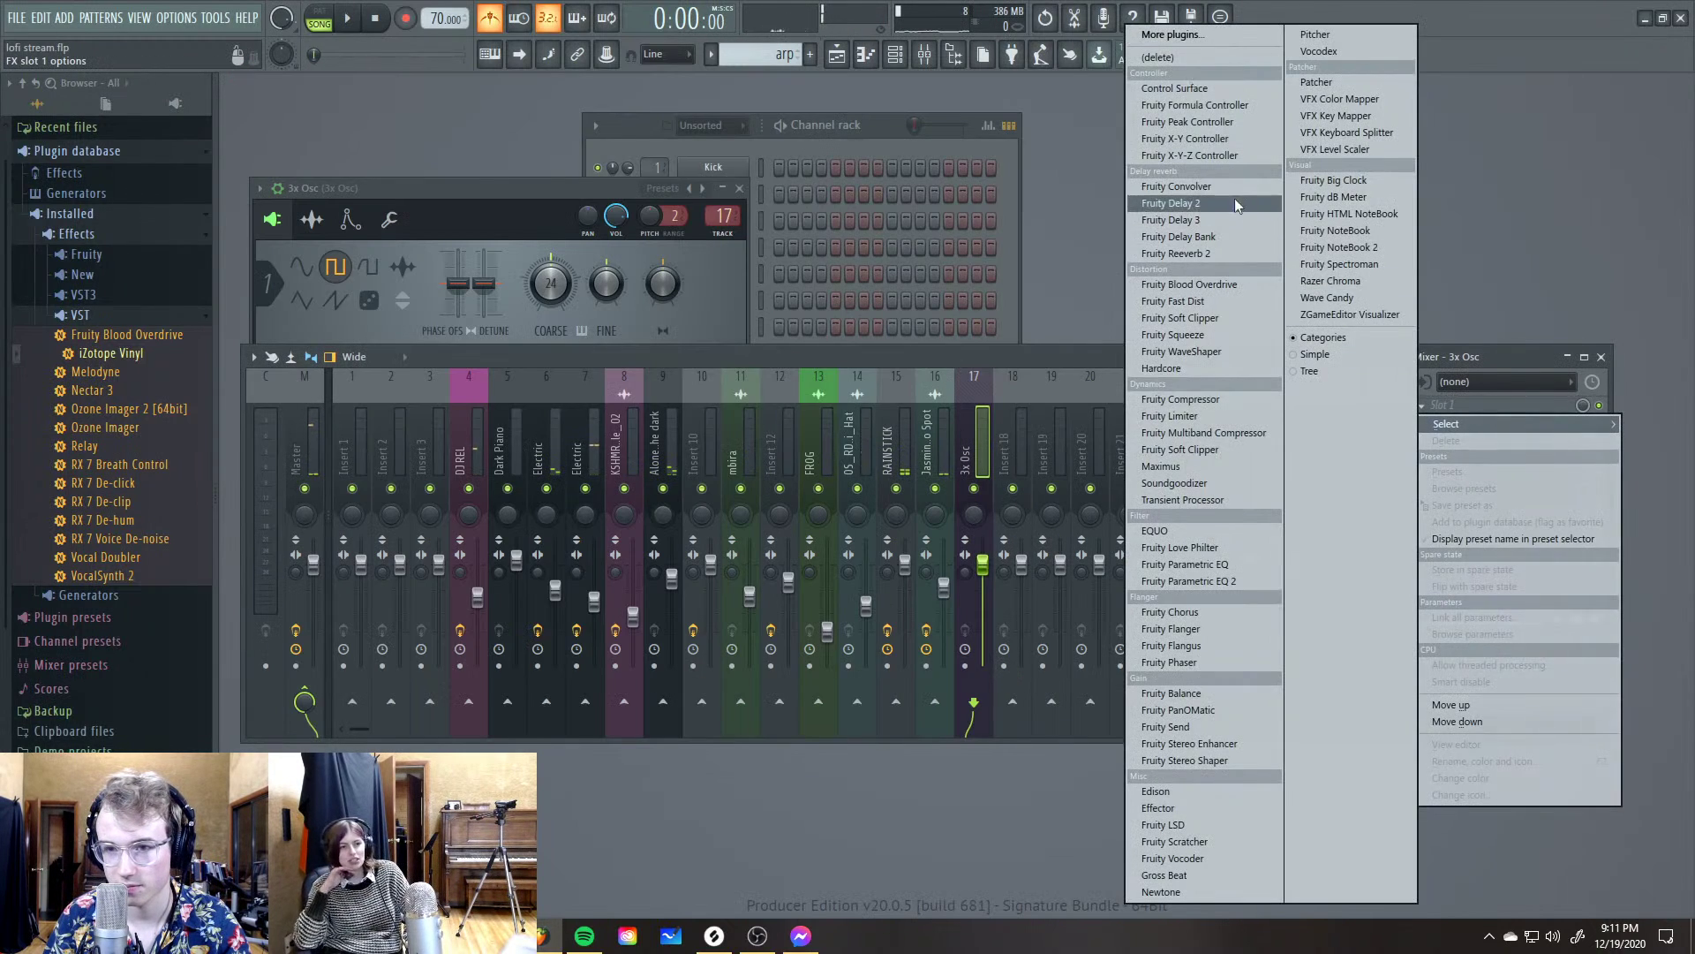
pyautogui.click(1227, 258)
pyautogui.press('Escape')
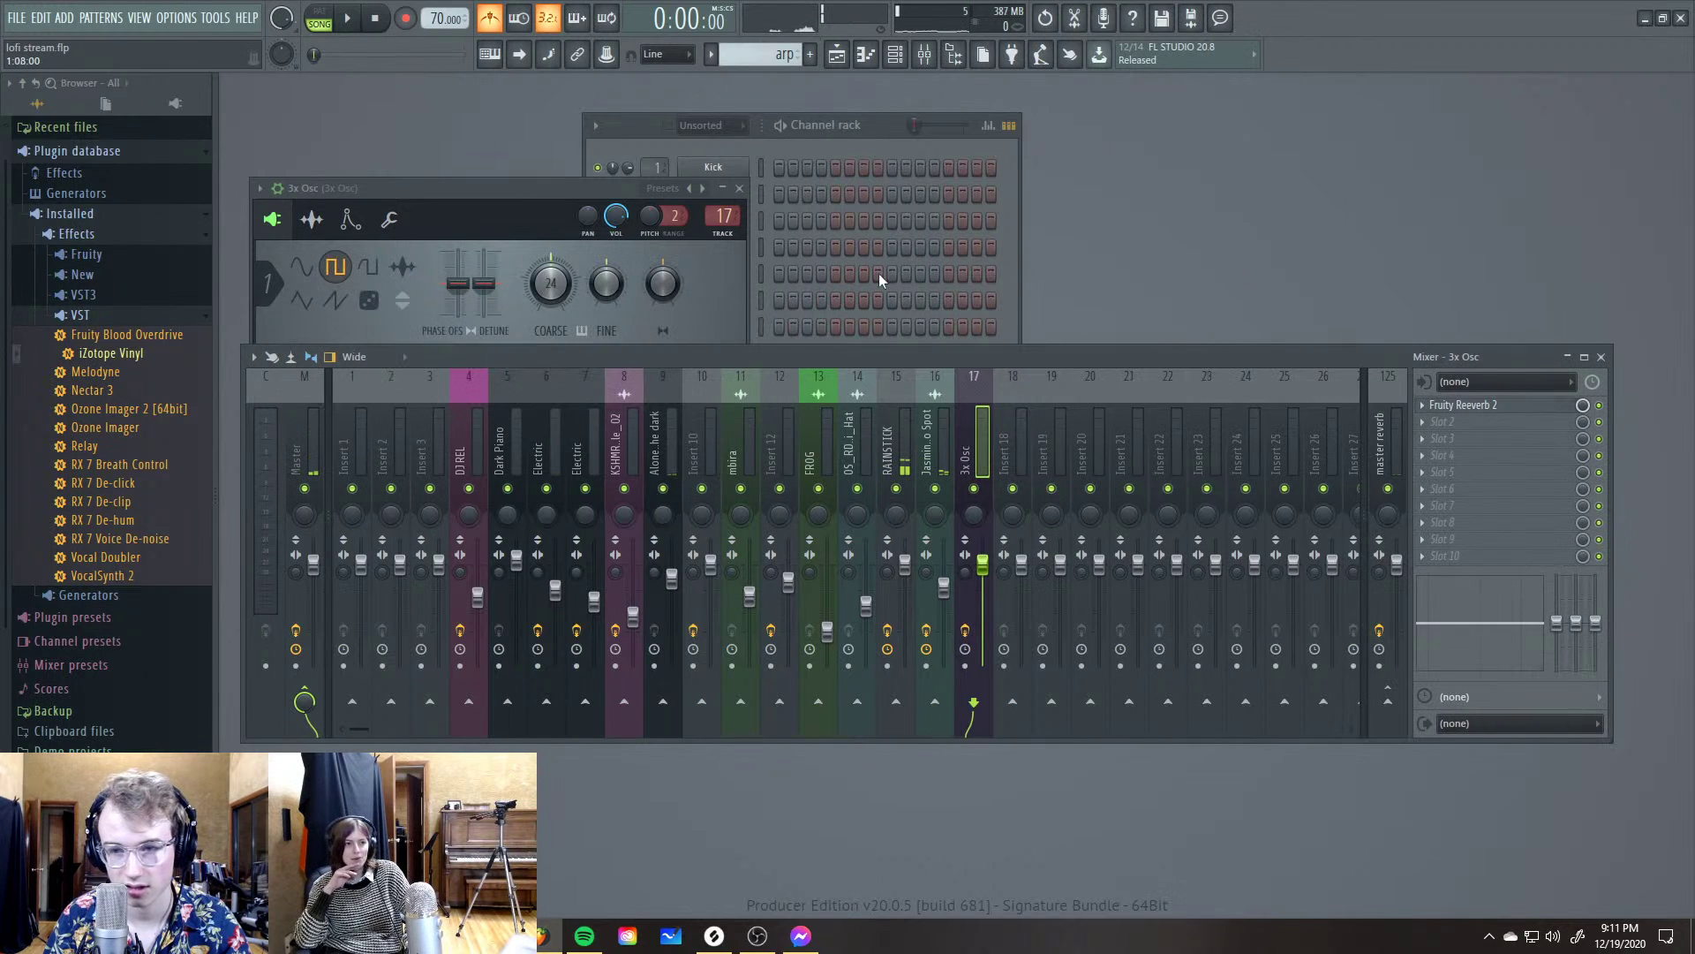
# Replace the effect in slot 1 of the 3x Osc mixer track with Fruity Delay 3
pyautogui.click(1422, 405)
pyautogui.click(1446, 441)
pyautogui.click(1437, 401)
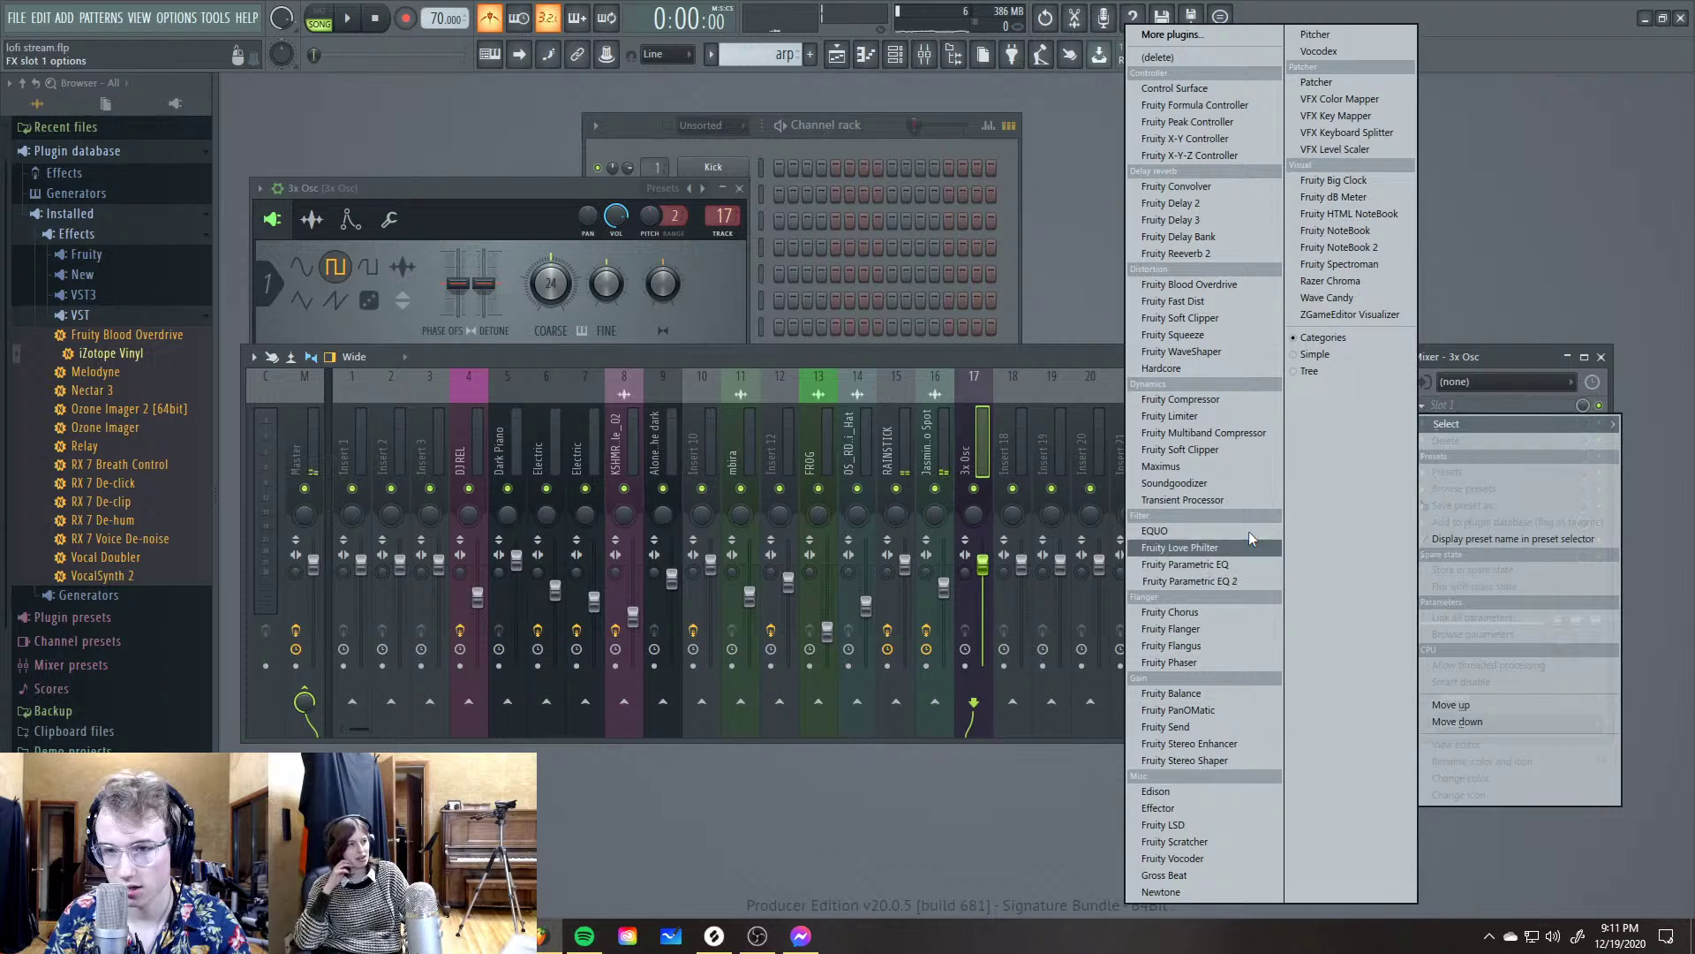
pyautogui.click(1189, 220)
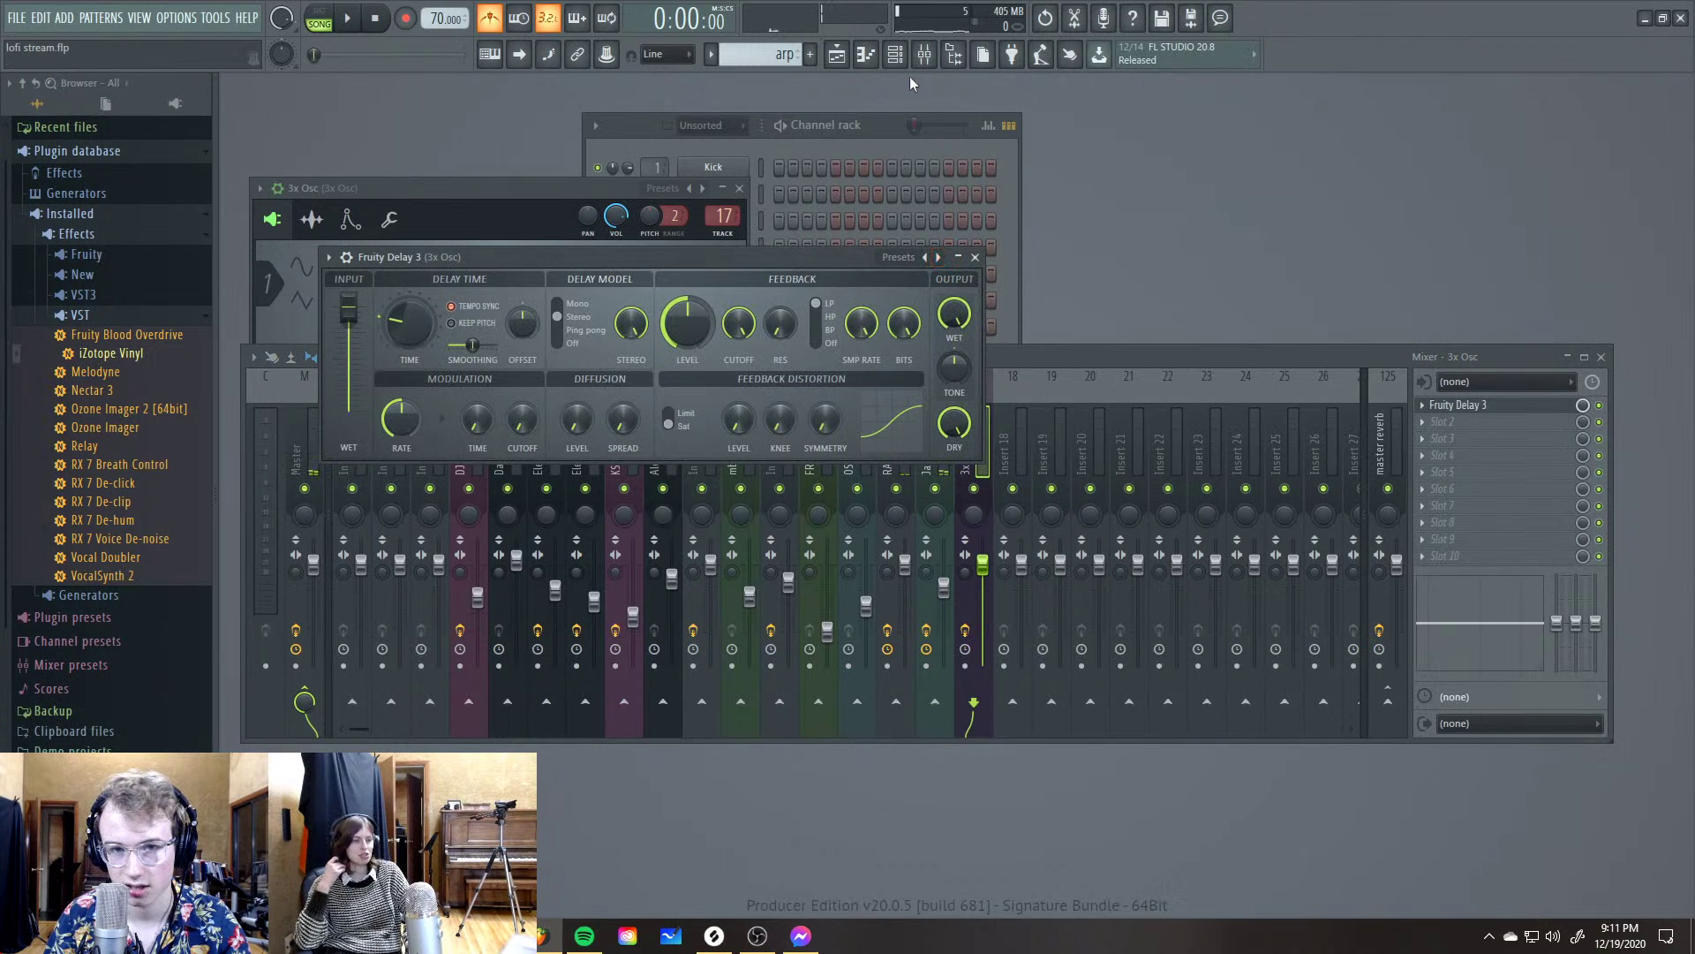
# Set the playlist's play position to the start of the first arp clip and solo Track 24 to hear the delay
pyautogui.click(836, 56)
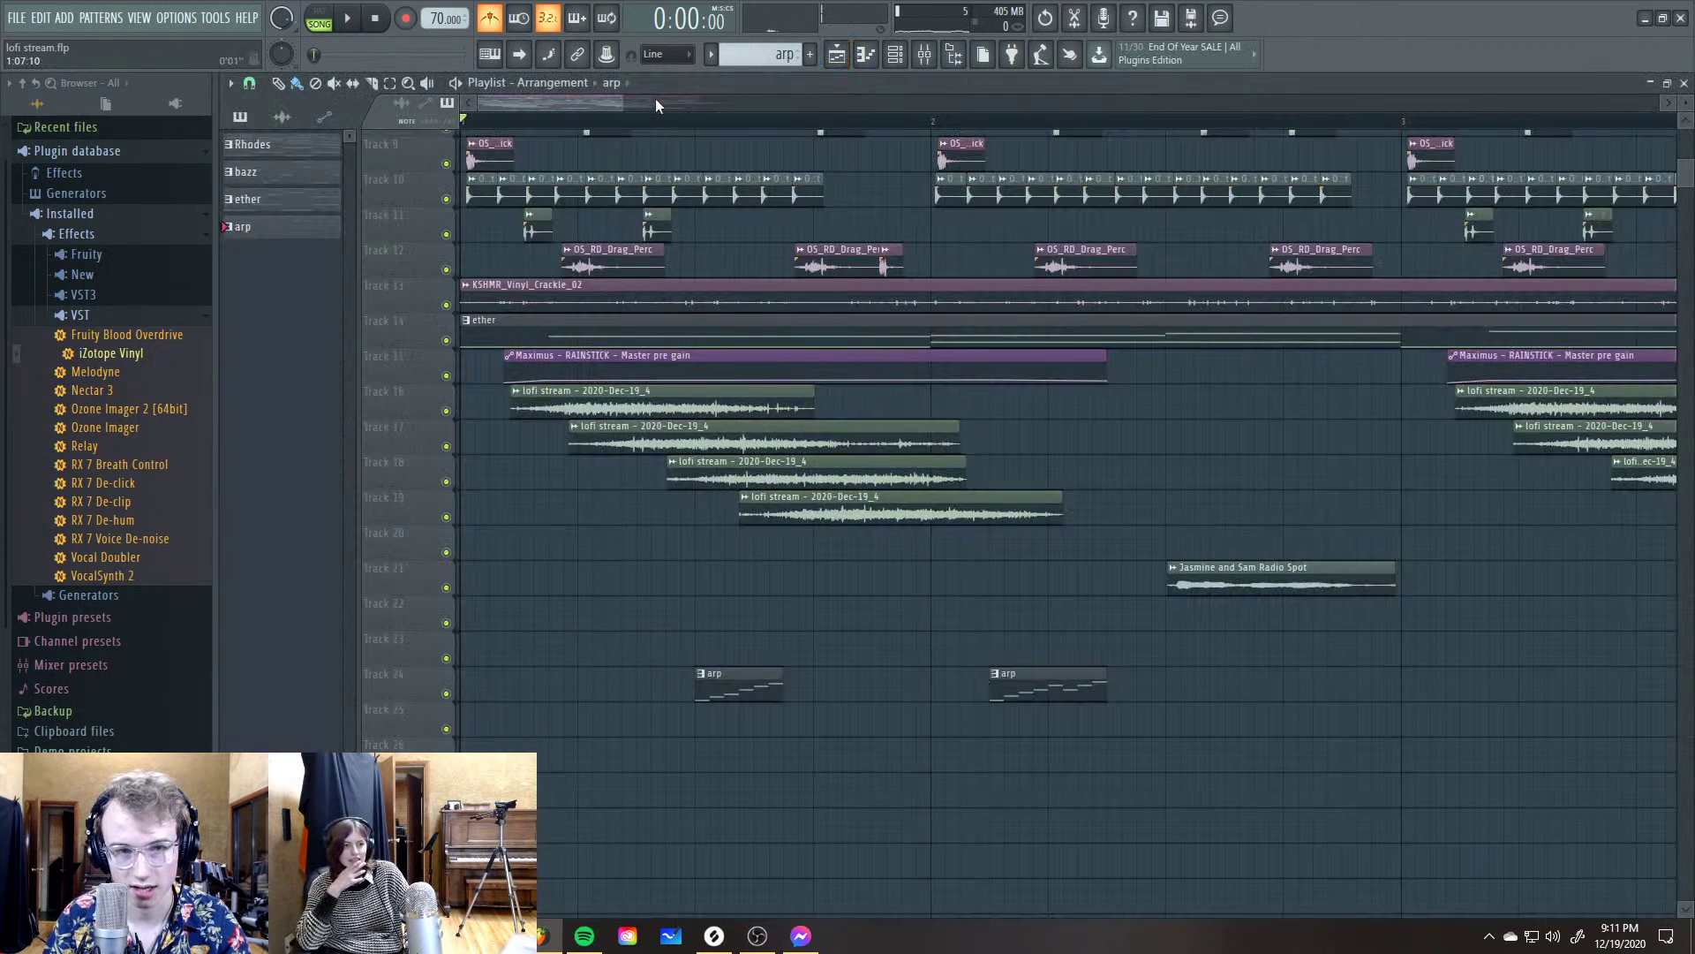
pyautogui.moveTo(681, 118); pyautogui.dragTo(694, 117)
pyautogui.keyDown('ctrl'); pyautogui.click(446, 693); pyautogui.keyUp('ctrl')
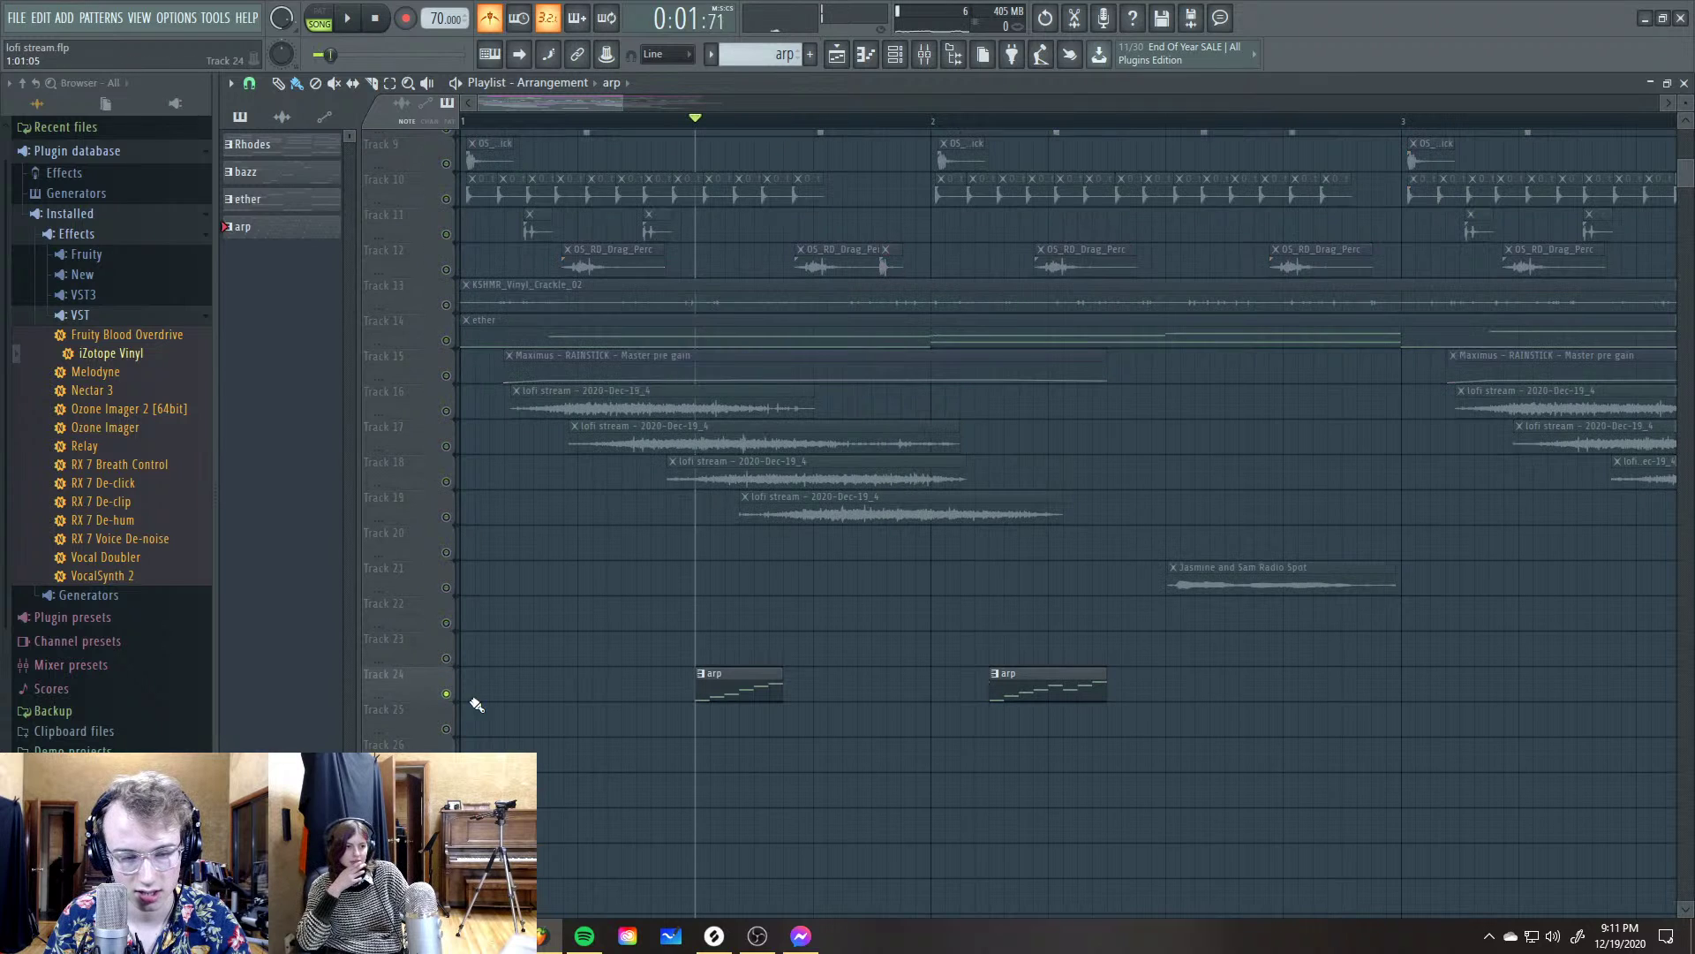
pyautogui.press('space')
pyautogui.press('space')
# Set the Fruity Delay 3 delay time to 3:0 while playing the soloed arp
pyautogui.press('F5')
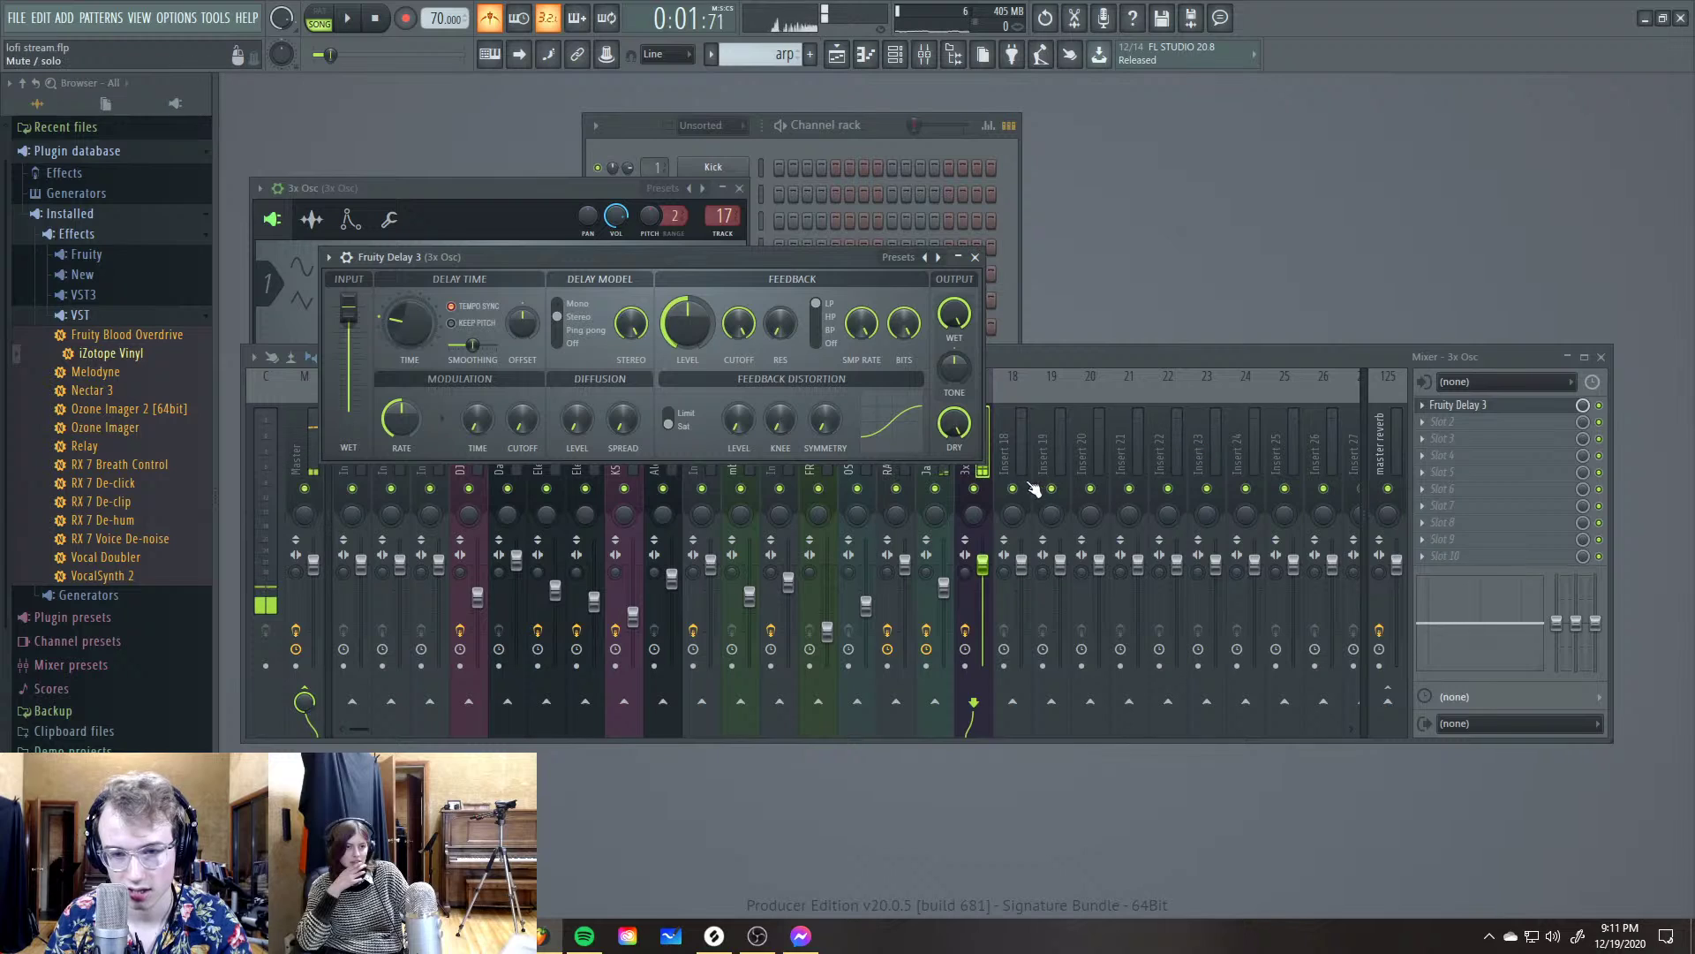
pyautogui.press('space')
pyautogui.moveTo(409, 324); pyautogui.dragTo(409, 331)
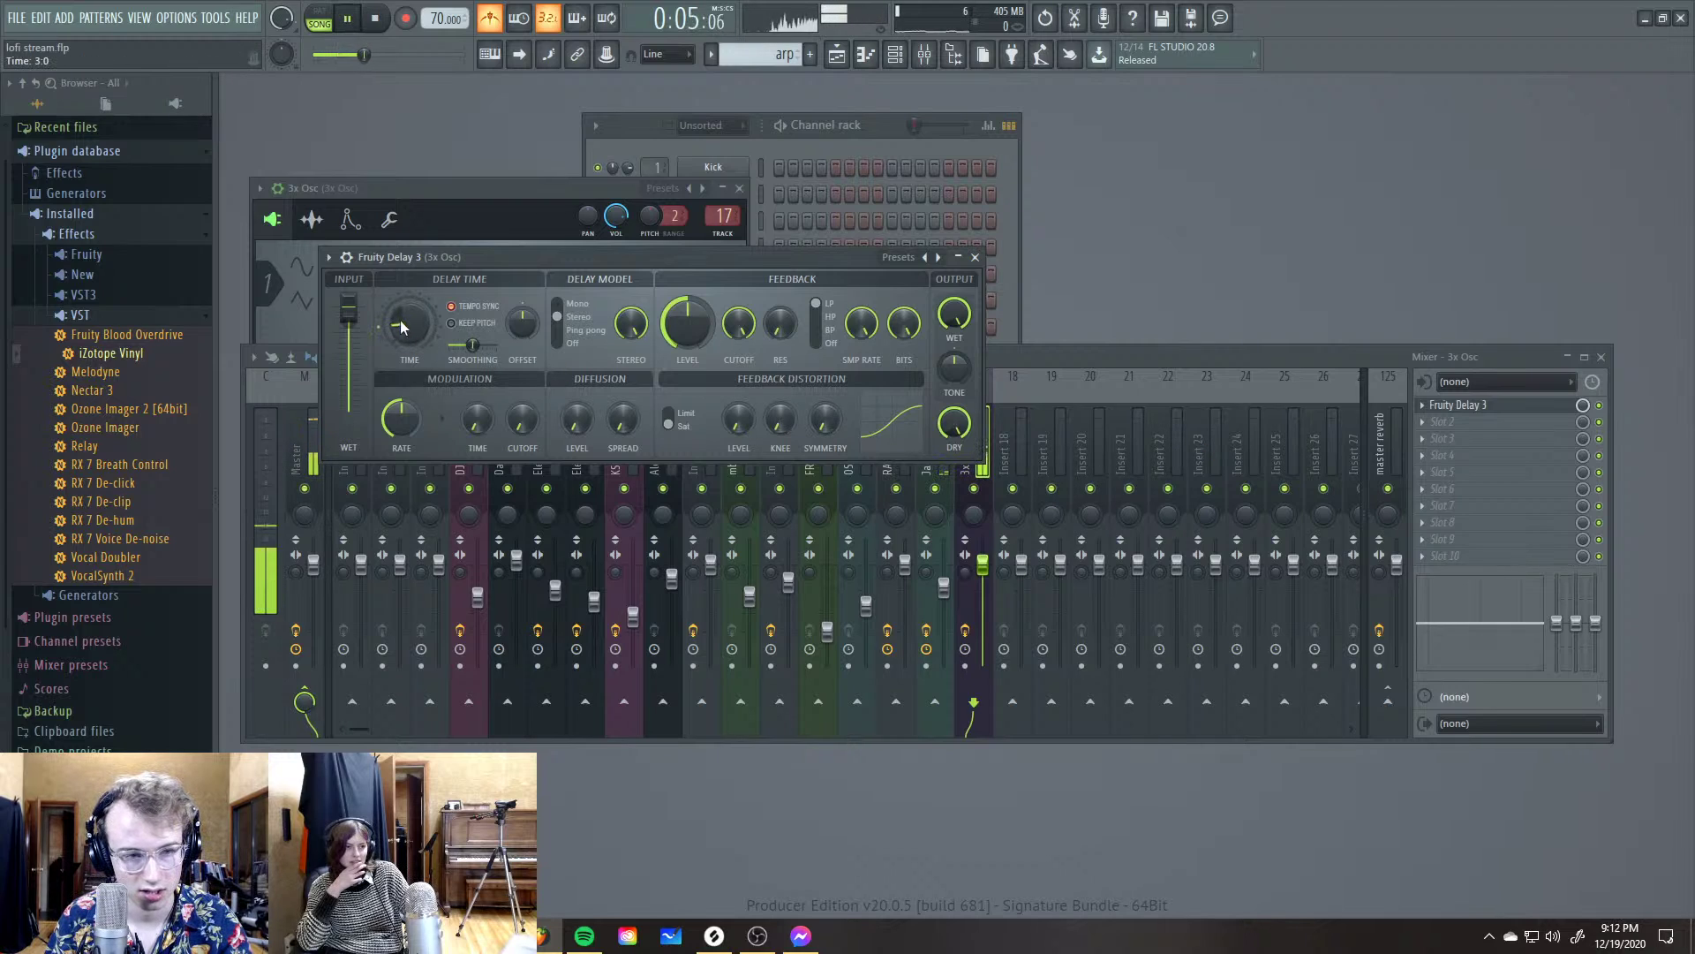
pyautogui.press('space')
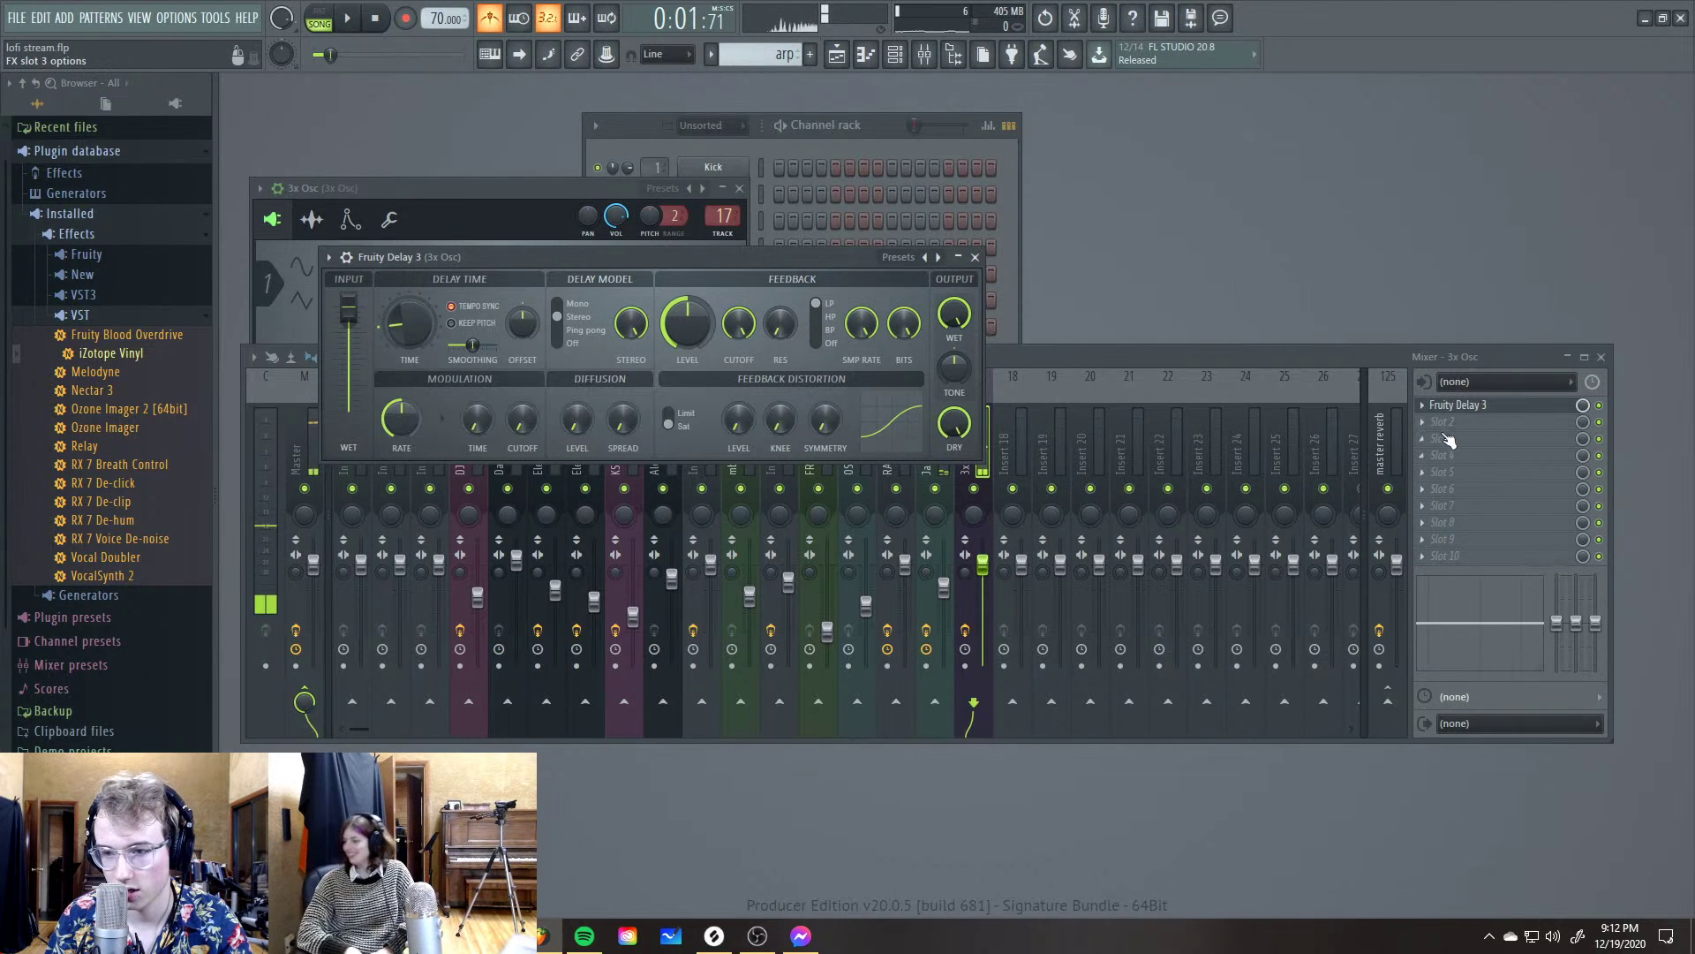
# Add Fruity Parametric EQ 2 in slot 2 of the 3x Osc track, boosting the low mids and rolling off the highs
pyautogui.click(1444, 426)
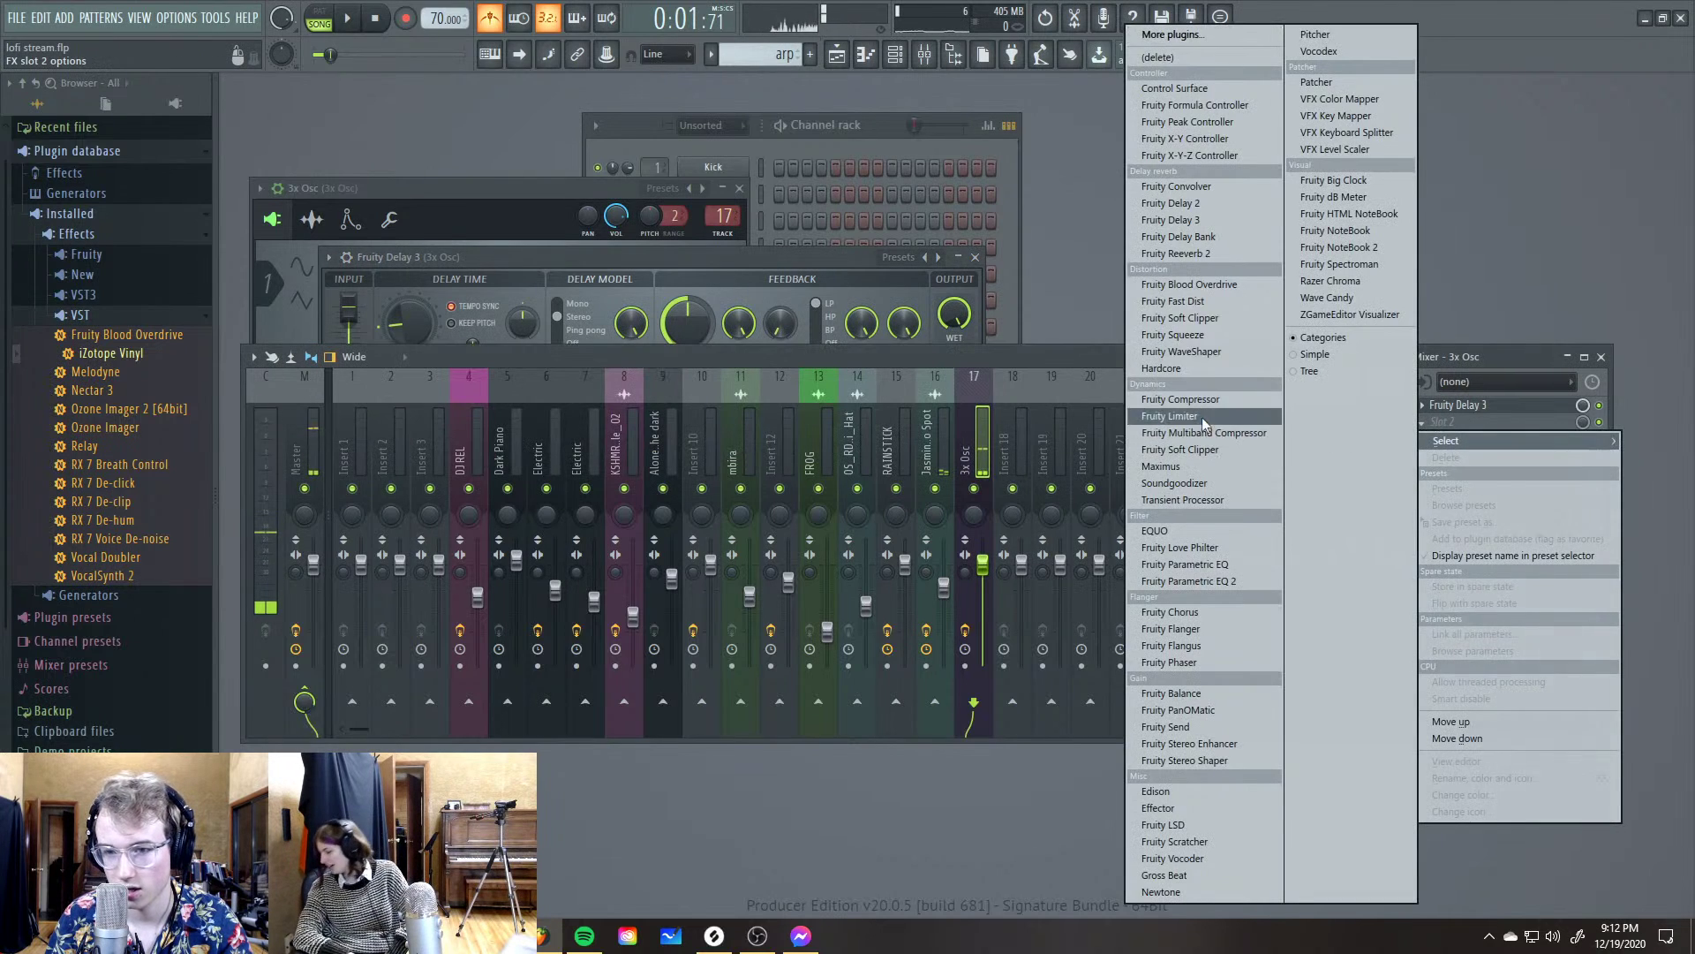
pyautogui.click(1272, 581)
pyautogui.moveTo(660, 423); pyautogui.dragTo(575, 442)
pyautogui.press('space')
pyautogui.press('space')
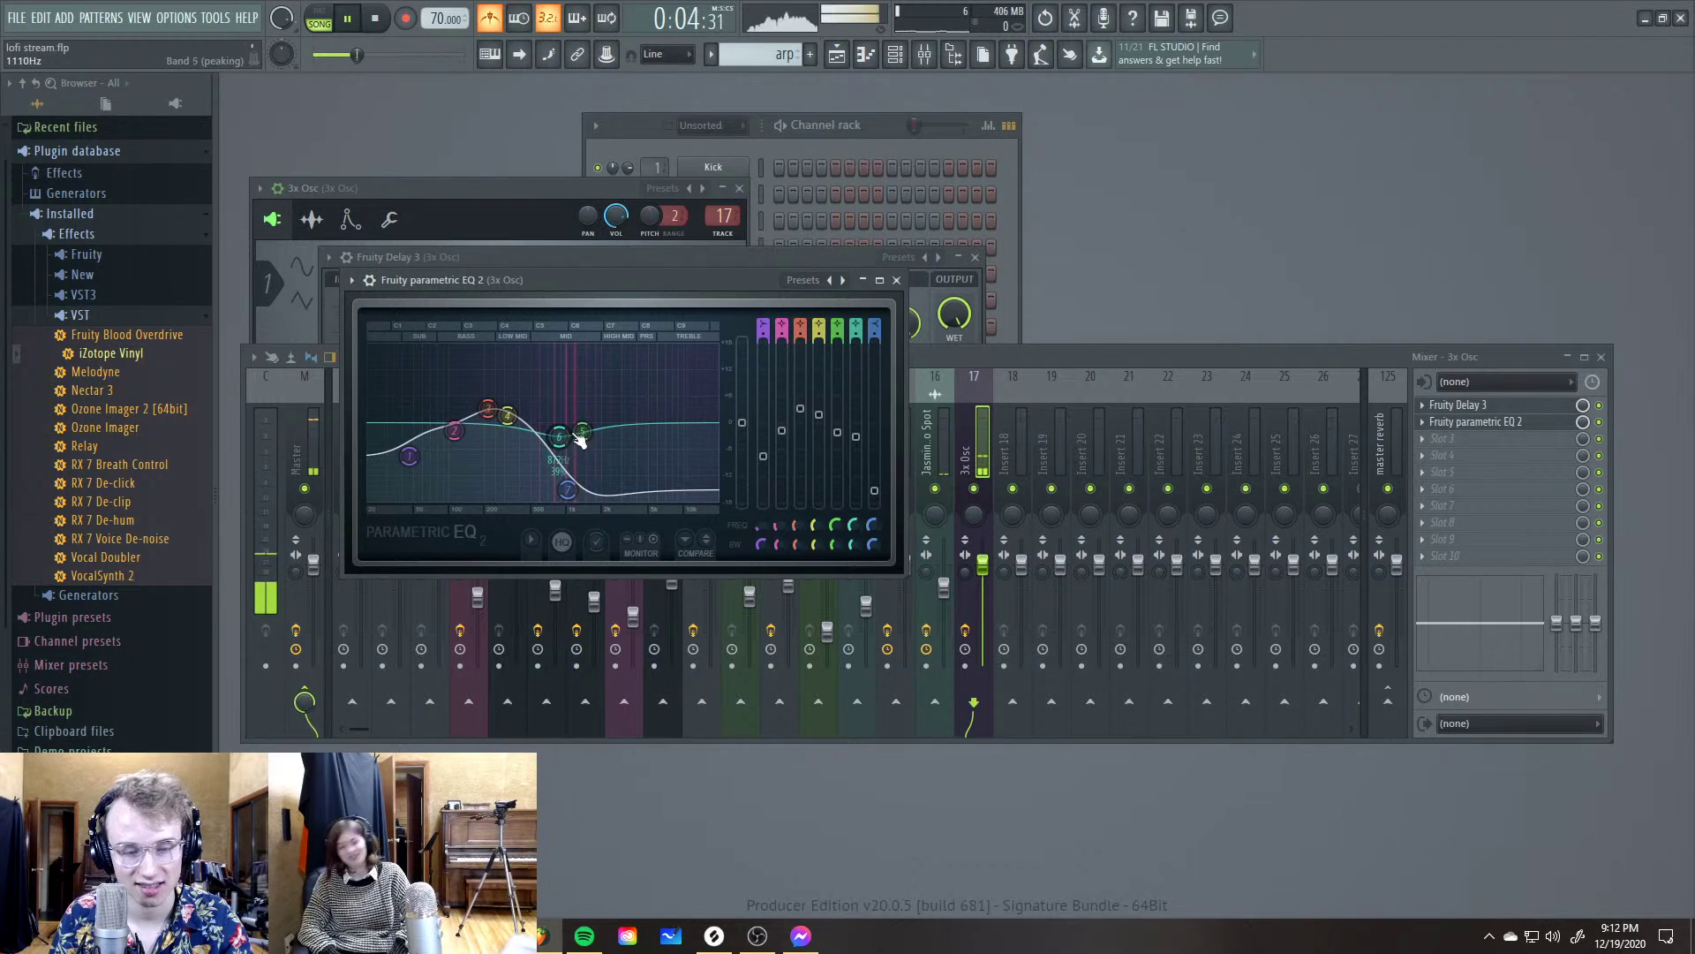
# Add Effector in slot 3 of the 3x Osc track and try its Phaser effect at different X/Y positions
pyautogui.click(1488, 441)
pyautogui.moveTo(1466, 458)
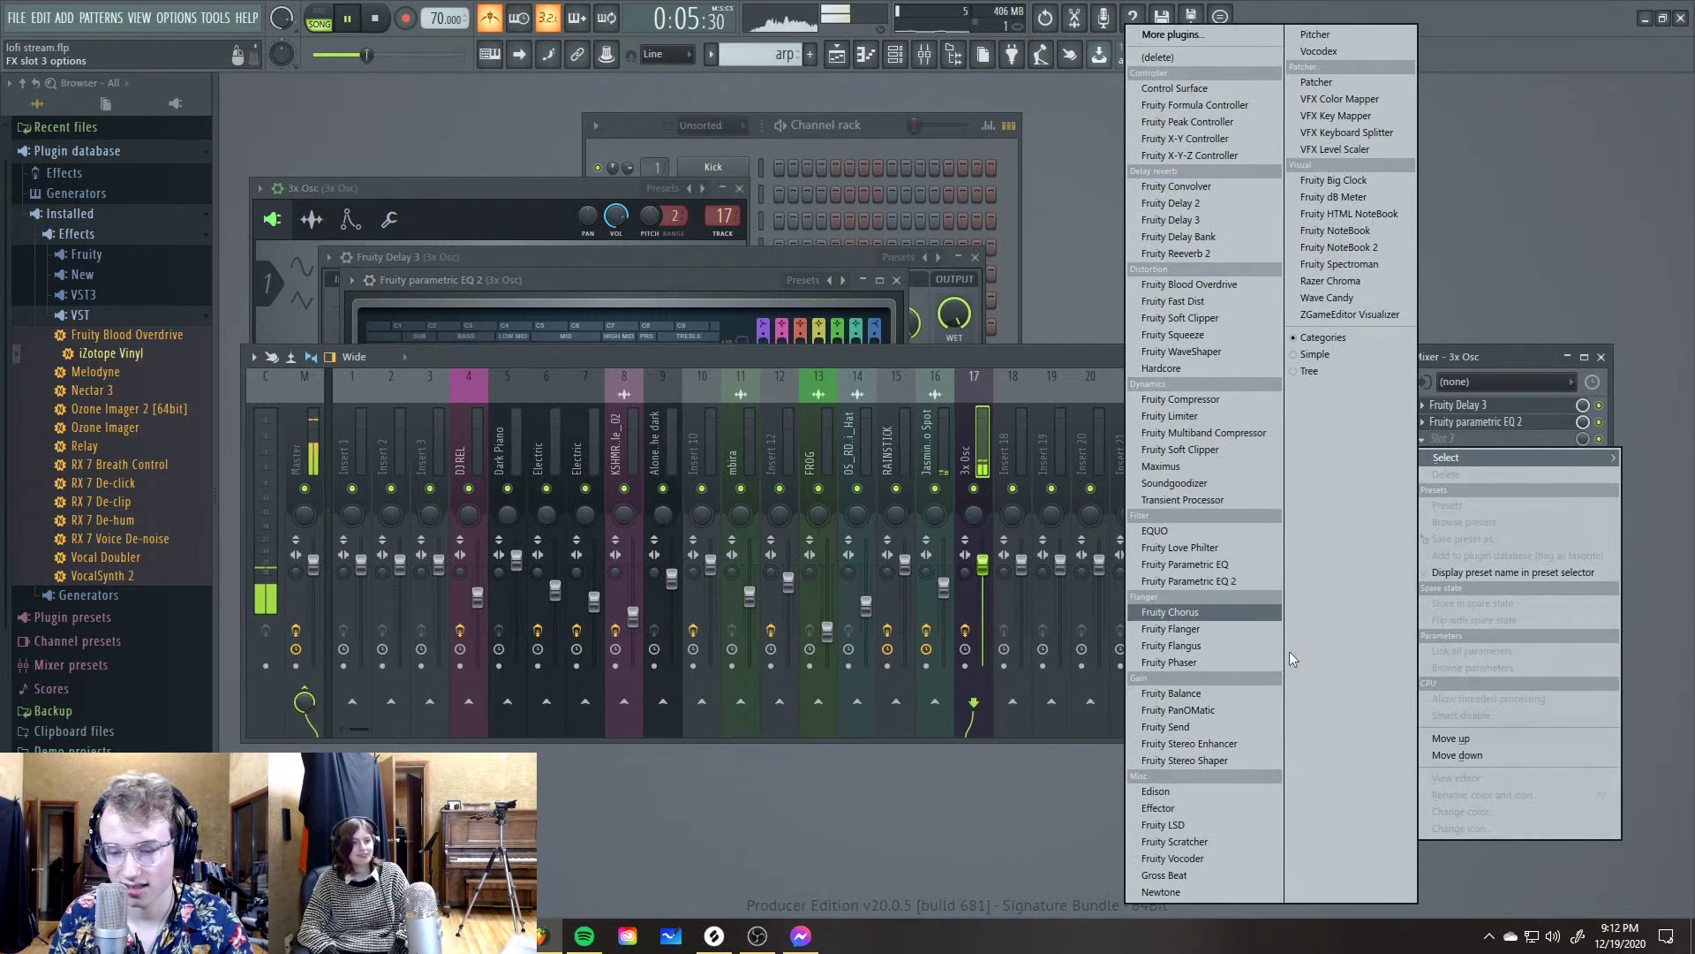
pyautogui.click(1188, 808)
pyautogui.click(588, 622)
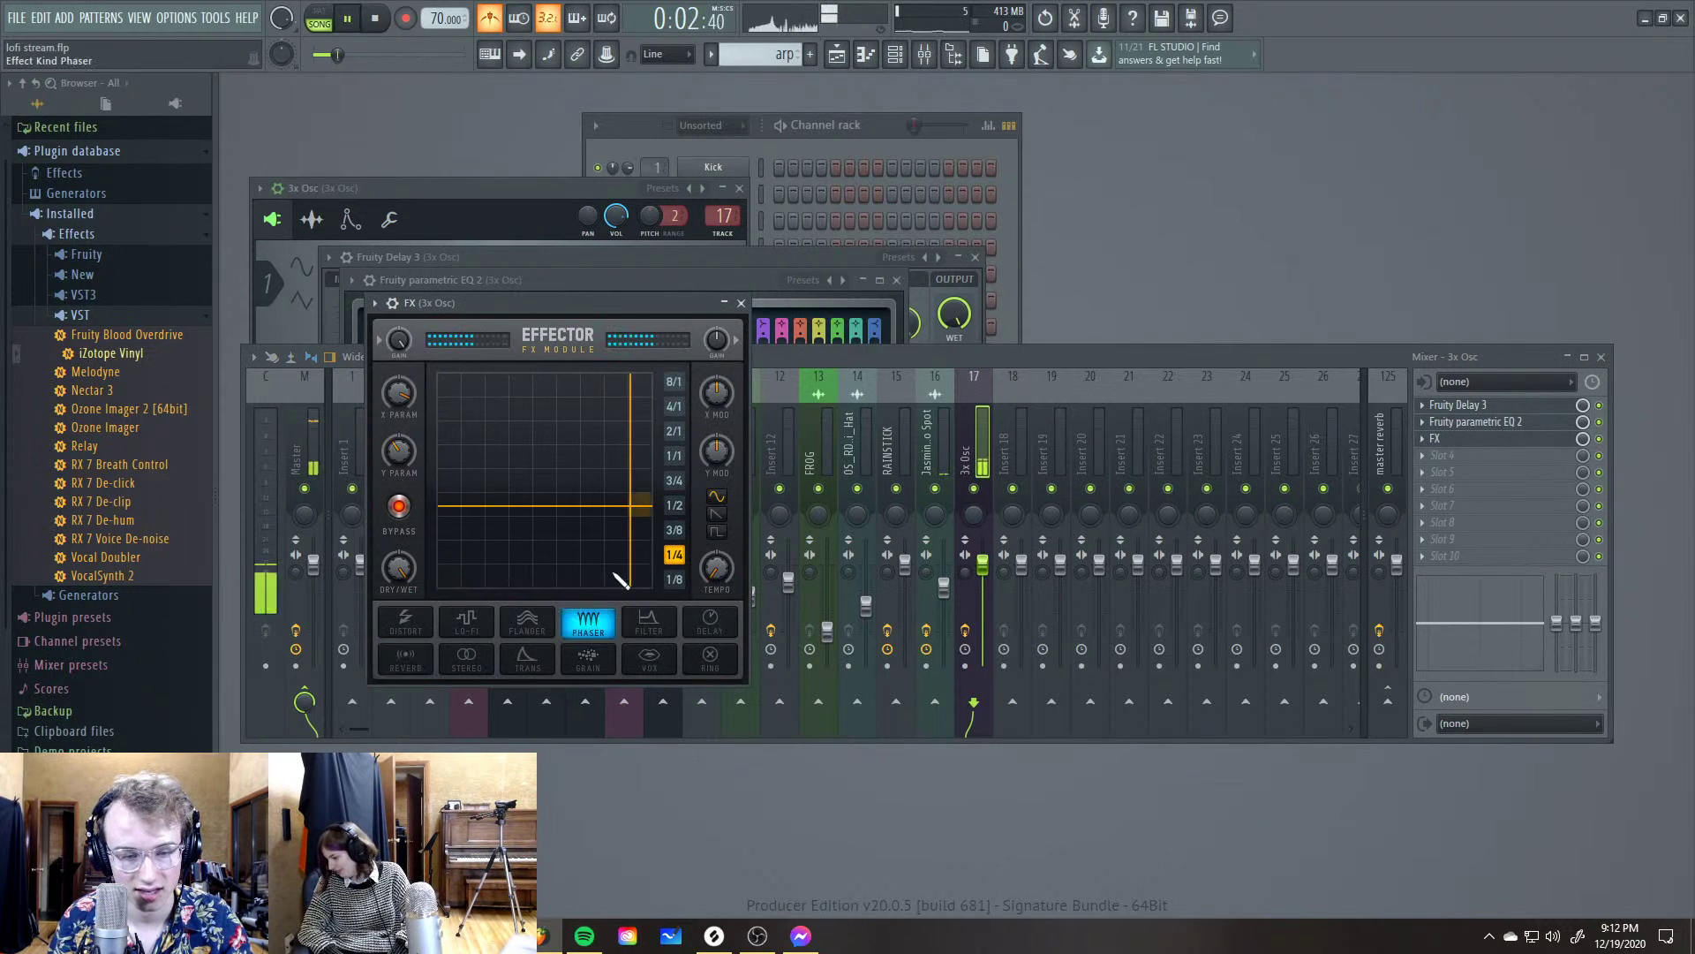
pyautogui.click(566, 460)
pyautogui.moveTo(572, 468); pyautogui.dragTo(448, 382)
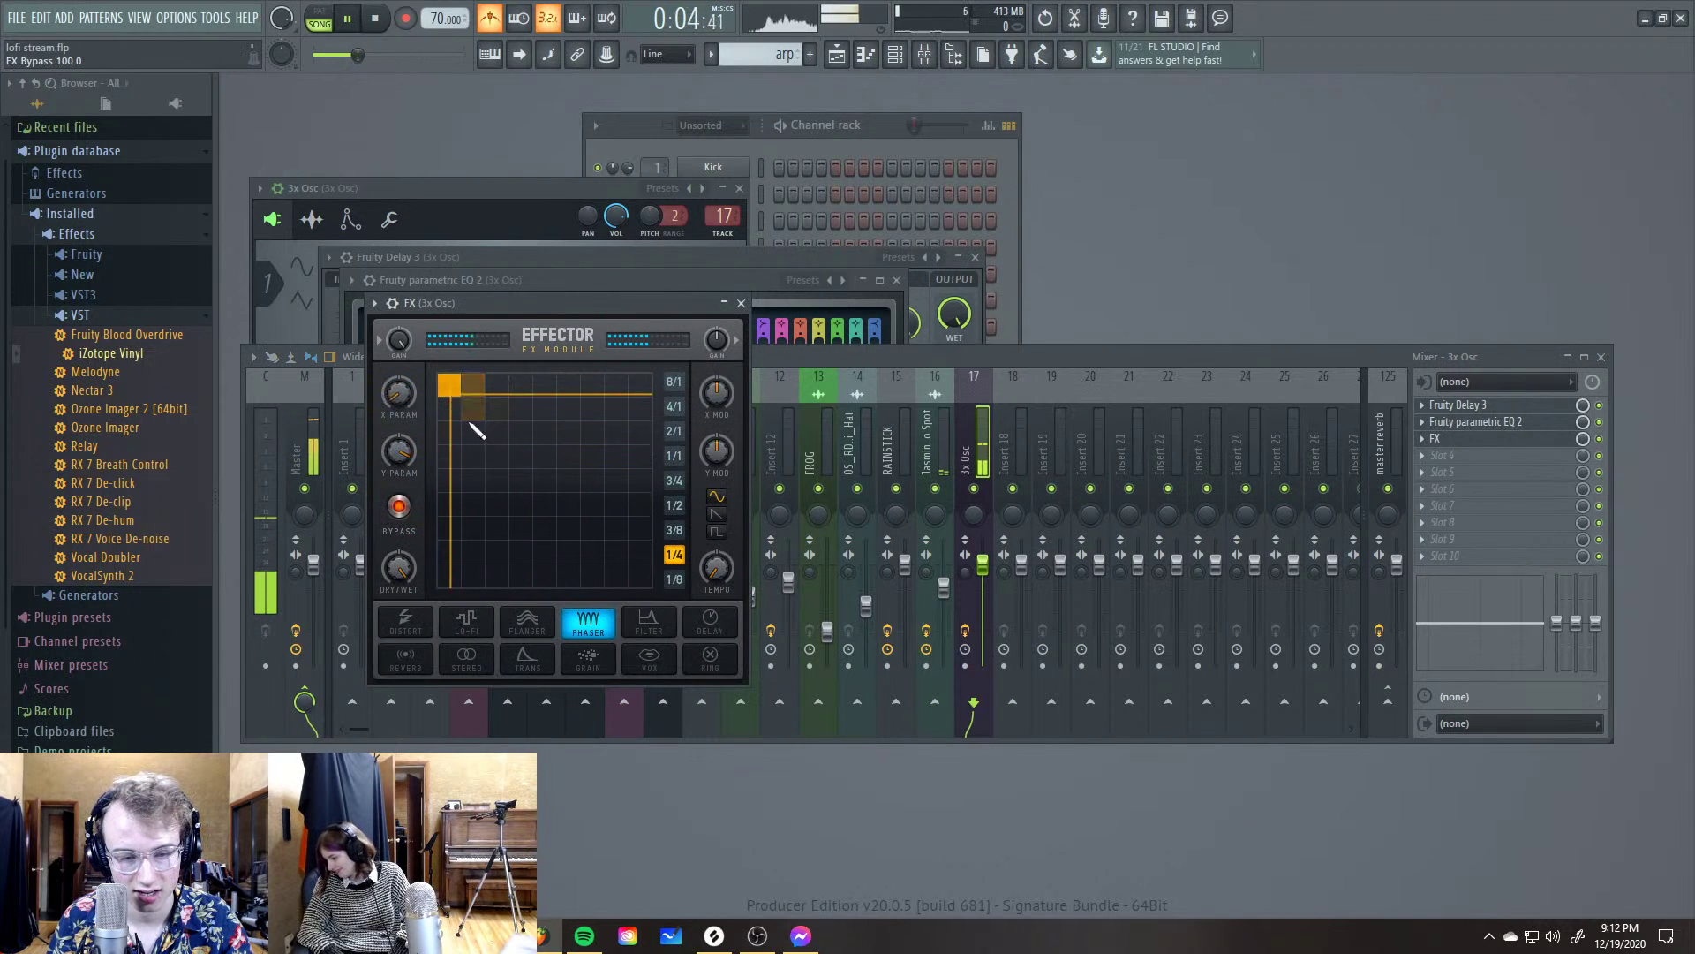
# Audition Effector's Filter, Vox, Distort, Lo-Fi and Flanger effects on the arp
pyautogui.click(651, 624)
pyautogui.click(649, 657)
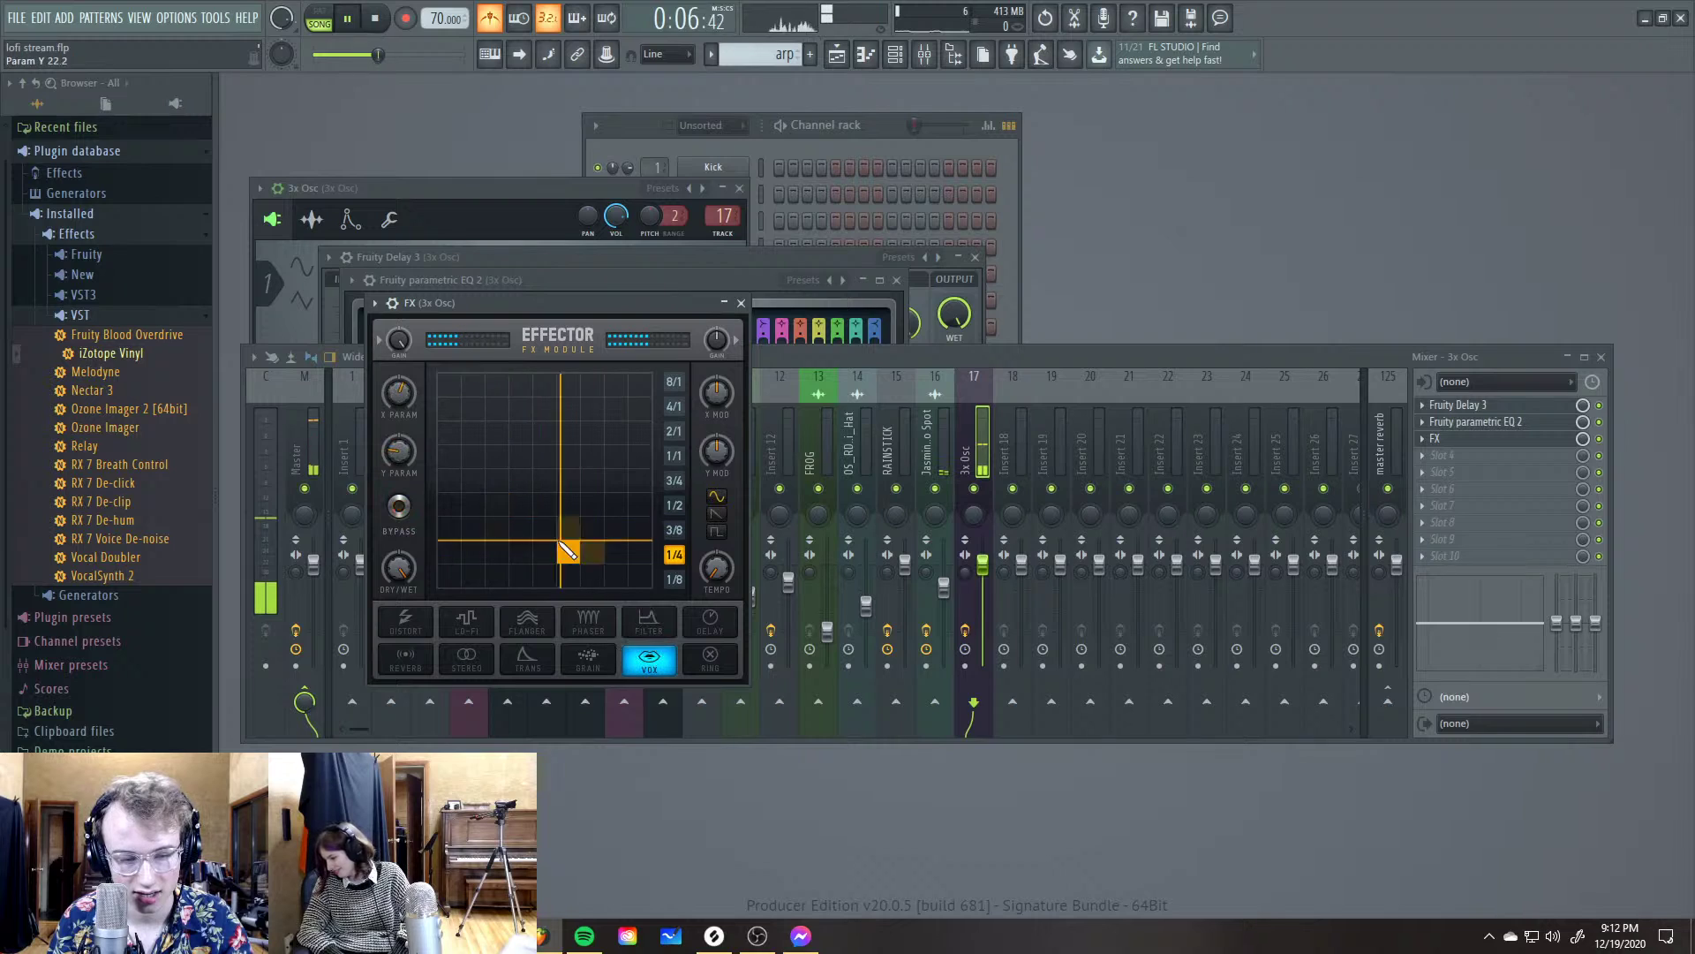
pyautogui.click(406, 623)
pyautogui.click(466, 623)
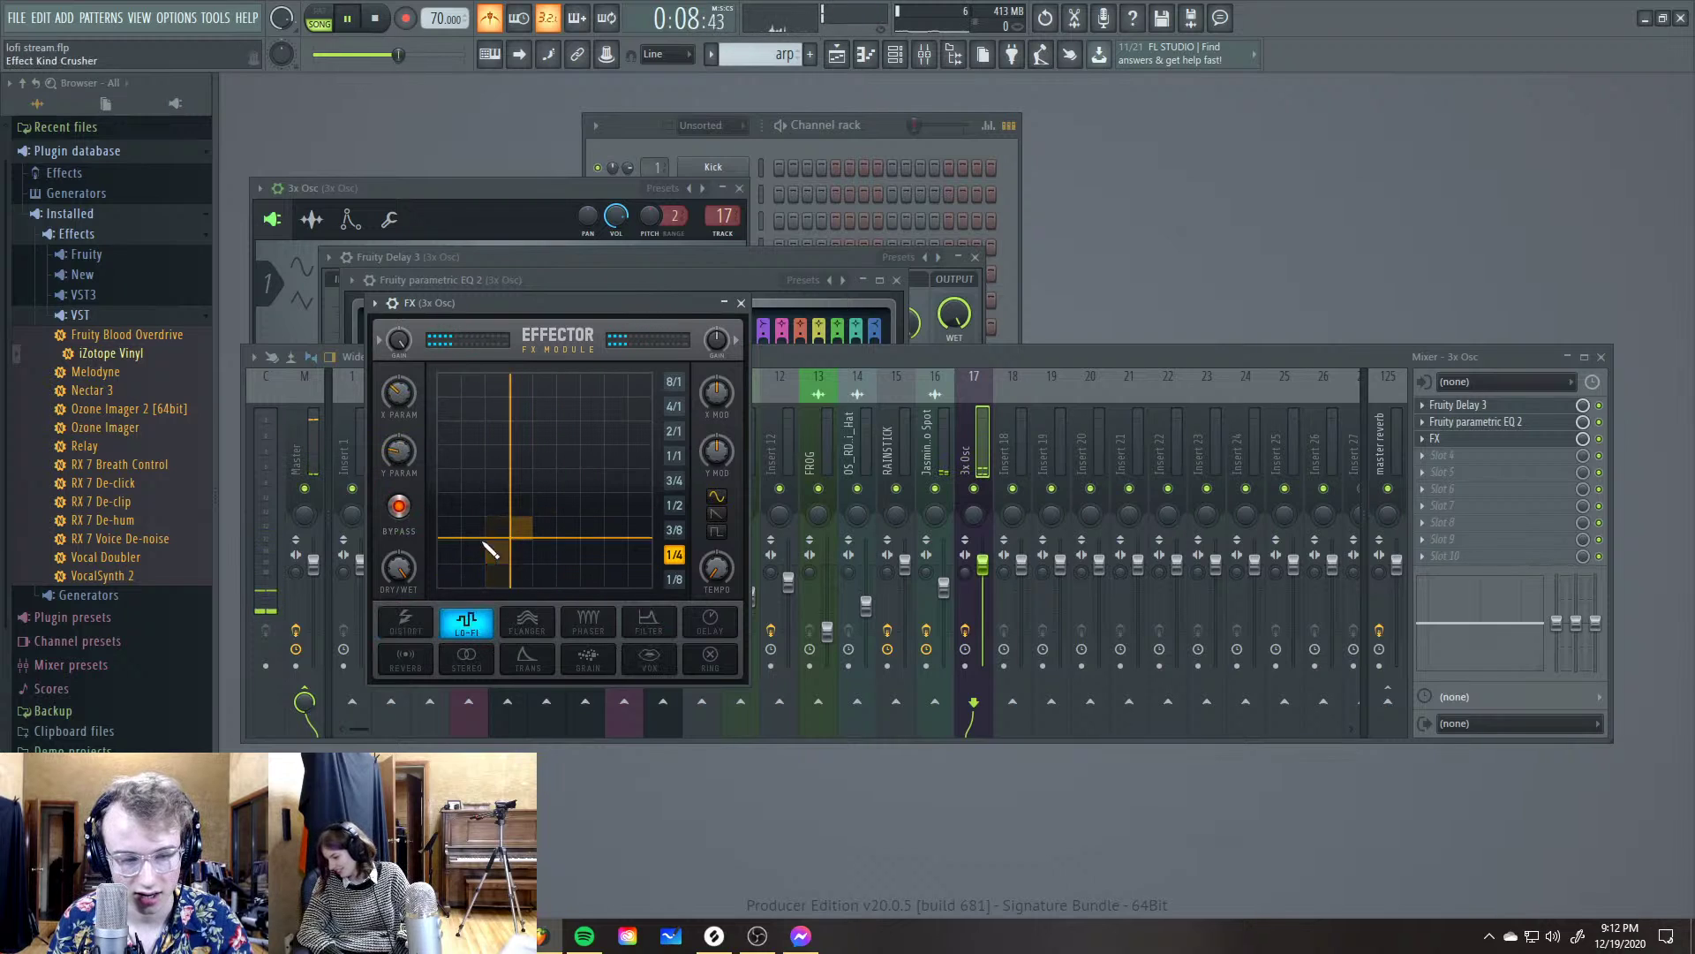
pyautogui.click(527, 621)
# Switch Effector to Phaser with bypass off and set its X/Y position near the pad's centre, with Y at about 40
pyautogui.click(588, 620)
pyautogui.click(398, 505)
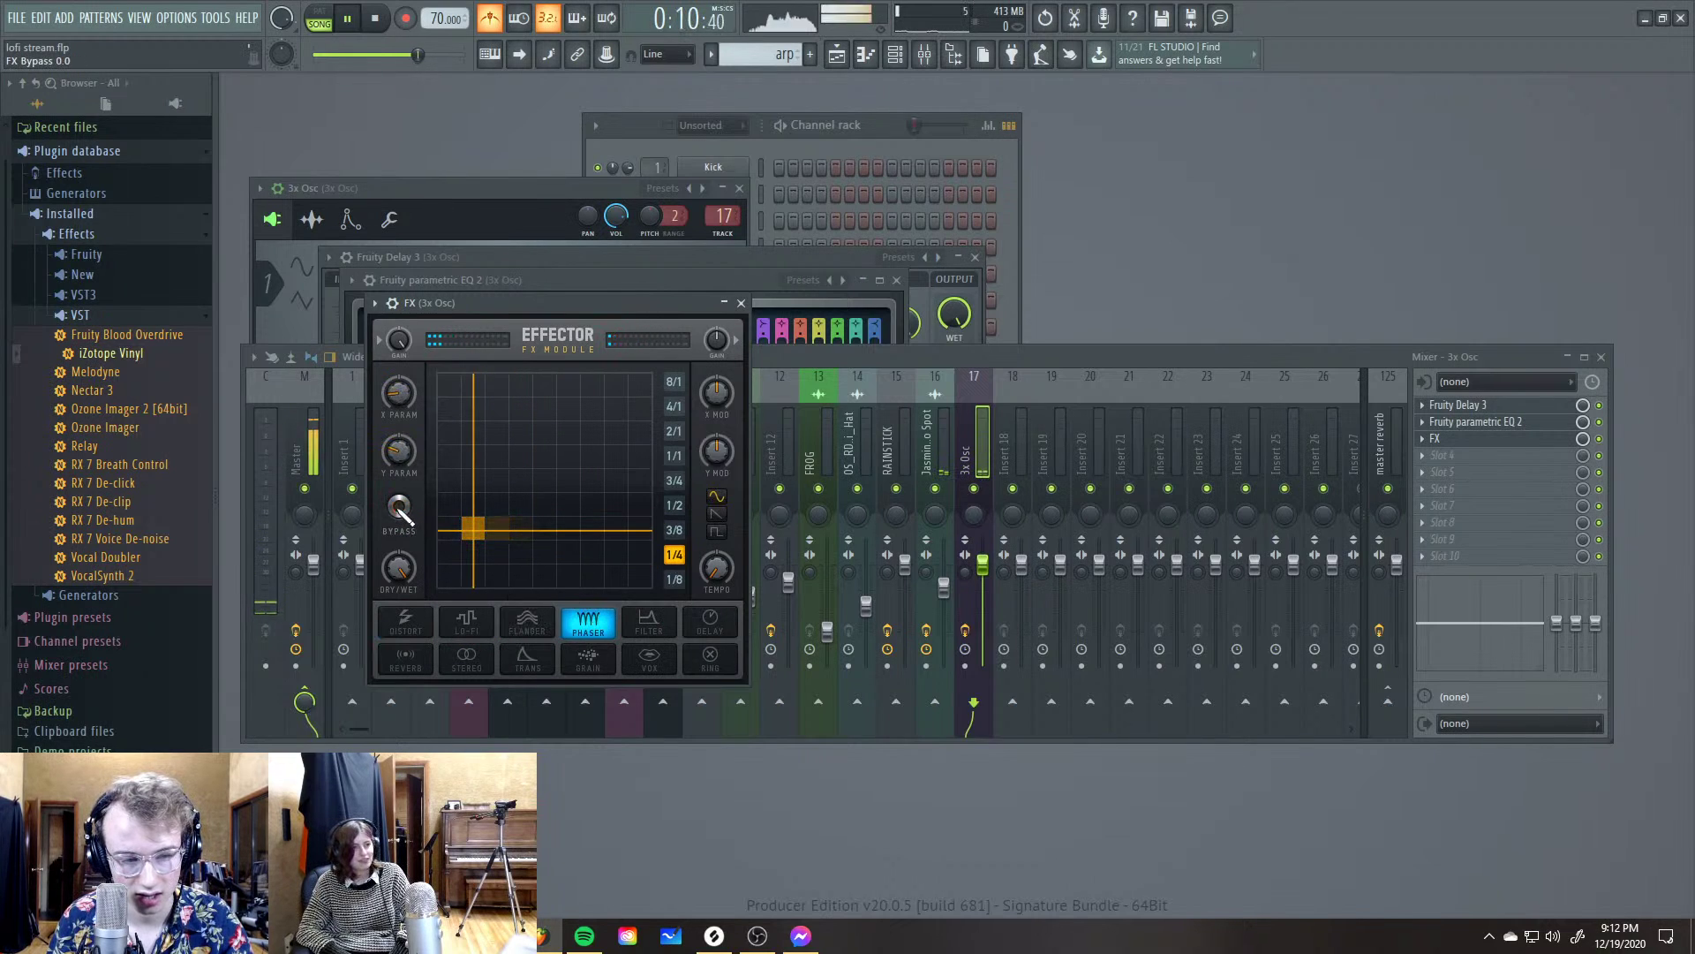
pyautogui.click(544, 505)
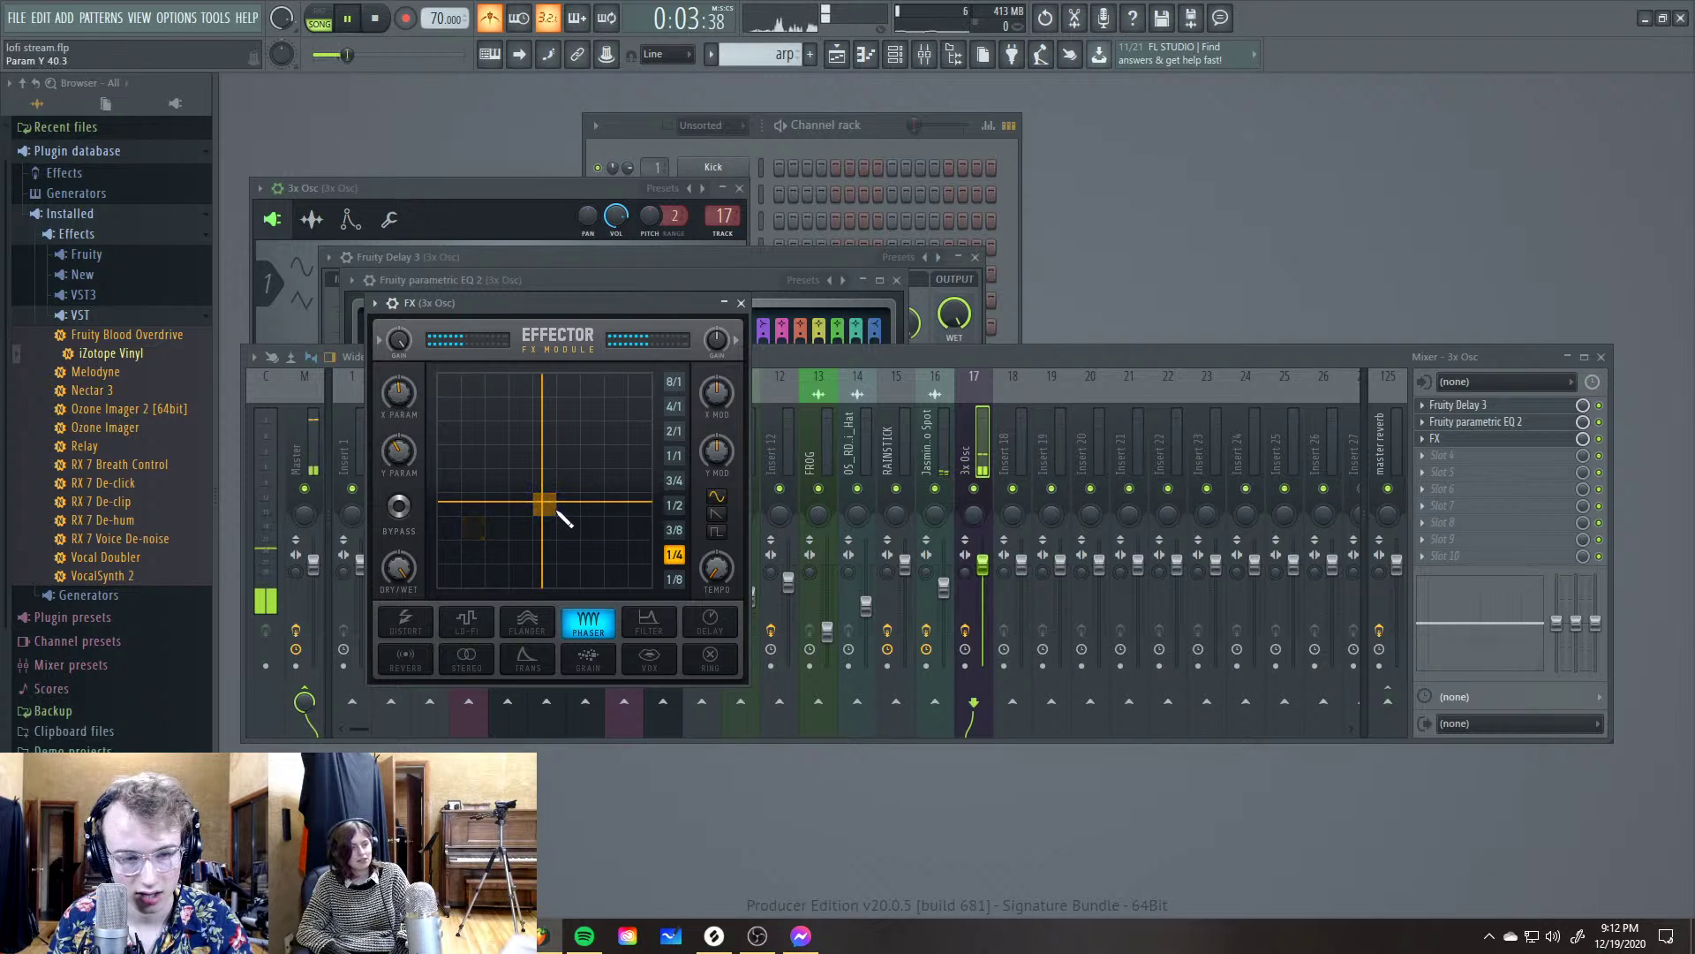
# Unsolo Track 24 in the playlist so all tracks play together
pyautogui.click(836, 54)
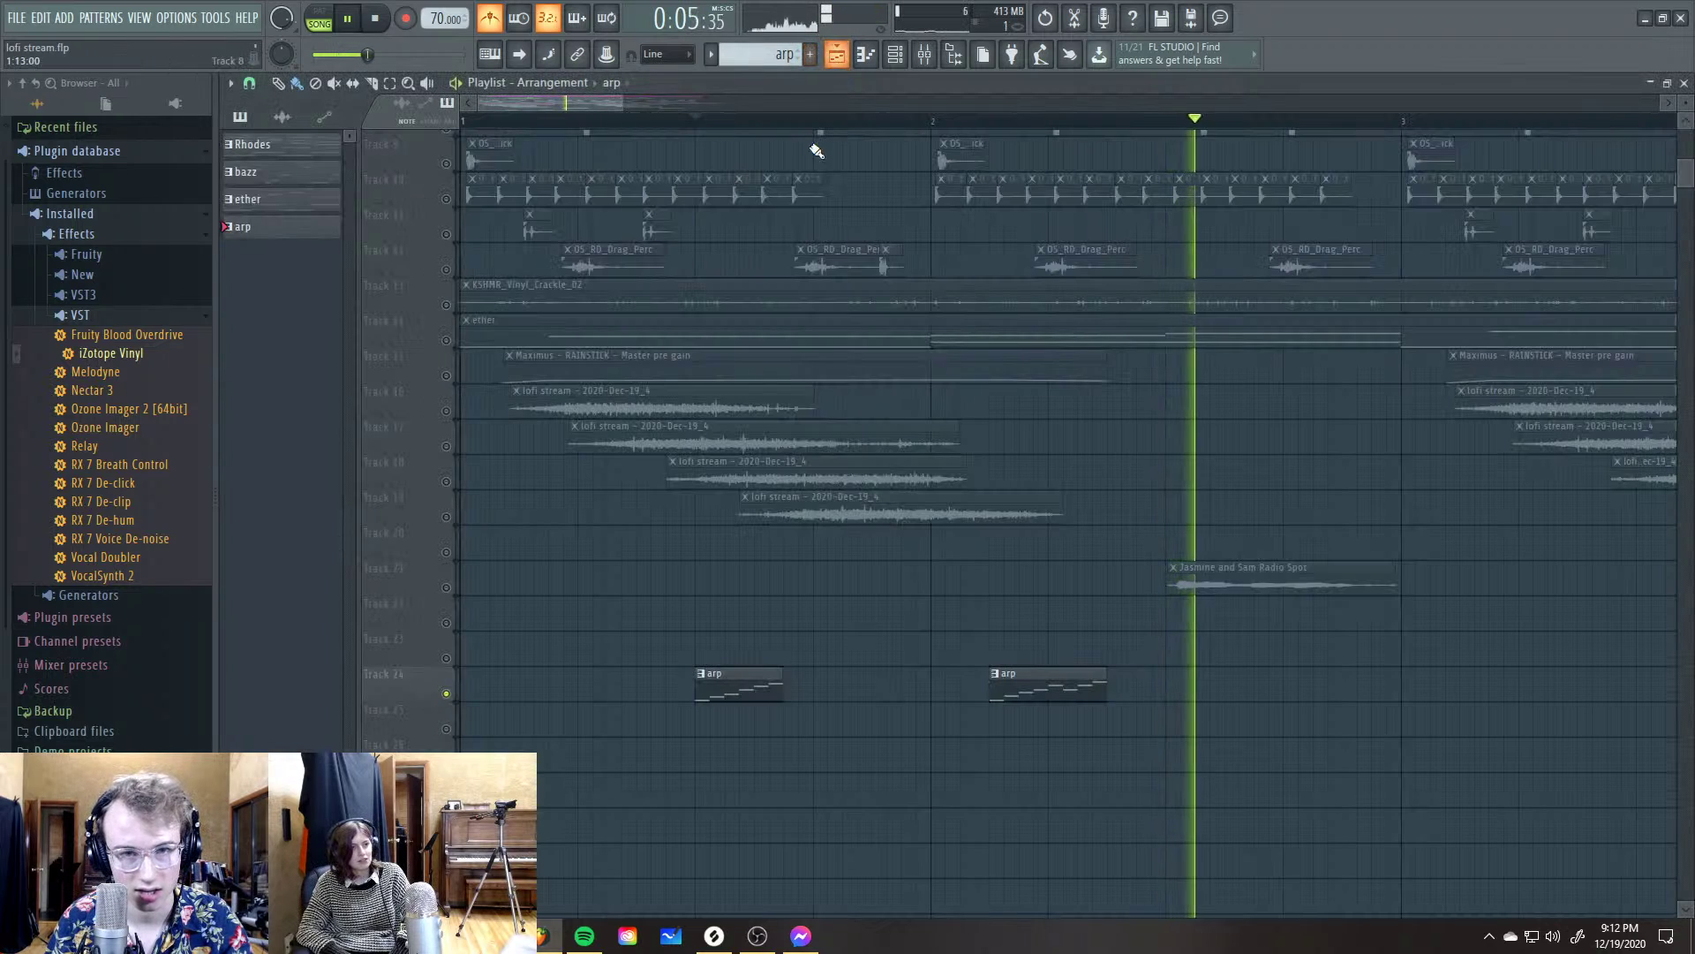
pyautogui.rightClick(447, 694)
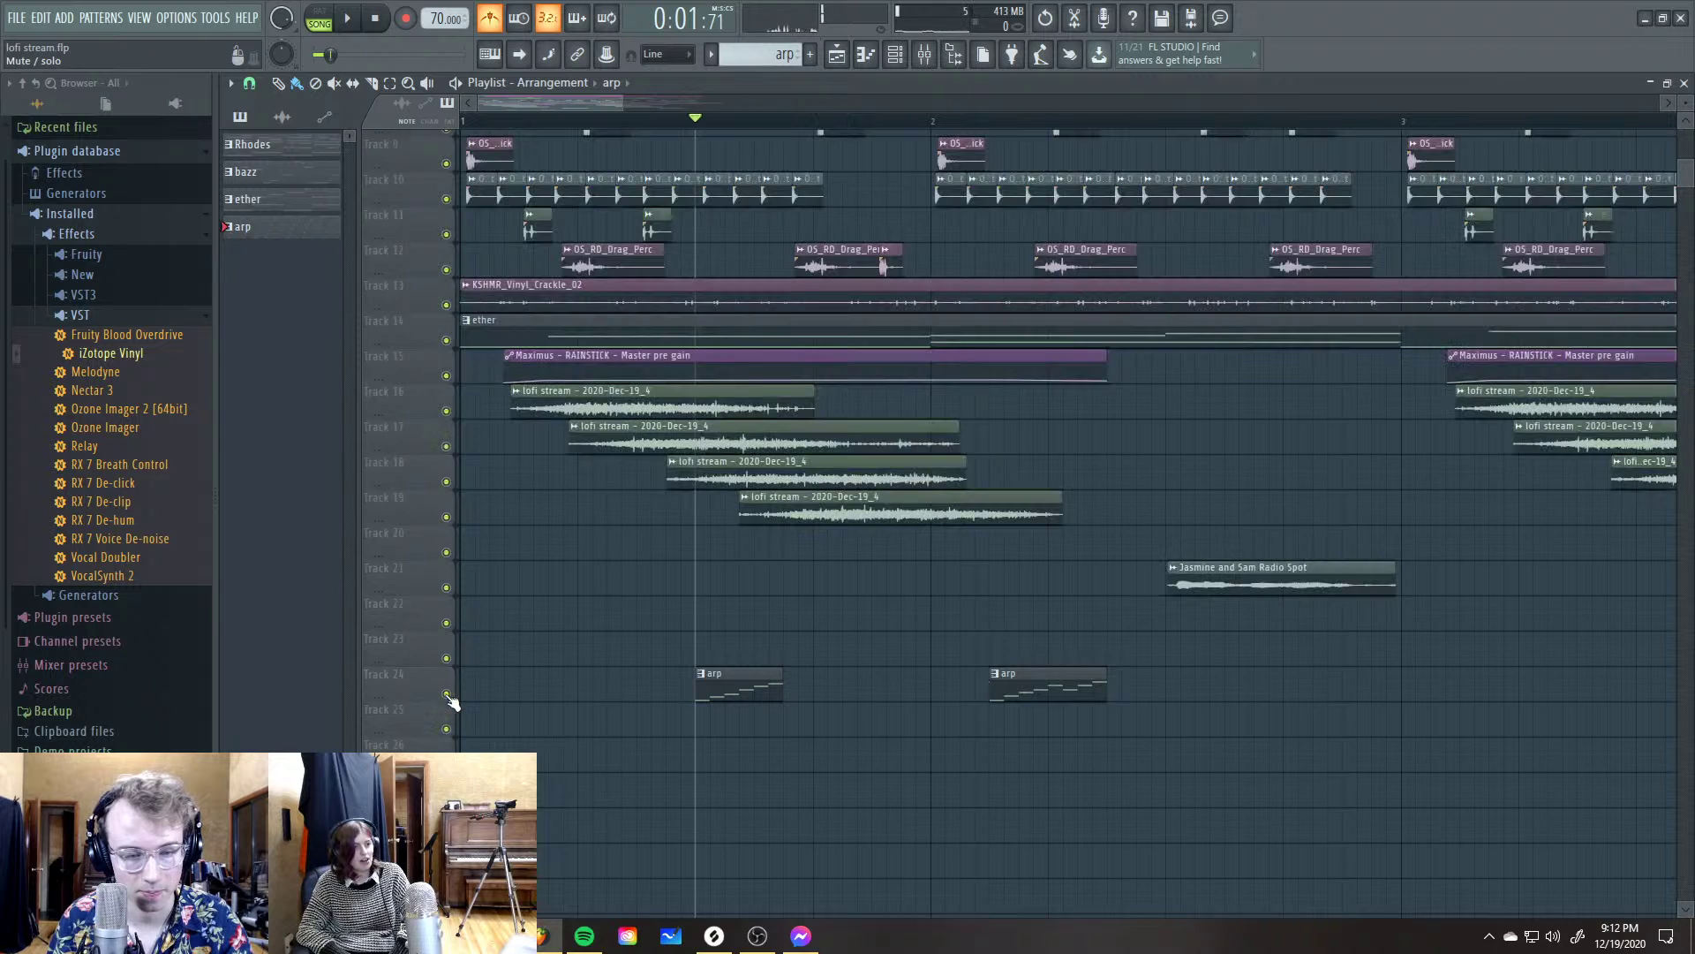
pyautogui.press('space')
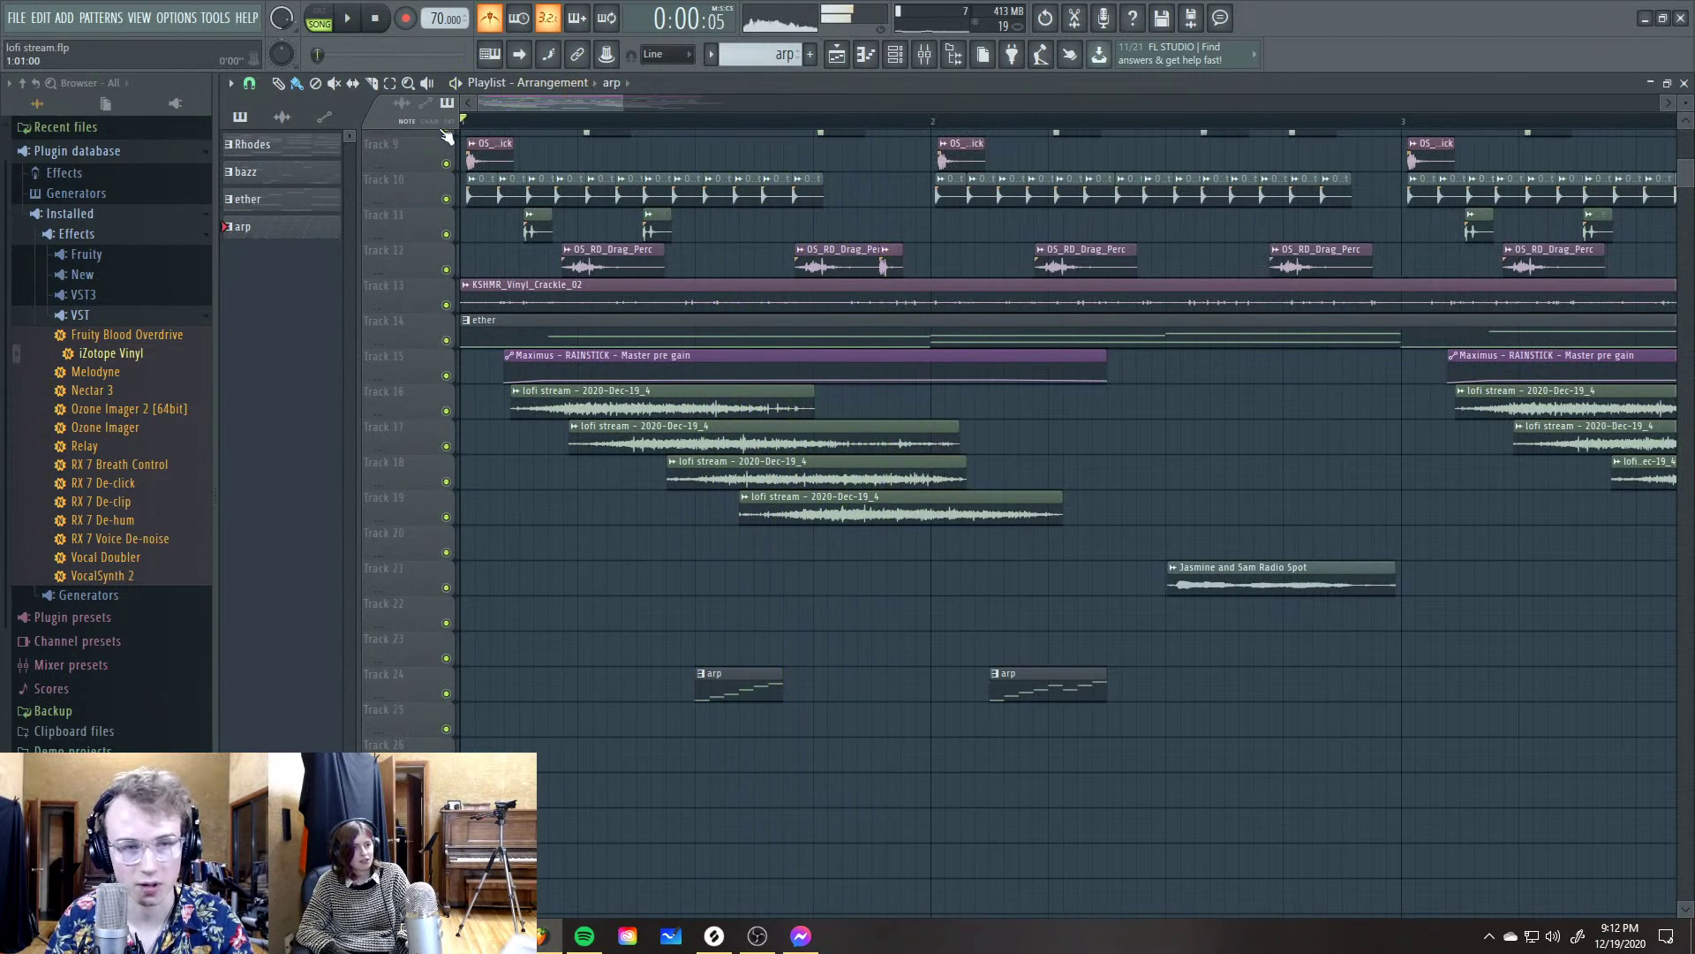
# Raise the 3x Osc mixer track's volume slightly and play the full arrangement to check the arp's level
pyautogui.press('F5')
pyautogui.click(986, 580)
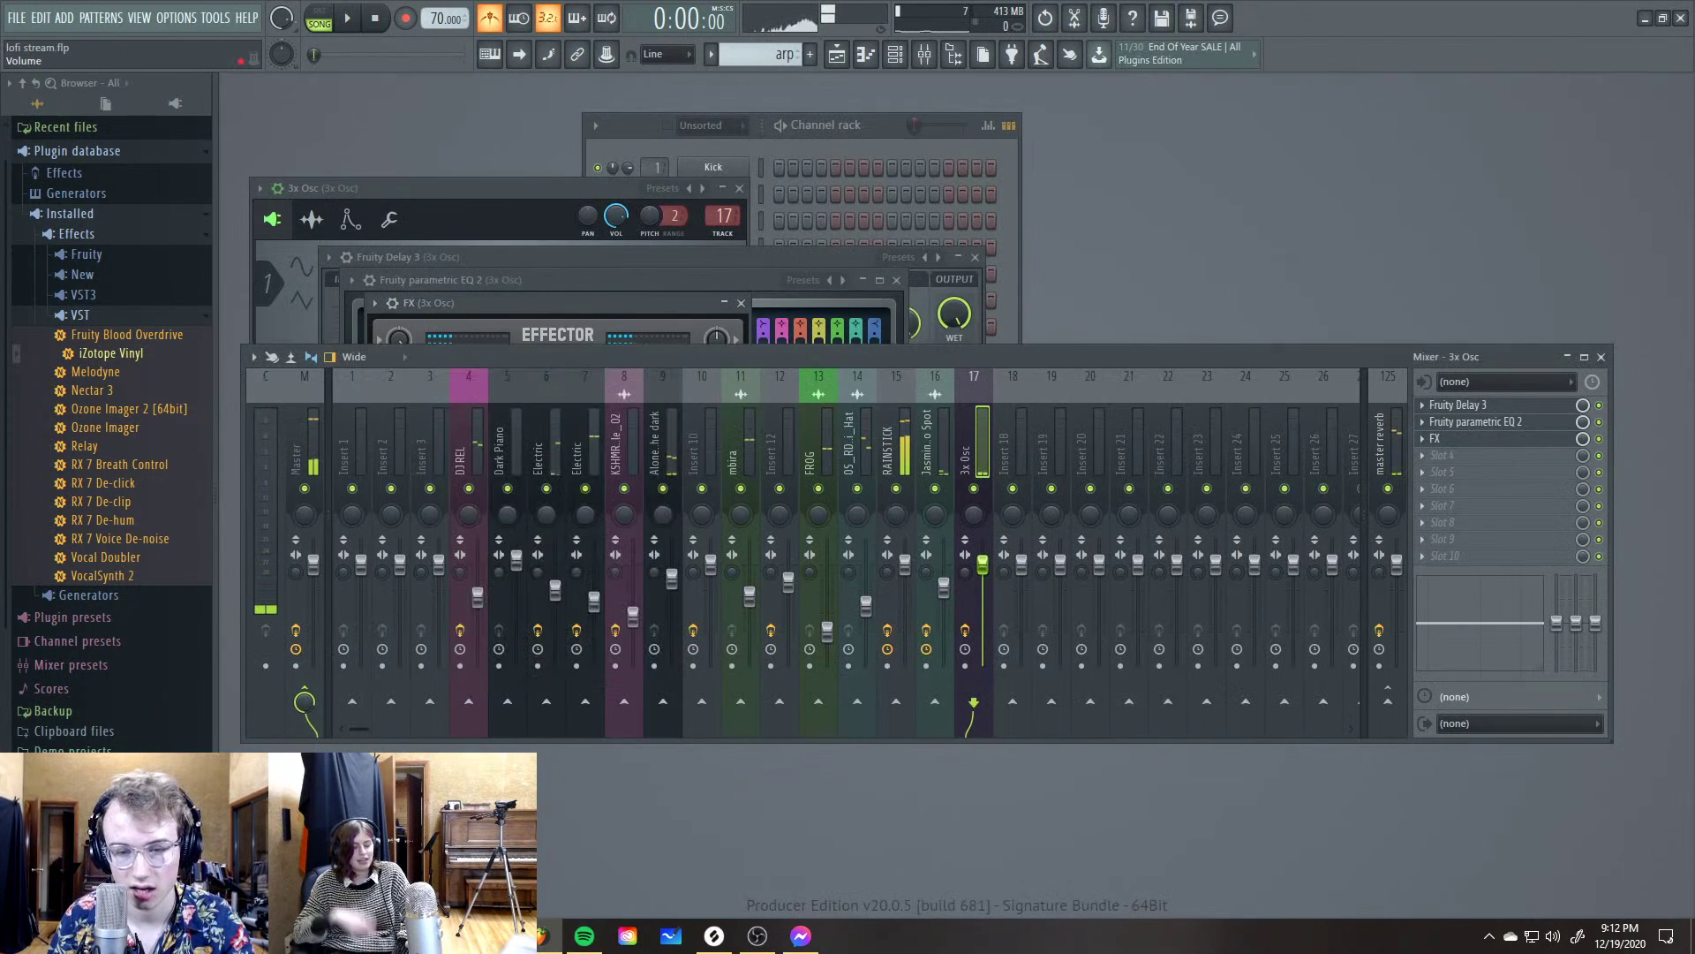
pyautogui.press('space')
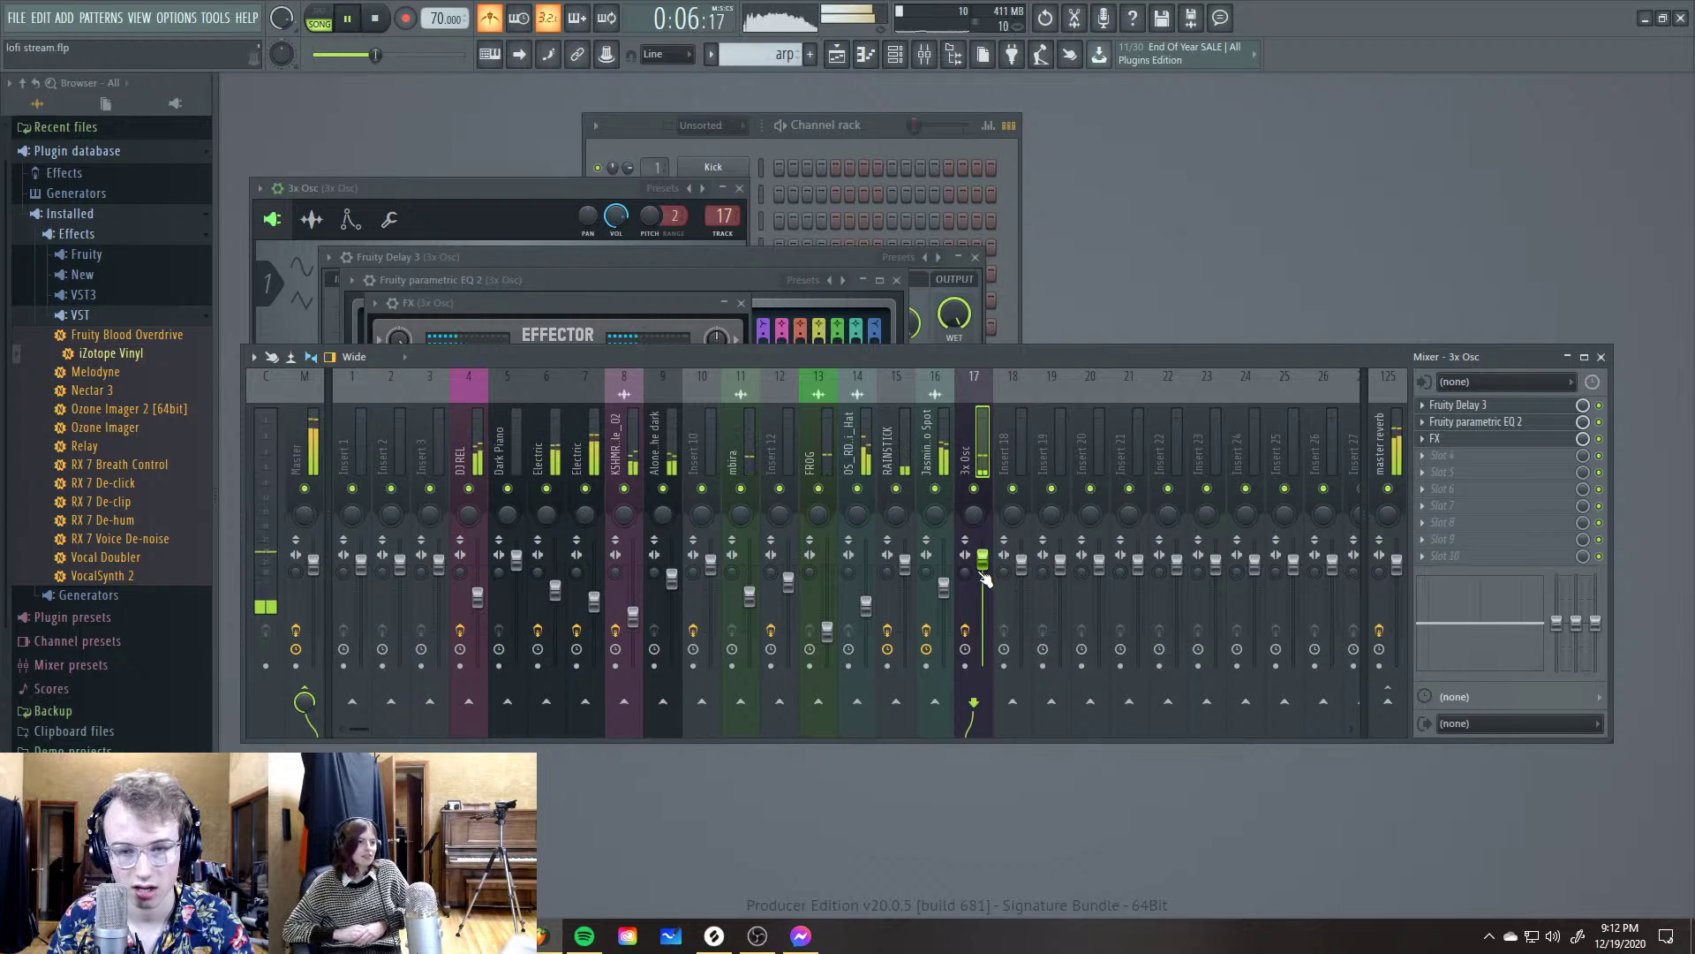
pyautogui.click(836, 55)
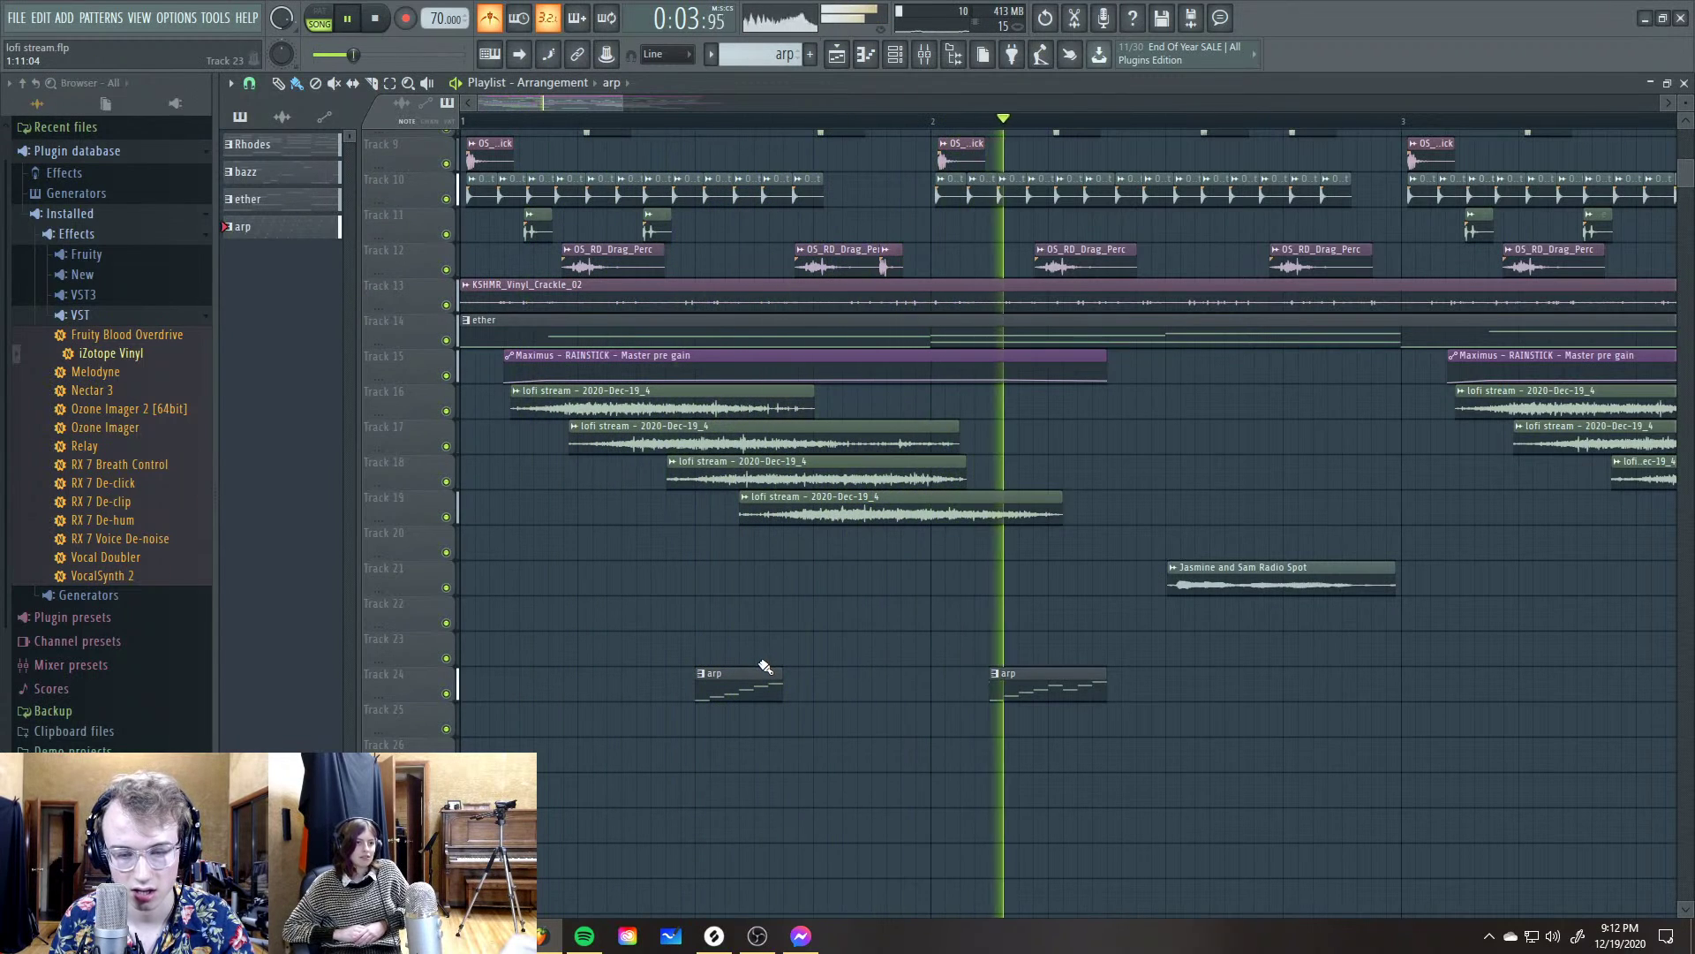
pyautogui.press('space')
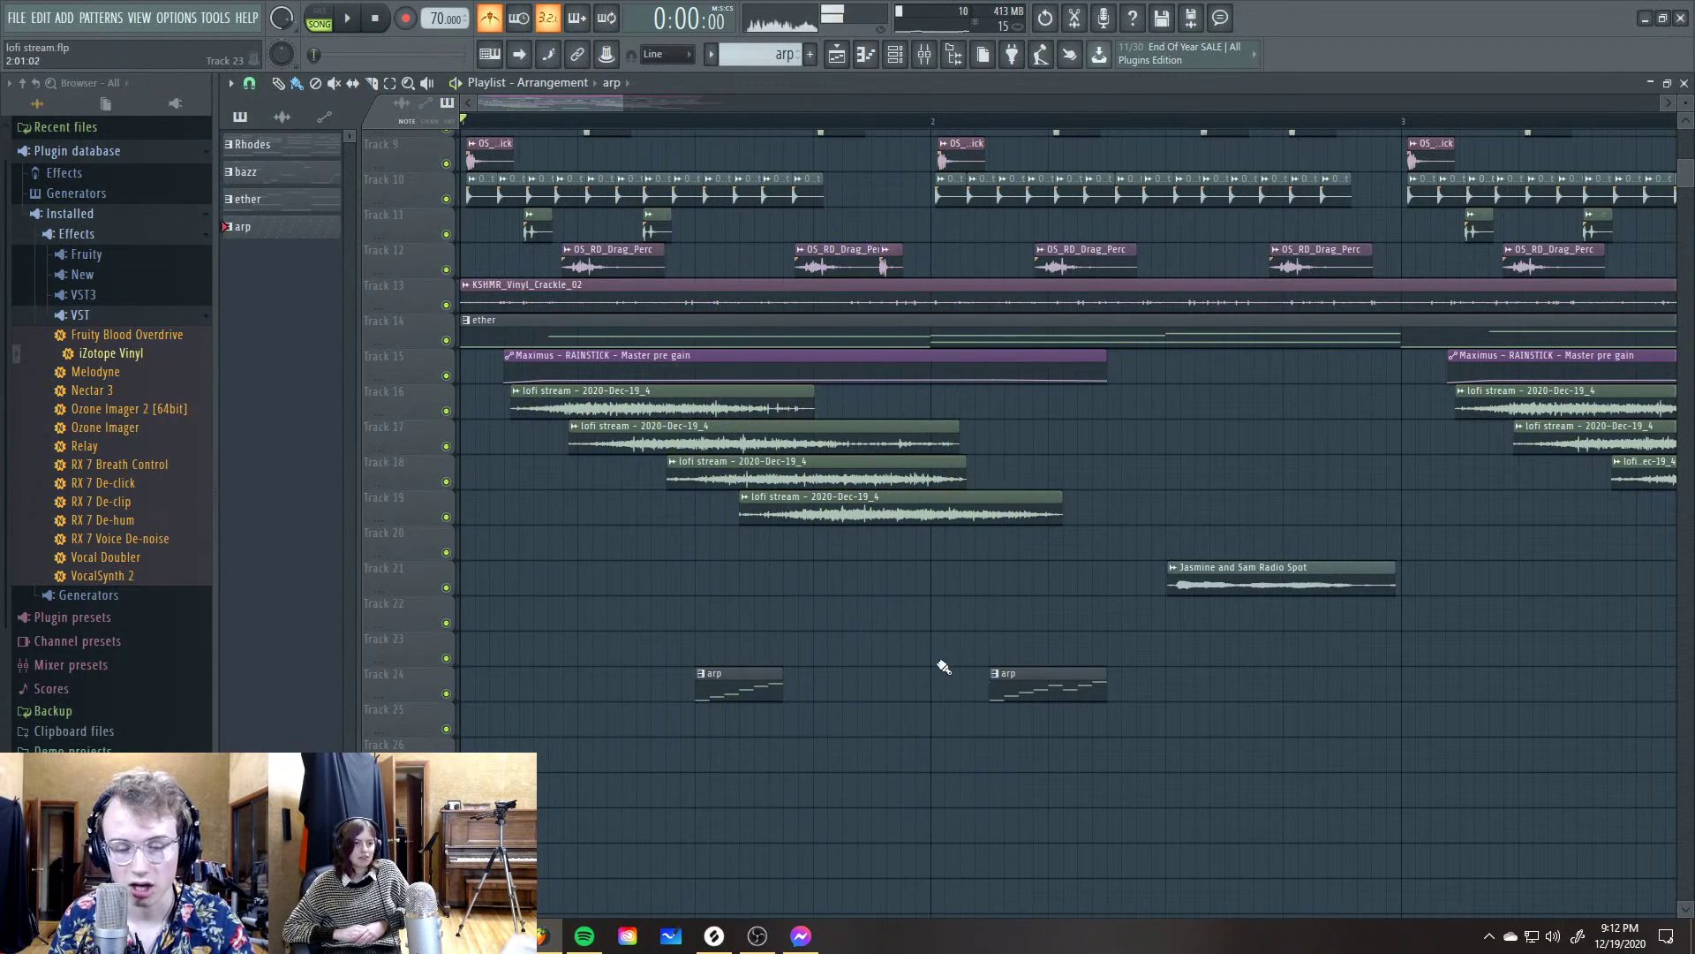
# Play the arp clips with Track 24 soloed, and compare them with all tracks playing together after unsoloing it
pyautogui.rightClick(446, 693)
pyautogui.click(693, 121)
pyautogui.press('space')
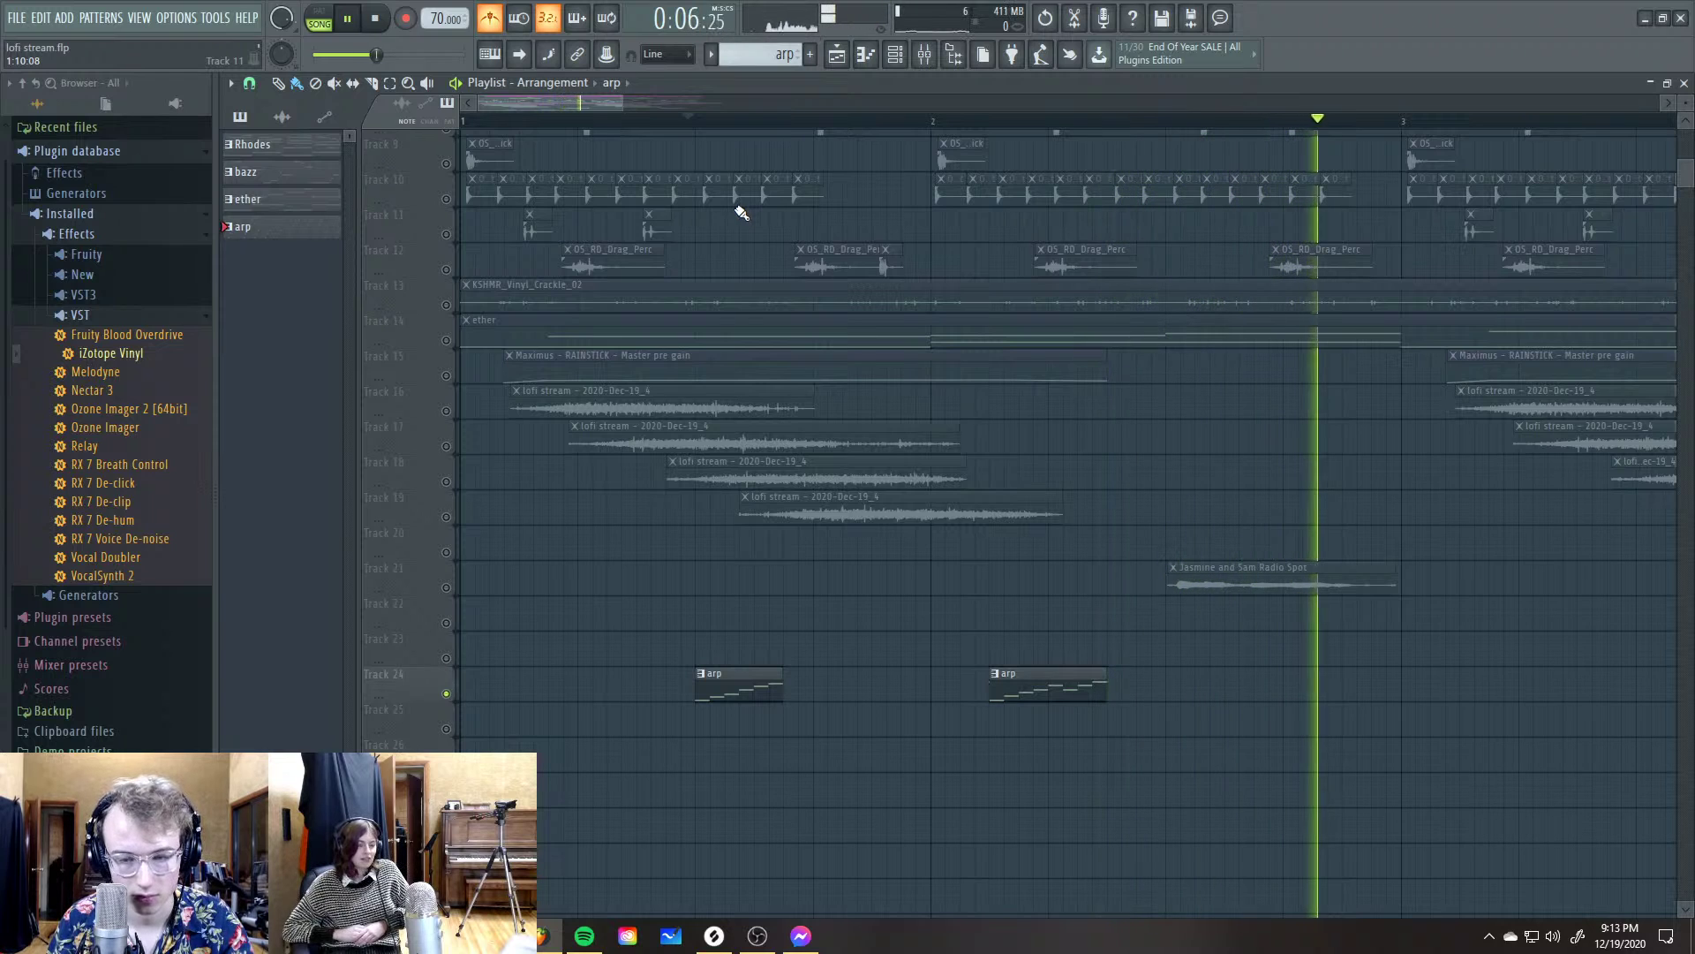
pyautogui.press('space')
pyautogui.rightClick(448, 695)
pyautogui.press('space')
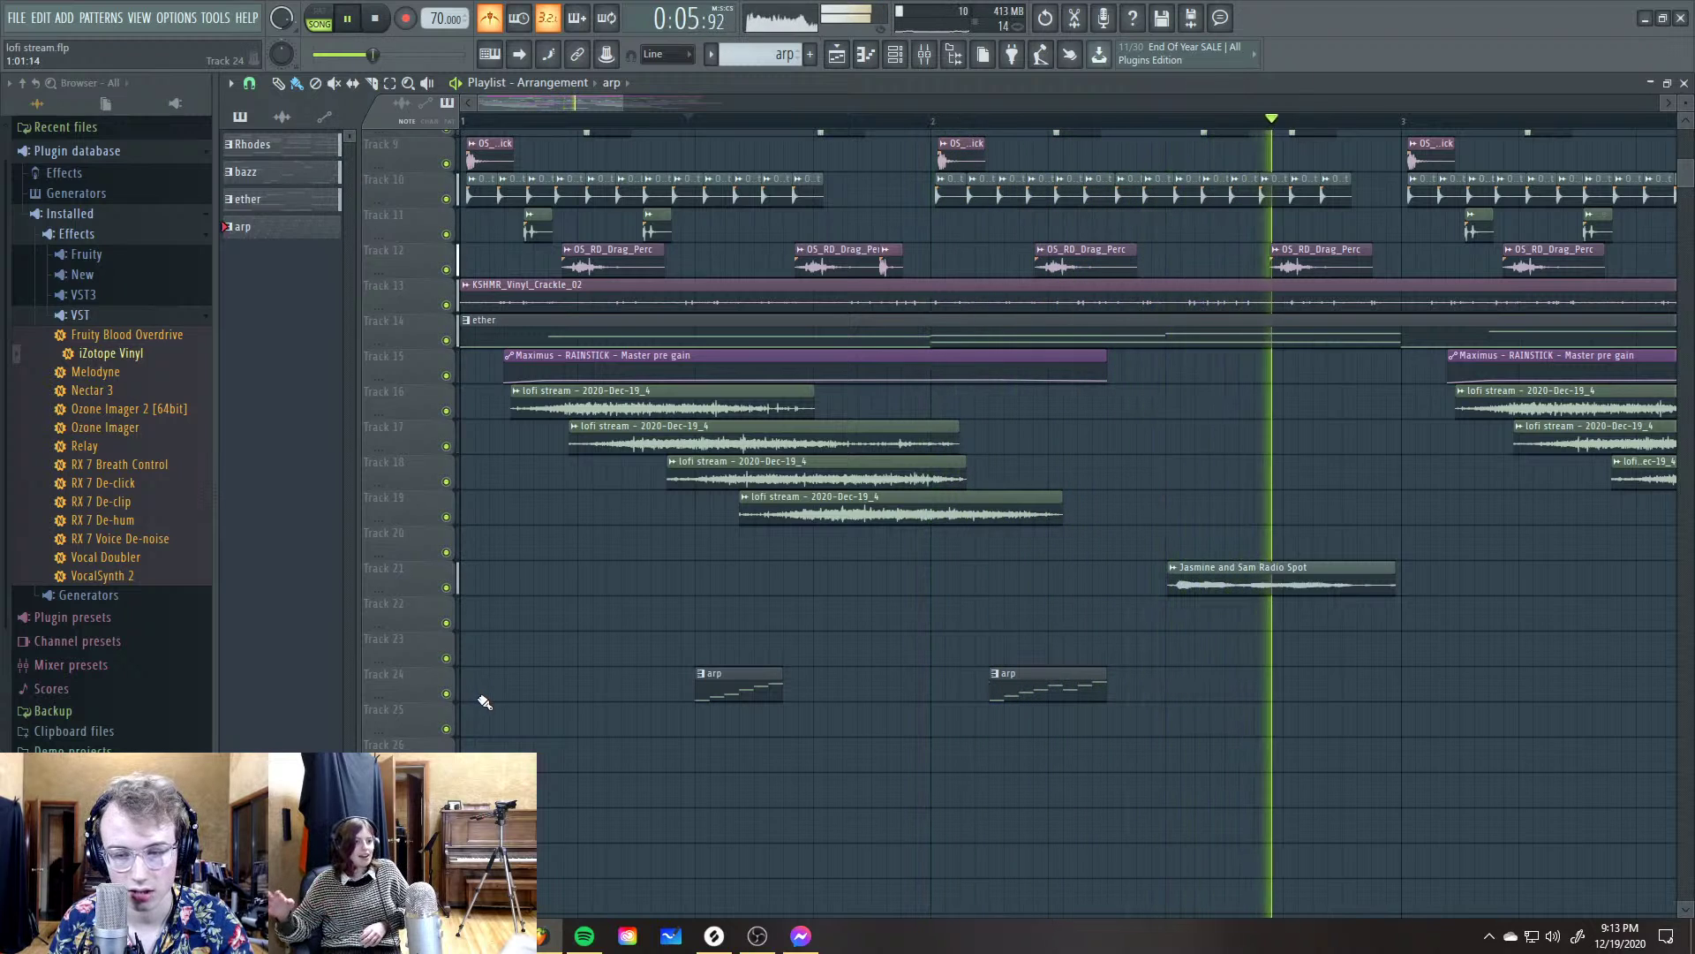
pyautogui.press('space')
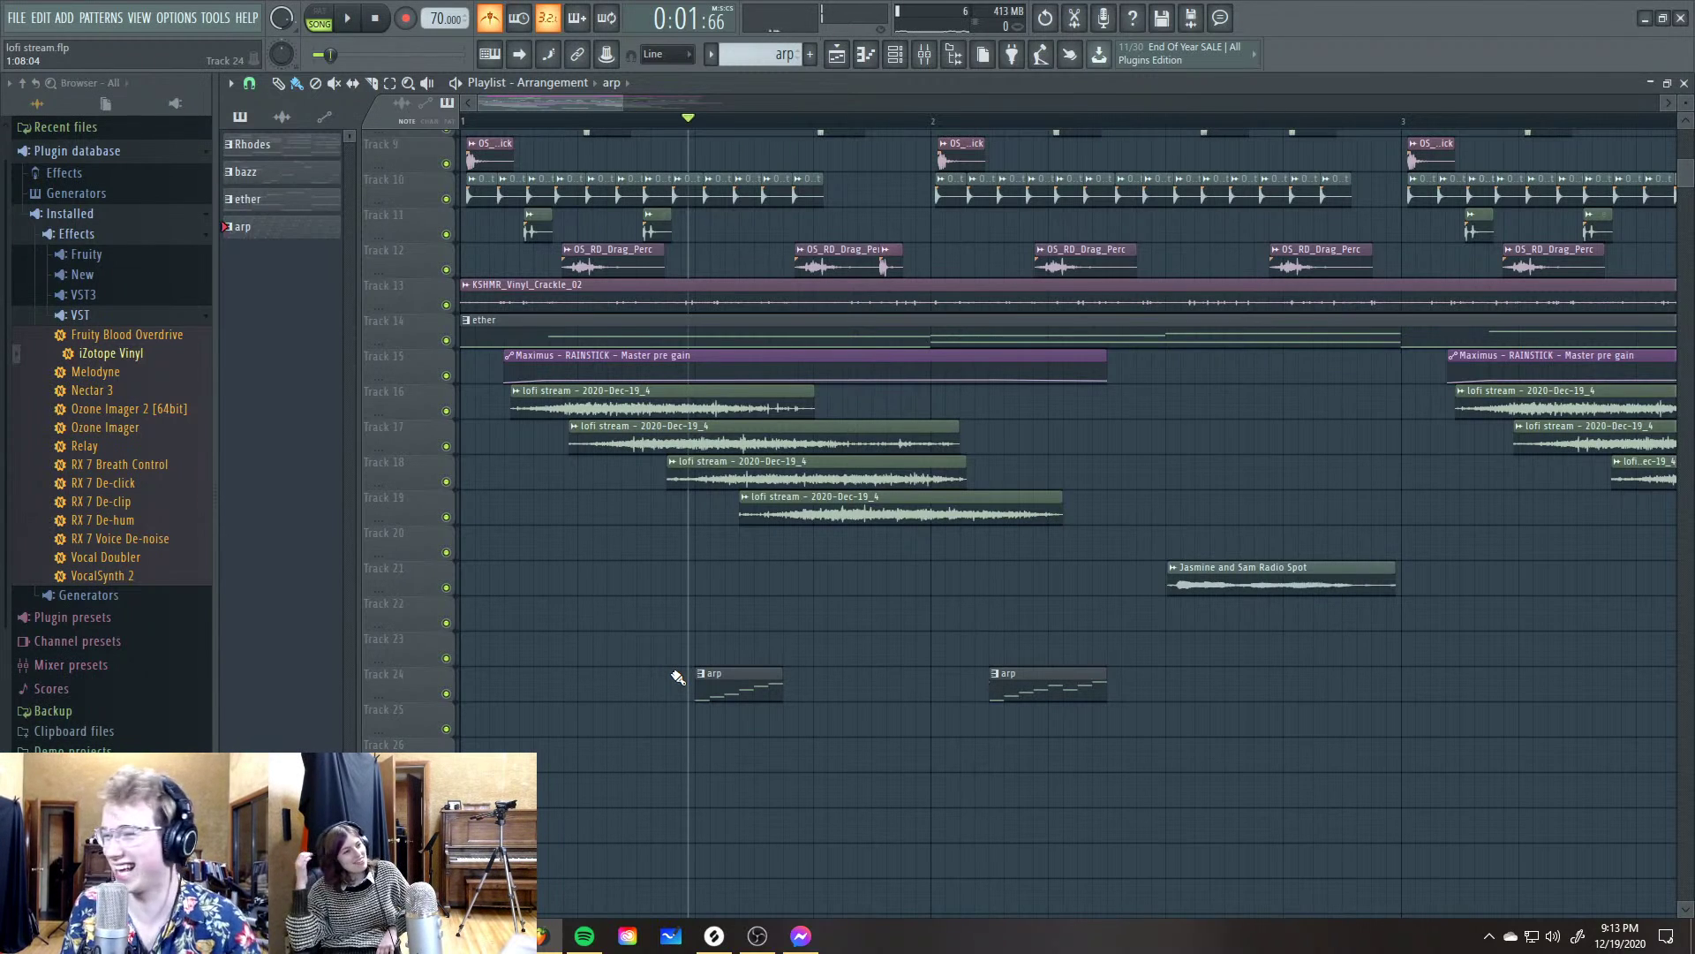
# Play the full arrangement from just before the first arp clip to check the 3x Osc track's level in the mixer
pyautogui.press('F5')
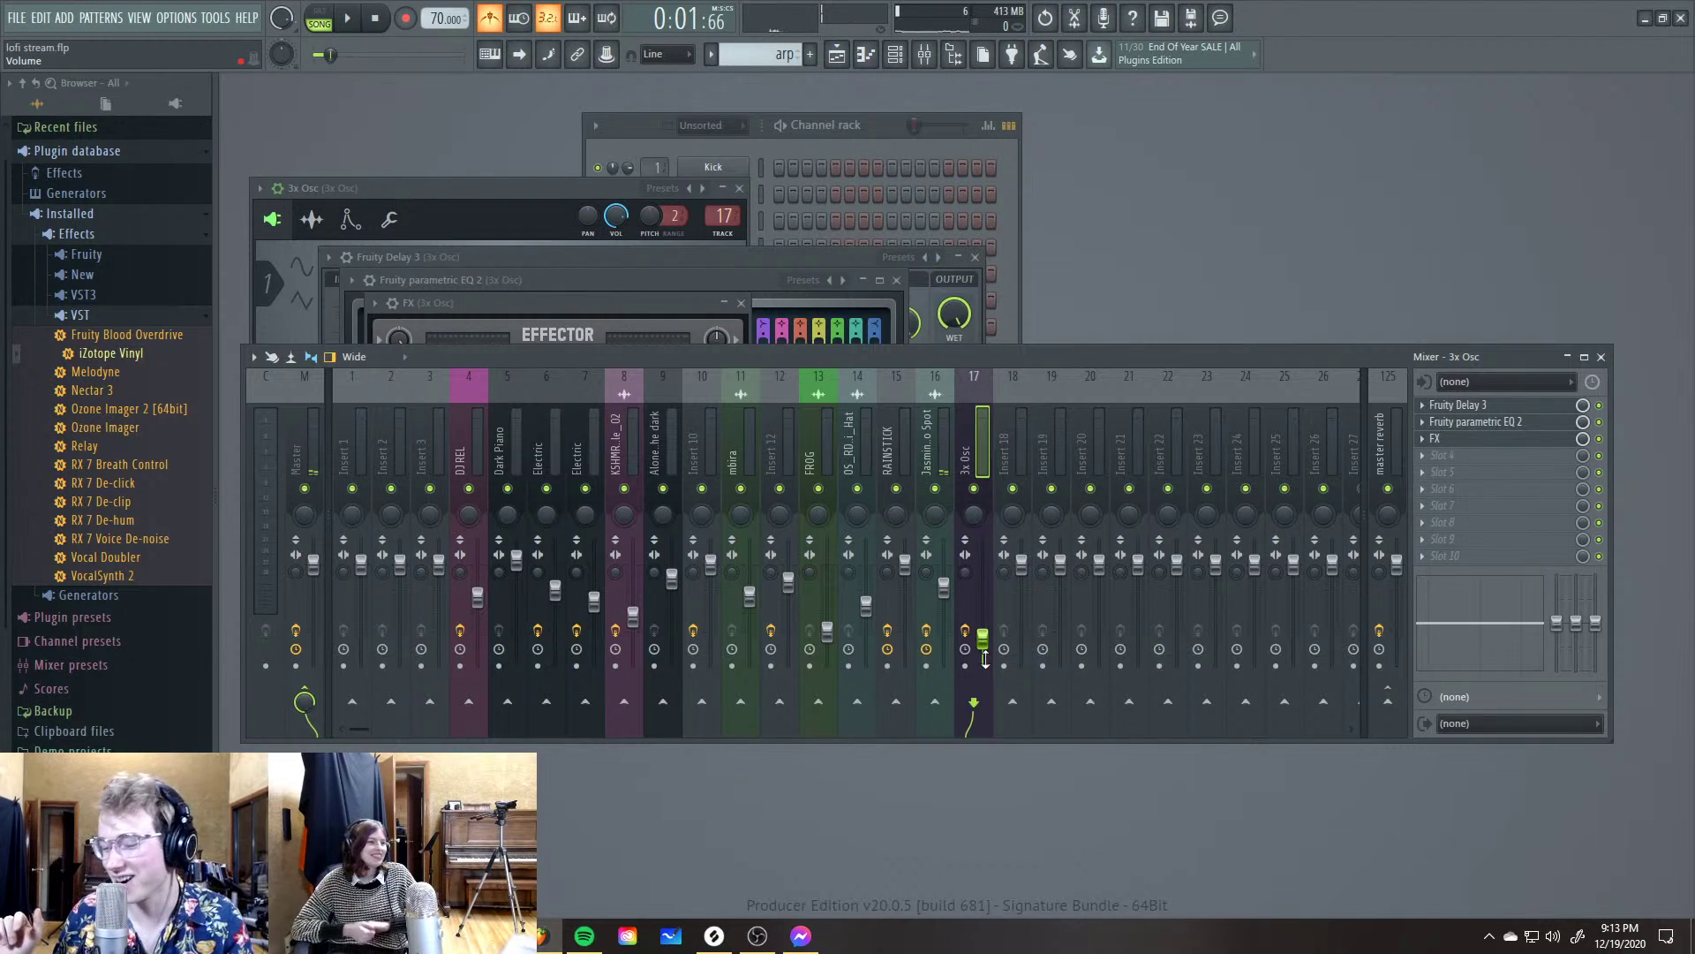
pyautogui.press('space')
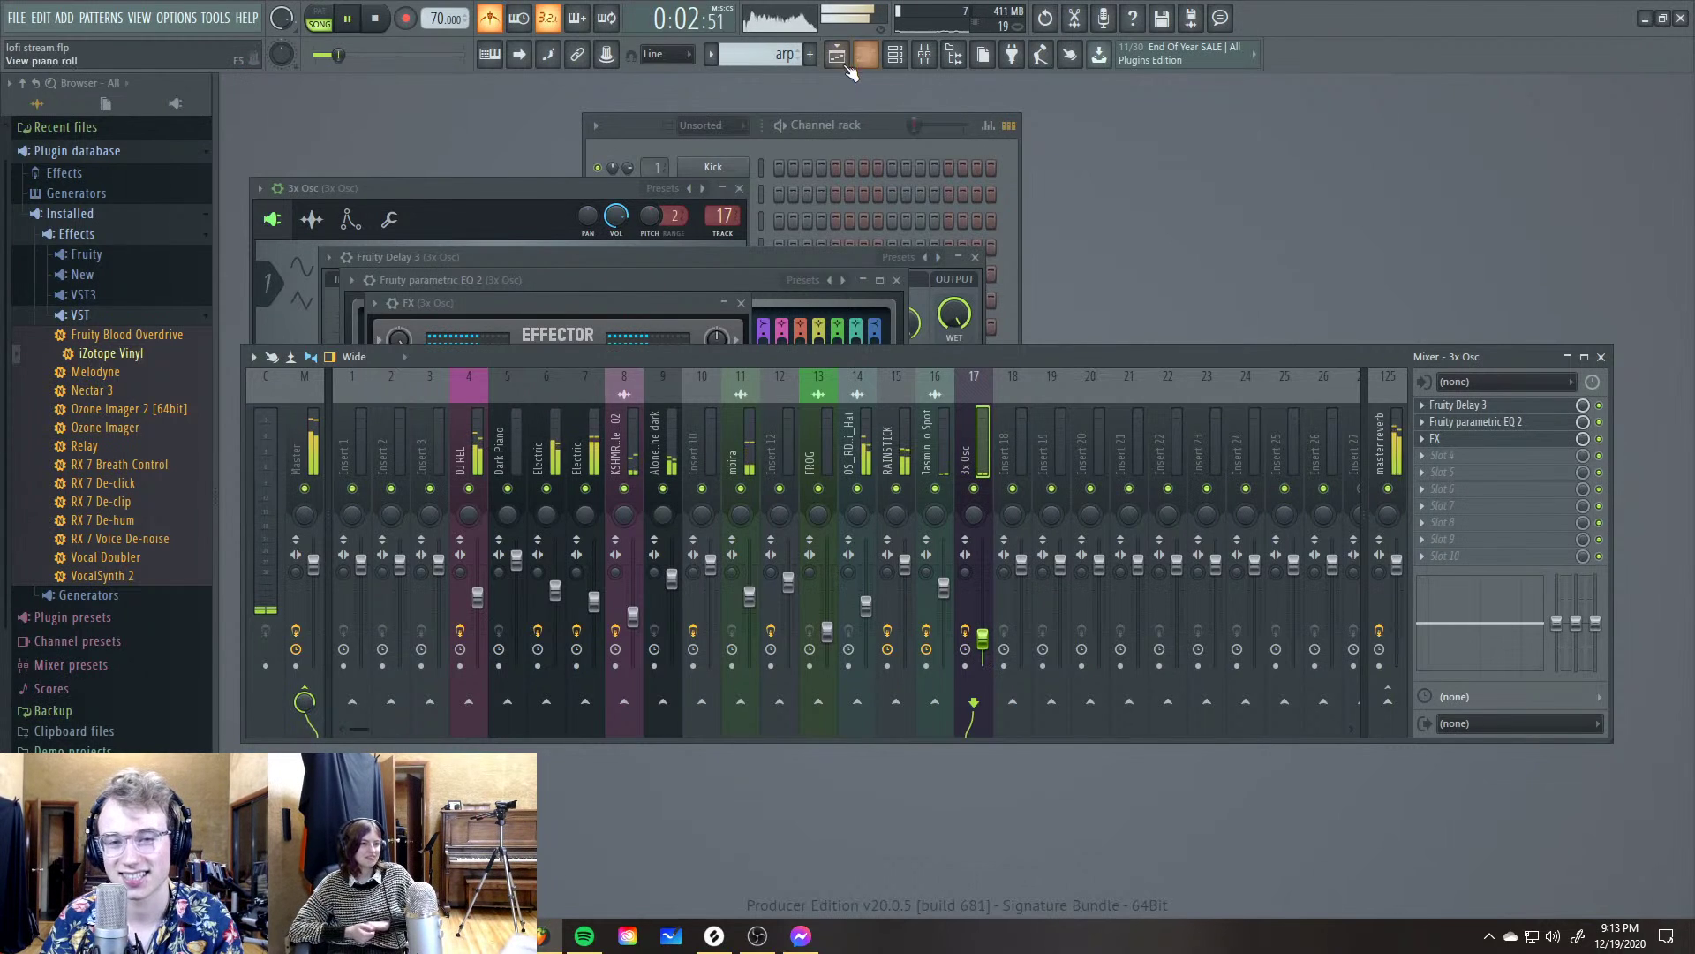
pyautogui.press('F5')
pyautogui.press('space')
pyautogui.press('space')
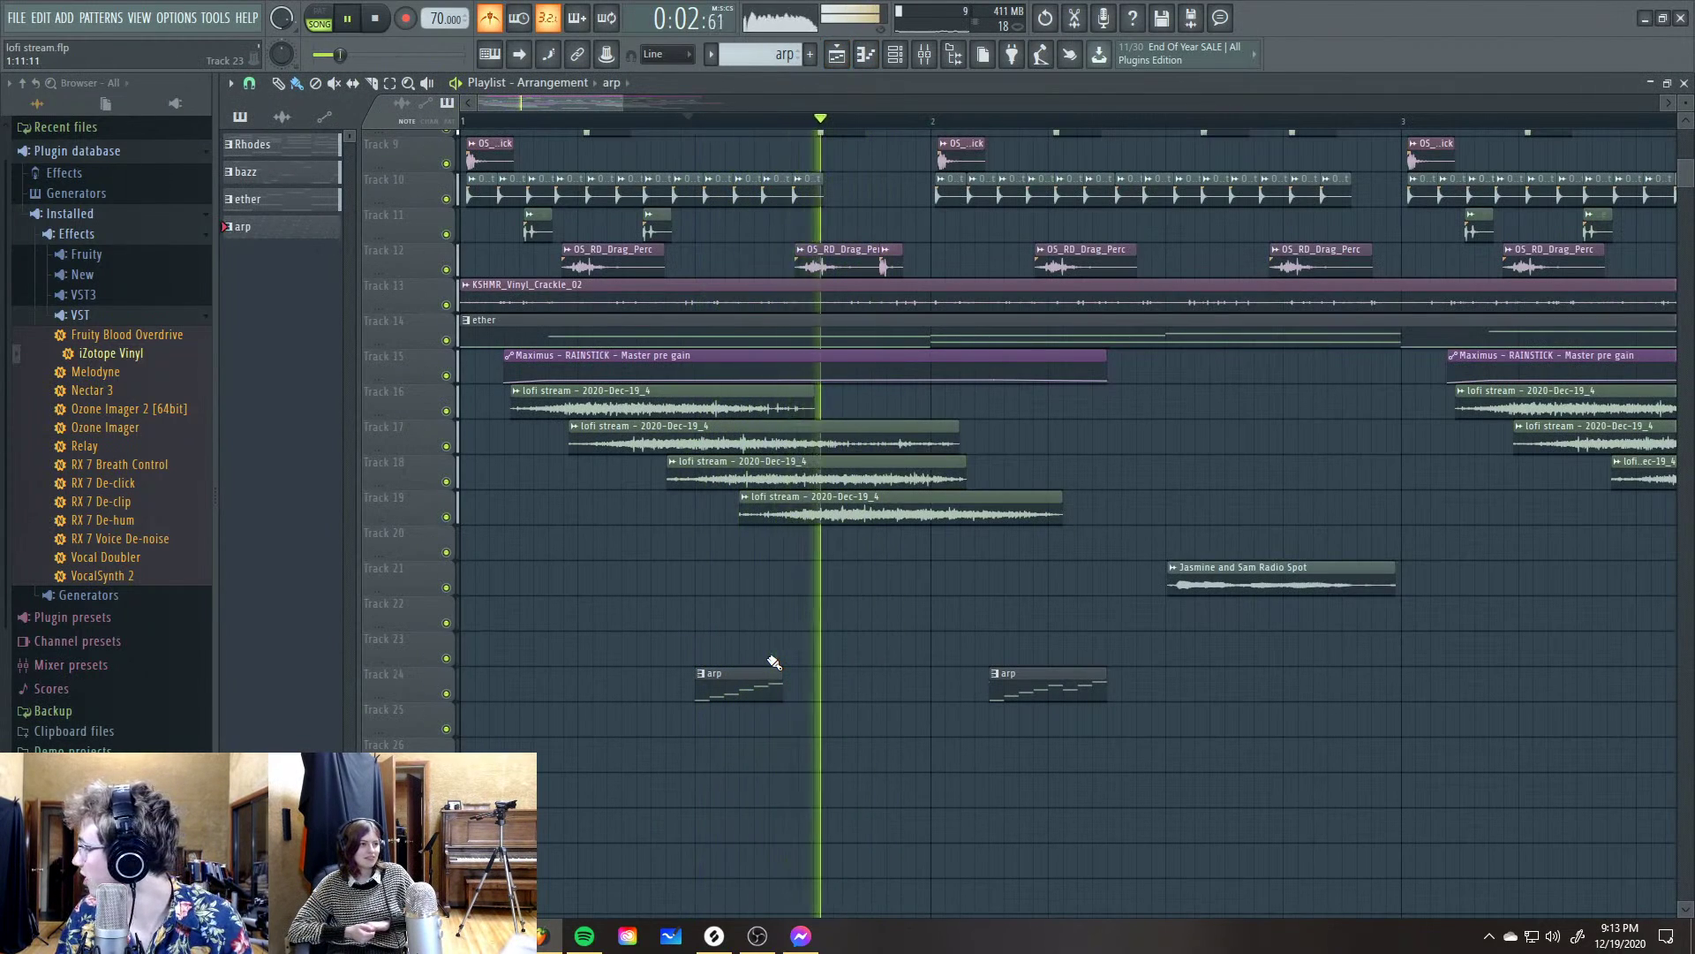
pyautogui.press('space')
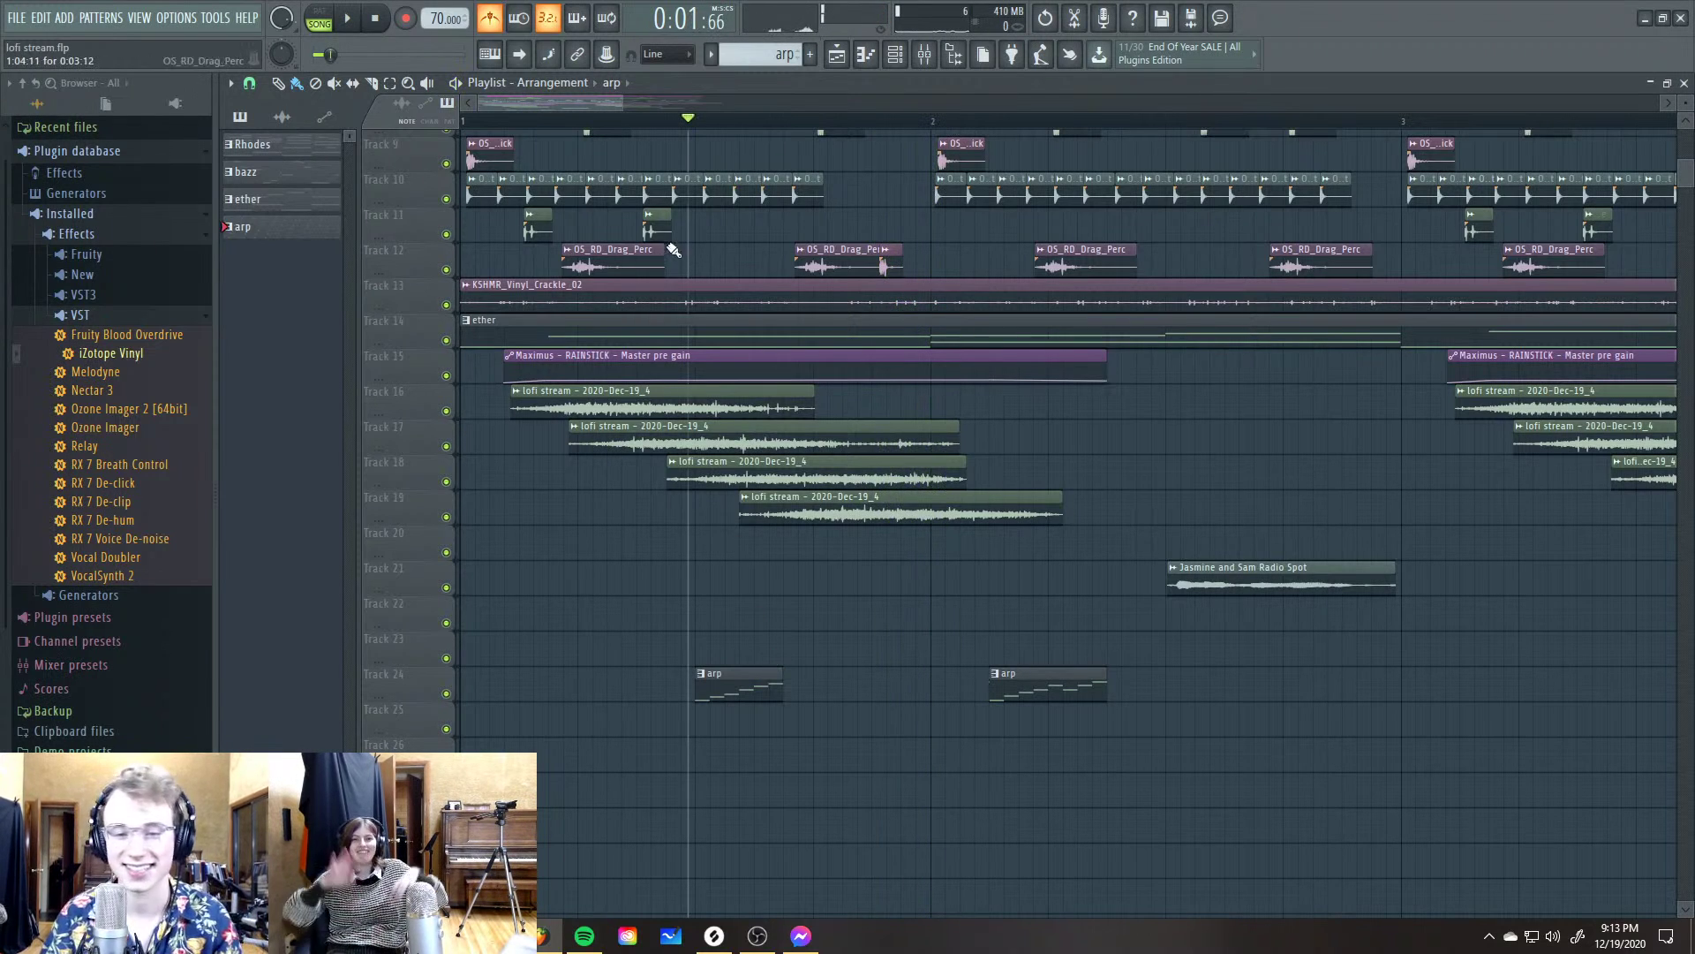
# Review the playlist tracks and inspect the DJ REL and Alone in the dark mixer tracks while playing from the start
pyautogui.scroll(4, 691, 495)
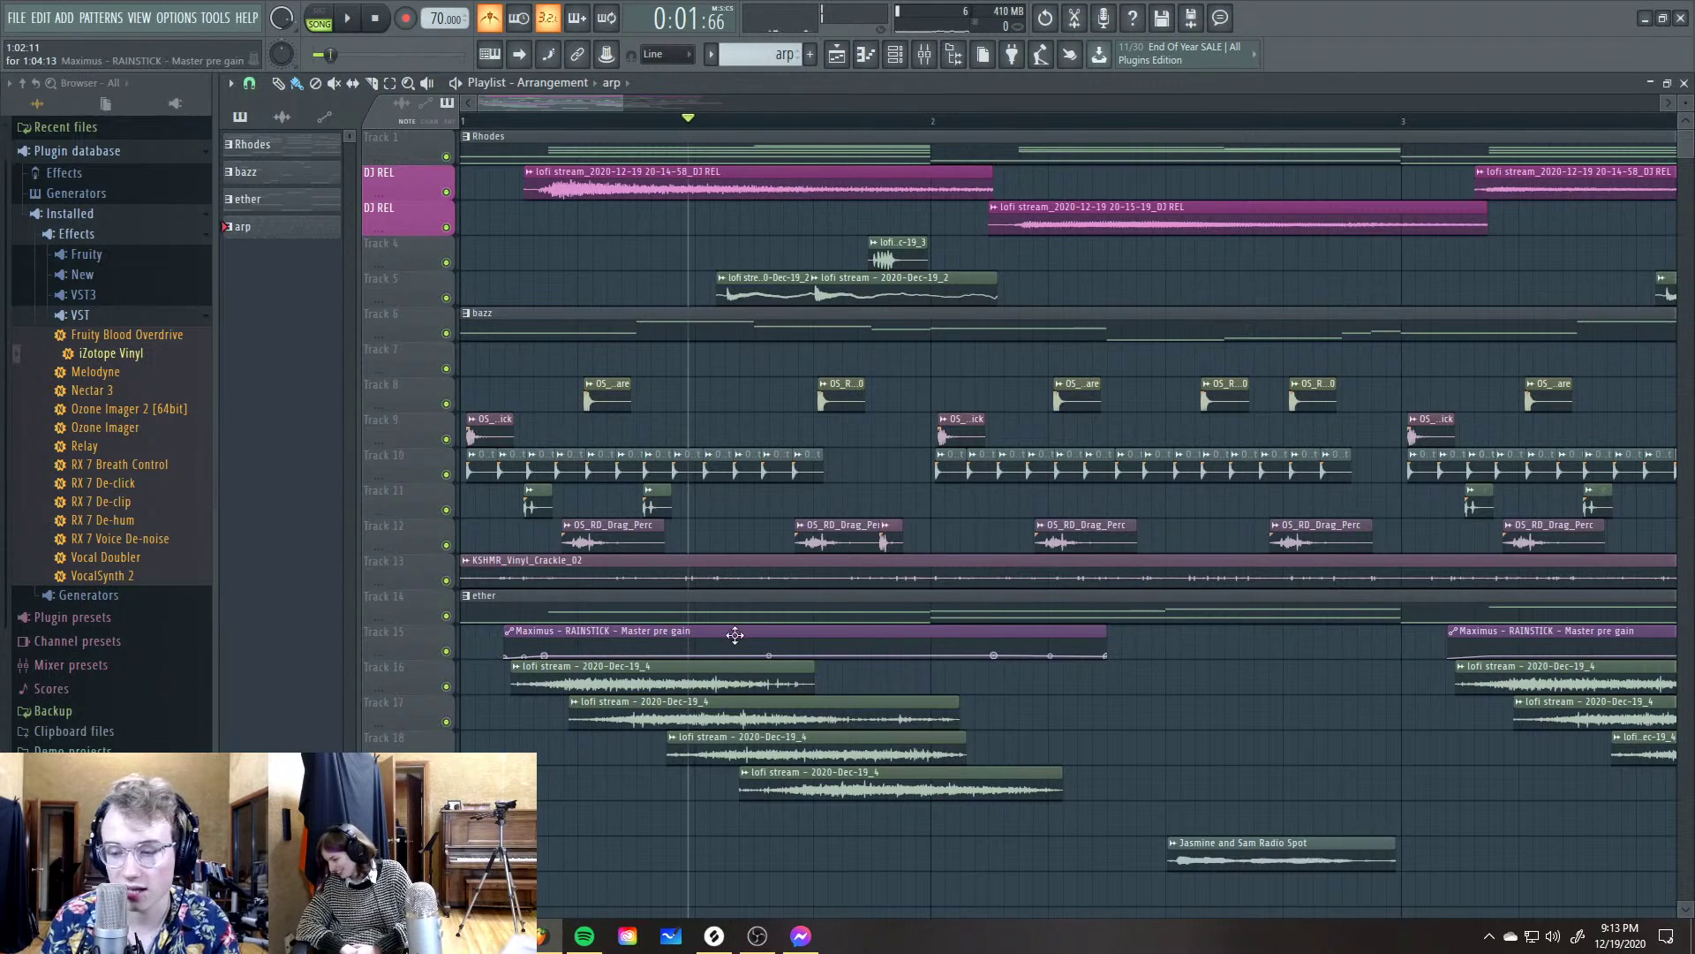
pyautogui.scroll(-6, 759, 376)
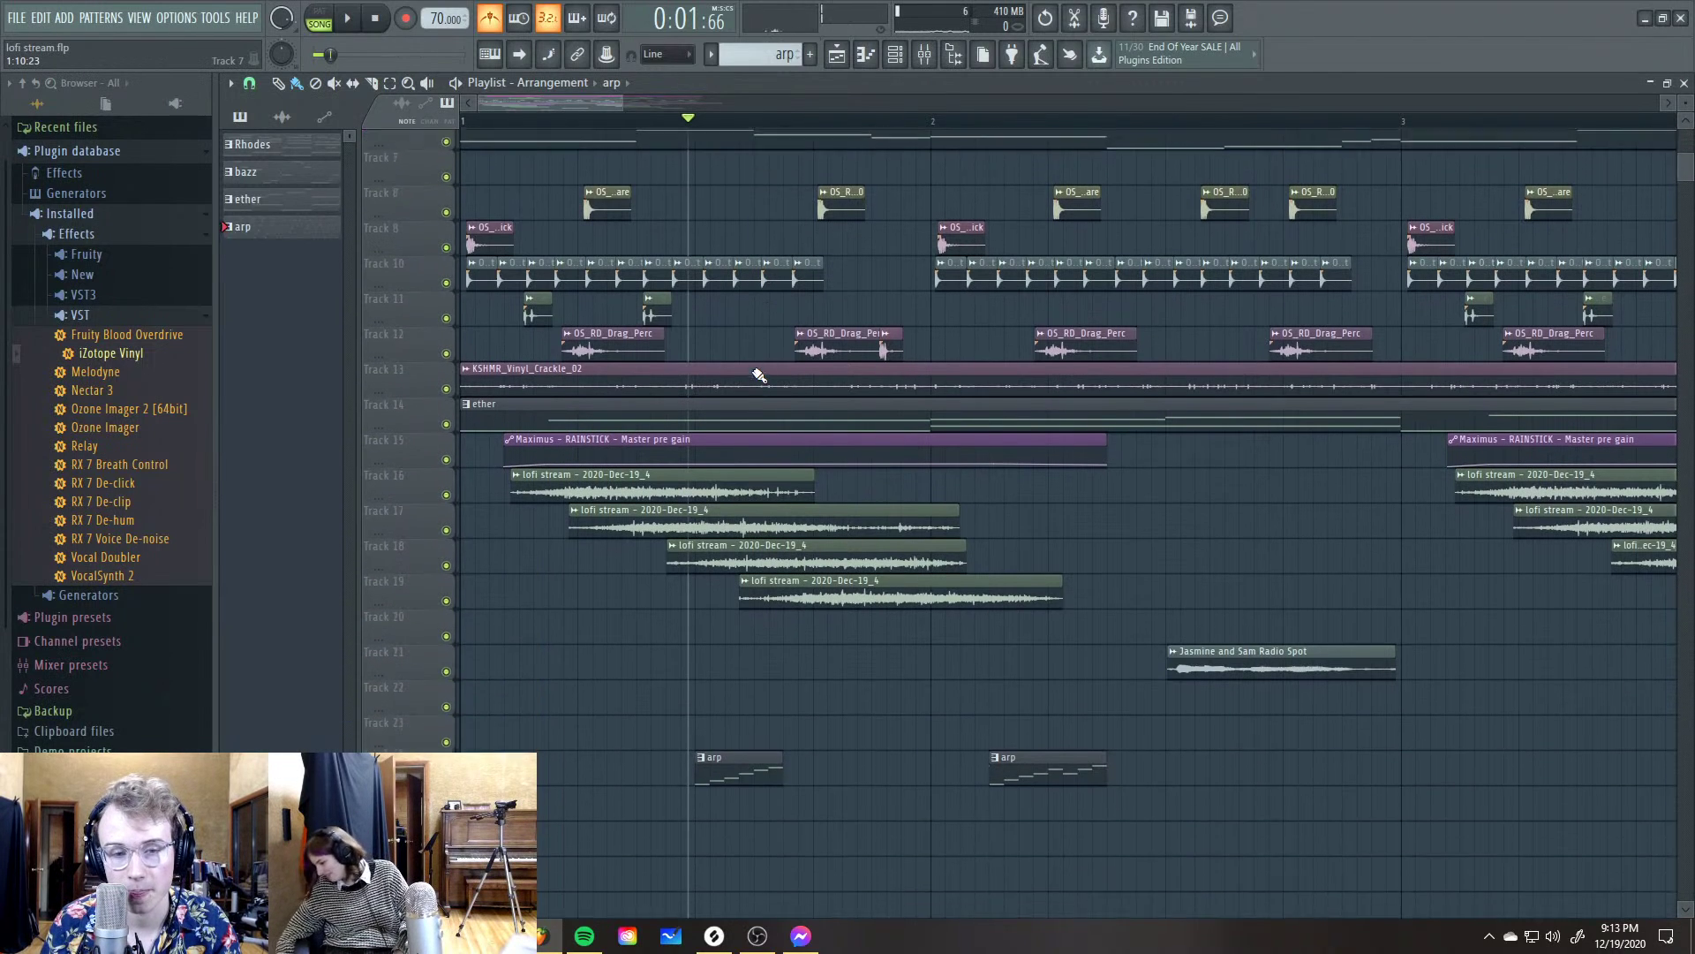
pyautogui.scroll(-2, 756, 384)
pyautogui.scroll(8, 757, 380)
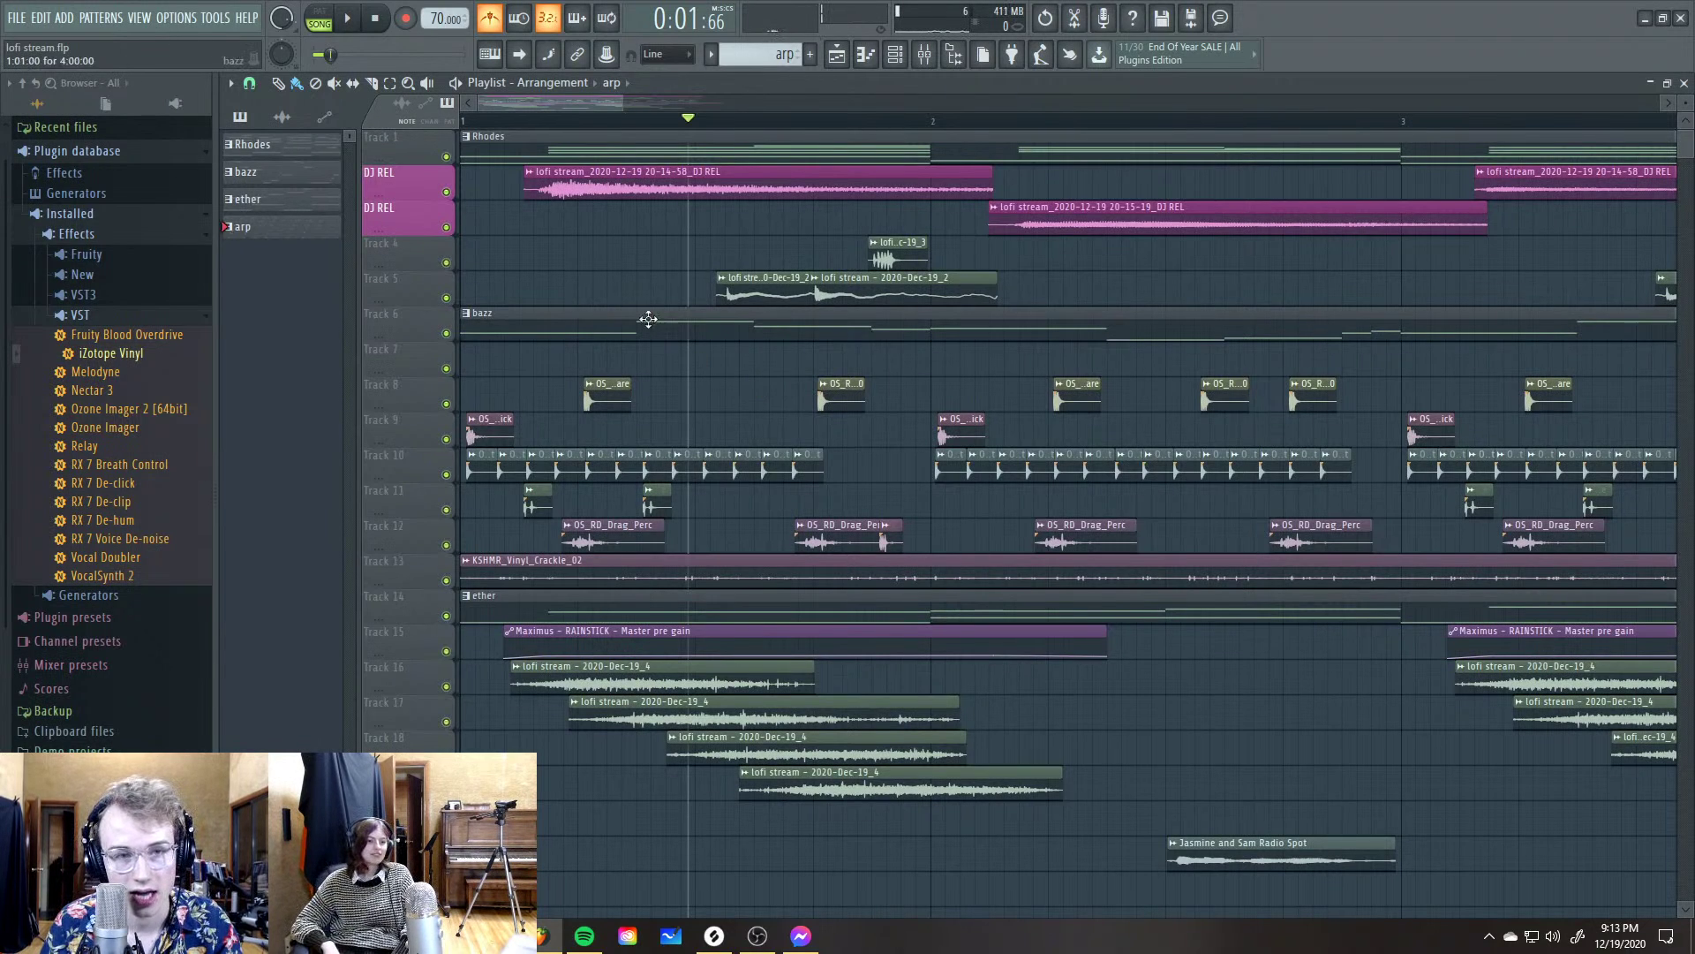
pyautogui.press('space')
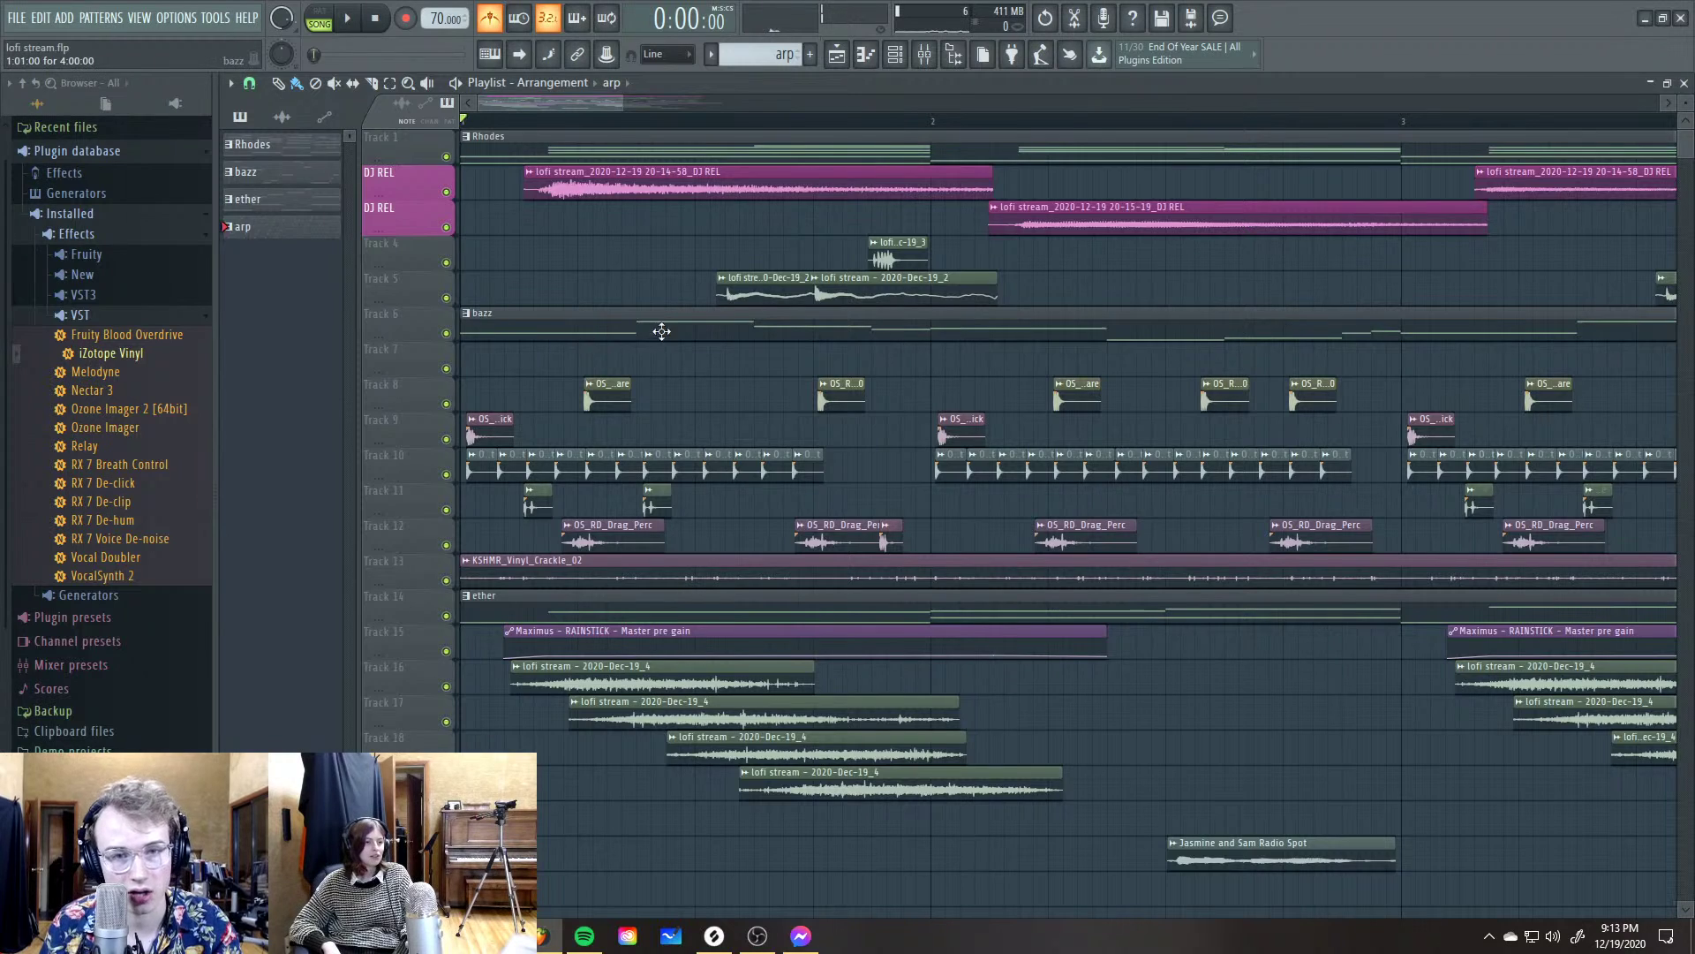
pyautogui.press('F5')
pyautogui.moveTo(903, 364); pyautogui.dragTo(893, 289)
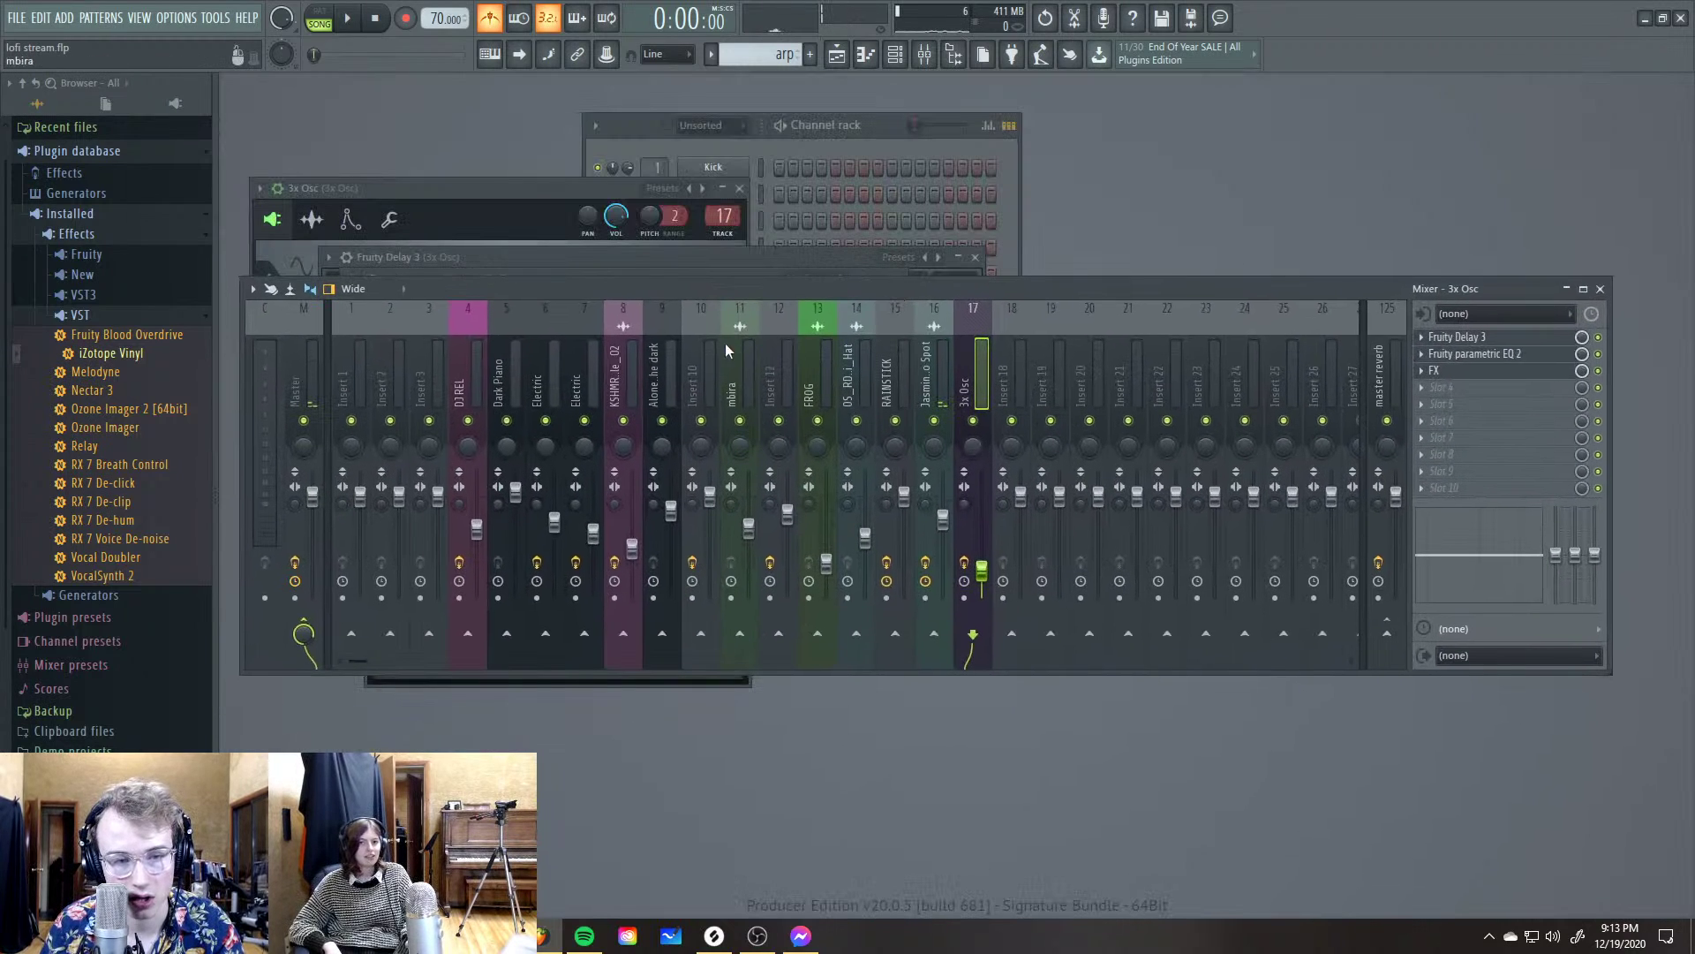
pyautogui.click(505, 362)
pyautogui.click(478, 358)
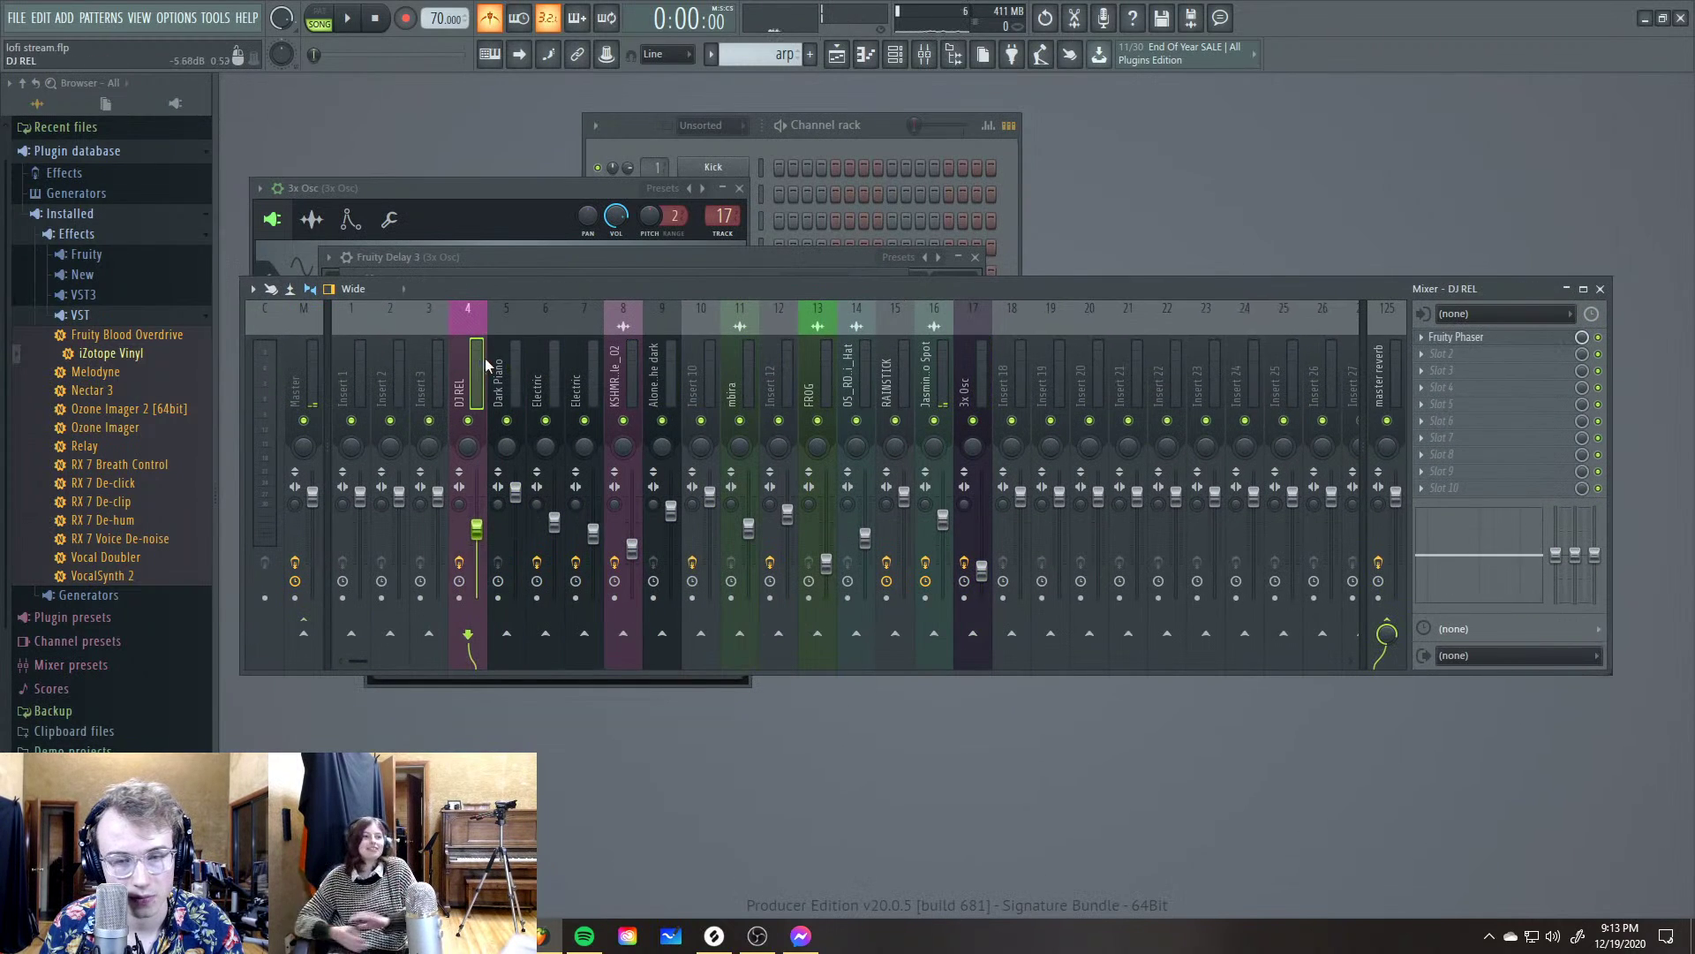
pyautogui.press('space')
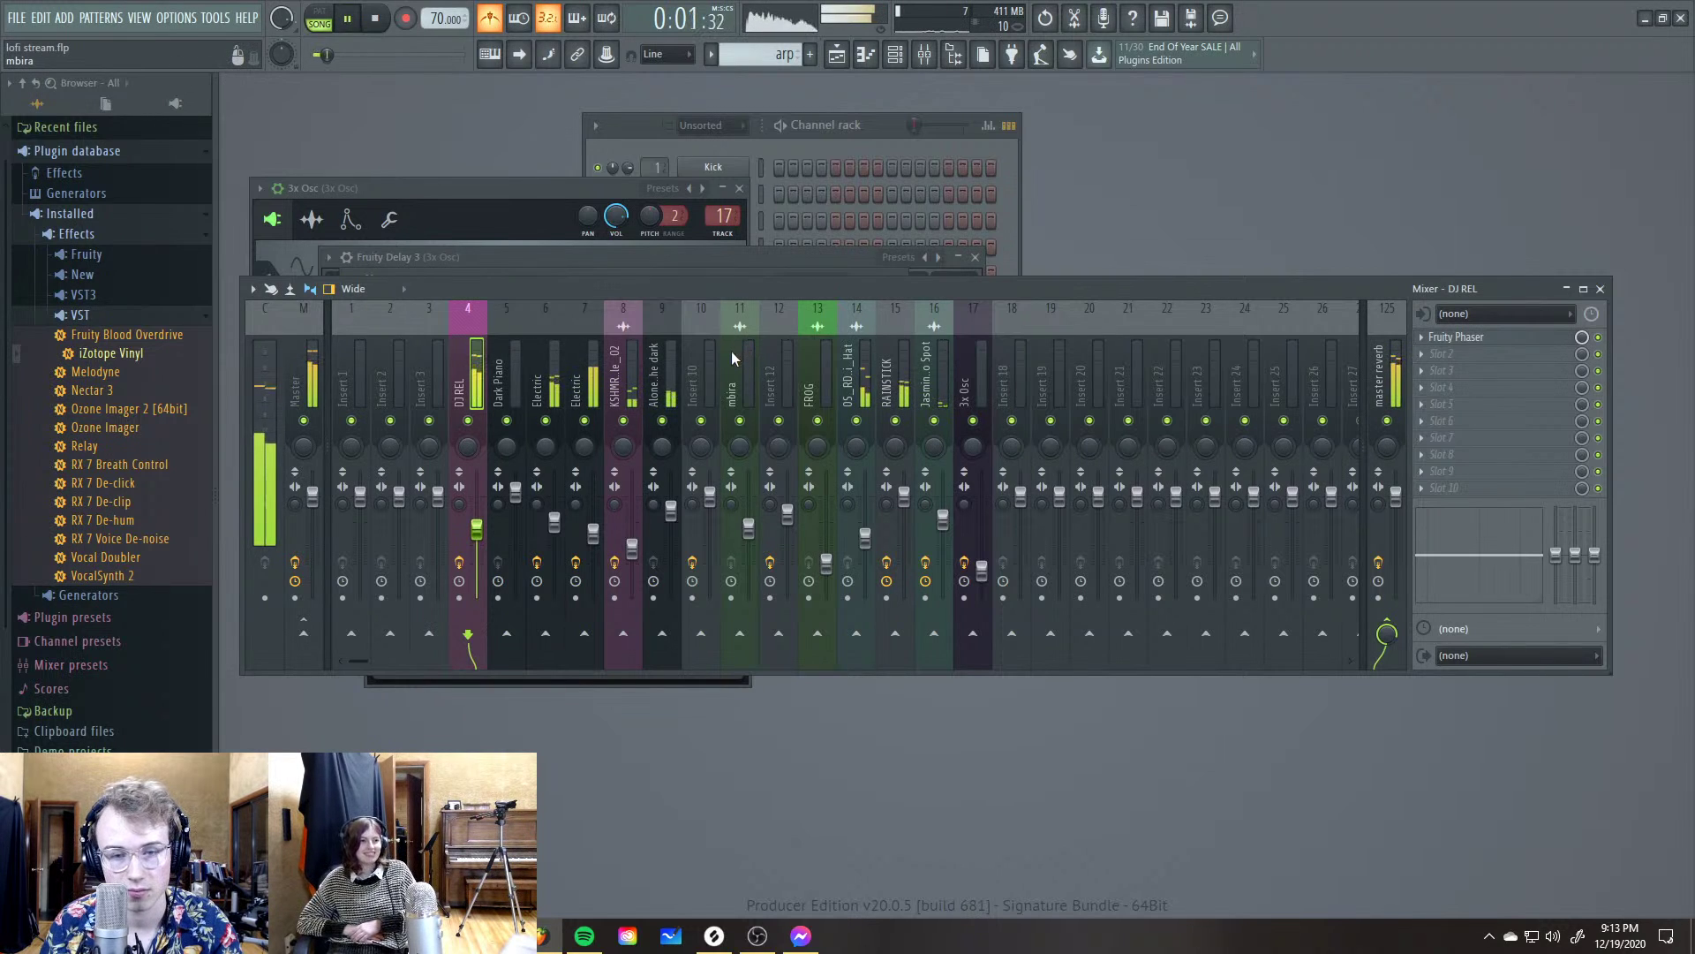
pyautogui.press('space')
pyautogui.click(674, 378)
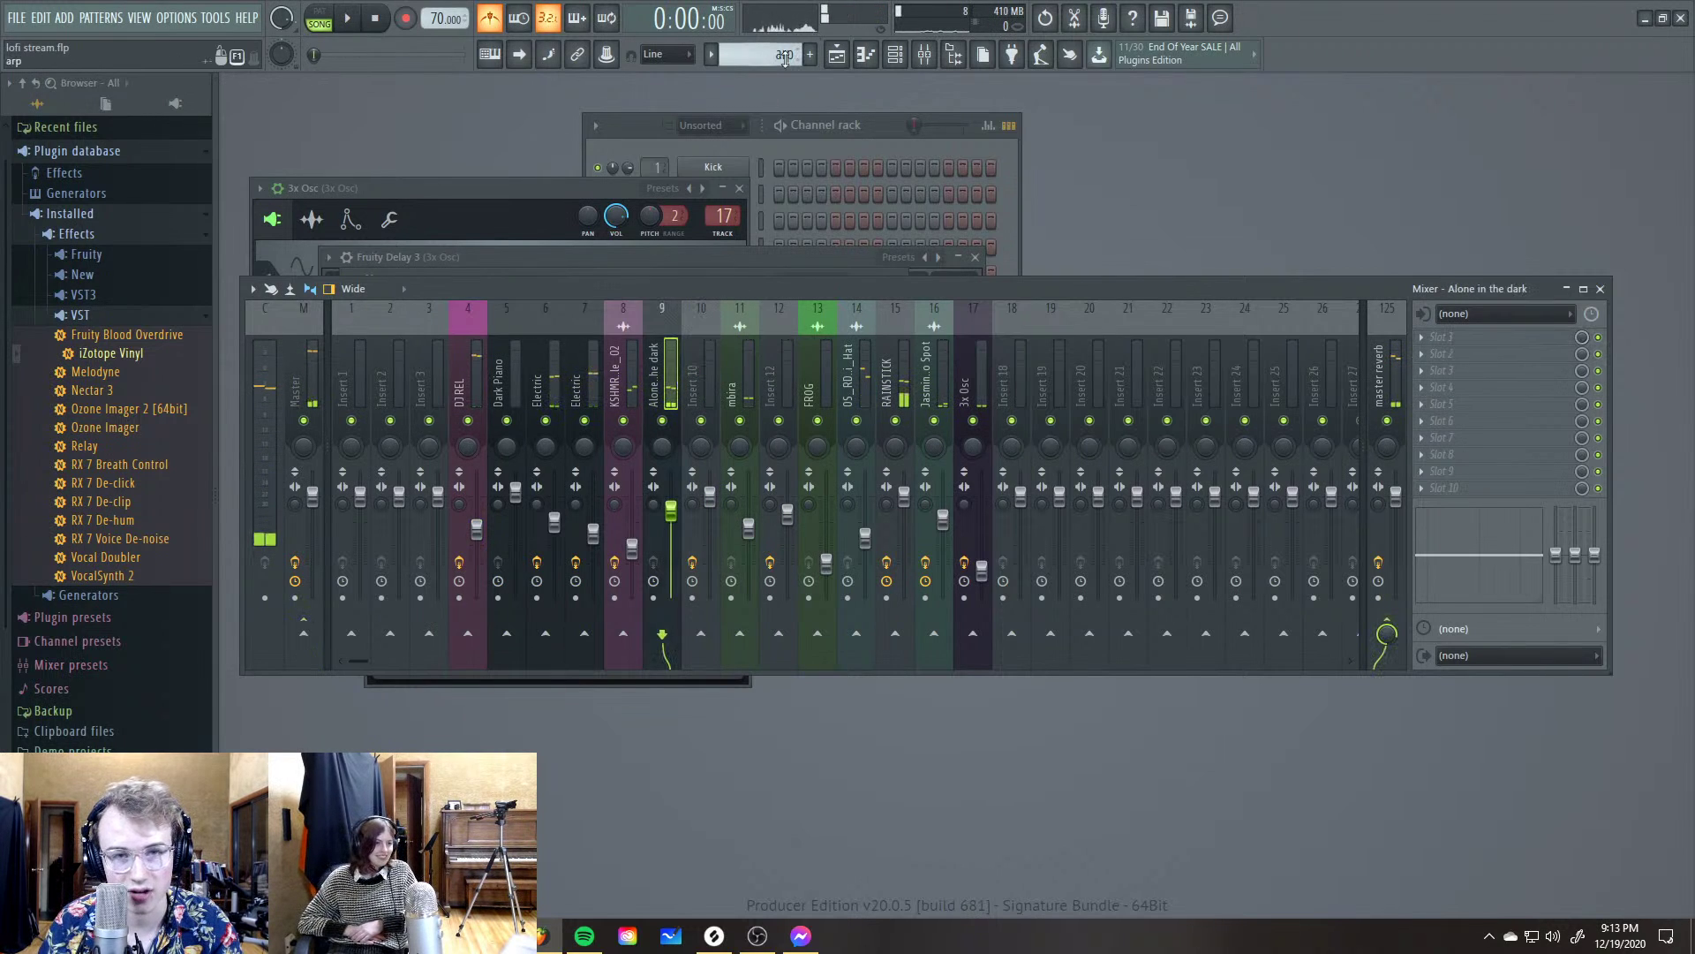
# Select all drum clips on Tracks 8 to 12, set the playlist snap to none and shift the clips slightly earlier
pyautogui.click(835, 59)
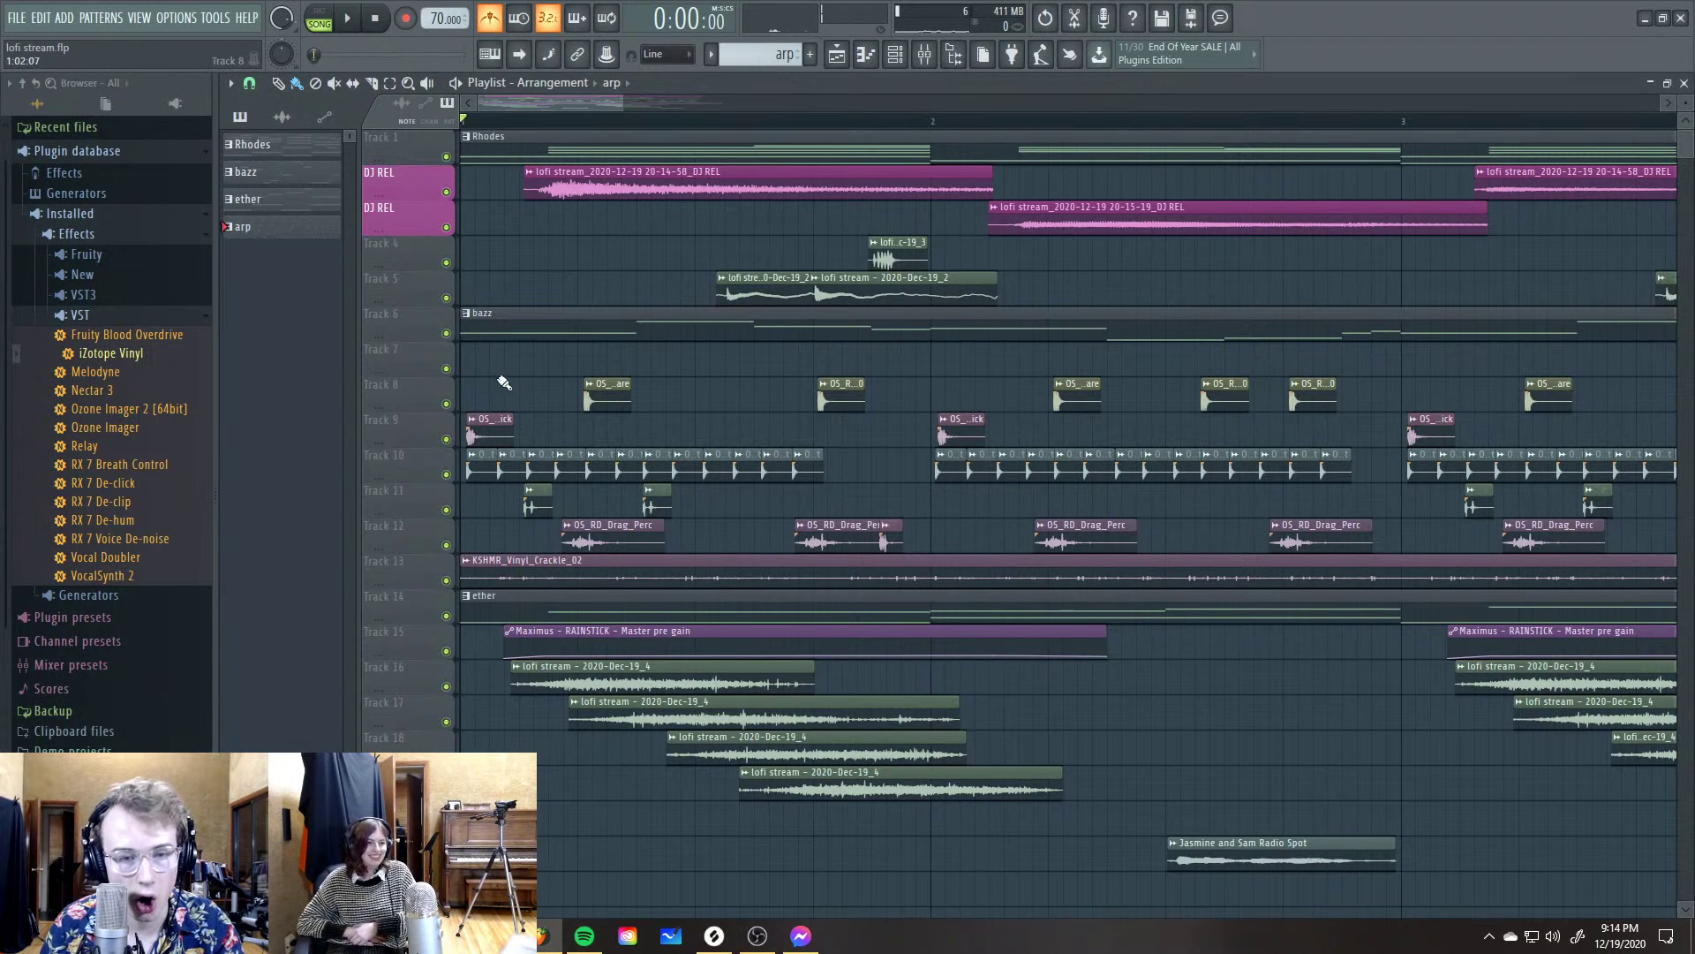
pyautogui.scroll(-3, 1113, 451)
pyautogui.moveTo(1448, 547); pyautogui.dragTo(452, 377)
pyautogui.scroll(5, 380, 385)
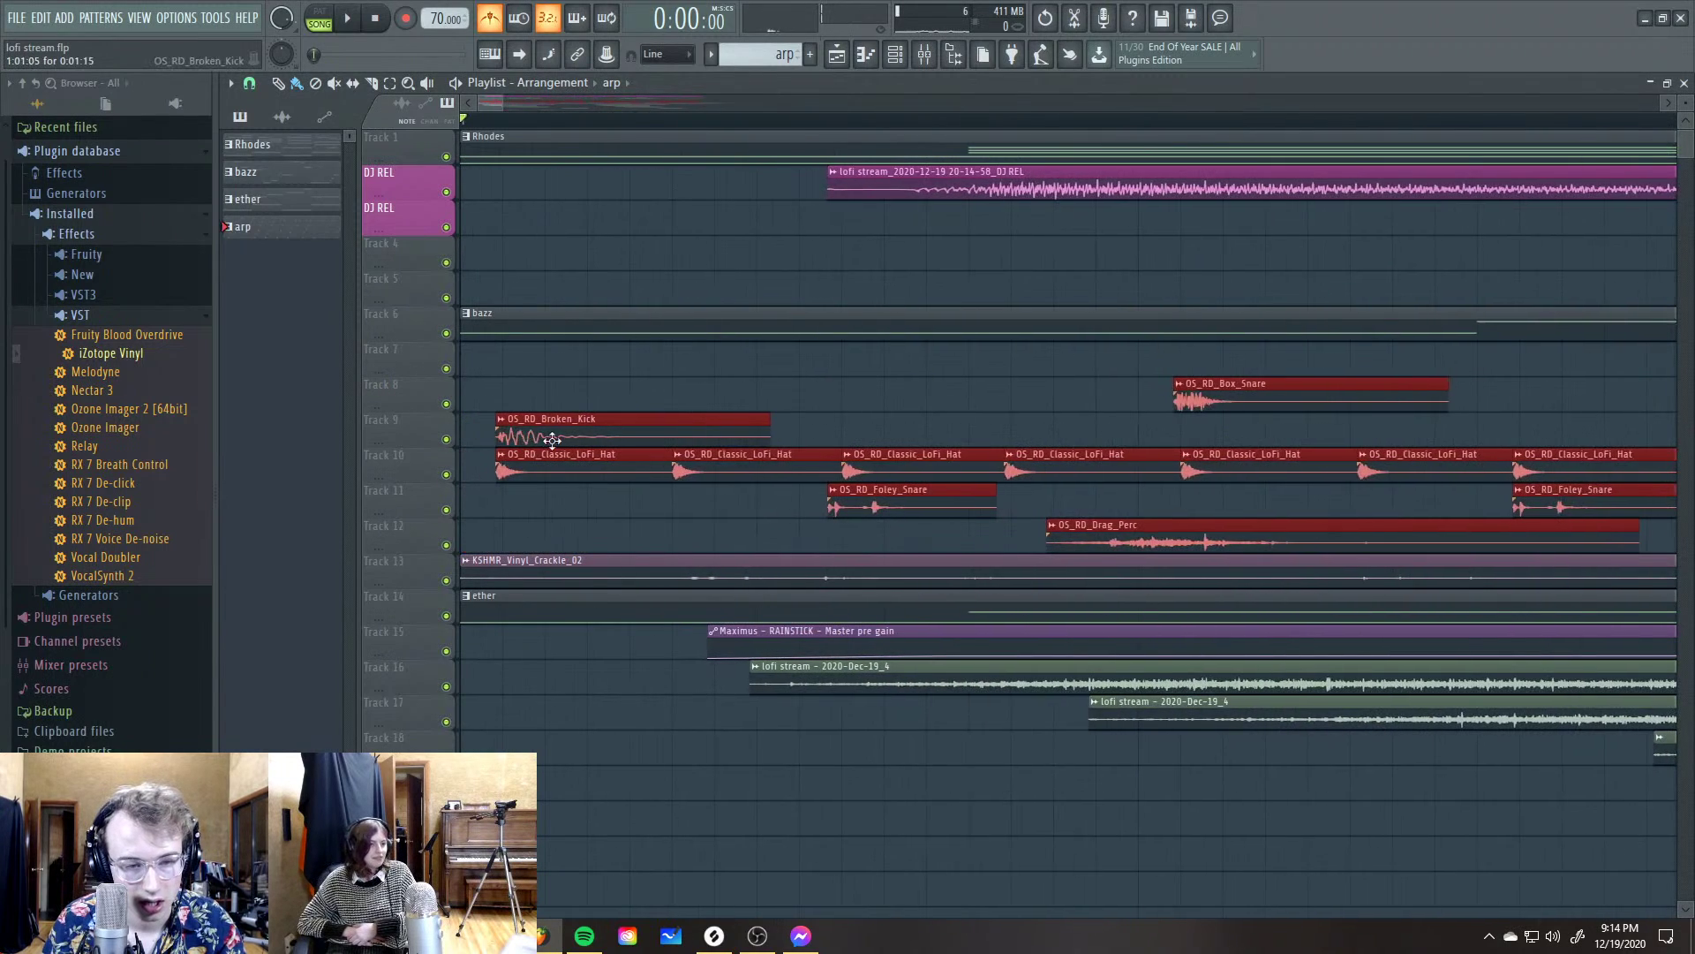
pyautogui.click(250, 83)
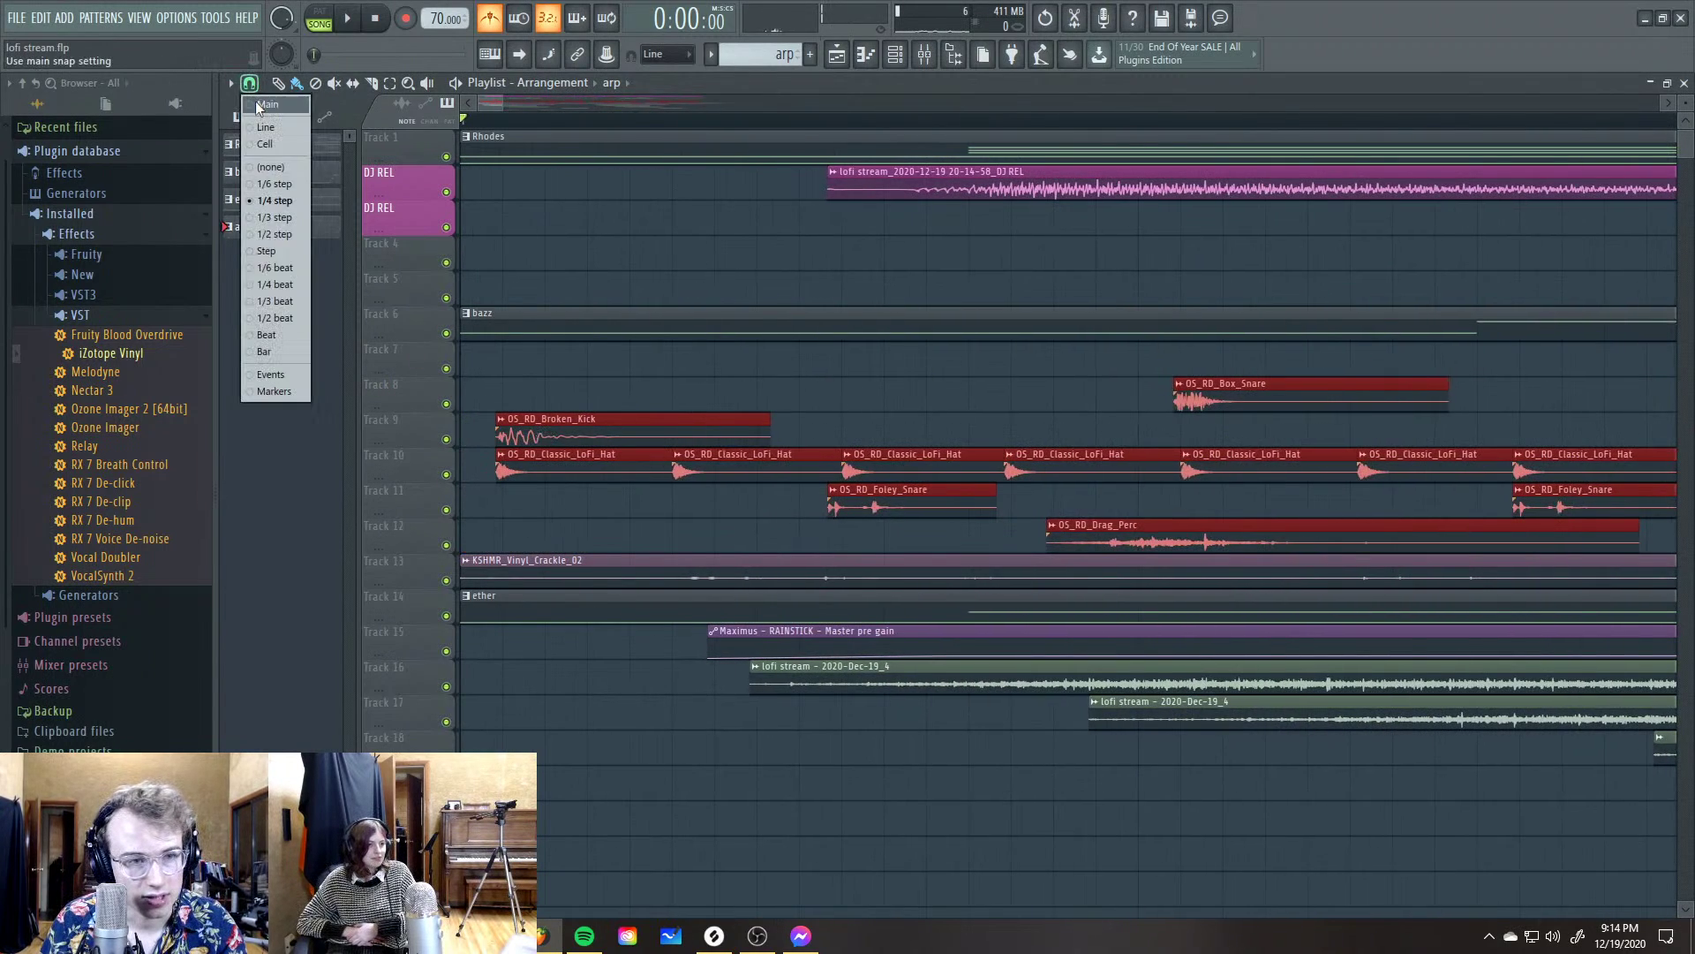
pyautogui.click(274, 167)
pyautogui.moveTo(536, 435); pyautogui.dragTo(515, 435)
# Play the arrangement from the start to check the timing of the shifted drum clips
pyautogui.press('space')
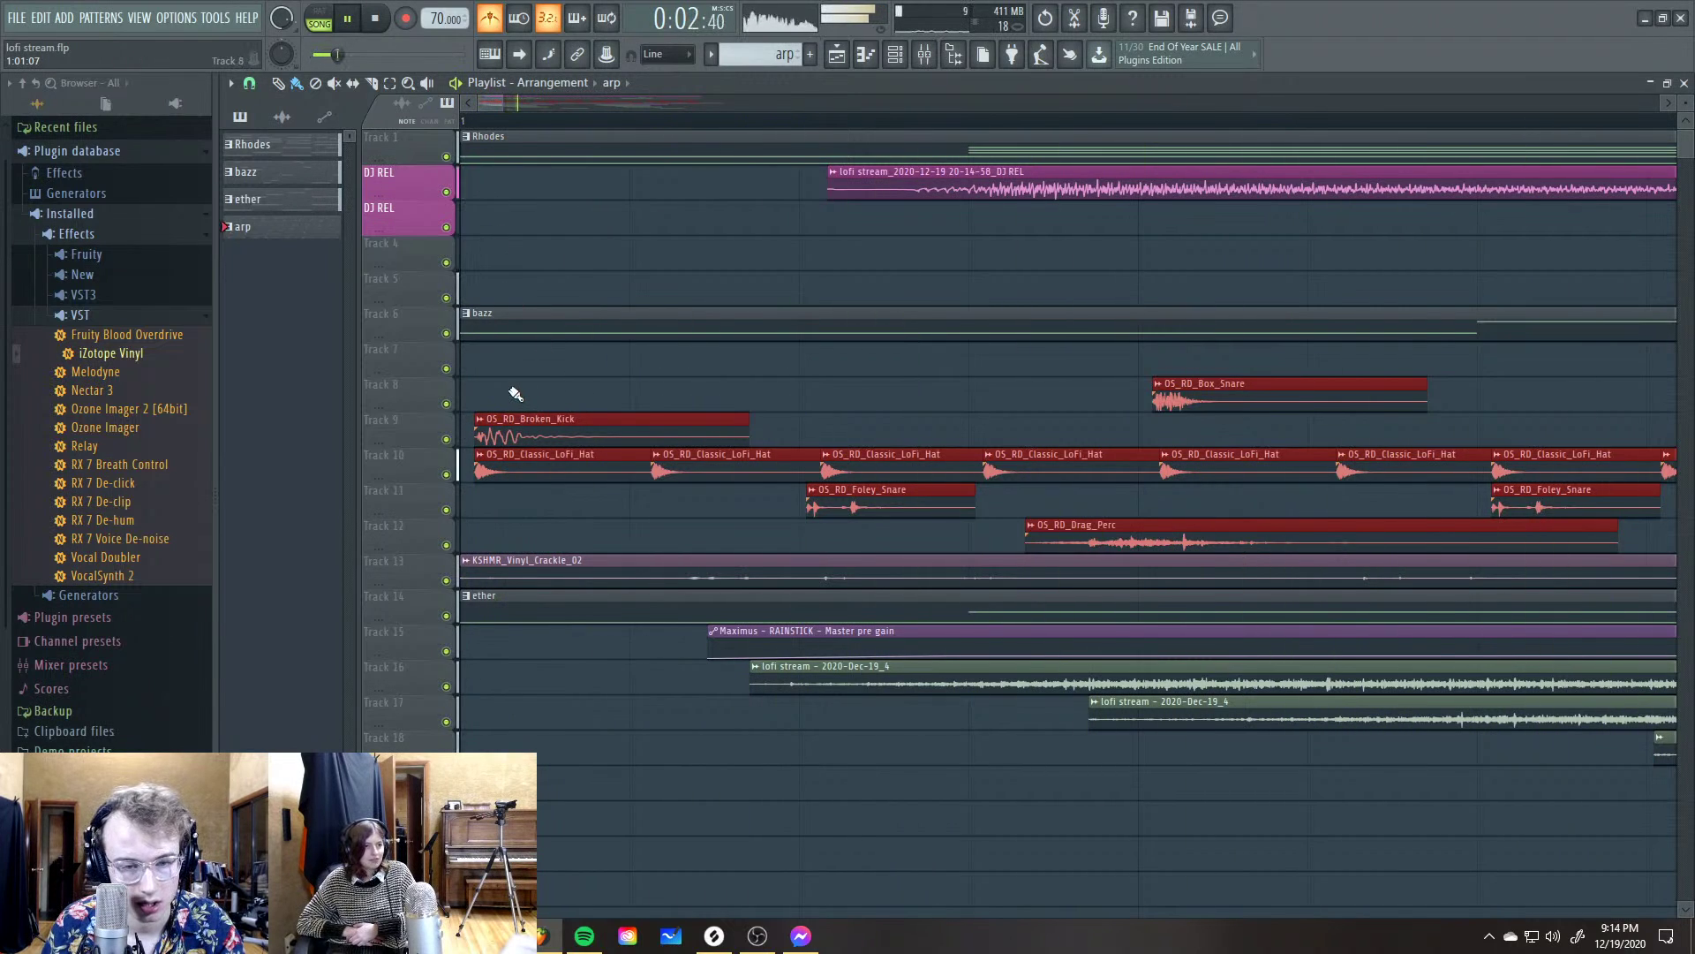
pyautogui.scroll(-4, 512, 393)
pyautogui.scroll(-4, 516, 393)
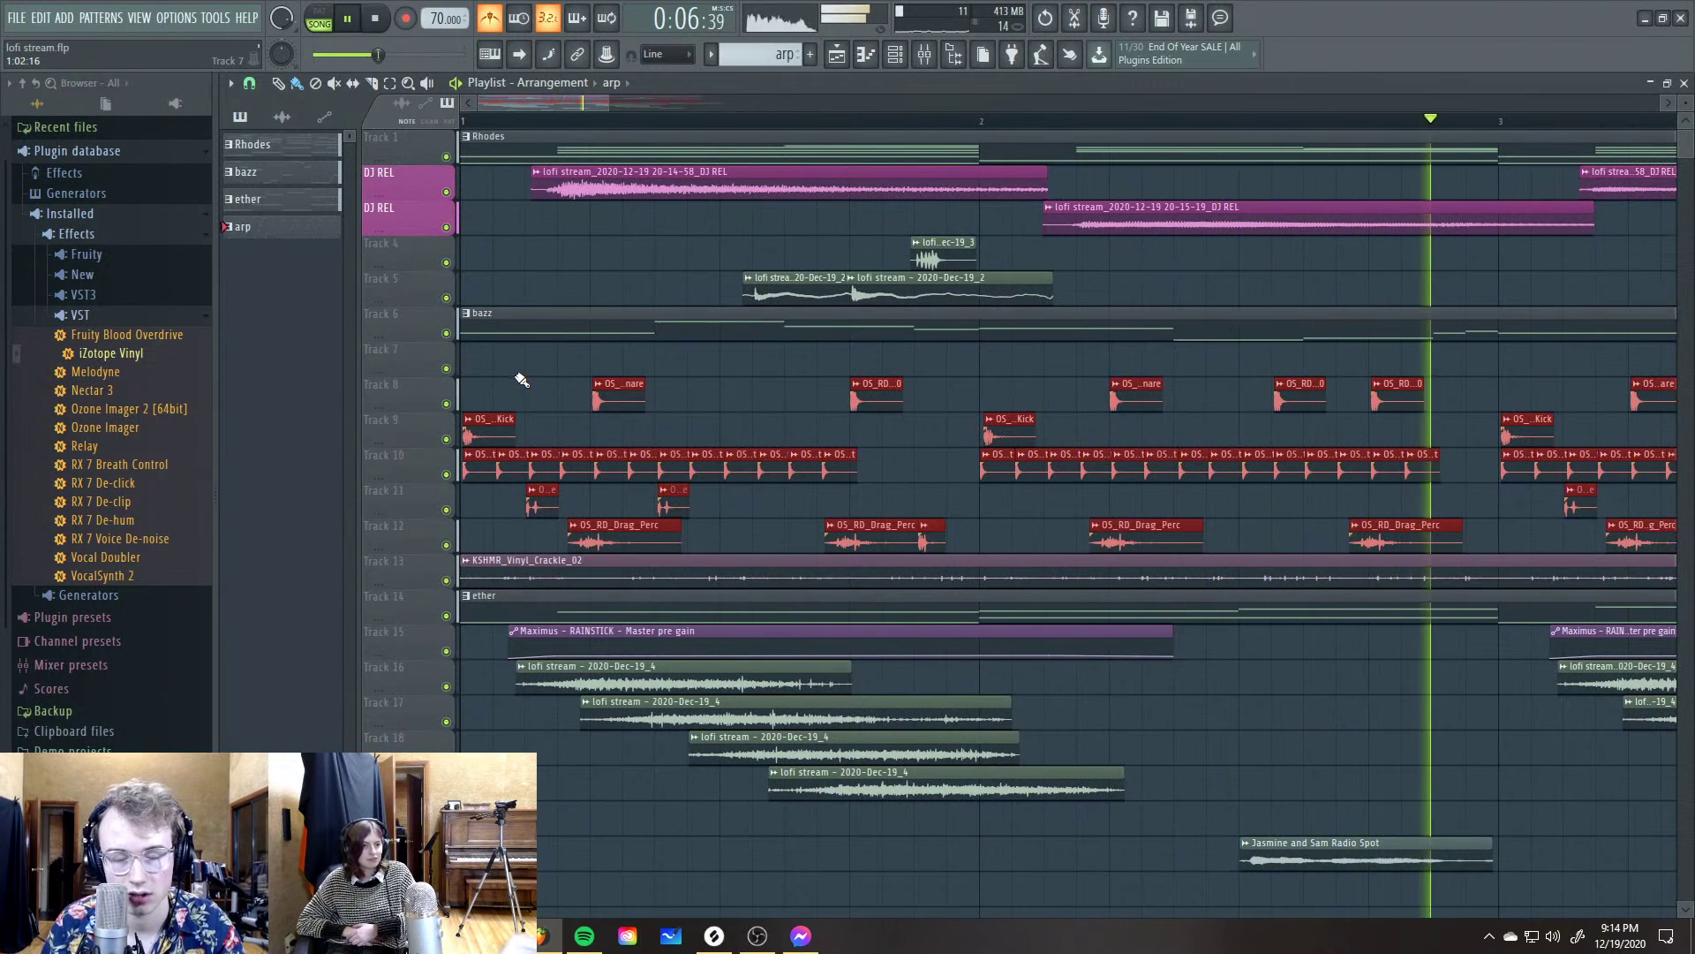
pyautogui.scroll(-3, 521, 379)
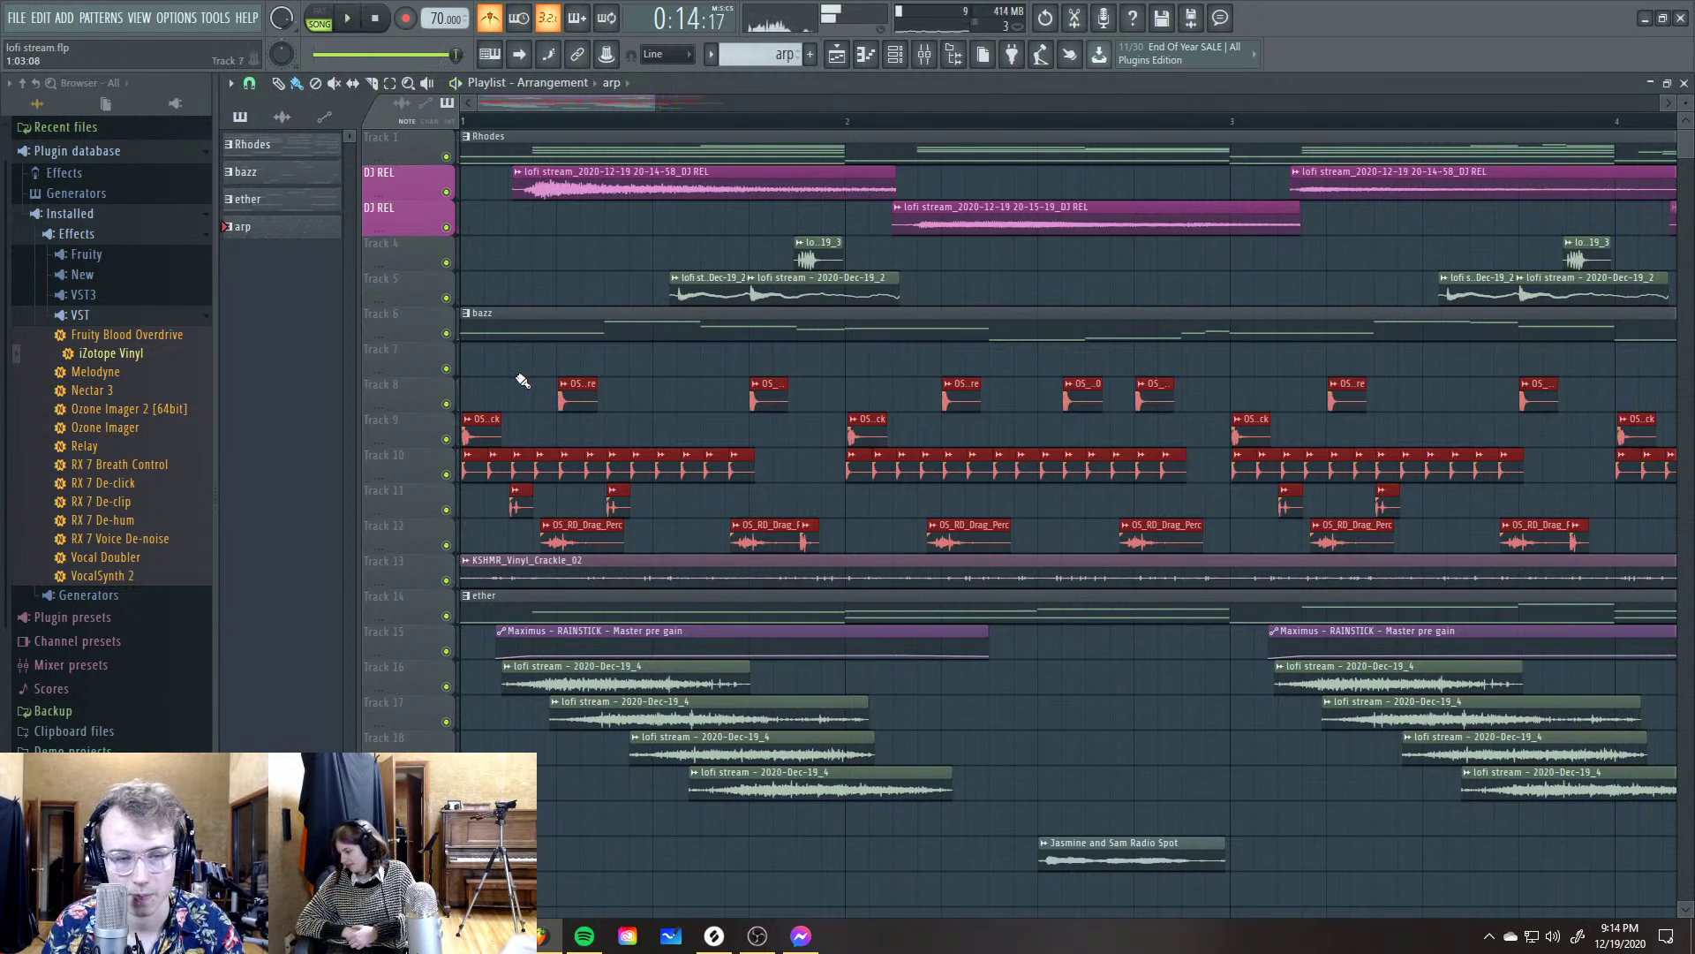
pyautogui.press('space')
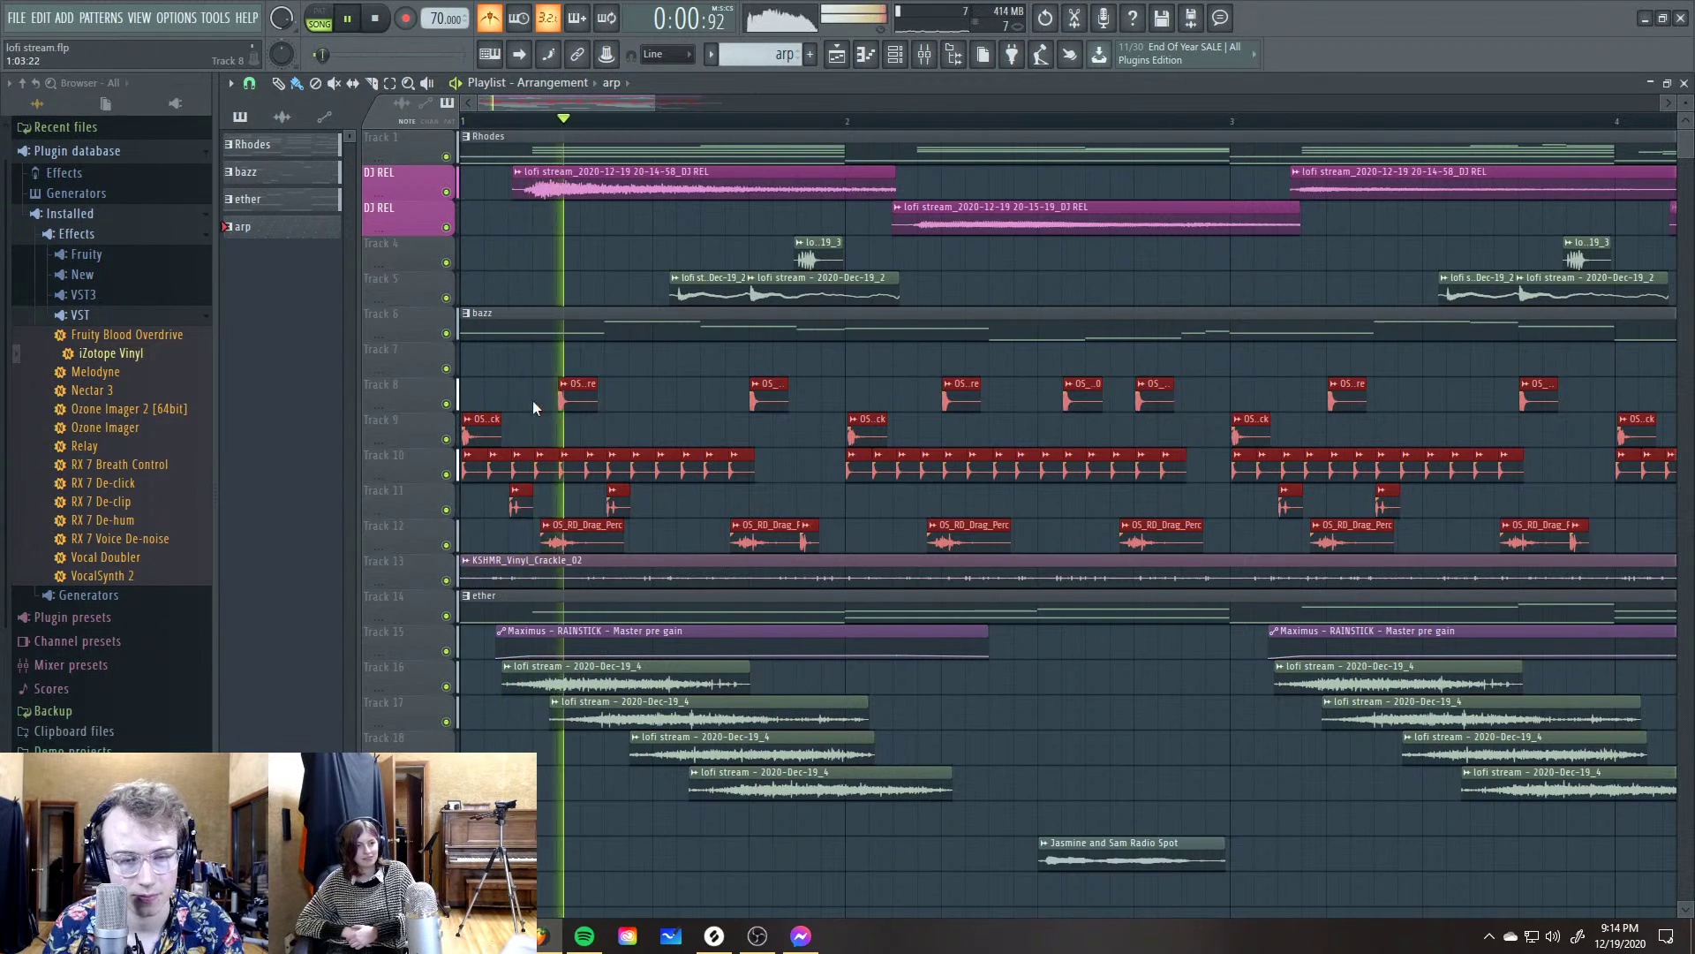
# Lower the OS_RD_Classic_LoFi_Hat mixer track's volume to about 43% (-14.8 dB) and listen to the mix
pyautogui.press('F5')
pyautogui.press('space')
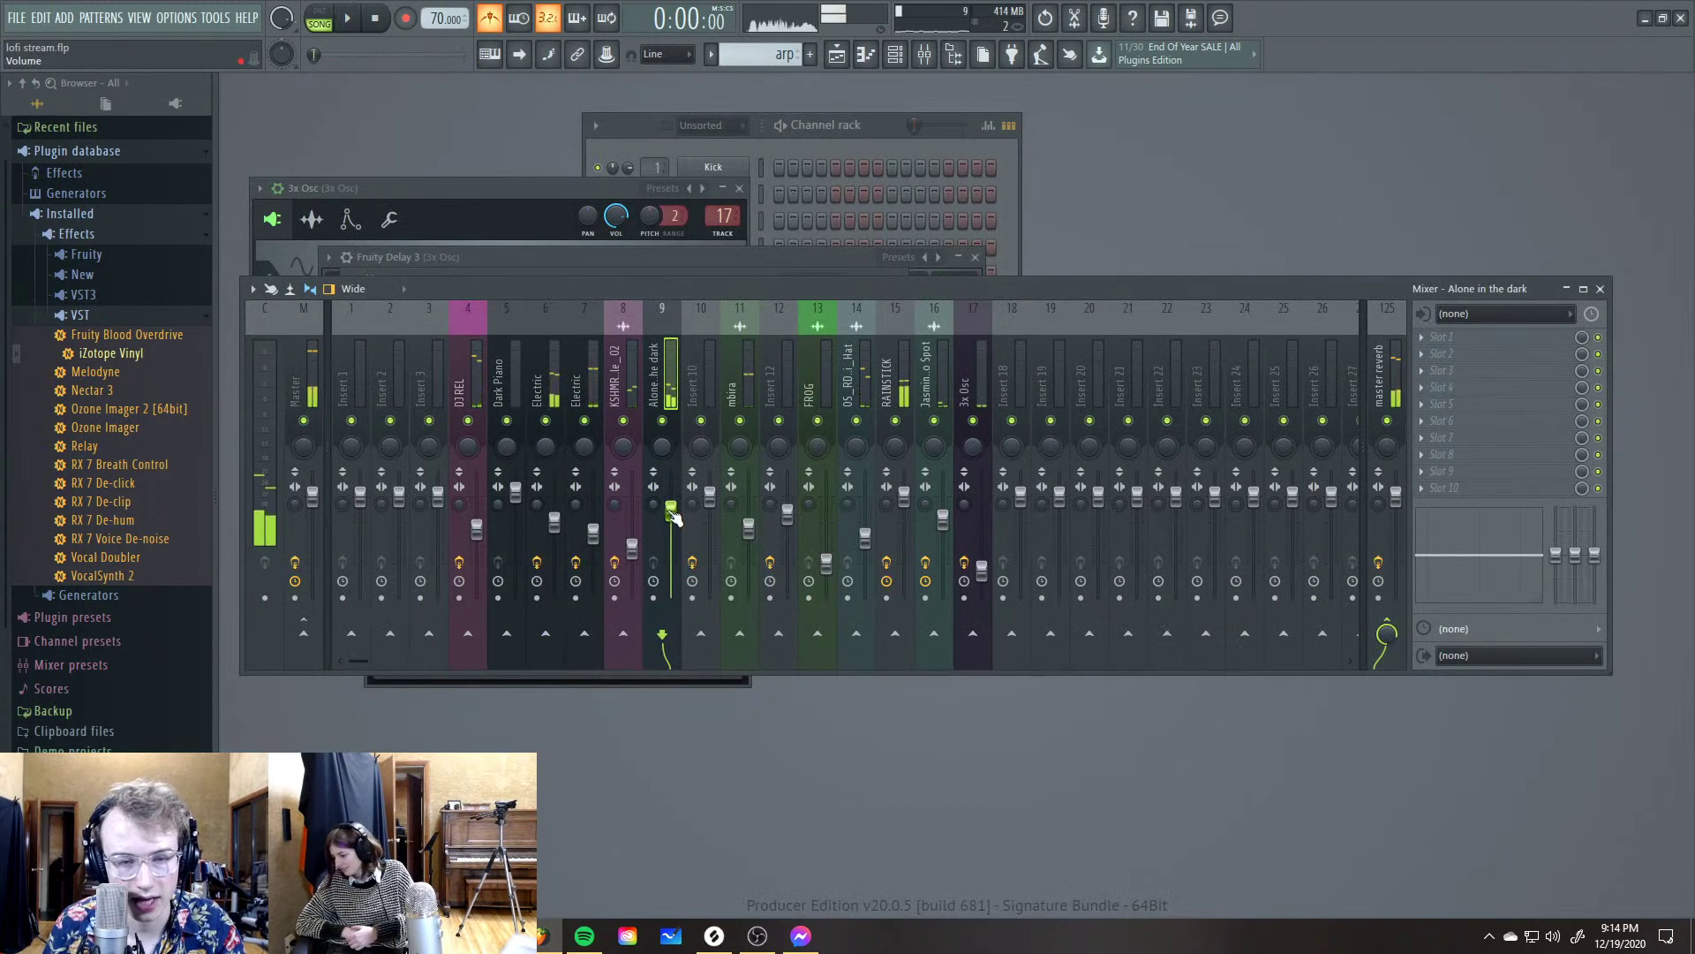
pyautogui.click(907, 399)
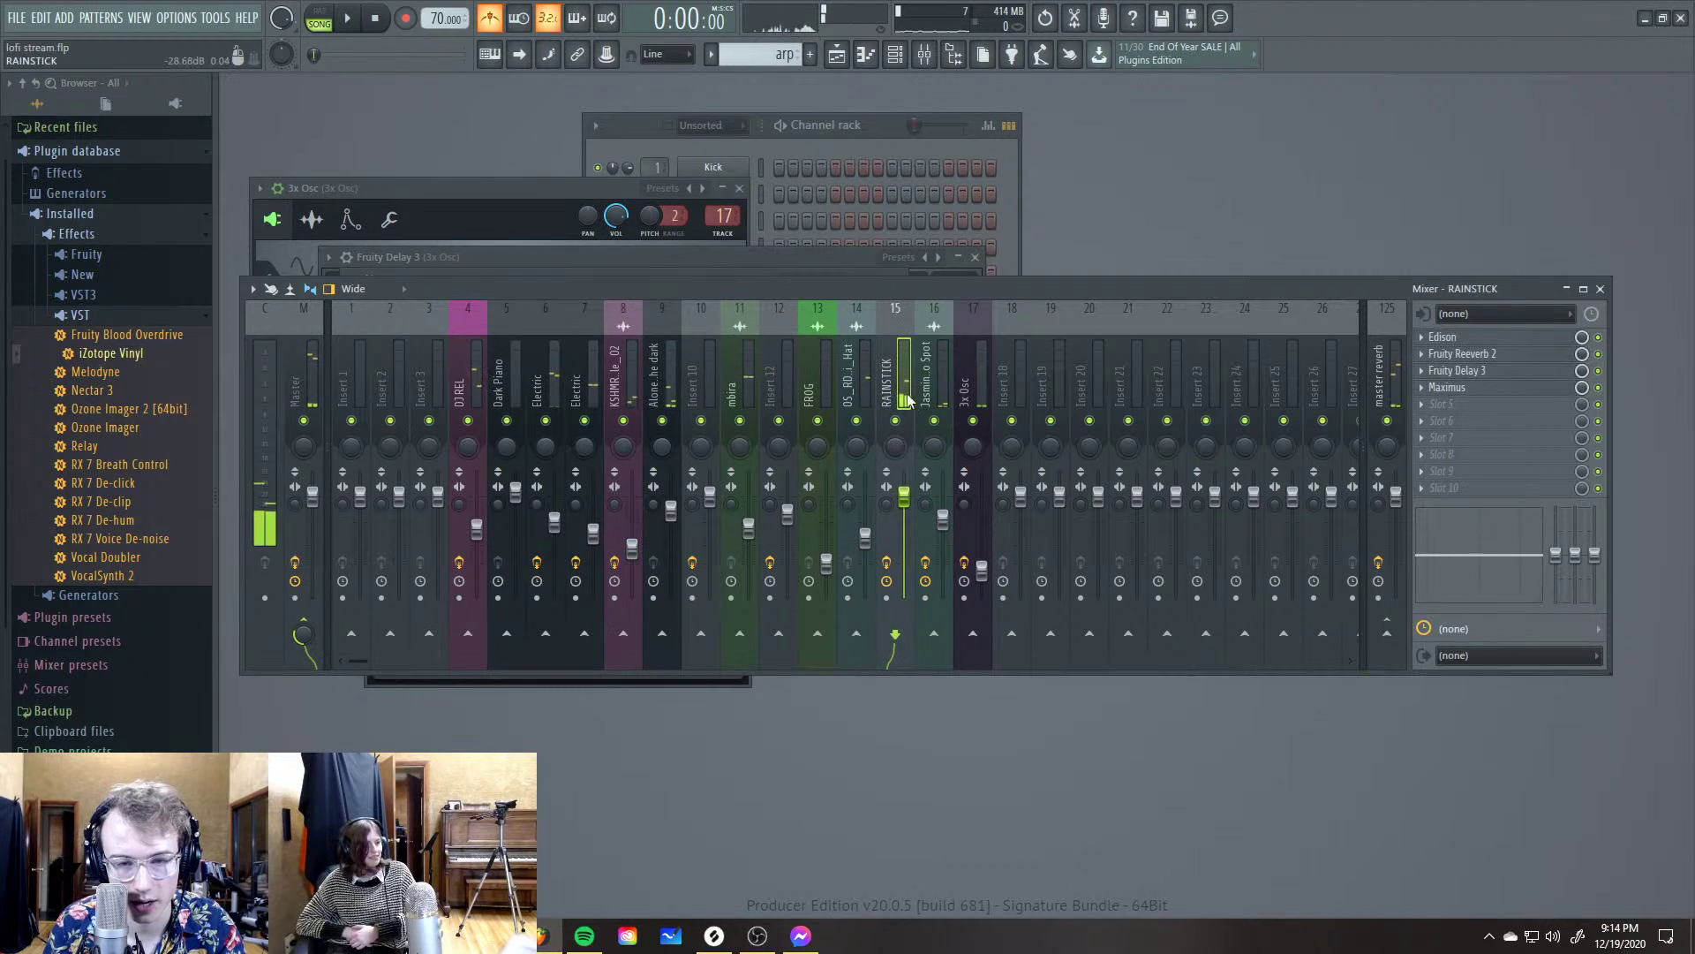
pyautogui.press('Left')
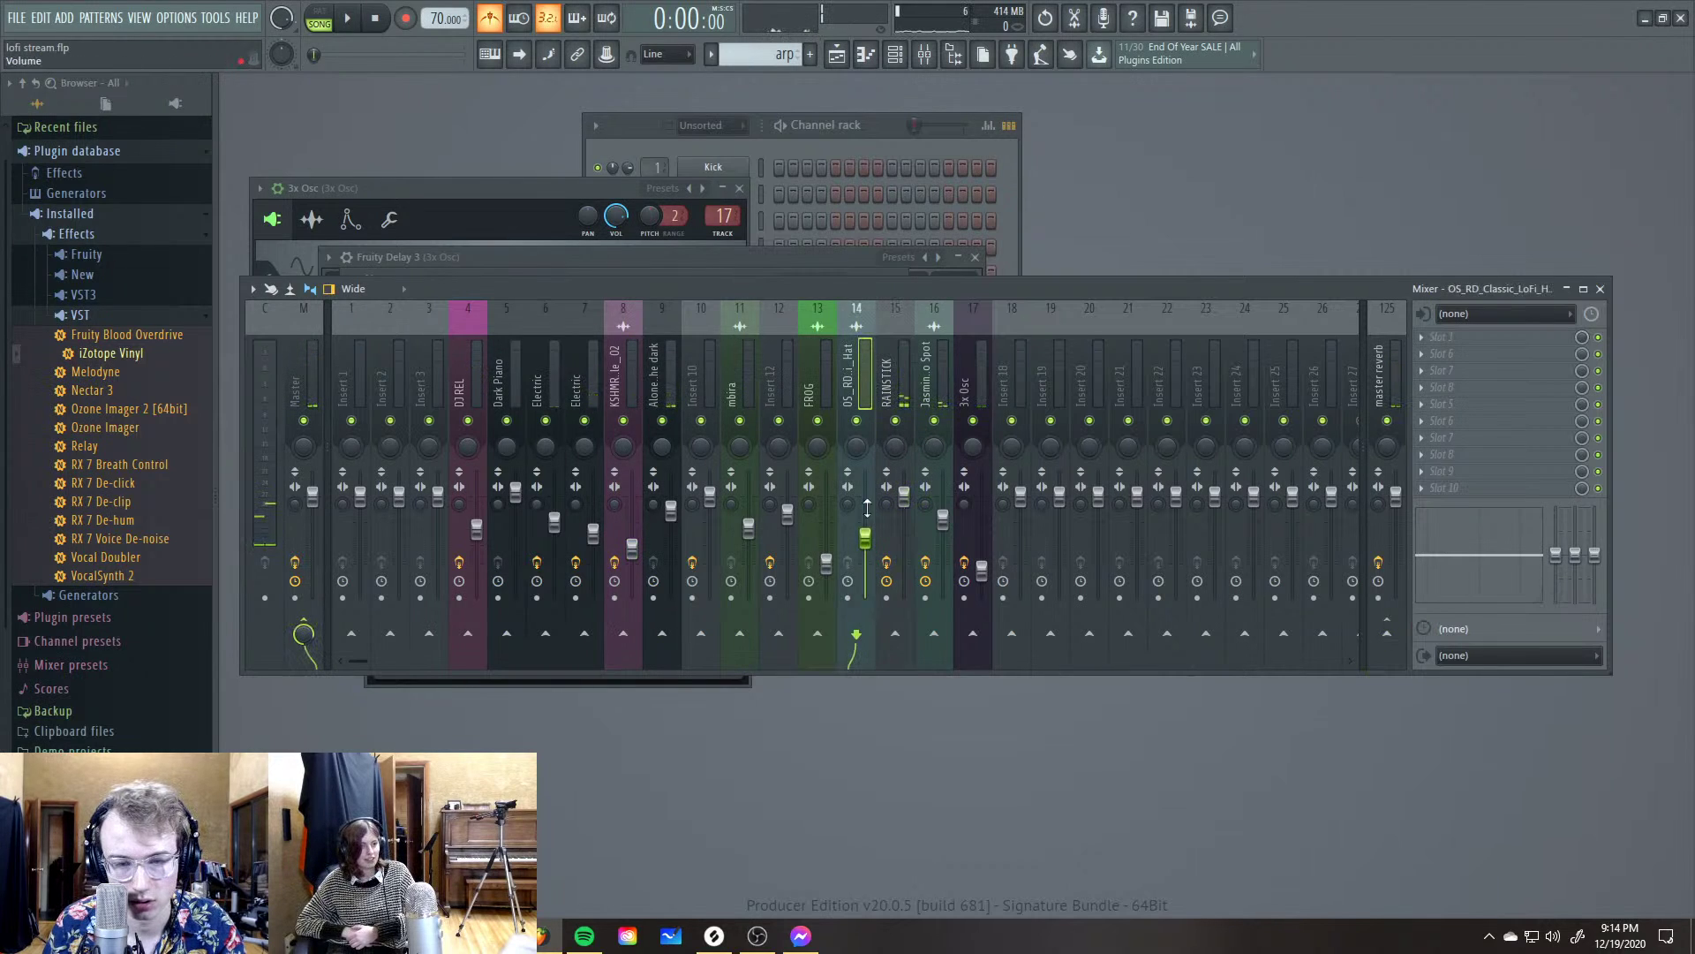
pyautogui.press('space')
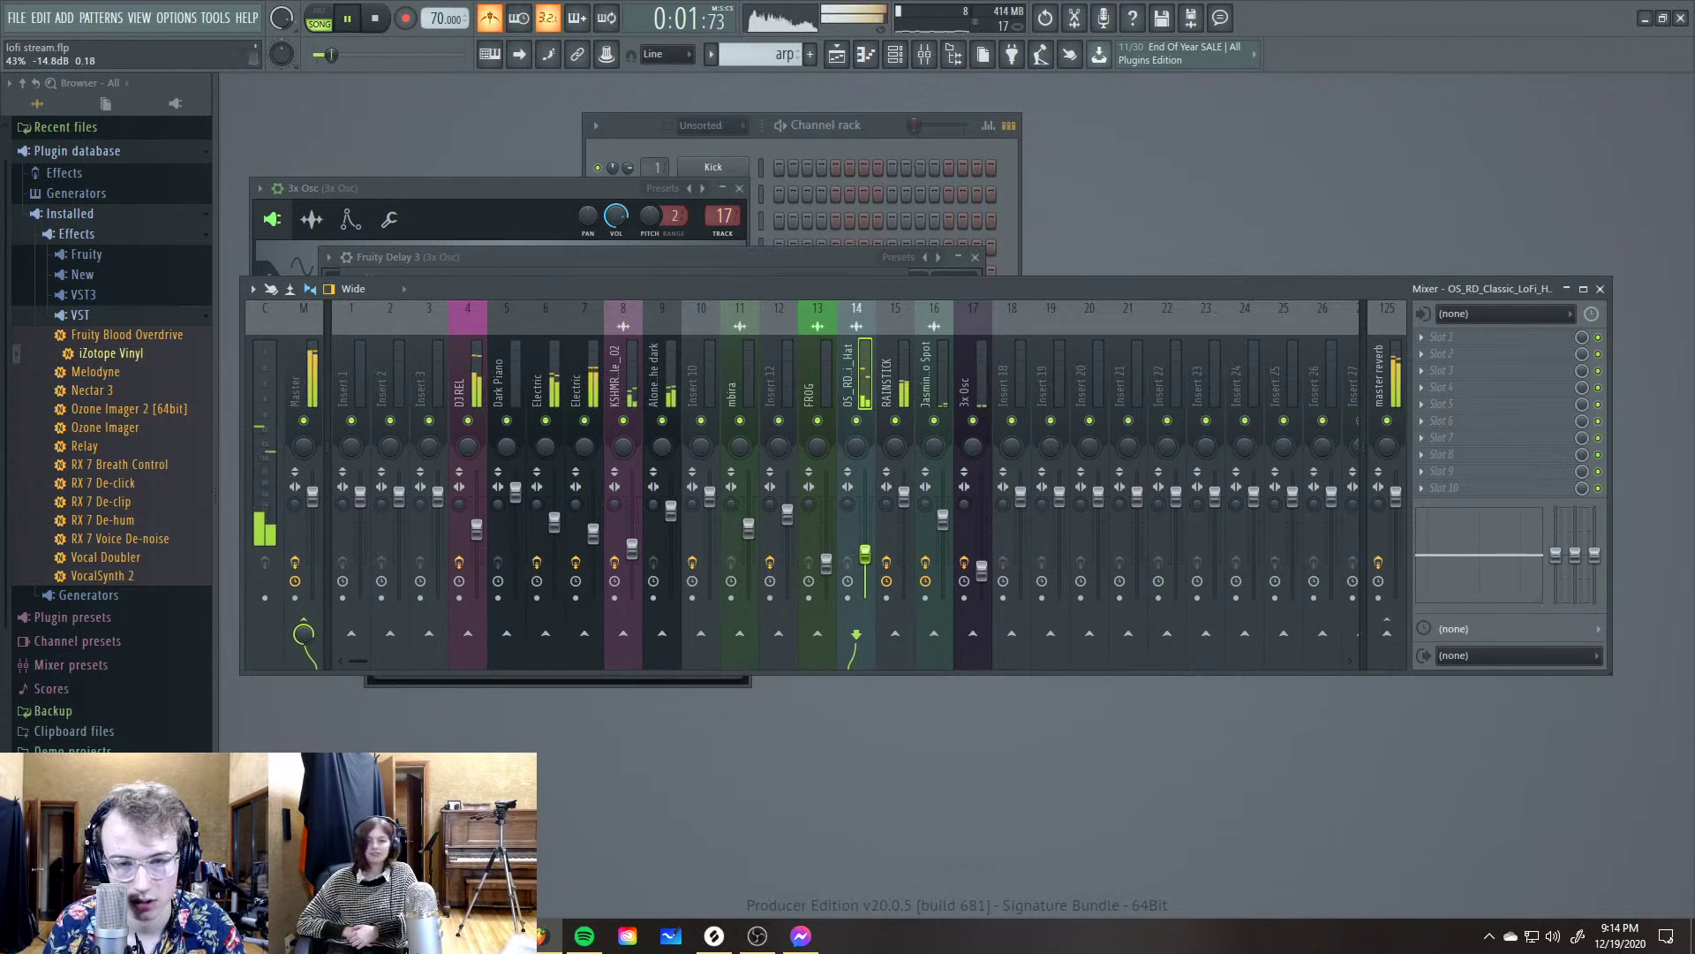
pyautogui.press('space')
# Browse the effect list for the hat track's first slot without adding one, and play the arrangement from the playlist
pyautogui.click(1439, 336)
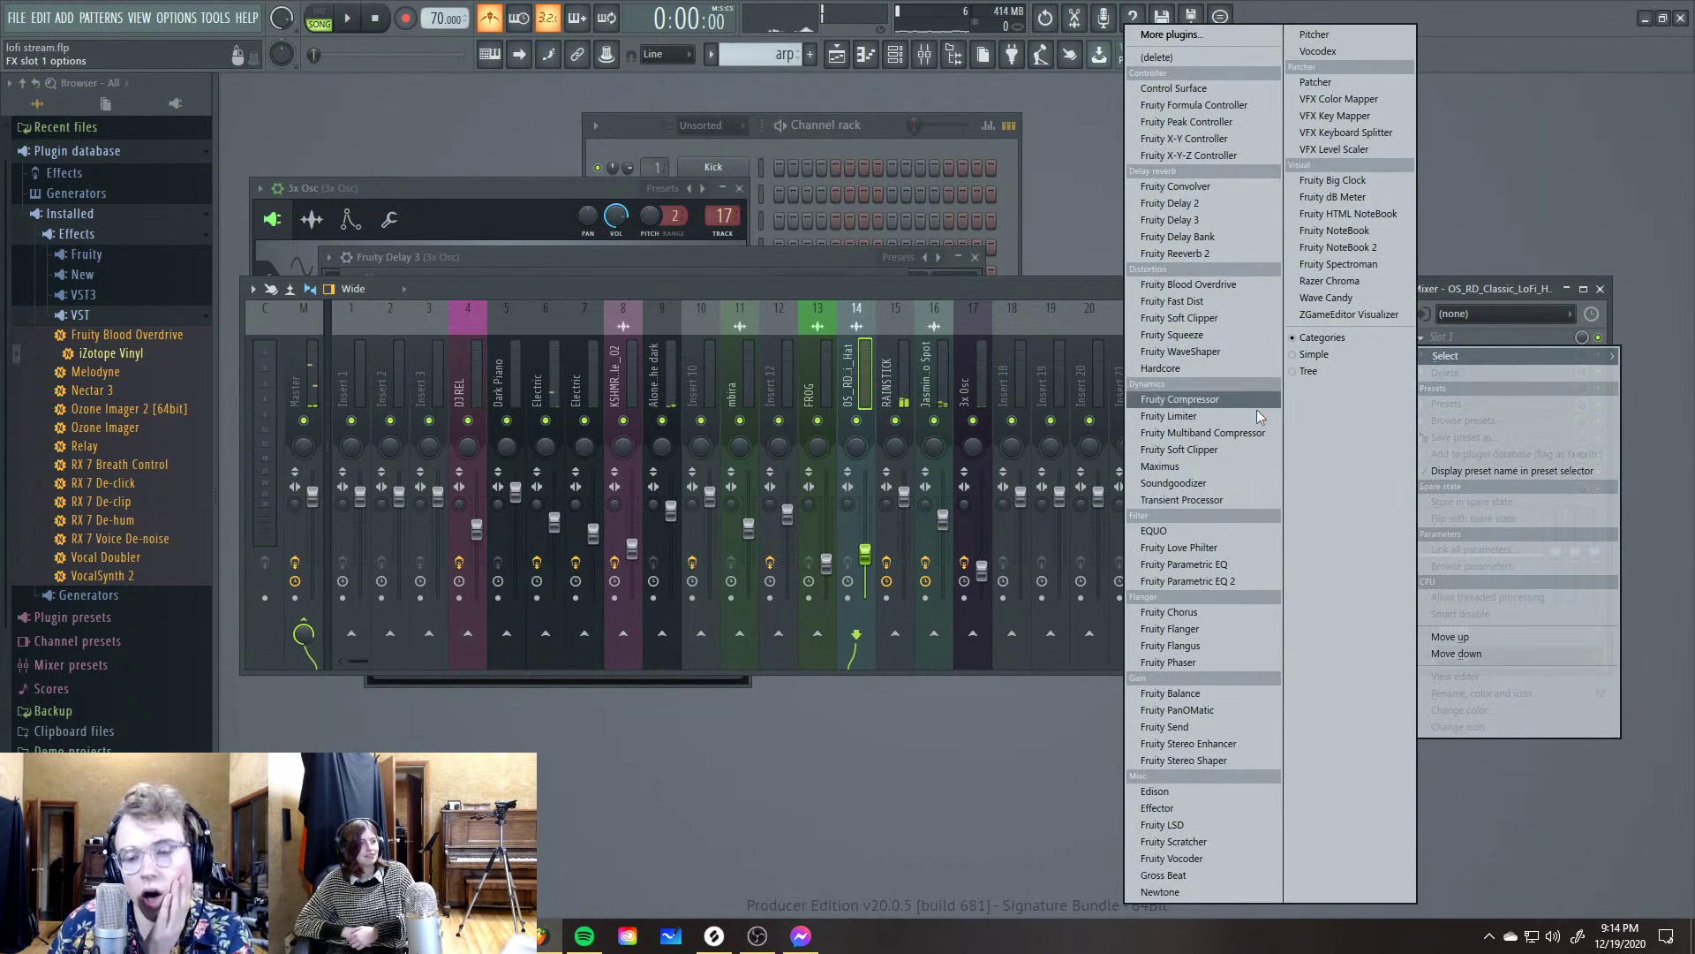
pyautogui.click(1035, 325)
pyautogui.click(837, 55)
pyautogui.press('space')
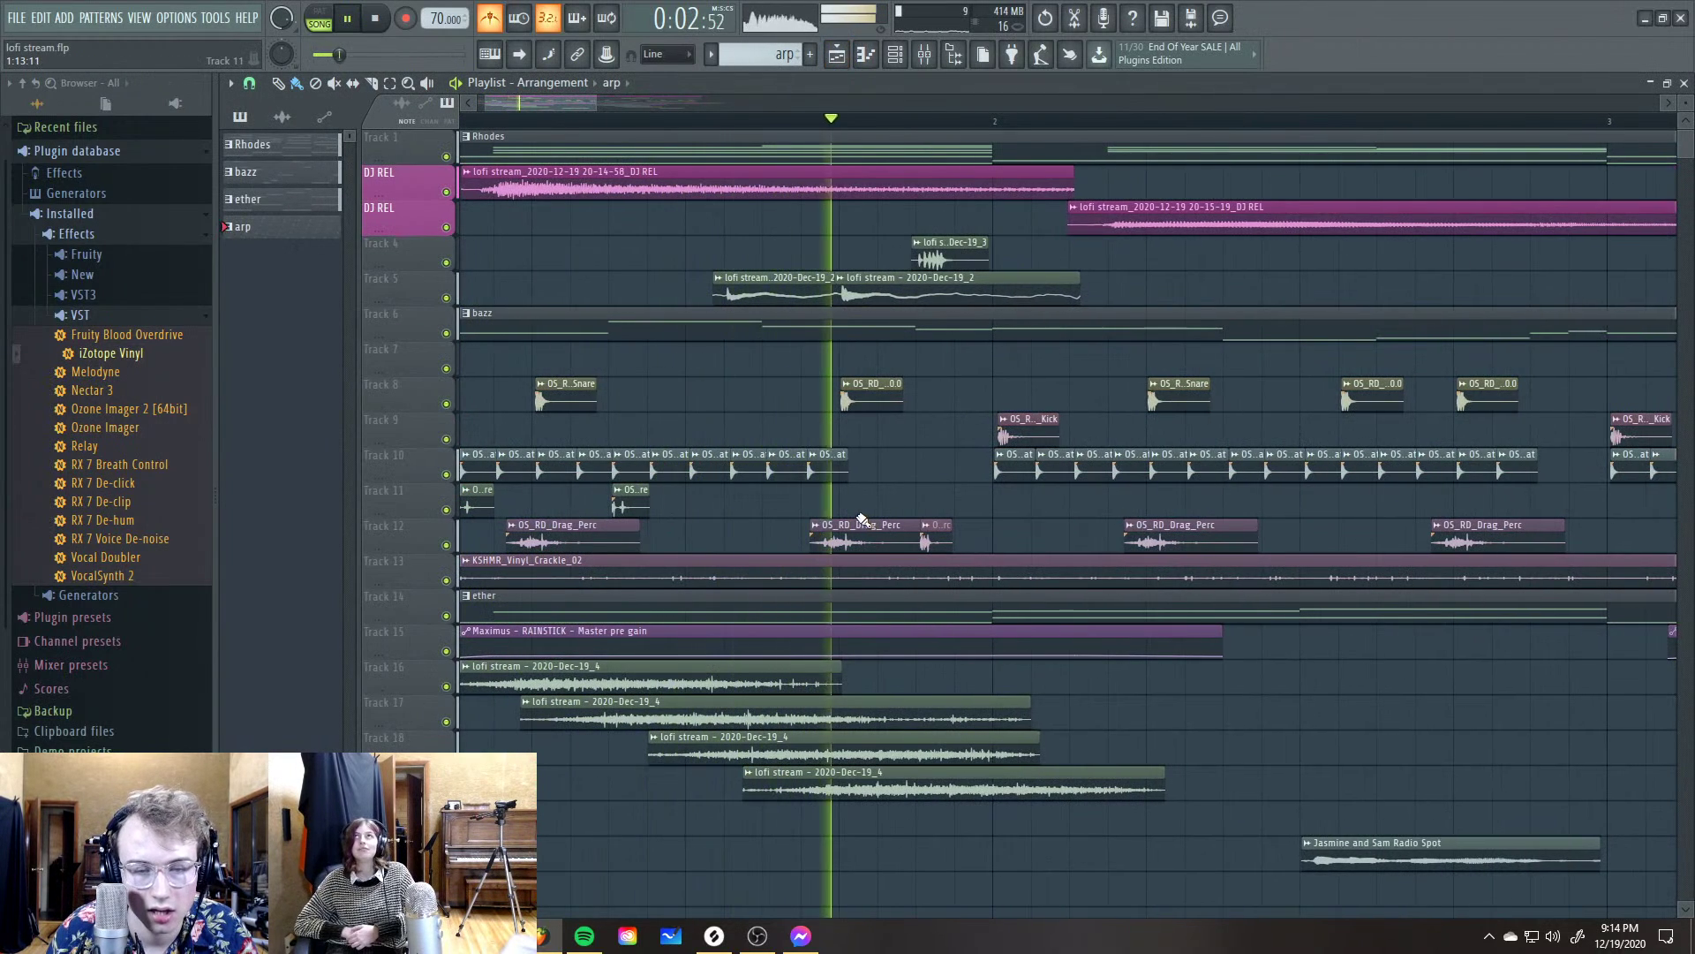
pyautogui.scroll(-2, 870, 510)
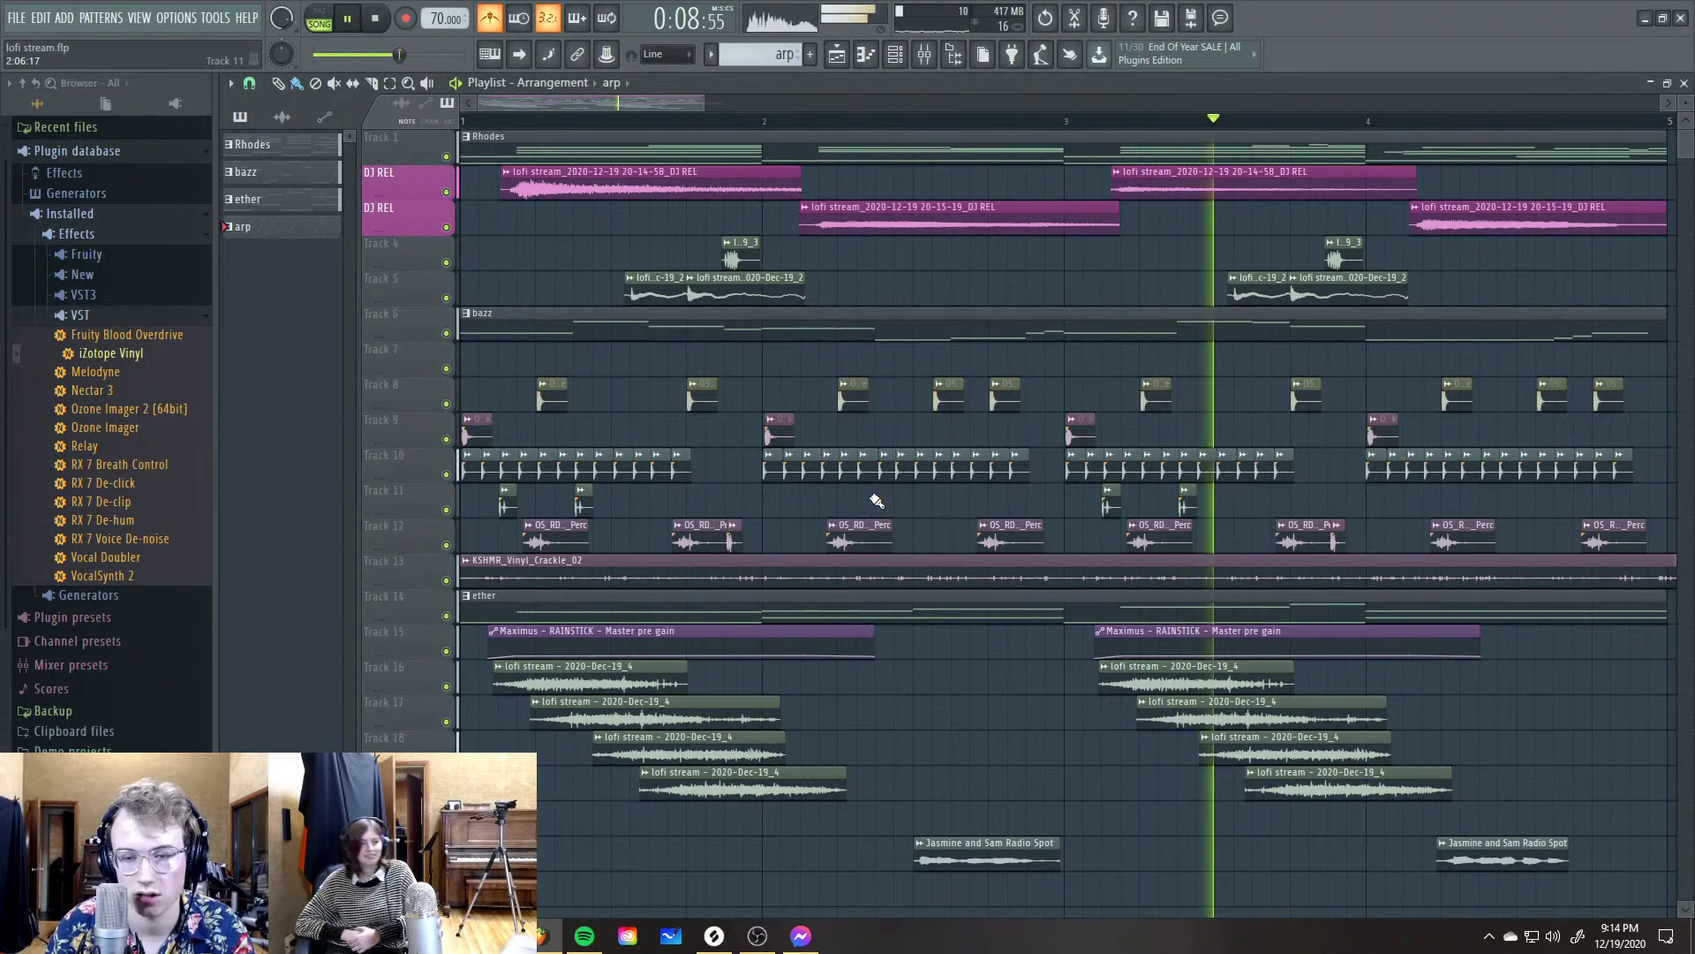
pyautogui.press('space')
# Switch to Splice to view the crackle sample search results and return to the FL Studio mixer
pyautogui.press('F5')
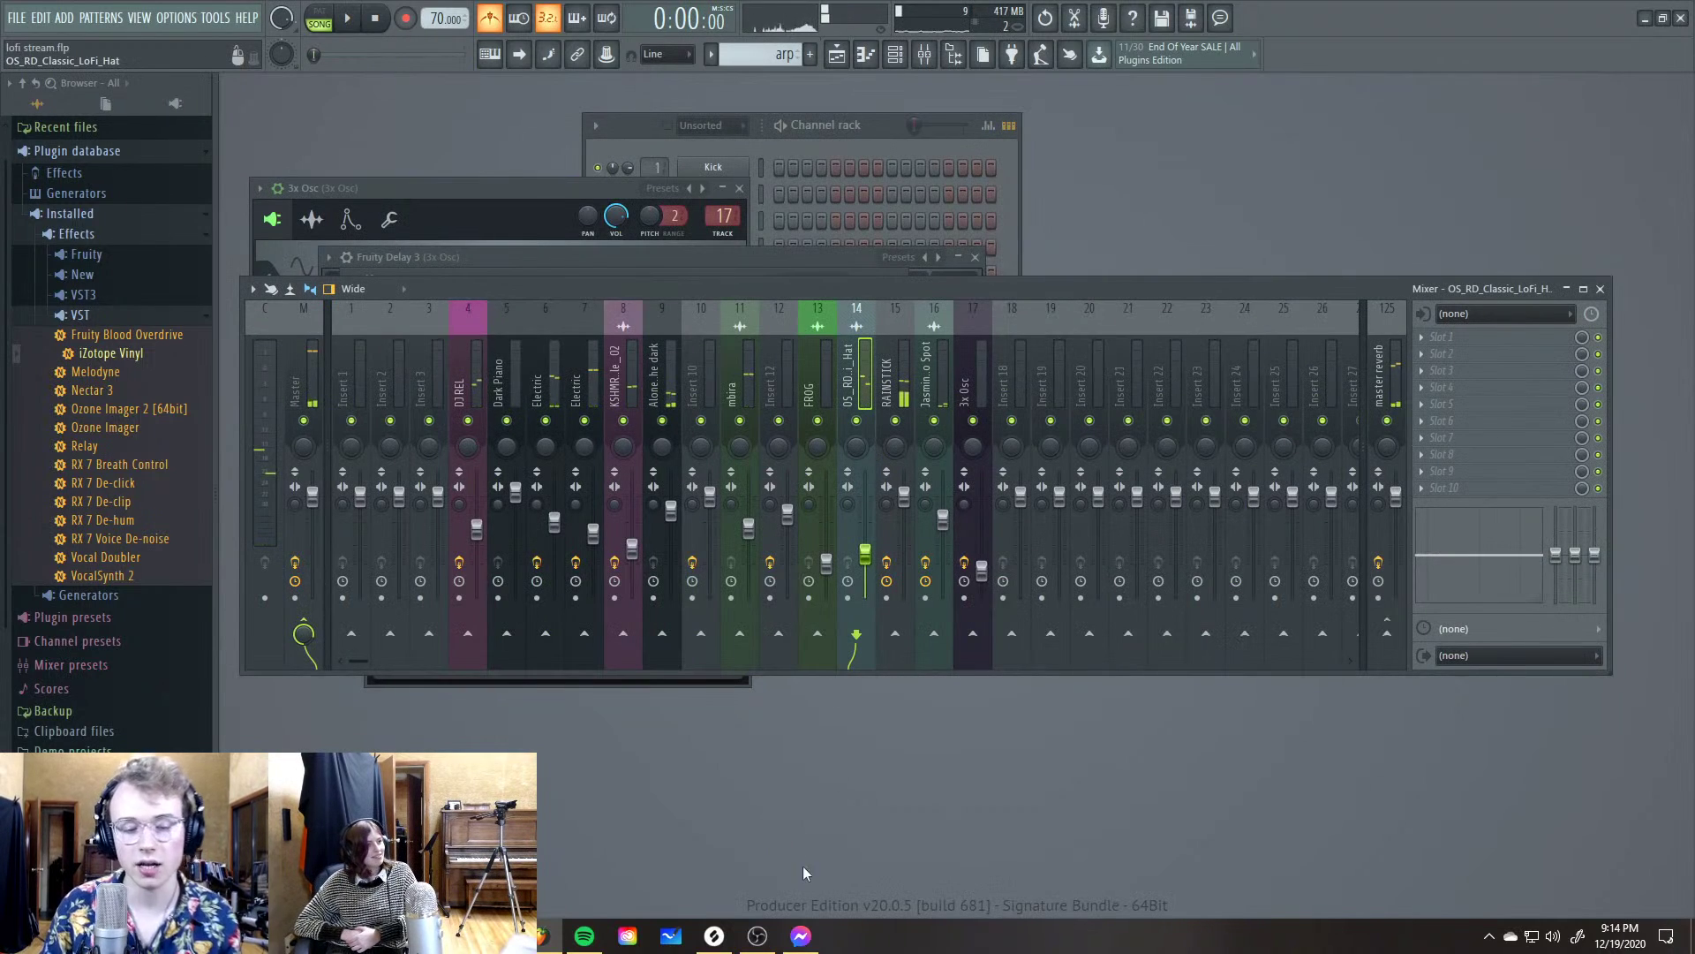
pyautogui.click(713, 935)
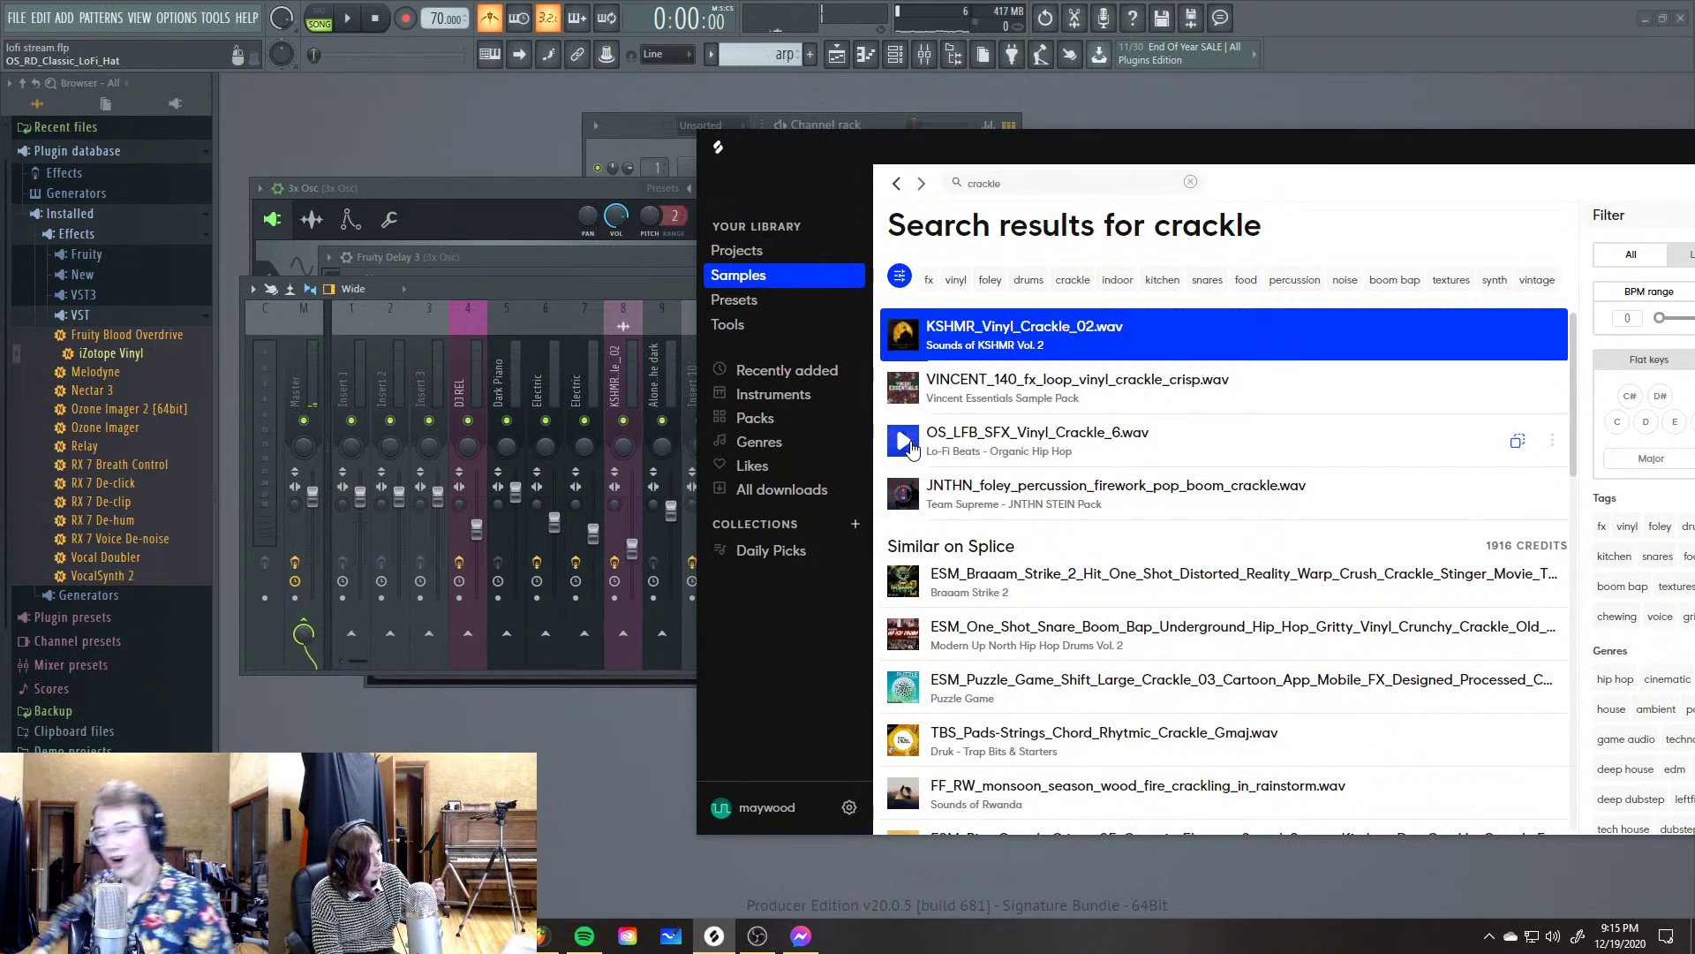
pyautogui.click(537, 293)
pyautogui.click(1011, 371)
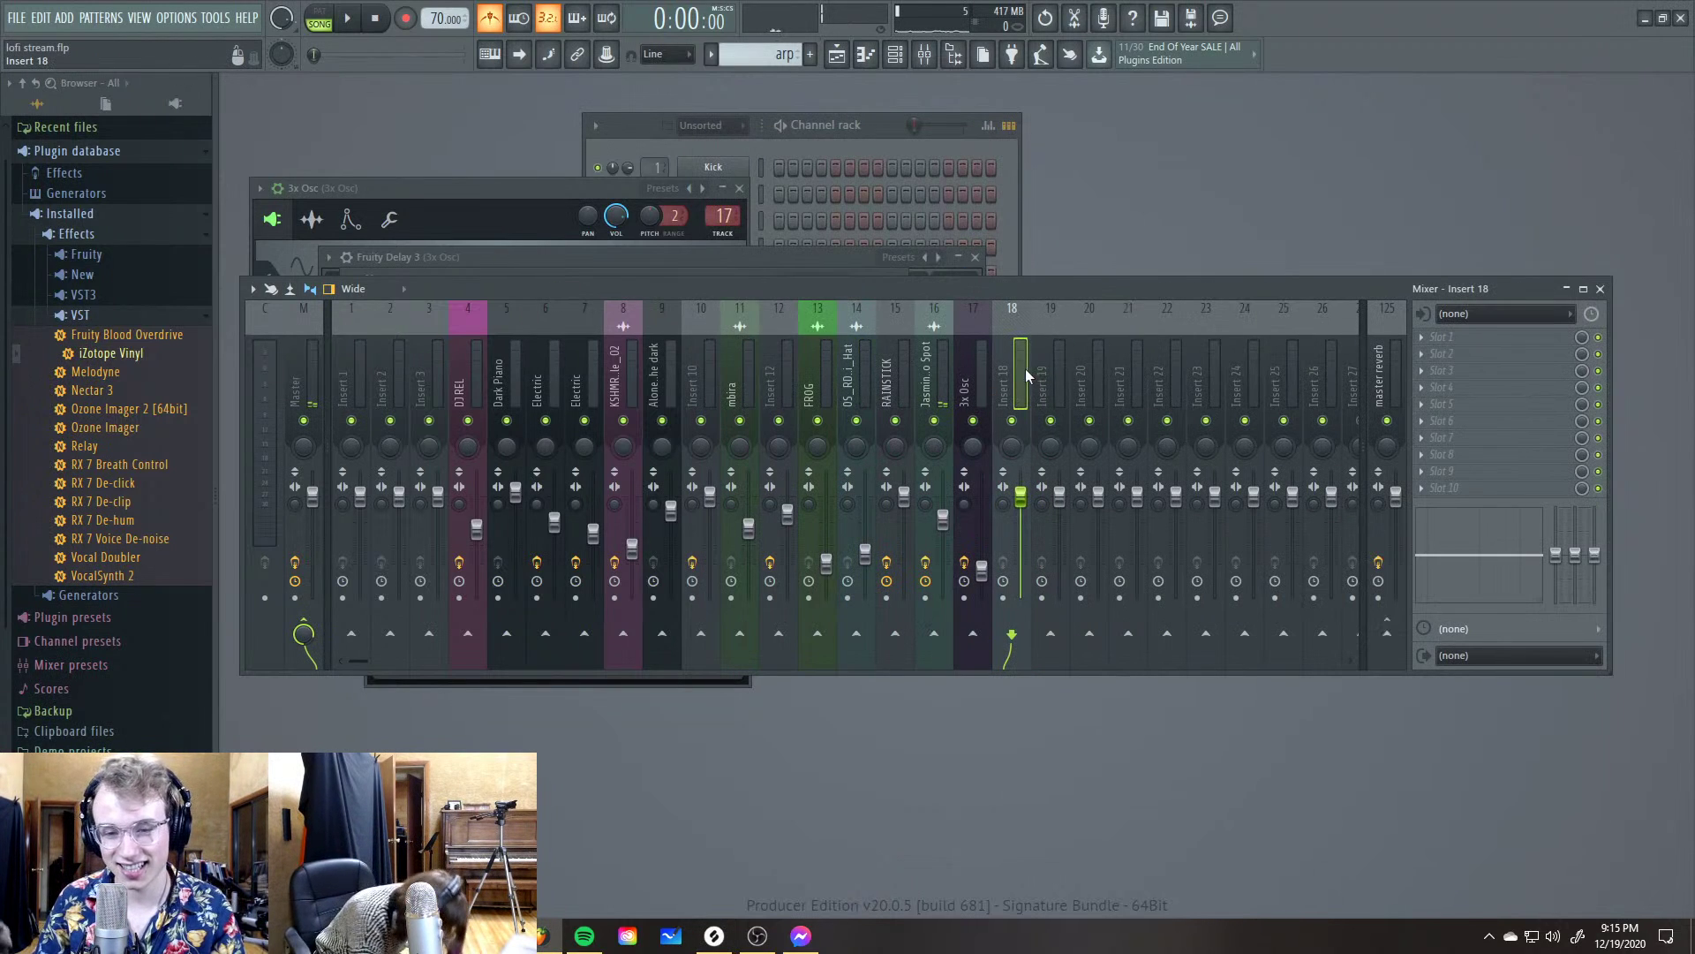
pyautogui.rightClick(1025, 368)
pyautogui.click(1080, 333)
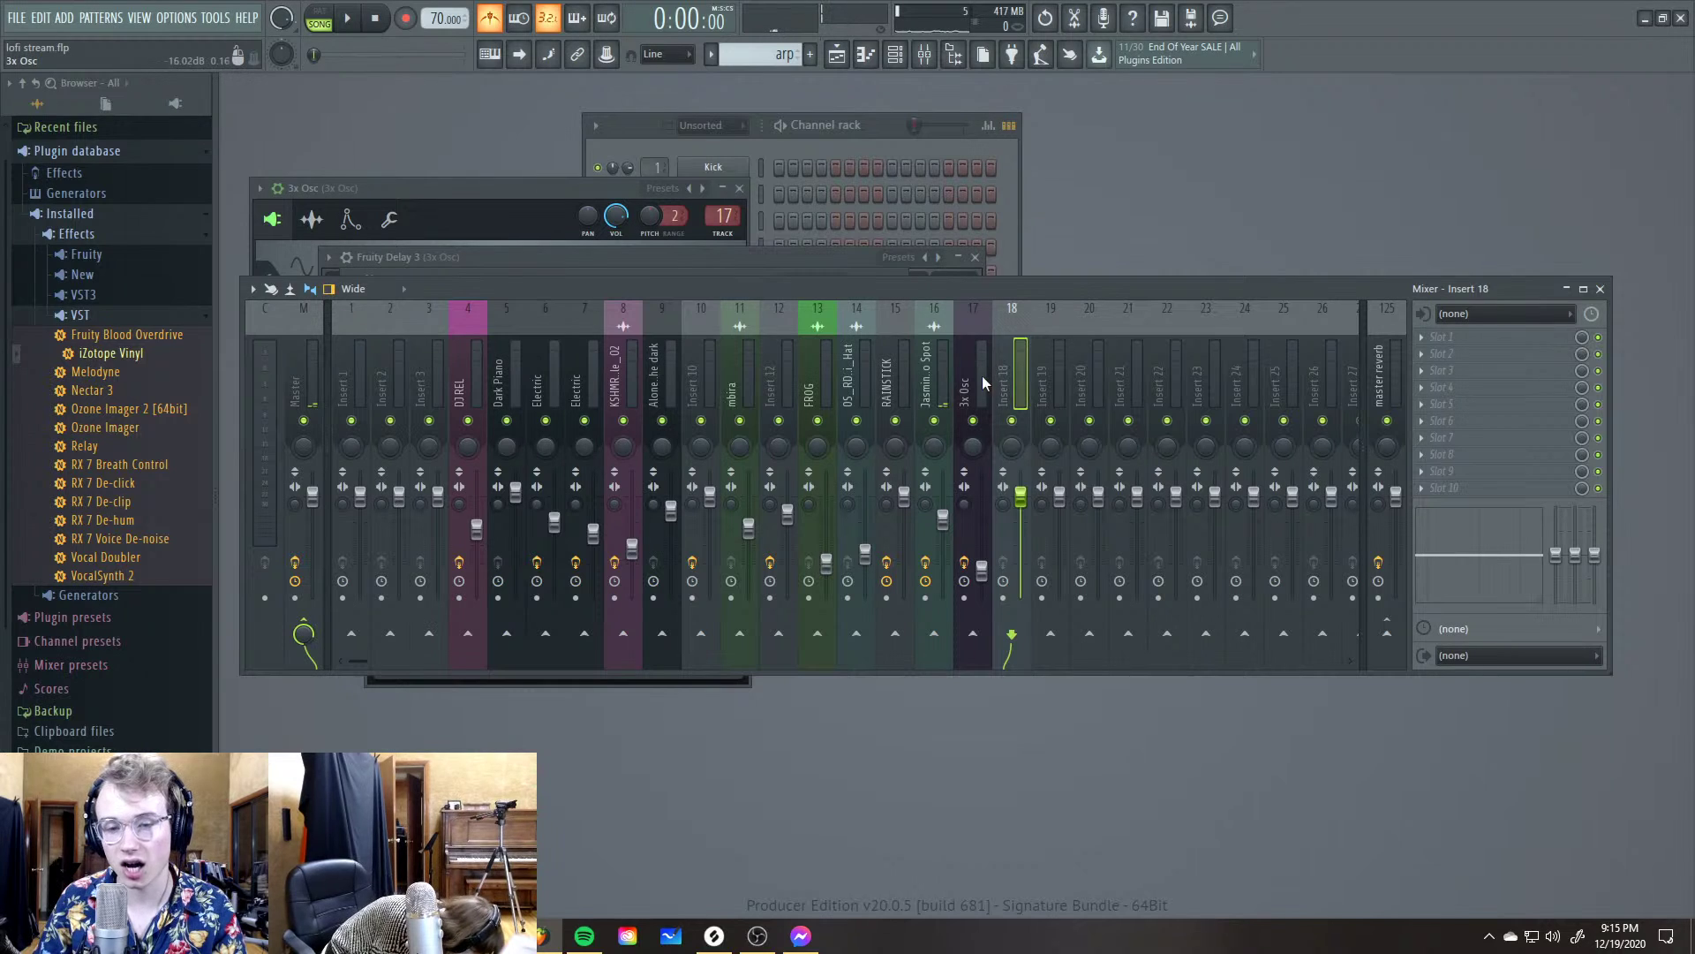
# Rename the 3x Osc mixer track as Arp
pyautogui.click(982, 374)
pyautogui.rightClick(981, 371)
pyautogui.click(1077, 331)
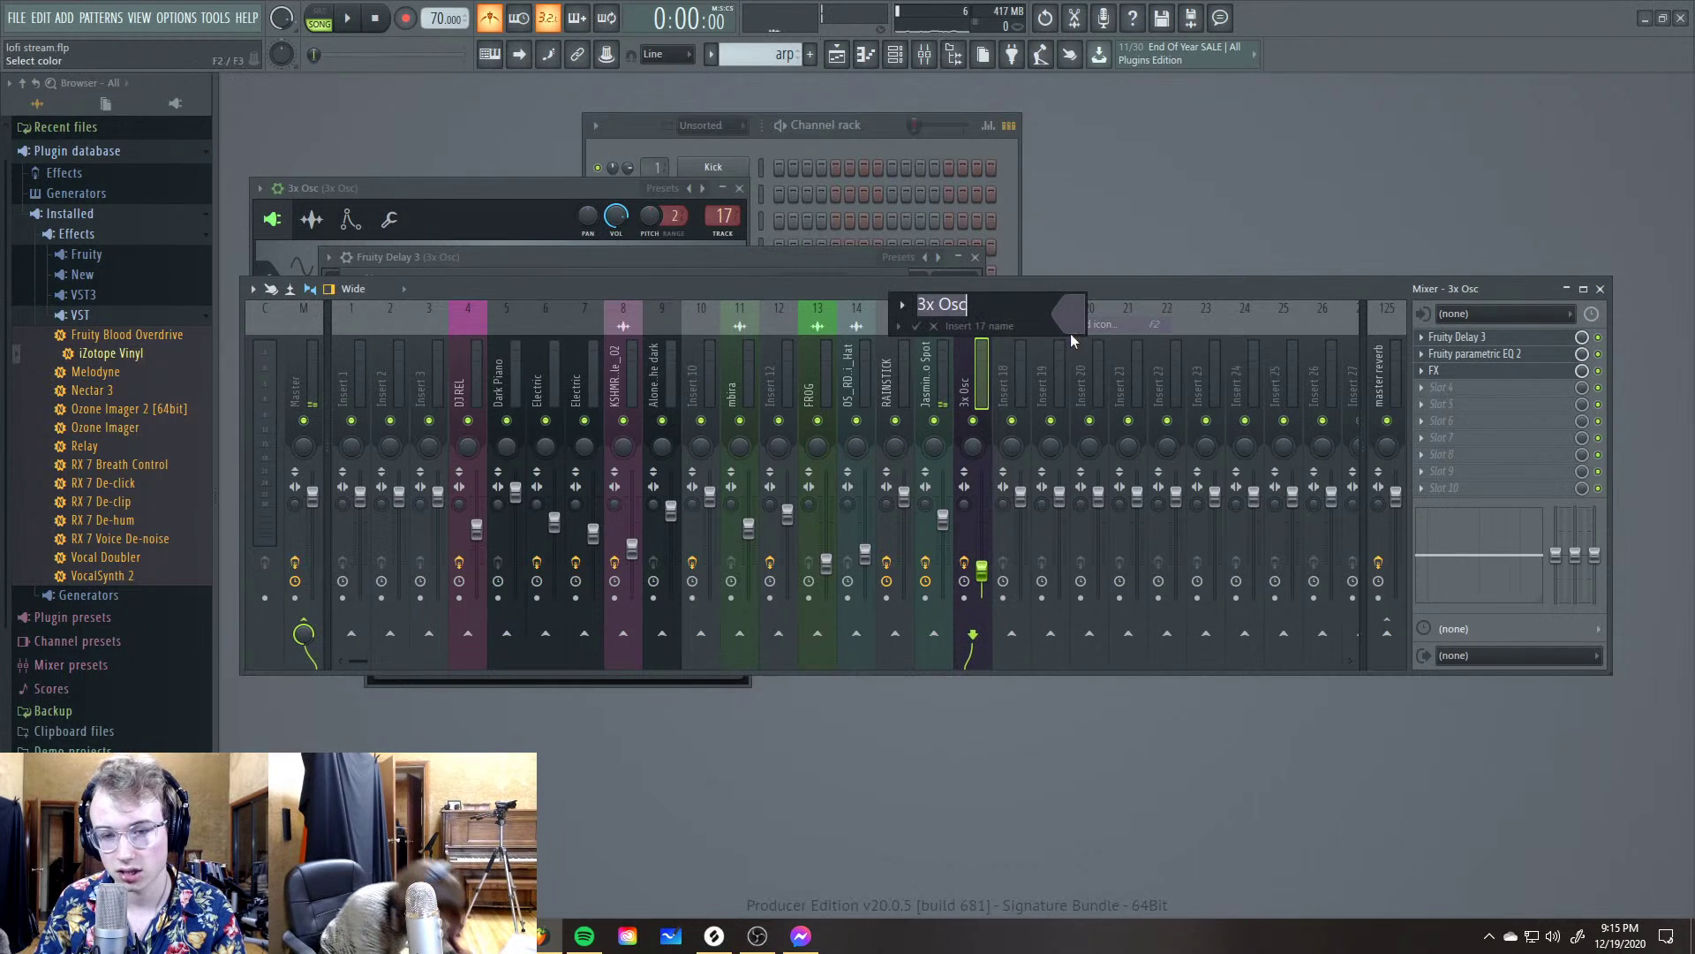
pyautogui.write('Arp')
pyautogui.press('Return')
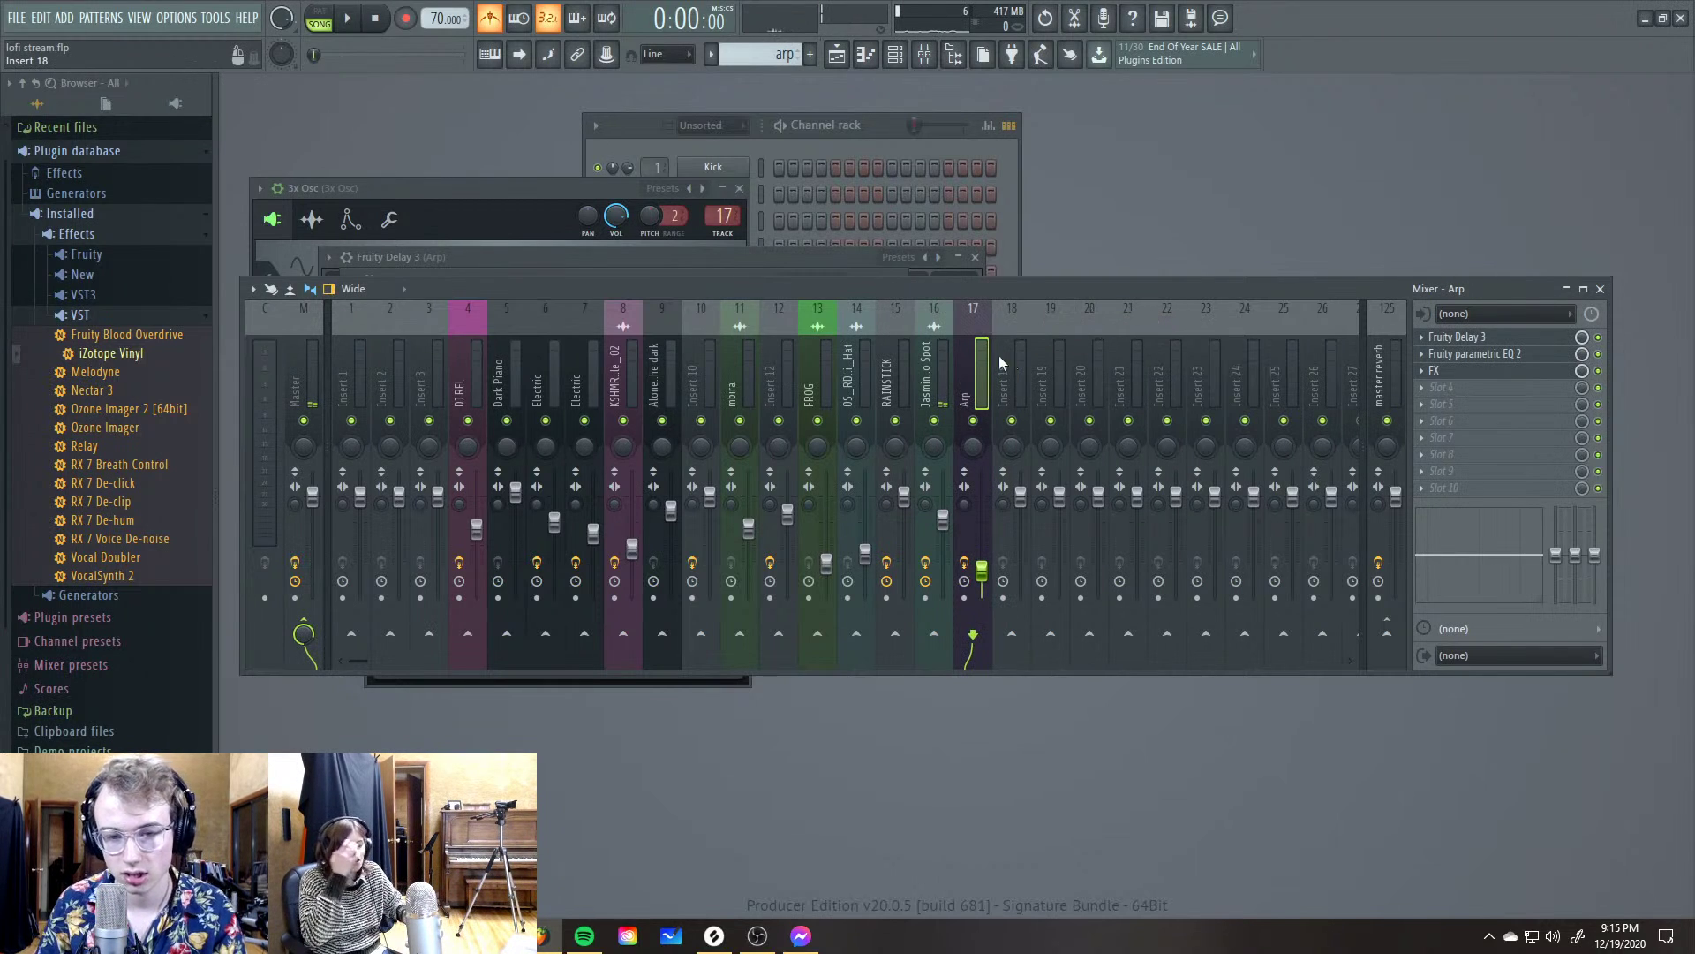
# Change the Arp mixer track's color to purple
pyautogui.rightClick(987, 363)
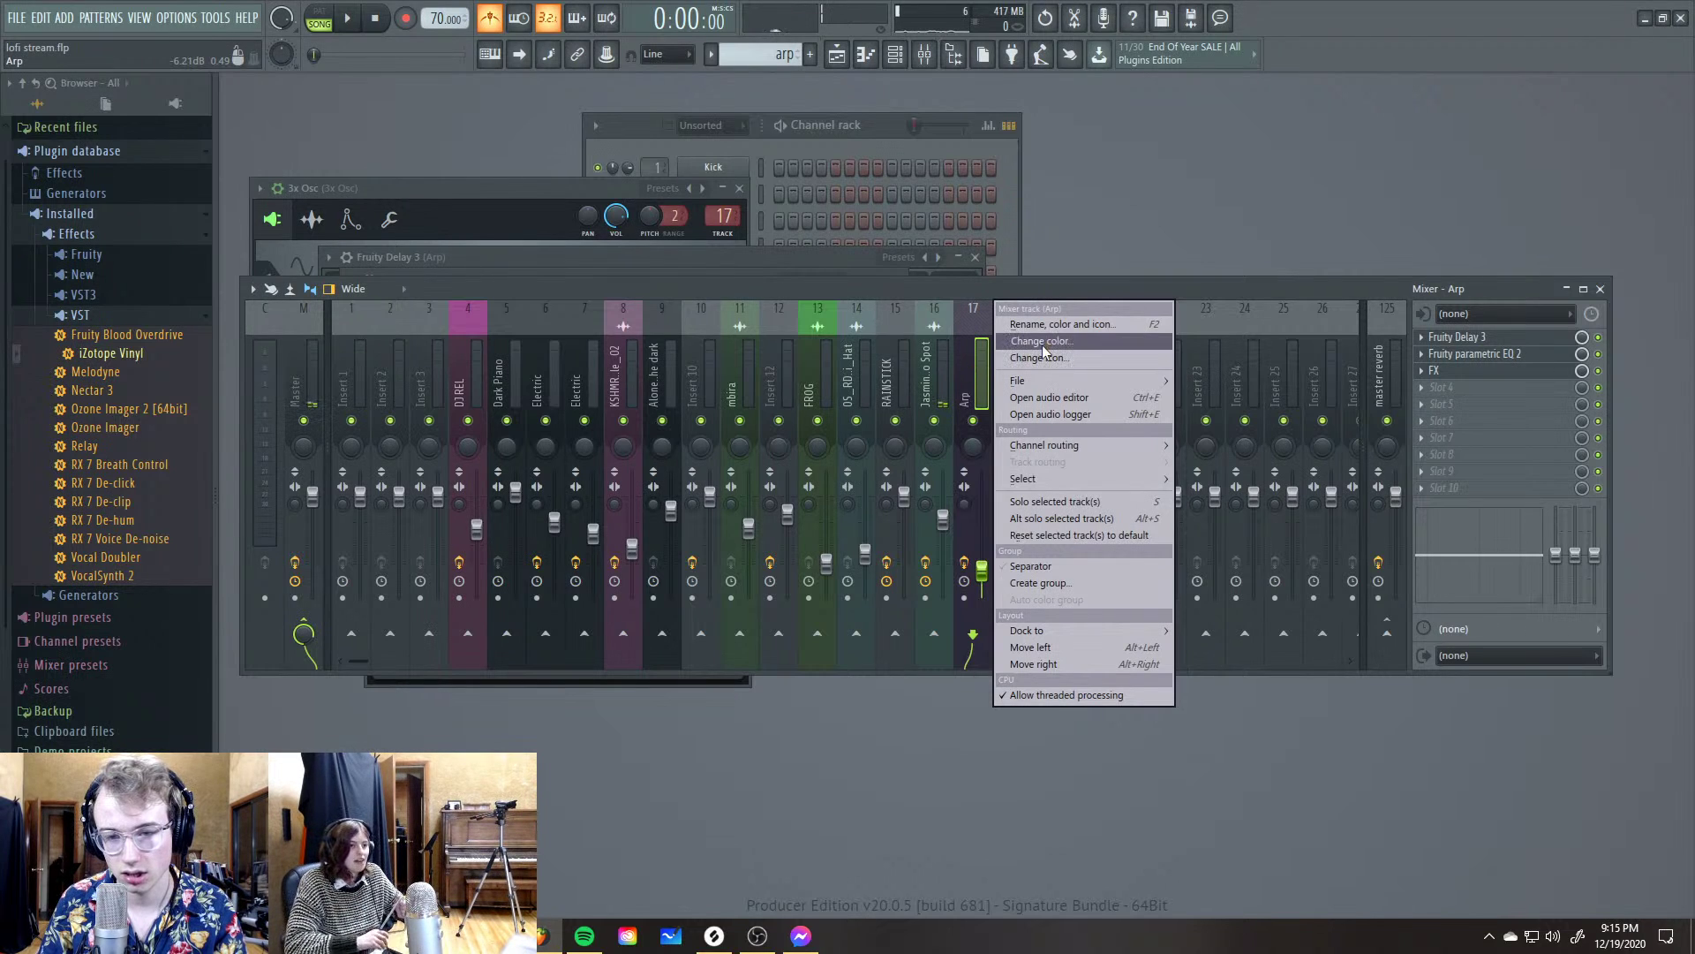
pyautogui.click(1043, 341)
pyautogui.click(1184, 415)
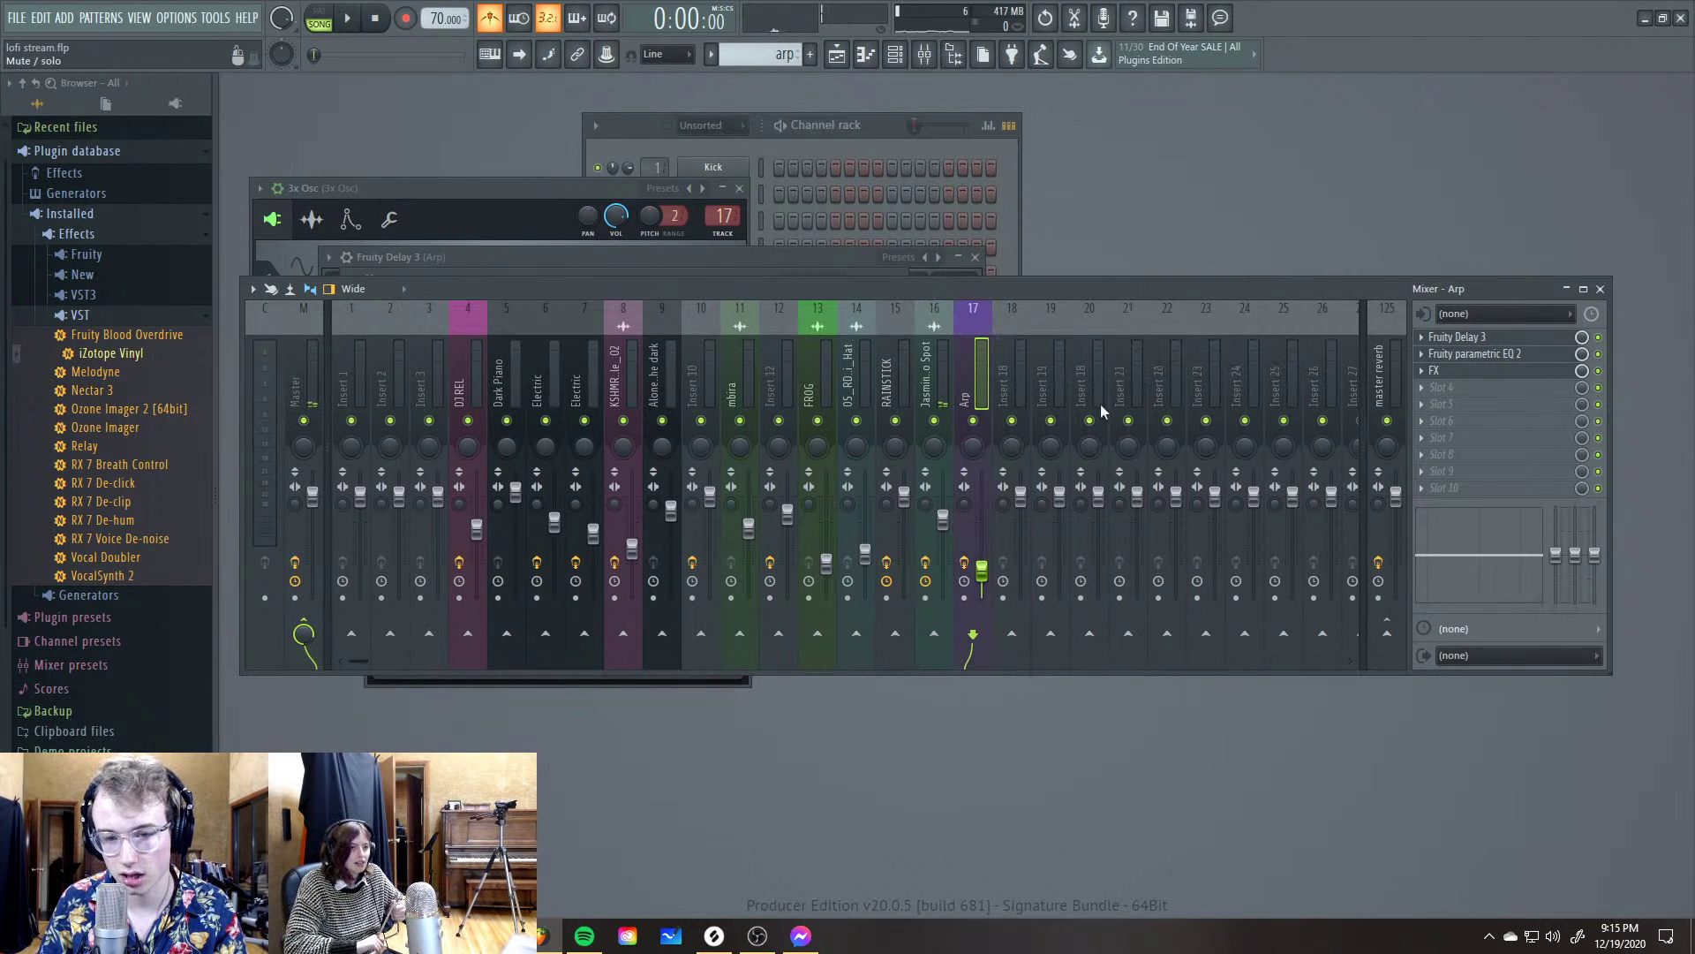
# Rename mixer track 18 as TRIANGLE and load Edison into its first effect slot
pyautogui.click(1019, 379)
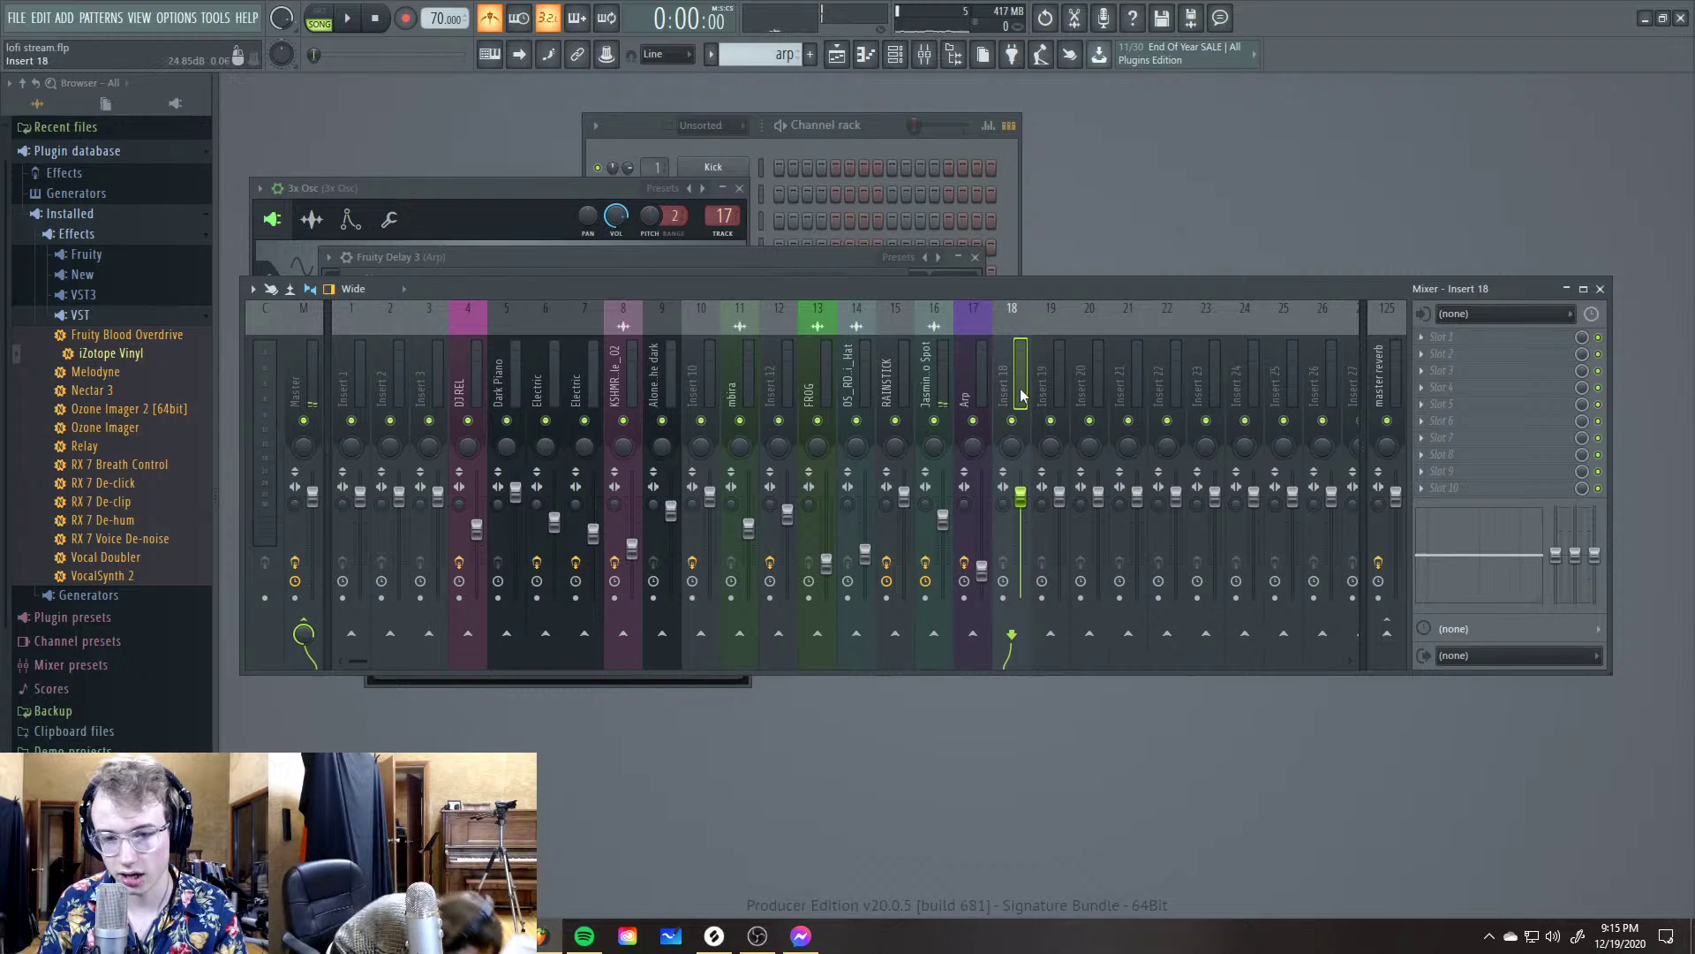
pyautogui.rightClick(1020, 388)
pyautogui.click(1067, 319)
pyautogui.write('TRIAN')
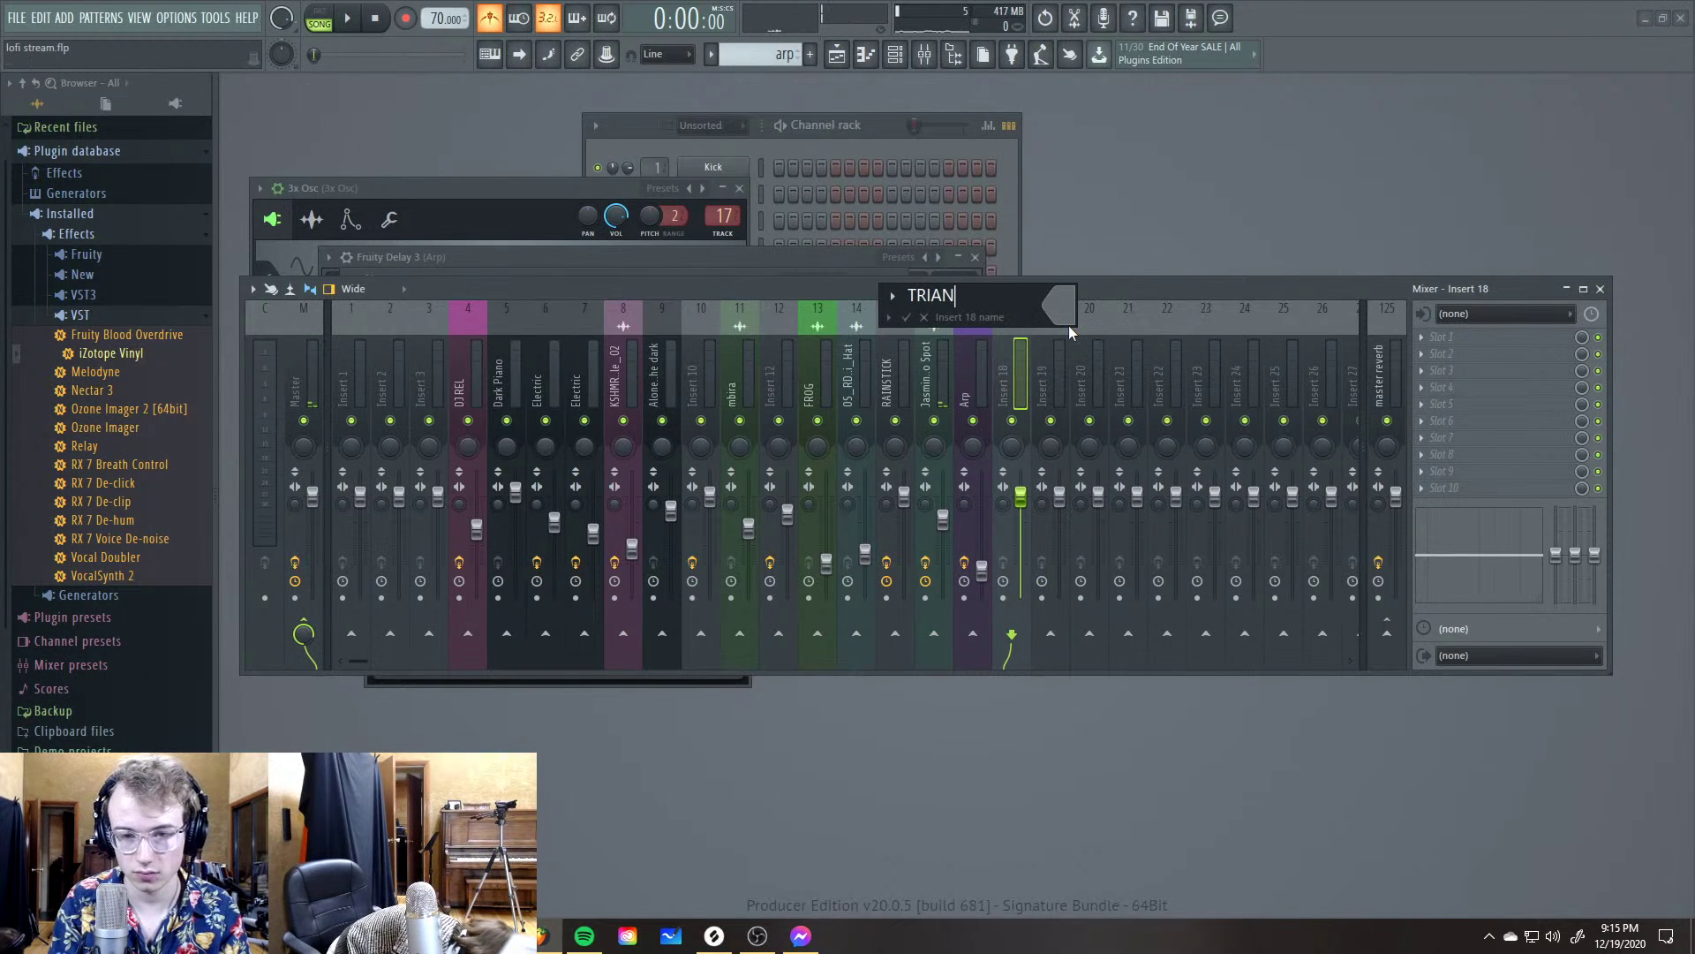
pyautogui.write('GLE')
pyautogui.press('Return')
pyautogui.click(1413, 339)
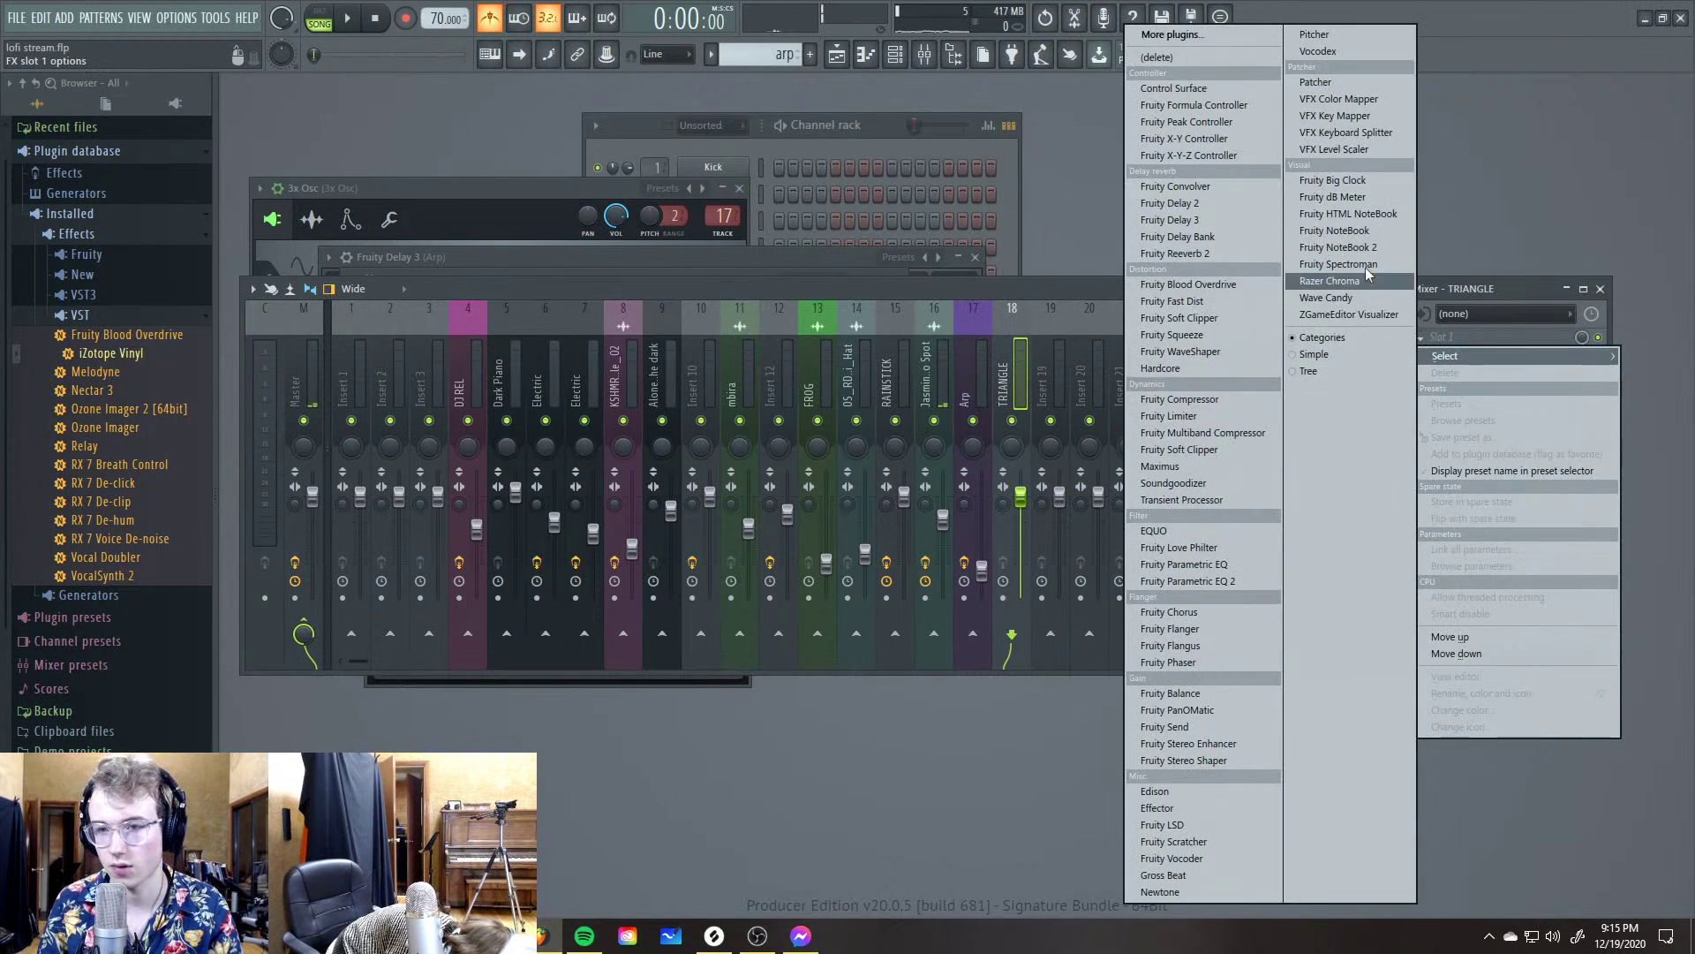
pyautogui.click(1163, 791)
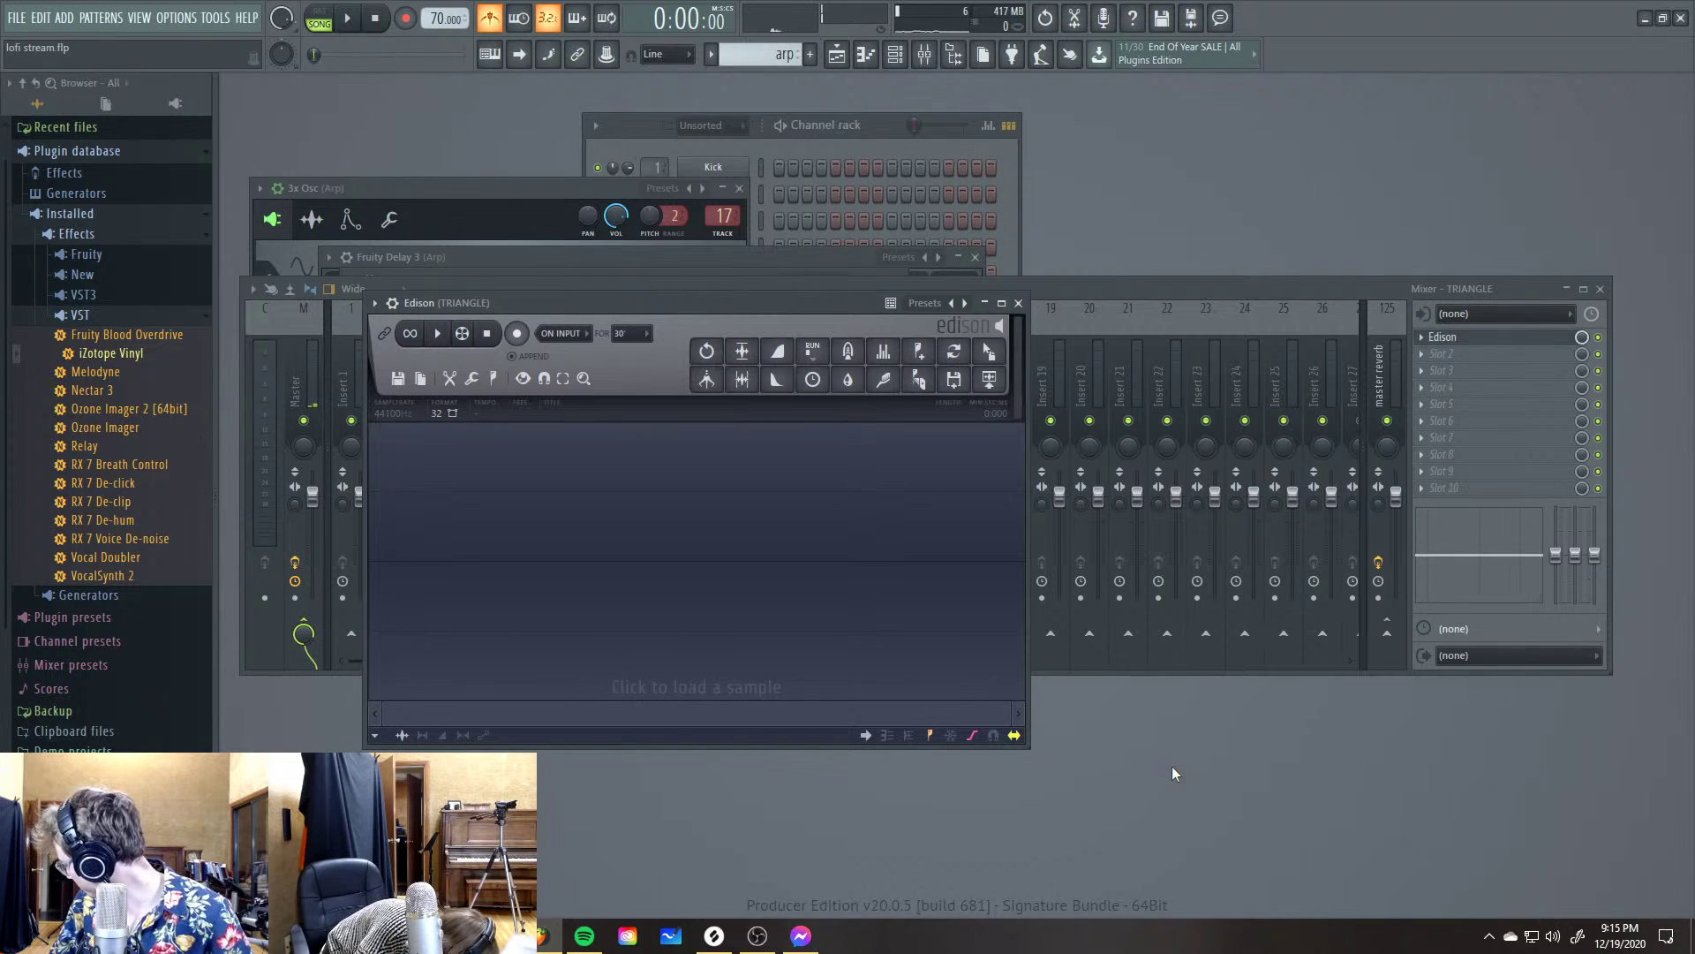
# Play the opening of the arrangement from the playlist and return to the TRIANGLE track's Edison
pyautogui.click(836, 55)
pyautogui.press('space')
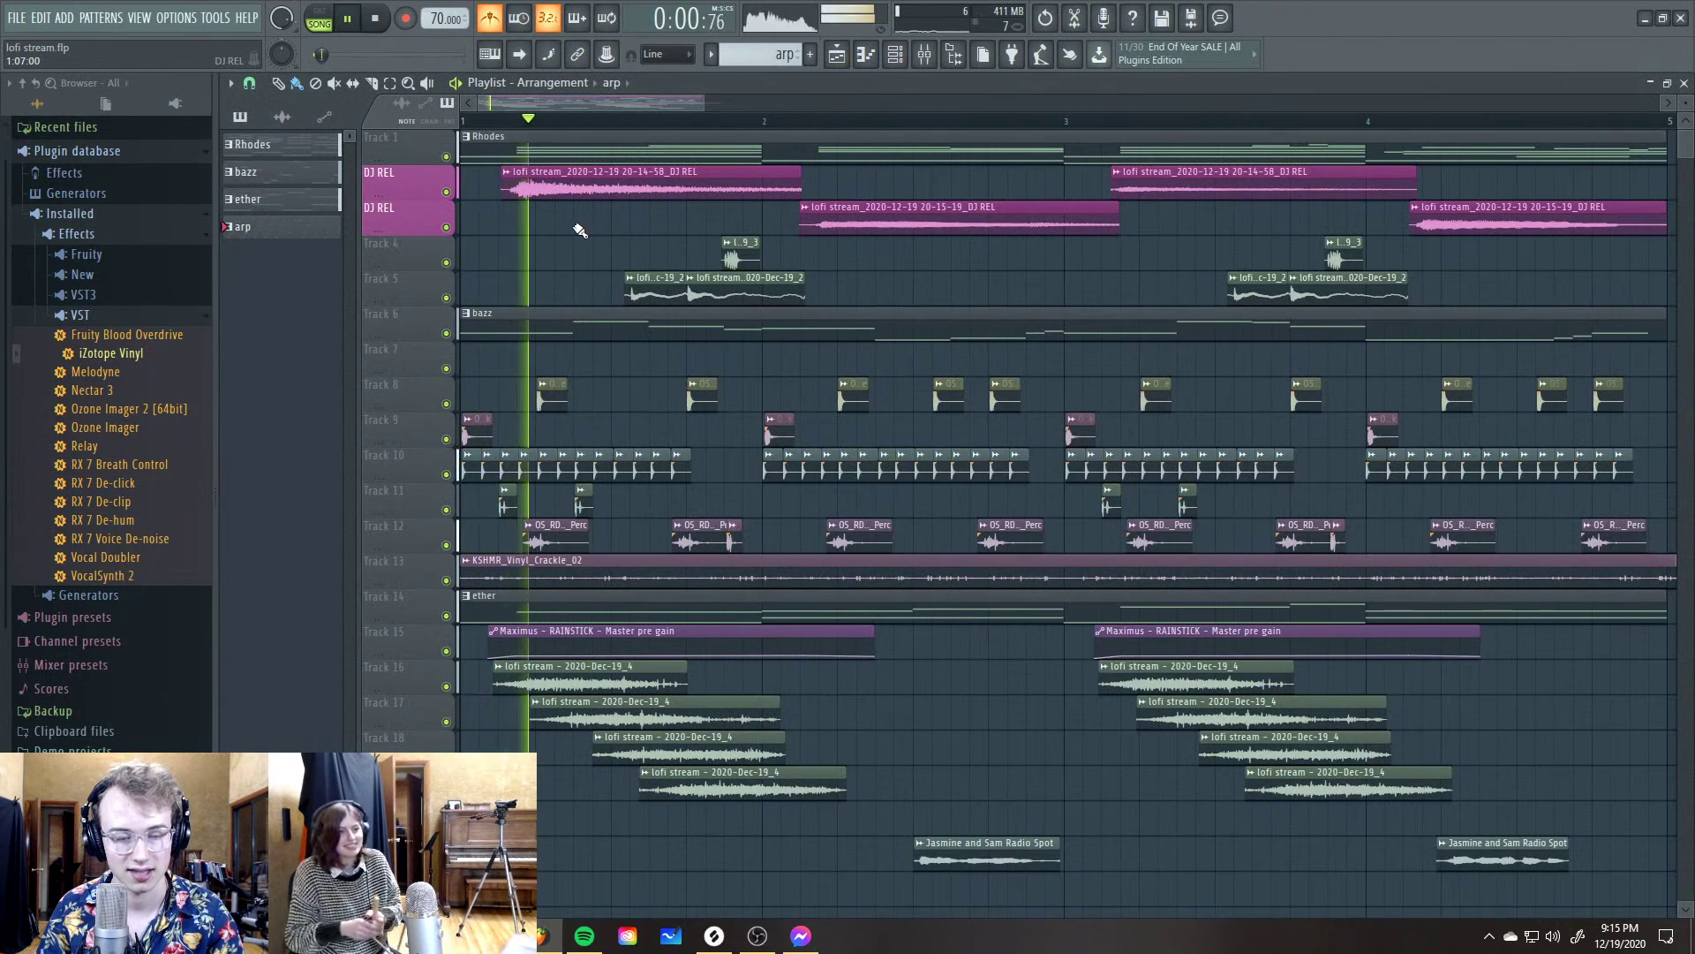
pyautogui.press('space')
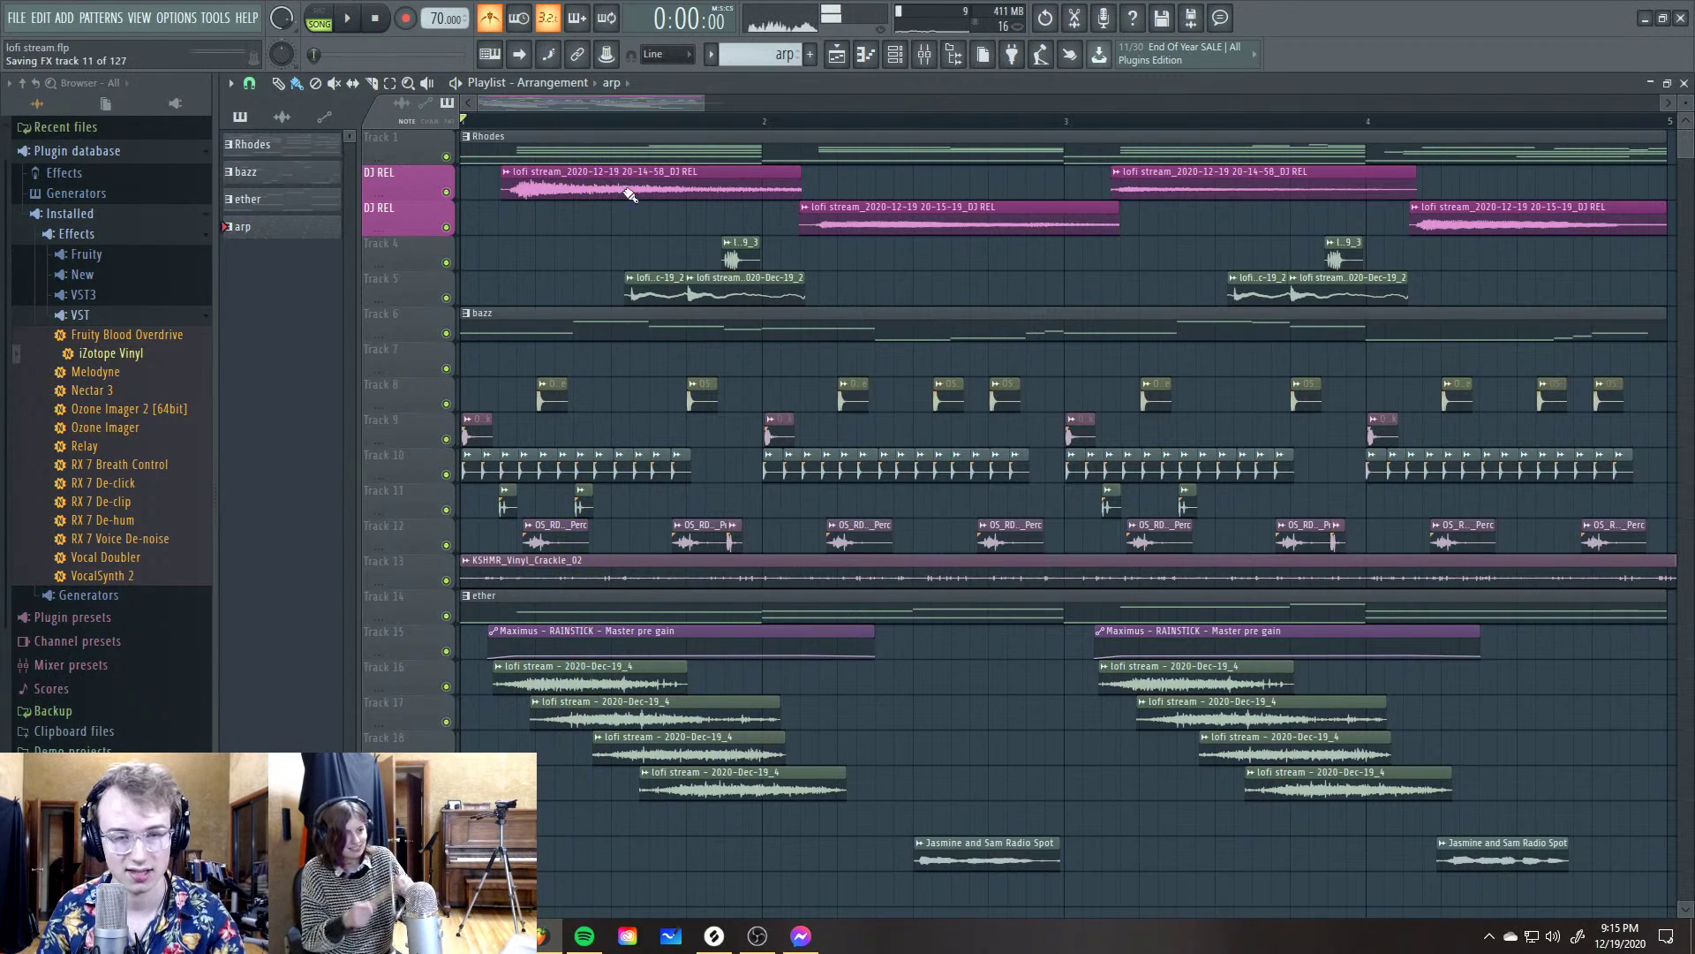
pyautogui.press('F5')
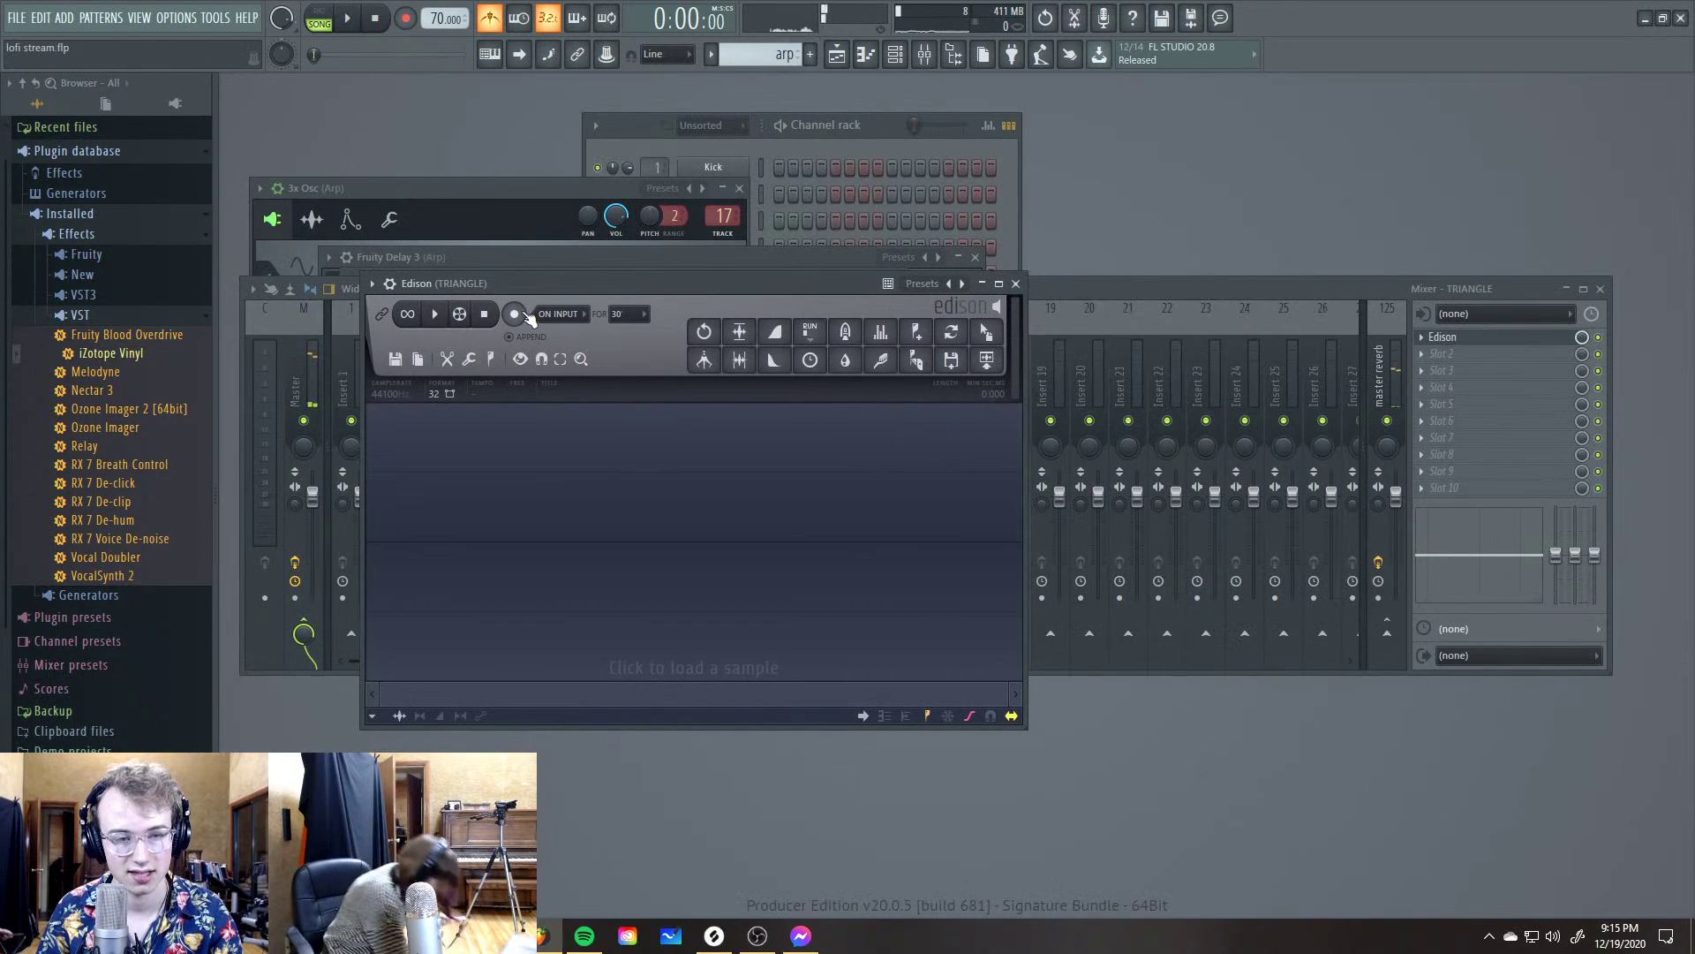
# Set the TRIANGLE track's input to In 1 - In 2 and start a recording in Edison
pyautogui.click(515, 314)
pyautogui.click(1503, 318)
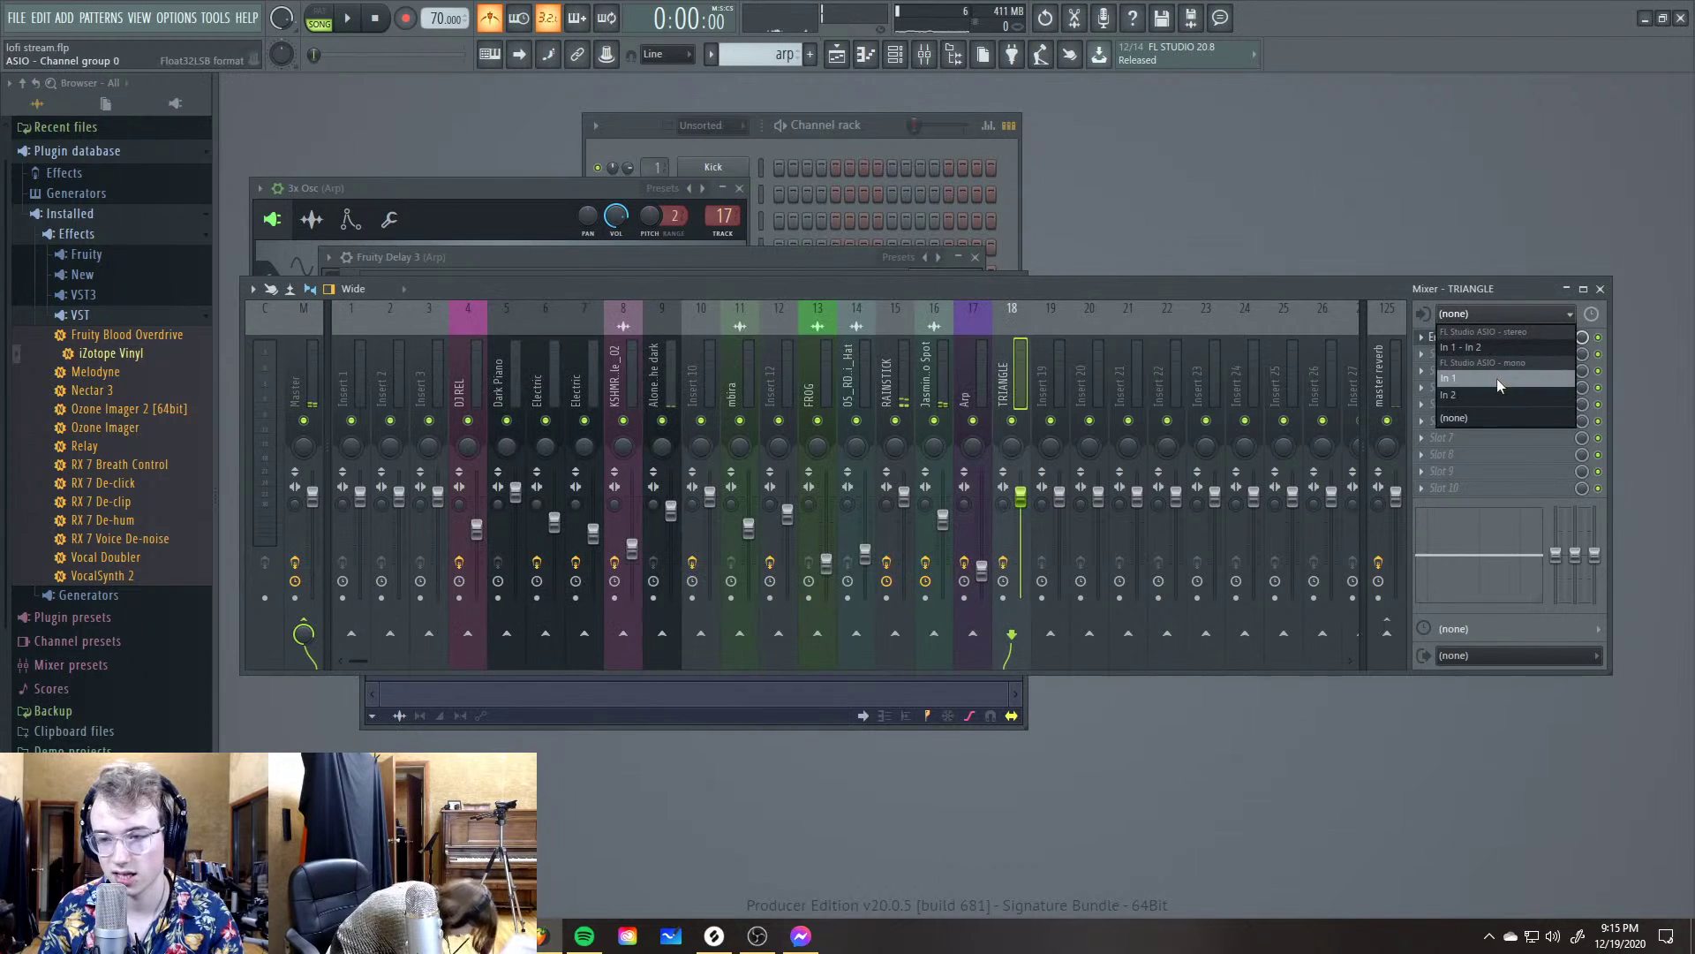
pyautogui.click(1477, 339)
pyautogui.click(1445, 338)
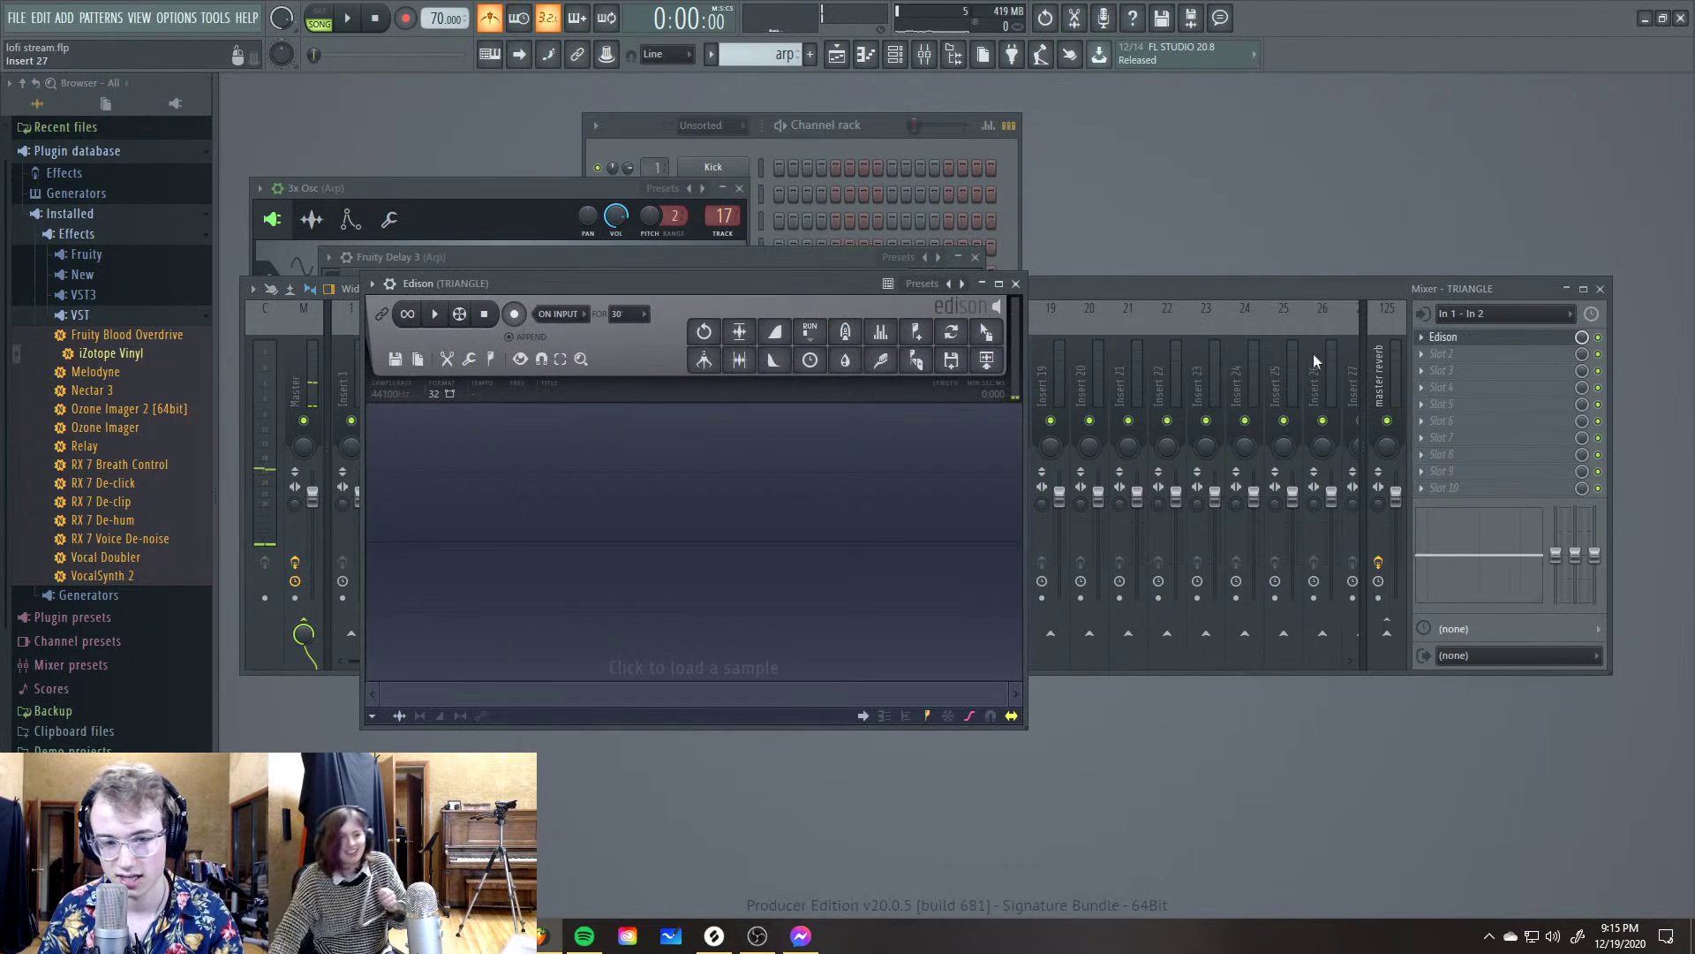
pyautogui.click(514, 314)
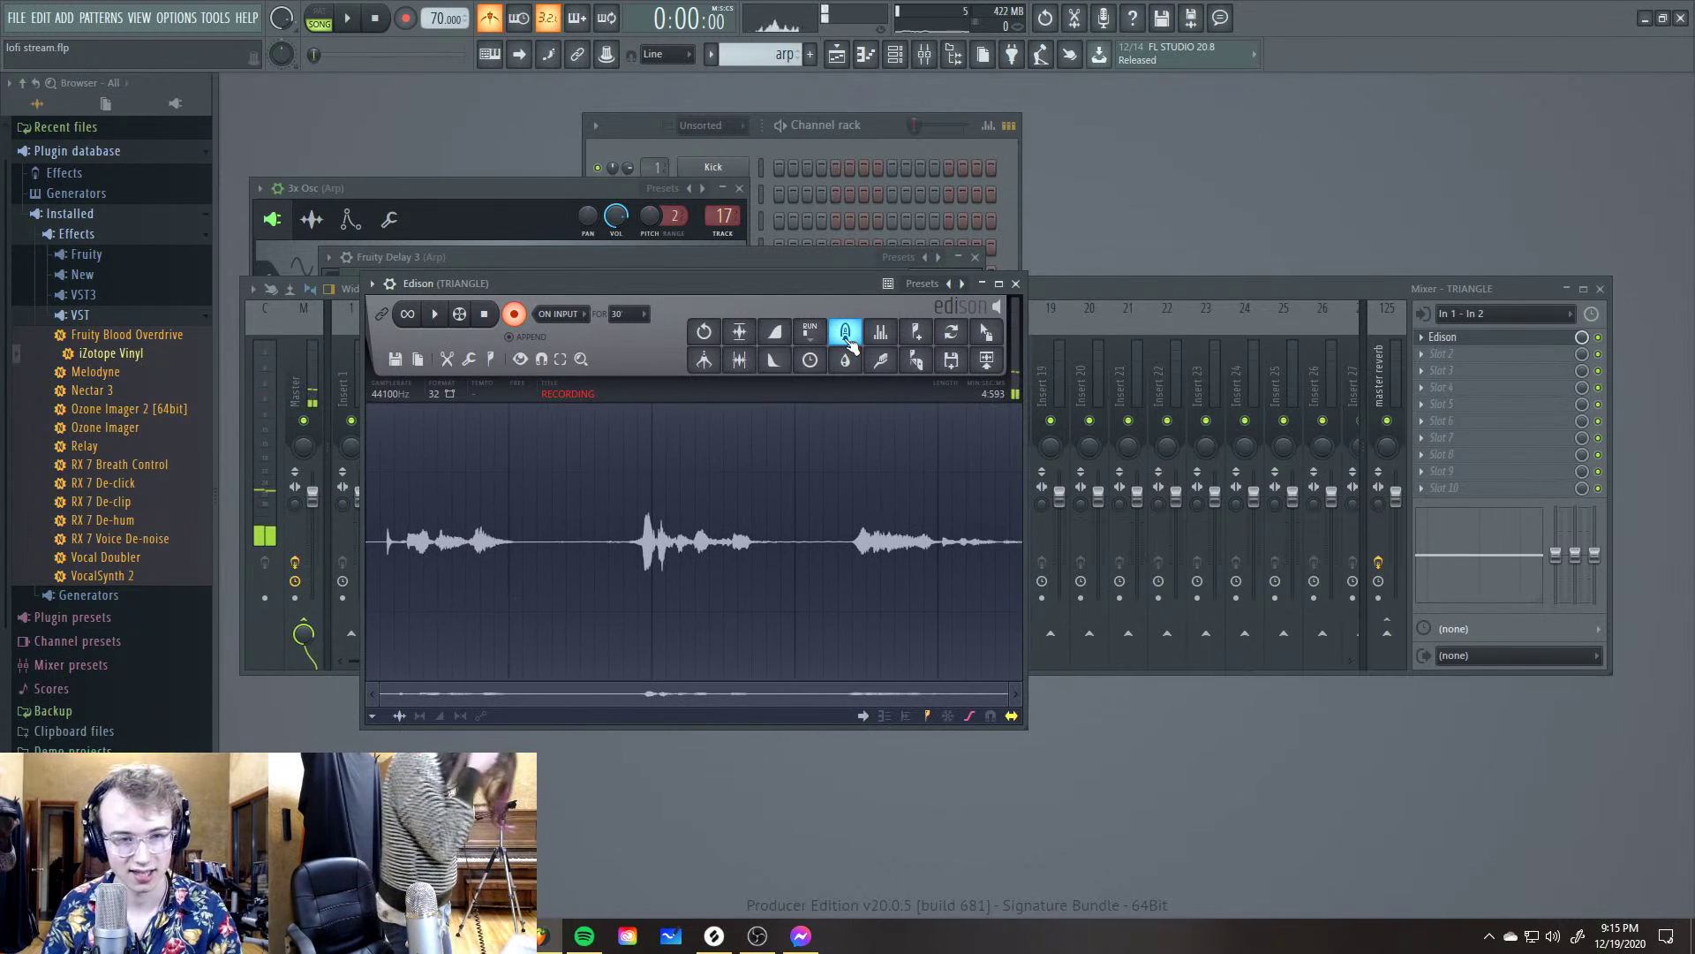
# Check the stream in OBS and the live chat on the YouTube Studio page, and return to FL Studio
pyautogui.hotkey('alt', 'Tab')
pyautogui.press('Tab')
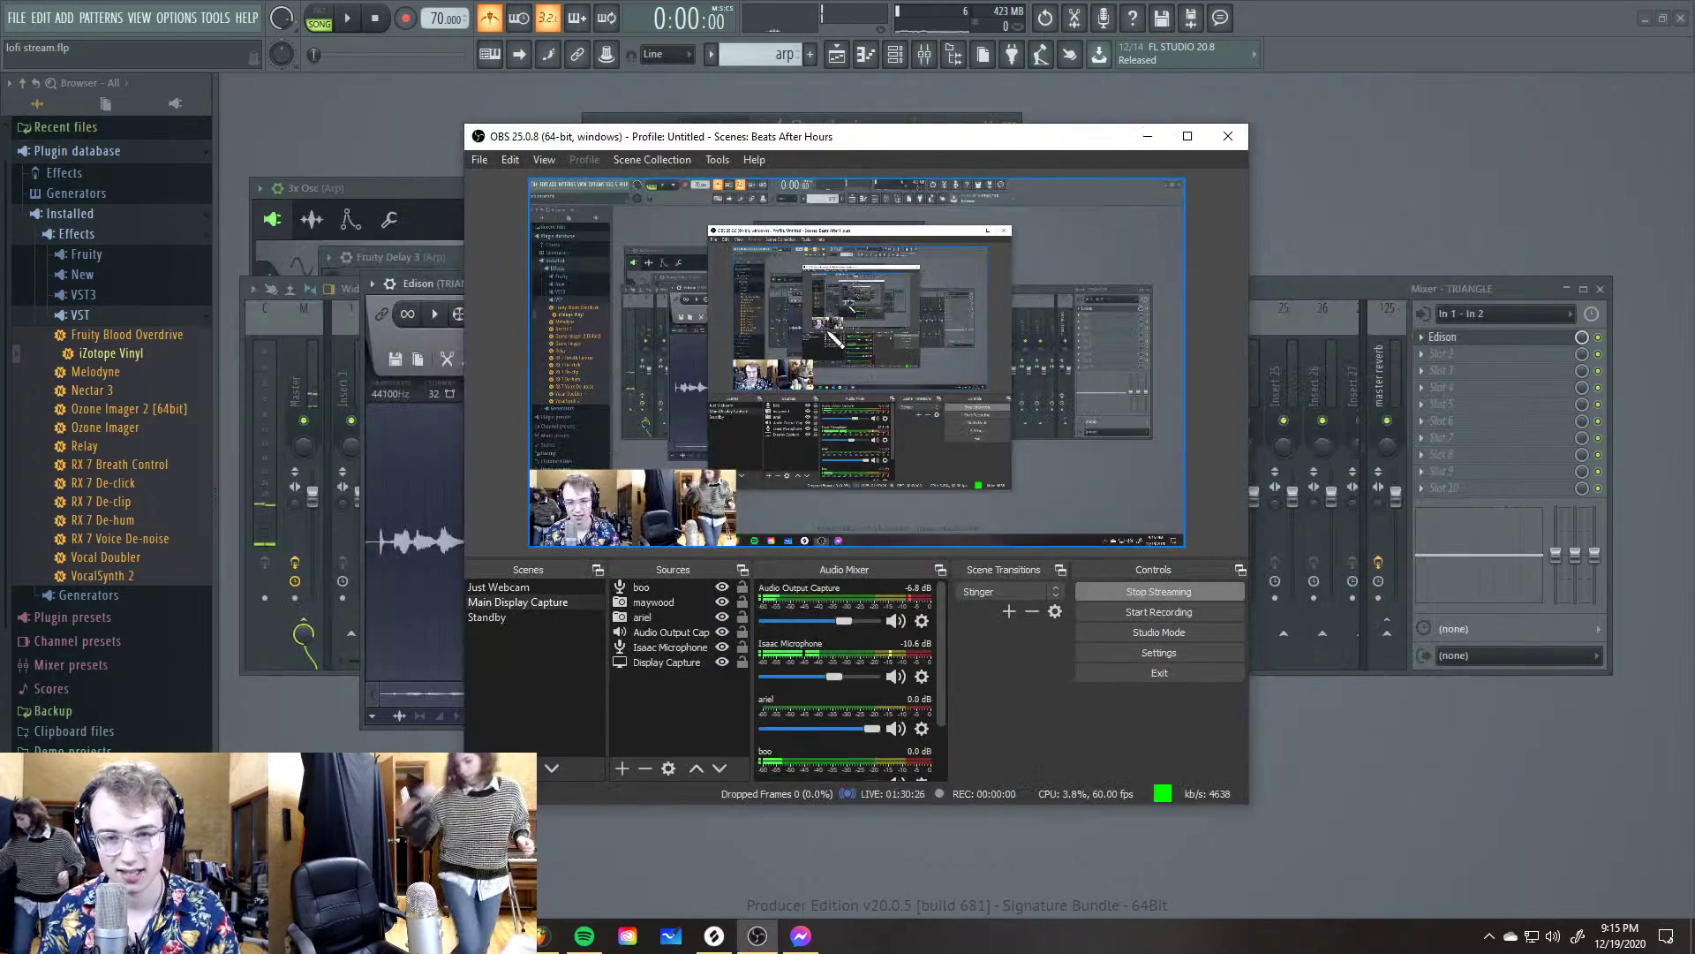
pyautogui.hotkey('alt', 'Tab')
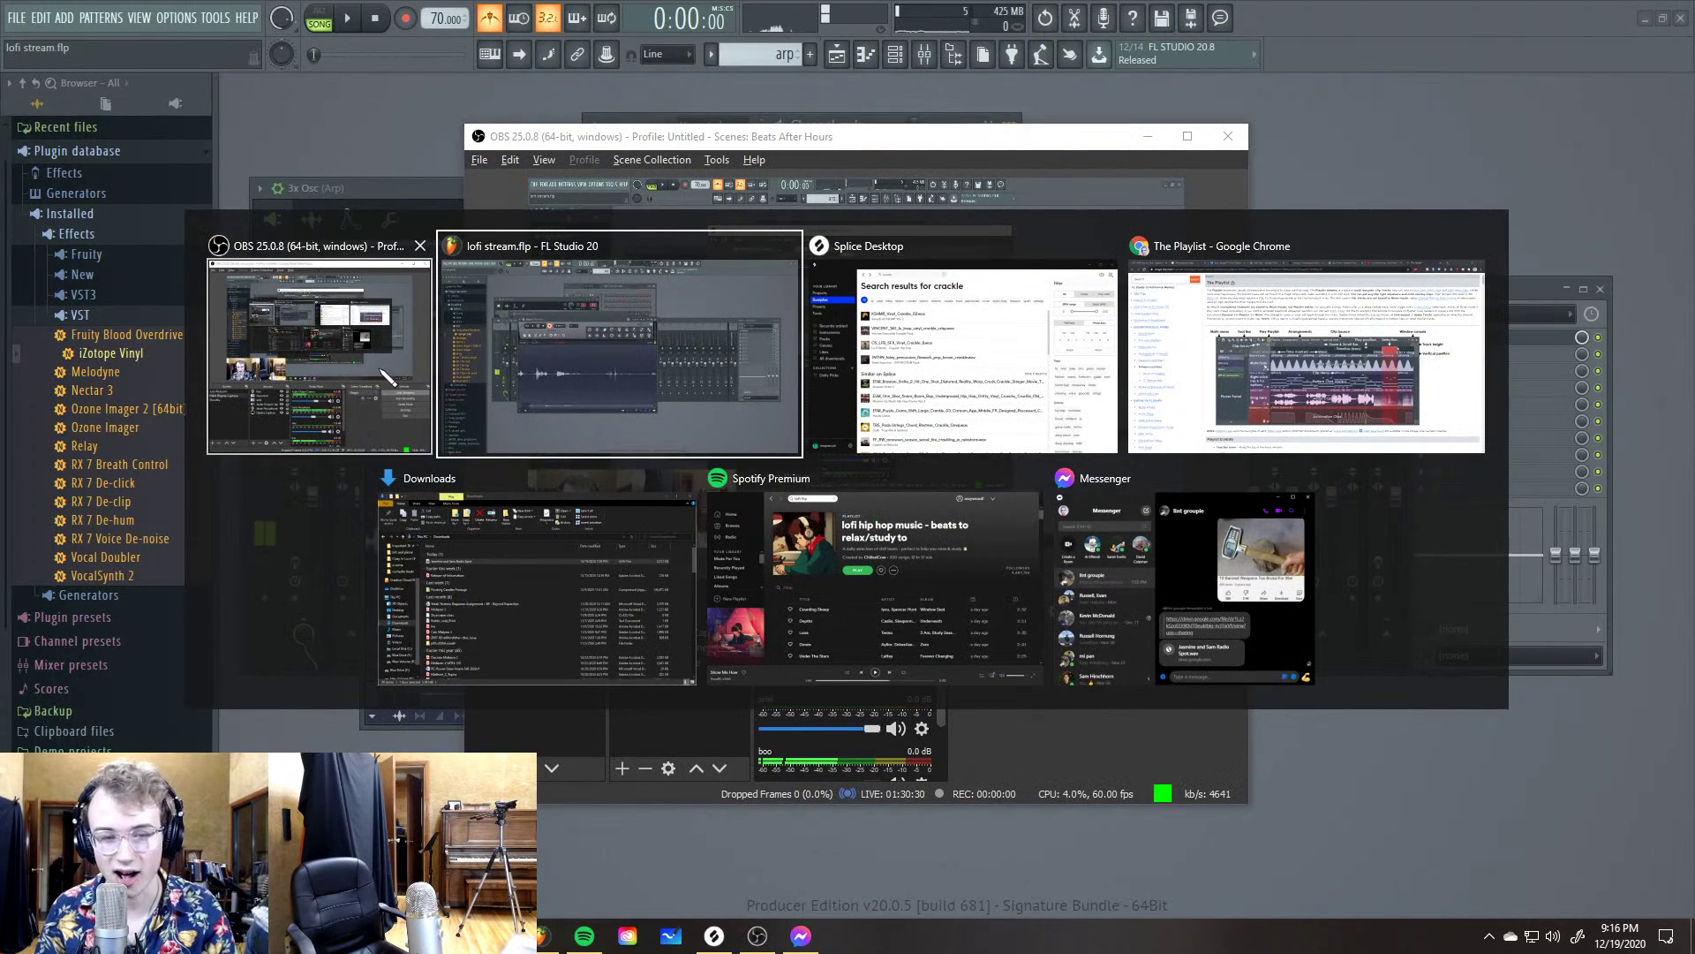
pyautogui.click(320, 365)
pyautogui.hotkey('alt', 'Tab')
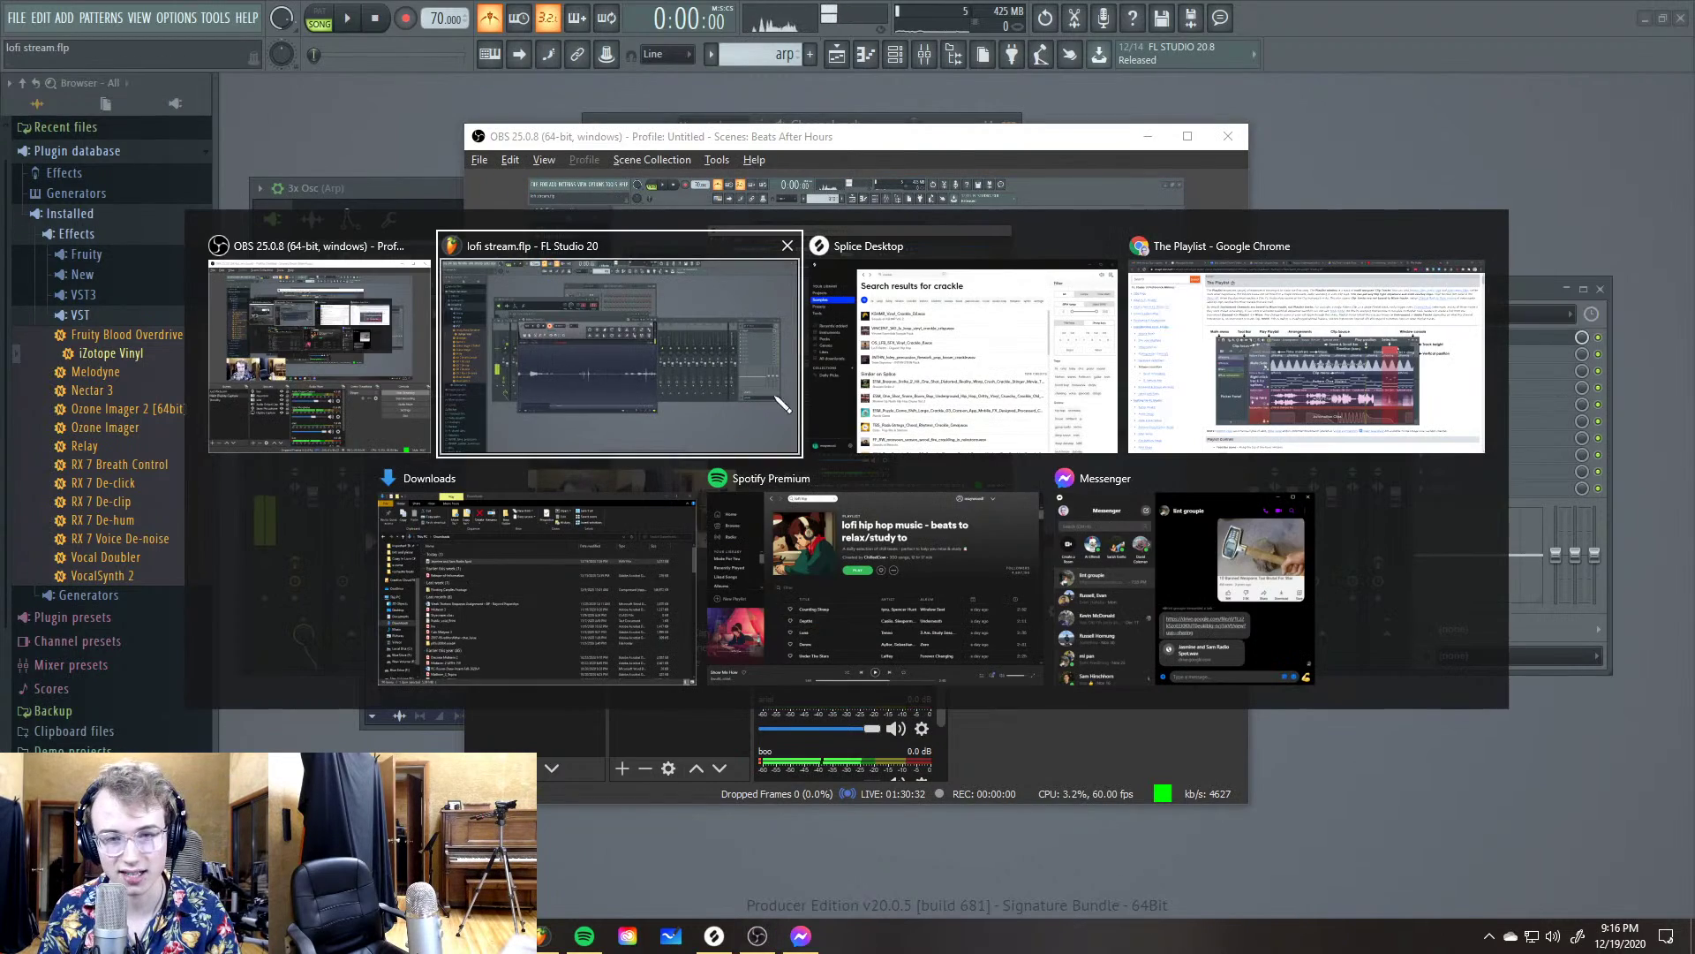
pyautogui.click(1211, 409)
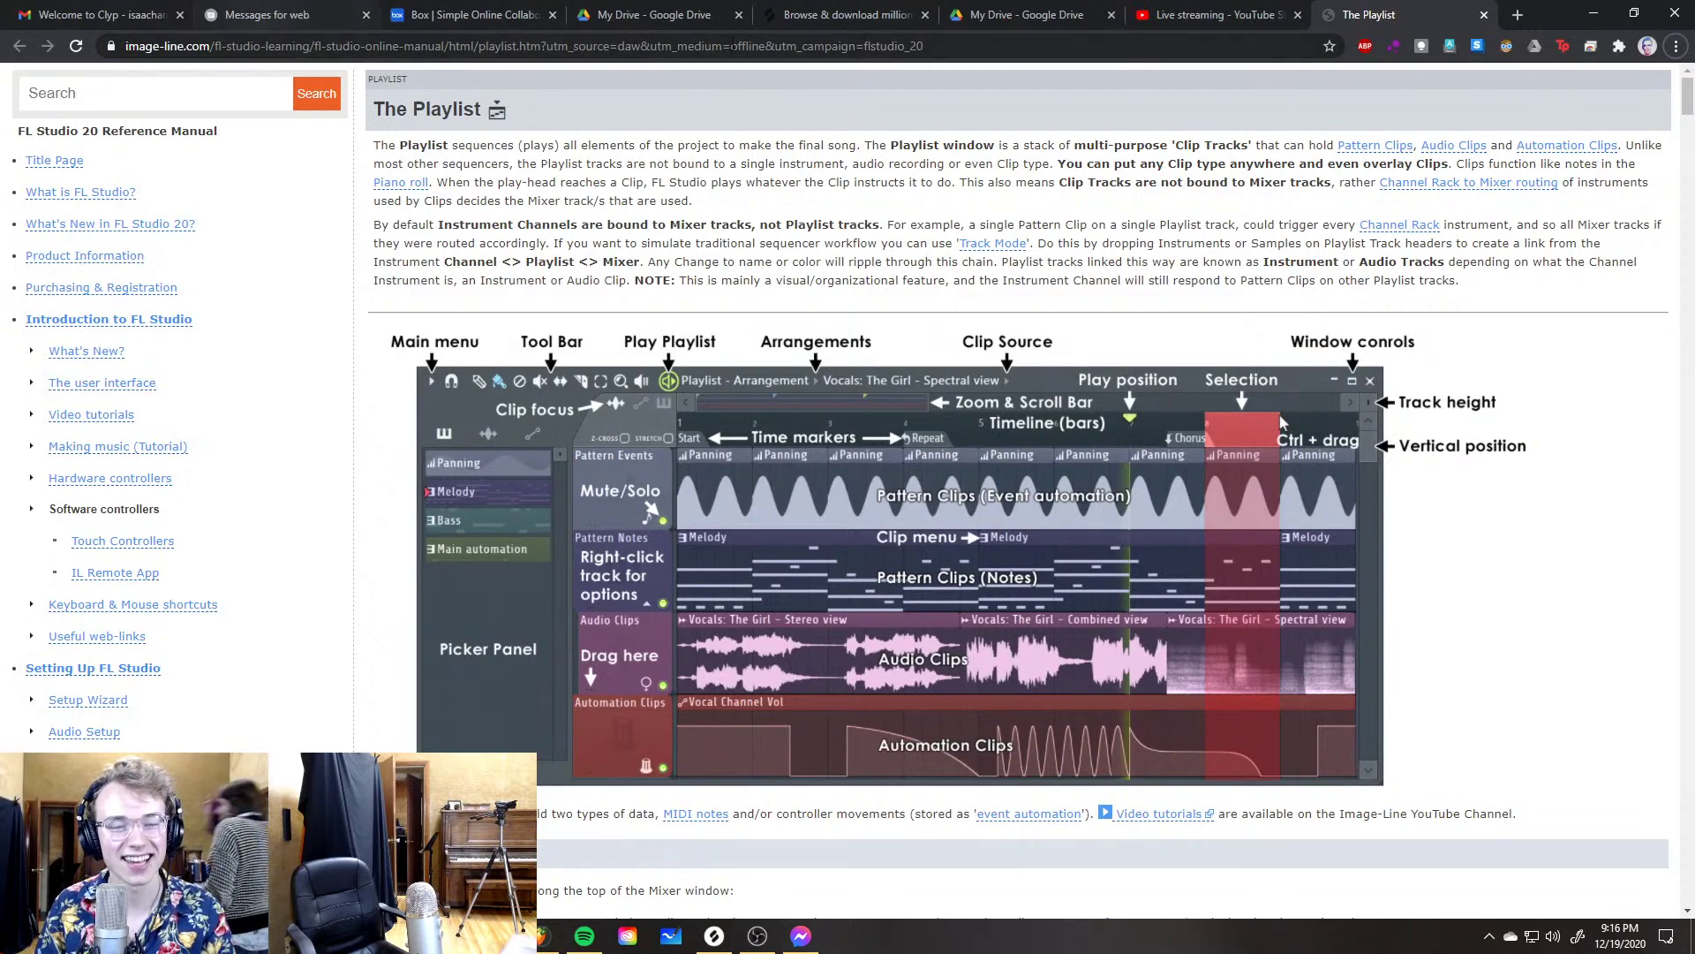
pyautogui.click(1220, 15)
pyautogui.hotkey('alt', 'Tab')
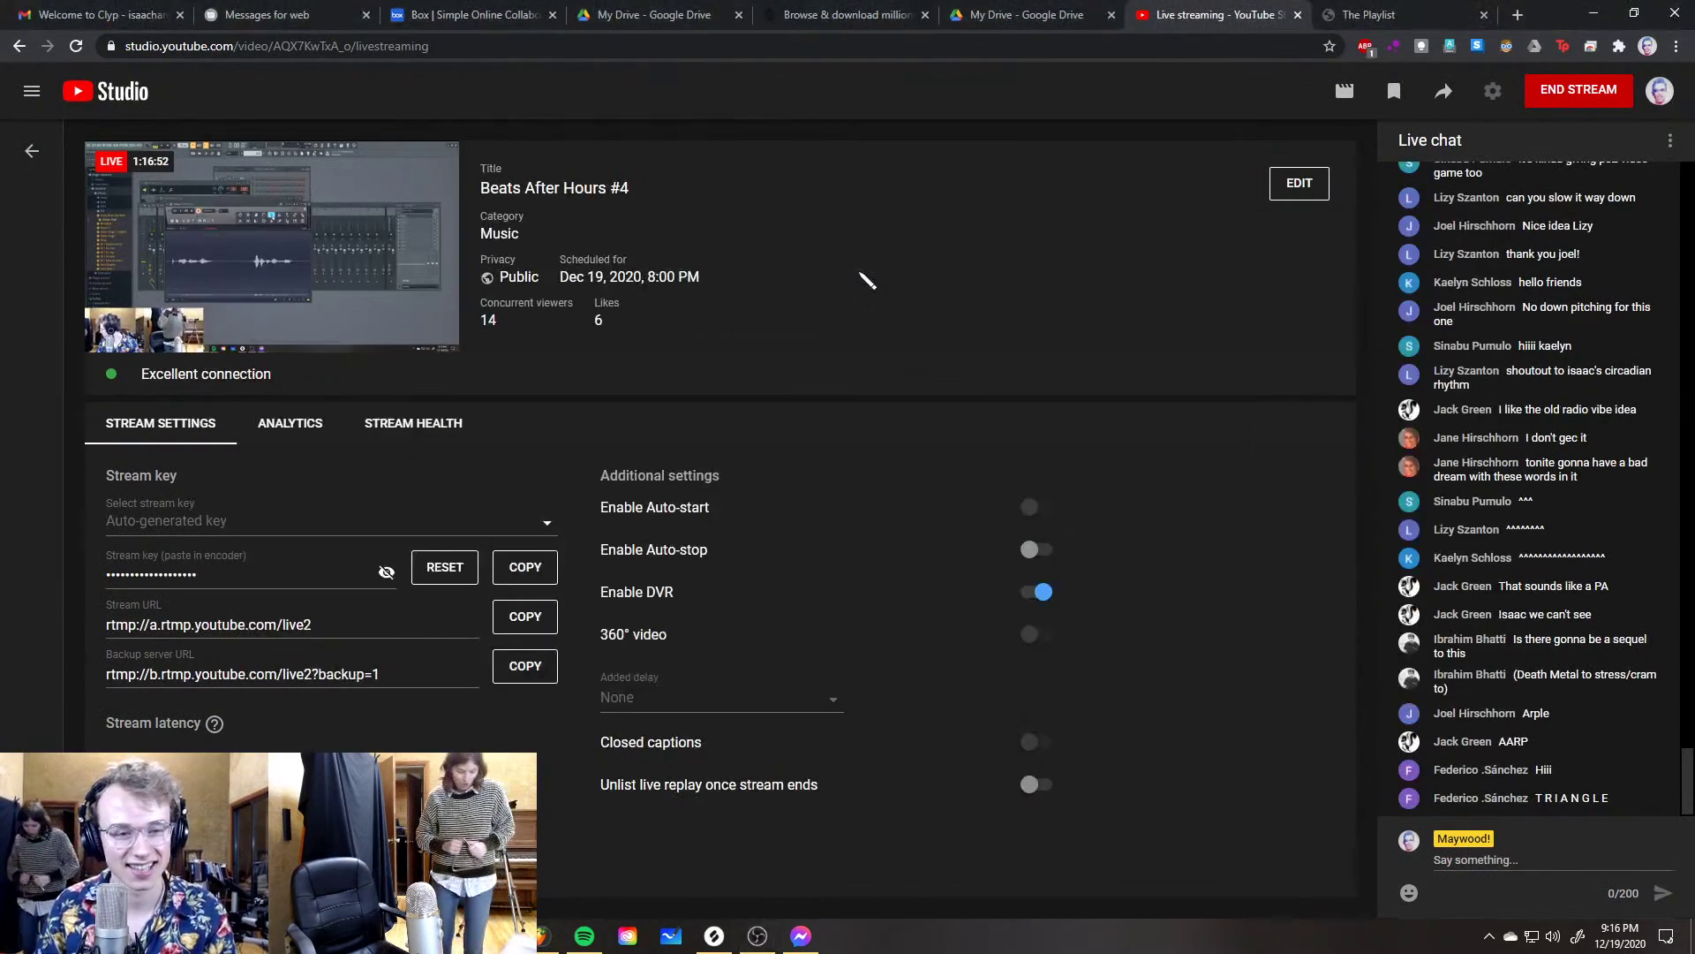
pyautogui.hotkey('alt', 'Tab')
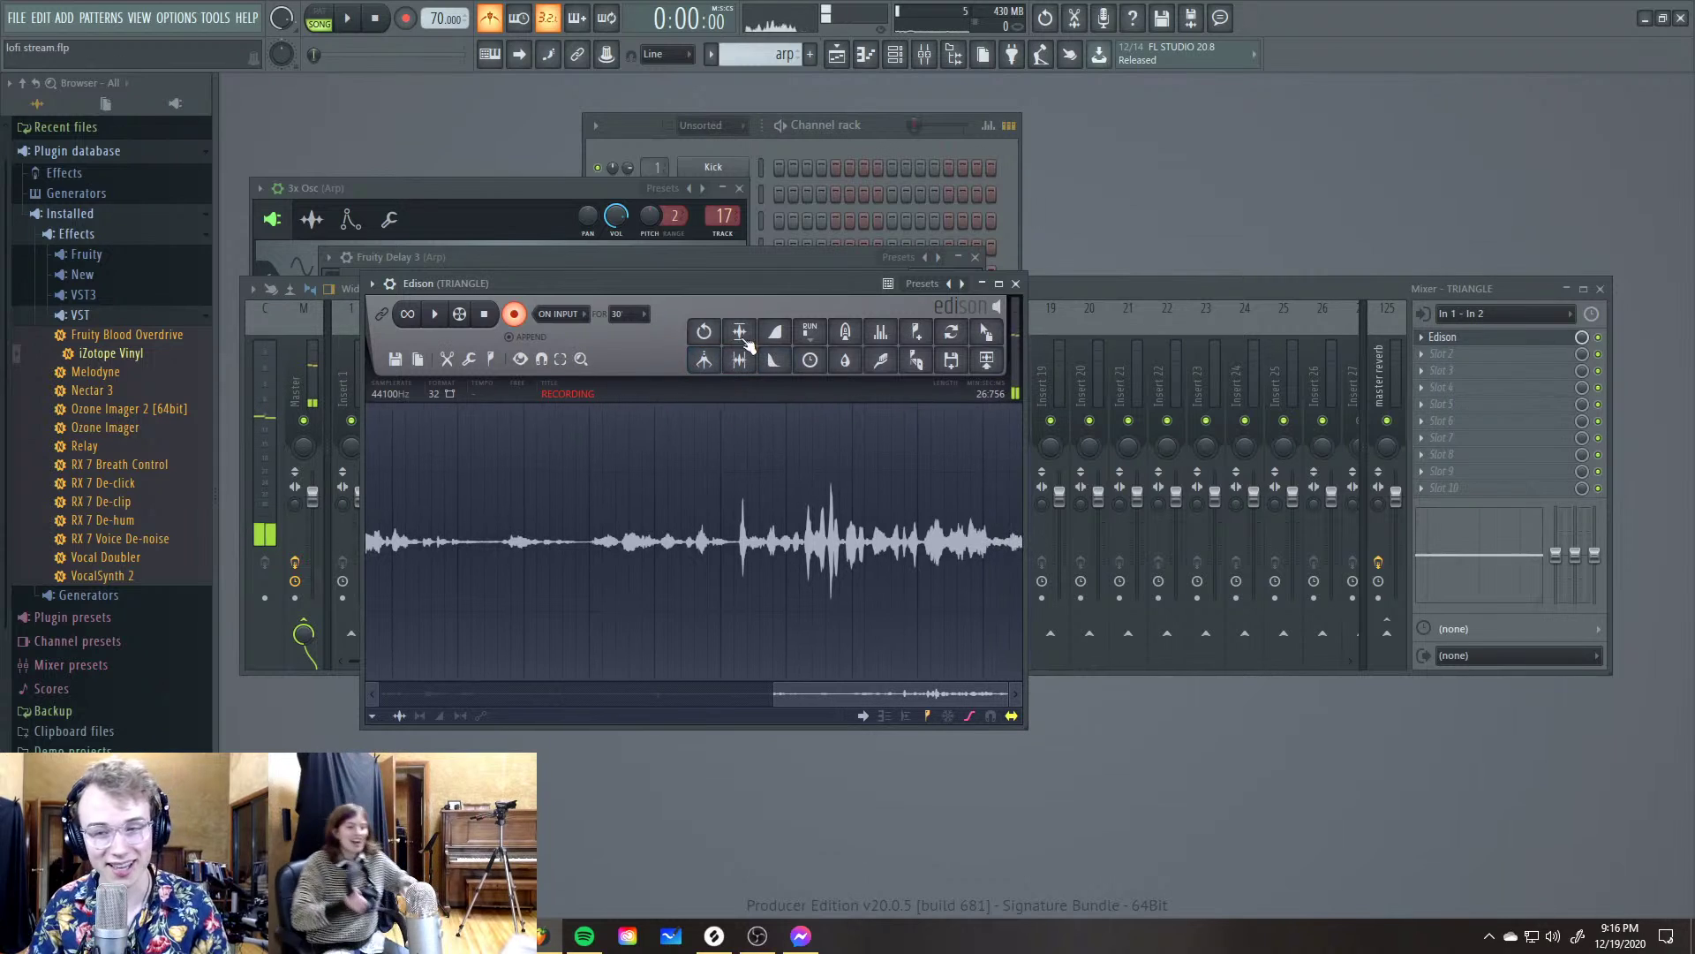
# Set the TRIANGLE track's input to (none) and stop the running Edison recording
pyautogui.click(1475, 339)
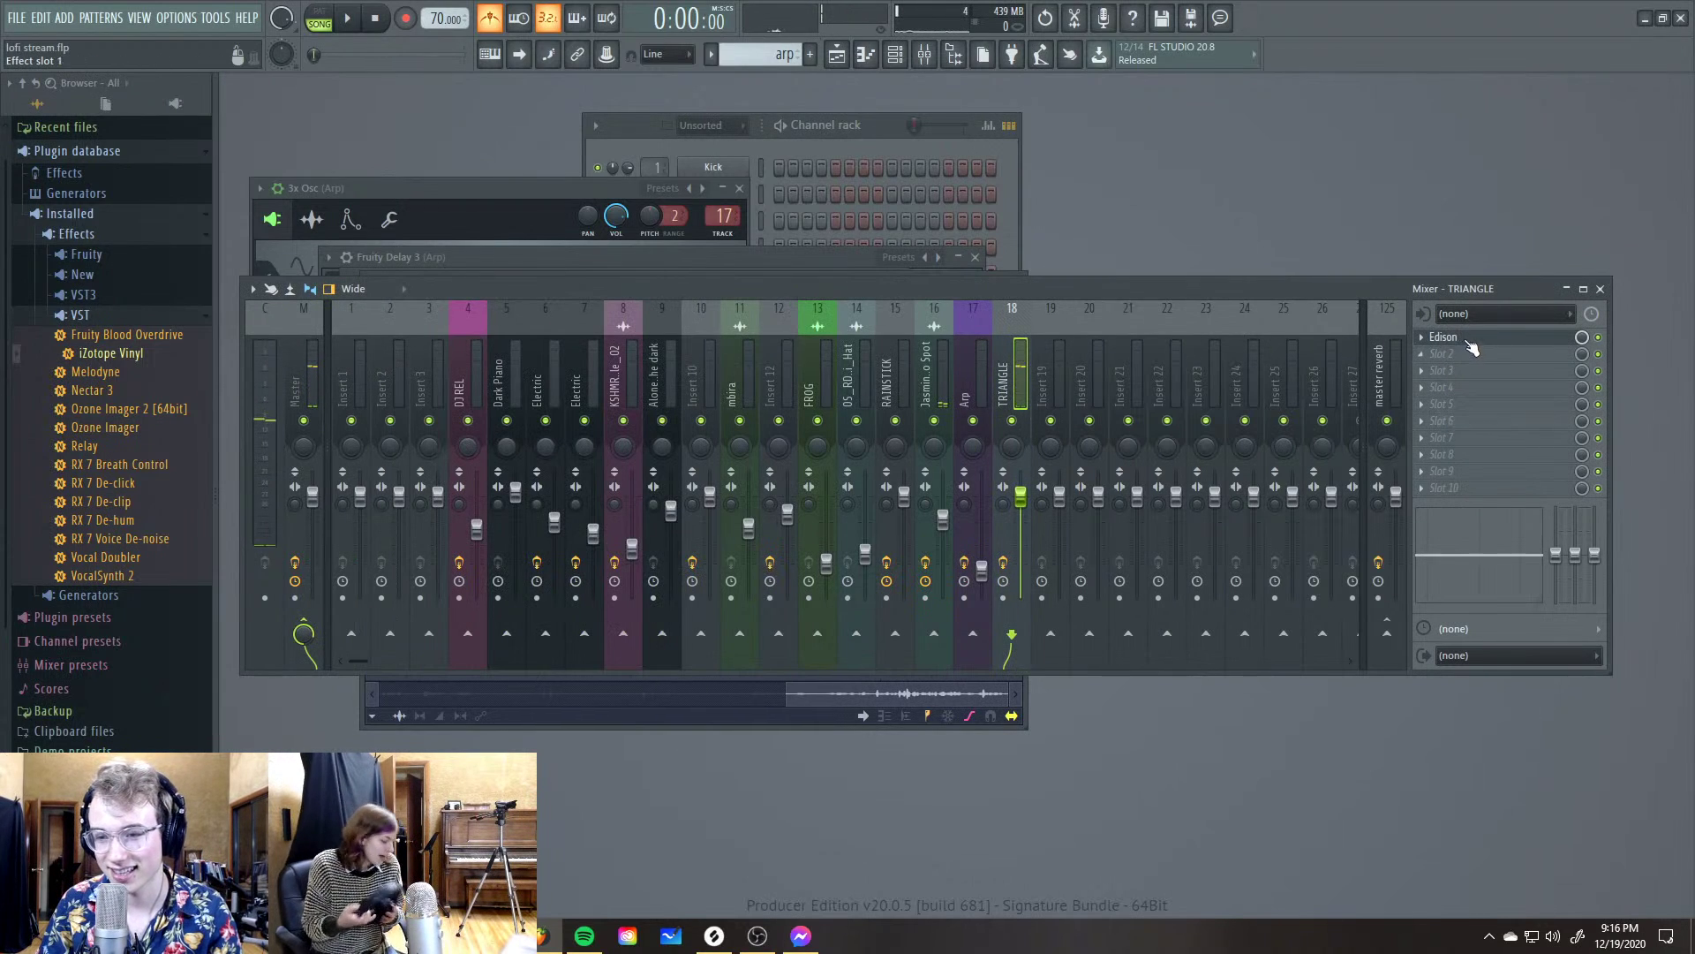
pyautogui.click(1471, 344)
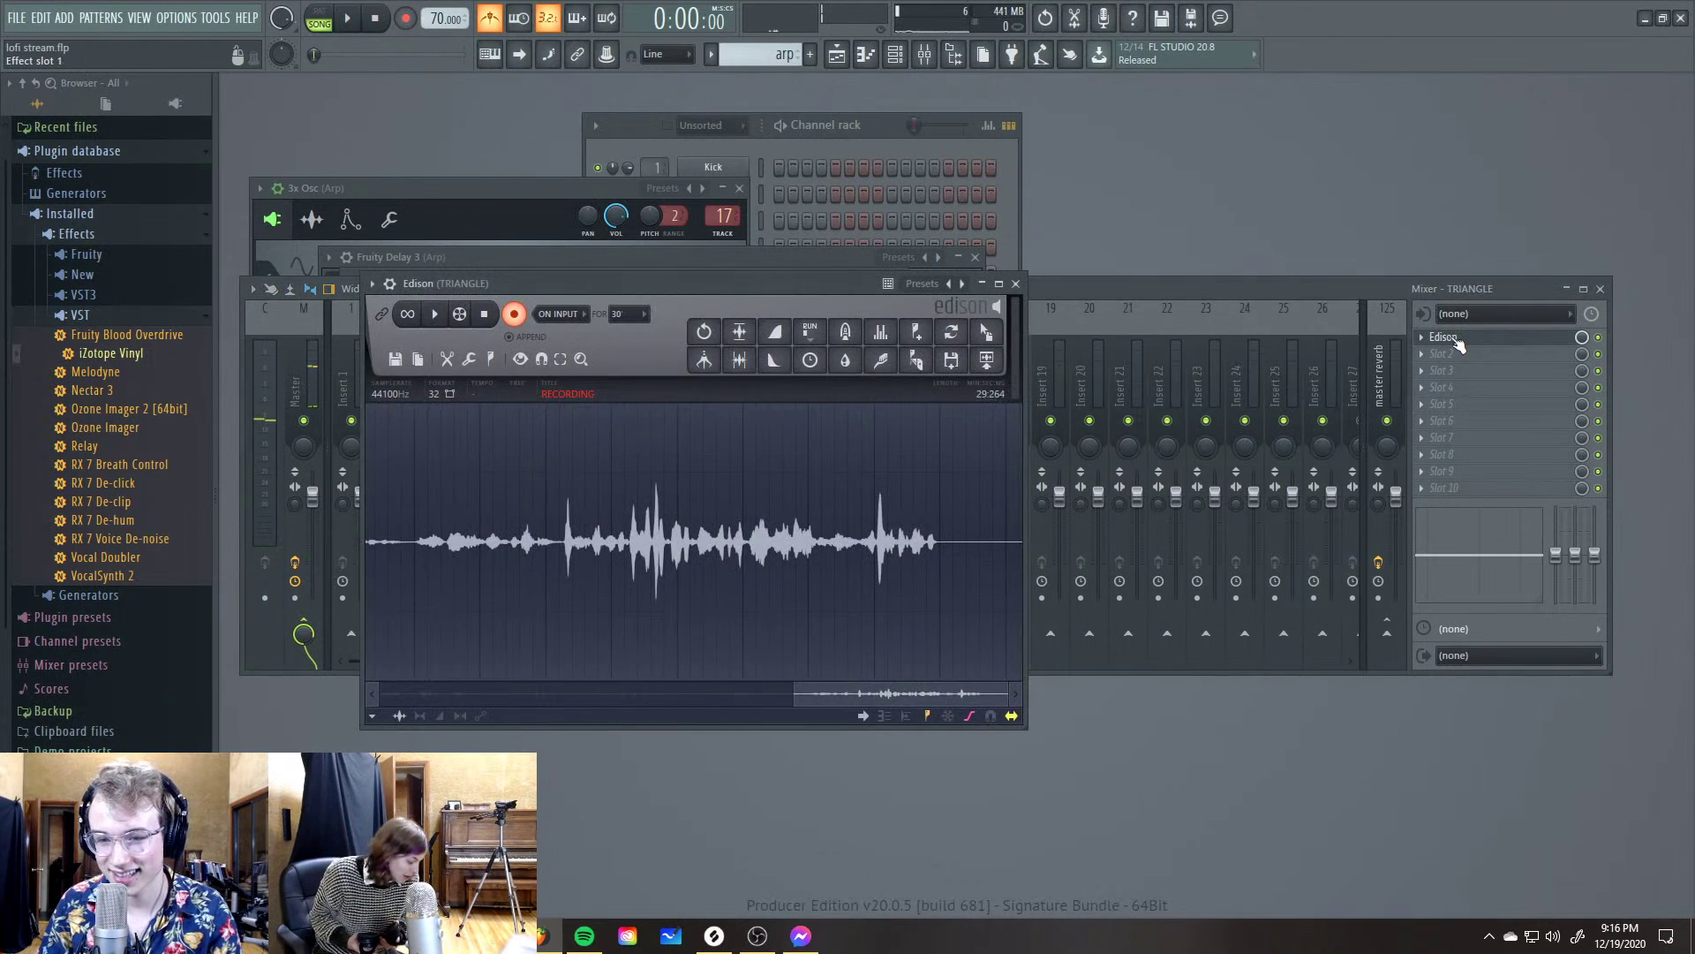
pyautogui.click(521, 316)
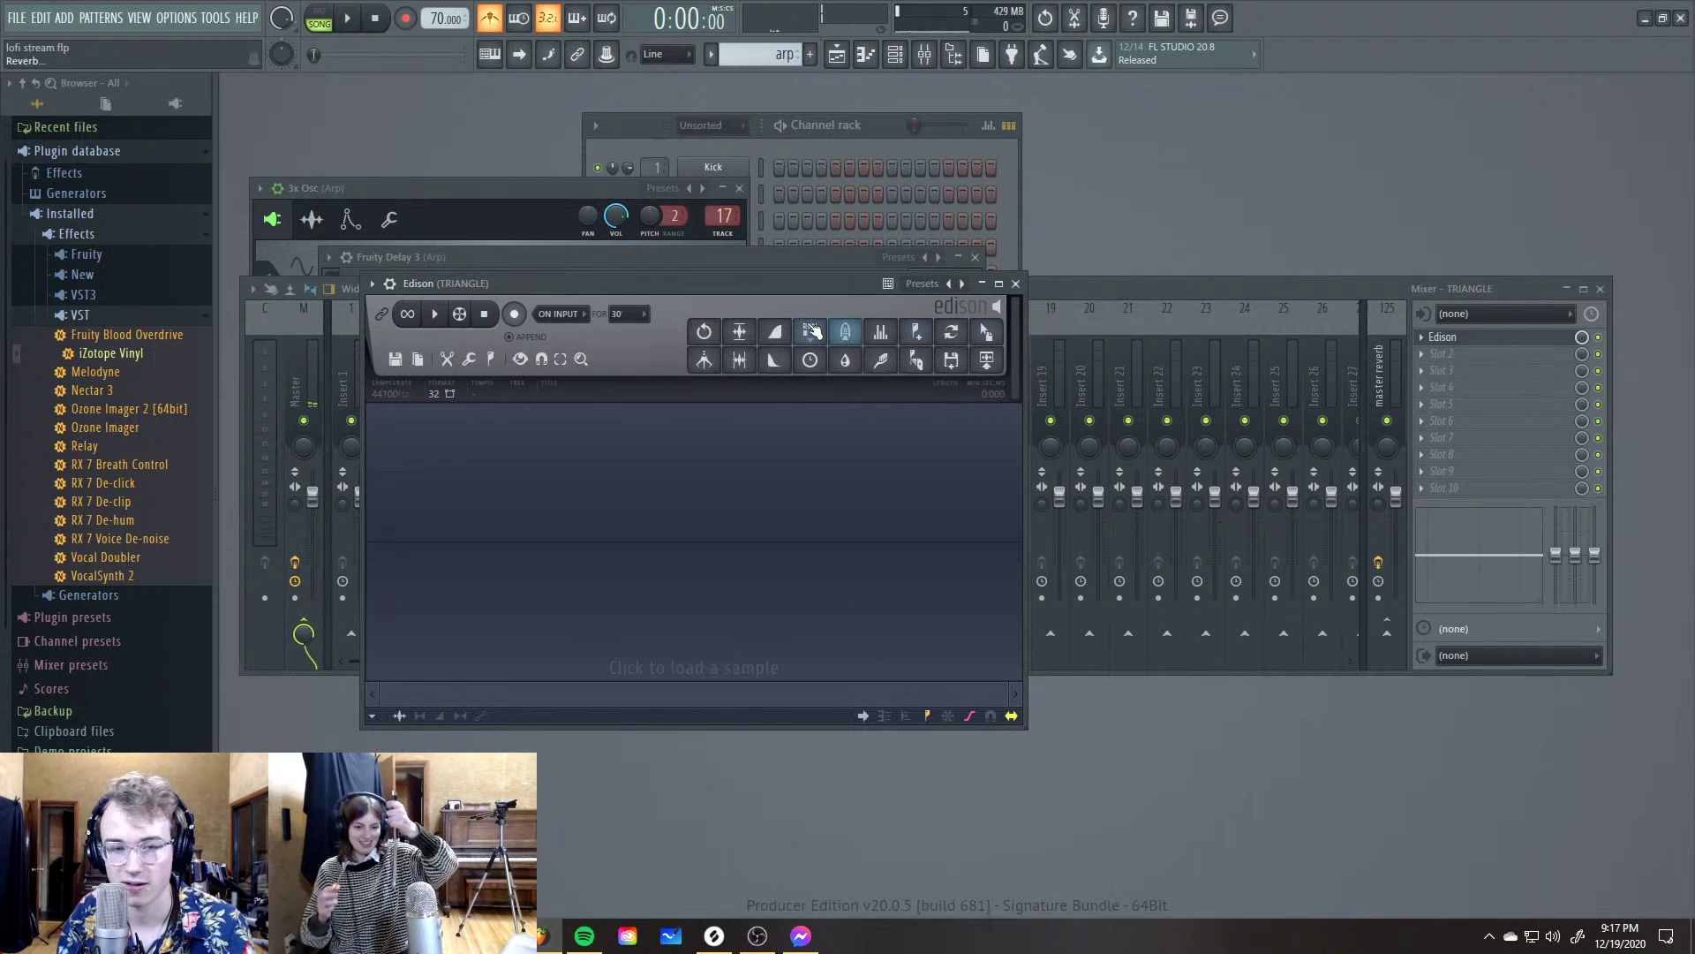
# Record several triangle hits in Edison with the track's input on In 1 - In 2, and set the input back to (none)
pyautogui.click(516, 316)
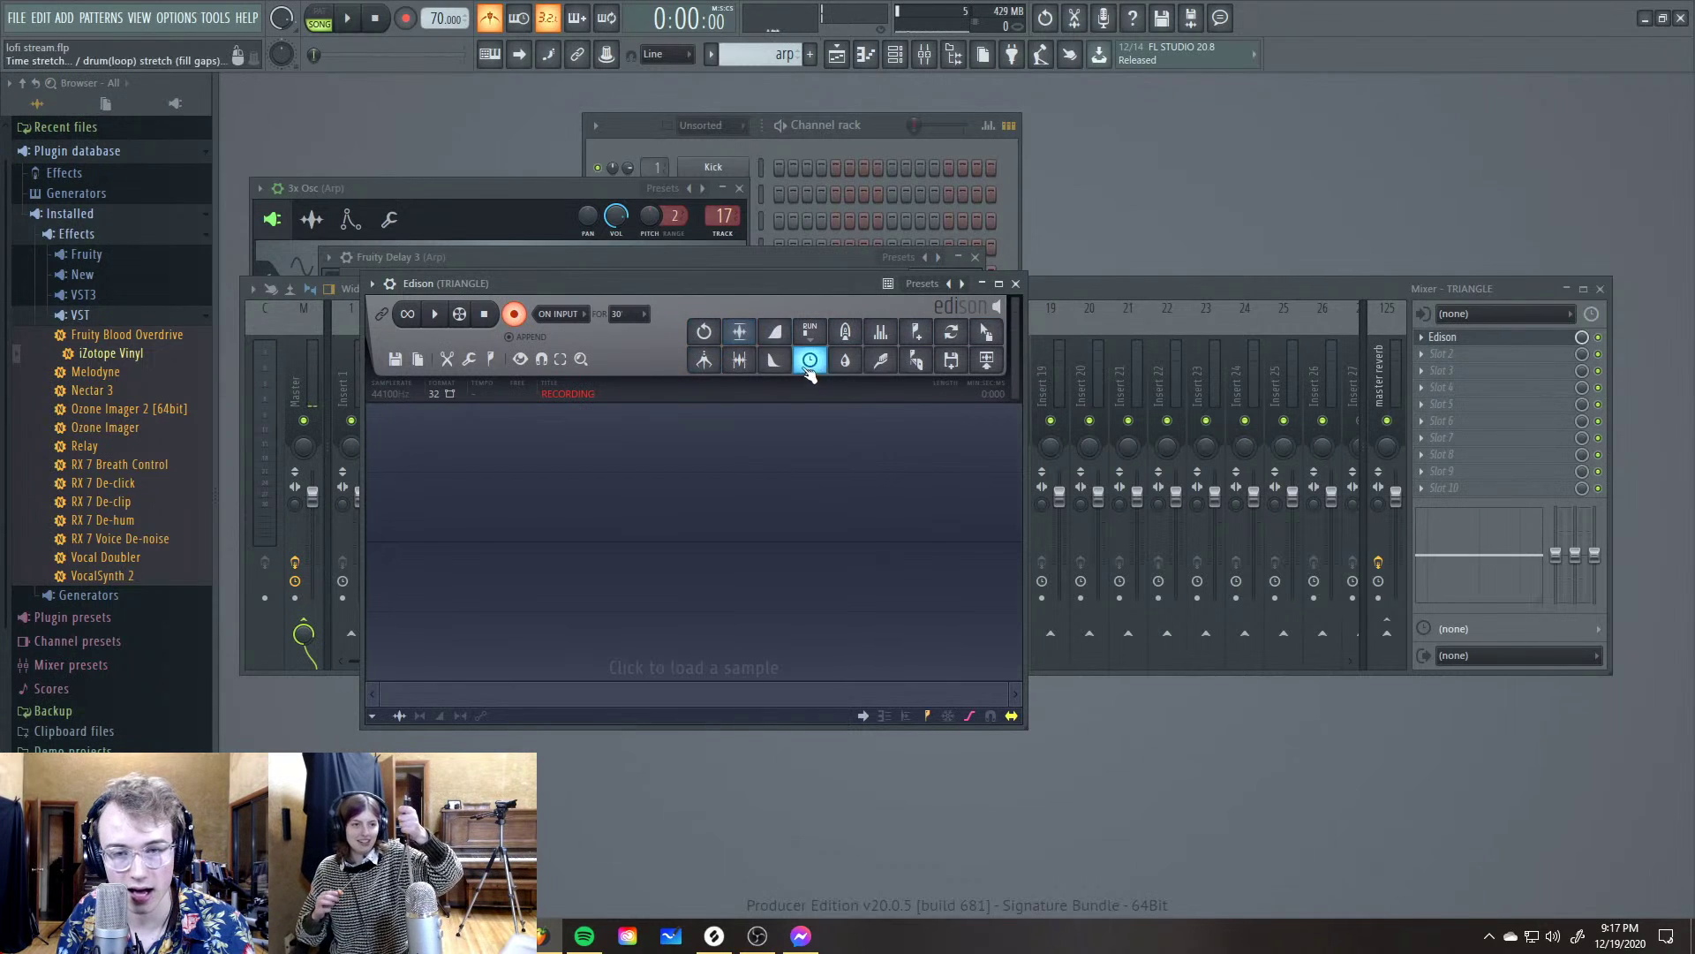
pyautogui.click(1492, 313)
pyautogui.click(1472, 347)
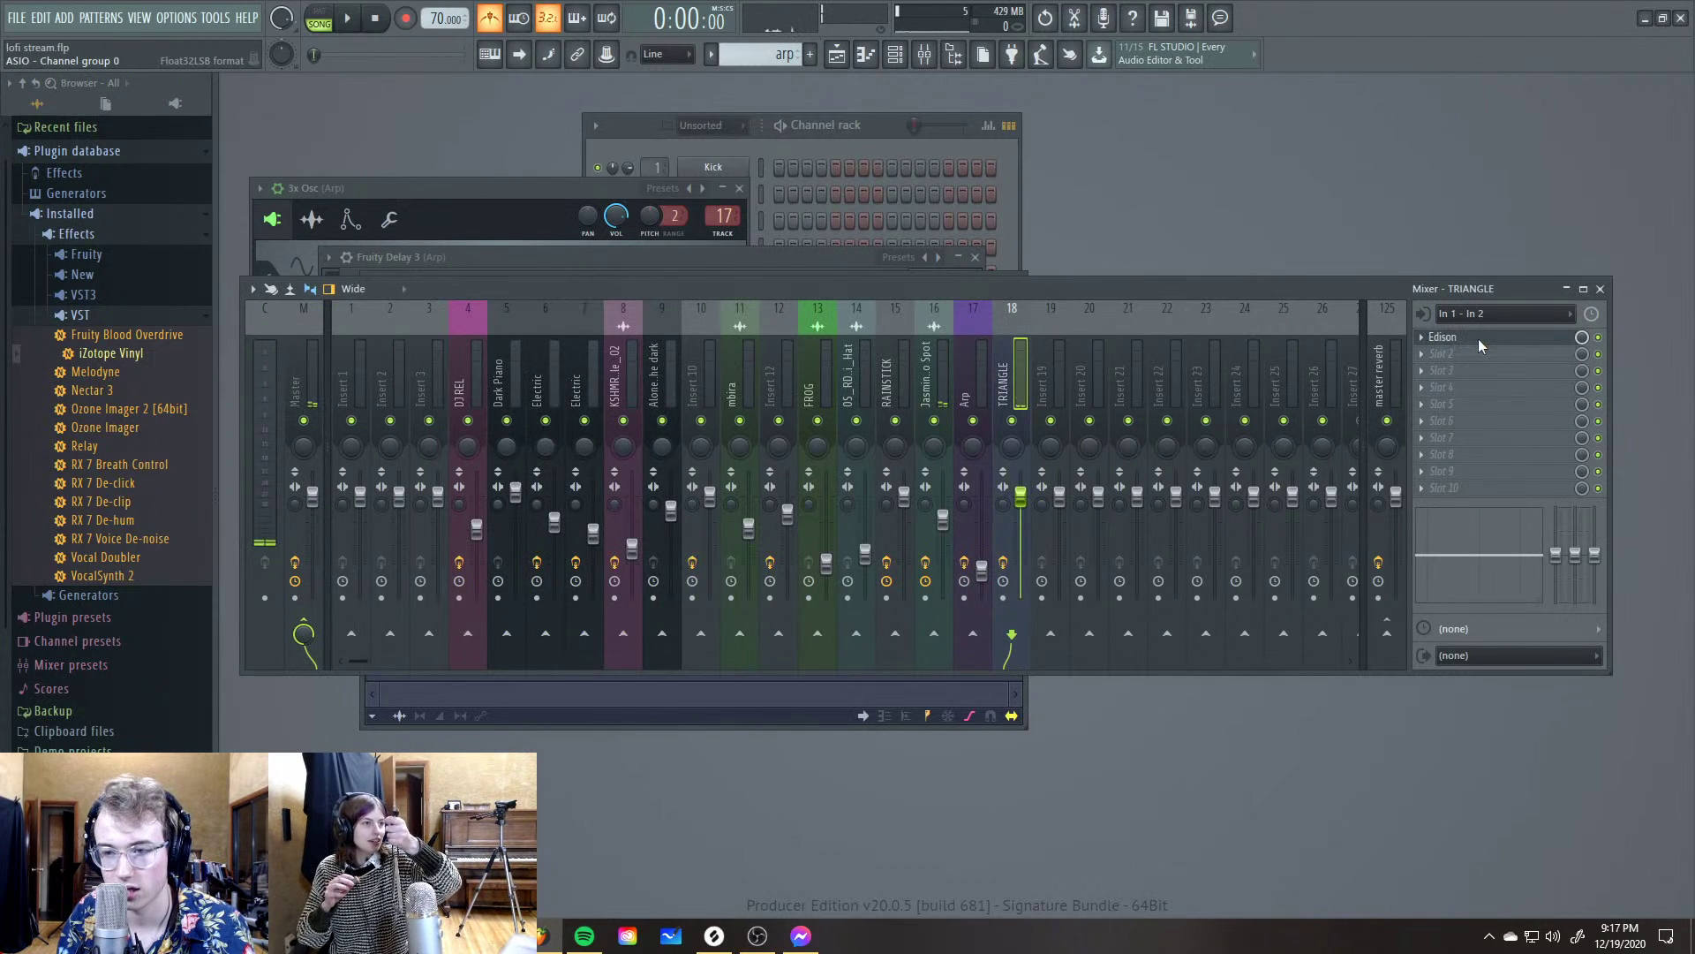
pyautogui.click(1455, 341)
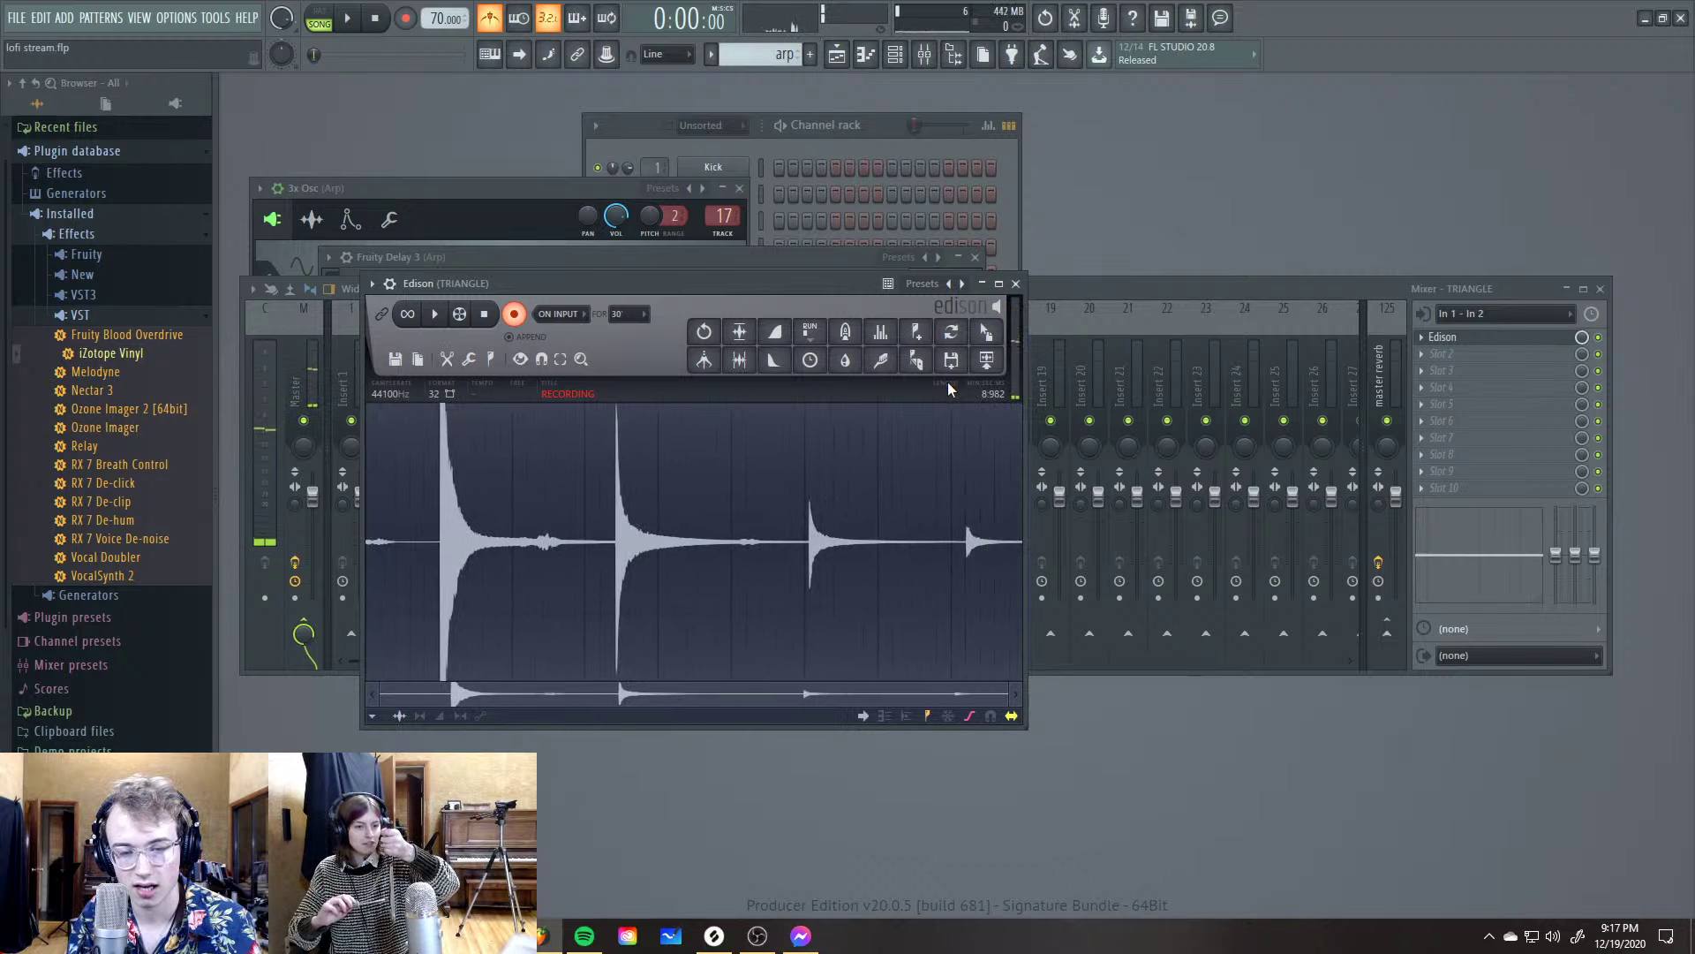
pyautogui.press('space')
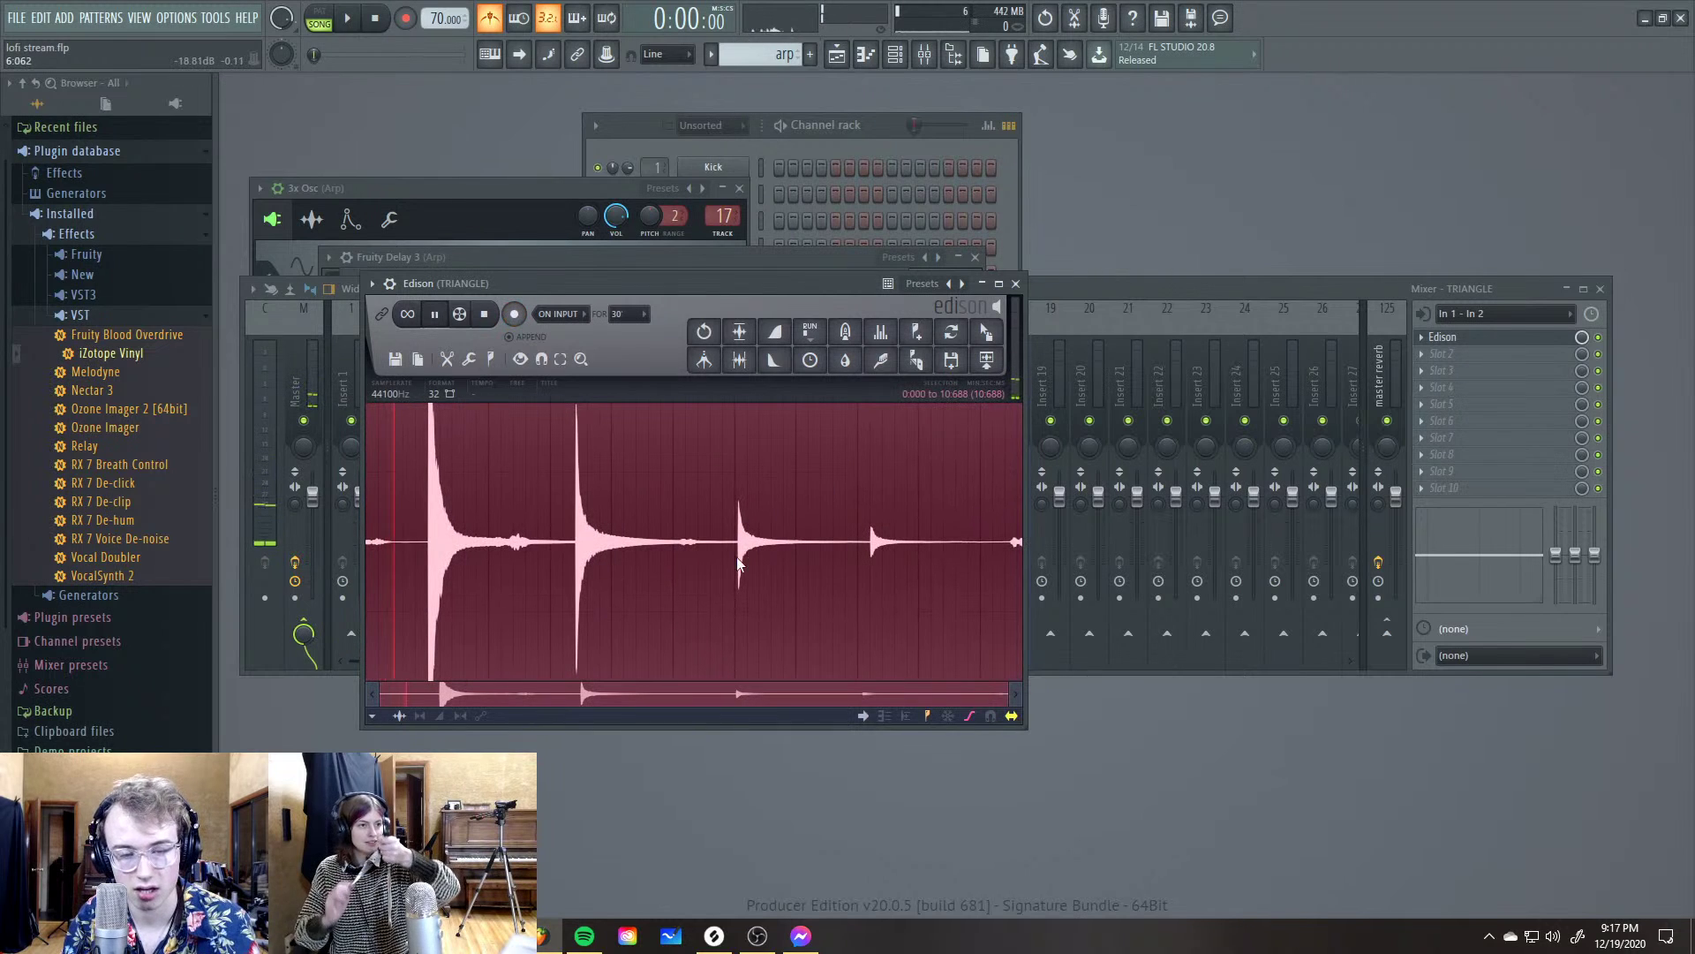
pyautogui.click(1482, 365)
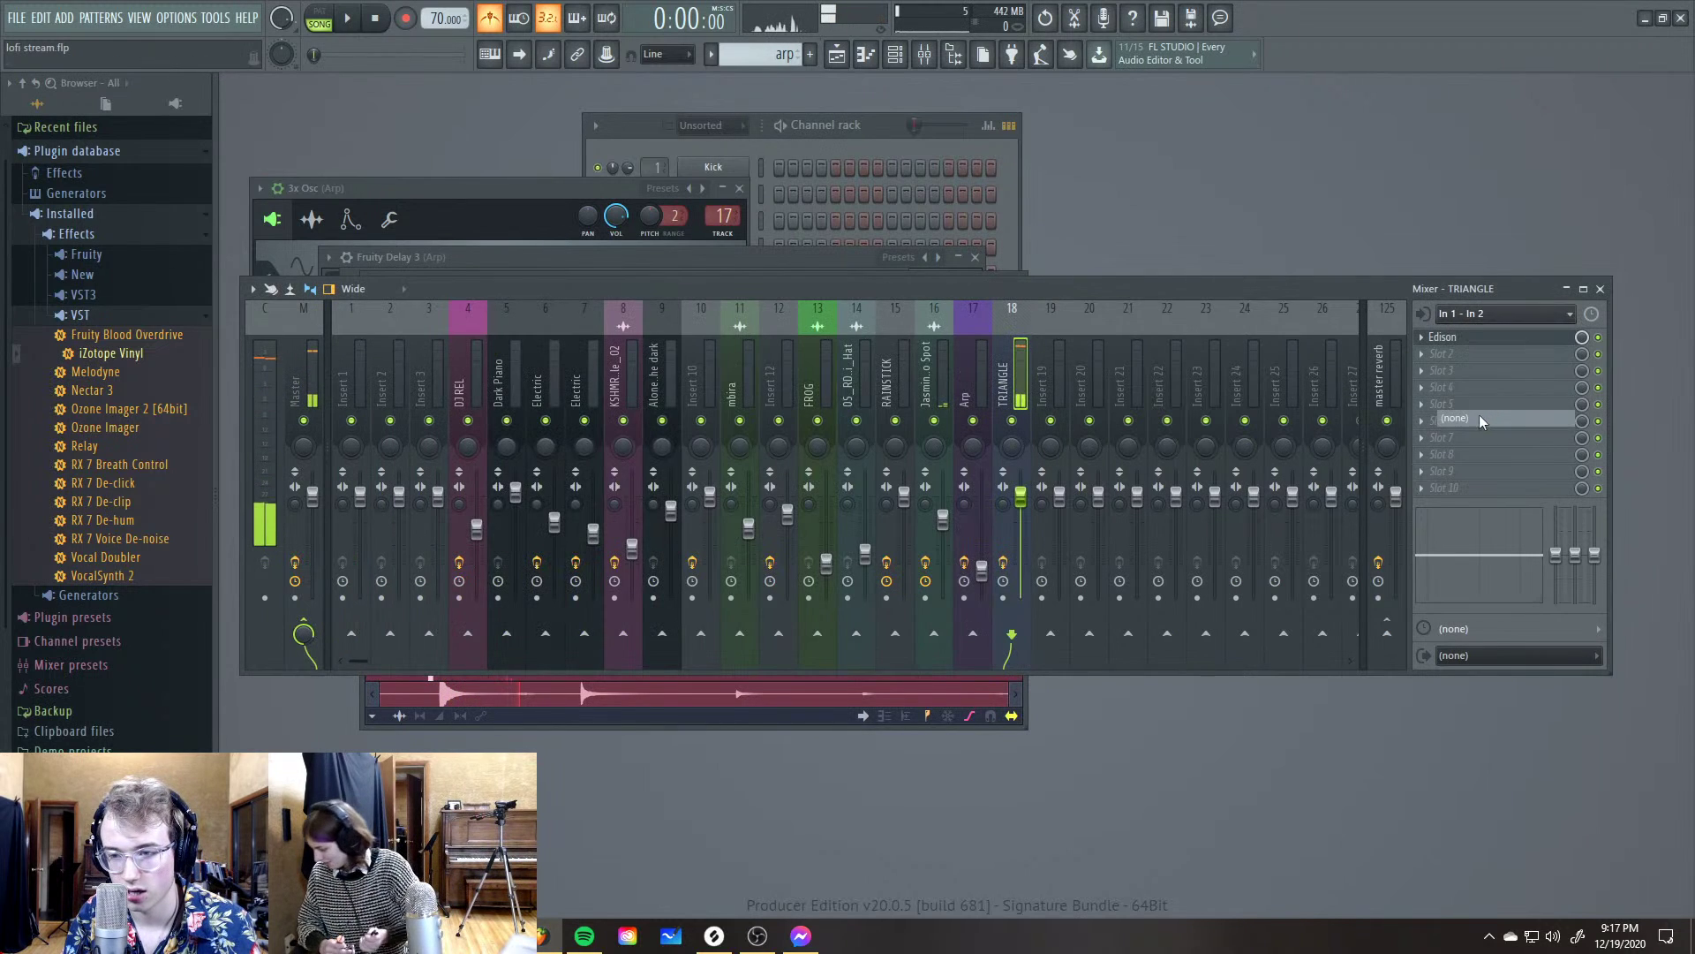
pyautogui.click(1492, 339)
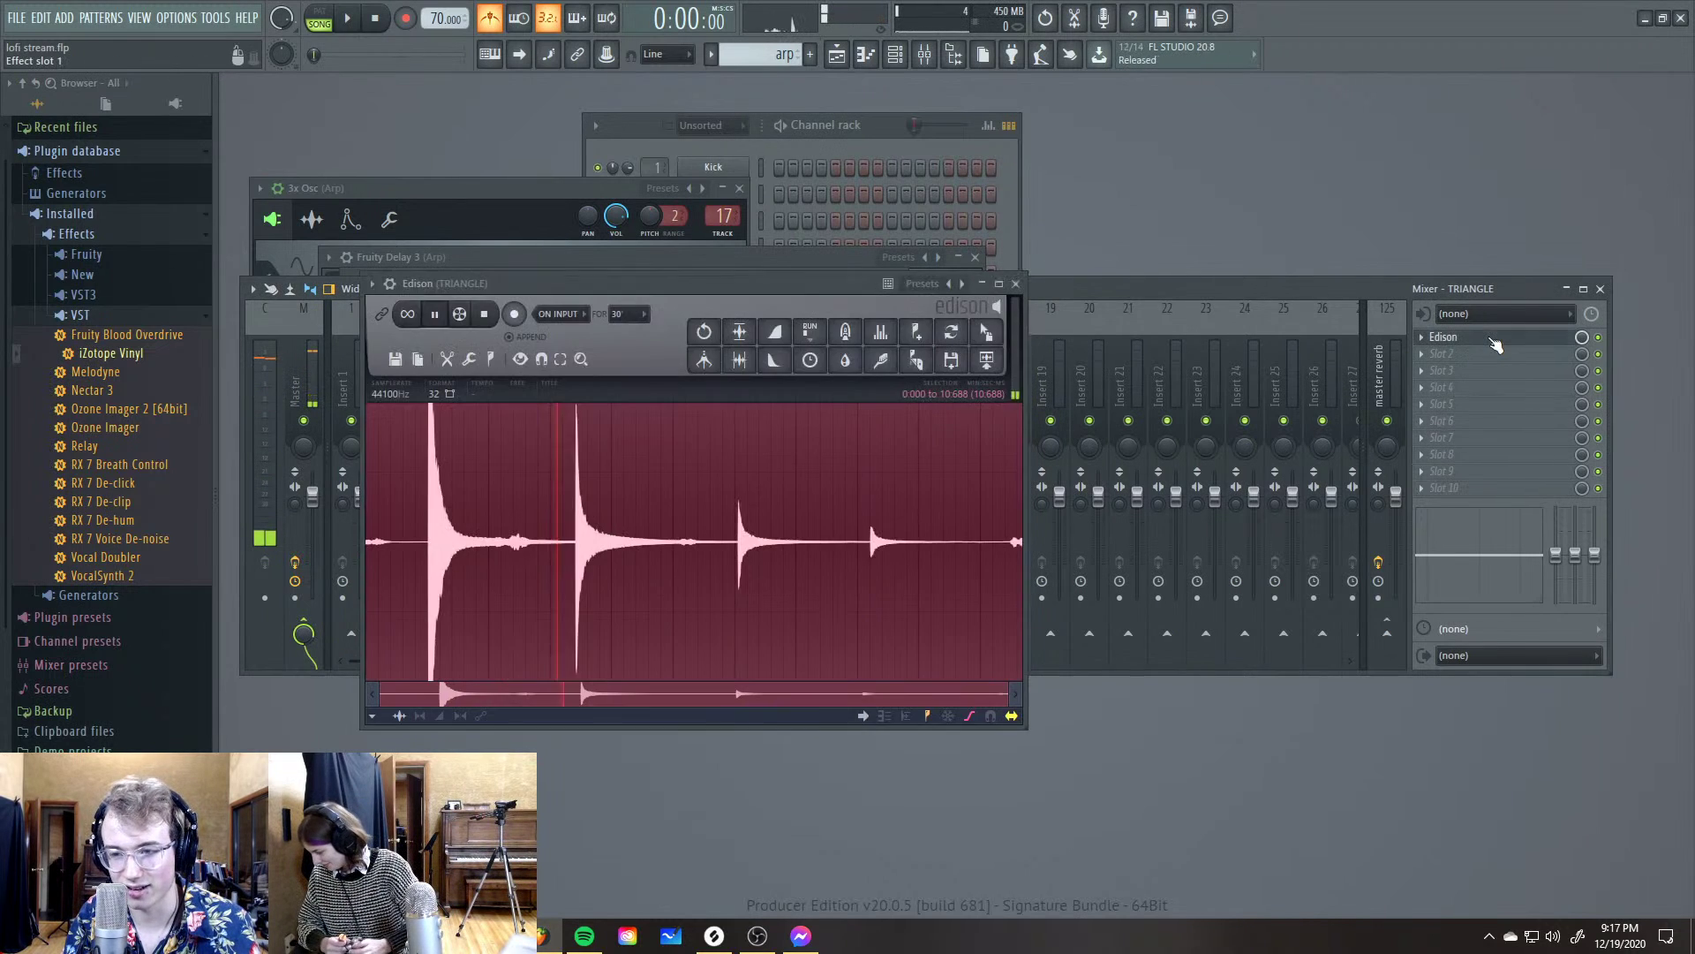
# Audition the third triangle hit in Edison and select about 1.68 s of the second hit from its attack
pyautogui.keyDown('shift'); pyautogui.click(733, 528); pyautogui.keyUp('shift')
pyautogui.moveTo(732, 528); pyautogui.dragTo(869, 530)
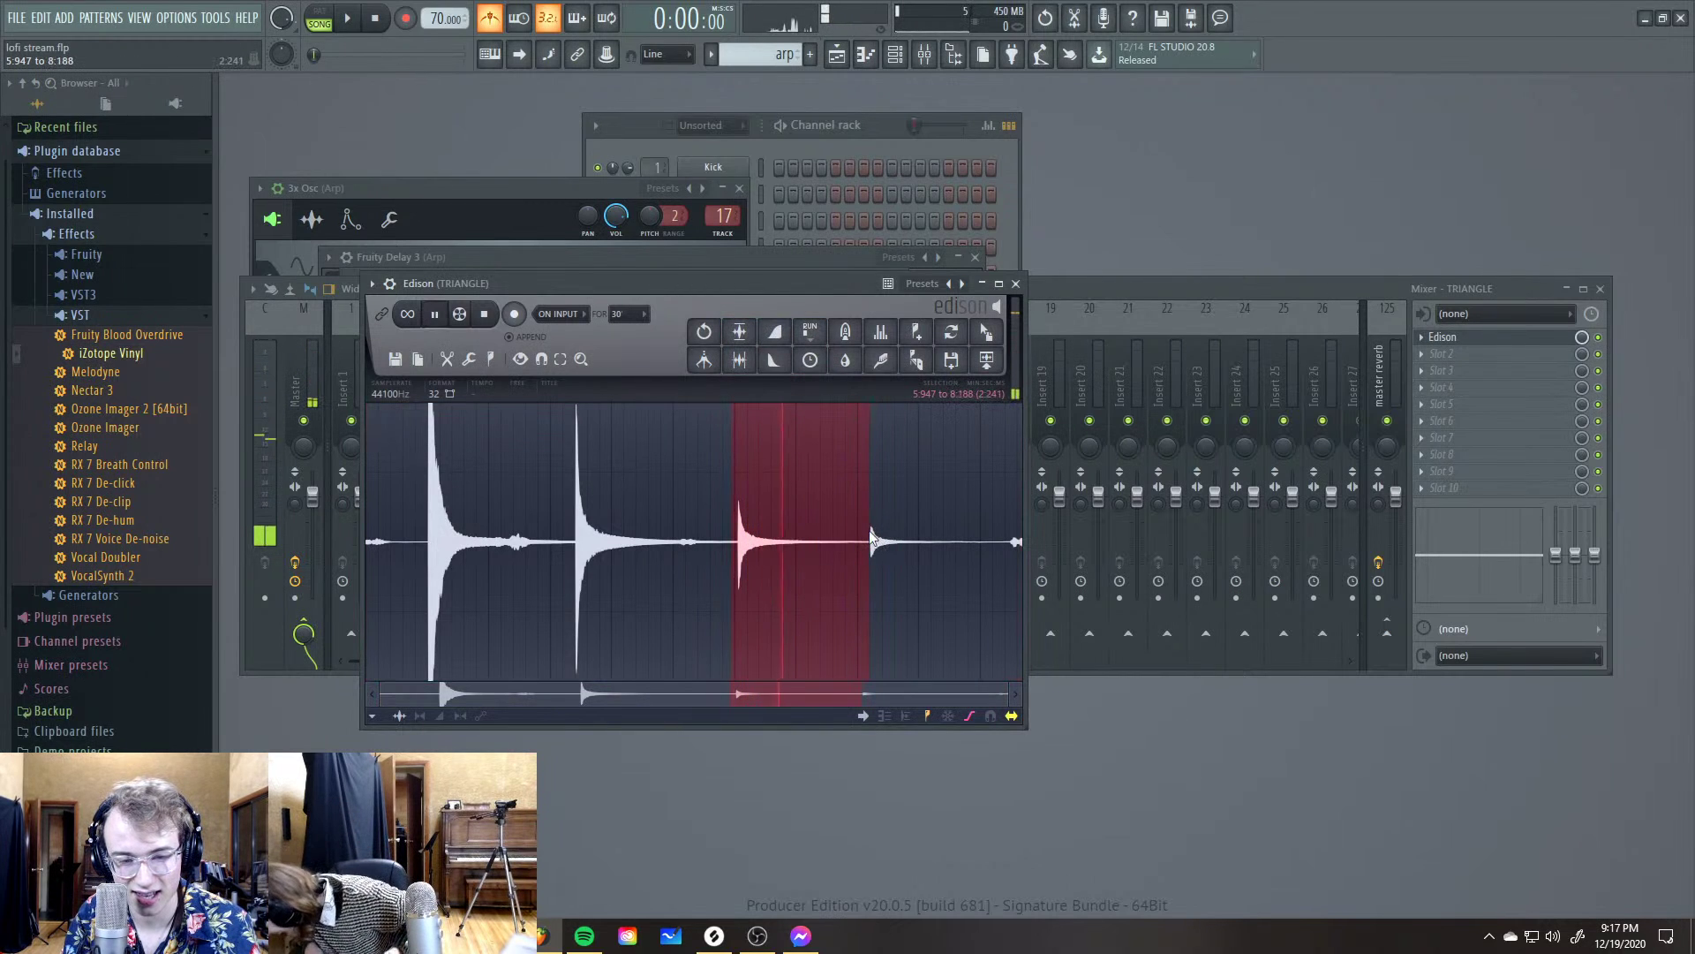
pyautogui.press('space')
pyautogui.moveTo(577, 540); pyautogui.dragTo(730, 546)
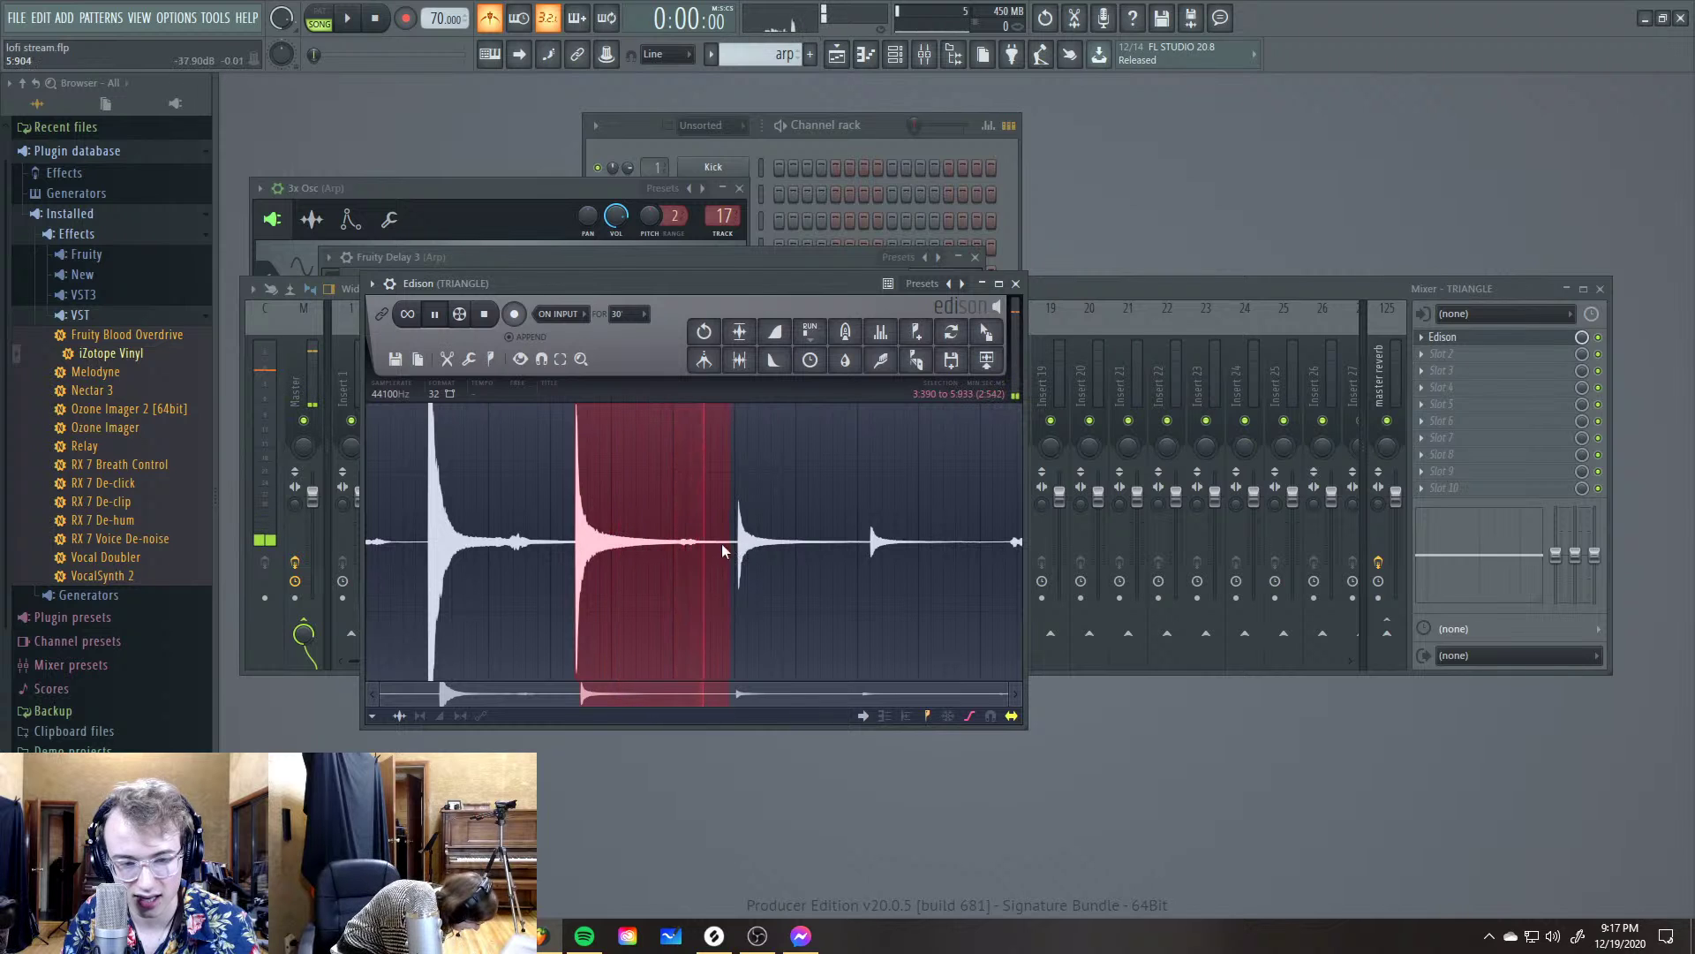
pyautogui.keyDown('shift'); pyautogui.click(680, 545); pyautogui.keyUp('shift')
pyautogui.keyDown('shift'); pyautogui.click(676, 544); pyautogui.keyUp('shift')
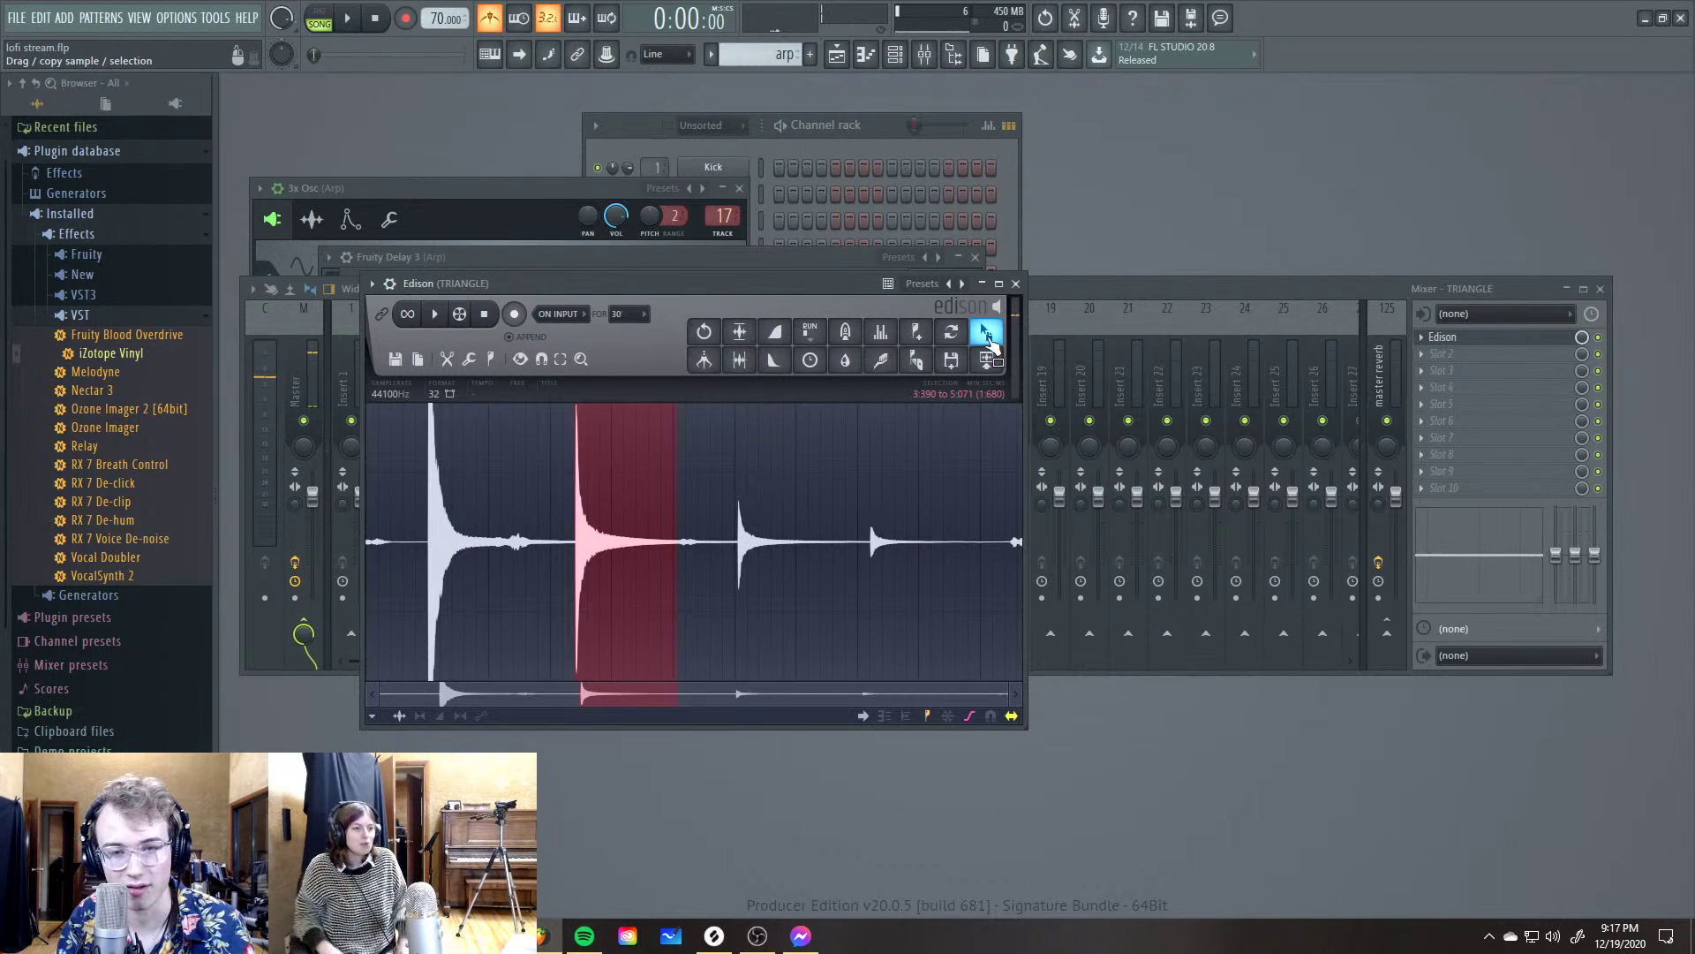
# Send the selected triangle hit to the playlist, place it on Track 21 early in bar 1 and listen to it
pyautogui.moveTo(985, 332); pyautogui.dragTo(790, 814)
pyautogui.scroll(-5, 719, 806)
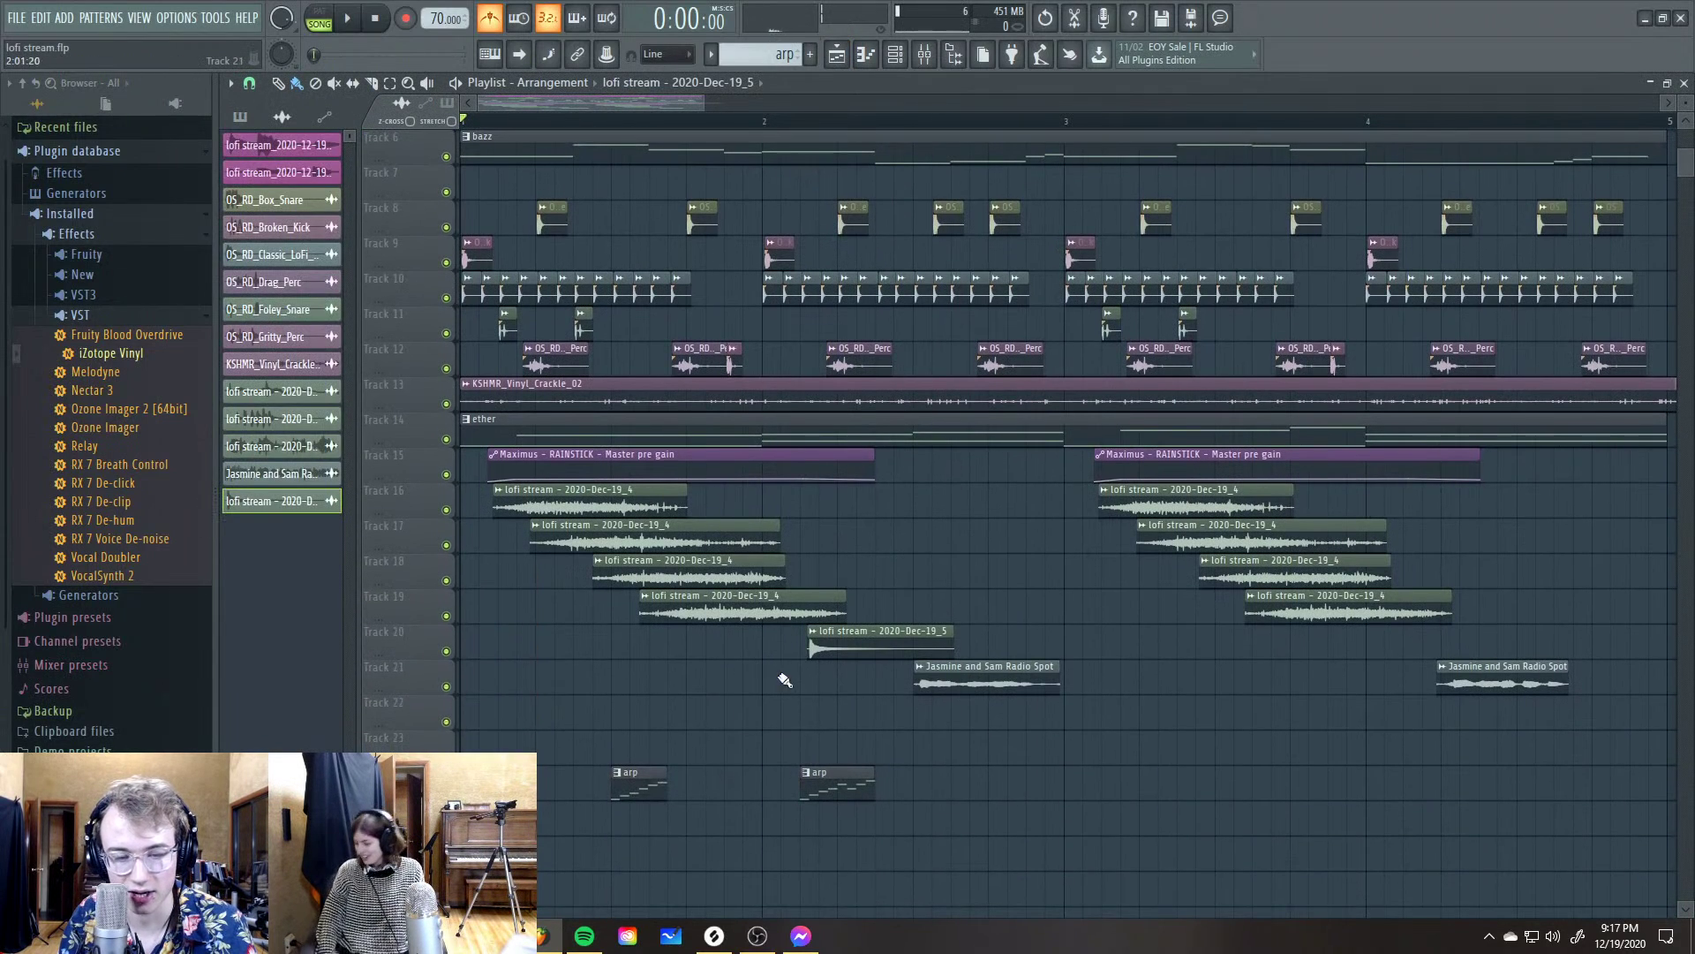
pyautogui.moveTo(803, 644); pyautogui.dragTo(546, 683)
pyautogui.press('space')
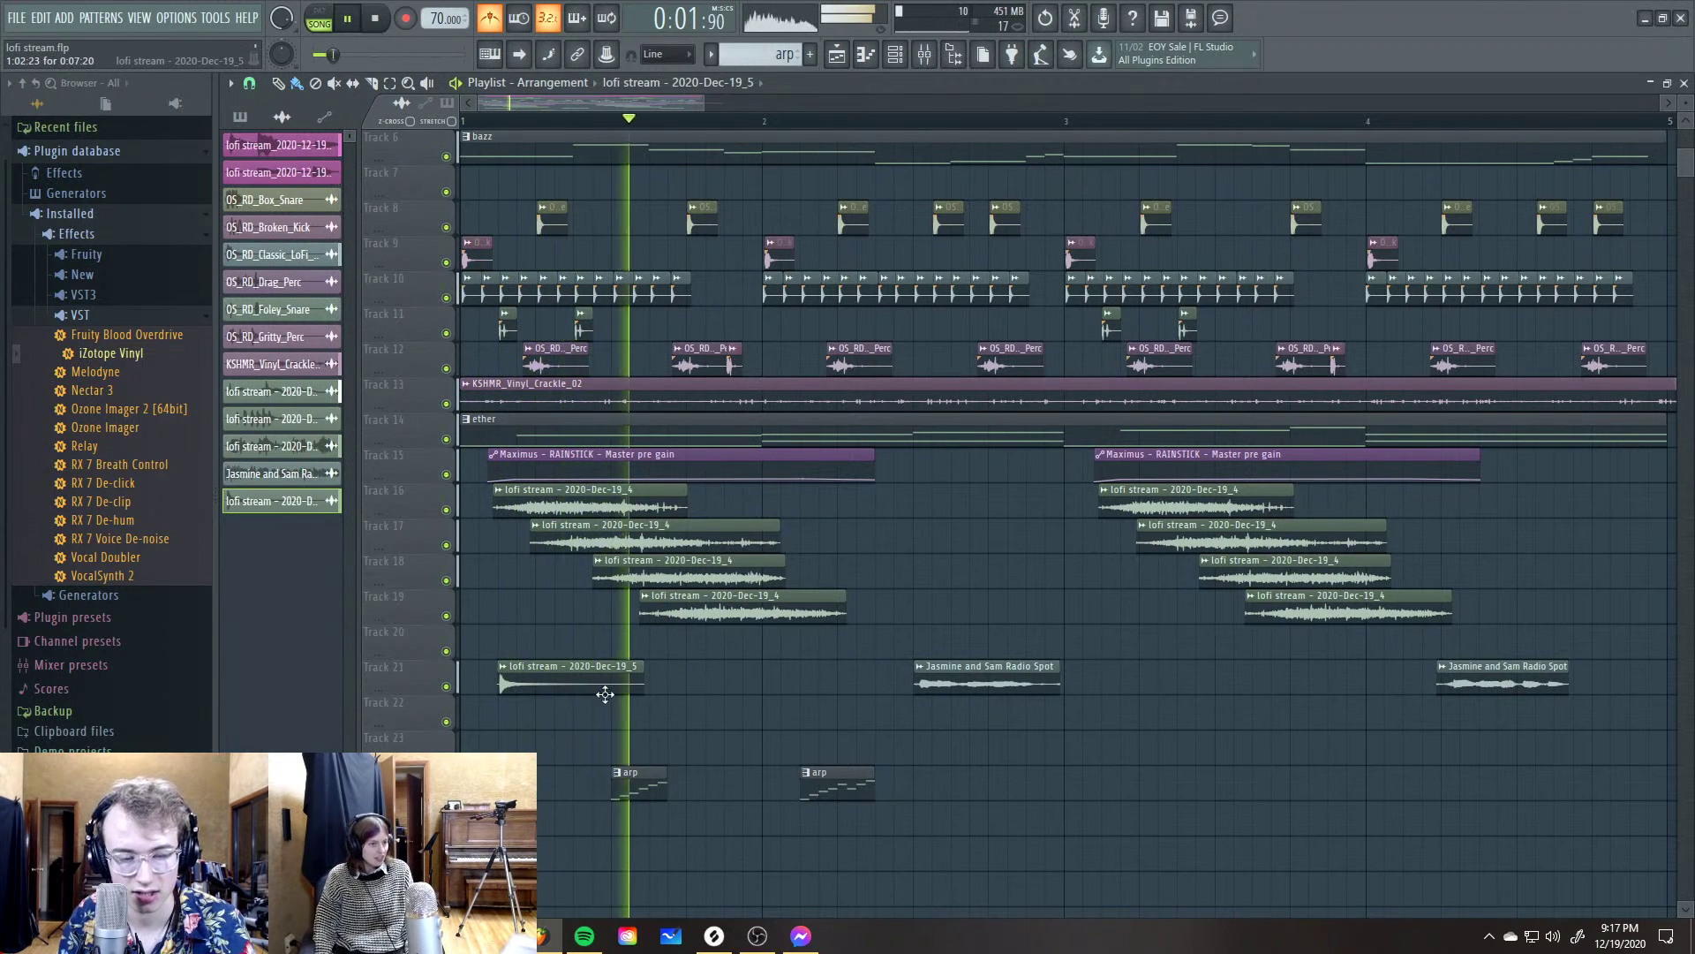
pyautogui.press('space')
# Raise the triangle clip's time-stretching pitch by about 460 cents, set its mode to Auto and listen to it
pyautogui.doubleClick(560, 685)
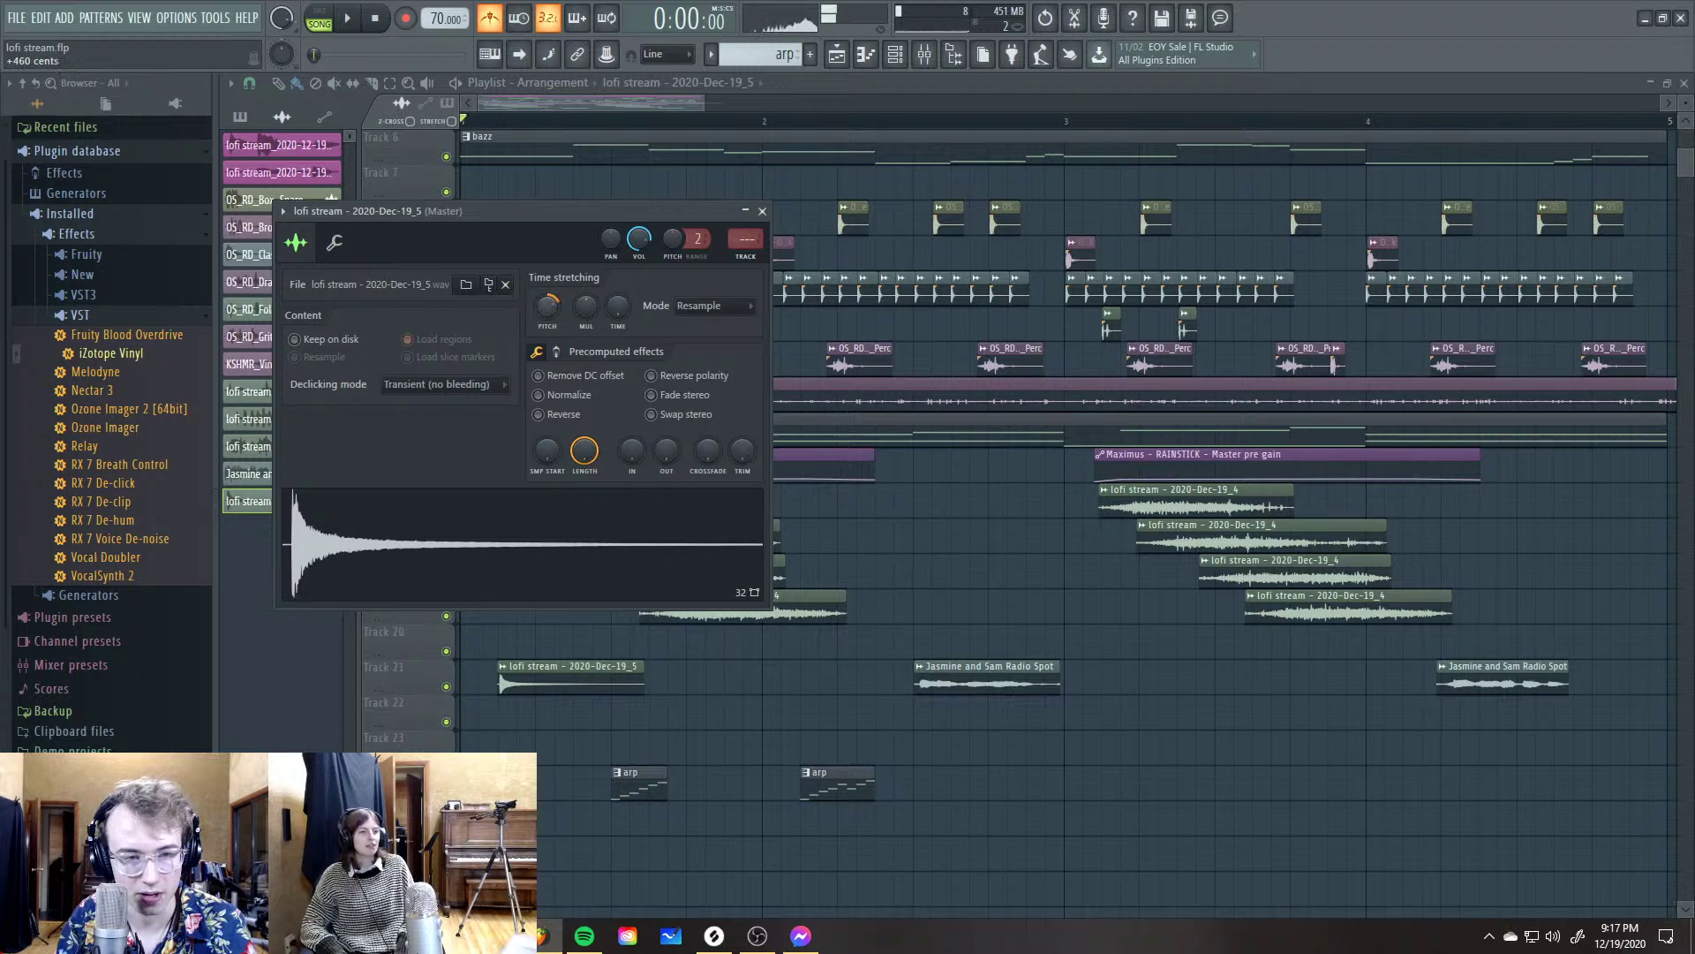
pyautogui.press('space')
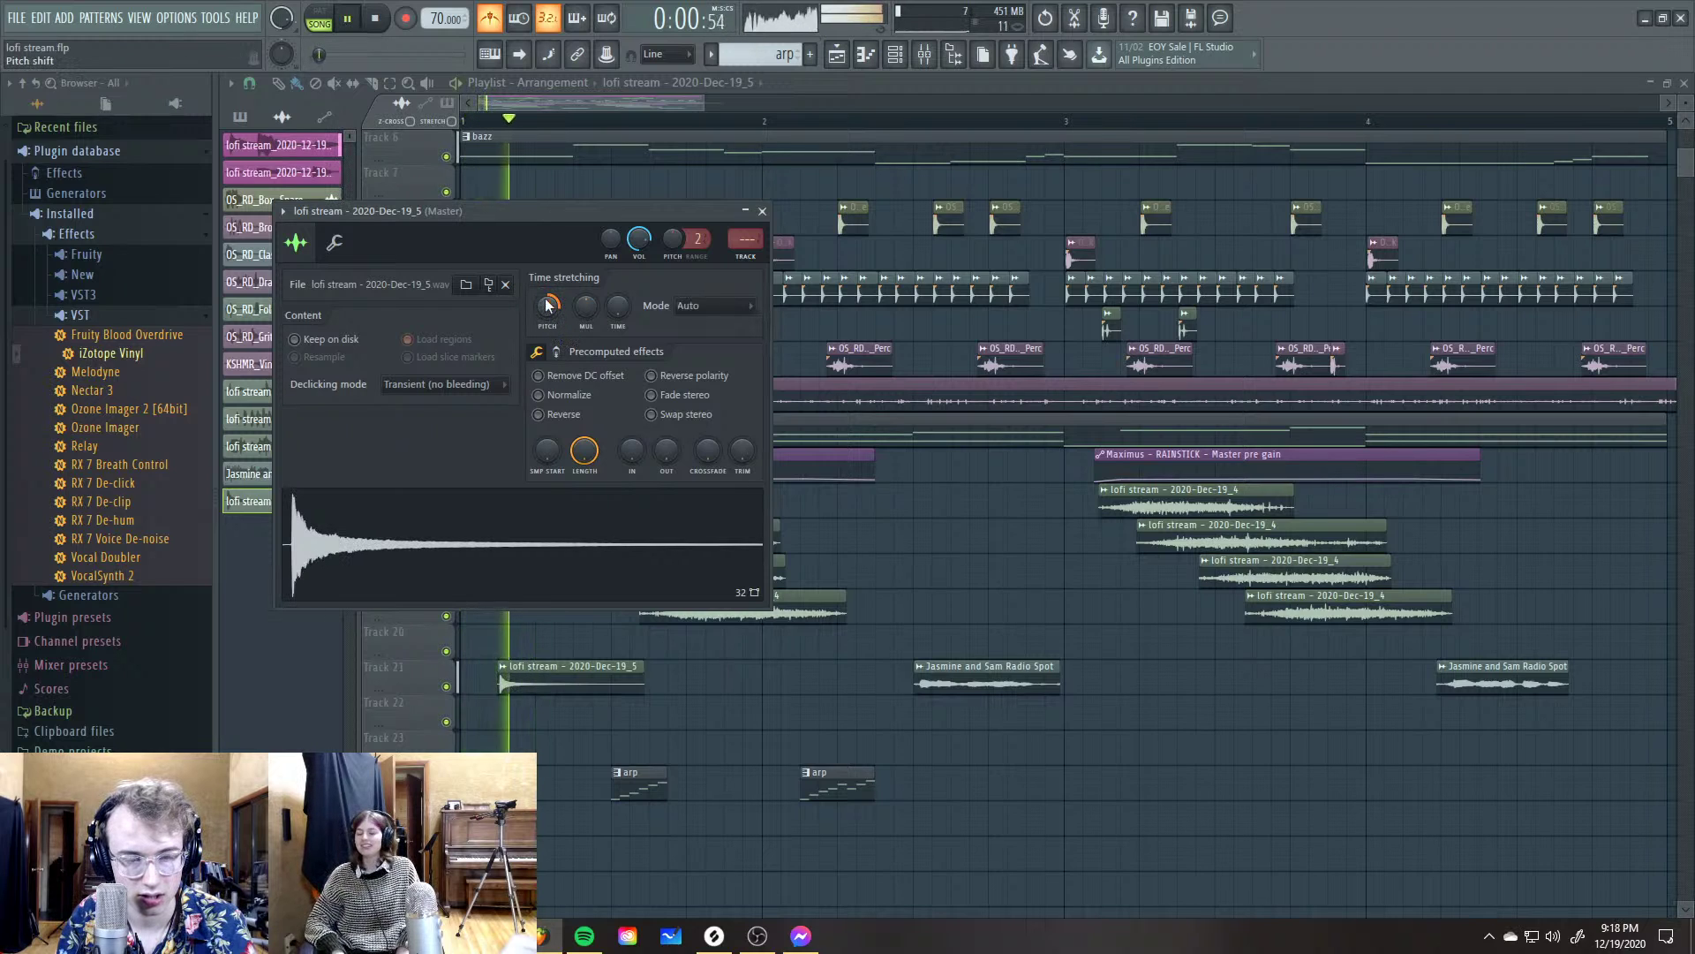
pyautogui.press('space')
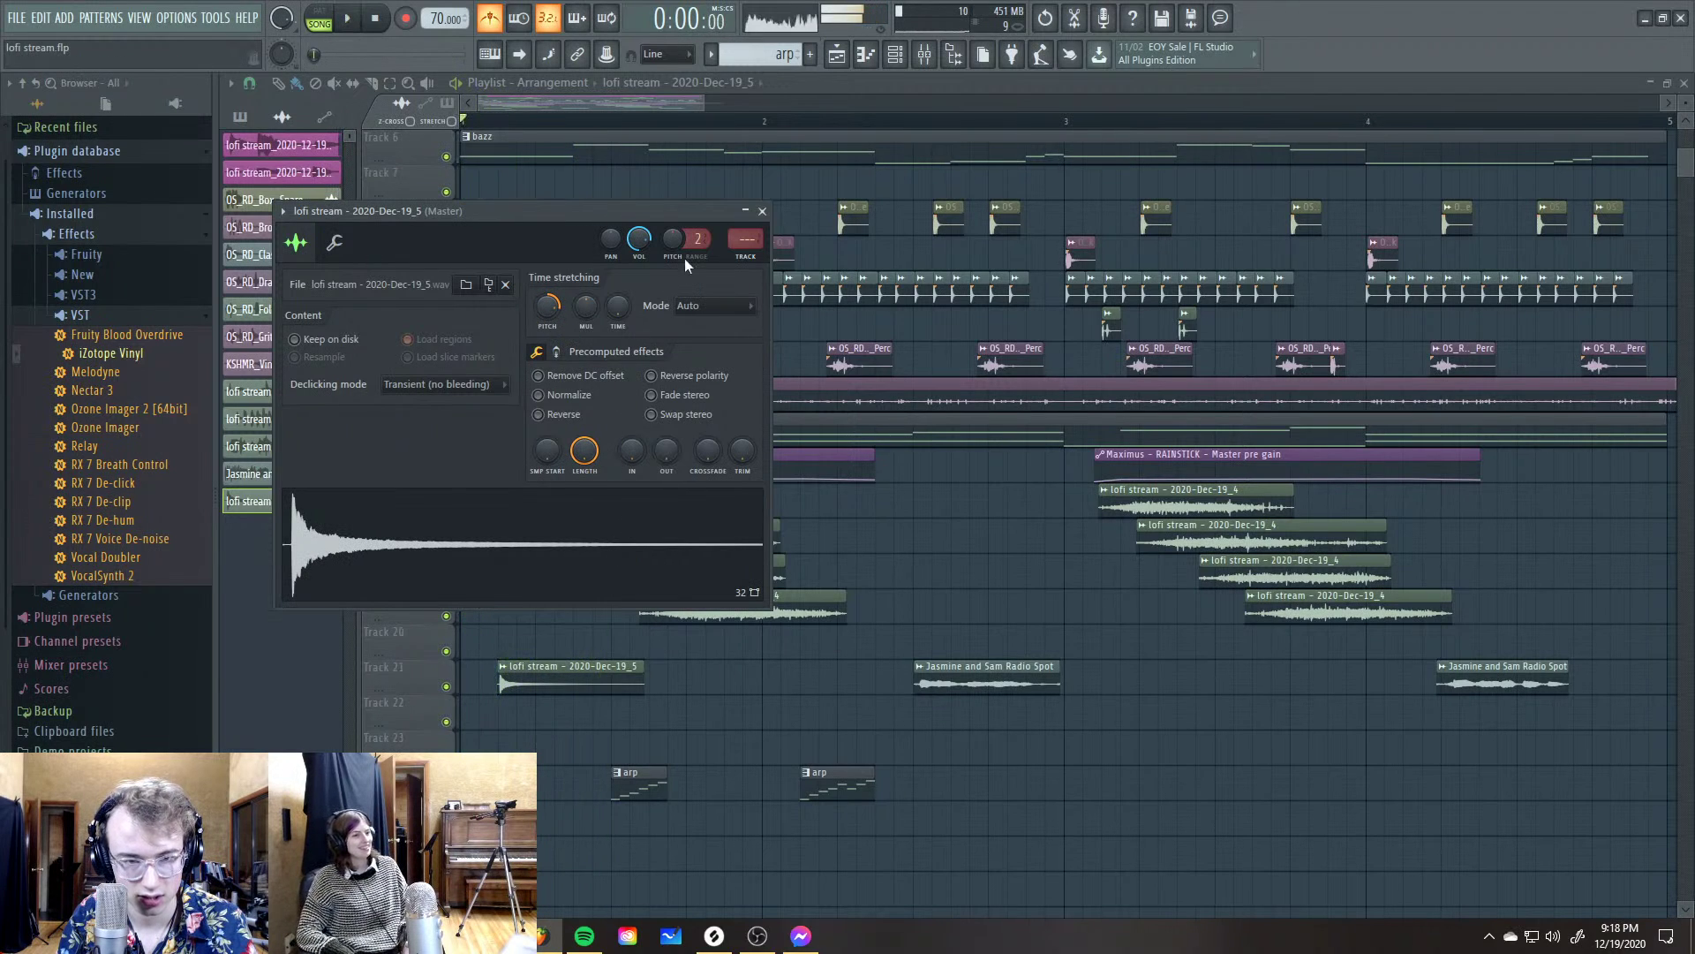
# Lower the triangle channel's volume to 34% (-18.0 dB) while checking it in the song, and close its settings
pyautogui.press('space')
pyautogui.moveTo(673, 238); pyautogui.dragTo(639, 292)
pyautogui.press('space')
pyautogui.press('space')
pyautogui.press('space')
pyautogui.press('space')
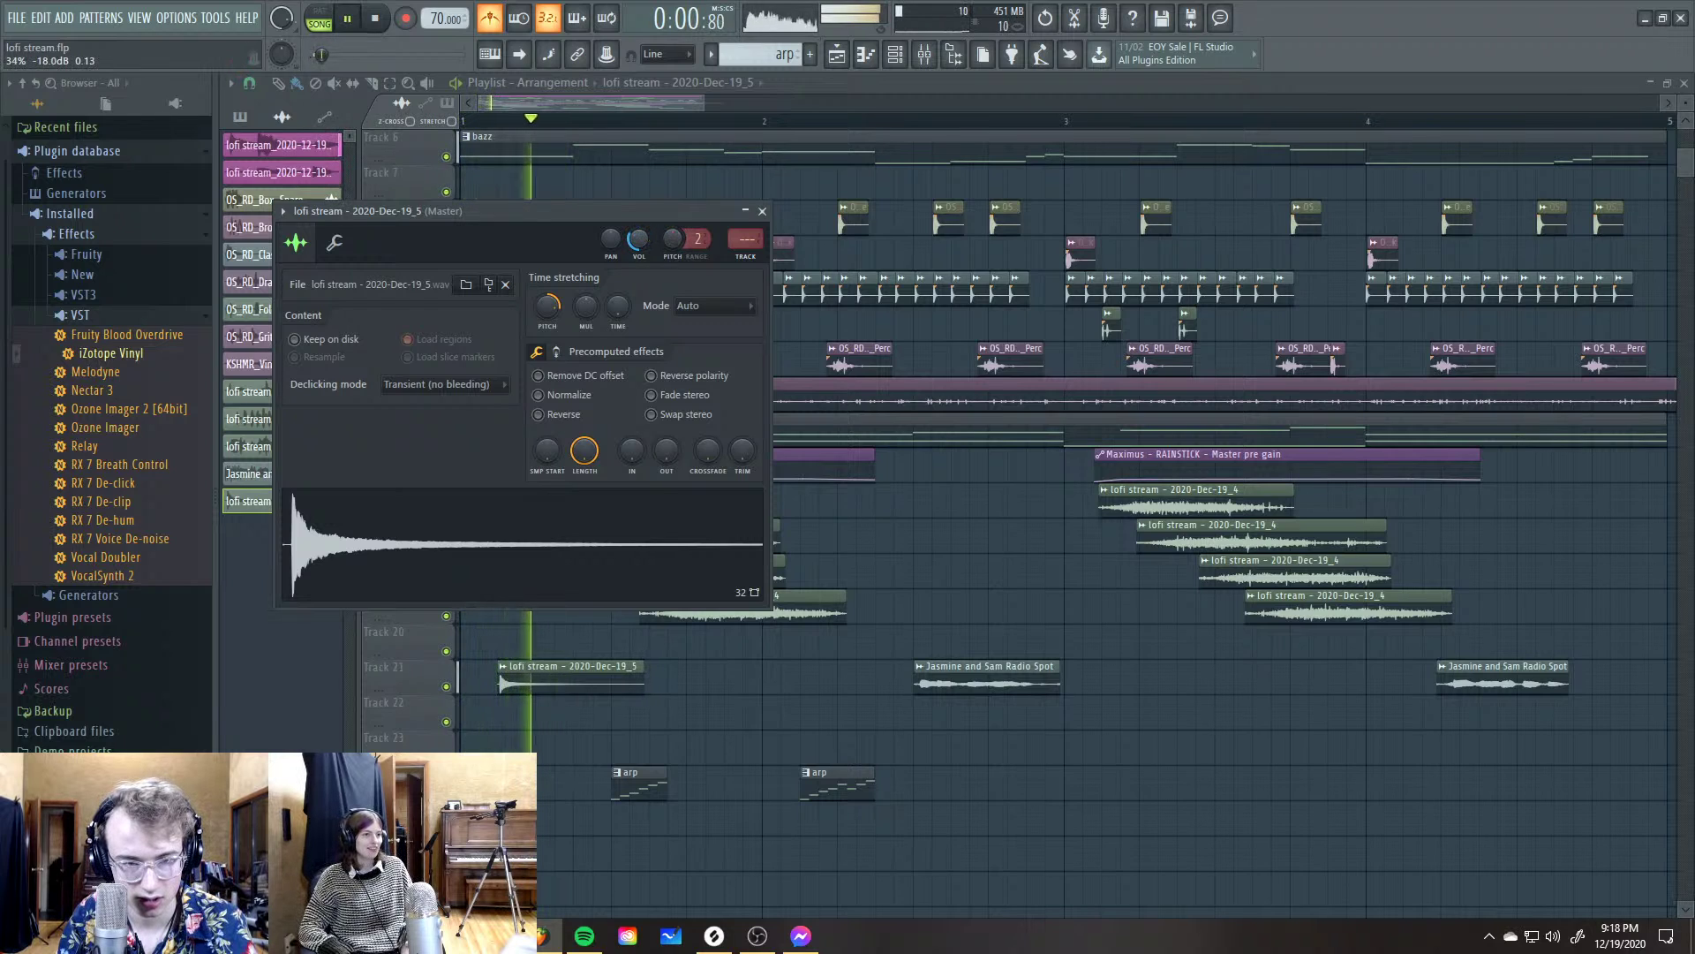
pyautogui.press('space')
pyautogui.press('Escape')
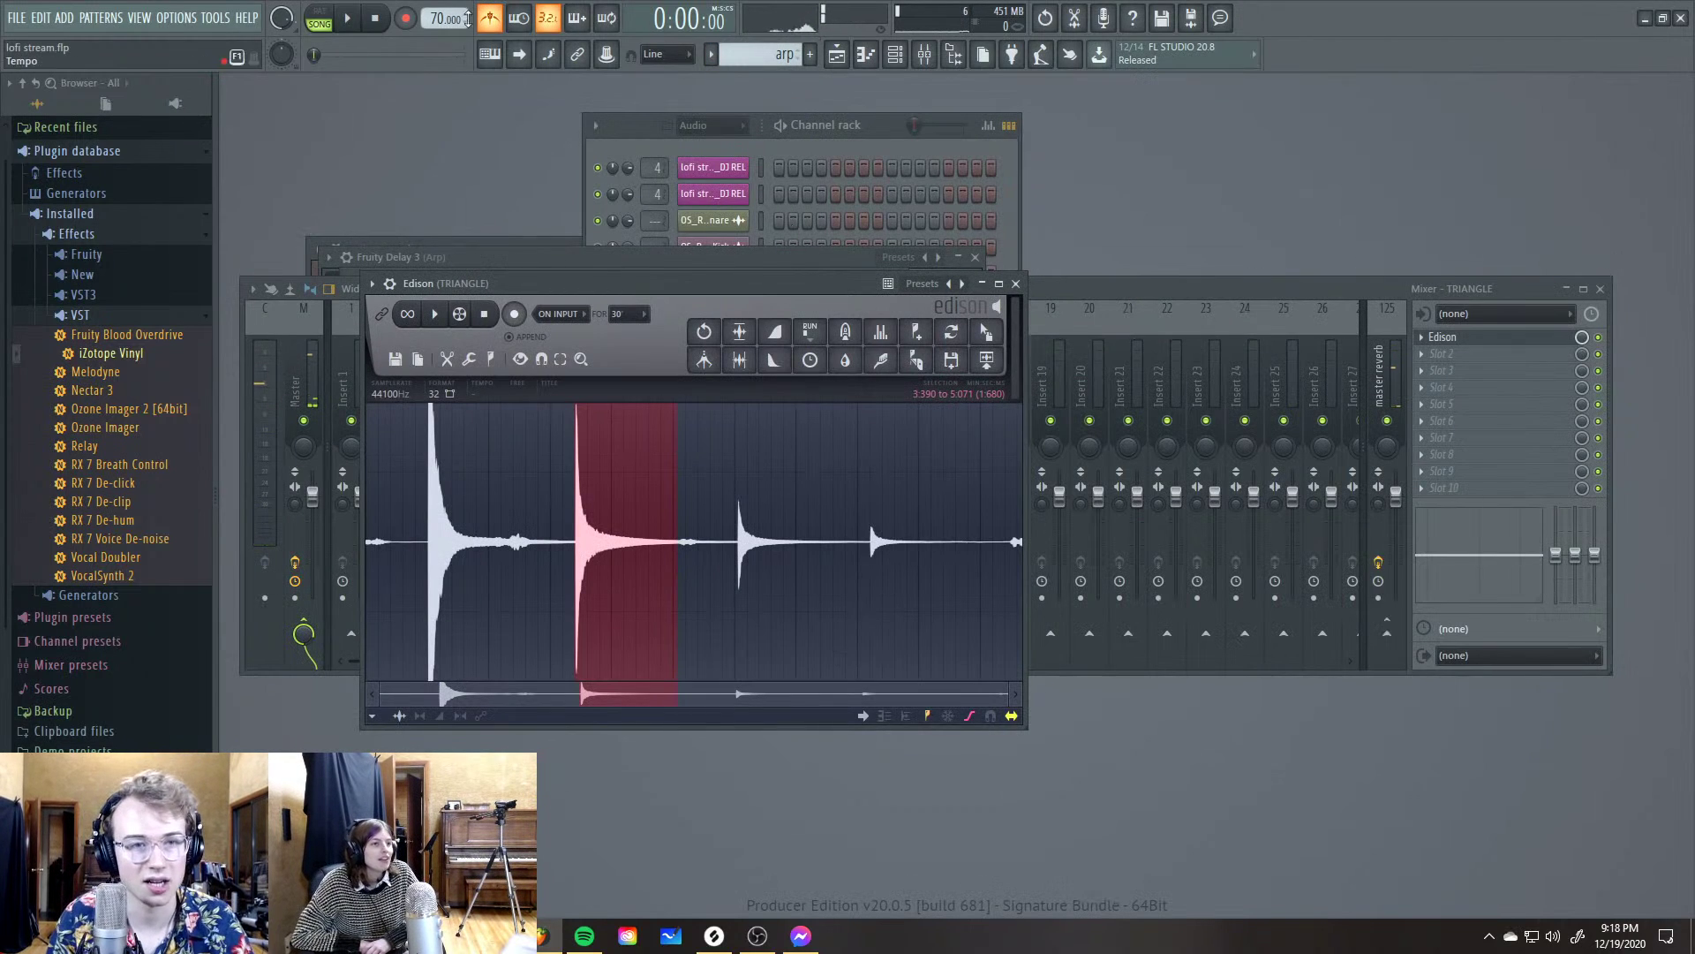
# Try raising the project's main pitch by 130 cents while the song plays
pyautogui.click(283, 56)
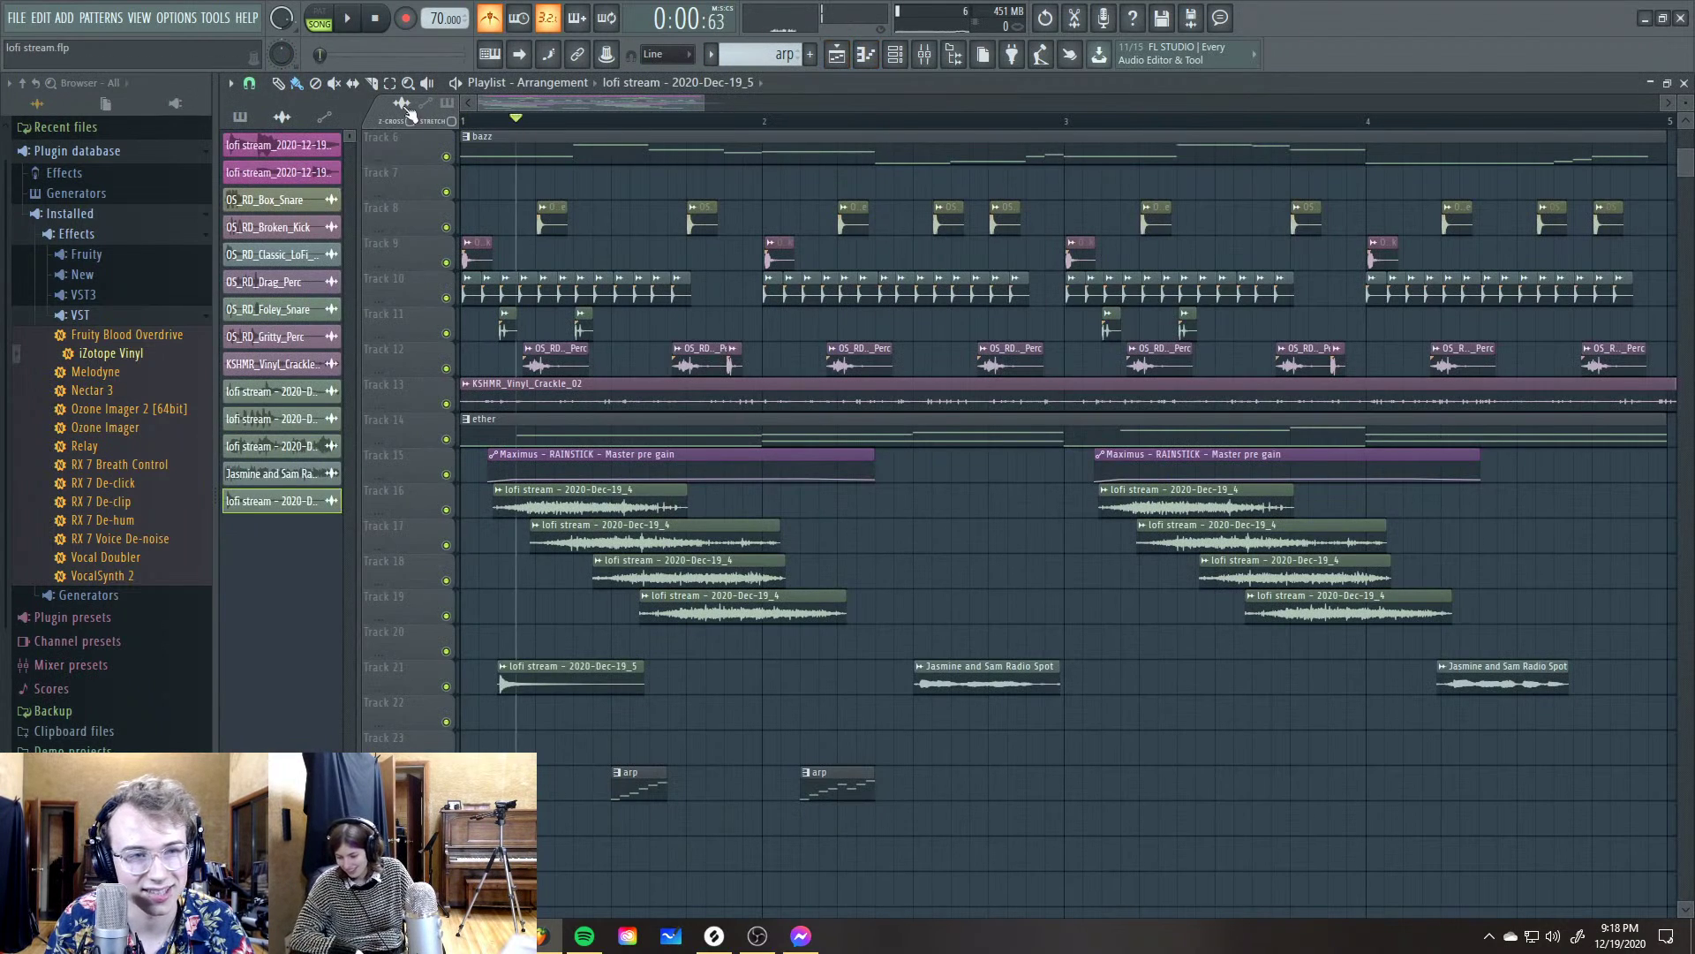
pyautogui.moveTo(281, 59)
pyautogui.mouseDown()
pyautogui.moveTo(281, 26)
pyautogui.moveTo(281, 120)
pyautogui.moveTo(281, 55)
pyautogui.mouseUp()
pyautogui.press('space')
pyautogui.press('space')
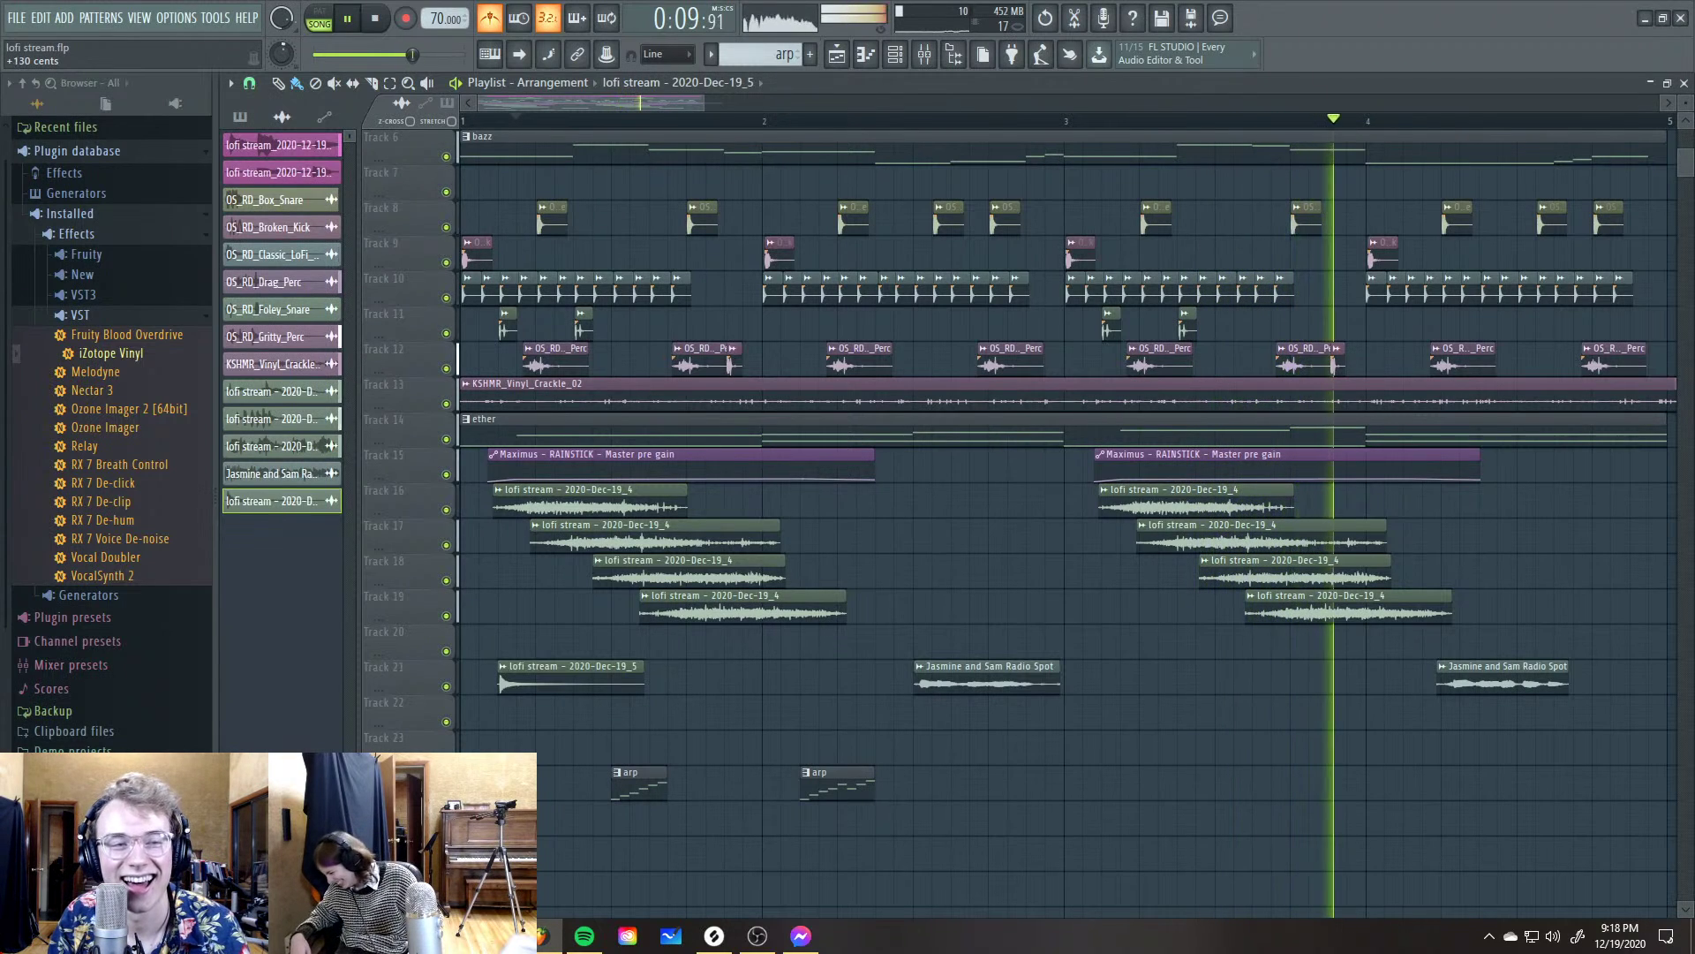
pyautogui.press('space')
# Route the triangle clip's channel to the TRIANGLE mixer track and play the song from the start
pyautogui.press('F5')
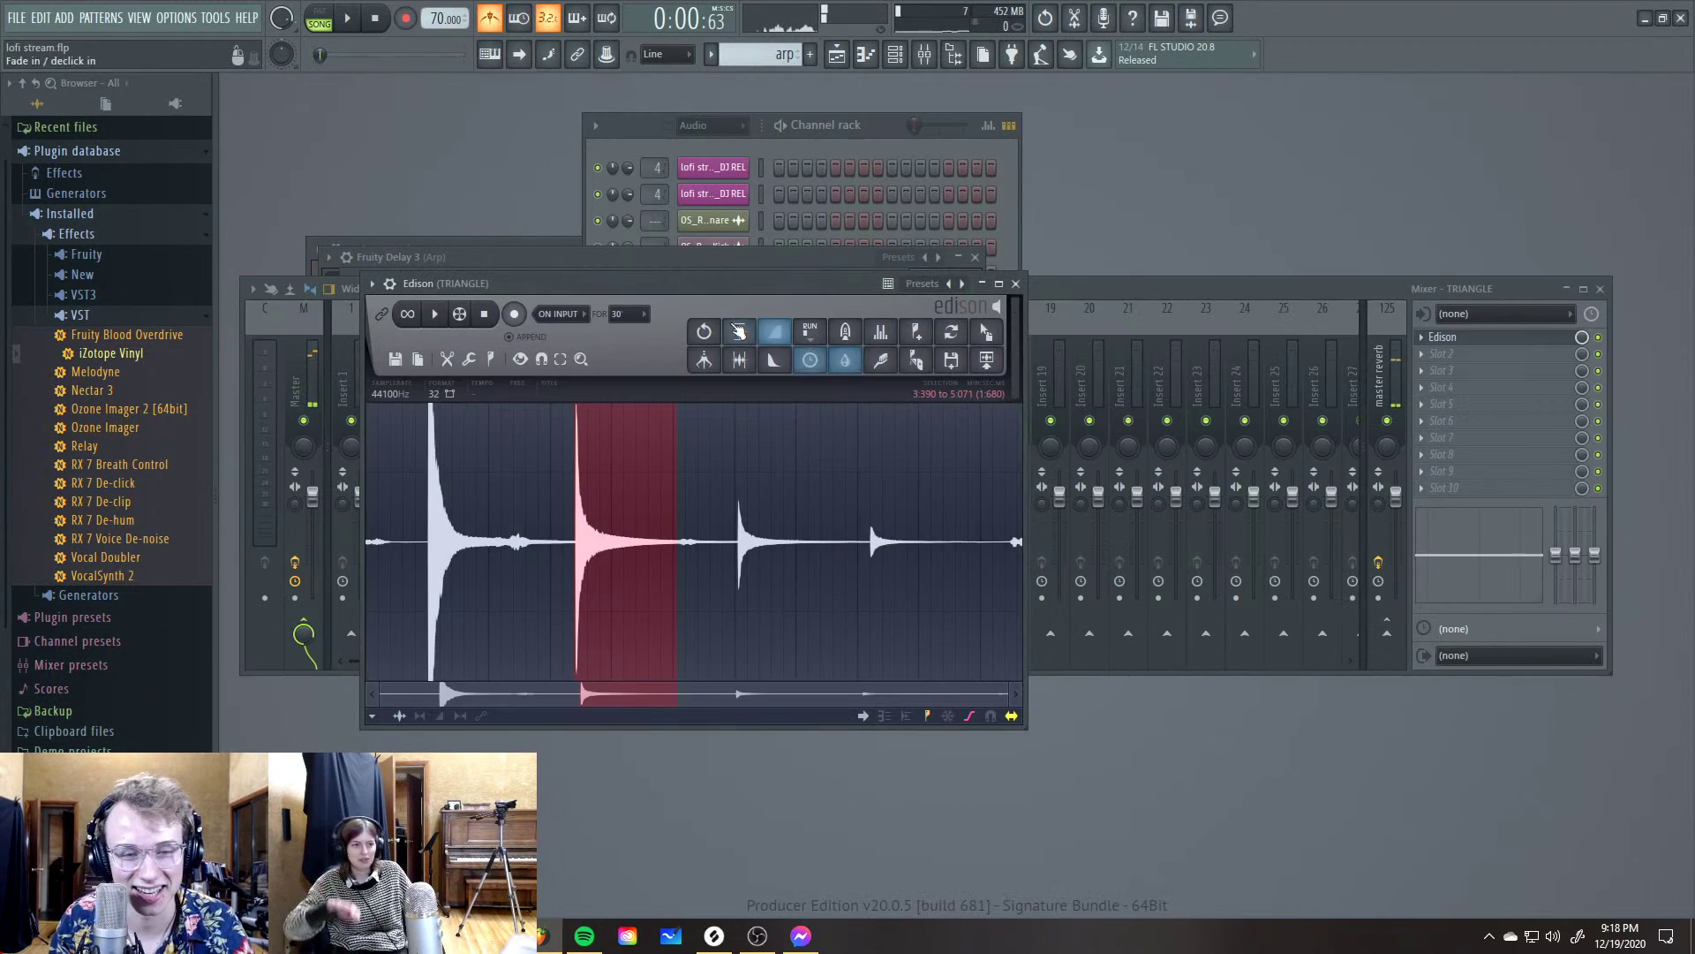
pyautogui.click(836, 55)
pyautogui.scroll(4, 606, 643)
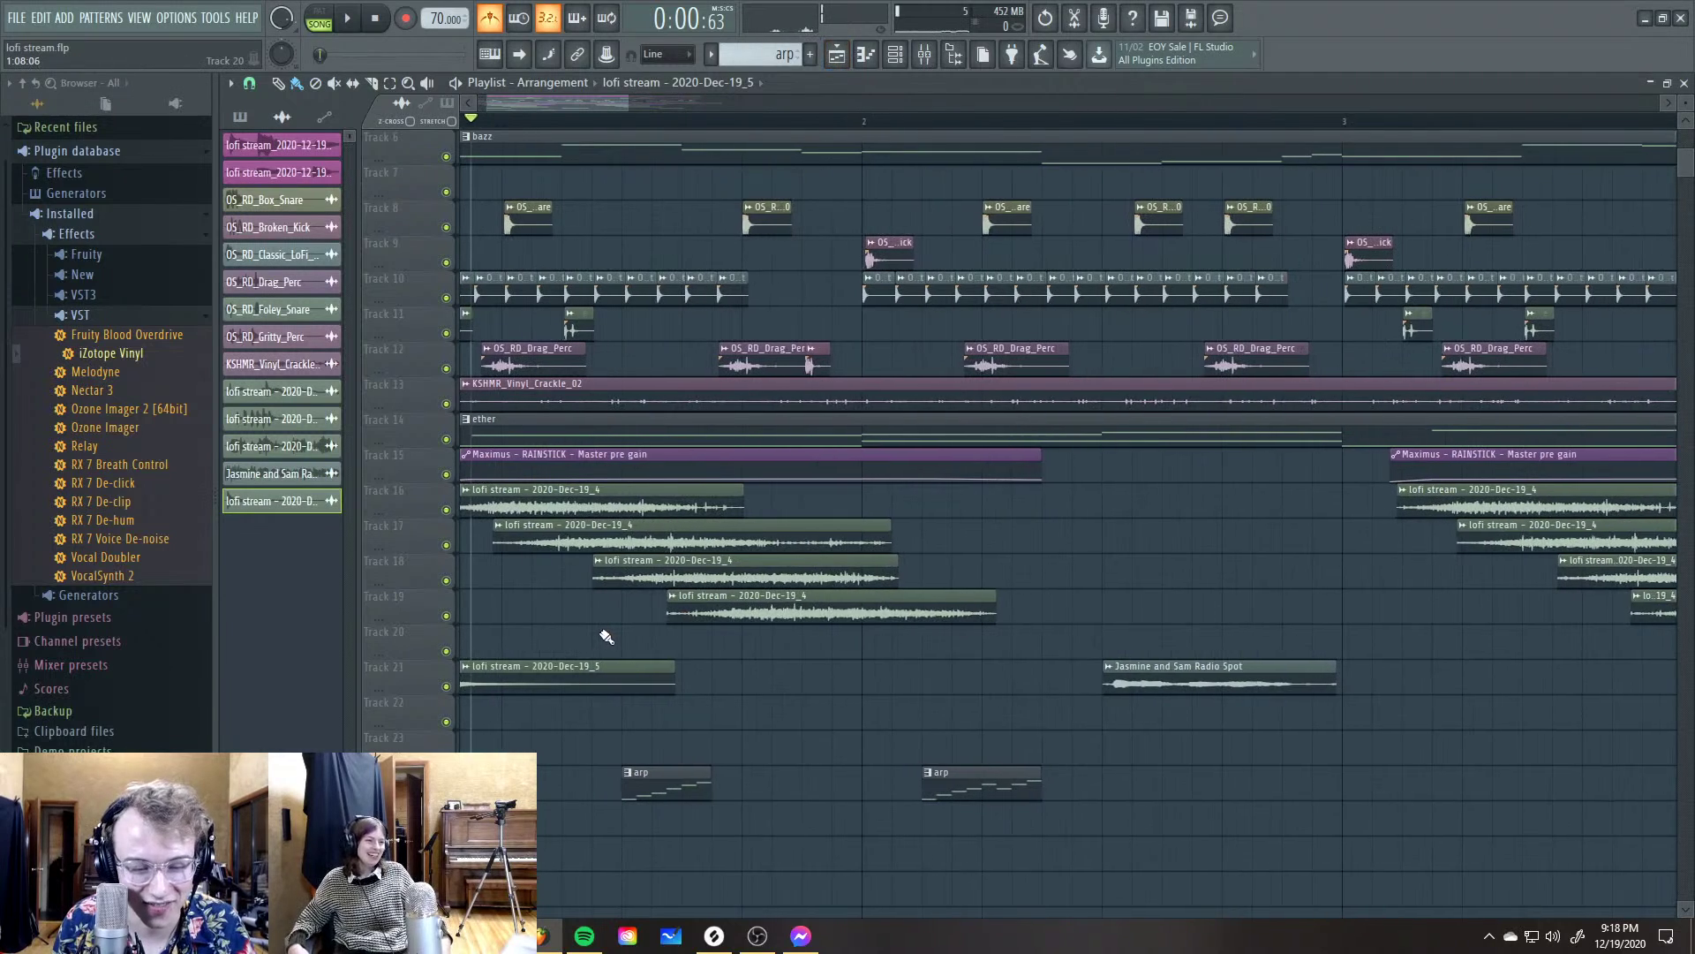
pyautogui.press('space')
pyautogui.press('space')
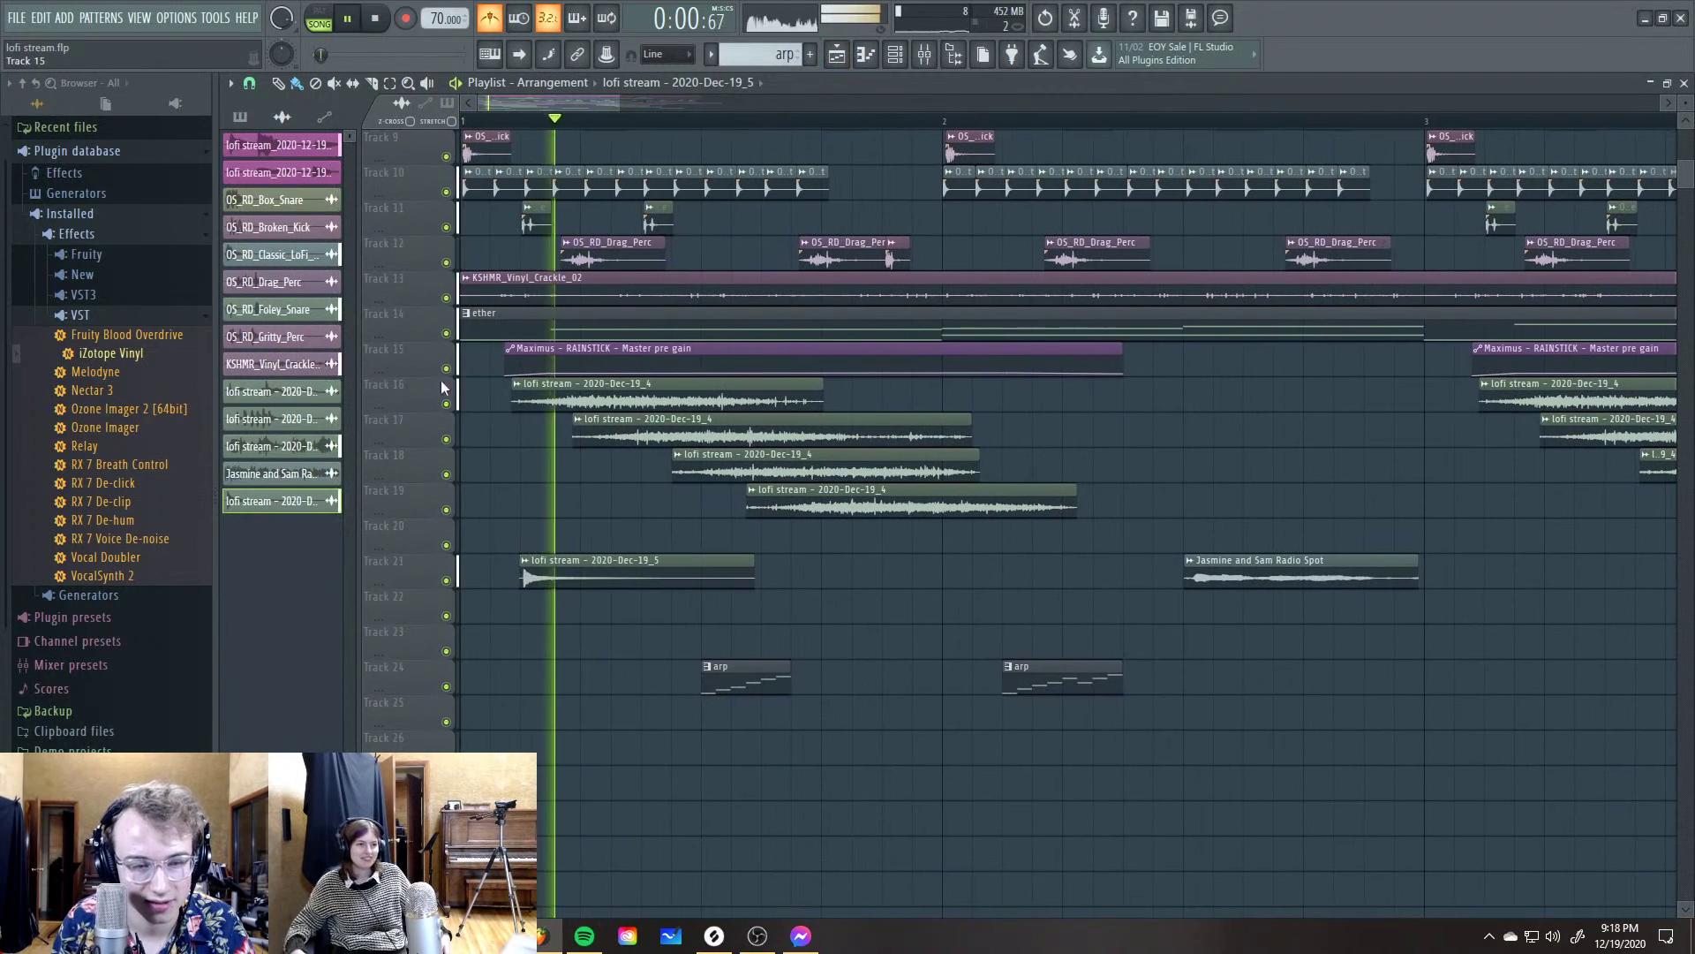
pyautogui.moveTo(499, 122); pyautogui.dragTo(463, 120)
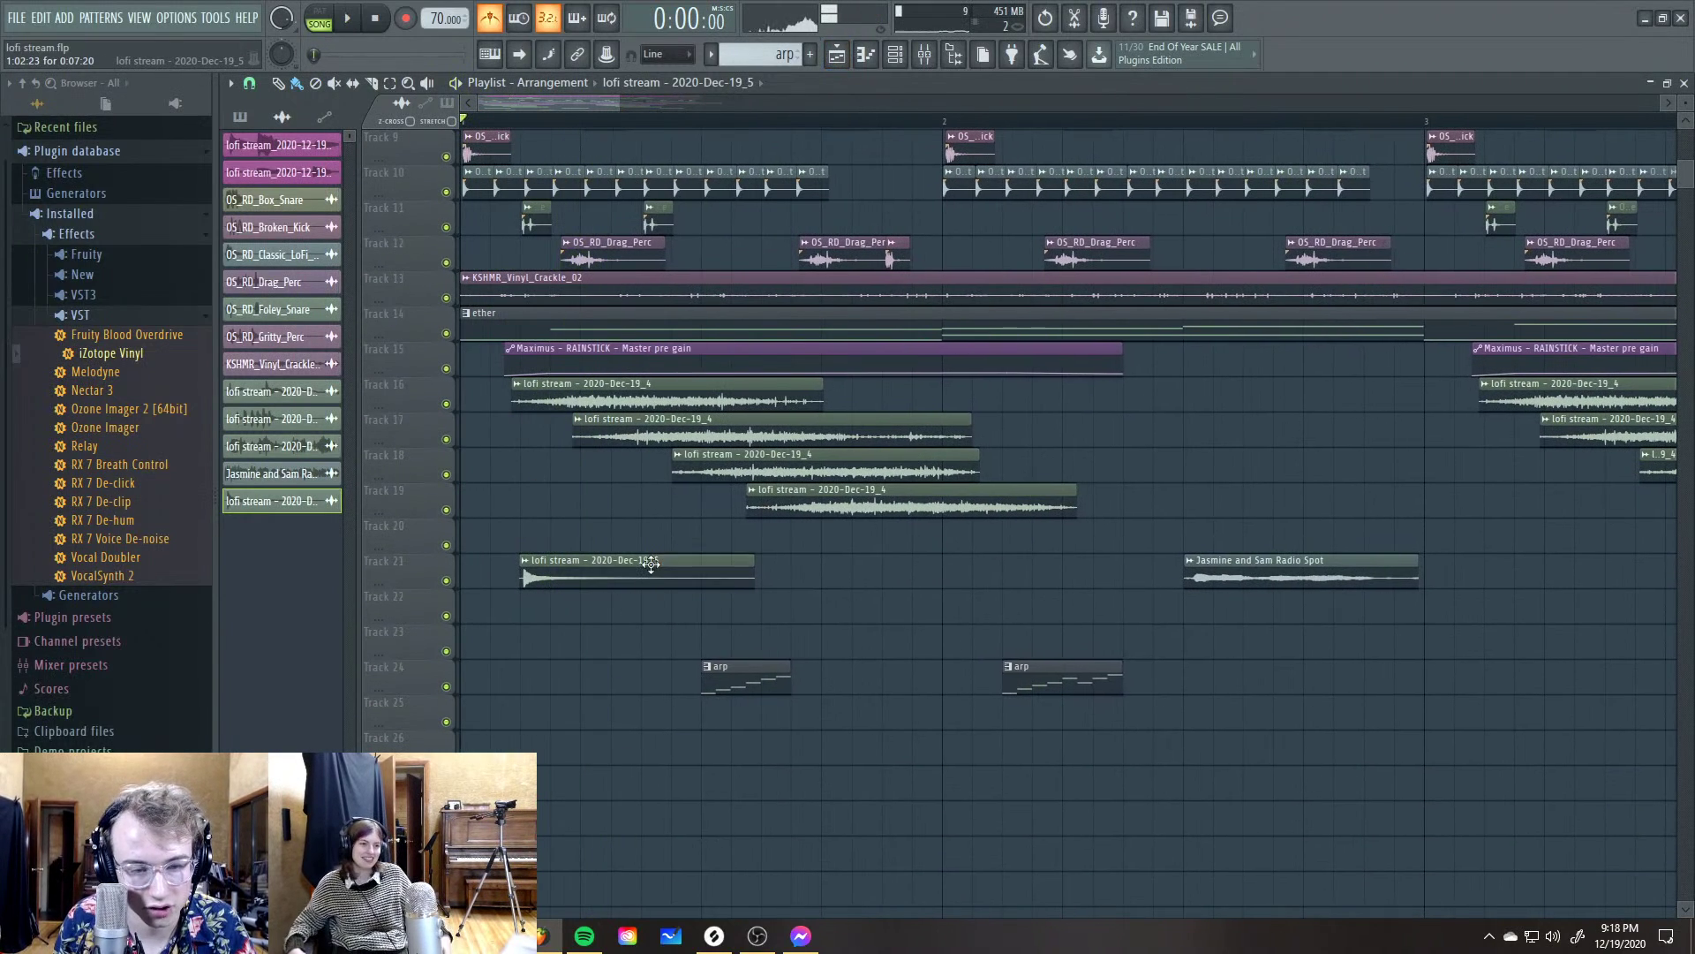
pyautogui.doubleClick(651, 564)
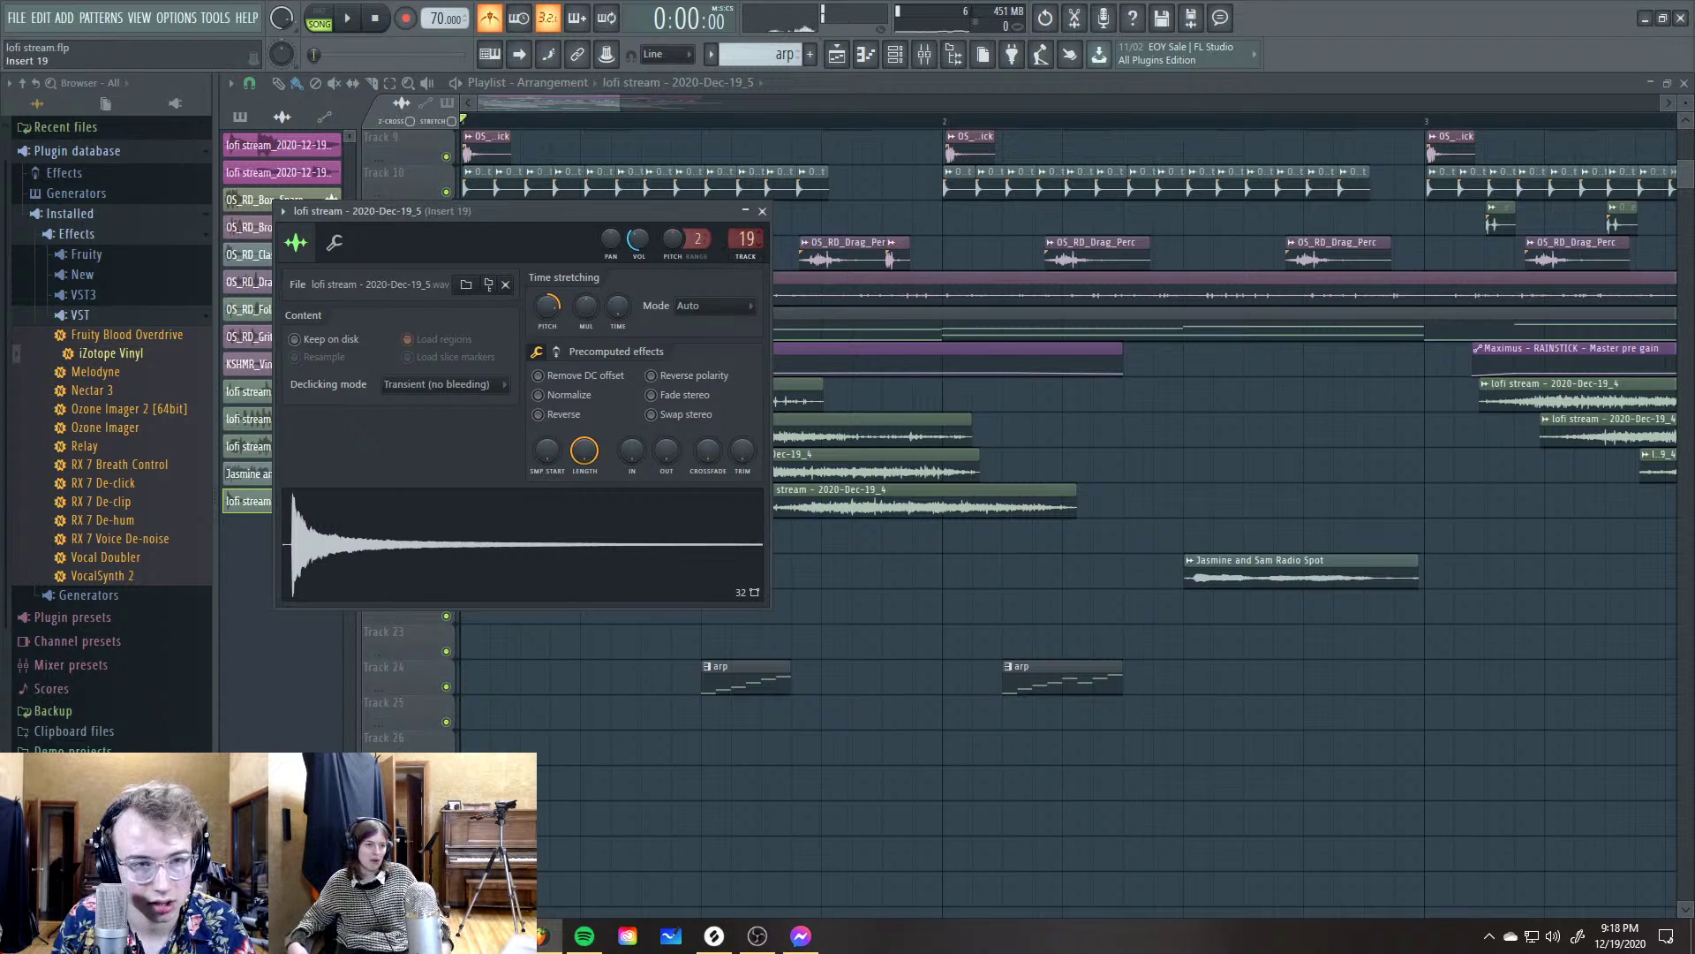
pyautogui.click(761, 212)
pyautogui.press('space')
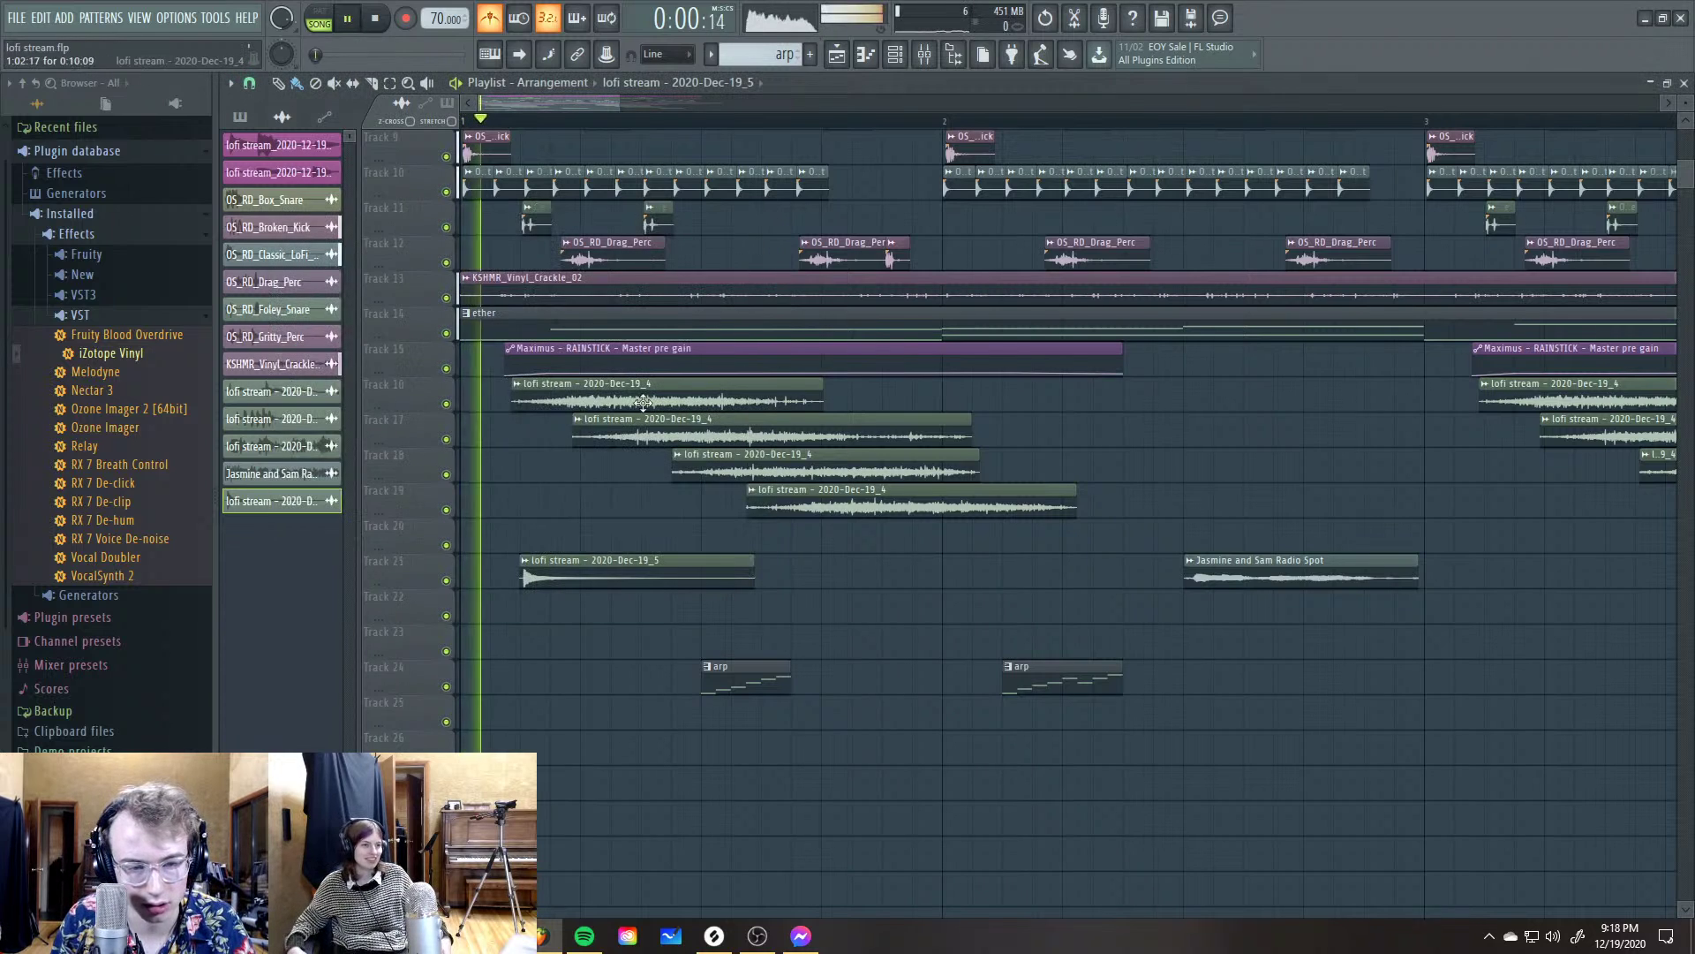
# Move the triangle clip from Track 21 down to Track 25, keeping it early in bar 1, and play it
pyautogui.moveTo(688, 578); pyautogui.dragTo(686, 726)
pyautogui.press('space')
pyautogui.press('space')
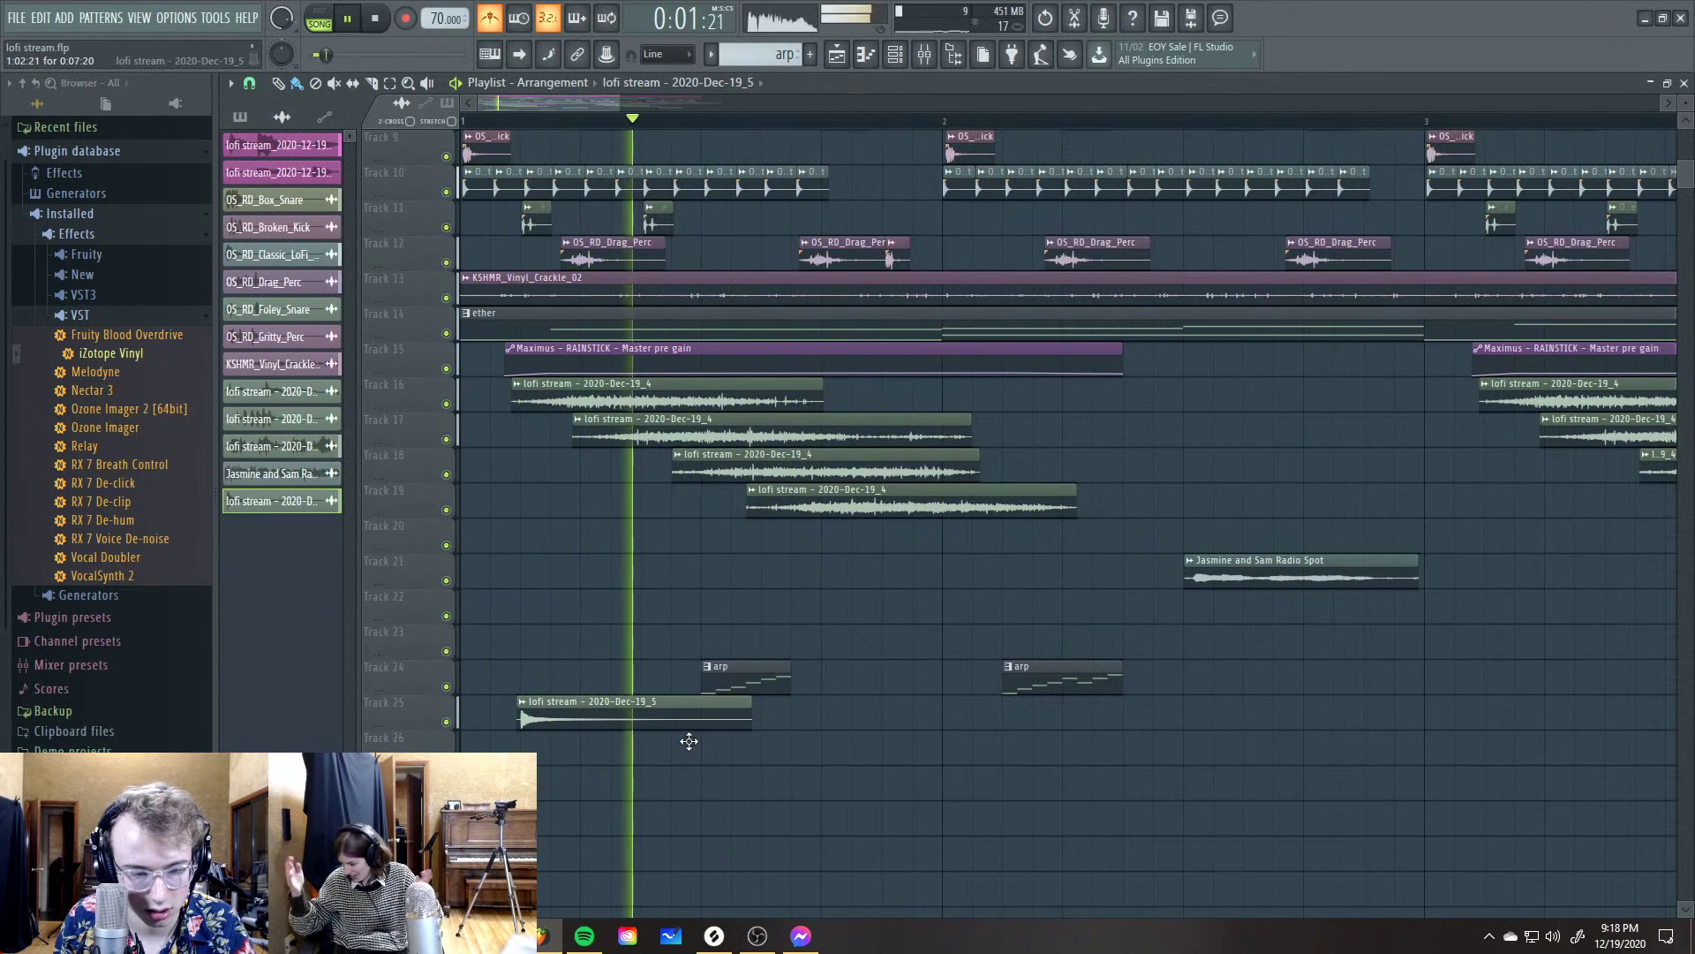
# Place copies of the triangle clip on Track 25 early in bars 2, 3 and 4, and listen to them
pyautogui.scroll(-1, 782, 734)
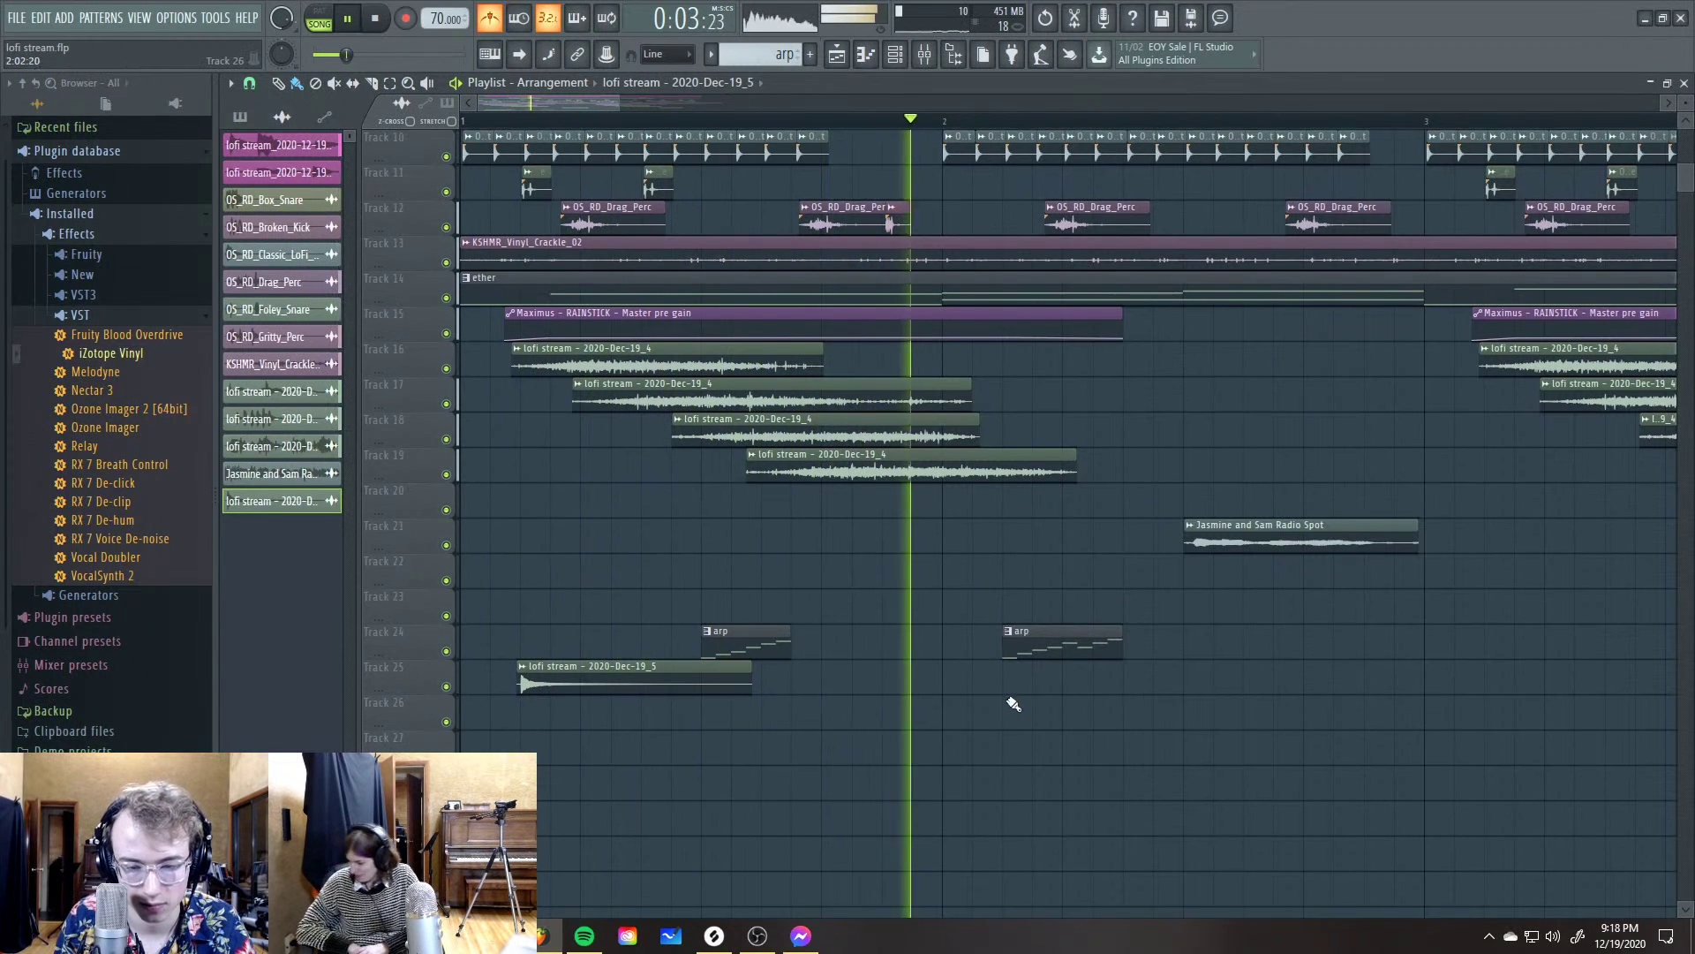
pyautogui.click(1030, 676)
pyautogui.moveTo(1029, 676); pyautogui.dragTo(1010, 680)
pyautogui.press('space')
pyautogui.press('space')
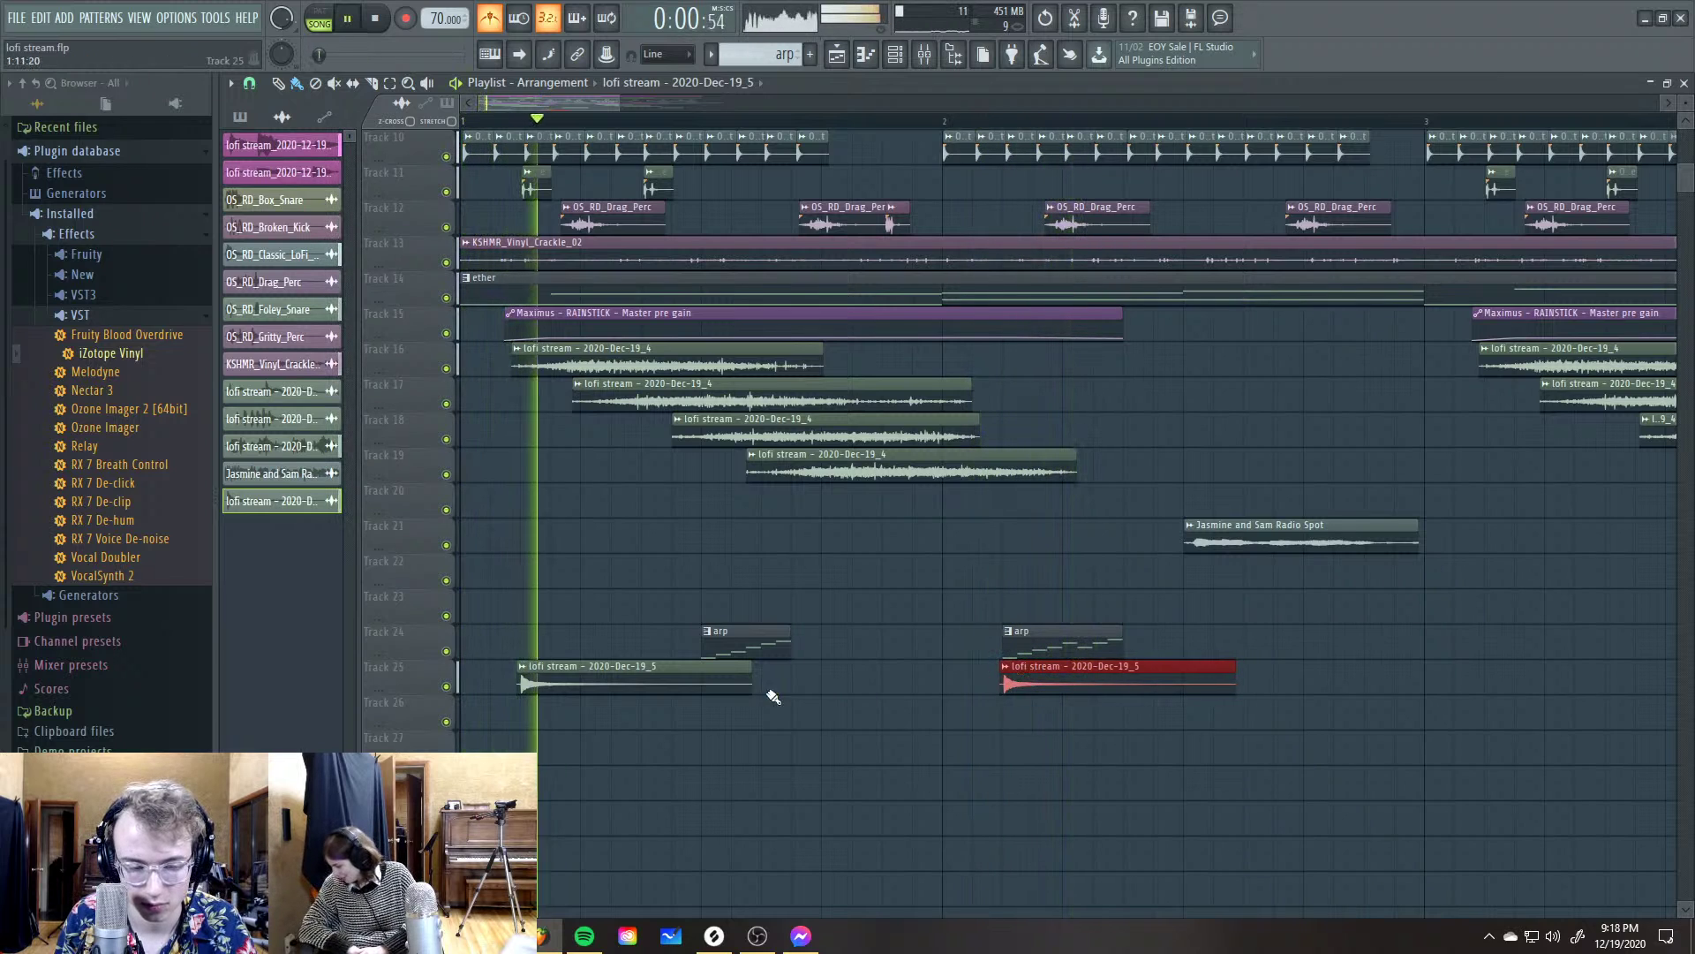
pyautogui.keyDown('ctrl'); pyautogui.scroll(-2, 710, 719); pyautogui.keyUp('ctrl')
pyautogui.click(1023, 683)
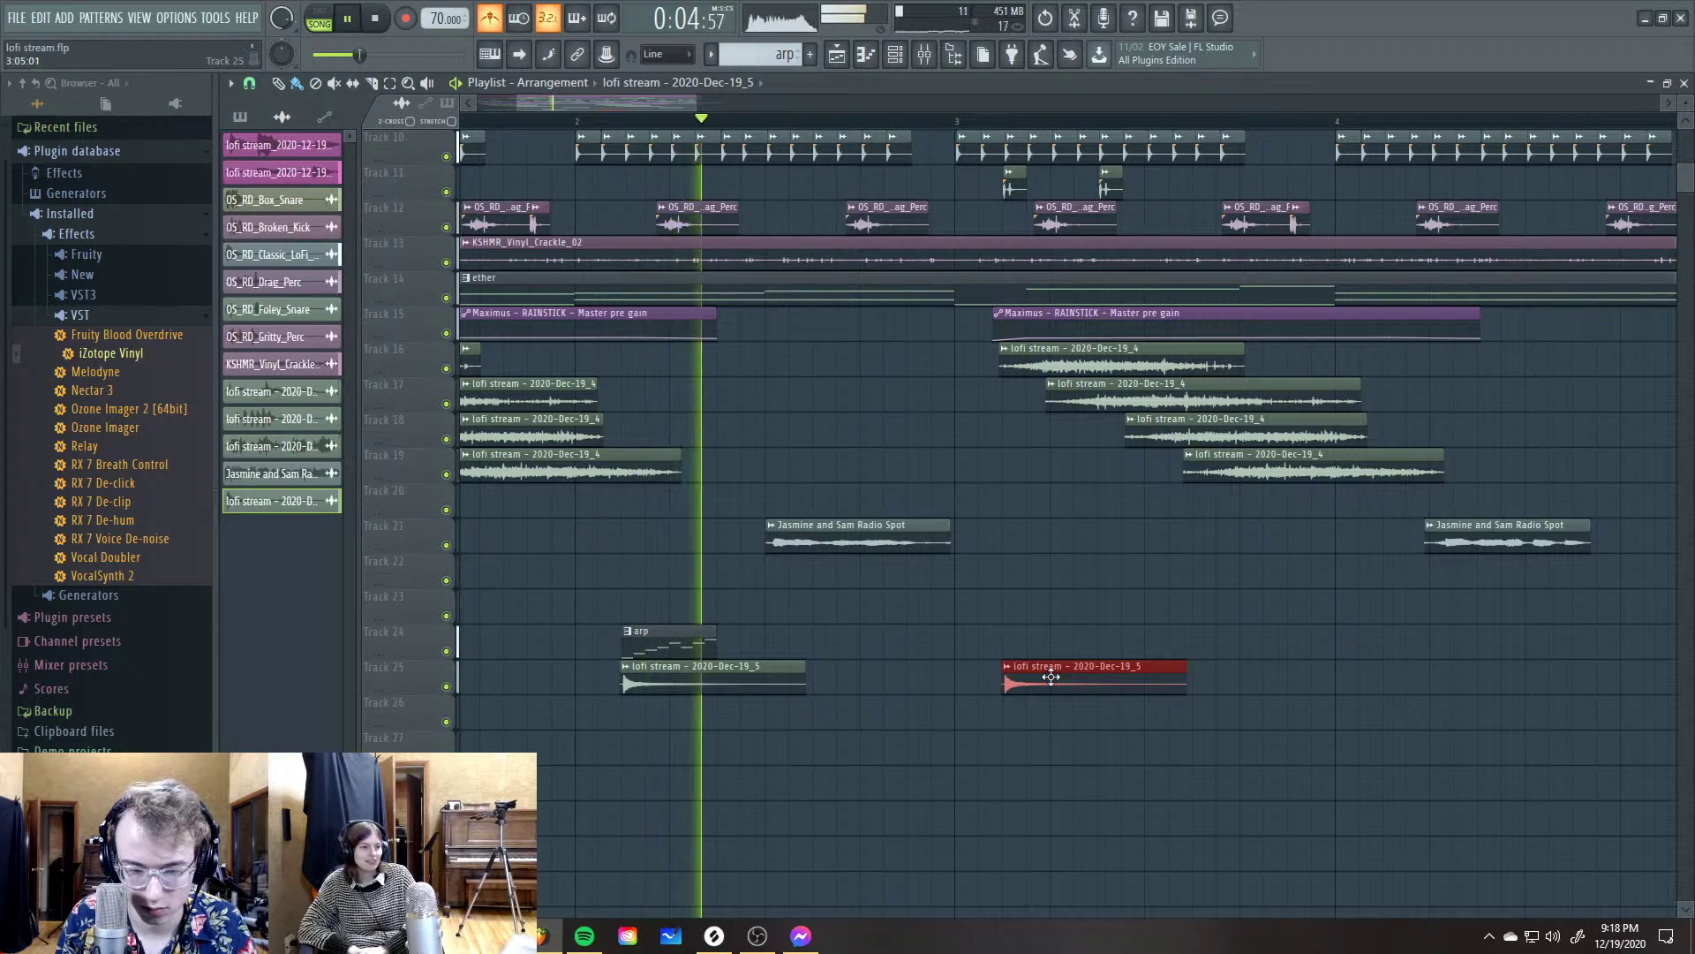
pyautogui.keyDown('ctrl'); pyautogui.scroll(-3, 998, 736); pyautogui.keyUp('ctrl')
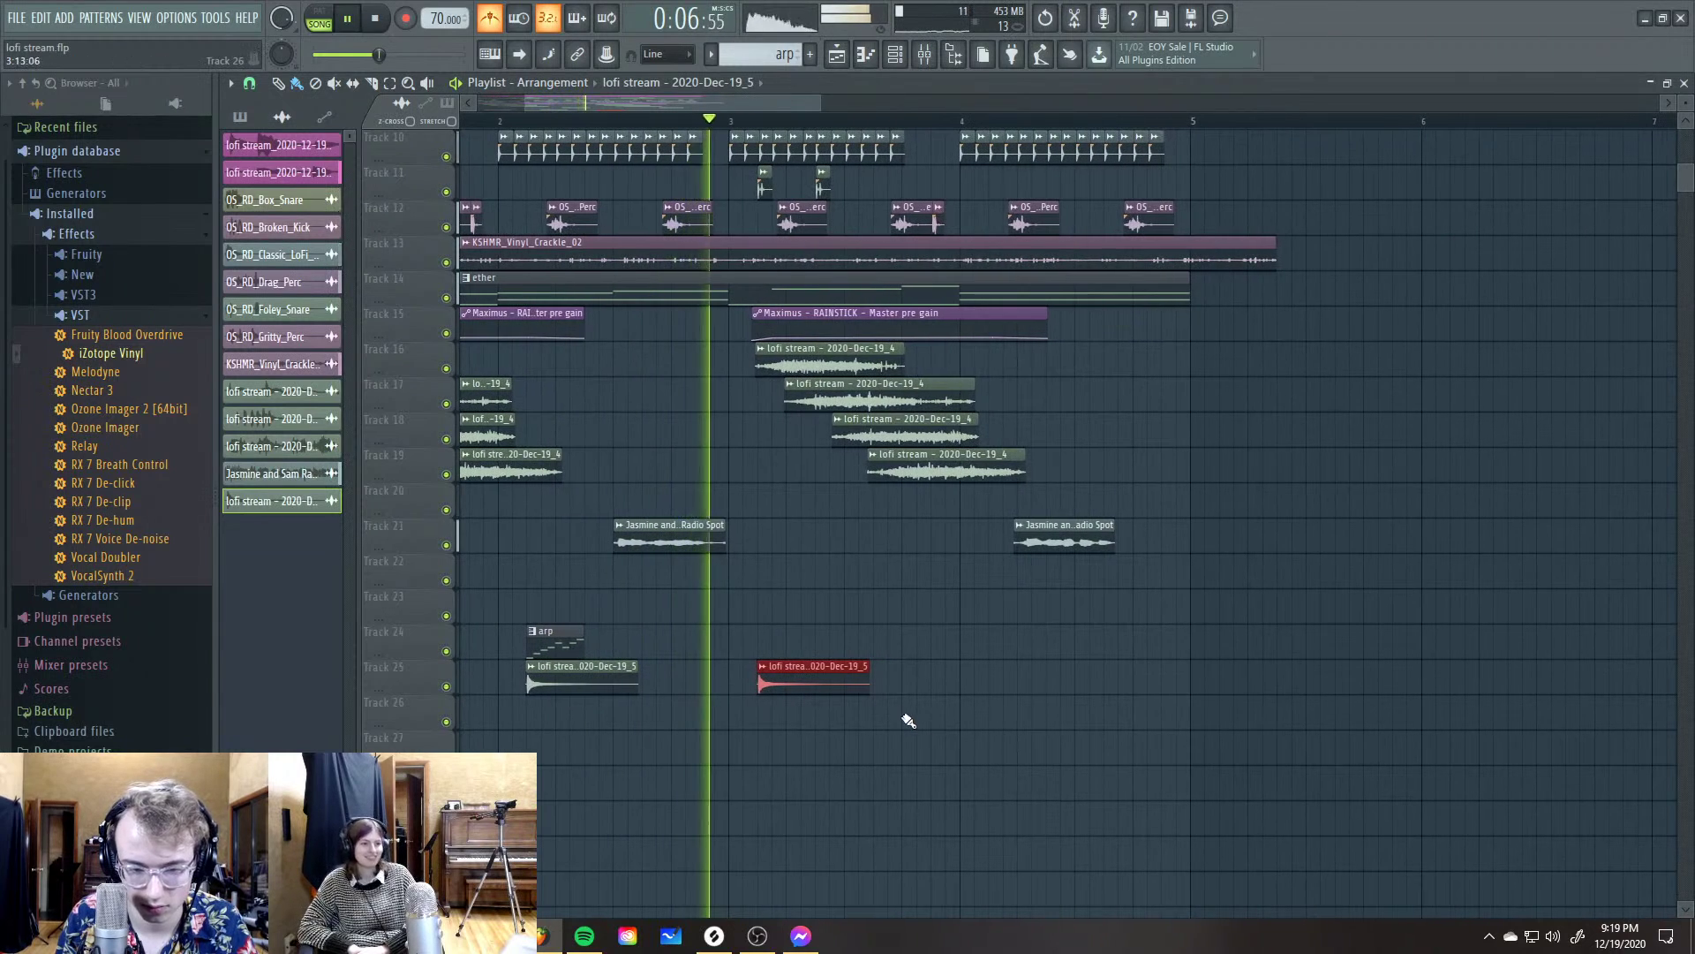
pyautogui.keyDown('ctrl'); pyautogui.scroll(2, 923, 709); pyautogui.keyUp('ctrl')
pyautogui.moveTo(925, 709); pyautogui.dragTo(1040, 655)
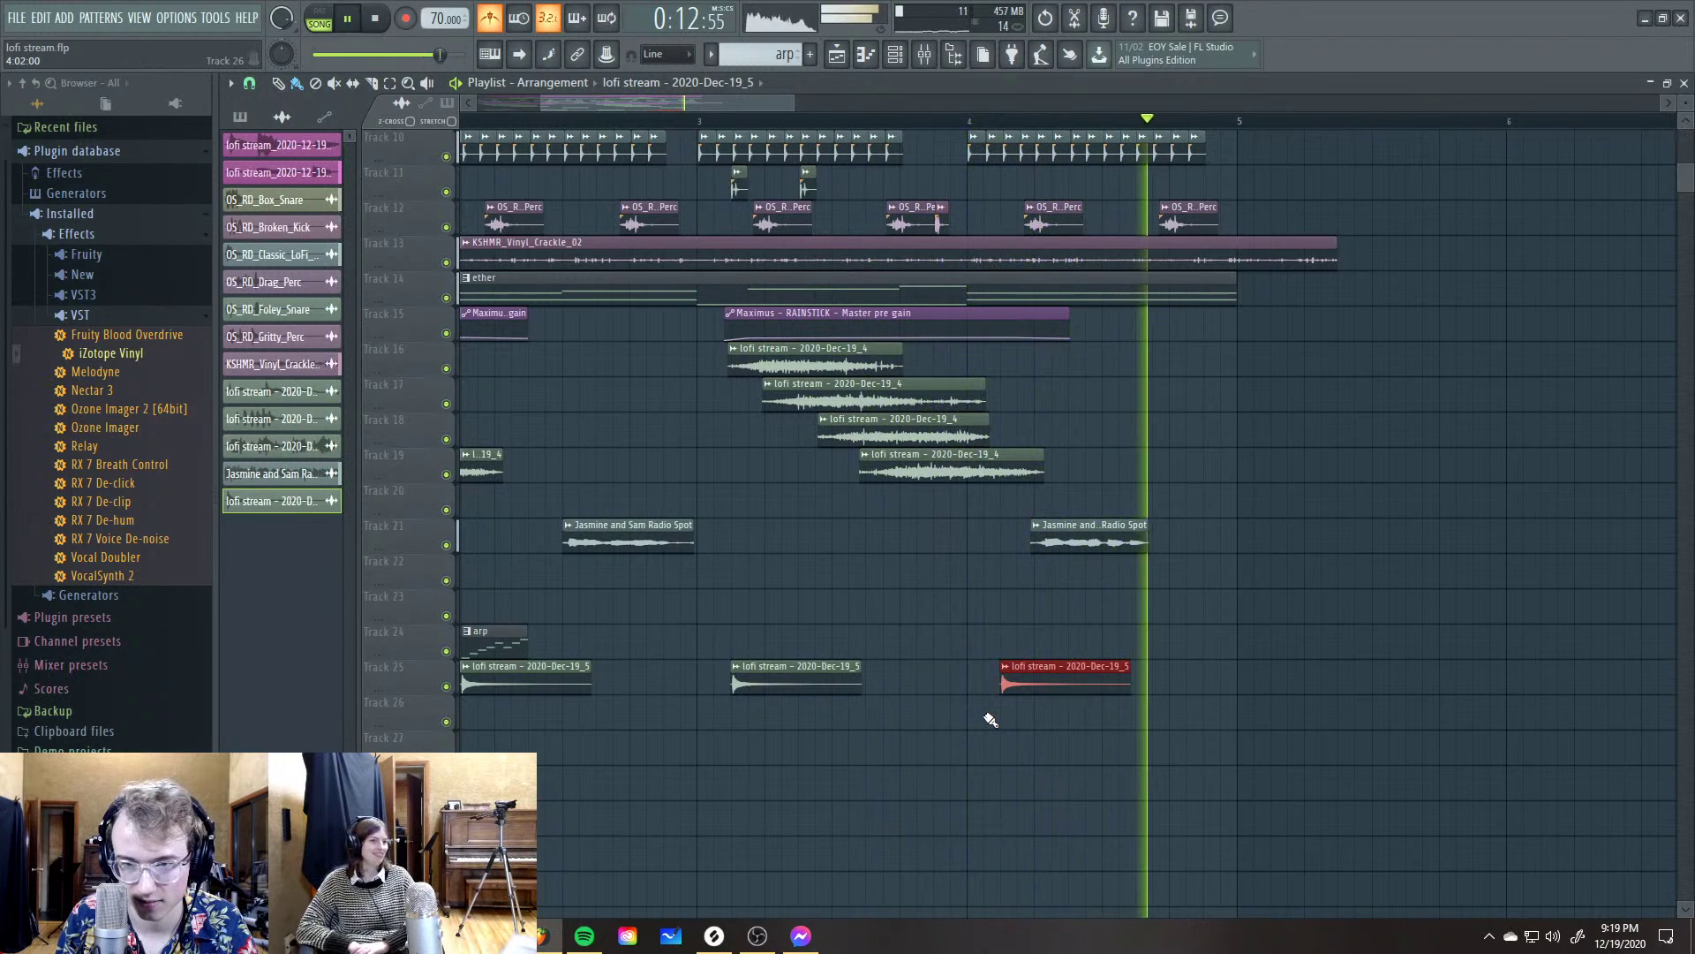
pyautogui.press('space')
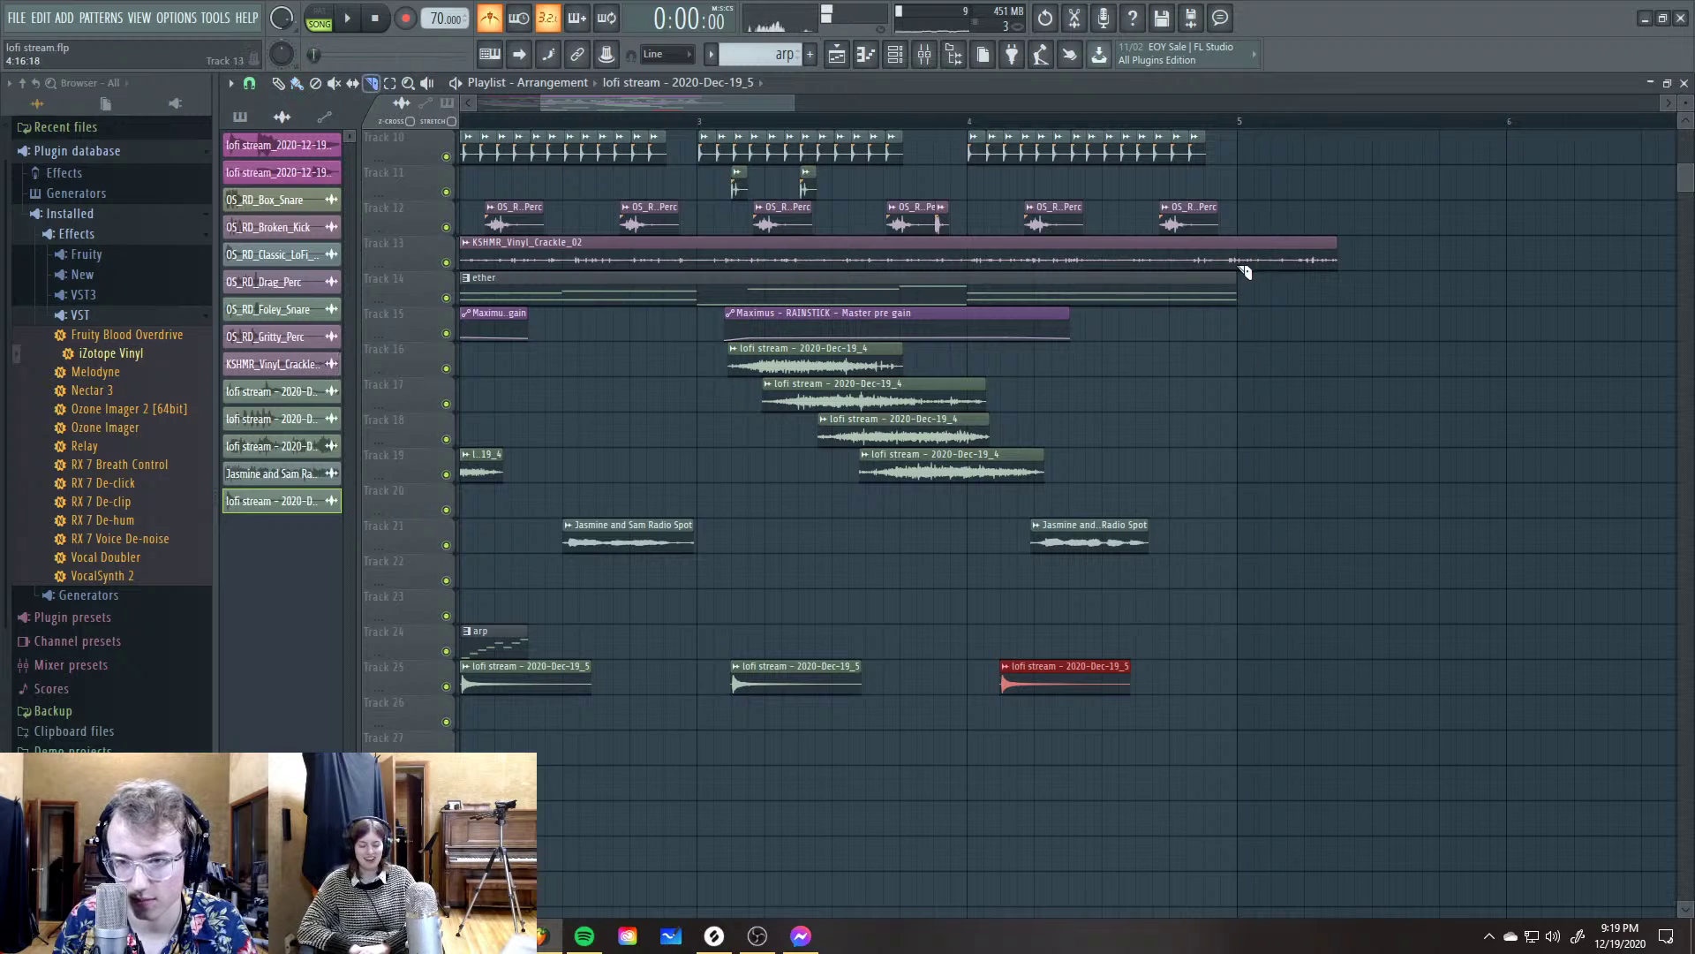
# Slice the KSHMR_Vinyl_Crackle_02 clip on Track 13 at bar 5 and delete the excess tail
pyautogui.scroll(3, 1241, 265)
pyautogui.moveTo(1227, 225); pyautogui.dragTo(1230, 300)
pyautogui.rightClick(1270, 263)
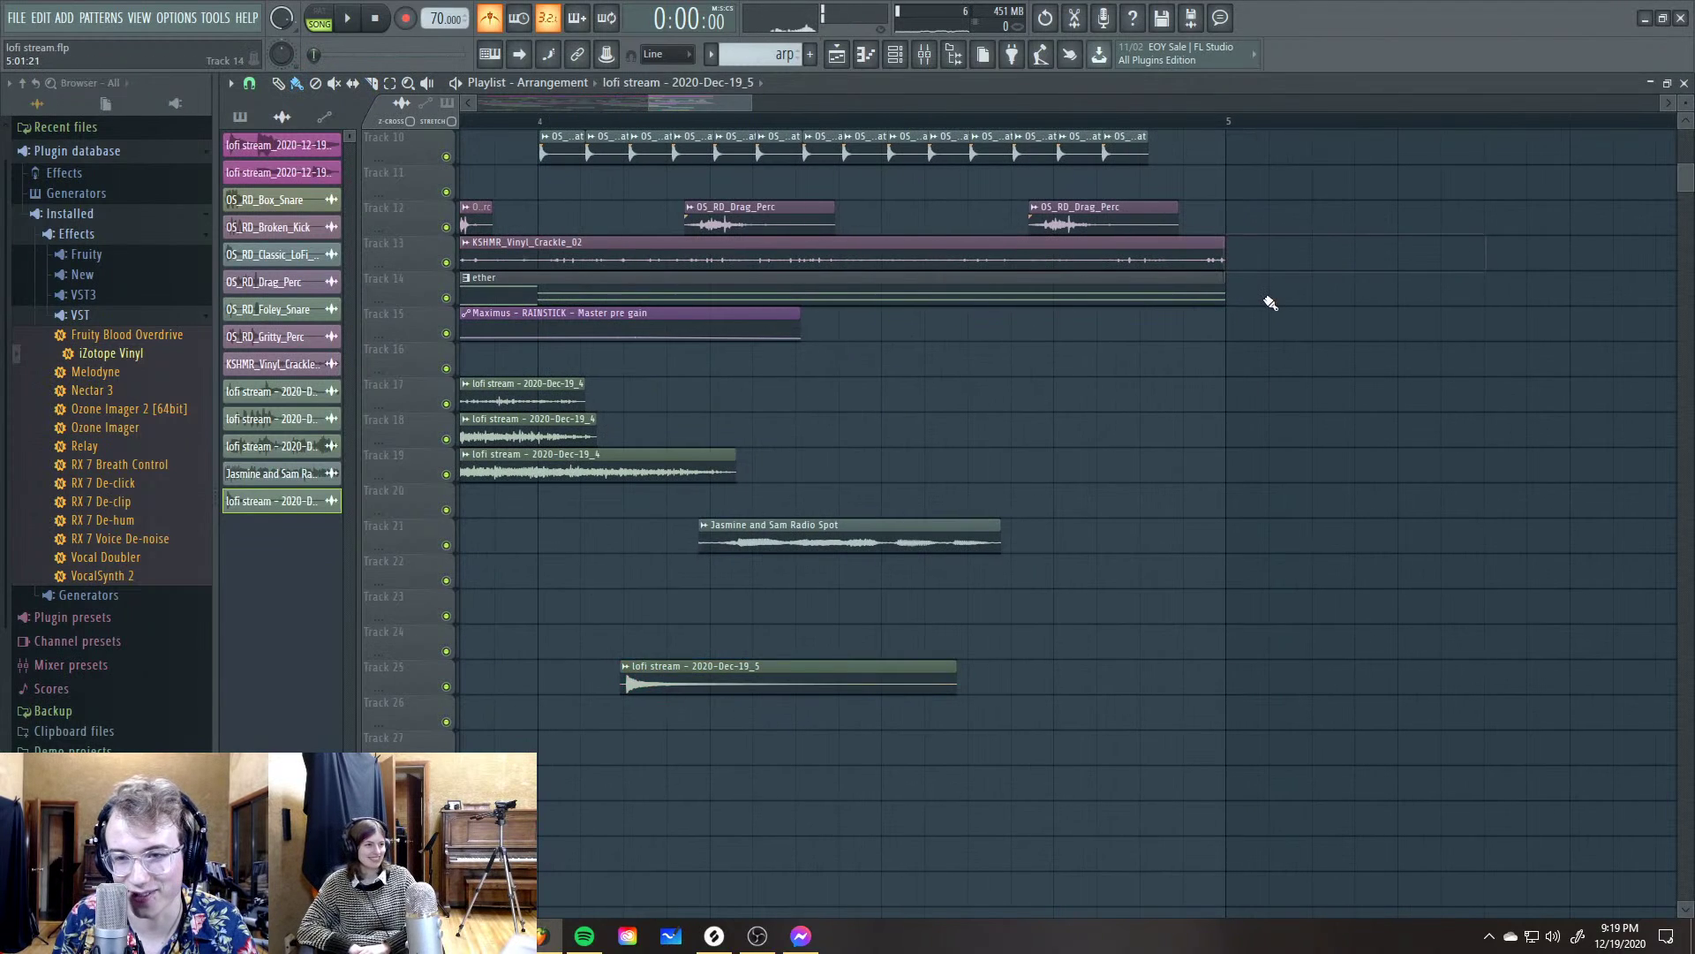
pyautogui.scroll(5, 1267, 303)
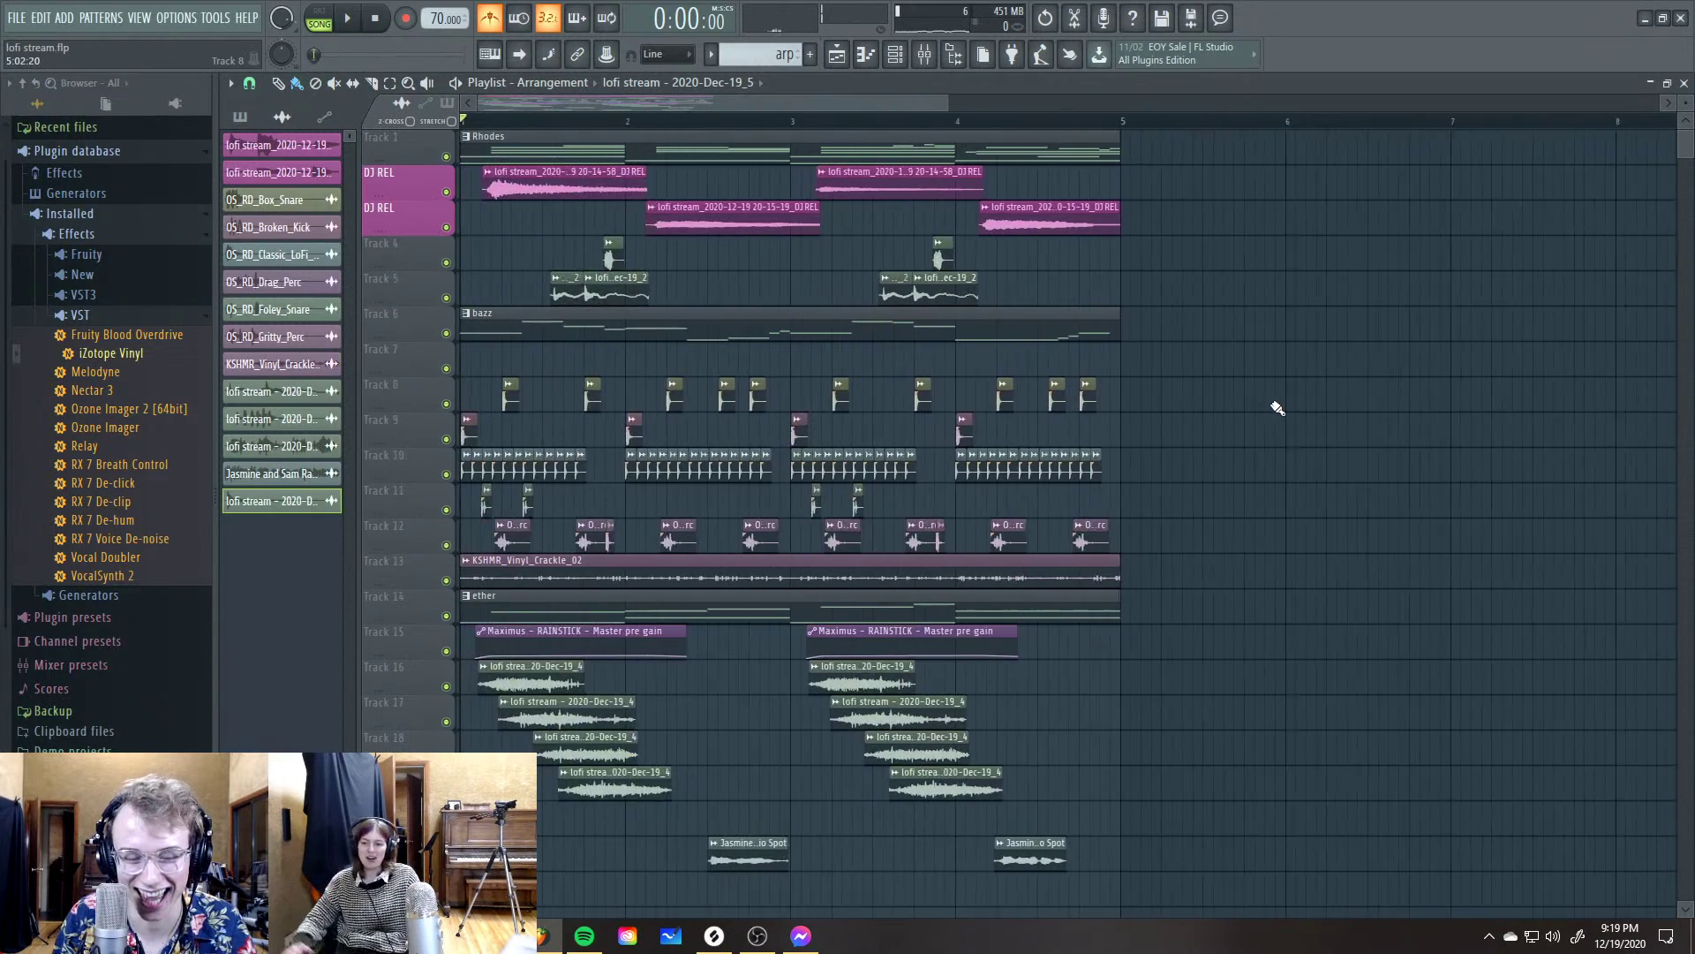
pyautogui.scroll(-3, 1213, 565)
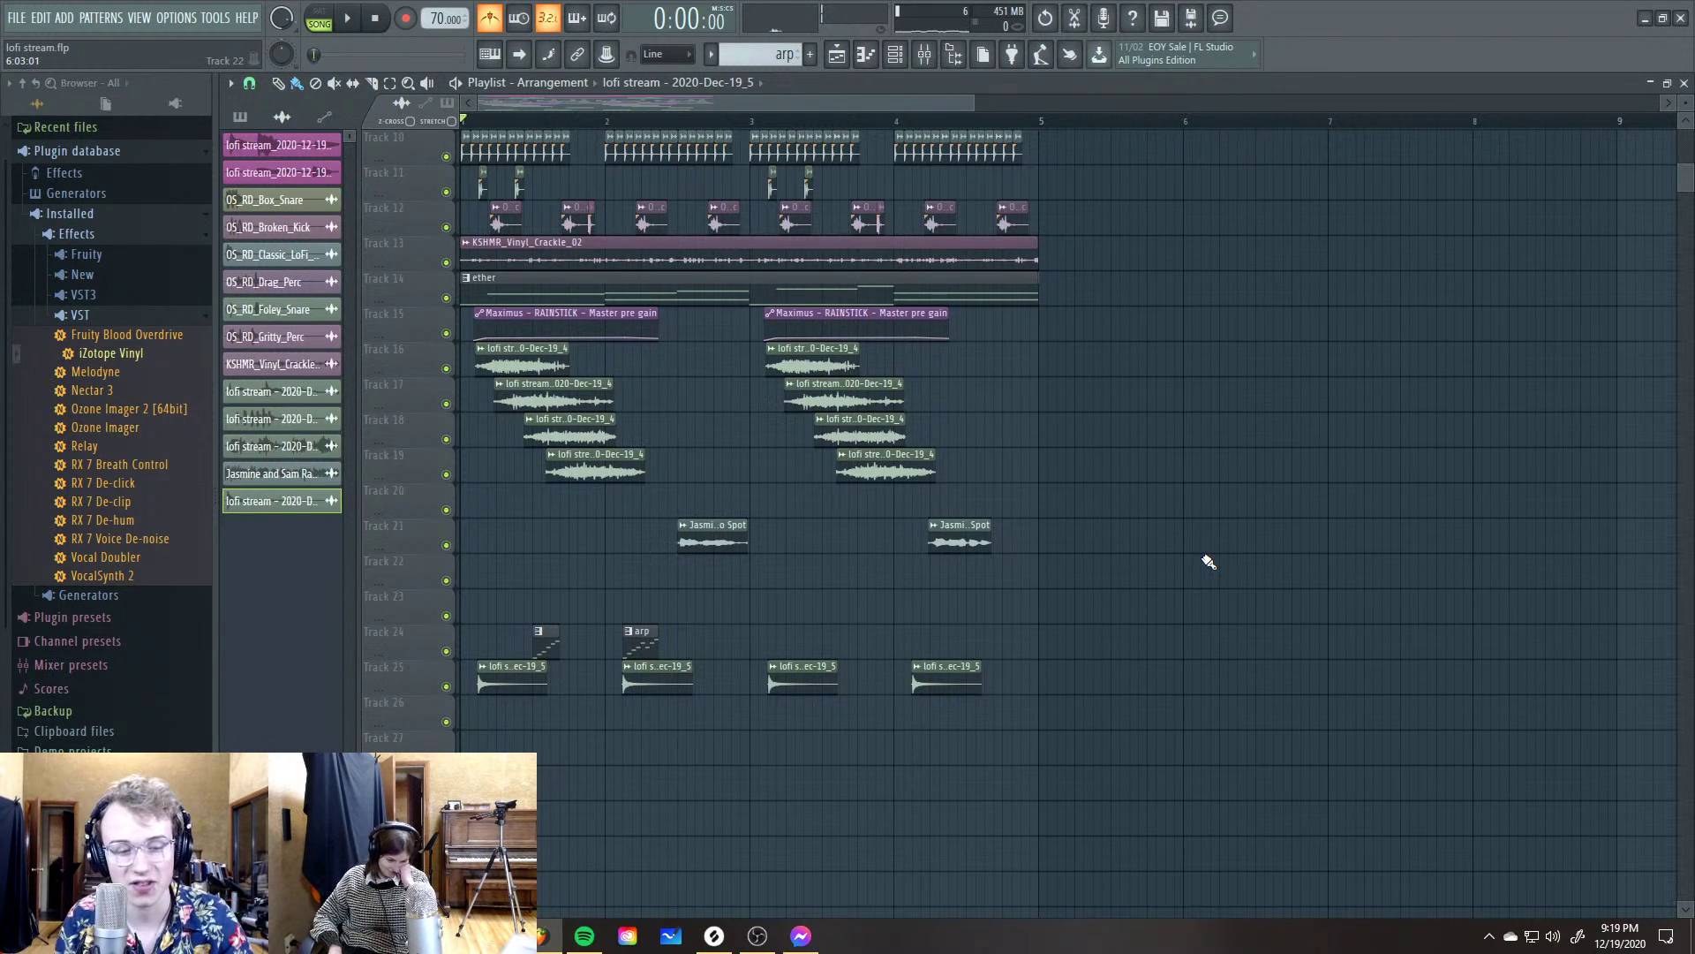
# Examine the DJ REL, Dark Piano, Electric and KSHMR vinyl crackle mixer tracks while playing the song
pyautogui.press('F5')
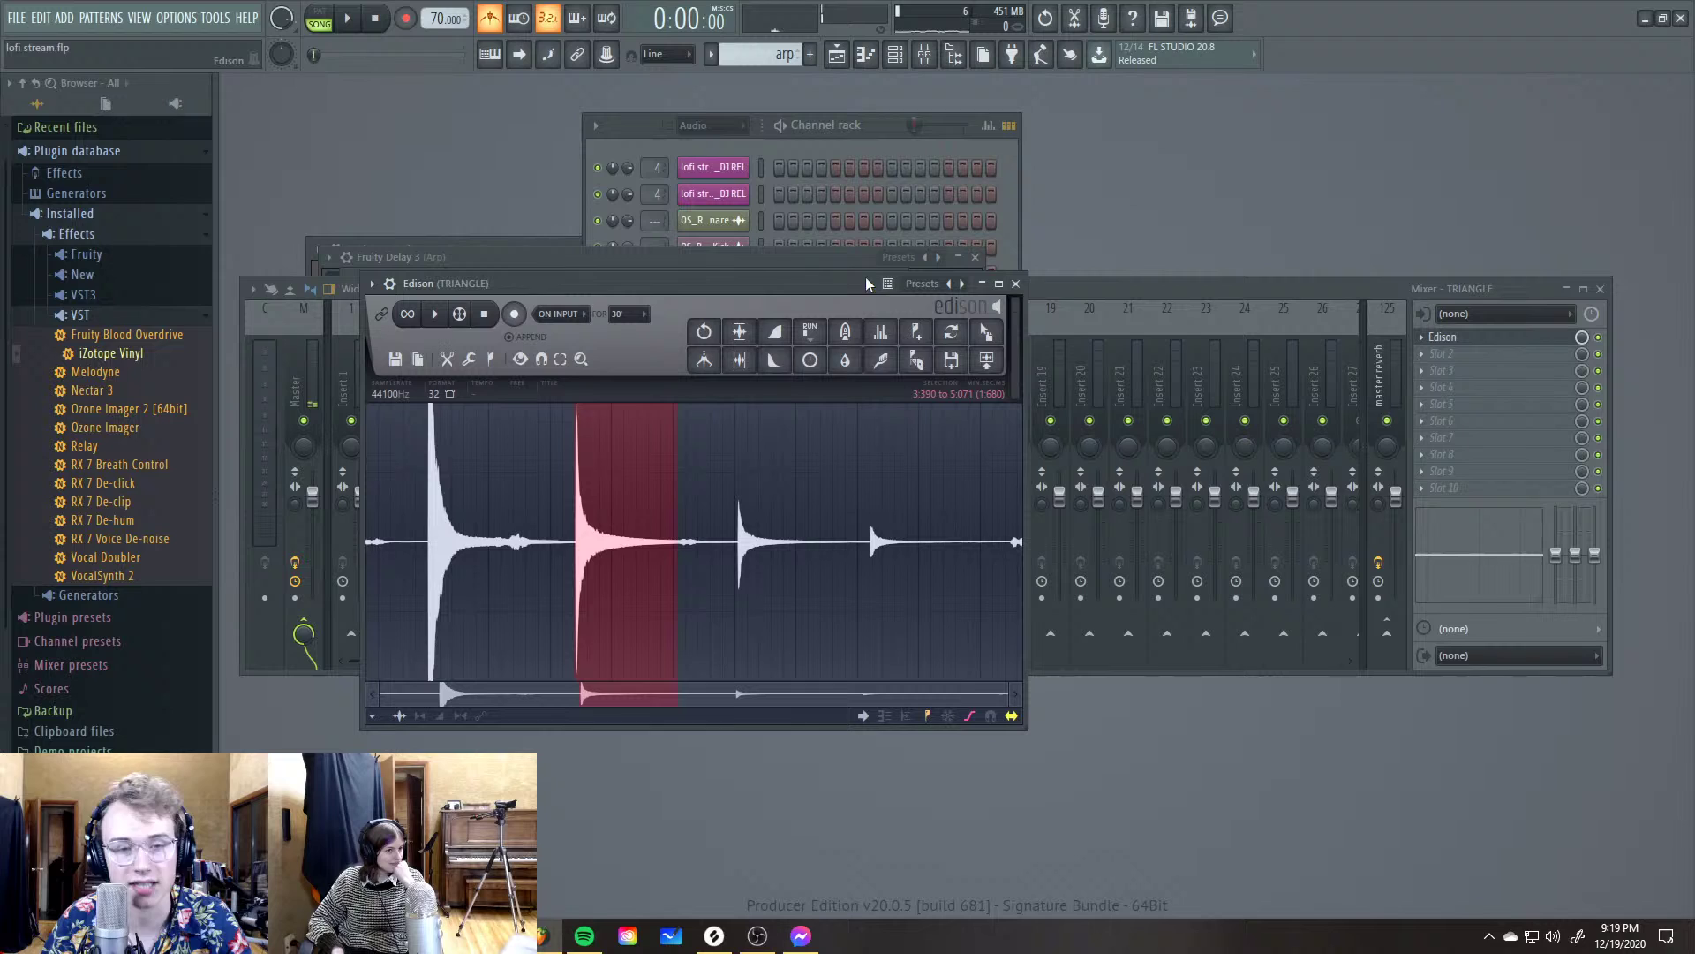
pyautogui.click(1148, 281)
pyautogui.click(465, 360)
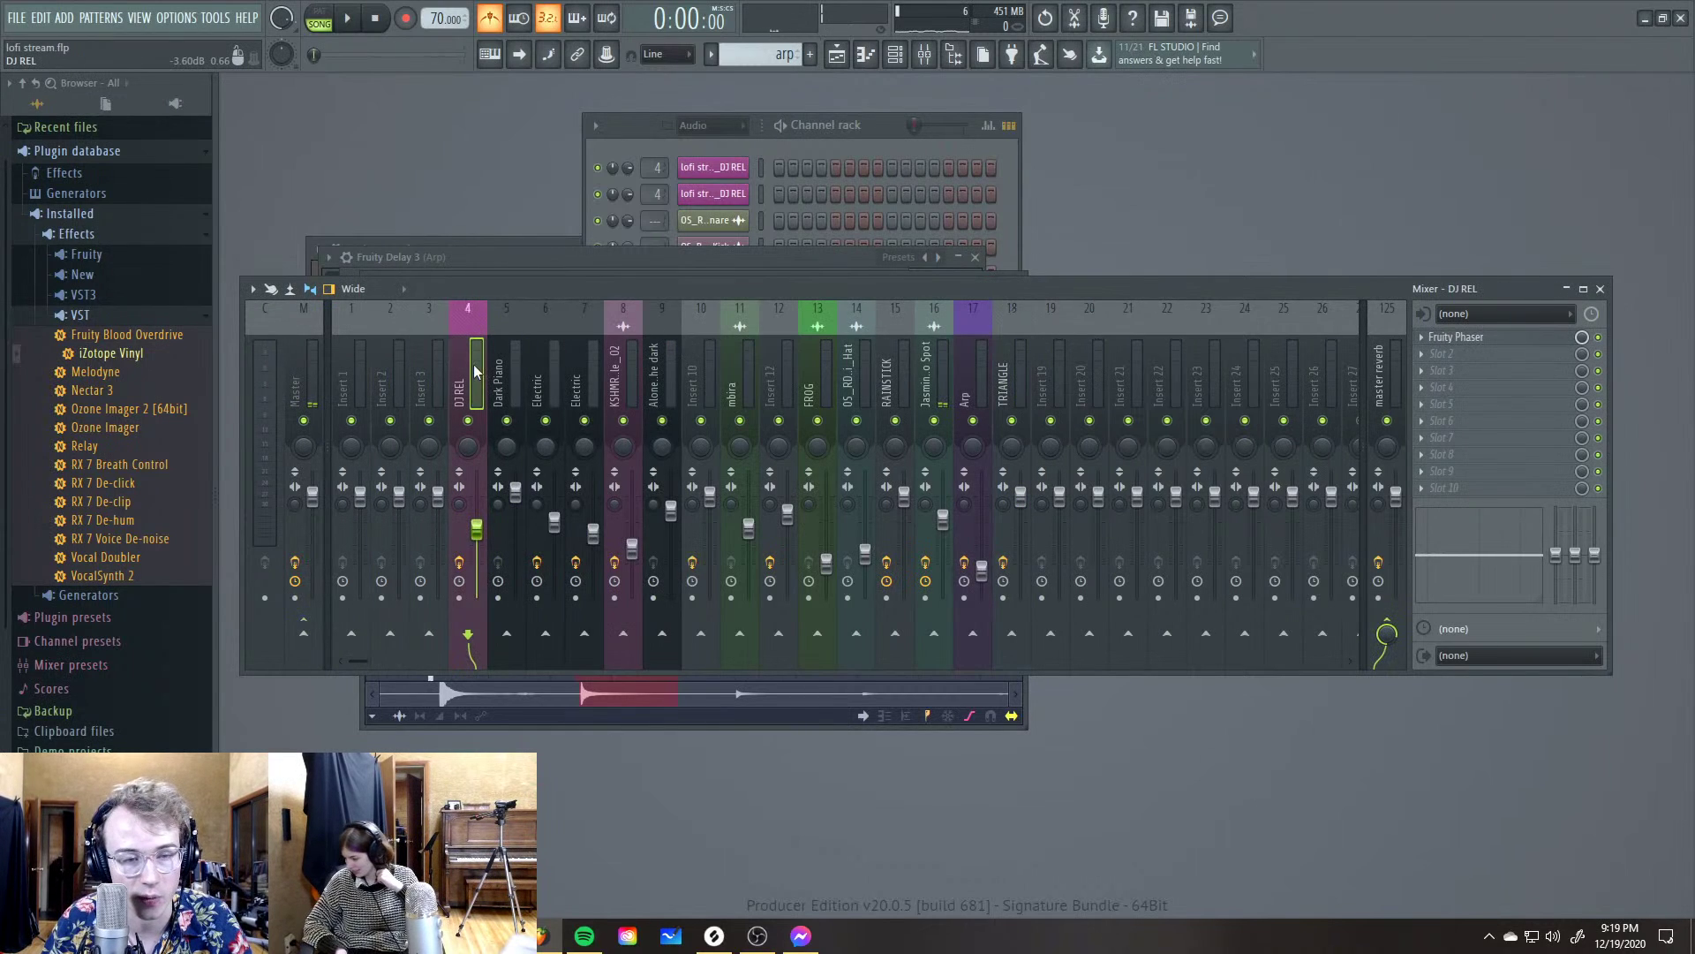
pyautogui.click(507, 374)
pyautogui.press('space')
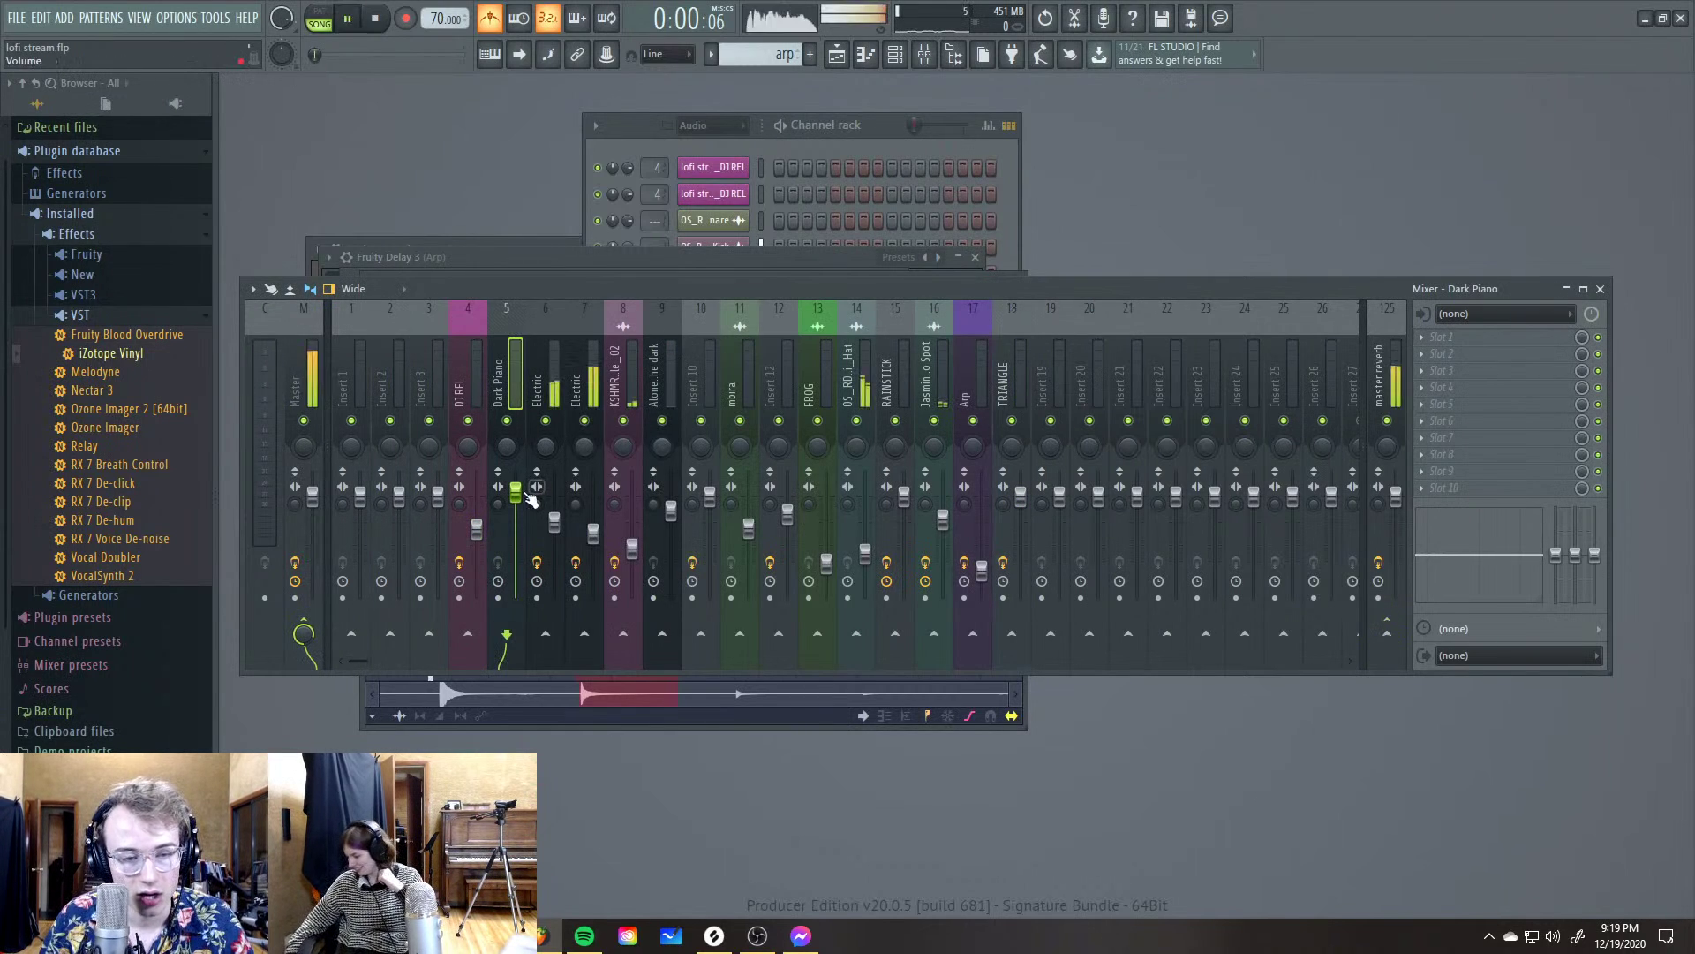
pyautogui.click(547, 388)
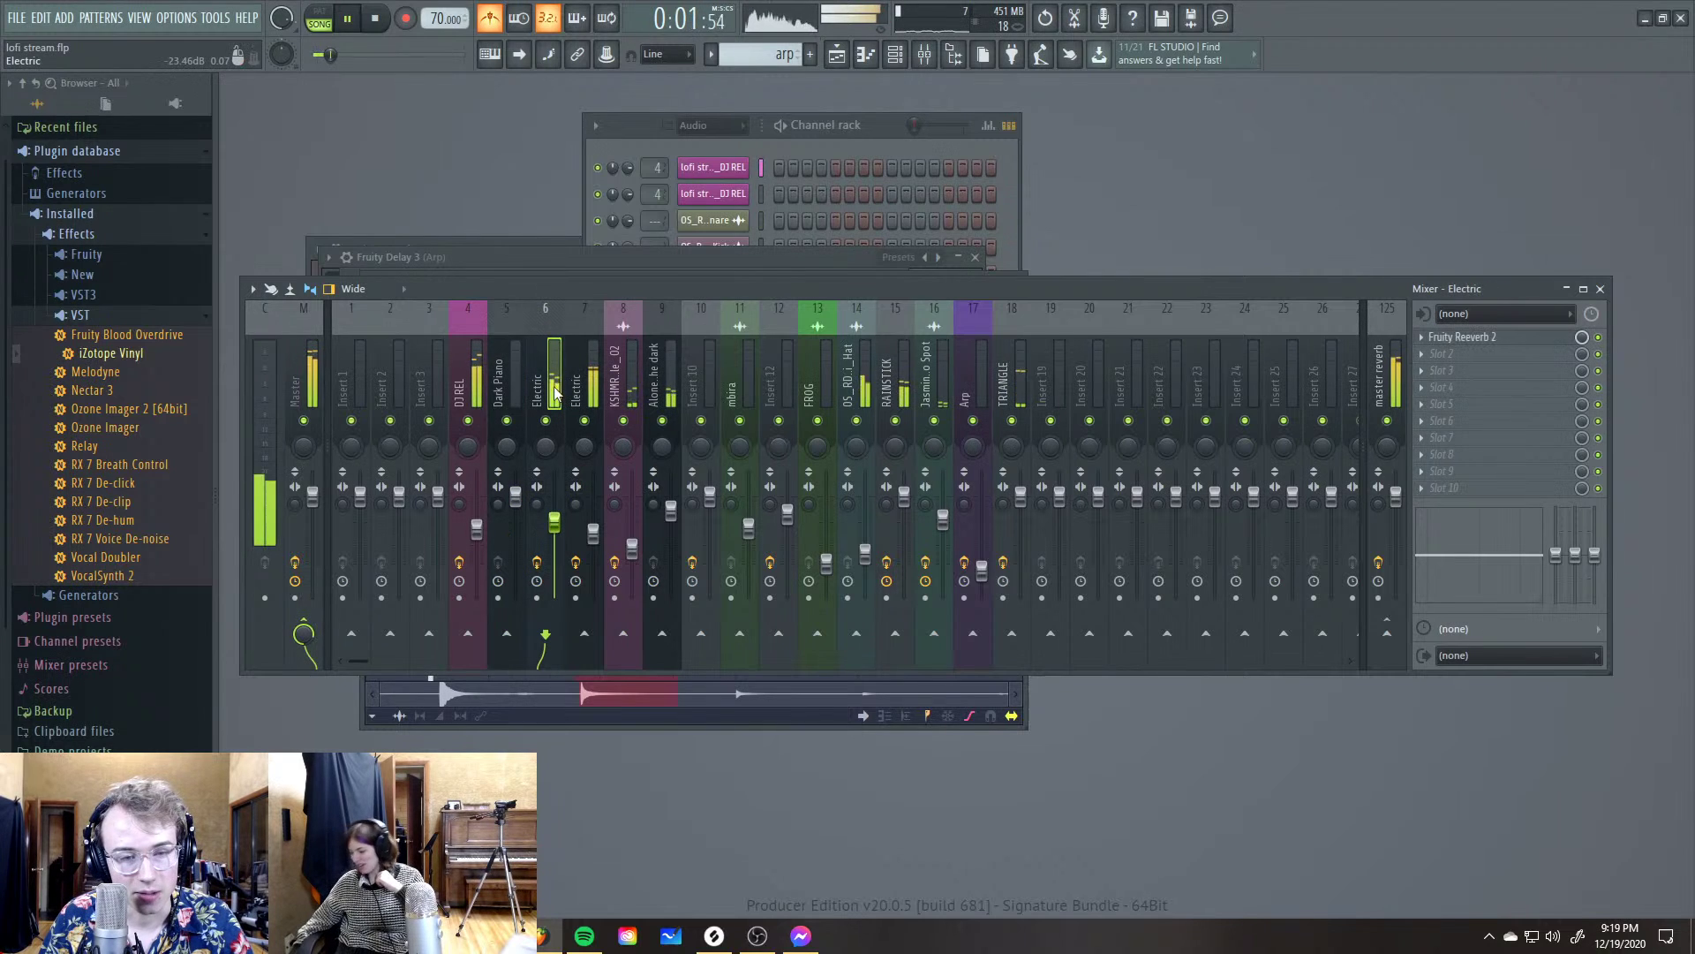
pyautogui.click(628, 397)
pyautogui.press('space')
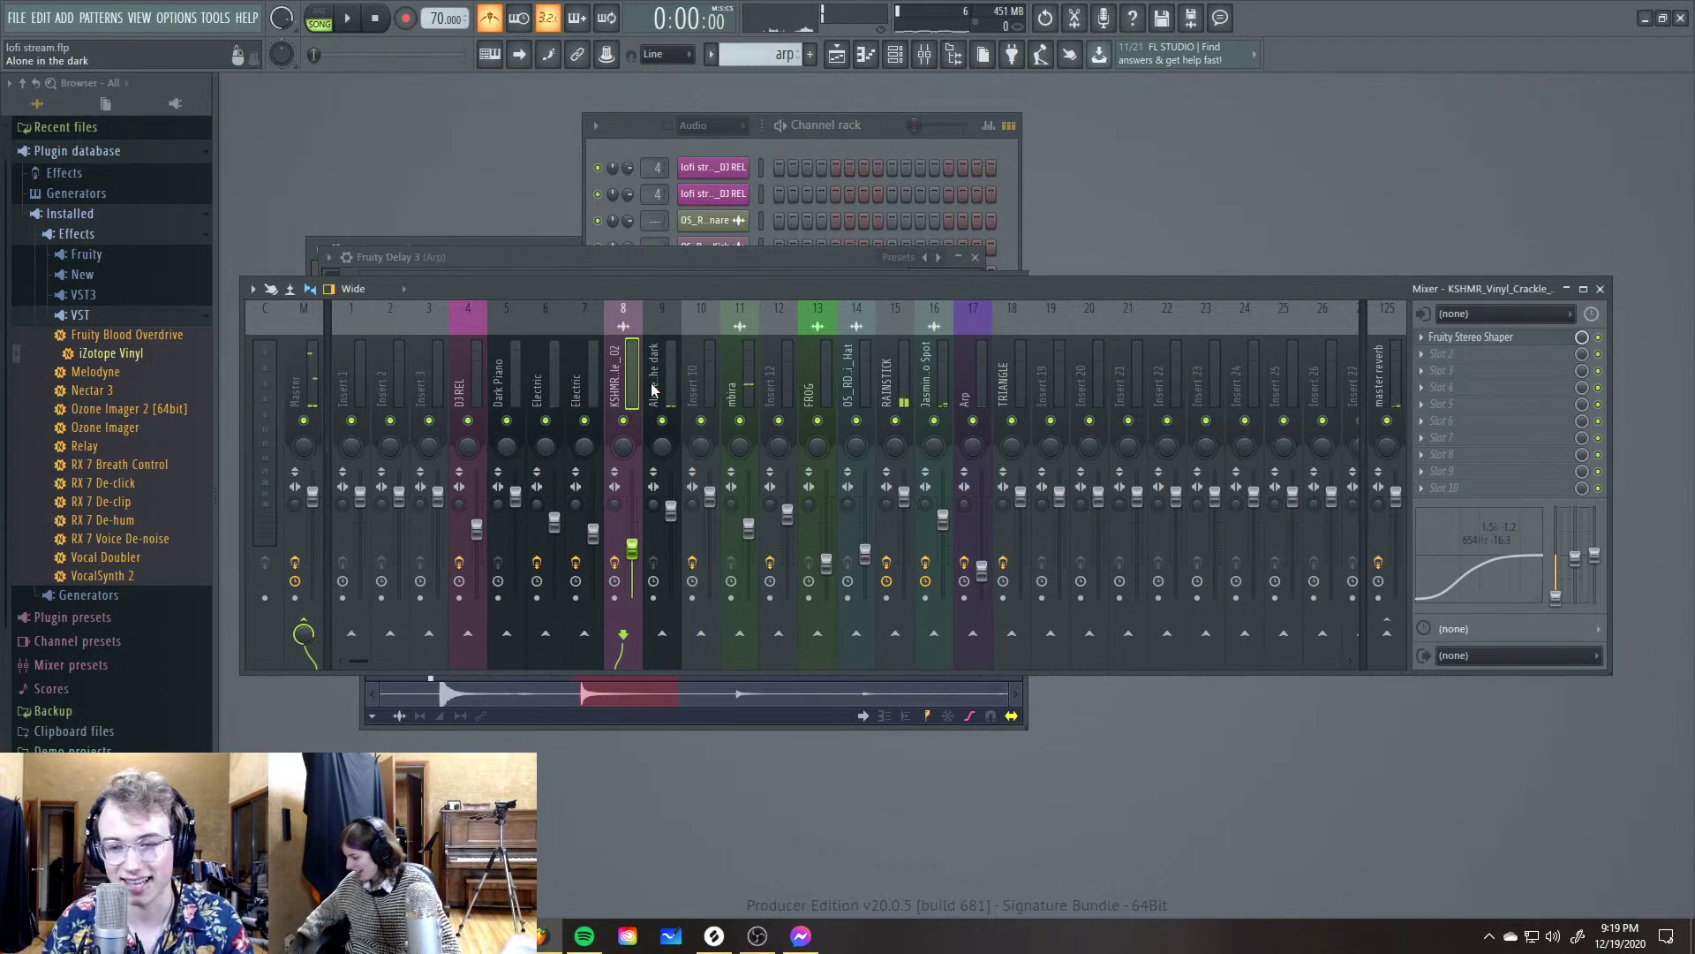
# Lower the TRIANGLE mixer track's volume to about -8.0 dB during playback and replay the mix from within bar 3
pyautogui.press('space')
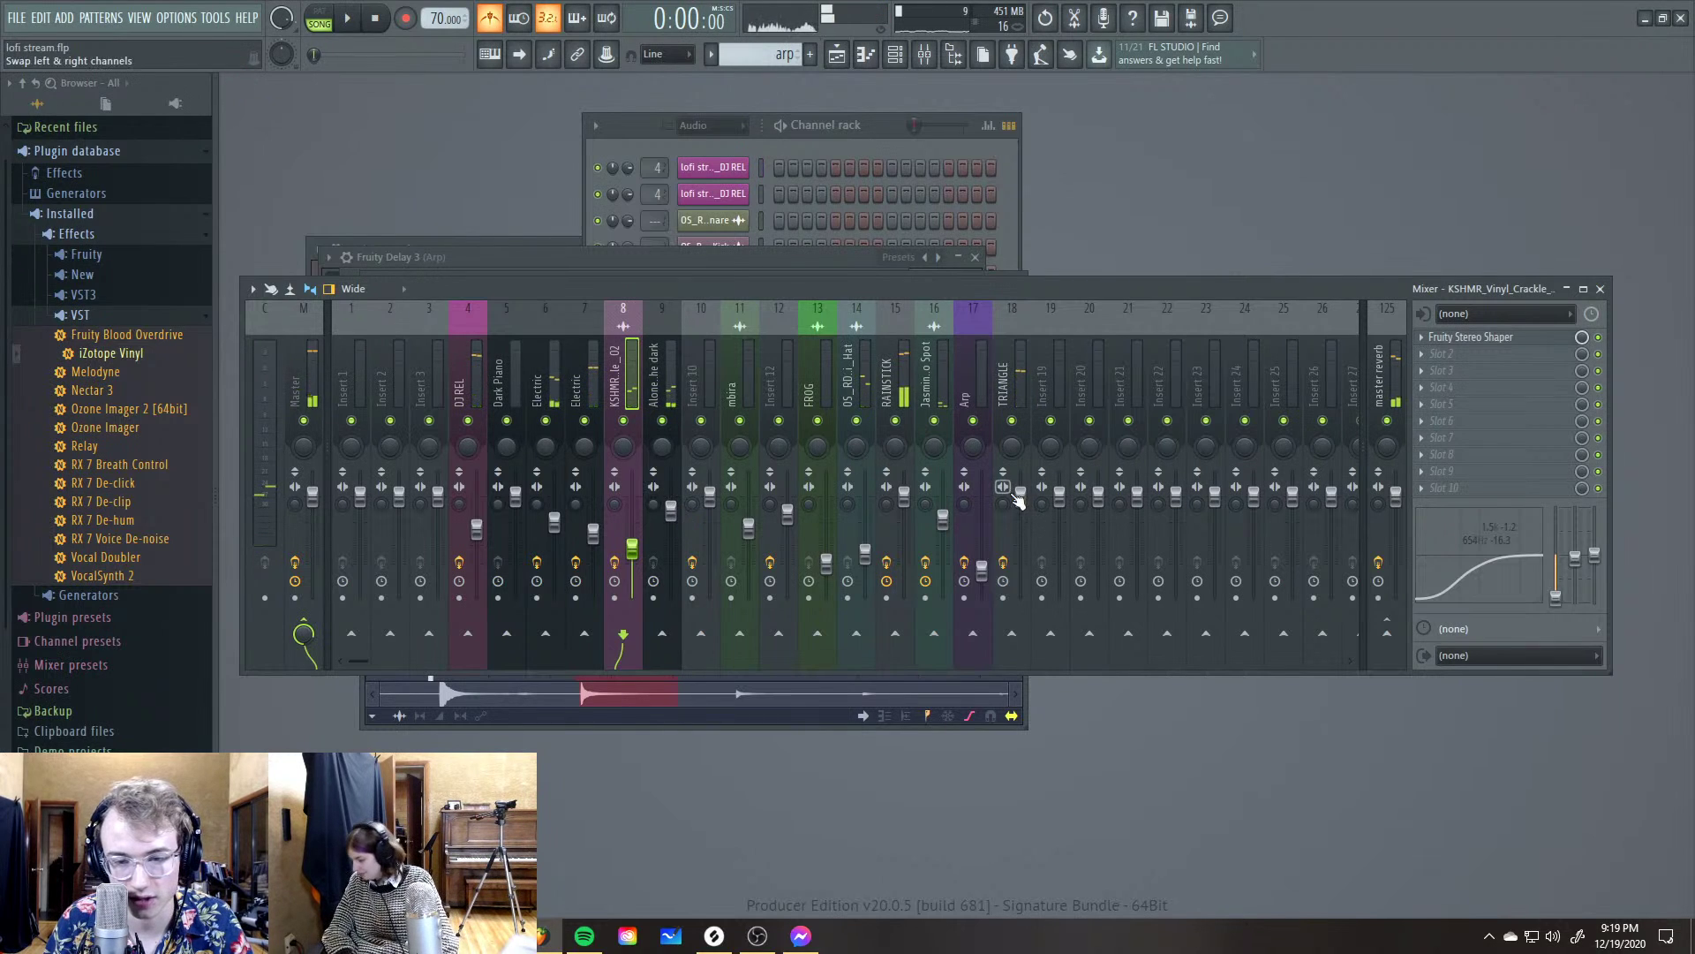
pyautogui.moveTo(1020, 497)
pyautogui.mouseDown()
pyautogui.moveTo(1020, 543)
pyautogui.moveTo(1021, 528)
pyautogui.mouseUp()
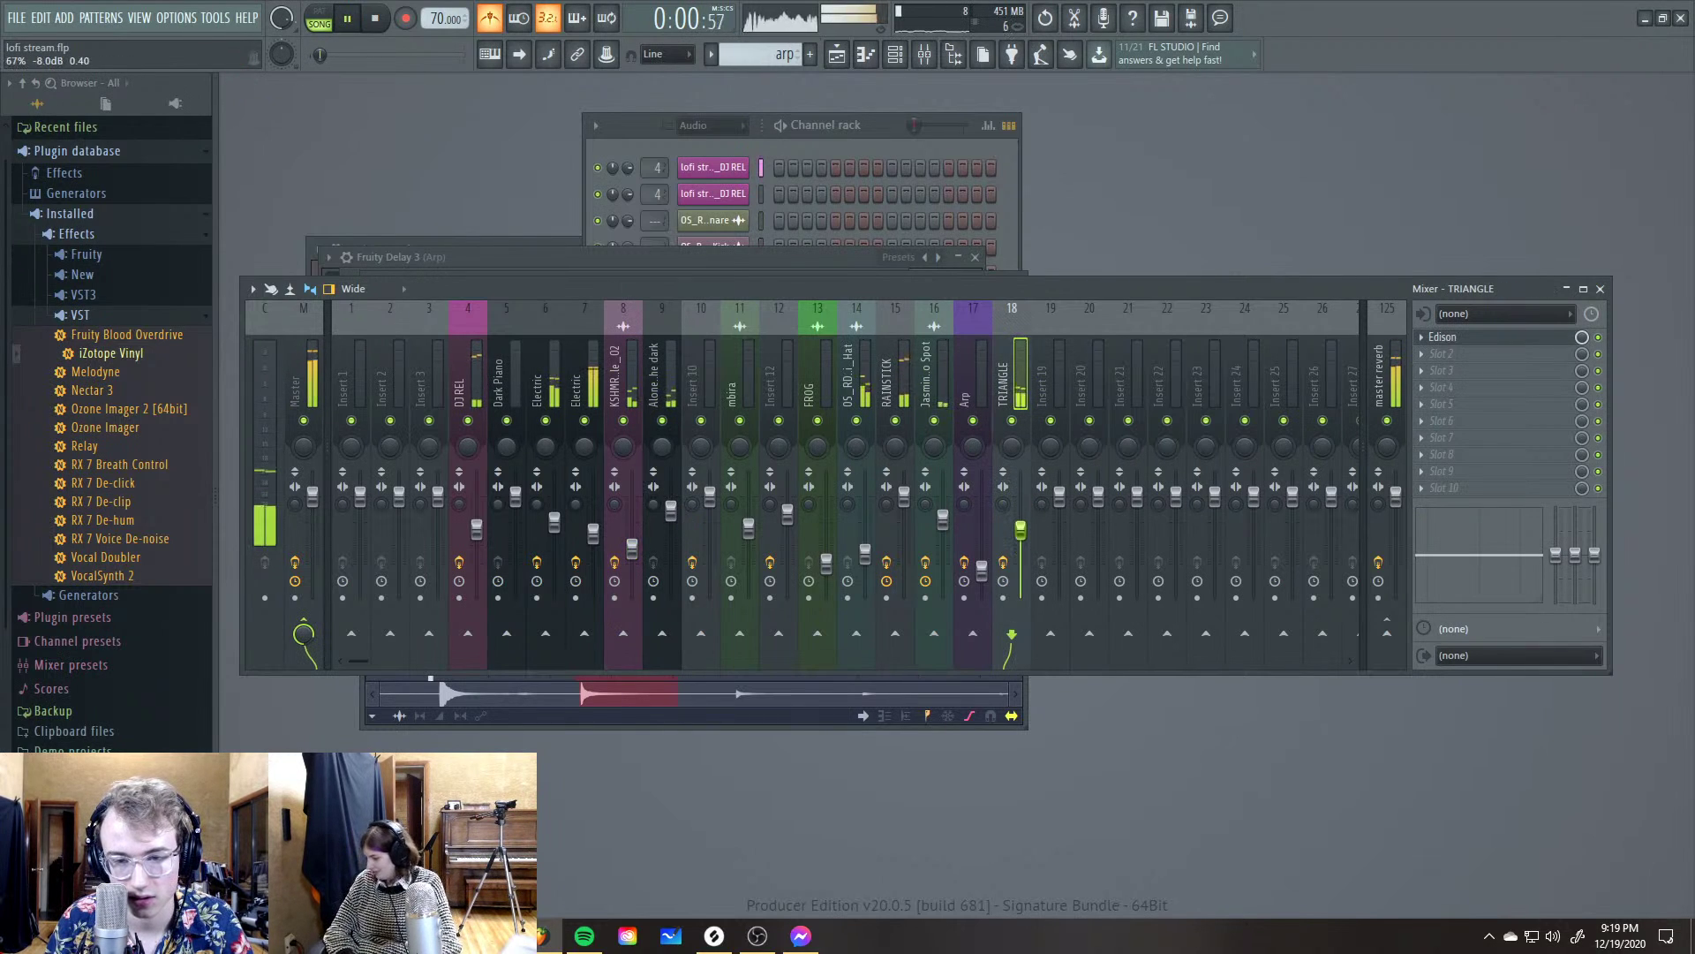
pyautogui.click(914, 441)
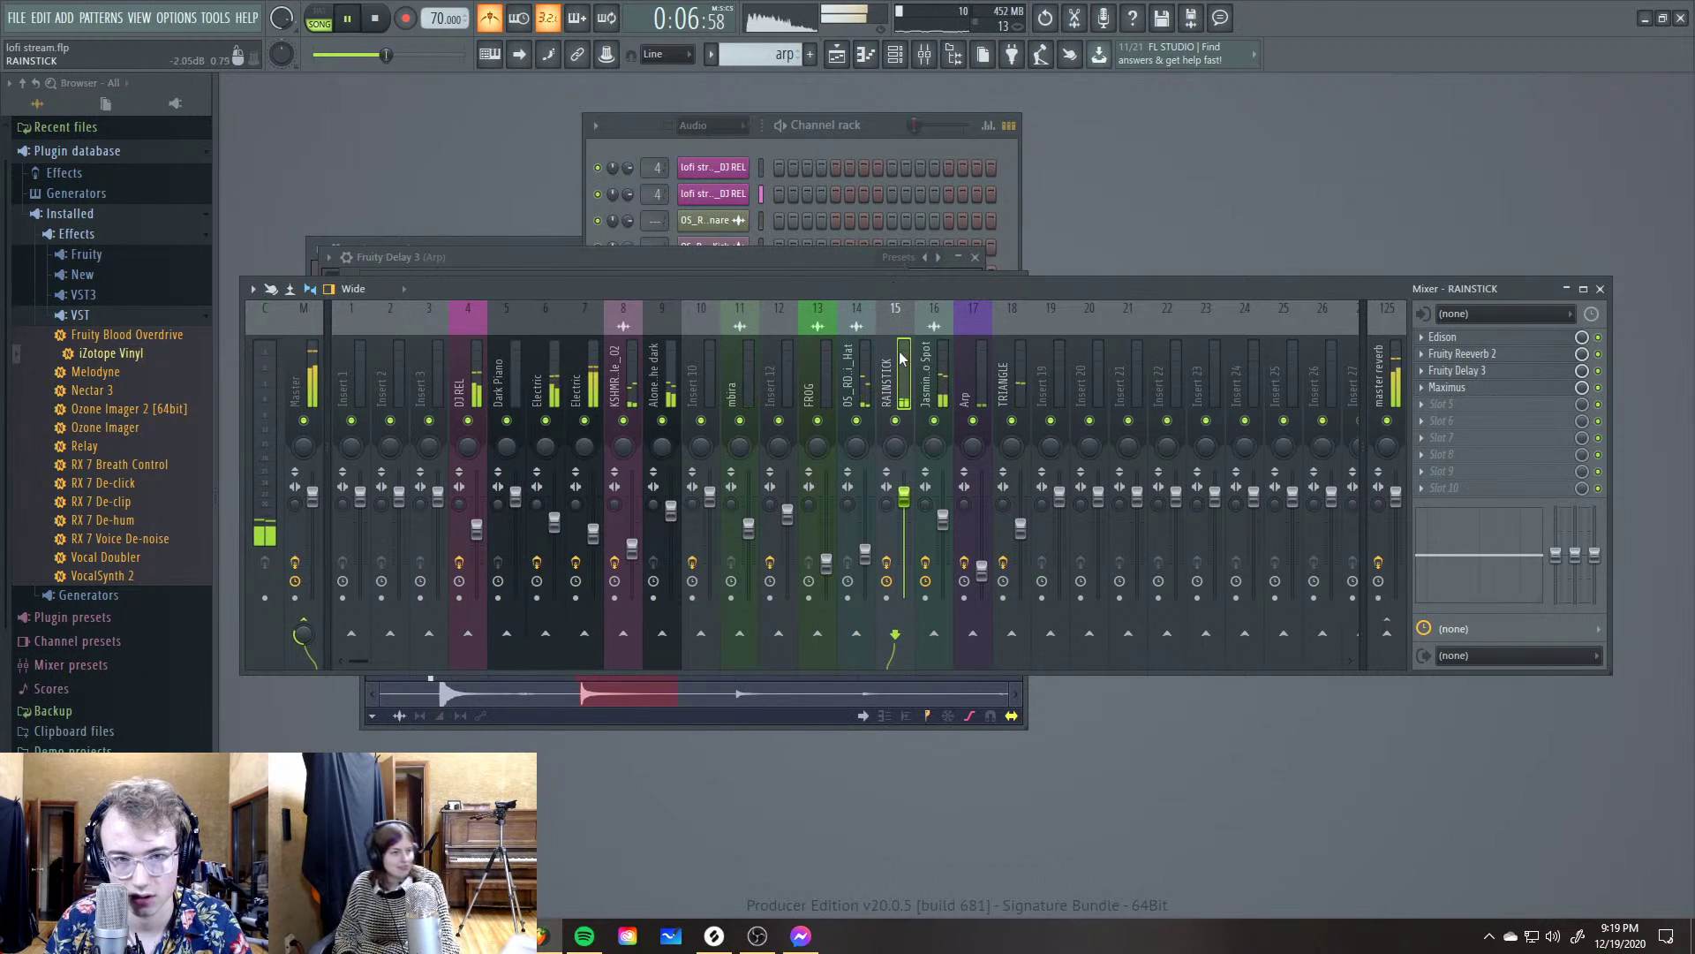
pyautogui.click(827, 55)
pyautogui.click(806, 122)
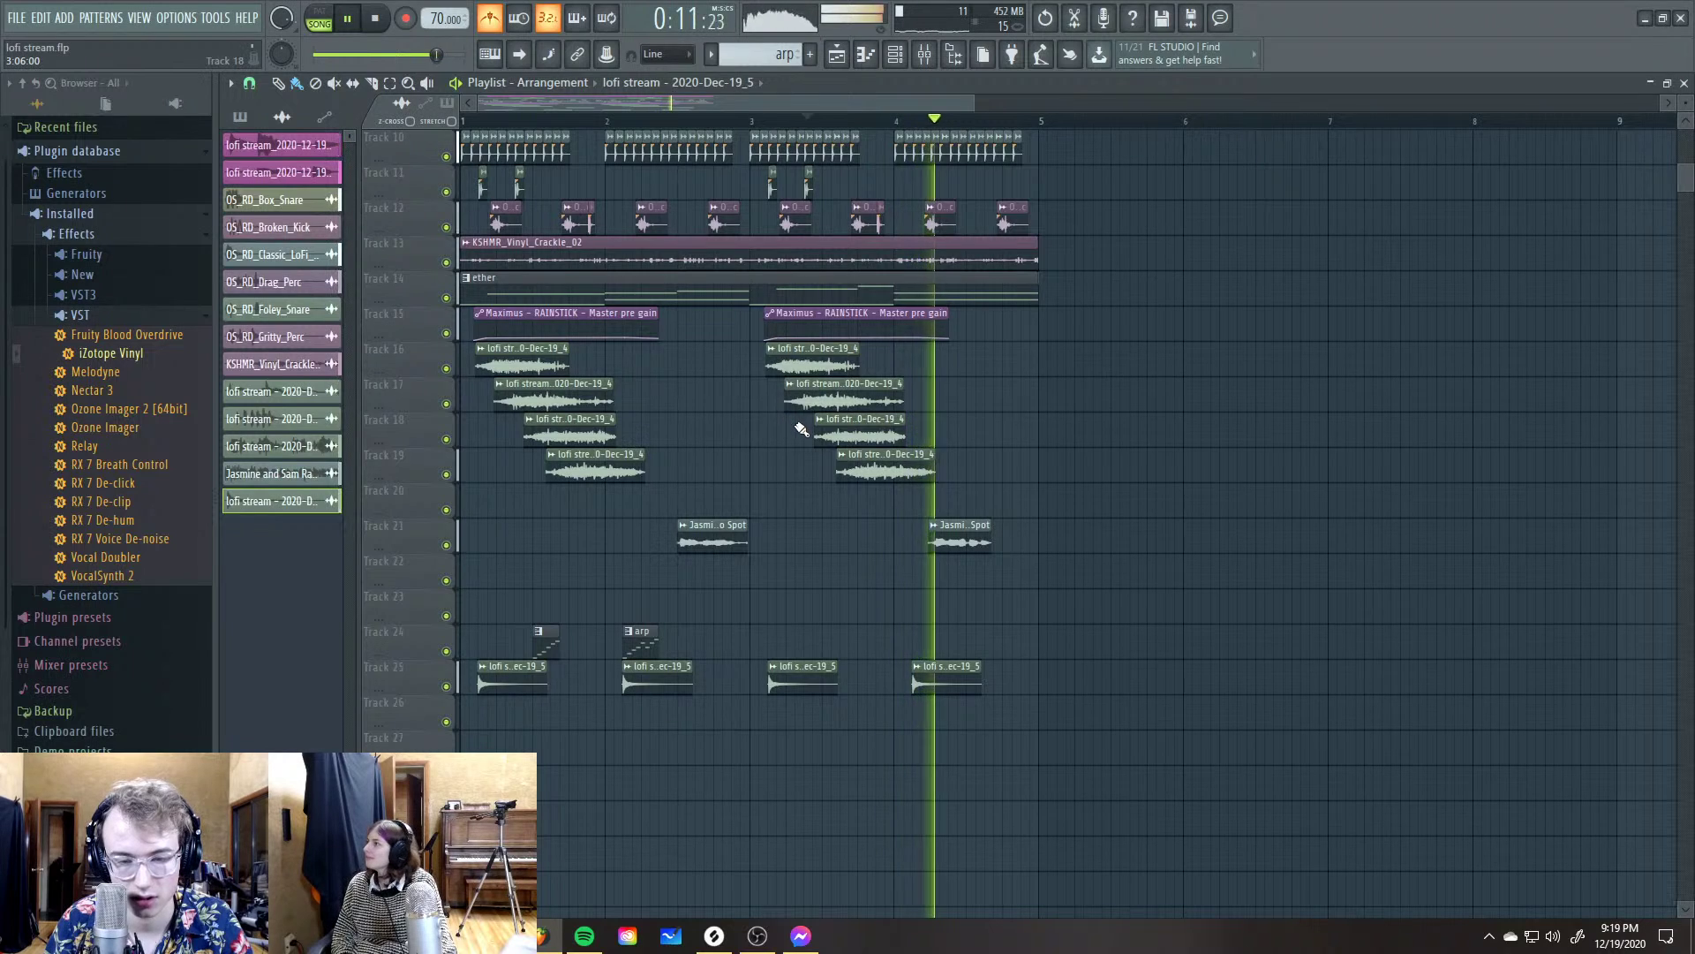
pyautogui.press('F5')
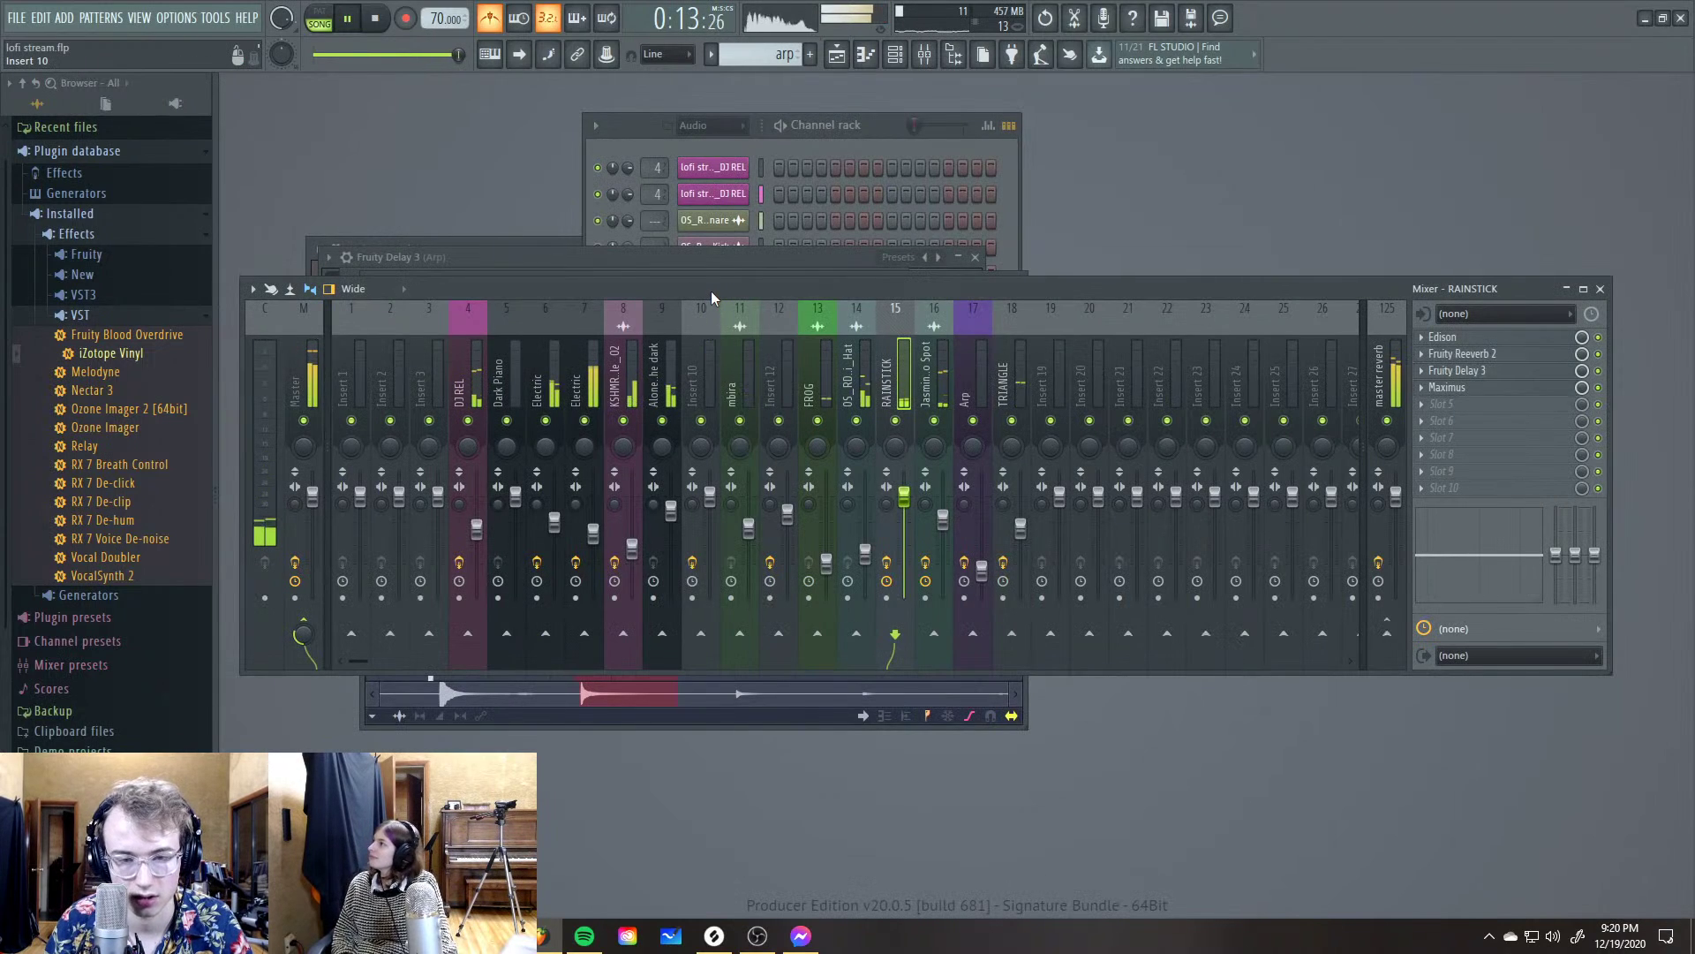
pyautogui.press('space')
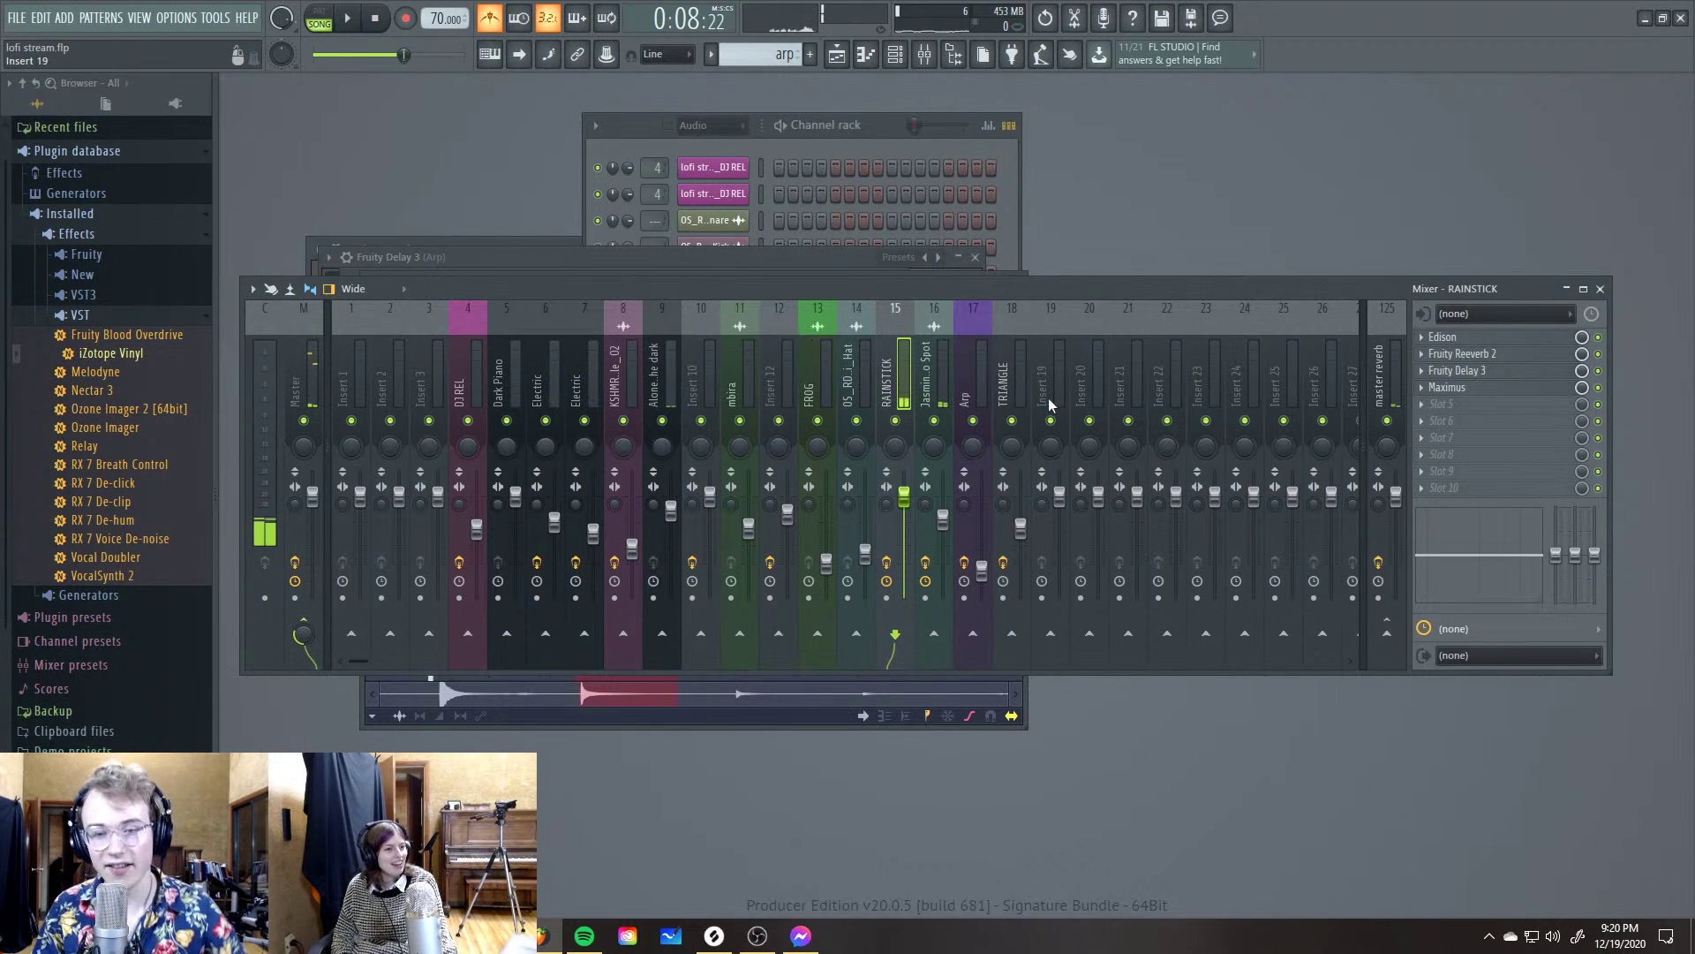
# Dock the empty Insert 124 mixer track to the Right section, beside the master reverb track
pyautogui.click(1057, 374)
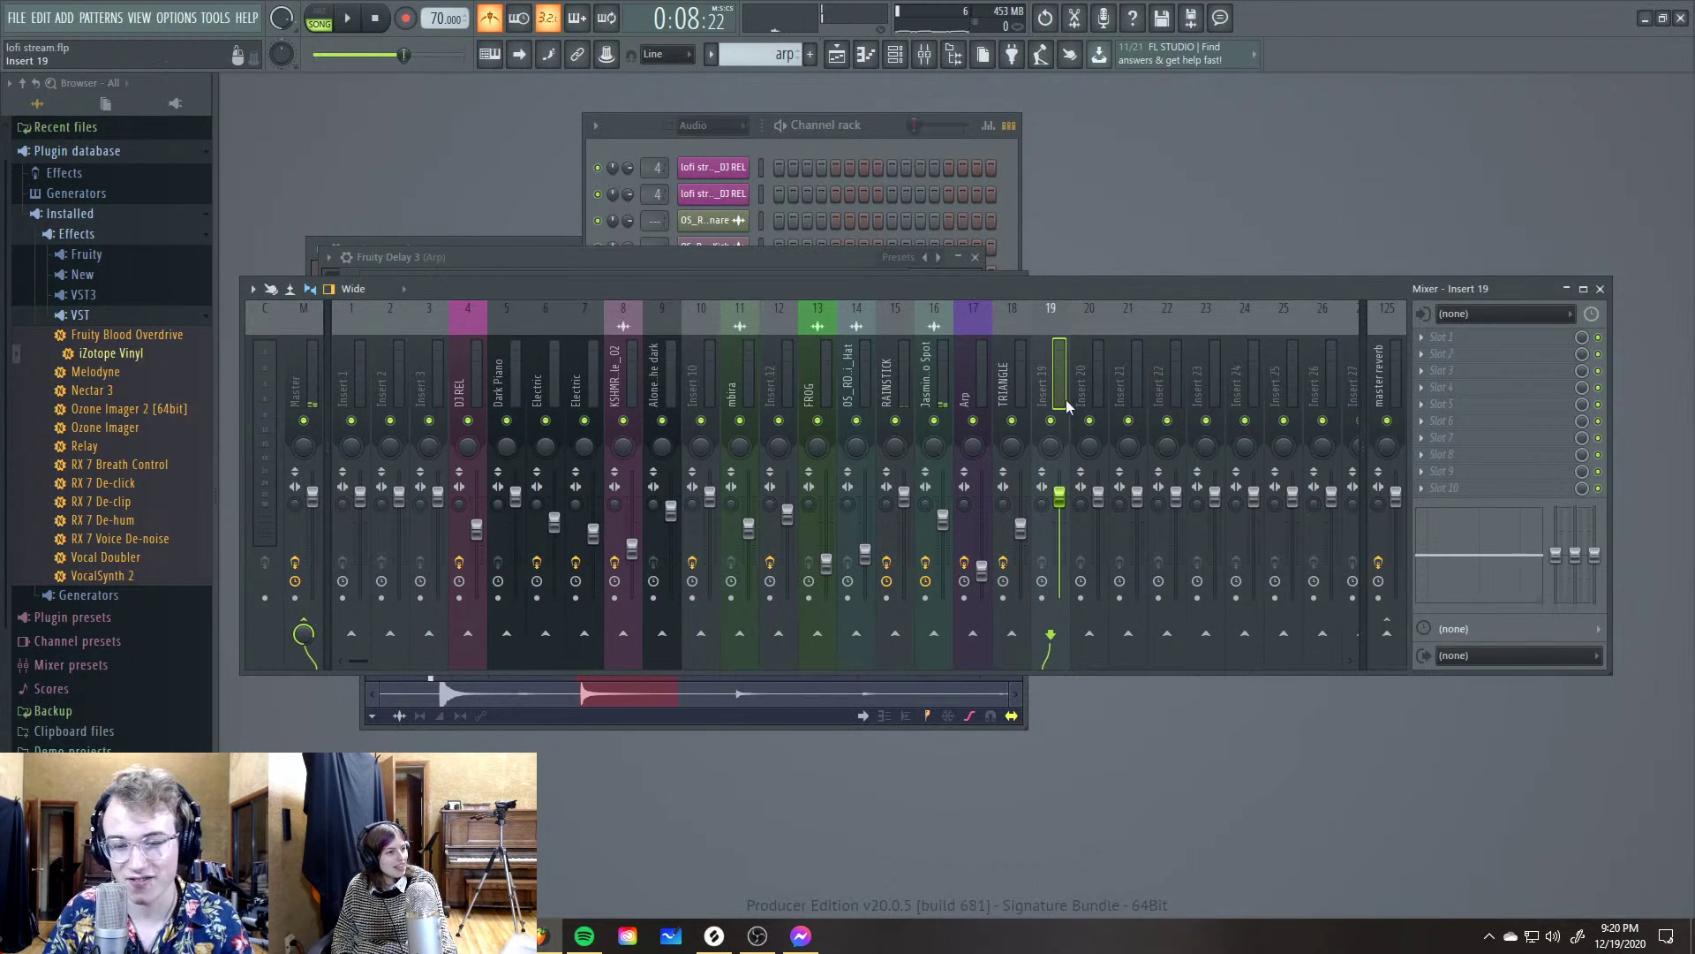
pyautogui.rightClick(1066, 405)
pyautogui.click(1287, 385)
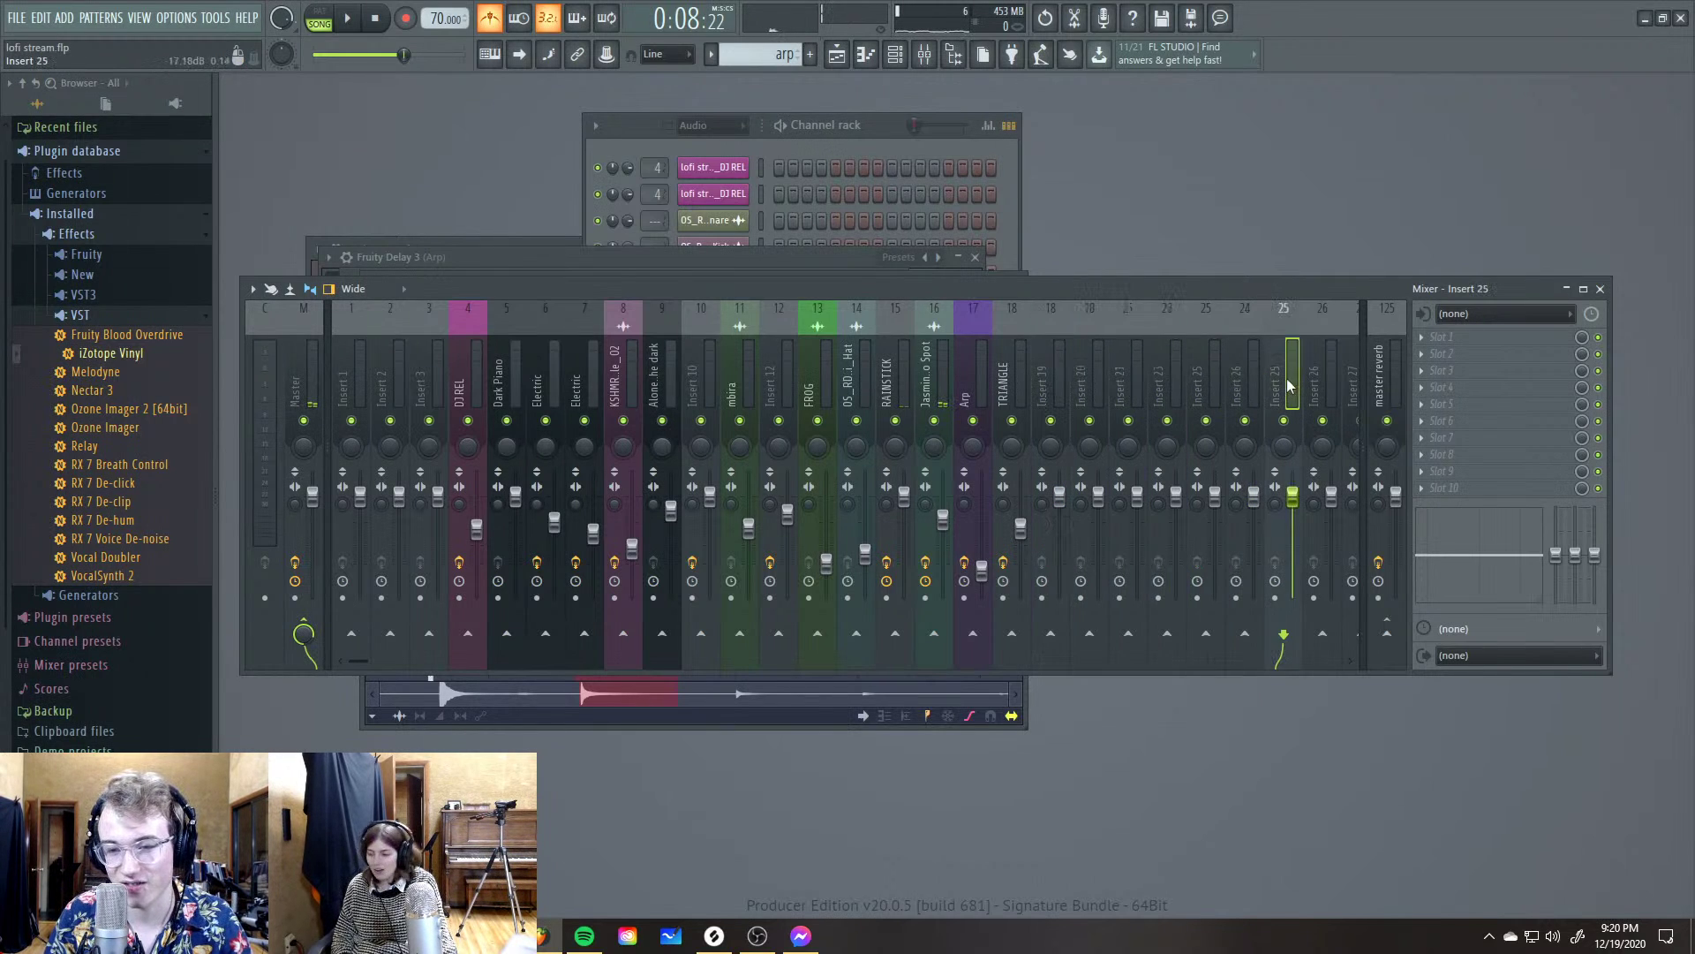
pyautogui.scroll(-15, 1288, 385)
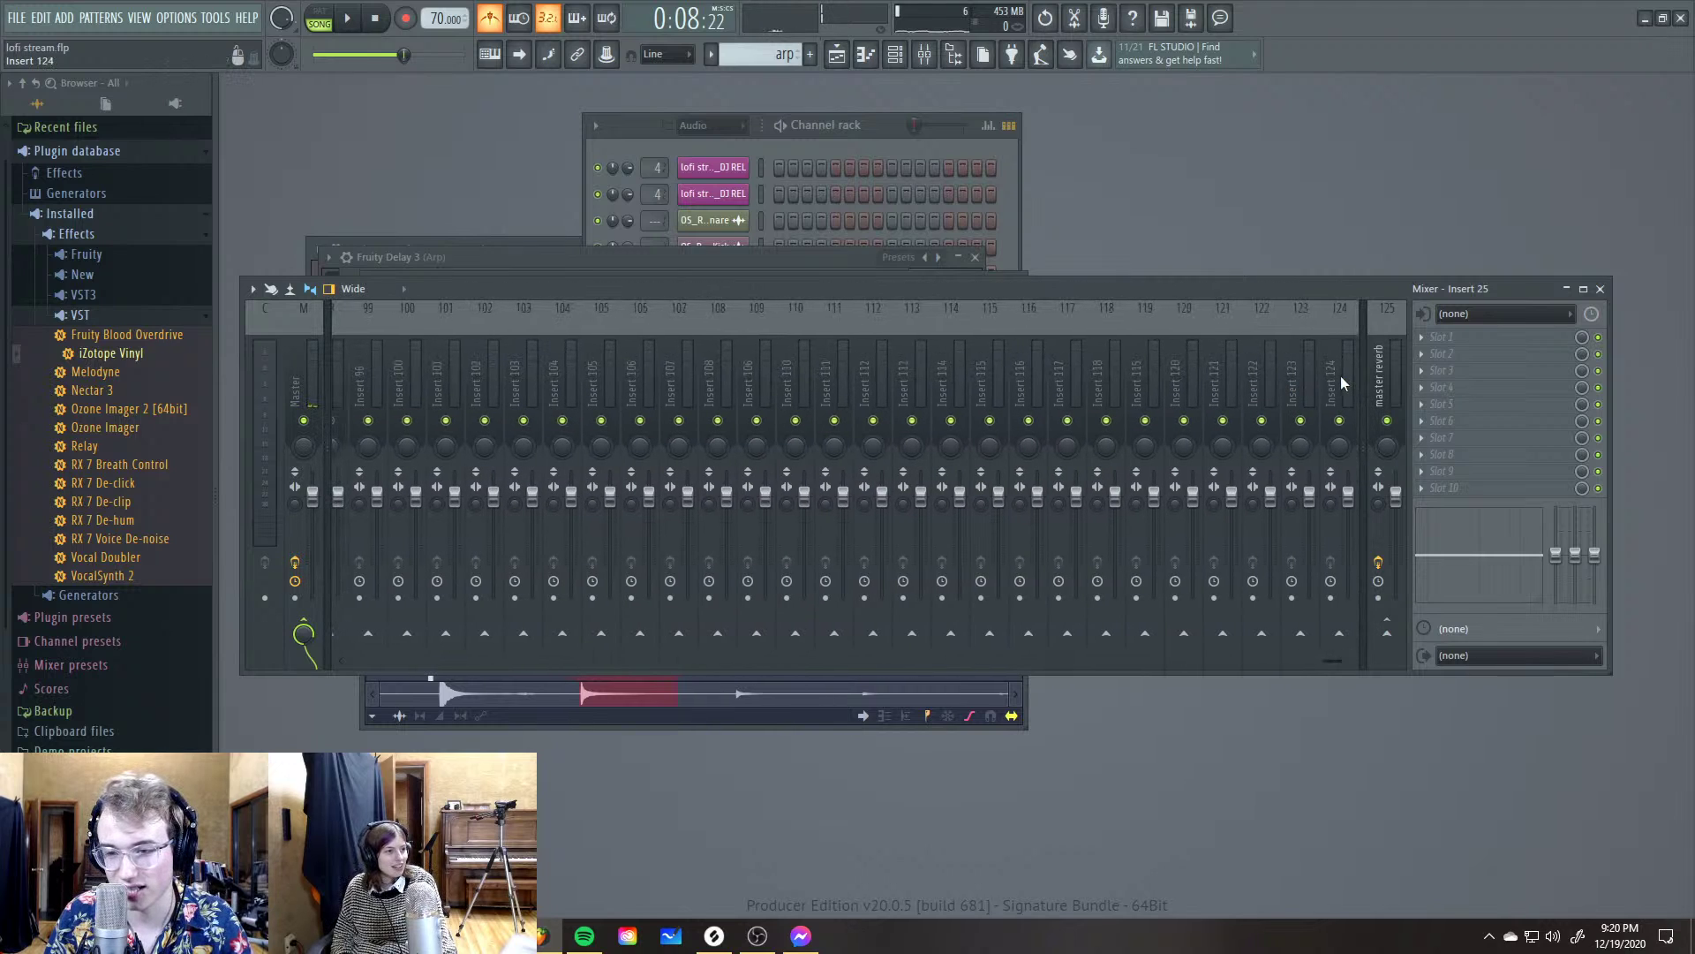
pyautogui.rightClick(1342, 381)
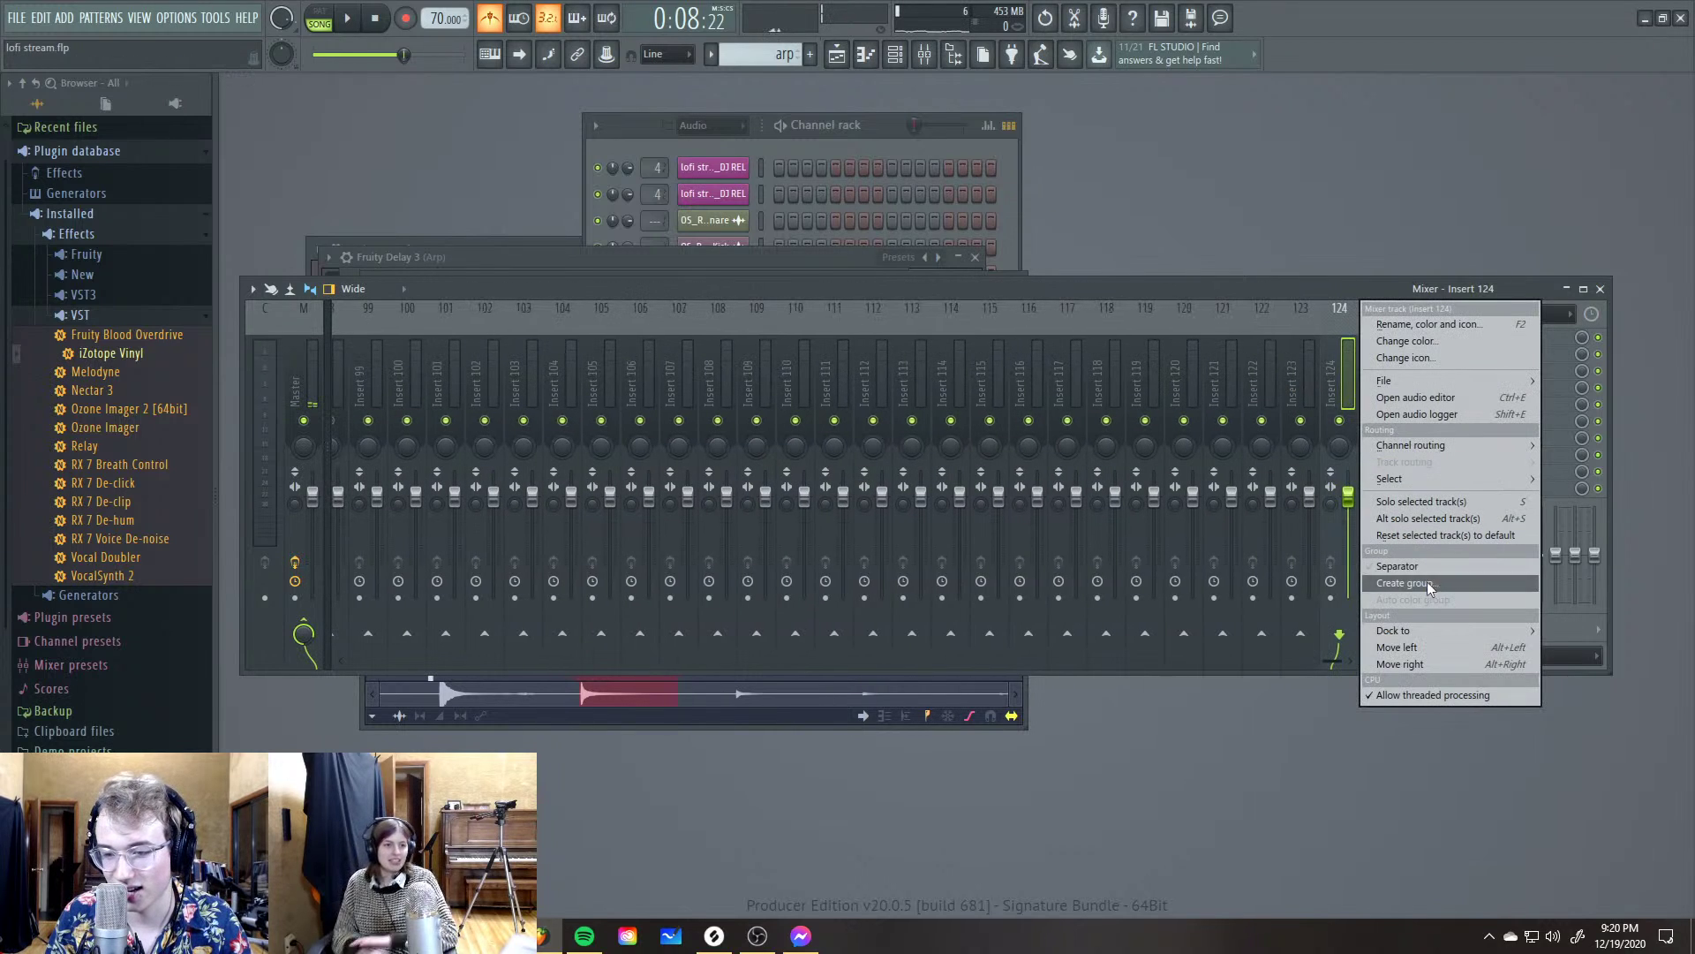
pyautogui.moveTo(1438, 630)
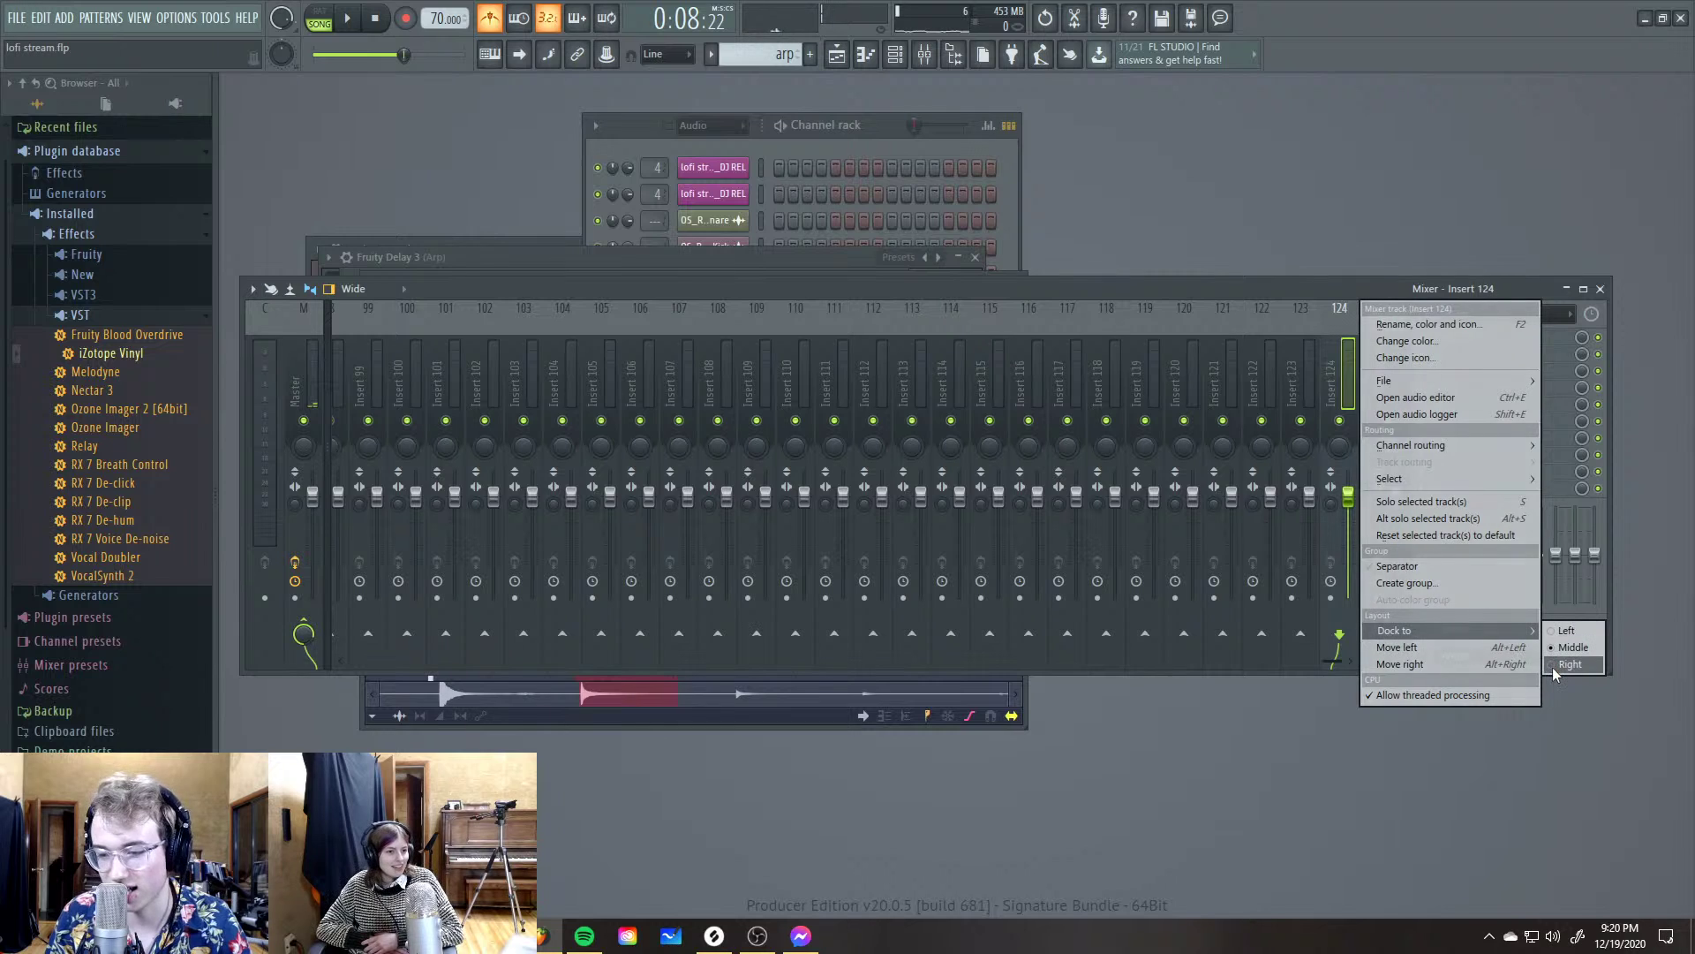
pyautogui.click(1554, 664)
pyautogui.scroll(7, 1109, 374)
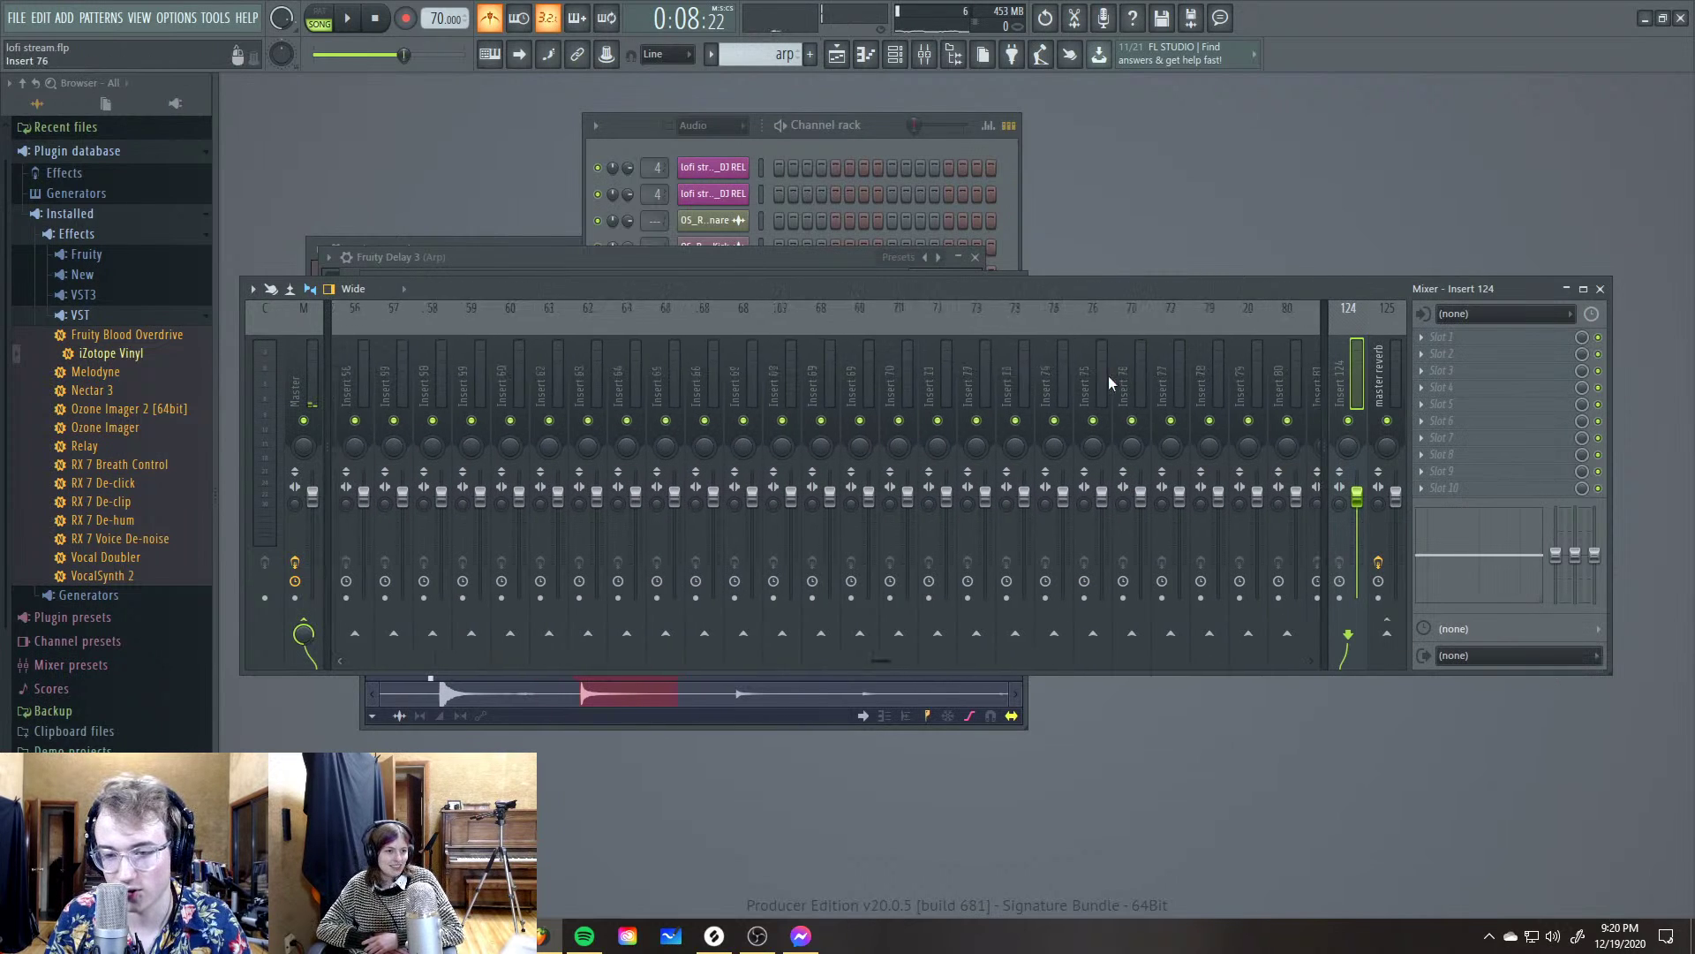
pyautogui.scroll(9, 1108, 374)
pyautogui.click(546, 354)
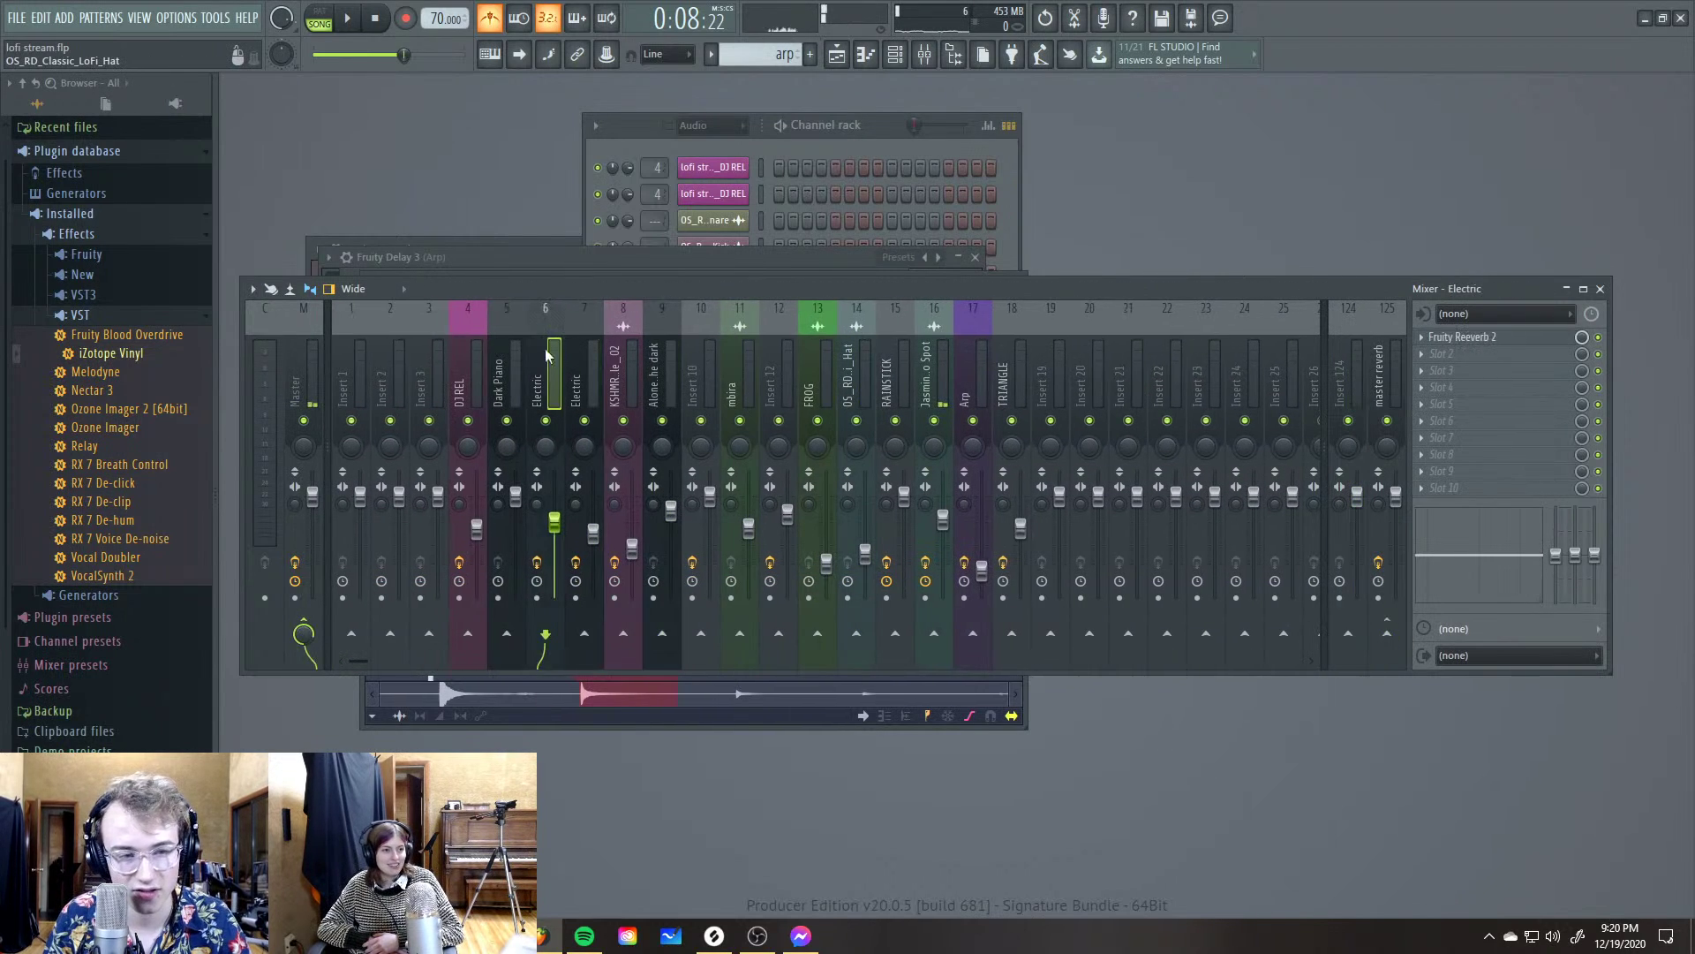
pyautogui.click(470, 353)
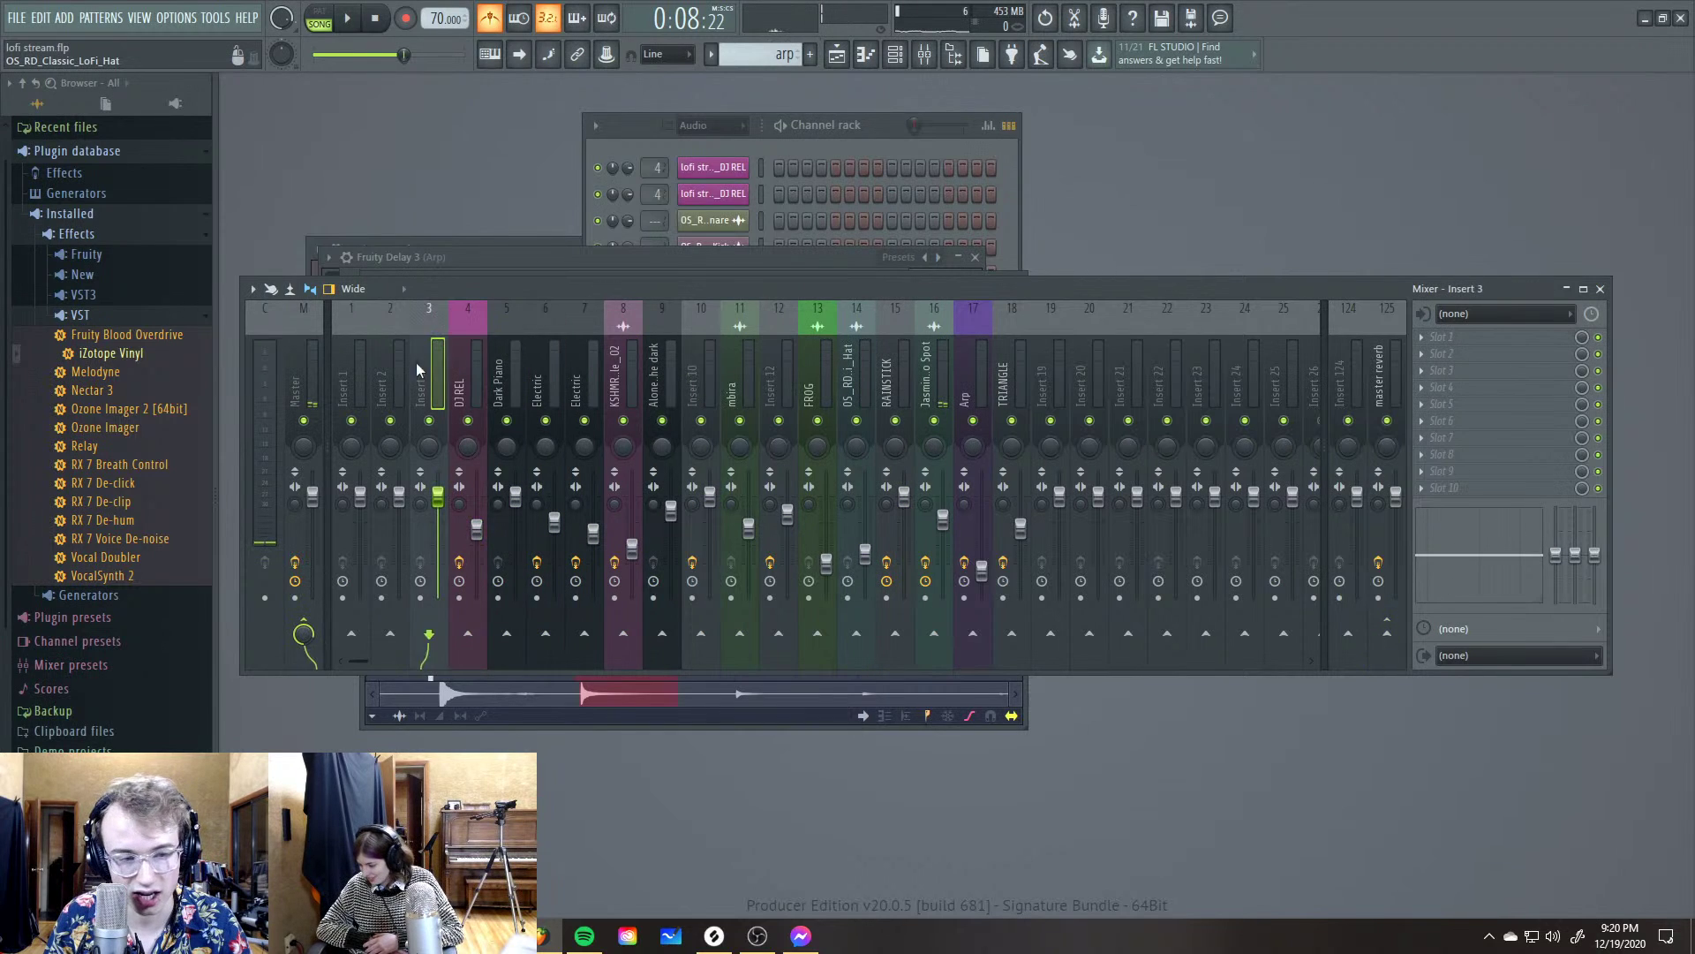
pyautogui.click(351, 371)
# Route the OS_RD_Box_Snare channel to mixer track 19 and the OS_RD_Broken_Kick channel to mixer track 20
pyautogui.click(876, 125)
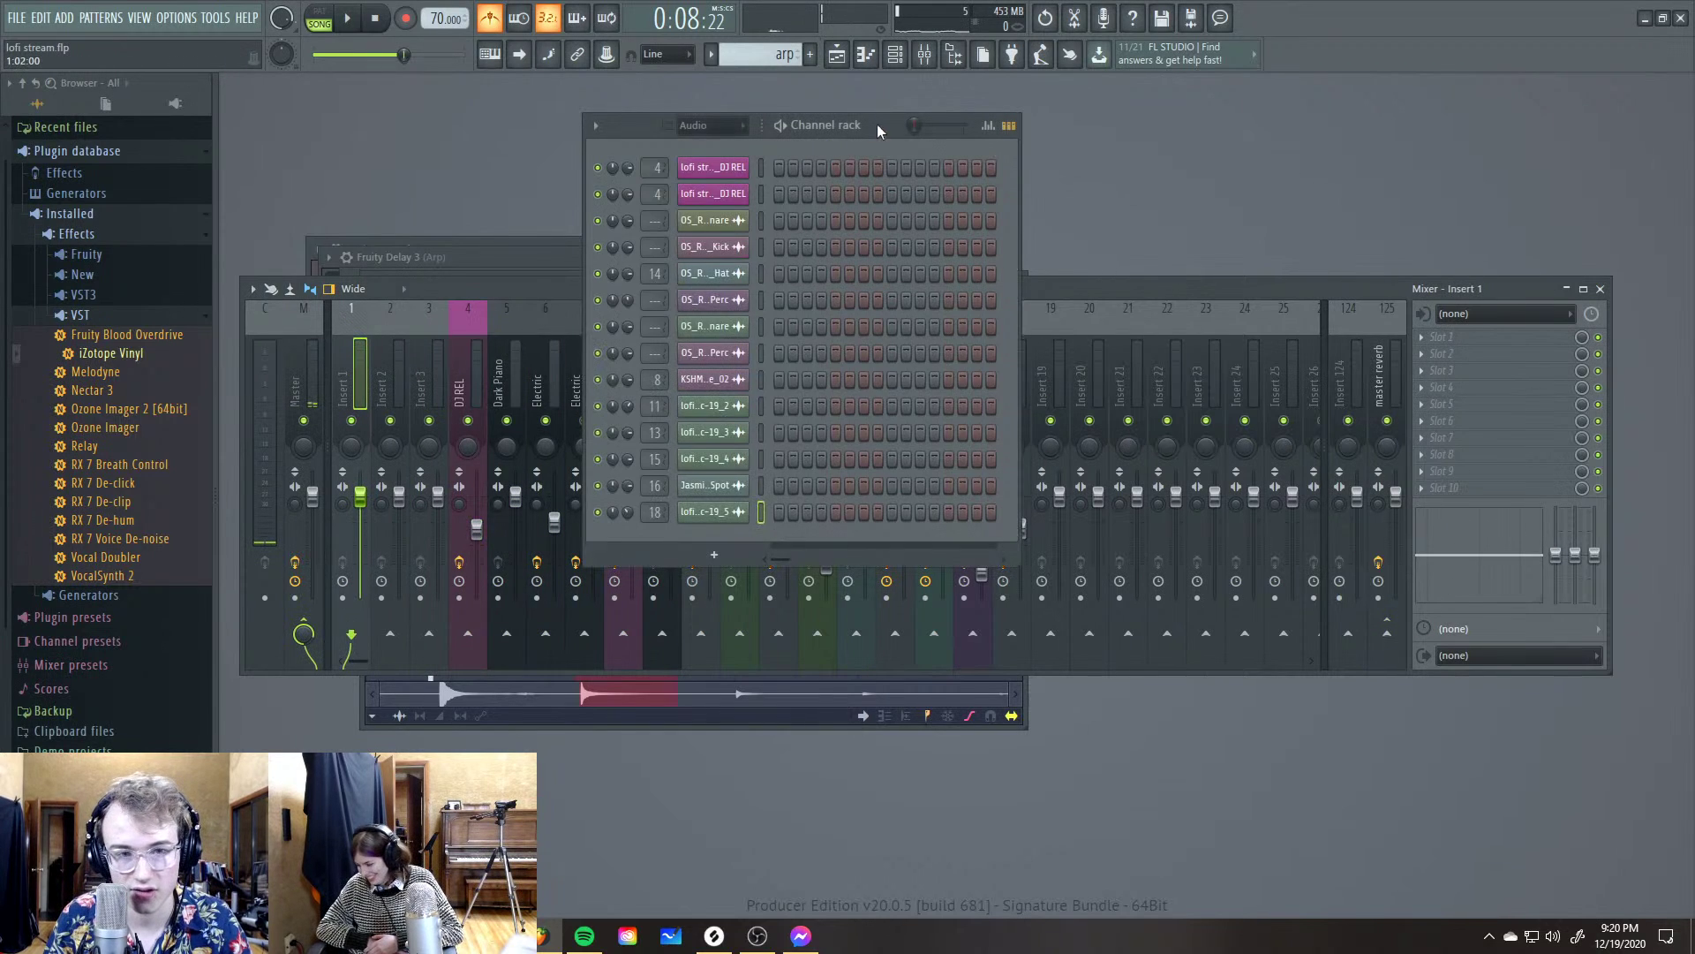
pyautogui.doubleClick(655, 220)
pyautogui.click(819, 142)
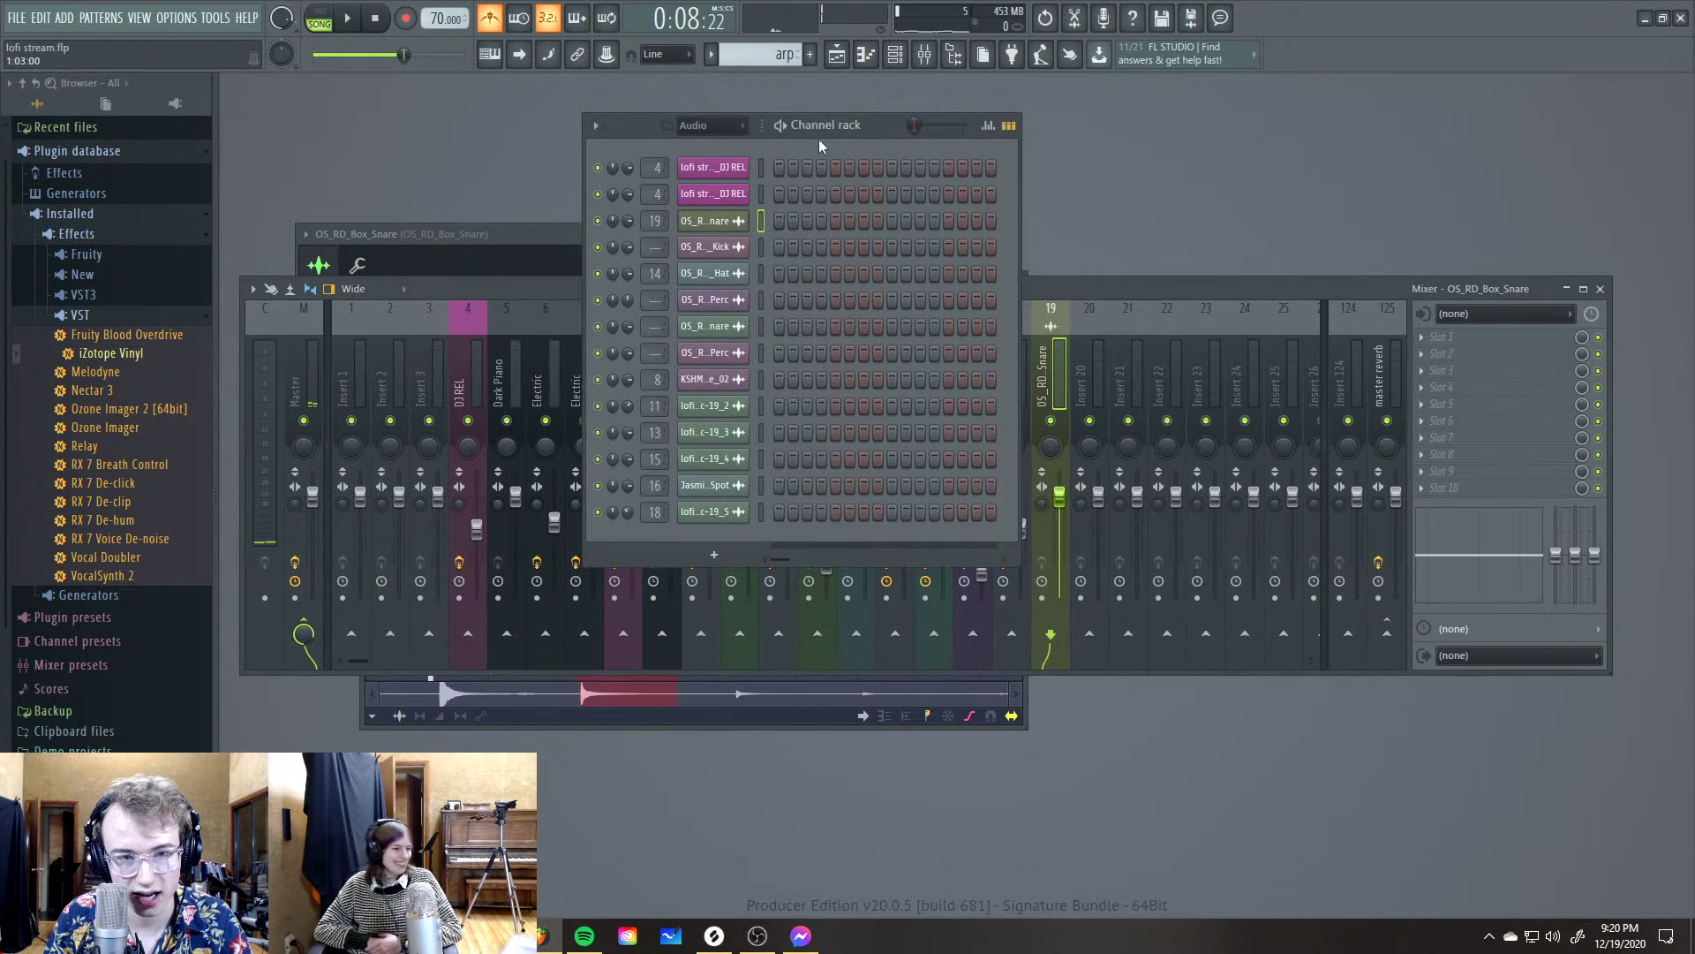
pyautogui.click(714, 258)
pyautogui.hotkey('ctrl', 'l')
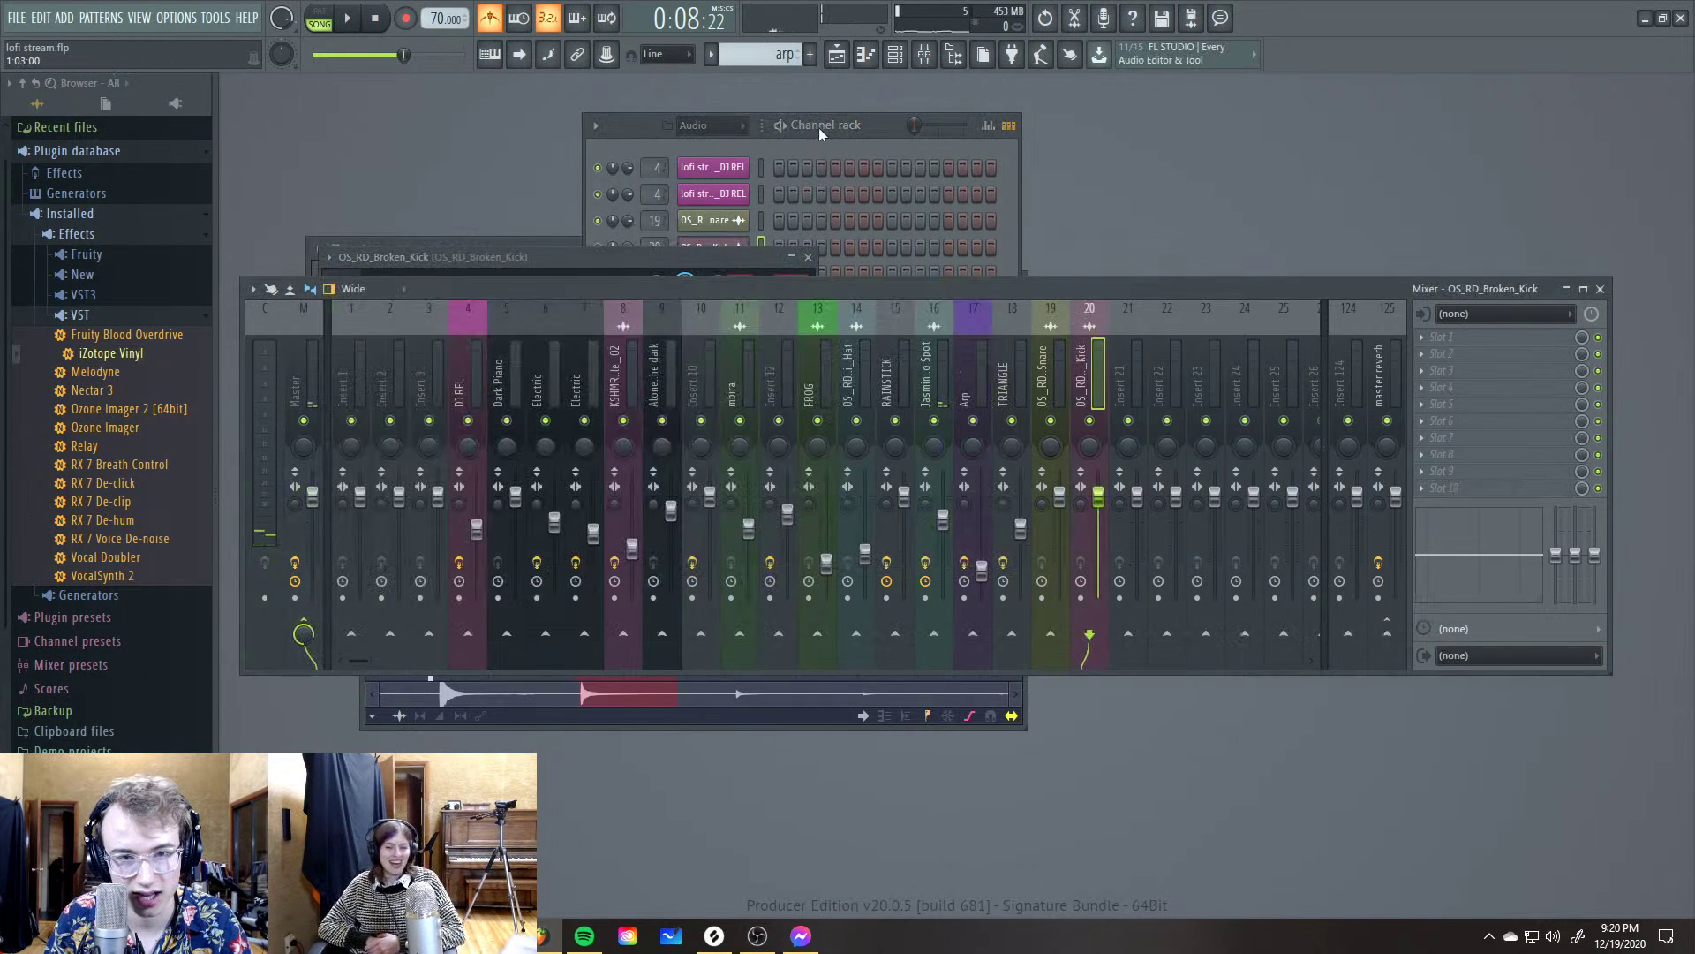
# Route the OS_RD_Drag_Perc channel to mixer track 21 and the OS_RD_Foley_Snare channel to mixer track 22
pyautogui.click(818, 127)
pyautogui.click(742, 300)
pyautogui.hotkey('ctrl', 'l')
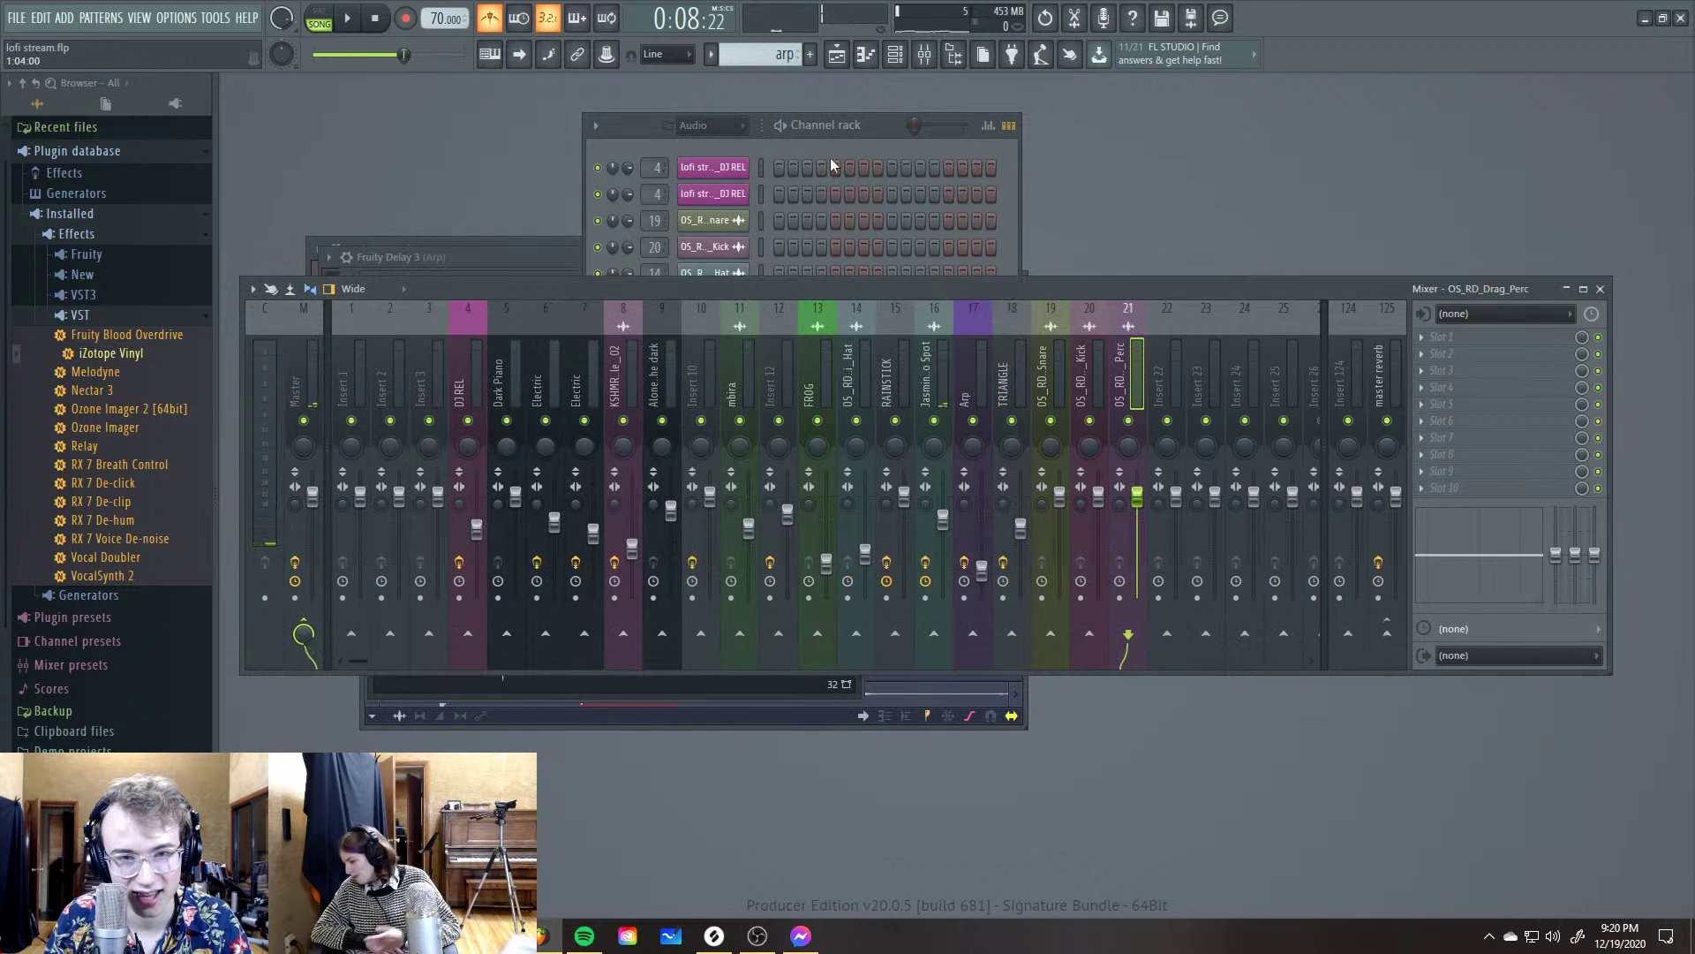
pyautogui.click(830, 157)
pyautogui.click(722, 335)
pyautogui.hotkey('ctrl', 'l')
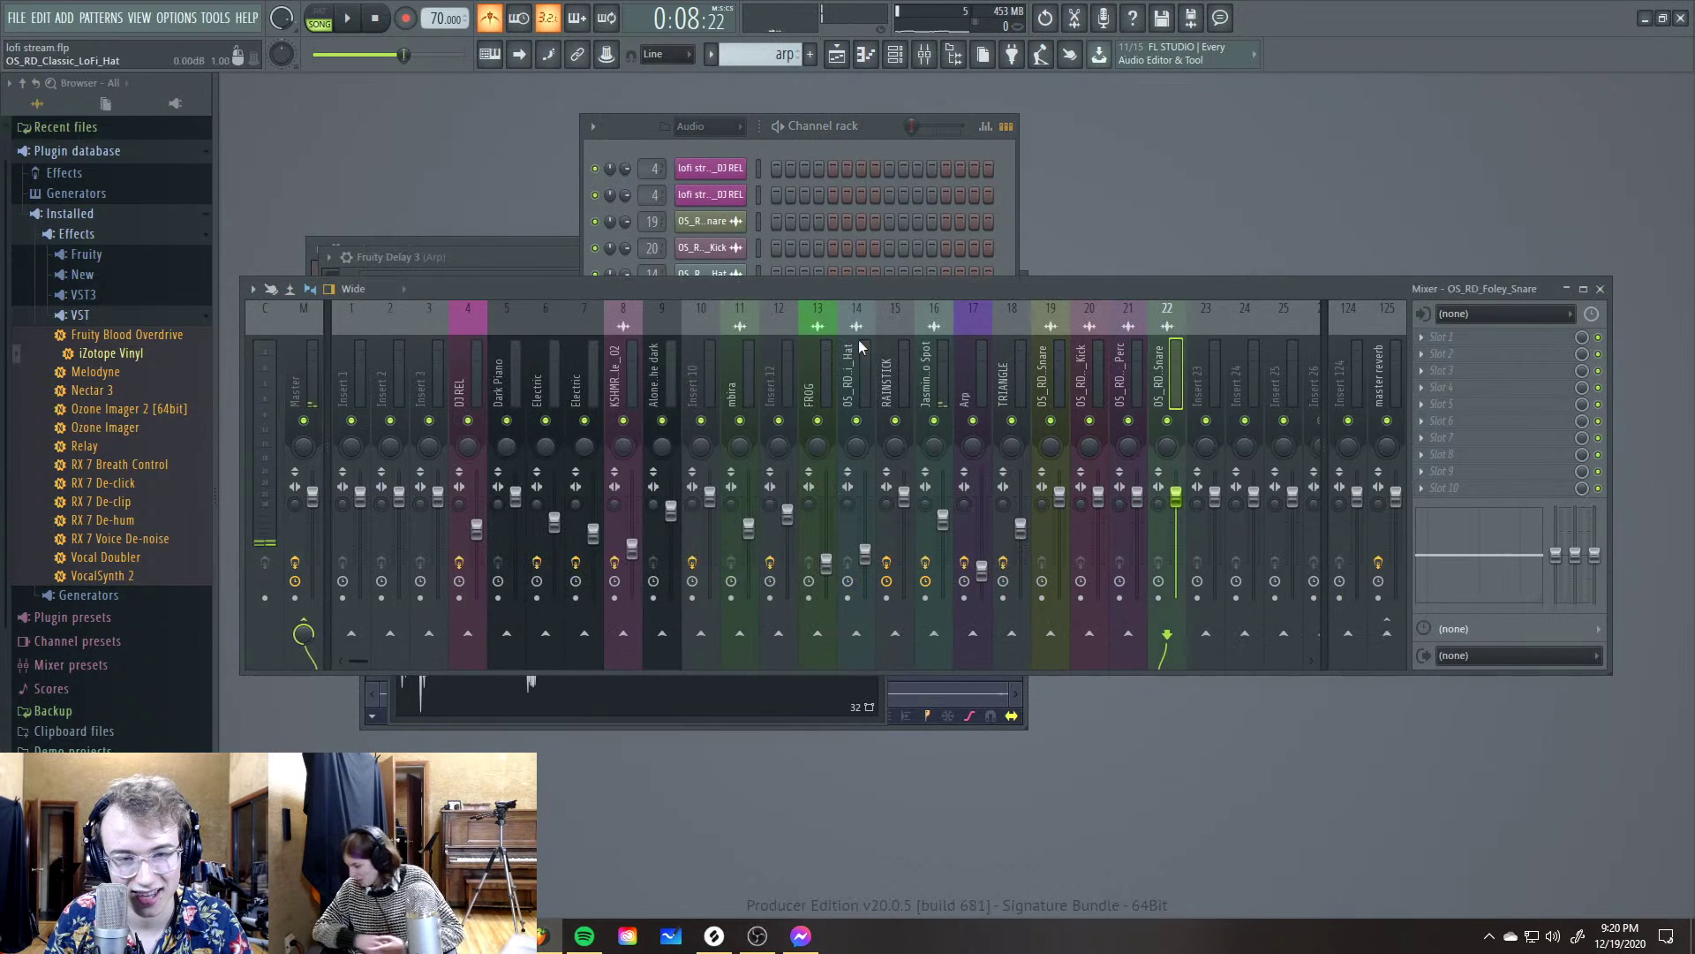
# Route the OS_RD_Gritty_Perc channel to mixer track 23 and set the channel rack filter to All
pyautogui.click(829, 129)
pyautogui.click(727, 356)
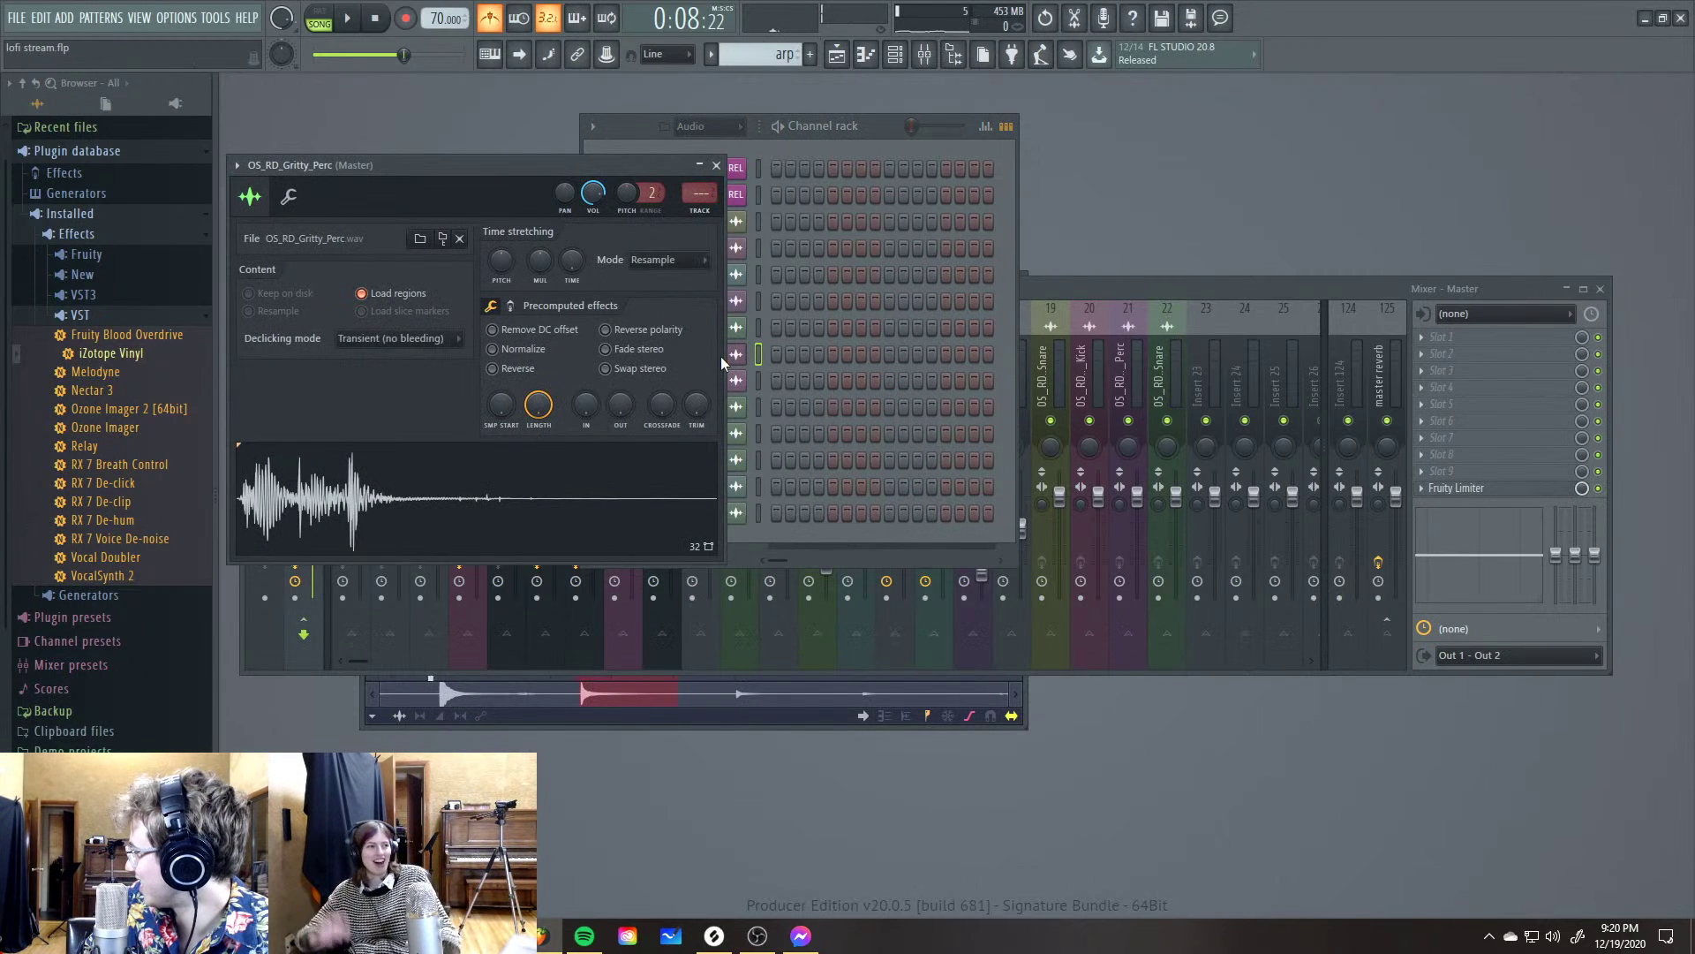
pyautogui.click(709, 216)
pyautogui.click(825, 125)
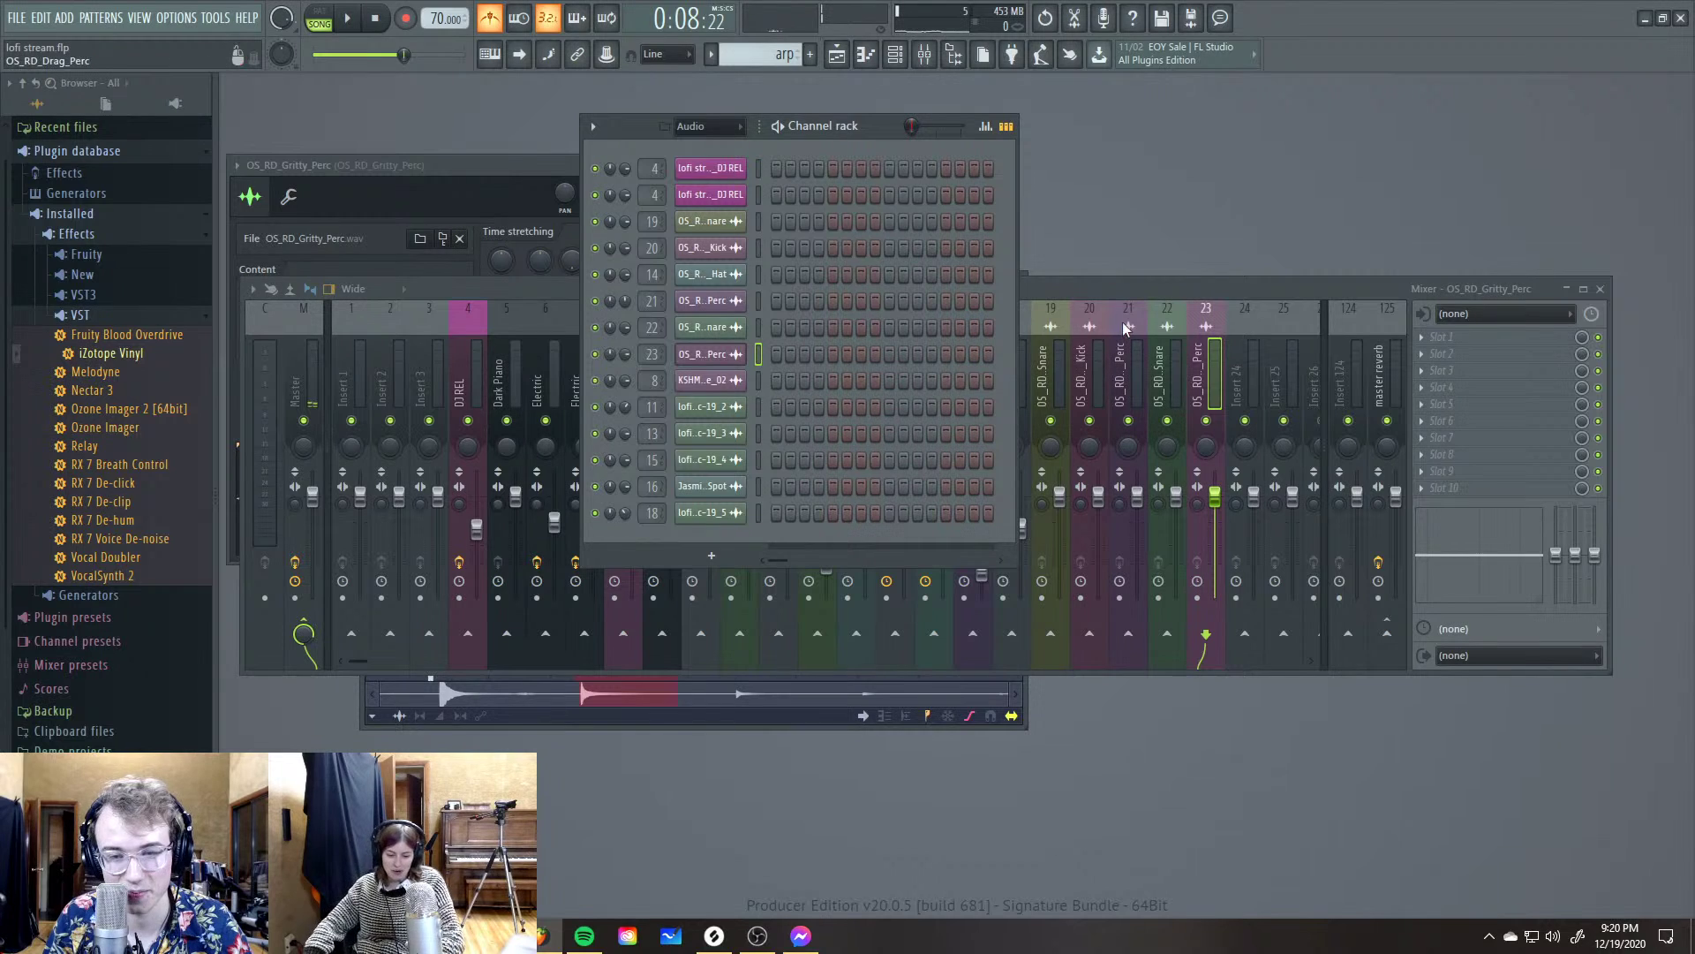
pyautogui.click(706, 125)
pyautogui.click(727, 150)
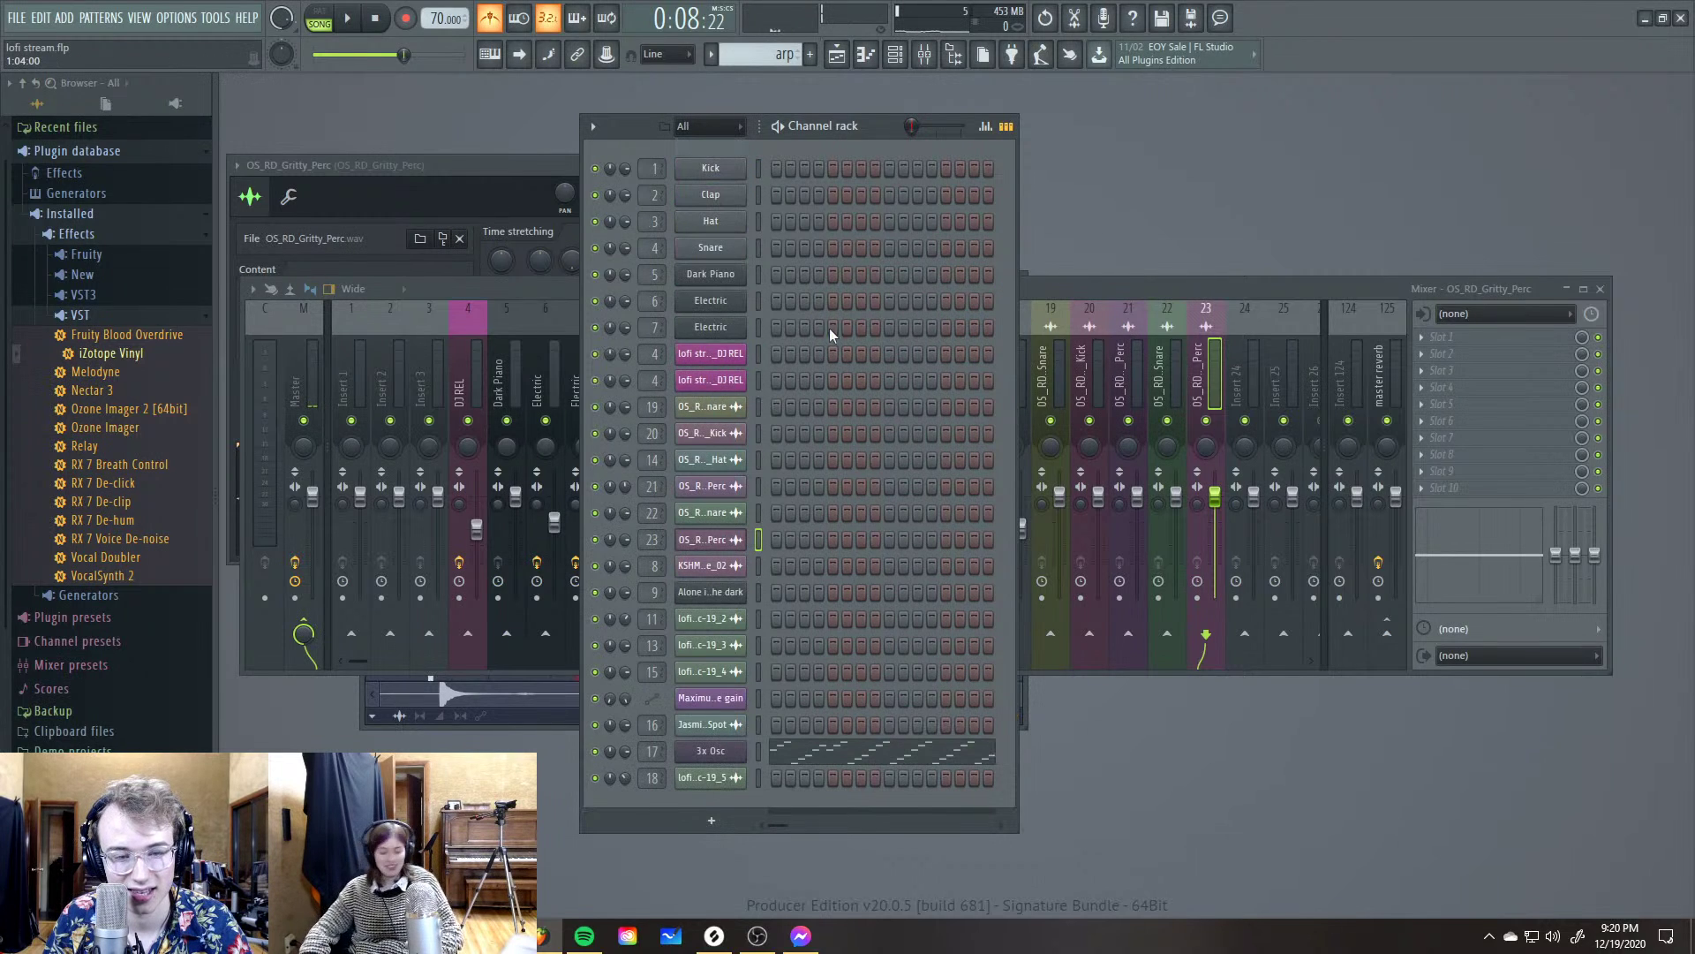
# Disable the master reverb track's send to Master and send it to Insert 124 instead
pyautogui.click(1192, 290)
pyautogui.click(474, 384)
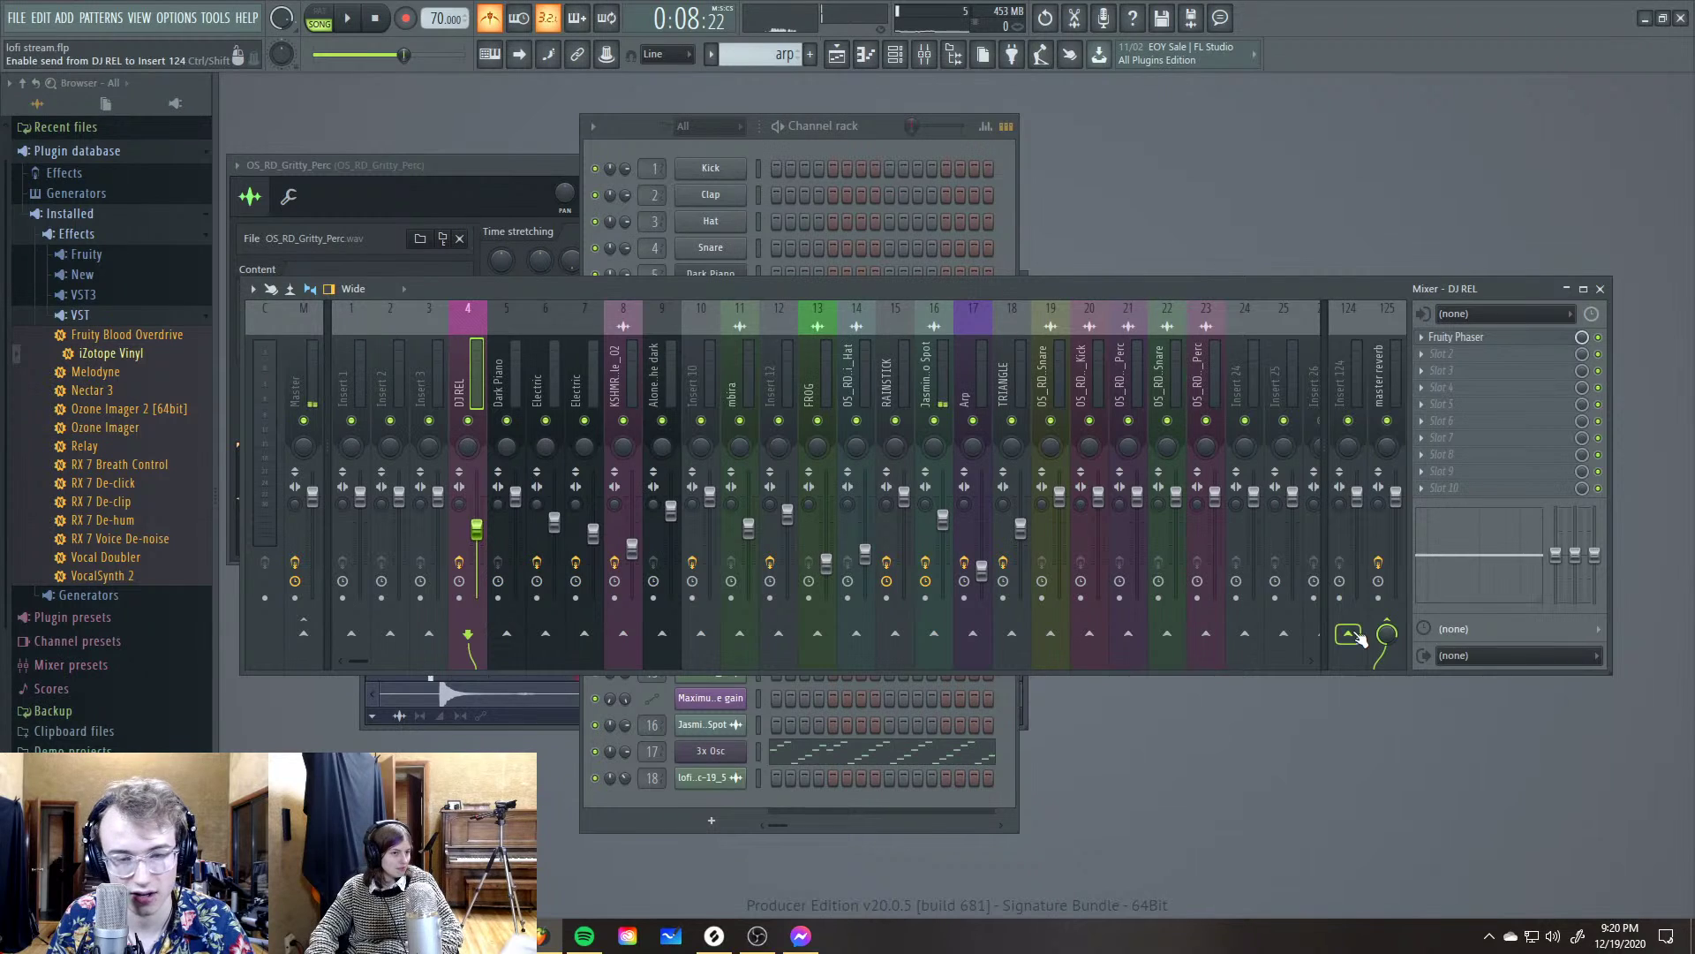
pyautogui.click(1382, 378)
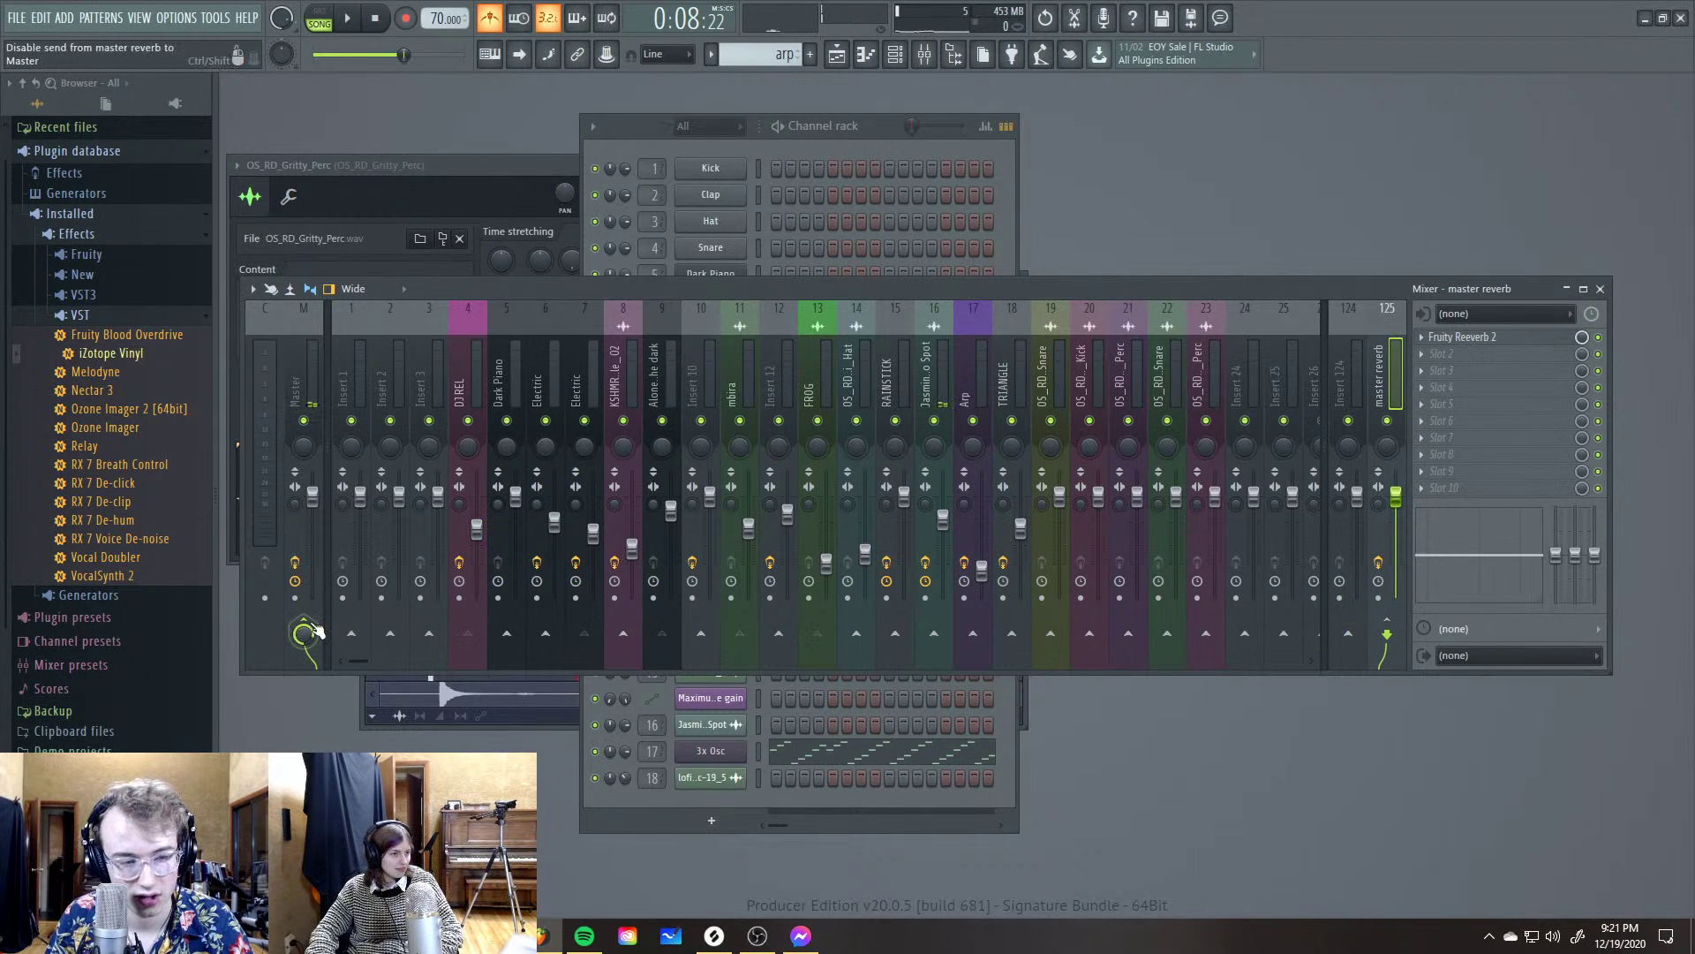
pyautogui.click(314, 630)
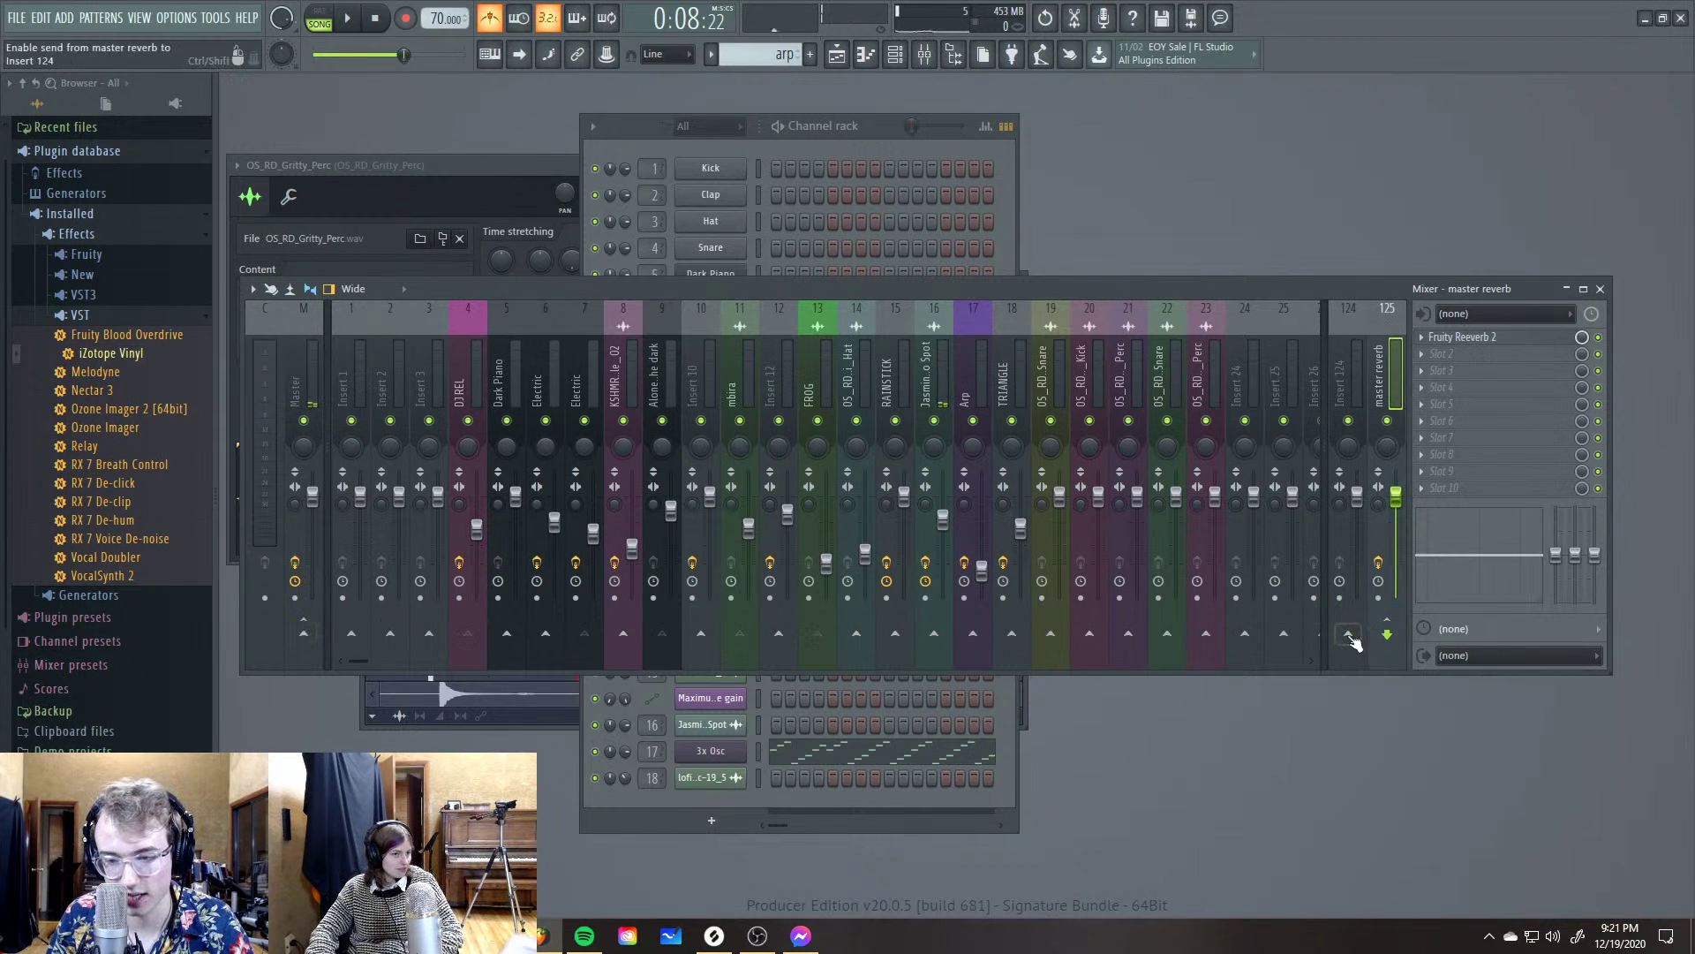
pyautogui.click(1351, 637)
# Examine the mixer routing of the DJ REL, master reverb and Insert 124 tracks
pyautogui.click(466, 353)
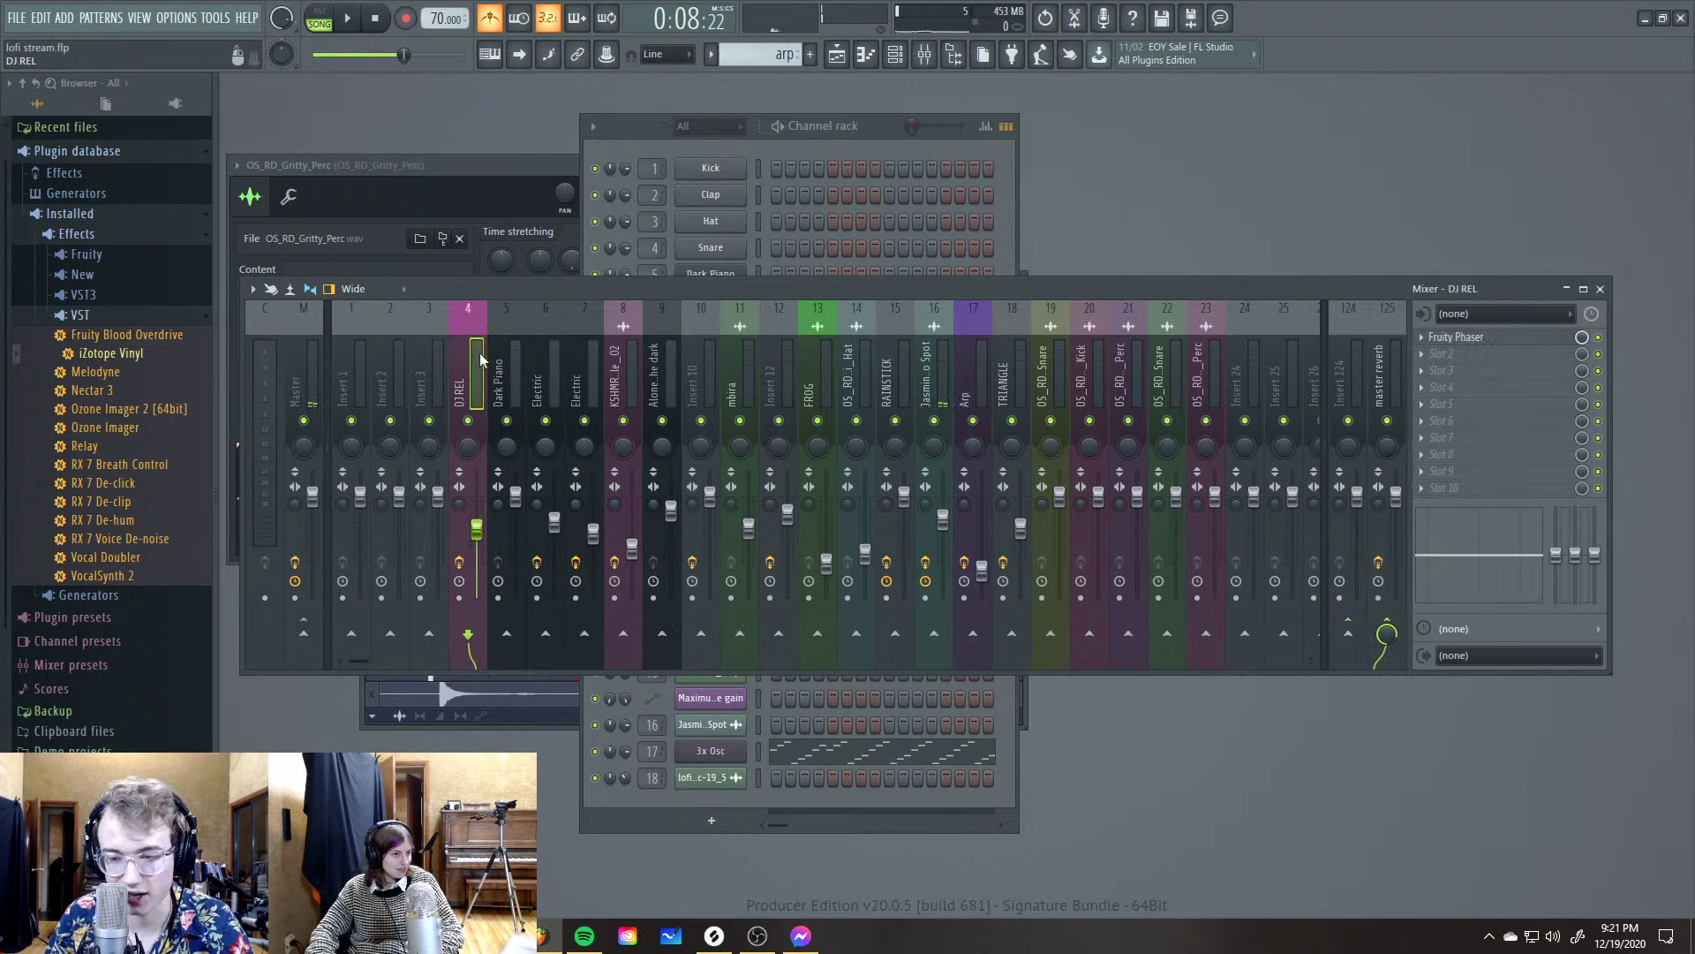
pyautogui.click(1383, 394)
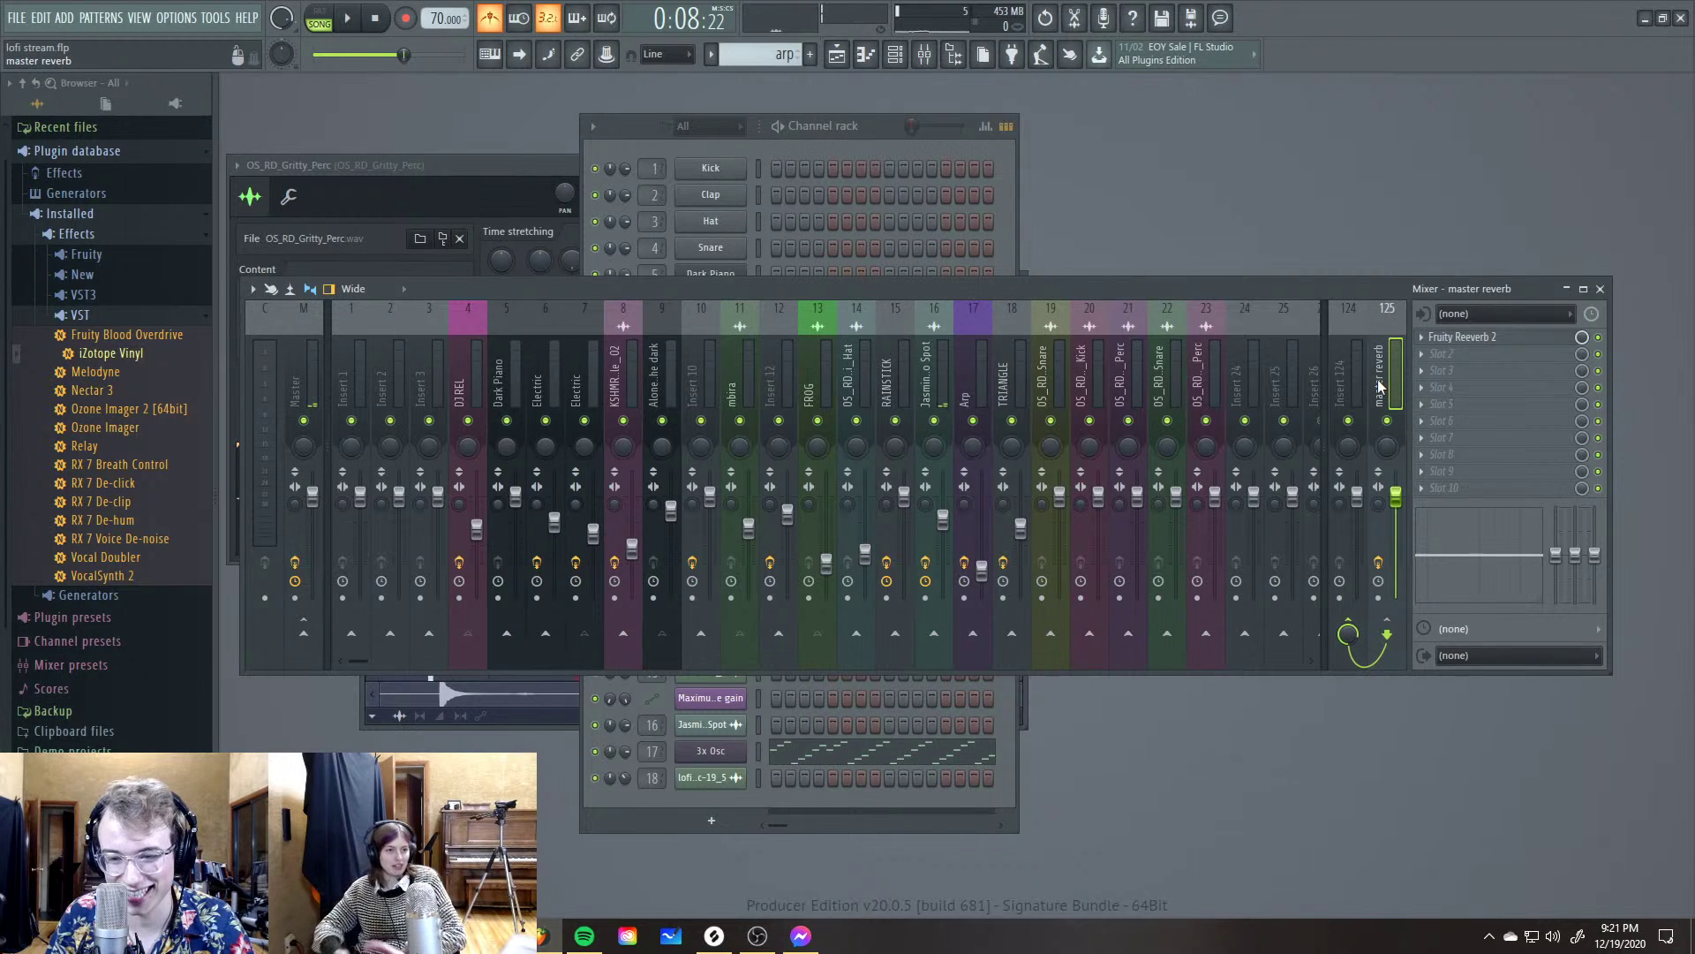
pyautogui.click(1367, 388)
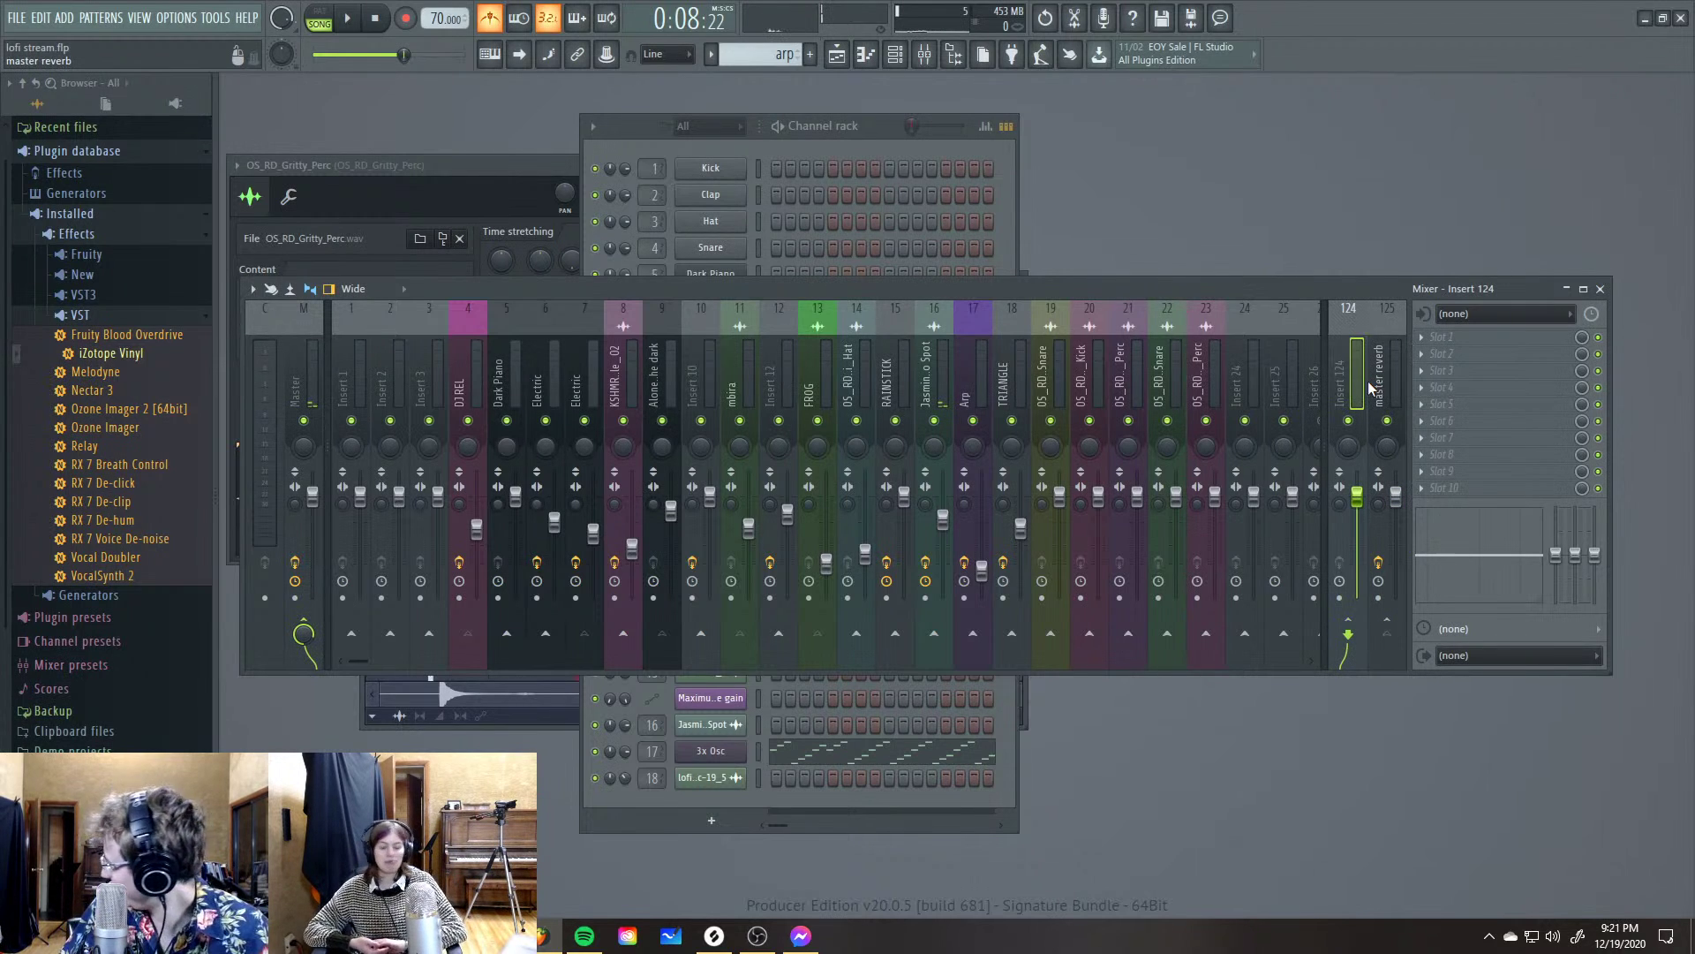
pyautogui.click(442, 374)
pyautogui.click(457, 376)
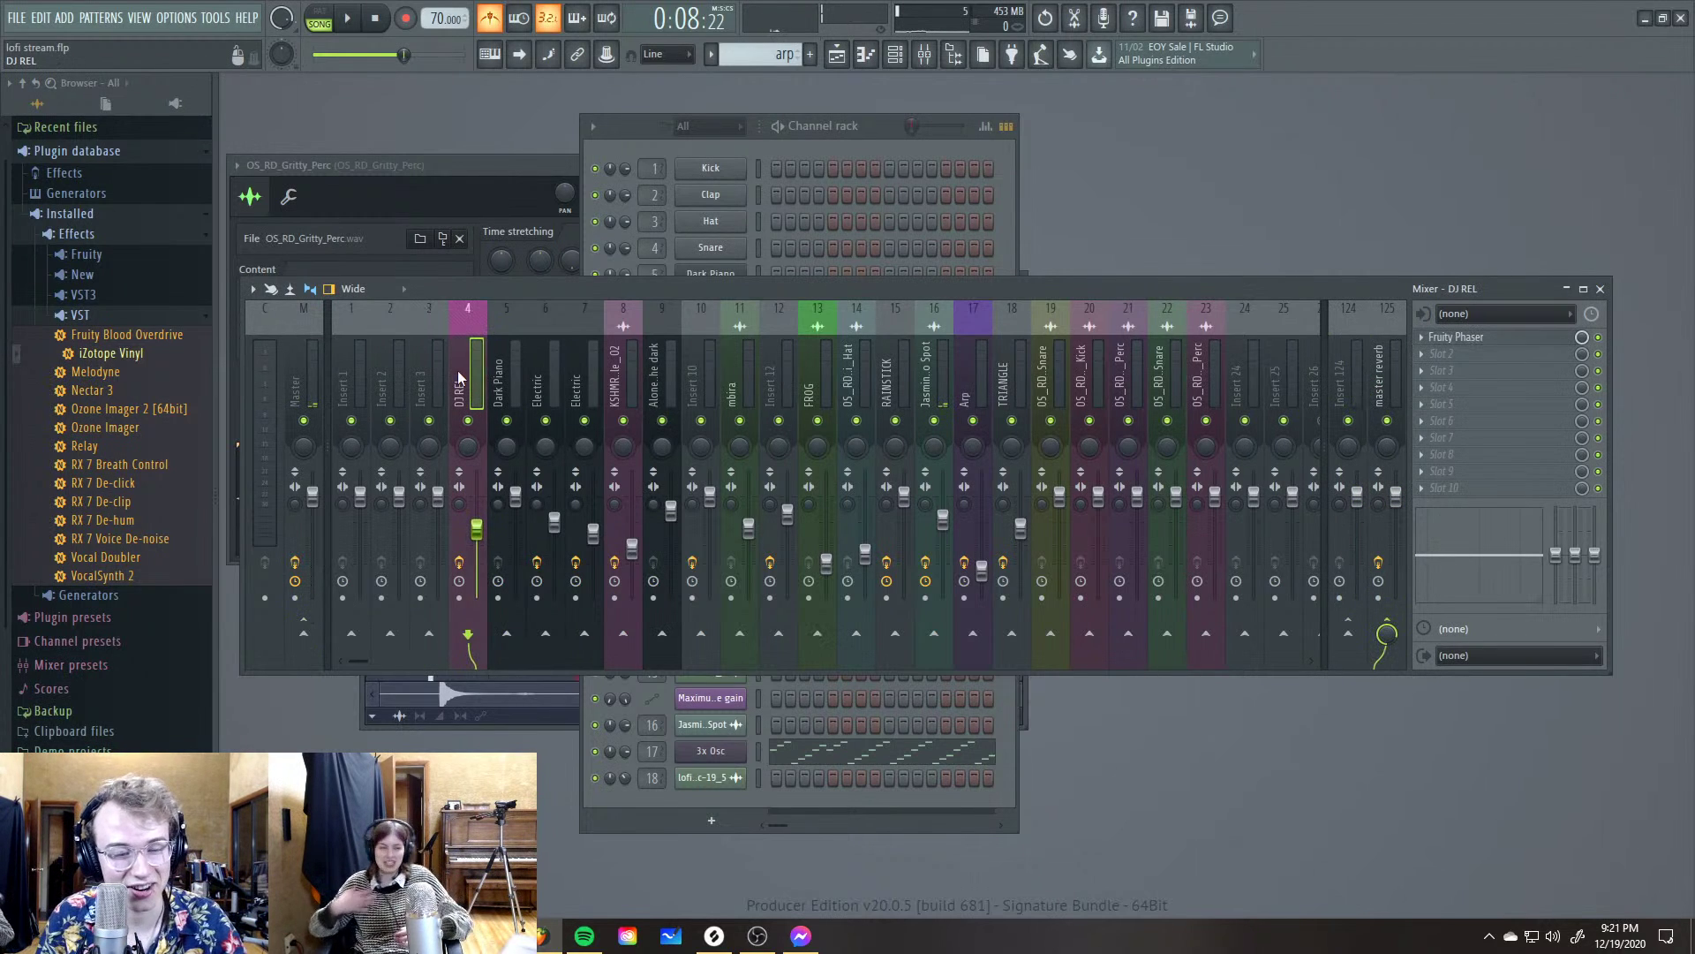
pyautogui.click(447, 369)
pyautogui.click(452, 369)
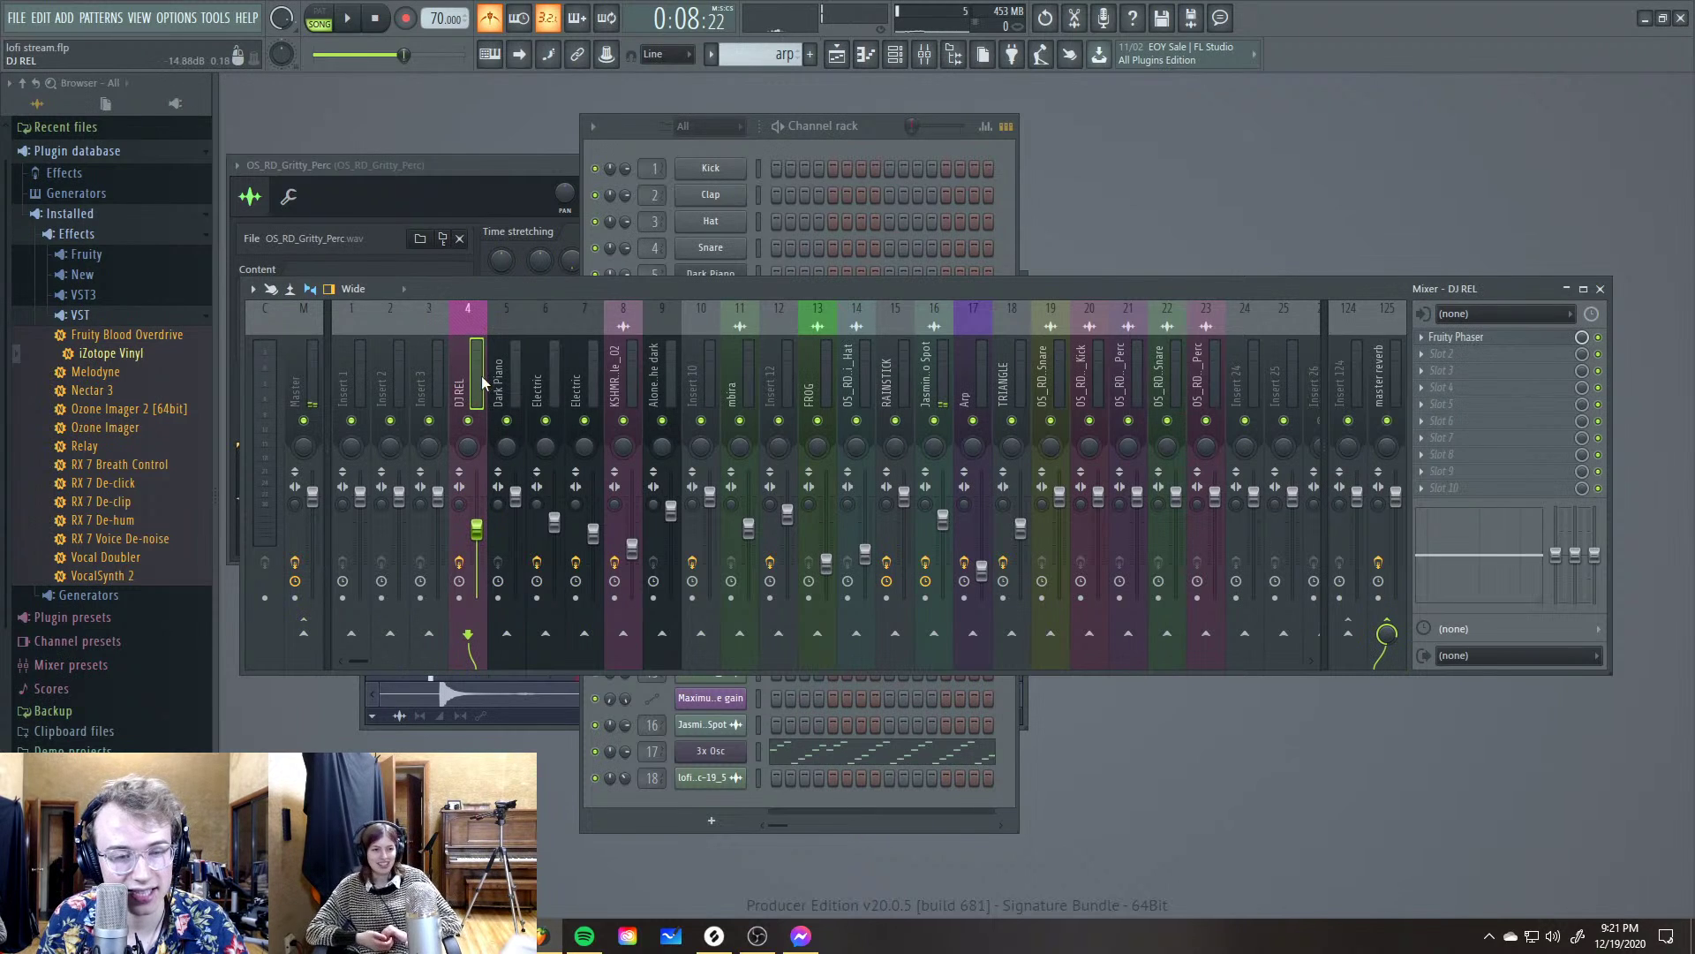
pyautogui.click(1382, 392)
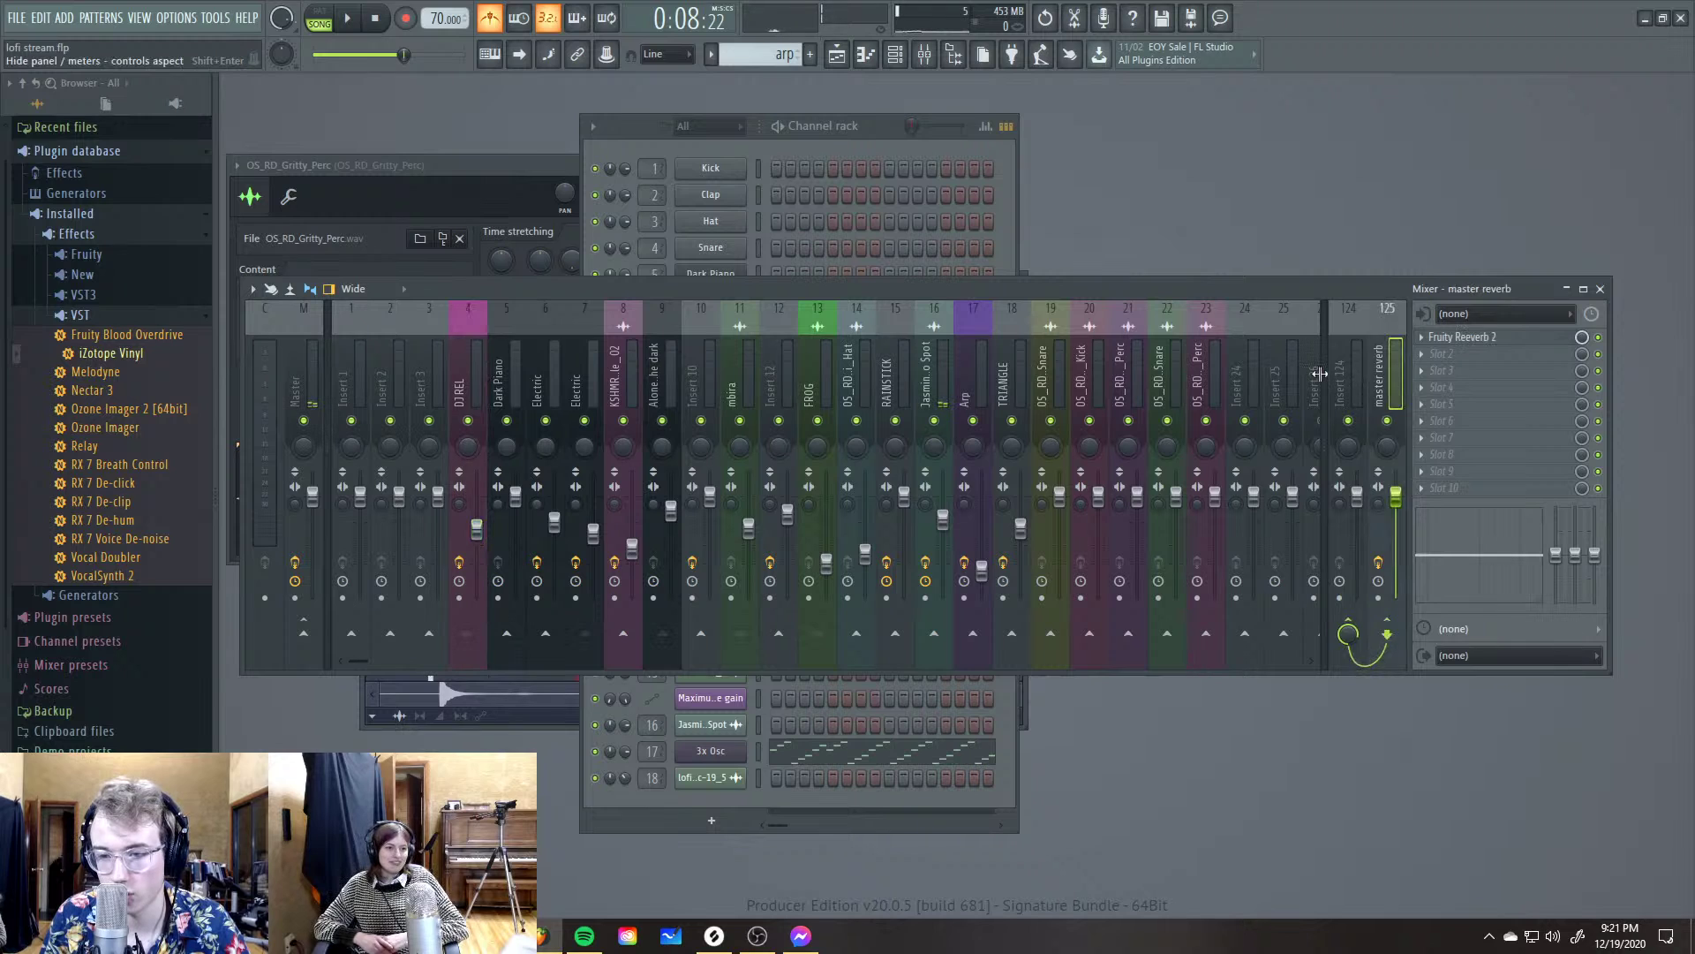
# Rename the Insert 124 mixer track as Sidechain
pyautogui.moveTo(1402, 381); pyautogui.dragTo(1330, 381)
pyautogui.rightClick(1351, 377)
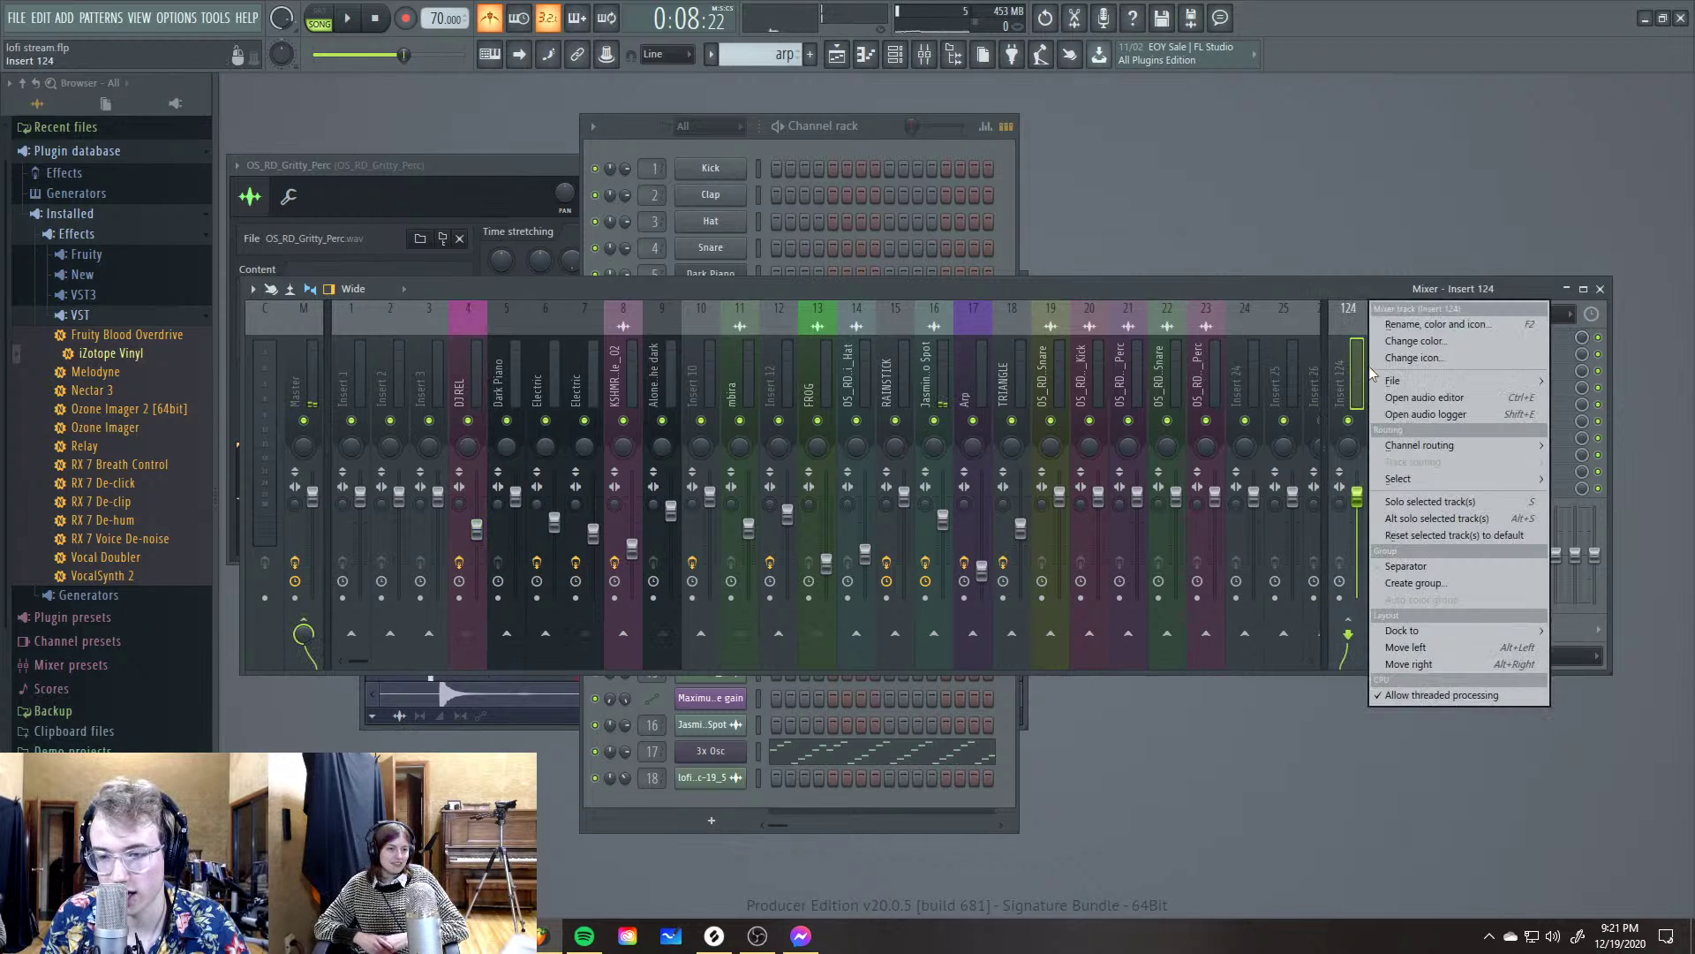
pyautogui.click(1406, 331)
pyautogui.write('Sidechain')
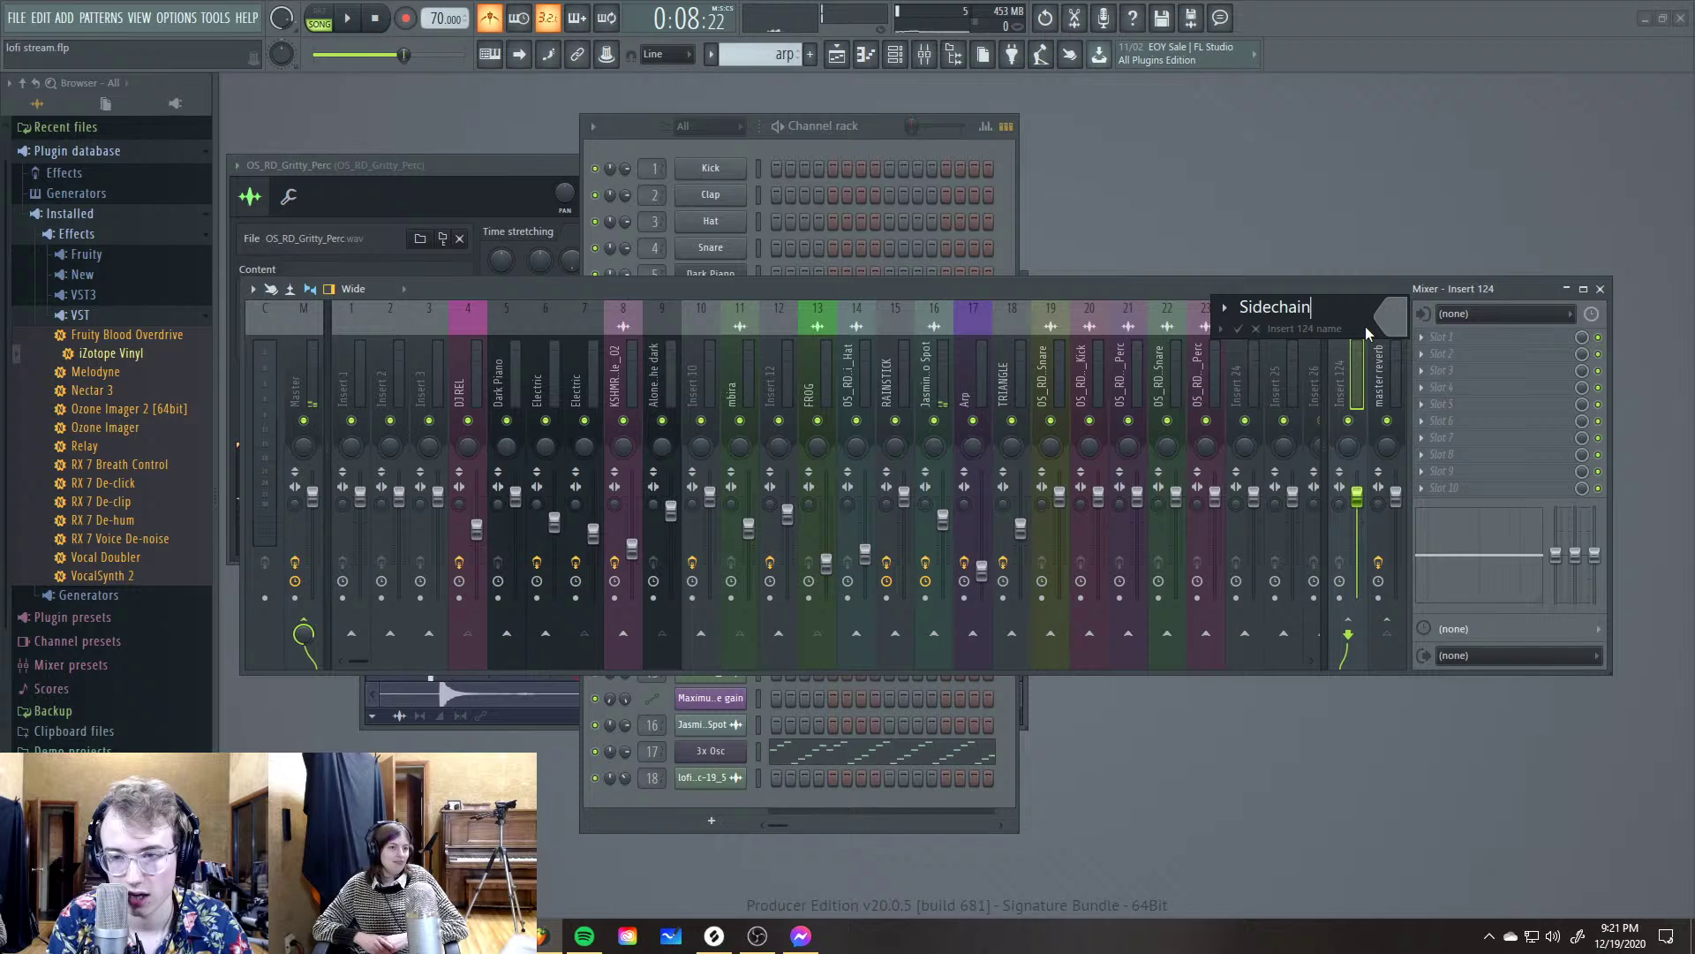
pyautogui.press('Return')
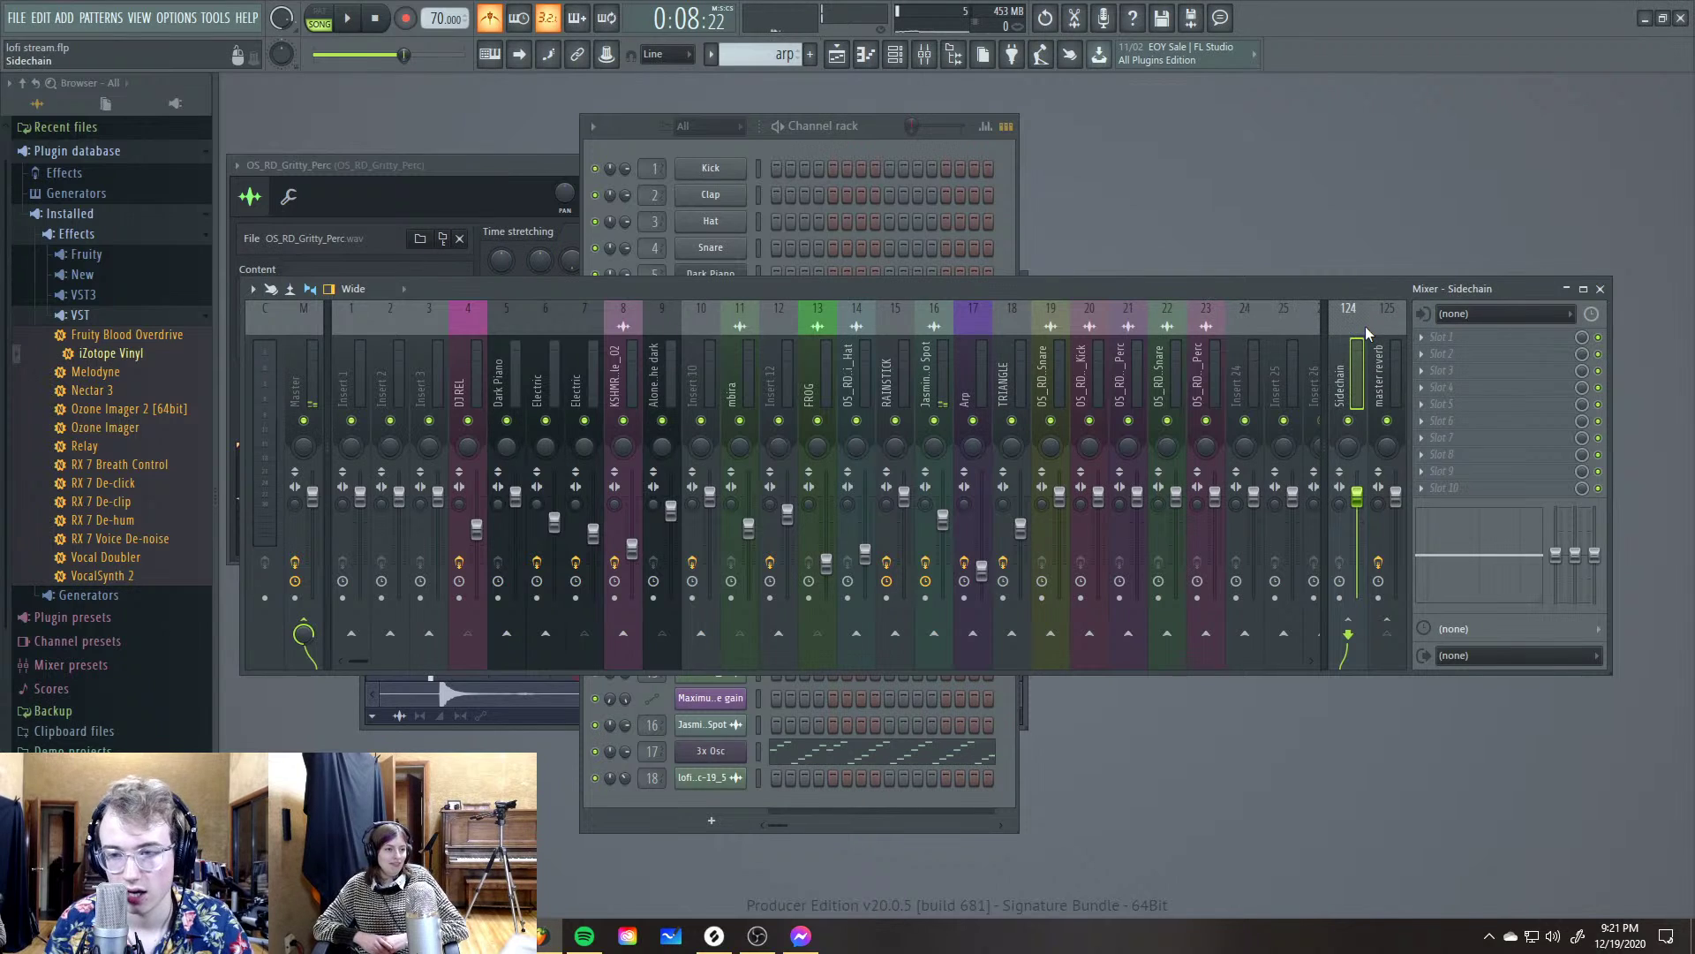
# Route the Dark Piano track and the Electric track on insert 6 to the Sidechain track only
pyautogui.click(477, 386)
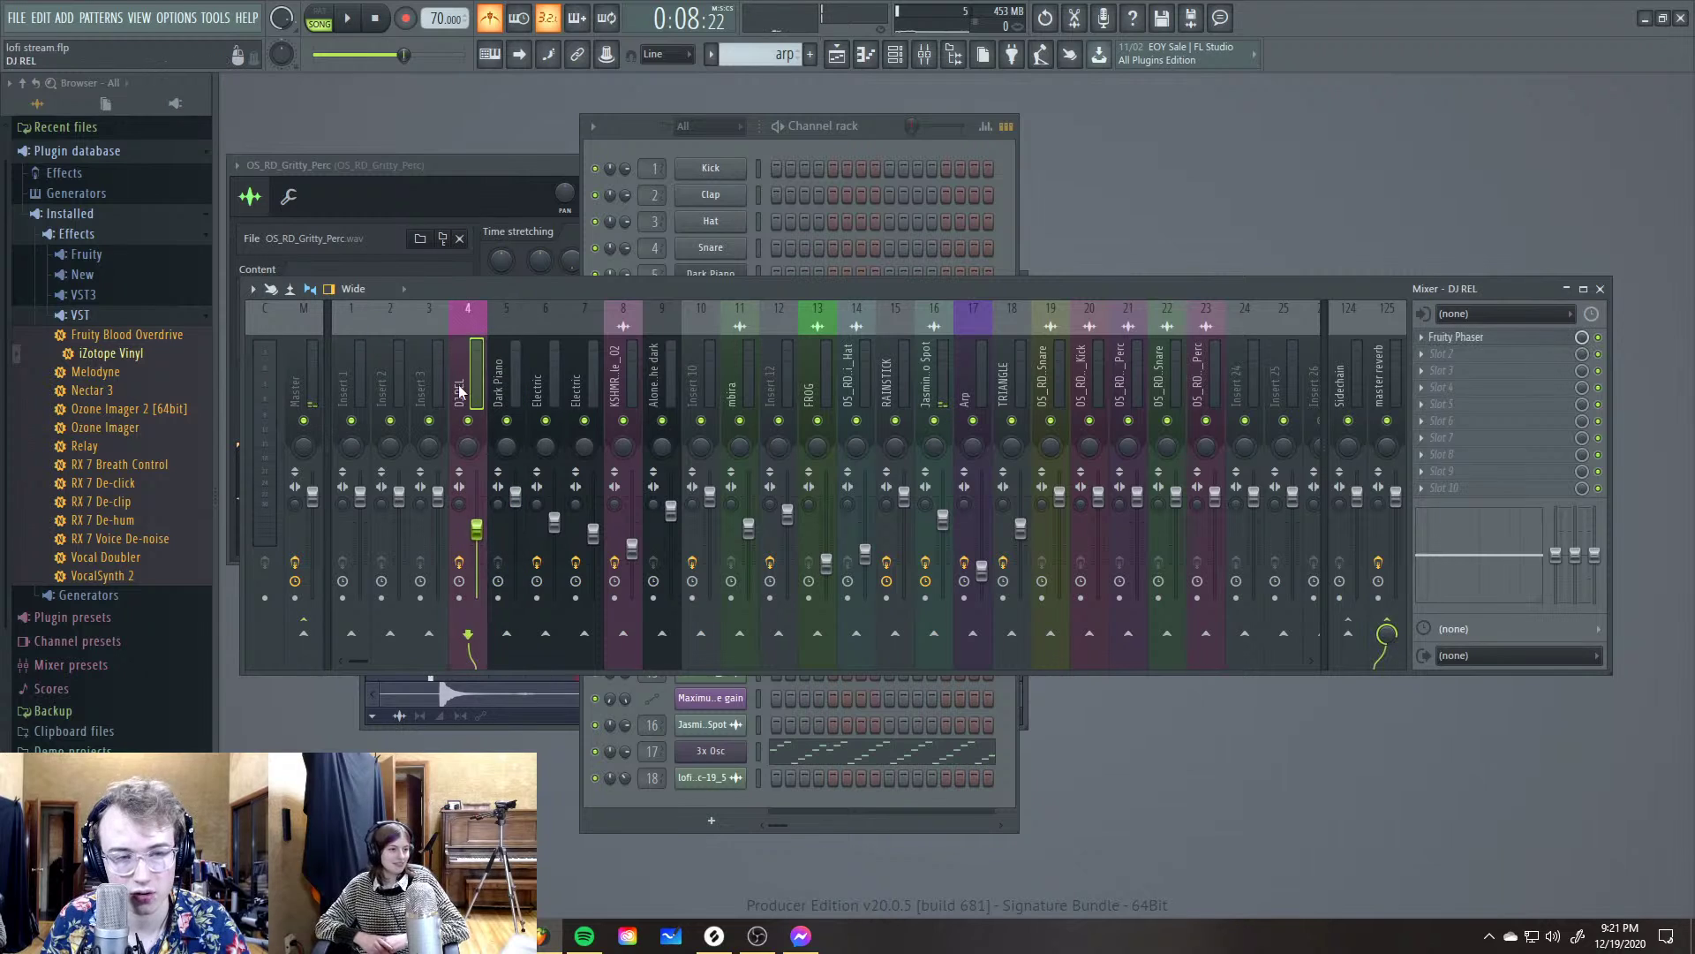
pyautogui.click(501, 391)
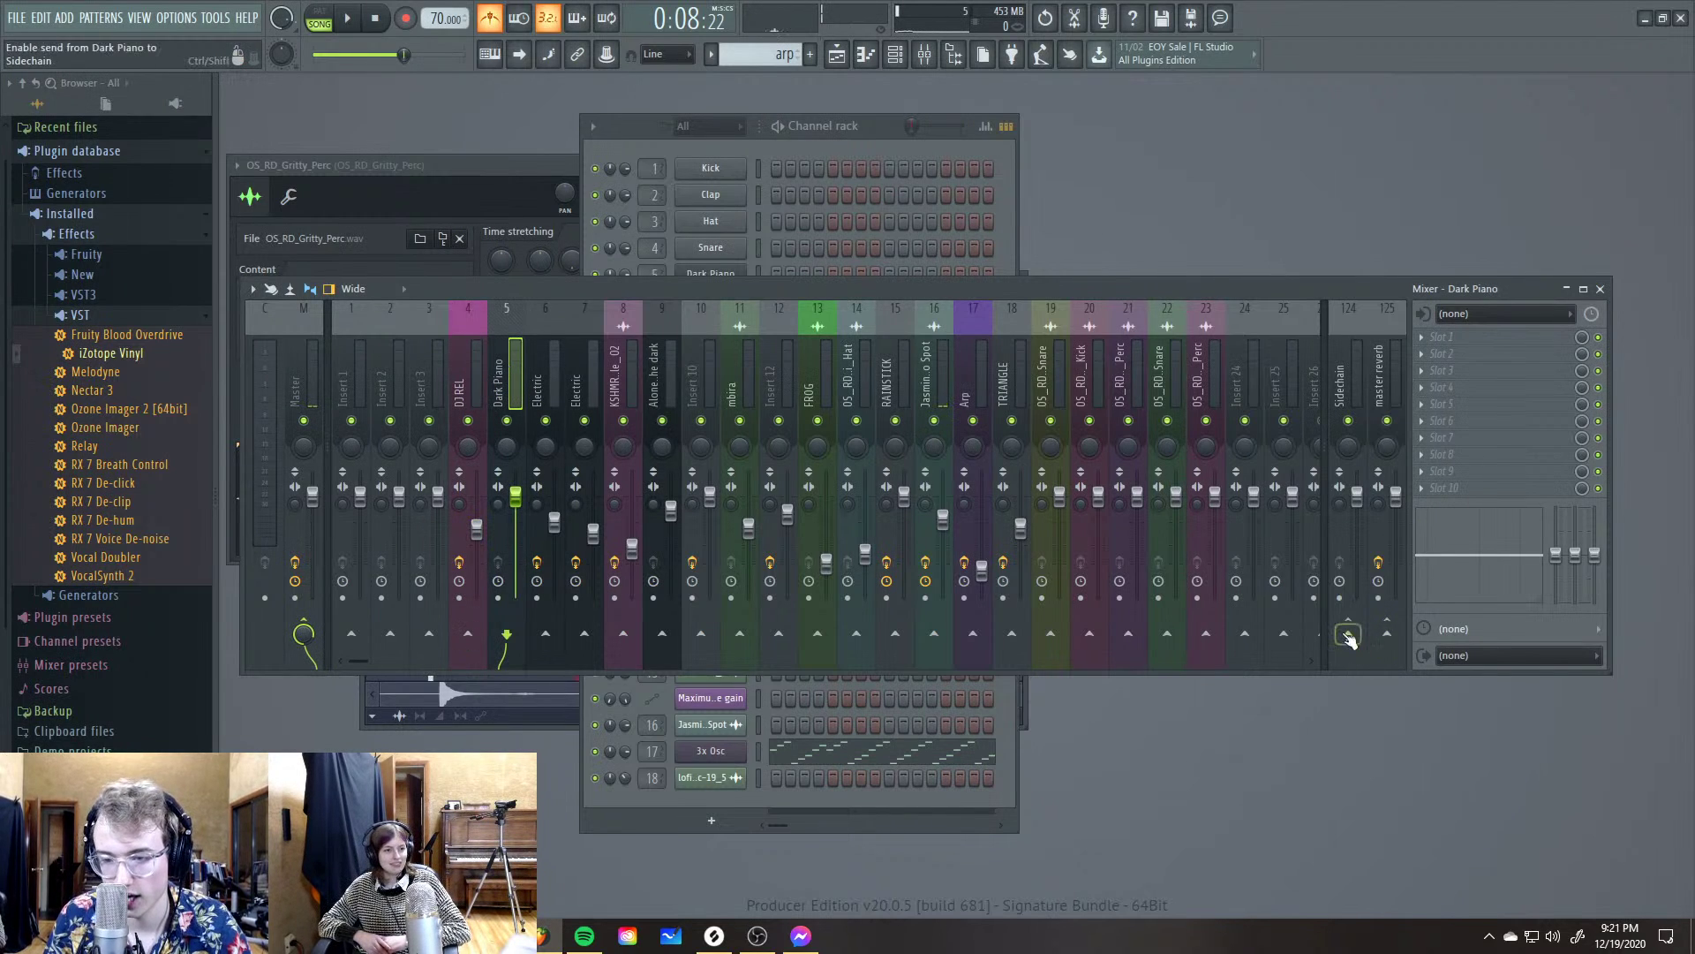
pyautogui.rightClick(1348, 634)
pyautogui.click(1391, 662)
pyautogui.click(540, 389)
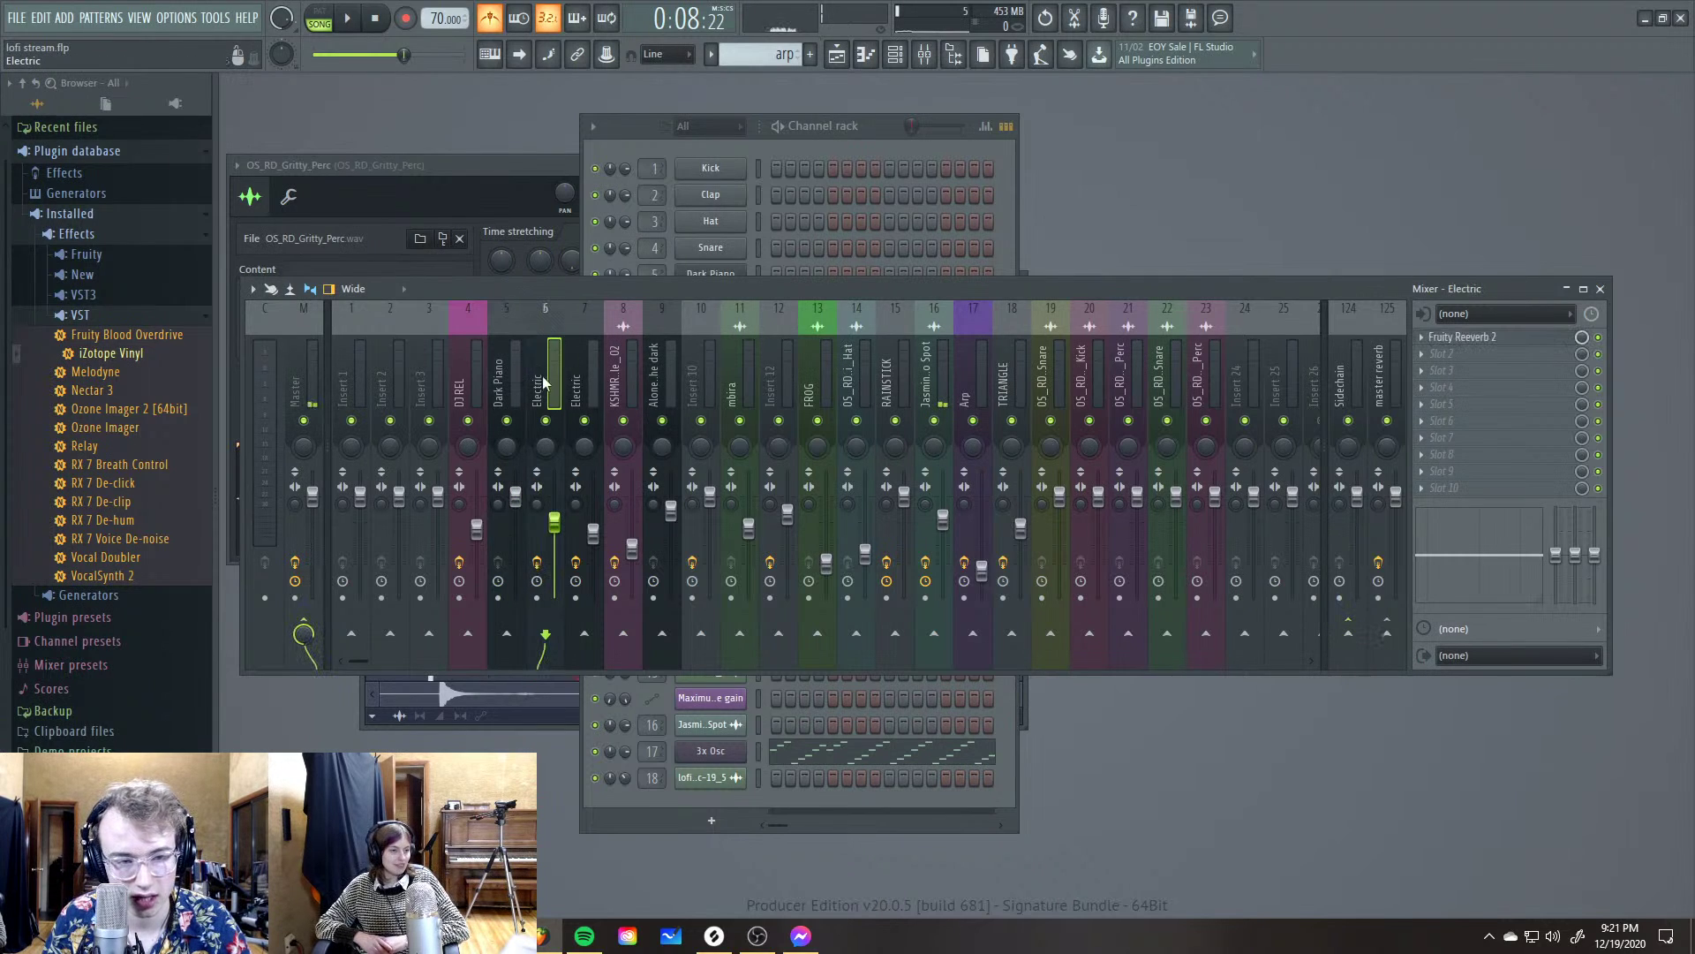
pyautogui.rightClick(1348, 634)
pyautogui.click(1378, 671)
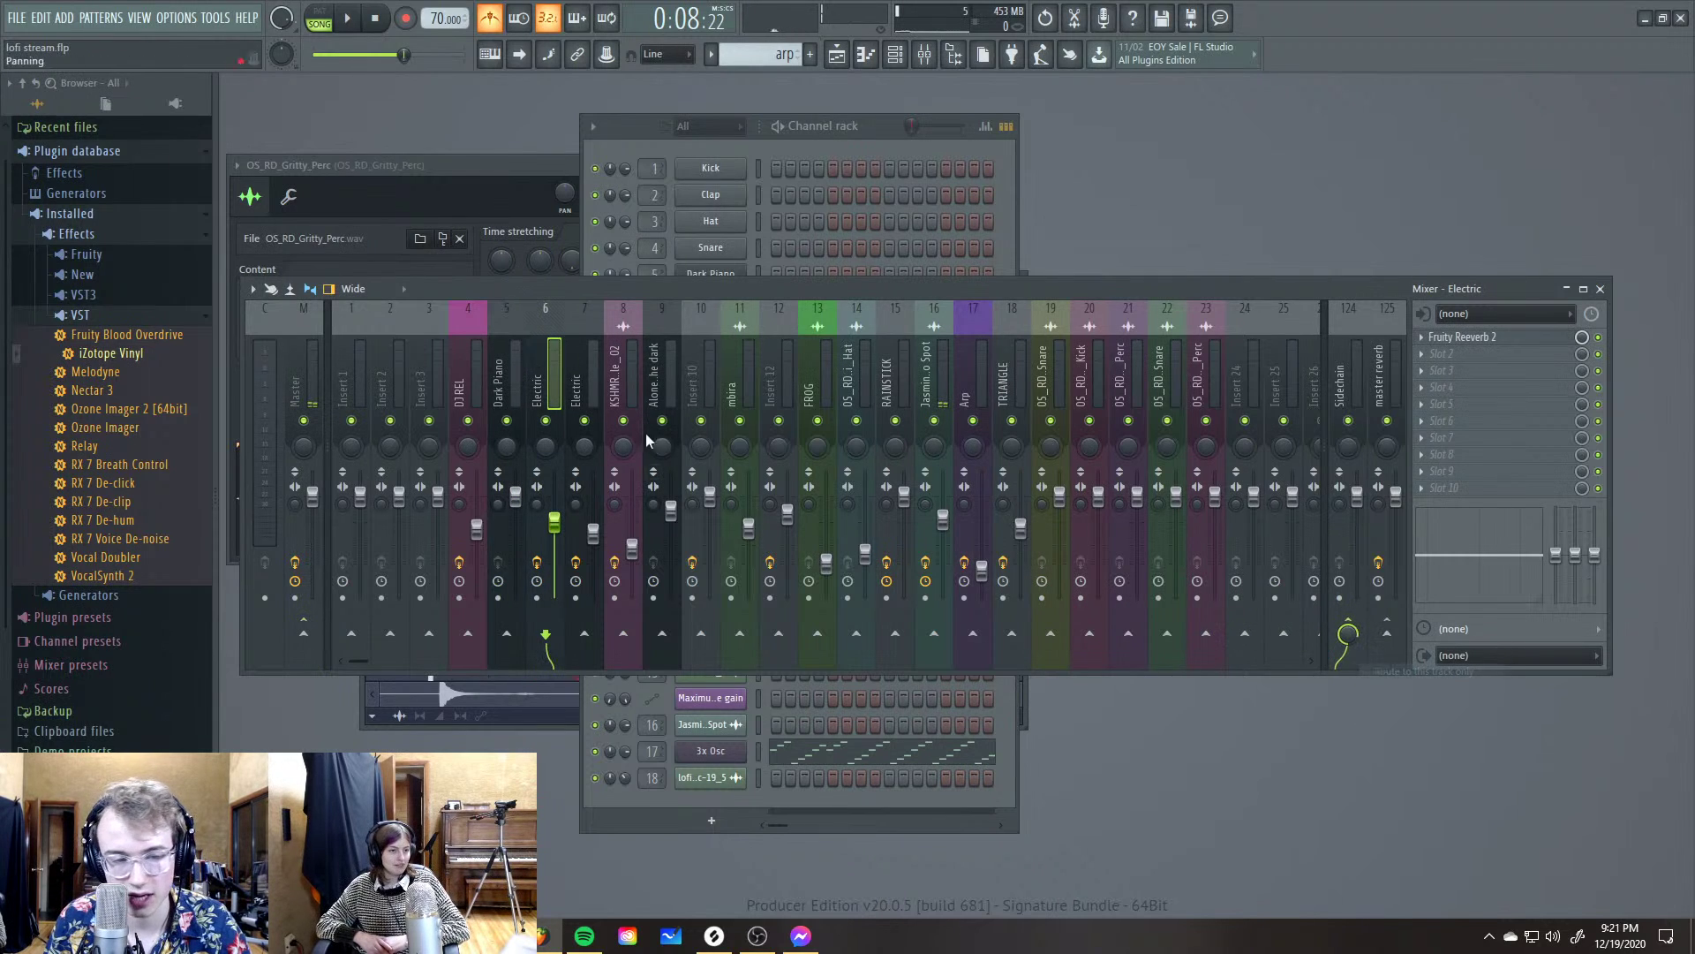
# Examine the routing of the Electric track on insert 7, master reverb and Alone in the dark
pyautogui.click(578, 365)
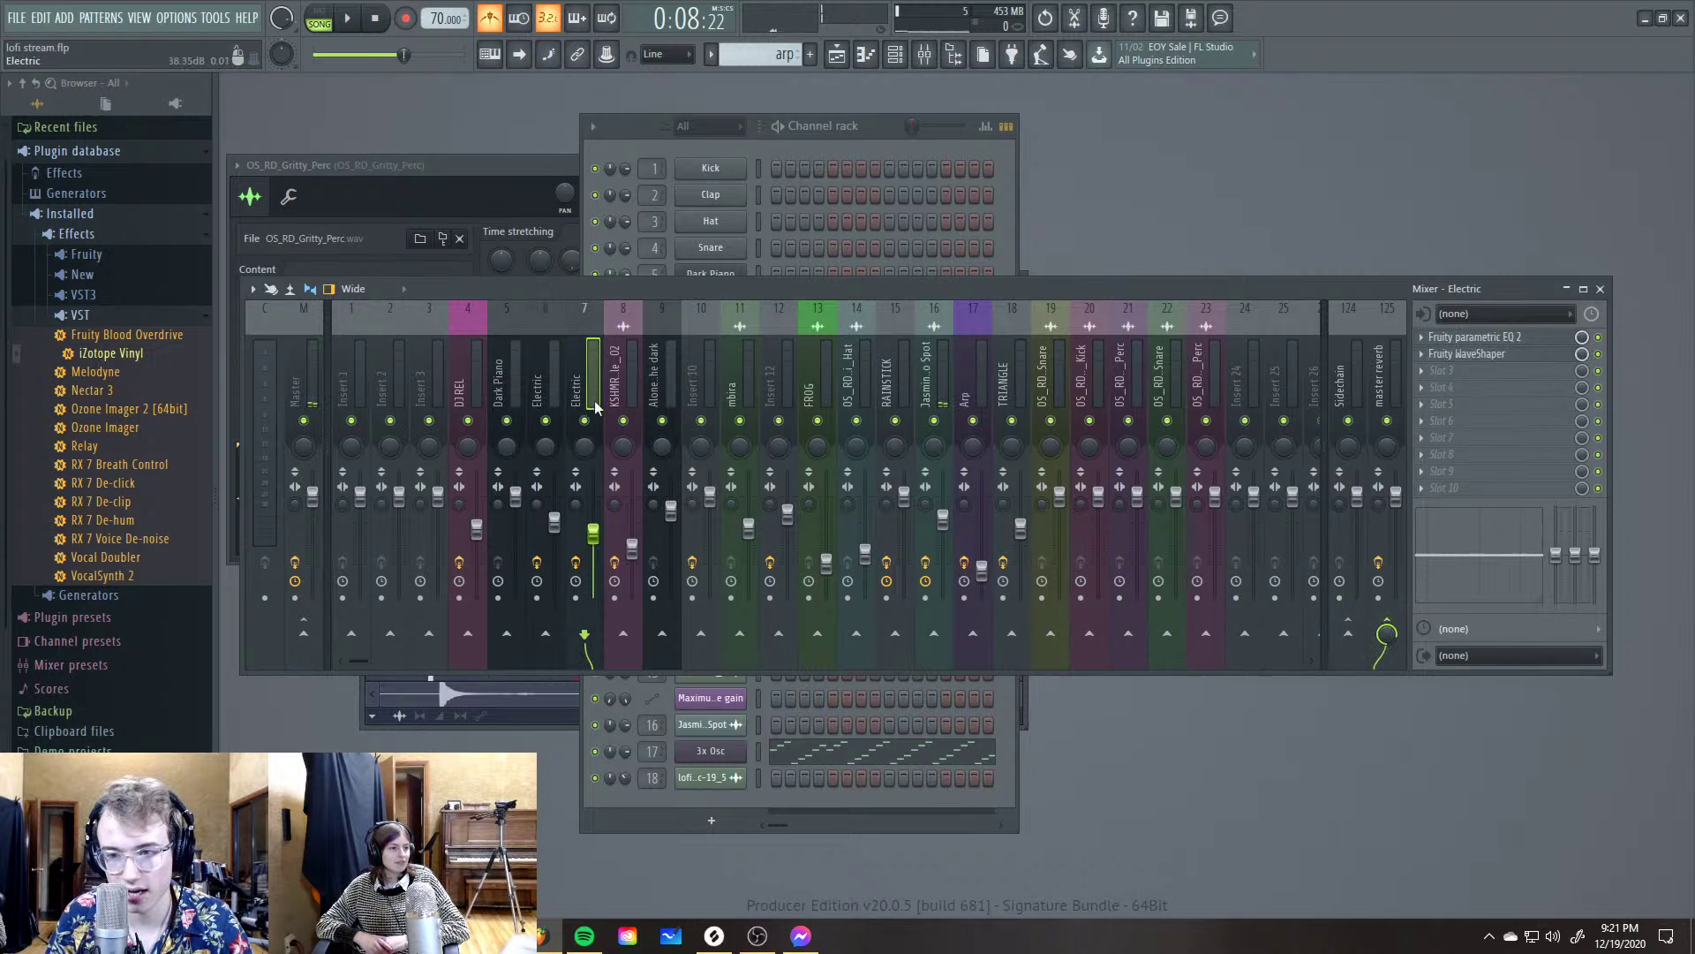
pyautogui.click(1396, 378)
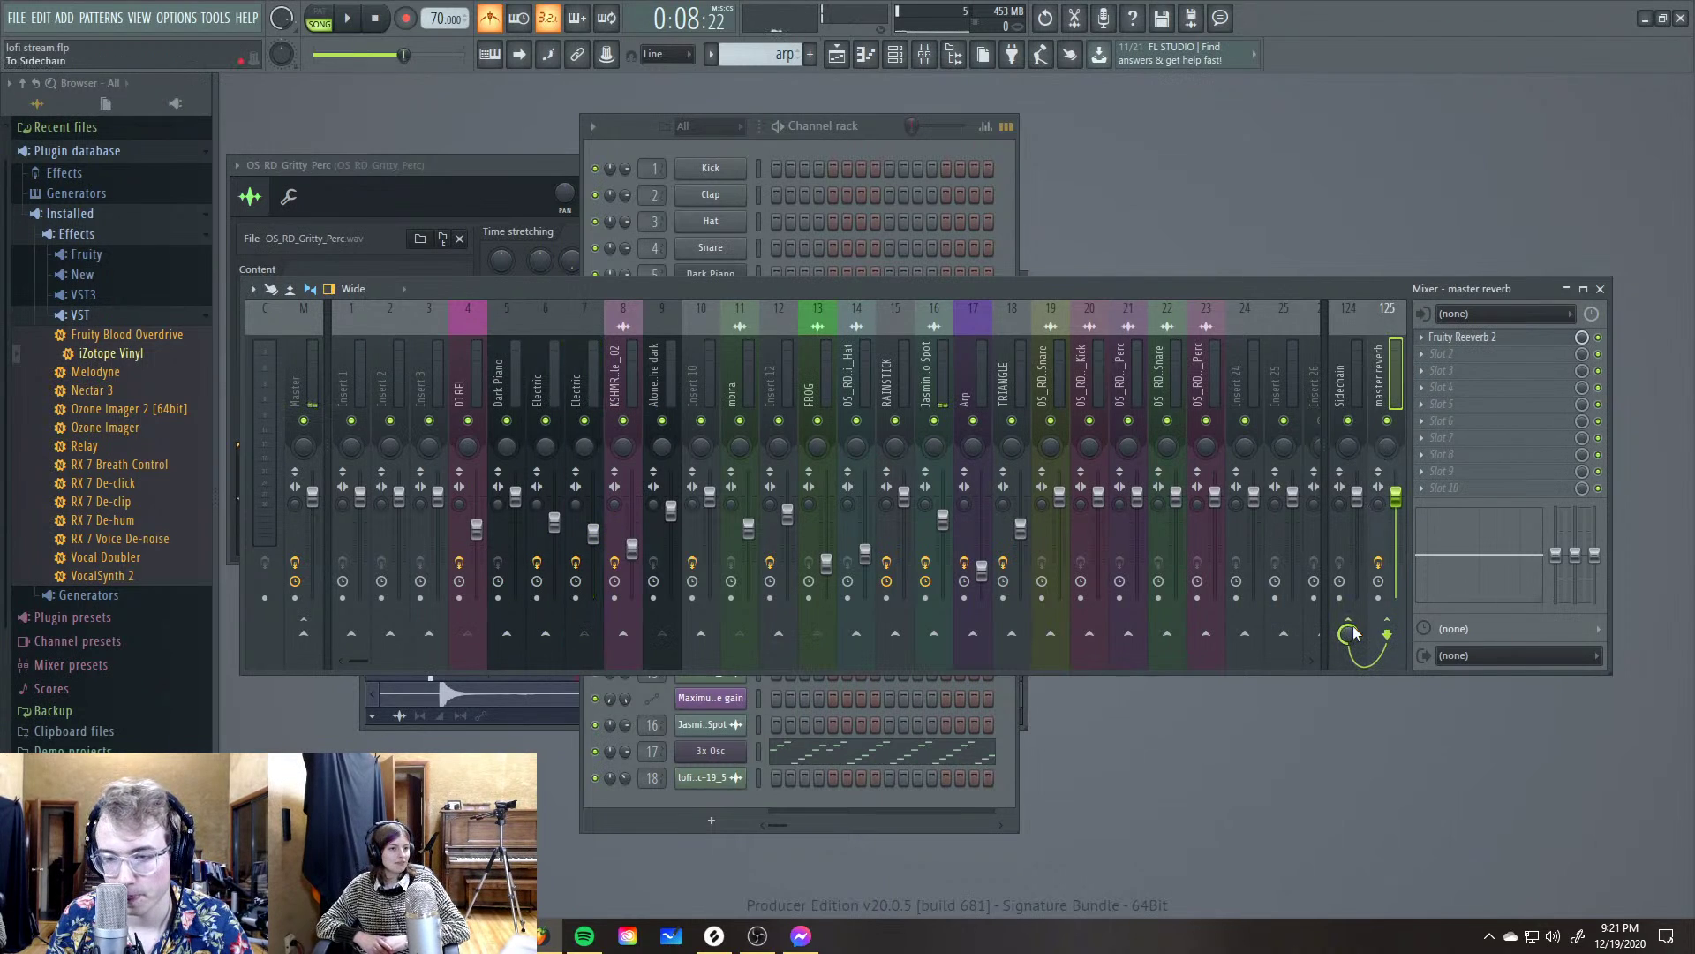
pyautogui.click(650, 379)
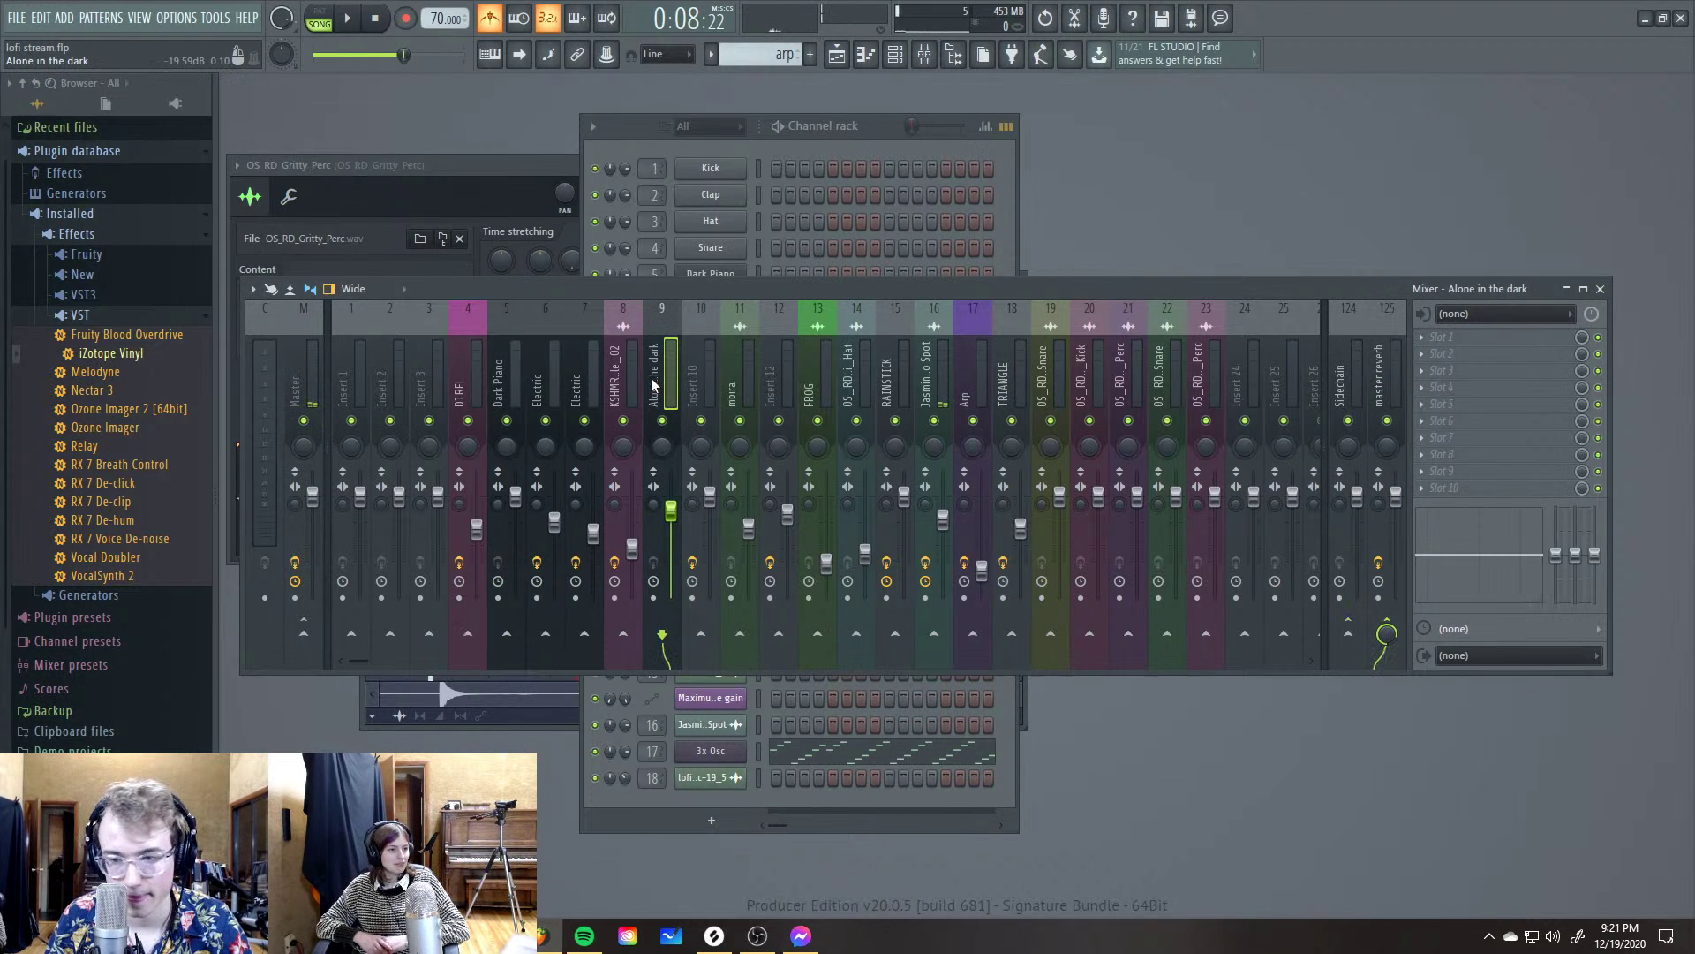
# Route the Insert 10 and Insert 12 mixer tracks to the Sidechain track only
pyautogui.click(701, 378)
pyautogui.click(679, 378)
pyautogui.click(689, 374)
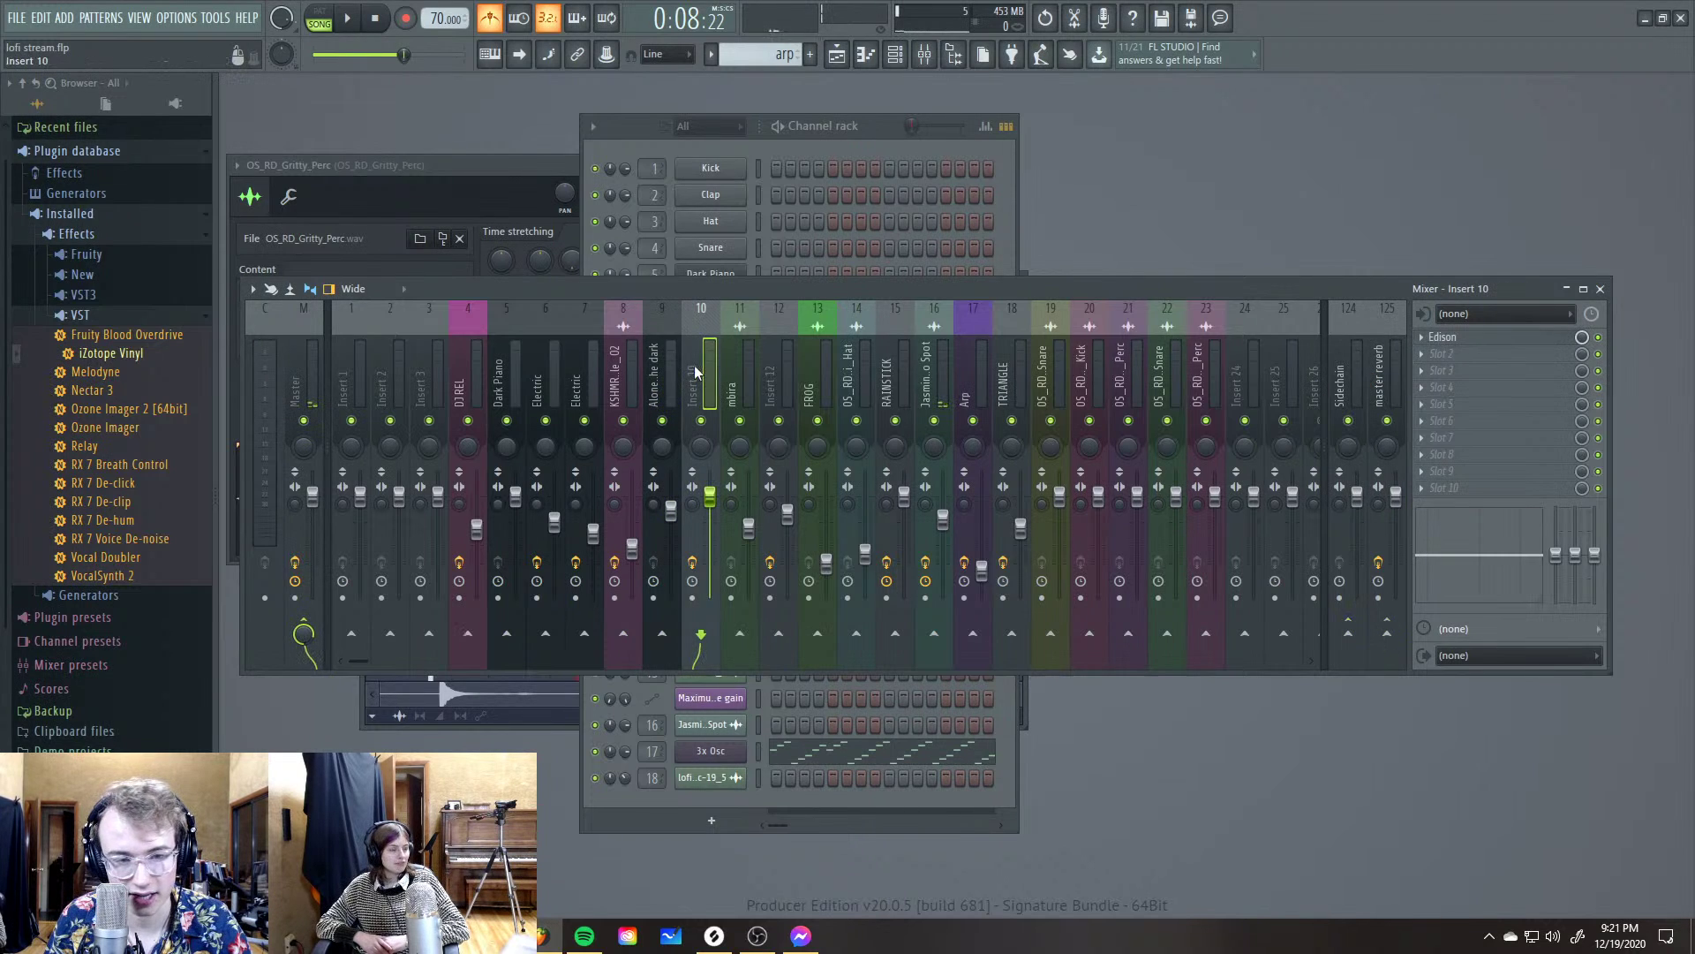
pyautogui.rightClick(1358, 648)
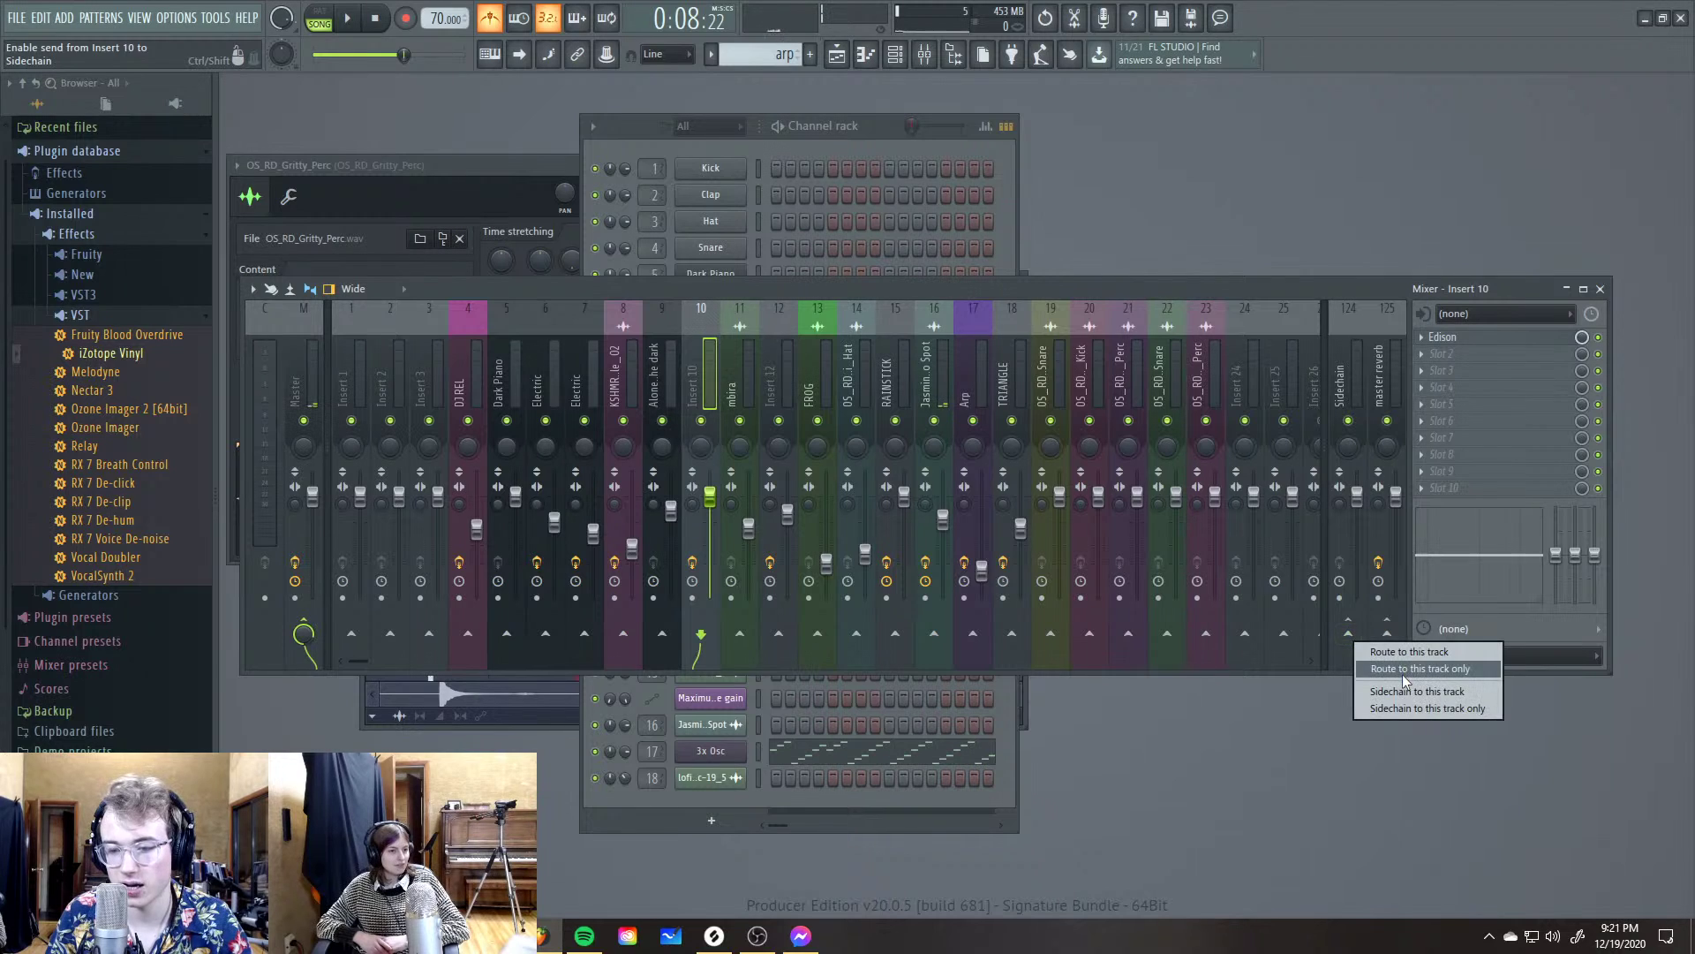
pyautogui.click(1402, 675)
pyautogui.click(737, 381)
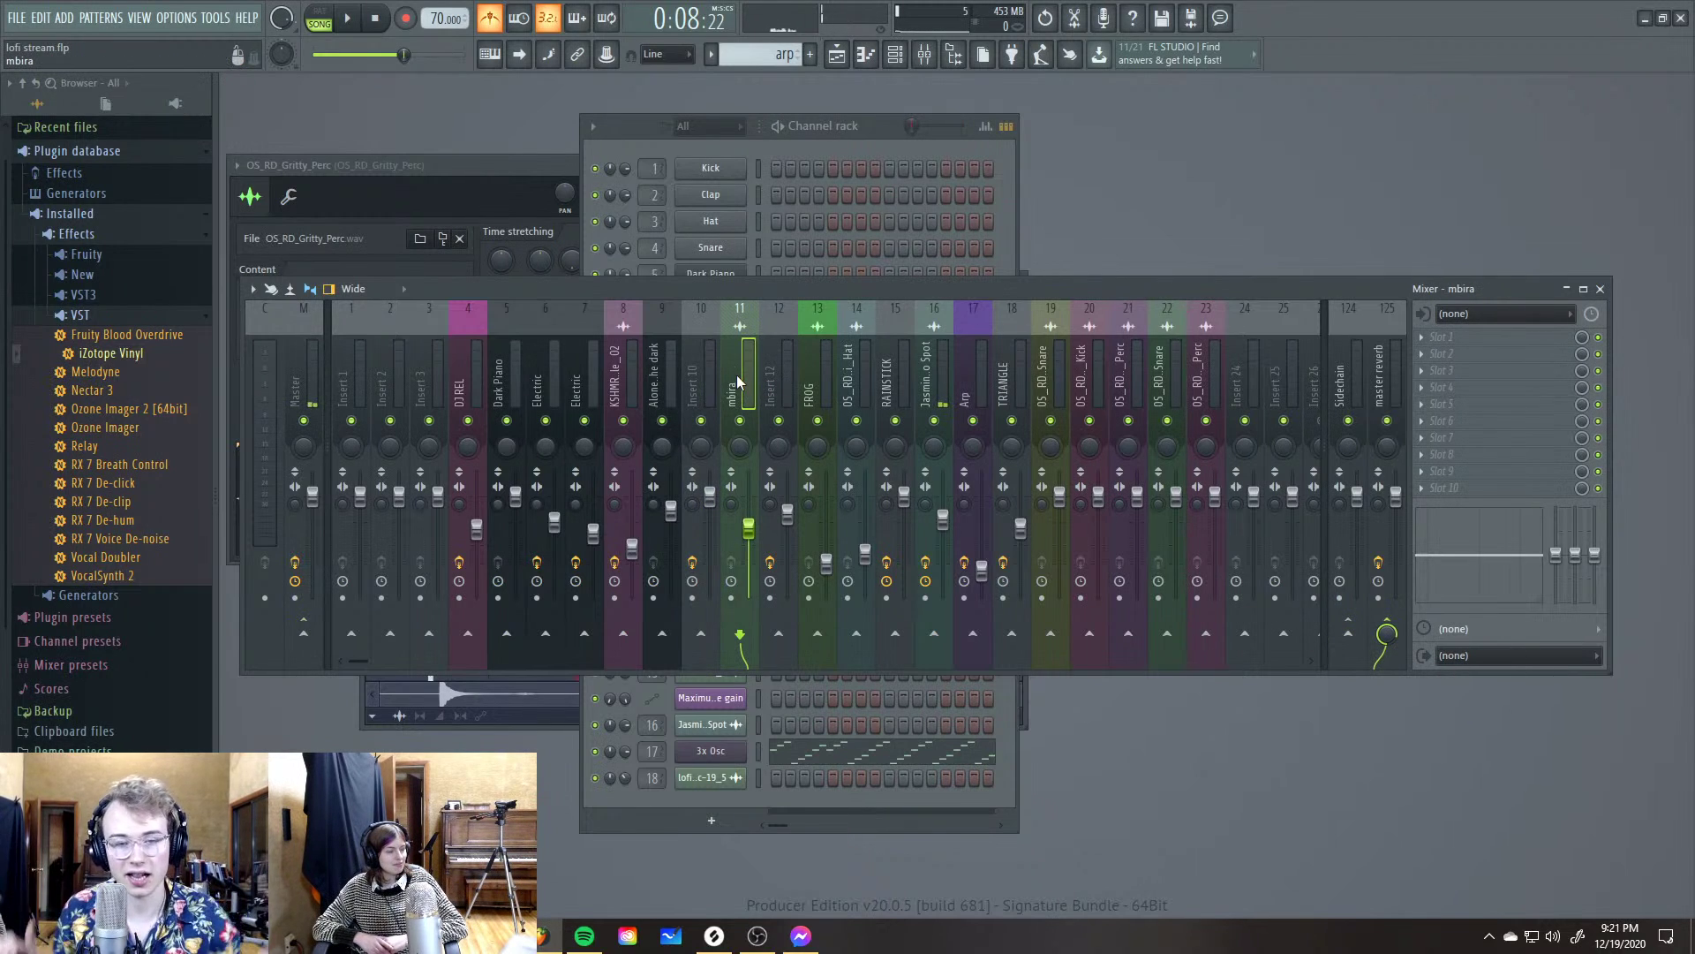
pyautogui.click(770, 393)
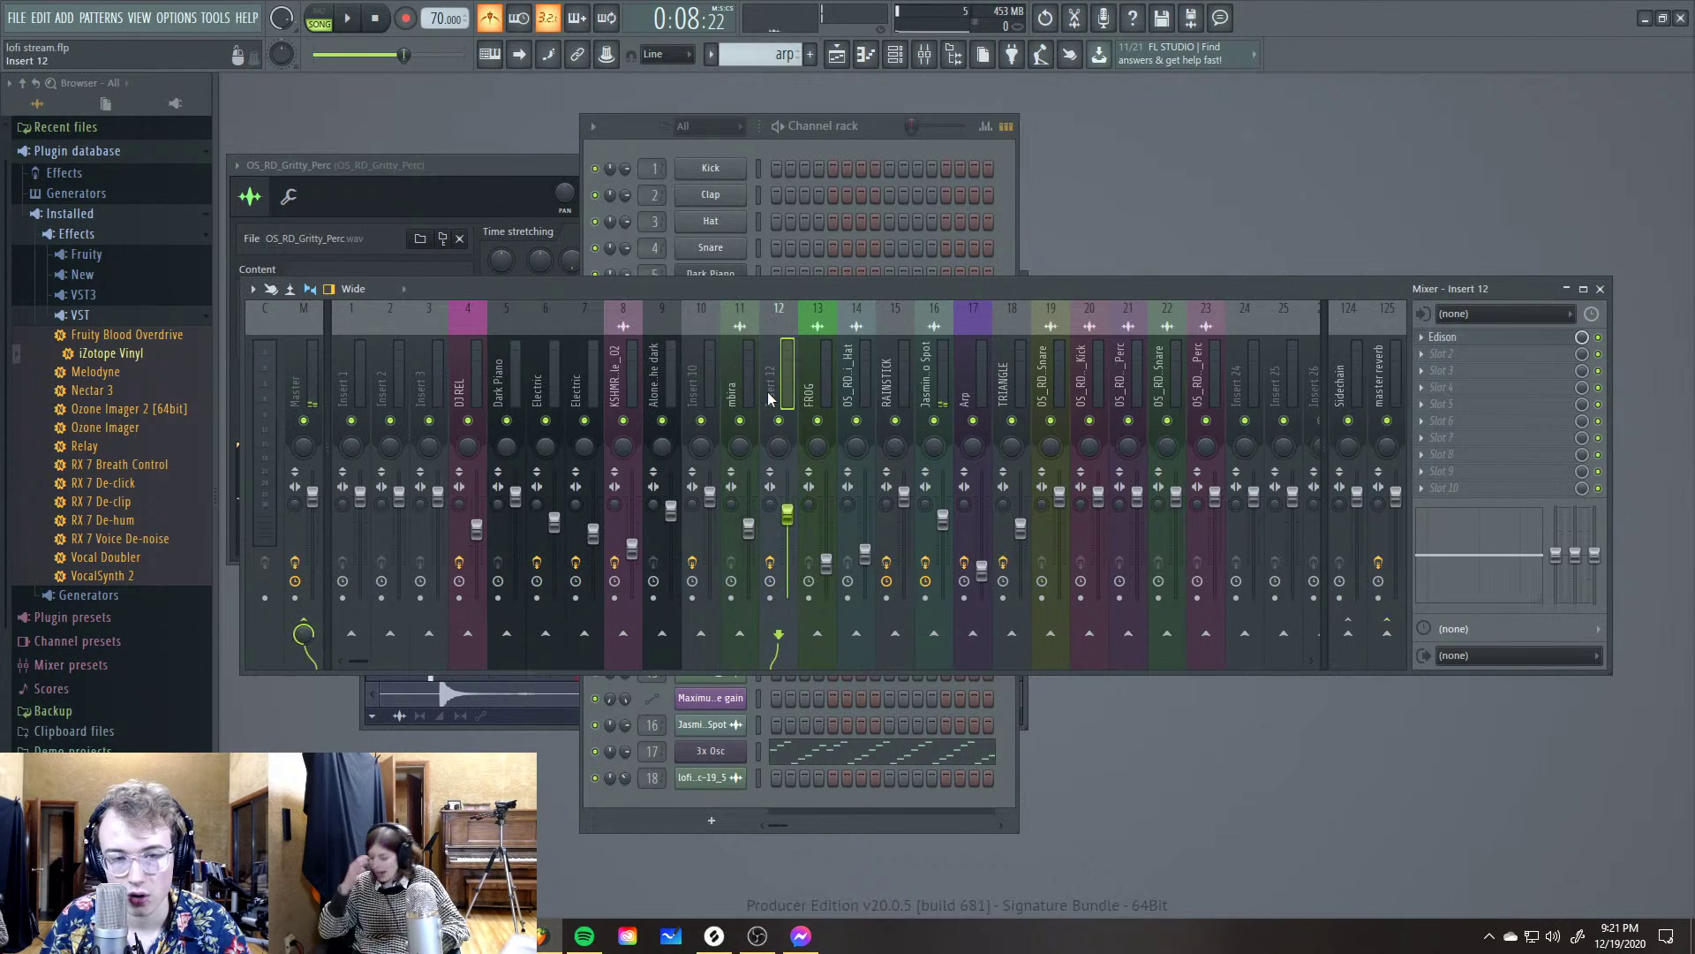
pyautogui.rightClick(1355, 654)
pyautogui.click(1399, 662)
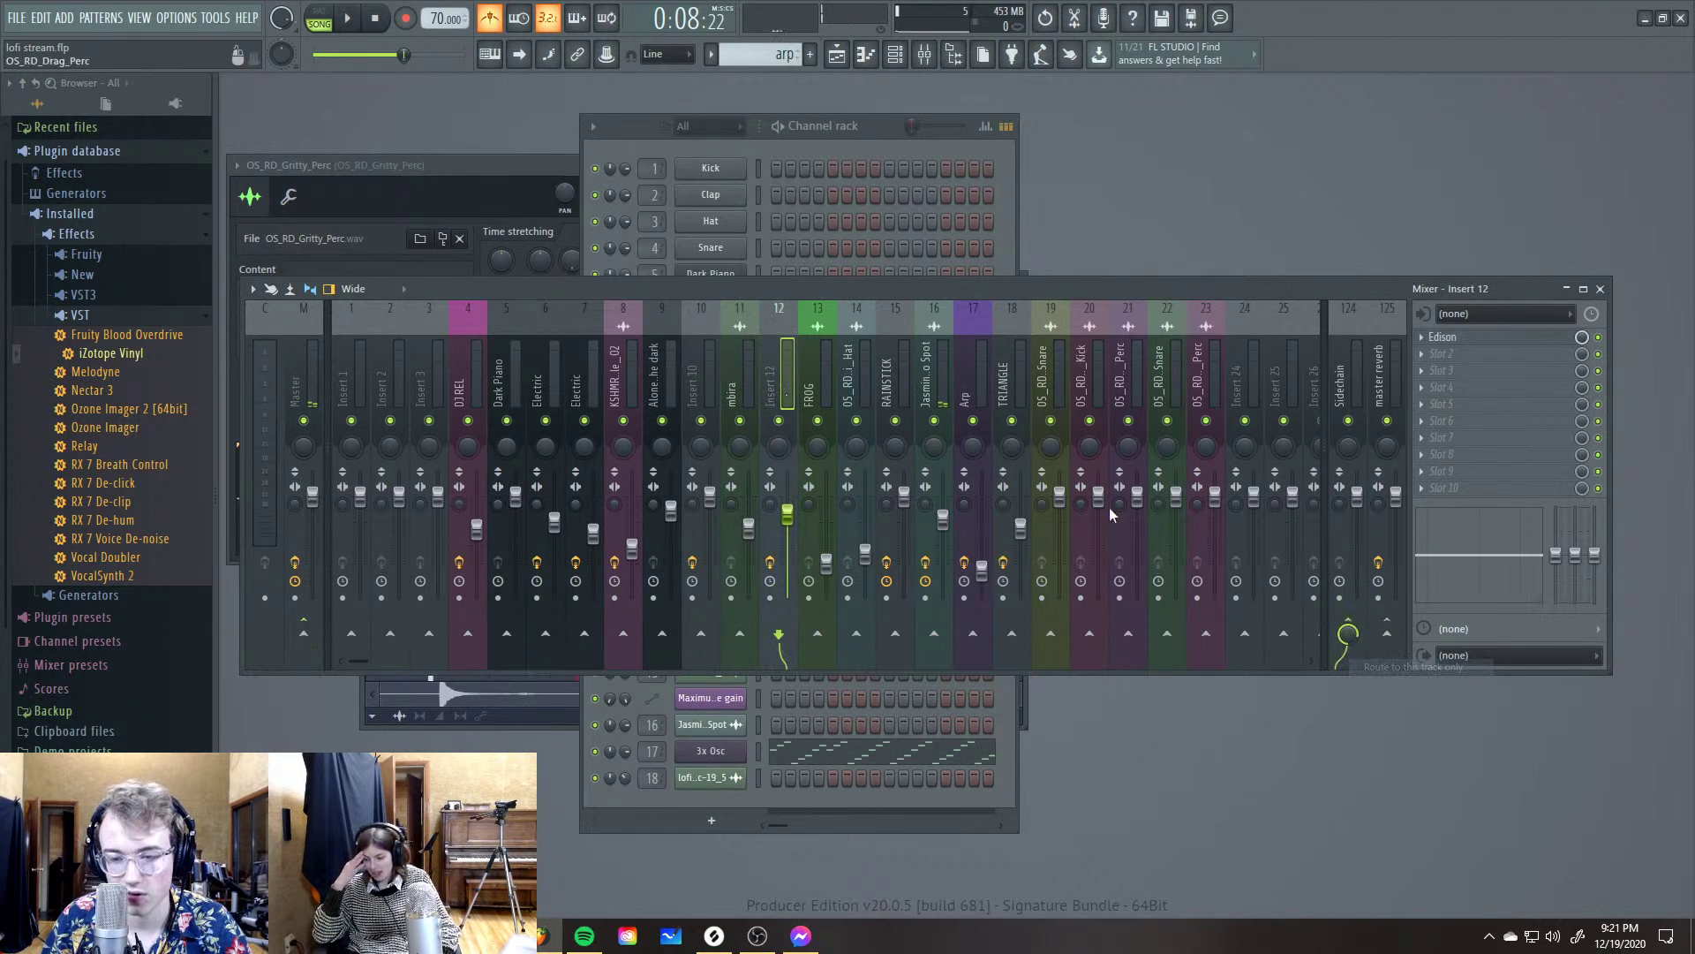
# Route the OS_RD_Classic_LoFi_Hat and RAINSTICK tracks to the Sidechain track only
pyautogui.click(818, 368)
pyautogui.rightClick(1348, 636)
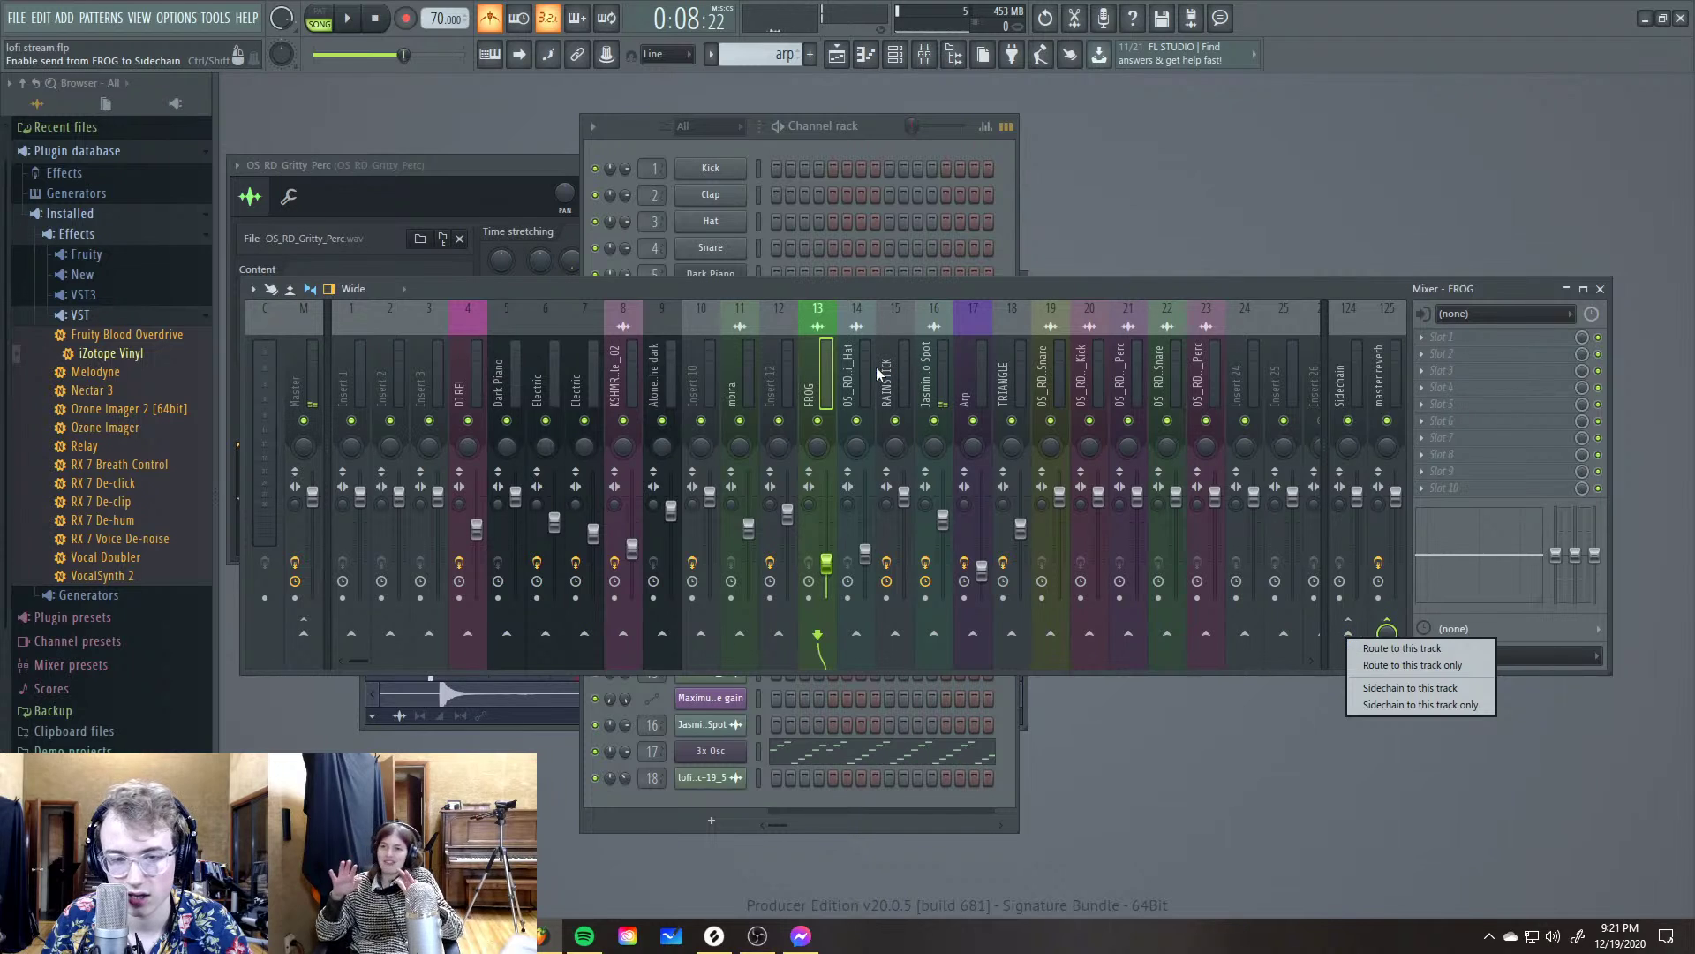
pyautogui.click(852, 378)
pyautogui.rightClick(1390, 634)
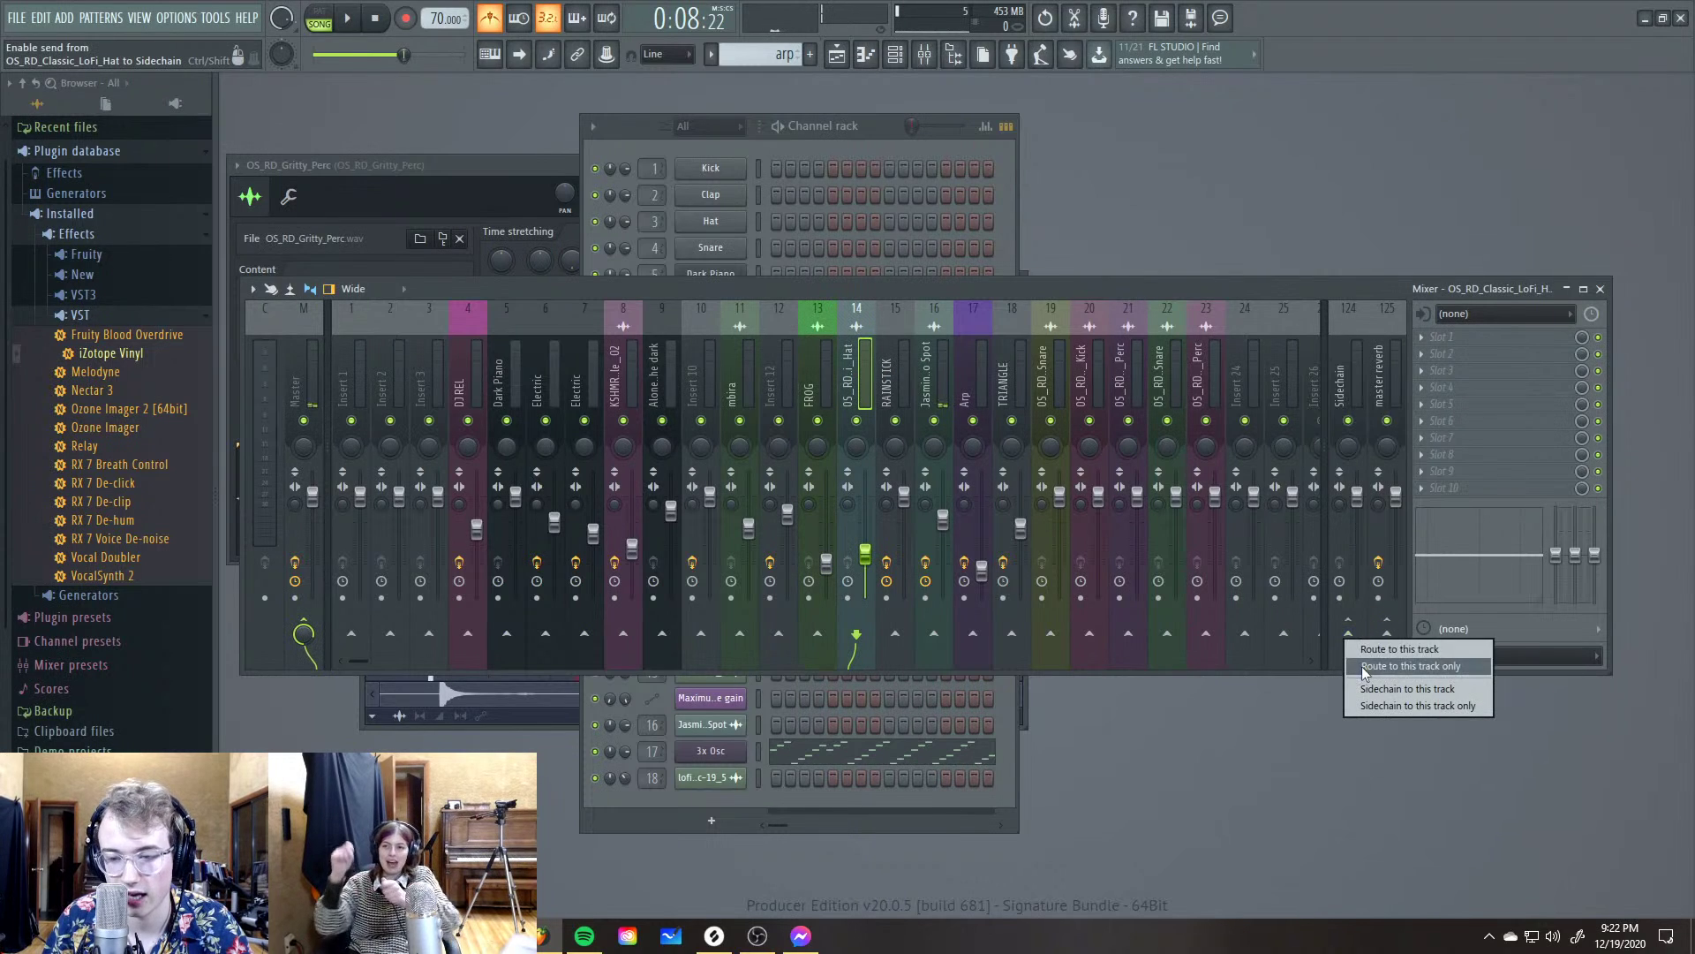
pyautogui.click(1378, 649)
pyautogui.press('Right')
pyautogui.rightClick(1348, 635)
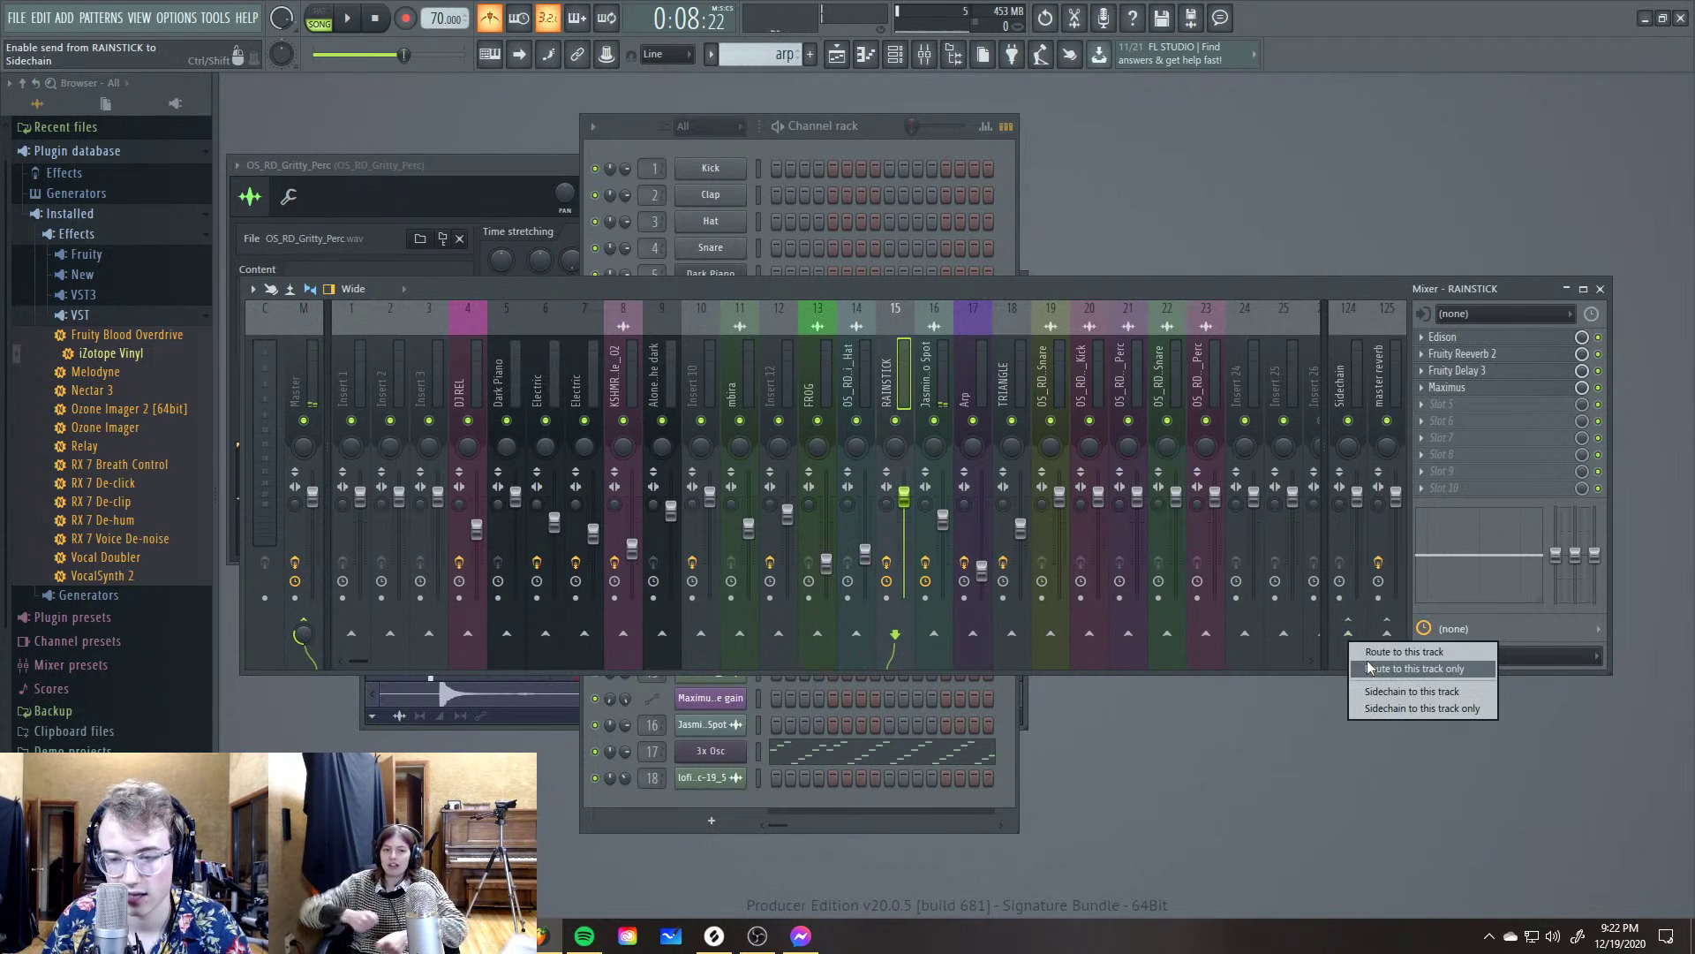
pyautogui.click(1377, 652)
# Route the radio spot track on insert 16, the Arp track and the TRIANGLE track to the Sidechain track only
pyautogui.press('Right')
pyautogui.rightClick(1348, 635)
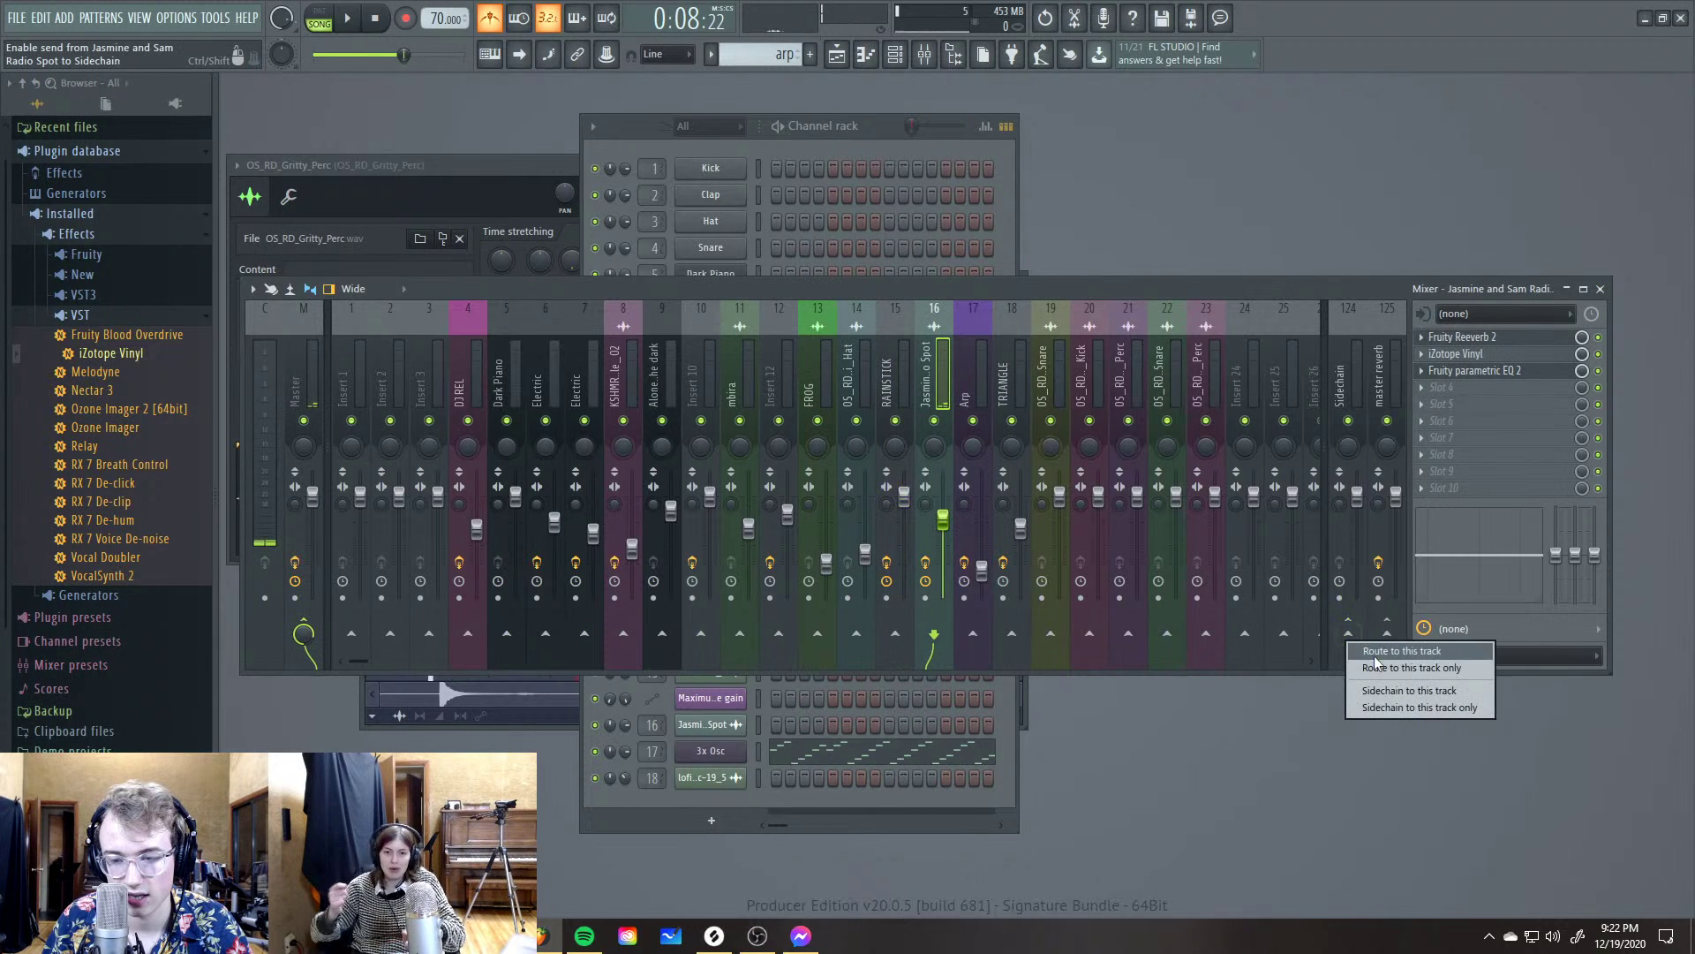
pyautogui.click(1378, 652)
pyautogui.press('Right')
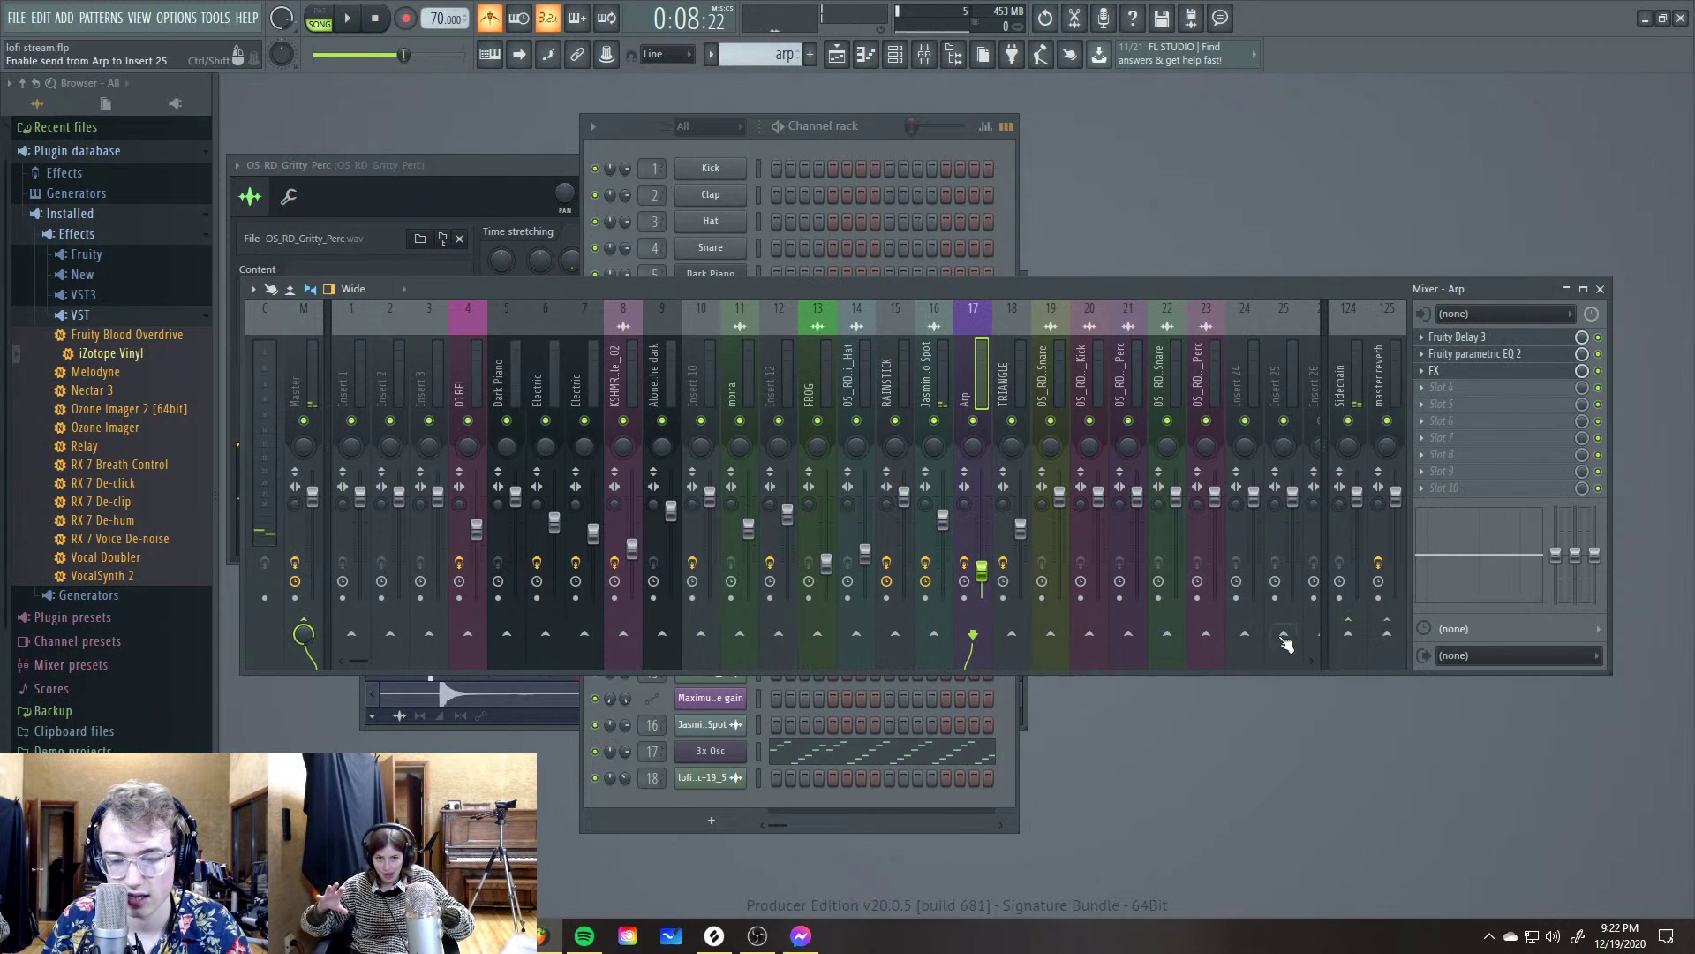
pyautogui.rightClick(1348, 636)
pyautogui.click(1395, 674)
pyautogui.press('Right')
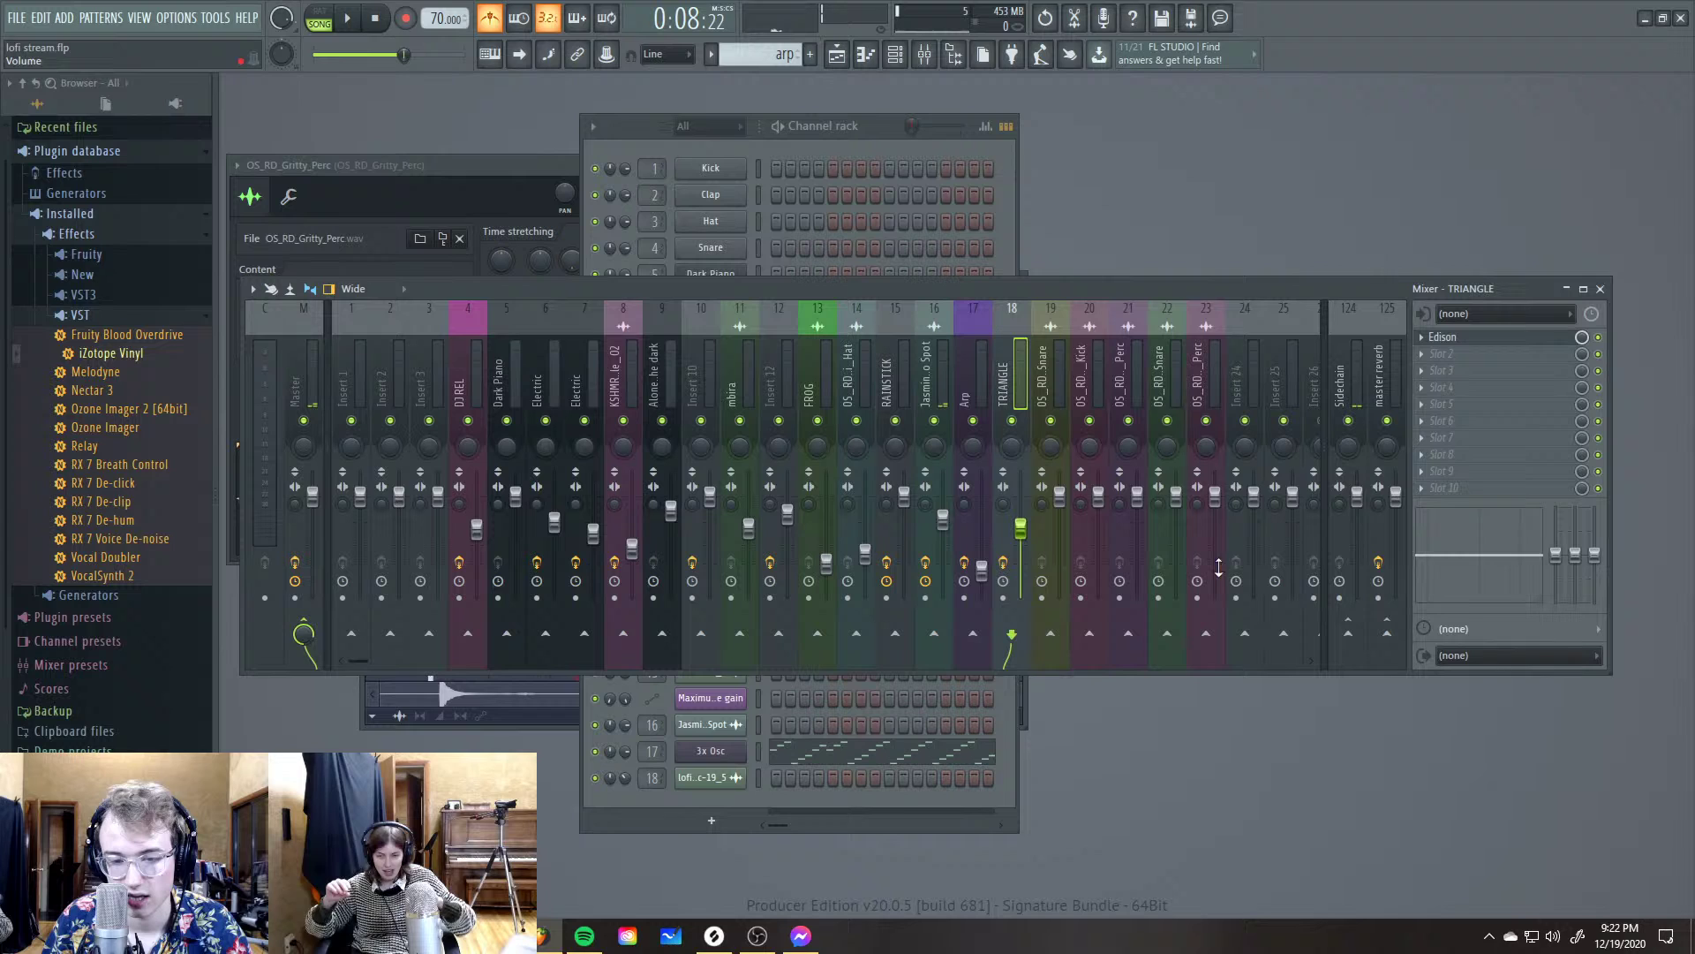
pyautogui.rightClick(1344, 635)
pyautogui.click(1377, 652)
# Route the OS_RD_Box_Snare track to the Sidechain track only
pyautogui.press('Right')
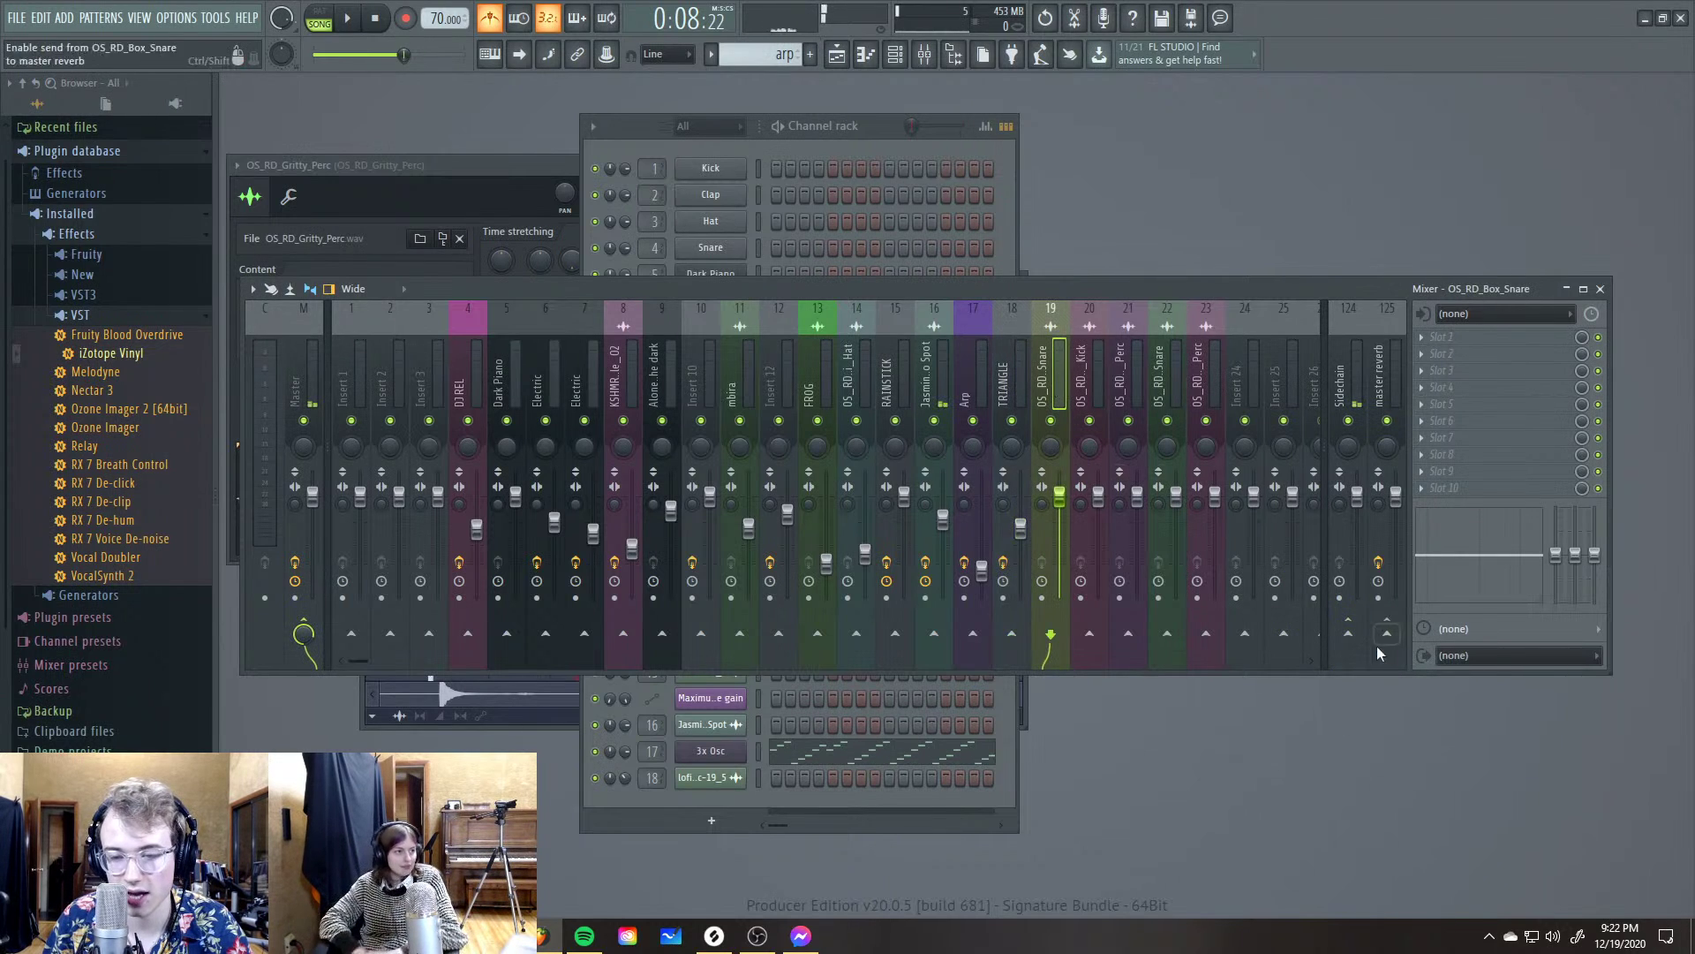
pyautogui.rightClick(1348, 642)
pyautogui.click(1377, 665)
# Route the OS_RD_Broken_Kick and OS_RD_Drag_Perc tracks to the Sidechain track only
pyautogui.press('Right')
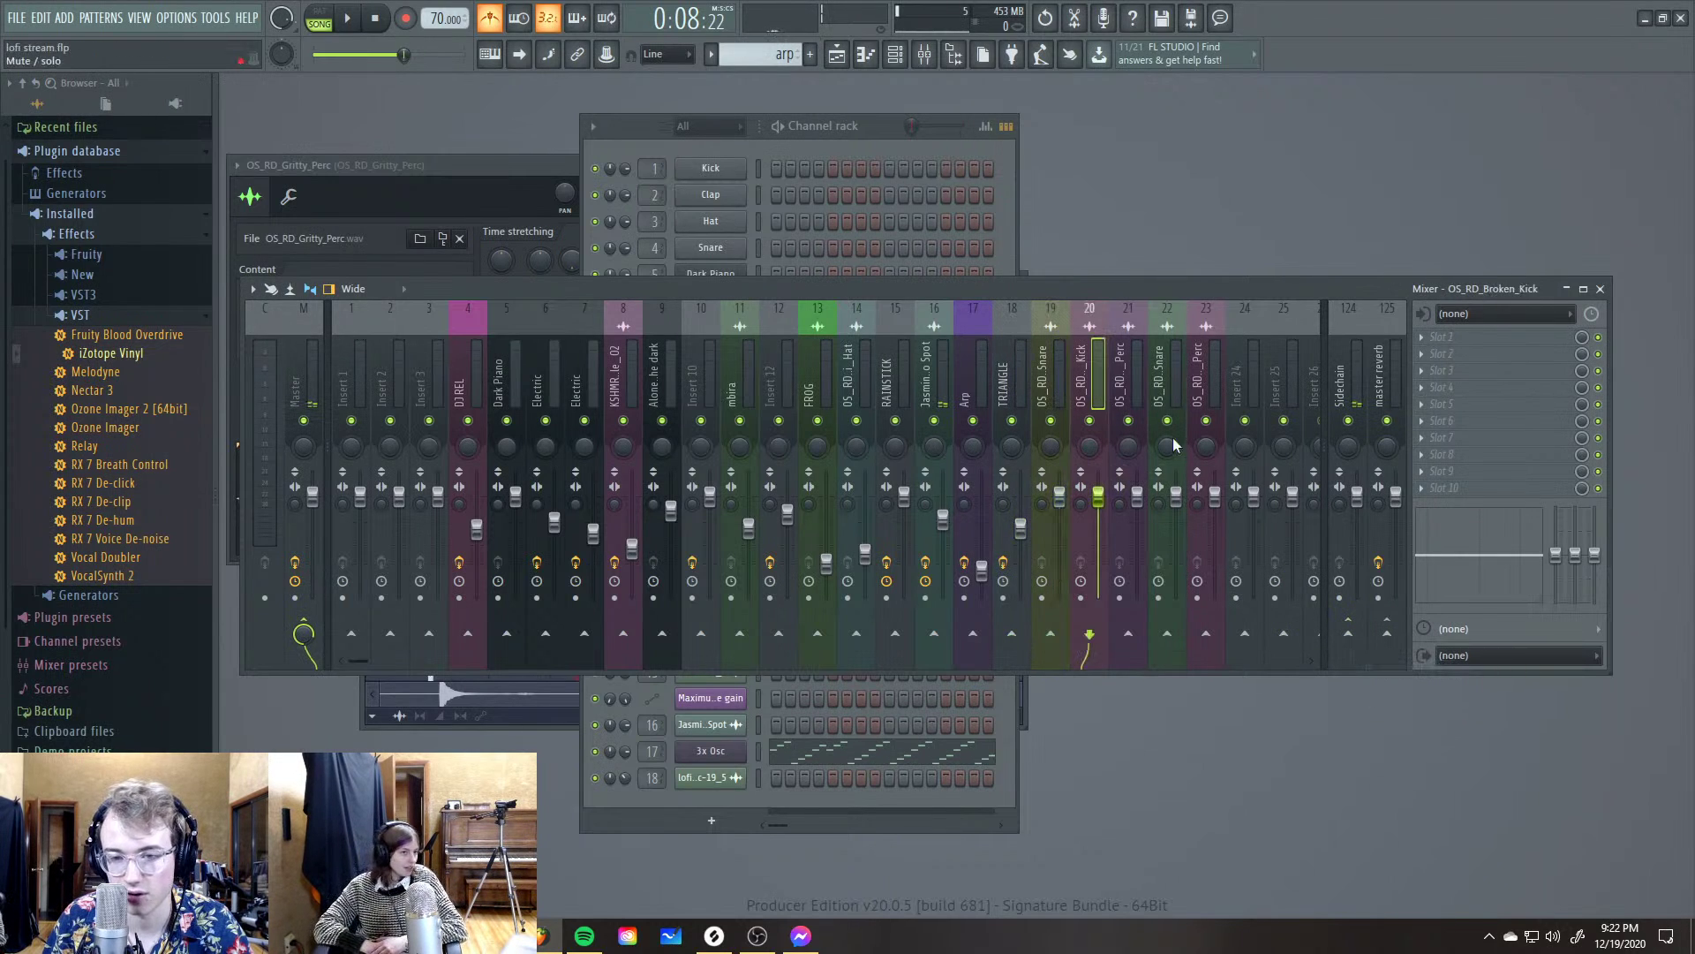
pyautogui.rightClick(1357, 642)
pyautogui.click(1382, 670)
pyautogui.press('Right')
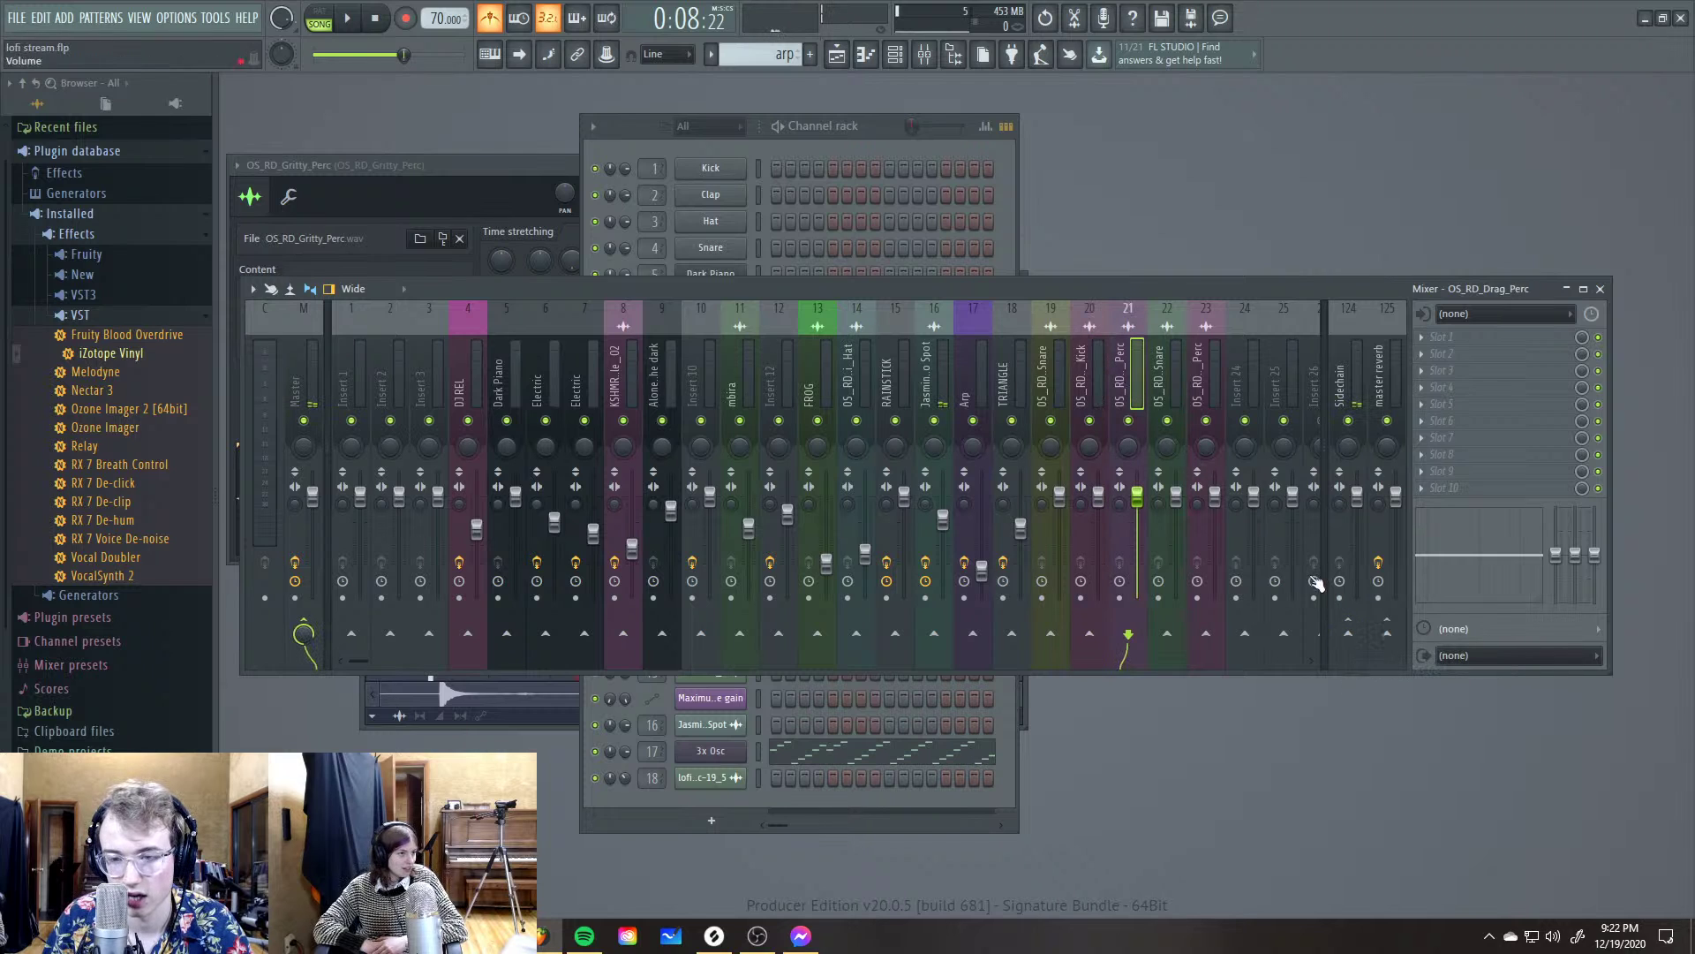
pyautogui.rightClick(1357, 643)
pyautogui.click(1379, 670)
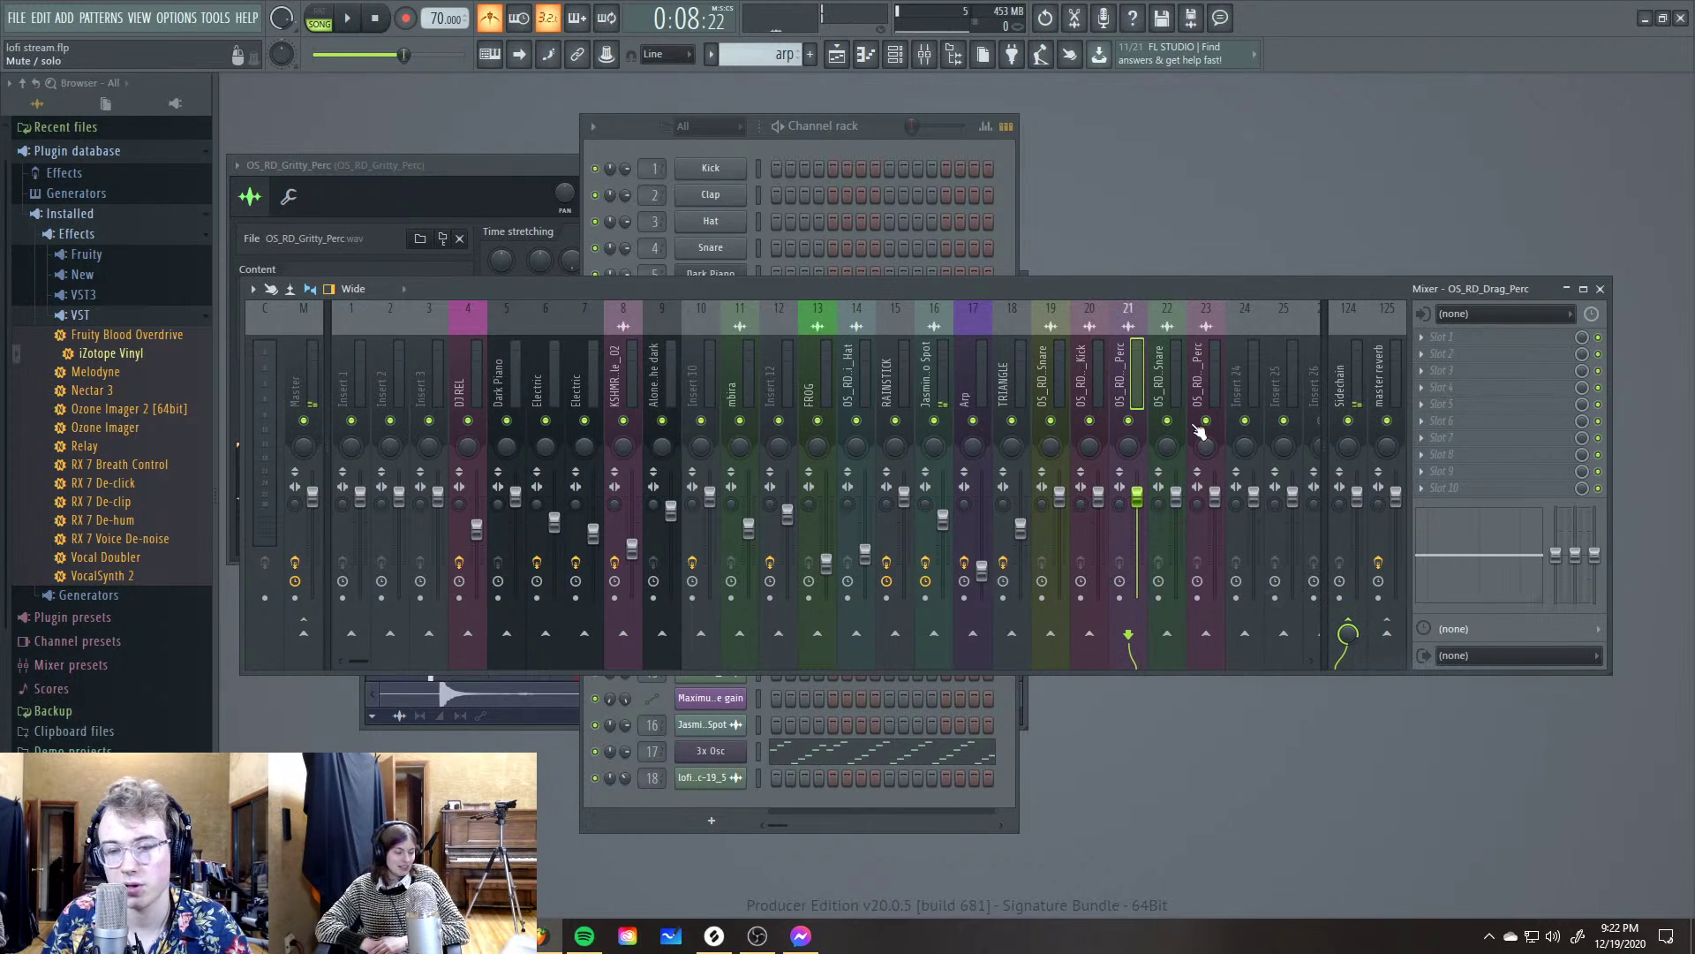
# Route the OS_RD_Foley_Snare track to Sidechain only, and send the OS_RD_Gritty_Perc track to Sidechain alongside its Master routing
pyautogui.press('Right')
pyautogui.rightClick(1346, 625)
pyautogui.click(1379, 670)
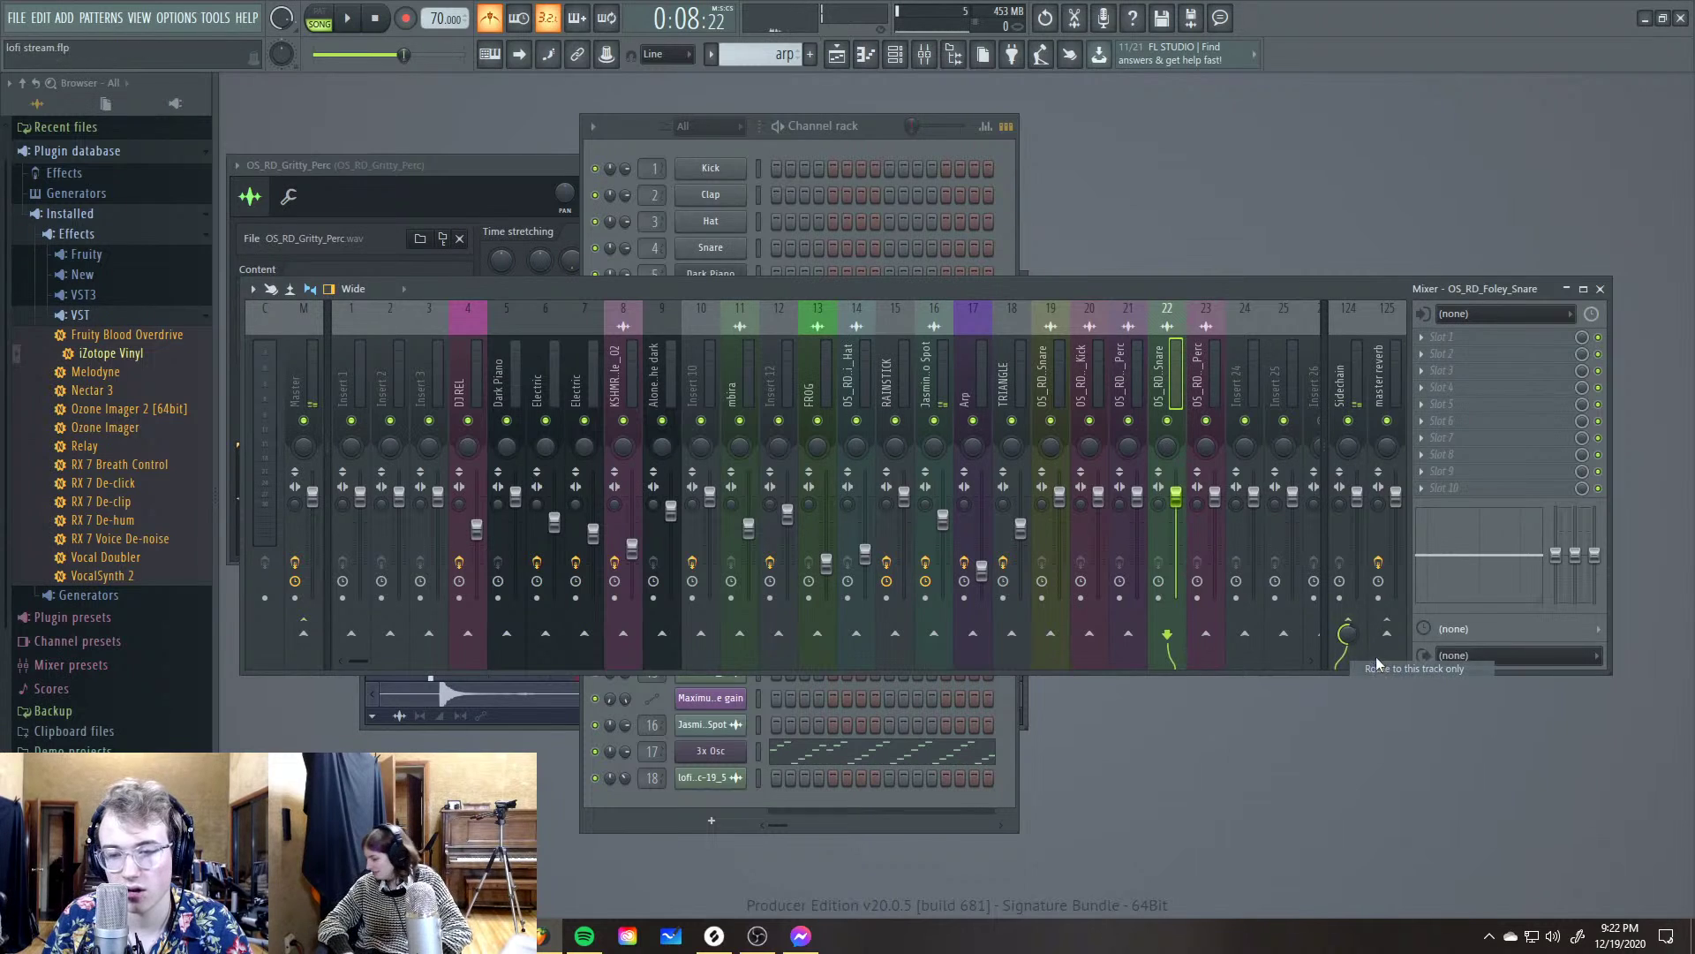
pyautogui.click(1215, 400)
pyautogui.rightClick(1351, 642)
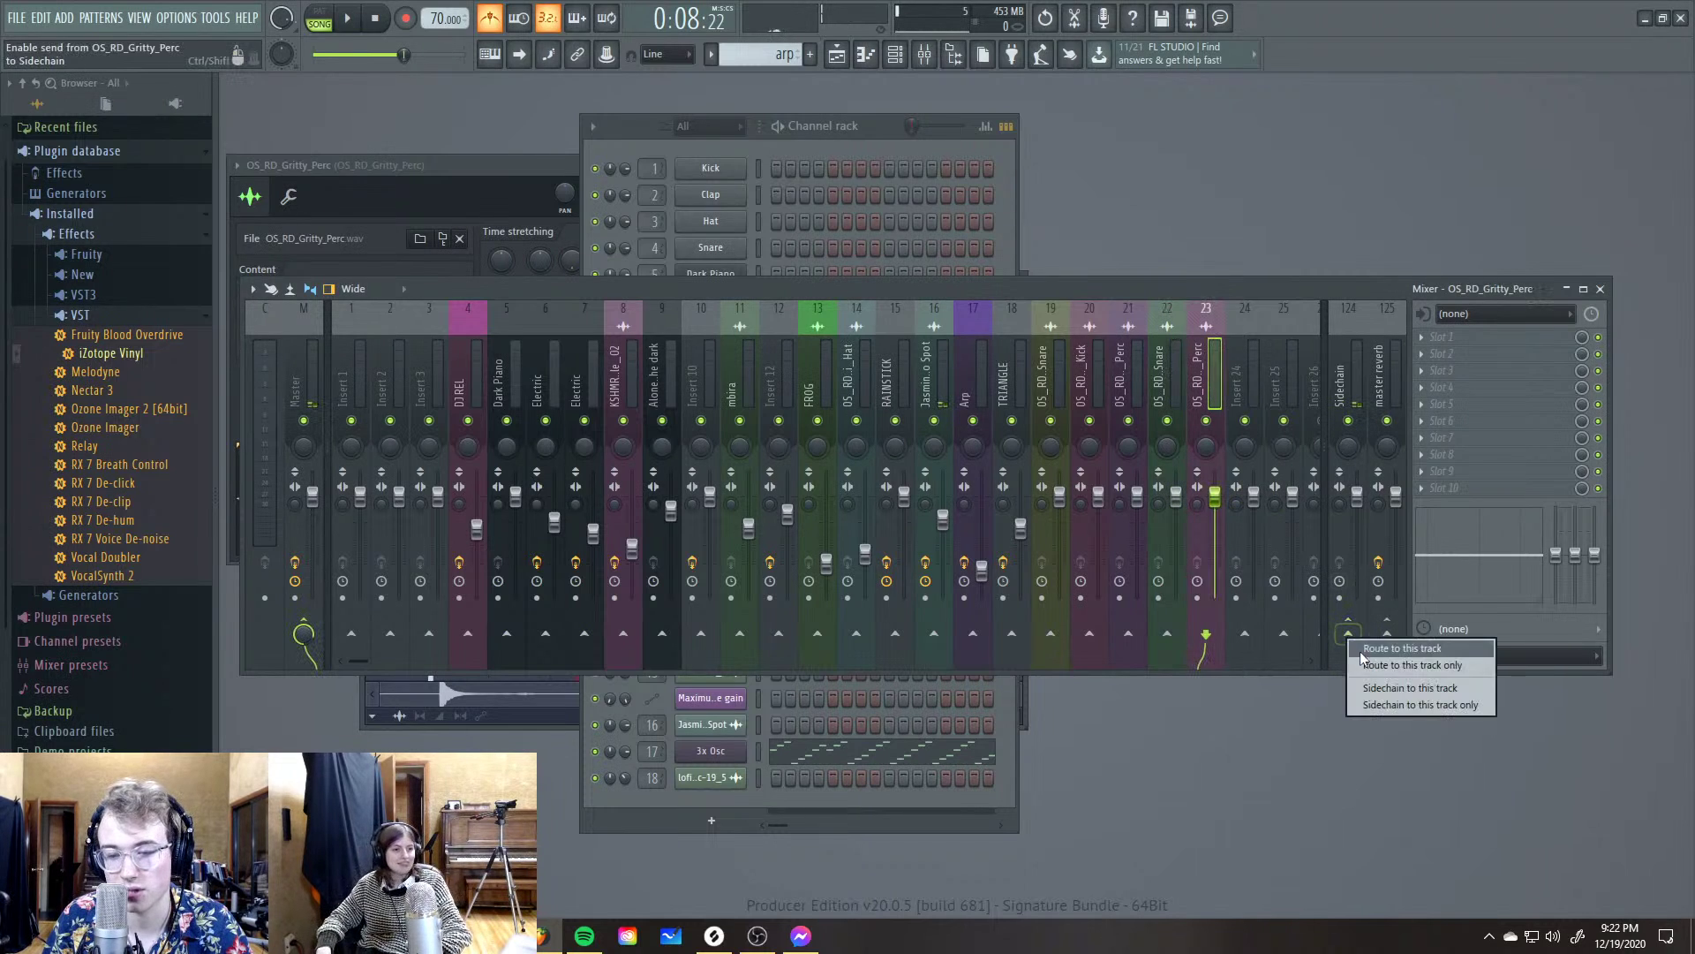
pyautogui.click(1382, 664)
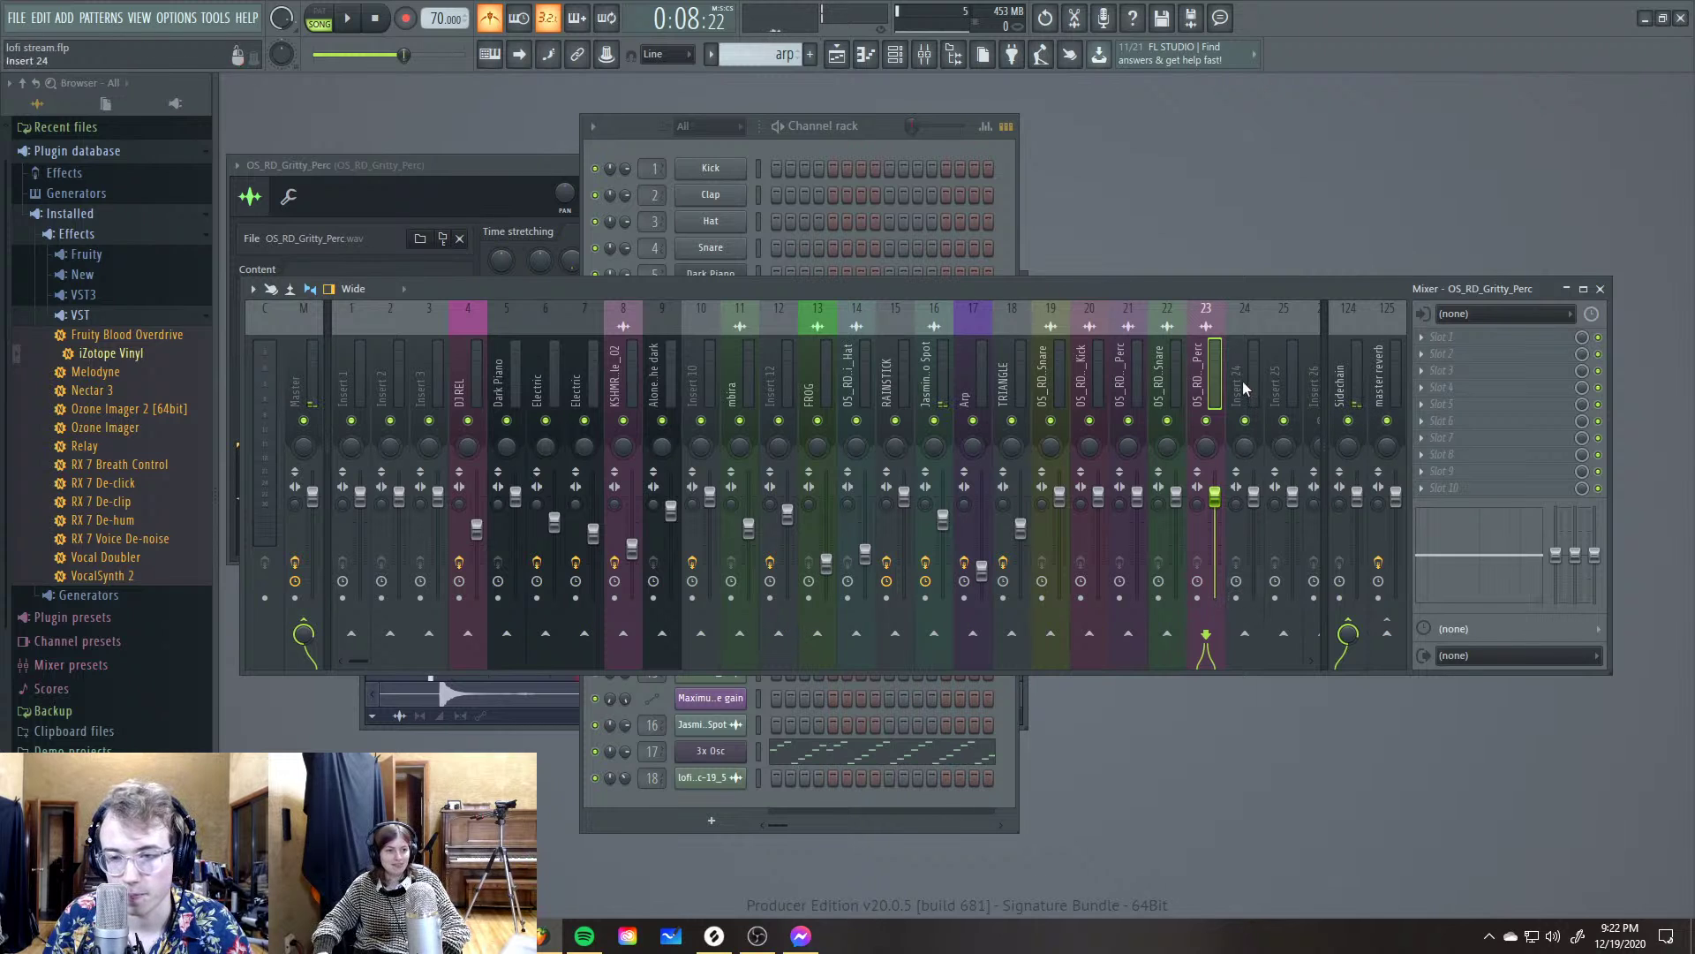
# Examine the routing of the mixer tracks from OS_RD_Gritty_Perc back to DJ REL and of the Sidechain track
pyautogui.scroll(-8, 1242, 379)
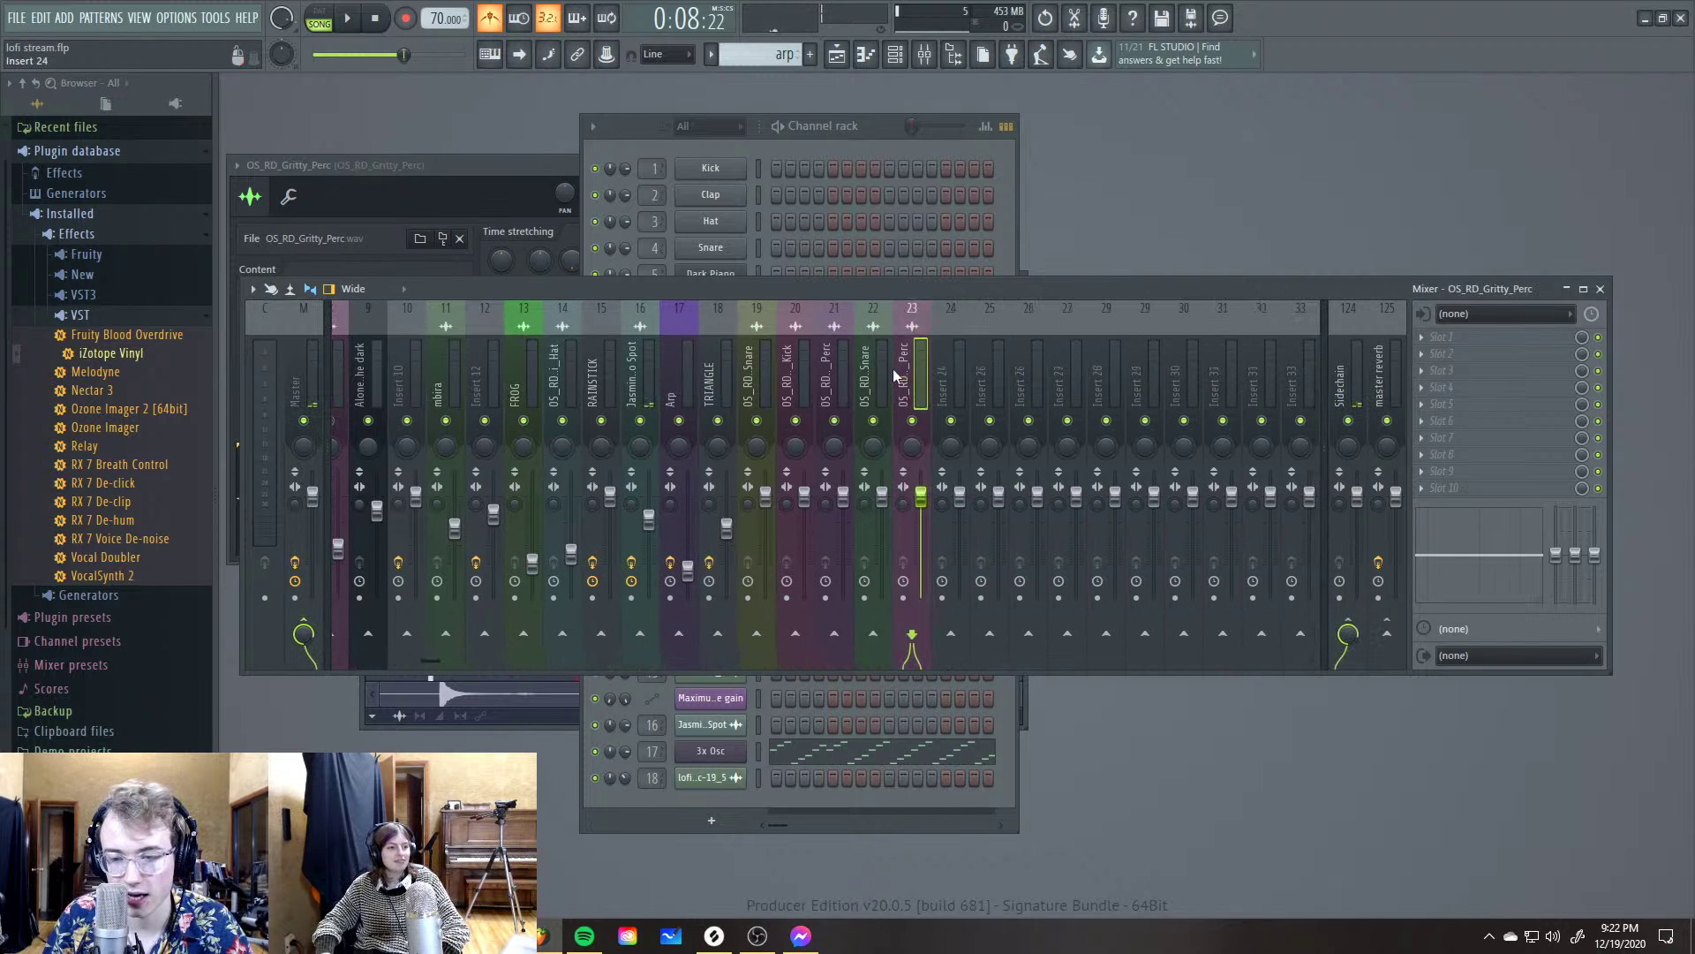
pyautogui.moveTo(893, 369); pyautogui.dragTo(452, 353)
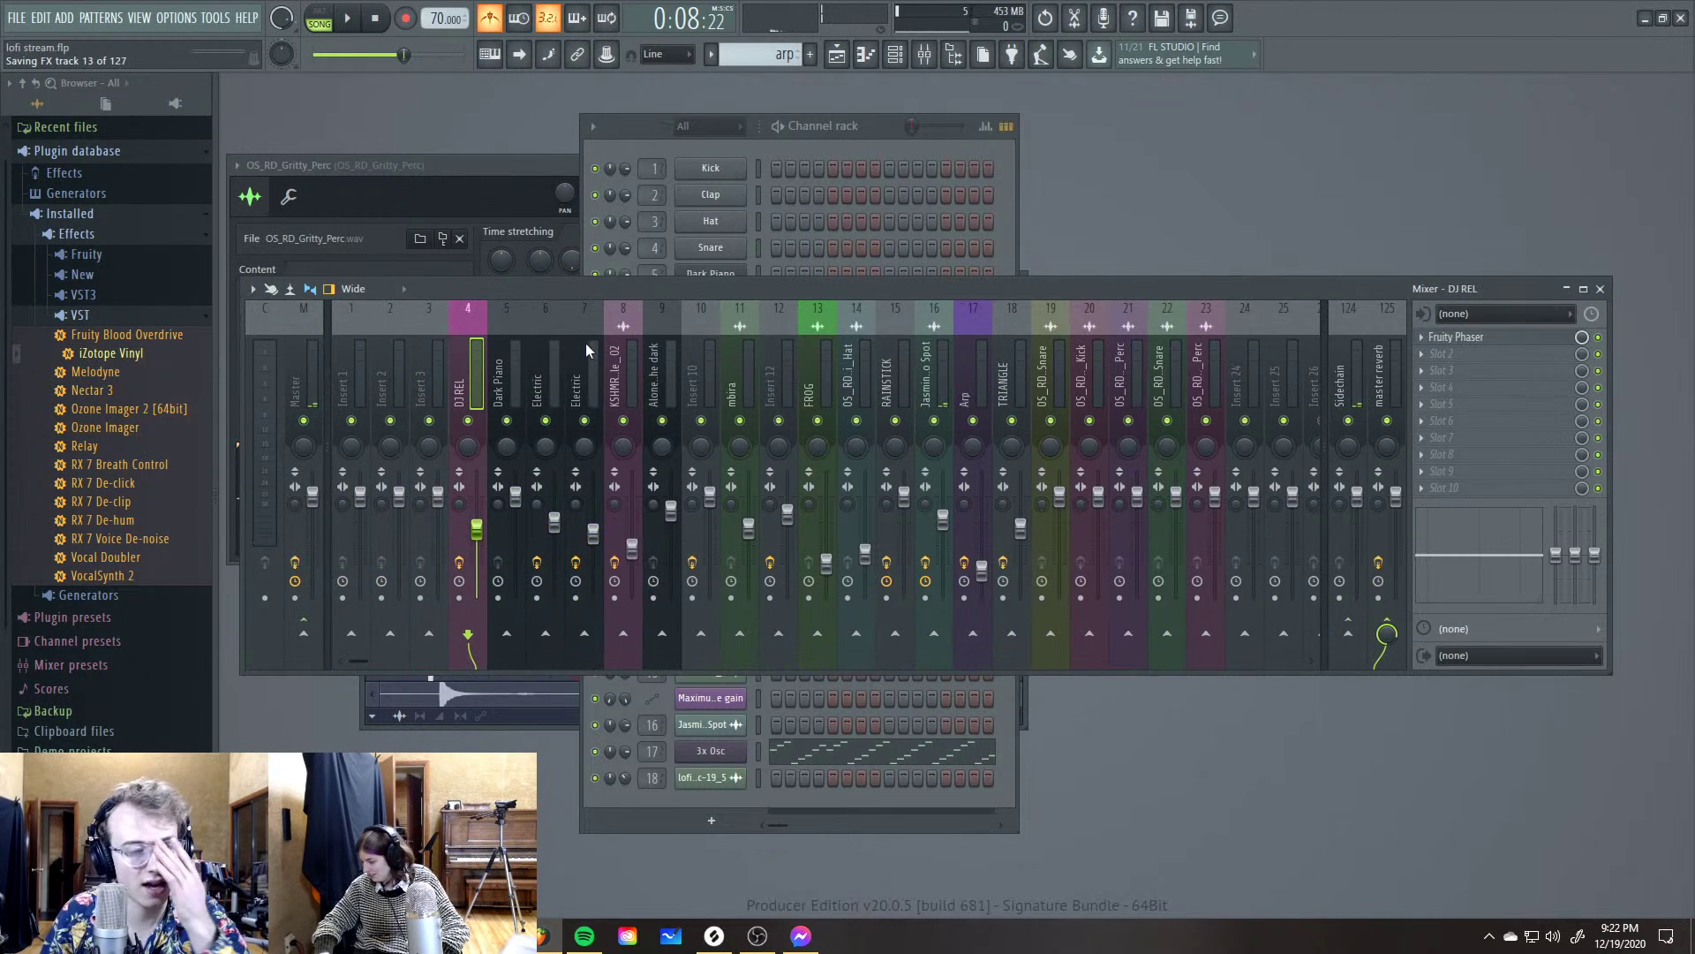
pyautogui.click(1347, 373)
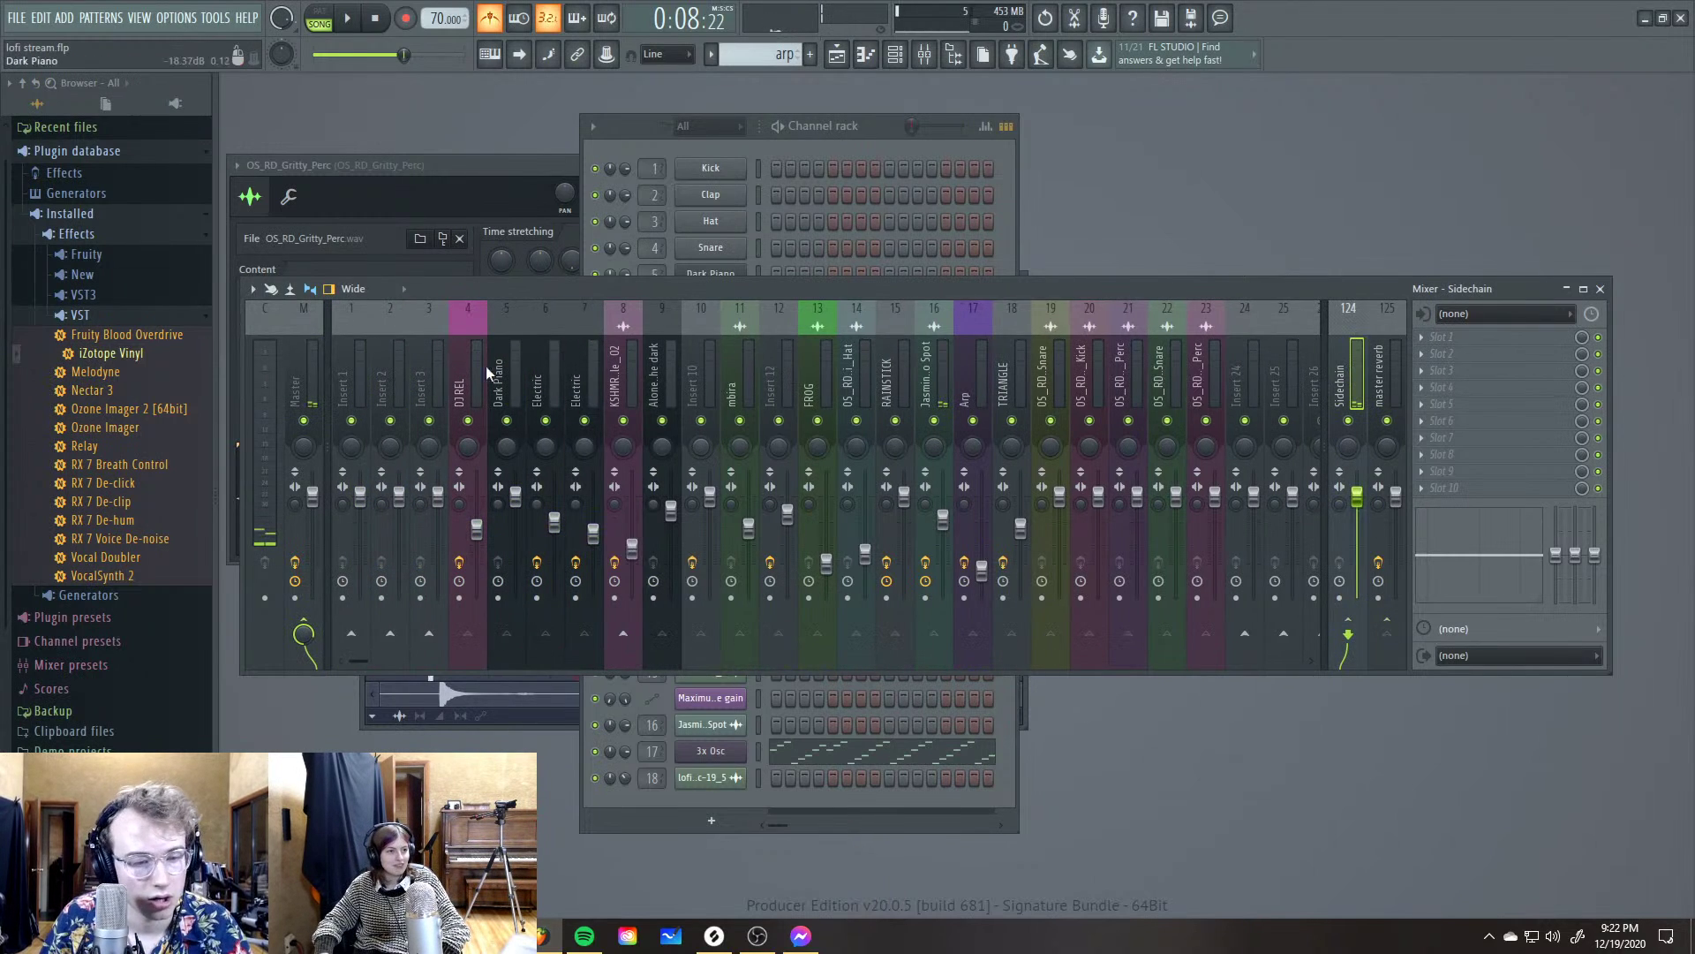
pyautogui.moveTo(468, 358); pyautogui.dragTo(735, 386)
# Inspect the OS_RD_Drag_Perc and OS_RD_Box_Snare clips of the playlist in their sample settings
pyautogui.click(839, 51)
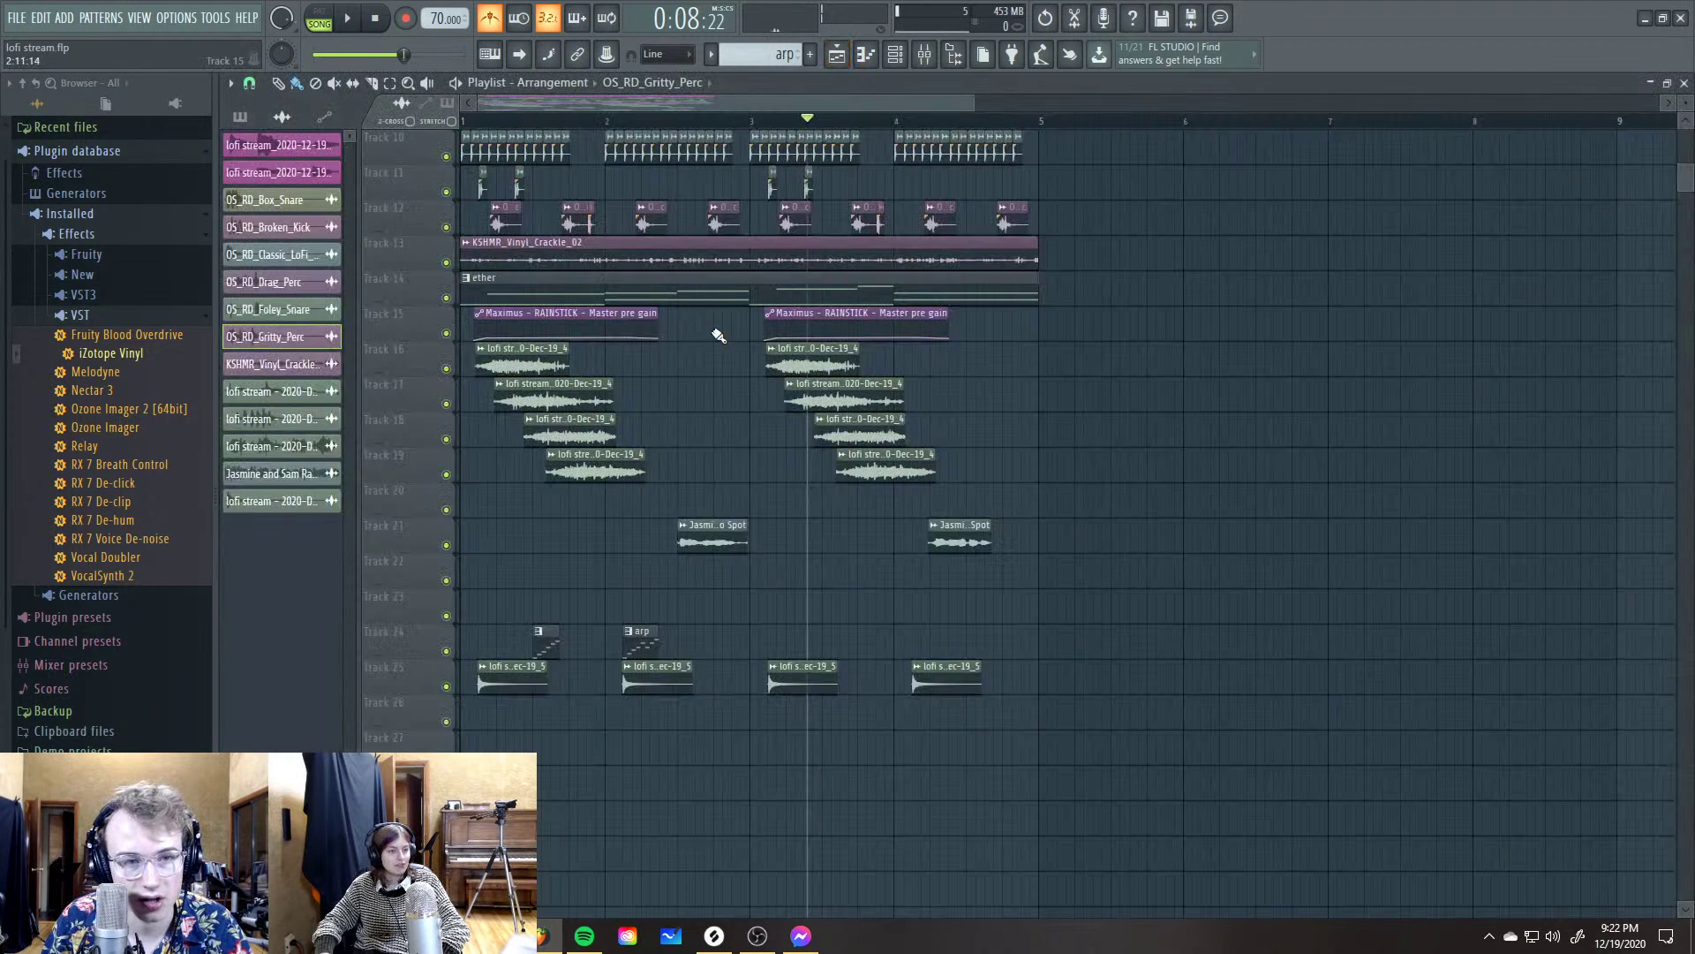
pyautogui.scroll(2, 728, 362)
pyautogui.scroll(2, 738, 389)
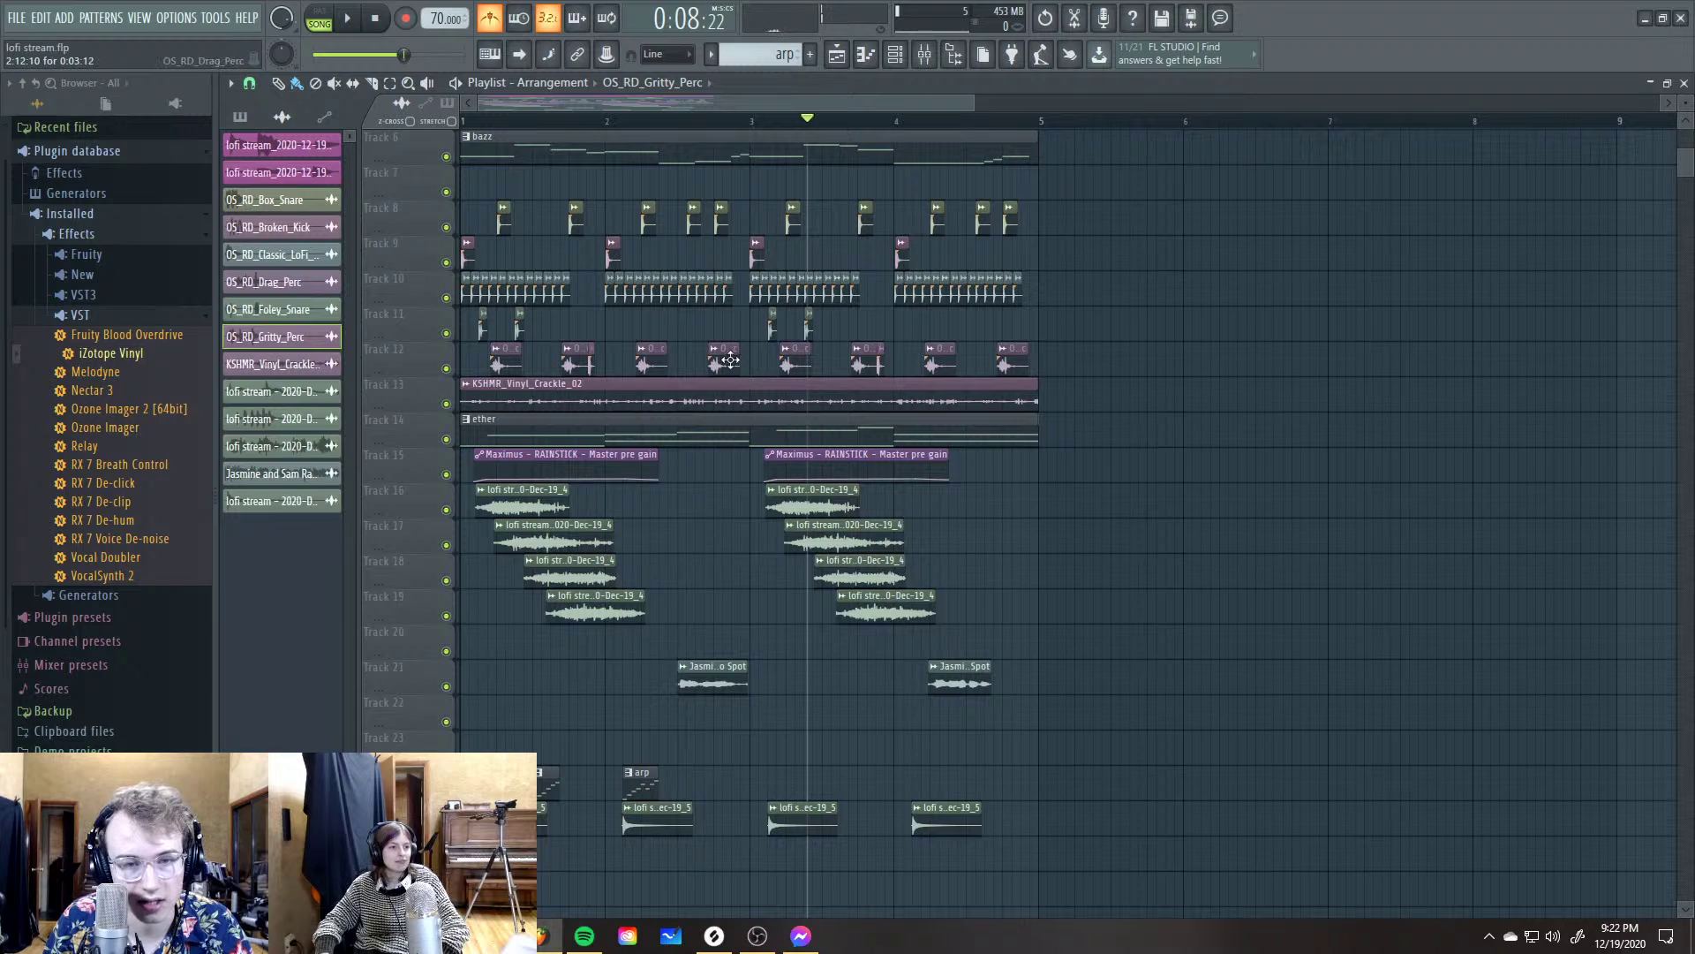
pyautogui.doubleClick(731, 359)
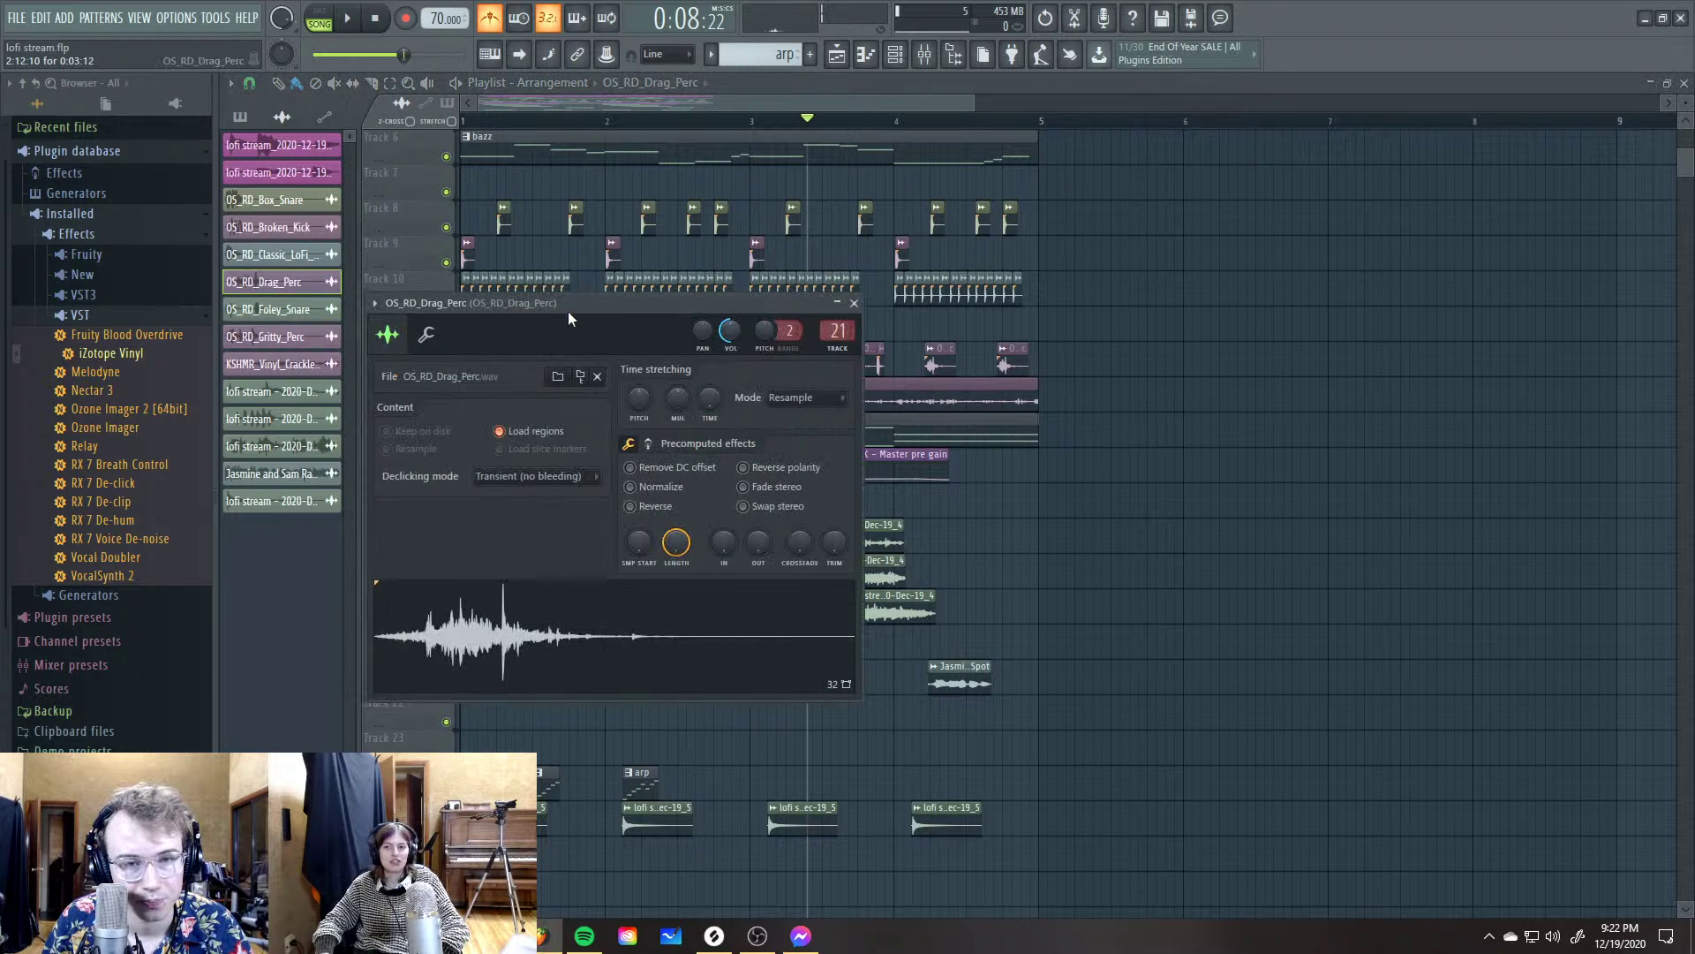
pyautogui.press('Escape')
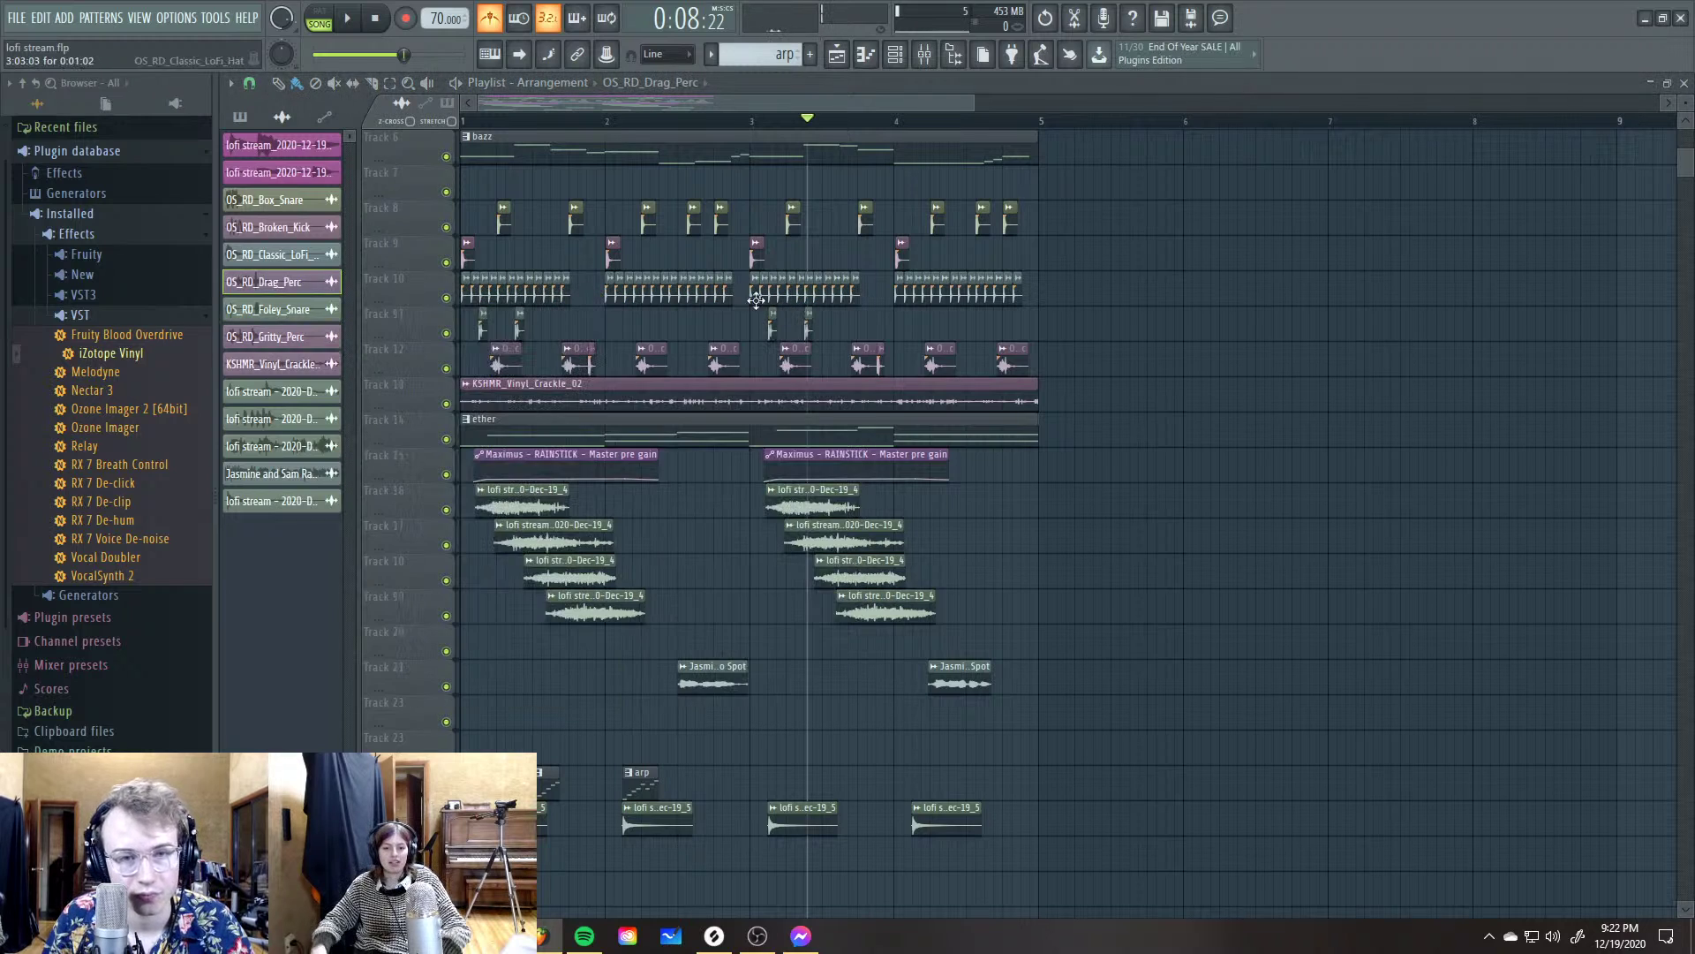
pyautogui.doubleClick(693, 219)
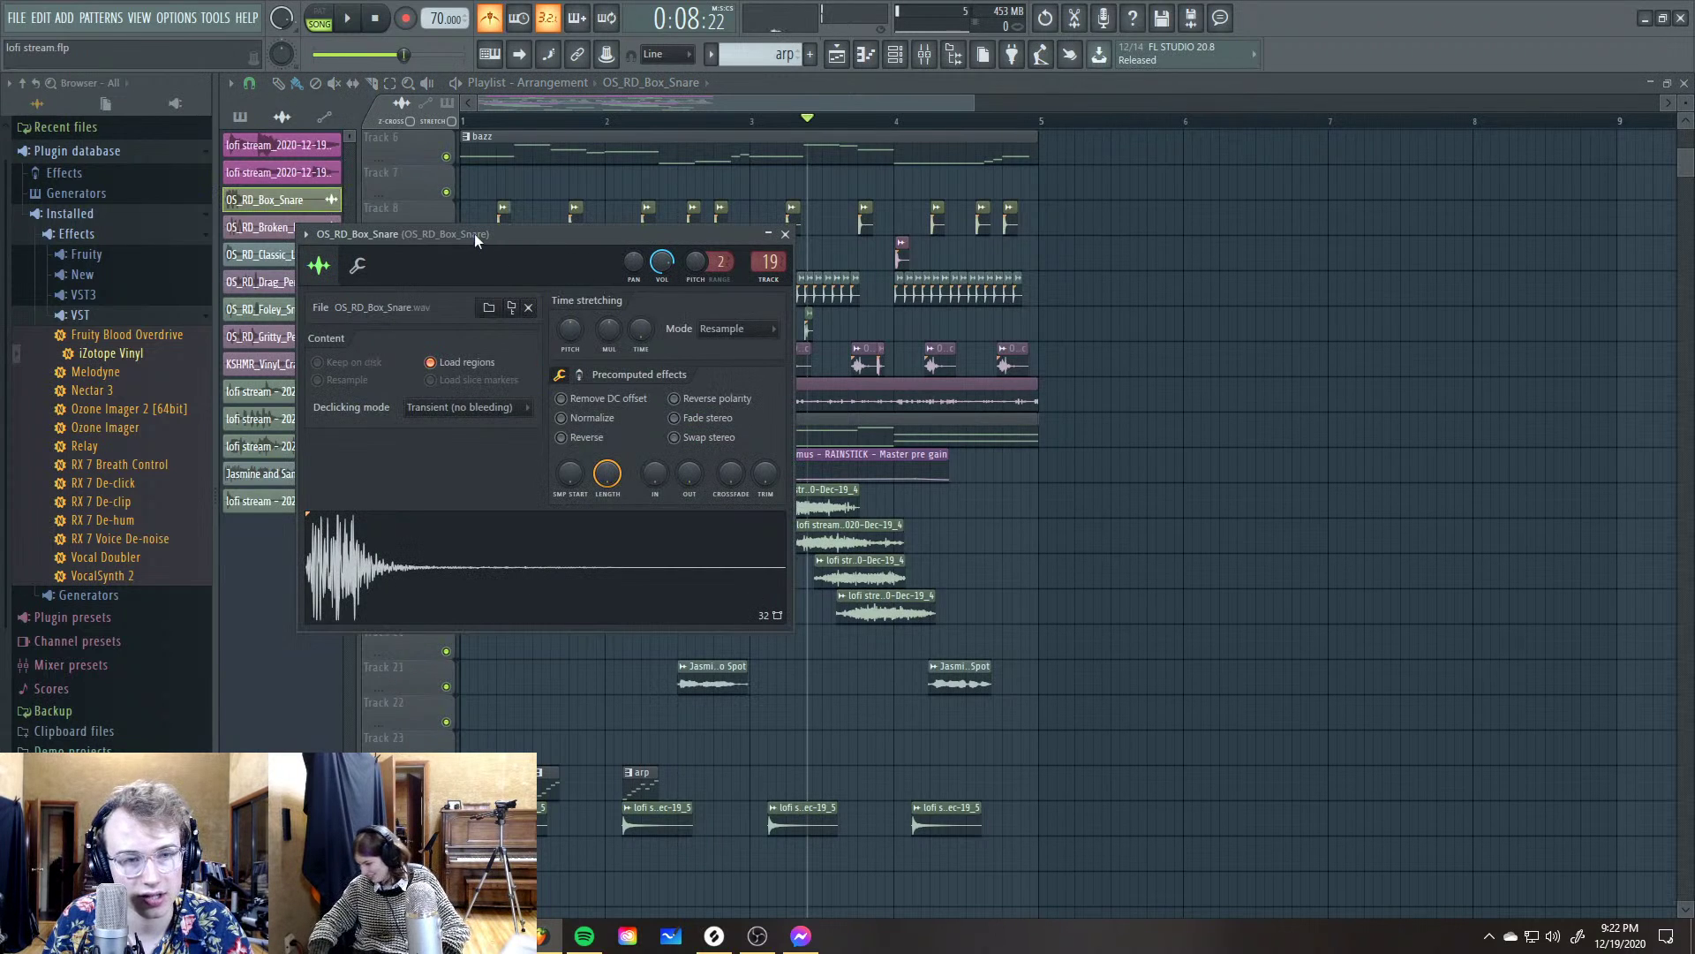
# Disable the OS_RD_Box_Snare track's send to Sidechain and route it to the Master, and check the Sidechain track
pyautogui.press('F9')
pyautogui.moveTo(622, 379); pyautogui.dragTo(1050, 379)
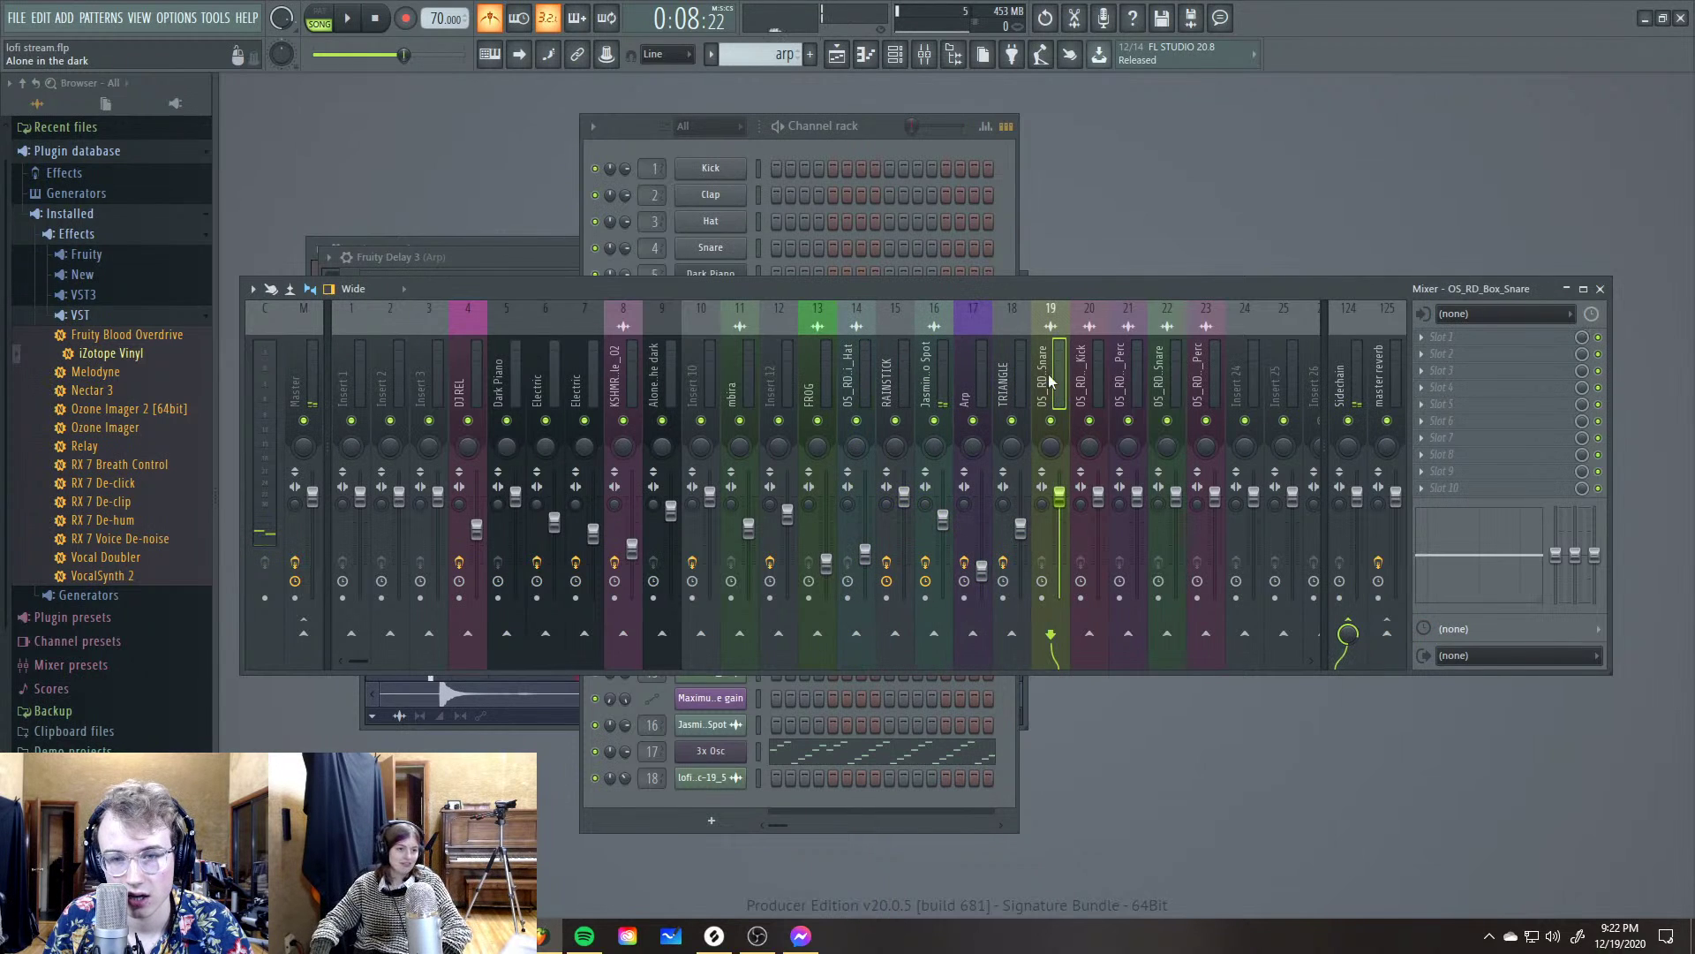
pyautogui.click(1348, 633)
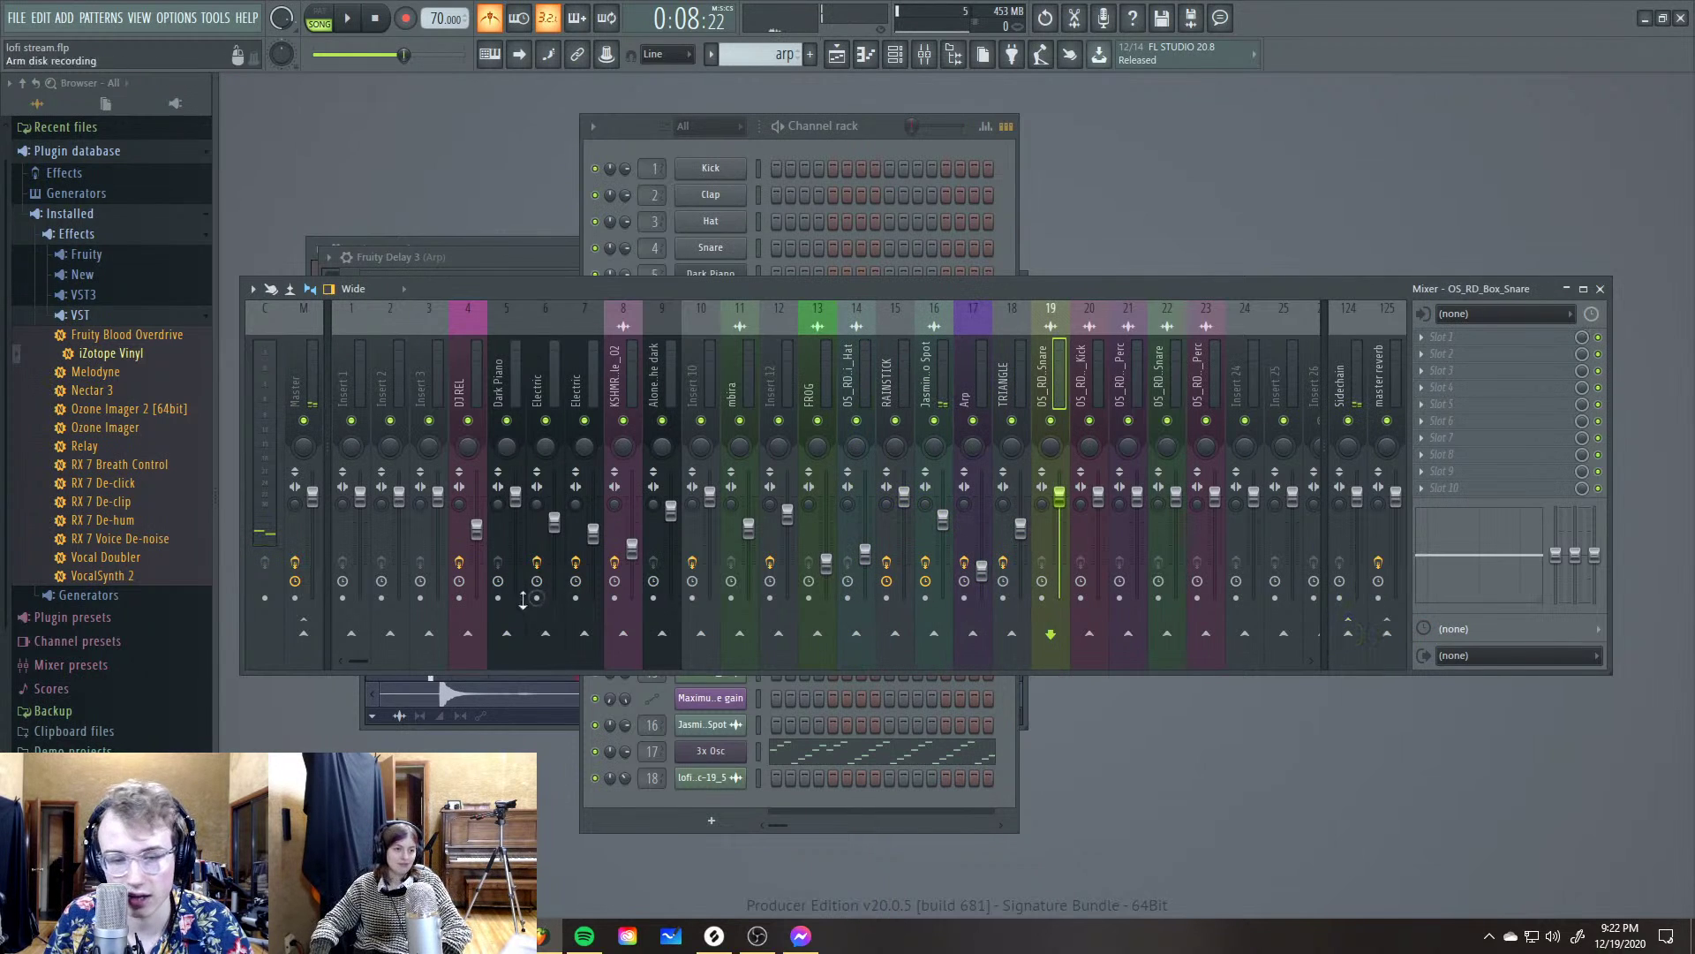
pyautogui.click(303, 633)
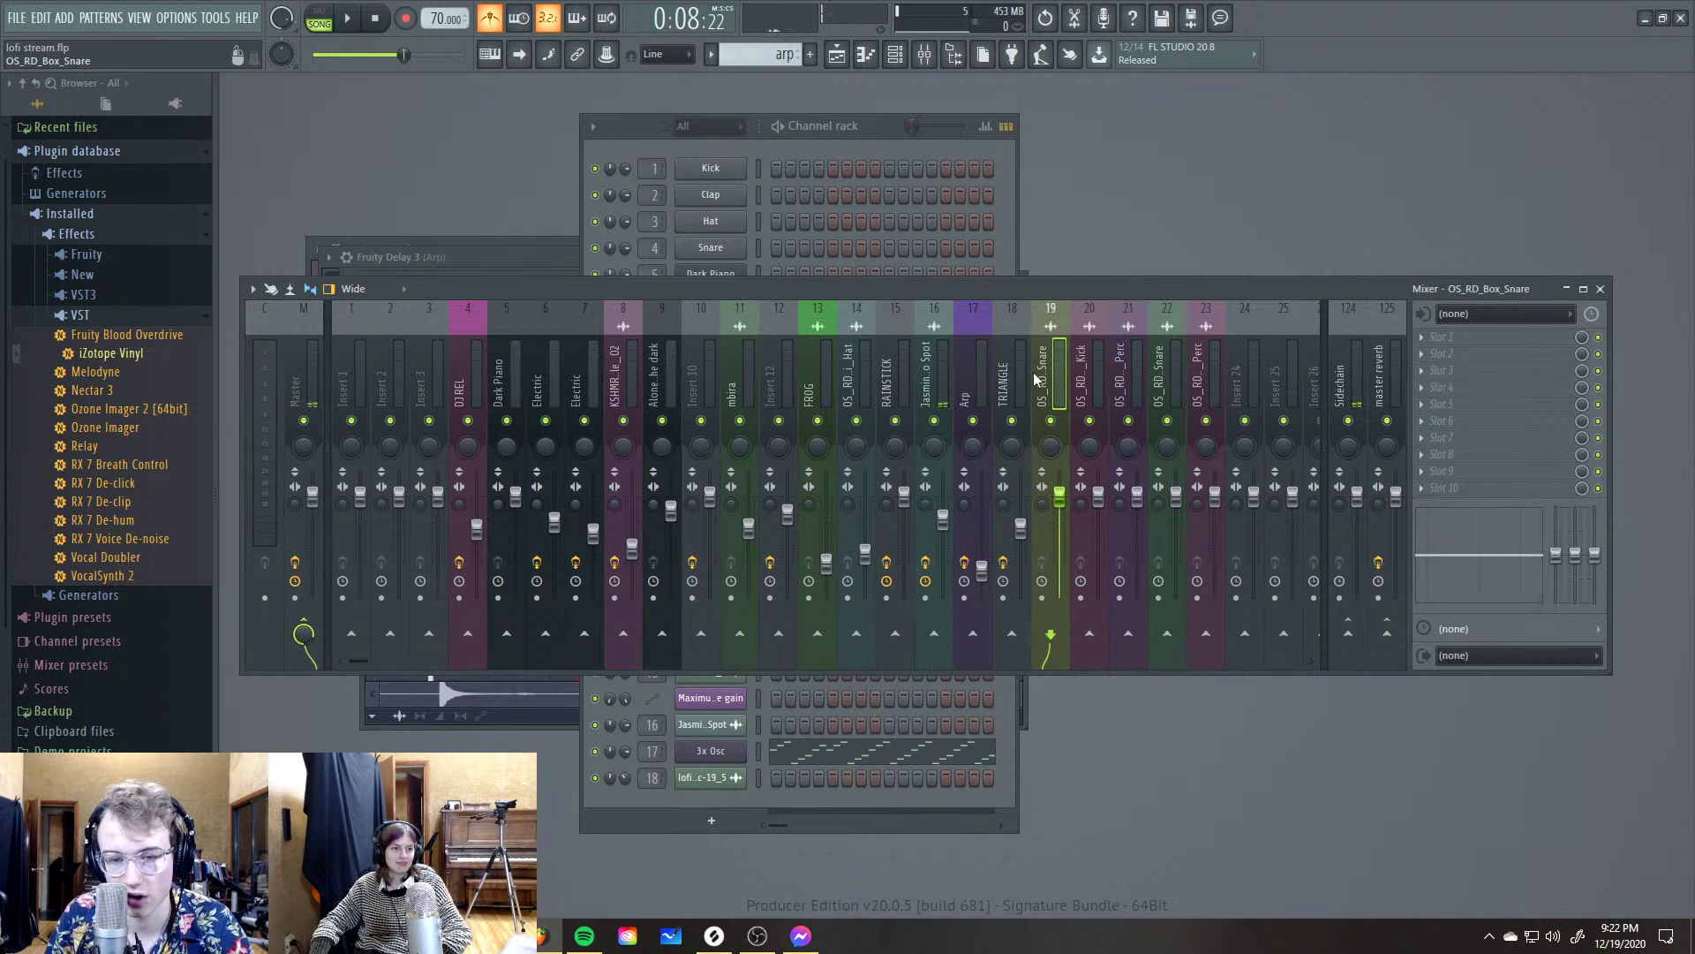
pyautogui.click(1349, 392)
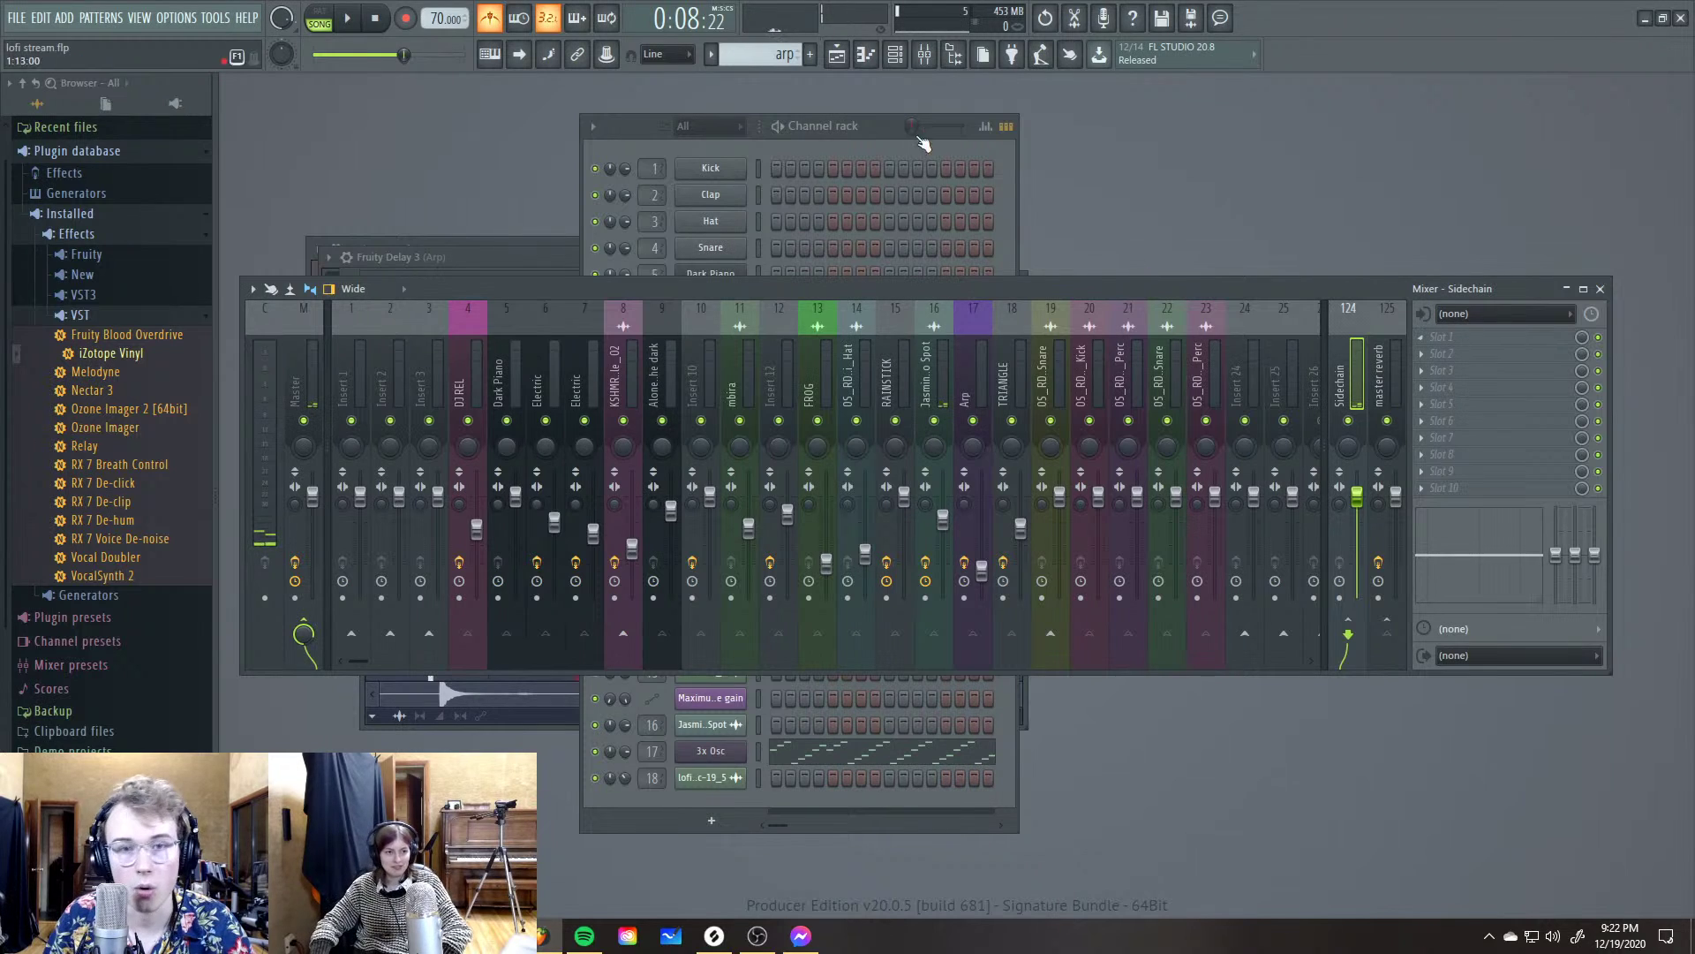
# Add a Harmor instrument as a new channel in the channel rack
pyautogui.click(922, 143)
pyautogui.click(711, 820)
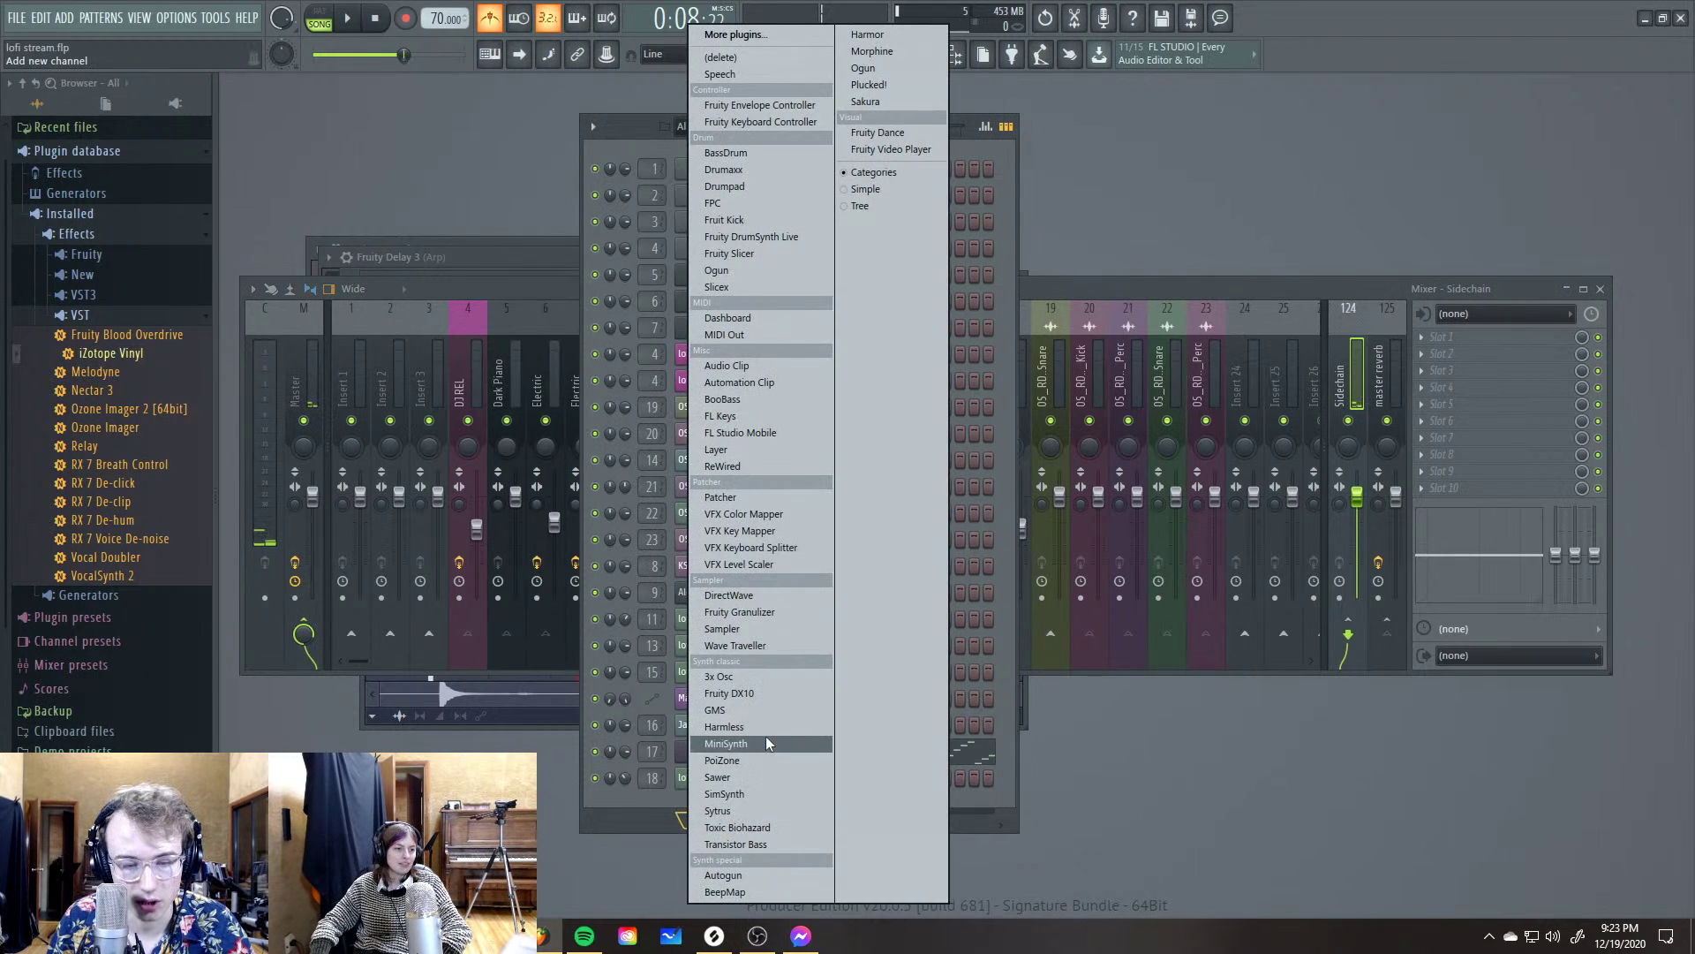
pyautogui.click(867, 34)
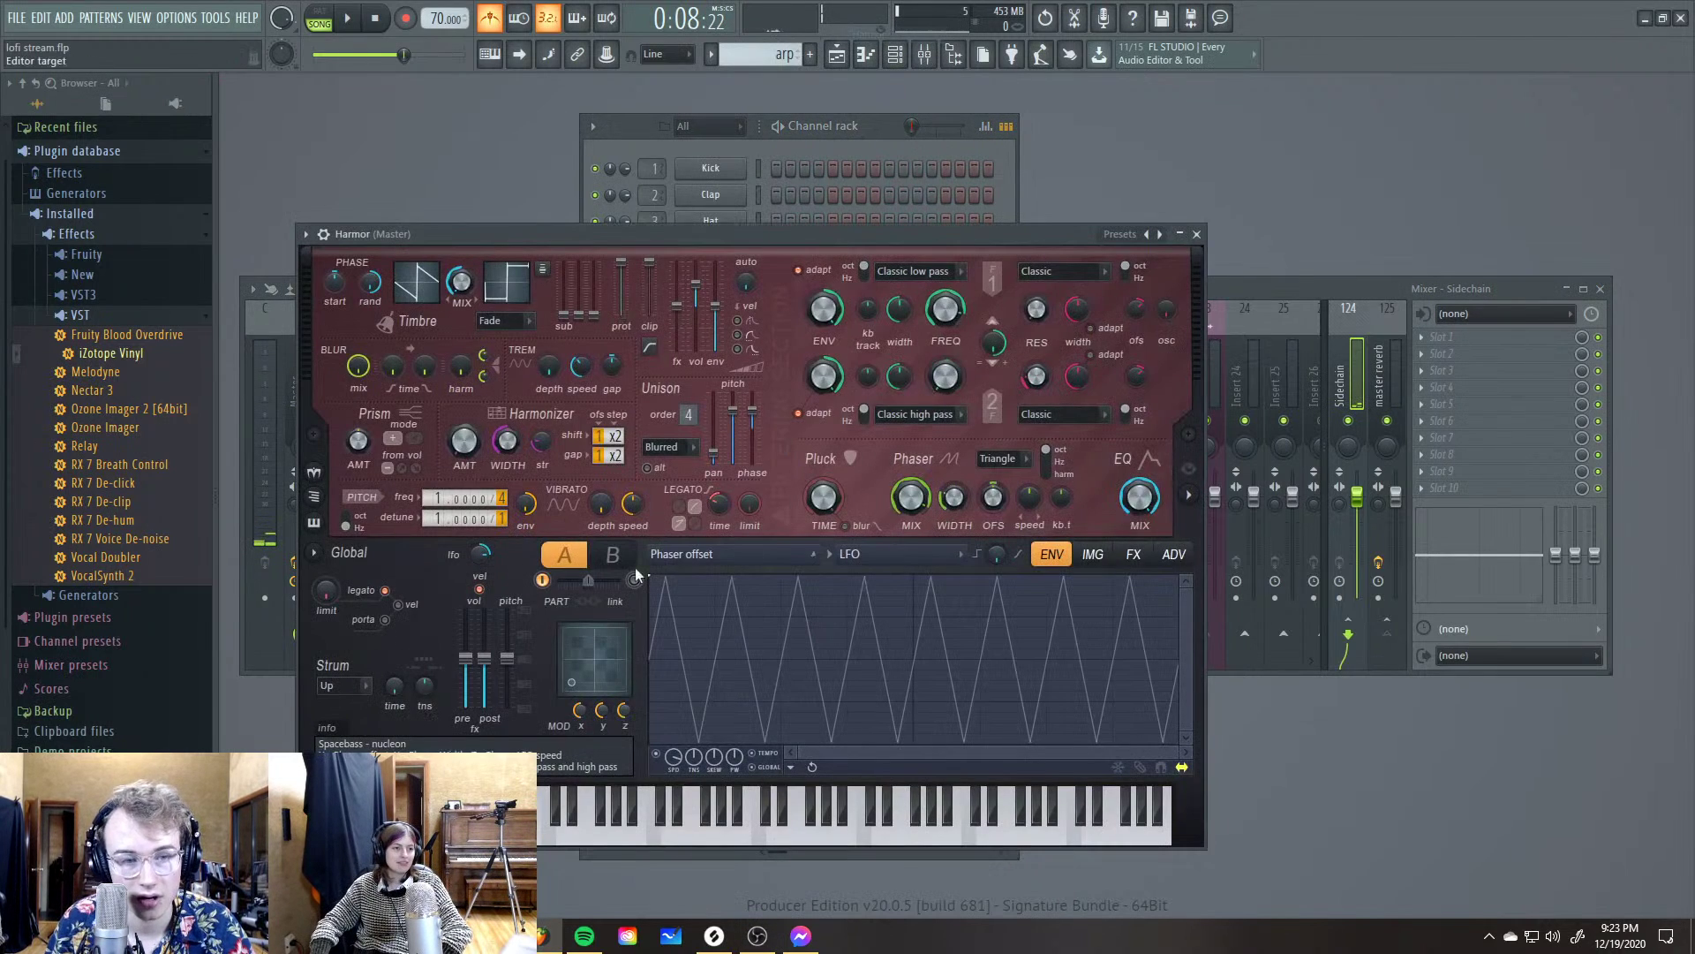
# Shape Harmor's Volume envelope into an instant attack with a short decay to zero
pyautogui.click(726, 569)
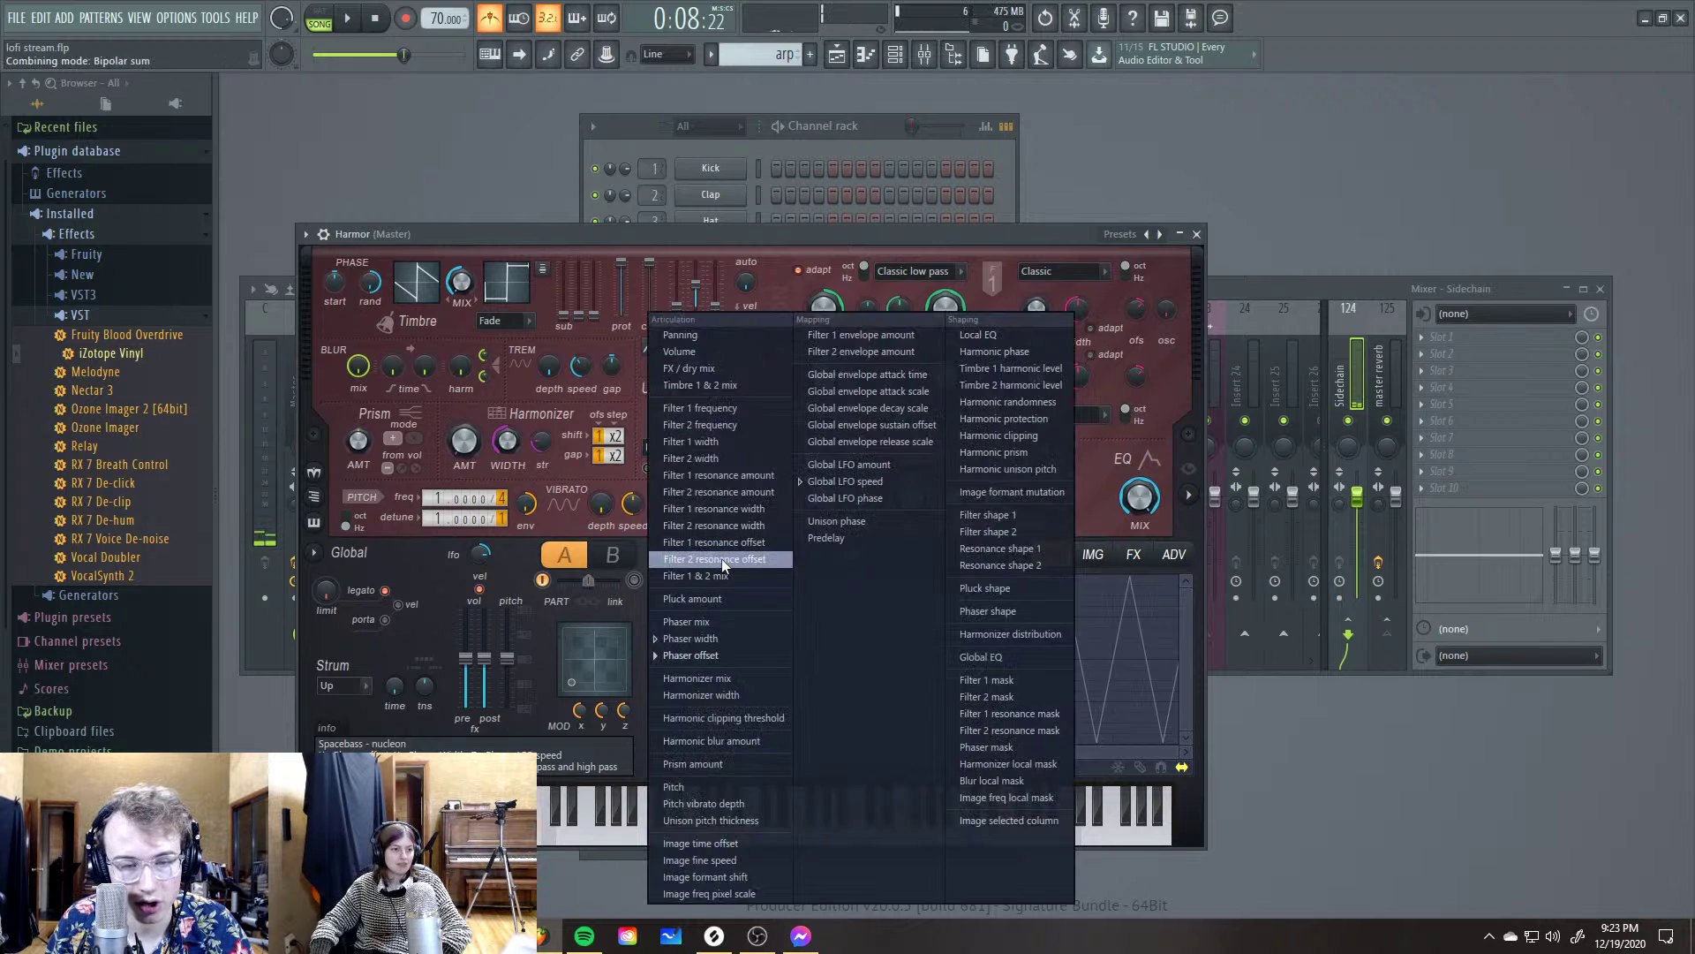
pyautogui.click(691, 351)
pyautogui.scroll(-4, 671, 756)
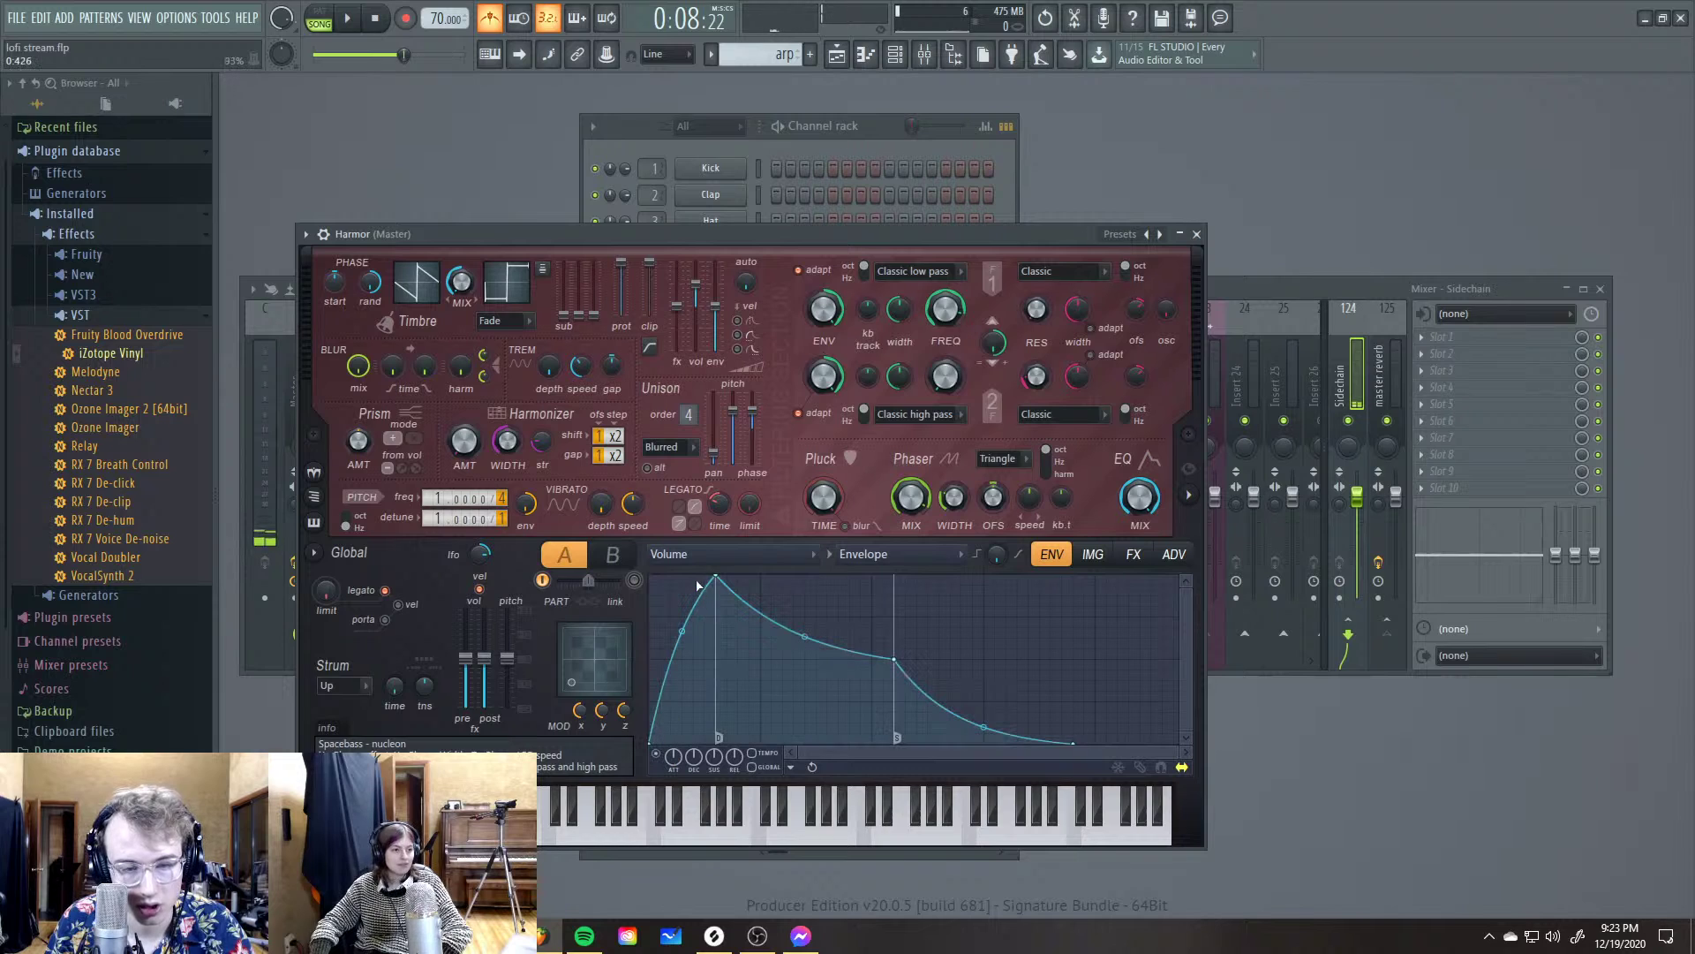
pyautogui.moveTo(802, 690); pyautogui.dragTo(696, 775)
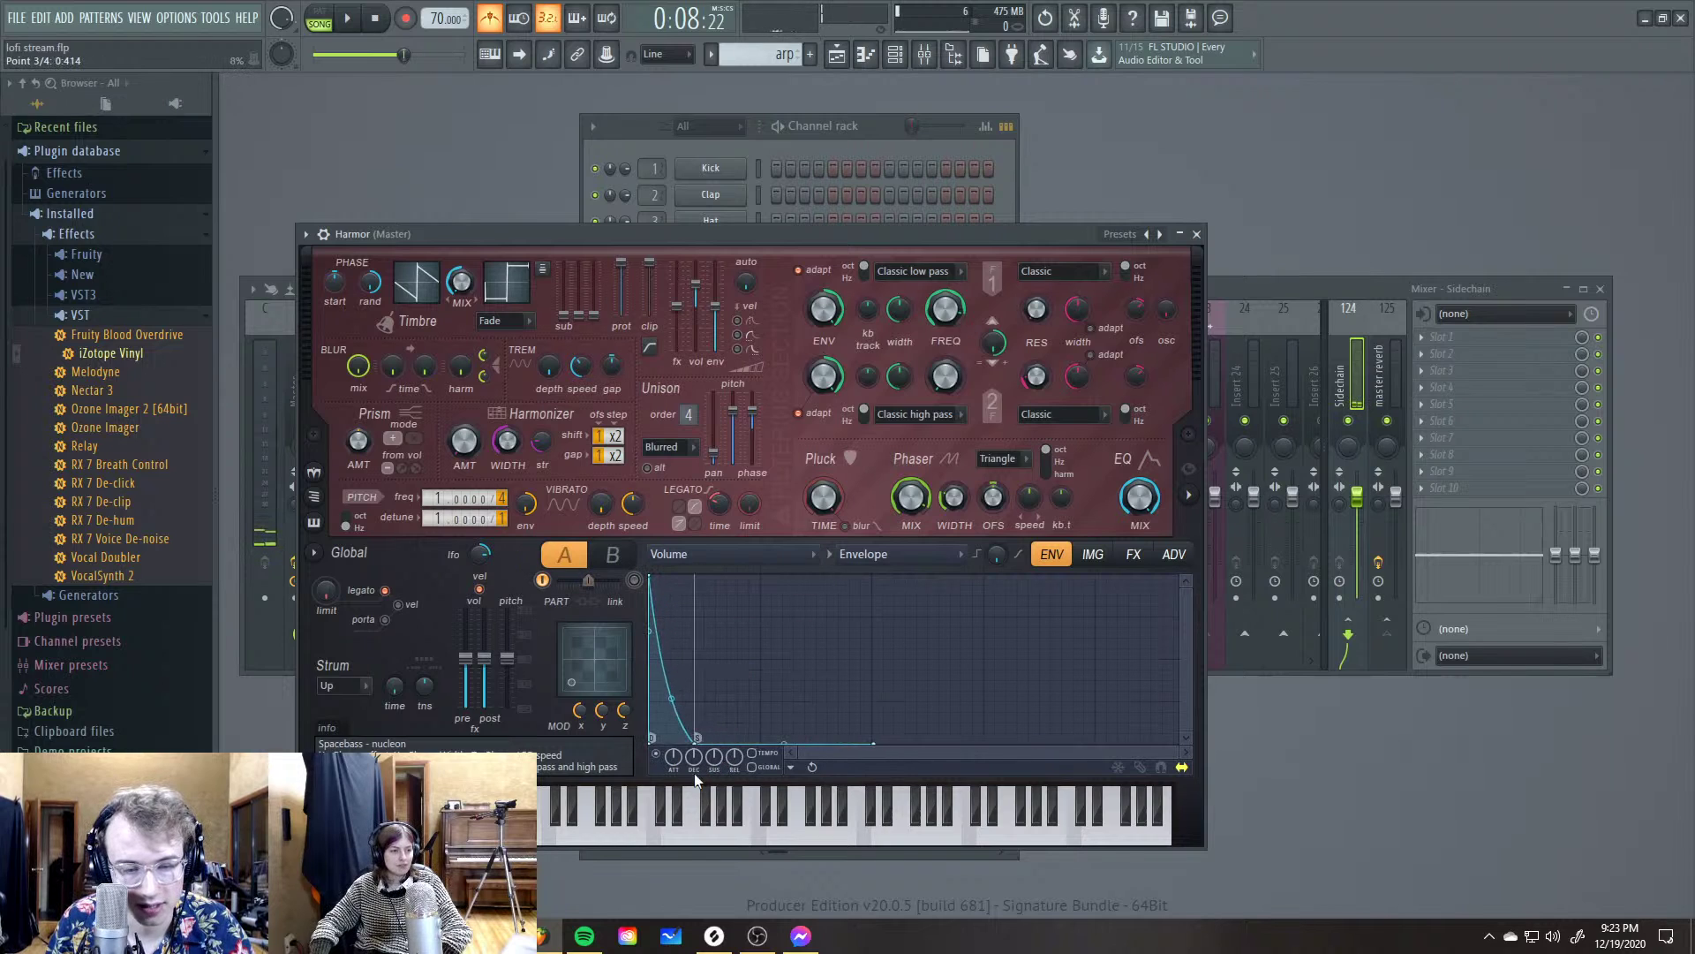
# Load Harmor's Default preset and reshape its Volume envelope into an instant attack with a short decay to zero
pyautogui.press('b')
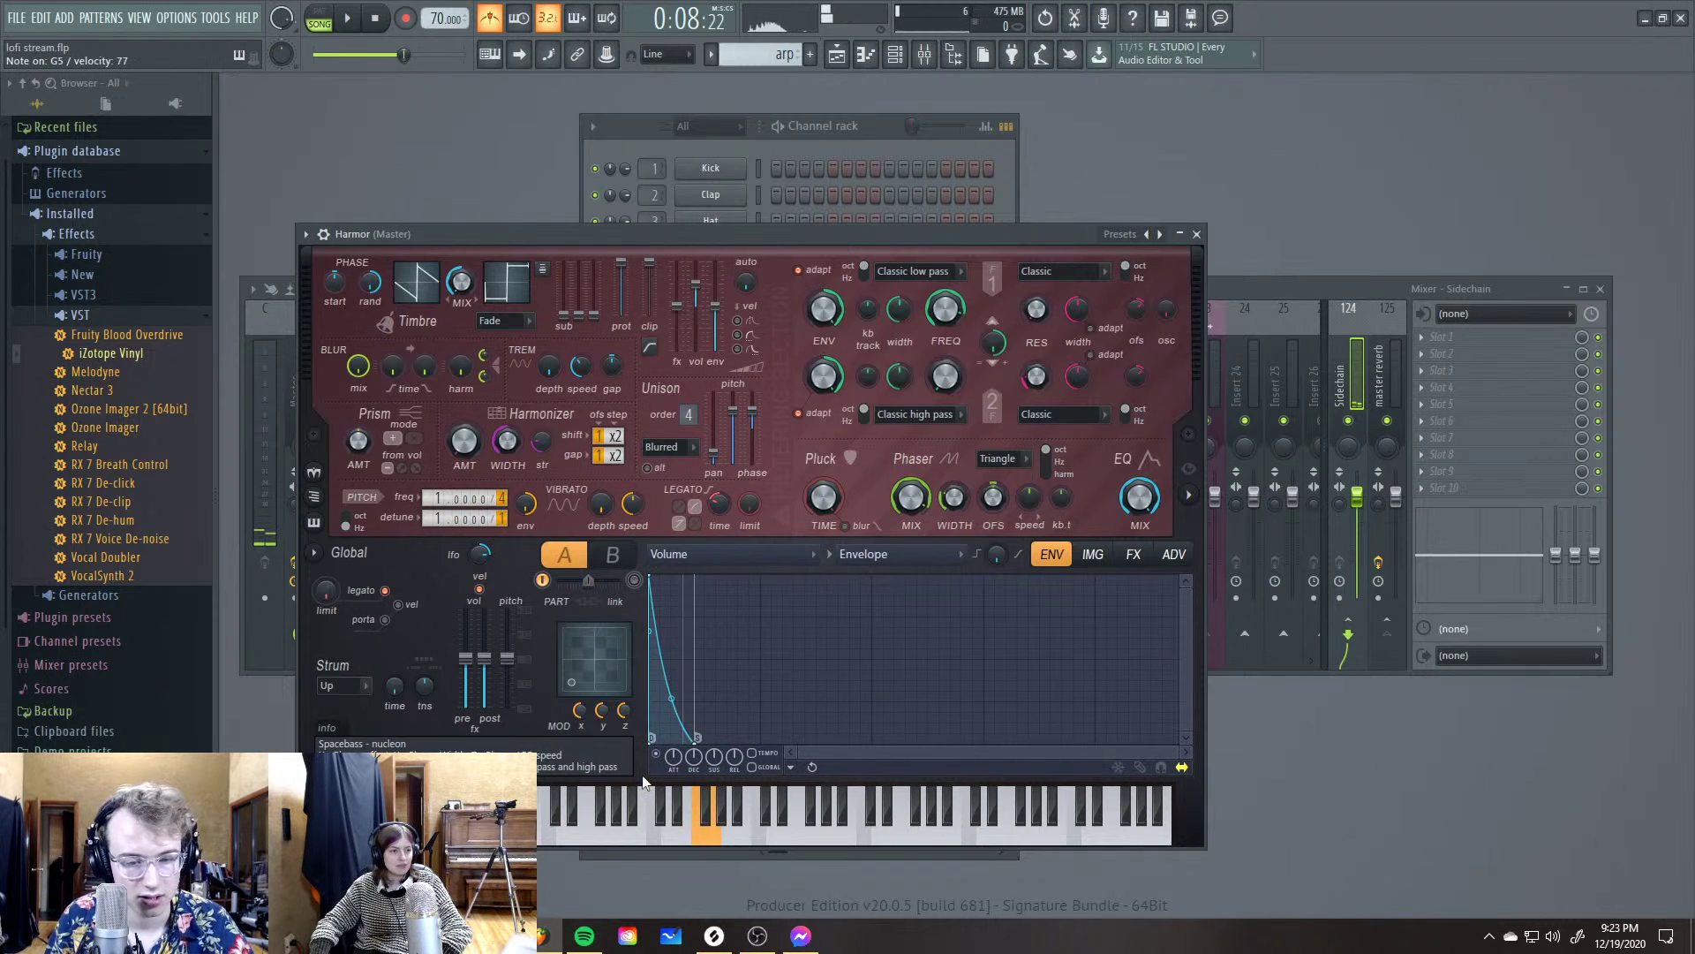
pyautogui.click(305, 234)
pyautogui.moveTo(330, 286)
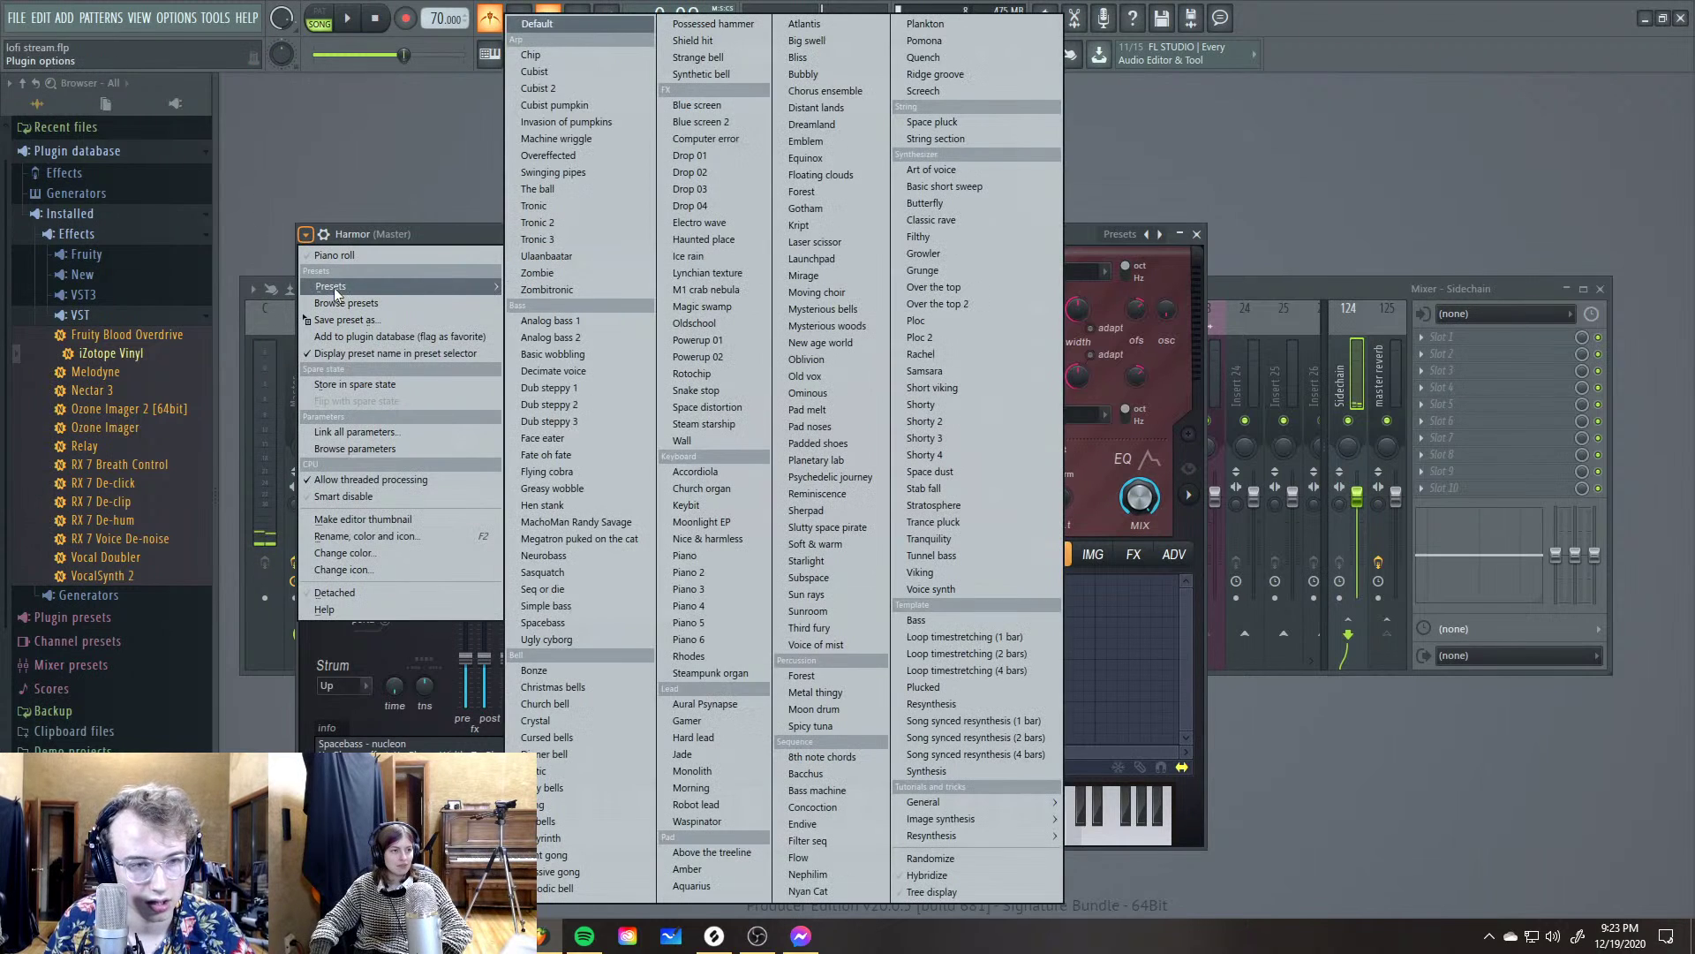
pyautogui.click(540, 27)
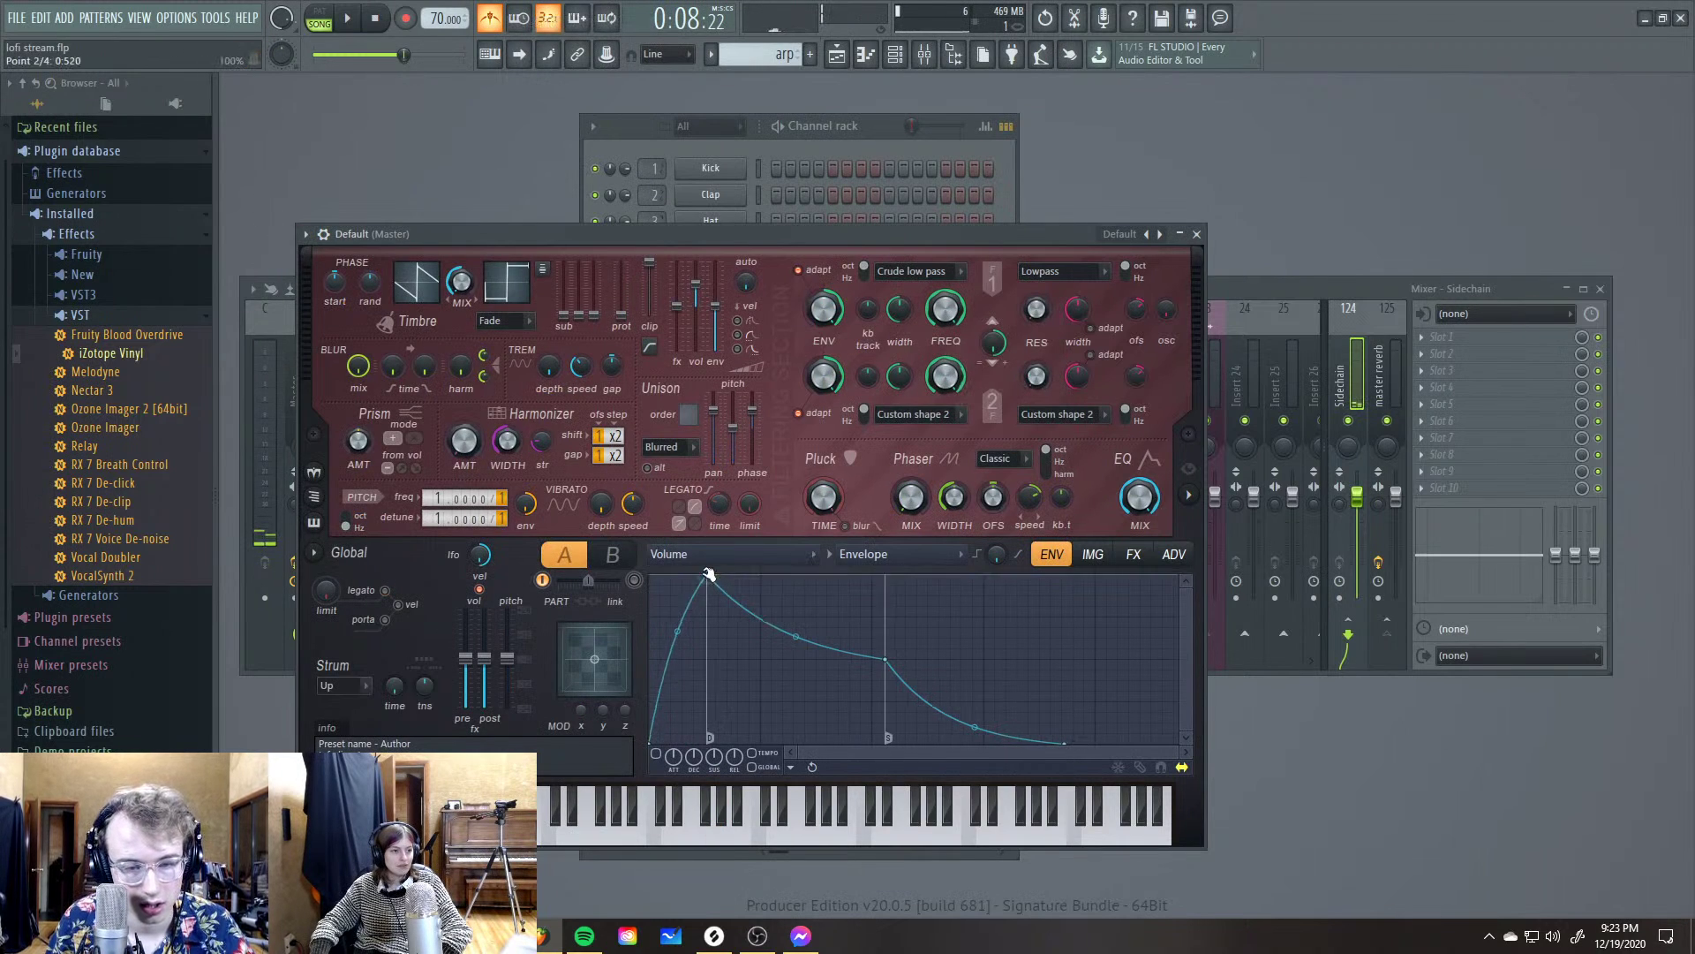
pyautogui.moveTo(827, 659); pyautogui.dragTo(708, 792)
pyautogui.click(708, 792)
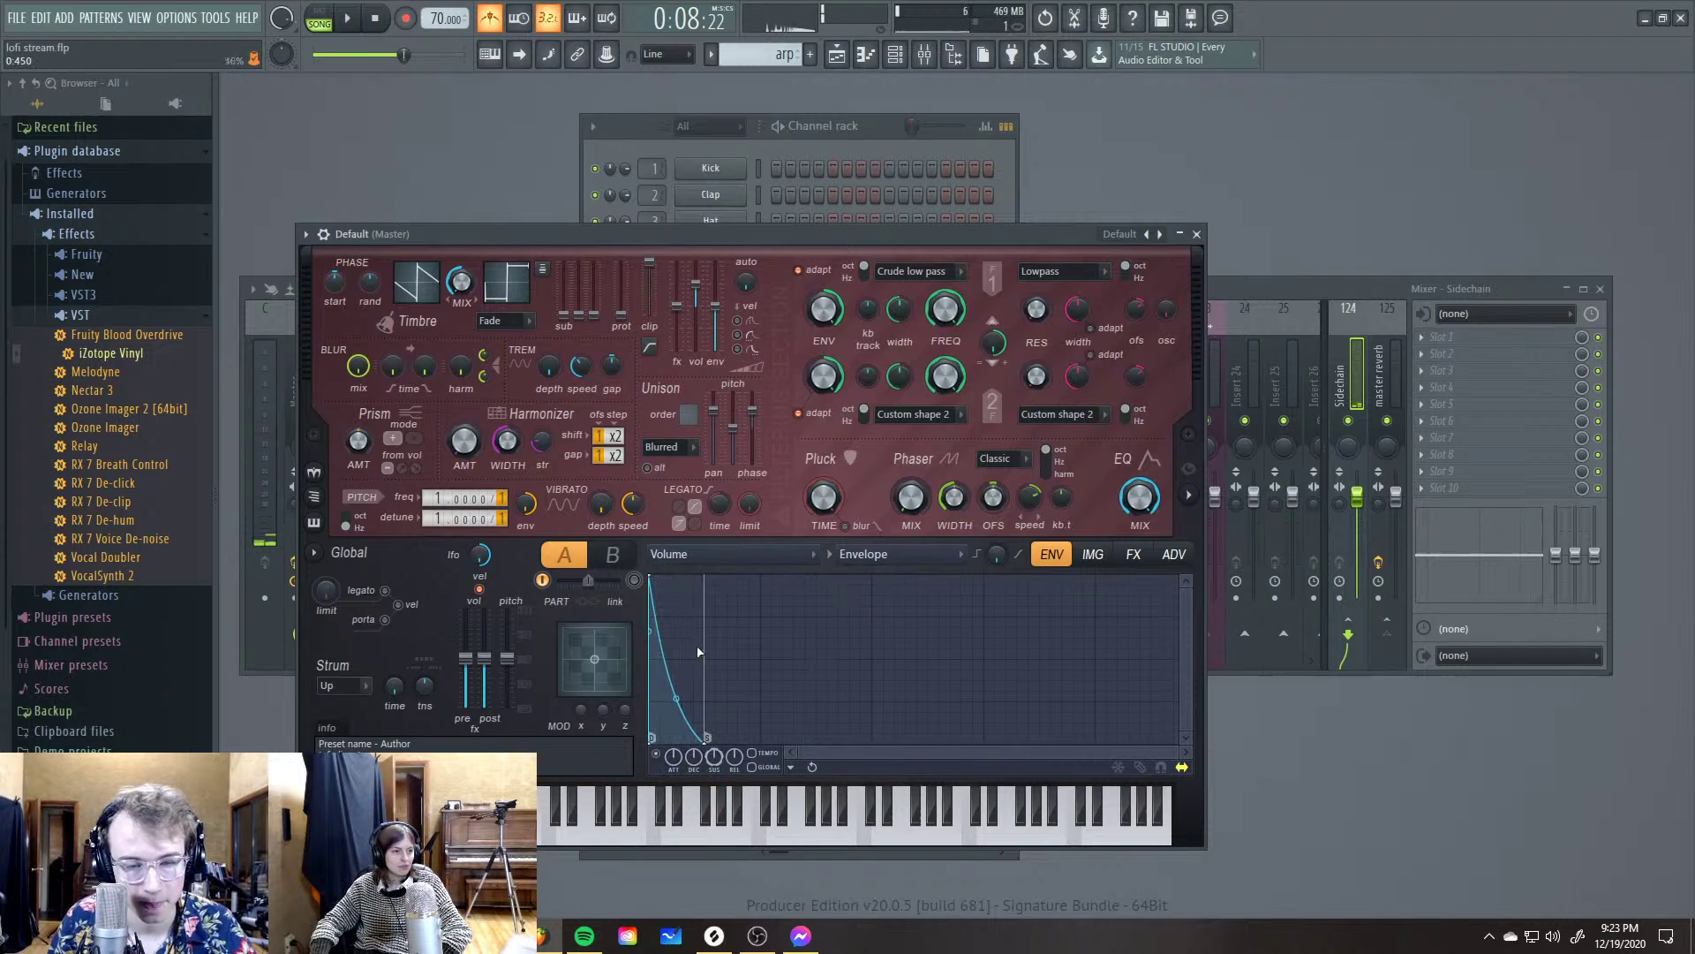
# Create a new pattern named blip and activate the first step of the Harmor channel in it
pyautogui.click(826, 126)
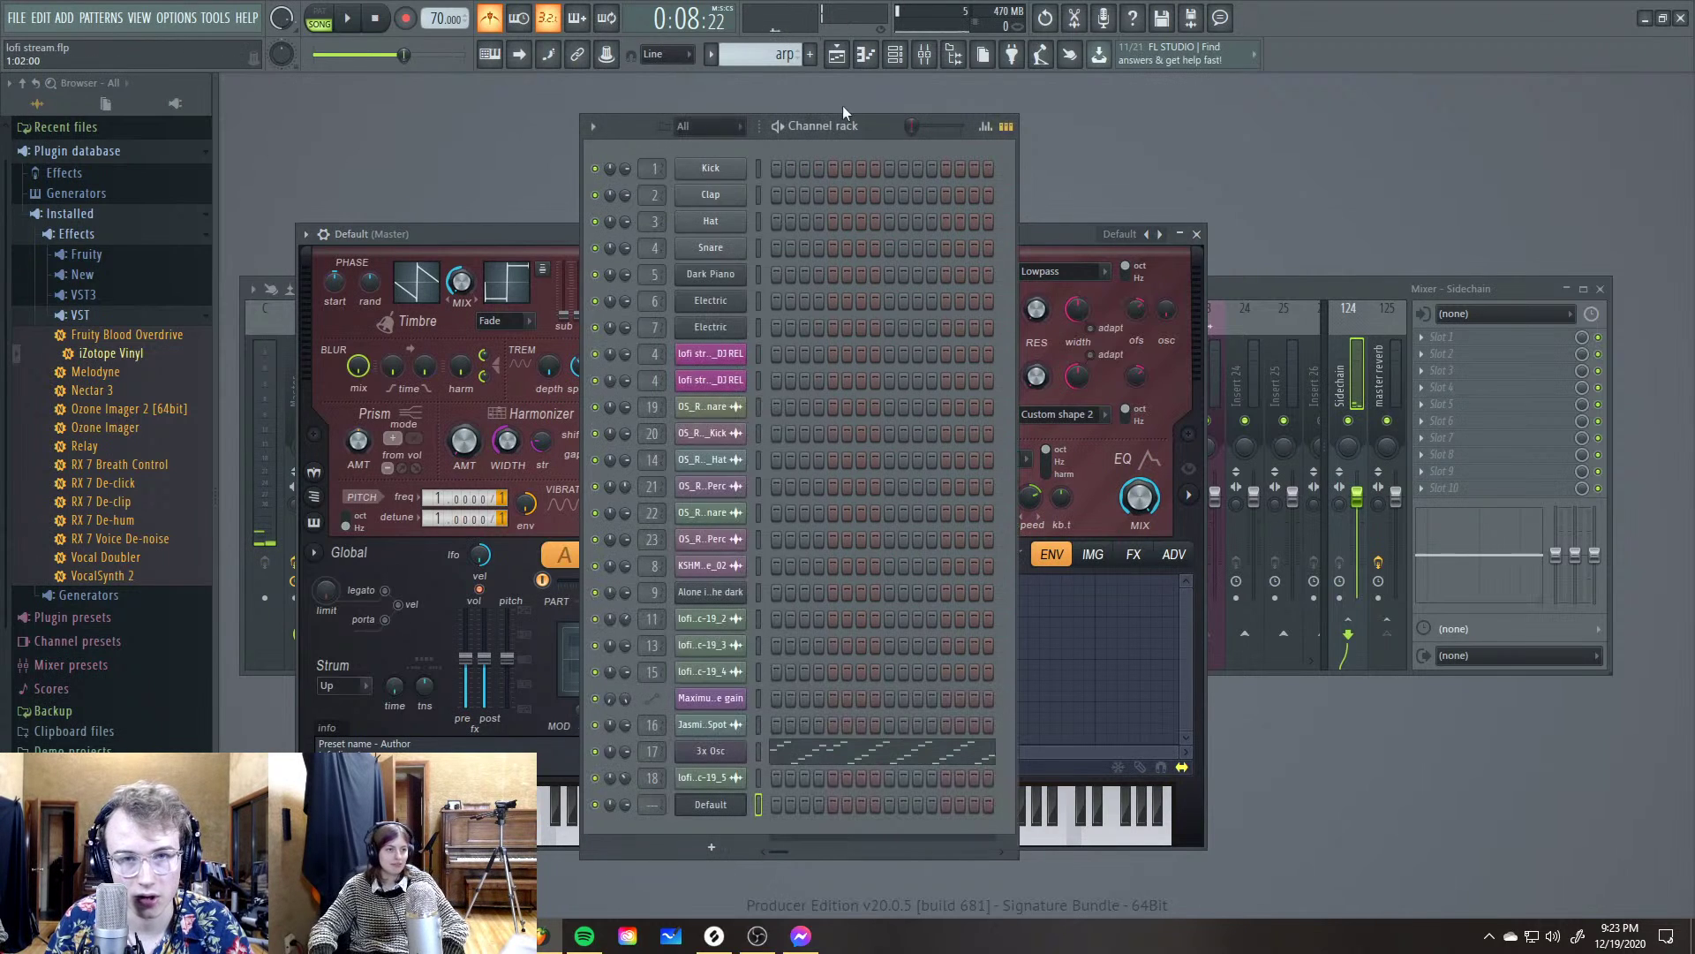
pyautogui.click(810, 54)
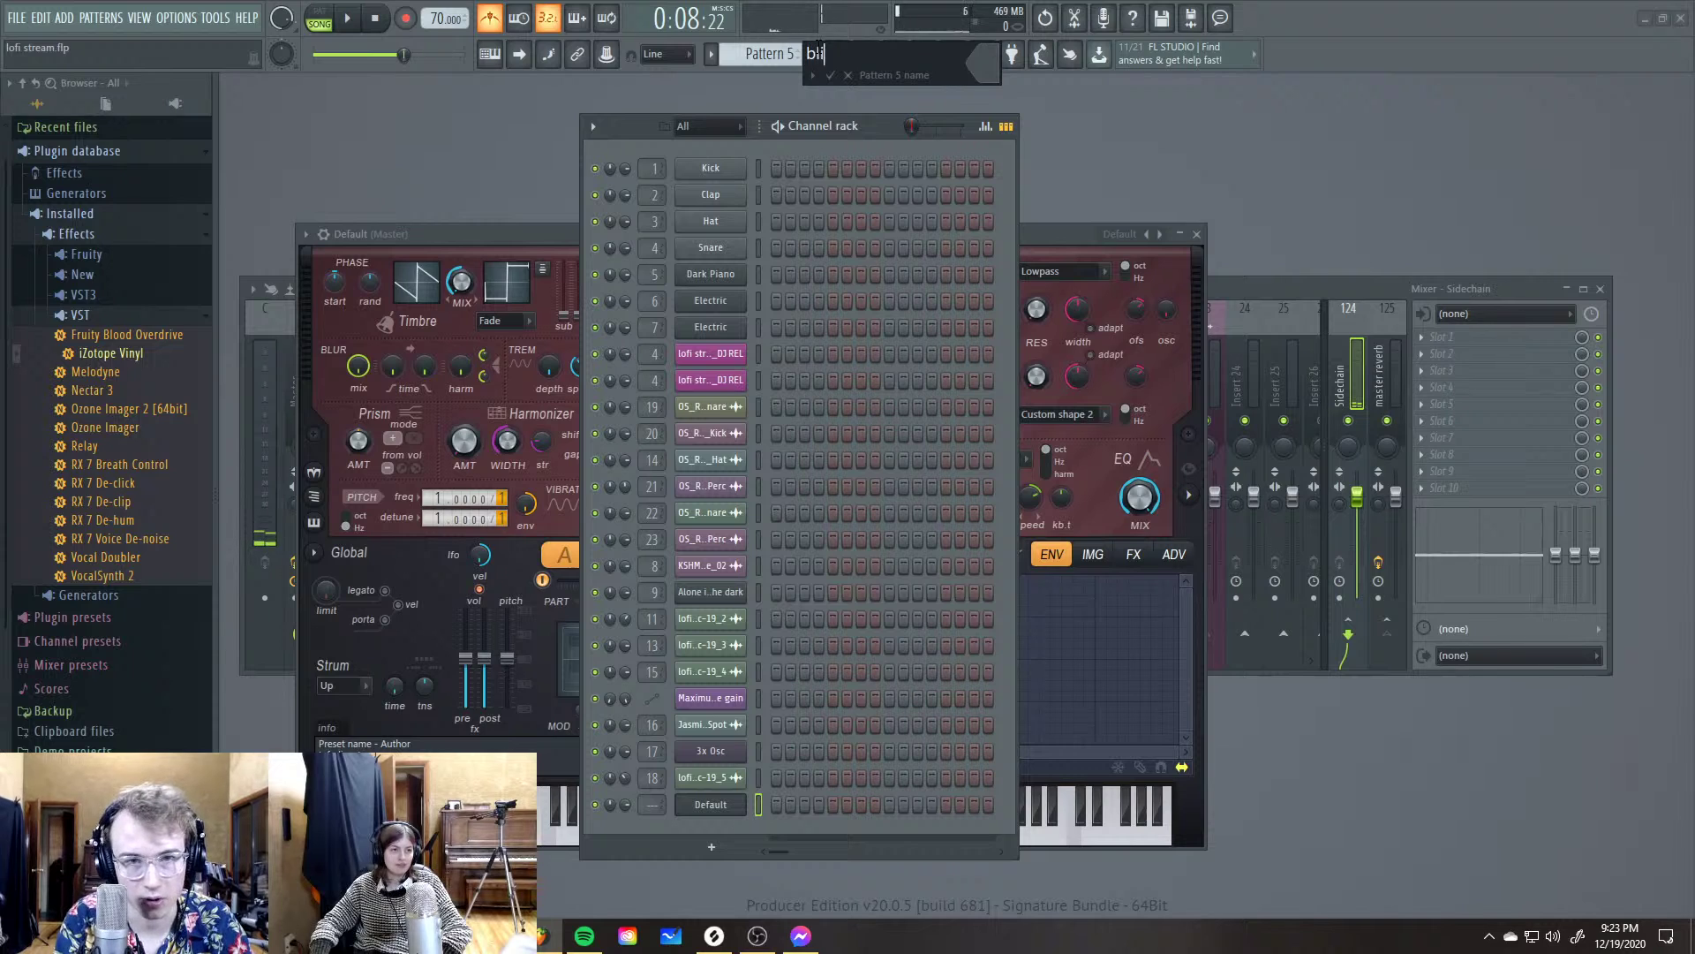
pyautogui.write('blip')
pyautogui.press('Return')
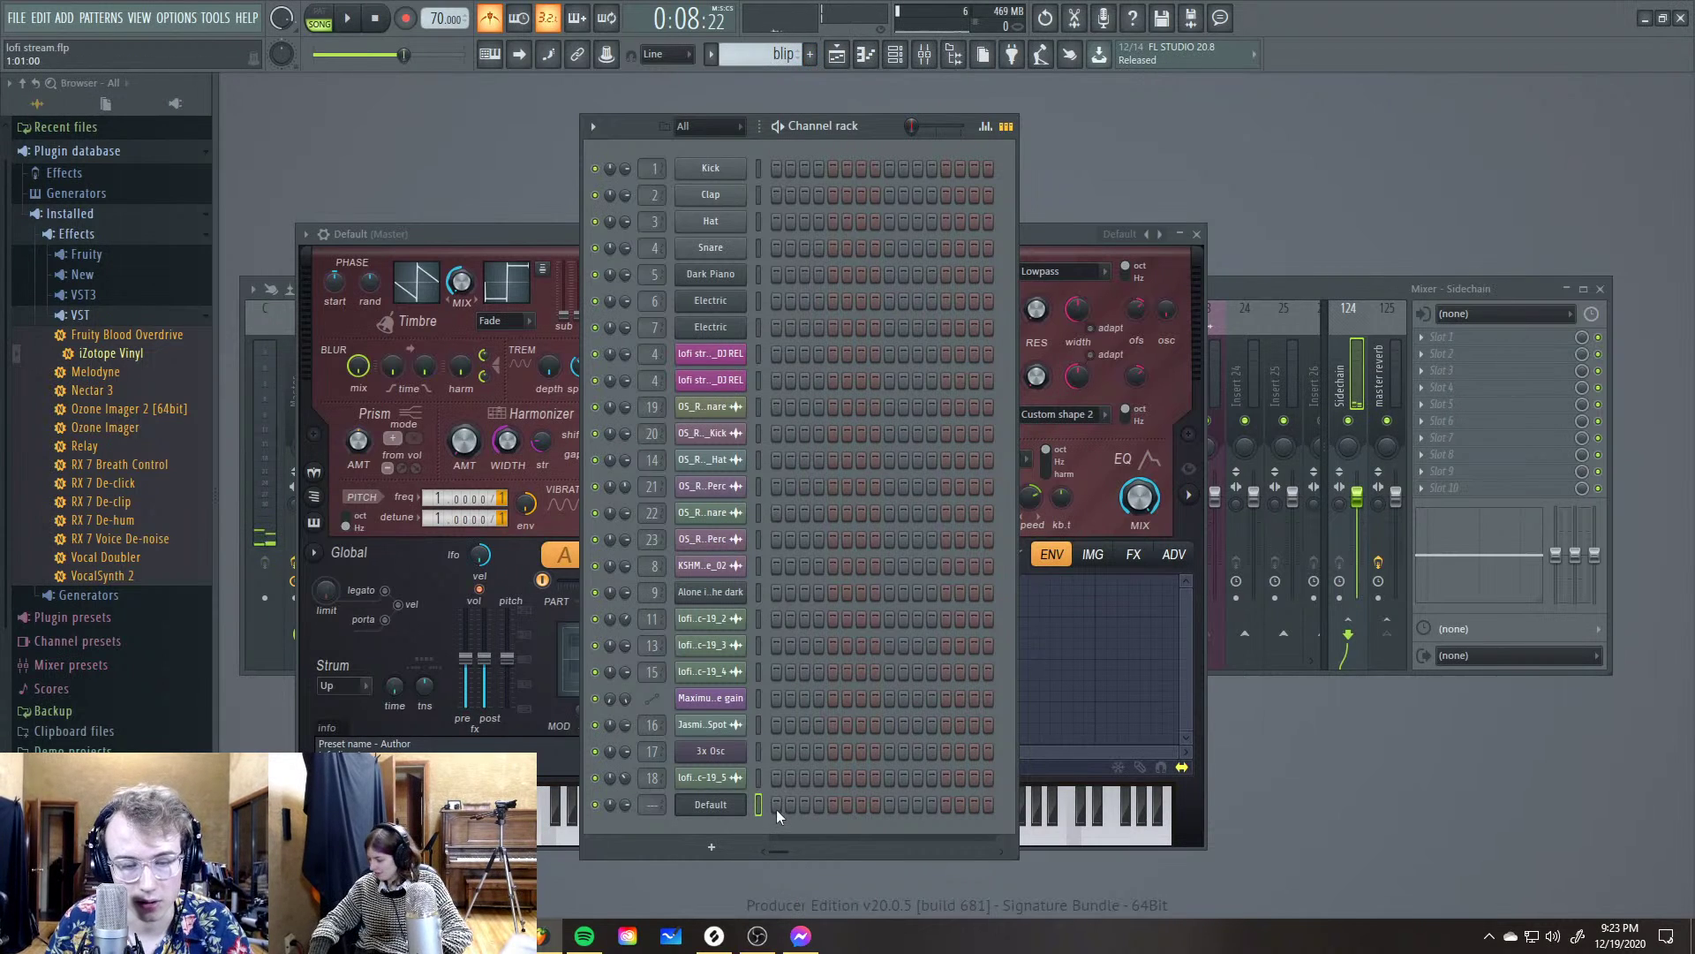
pyautogui.click(841, 46)
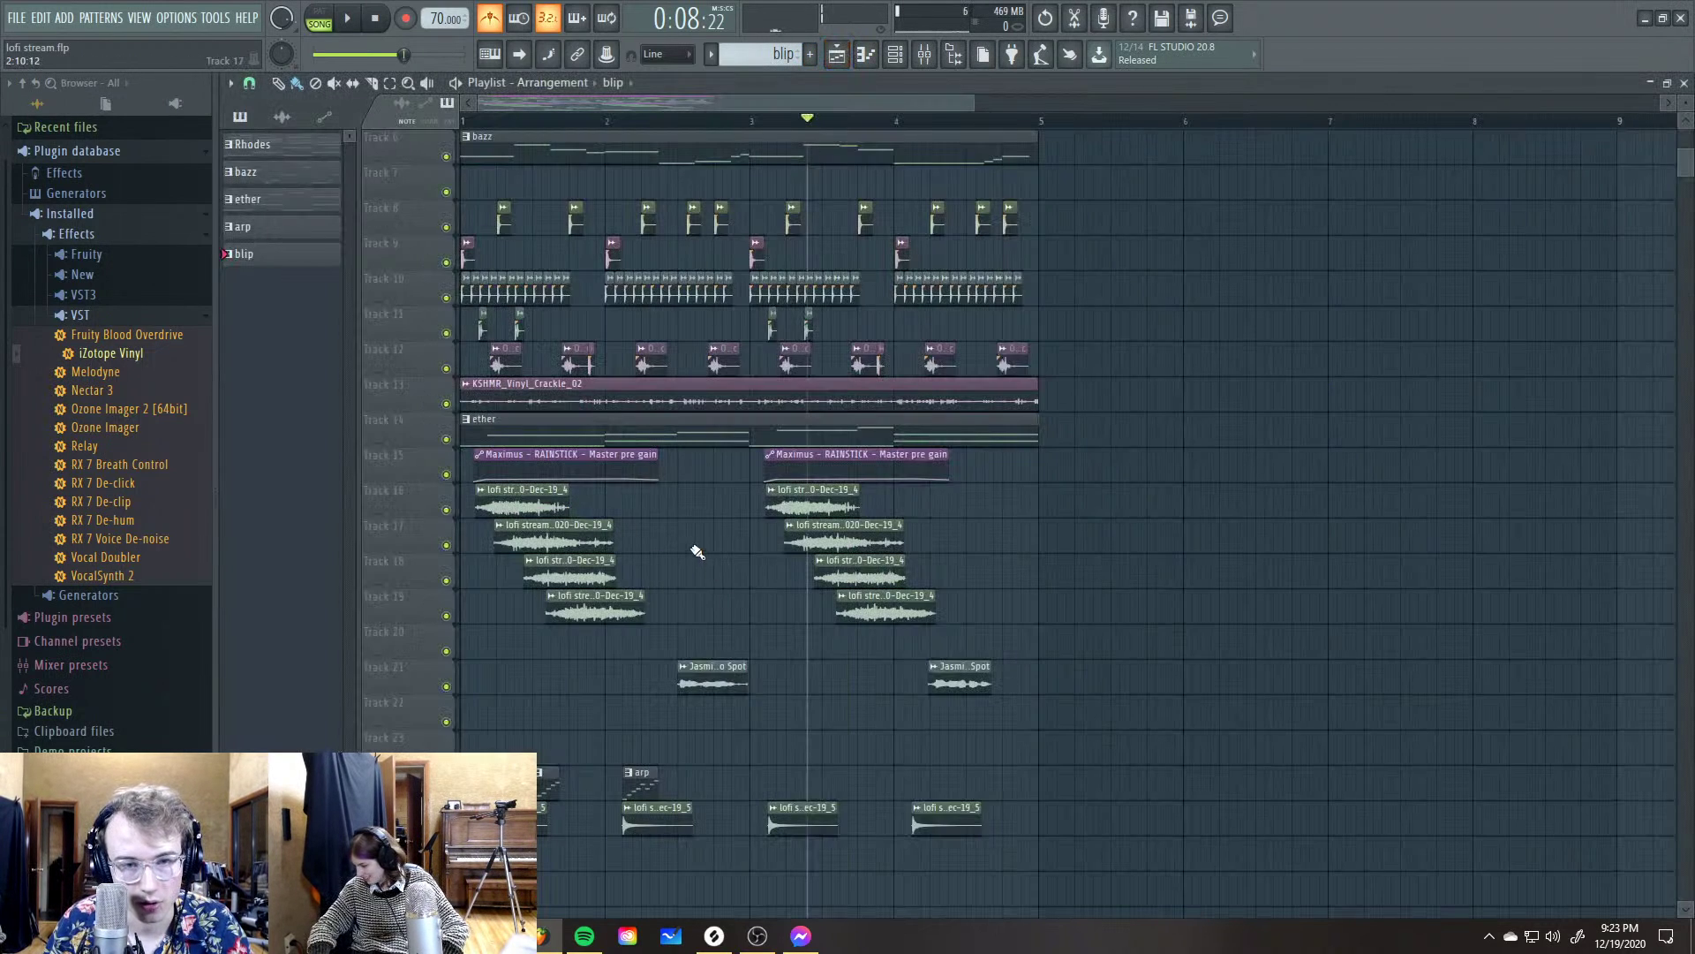
pyautogui.press('F5')
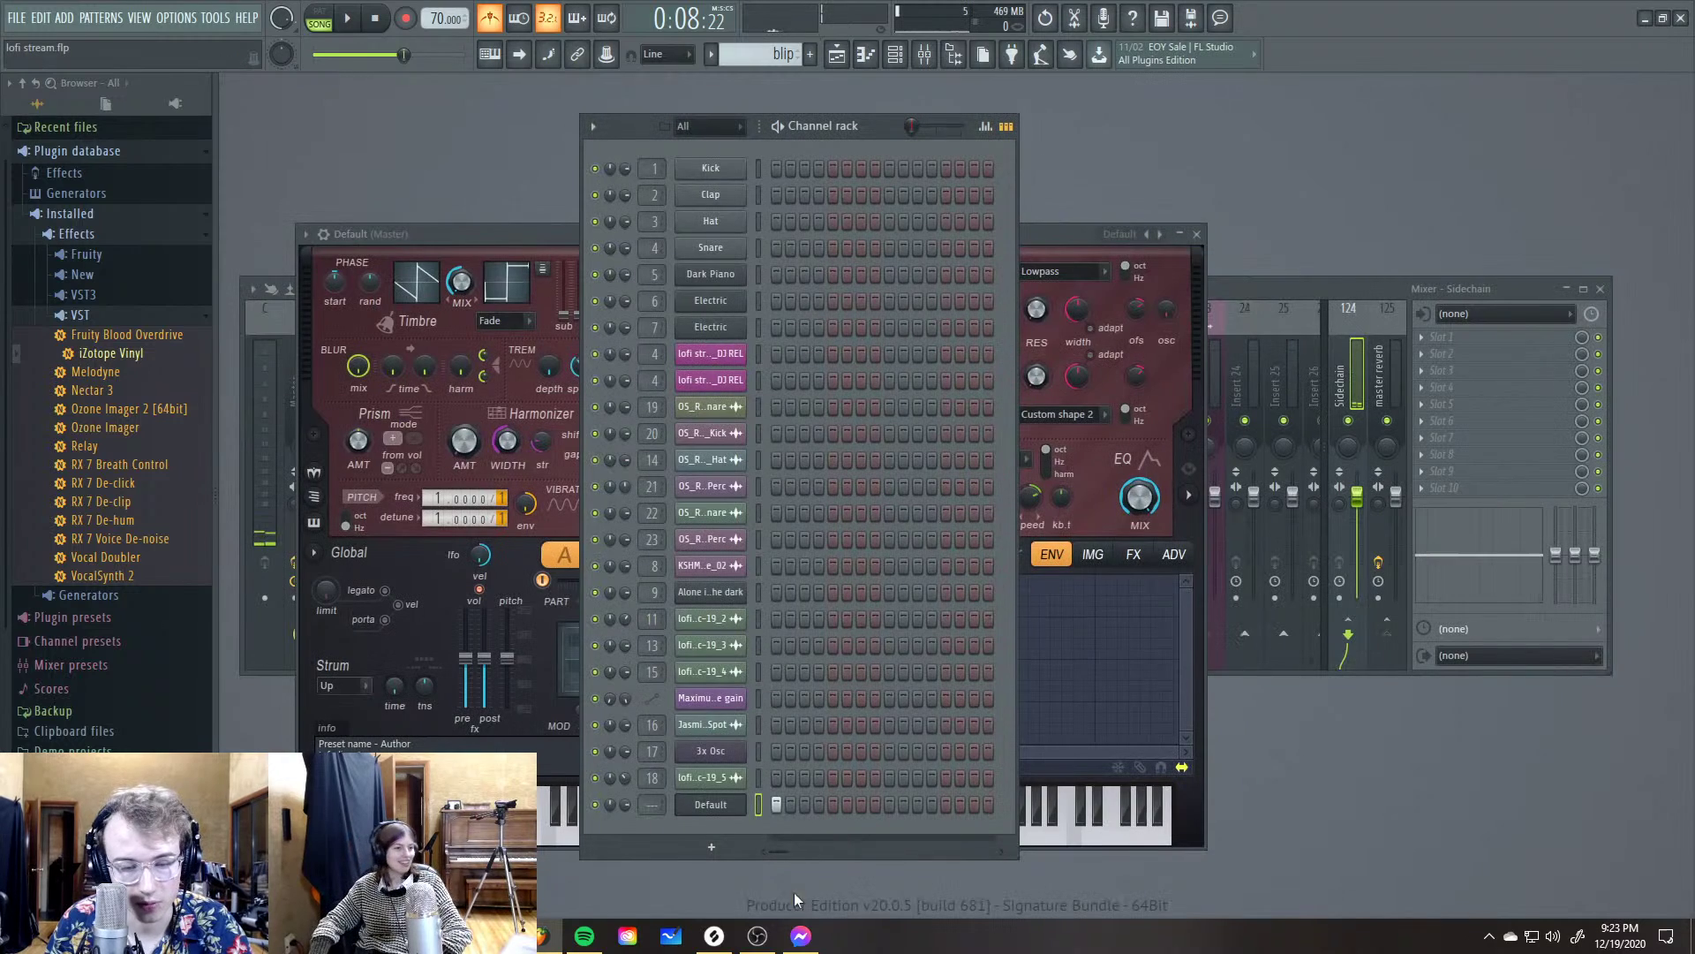
# Assign the Default Harmor channel to its own mixer track, insert 24
pyautogui.rightClick(711, 804)
pyautogui.click(710, 803)
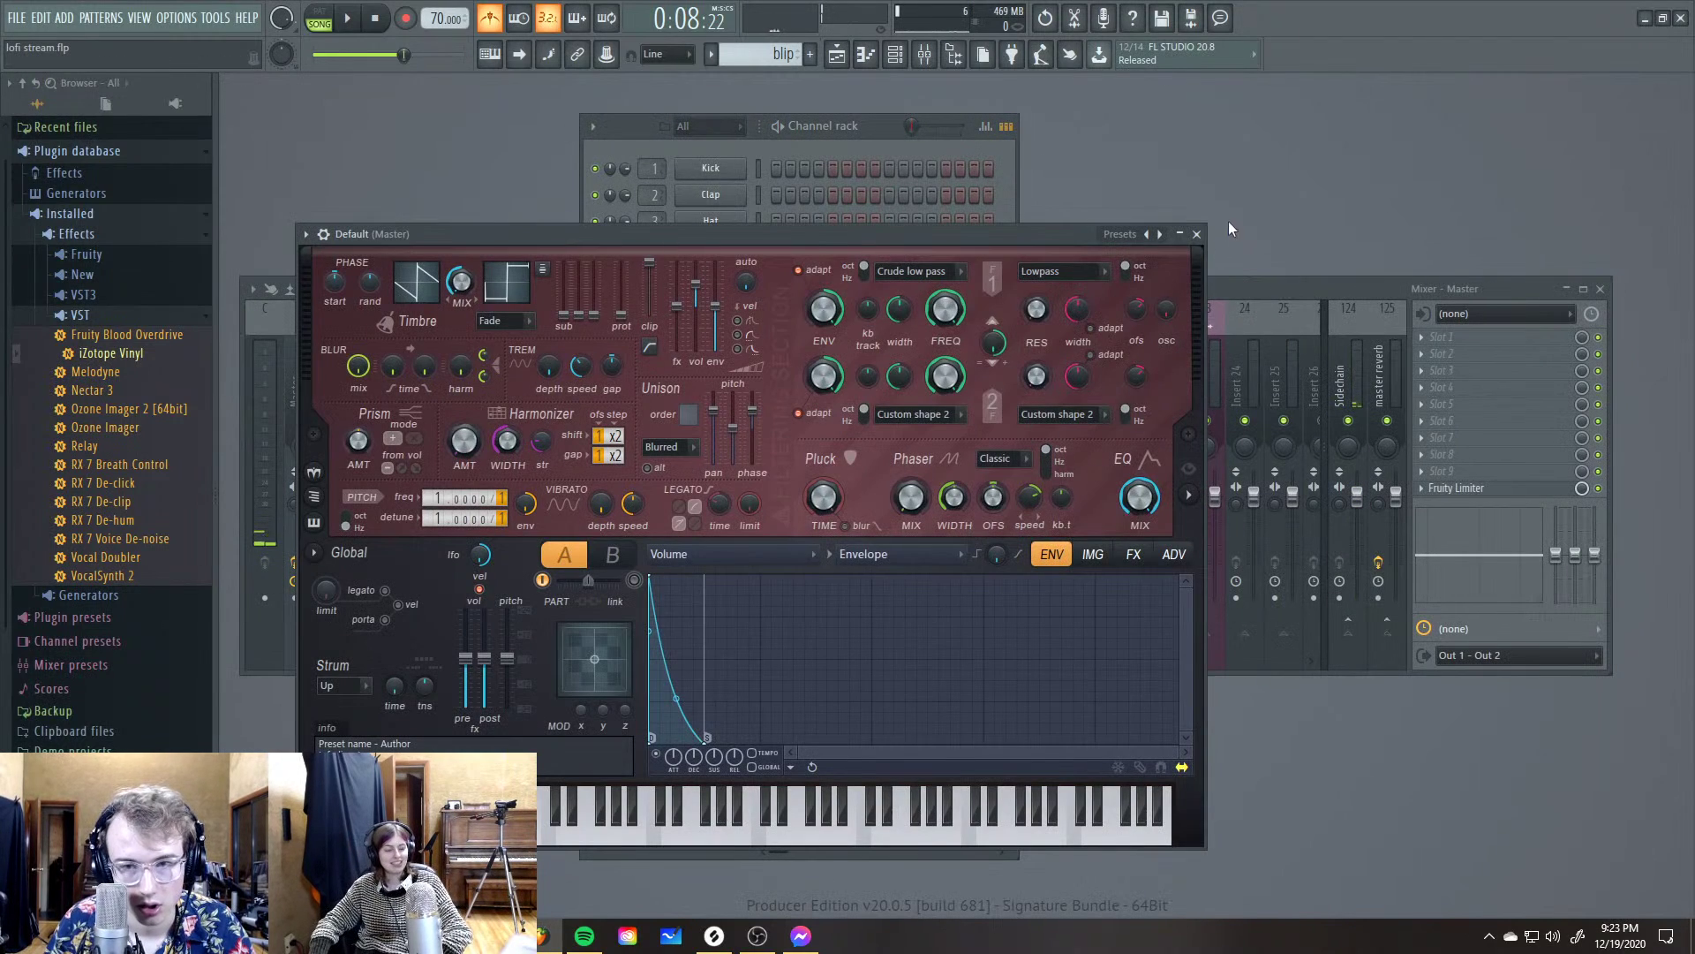
pyautogui.click(323, 234)
pyautogui.press('F9')
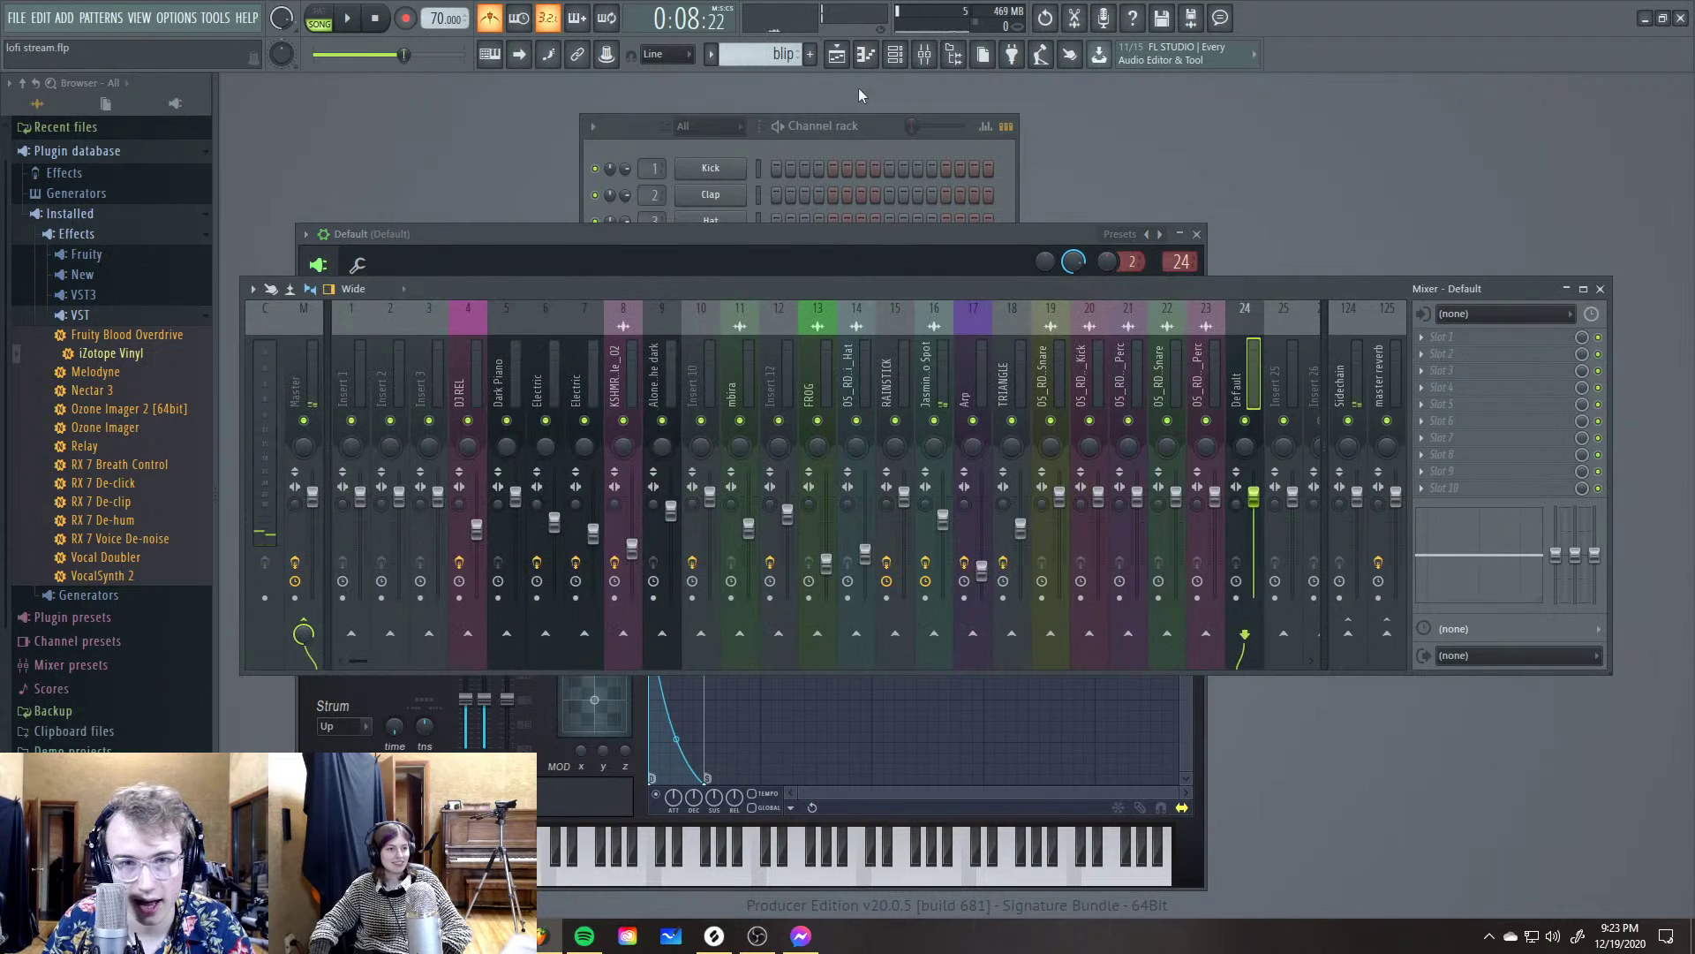
# Place a blip clip on playlist Track 7, shorten it and align it with the first OS_RD_Box_Snare hit of bar 1
pyautogui.press('F5')
pyautogui.moveTo(770, 670)
pyautogui.mouseDown()
pyautogui.moveTo(806, 681)
pyautogui.moveTo(810, 741)
pyautogui.moveTo(574, 742)
pyautogui.moveTo(306, 613)
pyautogui.moveTo(495, 177)
pyautogui.moveTo(567, 177)
pyautogui.mouseUp()
pyautogui.scroll(5, 503, 176)
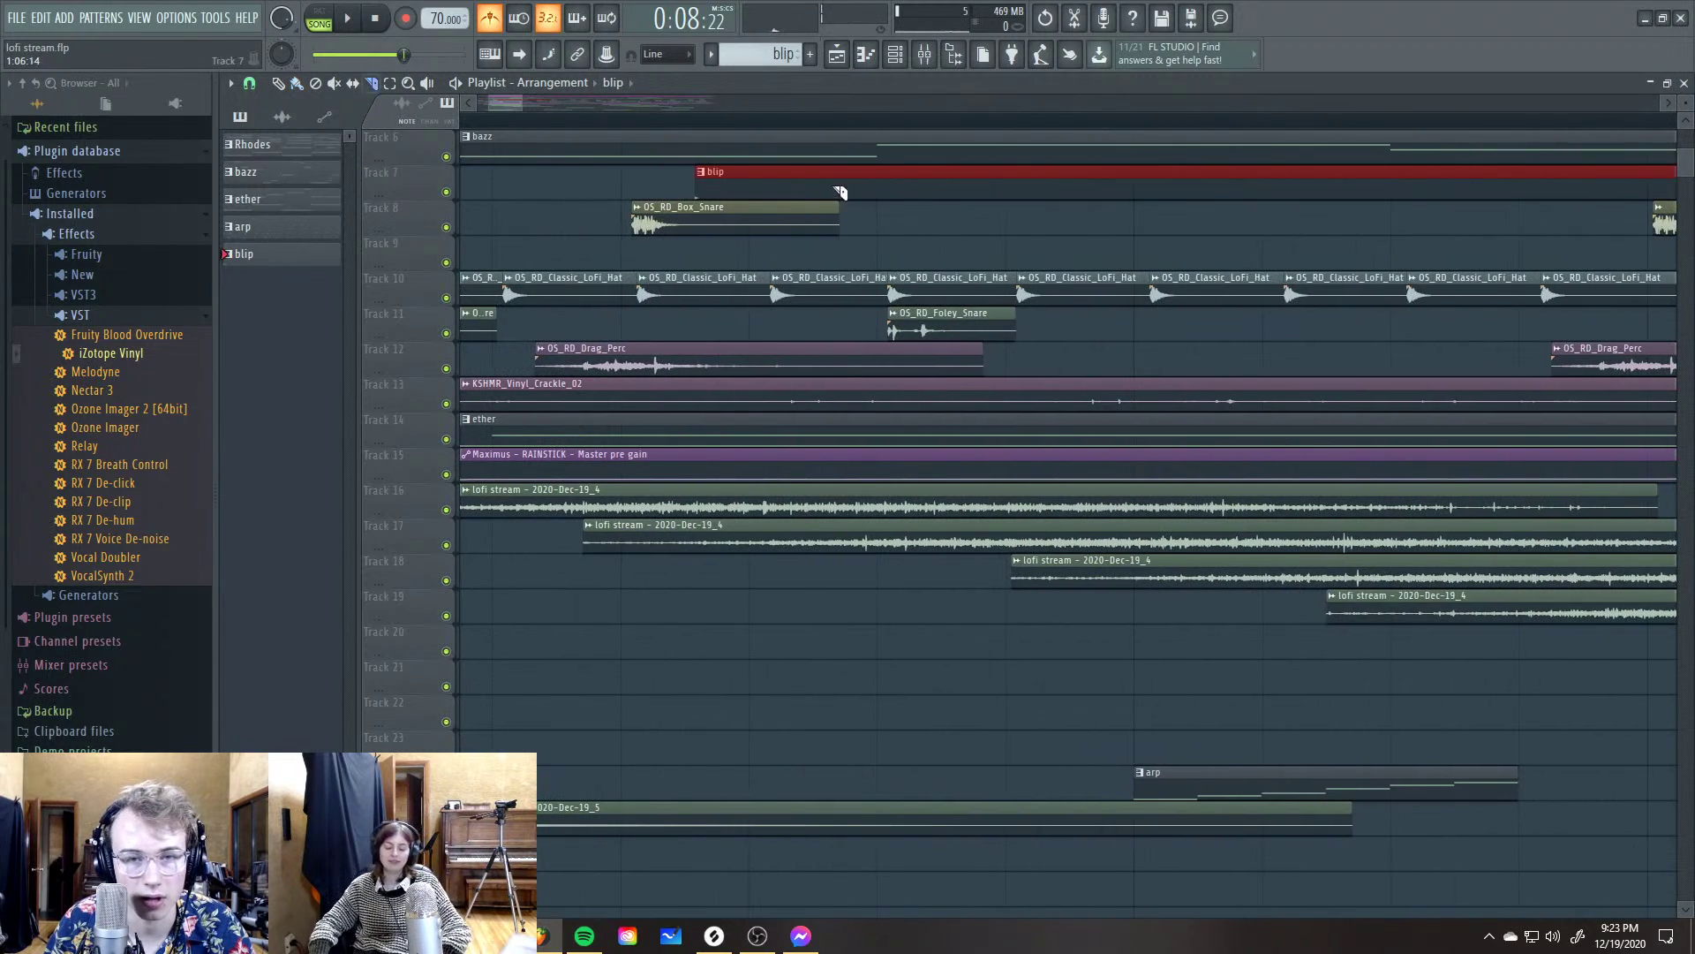
pyautogui.moveTo(863, 203); pyautogui.dragTo(722, 179)
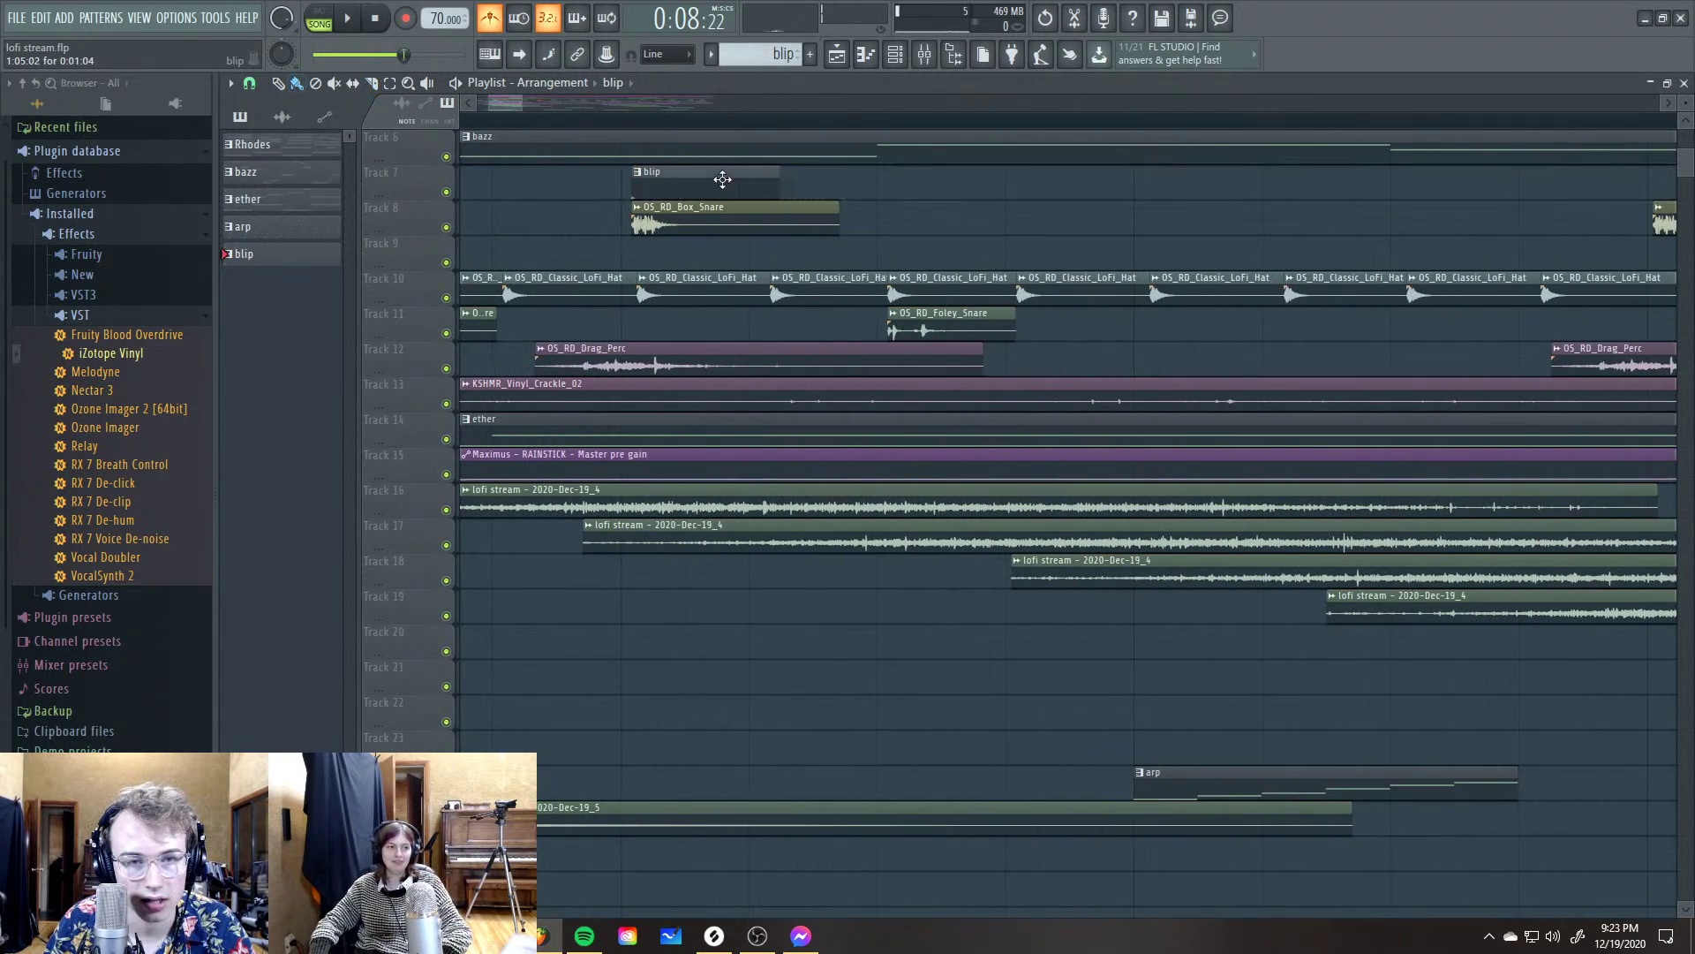
pyautogui.click(722, 179)
# Add blip clips on Track 7 over the second box snare hit of bar 1 and all three hits of bar 2
pyautogui.scroll(-5, 732, 181)
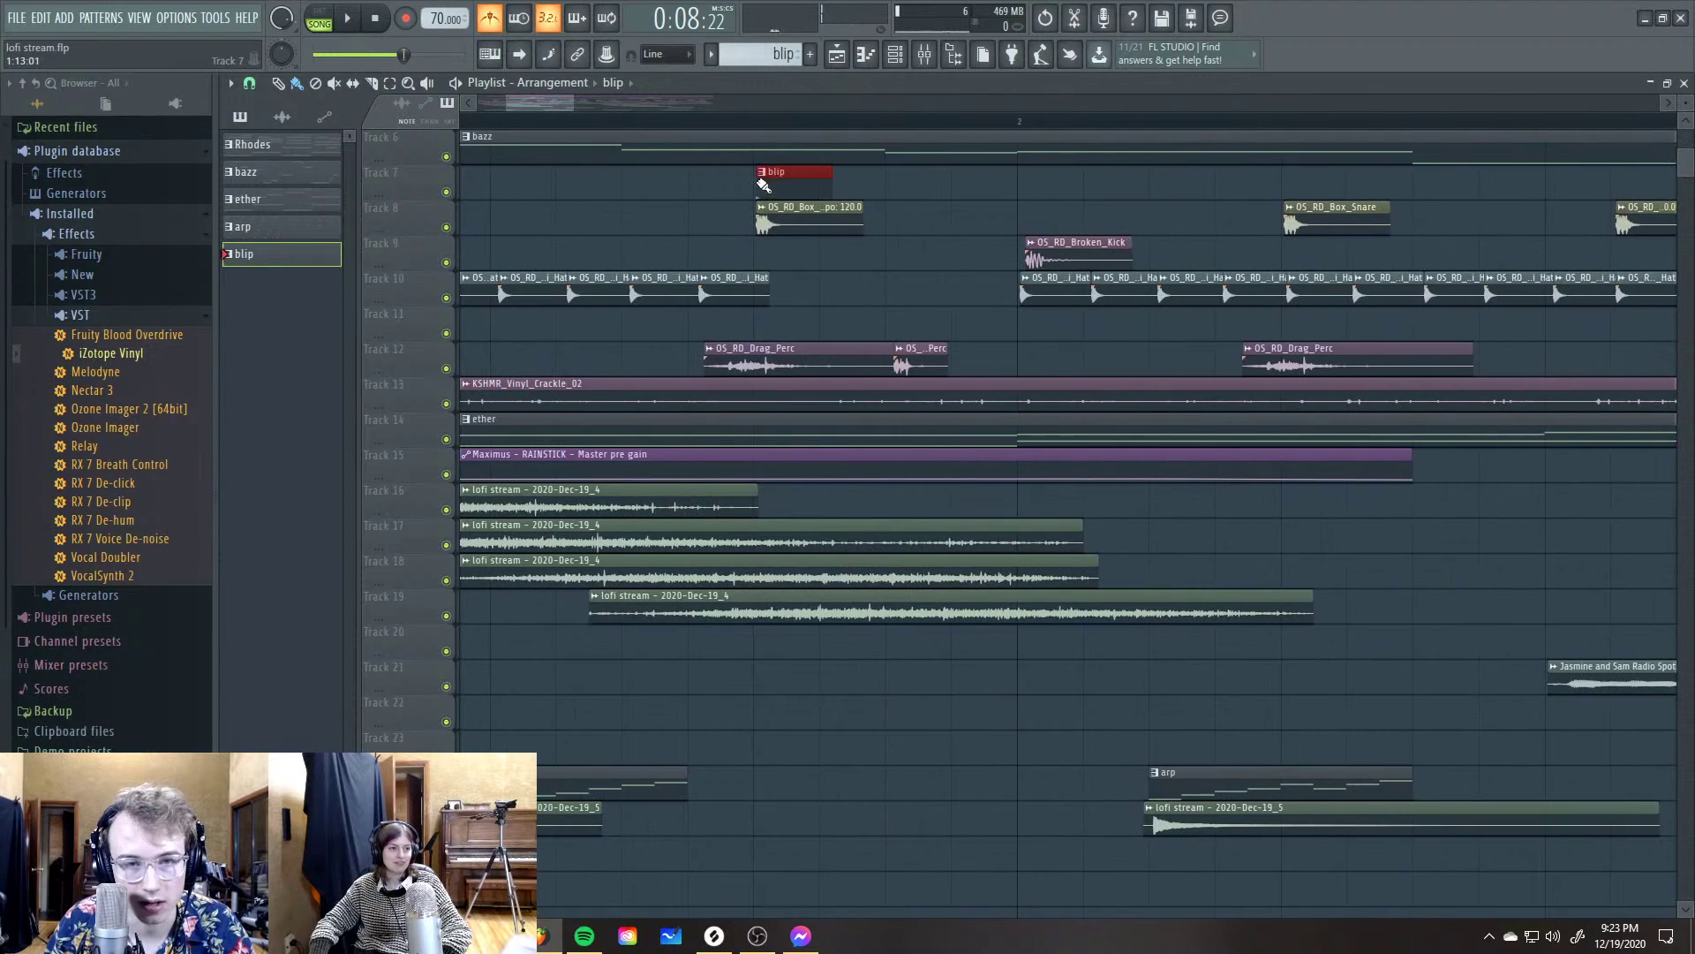
pyautogui.scroll(6, 730, 182)
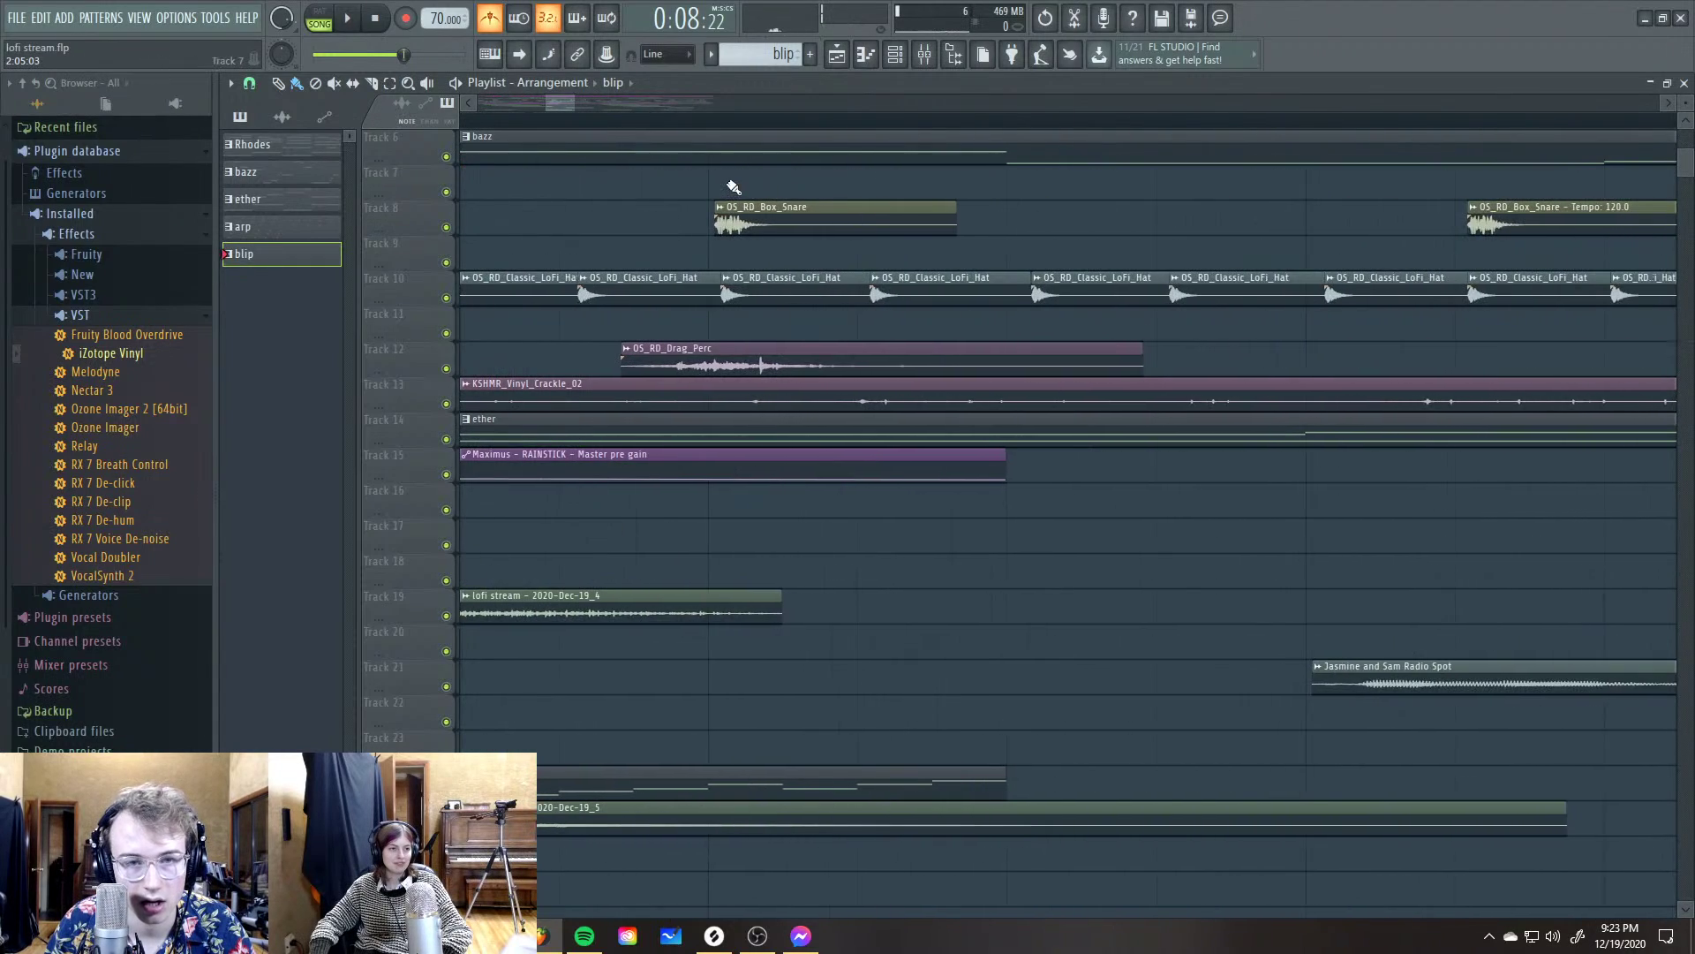
pyautogui.scroll(-3, 795, 181)
pyautogui.scroll(4, 988, 179)
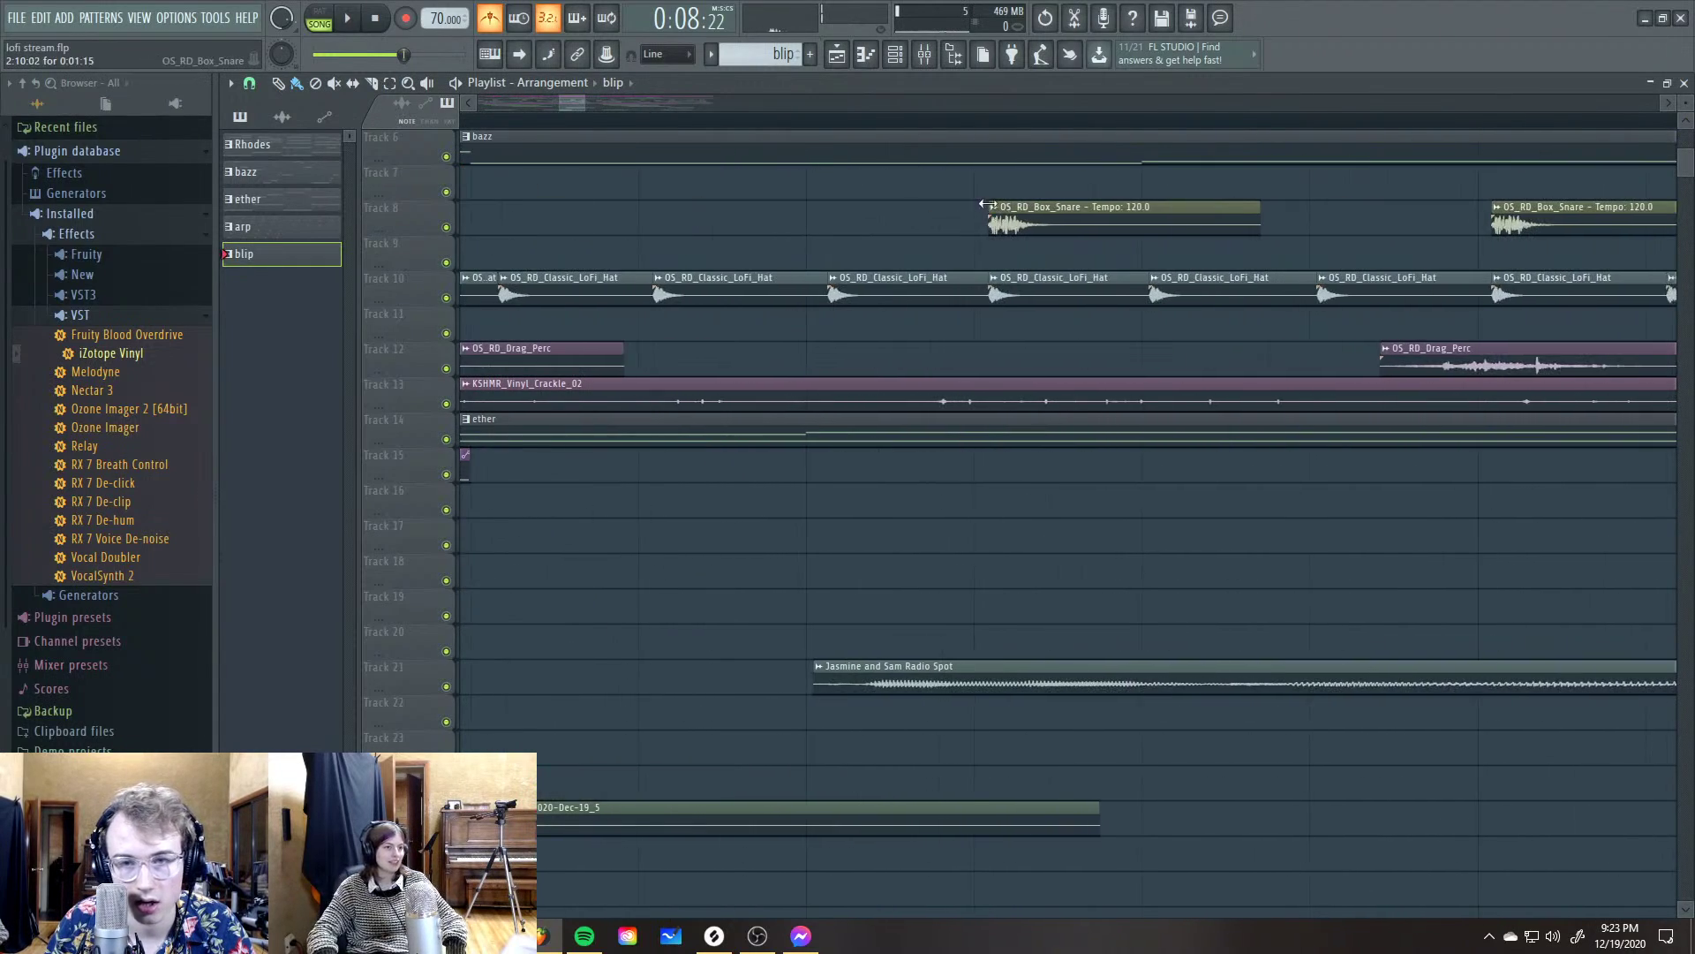
pyautogui.scroll(-4, 990, 179)
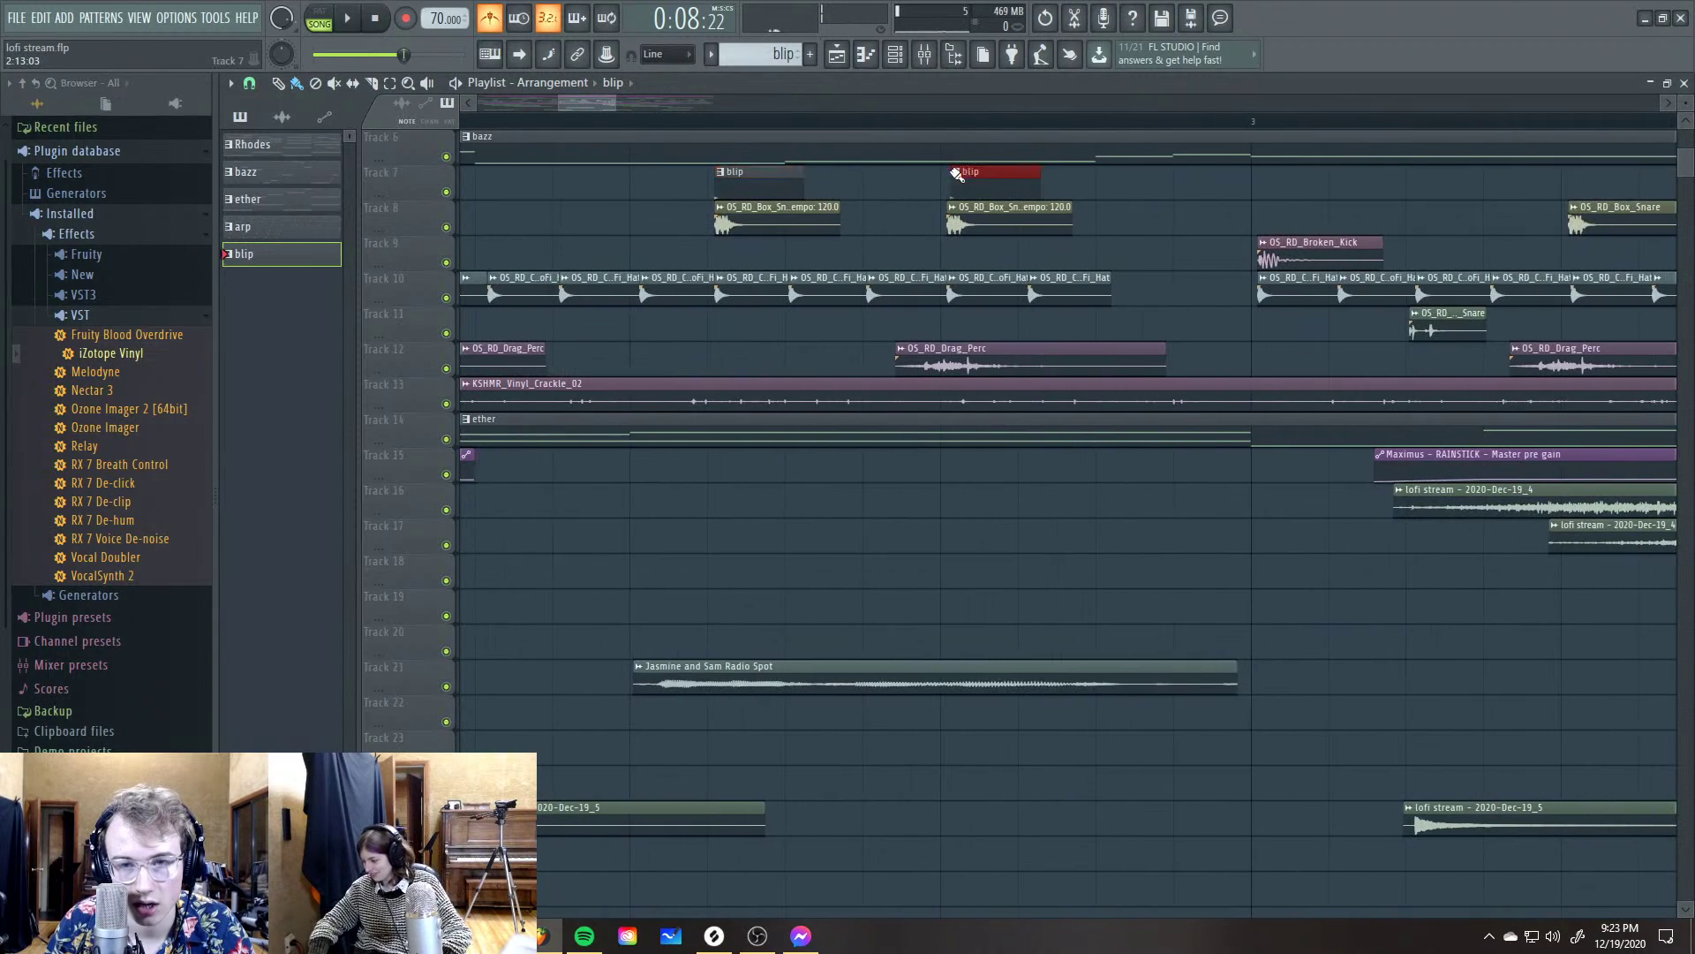
# Add blip clips on Track 7 aligned with the two OS_RD_Box_Snare hits of bar 3
pyautogui.scroll(-4, 980, 185)
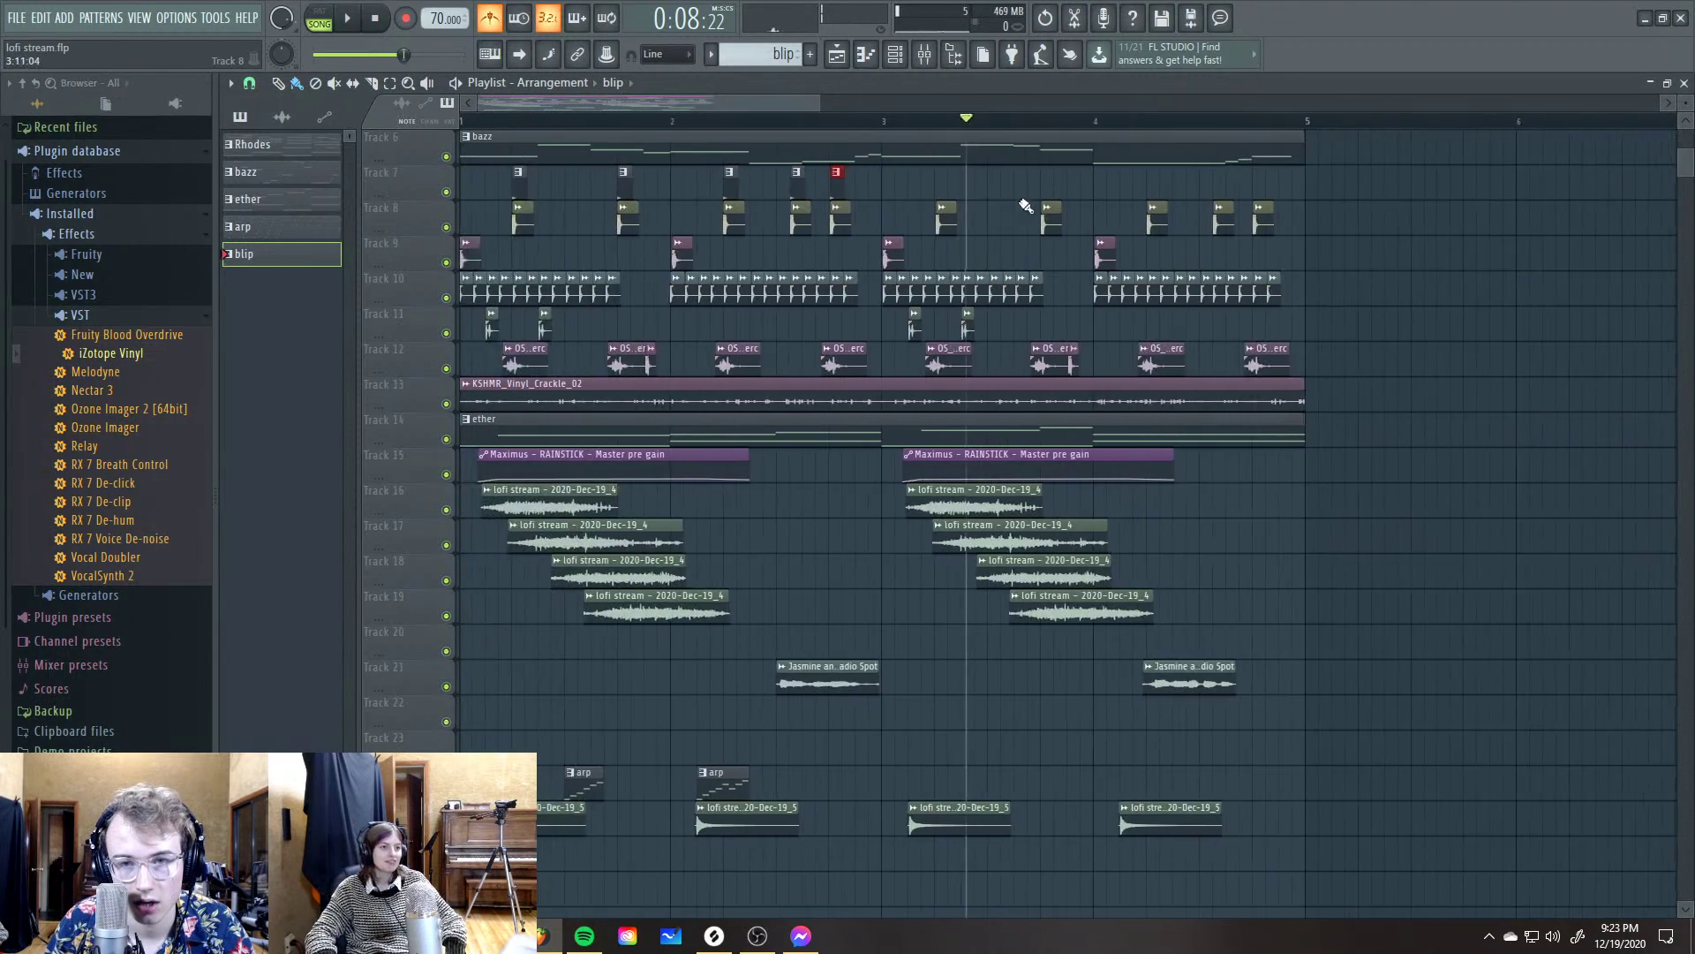
pyautogui.scroll(5, 982, 179)
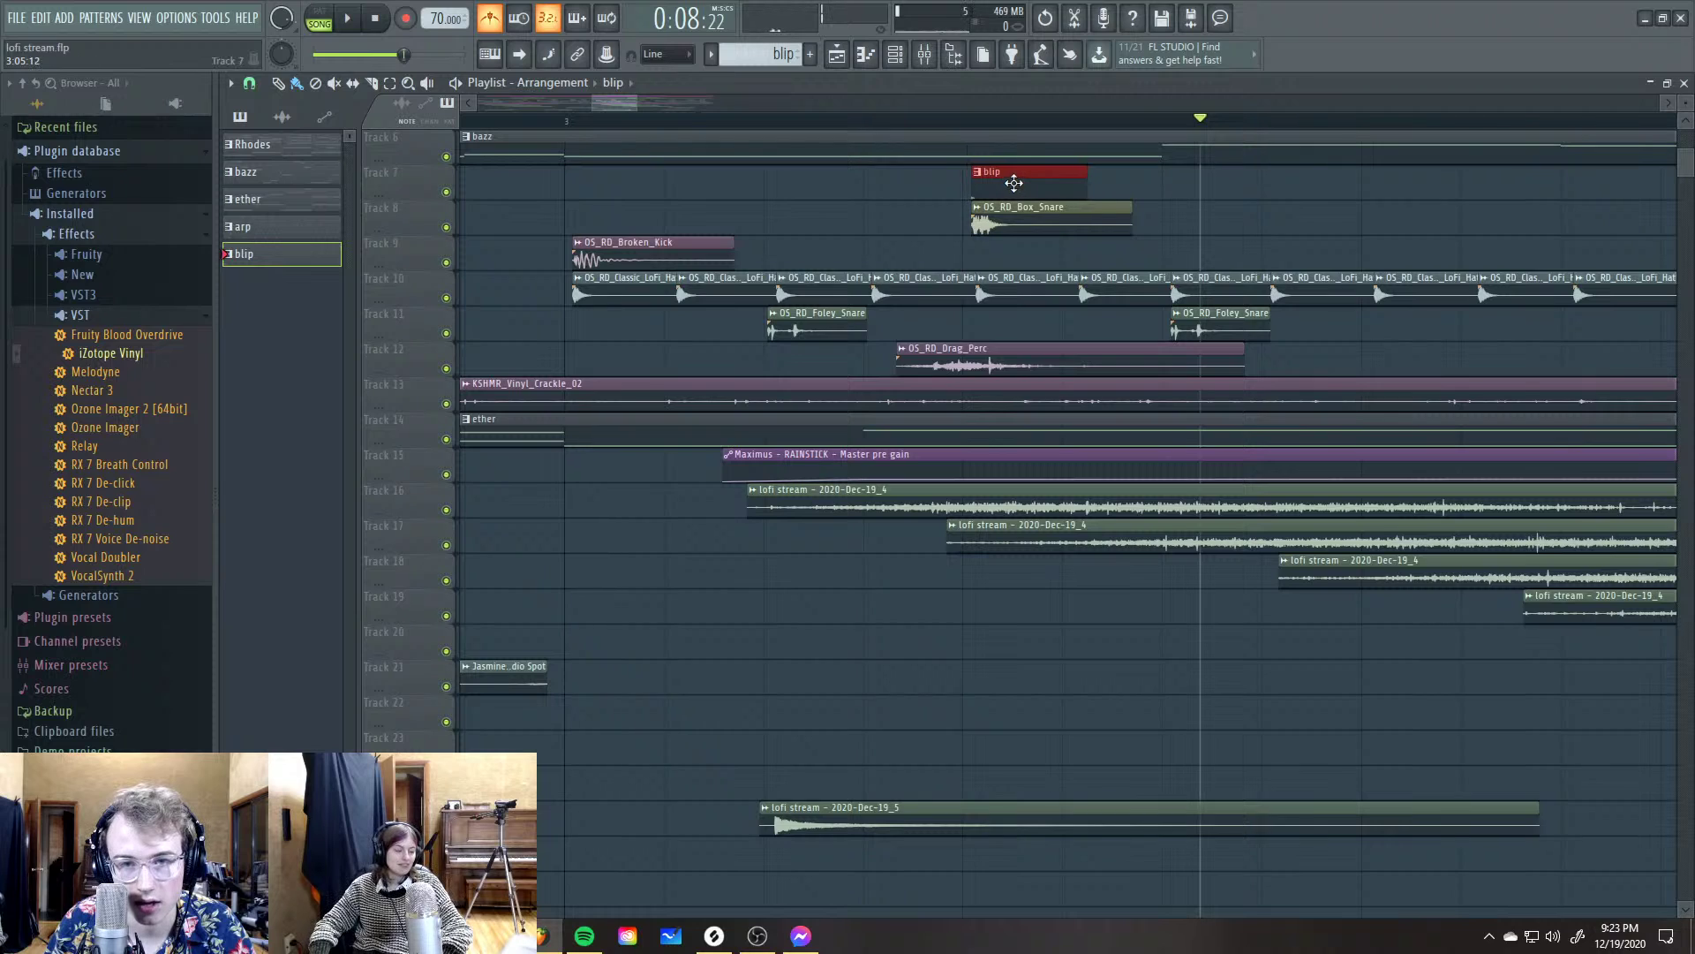
pyautogui.scroll(-4, 1006, 195)
pyautogui.scroll(5, 976, 187)
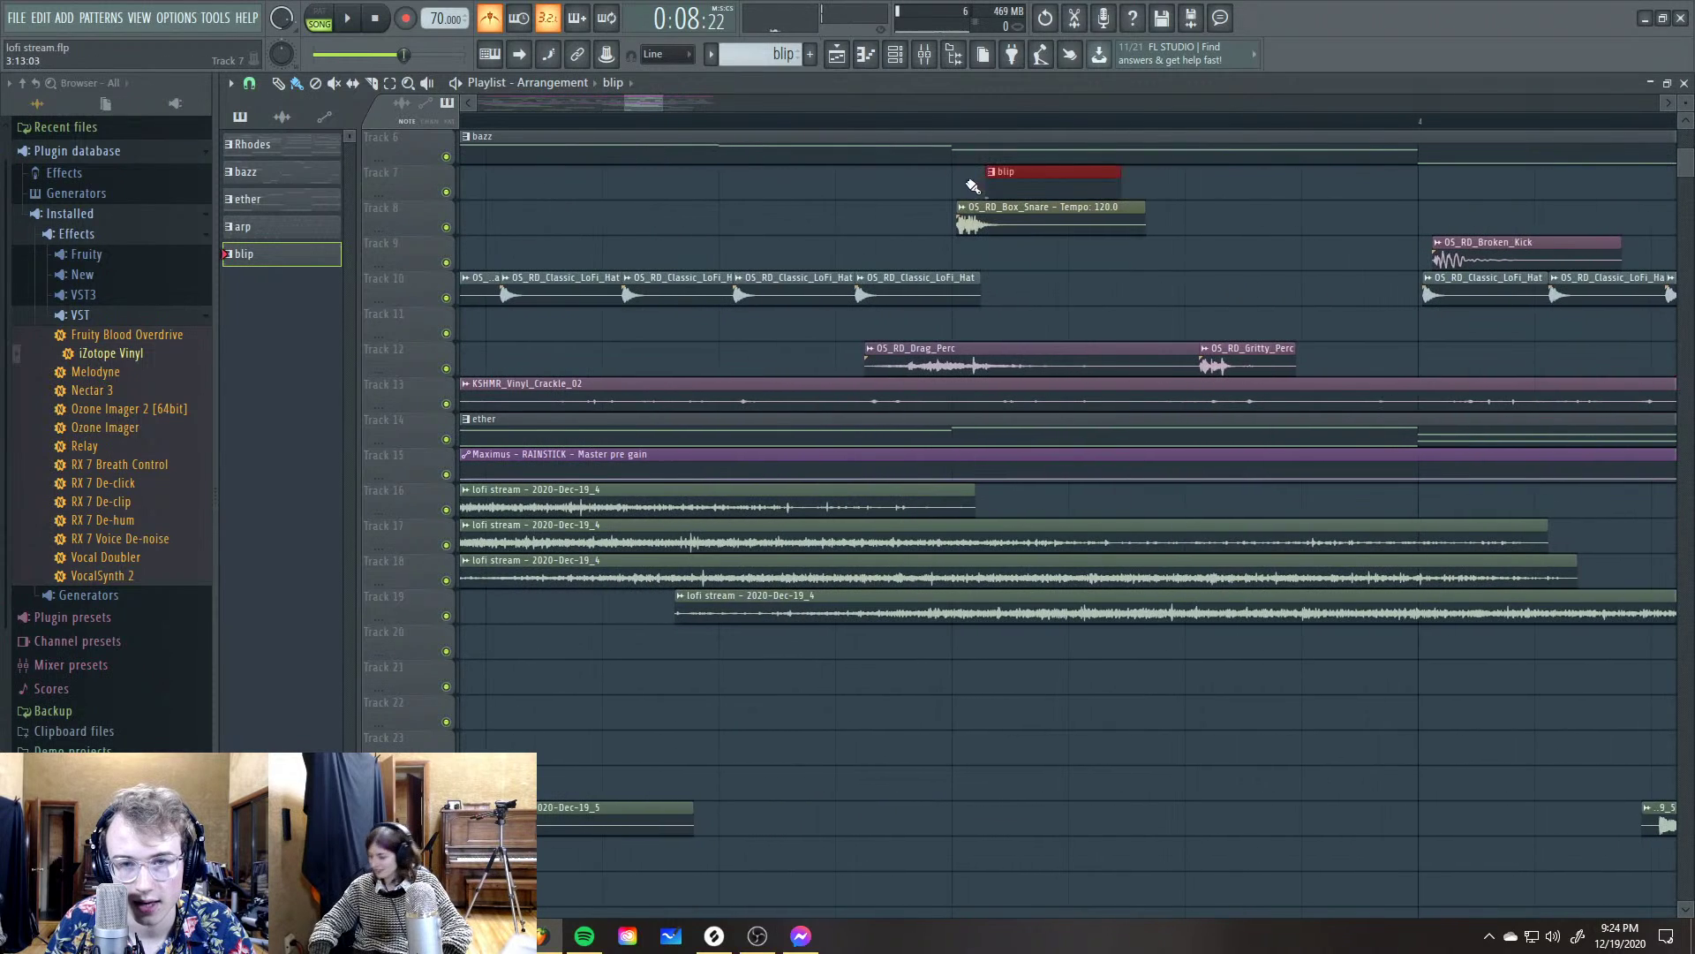
pyautogui.moveTo(1000, 186); pyautogui.dragTo(981, 188)
# Add blip clips on Track 7 aligned with the three OS_RD_Box_Snare hits of bar 4, and save the project
pyautogui.scroll(-4, 956, 195)
pyautogui.scroll(5, 1043, 189)
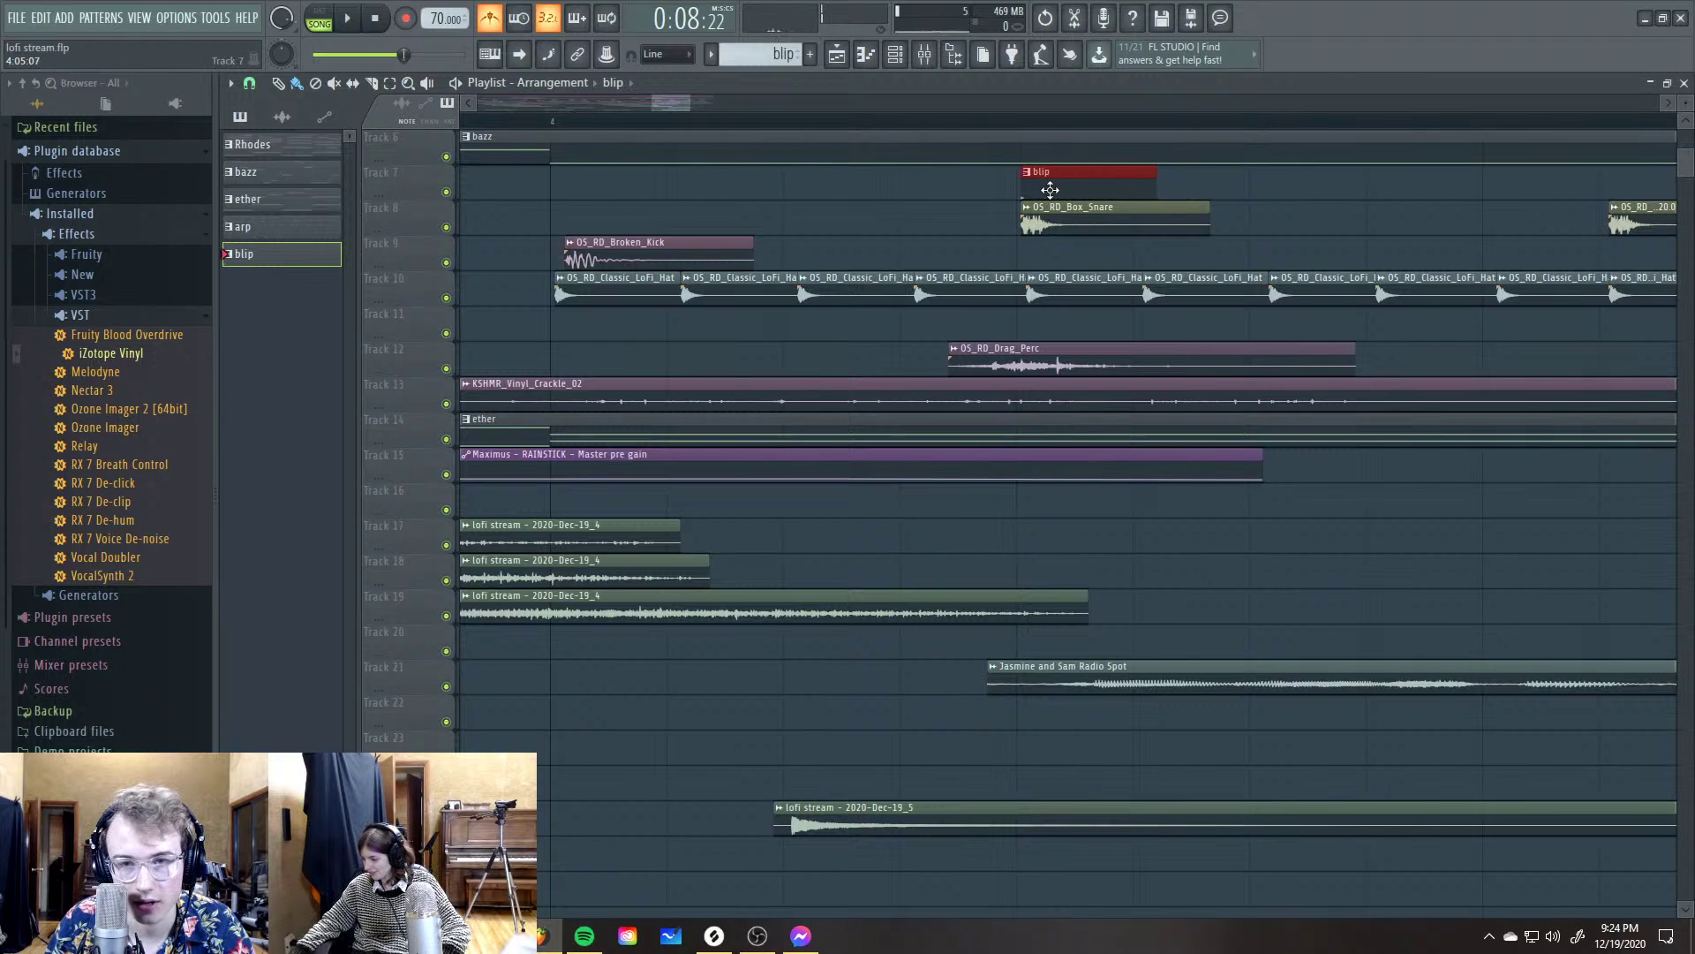
pyautogui.scroll(-4, 1050, 190)
pyautogui.scroll(5, 860, 187)
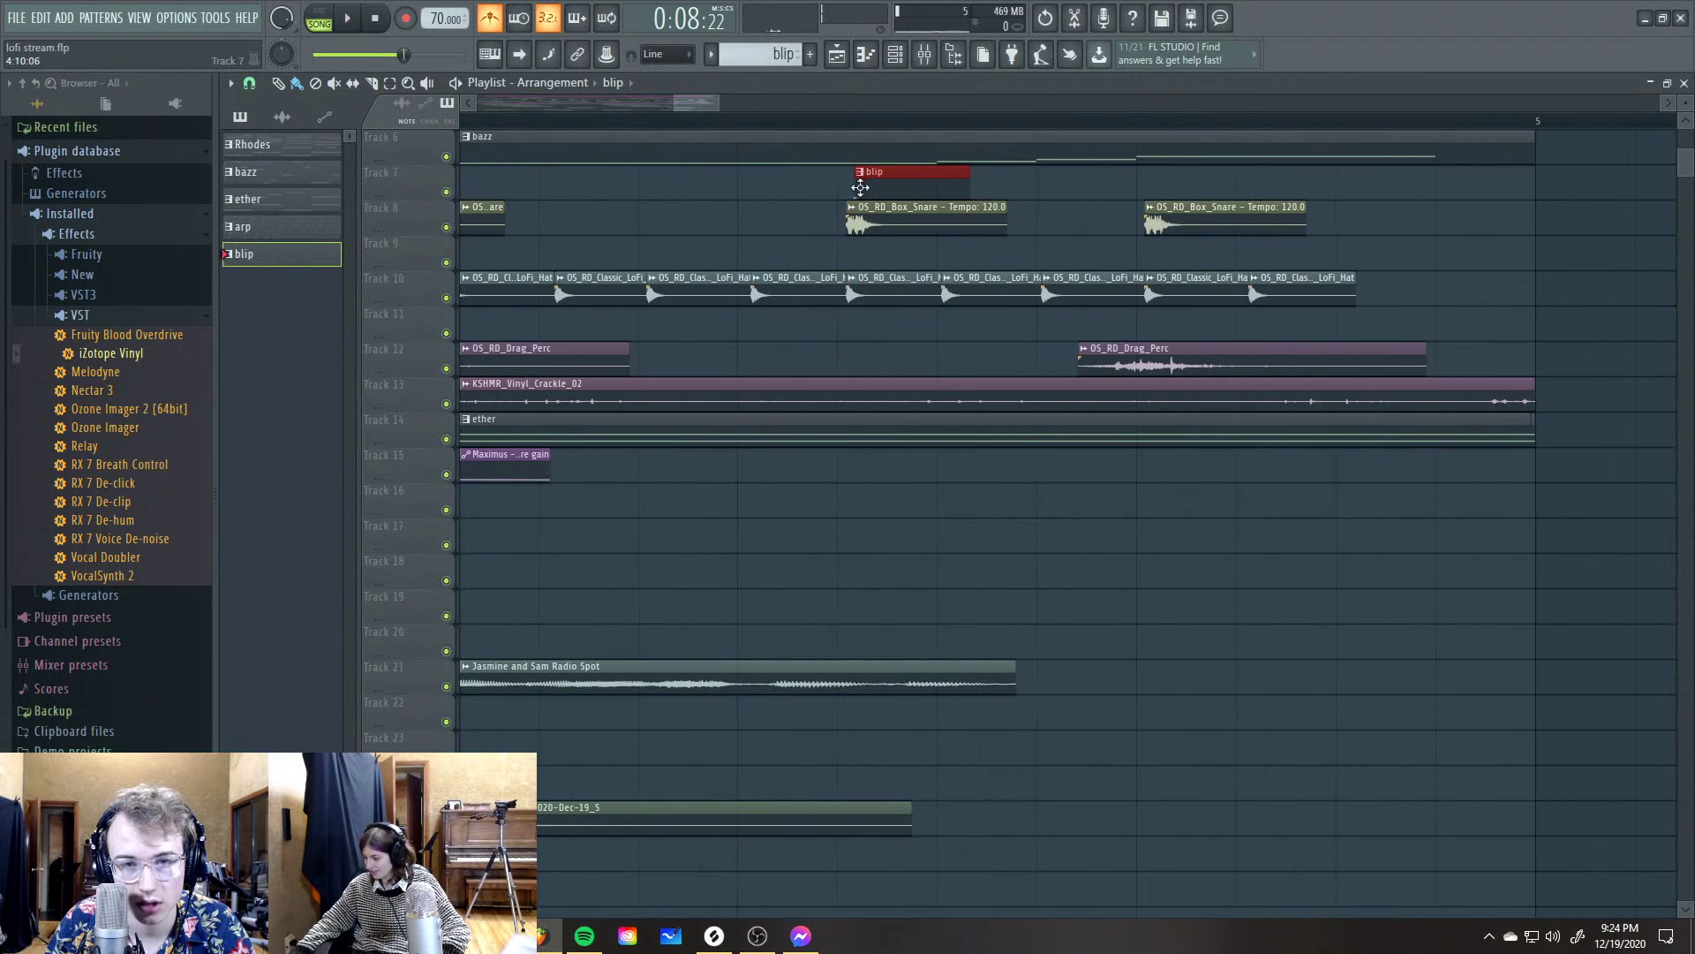
pyautogui.scroll(-4, 865, 187)
pyautogui.scroll(5, 924, 188)
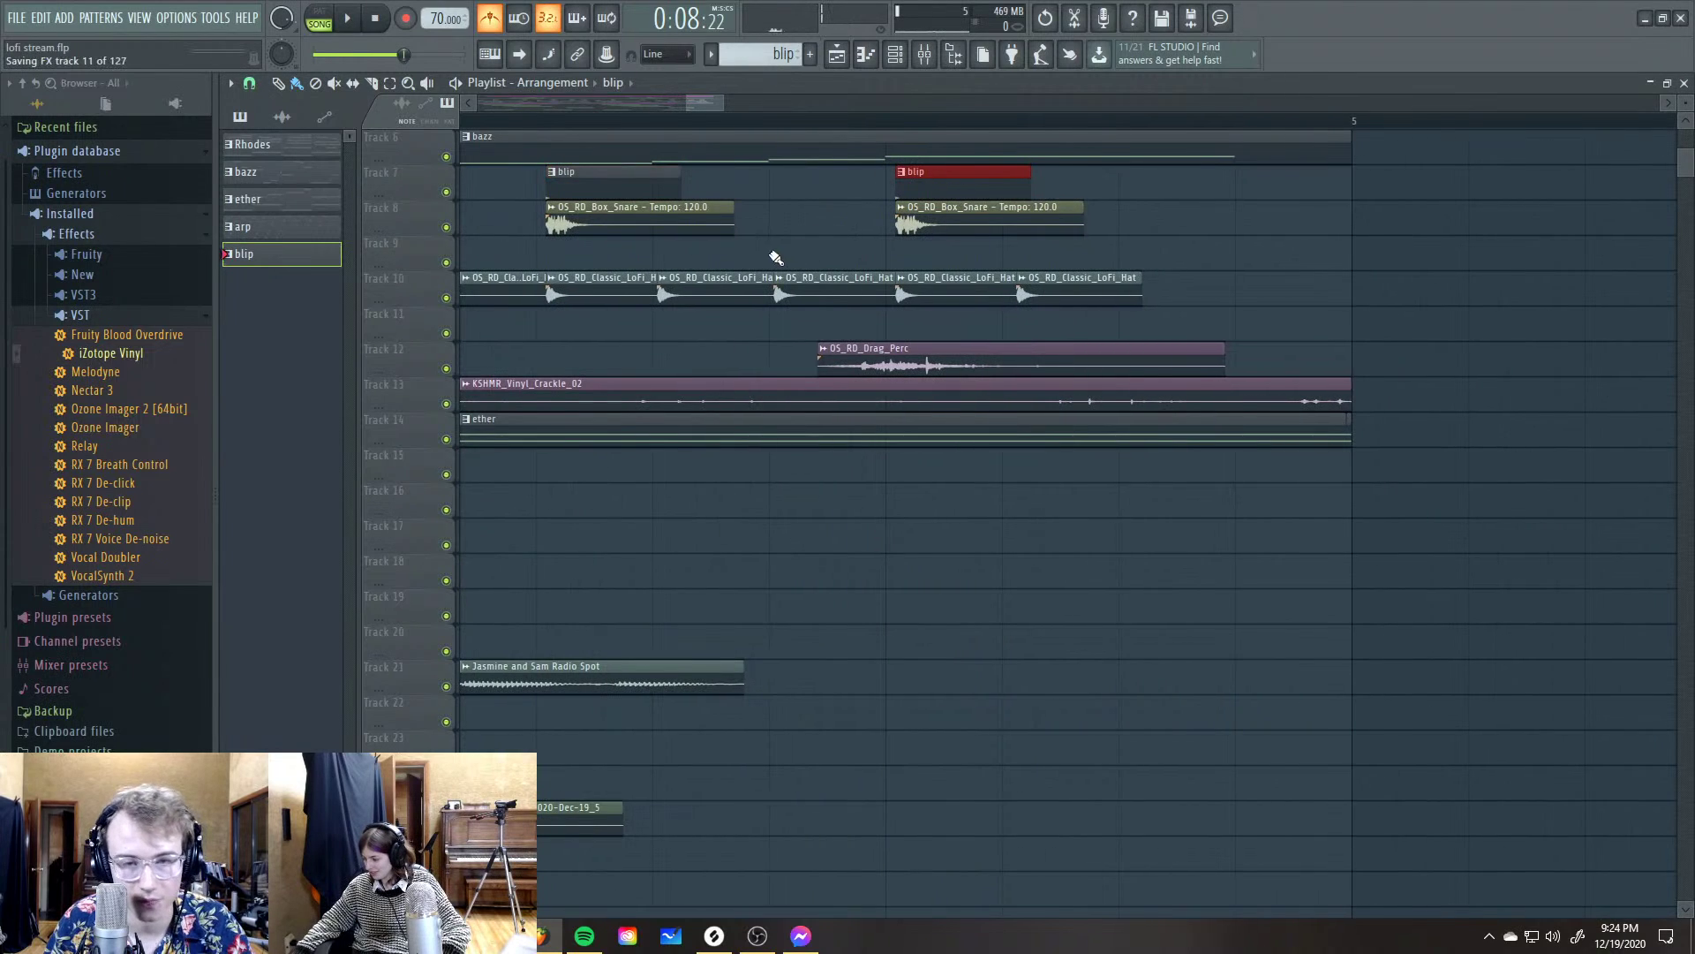
# Disable the Default mixer track's send to the Master, route it to the Sidechain track and check both tracks' routing
pyautogui.press('F5')
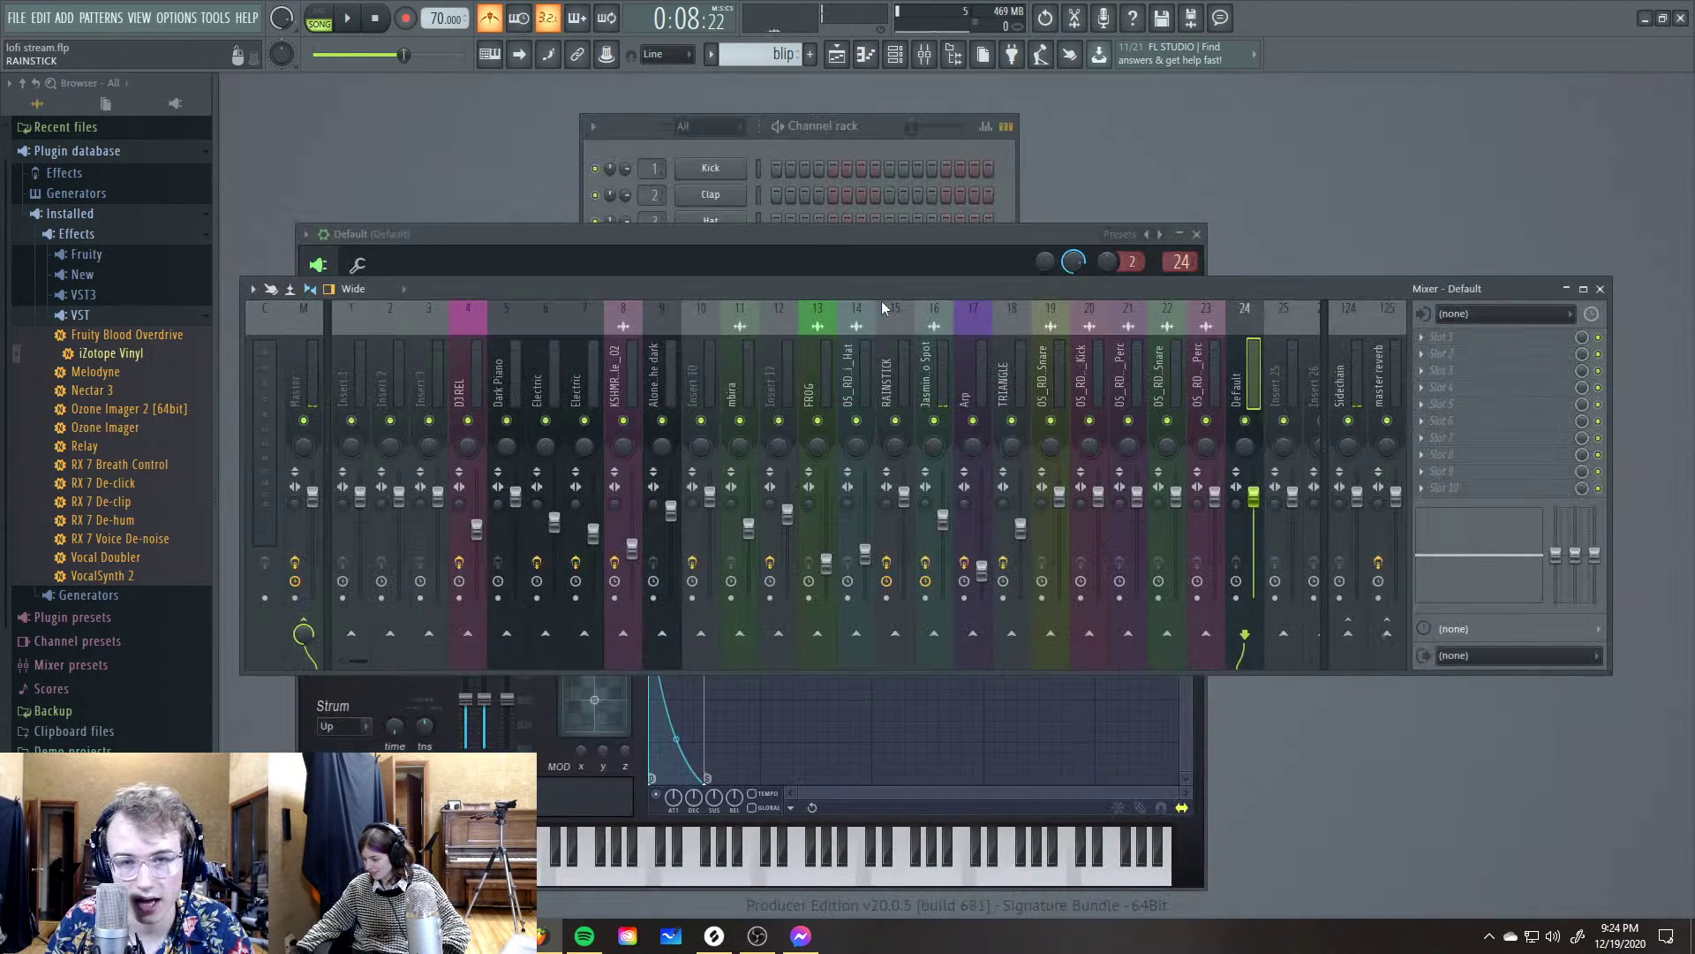
pyautogui.moveTo(902, 298); pyautogui.dragTo(860, 274)
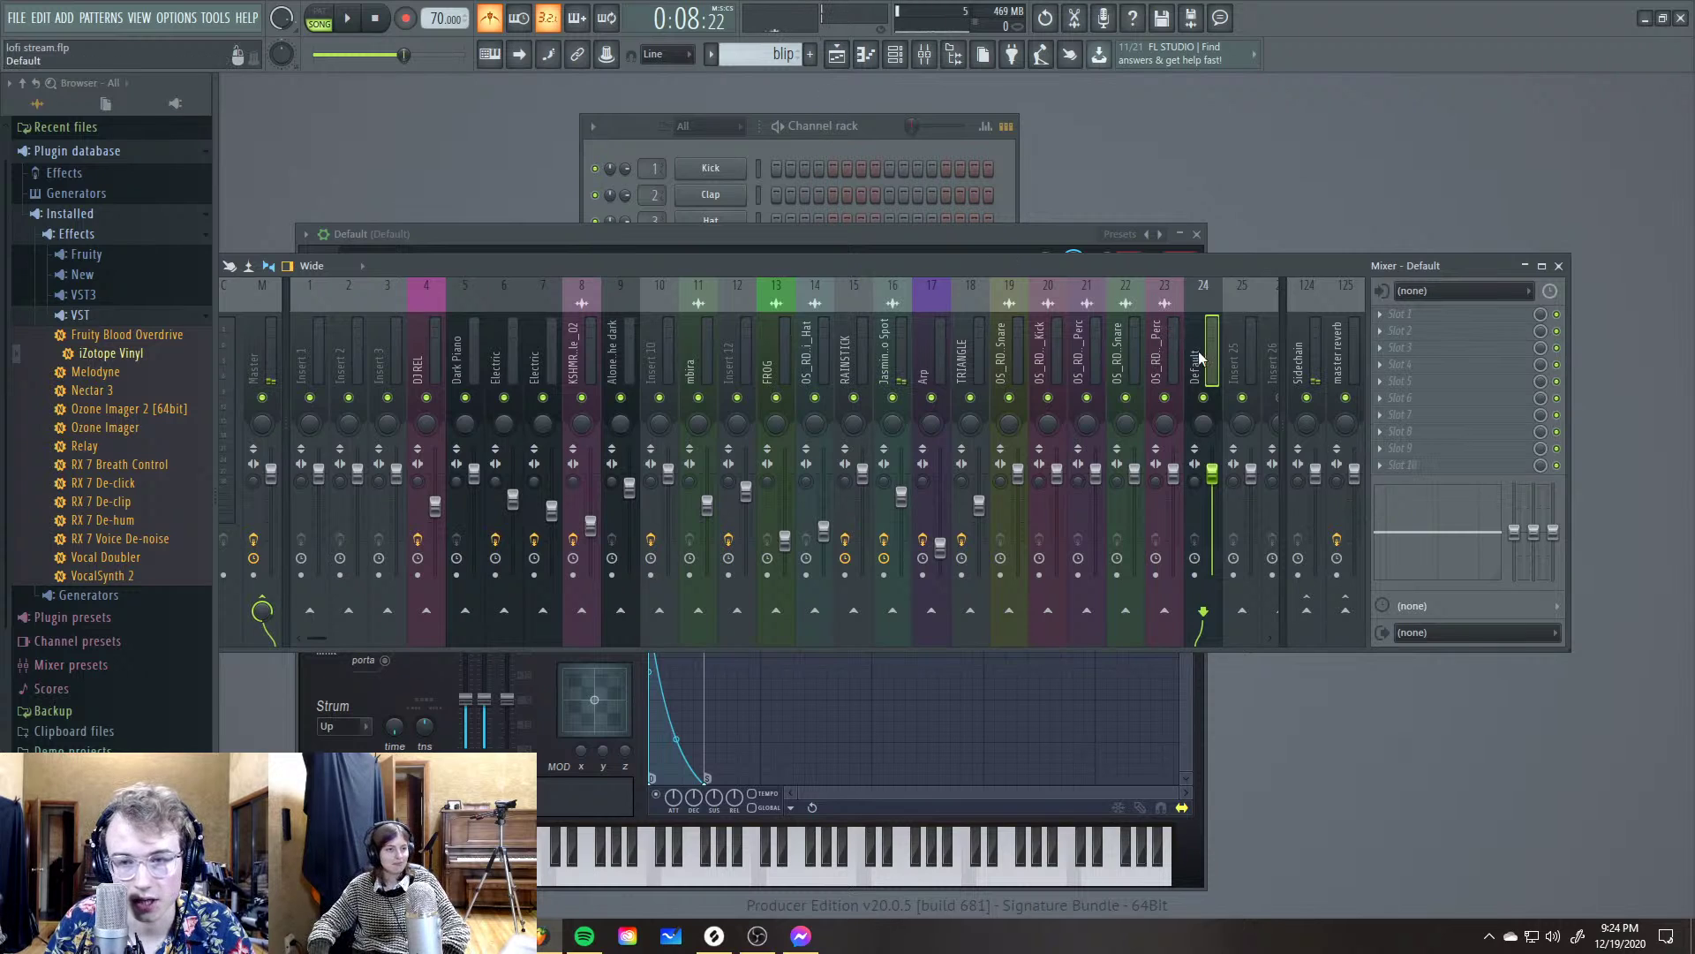
pyautogui.click(259, 605)
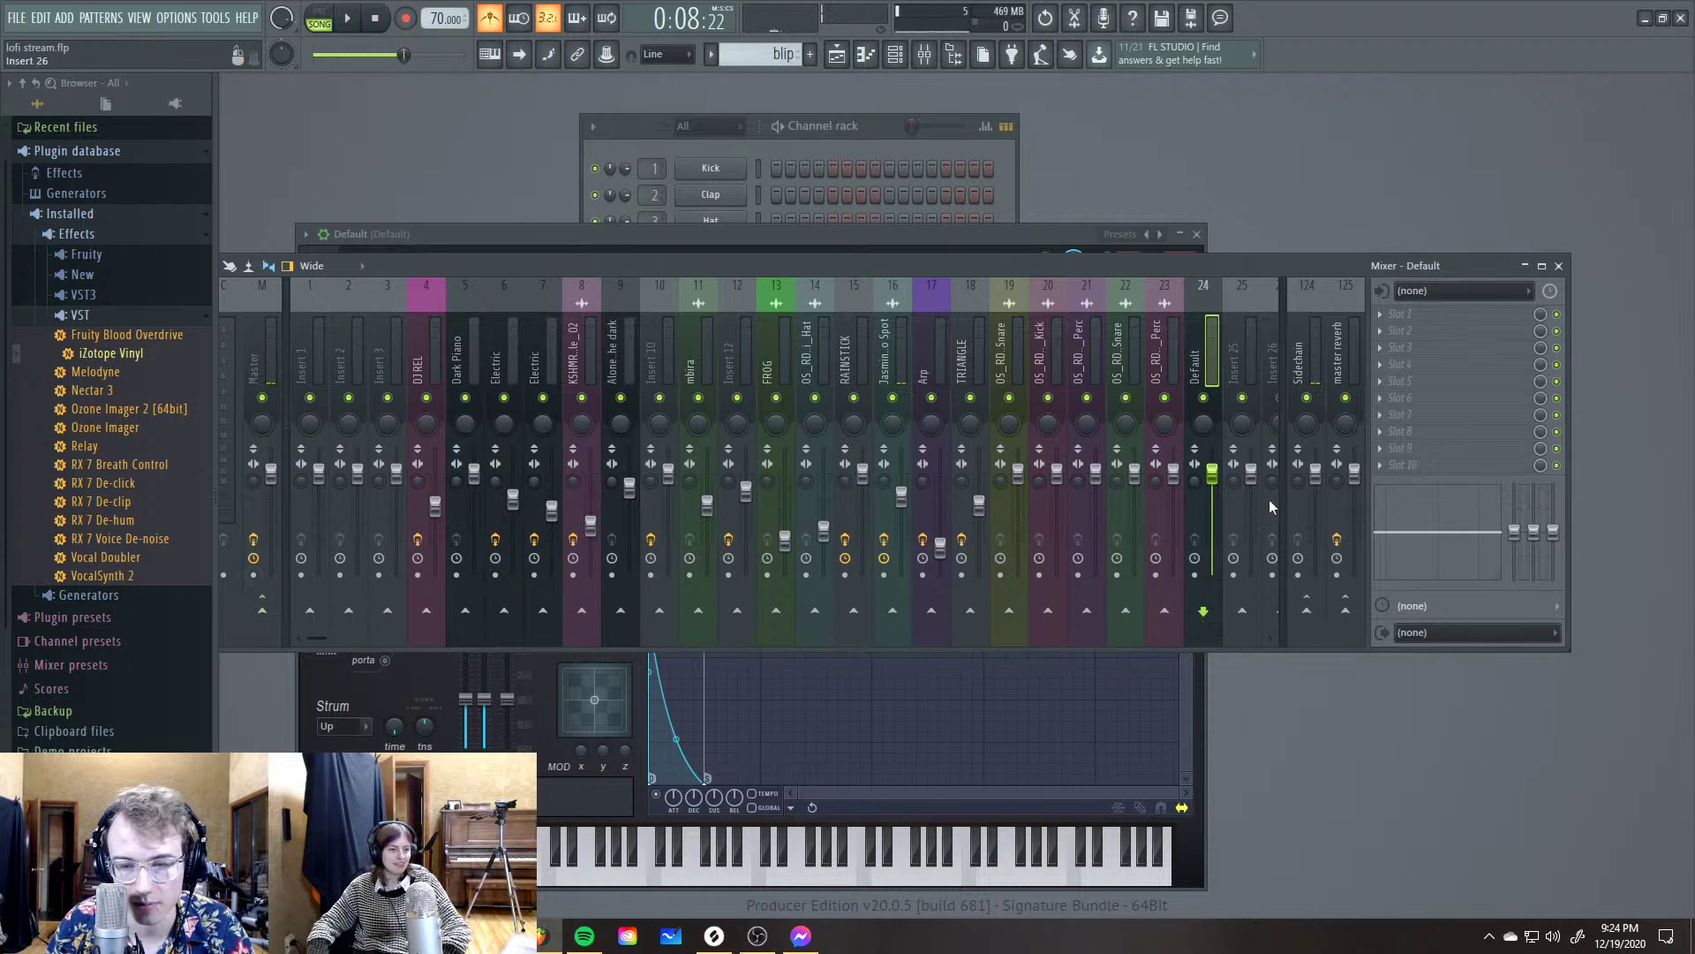
pyautogui.click(1308, 612)
pyautogui.click(1300, 356)
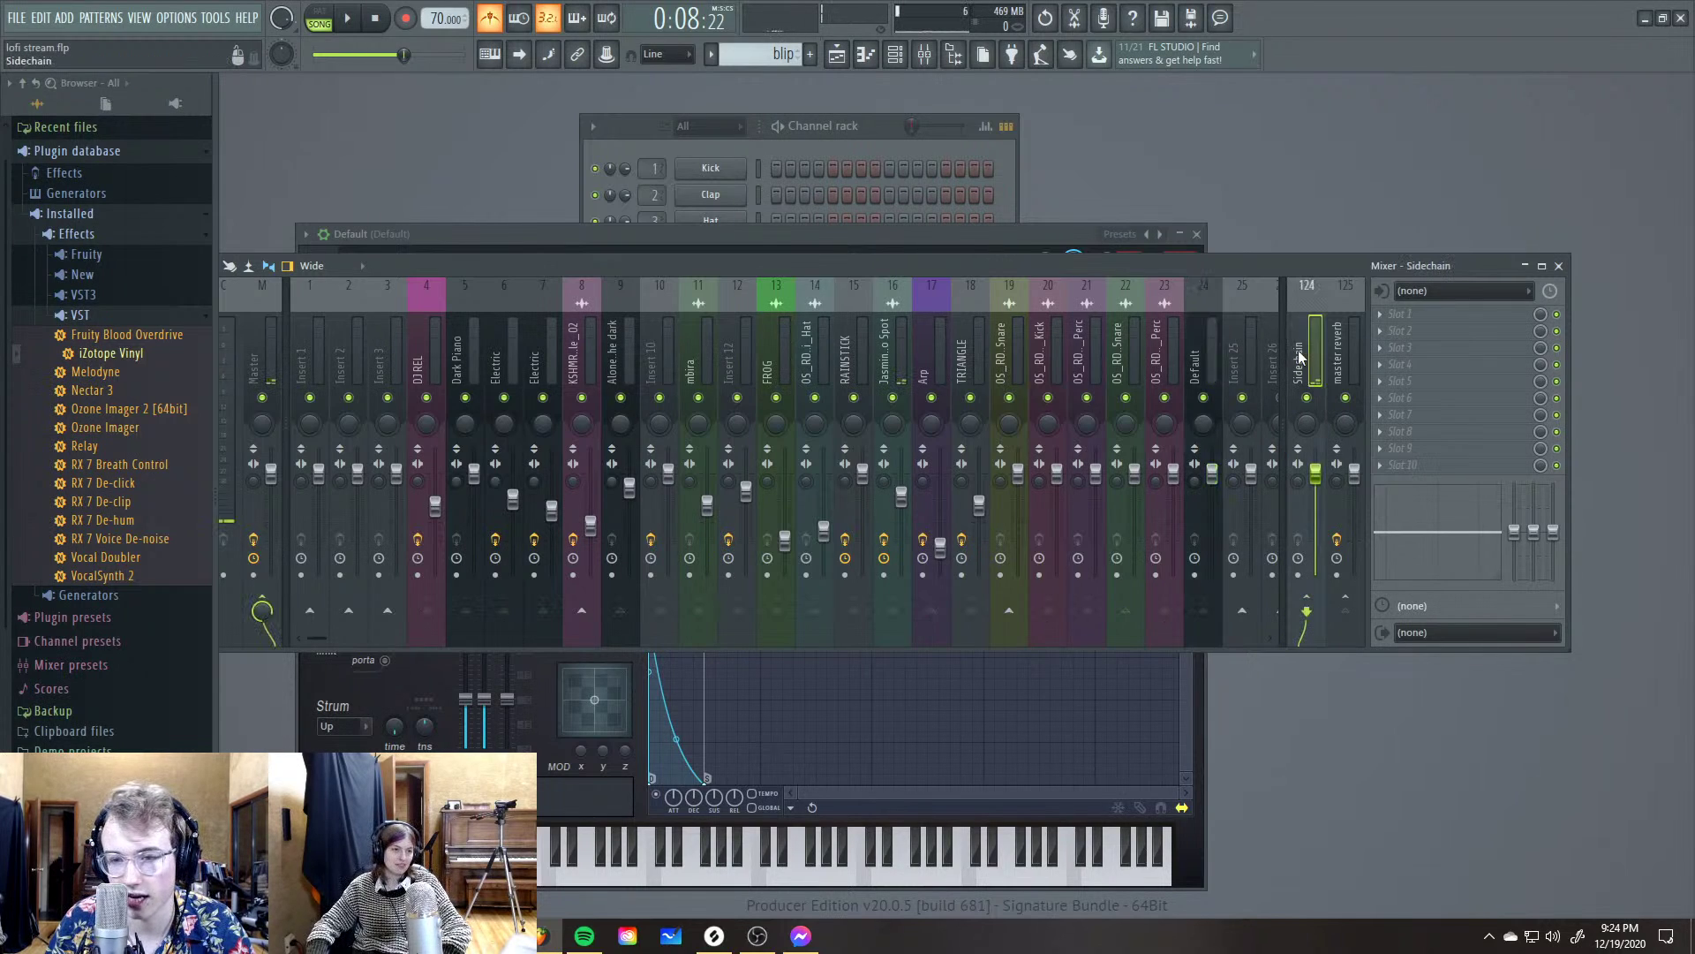
pyautogui.click(1200, 354)
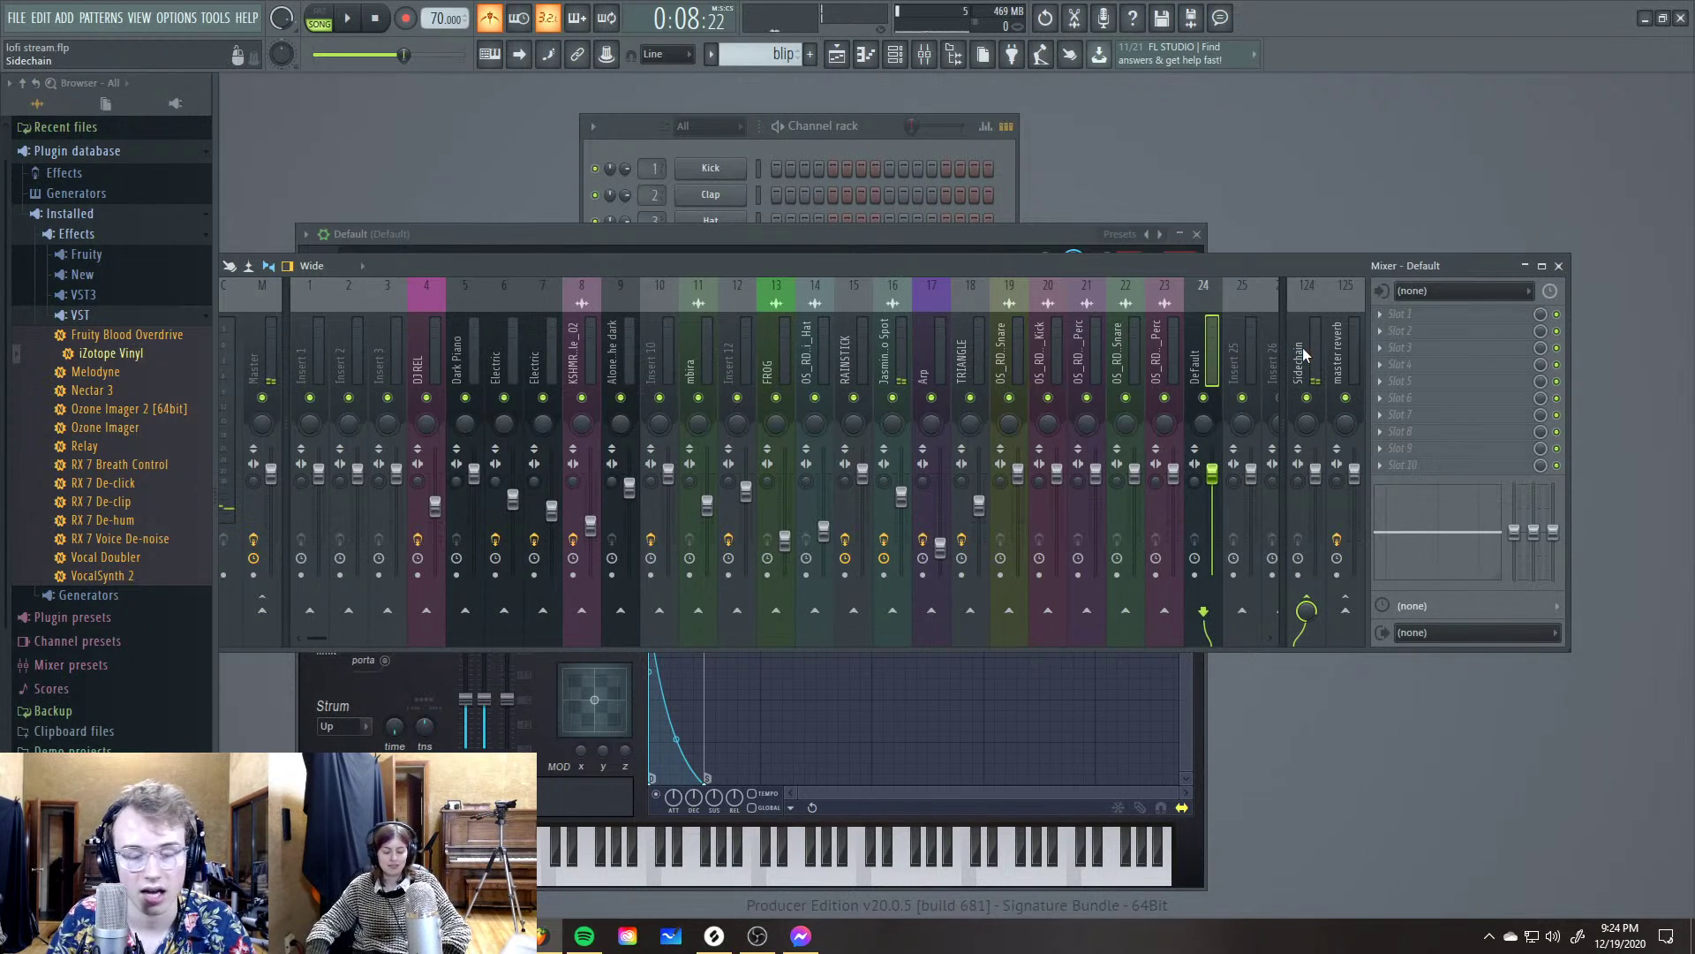
# Load a Fruity Limiter in slot 1 of the Sidechain track and switch it to COMP mode
pyautogui.click(1305, 348)
pyautogui.click(1399, 314)
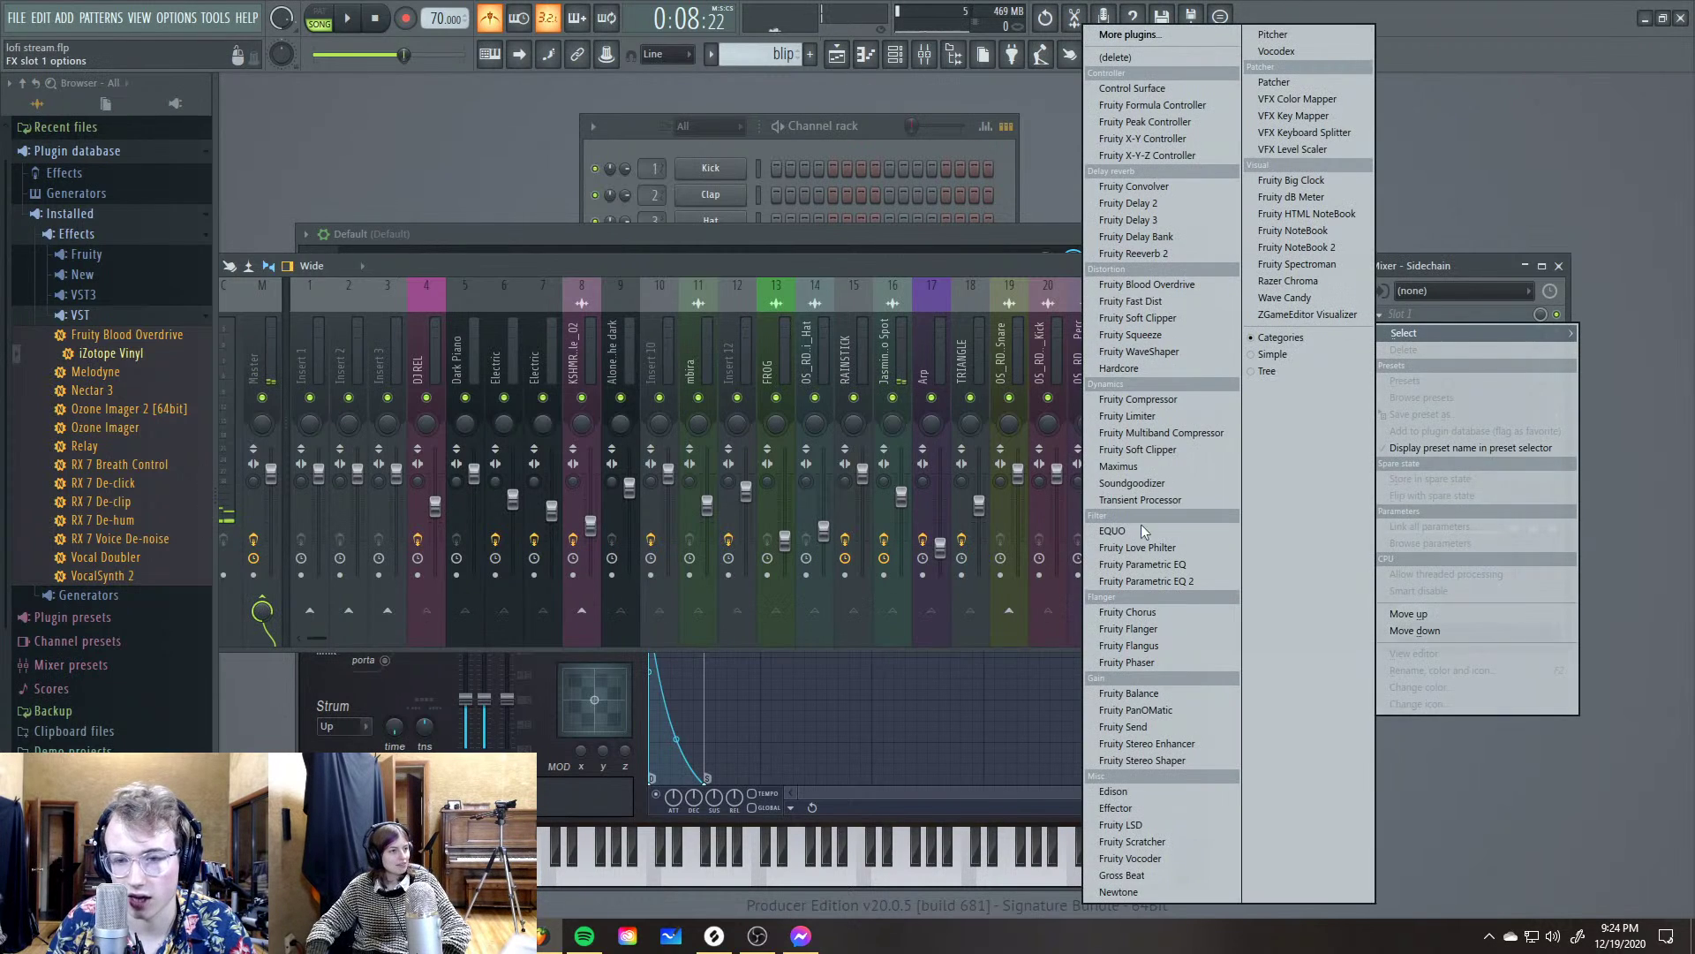
pyautogui.click(1127, 415)
pyautogui.moveTo(549, 204); pyautogui.dragTo(702, 253)
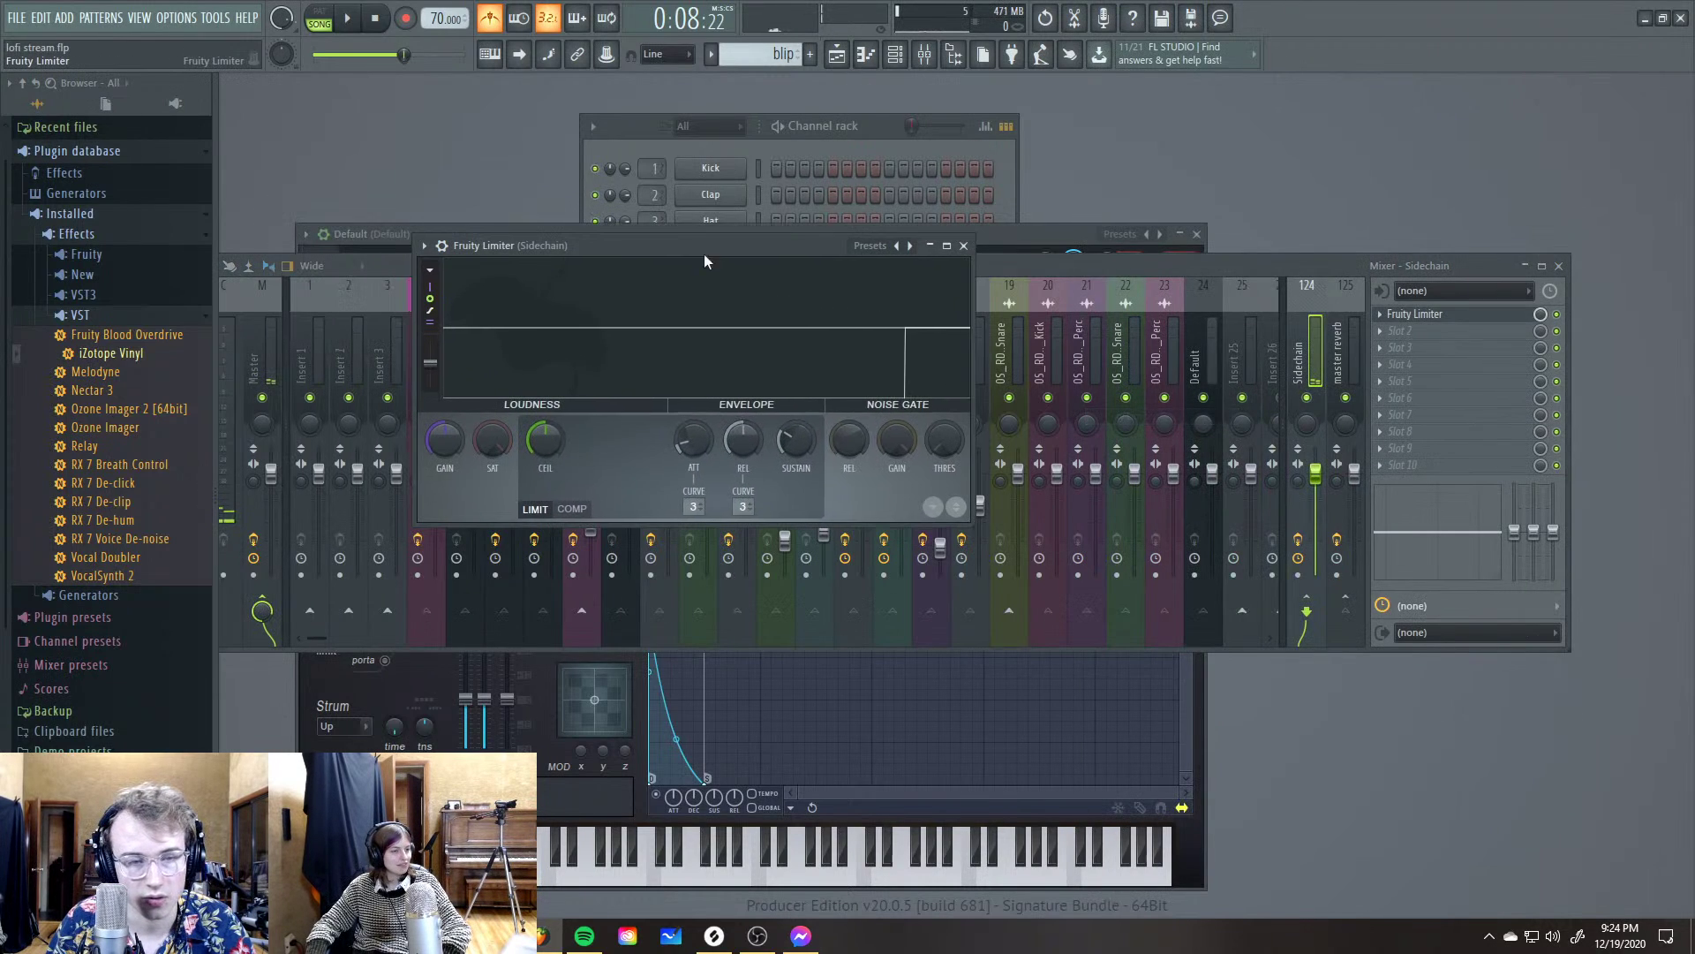
pyautogui.click(572, 510)
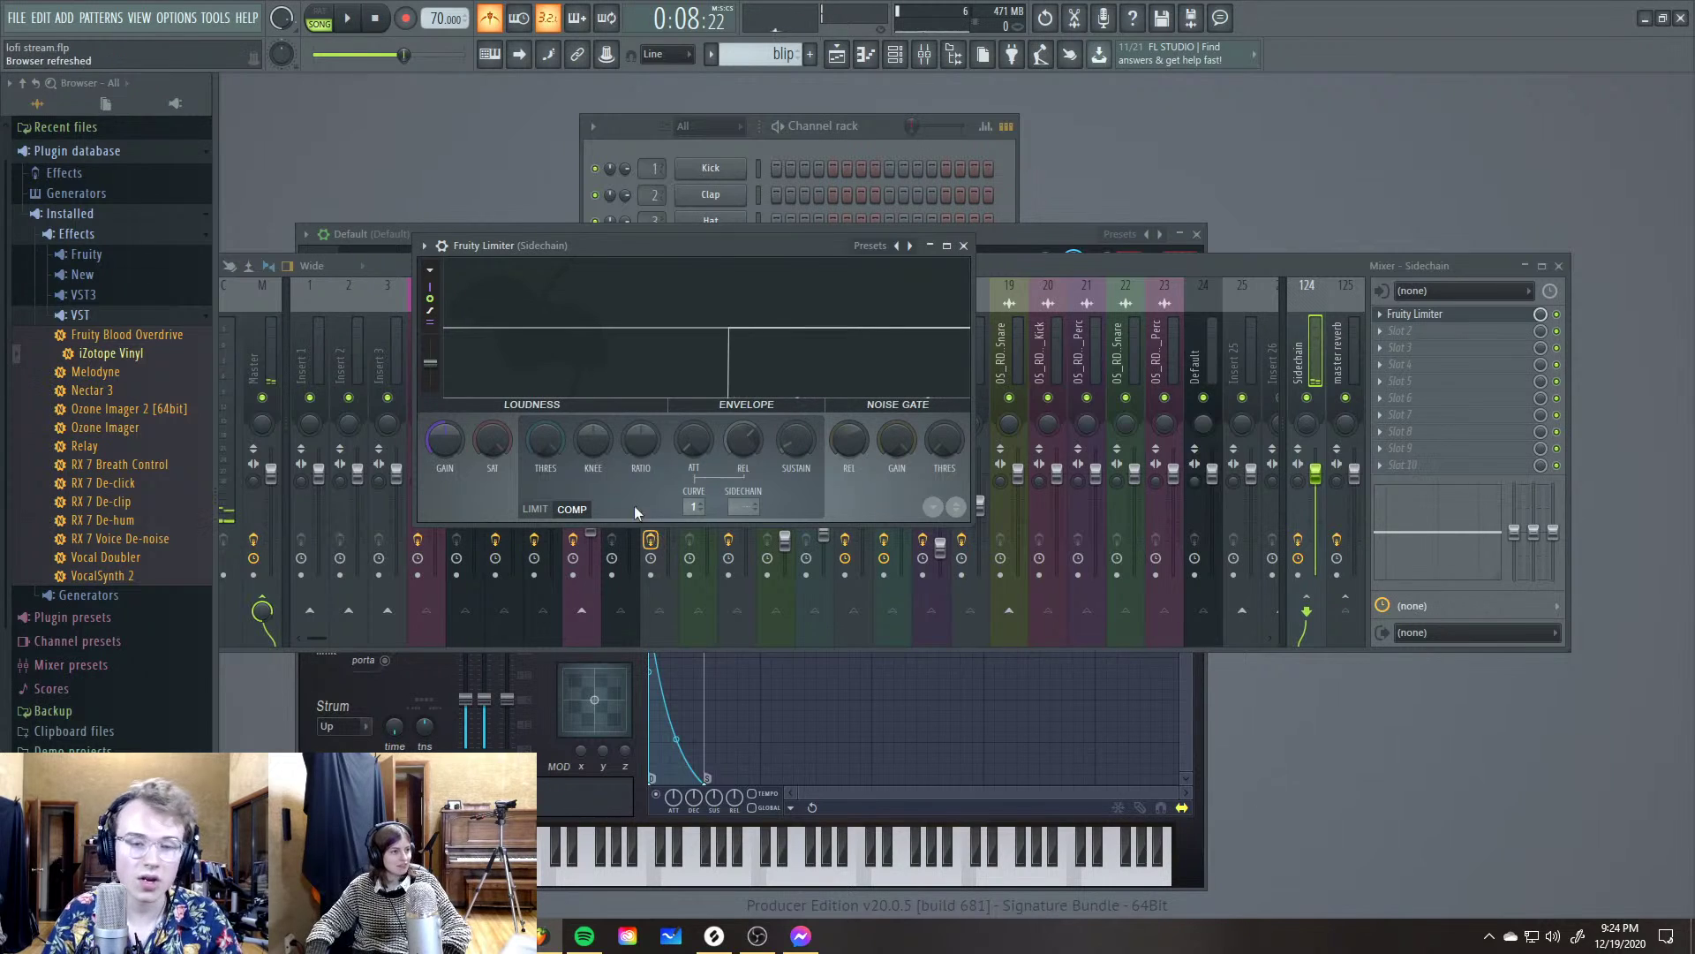
# Set the Default track as the limiter's sidechain source and play the song
pyautogui.click(740, 507)
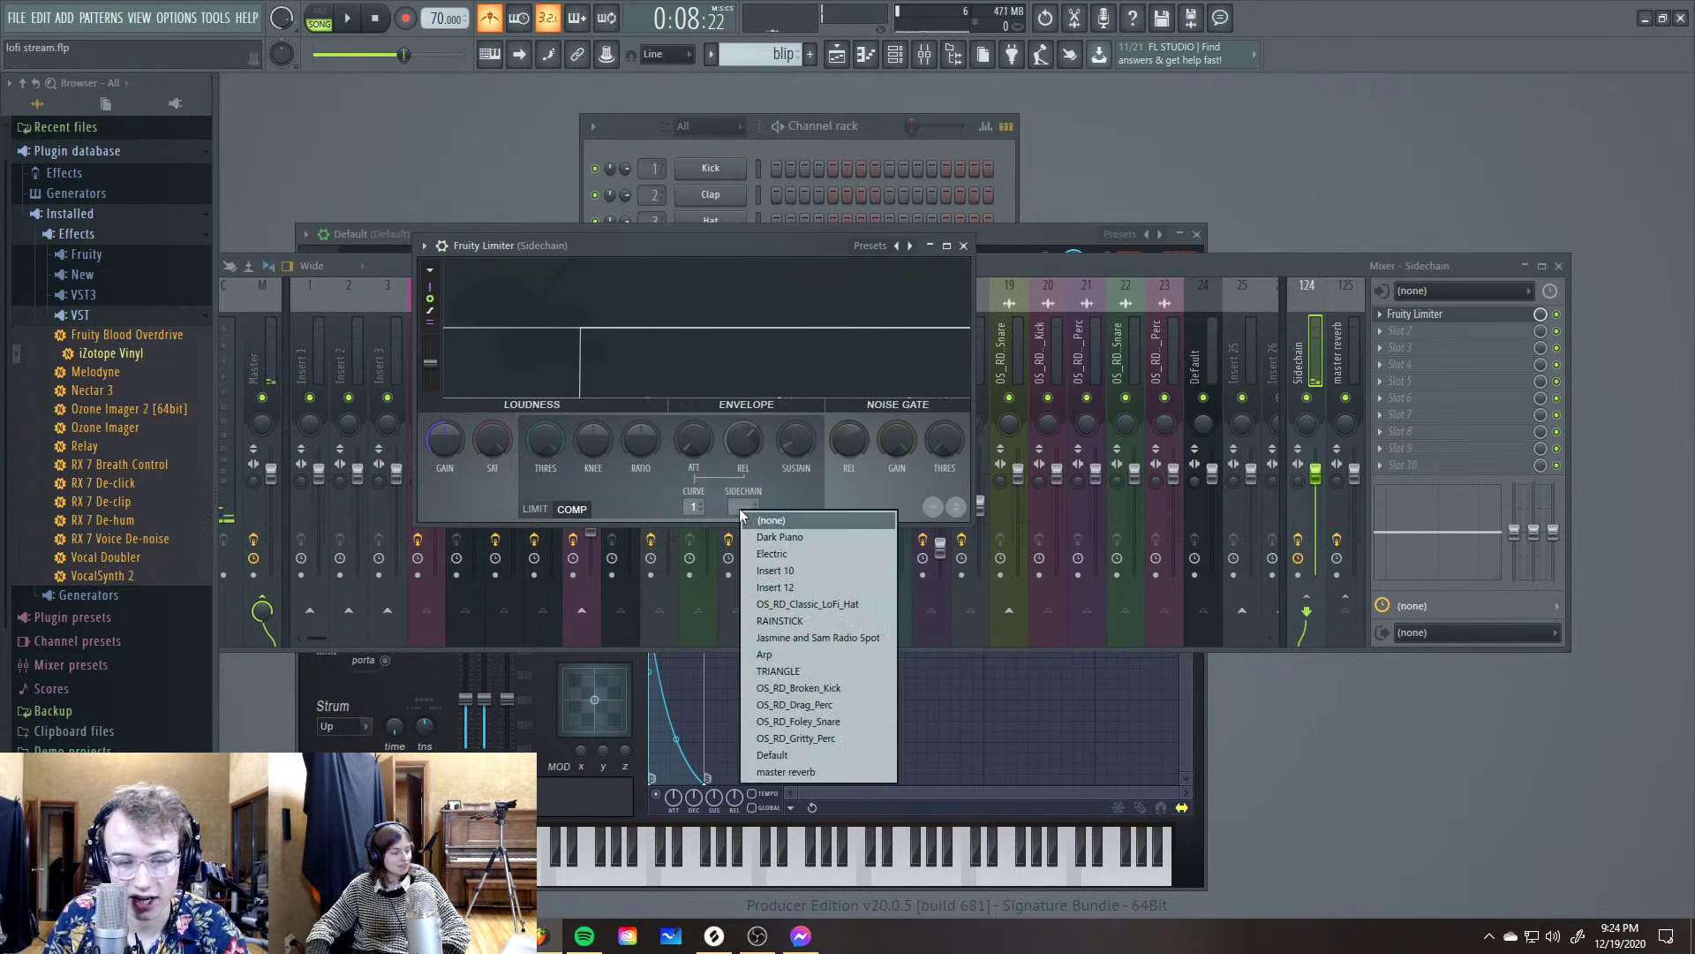
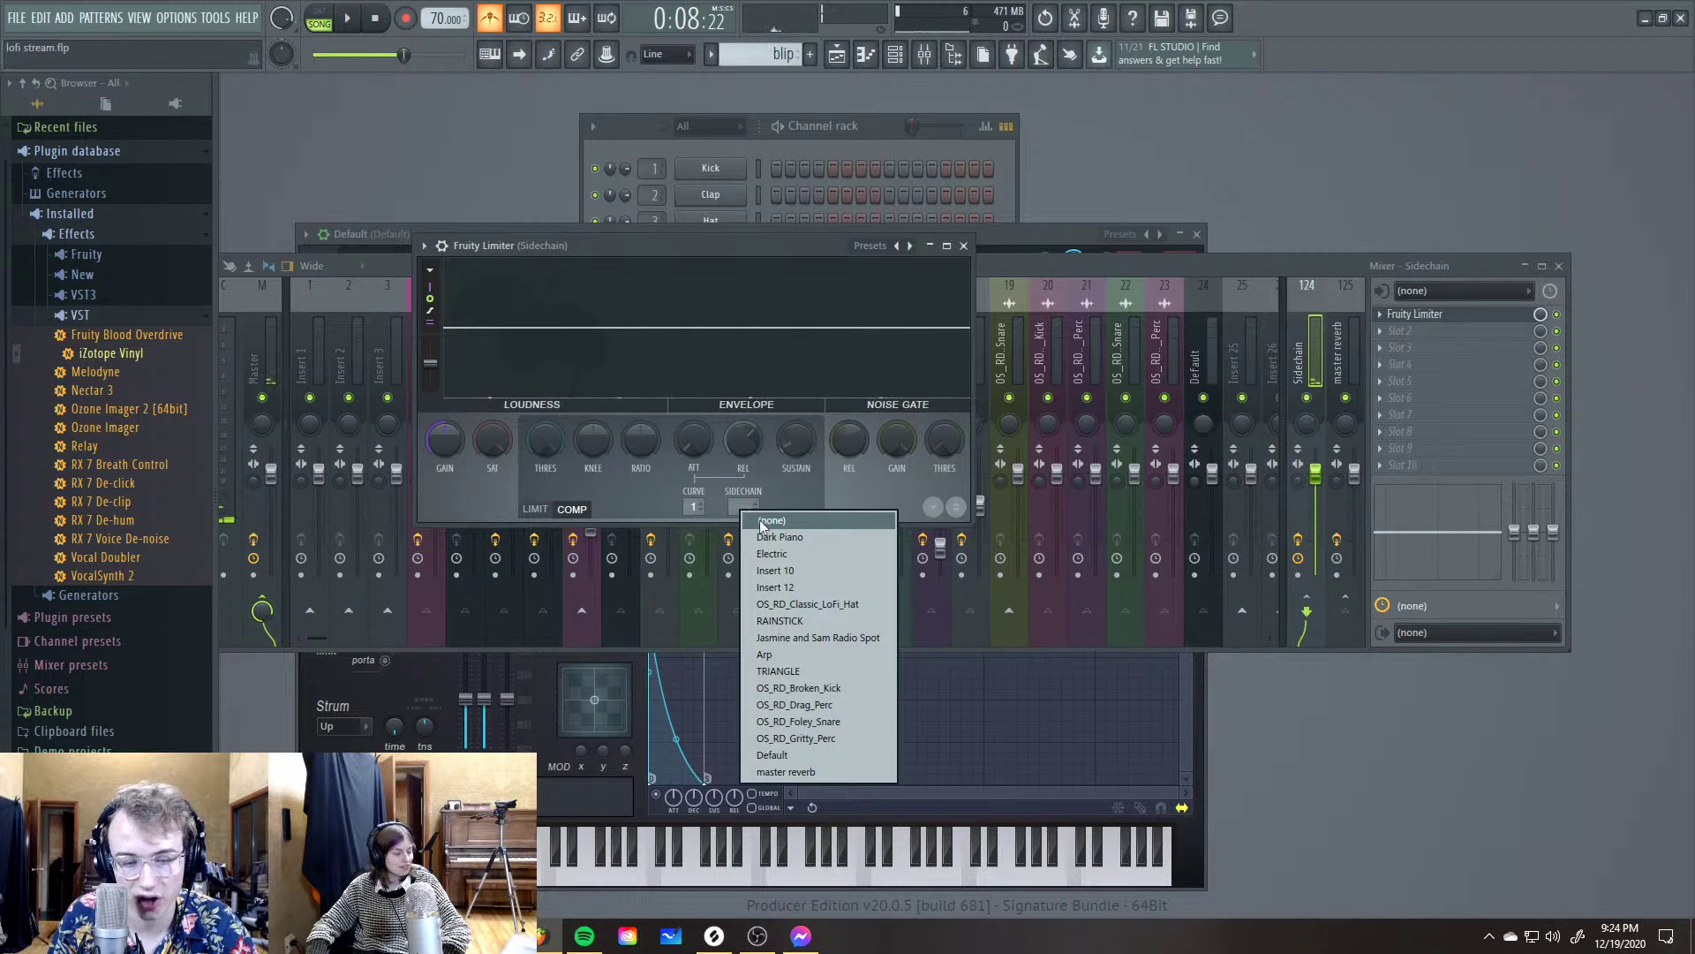
pyautogui.click(799, 756)
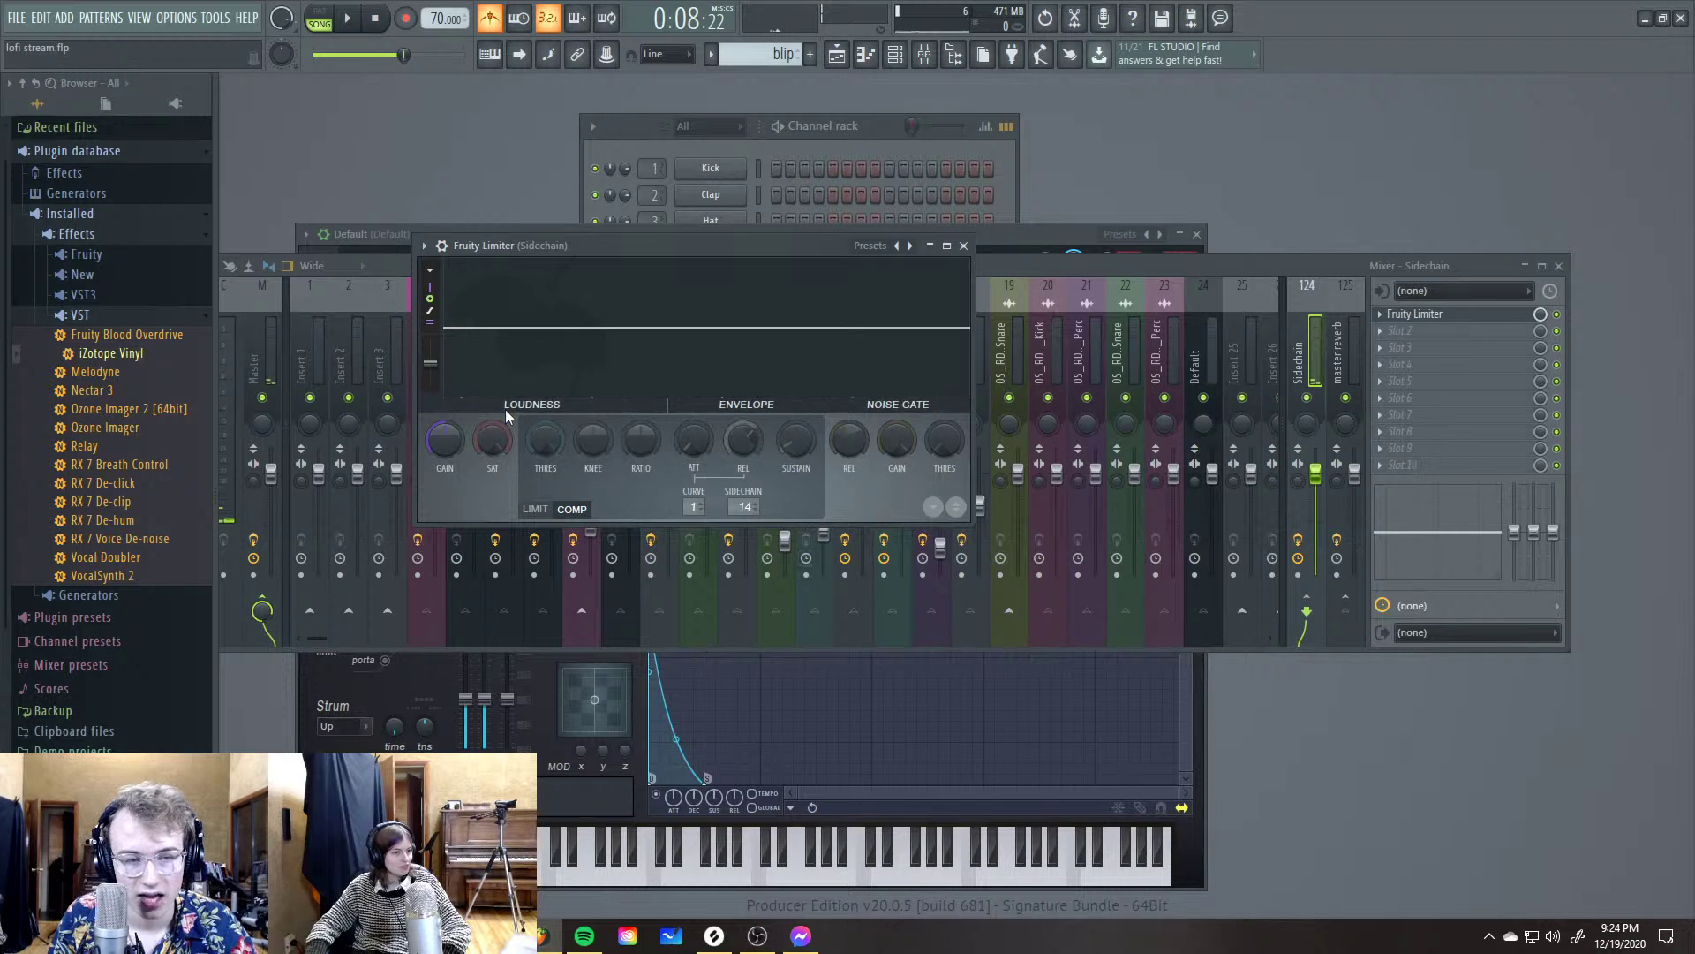
pyautogui.press('space')
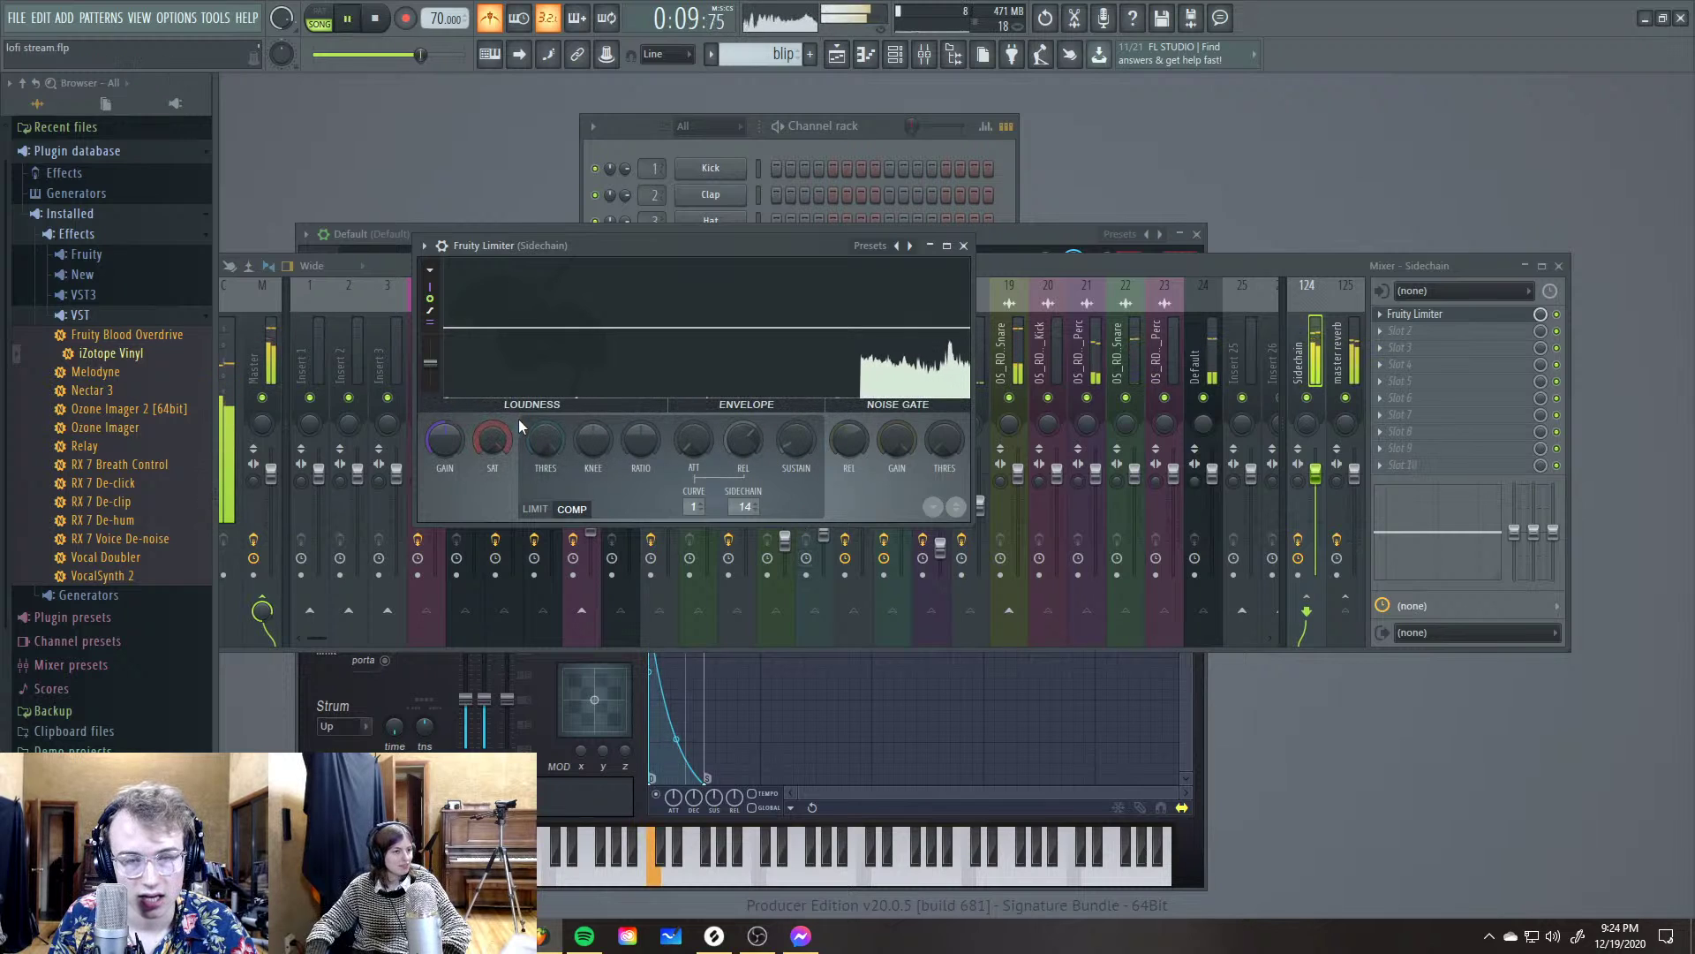
# Check the routing of the Sidechain and Default mixer tracks, and reopen the Sidechain track's Fruity Limiter with the song playing
pyautogui.press('space')
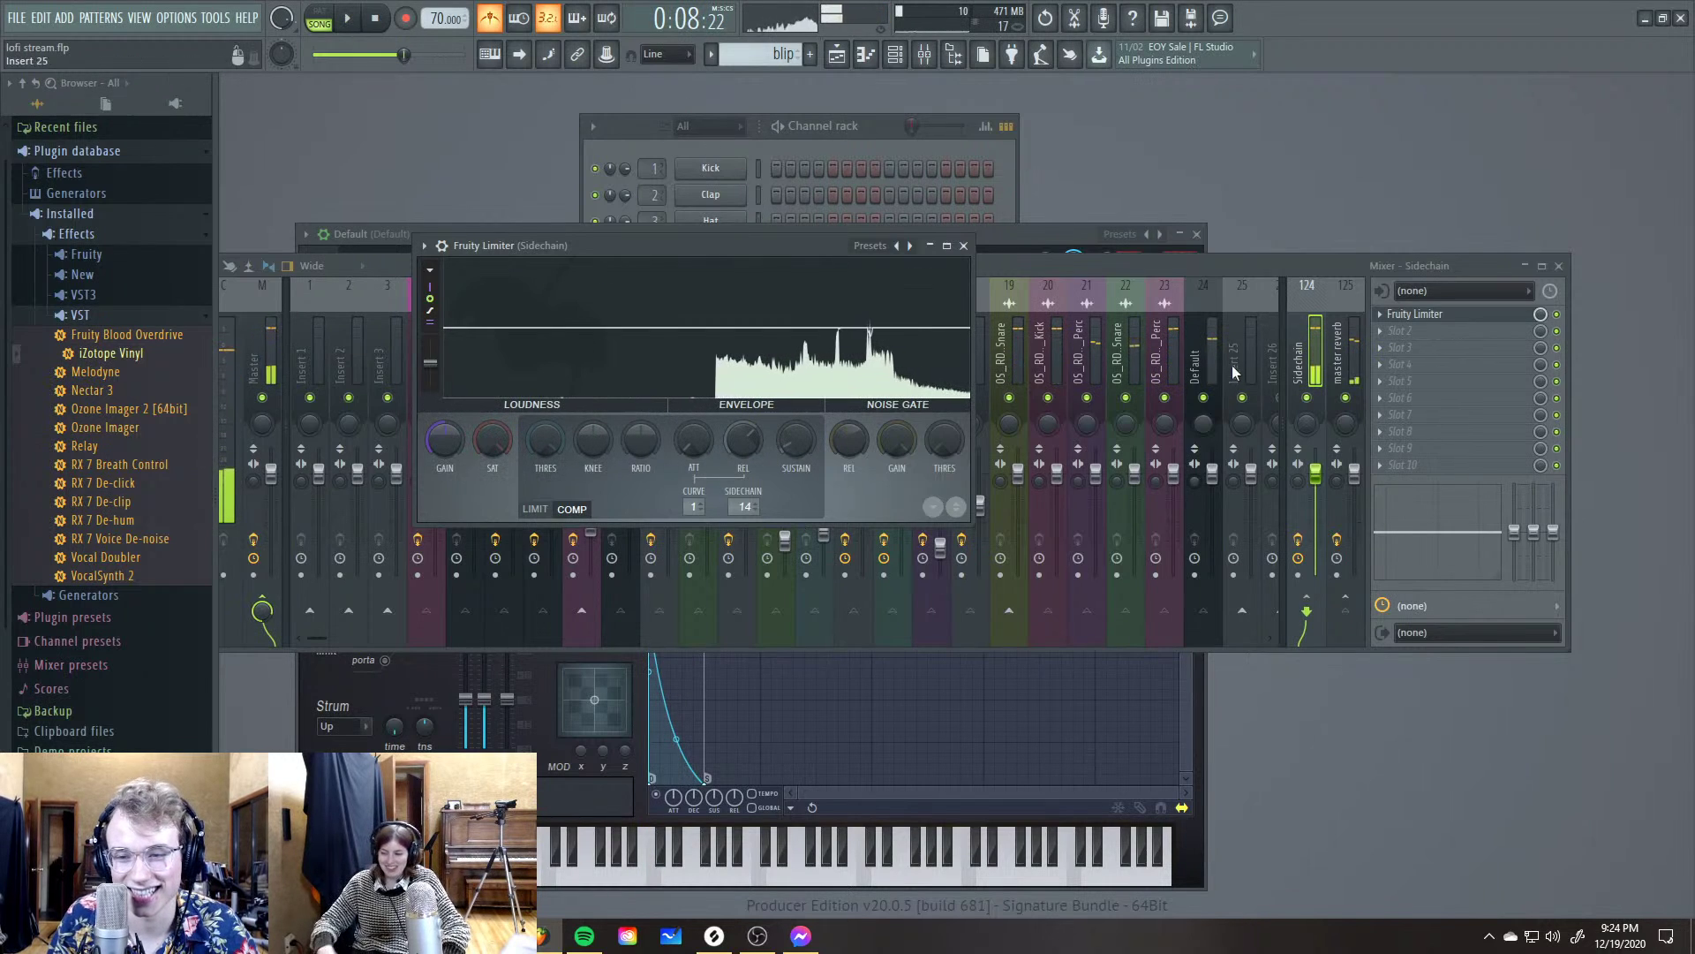
pyautogui.click(1304, 349)
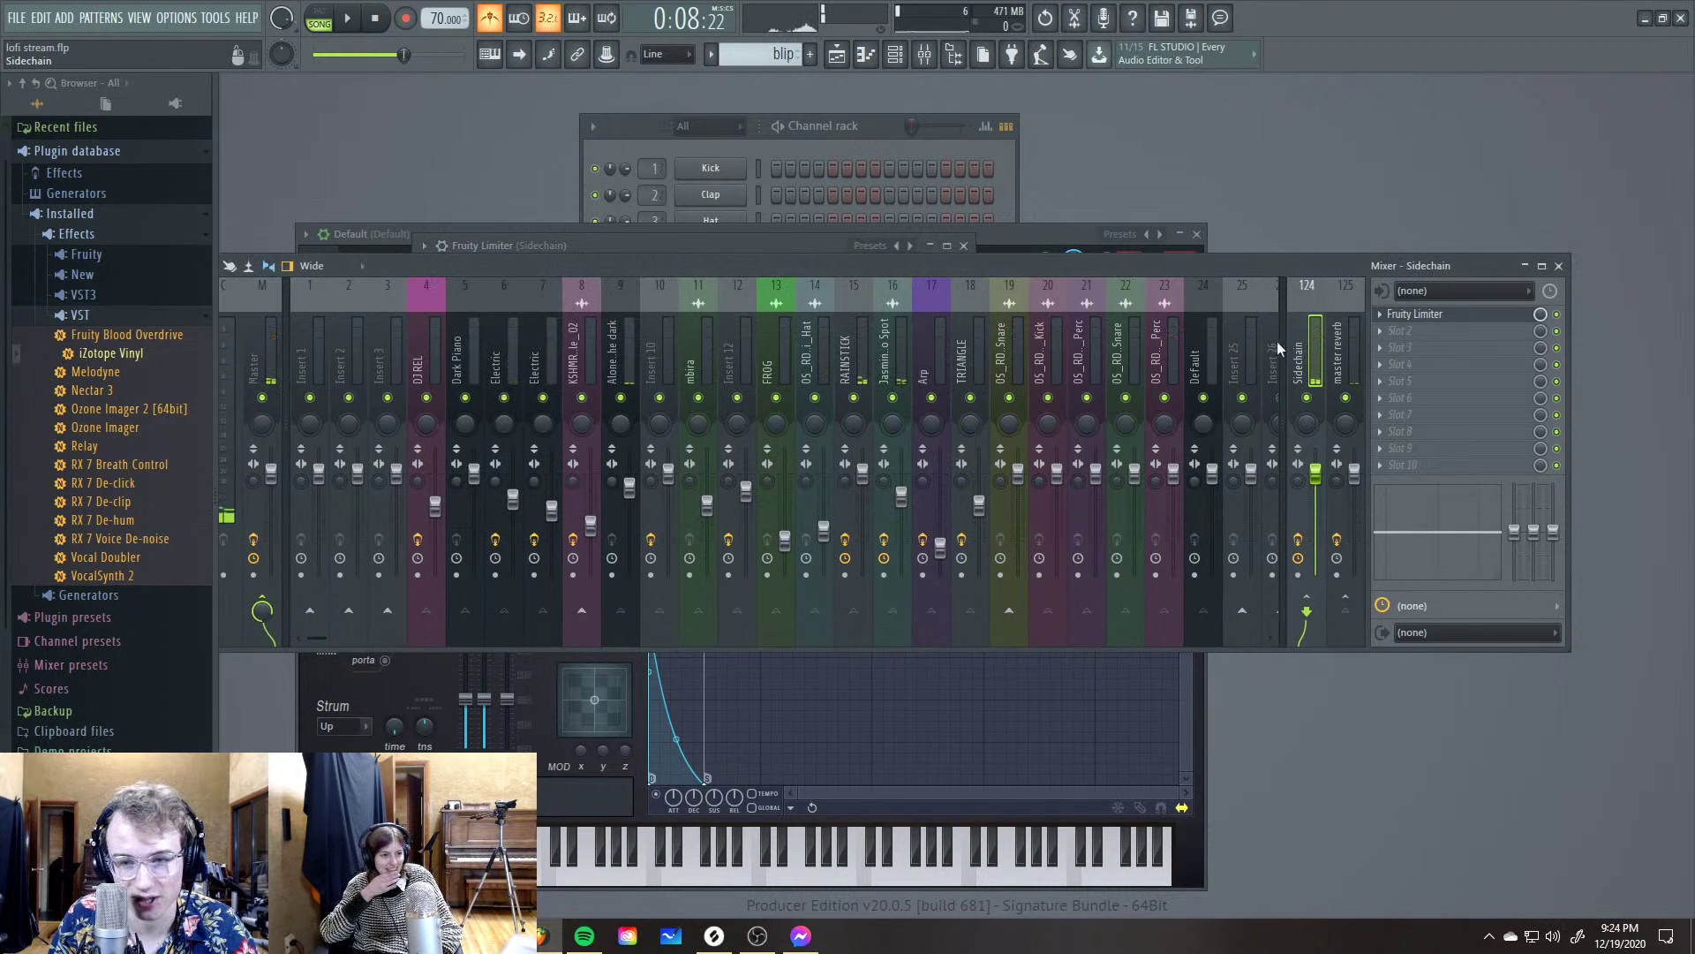
pyautogui.click(1210, 344)
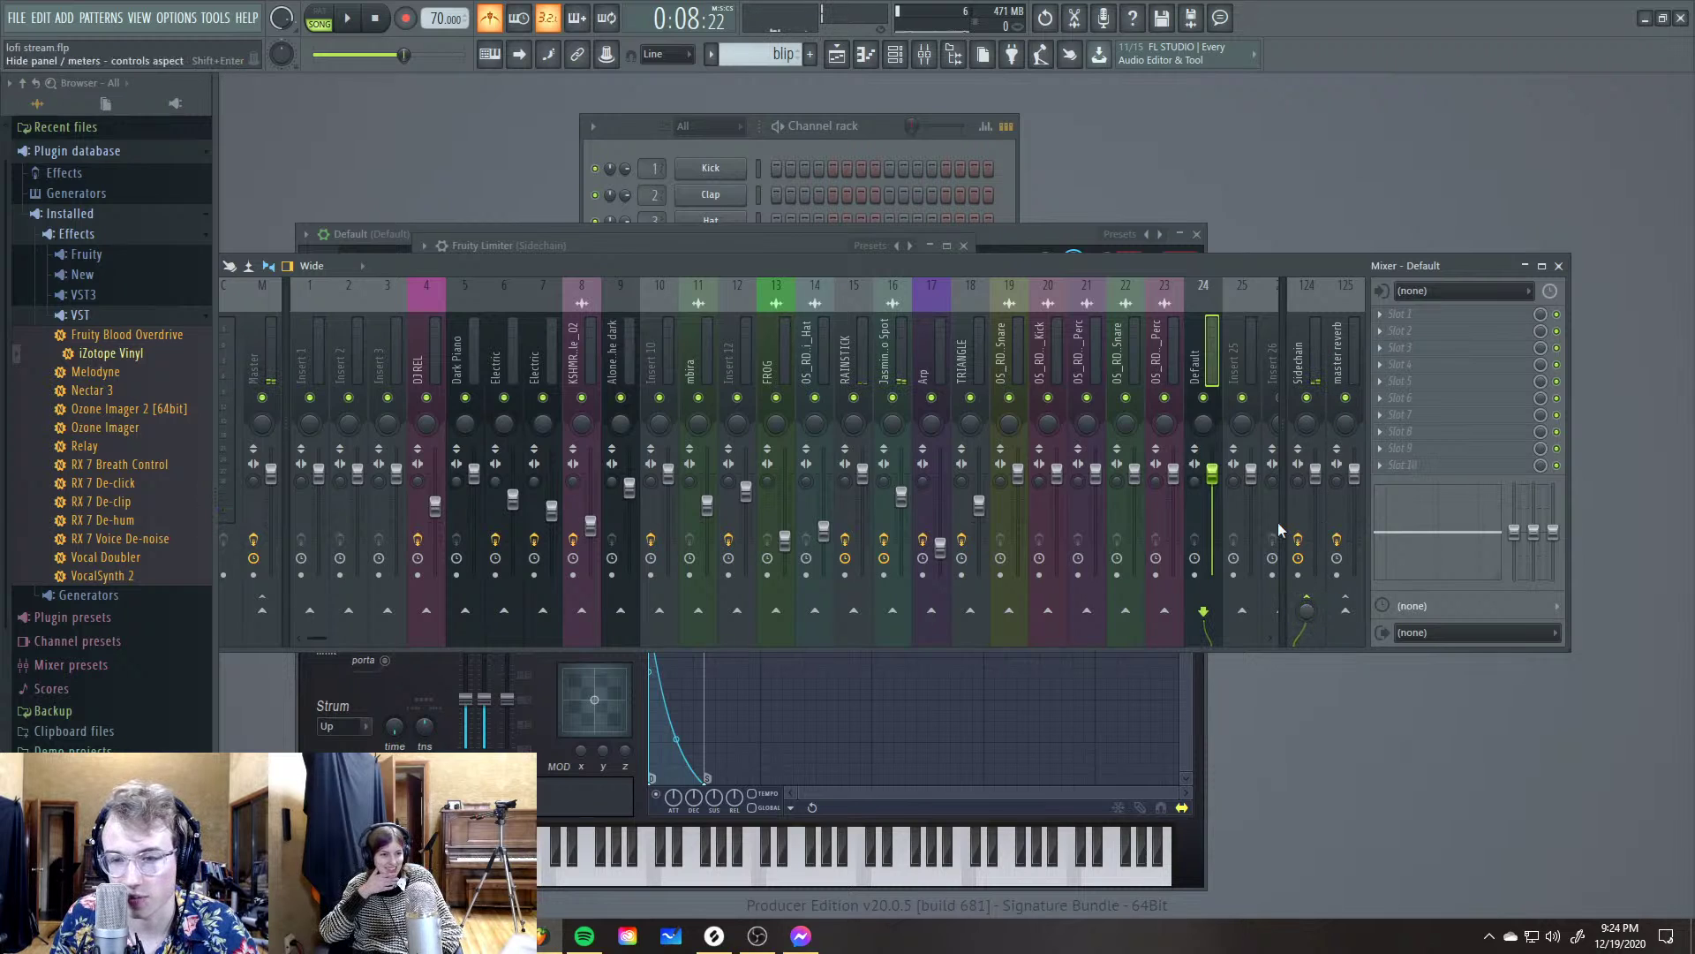
pyautogui.click(1310, 348)
pyautogui.press('space')
pyautogui.click(1430, 316)
pyautogui.click(1429, 315)
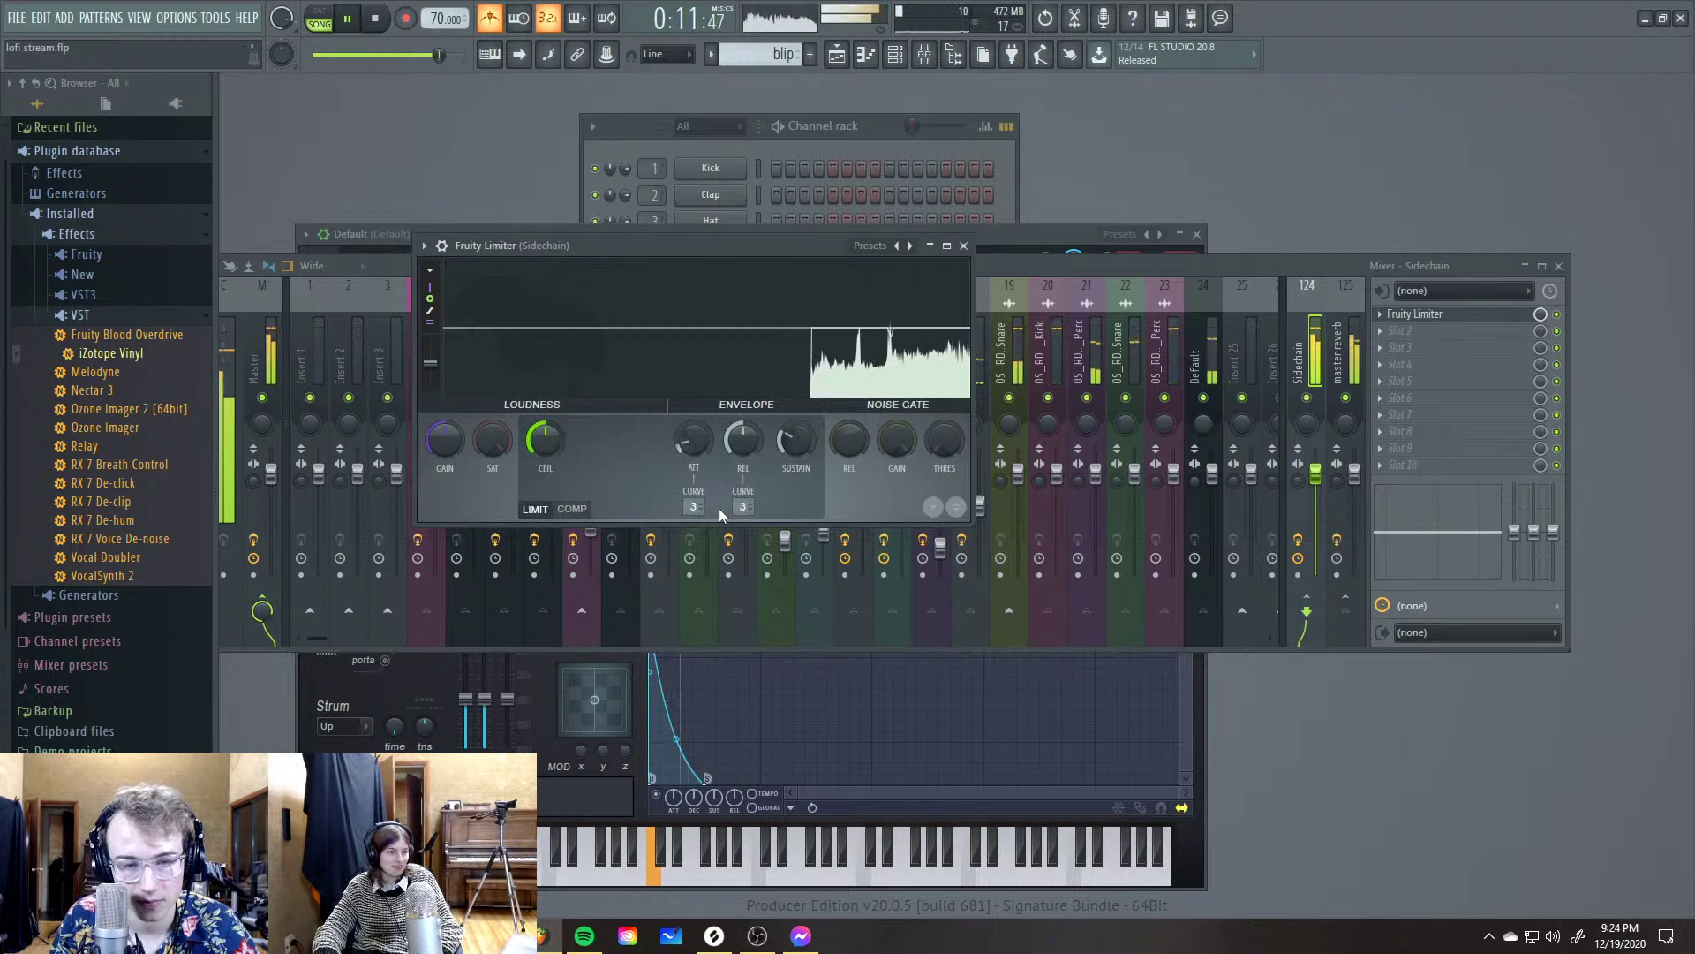
# Select Default again as the sidechain source in the limiter's COMP mode and play the song
pyautogui.press('space')
pyautogui.click(746, 505)
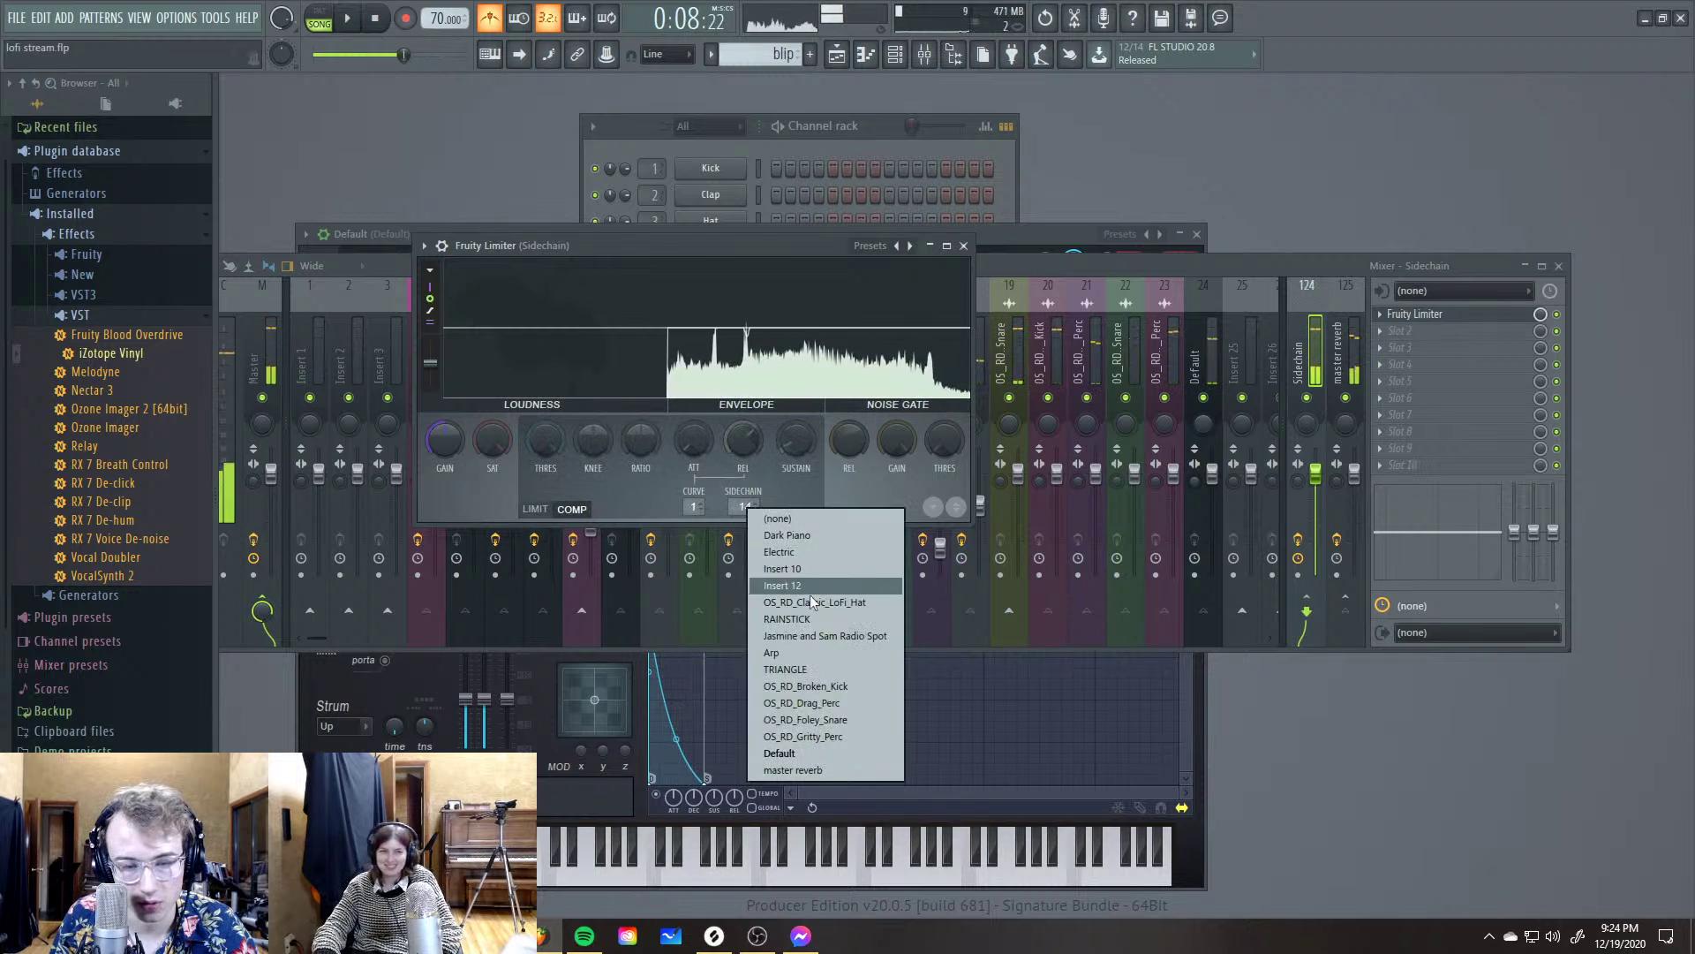
pyautogui.click(830, 747)
pyautogui.press('space')
# Try a different gain on the limiter during playback and return it to 0.0 dB
pyautogui.moveTo(438, 443); pyautogui.dragTo(439, 408)
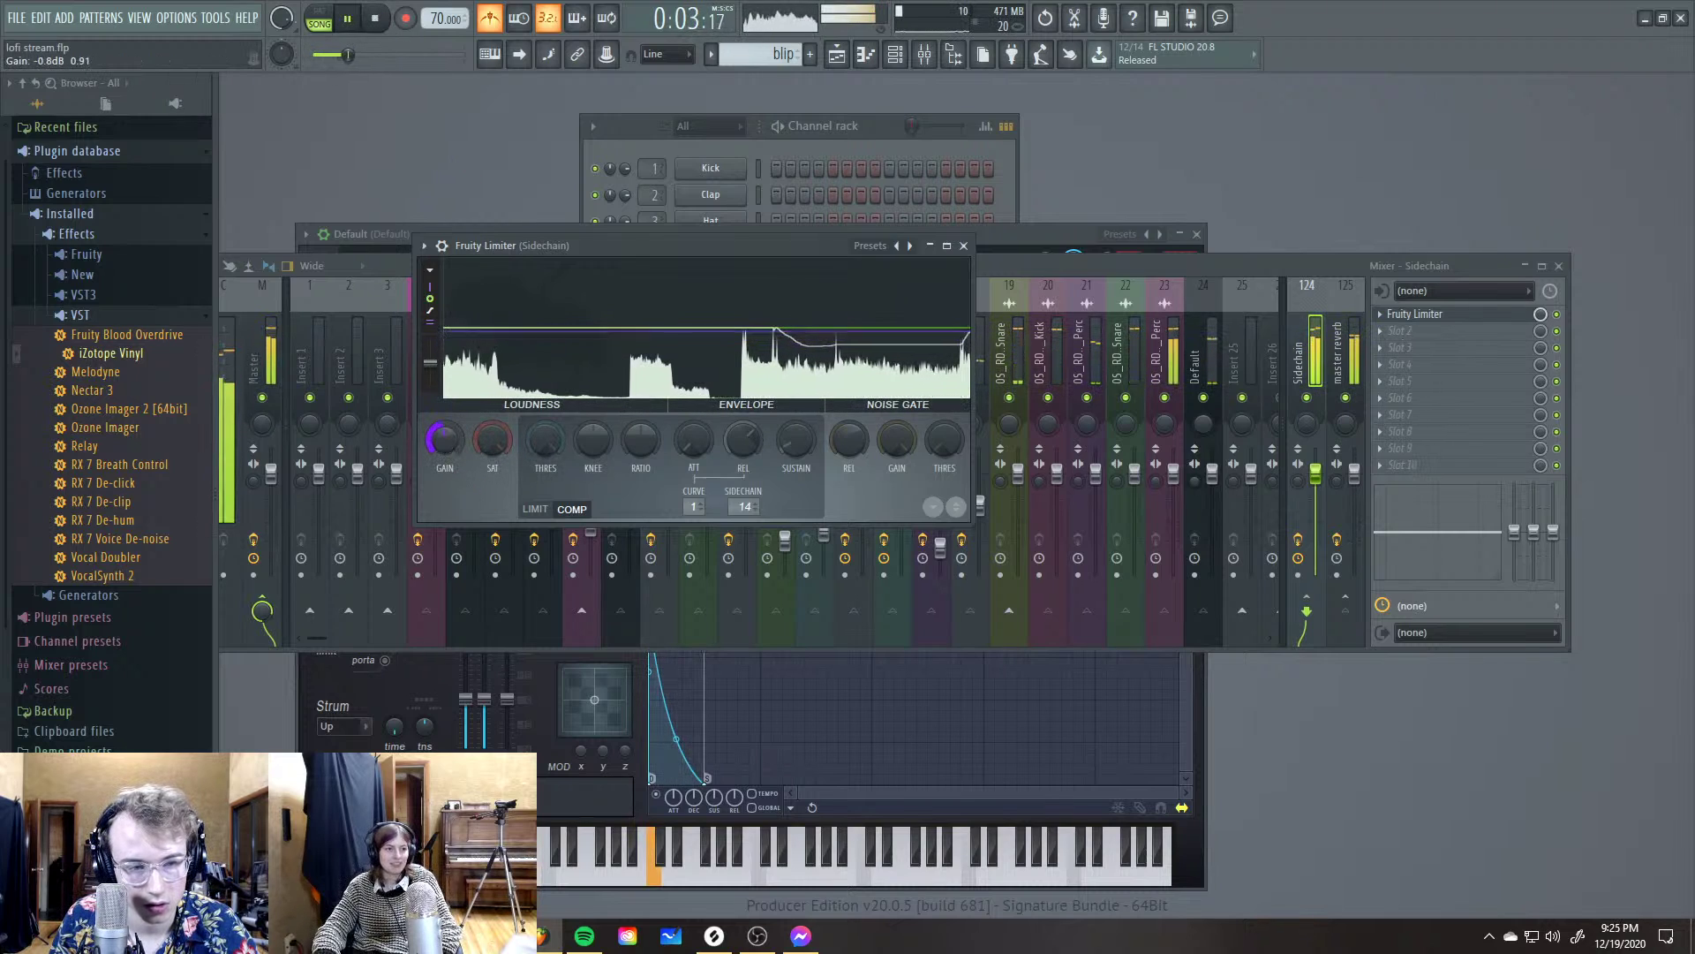
pyautogui.press('space')
pyautogui.moveTo(444, 445); pyautogui.dragTo(444, 437)
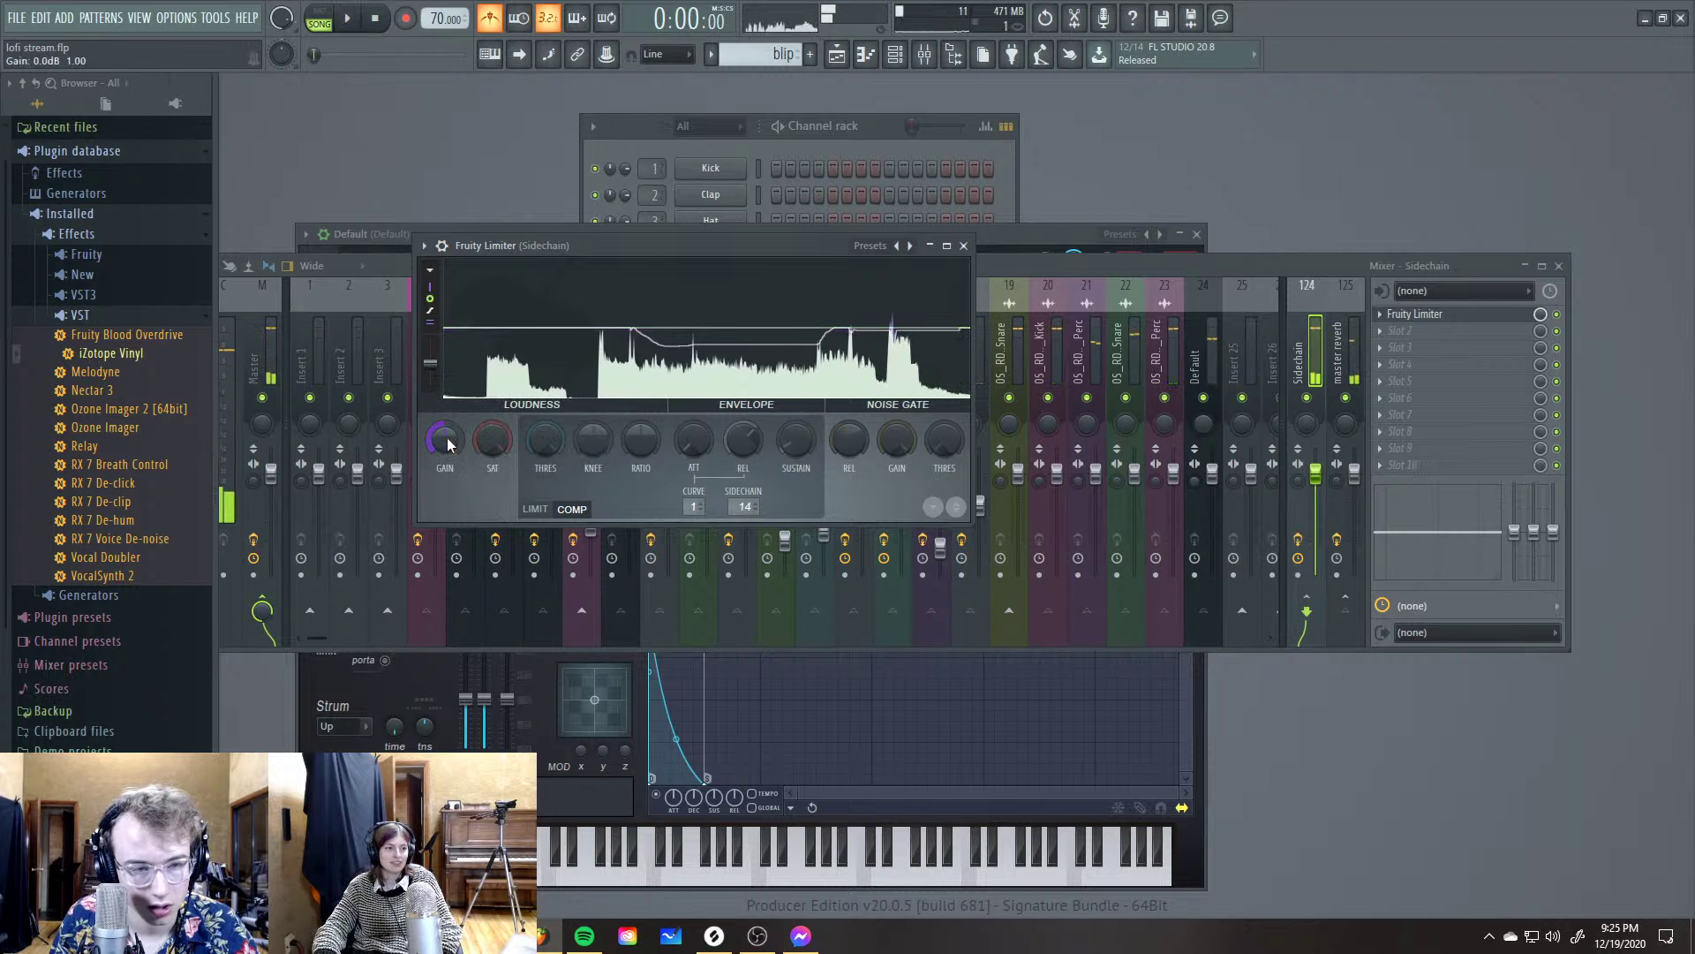
# During playback, set the limiter's threshold to about -25.4 dB, raise its knee, set the ratio to about 2.2:1 and adjust the release
pyautogui.press('space')
pyautogui.moveTo(546, 443); pyautogui.dragTo(548, 436)
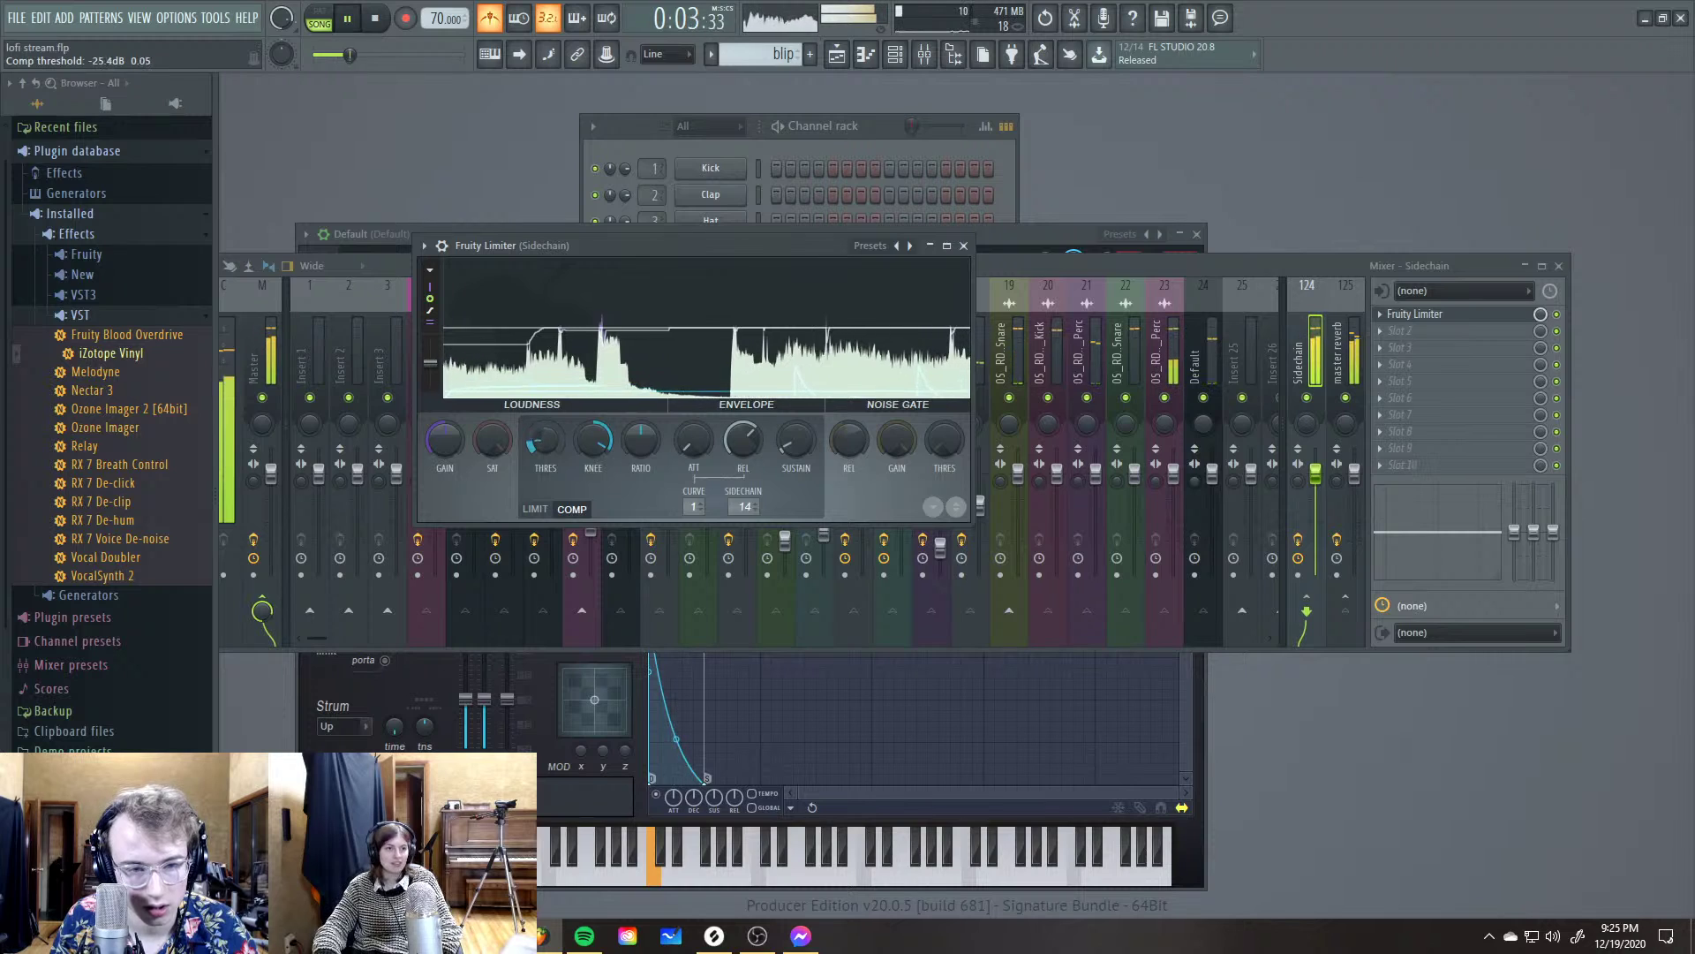
pyautogui.moveTo(641, 439); pyautogui.dragTo(641, 428)
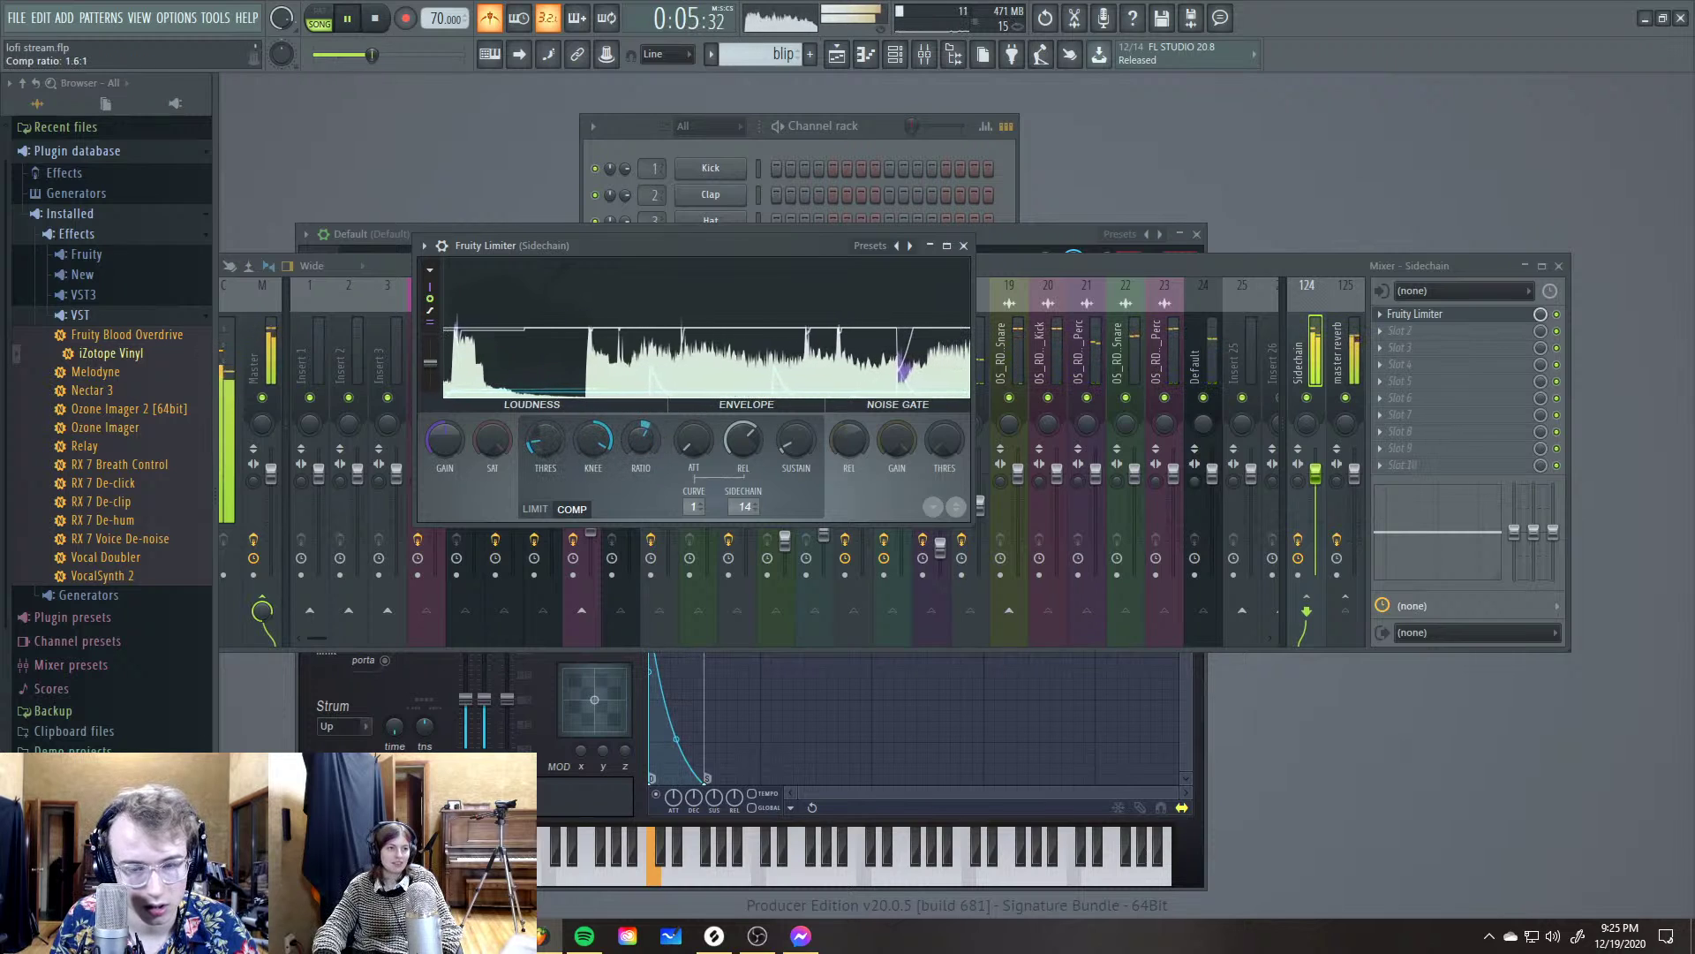
pyautogui.moveTo(641, 428); pyautogui.dragTo(544, 430)
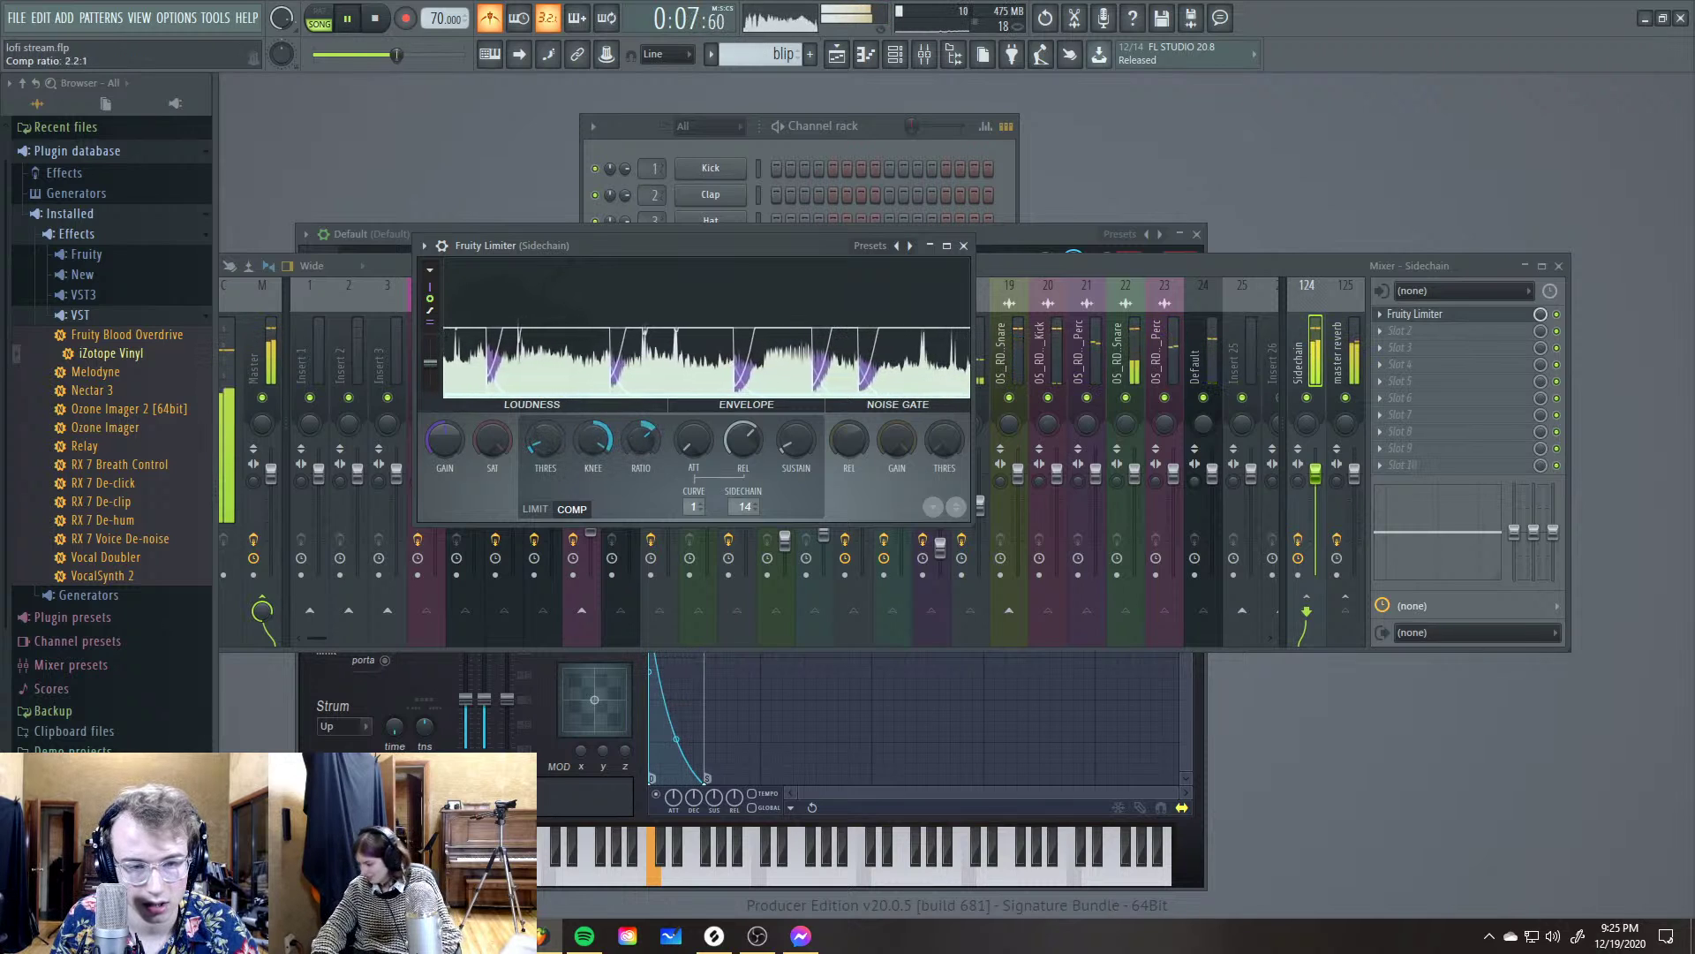
pyautogui.moveTo(743, 439); pyautogui.dragTo(739, 441)
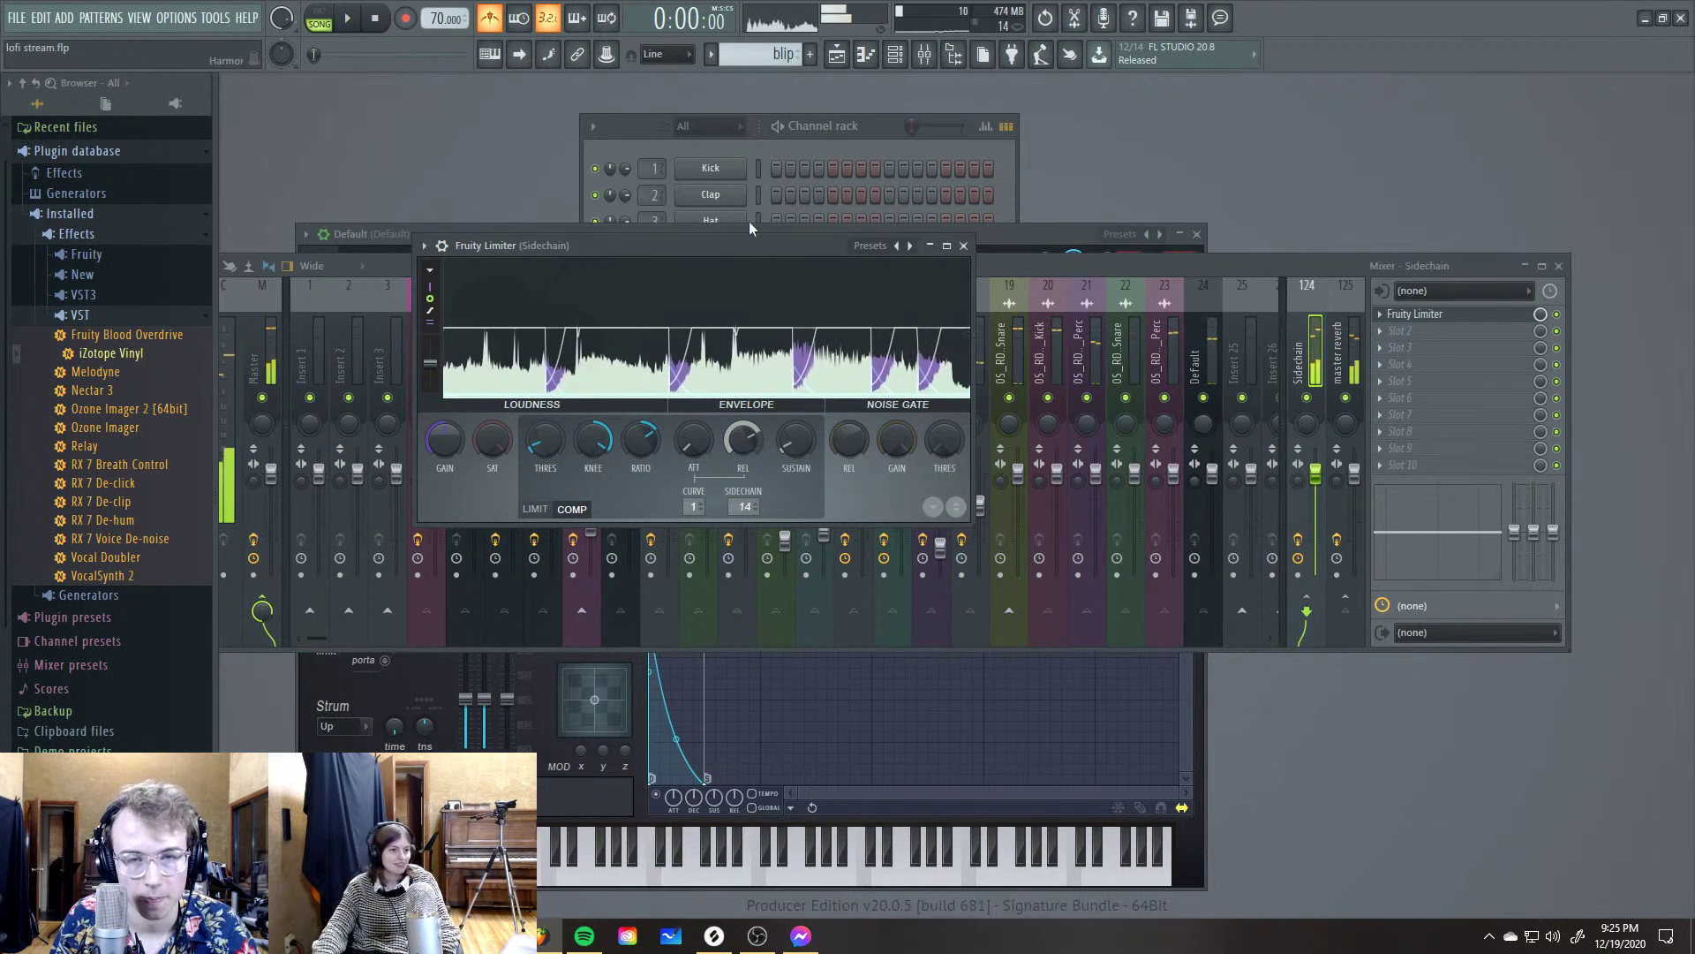
pyautogui.press('space')
# Select all blip clips on Track 7 of the playlist and delete them
pyautogui.press('F5')
pyautogui.scroll(3, 680, 344)
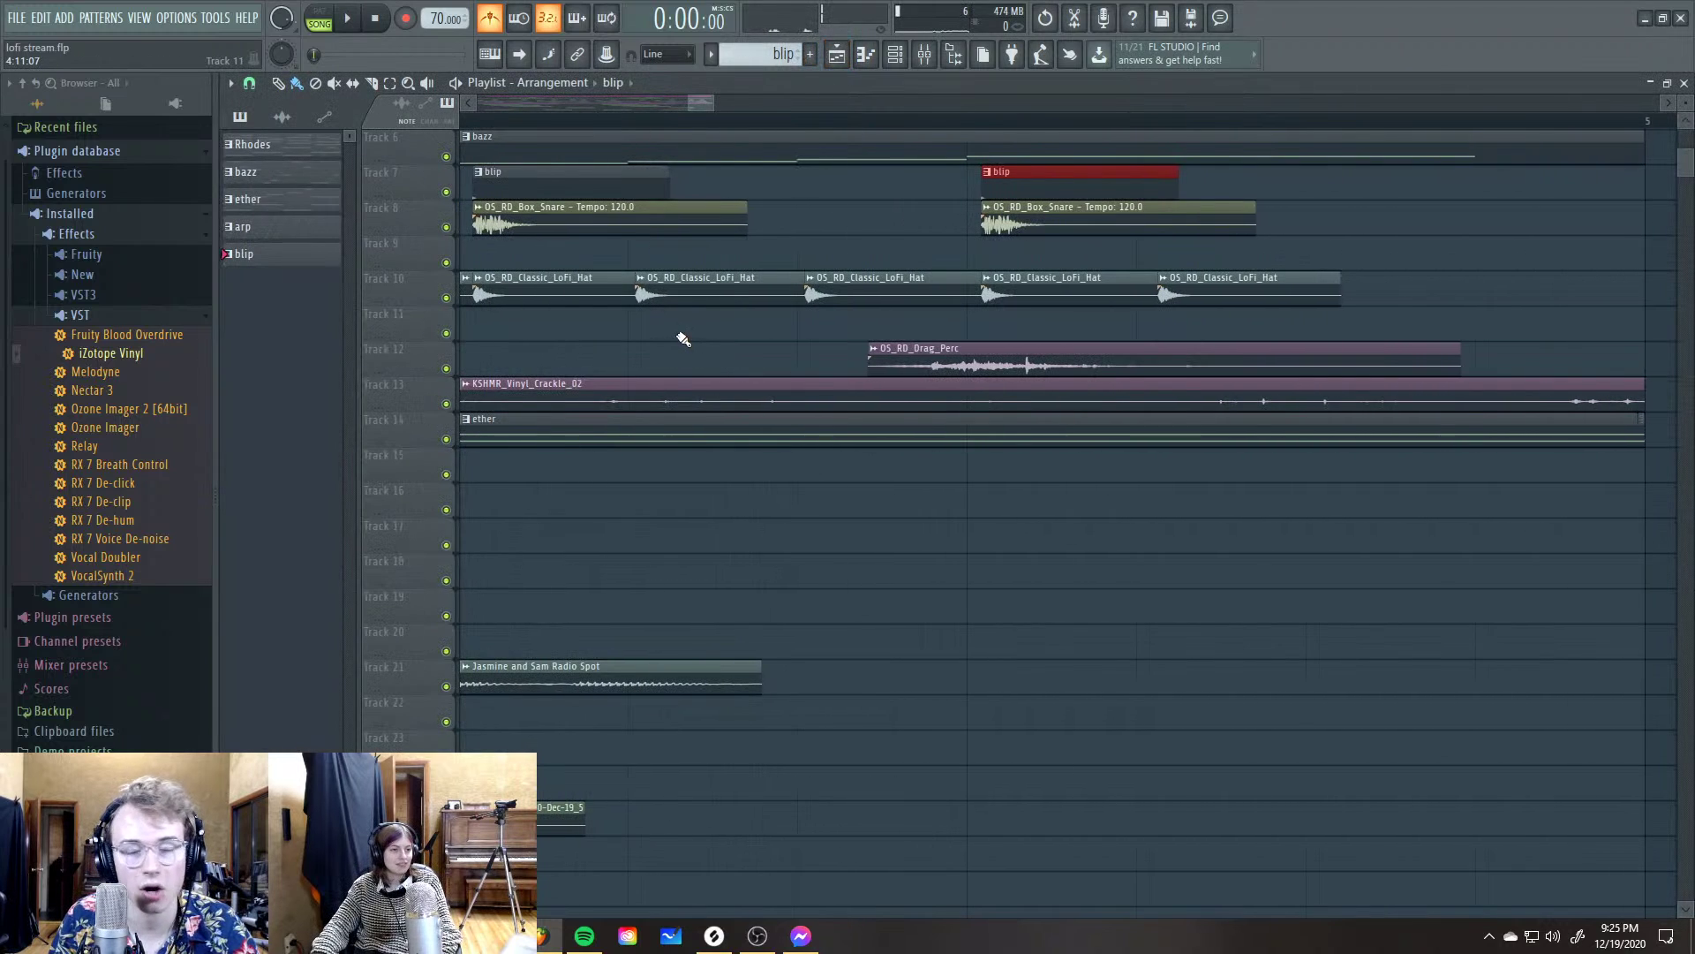
pyautogui.scroll(-8, 682, 340)
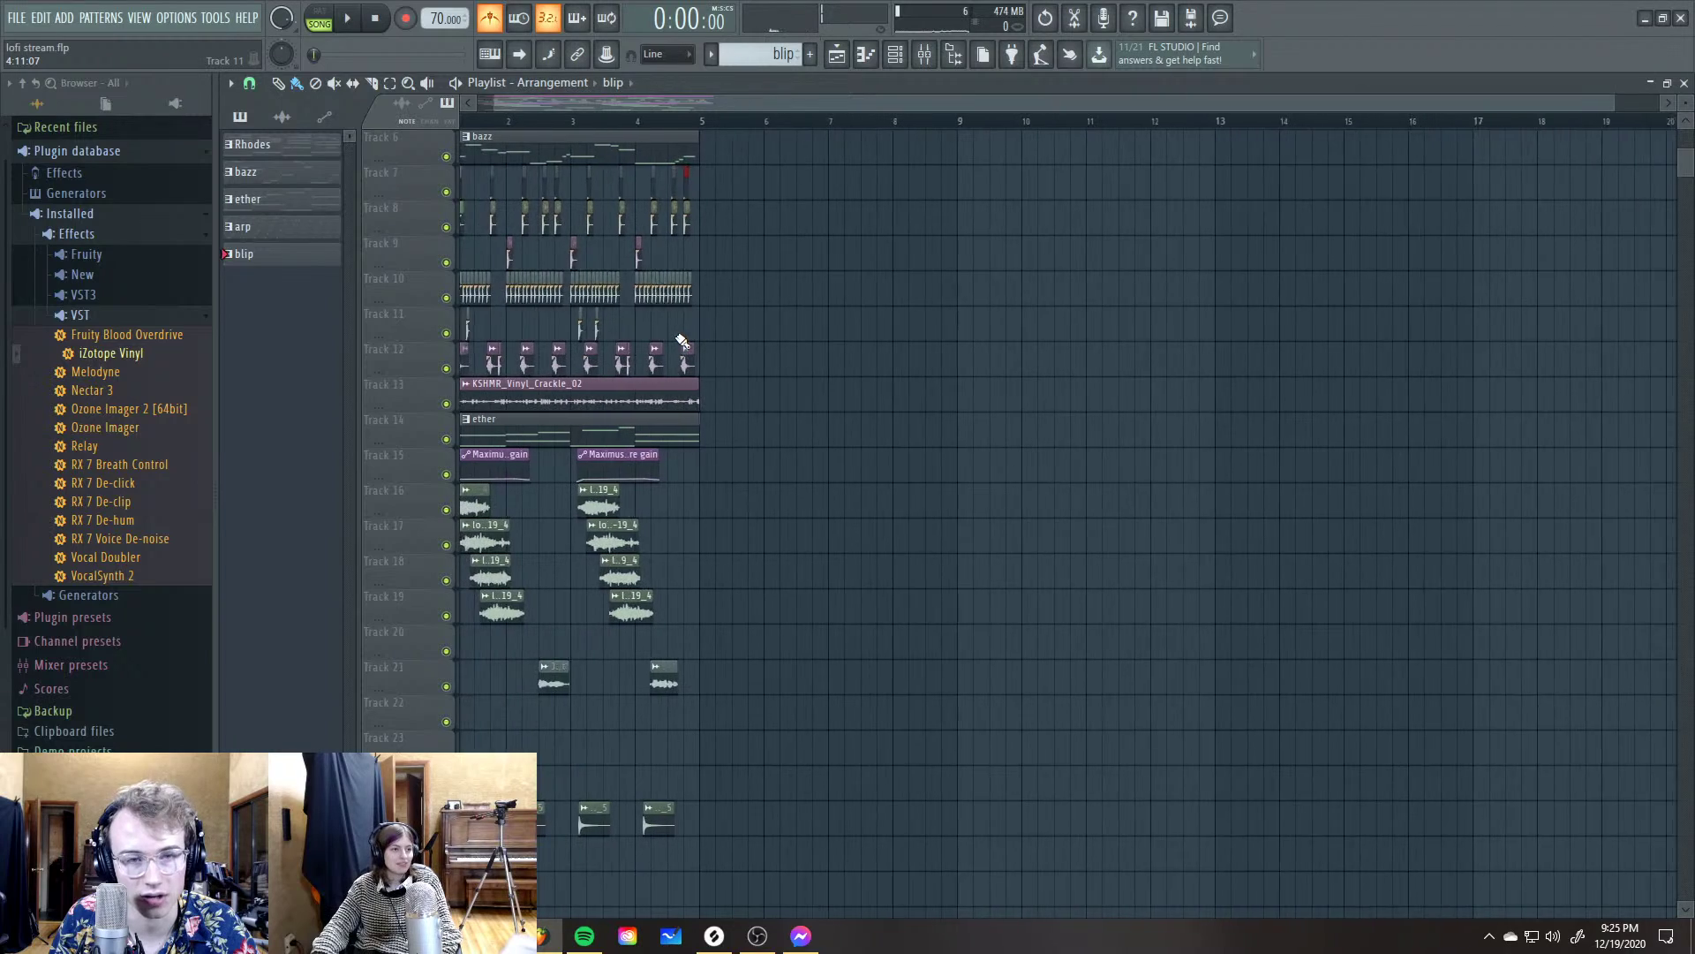
pyautogui.scroll(5, 490, 127)
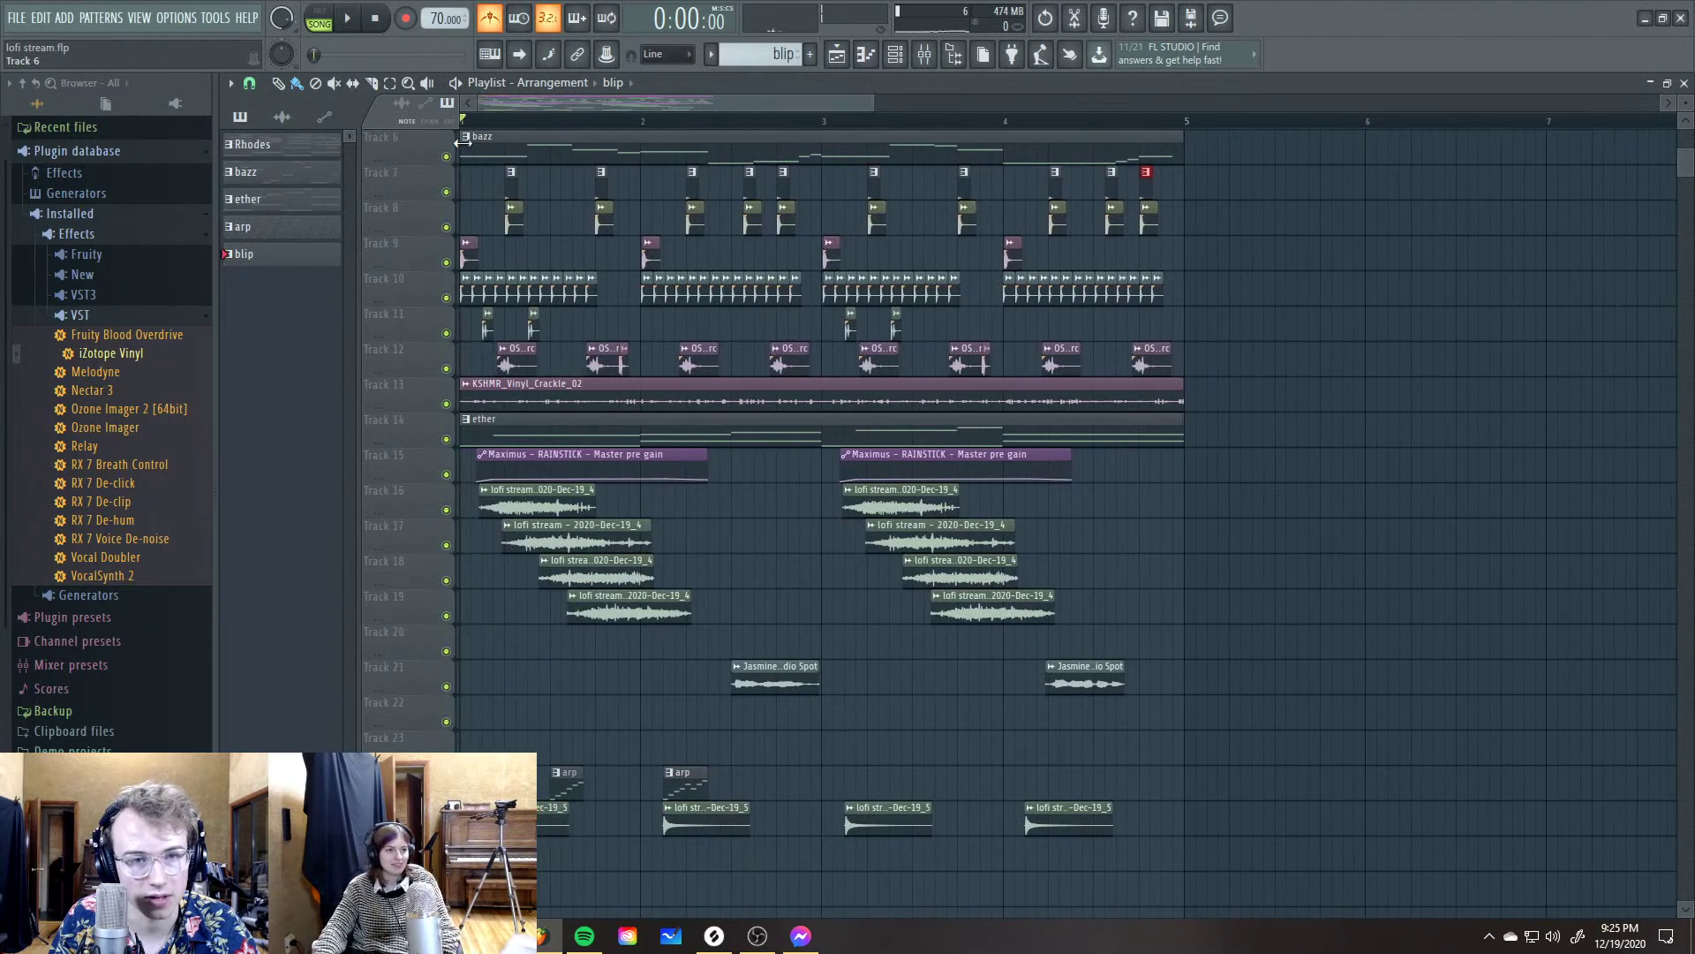
pyautogui.moveTo(1199, 168); pyautogui.dragTo(492, 199)
pyautogui.scroll(5, 459, 196)
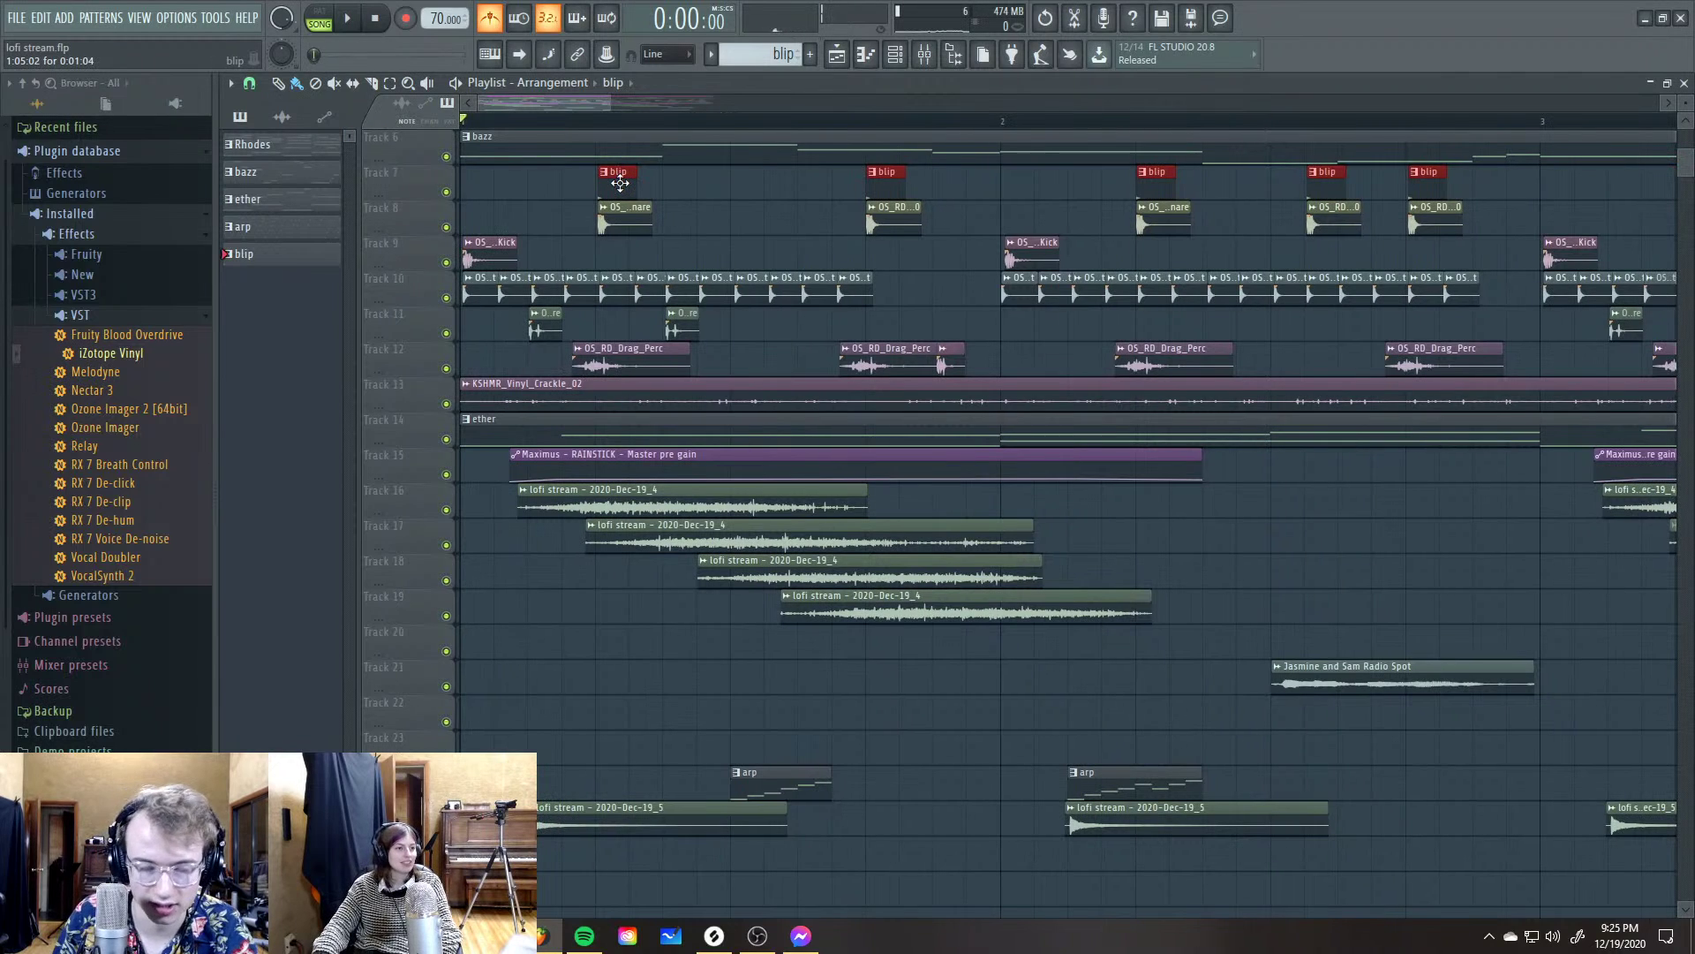
# Place blip clips on Track 8 aligned with the OS_RD_Broken_Kick hits of bars 1 and 2
pyautogui.moveTo(620, 182); pyautogui.dragTo(430, 221)
pyautogui.moveTo(989, 212); pyautogui.dragTo(991, 208)
pyautogui.scroll(3, 1025, 209)
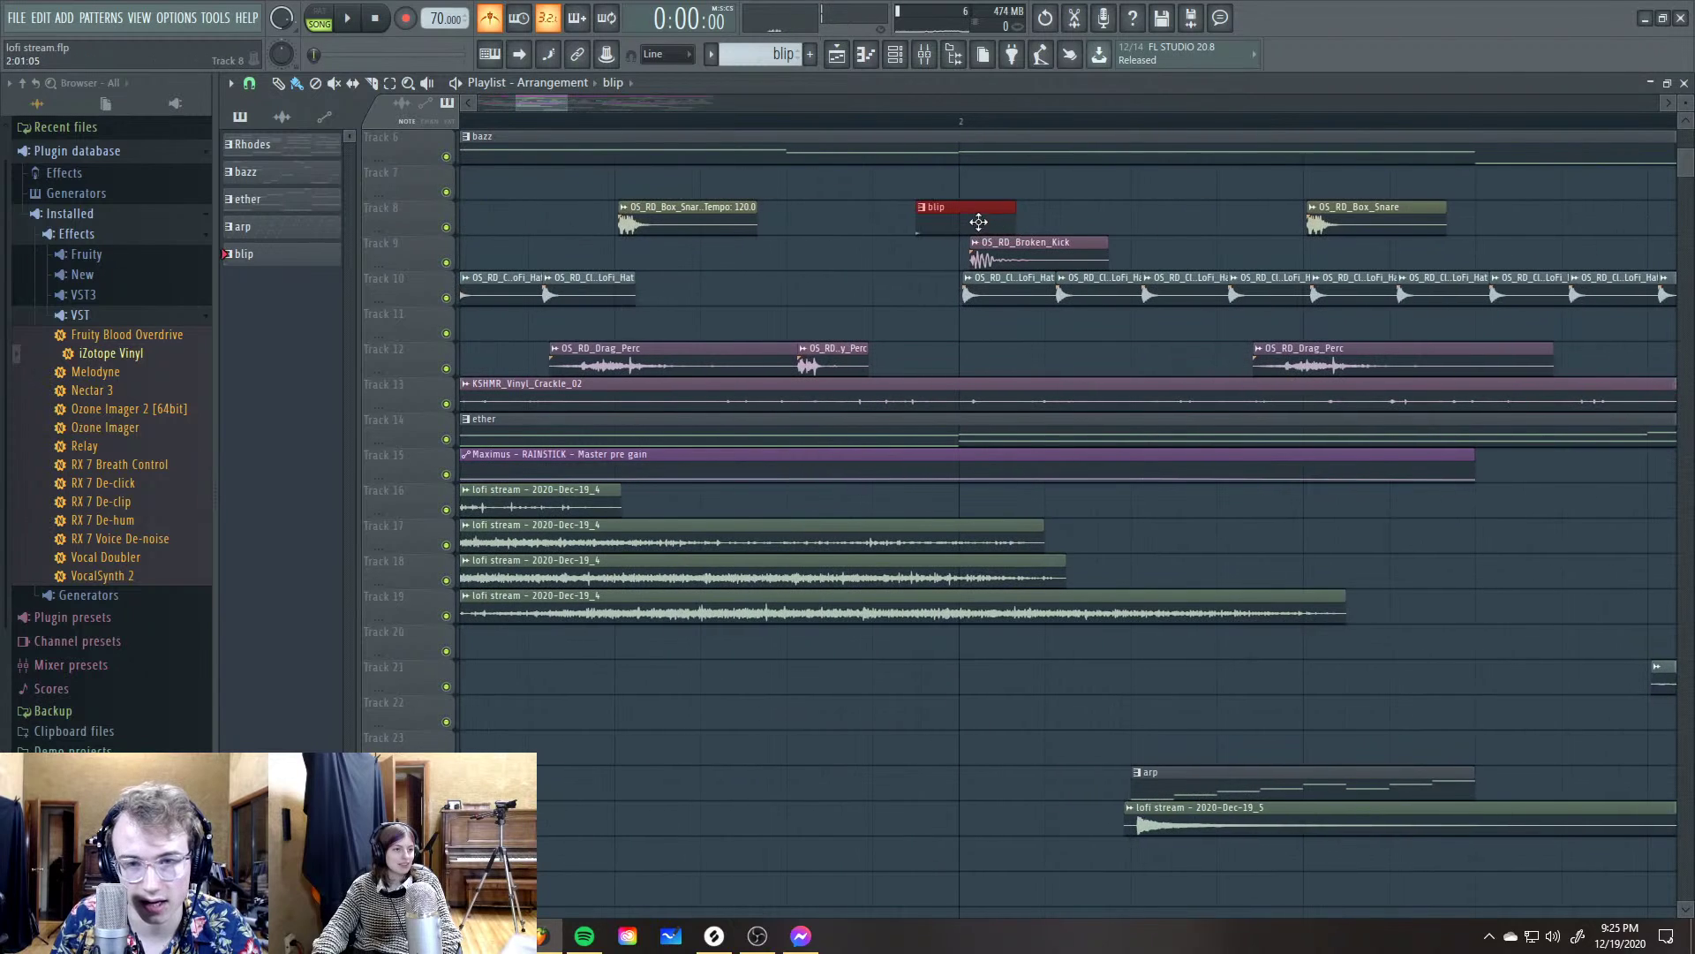
pyautogui.scroll(-3, 864, 273)
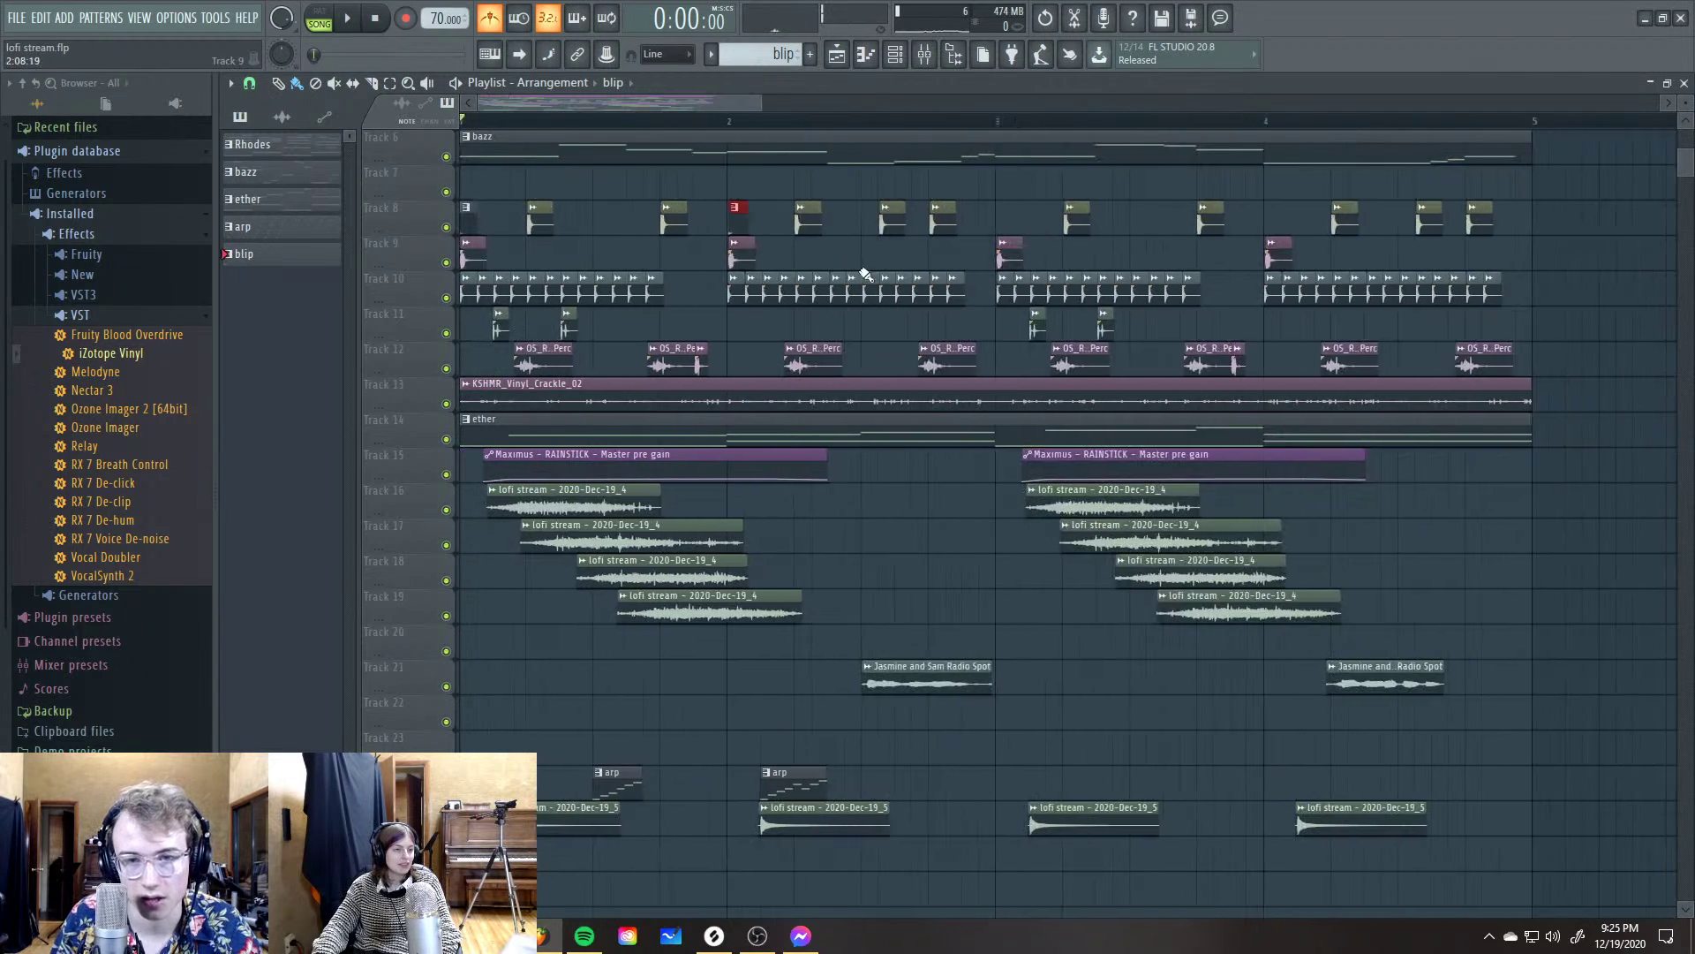
# Add blip clips on Track 8 aligned with the OS_RD_Broken_Kick hits of bars 3 and 4
pyautogui.scroll(3, 863, 273)
pyautogui.moveTo(909, 220); pyautogui.dragTo(881, 222)
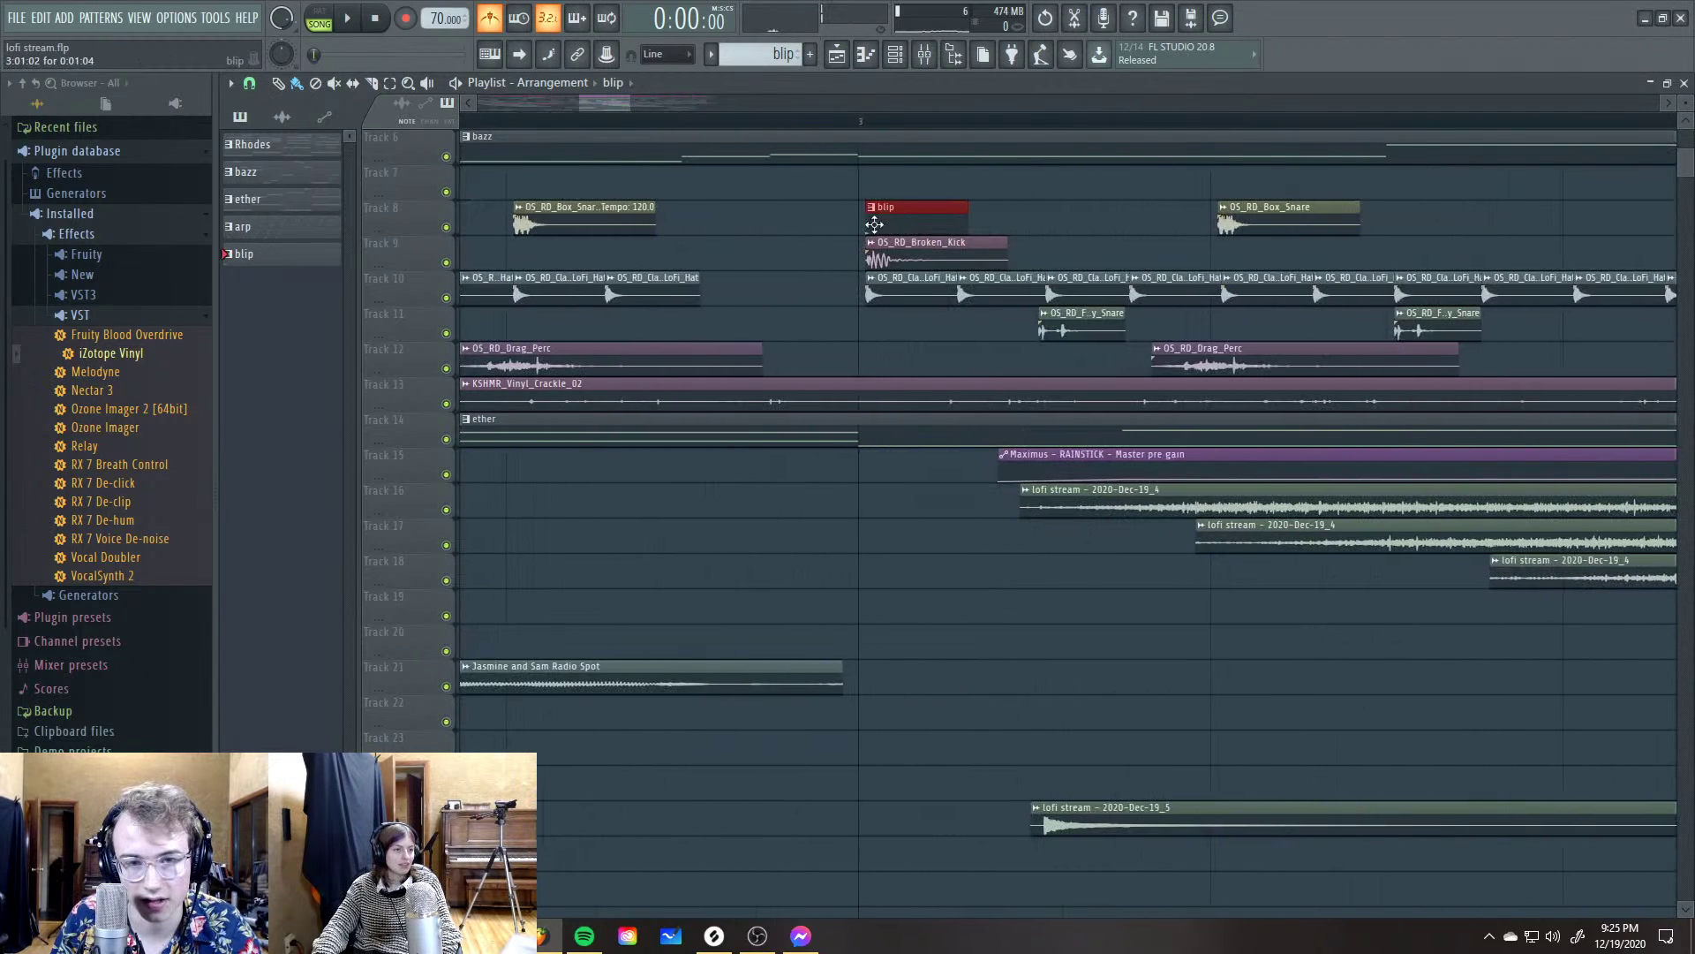
pyautogui.scroll(-3, 810, 254)
pyautogui.scroll(3, 1120, 235)
pyautogui.click(1287, 216)
pyautogui.moveTo(1311, 220); pyautogui.dragTo(1295, 220)
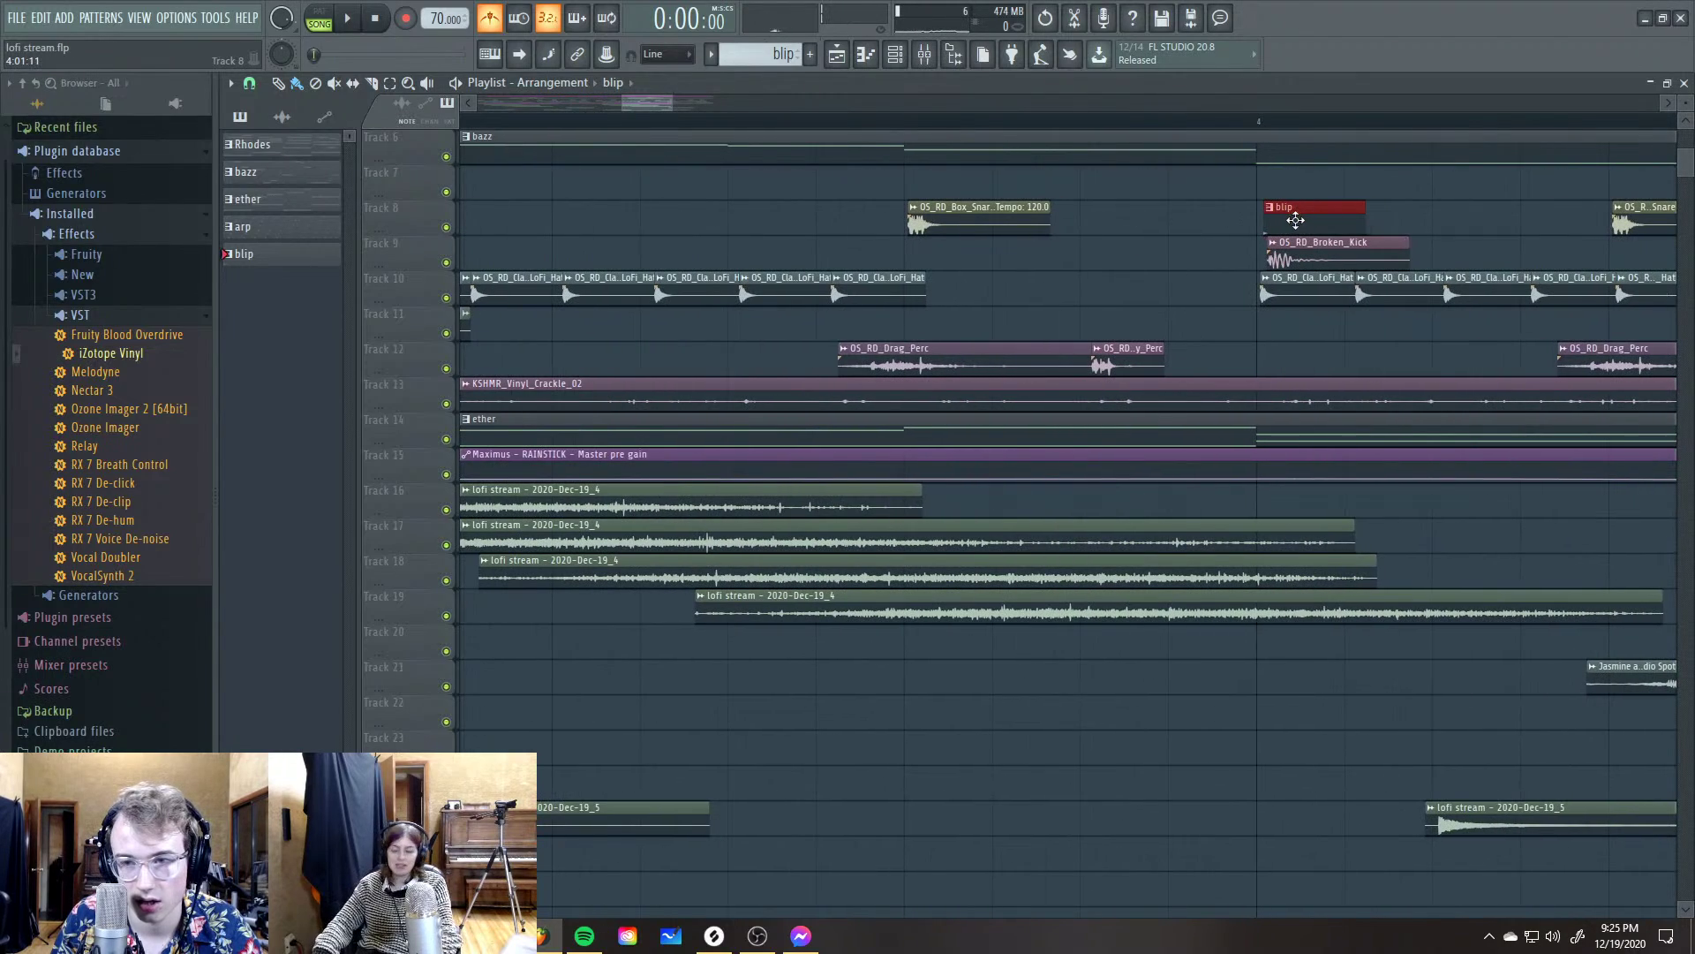
pyautogui.scroll(-4, 1014, 273)
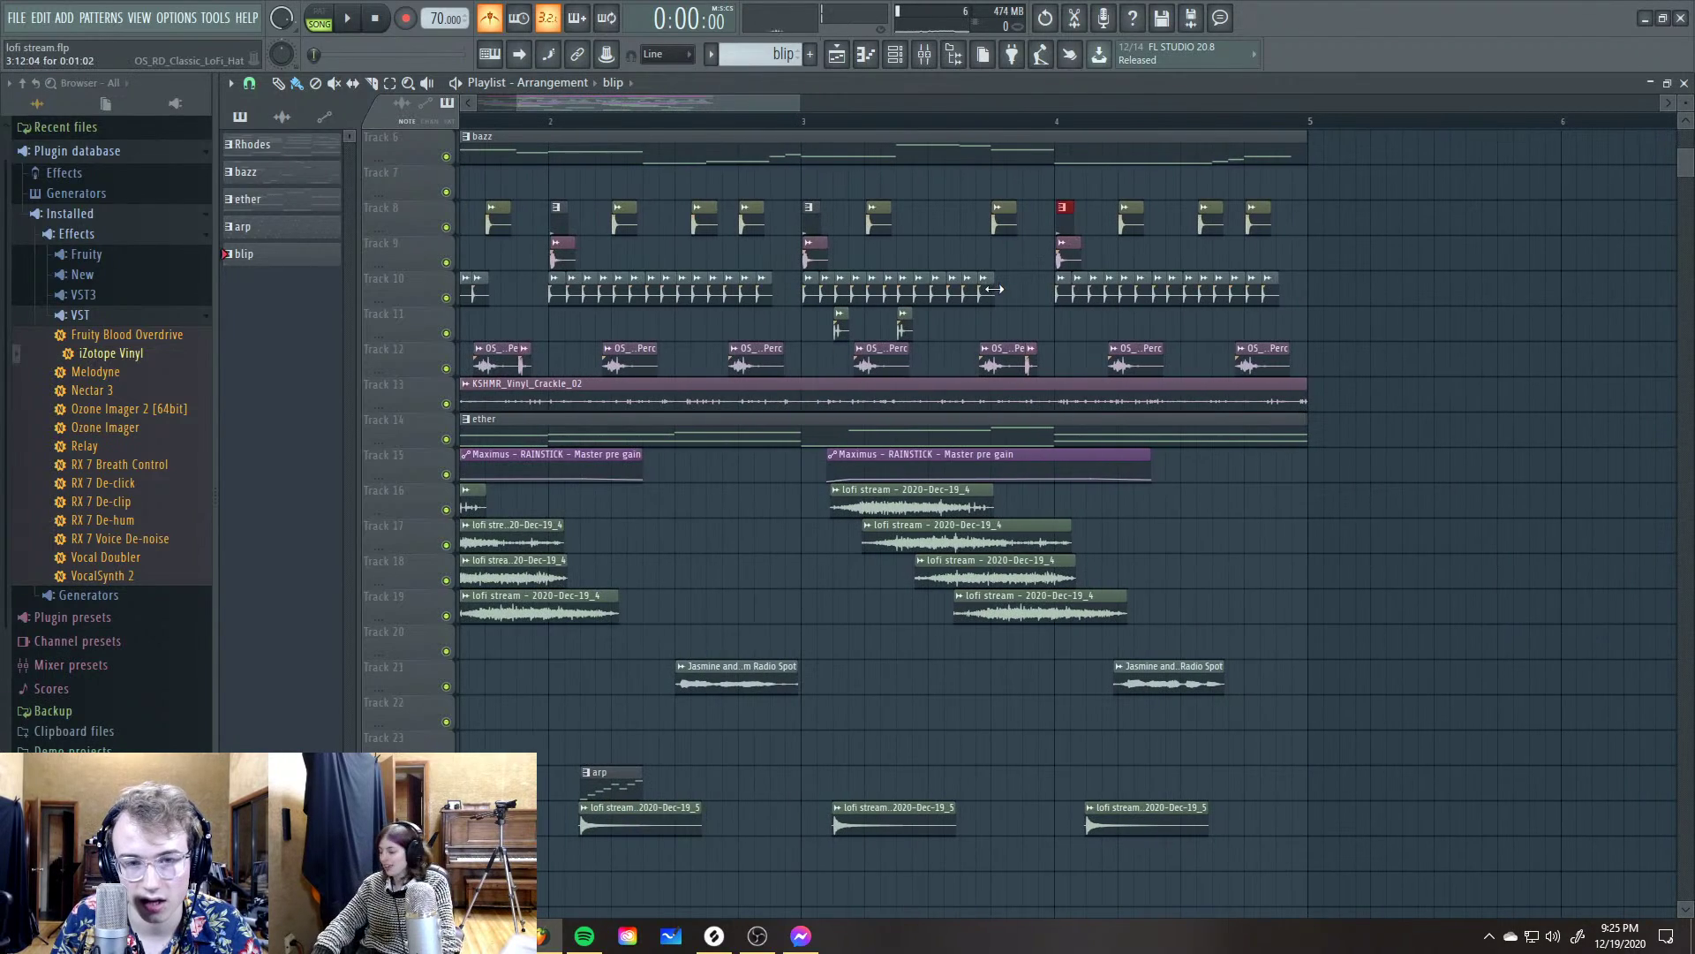
pyautogui.scroll(-3, 1024, 296)
pyautogui.scroll(3, 1060, 291)
pyautogui.scroll(-4, 1095, 287)
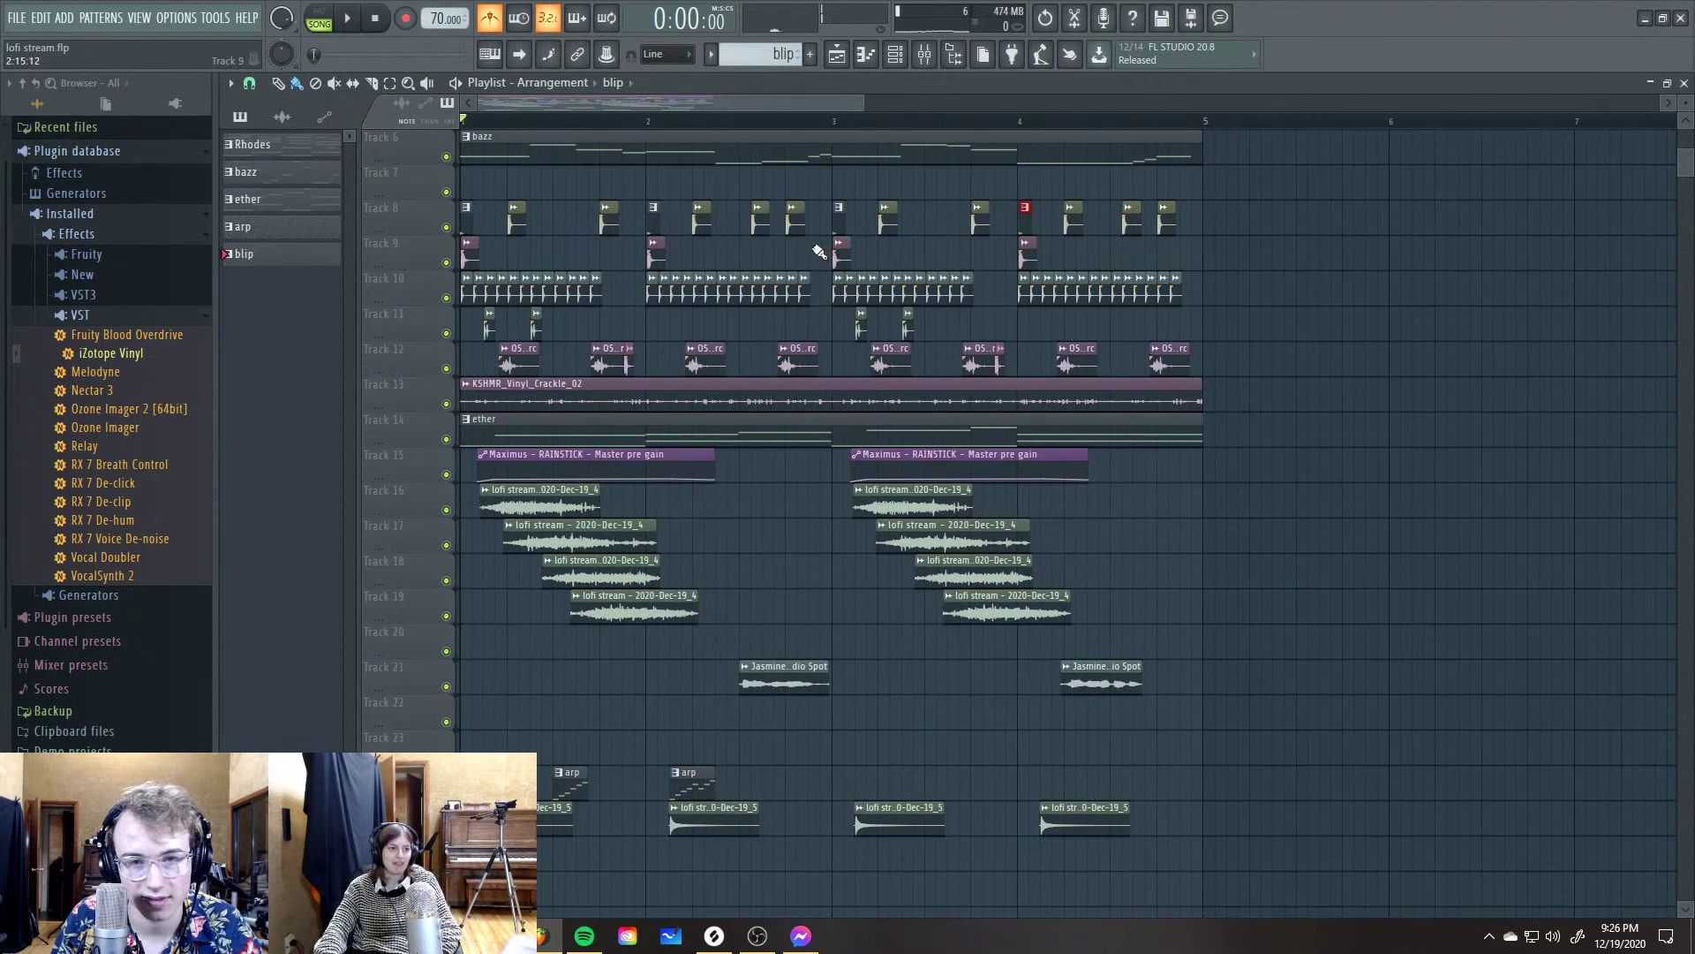
# Play the song and watch how the Sidechain track's Fruity Limiter ducks the signal on the kick hits
pyautogui.press('space')
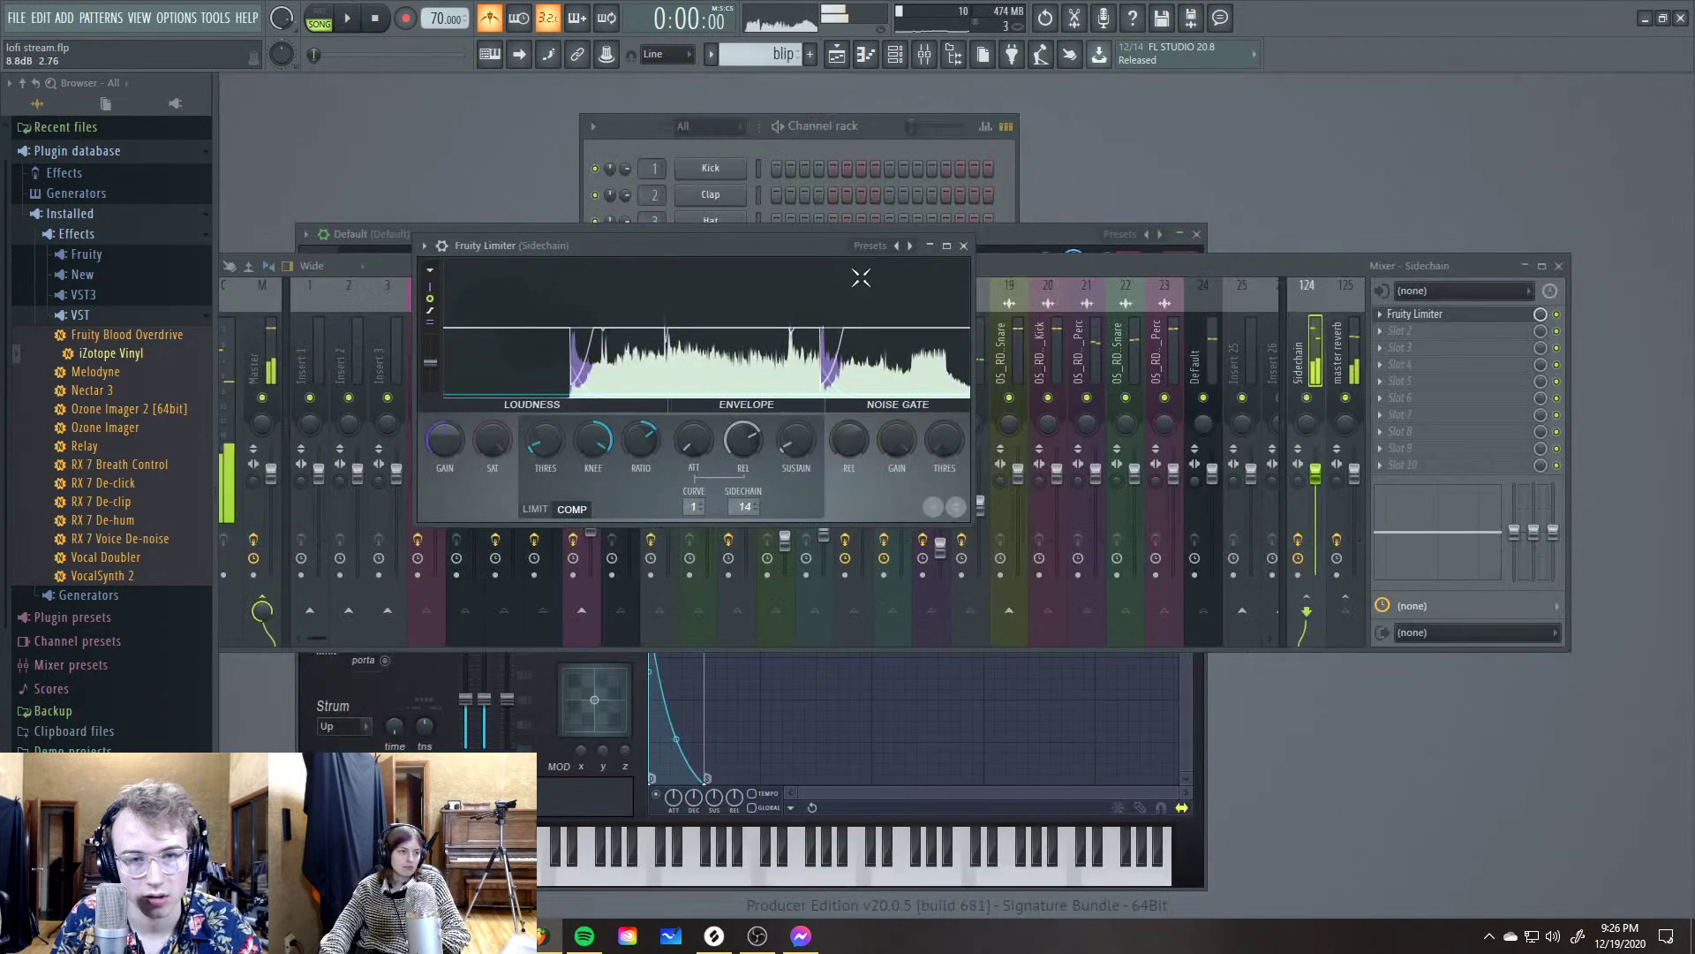
pyautogui.press('space')
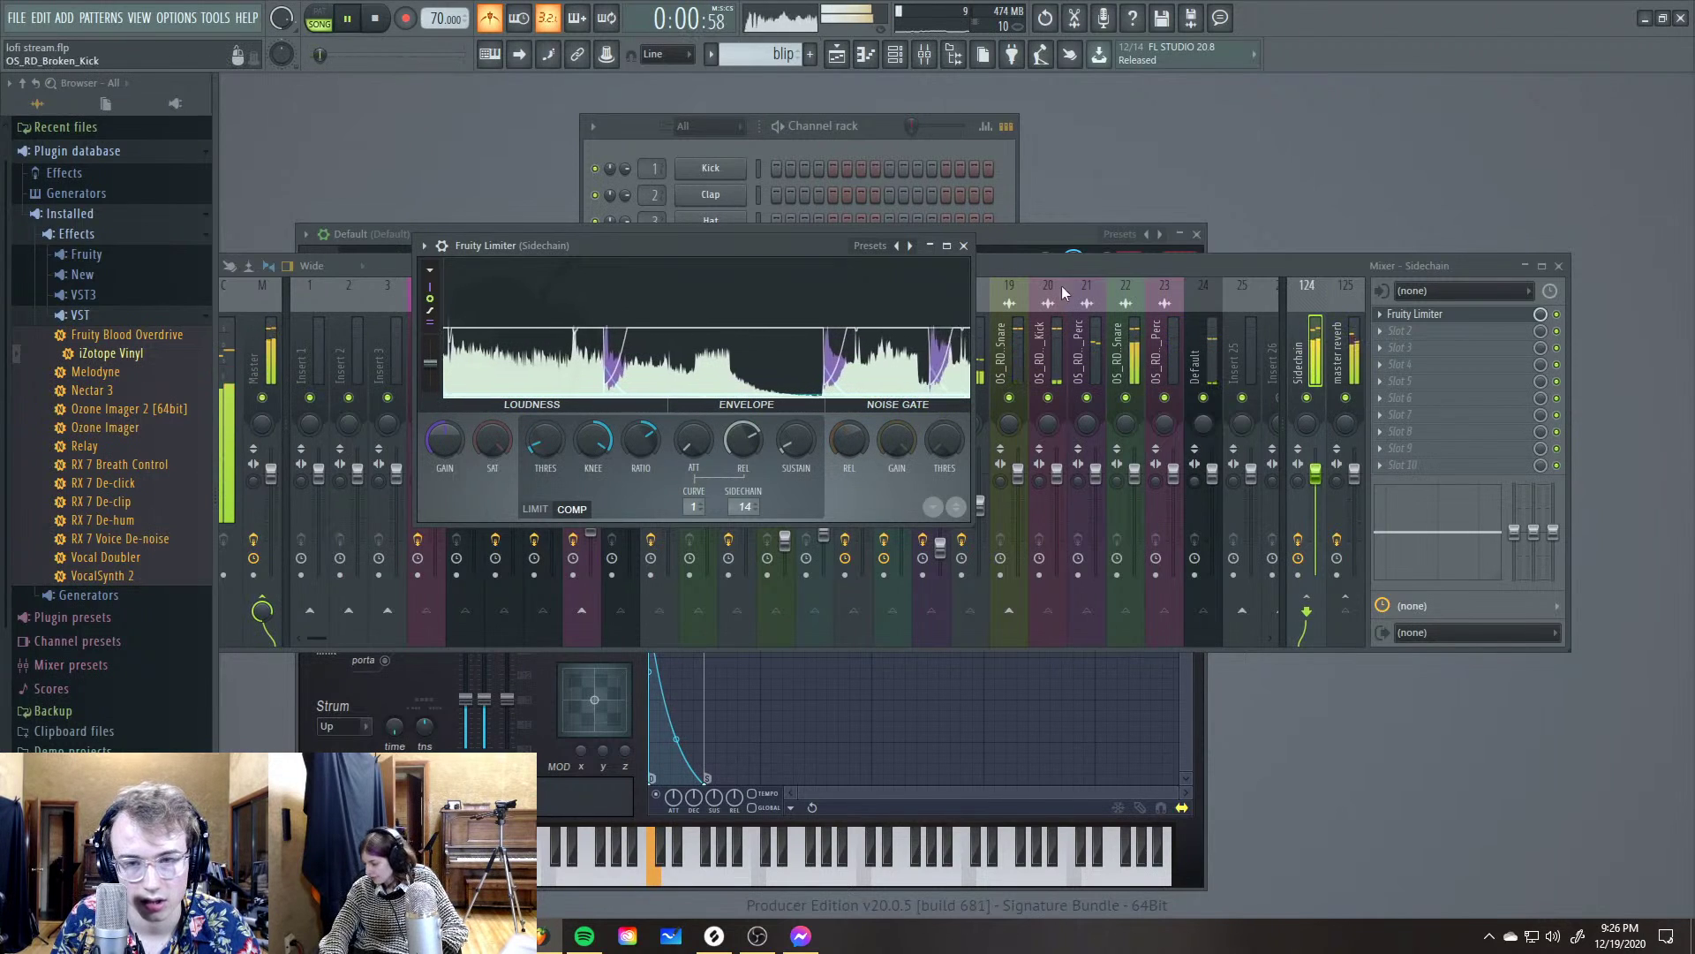
pyautogui.press('space')
# Go through the instrument and drum mixer tracks to check which ones are routed to the Sidechain track
pyautogui.click(789, 347)
pyautogui.click(692, 347)
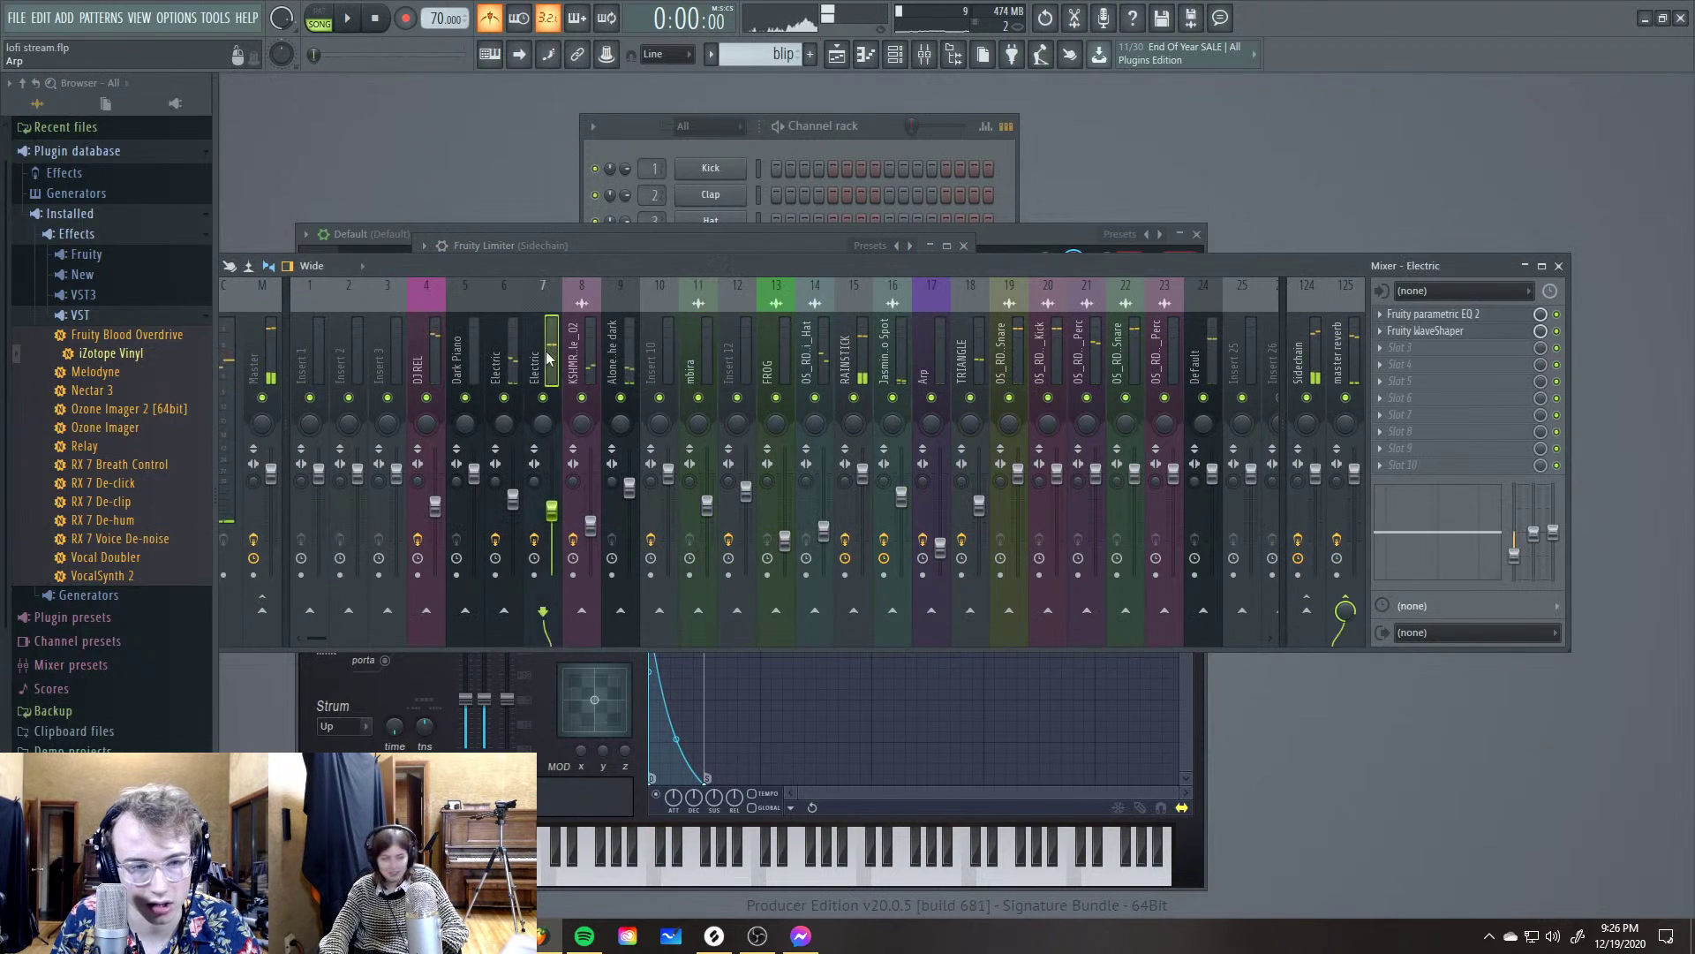
pyautogui.click(609, 351)
pyautogui.click(913, 347)
pyautogui.click(975, 349)
pyautogui.click(1060, 351)
pyautogui.click(1135, 353)
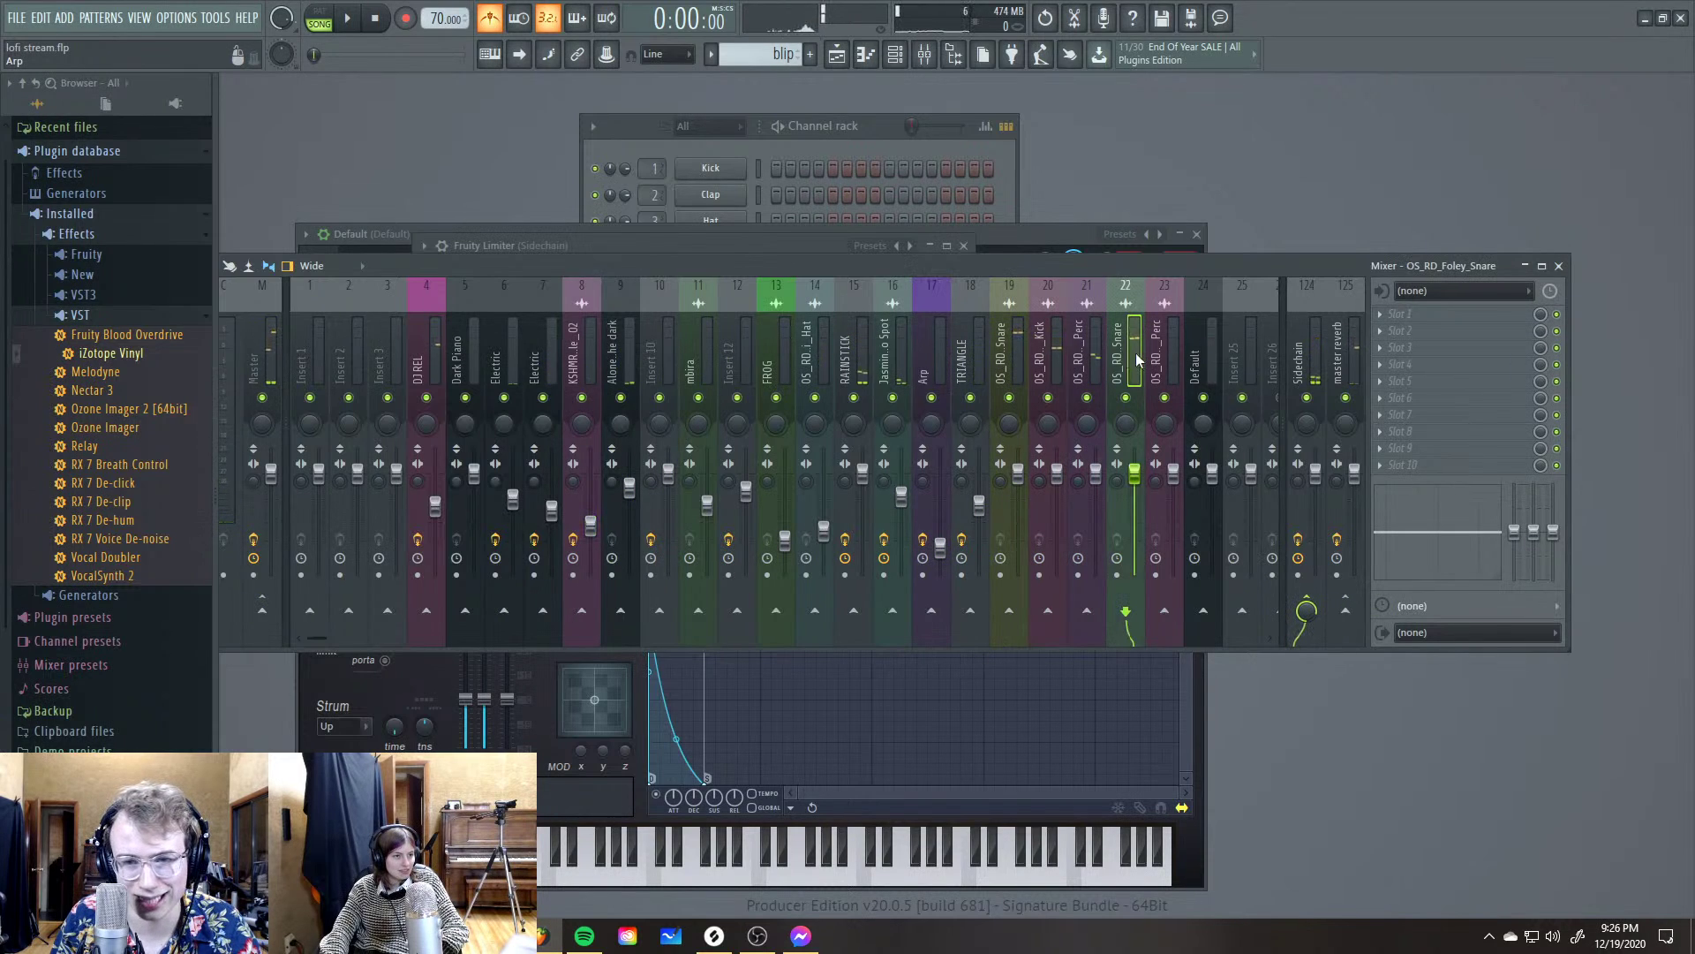
pyautogui.click(1056, 351)
pyautogui.click(938, 350)
pyautogui.click(849, 343)
pyautogui.click(834, 337)
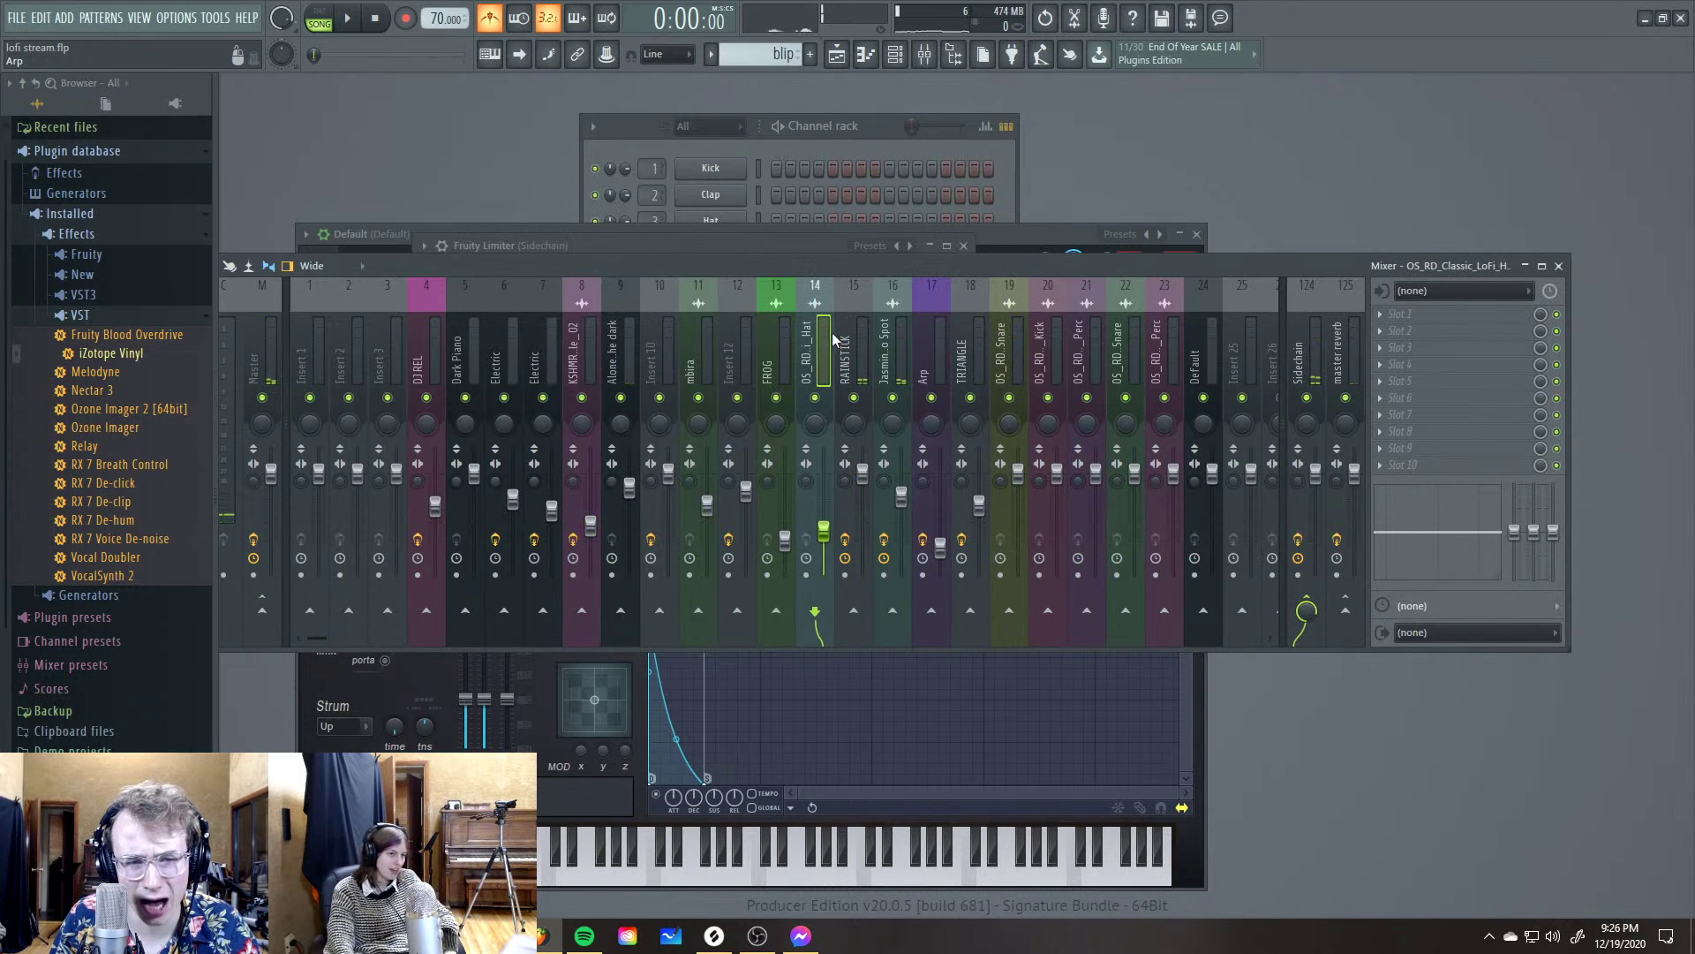
pyautogui.click(853, 337)
pyautogui.click(887, 346)
# Enable the OS_RD_Broken_Kick mixer track's send to the Master and play the song, checking the playlist
pyautogui.press('space')
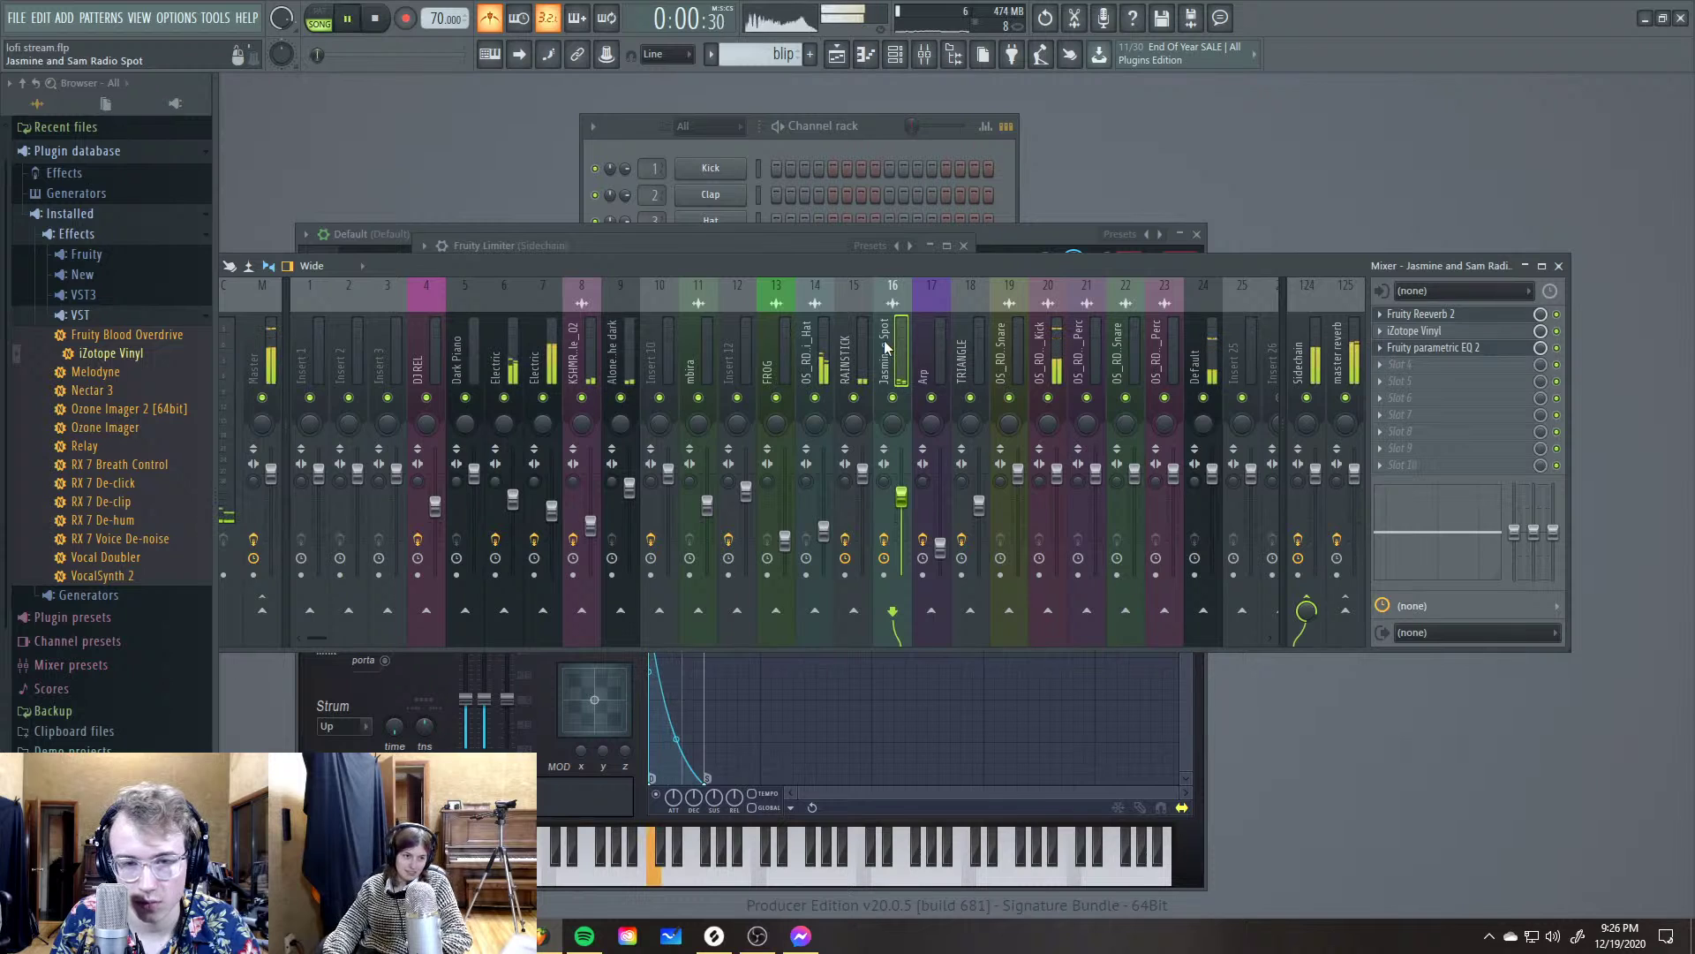
pyautogui.click(1043, 357)
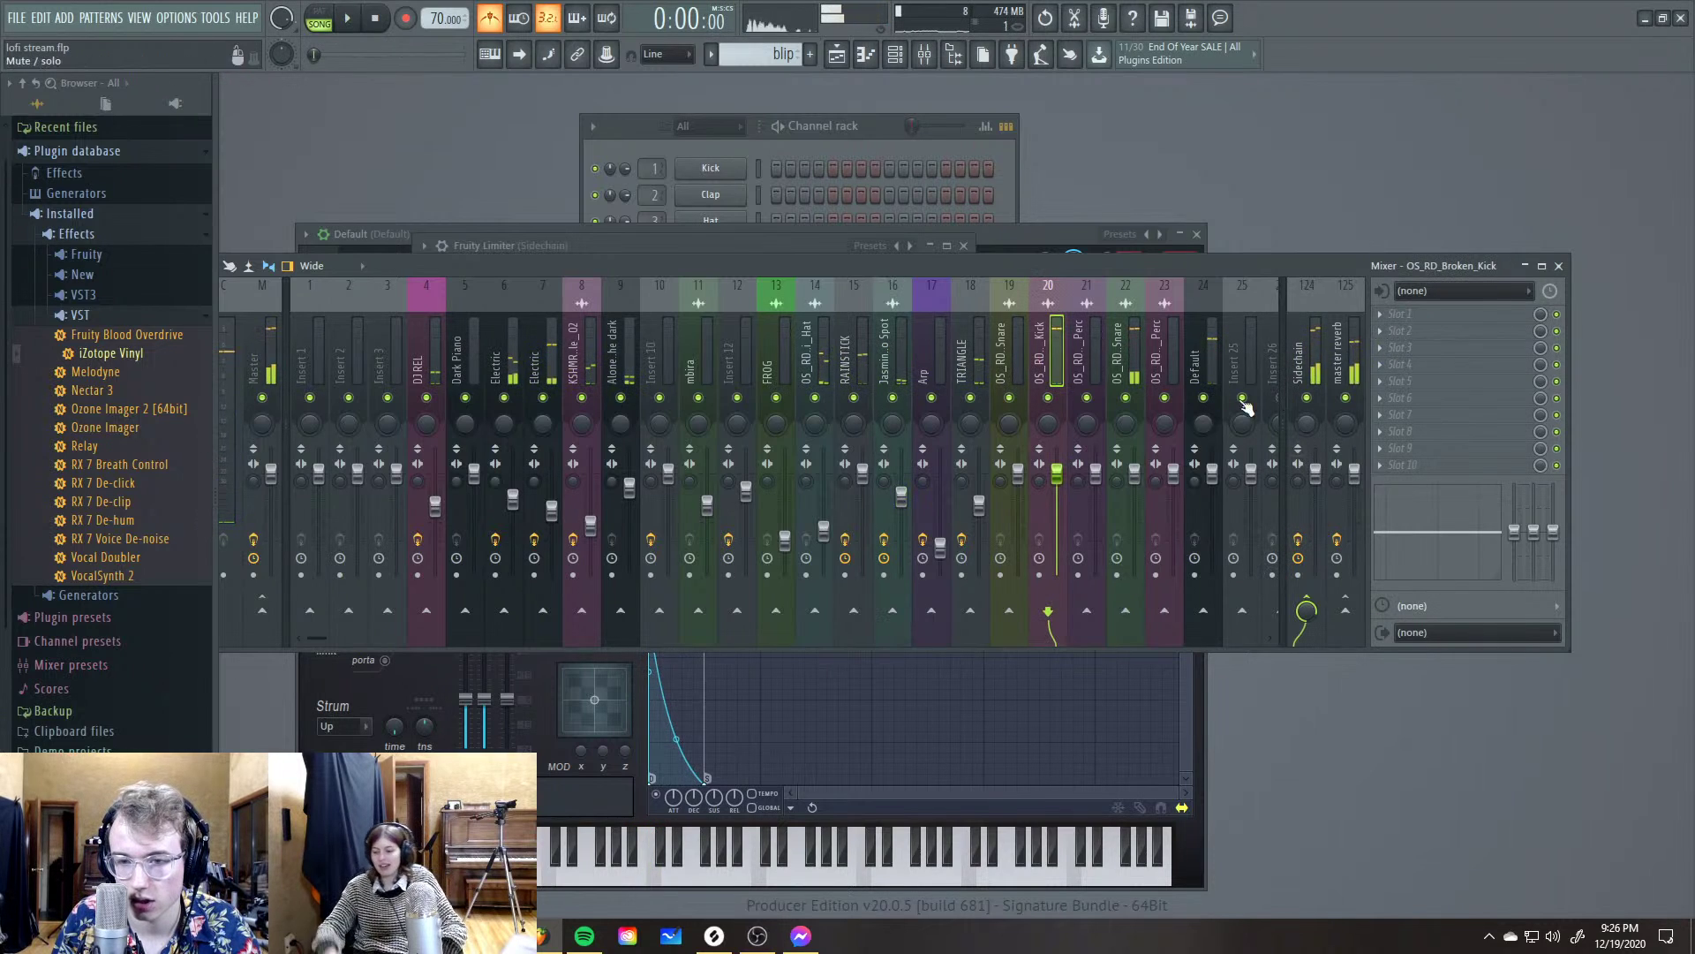
pyautogui.click(262, 609)
pyautogui.press('space')
pyautogui.press('space')
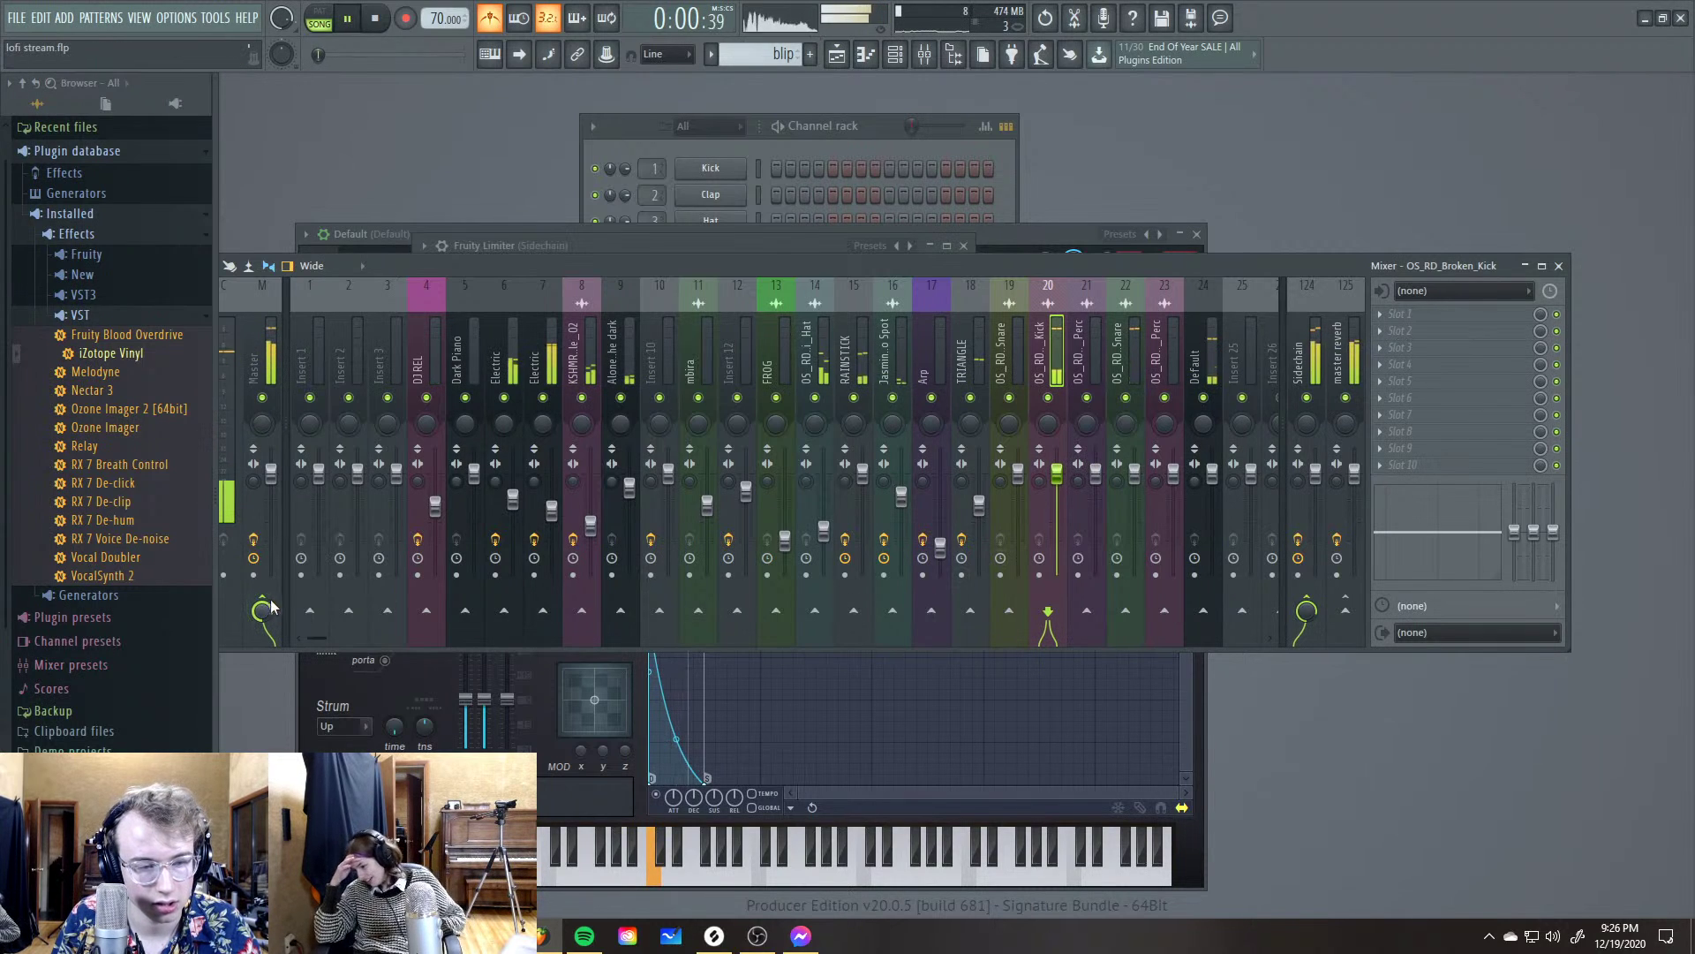
pyautogui.press('F5')
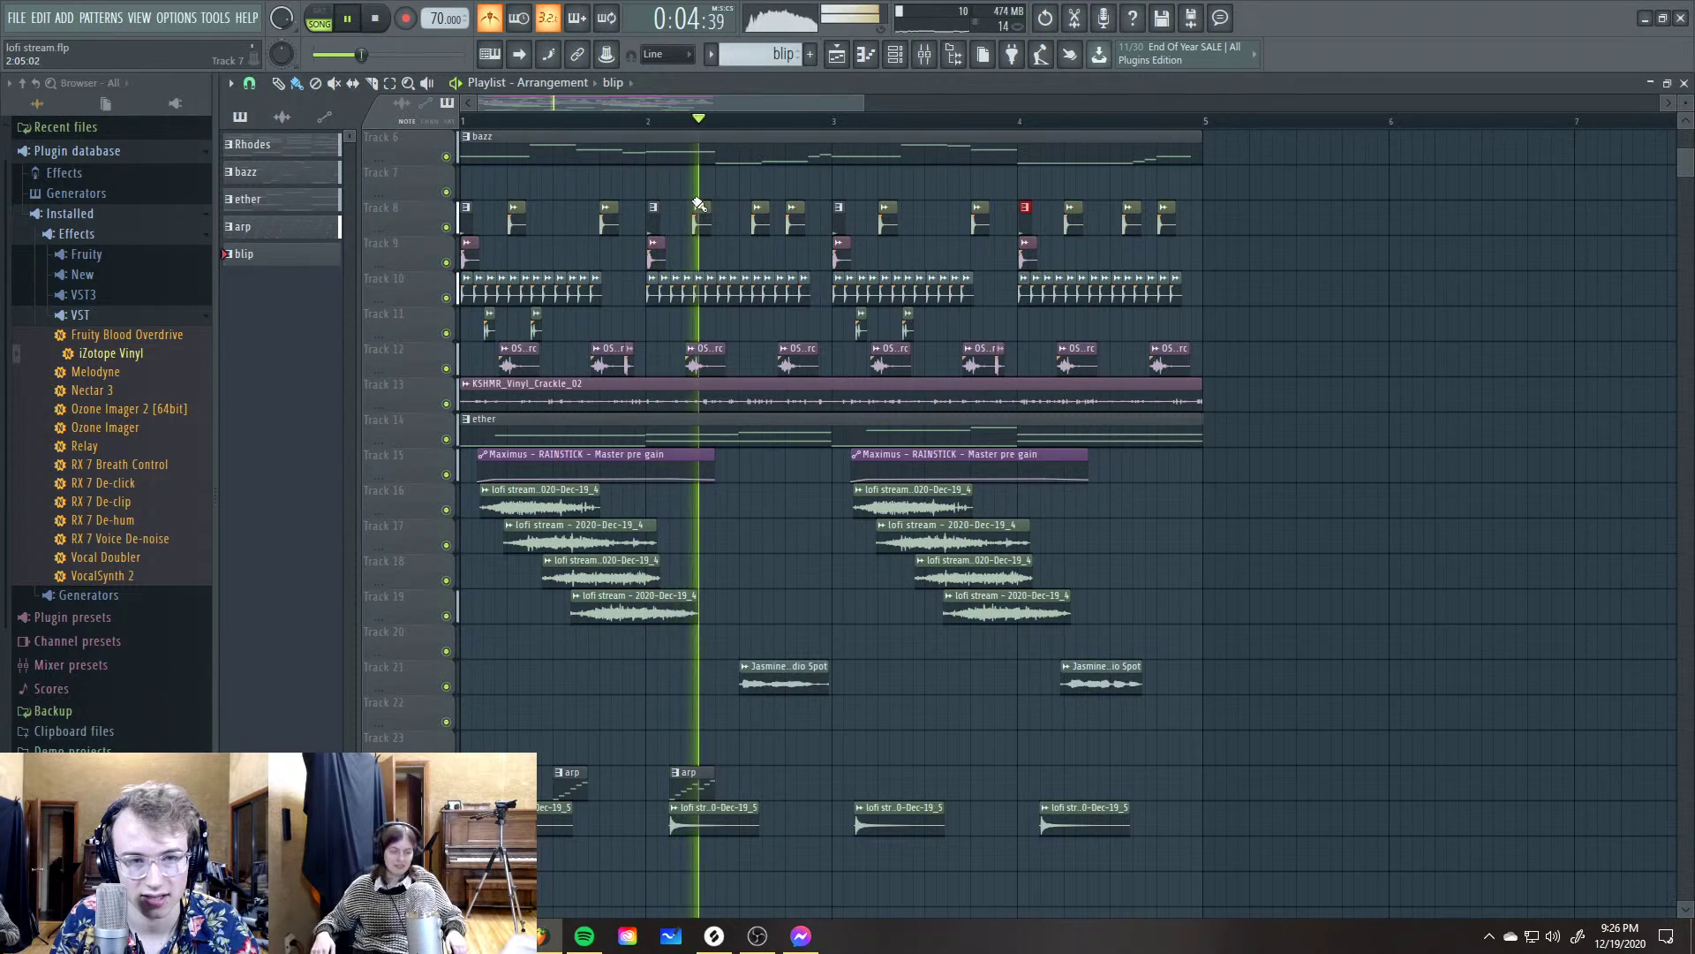
pyautogui.press('F5')
# Reopen the Sidechain track's Fruity Limiter and set its ratio to about 3.4:1 and threshold to about -28.5 dB during playback
pyautogui.click(1322, 349)
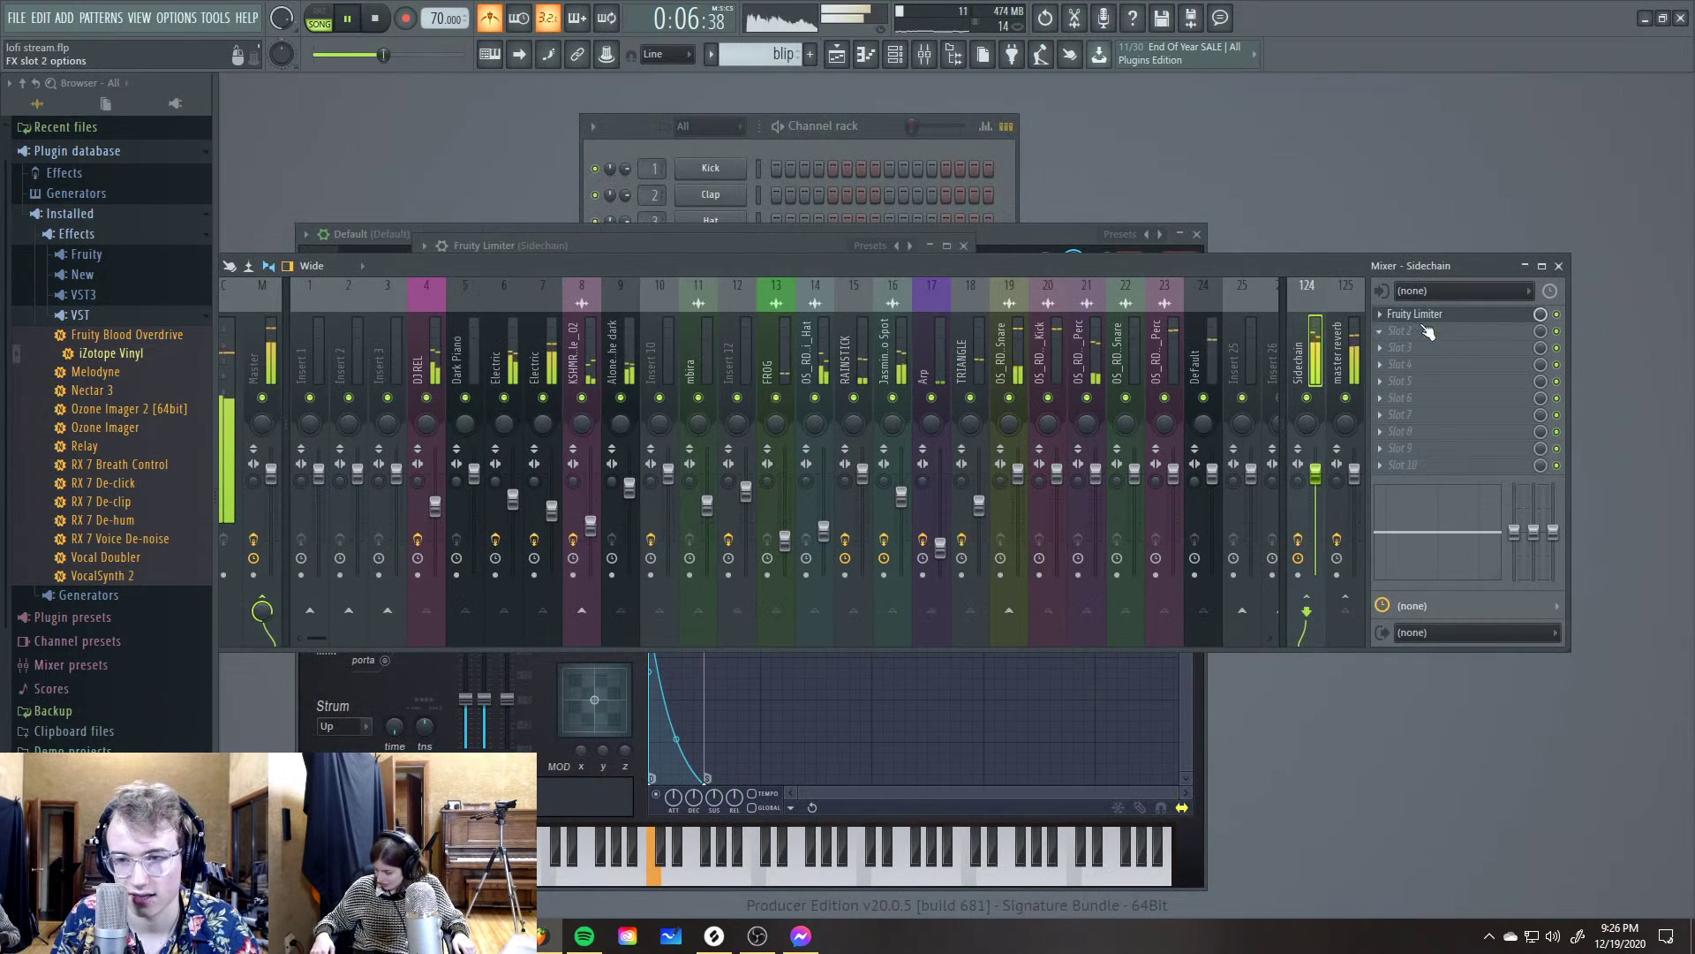
pyautogui.click(1414, 314)
pyautogui.press('space')
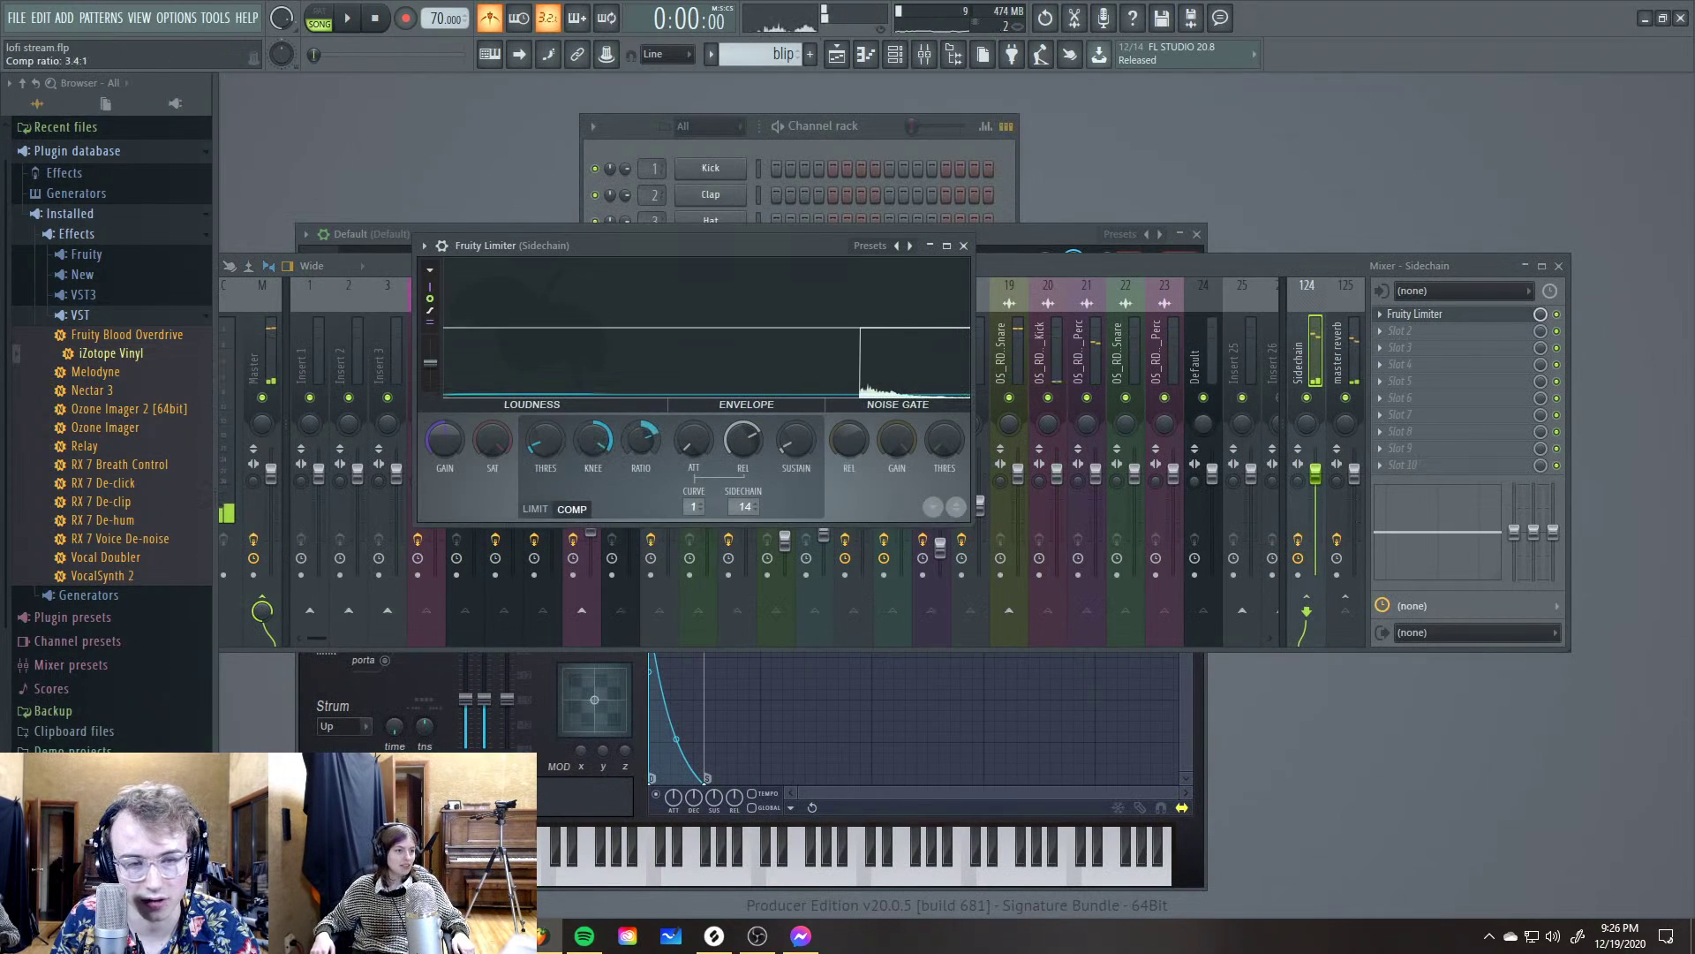
pyautogui.press('space')
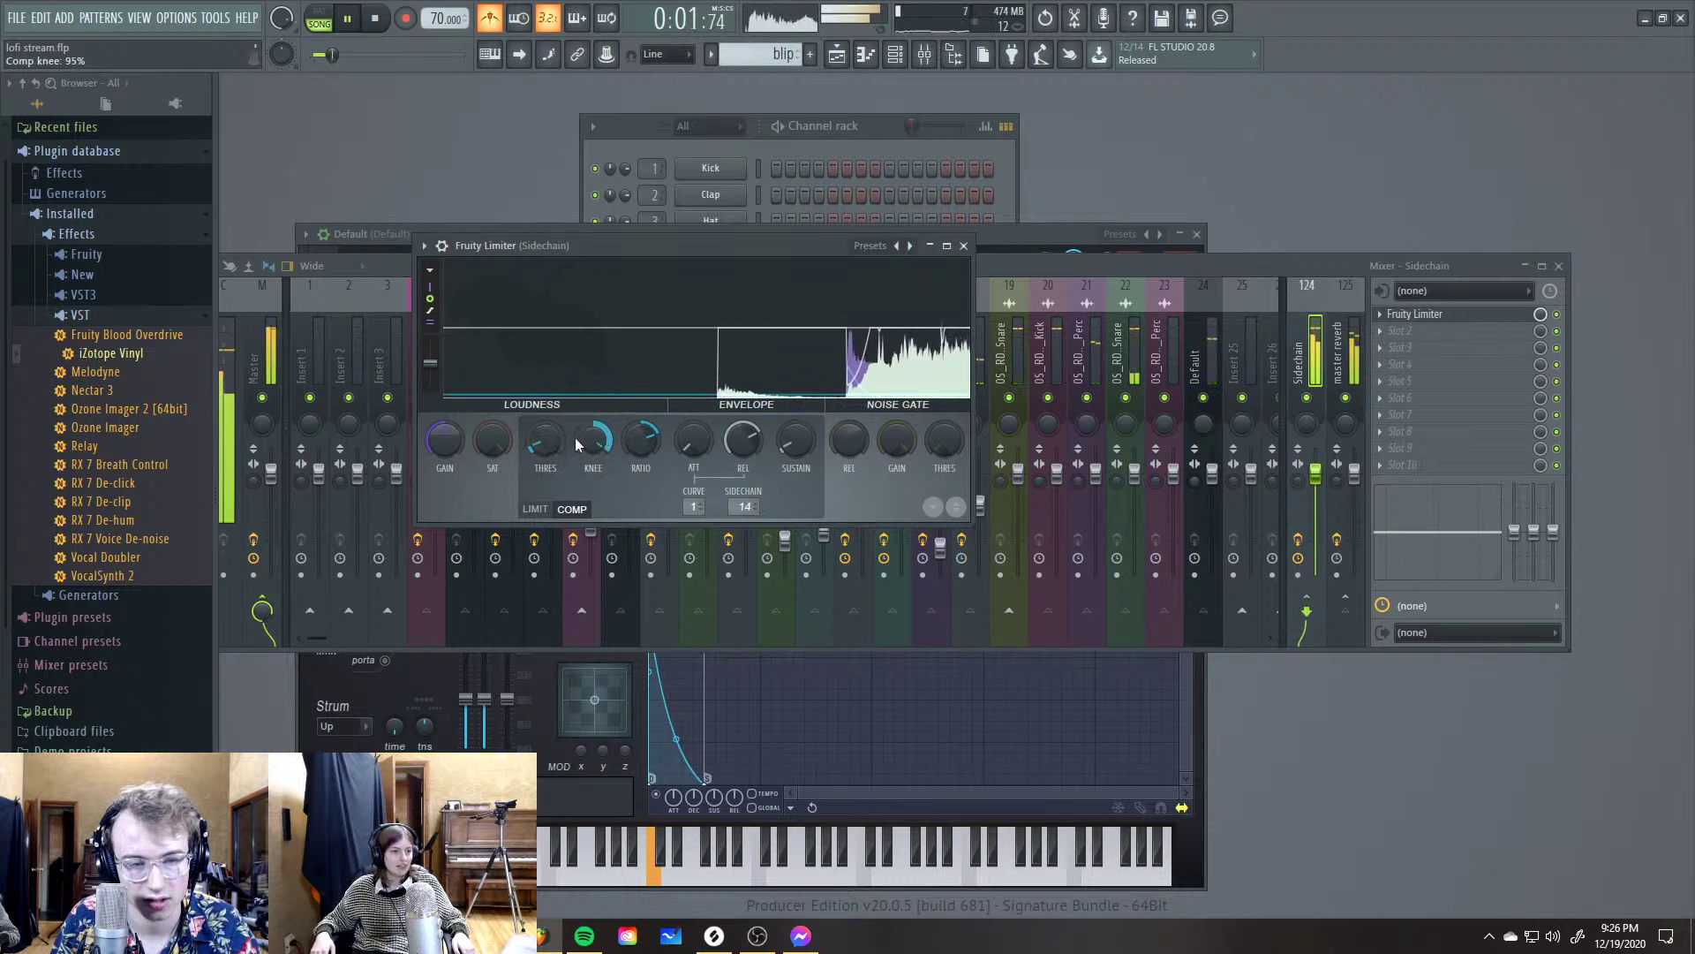
pyautogui.moveTo(553, 441); pyautogui.dragTo(552, 420)
pyautogui.scroll(2, 552, 441)
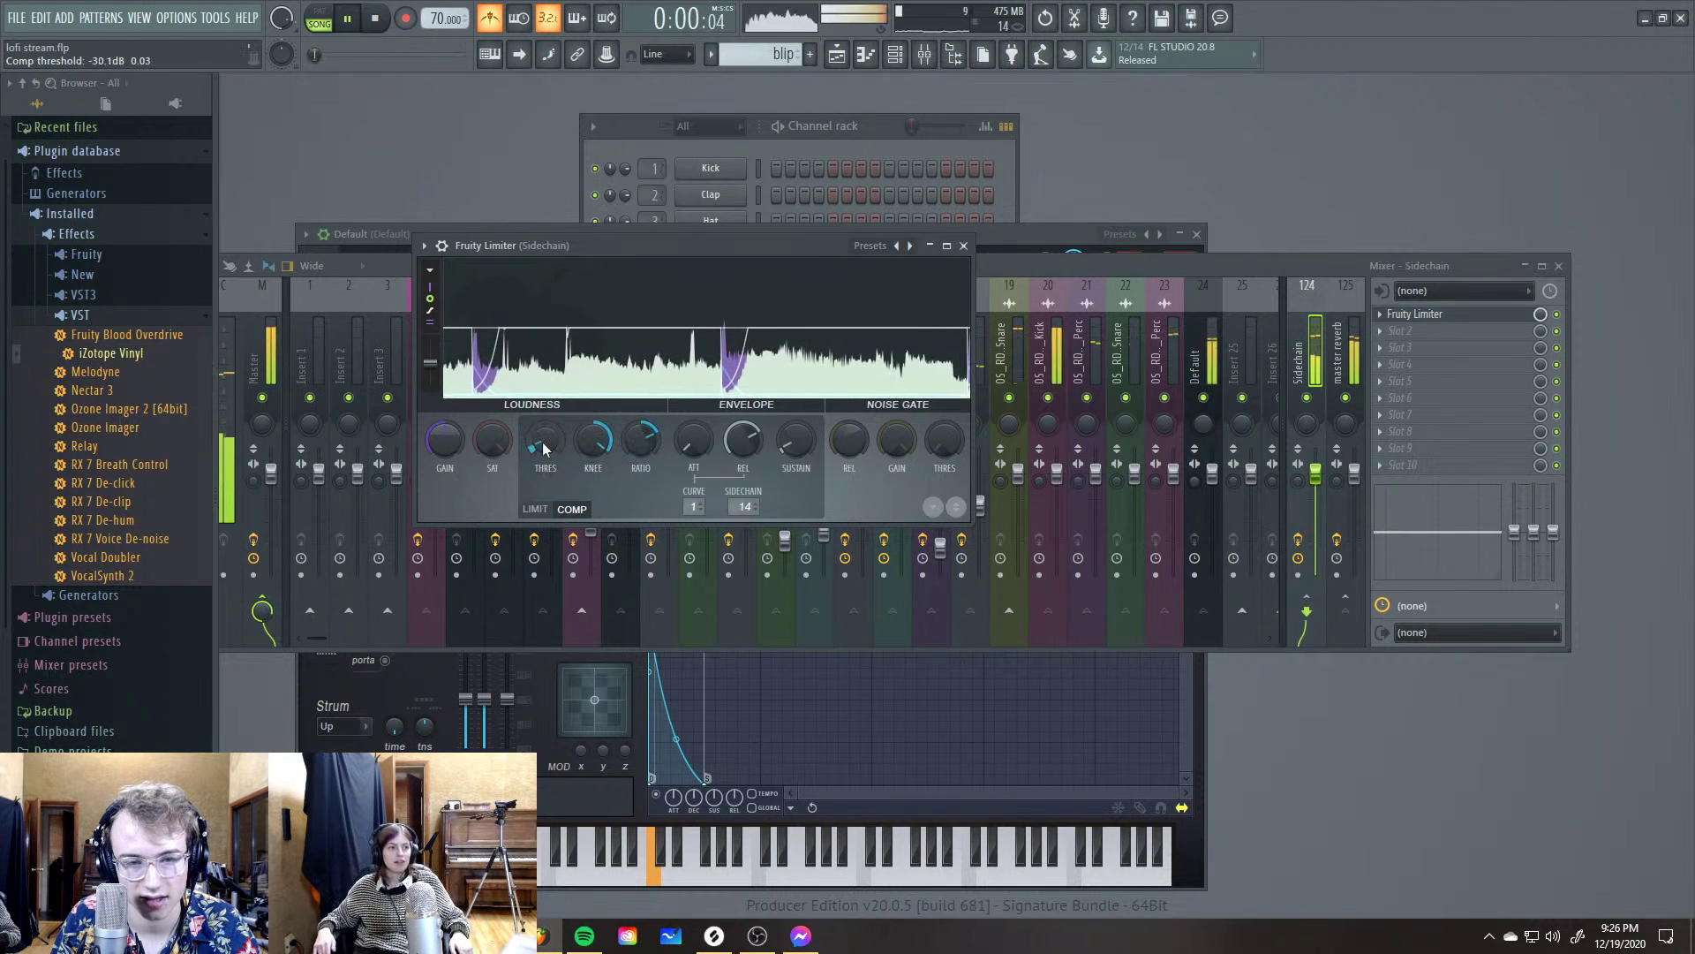
pyautogui.moveTo(543, 444); pyautogui.dragTo(543, 433)
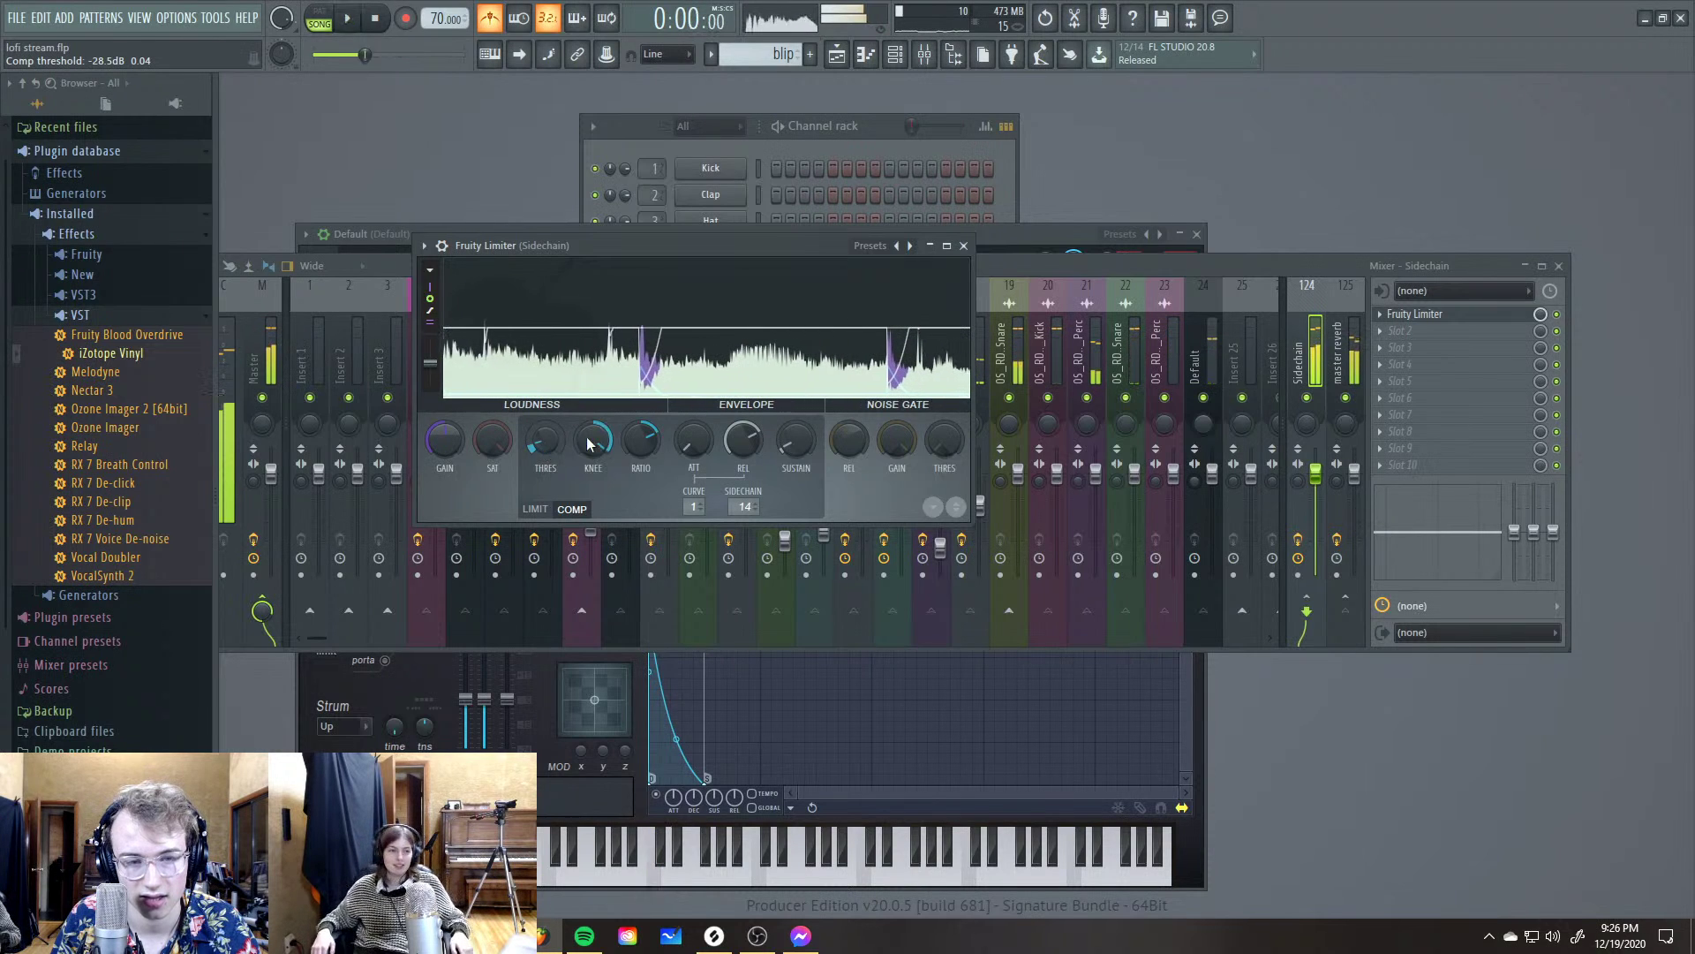
# Save the project with the new limiter settings, show the playlist from its first track, and save again
pyautogui.hotkey('ctrl', 's')
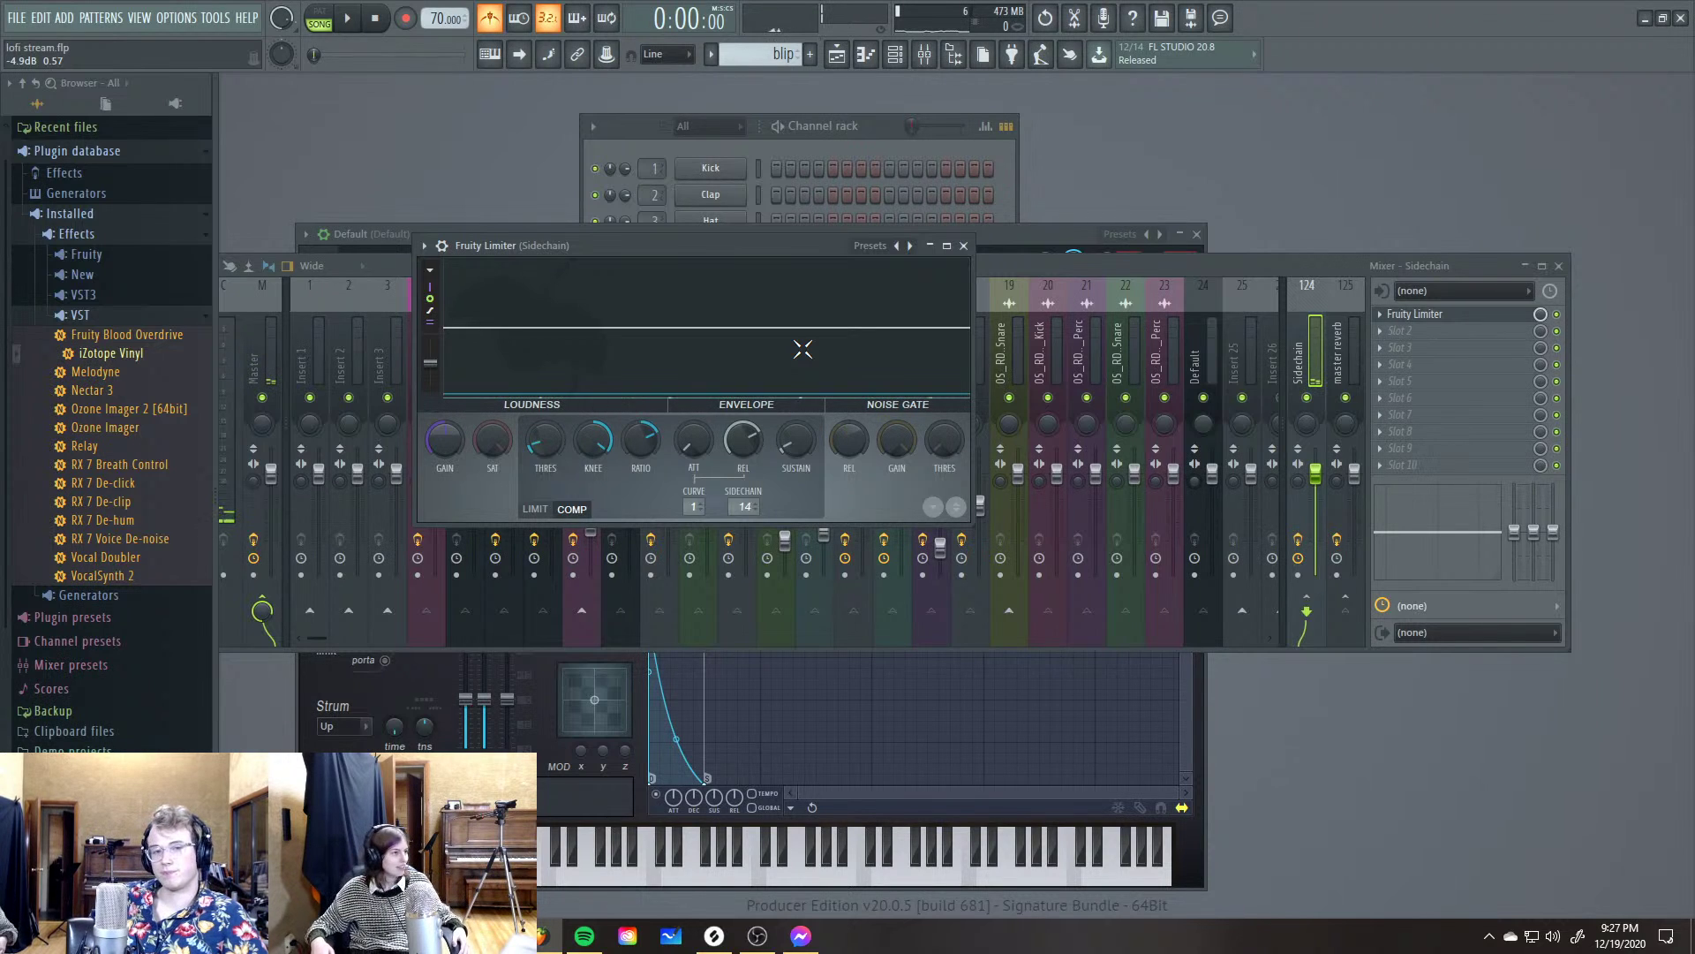
pyautogui.press('F5')
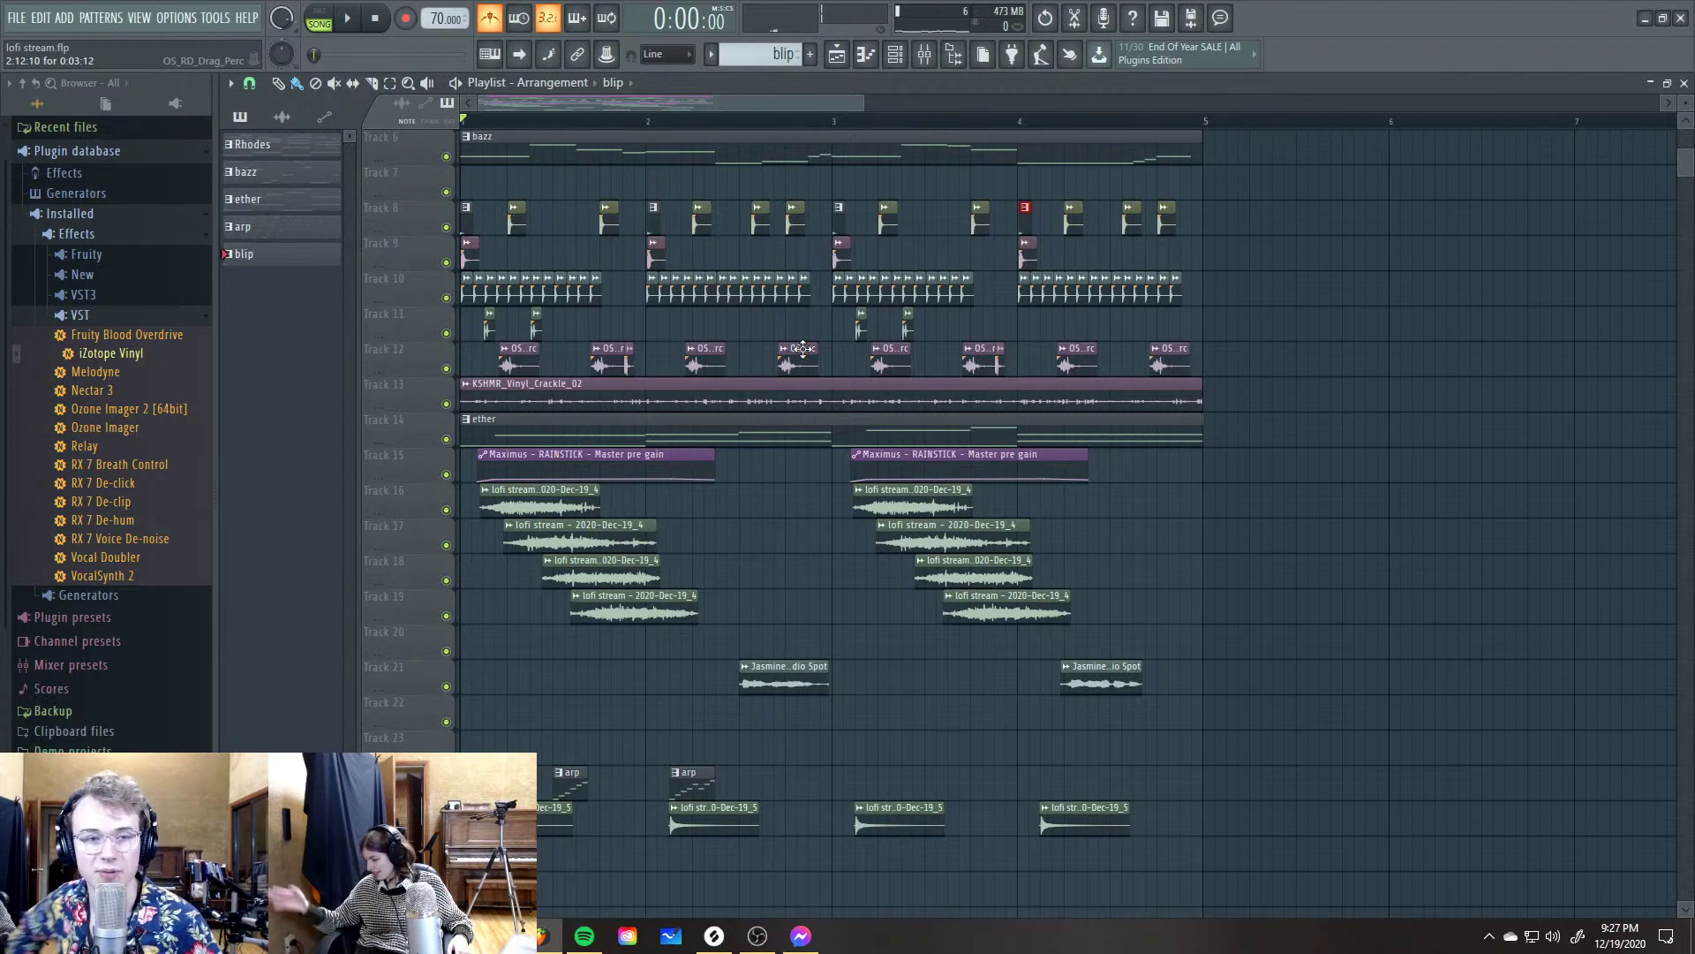
pyautogui.scroll(5, 736, 212)
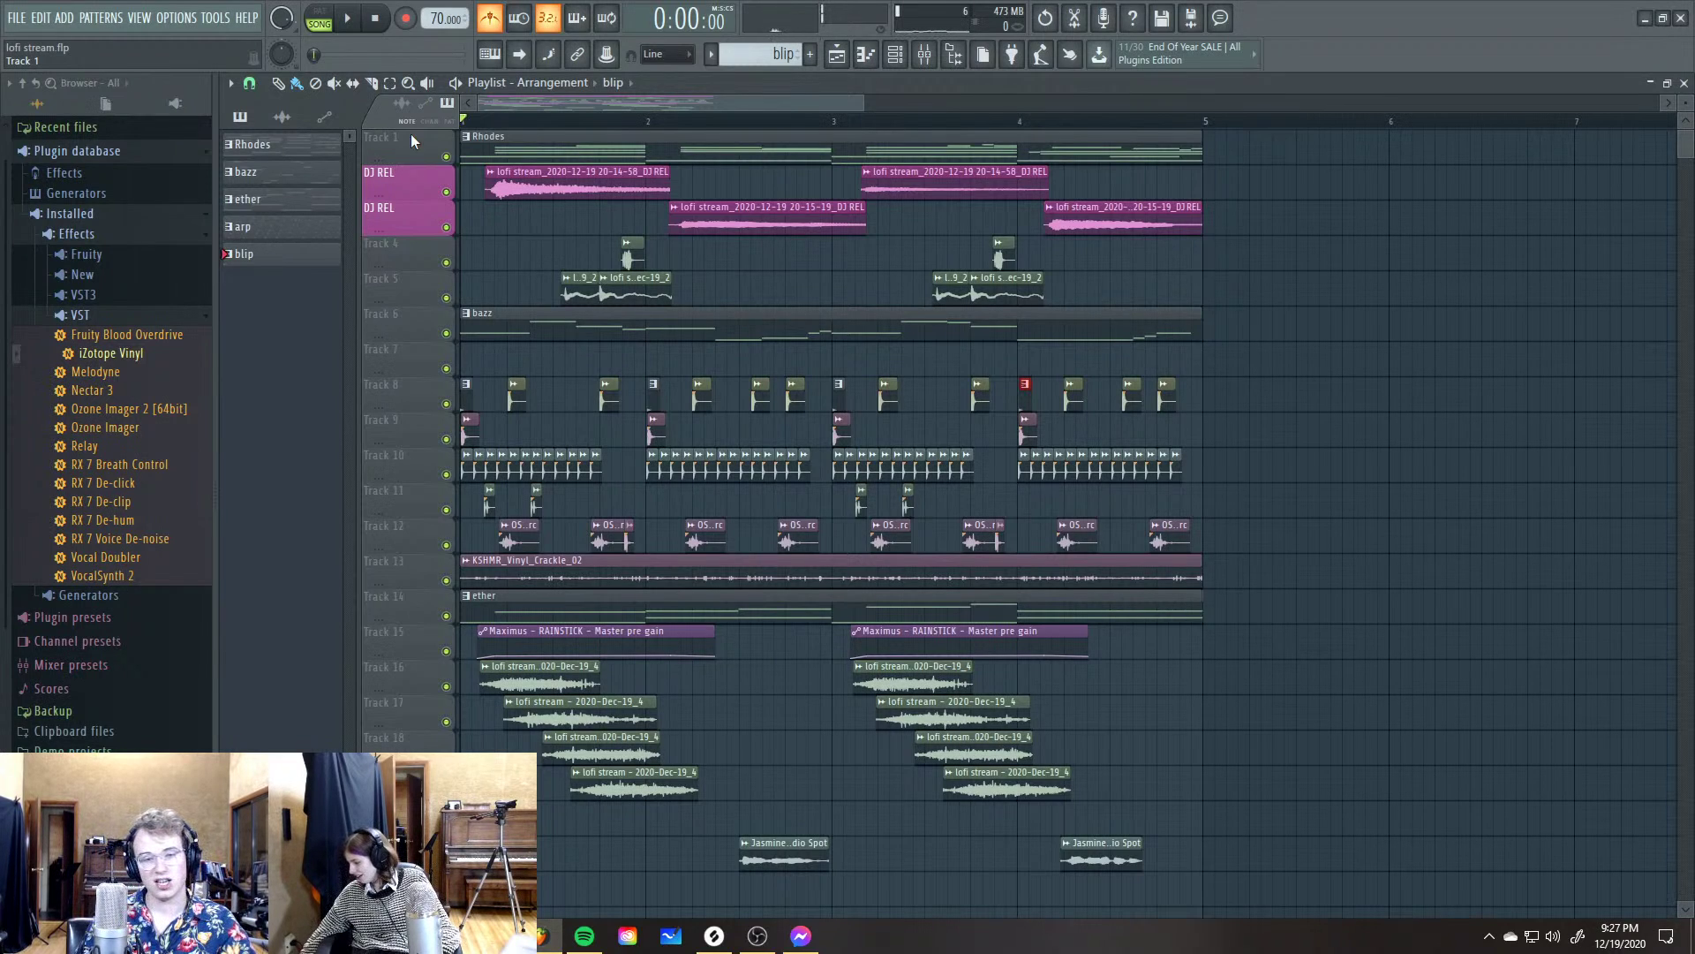
pyautogui.hotkey('ctrl', 's')
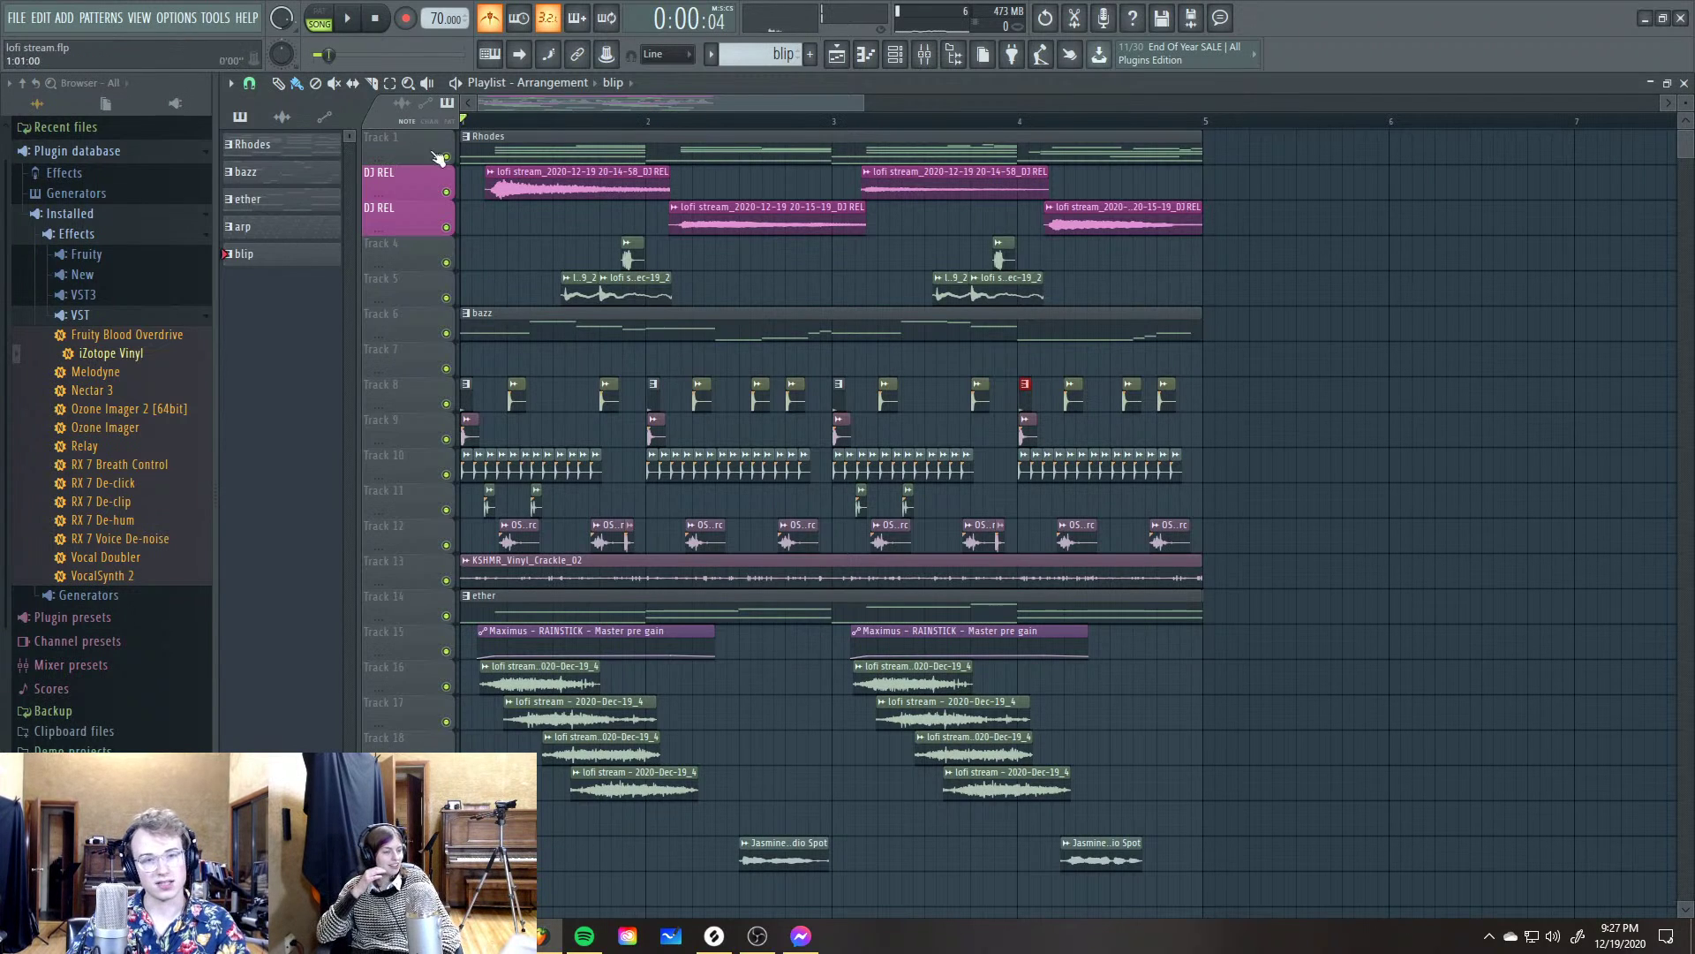
# Export the song as a WAV file named "lofi stream FINAL v1" in the tmp folder on Blue Drive (F:) and render it
pyautogui.click(17, 18)
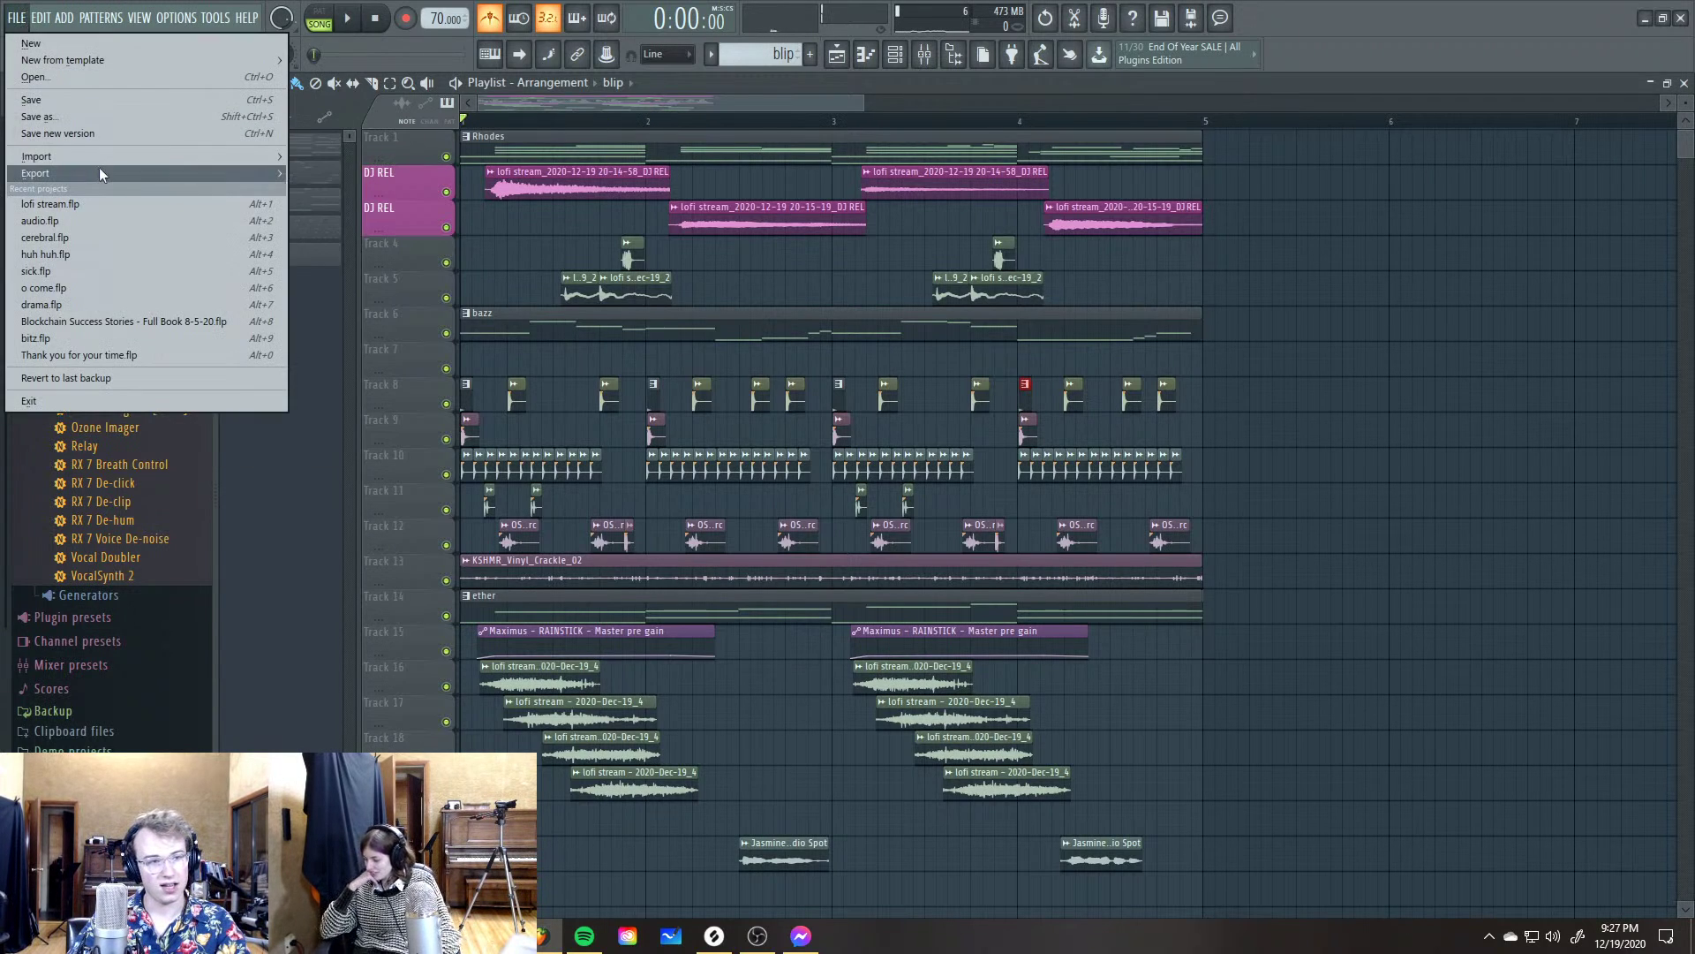
pyautogui.moveTo(99, 172)
pyautogui.click(349, 190)
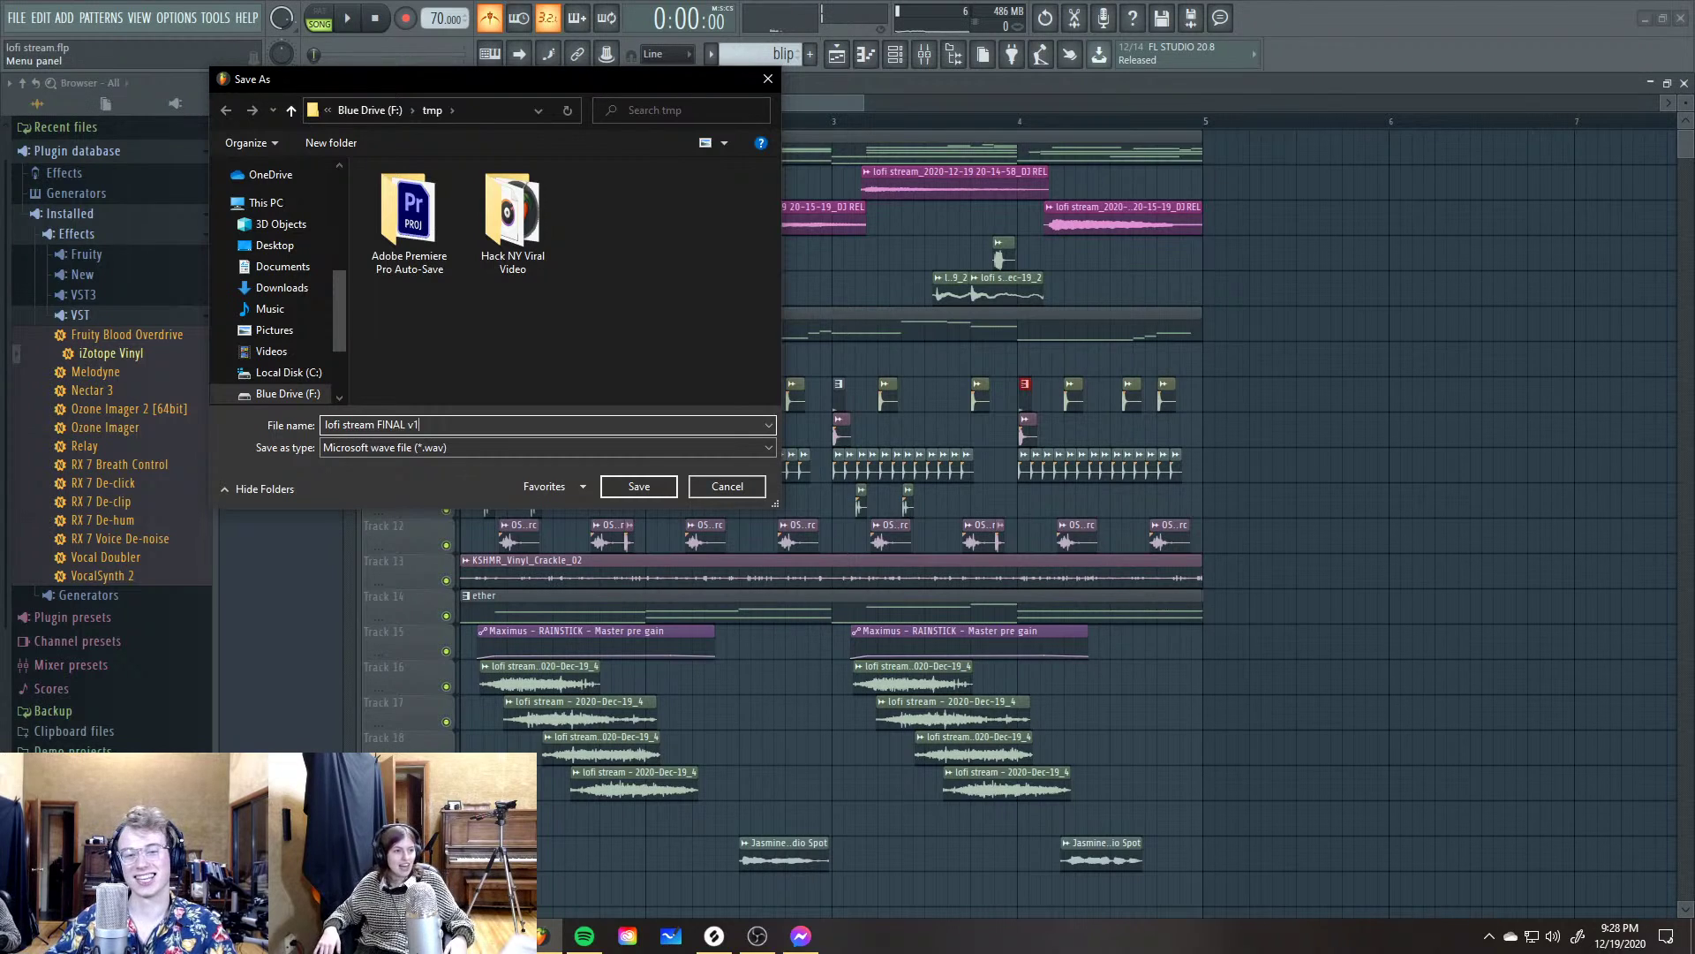
pyautogui.click(638, 486)
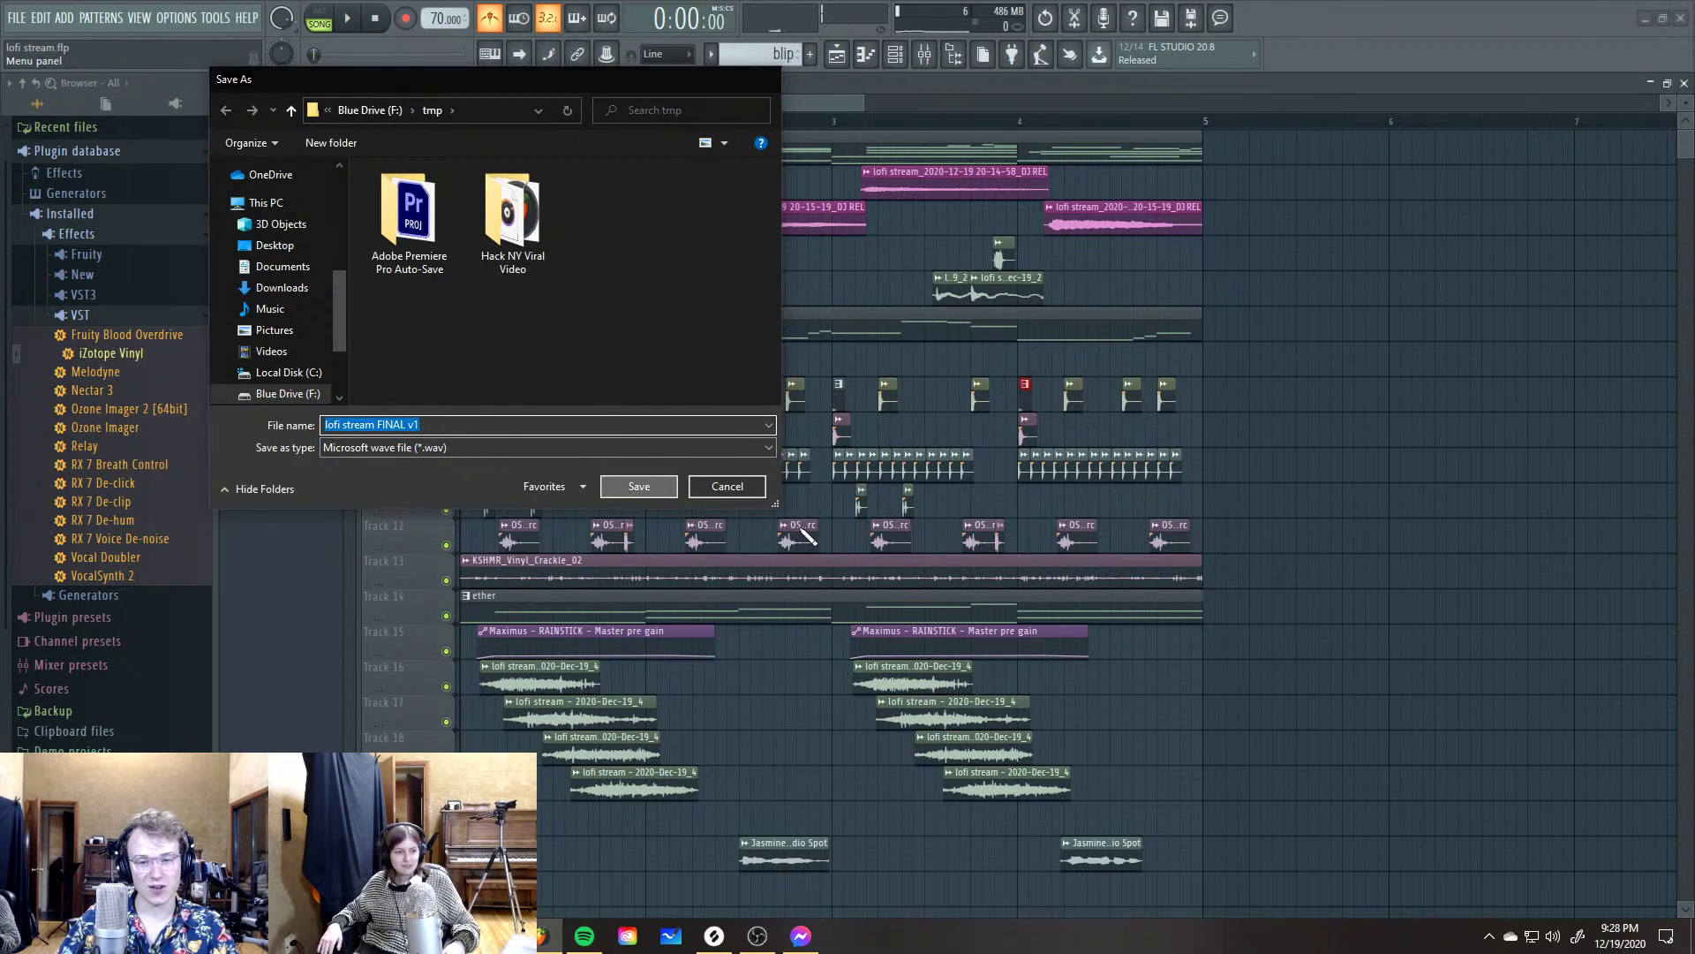
pyautogui.click(978, 698)
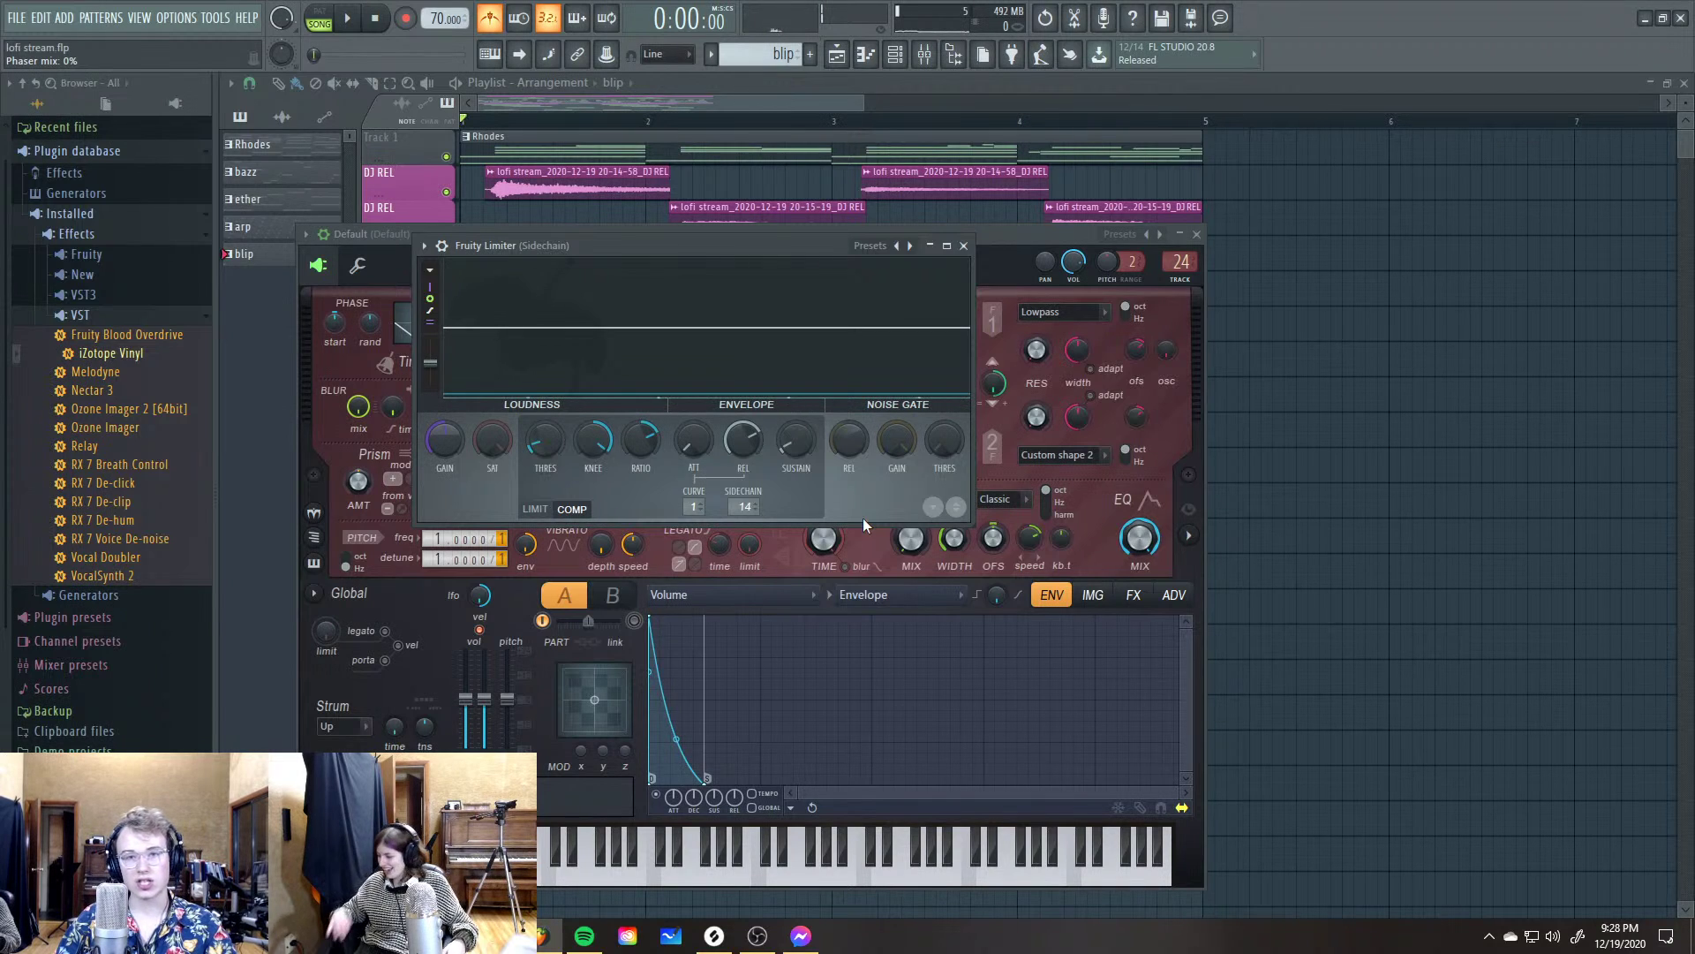
# Switch to YouTube Studio in the browser and end the "Beats After Hours #4" live stream
pyautogui.hotkey('alt', 'Tab')
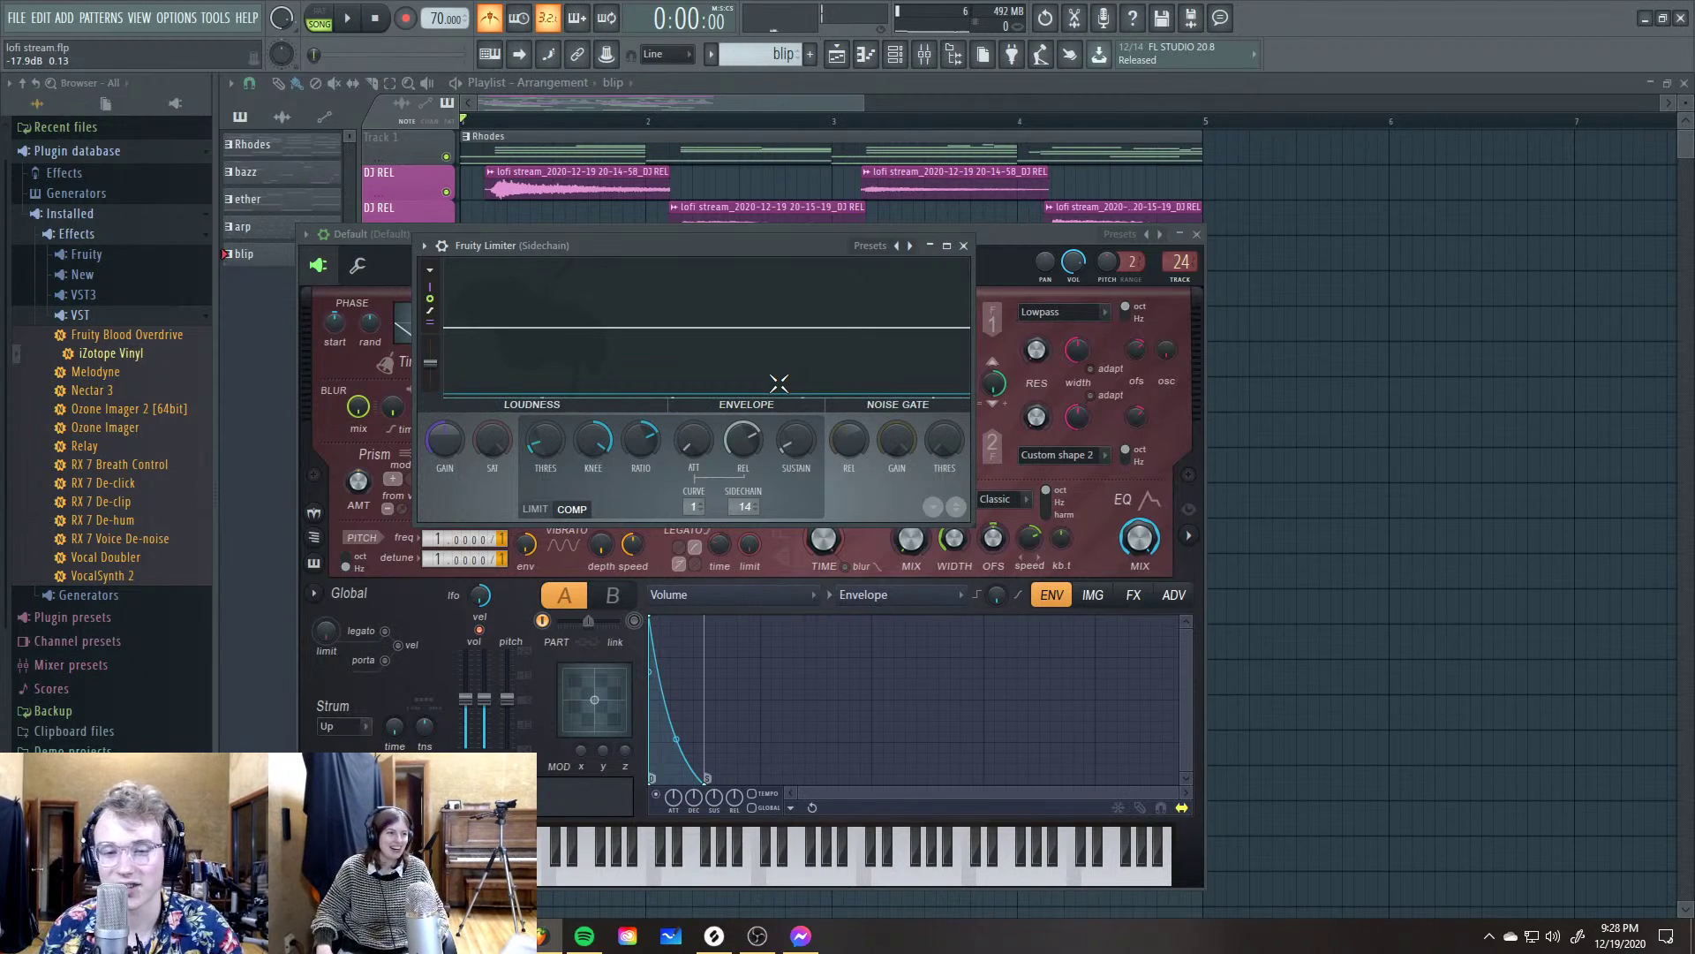
pyautogui.hotkey('alt', 'Tab')
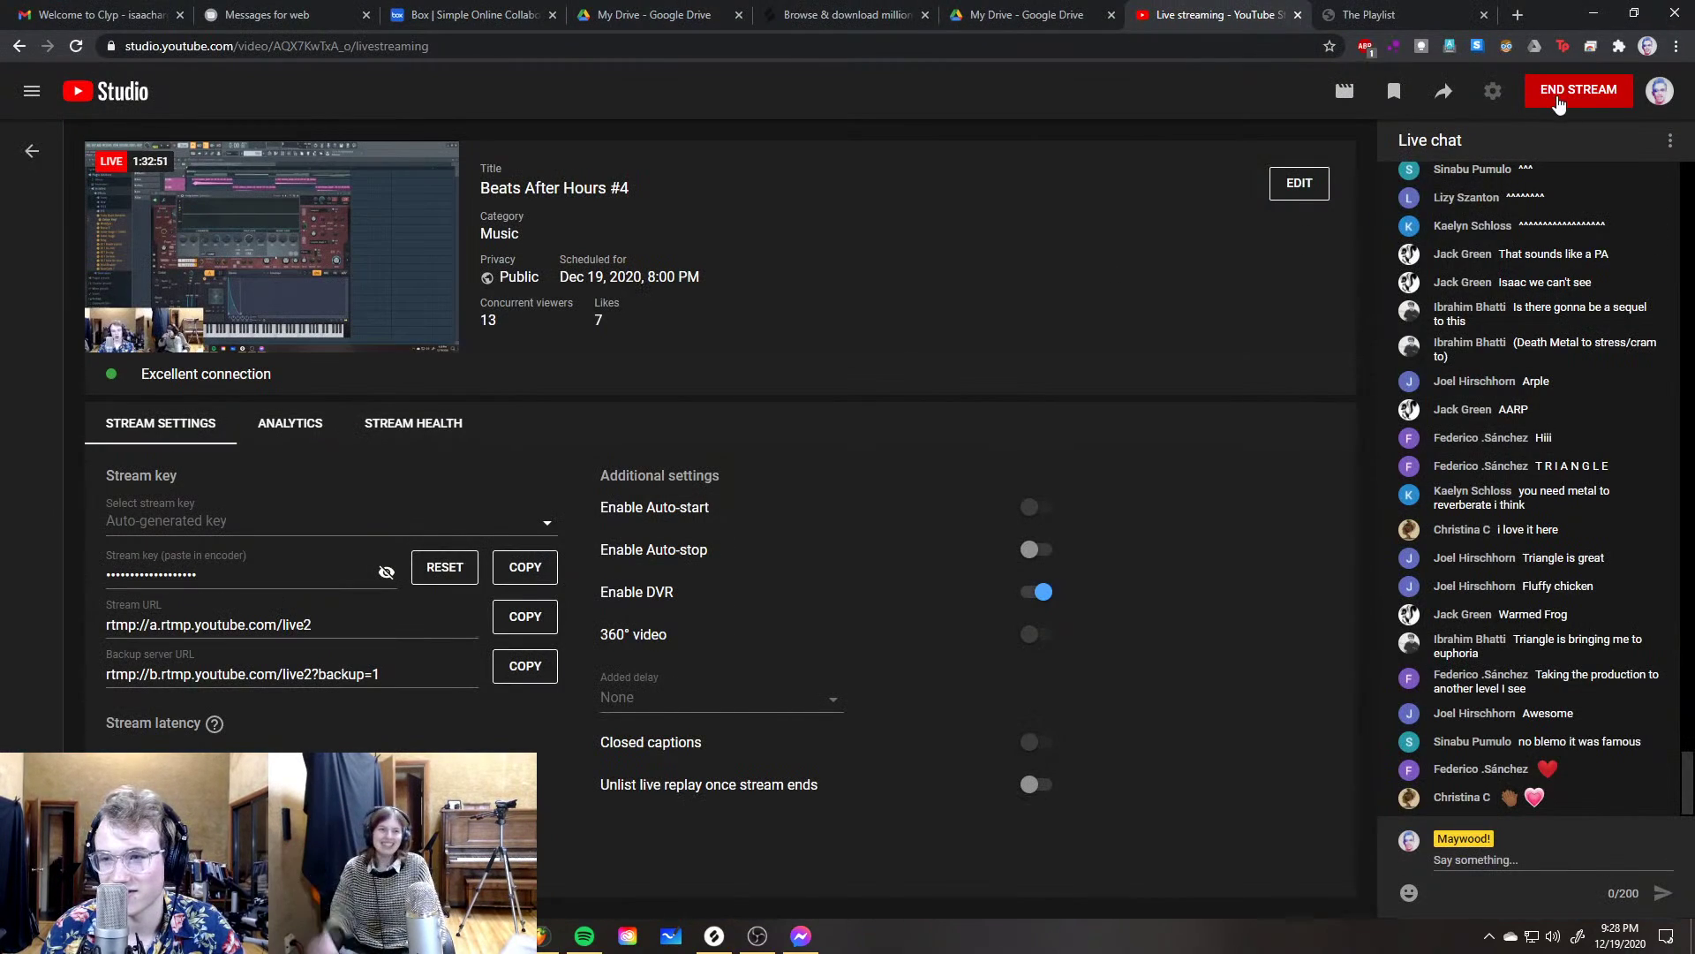
pyautogui.click(1558, 94)
pyautogui.click(1007, 559)
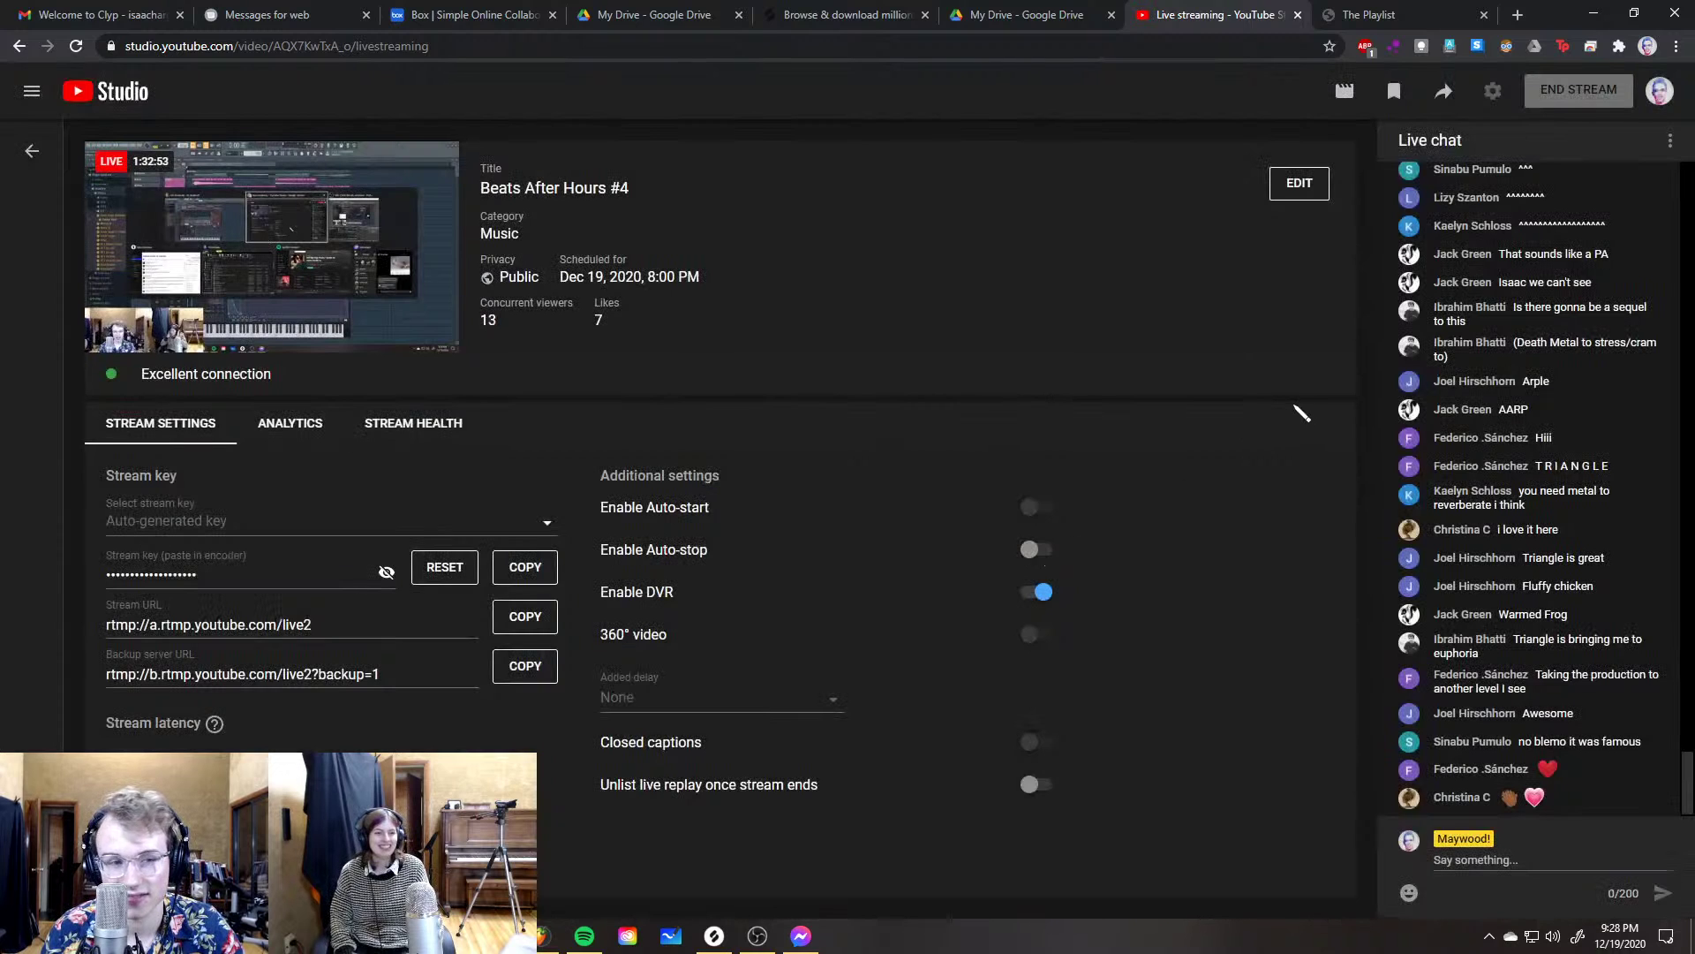